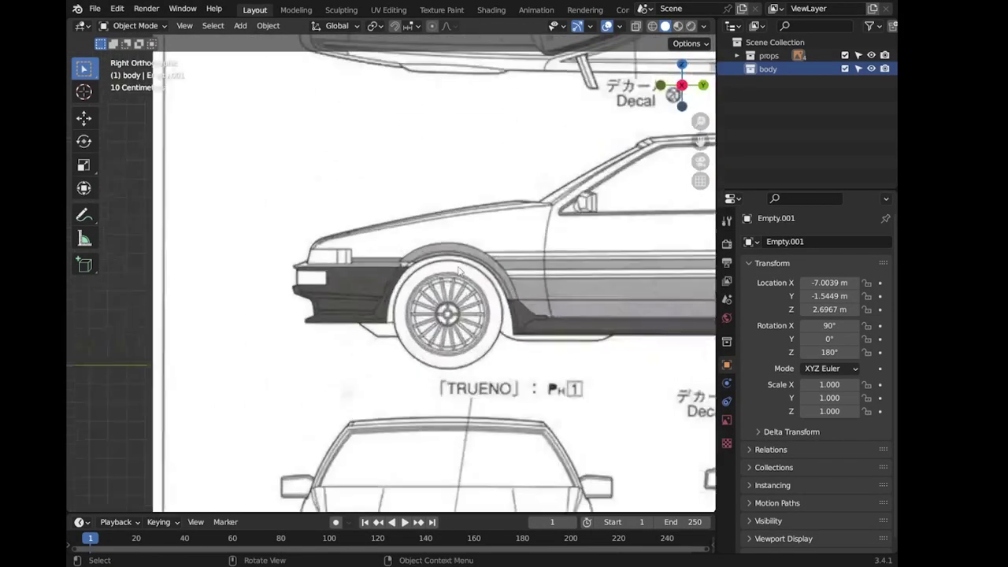
Add a plane to the body collection and move its vertex to the hood's rear end.
scroll(458, 262, "down", 5)
key("shift+a")
key("Tab")
key("g")
left_click(494, 277)
key("g")
scroll(479, 194, "up", 5)
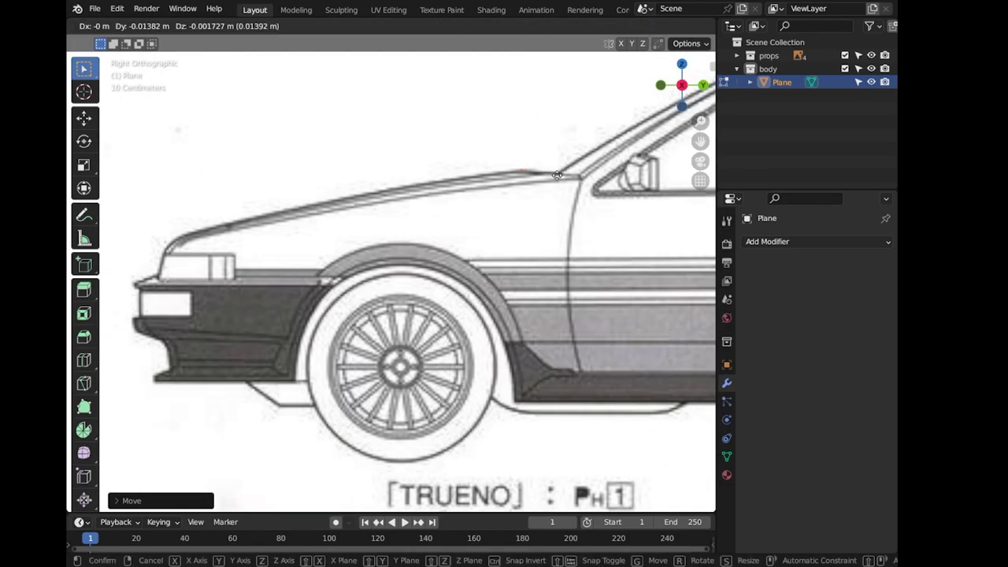
left_click(556, 175)
Extrude three more vertices along the hood line out to the hood's front curve.
key("e")
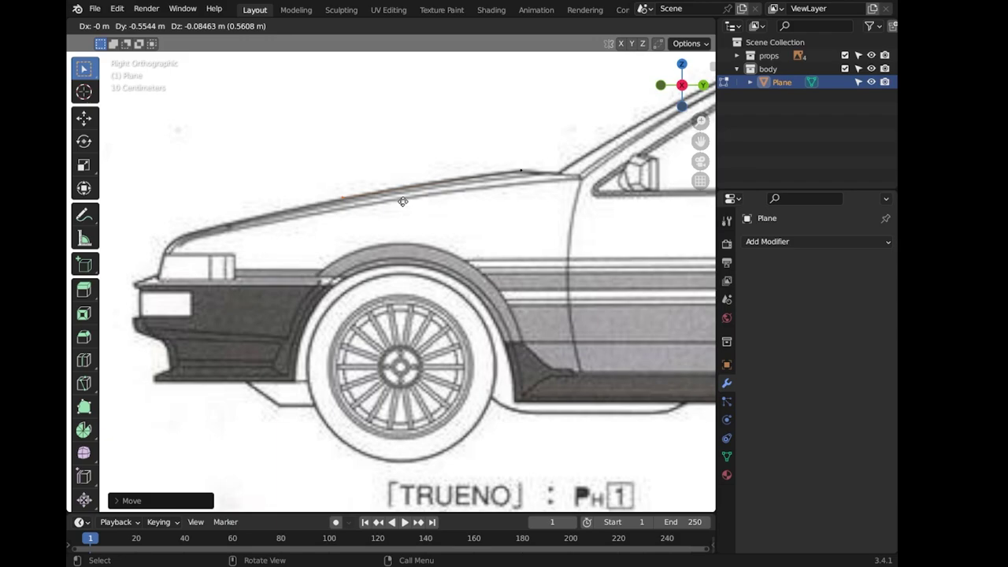
left_click(295, 227)
key("e")
left_click(292, 189)
scroll(292, 188, "up", 2)
key("e")
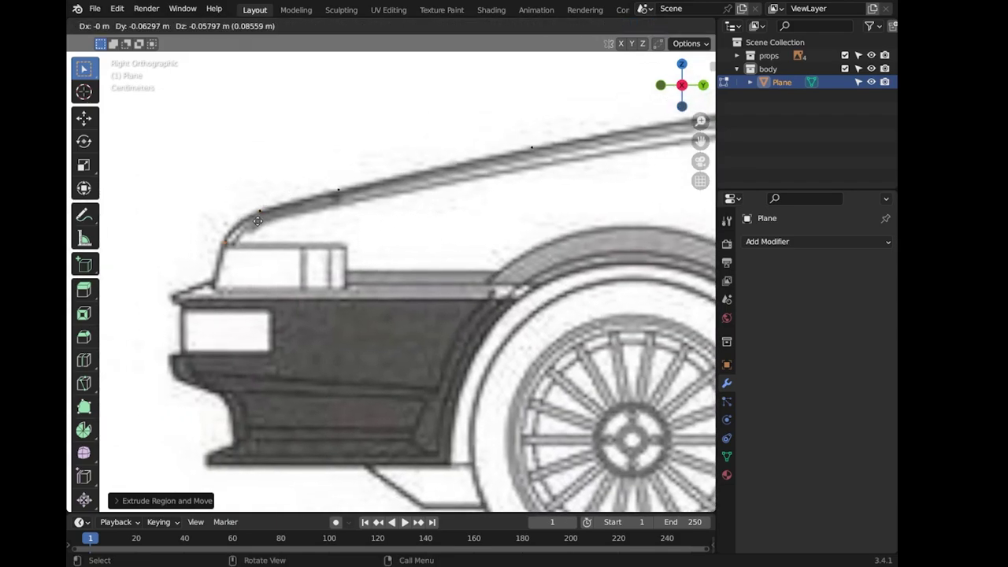
left_click(257, 221)
key("Tab")
scroll(353, 218, "down", 4)
middle_click_drag(353, 218, 488, 236)
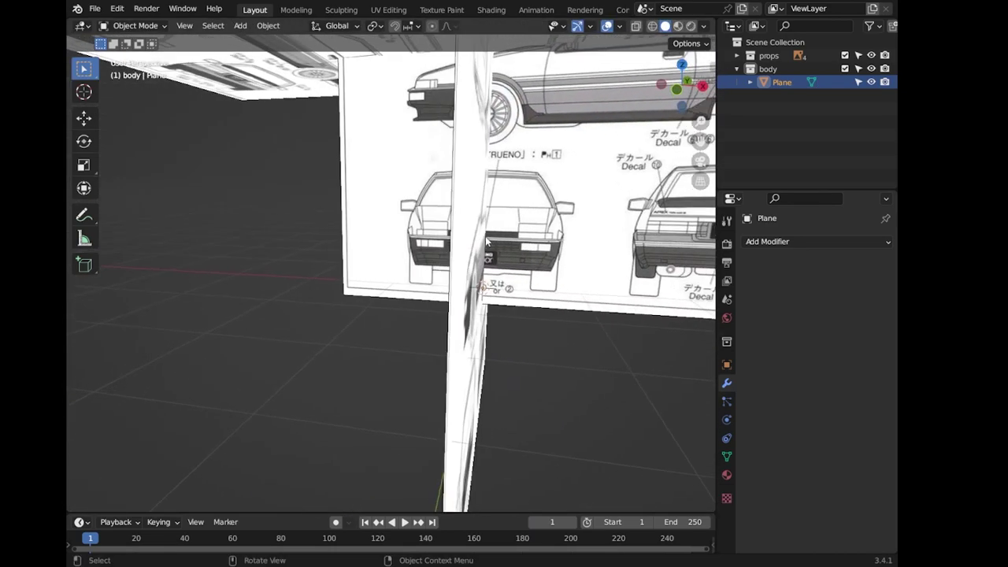
In Front view, duplicate the traced hood profile over the front blueprint and join it into the plane.
key("g")
left_click(488, 236)
key("KP_1")
scroll(482, 235, "up", 2)
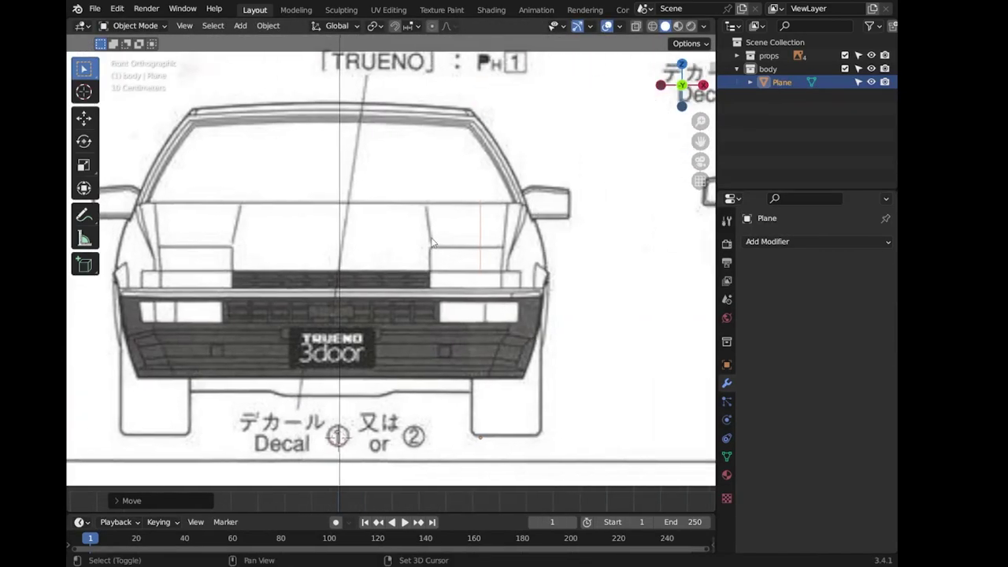
scroll(481, 235, "up", 2)
key("shift+d")
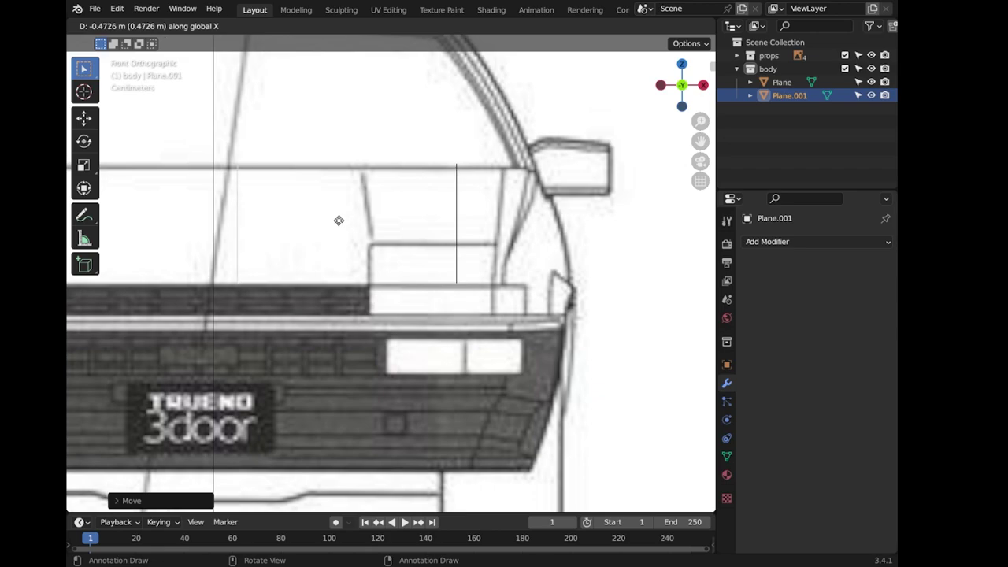
left_click(336, 220)
left_click(461, 228)
left_click(237, 247, "shift")
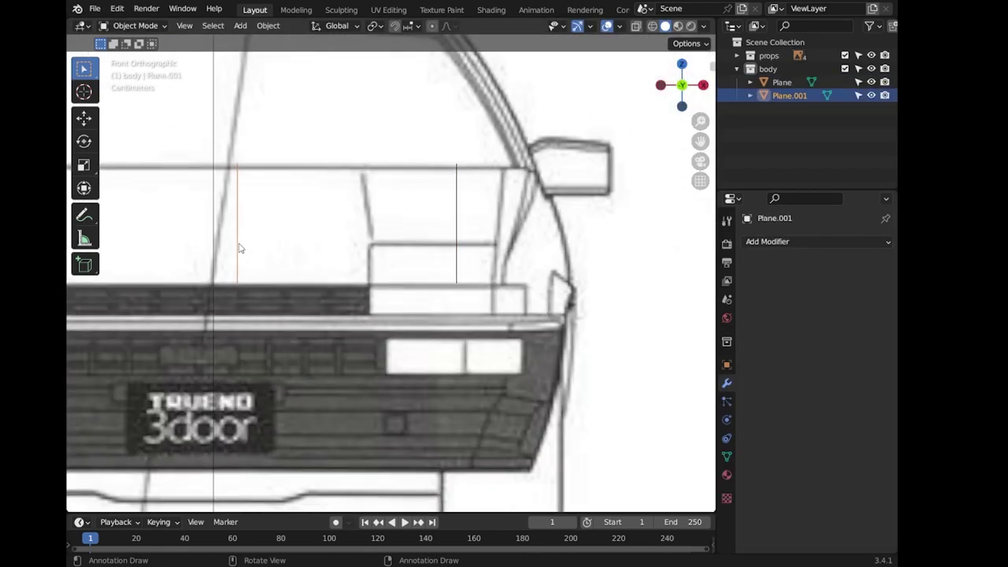
key("ctrl+j")
key("Tab")
Move the duplicated vertex column onto the hood in the front view.
key("g")
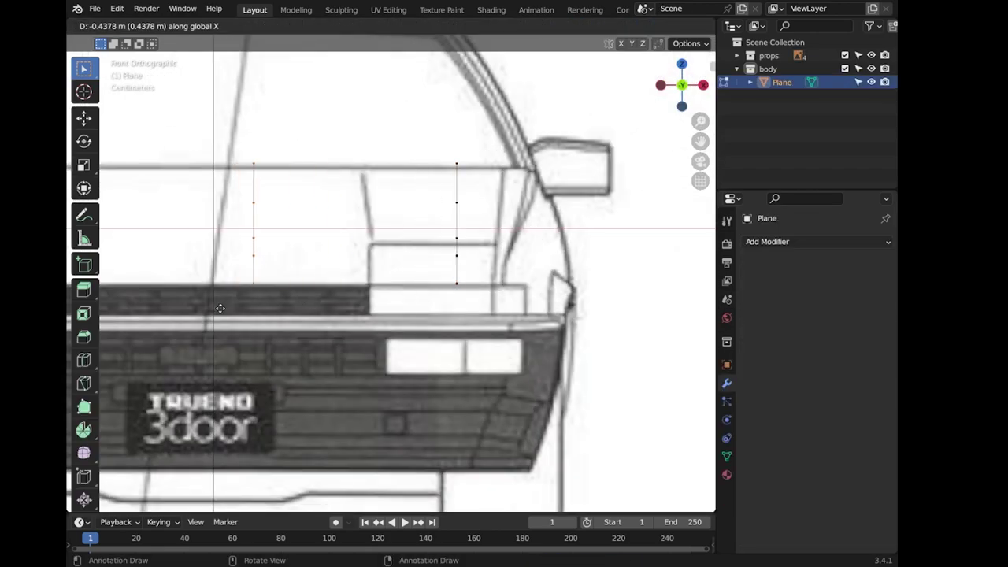
left_click(219, 307)
scroll(468, 183, "down", 3)
scroll(468, 183, "up", 2)
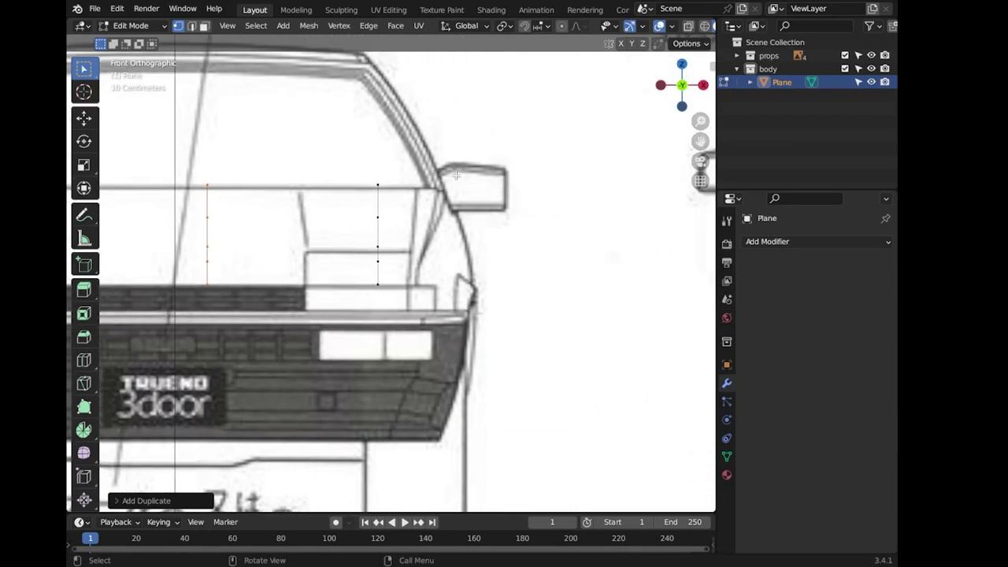
scroll(453, 181, "up", 2)
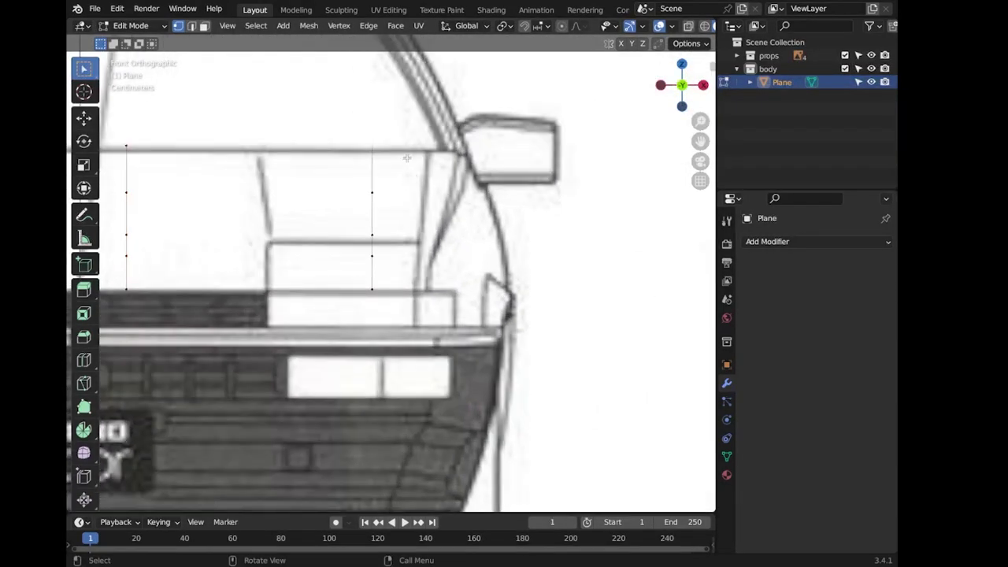
key("Tab")
key("Tab")
key("Tab")
Move the front reference image along Z to line it up with the mesh.
left_click(431, 156)
scroll(432, 155, "down", 5)
scroll(472, 228, "up", 4)
key("g")
key("z")
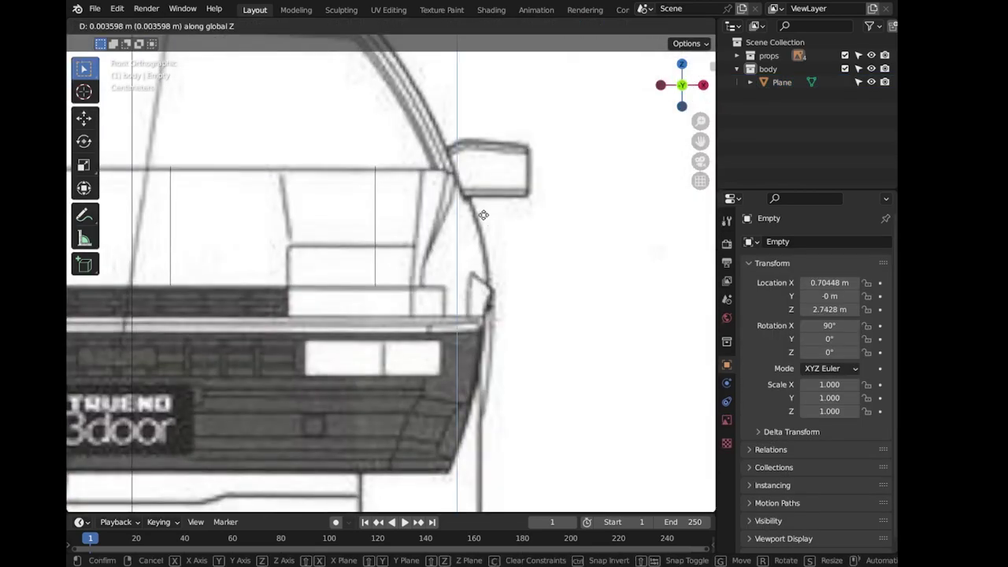
left_click(425, 193)
Slide the plane's vertex column along X onto the hood's inner panel line.
left_click(381, 178)
key("Tab")
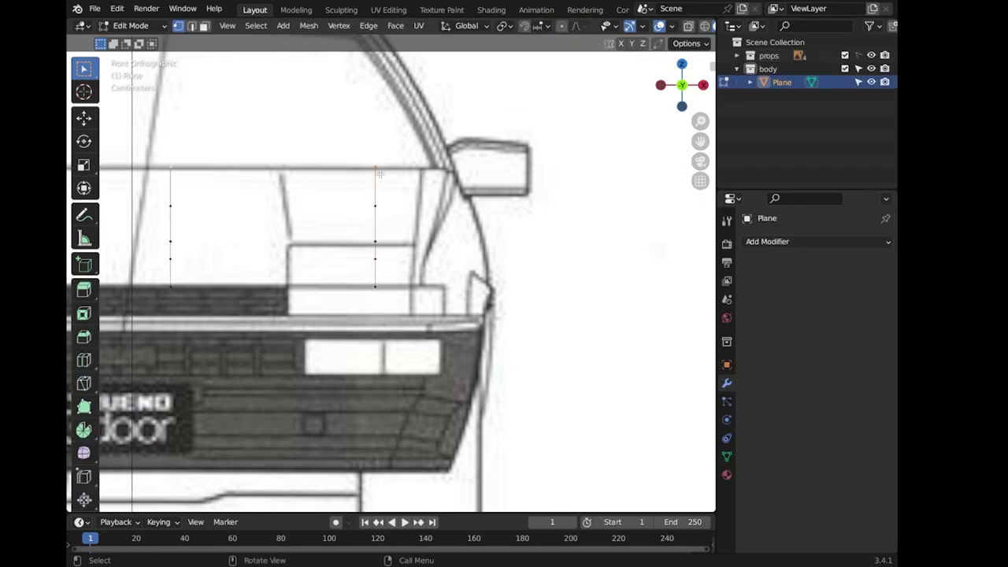
key("g")
key("x")
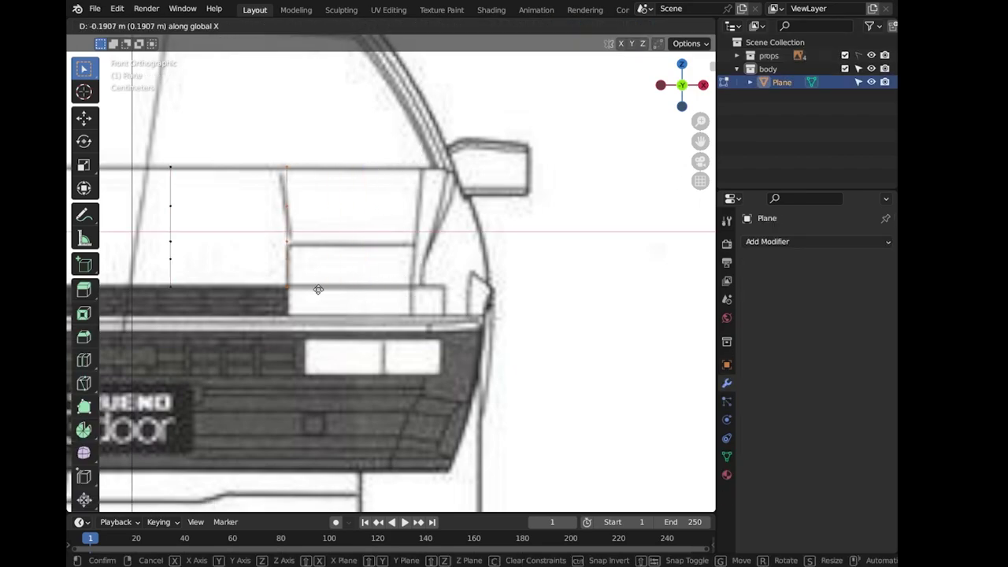
left_click(318, 289)
Duplicate the column to the fender edge, with its top vertex at the fender corner.
key("shift+d")
key("x")
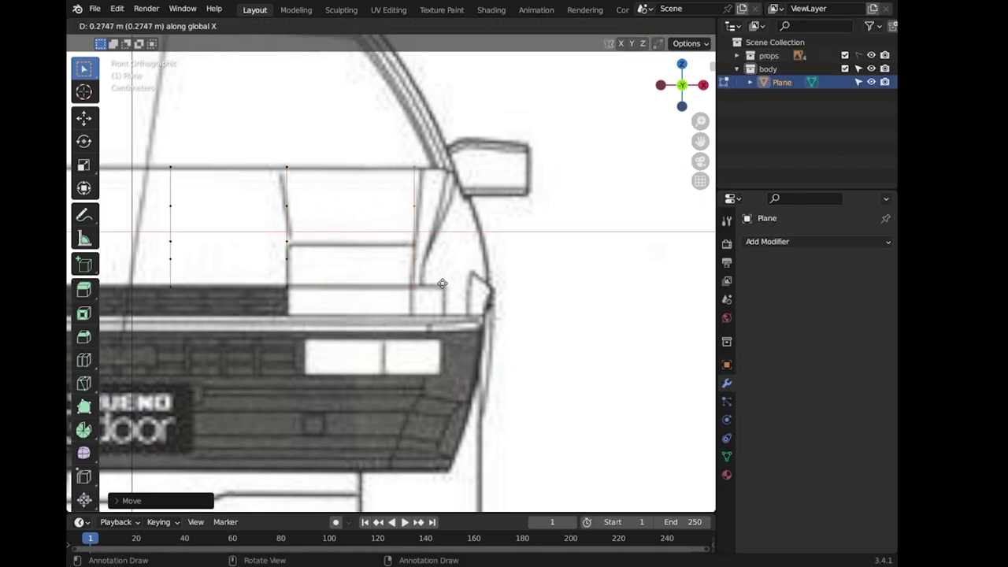
scroll(443, 281, "up", 4)
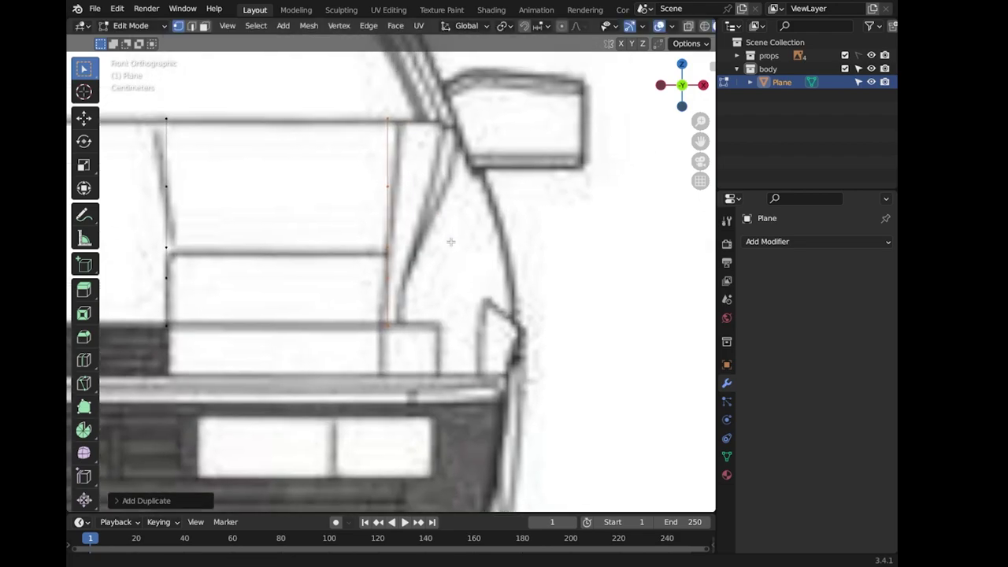
left_click(457, 247)
left_click(391, 127)
key("g")
key("x")
left_click(507, 163)
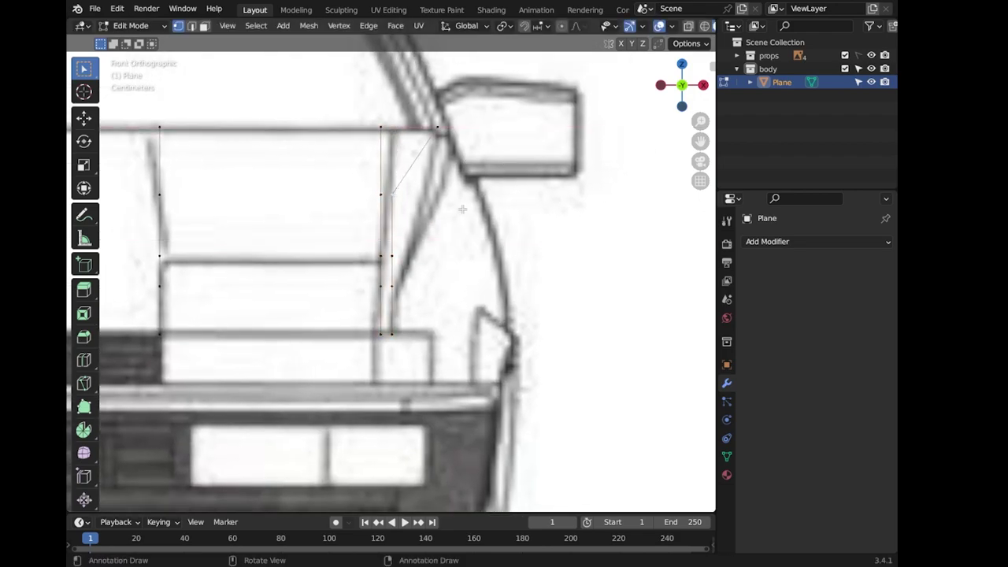
key("g")
key("x")
left_click(443, 286)
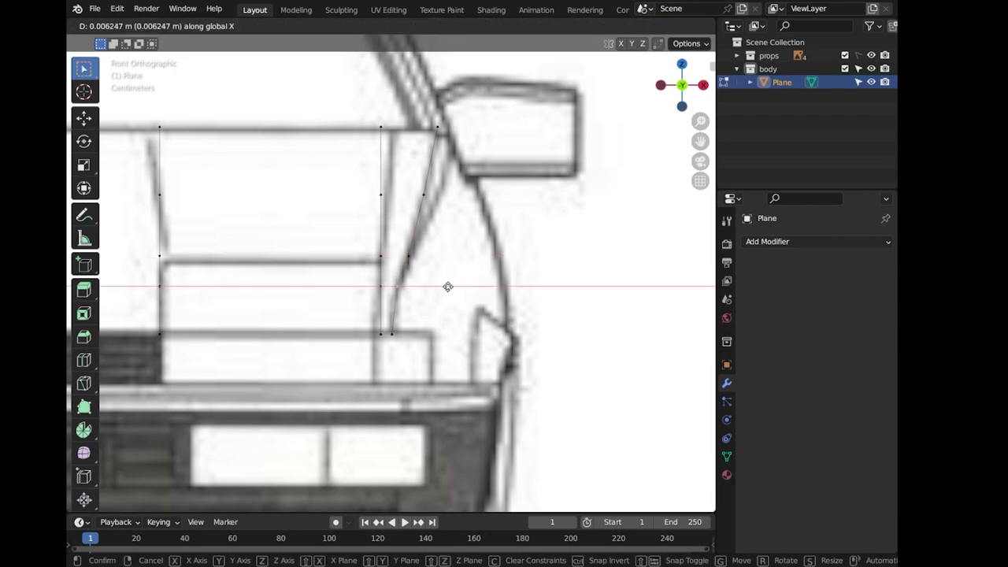
left_click(438, 300)
Slant the fender column by shifting its upper, middle and bottom vertices along X.
left_click(409, 164)
key("g")
key("x")
left_click(526, 210)
key("g")
key("x")
left_click(528, 229)
key("g")
key("x")
left_click(533, 256)
key("g")
key("x")
left_click(381, 288)
Shift two more vertices along X onto the windshield pillar lines, then exit Edit Mode.
key("g")
key("x")
left_click(653, 303)
key("g")
key("x")
left_click(444, 329)
scroll(561, 281, "down", 2)
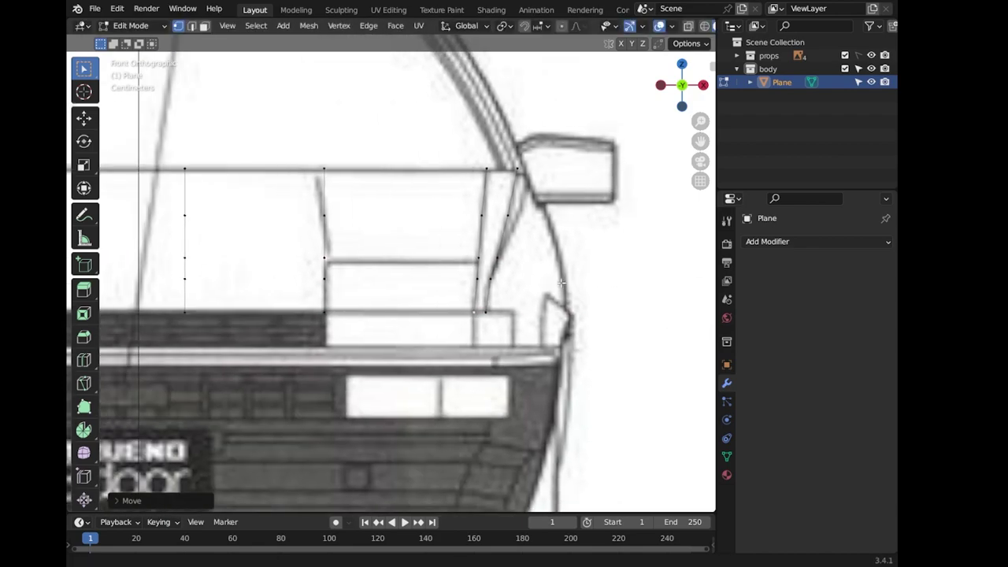
scroll(561, 282, "up", 3)
scroll(512, 303, "up", 1)
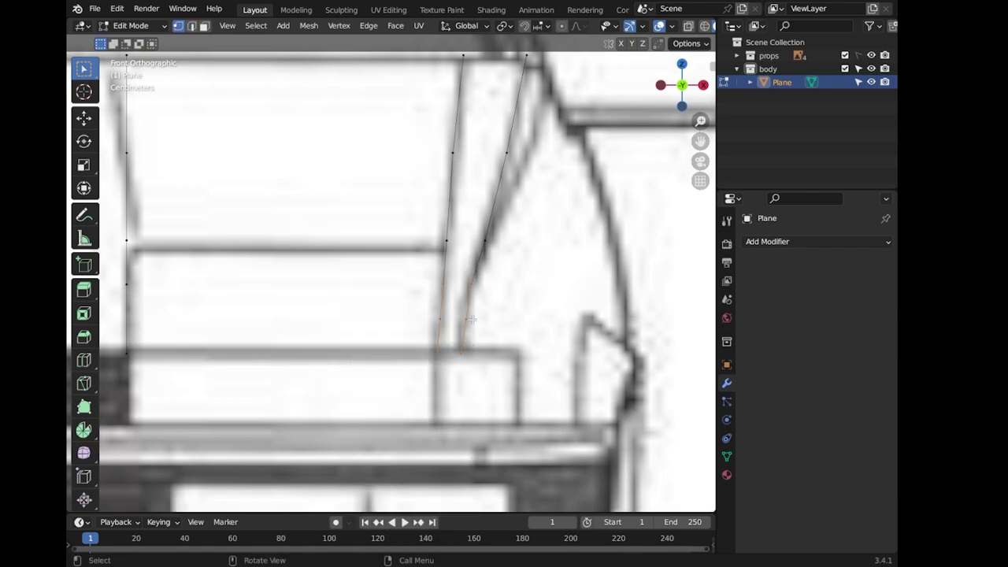
scroll(236, 287, "down", 3)
key("Tab")
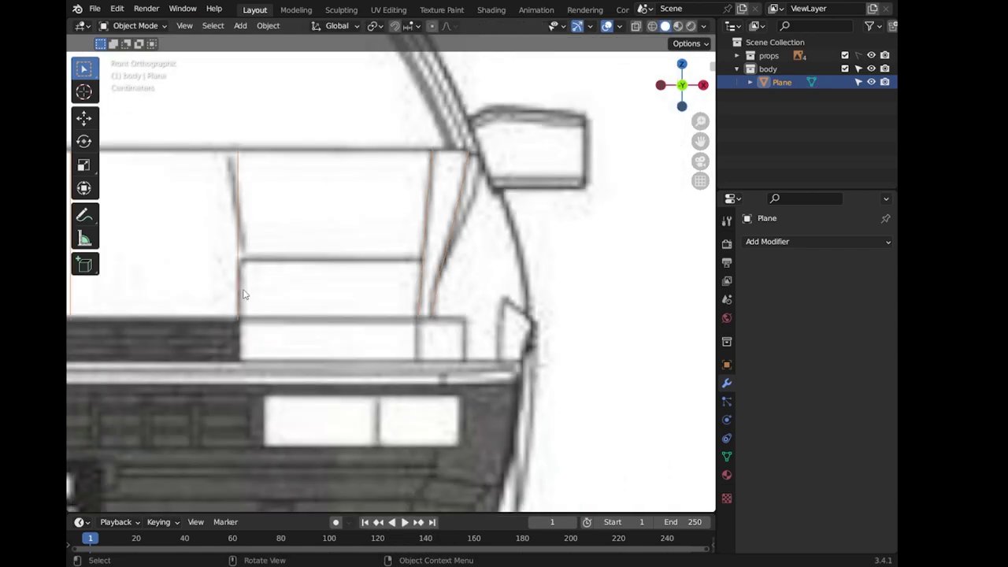
Toggle the reference images and body collection off and on to compare the trace.
scroll(448, 287, "up", 2)
key("shift+h")
key("alt+h")
left_click(870, 70)
left_click(871, 72)
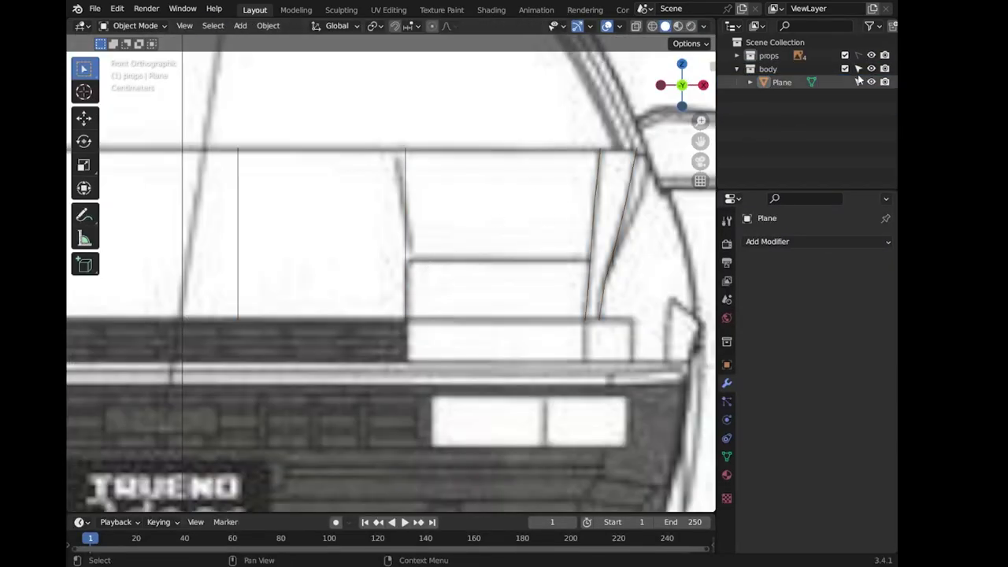
In vertex select mode, pick the middle column and move a copy along X across the hood.
key("Tab")
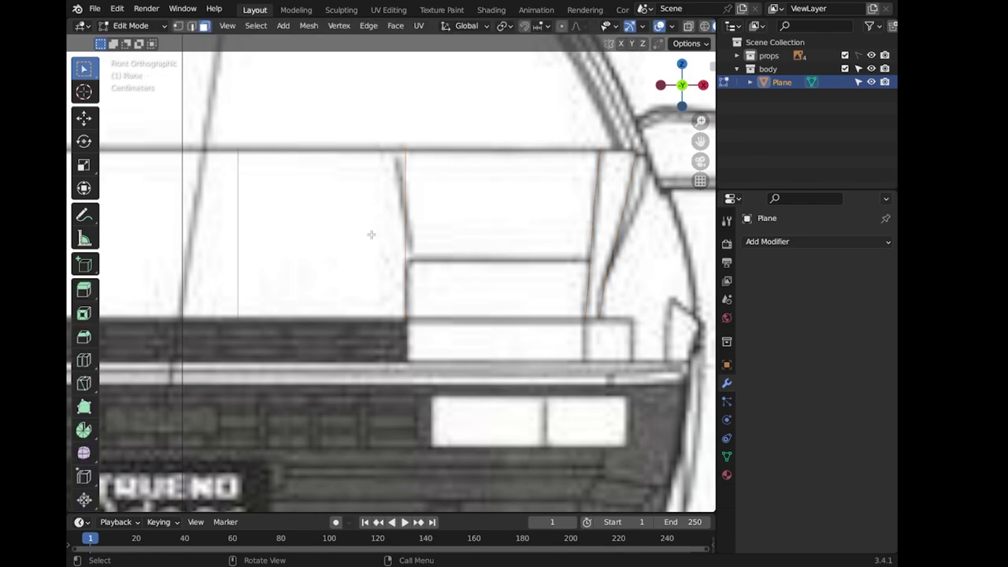
key("1")
scroll(550, 322, "up", 1)
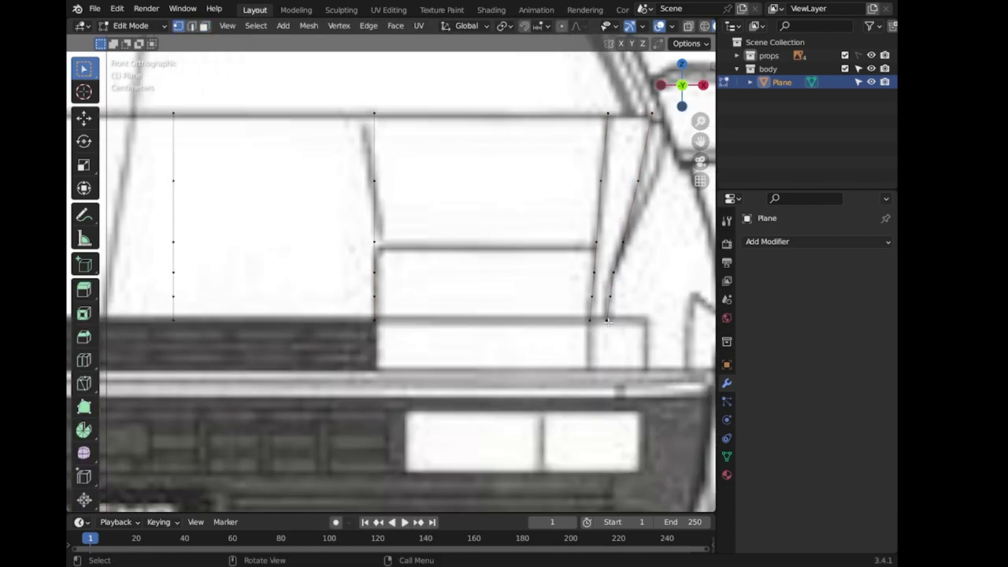
scroll(447, 210, "down", 4)
scroll(417, 206, "up", 4)
scroll(406, 205, "down", 1)
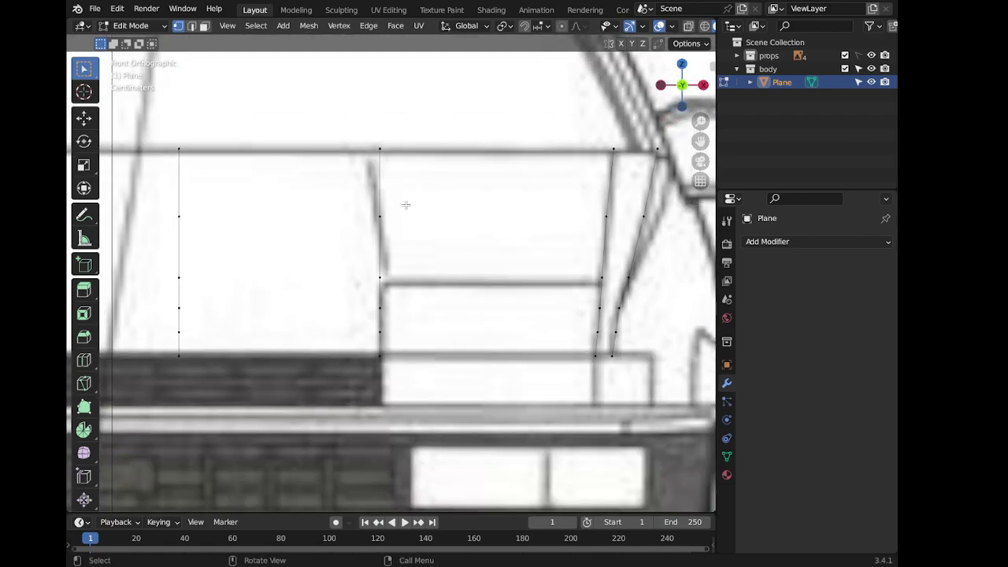
left_click_drag(314, 325, 314, 325)
key("g")
key("x")
left_click(280, 331)
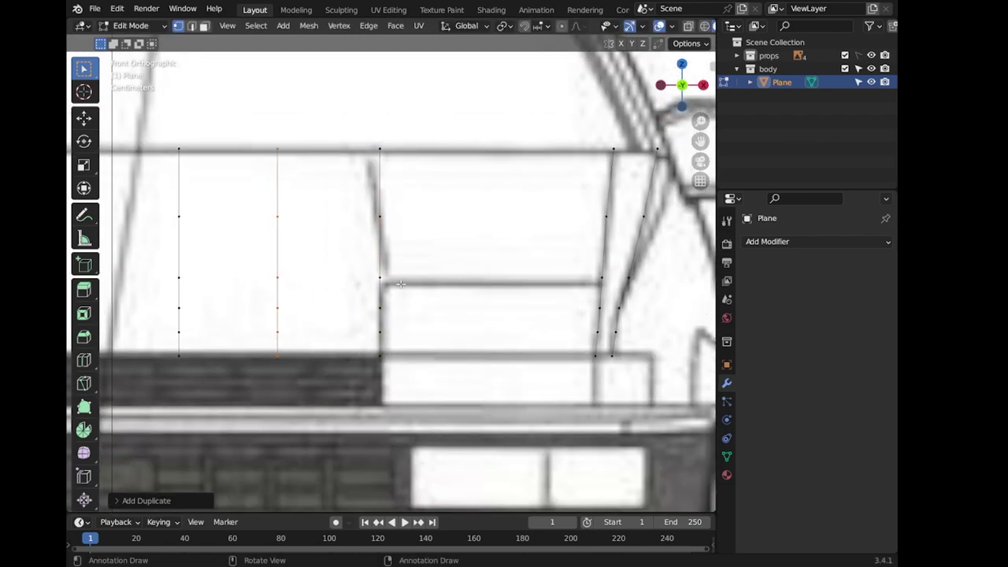
Cancel a trial horizontal vertex adjustment and return to Object Mode.
key("g")
key("x")
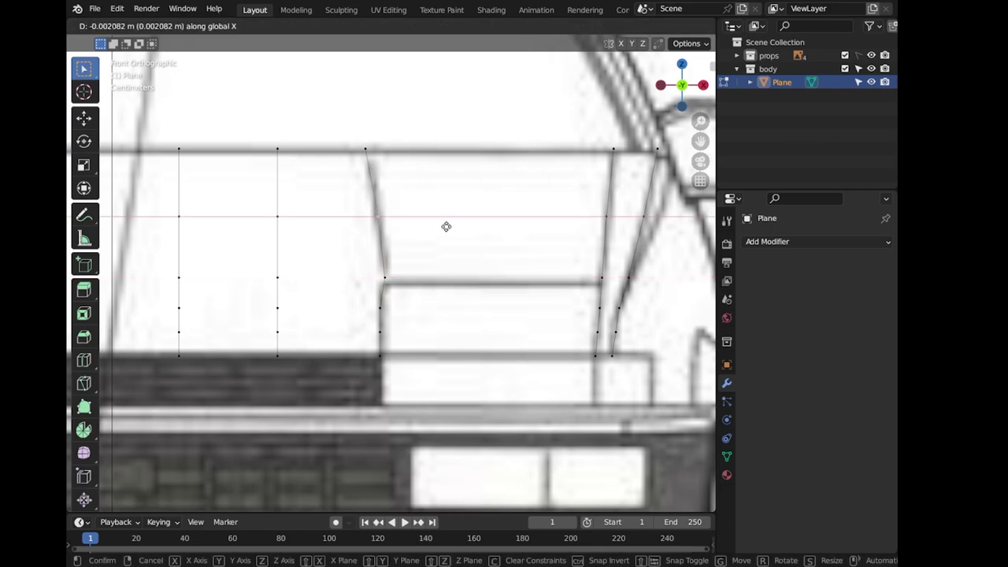
right_click(445, 225)
scroll(507, 292, "down", 2)
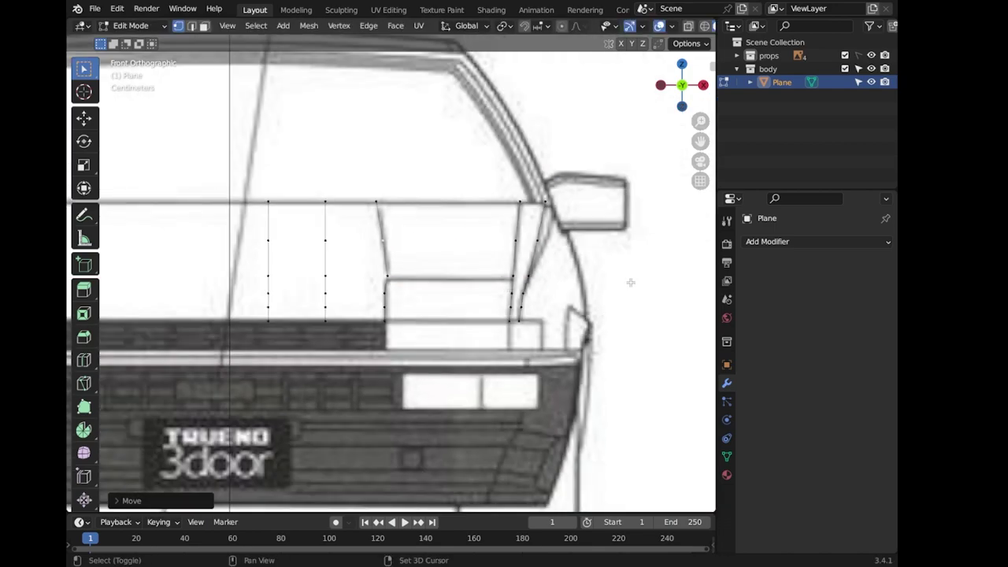
key("Tab")
Orbit out of the front view and open an Image Editor for a car reference photo.
middle_click_drag(603, 278, 475, 282)
scroll(470, 283, "down", 3)
scroll(470, 284, "down", 2)
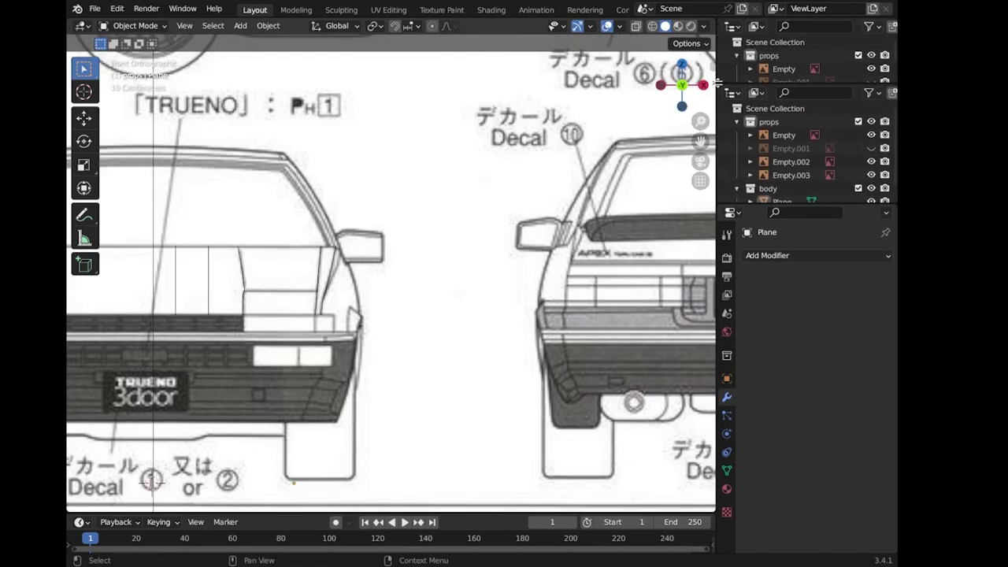
left_click(386, 77)
left_click(786, 26)
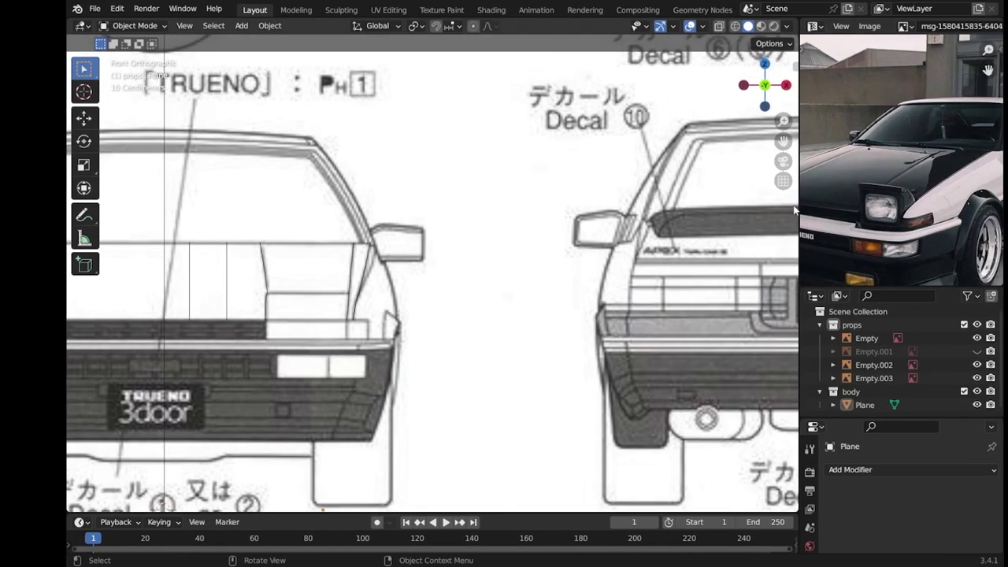
Widen the Image Editor beside the viewport and pan the photo to show the car's front end.
left_click_drag(715, 245, 703, 244)
scroll(861, 214, "up", 3)
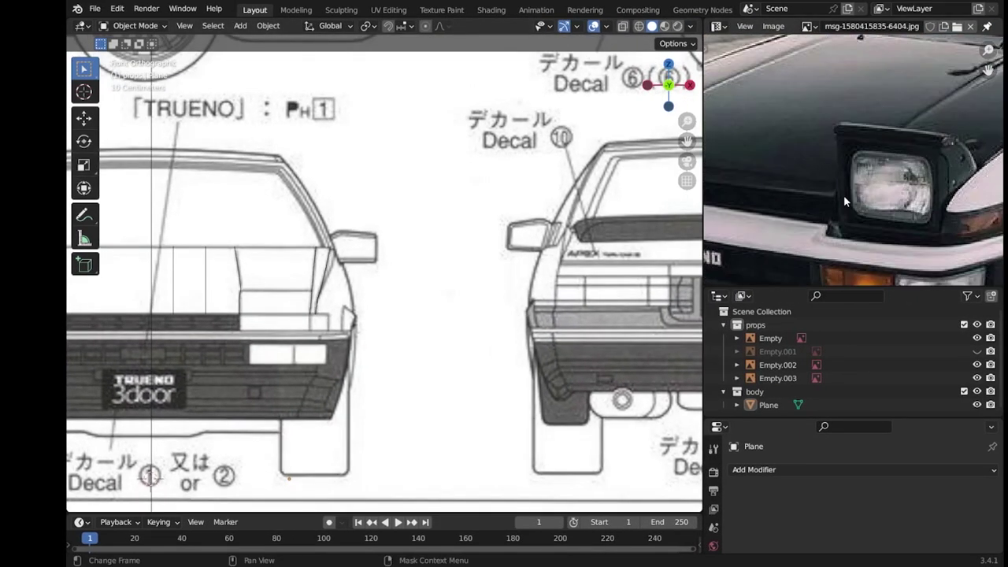
scroll(860, 214, "down", 2)
scroll(407, 252, "down", 2)
scroll(407, 252, "up", 4)
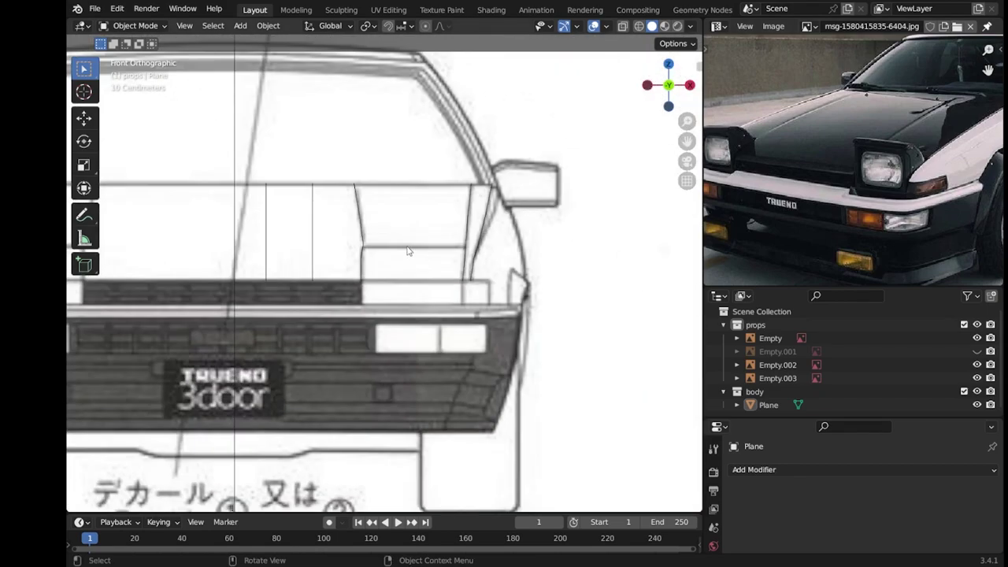
left_click(369, 224)
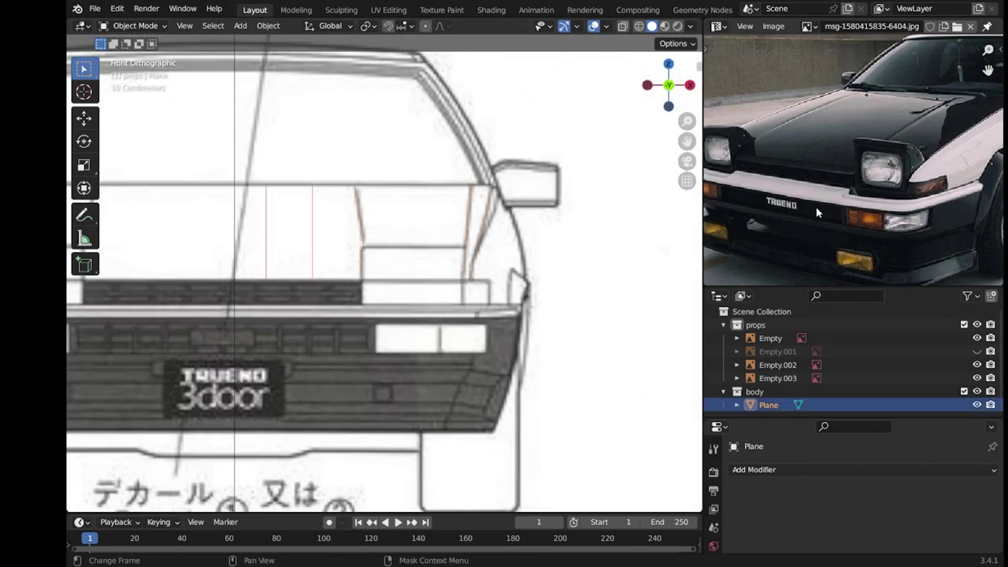
left_click_drag(703, 236, 692, 236)
middle_click_drag(802, 204, 791, 194)
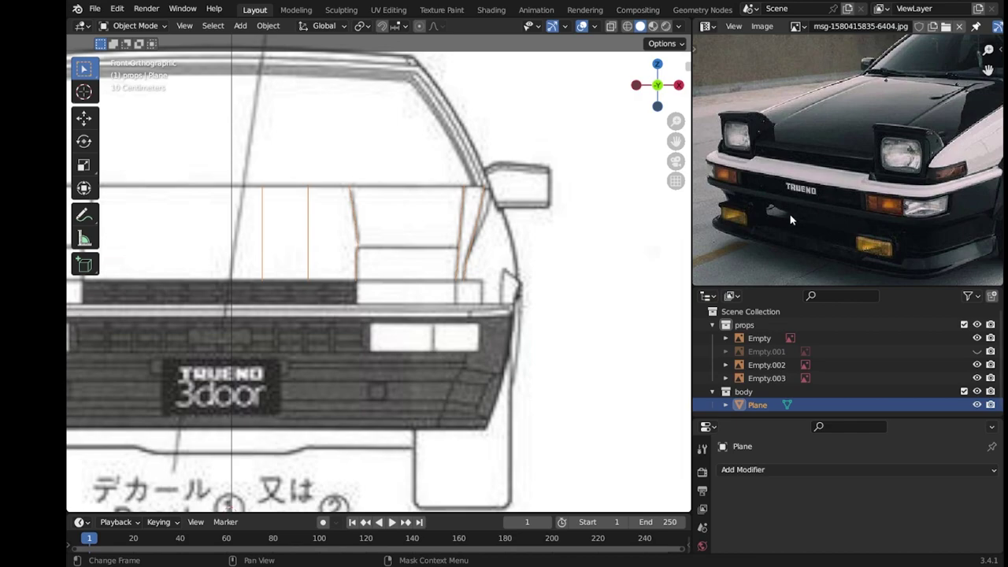
In Edit Mode, align the selected traced hood vertices along the X axis.
scroll(363, 256, "up", 5)
key("Tab")
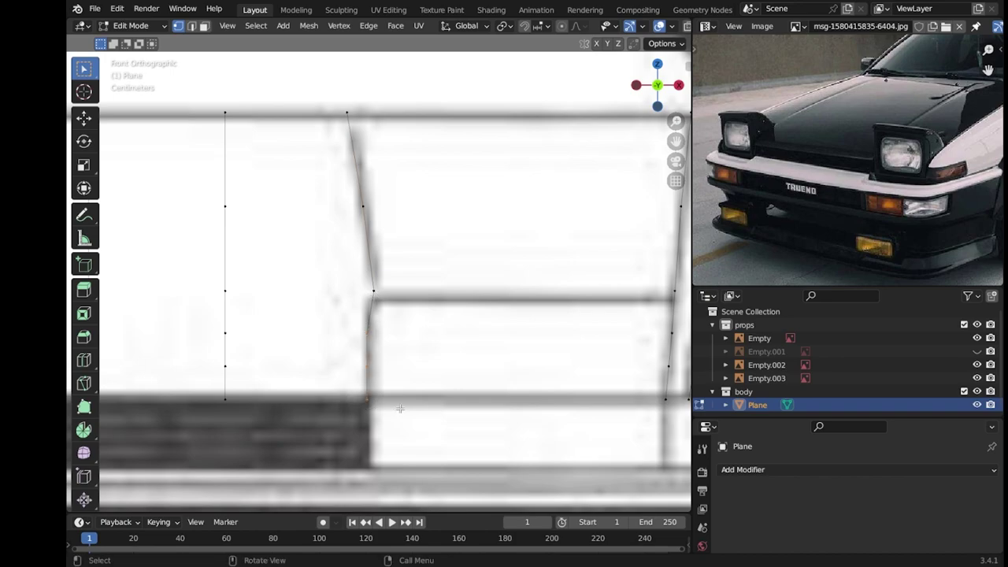
key("g")
key("x")
left_click(425, 299)
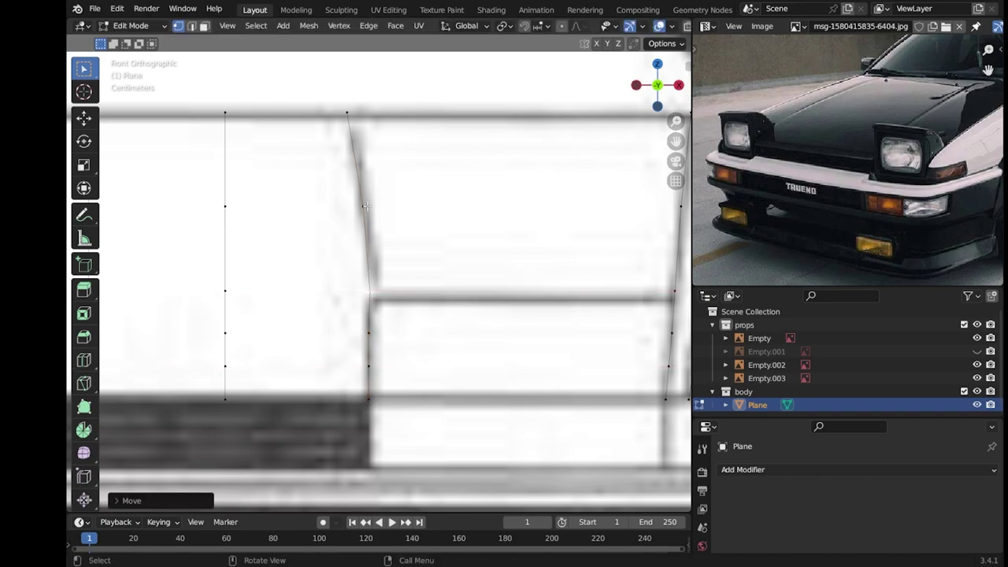
key("g")
key("x")
key("Escape")
scroll(462, 265, "down", 4)
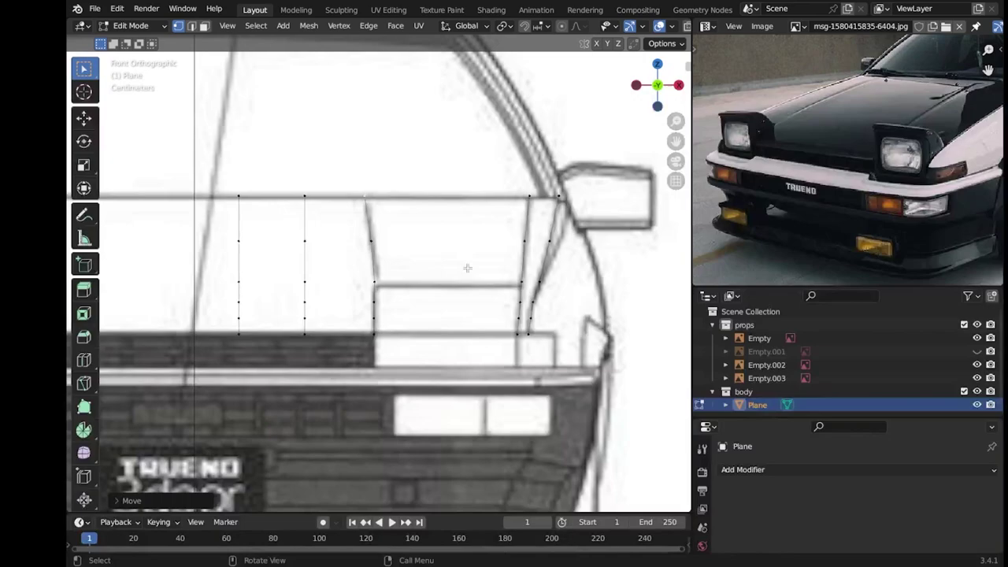
Fill faces between the traced vertex columns to form the hood surface.
middle_click_drag(401, 315, 484, 340, "shift")
key("f")
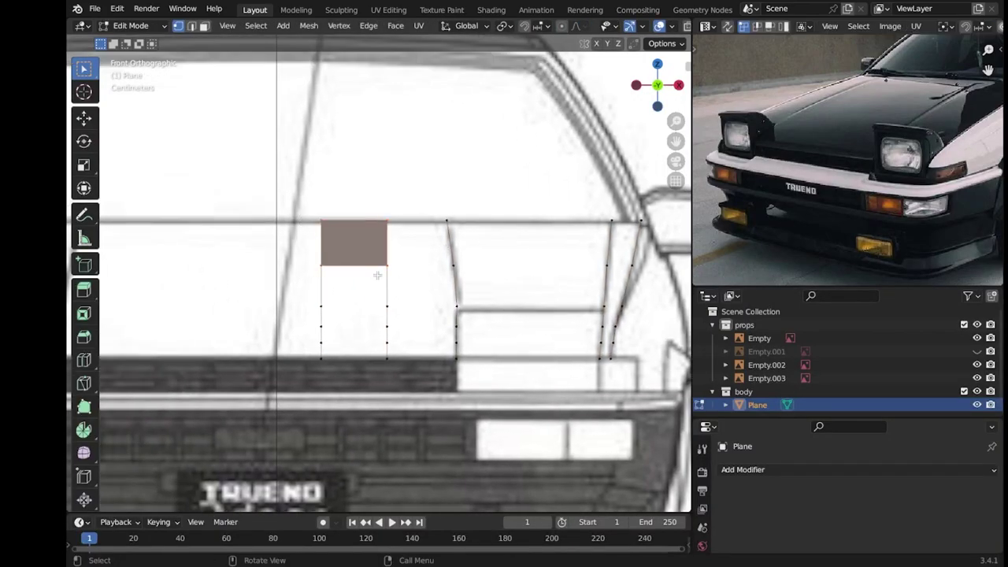
key("f")
key("f")
key("f")
key("f")
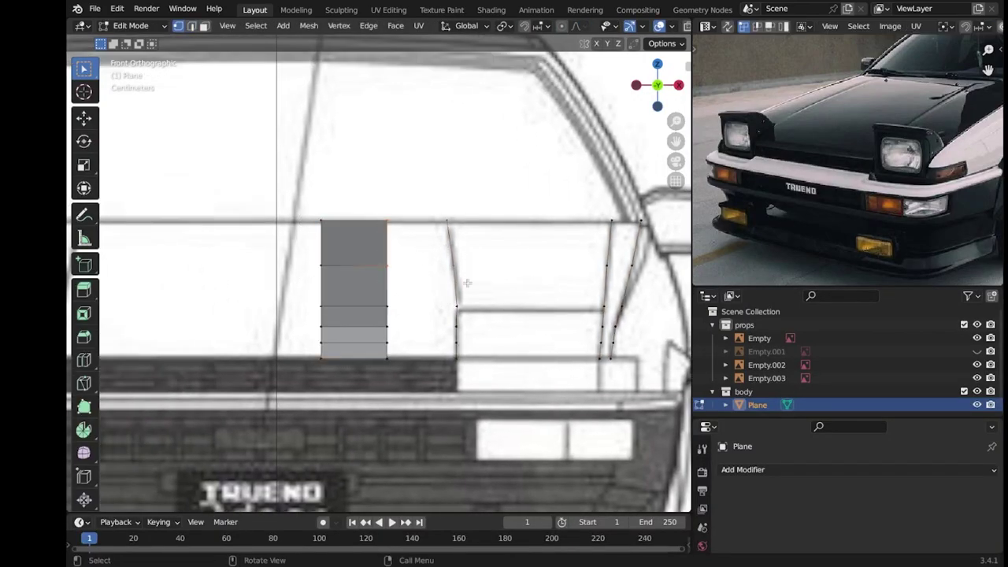
key("f")
key("f")
key("f")
key("f")
key("f")
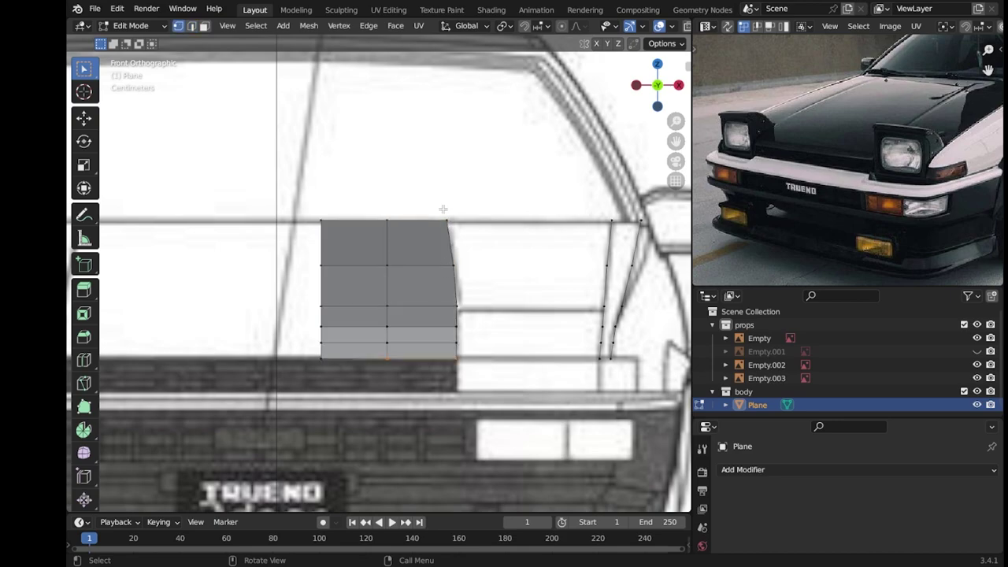
key("f")
key("f")
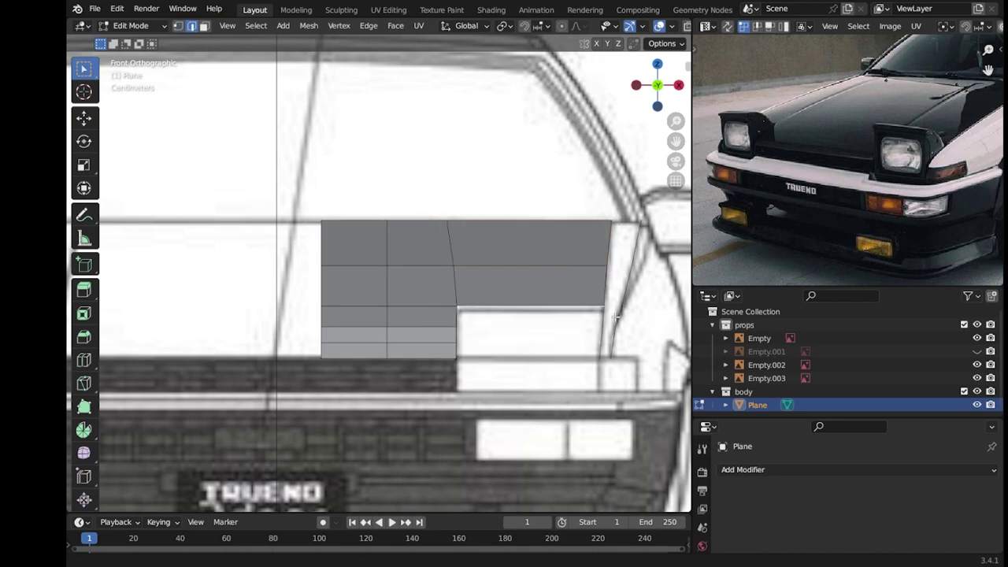
In vertex select mode, box-select the leftover vertices on the right and delete them.
scroll(430, 314, "up", 3)
key("1")
scroll(504, 258, "down", 1)
scroll(505, 258, "down", 1)
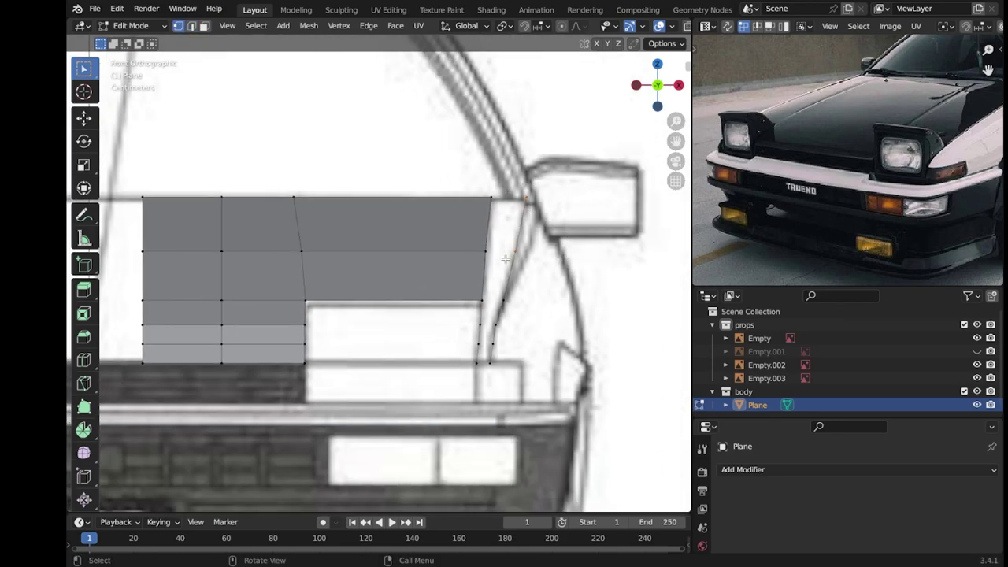
left_click_drag(535, 274, 489, 360)
key("x")
left_click(427, 364)
Move the selected edge vertically along Z.
scroll(240, 311, "up", 1)
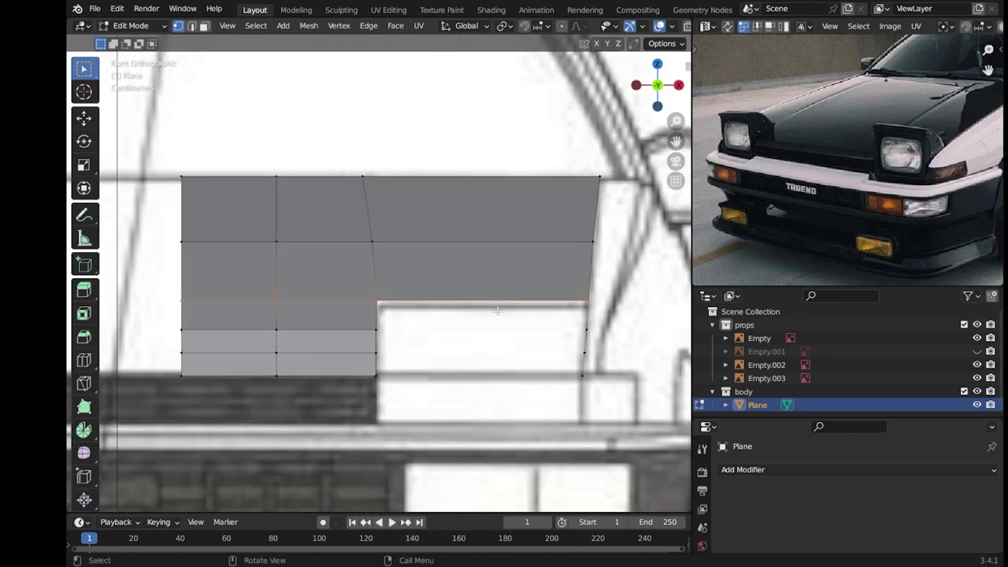
key("g")
key("z")
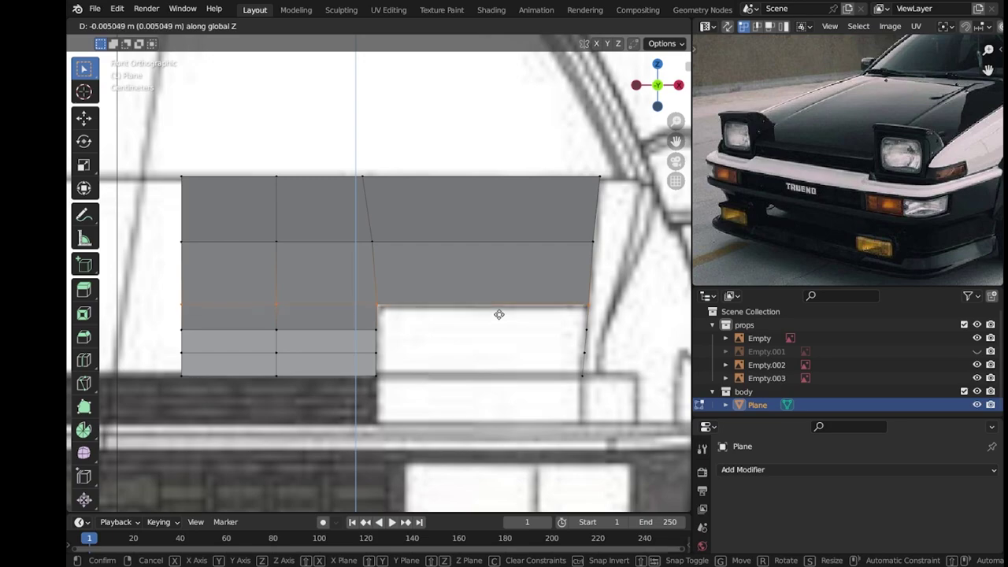
left_click(498, 316)
In the side view, slide the wheel arch vertices along Y and set the corner vertex on the arch line.
key("KP_3")
key("g")
key("y")
left_click(450, 349)
scroll(449, 349, "down", 3)
scroll(472, 346, "up", 3)
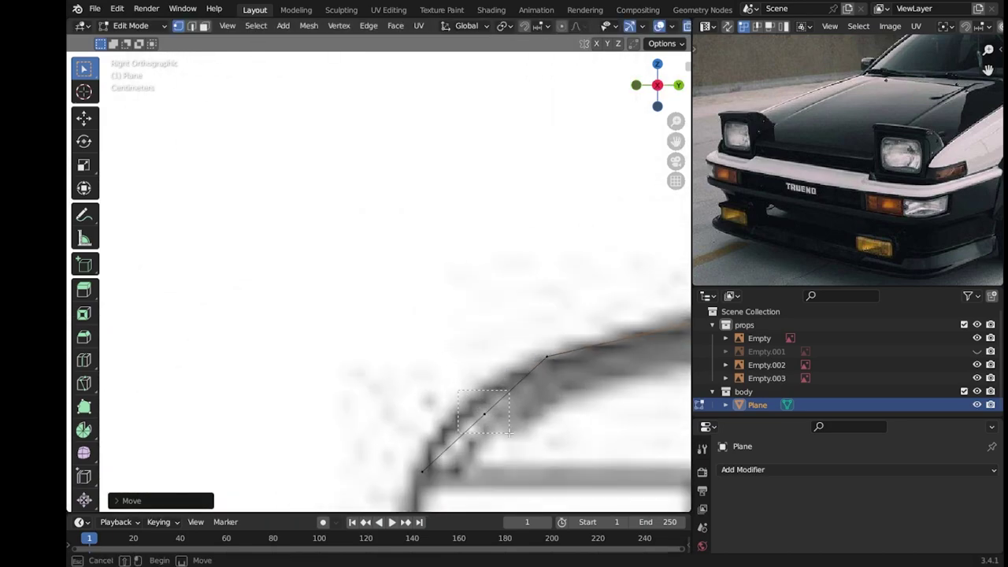
scroll(490, 343, "up", 1)
key("g")
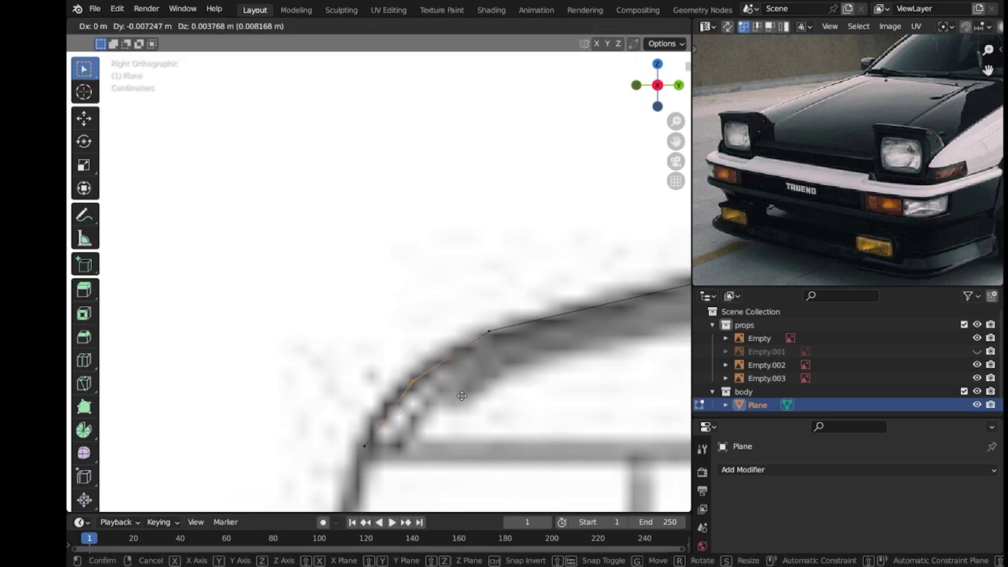
left_click(461, 395)
scroll(462, 395, "up", 2)
scroll(463, 394, "down", 4)
scroll(407, 313, "up", 3)
scroll(455, 299, "down", 4)
middle_click_drag(454, 299, 476, 270)
key("Tab")
Add a Mirror modifier and, in front view, move the mesh half along X beside the centreline.
left_click(742, 470)
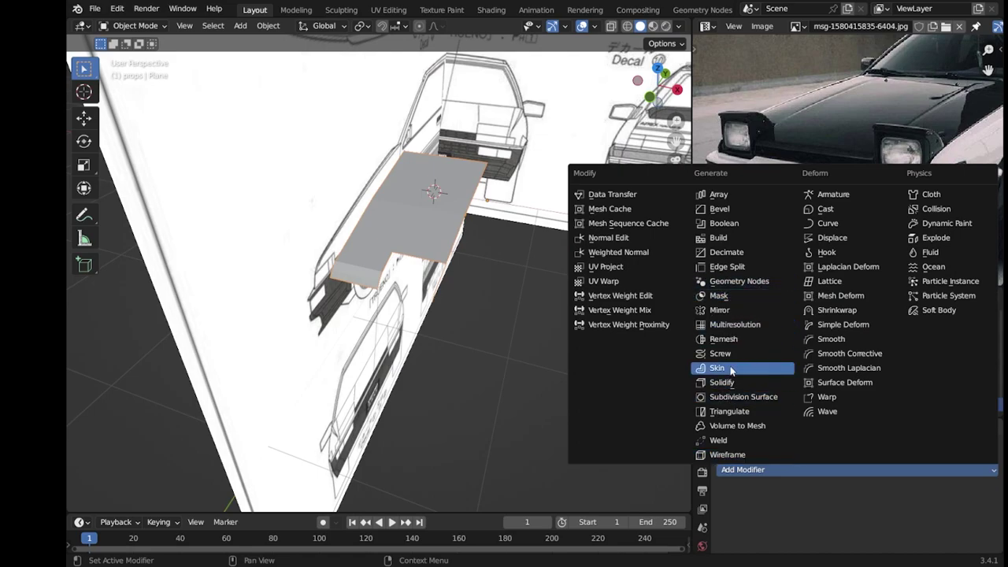
left_click(732, 310)
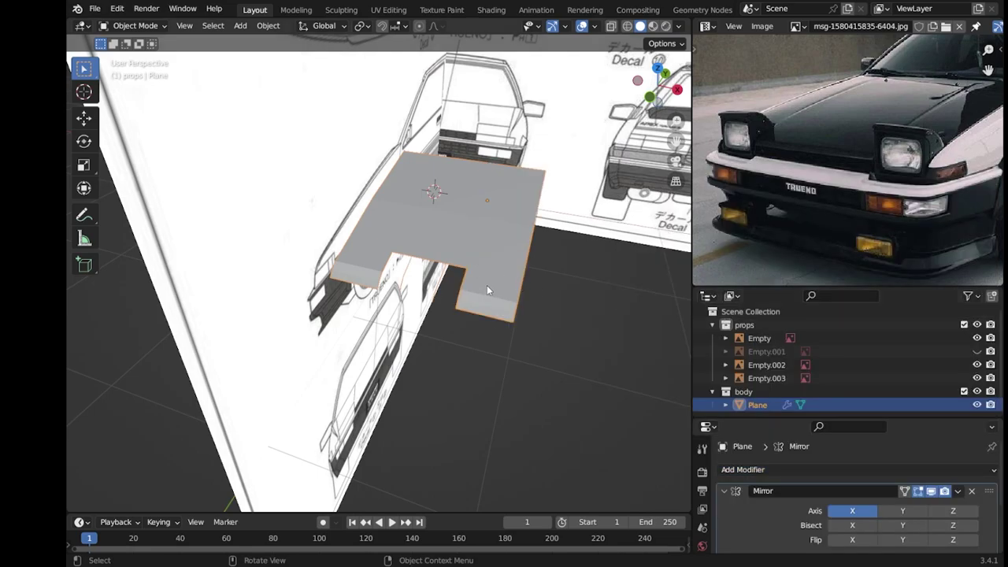
key("Tab")
key("KP_1")
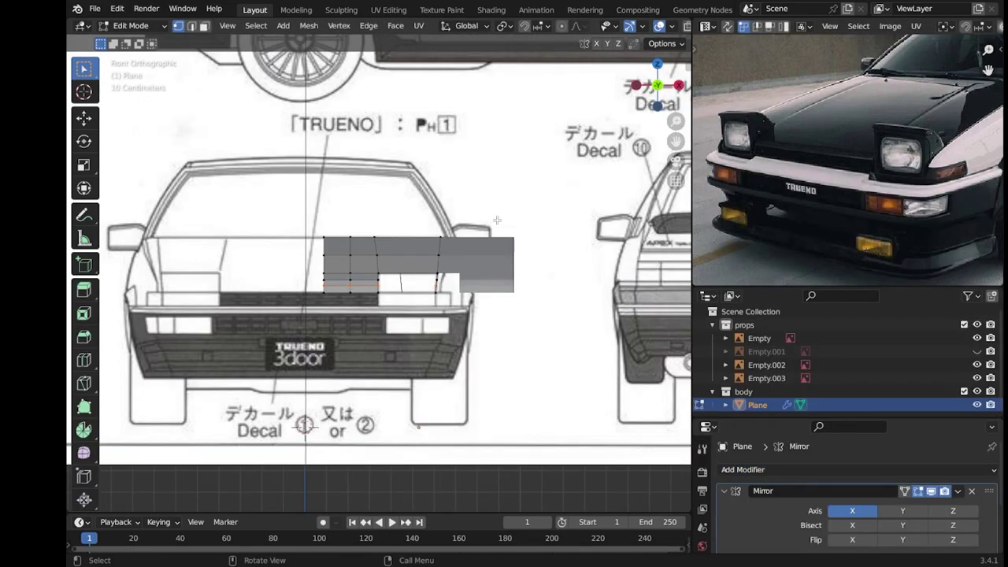
scroll(417, 271, "up", 3)
key("a")
key("g")
key("x")
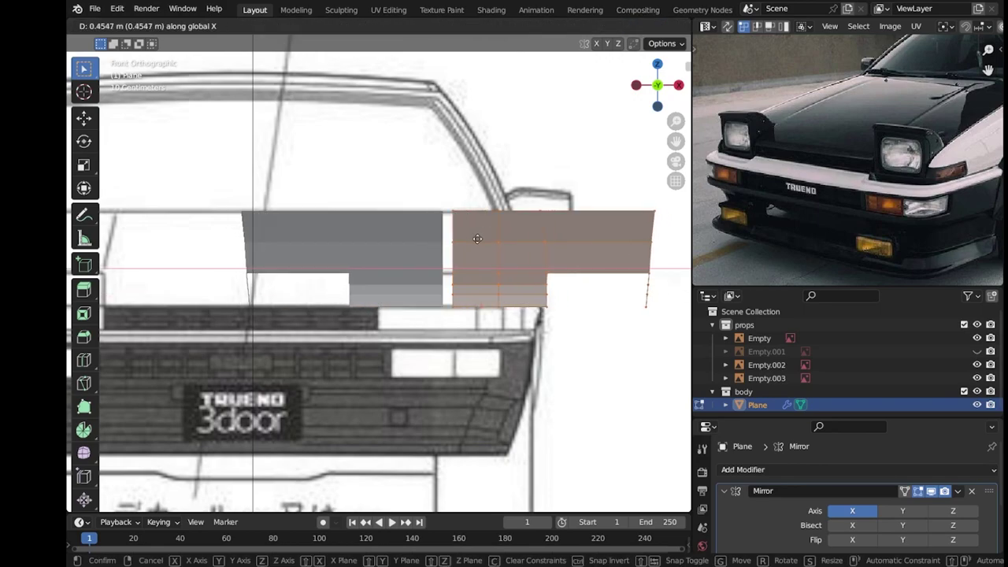
left_click(494, 241)
key("g")
key("x")
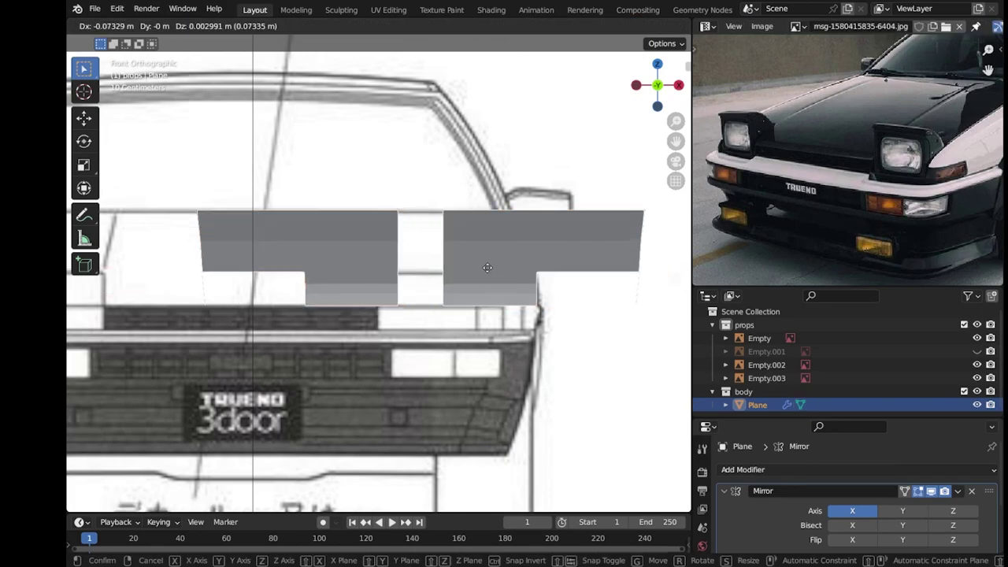
left_click(327, 247)
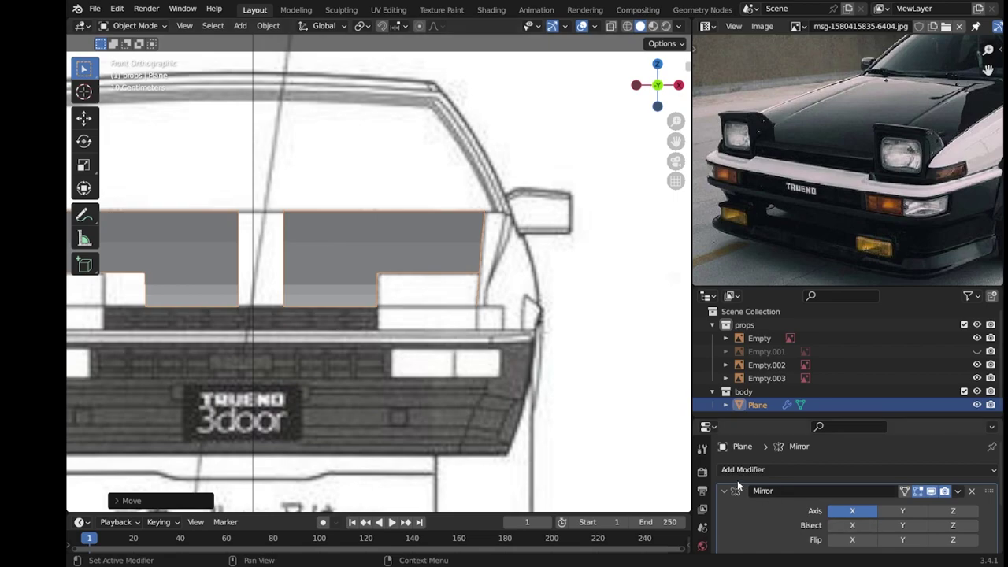
Enable mirror clipping, adjust the selected vertices, and apply Shade Smooth to the hood.
scroll(771, 481, "down", 2)
scroll(815, 480, "down", 2)
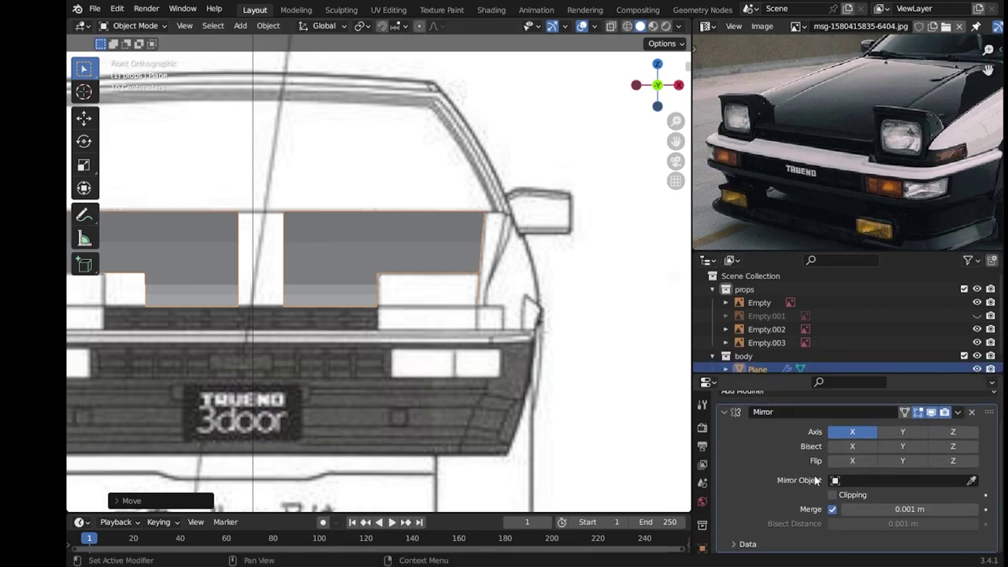
left_click(832, 495)
key("Tab")
scroll(318, 271, "up", 2)
key("g")
left_click(481, 433)
key("Tab")
scroll(465, 425, "down", 3)
right_click(485, 293)
left_click(485, 295)
middle_click_drag(485, 295, 497, 326)
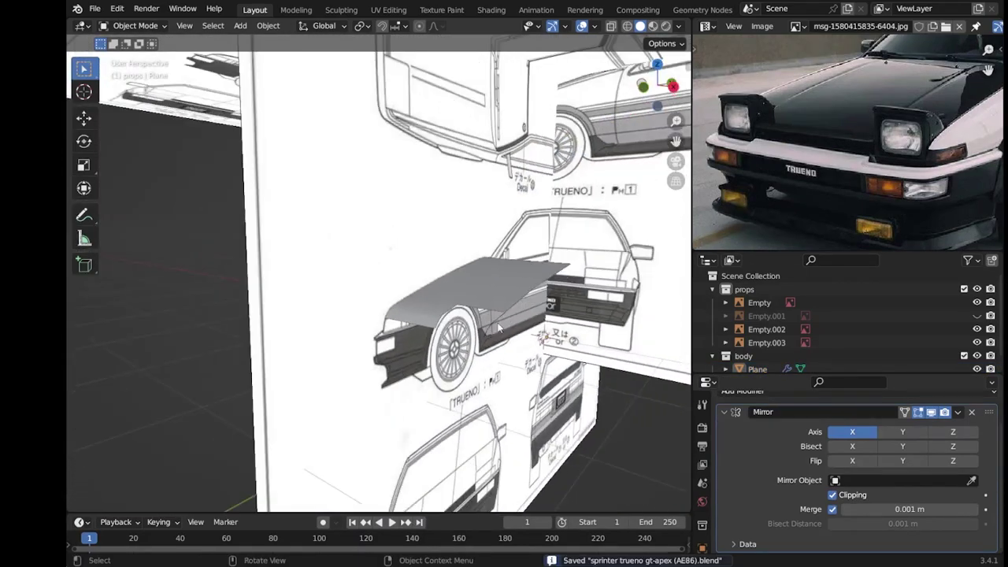
In front view, turn off mirror clipping and slide the hood half sideways along X.
key("KP_1")
scroll(520, 307, "up", 2)
scroll(488, 309, "up", 1)
key("Tab")
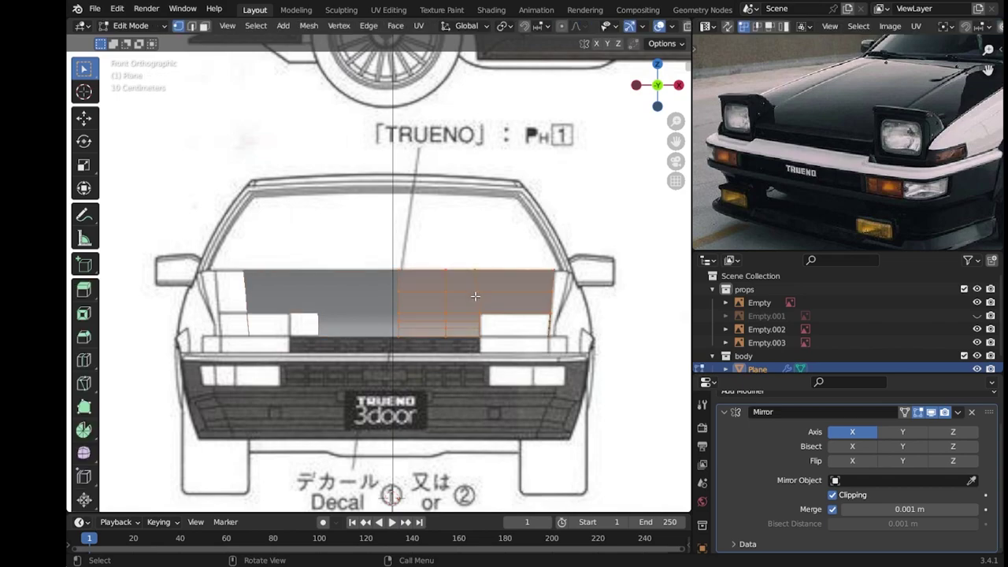
key("g")
key("Escape")
key("g")
key("x")
key("Escape")
left_click(832, 495)
key("g")
key("x")
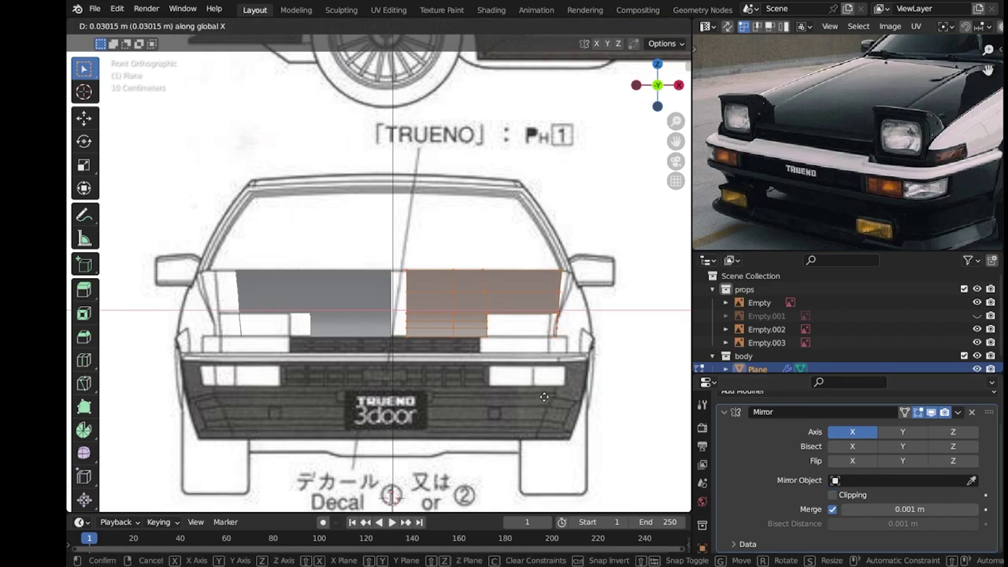
left_click(544, 397)
Realign the halves to the blueprint's hood edges with X-axis moves of the object and mesh half.
key("Tab")
key("g")
key("x")
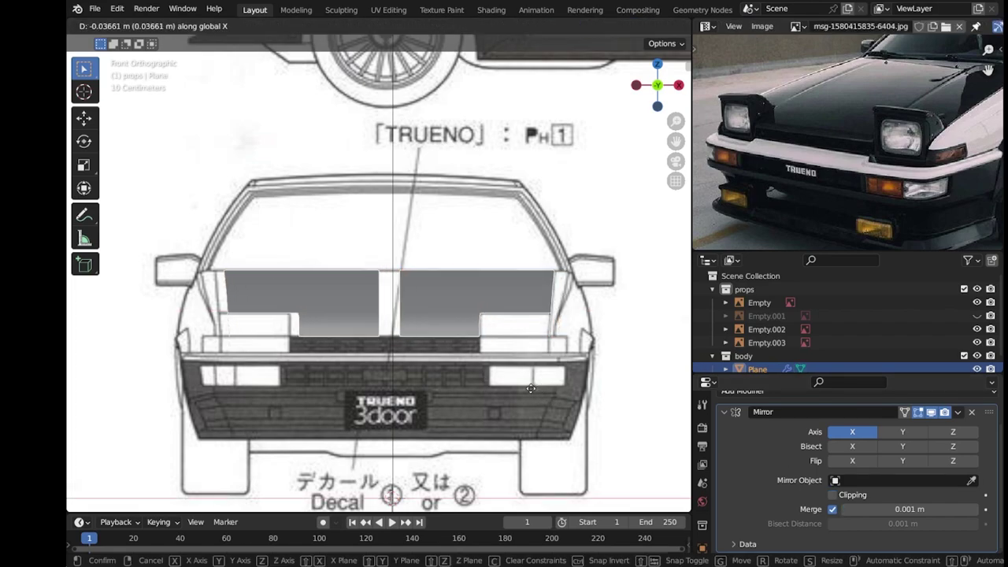
left_click(527, 392)
key("Tab")
key("g")
key("x")
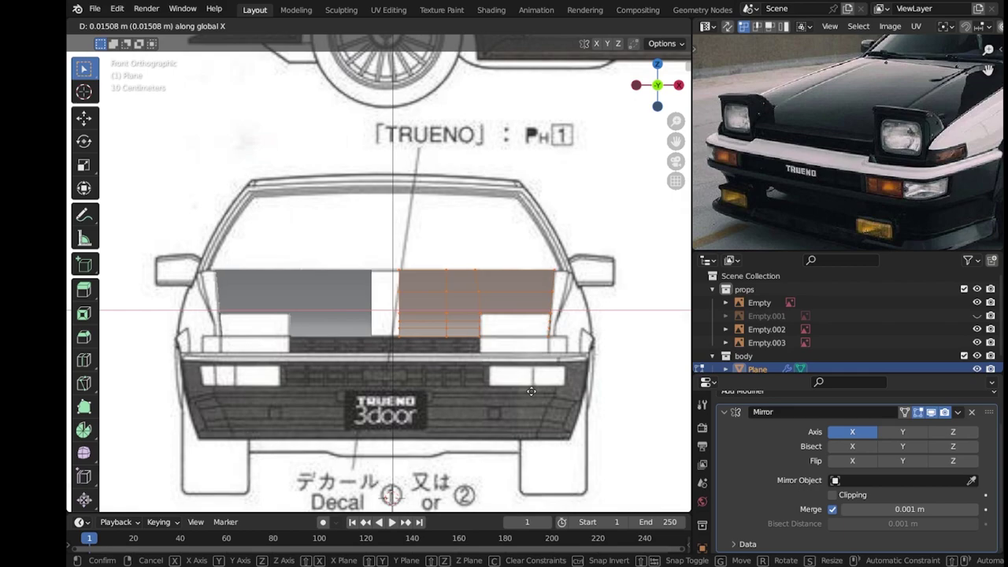
left_click(532, 391)
scroll(472, 331, "down", 5)
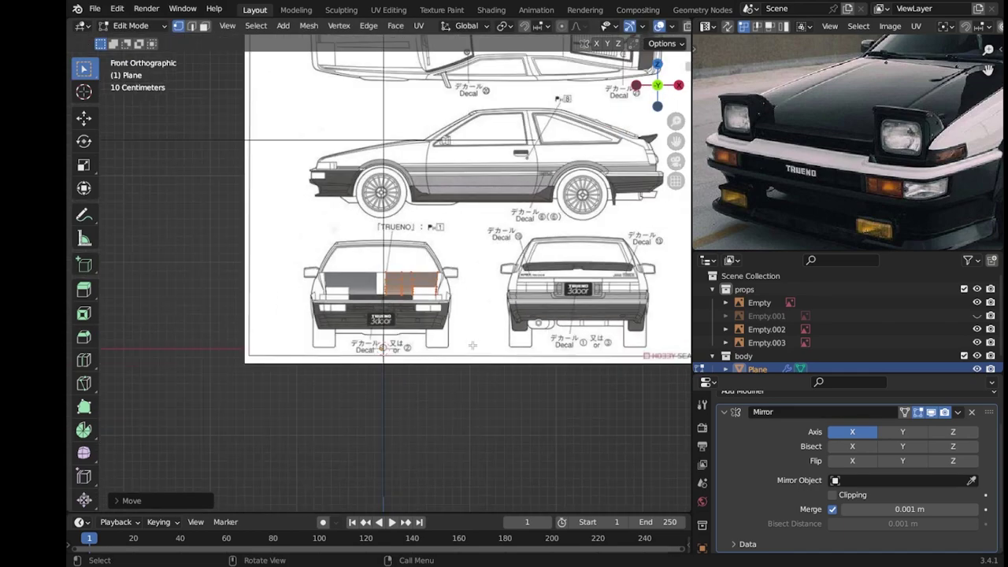
scroll(439, 313, "up", 6)
key("Tab")
key("g")
key("x")
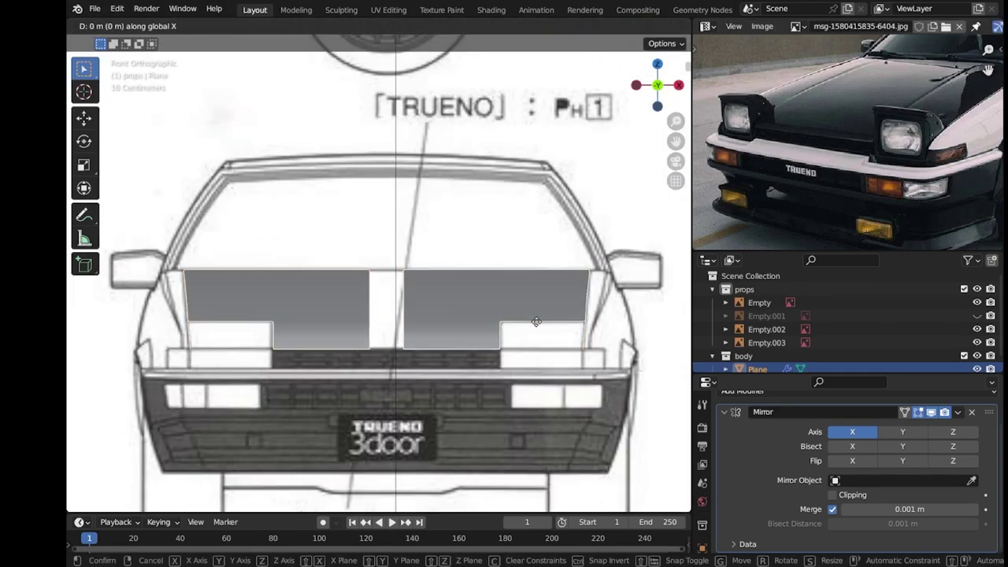
key("Escape")
key("Tab")
Re-enable mirror clipping and save the .blend file.
left_click(832, 495)
key("Tab")
mouse_move(472, 338)
middle_mouse_down()
mouse_move(557, 343)
mouse_move(499, 331)
mouse_move(387, 204)
mouse_move(401, 220)
middle_mouse_up()
key("ctrl+s")
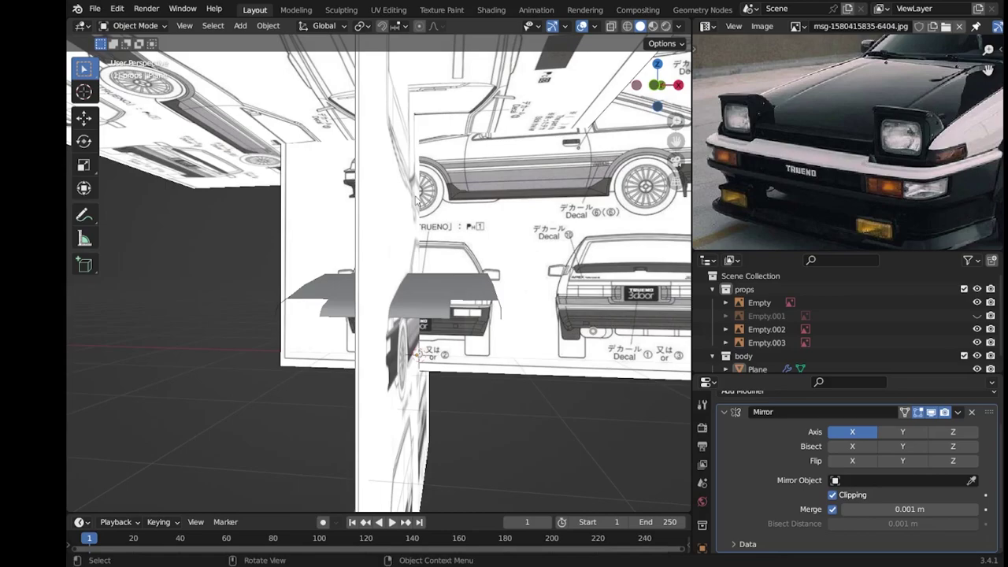
Show Outliner selectability toggles, select Empty.002, and nudge it slightly along X.
scroll(402, 221, "up", 3)
scroll(402, 220, "up", 3)
scroll(402, 221, "down", 6)
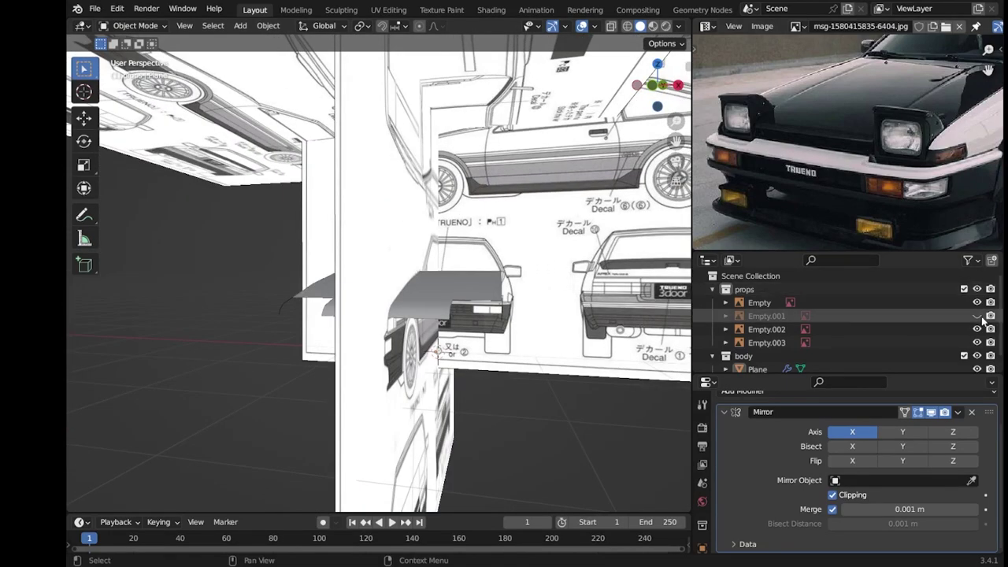
left_click(968, 260)
left_click(890, 275)
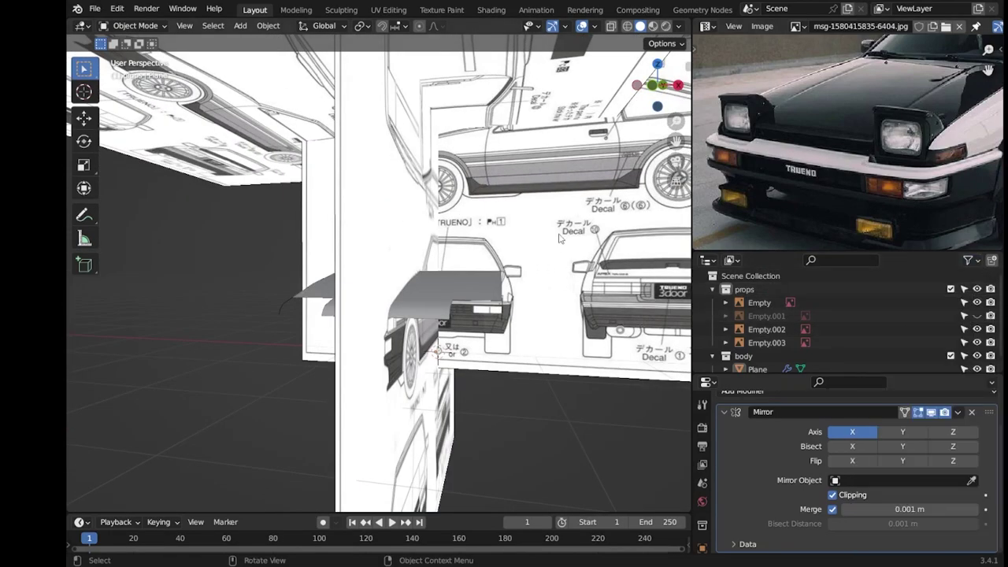
left_click(766, 329)
key("KP_Decimal")
key("KP_1")
key("g")
key("x")
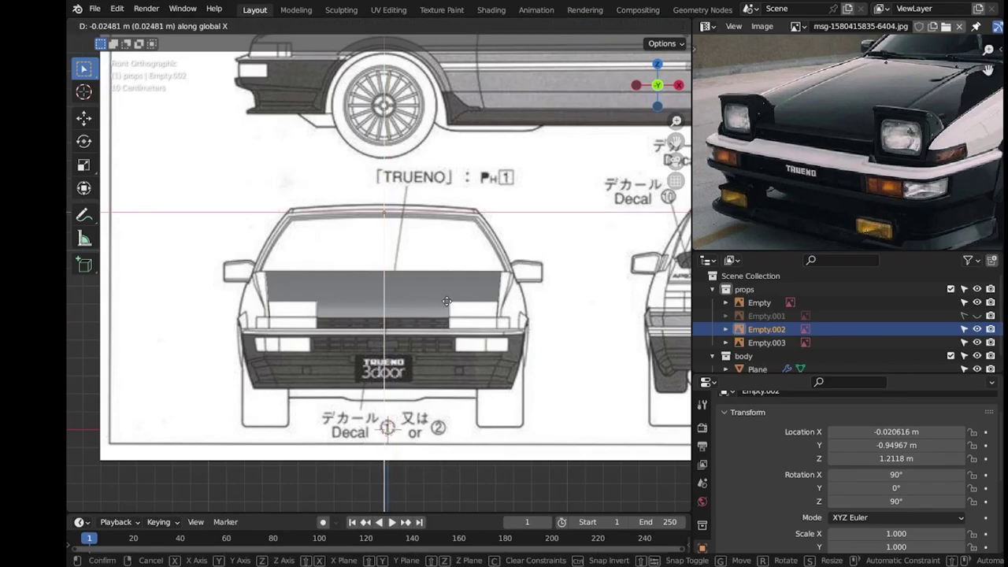
left_click(446, 299)
Rename the Plane object to 'hood' and save the file.
left_click(757, 369)
left_click(712, 288)
double_click(757, 316)
type("hood")
key("Return")
key("ctrl+s")
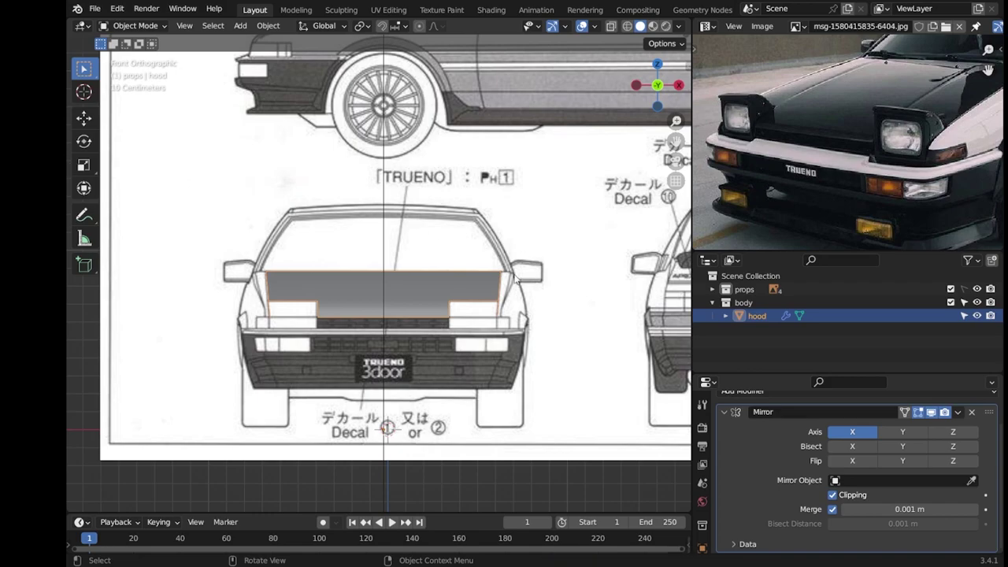
scroll(527, 272, "up", 5)
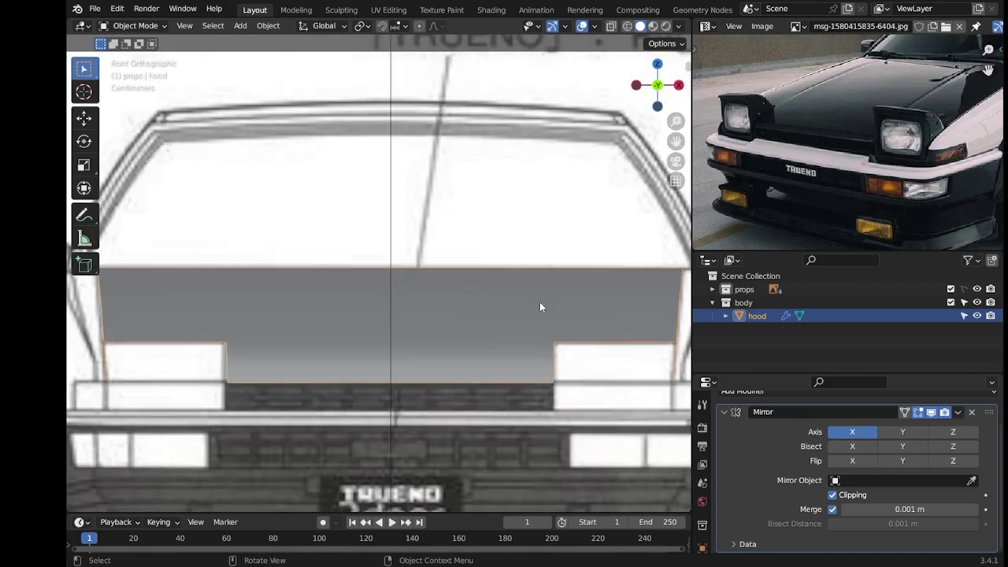
Save, then add a new mesh Plane and move its geometry to a new position.
scroll(488, 284, "down", 2)
key("ctrl+s")
scroll(556, 288, "down", 3)
key("shift+a")
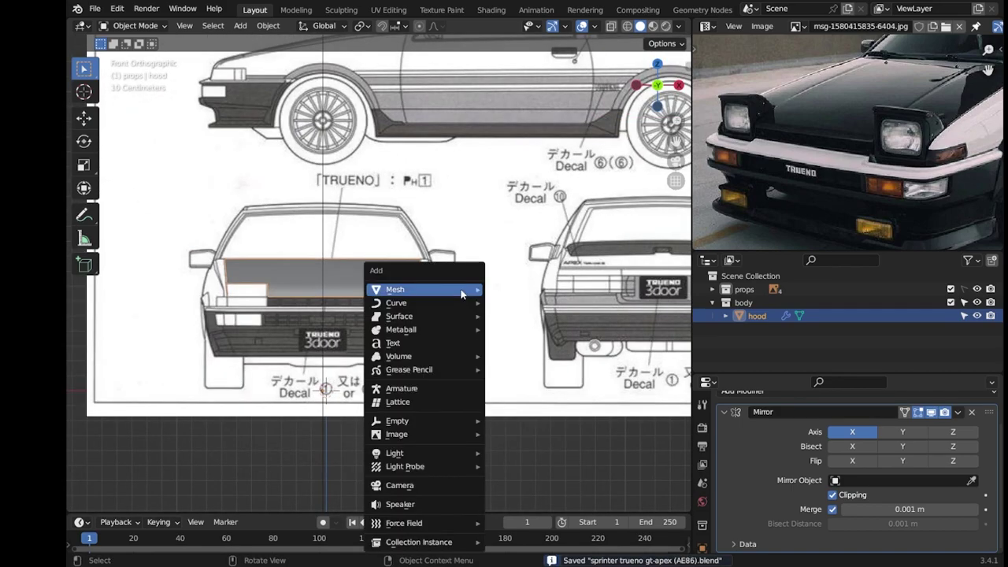
left_click(512, 288)
key("Tab")
key("g")
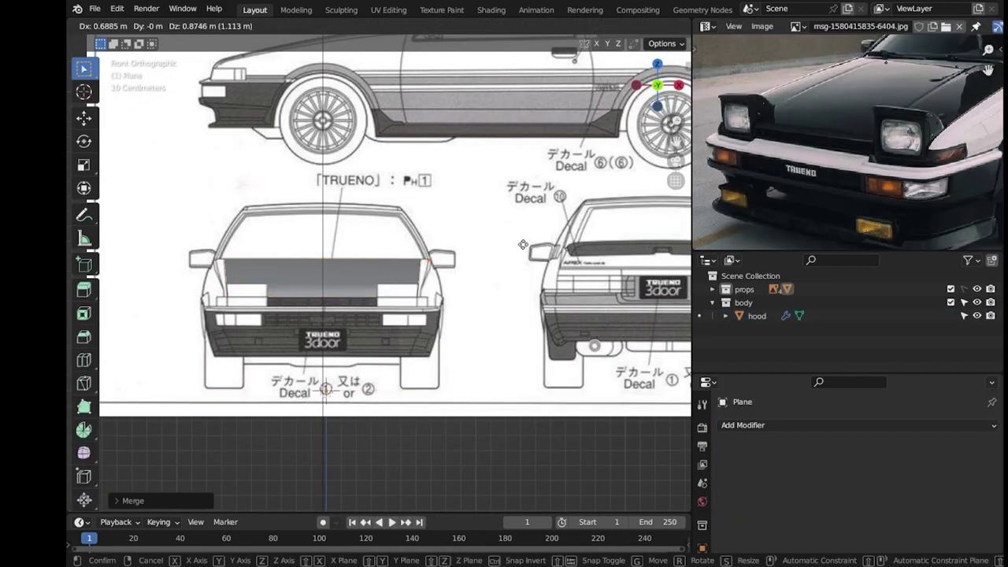
left_click(523, 245)
key("Tab")
Duplicate the hood in place as hood.001 and enter Edit Mode on the copy.
left_click(400, 275)
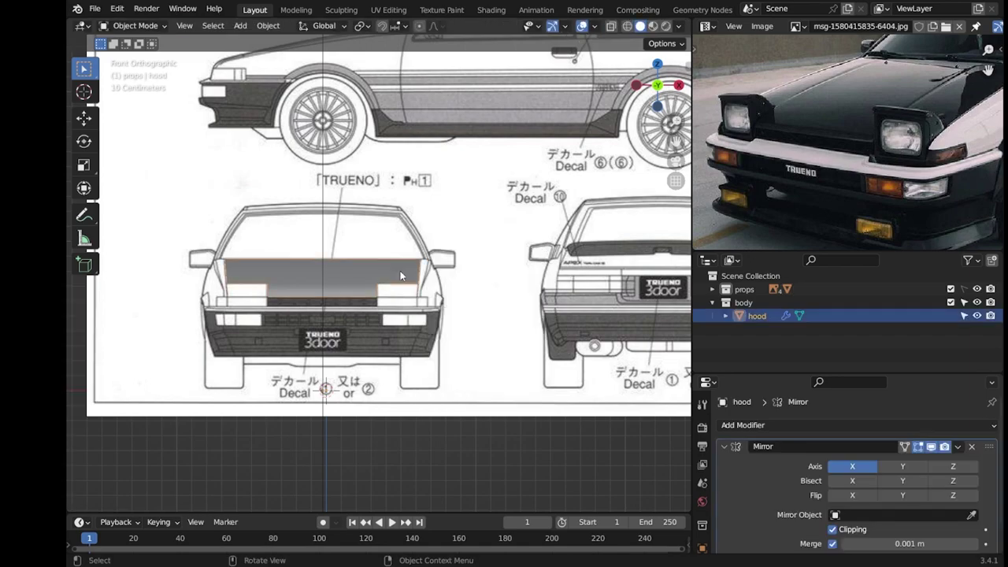
key("shift+d")
right_click(400, 276)
key("Tab")
scroll(400, 275, "up", 3)
scroll(400, 276, "up", 1)
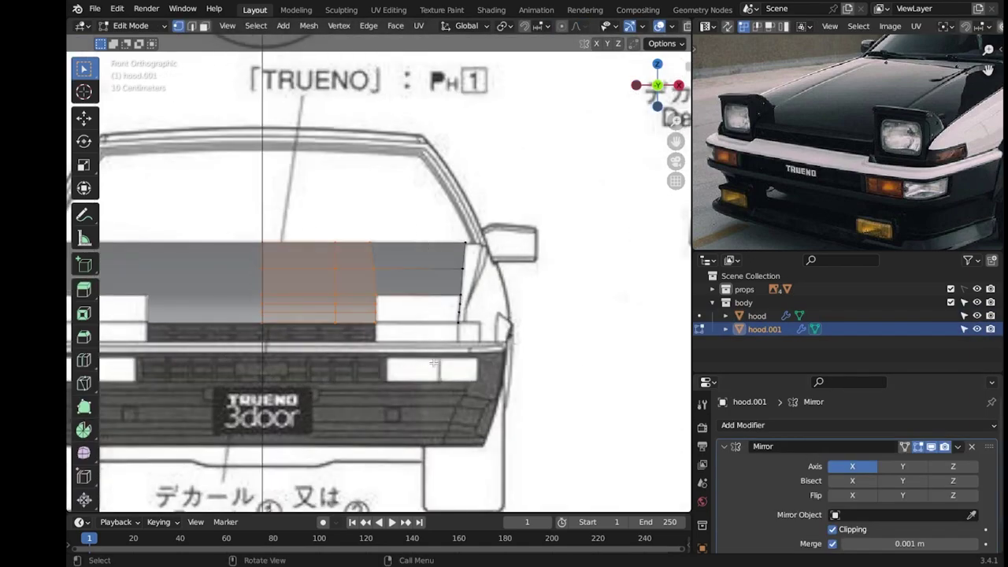
Slide six edge vertices along X onto the front blueprint's fender line.
scroll(579, 266, "up", 3)
scroll(945, 109, "up", 2)
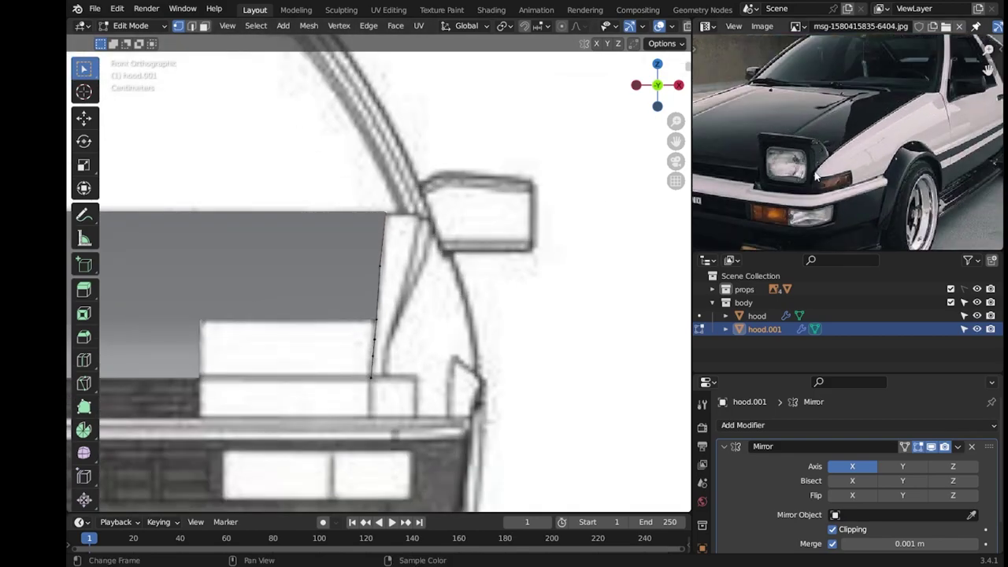
key("g")
key("x")
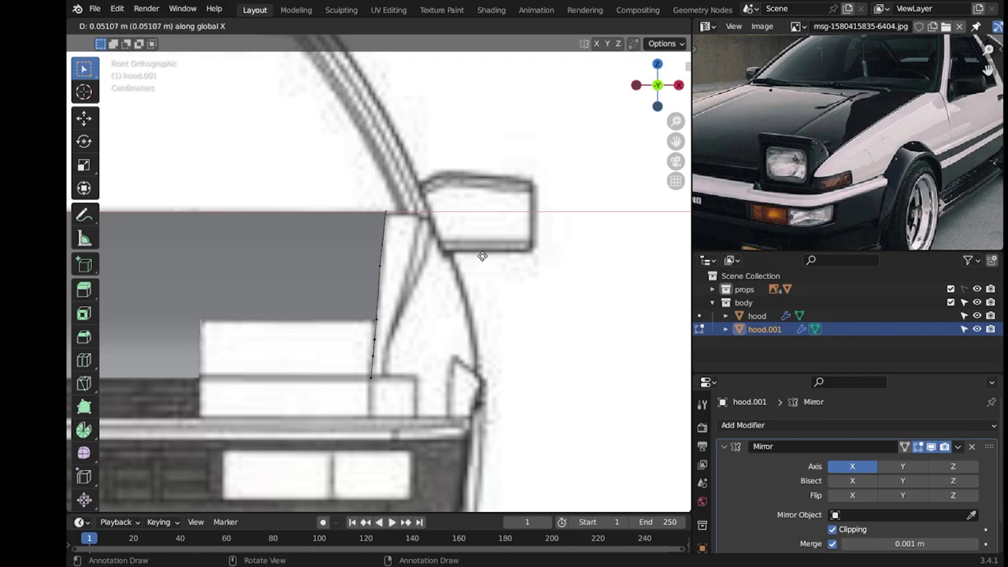
left_click(482, 256)
key("g")
key("x")
left_click(430, 356)
key("g")
key("x")
left_click(436, 346)
key("g")
key("x")
left_click(447, 351)
key("g")
key("x")
left_click(411, 328)
key("g")
key("x")
left_click(436, 333)
Reposition the vertices higher up the edge along X to match the fender outline.
left_click(387, 271)
key("g")
key("x")
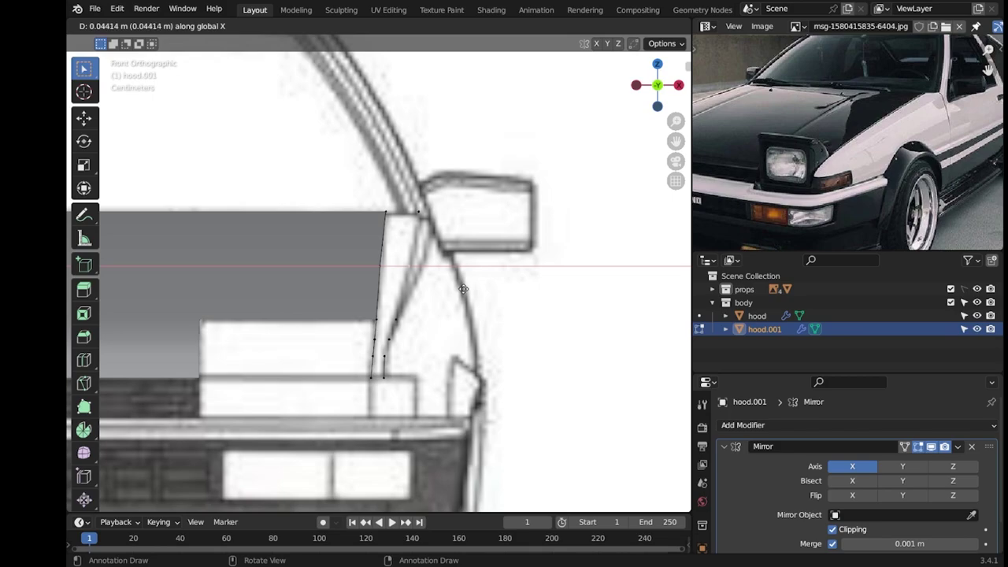
left_click(465, 289)
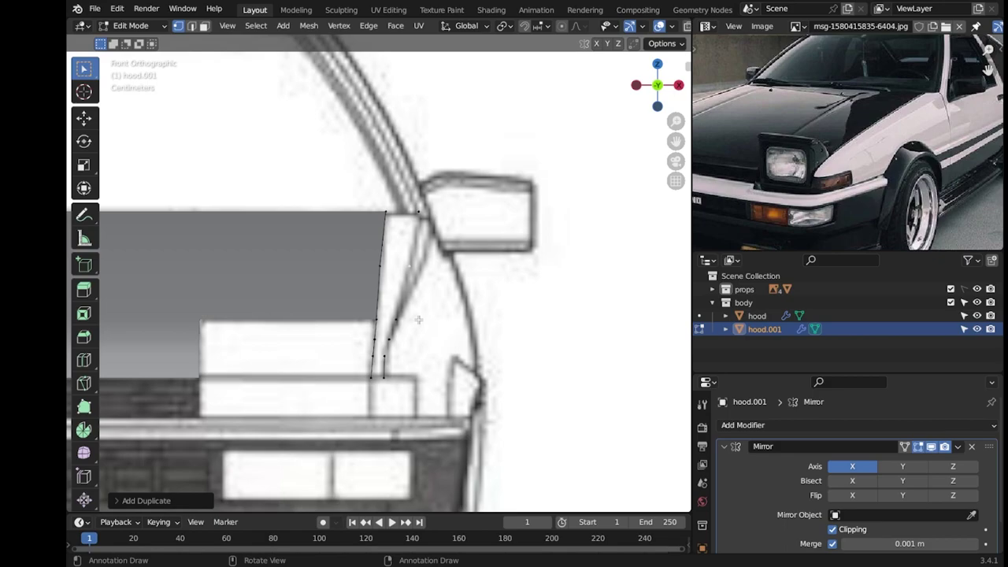
scroll(418, 320, "up", 2)
key("g")
key("x")
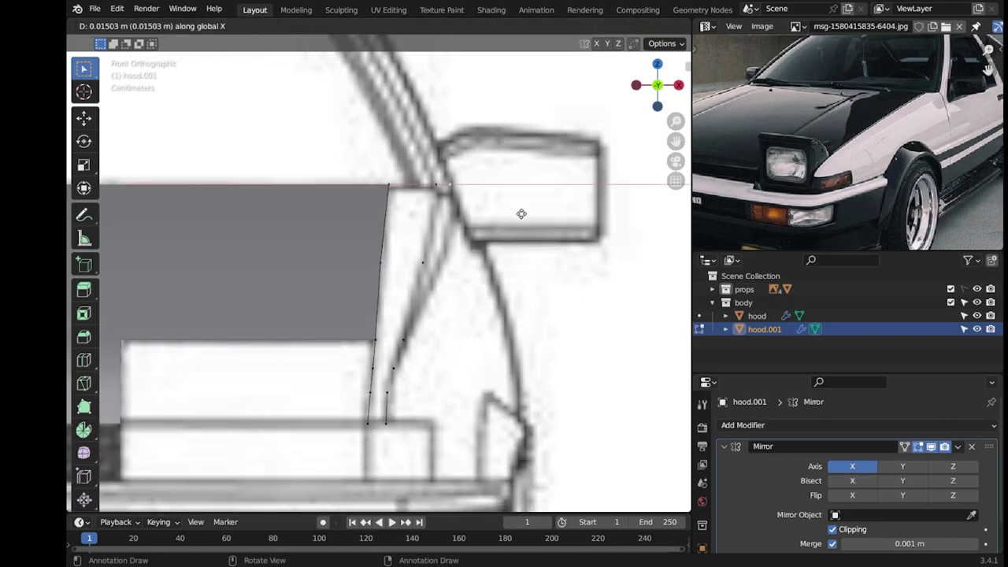
left_click(523, 215)
Align a mid-edge vertex along X and add a copied vertex beside the fender edge.
left_click(423, 262)
key("g")
key("x")
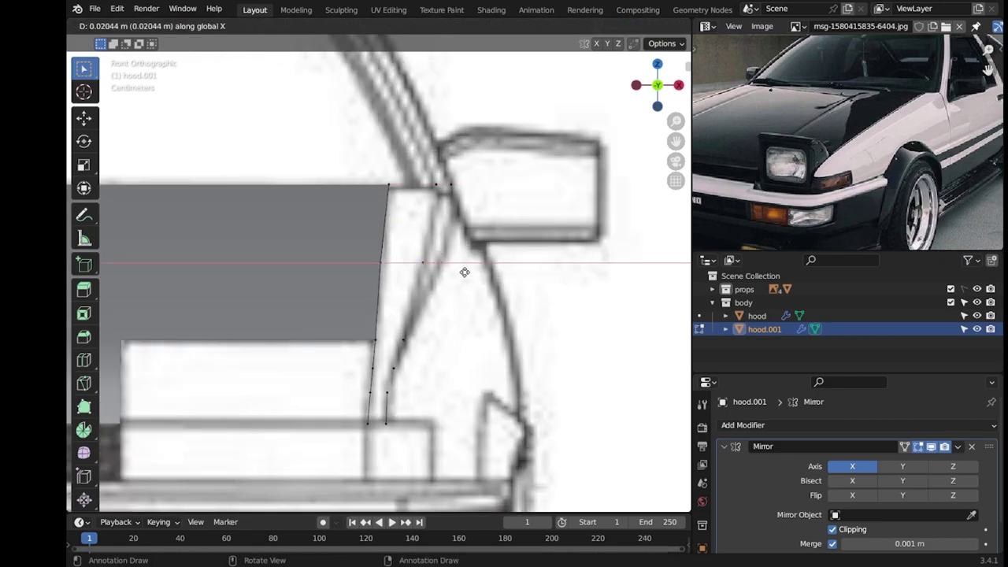
left_click(462, 277)
right_click(404, 222)
left_click(404, 222)
left_click(432, 223)
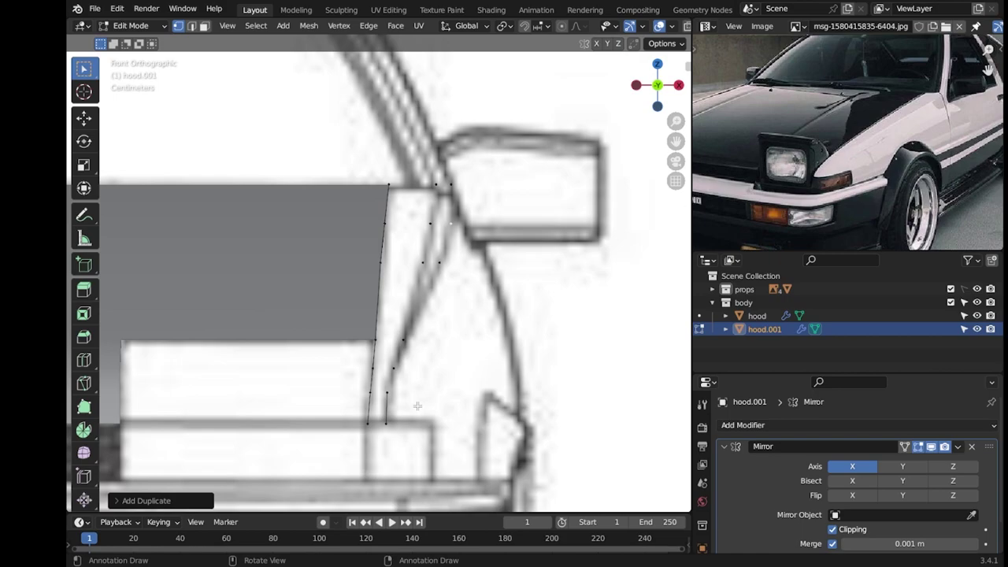
Extrude the bottom vertex along X, then extrude another constrained to Z and Y in side view.
middle_click_drag(418, 389, 393, 315, "shift")
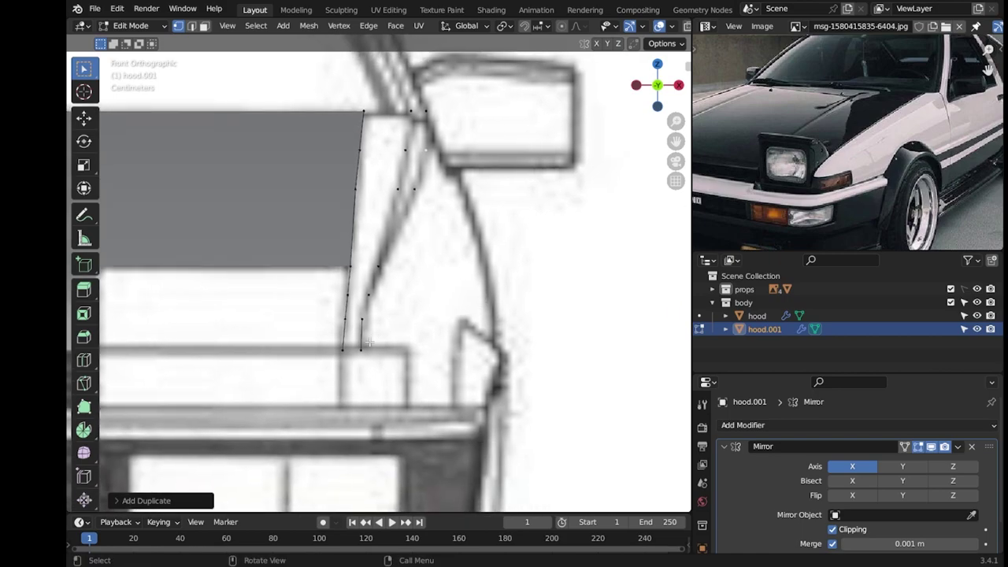
left_click(360, 350)
key("e")
key("x")
left_click(456, 350)
key("e")
key("z")
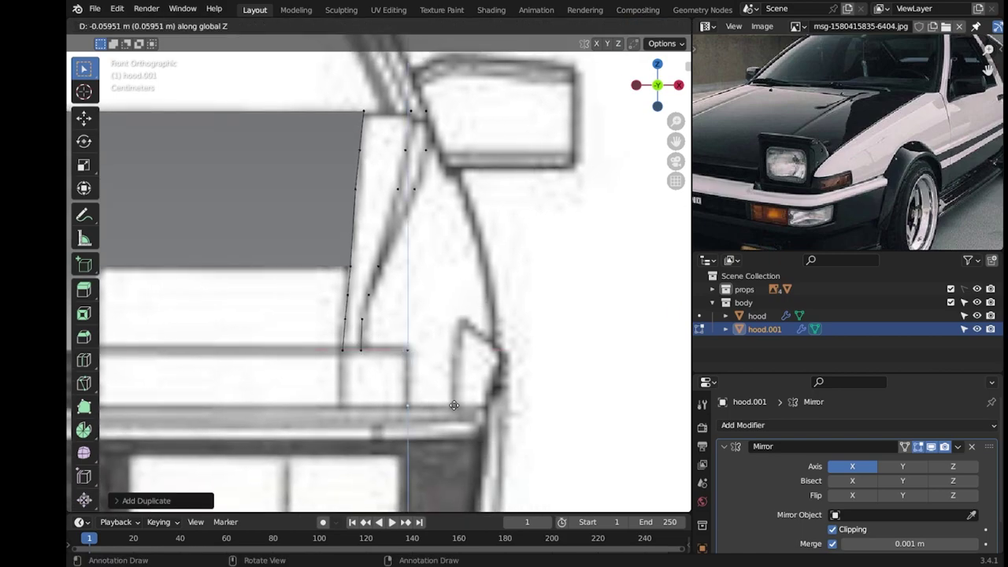
key("KP_3")
key("y")
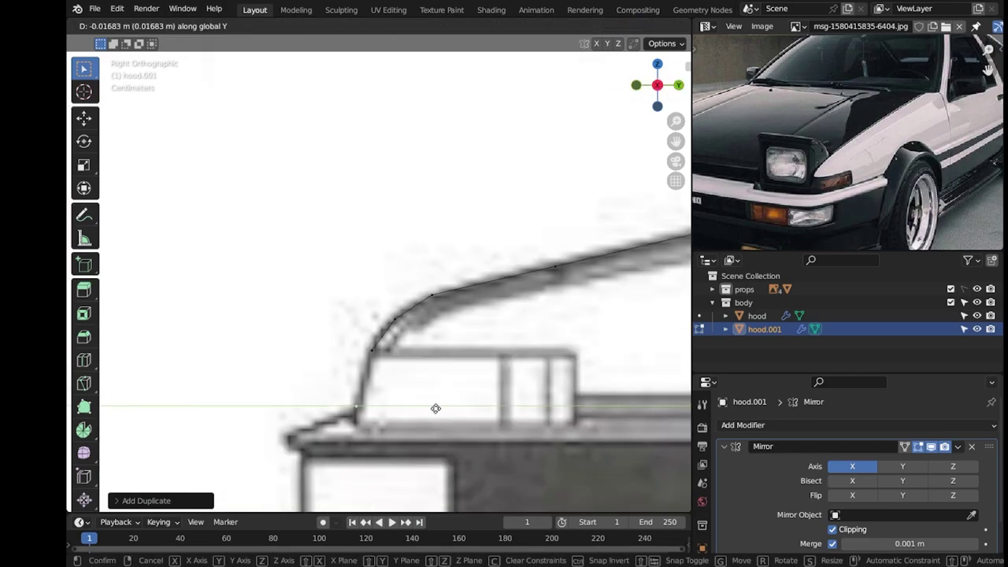
Compare front and side views, then extrude a vertex along Y onto the hood line.
left_click(436, 408)
key("KP_1")
key("KP_3")
key("KP_1")
key("KP_3")
key("KP_1")
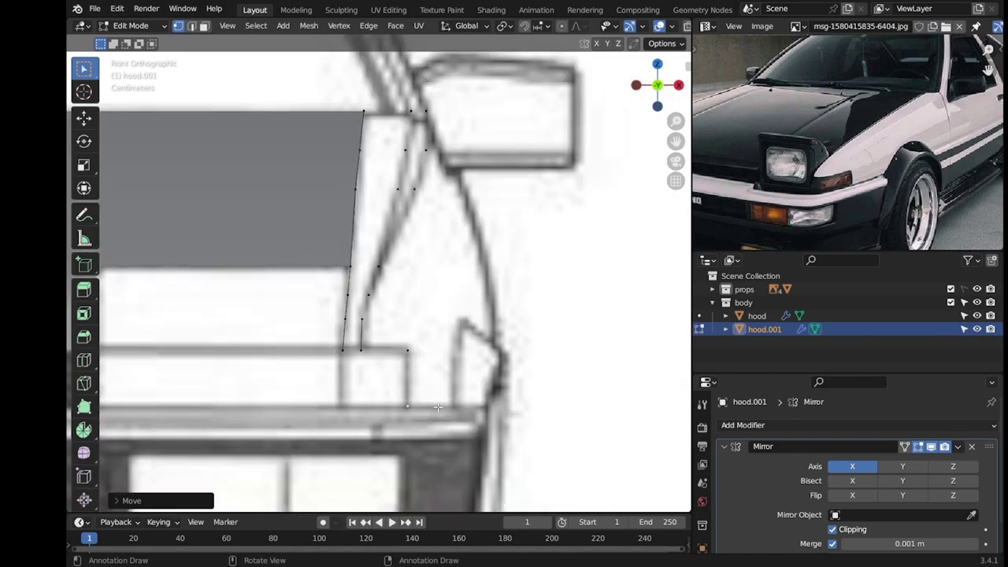
key("KP_3")
key("e")
key("y")
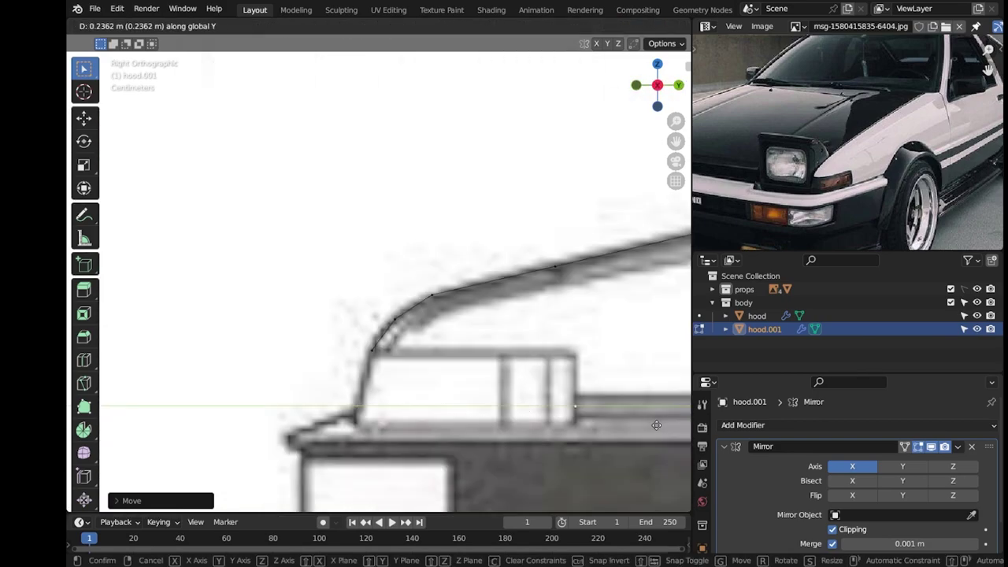
left_click(656, 425)
Extrude a vertex vertically and duplicate another along Z onto the side profile.
scroll(656, 426, "down", 3)
scroll(426, 341, "up", 3)
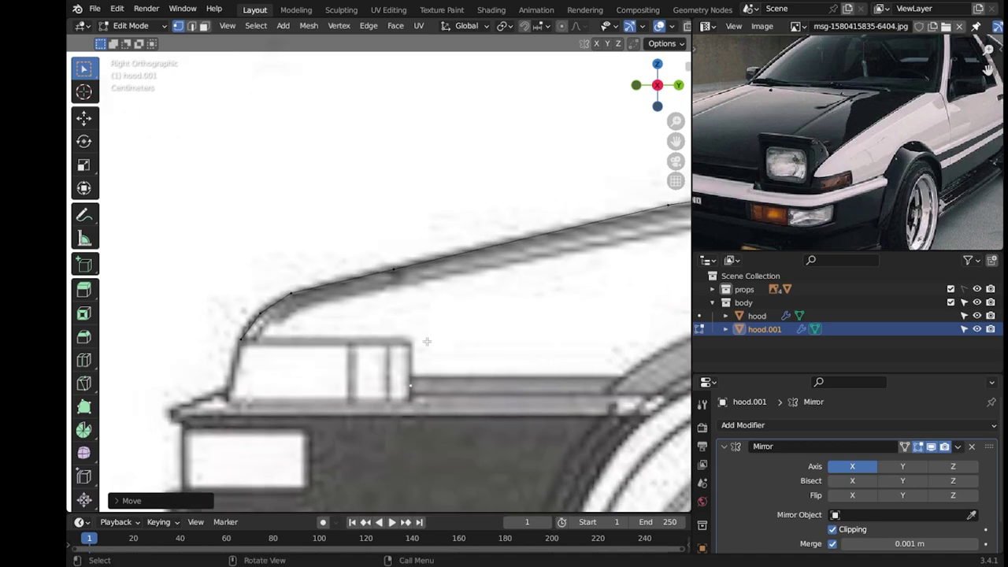
key("e")
key("z")
left_click(430, 333)
key("KP_1")
key("KP_3")
key("KP_1")
key("KP_3")
key("shift+d")
key("z")
left_click(432, 294)
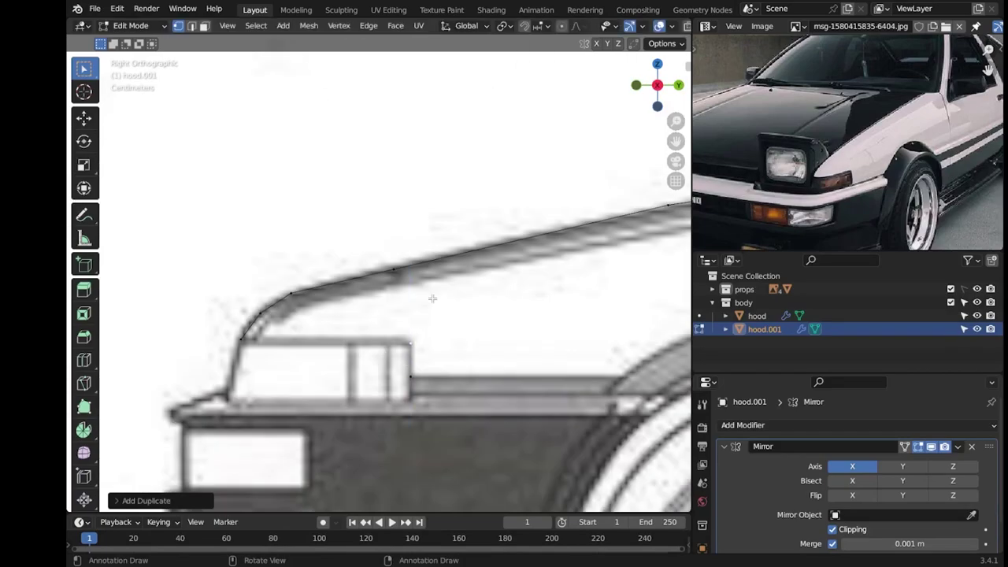
Duplicate a vertex vertically in front view and another along Y on the hood line.
key("KP_1")
scroll(394, 401, "down", 3)
key("shift+d")
key("z")
left_click(519, 393)
key("KP_3")
scroll(427, 337, "up", 3)
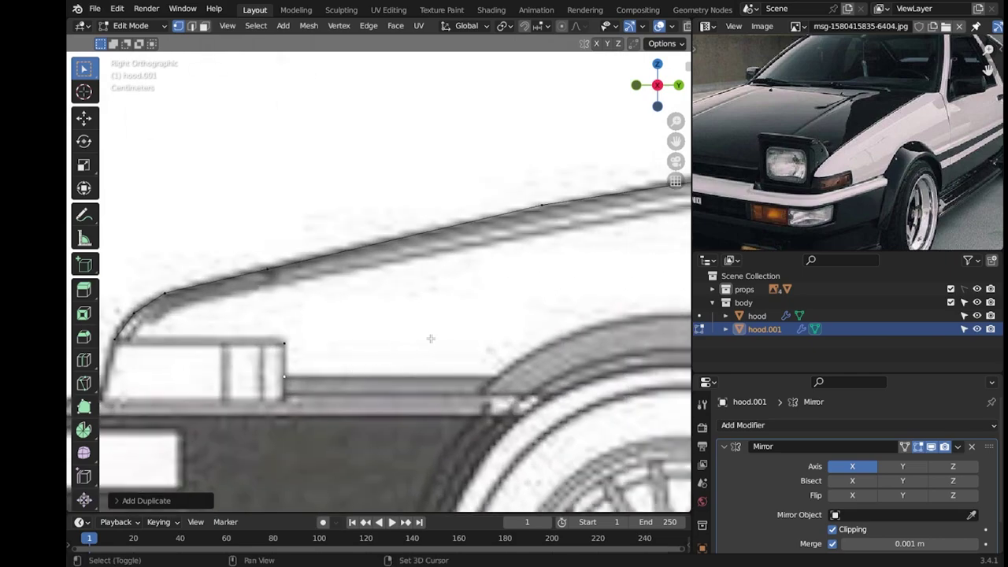
key("shift+d")
key("y")
left_click(643, 340)
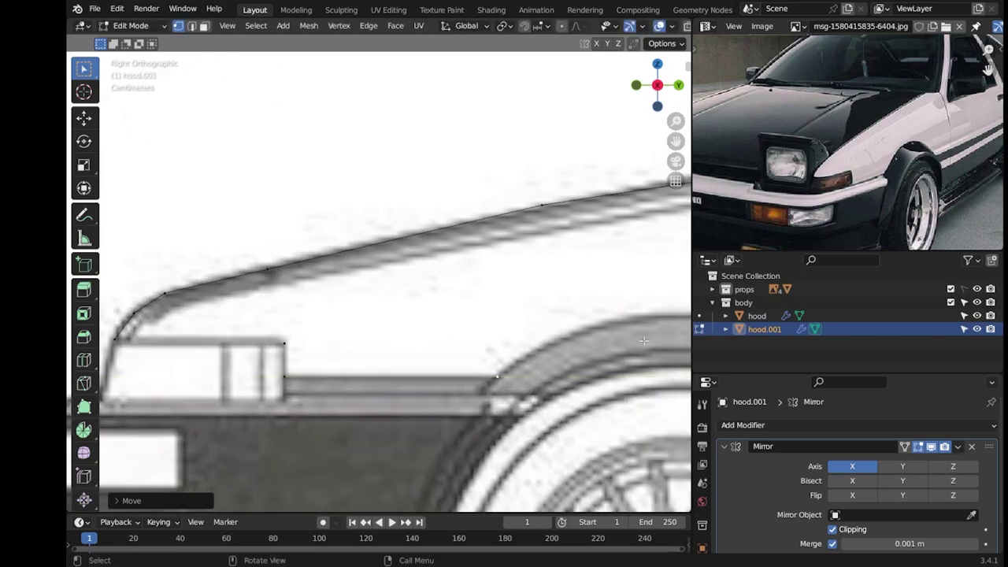
Copy the next vertex 0.3426 m along Y toward the wheel arch, align it on X, and orbit to check.
left_click(284, 343)
key("shift+d")
key("y")
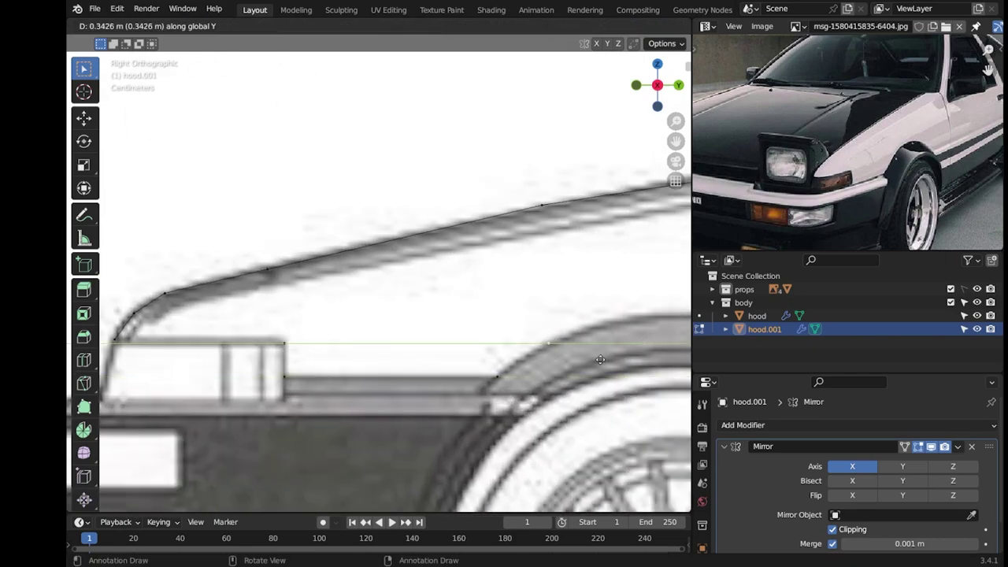
left_click(600, 360)
middle_click_drag(600, 360, 478, 361)
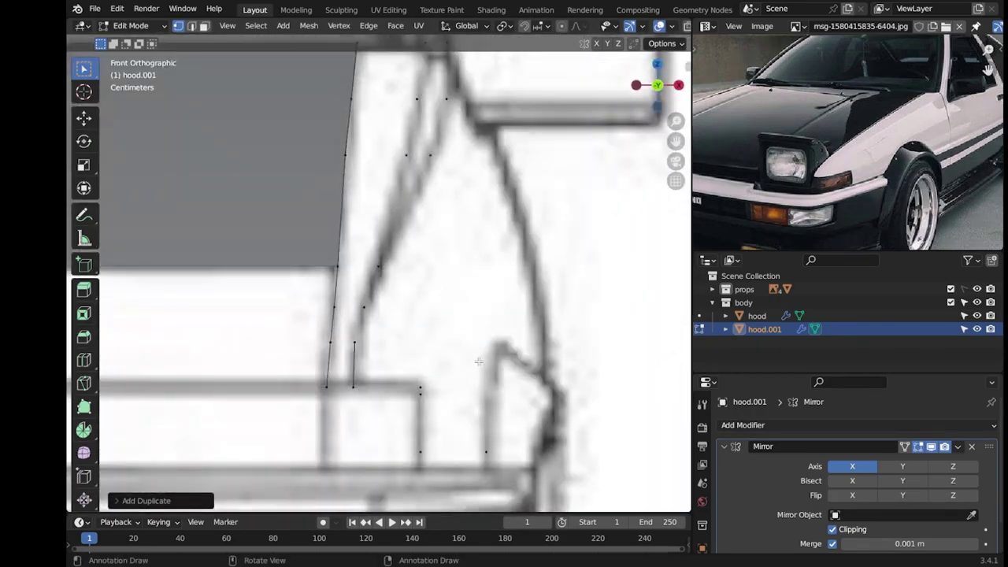
key("shift+d")
key("x")
left_click(544, 361)
scroll(544, 361, "down", 3)
scroll(488, 284, "up", 3)
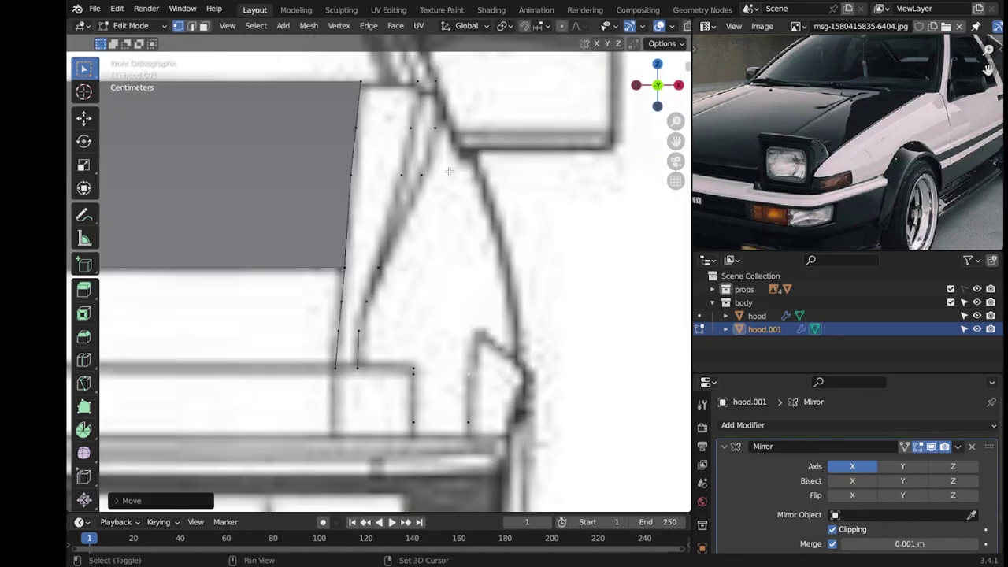
scroll(432, 213, "up", 2)
middle_click_drag(431, 262, 386, 306)
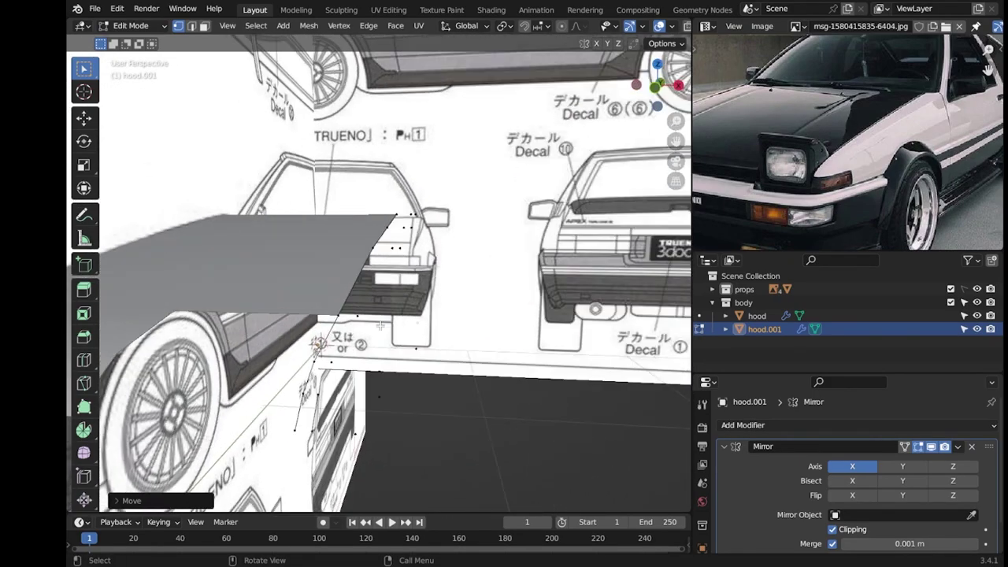
Select the top-view blueprint Empty.003 in the props collection and move it along Z.
mouse_move(386, 305)
middle_mouse_down()
mouse_move(489, 344)
mouse_move(551, 330)
middle_mouse_up()
scroll(489, 344, "down", 5)
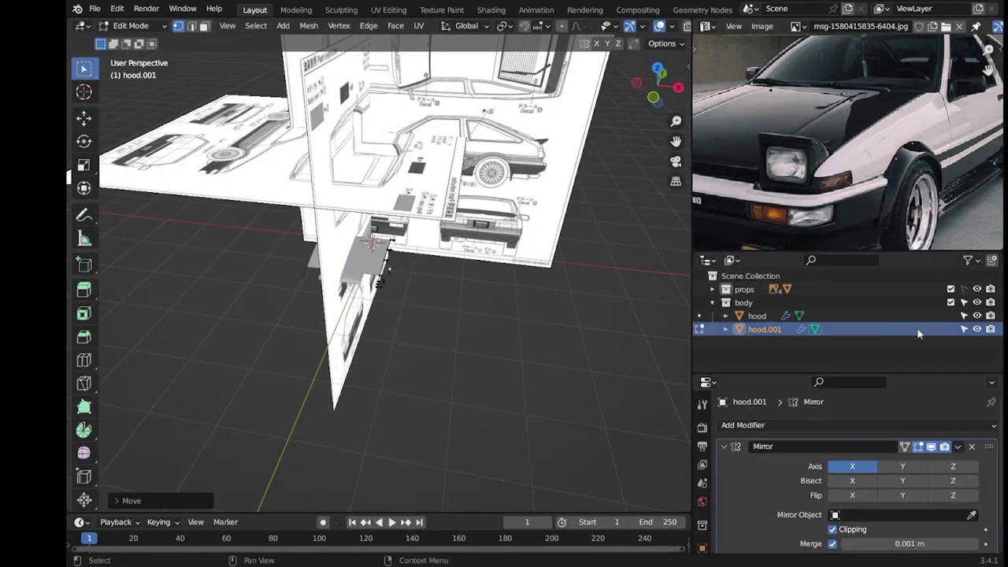
left_click(220, 190)
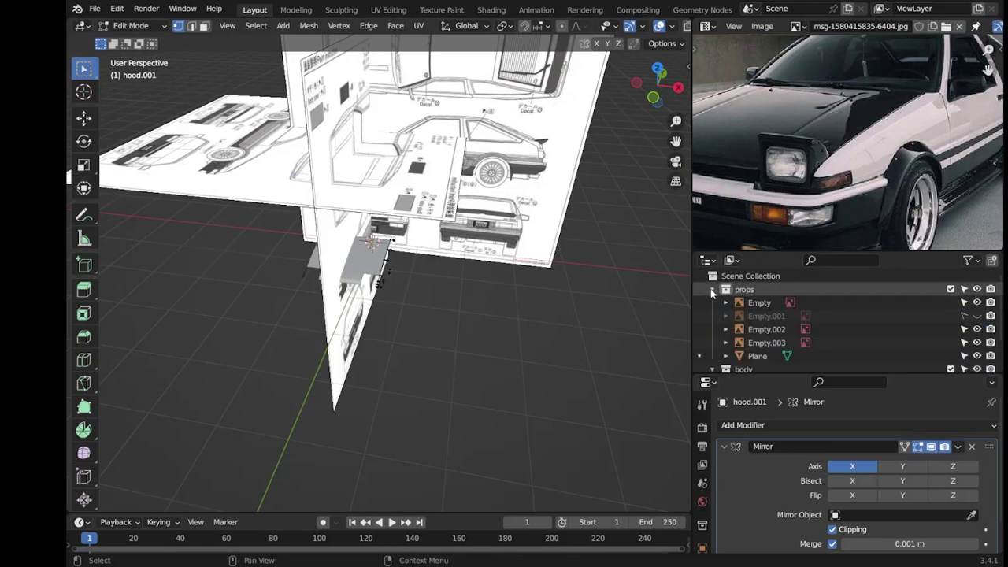
key("Tab")
left_click(221, 200)
key("g")
key("z")
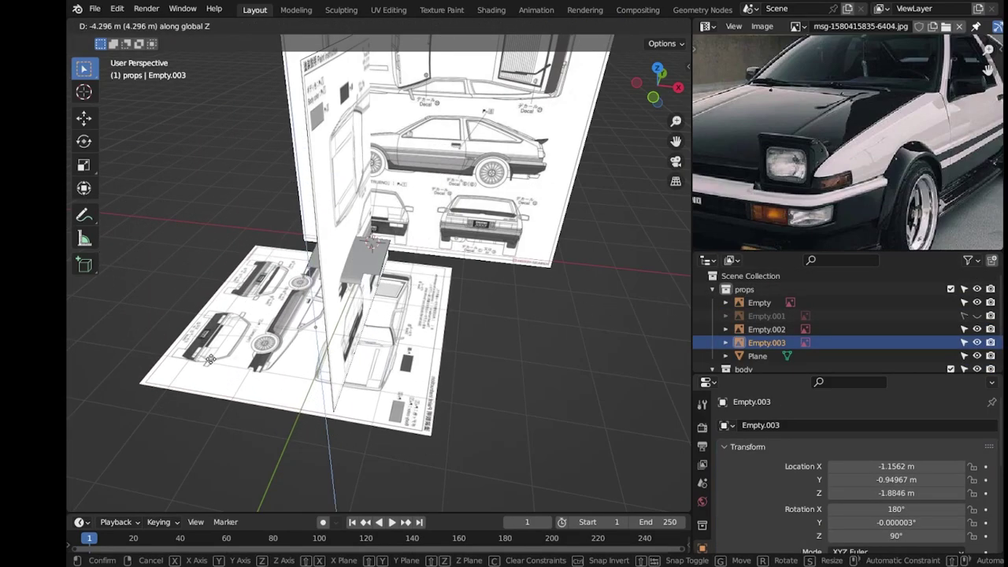
left_click(905, 322)
left_click(712, 289)
key("KP_7")
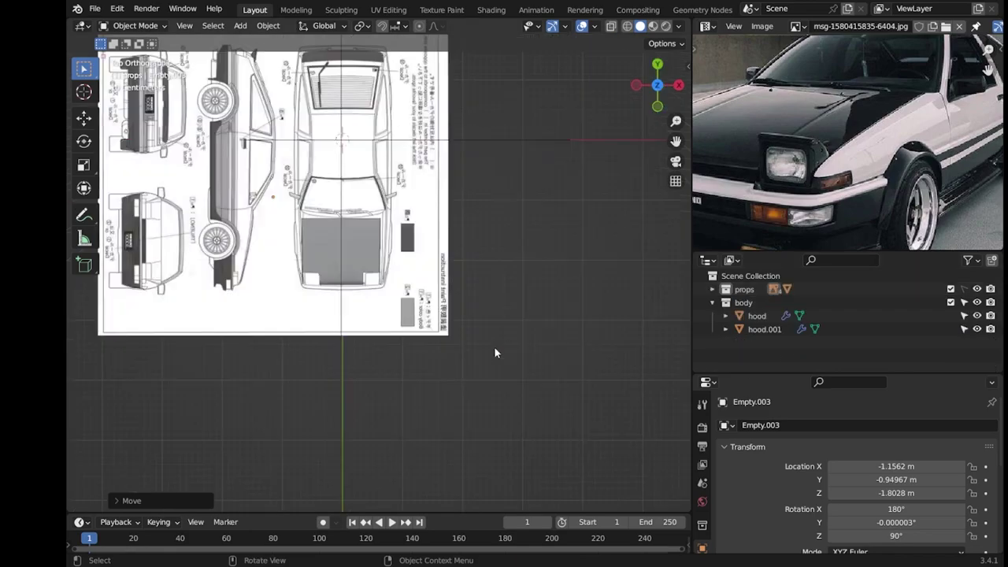
scroll(493, 345, "up", 5)
mouse_move(494, 345)
middle_mouse_down()
mouse_move(381, 192)
mouse_move(507, 426)
middle_mouse_up()
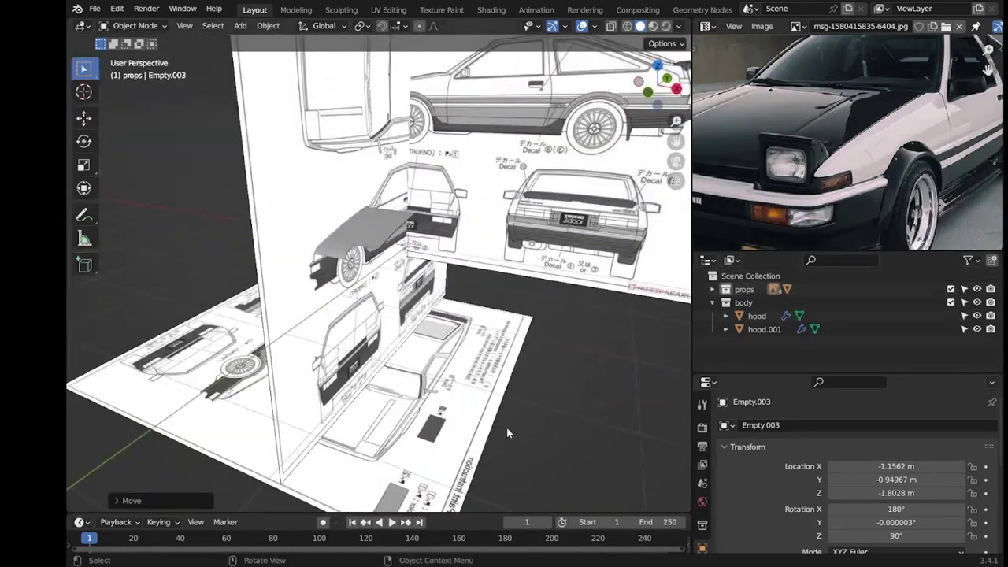
Raise Empty.003 to Z -0.2401 under the hood, then re-enter Edit Mode on hood.001.
key("g")
key("z")
key("Return")
left_click(764, 329)
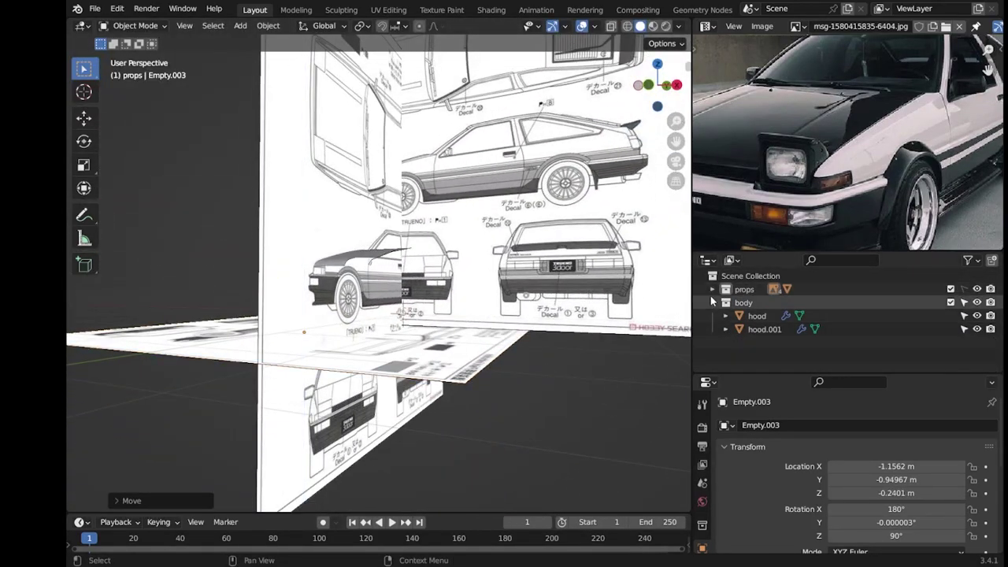
key("Tab")
scroll(307, 135, "up", 5)
mouse_move(307, 135)
middle_mouse_down()
mouse_move(359, 200)
mouse_move(434, 234)
middle_mouse_up()
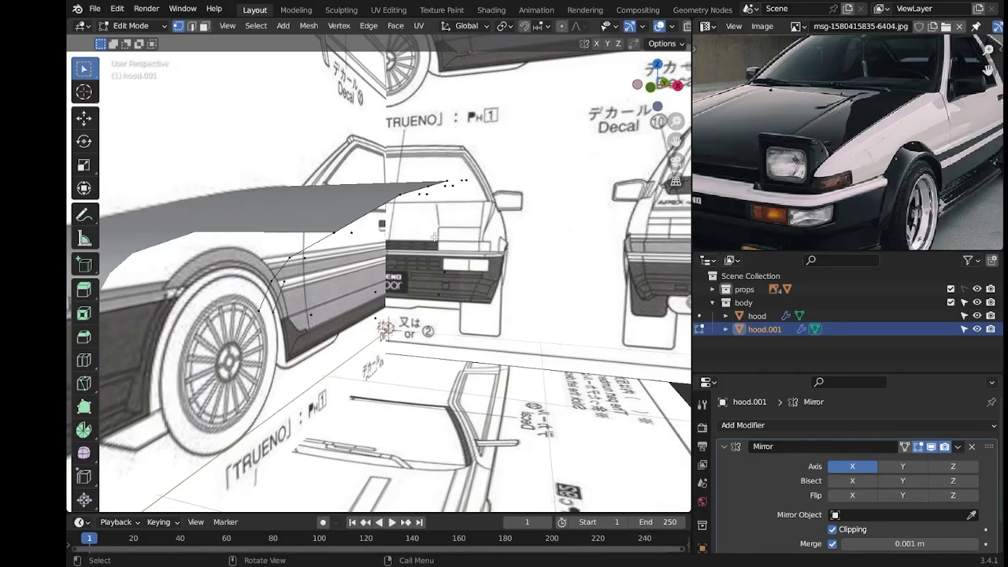
scroll(433, 235, "down", 3)
key("Tab")
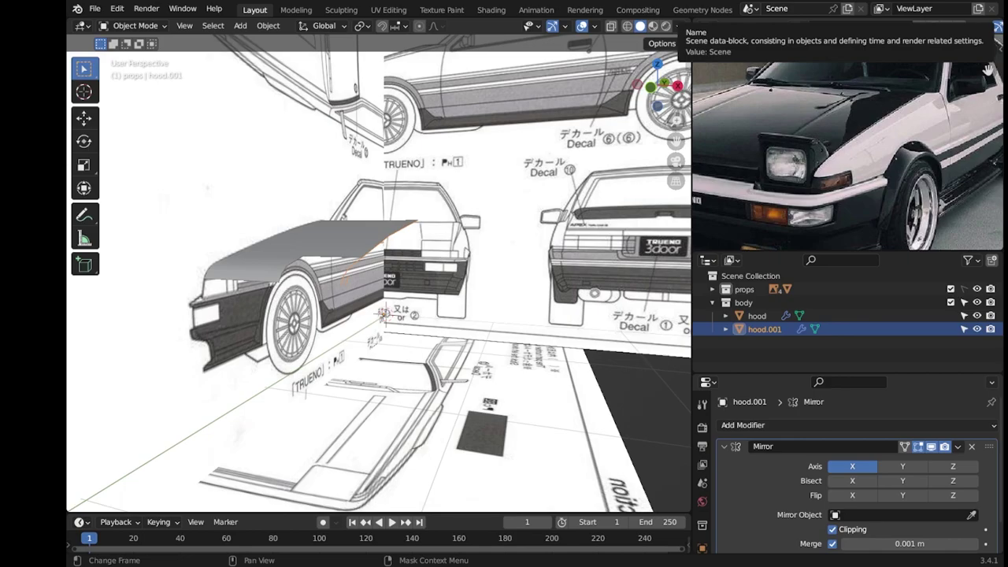
key("Tab")
scroll(389, 236, "up", 3)
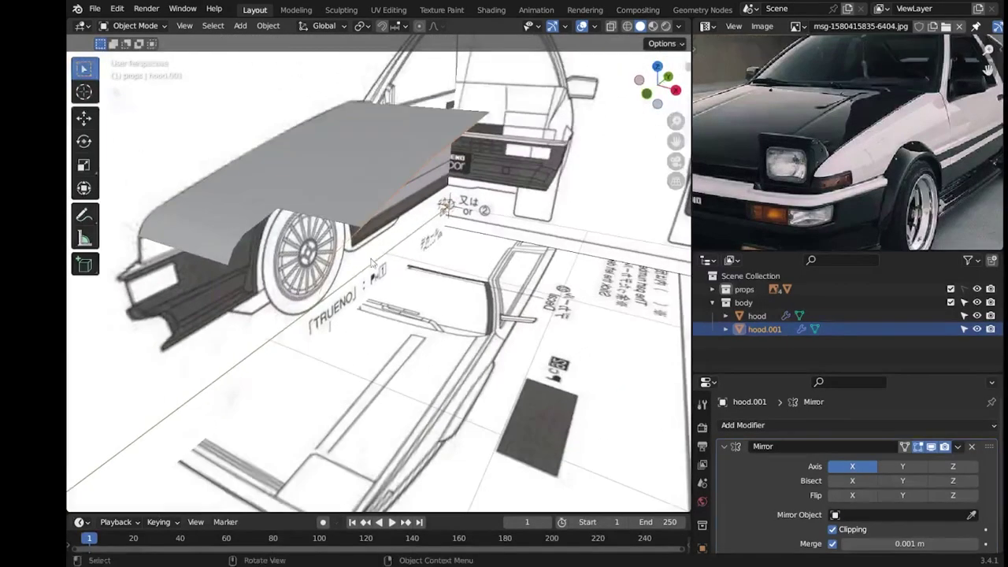
scroll(389, 236, "up", 2)
mouse_move(419, 282)
middle_mouse_down()
mouse_move(567, 391)
mouse_move(456, 352)
middle_mouse_up()
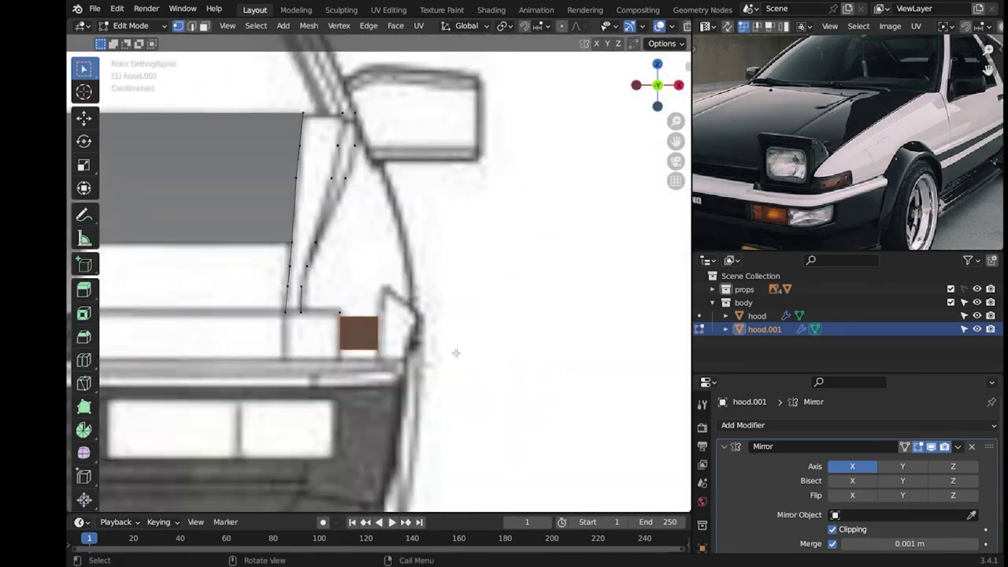
Extrude the hood's front-corner face repeatedly into a narrow strip down the fender.
scroll(456, 352, "up", 2)
left_click(390, 330)
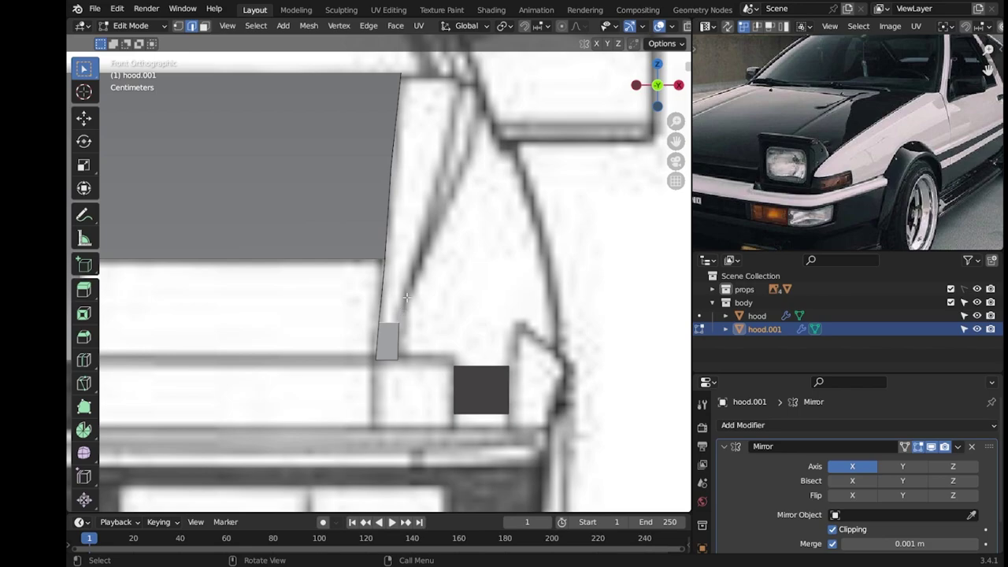
key("e")
key("e")
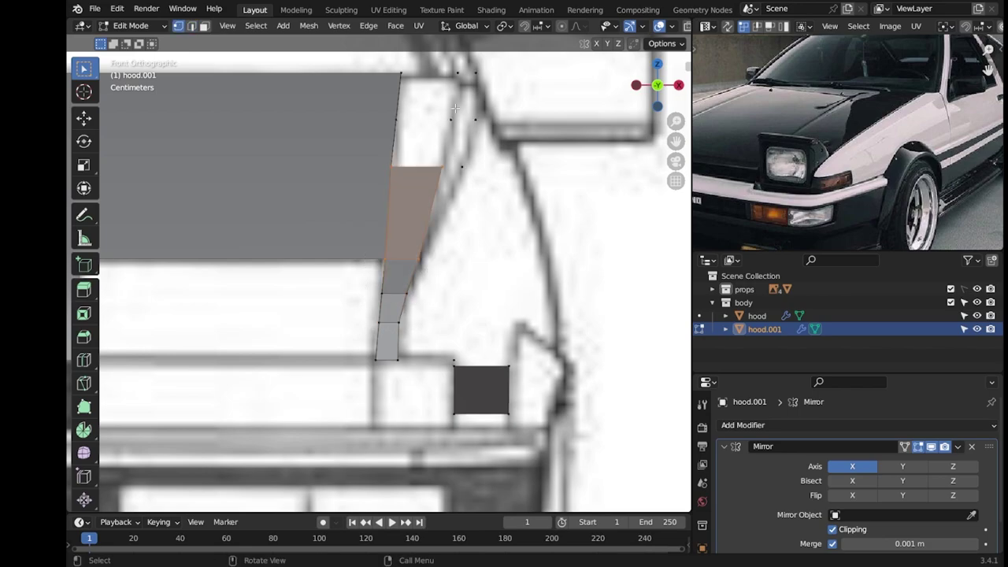
key("e")
key("e")
left_click(393, 74)
key("Tab")
mouse_move(394, 74)
middle_mouse_down()
mouse_move(524, 155)
mouse_move(585, 231)
middle_mouse_up()
key("KP_1")
scroll(400, 333, "up", 3)
scroll(397, 354, "up", 3)
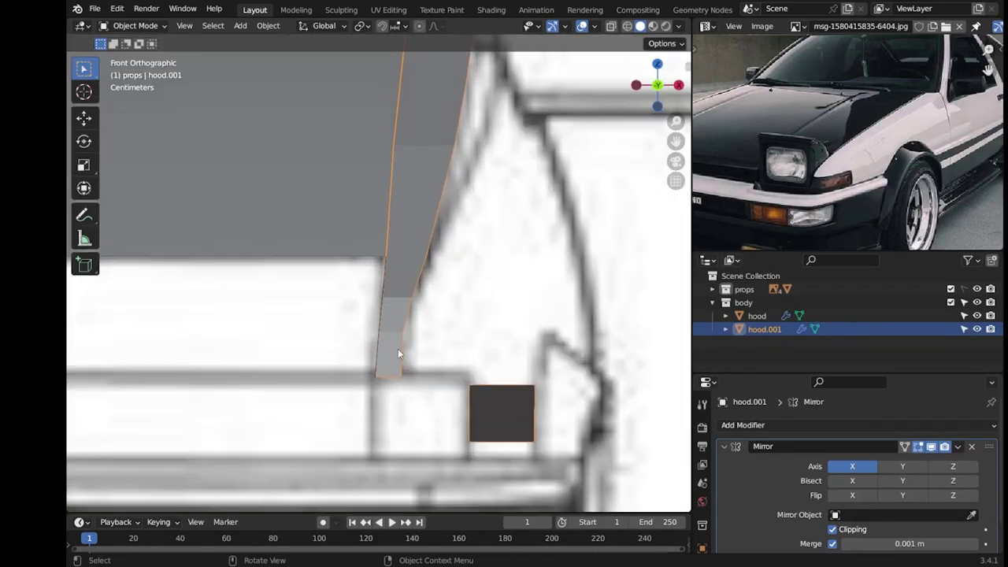
key("Tab")
key("e")
left_click(413, 362)
Nudge the top-view blueprint Empty.003 along X to -1.1885 m to align with the hood edge.
key("KP_7")
scroll(451, 336, "down", 2)
scroll(433, 314, "down", 1)
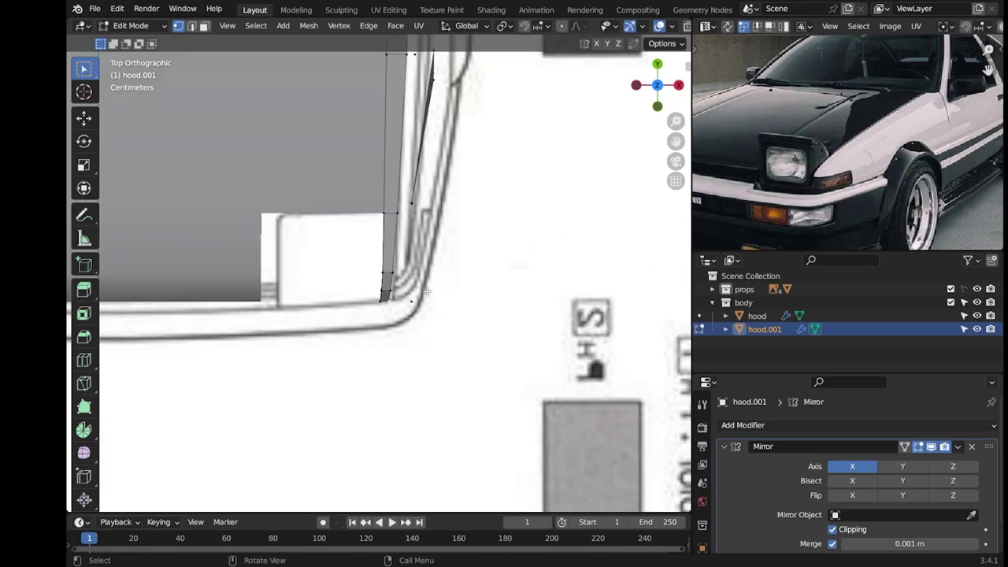
scroll(383, 297, "down", 3)
scroll(405, 284, "up", 2)
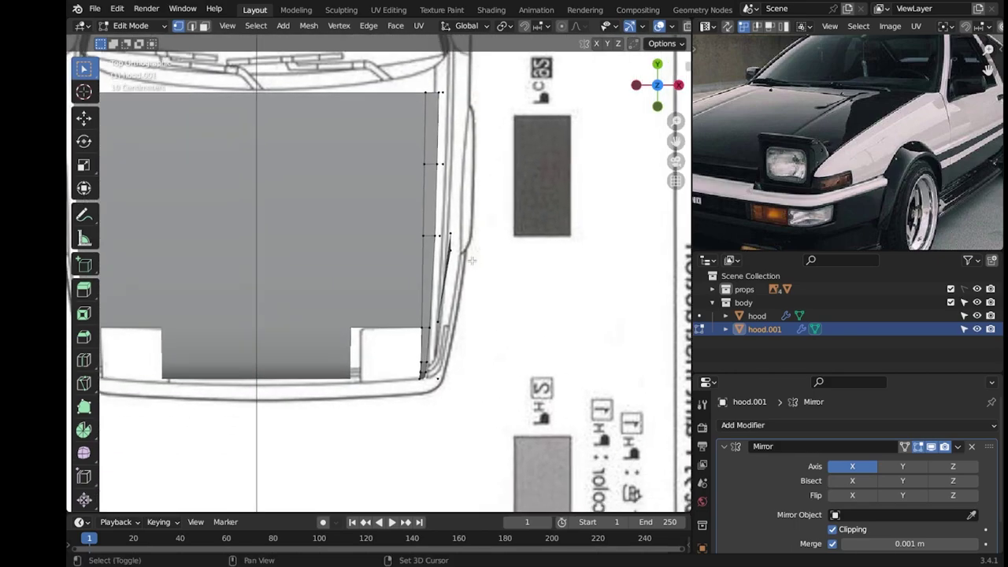
key("Tab")
left_click(561, 375)
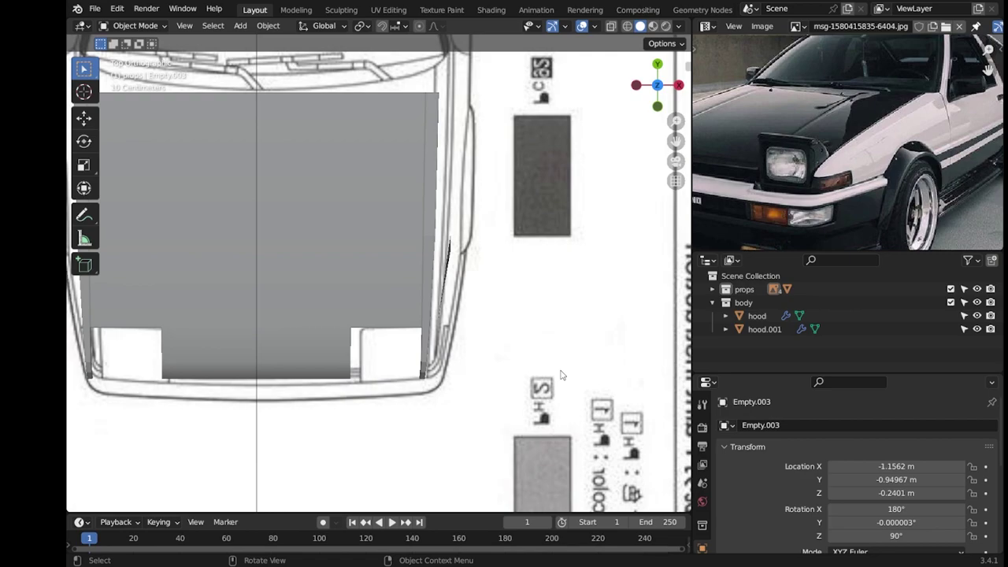
key("g")
key("x")
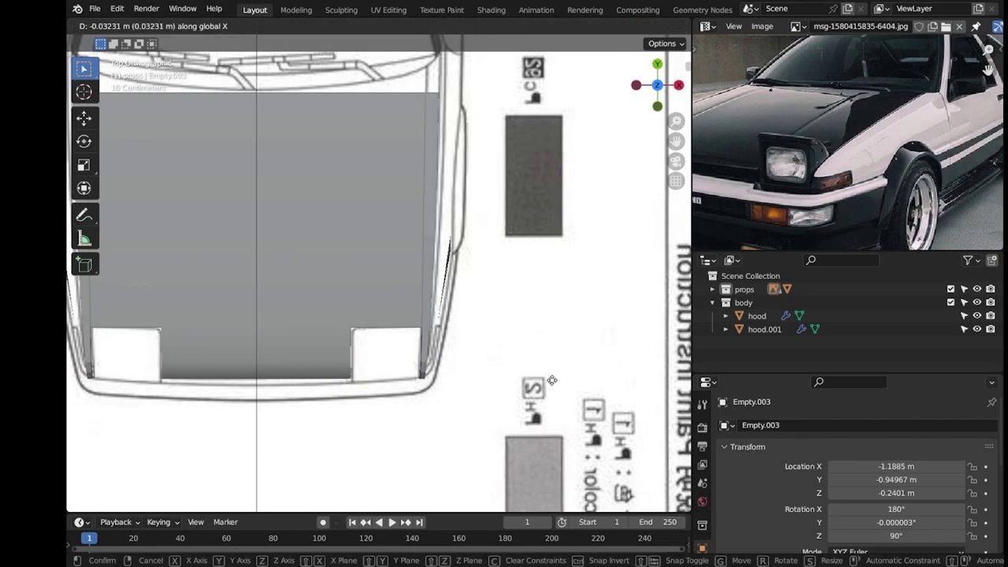
left_click(552, 381)
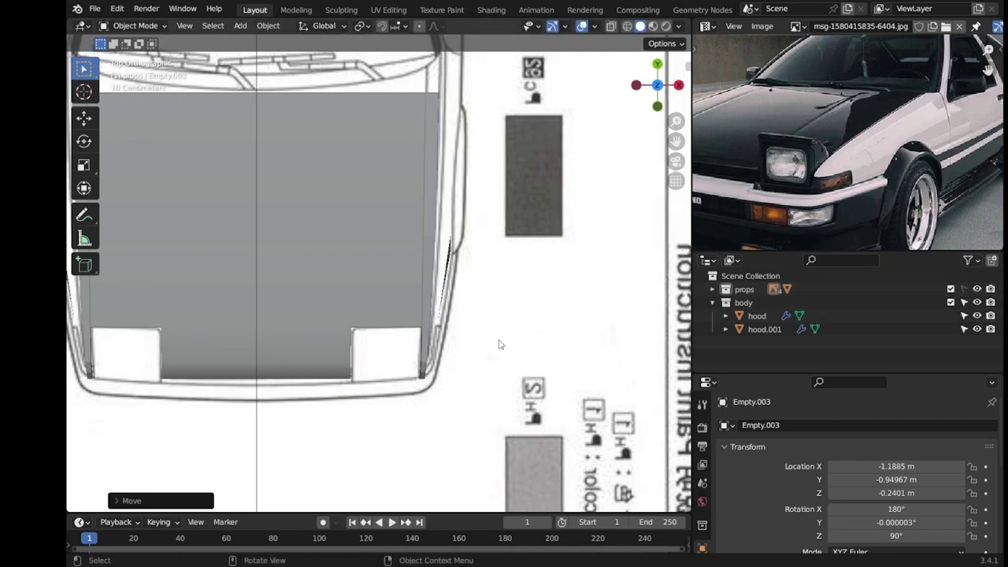
Reselect hood.001 in Edit Mode and orbit to inspect it in perspective.
scroll(508, 350, "up", 4)
scroll(484, 334, "up", 2)
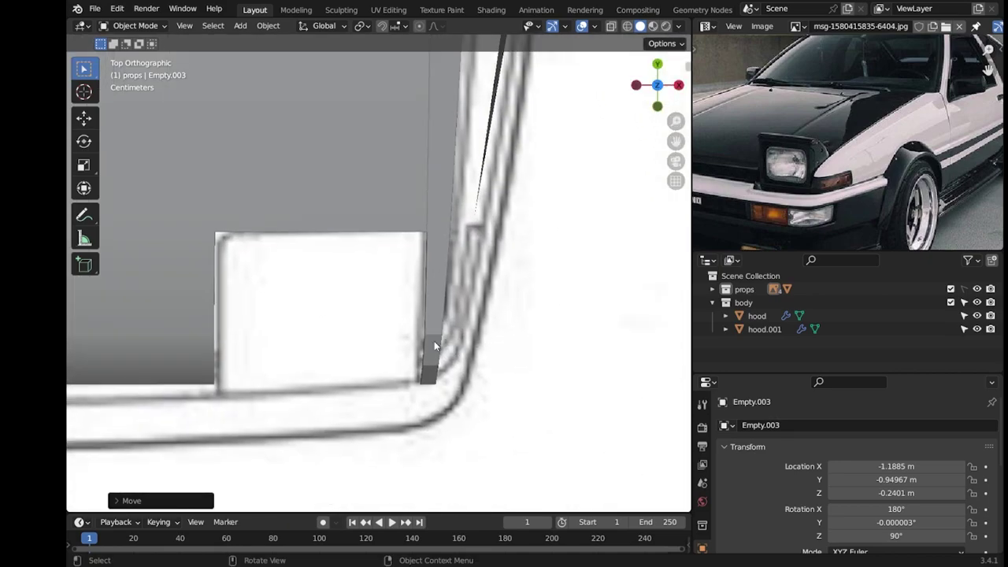
left_click(433, 345)
key("Tab")
middle_click_drag(452, 379, 478, 288)
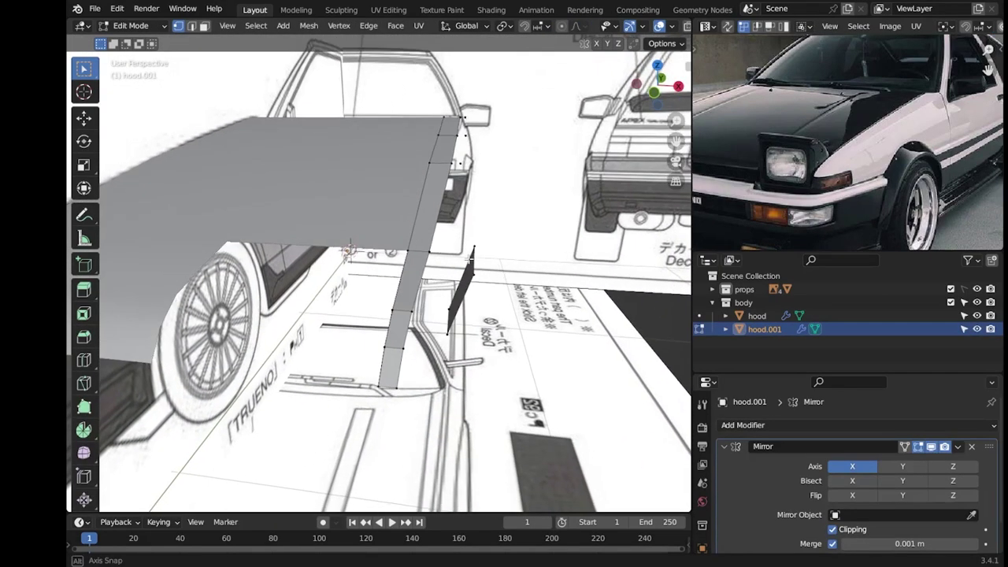
Duplicate the selected hood.001 face and reposition the copy in the top view.
key("KP_3")
key("ctrl+KP_3")
key("KP_3")
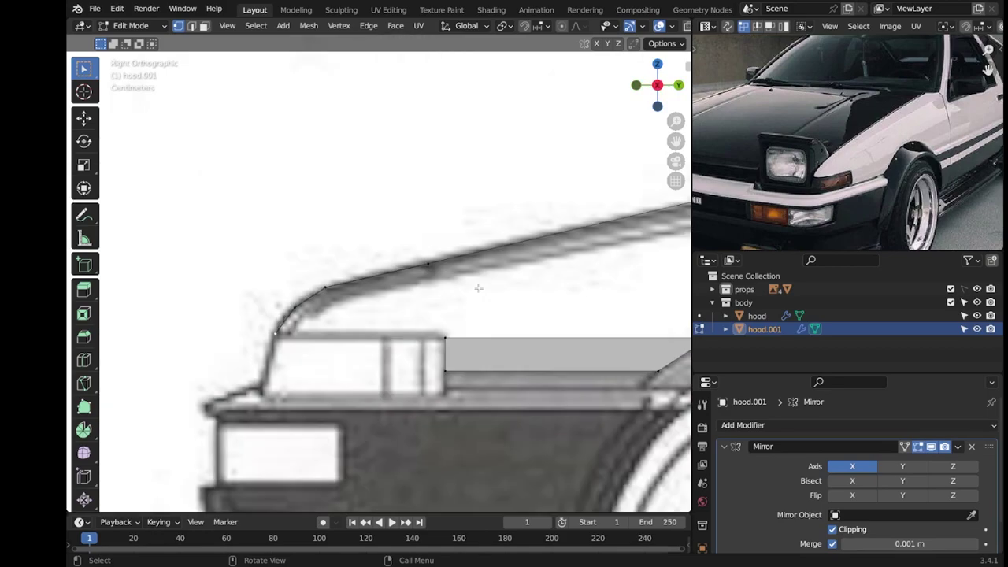
key("KP_1")
key("x")
key("Escape")
key("shift+d")
key("Escape")
key("KP_7")
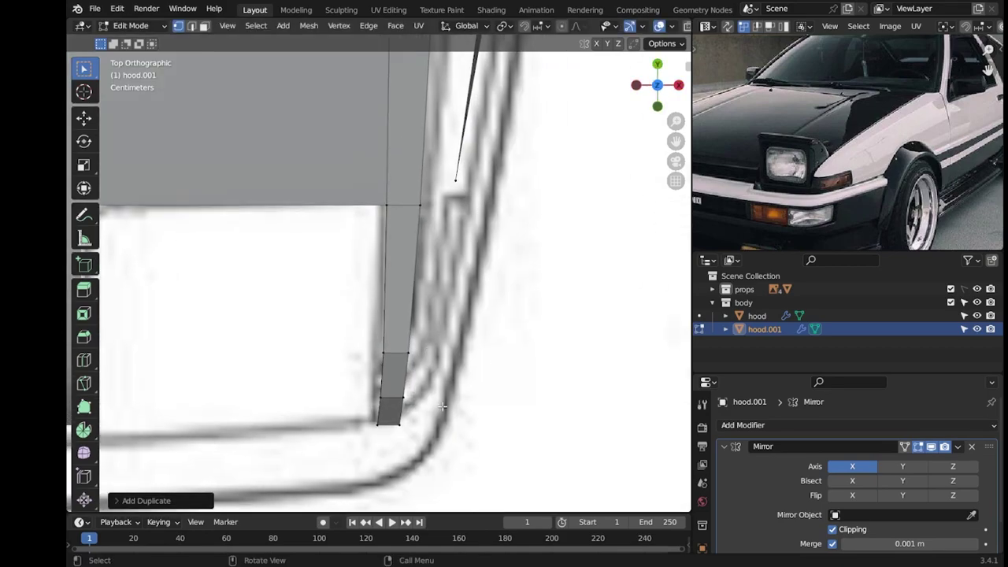
key("g")
left_click(439, 340)
Slide the duplicate along Y in side view and extrude a vertex onto the headlight line.
key("KP_1")
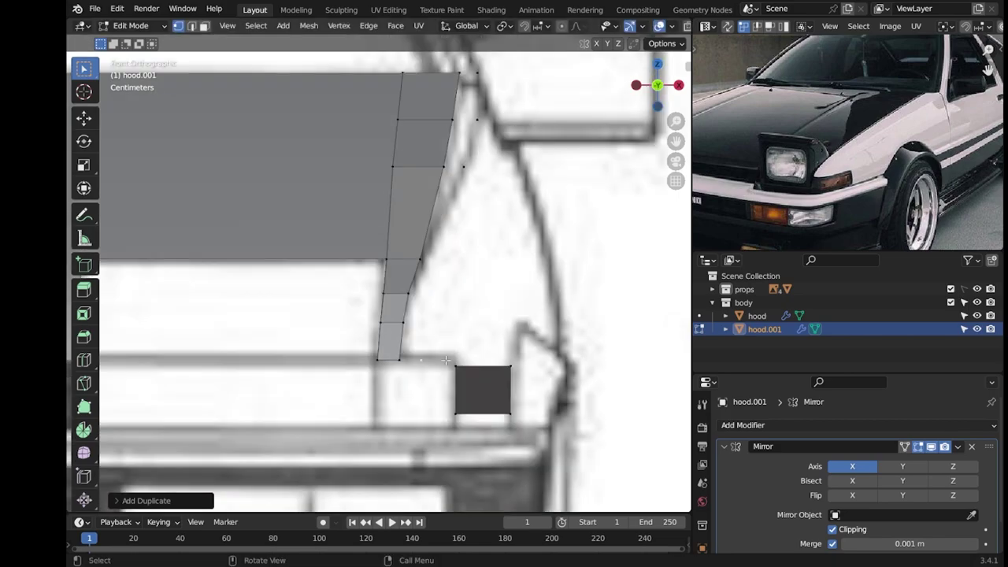
key("KP_3")
key("g")
key("y")
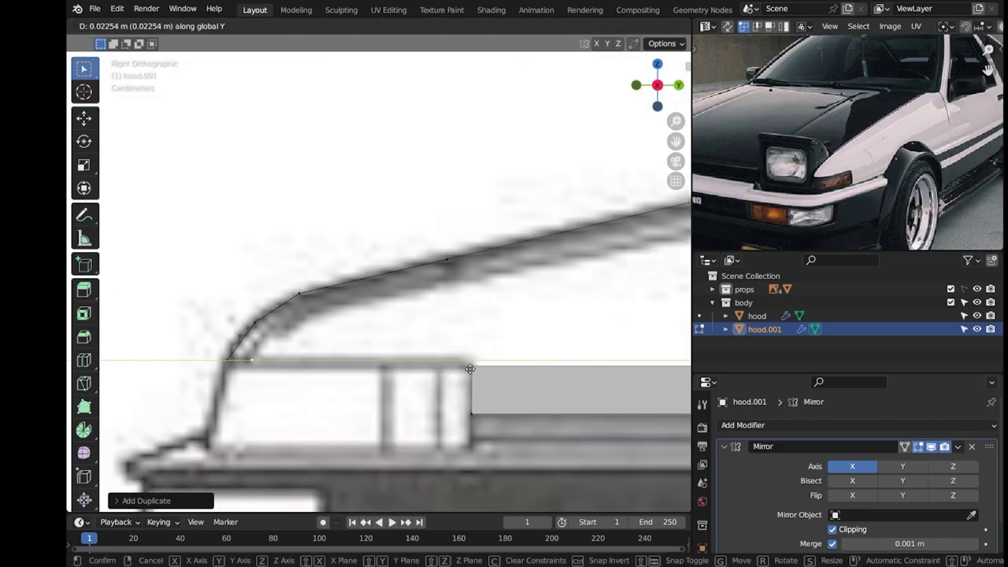
left_click(470, 369)
key("e")
left_click(301, 377)
Extrude a vertex straight down along Z and align the new vertices along X in front view.
left_click(448, 263)
key("e")
key("z")
left_click(458, 409)
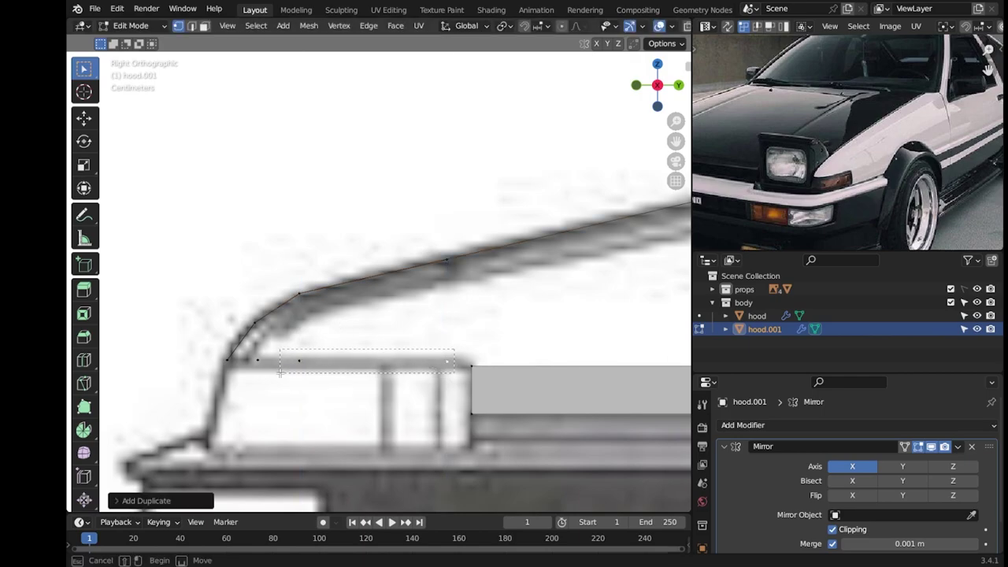
key("KP_1")
key("g")
key("x")
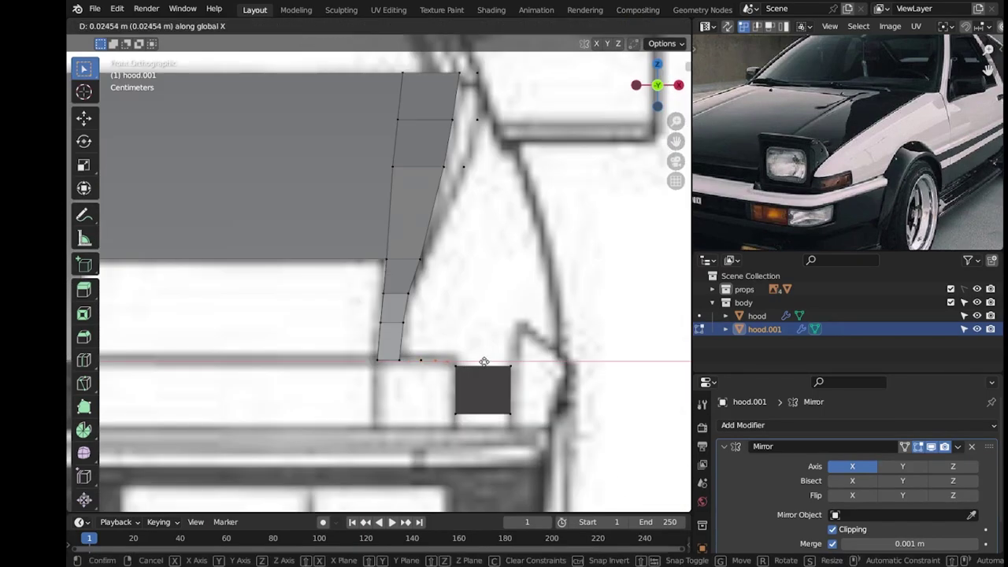
left_click(482, 361)
middle_click_drag(483, 361, 481, 325)
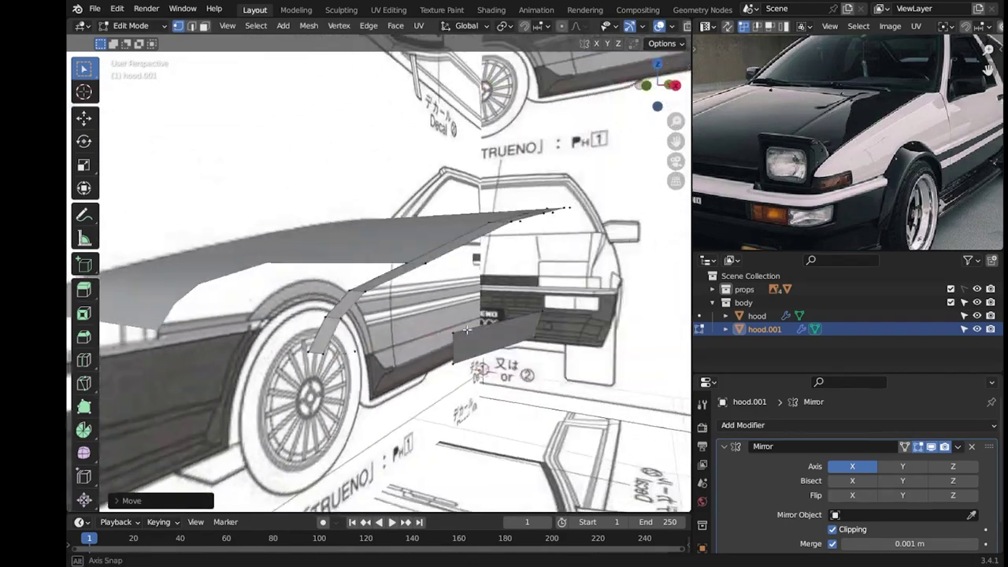
scroll(481, 325, "up", 3)
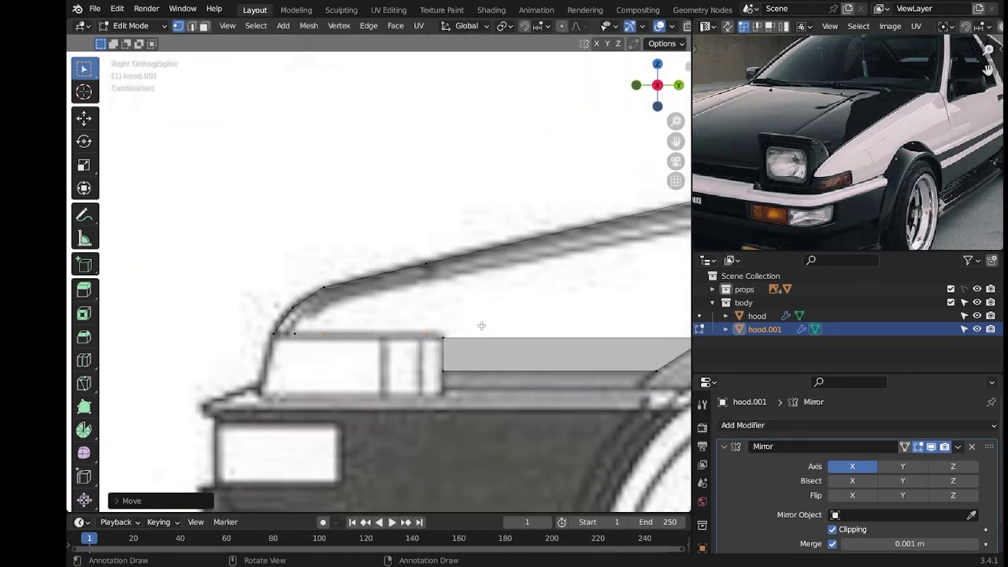
In side view, duplicate the selected vertices and place the copy along the fender line.
scroll(481, 325, "up", 2)
scroll(481, 325, "down", 6)
mouse_move(481, 325)
middle_mouse_down()
mouse_move(373, 281)
mouse_move(442, 180)
middle_mouse_up()
scroll(373, 281, "up", 3)
key("KP_3")
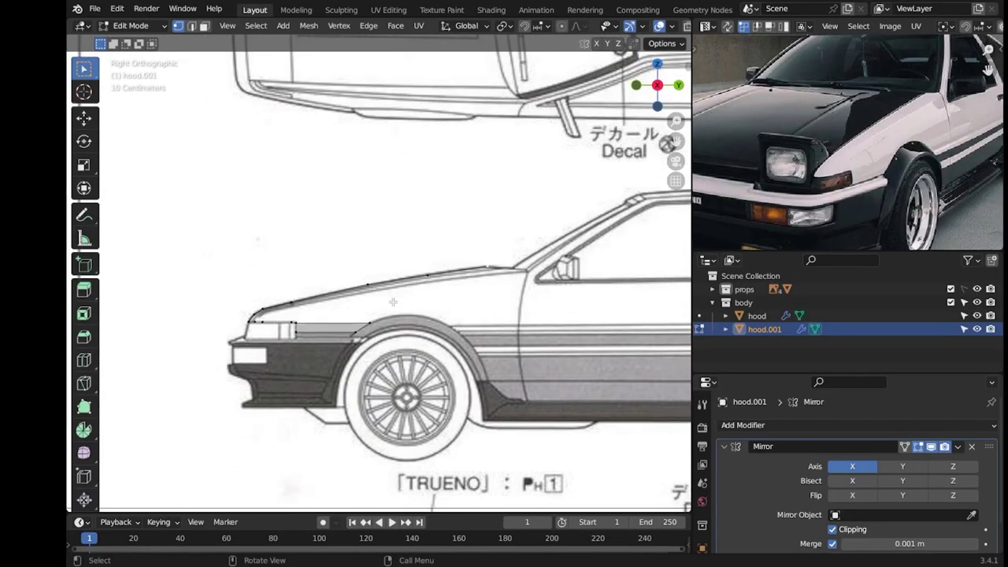
scroll(464, 357, "up", 4)
key("shift+d")
right_click(464, 356)
middle_click_drag(464, 357, 355, 315, "shift")
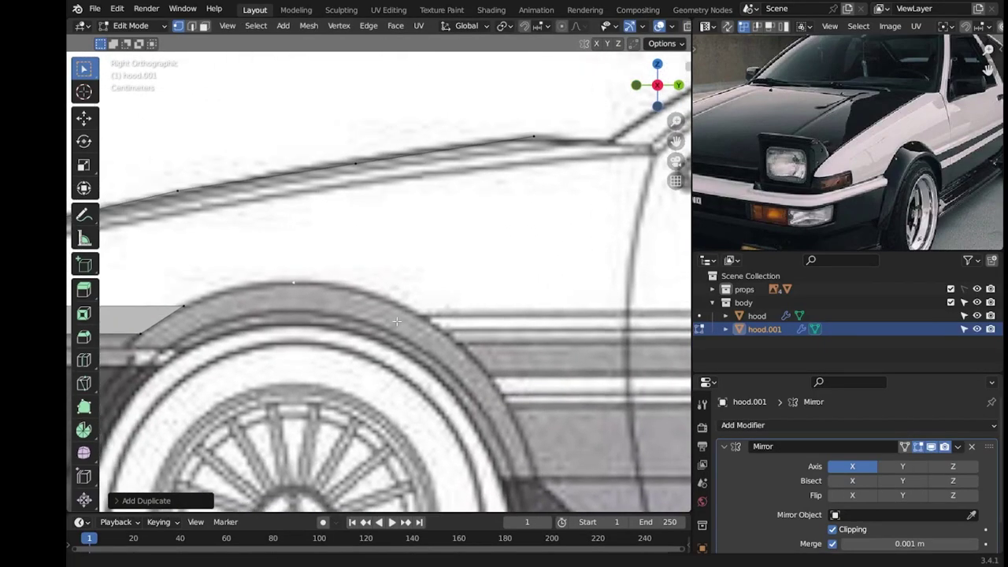
key("g")
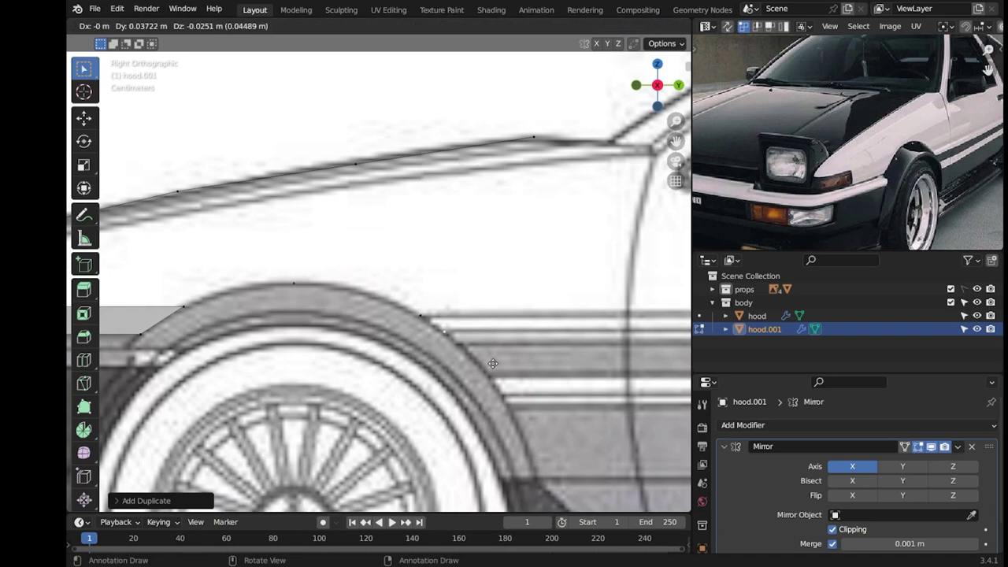
left_click(463, 362)
Extrude a vertex onto the door line and add another vertex above it.
key("e")
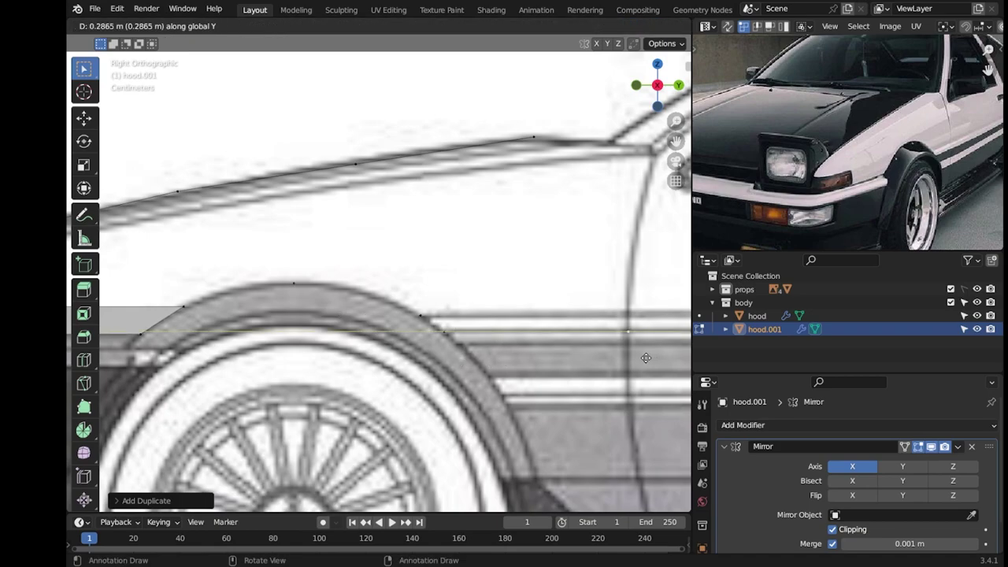
left_click(552, 344)
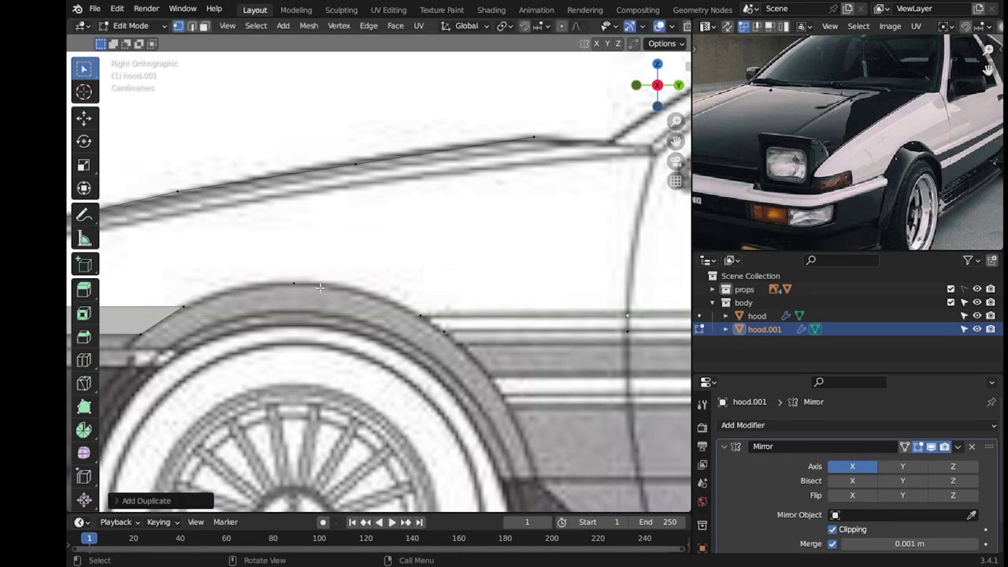
middle_click_drag(552, 344, 448, 375, "shift")
key("shift+d")
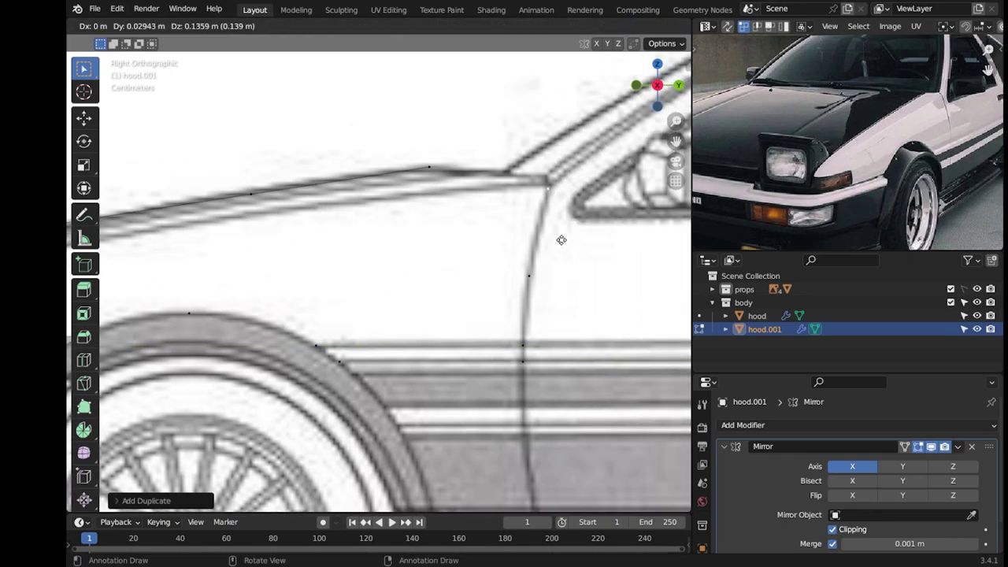
left_click(560, 238)
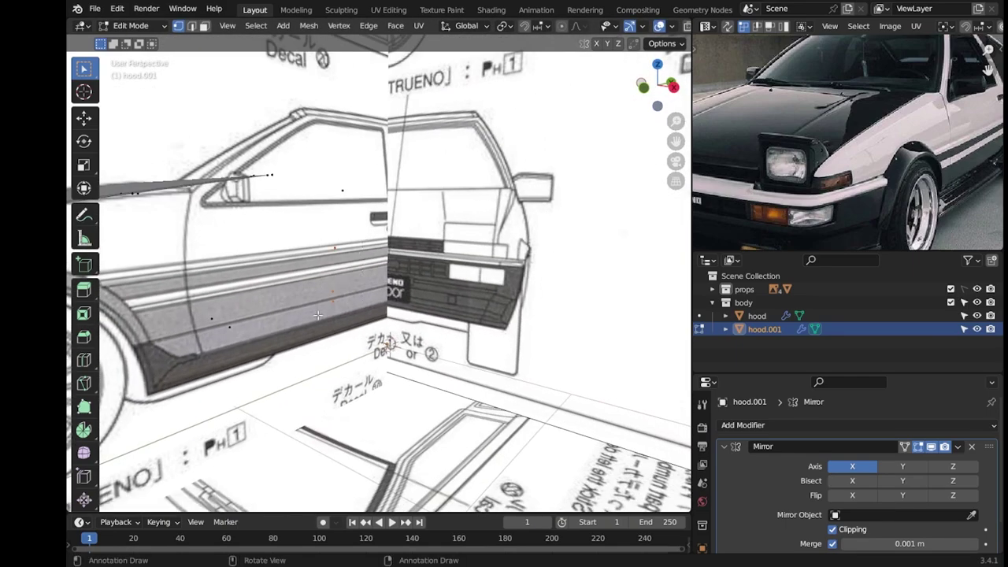
In front view, shift the new vertices sideways along X to match the blueprint.
key("KP_1")
scroll(306, 290, "down", 2)
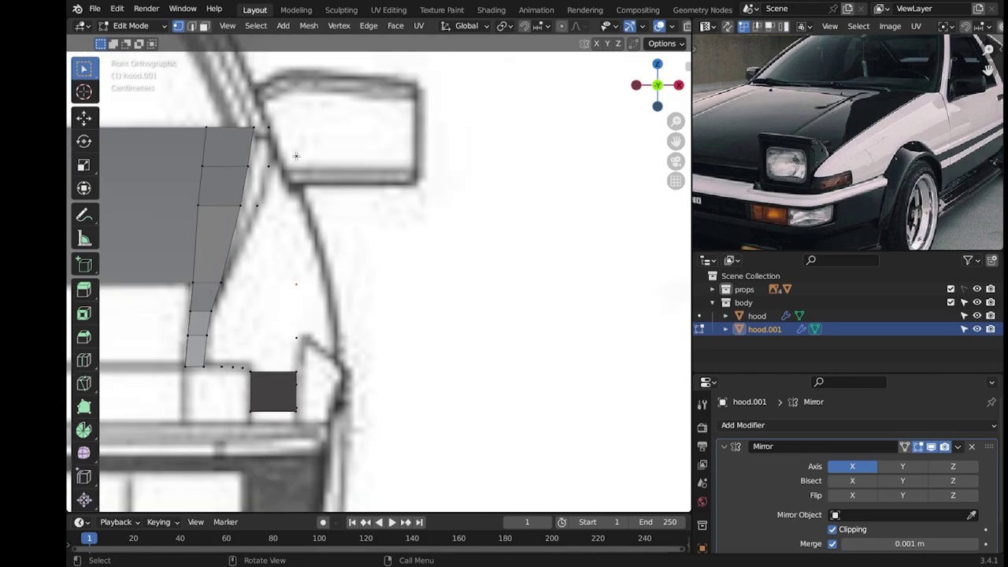
key("g")
key("x")
left_click(332, 190)
key("g")
key("x")
left_click(436, 294)
Move a vertex to sit near the mirror and duplicate another point along the fender edge.
mouse_move(436, 294)
middle_mouse_down()
mouse_move(452, 232)
mouse_move(310, 254)
middle_mouse_up()
key("KP_1")
key("KP_3")
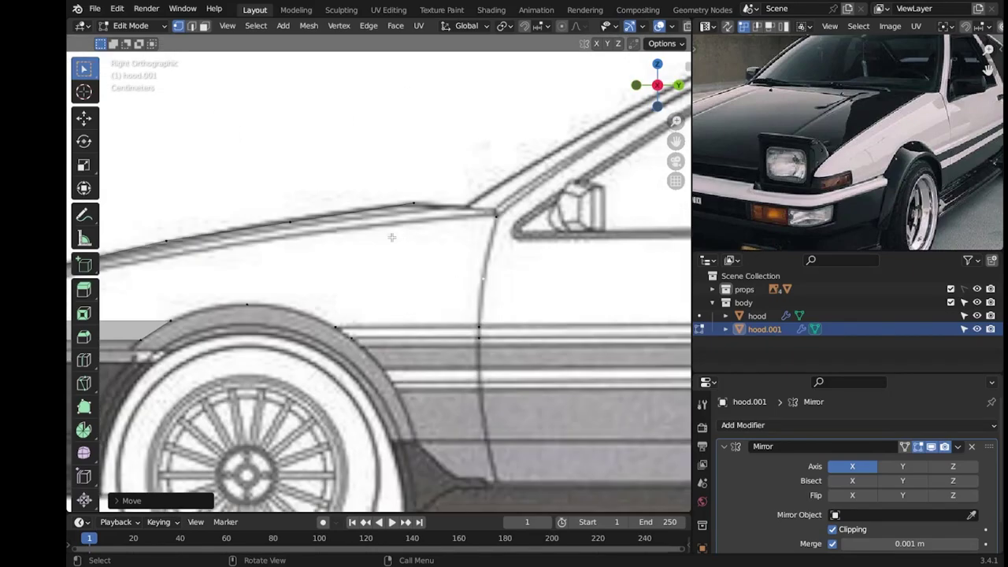
key("KP_1")
key("g")
scroll(400, 254, "up", 3)
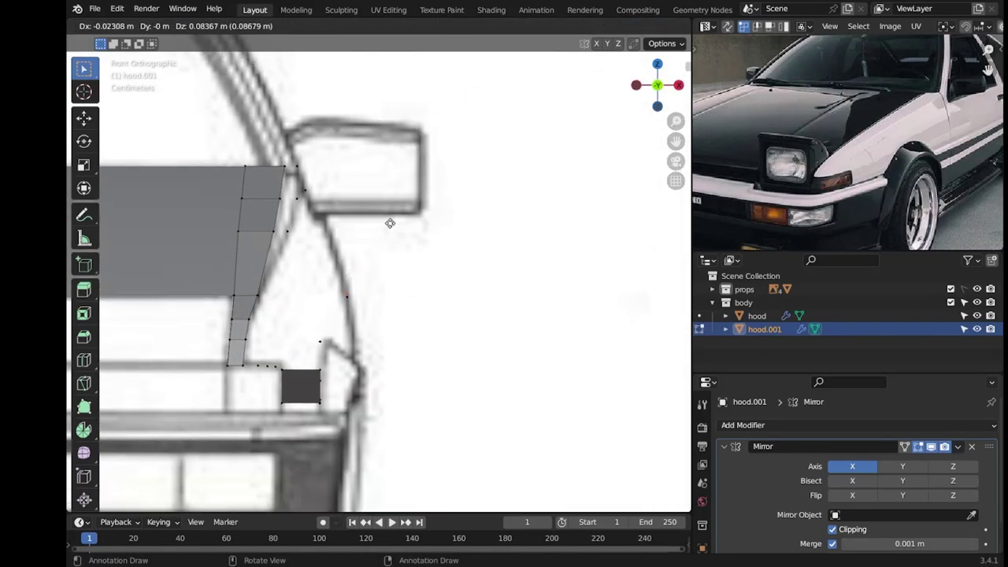
left_click(390, 224)
key("shift+d")
left_click(429, 323)
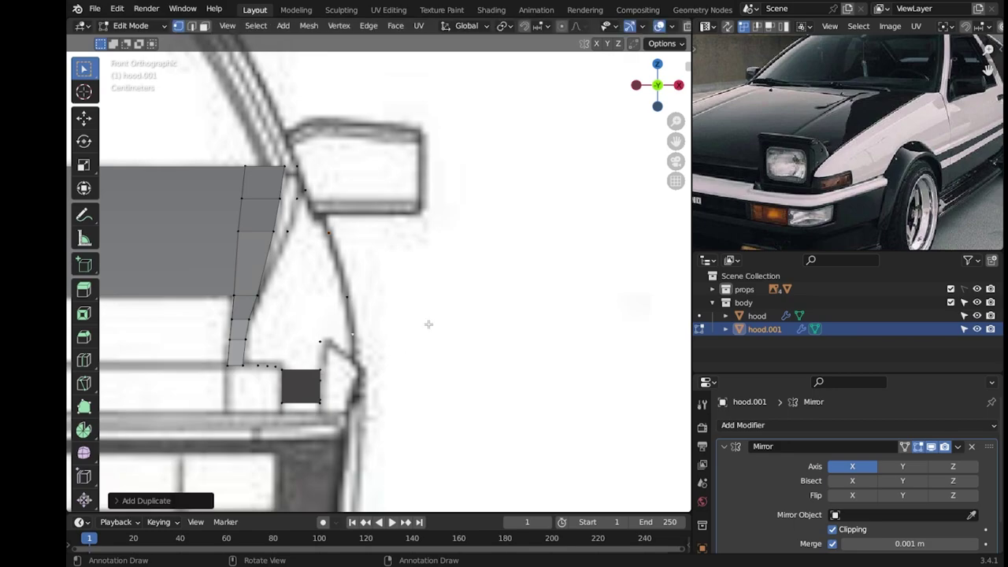
In side view, slide that vertex front-to-back along Y onto the blueprint line.
key("KP_3")
scroll(428, 323, "up", 3)
key("g")
key("y")
left_click(467, 261)
scroll(374, 322, "down", 5)
scroll(374, 322, "up", 3)
scroll(374, 323, "up", 2)
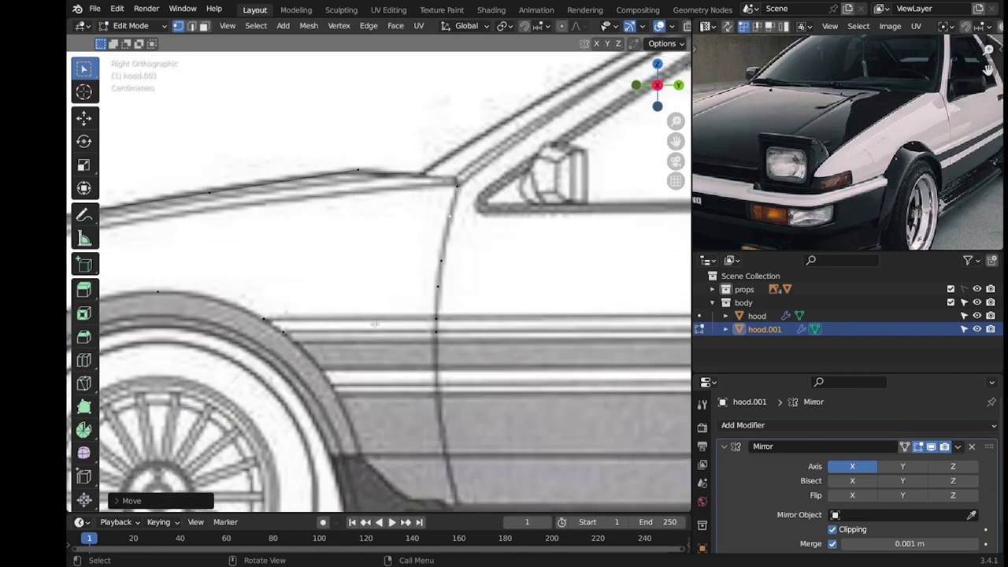
Add duplicated vertices around the wheel arch, positioning them along the Y axis.
key("shift+d")
left_click(358, 325)
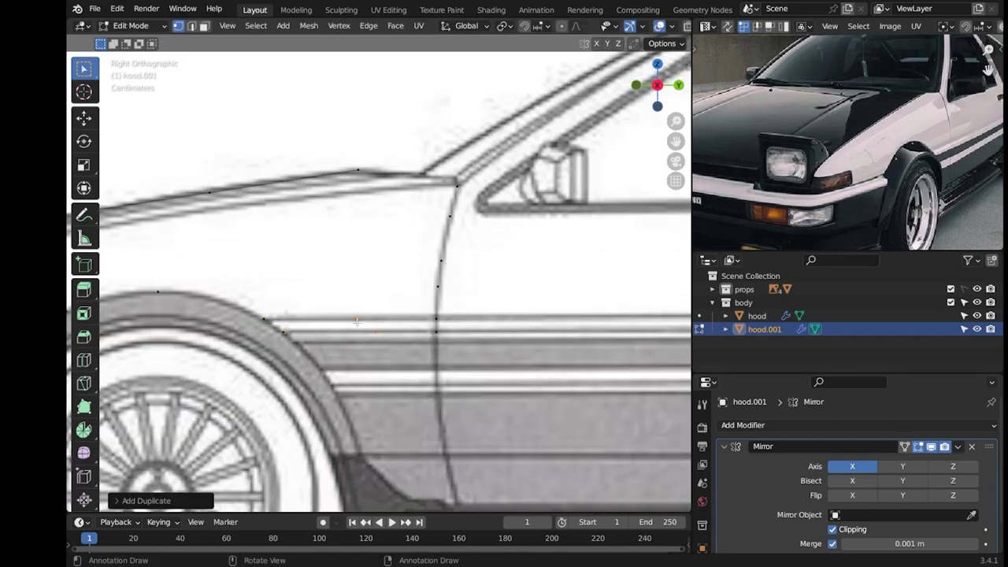
key("g")
key("y")
left_click(403, 347)
key("x")
left_click(371, 348)
key("shift+d")
key("y")
left_click(493, 377)
Box-select a vertex group and duplicate it back along Y, shifted 0.3 m toward the door.
left_click_drag(574, 244, 531, 331)
key("shift+d")
key("y")
left_click(386, 353)
key("g")
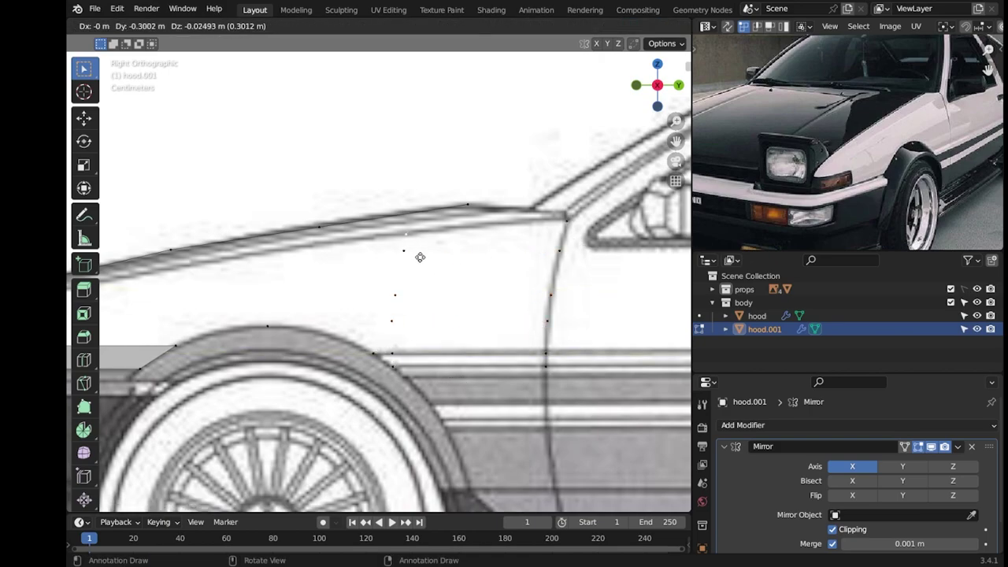
right_click(420, 257)
Select and delete the stray vertices near the door edge.
left_click_drag(424, 226, 403, 273)
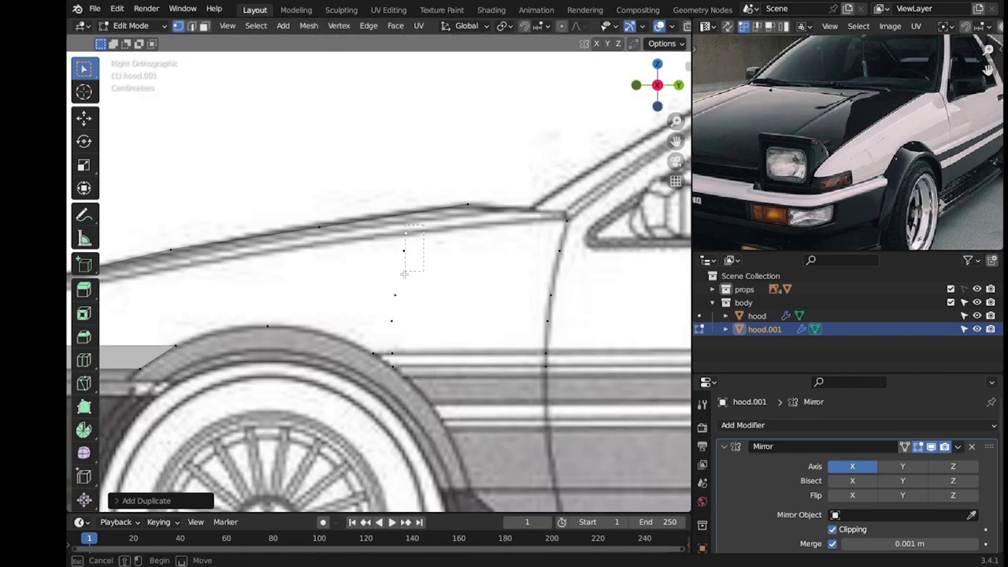
left_click_drag(386, 331, 386, 331)
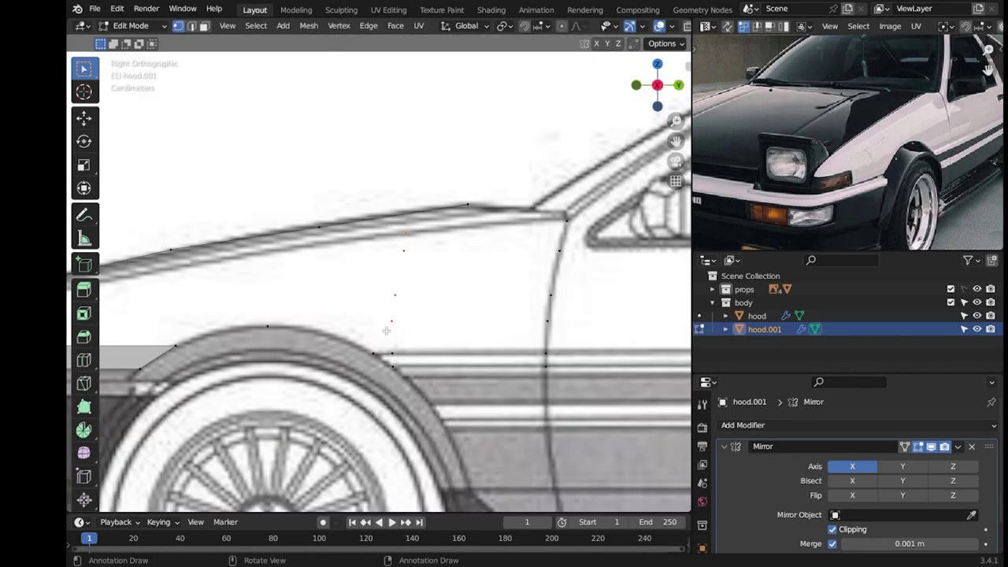
key("x")
left_click(393, 345)
scroll(422, 338, "down", 5)
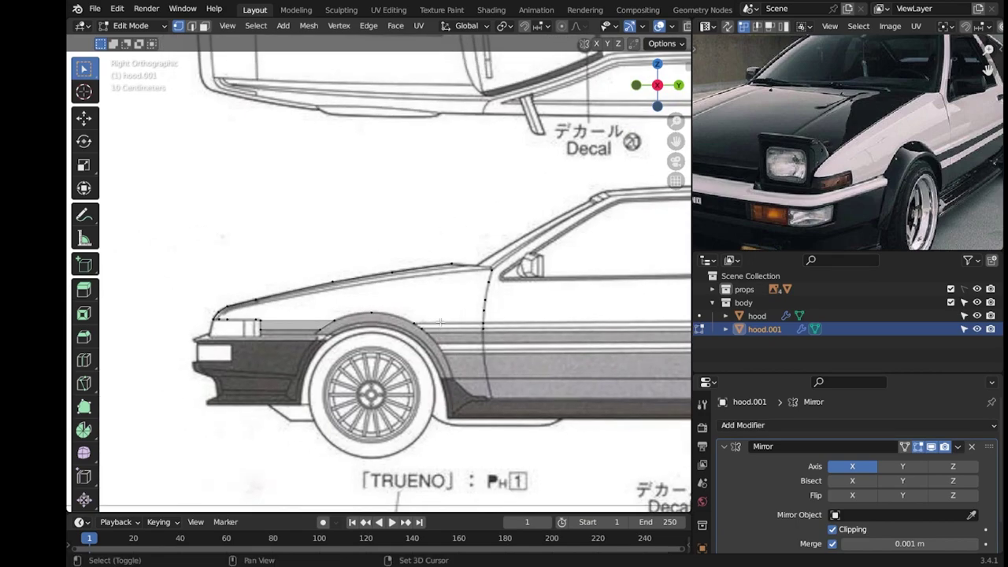
Switch back to Object Mode, hide hood.001, and select the hood object in front view.
middle_click_drag(422, 339, 500, 331)
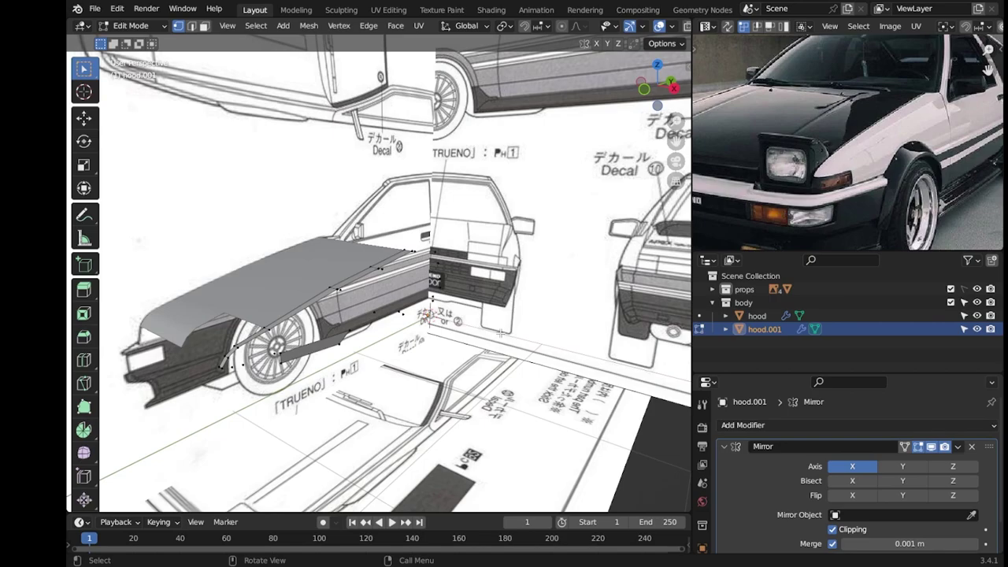
key("Tab")
middle_click_drag(371, 325, 401, 285)
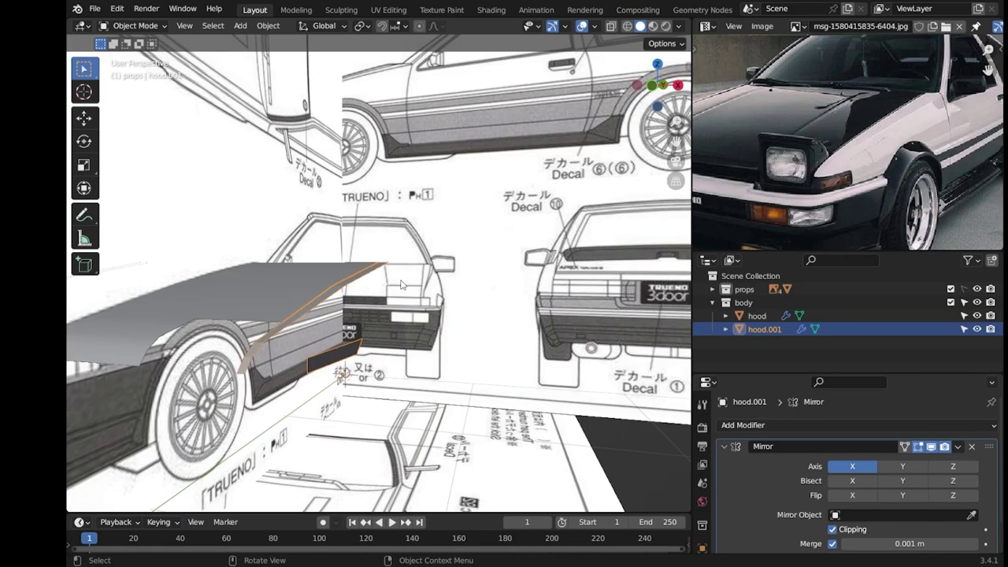
key("h")
mouse_move(388, 336)
middle_mouse_down()
mouse_move(338, 370)
mouse_move(328, 337)
middle_mouse_up()
left_click(329, 331)
key("KP_1")
Duplicate the hood into hood.002 and untick Mirror Clipping on the copy.
key("shift+d")
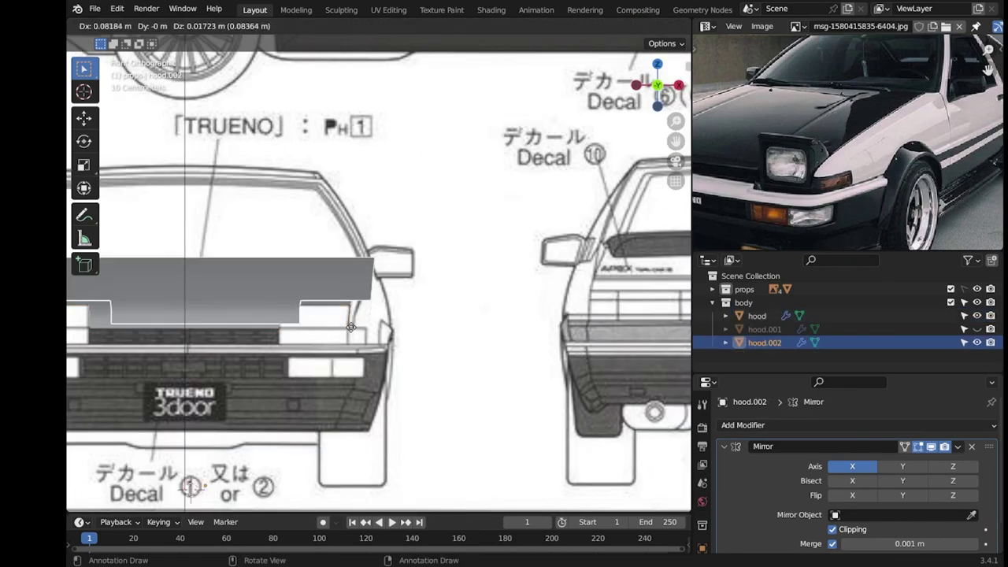
left_click(350, 326)
scroll(866, 472, "down", 2)
left_click(832, 495)
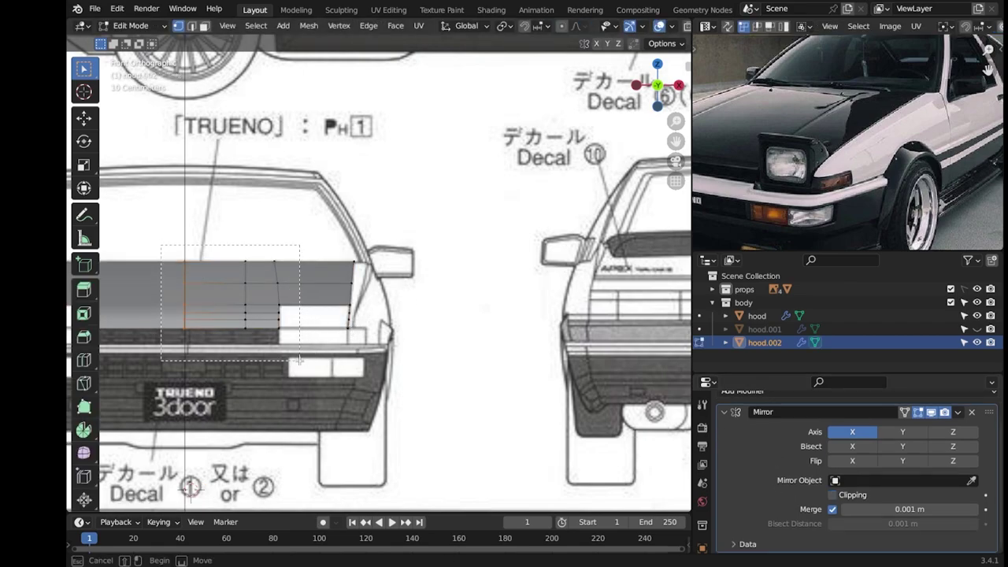
Extrude the copy's outer side edge along X into a narrow strip toward the fender.
key("Tab")
scroll(300, 370, "up", 4)
scroll(344, 358, "up", 1)
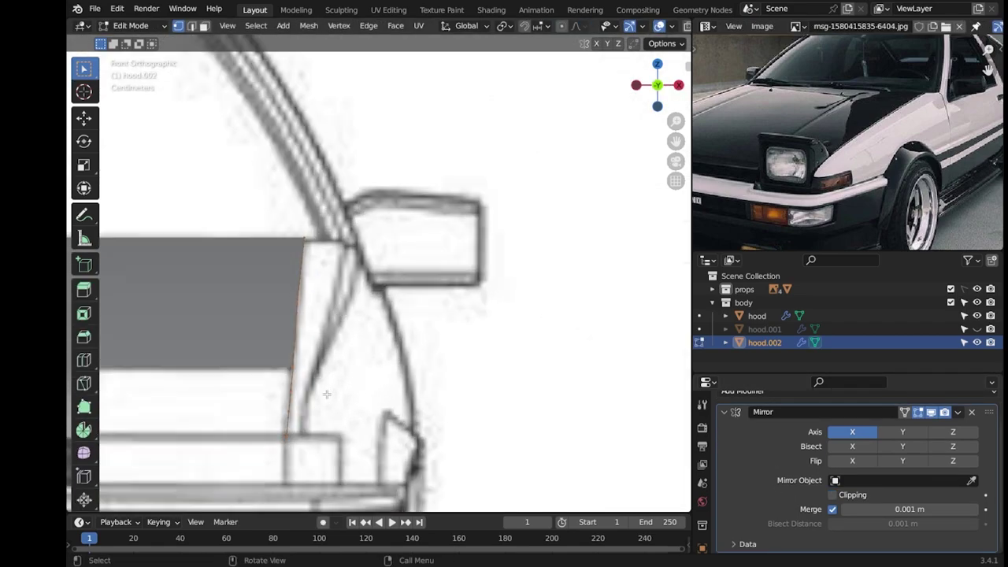
key("e")
key("x")
left_click(339, 393)
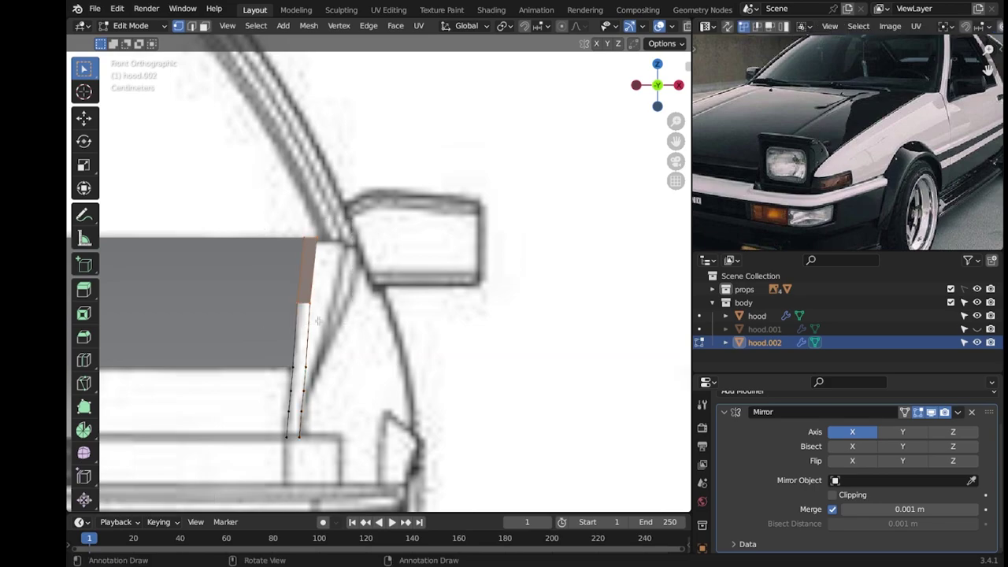
Add a Subdivision Surface modifier to hood.002, then remove it again.
key("Tab")
left_click(745, 412)
left_click(745, 425)
left_click(735, 348)
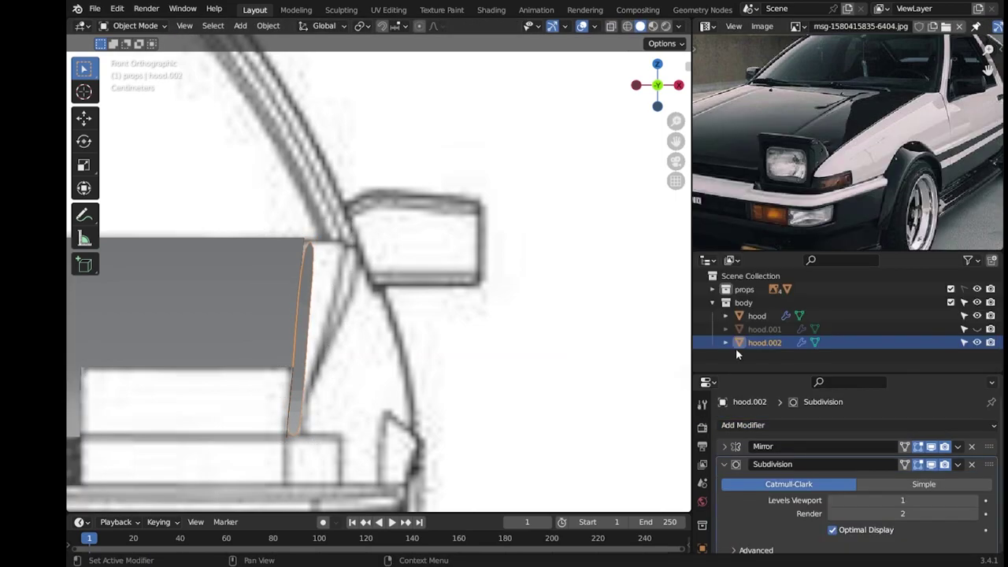
left_click(971, 465)
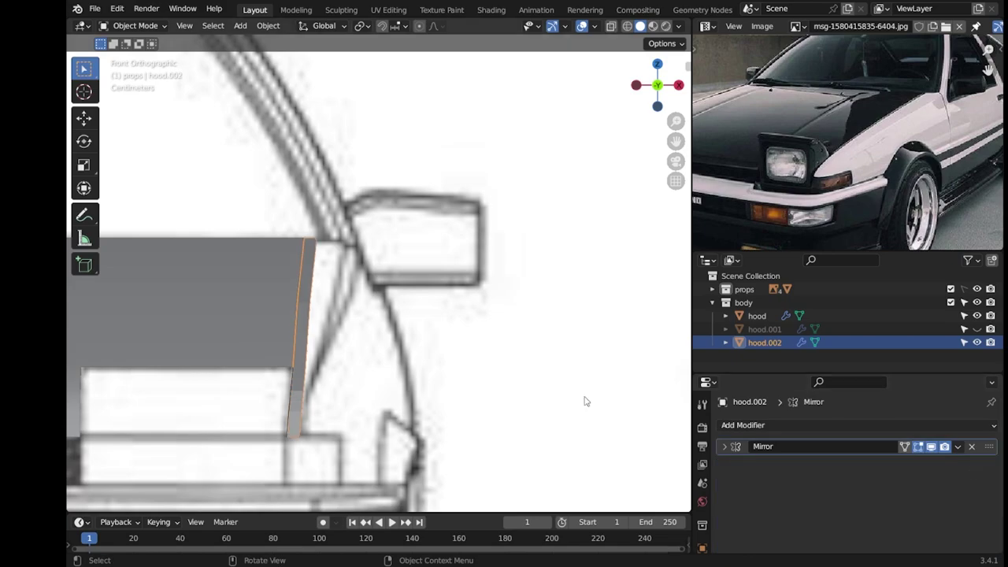
key("Tab")
Extrude the narrow strip's outer edge sideways twice along X, then turn on X-ray.
left_click_drag(340, 228, 275, 445)
left_click(276, 444, "ctrl")
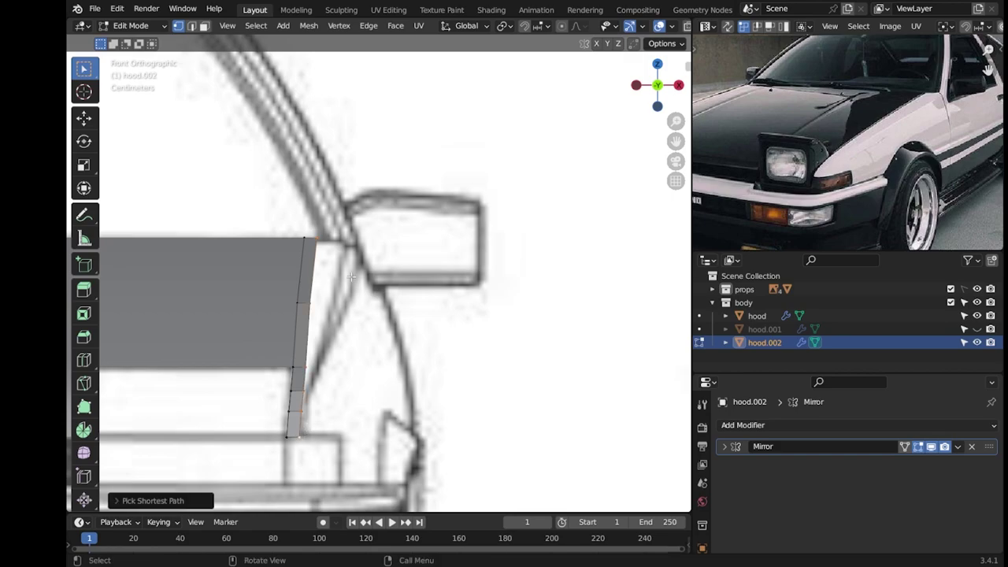
key("e")
key("x")
left_click(394, 278)
key("e")
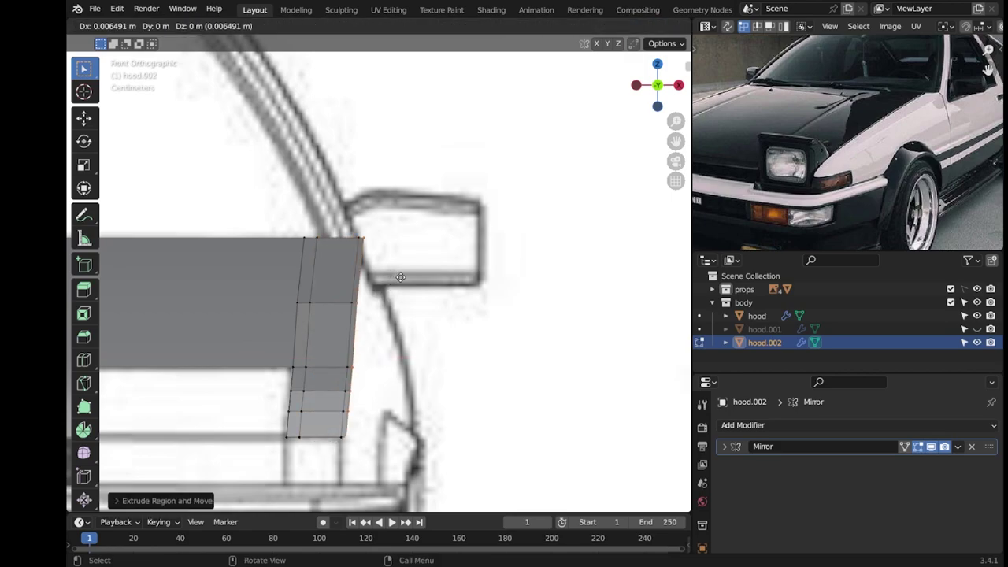
key("x")
left_click(412, 386)
left_click(402, 239)
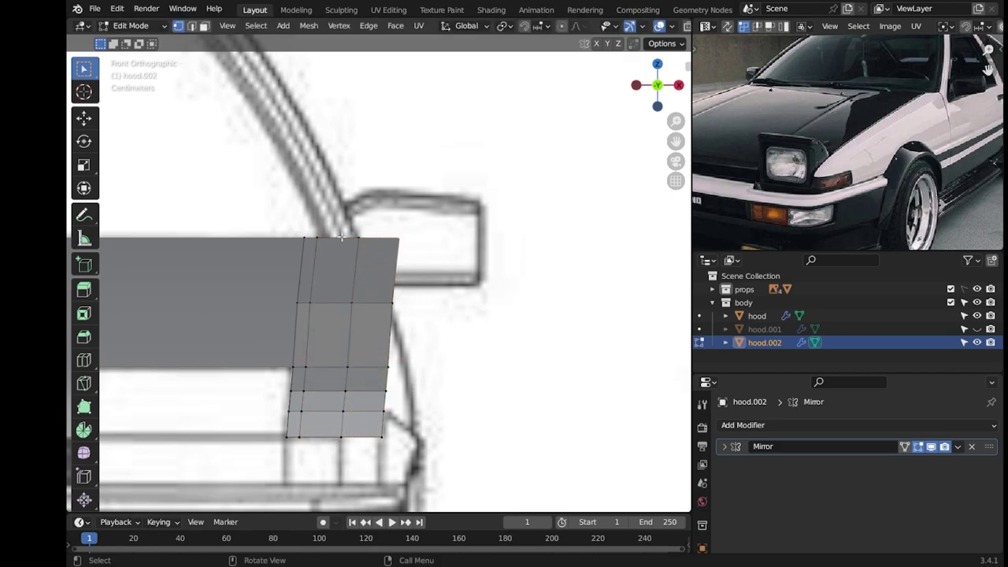
key("alt+z")
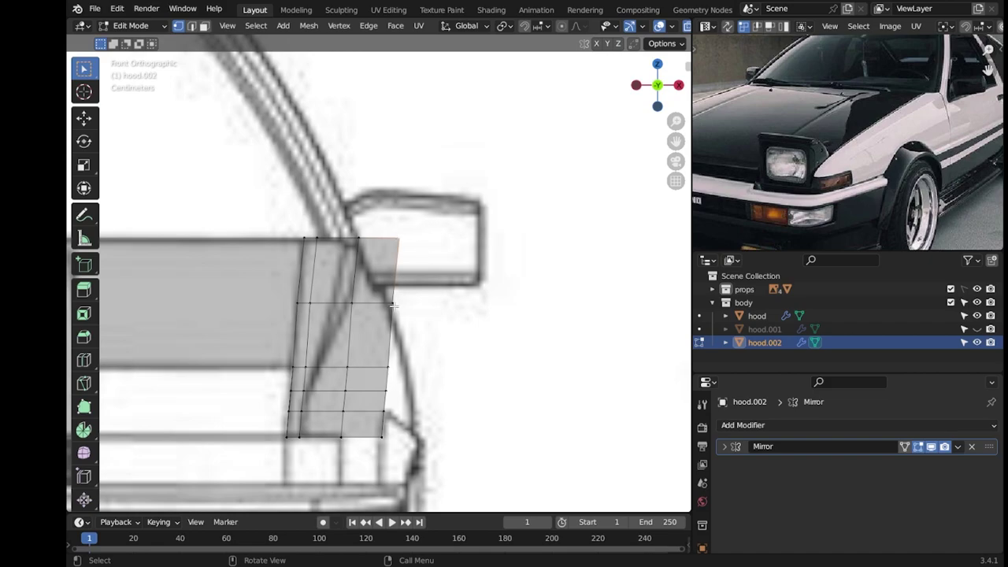
Lower the top outer vertex, then pull it and the next vertex inward onto the fender outline.
key("g")
key("z")
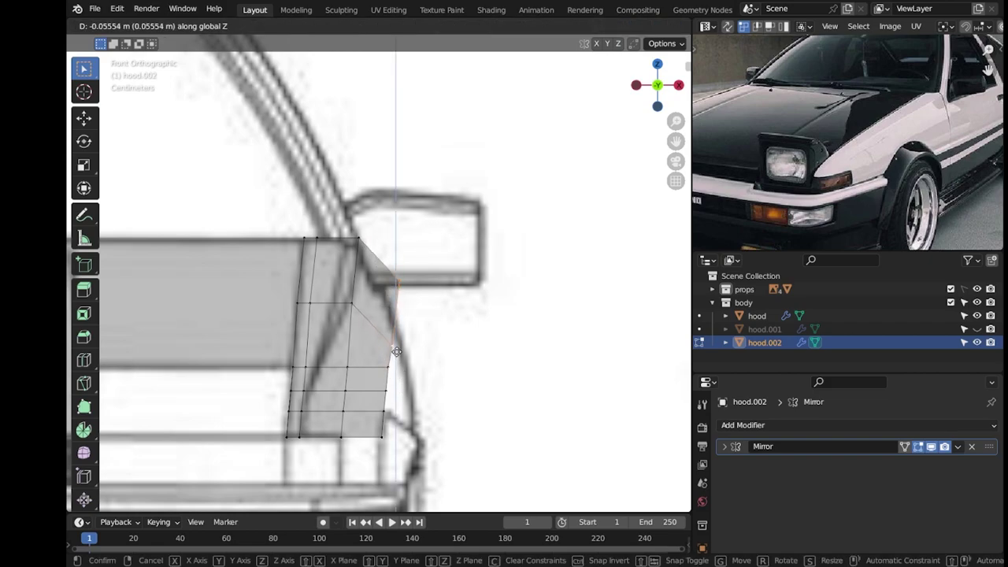
left_click(395, 345)
key("g")
key("x")
left_click(375, 338)
left_click(388, 366)
key("g")
key("x")
left_click(368, 367)
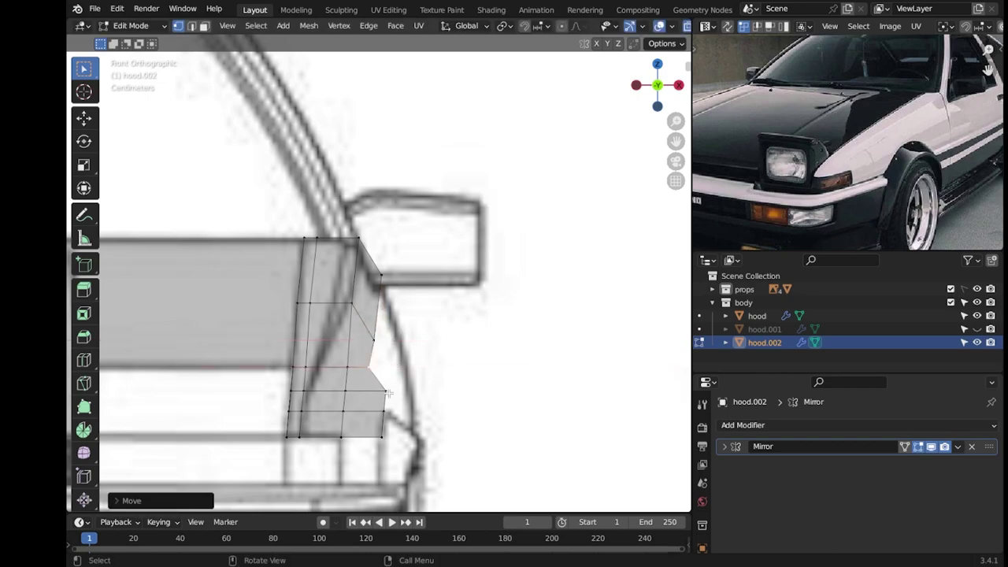
Move the two lower outer vertices along X to follow the fender curve beside the headlight.
left_click(386, 390)
key("g")
key("x")
left_click(367, 390)
left_click(384, 411)
key("g")
key("x")
left_click(425, 399)
In the side view, slide the fender vertices along Y to match the blueprint, checking from the front.
key("KP_3")
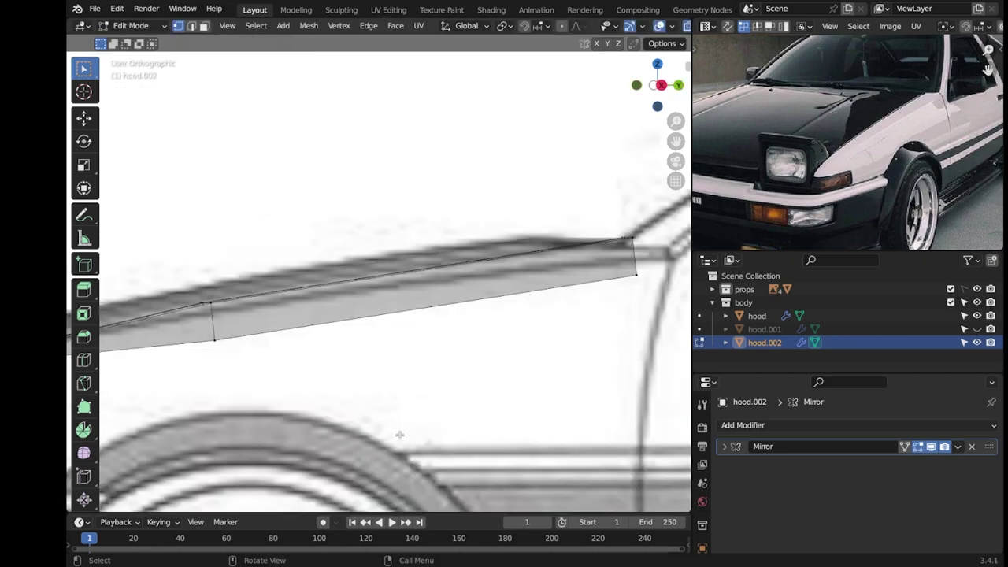
key("g")
key("y")
left_click(256, 352)
key("KP_1")
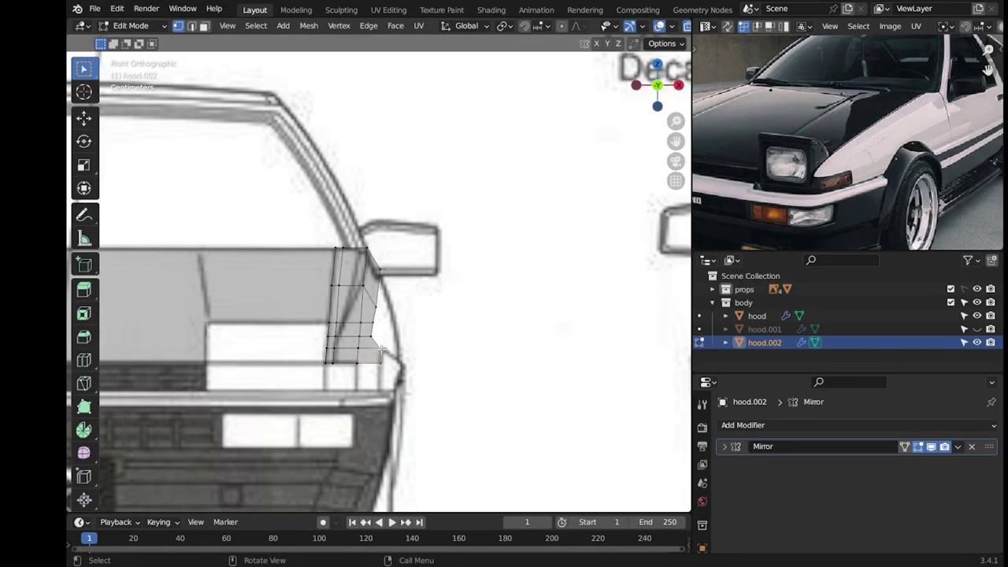
key("KP_3")
key("g")
key("y")
left_click(98, 348)
Refine the vertices' lengthwise Y position once more, comparing the front and side views.
key("KP_1")
key("KP_3")
key("g")
key("y")
left_click(622, 318)
key("KP_1")
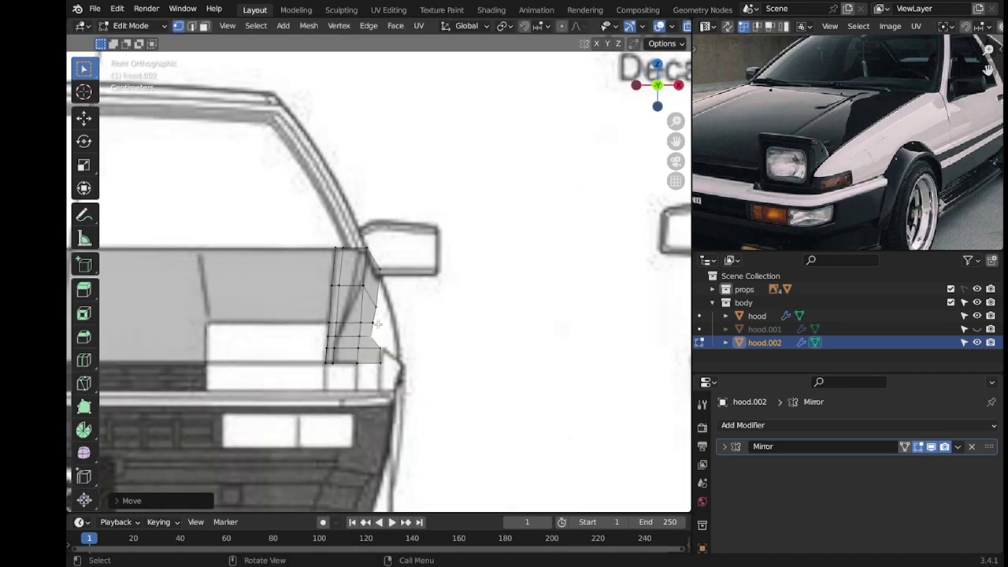
key("KP_3")
Shift the selected vertices along Y to follow the hood line, then inspect the hood in Object Mode.
key("g")
key("y")
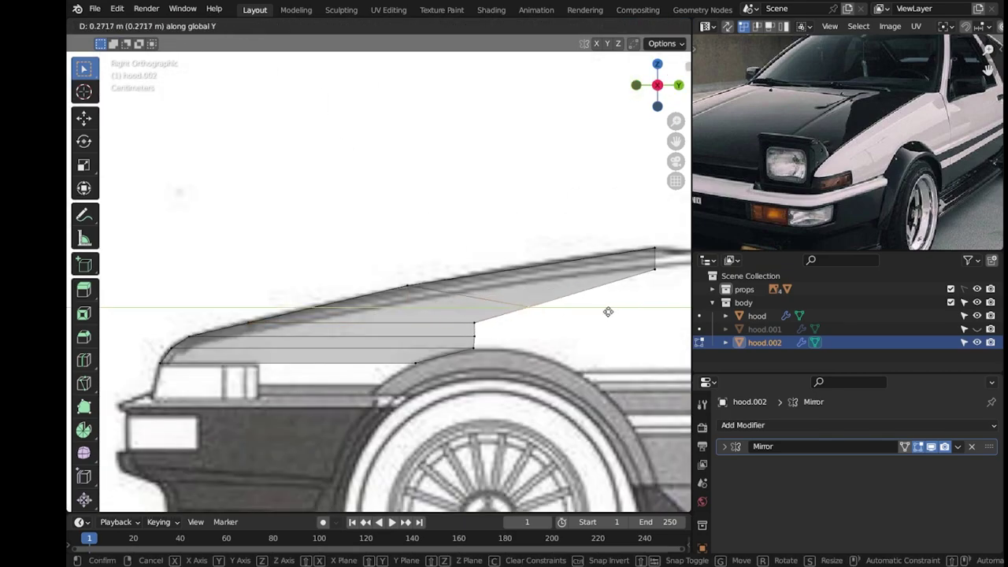
left_click(606, 311)
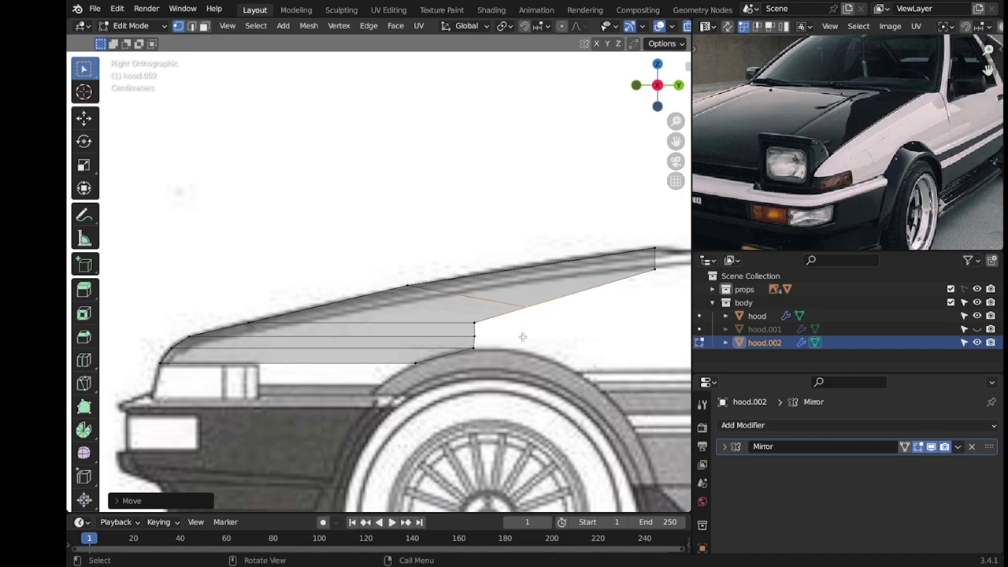
middle_click_drag(392, 337, 370, 315)
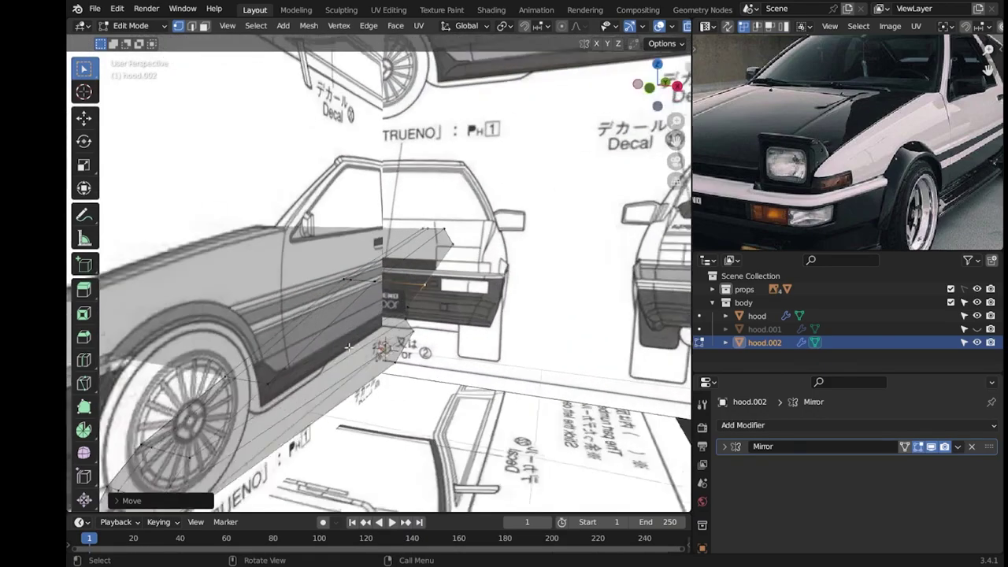
key("Tab")
right_click(315, 294)
left_click(315, 295)
middle_click_drag(315, 294, 361, 305)
key("Tab")
key("KP_1")
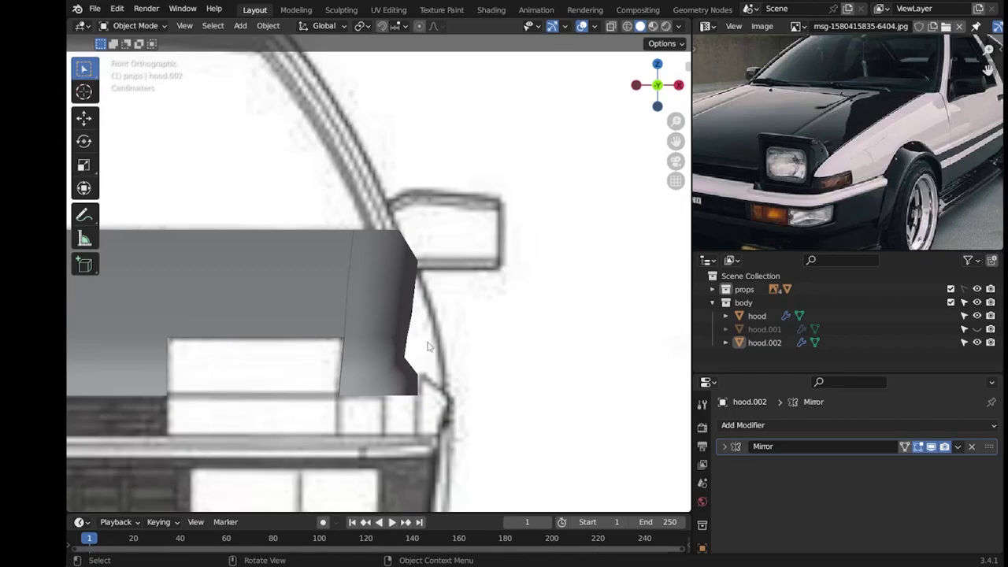
Nudge the vertices along X in the front view, then re-enter Edit Mode on hood.002 and check the top and side views.
key("g")
key("x")
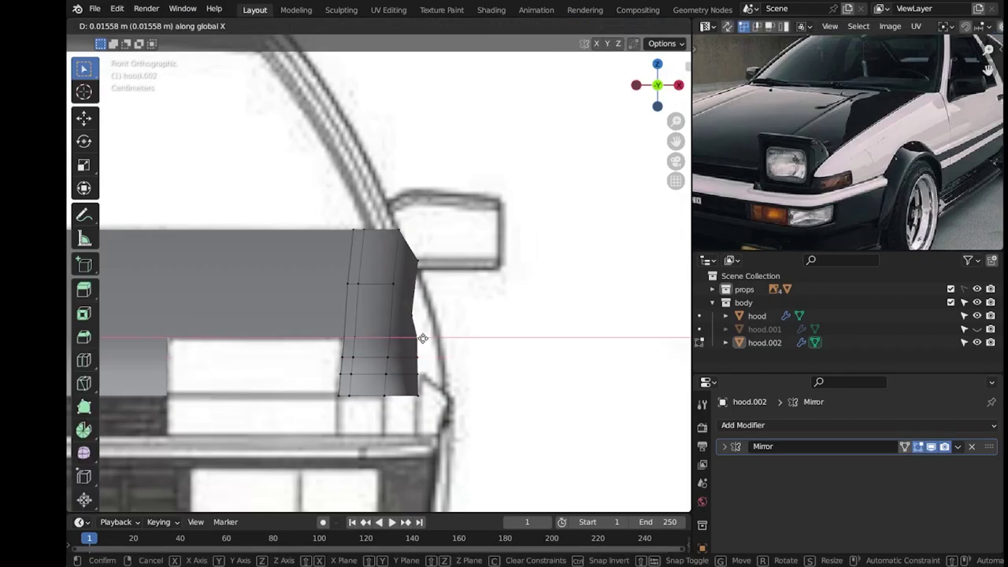
left_click(468, 317)
key("Tab")
mouse_move(468, 317)
middle_mouse_down()
mouse_move(496, 338)
mouse_move(441, 315)
middle_mouse_up()
left_click(441, 315)
key("Tab")
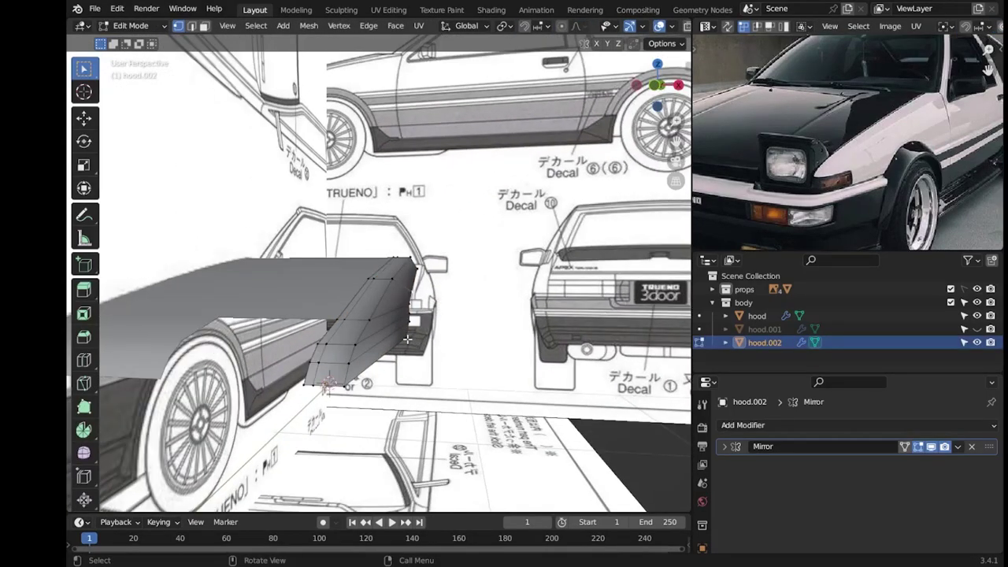
key("KP_7")
scroll(344, 320, "up", 5)
scroll(344, 321, "down", 5)
scroll(344, 320, "up", 2)
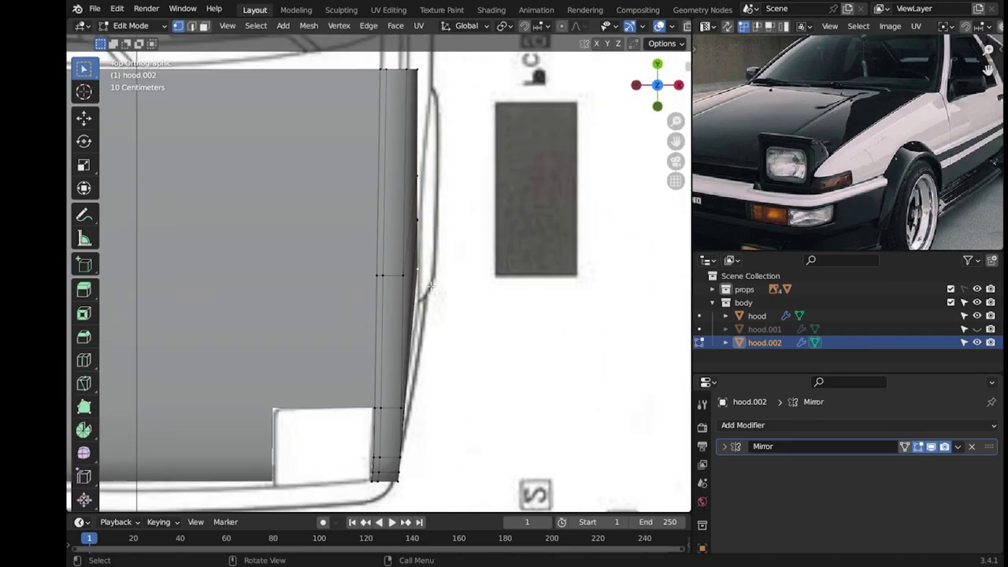
key("KP_3")
scroll(264, 352, "up", 3)
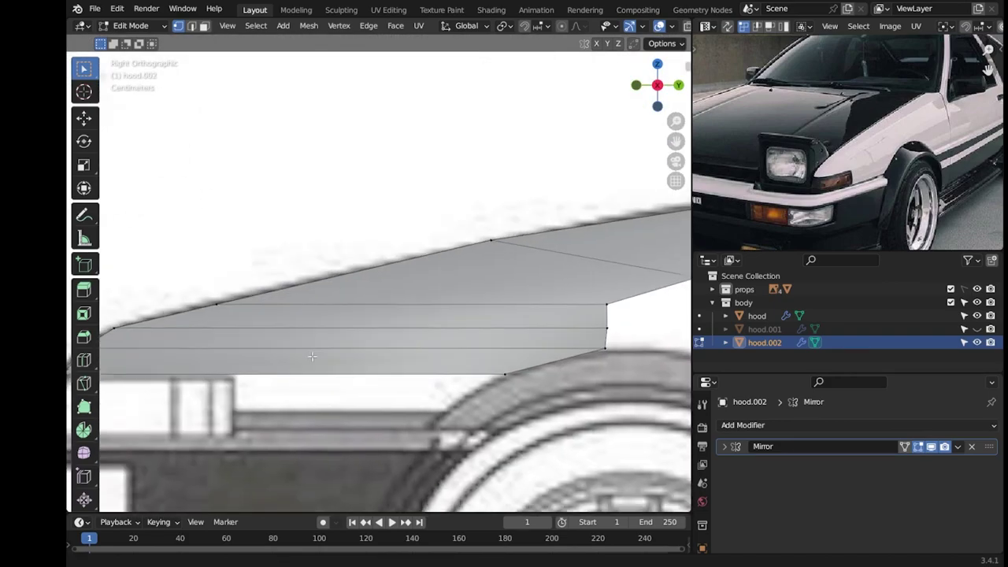
Extrude a new strip of faces down from the hood's lower edge and inspect it in perspective.
middle_click_drag(264, 352, 413, 335)
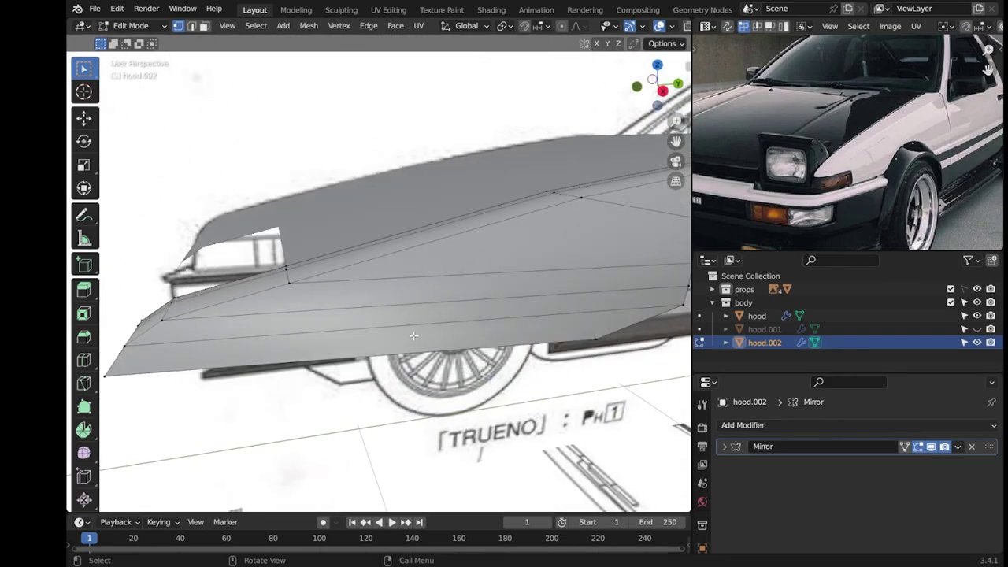
scroll(512, 296, "down", 2)
key("KP_3")
scroll(527, 289, "up", 3)
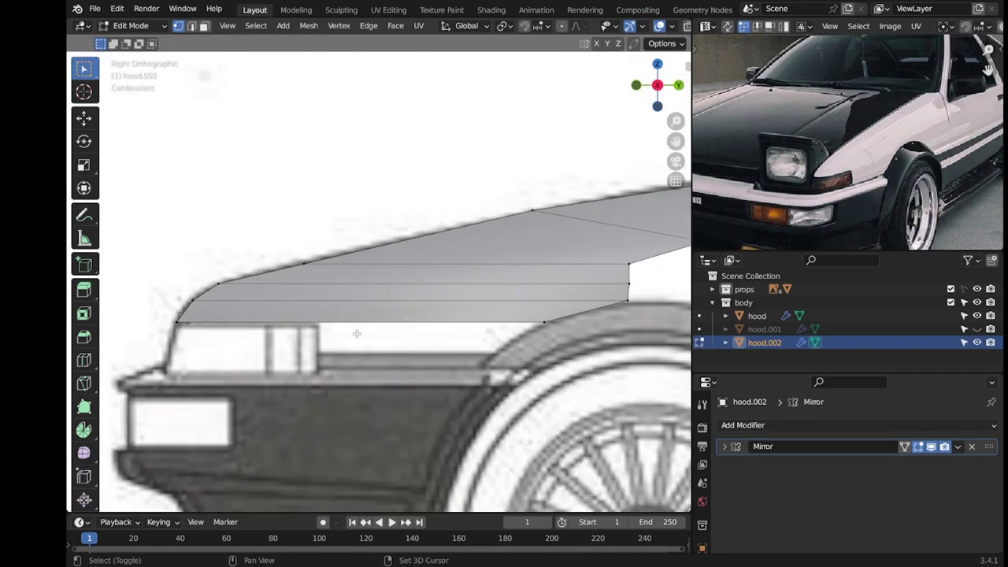
left_click(358, 318)
key("g")
left_click(459, 366)
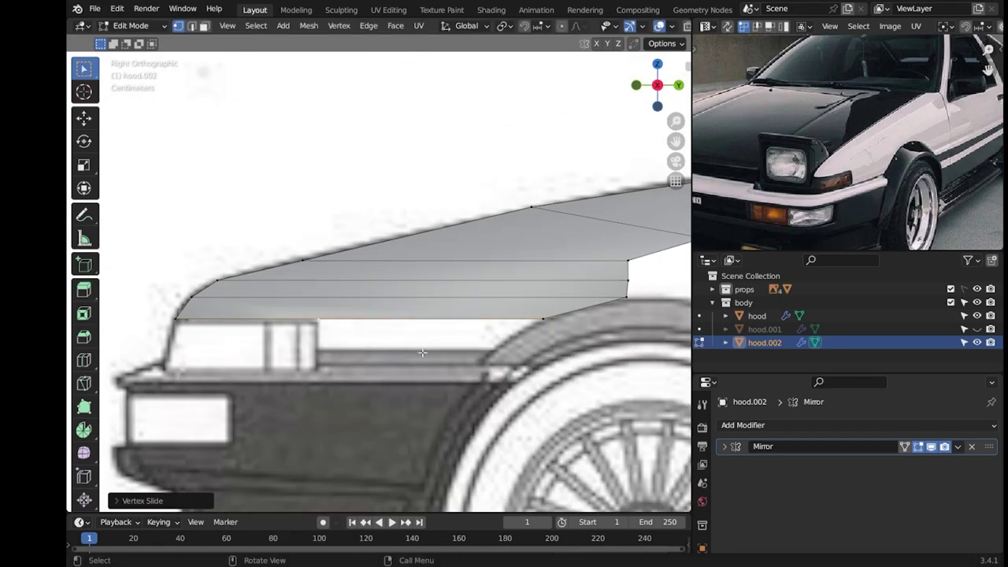
key("a")
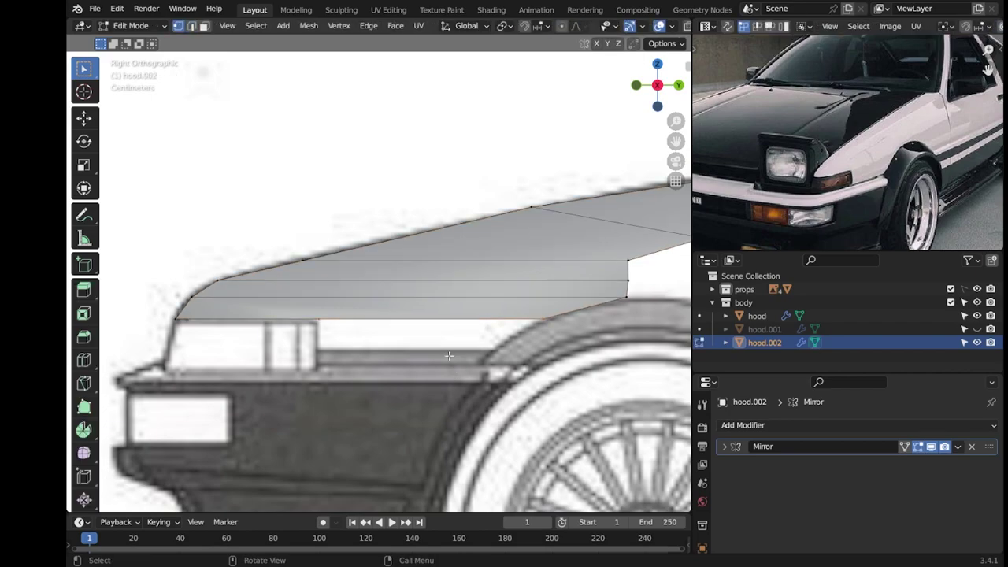
key("e")
key("y")
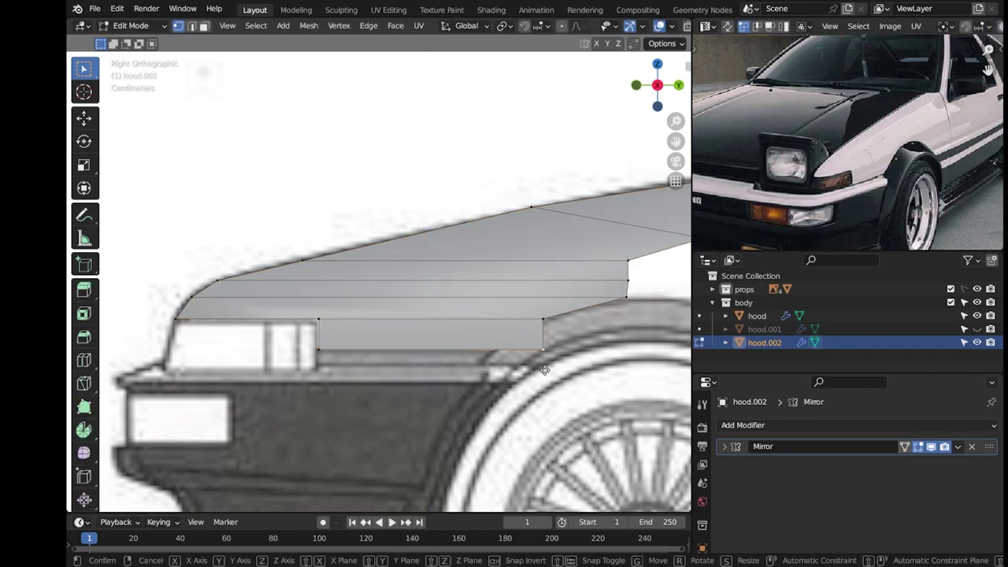
left_click(497, 366)
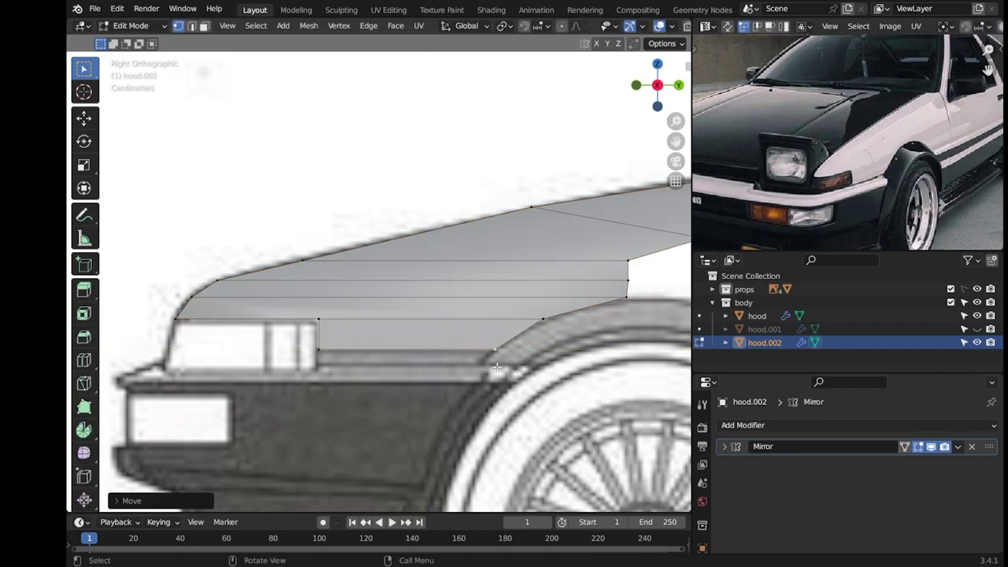
key("KP_1")
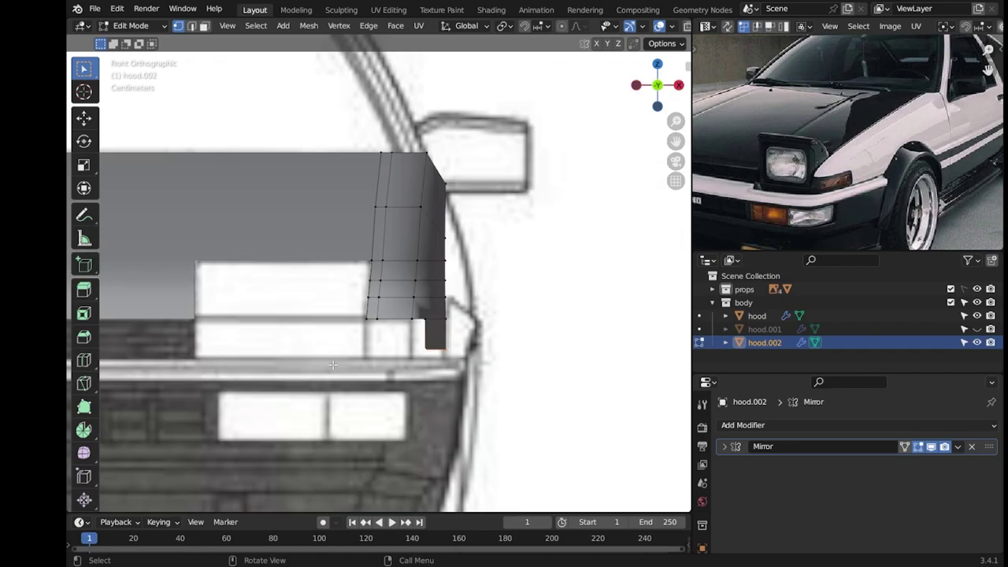
key("Tab")
scroll(333, 364, "down", 4)
mouse_move(405, 386)
middle_mouse_down()
mouse_move(428, 304)
mouse_move(422, 261)
mouse_move(405, 310)
middle_mouse_up()
Shift the new vertices along Y, then flatten them with S Y 0 into a straight vertical edge.
key("Tab")
key("Tab")
key("Tab")
key("KP_3")
middle_click_drag(338, 308, 429, 309)
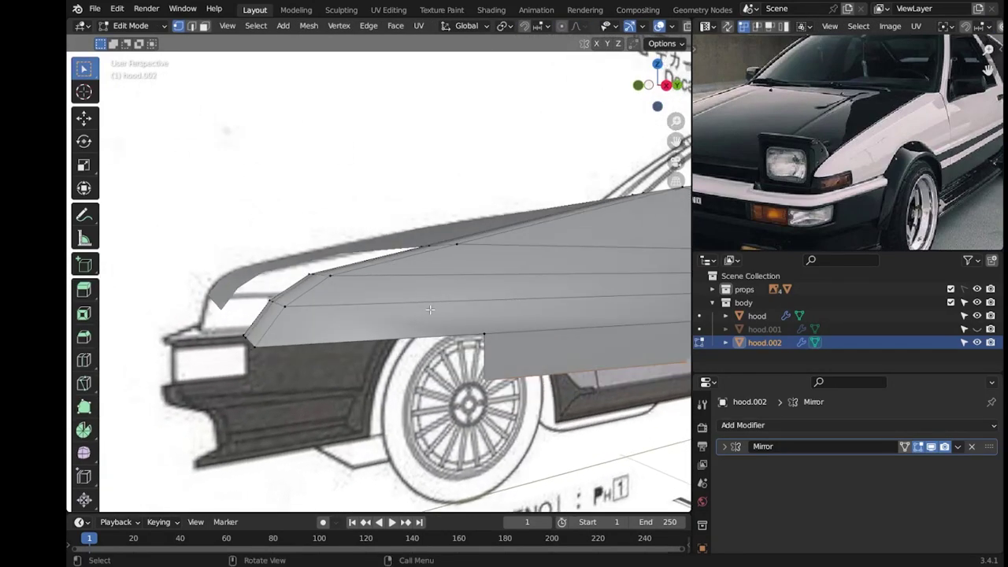
scroll(429, 310, "down", 4)
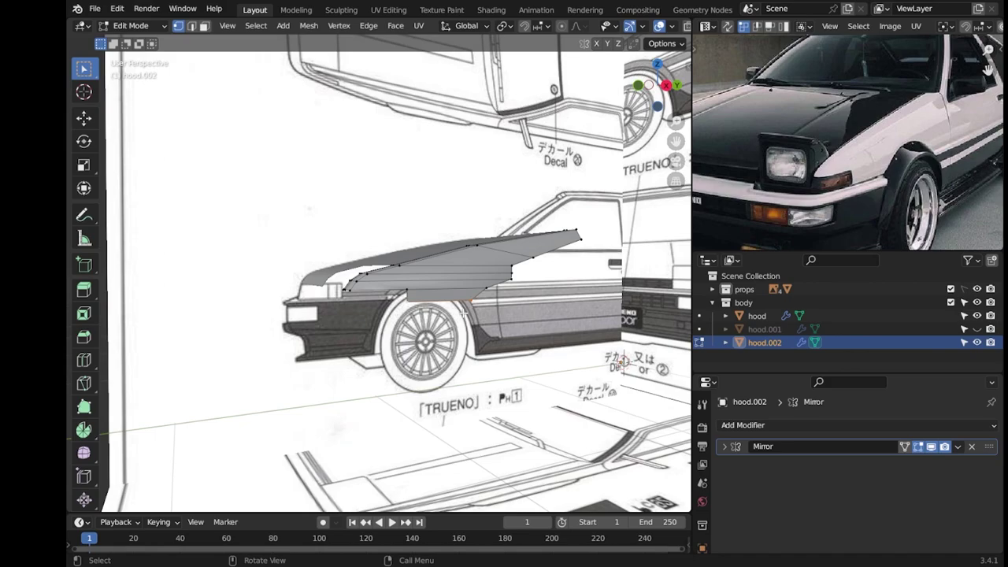
key("KP_3")
scroll(465, 313, "up", 4)
key("g")
key("y")
left_click(425, 296)
key("s")
key("y")
key("0")
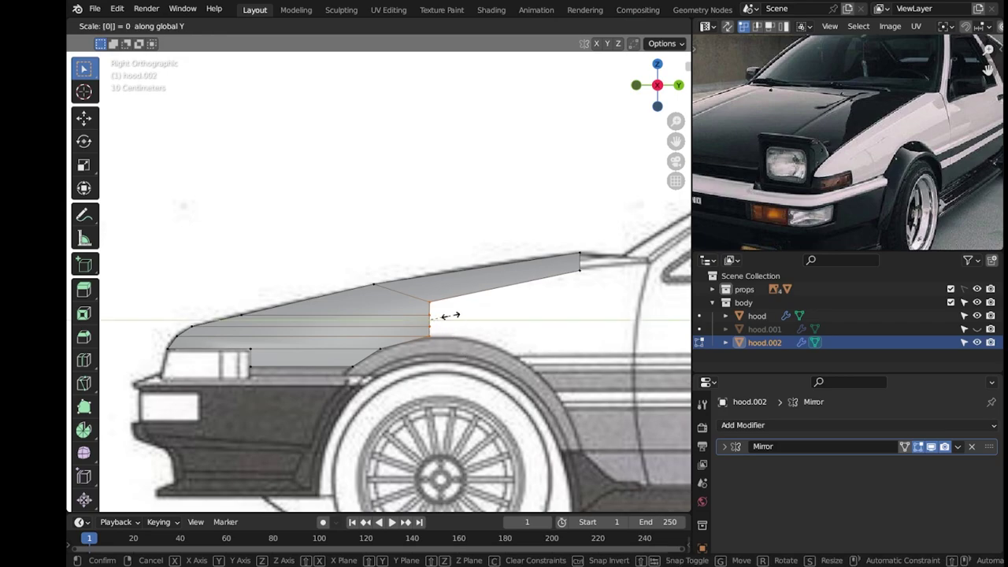
key("Return")
scroll(477, 339, "up", 3)
Edge-slide the middle loop by 0.1020 and straighten the vertical edges with S X 0.
key("Tab")
key("Tab")
middle_click_drag(384, 394, 398, 378, "shift")
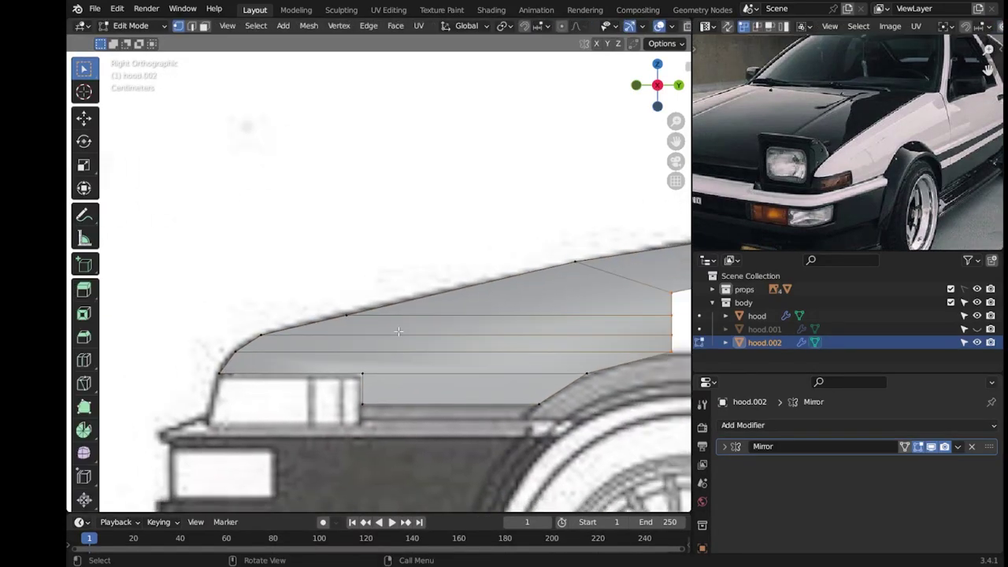
left_click(398, 333, "alt")
key("g")
key("g")
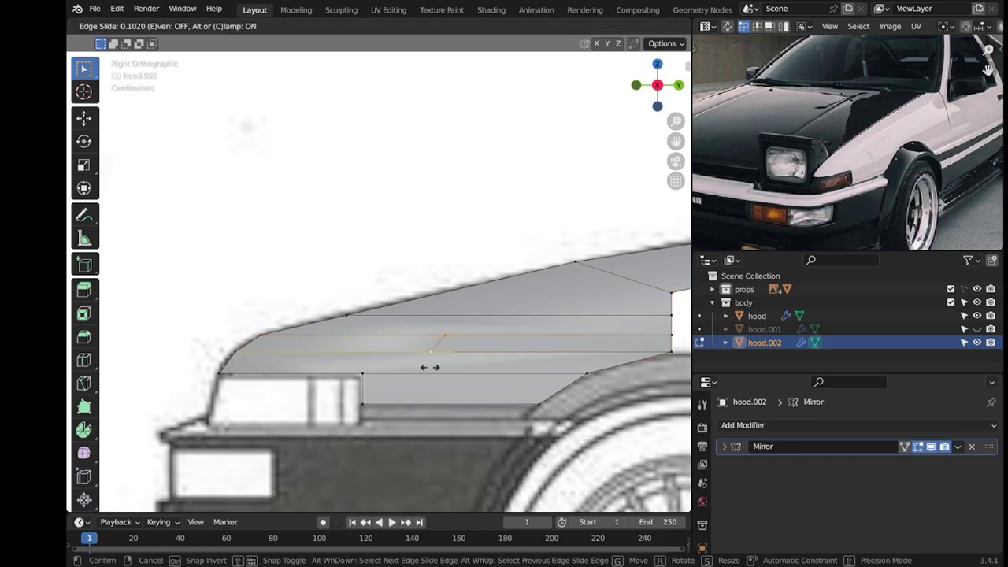
left_click(363, 377)
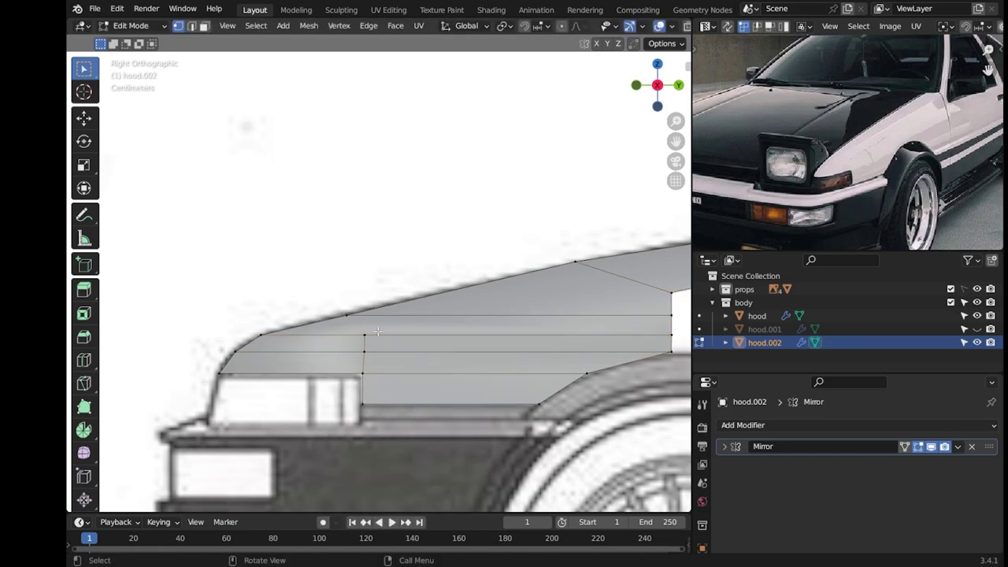
key("s")
key("x")
key("0")
key("Return")
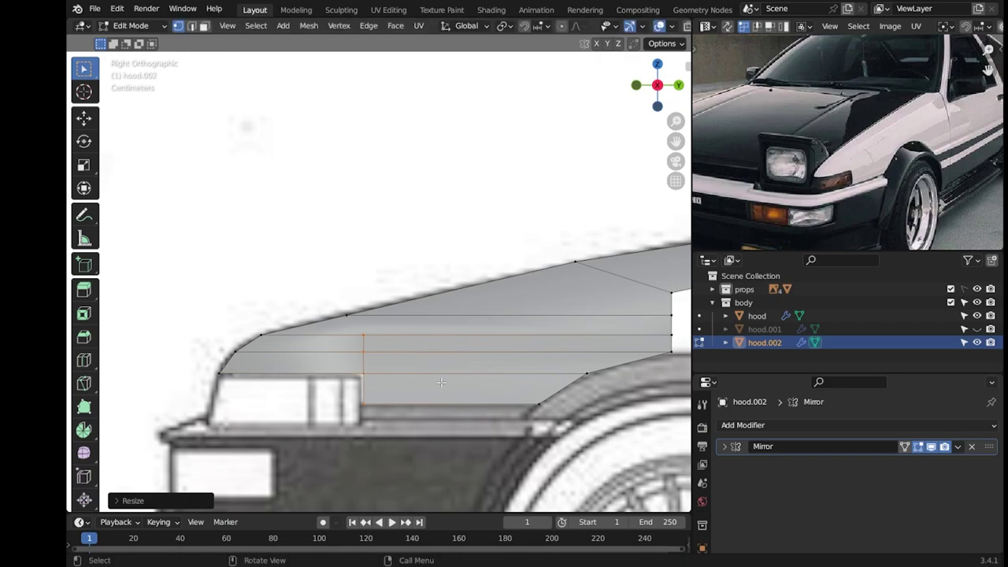
key("g")
key("x")
key("Escape")
key("Tab")
middle_click_drag(375, 263, 410, 330)
key("Tab")
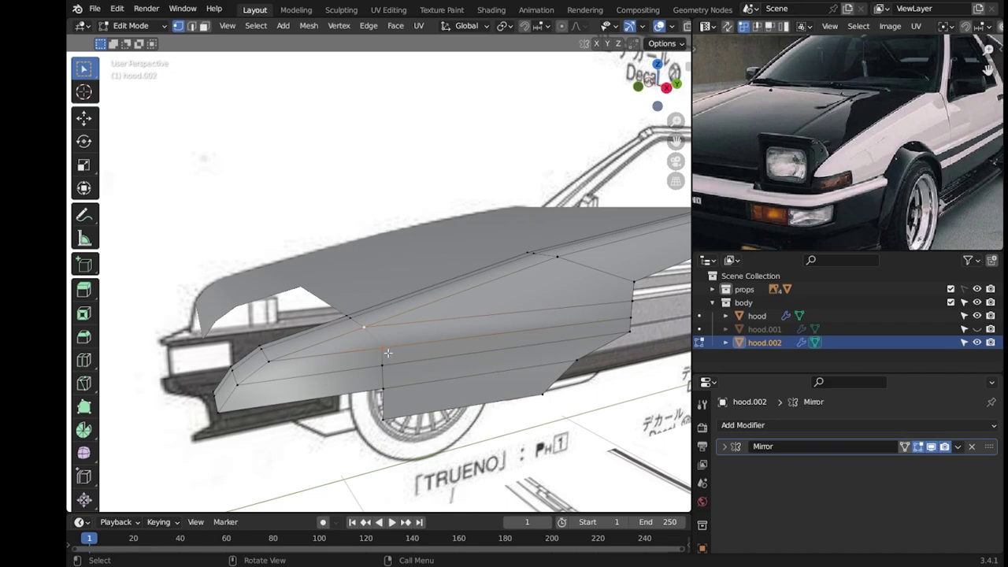
Subdivide the lower fender edge to add a vertex, then frame the selection in front view.
right_click(336, 355)
left_click(340, 352)
left_click(317, 375)
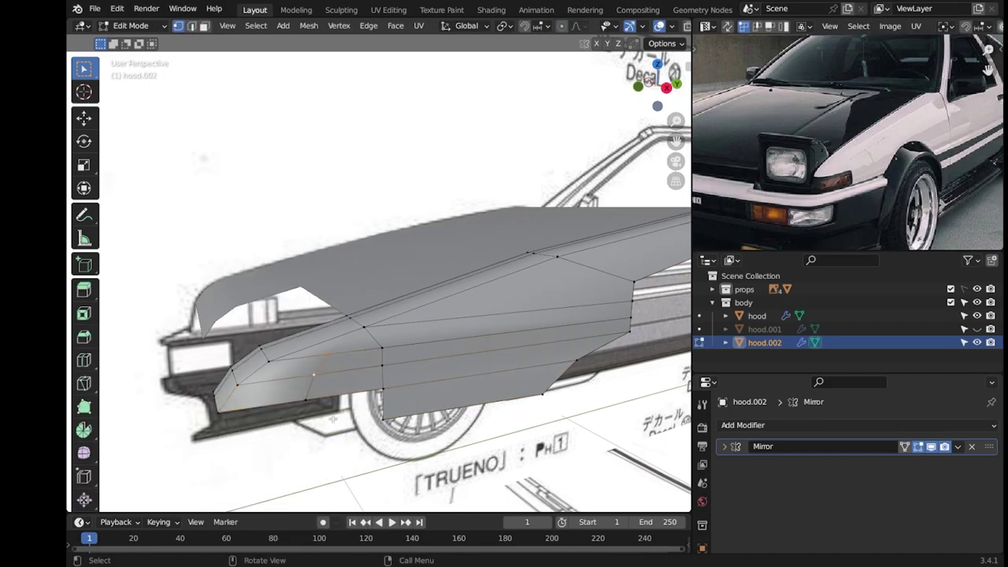
key("KP_Decimal")
left_click(419, 325, "ctrl")
middle_click_drag(420, 325, 475, 337)
key("KP_1")
scroll(470, 328, "up", 2)
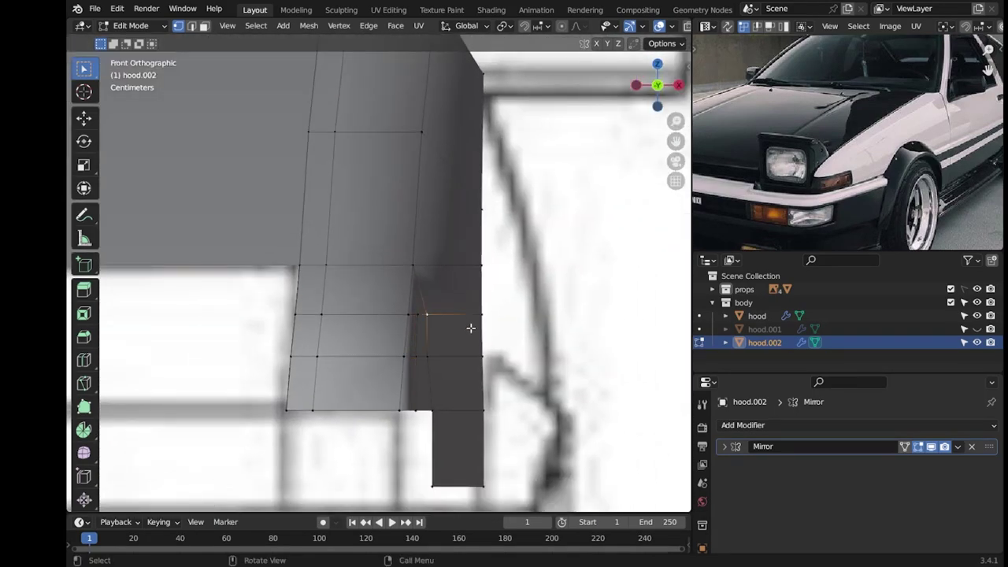
Slide the selected fender vertex along X onto the front blueprint outline.
key("g")
key("x")
left_click(485, 329)
key("g")
key("x")
left_click(444, 360)
middle_click_drag(444, 360, 464, 305)
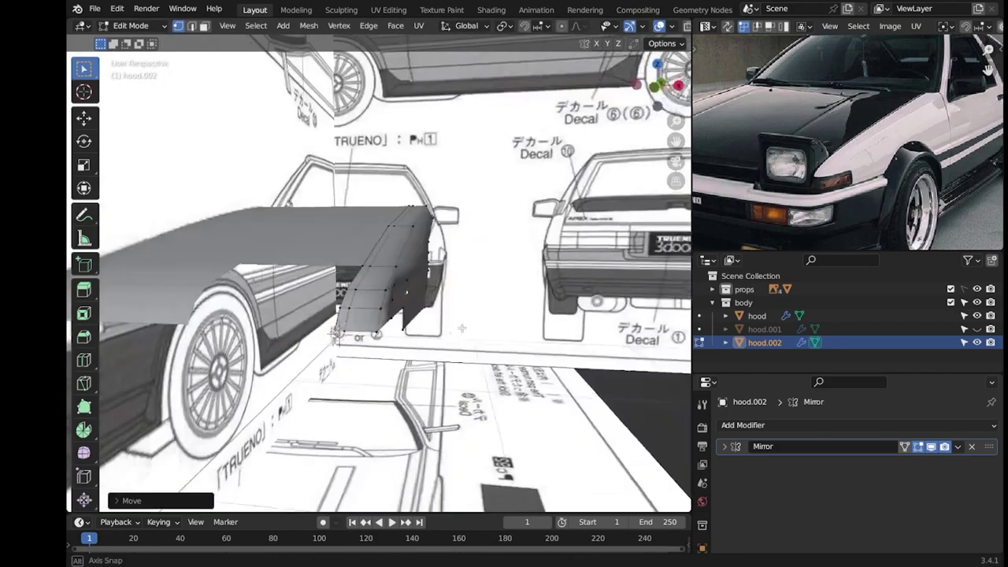
scroll(463, 305, "up", 3)
key("KP_1")
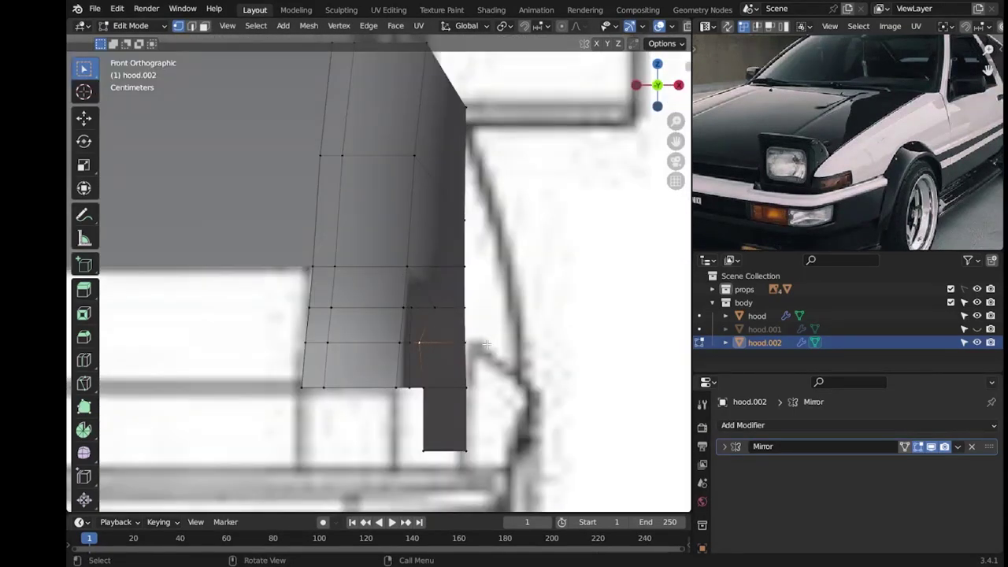
Nudge further fender vertices along X to match the front-view contour.
key("g")
key("x")
left_click(411, 308)
scroll(441, 362, "up", 2)
scroll(441, 362, "down", 2)
scroll(425, 316, "up", 1)
key("g")
key("x")
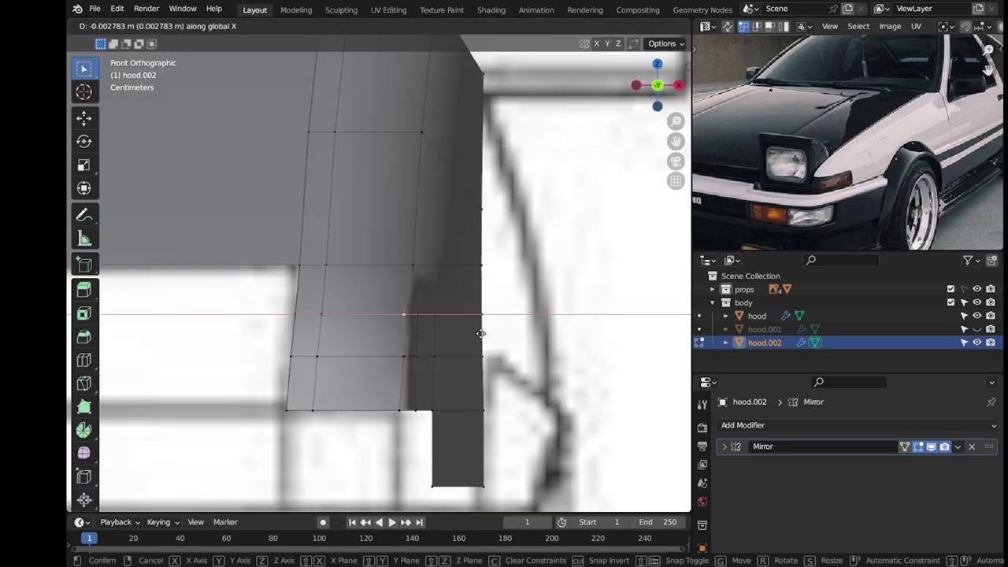
left_click(404, 313)
key("g")
key("x")
left_click(509, 318)
Align a bottom-row fender vertex with the outline along X and save the project.
left_click(400, 356)
key("g")
key("x")
left_click(397, 410)
key("g")
key("x")
left_click(532, 410)
scroll(532, 410, "down", 3)
mouse_move(571, 284)
middle_mouse_down()
mouse_move(413, 314)
mouse_move(396, 293)
mouse_move(325, 294)
middle_mouse_up()
key("ctrl+s")
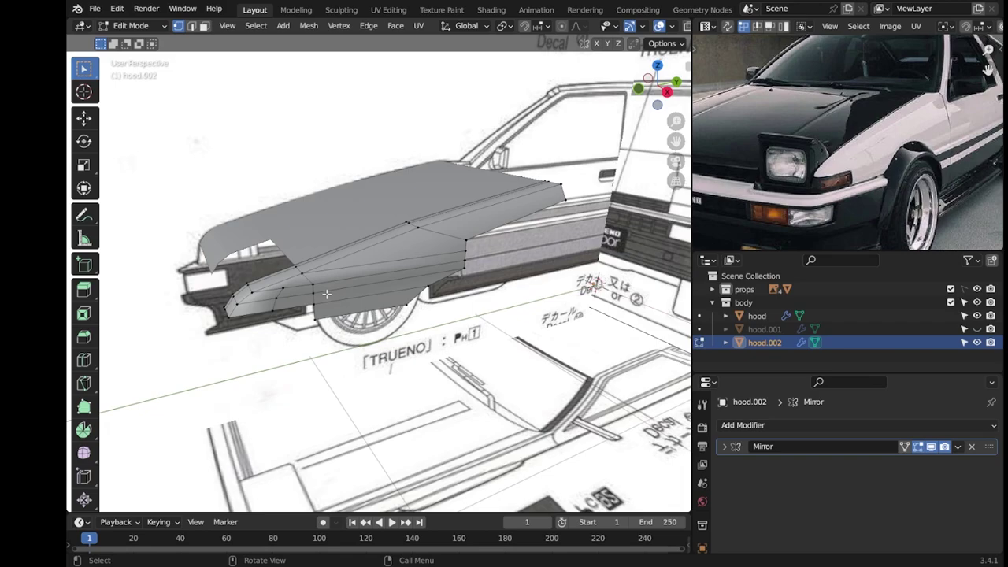
Loop-cut the side-panel edge ring and flatten the new loop to zero along Y.
middle_click_drag(359, 248, 367, 353)
scroll(363, 303, "up", 3)
middle_click_drag(421, 281, 642, 242)
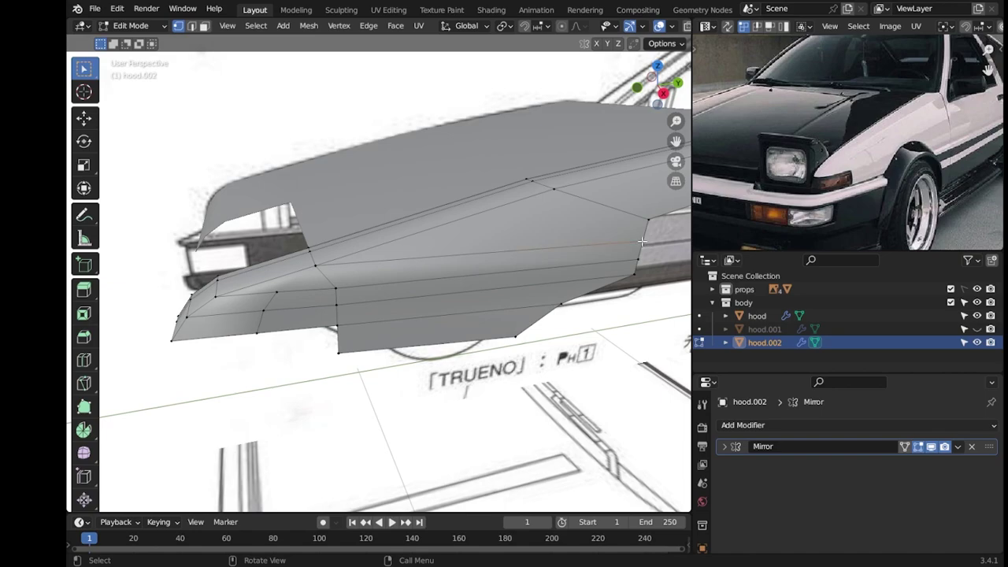
key("2")
left_click(425, 302, "ctrl+alt")
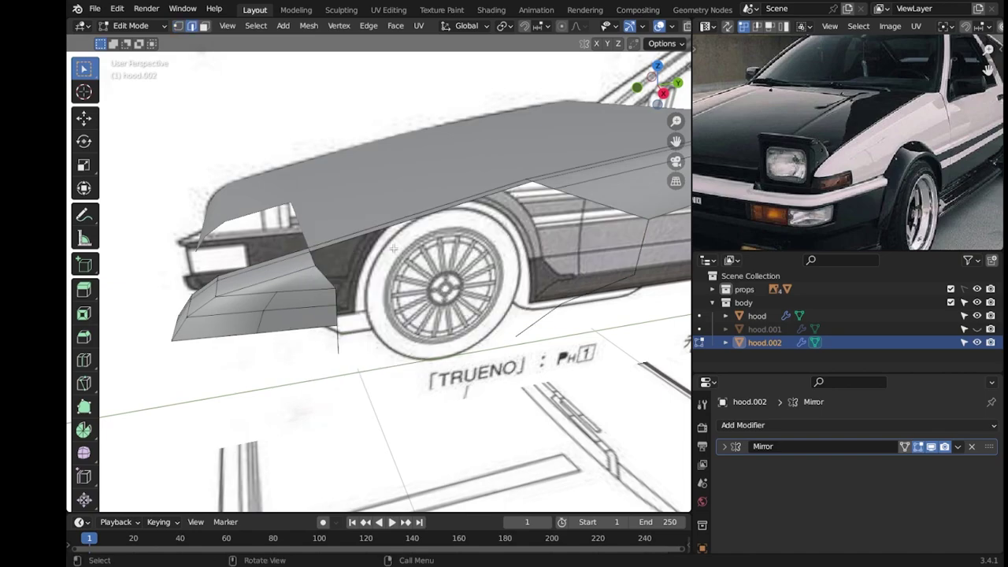
right_click(395, 261)
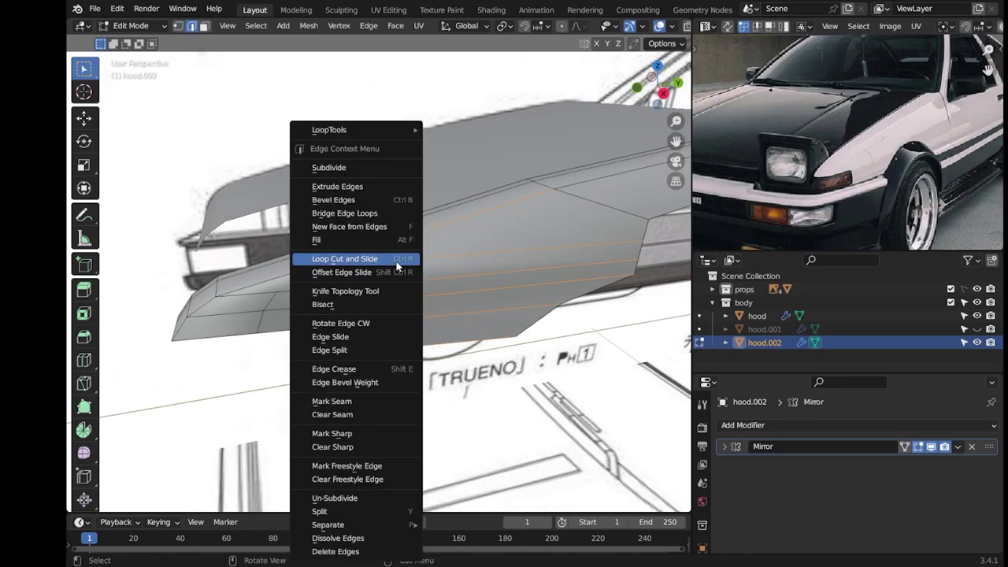
left_click(395, 260)
key("1")
key("g")
key("g")
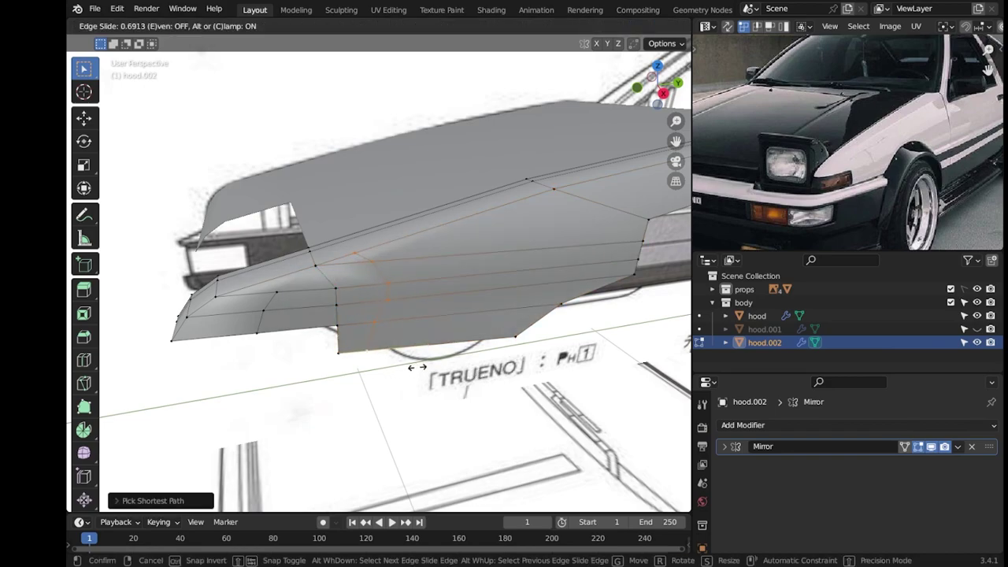
left_click(413, 367)
key("s")
key("y")
key("0")
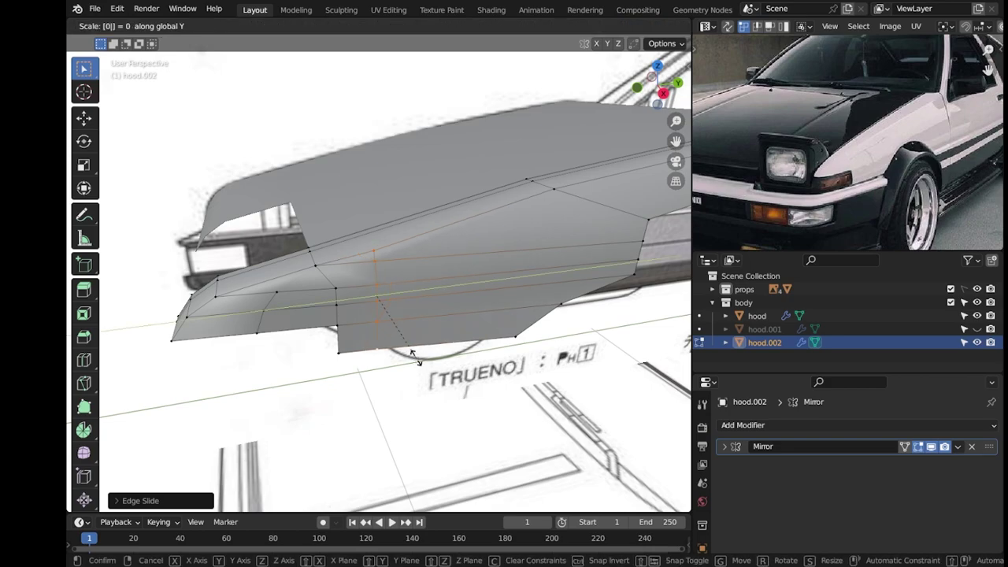
key("Return")
Add a second loop cut across the hood's side panel.
middle_click_drag(418, 361, 398, 238)
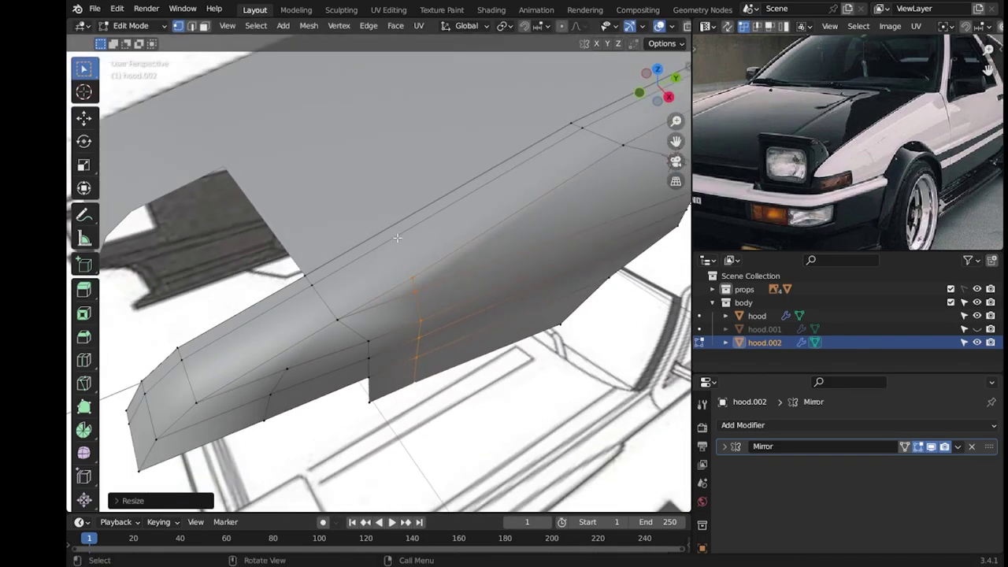
right_click(354, 161)
left_click(355, 254)
left_click(417, 307)
left_click(438, 309)
Delete the strip of faces above the front wheel to open the arch.
middle_click_drag(439, 309, 395, 325)
key("2")
left_click(396, 319, "ctrl+alt")
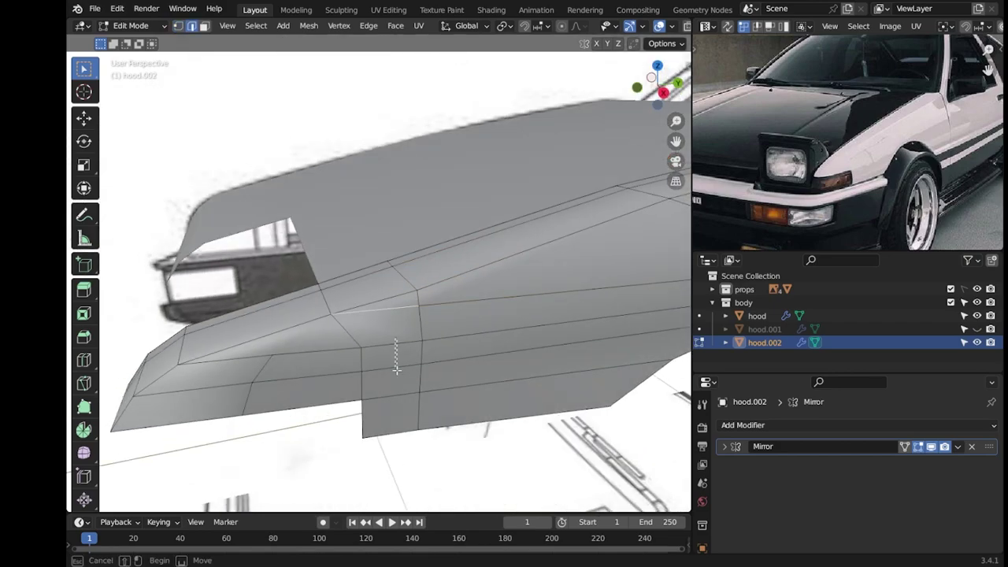
key("x")
left_click(414, 301)
key("x")
left_click(421, 315)
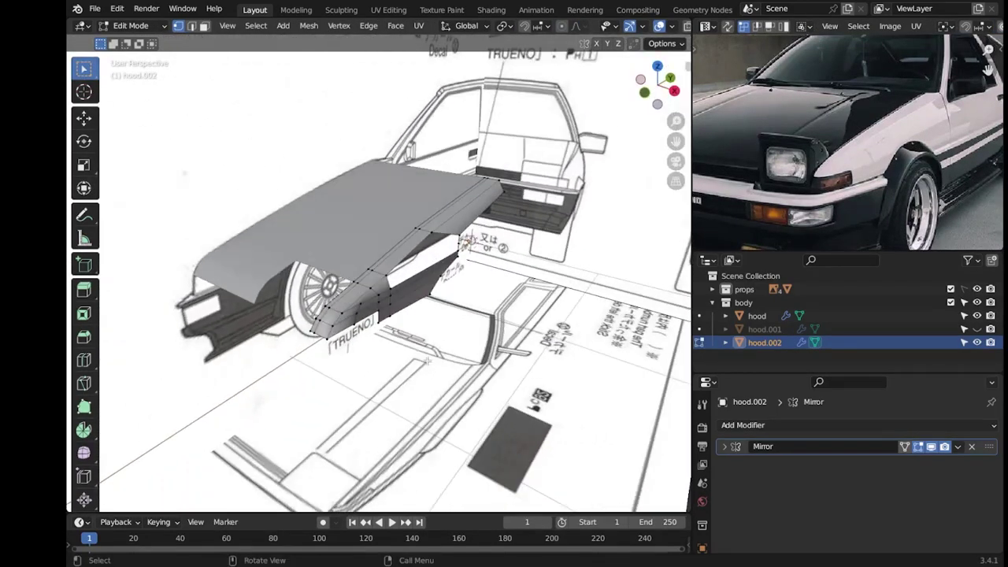
Slide the fender-front edge loop and reposition it along Y.
key("Tab")
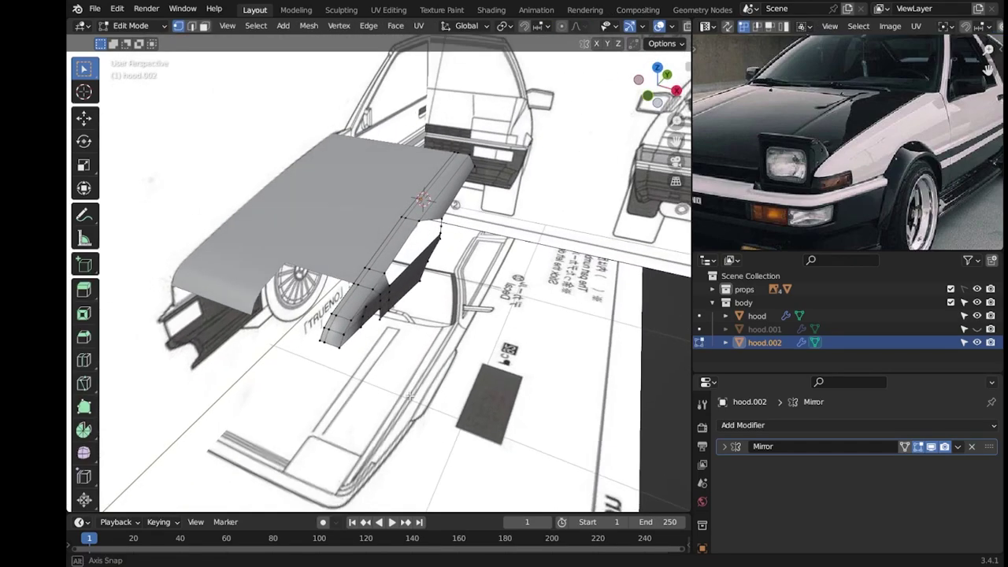
left_click(369, 351, "ctrl")
key("g")
key("g")
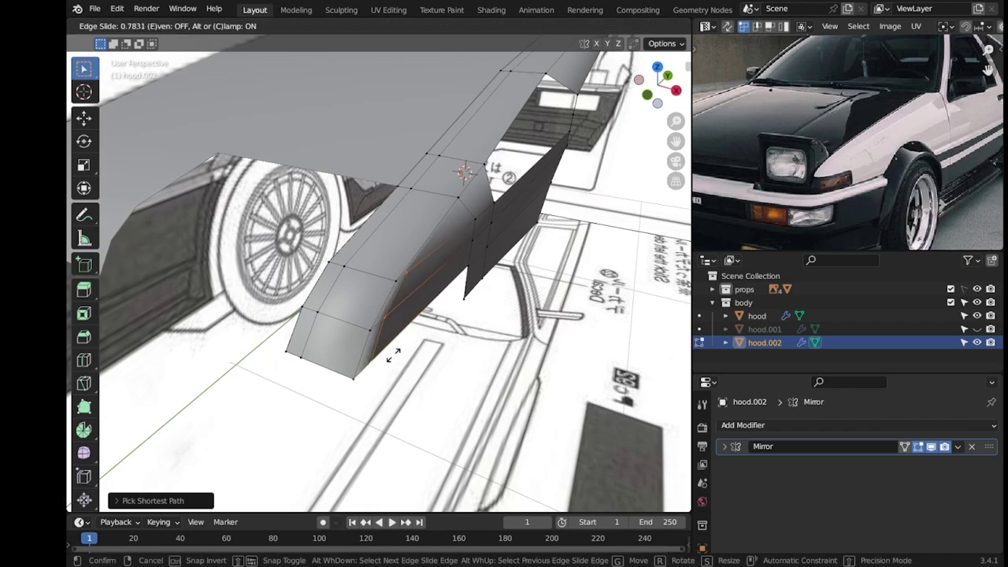
left_click(368, 340)
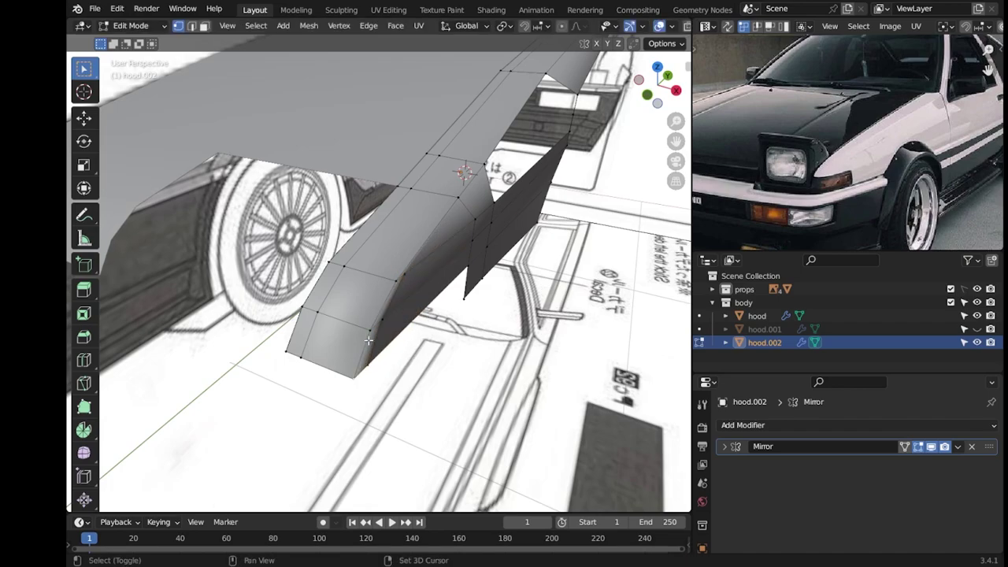
key("g")
key("y")
left_click(378, 318)
key("g")
key("y")
left_click(379, 316)
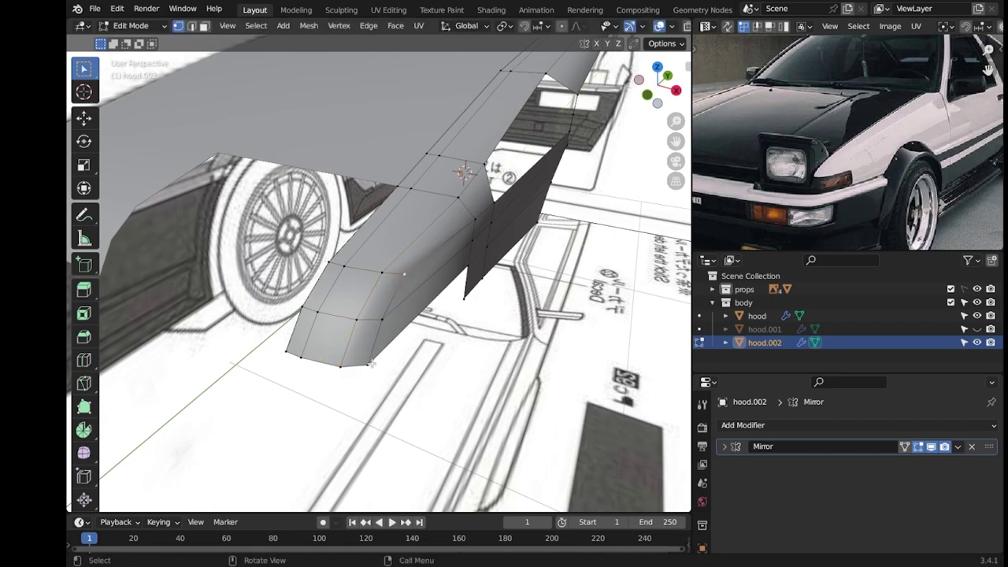
key("g")
key("g")
left_click(389, 290)
Select an edge loop along the fender front, inspect it, and save the file.
middle_click_drag(389, 290, 410, 273)
key("Tab")
key("Tab")
scroll(409, 273, "up", 3)
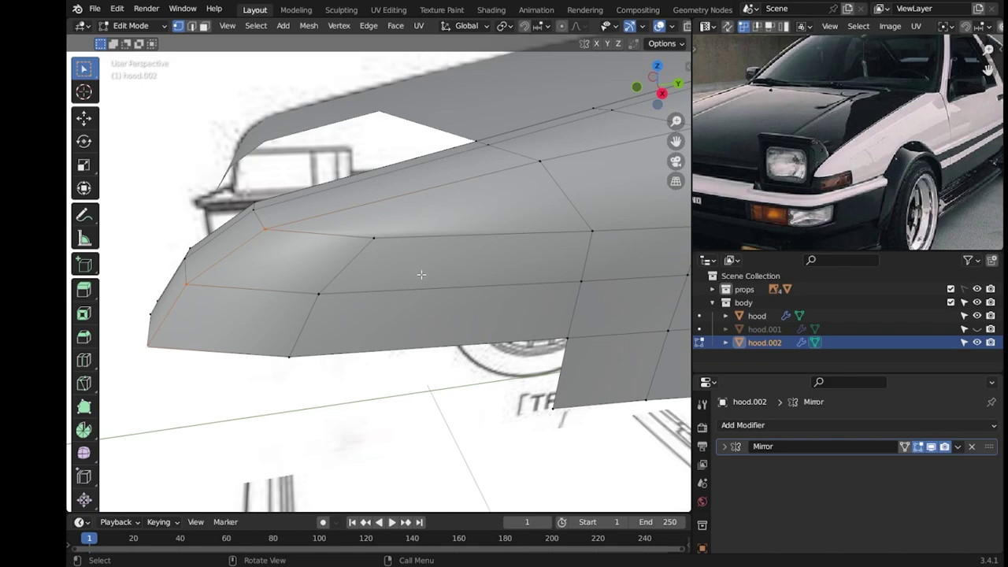
middle_click_drag(379, 174, 382, 223)
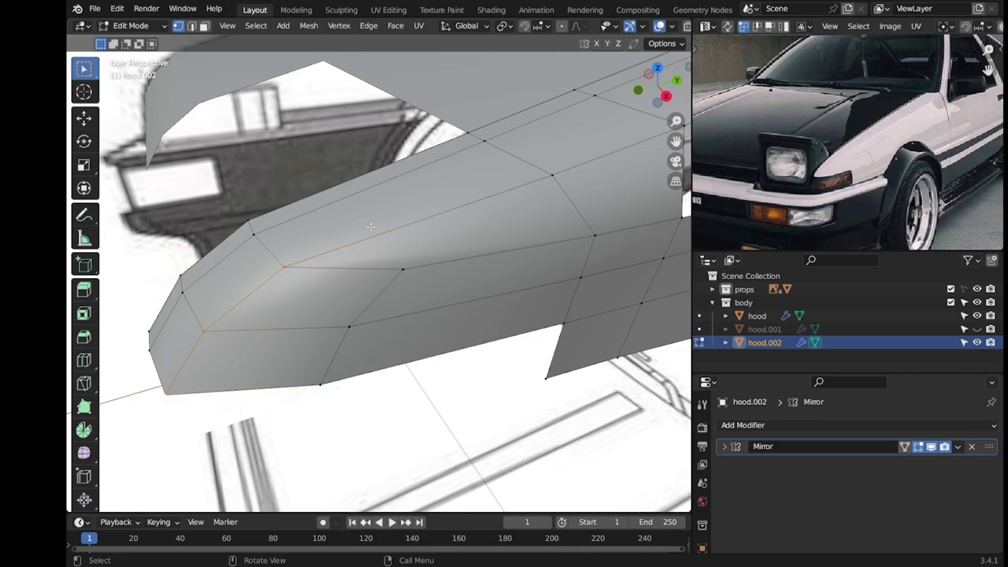
key("2")
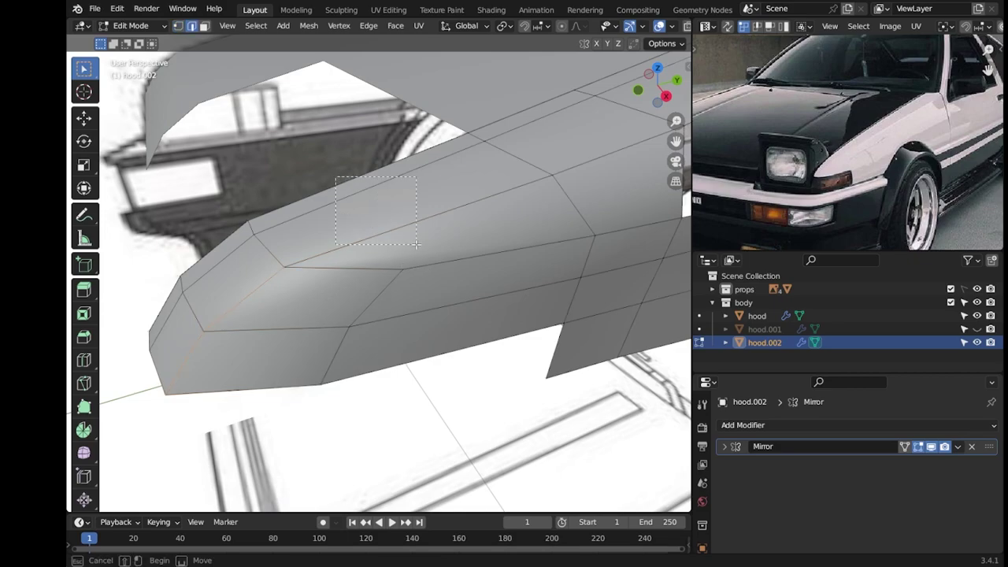
left_click(403, 270, "alt")
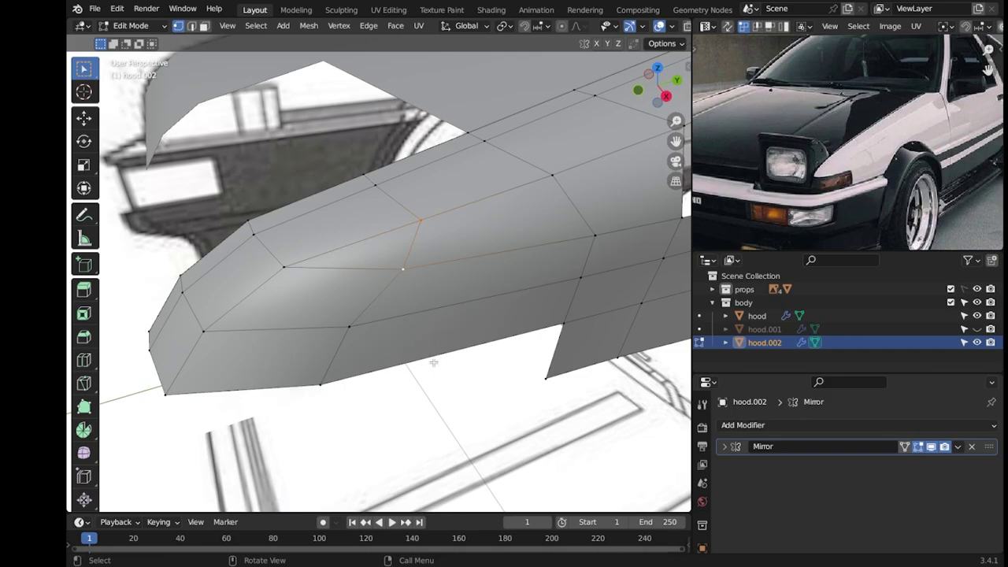
mouse_move(433, 362)
middle_mouse_down()
mouse_move(380, 223)
mouse_move(411, 240)
mouse_move(432, 258)
mouse_move(372, 282)
mouse_move(299, 284)
mouse_move(402, 299)
mouse_move(473, 286)
middle_mouse_up()
key("Tab")
key("ctrl+s")
key("Tab")
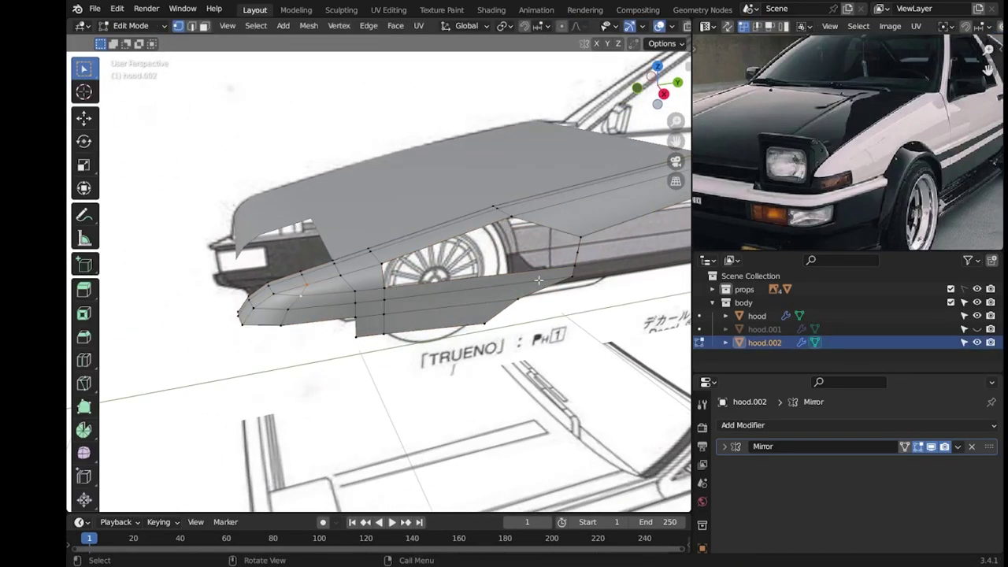
In right view, cut a new vertical edge beside the arch, vertex-slide its lower end, and save.
scroll(481, 311, "up", 3)
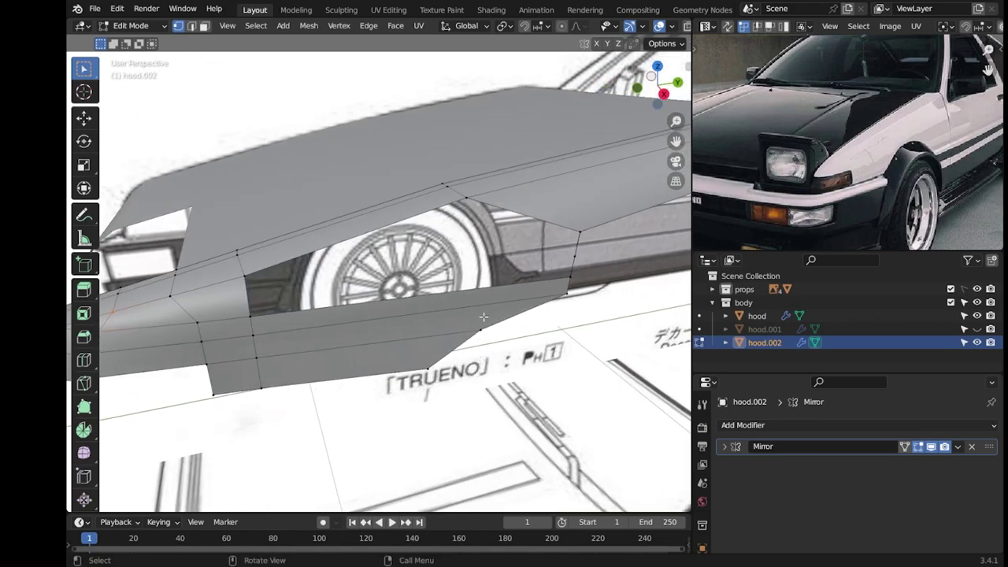
key("KP_3")
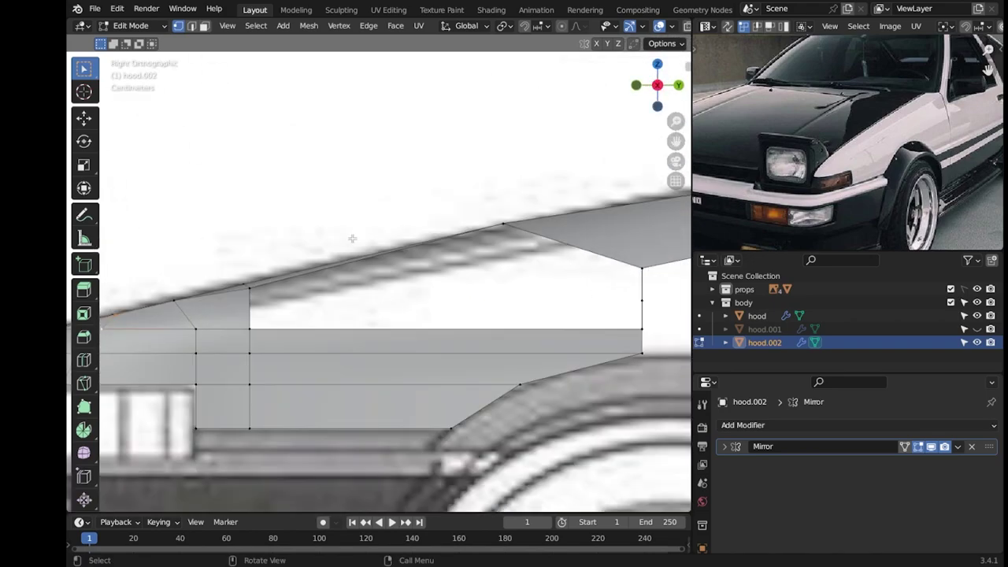
key("ctrl+r")
left_click(412, 329)
right_click(412, 329)
key("shift+v")
left_click(430, 315)
key("ctrl+s")
Add a loop cut under the side panel, join the selected vertices, and save.
mouse_move(431, 315)
middle_mouse_down()
mouse_move(492, 320)
mouse_move(410, 226)
middle_mouse_up()
key("ctrl+r")
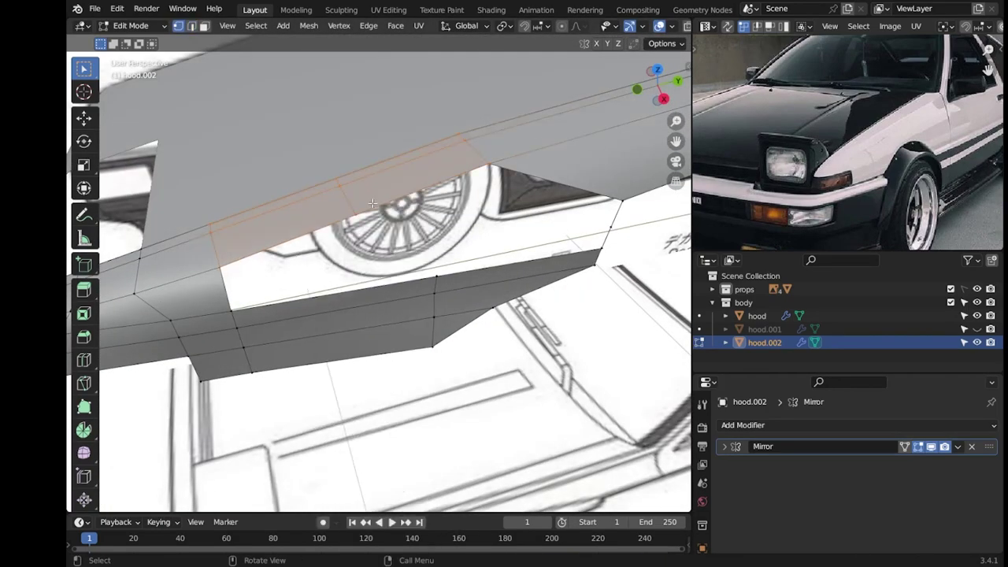
left_click(410, 227)
left_click(441, 203)
key("j")
middle_click_drag(441, 203, 430, 347)
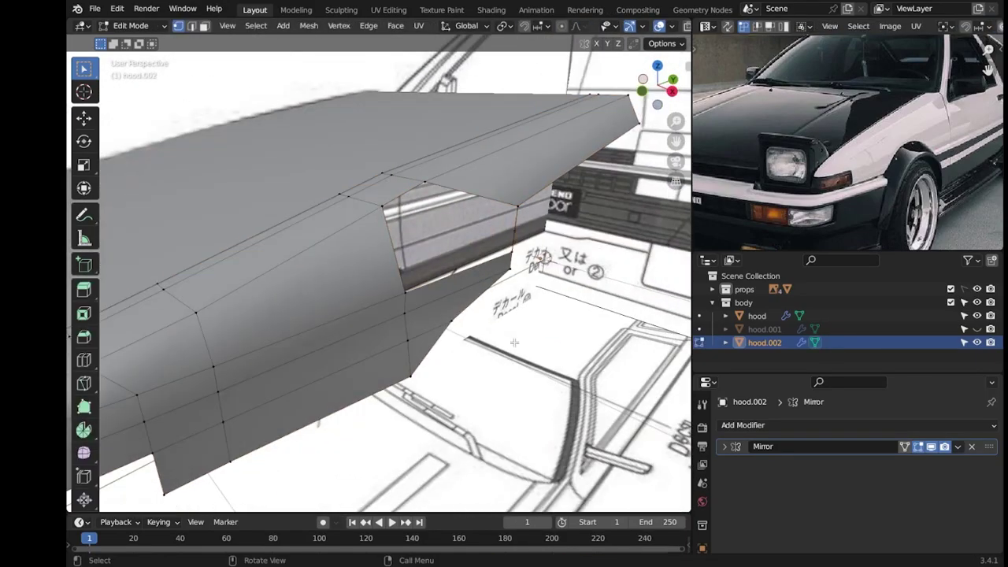
key("ctrl+s")
Subdivide the rear panel edges, save, then select the arch's rear-corner vertex and adjacent face.
middle_click_drag(430, 348, 413, 168)
scroll(429, 302, "up", 3)
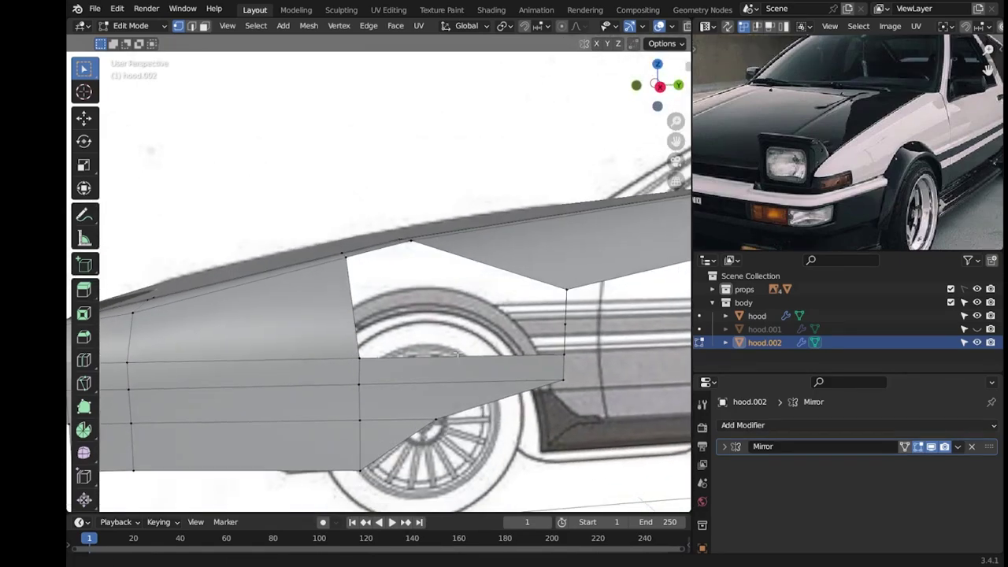
key("2")
right_click(412, 169)
left_click(412, 169)
key("1")
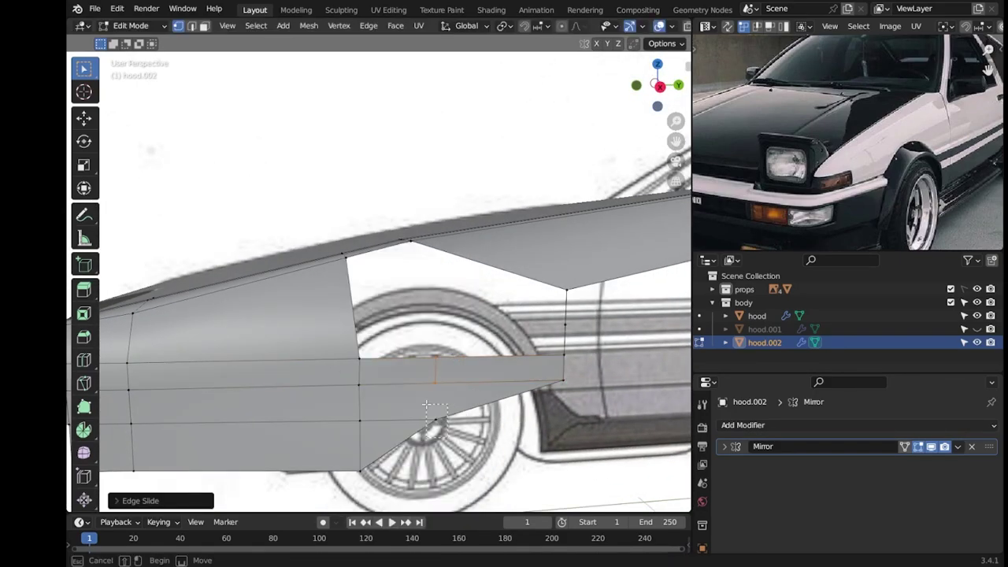
middle_click_drag(412, 169, 353, 393)
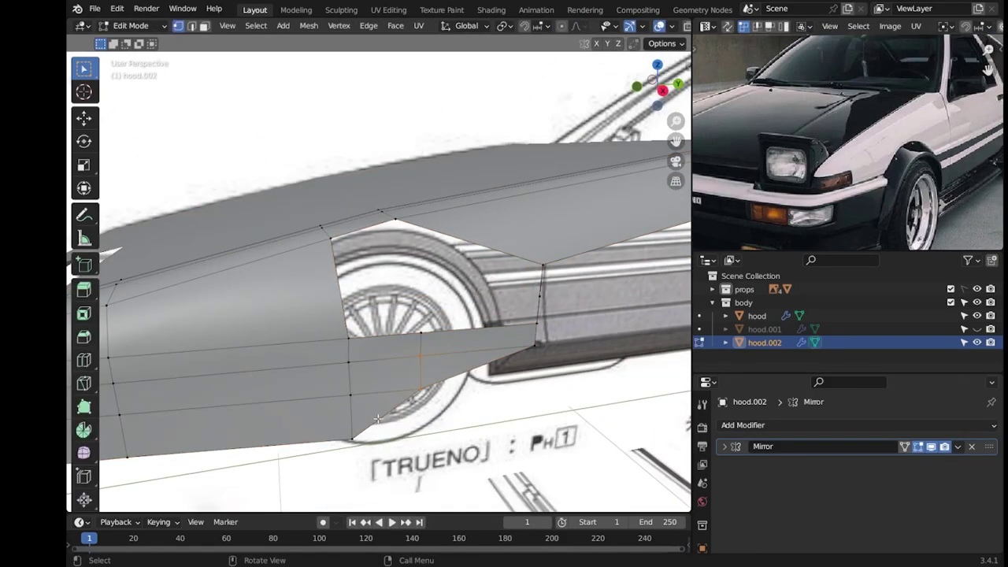
key("1")
key("ctrl+s")
left_click(392, 231)
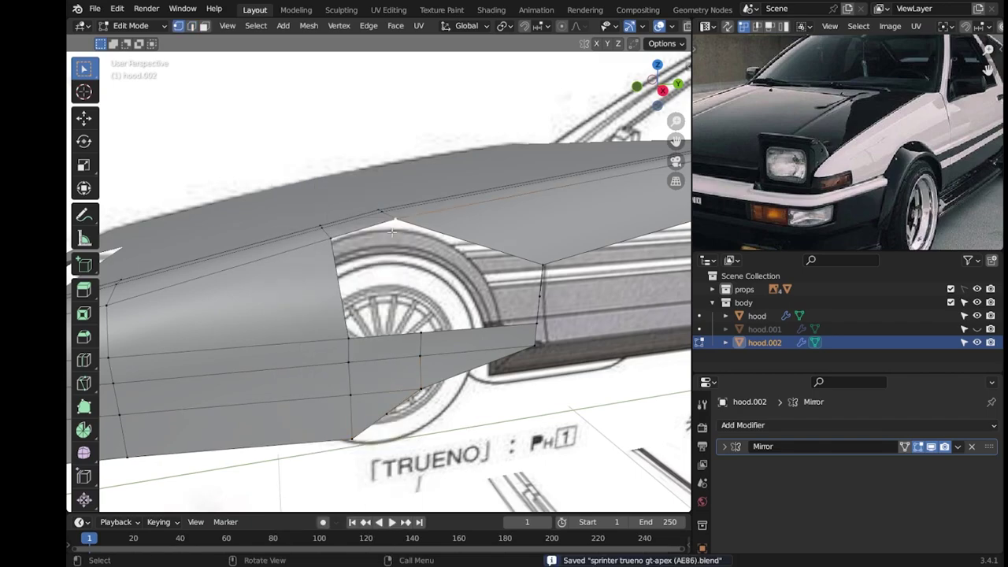
left_click(440, 340, "shift")
middle_click_drag(440, 340, 446, 295)
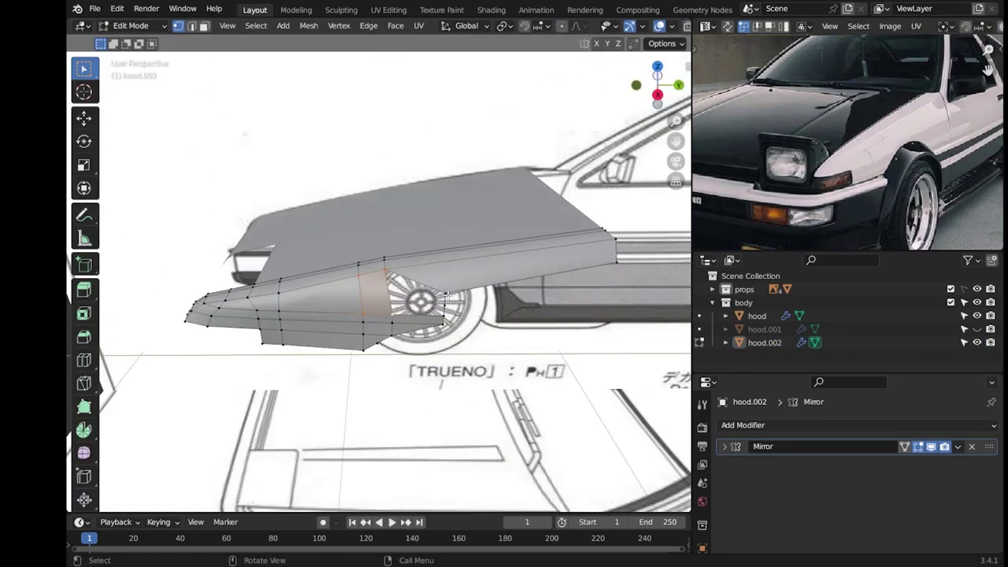
Delete the selected wheel-arch vertices and slide the side-panel edges to refine the arch loops.
key("x")
left_click(462, 310)
middle_click_drag(461, 309, 465, 331)
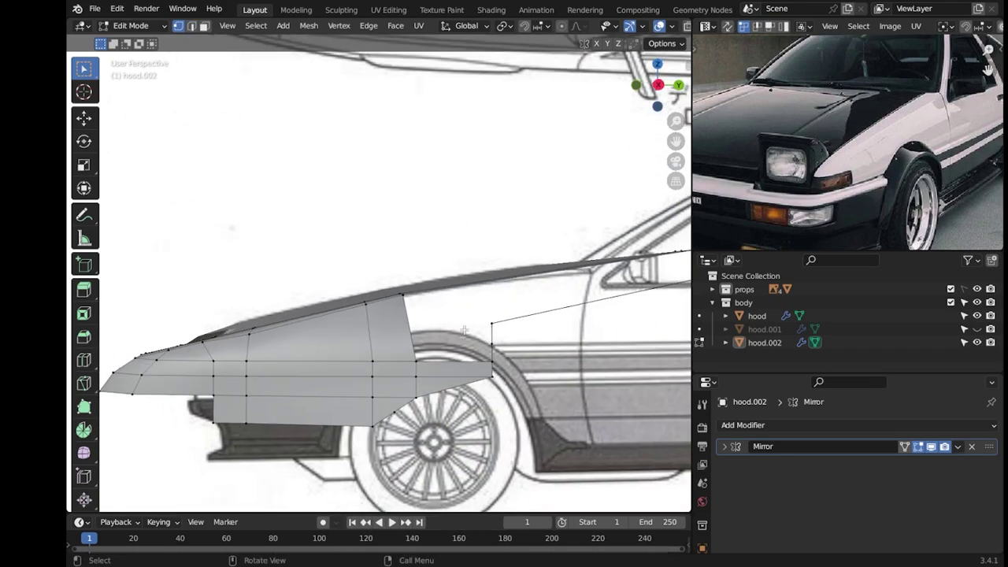
key("KP_3")
scroll(473, 331, "up", 3)
middle_click_drag(492, 332, 501, 234)
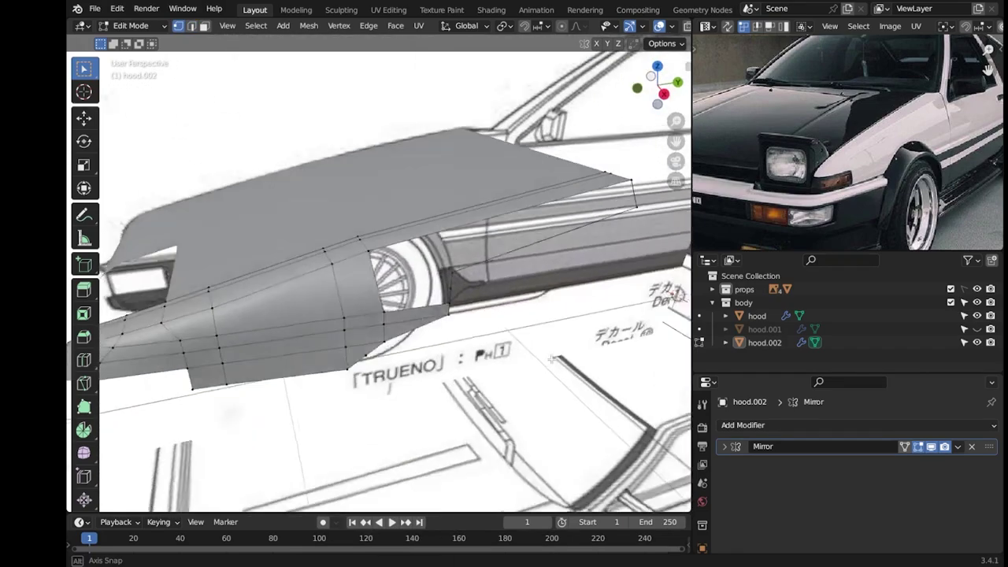
left_click_drag(500, 234, 584, 295)
key("g")
key("g")
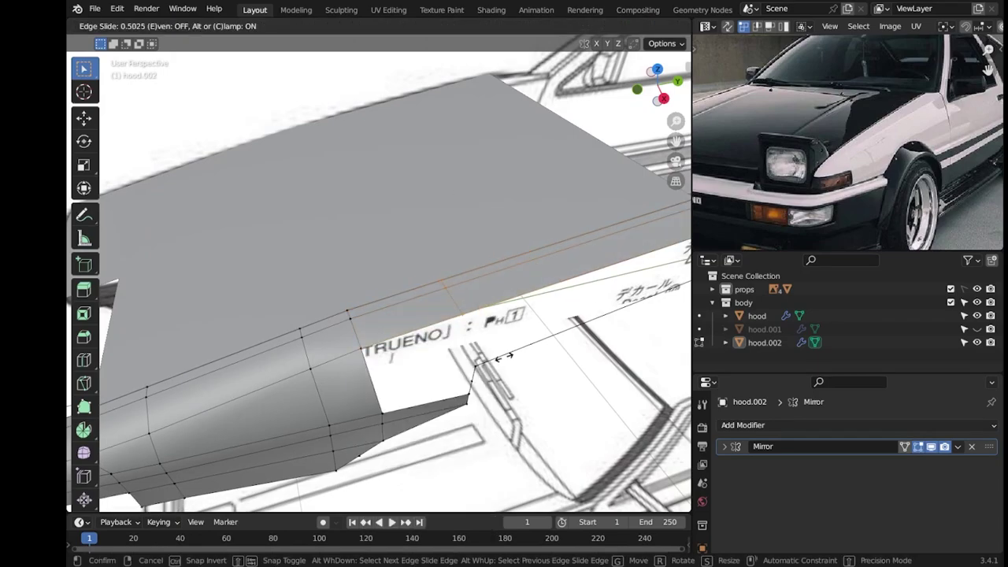
left_click(551, 299)
Inspect the fender shape from side and perspective views, dismissing the delete menu unused.
middle_click_drag(551, 299, 497, 384)
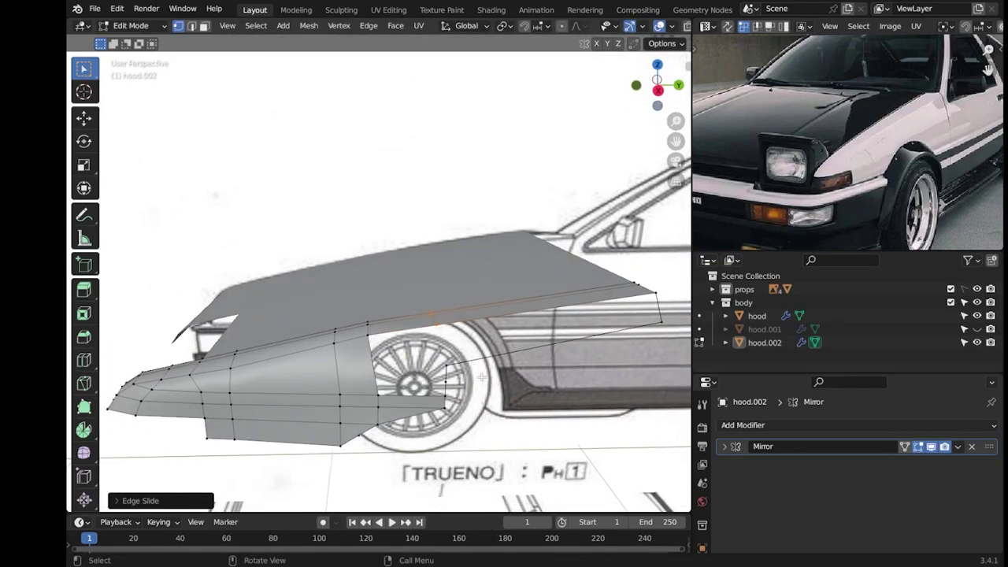
scroll(481, 375, "up", 1)
scroll(477, 373, "up", 2)
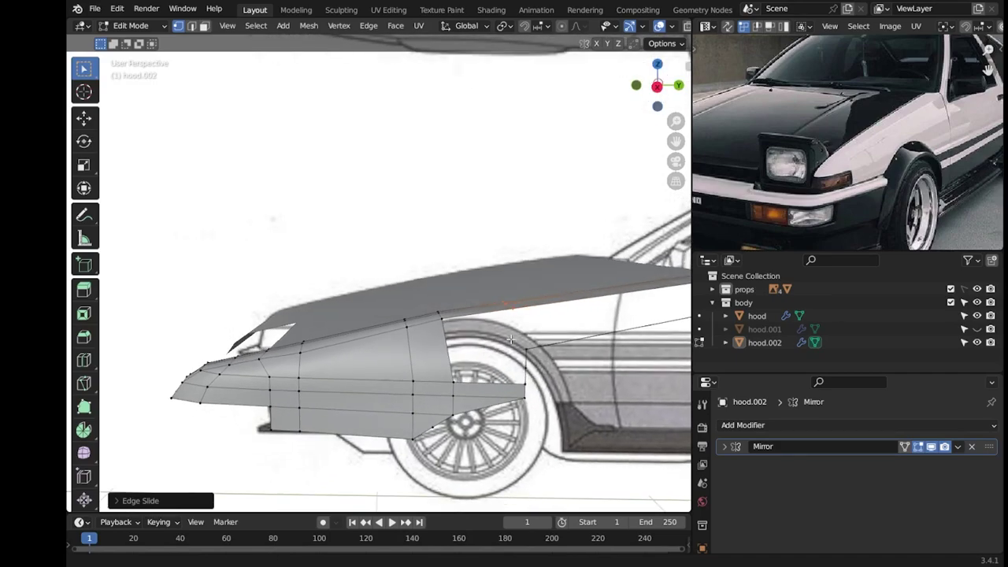
scroll(473, 371, "up", 2)
scroll(470, 370, "up", 1)
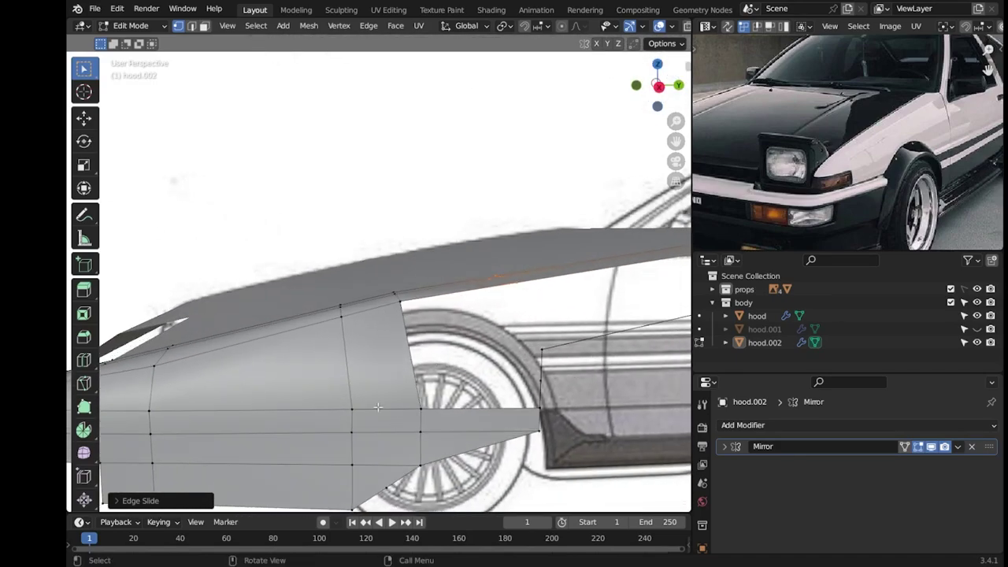
mouse_move(580, 374)
middle_mouse_down()
mouse_move(472, 366)
mouse_move(438, 392)
middle_mouse_up()
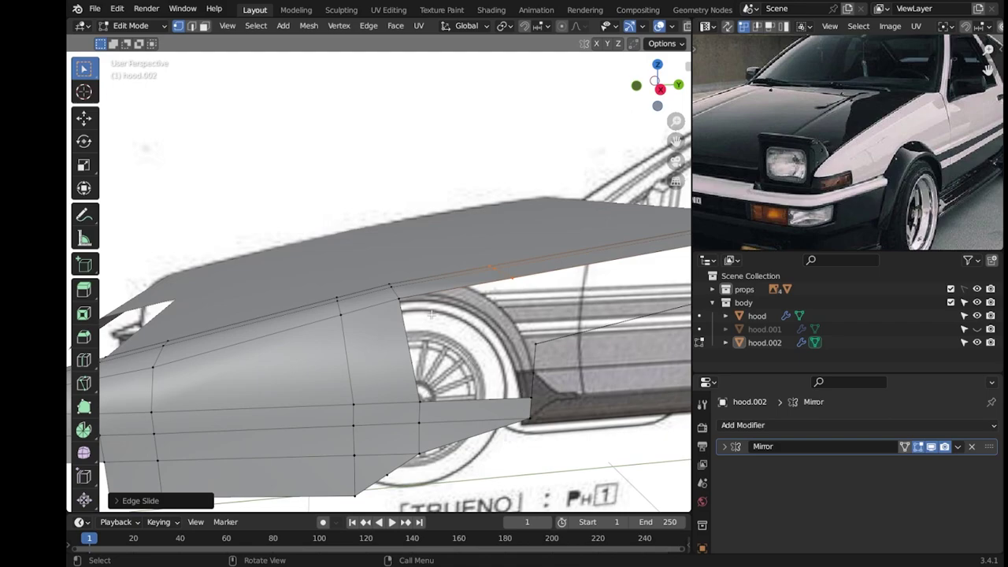
scroll(431, 315, "down", 2)
middle_click_drag(433, 319, 439, 325)
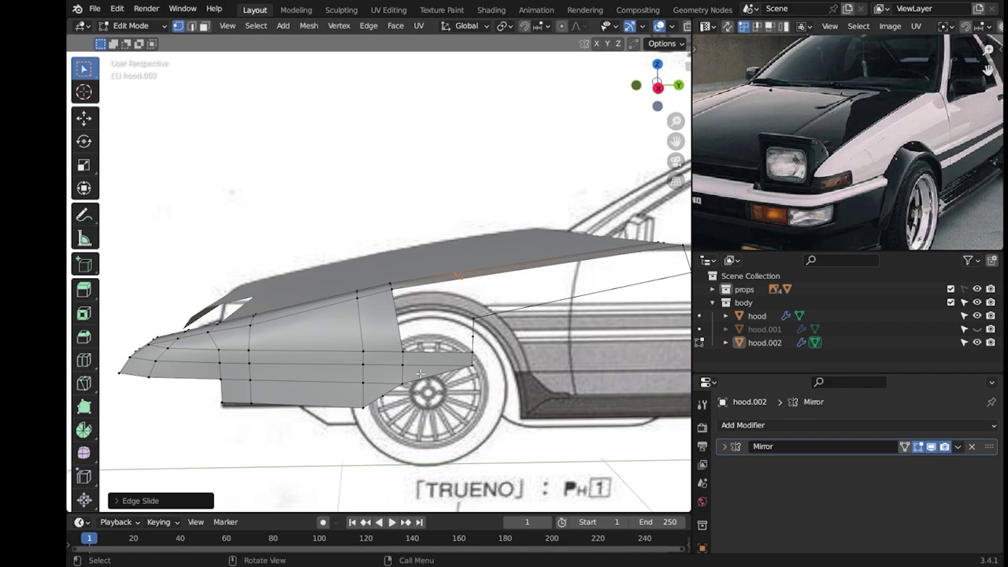
left_click(524, 324)
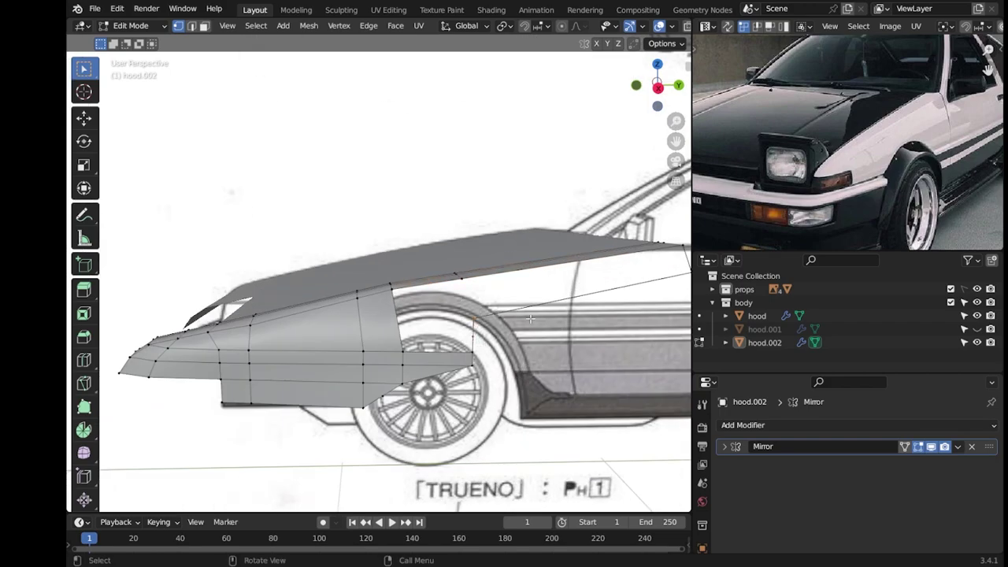
key("KP_3")
key("x")
left_click(546, 354)
Save the AE86 project file.
key("ctrl+s")
scroll(546, 348, "down", 3)
scroll(441, 342, "up", 3)
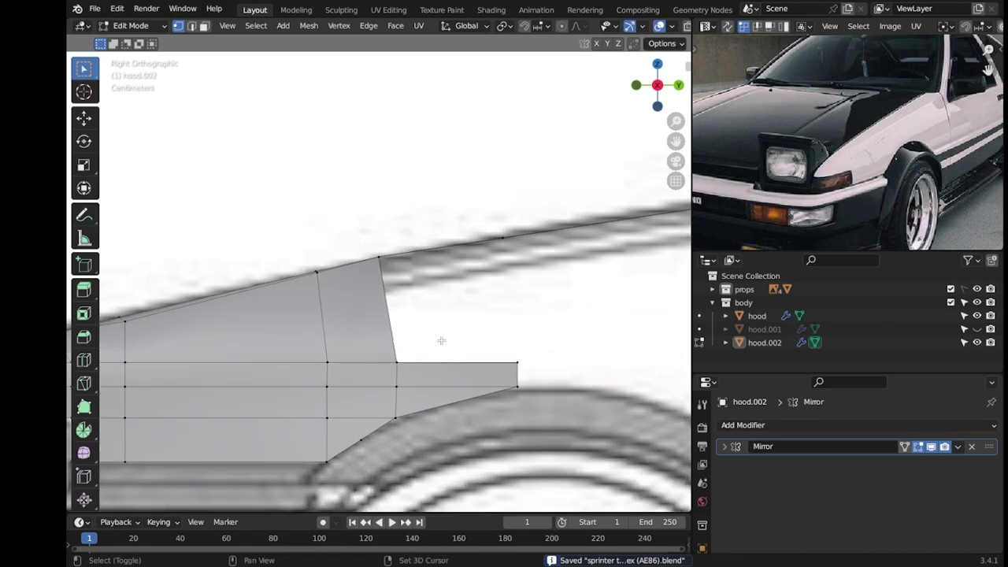
scroll(435, 306, "up", 1)
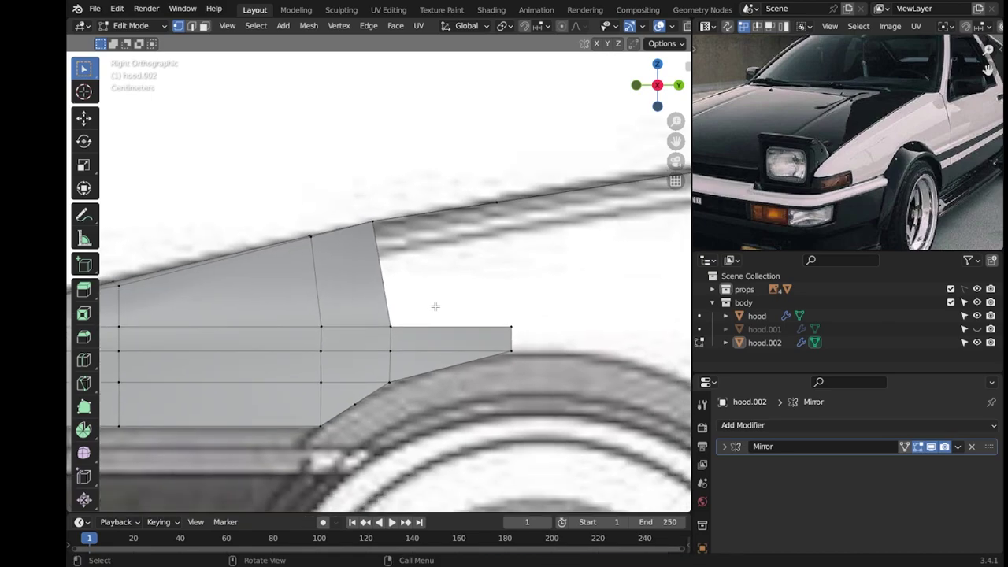
scroll(444, 276, "down", 3)
key("ctrl+s")
scroll(409, 268, "up", 1)
scroll(394, 264, "up", 1)
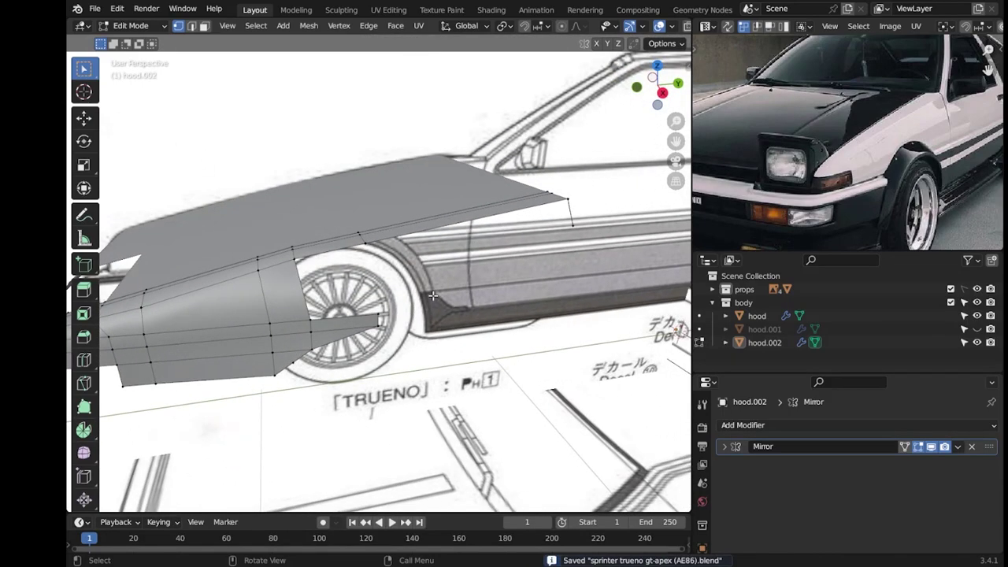
scroll(381, 262, "up", 1)
Duplicate a vertex at the fender's lower front edge and place it.
middle_click_drag(381, 262, 346, 334)
middle_click_drag(358, 223, 362, 291)
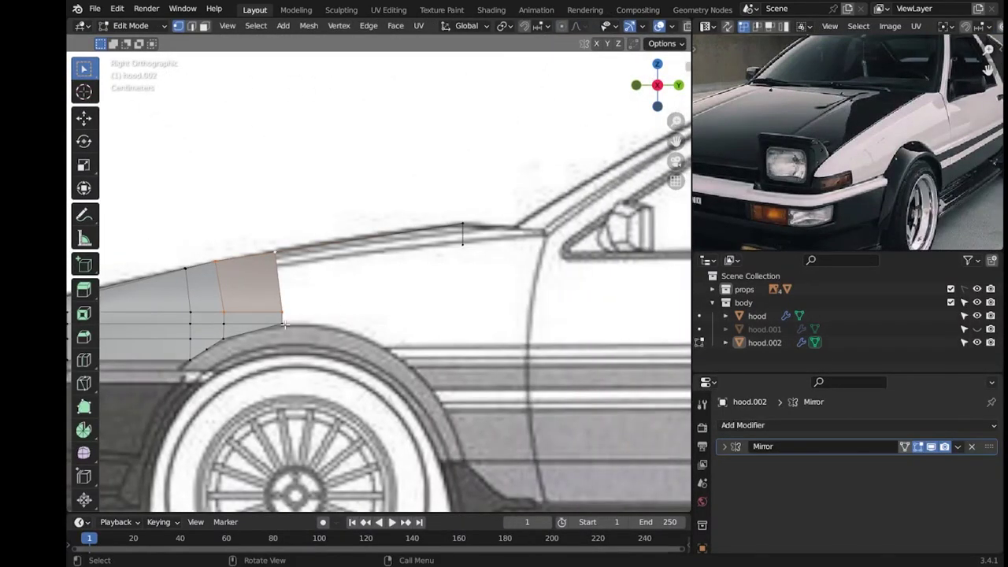
scroll(284, 324, "down", 3)
mouse_move(284, 325)
middle_mouse_down()
mouse_move(417, 246)
mouse_move(449, 362)
middle_mouse_up()
scroll(448, 362, "up", 4)
key("g")
left_click(441, 305)
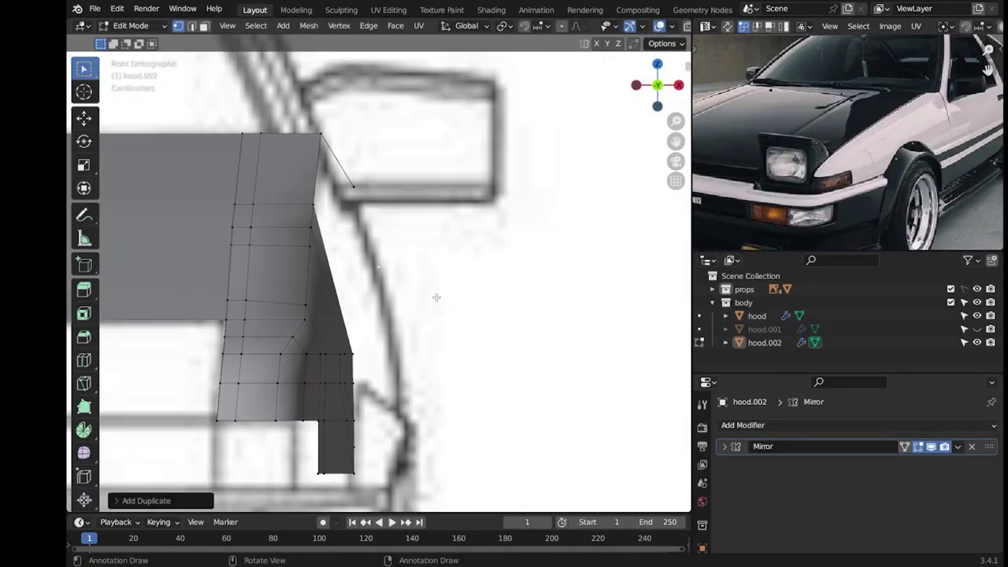
Add duplicated vertices running down the fender edge behind the wheel arch.
key("g")
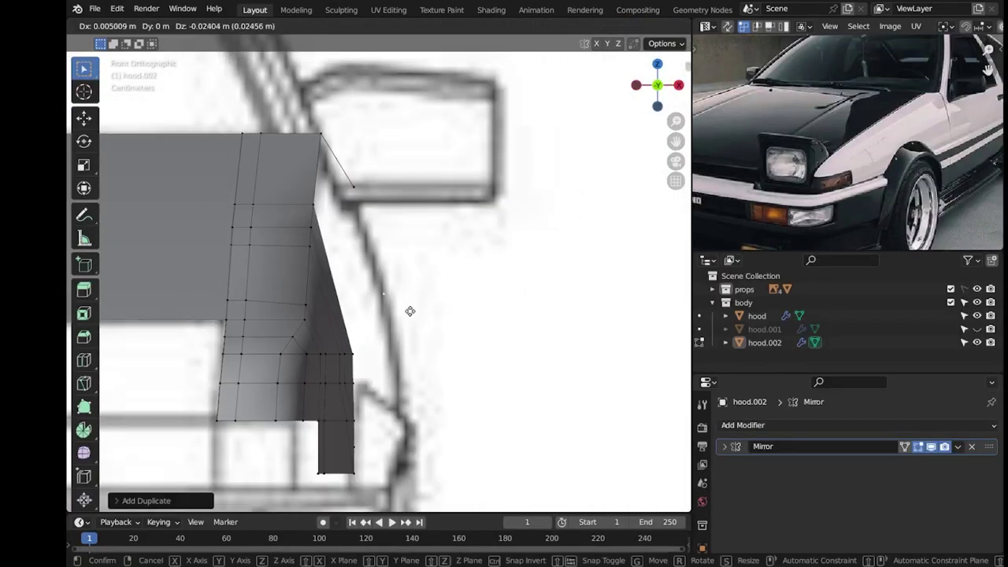
left_click(409, 310)
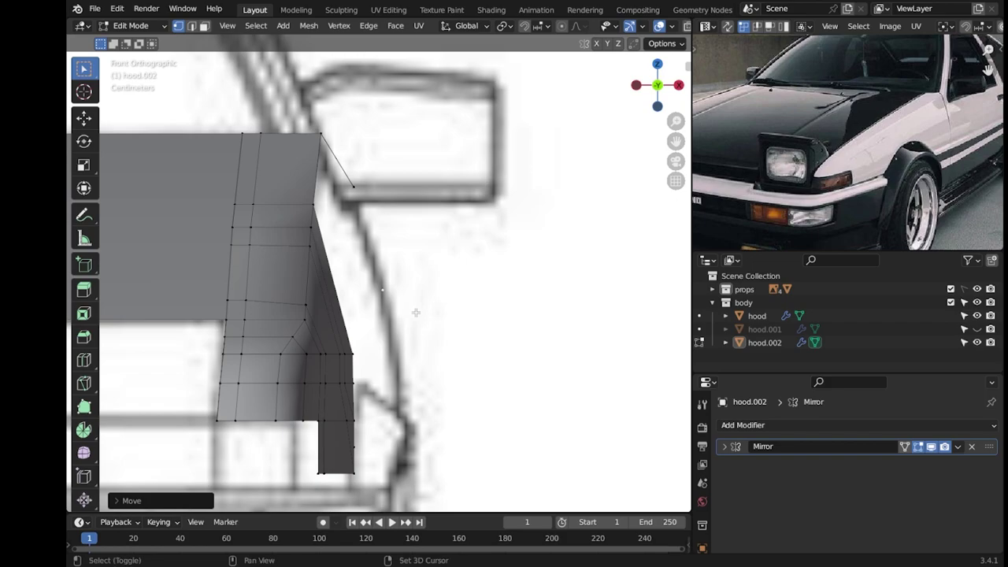
key("shift+d")
left_click(429, 427)
key("KP_3")
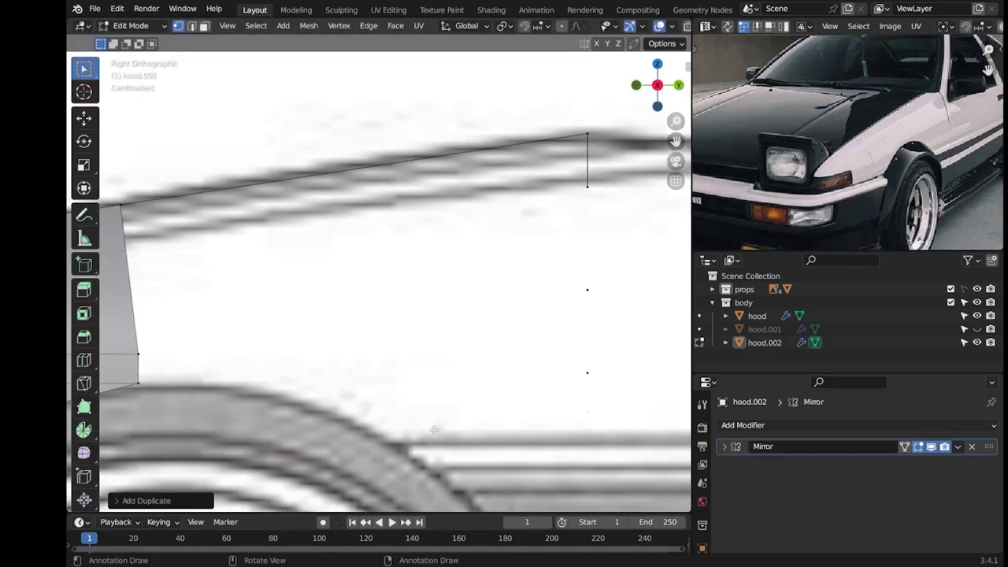
scroll(418, 360, "down", 2)
key("shift+d")
left_click(450, 378)
scroll(282, 337, "up", 5, "ctrl")
Copy the vertex column back along Y, then shift it sideways along X, checking from above.
key("shift+d")
key("y")
left_click(412, 405)
scroll(412, 405, "down", 3)
key("KP_1")
scroll(436, 362, "up", 4)
key("g")
key("x")
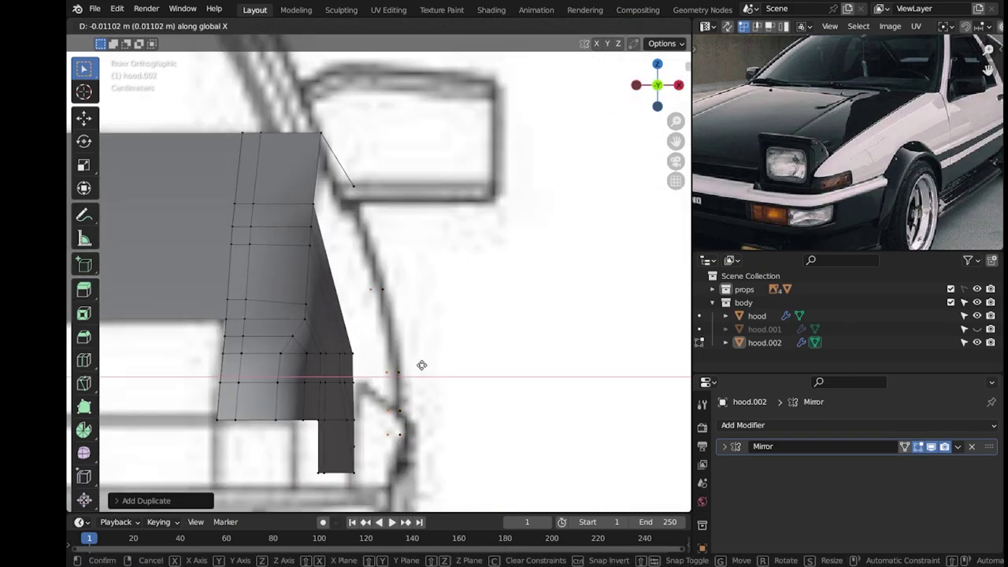
left_click(416, 368)
middle_click_drag(416, 367, 218, 370)
key("KP_7")
scroll(466, 259, "up", 2)
Reselect hood.002 and pick the fender's lower rear corner vertex in side view.
key("Tab")
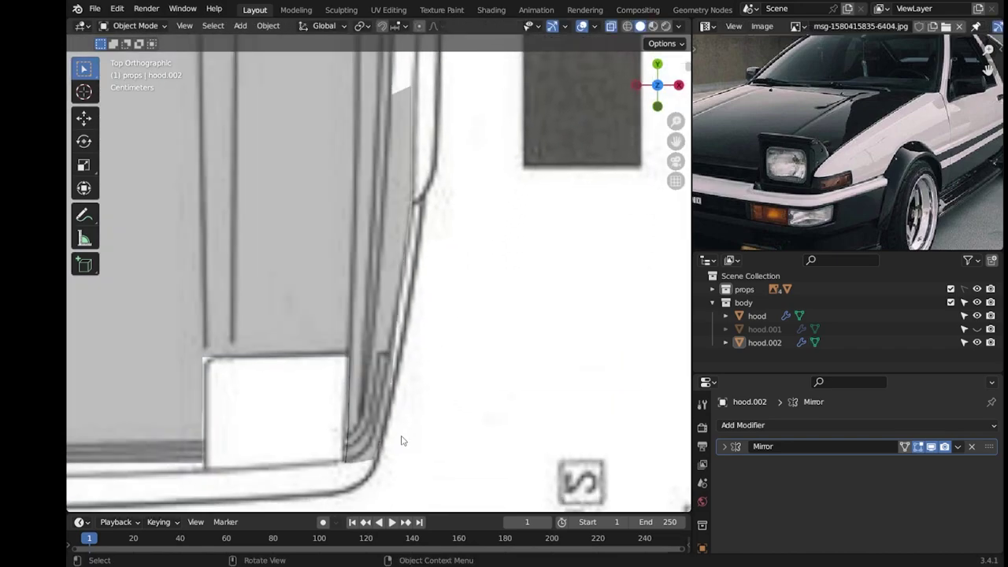
left_click(366, 471)
key("Tab")
scroll(481, 297, "up", 3)
middle_click_drag(481, 296, 461, 323, "shift")
left_click(465, 413)
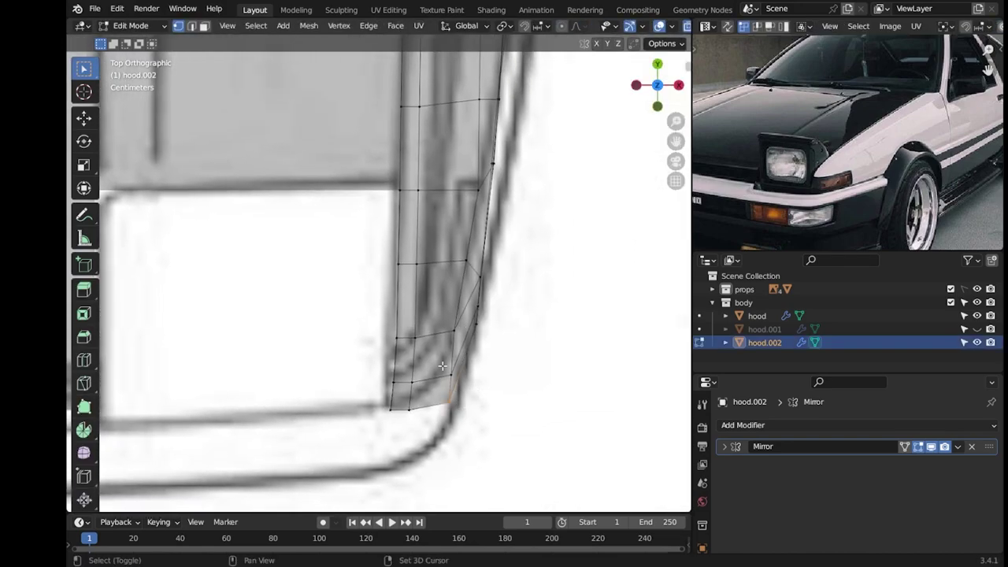
key("Tab")
scroll(465, 321, "down", 3)
mouse_move(407, 294)
middle_mouse_down()
mouse_move(443, 243)
mouse_move(410, 236)
mouse_move(386, 180)
mouse_move(447, 310)
mouse_move(394, 260)
mouse_move(399, 249)
middle_mouse_up()
key("KP_3")
key("Tab")
scroll(348, 312, "up", 3)
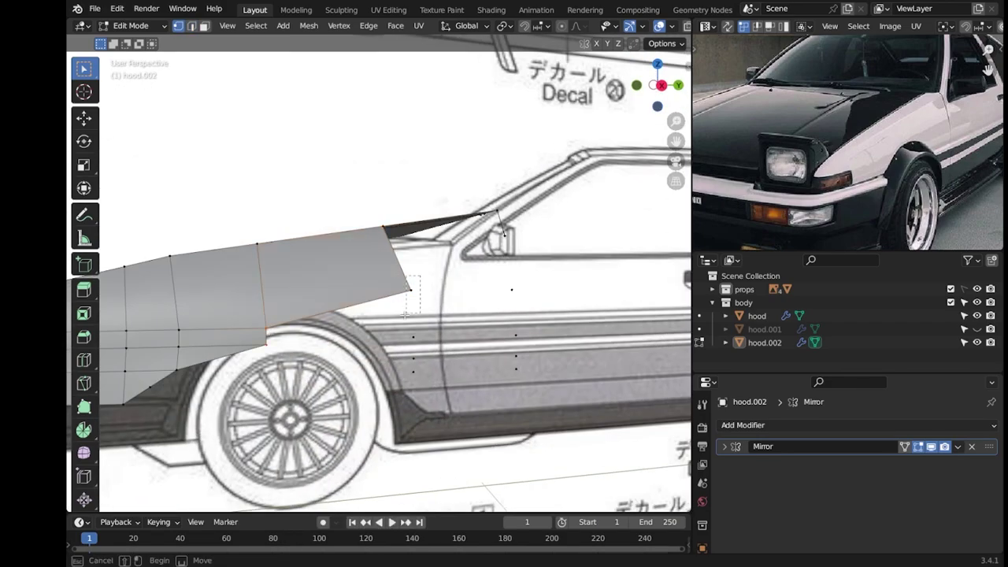
Fill two rows of faces between the hood edge and the new vertices.
key("KP_3")
scroll(513, 354, "up", 2)
key("f")
key("f")
key("f")
mouse_move(535, 355)
middle_mouse_down()
mouse_move(504, 233)
mouse_move(401, 337)
middle_mouse_up()
key("f")
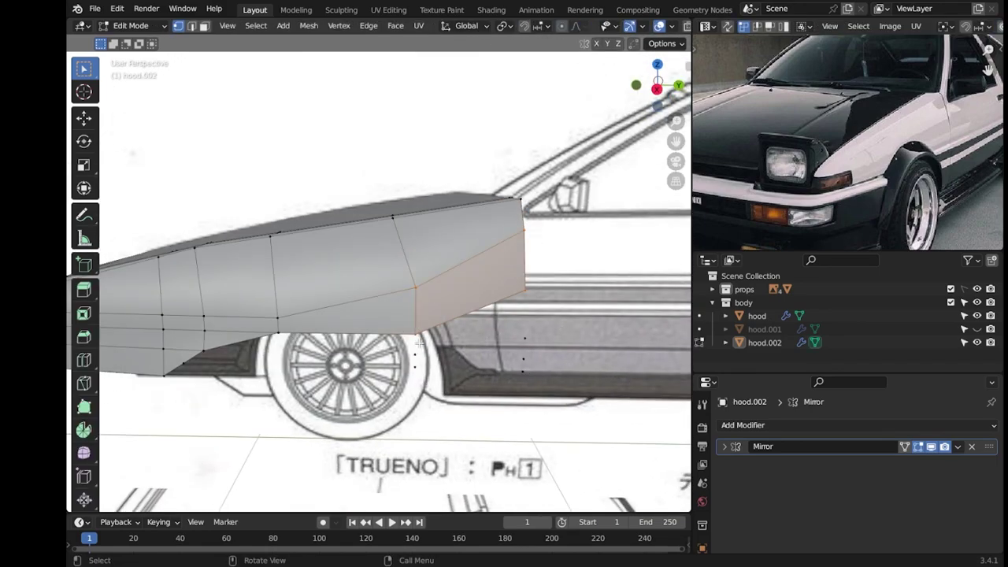
key("KP_3")
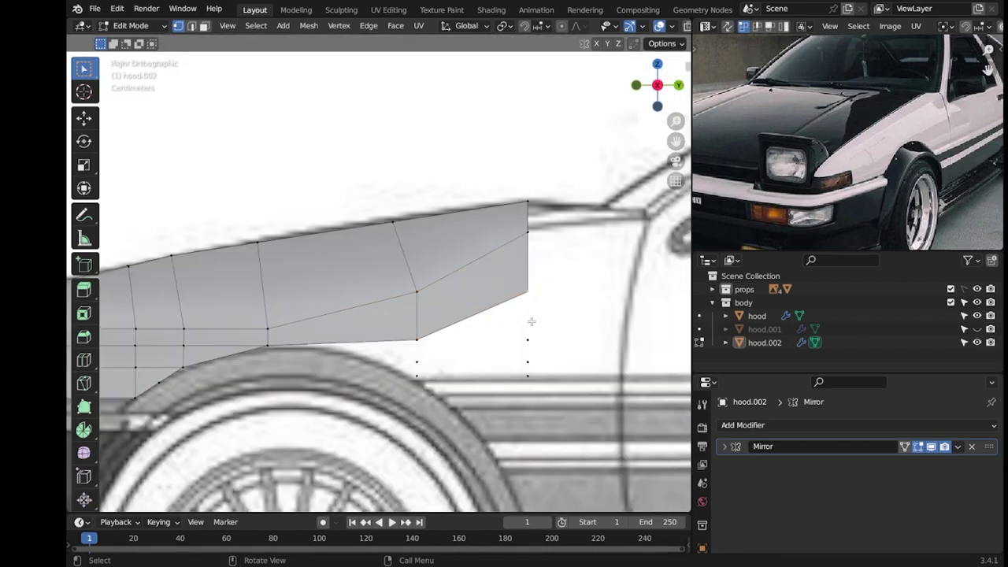
scroll(493, 299, "up", 2)
key("KP_1")
scroll(489, 313, "up", 3)
Move the fender edge vertices in front view, toggling edit mode to check the result.
key("g")
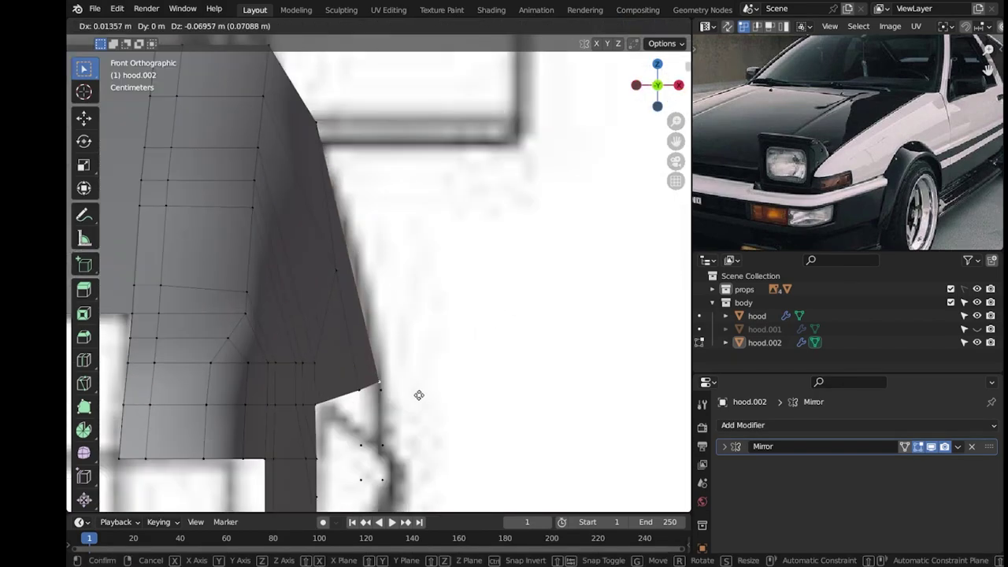
left_click(389, 192)
key("Tab")
key("Tab")
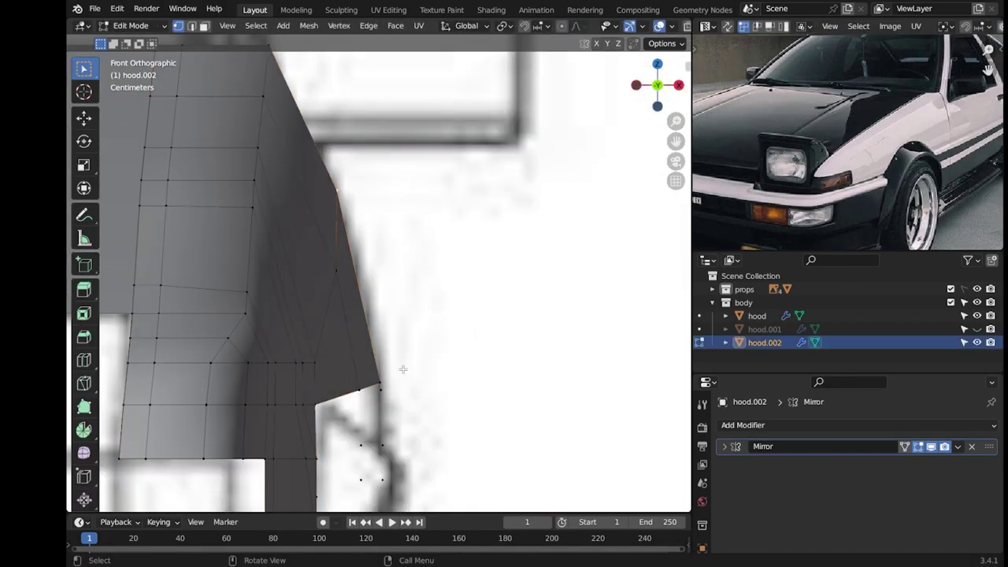
key("KP_3")
scroll(389, 400, "up", 1)
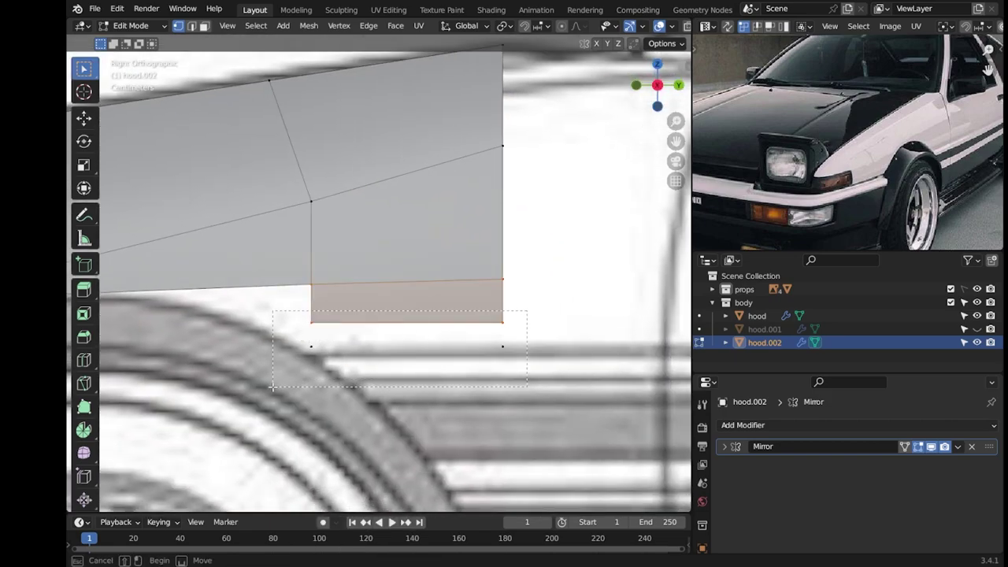
key("Tab")
scroll(441, 320, "down", 3)
key("Tab")
scroll(442, 324, "up", 3)
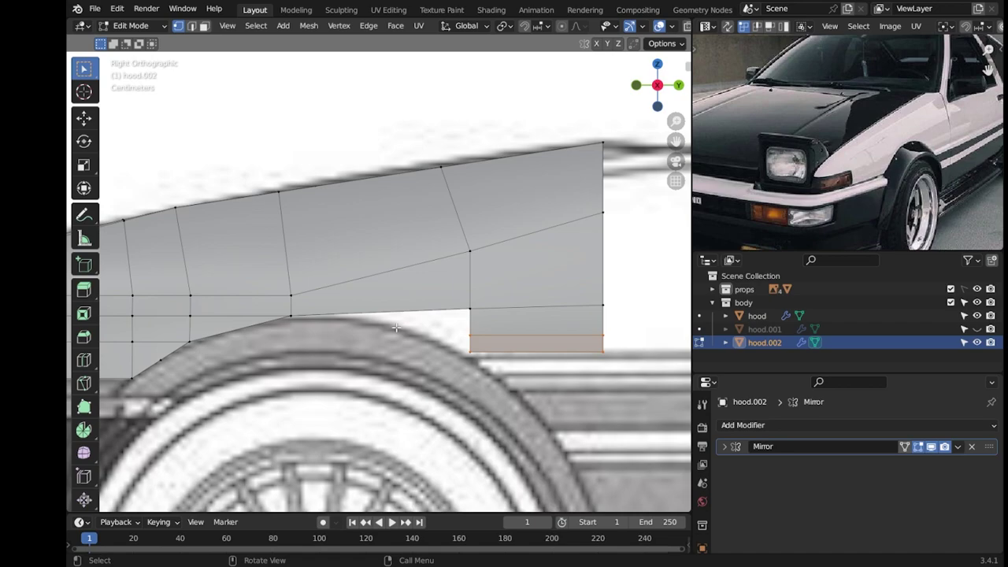
scroll(396, 328, "down", 1)
key("Tab")
scroll(406, 331, "down", 1)
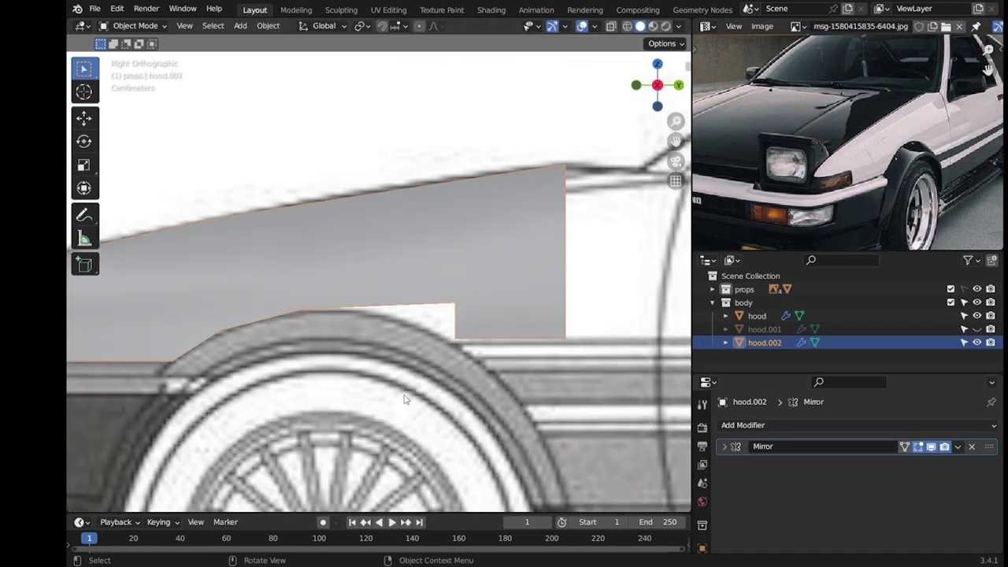
key("Tab")
scroll(417, 333, "down", 2)
scroll(429, 337, "down", 1)
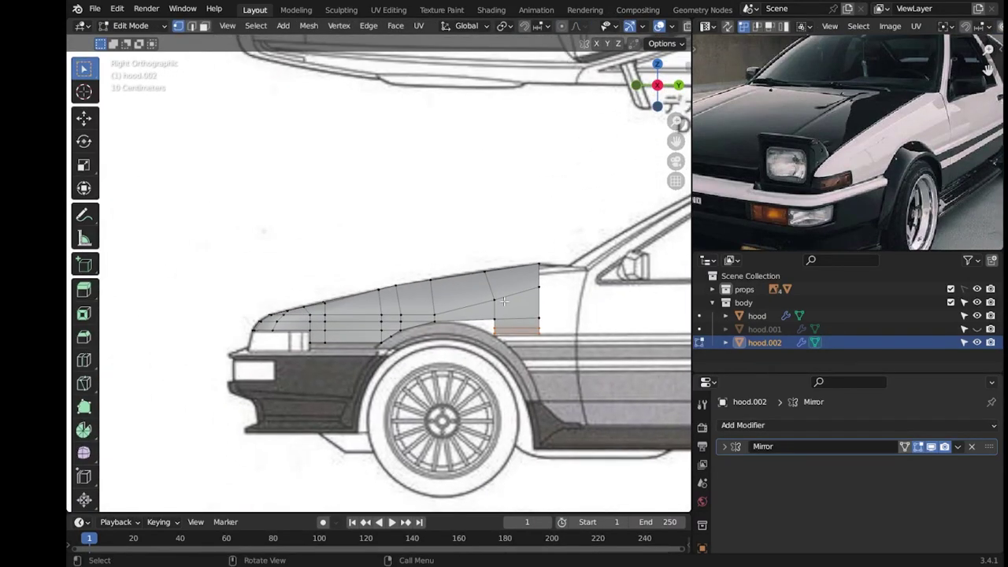
Extrude the rear edge twice toward the door and pull the top-right vertex back along Y.
middle_click_drag(504, 301, 311, 402)
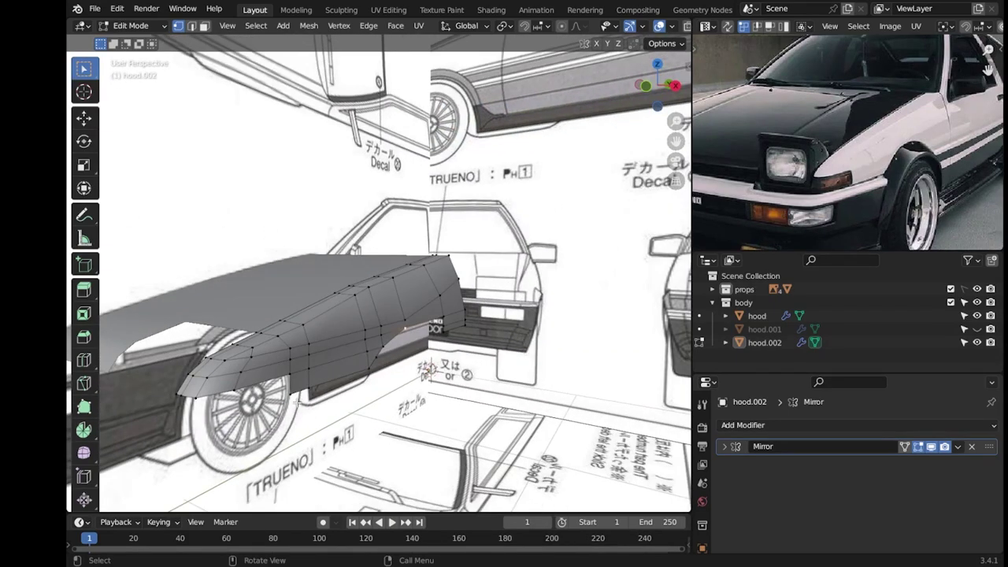
key("KP_3")
key("e")
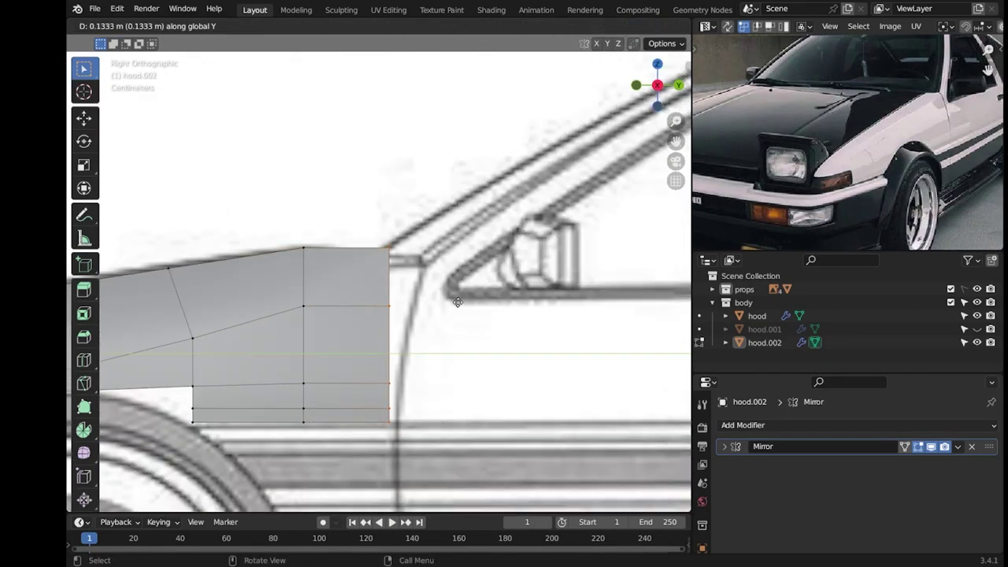
left_click(395, 331)
scroll(397, 339, "up", 2)
scroll(397, 342, "up", 1)
key("e")
left_click(398, 342)
key("g")
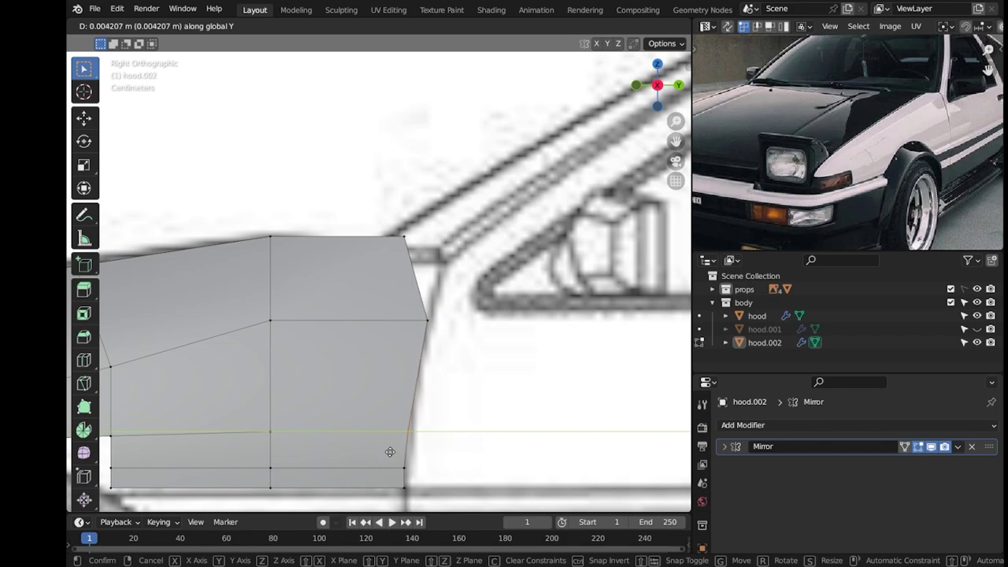
left_click(376, 264)
key("g")
key("y")
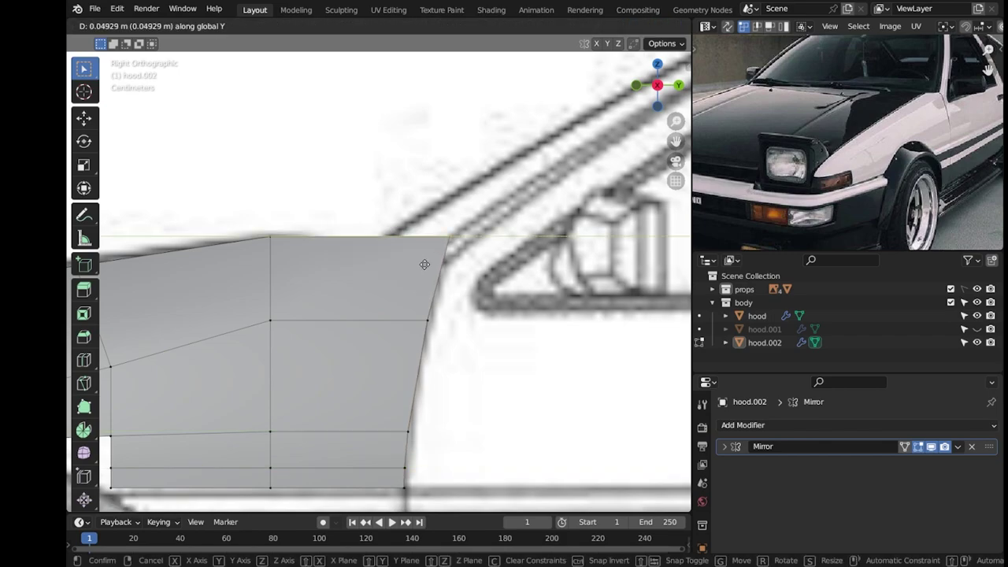
left_click(423, 265)
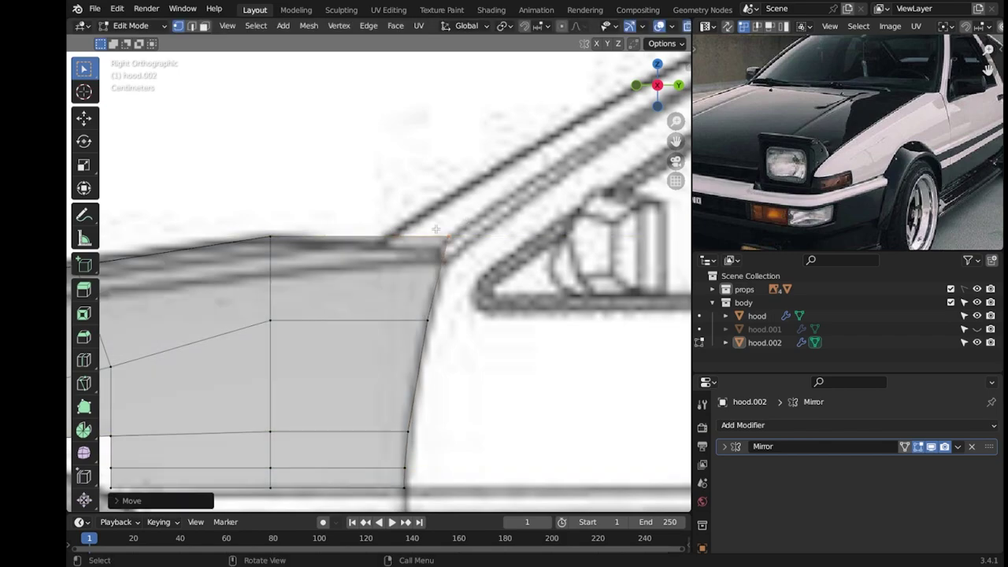
In top view, begin moving the strip's side vertices along X onto the blueprint outline.
middle_click_drag(423, 265, 364, 341)
key("Tab")
key("Tab")
key("KP_7")
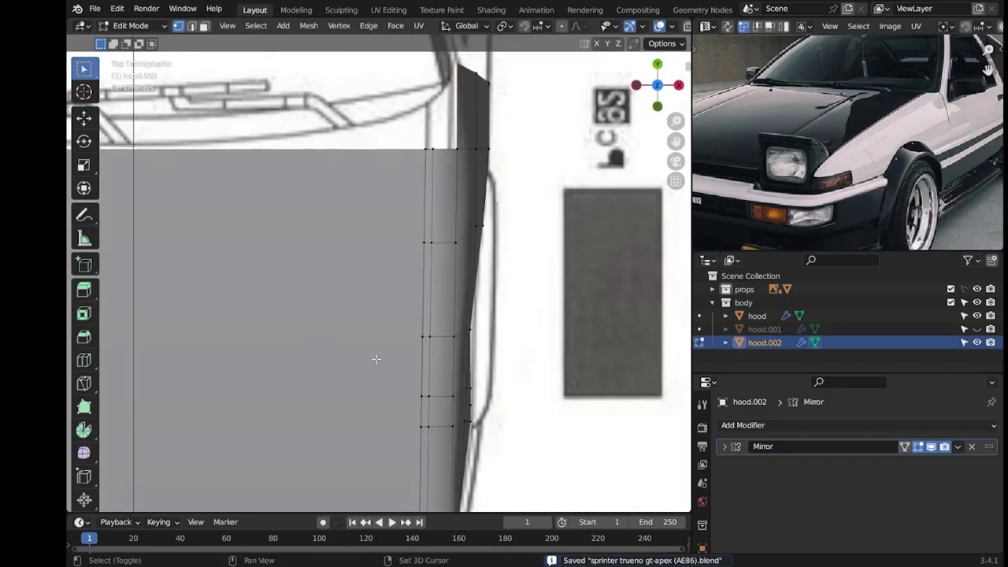
scroll(430, 224, "up", 3)
scroll(468, 181, "up", 2)
key("g")
left_click(473, 275)
middle_click_drag(472, 274, 415, 290, "alt")
key("g")
key("x")
left_click(417, 277)
key("g")
key("x")
left_click(475, 106)
Continue moving fender edge vertices along X toward the top blueprint's body edge.
mouse_move(475, 106)
middle_mouse_down()
mouse_move(583, 239)
mouse_move(637, 265)
middle_mouse_up()
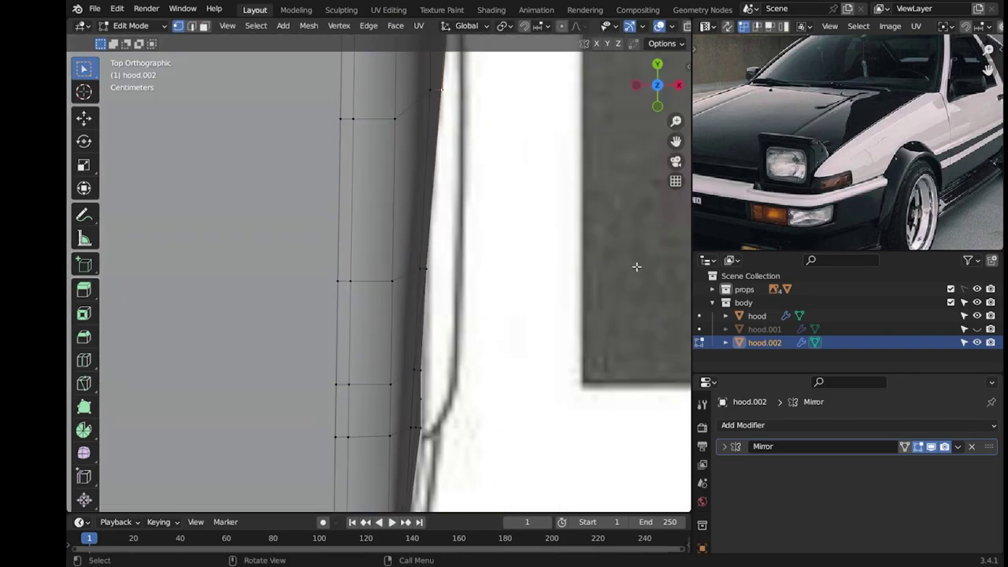
scroll(637, 265, "up", 2)
key("g")
key("x")
left_click(508, 241)
middle_click_drag(508, 241, 546, 241, "alt")
key("g")
key("x")
left_click(513, 140)
Curve the front-corner vertices in along X, then split the viewport into two views.
middle_click_drag(512, 139, 495, 312, "alt")
key("g")
key("x")
key("g")
key("x")
left_click(533, 310)
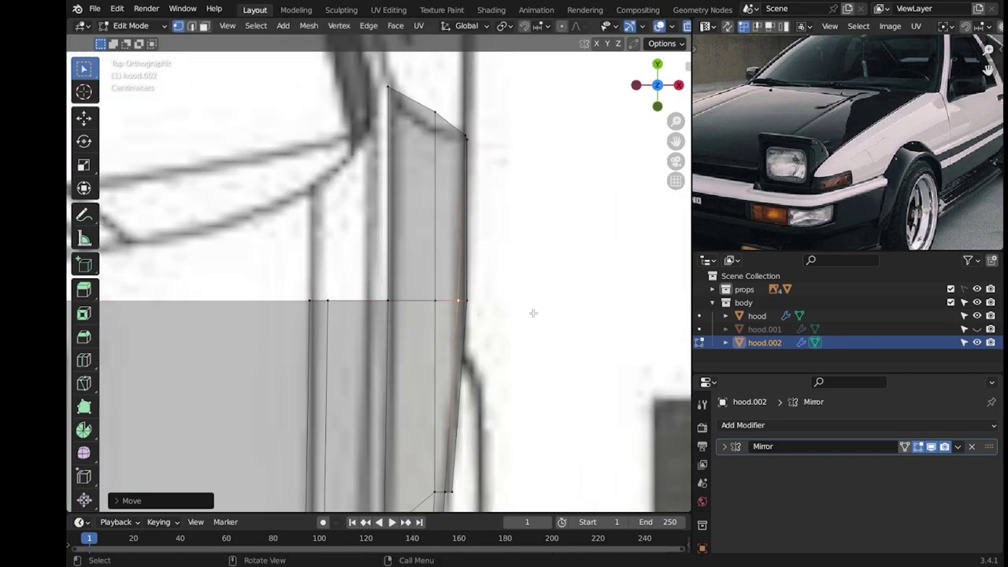
middle_click_drag(533, 310, 426, 370)
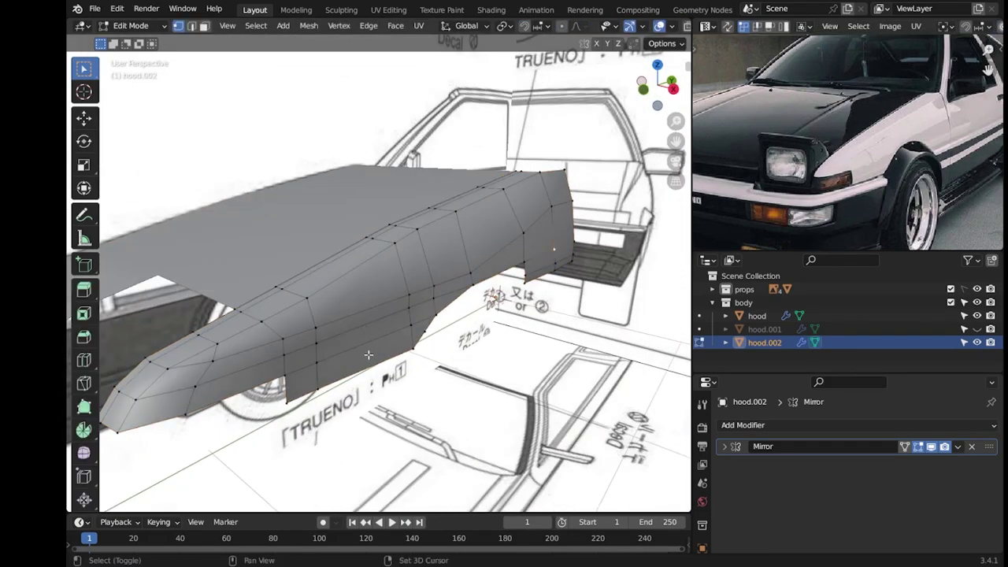
key("KP_7")
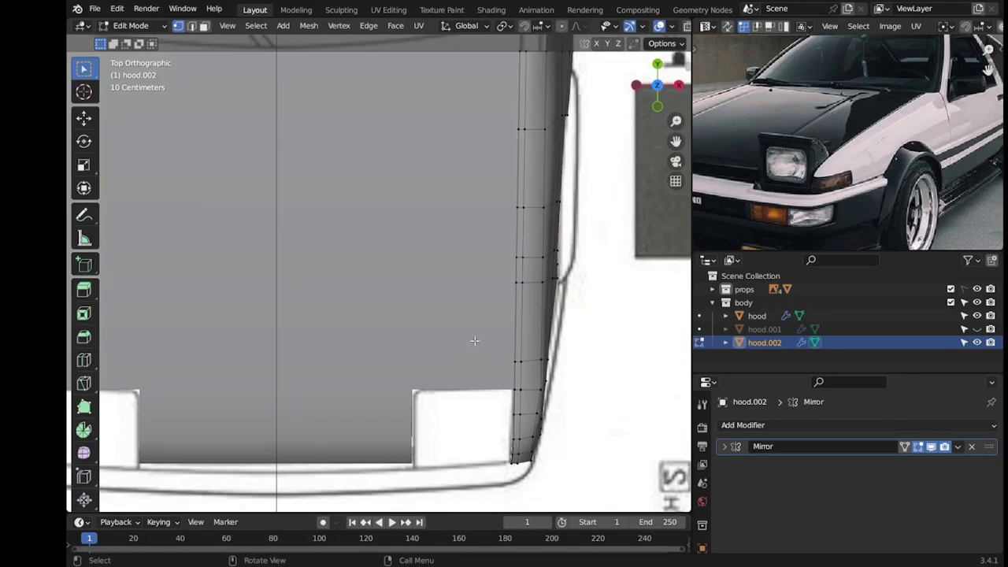
scroll(442, 305, "down", 2)
left_click_drag(70, 29, 231, 32)
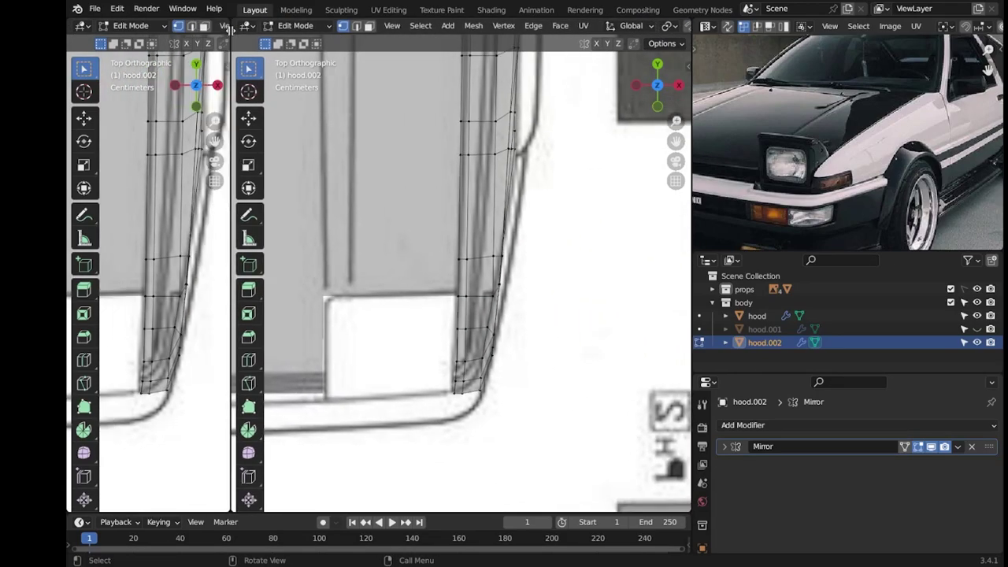
In the right side view, edge-slide the vertical loop along the fender strip.
key("KP_3")
scroll(513, 292, "up", 1)
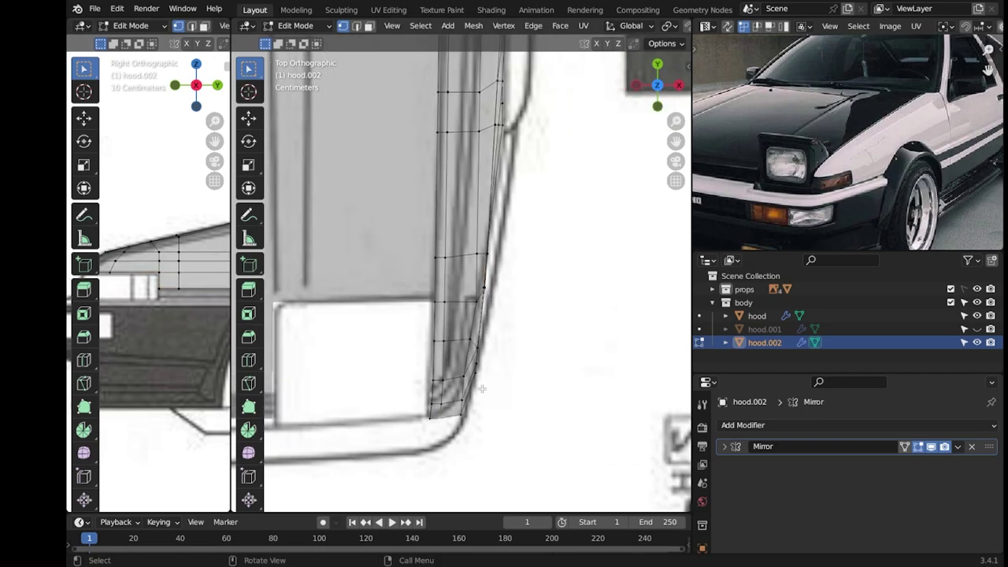
scroll(209, 292, "down", 2)
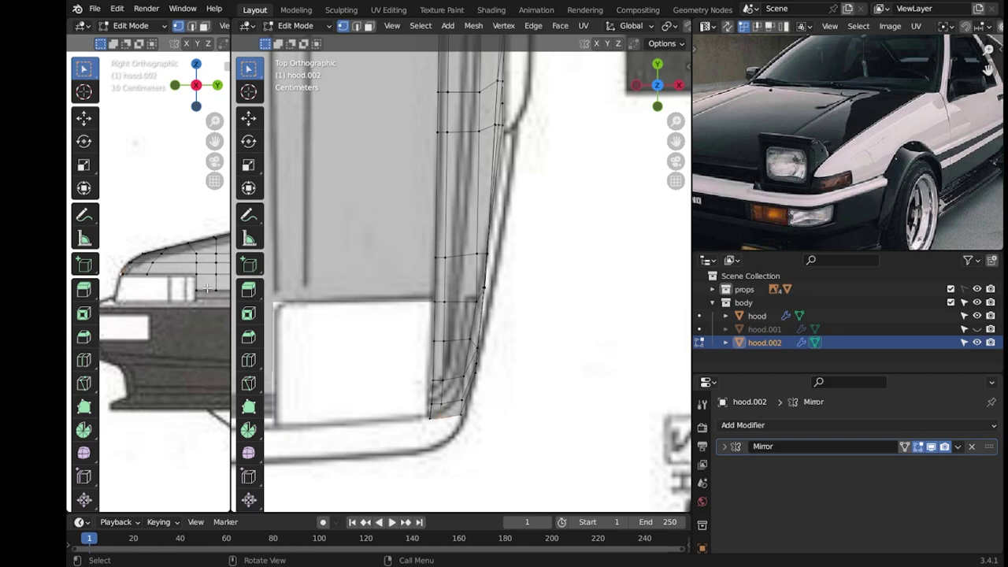
scroll(207, 288, "down", 1)
scroll(500, 388, "up", 2)
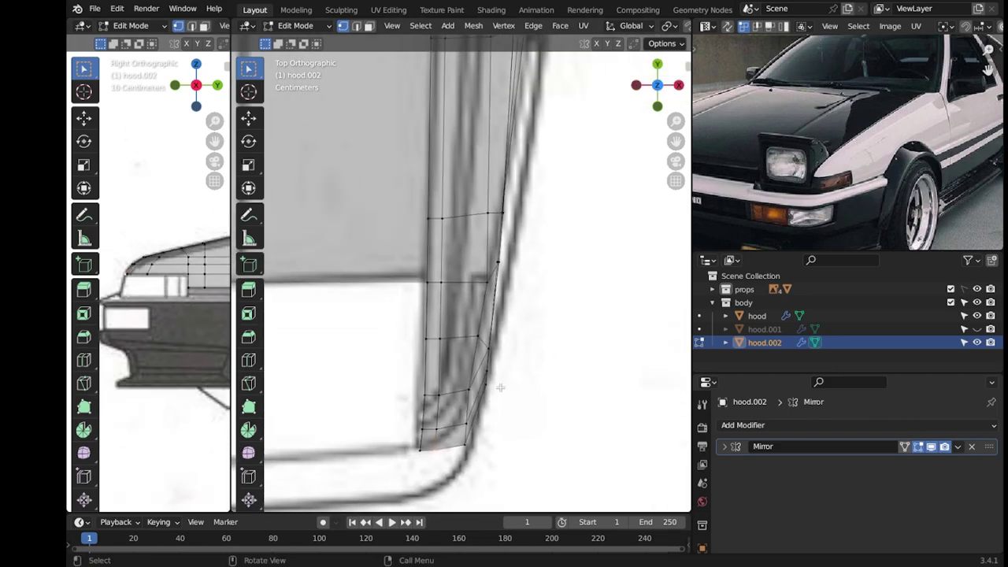
left_click(429, 290, "alt")
key("g")
key("g")
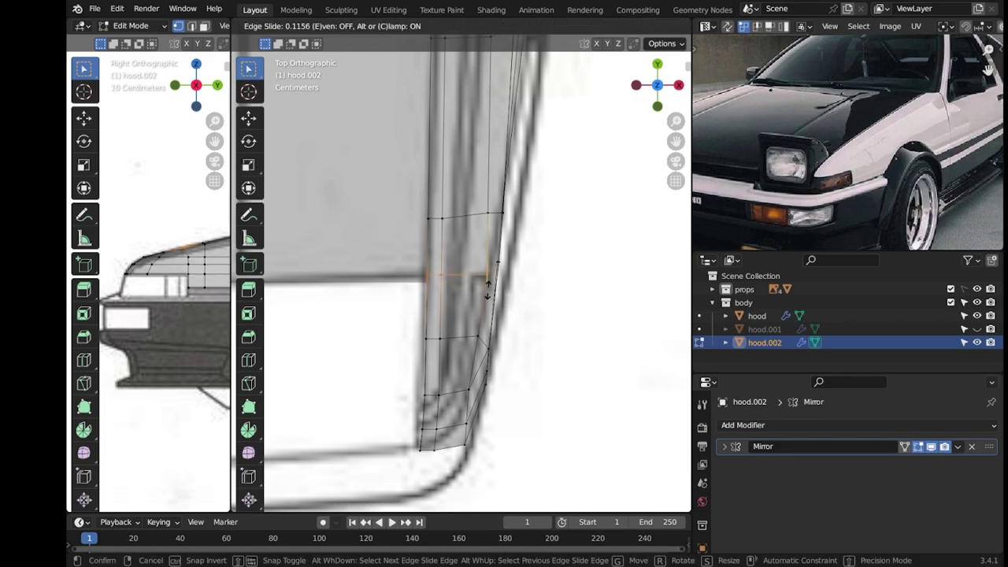
left_click(488, 288)
Move the front corner vertices down onto the blueprint's lower corner.
key("g")
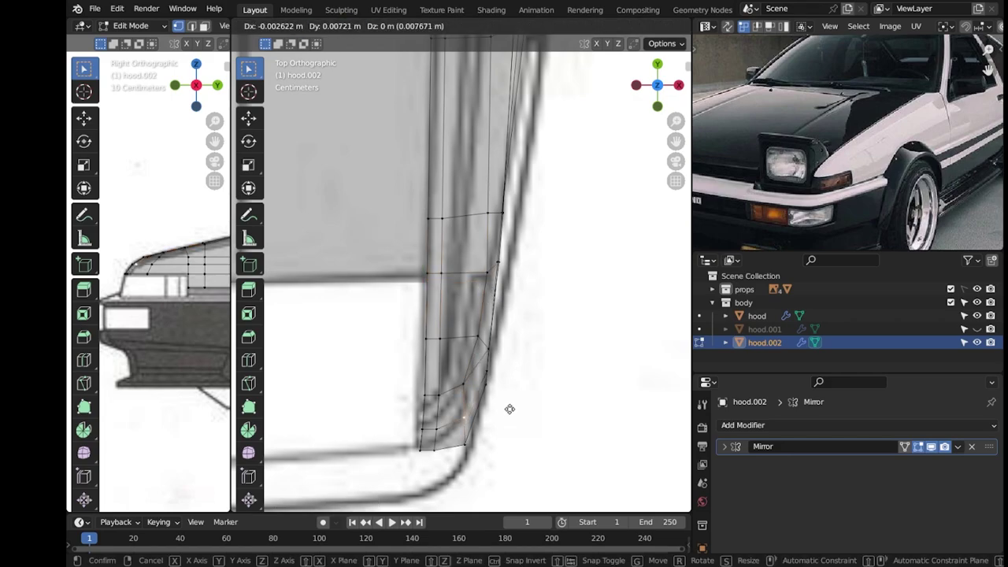
left_click(518, 421)
key("g")
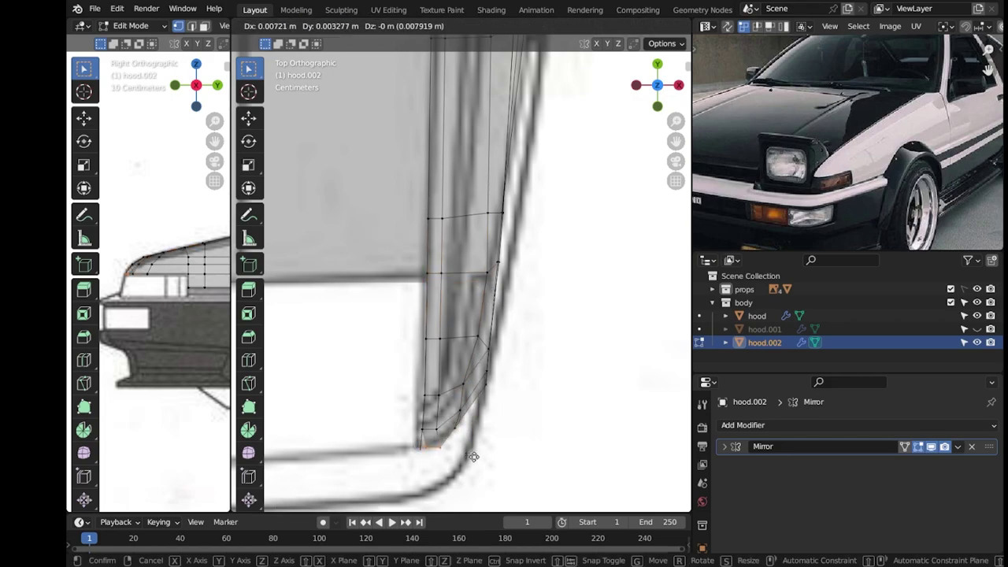
left_click(478, 457)
left_click(490, 385)
key("g")
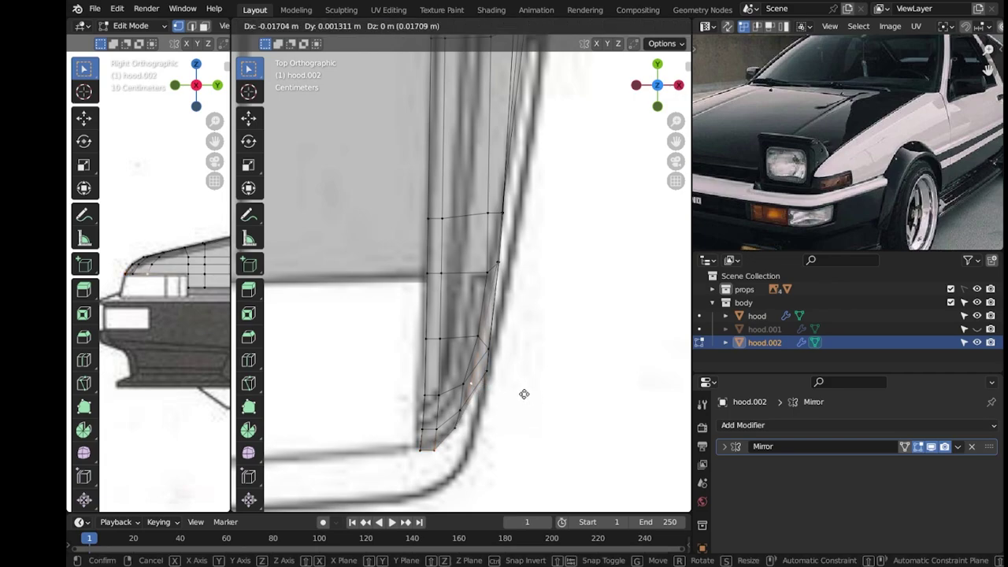
left_click(519, 391)
Refine more corner vertices so they follow the rounded blueprint curve.
key("g")
left_click(538, 385)
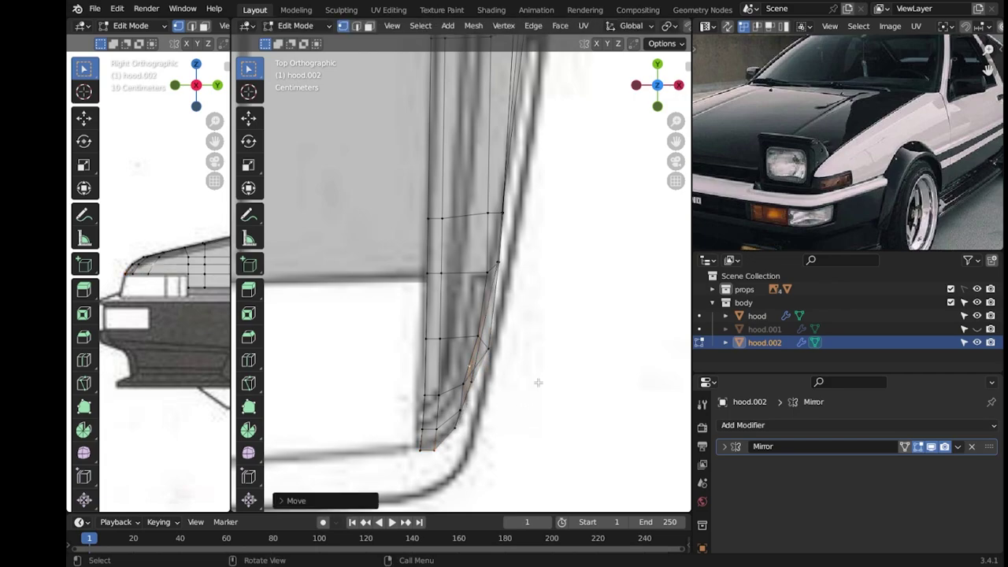
key("g")
left_click(563, 350)
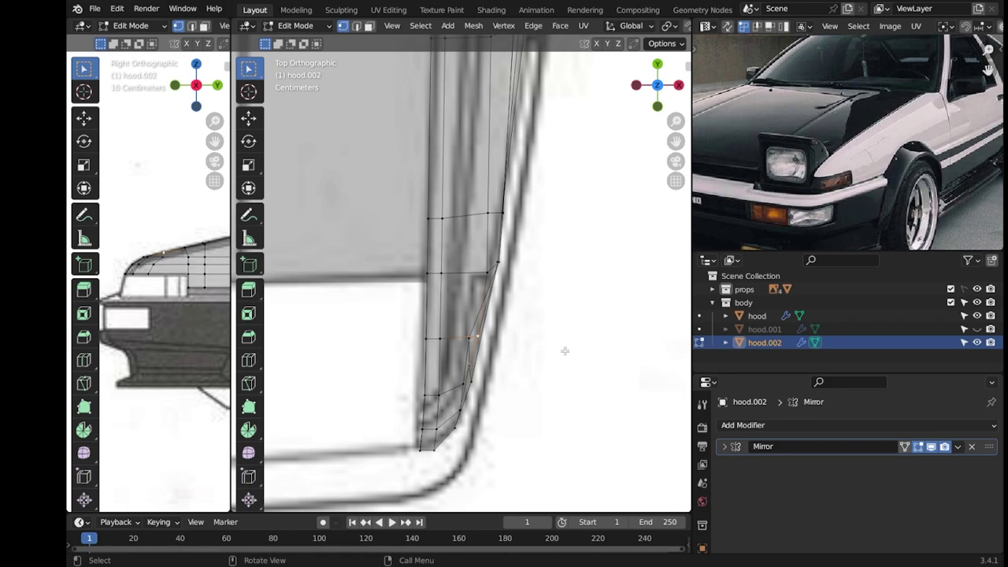
key("g")
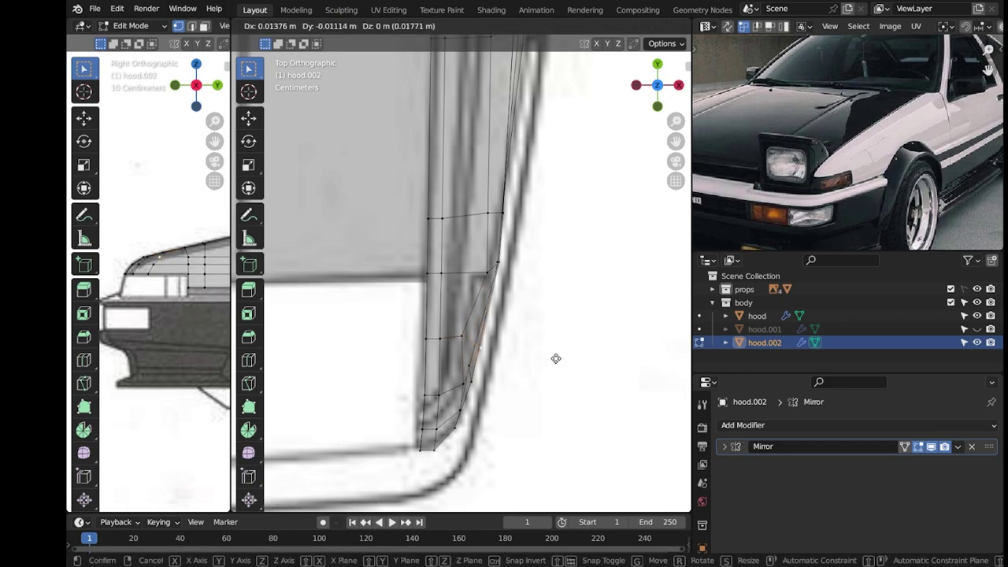
left_click(532, 370)
key("g")
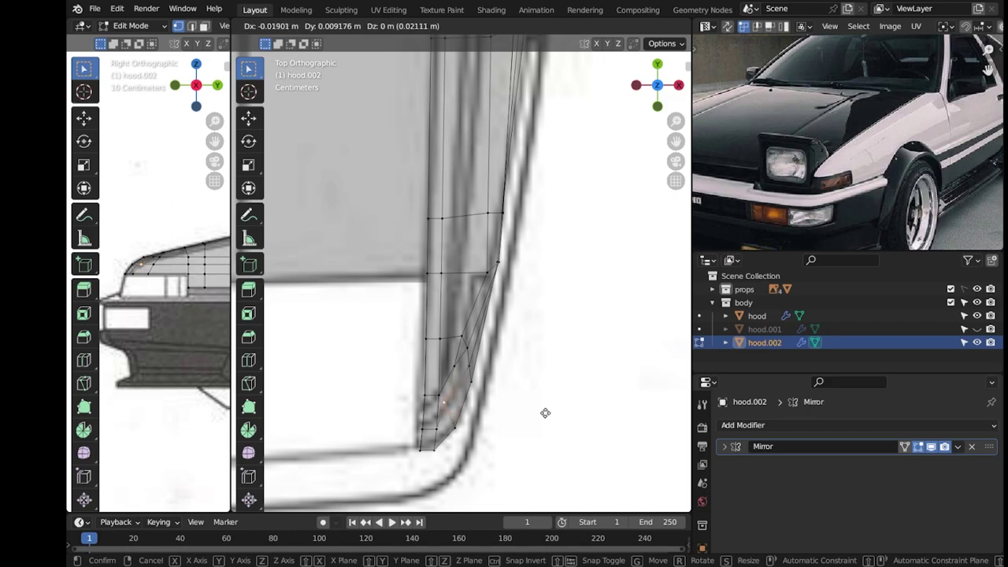
left_click(560, 410)
Nudge one more corner vertex into place, switching between edit and object modes.
key("Tab")
key("Tab")
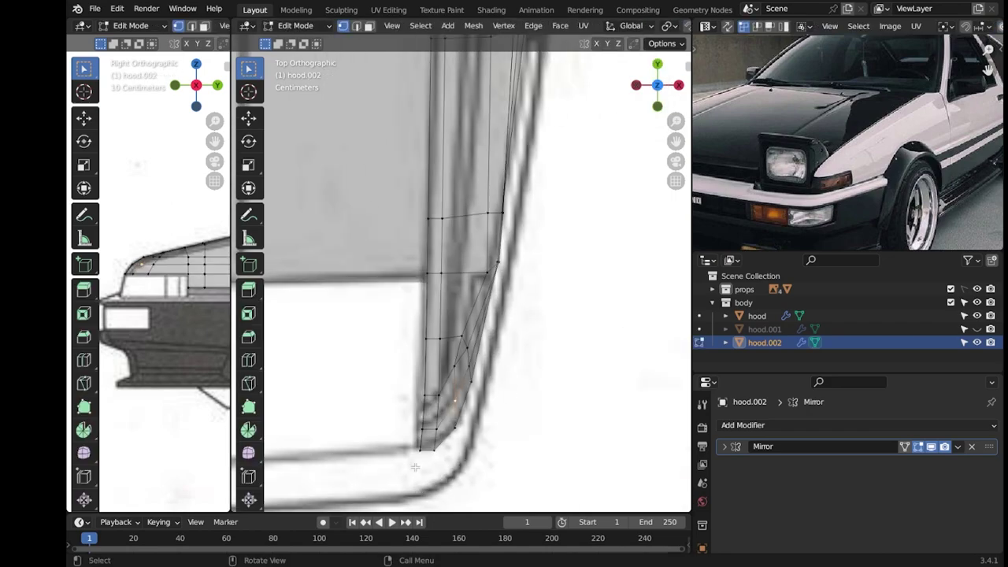
key("g")
left_click(549, 453)
key("Tab")
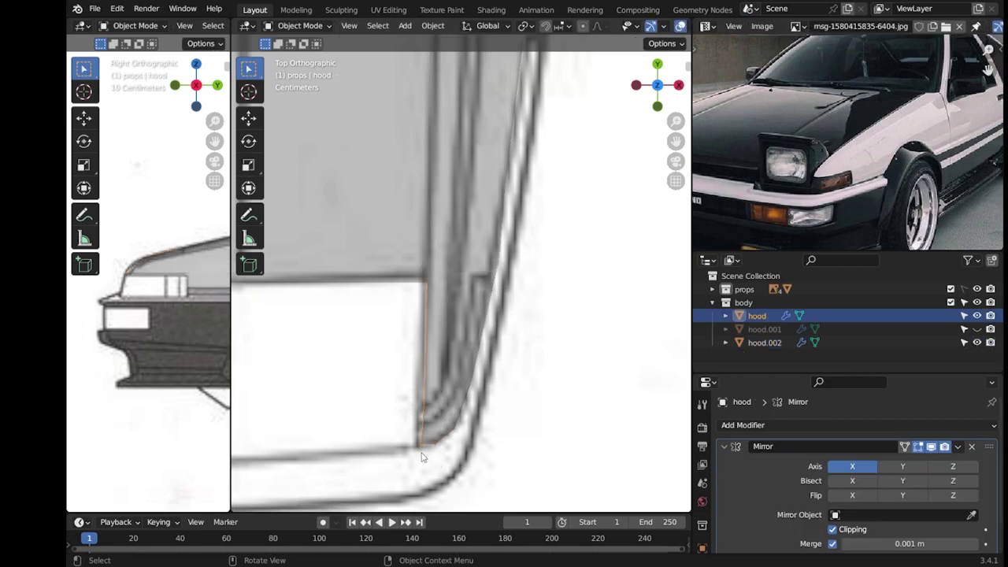
scroll(472, 314, "down", 2)
Box-select and delete the stray corner vertices on the hood, then return to editing hood.002.
key("Tab")
left_click(446, 320)
key("Tab")
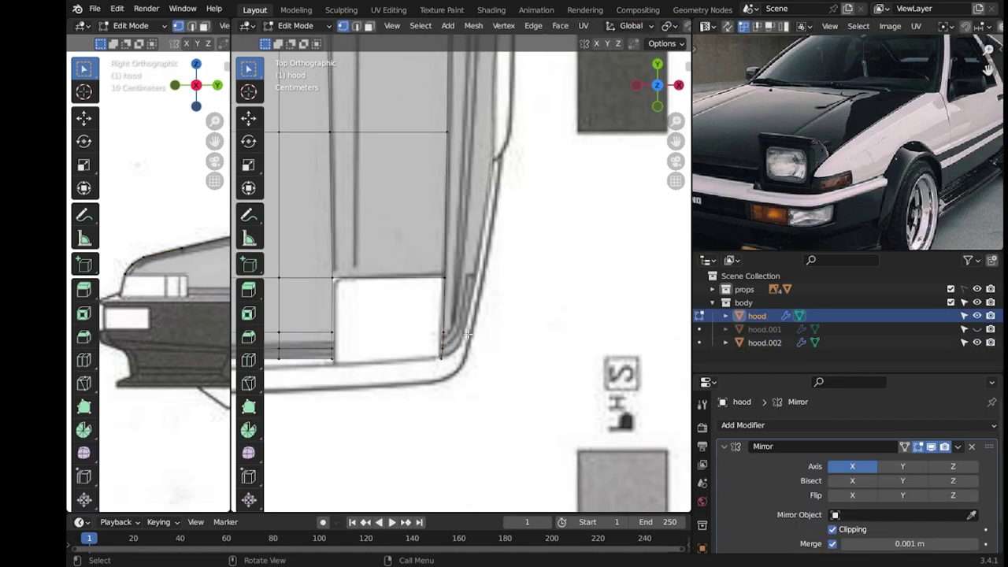
key("Tab")
key("Delete")
key("ctrl+z")
key("b")
left_click_drag(469, 421, 420, 346)
key("x")
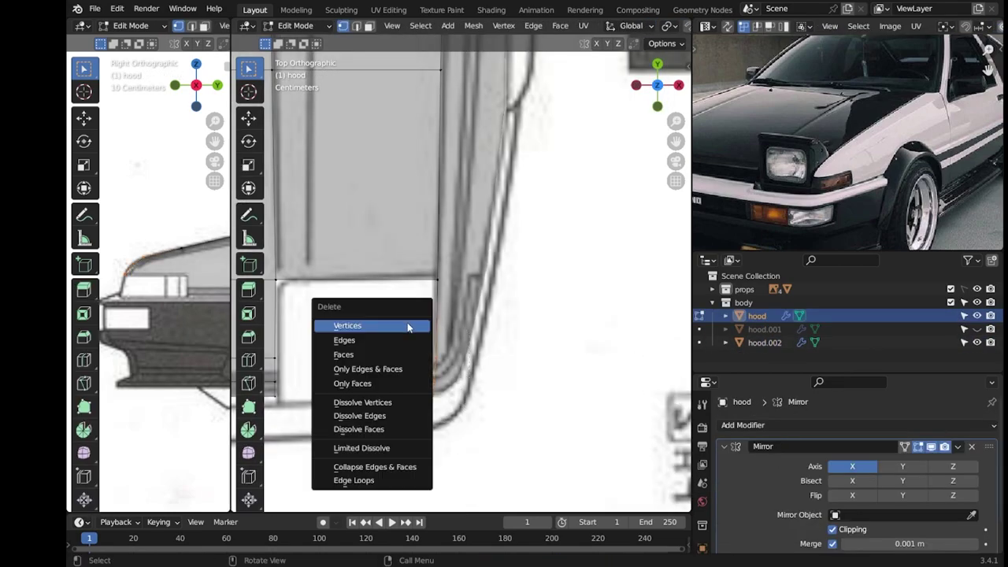
left_click(412, 323)
key("Tab")
left_click(460, 320)
key("Tab")
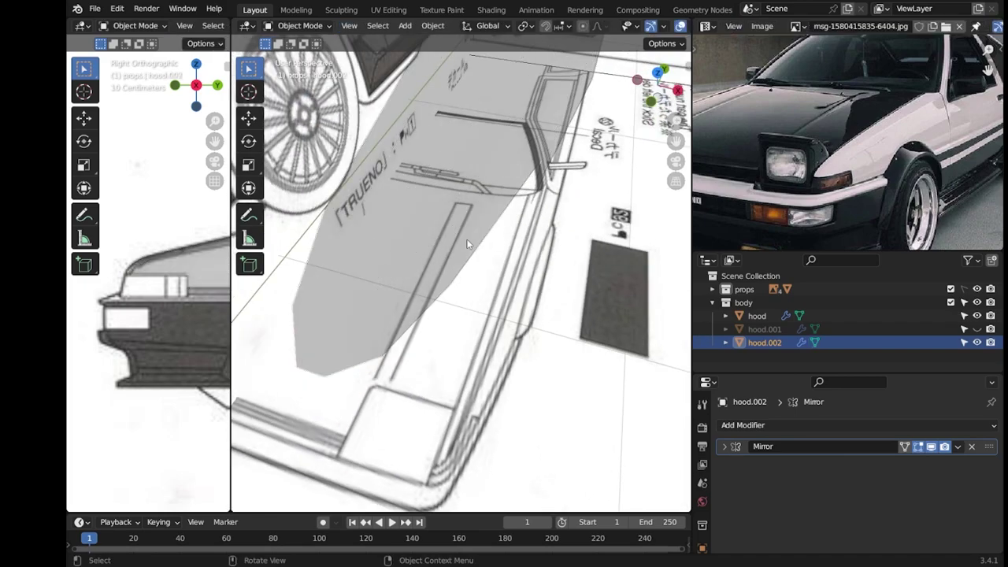
Place the selected fender vertices onto the blueprint line in the top view.
middle_click_drag(511, 228, 506, 266, "shift")
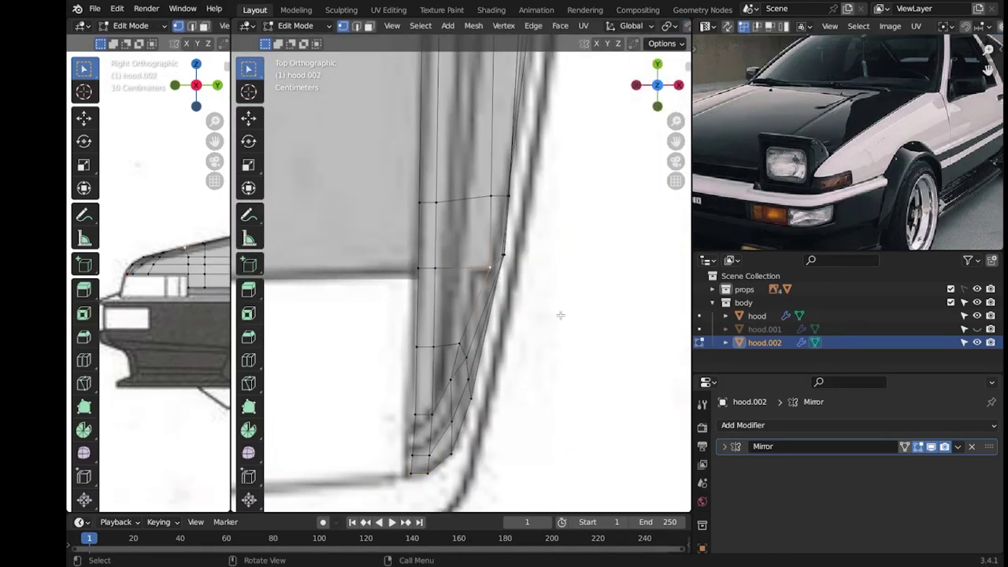
key("g")
left_click(527, 313)
key("g")
left_click(463, 341)
key("g")
left_click(565, 359)
Move the vertex further up the strip onto the blueprint edge.
left_click(463, 268)
key("g")
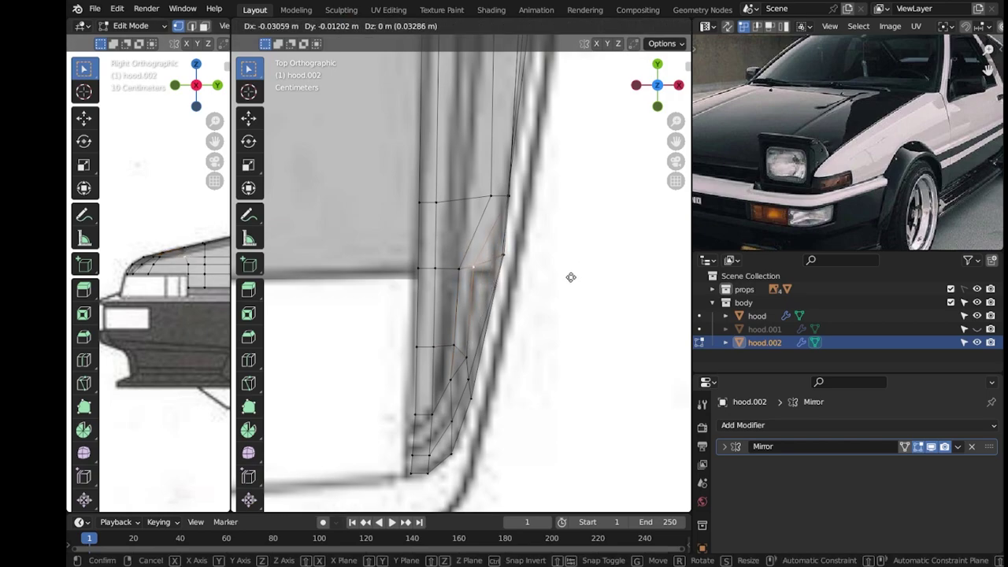
left_click(571, 277)
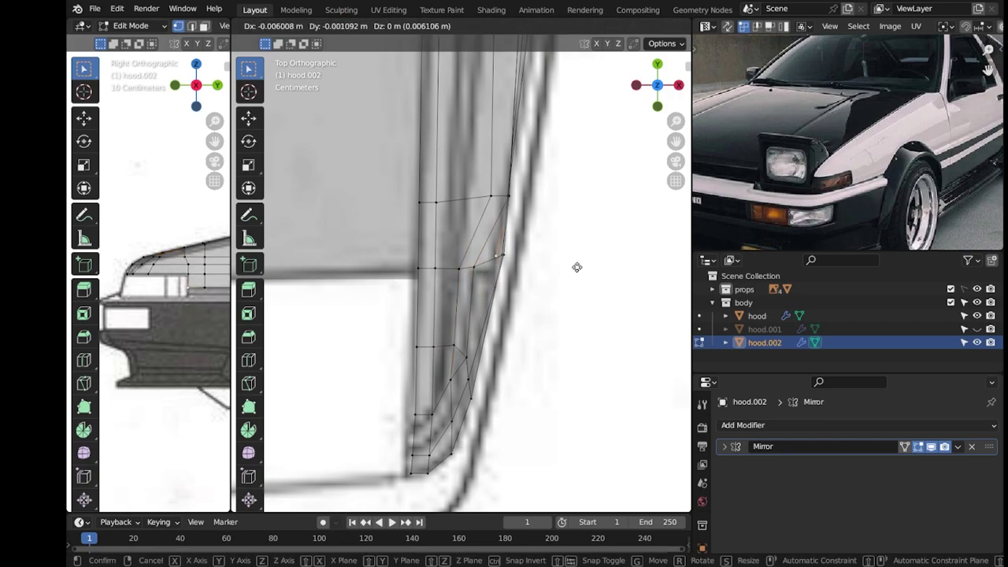
left_click(568, 278)
key("g")
left_click(578, 282)
key("g")
left_click(551, 257)
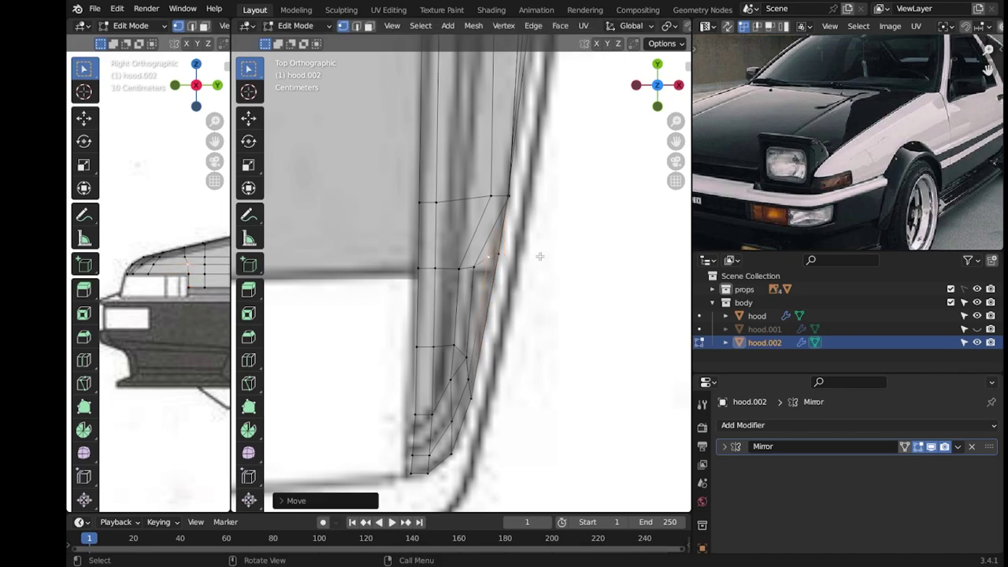
scroll(560, 257, "up", 3, "shift")
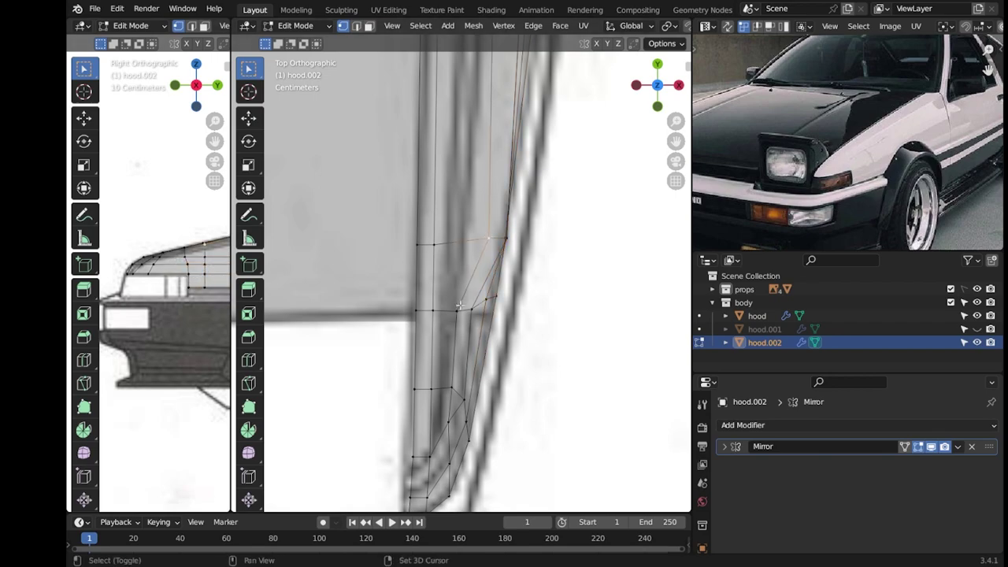
Fine-tune the upper strip vertices left and right along the outline.
key("g")
left_click(567, 270)
key("g")
left_click(490, 271)
key("g")
left_click(575, 270)
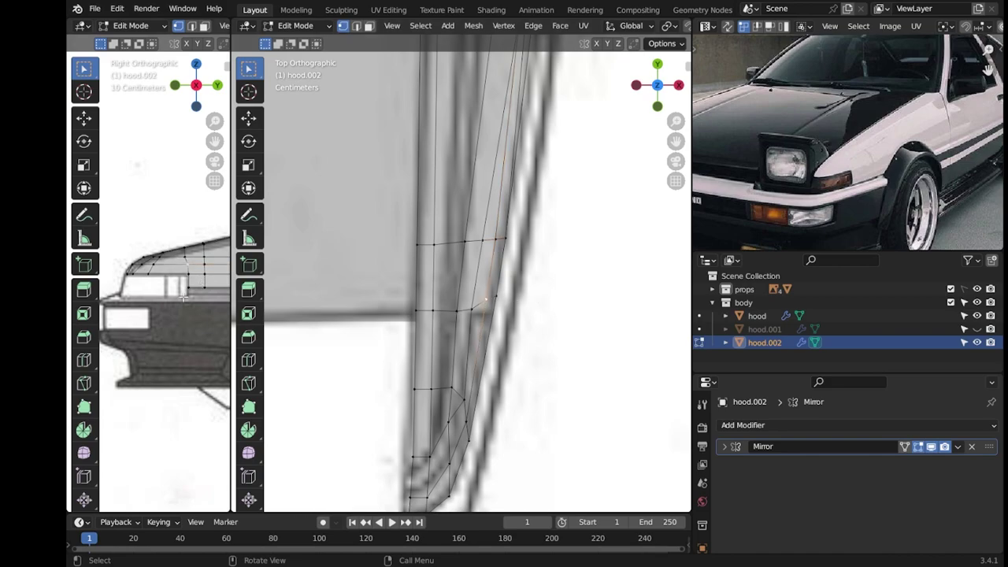
key("g")
left_click(634, 343)
key("g")
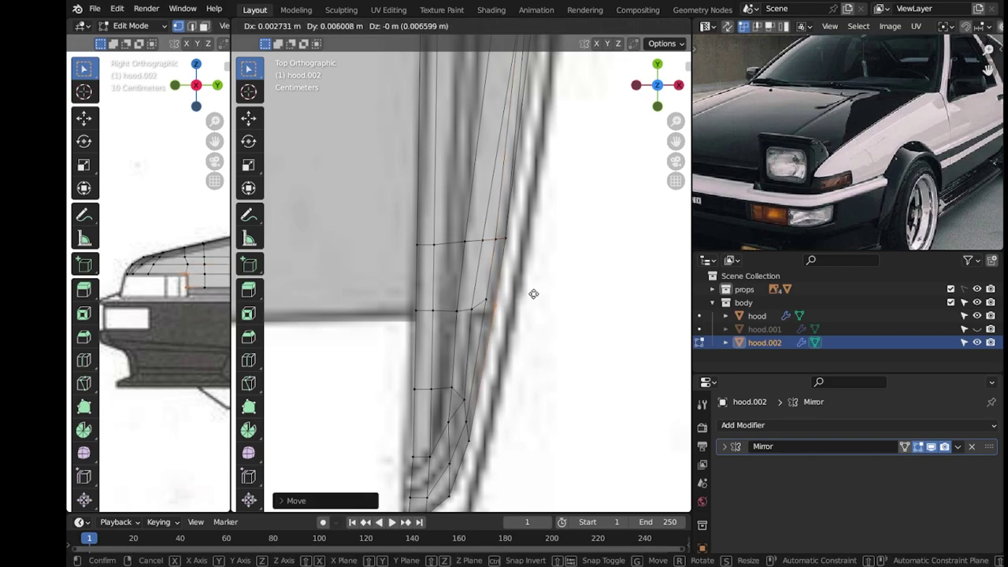
left_click(549, 302)
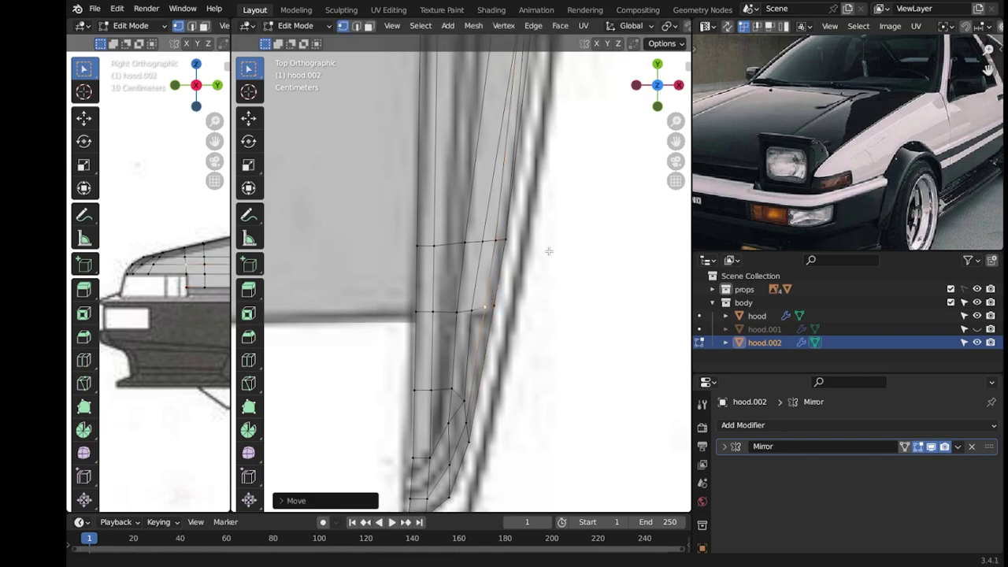
Align the remaining fender-edge vertices with the blueprint outline.
middle_click_drag(549, 251, 541, 279, "shift")
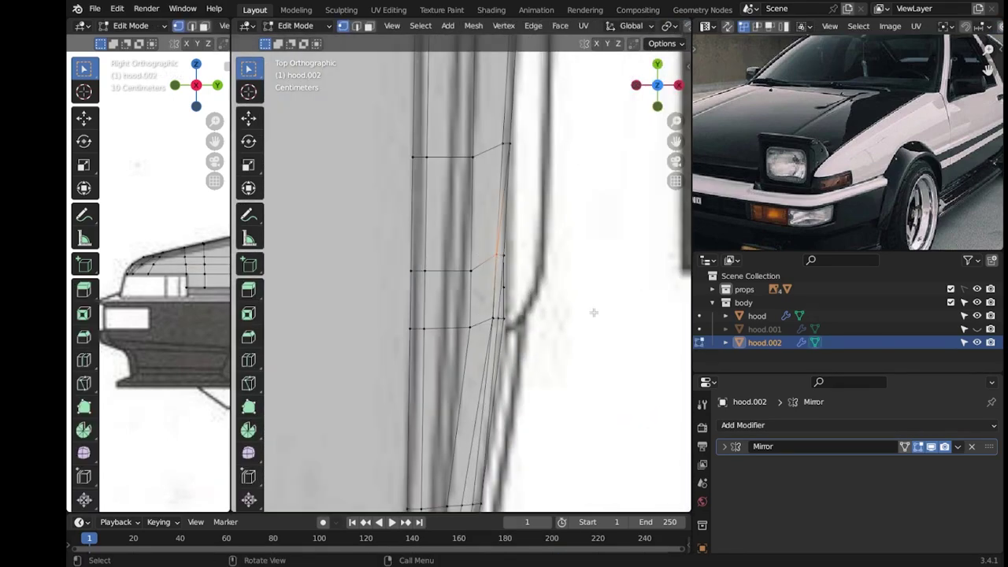
scroll(167, 303, "down", 2)
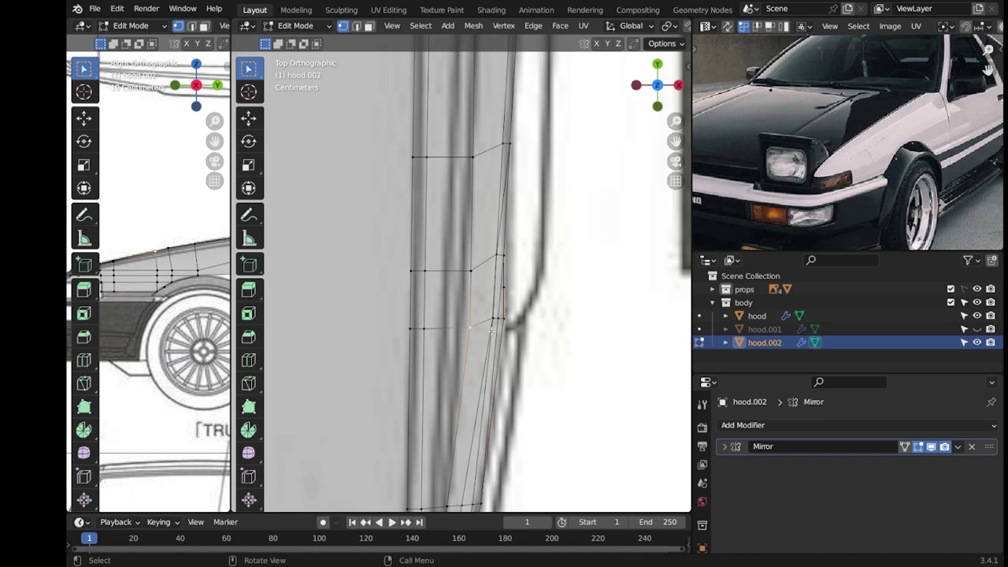
key("g")
left_click(516, 303)
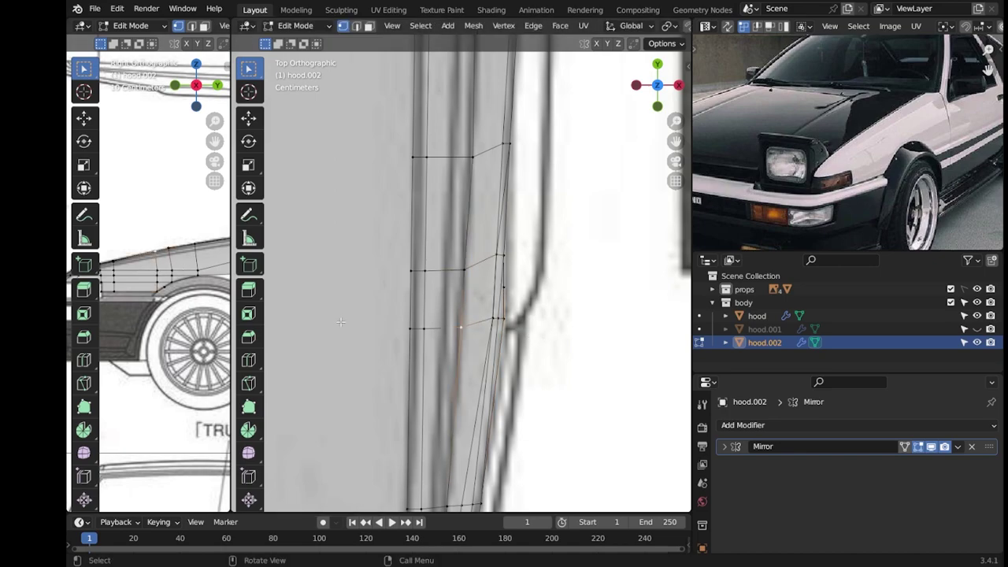
key("g")
left_click(559, 305)
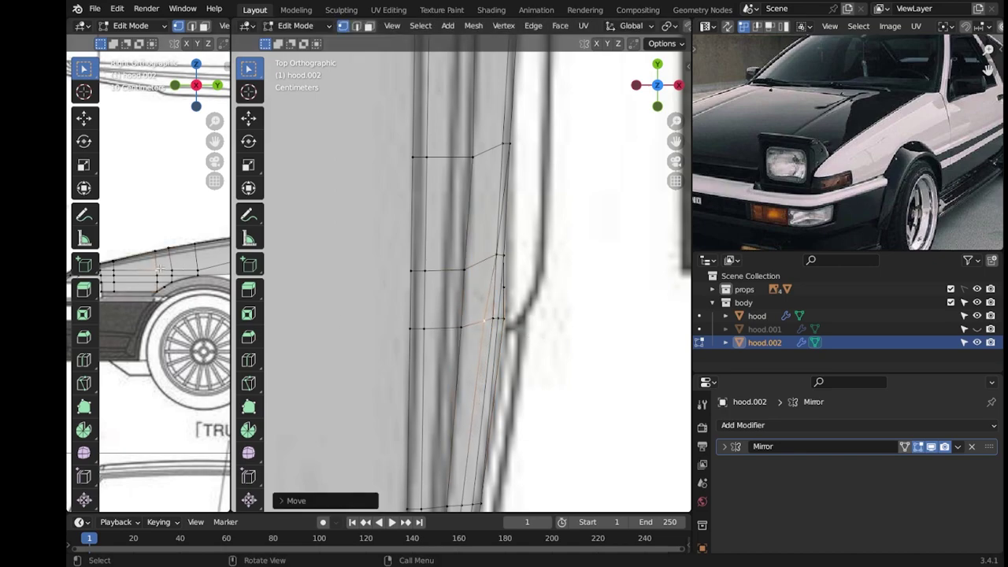
key("g")
left_click(569, 233)
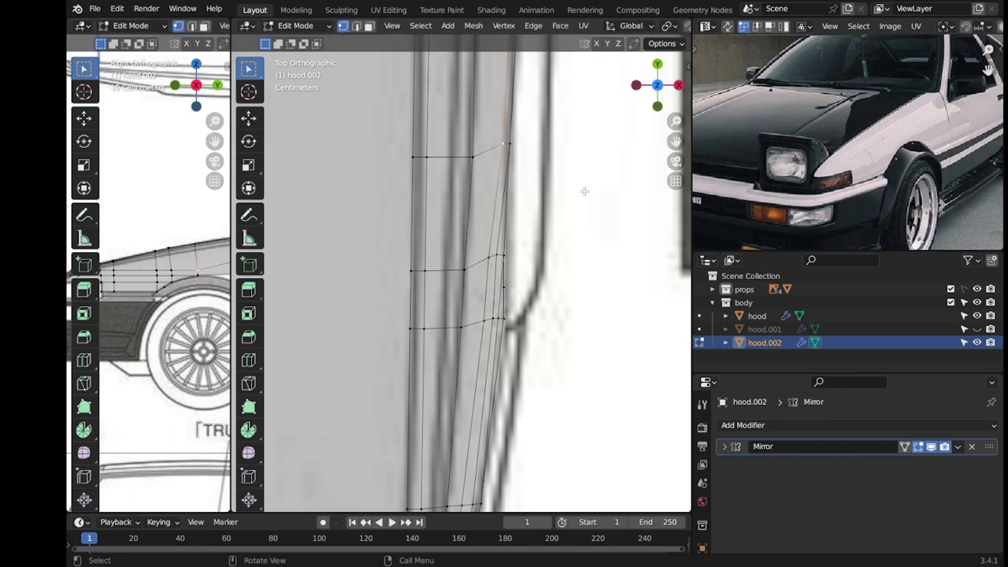
Save the file, return to Object Mode, and review the hood mesh from an angle.
mouse_move(592, 199)
middle_mouse_down()
mouse_move(596, 310)
mouse_move(507, 304)
middle_mouse_up()
scroll(528, 289, "down", 2)
scroll(528, 288, "down", 3)
key("ctrl+s")
key("Tab")
mouse_move(528, 288)
middle_mouse_down()
mouse_move(473, 260)
mouse_move(585, 380)
middle_mouse_up()
left_click(585, 381)
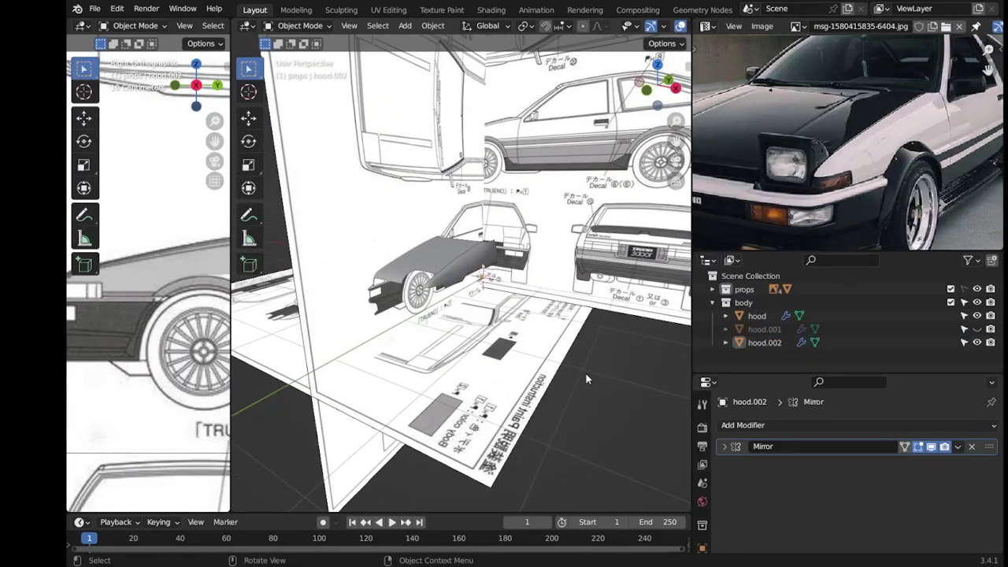
Subdivide the selected fender faces above the wheel.
key("ctrl+z")
key("KP_Decimal")
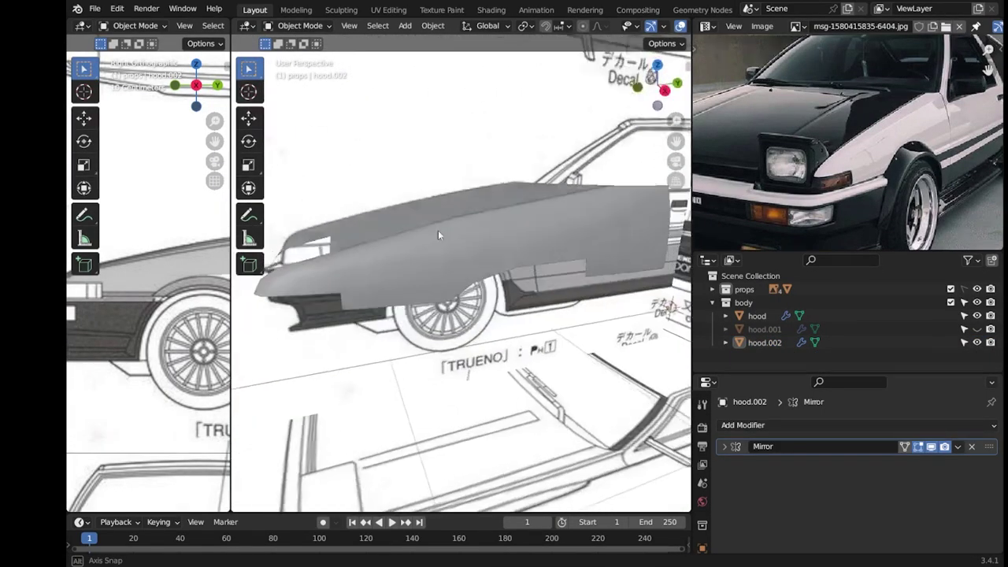
key("KP_3")
key("Tab")
scroll(416, 239, "down", 2)
scroll(417, 238, "down", 2)
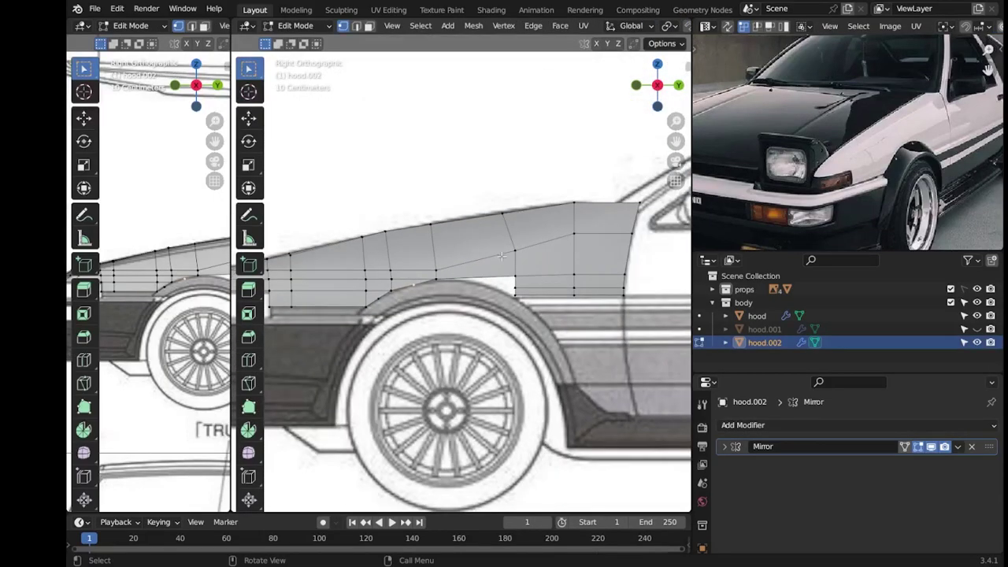
middle_click_drag(416, 238, 489, 303)
right_click(439, 168)
left_click(438, 168)
Extrude a lower-edge vertex down onto the wheel arch and fill the gap with a face.
key("KP_Decimal")
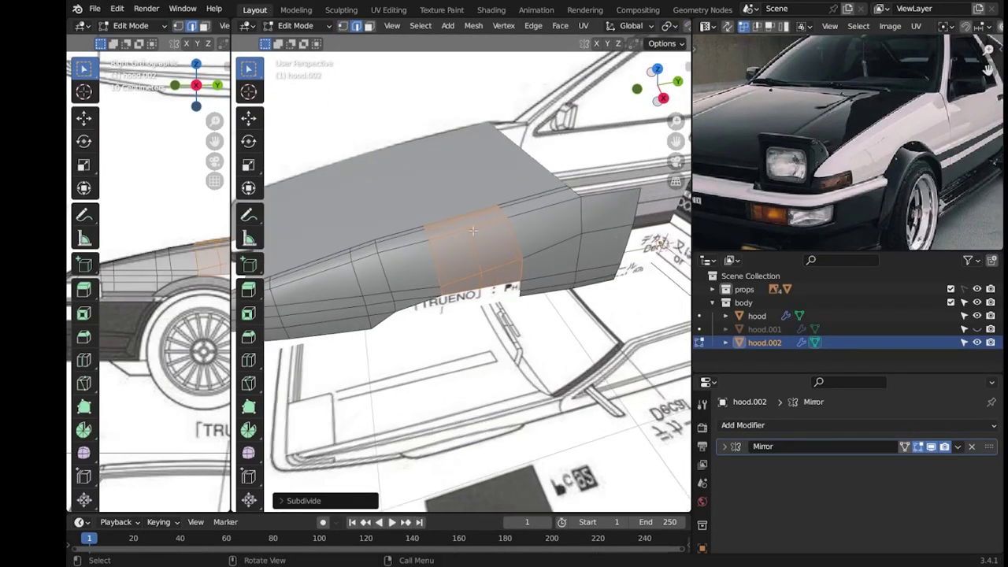
key("KP_3")
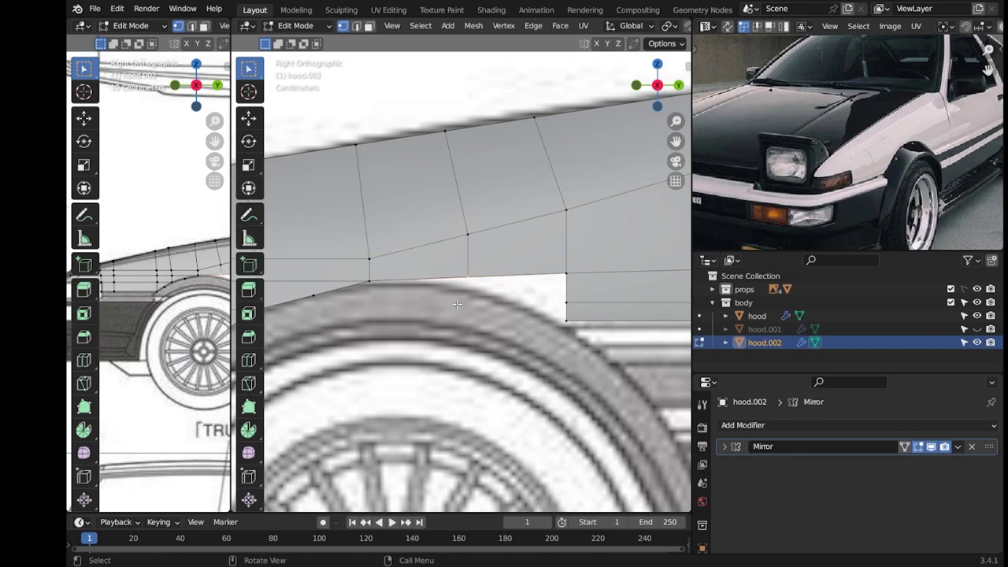
scroll(456, 303, "up", 3)
key("e")
left_click(487, 329)
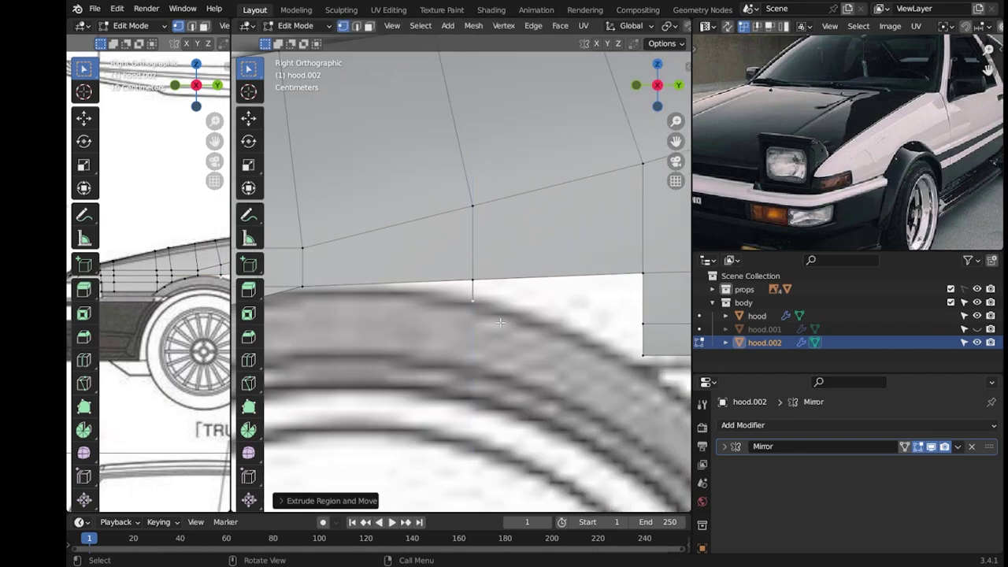
middle_click_drag(460, 339, 389, 338, "shift")
left_click_drag(386, 269, 418, 291)
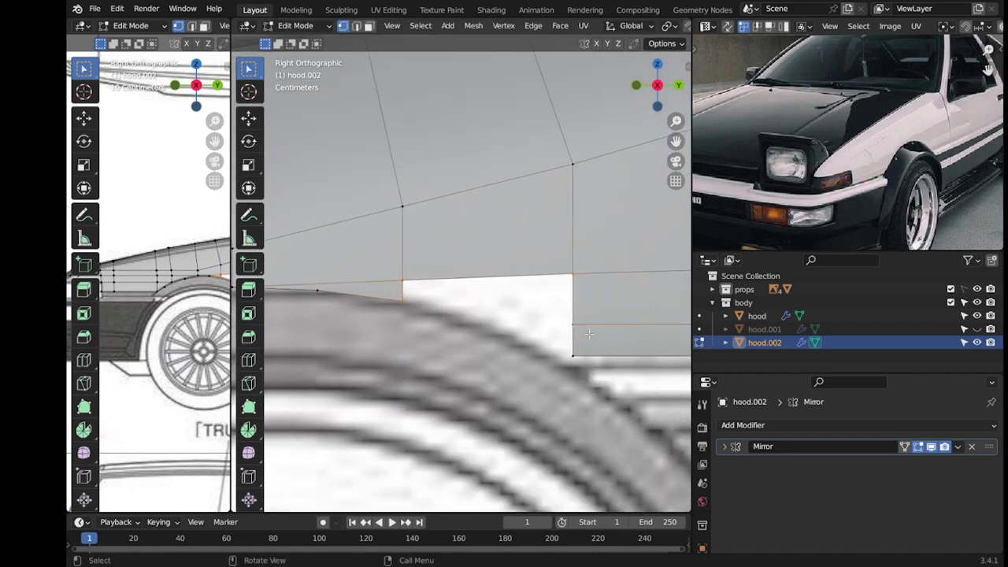
key("f")
left_click(590, 390)
Review the shaped arch in Object Mode, save the file, and reopen hood.002 for editing.
key("Tab")
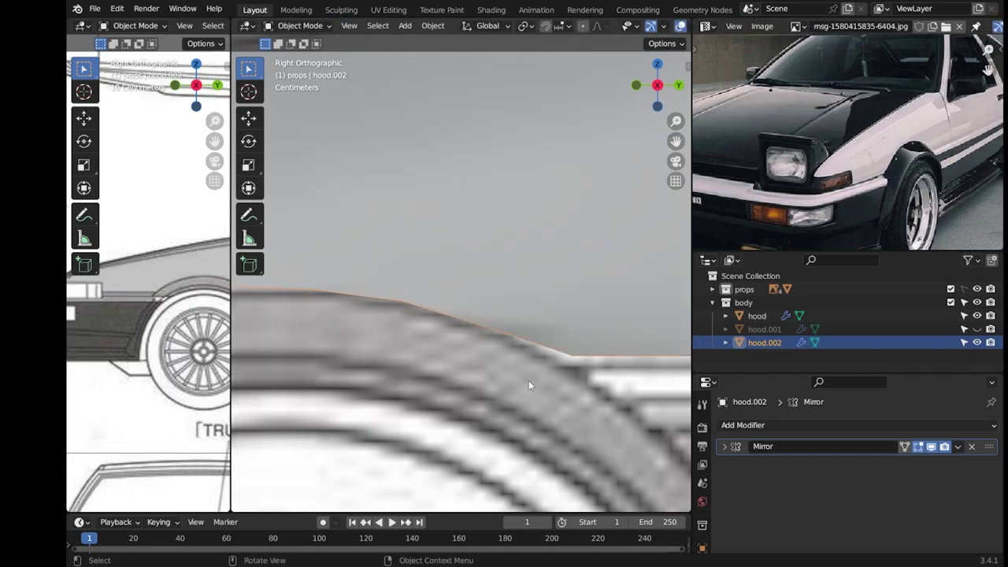
scroll(528, 380, "down", 5)
middle_click_drag(558, 311, 504, 338)
key("ctrl+s")
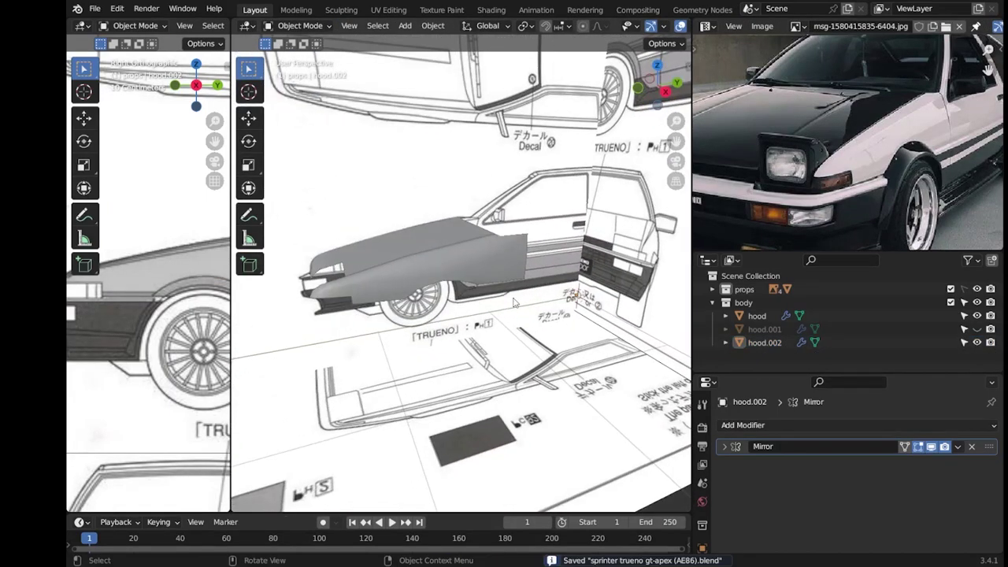
key("KP_3")
scroll(472, 315, "up", 4)
scroll(558, 307, "down", 3)
key("ctrl+s")
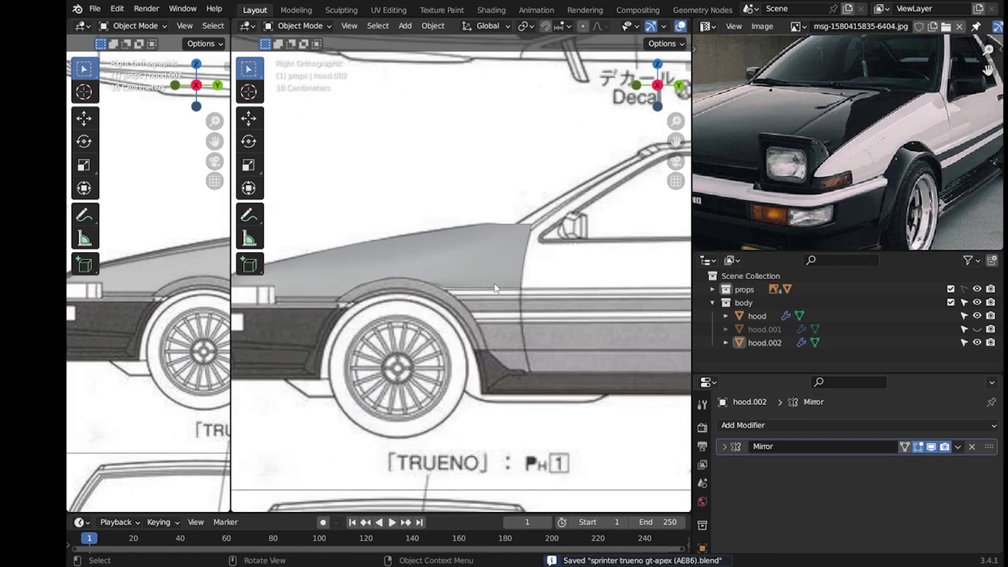
left_click(558, 308)
key("Tab")
scroll(540, 229, "up", 4)
With X-ray on, move the fender's top rear corner vertex onto the door line, then select the rear edge.
key("b")
key("alt+z")
left_click_drag(540, 228, 531, 221)
key("g")
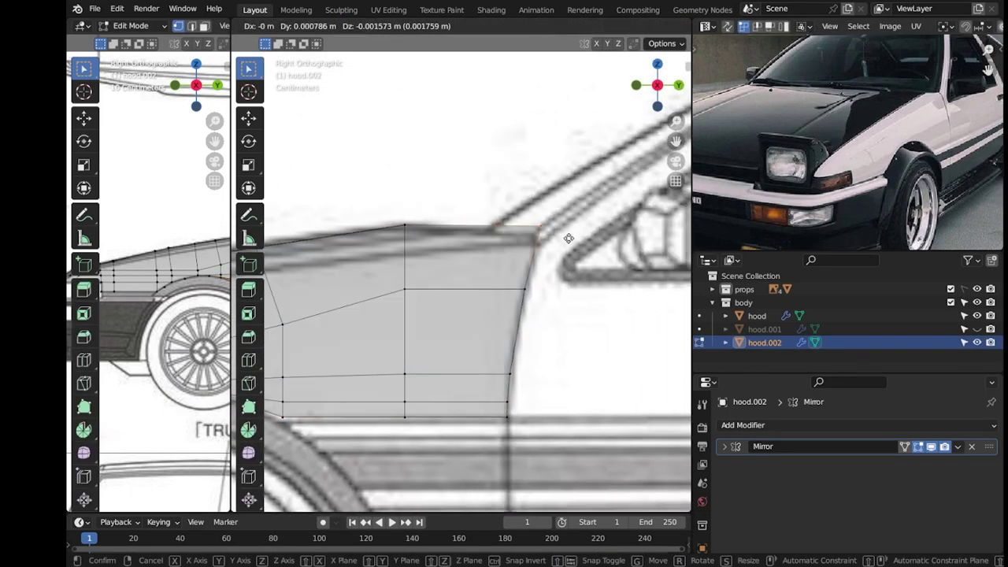
left_click(559, 246)
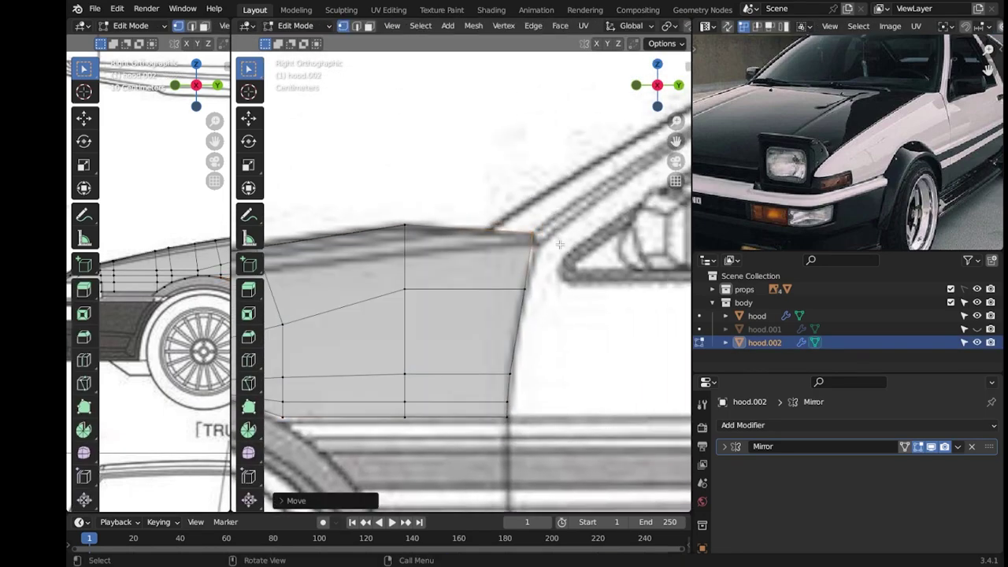
mouse_move(401, 290)
middle_mouse_down()
mouse_move(490, 245)
mouse_move(482, 244)
middle_mouse_up()
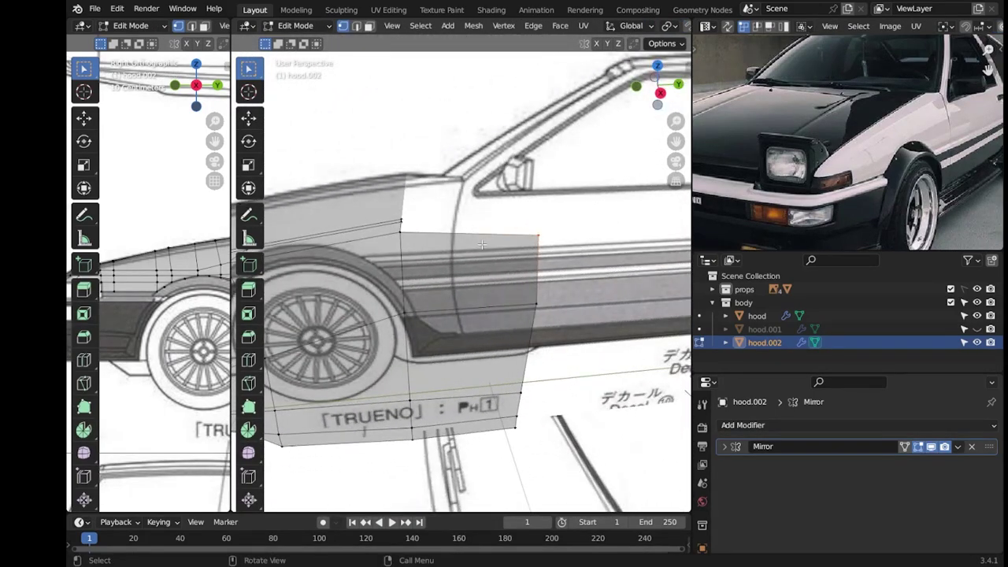
middle_click_drag(482, 245, 538, 198)
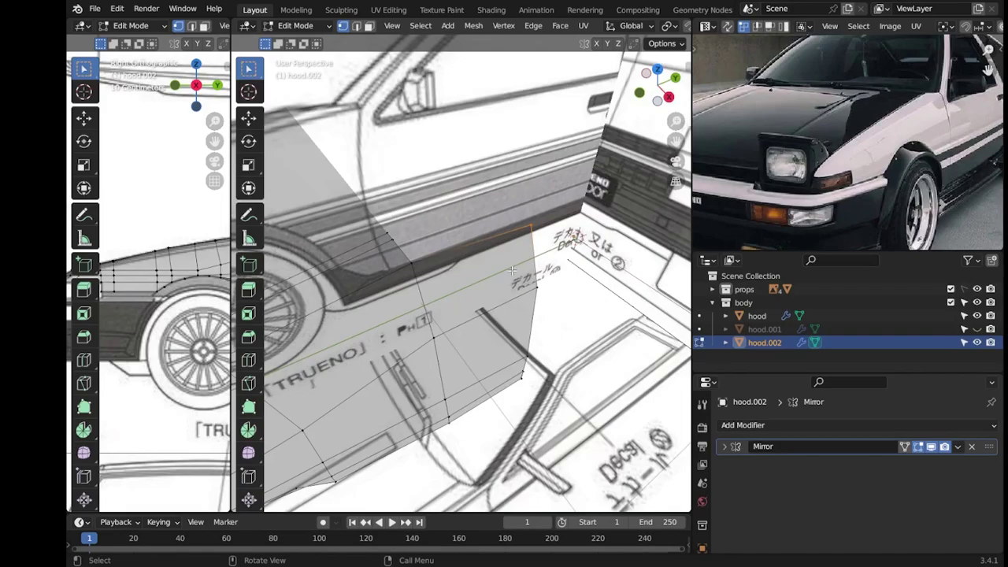
key("g")
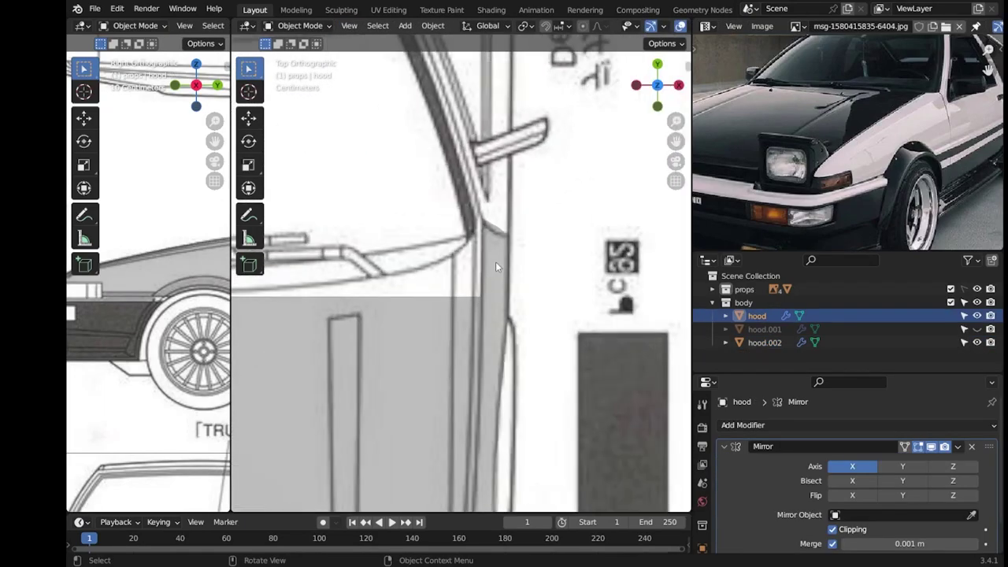
Extend the rear edge about 0.044 m along Y over the blueprint, undoing the stray diagonal edge.
scroll(418, 297, "up", 1)
key("g")
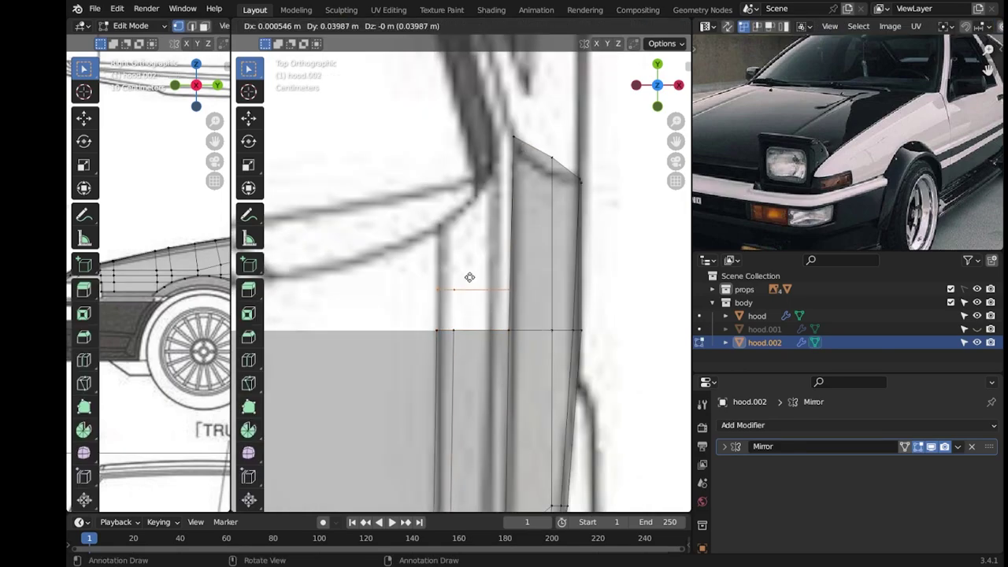
left_click(488, 198)
key("g")
key("y")
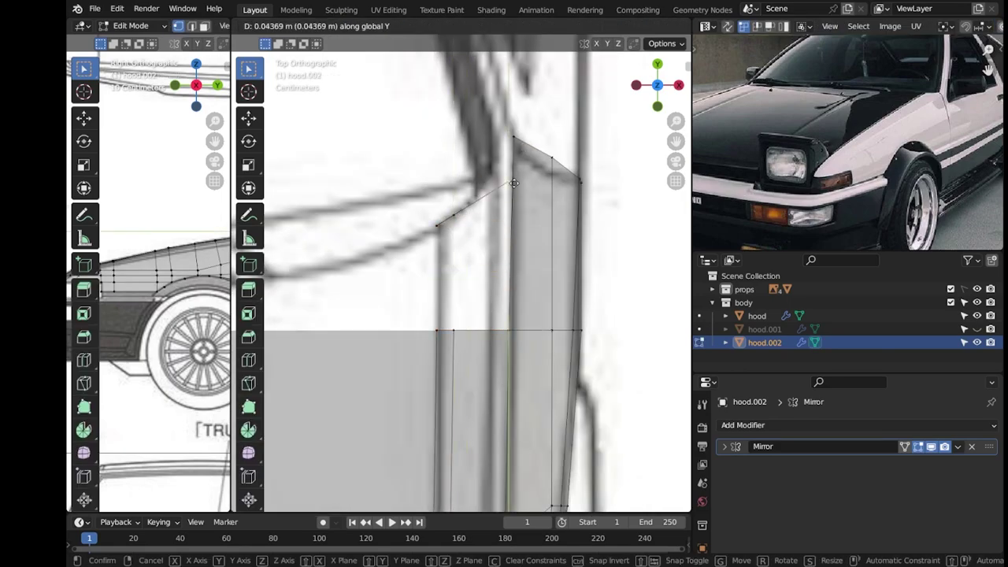
left_click(516, 127)
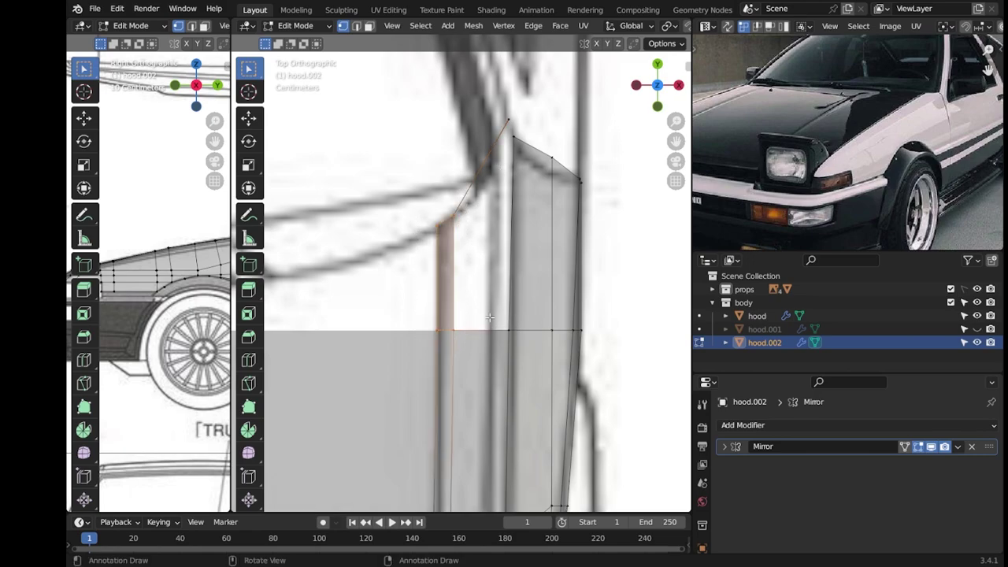
key("ctrl+z")
scroll(506, 319, "up", 2)
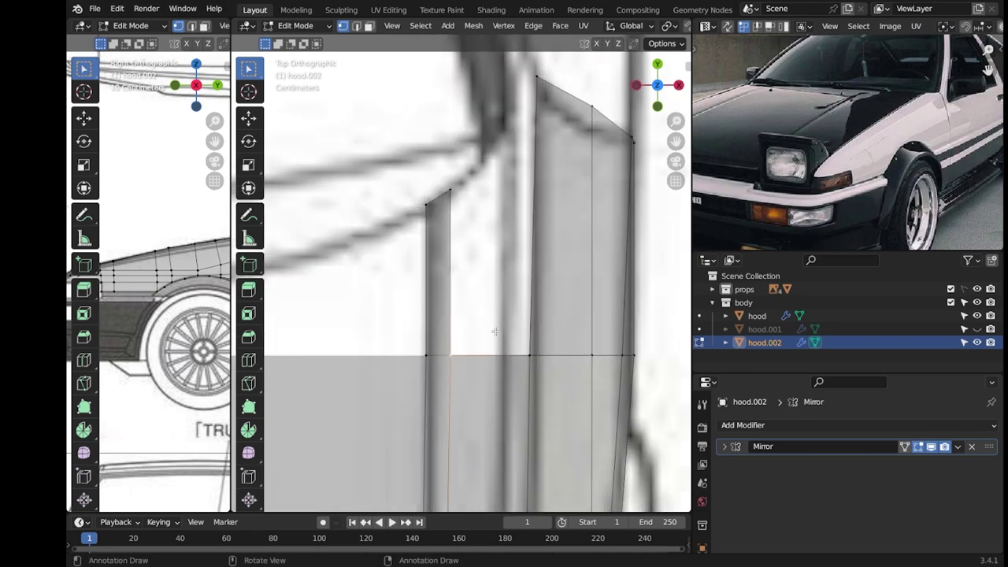
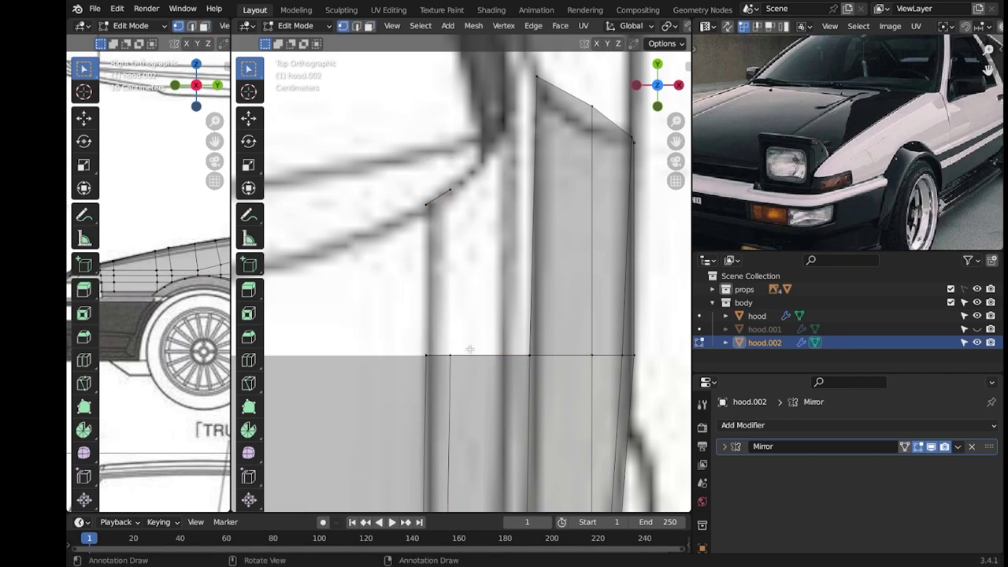
In top view, extrude hood.002's front edge into a new strip and narrow it on X.
scroll(445, 352, "down", 2)
scroll(464, 331, "up", 1)
scroll(480, 292, "down", 1)
scroll(482, 305, "up", 2)
scroll(481, 304, "down", 1)
scroll(495, 292, "down", 1)
scroll(519, 268, "down", 3)
scroll(534, 254, "down", 3)
key("KP_7")
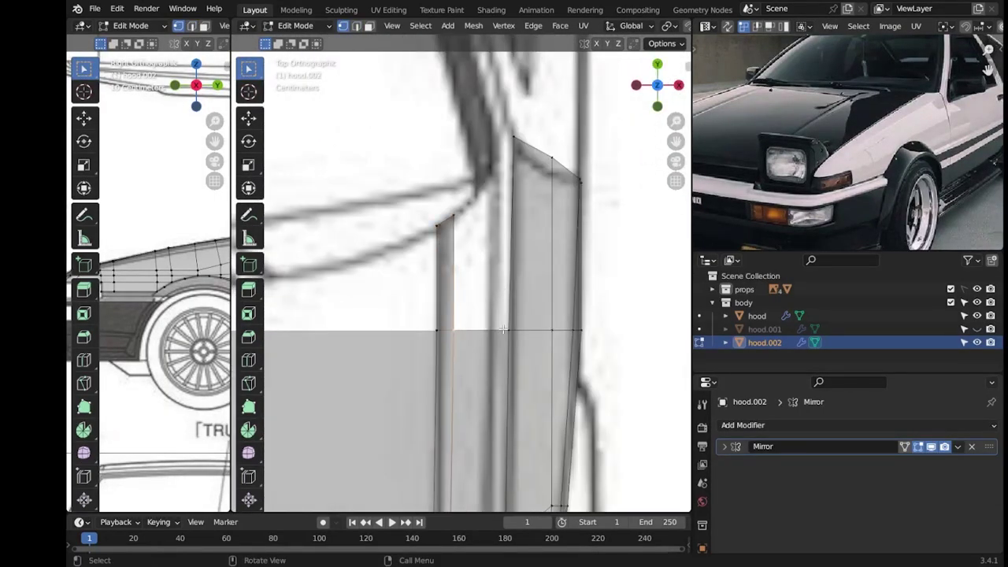
scroll(501, 328, "up", 3)
key("e")
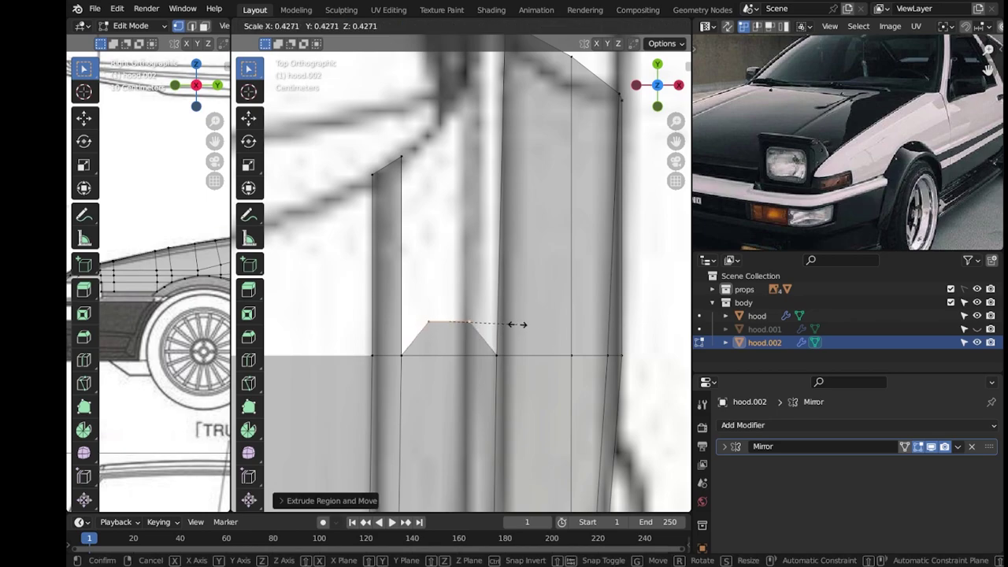
left_click(516, 323)
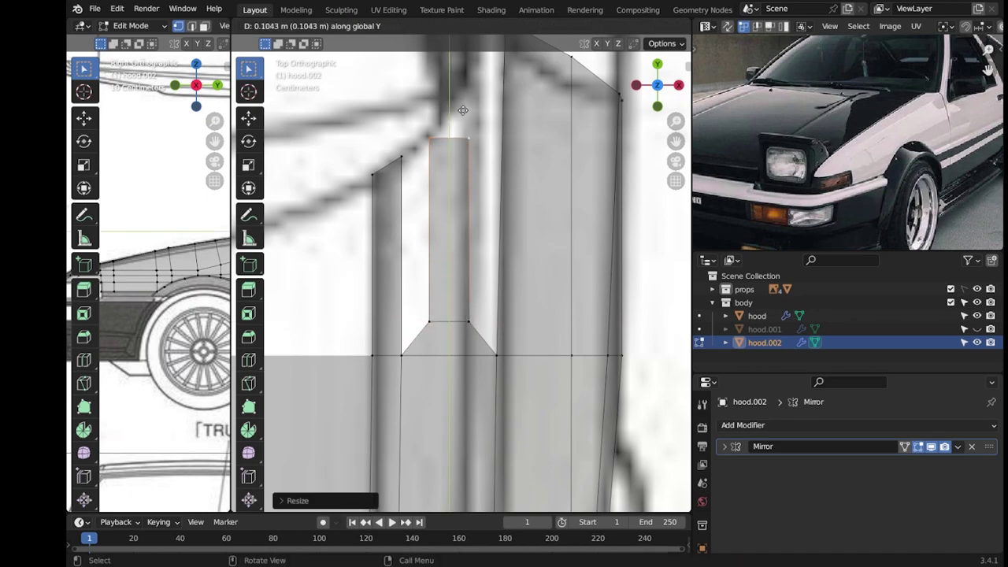
left_click(446, 126)
Move the new strip's vertices into place in top and side views, lowering the hood corner on Z.
scroll(472, 236, "down", 2)
key("g")
left_click(515, 149)
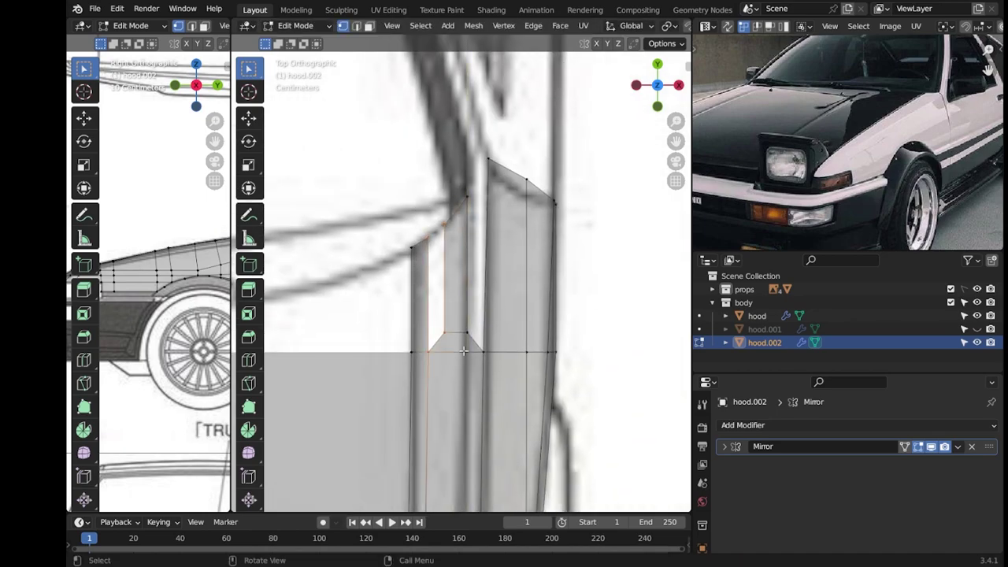
middle_click_drag(595, 154, 514, 172, "shift")
key("g")
left_click(503, 191)
key("KP_3")
key("g")
left_click(575, 255)
scroll(515, 286, "up", 5)
key("g")
key("z")
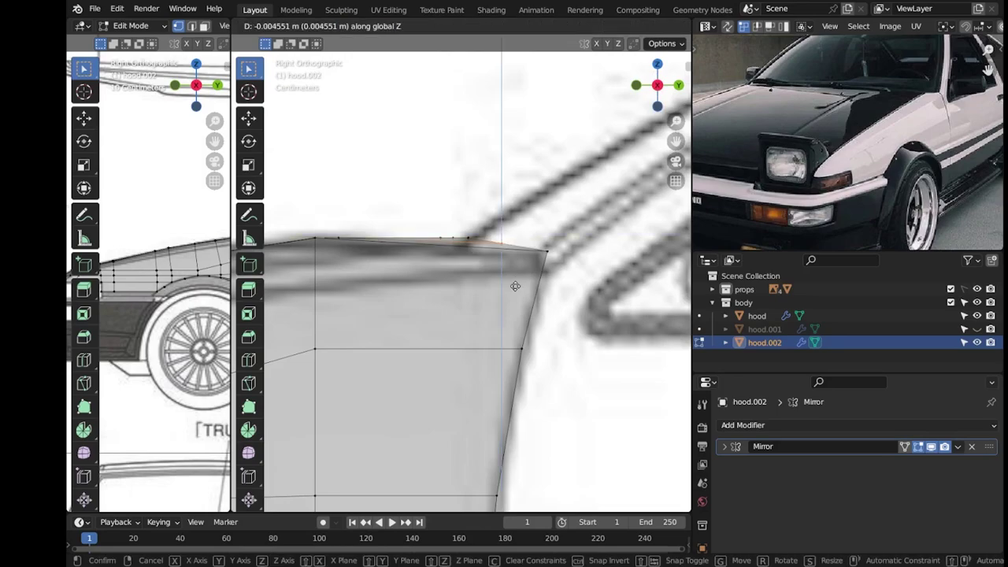
left_click(515, 286)
Return to Object Mode and save sprinter trueno gt-apex (AE86).blend.
key("Tab")
scroll(515, 285, "down", 5)
key("ctrl+s")
middle_click_drag(515, 286, 515, 317)
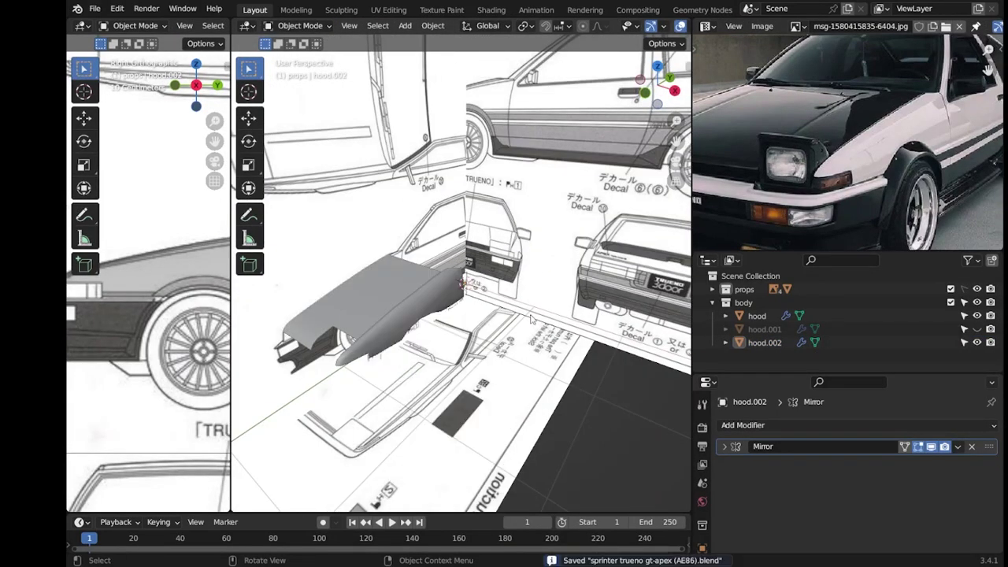
Dismiss the snap menu and save the project.
key("shift+s")
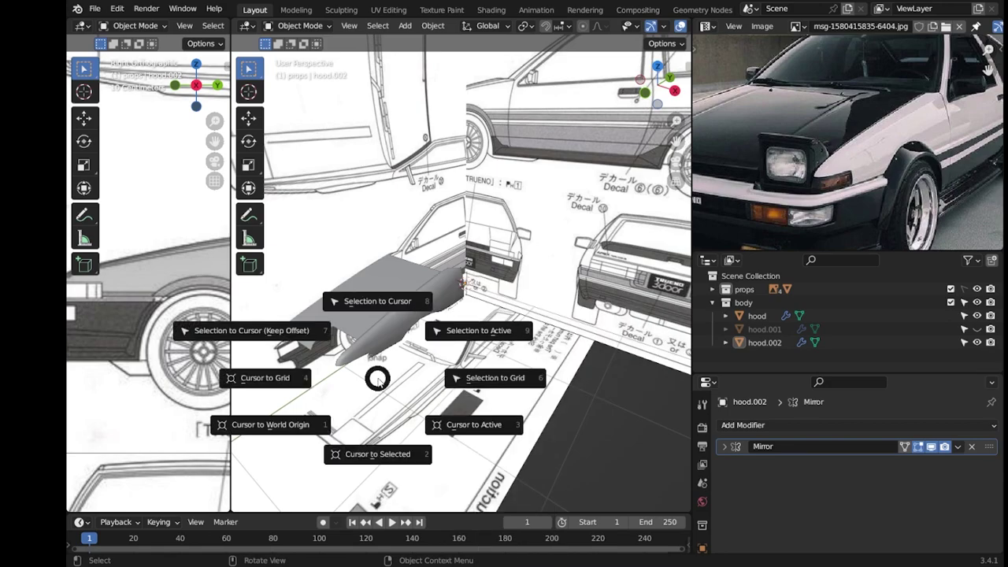
left_click(388, 385)
key("ctrl+s")
scroll(425, 299, "up", 2)
scroll(439, 274, "up", 2)
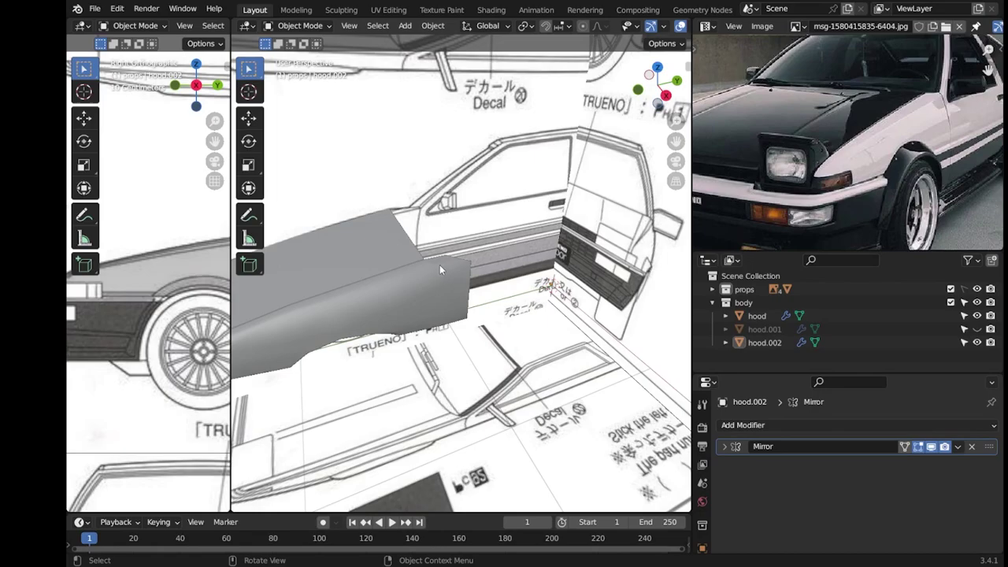
Inspect hood.002 from the side, then slide the hood's selected vertices along Y in top view.
key("Tab")
middle_click_drag(440, 264, 454, 263)
scroll(442, 226, "up", 3)
mouse_move(441, 226)
middle_mouse_down()
mouse_move(413, 204)
mouse_move(425, 236)
middle_mouse_up()
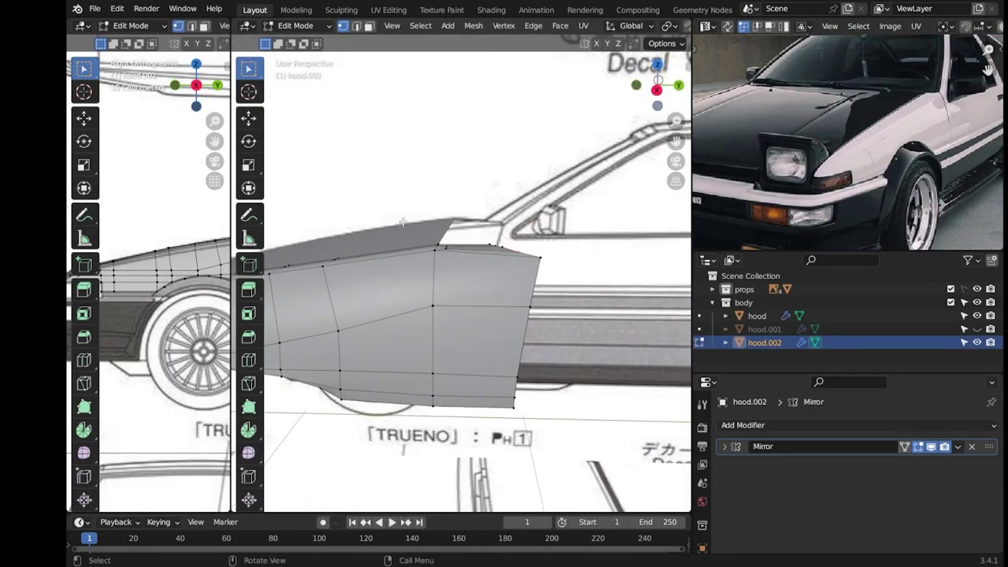
key("Tab")
key("KP_7")
left_click(585, 294)
key("Tab")
key("g")
key("y")
left_click(619, 225)
Make further Y-axis adjustments to the hood vertices, then save.
key("g")
key("y")
left_click(456, 259)
scroll(479, 299, "down", 3)
scroll(538, 297, "up", 3)
key("g")
key("y")
left_click(538, 287)
key("g")
key("y")
left_click(383, 281)
key("Tab")
scroll(430, 304, "up", 3)
key("ctrl+s")
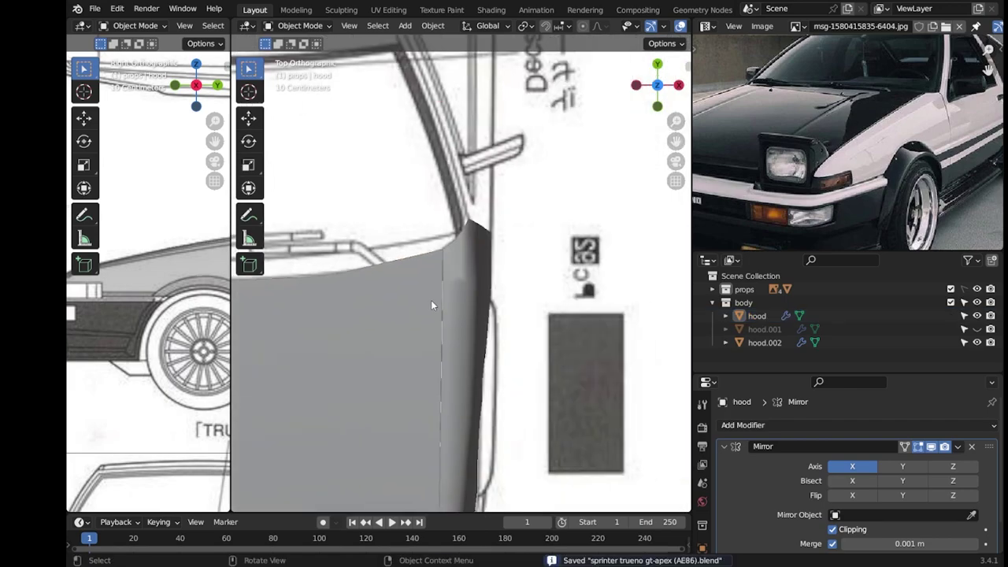
Shift the hood and hood.002 vertices along Y so both line up along the car's length.
key("Tab")
key("g")
key("y")
left_click(528, 304)
key("Tab")
left_click(448, 240)
key("Tab")
middle_click_drag(448, 240, 466, 300, "shift")
key("g")
key("y")
left_click(447, 243)
Move the panel's top-edge vertices along Z to follow the blueprint outline.
scroll(512, 338, "down", 3)
scroll(512, 339, "up", 3)
mouse_move(512, 338)
middle_mouse_down()
mouse_move(477, 260)
mouse_move(495, 244)
mouse_move(404, 139)
mouse_move(473, 197)
mouse_move(630, 47)
middle_mouse_up()
key("g")
key("z")
left_click(489, 256)
mouse_move(534, 141)
middle_mouse_down()
mouse_move(347, 190)
mouse_move(417, 202)
mouse_move(360, 207)
mouse_move(448, 190)
middle_mouse_up()
key("g")
key("z")
left_click(502, 157)
Check the reshaped hood by toggling Edit Mode and orbiting, finishing in Object Mode.
key("Tab")
key("Tab")
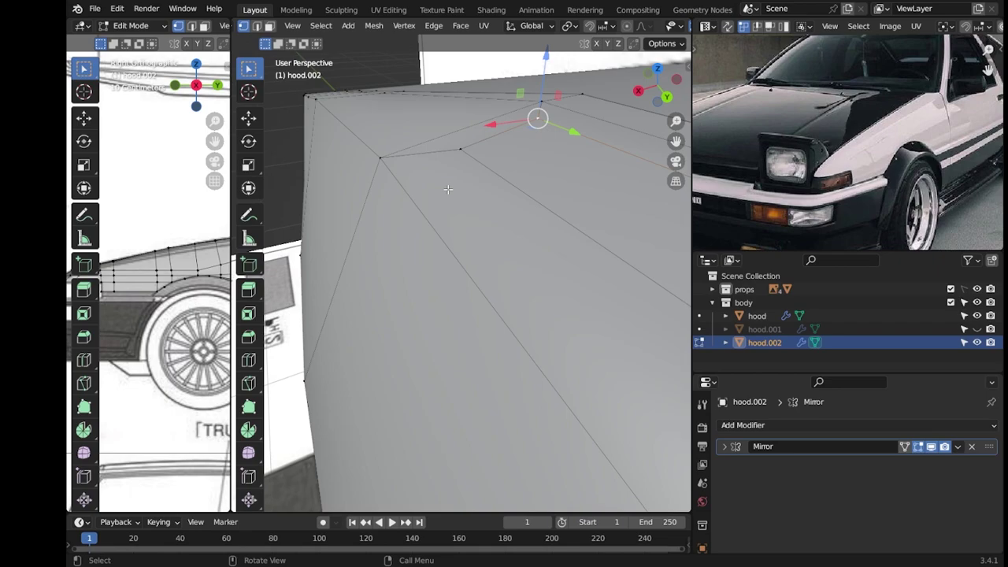
key("Tab")
scroll(447, 188, "down", 5)
mouse_move(566, 196)
middle_mouse_down()
mouse_move(555, 196)
mouse_move(535, 226)
middle_mouse_up()
key("Tab")
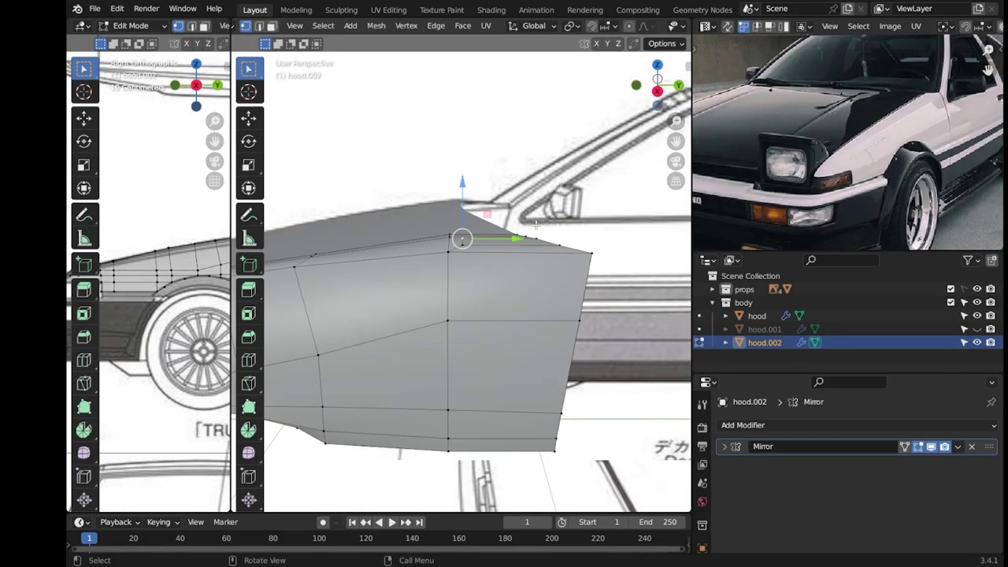
key("Tab")
mouse_move(535, 225)
middle_mouse_down()
mouse_move(492, 286)
mouse_move(472, 280)
mouse_move(469, 289)
middle_mouse_up()
key("Tab")
key("Tab")
key("Tab")
key("Tab")
Apply Shade Smooth to hood.002.
right_click(472, 281)
left_click(456, 288)
key("Tab")
key("Tab")
right_click(468, 289)
mouse_move(518, 260)
middle_mouse_down()
mouse_move(426, 283)
mouse_move(472, 299)
middle_mouse_up()
Add a Subdivision modifier to hood.002 with Optimal Display turned off.
left_click(742, 424)
left_click(743, 391)
key("KP_Decimal")
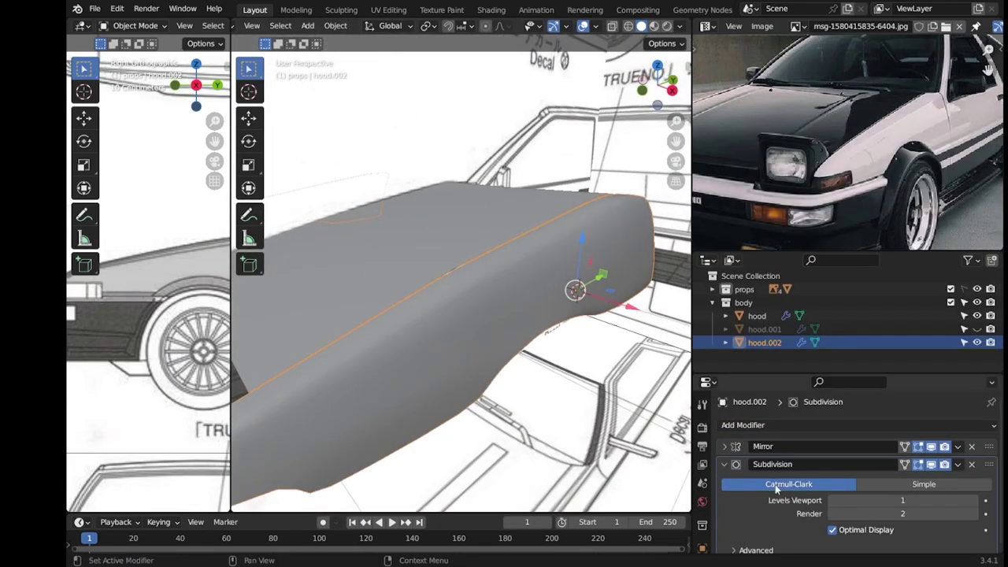
scroll(832, 519, "down", 1)
left_click(832, 523)
key("Tab")
left_click(733, 543)
scroll(752, 524, "down", 3)
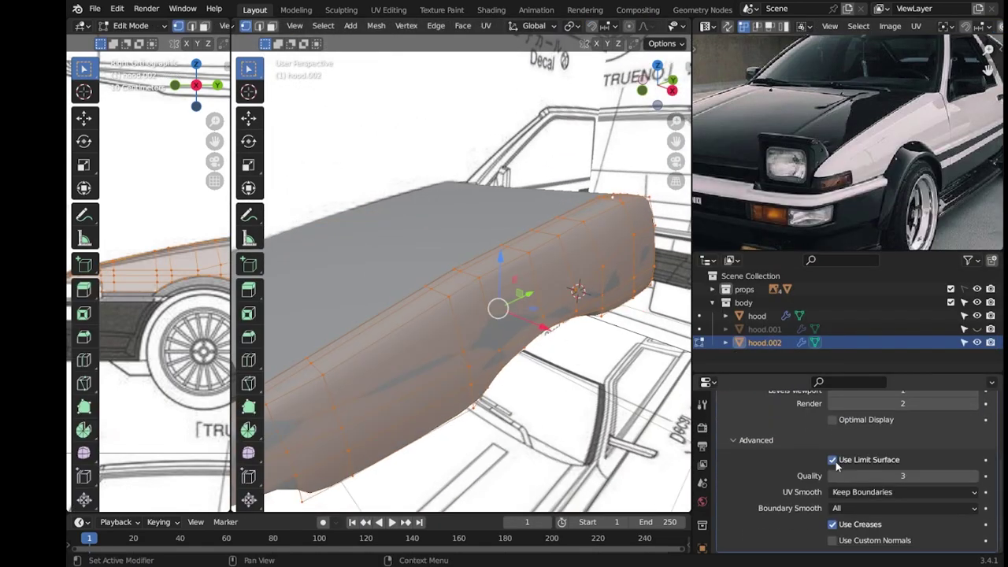
scroll(784, 477, "up", 4)
left_click(832, 530)
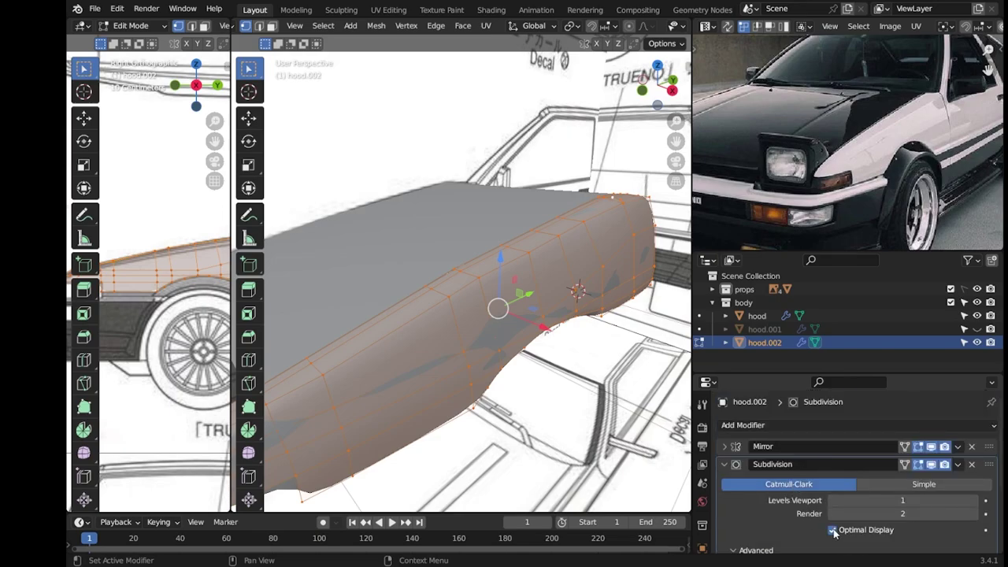
left_click(832, 530)
key("Tab")
Set the viewport to solid shading with a red MatCap.
left_click(627, 26)
left_click(641, 26)
left_click(680, 26)
left_click(668, 89)
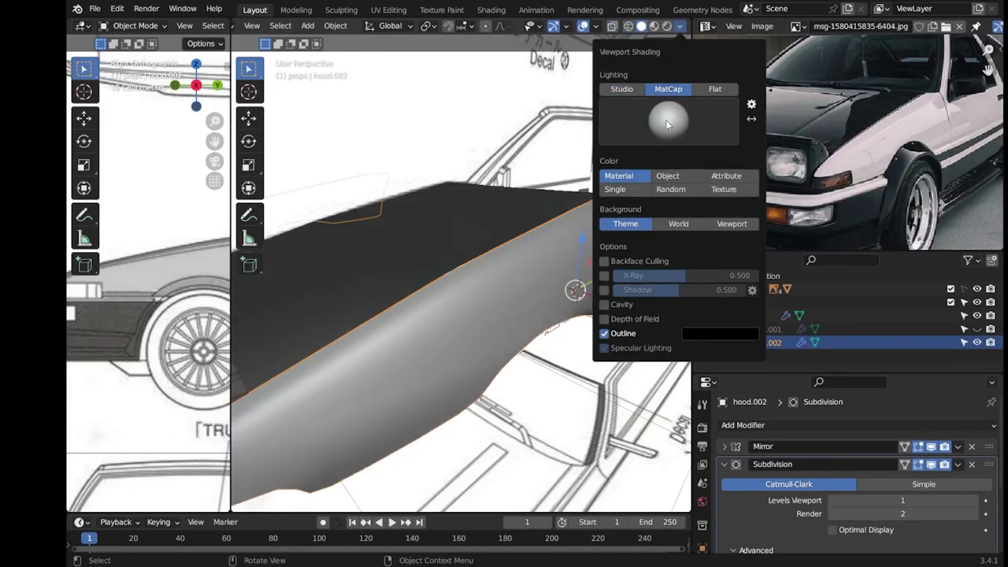
left_click(668, 120)
Move the selected hood vertices into place, checking the fit with see-through display.
key("Tab")
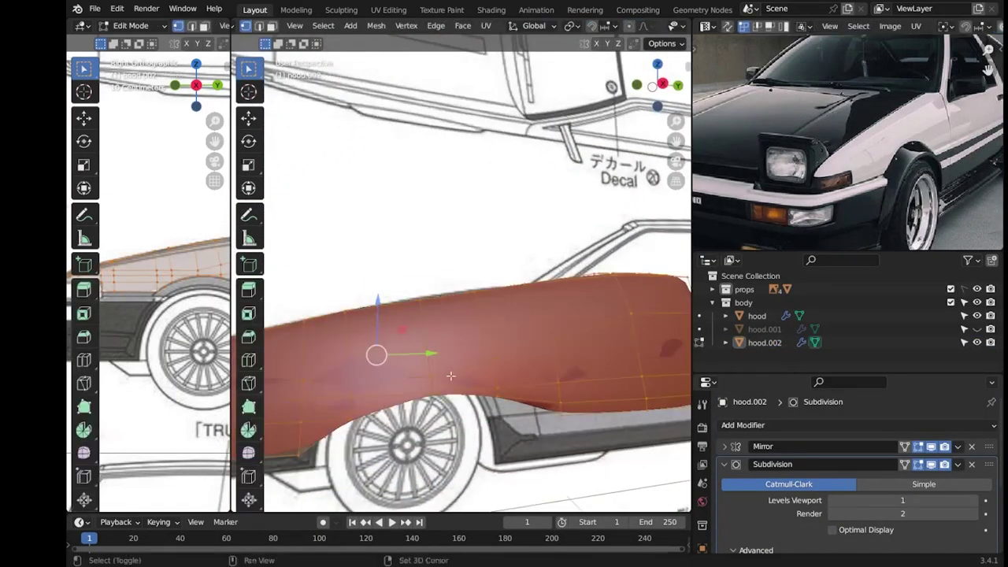
middle_click_drag(460, 369, 533, 364)
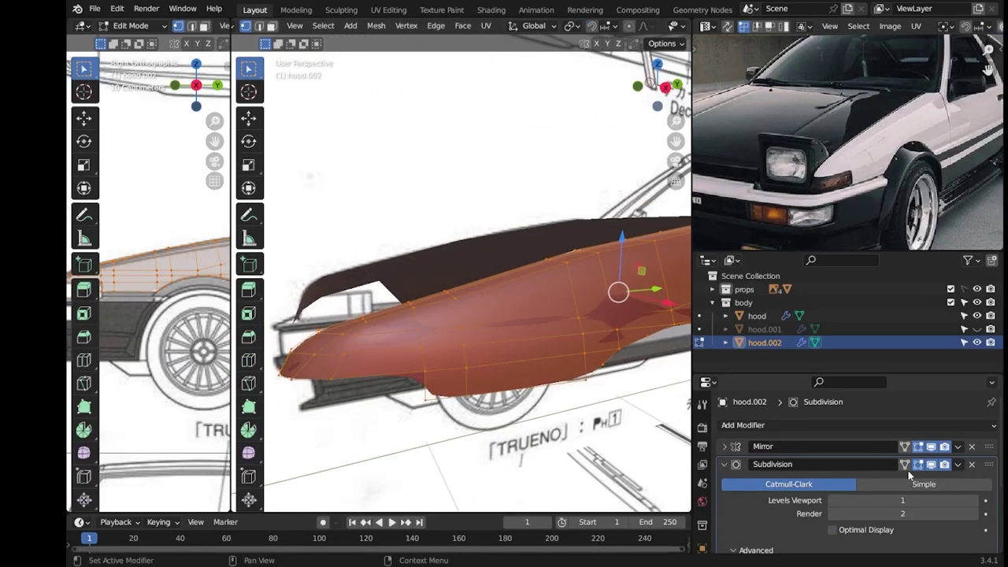
scroll(811, 520, "down", 2)
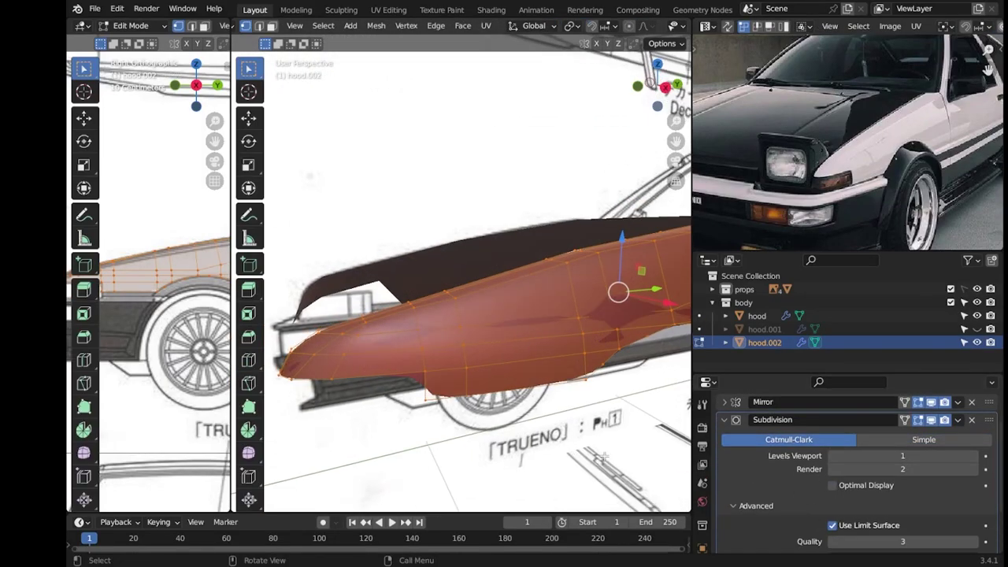
mouse_move(466, 347)
middle_mouse_down()
mouse_move(440, 420)
mouse_move(583, 445)
middle_mouse_up()
key("g")
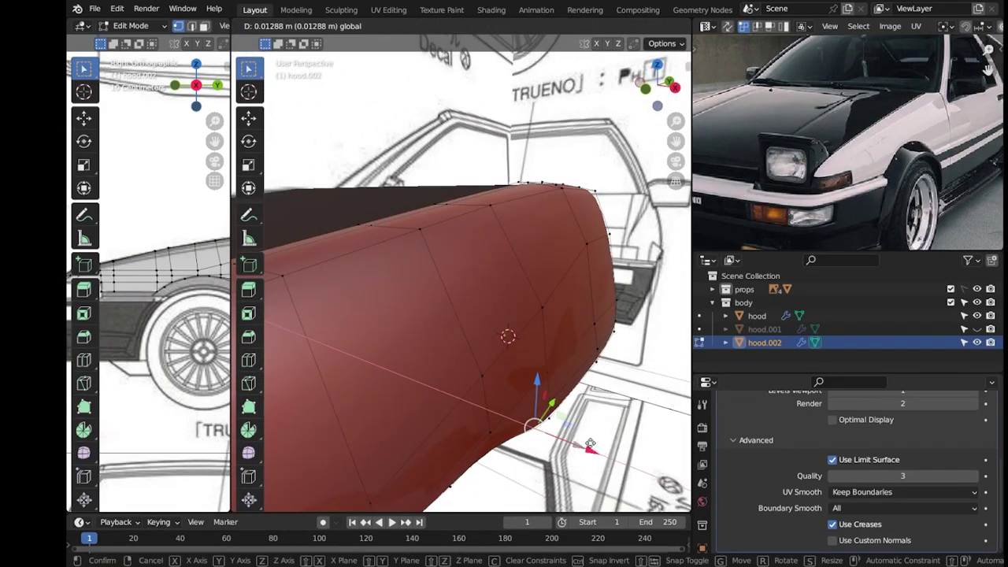
left_click(591, 443)
key("alt+z")
mouse_move(551, 295)
middle_mouse_down()
mouse_move(504, 200)
mouse_move(460, 285)
mouse_move(532, 247)
mouse_move(456, 283)
mouse_move(529, 415)
mouse_move(576, 334)
middle_mouse_up()
key("Tab")
key("alt+z")
key("shift+z")
key("Tab")
key("shift+z")
scroll(449, 287, "up", 5)
scroll(448, 287, "down", 5)
key("Tab")
key("Tab")
In the right side view, slide the nose vertex along its edge three times to match the blueprint.
key("KP_3")
scroll(464, 311, "up", 3)
middle_click_drag(536, 296, 486, 350, "shift")
scroll(486, 351, "down", 1)
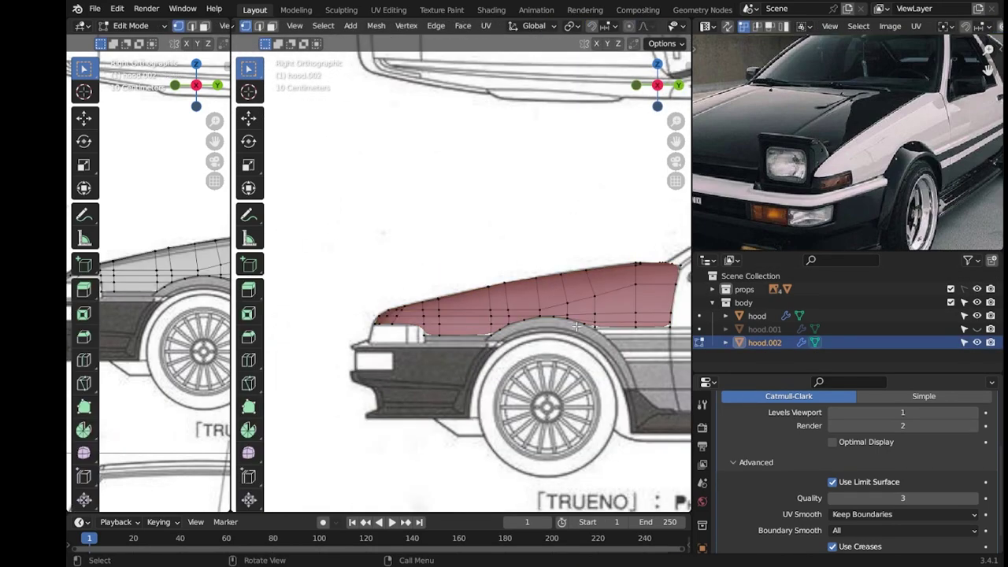
scroll(578, 325, "up", 3)
left_click(533, 341)
key("shift+v")
left_click(450, 370)
key("shift+v")
left_click(450, 370)
scroll(451, 370, "down", 2)
key("shift+v")
left_click(455, 376)
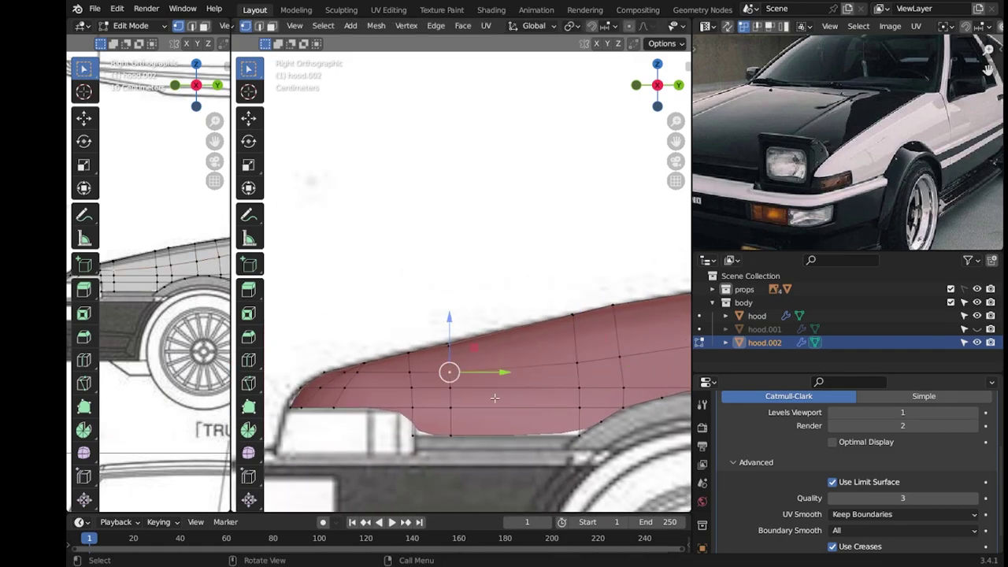
key("Tab")
scroll(455, 376, "down", 2)
middle_click_drag(455, 376, 507, 337)
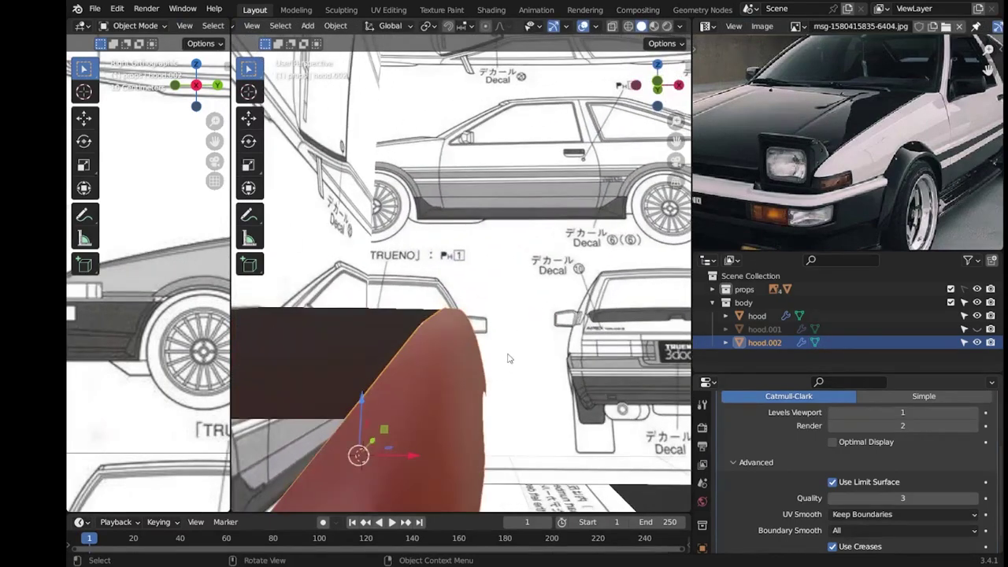
In the top view, move the vertex twice along X, then save the .blend file.
key("Tab")
key("KP_7")
scroll(580, 330, "up", 3)
scroll(428, 308, "up", 2)
key("g")
key("x")
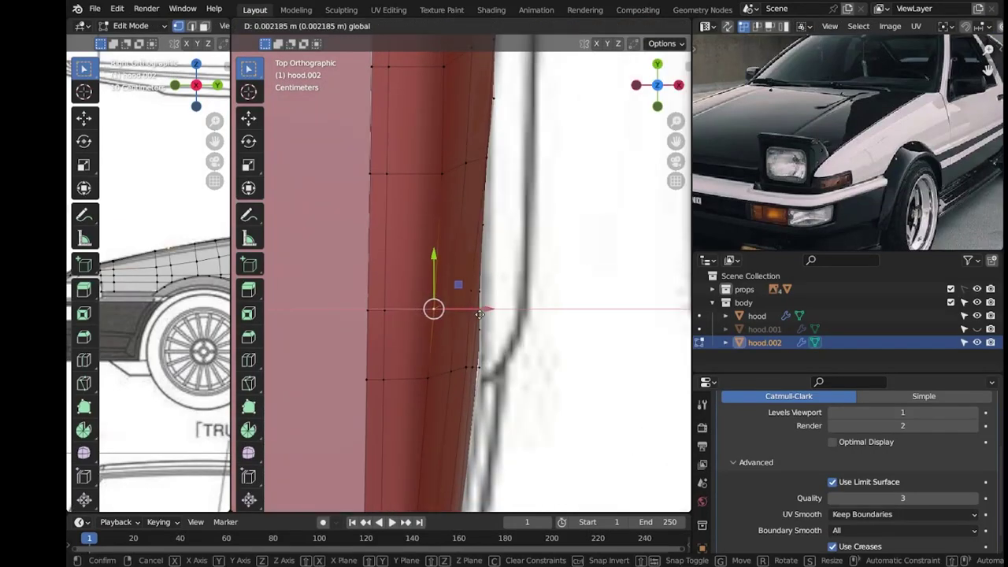
left_click(478, 314)
middle_click_drag(484, 309, 520, 346, "shift")
key("g")
key("x")
left_click(533, 329)
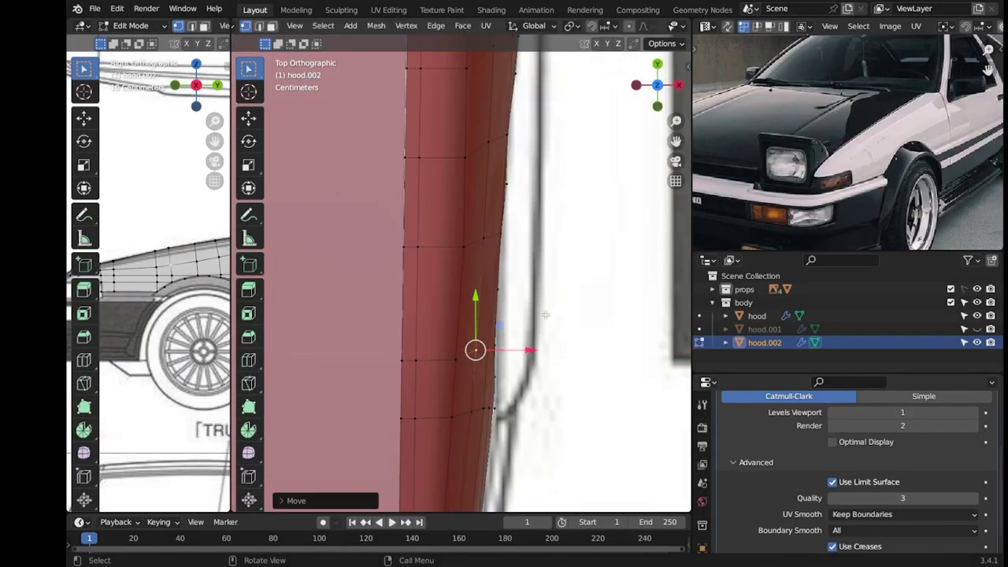
key("Tab")
scroll(534, 329, "down", 3)
middle_click_drag(533, 329, 402, 357)
key("ctrl+s")
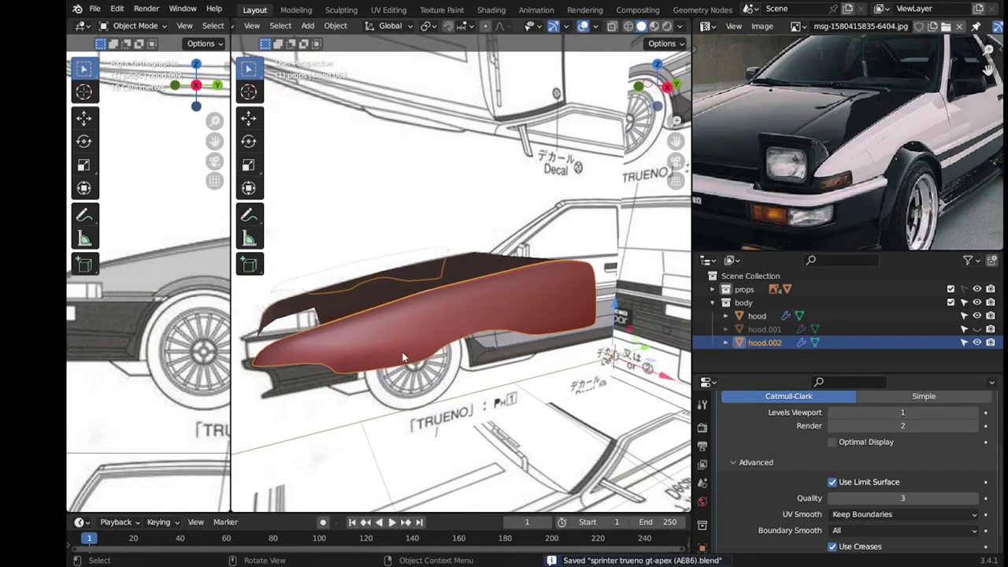
Inspect the hood from the front and in perspective, reselecting hood.002 and leaving edit mode.
key("KP_1")
scroll(530, 387, "down", 5)
scroll(511, 344, "up", 5)
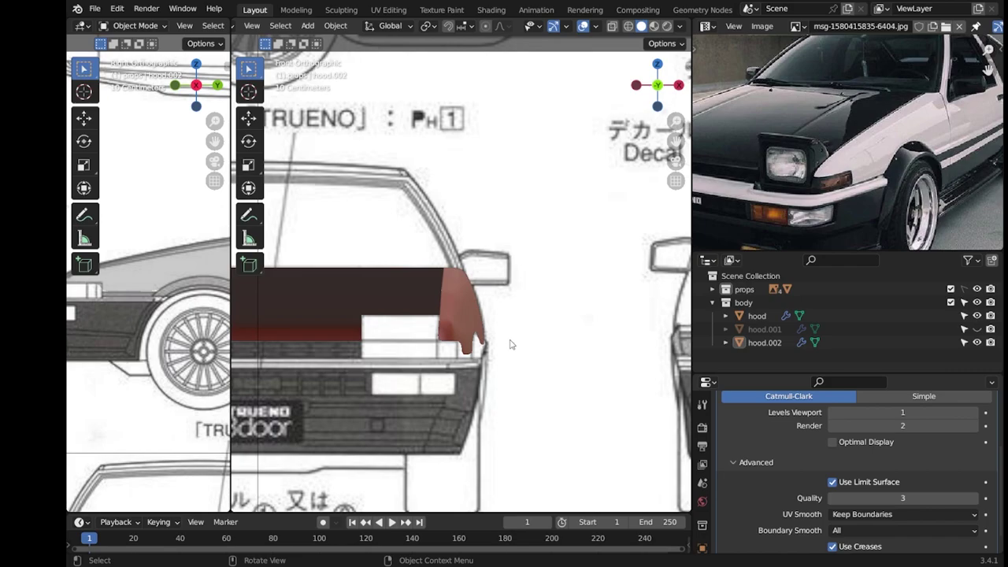
middle_click_drag(531, 343, 478, 356)
left_click(478, 356)
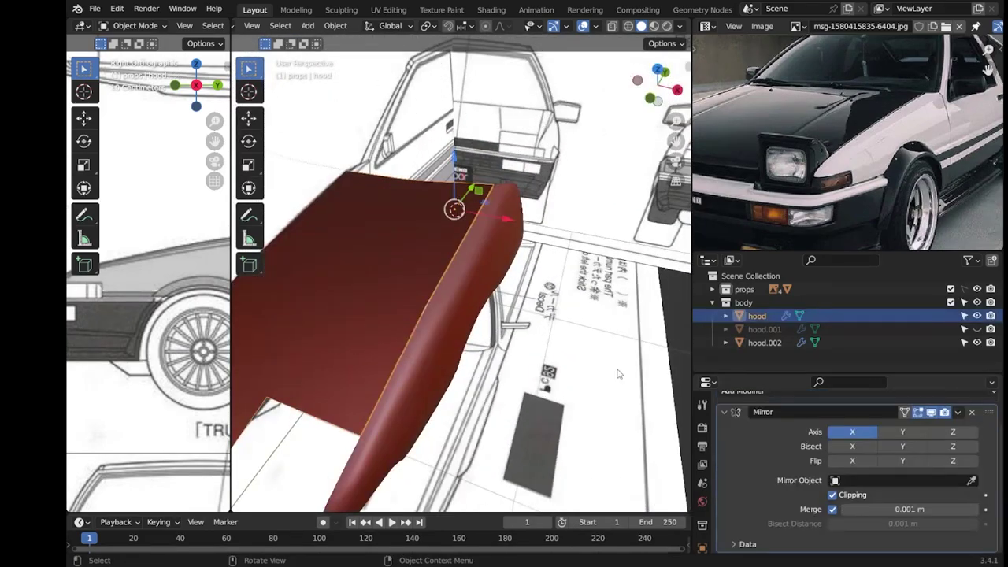
scroll(613, 368, "down", 4)
mouse_move(562, 304)
middle_mouse_down()
mouse_move(520, 364)
mouse_move(492, 344)
middle_mouse_up()
left_click(569, 305)
key("Tab")
key("Tab")
key("KP_7")
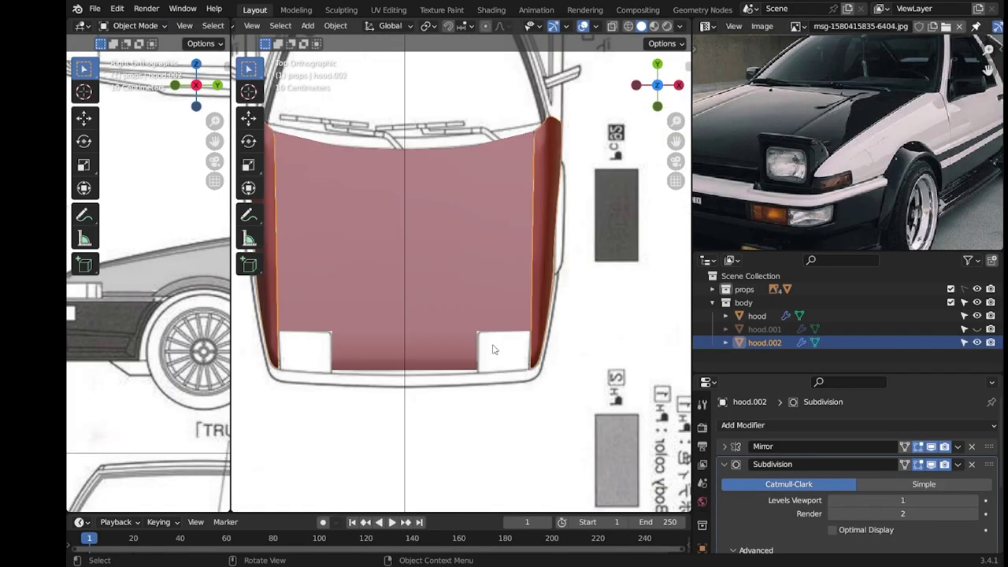
Frame the front bumper's side profile in the right view against the reference.
key("KP_3")
scroll(492, 344, "up", 2)
mouse_move(492, 344)
middle_mouse_down("shift")
mouse_move(392, 356)
mouse_move(500, 297)
middle_mouse_up("shift")
scroll(398, 329, "up", 1)
scroll(402, 334, "up", 2)
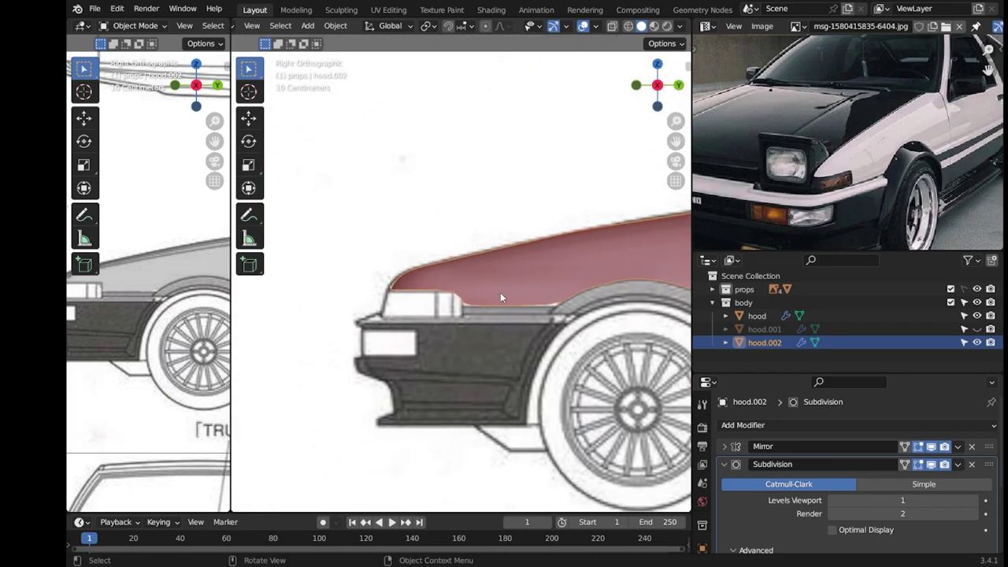
scroll(500, 298, "down", 2)
scroll(472, 311, "down", 1)
scroll(438, 329, "up", 3)
scroll(847, 142, "down", 3)
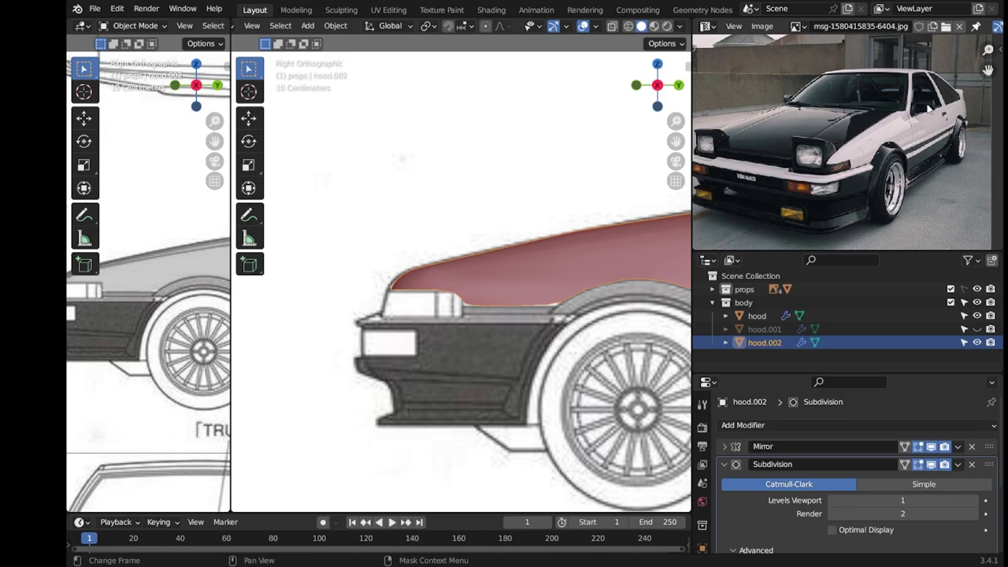
Add a plane, merge it to one vertex, and extrude points along the fender's top edge.
key("shift+a")
left_click(386, 356)
key("Tab")
key("m")
left_click(441, 315)
key("g")
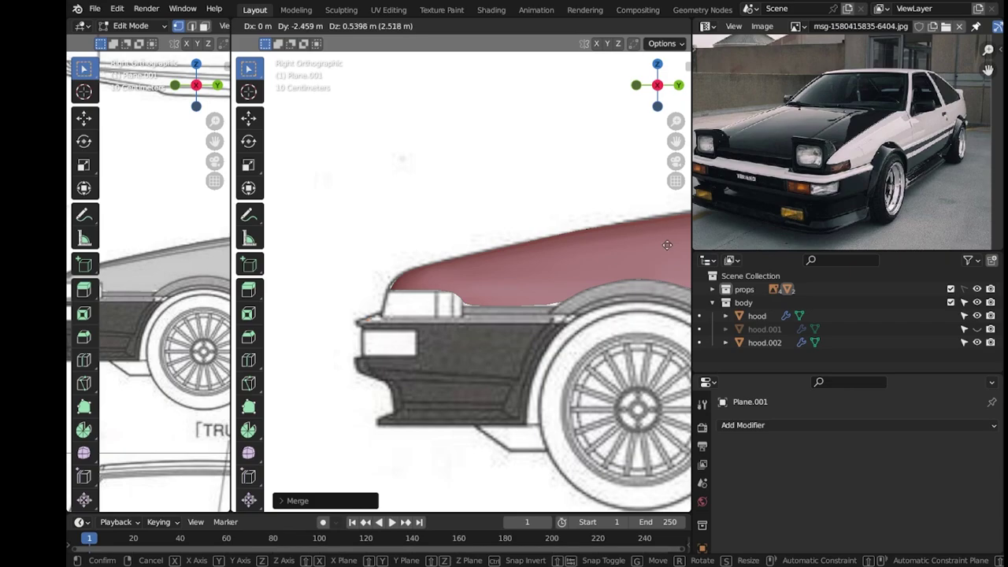
left_click(455, 325)
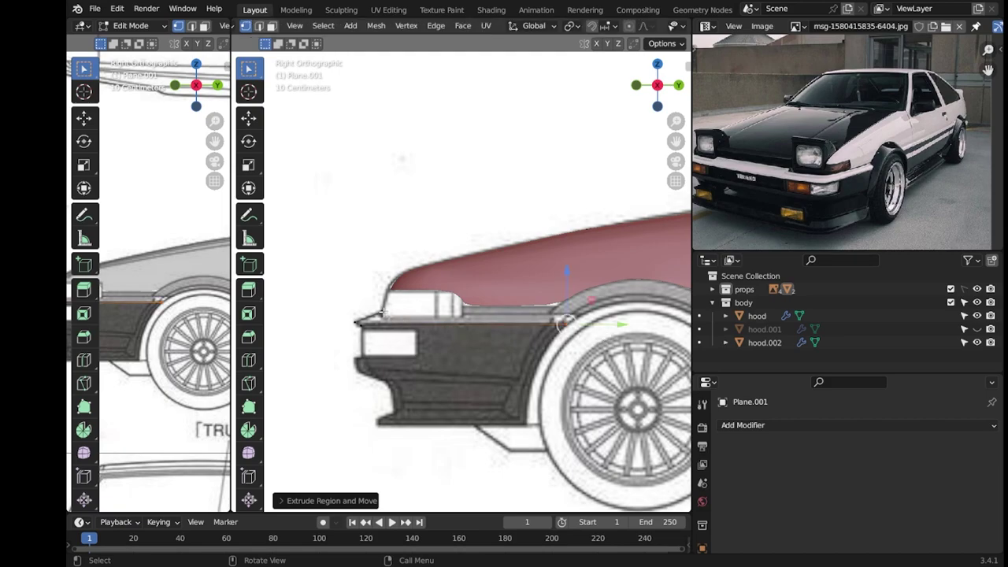
left_click(536, 329)
key("e")
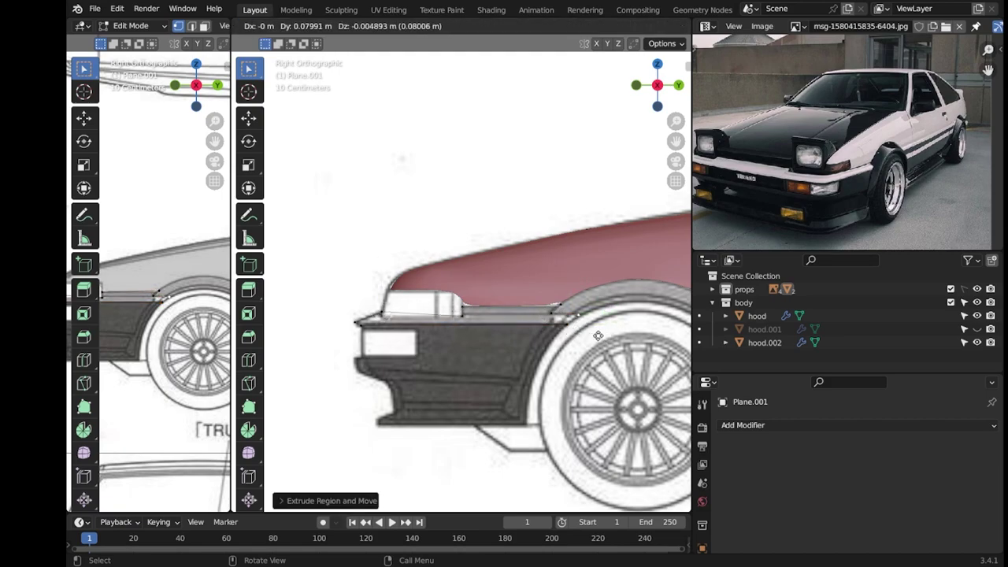
left_click(599, 336)
scroll(567, 338, "up", 2)
Adjust the strip's vertices along Y, including the front tip, to follow the fender line.
key("g")
left_click(537, 337)
key("g")
key("y")
left_click(551, 354)
scroll(503, 339, "down", 2)
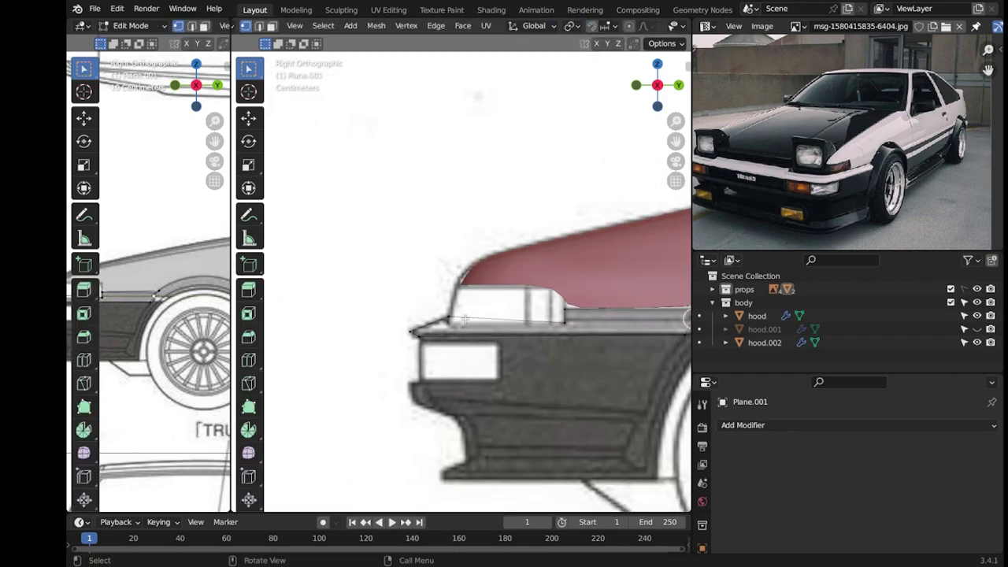
scroll(486, 327, "down", 1)
scroll(486, 327, "down", 3)
scroll(473, 315, "up", 4)
left_click(464, 309)
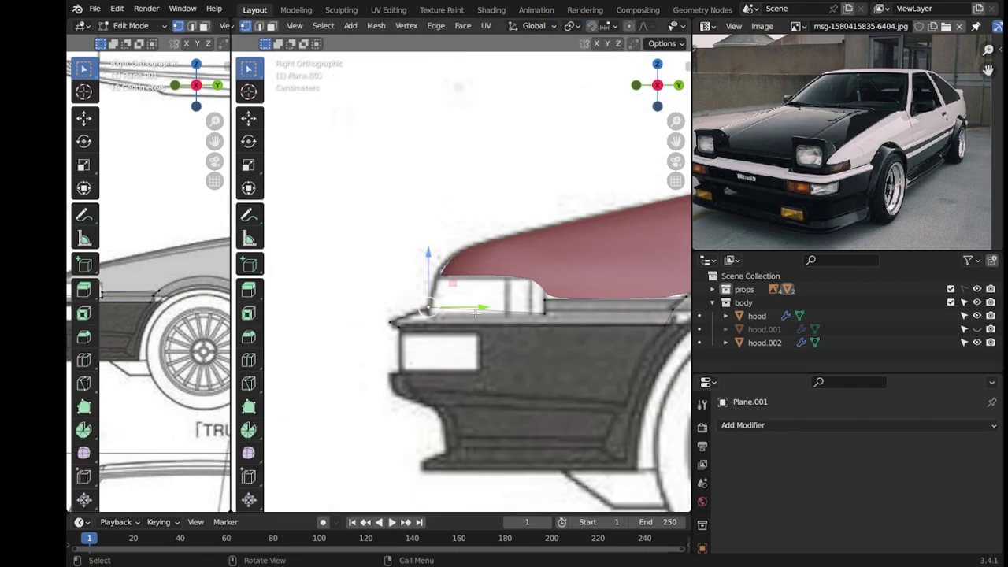
key("g")
key("y")
left_click(478, 318)
key("Tab")
mouse_move(477, 318)
middle_mouse_down()
mouse_move(404, 294)
mouse_move(420, 295)
middle_mouse_up()
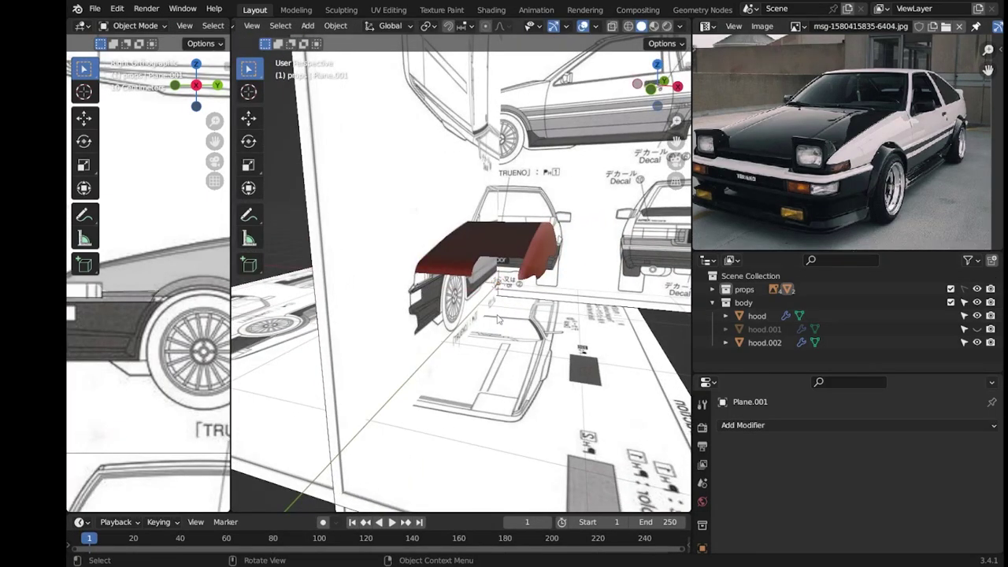
Move Plane.001 into the body collection, hide Plane, make body active, and save.
key("KP_3")
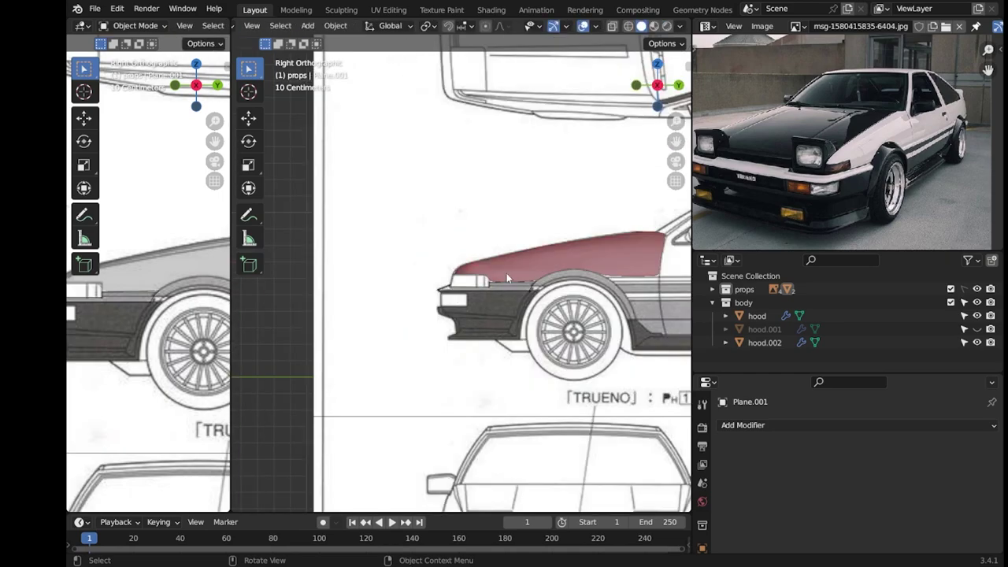
left_click(508, 278)
left_click(712, 288)
scroll(847, 312, "down", 2)
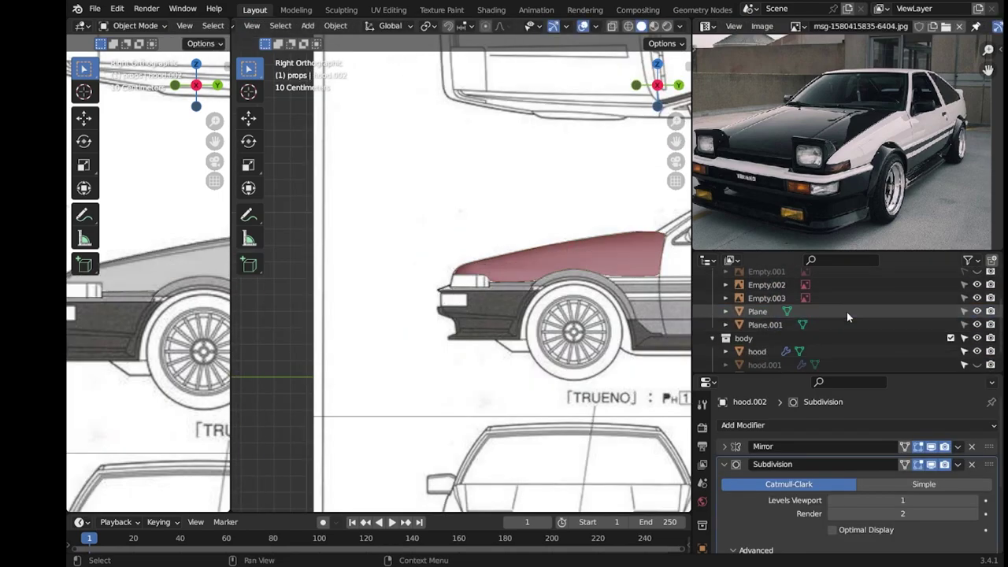
left_click(841, 323)
left_click(838, 312)
left_click(833, 329)
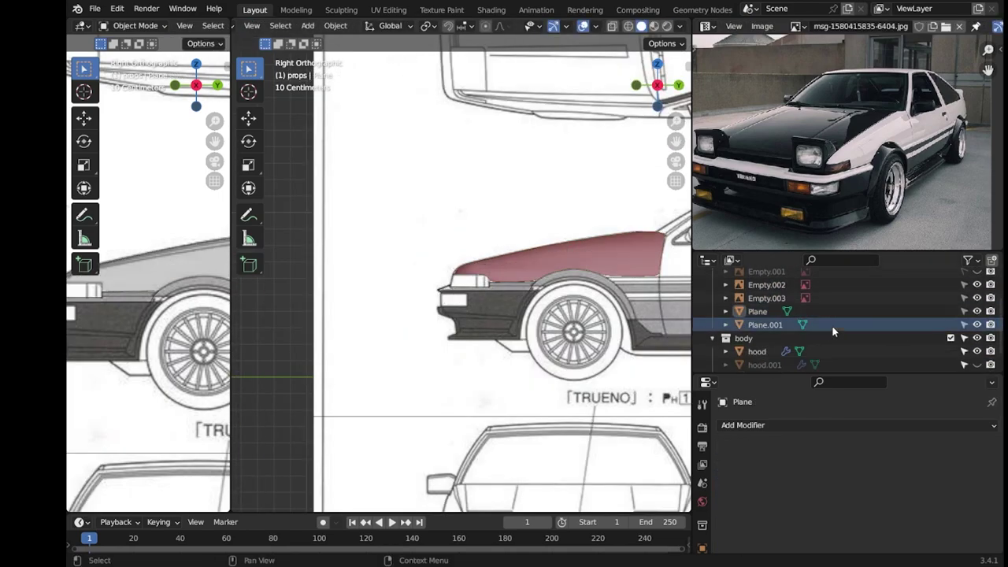
left_click_drag(833, 330, 775, 339)
left_click(977, 324)
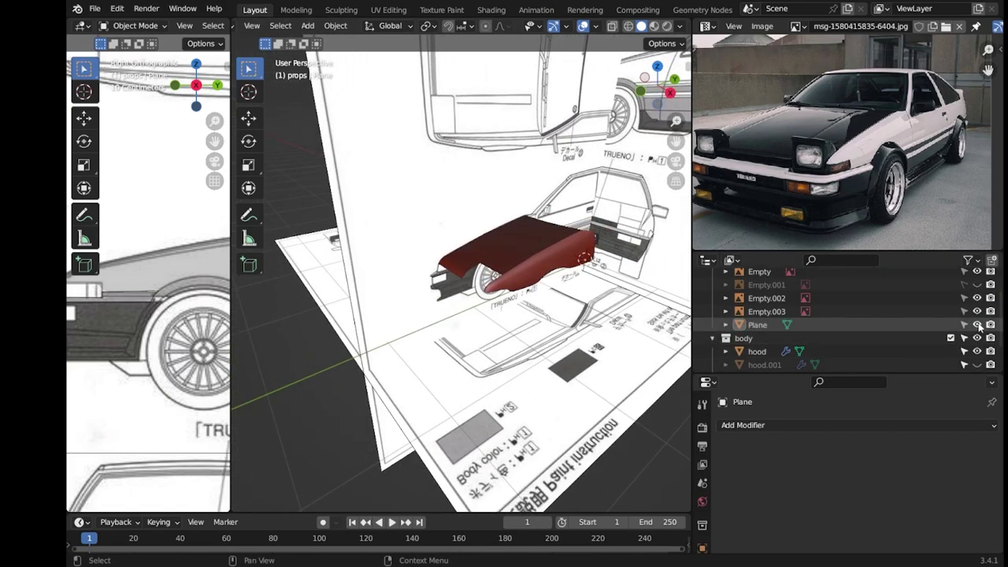
scroll(881, 329, "up", 3)
left_click(854, 302)
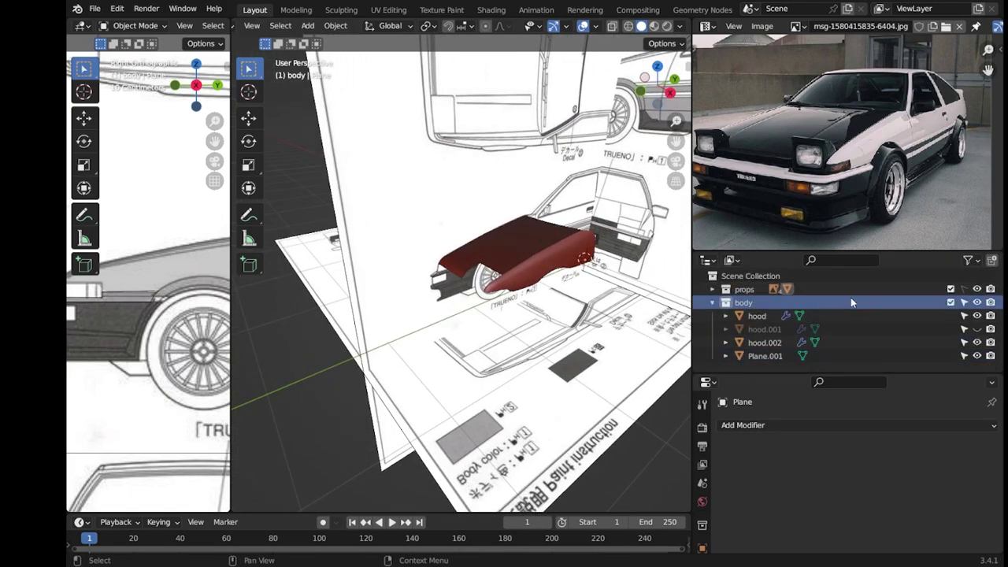
key("ctrl+s")
Reposition Plane.001 in the viewport and check it from an orbited angle.
scroll(463, 285, "up", 3)
left_click(464, 285)
key("g")
left_click(633, 323)
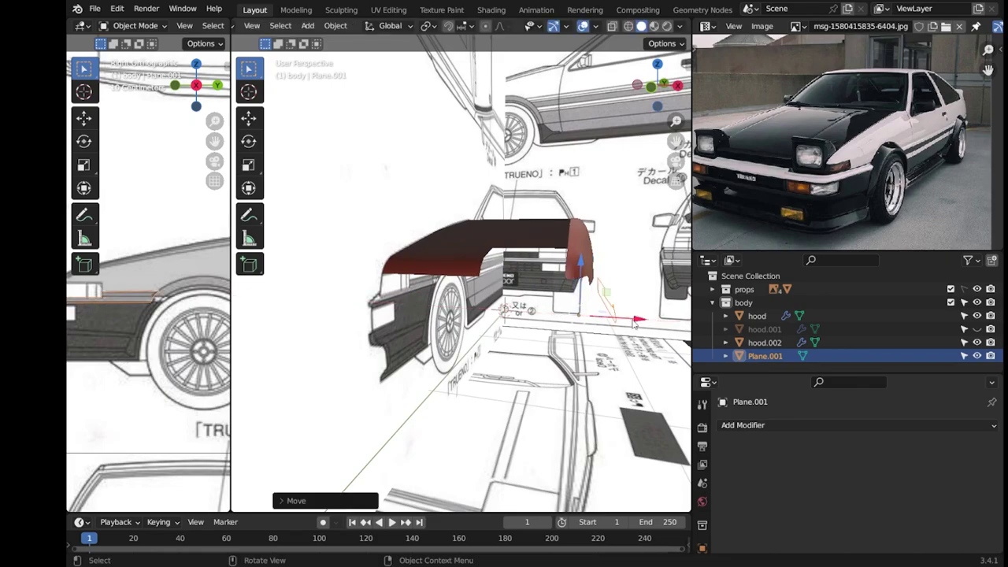
scroll(634, 323, "up", 3)
mouse_move(625, 315)
middle_mouse_down()
mouse_move(499, 275)
mouse_move(441, 371)
mouse_move(424, 323)
mouse_move(459, 370)
middle_mouse_up()
right_click(440, 371)
key("Escape")
key("Tab")
scroll(424, 323, "up", 3)
key("Tab")
In top view, slide Plane.001 sideways onto the fender's outer edge.
key("KP_7")
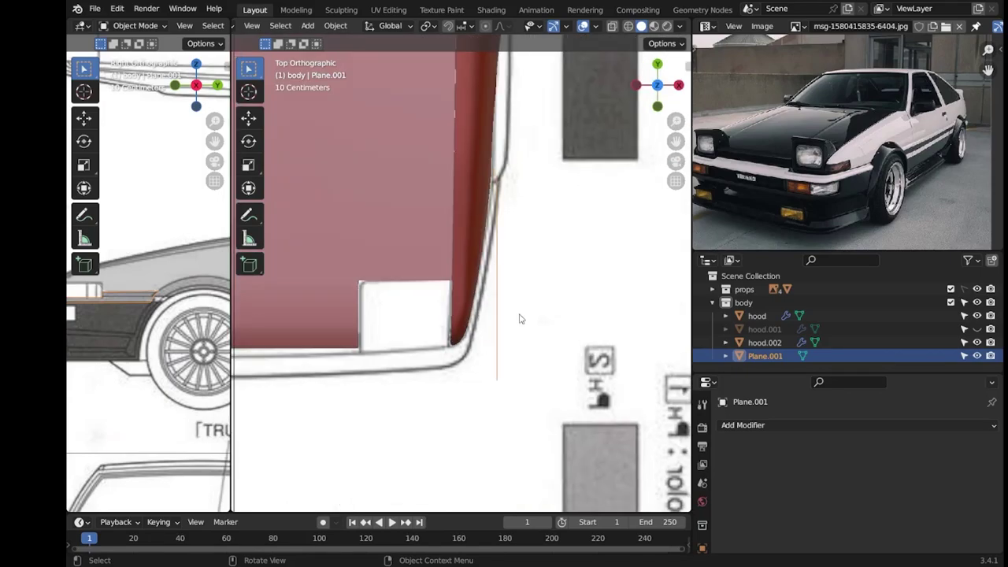
key("g")
key("y")
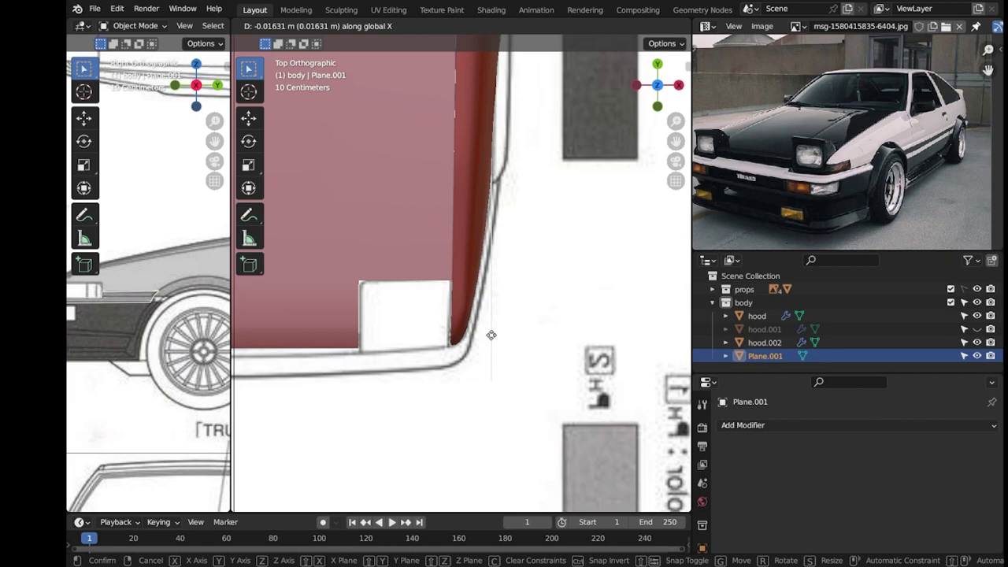
key("Escape")
key("Tab")
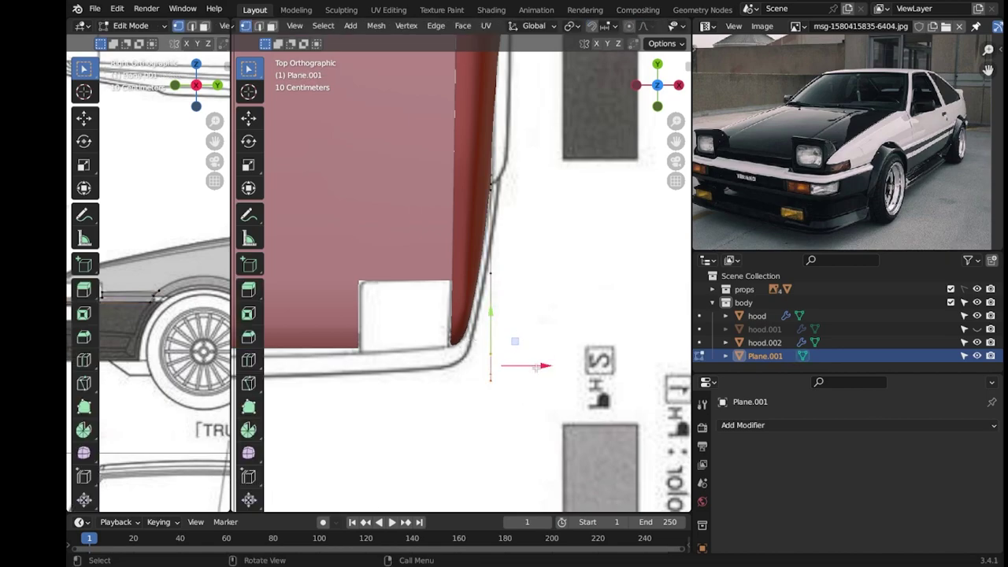
With X-ray on, place the strip's vertices along the fender outline.
key("g")
left_click(427, 367)
key("g")
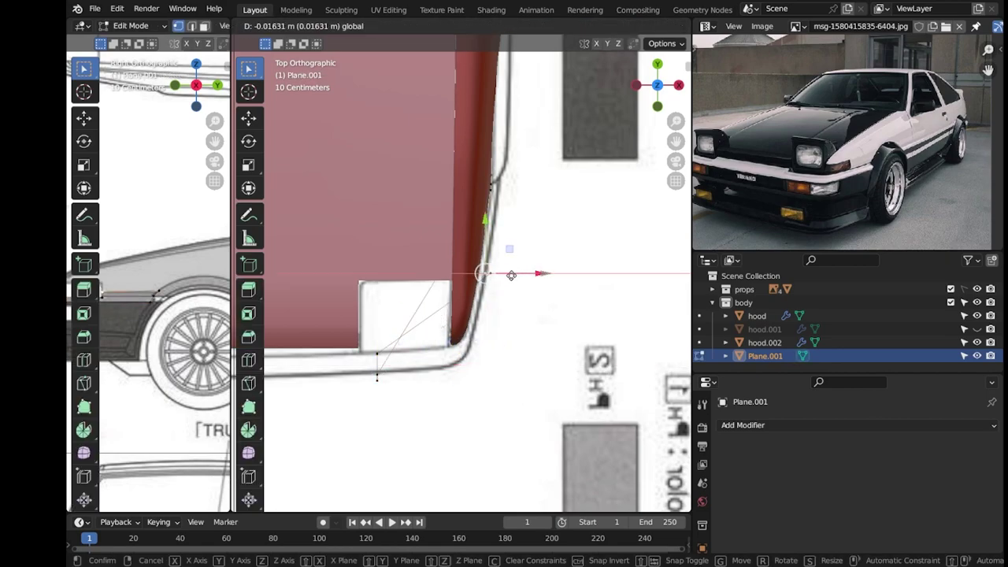
key("Escape")
key("alt+z")
key("g")
left_click(516, 225)
scroll(516, 225, "down", 3)
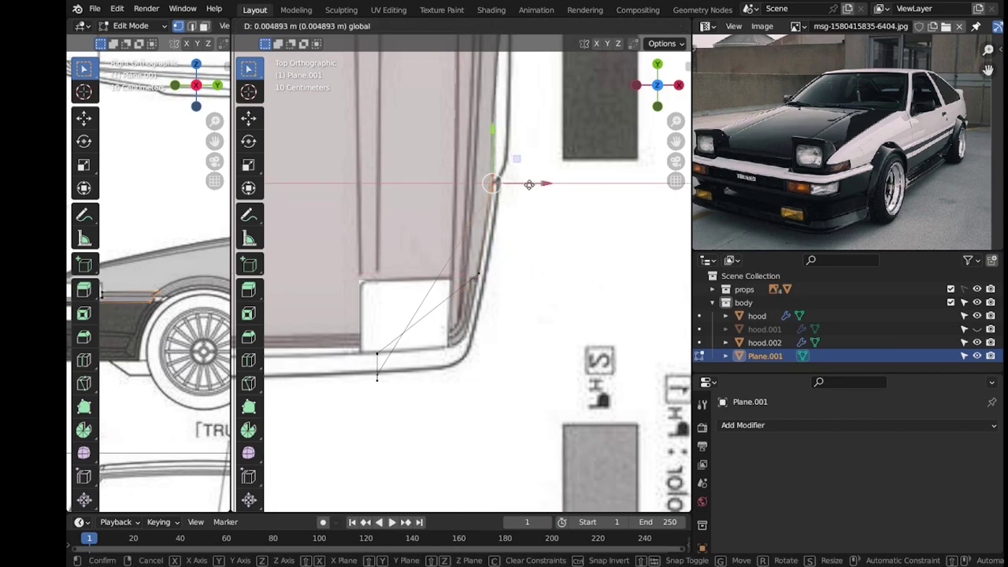
Move the last vertex to the hood's front centre in top view.
middle_click_drag(485, 177, 558, 344)
key("KP_7")
scroll(558, 344, "up", 3)
key("g")
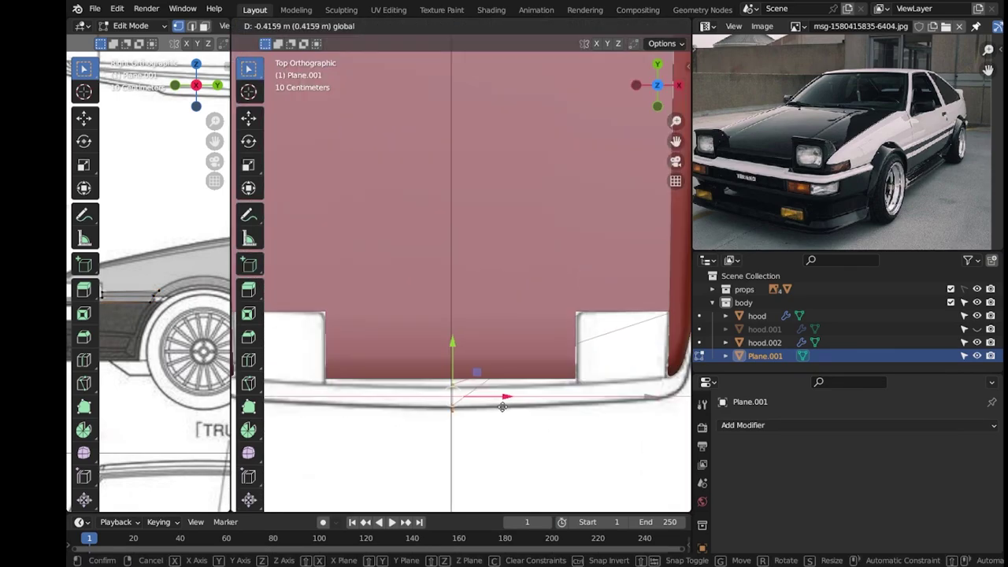
left_click(502, 409)
mouse_move(502, 409)
middle_mouse_down()
mouse_move(457, 346)
mouse_move(497, 326)
mouse_move(395, 345)
middle_mouse_up()
key("Tab")
scroll(457, 341, "up", 3)
Toggle the blueprint collection's visibility and inspect the traced strip from several angles.
key("2")
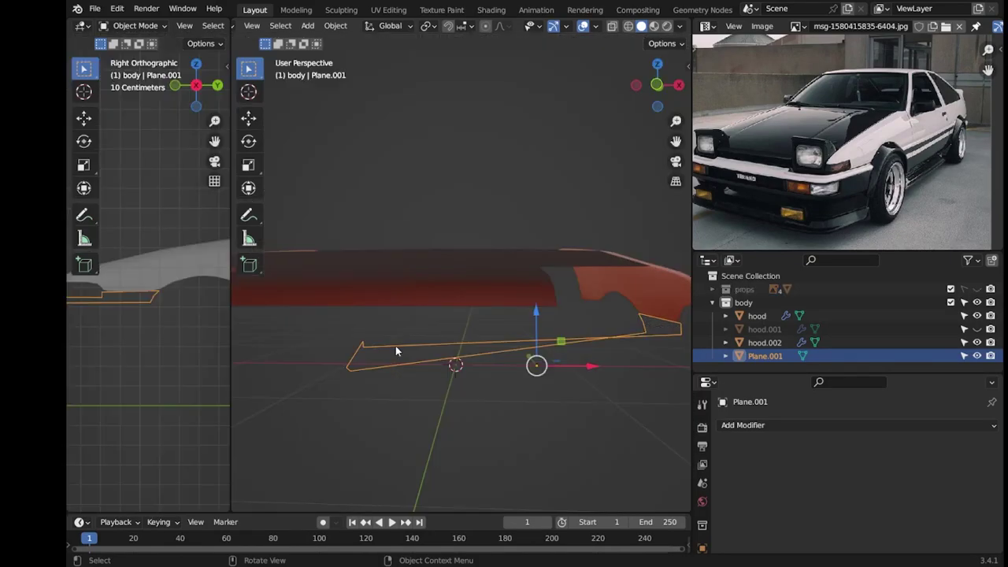
left_click(976, 289)
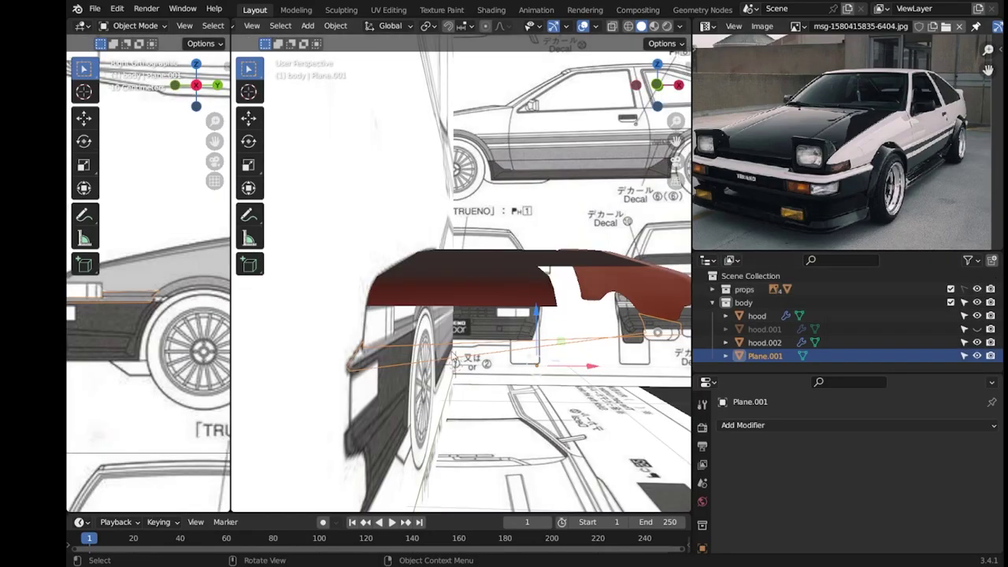
middle_click_drag(470, 316, 393, 345)
key("Tab")
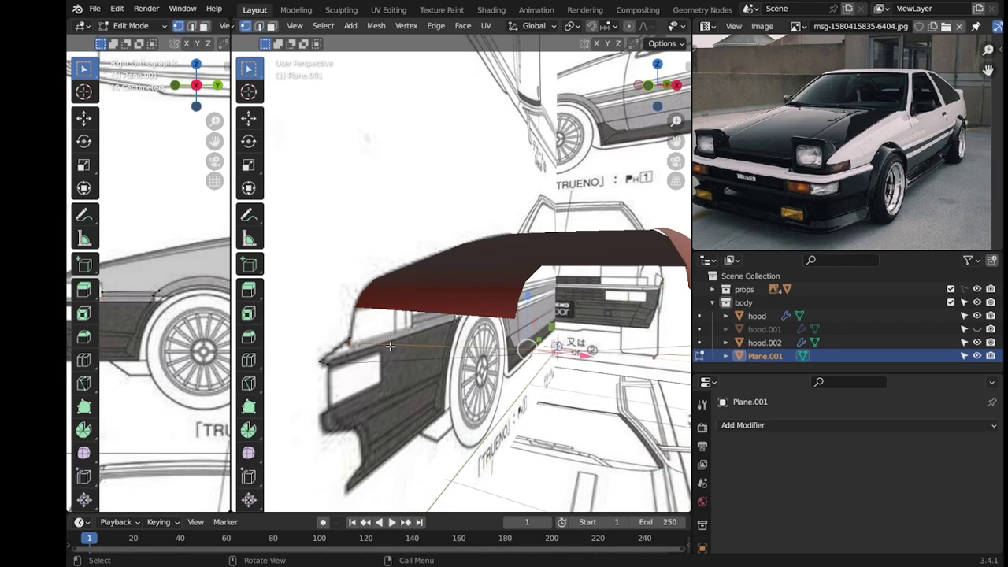
middle_click_drag(545, 328, 495, 295)
key("Tab")
scroll(543, 323, "up", 2)
scroll(537, 319, "down", 5)
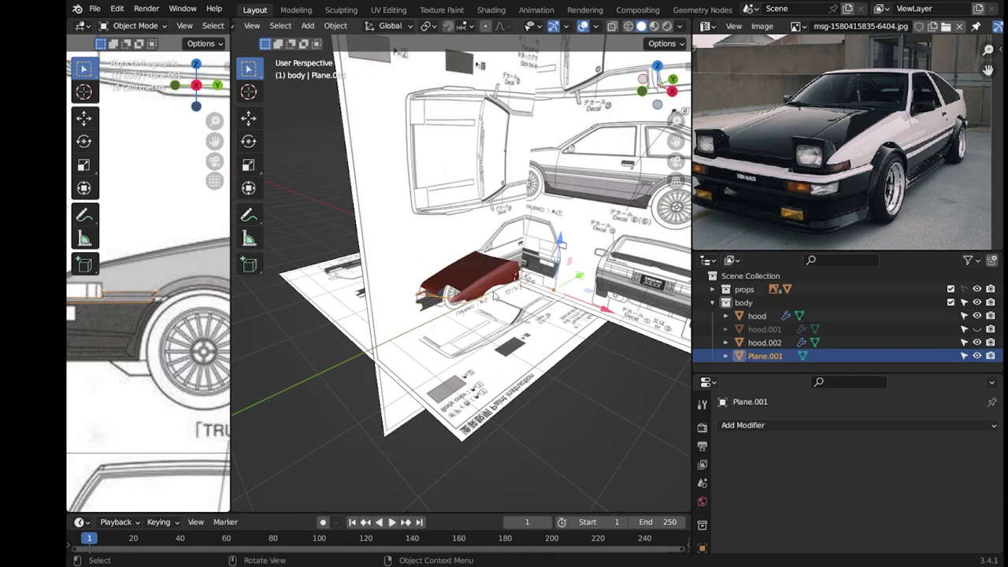
In side view, slide a strip vertex along Y and extrude a new point.
key("KP_Decimal")
key("KP_3")
key("Tab")
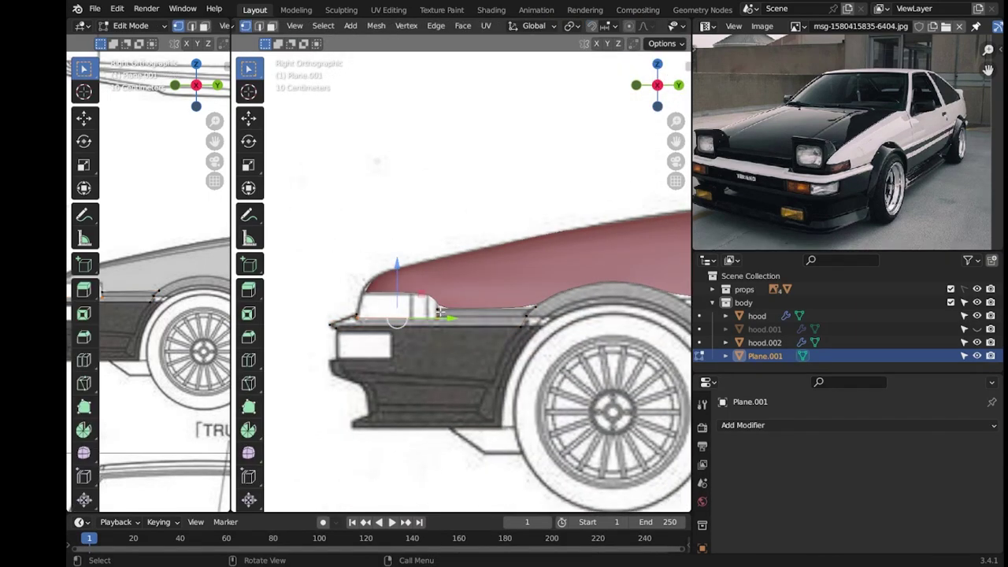
scroll(439, 311, "up", 1)
scroll(468, 353, "up", 2)
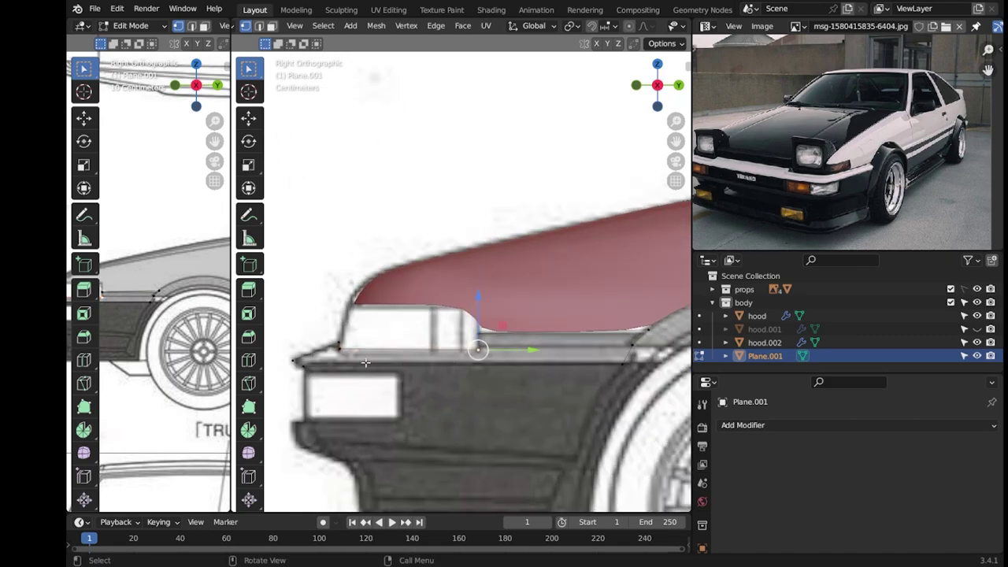
scroll(488, 391, "up", 1)
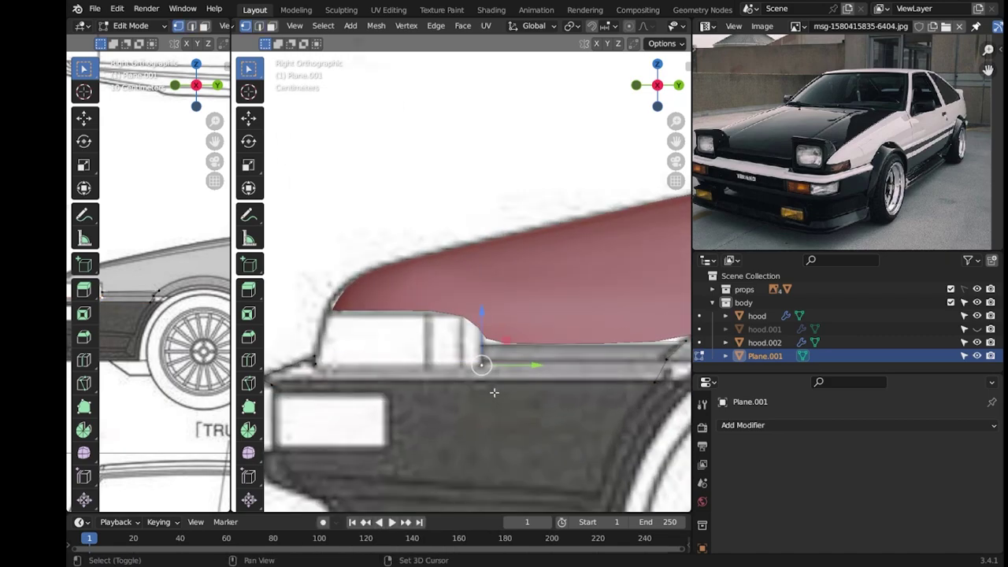
key("g")
key("y")
left_click(389, 394)
scroll(389, 393, "down", 2)
key("e")
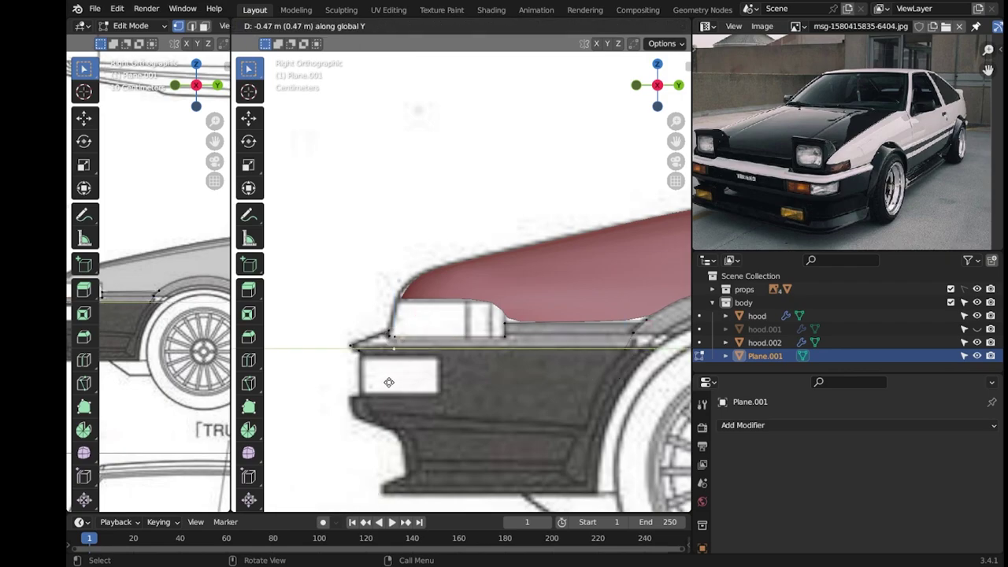
left_click(390, 383)
key("g")
left_click(490, 356)
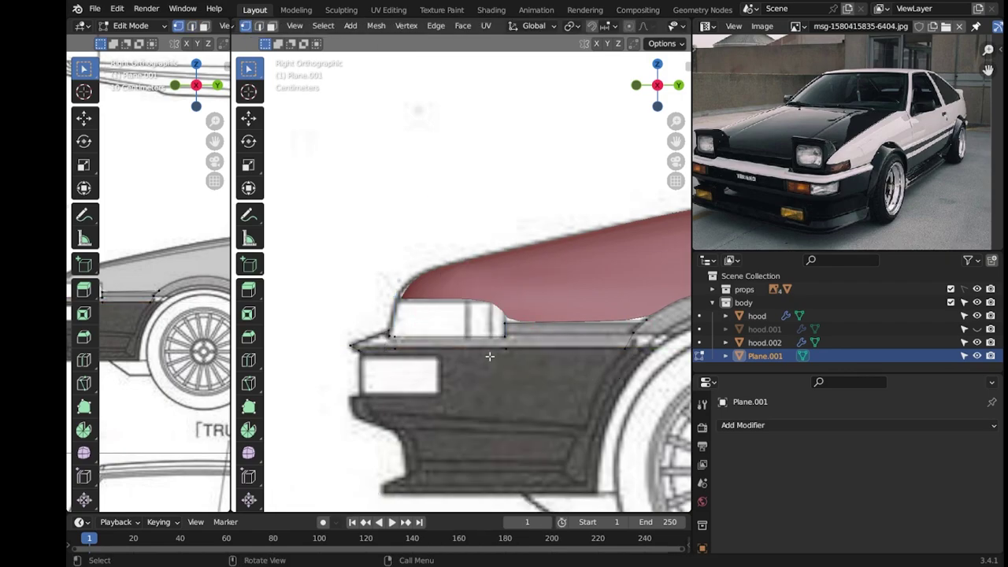
Inspect the strip against the blueprints from side, perspective and top views.
scroll(492, 365, "down", 2)
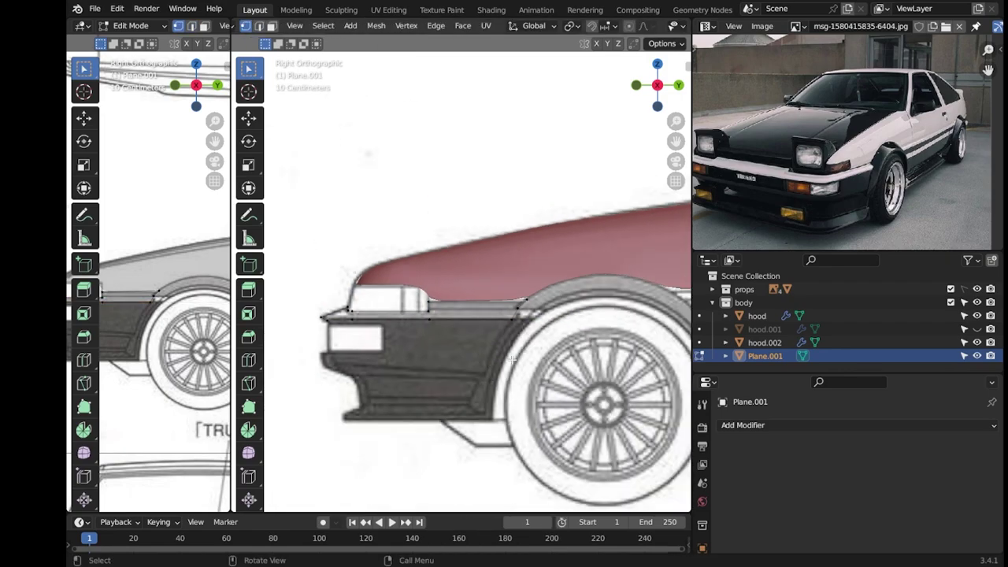
scroll(512, 359, "down", 5)
mouse_move(512, 359)
middle_mouse_down()
mouse_move(490, 345)
mouse_move(577, 338)
mouse_move(567, 315)
middle_mouse_up()
scroll(498, 347, "down", 3)
scroll(577, 338, "up", 5)
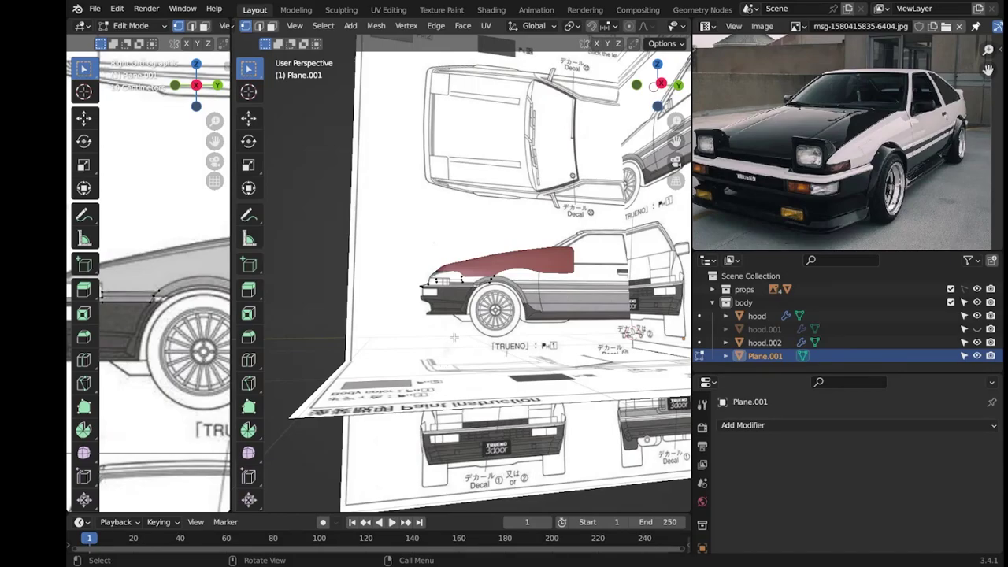
key("KP_3")
scroll(466, 354, "up", 4)
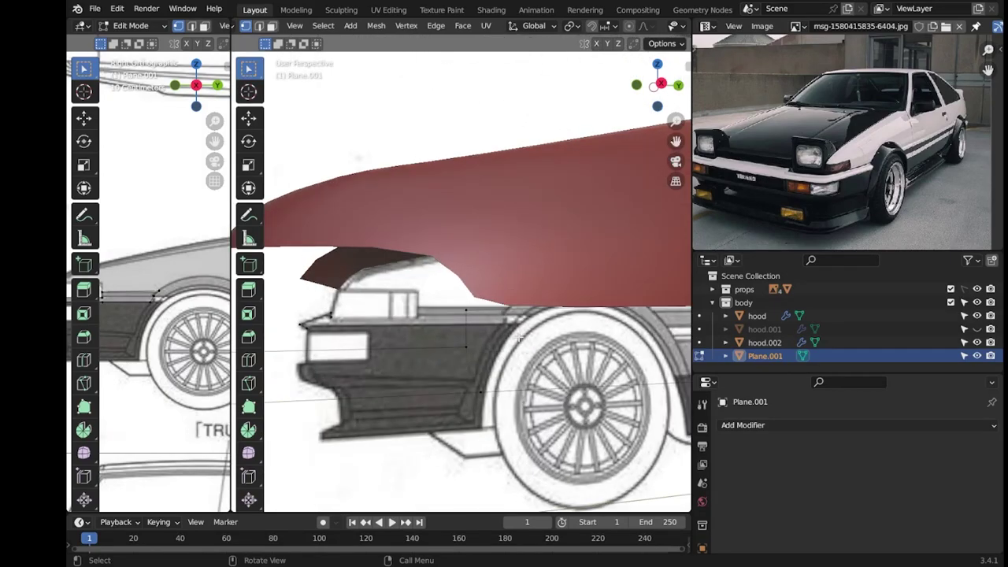
scroll(467, 355, "up", 2)
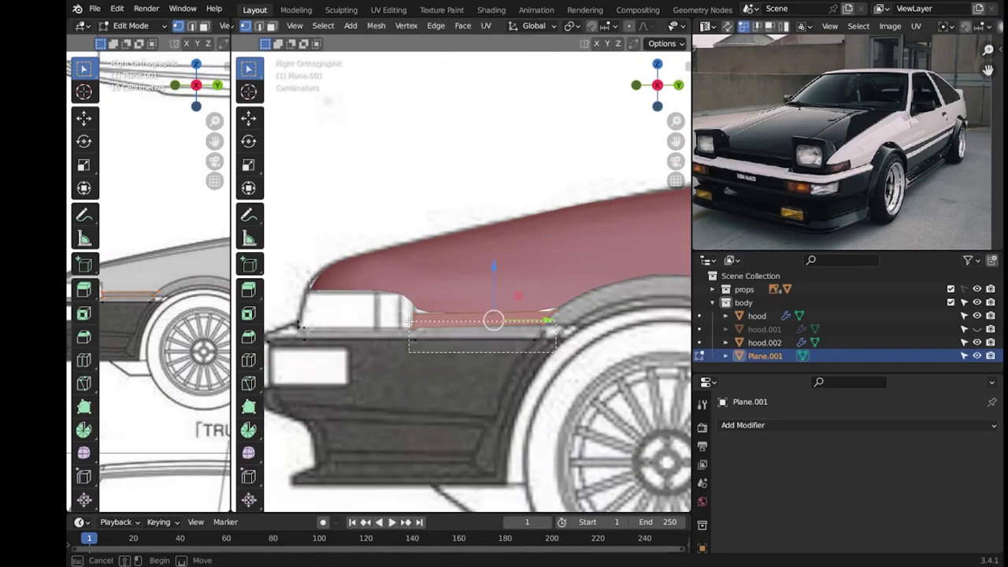
scroll(494, 346, "down", 5)
middle_click_drag(494, 345, 585, 387)
key("Tab")
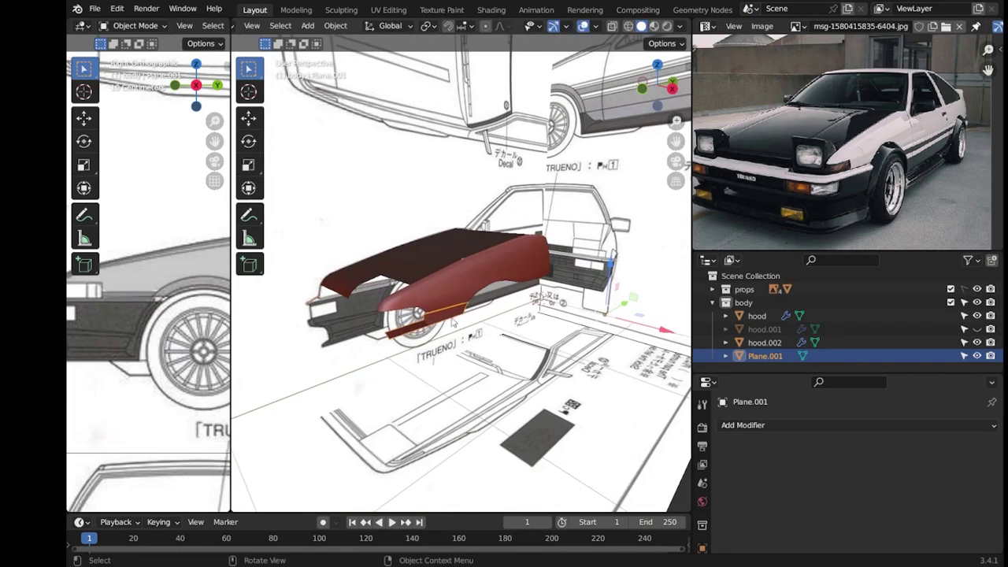
scroll(591, 315, "up", 5)
key("KP_7")
key("Tab")
In front view, slide the first front vertices along X onto the blueprint outline.
key("KP_1")
scroll(529, 305, "up", 2)
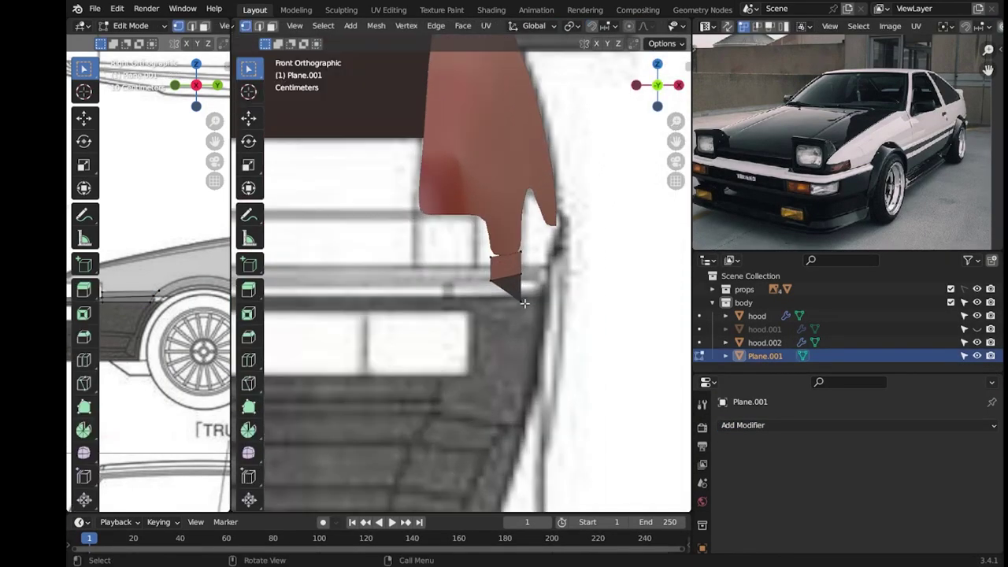
scroll(513, 293, "down", 3)
mouse_move(513, 293)
middle_mouse_down()
mouse_move(488, 286)
mouse_move(432, 299)
mouse_move(462, 292)
mouse_move(465, 281)
mouse_move(526, 290)
middle_mouse_up()
key("KP_1")
key("g")
key("x")
left_click(479, 288)
key("KP_1")
Slide the remaining corner vertices along X to line up under the hood's edge.
key("KP_1")
scroll(478, 277, "up", 2)
key("g")
key("x")
left_click(506, 283)
key("KP_1")
key("g")
key("x")
left_click(465, 292)
middle_click_drag(465, 292, 468, 332)
key("KP_1")
key("g")
key("x")
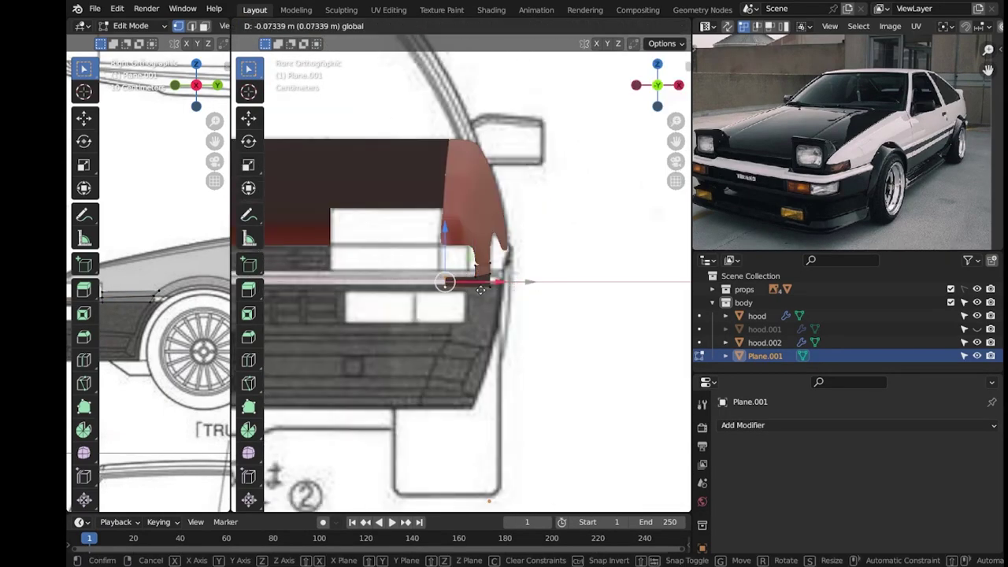
left_click(485, 288)
middle_click_drag(477, 279, 488, 307)
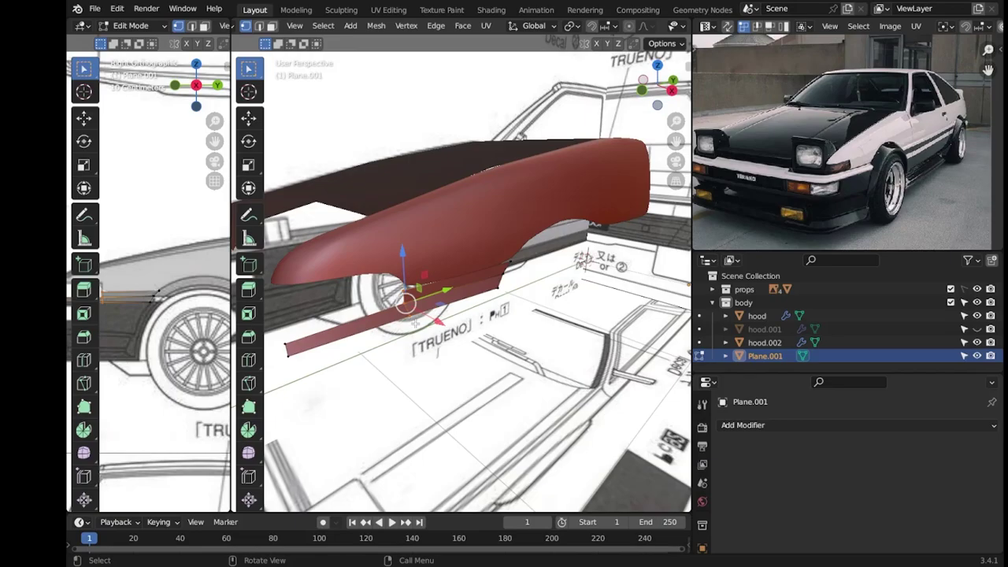
key("Tab")
middle_click_drag(416, 322, 527, 303)
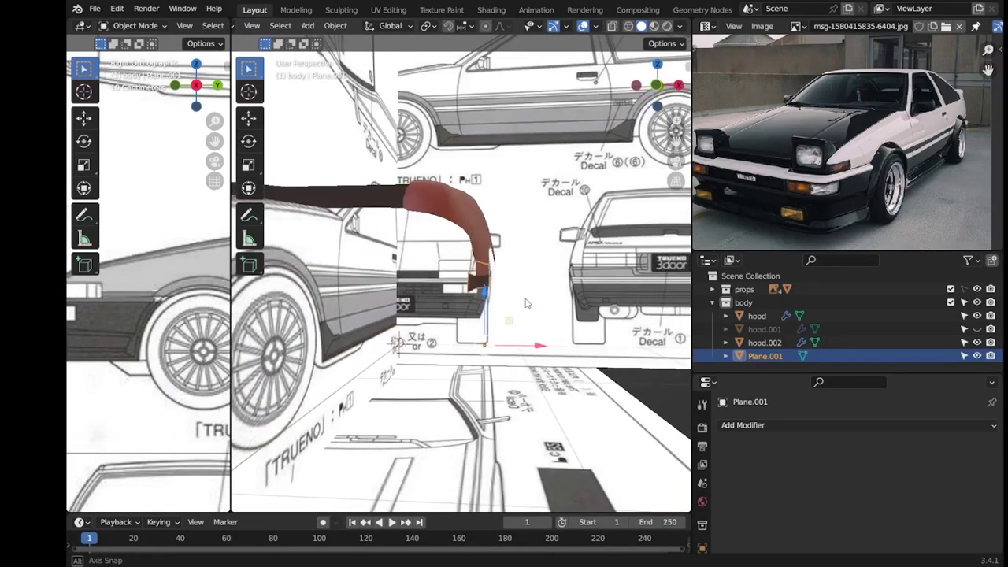
Stretch the strip's end edges outward along X with two S X scales.
key("Tab")
left_click_drag(421, 347, 429, 351)
mouse_move(429, 350)
middle_mouse_down()
mouse_move(529, 297)
mouse_move(472, 315)
mouse_move(431, 288)
mouse_move(409, 338)
mouse_move(592, 277)
mouse_move(551, 311)
middle_mouse_up()
key("s")
key("x")
left_click(441, 299)
key("s")
key("x")
left_click(449, 331)
In Top view, move the end vertices onto the blueprint's bumper outline down to the corner.
key("KP_7")
key("g")
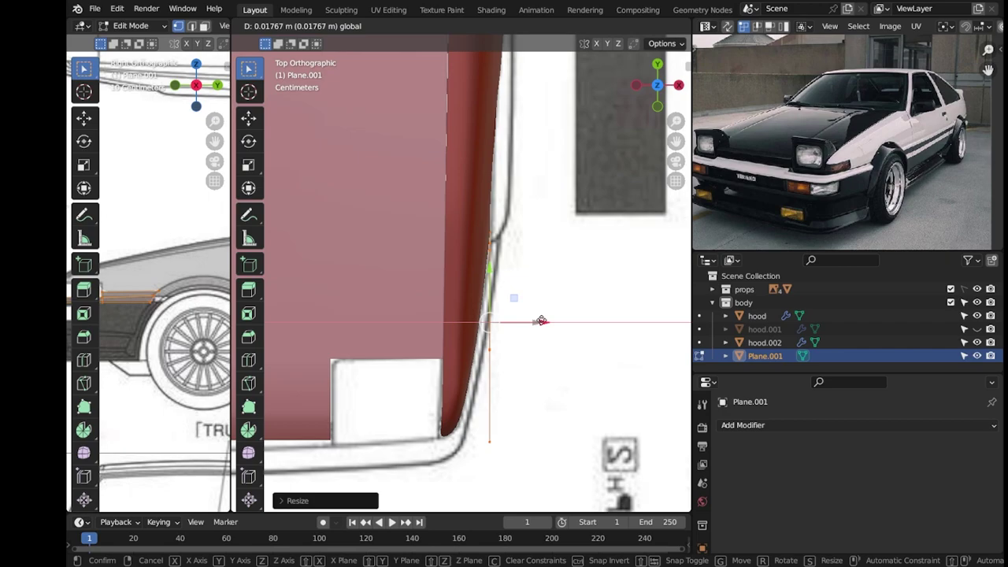
left_click(541, 320)
key("g")
left_click(514, 351)
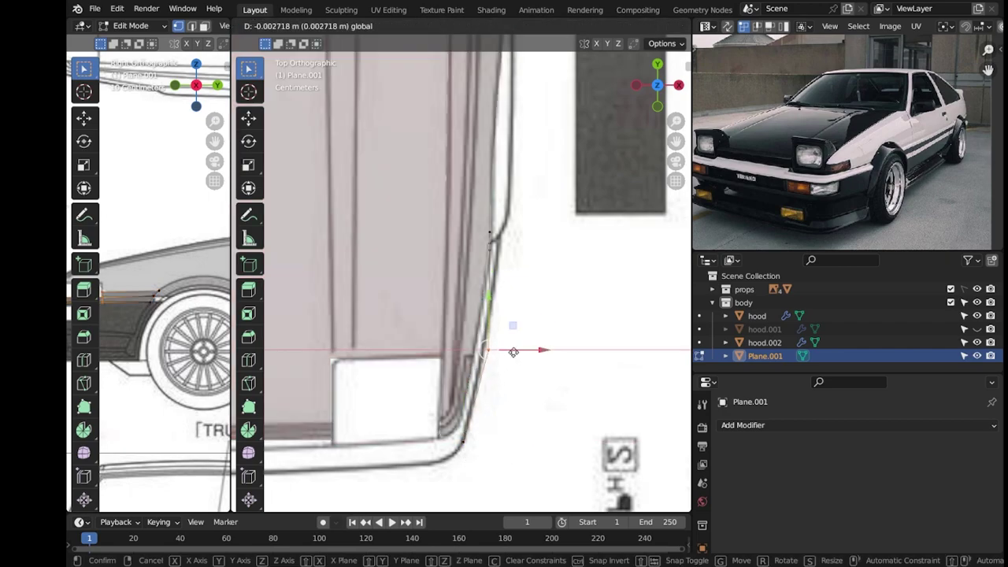
key("g")
left_click(489, 442)
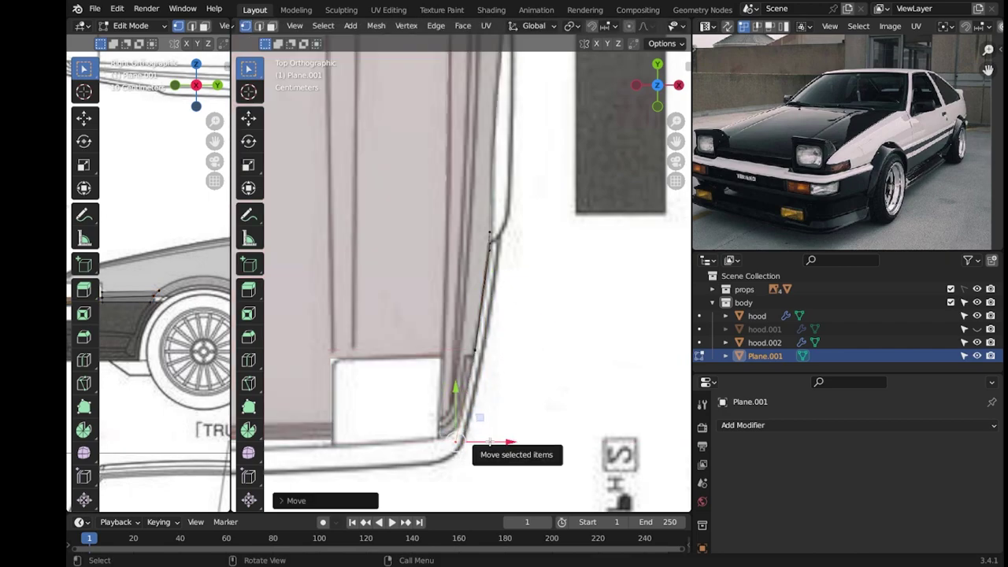
middle_click_drag(456, 456, 570, 423, "shift")
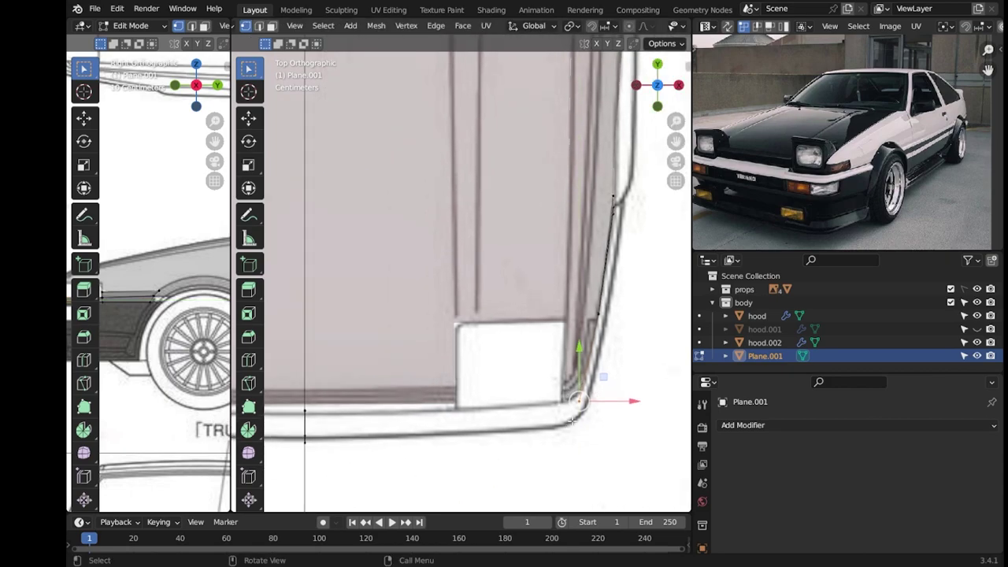
Extrude a new piece from the strip's end and place its vertex on the bumper outline.
key("KP_3")
key("KP_1")
key("KP_3")
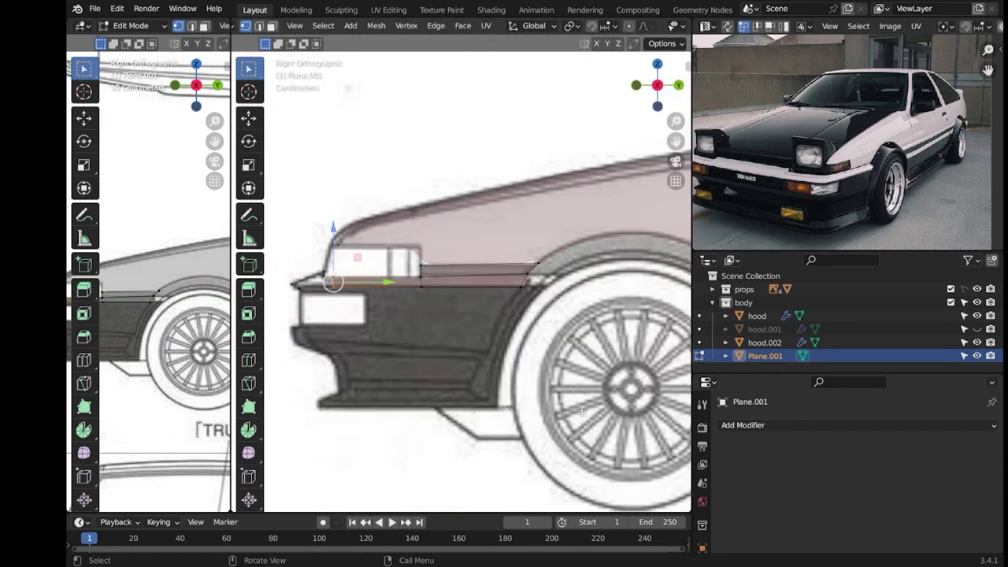
key("KP_7")
middle_click_drag(582, 412, 604, 359, "shift")
key("KP_3")
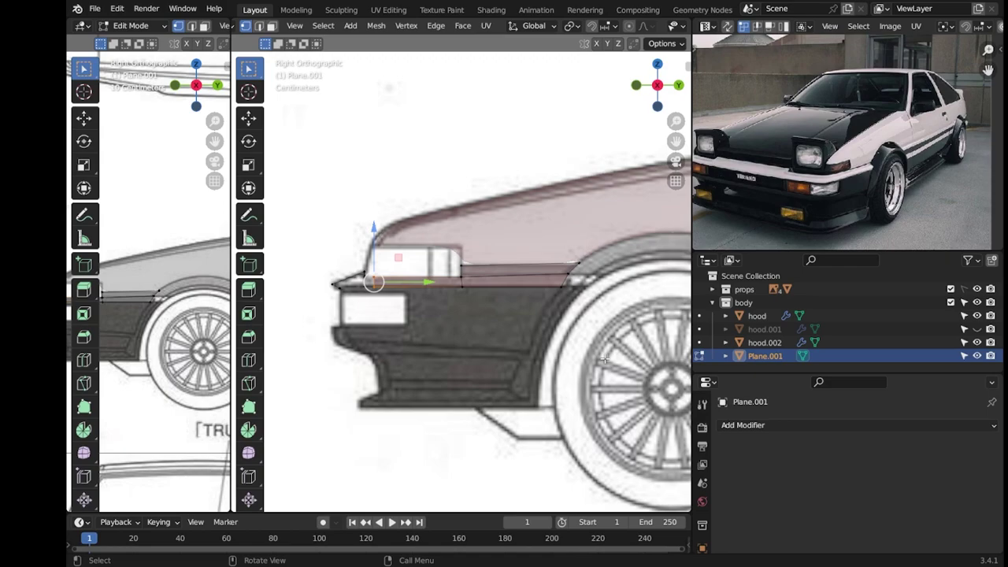
scroll(603, 359, "down", 5)
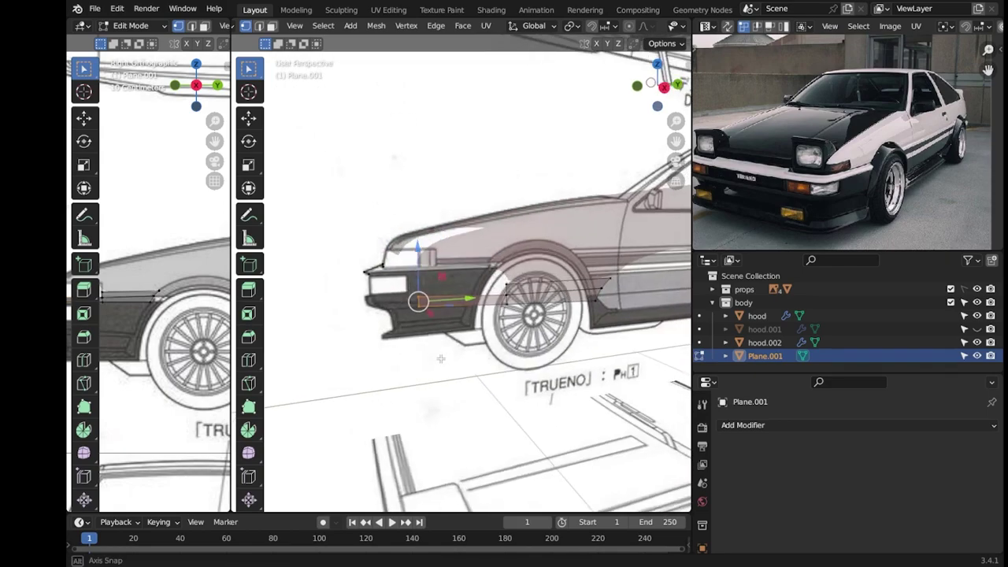
scroll(422, 326, "up", 4)
scroll(422, 326, "up", 3)
key("e")
left_click(484, 335)
key("KP_7")
scroll(559, 317, "down", 2)
key("g")
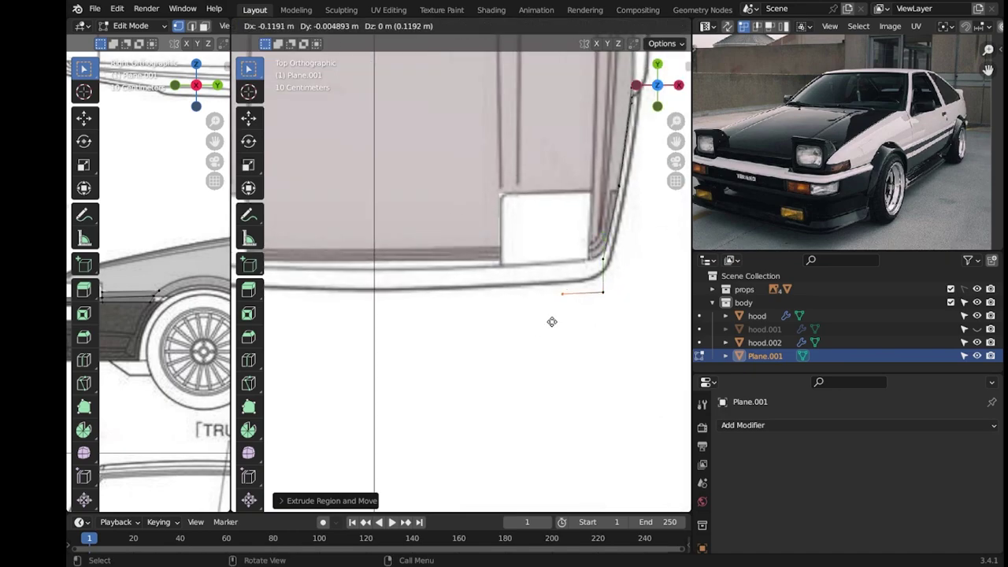
left_click(370, 335)
Extrude the strip along X across the bumper front, then select its bottom edge.
key("KP_3")
scroll(478, 316, "up", 3)
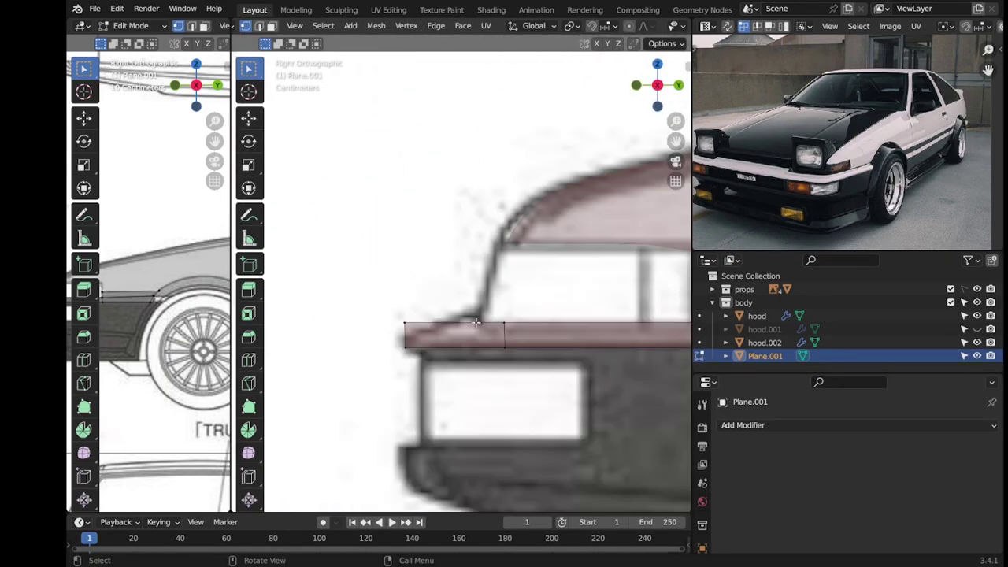
middle_click_drag(514, 316, 408, 268)
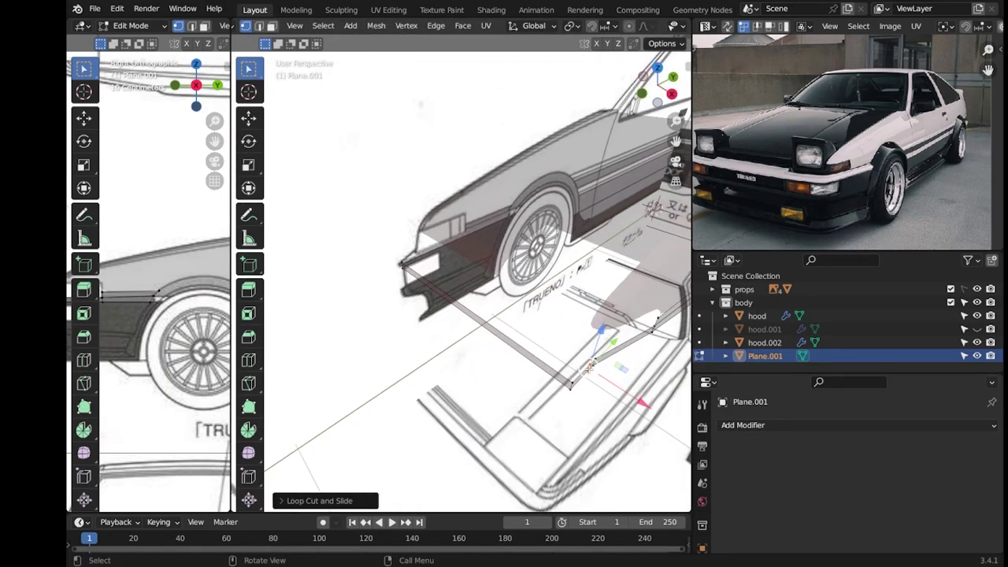
key("KP_7")
key("e")
key("x")
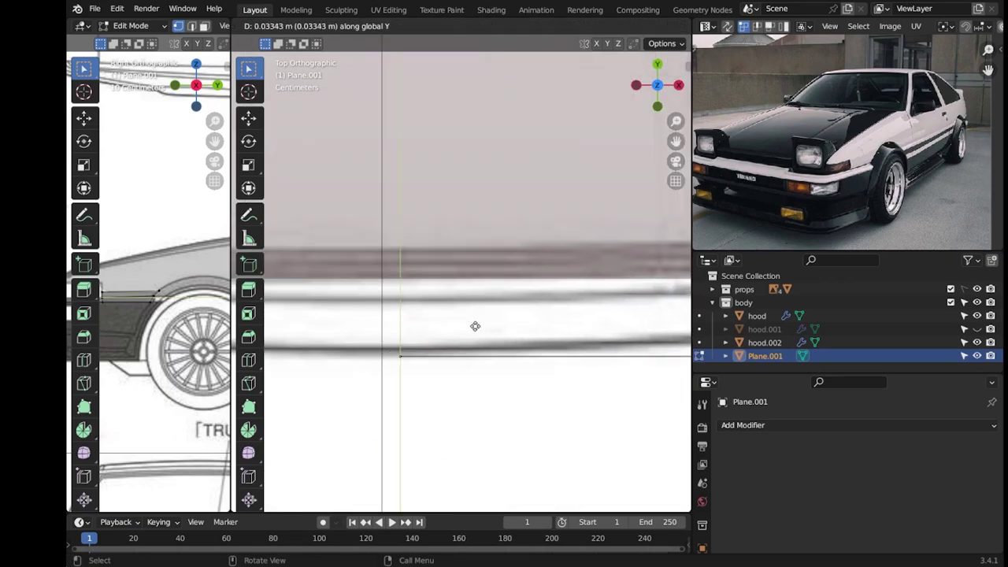
left_click(474, 326)
scroll(589, 323, "up", 2)
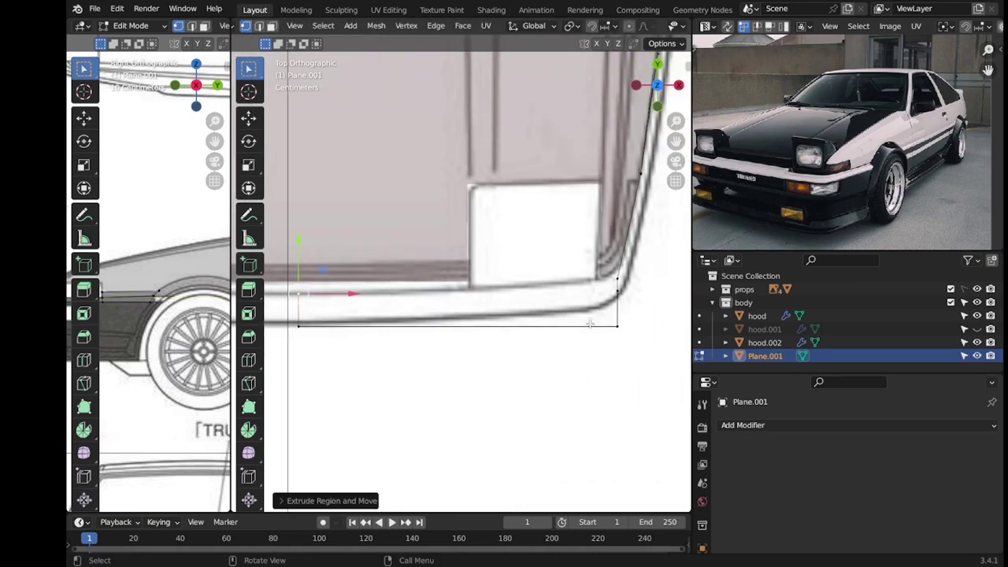
left_click(619, 296)
left_click(298, 296, "ctrl")
mouse_move(297, 296)
middle_mouse_down()
mouse_move(524, 366)
mouse_move(422, 294)
middle_mouse_up()
Add a centred loop cut near the corner and move its edge along Y onto the outline.
key("KP_7")
key("ctrl+r")
left_click(486, 306)
right_click(485, 305)
key("ctrl+r")
left_click(596, 303)
left_click(596, 303)
key("g")
key("y")
left_click(598, 268)
mouse_move(618, 279)
left_mouse_down()
mouse_move(615, 238)
mouse_move(631, 348)
left_mouse_up()
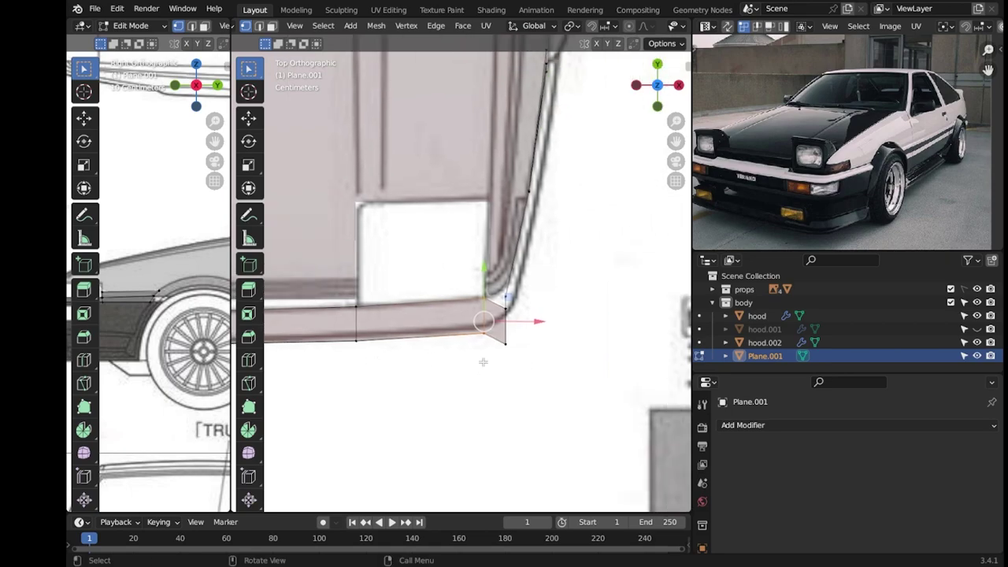
Box-select the corner vertices and reposition them to round off the bumper corner.
middle_click_drag(429, 355, 457, 311)
key("KP_7")
left_click_drag(471, 326, 470, 335)
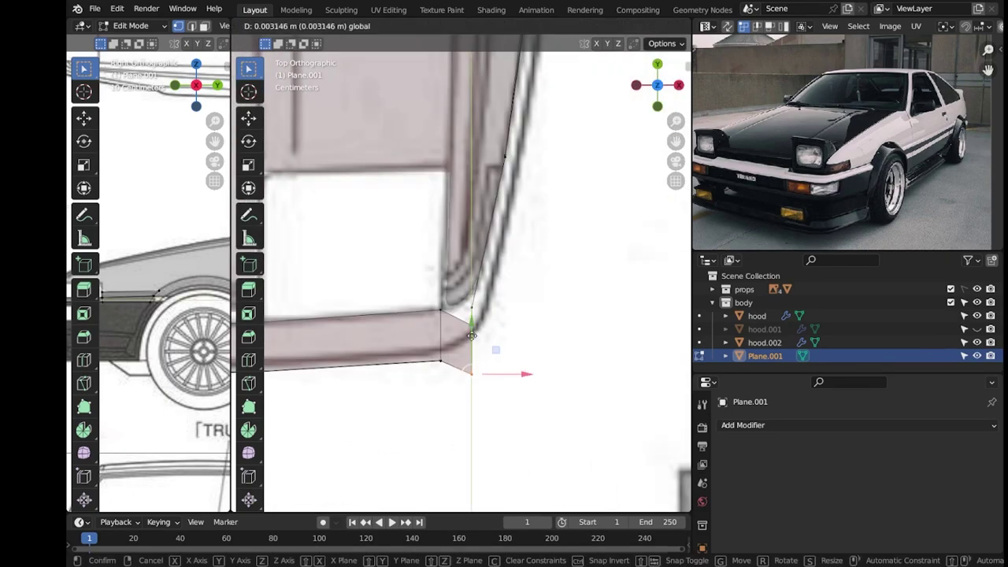
mouse_move(467, 299)
left_mouse_down()
mouse_move(520, 303)
mouse_move(551, 157)
left_mouse_up()
middle_click_drag(551, 157, 551, 268, "shift")
left_click_drag(526, 222, 497, 256)
left_click(556, 243)
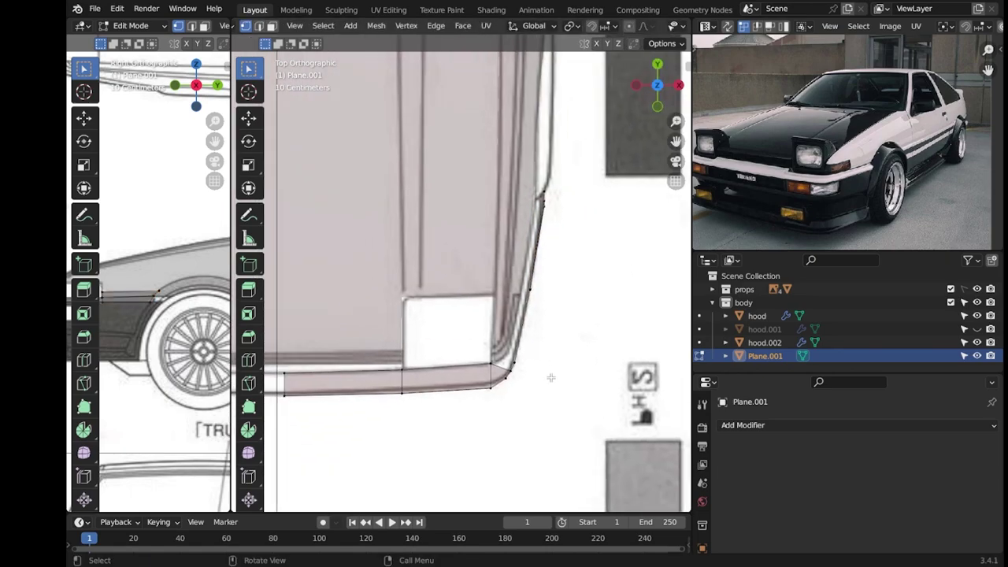
middle_click_drag(556, 242, 494, 330)
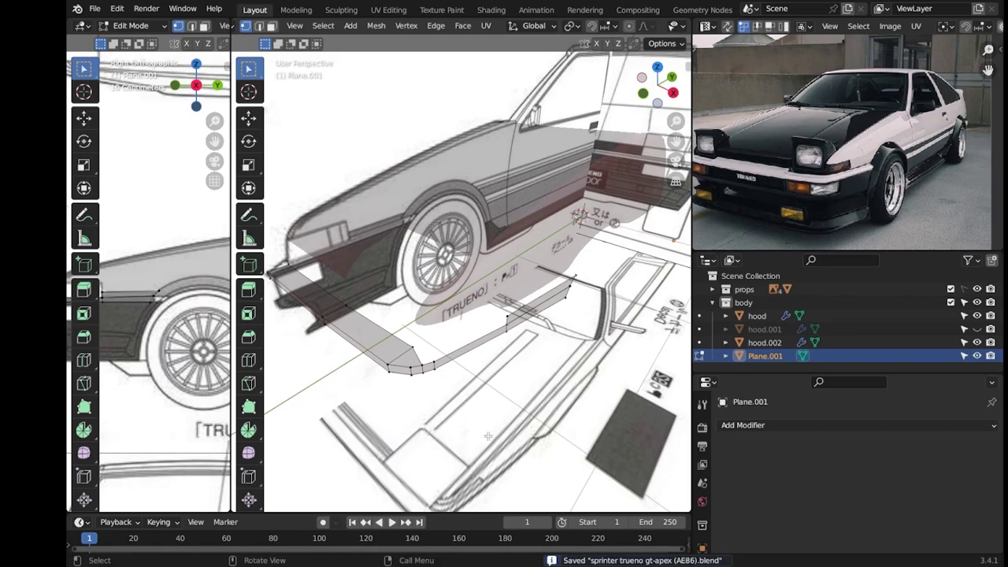
Delete the unwanted vertices and move the corner piece into place from Top view.
middle_click_drag(488, 435, 473, 300)
key("x")
left_click(471, 300)
key("KP_7")
key("g")
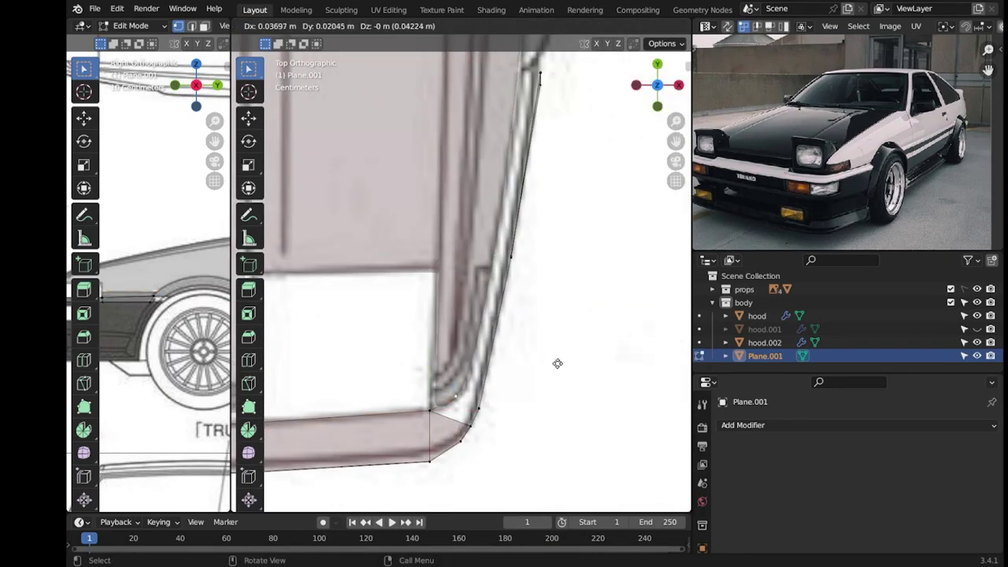
scroll(577, 254, "up", 2)
left_click(587, 211)
mouse_move(586, 211)
middle_mouse_down()
mouse_move(404, 370)
mouse_move(517, 282)
middle_mouse_up()
Return to Object Mode and save the .blend file.
key("Tab")
middle_click_drag(417, 366, 524, 401)
key("ctrl+s")
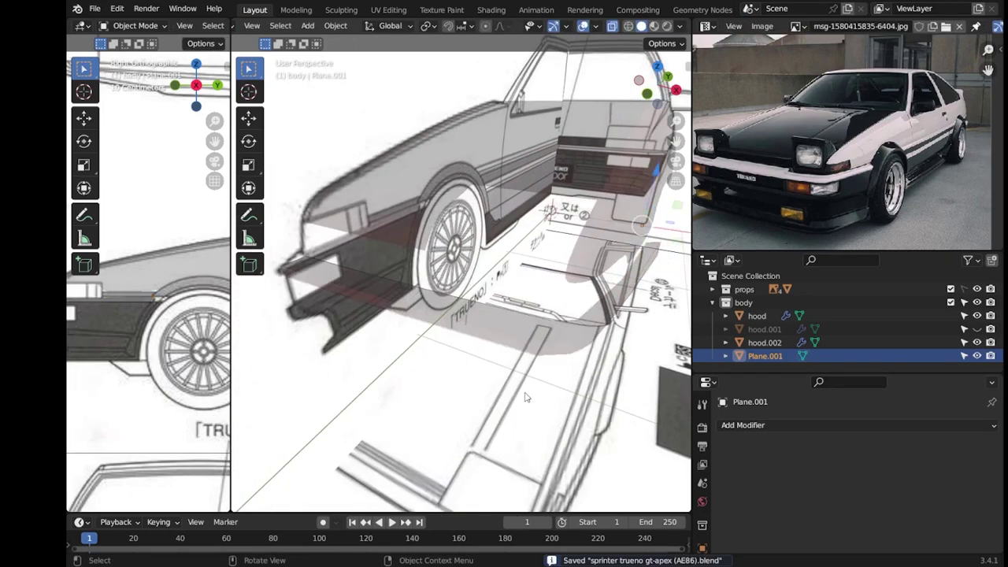
key("KP_3")
scroll(549, 300, "up", 2)
Scale the bumper vertices and nudge the edge level under the hood front, save, and bring up the Add menu.
key("Tab")
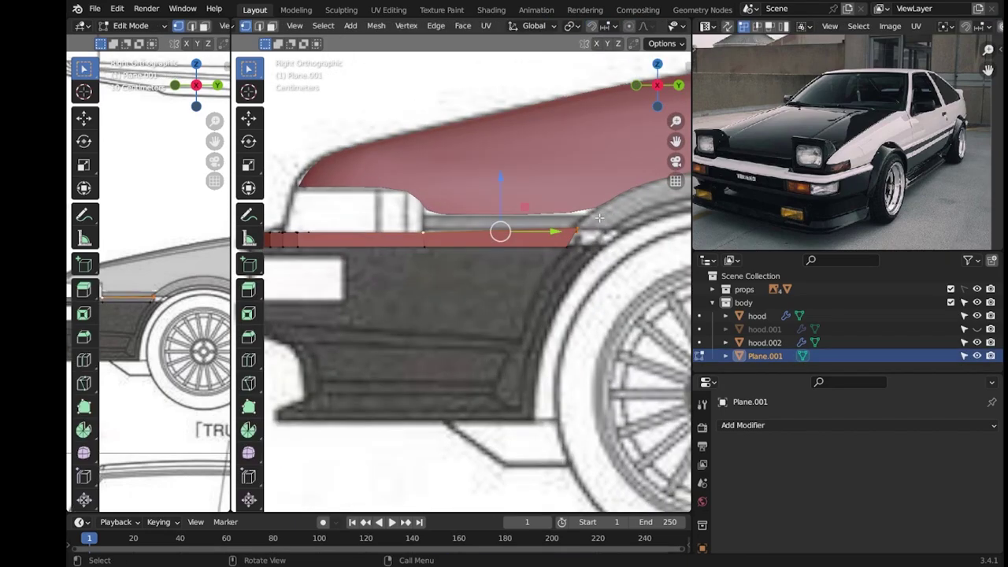
key("s")
left_click(583, 250)
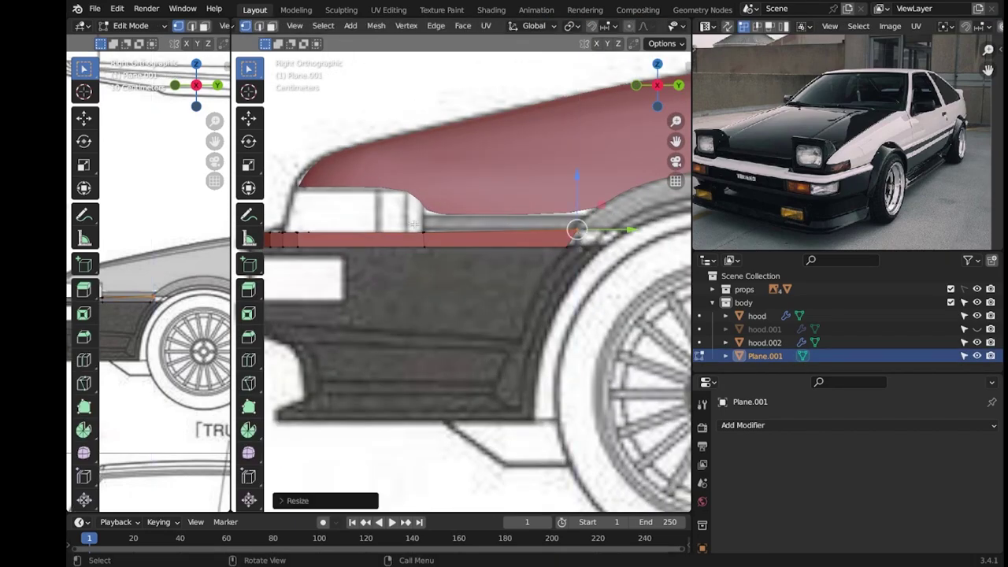
left_click_drag(579, 213, 579, 220)
key("Tab")
mouse_move(456, 288)
middle_mouse_down()
mouse_move(505, 326)
mouse_move(415, 275)
middle_mouse_up()
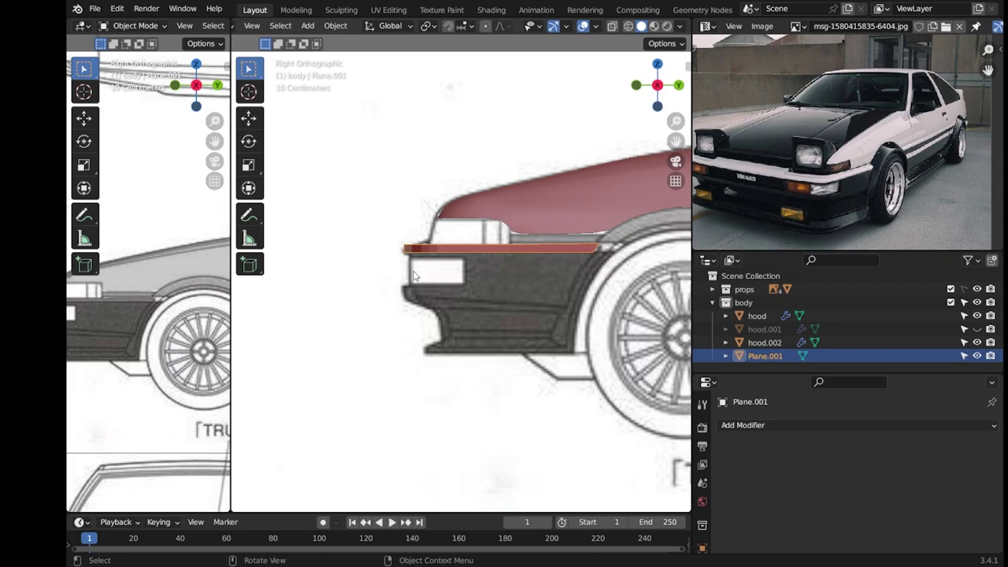
middle_click_drag(415, 275, 441, 297)
key("ctrl+s")
key("alt+a")
key("shift+a")
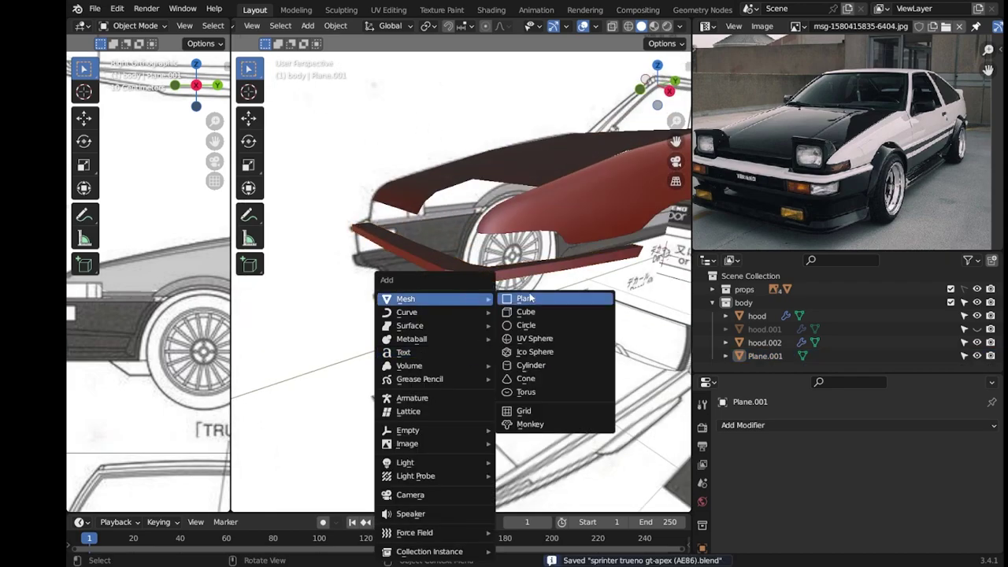
Add a plane mesh, stand it upright with R X 90, and scale it down.
left_click(567, 294)
key("Tab")
key("Tab")
mouse_move(530, 293)
middle_mouse_down("alt")
mouse_move(462, 427)
mouse_move(441, 354)
middle_mouse_up("alt")
type("rx90")
key("Return")
key("s")
left_click(401, 323)
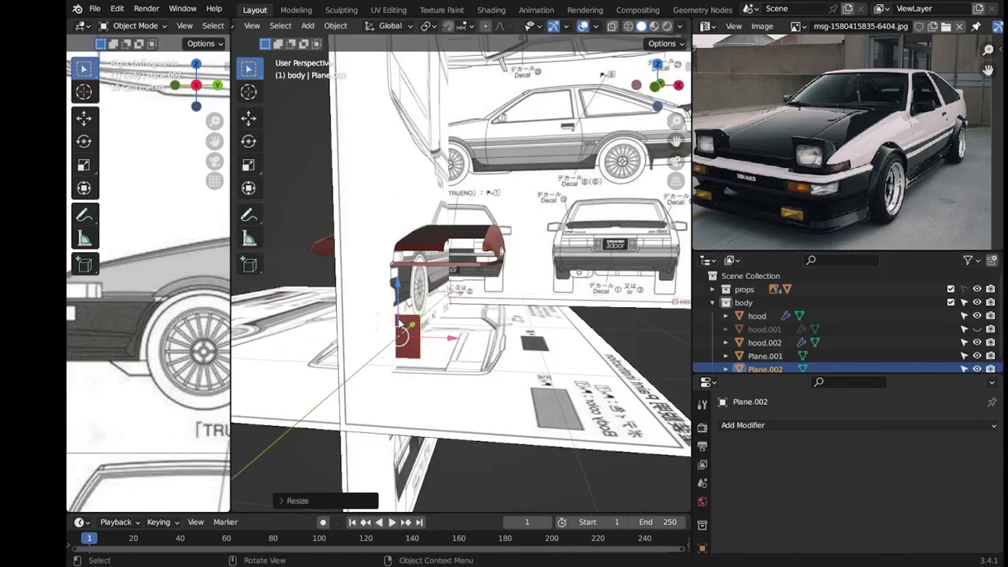
Rotate and move the new plane over to the headlight area.
scroll(517, 259, "up", 5)
mouse_move(511, 333)
middle_mouse_down()
mouse_move(396, 308)
mouse_move(455, 312)
middle_mouse_up()
key("r")
key("g")
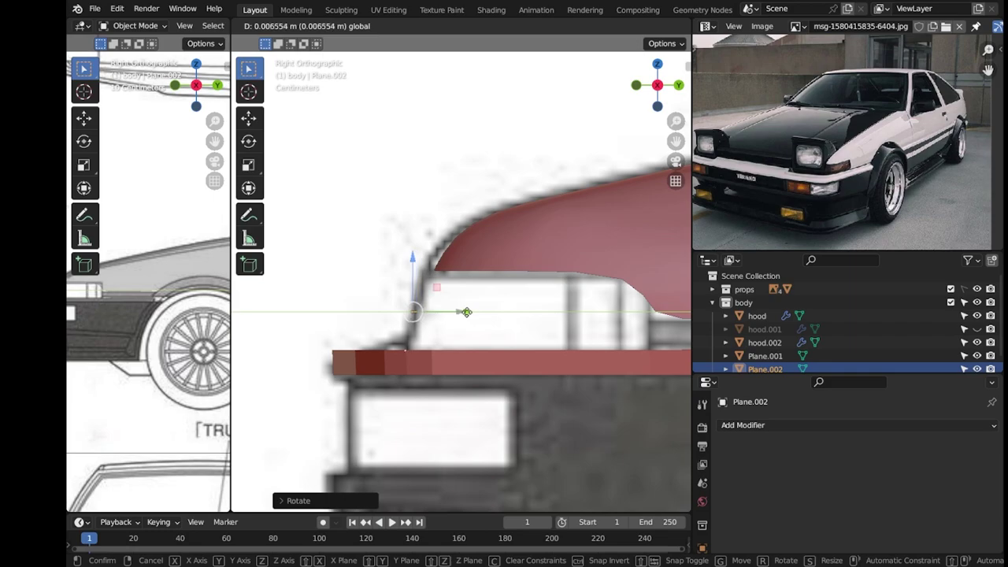
key("r")
key("g")
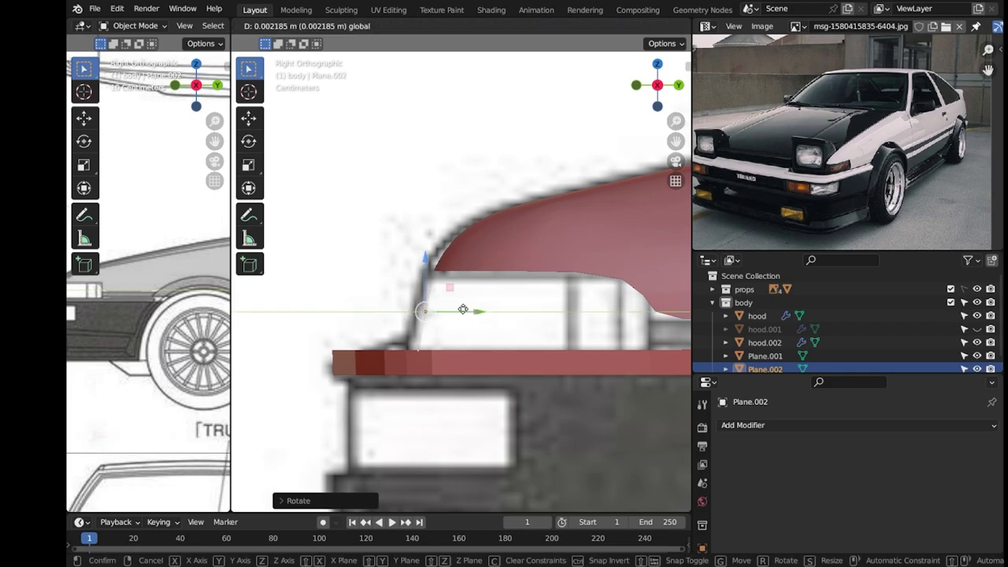
left_click(462, 309)
From Front view, move the plane's vertices into the headlight opening.
key("Tab")
key("KP_1")
key("g")
left_click(393, 358)
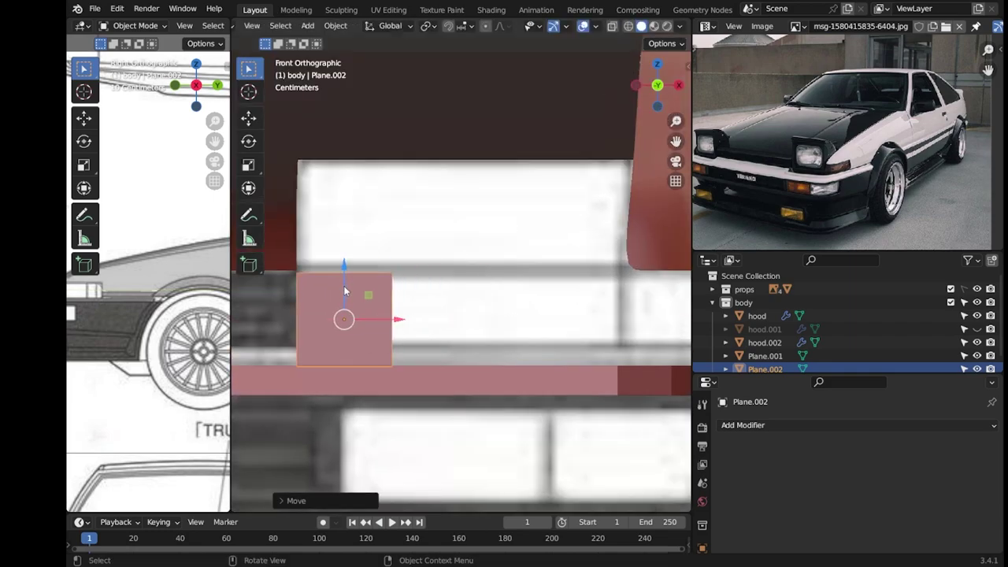
key("Tab")
key("KP_7")
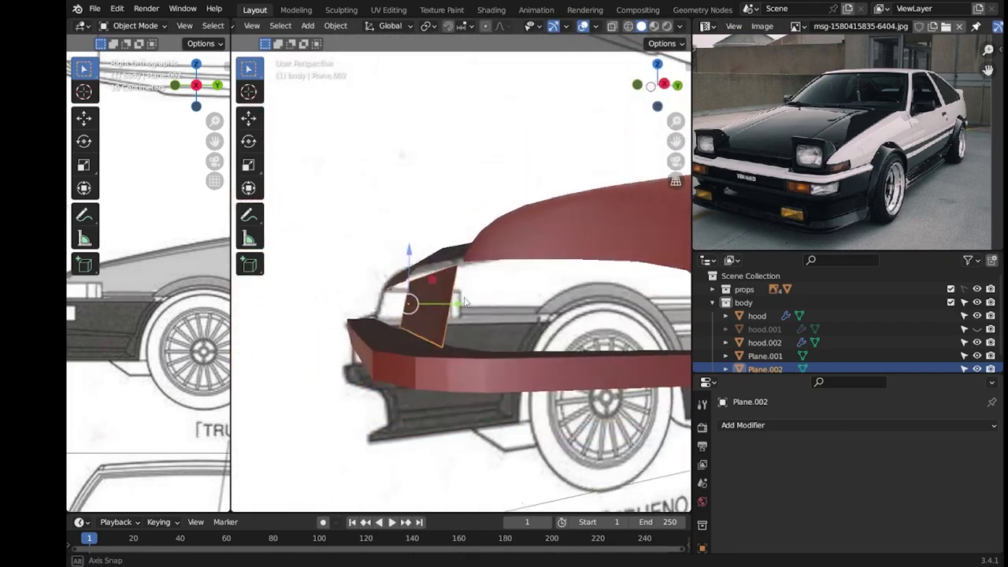
key("alt+z")
key("alt+a")
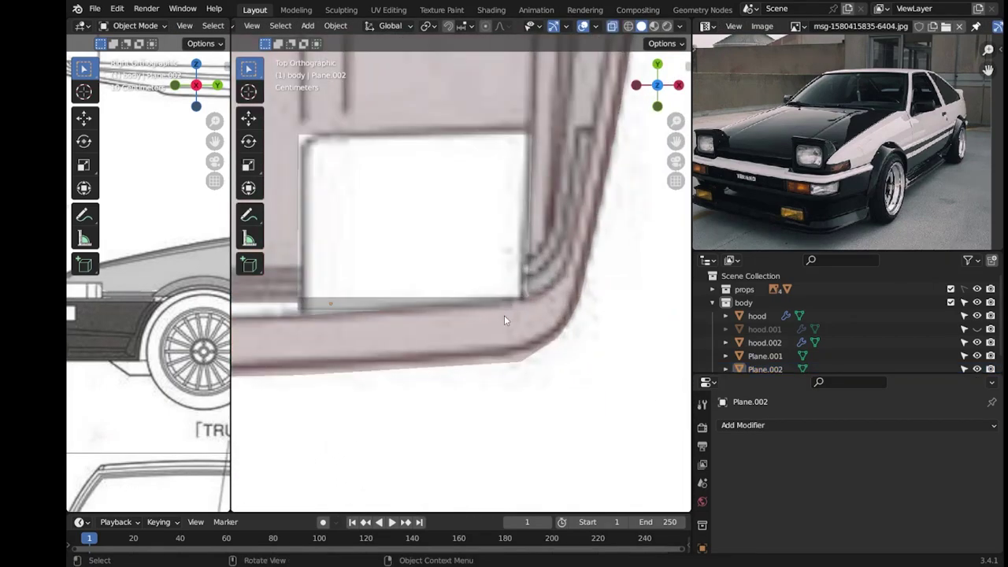
Extend the headlight panel sideways along X toward the fender and shift it along Y.
key("KP_1")
key("Tab")
key("alt+z")
key("g")
key("x")
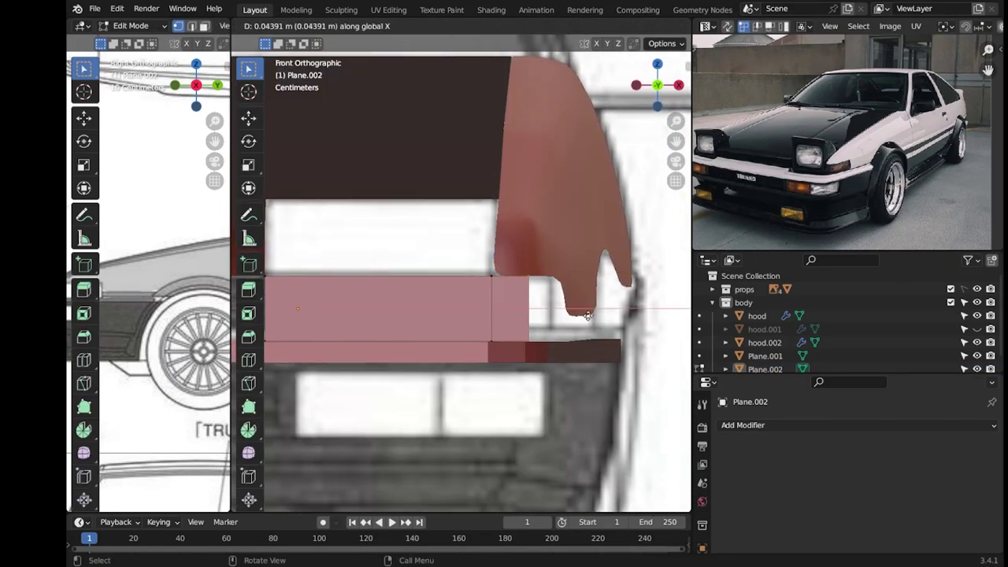
left_click(585, 315)
key("KP_3")
key("g")
key("y")
left_click(597, 315)
Scale and extrude the panel faces along Y to span between hood and bumper.
key("g")
key("y")
key("alt+z")
key("s")
left_click(597, 315)
key("g")
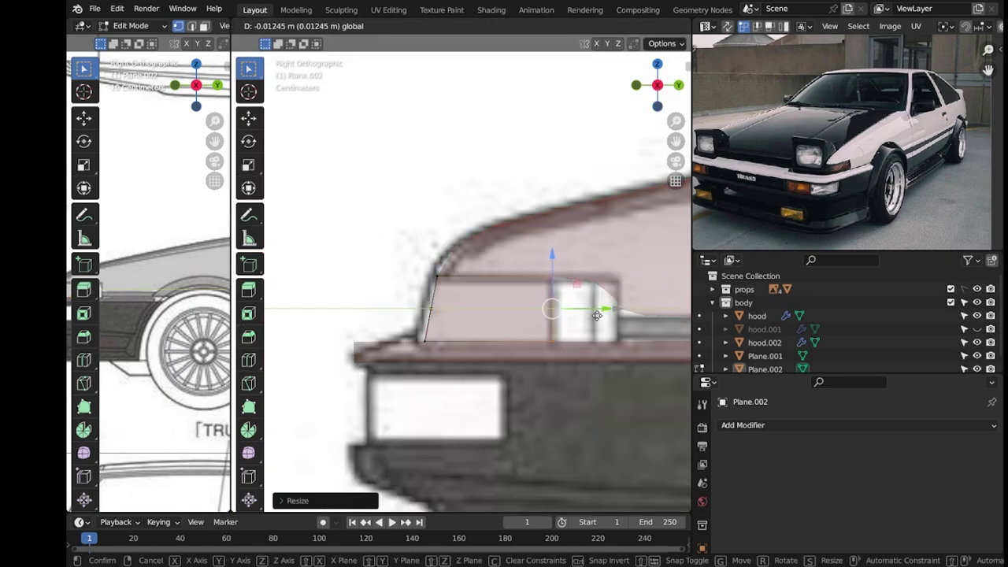
left_click(596, 315)
key("e")
key("y")
left_click(597, 315)
key("Tab")
mouse_move(597, 315)
middle_mouse_down()
mouse_move(527, 337)
mouse_move(553, 309)
middle_mouse_up()
Give the headlight panel a Subdivision modifier and slide a new loop cut across it.
left_click(742, 424)
left_click(716, 362)
key("Tab")
left_click(481, 332)
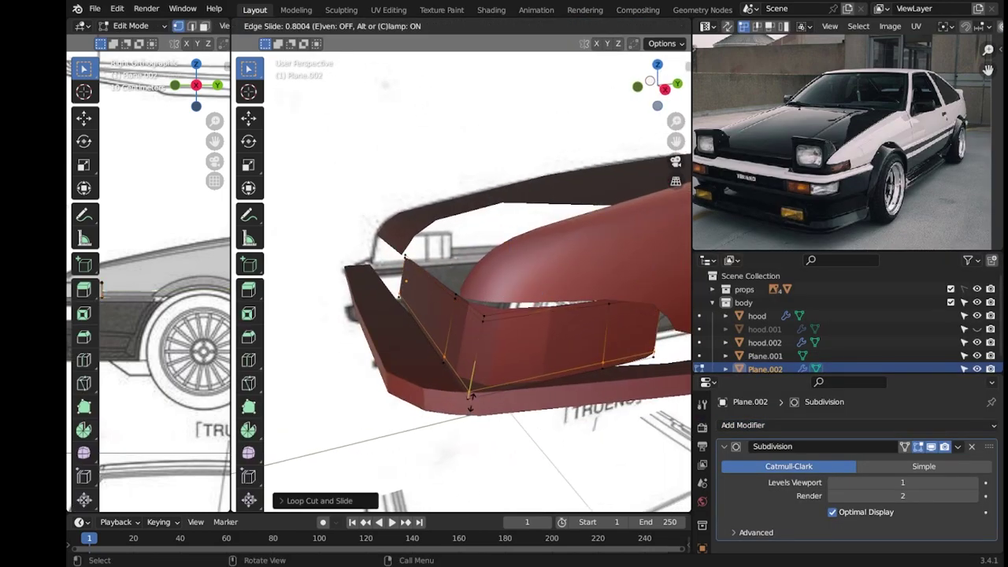
mouse_move(481, 331)
middle_mouse_down()
mouse_move(301, 309)
mouse_move(574, 389)
mouse_move(599, 370)
middle_mouse_up()
key("g")
key("g")
left_click(304, 314)
key("Tab")
Select Plane.001, save, and give it a Ctrl+1 Subdivision modifier.
left_click(575, 389)
key("ctrl+s")
key("ctrl+1")
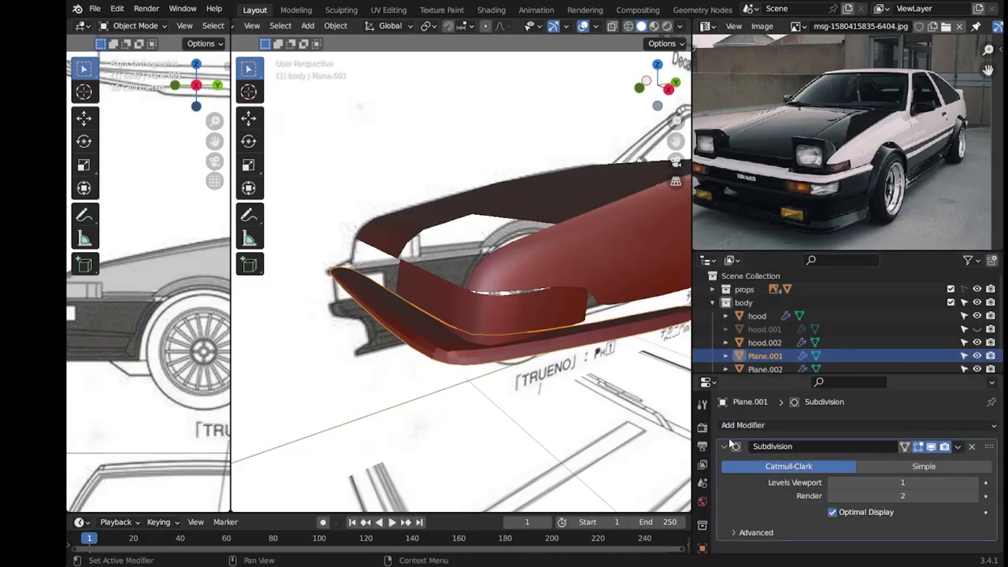
Collapse the bumper's subdivision settings and put the bumper strip into Edit Mode in side view.
left_click(725, 445)
key("KP_3")
scroll(472, 300, "up", 4)
key("Tab")
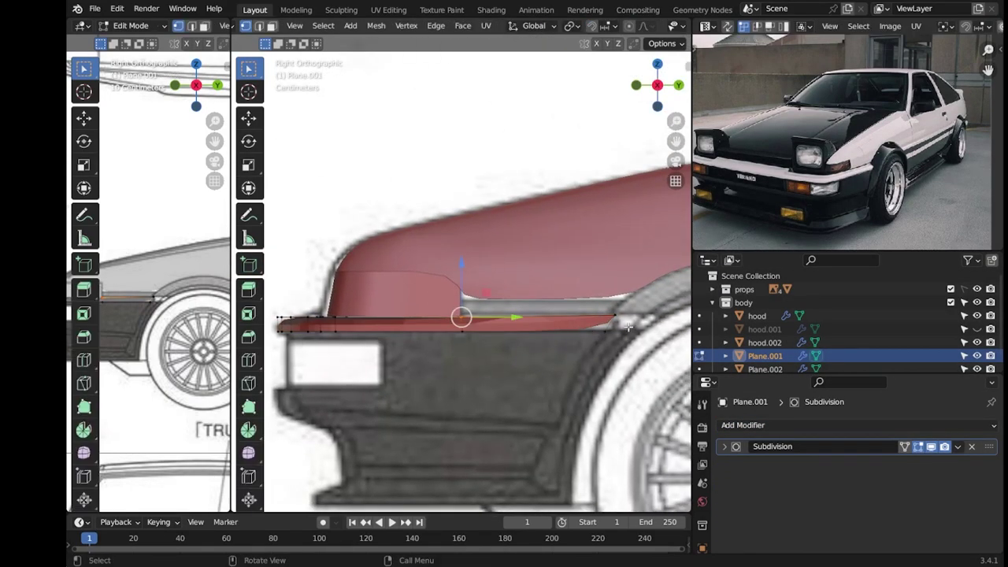
middle_click_drag(527, 356, 444, 326)
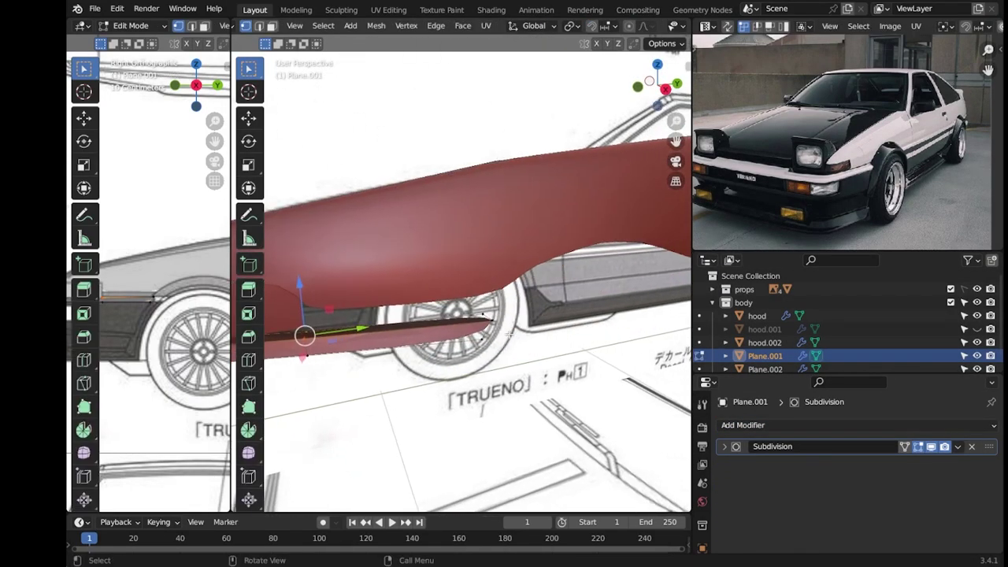
key("ctrl+r")
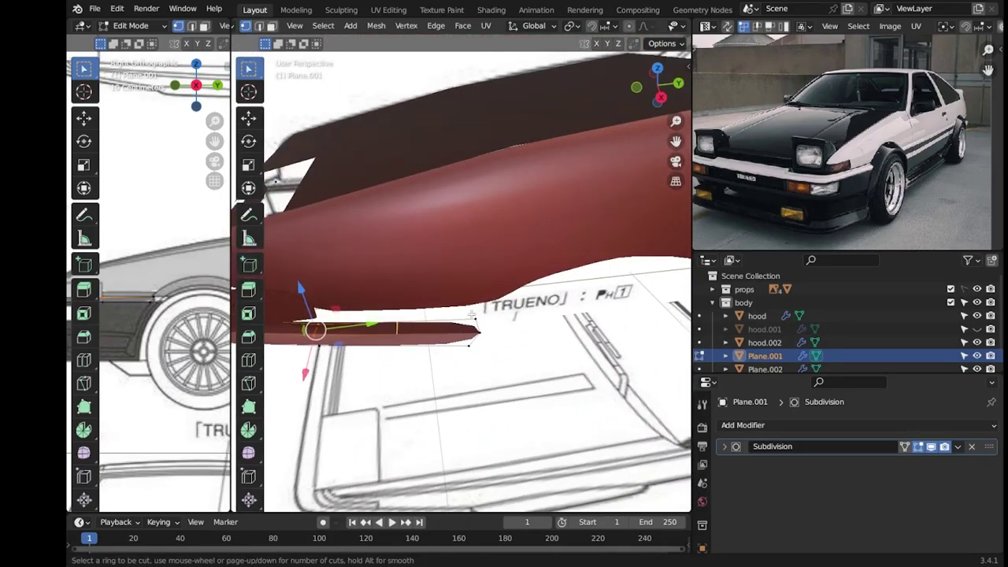
key("Escape")
mouse_move(471, 315)
middle_mouse_down()
mouse_move(497, 388)
mouse_move(496, 362)
mouse_move(512, 352)
middle_mouse_up()
key("Tab")
key("KP_3")
key("Tab")
Add two loop cuts to the bumper strip: one along it and one vertical near the centre.
key("ctrl+r")
left_click(527, 344)
scroll(527, 344, "up", 3)
middle_click_drag(447, 361, 543, 300)
key("KP_7")
scroll(475, 314, "up", 3)
key("ctrl+r")
left_click(453, 329)
left_click(467, 388)
Add a Mirror modifier to the bumper strip so it mirrors across the hood.
left_click(742, 424)
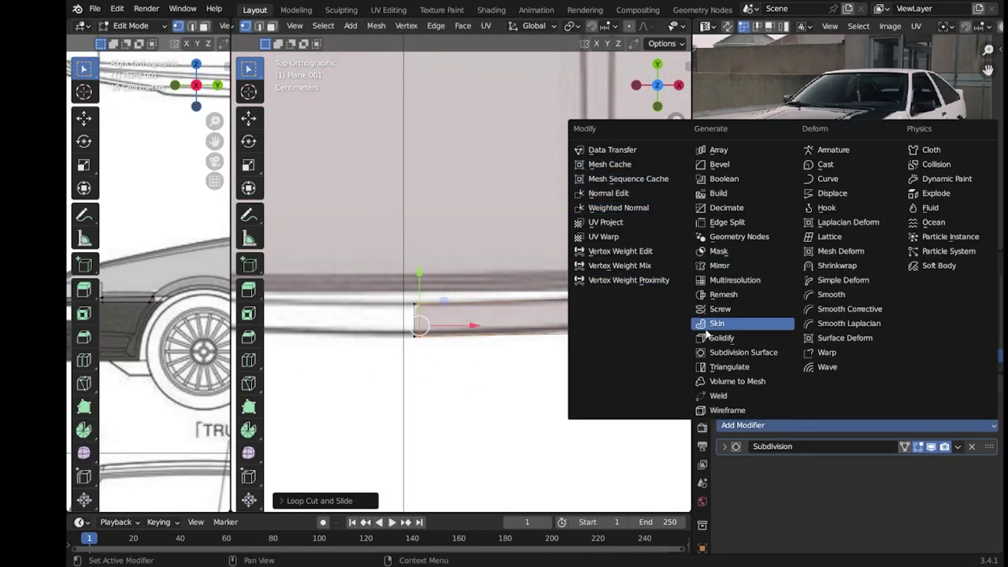
left_click(719, 265)
middle_click_drag(488, 299, 461, 315)
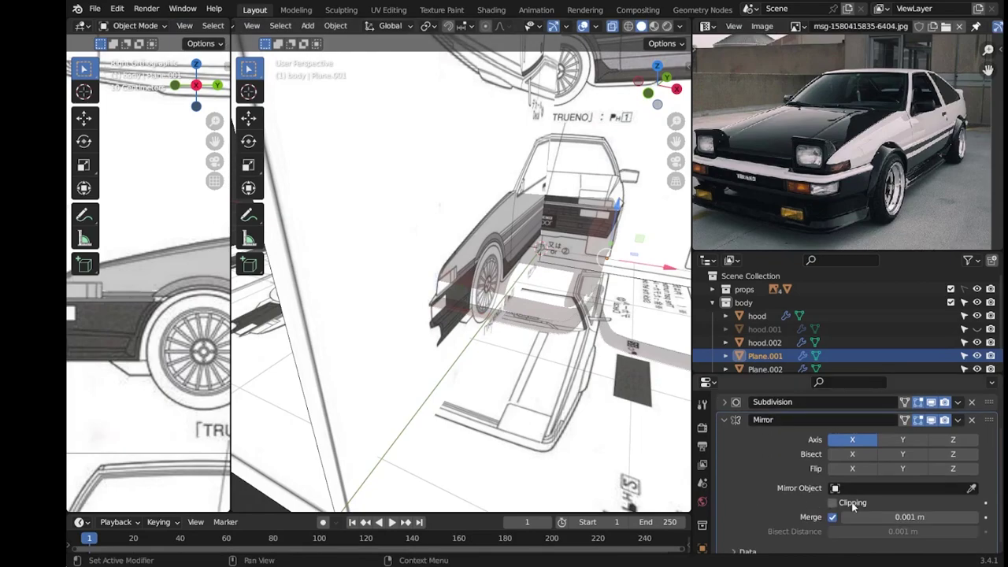
key("KP_7")
Slide the centre vertex into place and dissolve the extra vertices on the bumper strip.
key("g")
left_click(526, 432)
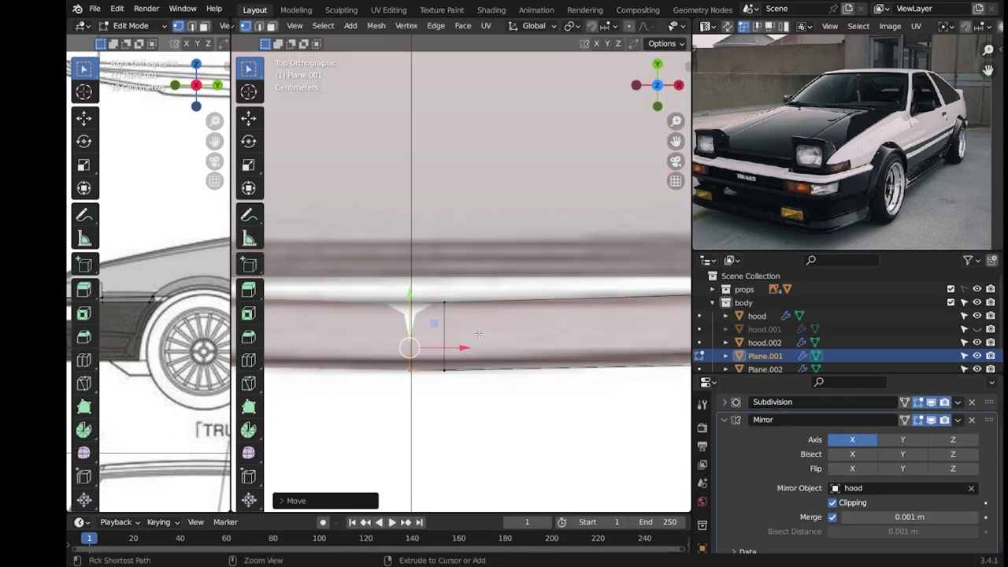
key("ctrl+z")
left_click_drag(461, 348, 476, 356)
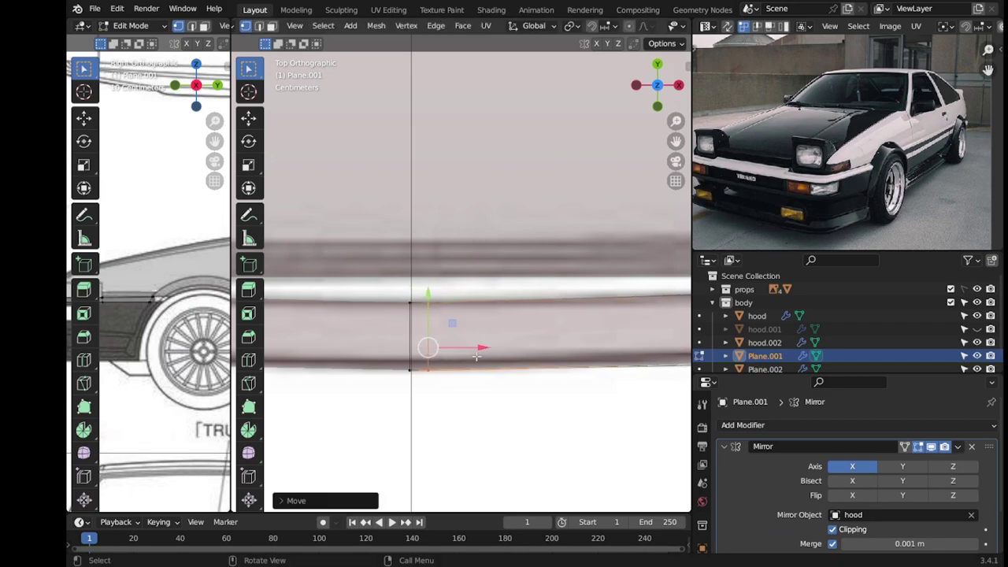
key("x")
left_click(430, 433)
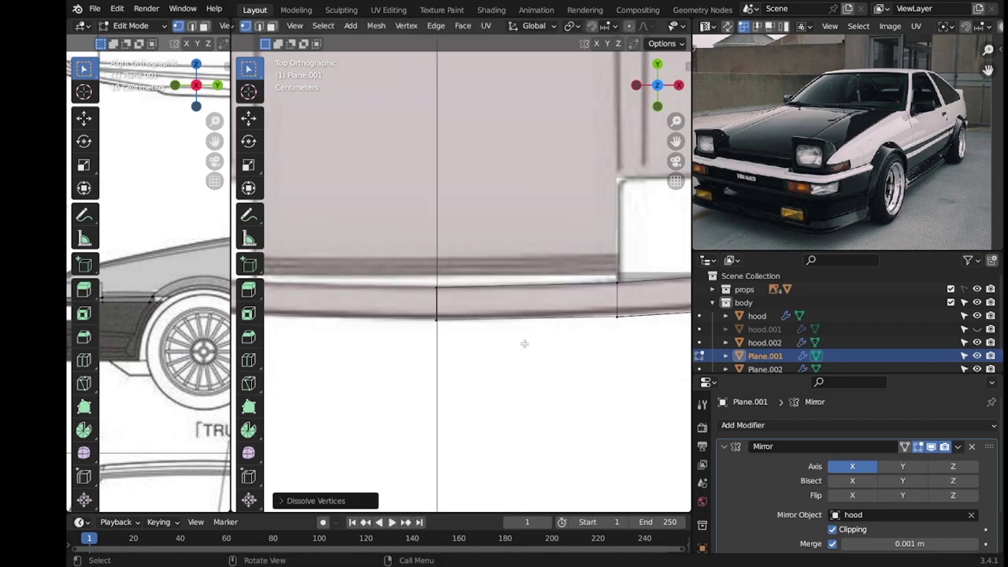
key("Tab")
Apply Shade Smooth to the bumper strip.
mouse_move(522, 342)
middle_mouse_down()
mouse_move(519, 369)
mouse_move(466, 417)
middle_mouse_up()
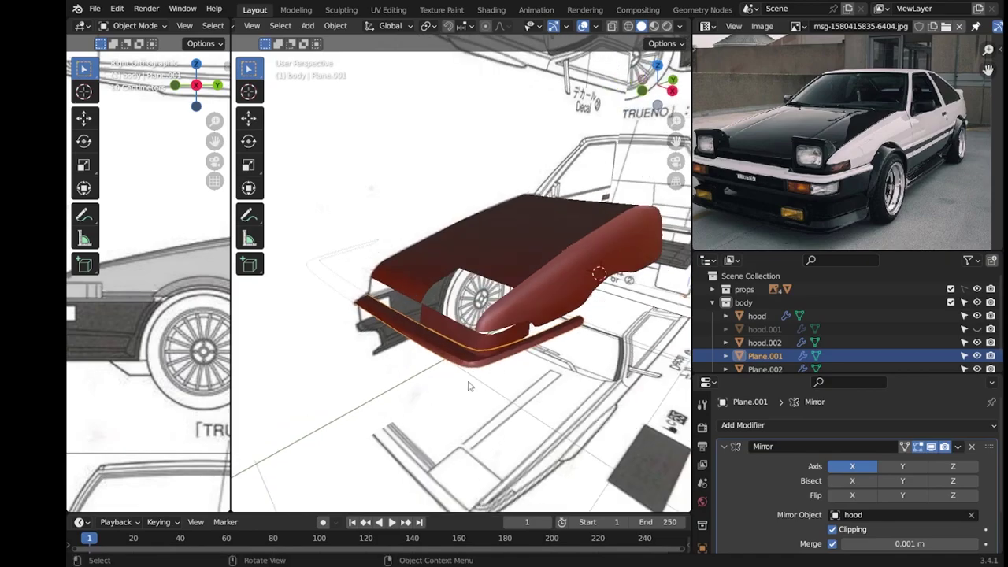
right_click(466, 417)
left_click(417, 303)
Move the headlight panel's outer corner vertex onto the blueprint's curve, using X-ray view.
middle_click_drag(417, 303, 447, 359)
left_click(481, 323)
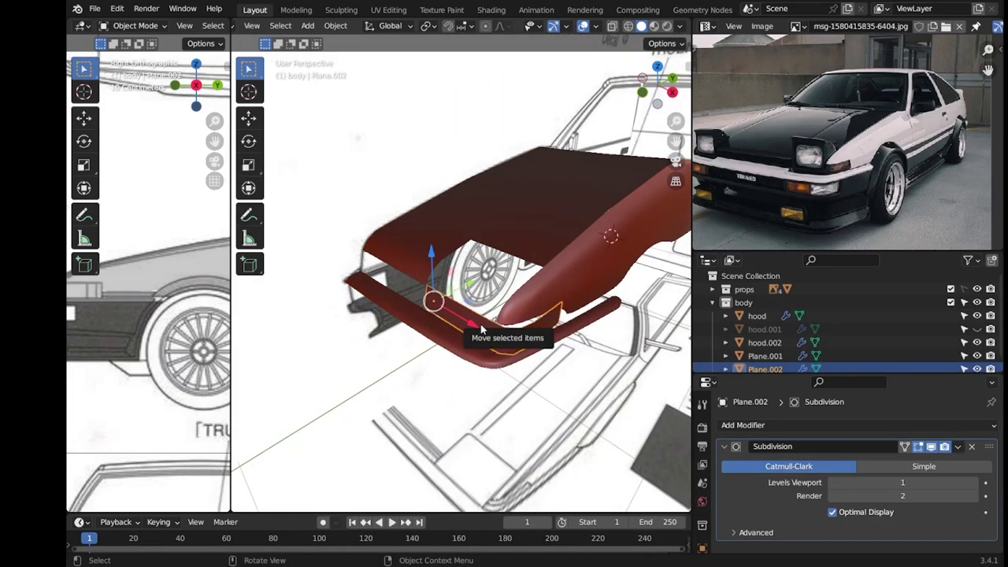
key("Tab")
mouse_move(480, 324)
middle_mouse_down()
mouse_move(537, 336)
mouse_move(469, 313)
middle_mouse_up()
key("alt+z")
left_click(549, 380)
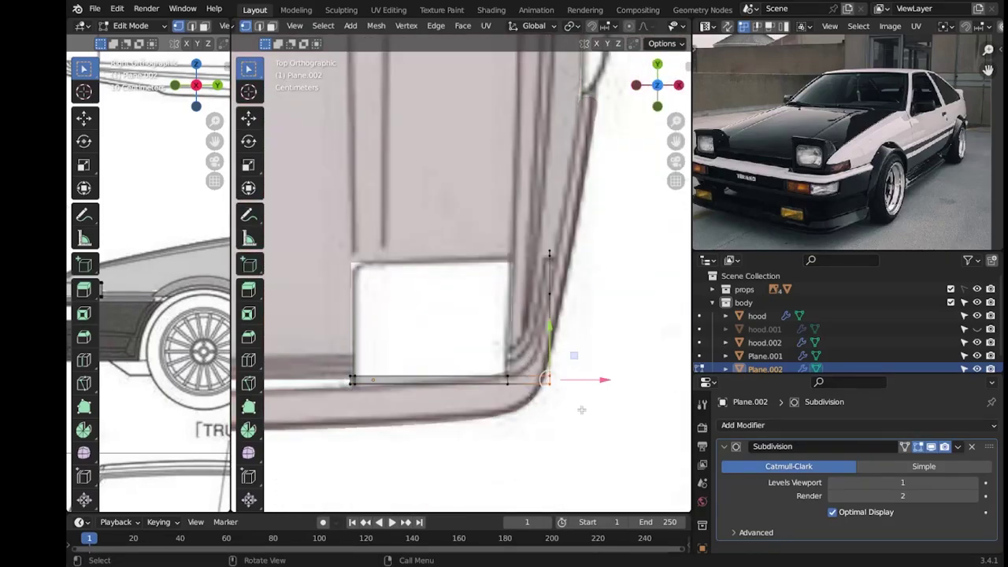
key("g")
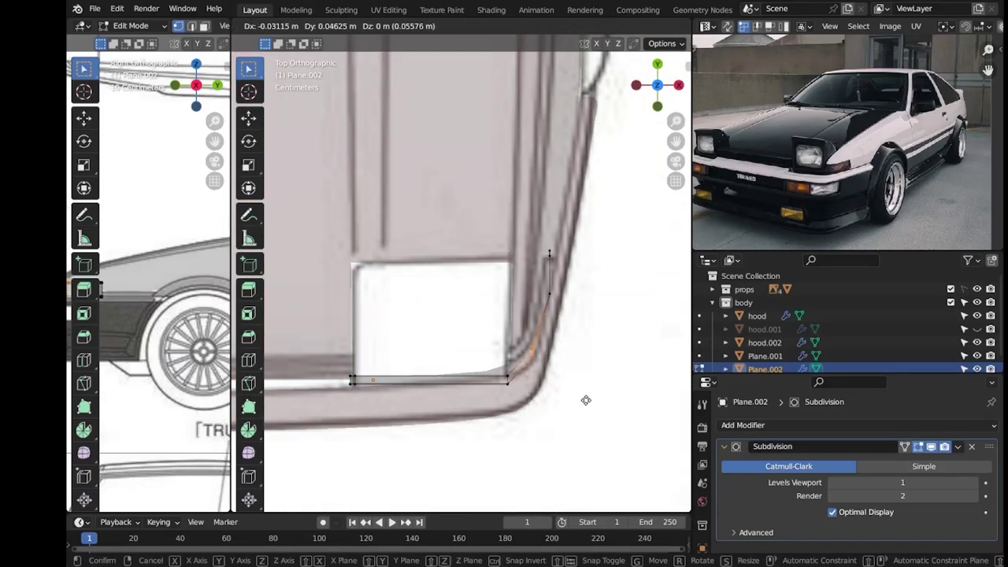
left_click(598, 268)
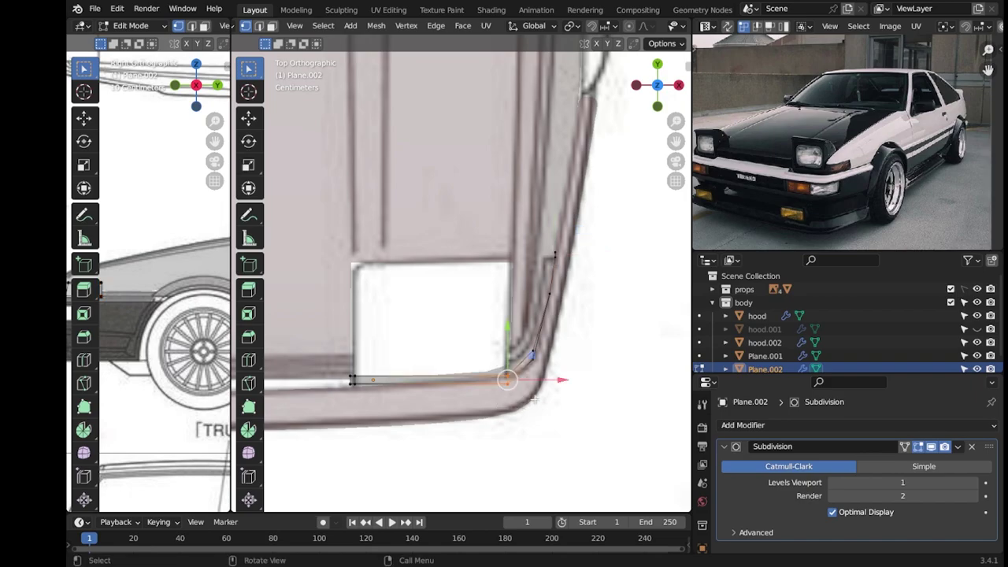
left_click(354, 383)
middle_click_drag(366, 406, 441, 315)
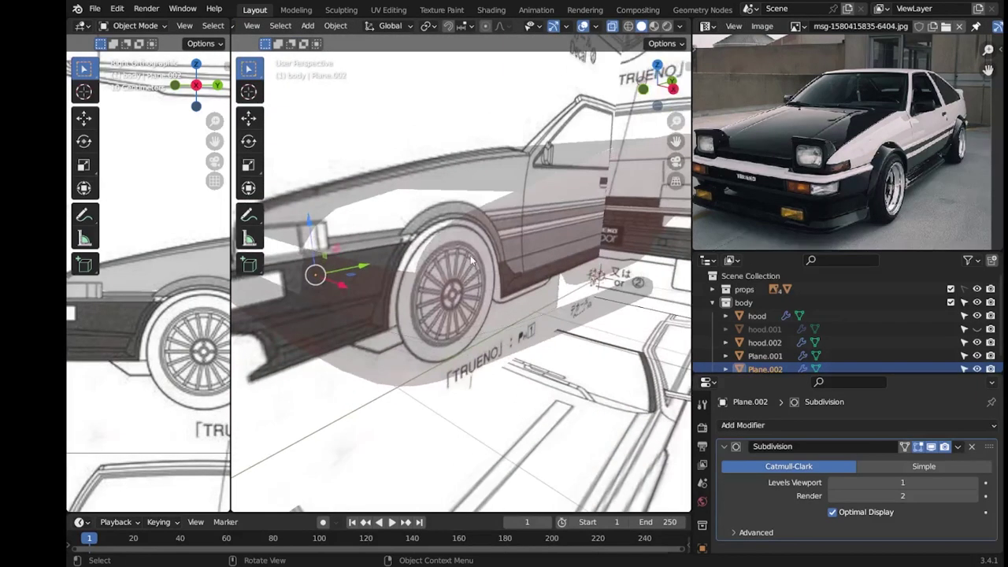
key("Tab")
Give the headlight panel a Mirror modifier and a level-1 Subdivision, then save the file.
key("ctrl+s")
scroll(441, 276, "down", 3)
left_click(736, 425)
left_click(719, 266)
scroll(974, 518, "down", 1)
left_click(726, 450)
key("ctrl+1")
key("ctrl+s")
scroll(473, 236, "up", 4)
mouse_move(478, 94)
middle_mouse_down()
mouse_move(634, 216)
mouse_move(507, 335)
mouse_move(537, 352)
middle_mouse_up()
key("ctrl+s")
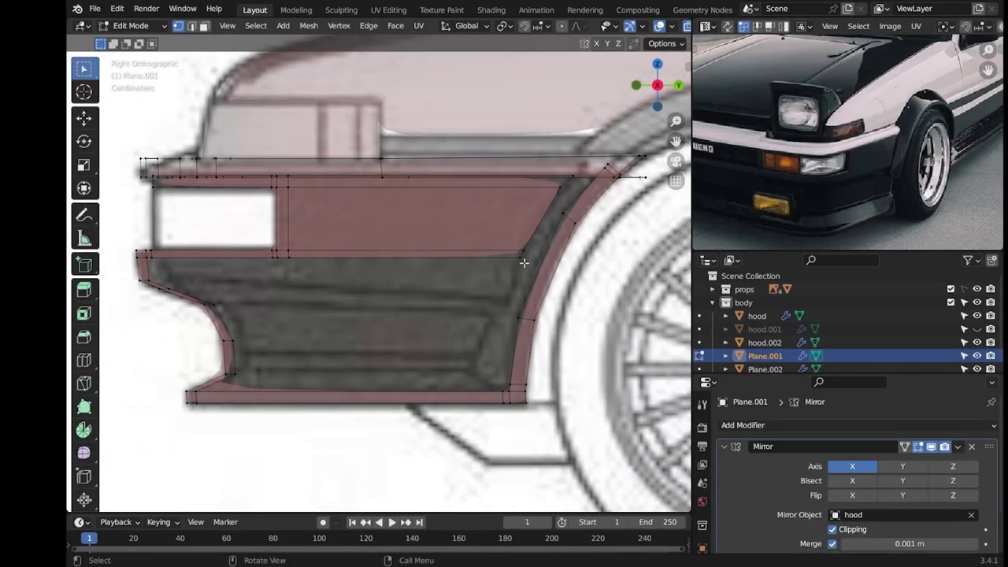
Move a fender panel edge vertex down onto the blueprint outline.
left_click(523, 254)
scroll(519, 264, "up", 1)
scroll(496, 279, "up", 1)
key("g")
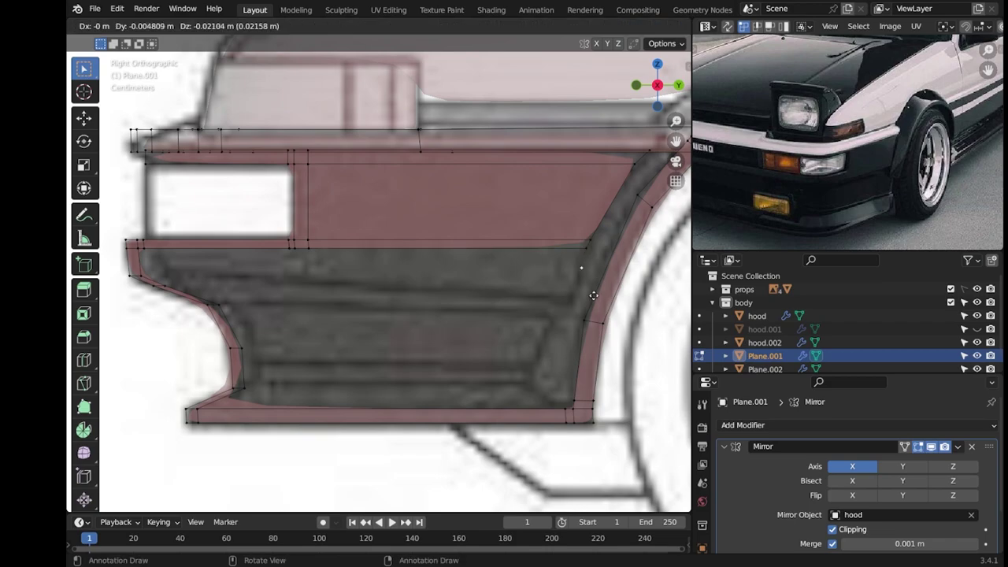
left_click(571, 292)
key("g")
Fill a new face from four fender vertices and pull its bottom edge down.
left_click(308, 279)
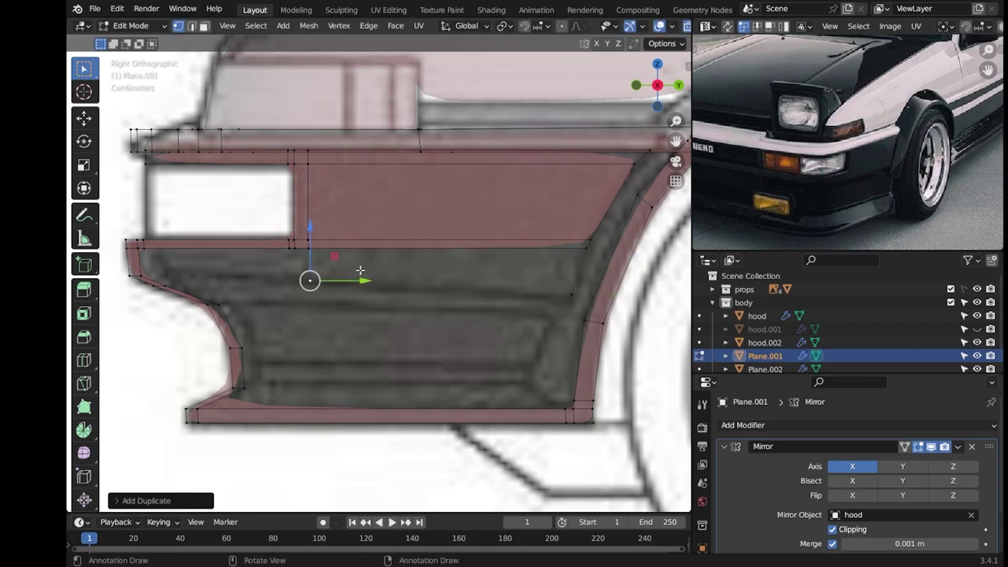
left_click(307, 249, "shift")
left_click(587, 249, "shift")
left_click(572, 291, "shift")
key("f")
left_click(309, 280)
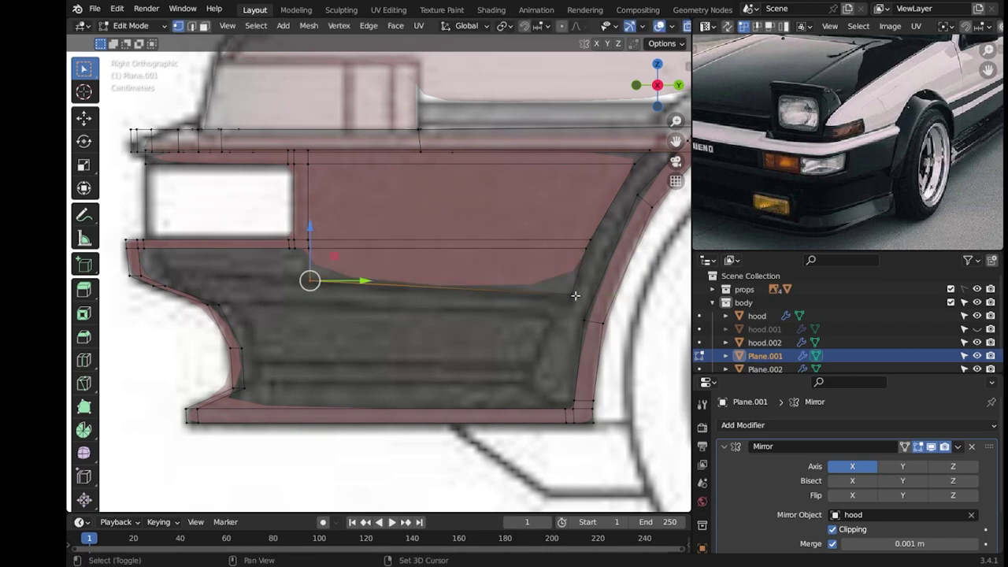
left_click(572, 293, "shift")
key("g")
left_click(535, 345)
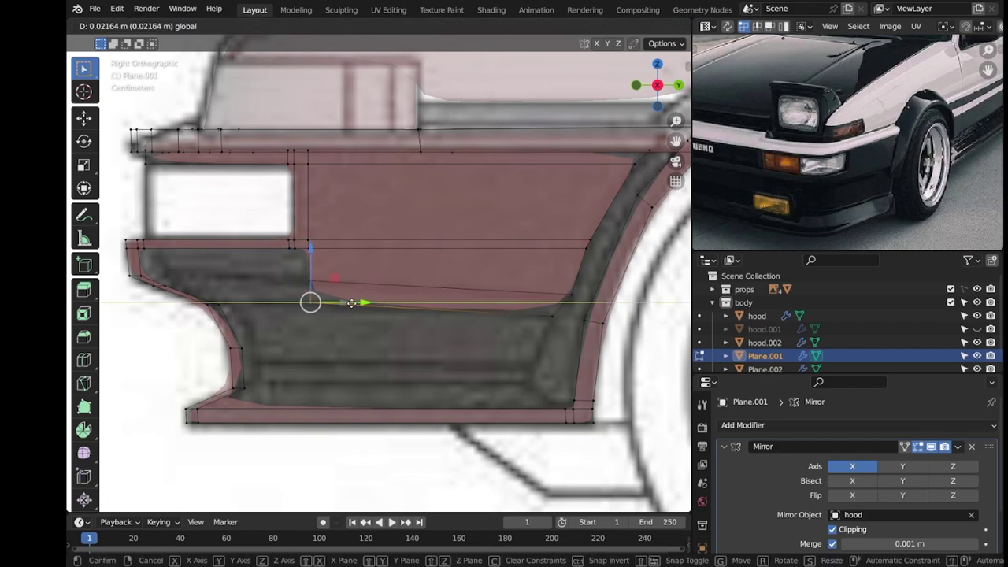
Add a loop cut across the lower face and move it toward the panel bottom.
key("ctrl+r")
left_click(562, 311)
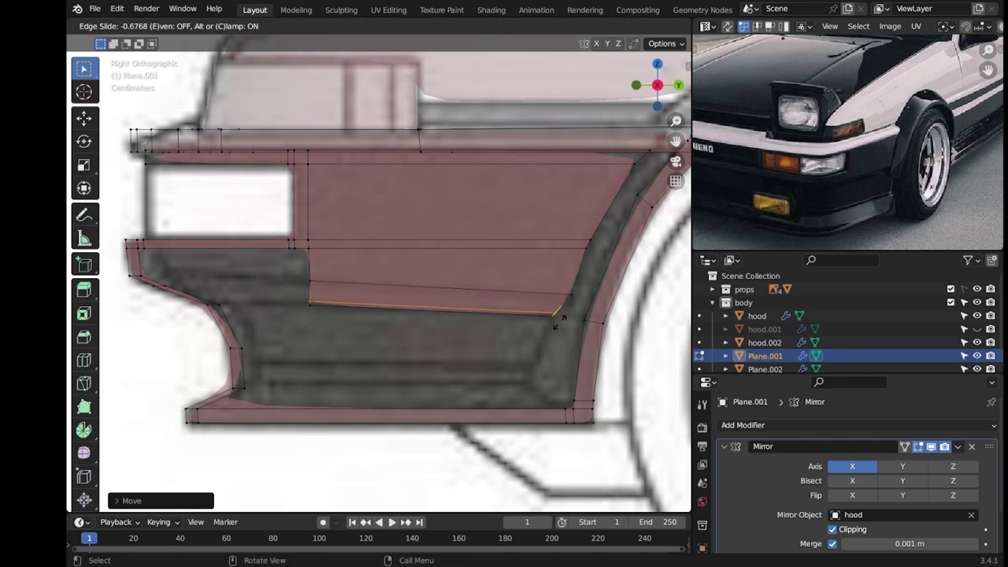
right_click(549, 330)
key("g")
left_click(306, 369)
key("g")
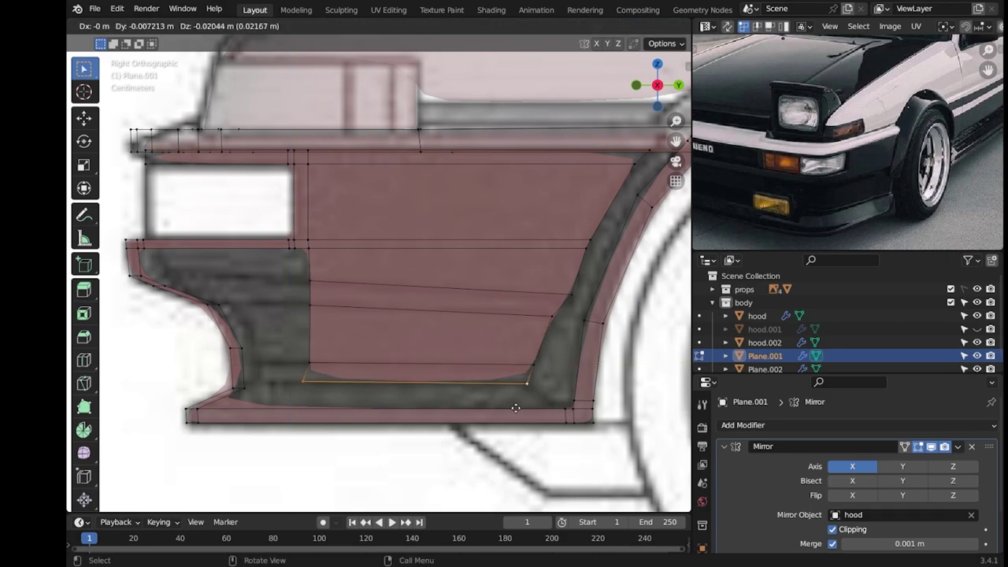
left_click(515, 407)
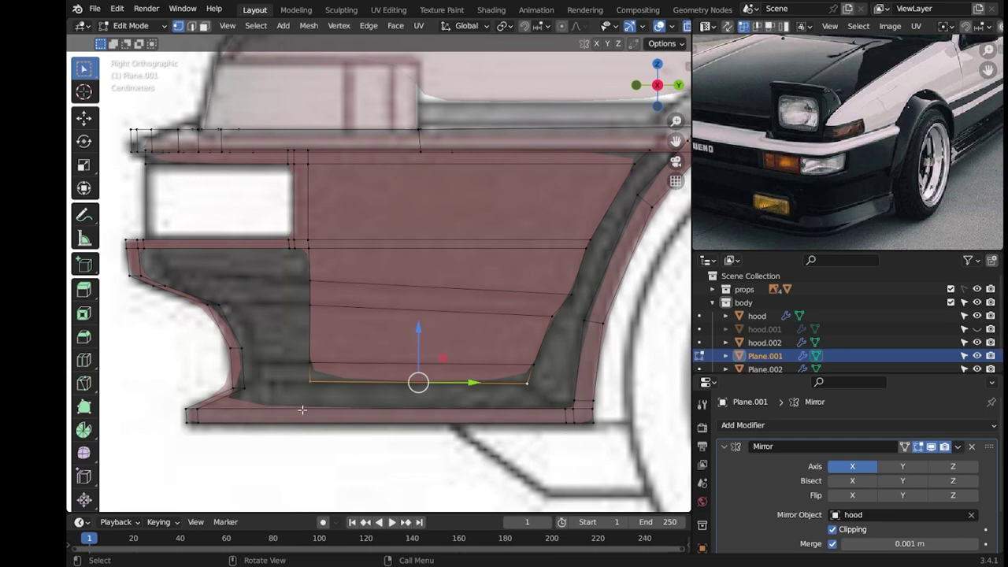
Slide a fender vertex along its edge to match the blueprint.
scroll(281, 332, "down", 3)
middle_click_drag(338, 304, 491, 293)
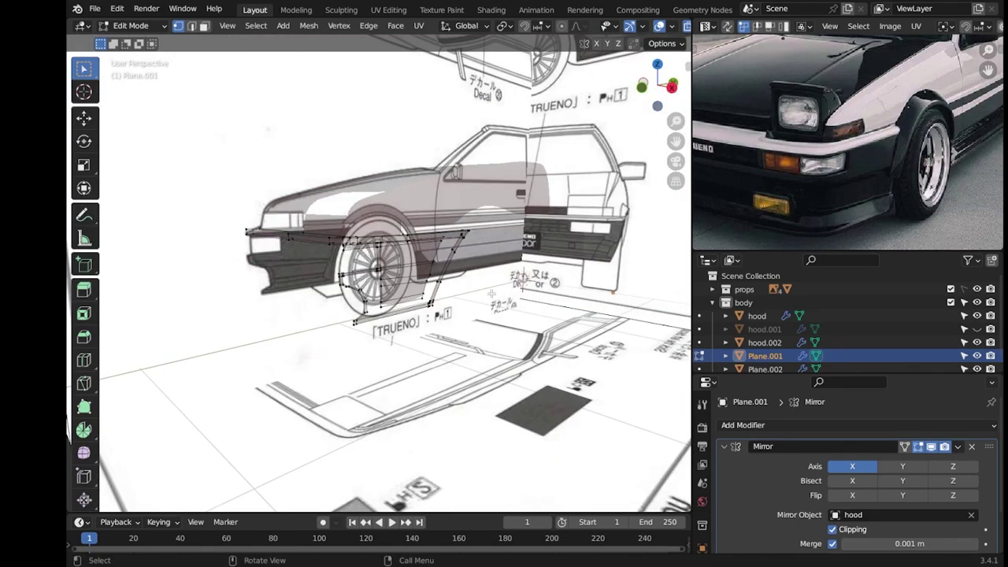
scroll(492, 293, "up", 3)
scroll(492, 293, "down", 3)
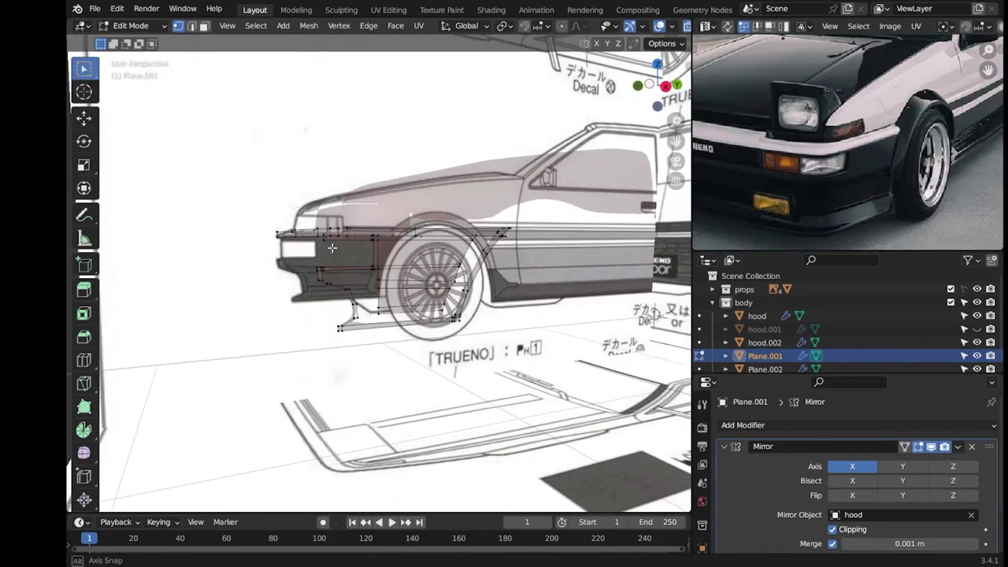
mouse_move(492, 293)
middle_mouse_down()
mouse_move(438, 246)
mouse_move(410, 252)
middle_mouse_up()
scroll(236, 275, "up", 2)
scroll(226, 281, "up", 4)
key("g")
key("g")
left_click(207, 250)
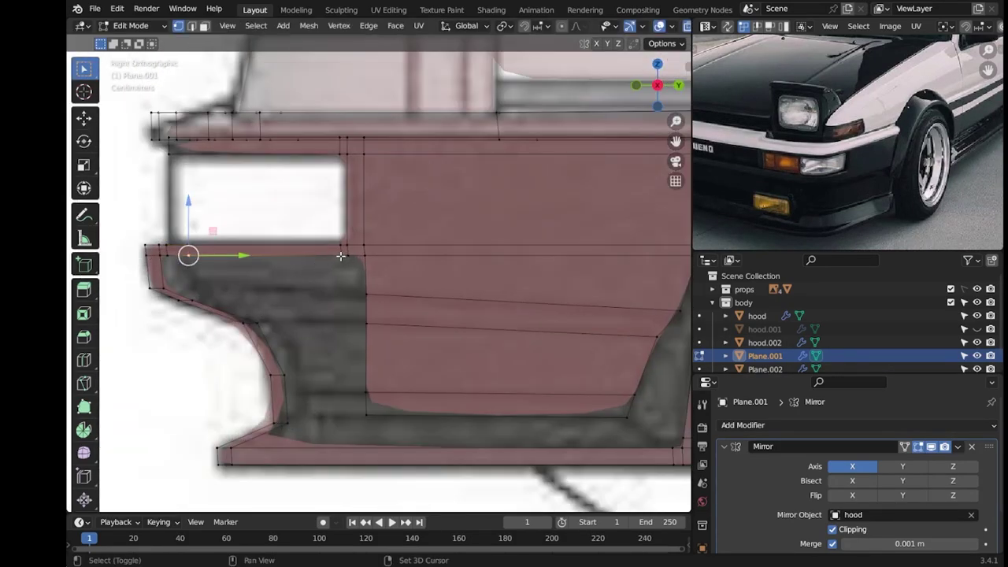
Place the vertex below the headlight opening on the blueprint line, checking front and side views.
left_click(349, 282)
key("g")
left_click(348, 279)
key("g")
left_click(349, 260)
left_click(348, 260)
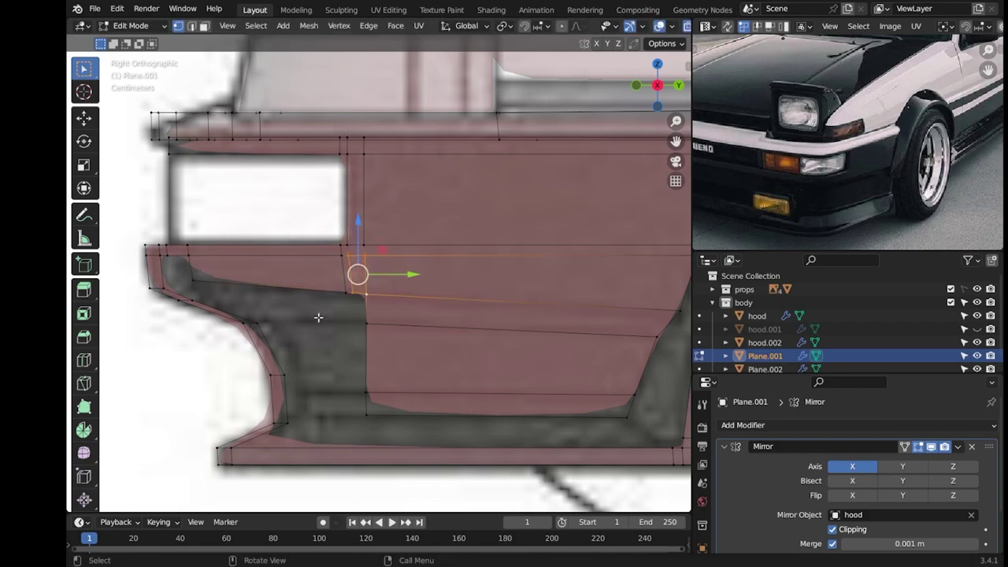
key("KP_1")
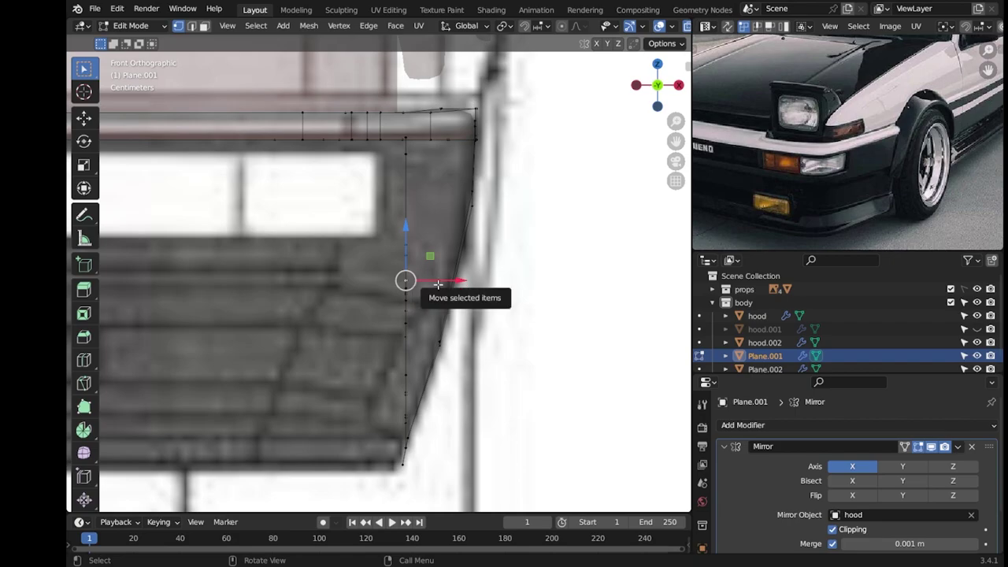
middle_click_drag(488, 263, 584, 400)
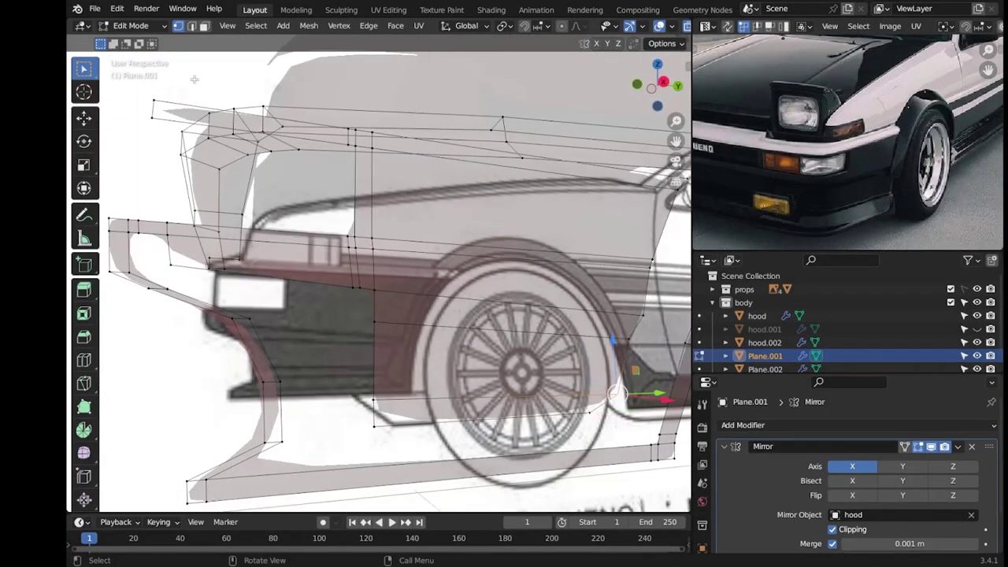
key("KP_3")
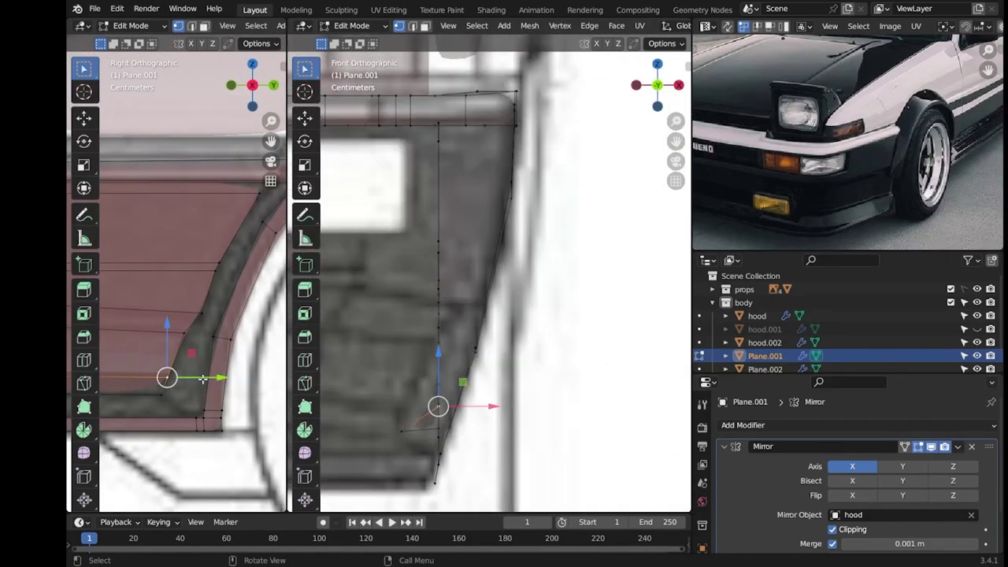
Shift the fender-edge vertices of Plane.001 in and out along X to match the blueprint.
left_click_drag(488, 406, 455, 413)
left_click(439, 341)
left_click(441, 312)
left_click(438, 252)
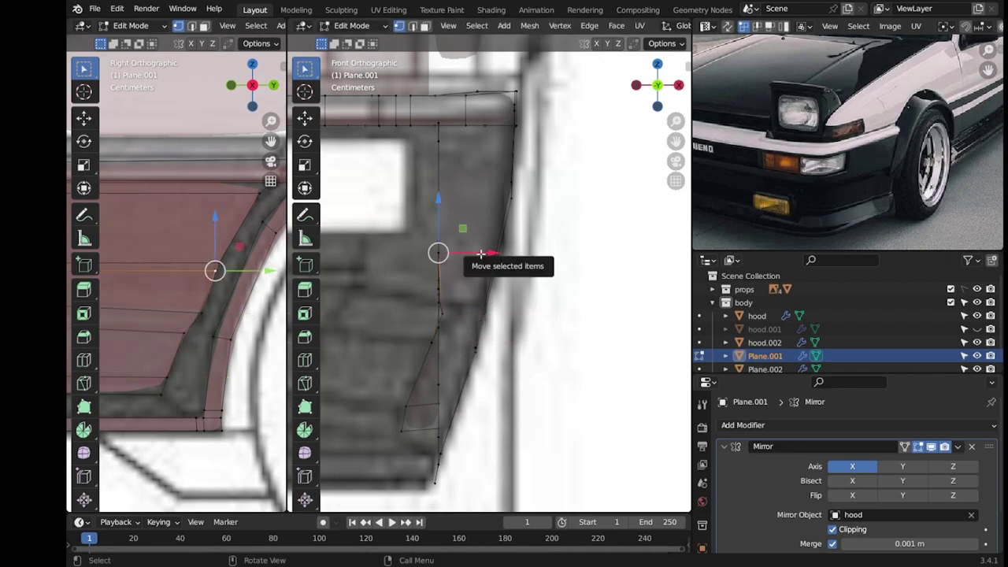
left_click(203, 312)
left_click_drag(492, 314, 531, 312)
Move the higher front-edge vertex inward and raise it to fit the front blueprint.
scroll(531, 300, "down", 3)
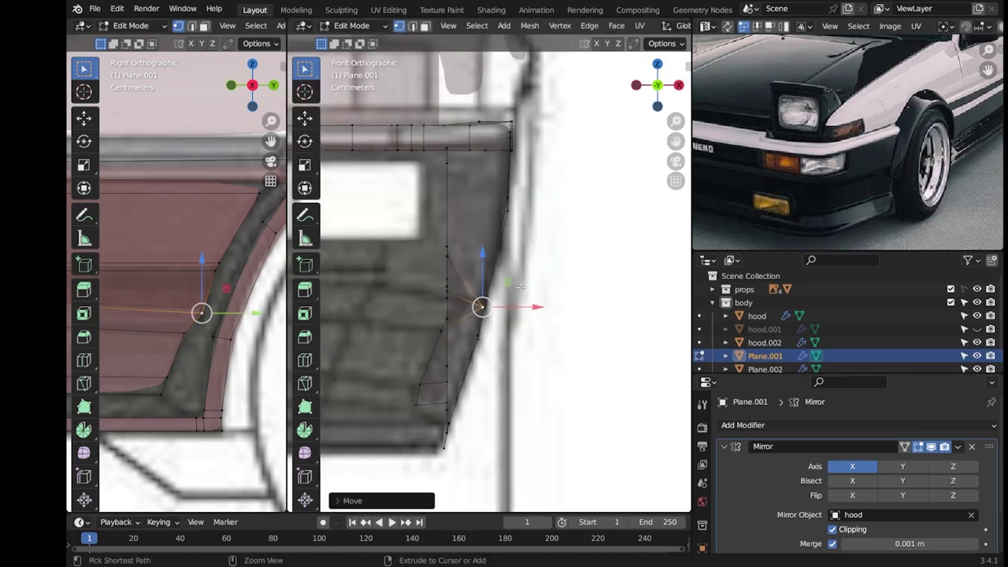
scroll(530, 270, "down", 2)
scroll(181, 315, "up", 3)
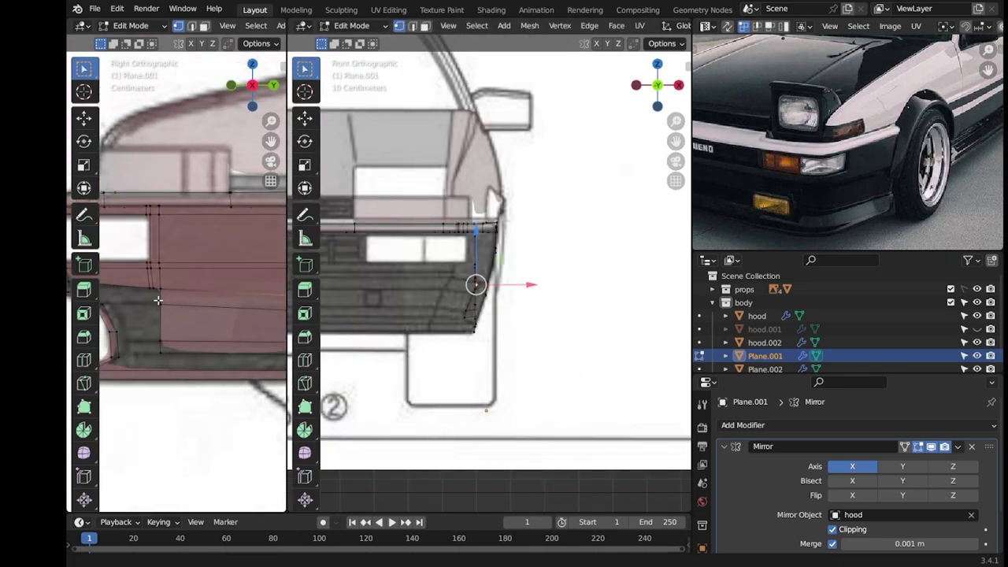
scroll(512, 364, "up", 3)
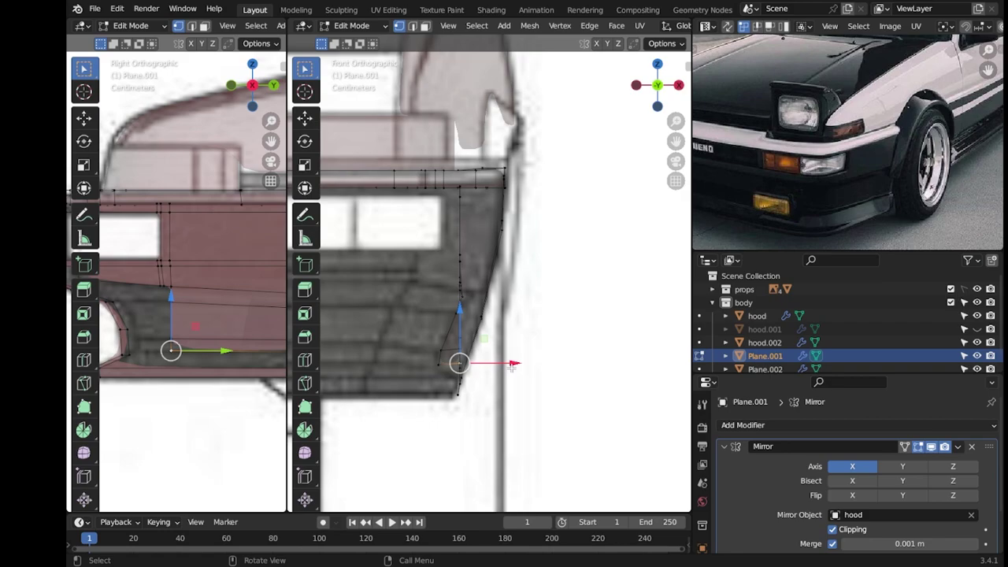
left_click(459, 277)
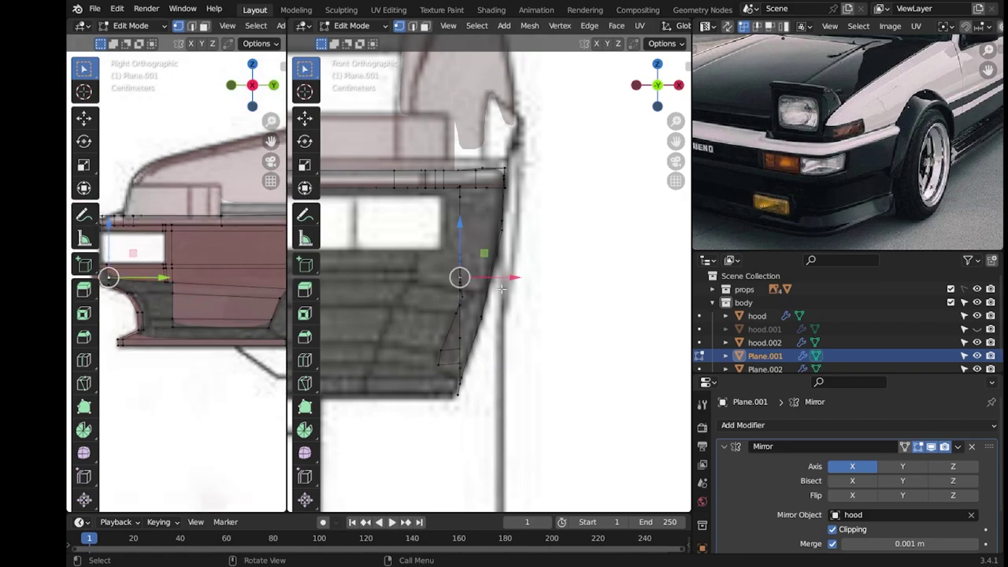
left_click_drag(512, 277, 472, 276)
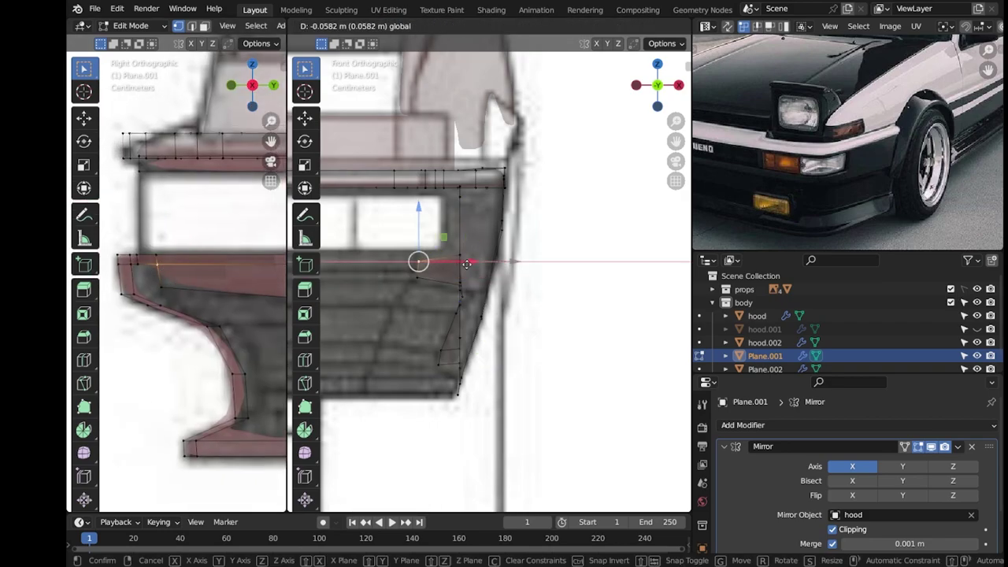
left_click_drag(168, 297, 162, 266)
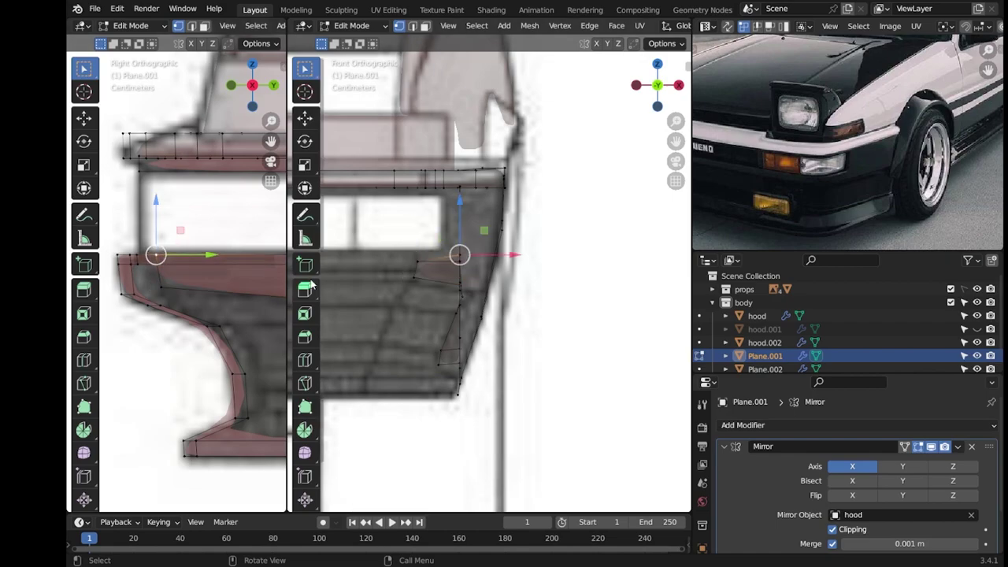
Shift a lower bumper corner vertex along Y in side view and delete an unwanted vertex.
left_click(446, 265)
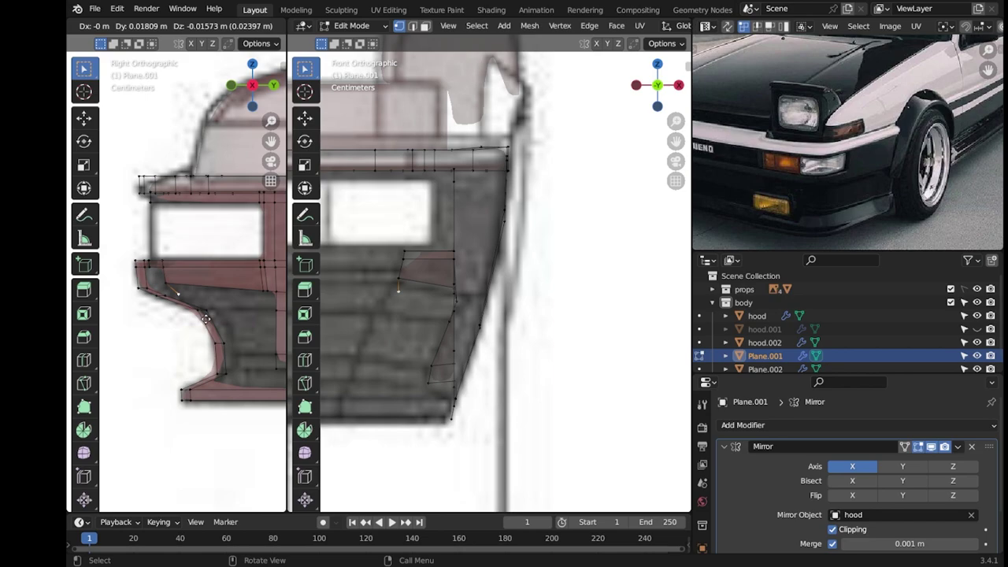
left_click_drag(398, 272, 273, 309)
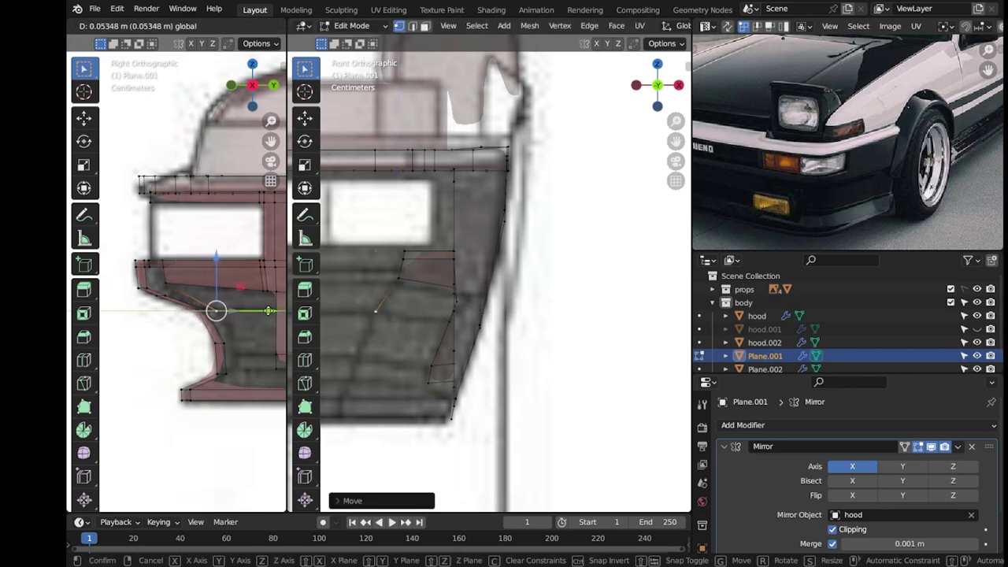
left_click_drag(267, 311, 270, 312)
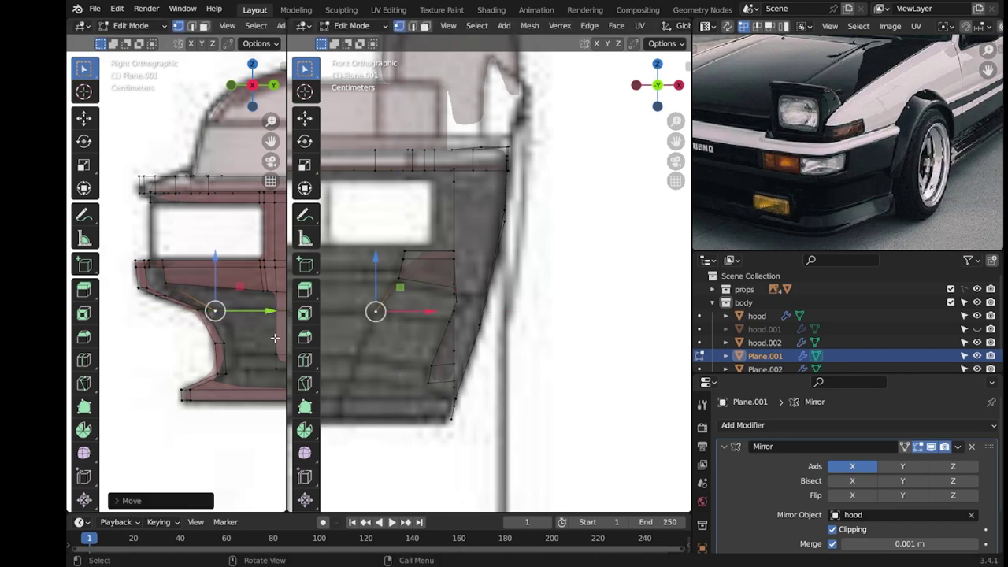
left_click(270, 318)
middle_click_drag(270, 318, 166, 330, "shift")
key("x")
left_click(173, 290)
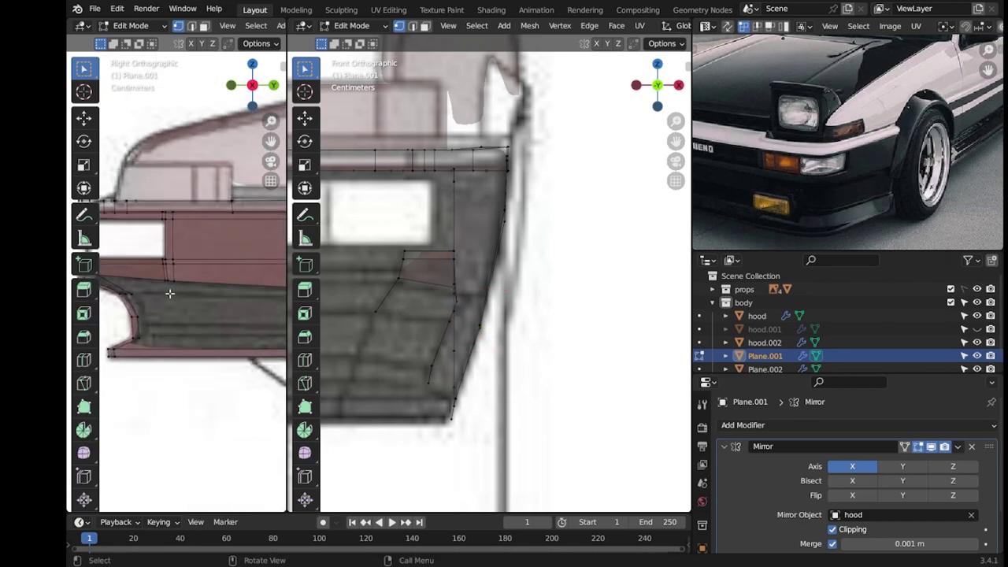
Extrude a new vertex down along the lower bumper corner and position it in front and side views.
scroll(172, 290, "up", 2)
left_click(168, 277)
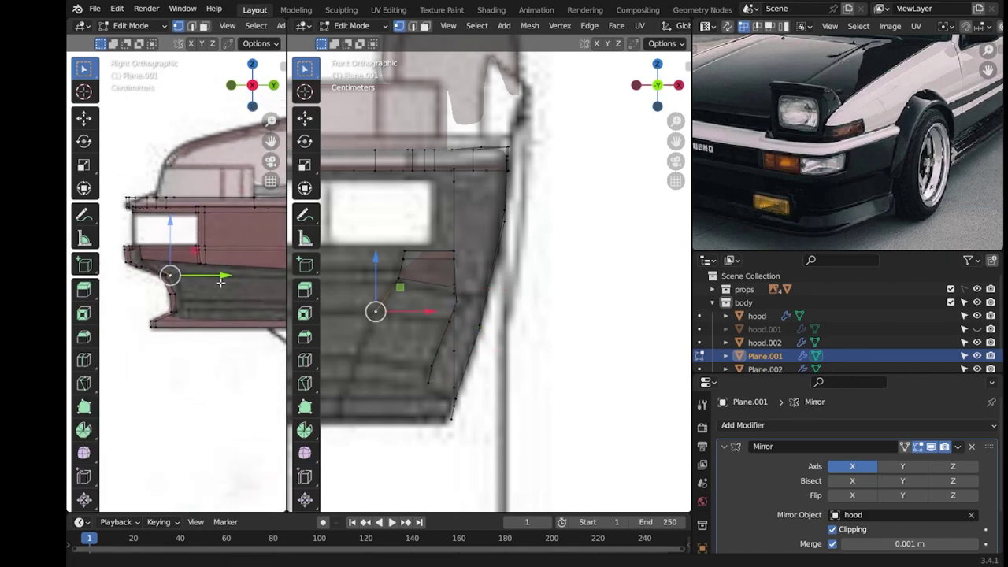
left_click(233, 364)
left_click_drag(392, 359, 396, 359)
middle_click_drag(319, 389, 343, 491, "shift")
key("e")
left_click(250, 351)
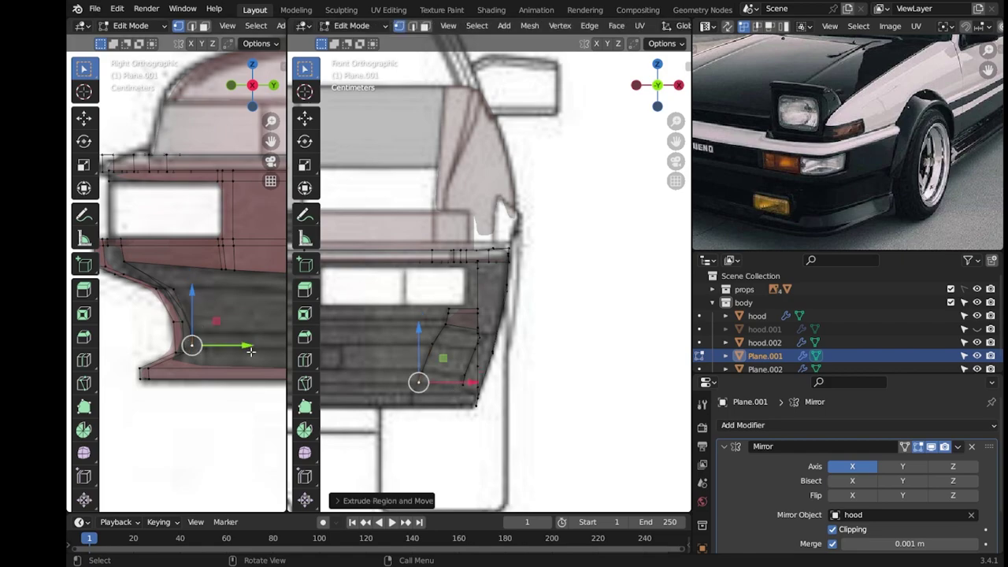
left_click(250, 351)
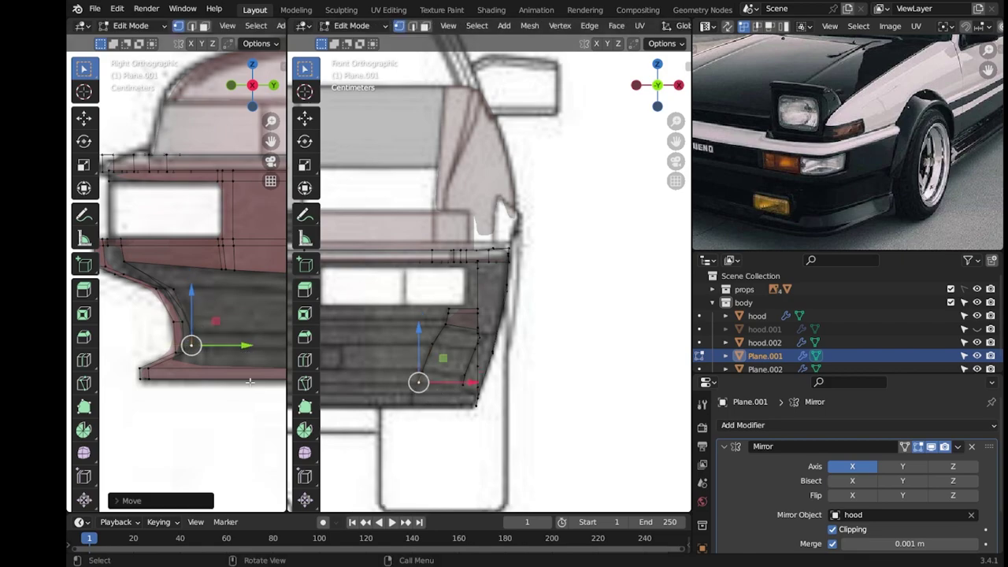
Select the lower corner vertices, undo the last change, and nudge a vertex slightly upward.
scroll(162, 309, "up", 2)
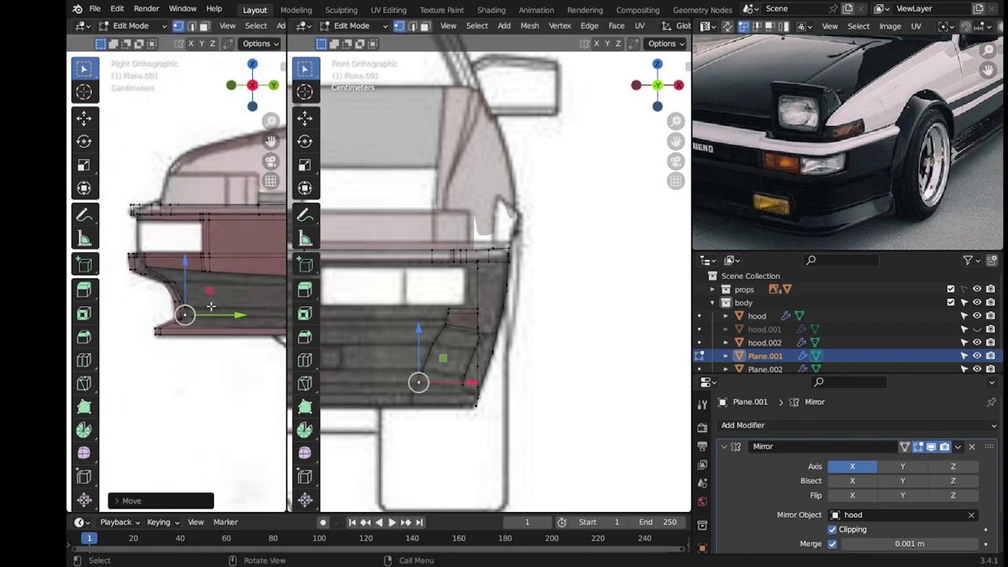
middle_click_drag(161, 308, 181, 329, "shift")
scroll(181, 328, "down", 2)
middle_click_drag(259, 315, 228, 333, "shift")
left_click(156, 303, "shift")
key("ctrl+z")
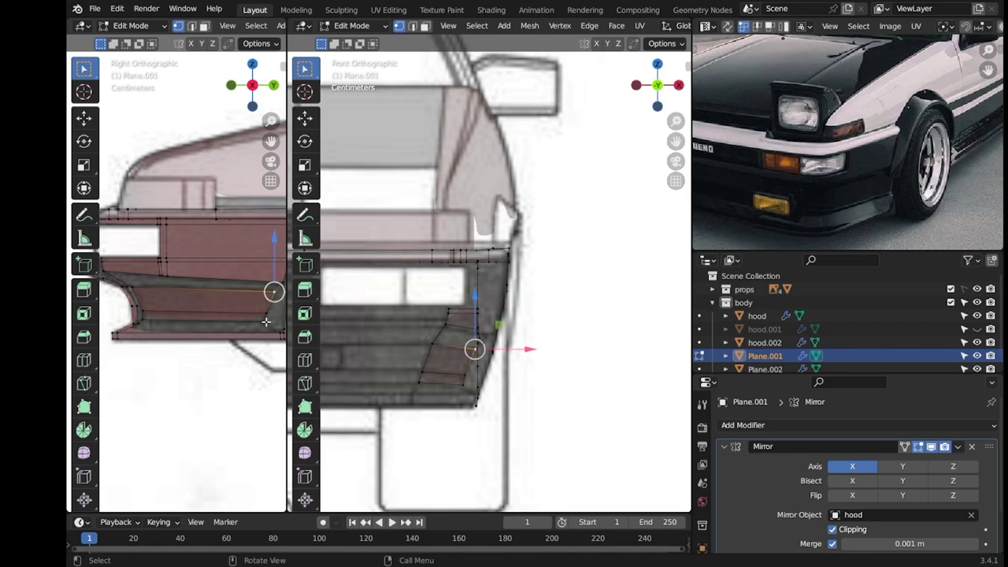
scroll(236, 276, "up", 3)
left_click_drag(223, 291, 217, 281)
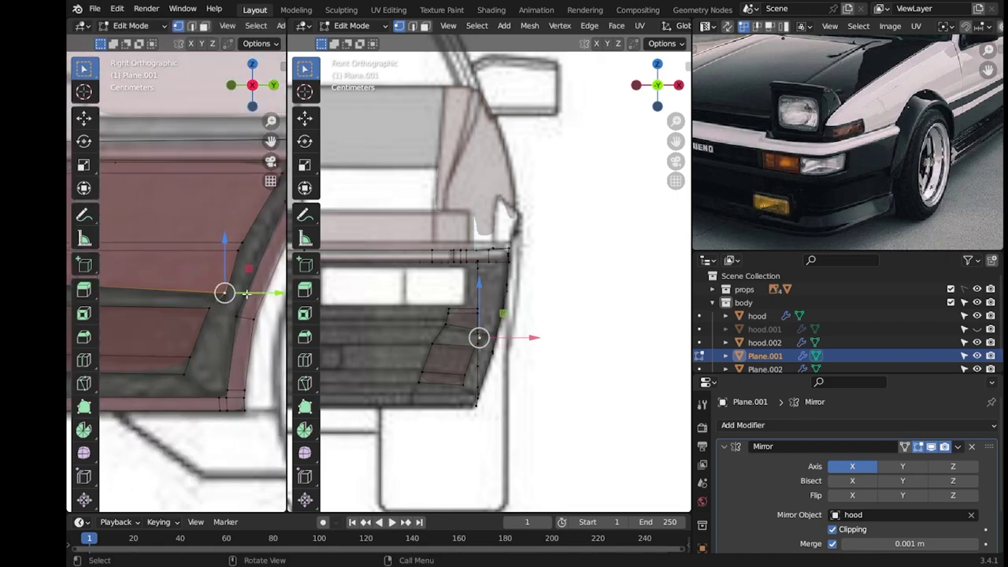
Add an edge loop across the lower bumper corner panel and slide it into place.
scroll(218, 282, "down", 2)
scroll(217, 281, "down", 2)
left_click(181, 282, "ctrl")
scroll(181, 281, "up", 2)
left_click(181, 284, "shift")
scroll(185, 287, "down", 2)
left_click(191, 297, "shift")
scroll(191, 297, "down", 1)
scroll(191, 296, "up", 3)
key("ctrl+r")
left_click(211, 314)
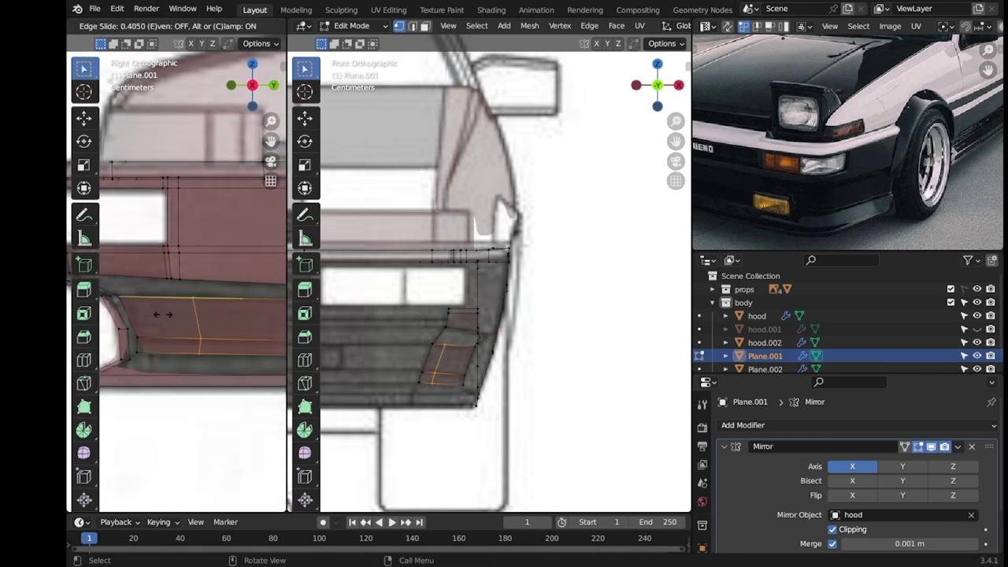
Confirm the first loop's position and add a second edge loop across the bumper corner.
left_click(138, 316)
scroll(181, 315, "down", 2)
scroll(218, 318, "up", 2)
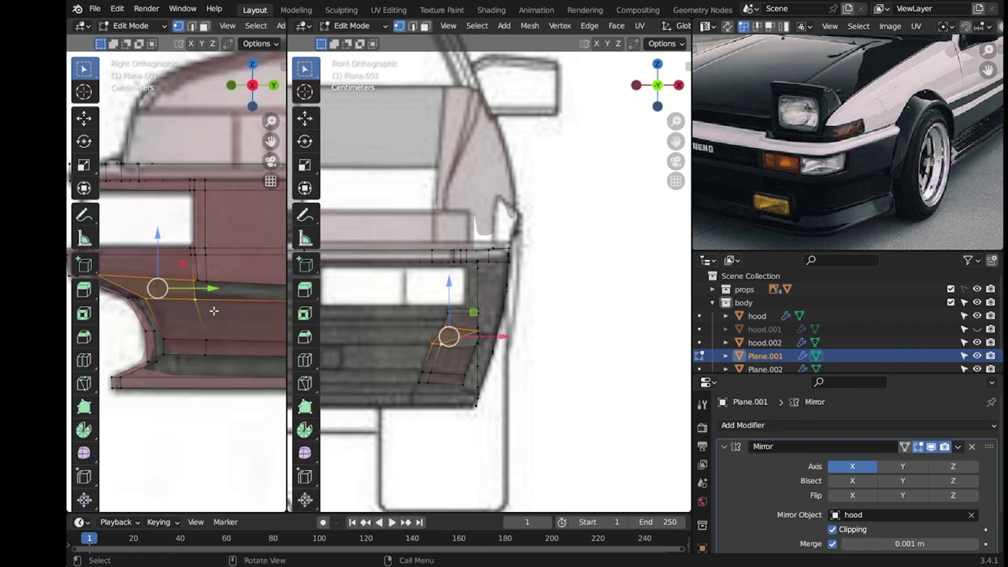
key("ctrl+r")
scroll(218, 319, "down", 2)
left_click(214, 339)
left_click(213, 358)
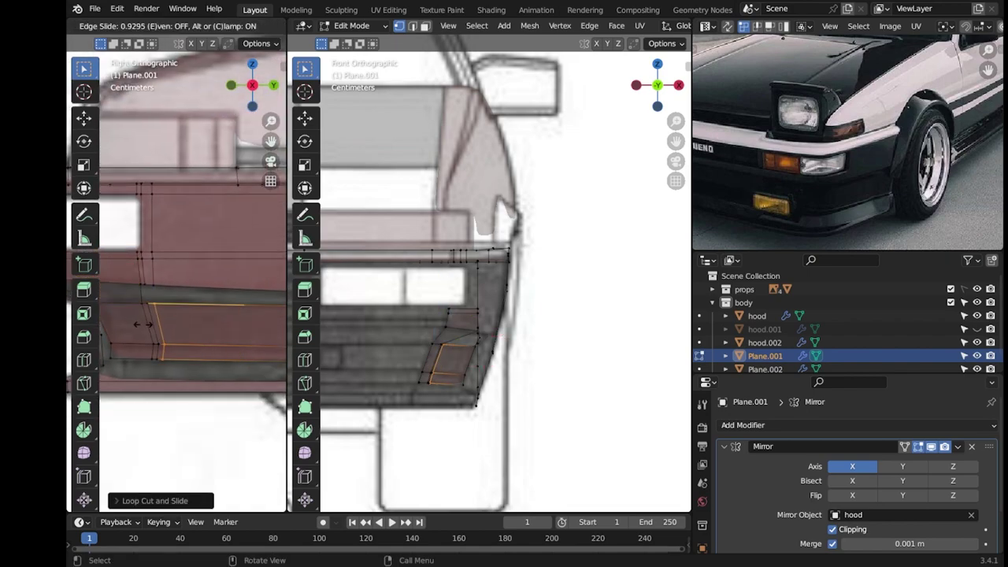
In the right orthographic view, move the new loop's vertices to fit the side blueprint.
scroll(213, 363, "up", 2)
key("alt+a")
scroll(214, 363, "down", 3)
middle_click_drag(214, 363, 201, 303)
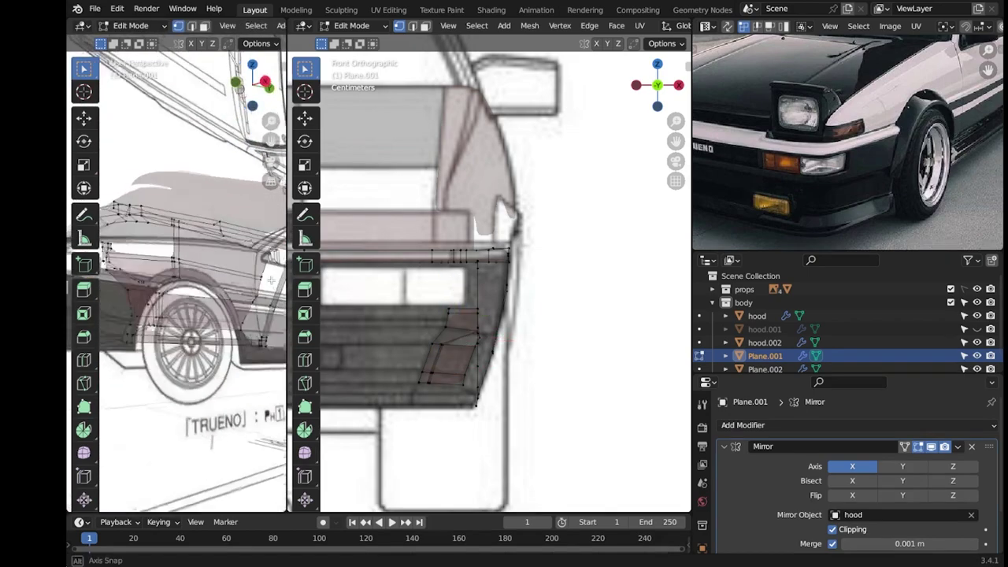
key("KP_3")
scroll(158, 299, "up", 3)
left_click(124, 311)
left_click(261, 330, "shift")
scroll(189, 355, "down", 2)
scroll(190, 354, "down", 2)
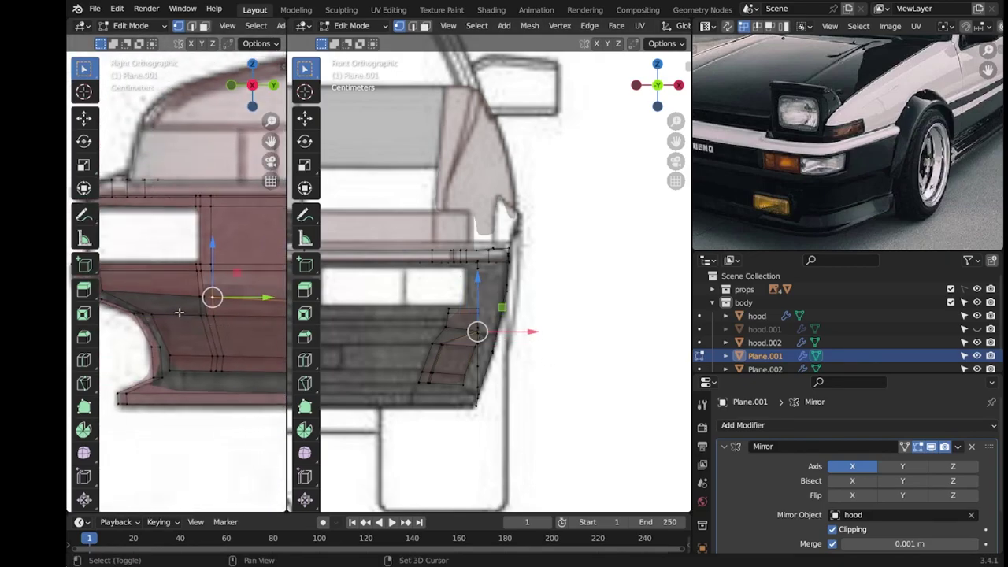
left_click(221, 325)
key("g")
left_click(197, 295)
Move the lower panel edge vertices sideways along the X axis to match the blueprint.
key("alt+a")
scroll(187, 284, "down", 1)
scroll(187, 285, "down", 1)
left_click(187, 276)
scroll(187, 275, "up", 1)
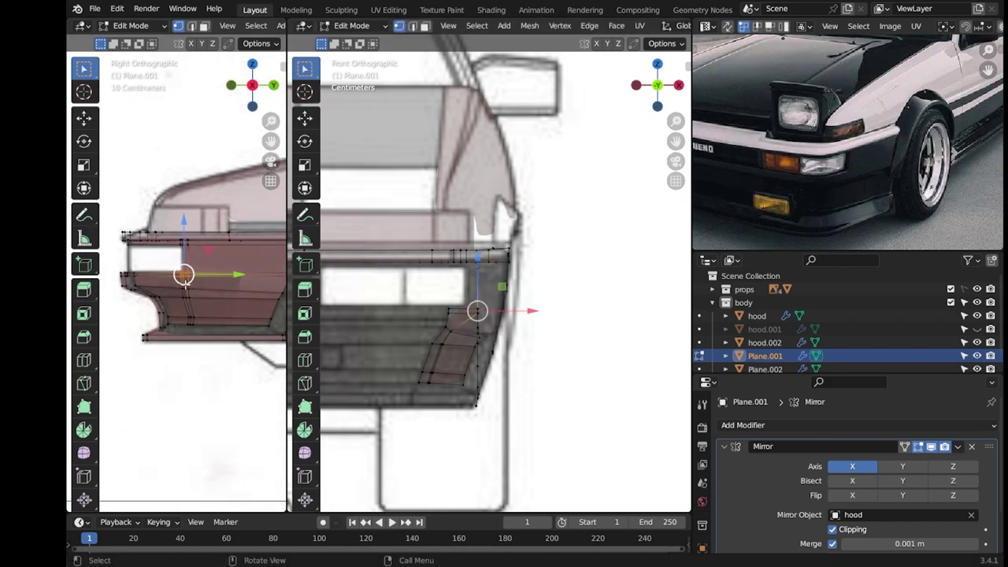
scroll(187, 276, "down", 1)
key("g")
key("x")
left_click(517, 313)
Save the .blend file and look over the wheel-arch area before resuming mesh editing.
left_click(187, 229)
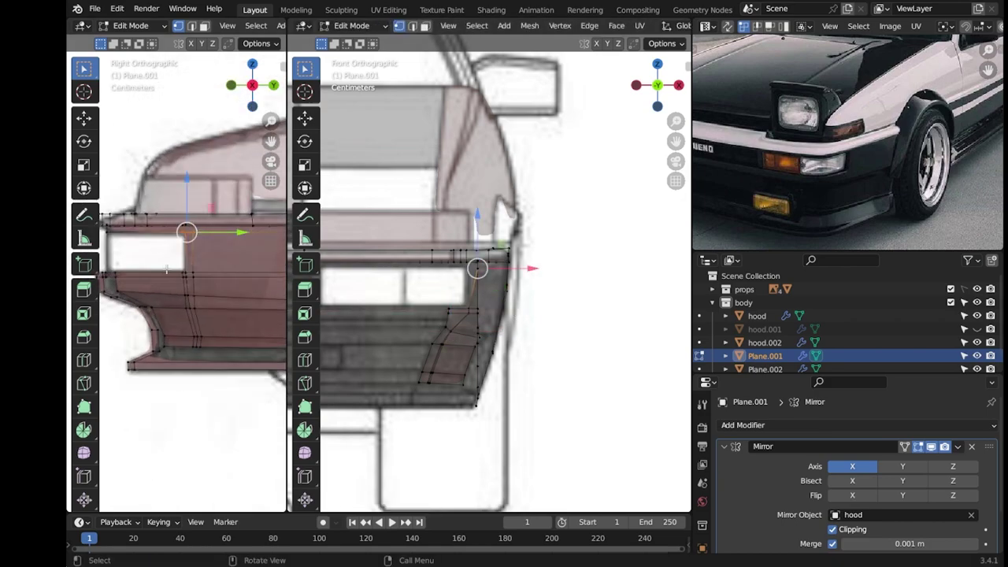
scroll(187, 229, "up", 1)
left_click(140, 269)
key("Tab")
key("ctrl+s")
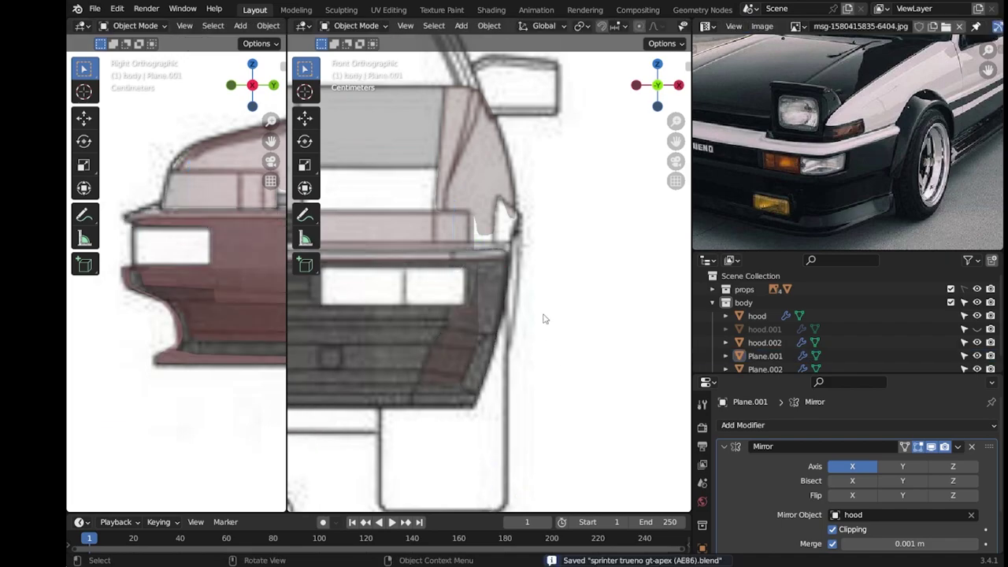
middle_click_drag(542, 320, 520, 329, "shift")
middle_click_drag(196, 304, 212, 334, "shift")
key("Tab")
scroll(213, 334, "up", 1)
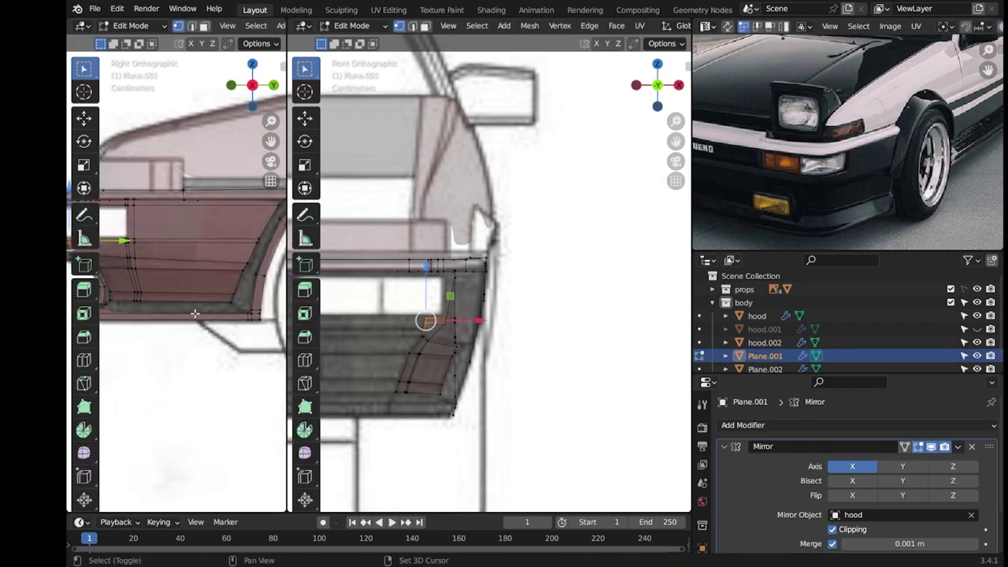
Select the fender side panel's upper corner vertex while framing the wheel arch.
scroll(236, 299, "up", 1)
scroll(262, 265, "up", 1)
left_click(262, 265)
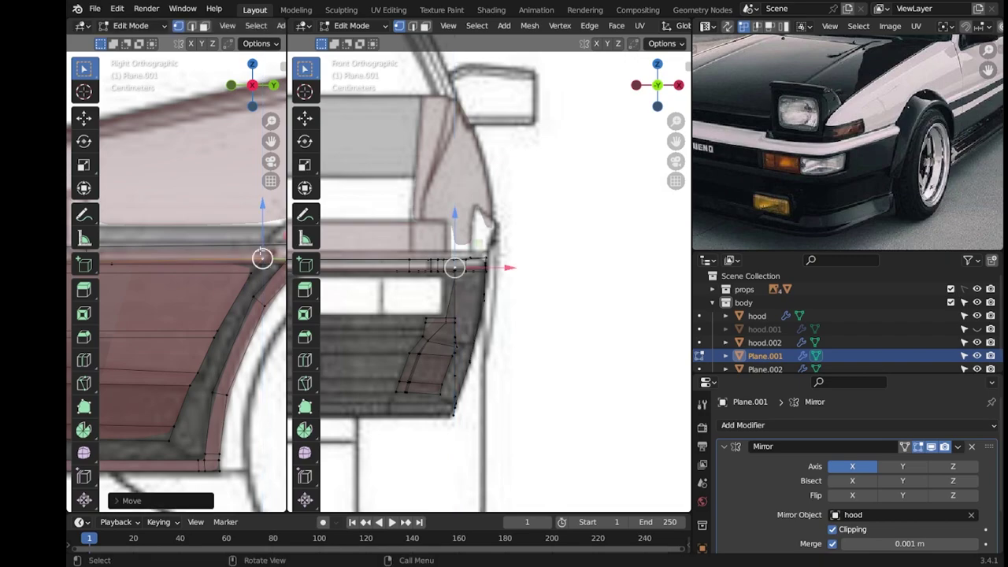
scroll(202, 288, "down", 1)
scroll(187, 302, "down", 1)
scroll(187, 302, "down", 1)
scroll(225, 259, "up", 1)
scroll(202, 292, "up", 1)
Pull a wheel-arch vertex down onto the blueprint's front wheel arch line.
left_click(228, 303)
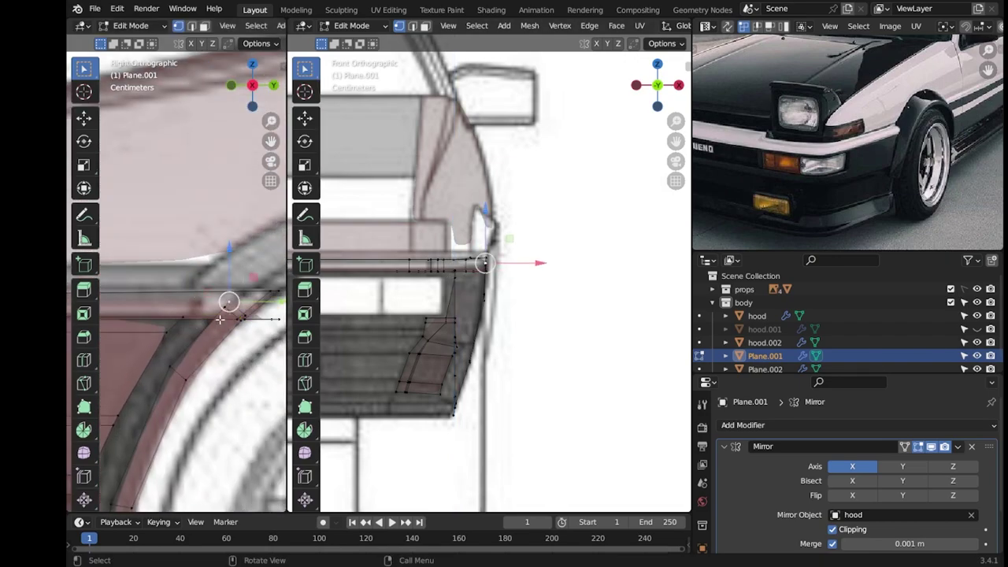
scroll(225, 300, "down", 1)
left_click(181, 308)
left_click(220, 297)
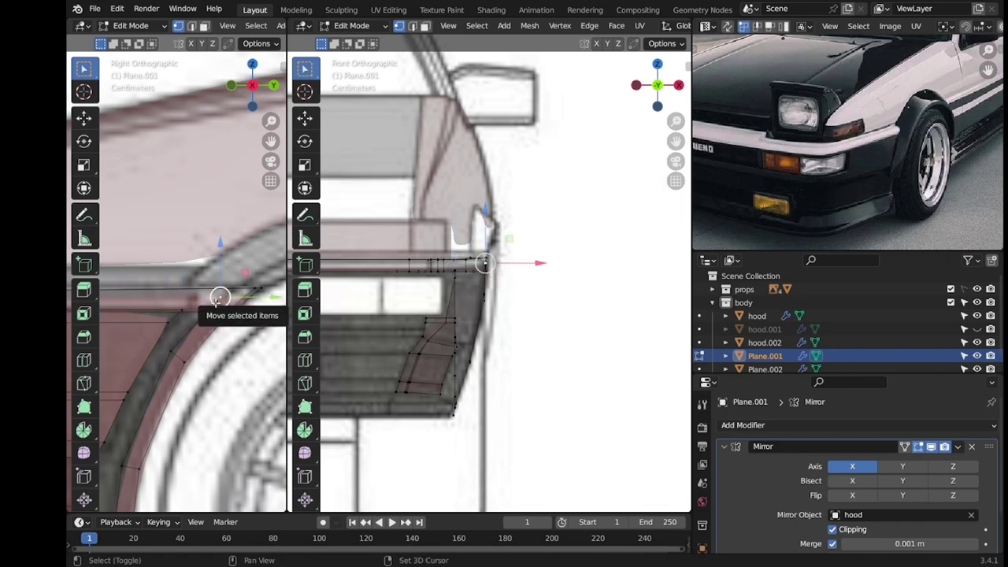
left_click_drag(220, 296, 207, 354)
key("g")
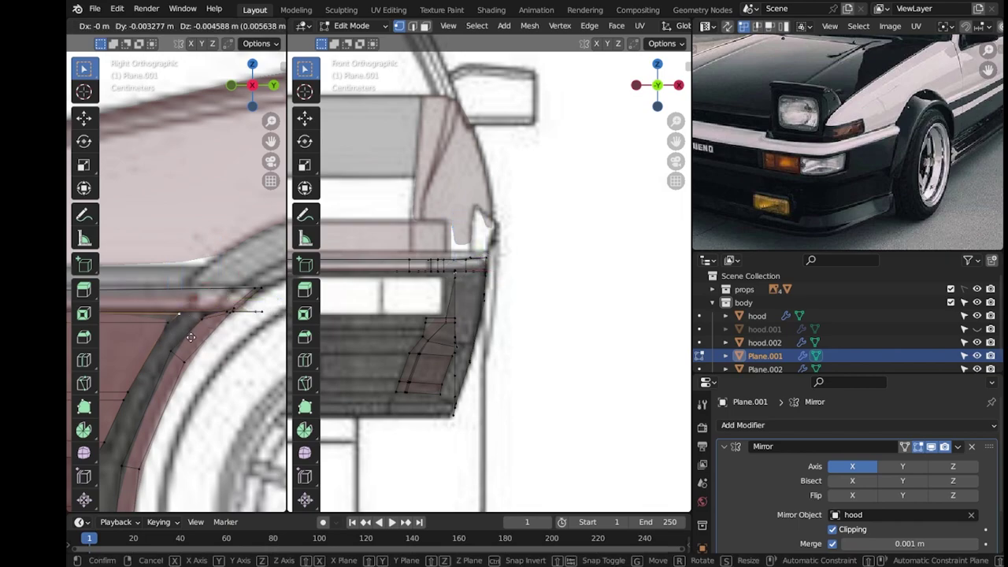
left_click(180, 310)
Move another arch vertex to follow the arch, then check the panel shape in Object Mode.
scroll(166, 309, "up", 2)
left_click(231, 339)
key("g")
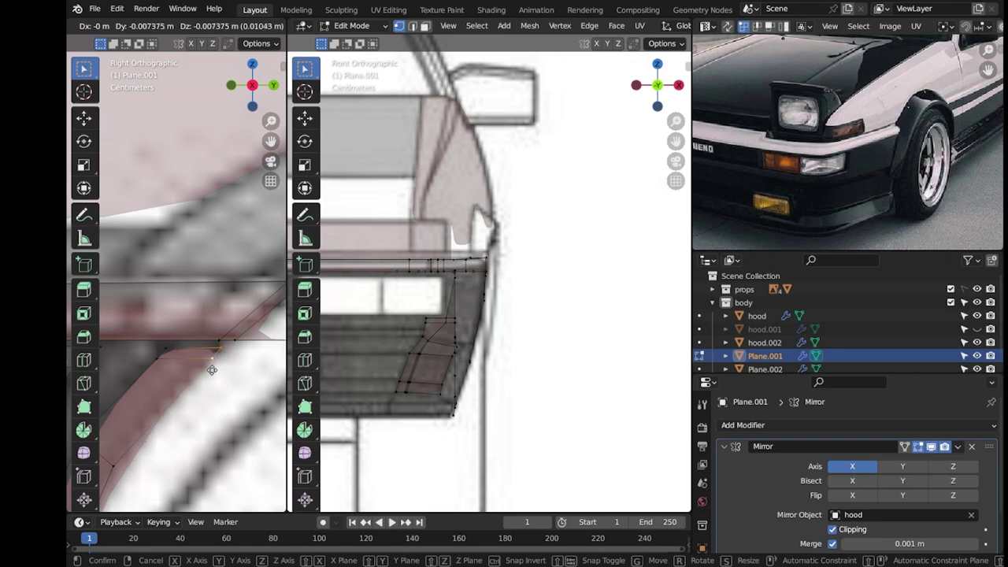
left_click(209, 358)
scroll(205, 334, "up", 1)
left_click(226, 329)
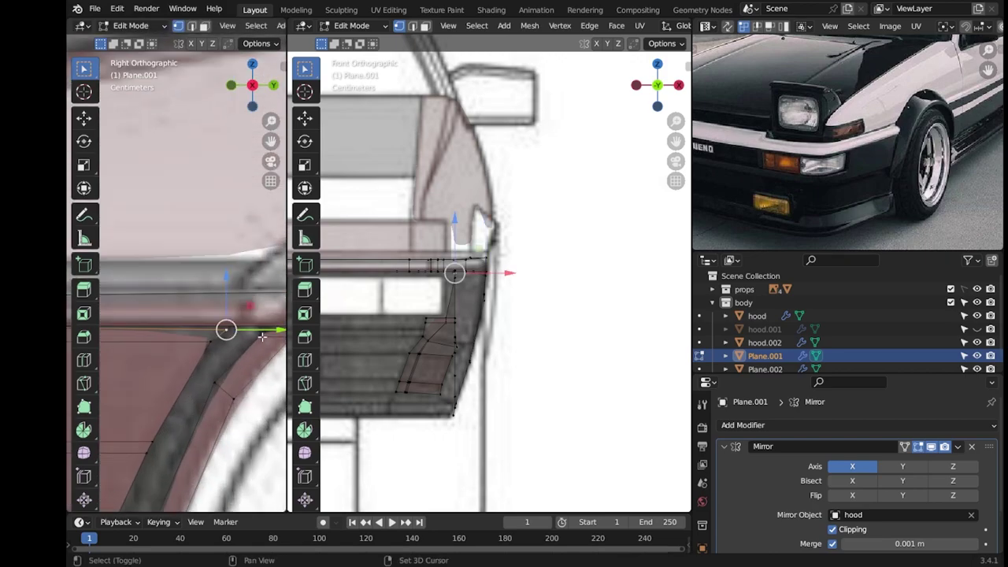
key("Tab")
scroll(205, 354, "down", 3)
scroll(189, 358, "down", 2)
scroll(177, 361, "up", 3)
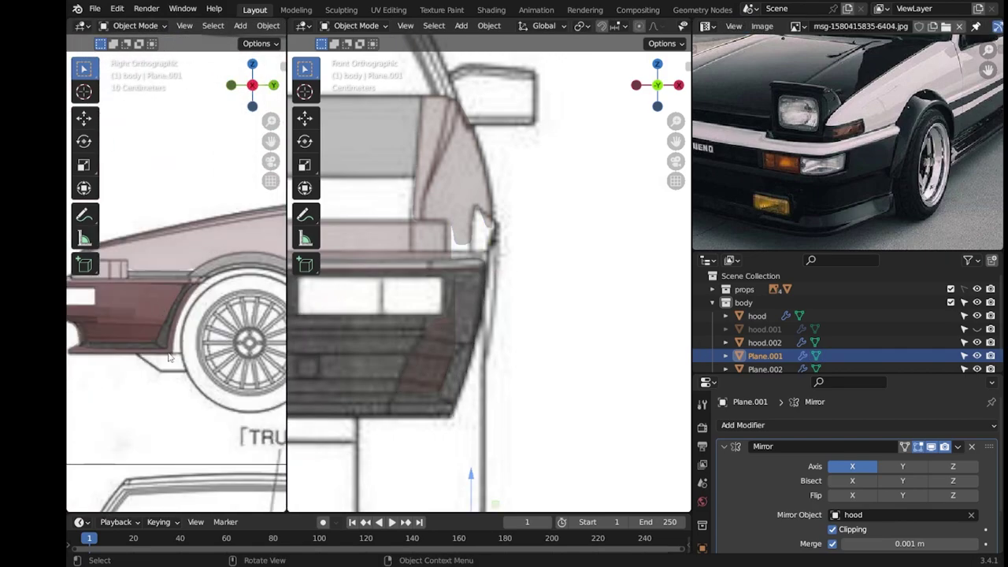
scroll(174, 362, "up", 2)
key("Tab")
Reposition a vertex and slide the next arch-band vertex along its edge.
key("g")
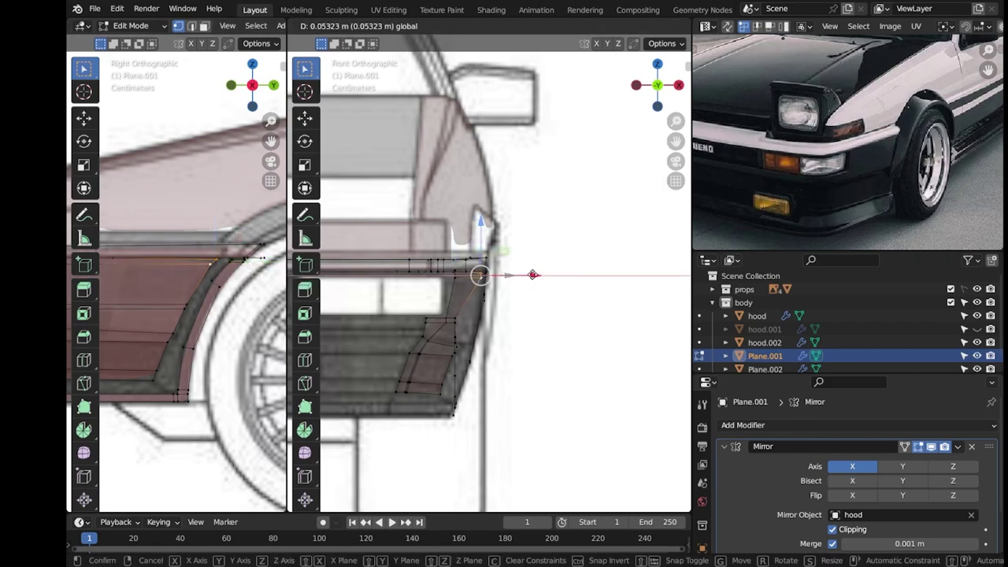
left_click(534, 274)
scroll(236, 250, "up", 2)
scroll(214, 299, "up", 2)
left_click(164, 308)
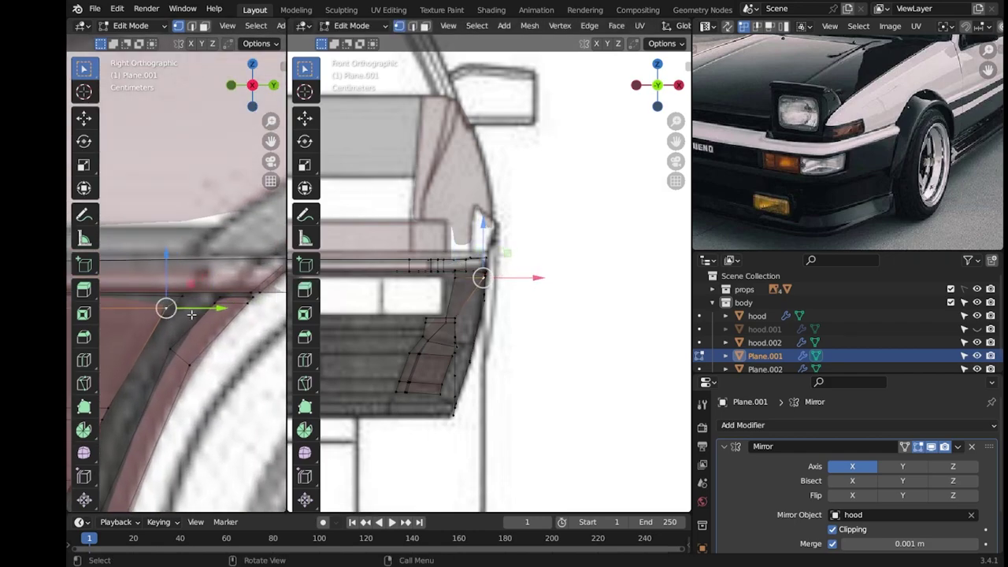
key("g")
key("g")
left_click(228, 338)
Slide two more vertices along their edges and shift one sideways in the front view.
scroll(237, 370, "up", 2)
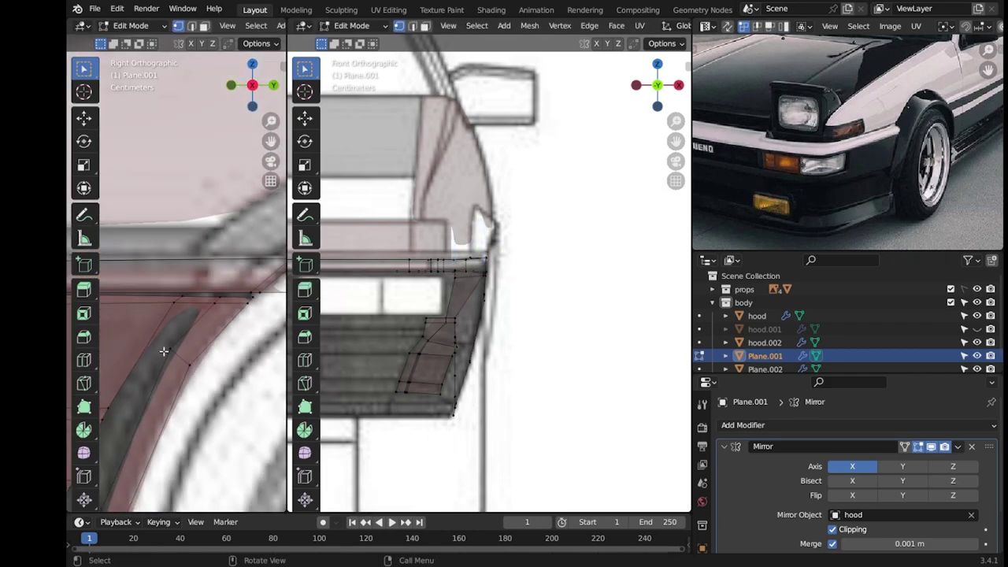
key("g")
key("g")
left_click(243, 405)
key("g")
key("g")
left_click(217, 379)
left_click(176, 378)
left_click_drag(499, 320, 520, 320)
Cut a new edge loop through the fender side panel and review the body in Object Mode.
scroll(197, 354, "up", 2)
left_click(242, 403)
key("ctrl+r")
left_click(236, 370)
left_click(240, 384)
scroll(236, 370, "down", 2)
left_click(201, 306)
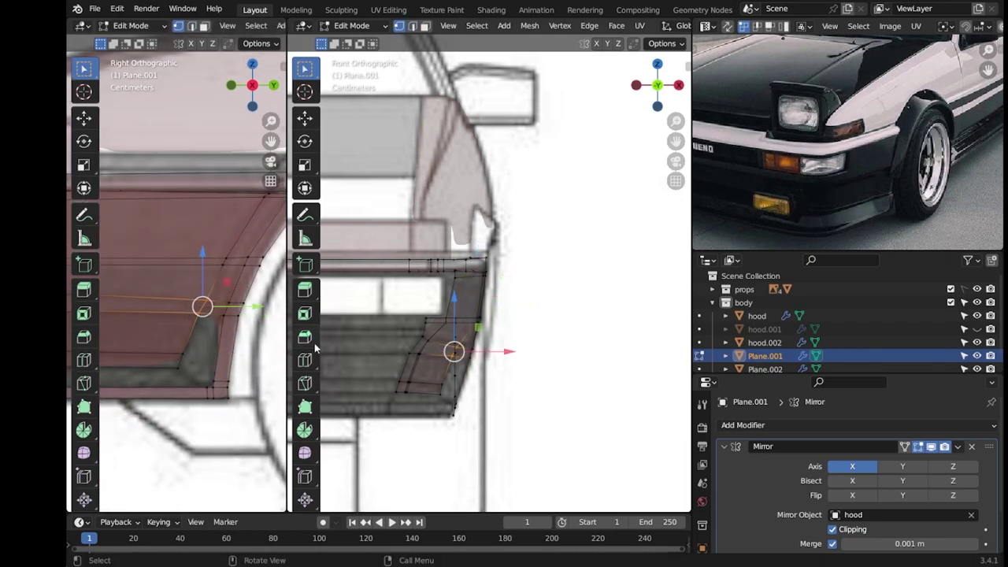
scroll(512, 388, "up", 2)
key("Tab")
scroll(539, 370, "down", 3)
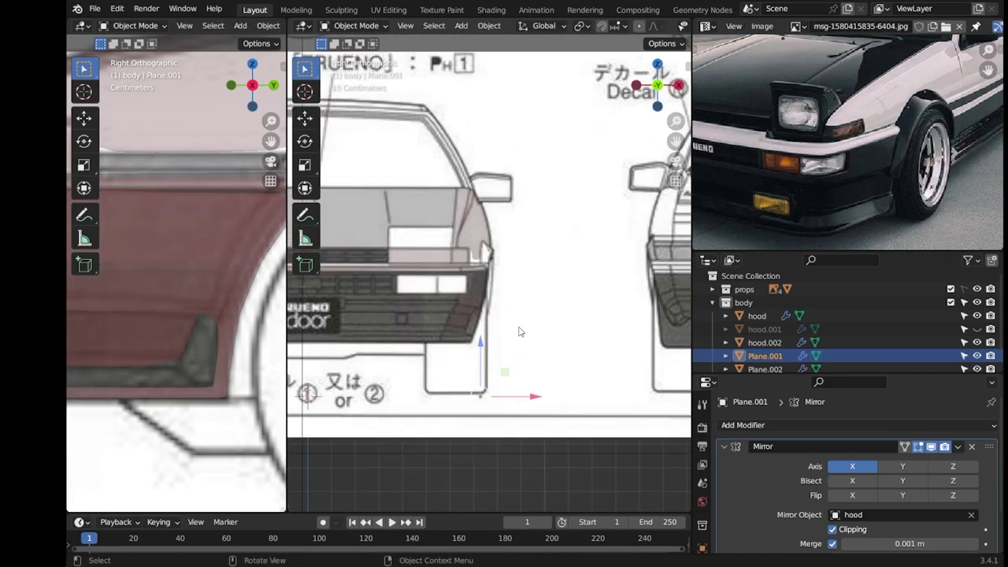
key("Tab")
scroll(518, 331, "up", 3)
Select two neighbouring wheel-arch panel vertices, then preview the panel shape outside Edit Mode.
left_click(255, 334)
left_click(250, 313)
key("Tab")
key("Tab")
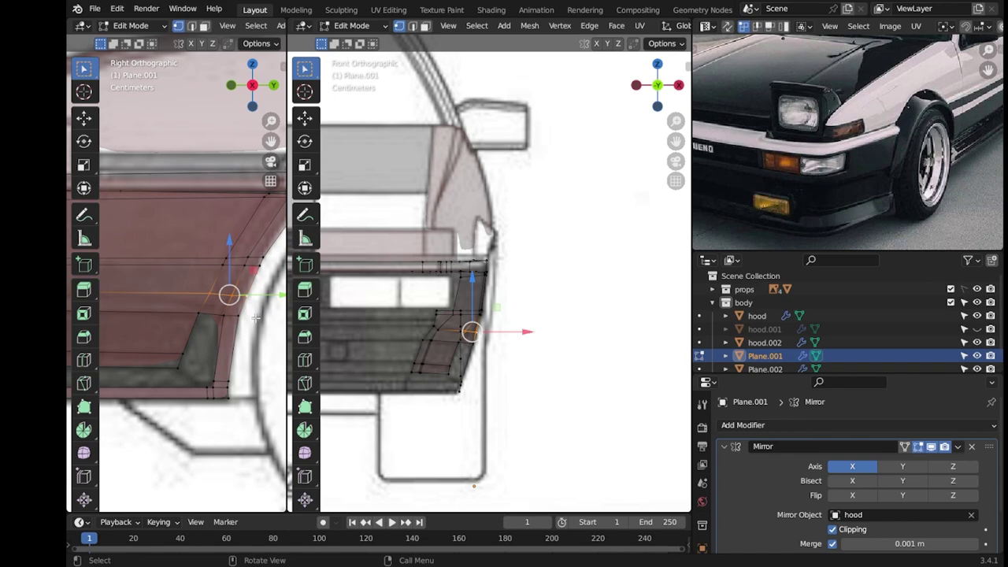
Select the bumper corner's lower edge and move the lower corner vertices to the blueprint.
scroll(177, 315, "down", 3)
left_click_drag(114, 303, 213, 351)
key("b")
scroll(488, 314, "up", 3)
left_click(236, 407)
key("Tab")
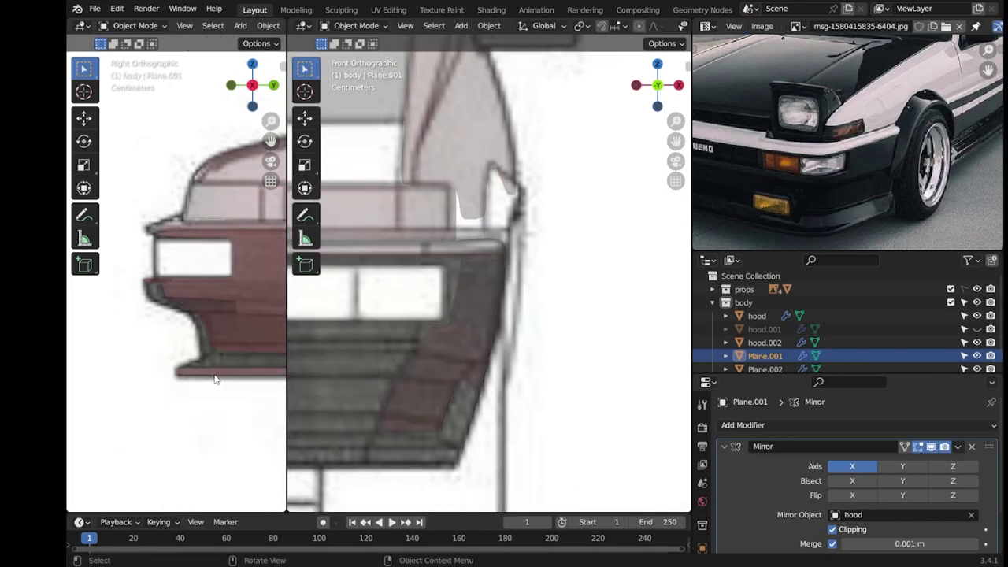
key("Tab")
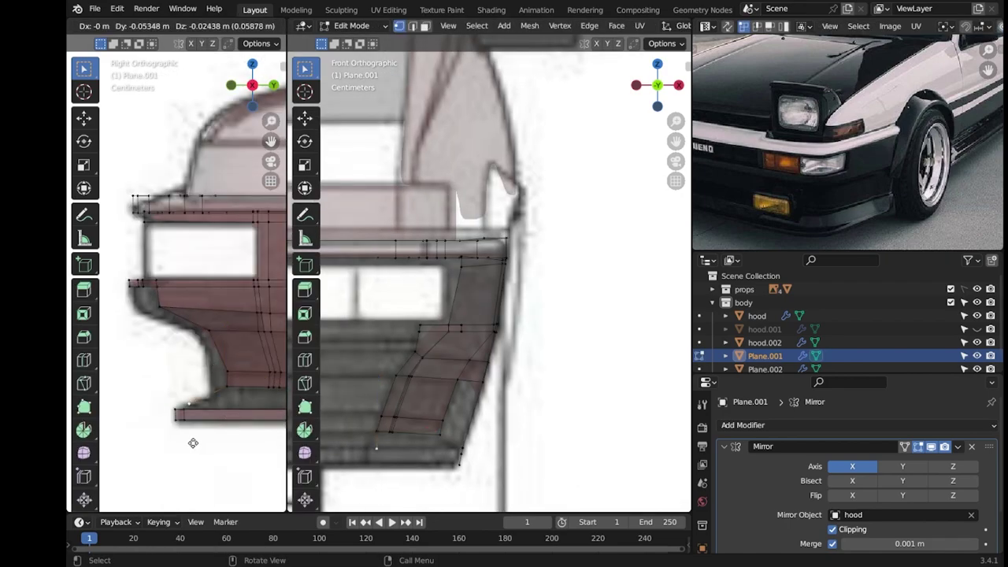
left_click_drag(233, 417, 181, 446)
key("g")
left_click(368, 430)
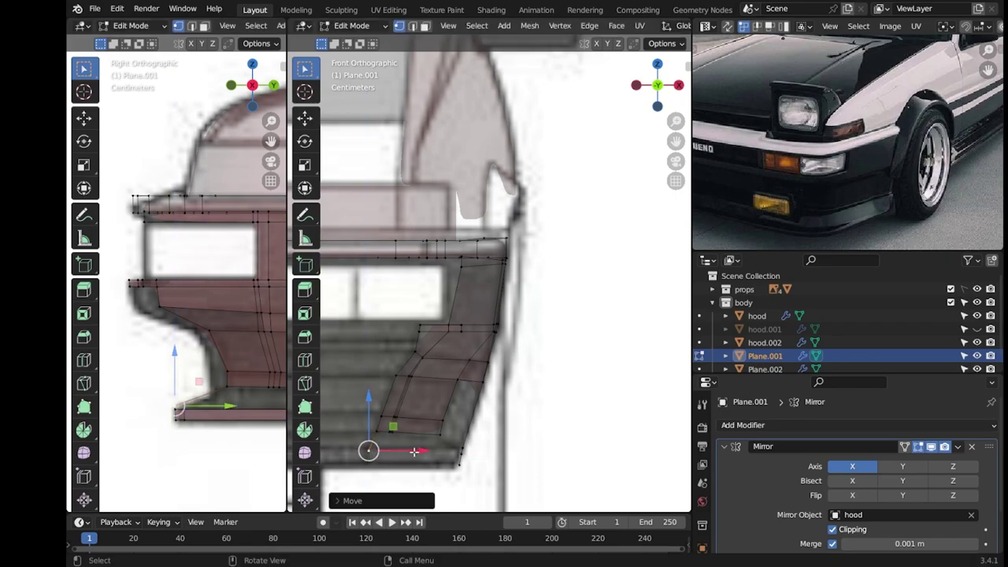
Shift the bottom corner vertex left and merge the overlapping vertices onto the first one.
left_click(459, 461)
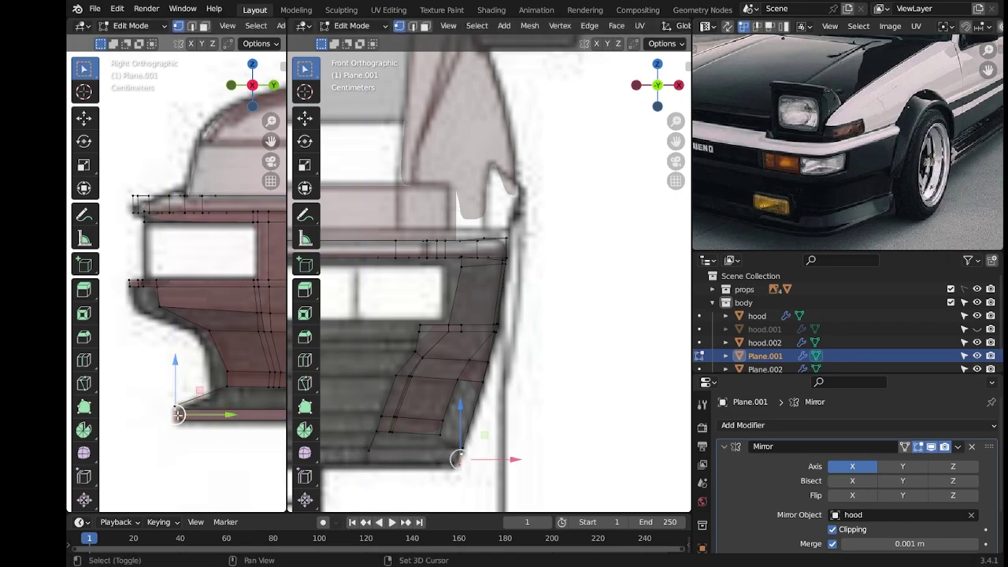
key("g")
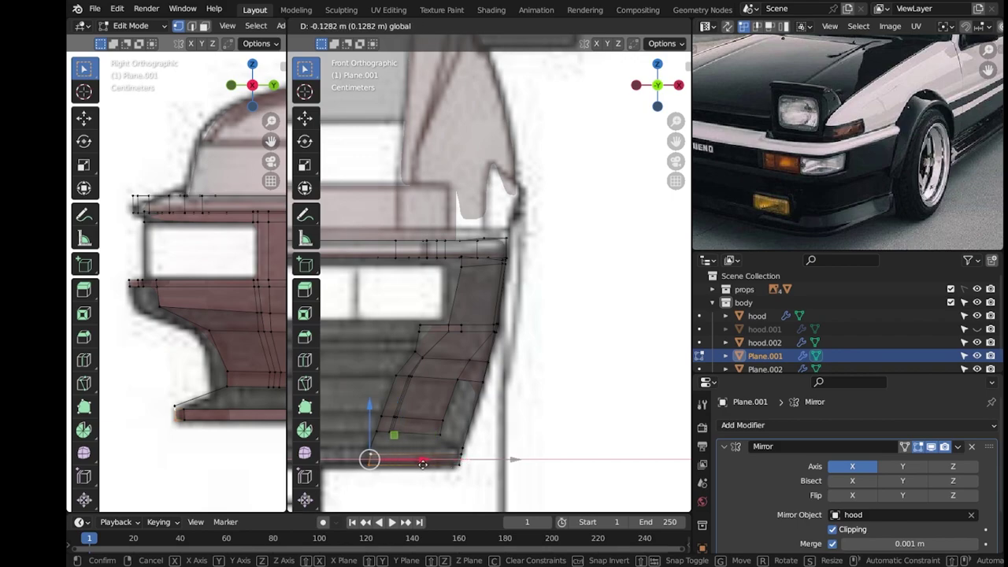
left_click(372, 457)
scroll(408, 408, "up", 3)
left_click(408, 408, "shift")
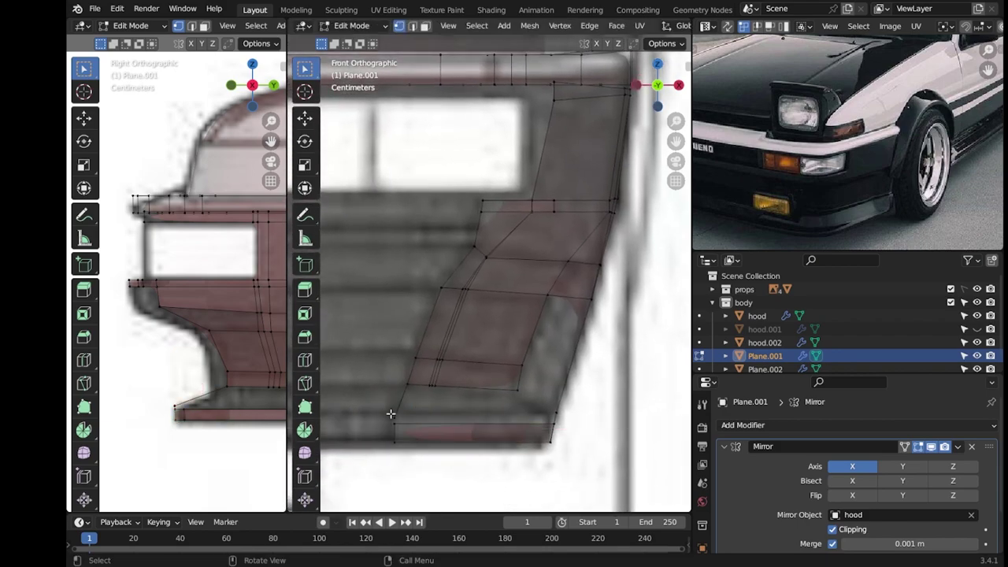
key("m")
left_click(378, 472)
Lower the merged vertices vertically along Z onto the blueprint's bottom line.
scroll(460, 408, "down", 1)
scroll(460, 407, "down", 2)
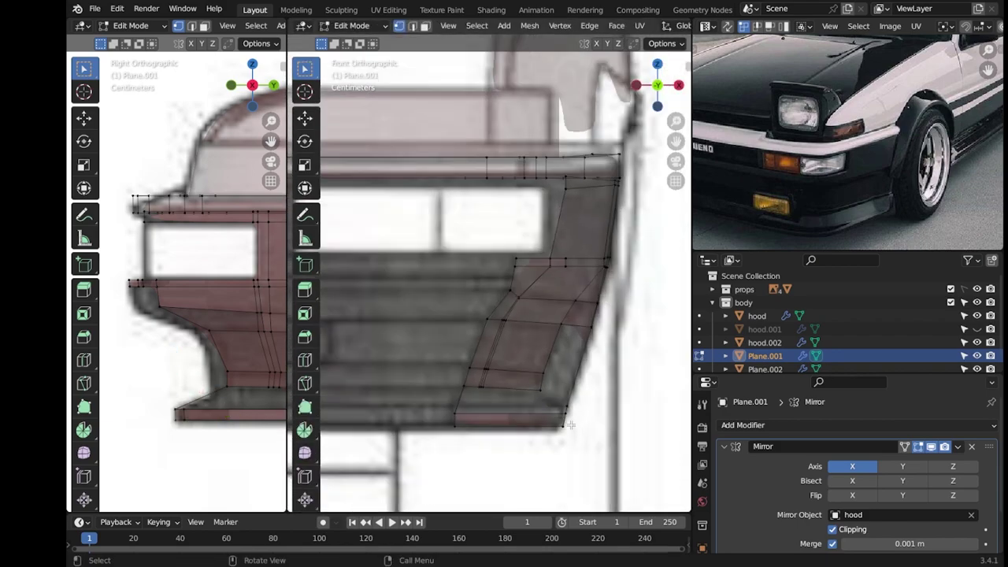
key("g")
key("z")
left_click(455, 413)
key("g")
key("z")
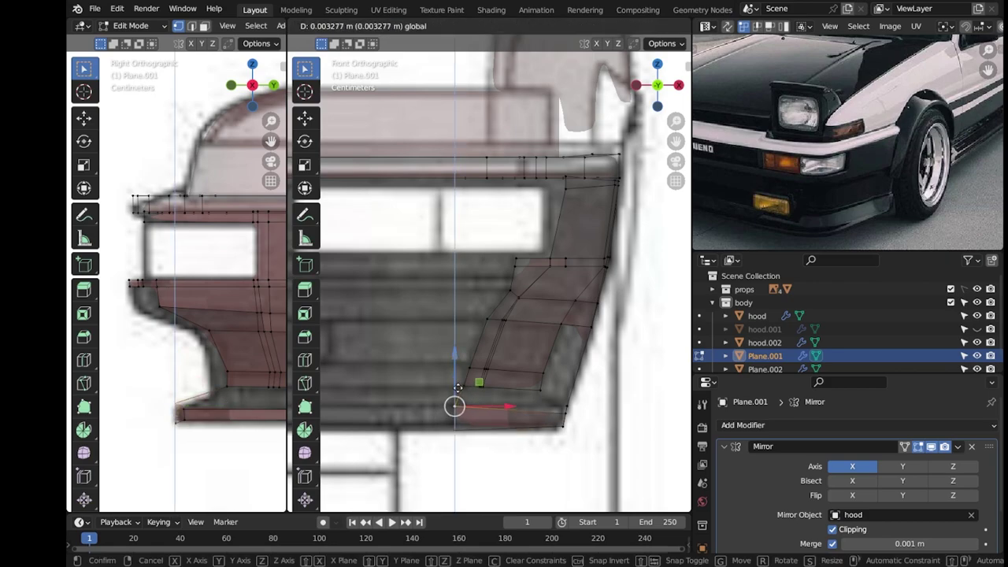
left_click(458, 387)
Place bumper corner and bumper side vertices onto the blueprint outline.
right_click(197, 246)
left_click(203, 417)
key("g")
left_click(269, 476)
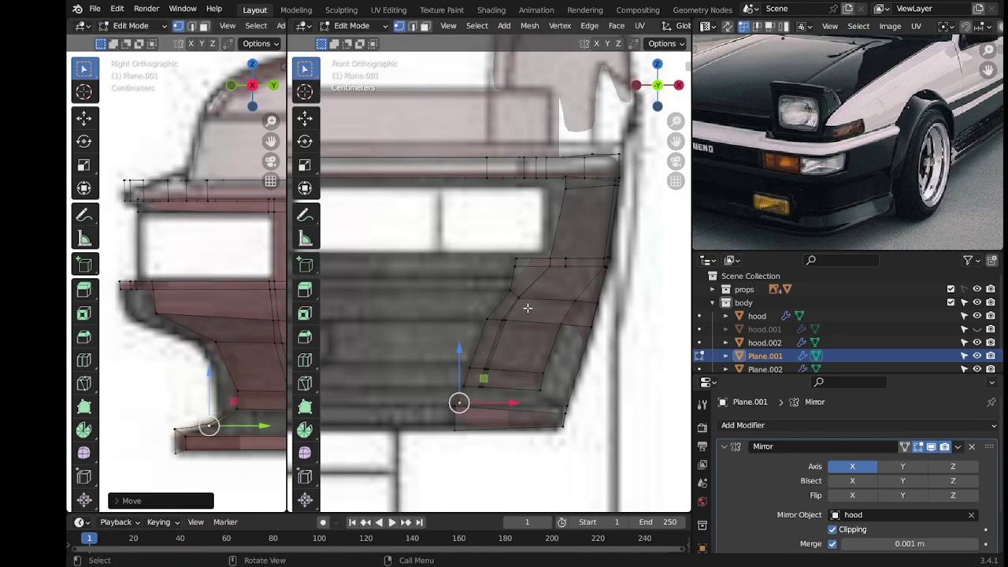
left_click(515, 259)
left_click(554, 255)
key("g")
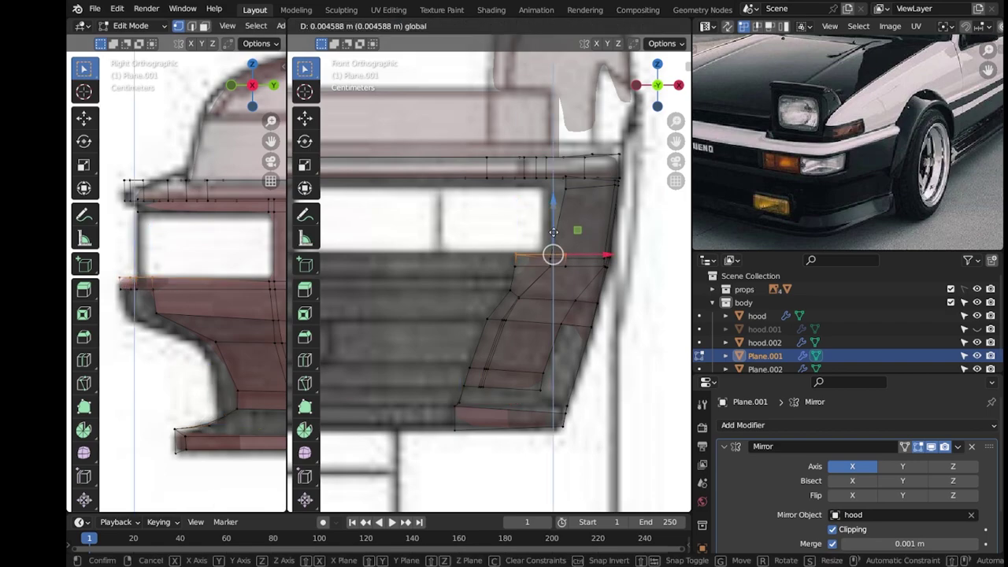
left_click(554, 232)
Shift the bumper-edge vertices sideways along the X axis to match the blueprint.
left_click(238, 276)
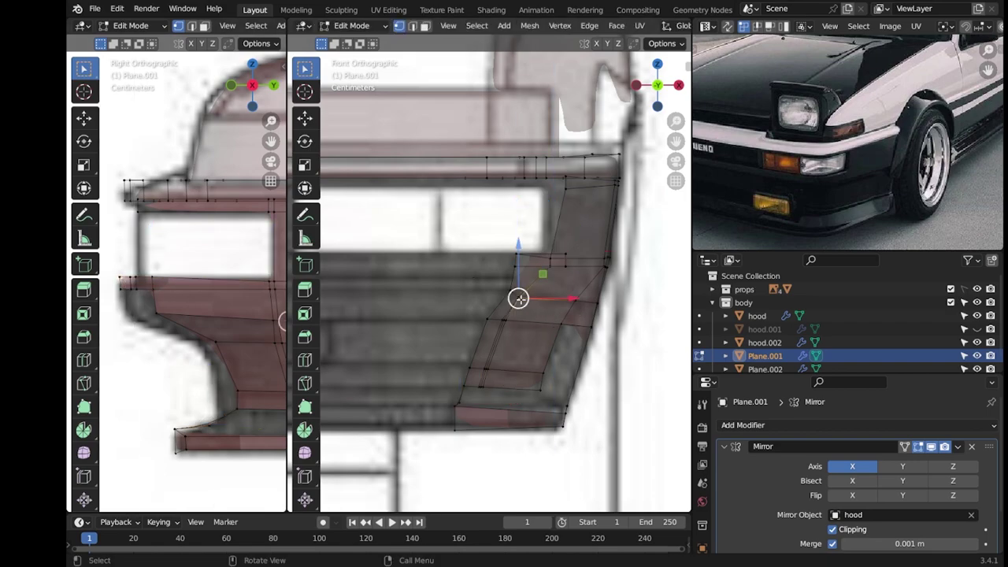
middle_click_drag(248, 245, 264, 276, "shift")
key("b")
left_click_drag(264, 275, 236, 293)
left_click(565, 265)
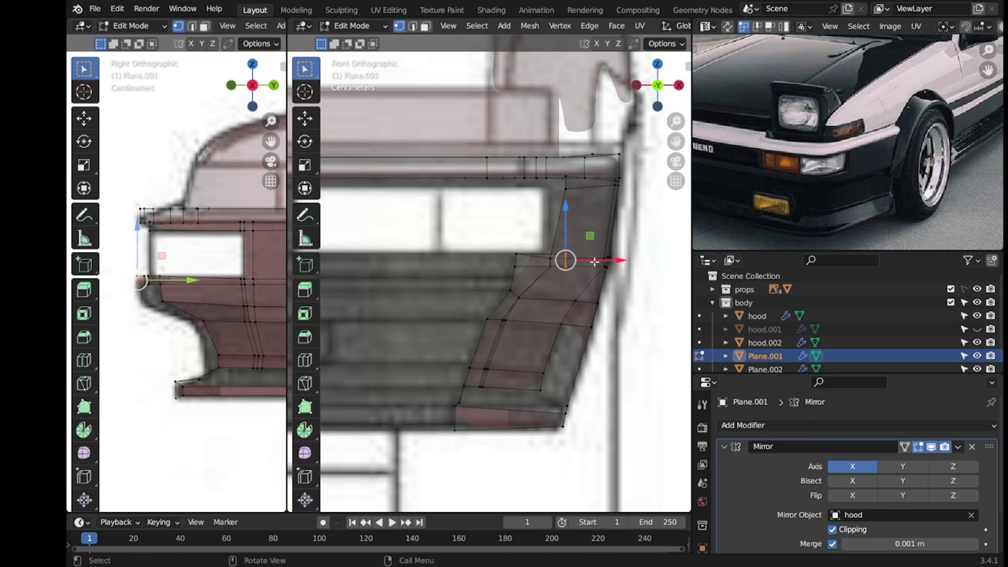
key("g")
key("x")
left_click(483, 266)
left_click(491, 260)
key("g")
key("x")
left_click(519, 264)
Add an edge loop across the bottom strip and slide it into place.
key("Tab")
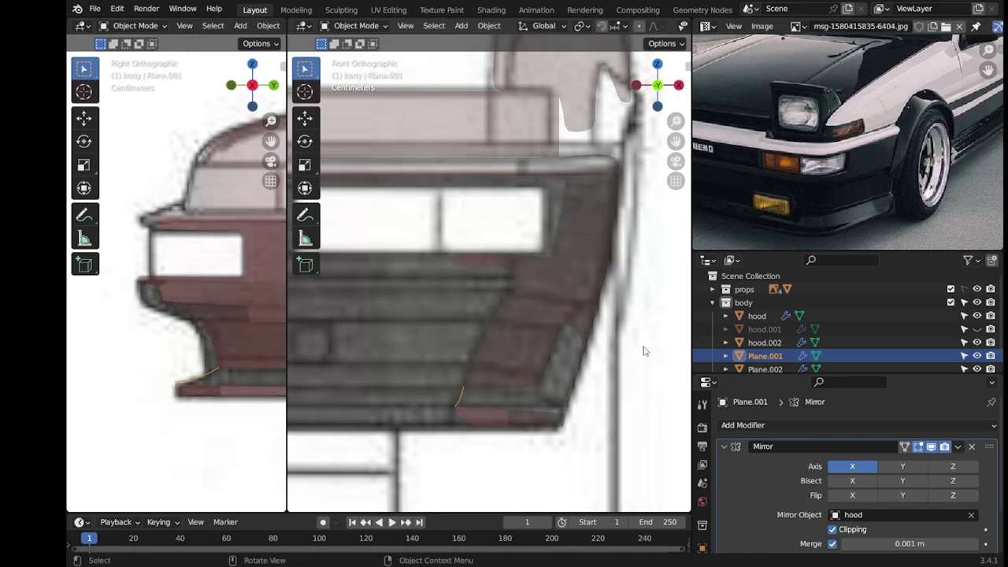
scroll(498, 409, "up", 1)
key("Tab")
key("ctrl+r")
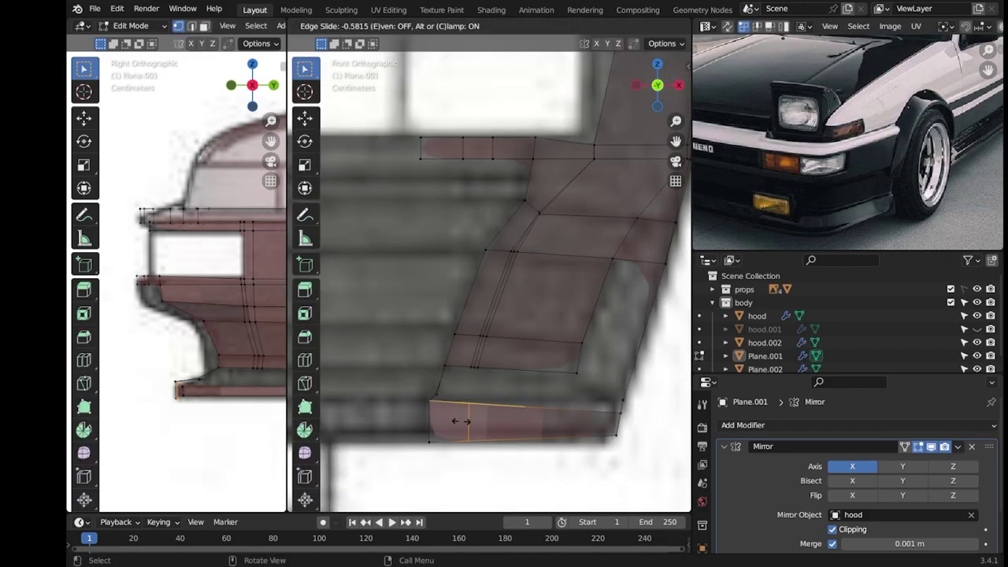
left_click(470, 415)
left_click(463, 421)
middle_click_drag(247, 362, 226, 351, "shift")
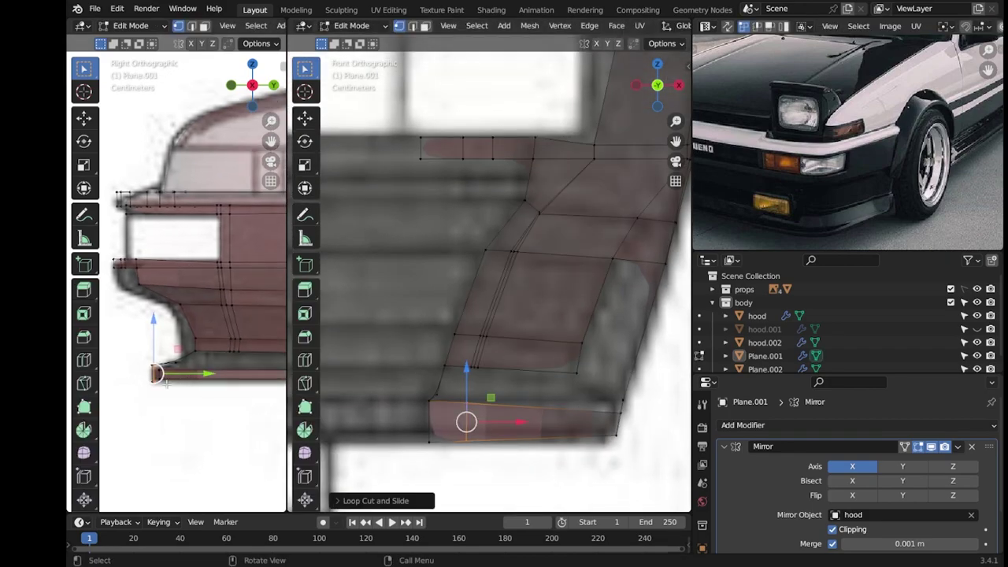
scroll(507, 381, "down", 4)
key("g")
key("g")
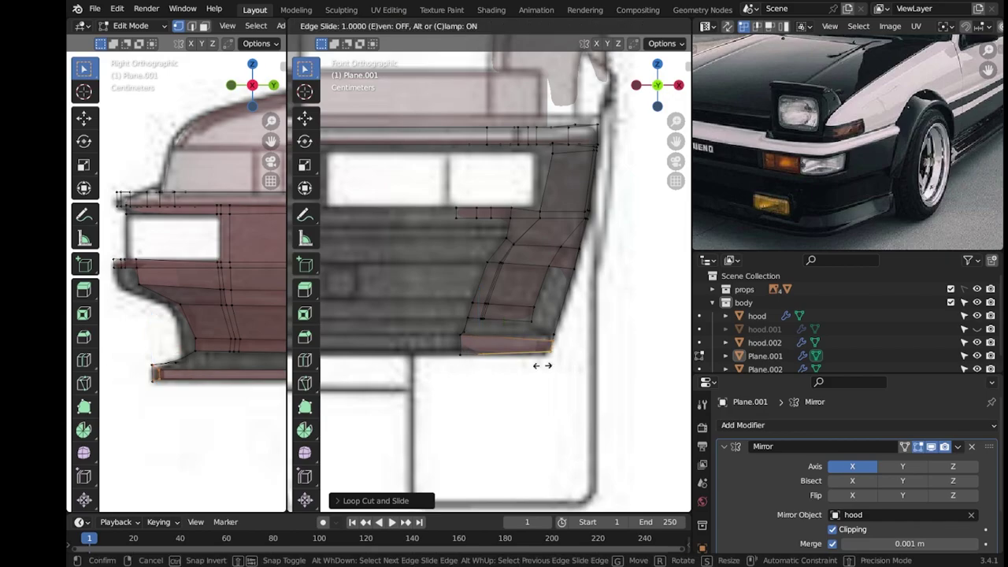
left_click(491, 375)
In the right side view, add another loop and move the selected edges along Y.
middle_click_drag(491, 375, 475, 339)
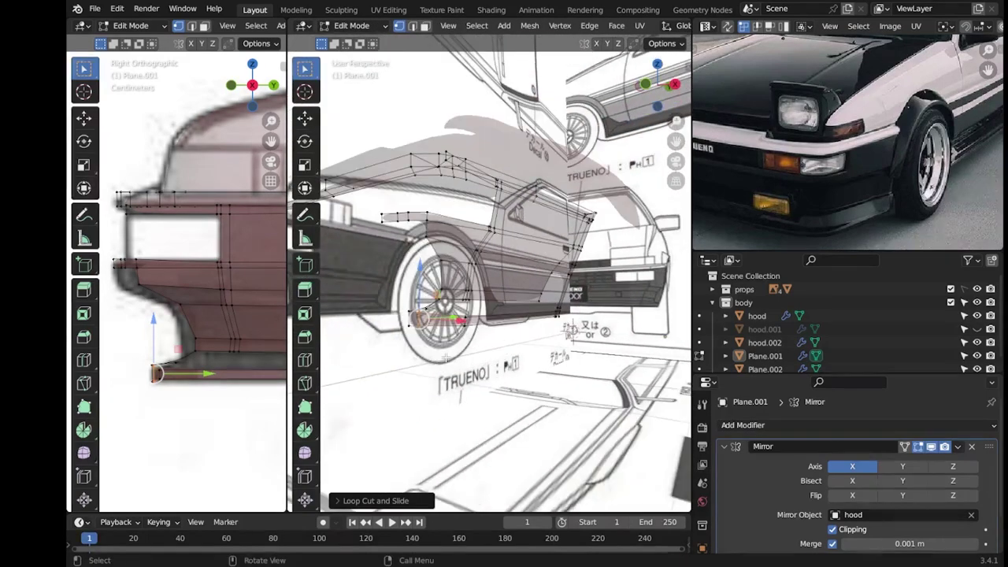
scroll(476, 339, "up", 3)
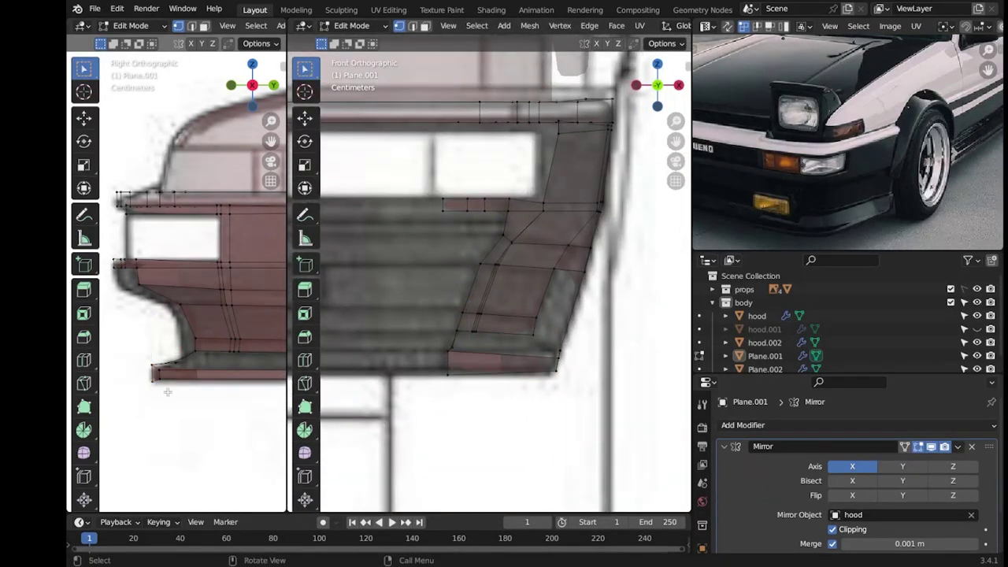
middle_click_drag(476, 339, 490, 350)
key("KP_3")
key("ctrl+r")
left_click(504, 378)
key("g")
key("y")
left_click(504, 389)
key("shift+d")
key("Escape")
Lower the strip's bottom edge loop and save the blend file.
key("KP_1")
key("KP_3")
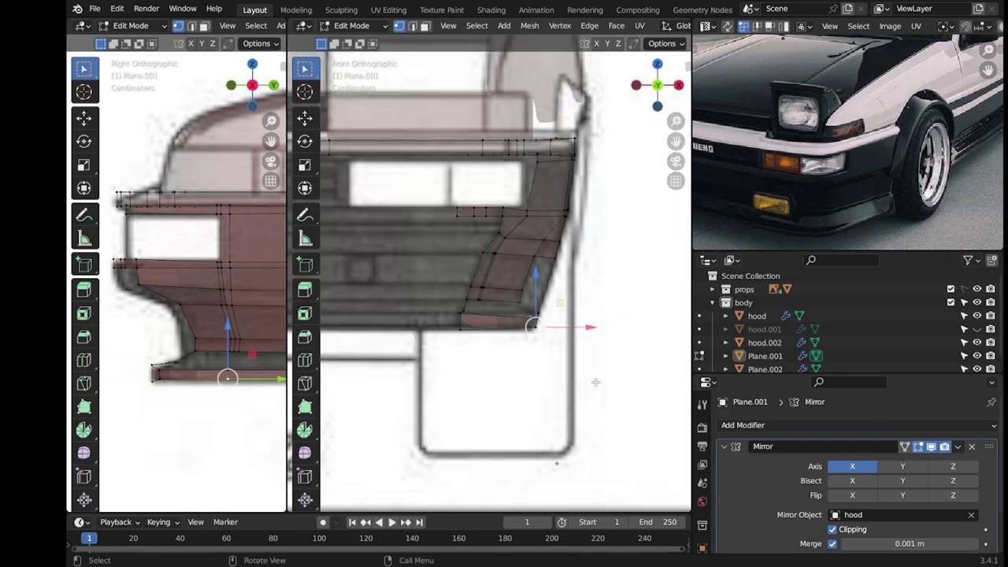
scroll(531, 322, "up", 2)
left_click(398, 326, "alt")
scroll(577, 314, "down", 1)
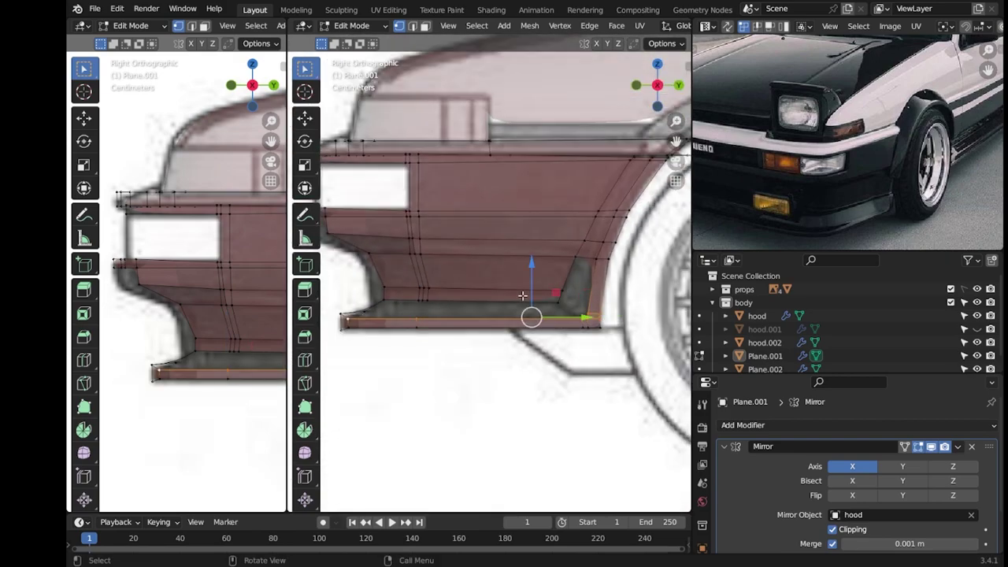
key("g")
key("Return")
key("g")
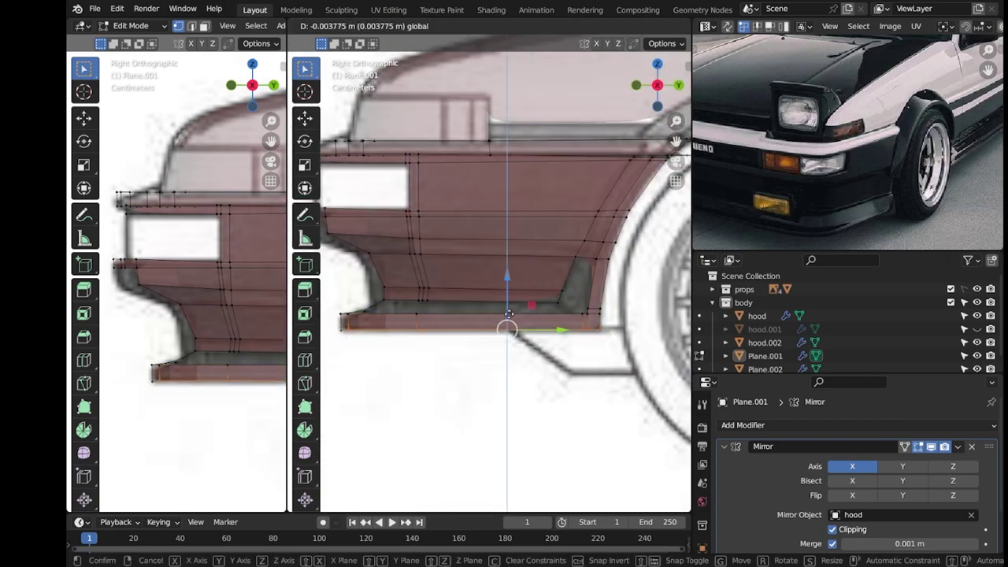
key("Return")
key("Tab")
key("Tab")
key("Tab")
key("ctrl+s")
key("Tab")
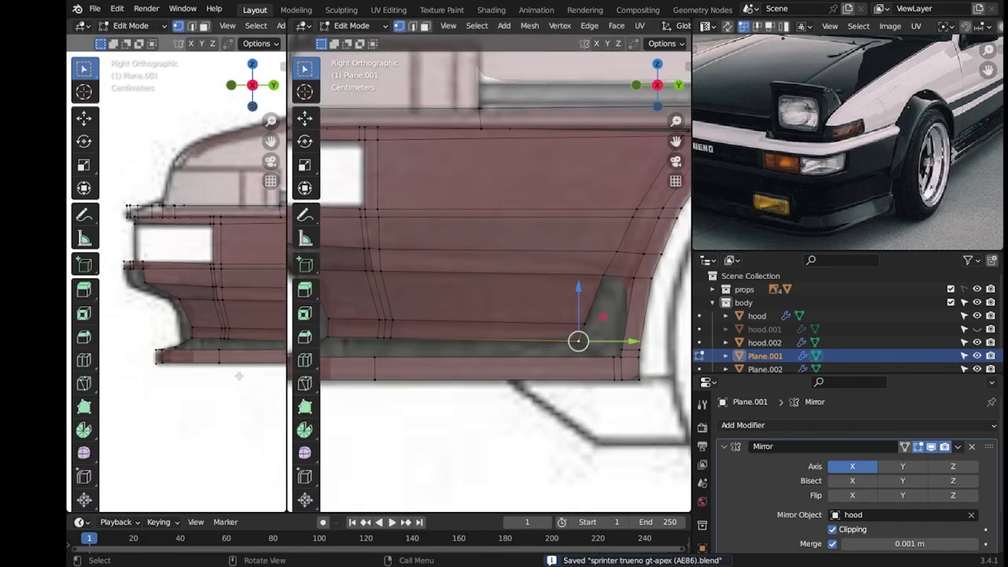
In front view, slide a bumper corner edge down along the mesh.
key("KP_1")
scroll(248, 334, "down", 2)
scroll(248, 333, "down", 1)
left_click(249, 334)
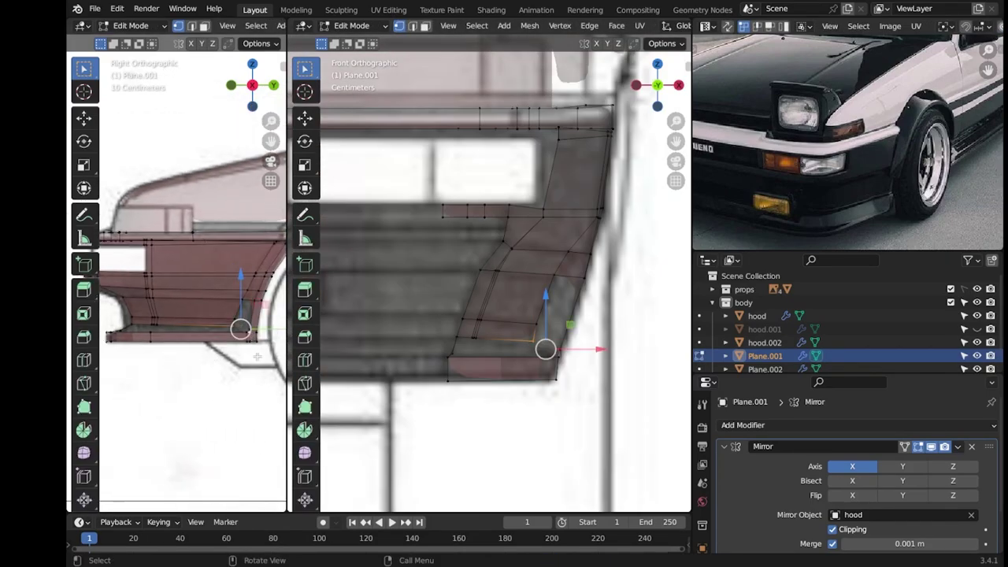
scroll(244, 338, "up", 3)
key("g")
key("g")
left_click(232, 398)
Select the lower edge loops running along the body side.
scroll(229, 408, "up", 2)
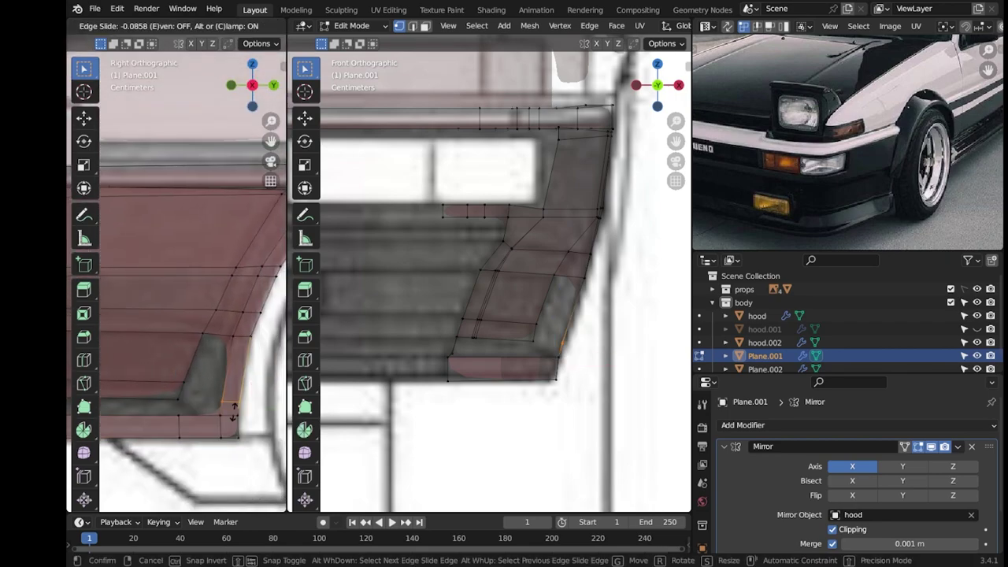
left_click(197, 381, "alt")
left_click(188, 382, "alt+shift")
left_click(189, 394, "alt")
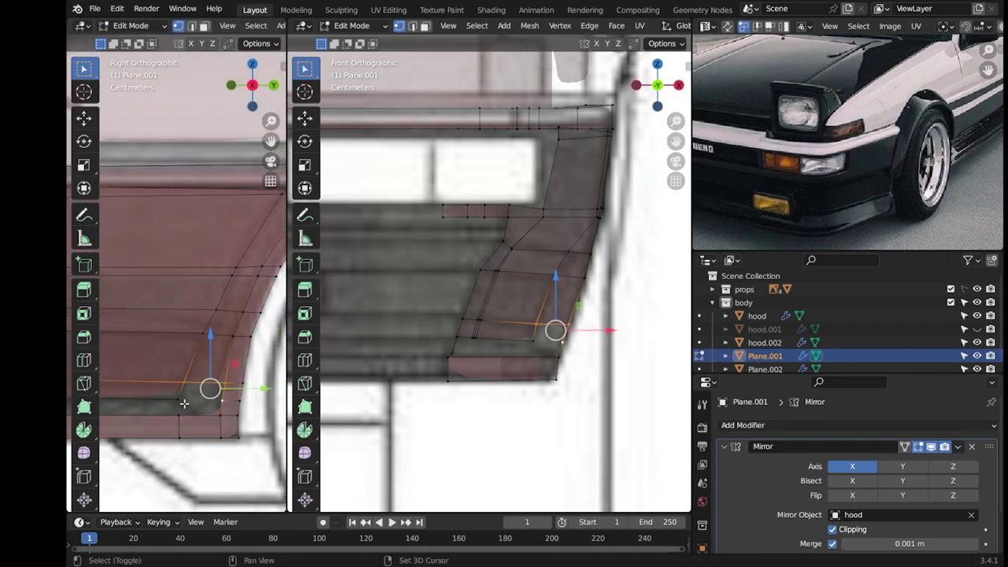
scroll(201, 390, "down", 1)
left_click(215, 400, "alt+shift")
left_click(186, 385, "alt")
left_click(186, 383, "alt+shift")
scroll(186, 383, "down", 2)
left_click(181, 335, "alt+shift")
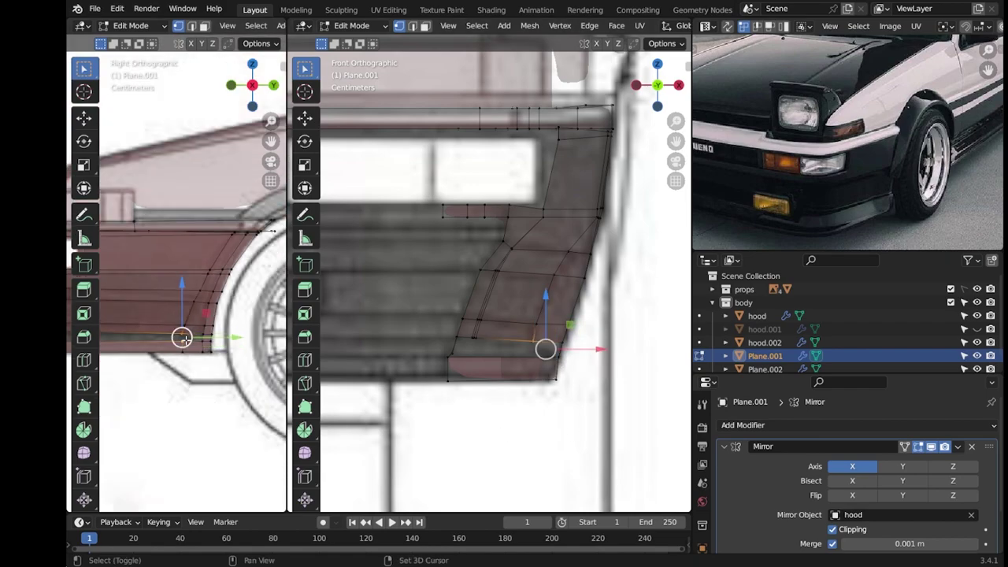
Cut a new edge loop near the sill without sliding it.
middle_click_drag(488, 331, 551, 315)
scroll(202, 388, "up", 3)
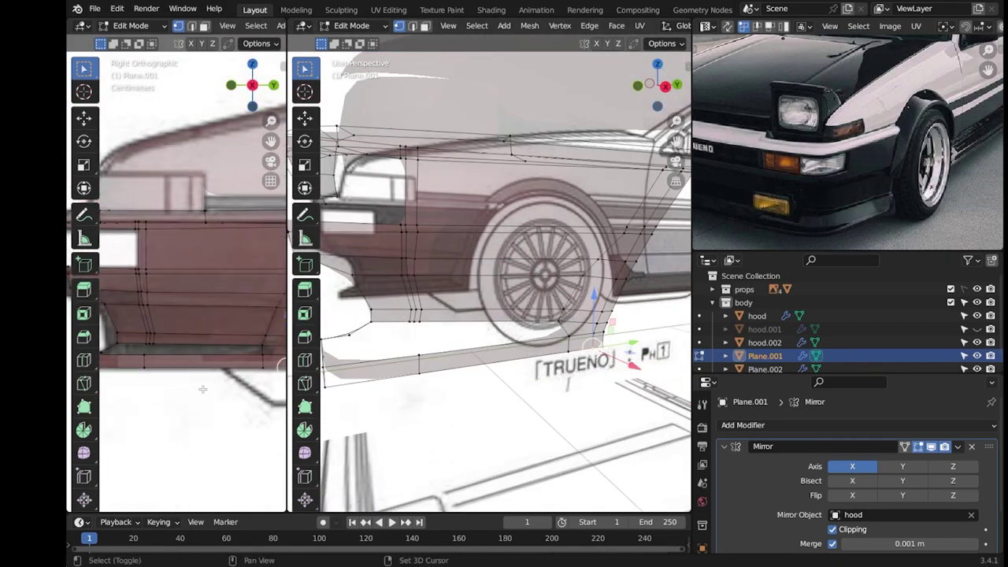
scroll(202, 388, "down", 2)
middle_click_drag(473, 370, 403, 391)
key("ctrl+r")
left_click(181, 368)
right_click(181, 369)
scroll(223, 387, "up", 3)
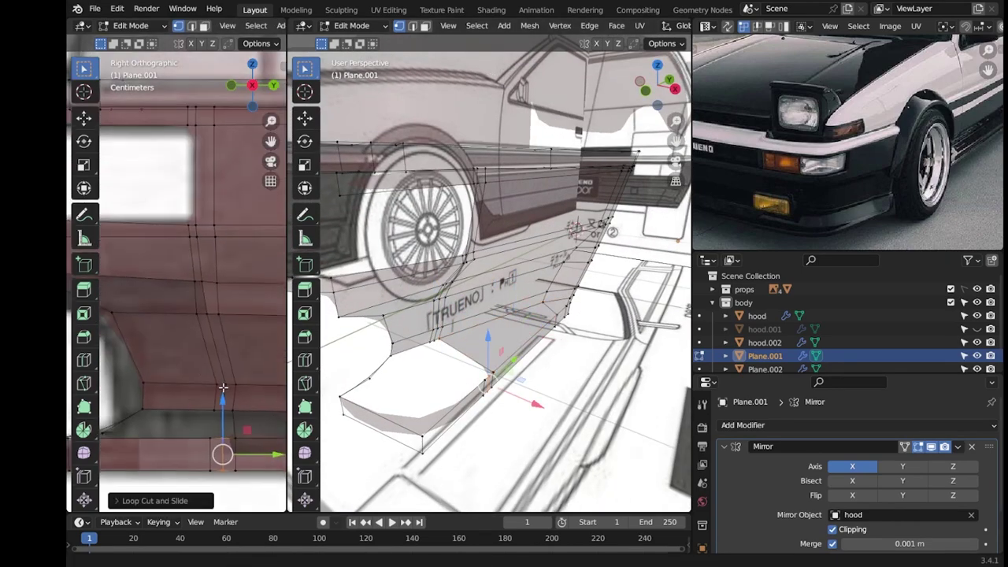
scroll(223, 387, "down", 1)
Shift the selected corner part sideways, check front and right views, and save.
middle_click_drag(488, 370, 447, 392)
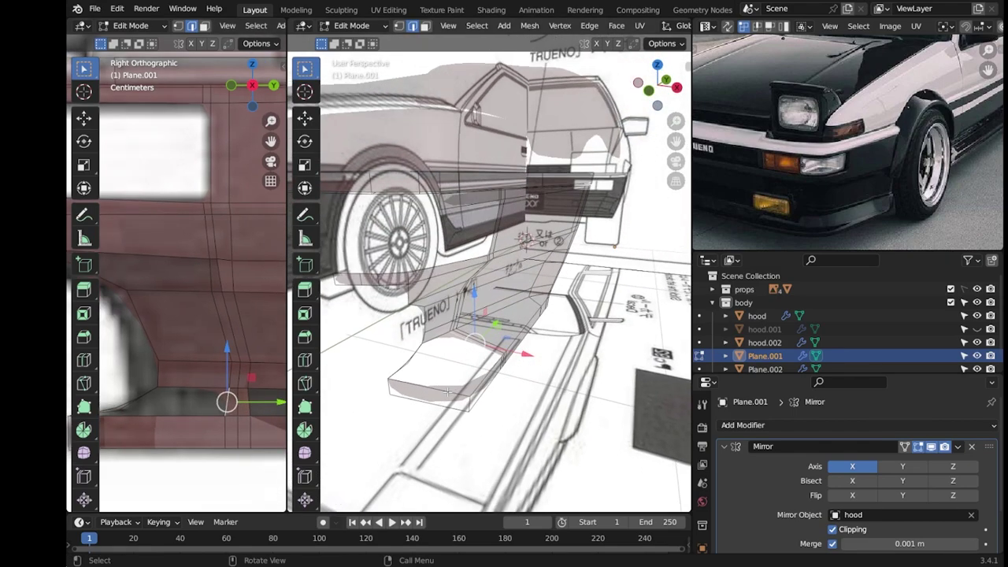
mouse_move(558, 367)
middle_mouse_down()
mouse_move(575, 326)
mouse_move(247, 375)
mouse_move(220, 364)
middle_mouse_up()
key("KP_1")
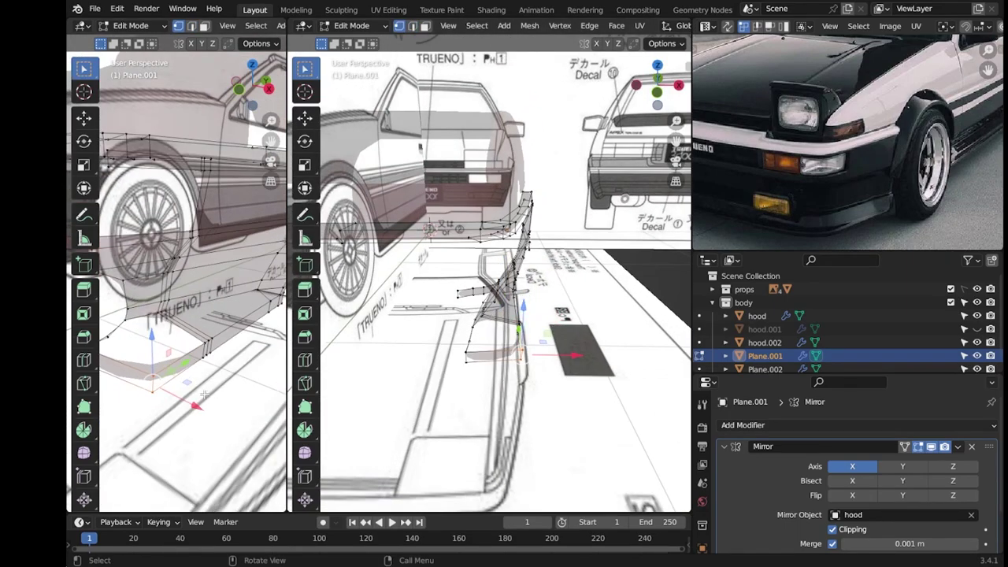
key("KP_1")
left_click_drag(570, 315, 542, 315)
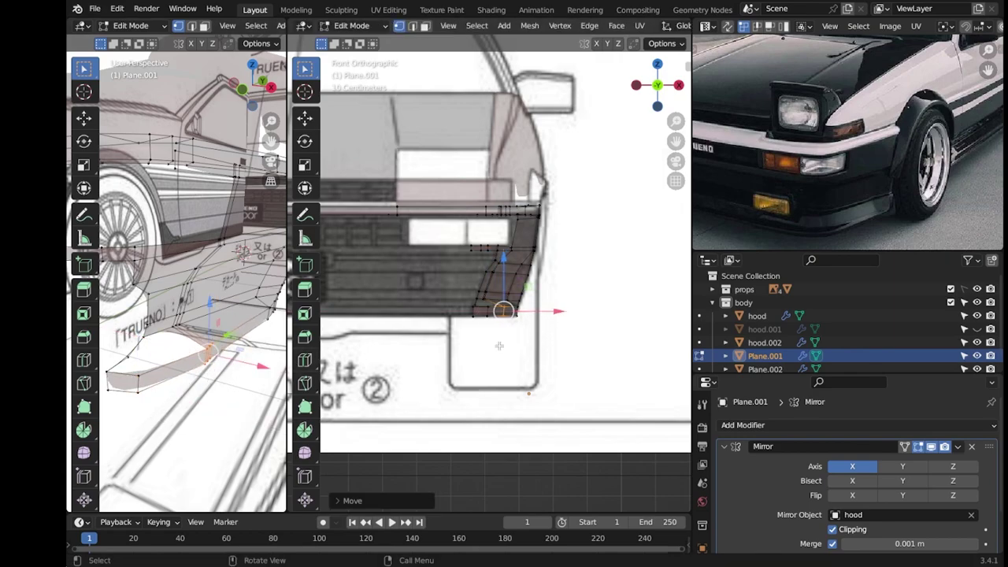
key("KP_3")
key("ctrl+s")
scroll(450, 337, "up", 2)
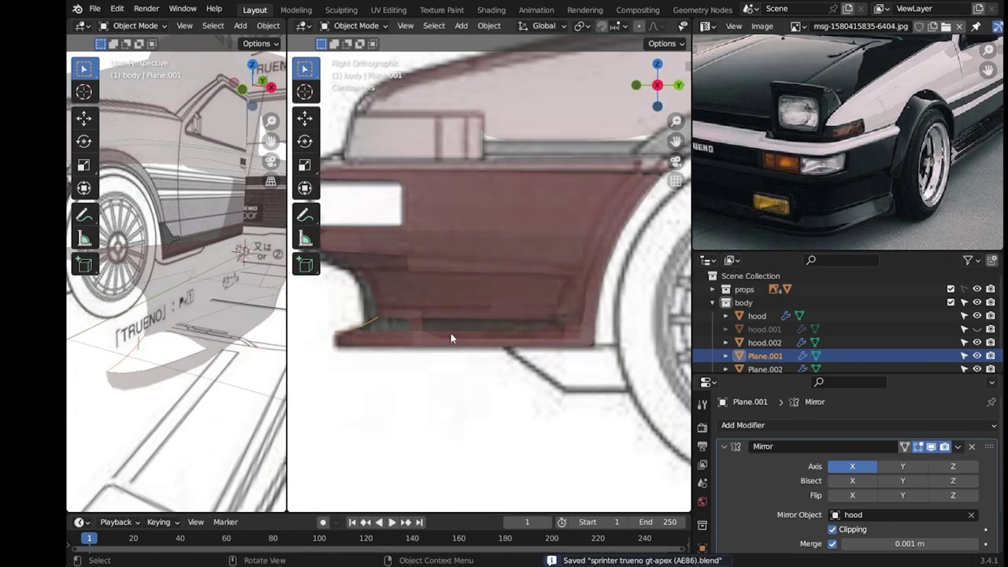
Delete the selected bumper vertices, then check the lower front-lip piece.
scroll(609, 341, "up", 2)
key("Tab")
scroll(455, 370, "down", 5)
mouse_move(455, 370)
middle_mouse_down()
mouse_move(425, 392)
mouse_move(490, 410)
mouse_move(457, 334)
mouse_move(487, 315)
mouse_move(461, 360)
middle_mouse_up()
key("Tab")
key("Tab")
key("Tab")
key("x")
left_click(378, 364)
key("l")
key("alt+a")
Inspect the front bumper from front and right-side orthographic views.
middle_click_drag(430, 408, 516, 420)
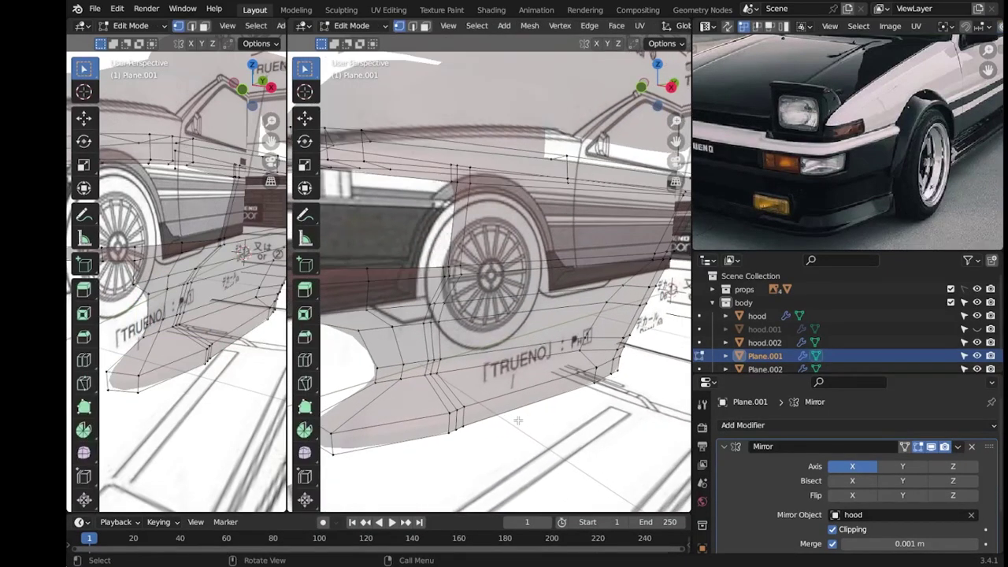
middle_click_drag(496, 460, 543, 378)
key("Tab")
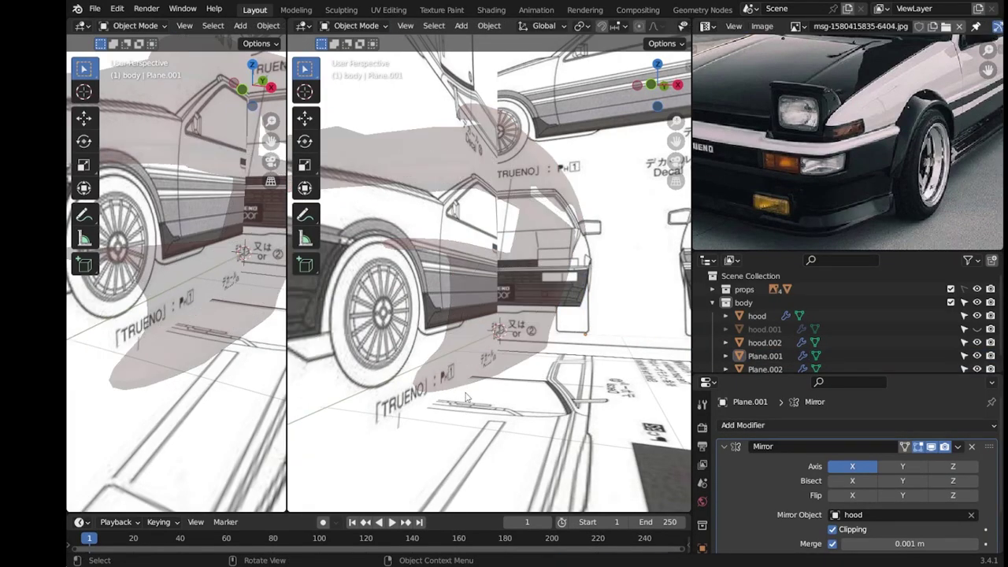
key("KP_1")
scroll(508, 337, "up", 2)
key("KP_3")
scroll(191, 344, "up", 2)
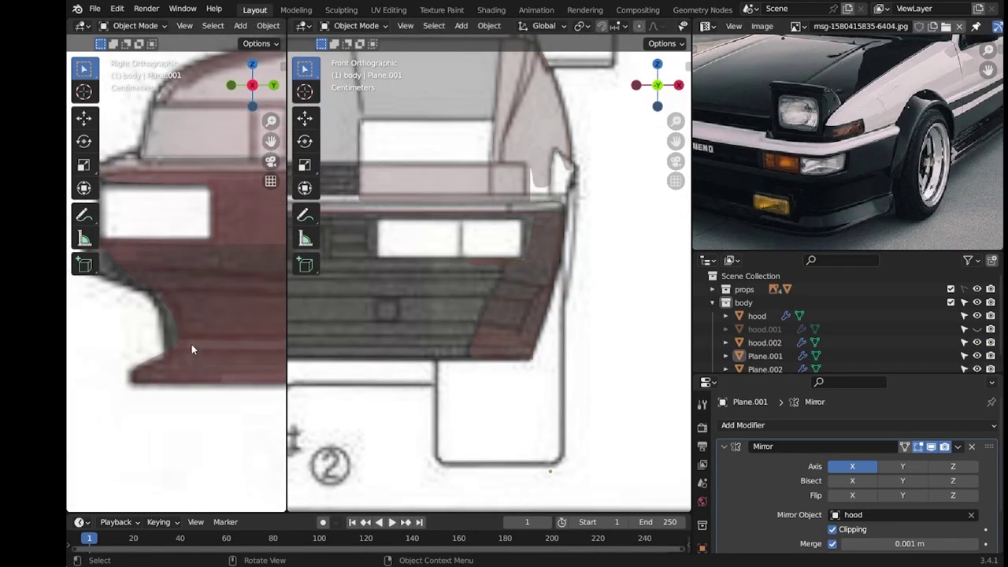
scroll(192, 344, "down", 2)
scroll(191, 344, "up", 3)
scroll(386, 302, "down", 2)
scroll(386, 302, "down", 2)
Move the inner bumper vertices onto the mirror centre line, nudging them about 0.9 cm lengthwise.
key("Tab")
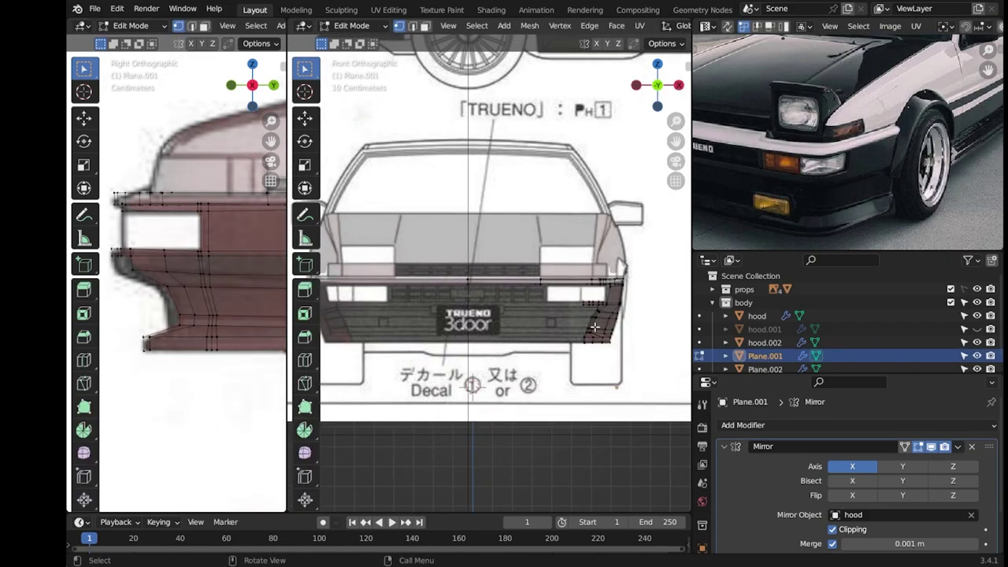
scroll(387, 302, "up", 3)
middle_click_drag(169, 259, 171, 246)
key("KP_3")
scroll(160, 249, "down", 2)
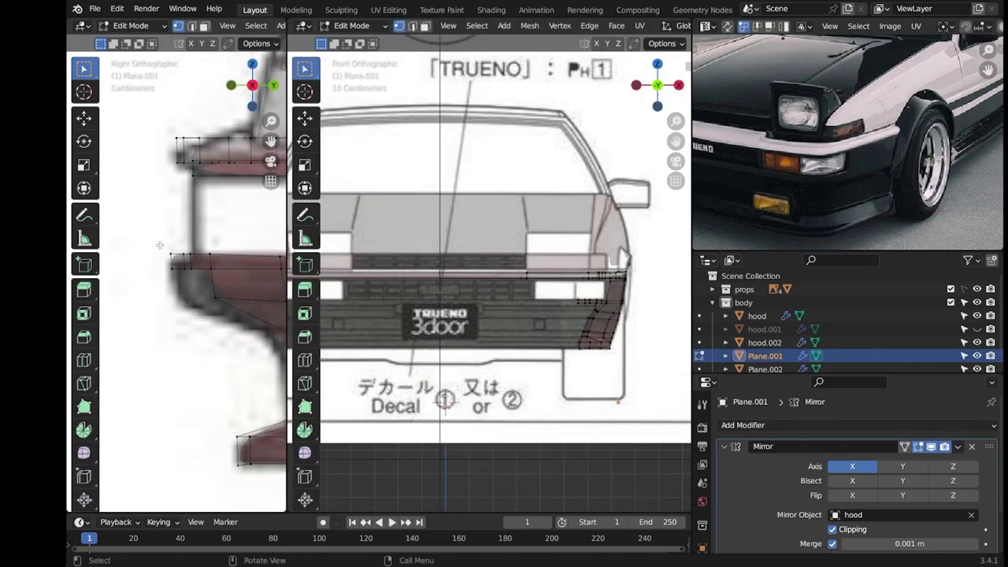
key("g")
left_click(467, 311)
scroll(546, 322, "up", 2)
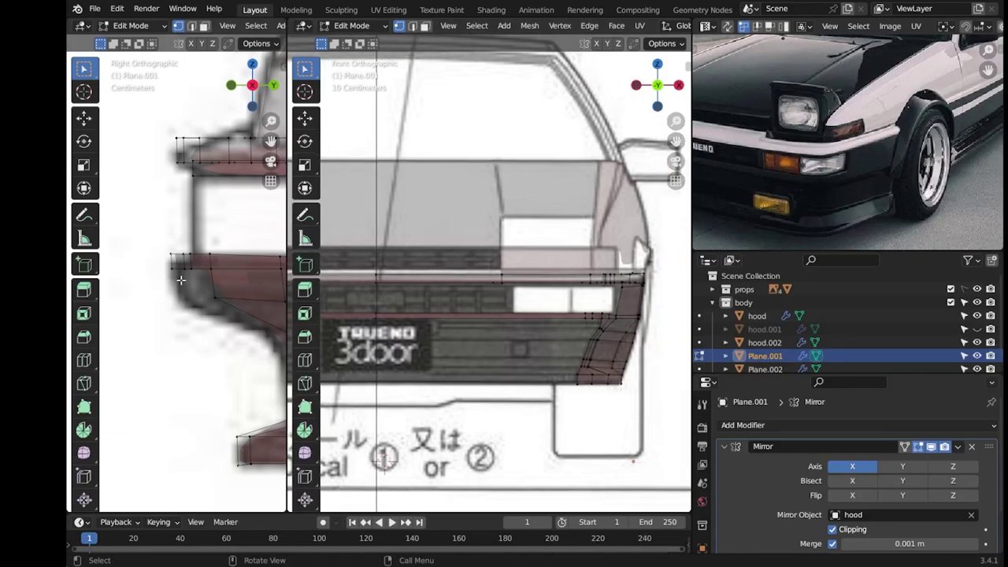
left_click_drag(230, 262, 223, 267)
In Top view, box-select the bumper's lower corner vertices and reposition them.
middle_click_drag(299, 327, 441, 315)
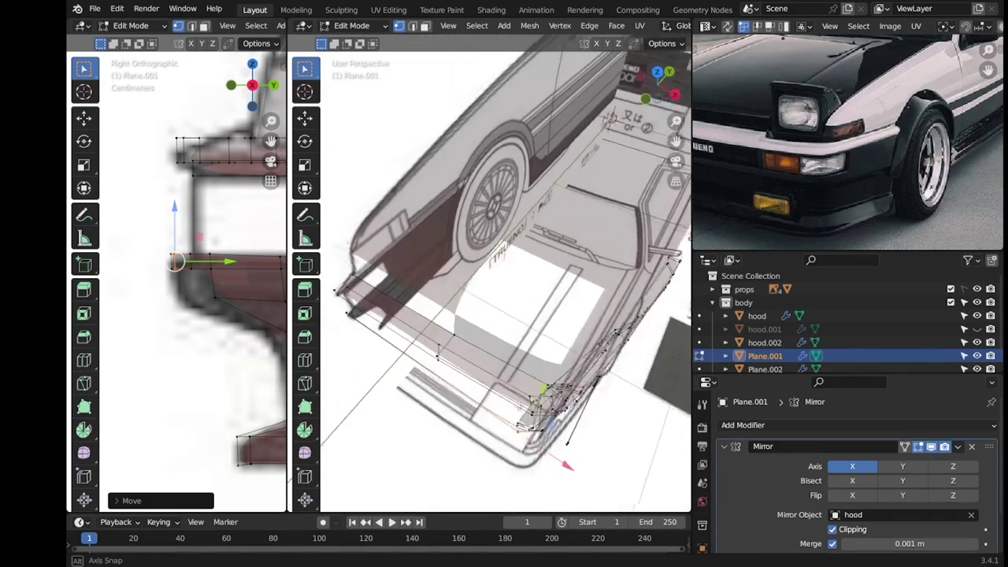
key("KP_7")
key("b")
left_click_drag(381, 426, 441, 370)
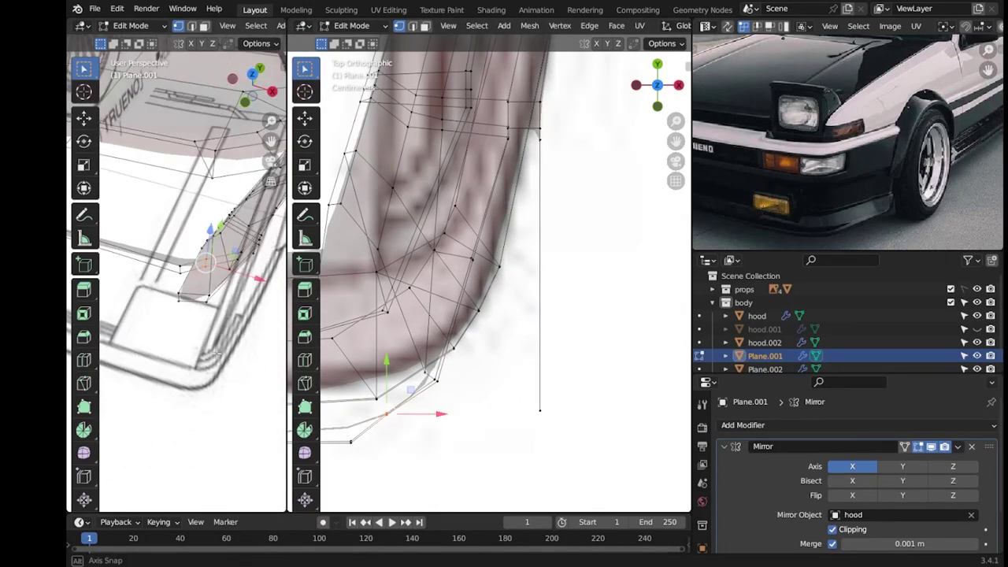
middle_click_drag(196, 236, 157, 252)
key("g")
left_click(396, 397)
Save the blend file with Ctrl+S.
key("Tab")
mouse_move(395, 397)
middle_mouse_down()
mouse_move(339, 331)
mouse_move(243, 266)
middle_mouse_up()
key("ctrl+s")
key("KP_3")
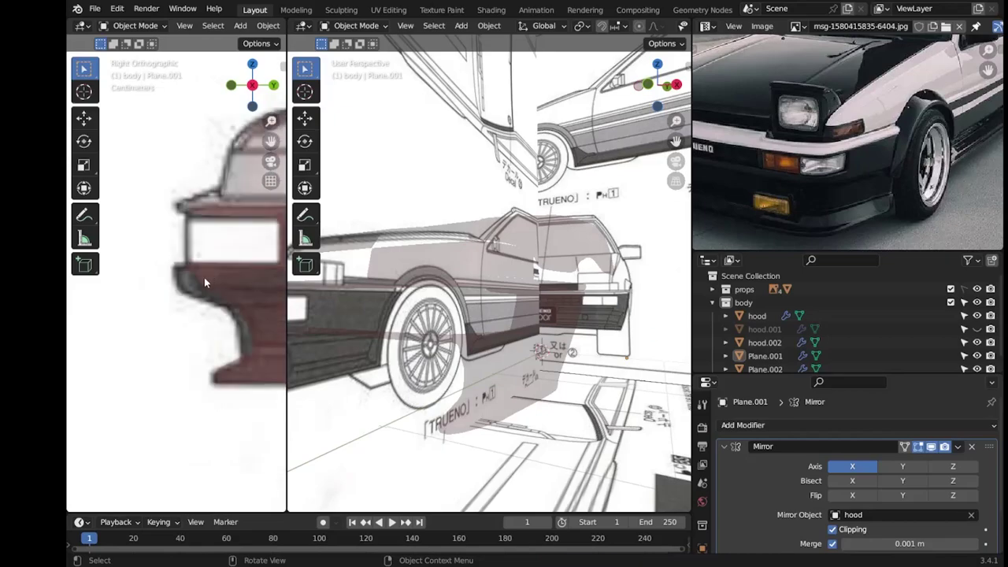
key("Tab")
key("KP_1")
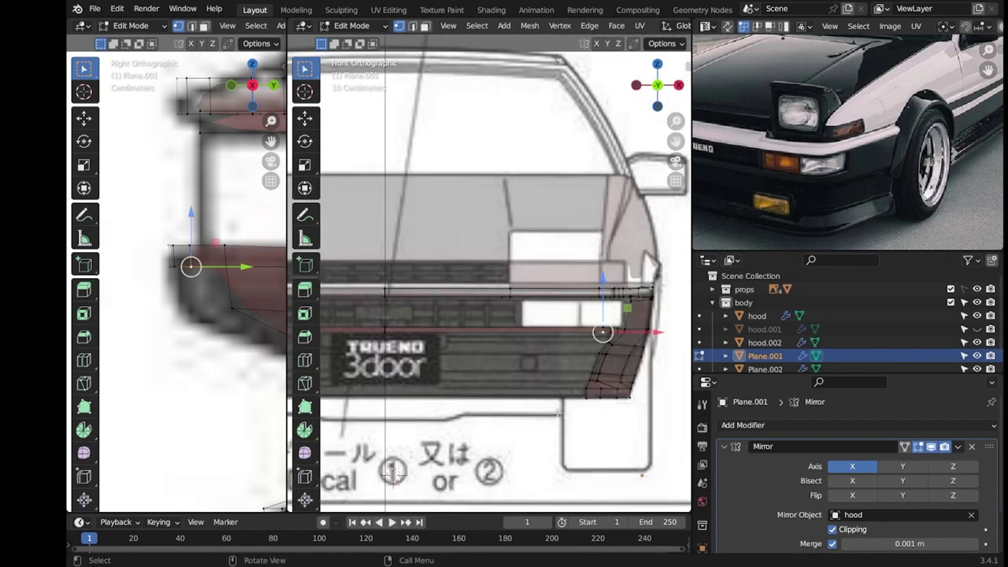
Confirm the bumper vertex move along X and return to object mode.
middle_click_drag(558, 411, 568, 408, "shift")
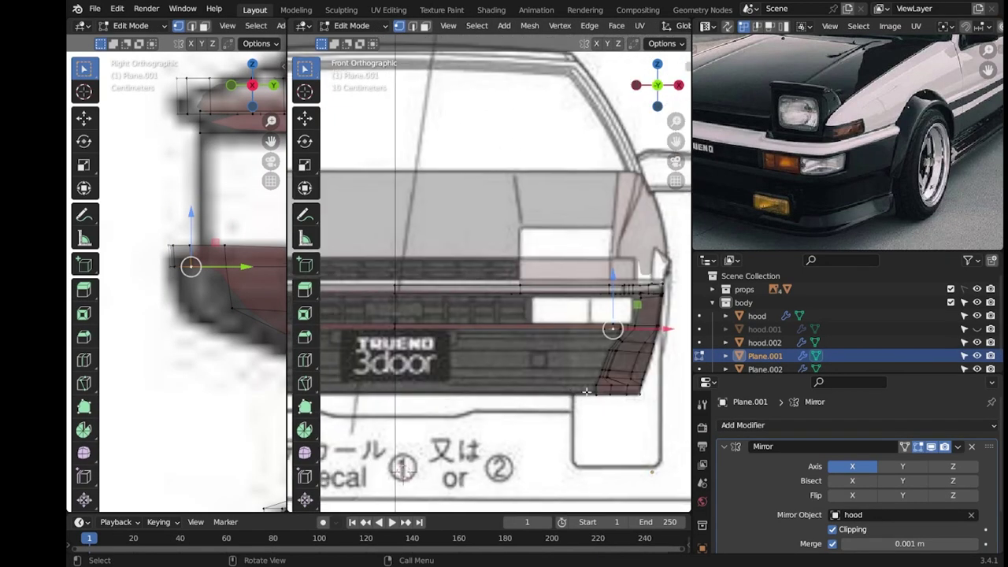
left_click(355, 424)
key("Tab")
key("Tab")
mouse_move(619, 352)
middle_mouse_down()
mouse_move(512, 335)
mouse_move(472, 295)
middle_mouse_up()
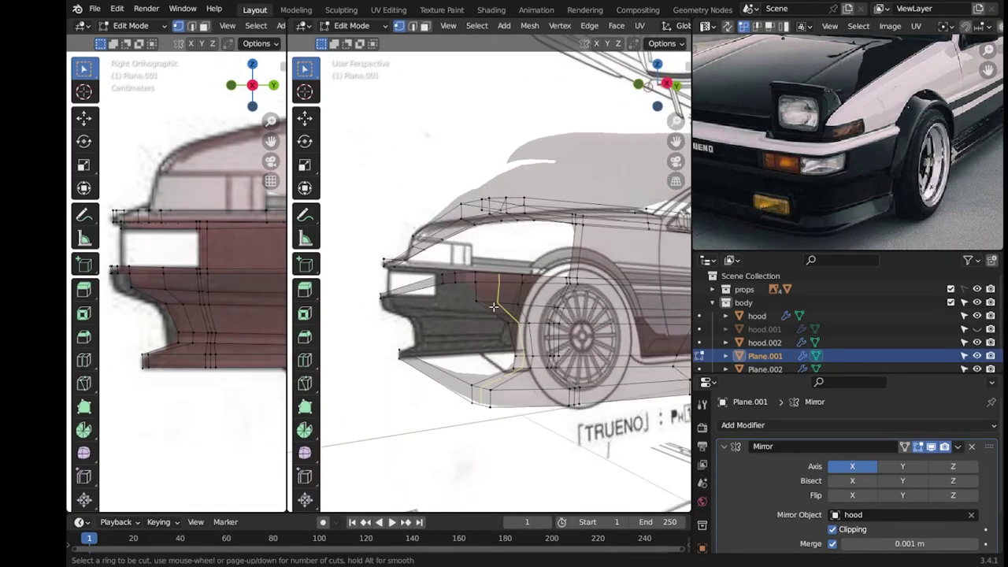
Insert a new edge loop across the bumper side.
key("ctrl+r")
left_click(471, 291)
left_click(471, 294)
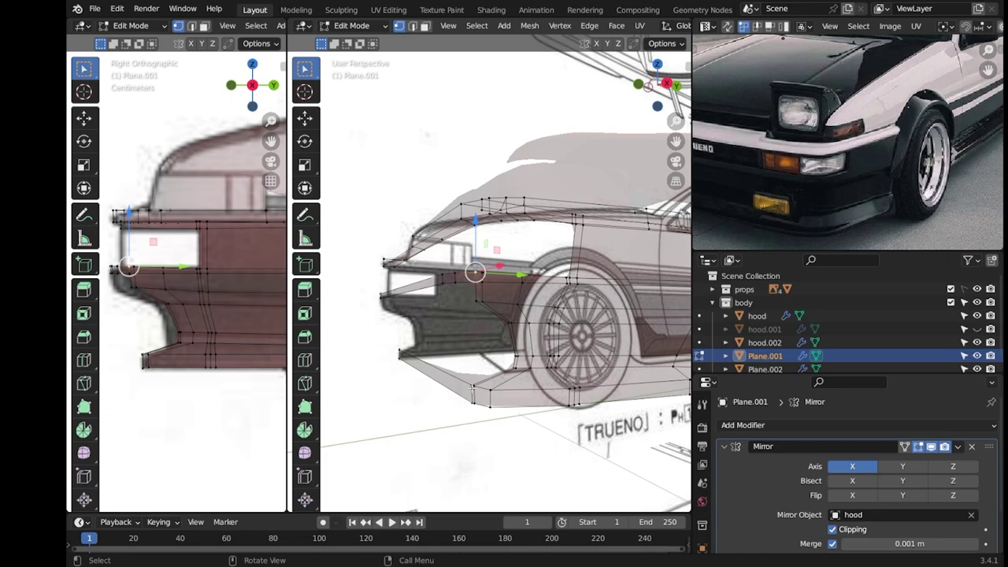
left_click(475, 271)
mouse_move(475, 271)
middle_mouse_down()
mouse_move(390, 466)
mouse_move(453, 331)
middle_mouse_up()
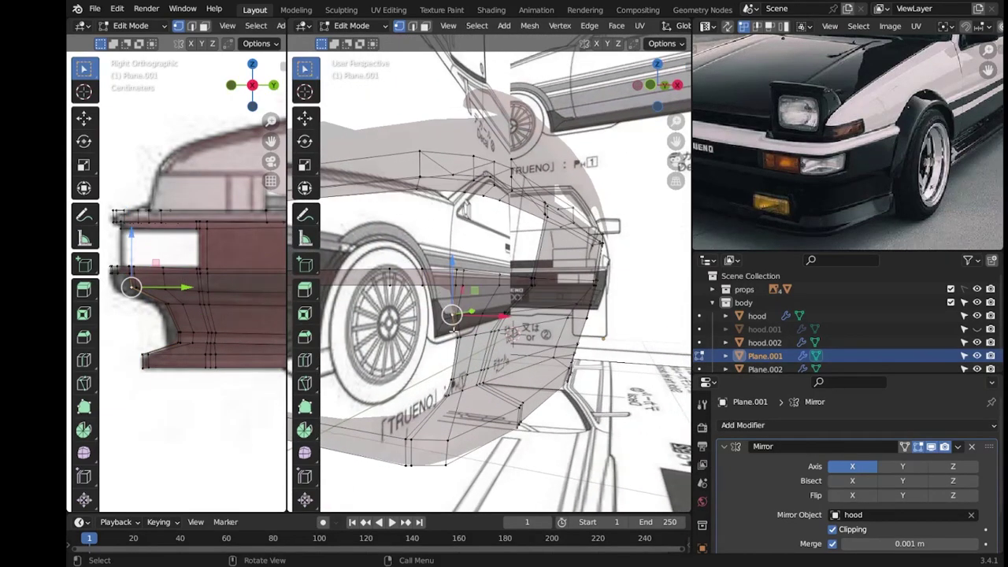
Extrude the lower bumper edge path and pull it back along Y.
left_click(435, 397, "ctrl")
middle_click_drag(436, 397, 446, 378)
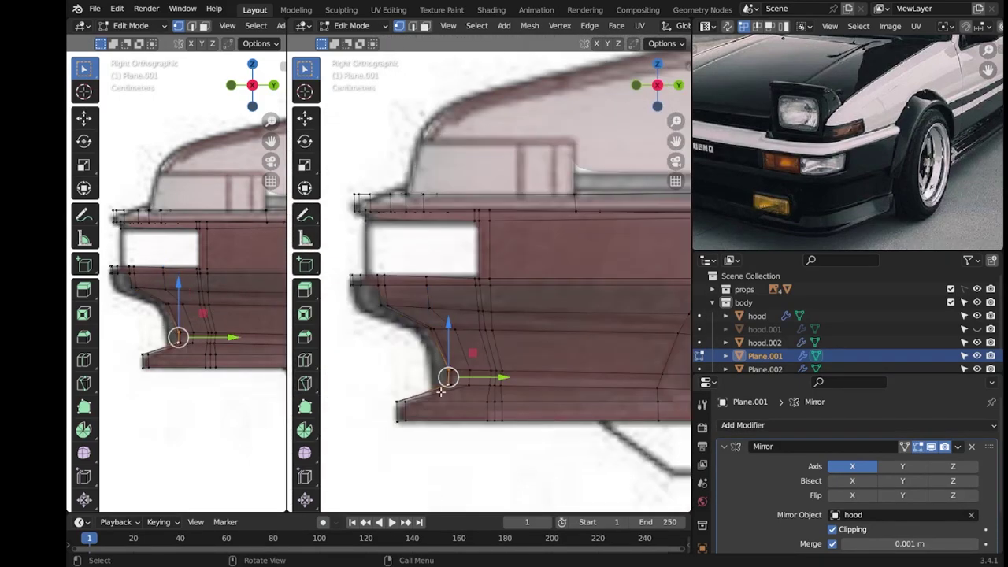
middle_click_drag(446, 379, 582, 401)
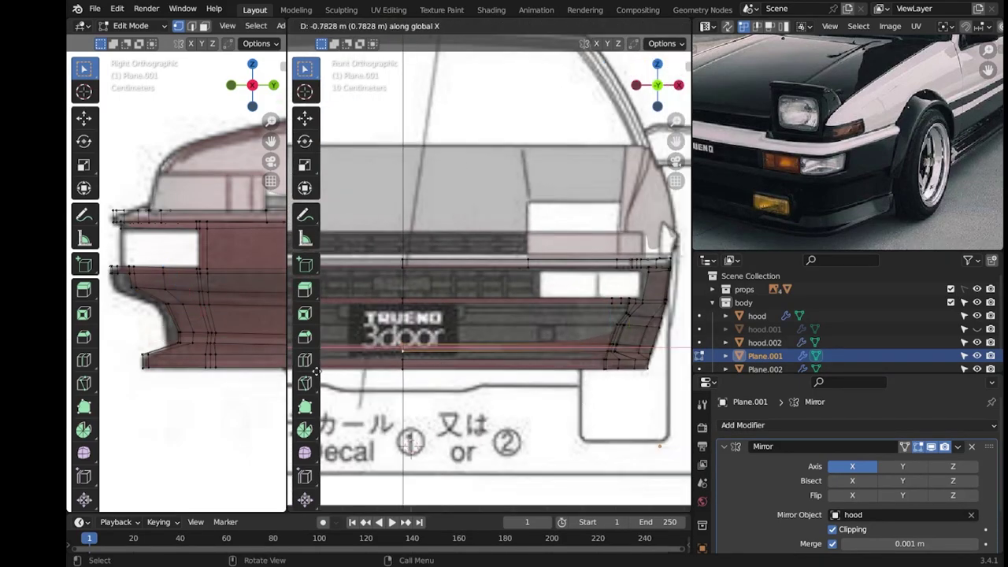
left_click(317, 370)
scroll(360, 378, "up", 4)
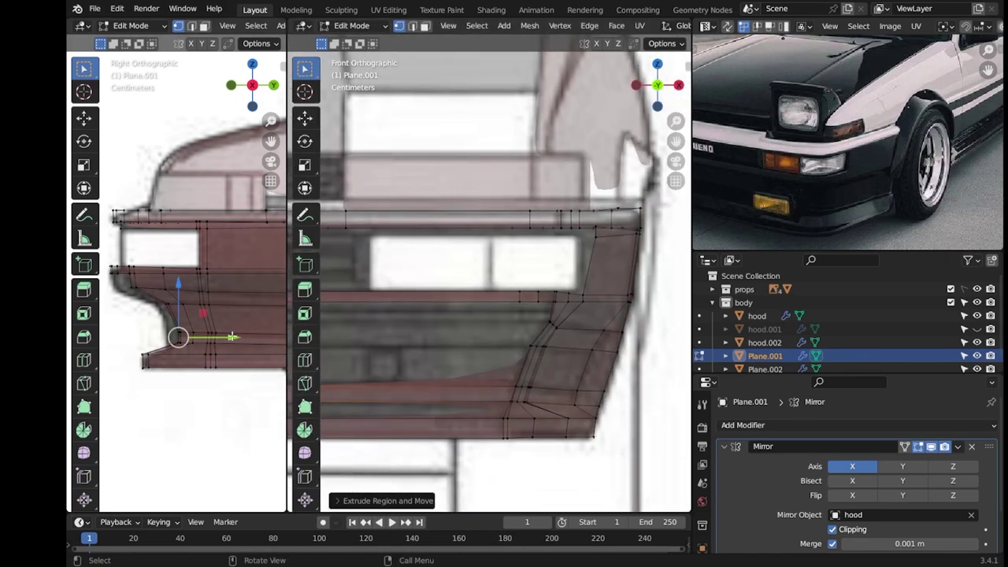
left_click_drag(233, 337, 218, 378)
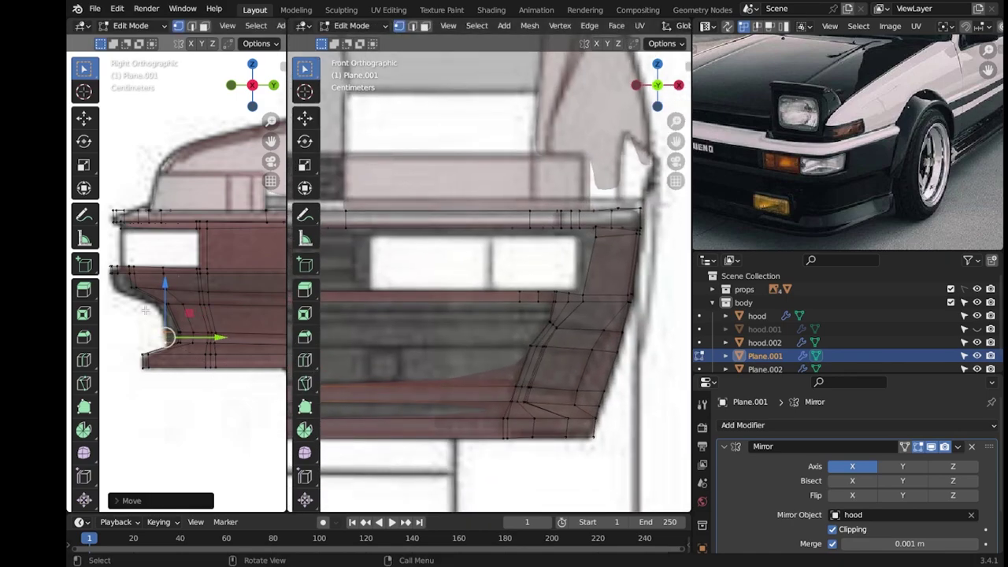
Reposition the extruded lower bumper vertices to extend the corner.
scroll(138, 307, "up", 2)
scroll(410, 347, "up", 1)
scroll(409, 346, "up", 1)
key("g")
key("x")
right_click(356, 360)
key("g")
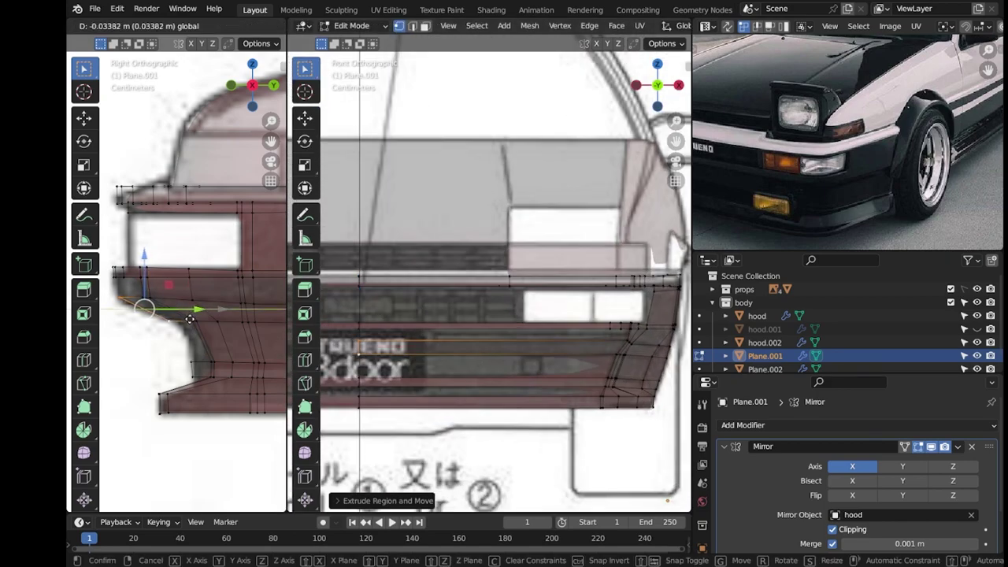
left_click(189, 317)
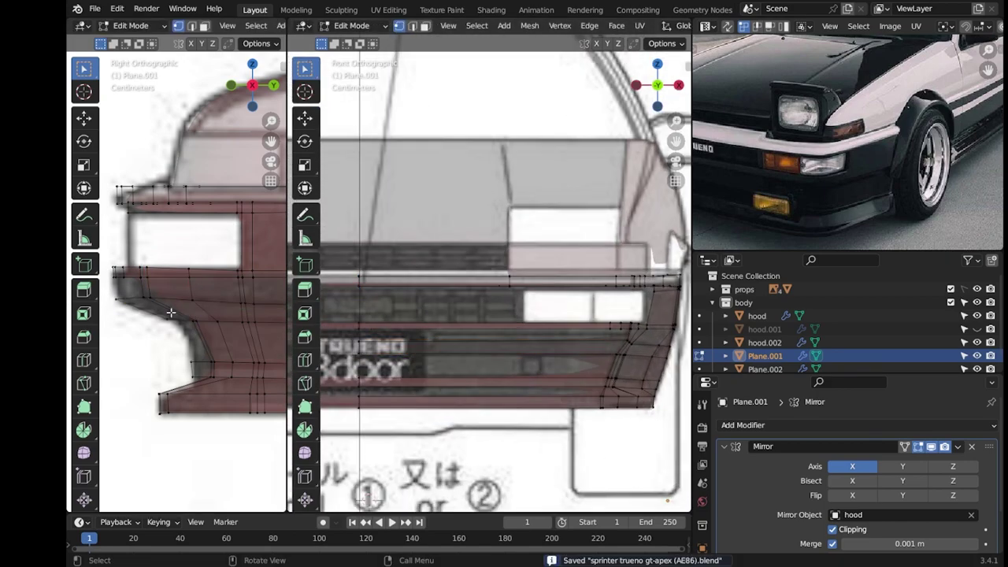
In Front view, insert an edge loop across the lower bumper corner.
scroll(170, 313, "up", 1)
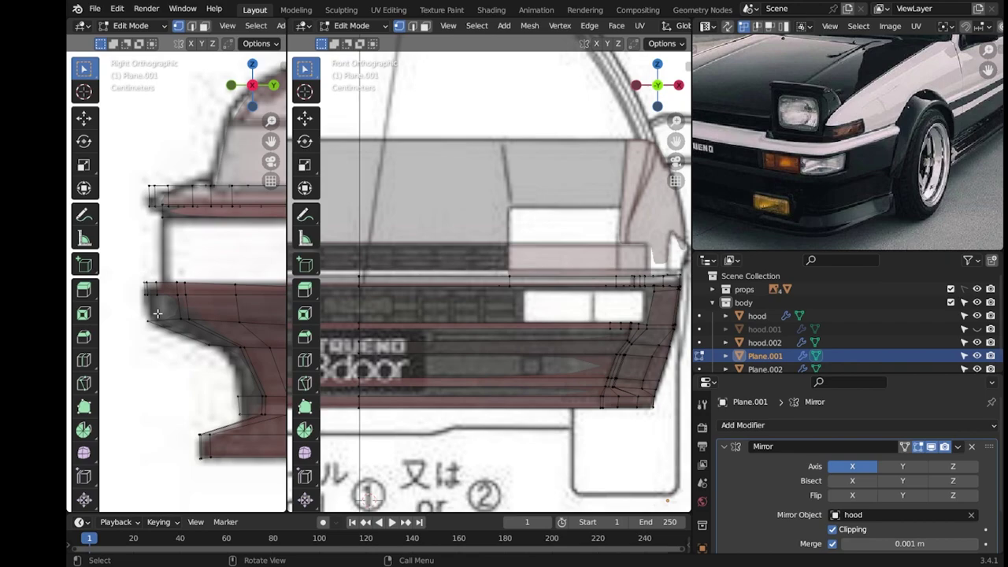
mouse_move(589, 391)
middle_mouse_down()
mouse_move(536, 385)
mouse_move(523, 405)
middle_mouse_up()
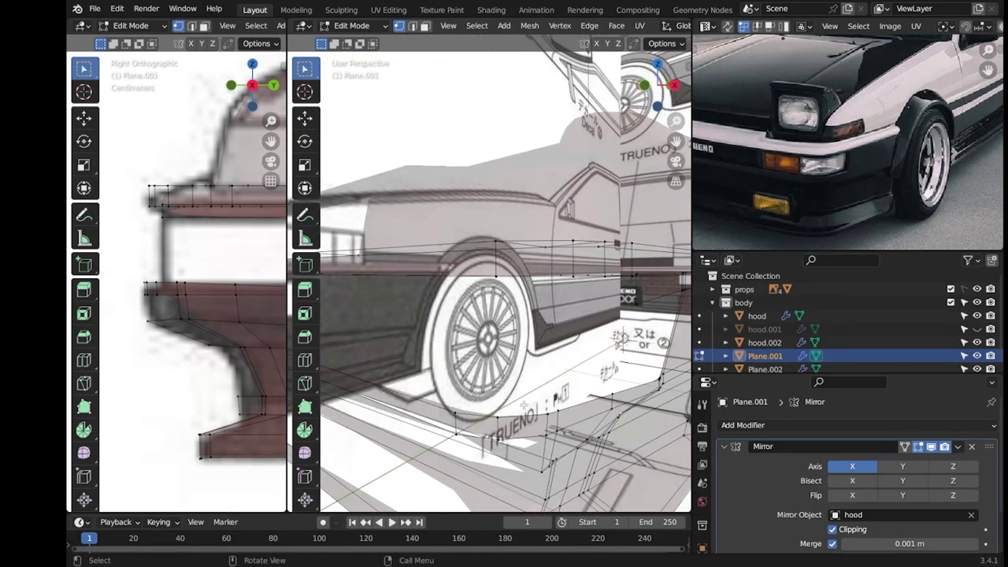
middle_click_drag(540, 362, 535, 370)
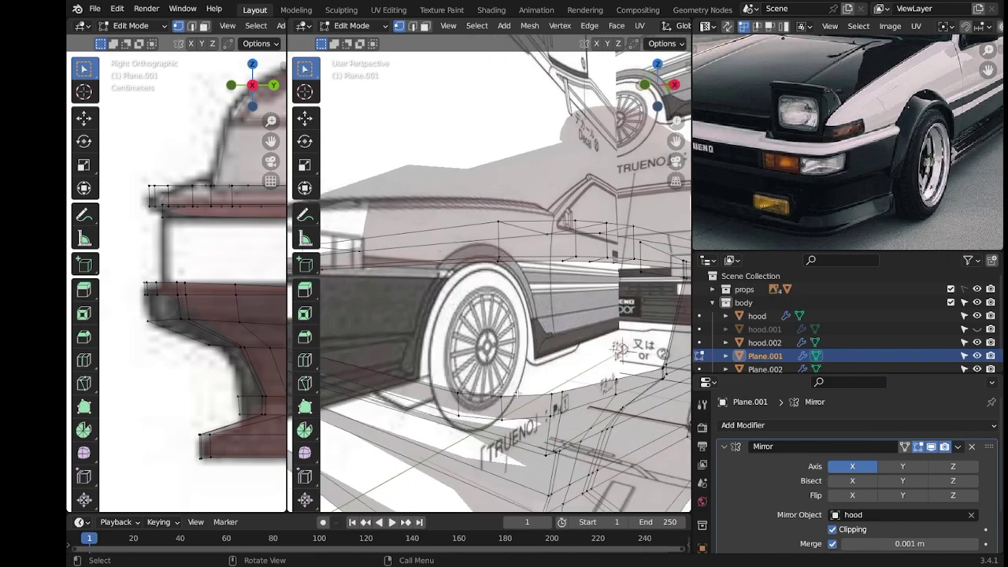
key("KP_1")
scroll(535, 378, "up", 3)
scroll(439, 360, "down", 5)
left_click_drag(555, 377, 634, 401)
left_click(563, 379)
Select a lower bumper corner vertex to align it with the front blueprint.
scroll(633, 401, "up", 3)
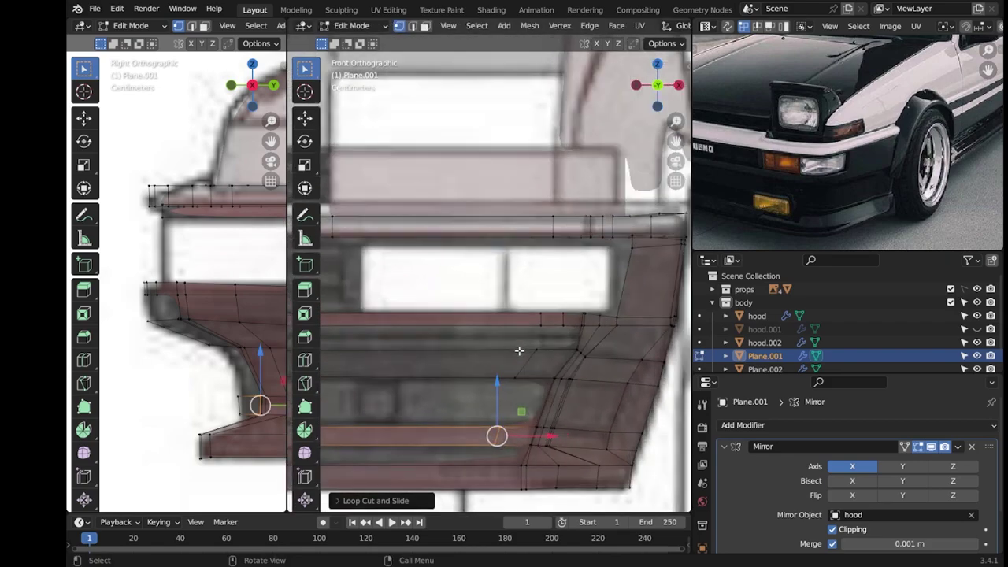
scroll(565, 375, "up", 3)
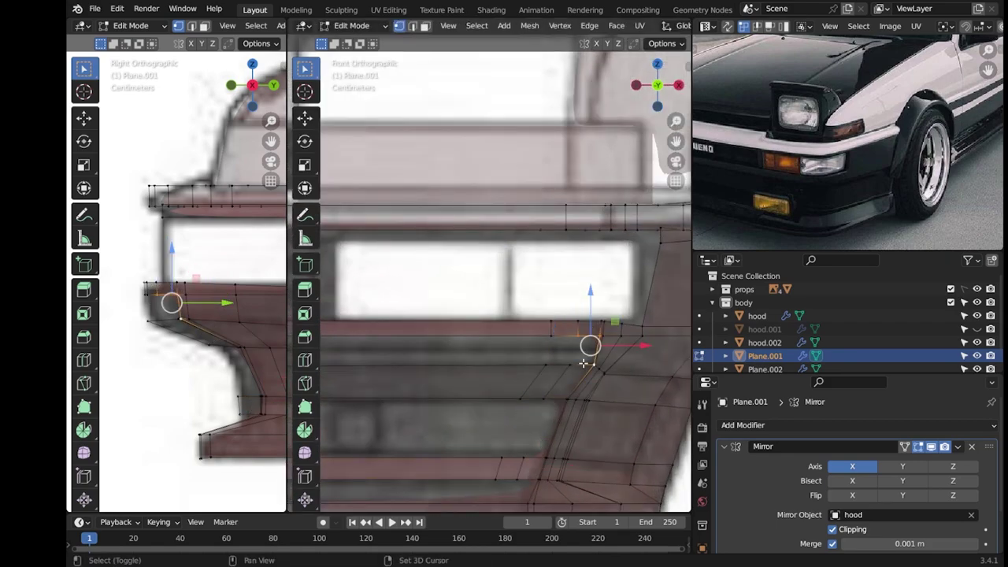
key("2")
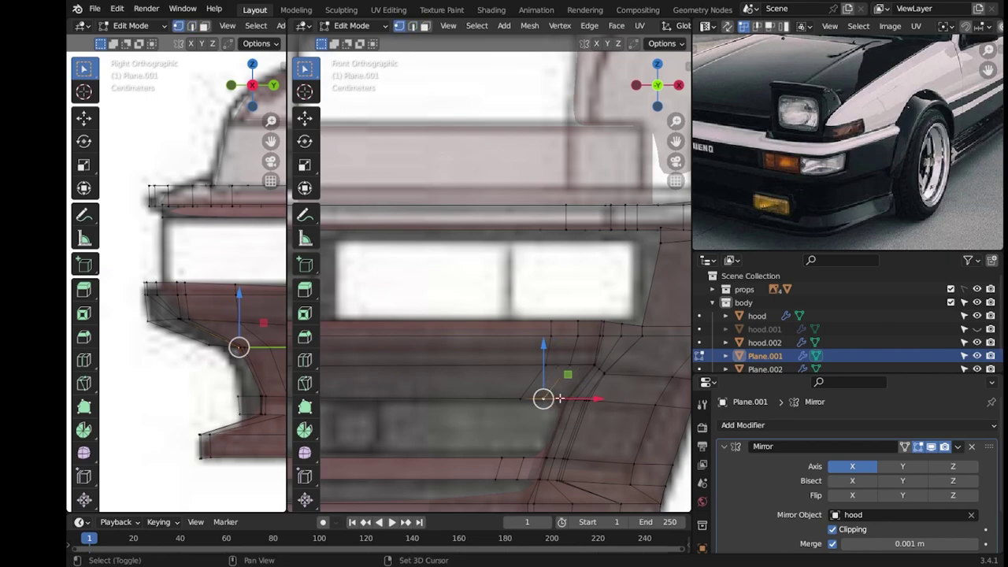
key("1")
scroll(543, 421, "down", 3, "shift")
left_click(540, 399, "shift")
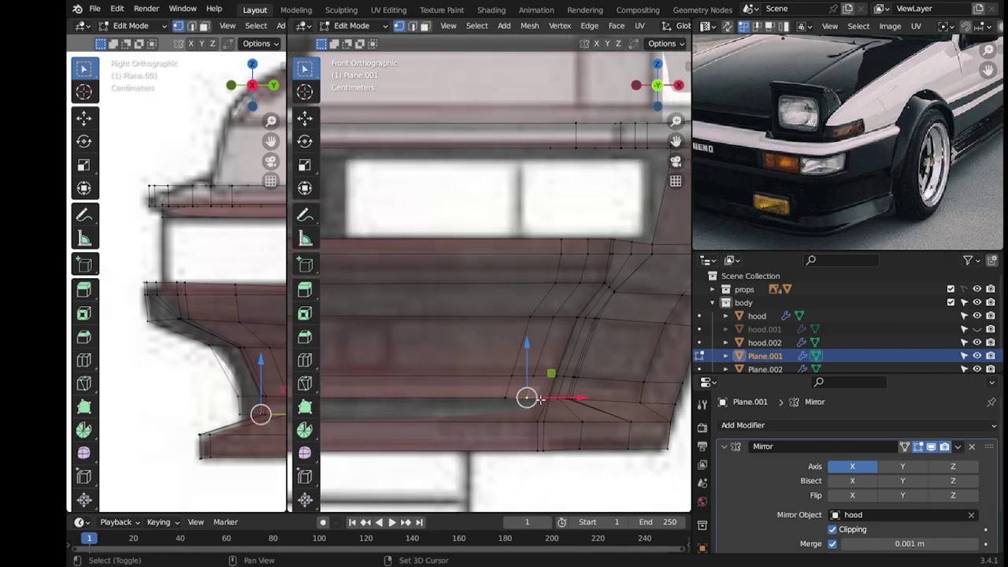
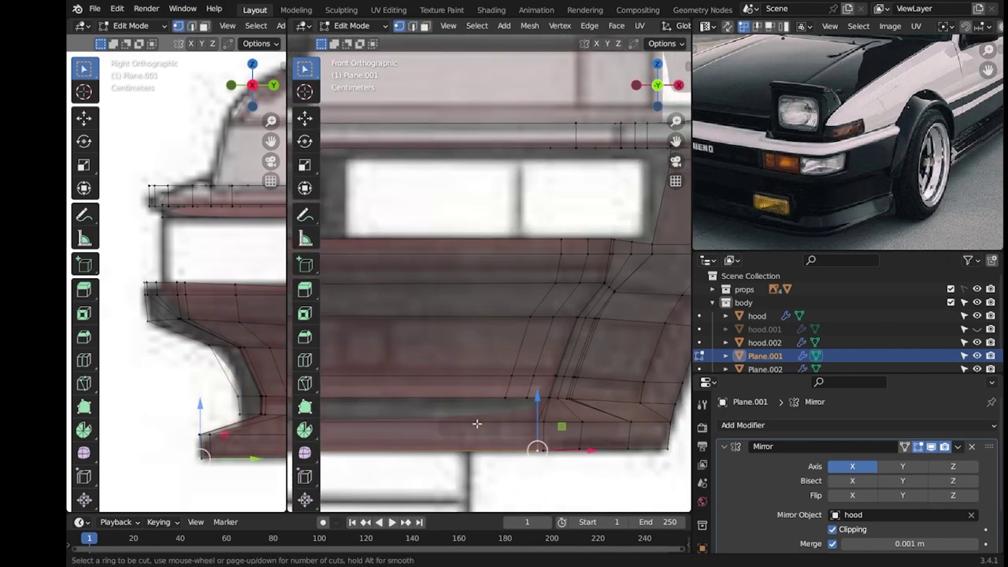
Add an edge loop across the Plane.001 panel and select a lower-edge vertex.
middle_click_drag(476, 422, 523, 500, "shift")
left_click(568, 412)
left_click(567, 412)
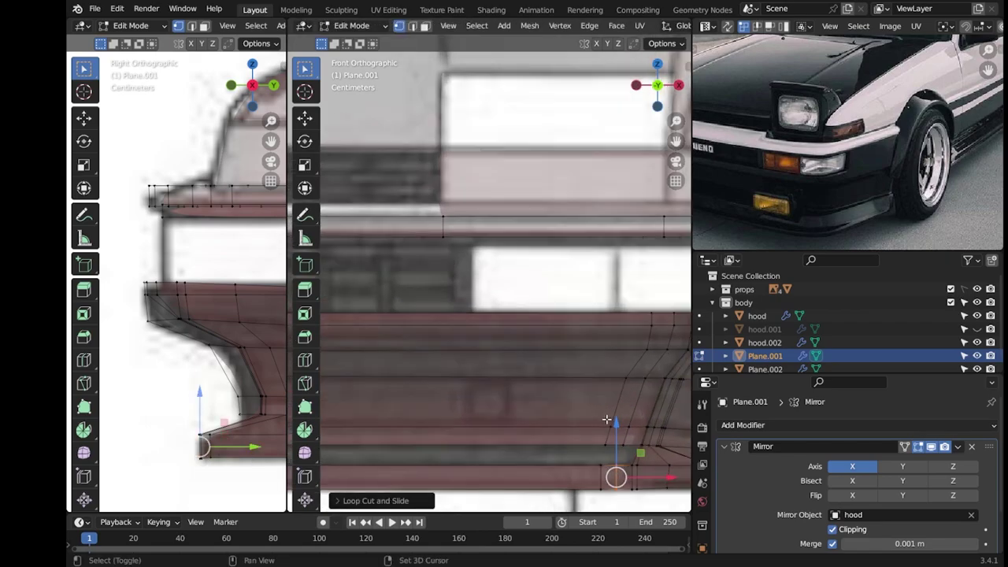
scroll(606, 420, "up", 1)
left_click(599, 429)
Save and check the body from an orbit, the top view and the right side view.
key("Tab")
key("ctrl+s")
mouse_move(564, 432)
middle_mouse_down()
mouse_move(542, 324)
mouse_move(566, 333)
mouse_move(559, 367)
middle_mouse_up()
key("Tab")
key("KP_7")
scroll(599, 383, "up", 2)
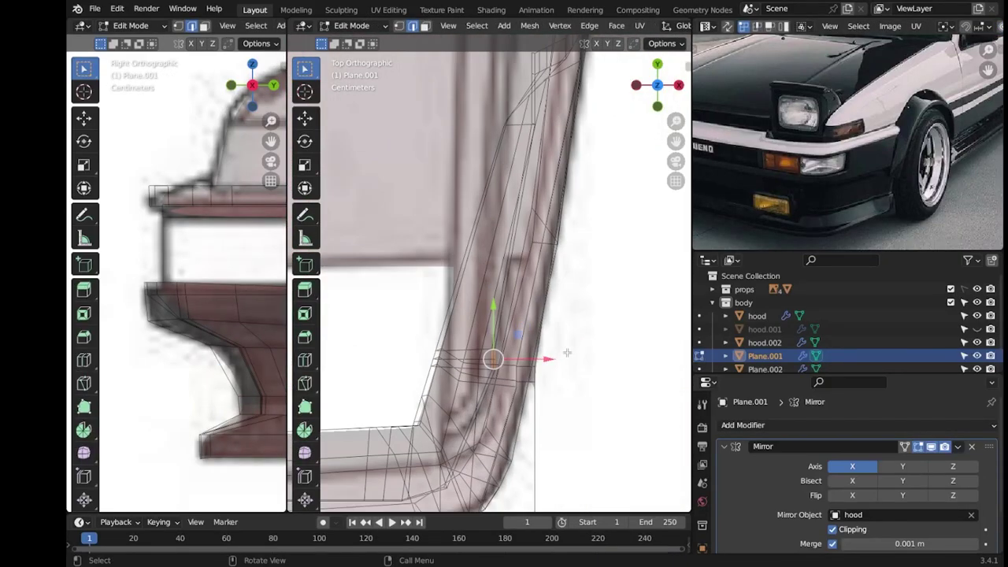
key("Tab")
middle_click_drag(491, 355, 546, 343)
key("ctrl+s")
key("Tab")
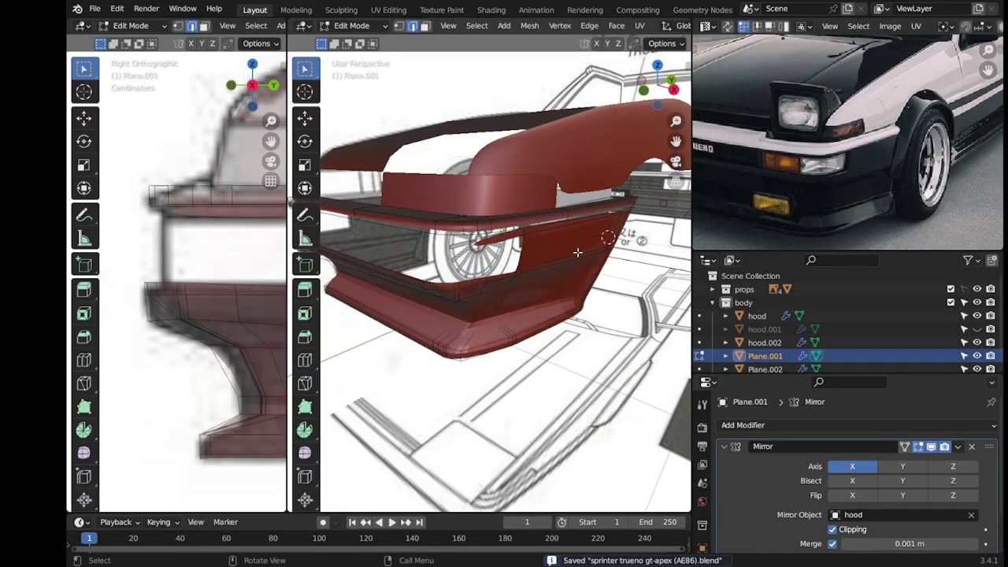
key("KP_3")
scroll(596, 263, "up", 1)
scroll(335, 232, "up", 2)
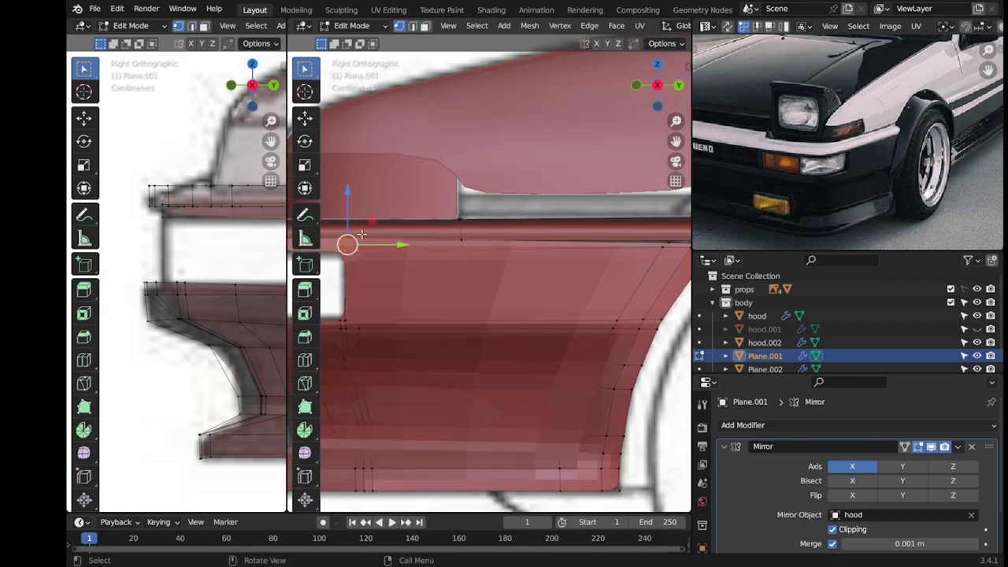
Move the selected vertices in side view to match the blueprint.
key("g")
left_click(391, 281)
key("g")
left_click(392, 281)
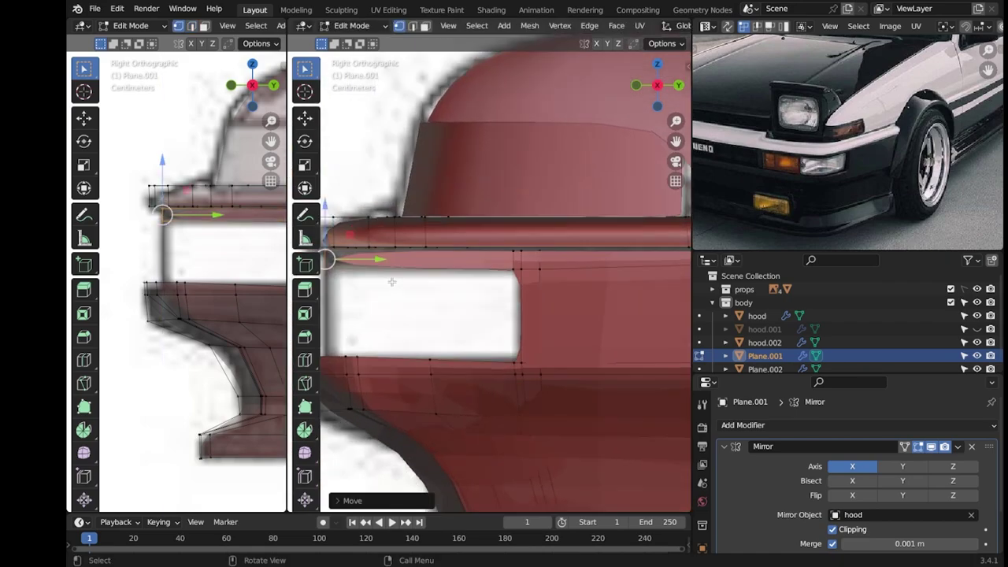
scroll(391, 281, "down", 2)
Reposition the selected vertices in front view along the front corner.
key("KP_1")
key("g")
left_click(644, 280)
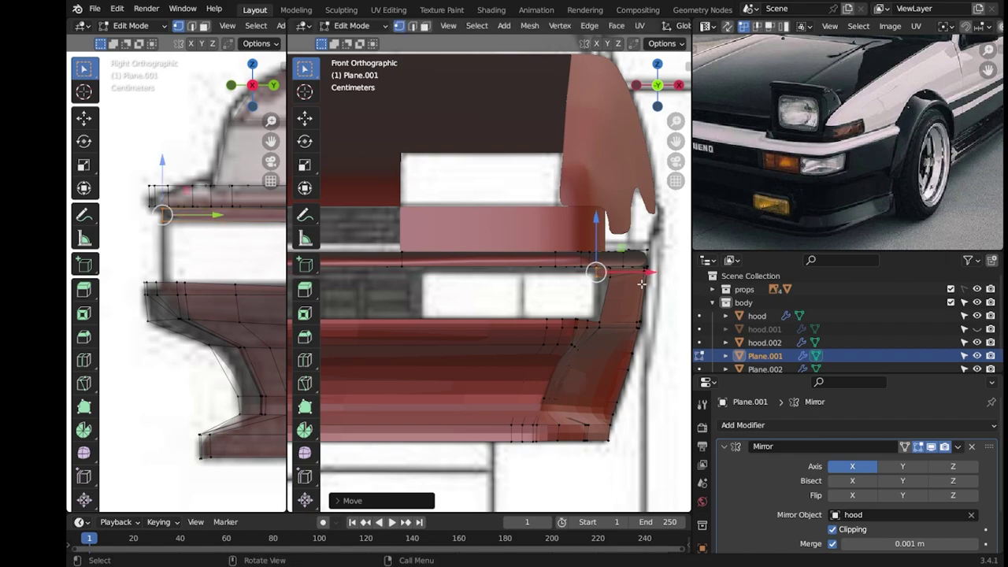
scroll(644, 280, "down", 2)
scroll(644, 280, "down", 1)
scroll(504, 236, "up", 3)
scroll(225, 251, "up", 2)
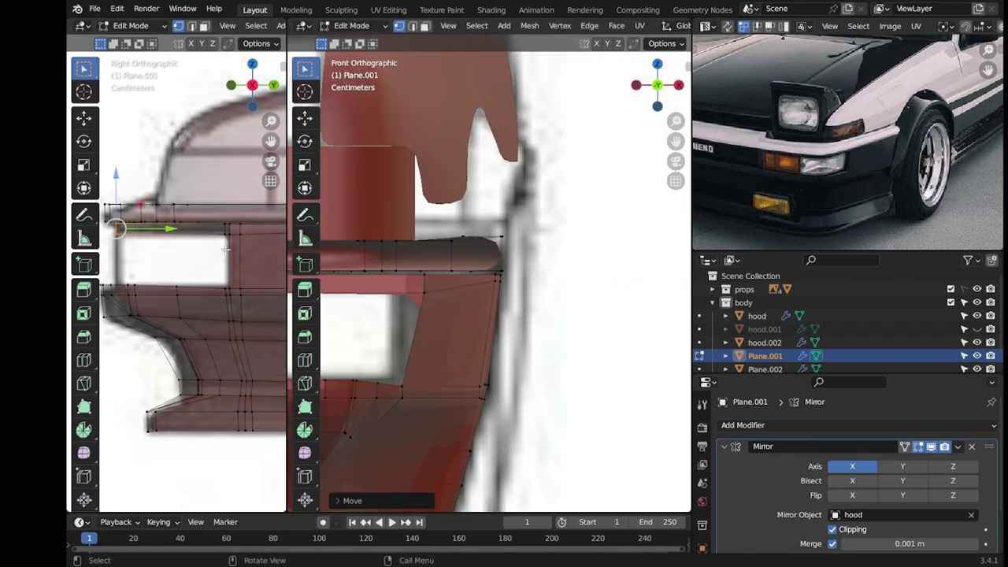
Shift vertices along X and edge-slide them onto the blueprint line.
key("g")
key("x")
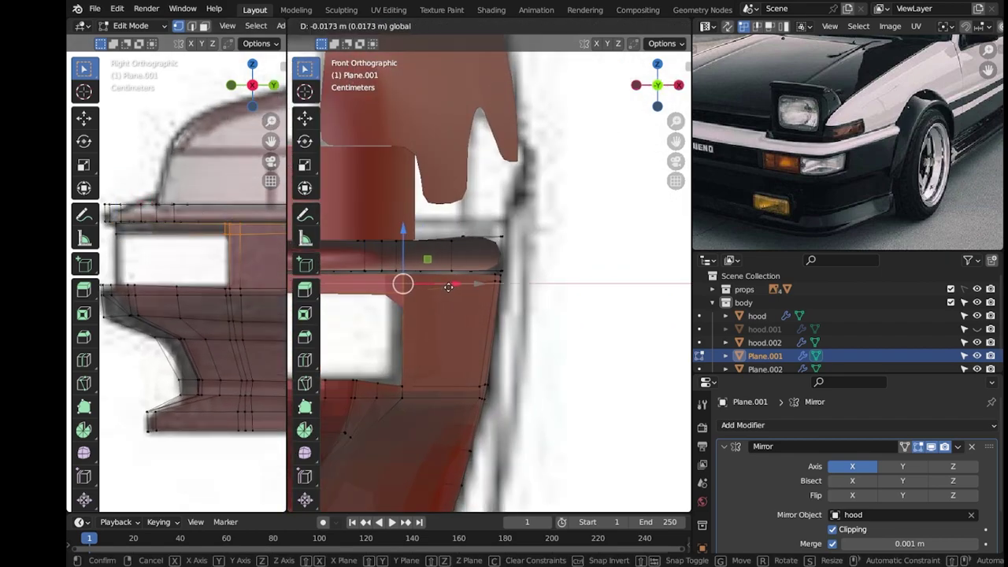
left_click(448, 286)
scroll(521, 290, "up", 1)
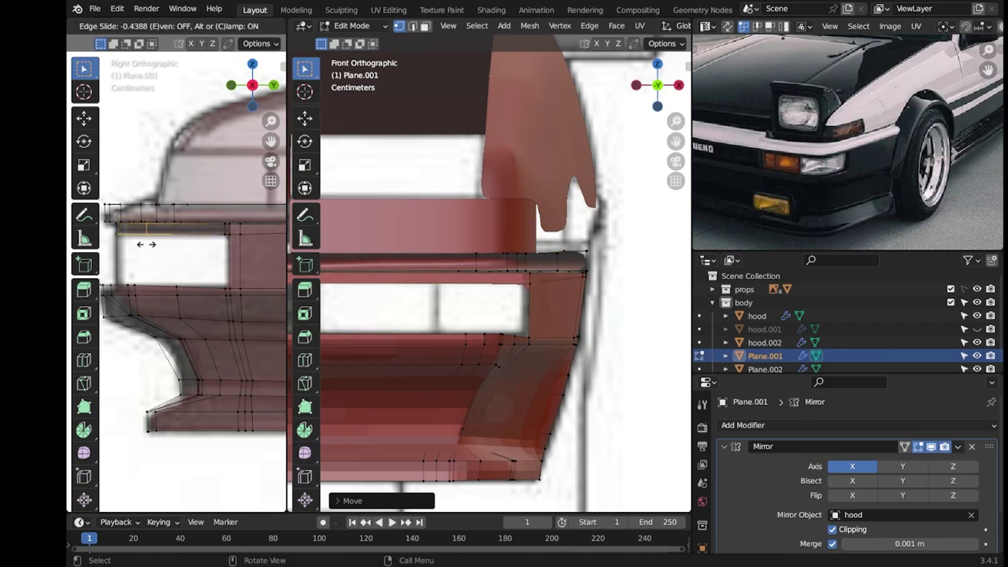
left_click(119, 250)
scroll(607, 247, "down", 3)
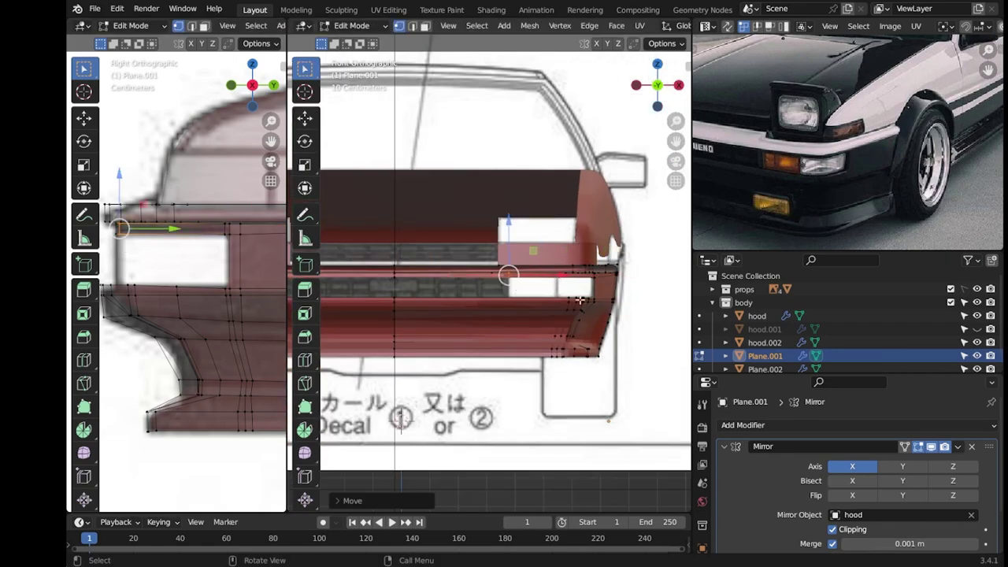
Check the body in perspective, then add another edge loop near the upper edge.
key("Tab")
middle_click_drag(607, 259, 622, 315)
middle_click_drag(537, 315, 504, 314)
key("Tab")
key("ctrl+r")
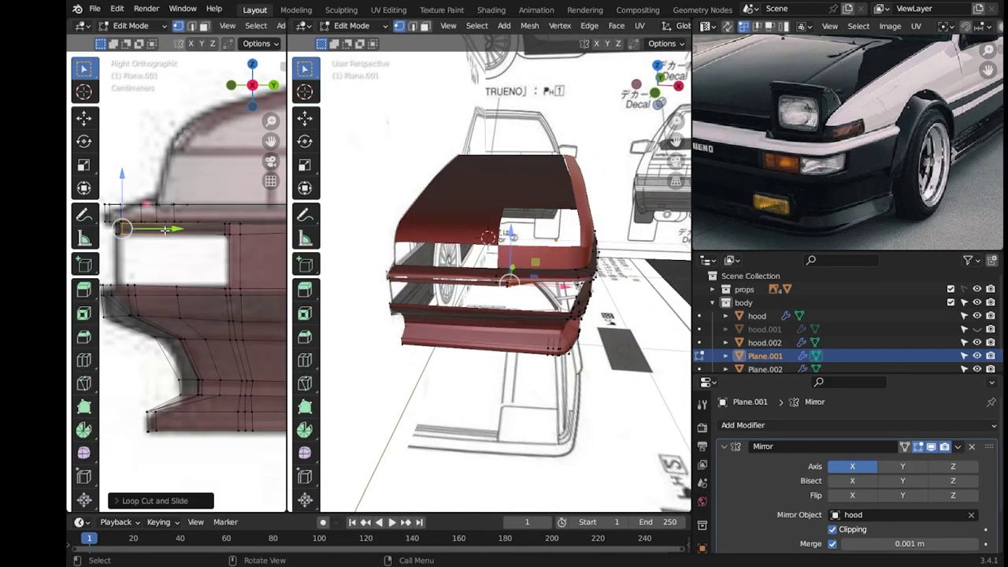
left_click(163, 229)
scroll(503, 315, "up", 5)
Move the new loop's vertices and inspect the front corner up close.
key("g")
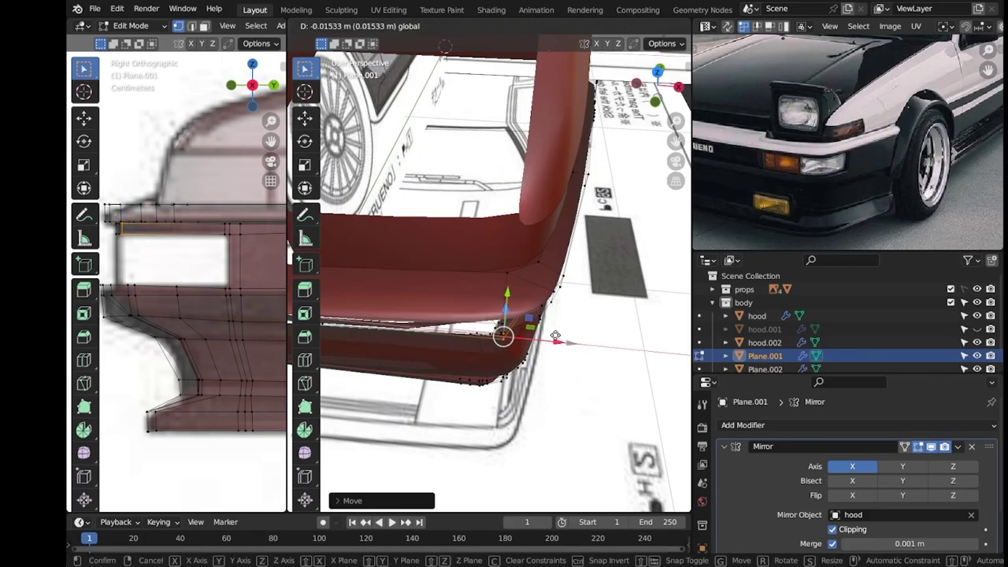
left_click(555, 336)
middle_click_drag(555, 336, 504, 315)
mouse_move(558, 122)
middle_mouse_down()
mouse_move(501, 355)
mouse_move(390, 174)
mouse_move(650, 416)
middle_mouse_up()
Select upper-edge vertices and slide that loop along the body, nudging it up and back along Y.
left_click(505, 216, "ctrl")
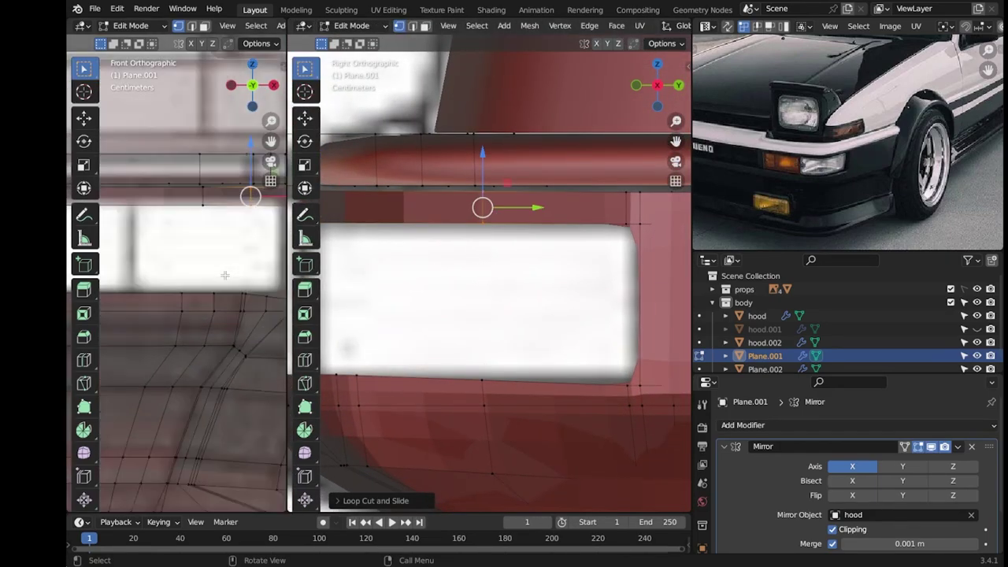
left_click(483, 384, "shift")
mouse_move(196, 202)
left_mouse_down()
mouse_move(222, 210)
mouse_move(210, 232)
left_mouse_up()
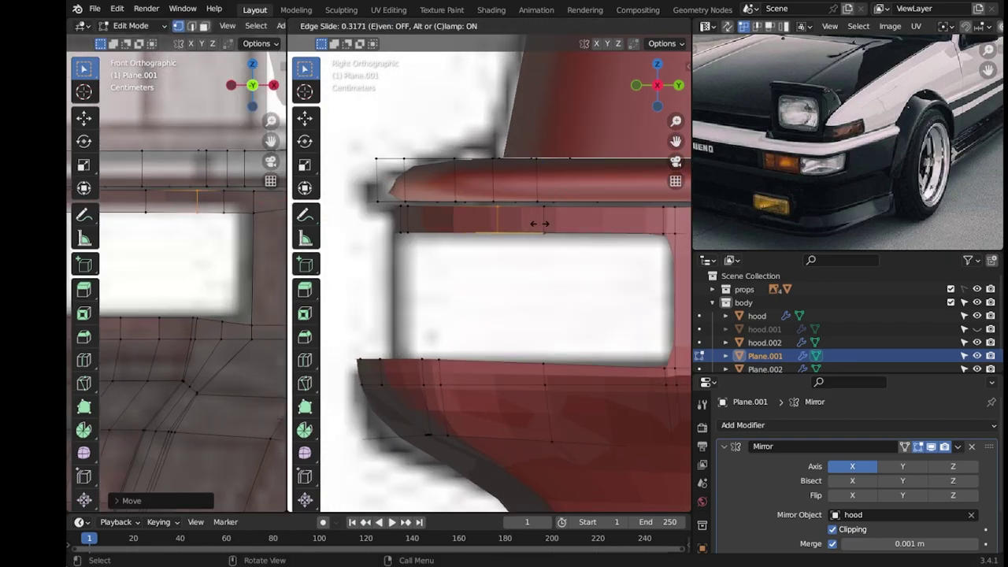
left_click(527, 223)
left_click_drag(207, 236, 217, 206)
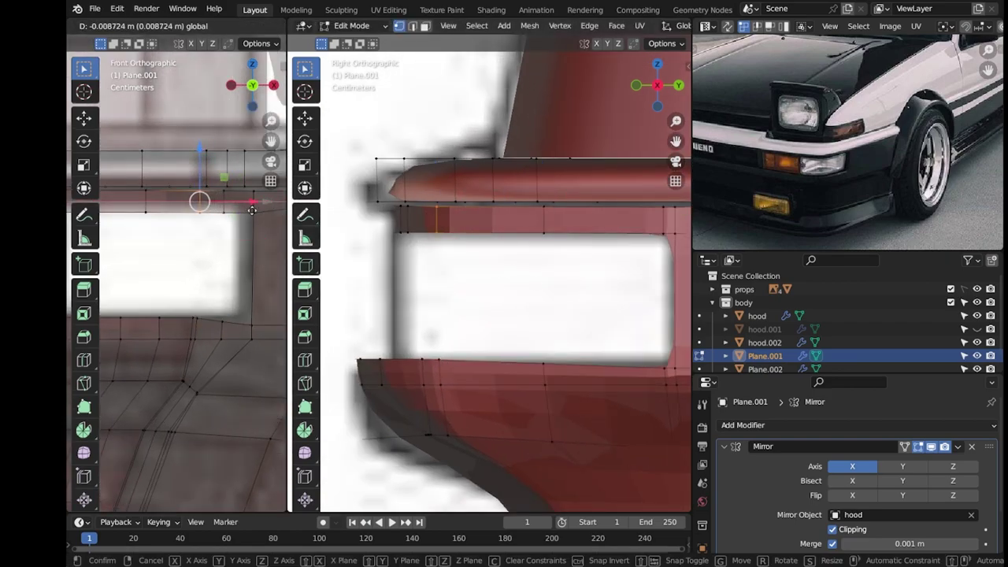
left_click_drag(479, 222, 468, 221)
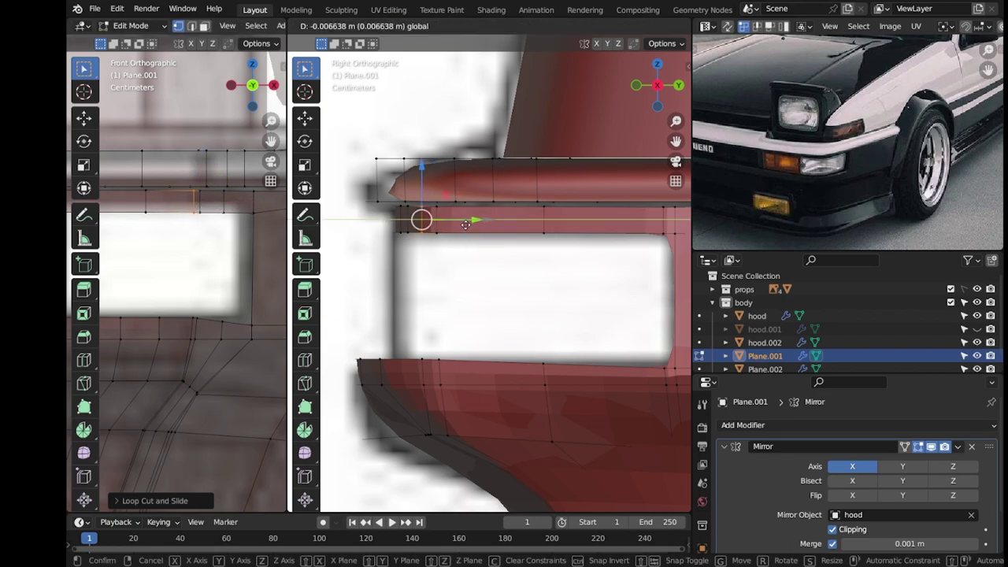
Pull the upper strip's end vertices back to the blueprint line.
left_click(403, 210)
scroll(403, 210, "up", 3)
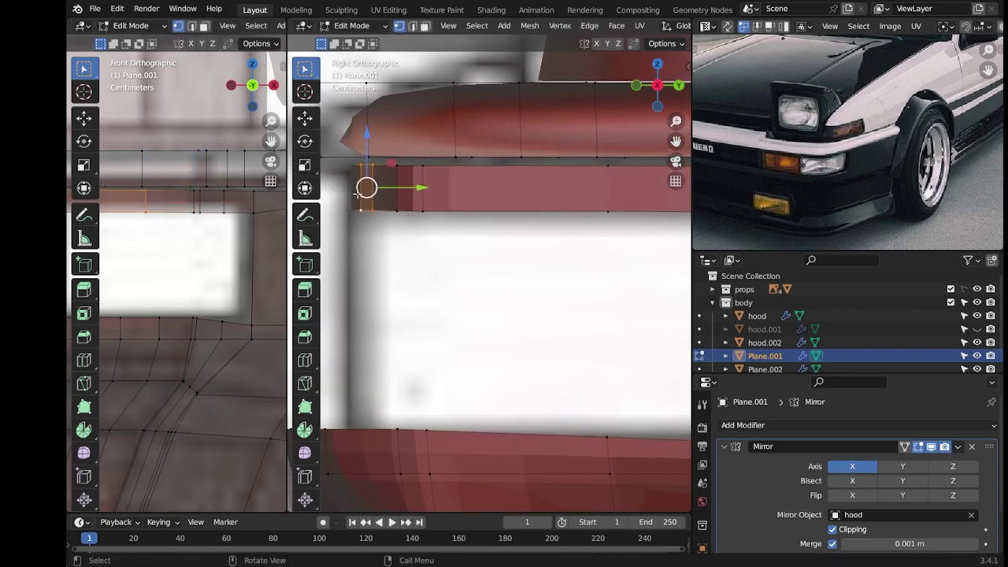
scroll(466, 215, "down", 2)
left_click_drag(466, 214, 434, 212)
left_click_drag(387, 184, 411, 226)
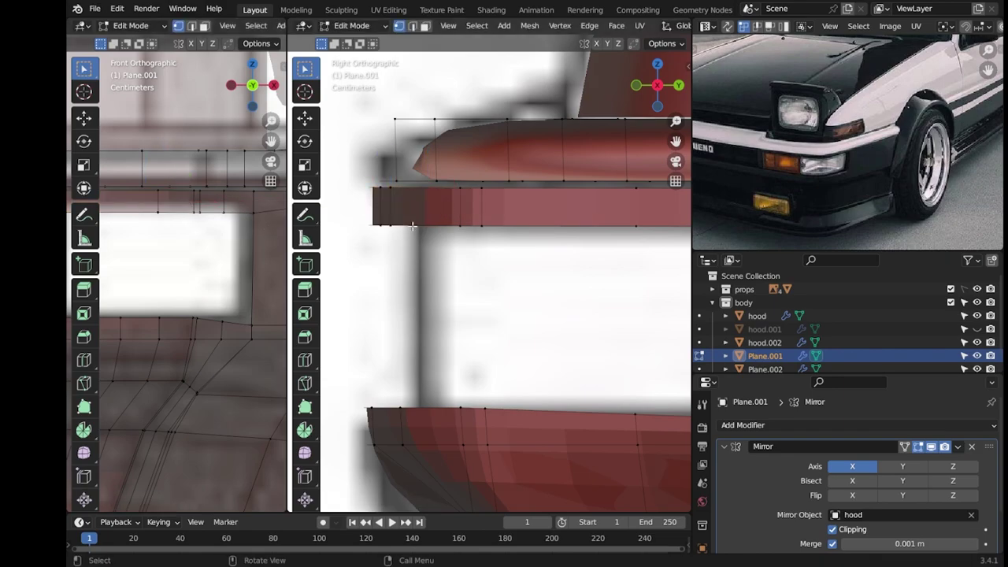
key("g")
left_click(176, 242)
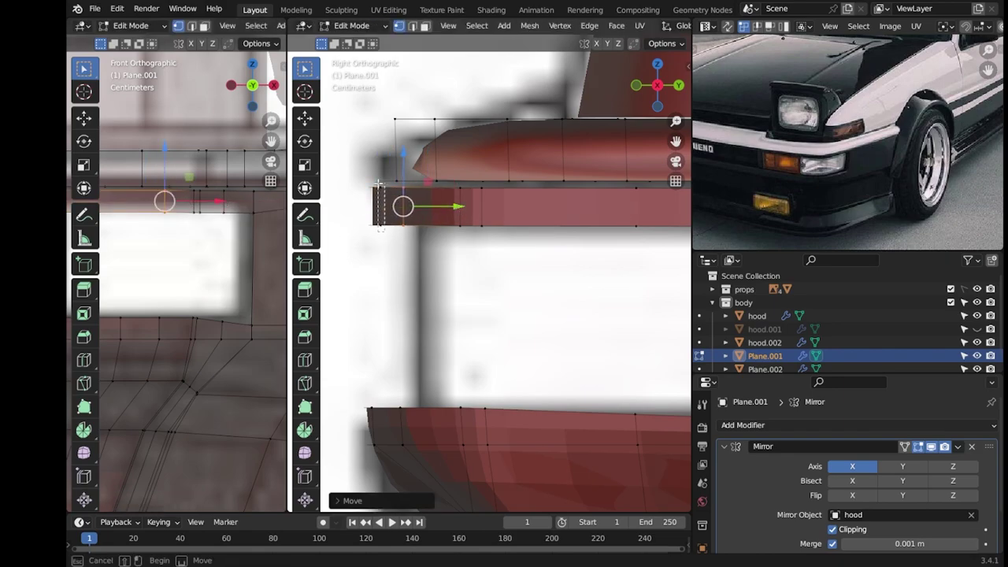
Finish the Y slide, check the body in perspective, and return to front view.
mouse_move(176, 243)
middle_mouse_down("shift")
mouse_move(200, 205)
mouse_move(233, 261)
middle_mouse_up("shift")
left_click(266, 260)
mouse_move(441, 211)
left_mouse_down()
mouse_move(417, 213)
mouse_move(421, 236)
left_mouse_up()
middle_click_drag(420, 236, 430, 318)
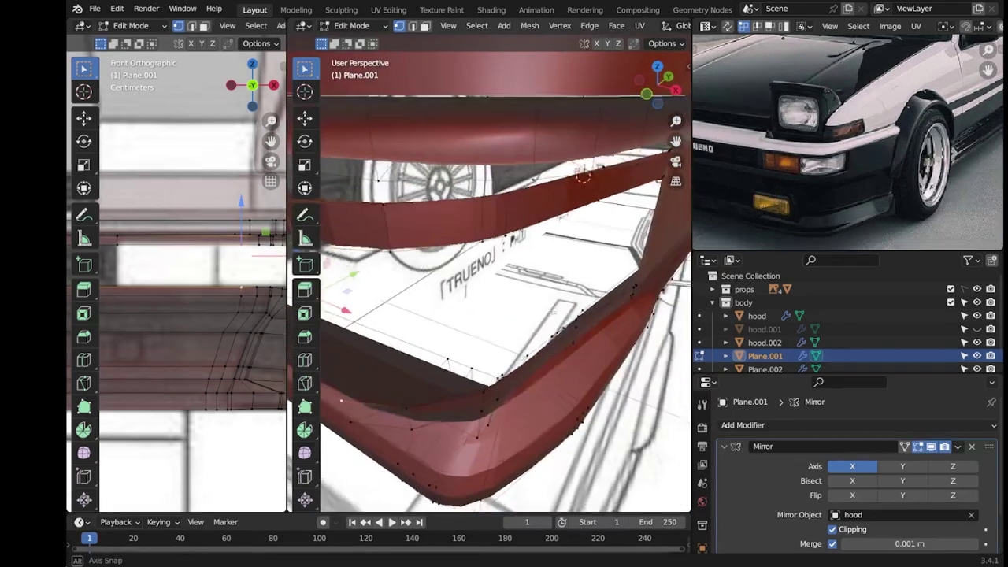
key("Tab")
scroll(430, 318, "down", 5)
scroll(236, 288, "down", 3)
scroll(236, 288, "up", 4)
key("KP_1")
scroll(595, 315, "down", 2)
key("Tab")
Cut another horizontal edge loop across the panel and save the file.
key("ctrl+r")
left_click(535, 370)
left_click(535, 382)
scroll(535, 382, "down", 2)
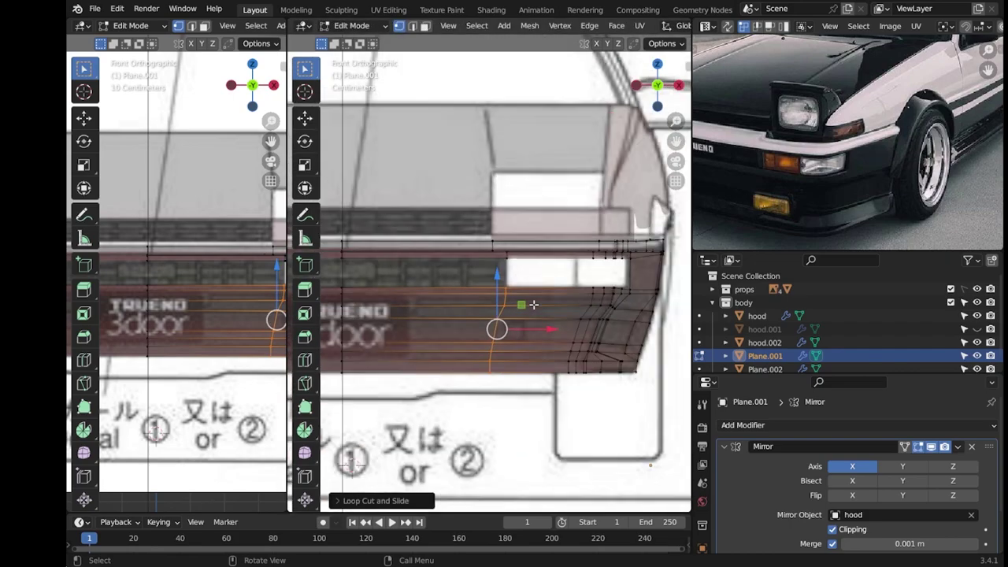
left_click_drag(340, 261, 504, 293)
mouse_move(504, 292)
middle_mouse_down()
mouse_move(449, 297)
mouse_move(556, 305)
mouse_move(528, 329)
middle_mouse_up()
key("Tab")
key("ctrl+s")
right_click(543, 295)
In right side view, zoom in and select the small Plane.002 panel.
scroll(534, 368, "up", 3)
scroll(534, 368, "down", 5)
middle_click_drag(534, 368, 472, 315)
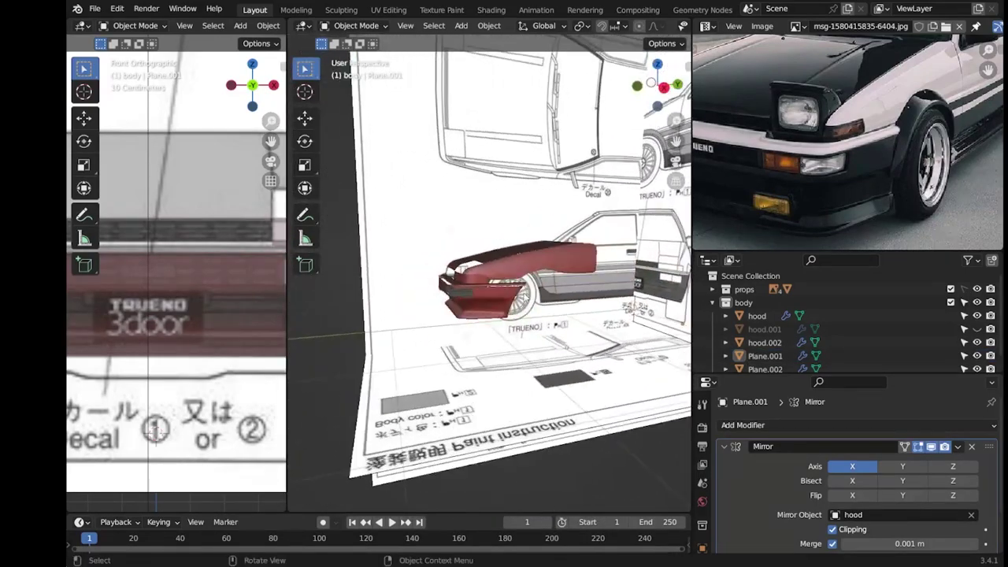
key("KP_3")
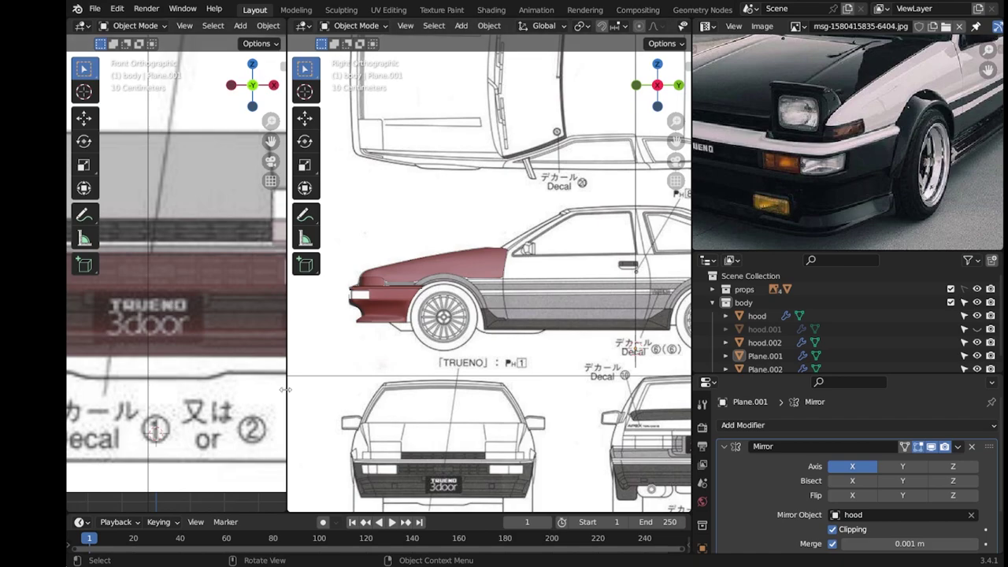
scroll(345, 313, "up", 4)
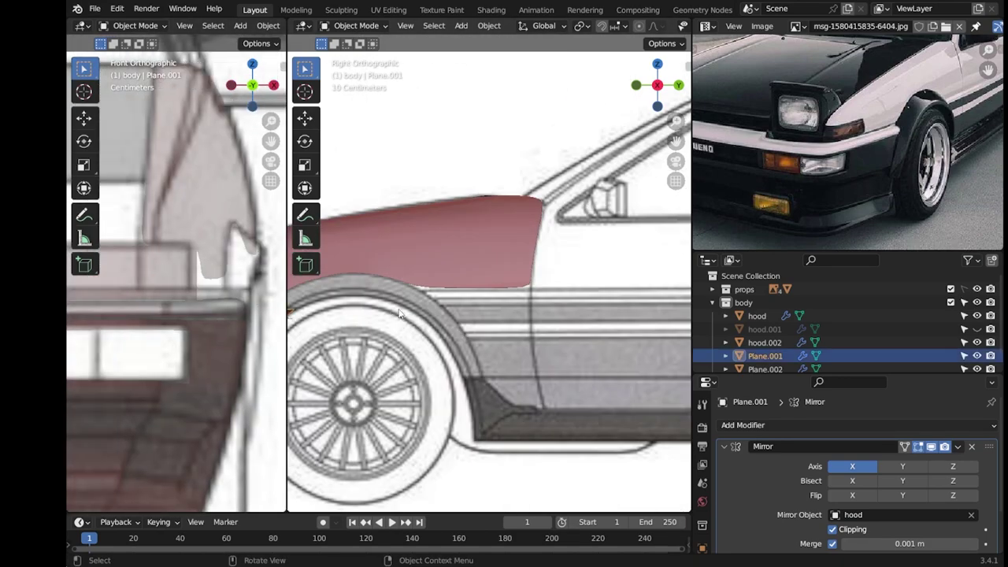
scroll(345, 313, "up", 3)
scroll(189, 330, "up", 3)
scroll(189, 330, "down", 2)
left_click(355, 342)
Raise Plane.002's bottom vertices along Z up to the fender line.
key("Tab")
scroll(511, 340, "up", 1)
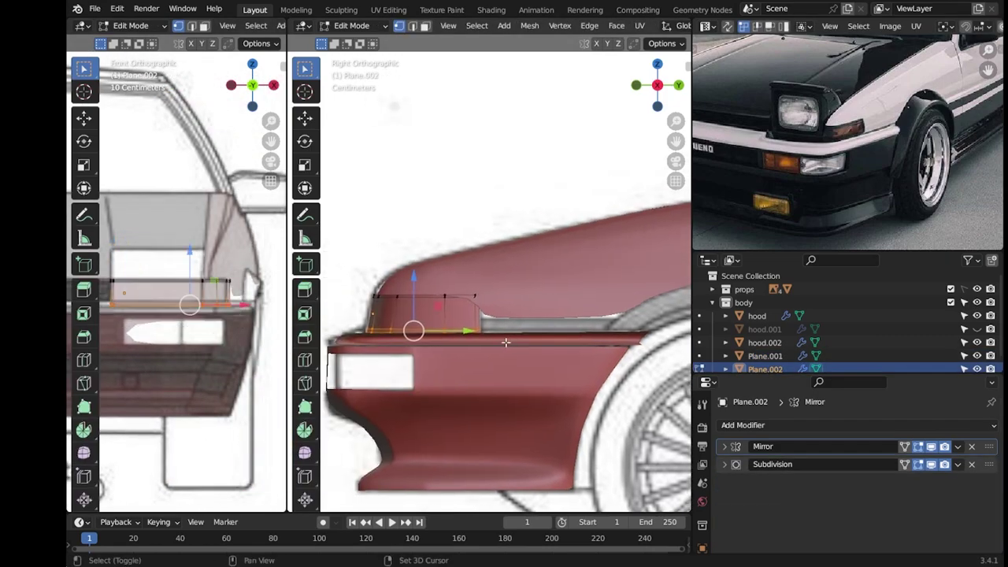
scroll(511, 340, "up", 1)
key("g")
key("z")
left_click(448, 328)
key("Tab")
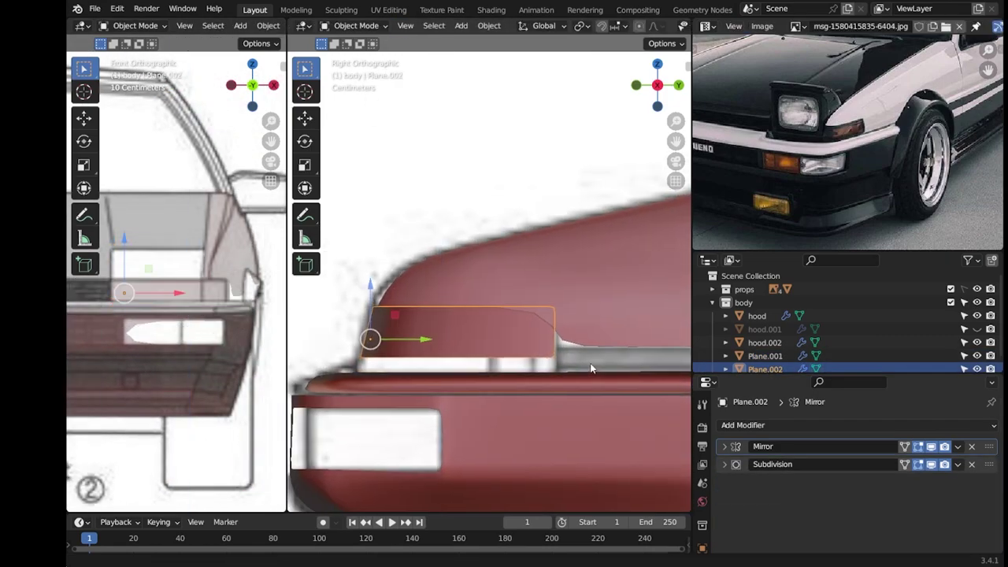
Reselect Plane.001, save the file, and bring up the Add menu's mesh list.
scroll(562, 371, "up", 2)
left_click(626, 399)
key("Tab")
key("Tab")
scroll(577, 386, "down", 3)
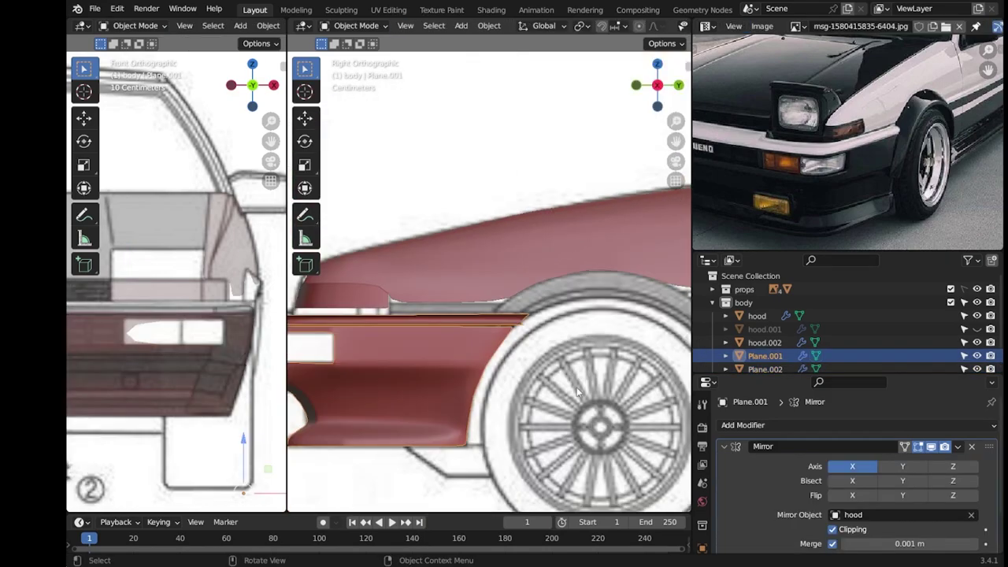
scroll(576, 387, "down", 2)
key("ctrl+s")
scroll(505, 361, "down", 3)
key("shift+a")
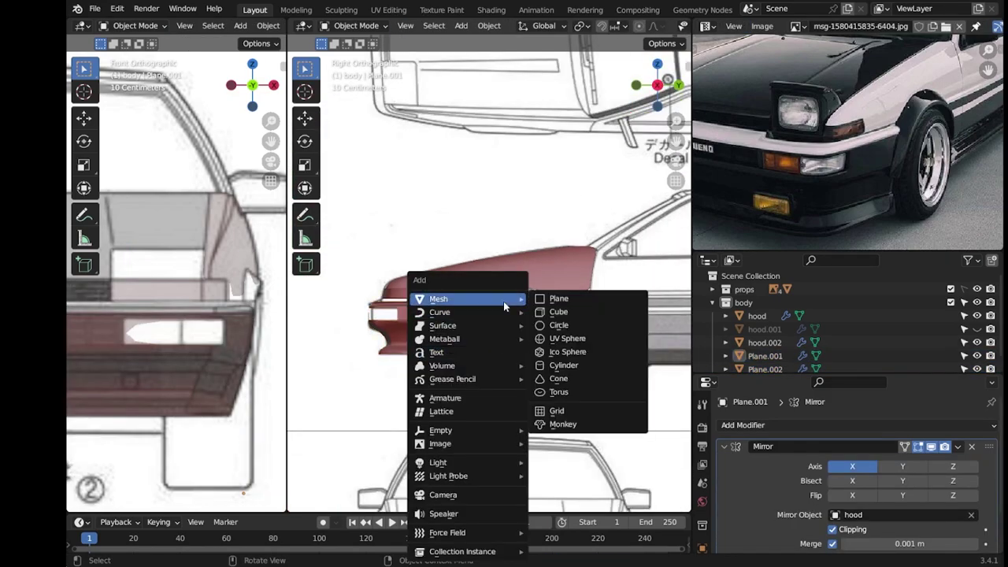
Add a new plane to Plane.003 and shift its vertices along X.
left_click(551, 295)
key("m")
left_click(610, 337)
scroll(450, 386, "up", 4)
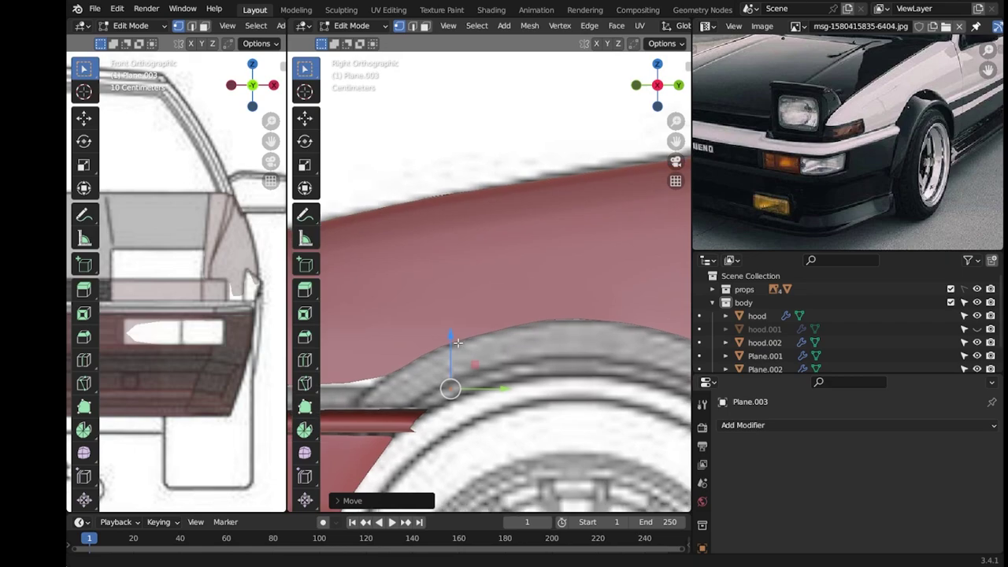
scroll(503, 365, "up", 4)
left_click(419, 368)
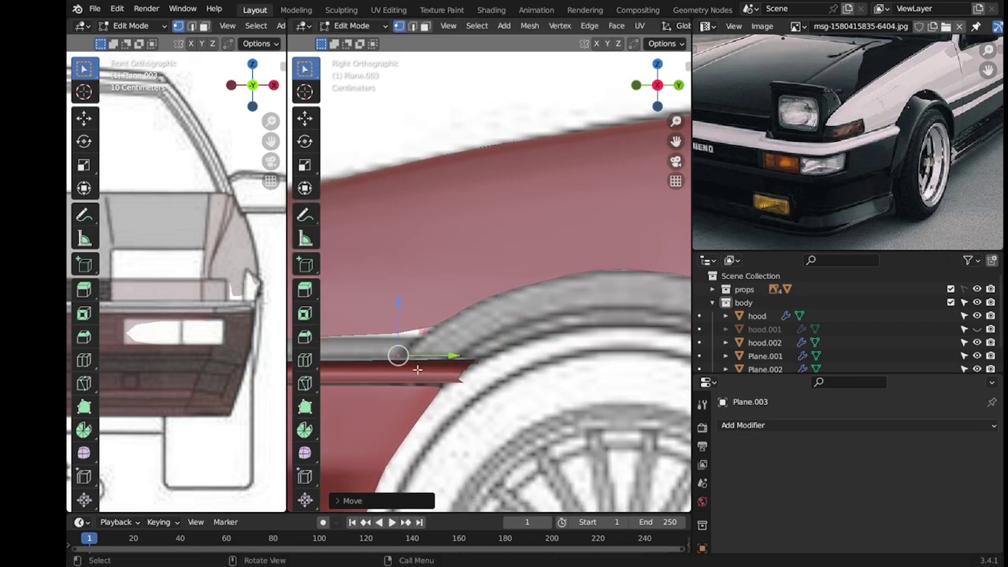
key("g")
key("x")
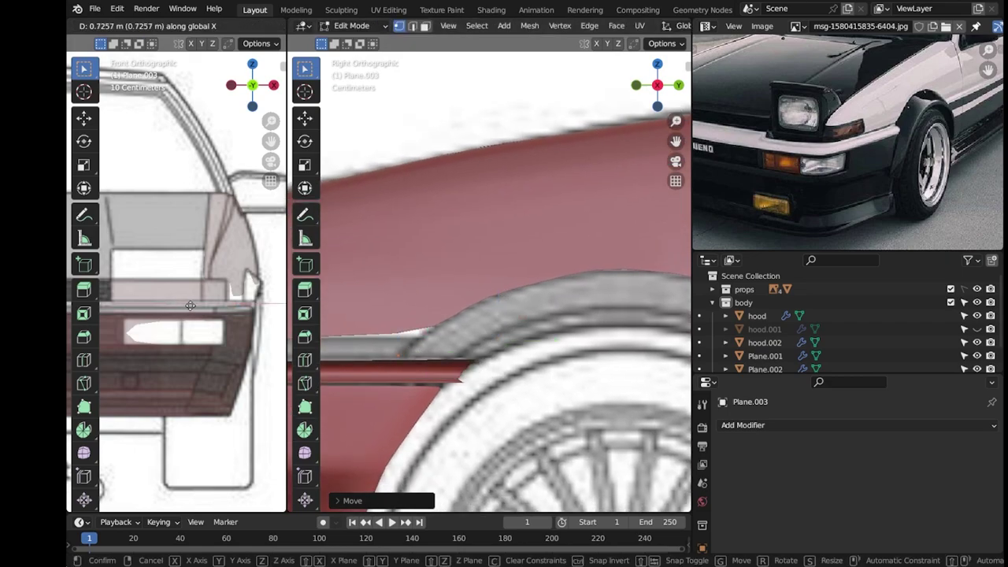
left_click(190, 305)
Delete the old unwanted vertices of Plane.003.
scroll(454, 339, "down", 2)
scroll(455, 339, "down", 2)
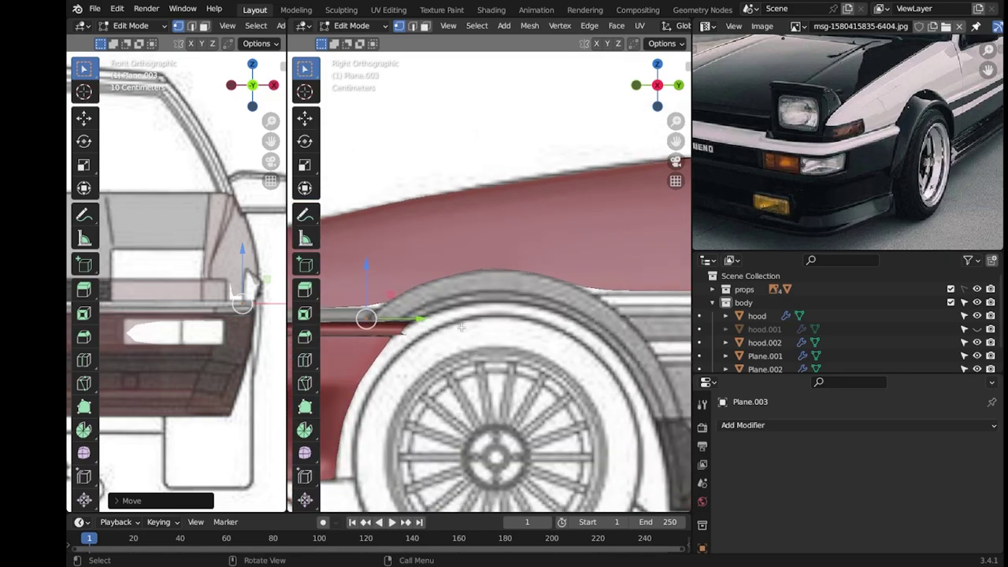
key("x")
left_click(461, 327)
scroll(462, 328, "down", 2)
Add a mesh Circle and scale it to the wheel arch size.
key("shift+a")
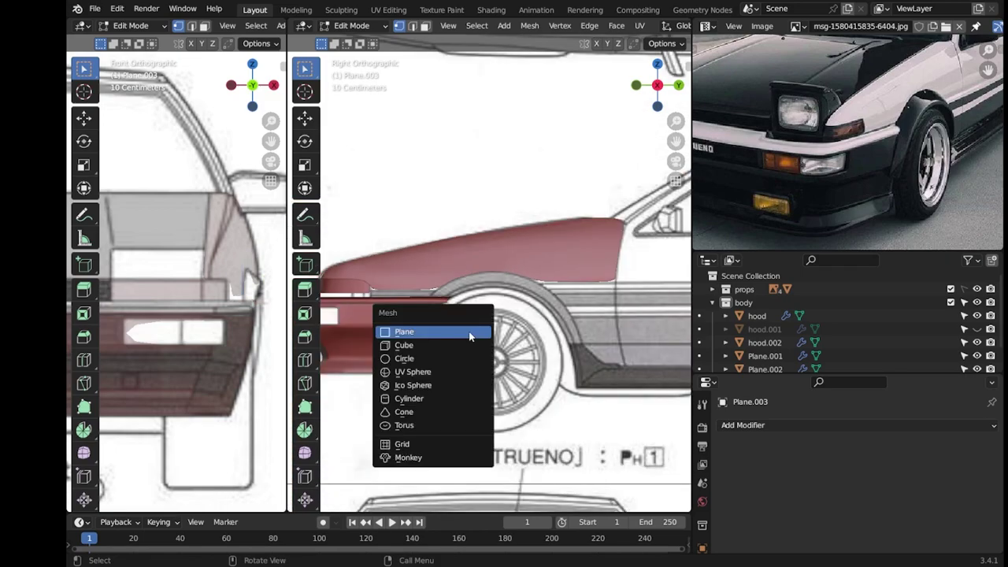
left_click(465, 362)
key("r")
key("Escape")
key("s")
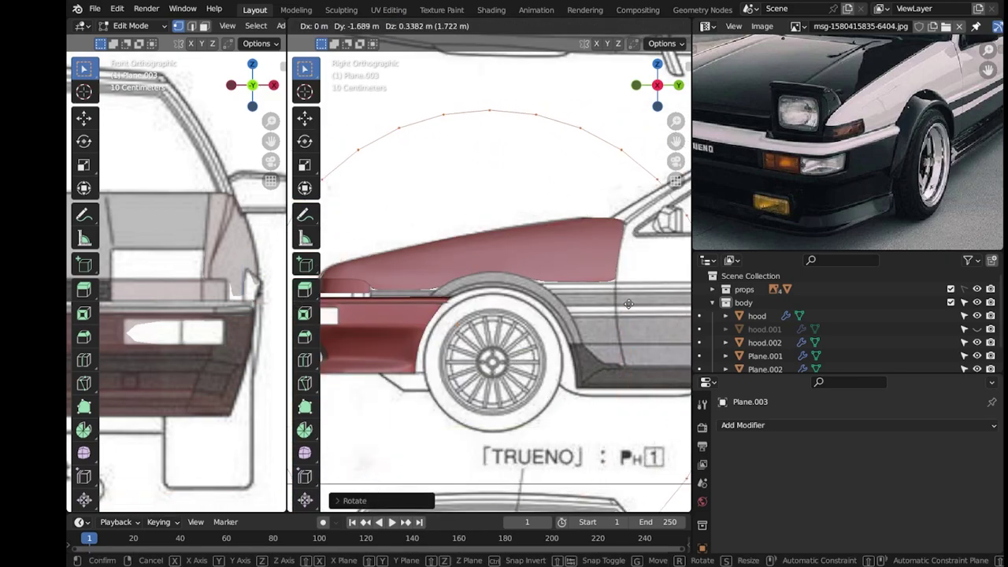
left_click(515, 358)
Position and resize the circle so it sits on the blueprint's front wheel arch.
scroll(519, 367, "up", 3)
key("g")
key("s")
key("g")
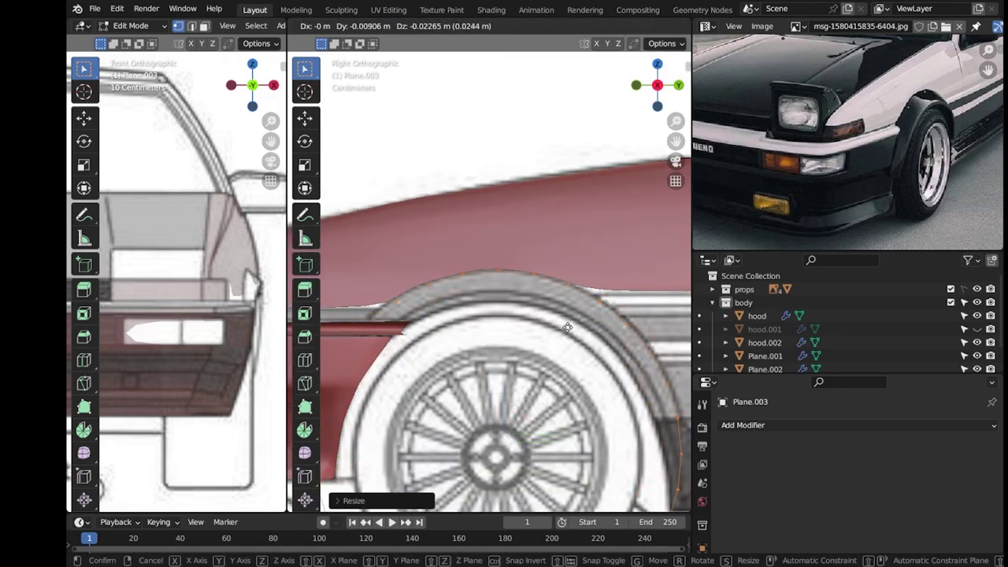
left_click(570, 323)
key("g")
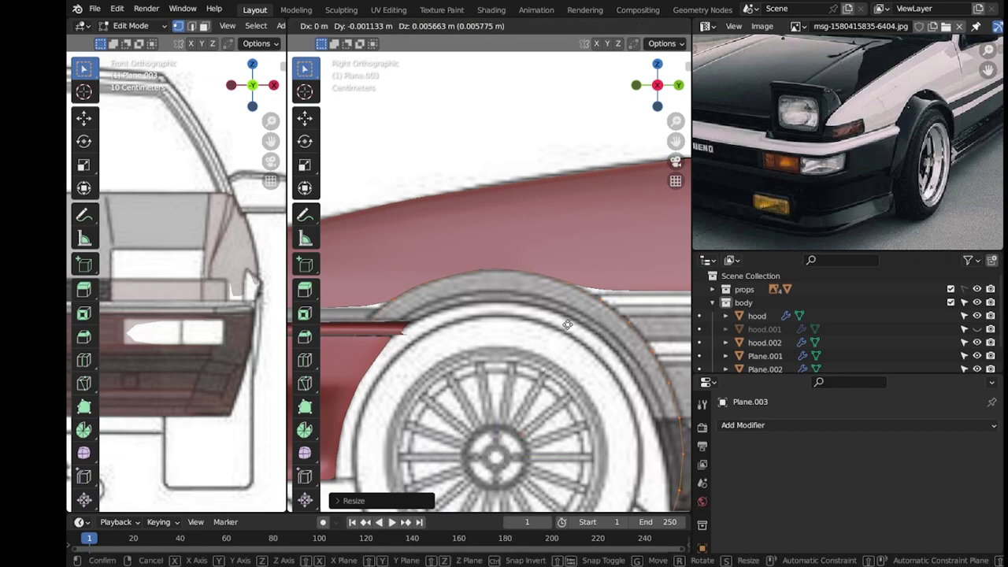
left_click(569, 323)
scroll(550, 327, "down", 2)
Shift the arch edge sideways along X, abandoning a trial tilt.
key("g")
key("x")
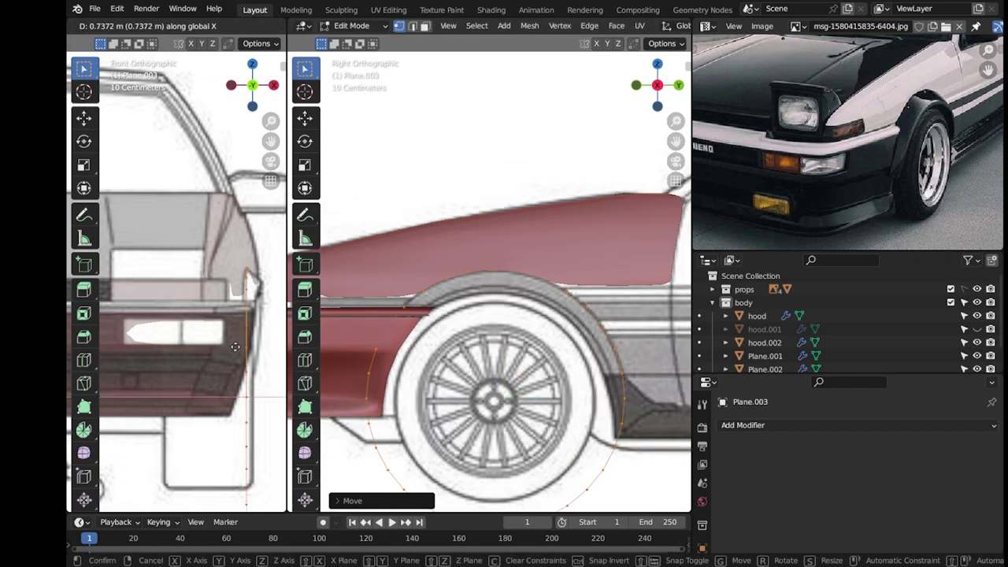
left_click(235, 351)
key("r")
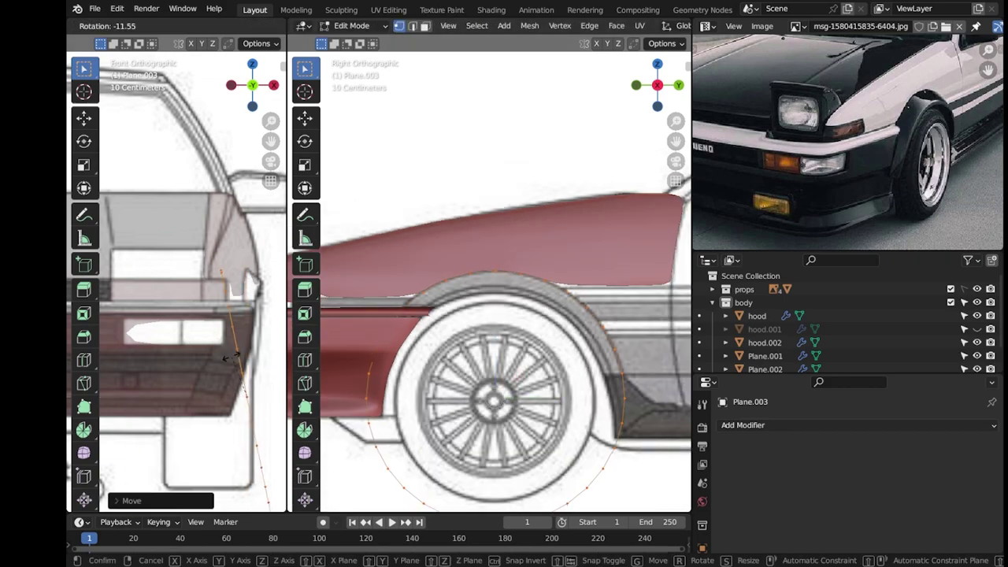
right_click(236, 332)
scroll(213, 307, "up", 2)
scroll(206, 293, "up", 2)
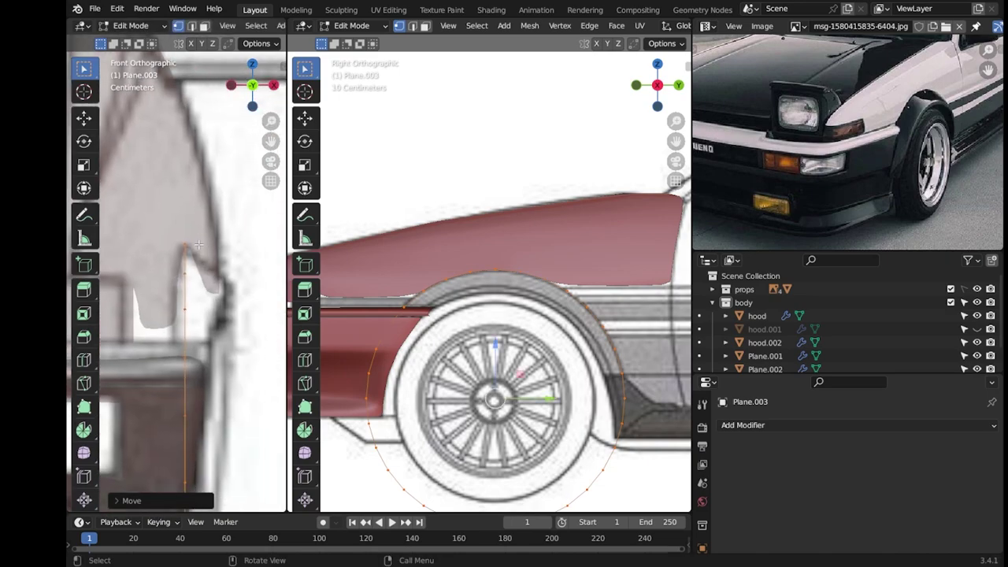
scroll(196, 231, "down", 3)
scroll(205, 260, "up", 3)
Move a single arch vertex down along Z and fine-tune its placement.
left_click(227, 315)
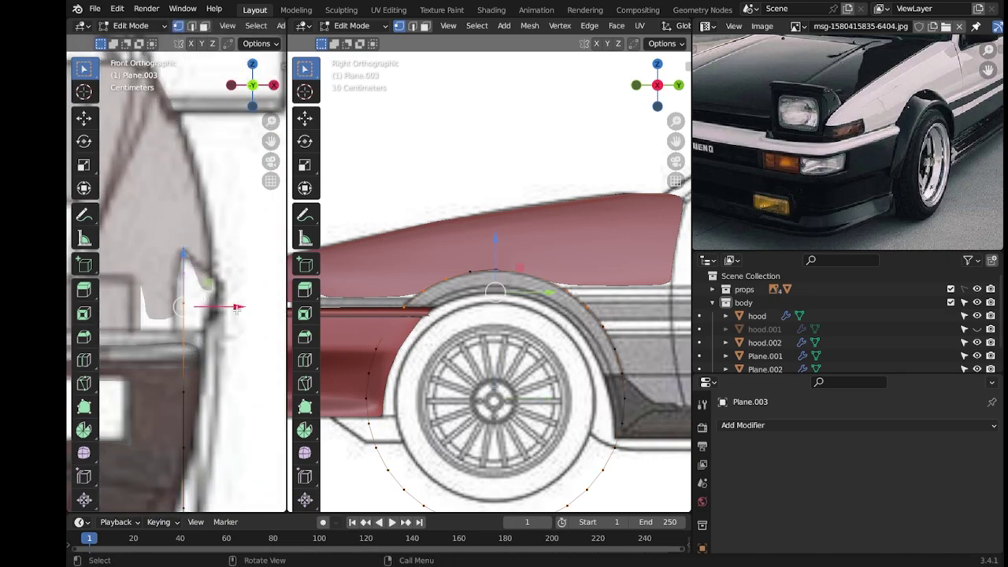
key("g")
key("z")
left_click(203, 389)
key("g")
left_click(203, 388)
middle_click_drag(203, 389, 212, 331, "shift")
key("g")
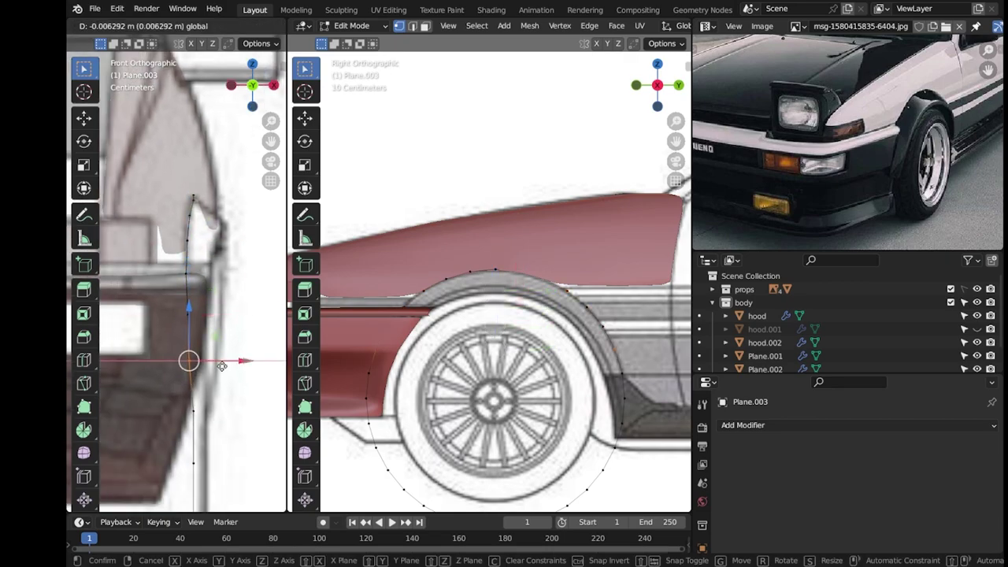
left_click(225, 372)
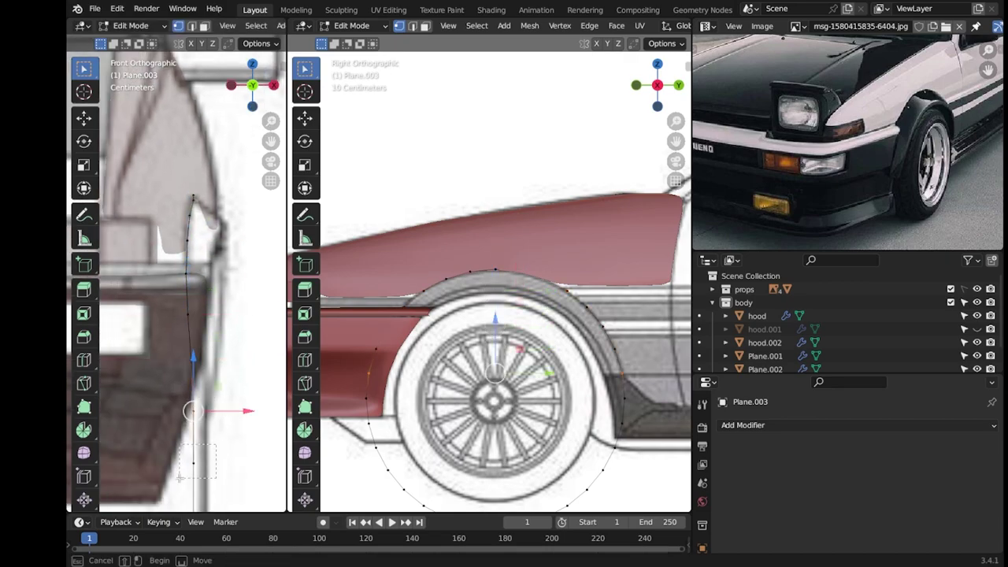
Extrude the arch edge and scale it outward from the wheel into a strip.
scroll(363, 504, "down", 1)
middle_click_drag(363, 504, 374, 461, "shift")
scroll(517, 363, "up", 1)
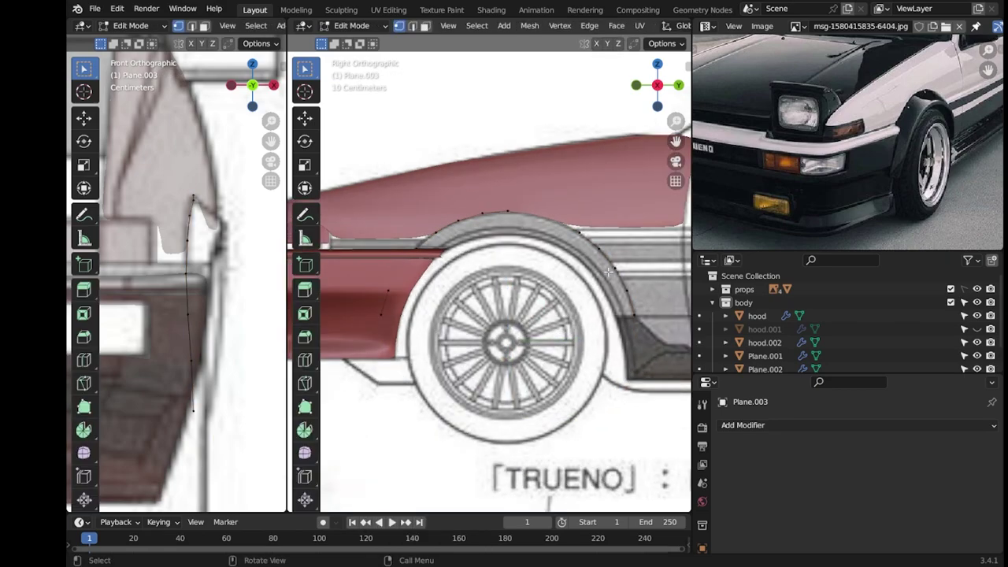
scroll(621, 279, "up", 1)
key("e")
scroll(514, 225, "up", 1)
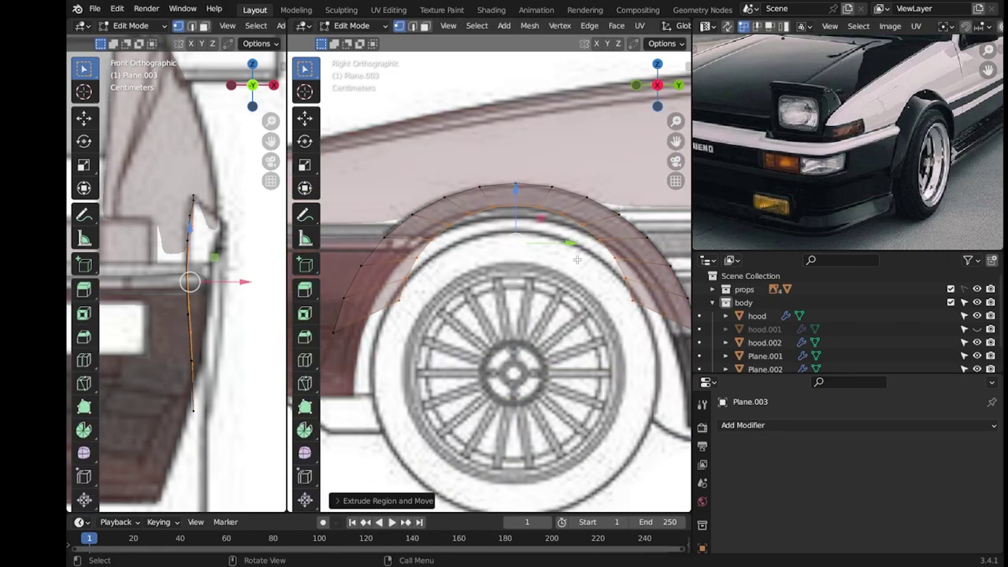
key("e")
right_click(515, 225)
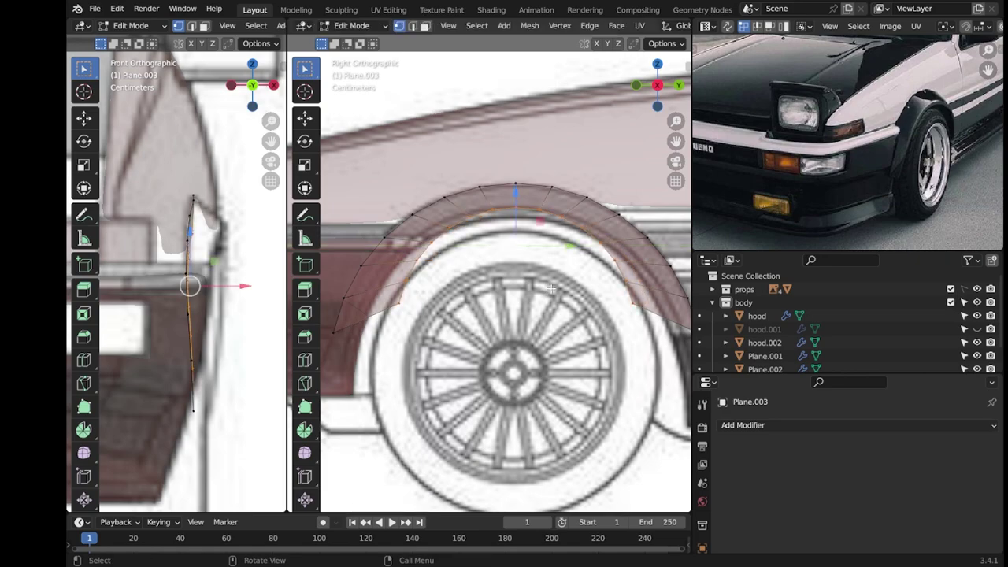
key("s")
key("x")
key("y")
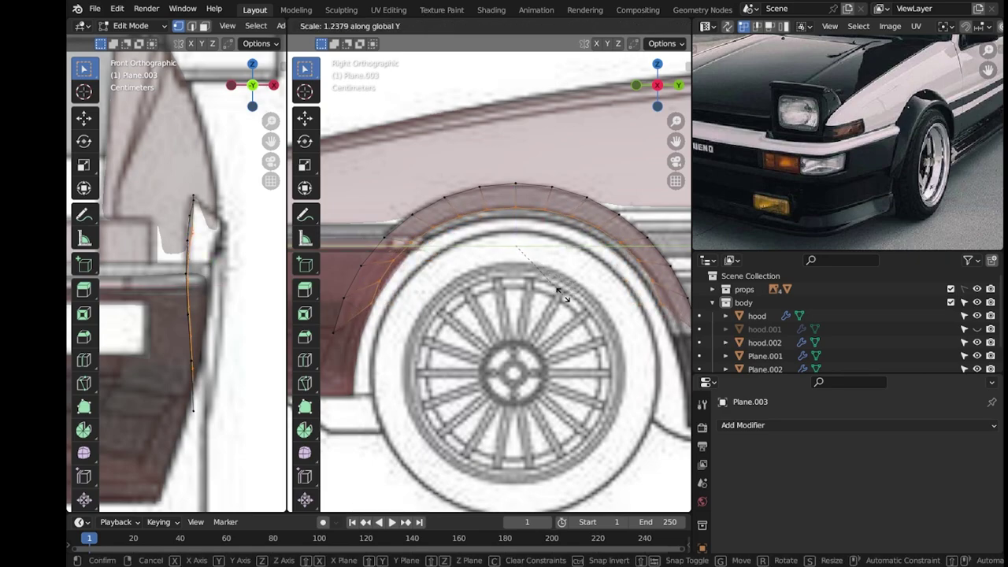
left_click(568, 295)
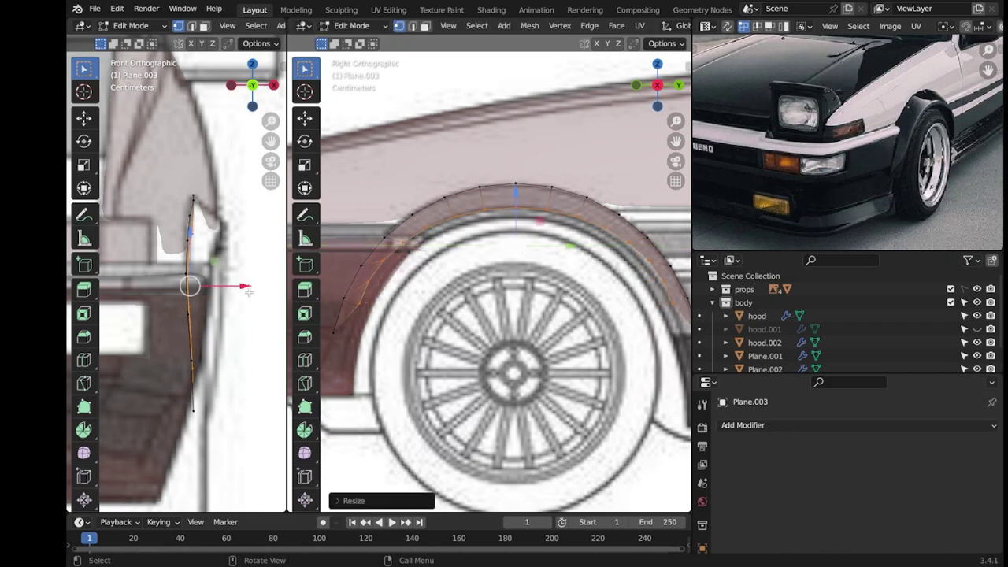
Extrude the edge outward from the body and adjust it vertically along Z.
key("e")
left_click(279, 281)
key("g")
key("z")
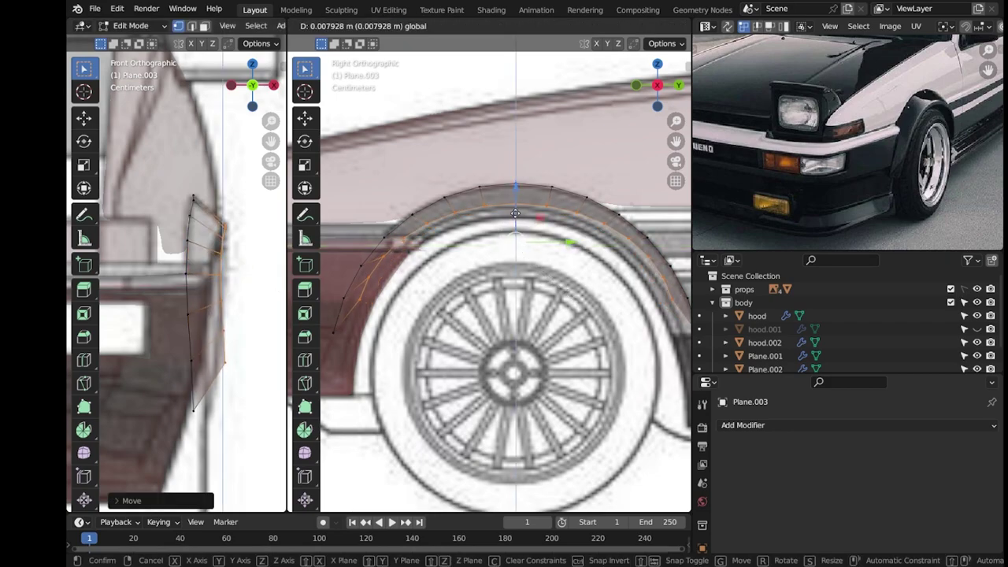
left_click(515, 213)
Check the flare shape in Object Mode, then shift flare vertices slightly inward.
key("Tab")
scroll(241, 327, "down", 2)
key("Tab")
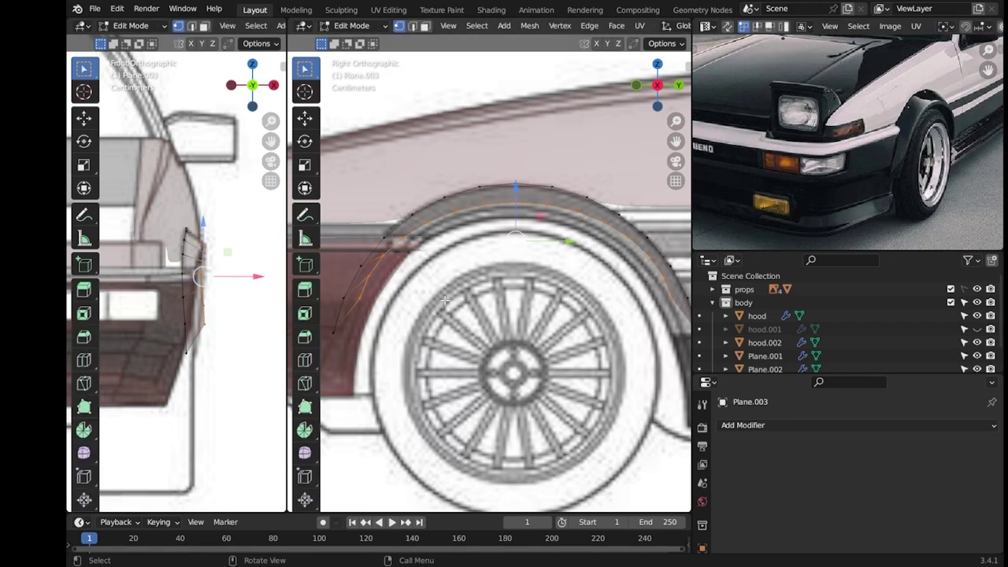
key("g")
left_click(238, 326)
key("g")
left_click(235, 309)
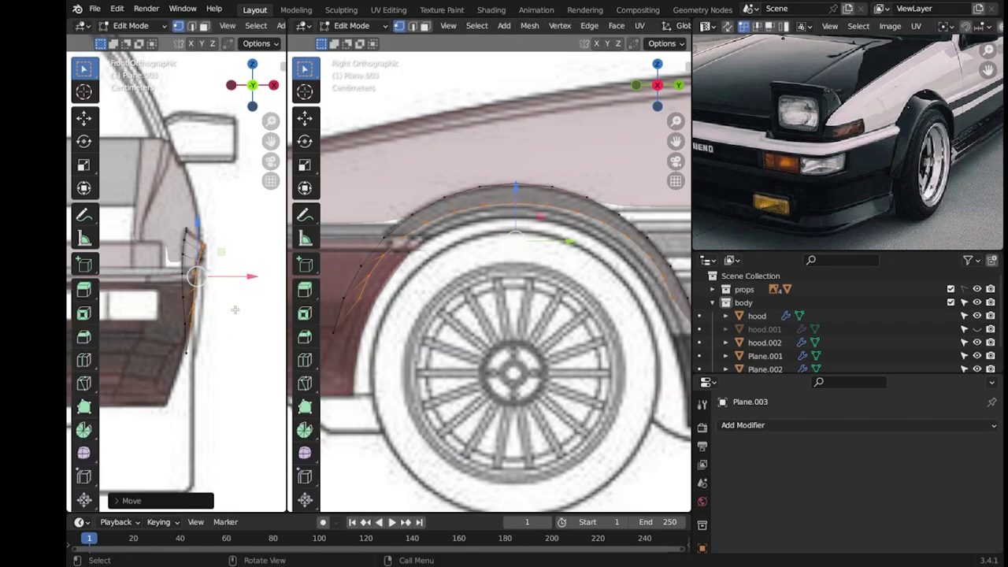
scroll(484, 335, "down", 2)
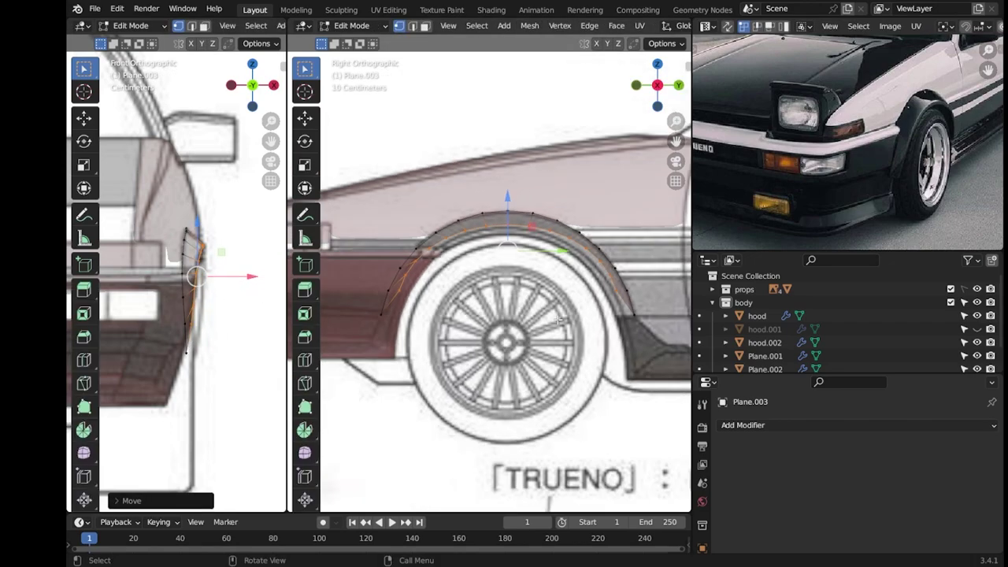
scroll(234, 283, "up", 3)
From top view, shift the upper and top-end flare vertices along X to follow the body.
key("KP_7")
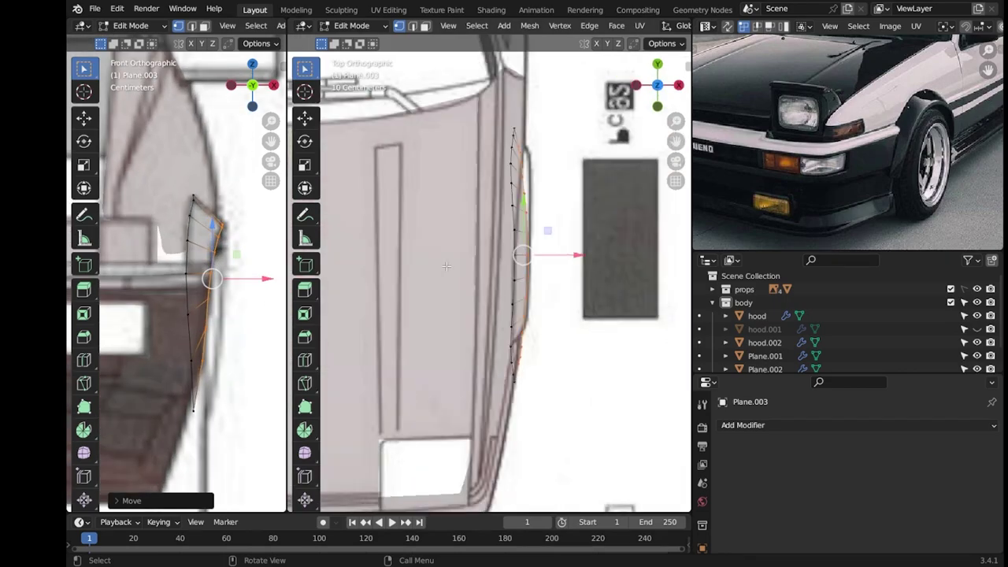
scroll(592, 180, "up", 3)
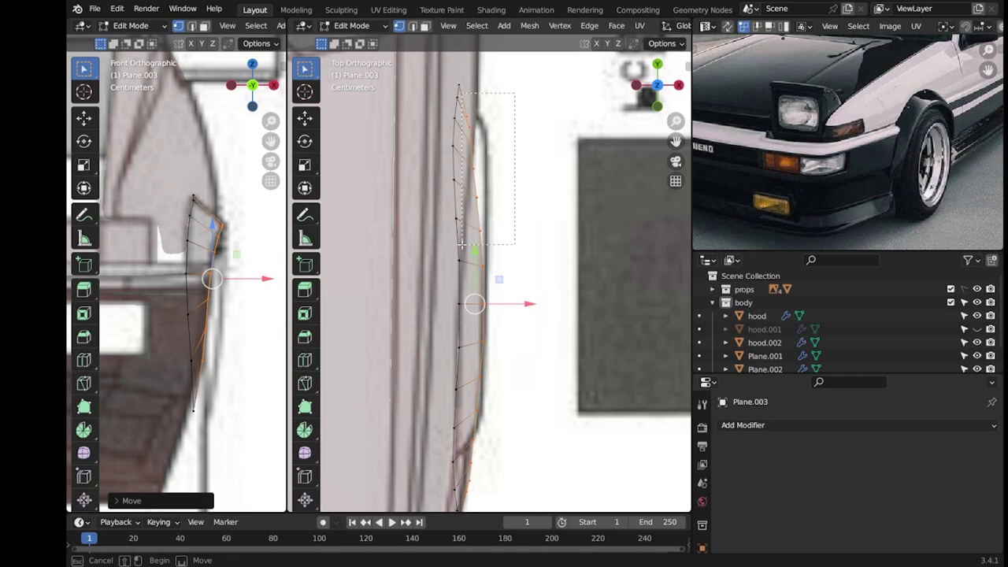
left_click_drag(462, 245, 463, 244)
left_click_drag(523, 152, 535, 153)
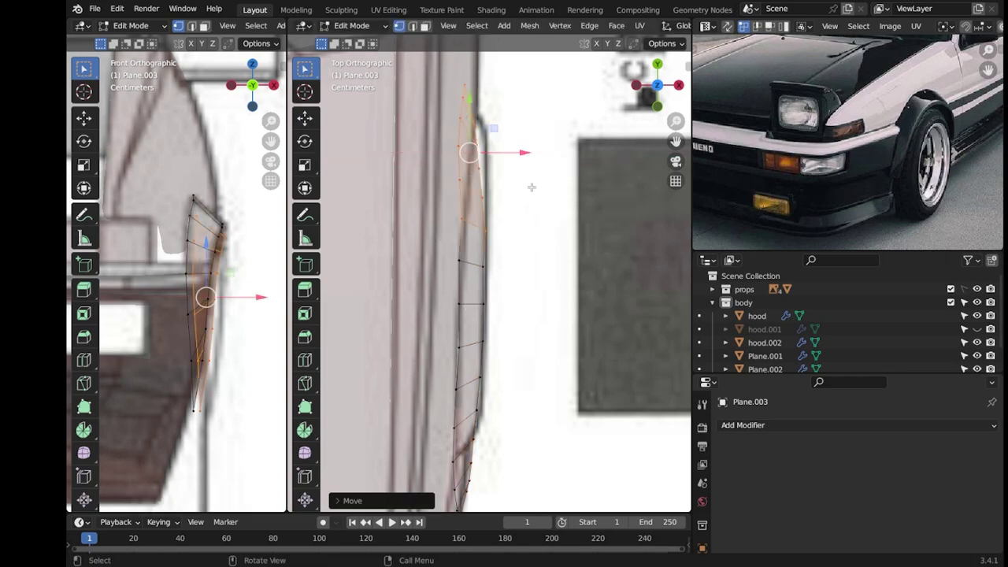
left_click_drag(439, 207, 439, 206)
left_click_drag(525, 123, 522, 117)
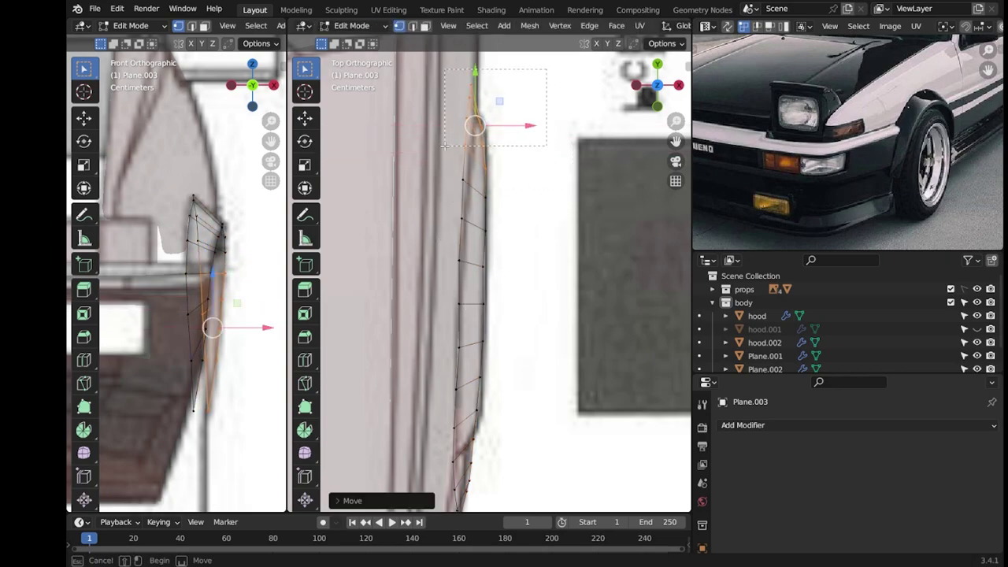
key("Tab")
key("Tab")
key("Tab")
key("Tab")
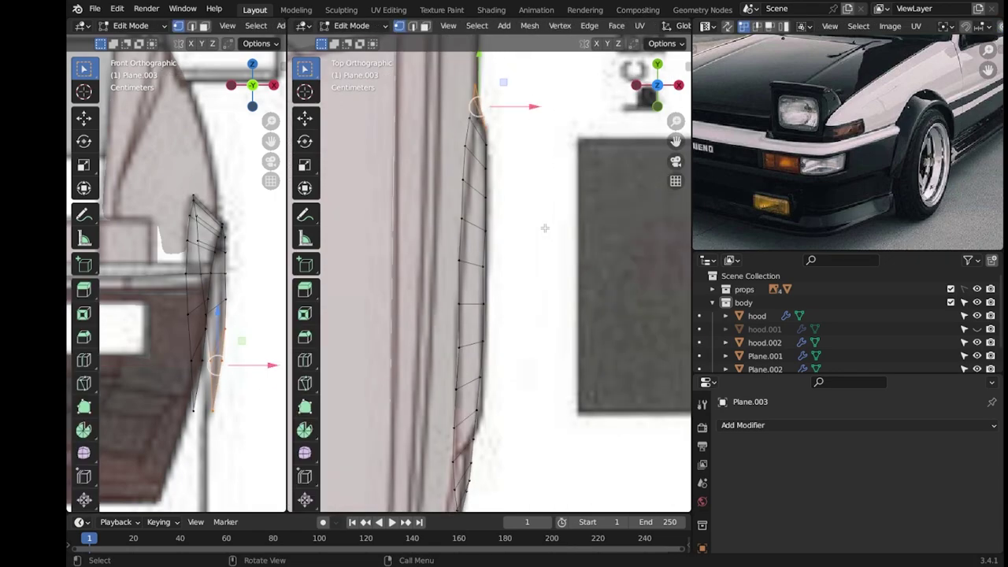
key("Tab")
Shade the flare smooth and add a Subdivision modifier.
mouse_move(549, 215)
middle_mouse_down()
mouse_move(501, 270)
mouse_move(539, 281)
middle_mouse_up()
scroll(448, 258, "up", 4)
right_click(464, 248)
left_click(408, 244)
left_click(726, 424)
left_click(722, 463)
left_click(724, 447)
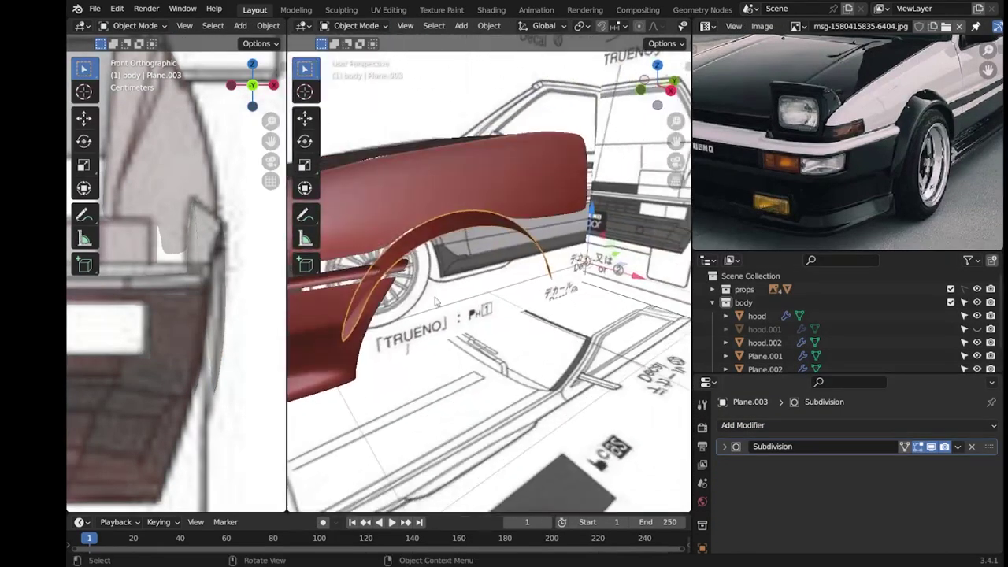
In side view, extrude the flare's outer edge in place.
key("KP_3")
key("KP_3")
mouse_move(478, 273)
middle_mouse_down("shift")
mouse_move(513, 260)
mouse_move(584, 340)
middle_mouse_up("shift")
key("Tab")
key("e")
right_click(585, 340)
key("KP_3")
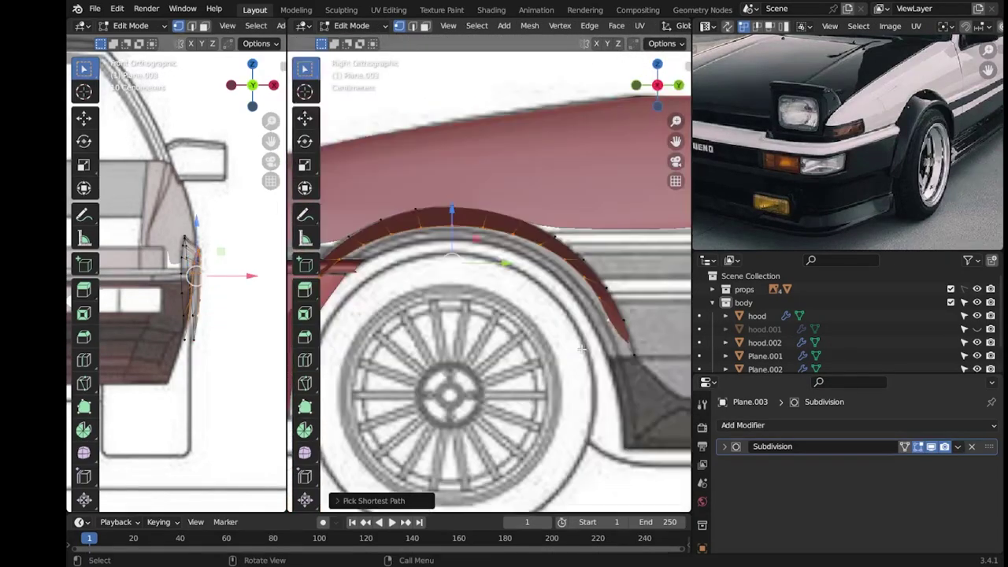
scroll(558, 305, "up", 2)
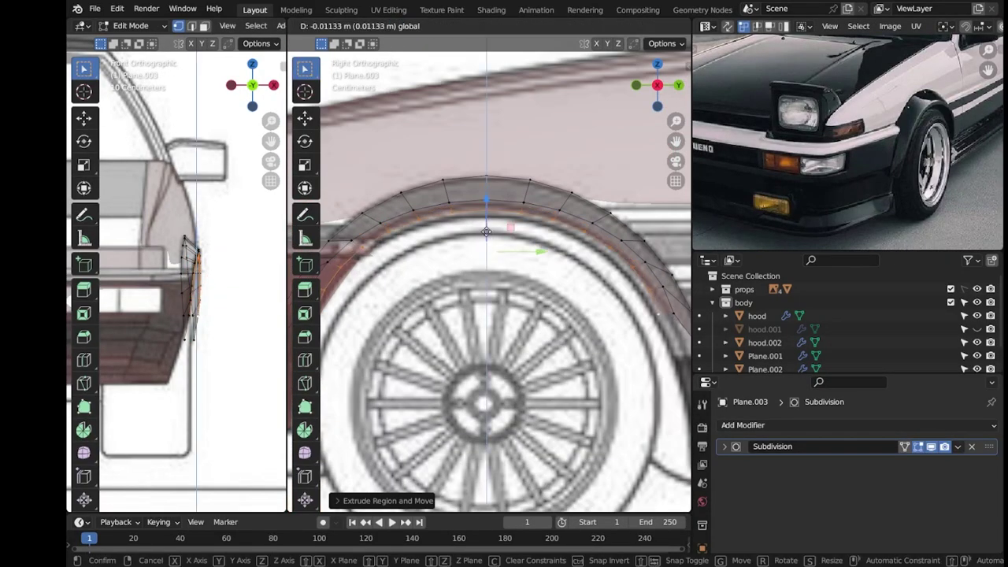
Position the extruded edge and scale it along X.
key("g")
left_click(598, 311)
key("s")
key("x")
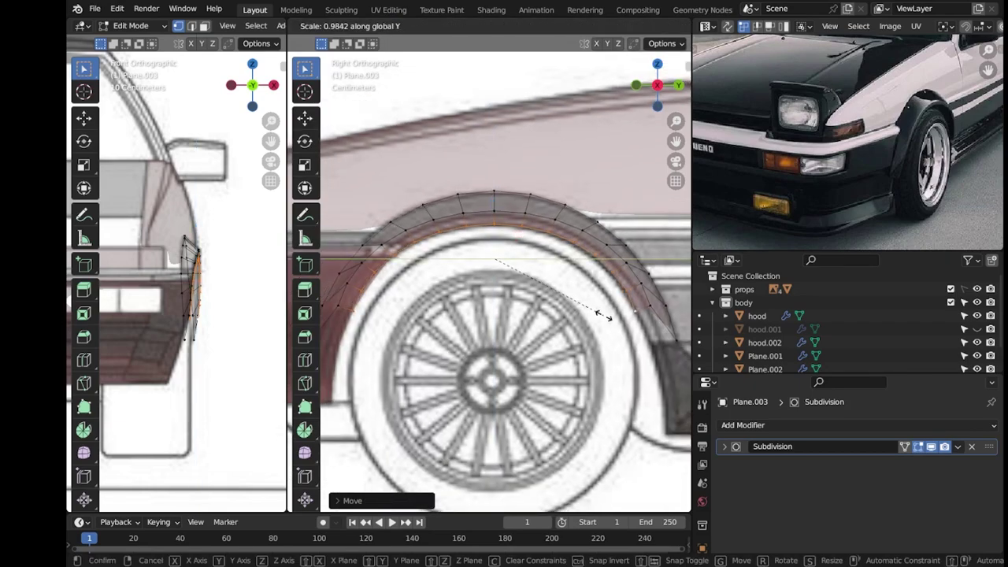
left_click(603, 314)
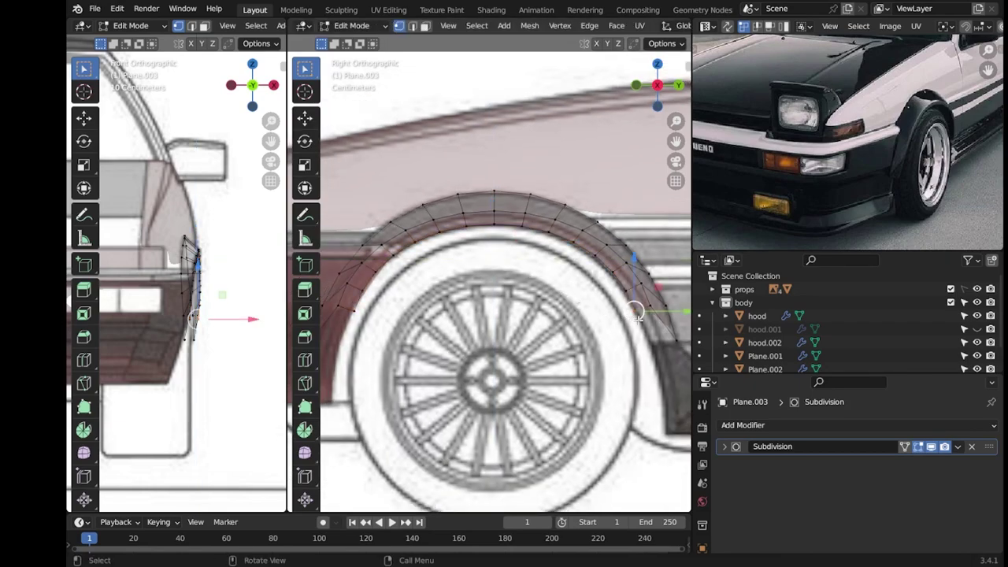
Scale the lower flare vertices along Y and save the blend file.
key("s")
key("y")
left_click(460, 340)
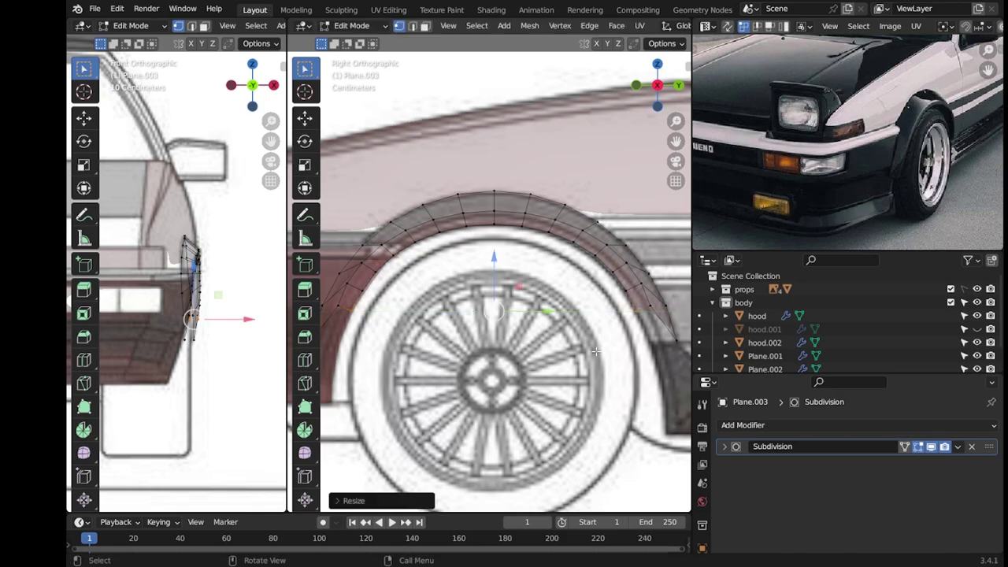
middle_click_drag(634, 352, 507, 333, "shift")
key("ctrl+s")
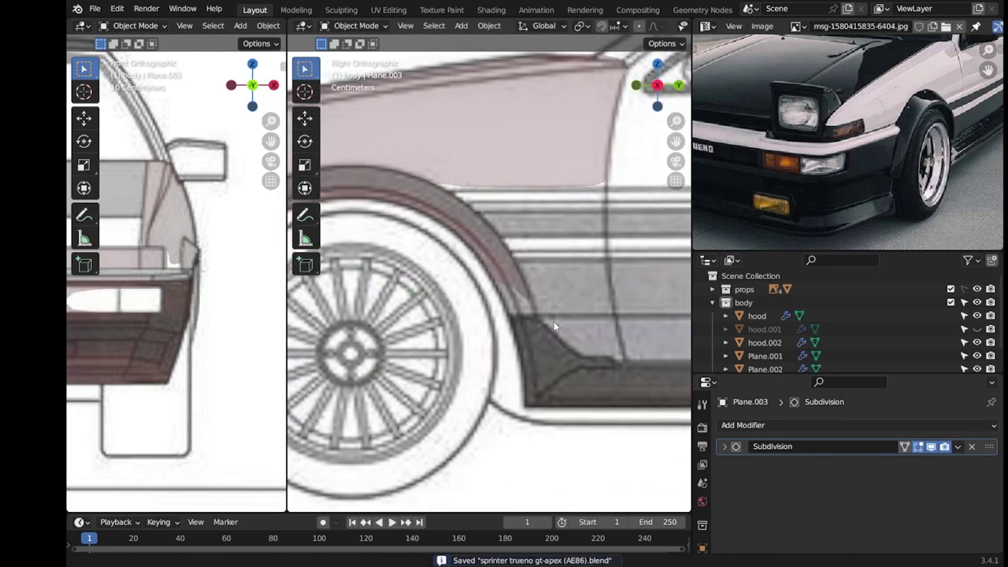
scroll(428, 315, "up", 2)
Rescale the lower fender vertices along Y twice to tighten the arch's rear edge.
key("s")
key("y")
left_click(481, 323)
left_click(504, 344)
key("s")
key("y")
left_click(509, 377)
left_click(473, 264)
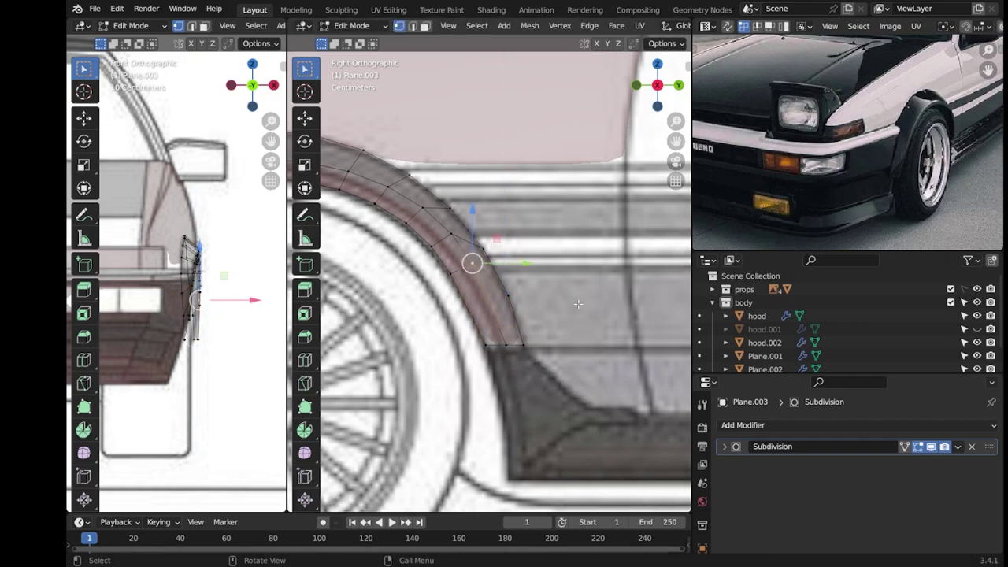
Return to Object Mode, save sprinter trueno gt-apex (AE86).blend, and zoom out.
key("Tab")
scroll(591, 299, "down", 3)
key("ctrl+s")
scroll(549, 314, "down", 3)
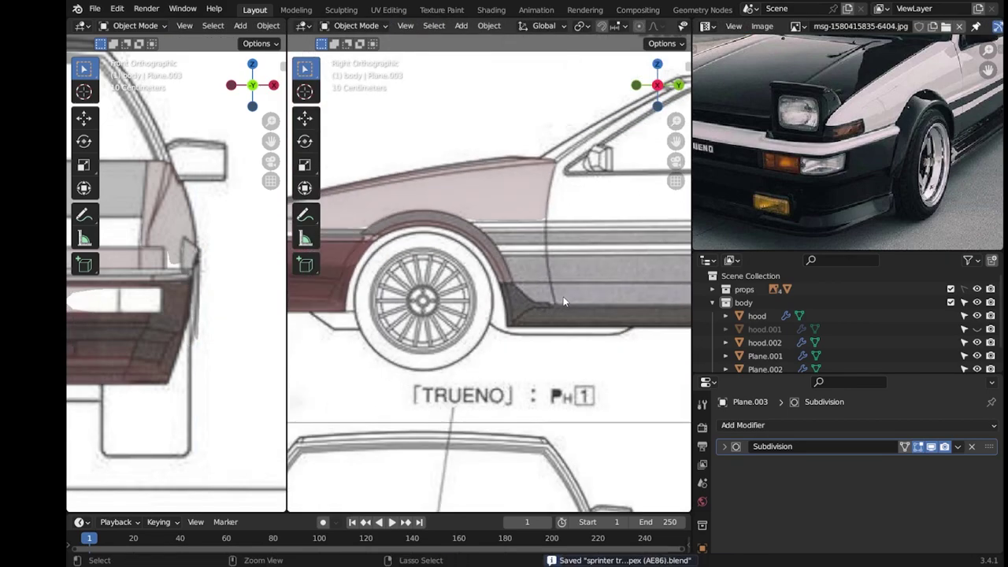
scroll(496, 287, "down", 2)
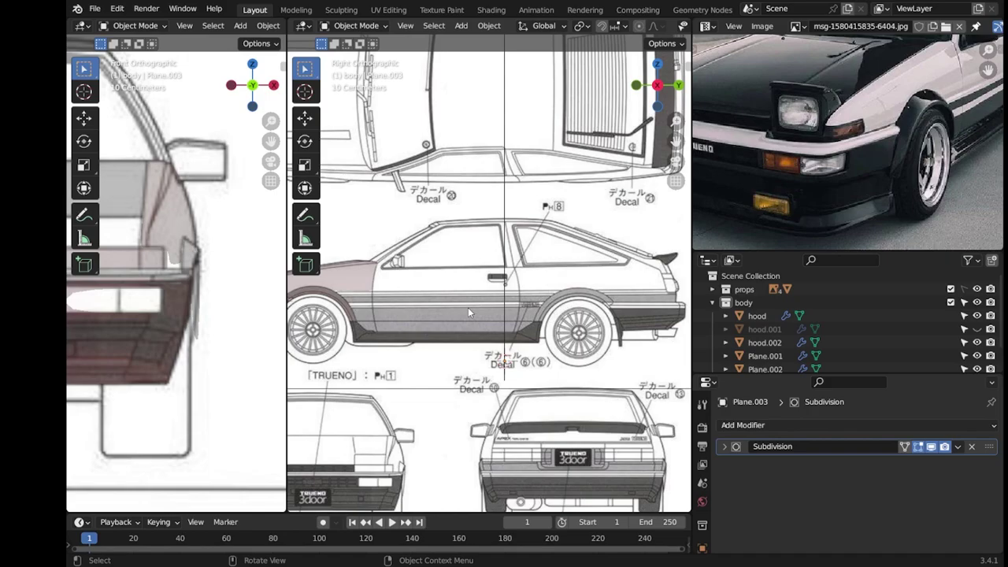
Orbit around the car body to inspect it in 3D, then return to the side view.
middle_click_drag(477, 304, 618, 322)
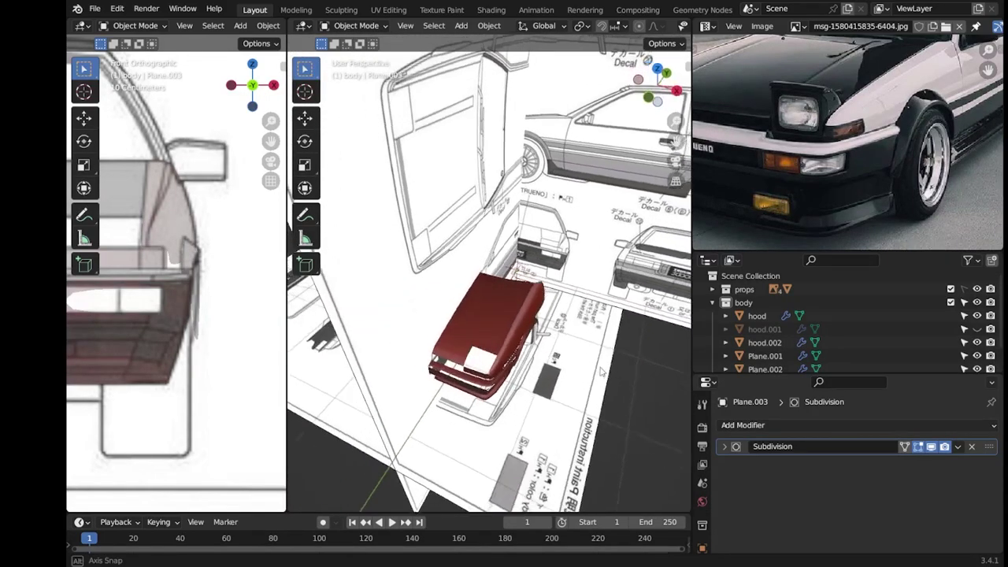
middle_click_drag(615, 323, 552, 254)
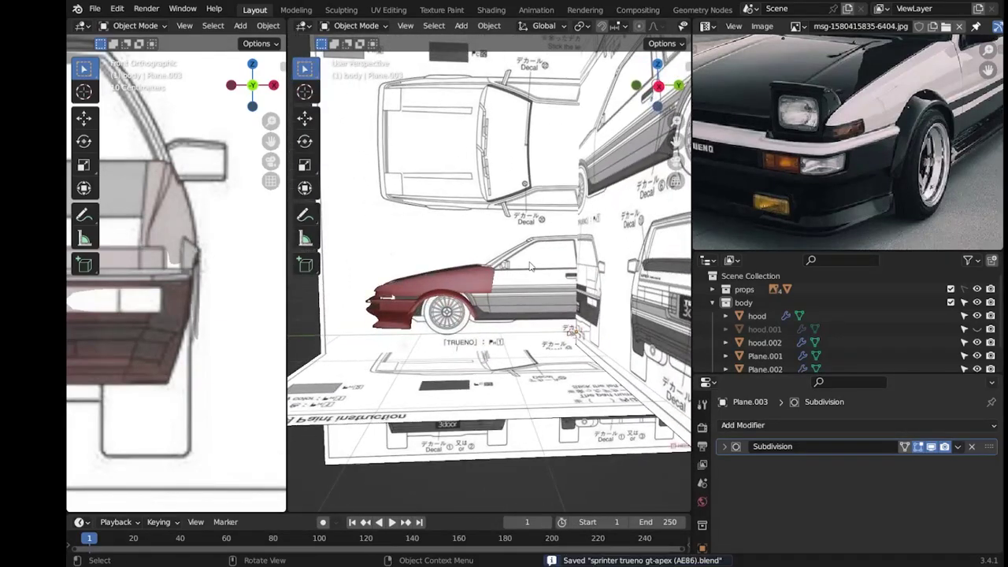
scroll(552, 255, "up", 2)
scroll(552, 254, "down", 2)
scroll(473, 284, "up", 2)
left_click(463, 288)
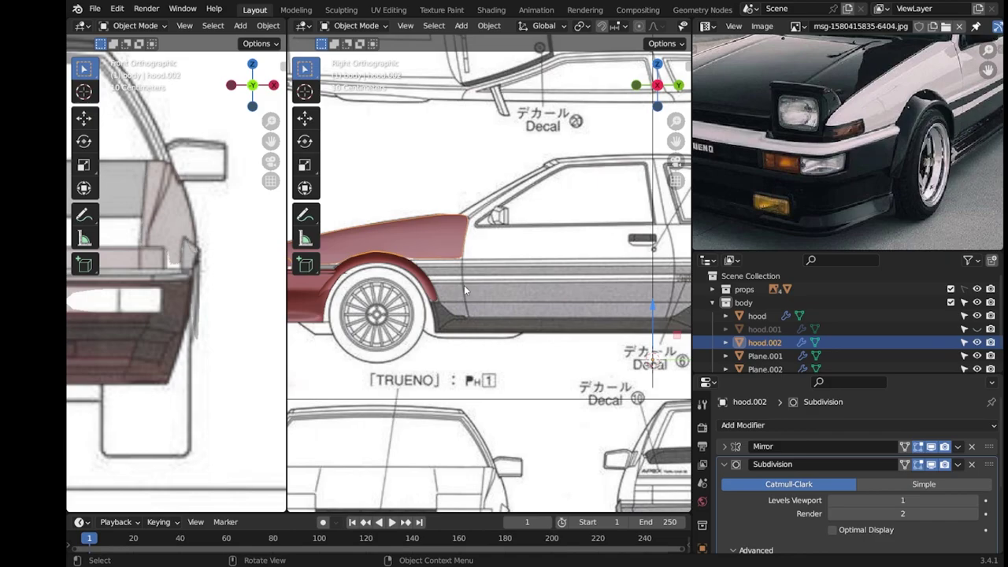
scroll(468, 311, "up", 2)
Add an edge loop near the front of the Plane.003 wheel-arch strip and slide it into place.
left_click(441, 311)
key("Tab")
key("ctrl+r")
left_click(463, 335)
middle_click_drag(463, 335, 463, 453, "shift")
scroll(441, 330, "up", 2)
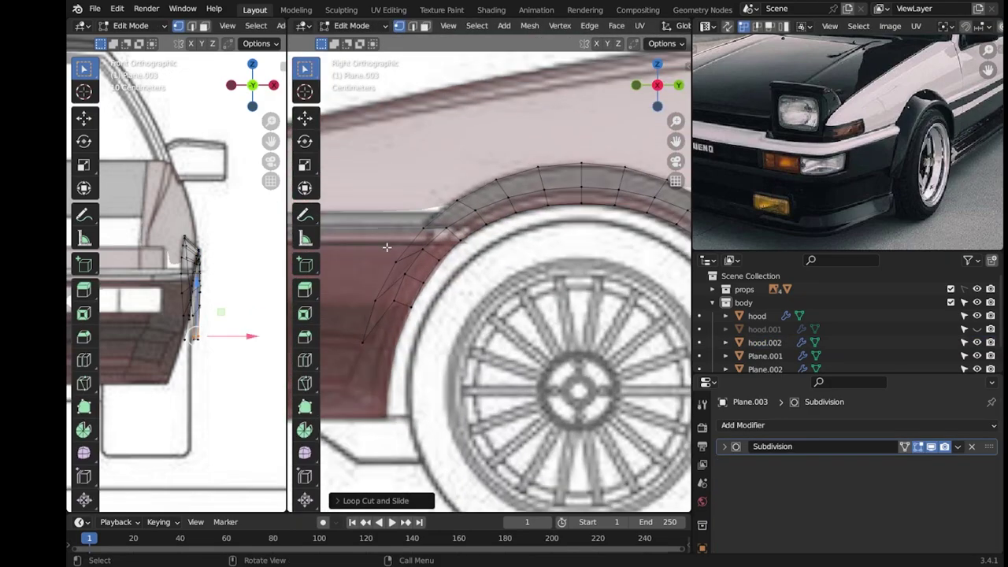
scroll(465, 249, "up", 2)
scroll(464, 249, "up", 1)
key("shift+v")
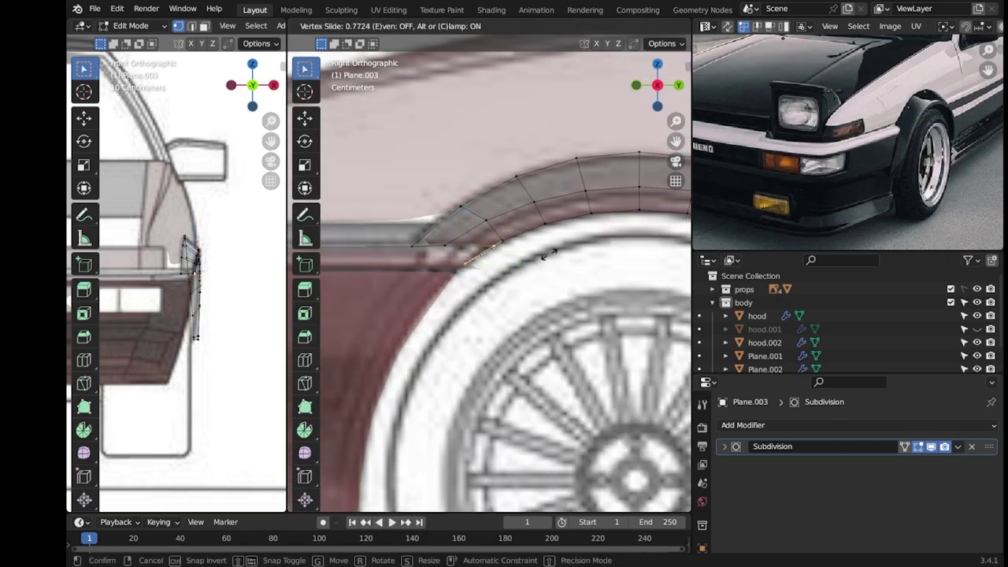
left_click(544, 256)
key("g")
key("g")
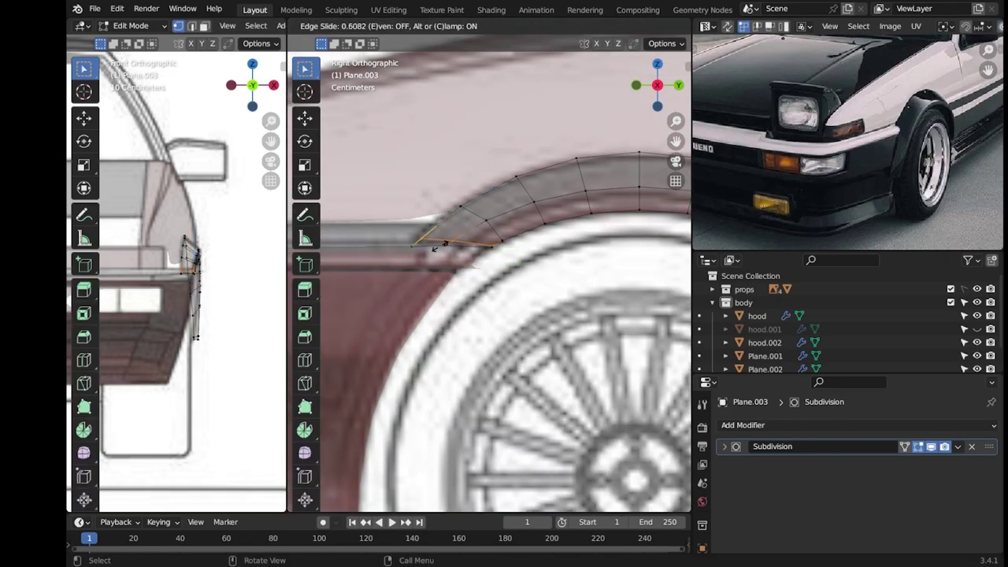
left_click(434, 248)
Leave Edit Mode, check the arch shape from the side view, and save the file.
key("Tab")
middle_click_drag(433, 249, 560, 318)
key("KP_3")
key("ctrl+s")
scroll(419, 316, "up", 2)
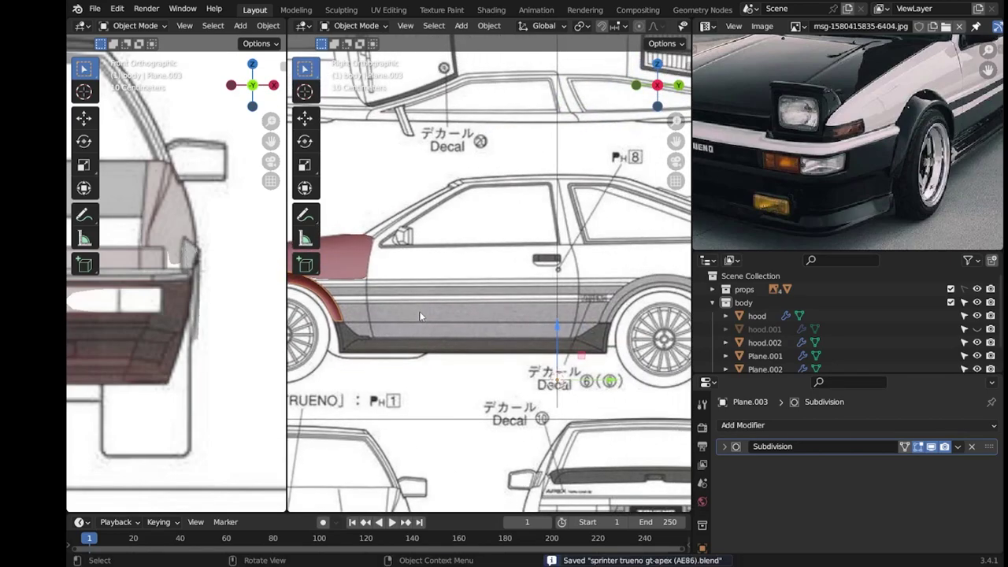
Select the hood.002 fender panel and enter its Edit Mode.
left_click(384, 278)
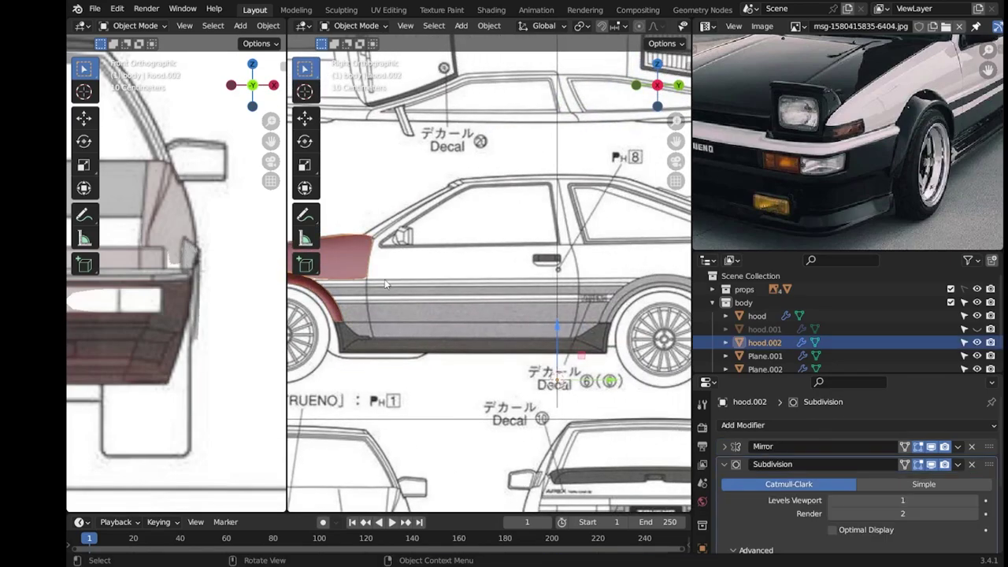
key("Tab")
scroll(384, 278, "up", 3)
scroll(384, 279, "up", 3)
mouse_move(228, 284)
middle_mouse_down()
mouse_move(184, 268)
mouse_move(181, 236)
middle_mouse_up()
In top view, select the fender's rear edge and pull it back along Y.
scroll(181, 236, "up", 3)
key("KP_7")
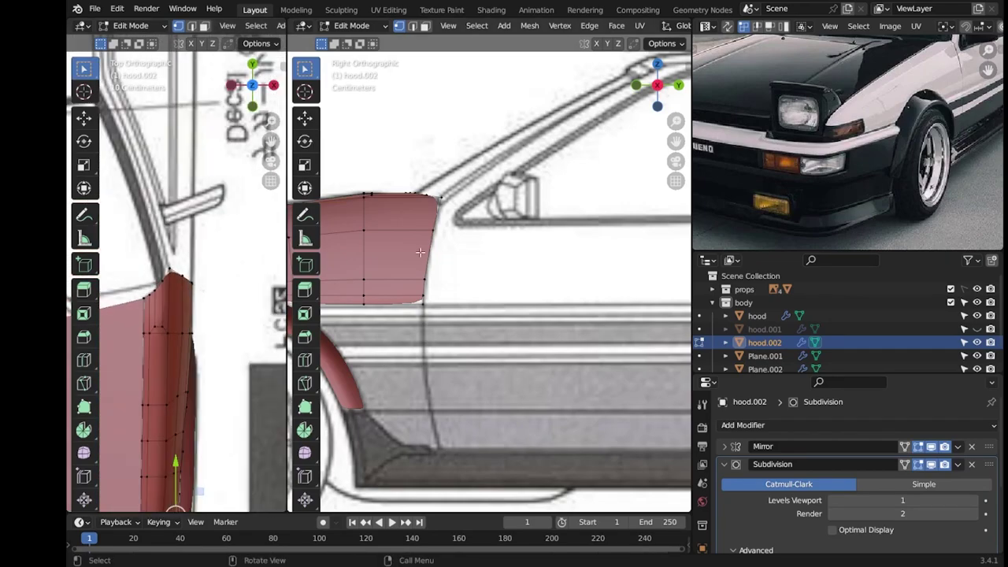
left_click(437, 229)
left_click(424, 299, "ctrl")
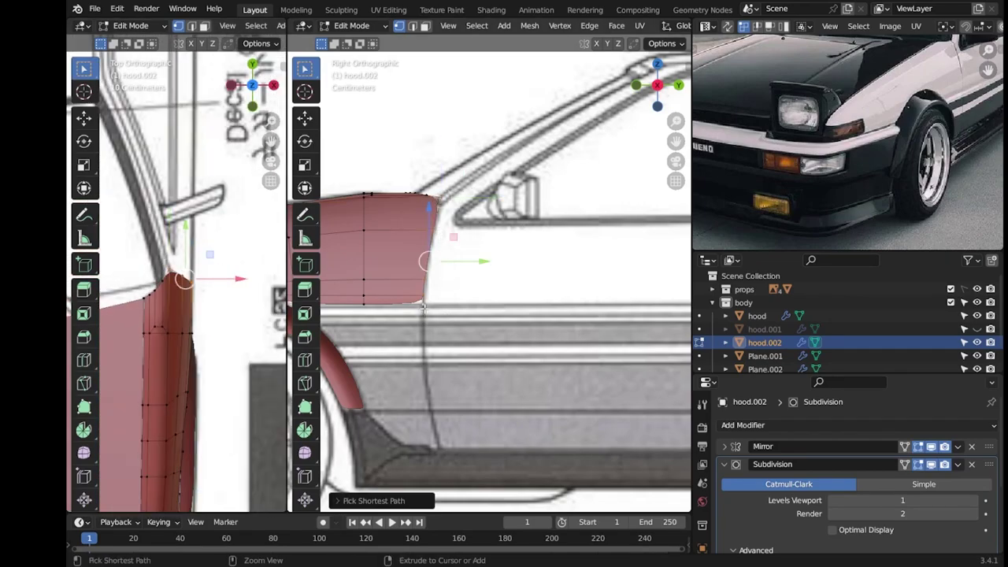
scroll(440, 166, "up", 2)
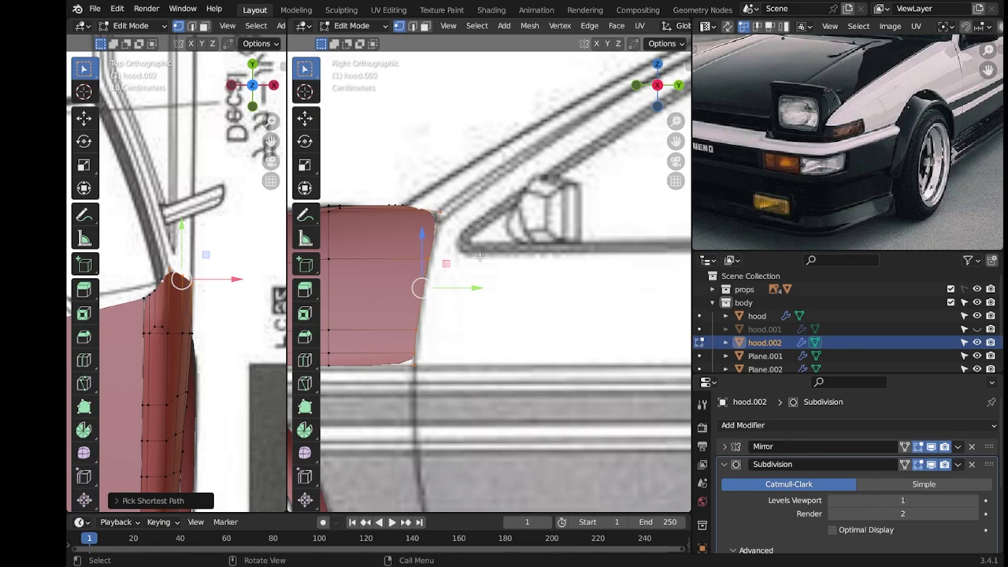
key("g")
key("y")
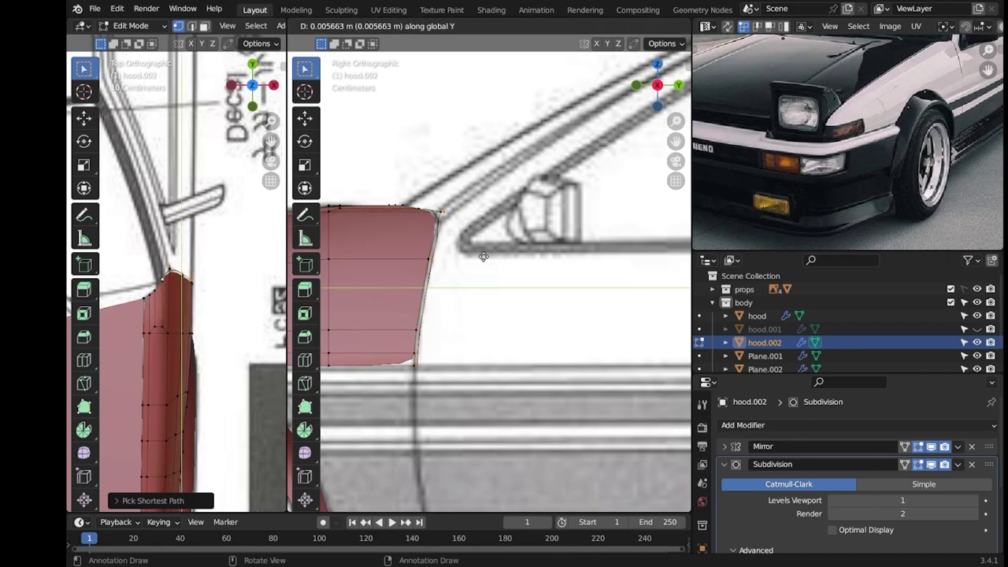
left_click(482, 258)
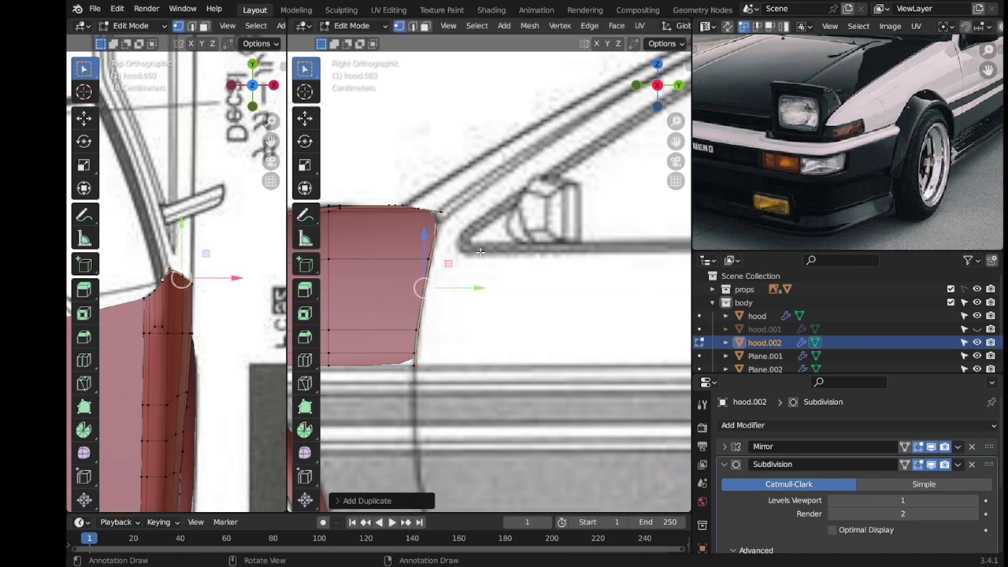
Extrude the rear edge again along Y to widen the fender, then reposition the vertices.
key("e")
key("y")
left_click(504, 252)
scroll(235, 292, "up", 4)
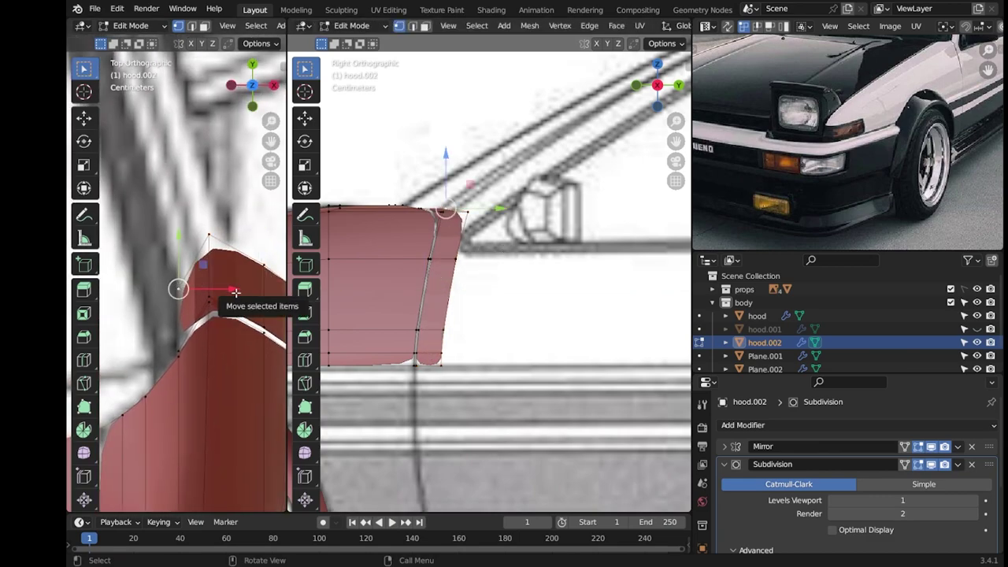
key("g")
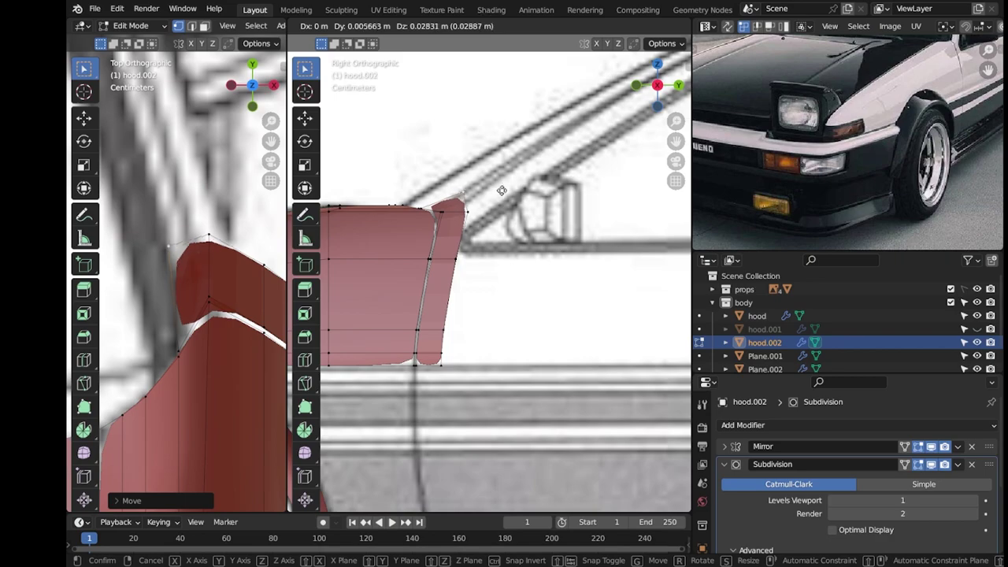
left_click(502, 191)
Flatten the rear edge vertices with a Y scale of 0 and move them up along Z.
left_click_drag(433, 319, 496, 350)
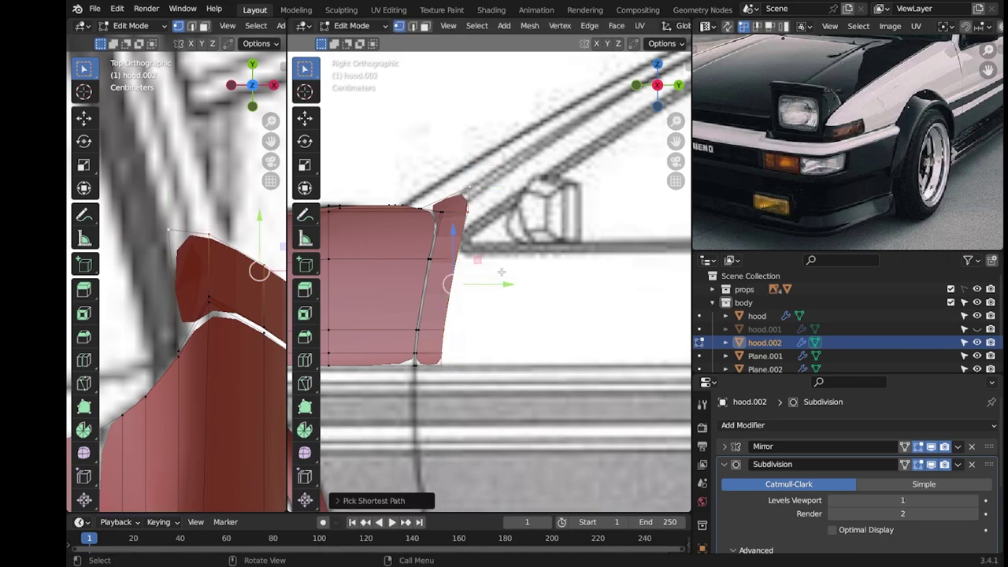
key("s")
key("y")
key("0")
key("Return")
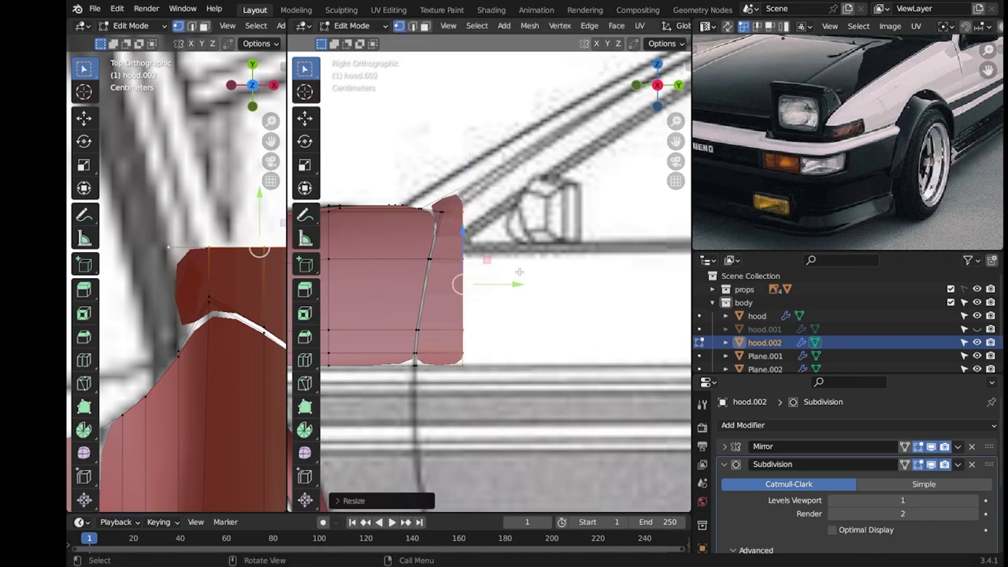
key("KP_Decimal")
key("g")
key("z")
left_click(448, 115)
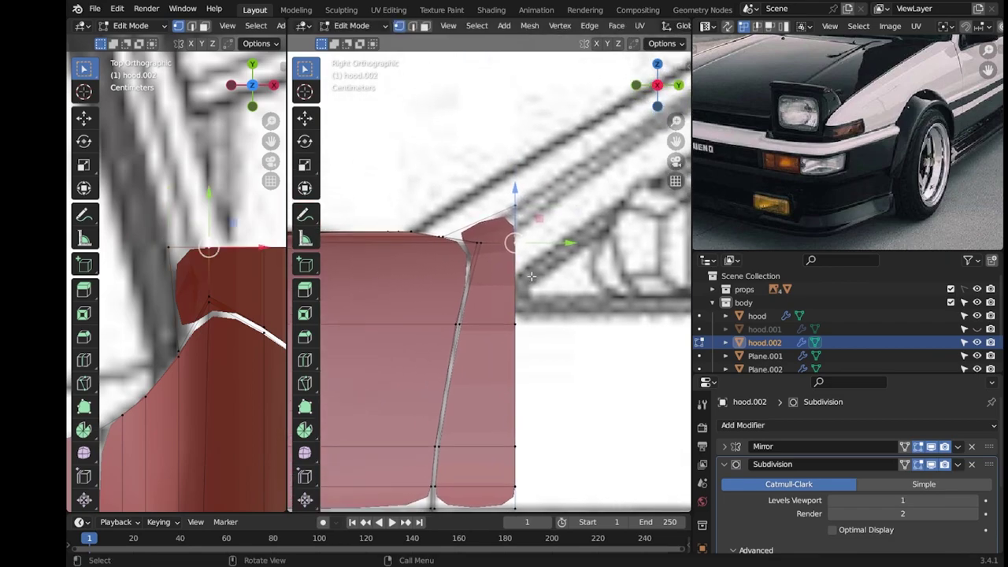
Move the whole rear edge along Y to line up with the blueprint.
scroll(524, 291, "up", 2)
scroll(515, 471, "down", 1)
left_click(514, 470, "ctrl")
key("g")
key("y")
left_click(503, 279)
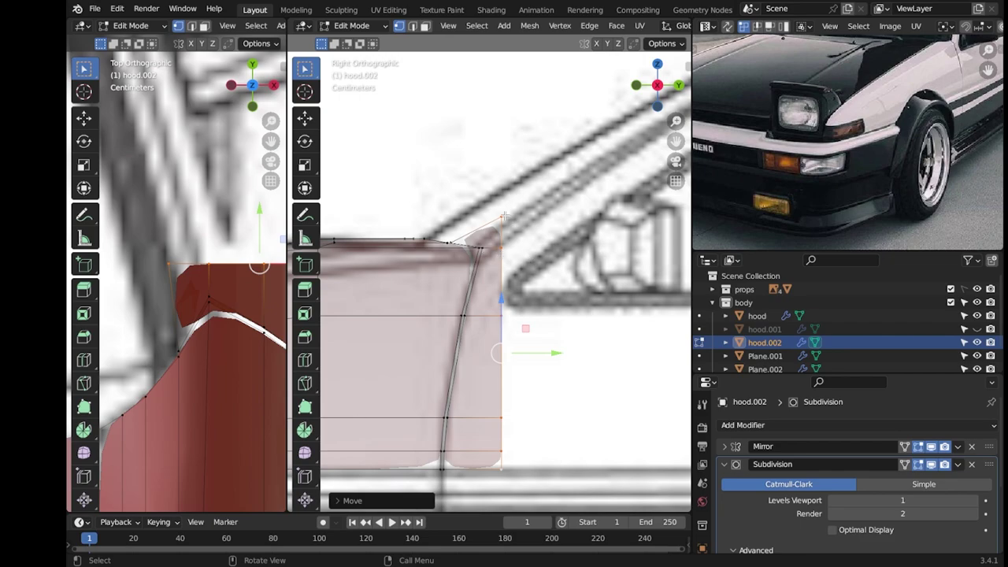
scroll(196, 268, "down", 2)
Extrude the top edge upward and taper the new strip's tip toward a point.
key("e")
left_click(206, 157)
key("r")
key("s")
left_click(209, 161)
middle_click_drag(566, 197, 452, 236, "shift")
key("g")
left_click(594, 252)
key("s")
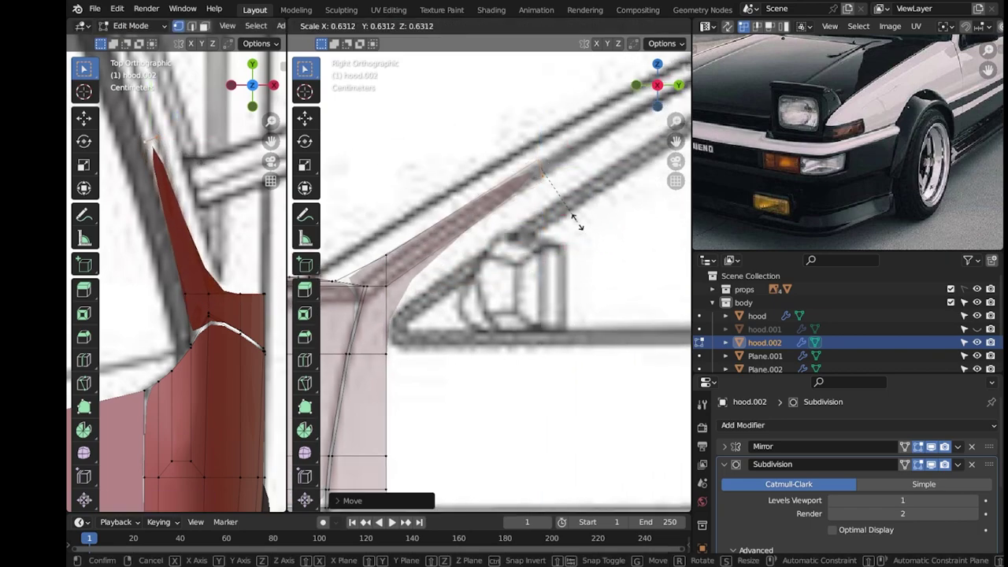
left_click(547, 177)
Stretch the tip up along the roof pillar and slide a new loop along the strip.
scroll(176, 266, "down", 2)
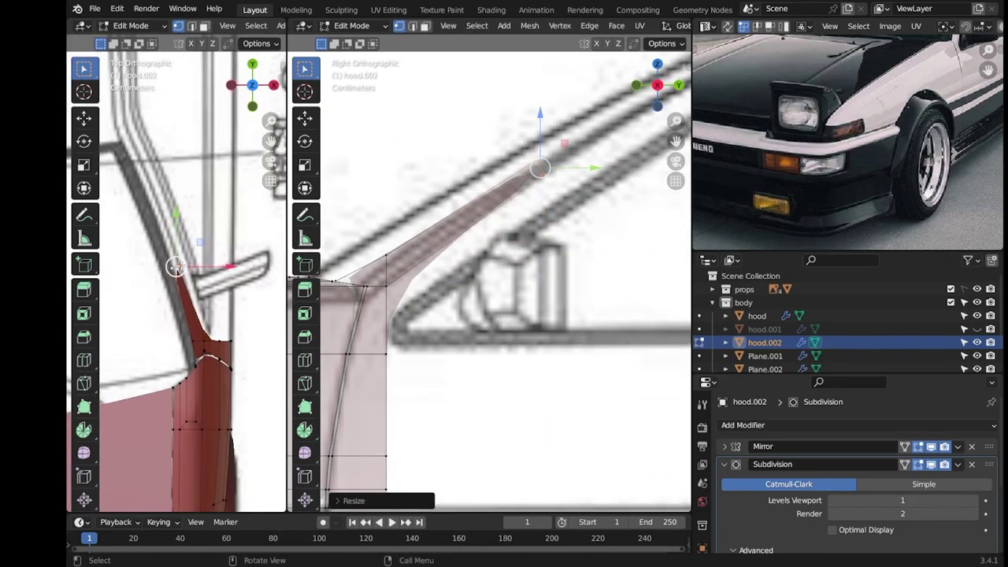
left_click_drag(176, 266, 134, 142)
left_click(130, 135)
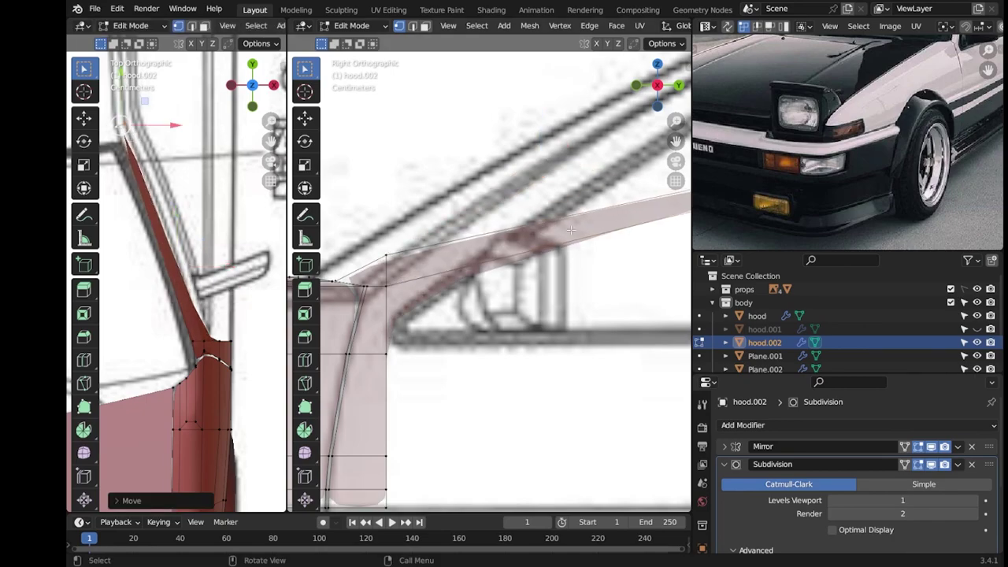
scroll(534, 240, "down", 5)
scroll(534, 240, "up", 4)
key("s")
key("z")
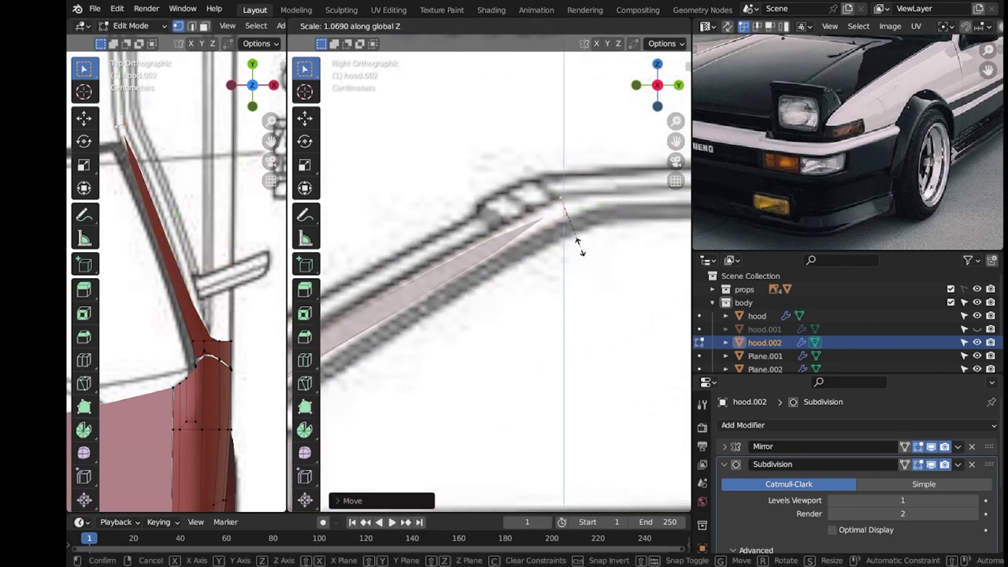
key("Escape")
key("g")
key("g")
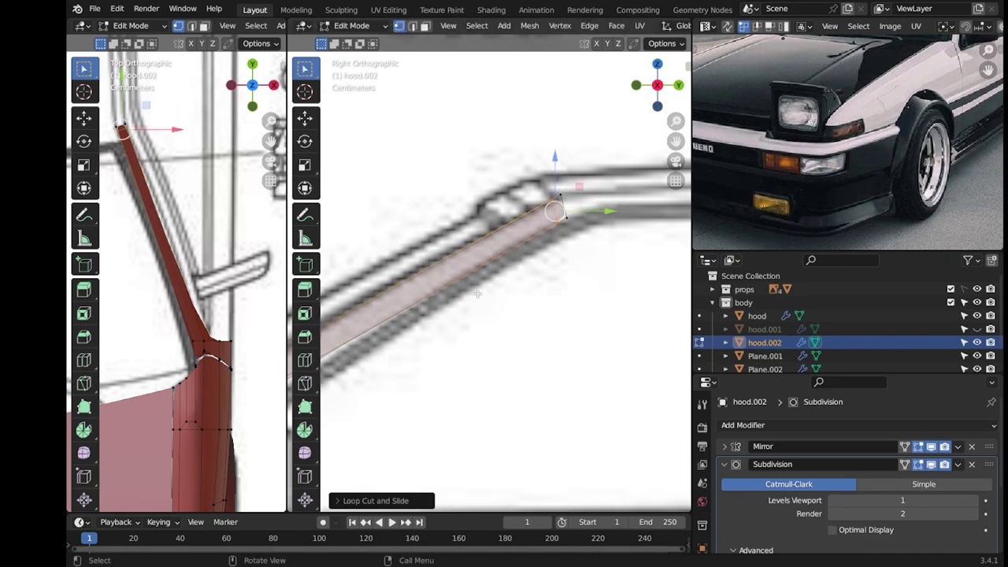
left_click(535, 237)
Reposition the strip's lower vertex, undoing the last move.
scroll(536, 319, "down", 3)
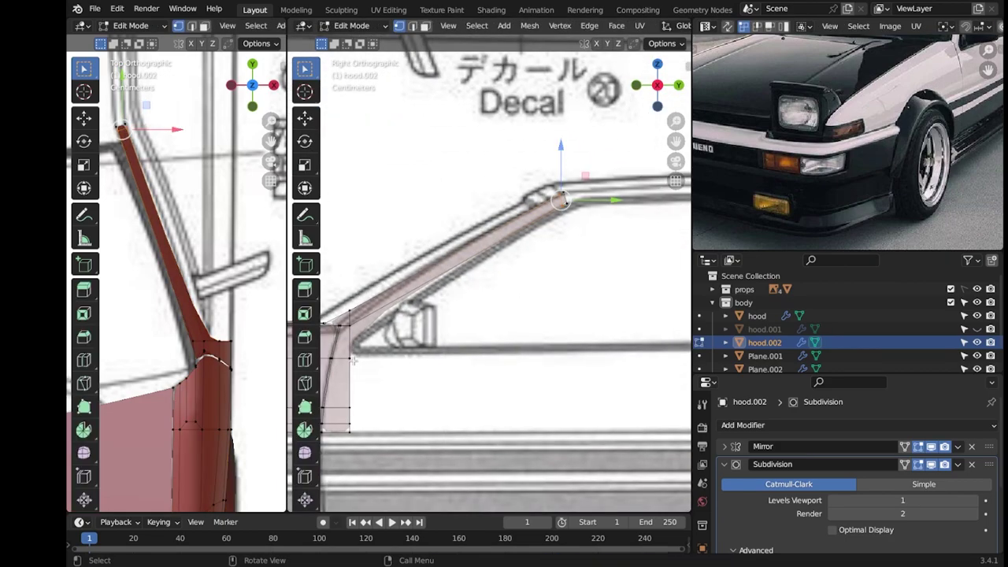
scroll(354, 361, "down", 2)
left_click(365, 321)
scroll(252, 352, "up", 3)
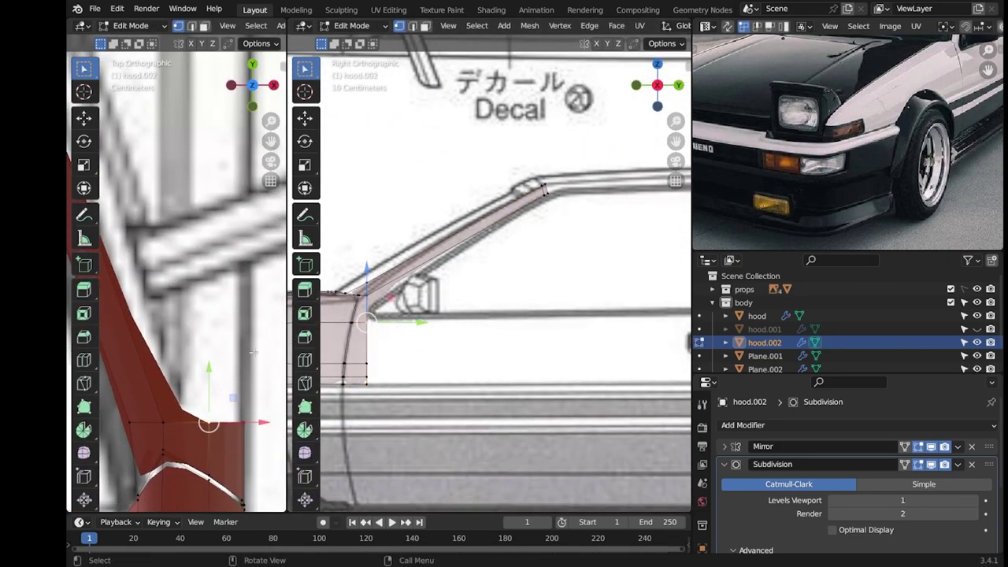
scroll(253, 352, "down", 2)
scroll(253, 352, "down", 1)
key("g")
left_click(224, 344)
key("g")
left_click(376, 341)
key("ctrl+z")
key("ctrl+z")
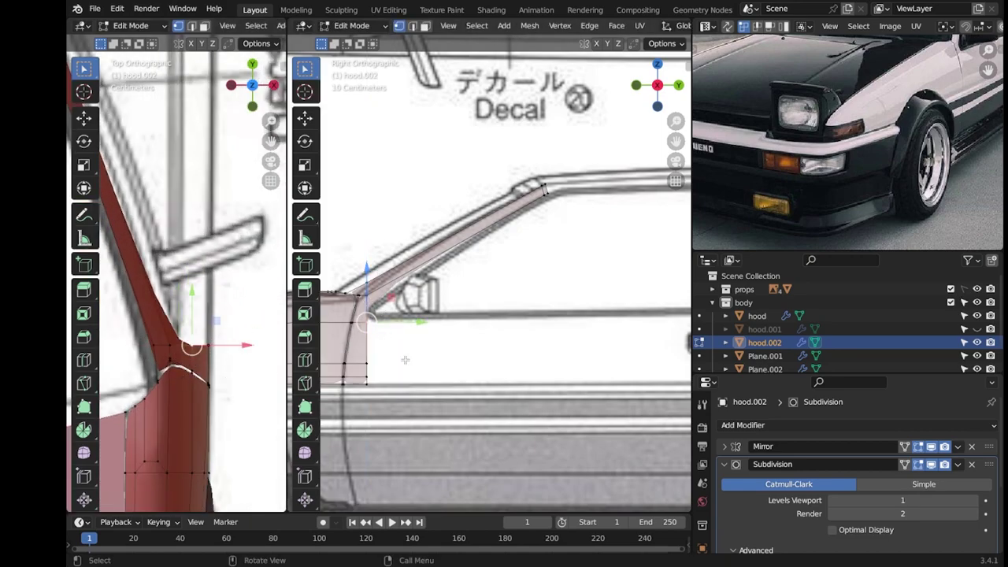
Extrude a new face strip rearward along the door on Y and push its end edge back.
key("e")
key("y")
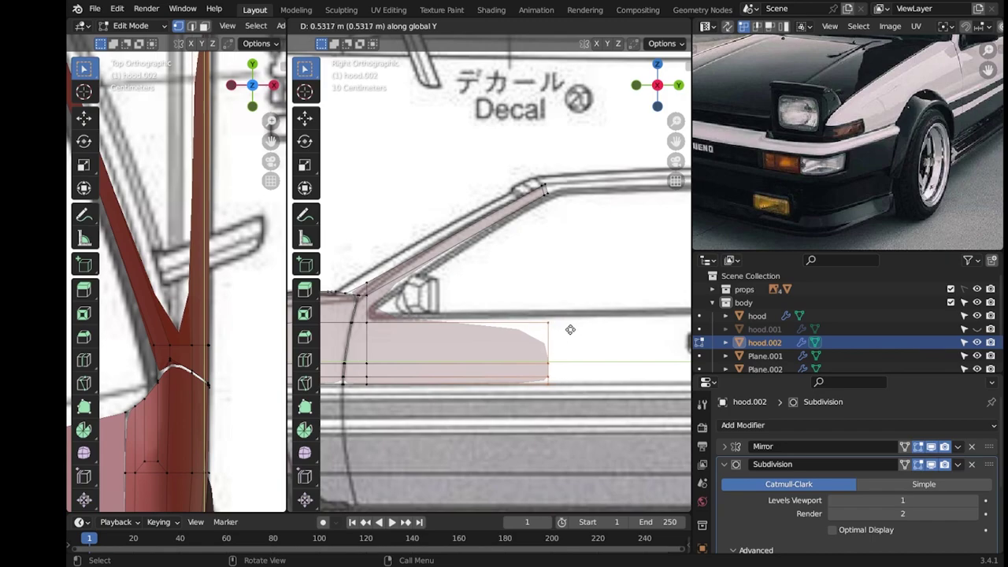
left_click(570, 329)
scroll(570, 329, "down", 3)
scroll(567, 378, "up", 1)
scroll(567, 386, "up", 2)
scroll(567, 387, "up", 3)
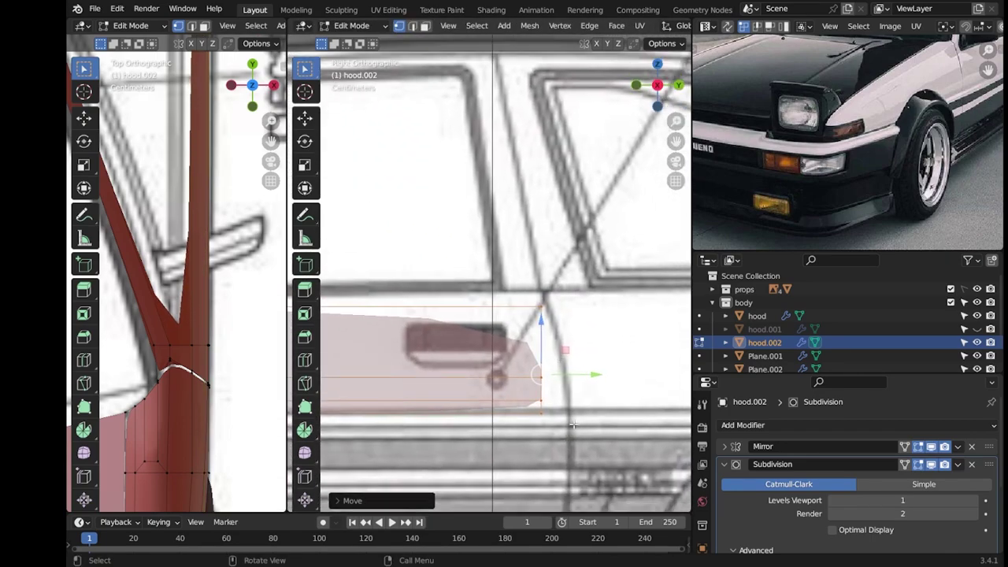
key("g")
left_click(587, 370)
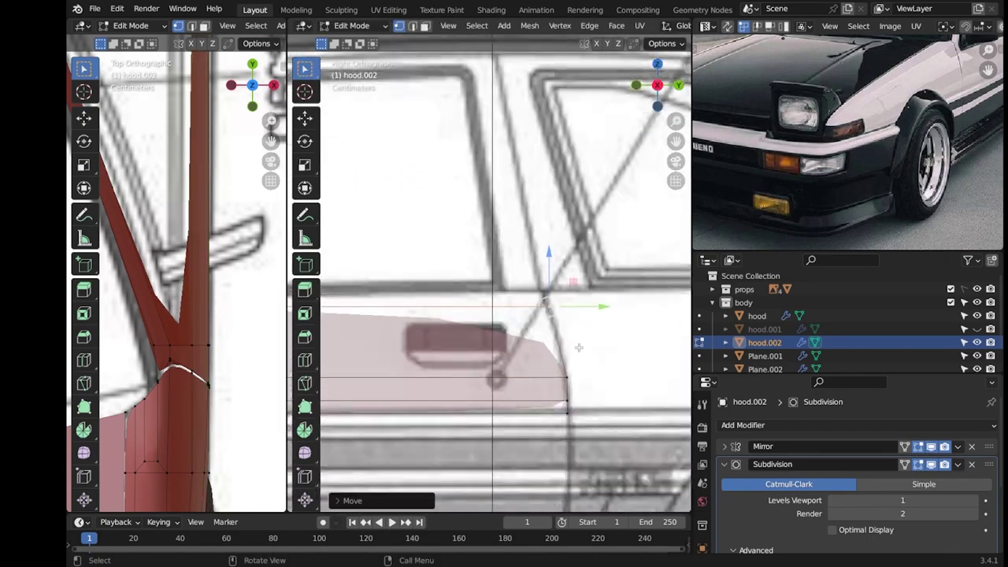
Add a vertical edge loop across the door panel.
left_click(432, 342)
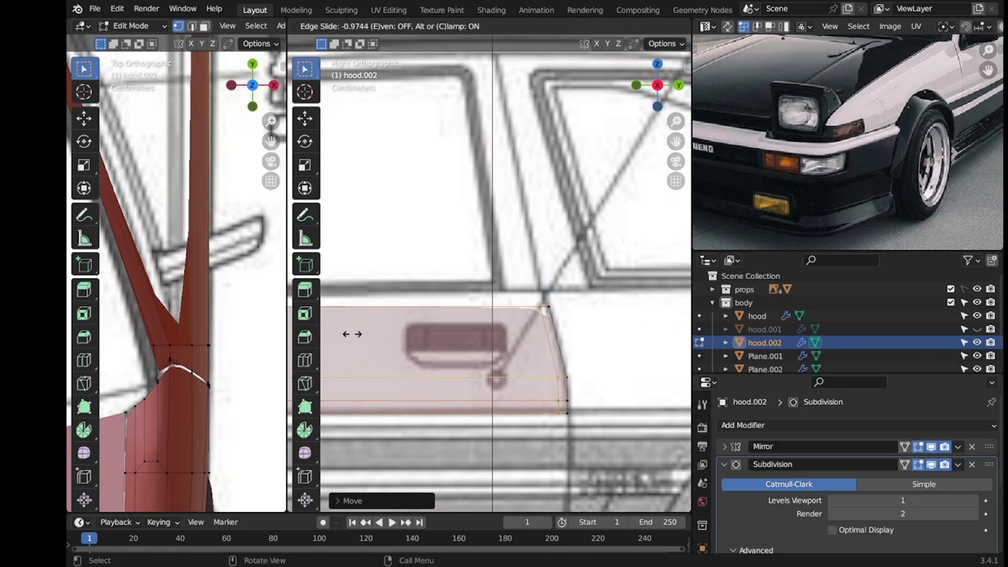
left_click(321, 333)
scroll(551, 346, "down", 2)
scroll(551, 347, "up", 1)
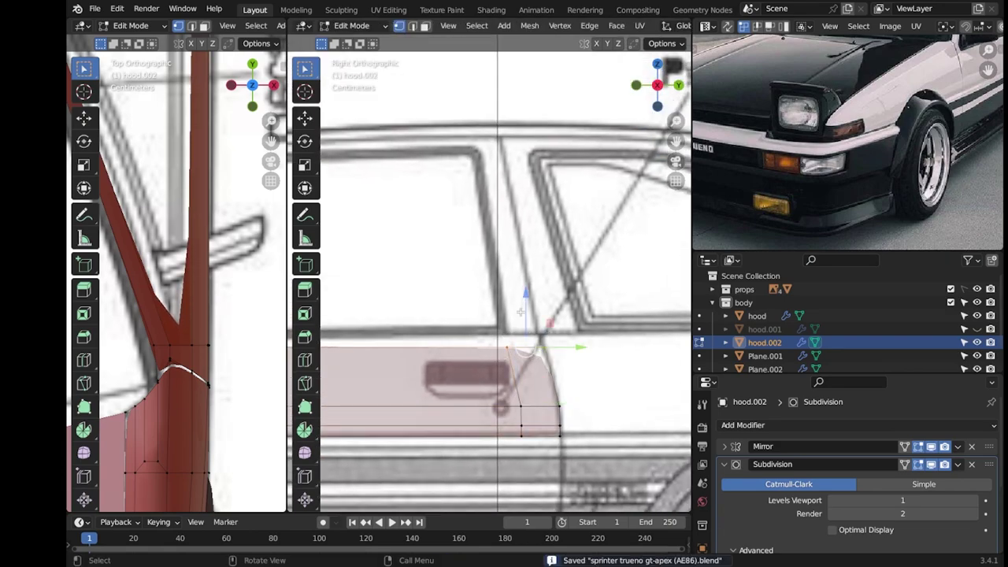
scroll(554, 346, "up", 2)
Extrude the top edge up into the window pillar and align its vertices on Y and Z to the roof line.
key("e")
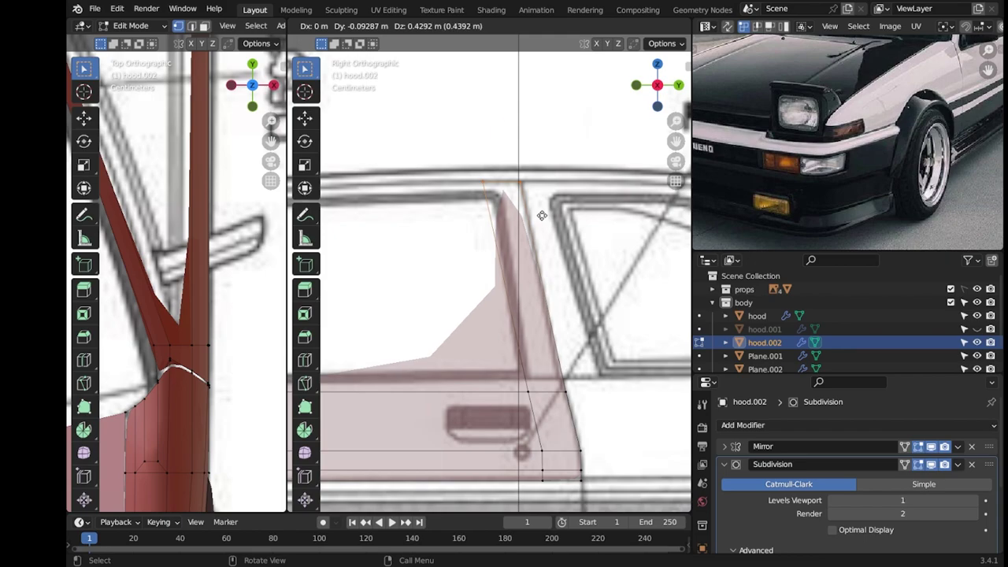
key("g")
key("y")
left_click(546, 184)
left_click(546, 383)
key("g")
key("z")
left_click(546, 358)
Add a loop cut across the pillar and slide it toward the top.
scroll(545, 358, "down", 3)
scroll(551, 370, "up", 3)
scroll(189, 262, "down", 3)
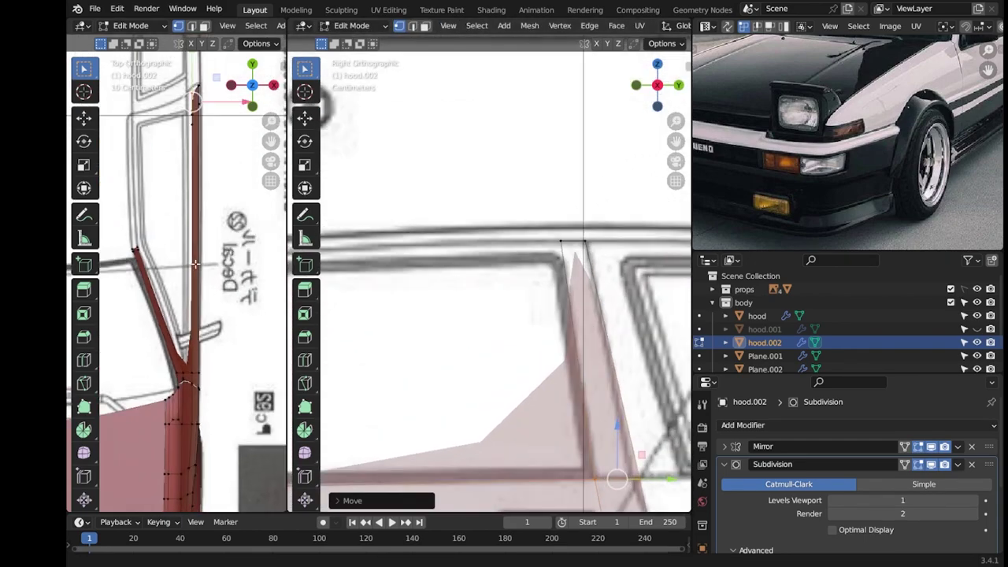
scroll(190, 262, "up", 3)
scroll(189, 262, "up", 2)
key("ctrl+r")
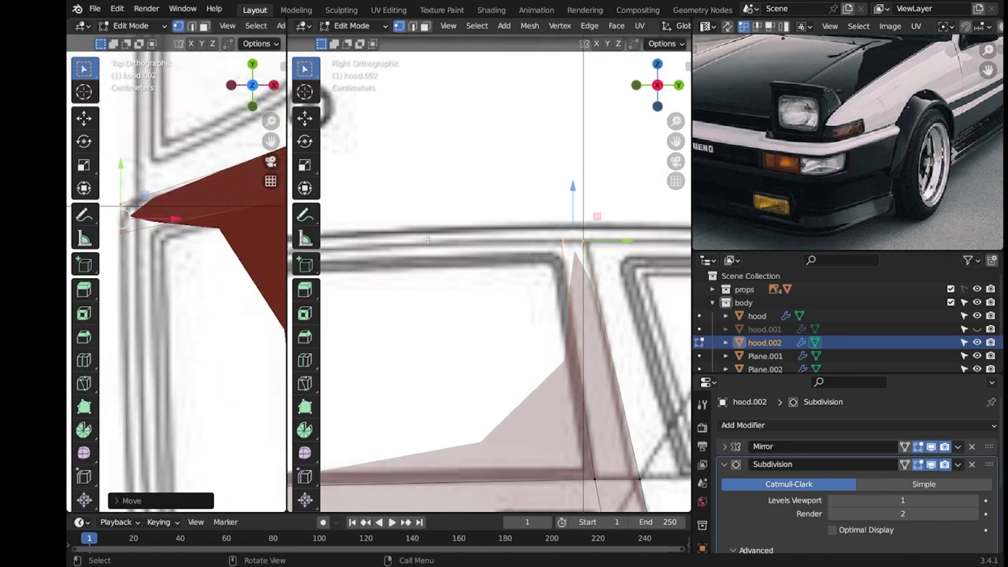
left_click(533, 272)
left_click(533, 272)
scroll(243, 269, "down", 2)
scroll(242, 270, "down", 2)
key("g")
key("g")
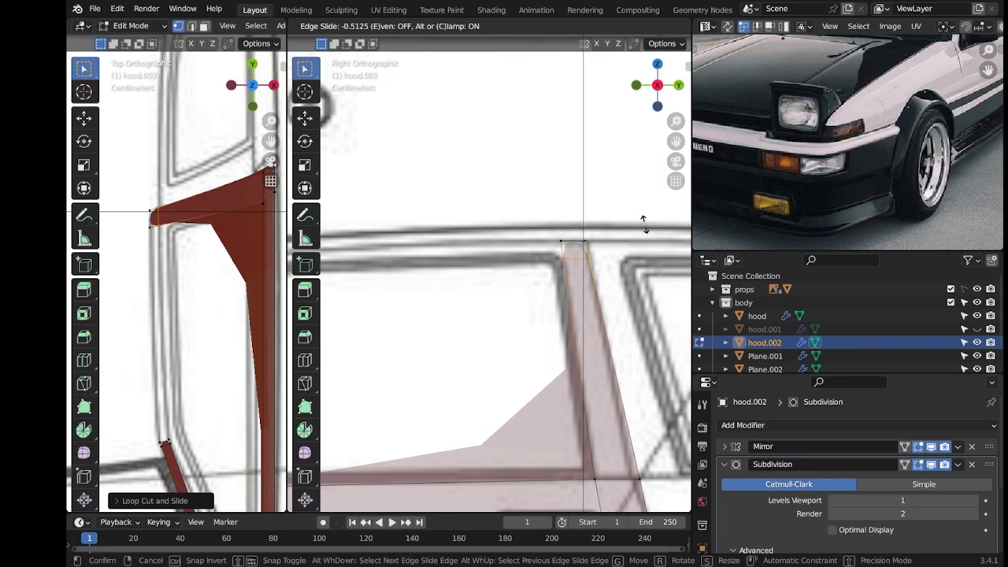
left_click(643, 223)
Adjust a pillar vertex's position, then select the vertex at the roof rail end.
key("g")
left_click(522, 242)
scroll(495, 274, "down", 2)
scroll(495, 275, "down", 2)
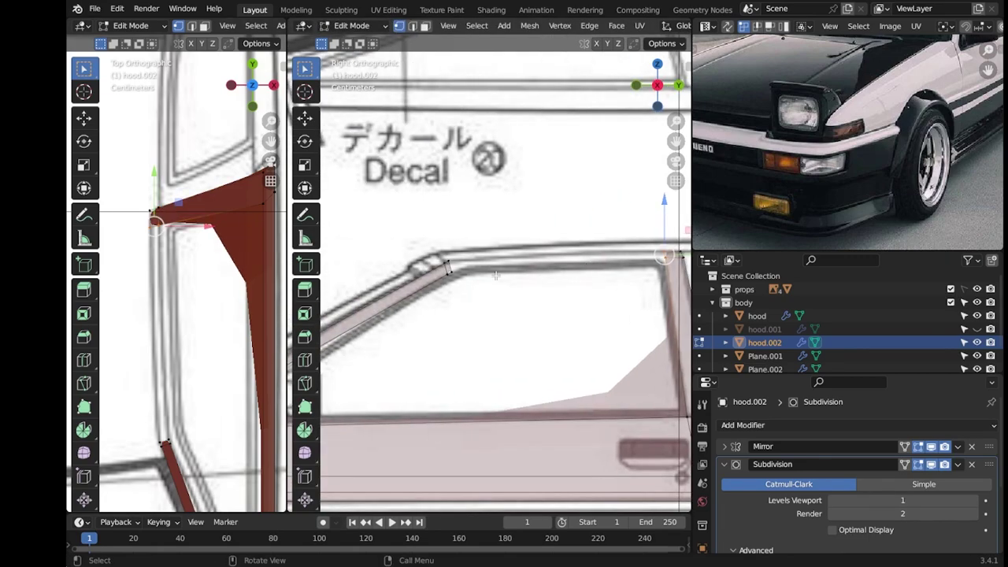
left_click(604, 268)
Merge the two roof-corner vertices At Last and save the blend file.
scroll(444, 272, "up", 5)
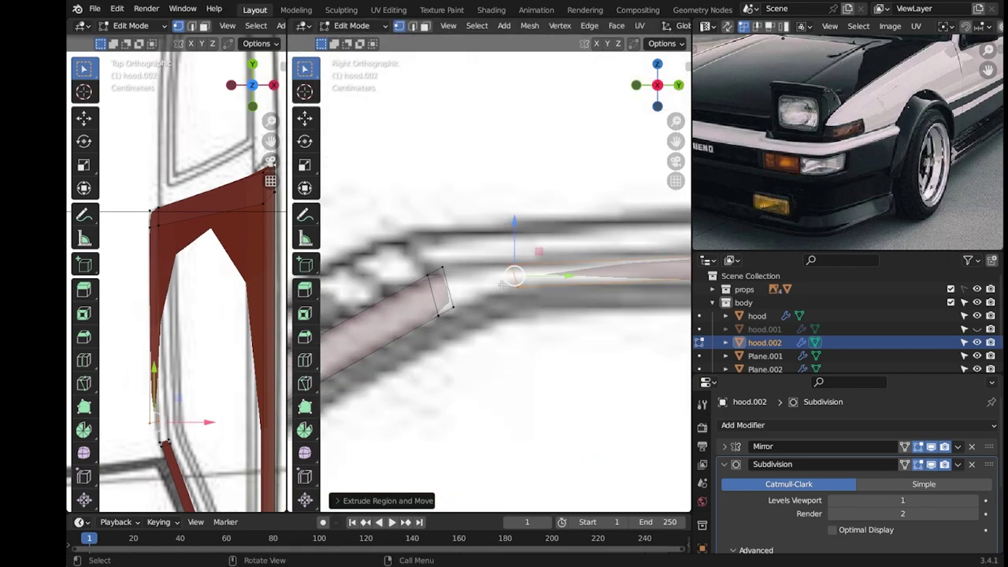
left_click(451, 305, "shift")
key("m")
left_click(461, 309)
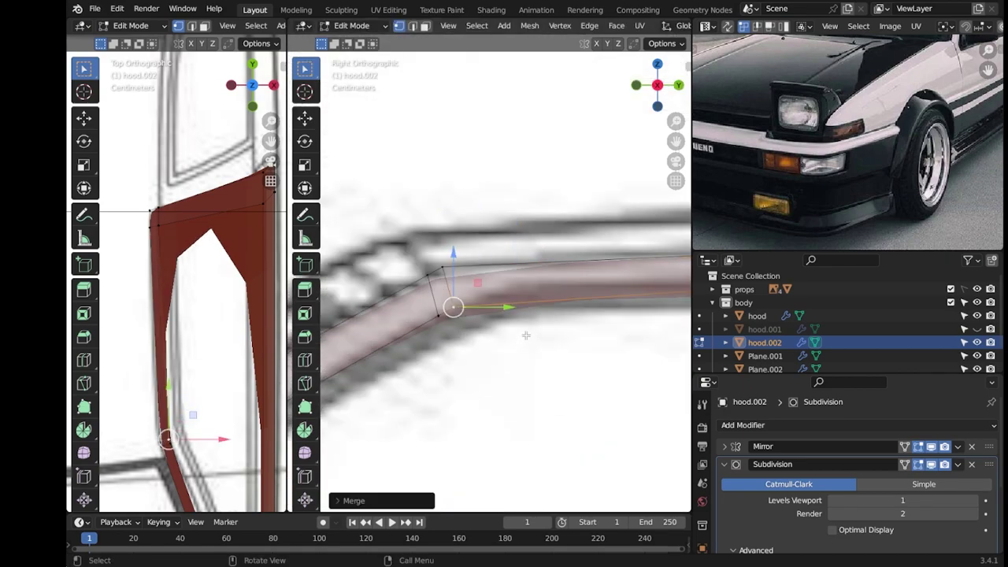
scroll(559, 331, "down", 5)
key("ctrl+s")
scroll(559, 333, "up", 3)
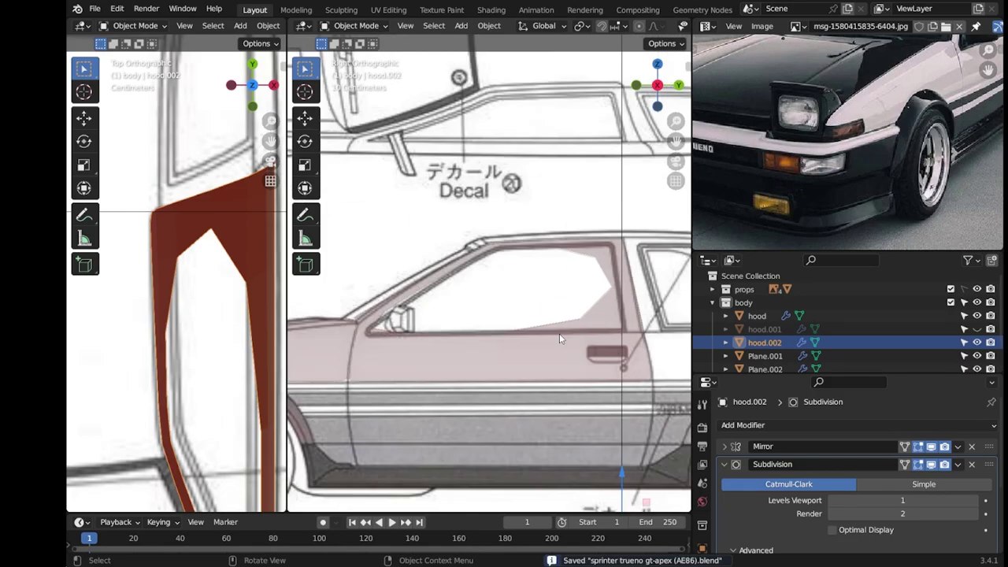
Add loop cuts near the top edge and check the shape in Object Mode.
left_click(614, 418)
key("ctrl+r")
left_click(600, 213)
left_click(644, 219)
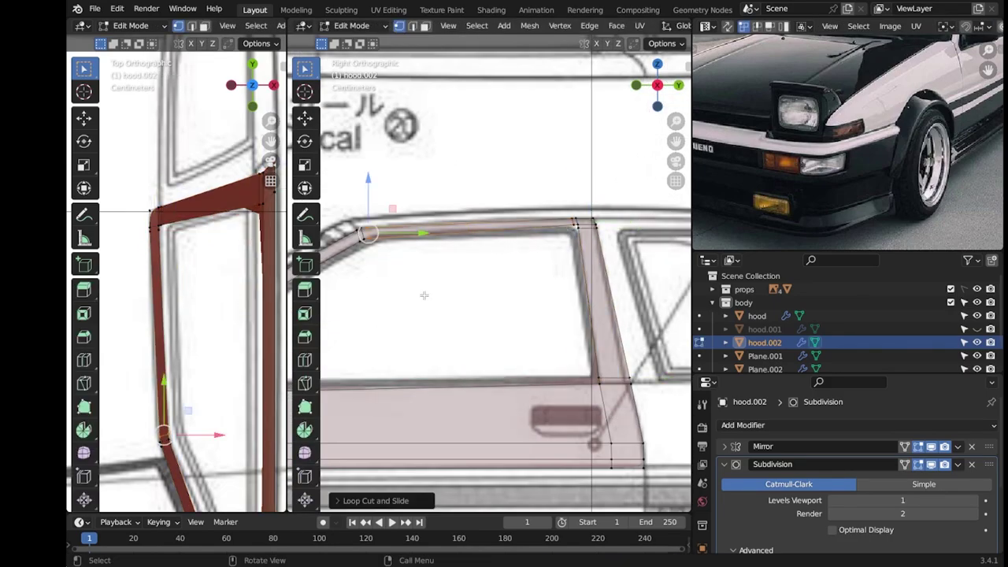
key("Tab")
scroll(467, 310, "up", 3)
key("Tab")
scroll(467, 310, "down", 3)
Add a vertical loop at the A-pillar base and lower two vertices along Z.
key("ctrl+r")
left_click(470, 369)
left_click(470, 369)
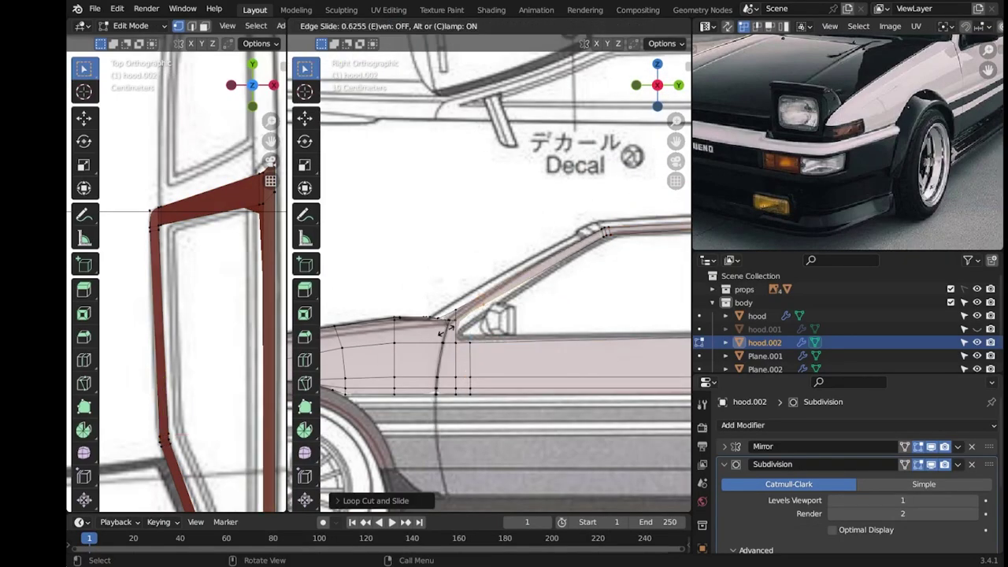
scroll(437, 335, "up", 3)
key("g")
key("z")
left_click(496, 329)
key("g")
key("z")
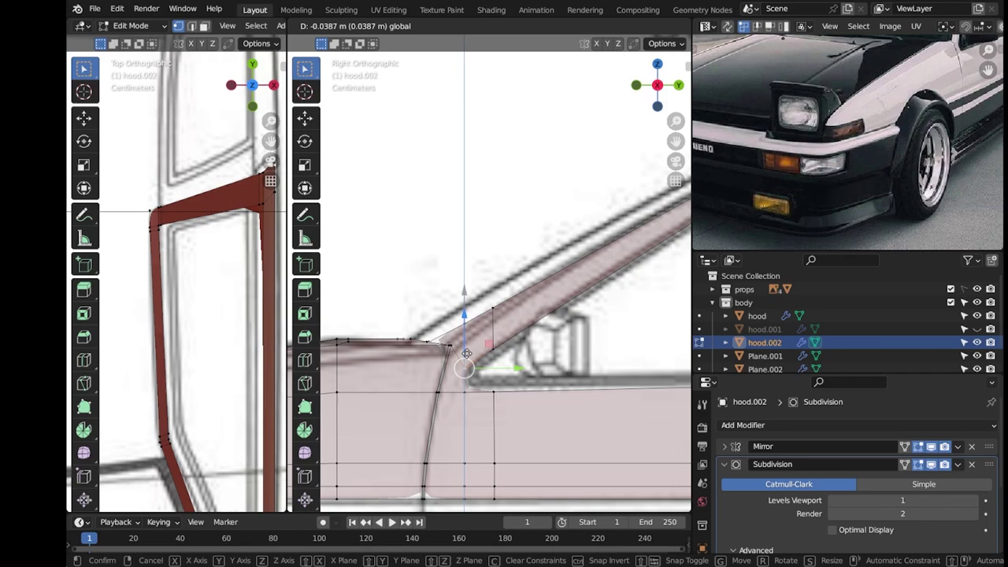
left_click(466, 358)
Lower another pillar vertex along Z.
scroll(199, 291, "up", 3)
scroll(199, 292, "up", 2)
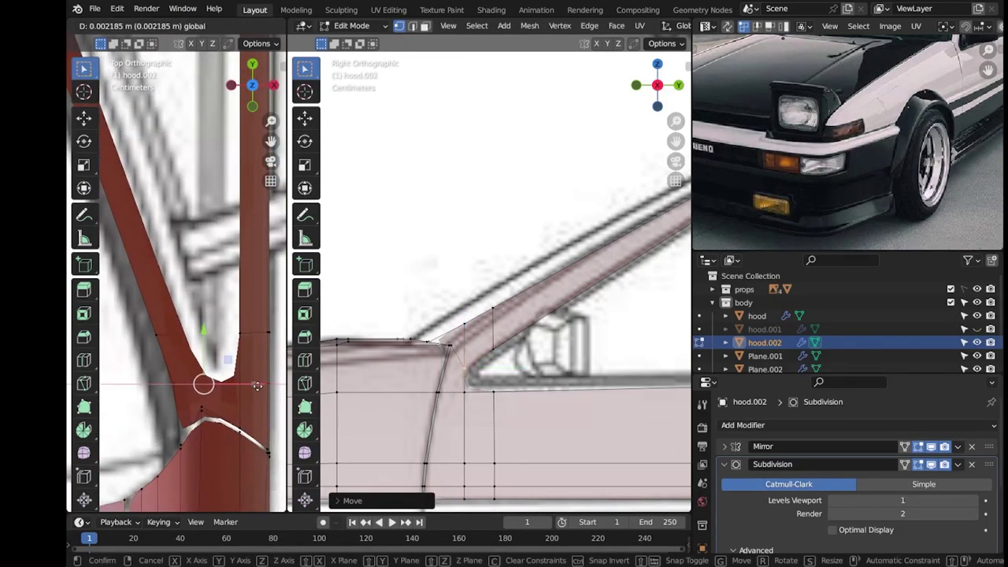
left_click(203, 300)
scroll(202, 300, "down", 2)
key("g")
key("z")
left_click(215, 297)
Cut a new edge loop across the pillar and reposition its vertex.
scroll(215, 296, "up", 1)
key("ctrl+r")
left_click(215, 296)
left_click(214, 291)
key("g")
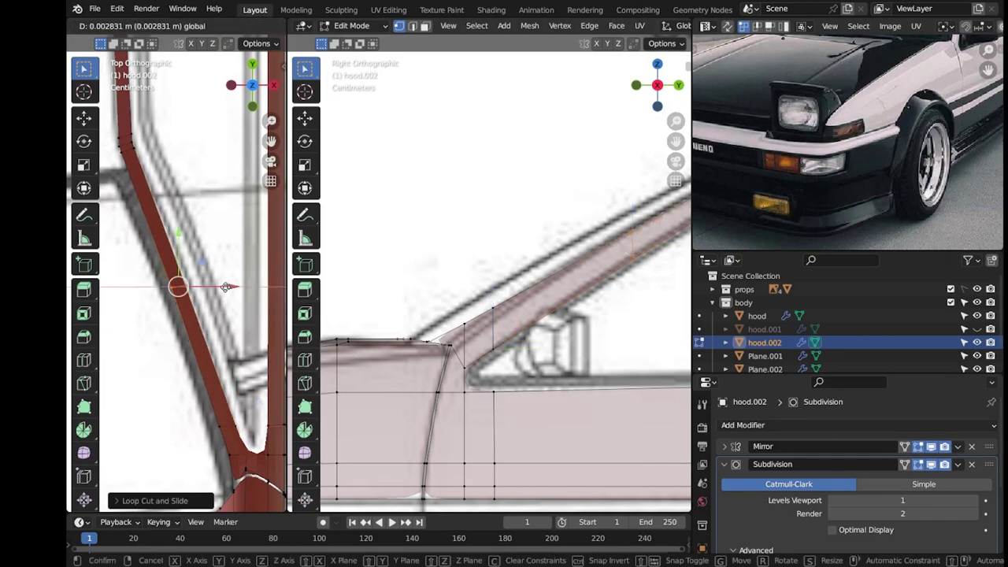
left_click(233, 289)
scroll(502, 354, "down", 1)
Review the panel shape against the blueprint, switching between Object and Edit Mode.
key("Tab")
scroll(502, 353, "down", 3)
scroll(502, 353, "up", 2)
scroll(503, 353, "up", 2)
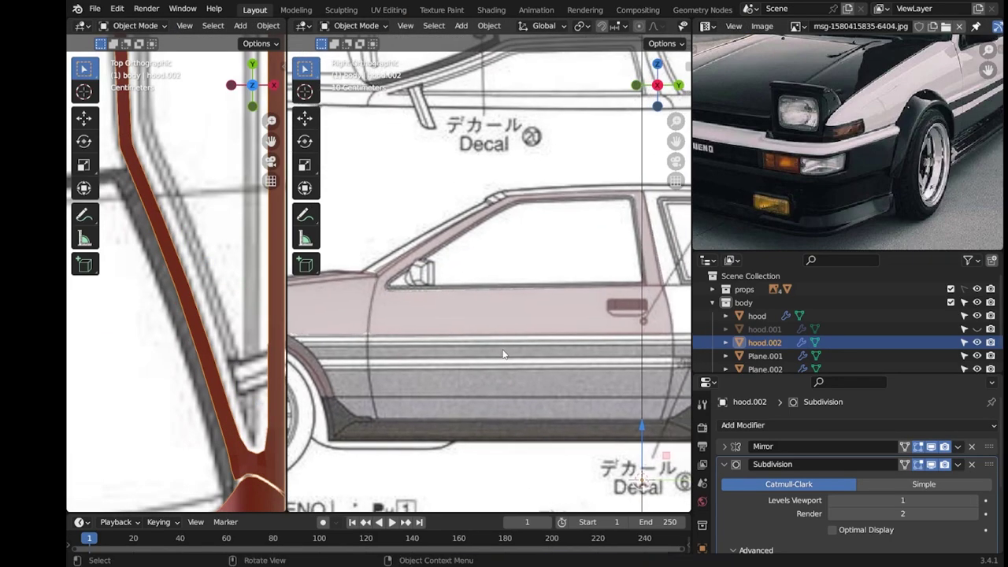
key("Tab")
scroll(422, 233, "up", 3)
scroll(422, 234, "up", 3)
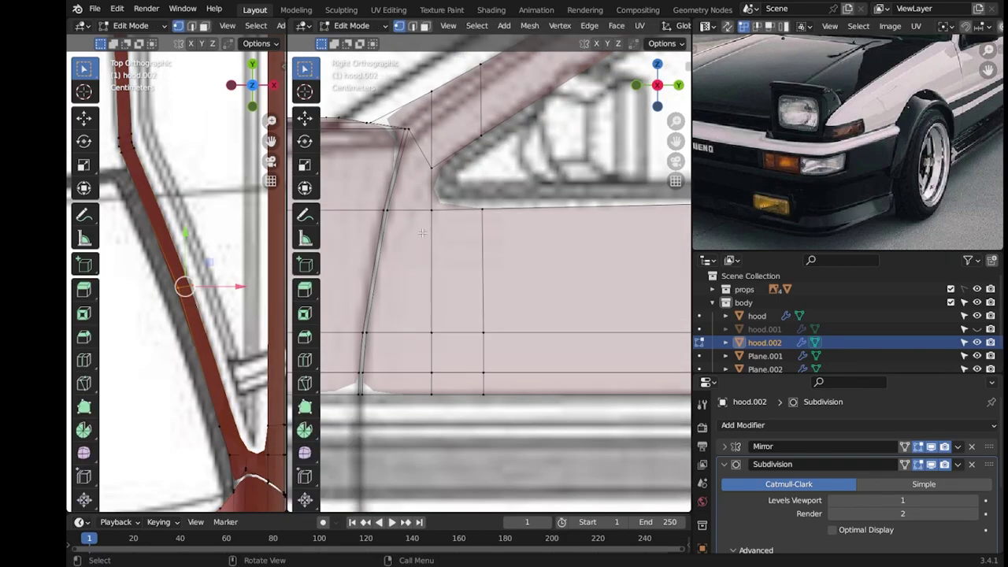
scroll(425, 224, "down", 2)
key("Tab")
scroll(537, 289, "down", 4)
scroll(467, 313, "up", 2)
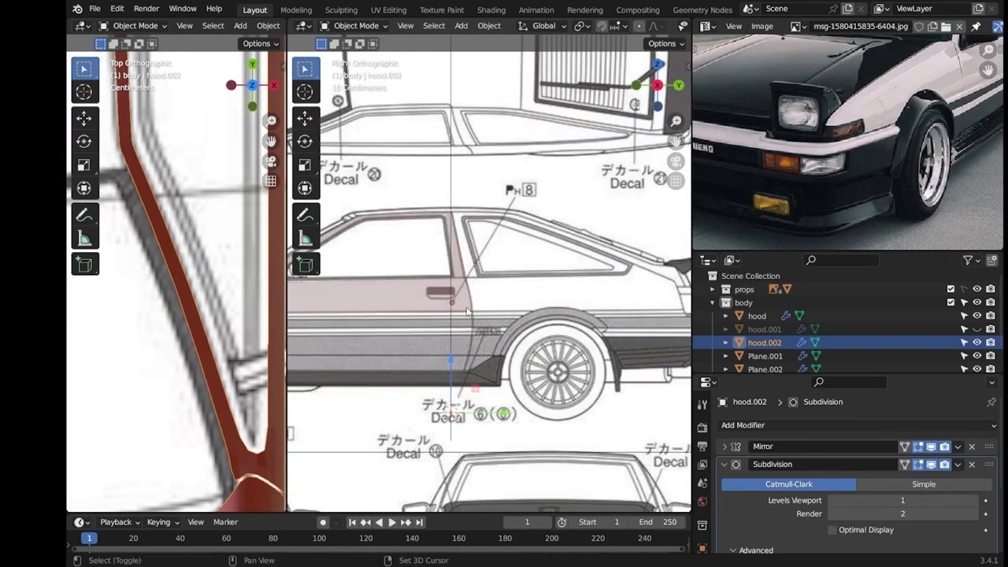
scroll(439, 307, "down", 2)
key("Tab")
scroll(439, 307, "up", 3)
scroll(473, 330, "up", 2)
scroll(561, 381, "down", 2)
scroll(561, 381, "down", 3)
scroll(197, 260, "down", 2)
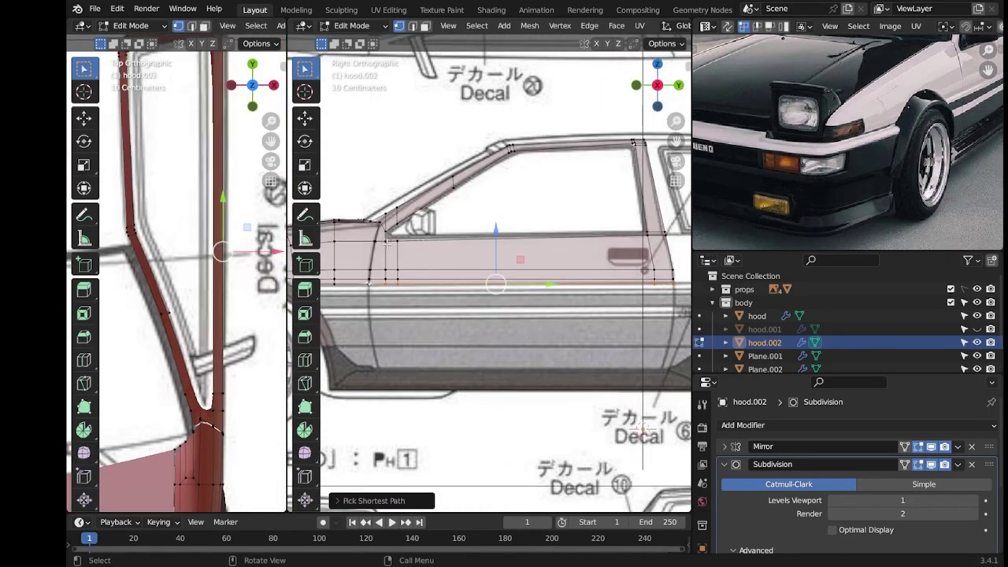
Shift the selected window-pillar edges inward along X.
left_click(223, 405)
left_click(210, 91, "ctrl")
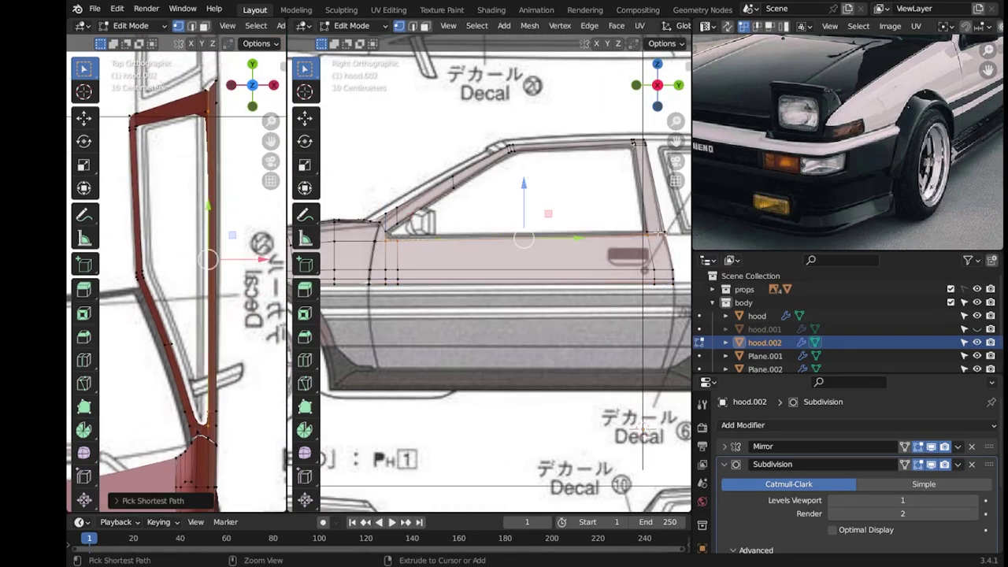
left_click(643, 234, "shift")
left_click_drag(260, 207, 244, 336)
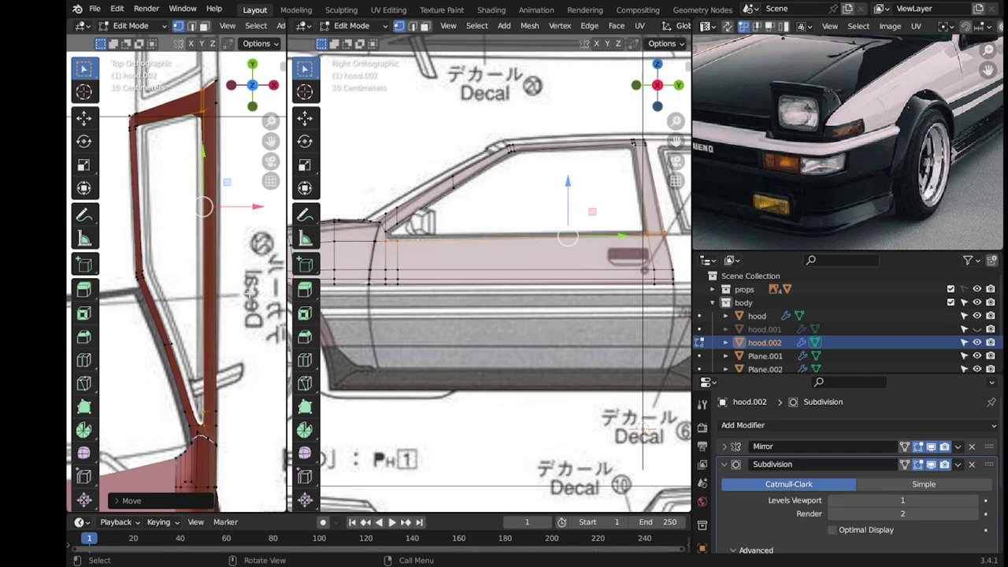
scroll(215, 240, "down", 2)
Hide the body panel in Object Mode to compare with the blueprint.
key("Tab")
key("h")
scroll(212, 262, "down", 2)
scroll(534, 234, "down", 2)
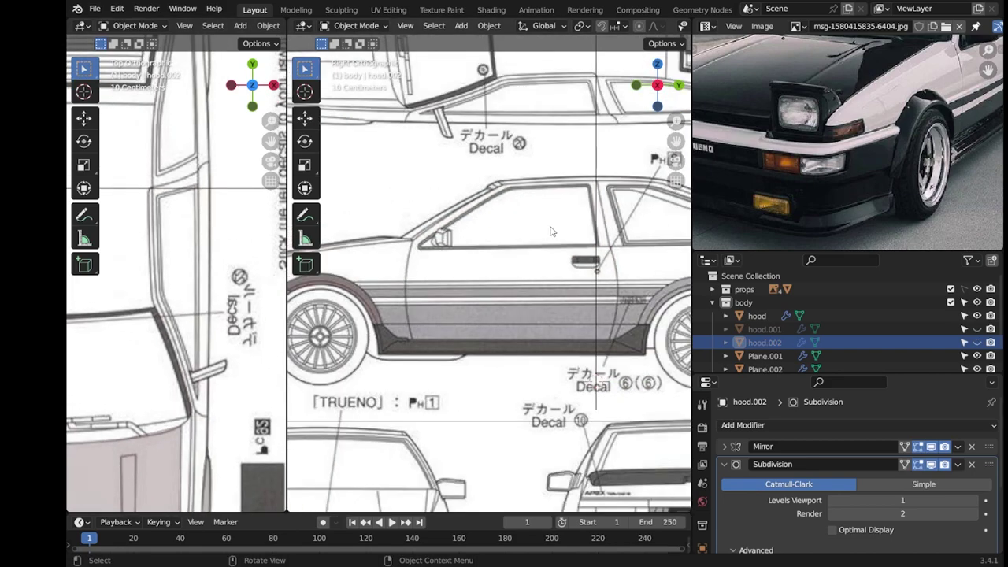
Unhide the body panel and move the upper A-pillar vertex onto the blueprint line.
scroll(551, 228, "up", 1)
key("alt+h")
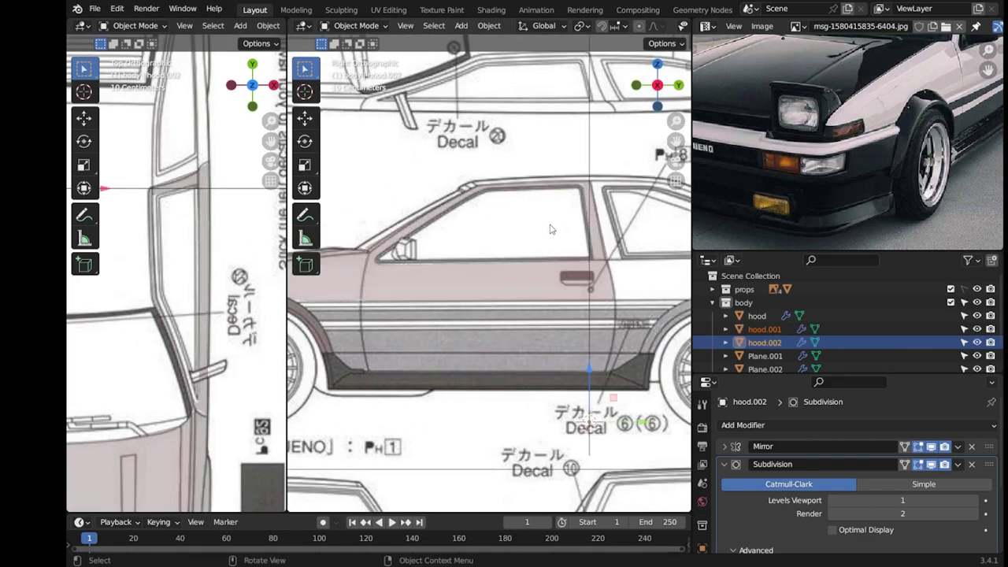
key("Tab")
scroll(381, 236, "up", 4)
scroll(381, 236, "up", 4)
scroll(267, 260, "up", 3)
key("g")
left_click(234, 195)
Reposition the lower pillar vertex to follow the blueprint.
middle_click_drag(235, 194, 234, 60, "shift")
left_click(197, 331)
left_click_drag(197, 331, 218, 308)
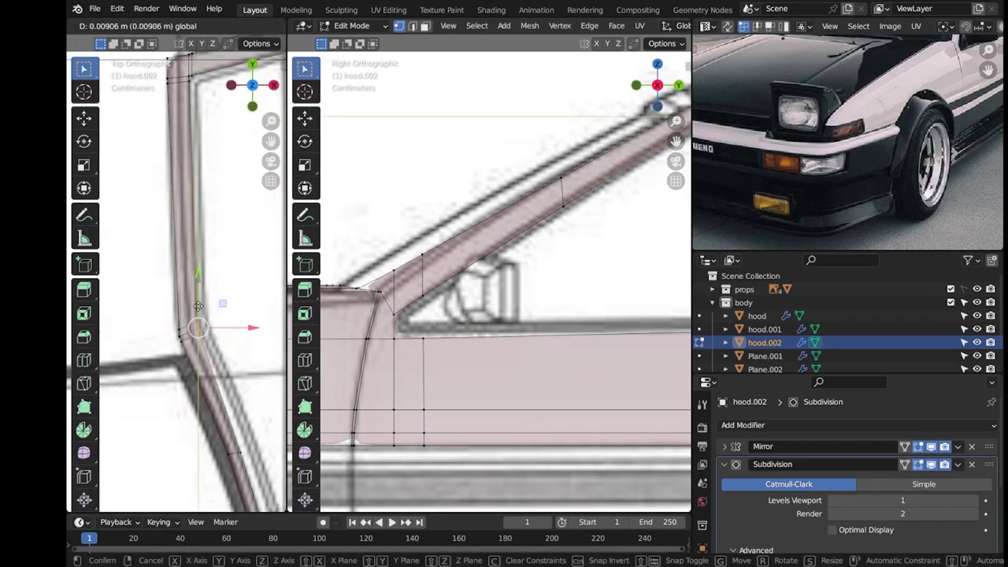
scroll(488, 283, "down", 2)
middle_click_drag(229, 197, 229, 303, "shift")
Move the next vertex and the lower pillar vertices into line with the blueprint.
key("g")
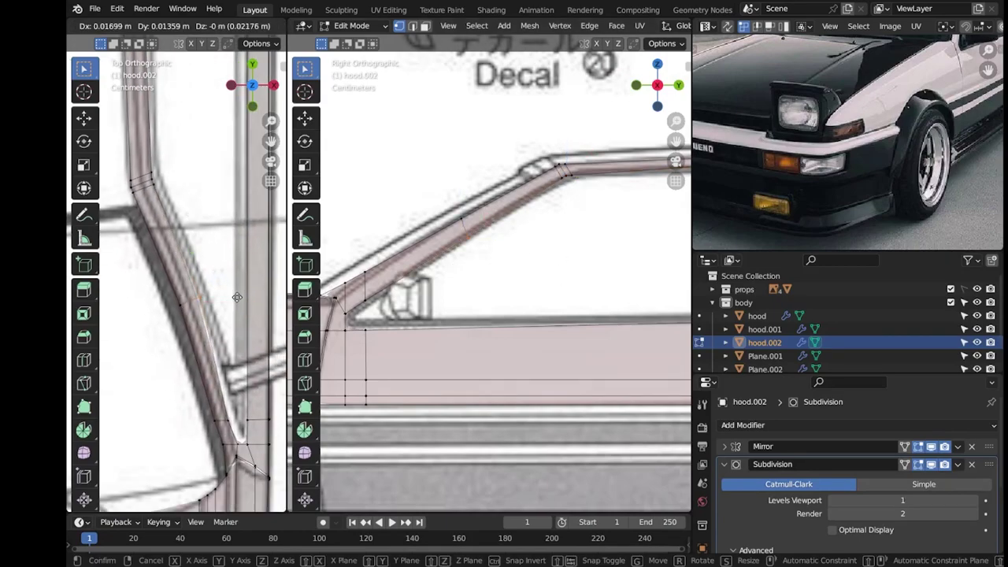
left_click(236, 417)
key("g")
left_click(279, 427)
left_click_drag(240, 438, 238, 457)
middle_click_drag(402, 312, 532, 297, "shift")
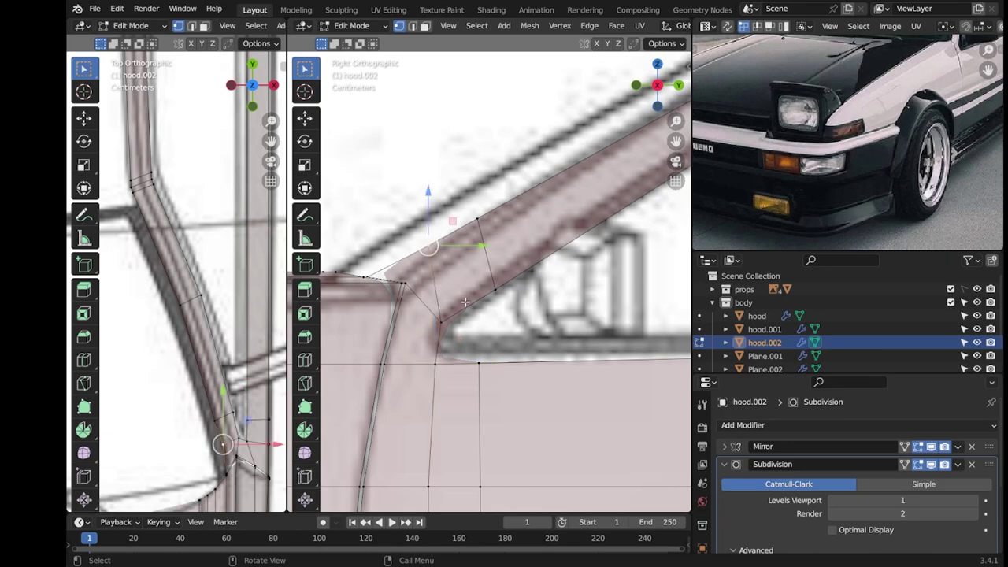
Hide the body panel to check the blueprint, then unhide it for editing.
key("Tab")
key("h")
scroll(474, 331, "down", 2)
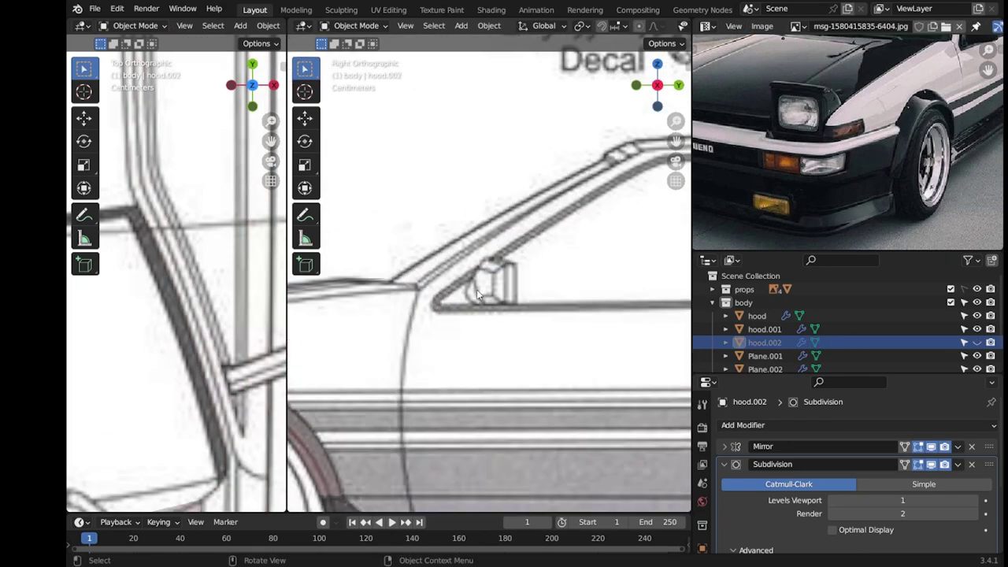
key("alt+h")
key("Tab")
scroll(440, 292, "up", 2)
Move the A-pillar vertices to meet the side-window corner in the blueprint.
left_click(387, 277)
key("g")
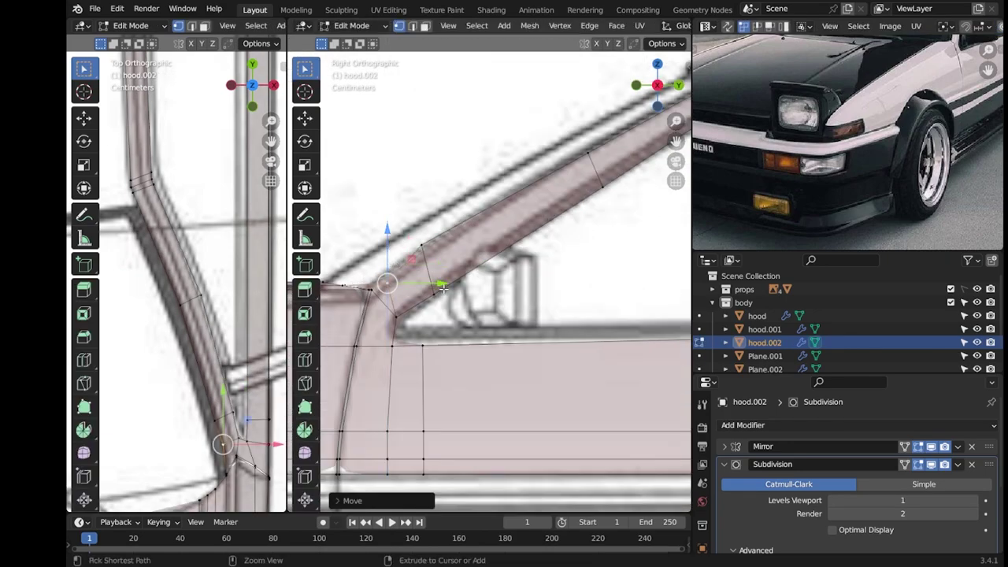
key("z")
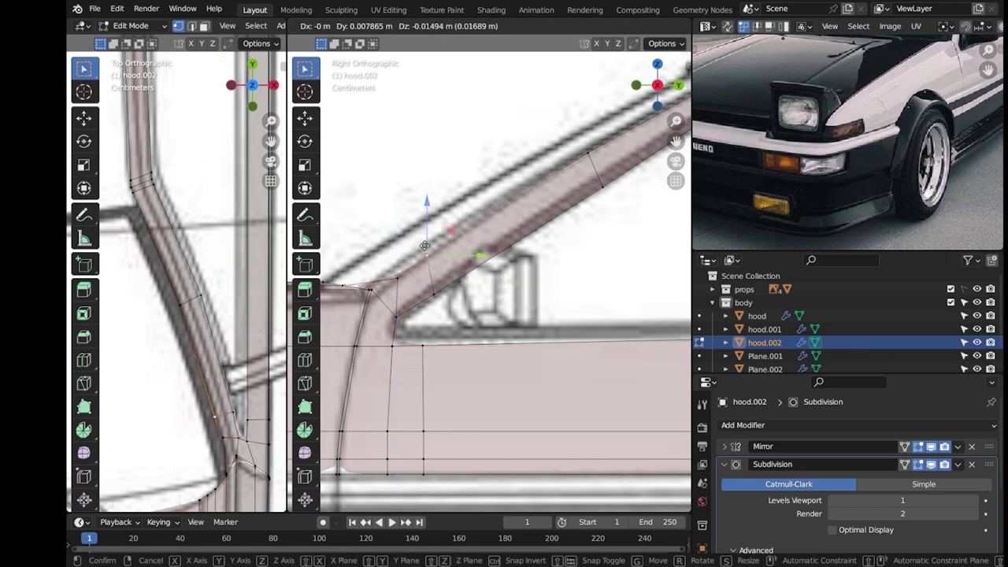
left_click(425, 246)
key("g")
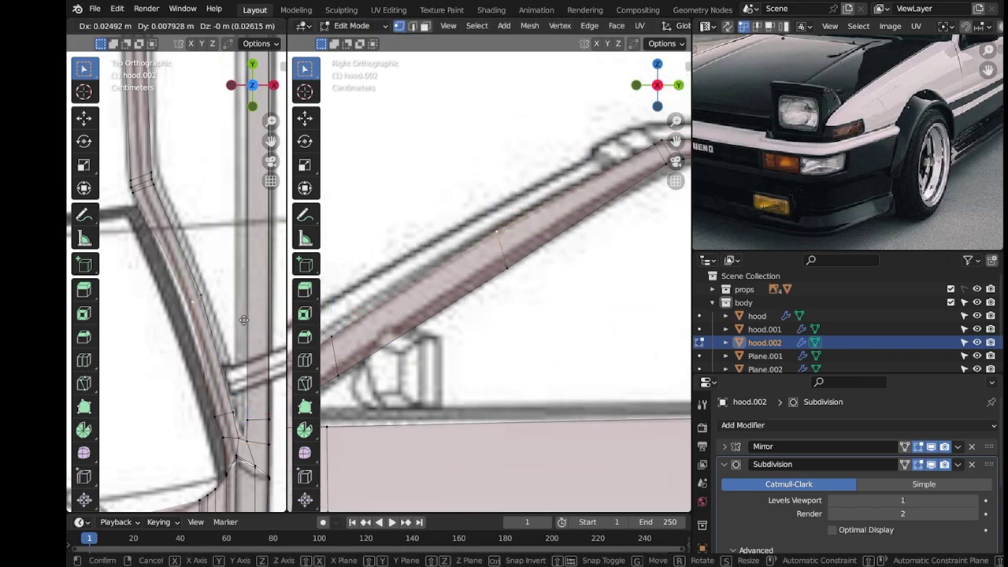
left_click(243, 318)
key("g")
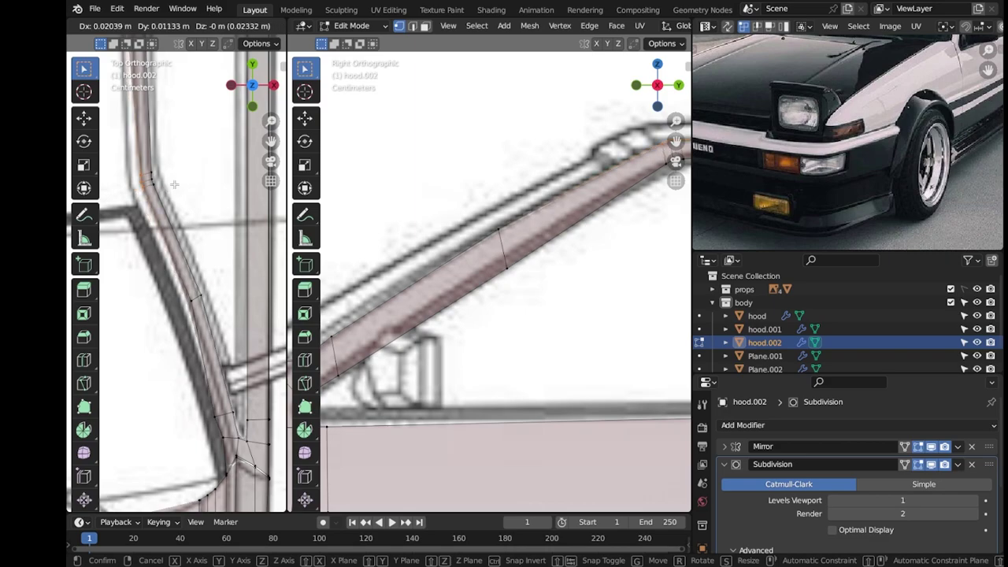
left_click(262, 423)
key("g")
left_click(234, 410)
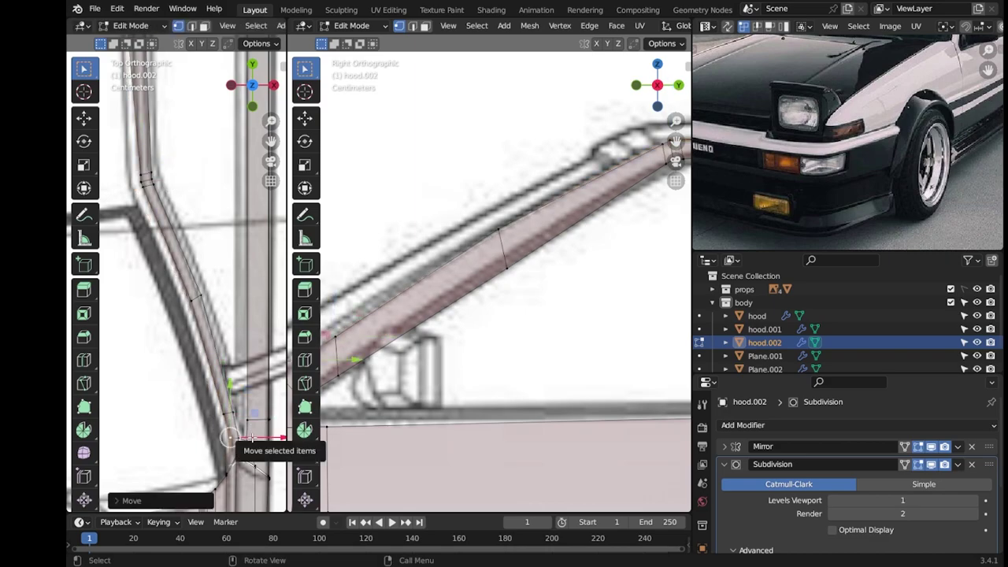
Inspect the body in Object Mode, then nudge one more pillar vertex into place.
key("Tab")
key("Tab")
scroll(519, 346, "down", 3)
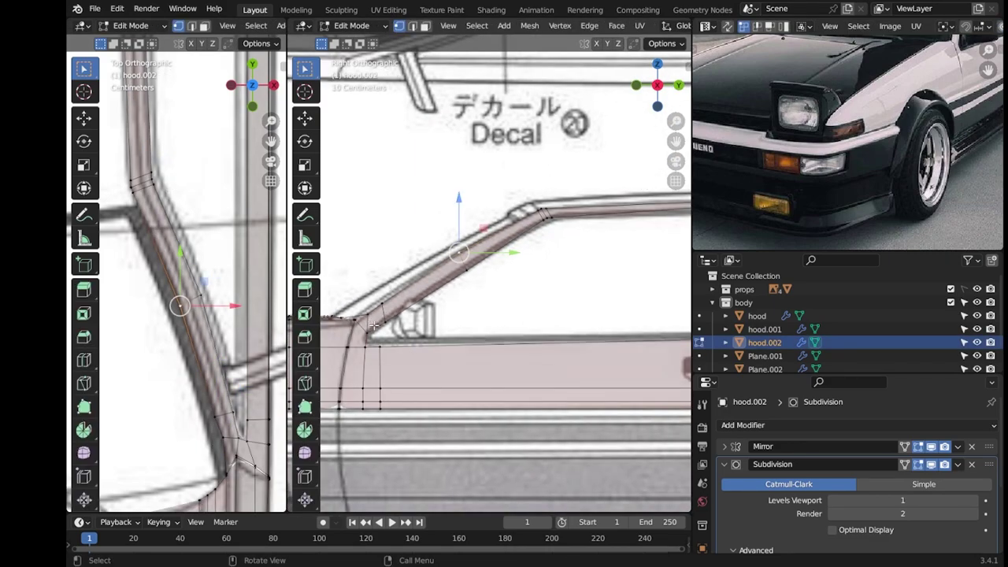
key("Tab")
scroll(533, 371, "up", 3)
Save the AE86 blend file and view the whole body.
key("Tab")
left_click(458, 349)
left_click(408, 366)
key("g")
left_click(452, 366)
key("Tab")
scroll(465, 359, "down", 3)
key("ctrl+s")
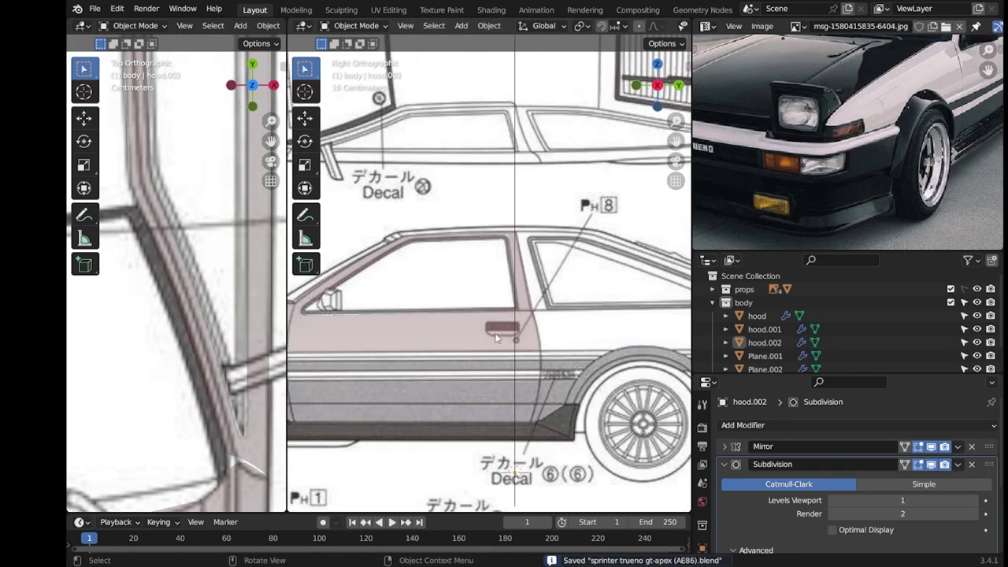
key("Tab")
scroll(465, 359, "down", 2)
scroll(441, 350, "up", 3)
scroll(417, 346, "down", 1)
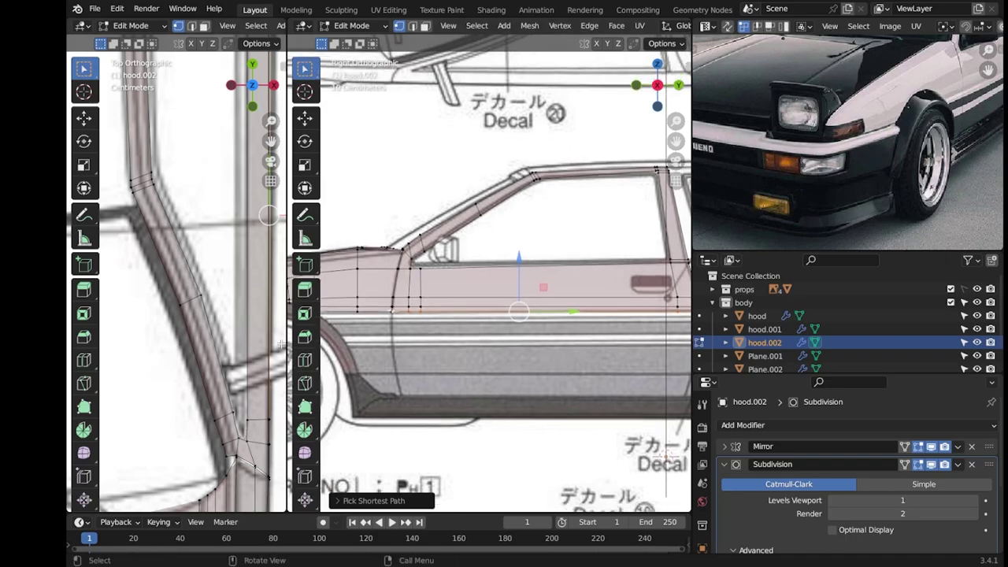
Pull the door's lower edge path straight down along Z to form the sill.
left_click(400, 345, "ctrl")
mouse_move(196, 331)
middle_mouse_down()
mouse_move(218, 293)
mouse_move(223, 307)
middle_mouse_up()
key("g")
key("z")
left_click(500, 413)
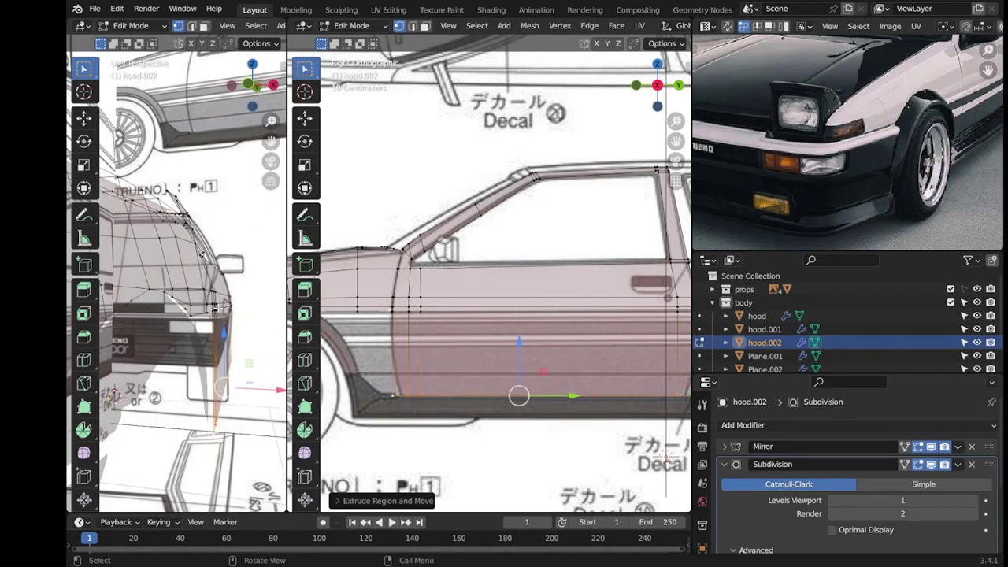
Add a vertical loop cut through the door and trial a sill vertex move.
key("ctrl+r")
key("Escape")
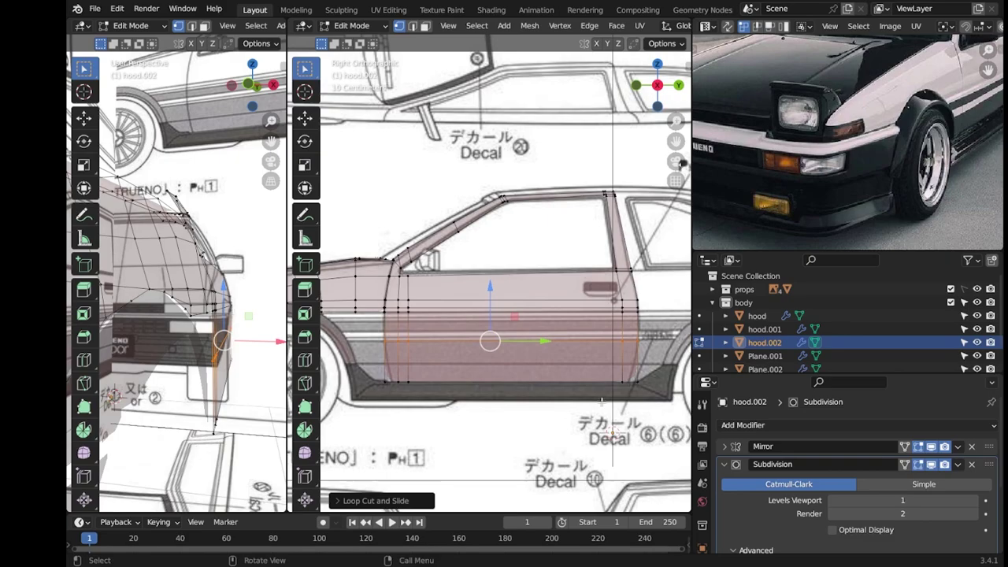
scroll(453, 377, "down", 1)
middle_click_drag(266, 389, 272, 370)
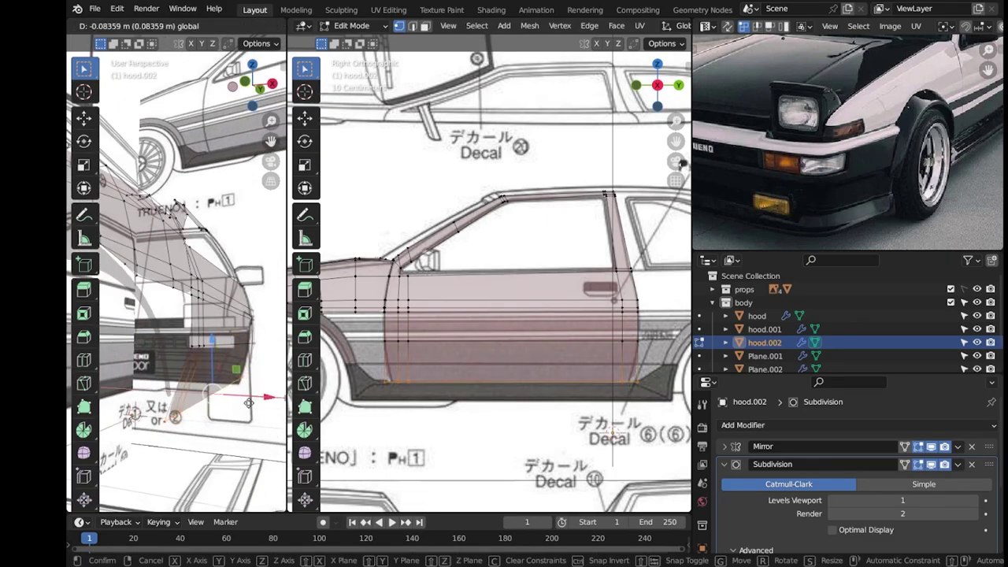
left_click_drag(272, 370, 598, 367)
key("ctrl+z")
key("ctrl+z")
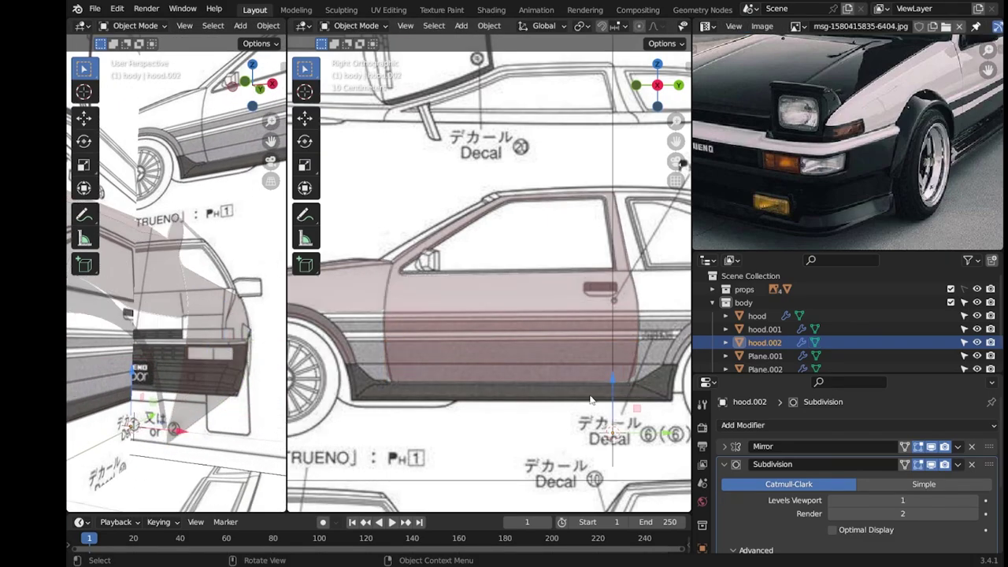
scroll(540, 388, "up", 2)
key("ctrl+shift+z")
Shift the selected door vertices into place in the right side view and inspect the body.
left_click(529, 415)
key("KP_3")
left_click_drag(473, 425, 482, 425)
key("Tab")
middle_click_drag(484, 449, 465, 402)
key("KP_3")
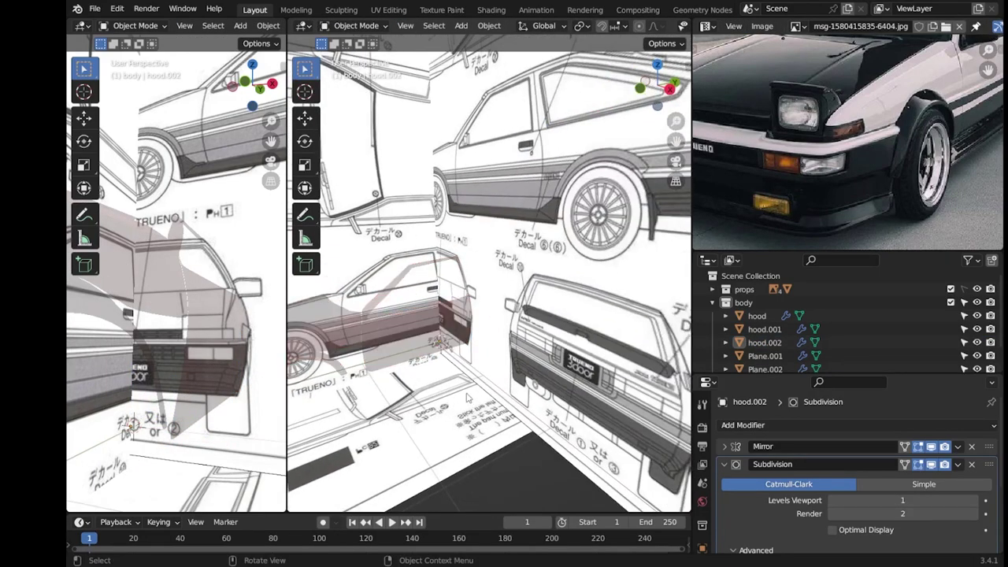
scroll(465, 402, "up", 1)
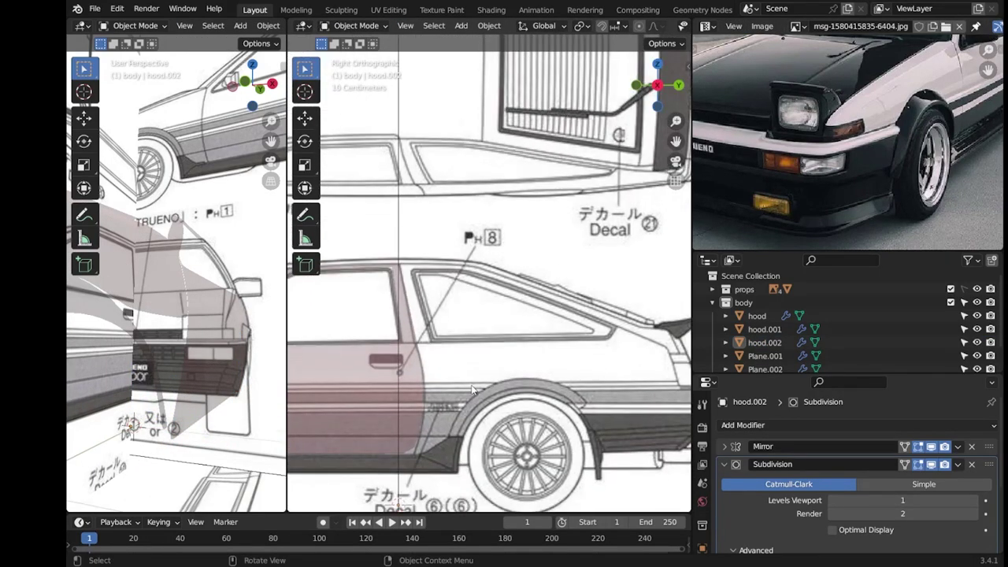
On hood.002, reposition the rear window-corner vertex in the top and side views.
left_click(398, 295)
key("Tab")
key("KP_Decimal")
left_click(532, 331)
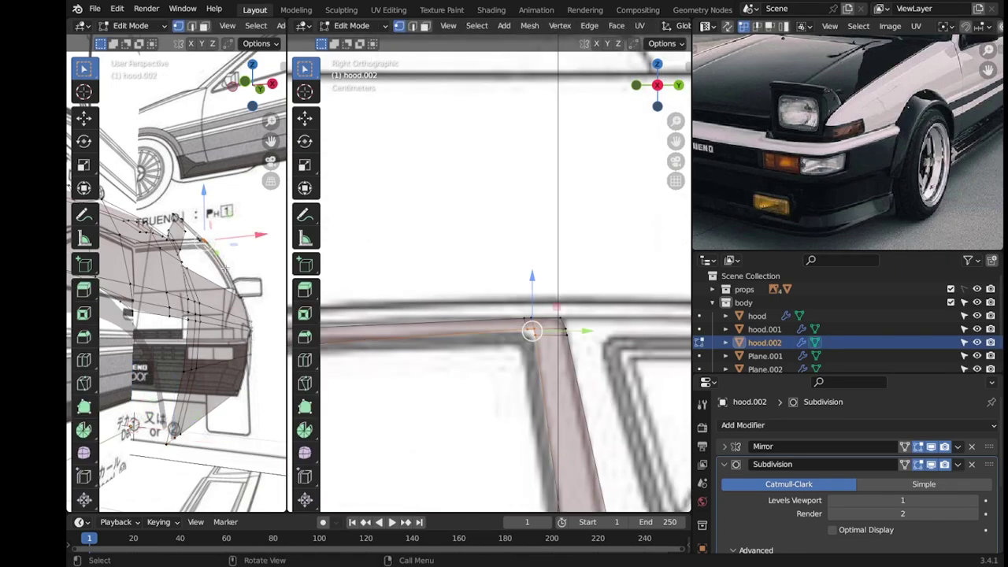
key("KP_7")
key("KP_Decimal")
key("g")
key("Return")
key("g")
key("Return")
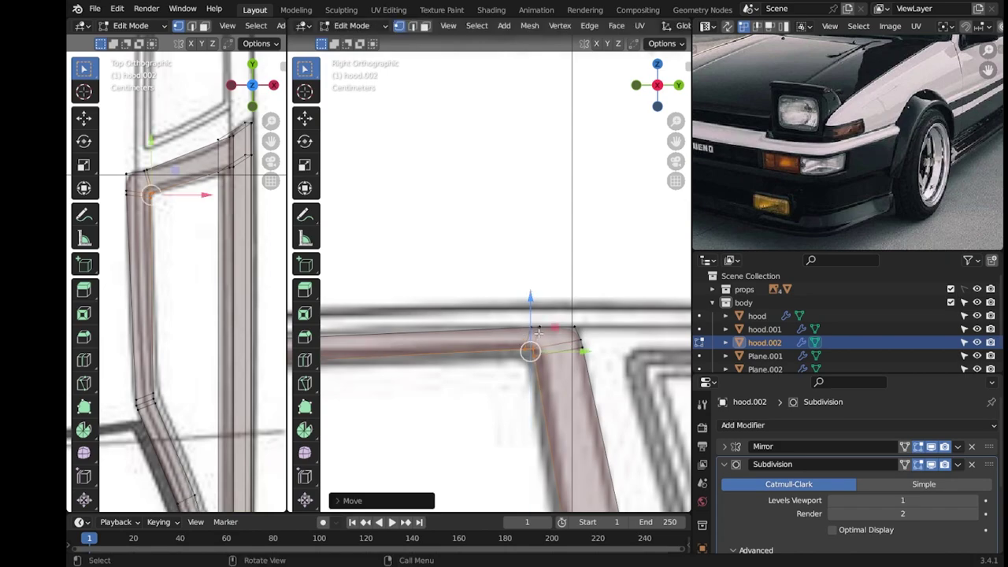
key("KP_Decimal")
Save the car file.
mouse_move(515, 335)
middle_mouse_down("shift")
mouse_move(552, 344)
mouse_move(511, 313)
middle_mouse_up("shift")
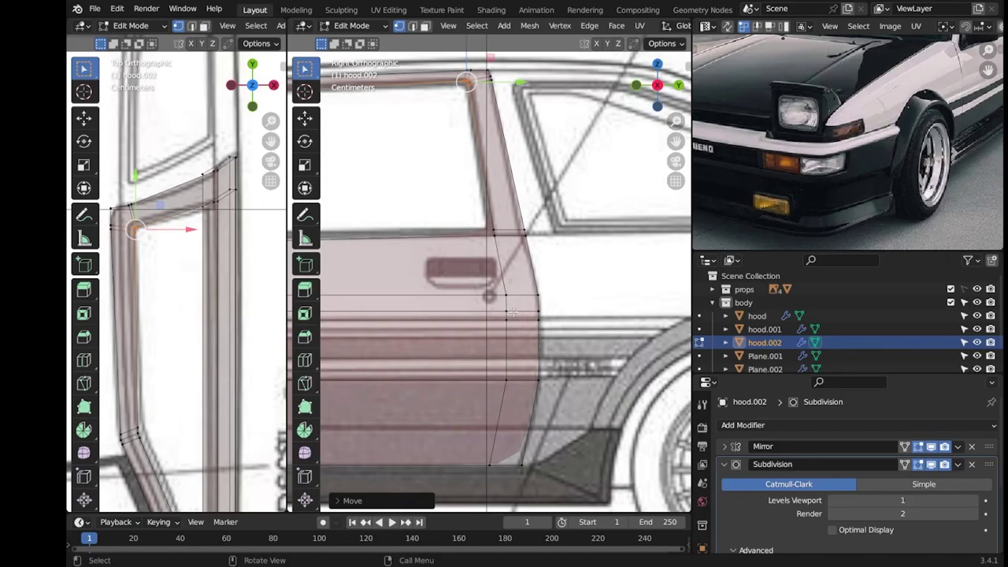
scroll(513, 313, "down", 5)
key("ctrl+s")
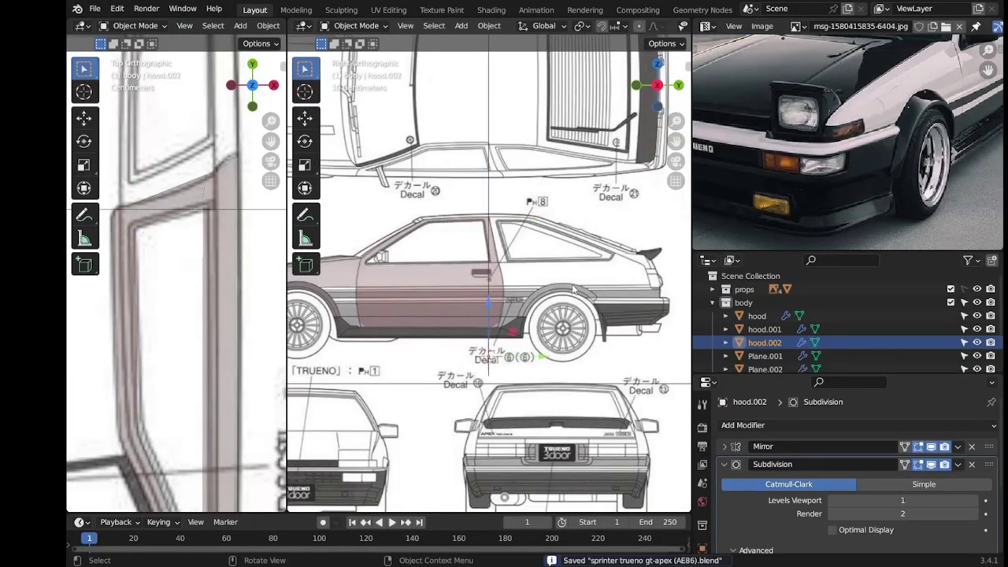
scroll(516, 385, "up", 4)
Select the edge path along the pillar top and extrude it.
key("KP_Decimal")
left_click(532, 286, "ctrl")
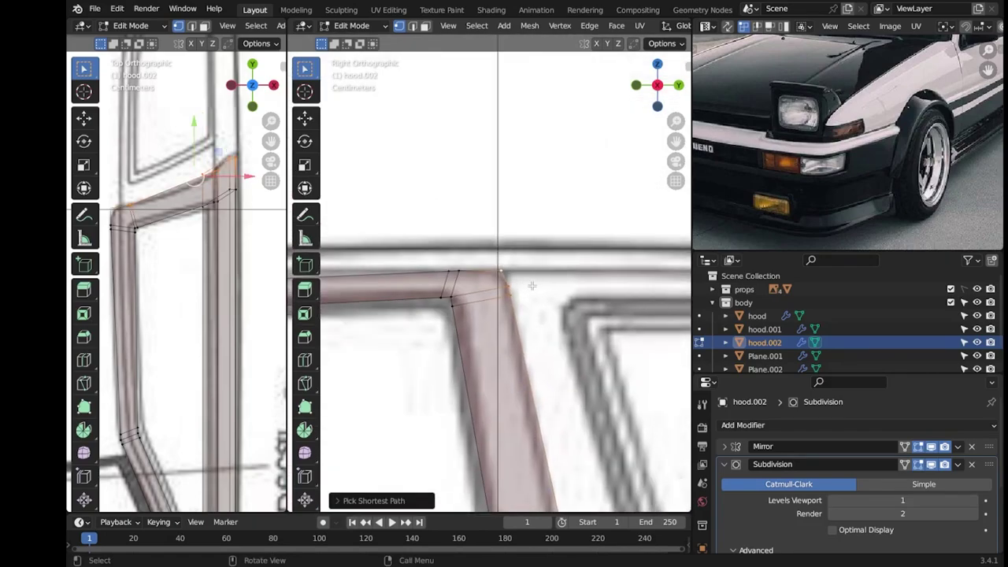
key("e")
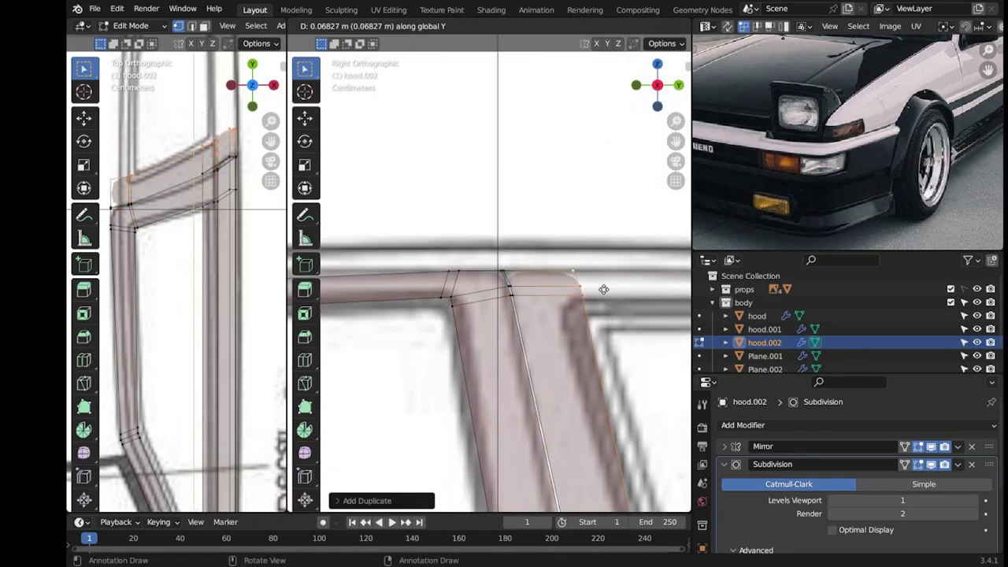
left_click(603, 288)
scroll(483, 233, "down", 3)
scroll(483, 233, "down", 2)
Extrude the pillar edges about 1.384 m rearward along Y over the quarter panel.
key("e")
key("y")
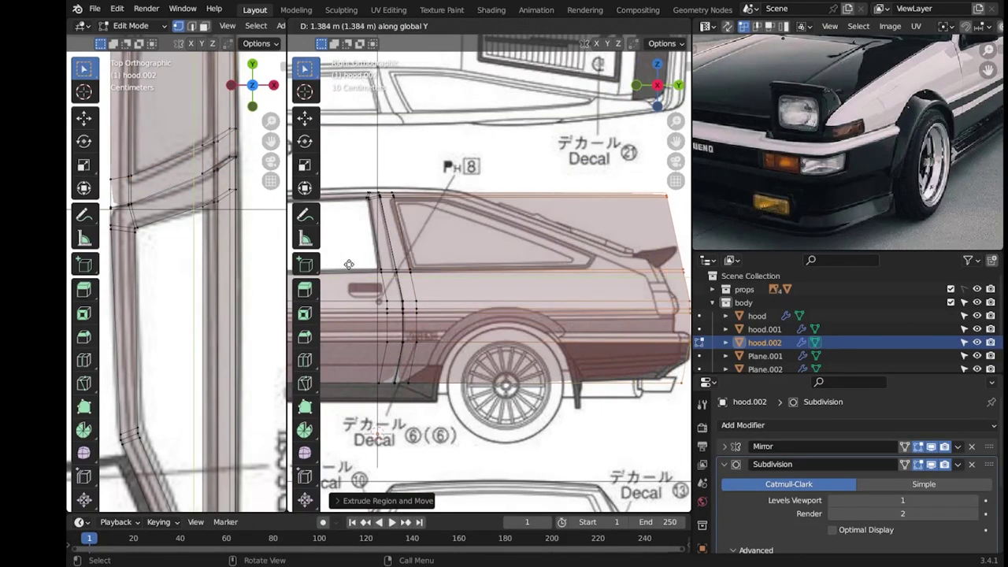
left_click(350, 265)
scroll(472, 236, "down", 2, "ctrl")
Slide an edge loop along the rear quarter panel and check the result.
key("g")
key("g")
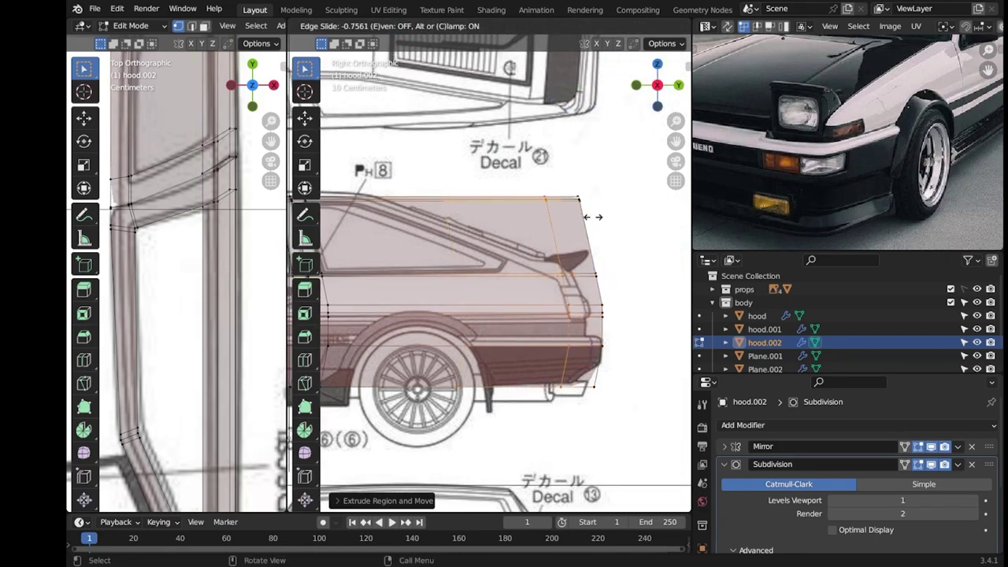
left_click(592, 216)
middle_click_drag(482, 256, 543, 280, "shift")
key("Tab")
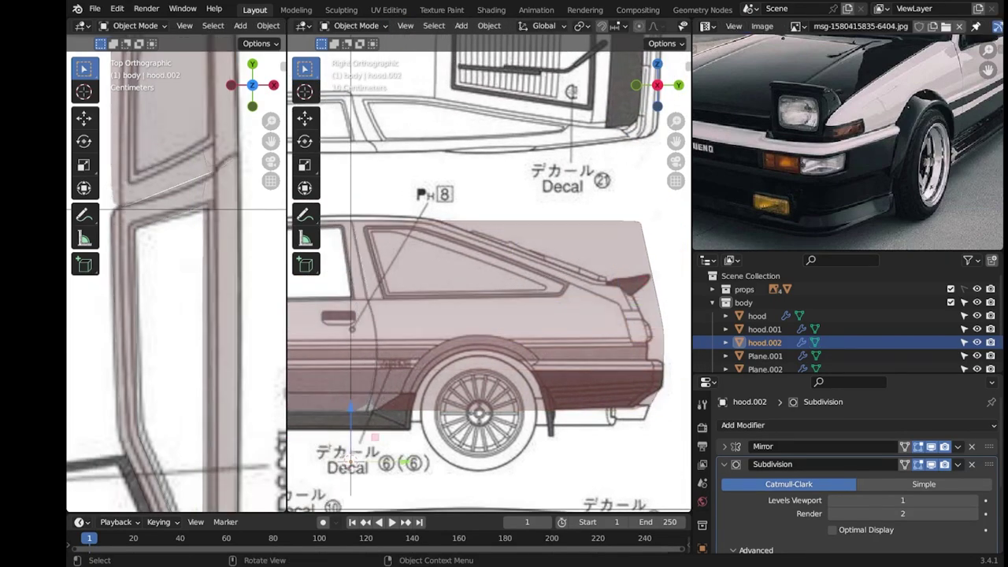
key("Tab")
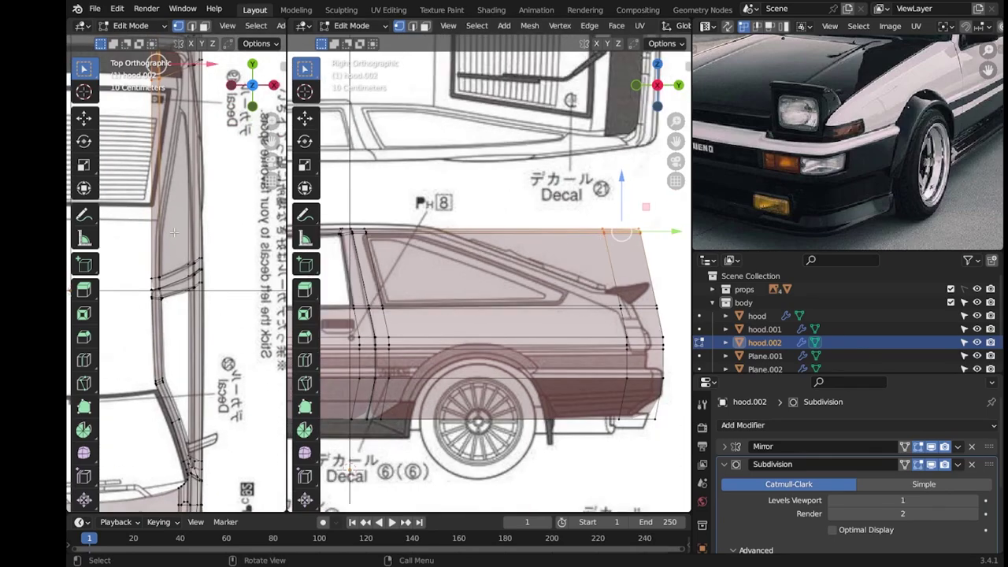
Move the tail edges along Y and drop the spoiler-side vertex onto the blueprint.
key("g")
key("y")
left_click(452, 231)
left_click(616, 310)
scroll(614, 311, "up", 3)
key("g")
left_click(543, 323)
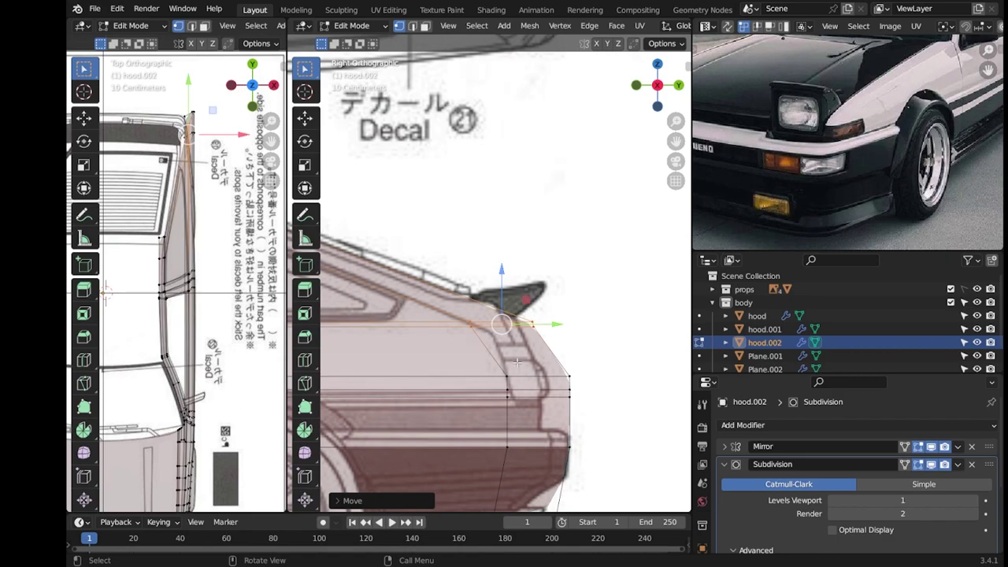
scroll(543, 284, "down", 3)
scroll(564, 226, "up", 3)
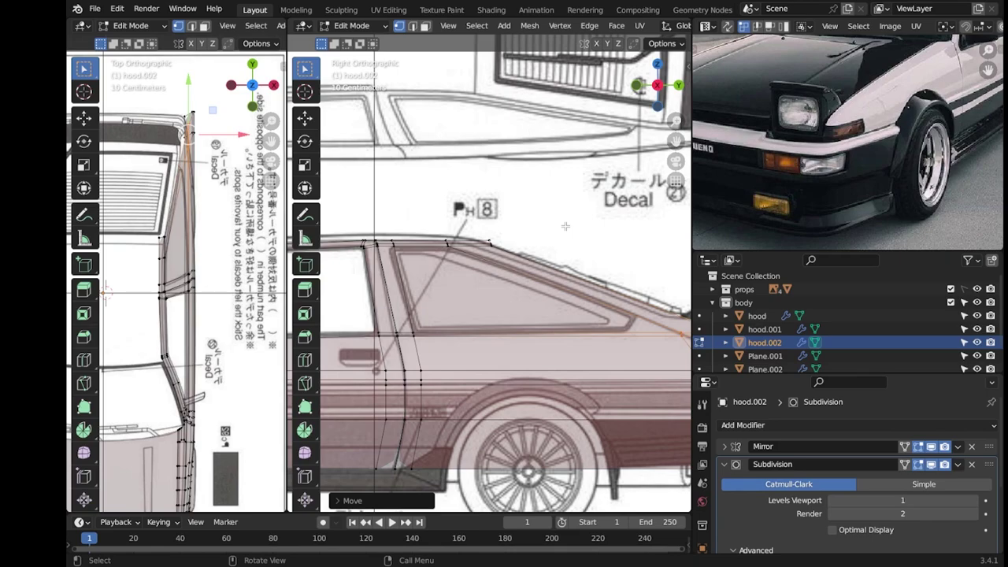
Save the car file and review the body in Object Mode.
key("Tab")
scroll(530, 279, "down", 6)
key("ctrl+s")
scroll(592, 376, "up", 3)
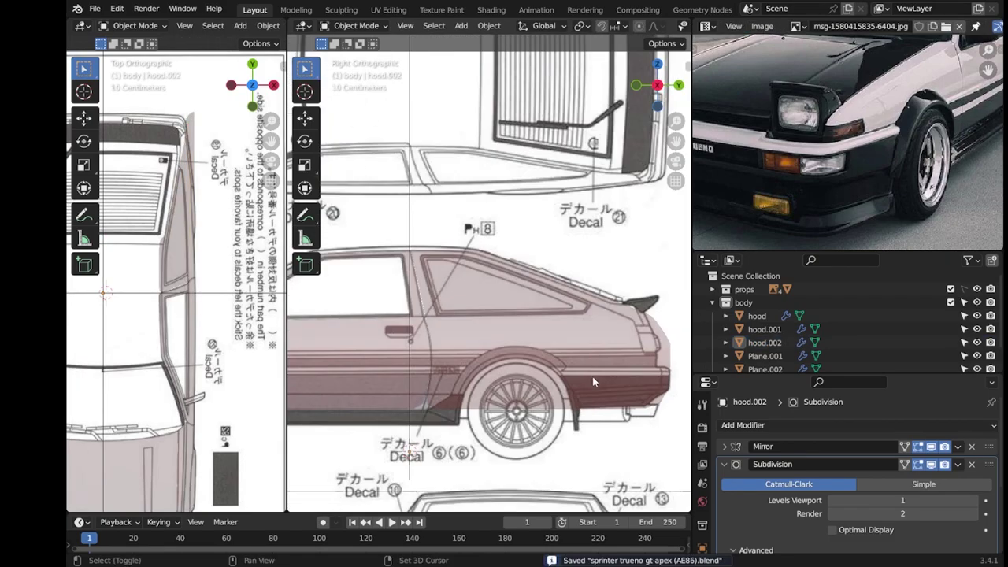
scroll(544, 351, "up", 3)
key("Tab")
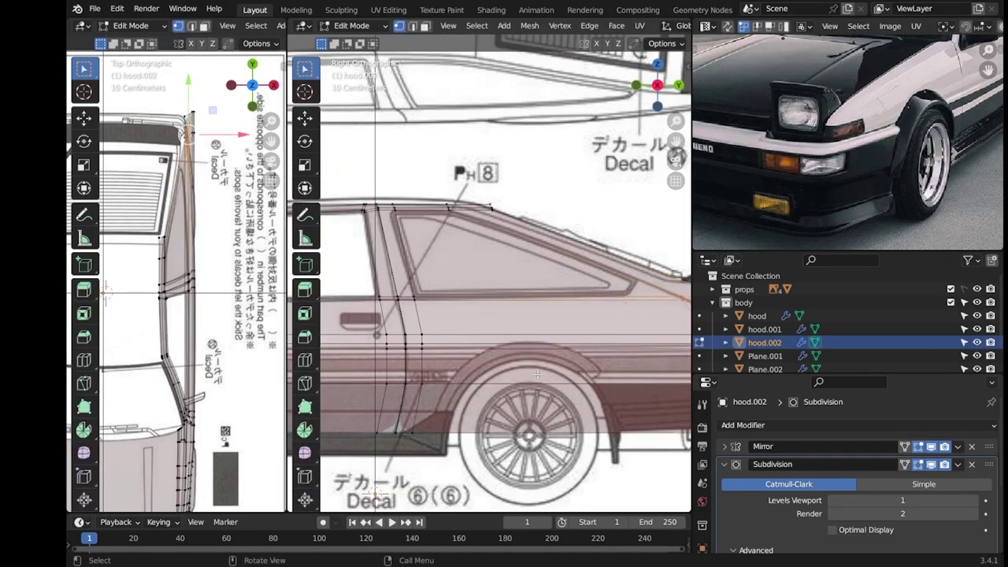
key("Tab")
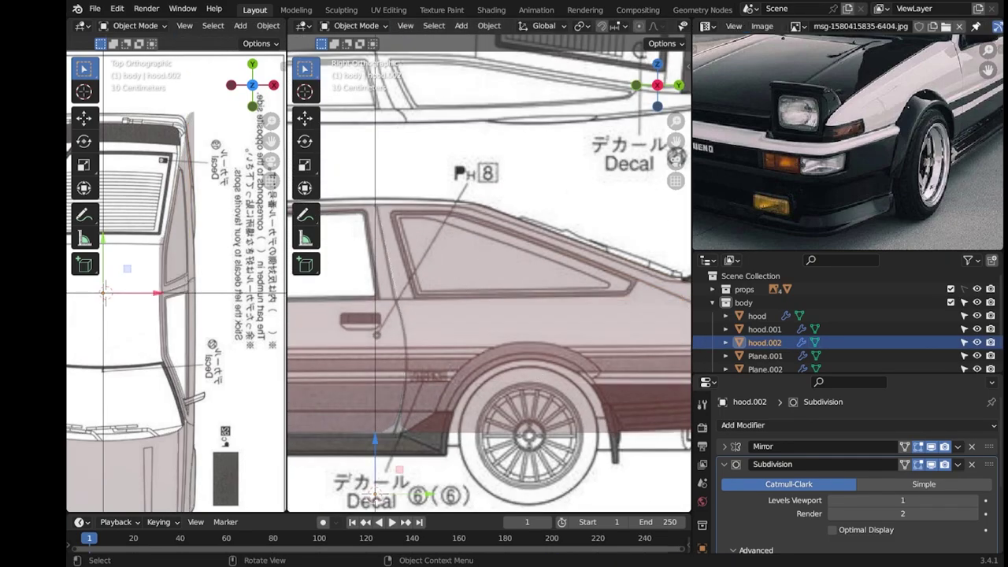
scroll(509, 303, "down", 3)
scroll(508, 303, "down", 4)
key("ctrl+s")
Select the Empty in the props collection and move its blueprint along Y.
mouse_move(508, 303)
middle_mouse_down()
mouse_move(456, 339)
mouse_move(504, 308)
mouse_move(529, 323)
middle_mouse_up()
middle_click_drag(584, 274, 622, 287)
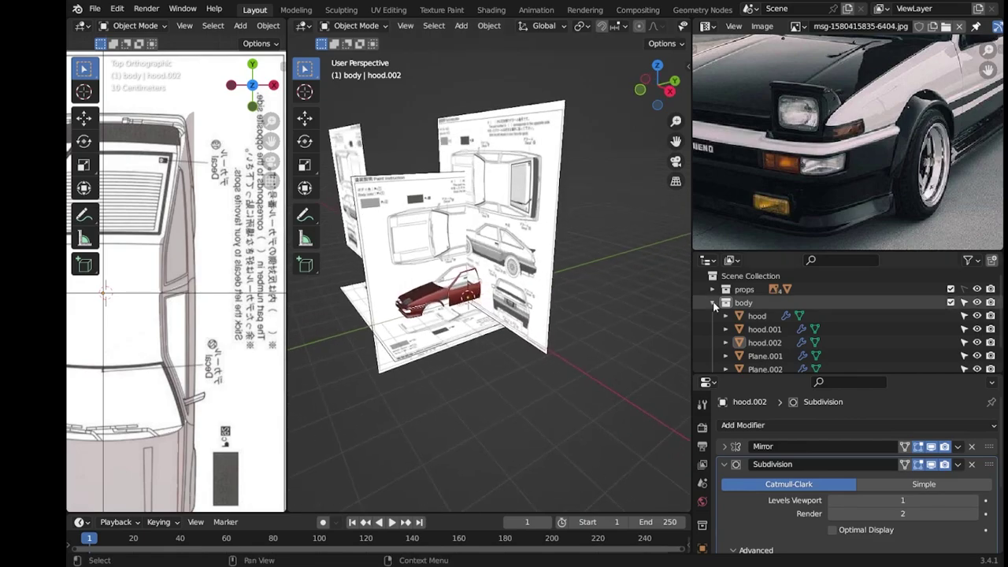
left_click(713, 289)
left_click(759, 302)
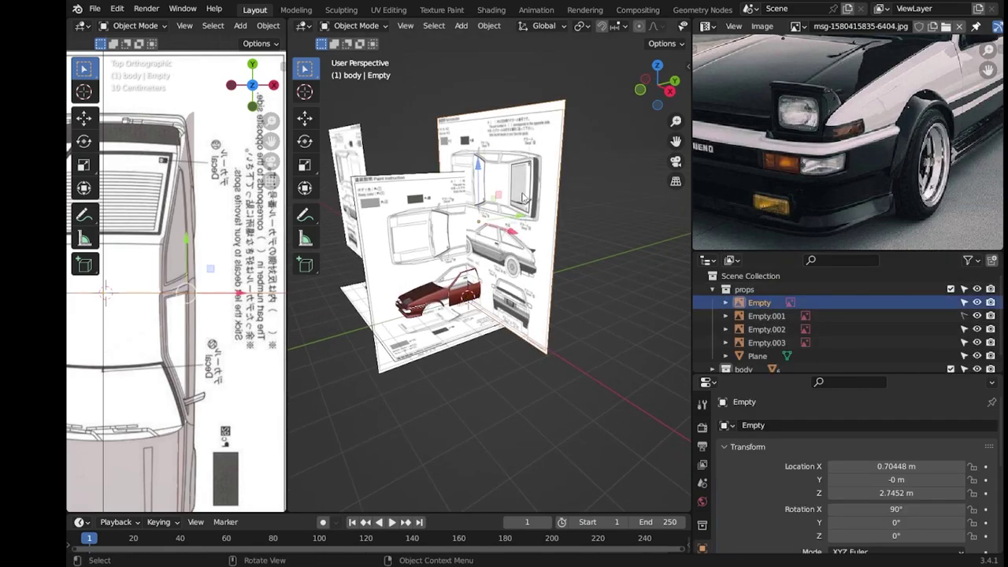
middle_click_drag(504, 236, 567, 236)
key("g")
key("y")
left_click(599, 235)
Select Empty.002, save, then put hood.002 in see-through Edit Mode from the right view.
left_click(766, 329)
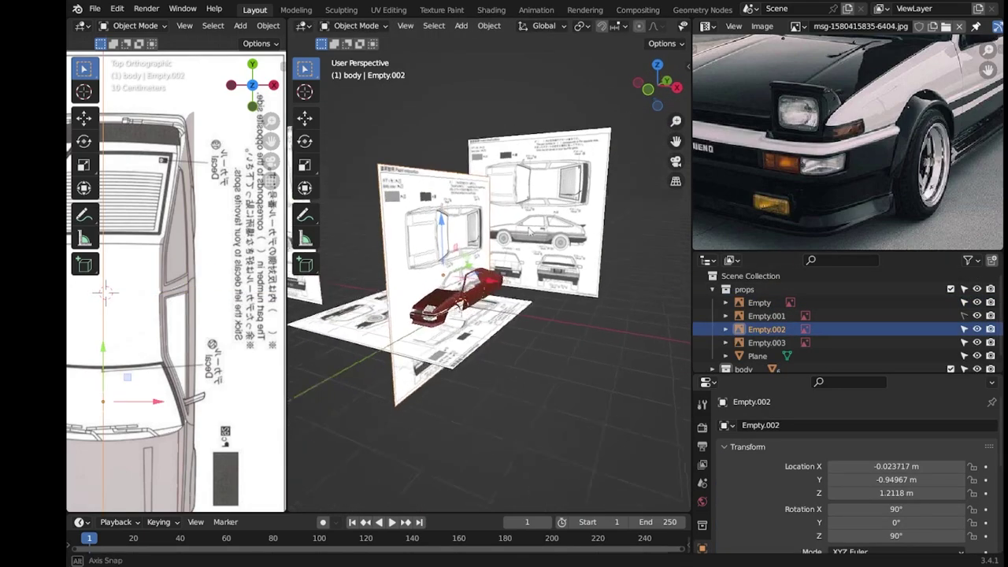
middle_click_drag(488, 276, 551, 284)
key("ctrl+s")
key("KP_3")
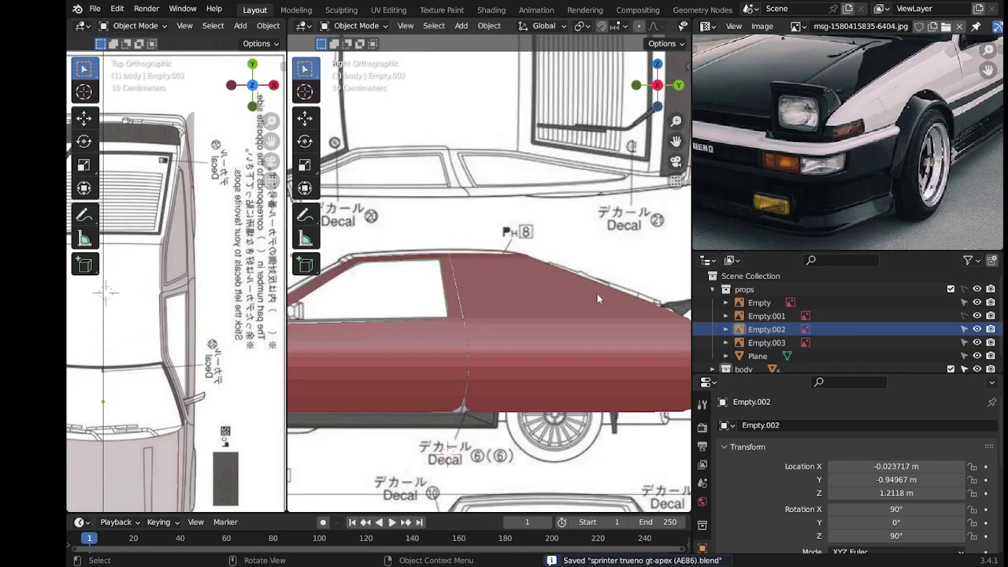
left_click(471, 287)
key("alt+z")
key("Tab")
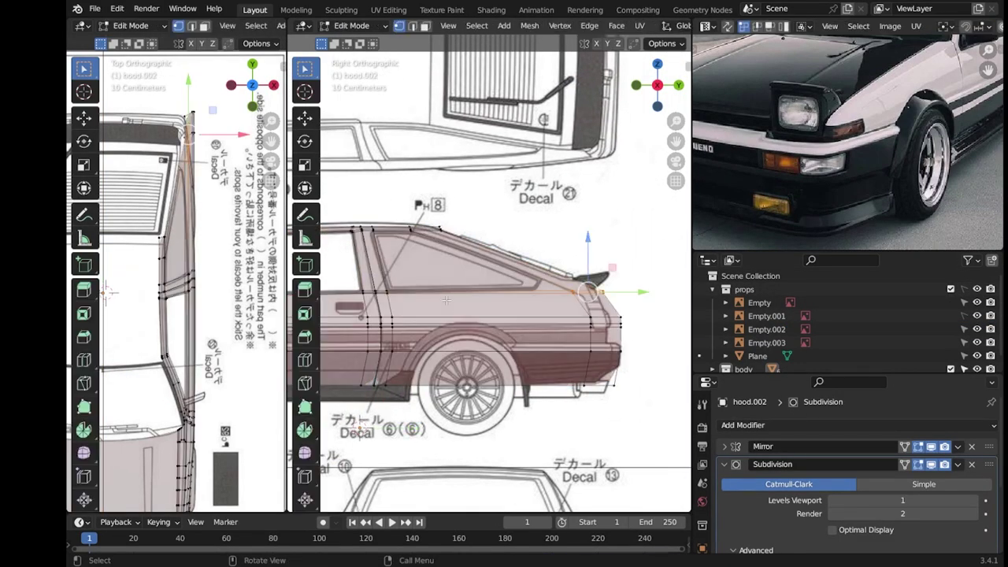
Move the roof-line end vertex along Y onto the blueprint.
scroll(475, 297, "up", 4)
scroll(158, 355, "up", 3)
scroll(527, 283, "up", 2)
left_click(570, 285)
key("g")
key("y")
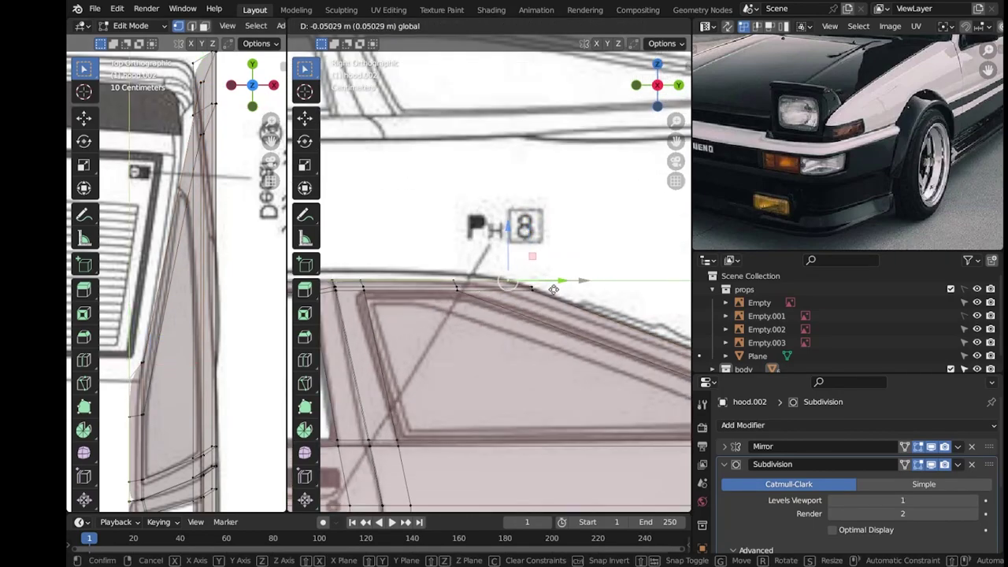
left_click(554, 288)
Shift the roof edge path along X to set the roof rail width.
left_click(392, 278, "ctrl")
scroll(197, 331, "up", 3)
key("g")
key("x")
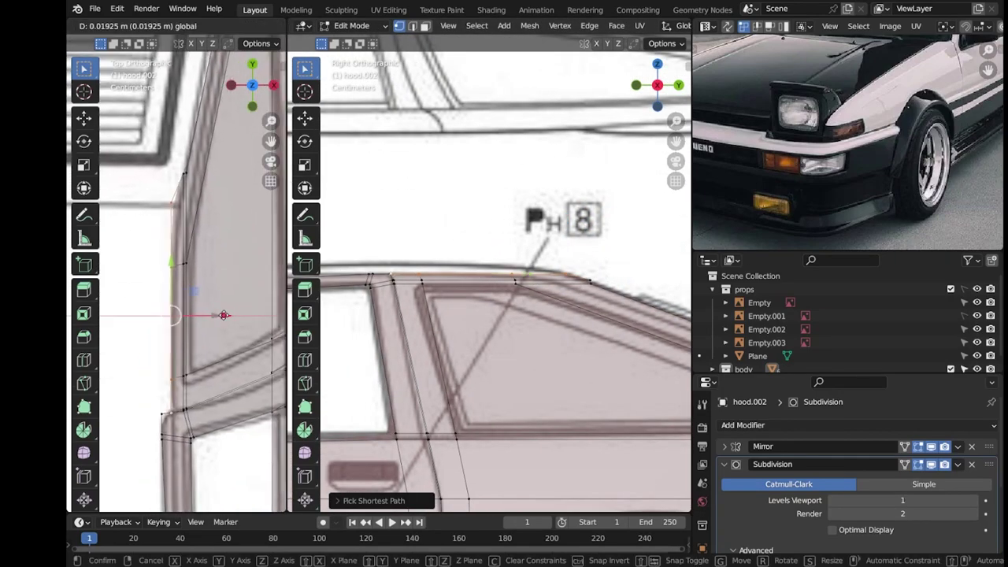
left_click(226, 315)
left_click(591, 281)
Refine the roof-end vertex along Y in side view and X in top view.
scroll(590, 281, "down", 2)
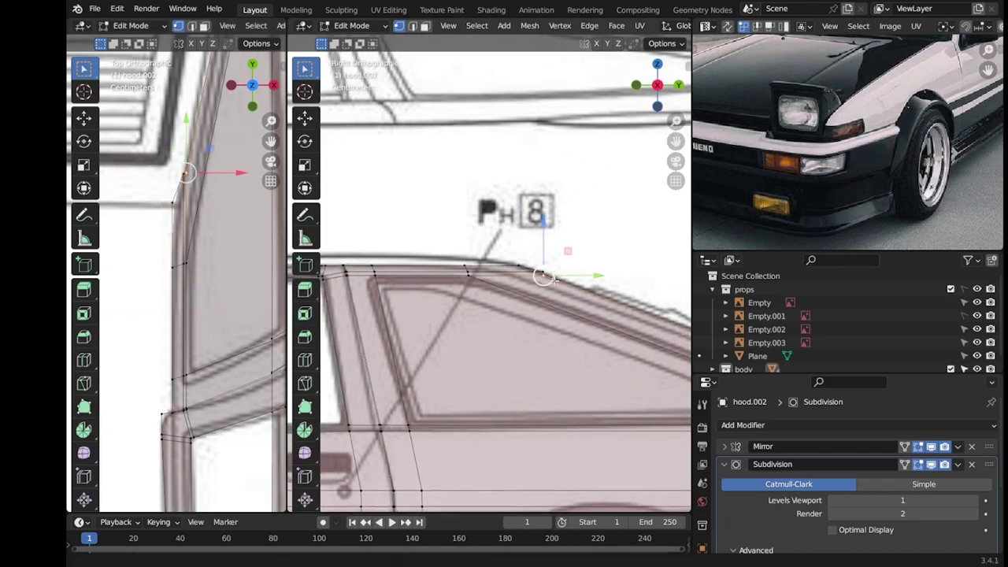
scroll(554, 267, "up", 4)
key("g")
key("y")
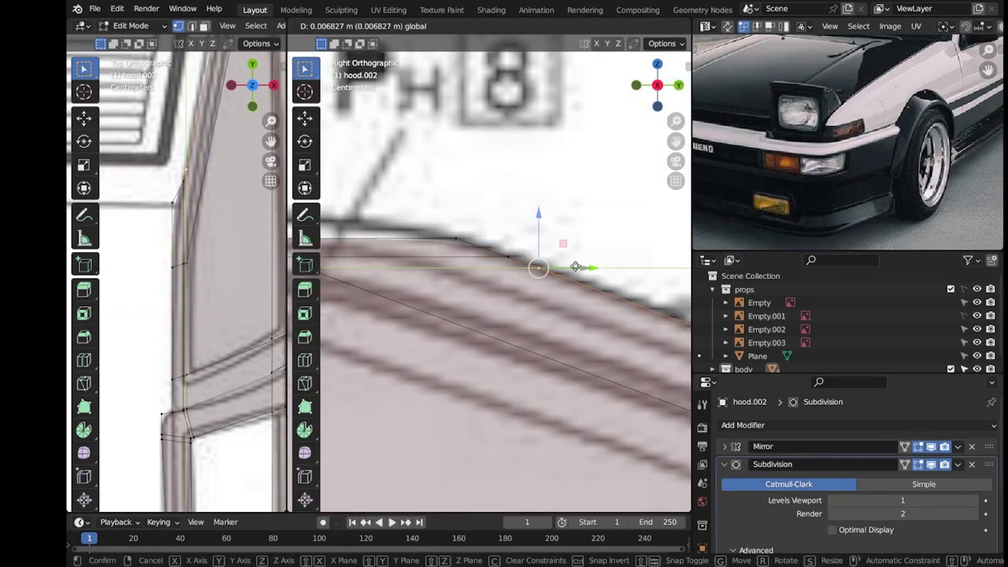
left_click(496, 240)
scroll(194, 307, "up", 3)
key("g")
key("x")
left_click(194, 307)
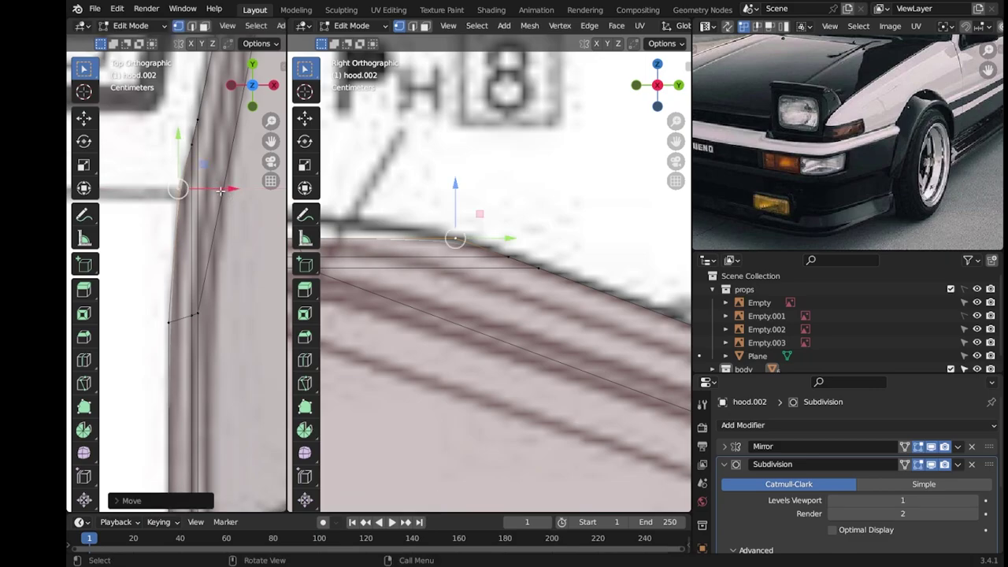
Return to Object Mode and save the blend file.
key("Tab")
scroll(193, 303, "down", 3)
key("ctrl+s")
scroll(493, 305, "down", 5)
scroll(524, 330, "up", 2)
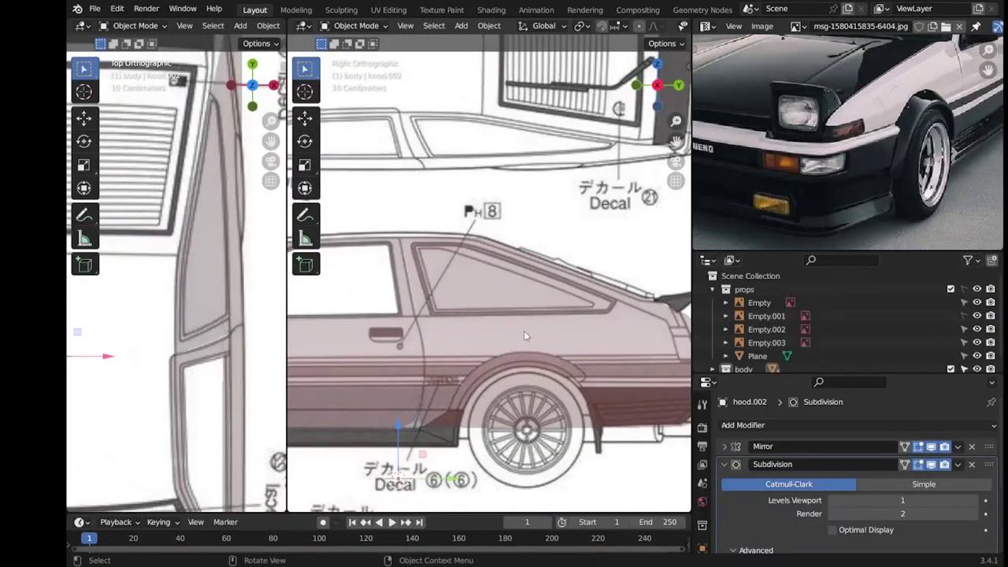
Back in hood.002's Edit Mode, cut a new vertical edge loop across the rear quarter.
key("Tab")
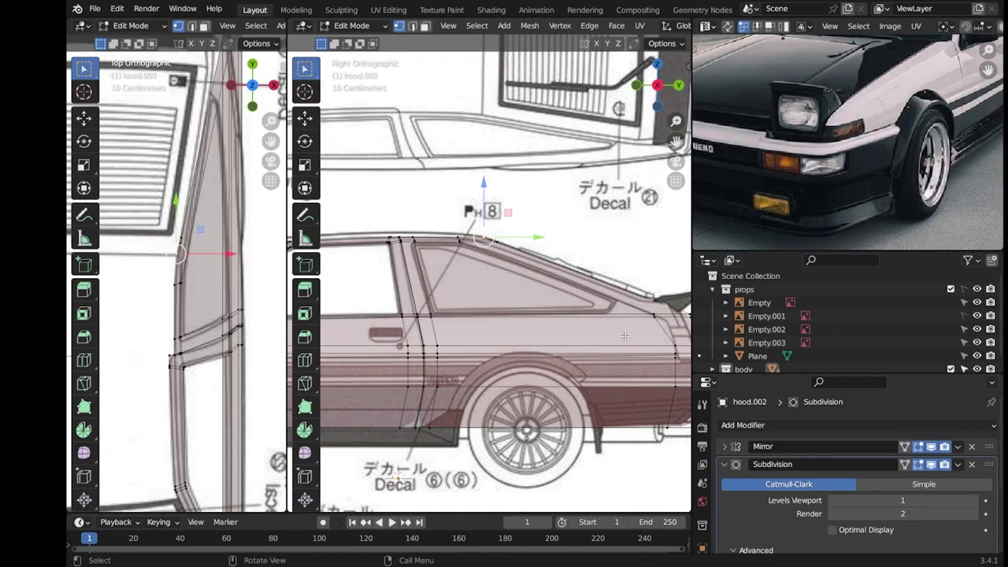
middle_click_drag(624, 336, 533, 332, "shift")
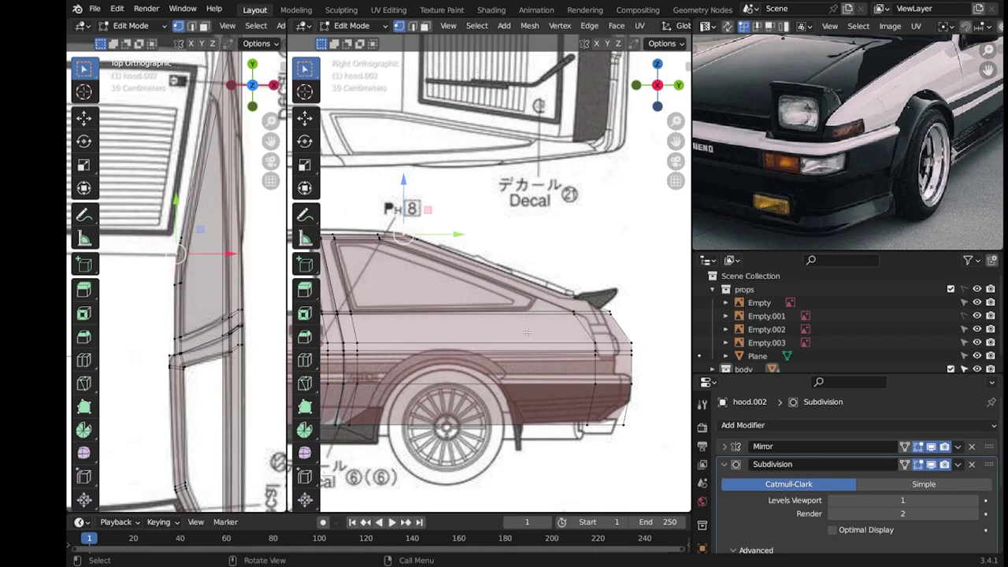
key("ctrl+r")
left_click(536, 333)
left_click(556, 340)
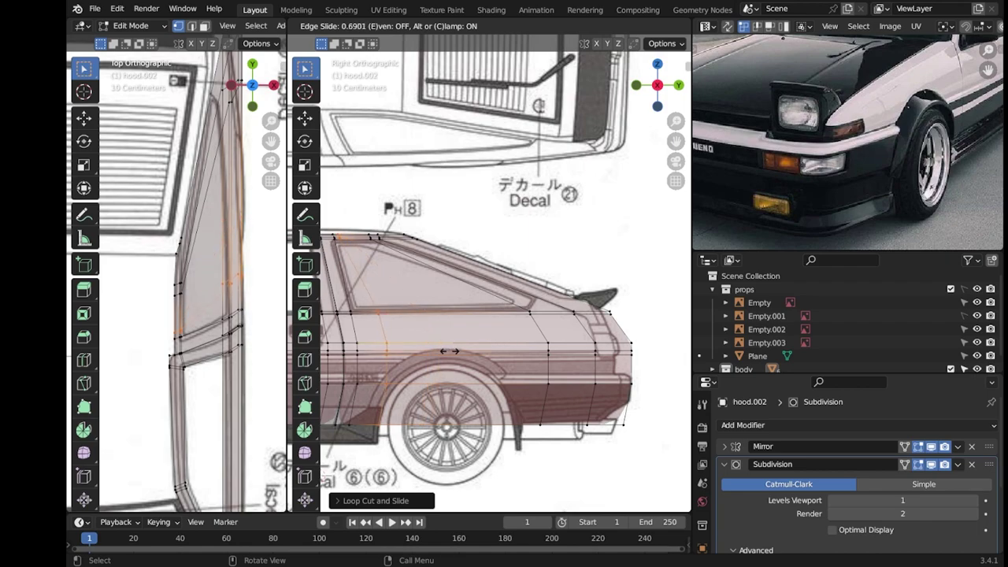
Edge-slide two loops toward the rear of the quarter panel and save.
key("g")
key("g")
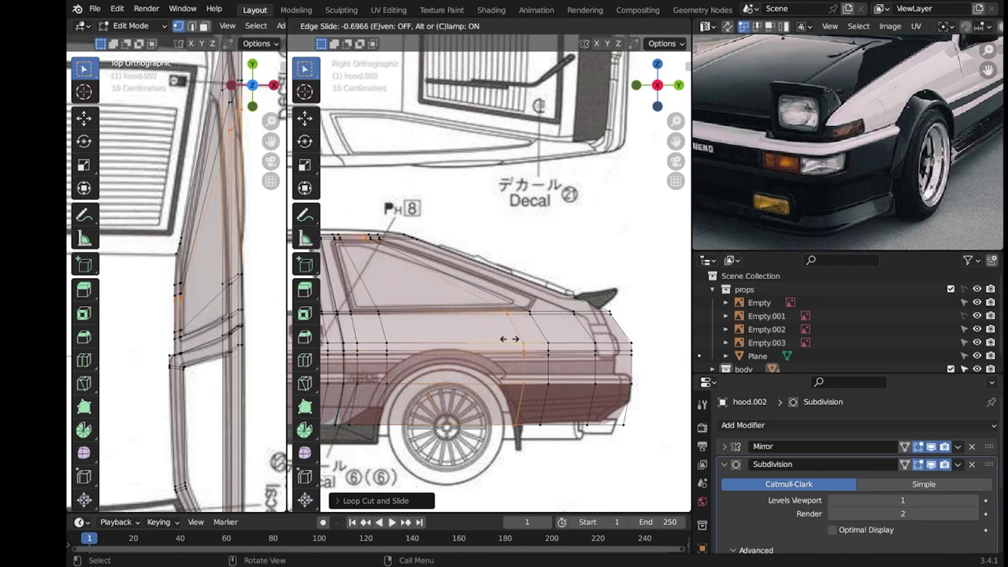
left_click(508, 339)
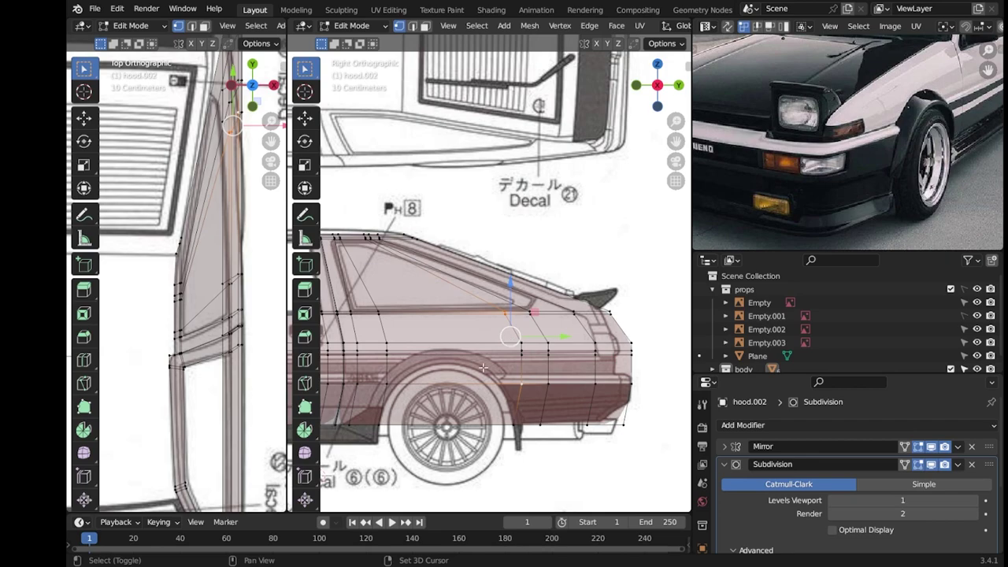
key("g")
key("g")
left_click(549, 368)
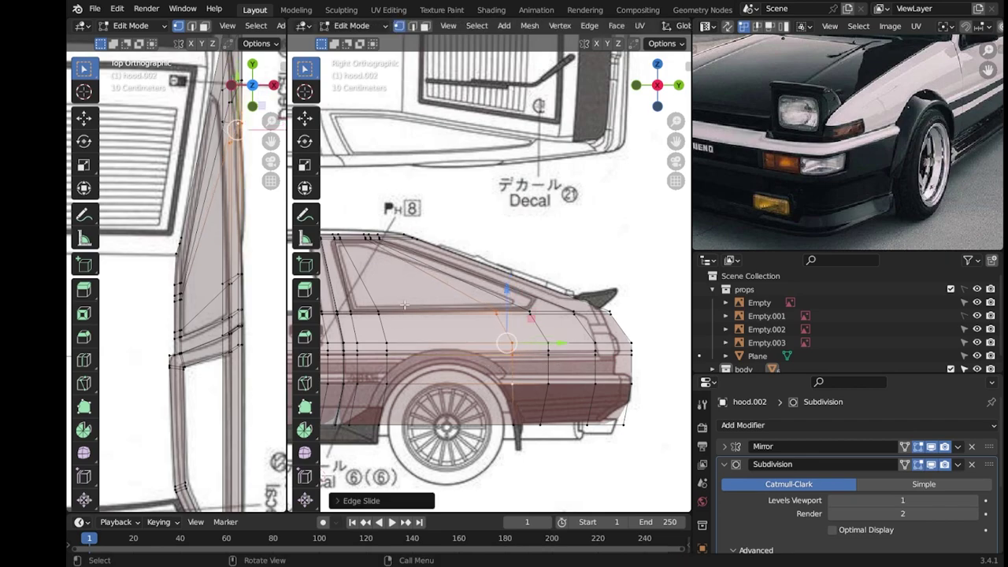
left_click(466, 323)
key("ctrl+s")
Move the spoiler-side vertex and slide the tail edge to match the blueprint, then save.
middle_click_drag(466, 322, 492, 293, "shift")
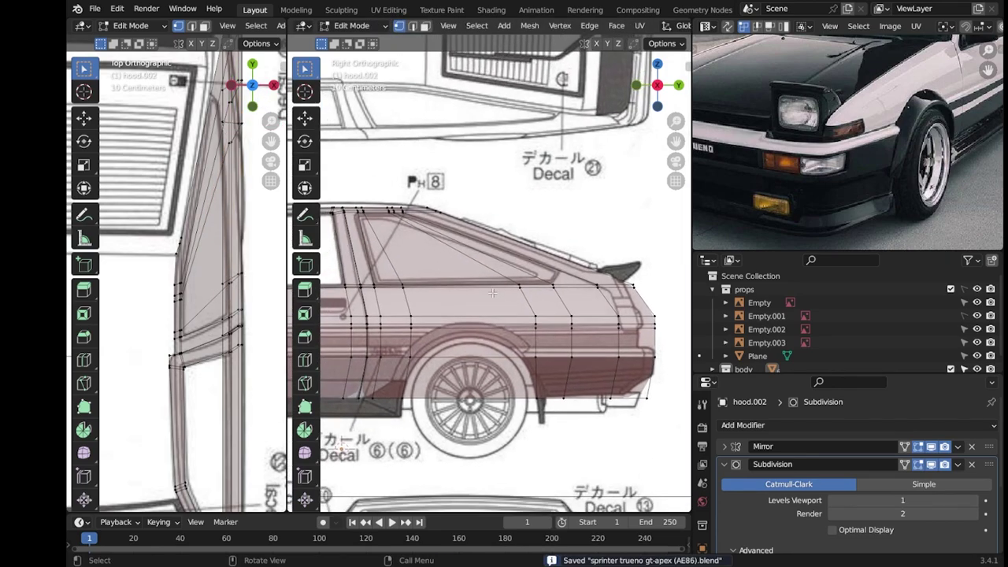
left_click(597, 287)
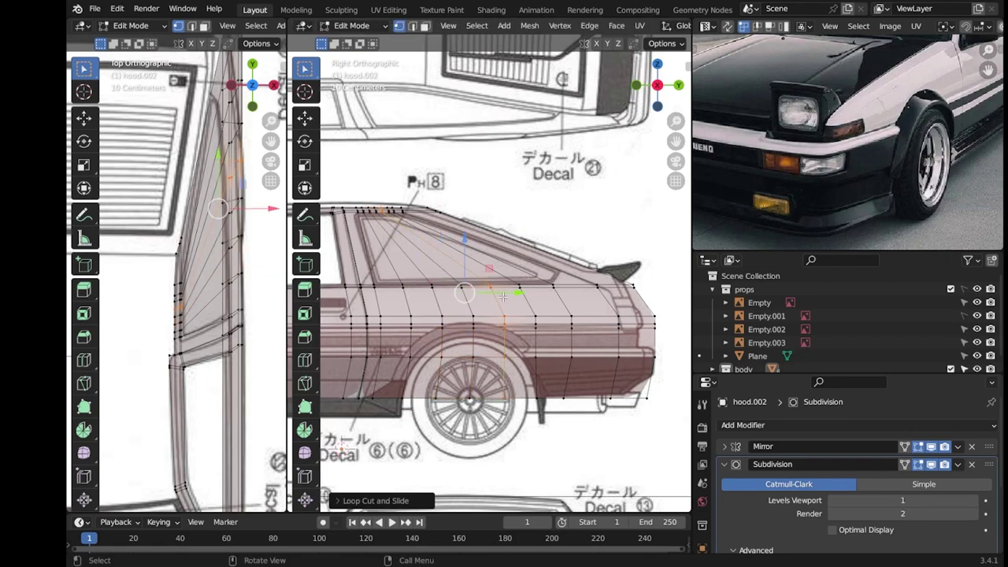
scroll(537, 317, "up", 3)
key("g")
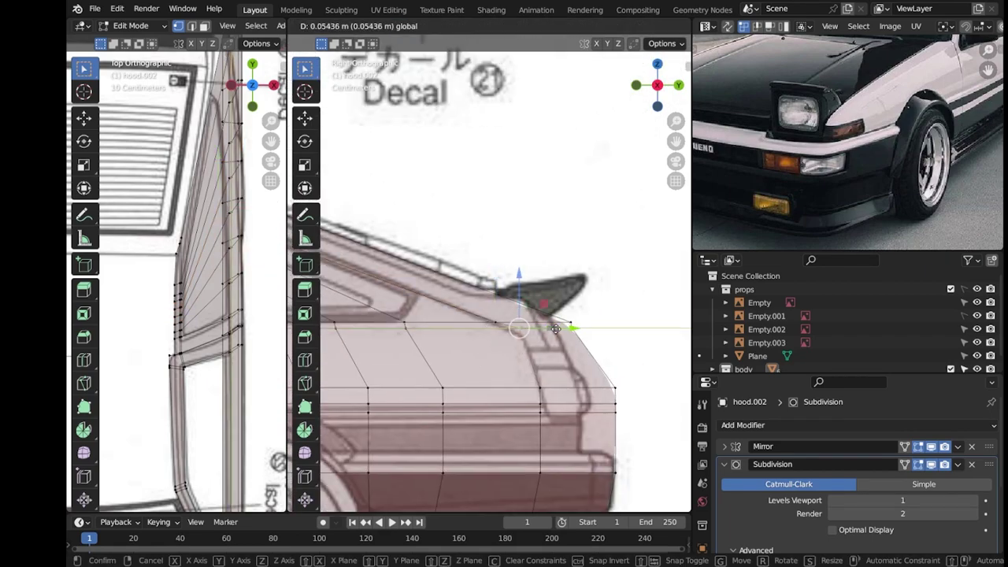
left_click(540, 330)
scroll(564, 367, "up", 3)
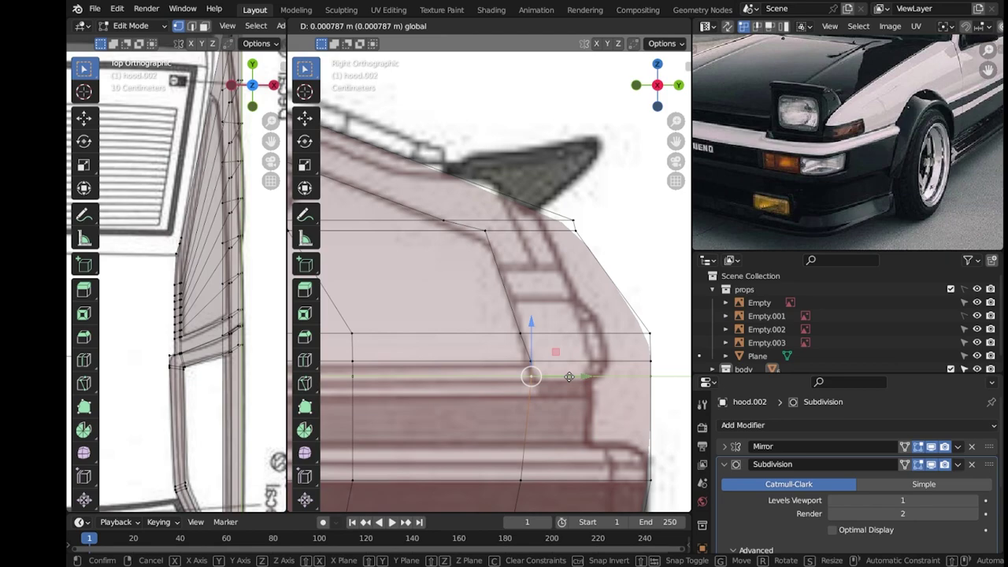
scroll(532, 377, "down", 2)
key("g")
key("g")
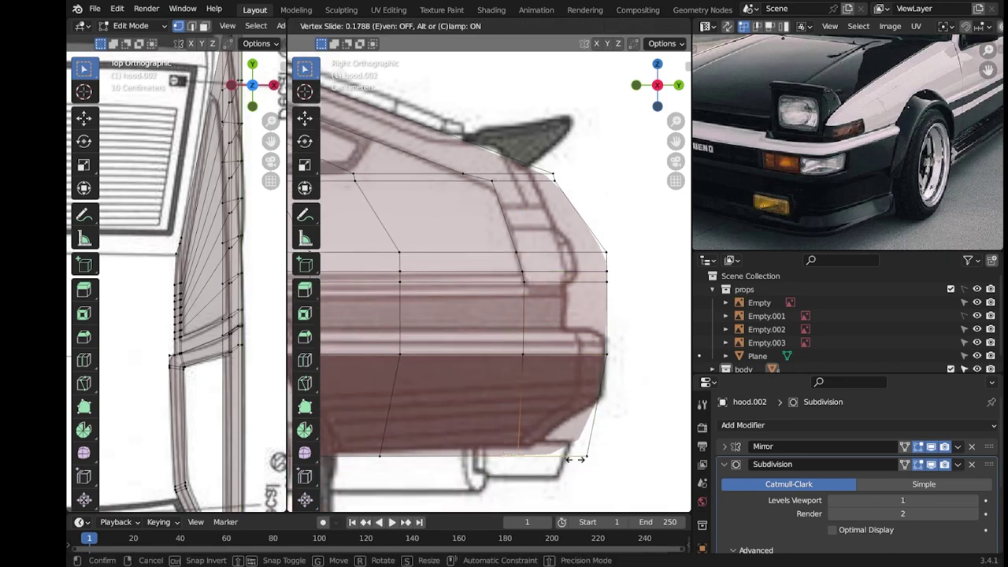
left_click(598, 392)
scroll(596, 381, "down", 4)
key("Tab")
key("ctrl+s")
Add another edge loop across the rear quarter panel.
key("Tab")
scroll(596, 381, "up", 2)
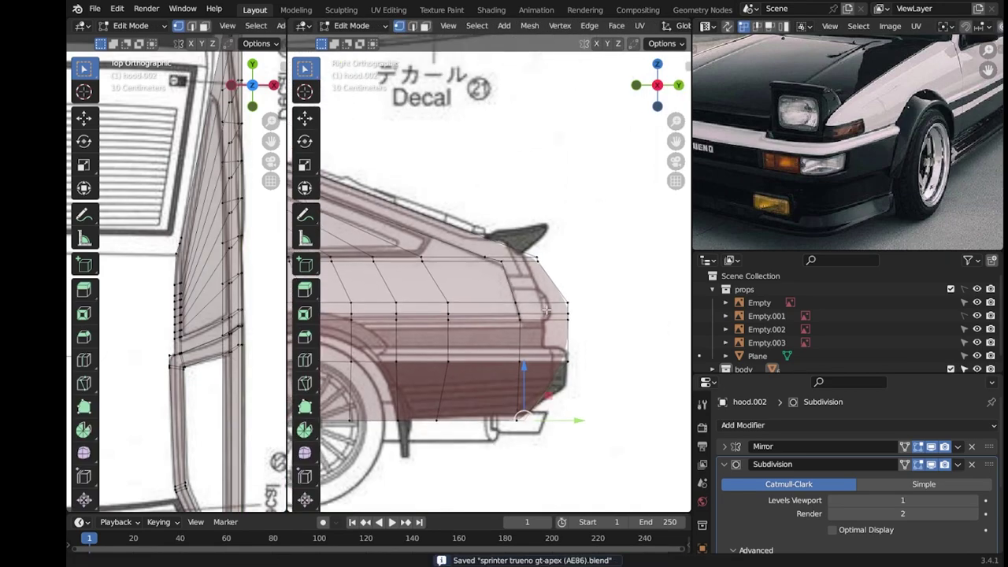
scroll(583, 370, "up", 2)
scroll(574, 362, "down", 2)
scroll(567, 352, "up", 1)
scroll(568, 352, "down", 4)
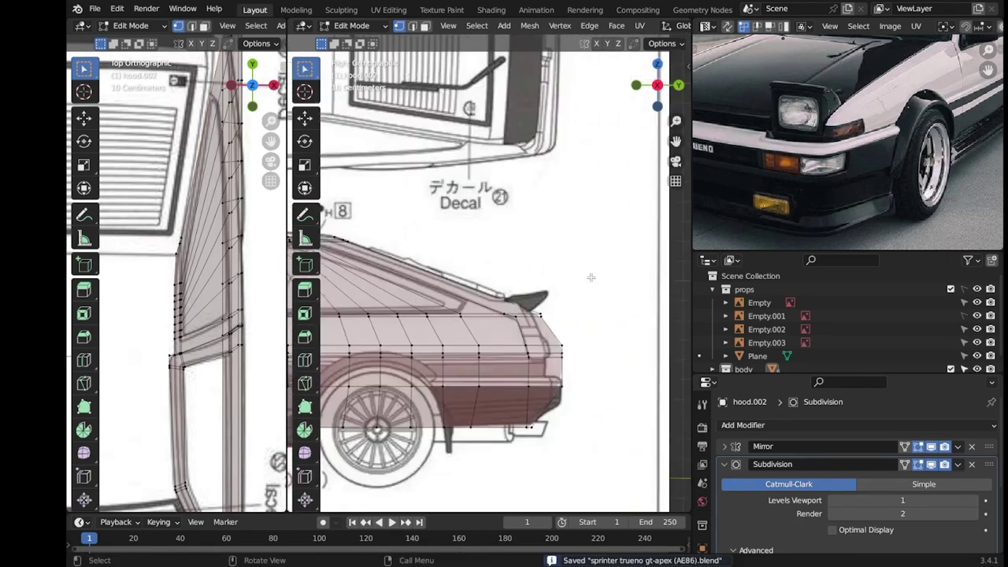
scroll(598, 284, "up", 2)
scroll(621, 238, "down", 2)
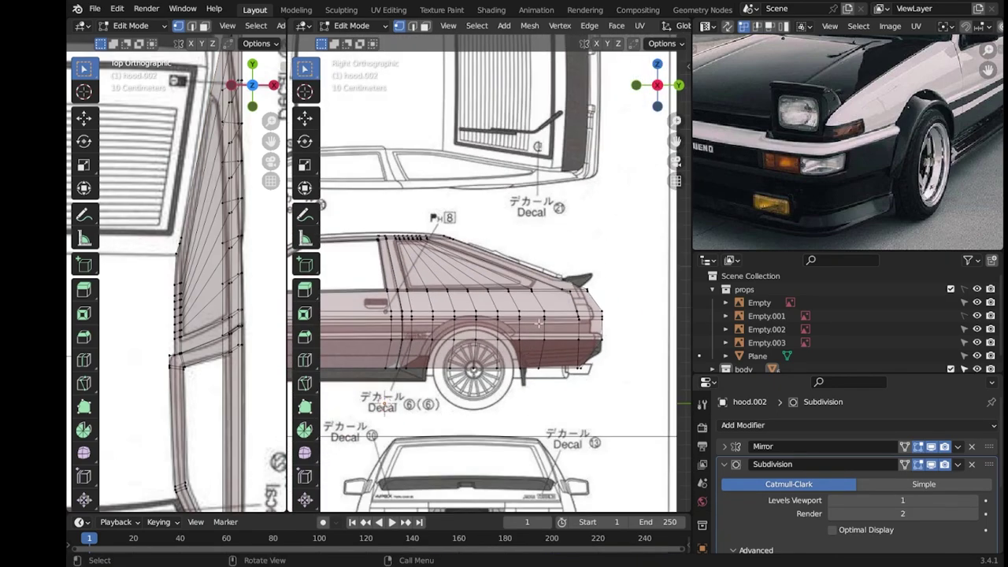
scroll(531, 343, "up", 2)
scroll(499, 368, "up", 2)
scroll(500, 366, "down", 2)
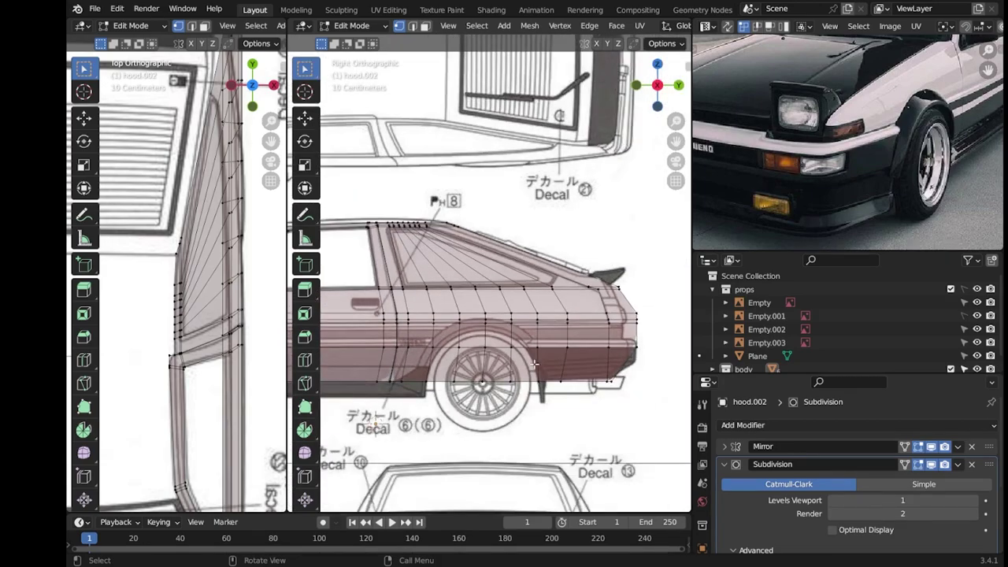
scroll(504, 368, "up", 3)
scroll(512, 368, "up", 1)
scroll(517, 369, "up", 1)
scroll(518, 370, "down", 3)
scroll(511, 366, "up", 1)
scroll(504, 362, "up", 2)
left_click(514, 345)
left_click(514, 345)
Delete the faces covering the rear wheel arch and save the file.
key("Tab")
key("Tab")
scroll(554, 423, "down", 2)
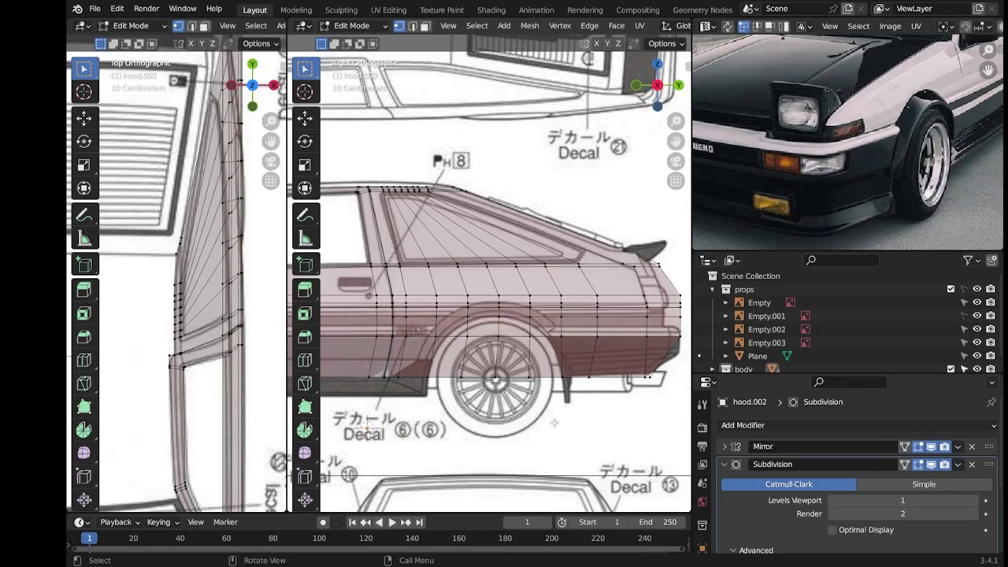
scroll(479, 272, "up", 1)
left_click(491, 340, "shift")
key("x")
left_click(512, 382)
key("Tab")
scroll(503, 339, "down", 3)
key("ctrl+s")
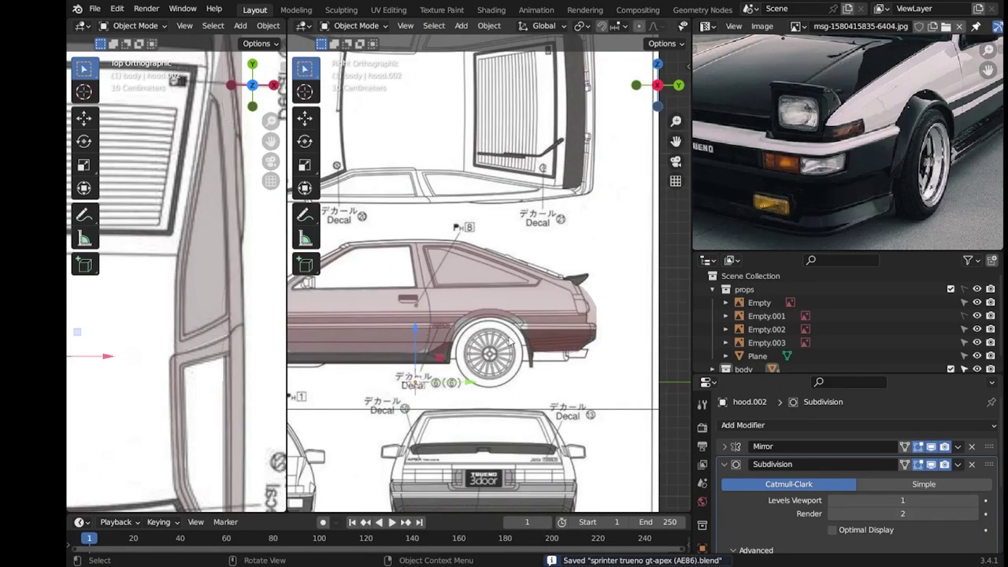
Cut a centred edge loop through the roof area with Ctrl+R.
scroll(510, 343, "up", 3)
key("Tab")
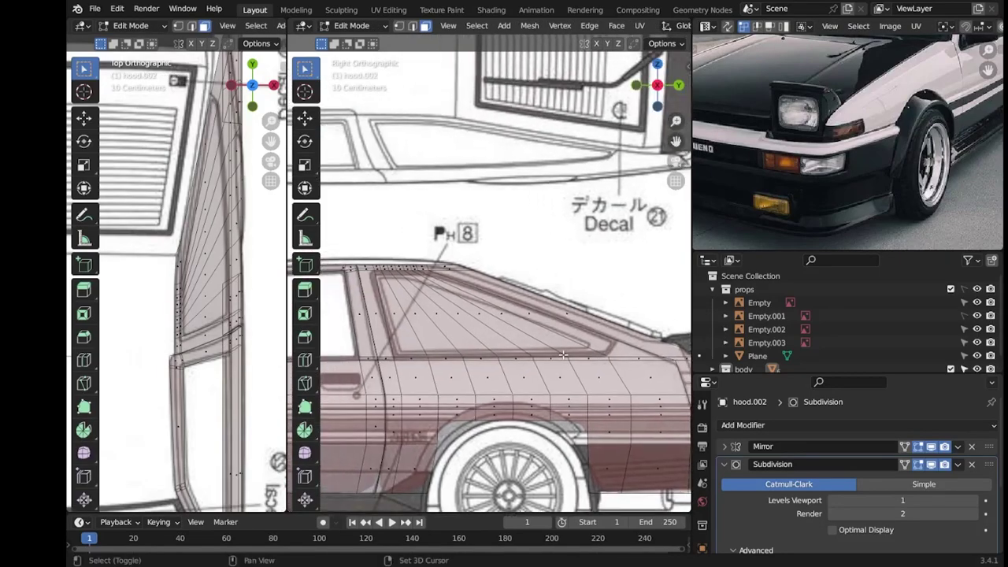
scroll(470, 295, "up", 1)
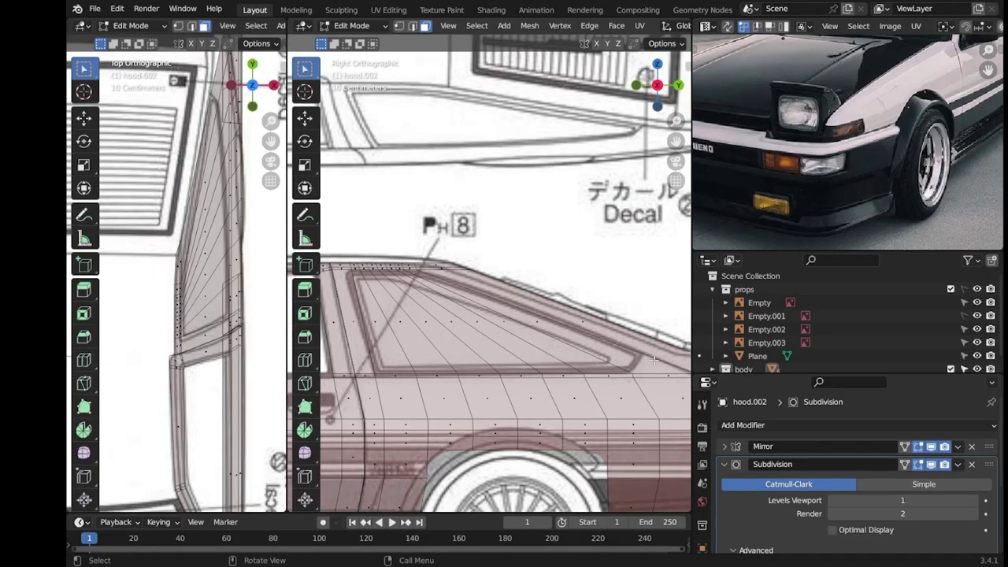
key("ctrl+r")
left_click(596, 397)
right_click(596, 407)
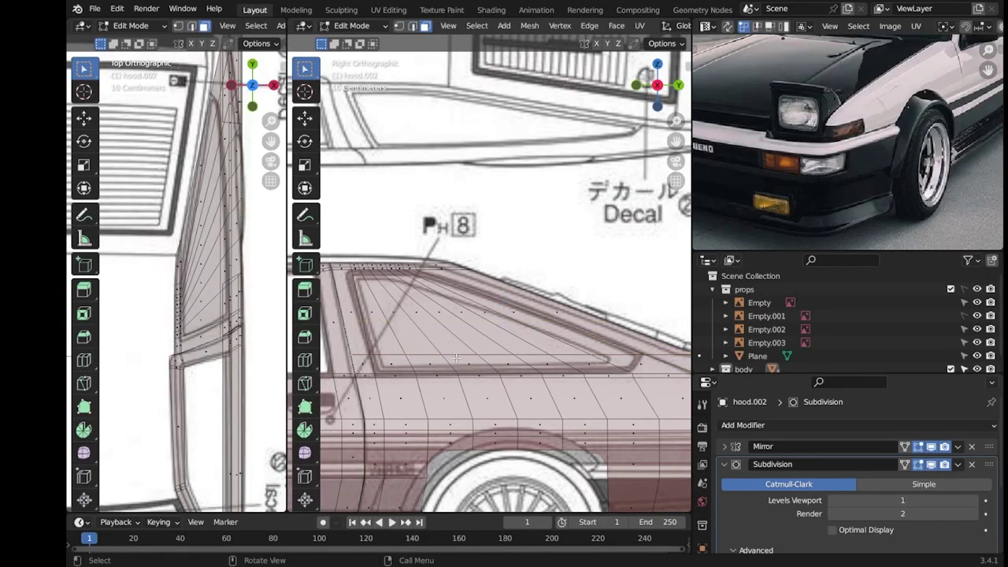
Delete the rear quarter-window faces and check the body from the right-side view.
key("3")
key("a")
left_click_drag(593, 362, 567, 348)
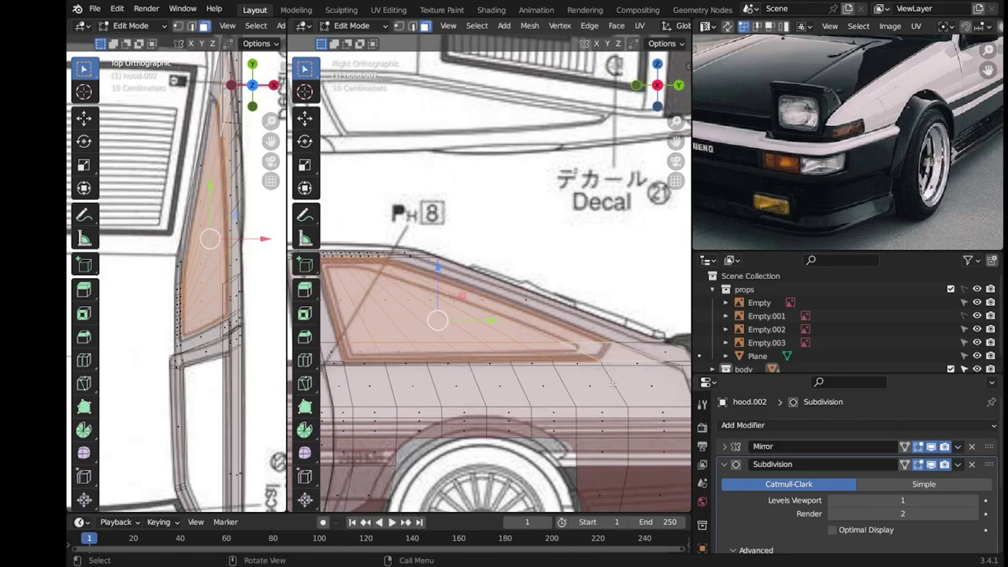
key("x")
left_click(559, 386)
key("Tab")
scroll(613, 354, "down", 5)
mouse_move(613, 354)
middle_mouse_down()
mouse_move(515, 344)
mouse_move(548, 356)
middle_mouse_up()
key("KP_3")
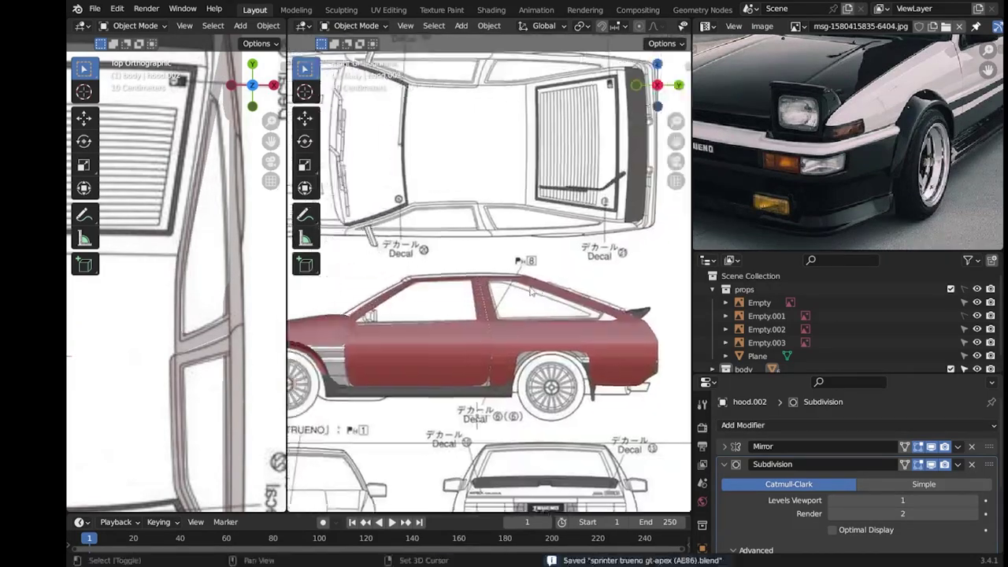
Apply Shade Smooth to the hood.002 body and save the file.
scroll(603, 336, "up", 3)
scroll(606, 363, "up", 2)
scroll(606, 367, "down", 4)
scroll(522, 345, "up", 3)
right_click(516, 313)
left_click(507, 310)
scroll(551, 338, "down", 2)
key("ctrl+s")
scroll(467, 312, "up", 5)
scroll(467, 313, "down", 1)
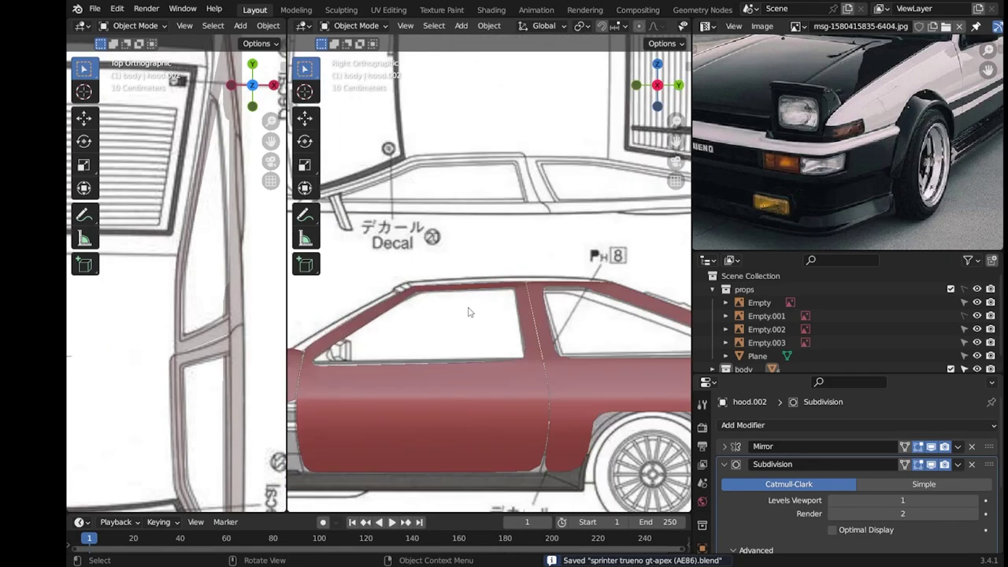
key("Tab")
In top view, extend the selection down the window pillar, then extrude and scale those faces.
middle_click_drag(467, 312, 488, 352)
key("KP_7")
scroll(488, 352, "up", 5)
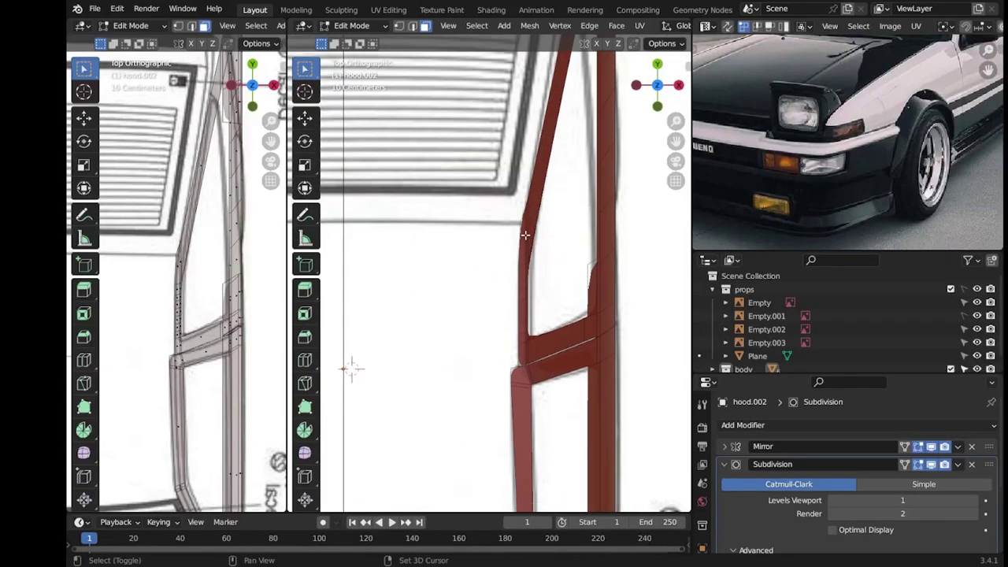
left_click(513, 414, "ctrl")
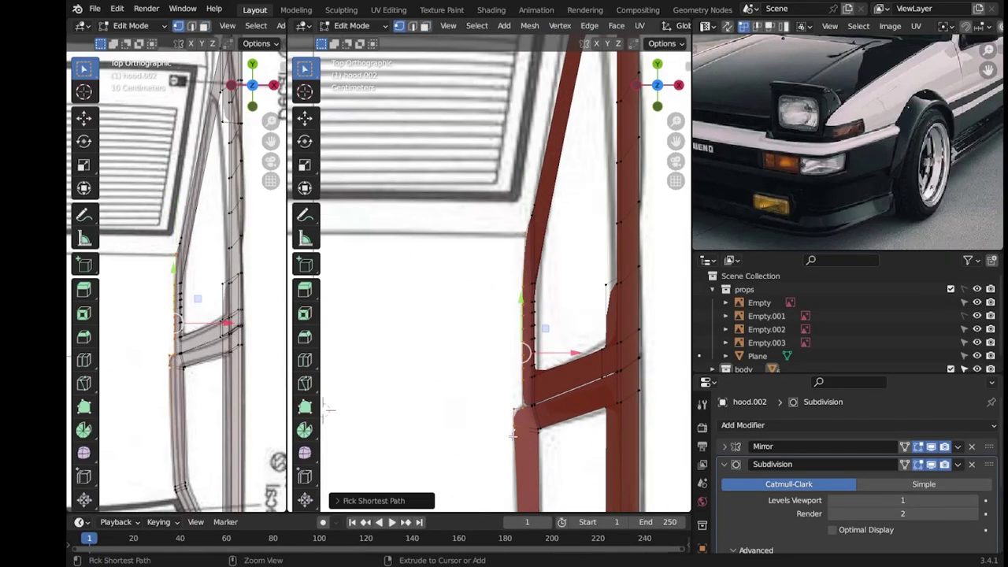
scroll(547, 368, "down", 4)
key("e")
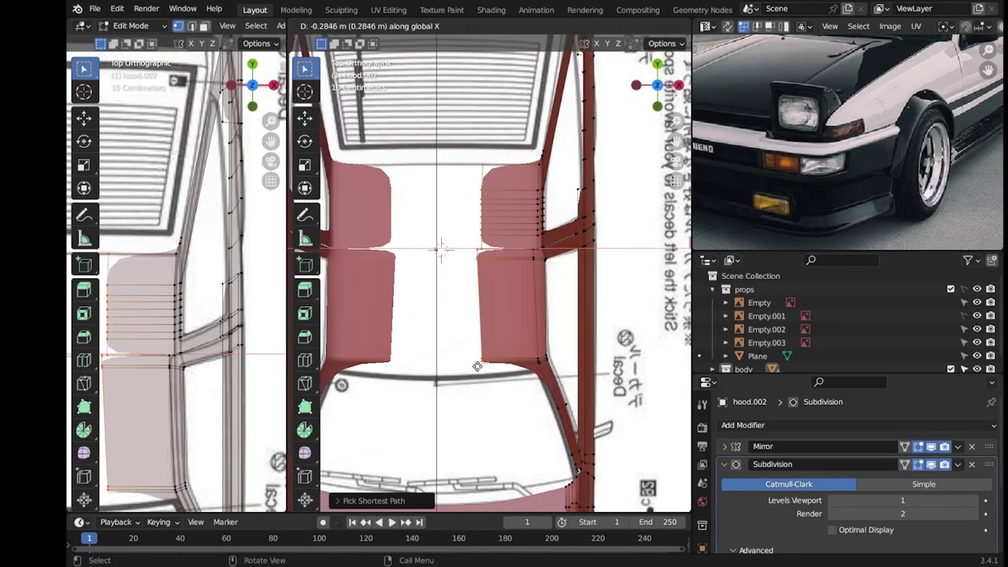
left_click(496, 323)
scroll(493, 318, "up", 3)
key("s")
left_click(449, 333)
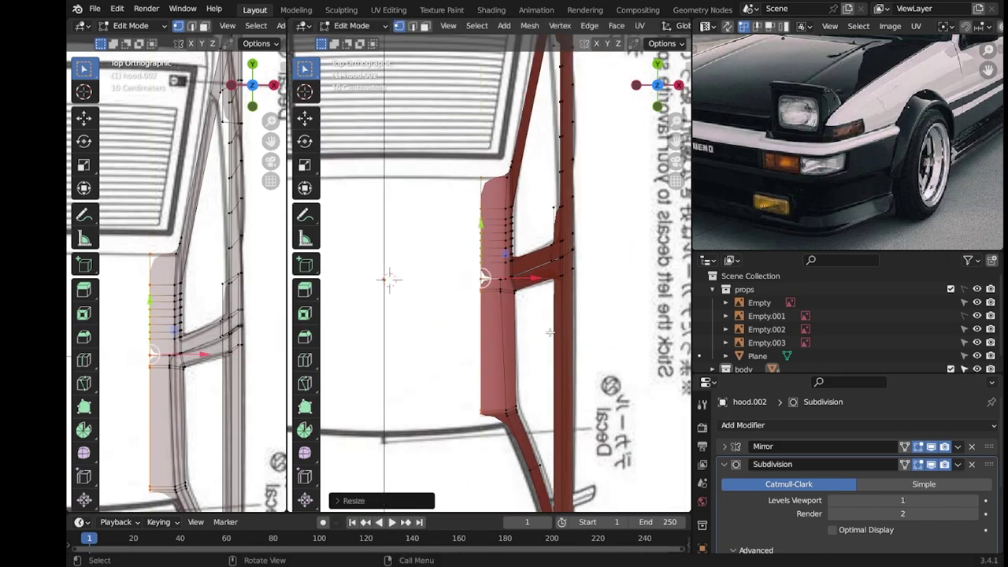
Undo the pillar widening and reposition the duplicated pillar edges from the top view.
scroll(449, 333, "up", 5)
scroll(568, 347, "down", 3)
scroll(552, 338, "down", 3)
key("g")
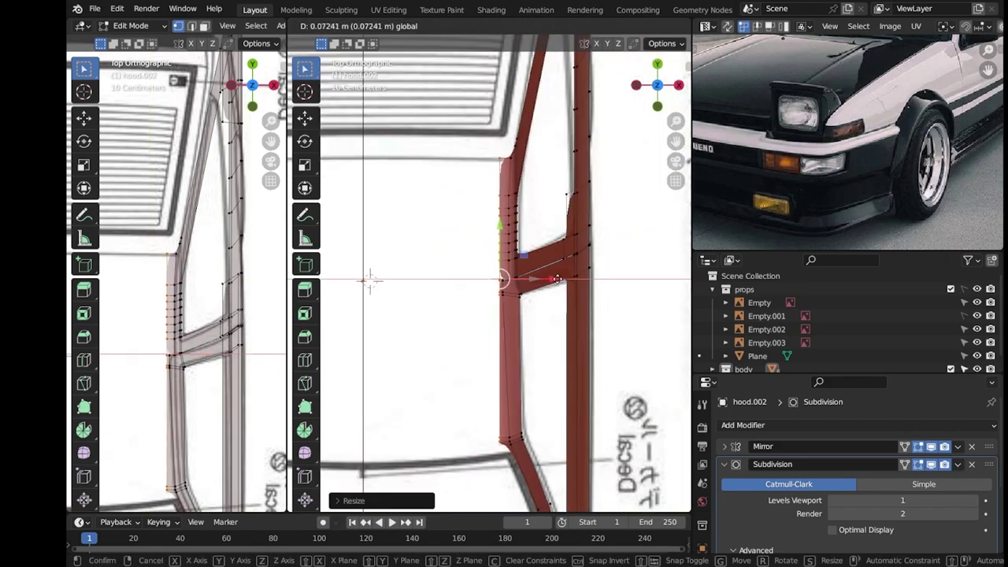
left_click(553, 281)
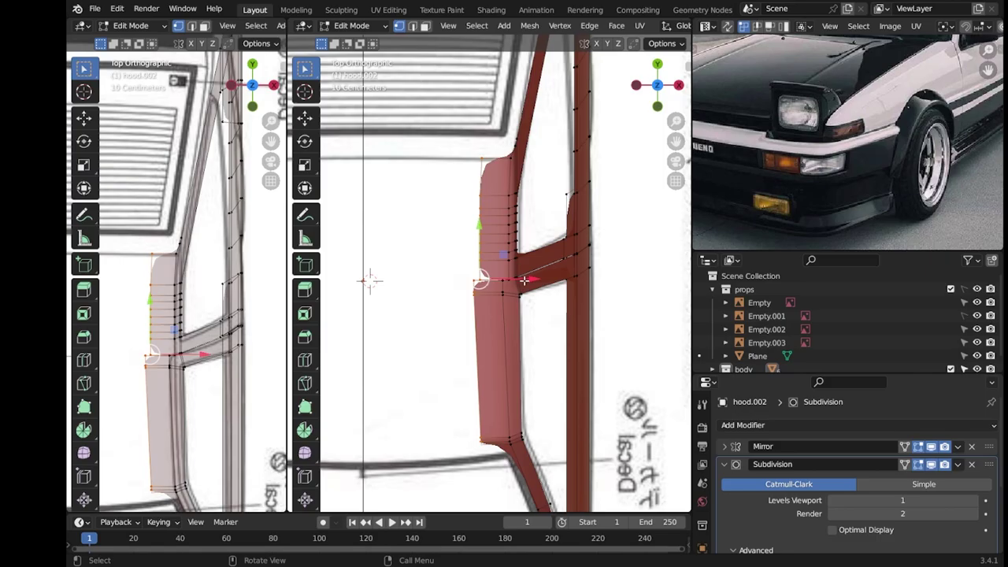
key("ctrl+z")
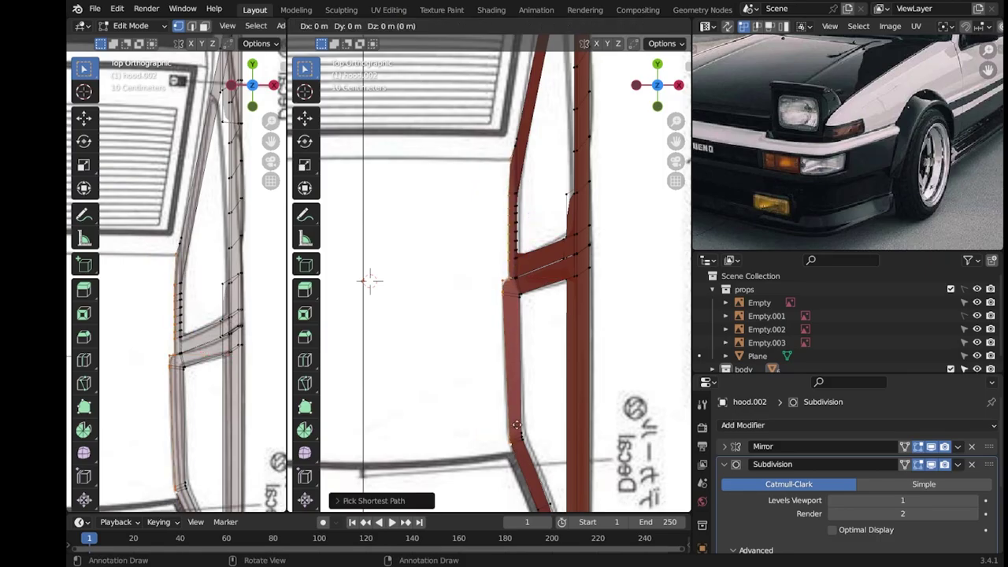
left_click(499, 429)
middle_click_drag(499, 429, 493, 342)
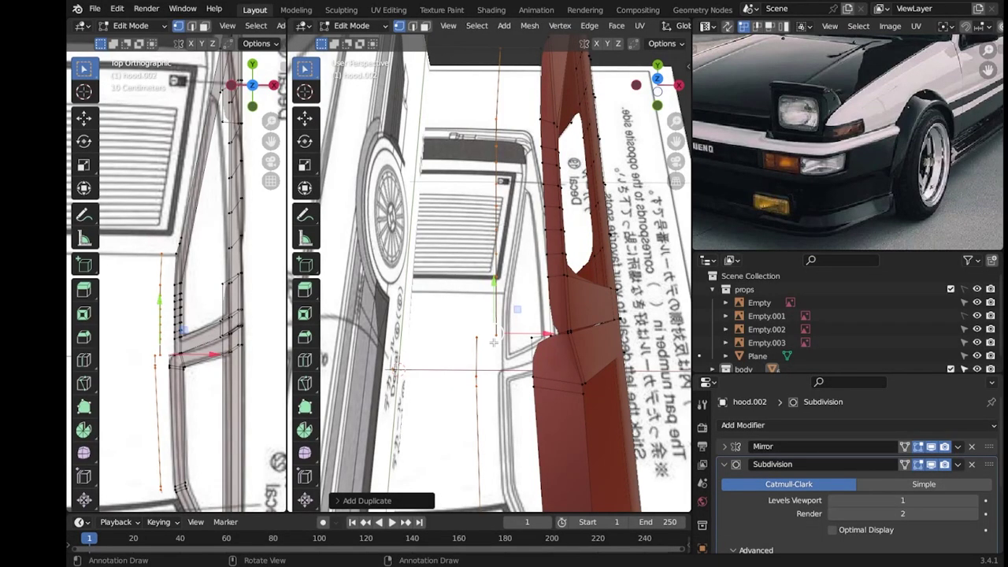
key("KP_7")
key("g")
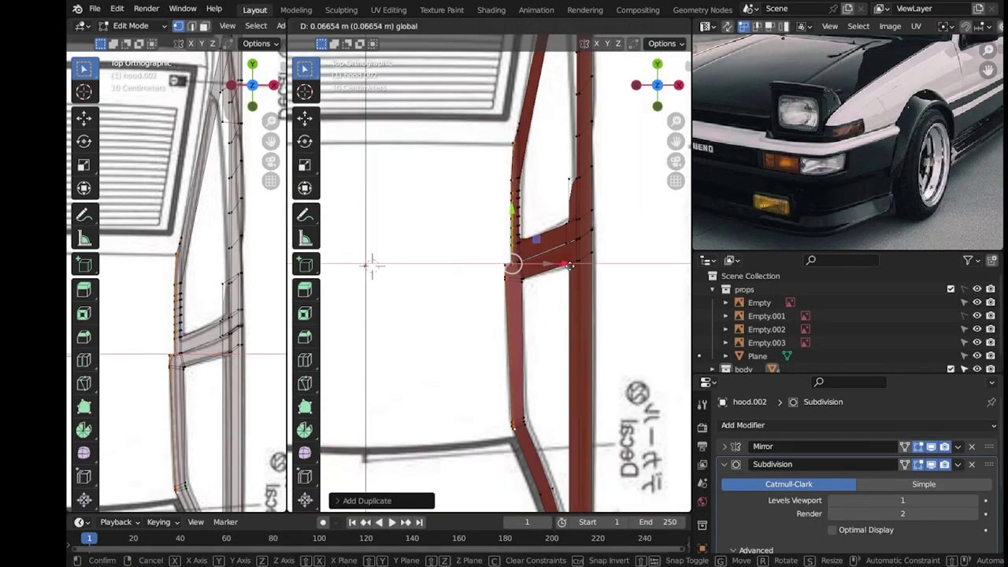
left_click(570, 265)
Extrude the pillar edge into new roof faces and check the result from the side view.
key("e")
scroll(812, 443, "down", 3)
scroll(812, 443, "up", 5)
key("Tab")
middle_click_drag(354, 263, 397, 317)
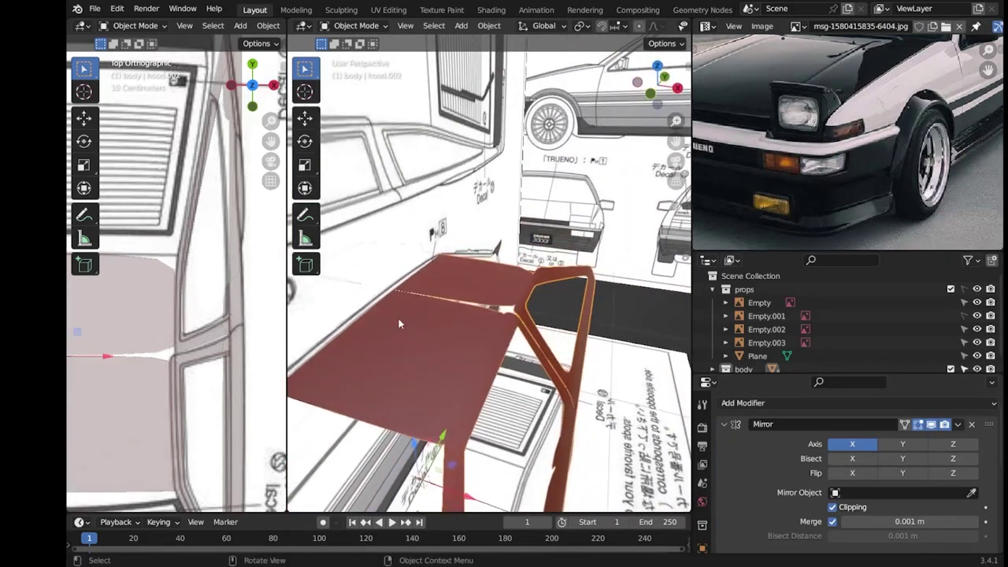
key("Tab")
key("KP_3")
scroll(489, 273, "up", 6)
Move the roof edge to match the side blueprint's roofline.
key("g")
left_click(581, 313)
scroll(581, 313, "down", 4)
scroll(417, 286, "up", 4)
key("g")
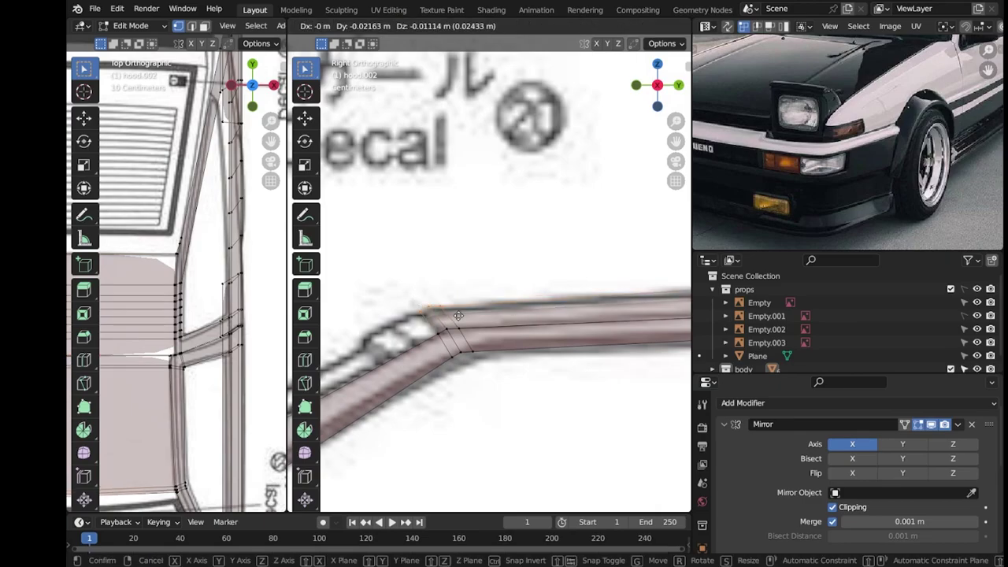
scroll(452, 311, "down", 4)
scroll(532, 372, "up", 4)
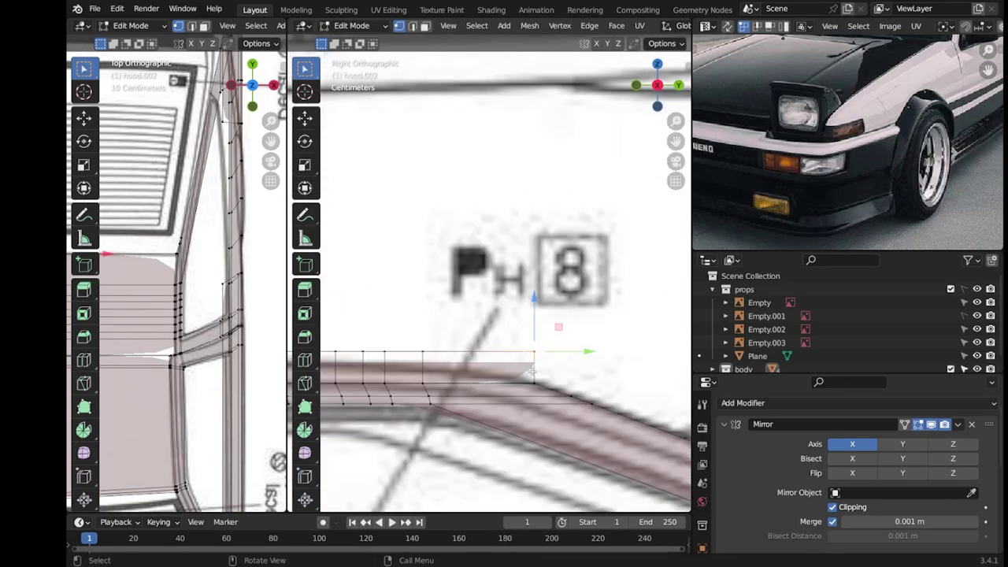
scroll(557, 381, "down", 4)
scroll(551, 331, "up", 4)
left_click(561, 292)
Adjust the remaining roof-rail vertices along Z to follow the roofline, then save.
key("g")
key("z")
left_click(562, 303)
left_click(511, 321)
key("g")
key("z")
left_click(513, 314)
scroll(518, 325, "up", 2)
scroll(521, 329, "up", 1)
scroll(521, 331, "down", 3)
scroll(521, 331, "down", 3)
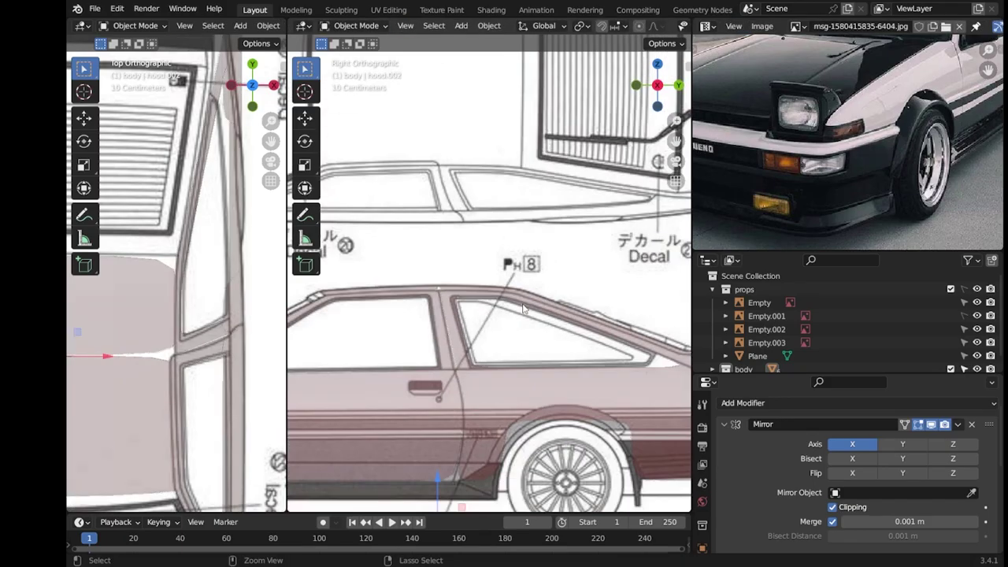
key("ctrl+s")
mouse_move(521, 330)
middle_mouse_down()
mouse_move(588, 293)
mouse_move(628, 388)
mouse_move(470, 329)
middle_mouse_up()
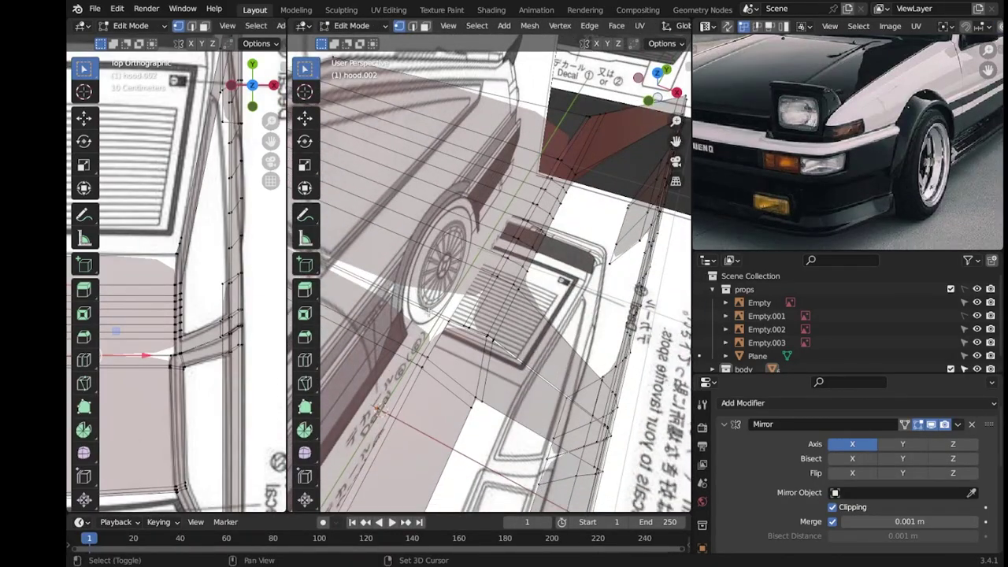
Return to Object Mode, save, switch to side view and hide the blueprint images.
key("Tab")
scroll(596, 422, "down", 5)
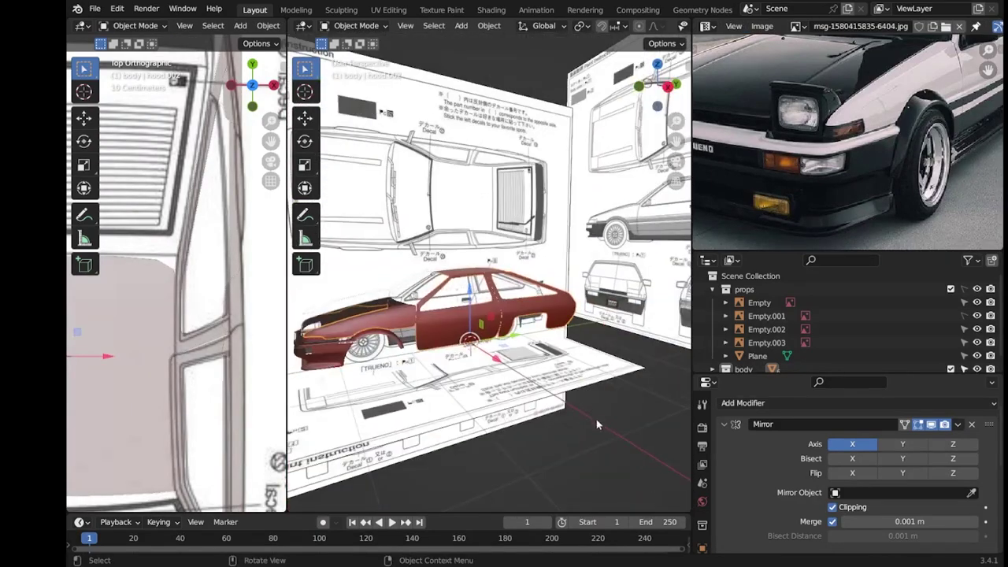
key("ctrl+s")
key("KP_3")
mouse_move(458, 386)
middle_mouse_down()
mouse_move(503, 331)
mouse_move(398, 275)
mouse_move(495, 322)
middle_mouse_up()
scroll(522, 310, "up", 5)
scroll(521, 310, "down", 5)
key("2")
scroll(499, 342, "down", 3)
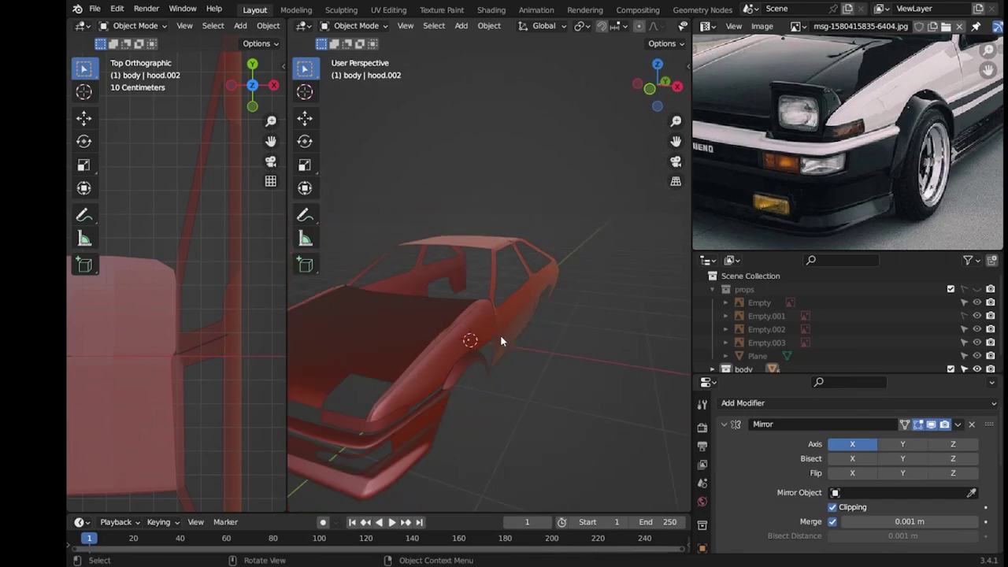
scroll(500, 341, "up", 3)
Delete the leftover hood.001 object and save the file.
left_click(499, 342)
scroll(658, 329, "down", 3)
scroll(504, 330, "up", 5)
scroll(428, 331, "down", 5)
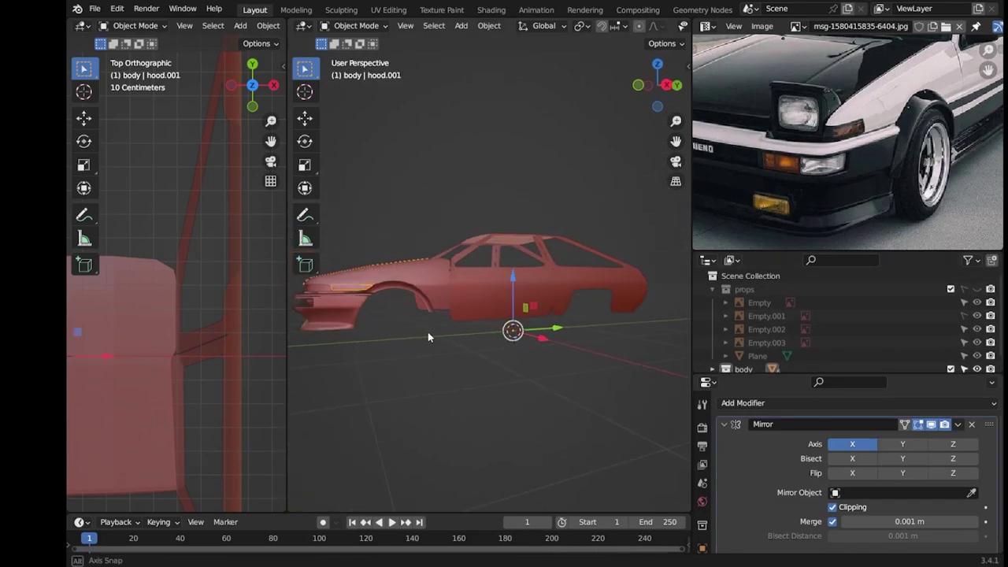
scroll(547, 291, "up", 5)
scroll(547, 298, "down", 2)
key("Delete")
key("ctrl+s")
Apply Shade Smooth to the hood.002 car body.
mouse_move(547, 298)
middle_mouse_down()
mouse_move(501, 395)
mouse_move(522, 331)
middle_mouse_up()
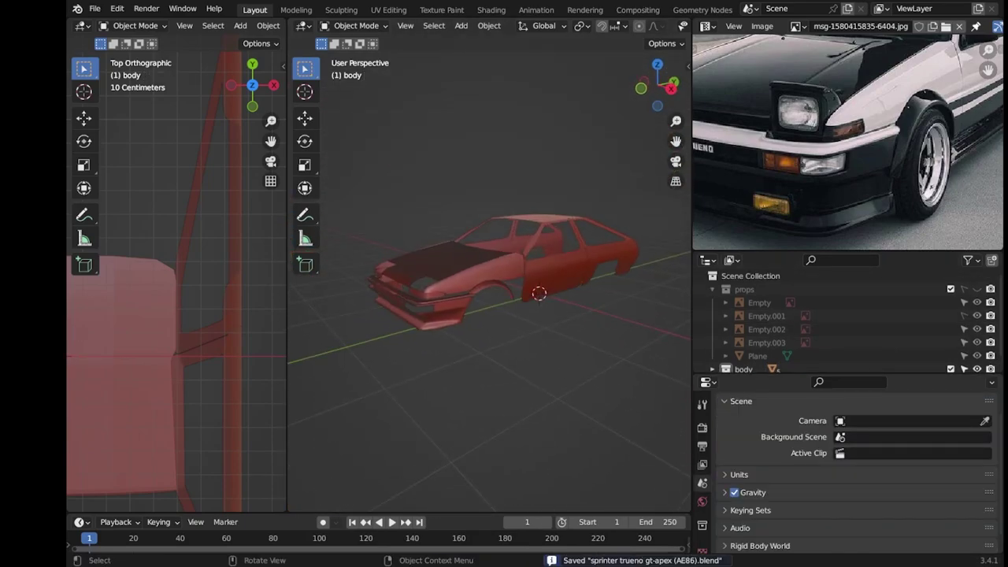
scroll(522, 331, "up", 4)
scroll(466, 335, "down", 4)
scroll(466, 335, "up", 3)
left_click(437, 254)
right_click(337, 169)
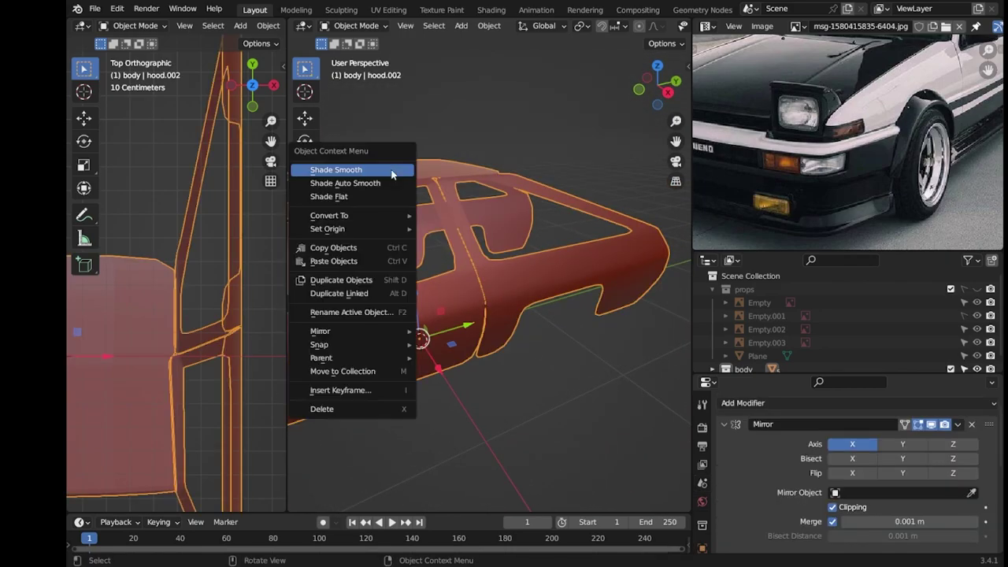
left_click(337, 169)
mouse_move(539, 386)
middle_mouse_down()
mouse_move(524, 344)
mouse_move(549, 292)
middle_mouse_up()
scroll(533, 319, "down", 4)
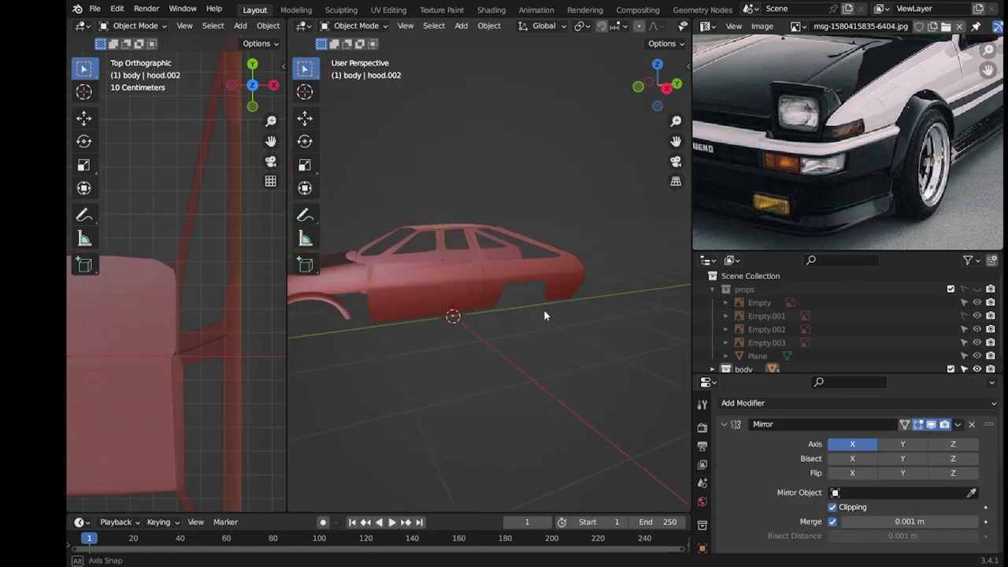
Restore the blueprint images, save, return to side view and re-enter Edit Mode on hood.002.
key("alt+h")
key("ctrl+s")
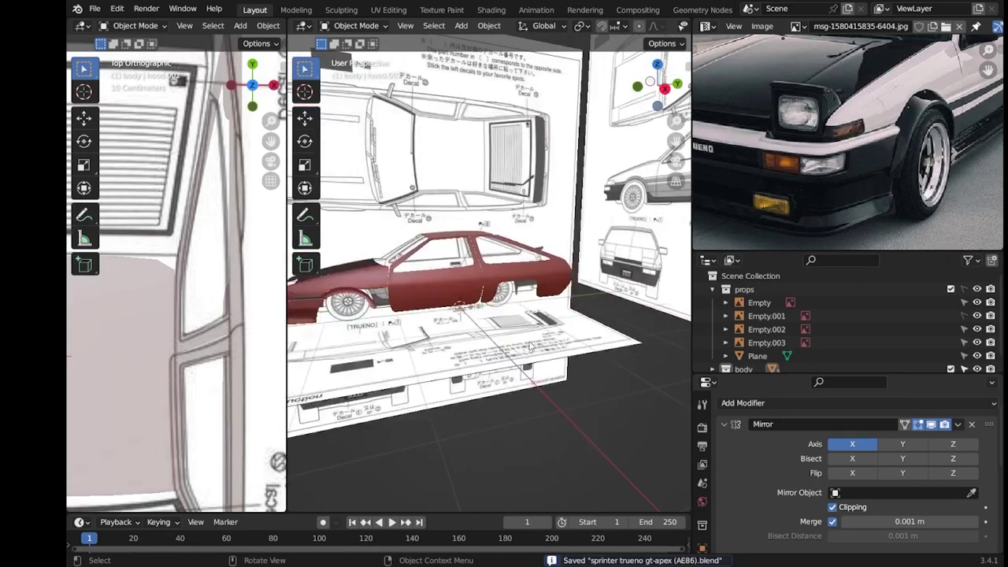
scroll(573, 416, "down", 3)
scroll(568, 301, "up", 4)
middle_click_drag(568, 302, 510, 318, "alt")
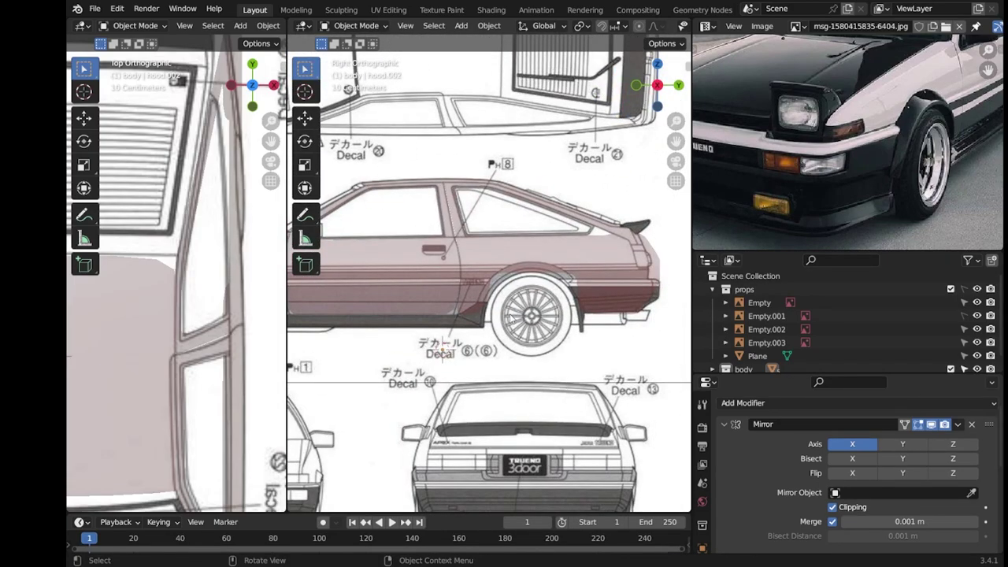
scroll(511, 318, "down", 3)
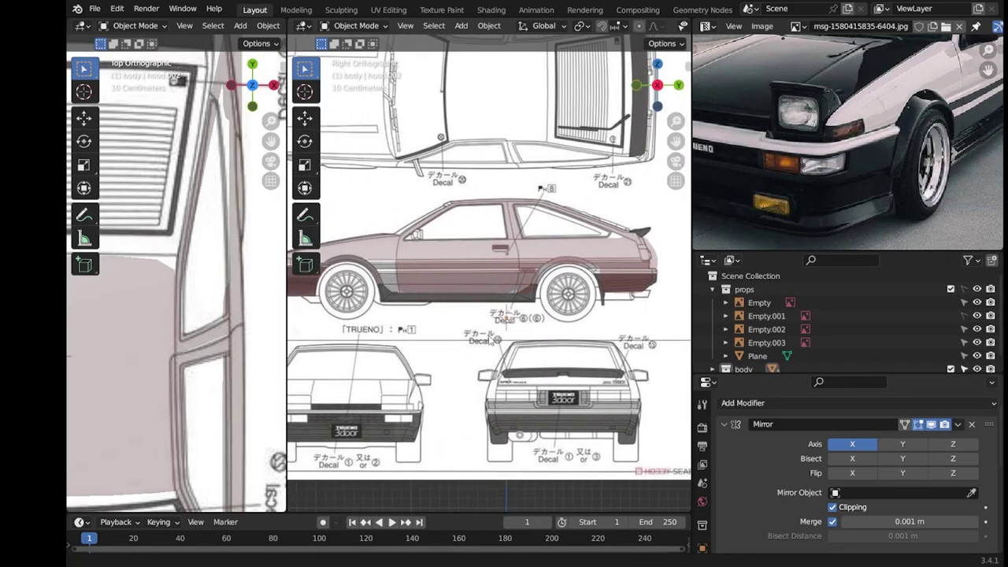
scroll(494, 296, "up", 2)
scroll(504, 378, "down", 1)
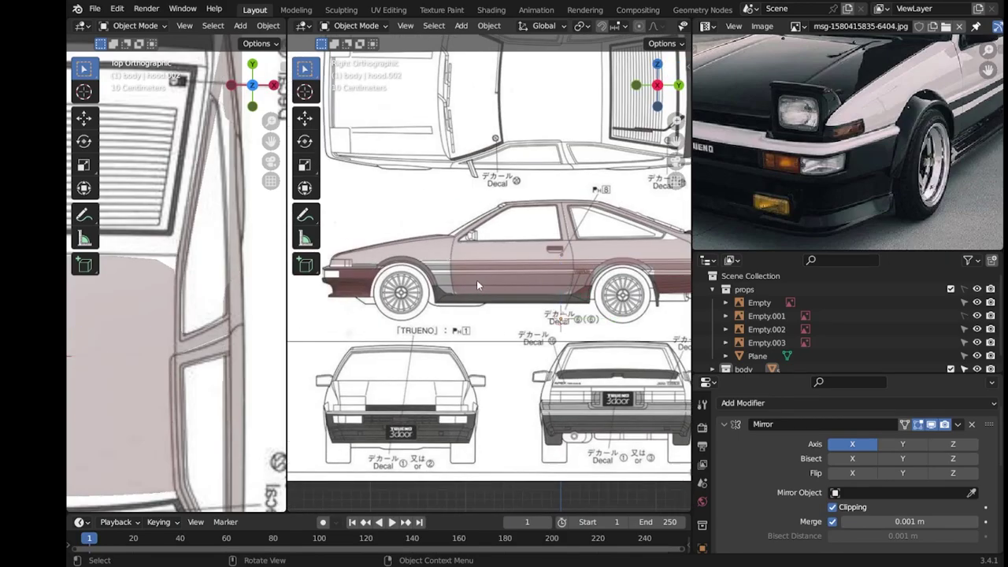
scroll(477, 285, "up", 4)
key("Tab")
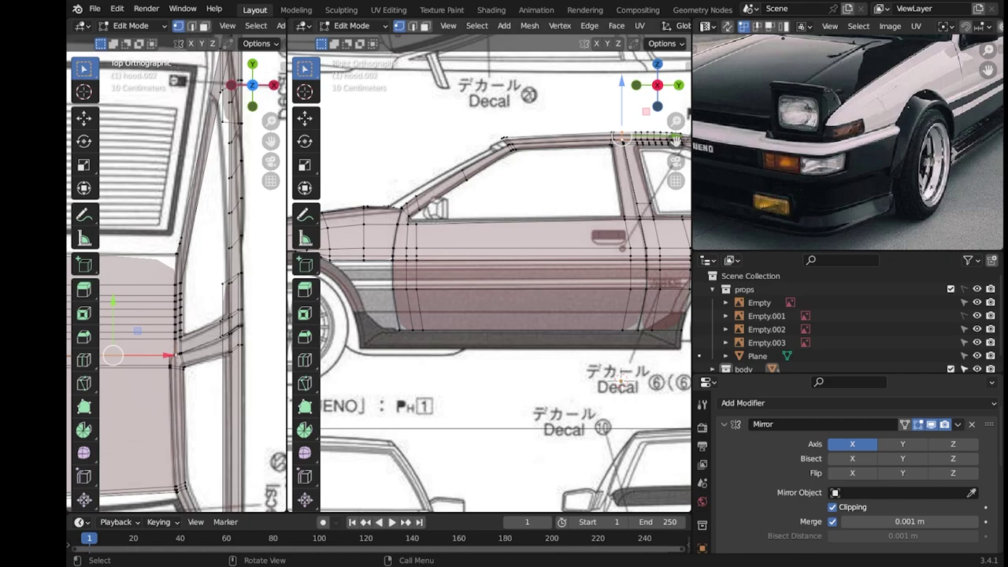
Save and briefly compare the body mesh with the side blueprint in Object Mode.
scroll(605, 356, "down", 2)
key("ctrl+s")
scroll(604, 355, "up", 2)
scroll(605, 356, "up", 1)
scroll(604, 356, "down", 2)
key("Tab")
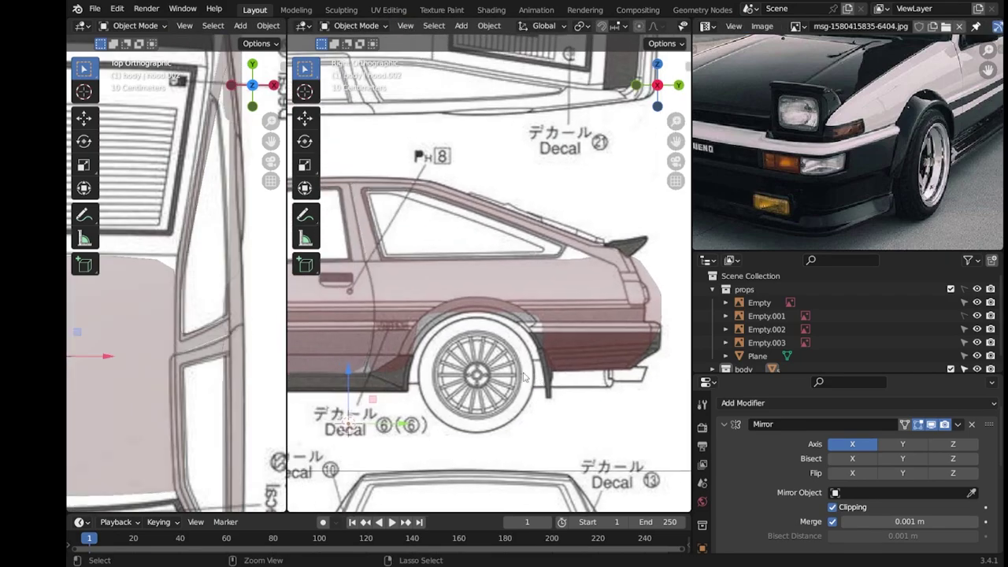
scroll(525, 378, "down", 2)
key("ctrl+s")
scroll(427, 355, "up", 2)
scroll(531, 352, "up", 1)
key("Tab")
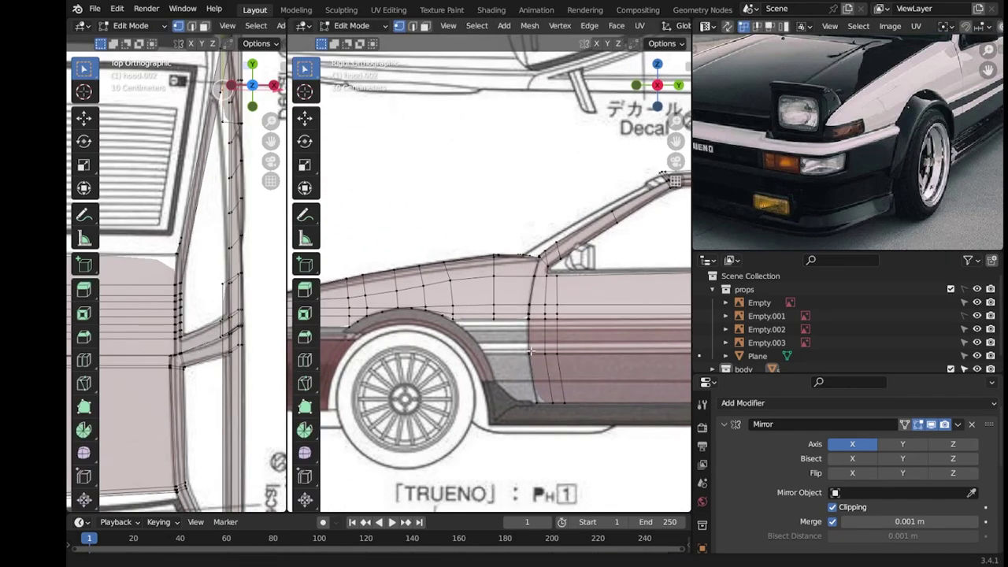
scroll(530, 352, "up", 2)
Duplicate the door-seam edges, loop-cut the side panel, and move the new edge along Y onto the fender.
left_click(498, 325, "ctrl")
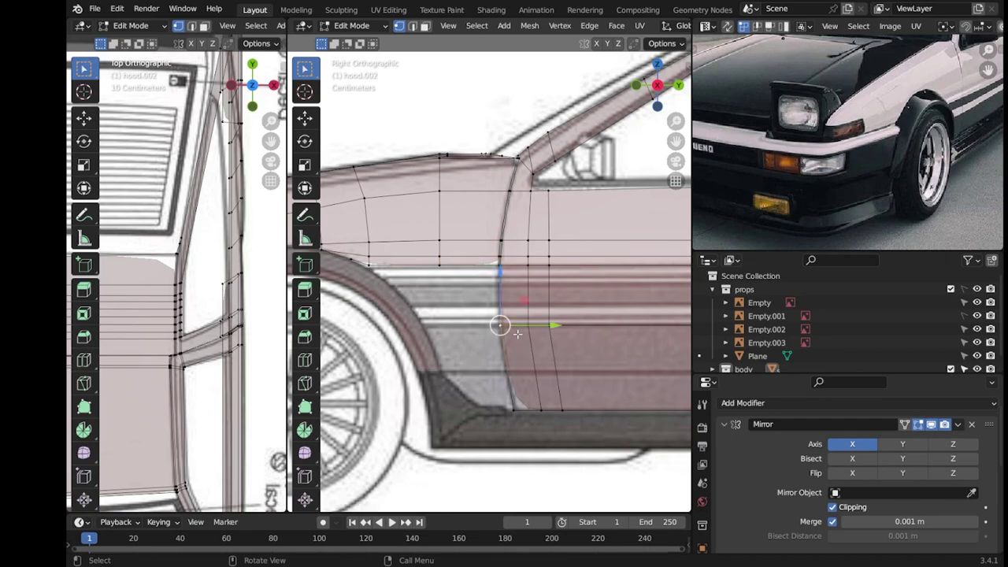
left_click(458, 343)
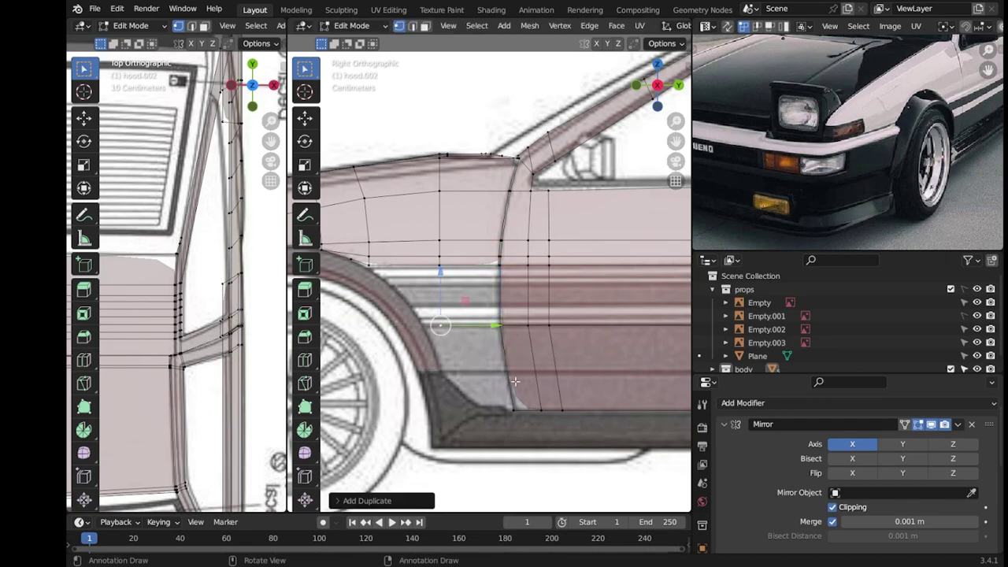
scroll(496, 371, "down", 3)
left_click(401, 337)
scroll(410, 362, "up", 3)
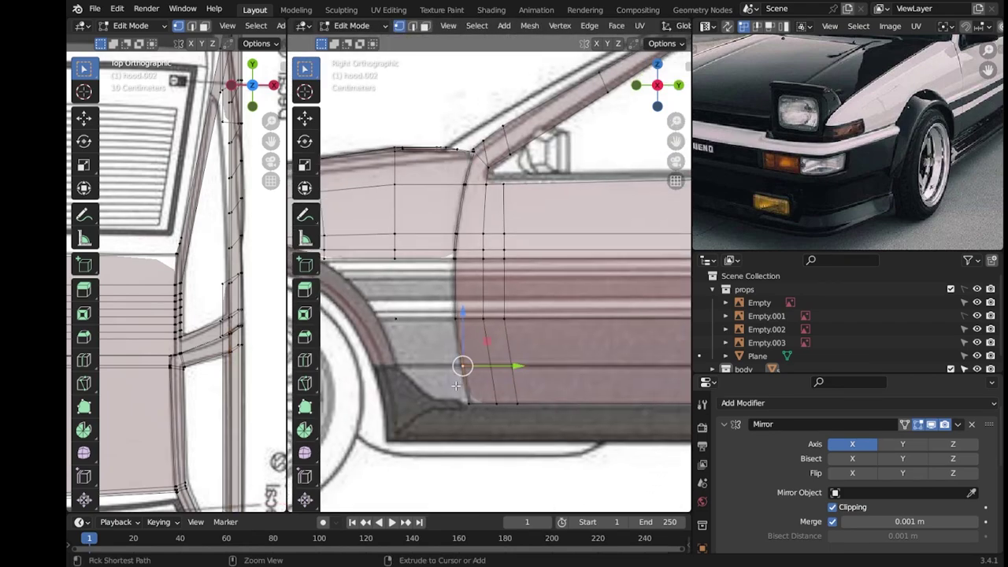
key("g")
key("y")
left_click(390, 391)
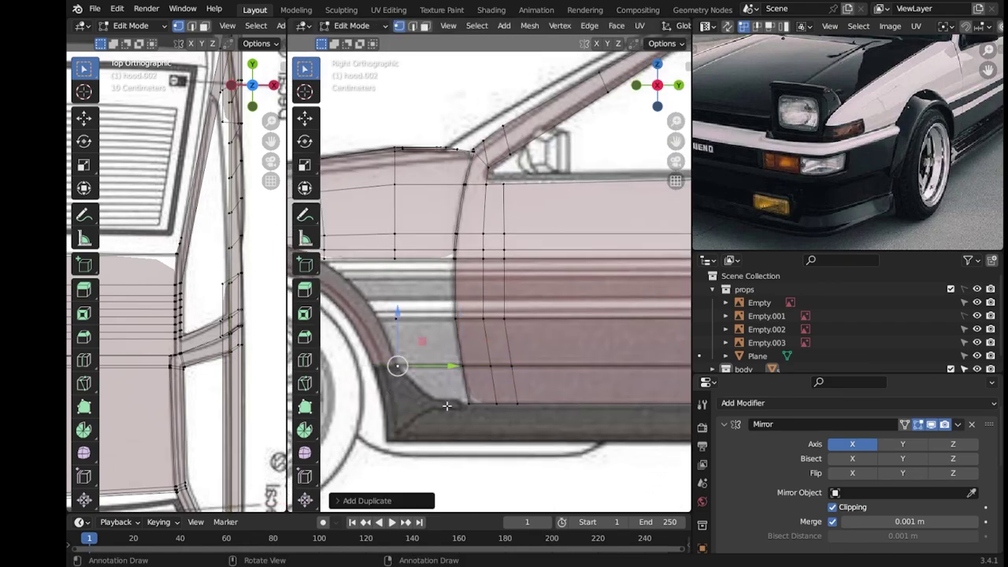
left_click(398, 429)
scroll(416, 329, "up", 2)
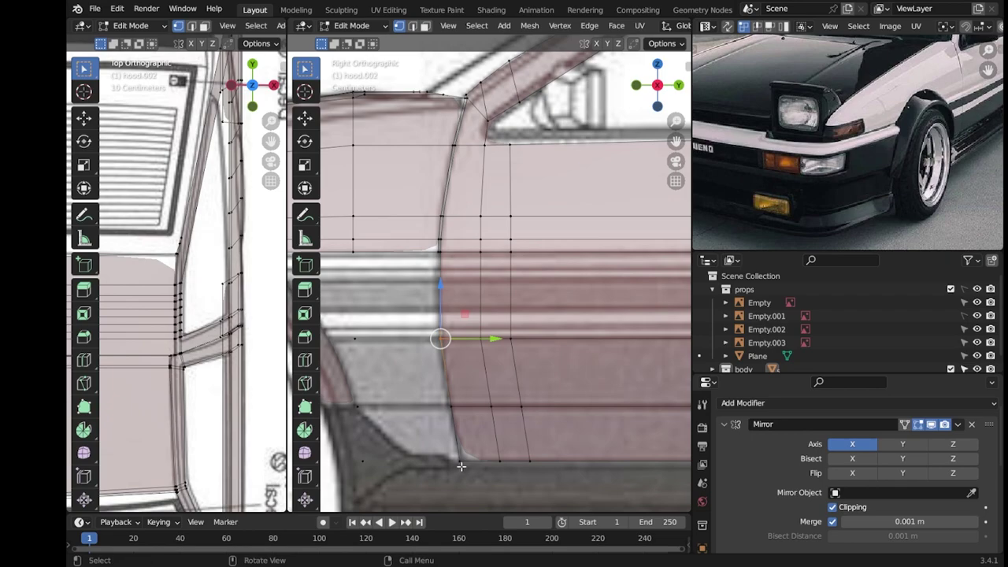
Reposition an edge and fill the new fender faces between the wheel-arch vertices.
middle_click_drag(466, 479, 501, 462, "shift")
key("g")
left_click(510, 437)
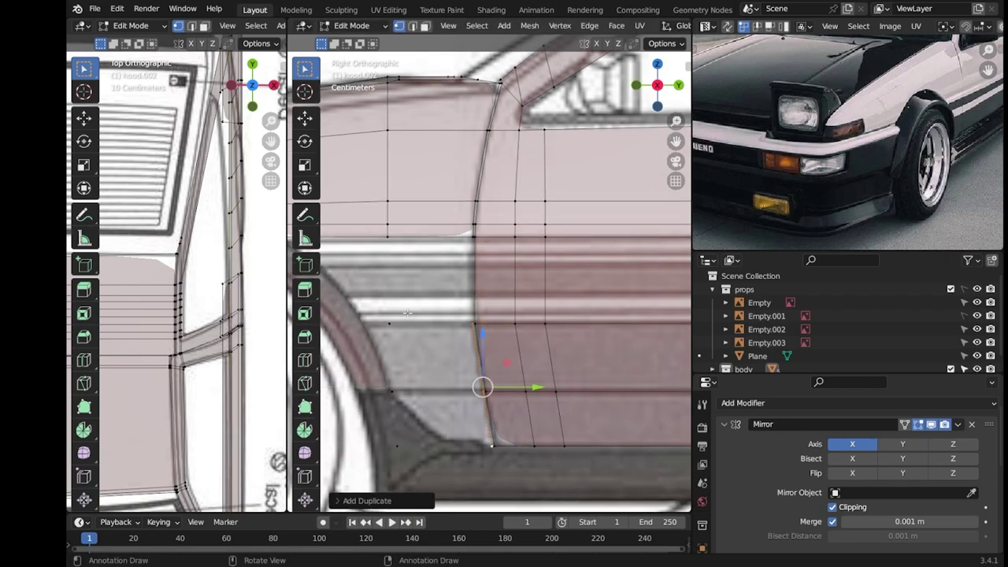
key("f")
left_click(478, 392, "shift")
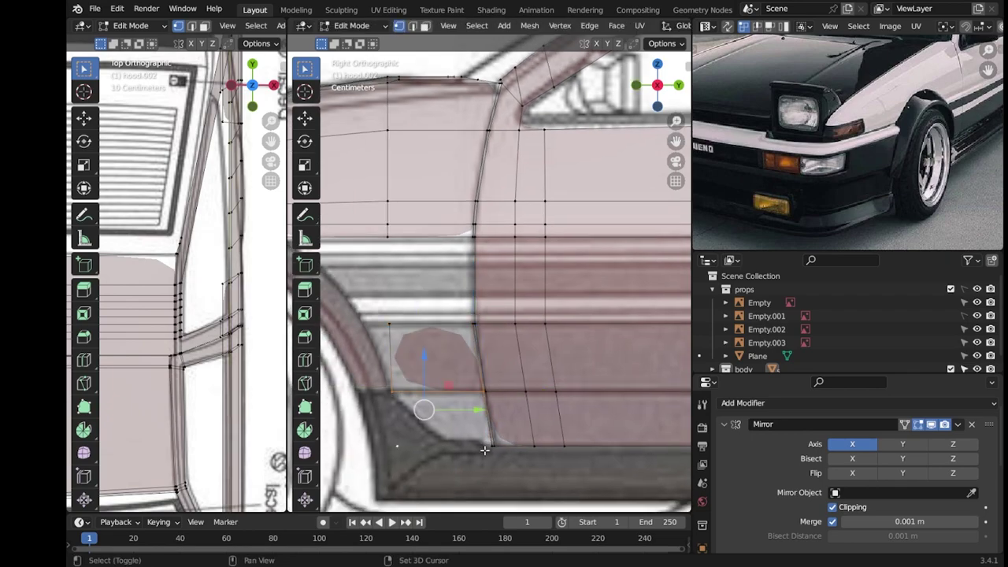
key("f")
scroll(462, 358, "up", 1)
left_click(476, 360)
scroll(454, 267, "down", 1)
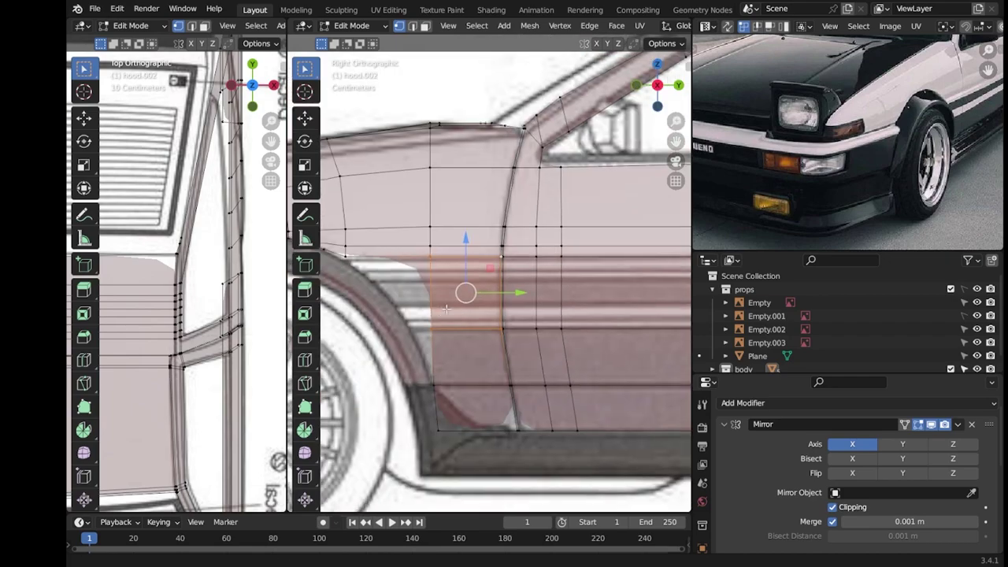
middle_click_drag(455, 267, 501, 332, "shift")
left_click(501, 332, "shift")
Push the new fender face along the car's length and snap a vertex onto the wheel-arch edge.
scroll(506, 401, "up", 2)
left_click_drag(536, 406, 413, 380)
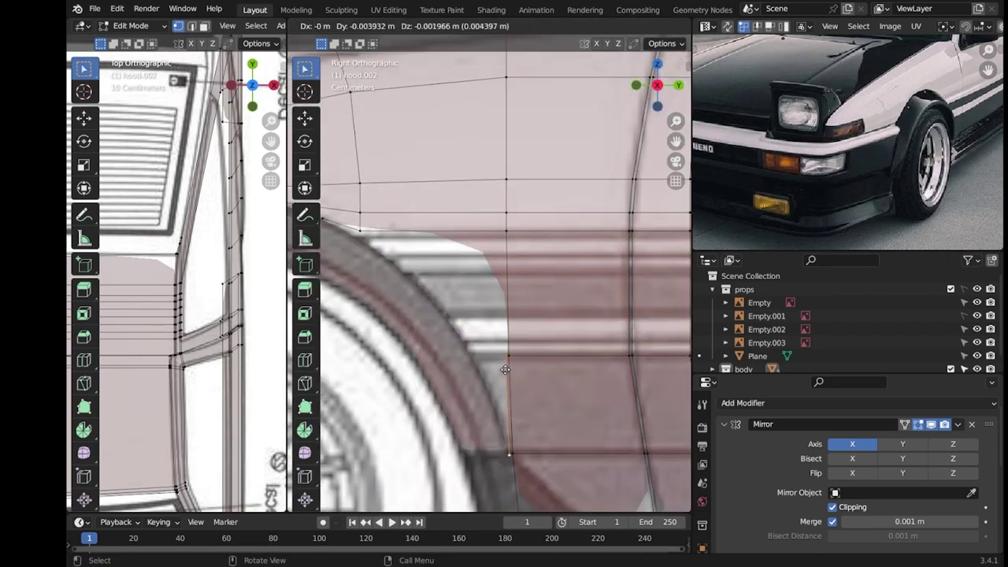
left_click(413, 379)
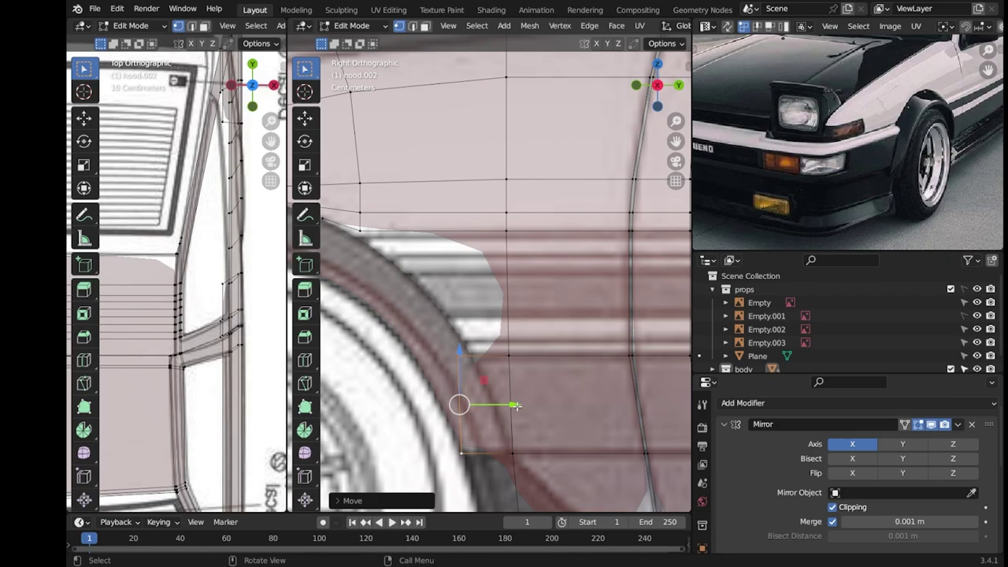
left_click_drag(514, 405, 554, 450)
scroll(499, 440, "down", 2)
scroll(519, 409, "down", 2)
scroll(474, 360, "up", 3)
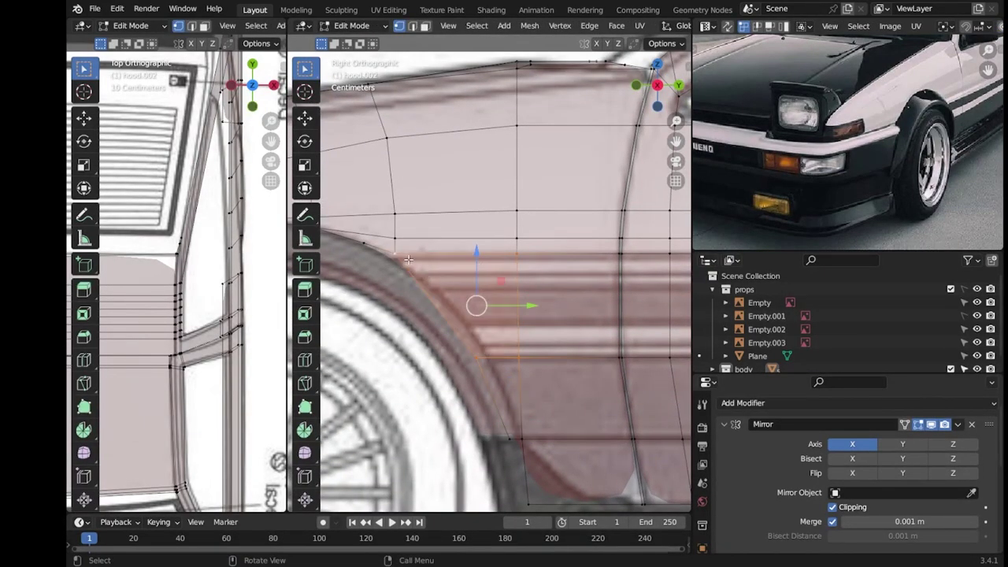
scroll(395, 256, "down", 1)
scroll(485, 267, "up", 2)
scroll(488, 268, "up", 1)
scroll(449, 254, "down", 1)
Check the body in Object Mode, edge-slide along the door panel, and save the blend file.
key("Tab")
key("Tab")
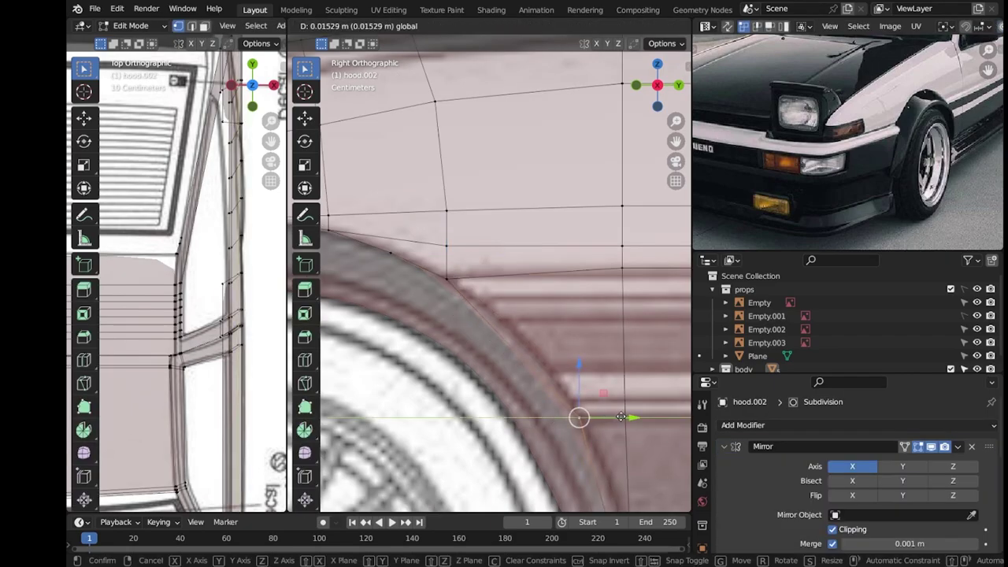
scroll(574, 409, "down", 1)
scroll(543, 385, "down", 2)
key("Tab")
scroll(543, 396, "down", 2)
scroll(535, 386, "down", 2)
key("Tab")
scroll(534, 378, "up", 4)
key("g")
key("g")
key("Escape")
key("Tab")
key("ctrl+s")
scroll(481, 362, "down", 2)
scroll(465, 355, "down", 2)
key("Tab")
scroll(472, 362, "up", 3)
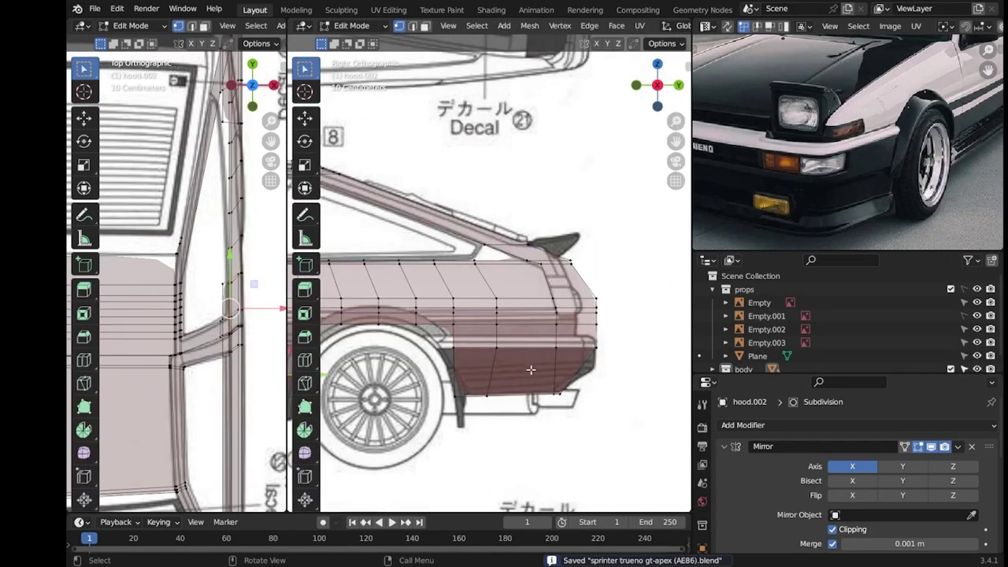
Loop-cut the rear quarter, move a tail's lower-edge vertex into place, and save.
scroll(503, 377, "up", 2)
key("ctrl+r")
left_click(525, 386)
scroll(520, 398, "up", 2)
left_click(520, 401)
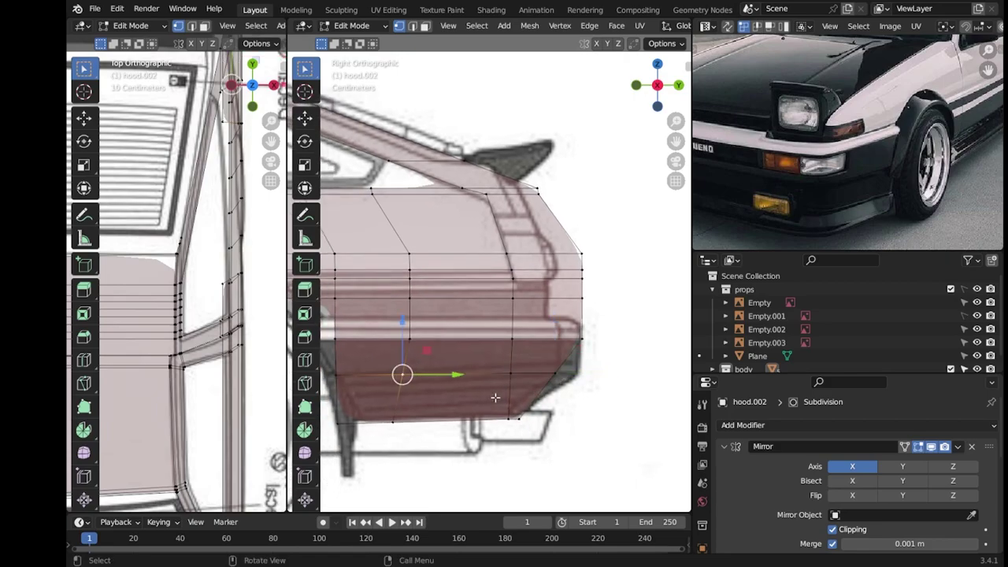
key("g")
left_click(596, 386)
key("Tab")
key("Tab")
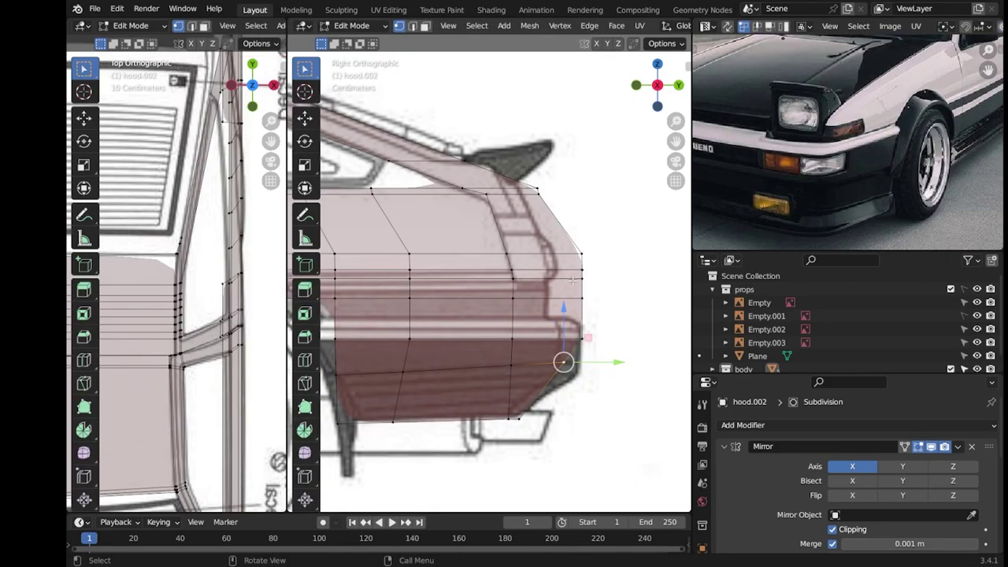
key("Tab")
key("ctrl+s")
Back in edit mode, set a vertex onto the rear wheel arch.
scroll(472, 315, "down", 4)
scroll(440, 288, "up", 2)
scroll(568, 308, "down", 3)
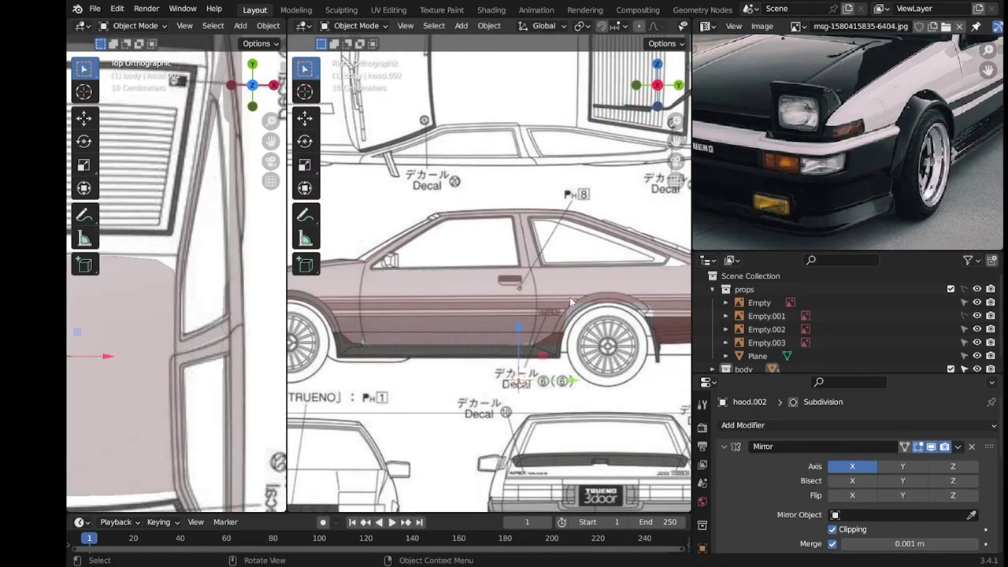
key("Tab")
scroll(520, 339, "up", 4)
scroll(458, 371, "up", 2)
scroll(457, 371, "up", 1)
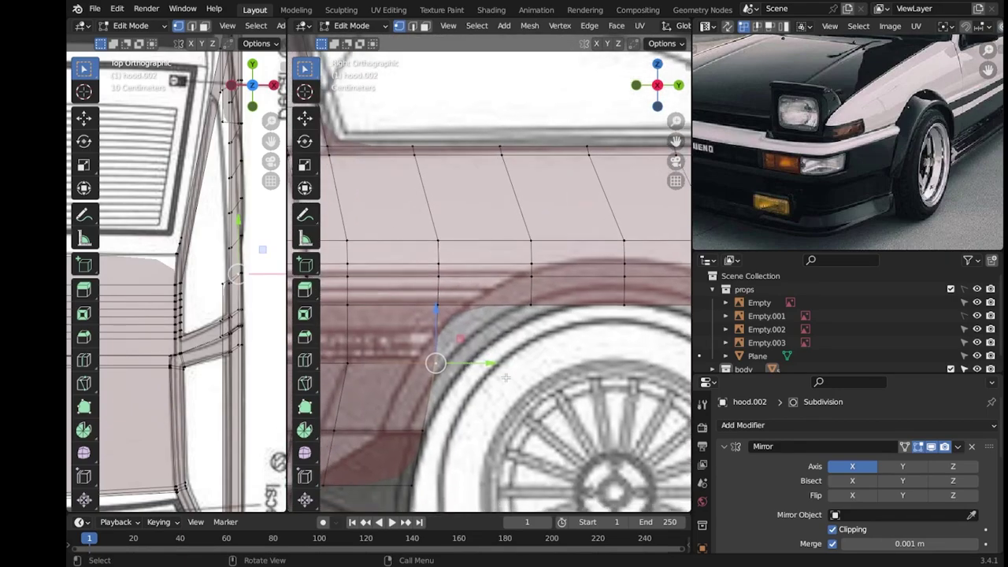
left_click(540, 386)
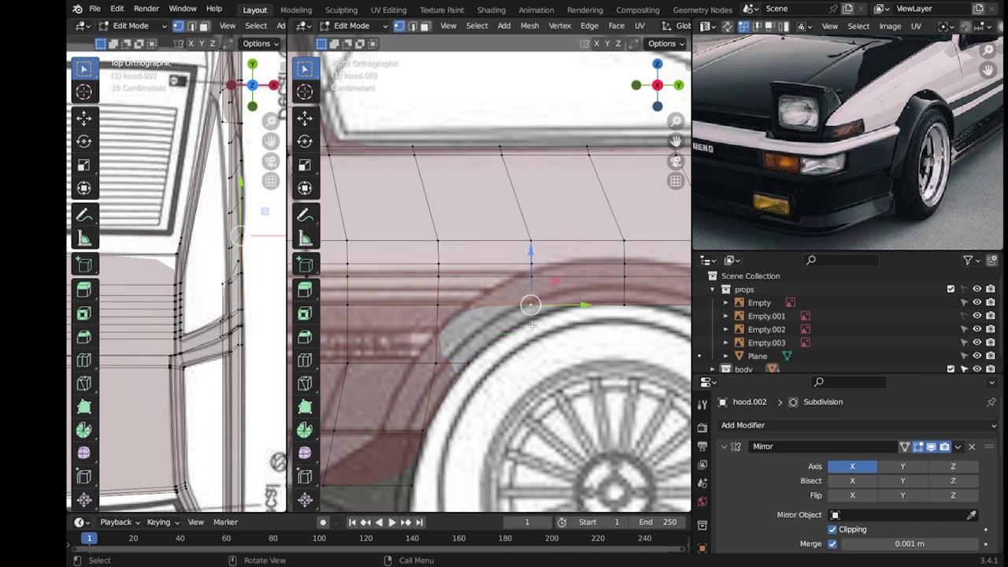
Drag the vertex above the wheel arch down onto the arch outline, then save.
key("ctrl+z")
right_click(338, 210)
right_click(393, 193)
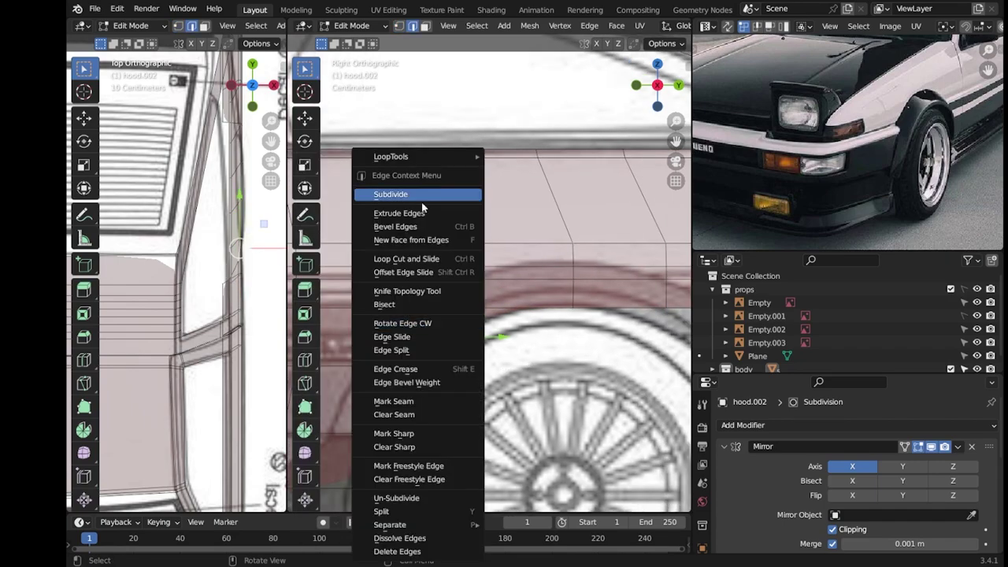
key("g")
left_click(520, 304)
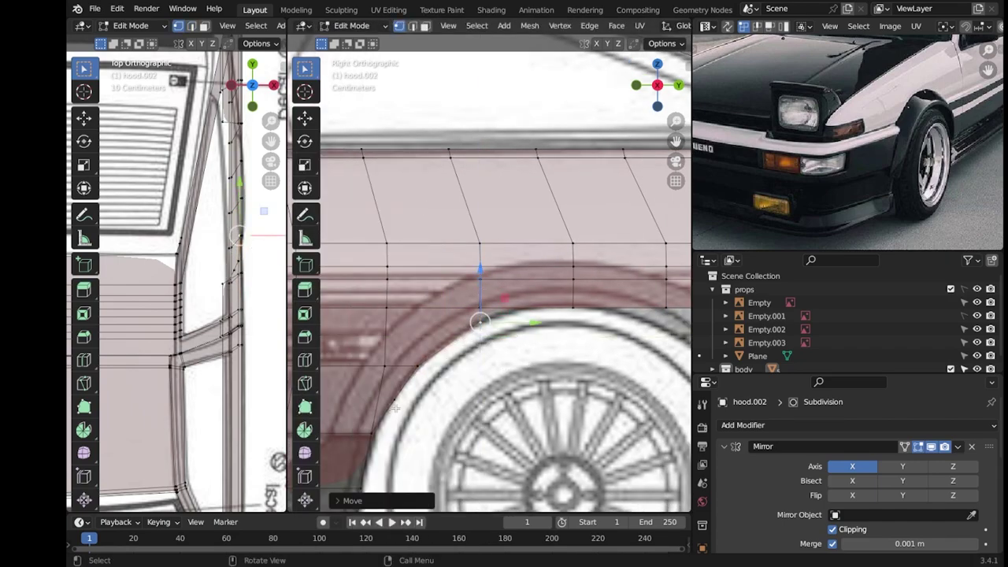
middle_click_drag(520, 304, 393, 317, "shift")
key("Escape")
key("g")
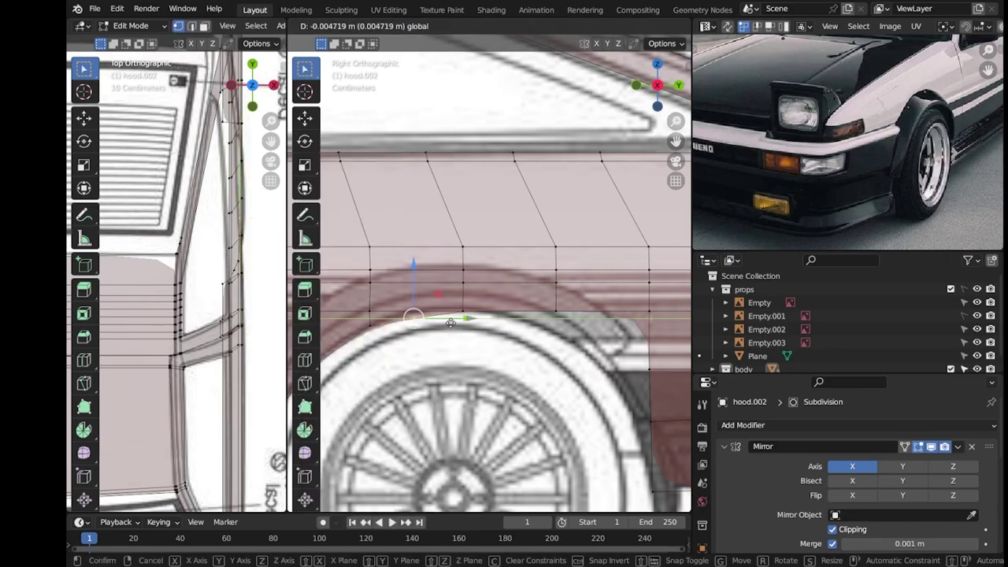
left_click(441, 325)
key("Tab")
key("ctrl+s")
key("Tab")
Extrude the lower arch-corner edge along the wheel arch outline and save.
scroll(516, 350, "down", 3)
scroll(501, 327, "up", 4)
left_click(494, 358)
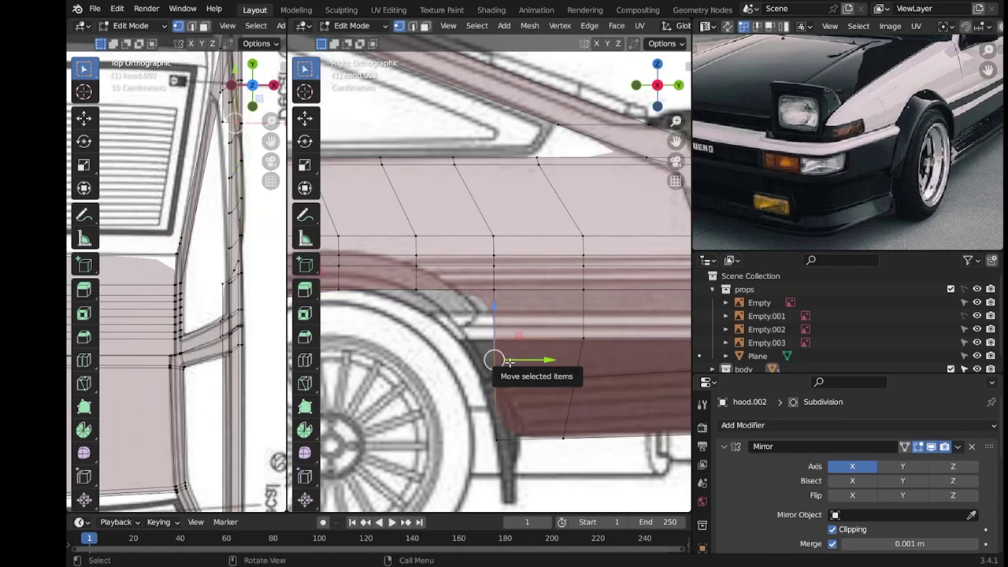
key("e")
left_click(456, 381)
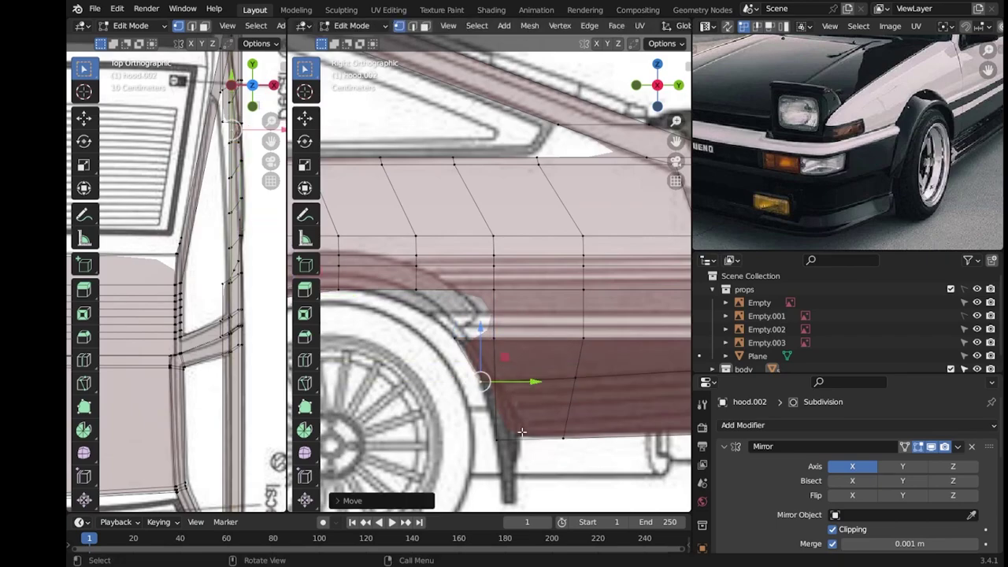
key("e")
left_click(483, 412)
key("g")
left_click(453, 337)
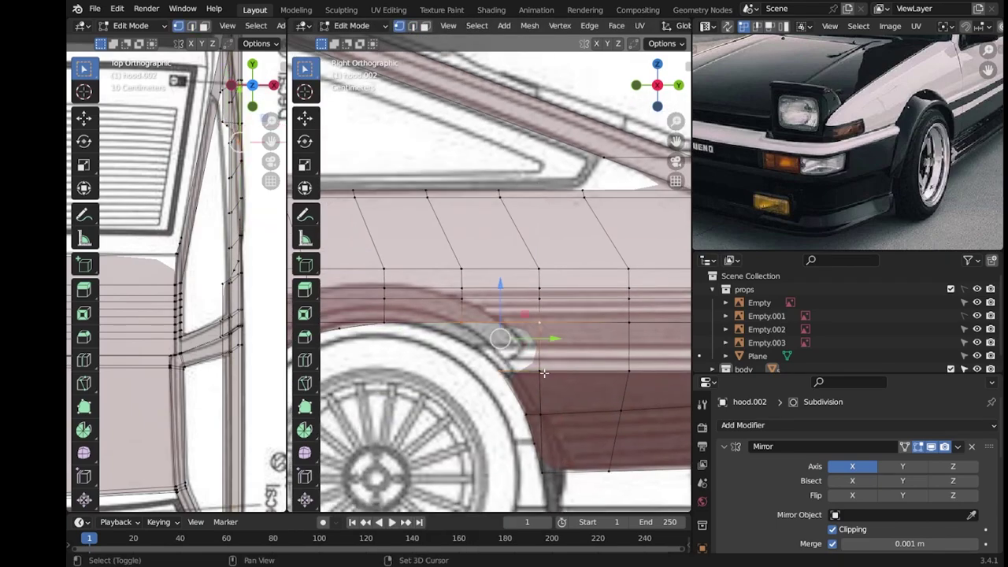
scroll(473, 331, "up", 2)
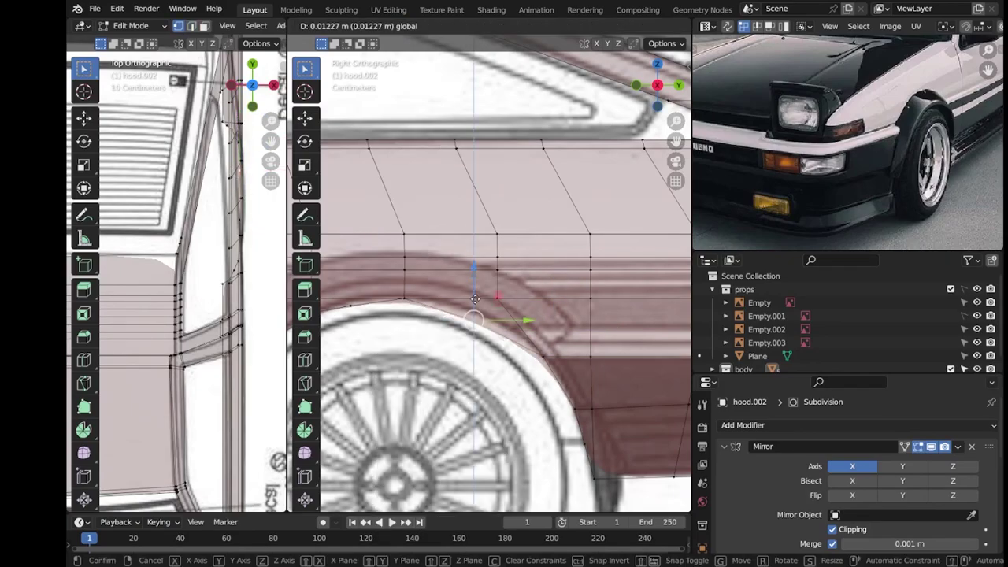
scroll(549, 382, "down", 5)
key("Tab")
key("ctrl+s")
Check the body shape, return to right side view, and clear the mesh selection.
middle_click_drag(550, 382, 555, 311)
key("KP_3")
scroll(607, 320, "up", 2)
scroll(589, 266, "up", 2)
key("Tab")
key("a")
scroll(499, 343, "down", 3)
scroll(499, 343, "up", 6)
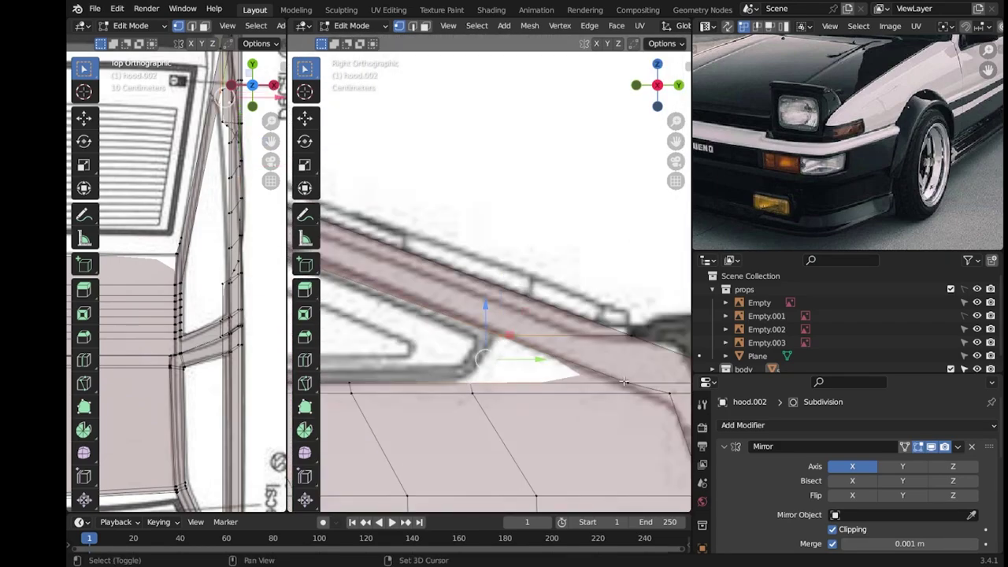
Pull the roof rail vertex onto the blueprint's window line and save.
left_click(552, 380)
right_click(553, 380)
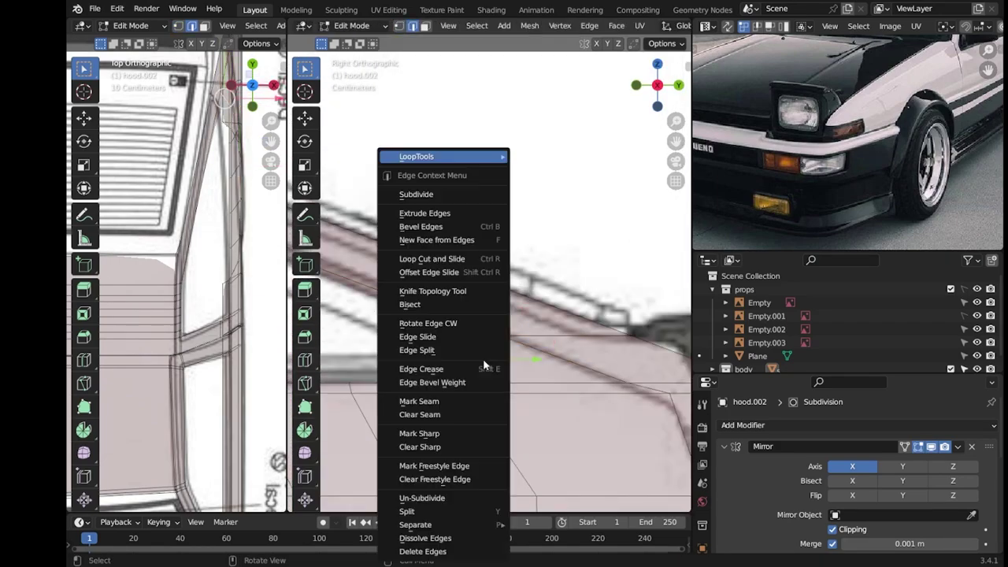
key("Escape")
left_click_drag(480, 356, 495, 333)
key("g")
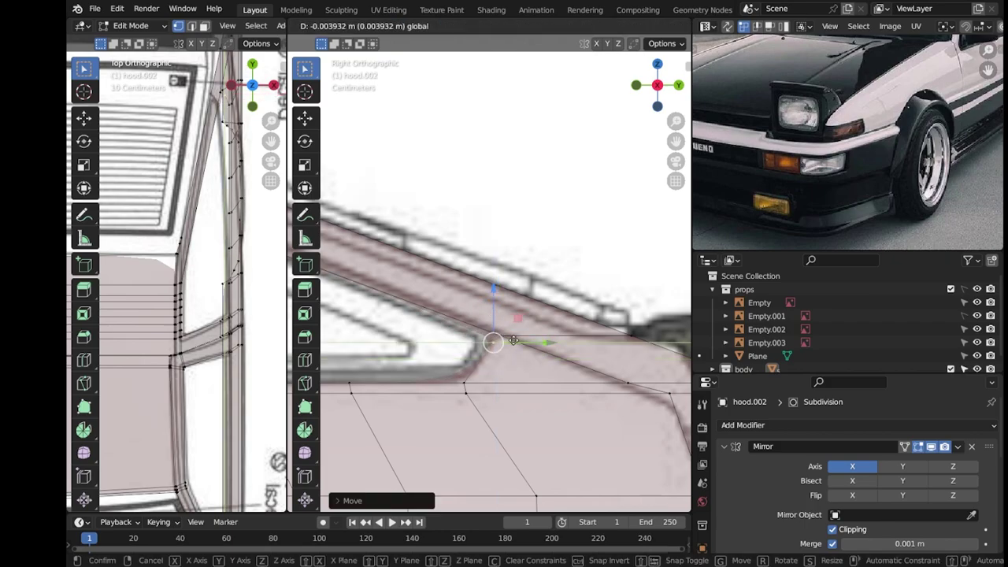
key("Tab")
key("ctrl+s")
scroll(552, 237, "down", 5)
middle_click_drag(552, 237, 531, 313)
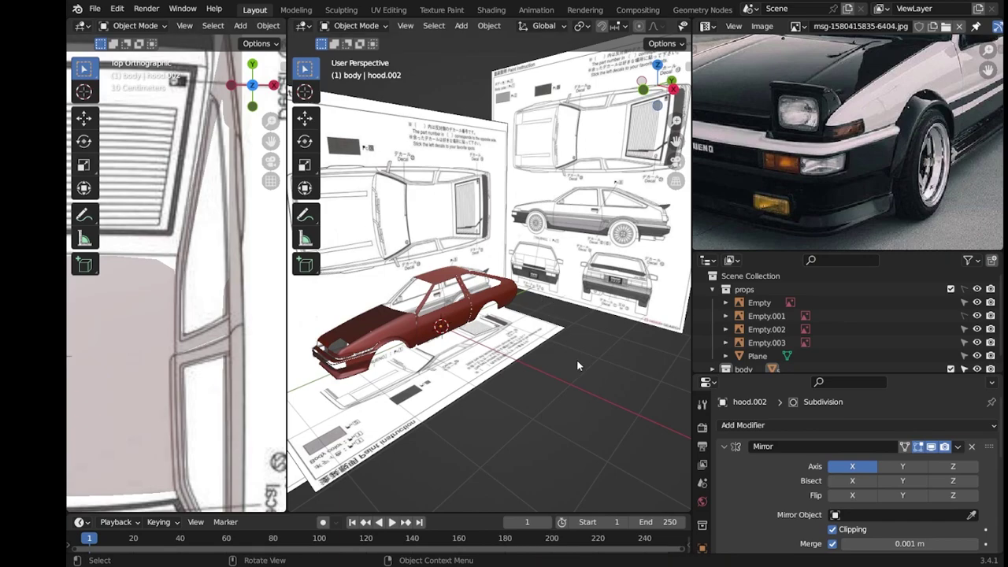
Move Empty.002 along X to -4.3217 m and save.
middle_click_drag(577, 365, 551, 330)
left_click(766, 329)
middle_click_drag(488, 354, 389, 293)
key("g")
key("x")
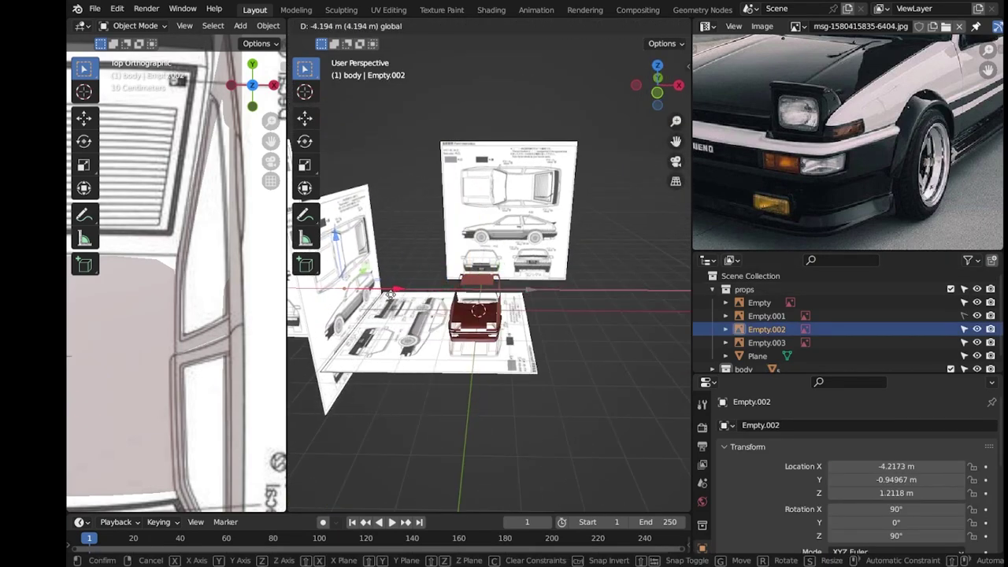
left_click(390, 292)
key("ctrl+s")
In right view, enable X-ray and enter edit mode on hood.002.
key("KP_3")
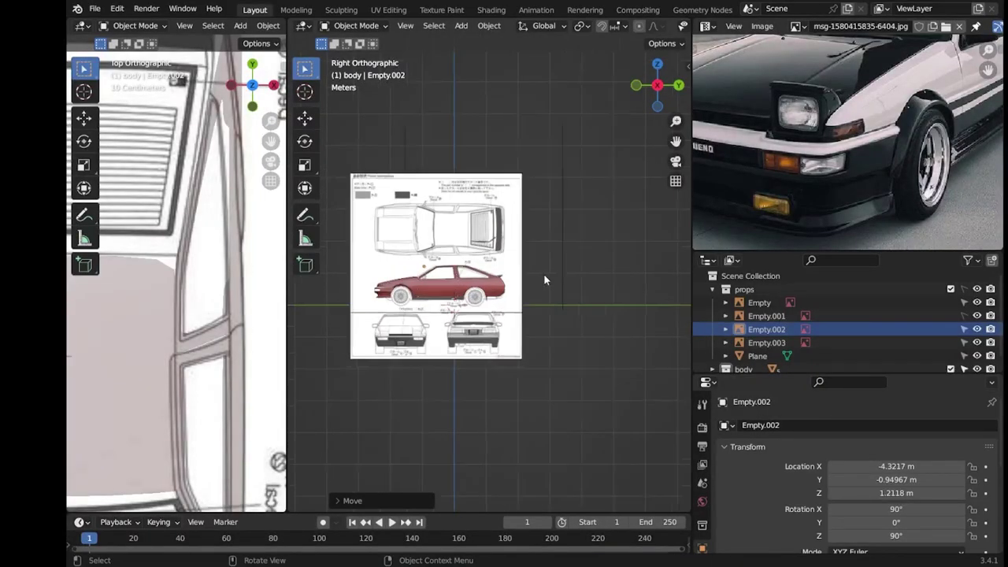
scroll(543, 281, "up", 8)
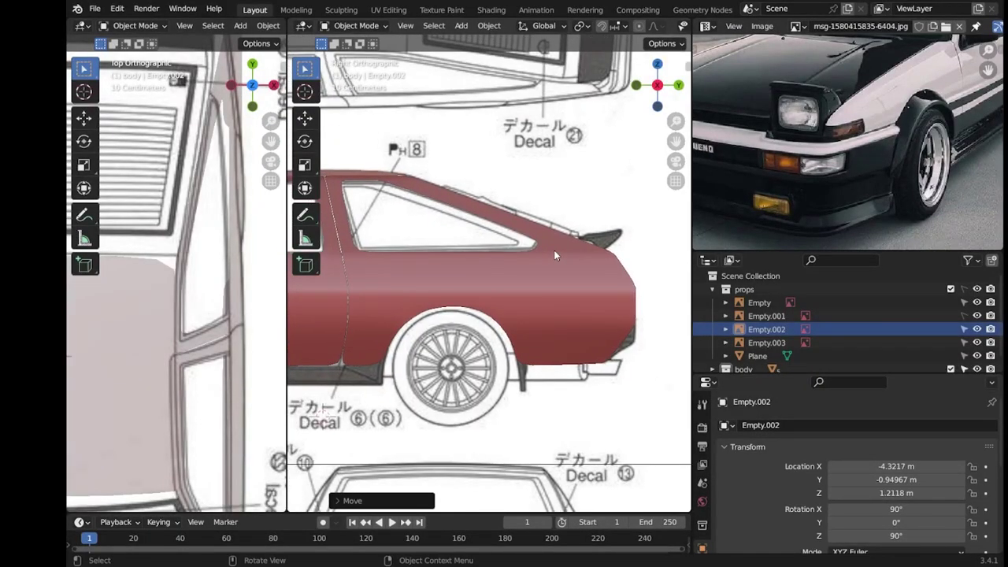
key("alt+z")
left_click(574, 236)
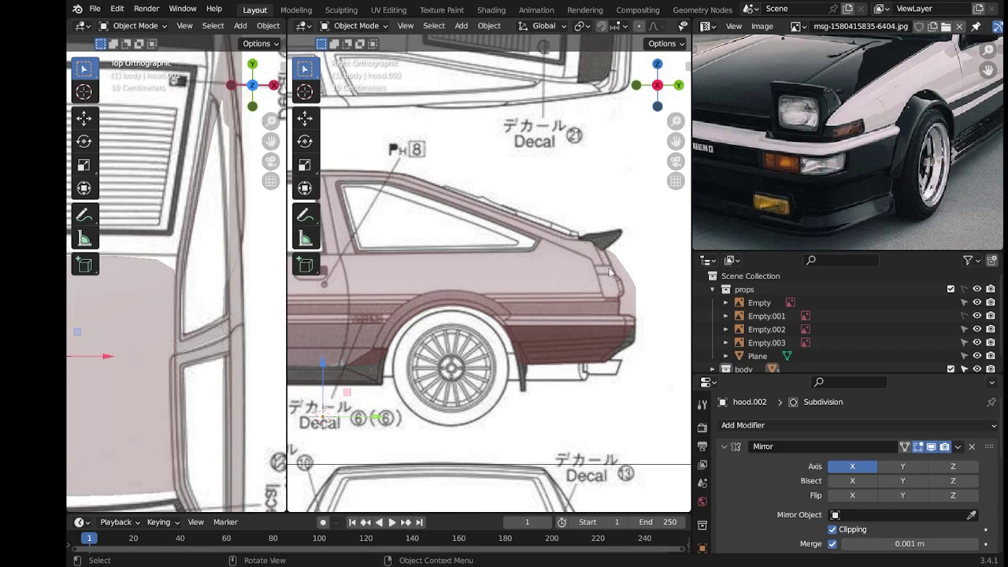
scroll(496, 299, "down", 4)
scroll(421, 283, "up", 4)
scroll(393, 315, "up", 2)
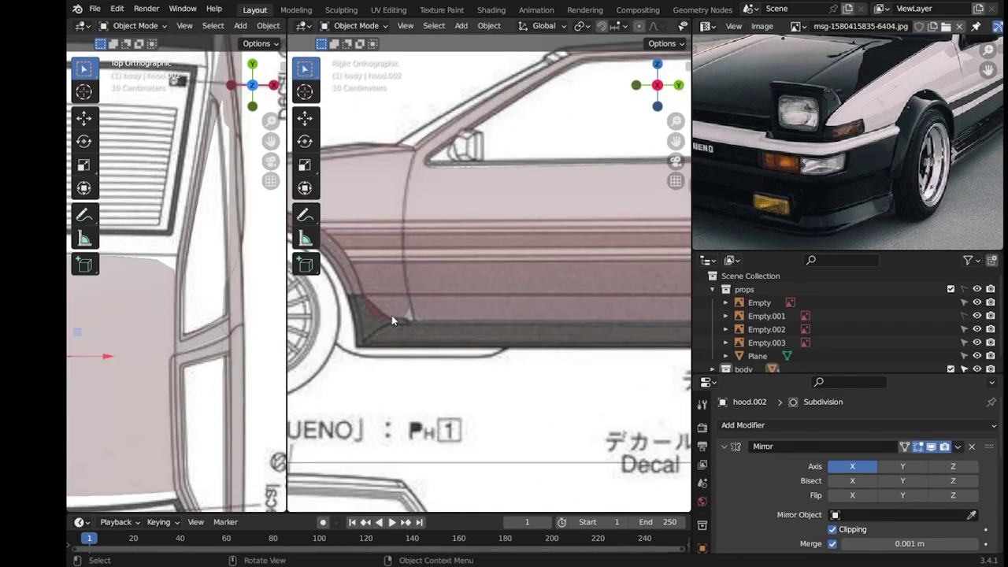
key("Tab")
key("ctrl+r")
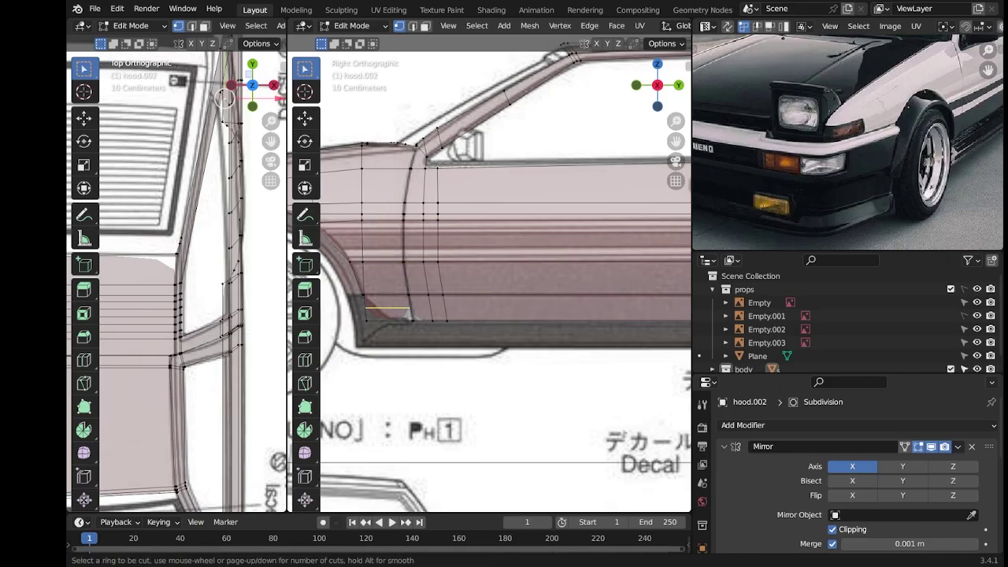
Add a centred edge loop along the sill and slide it into position.
left_click(401, 311)
right_click(406, 312)
scroll(450, 316, "down", 3)
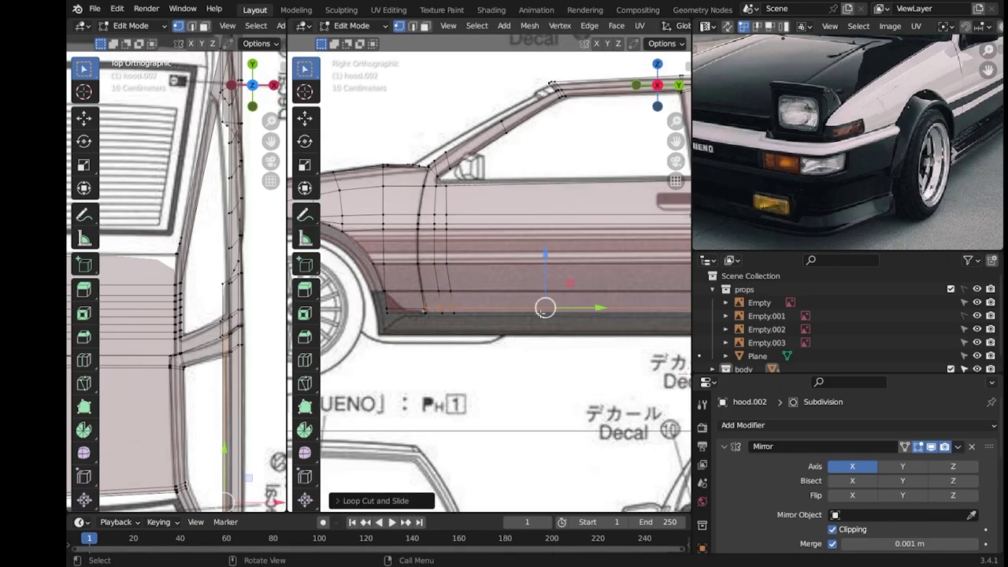
scroll(449, 317, "up", 5)
key("g")
key("g")
scroll(429, 343, "down", 4)
left_click(429, 343)
scroll(429, 343, "up", 2)
scroll(429, 343, "down", 2)
Add a centred edge loop on the rear quarter and dissolve an extra tail vertex.
key("ctrl+r")
left_click(626, 339)
right_click(626, 339)
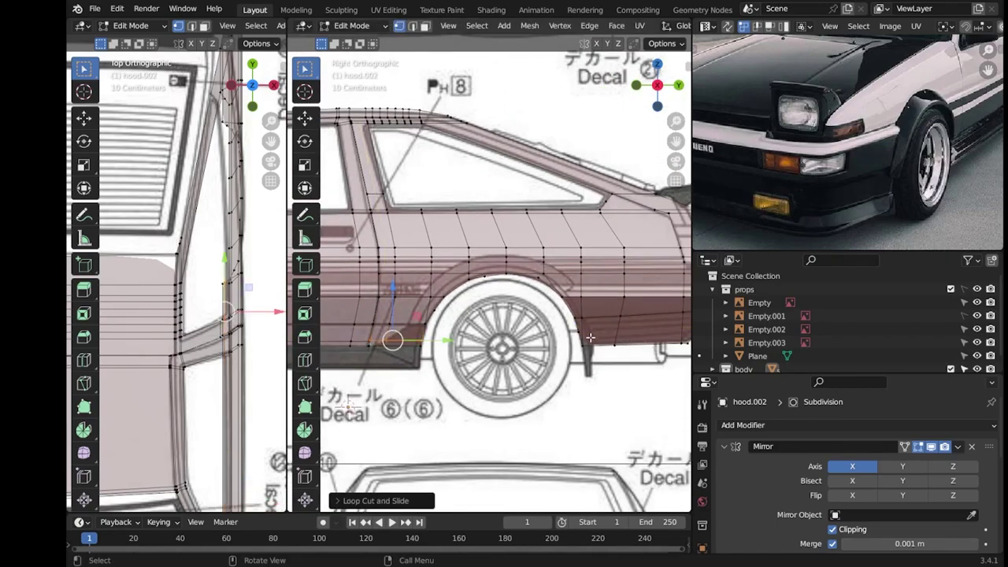
scroll(626, 339, "up", 2)
scroll(625, 339, "up", 2)
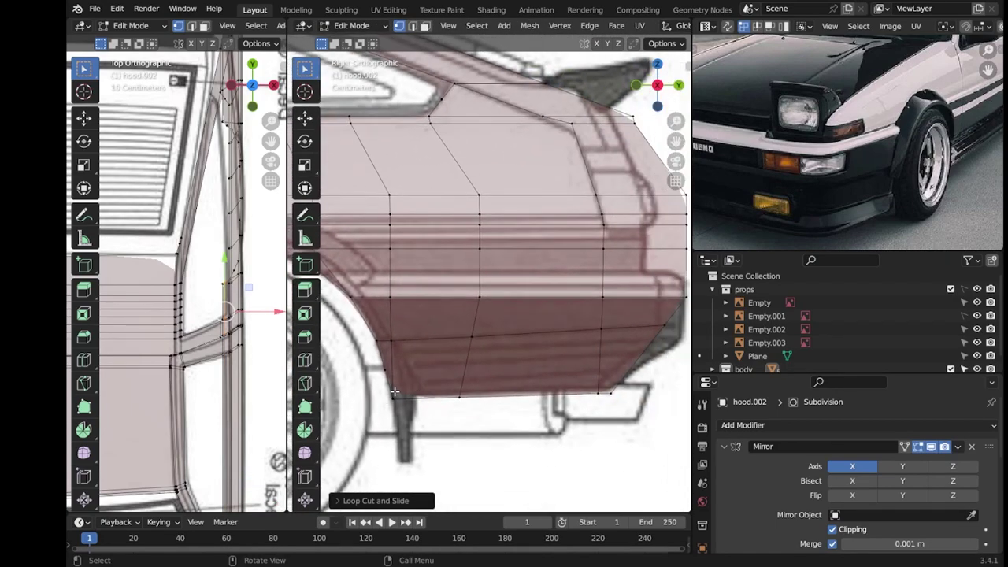
left_click(385, 369)
right_click(382, 370)
left_click(335, 538)
Move the tail's lower-edge vertices along Y to straighten them to the blueprint.
key("ctrl+r")
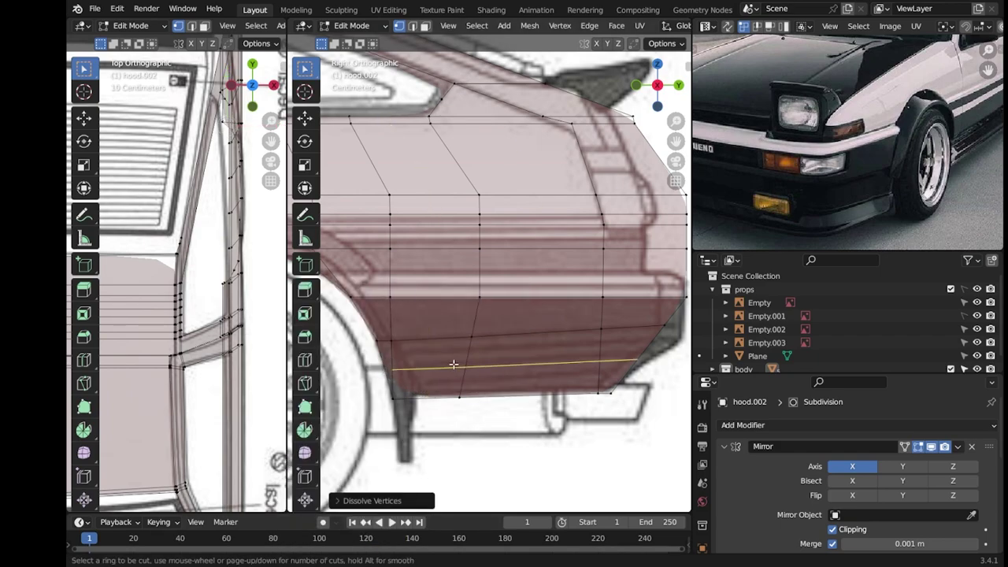
key("Escape")
scroll(454, 363, "down", 3)
scroll(488, 393, "up", 3)
key("g")
key("y")
left_click(652, 319)
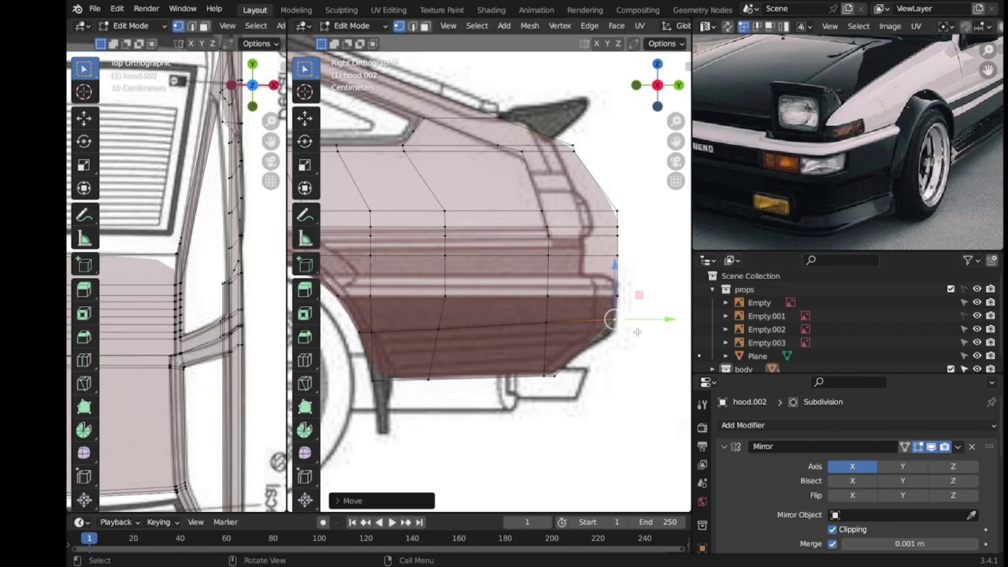
scroll(547, 295, "down", 3)
scroll(547, 294, "up", 2)
scroll(547, 294, "up", 1)
scroll(548, 249, "down", 3)
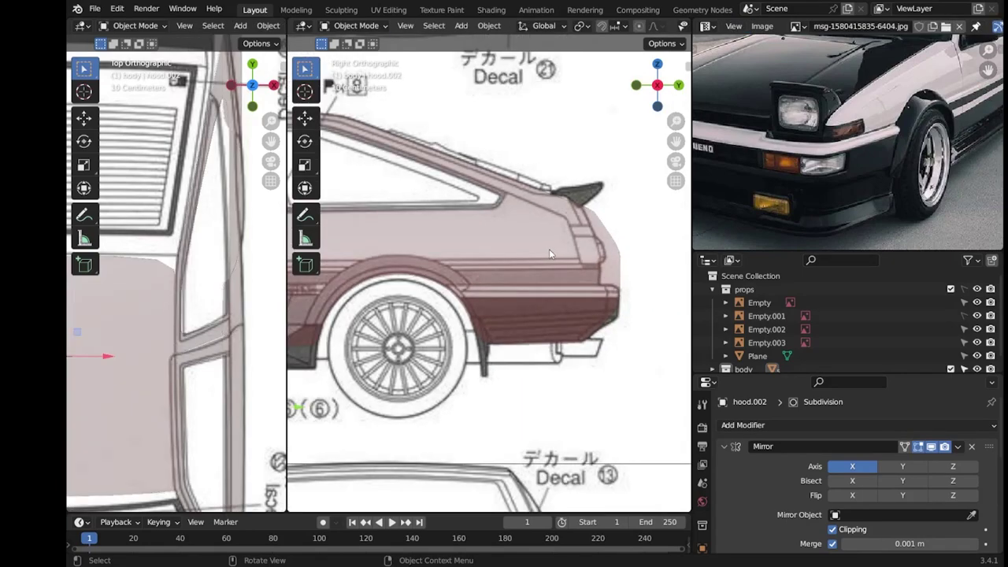
Move the tail and spoiler vertices and slide the rear vertices onto the blueprint, then save.
scroll(548, 249, "up", 2)
scroll(548, 248, "up", 2)
key("g")
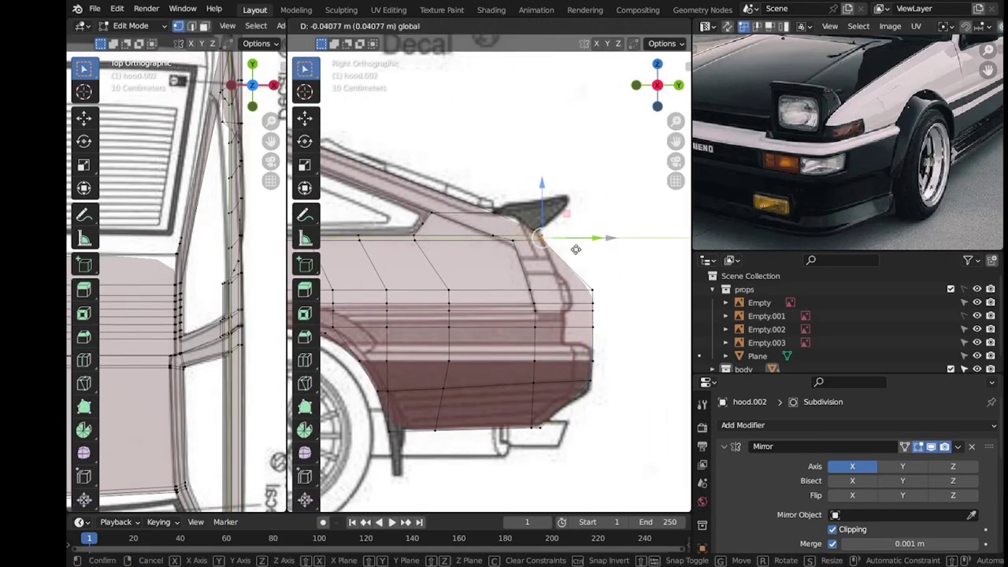
left_click(561, 248)
scroll(560, 247, "up", 3)
key("g")
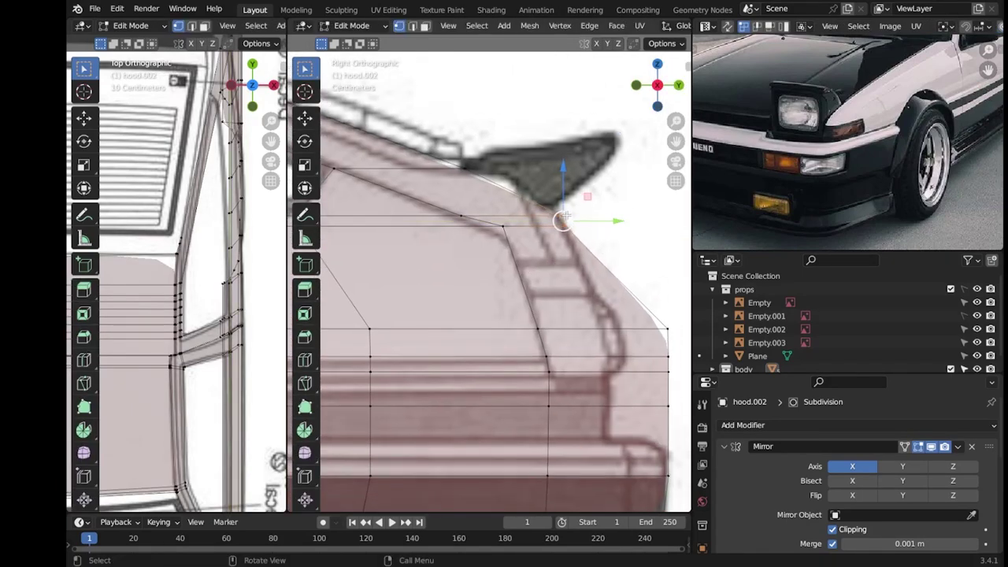
left_click(612, 234)
key("g")
key("g")
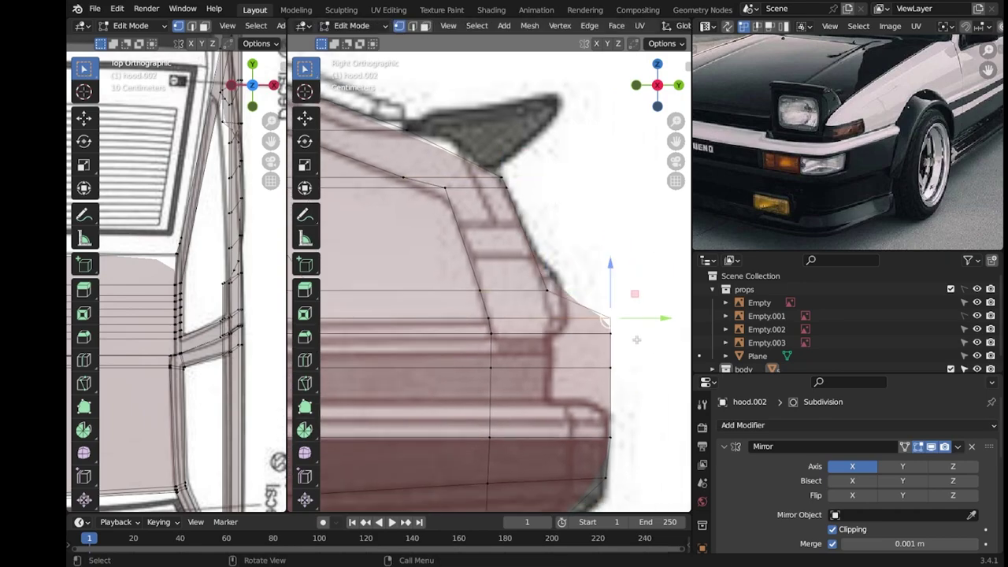
left_click(611, 438)
scroll(611, 437, "down", 2)
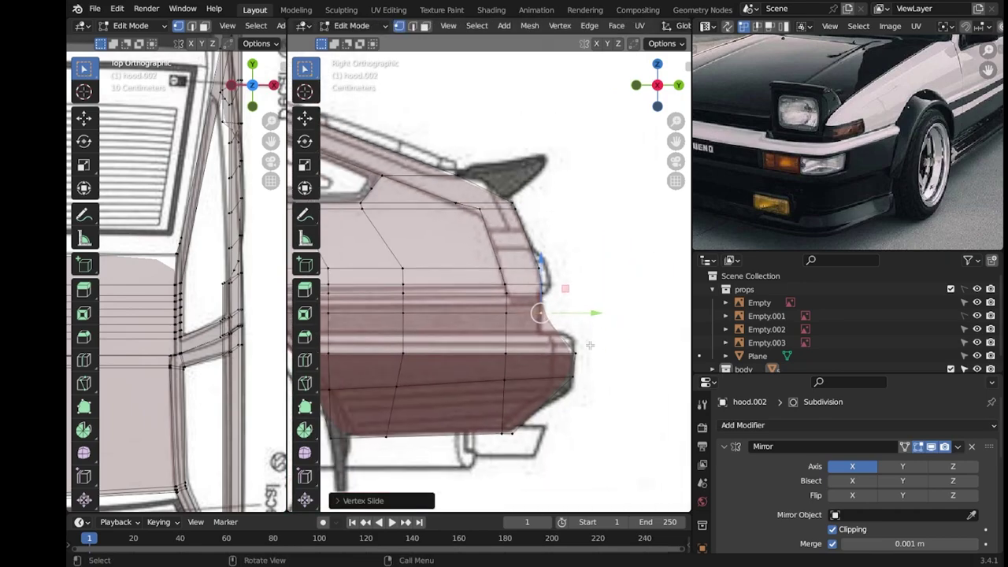
scroll(630, 370, "down", 2)
key("ctrl+s")
Loop-cut the lower rear quarter and move the new loop to the blueprint's bottom line.
scroll(635, 356, "up", 1)
key("ctrl+r")
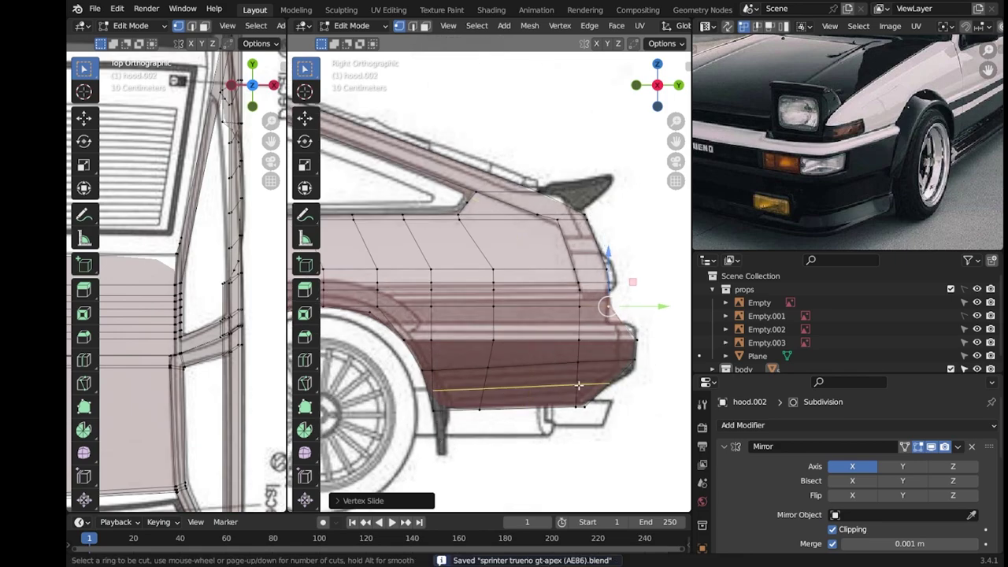
left_click(581, 385)
left_click_drag(528, 371, 630, 368)
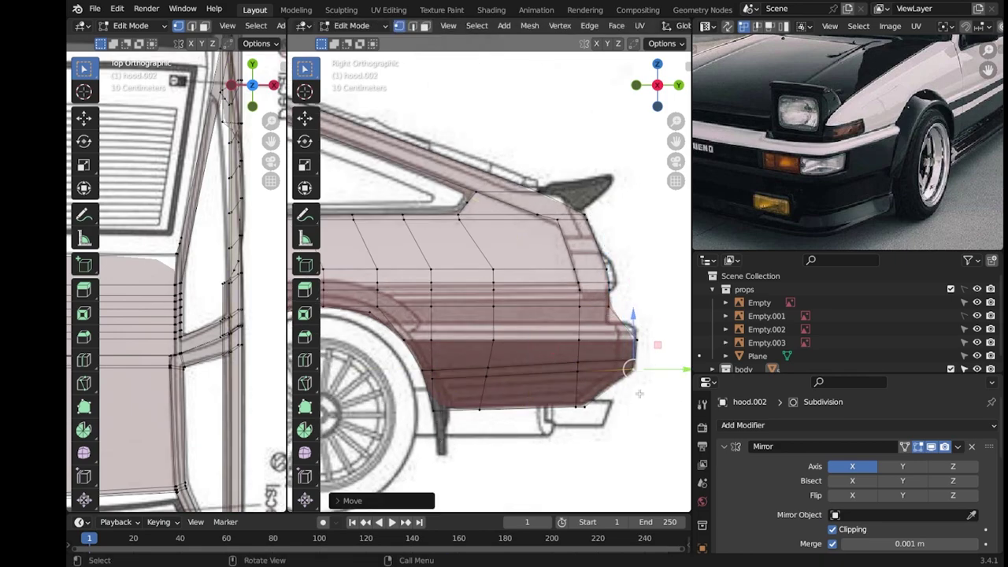
scroll(568, 363, "down", 3)
scroll(568, 363, "up", 3)
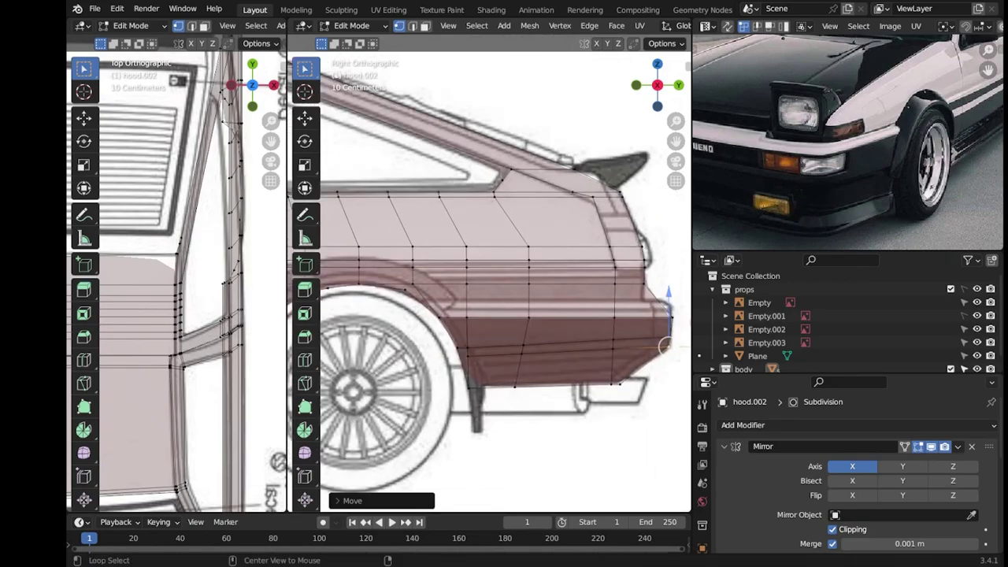
Review the body shape outside Edit Mode and save the blend file.
key("Tab")
scroll(455, 285, "down", 1)
key("ctrl+s")
scroll(455, 285, "down", 3)
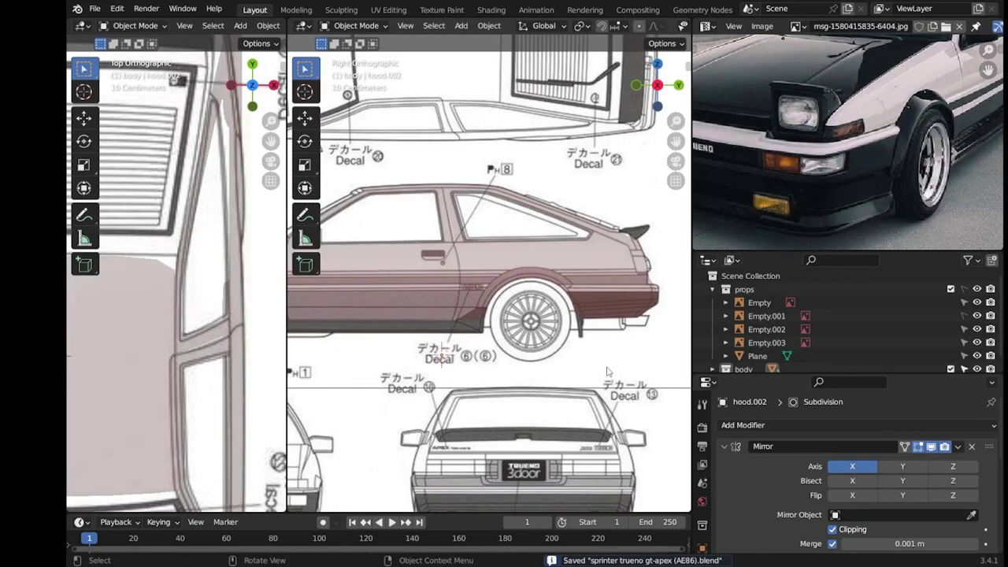
scroll(460, 299, "up", 2)
scroll(456, 348, "down", 2)
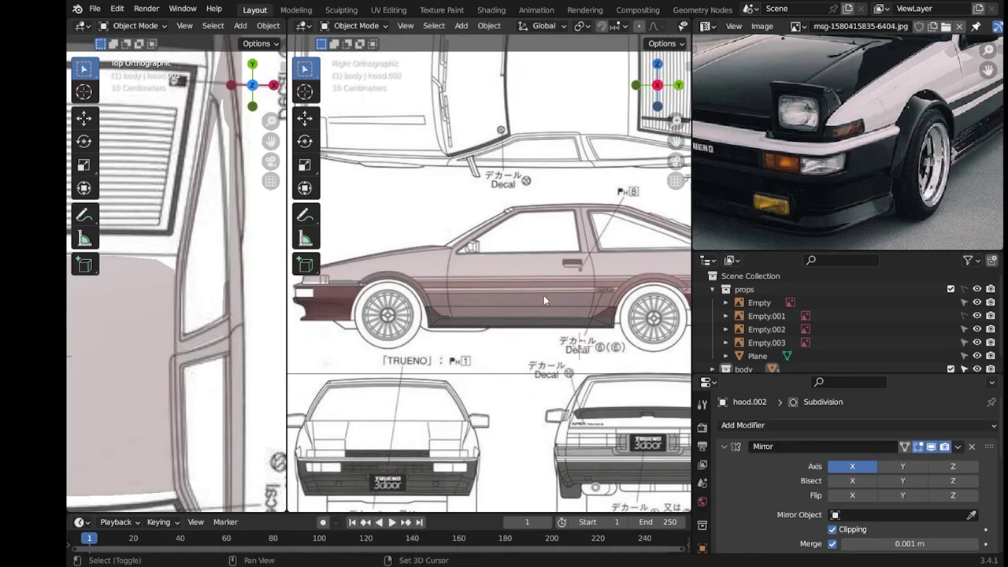
key("Tab")
scroll(406, 310, "up", 4)
scroll(478, 344, "up", 2)
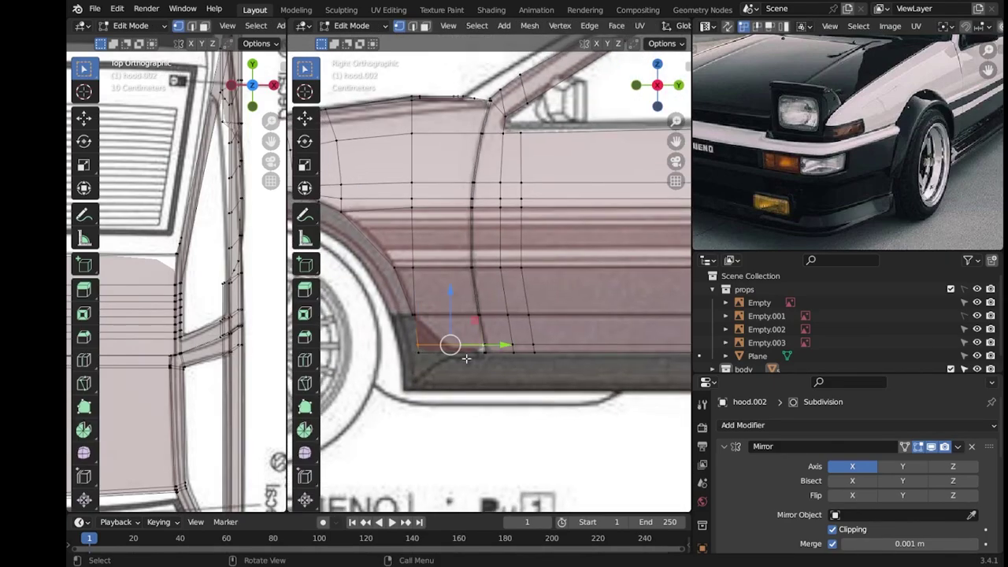
scroll(484, 354, "up", 1)
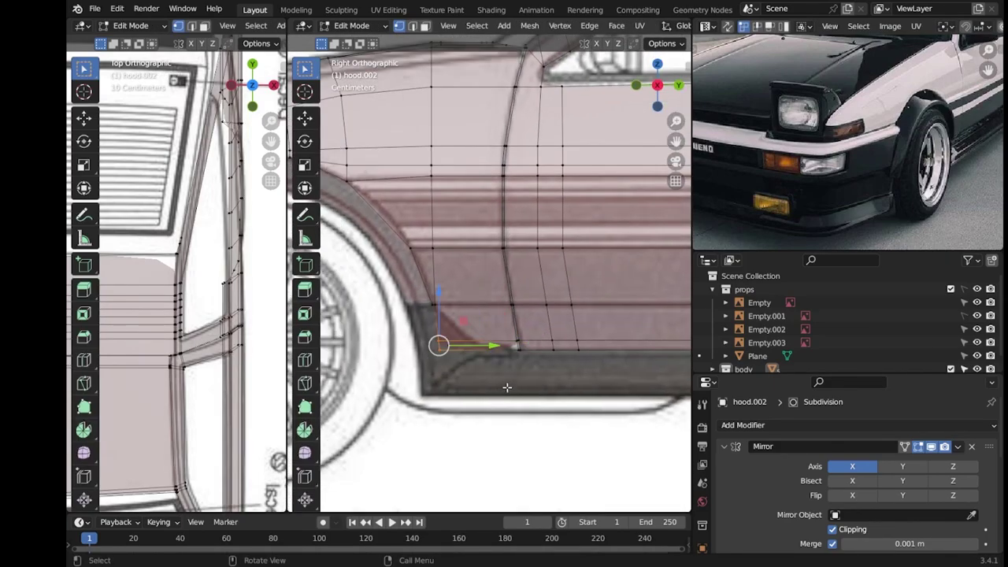
Nudge the spoiler vertex into place in the right side view and save again.
key("Tab")
mouse_move(522, 332)
middle_mouse_down()
mouse_move(577, 358)
mouse_move(549, 357)
middle_mouse_up()
key("KP_3")
scroll(520, 330, "up", 3)
scroll(520, 330, "up", 2)
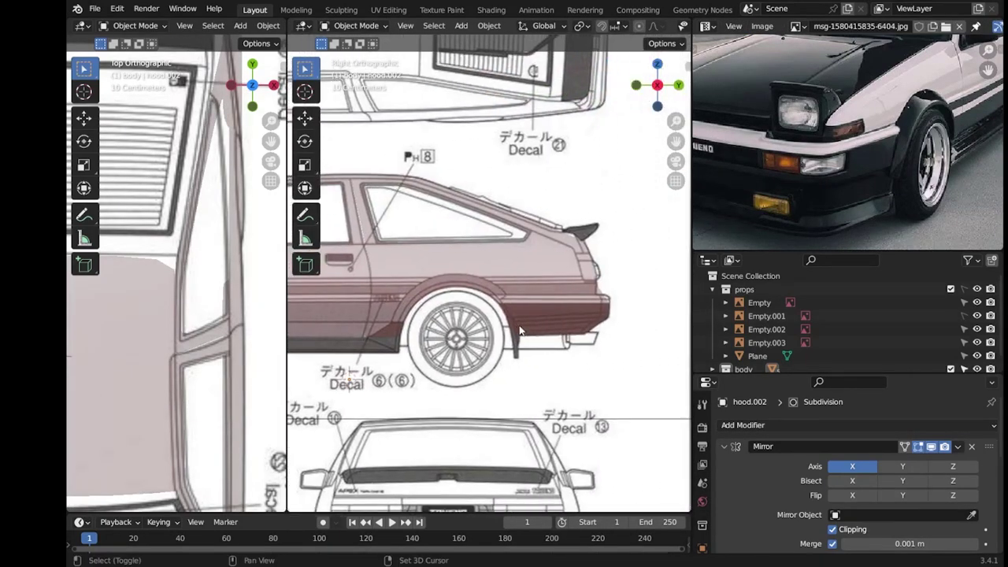
scroll(518, 330, "up", 2)
key("Tab")
scroll(551, 268, "up", 2)
left_click_drag(584, 283, 579, 283)
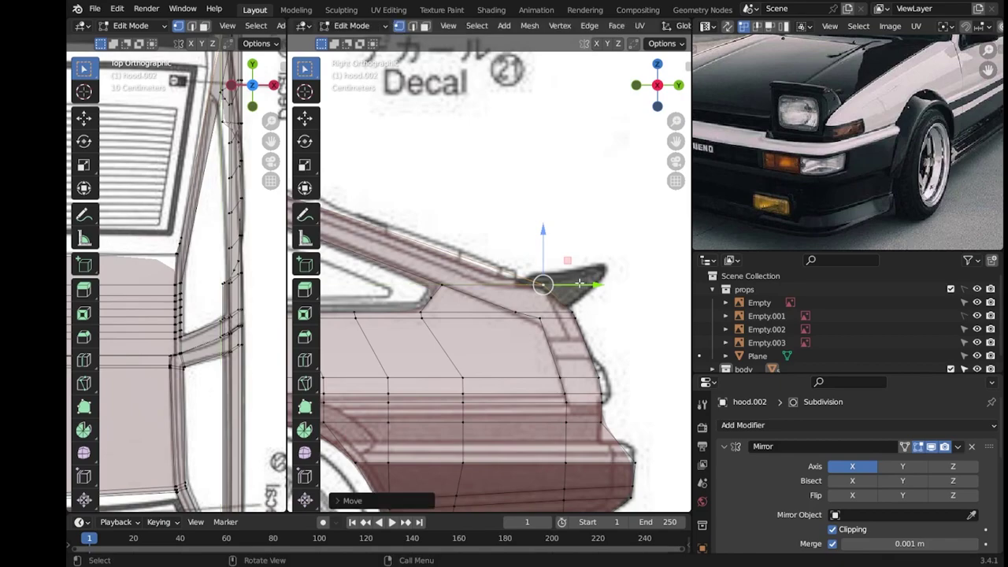
middle_click_drag(580, 283, 629, 289, "shift")
key("Tab")
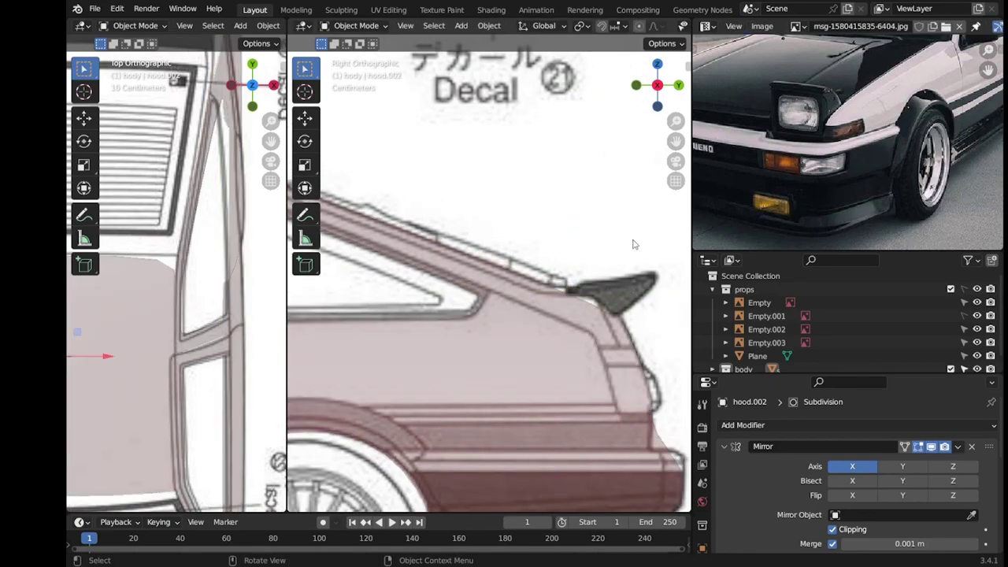
key("ctrl+s")
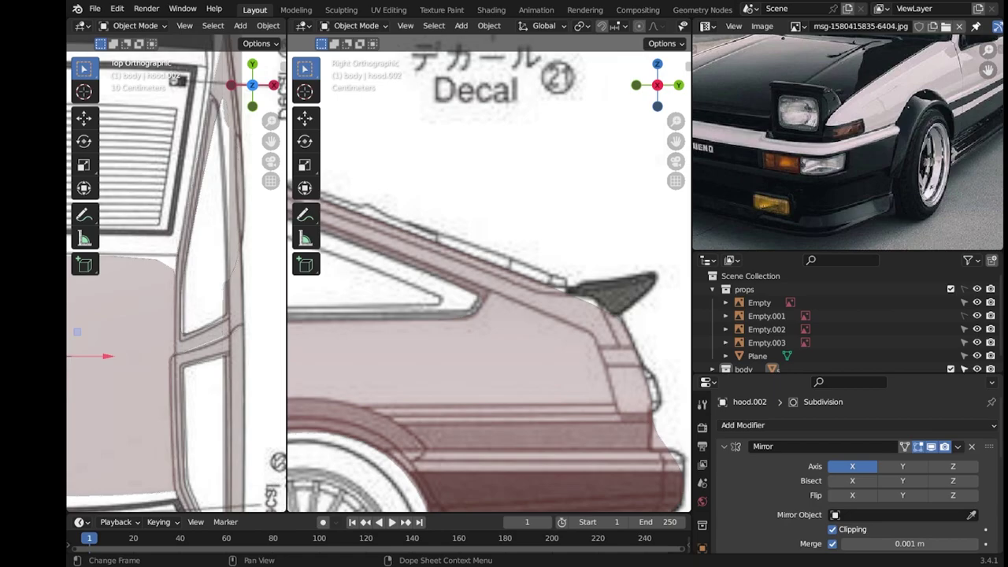
Compare the body mesh against the blueprint and save the file once more.
scroll(448, 313, "down", 5)
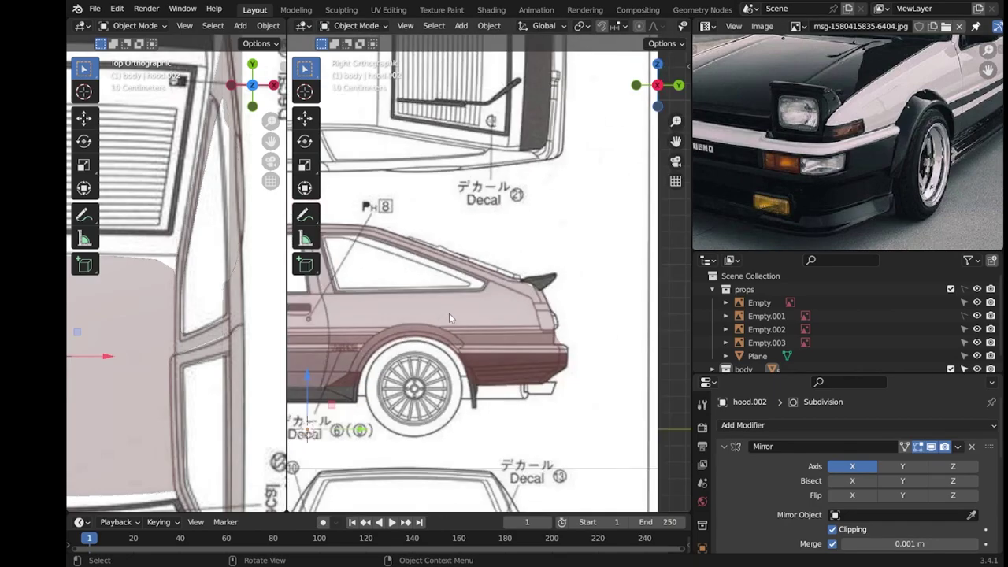
scroll(448, 312, "up", 2)
scroll(532, 363, "up", 1)
scroll(533, 363, "up", 1)
key("Tab")
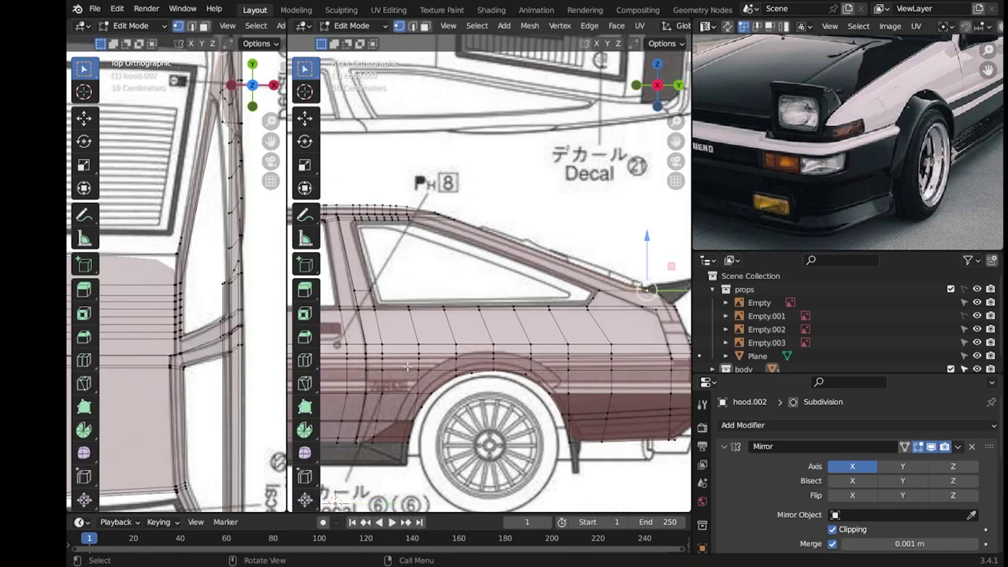
key("Tab")
scroll(566, 307, "down", 2)
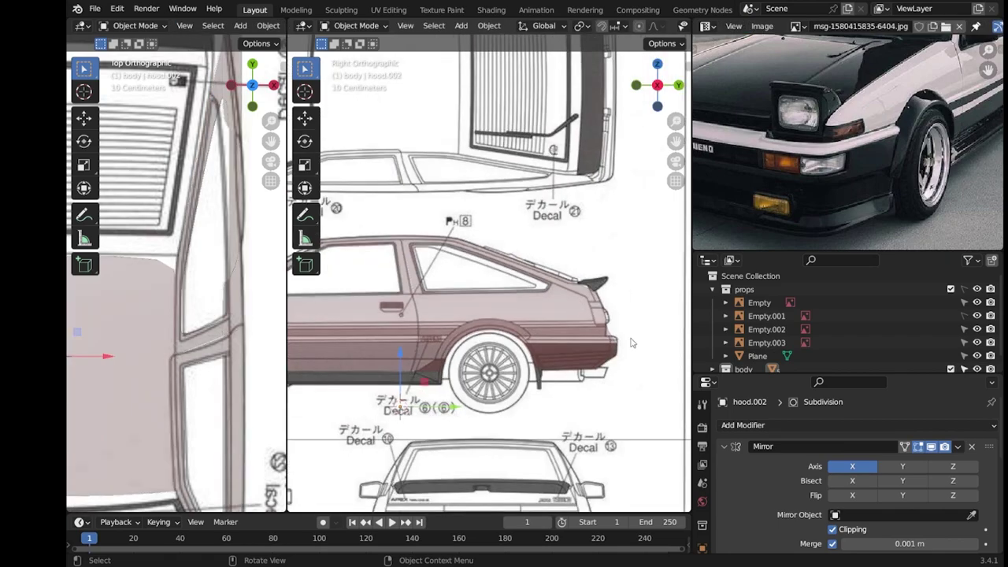
scroll(617, 356, "down", 2)
key("ctrl+s")
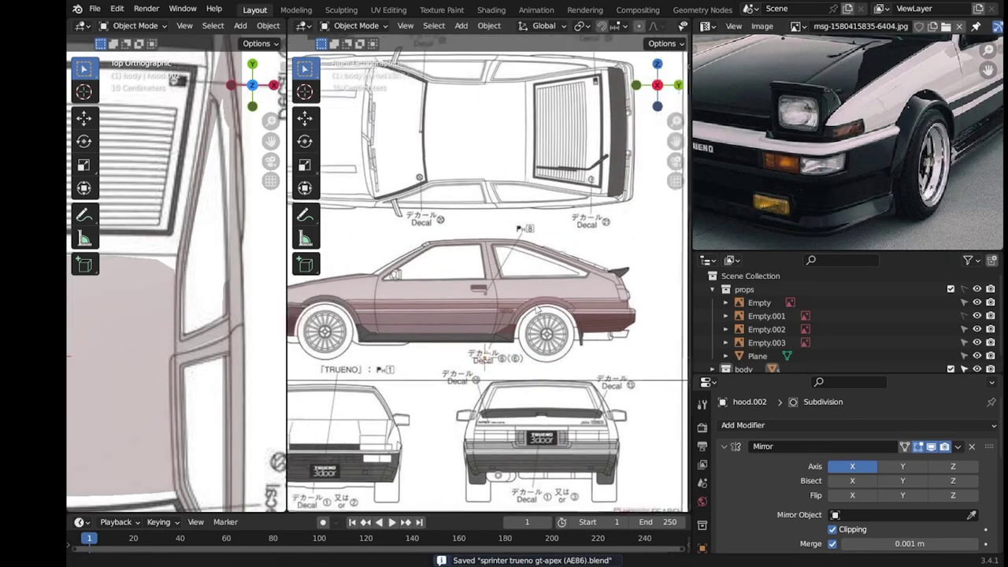
Orbit and zoom to inspect the car, then re-enter Edit Mode for another loop cut.
middle_click_drag(629, 326, 435, 289)
scroll(435, 289, "up", 3)
scroll(435, 289, "up", 2)
scroll(394, 319, "down", 2)
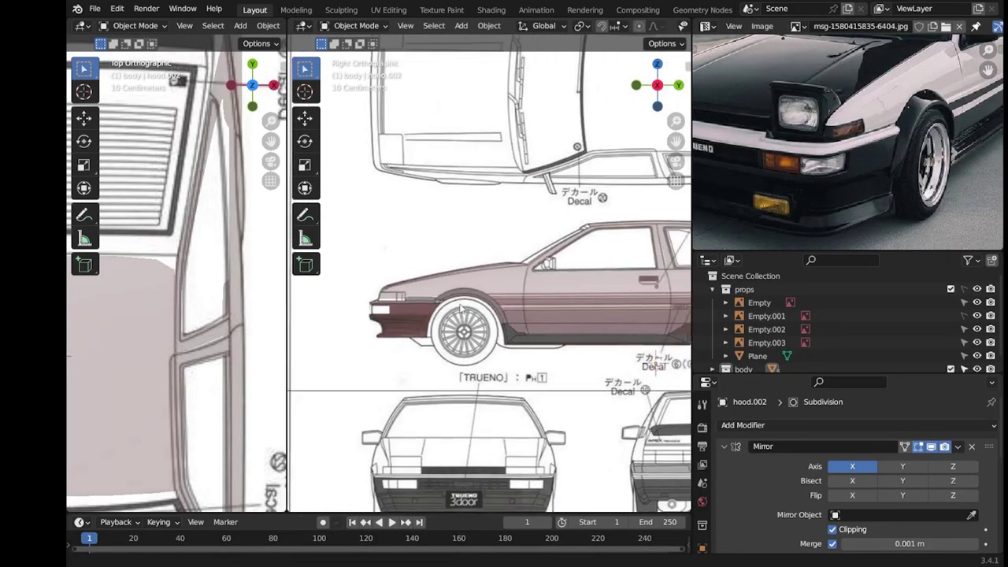
scroll(472, 300, "up", 2)
scroll(513, 287, "up", 3)
scroll(513, 287, "down", 6)
scroll(552, 314, "up", 1)
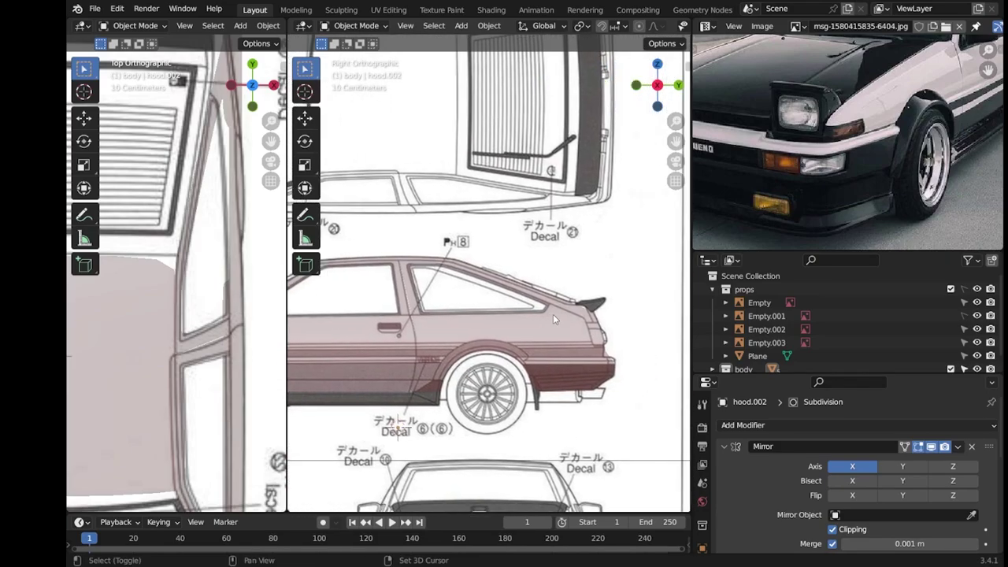
scroll(519, 303, "up", 1)
scroll(497, 296, "up", 1)
scroll(498, 296, "down", 2)
scroll(497, 296, "up", 2, "shift")
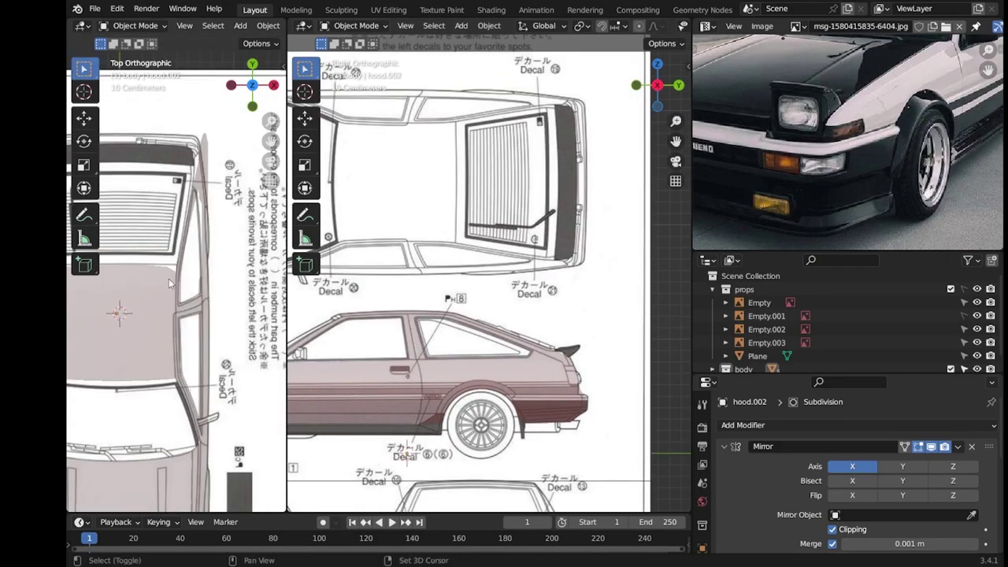
key("Tab")
key("ctrl+r")
Place a new edge loop across the roof and reselect the body mesh for editing.
left_click(204, 263)
left_click(206, 260)
key("KP_Decimal")
scroll(206, 260, "down", 3)
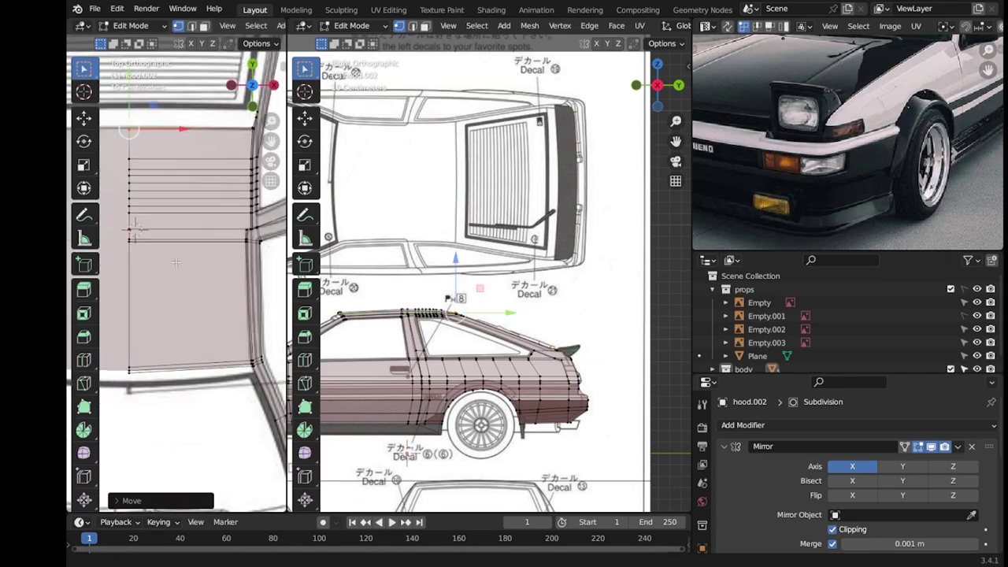
key("Tab")
scroll(451, 323, "up", 4)
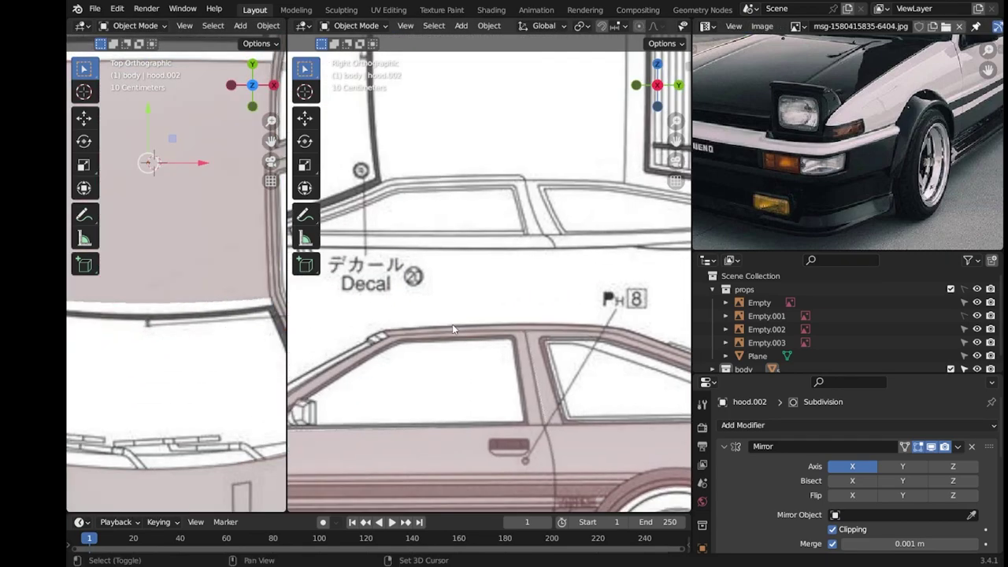
left_click(420, 431)
left_click(442, 363)
scroll(441, 363, "up", 2)
key("Tab")
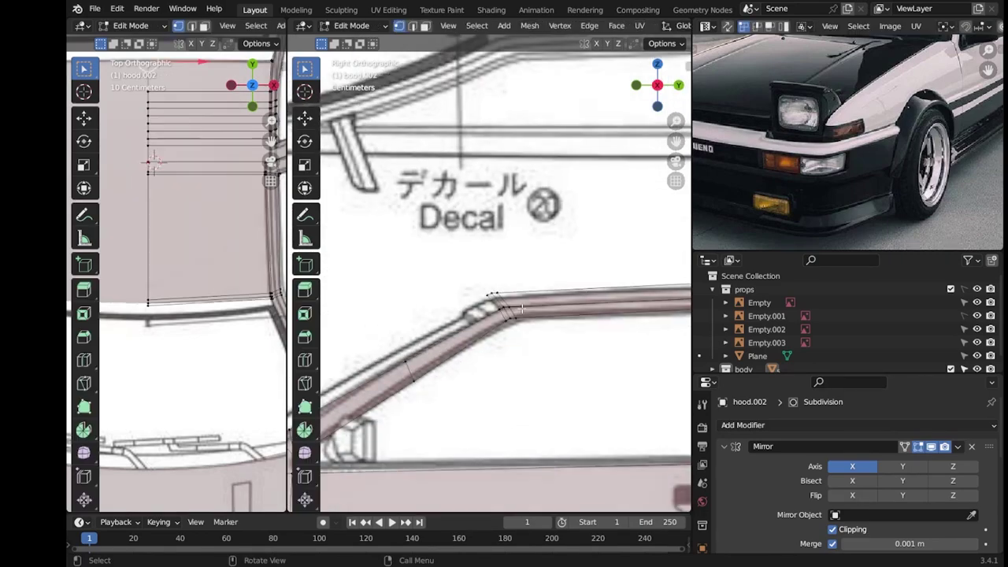
Select the roof rail corner vertex above the windshield and reposition it.
scroll(442, 363, "up", 2)
scroll(228, 306, "up", 3)
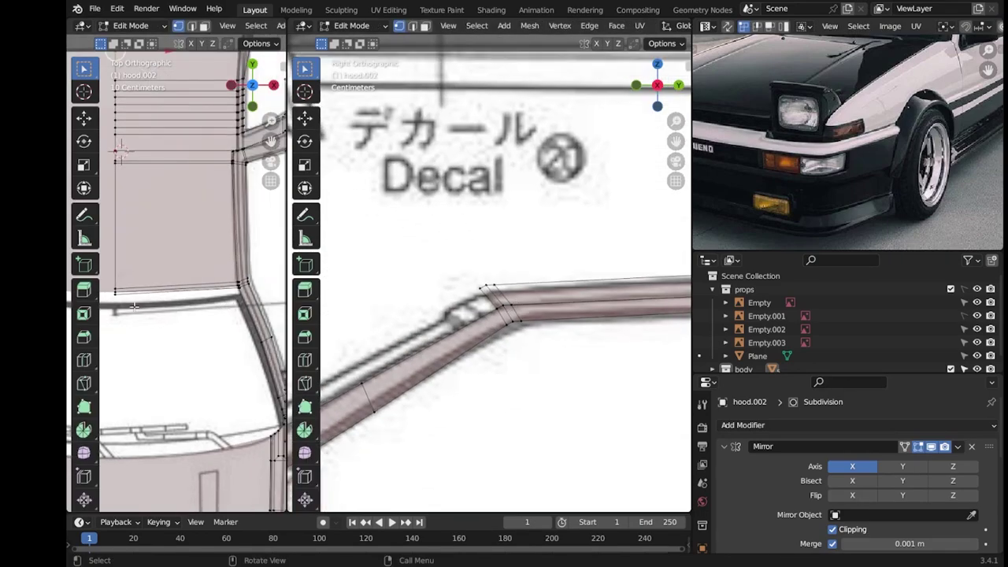
scroll(135, 306, "up", 3)
mouse_move(181, 287)
left_mouse_down()
mouse_move(180, 277)
mouse_move(157, 276)
left_mouse_up()
scroll(114, 128, "down", 2)
scroll(116, 126, "up", 3)
key("g")
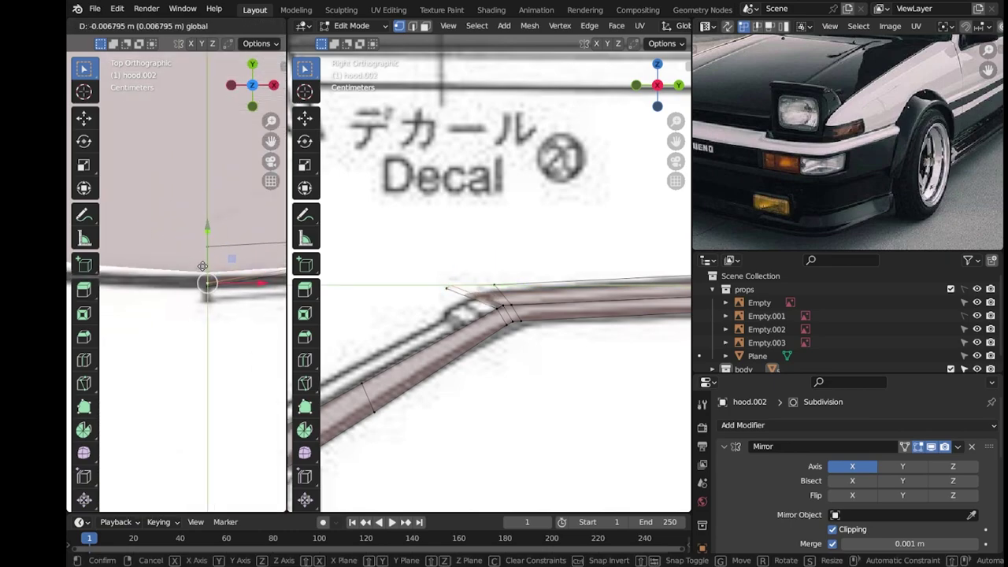
left_click(202, 266)
scroll(418, 236, "up", 2)
key("g")
left_click(420, 310)
key("g")
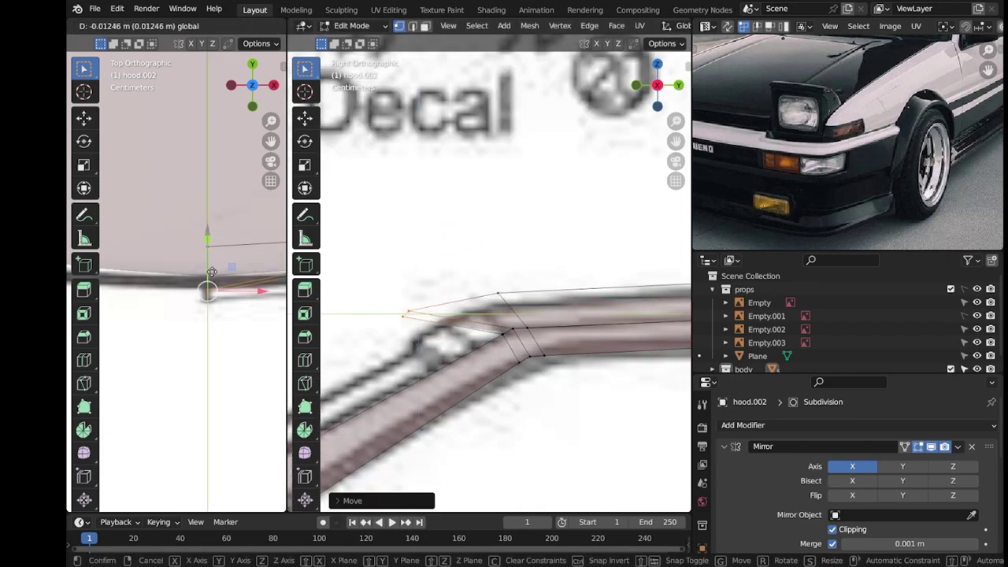
left_click(212, 271)
Merge the roof rail vertices and move the corner vertex down onto the rail.
left_click(511, 331)
key("g")
key("g")
key("Escape")
key("m")
left_click(507, 343)
key("g")
key("g")
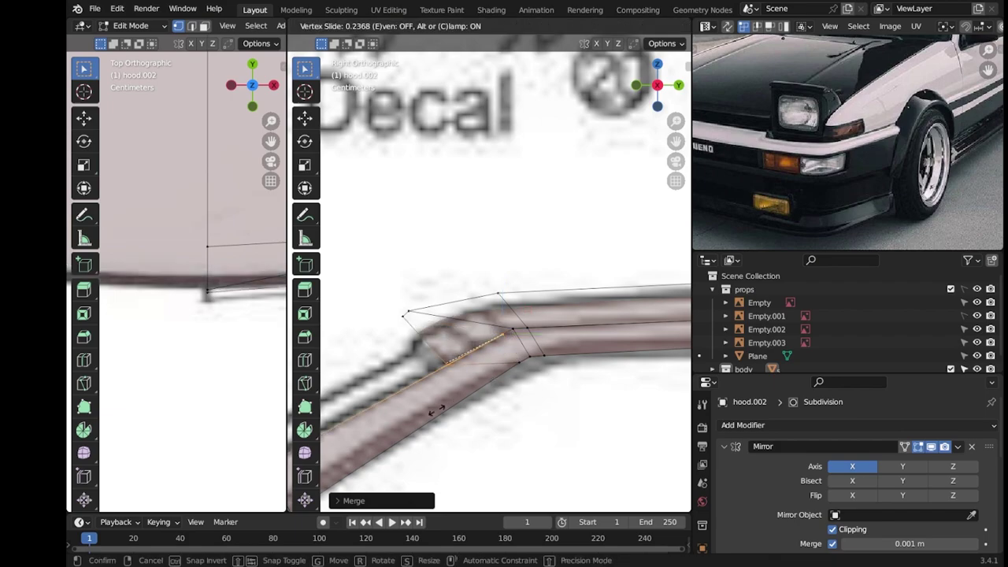
left_click(435, 410)
key("ctrl+z")
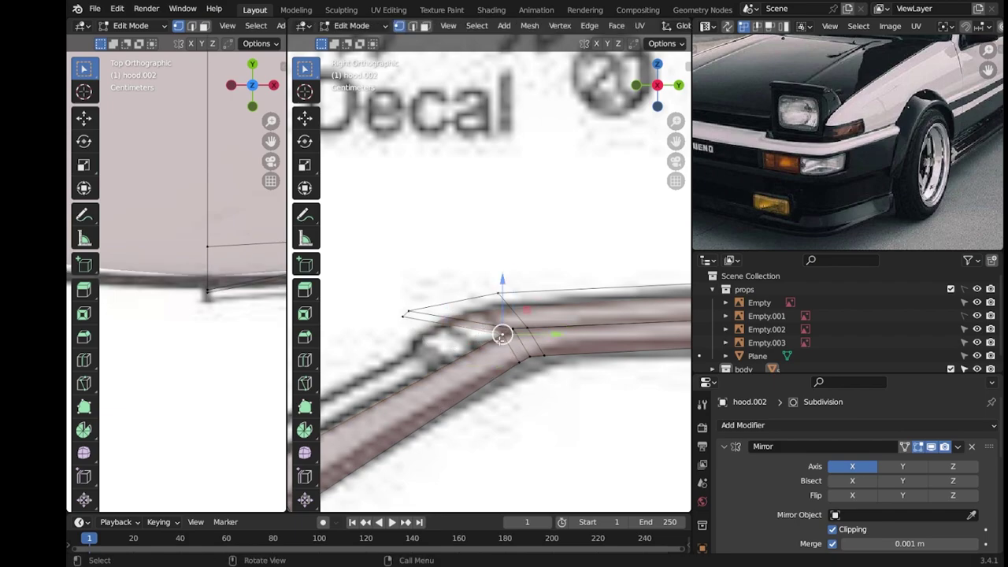
left_click_drag(502, 334, 456, 418)
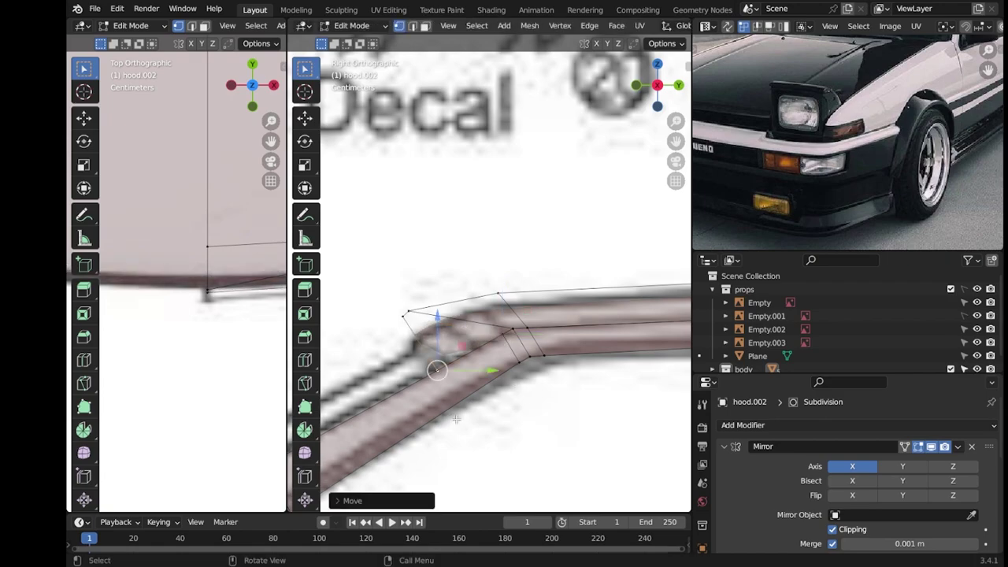
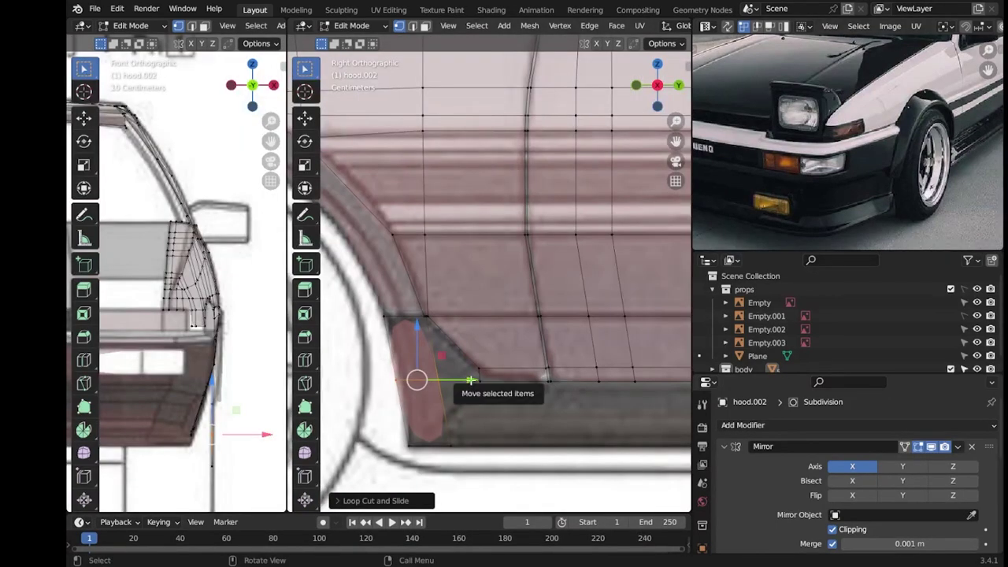
Loop-cut across the strip and slide the new loop along the Y axis.
key("ctrl+r")
left_click(425, 409)
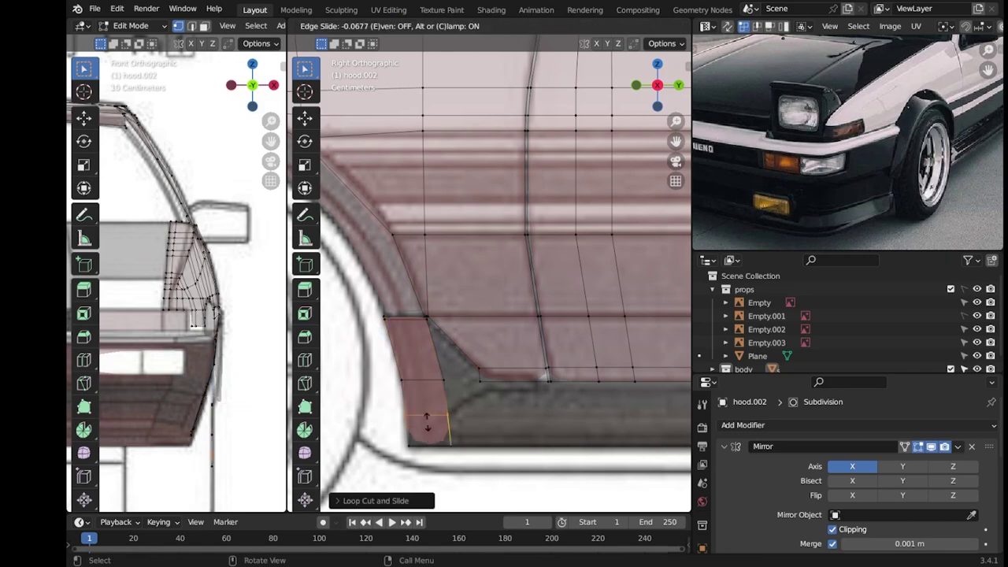
scroll(449, 370, "down", 3)
scroll(449, 370, "down", 3)
key("g")
key("y")
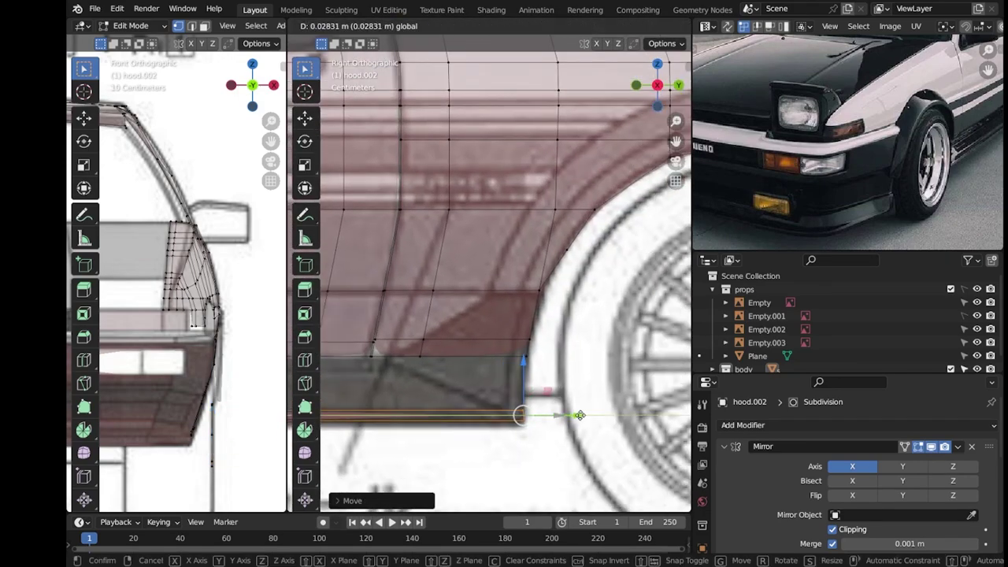
scroll(579, 414, "down", 2)
scroll(575, 410, "down", 1)
left_click(569, 404)
scroll(472, 338, "down", 2)
scroll(467, 336, "down", 5)
scroll(466, 336, "up", 5)
Add a loop cut on the rear sill and move it into place.
key("ctrl+r")
left_click(540, 367)
scroll(551, 410, "up", 2)
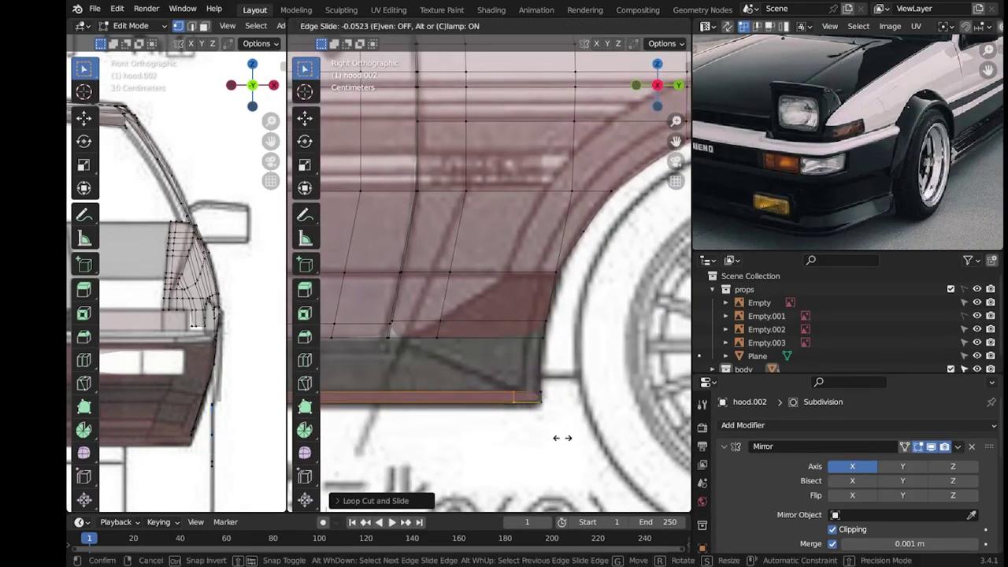
left_click(375, 430)
scroll(402, 403, "down", 4)
scroll(476, 318, "down", 3)
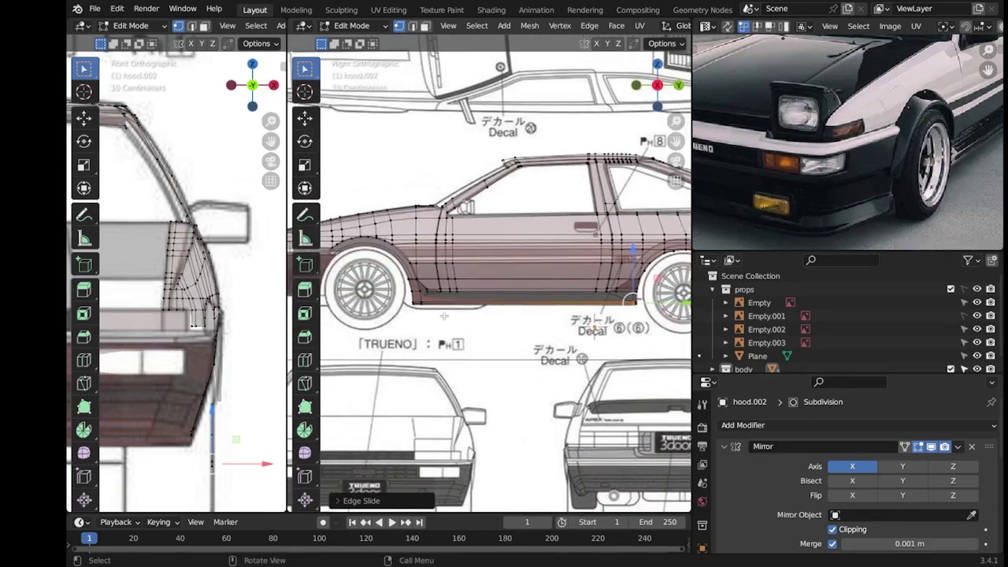
scroll(476, 318, "up", 2)
key("g")
left_click(501, 329)
scroll(501, 329, "down", 1)
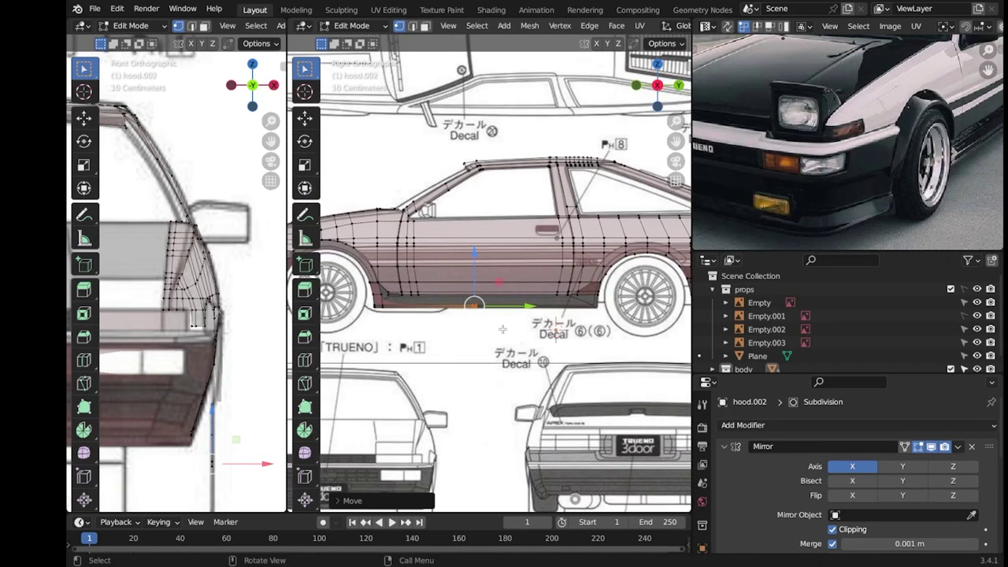
scroll(473, 327, "up", 3)
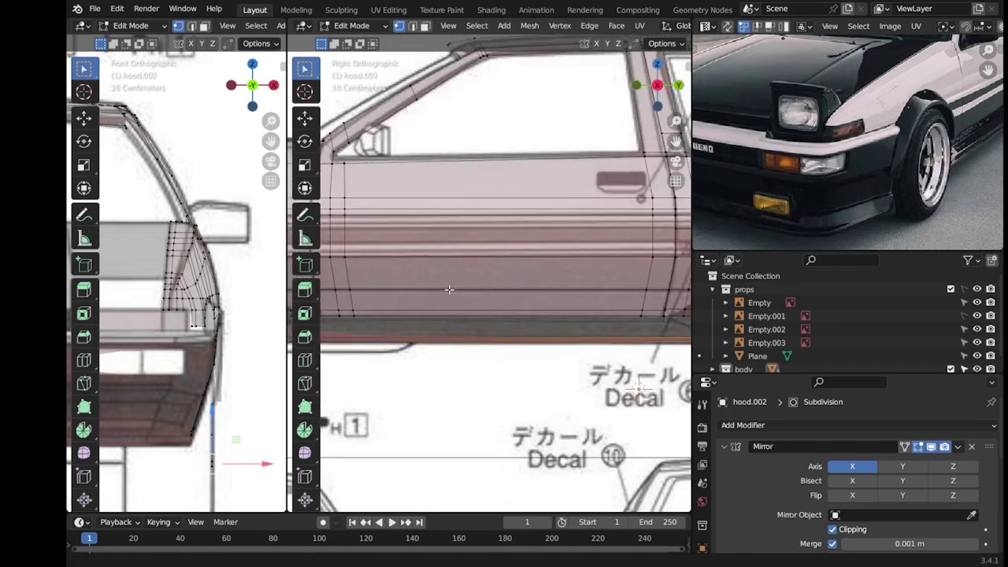
scroll(418, 378, "up", 3)
scroll(362, 418, "up", 2)
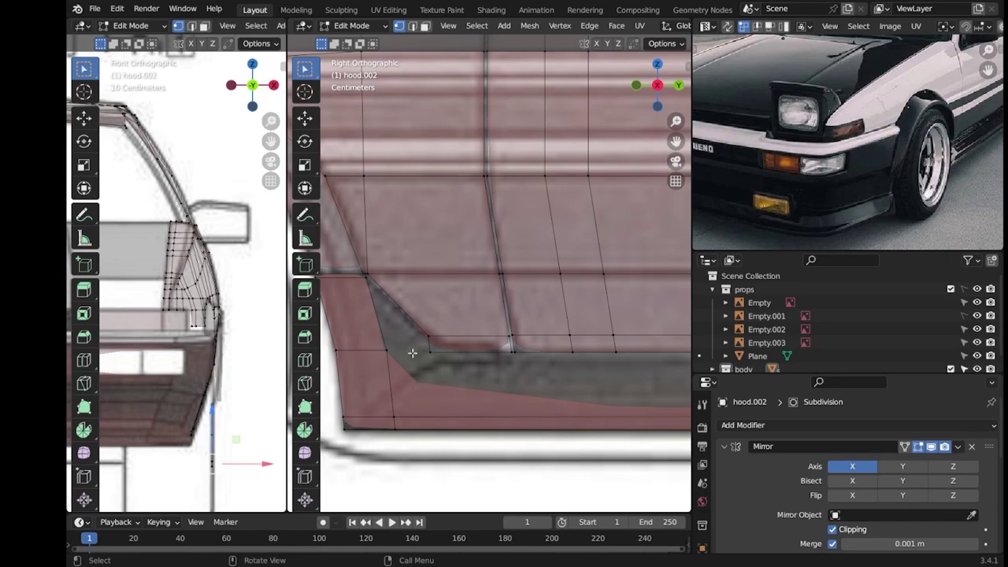
scroll(412, 353, "down", 1)
Add another edge loop near the wheel-arch corner and select the sill's corner vertex.
key("ctrl+r")
left_click(370, 300)
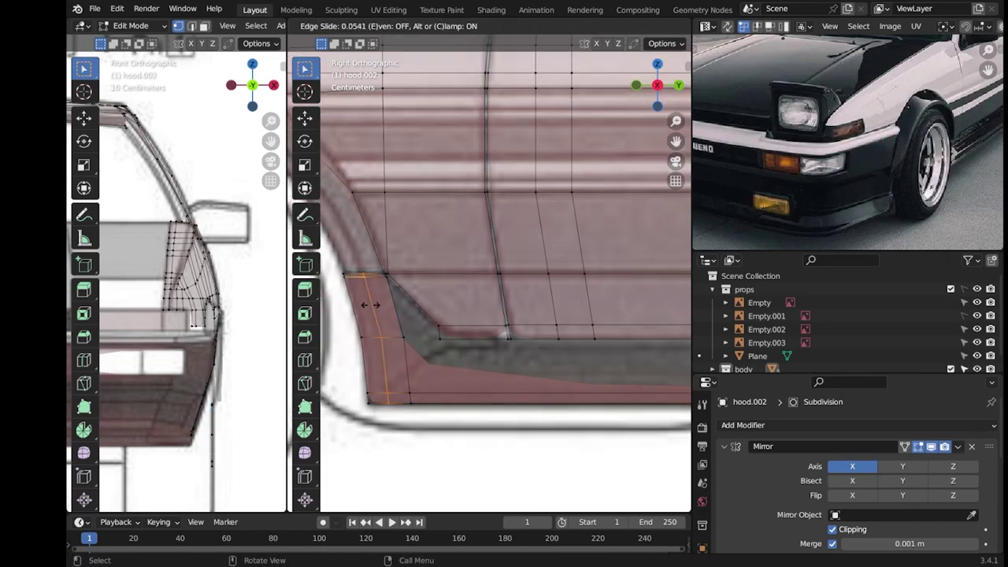
left_click(370, 305)
scroll(415, 423, "up", 2)
left_click(434, 292)
scroll(450, 286, "up", 1)
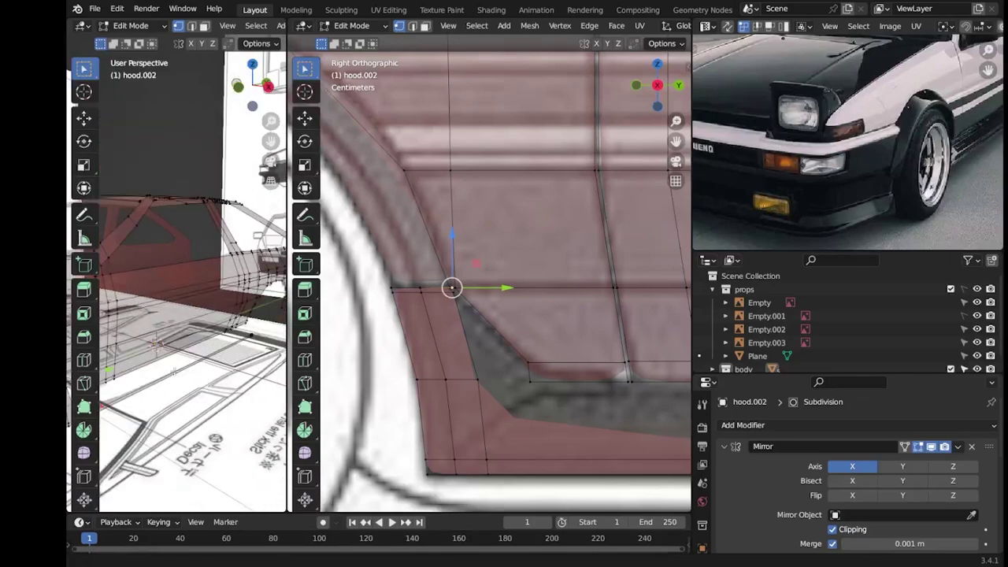
middle_click_drag(181, 315, 205, 330)
Position the corner vertex against the blueprints in the front and side views.
key("KP_3")
scroll(228, 354, "up", 2)
key("g")
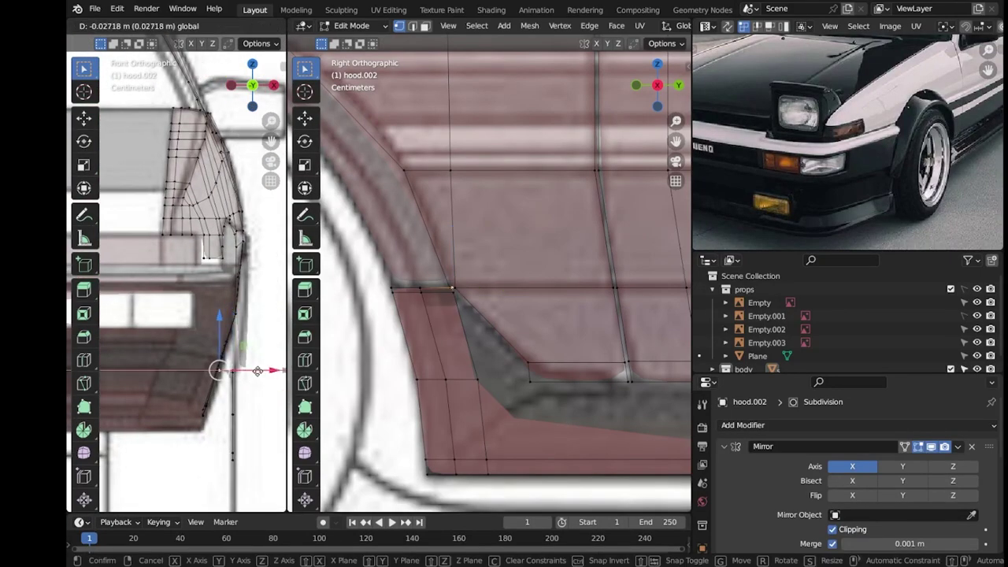
left_click(258, 374)
left_click_drag(450, 288, 530, 418)
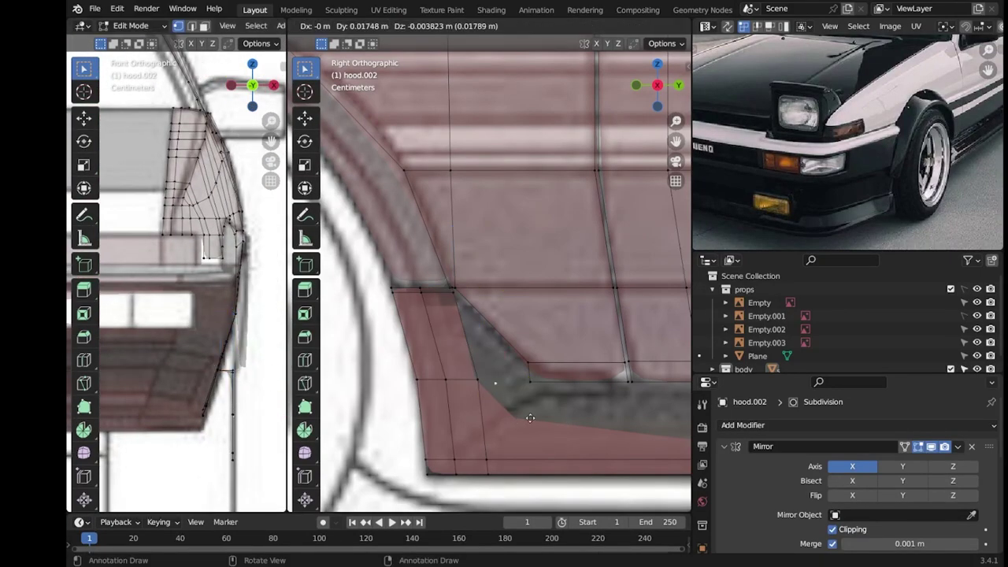
left_click(577, 418)
left_click_drag(256, 420, 245, 420)
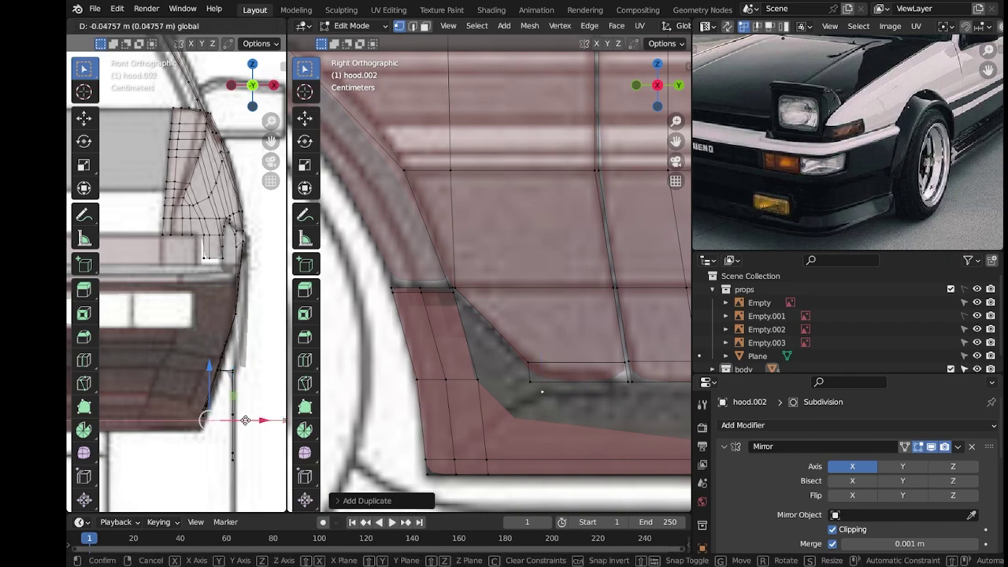
left_click(245, 419)
Slide two edges along the sill corner to follow the arch outline.
key("g")
key("g")
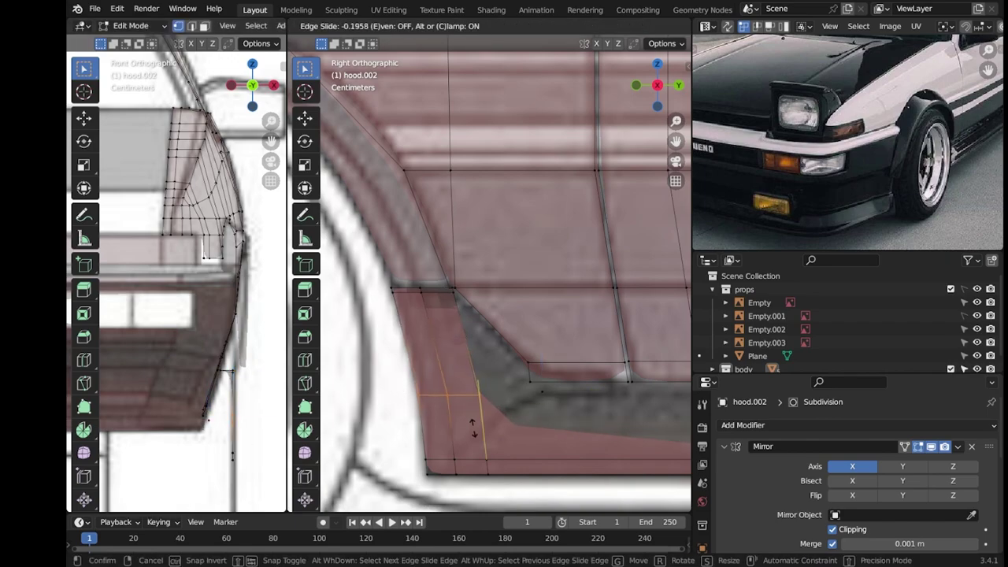
left_click(475, 430)
scroll(563, 403, "down", 3)
key("g")
key("g")
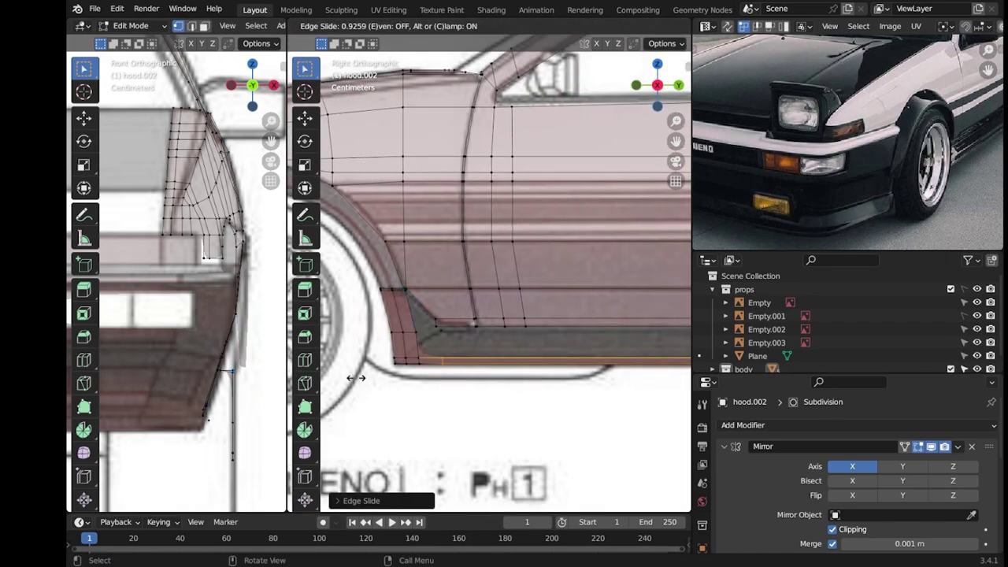
left_click(422, 360)
scroll(423, 361, "up", 3)
middle_click_drag(423, 360, 472, 385, "shift")
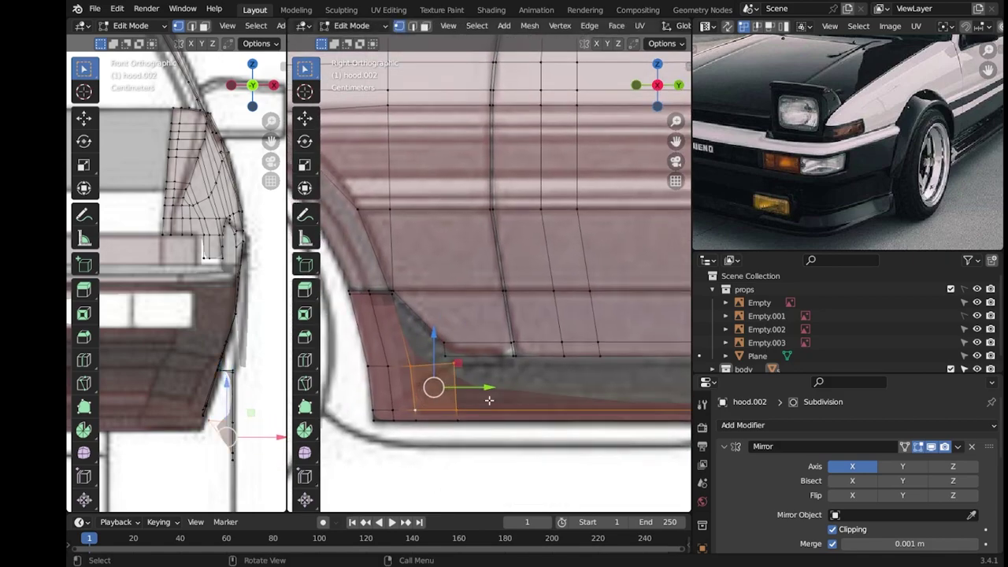
scroll(459, 404, "up", 2)
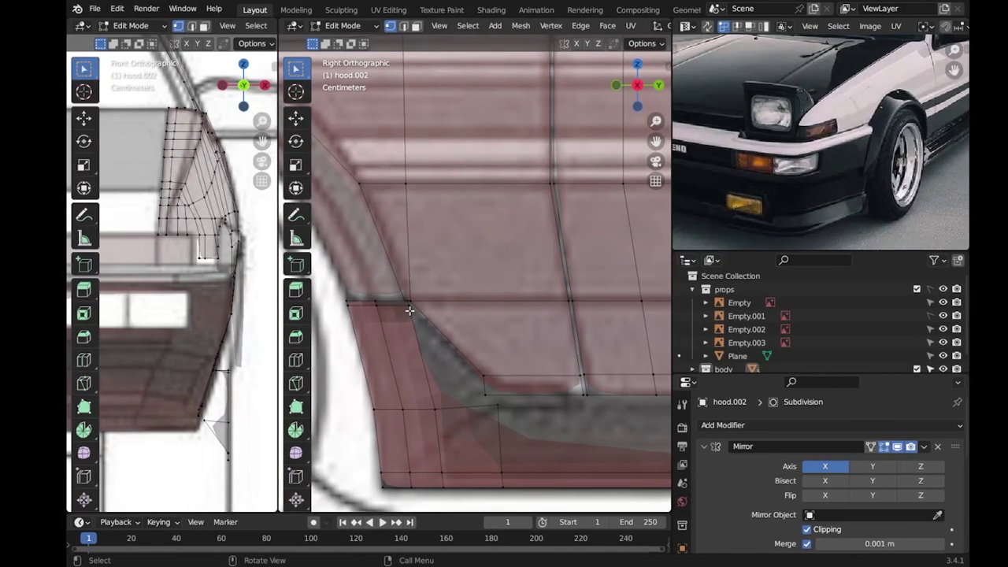
Move the corner vertex above the sill along the X axis.
left_click(410, 311)
scroll(409, 310, "up", 2)
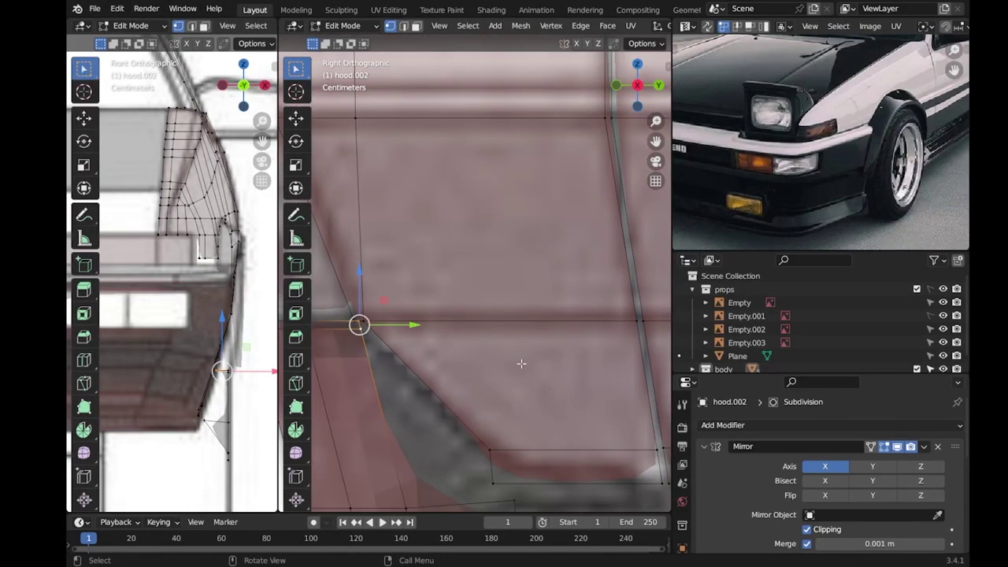
middle_click_drag(355, 320, 410, 311, "shift")
key("g")
key("x")
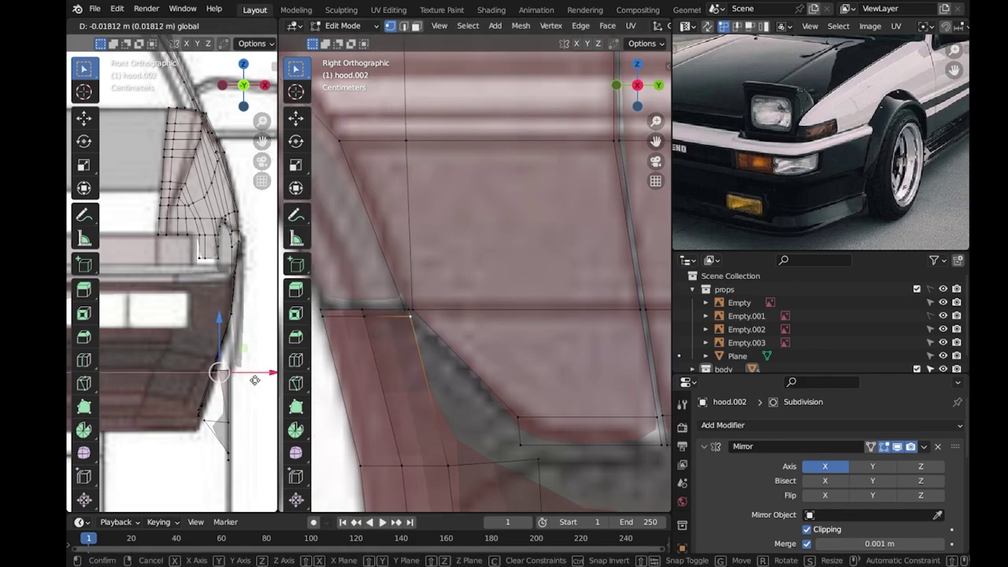
left_click(253, 381)
Dissolve the extra and stray vertices around the sill corner.
key("x")
left_click(378, 369)
key("x")
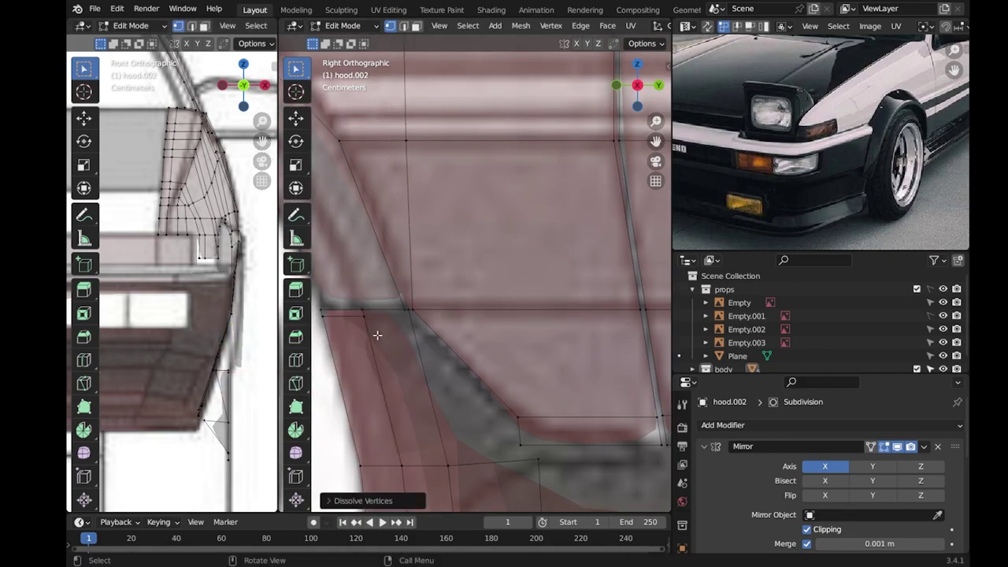
left_click(362, 333)
scroll(362, 333, "down", 2)
left_click(409, 421)
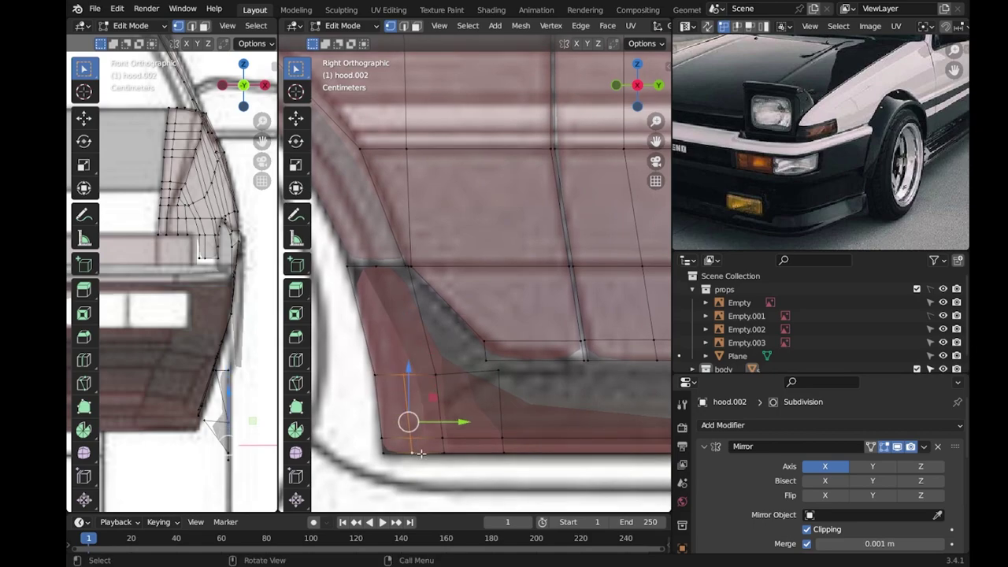
key("x")
left_click(409, 449)
scroll(410, 455, "up", 1)
Select the lower corner quad and compare the sill to the blueprint in Object Mode.
left_click(397, 419)
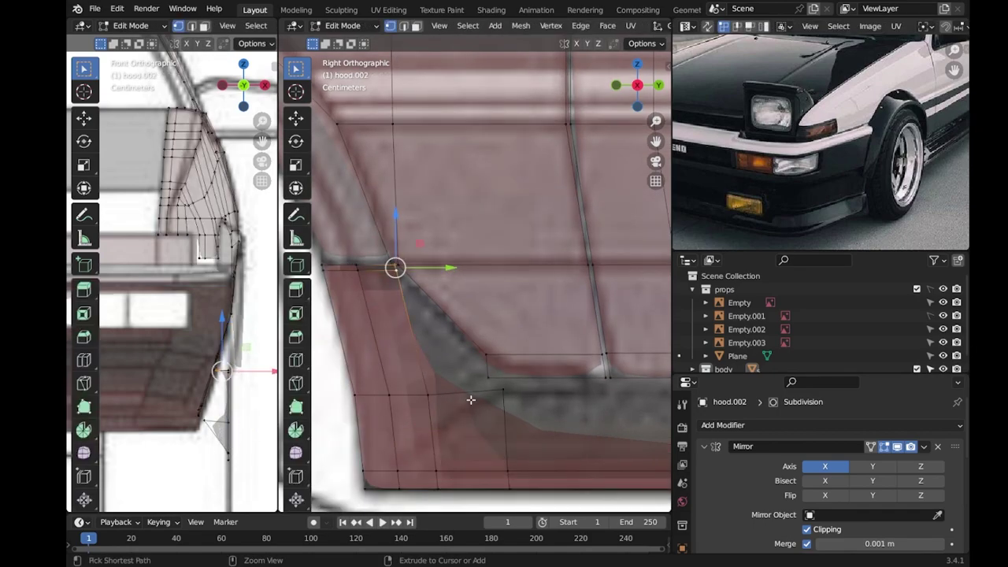
left_click(441, 360)
key("Tab")
scroll(465, 335, "down", 2)
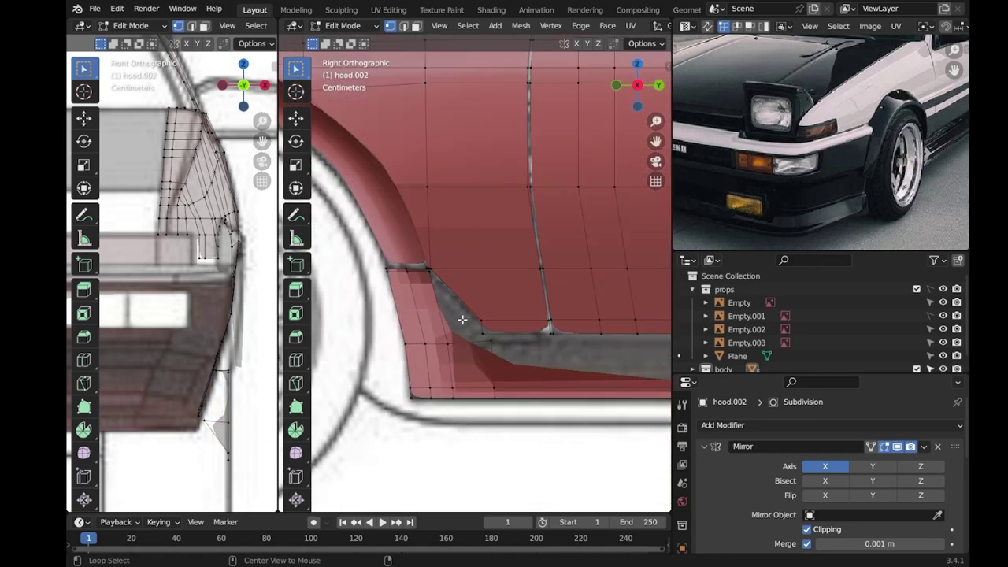
scroll(471, 323, "down", 2)
scroll(782, 189, "down", 5)
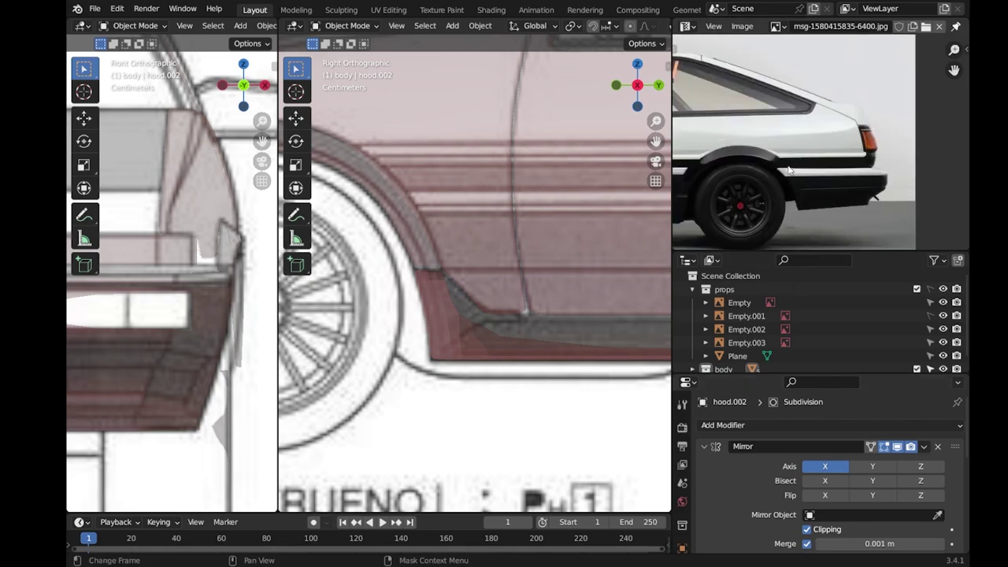
scroll(849, 150, "up", 3)
scroll(848, 150, "up", 3)
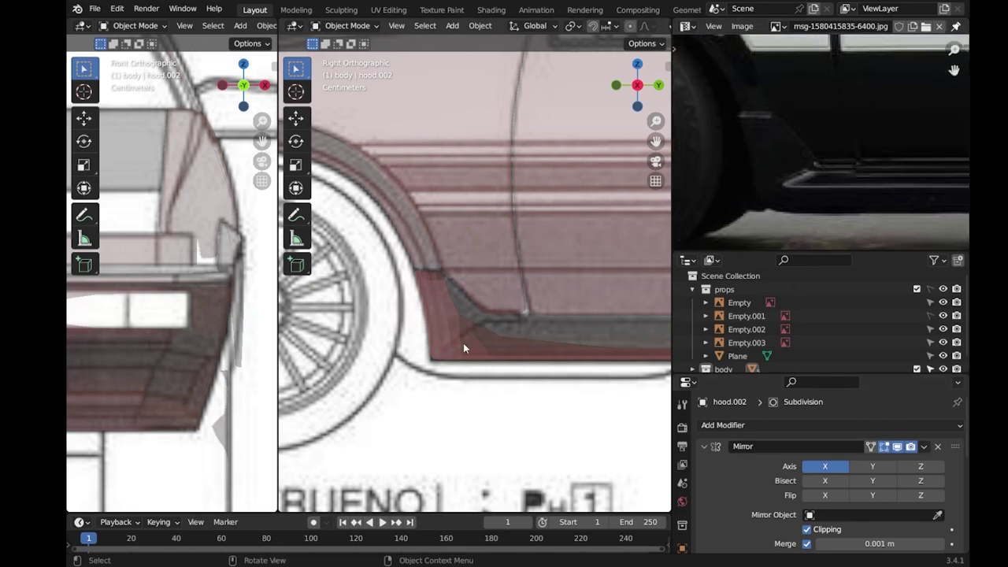
Select the shortest edge path along the sill bottom and merge away the vertical edge.
key("Tab")
scroll(463, 348, "up", 2)
scroll(472, 354, "up", 2)
left_click(448, 415, "shift")
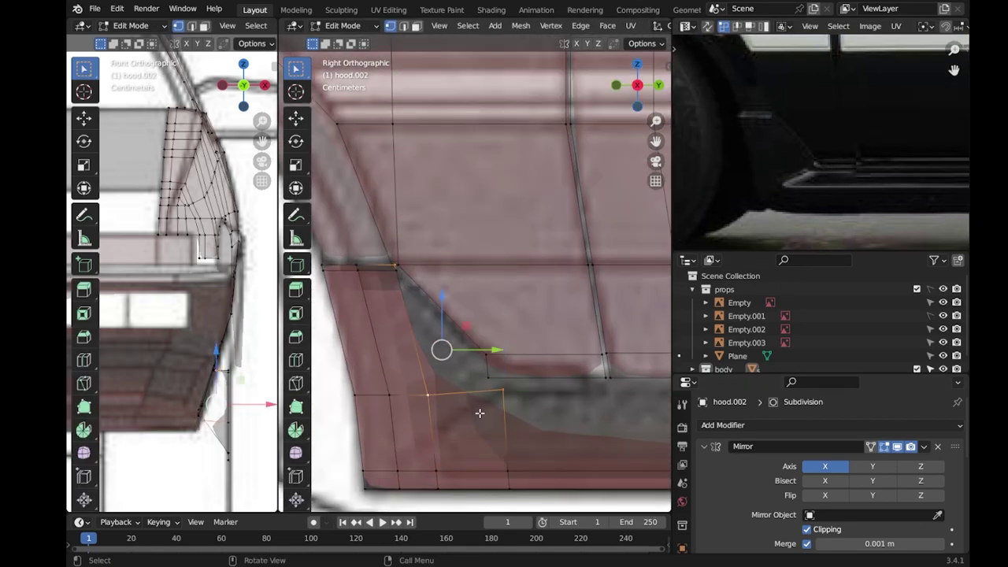
left_click(393, 280, "shift")
left_click(479, 477)
right_click(479, 477)
left_click(478, 489, "ctrl")
key("g")
key("g")
left_click(512, 429)
Switch between edge and vertex select modes and reframe the sill corner for inspection.
key("2")
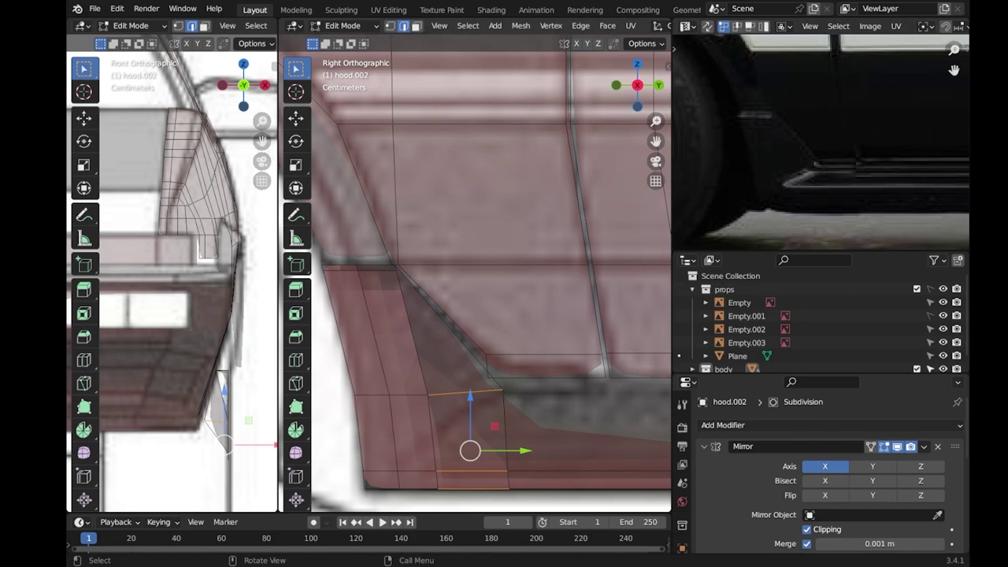
scroll(459, 332, "down", 4)
scroll(459, 331, "up", 3)
key("1")
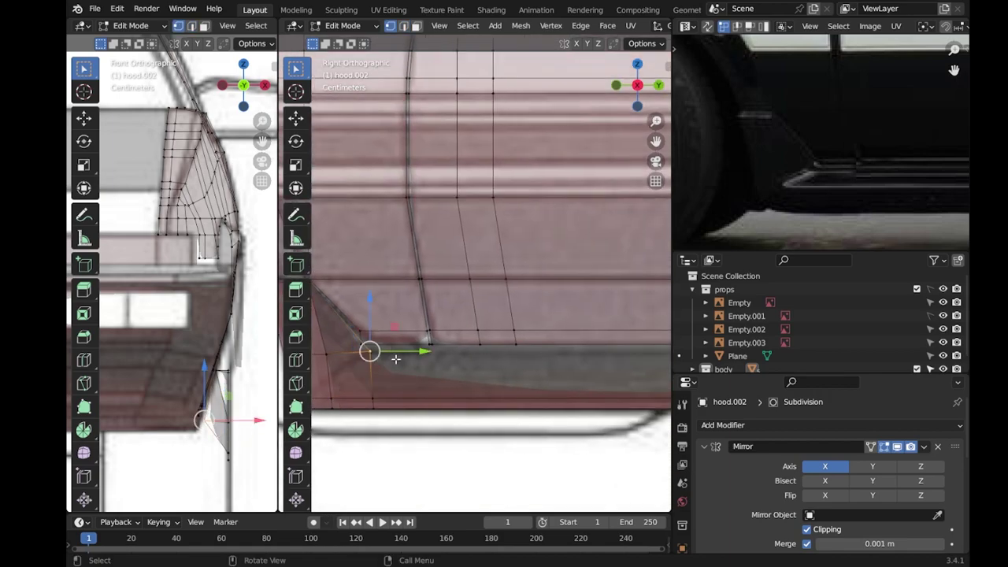
scroll(460, 331, "up", 1)
scroll(460, 331, "down", 3)
scroll(460, 332, "up", 3)
middle_click_drag(364, 276, 397, 309, "shift")
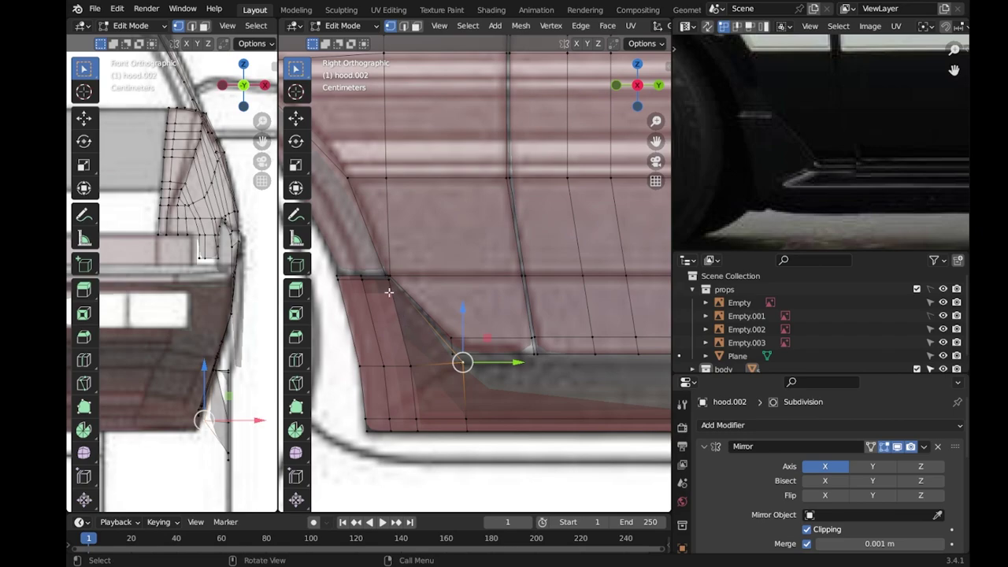
scroll(389, 292, "up", 2)
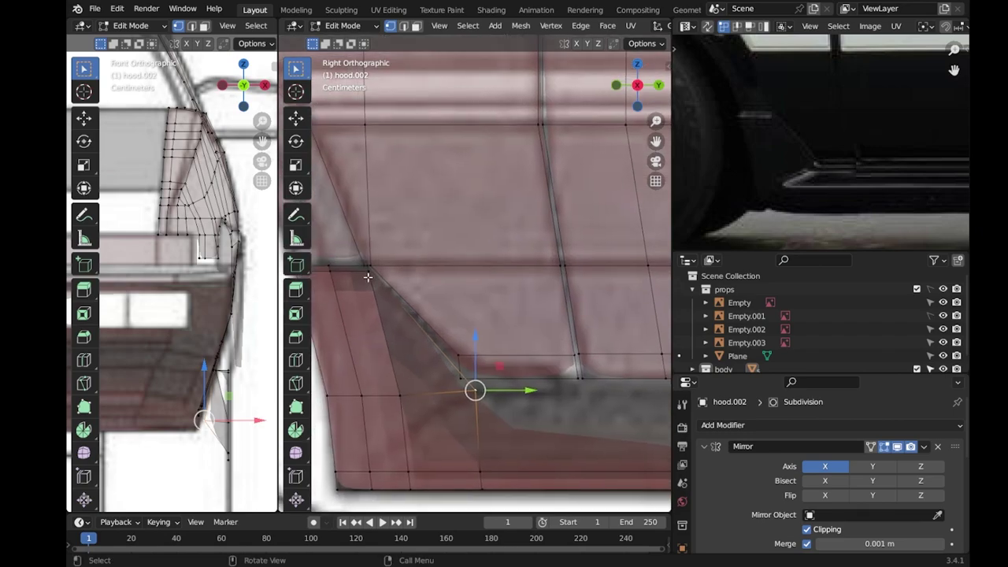
left_click(472, 414)
scroll(468, 421, "down", 1)
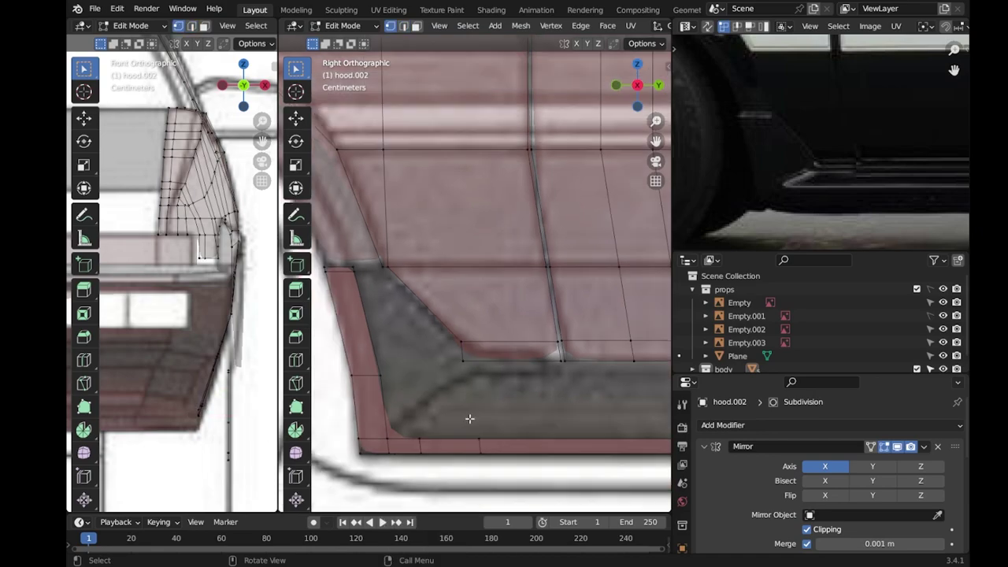
scroll(468, 421, "down", 1)
scroll(414, 308, "down", 1)
scroll(429, 334, "down", 2)
scroll(445, 358, "down", 1)
scroll(473, 335, "down", 2)
scroll(479, 337, "up", 5)
Review the finished sill corner in Object Mode and duplicate its upper corner vertex.
left_click(422, 306)
left_click(480, 414)
middle_click_drag(481, 414, 471, 399, "shift")
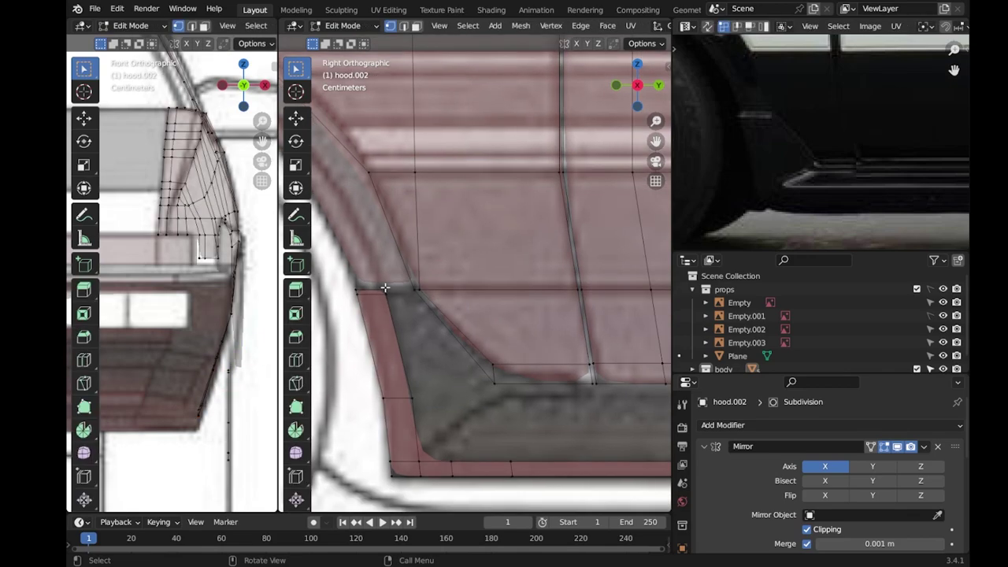
key("Tab")
scroll(453, 353, "down", 5)
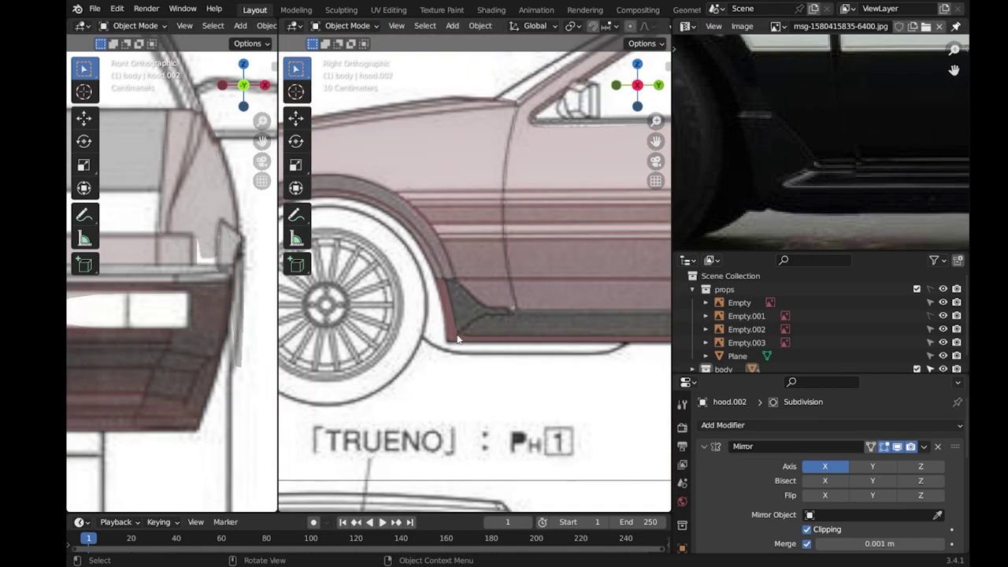
key("shift+d")
Duplicate vertices along Y to create and position a new lower sill corner vertex.
key("y")
left_click(455, 303)
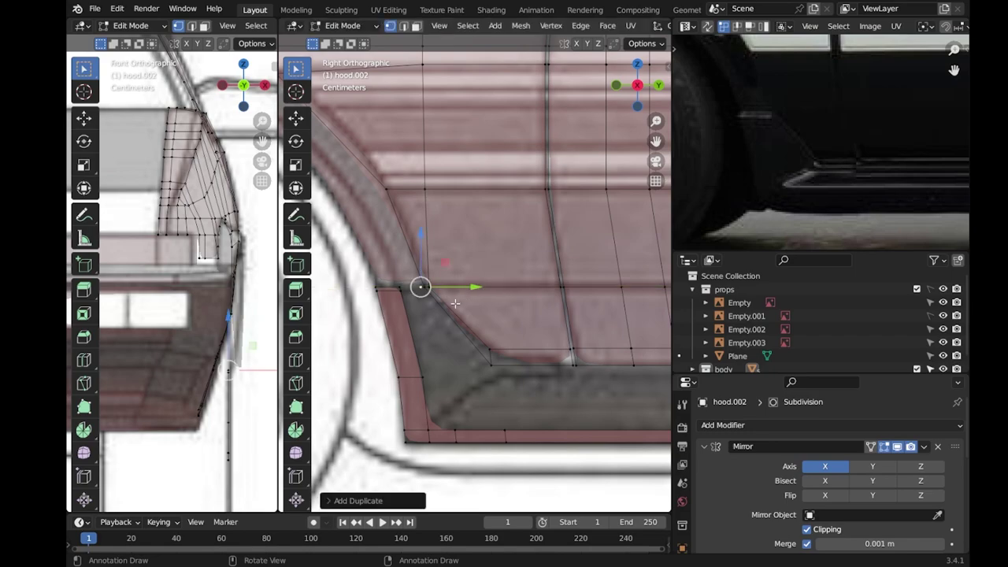
key("shift+d")
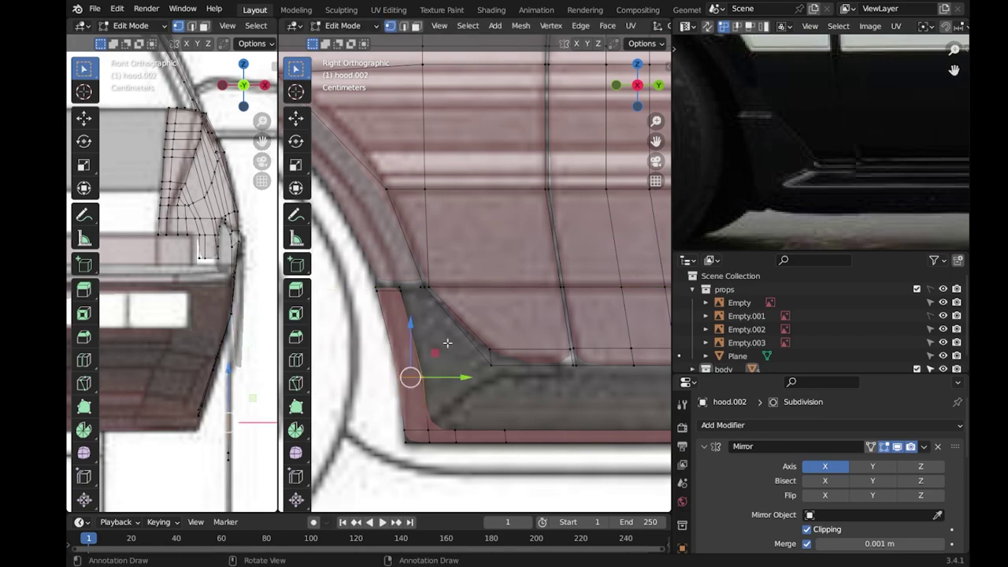
left_click(499, 370)
key("g")
left_click(235, 423)
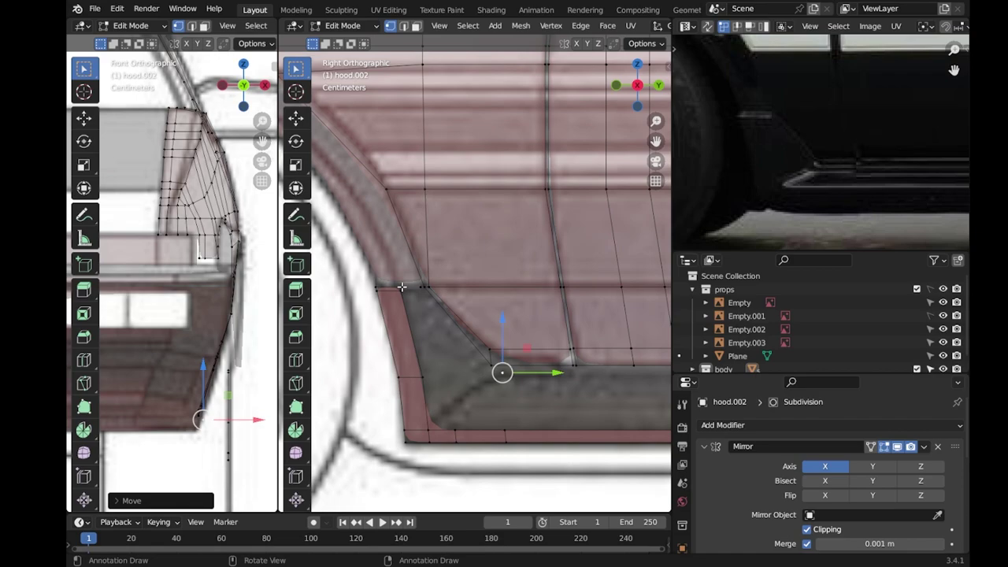
Fill a face between the sill corner vertices and delete the unwanted triangular face.
left_click(401, 289, "shift")
left_click(427, 429, "shift")
key("f")
key("x")
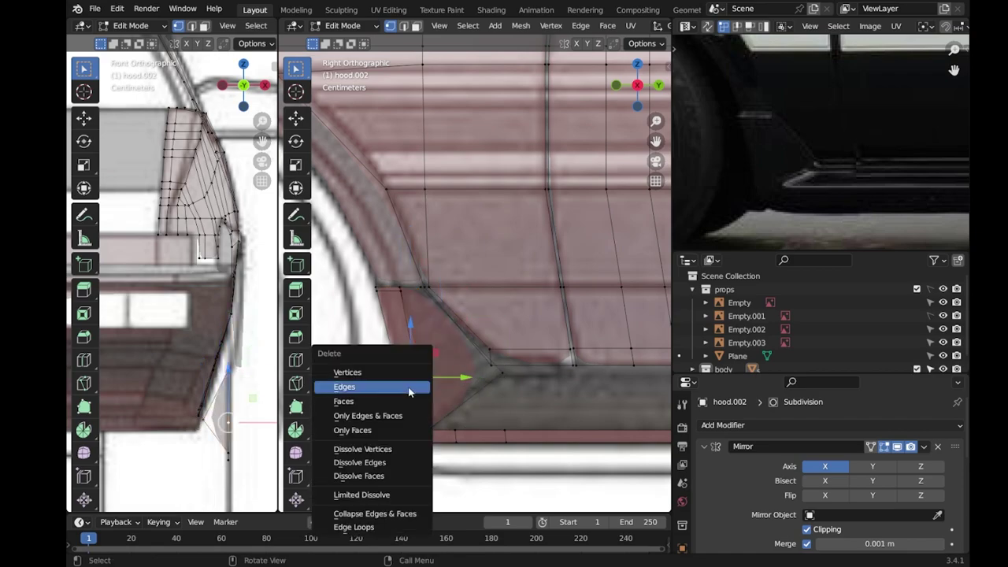
left_click(387, 400)
Fill the remaining sill gap with new faces.
key("2")
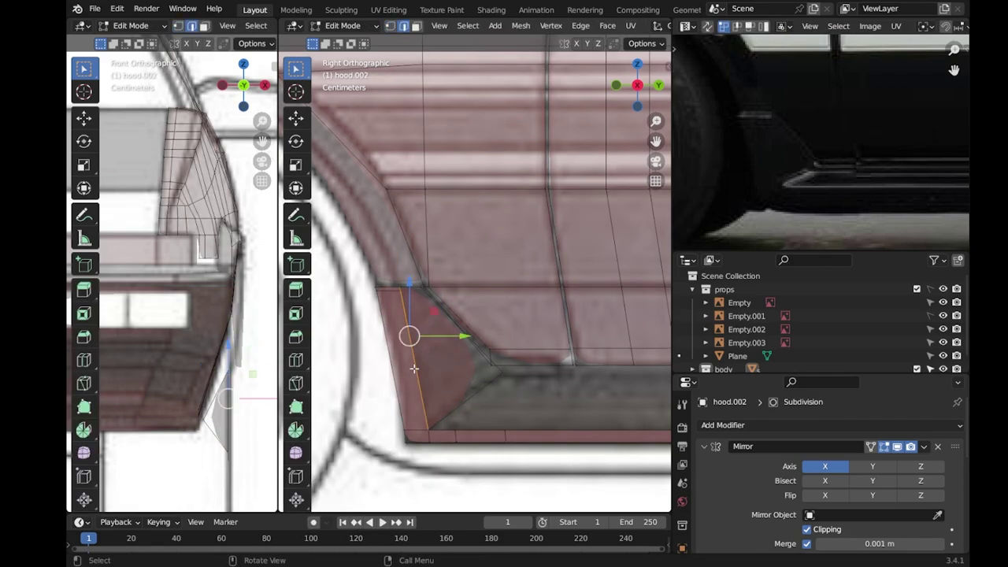
right_click(417, 370)
key("Escape")
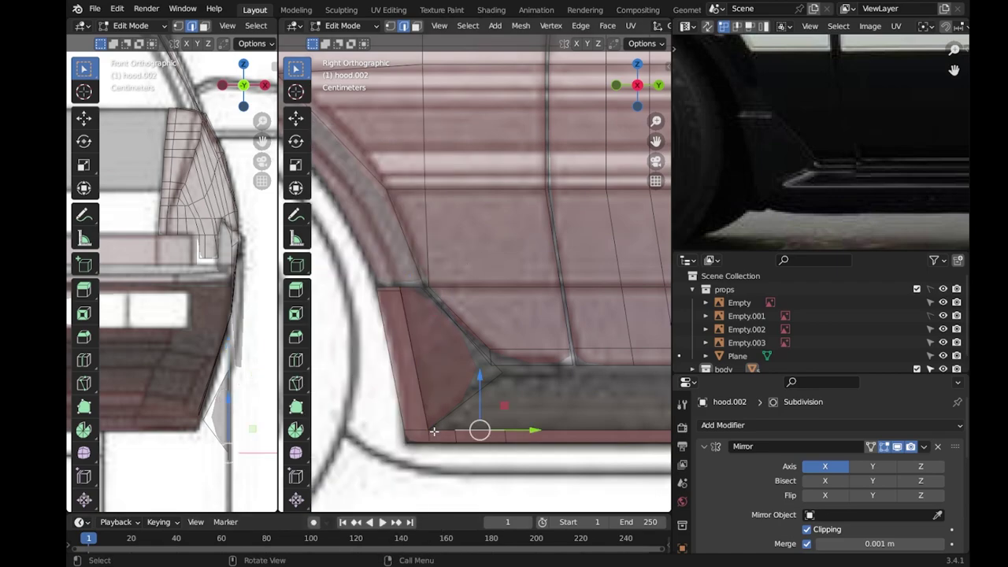
key("1")
key("f")
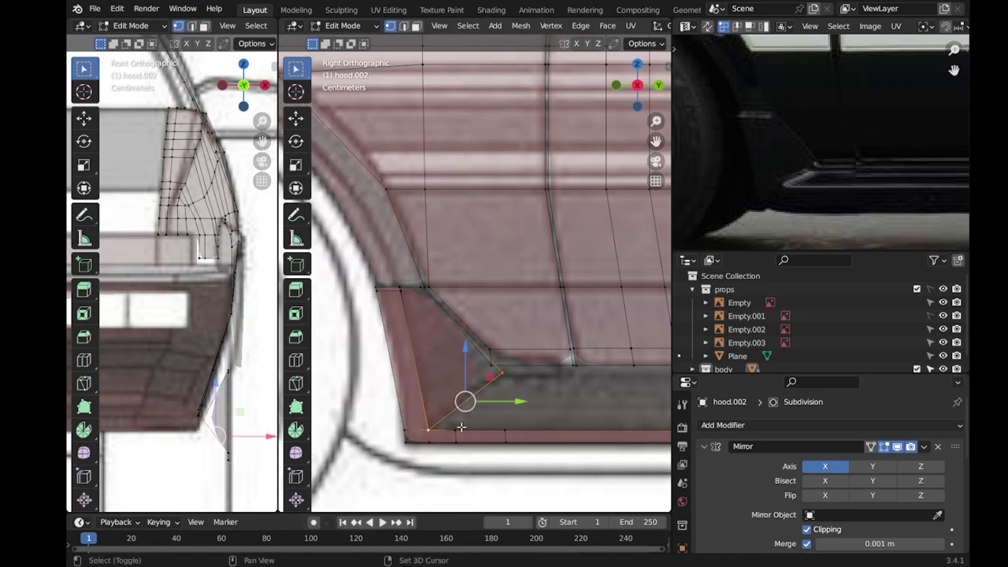
key("f")
key("f")
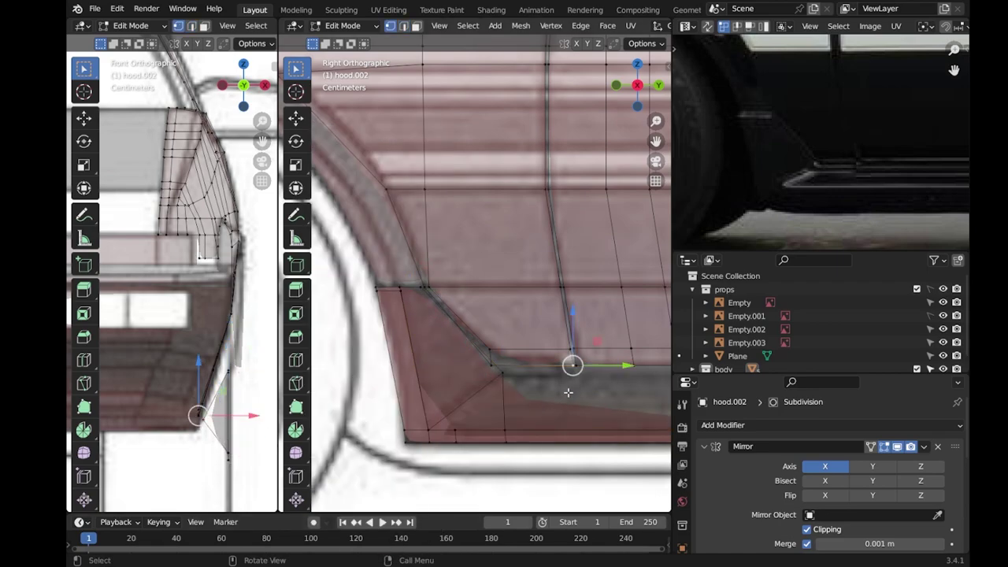
Dissolve the redundant edge path on the sill corner.
scroll(427, 319, "up", 3)
scroll(375, 340, "up", 2)
left_click(359, 339, "ctrl")
key("x")
left_click(382, 349)
scroll(383, 349, "down", 2)
scroll(386, 346, "down", 2)
scroll(393, 350, "down", 2)
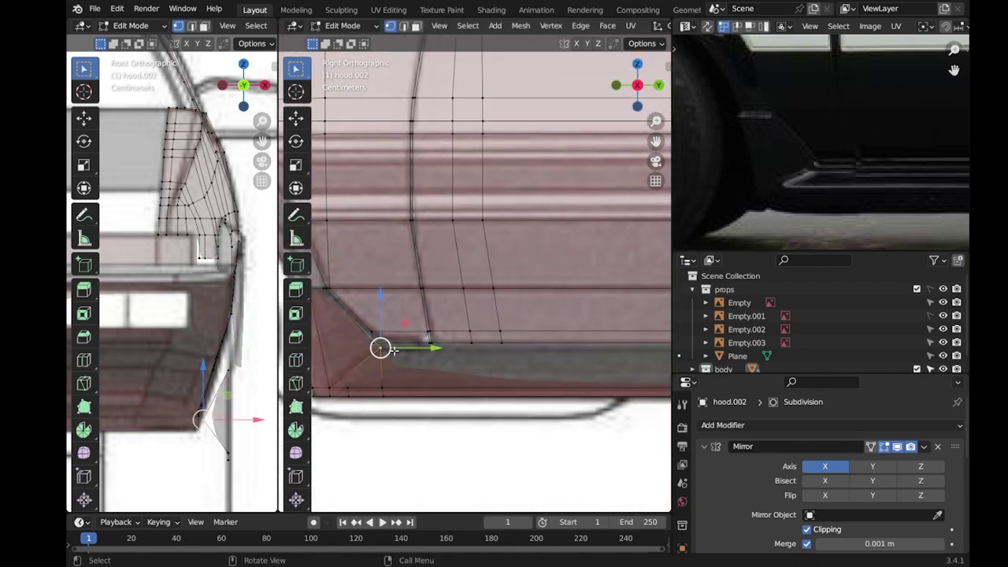
scroll(380, 348, "down", 3)
scroll(381, 348, "down", 2)
Move the sill section along the car's length (Y) and save the file.
key("g")
key("y")
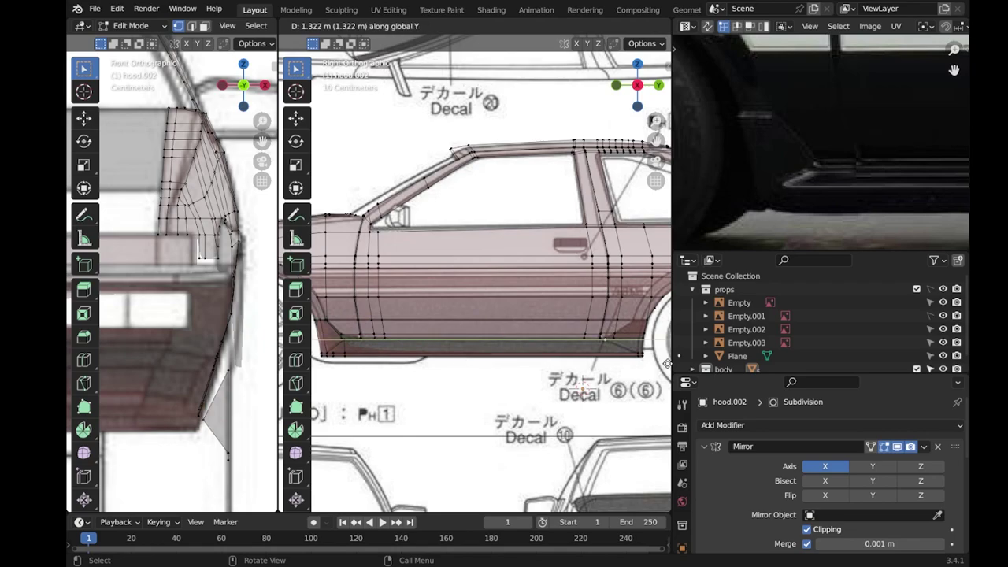
left_click(667, 363)
scroll(417, 333, "up", 3)
scroll(472, 354, "down", 2)
left_click(466, 403)
scroll(480, 450, "up", 1)
key("ctrl+s")
Raise the sill corner vertex toward the arch and extrude a new vertex to its left.
left_click(560, 470)
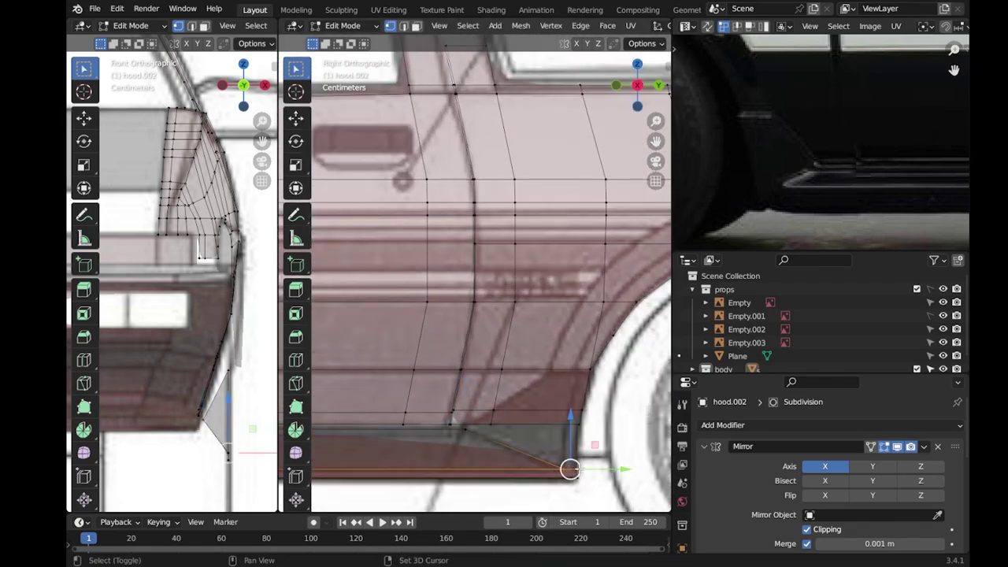
key("g")
left_click(610, 368)
scroll(580, 424, "up", 1)
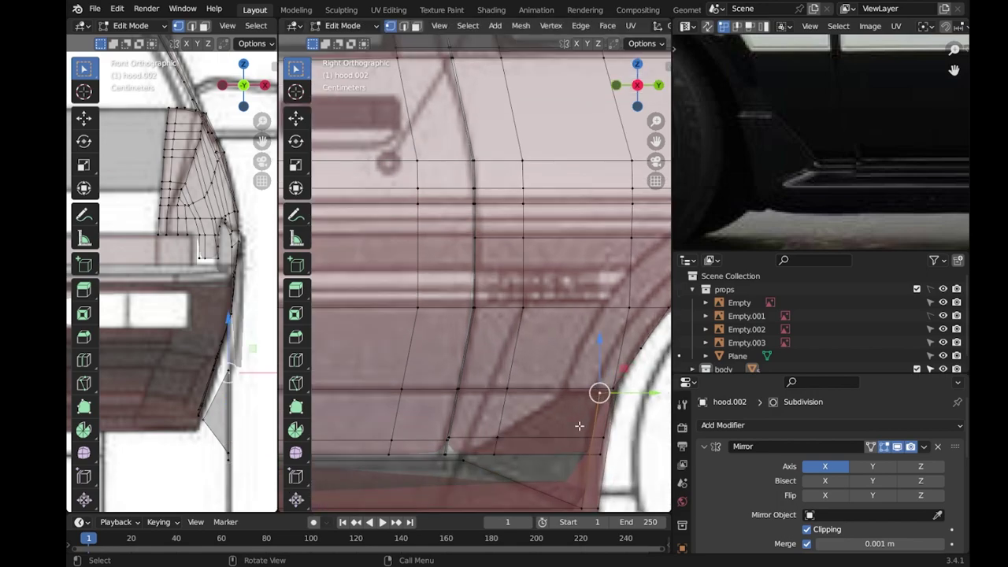
key("e")
left_click(546, 423)
scroll(504, 440, "down", 2)
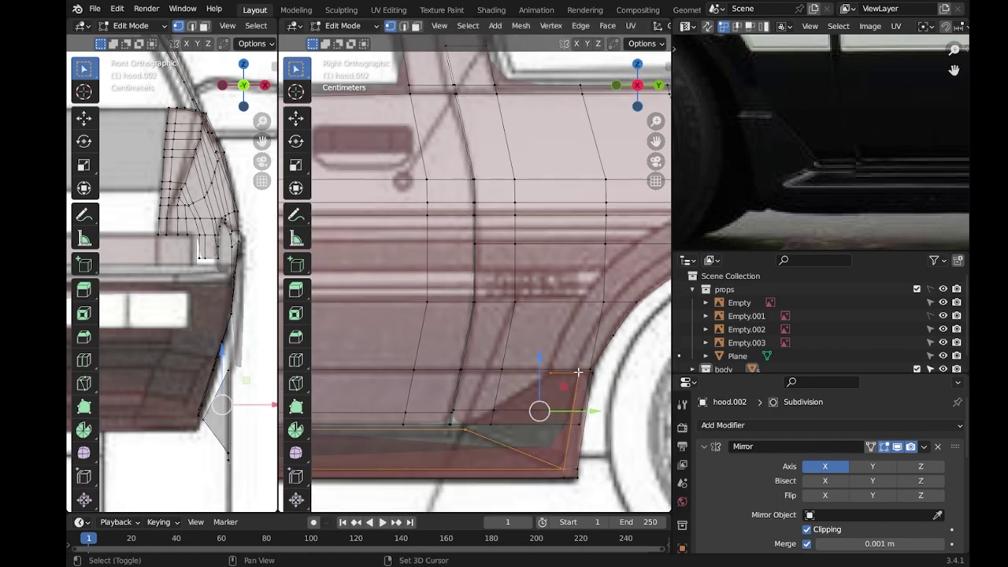
Check the shape outside Edit Mode, then turn on X-ray over the blueprint.
key("Tab")
scroll(570, 436, "down", 5)
scroll(382, 362, "up", 3)
right_click(381, 362)
key("Escape")
key("Tab")
scroll(381, 347, "up", 3)
scroll(380, 341, "up", 2)
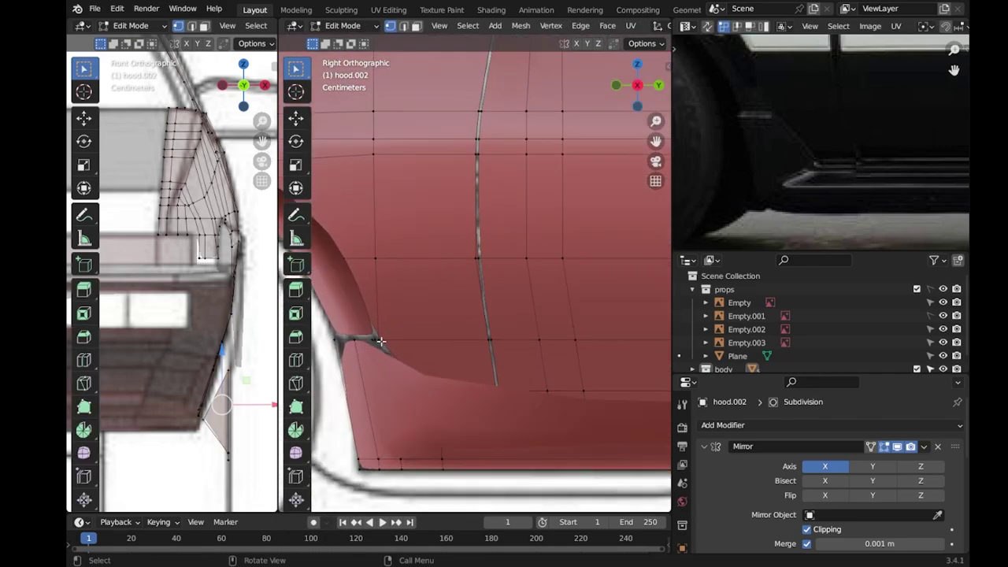
key("alt+z")
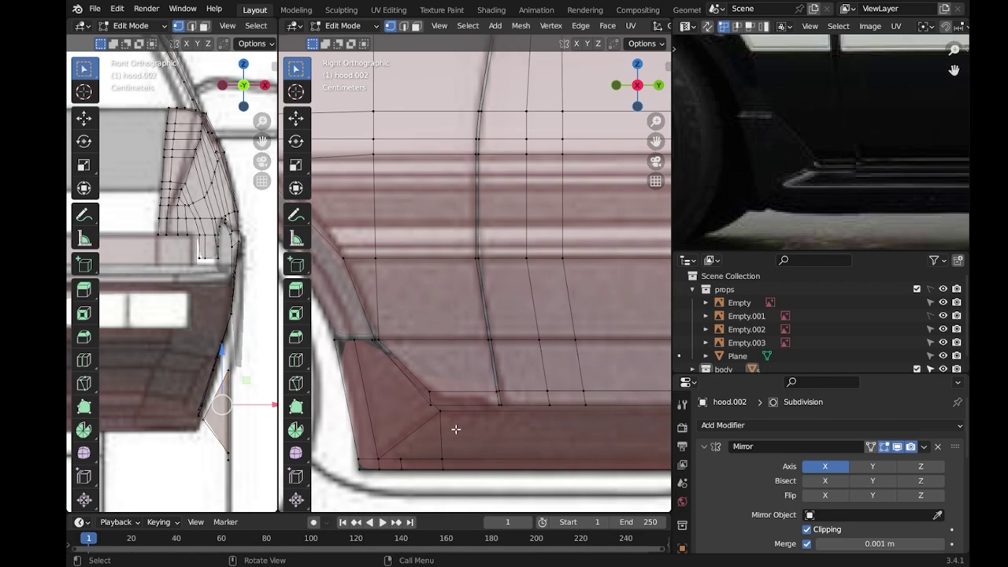
Remove the extra and stray vertices, fill the door-corner hole, and save.
key("x")
left_click(397, 477)
scroll(441, 385, "up", 2)
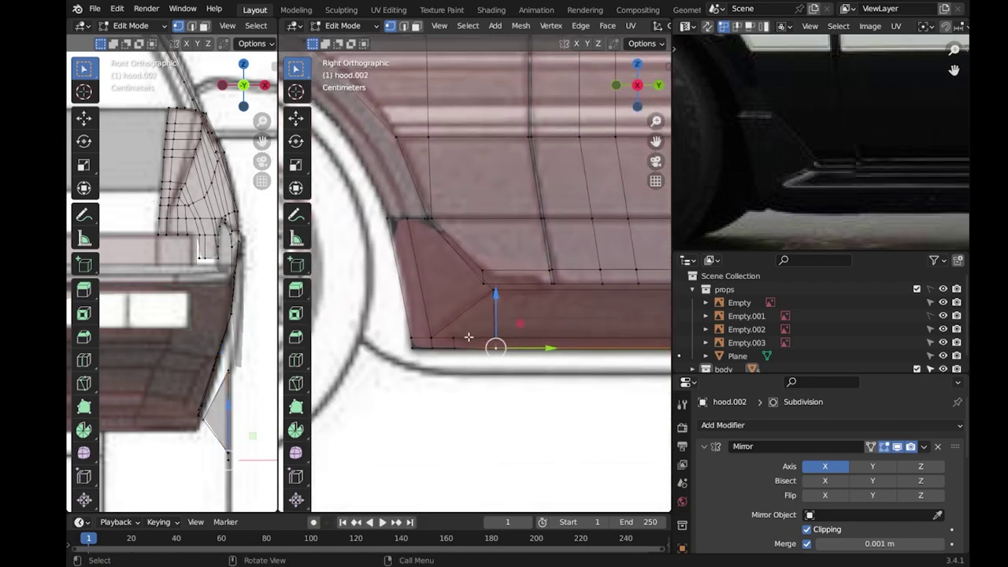
scroll(446, 389, "up", 2)
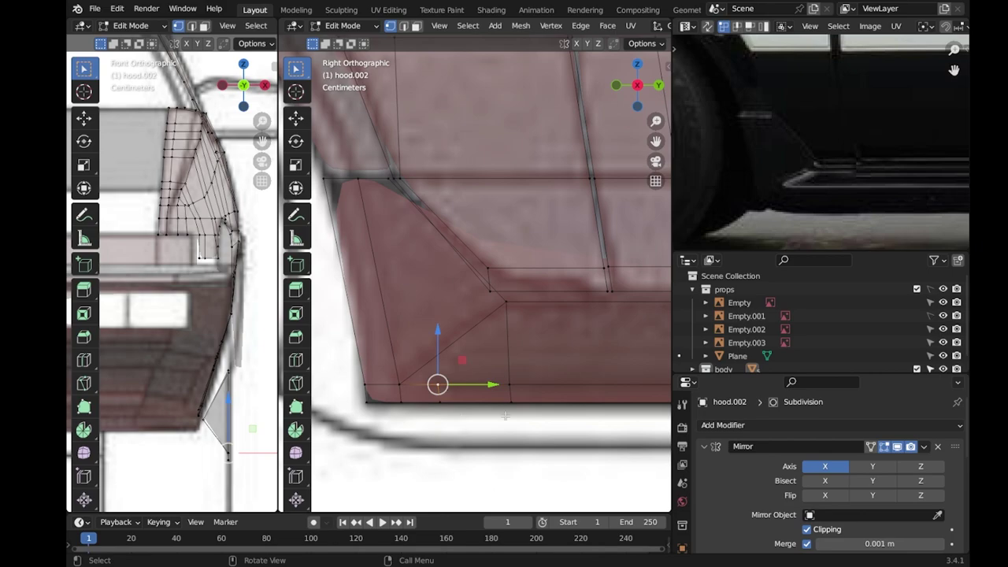
key("x")
left_click(432, 325)
key("f")
key("alt+a")
key("ctrl+s")
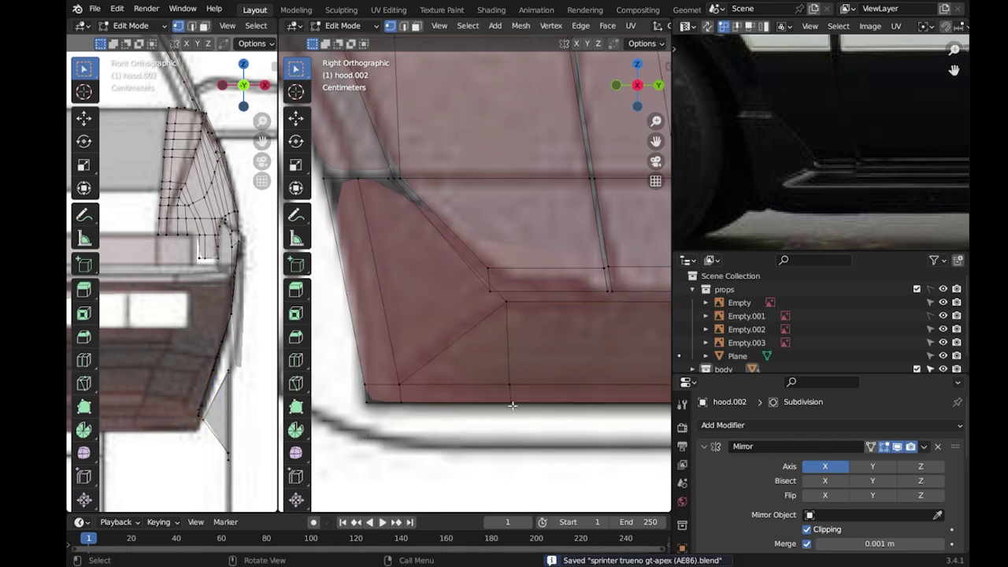
Edge-slide the edges at the lower sill vertex.
scroll(470, 365, "right", 3, "ctrl")
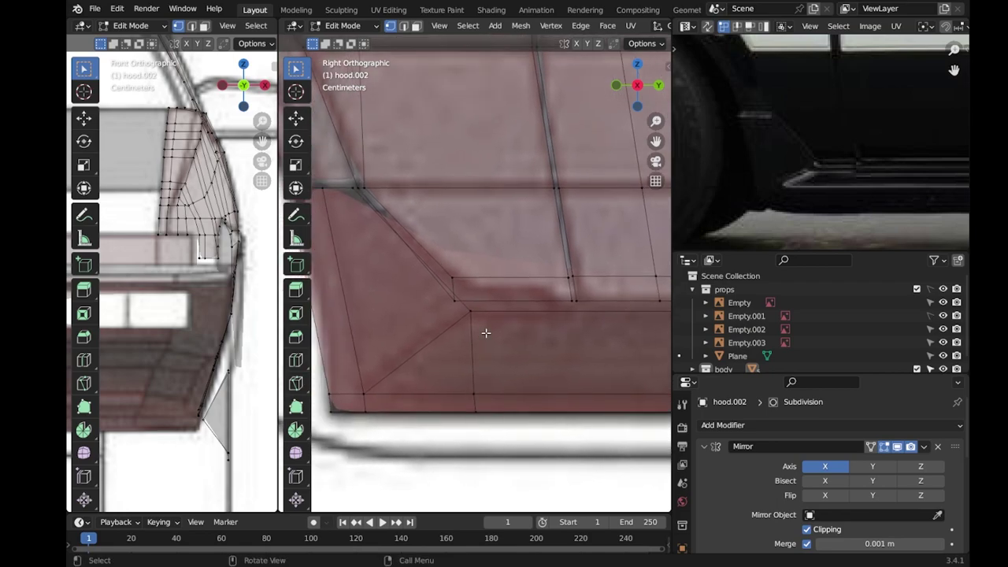
scroll(488, 331, "down", 1)
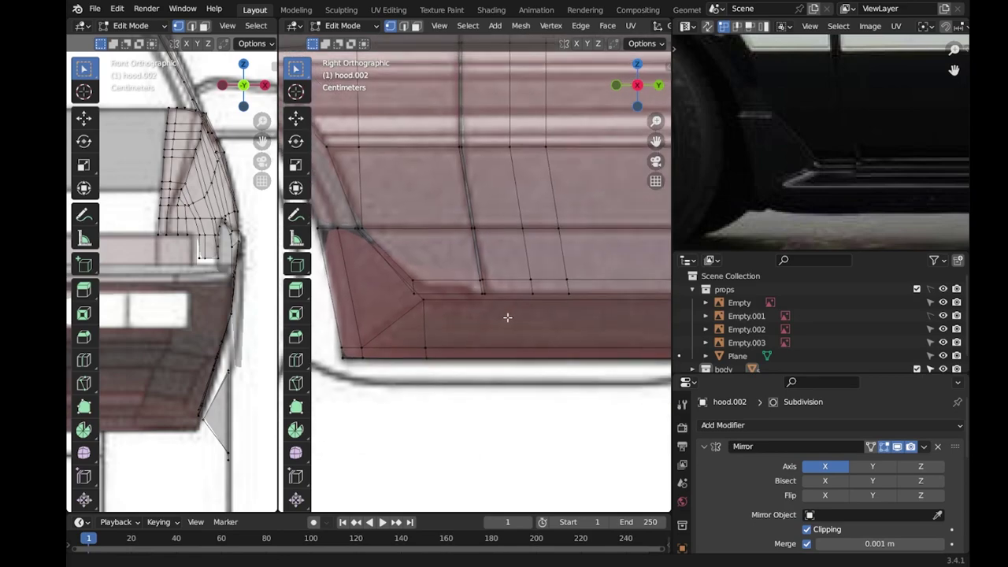
scroll(508, 317, "down", 1)
left_click(417, 361)
scroll(431, 360, "up", 1)
key("g")
key("g")
key("Return")
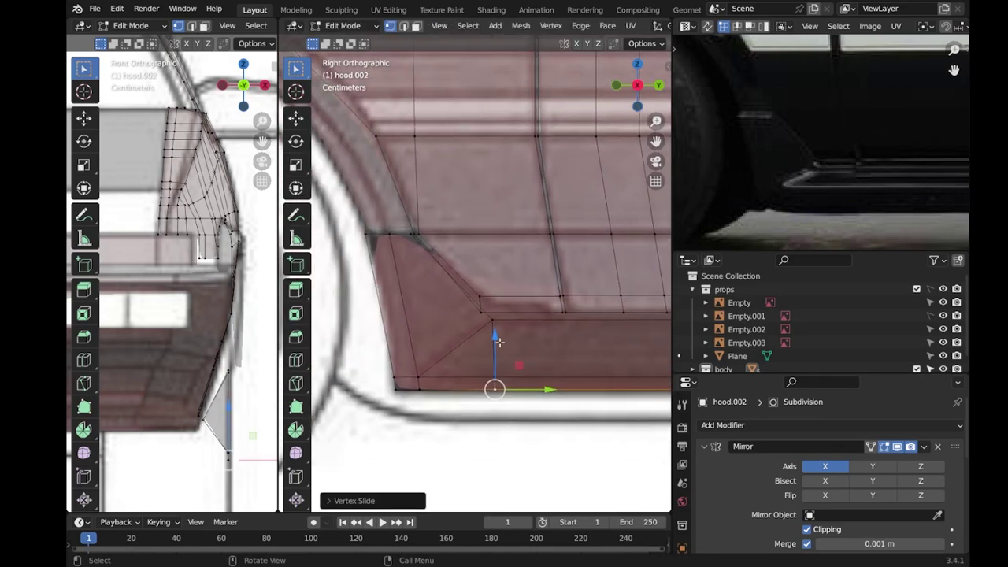
key("g")
key("g")
left_click(432, 381)
Vertex-slide a corner vertex along its edge.
scroll(378, 234, "up", 2)
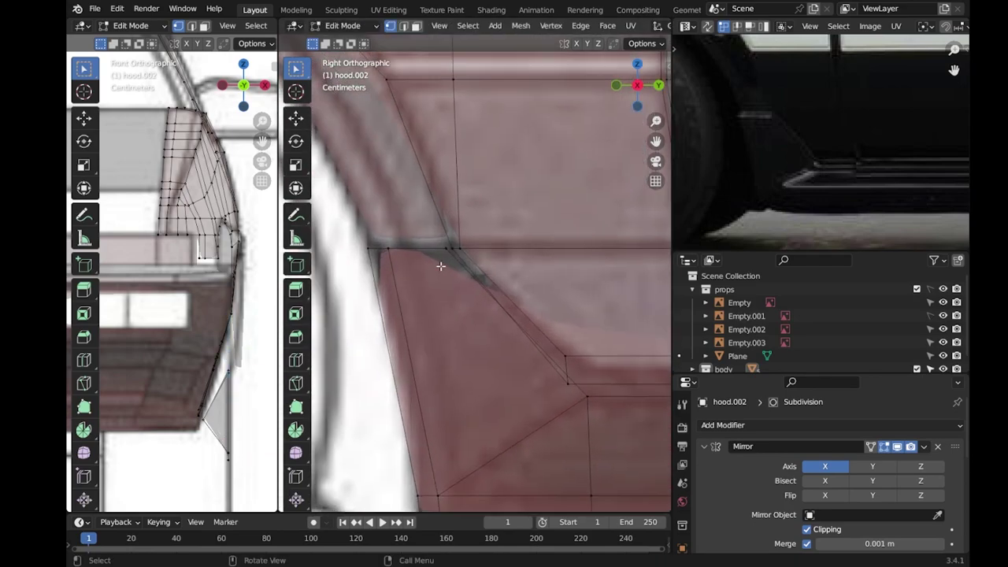
left_click(440, 267)
key("g")
key("g")
left_click(456, 257)
key("g")
key("g")
left_click(478, 288)
scroll(464, 335, "down", 2)
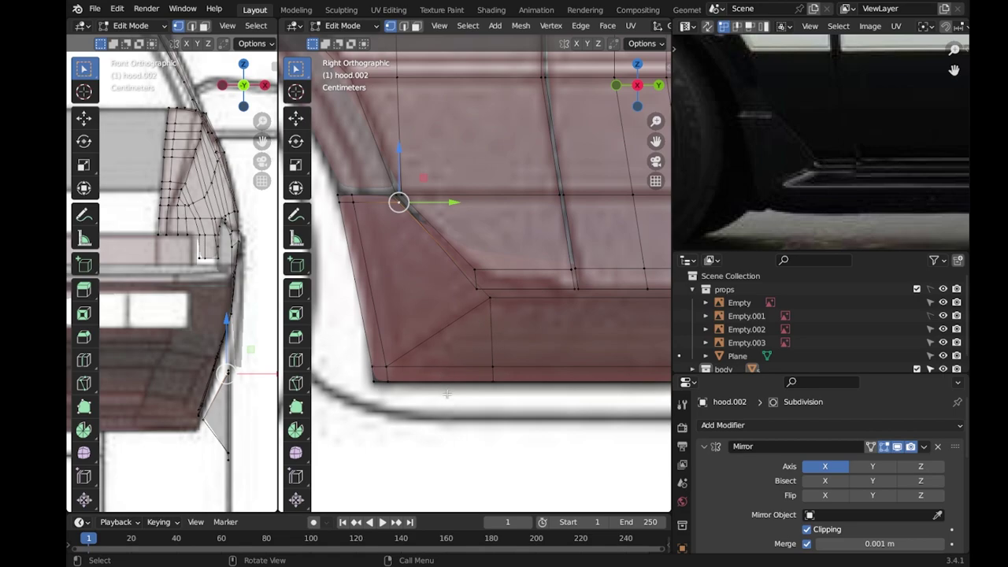
Slide a vertex down its edge and slide the edge loop, then check the shape.
right_click(423, 281)
left_click(424, 281)
left_click(477, 309)
right_click(376, 193)
left_click(314, 336)
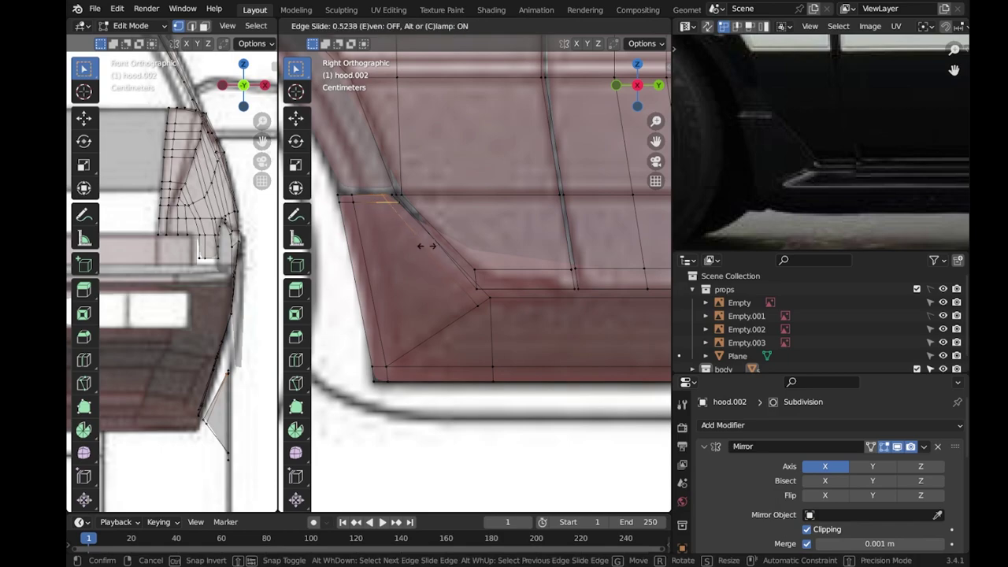
left_click(472, 299)
key("Tab")
key("Tab")
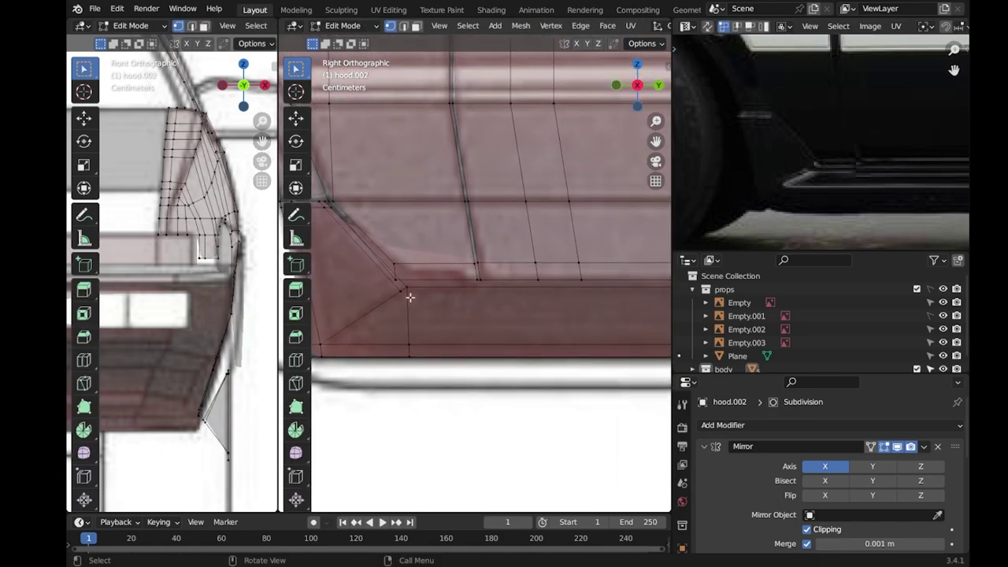
Undo the recent shape changes near the arch corner.
left_click(402, 290)
key("ctrl+z")
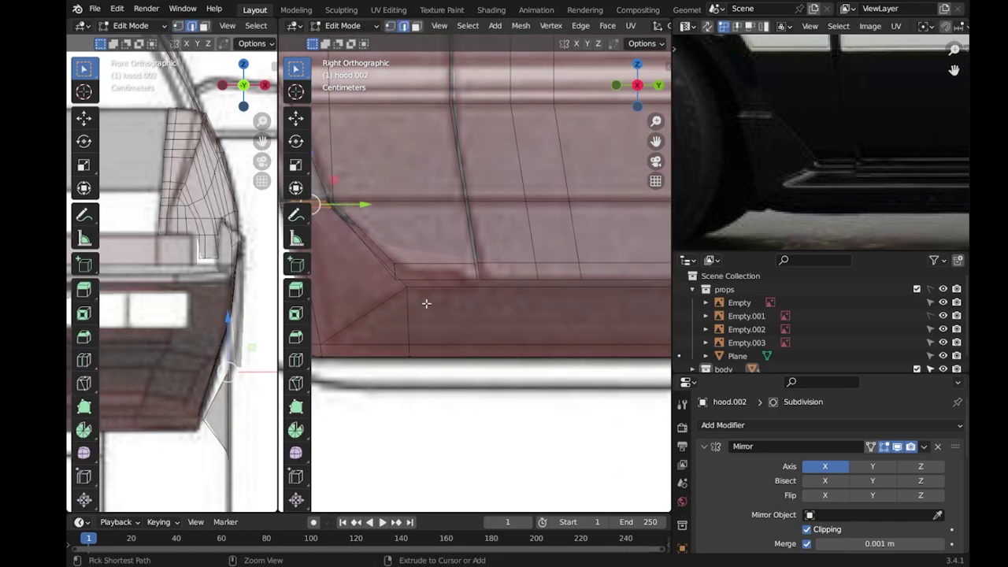
key("ctrl+z")
key("Tab")
key("Tab")
left_click(460, 339)
key("ctrl+z")
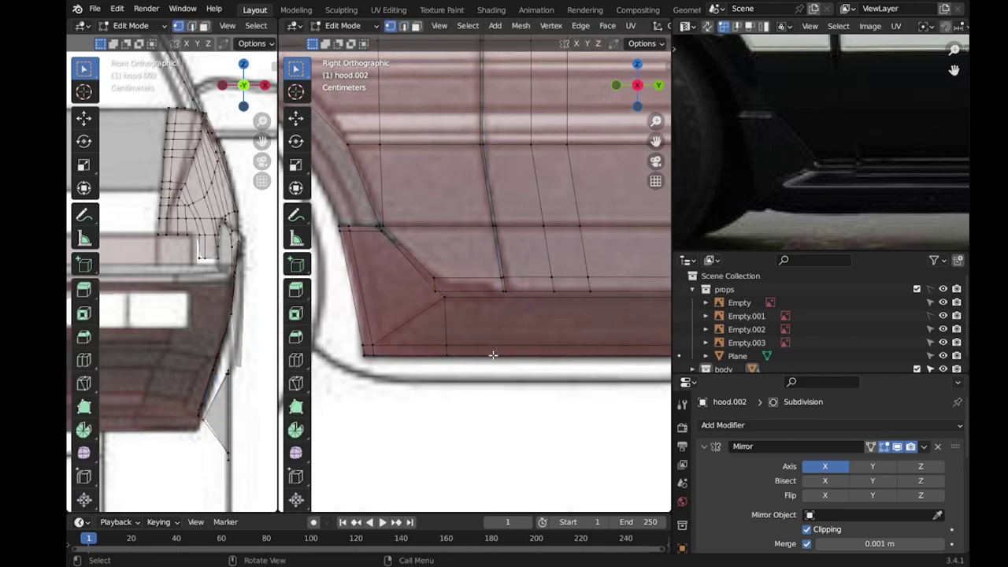
scroll(480, 346, "up", 2)
Vertex-slide the sill corner vertex again along its edge.
right_click(462, 315)
left_click(452, 306)
key("shift+v")
left_click(468, 315)
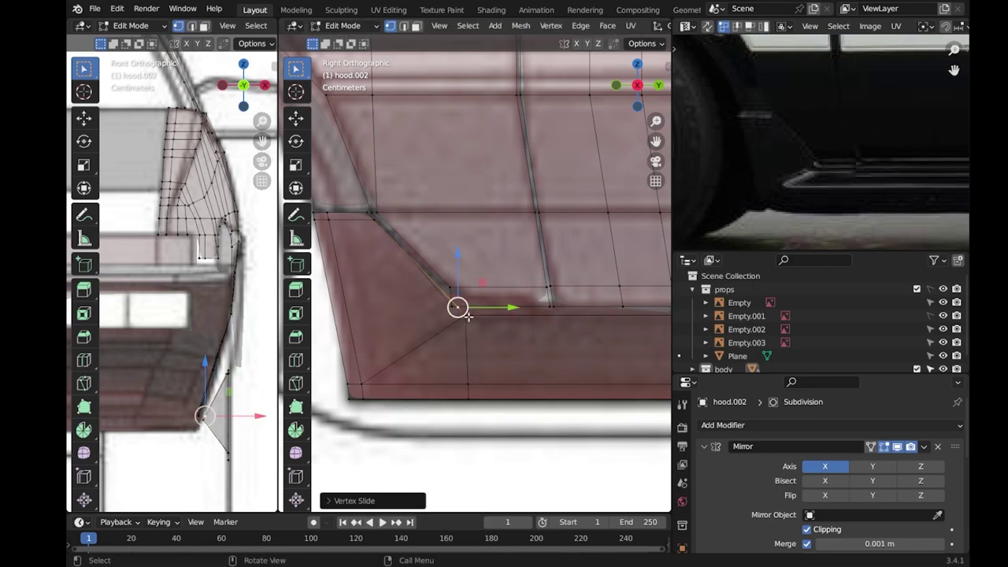
Delete the faces left of the vertex, refill them as triangles, and save.
key("2")
right_click(429, 348)
key("x")
left_click(360, 410)
key("f")
key("f")
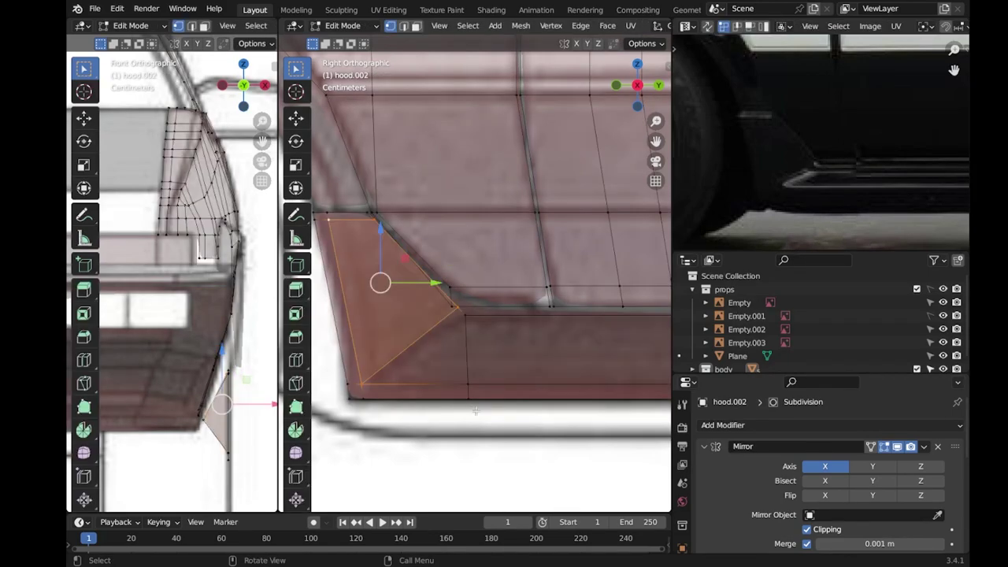
left_click(475, 411)
key("ctrl+s")
mouse_move(483, 337)
middle_mouse_down("shift")
mouse_move(541, 387)
mouse_move(535, 347)
middle_mouse_up("shift")
scroll(541, 388, "down", 5)
scroll(535, 347, "up", 2)
scroll(534, 339, "up", 2)
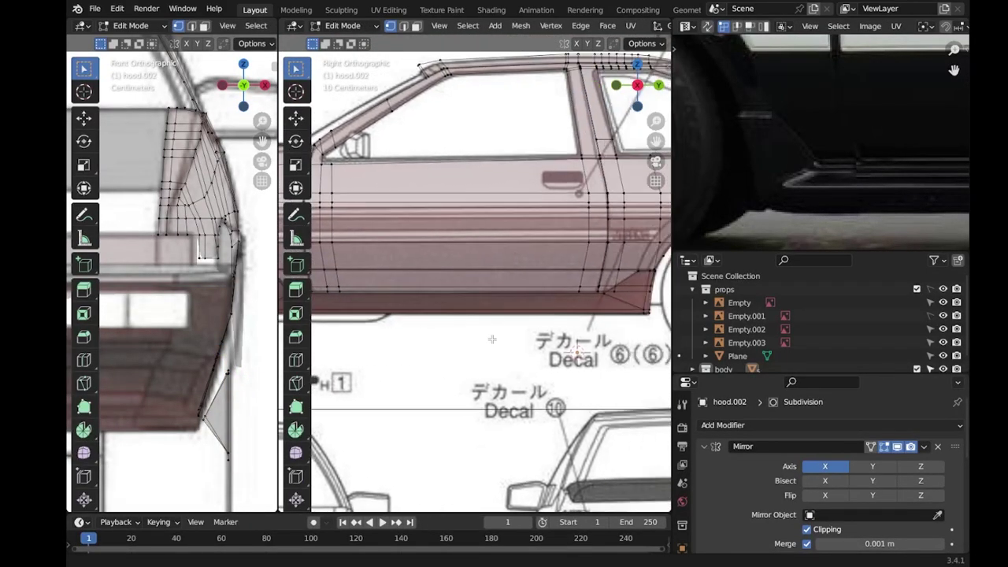
Pull the rocker corner vertex at the door bottom into place and save.
middle_click_drag(535, 339, 468, 325, "shift")
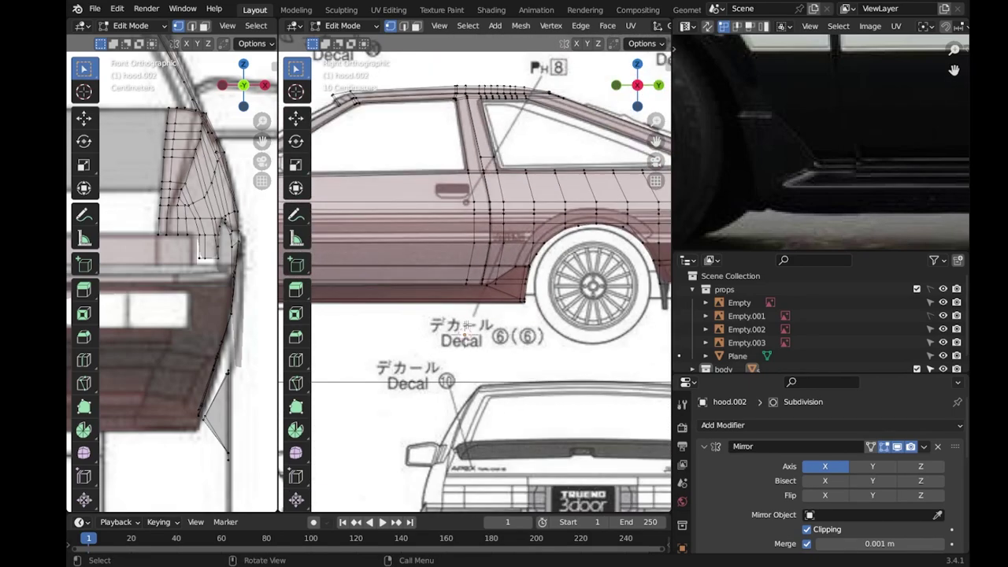
scroll(517, 309, "up", 4)
key("g")
left_click(517, 383)
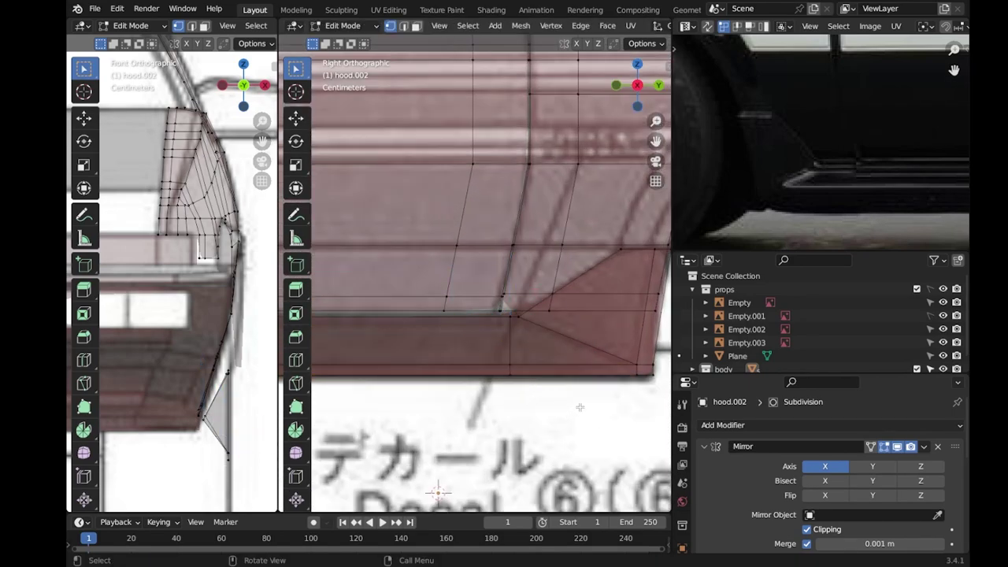
scroll(617, 378, "down", 1)
scroll(617, 378, "down", 2)
scroll(540, 317, "up", 3)
left_click(540, 317)
middle_click_drag(592, 338, 548, 347, "shift")
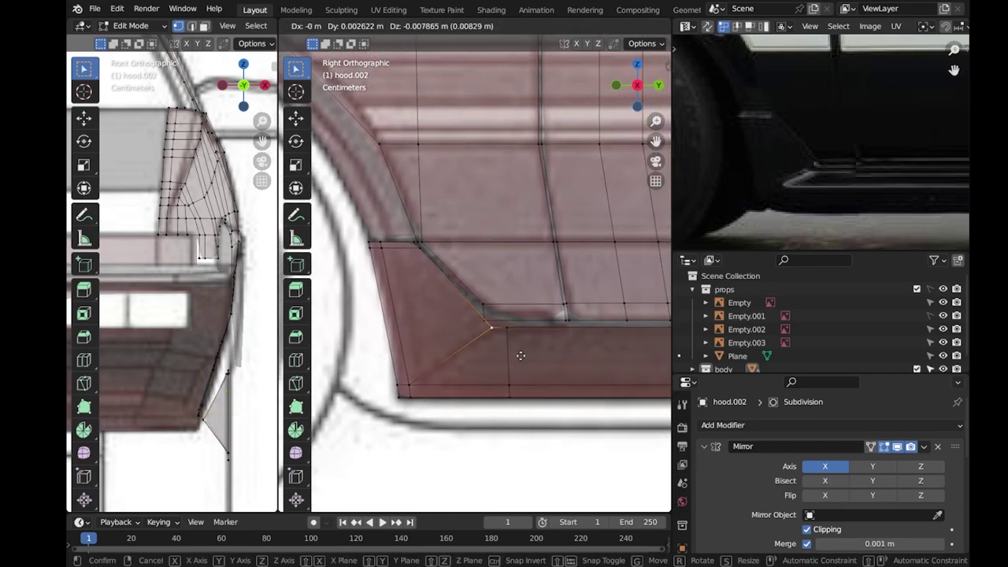
key("Tab")
scroll(535, 399, "down", 2)
key("ctrl+s")
key("Tab")
Add a centred edge loop along the rocker panel with Ctrl+R.
scroll(516, 337, "down", 2)
middle_click_drag(567, 338, 378, 330, "shift")
scroll(551, 323, "down", 1)
scroll(550, 321, "up", 3)
key("ctrl+r")
left_click(549, 320)
right_click(546, 315)
Attempt to vertex-slide the new rocker loop, cancelling both tries.
scroll(551, 396, "up", 3)
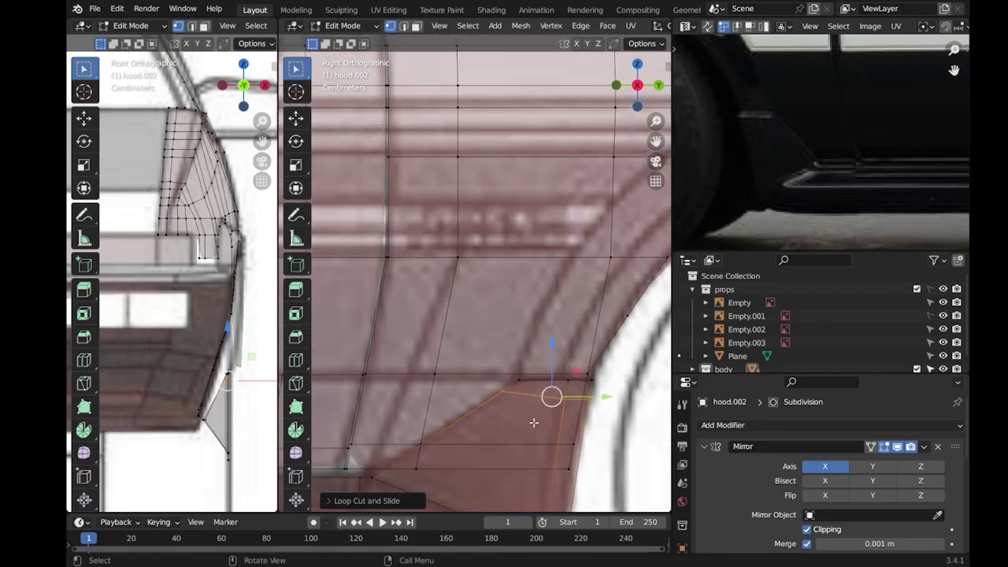
key("shift+v")
right_click(502, 425)
scroll(502, 425, "down", 5)
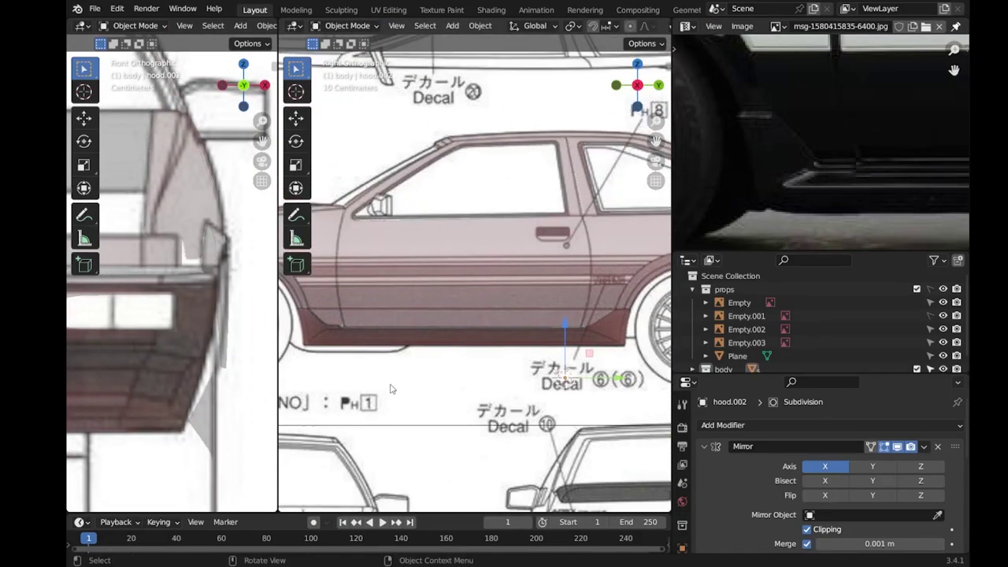
scroll(339, 334, "up", 1)
scroll(339, 335, "up", 3)
key("shift+v")
right_click(450, 398)
Inspect the car from a three-quarter view, then return to the side blueprint view.
key("Tab")
mouse_move(449, 397)
middle_mouse_down()
mouse_move(588, 370)
mouse_move(454, 385)
middle_mouse_up()
key("Tab")
key("Tab")
key("KP_3")
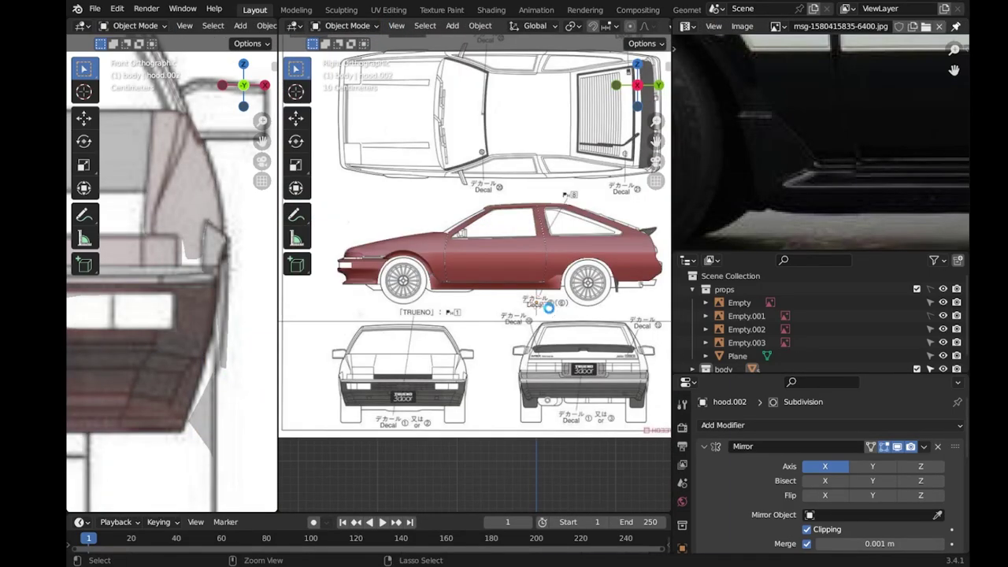
scroll(374, 312, "up", 4)
key("Tab")
scroll(401, 345, "up", 2)
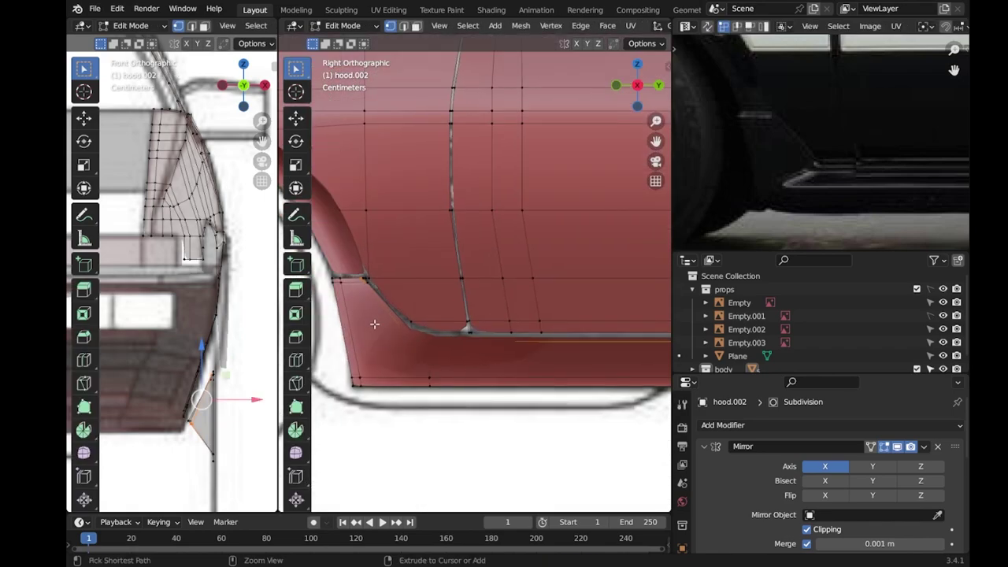
Slide the selected edge loop down the rocker panel.
key("g")
key("g")
left_click(340, 300)
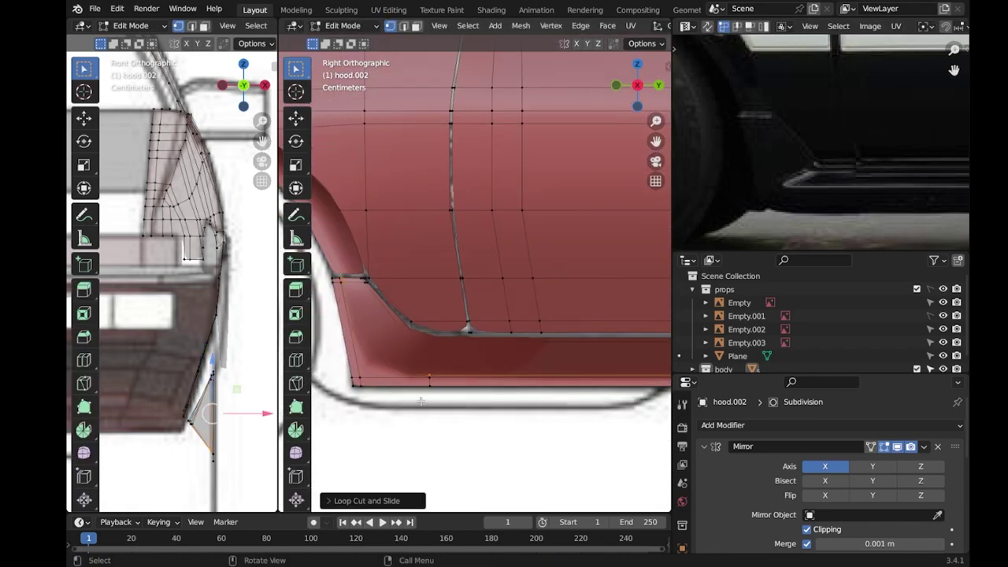
scroll(449, 354, "up", 2)
Add a loop cut near the lower front corner of the rocker panel, using see-through shading.
key("alt+z")
key("ctrl+r")
left_click(452, 374)
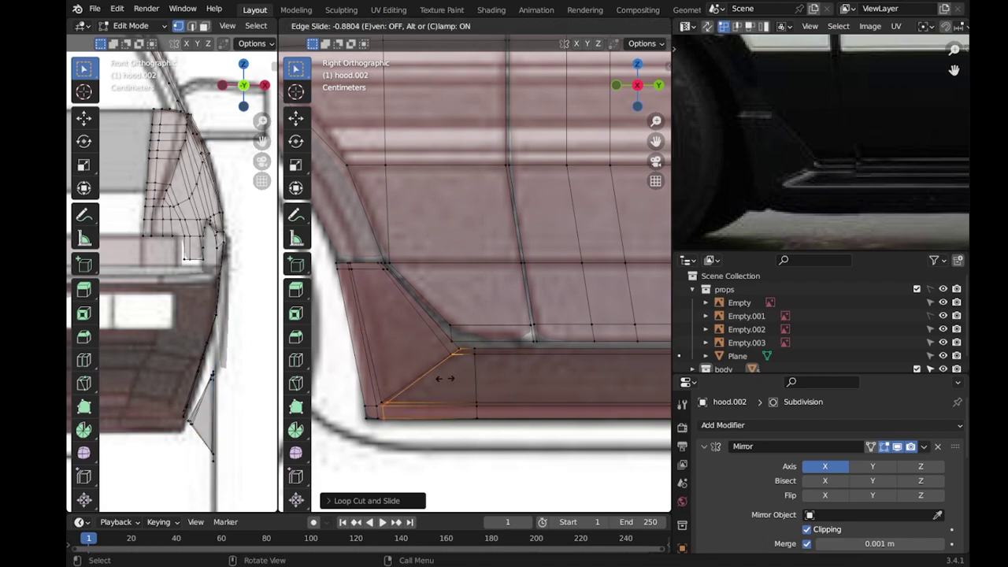
left_click(435, 391)
scroll(504, 387, "down", 5)
key("alt+z")
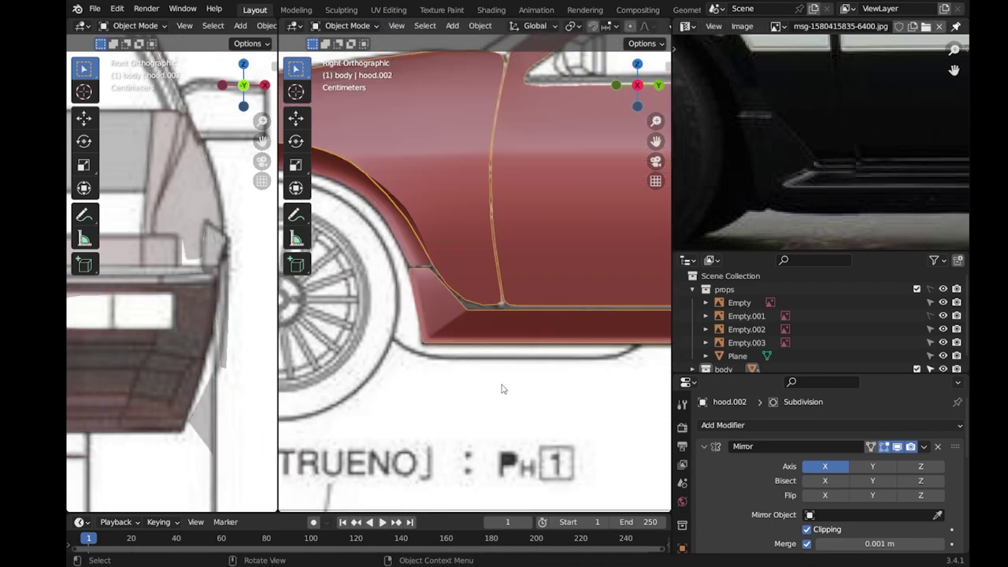
key("alt+z")
scroll(504, 383, "down", 1)
scroll(493, 353, "up", 3)
key("alt+z")
scroll(472, 362, "up", 2)
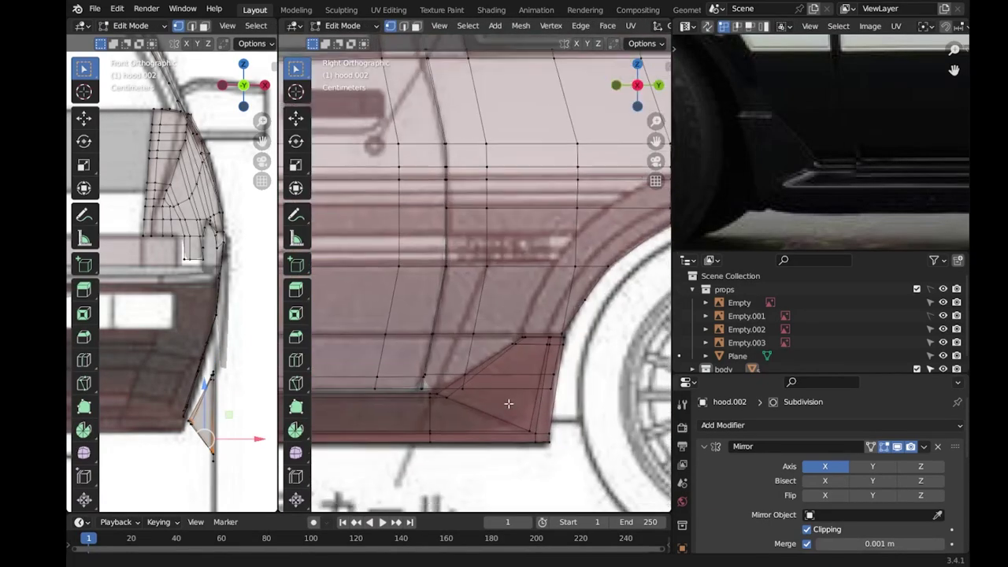
Add a loop cut at the rear lower sill corner and save the file.
key("ctrl+r")
left_click(524, 381)
left_click(482, 383)
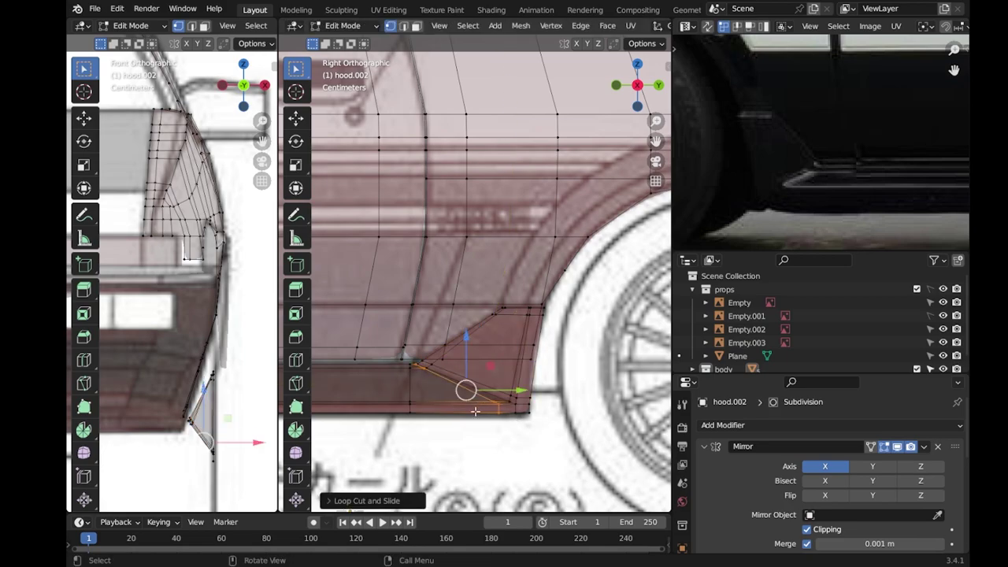
key("Tab")
scroll(502, 359, "down", 5)
key("ctrl+s")
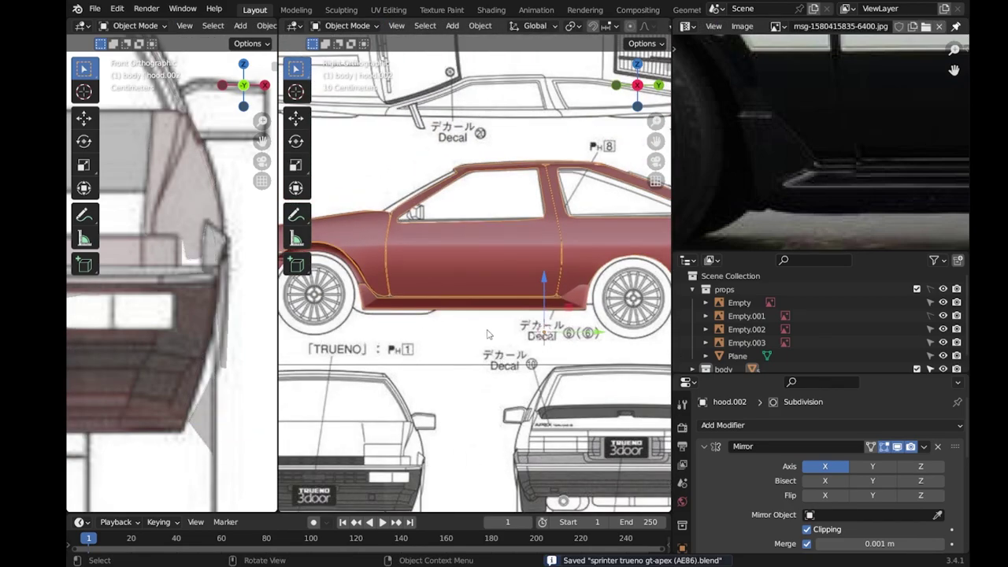
Push the rocker's lower edge outward along X by -0.04313 m to form the skirt lip.
key("Tab")
scroll(410, 285, "up", 2)
scroll(441, 299, "up", 3)
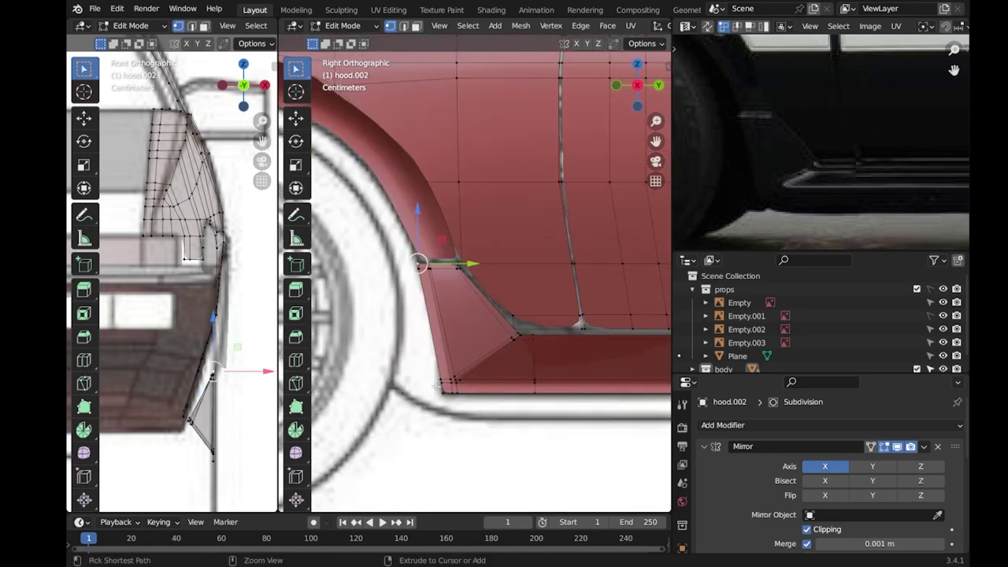
left_click(477, 322, "ctrl")
scroll(574, 376, "up", 2)
scroll(467, 378, "down", 4)
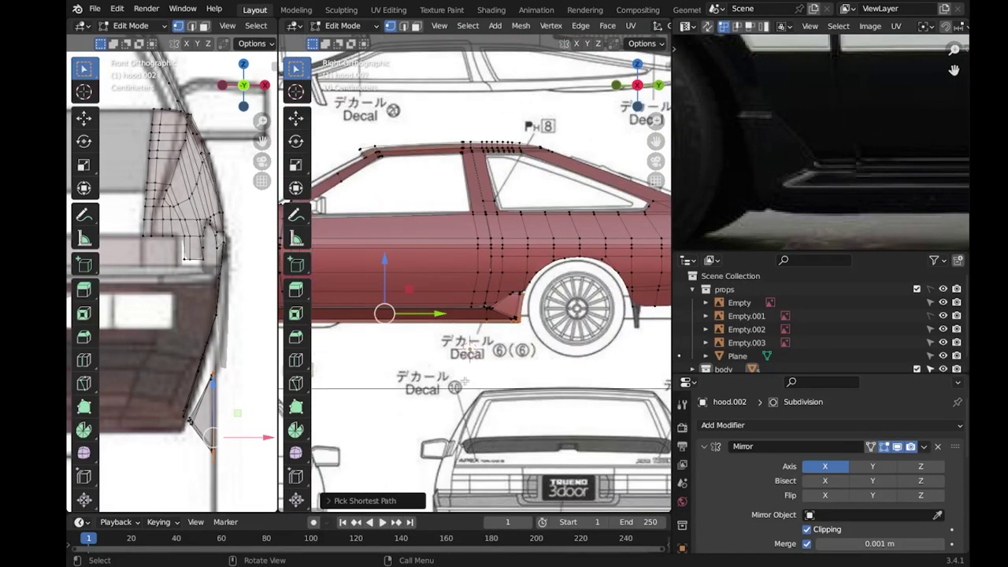
middle_click_drag(468, 379, 496, 387)
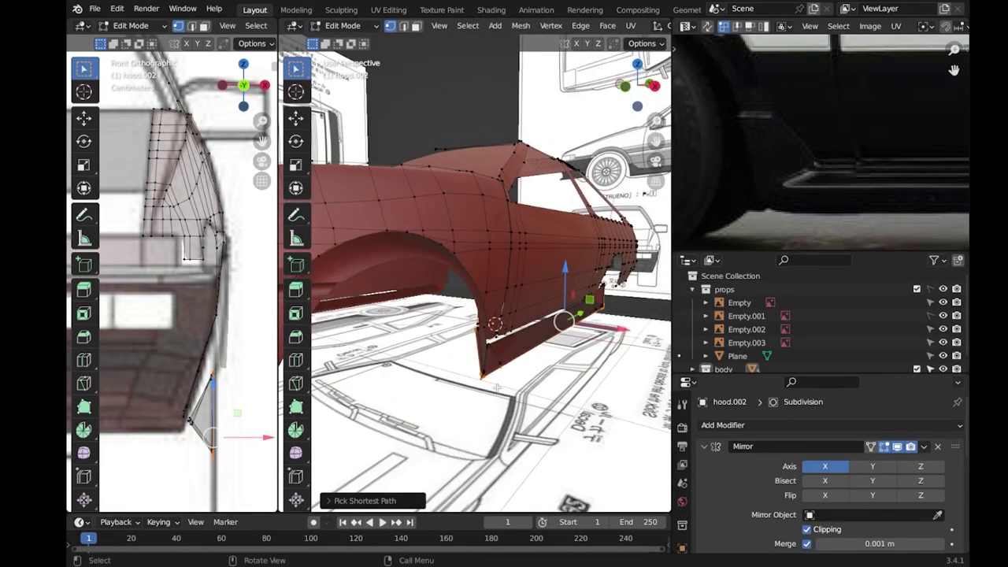
key("g")
key("x")
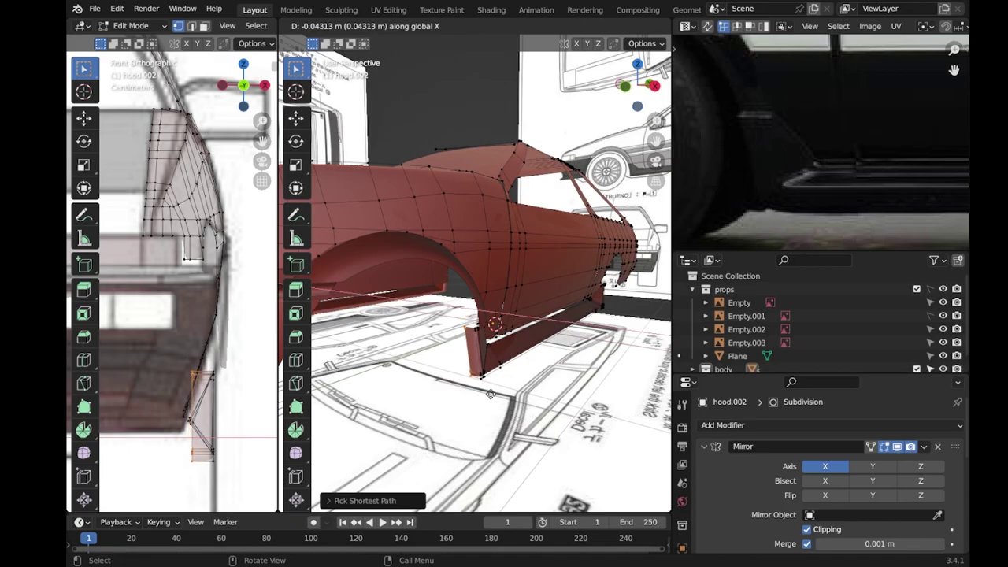
left_click(495, 392)
middle_click_drag(494, 392, 496, 434)
key("Tab")
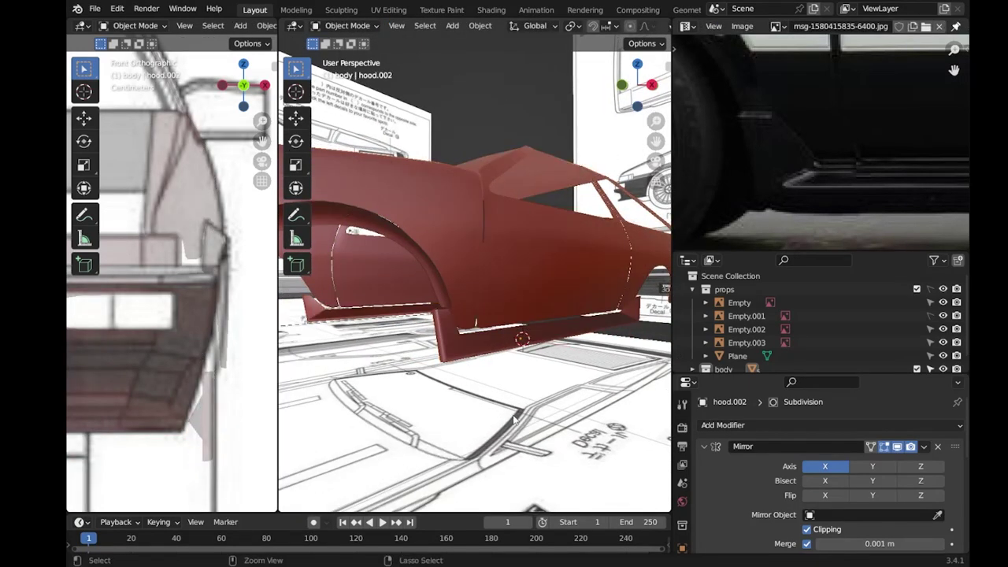
Save the file, then inspect the car from the side and front-left views.
key("ctrl+s")
key("KP_3")
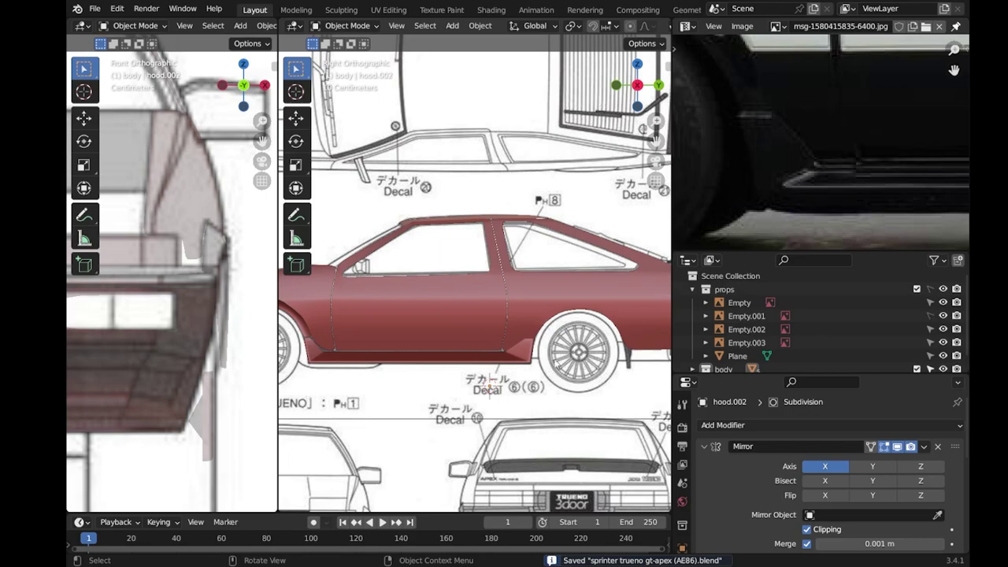
scroll(556, 363, "down", 2)
scroll(470, 277, "up", 2)
mouse_move(469, 277)
middle_mouse_down()
mouse_move(513, 266)
mouse_move(555, 403)
mouse_move(474, 386)
mouse_move(489, 351)
middle_mouse_up()
scroll(555, 404, "down", 3)
left_click(555, 404)
key("ctrl+s")
scroll(555, 404, "up", 3)
scroll(488, 352, "down", 2)
mouse_move(819, 126)
middle_mouse_down()
mouse_move(836, 186)
mouse_move(788, 208)
middle_mouse_up()
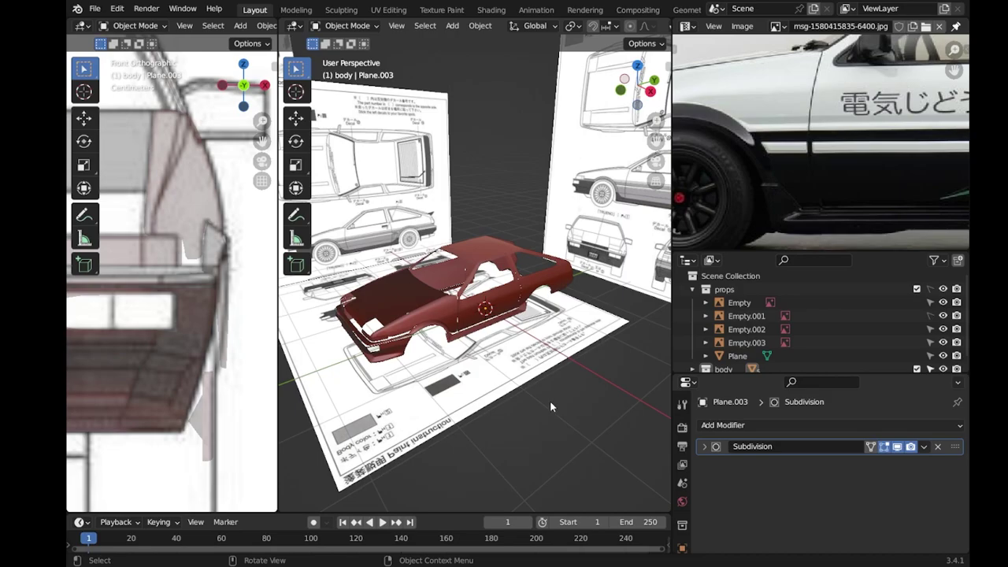
middle_click_drag(547, 406, 536, 255)
In hood.002, move the side-skirt vertex by the fender seam up and left into the wheel-arch corner.
left_click(466, 366)
key("Tab")
scroll(466, 366, "up", 3)
middle_click_drag(436, 357, 467, 378)
left_click(477, 399)
left_click_drag(465, 367, 427, 349)
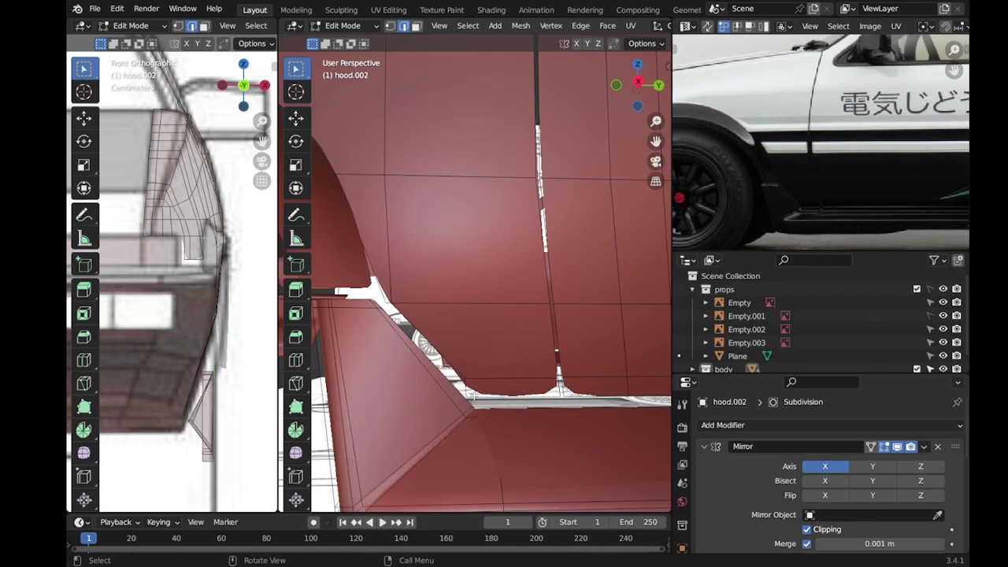
key("g")
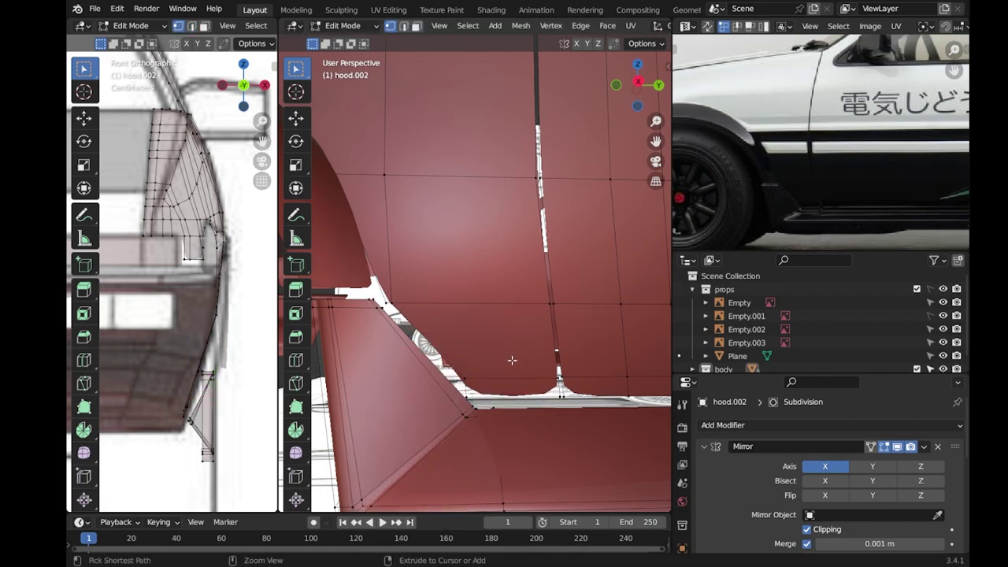
left_click(512, 360)
scroll(505, 386, "down", 4)
key("KP_3")
scroll(503, 362, "down", 3)
key("Tab")
scroll(453, 397, "down", 2)
Edge-slide the rear window pillar loop of hood.002 to match the blueprint.
scroll(441, 313, "up", 2)
key("Tab")
scroll(501, 315, "up", 4)
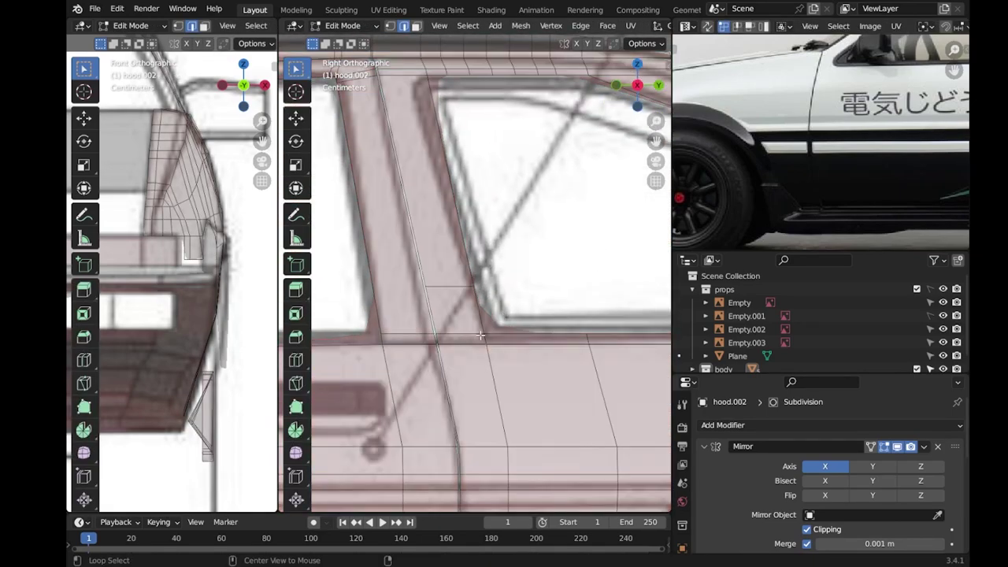
left_click(477, 334, "alt")
key("1")
key("g")
key("g")
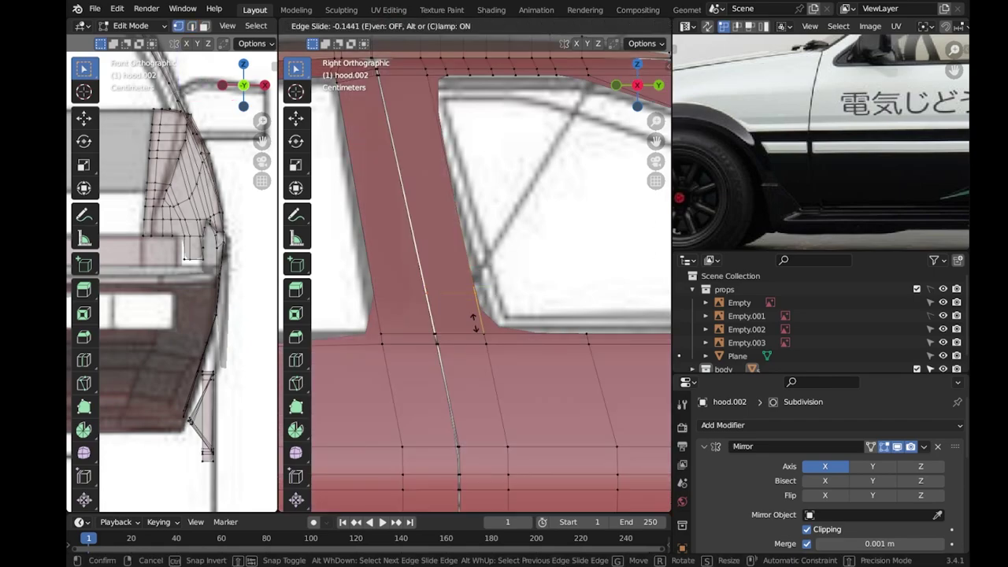
left_click(376, 335)
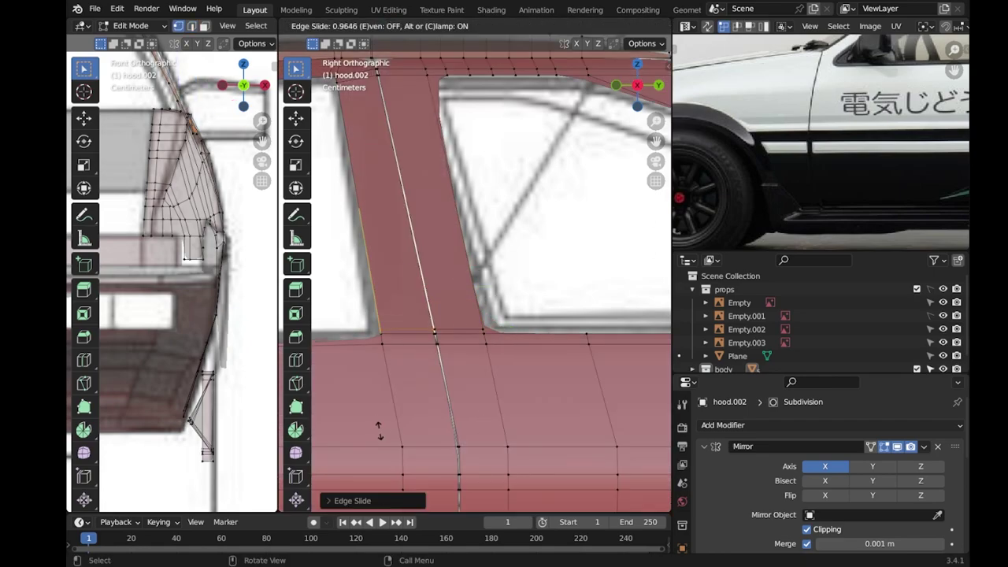
scroll(379, 429, "down", 5)
scroll(472, 260, "up", 6)
Add a loop cut where the pillar meets the roof rail and save the file.
key("ctrl+r")
left_click(517, 427)
left_click(431, 314)
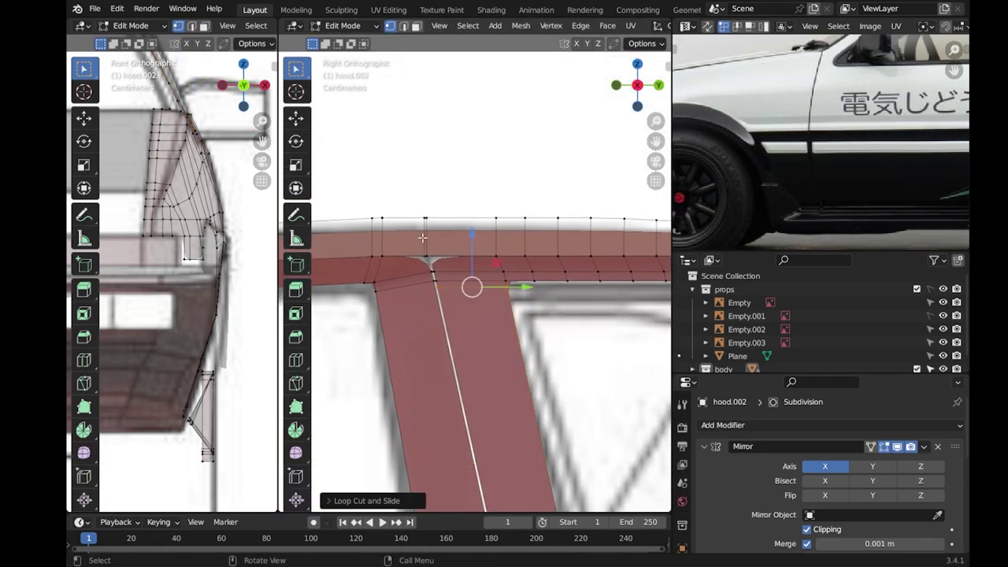
scroll(422, 238, "down", 3)
scroll(441, 264, "up", 3)
mouse_move(441, 264)
middle_mouse_down()
mouse_move(425, 291)
mouse_move(439, 408)
mouse_move(488, 370)
middle_mouse_up()
key("Tab")
key("ctrl+s")
Pan the reference photo to show the door, window, rear quarter and tail light.
scroll(439, 408, "down", 5)
scroll(498, 356, "up", 5)
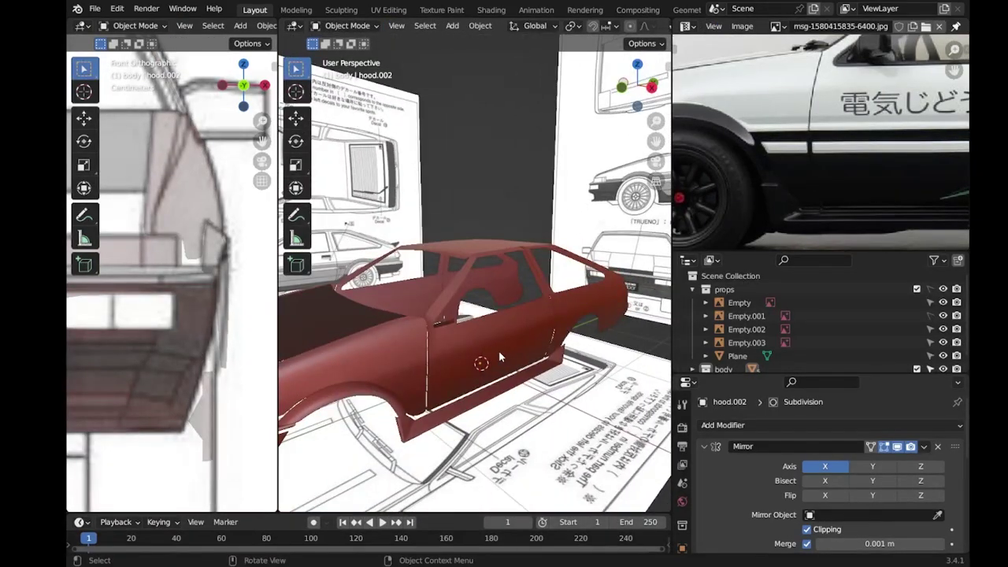
scroll(819, 118, "down", 1)
middle_click_drag(866, 47, 817, 140)
middle_click_drag(877, 149, 838, 167)
key("KP_3")
scroll(511, 340, "up", 2)
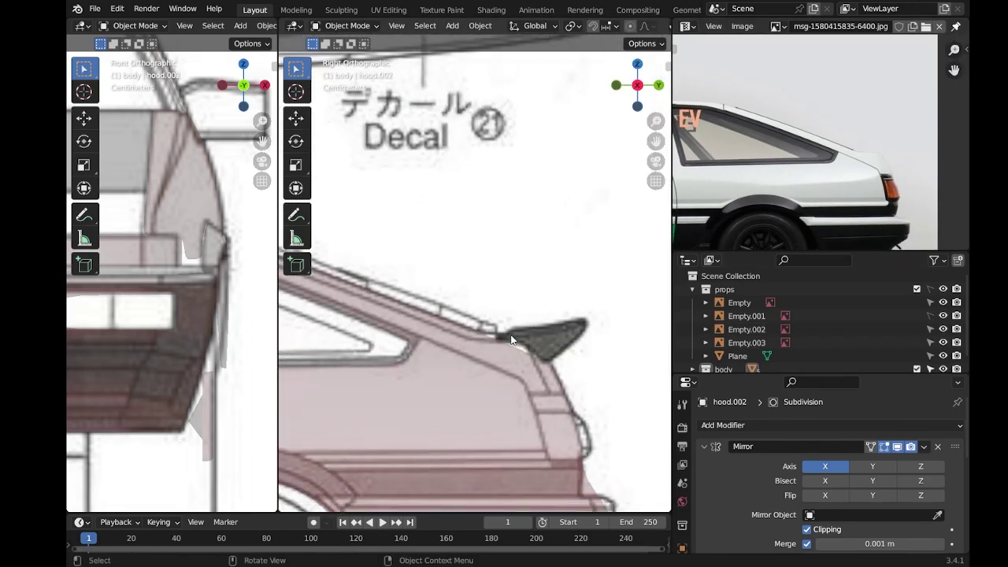
Move the spoiler-edge vertex left along Y and select the spoiler corner vertices.
key("Tab")
scroll(559, 398, "down", 1)
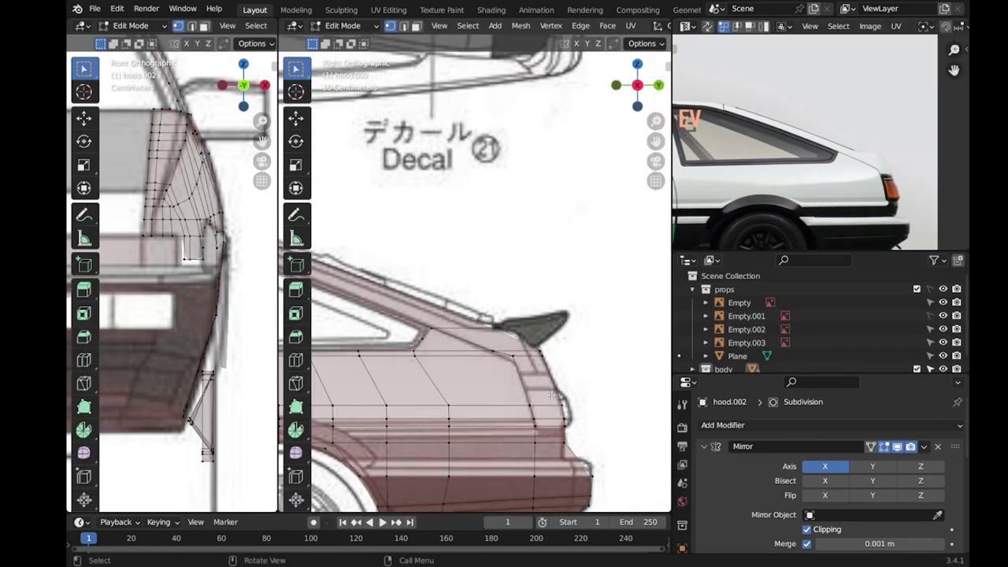
scroll(476, 368, "up", 3)
middle_click_drag(598, 441, 551, 354, "shift")
left_click(638, 397)
middle_click_drag(637, 397, 610, 379, "shift")
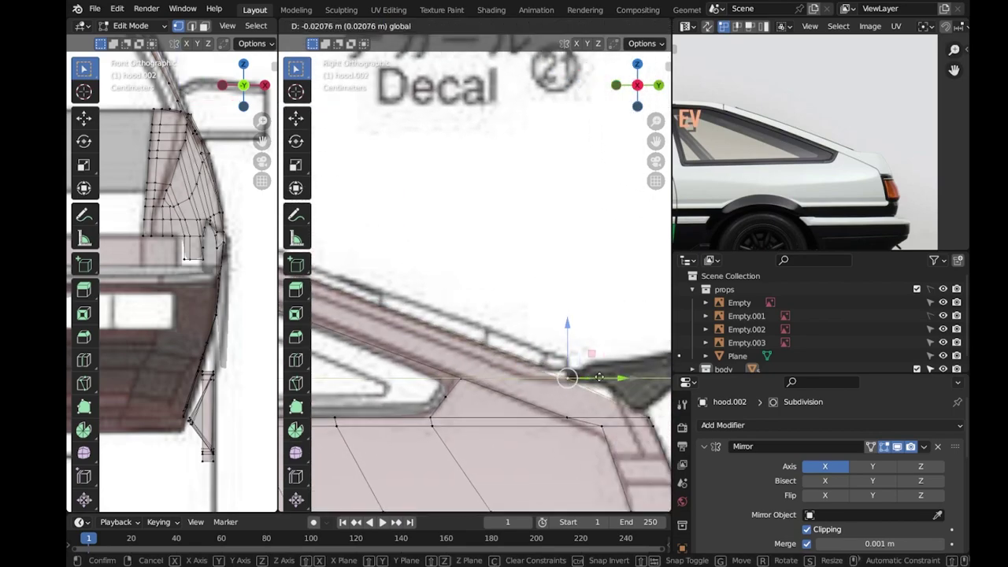
left_click_drag(610, 380, 557, 383)
middle_click_drag(559, 382, 486, 332, "shift")
left_click(577, 370)
left_click_drag(563, 382, 563, 383)
Cut a new edge loop across the rear quarter below the side window at its default position.
scroll(566, 334, "down", 2)
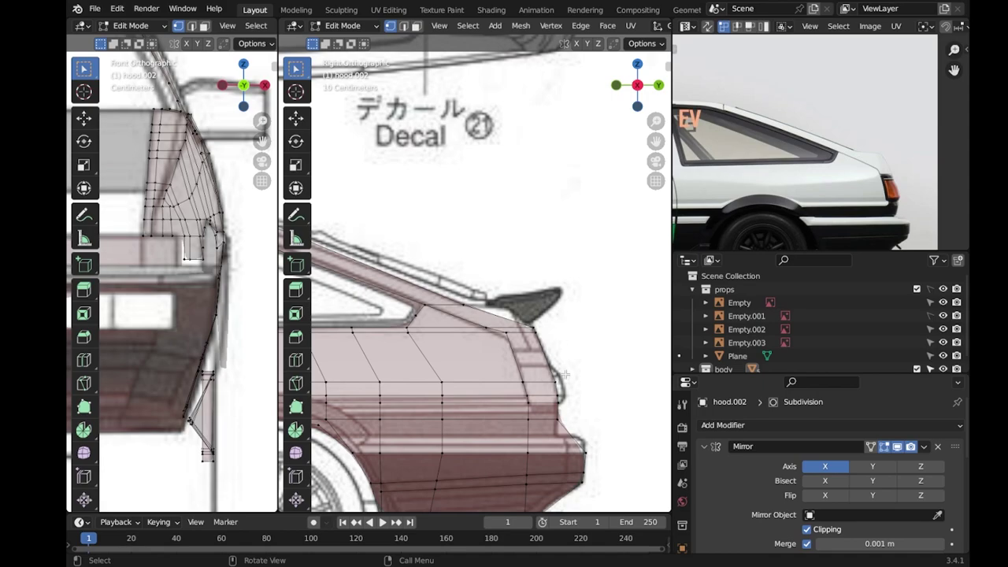
scroll(575, 378, "up", 2)
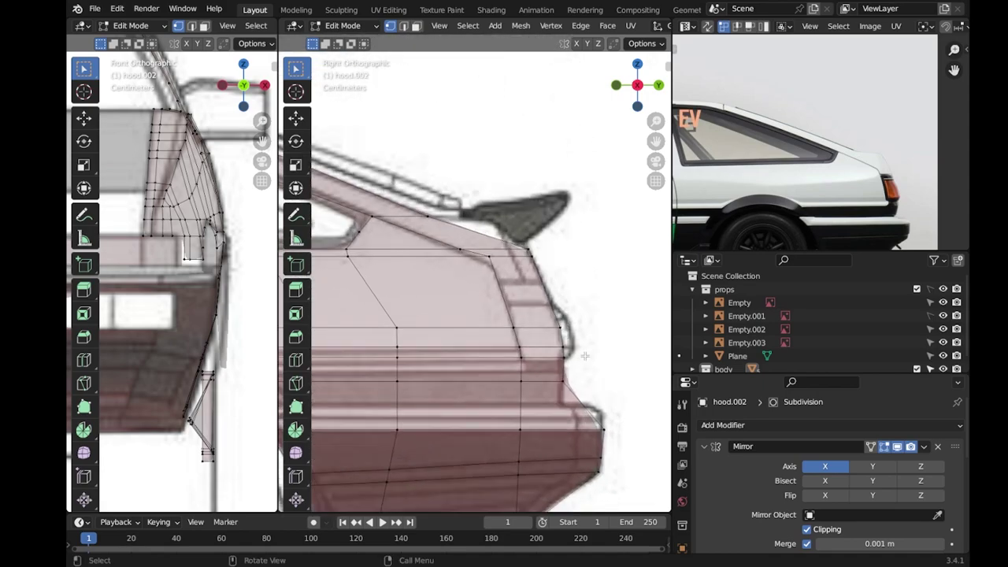
scroll(580, 347, "down", 3)
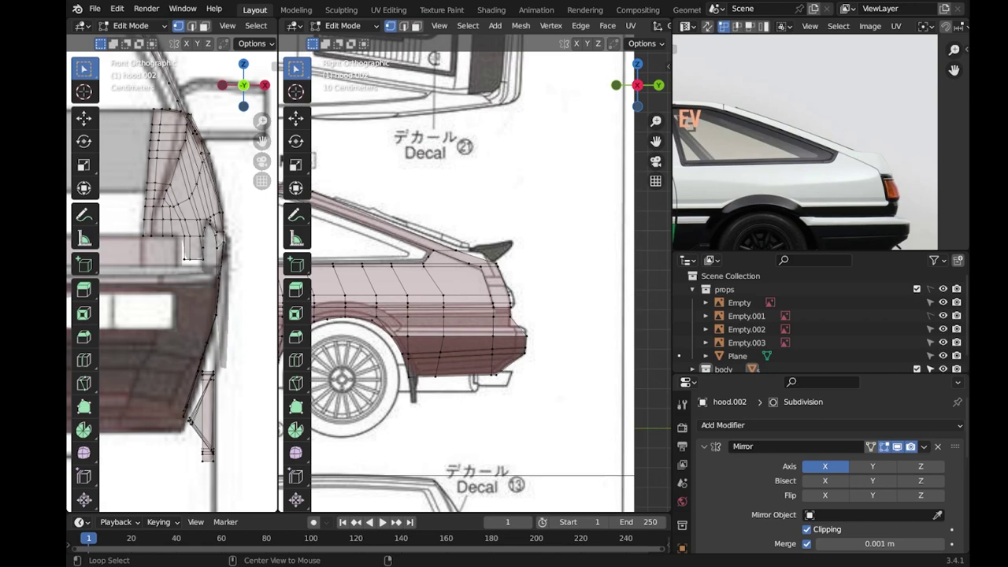
scroll(558, 305, "up", 1)
scroll(537, 280, "up", 1)
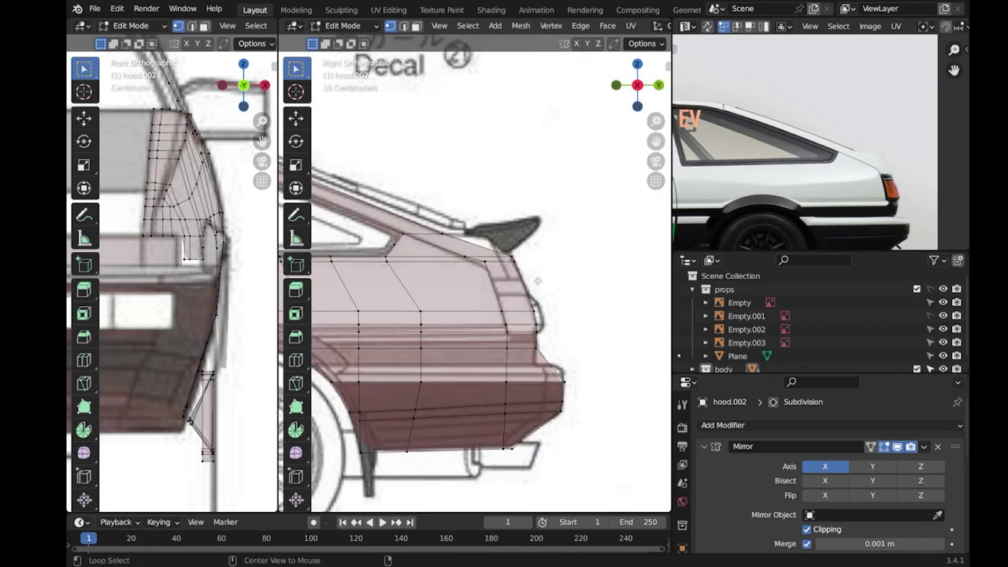
scroll(518, 272, "down", 3)
scroll(528, 307, "up", 2)
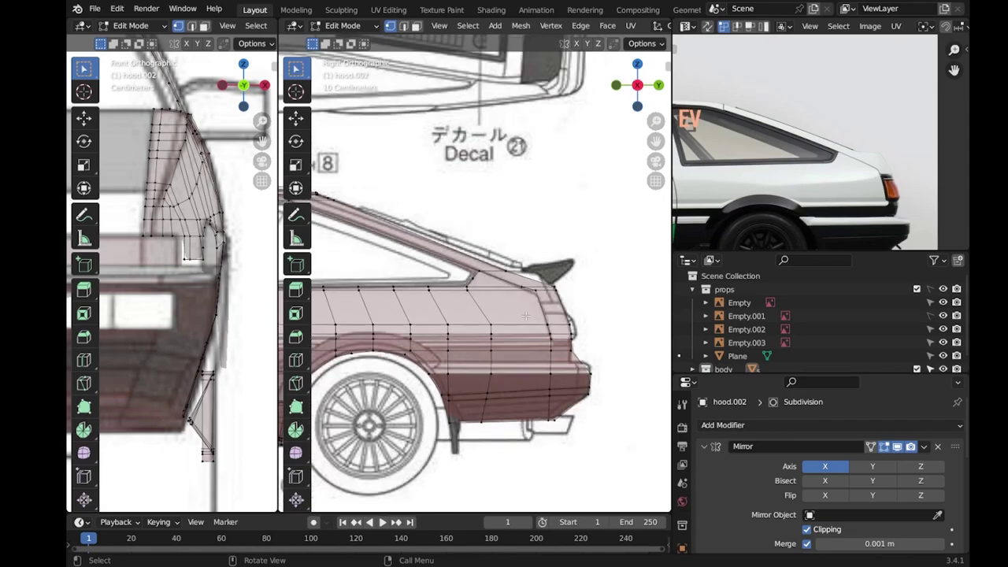
scroll(532, 315, "up", 1)
left_click(586, 308)
right_click(586, 309)
scroll(586, 307, "down", 2)
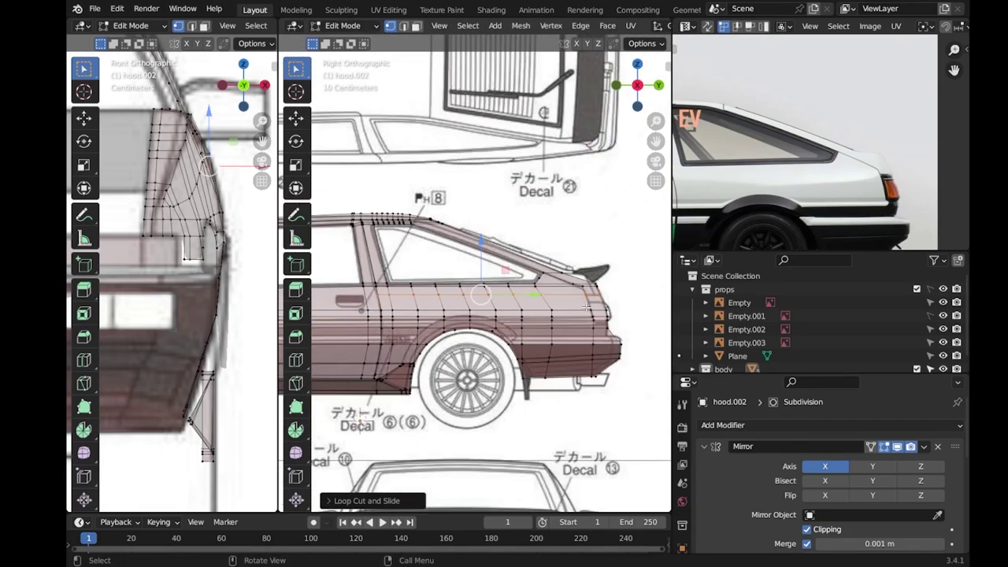
scroll(575, 275, "up", 3)
scroll(575, 267, "down", 1)
scroll(575, 267, "down", 1)
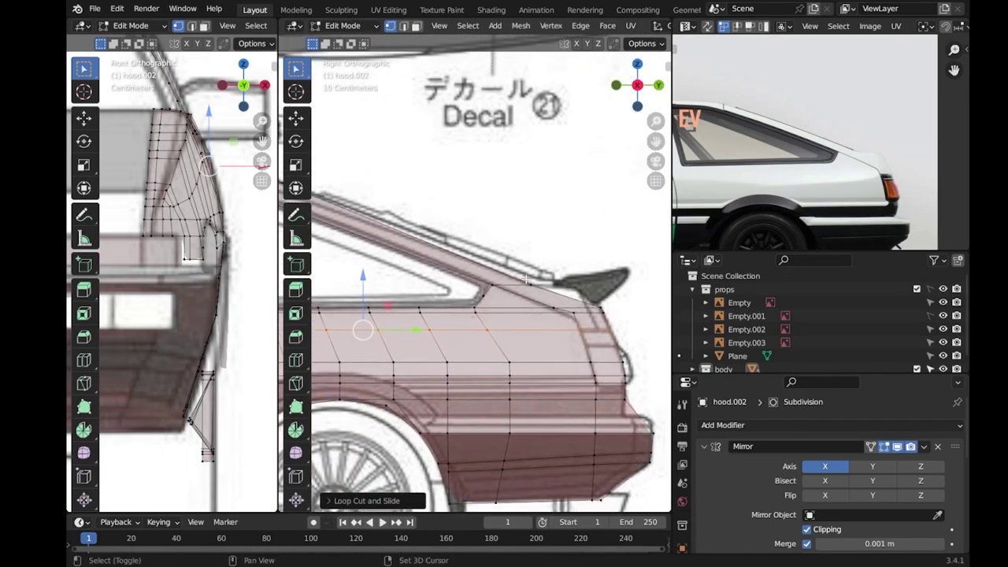
Nudge the rear window corner vertex down onto the blueprint outline using the top view.
middle_click_drag(575, 267, 573, 318, "shift")
scroll(572, 318, "up", 2)
left_click(573, 318)
scroll(572, 318, "up", 2)
key("KP_7")
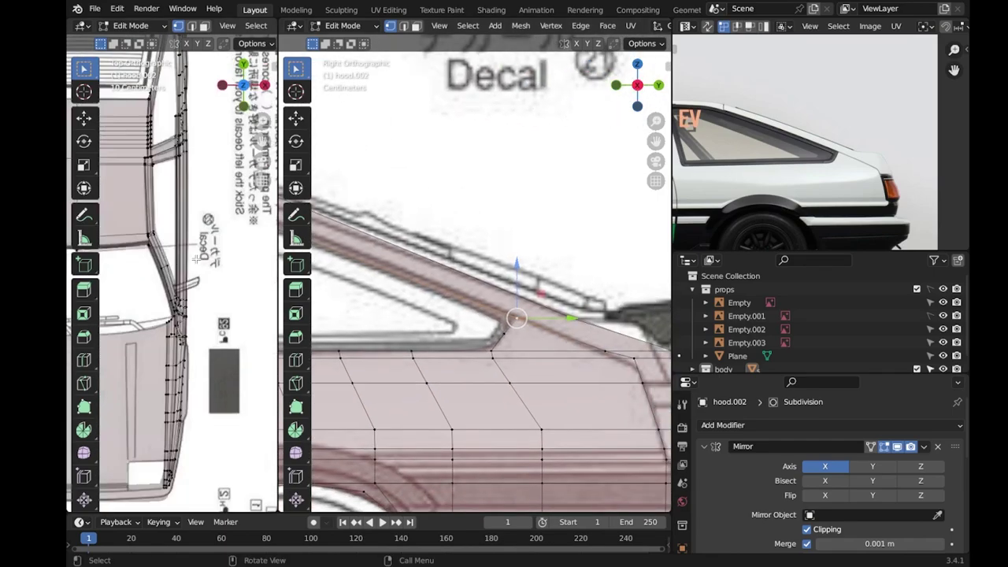
key("g")
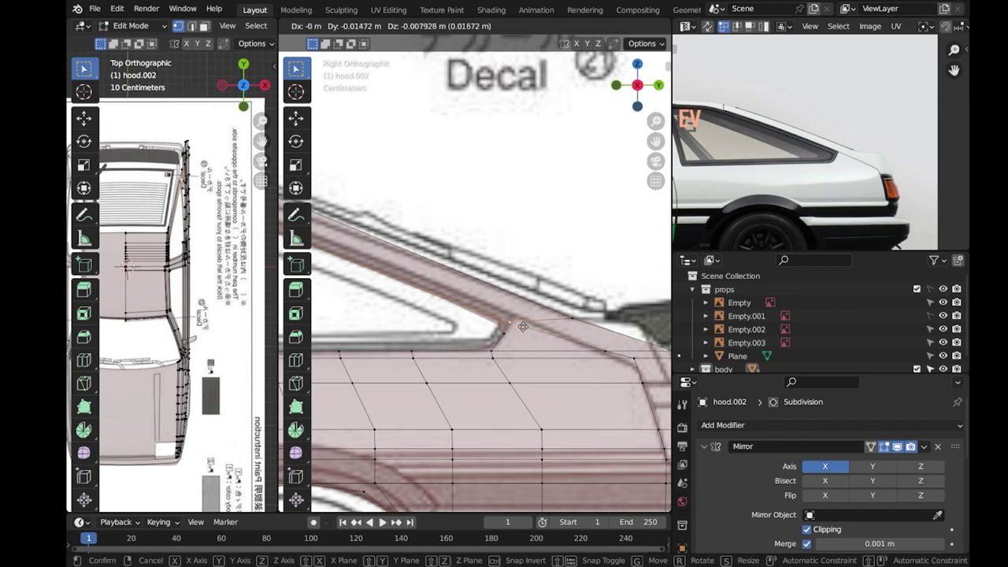
left_click(527, 321)
scroll(527, 320, "down", 3)
scroll(596, 356, "up", 1)
scroll(596, 356, "up", 1)
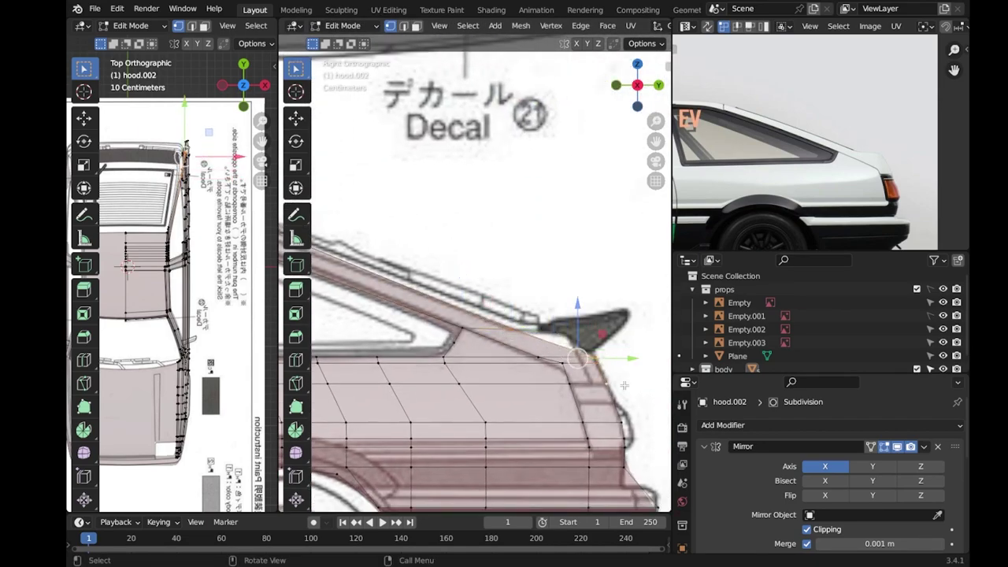
middle_click_drag(628, 388, 551, 275, "shift")
scroll(551, 276, "up", 2)
scroll(515, 213, "down", 1)
scroll(514, 213, "down", 3)
scroll(173, 276, "up", 2)
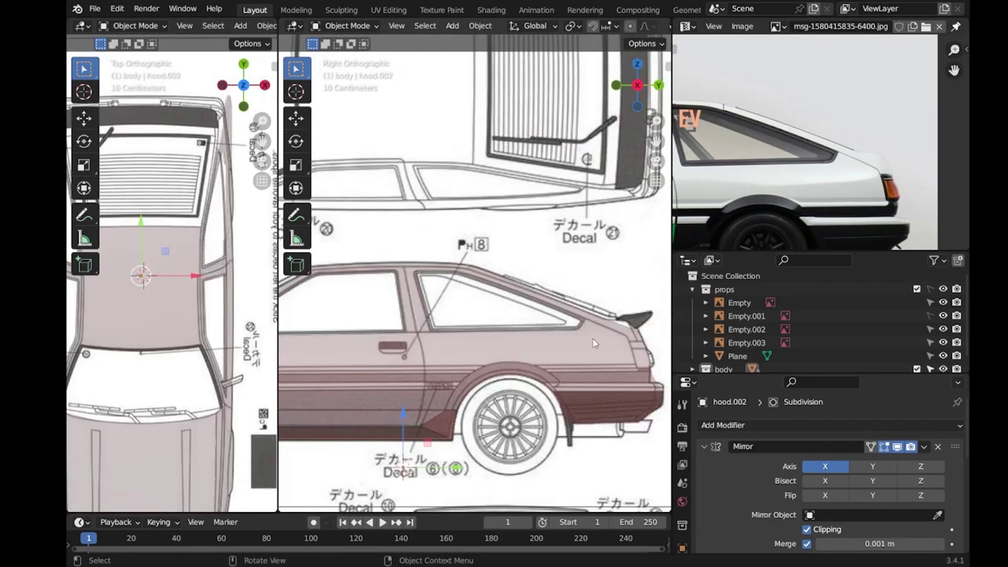
Move the roof-edge vertex above the rear window along the car's length.
scroll(592, 338, "up", 3)
scroll(119, 276, "up", 2)
scroll(472, 303, "up", 4)
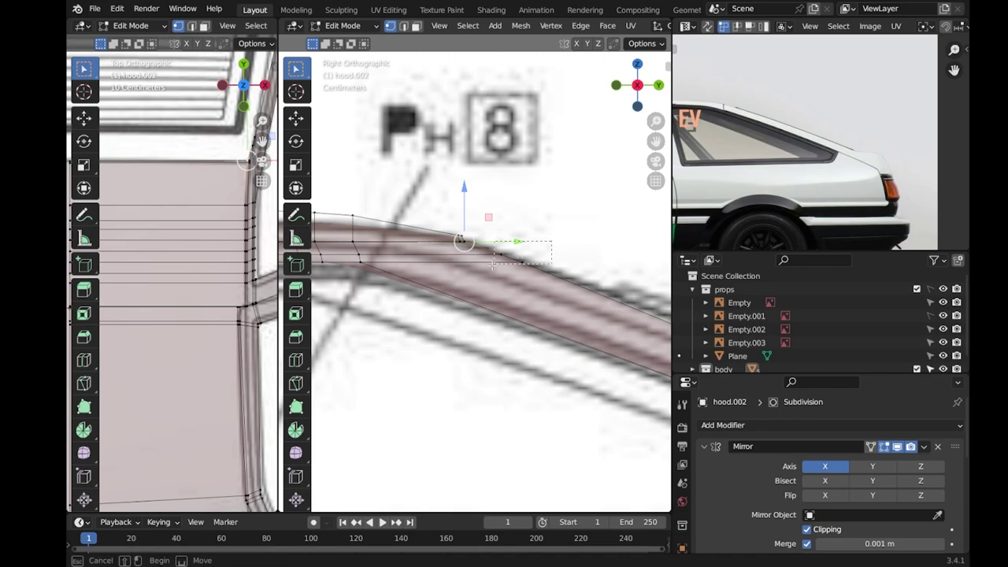
key("g")
left_click(429, 275)
Delete the stray edges around the roof-edge tip.
scroll(428, 274, "down", 2)
scroll(429, 275, "up", 2)
scroll(428, 275, "up", 2)
key("x")
left_click(474, 271)
scroll(474, 272, "down", 2)
scroll(474, 271, "down", 3)
scroll(473, 271, "down", 2)
key("x")
left_click(592, 340)
Nudge the remaining vertex and slide the tip vertex along its edge into line.
scroll(579, 347, "up", 2)
key("g")
left_click(579, 346)
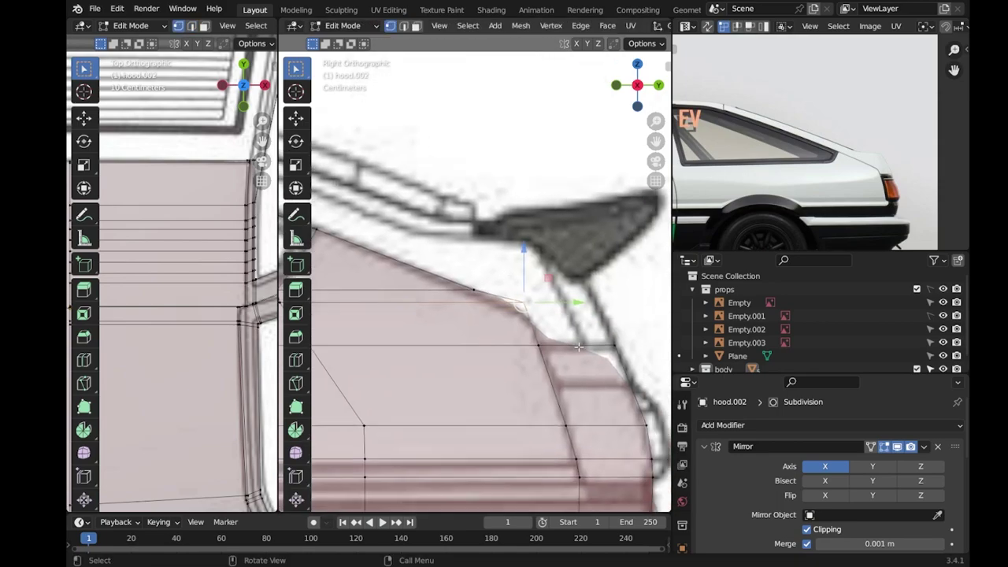
scroll(532, 340, "down", 2)
scroll(472, 284, "down", 2)
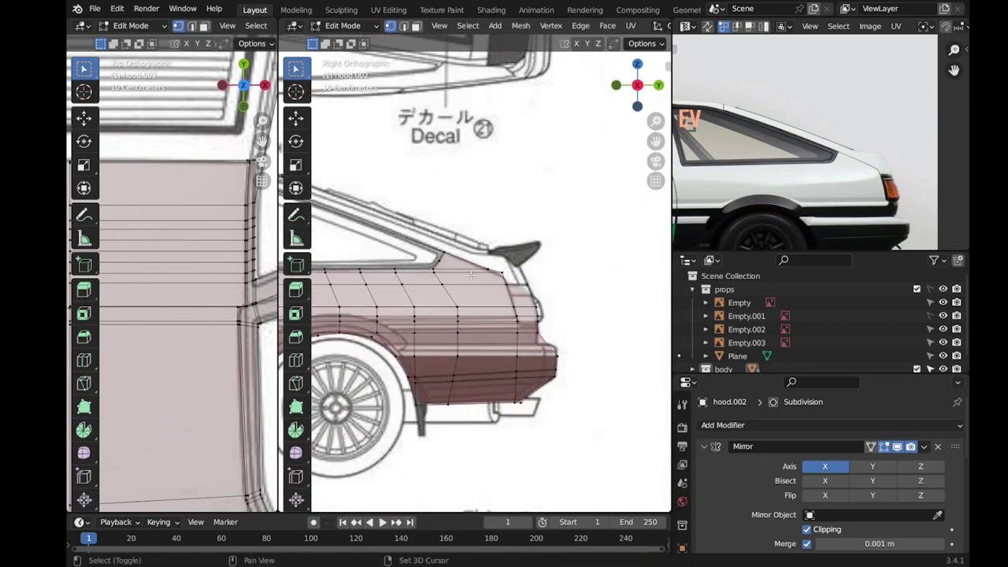
scroll(443, 244, "up", 3)
scroll(443, 244, "up", 3)
left_click(438, 270)
key("shift+v")
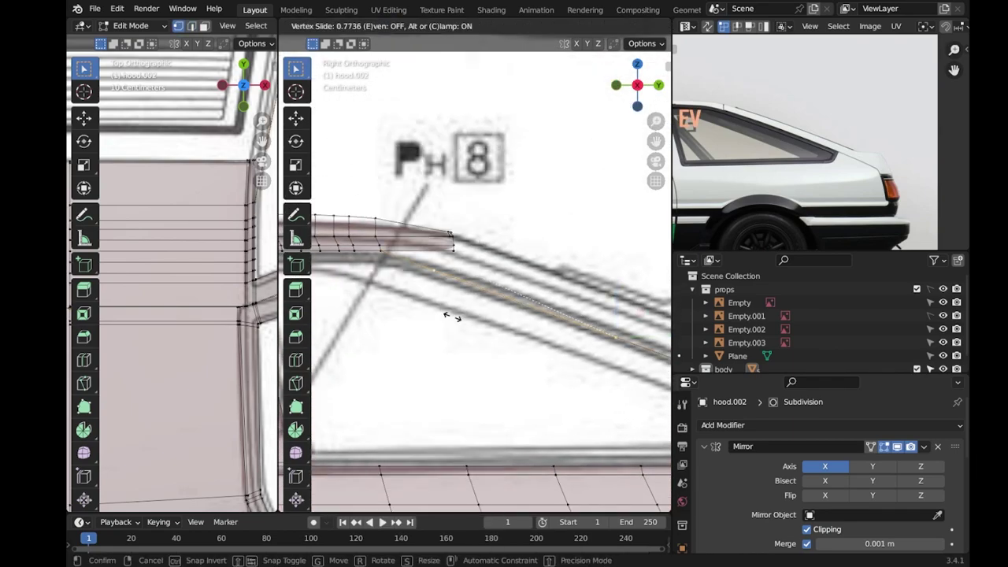
left_click(471, 325)
Return to Object Mode and save 'sprinter trueno gt-apex (AE86).blend'.
scroll(471, 325, "up", 2)
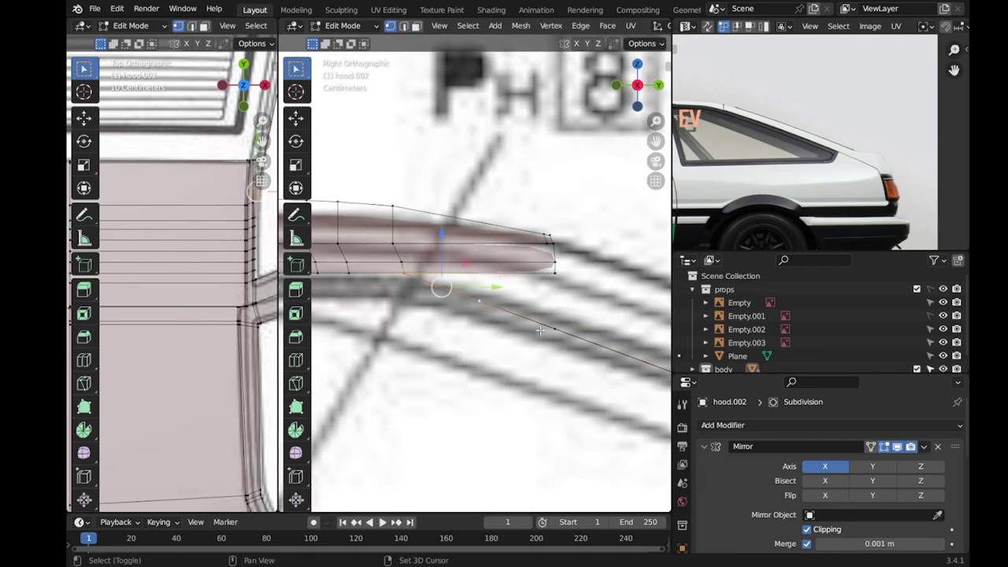
key("Tab")
key("ctrl+s")
scroll(545, 295, "down", 3)
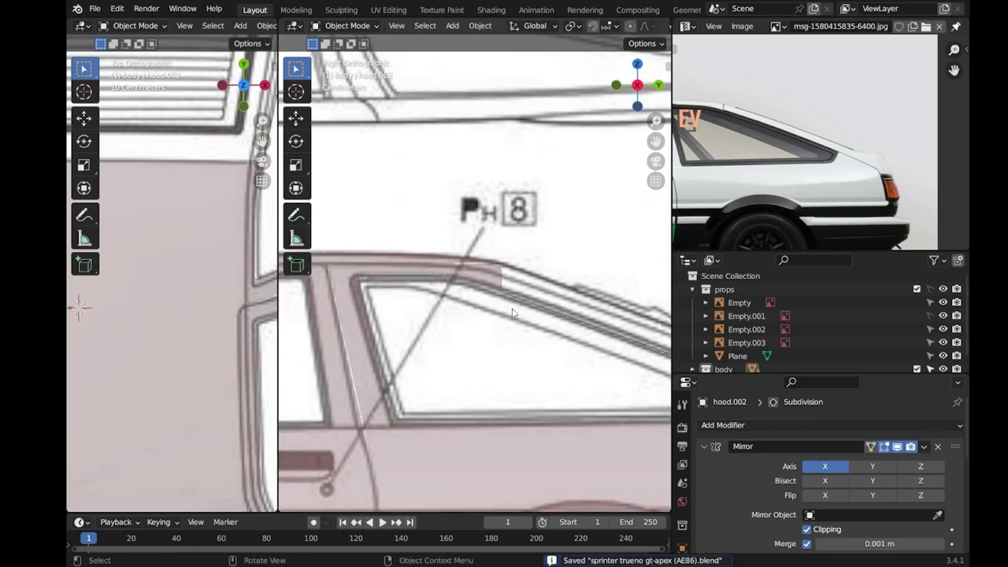
Hide the props collection and enter Edit Mode on hood.002 alone.
scroll(508, 320, "down", 2)
key("2")
key("Tab")
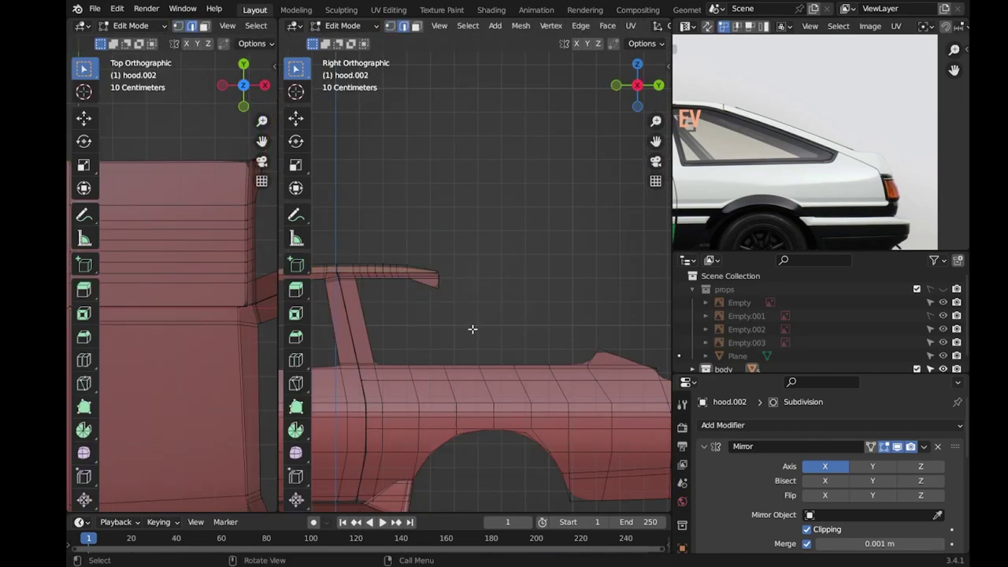
key("Tab")
left_click(480, 279)
key("Tab")
Try a loop cut across hood.002, then undo it and save.
scroll(552, 289, "up", 3)
key("ctrl+r")
left_click(516, 256)
key("Escape")
key("ctrl+z")
key("ctrl+z")
key("ctrl+z")
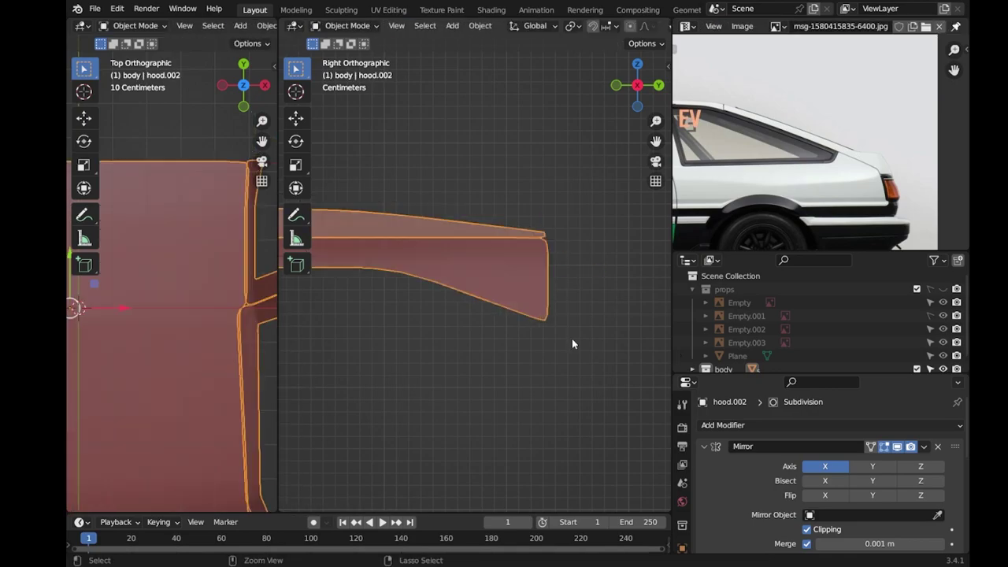
key("ctrl+z")
key("ctrl+s")
key("ctrl+z")
scroll(506, 307, "down", 3)
key("ctrl+shift+z")
Slide a vertex on the peak's slope along its edge.
scroll(551, 331, "up", 2)
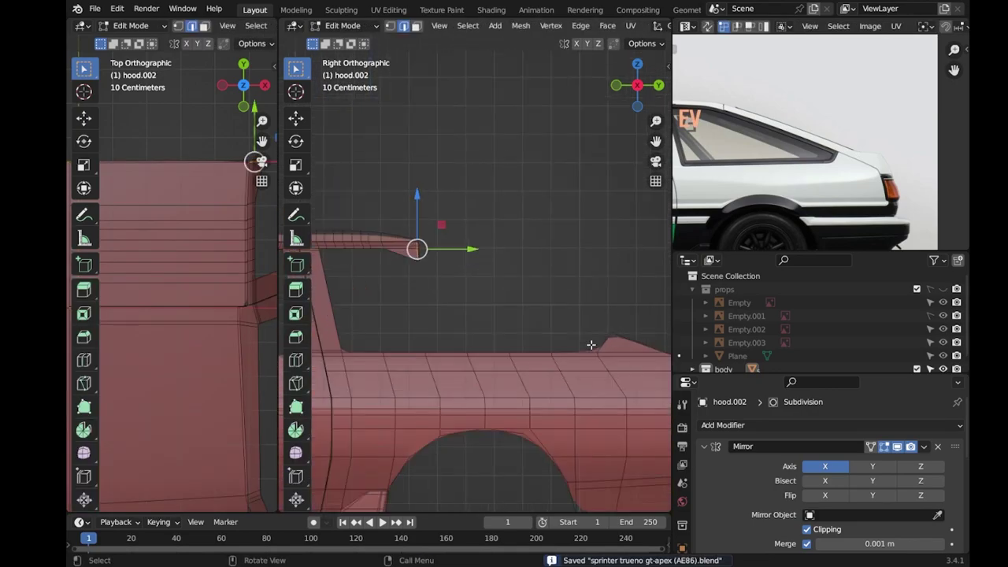
scroll(512, 315, "up", 2)
scroll(480, 316, "up", 2)
scroll(480, 317, "up", 2)
scroll(503, 315, "up", 2)
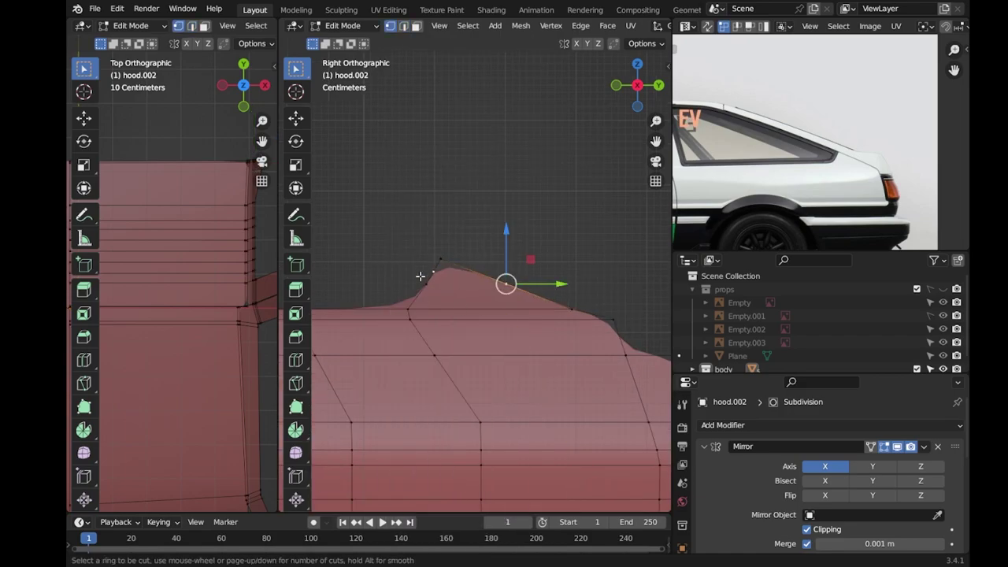
key("Escape")
key("2")
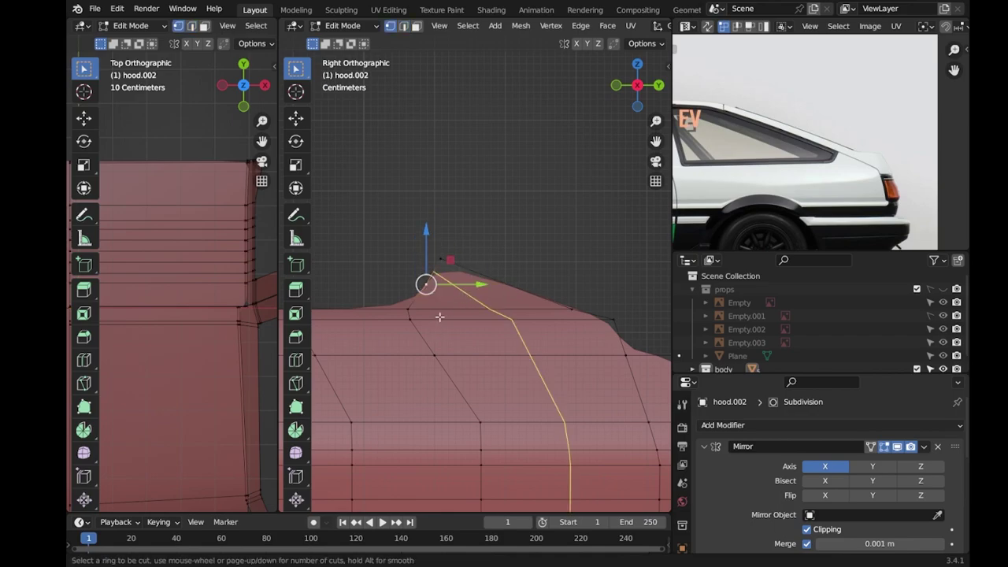
key("Escape")
key("x")
right_click(454, 194)
left_click(511, 292)
key("shift+v")
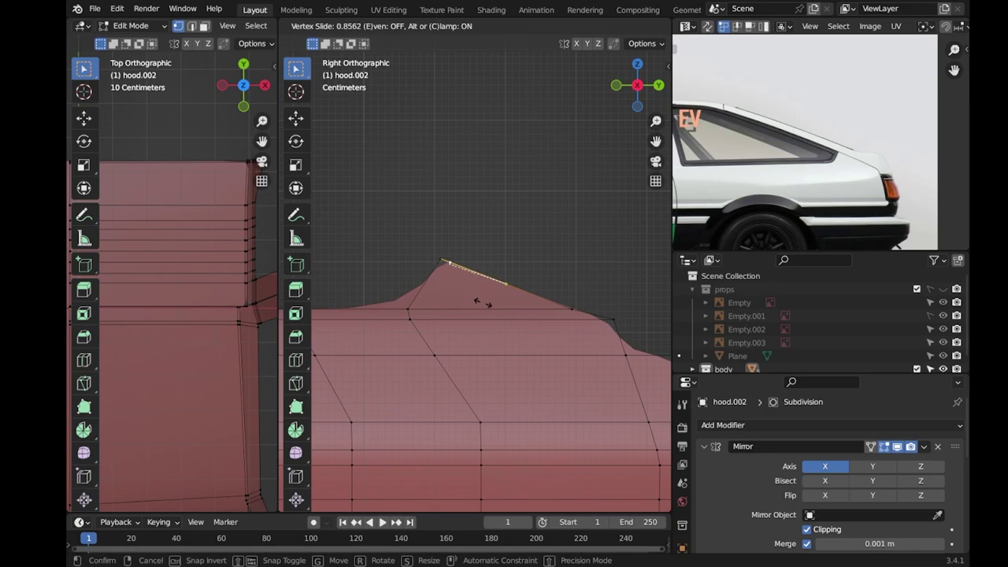
left_click(482, 303)
Slide the peak's edge loop and top vertex along the upper edge.
left_click(477, 272, "alt")
key("g")
key("g")
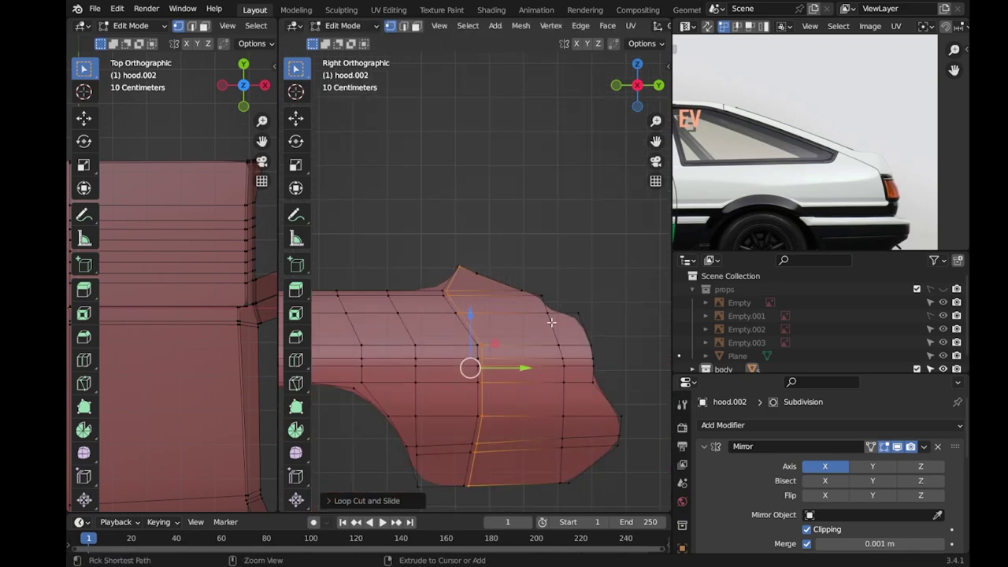
left_click(459, 269)
key("KP_Decimal")
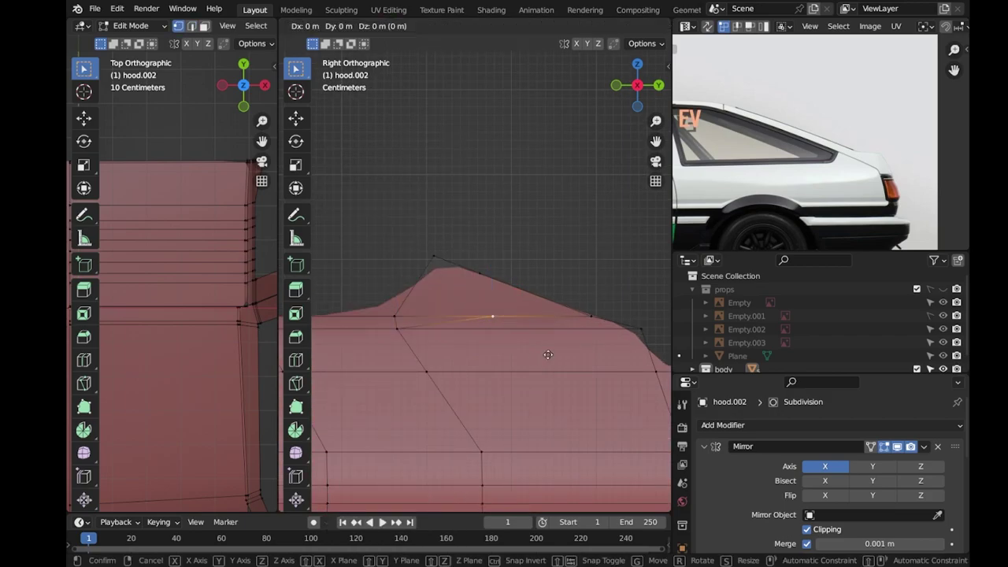
key("g")
key("g")
left_click(418, 311)
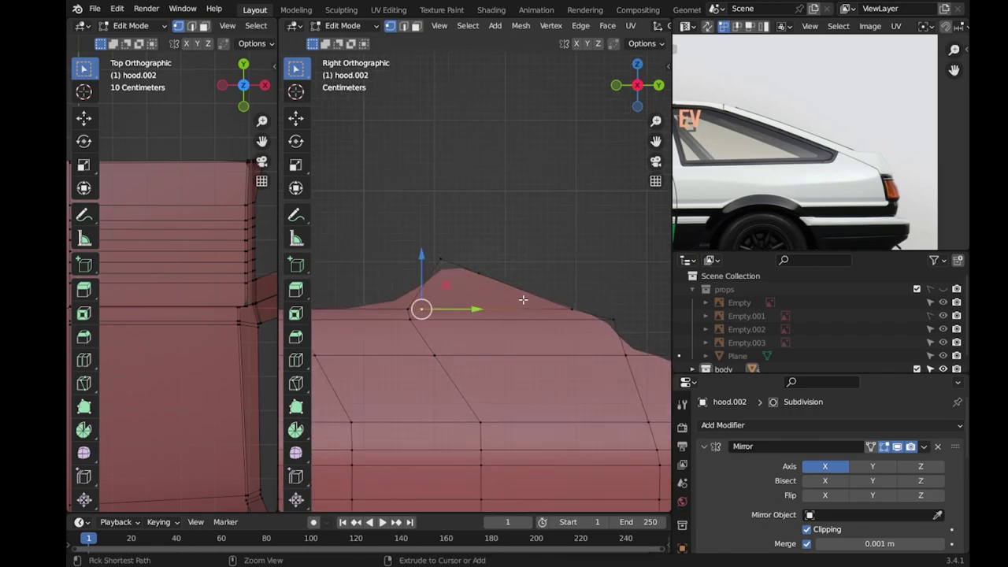
Return to Object Mode and save the blend file.
key("Tab")
key("Tab")
scroll(538, 225, "down", 2)
scroll(539, 241, "down", 2)
key("ctrl+s")
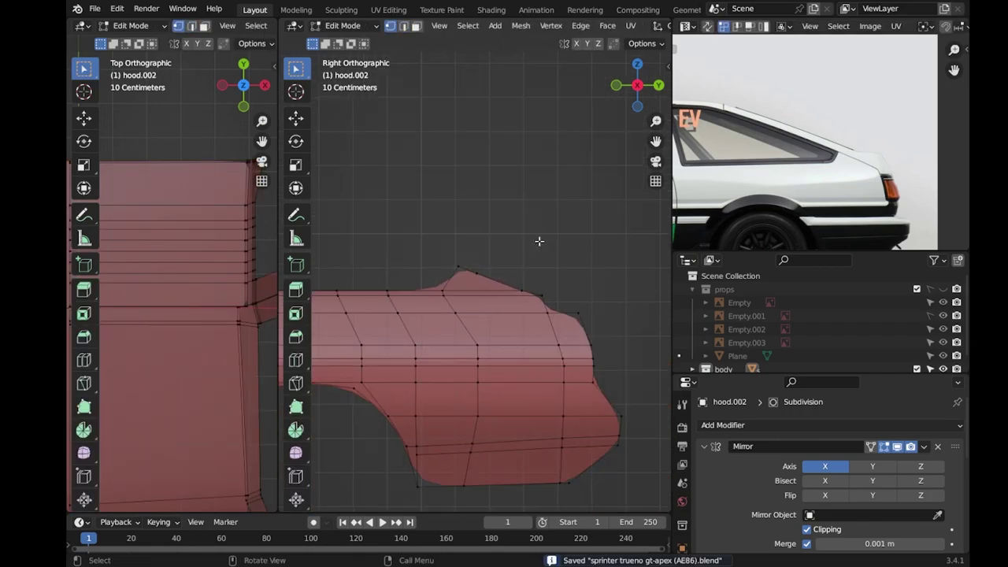
scroll(434, 315, "up", 2)
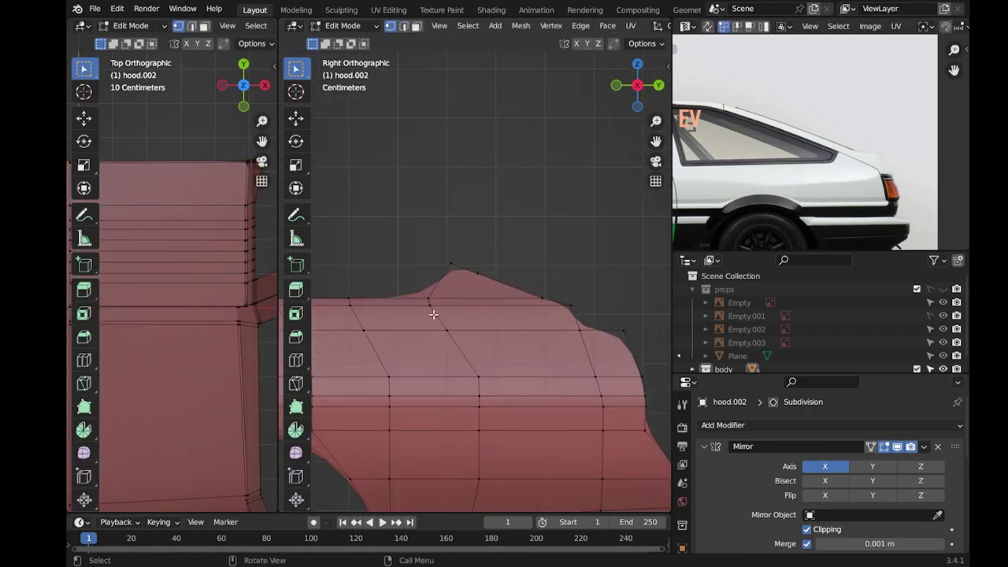
Turn on X-ray and slide a vertical rear-quarter edge loop against the blueprint.
key("alt+z")
left_click(434, 354, "alt")
key("g")
key("g")
left_click(462, 355)
key("ctrl+r")
Add a vertical loop cut on the rear quarter and save the file.
left_click(461, 421)
left_click(438, 322)
key("Tab")
key("ctrl+s")
key("Tab")
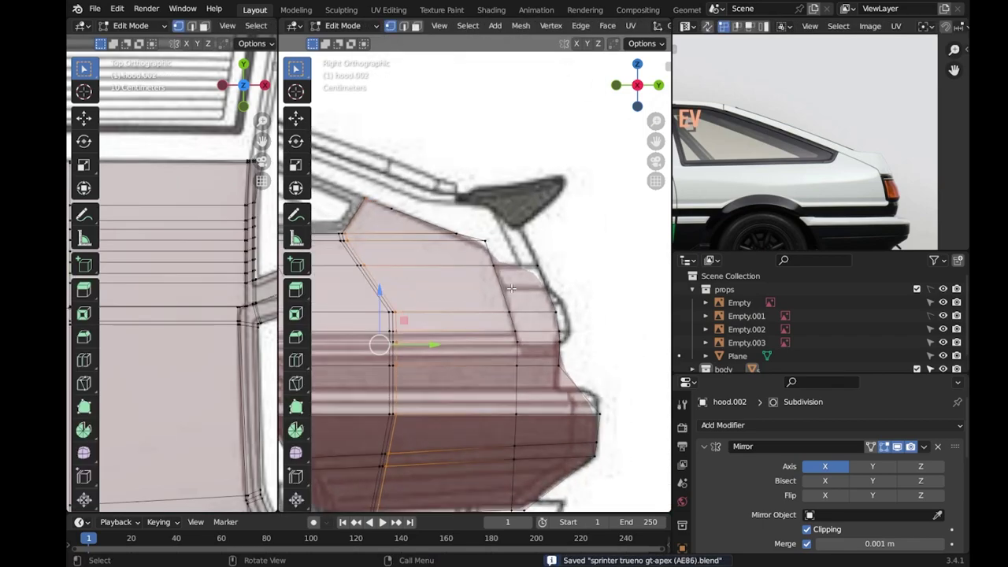
Cut another edge loop through the rear quarter and slide it into position.
key("ctrl+r")
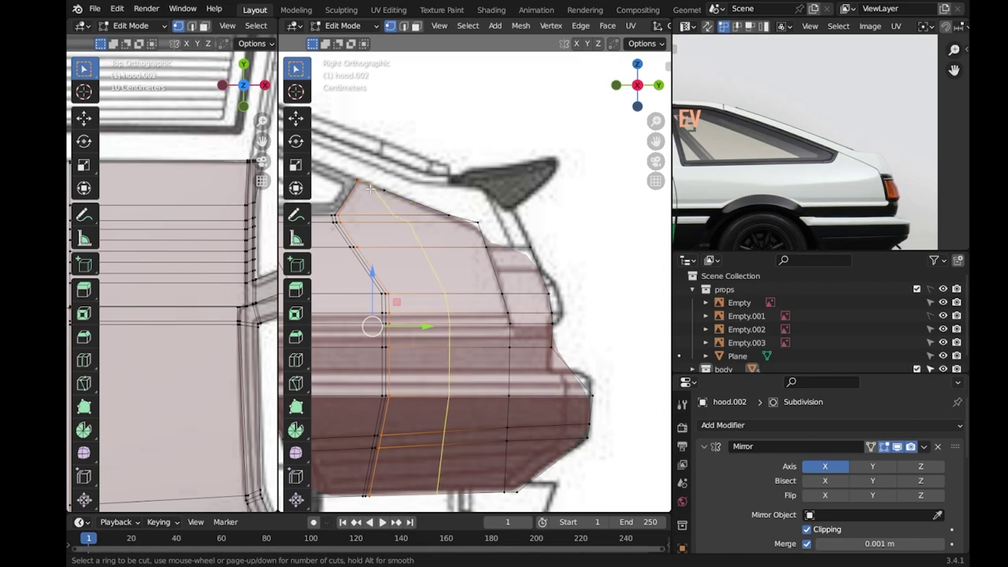
left_click(432, 288)
left_click(437, 285)
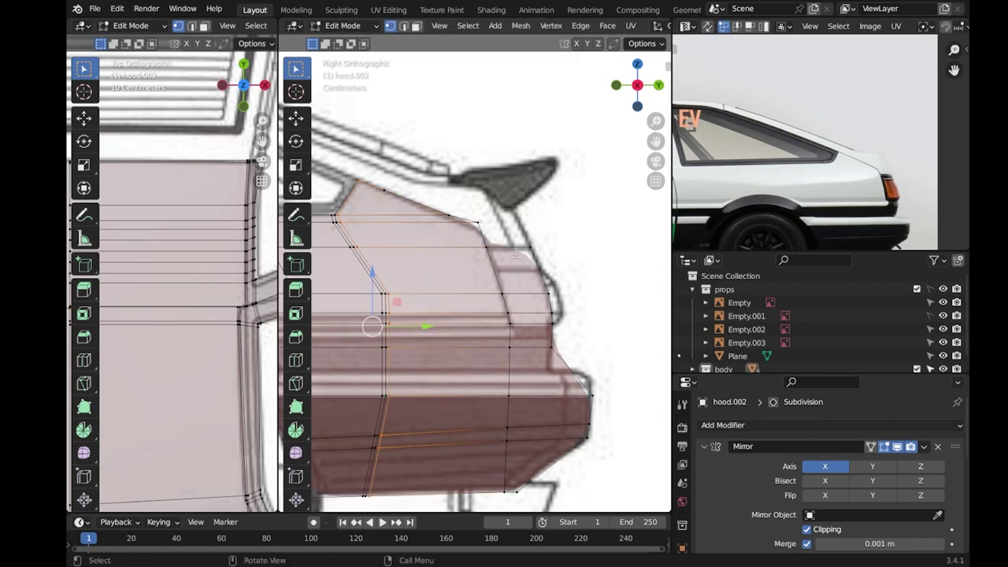
key("g")
key("g")
left_click(502, 268)
key("g")
key("g")
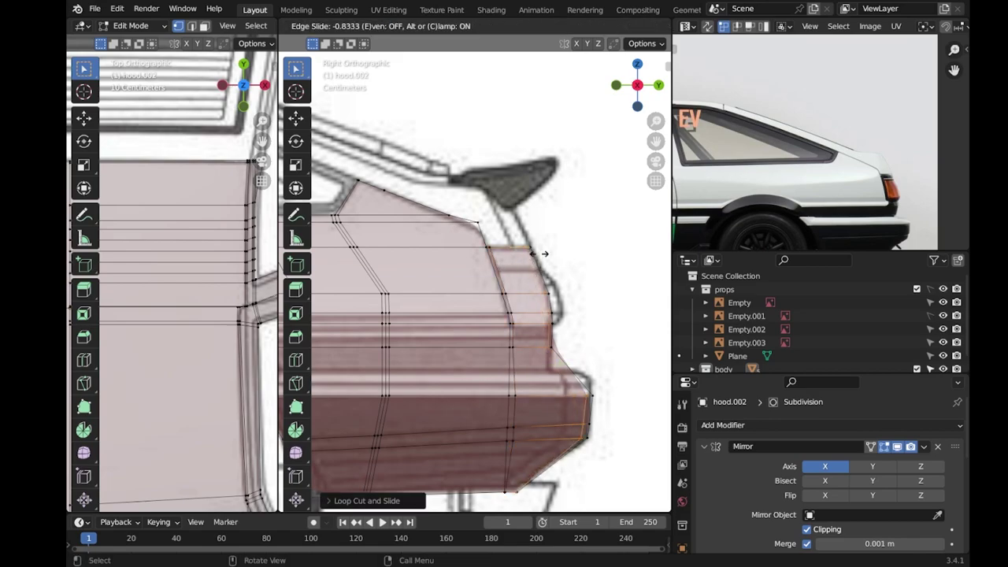
left_click(537, 254)
scroll(583, 315, "up", 2)
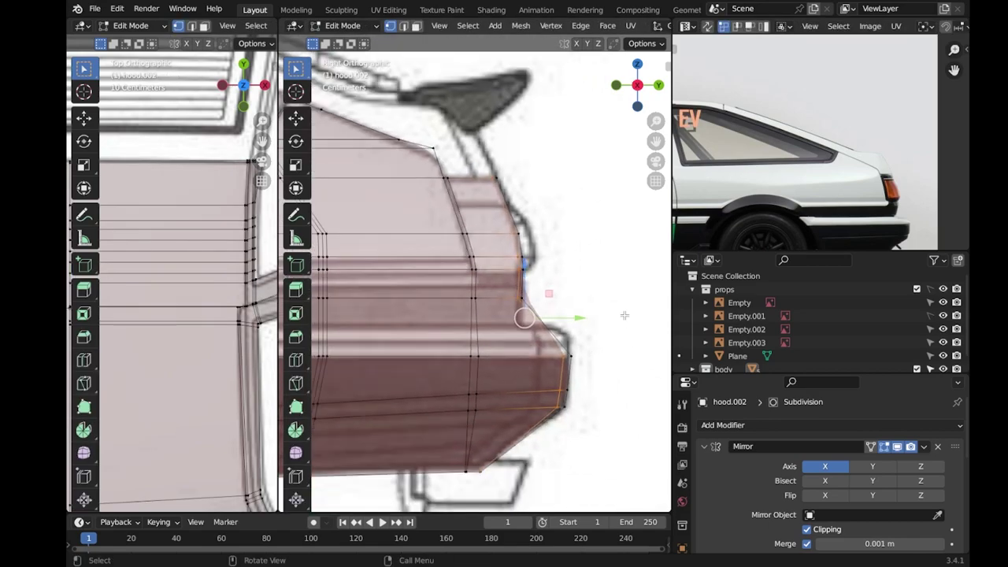
left_click_drag(599, 389, 565, 391)
scroll(521, 323, "down", 2)
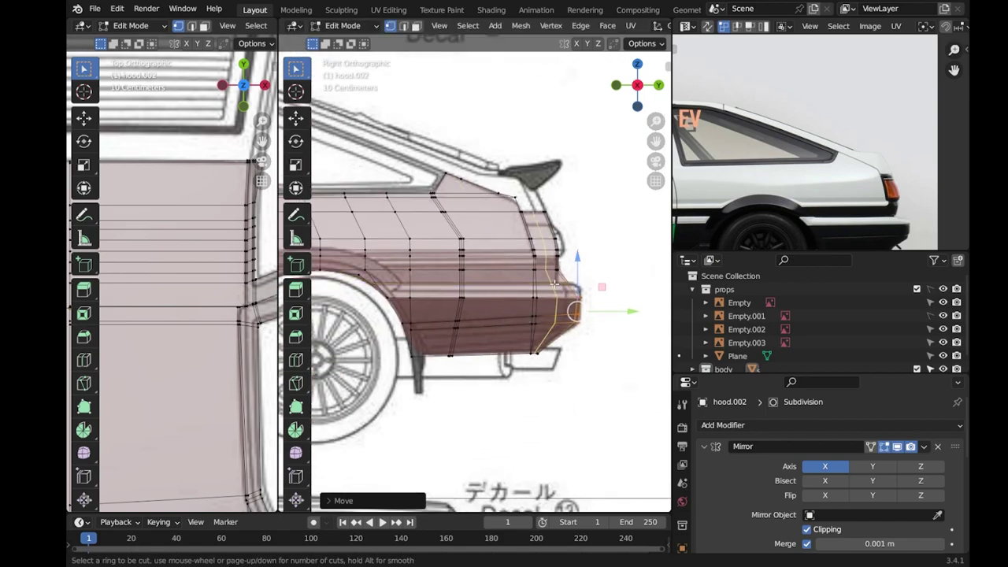
Add an edge loop along the fender and move a tail-corner vertex onto the blueprint.
left_click(561, 285)
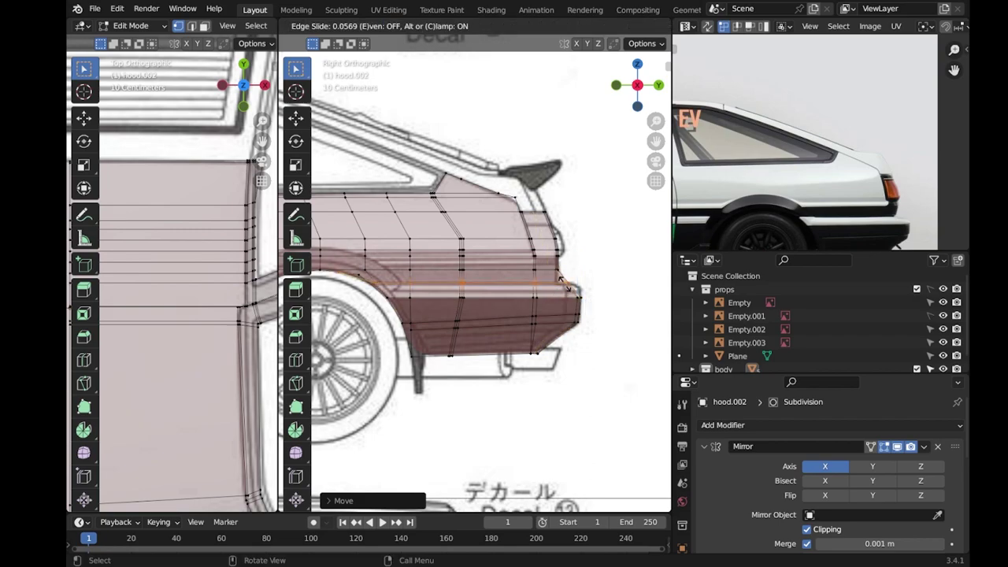
left_click(549, 303)
left_click(567, 284)
scroll(551, 299, "up", 3)
key("g")
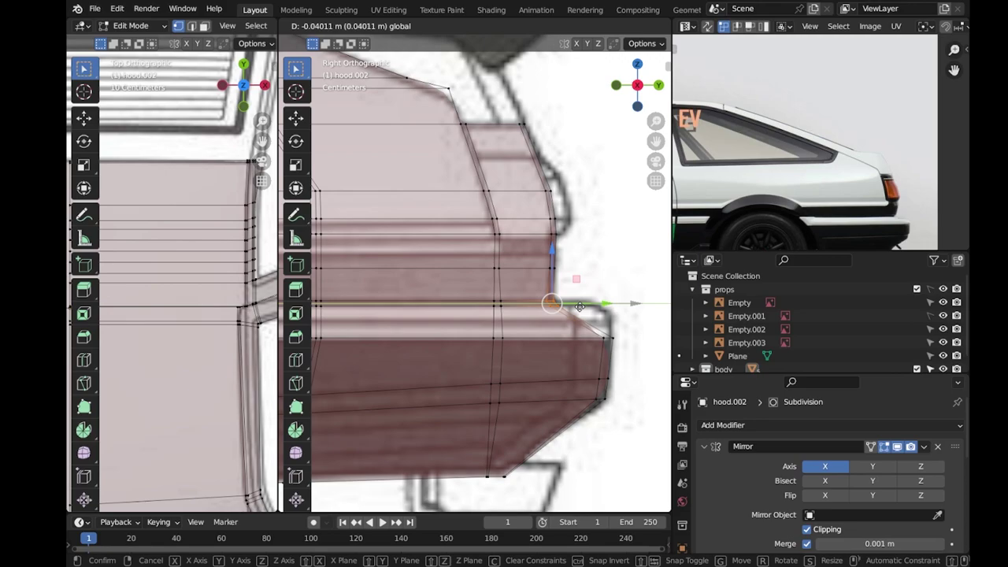
left_click(551, 314)
scroll(553, 333, "up", 3)
key("g")
left_click(573, 345)
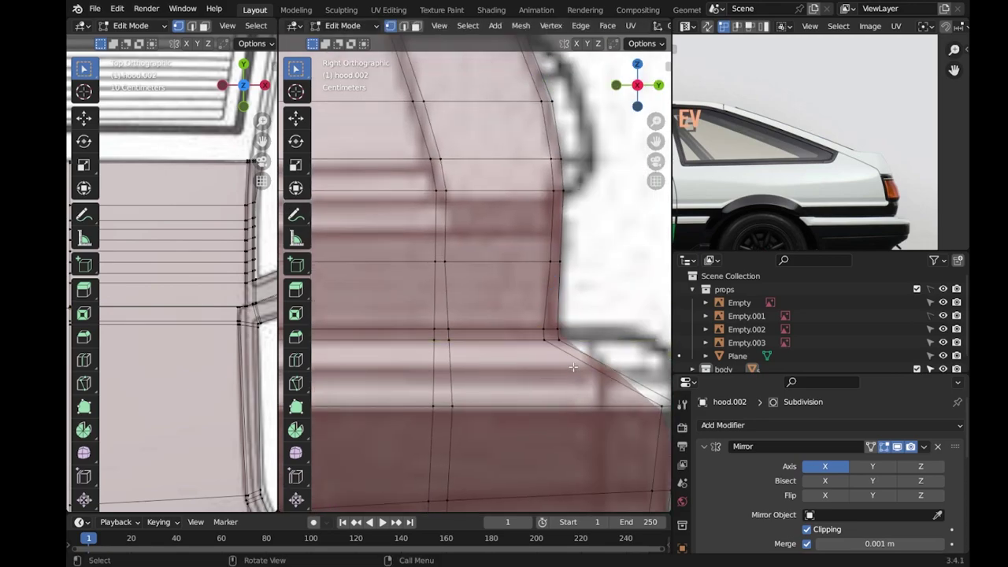
scroll(551, 360, "down", 1)
Add another edge loop across the tail, cancelling a stray edge move.
left_click(466, 302)
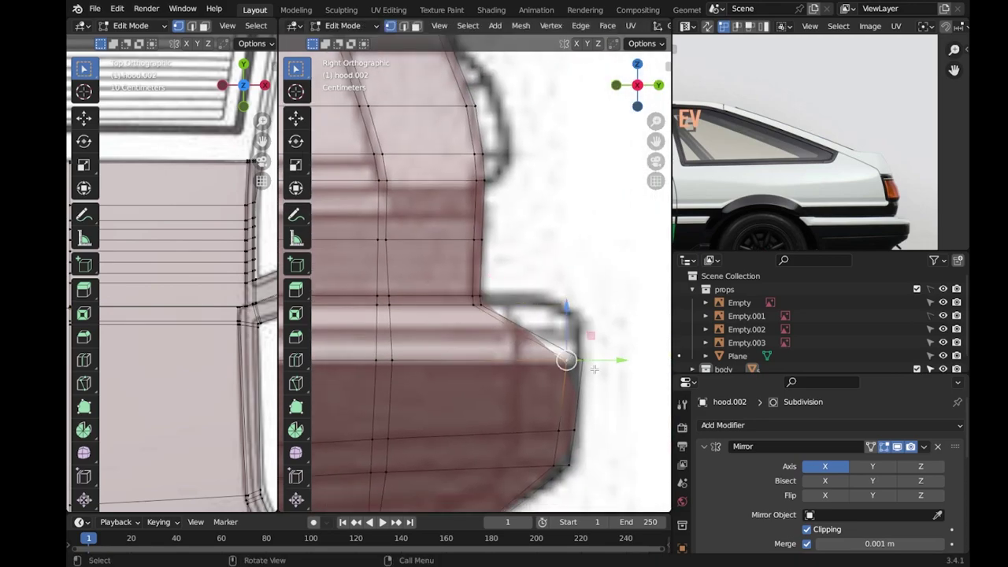
left_click(589, 394)
scroll(545, 278, "down", 3)
scroll(588, 326, "up", 2)
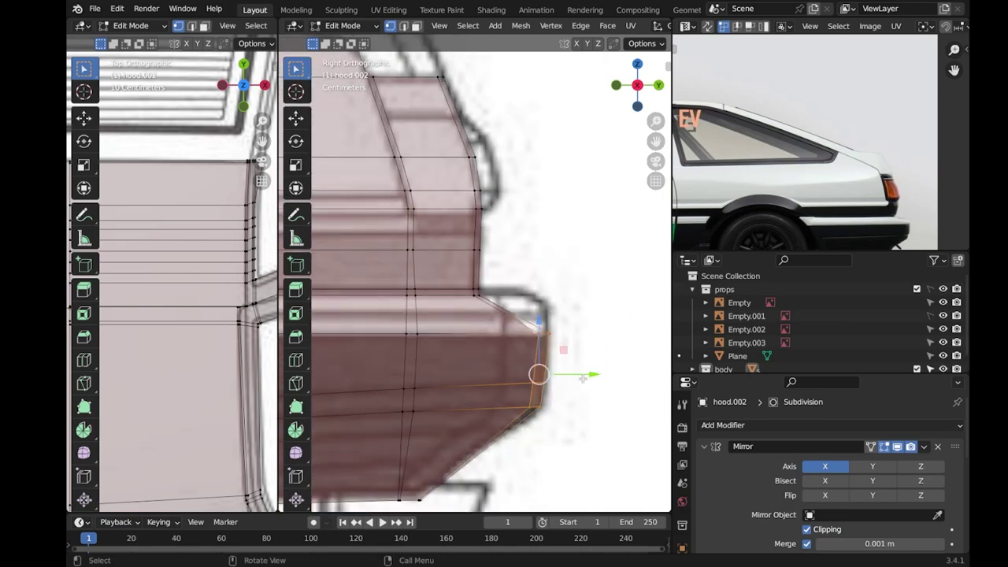
left_click_drag(580, 380, 536, 378)
right_click(512, 380)
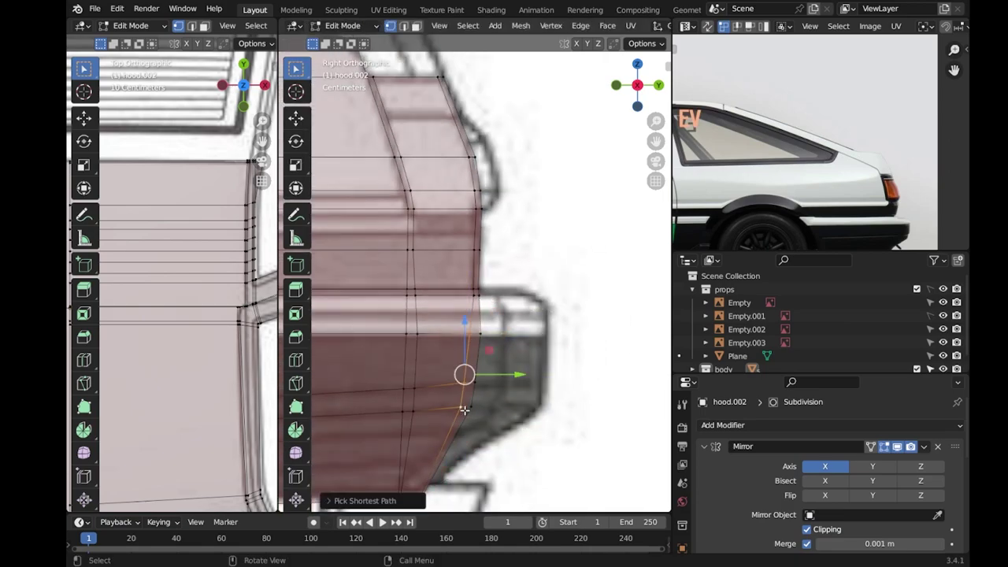
scroll(491, 438, "down", 1)
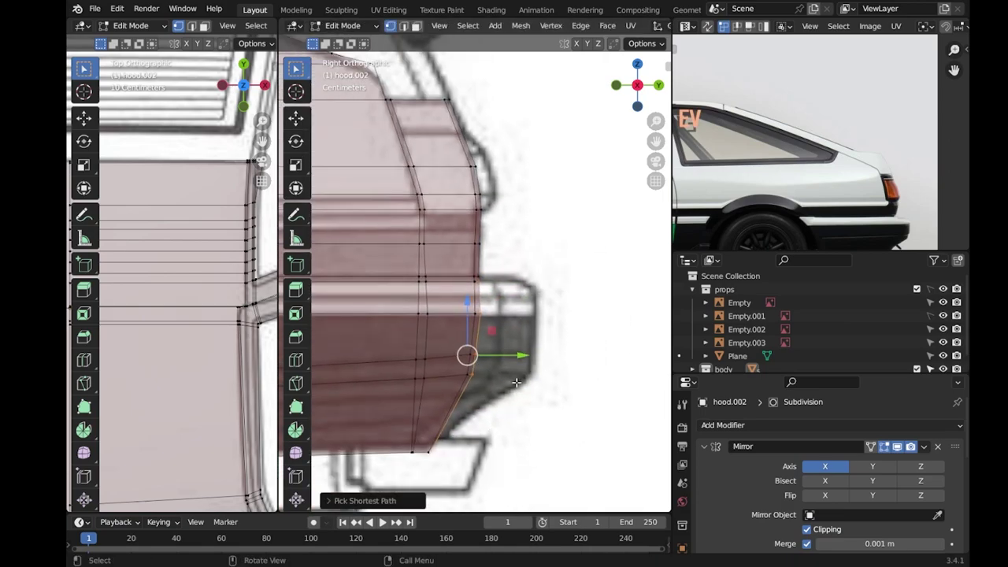
Extrude the bumper lip rearward, raise its edge vertex and scale it along Y.
left_click_drag(507, 303, 565, 299)
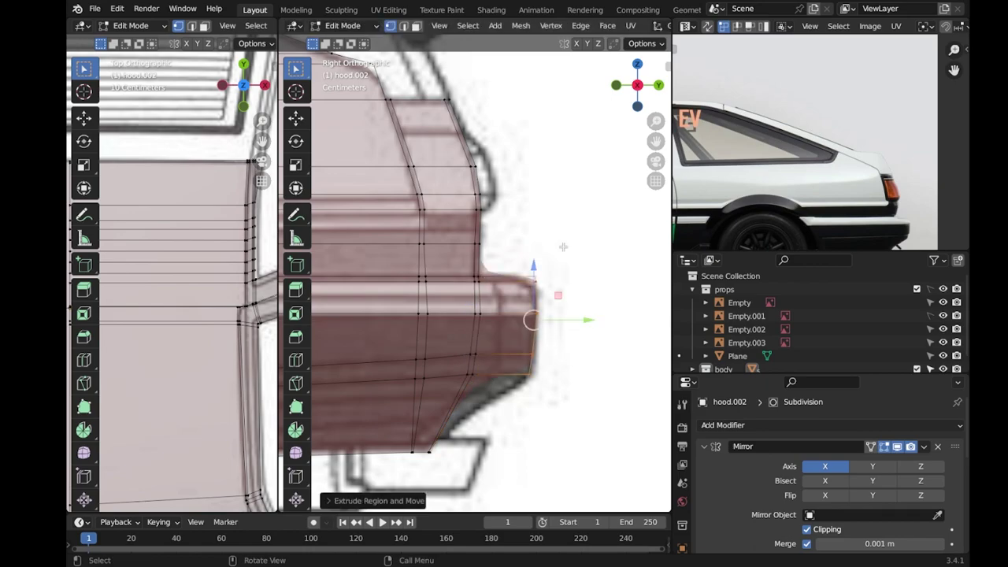
scroll(520, 280, "up", 2)
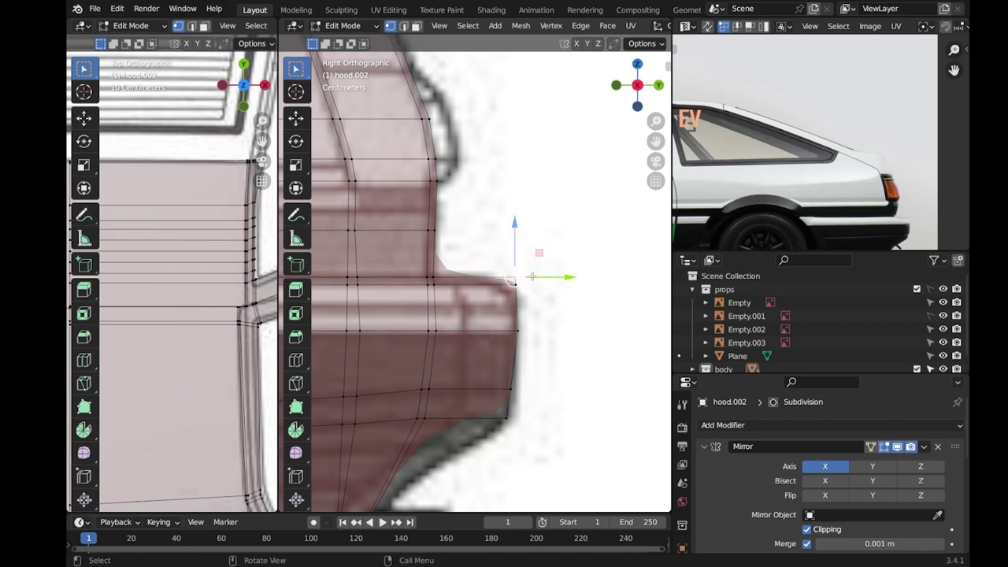
left_click_drag(508, 417, 512, 354)
scroll(513, 353, "down", 1)
key("s")
key("y")
left_click(562, 304)
scroll(429, 400, "down", 1)
scroll(429, 400, "up", 3)
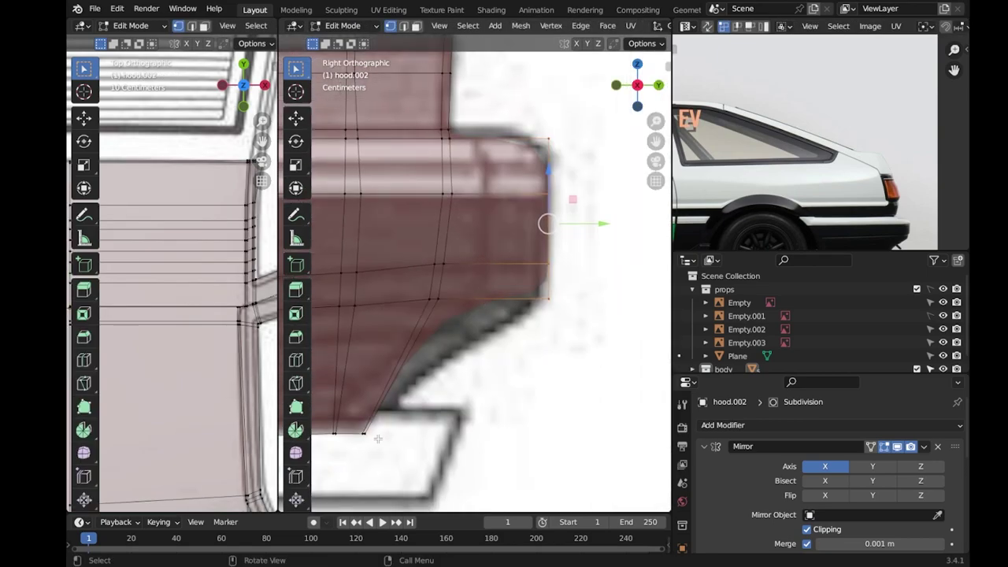
Select vertices along the diagonal lower edge of the tapered rear corner.
left_click(441, 302, "shift")
left_click(456, 363)
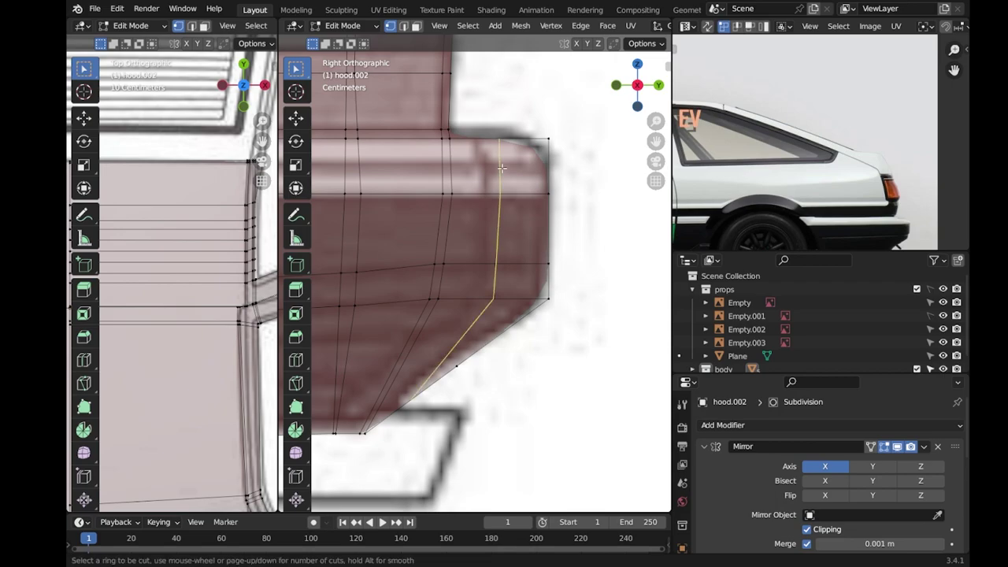
key("Escape")
scroll(512, 189, "down", 3)
scroll(514, 196, "up", 1)
scroll(478, 305, "down", 3)
scroll(478, 304, "up", 2)
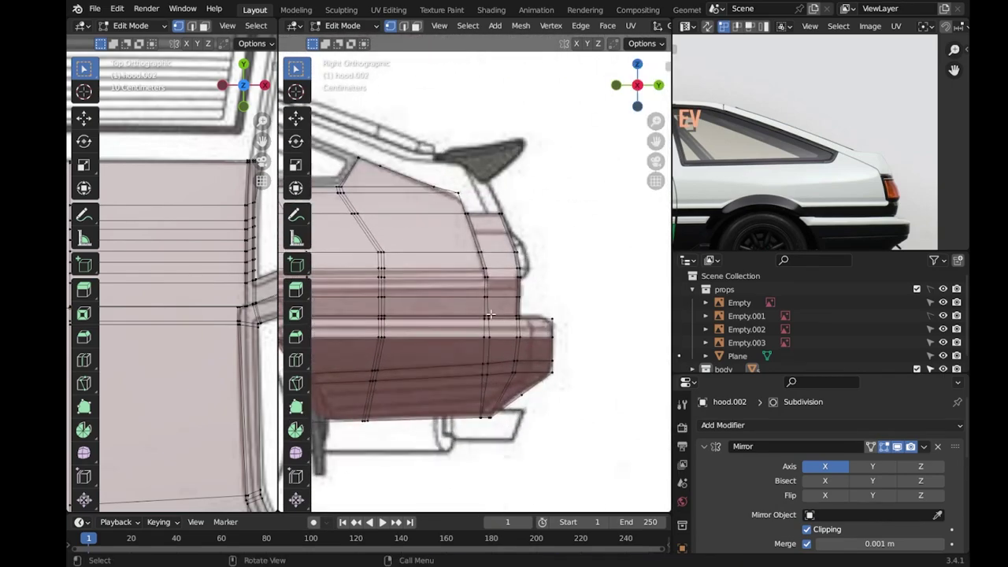
scroll(551, 300, "up", 2)
scroll(596, 299, "down", 1)
scroll(597, 299, "down", 1)
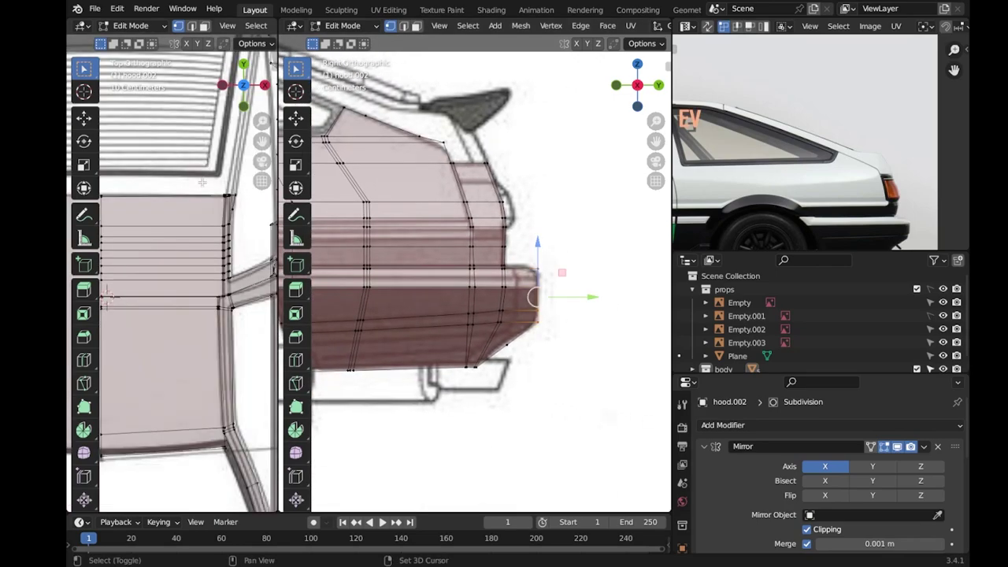
scroll(219, 246, "down", 3)
Extrude the selected tail region into new faces at the tail corner.
key("g")
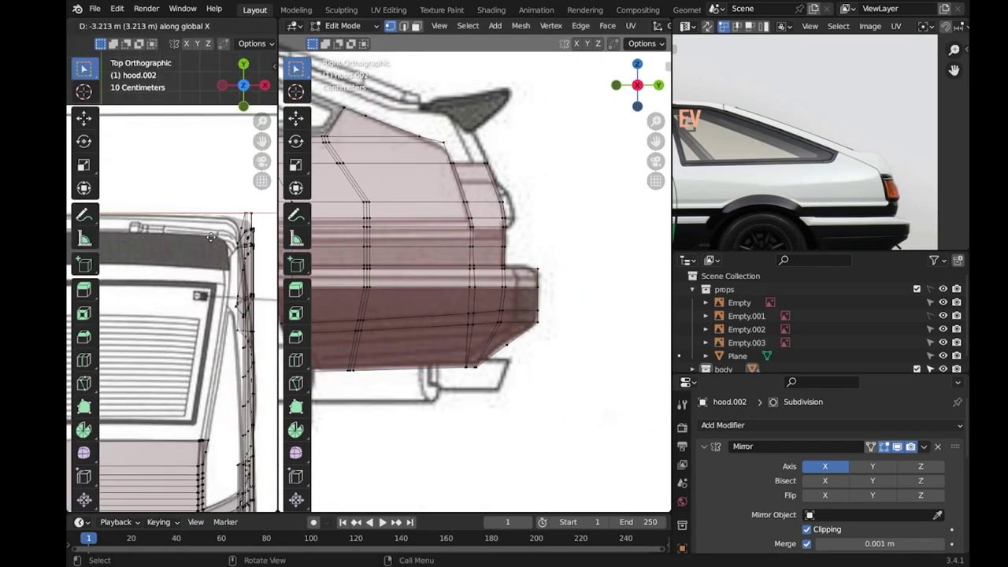
left_click(145, 260)
scroll(144, 261, "down", 2)
mouse_move(488, 276)
middle_mouse_down()
mouse_move(551, 299)
mouse_move(504, 259)
middle_mouse_up()
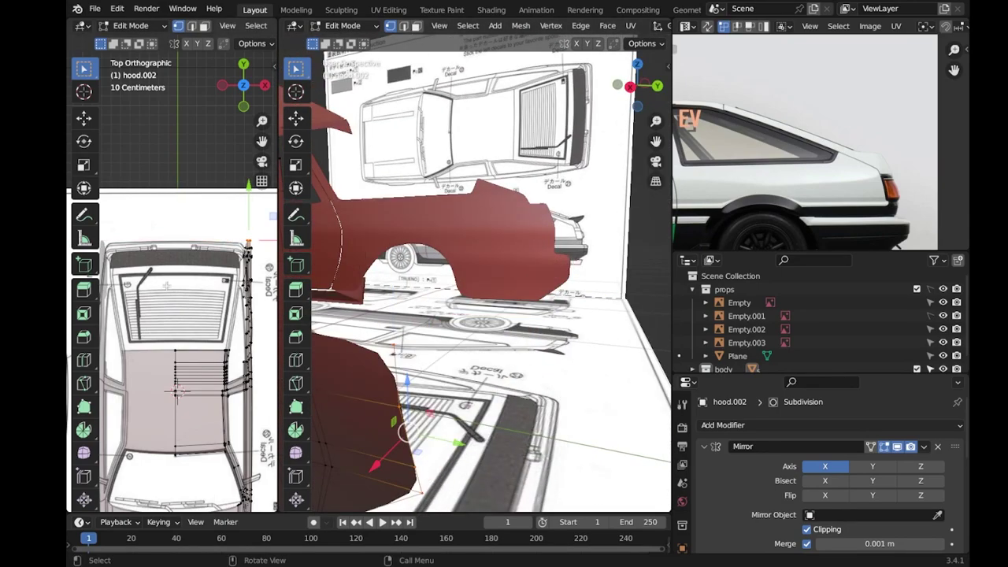
left_click(209, 238)
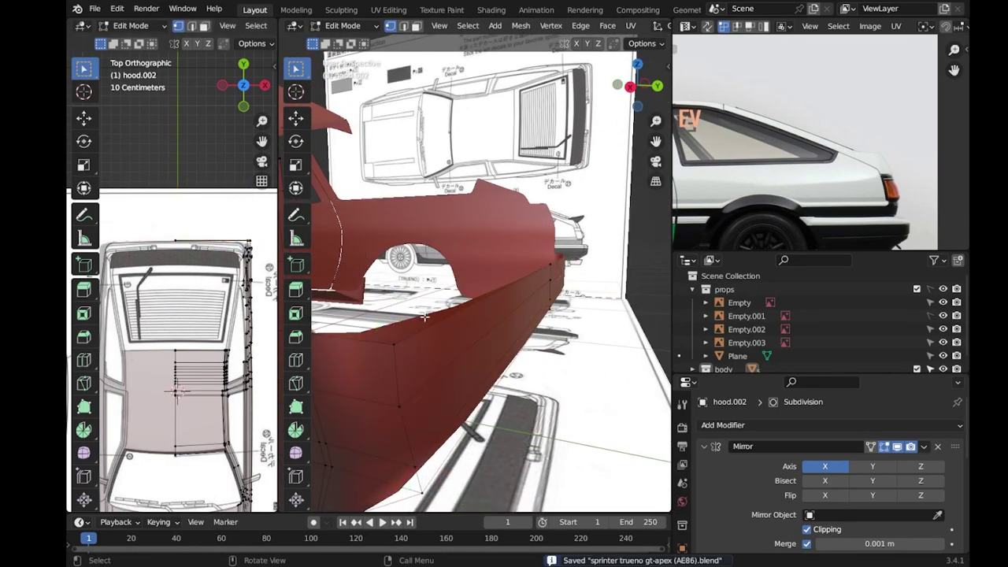
scroll(535, 346, "up", 3)
scroll(536, 346, "up", 3)
scroll(540, 360, "up", 3)
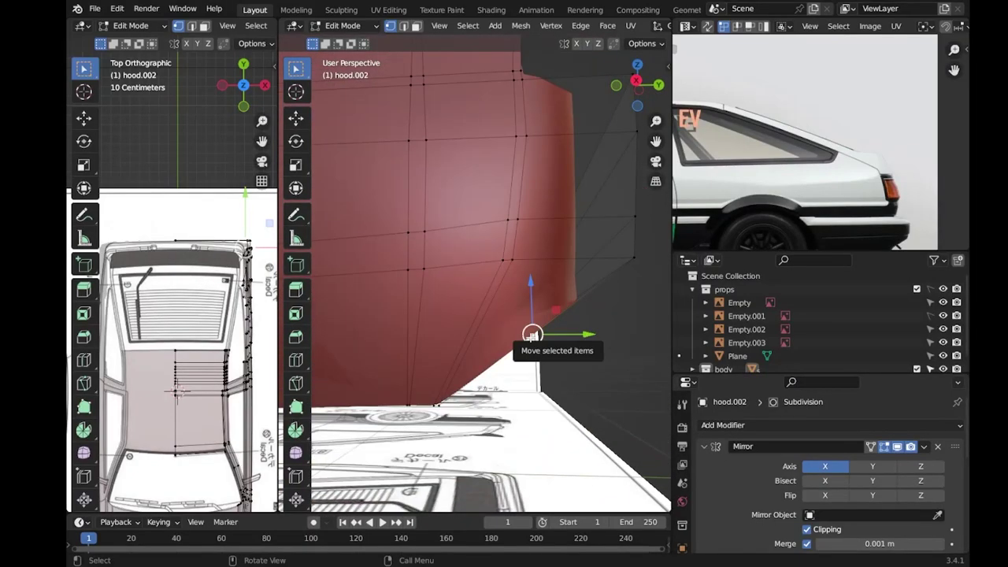
Slide a vertex along its edge, delete the unwanted element, and save the file.
key("g")
key("g")
left_click(507, 407)
key("x")
left_click(517, 438)
key("Tab")
key("ctrl+s")
Back in Edit Mode, select the tail-end vertical edge and move it in top view.
middle_click_drag(517, 439, 554, 336)
key("KP_3")
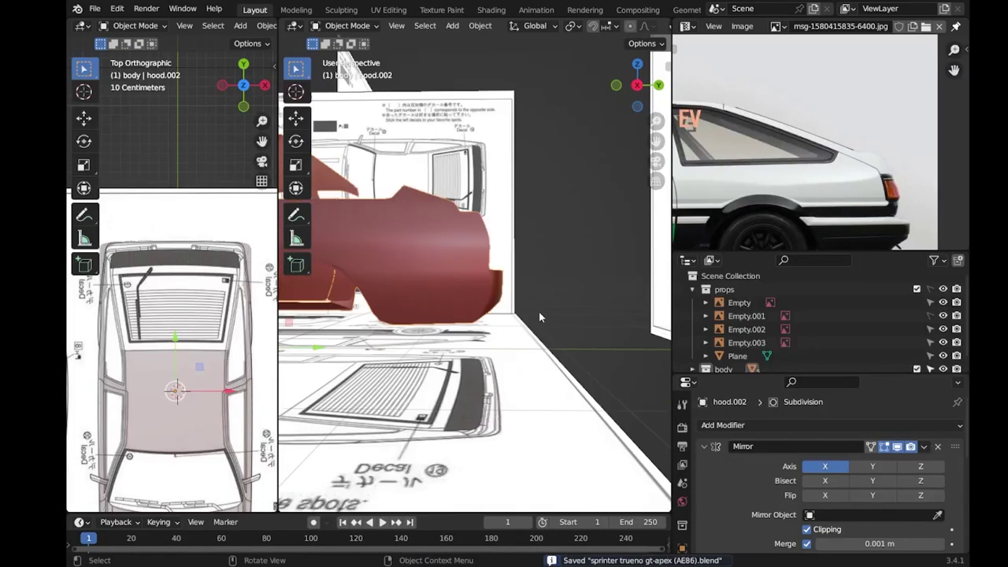
key("Tab")
scroll(528, 319, "up", 4)
left_click(538, 283)
scroll(226, 230, "up", 4)
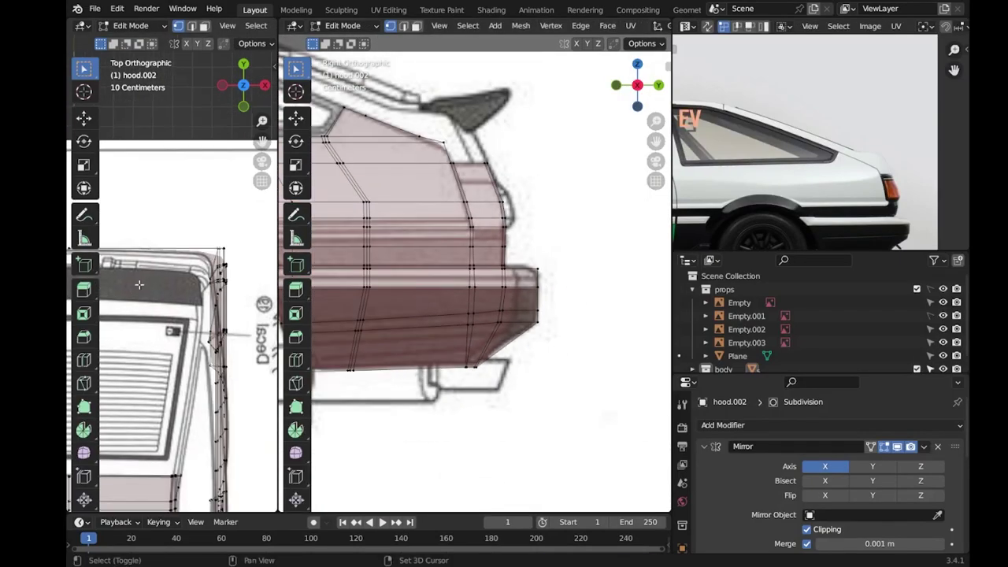
key("g")
left_click(230, 258)
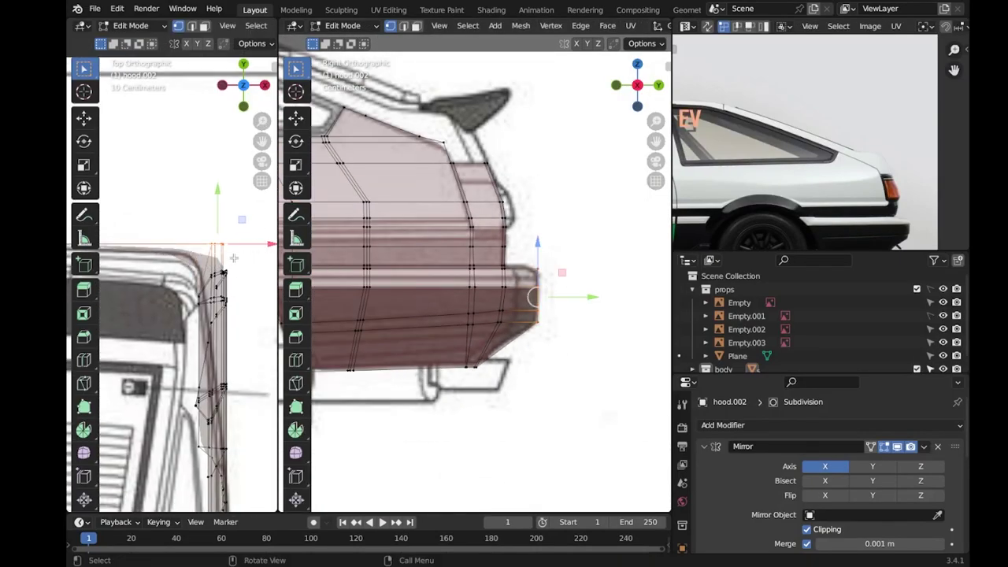
Pull the tail corner vertices inward to line up with the top blueprint.
key("g")
left_click(200, 268)
scroll(200, 268, "up", 2)
key("g")
left_click(200, 259)
key("g")
left_click(198, 249)
middle_click_drag(581, 294, 442, 298)
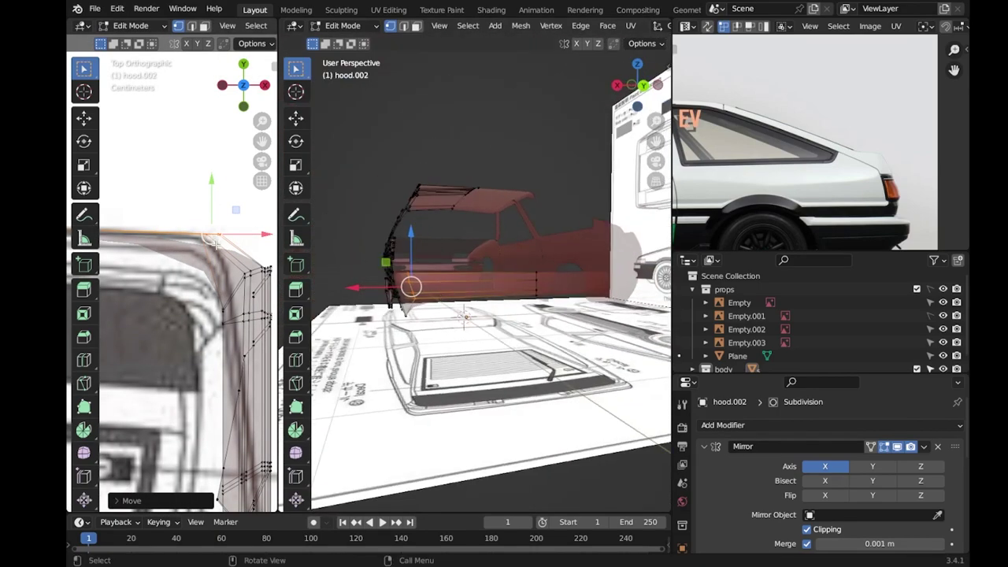
Try a Y- then X-constrained move of the selected vertex, then cancel it.
key("g")
key("y")
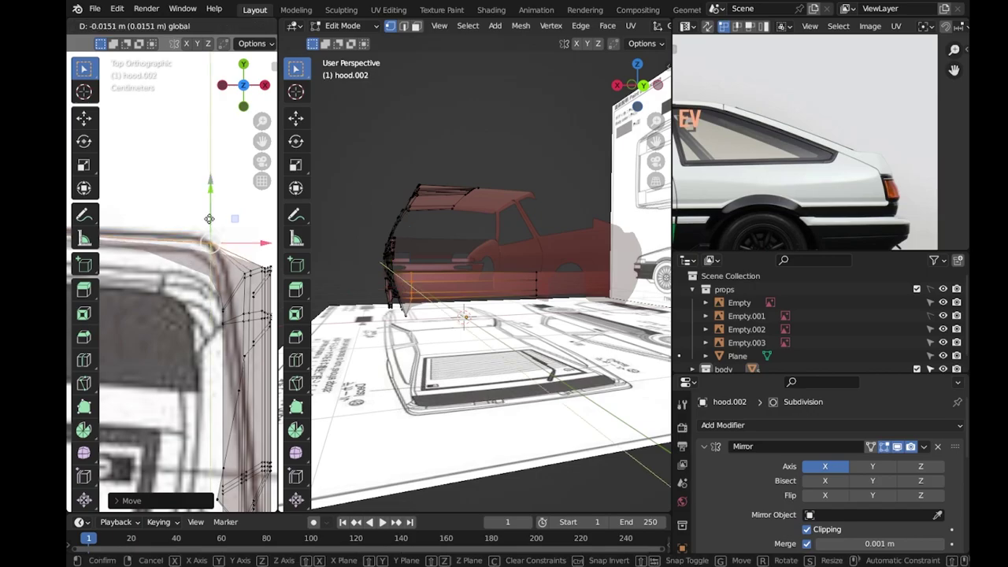
key("x")
key("Escape")
mouse_move(472, 315)
middle_mouse_down()
mouse_move(488, 260)
mouse_move(511, 236)
middle_mouse_up()
middle_click_drag(529, 358, 234, 292)
scroll(236, 280, "down", 2)
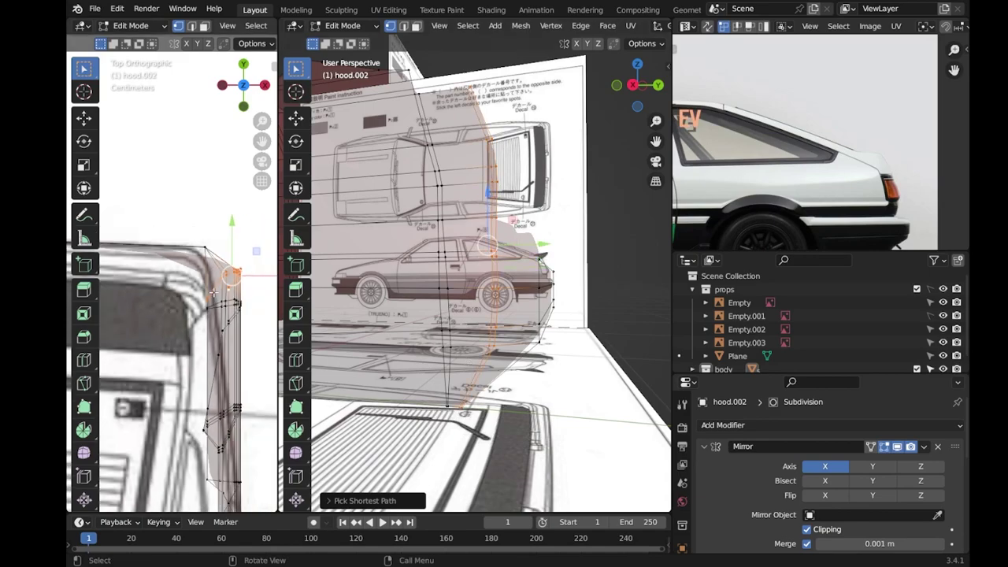
Shift the selected tail vertices sideways along X to match the blueprints.
key("g")
key("x")
left_click(245, 276)
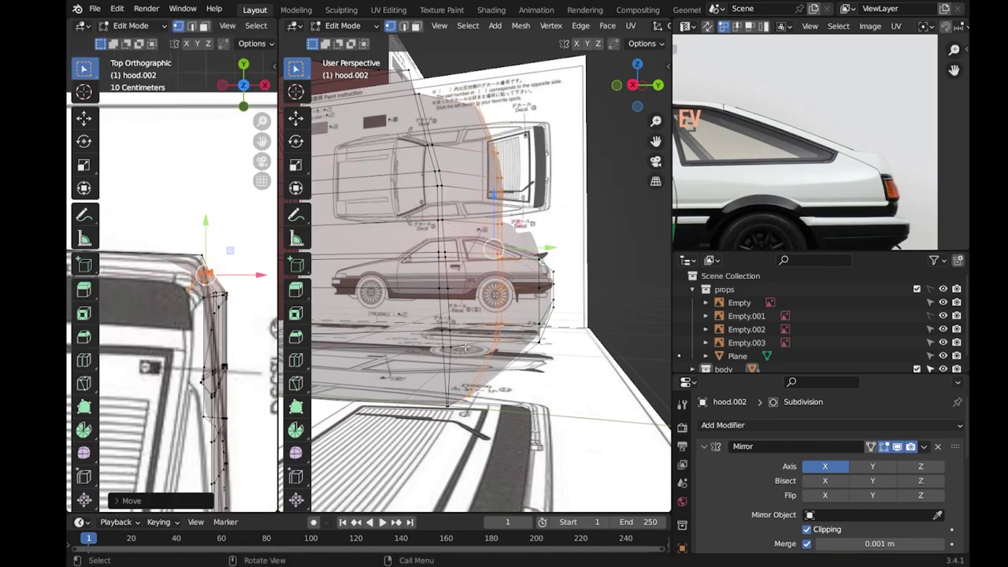
key("KP_3")
left_click_drag(253, 274, 261, 273)
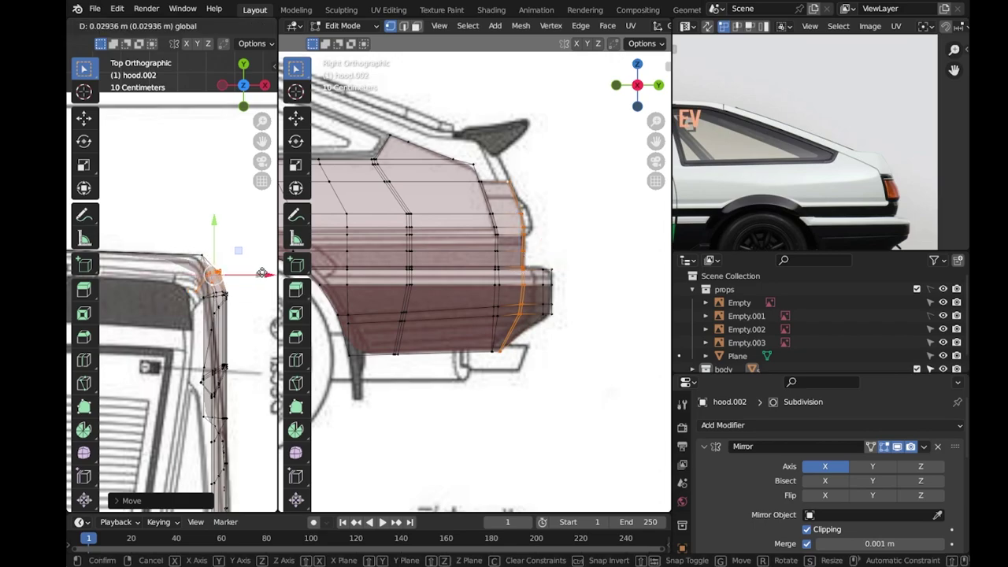
left_click(253, 275)
scroll(220, 299, "up", 1)
scroll(214, 308, "up", 1)
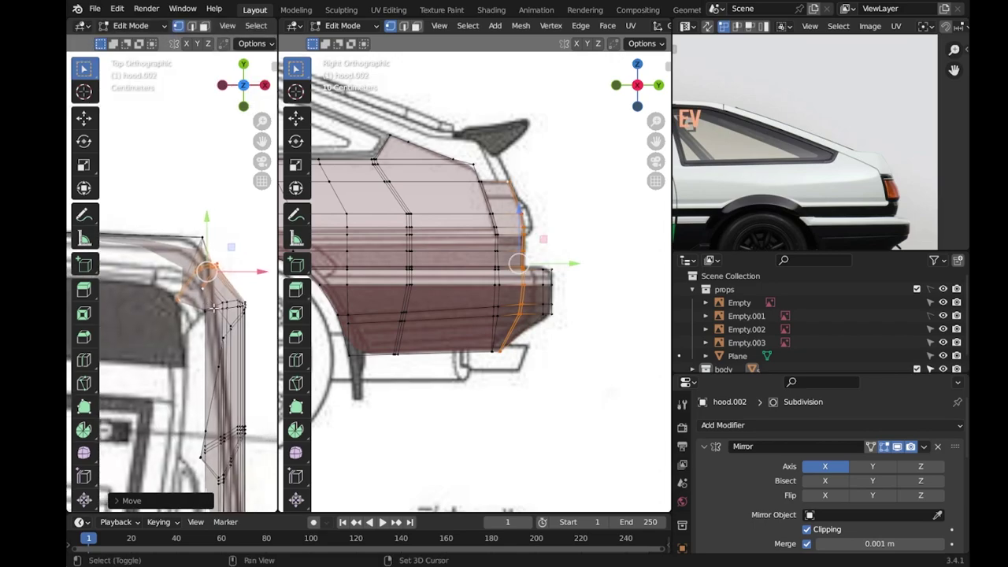
Flatten the selected vertices along X with a scale of 0, then deselect.
key("s")
key("x")
key("0")
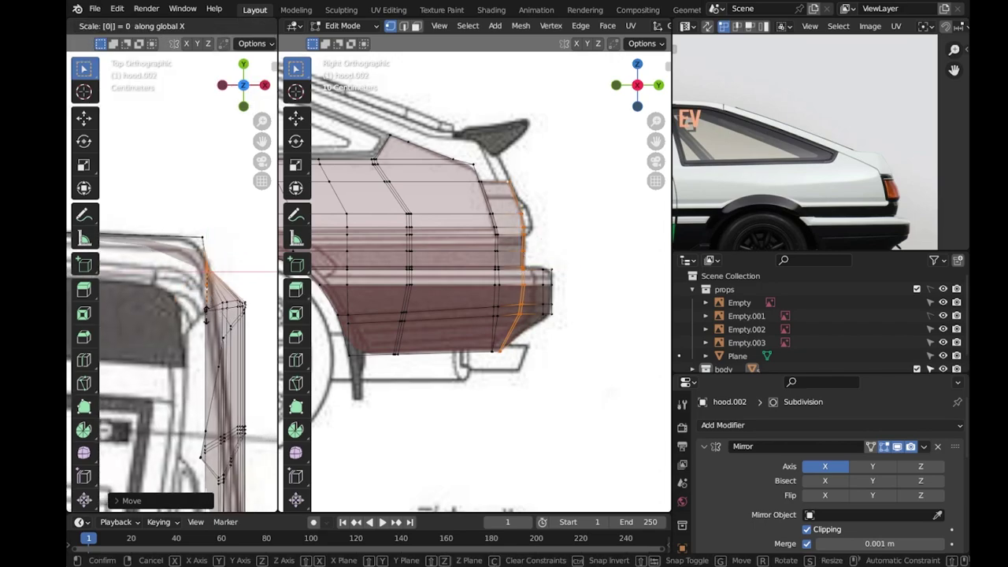
key("Return")
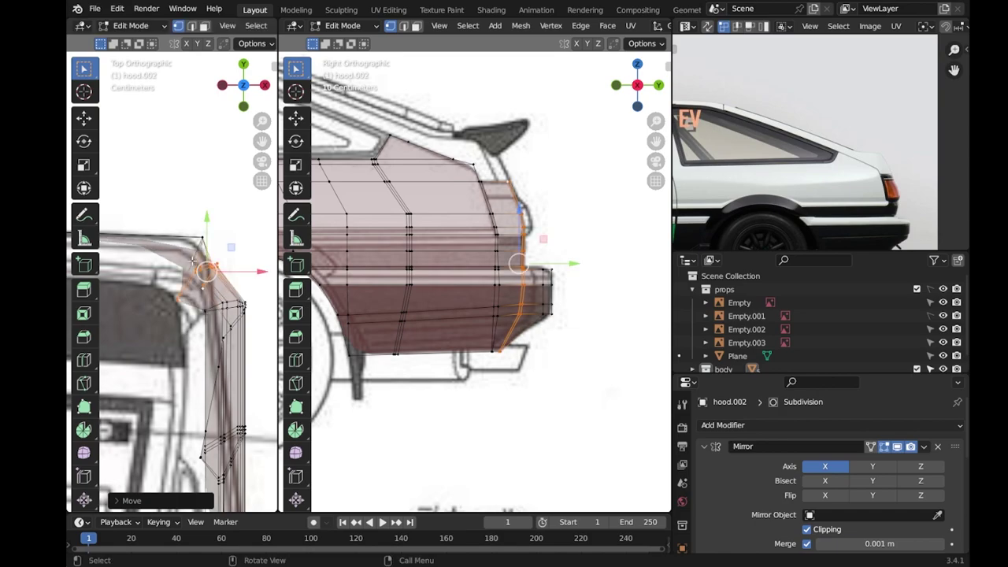
key("alt+a")
scroll(532, 371, "up", 2)
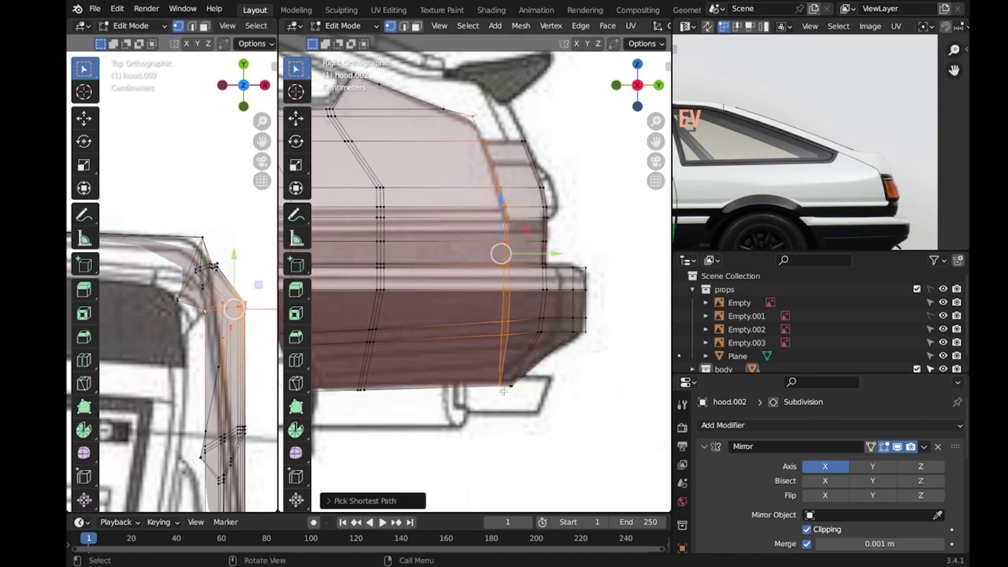
Move the upper tail-corner vertices onto the top blueprint outline, deselect, and save.
left_click_drag(234, 257, 236, 289)
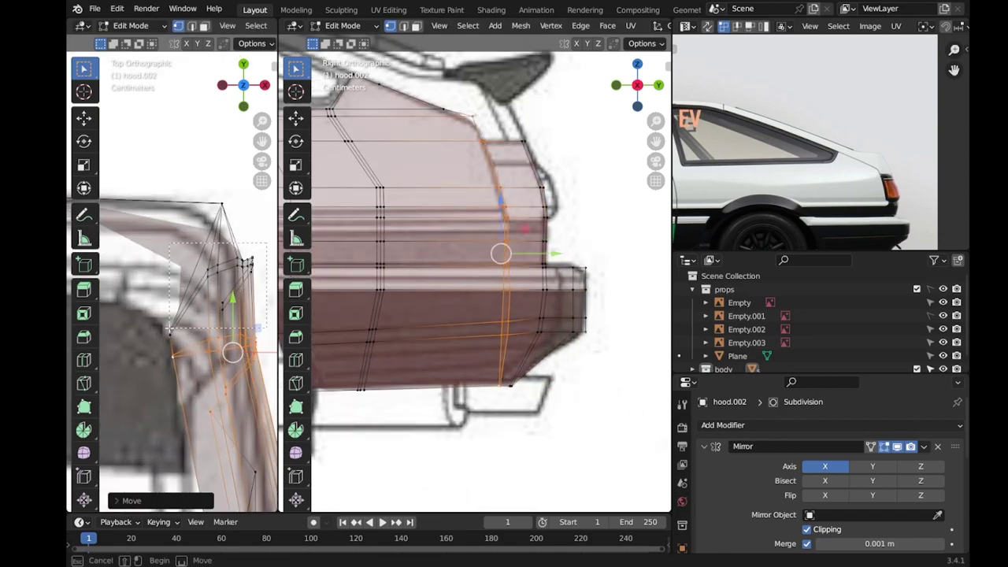
left_click_drag(169, 329, 169, 329)
key("g")
left_click(239, 298)
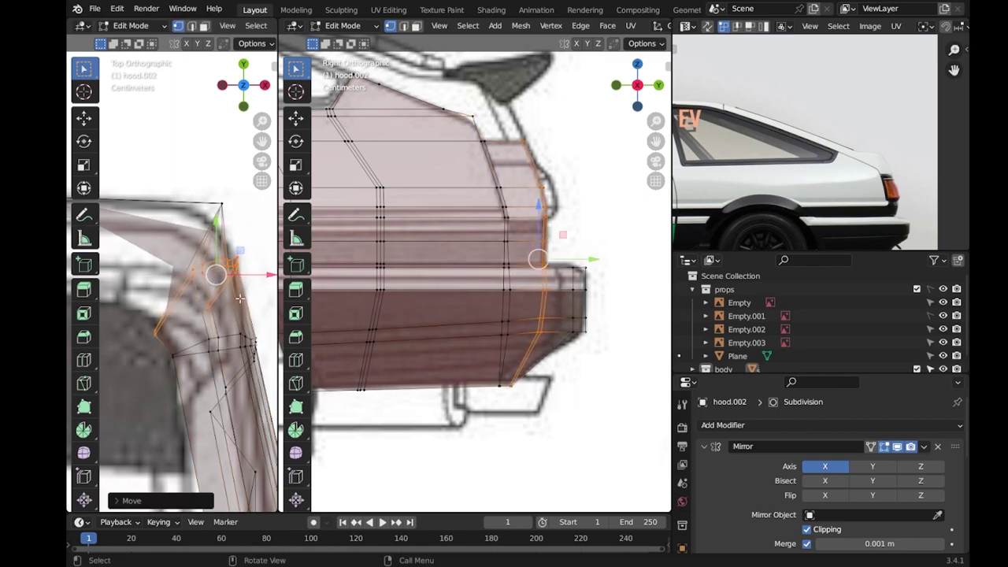
middle_click_drag(240, 297, 211, 284, "shift")
left_click(561, 390)
scroll(561, 389, "down", 3)
key("ctrl+s")
scroll(394, 181, "up", 3)
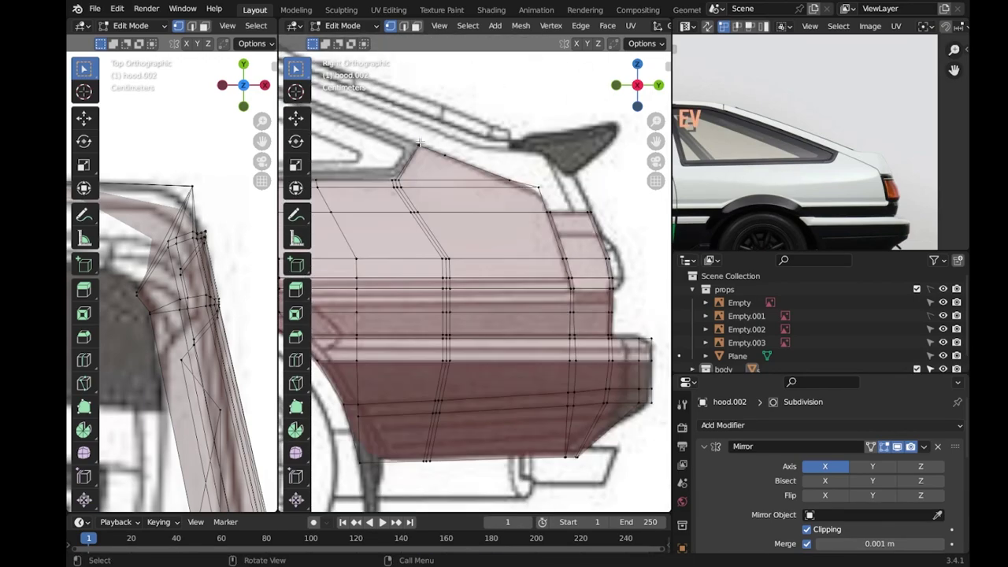
Move individual rear-quarter vertices to follow the top blueprint outline.
middle_click_drag(236, 330, 258, 287, "shift")
key("g")
left_click(258, 287)
key("g")
left_click(223, 171)
key("g")
left_click(232, 175)
key("g")
left_click(232, 178)
middle_click_drag(232, 178, 233, 197, "shift")
left_click_drag(234, 197, 217, 197)
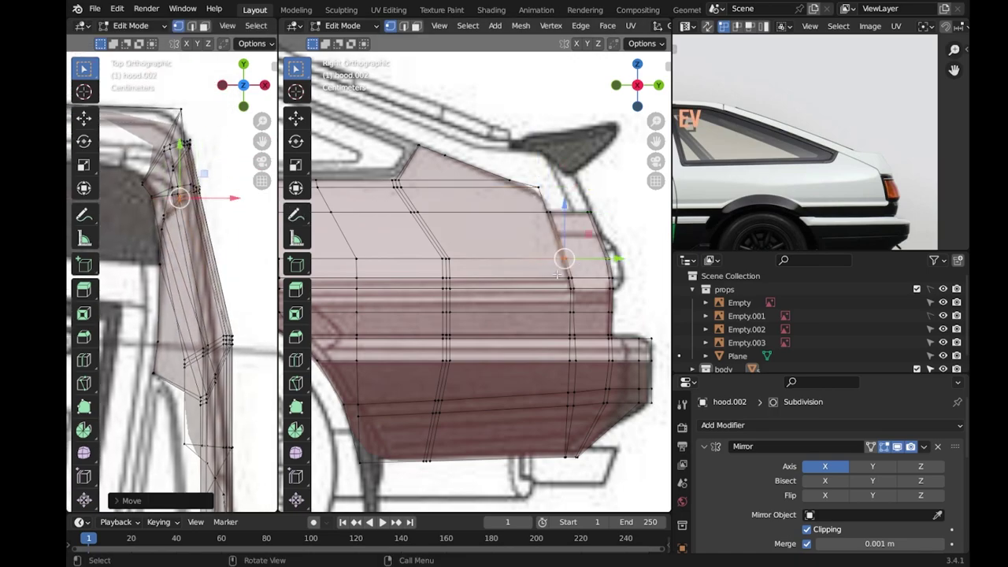
Reposition another rear-quarter vertex and an edge to match the blueprints.
key("g")
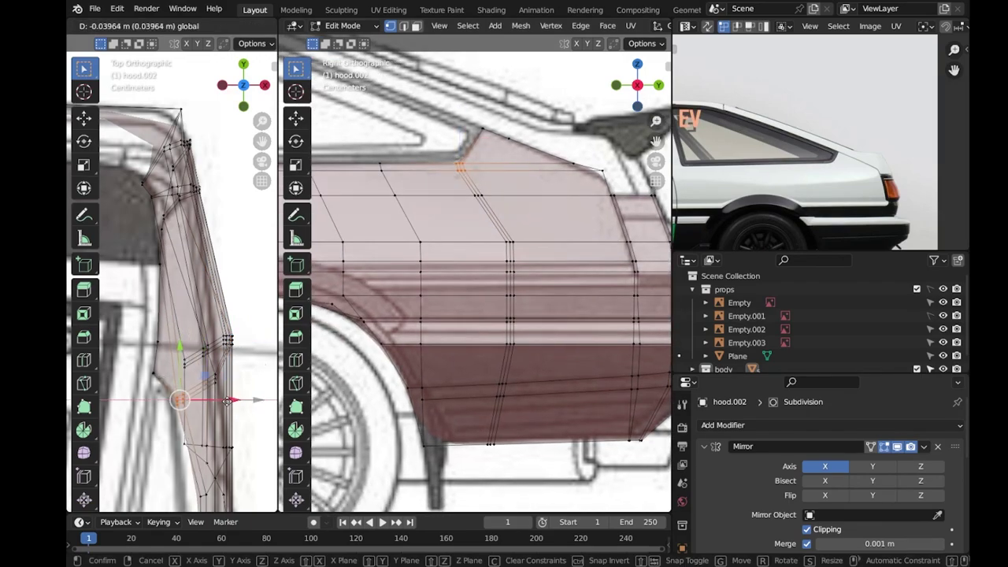
left_click(226, 403)
middle_click_drag(197, 315, 196, 236, "shift")
scroll(213, 315, "up", 1)
scroll(439, 236, "up", 1)
scroll(439, 236, "up", 2)
left_click(440, 235)
key("g")
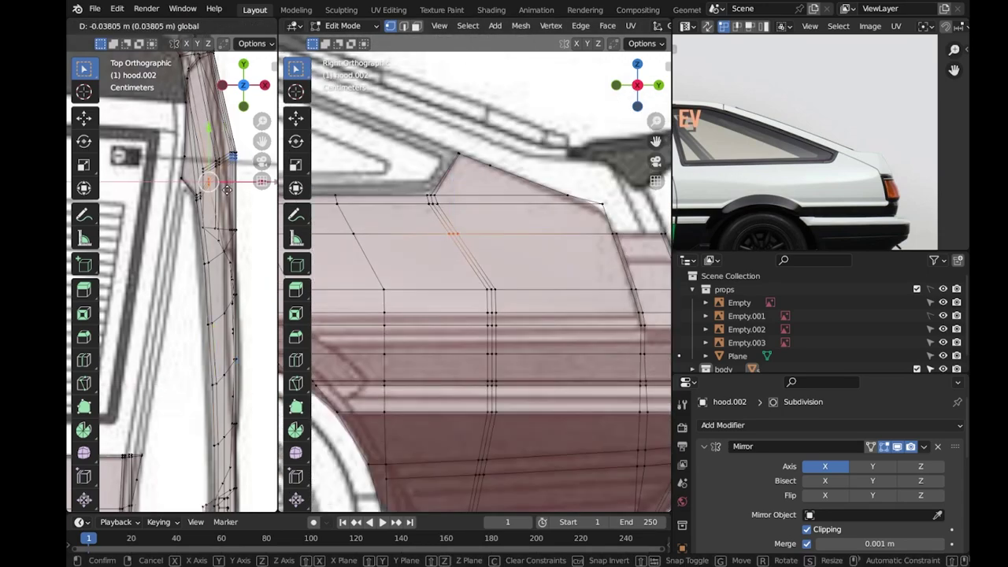
left_click(227, 189)
scroll(502, 293, "down", 5)
scroll(482, 249, "up", 5)
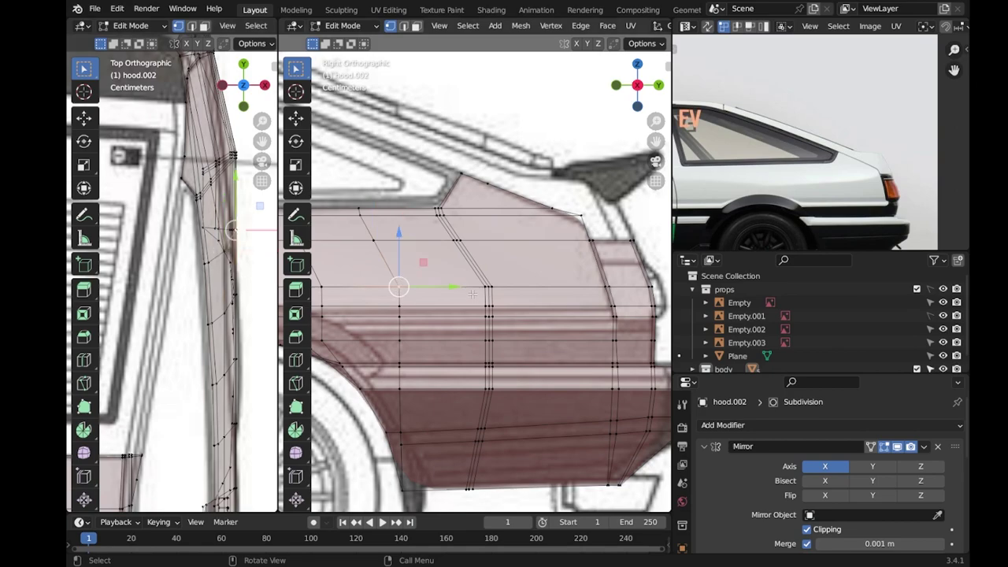
Box-select the lower rear-quarter vertices, move them onto the top blueprint, and enable X-ray.
left_click(598, 285, "shift")
mouse_move(262, 237)
left_mouse_down()
mouse_move(252, 251)
mouse_move(248, 223)
left_mouse_up()
middle_click_drag(502, 387, 491, 292, "shift")
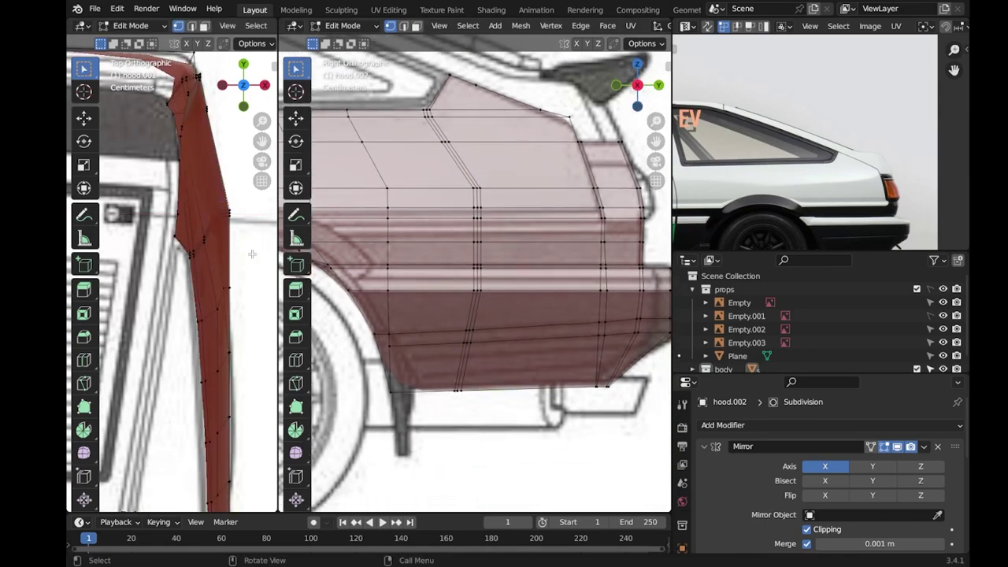
scroll(226, 277, "up", 2)
middle_click_drag(541, 202, 532, 209, "shift")
key("b")
left_click_drag(595, 199, 600, 203)
left_click_drag(198, 106, 178, 151)
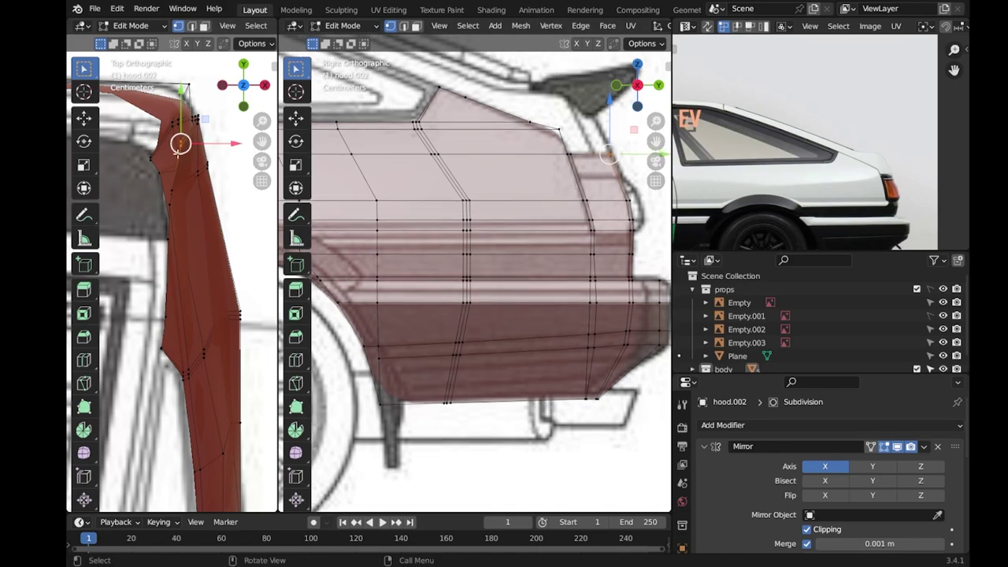
left_click_drag(581, 162, 595, 148)
key("alt+z")
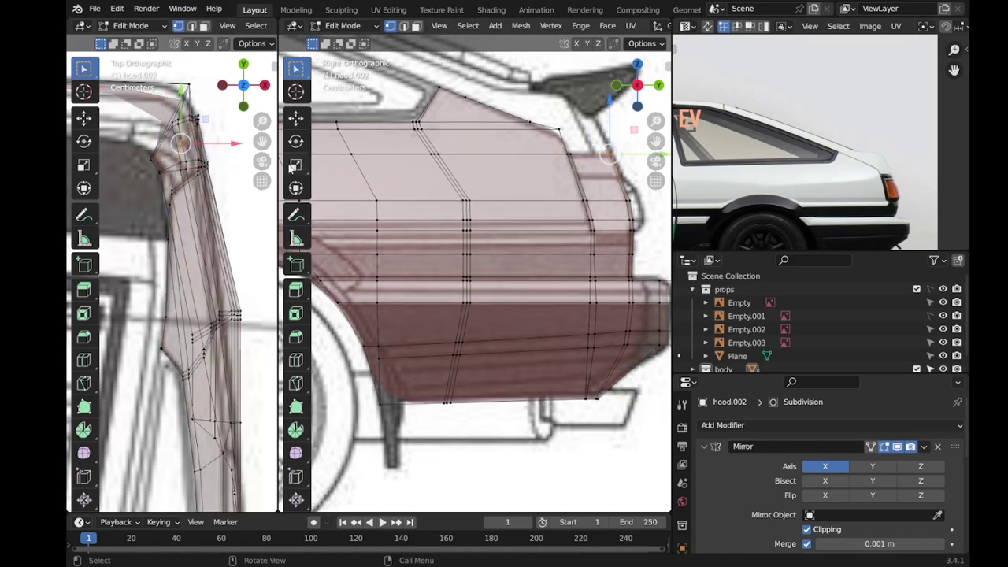
mouse_move(181, 236)
middle_mouse_down()
mouse_move(152, 224)
mouse_move(274, 291)
middle_mouse_up()
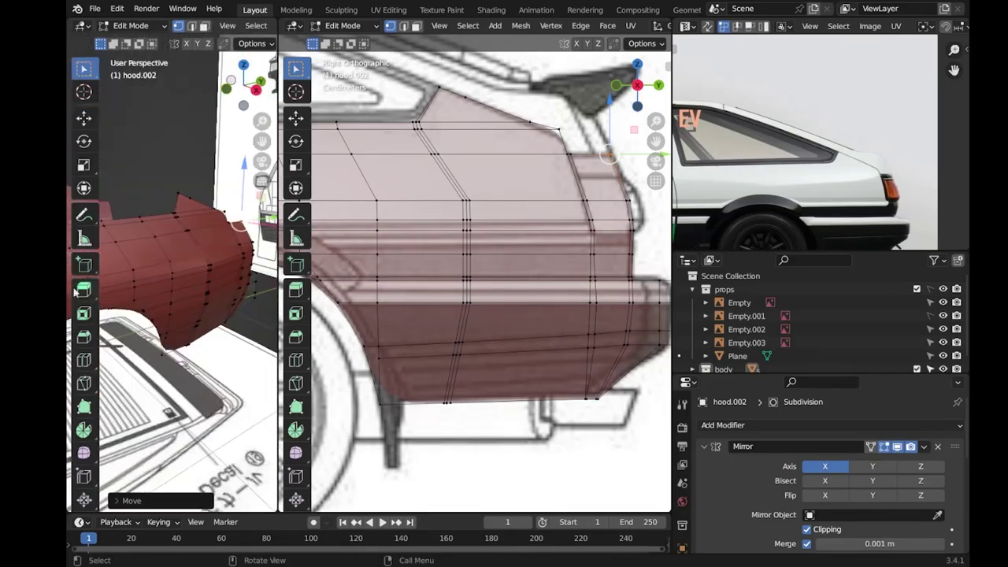
Switch to Object Mode, view the whole body in perspective, and save.
middle_click_drag(274, 291, 220, 228)
scroll(781, 180, "down", 2)
scroll(782, 180, "up", 2)
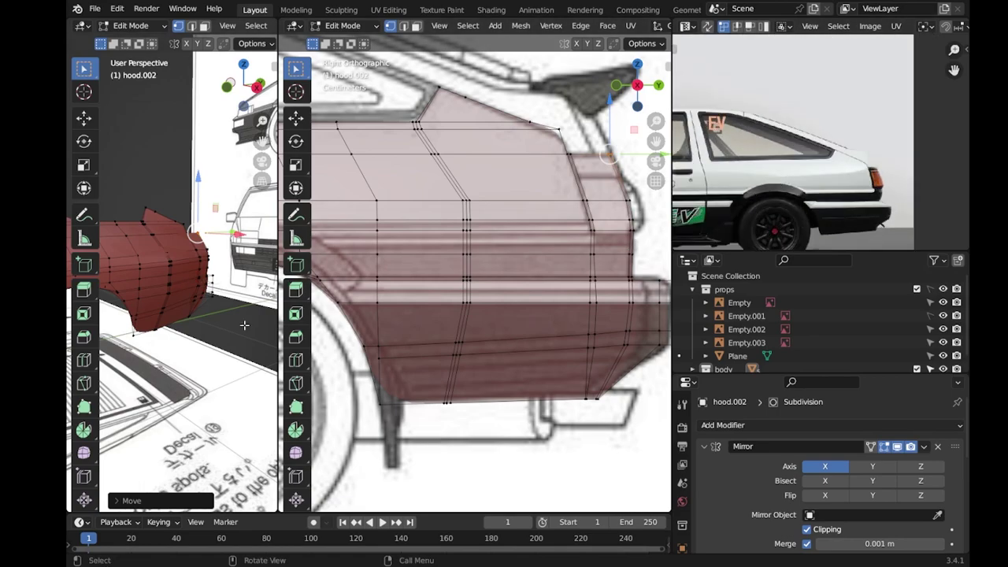
key("Tab")
mouse_move(437, 300)
middle_mouse_down()
mouse_move(472, 315)
mouse_move(519, 274)
mouse_move(531, 285)
mouse_move(483, 271)
middle_mouse_up()
key("ctrl+s")
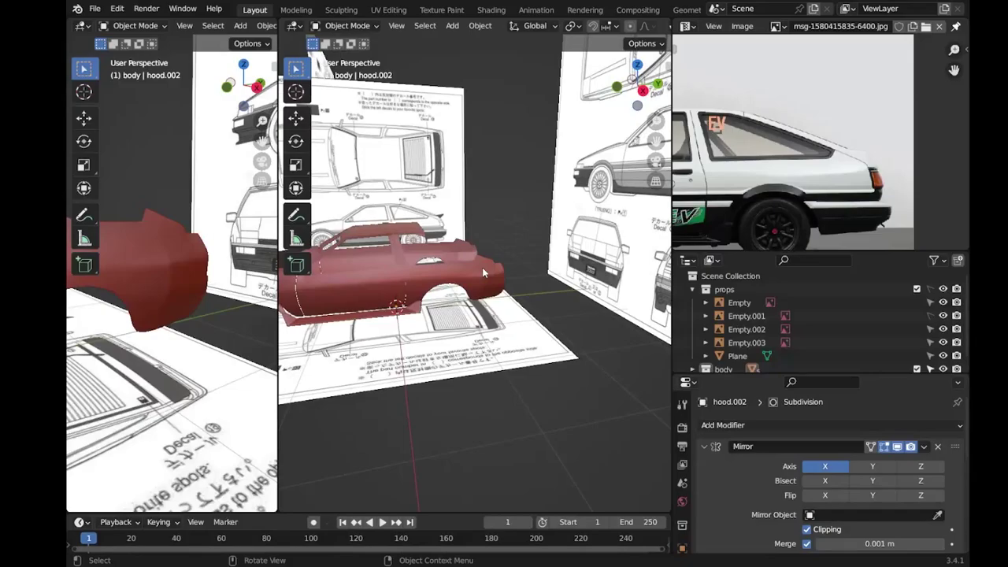
Save again, return to Edit Mode, and snap the middle view to Right view.
key("ctrl+s")
key("Tab")
key("KP_3")
scroll(533, 295, "up", 3)
scroll(533, 295, "up", 2)
Temporarily hide the props collection's blueprint images to inspect the bare mesh, then show them.
scroll(532, 295, "up", 2)
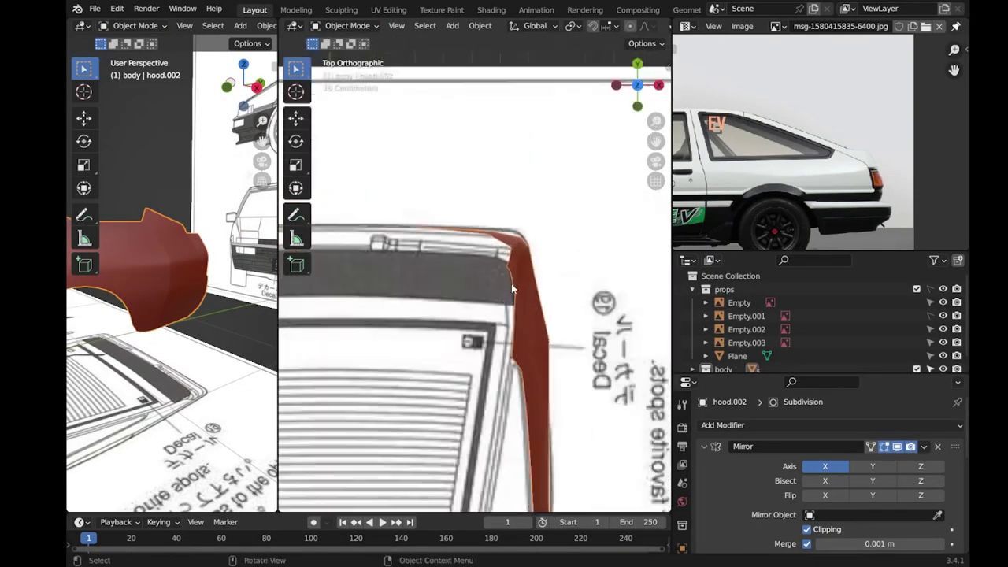
middle_click_drag(569, 314, 505, 282, "shift")
middle_click_drag(236, 299, 202, 323)
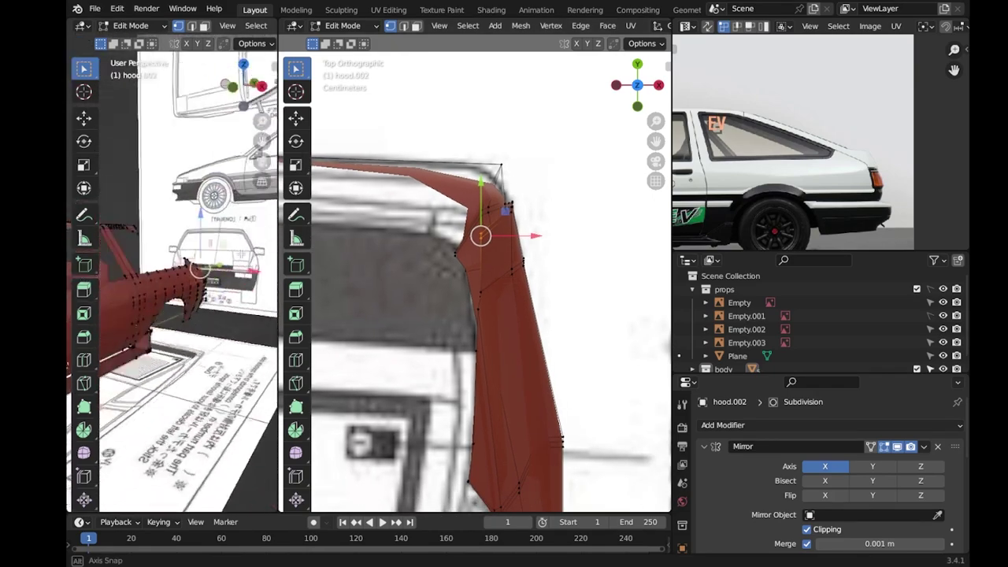
left_click(942, 289)
mouse_move(488, 259)
middle_mouse_down()
mouse_move(515, 286)
mouse_move(418, 277)
mouse_move(517, 276)
mouse_move(607, 246)
mouse_move(661, 268)
middle_mouse_up()
left_click(941, 289)
scroll(551, 260, "down", 5)
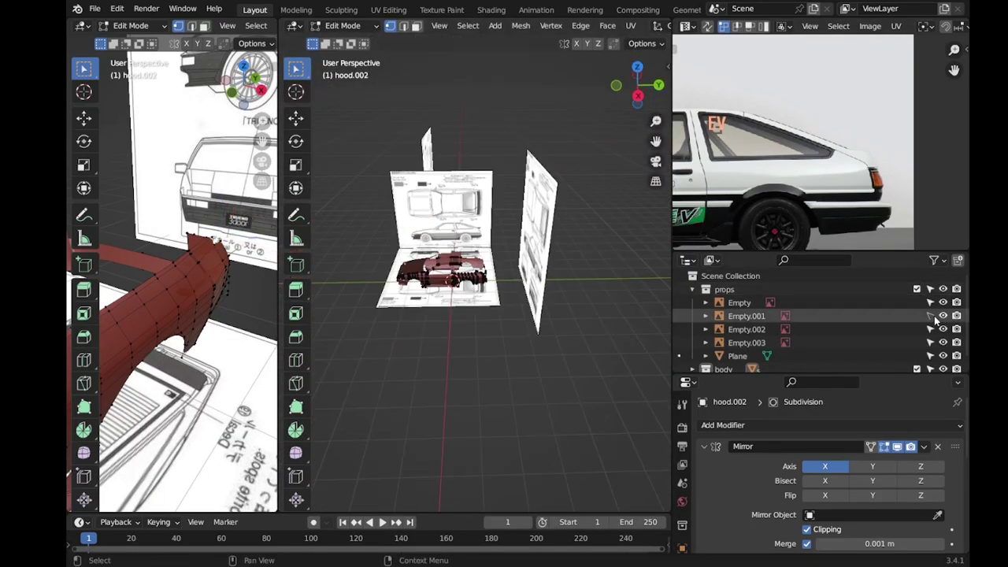
middle_click_drag(504, 236, 370, 162)
In Back view, slide the rear blueprint Empty.001 along X to 1.5207 m.
key("Tab")
left_click(369, 161)
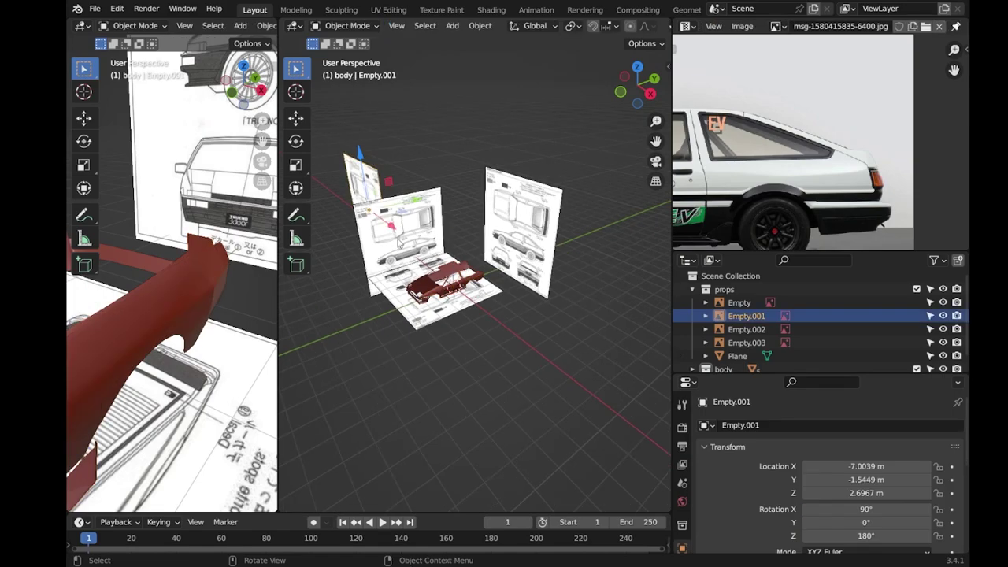
key("g")
left_click(477, 276)
left_click(739, 302)
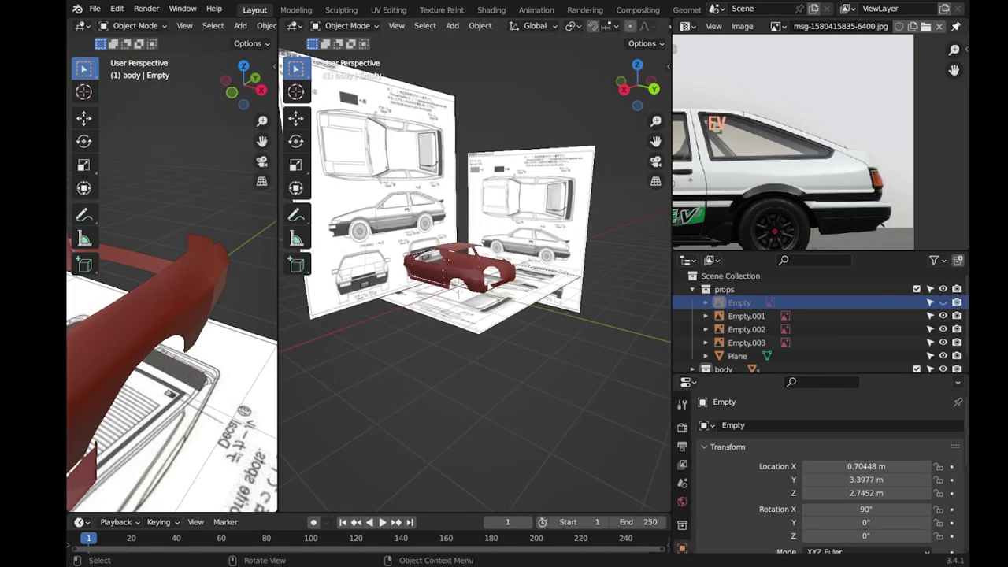
key("ctrl+KP_1")
left_click(531, 174)
key("g")
key("x")
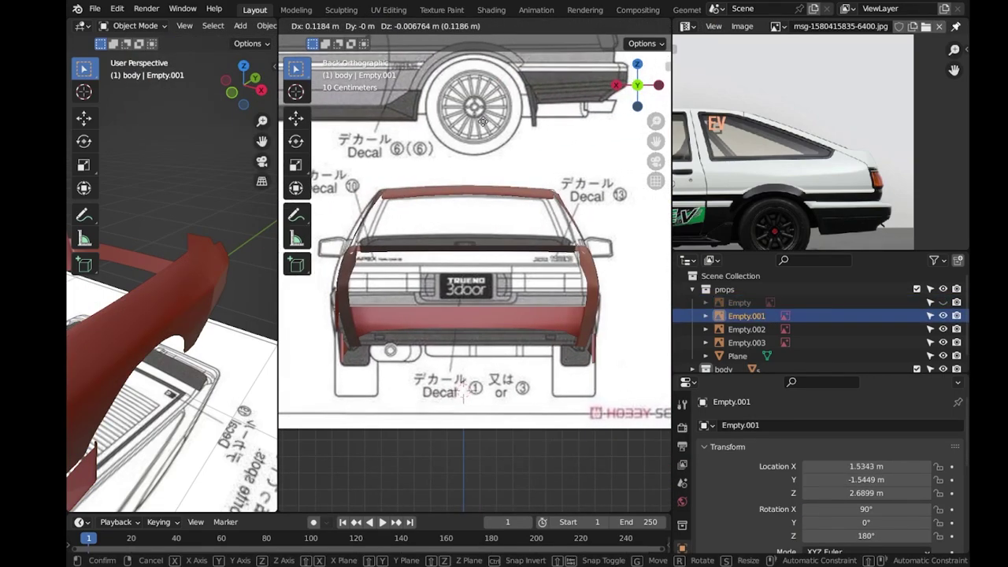
left_click(485, 122)
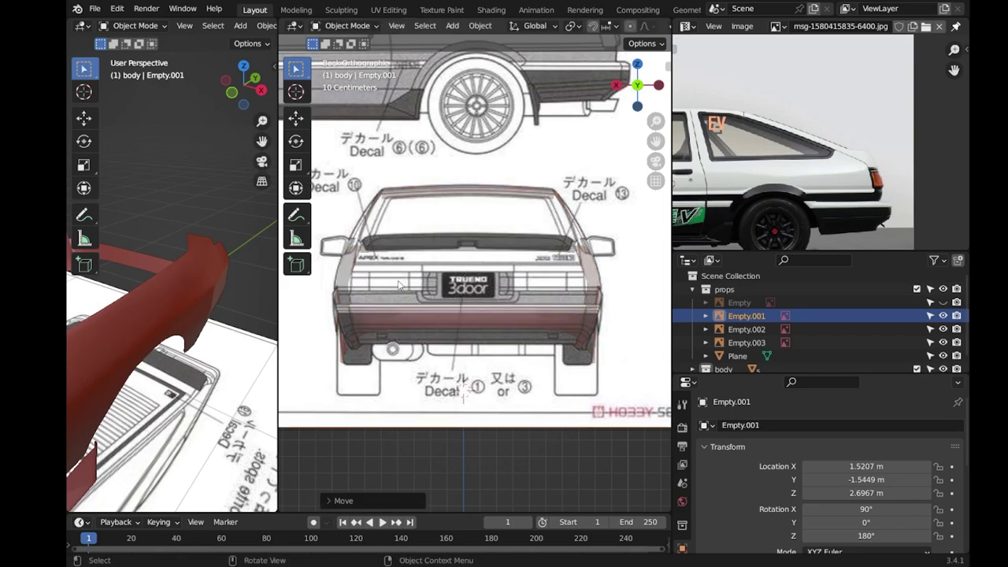
Select hood.002, re-enter Edit Mode, and turn off see-through display.
left_click(350, 299)
key("Tab")
scroll(612, 280, "up", 5)
key("alt+z")
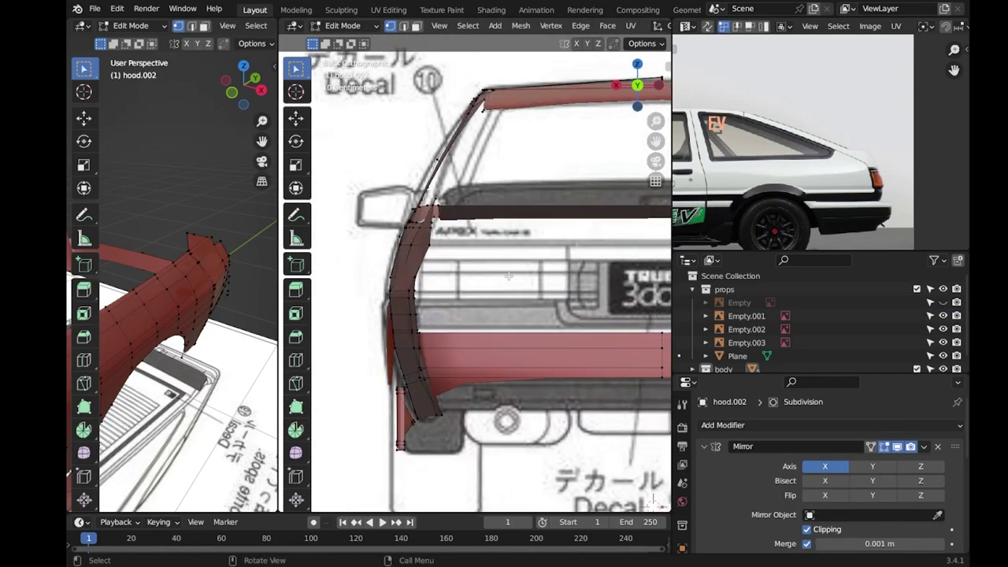
Box-select the rear body vertices of the mesh in side view.
key("alt+z")
scroll(460, 303, "up", 2)
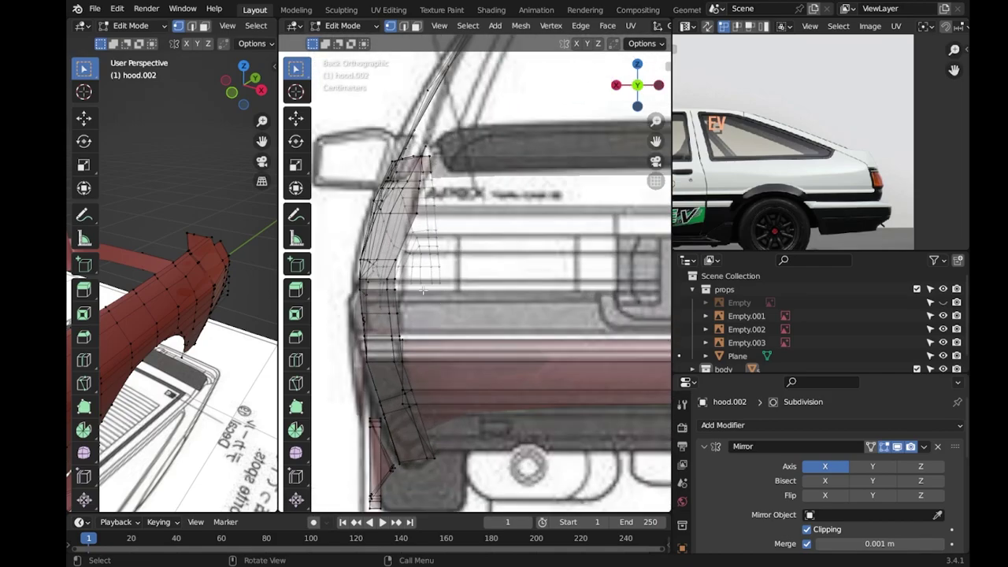
key("alt+z")
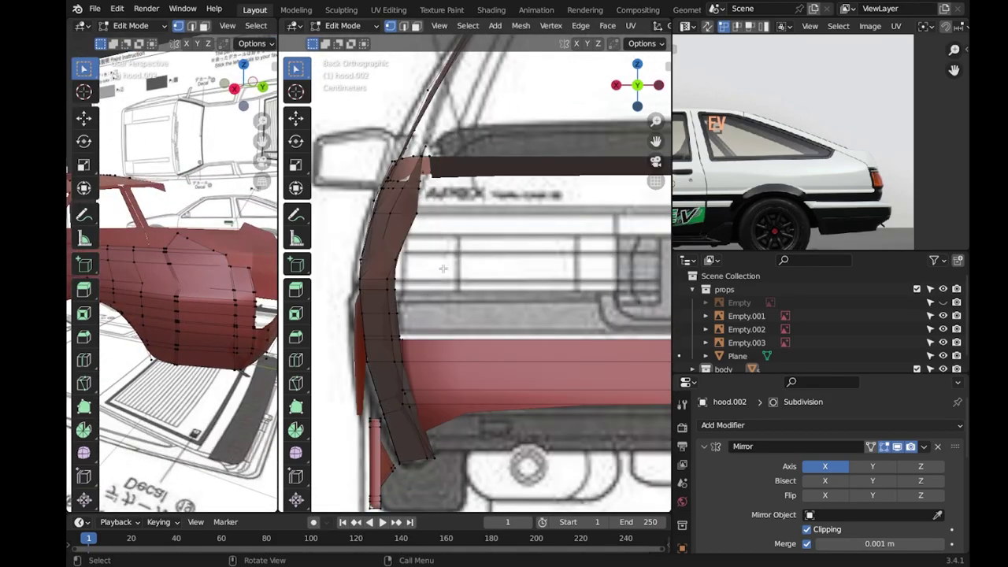
scroll(443, 268, "down", 3)
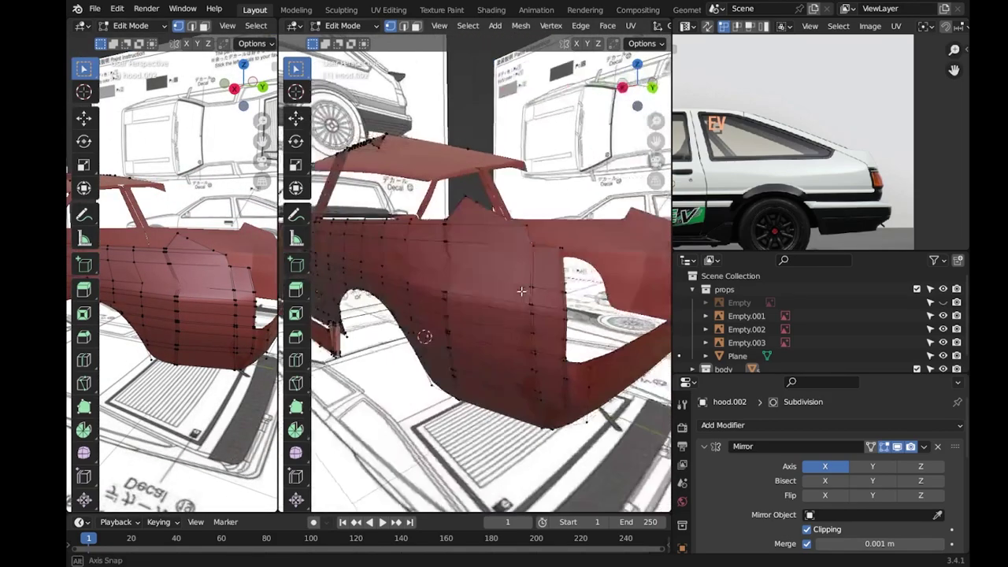
middle_click_drag(420, 337, 471, 307)
scroll(470, 306, "up", 1)
key("Tab")
key("Tab")
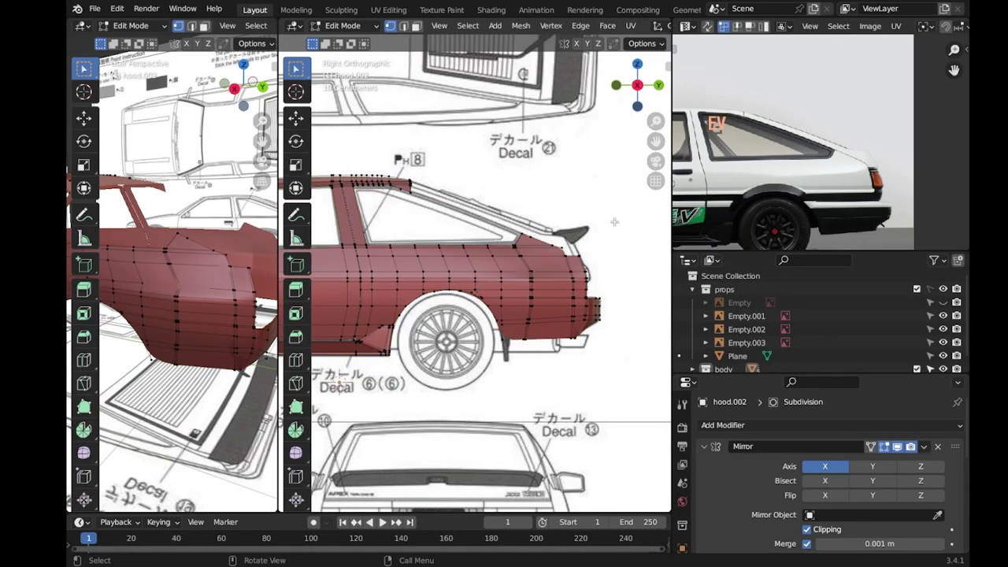
scroll(614, 222, "down", 2)
scroll(614, 222, "up", 3)
mouse_move(627, 210)
left_mouse_down()
mouse_move(390, 369)
mouse_move(420, 400)
left_mouse_up()
left_click(632, 204)
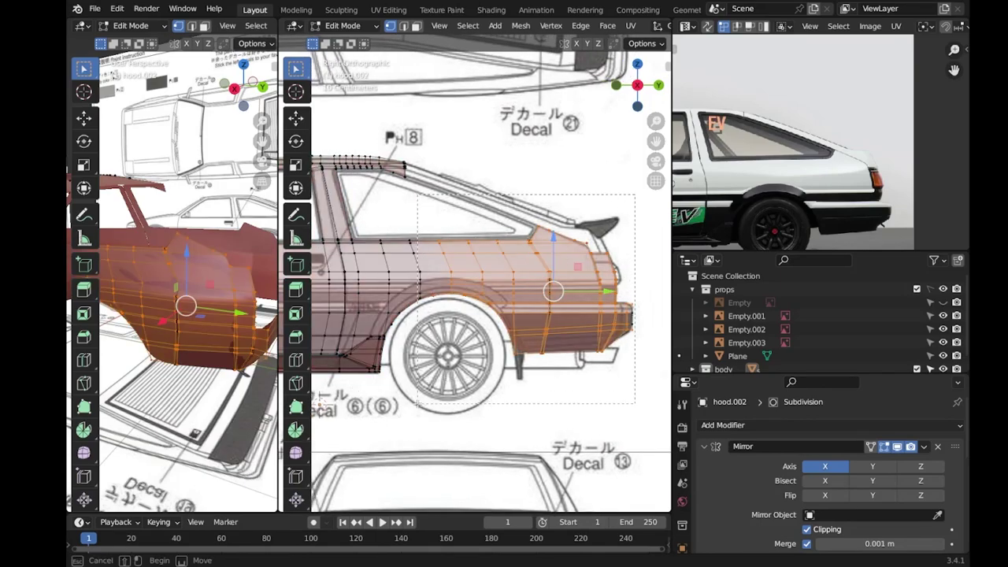
Delete the selected rear body vertices.
middle_click_drag(407, 411, 415, 333)
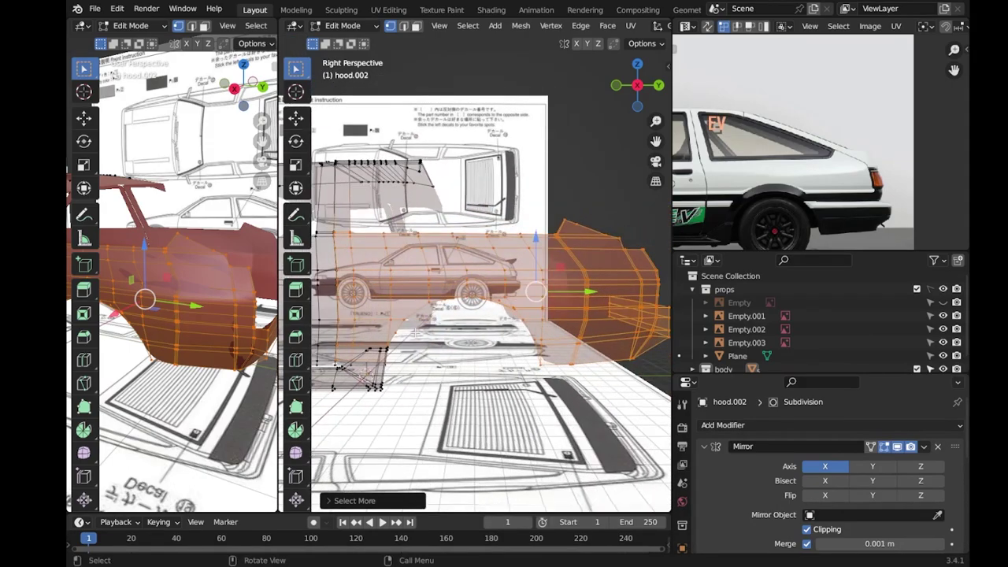
middle_click_drag(415, 334, 425, 315, "ctrl")
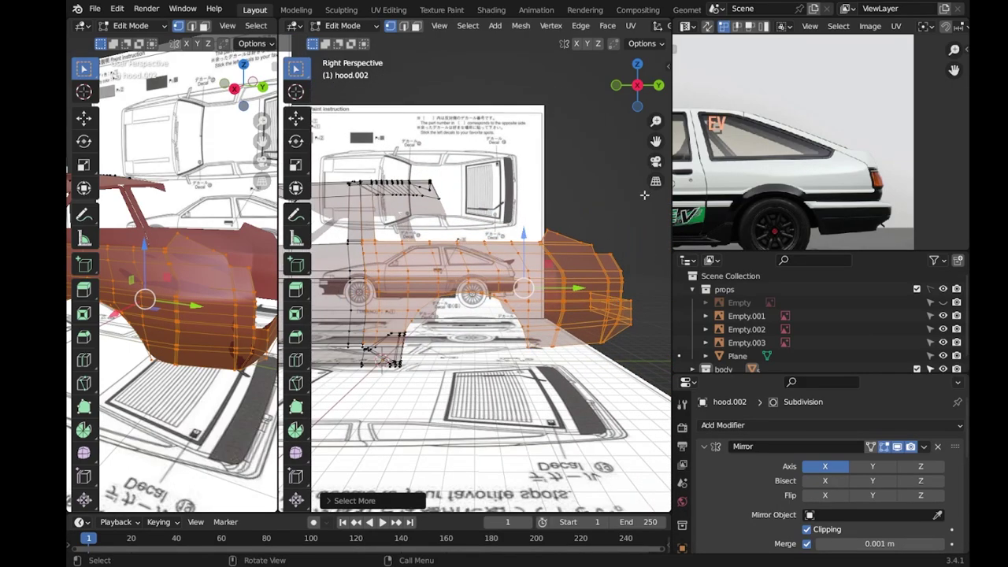
key("KP_3")
middle_click_drag(453, 371, 457, 365)
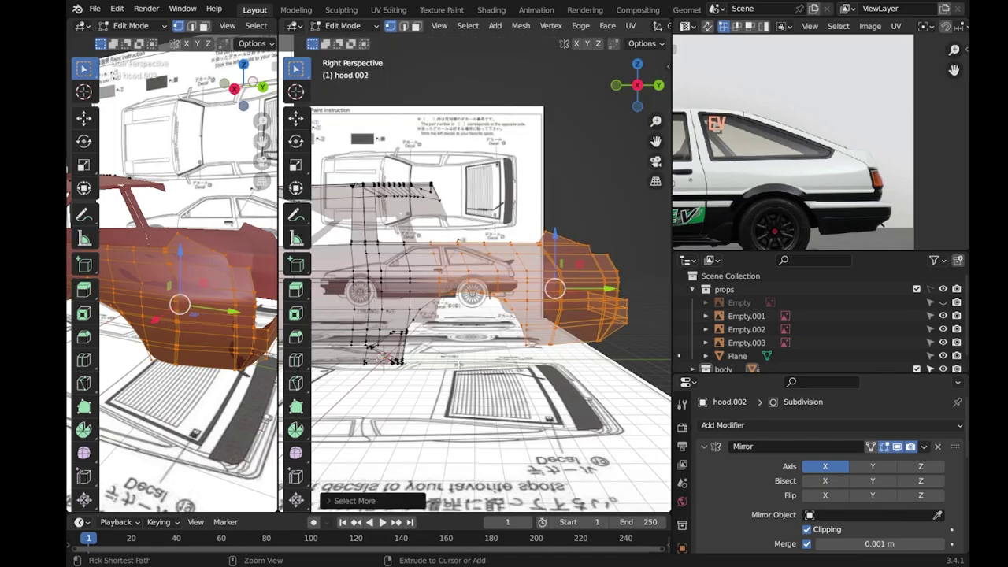
key("x")
left_click(349, 272)
key("KP_3")
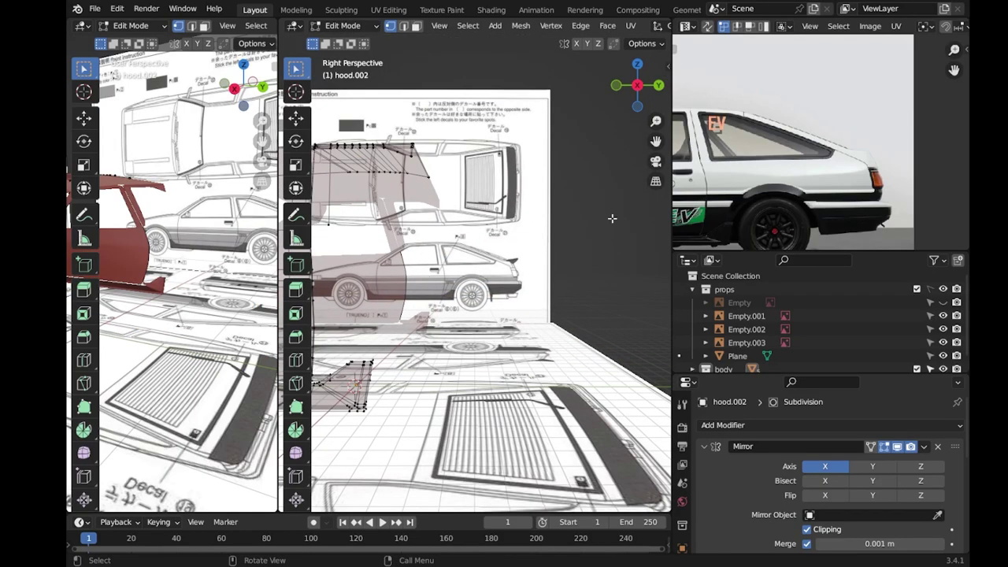
scroll(404, 192, "up", 6)
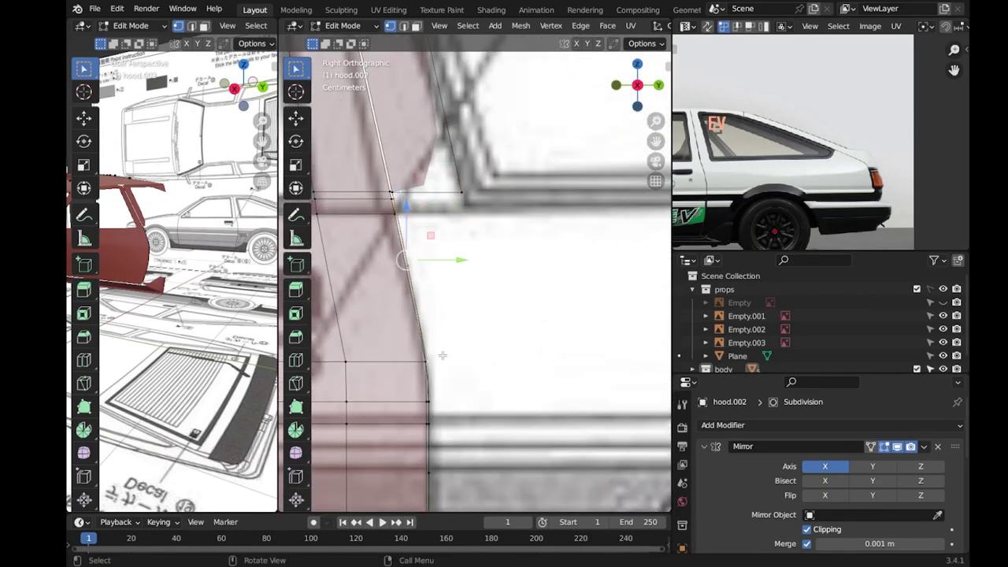
scroll(442, 355, "down", 8)
Move the Empty.001 blueprint sheet along Y to about -0.03 m in Right Orthographic view.
middle_click_drag(443, 355, 465, 331)
key("Tab")
left_click(745, 316)
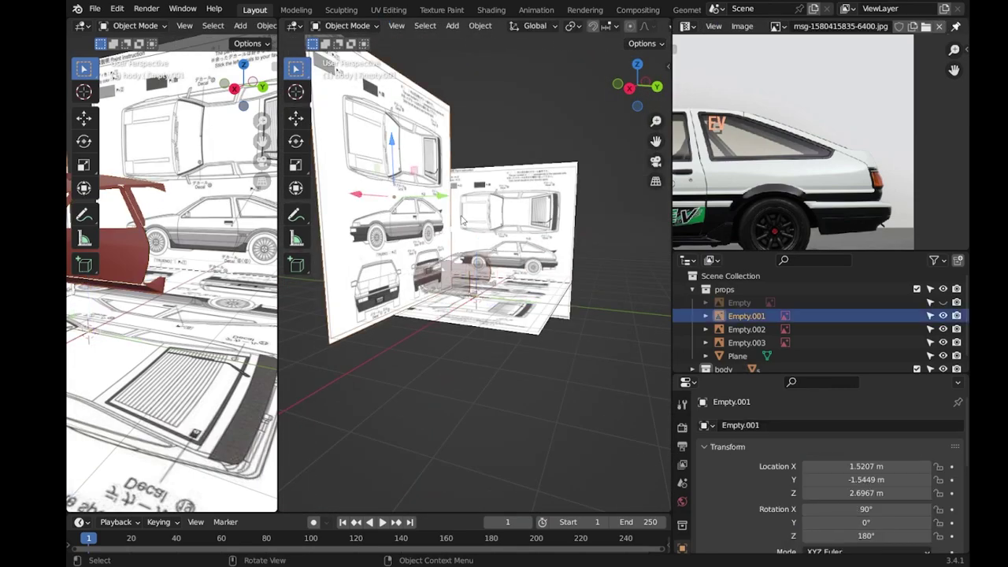
key("KP_3")
key("KP_Decimal")
key("g")
left_click(513, 151)
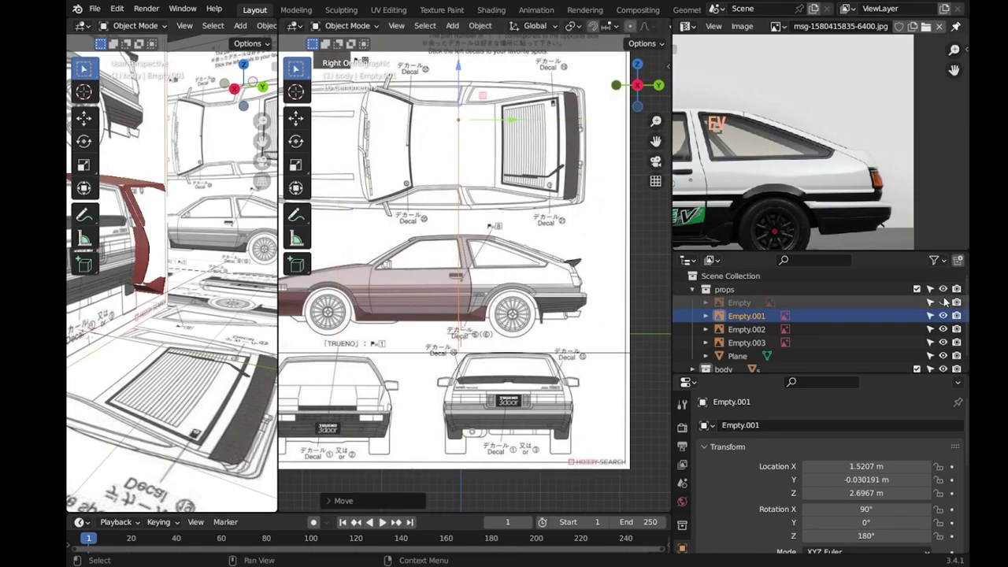
Select the hood.002 body mesh and enter Edit Mode.
left_click(692, 289)
scroll(361, 177, "up", 4)
scroll(361, 177, "up", 3)
left_click(362, 176)
key("Tab")
scroll(557, 373, "down", 1)
scroll(468, 314, "up", 3)
scroll(446, 246, "down", 5)
scroll(446, 246, "down", 1)
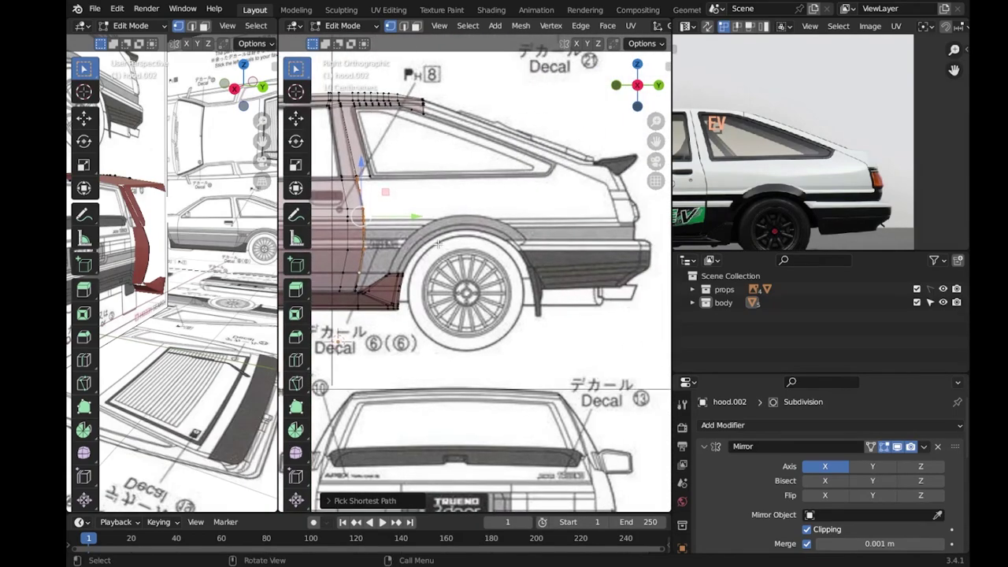
Extrude the panel's rear edge and move the new vertices onto the back-view tail outline.
key("e")
key("Return")
key("ctrl+KP_1")
scroll(531, 247, "up", 3)
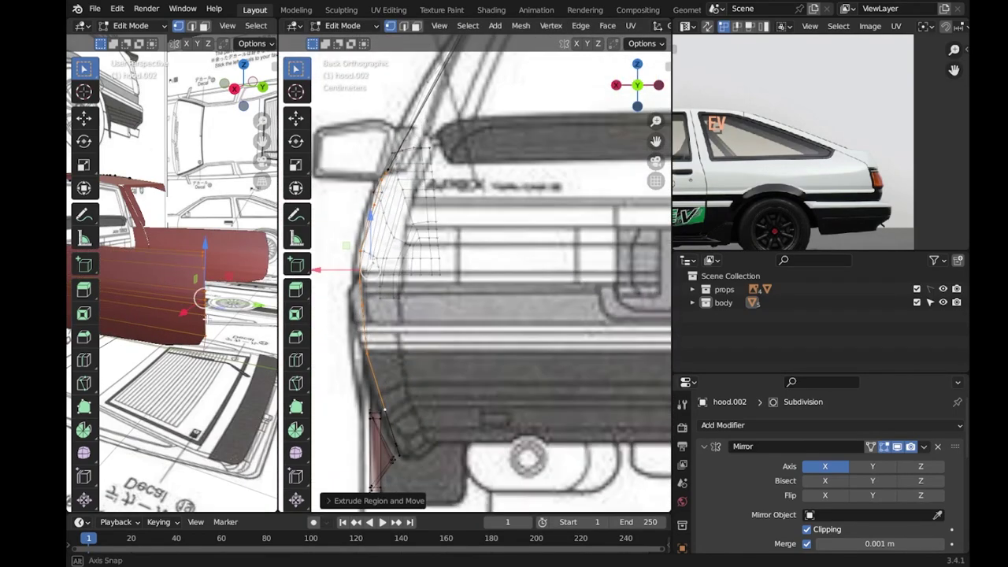
key("KP_7")
key("g")
left_click(226, 233)
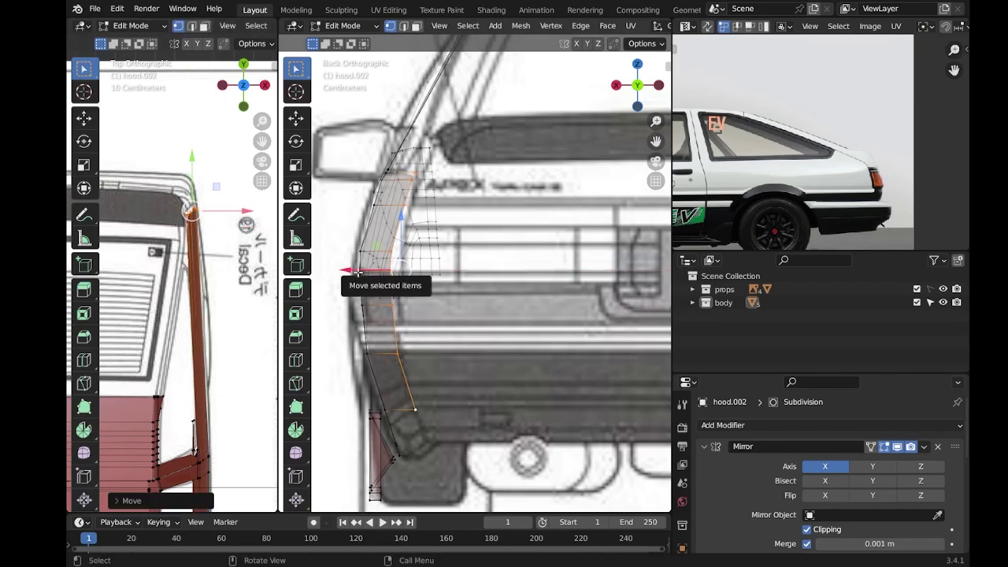
key("g")
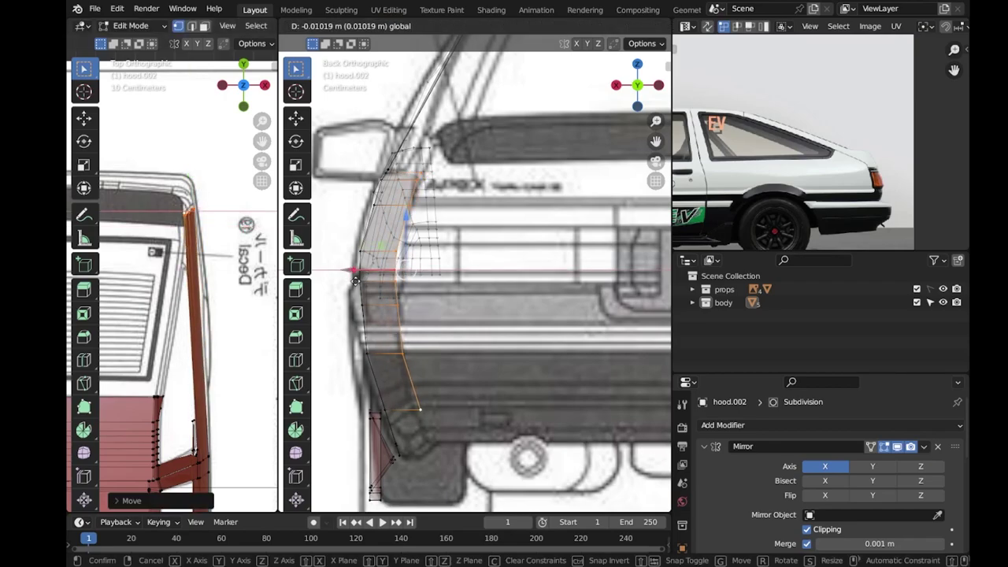
left_click(350, 283)
Move the lower vertices of the new strip up onto the tail outline.
mouse_move(468, 254)
left_mouse_down()
mouse_move(401, 259)
mouse_move(391, 325)
left_mouse_up()
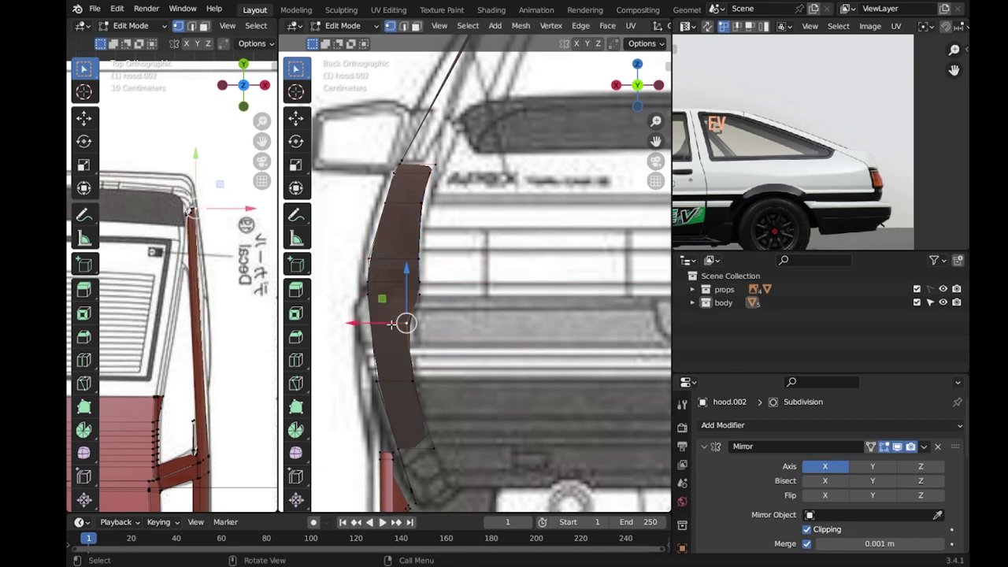
key("g")
left_click(426, 446)
scroll(391, 307, "up", 1)
key("g")
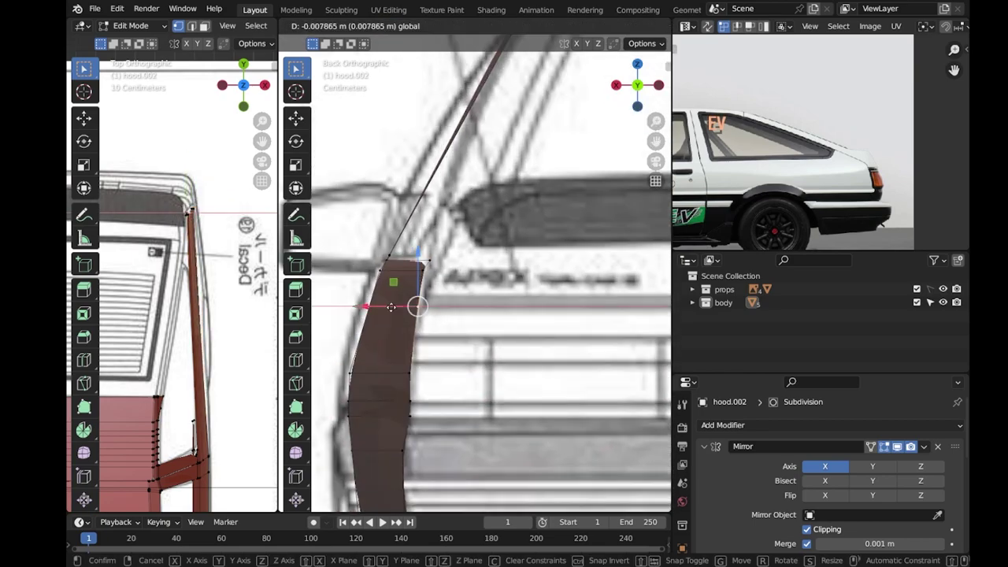
left_click(432, 313)
Edge-slide a loop along the strip to follow the curved tail edge.
key("alt+z")
key("alt+z")
scroll(432, 312, "down", 4)
key("ctrl+s")
key("g")
key("g")
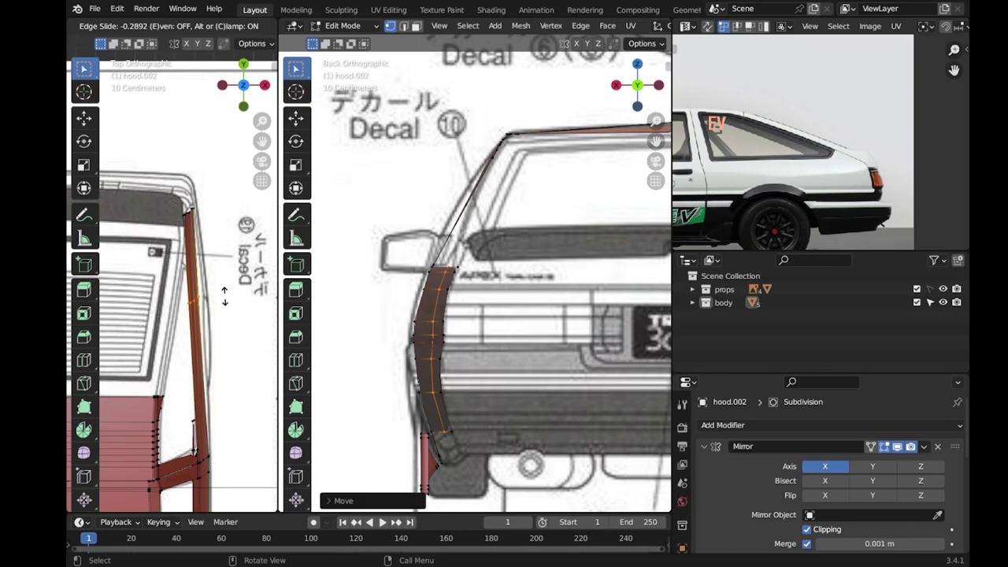
left_click(224, 296)
scroll(433, 275, "up", 2)
scroll(408, 269, "up", 2)
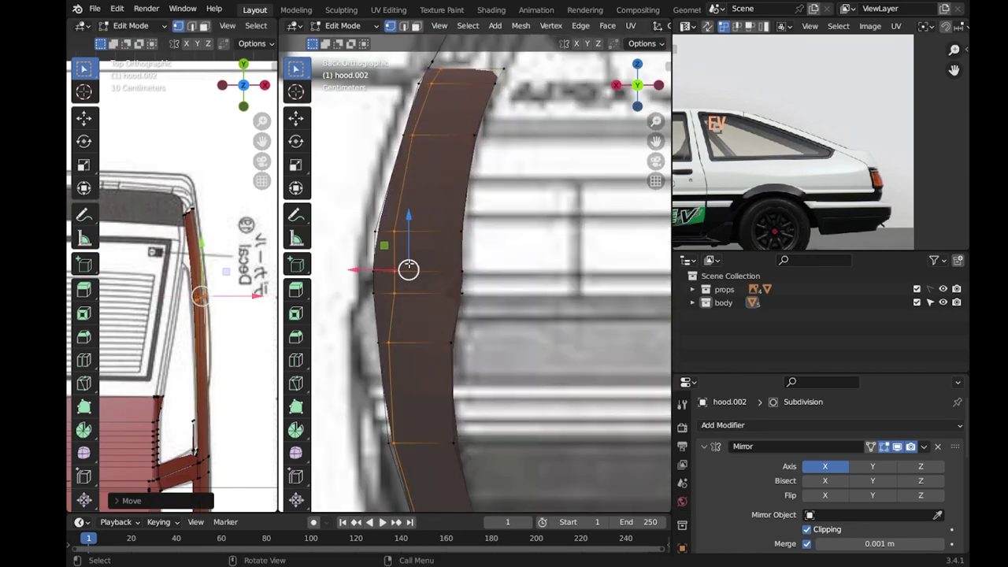
scroll(157, 291, "down", 4)
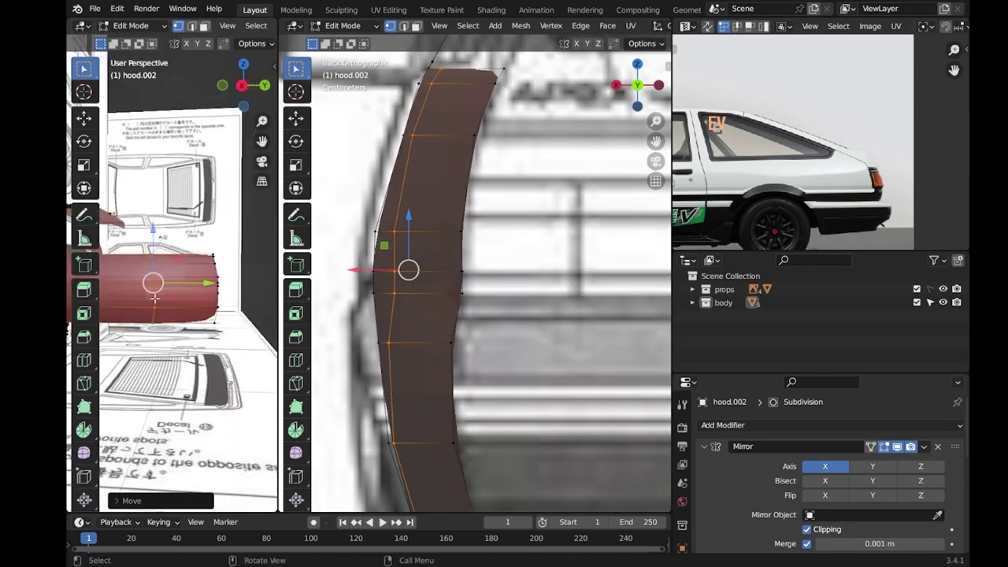
middle_click_drag(157, 292, 170, 297)
key("KP_Decimal")
key("KP_7")
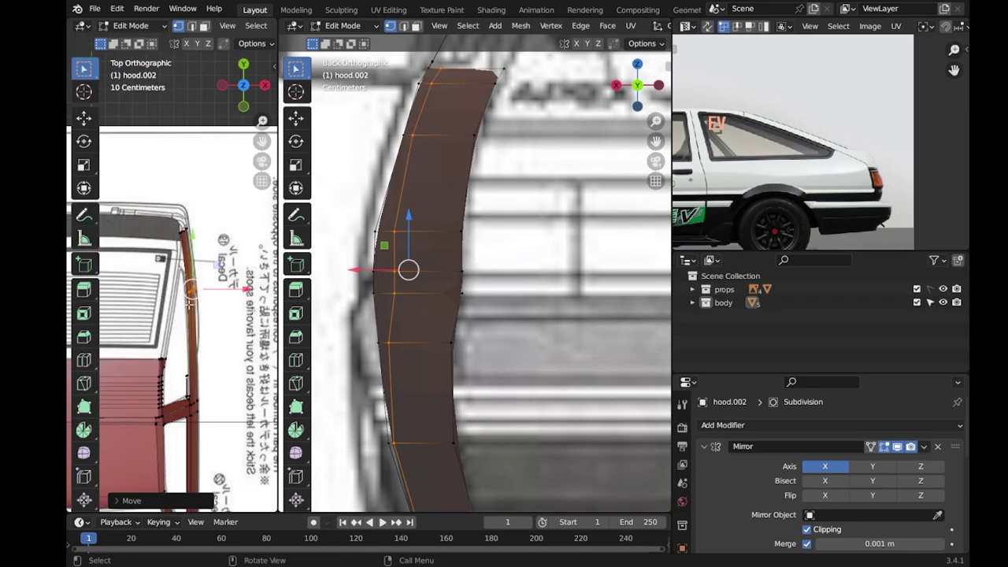
key("KP_3")
scroll(595, 303, "down", 1, "ctrl")
scroll(582, 268, "down", 1, "ctrl")
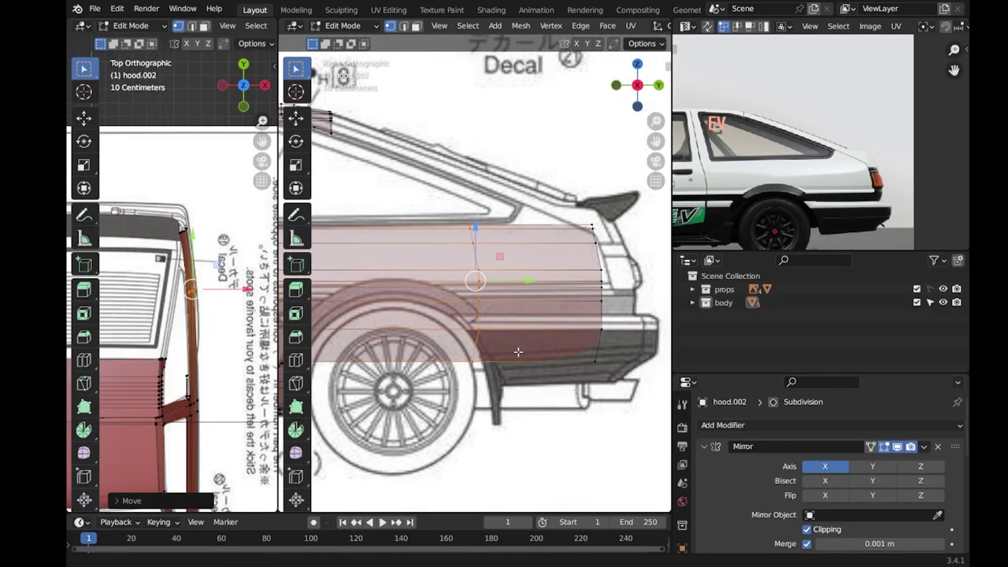
Push the rear quarter panel's rear edge vertices back to line up with the tail outline.
scroll(572, 237, "down", 1, "ctrl")
left_click_drag(593, 192, 532, 334)
left_click_drag(581, 287, 617, 290)
scroll(542, 322, "up", 2)
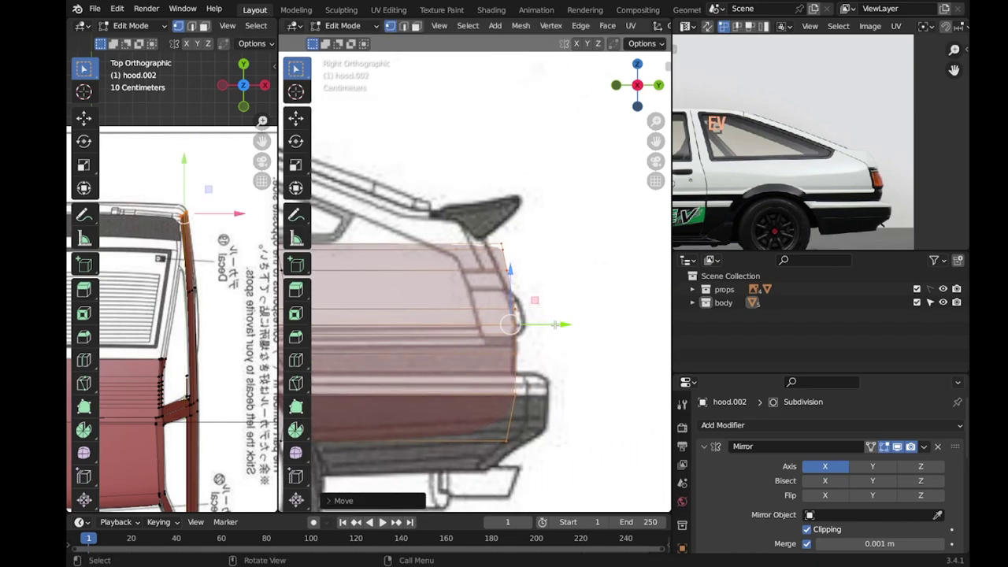
scroll(629, 140, "down", 1)
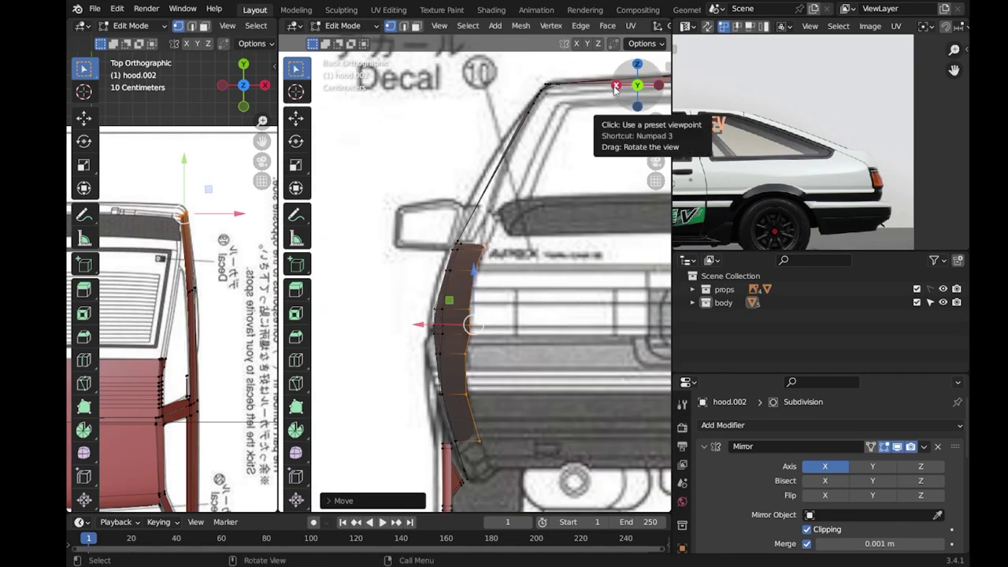
scroll(630, 86, "up", 1)
left_click_drag(489, 337, 490, 336)
left_click_drag(564, 323, 536, 324)
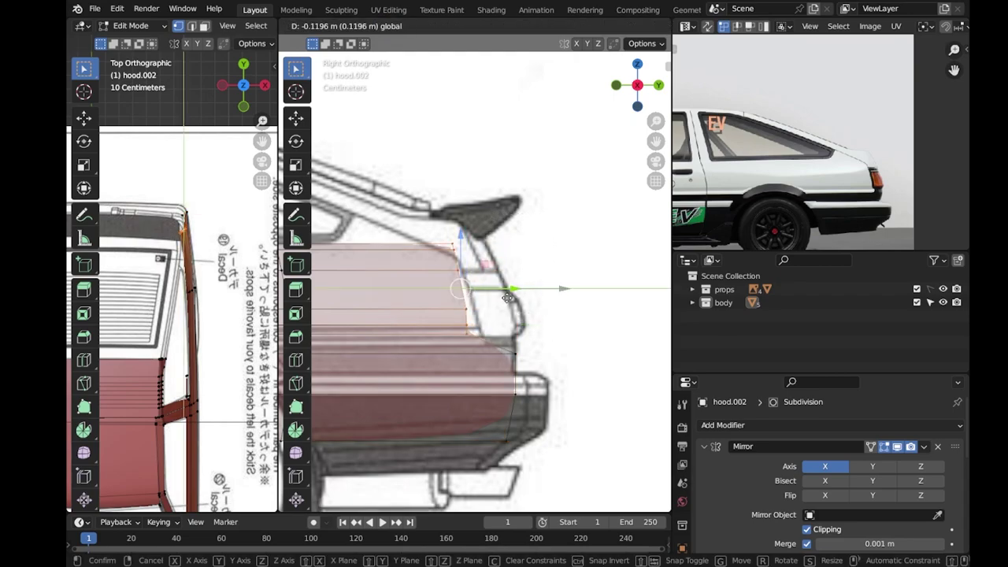
left_click_drag(582, 355, 565, 355)
Raise a rear vertex toward the tail outline and reposition a lower rear-edge vertex.
scroll(565, 355, "up", 1)
scroll(574, 311, "down", 1)
scroll(574, 311, "up", 2)
scroll(574, 311, "down", 1)
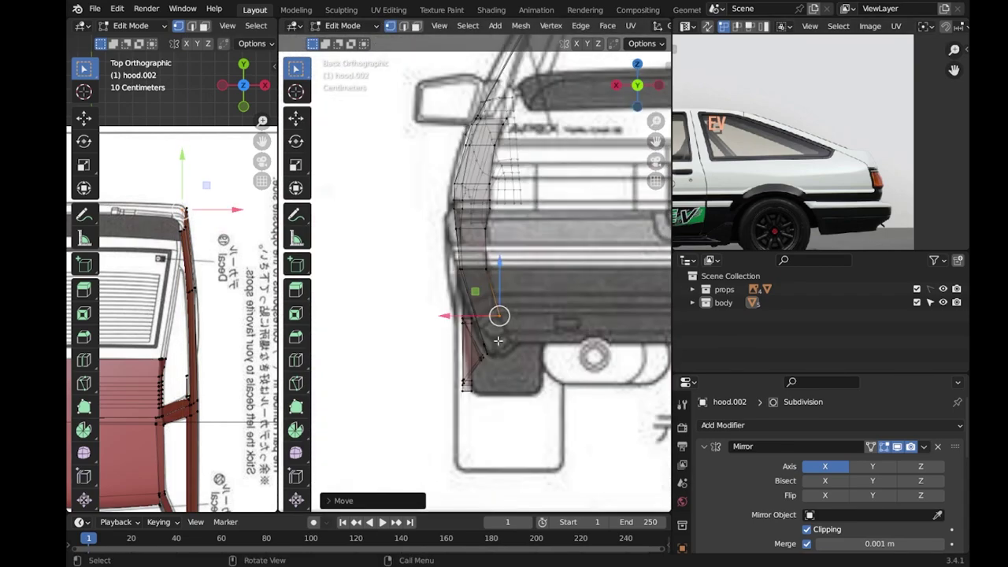
scroll(504, 322, "up", 1)
left_click_drag(605, 259, 608, 232)
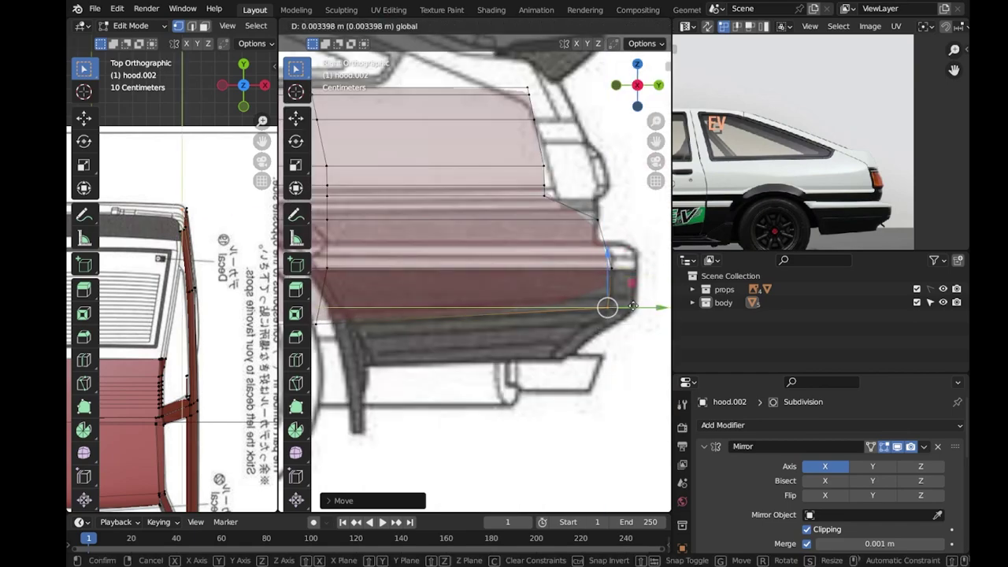
scroll(632, 305, "down", 2)
scroll(632, 306, "up", 3)
scroll(598, 268, "down", 2)
left_click(567, 236)
left_click(367, 318)
key("g")
left_click(412, 316)
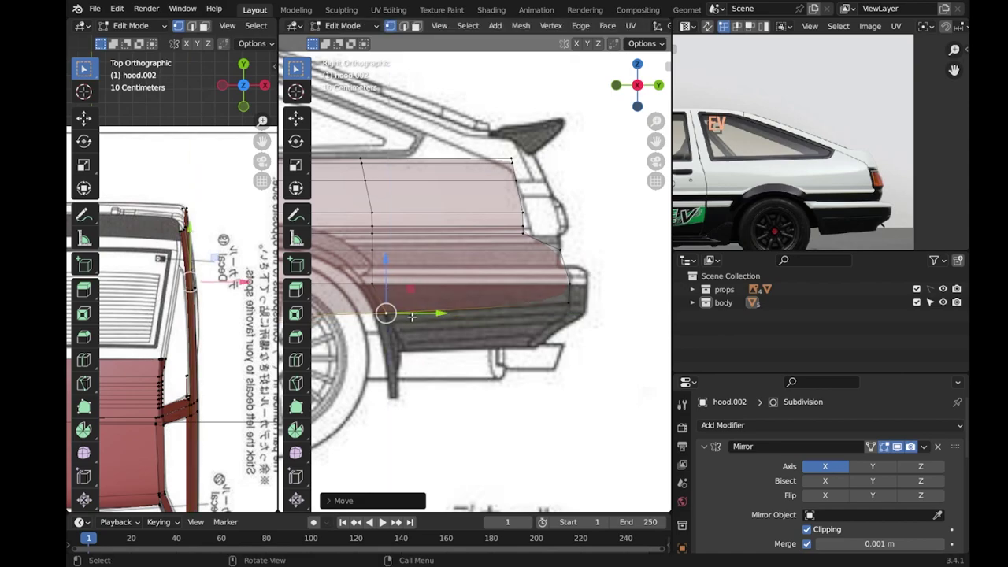
Place the top rear corner vertex on the roof edge and the next vertex on the tail corner.
scroll(412, 317, "up", 1)
scroll(528, 293, "up", 2)
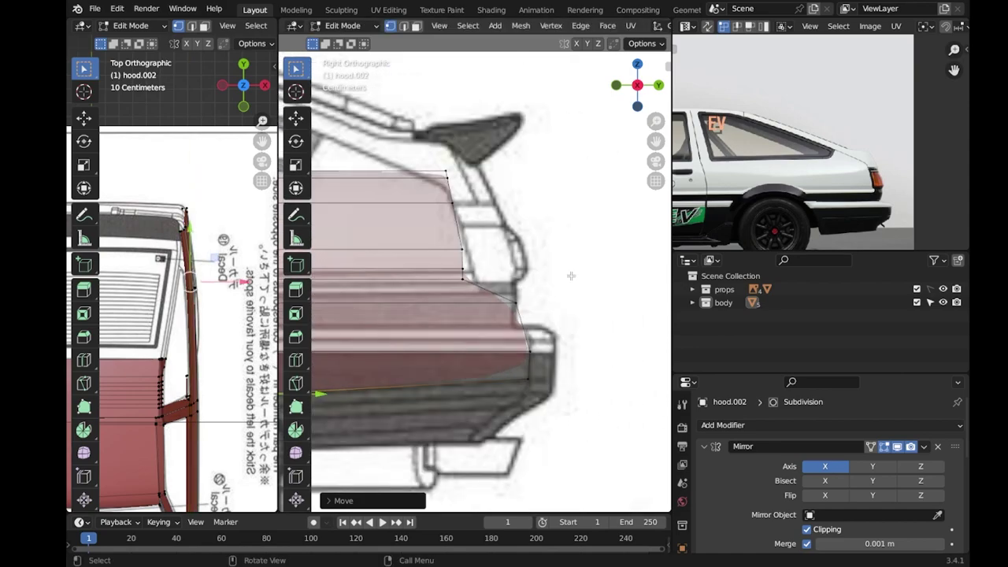
left_click(446, 172)
key("g")
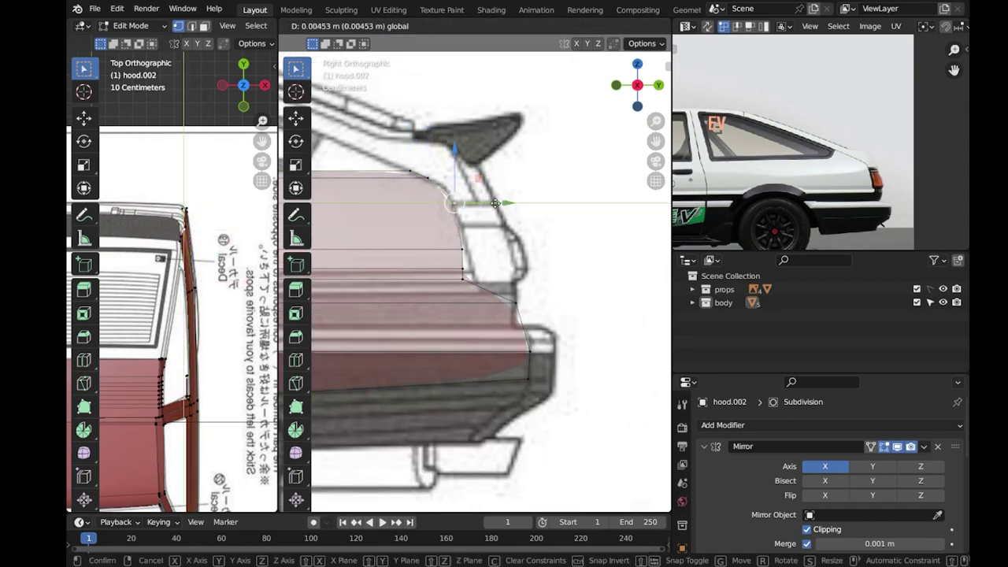
left_click(427, 178)
left_click(466, 250)
key("g")
left_click(563, 300)
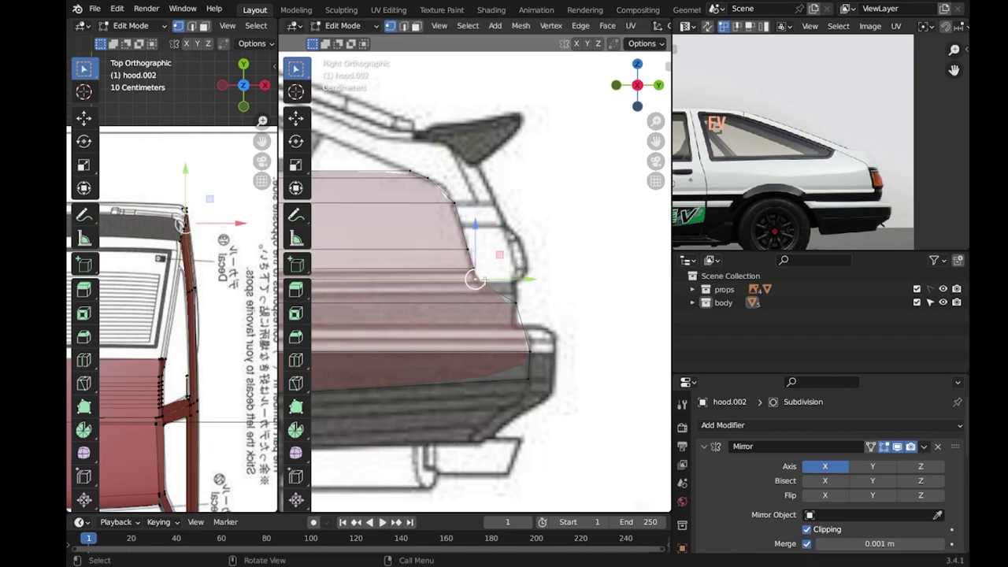
Nudge another rear-panel vertex slightly into place against the blueprint.
scroll(186, 220, "up", 3)
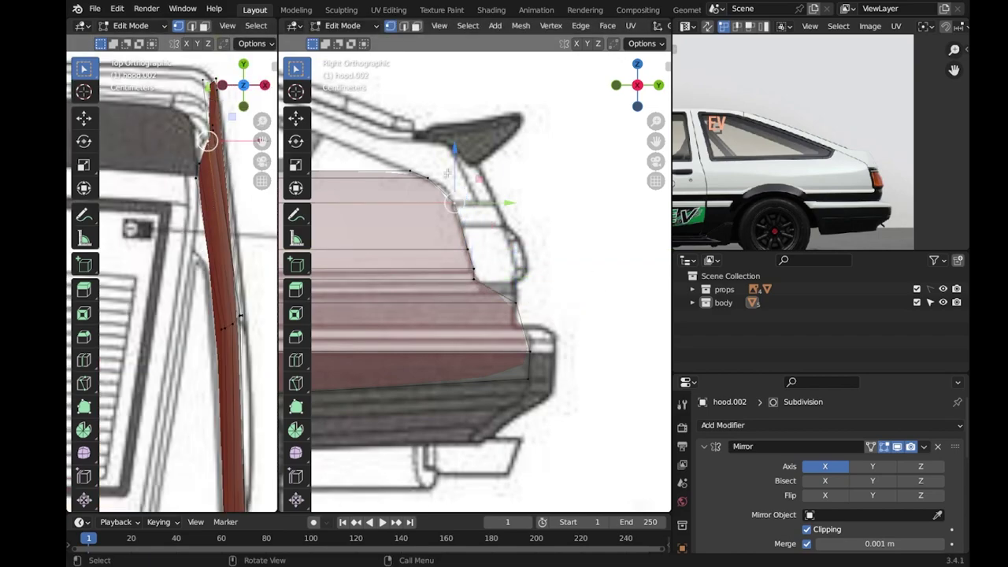
scroll(591, 208, "down", 5)
scroll(501, 233, "up", 2)
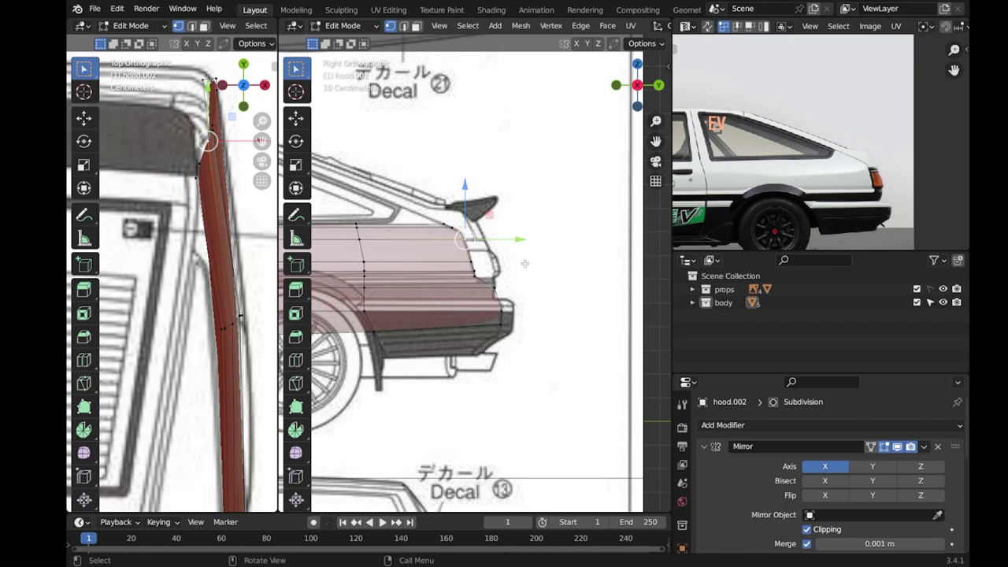
scroll(413, 312, "up", 3)
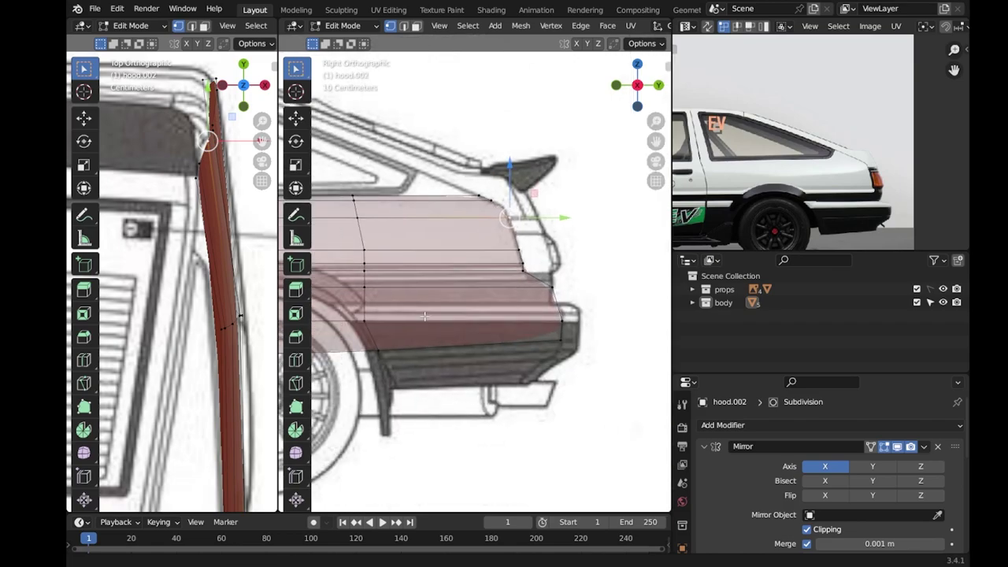
scroll(413, 311, "up", 2)
left_click(234, 318, "shift")
key("g")
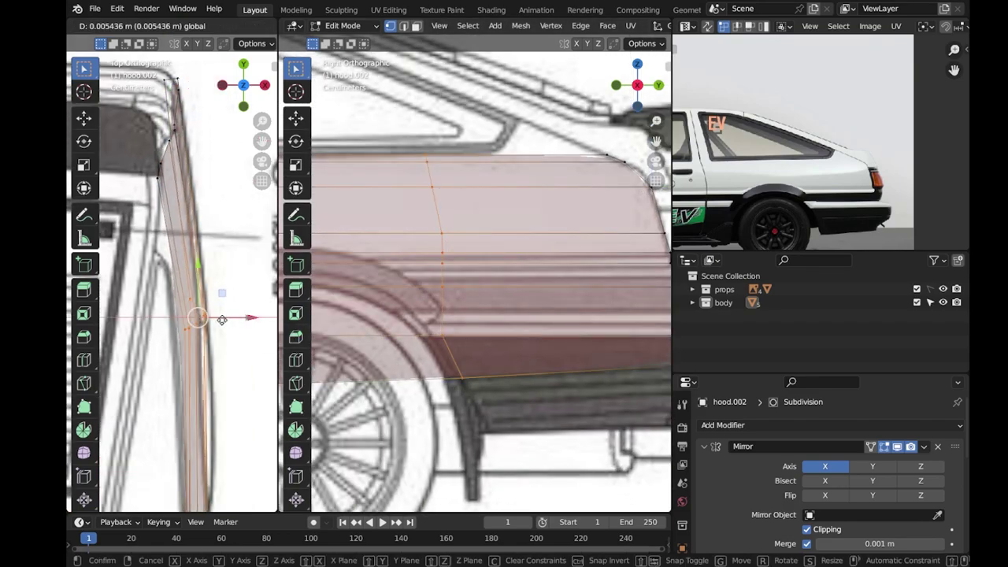
left_click(223, 322)
Try an extra edge loop across the rear panel, undo it, and save the file.
scroll(399, 264, "down", 2)
key("g")
key("g")
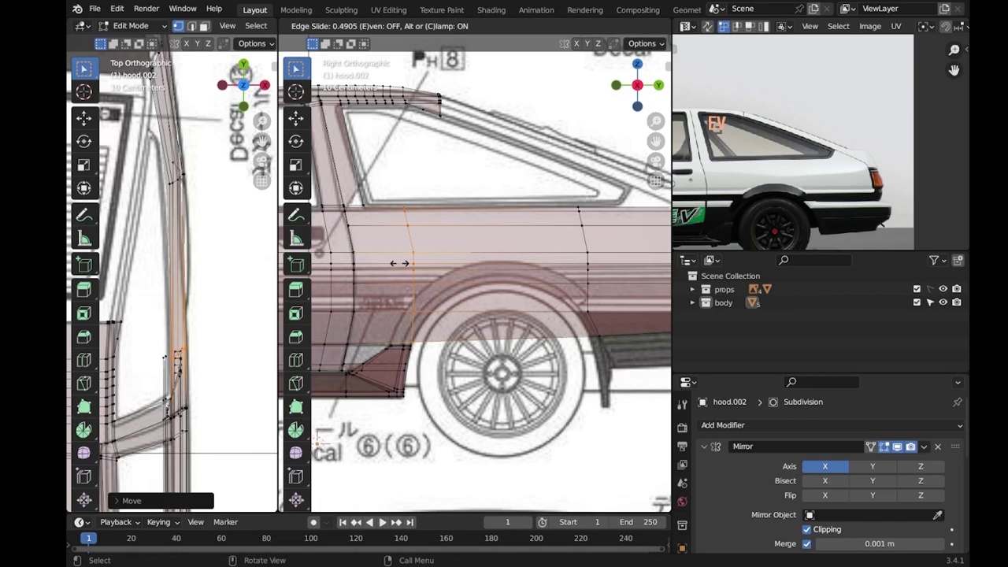
left_click(400, 263)
key("ctrl+z")
key("ctrl+s")
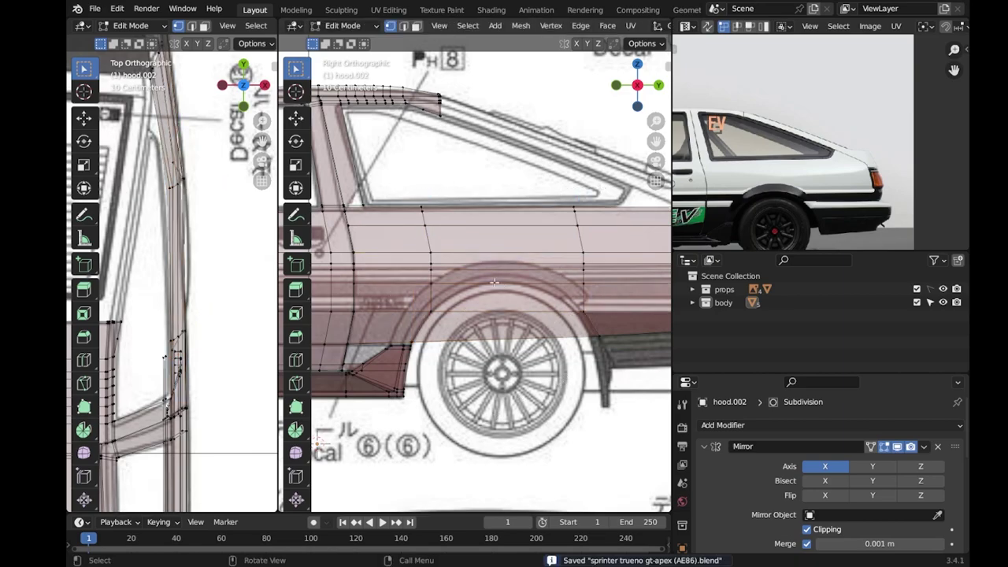
Pull the lower rear vertices forward into position and save the blend file.
scroll(495, 282, "down", 4)
scroll(504, 287, "up", 4)
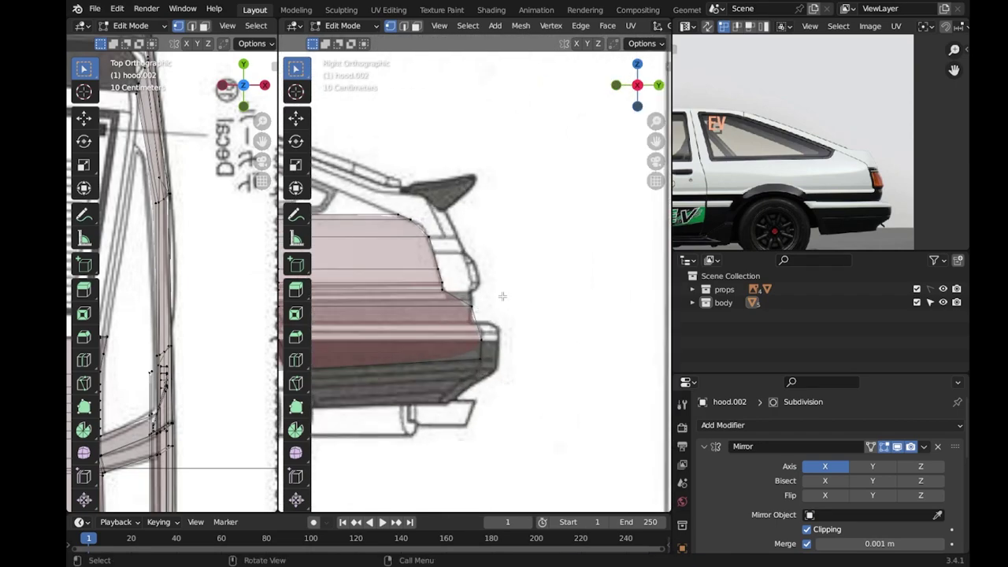
key("g")
left_click(496, 330)
key("g")
left_click(498, 312)
scroll(496, 315, "down", 3)
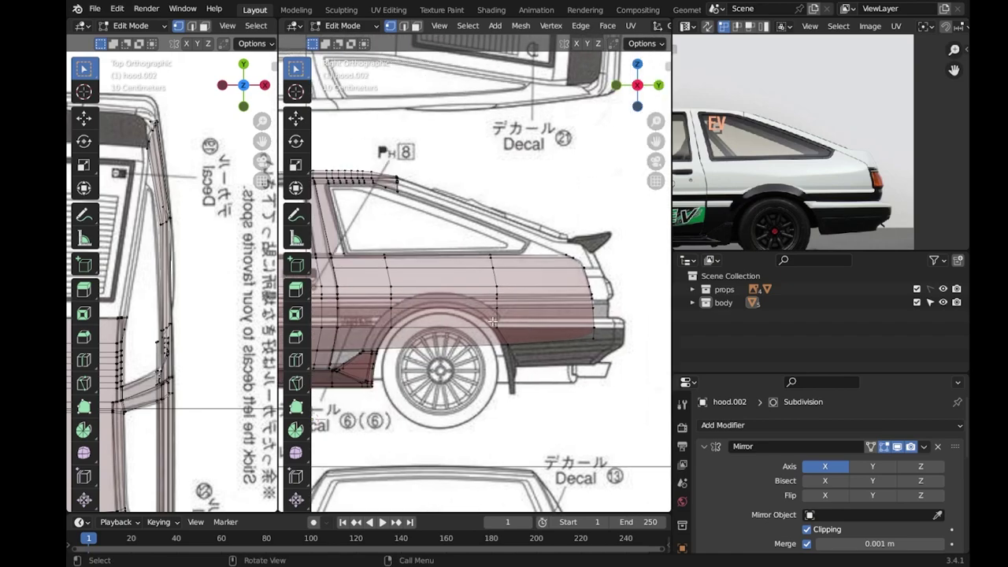
key("ctrl+s")
scroll(481, 282, "down", 3)
scroll(437, 260, "up", 4)
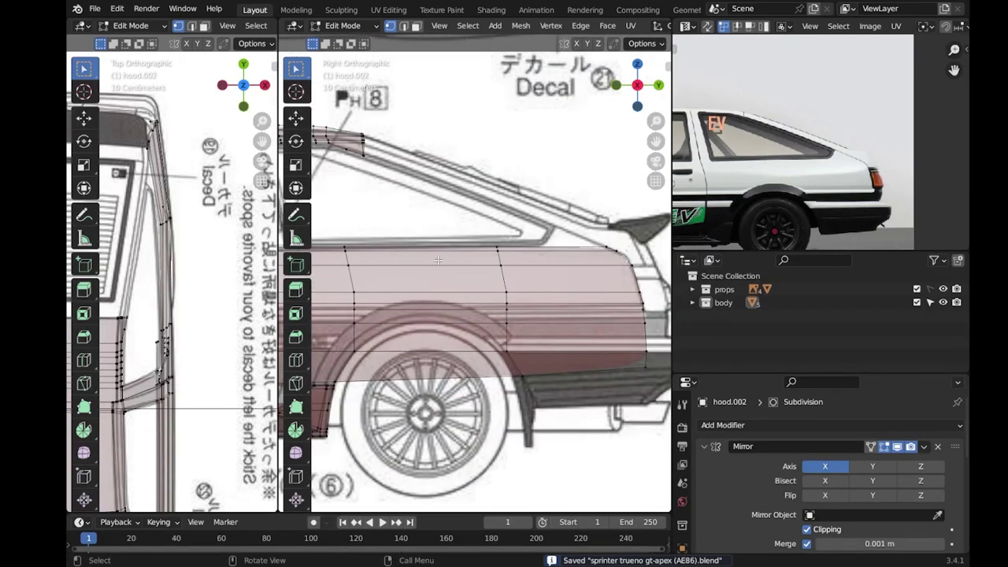
scroll(596, 341, "down", 2)
scroll(479, 371, "up", 2)
scroll(479, 371, "down", 2)
scroll(485, 300, "down", 2)
key("ctrl+s")
scroll(485, 300, "up", 4)
scroll(394, 283, "down", 2)
scroll(207, 237, "up", 2)
scroll(206, 237, "up", 1)
In Right Orthographic view, extrude the rear edge three times toward the tail.
key("ctrl+KP_3")
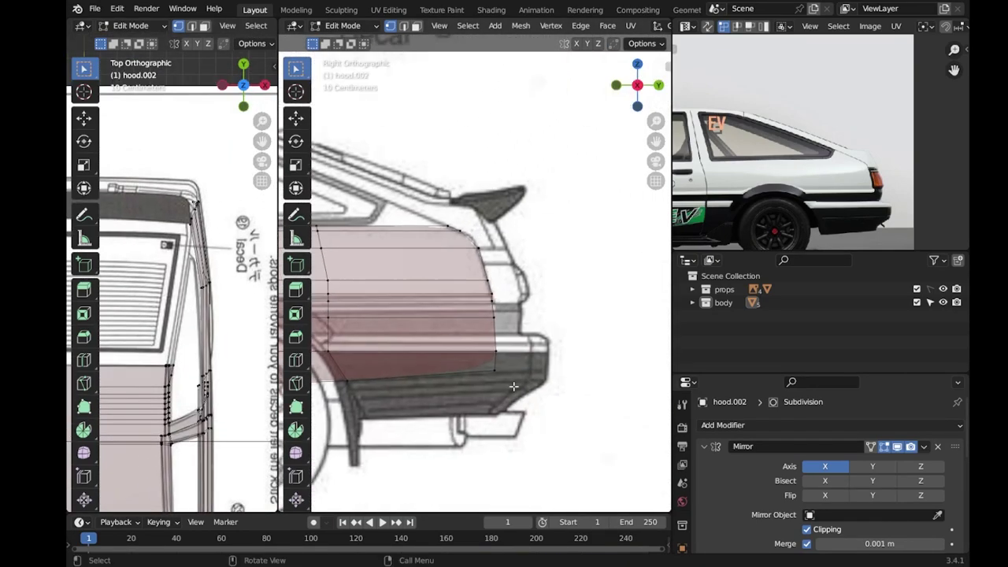
scroll(162, 352, "down", 2)
scroll(555, 337, "up", 1)
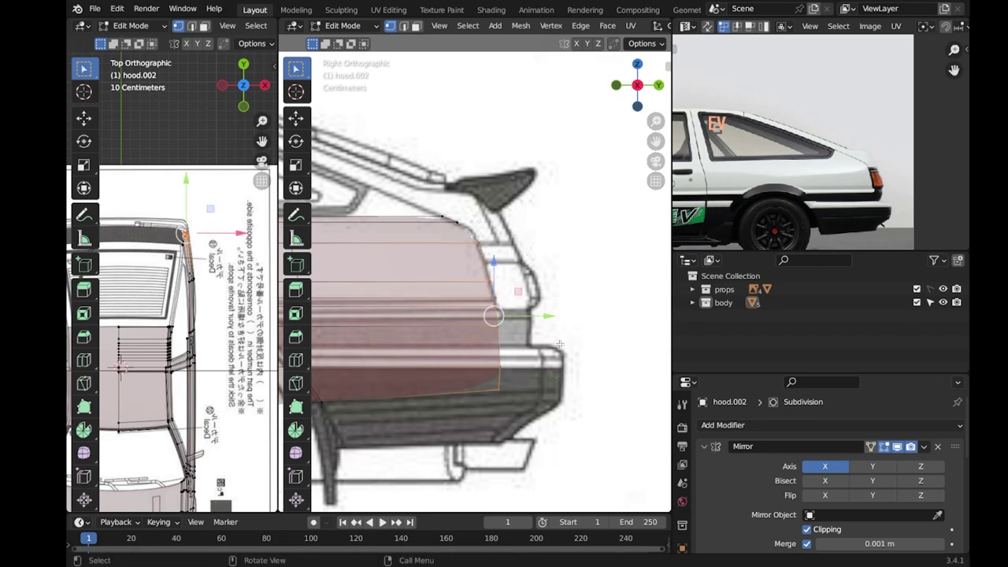
key("e")
left_click(554, 391)
key("e")
left_click(549, 365)
scroll(548, 364, "up", 2)
key("e")
left_click(584, 305)
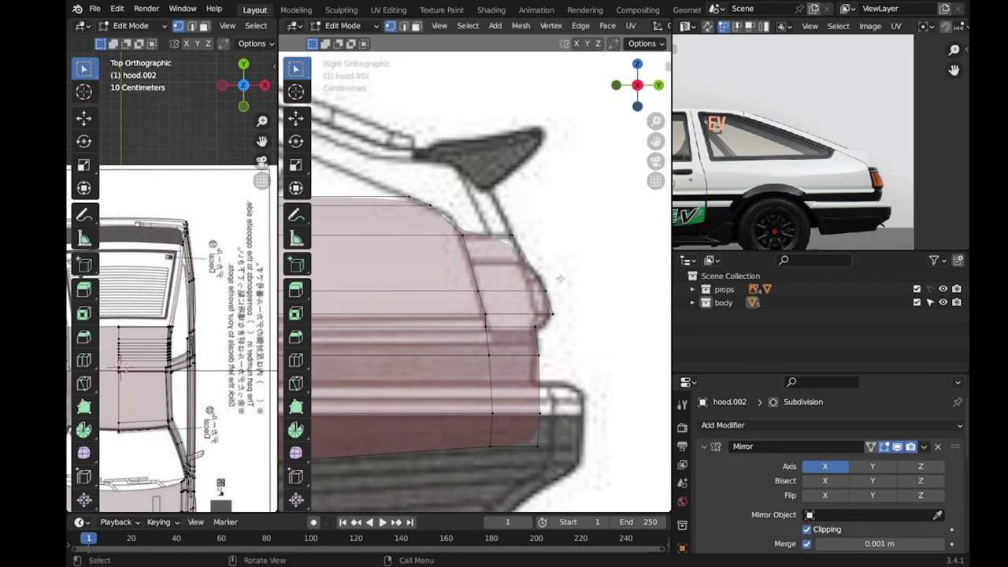
Set the rear and bottom rear vertices on the bumper outline and save.
key("e")
left_click(576, 329)
key("g")
left_click(557, 341)
left_click(556, 341)
key("ctrl+s")
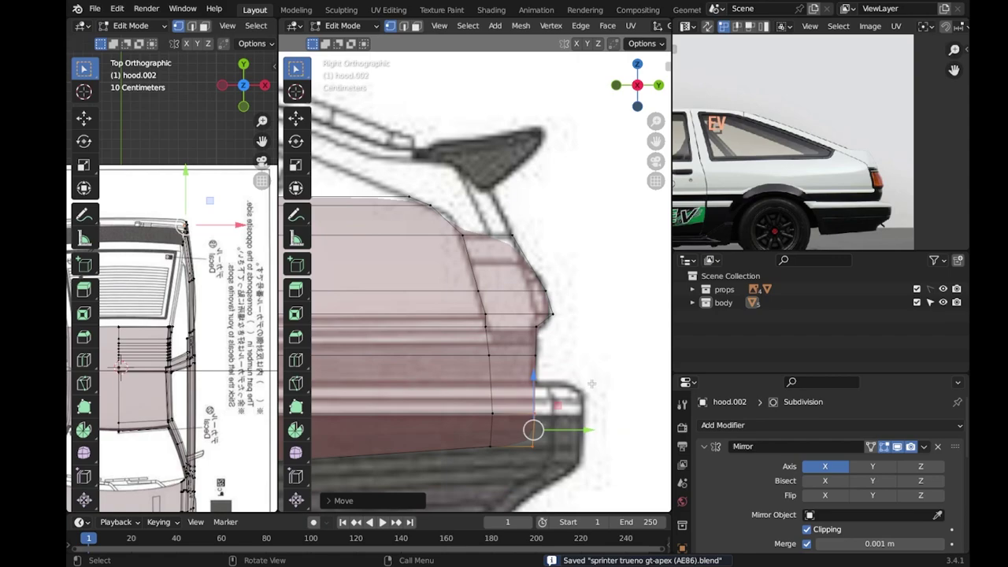
In Back view, move a tail corner vertex outward along X and check it in 3D.
middle_click_drag(591, 384, 572, 317, "shift")
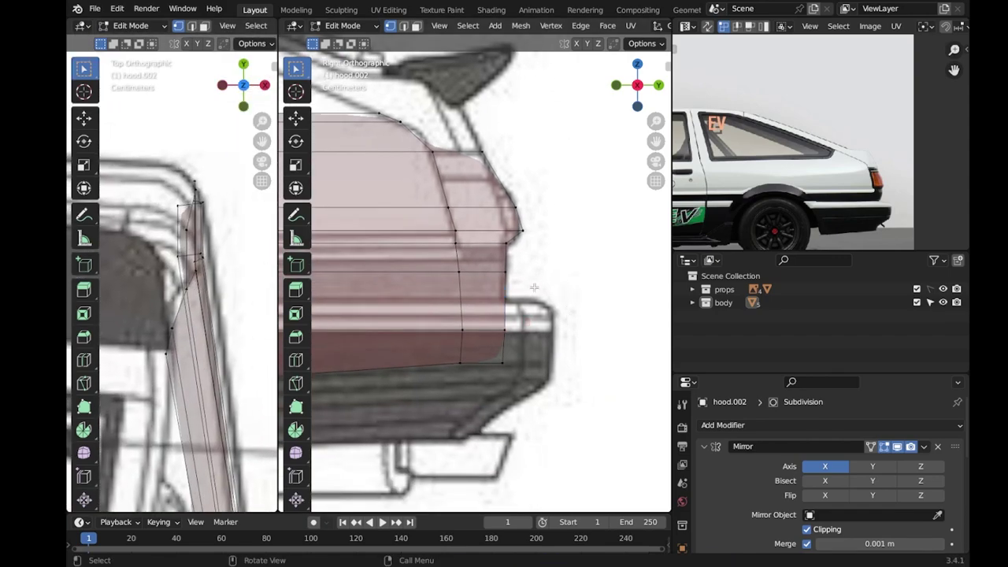
key("ctrl+KP_1")
left_click(393, 358)
key("g")
key("x")
left_click(367, 364)
mouse_move(368, 363)
middle_mouse_down()
mouse_move(370, 338)
mouse_move(473, 299)
middle_mouse_up()
key("ctrl+KP_1")
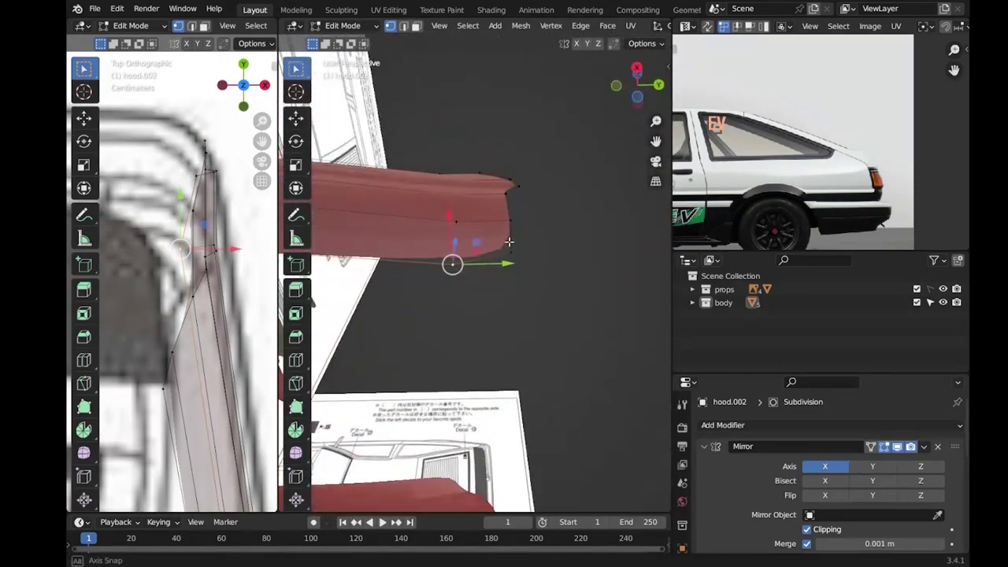
left_click(660, 84)
Slide the lower tail corner vertices sideways along X to match the back blueprint.
scroll(353, 378, "up", 3)
scroll(353, 378, "down", 3)
left_click_drag(353, 377, 409, 333)
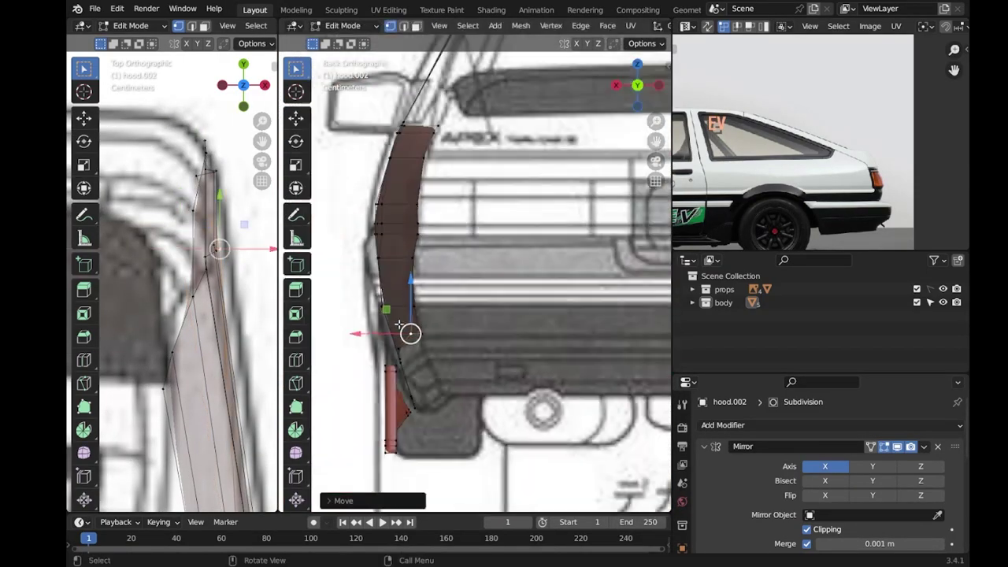
middle_click_drag(409, 333, 502, 274)
left_click(658, 84)
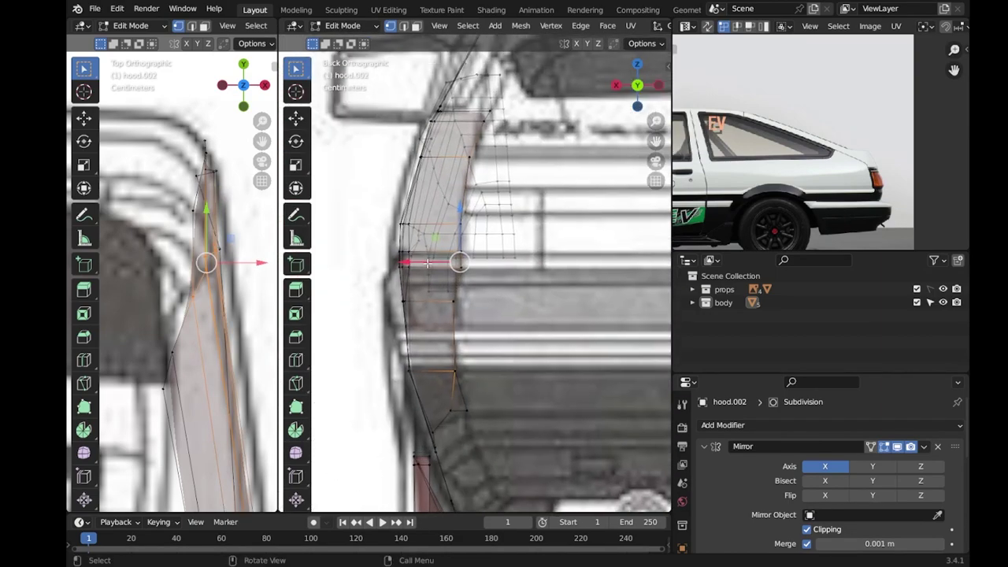
key("g")
key("x")
left_click(386, 265)
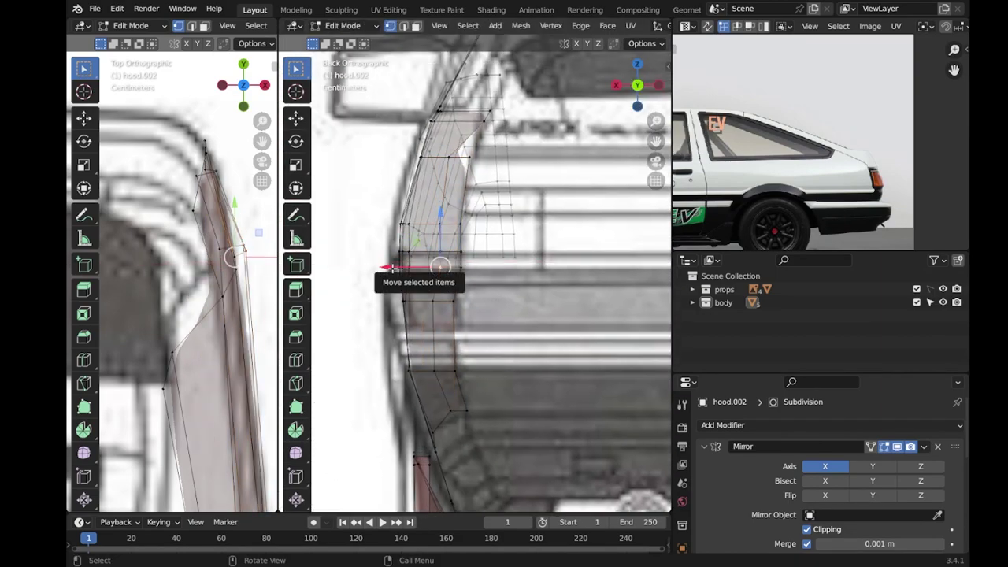
key("g")
key("x")
left_click(393, 255)
Move the higher tail corner vertices along X onto the back blueprint outline.
left_click(435, 224)
key("g")
key("x")
left_click(434, 225)
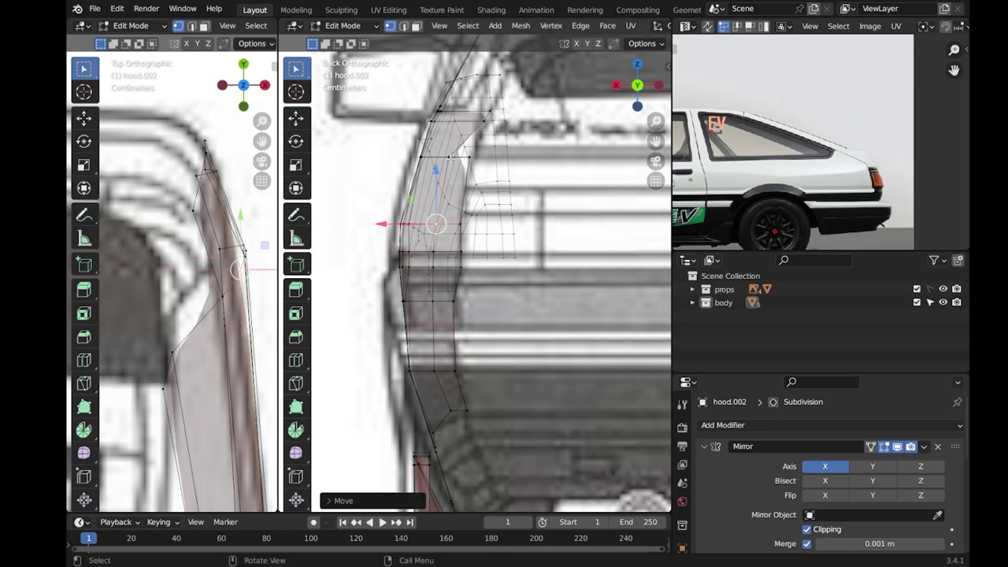
scroll(488, 196, "down", 3)
scroll(473, 220, "up", 2)
scroll(457, 236, "up", 1)
key("g")
key("x")
left_click(446, 242)
key("g")
key("x")
left_click(519, 229)
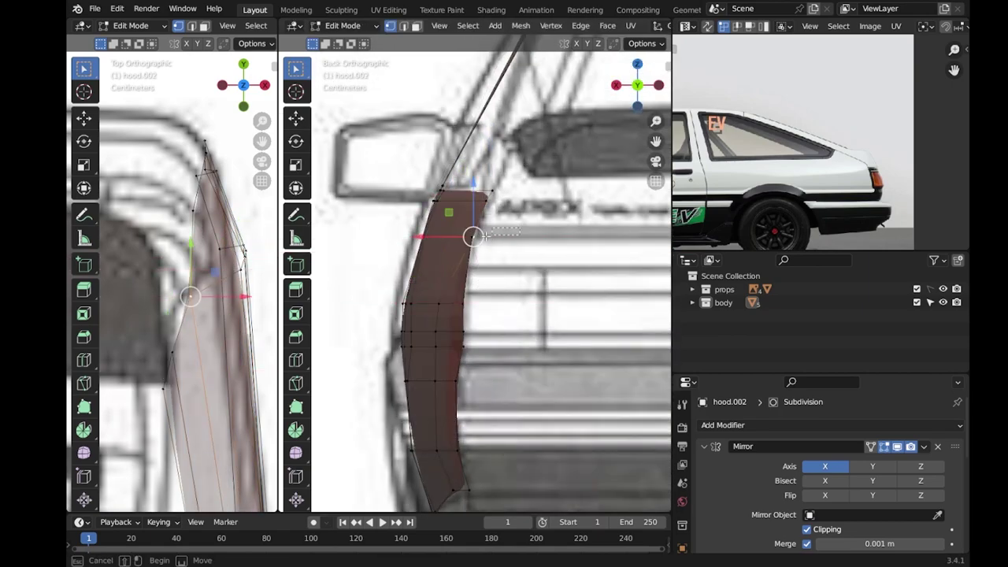
Inspect the tail corner in perspective and undo the stray vertex moves.
middle_click_drag(200, 223, 208, 229)
mouse_move(359, 282)
middle_mouse_down()
mouse_move(470, 234)
mouse_move(488, 260)
middle_mouse_up()
scroll(496, 276, "down", 2)
scroll(505, 286, "up", 4)
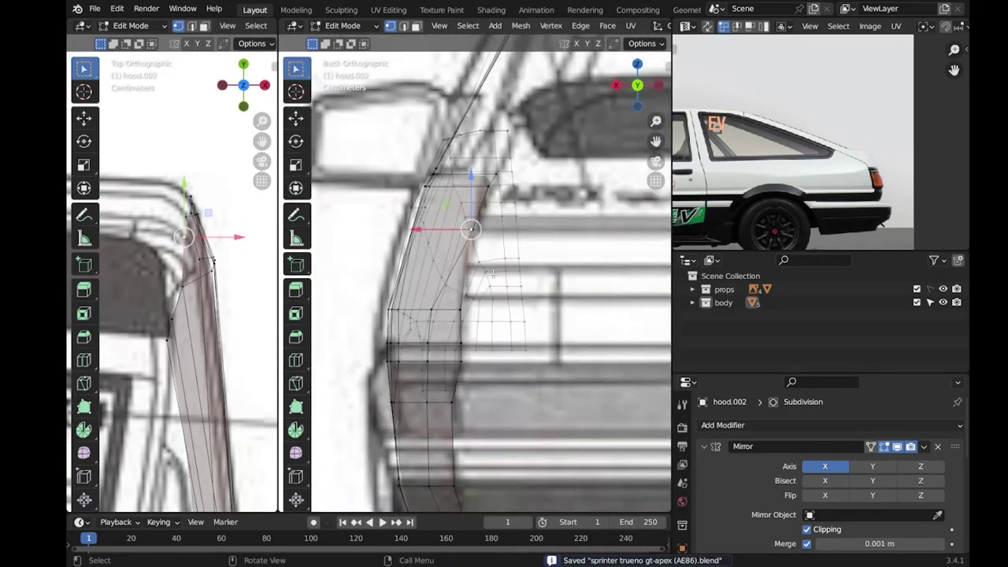
key("ctrl+z")
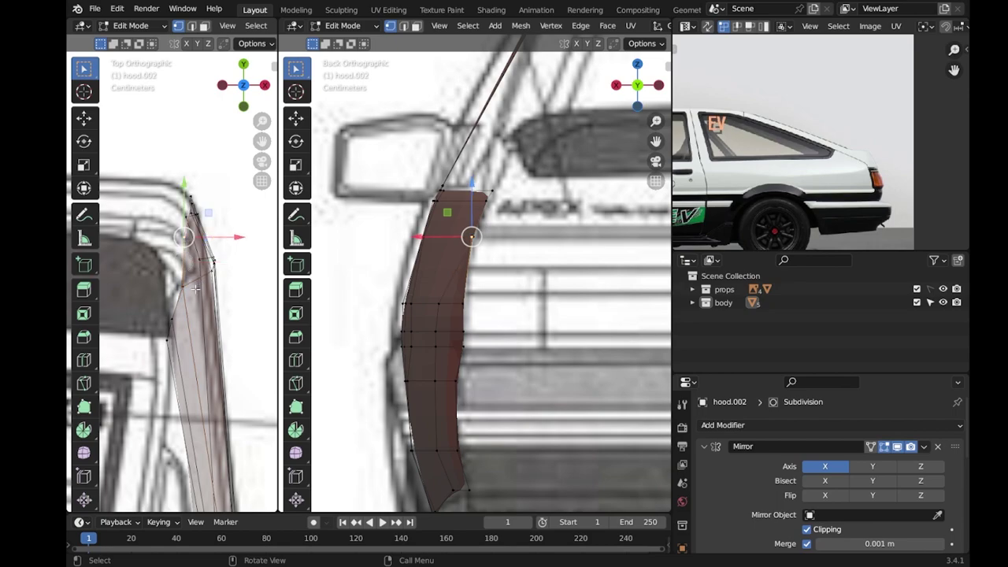
scroll(488, 268, "down", 3)
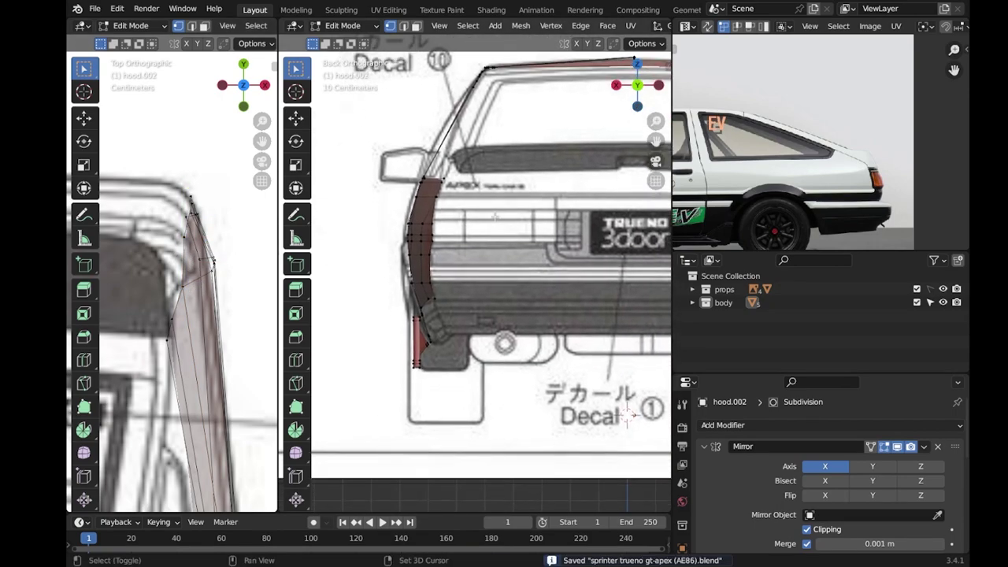
scroll(504, 268, "up", 3)
Return to Right Orthographic view and turn on X-ray to see the blueprint through the mesh.
key("KP_3")
middle_click_drag(562, 337, 540, 304)
key("KP_3")
scroll(558, 359, "up", 3)
key("alt+z")
scroll(558, 359, "down", 3)
scroll(423, 385, "up", 4)
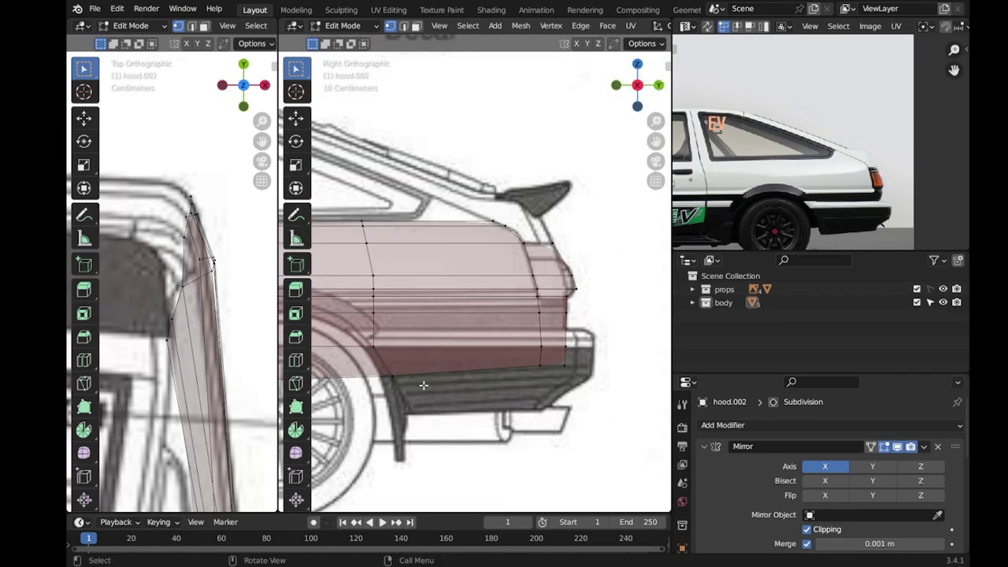
Extrude the lower rear edge toward the bumper and slide it into place.
left_click(630, 369)
scroll(222, 247, "down", 3)
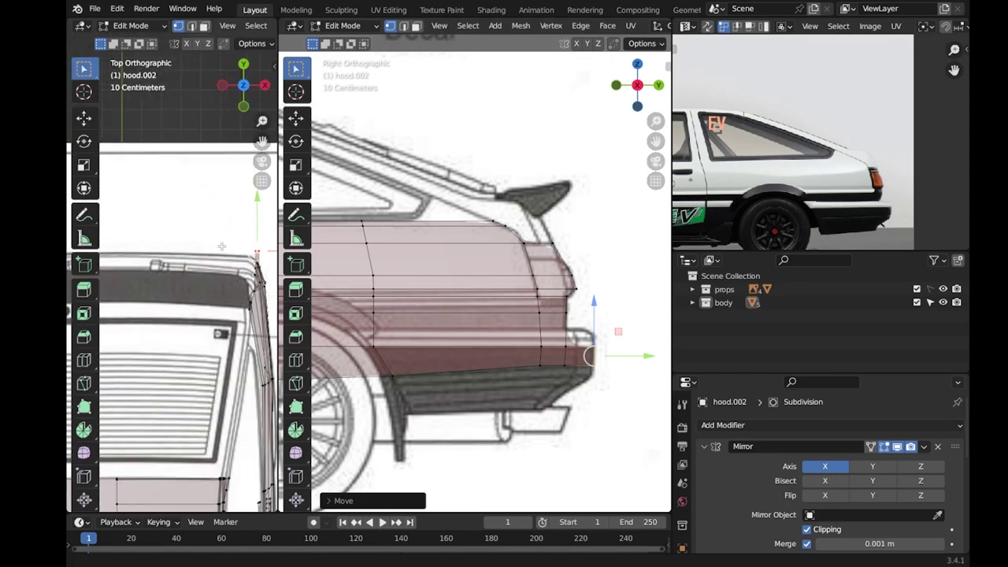
key("e")
left_click(196, 244)
scroll(626, 313, "up", 3)
scroll(194, 240, "up", 3)
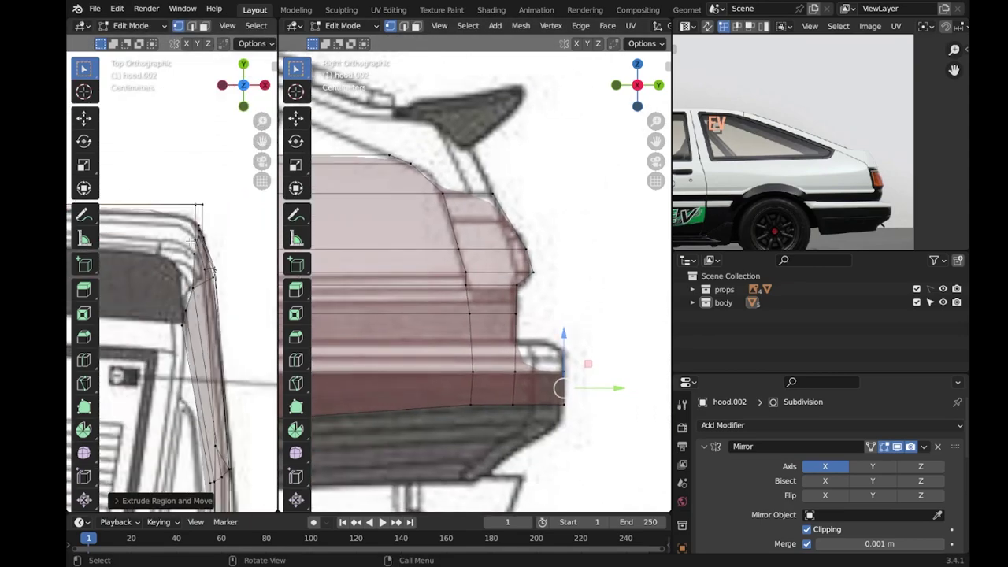
scroll(197, 241, "down", 3)
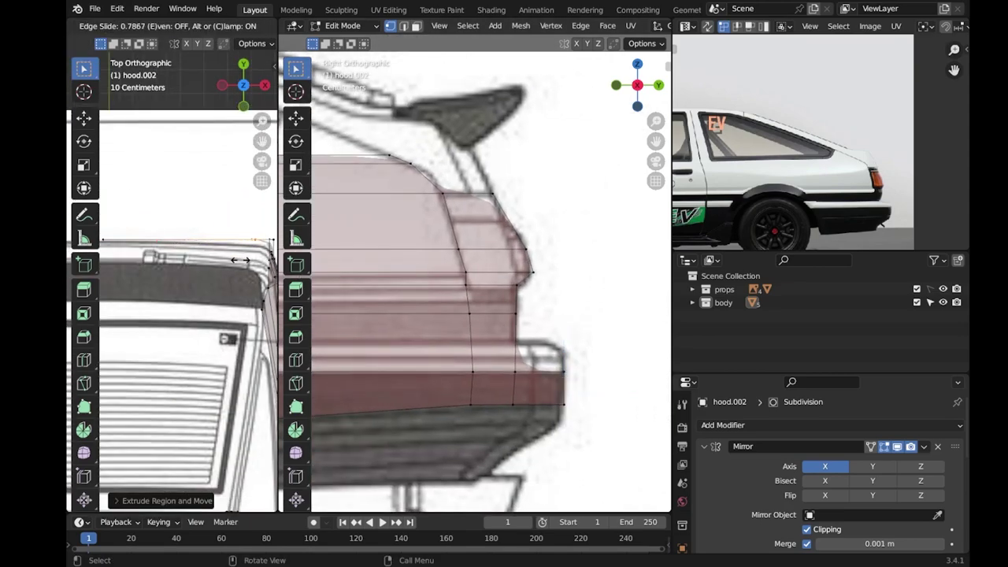
left_click(240, 260)
scroll(213, 252, "up", 3)
Narrow the tail-corner vertices to 0.5425 along X and reposition them to match the top blueprint.
key("s")
left_click(205, 245)
key("g")
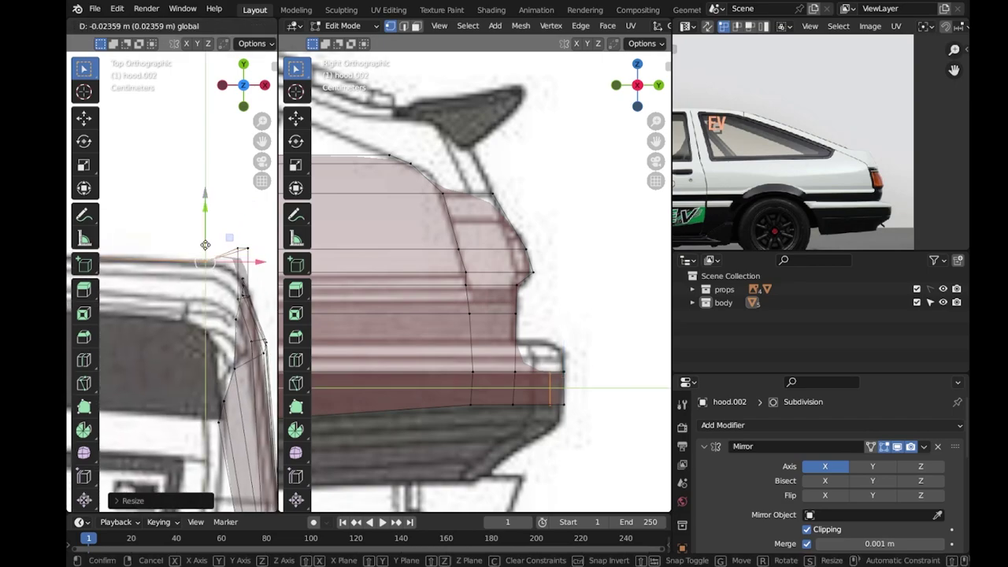
left_click(240, 244)
key("s")
key("x")
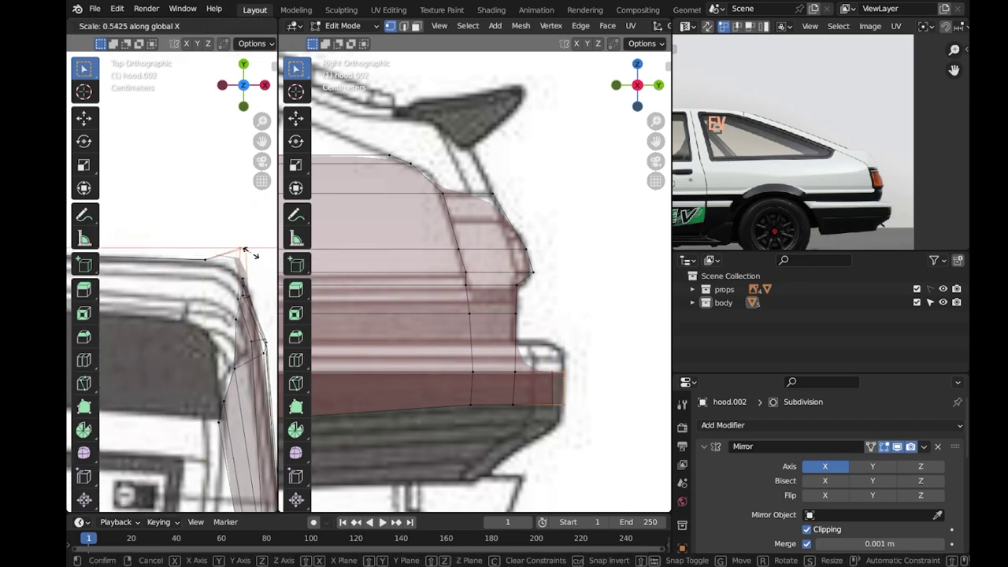
left_click(260, 260)
key("g")
left_click(261, 272)
Check the part in perspective, save, and nudge the tail vertices slightly in the side view.
middle_click_drag(544, 387, 441, 315)
key("Tab")
key("Tab")
middle_click_drag(504, 346, 535, 367)
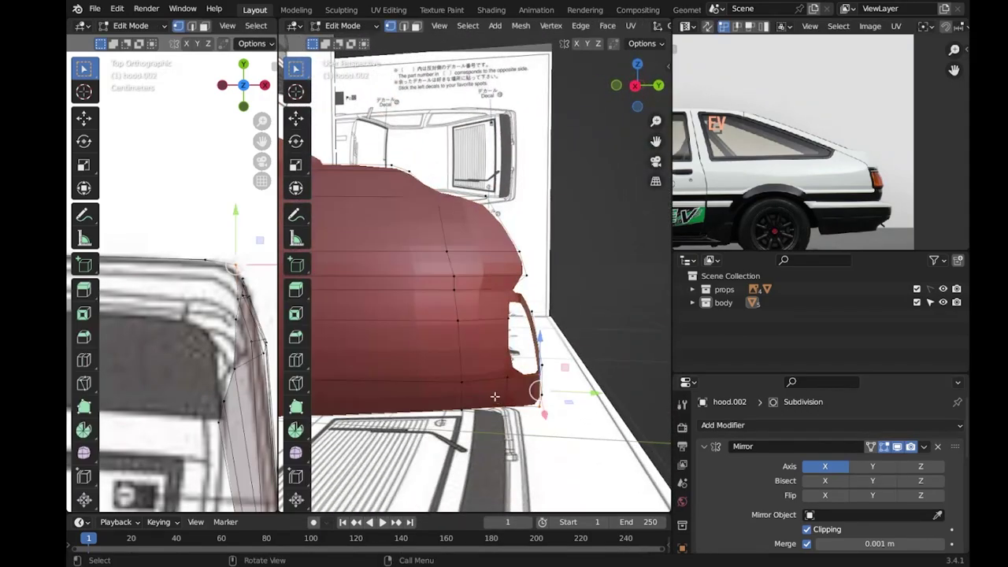
key("Tab")
key("ctrl+s")
key("Tab")
key("KP_3")
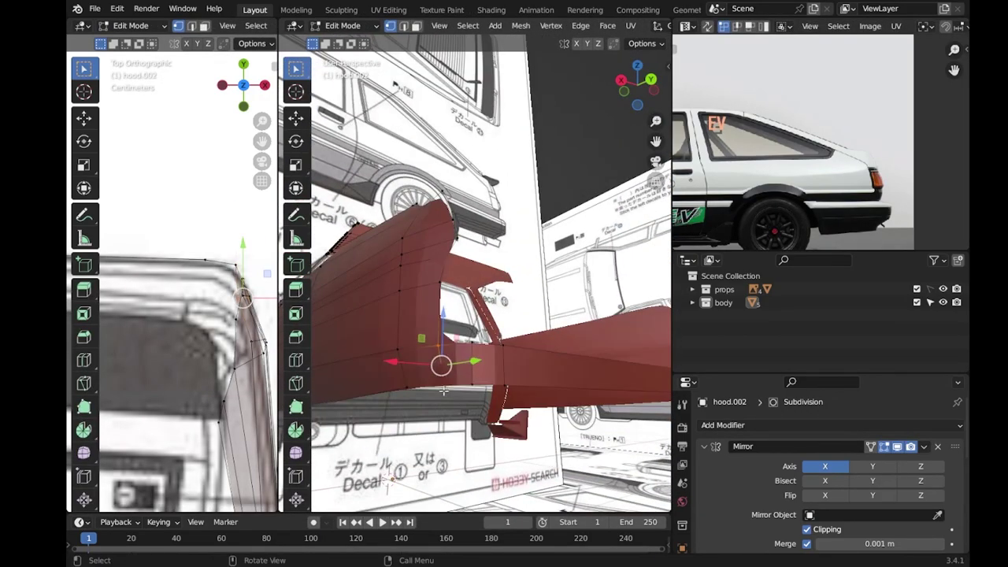
middle_click_drag(544, 376, 472, 370)
left_click_drag(448, 376, 434, 384)
left_click(429, 386)
Save again and apply Shade Smooth to hood.002 in Object Mode.
key("ctrl+KP_1")
key("Tab")
key("ctrl+s")
middle_click_drag(377, 370, 554, 302)
right_click(462, 296)
left_click(462, 296)
mouse_move(462, 296)
middle_mouse_down()
mouse_move(555, 230)
mouse_move(461, 275)
middle_mouse_up()
key("Tab")
key("KP_3")
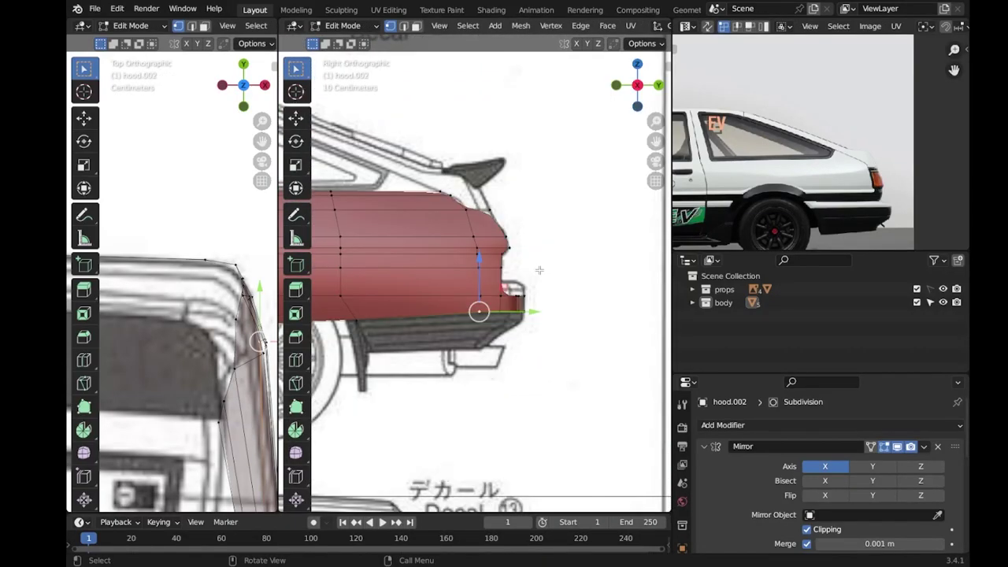
Turn on X-ray and add a horizontal loop cut across the rear quarter.
key("alt+z")
scroll(472, 315, "up", 2)
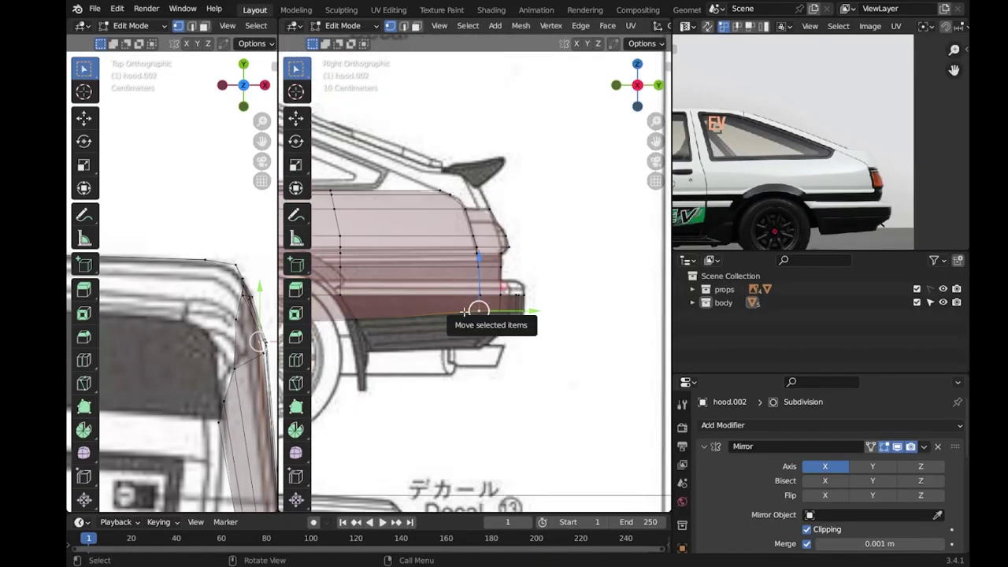
middle_click_drag(367, 276, 406, 285, "shift")
key("ctrl+r")
left_click(406, 285)
left_click(406, 286)
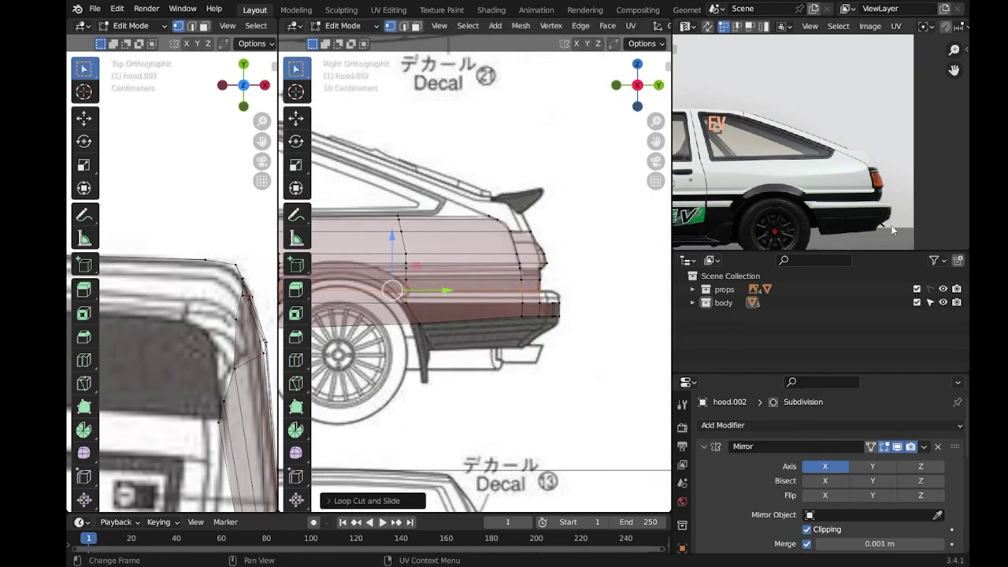
Shift the new loop 0.05112 m along Z onto the bumper lip's edge and save the file.
scroll(551, 320, "up", 2)
scroll(551, 319, "up", 3)
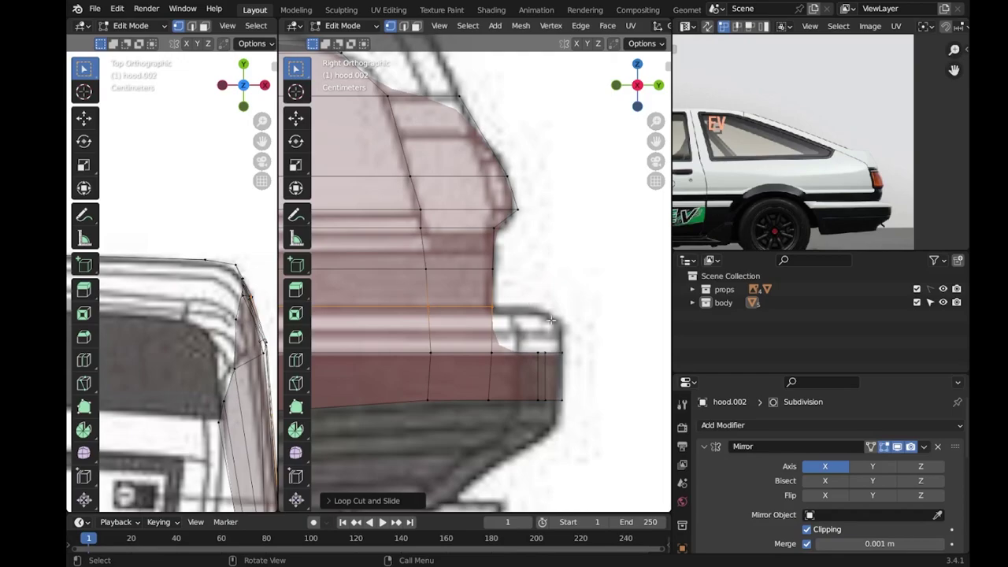
left_click(582, 343, "alt")
key("g")
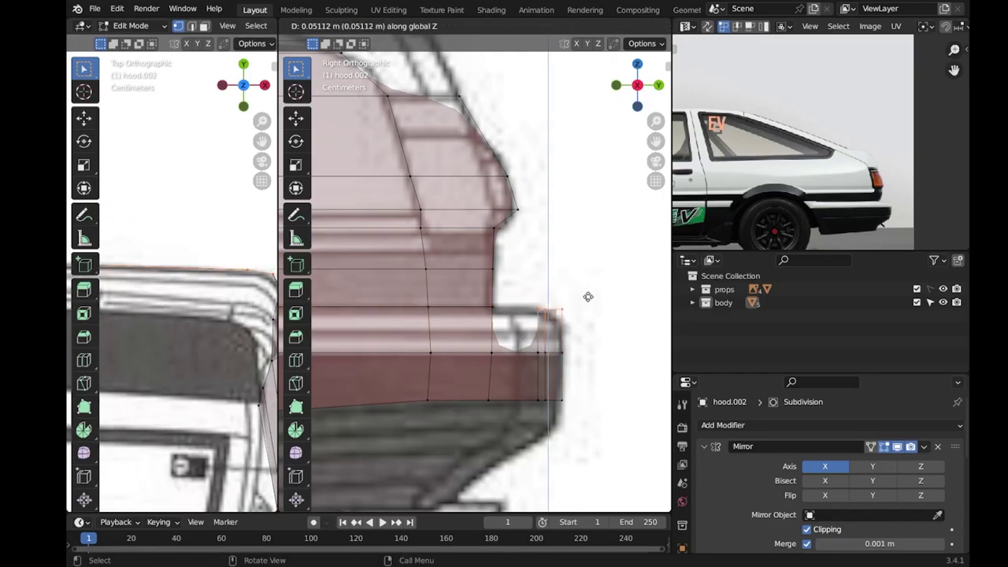
left_click(588, 296)
key("Tab")
key("ctrl+s")
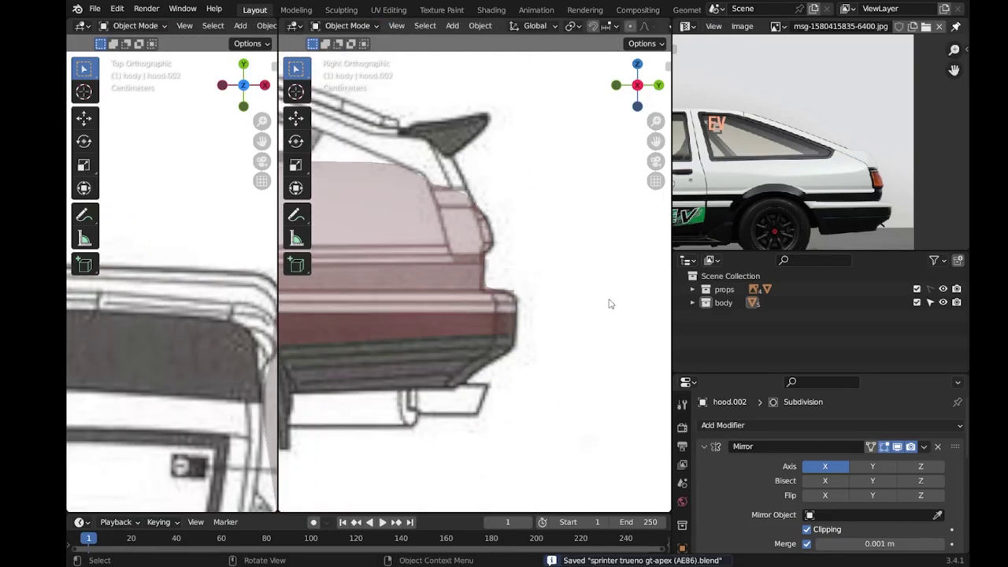
Orbit and zoom around the rear quarter to check its shape in Edit Mode.
middle_click_drag(607, 299, 509, 302)
key("Tab")
scroll(511, 267, "up", 2)
scroll(219, 291, "down", 2)
scroll(219, 291, "down", 2)
scroll(562, 299, "up", 3)
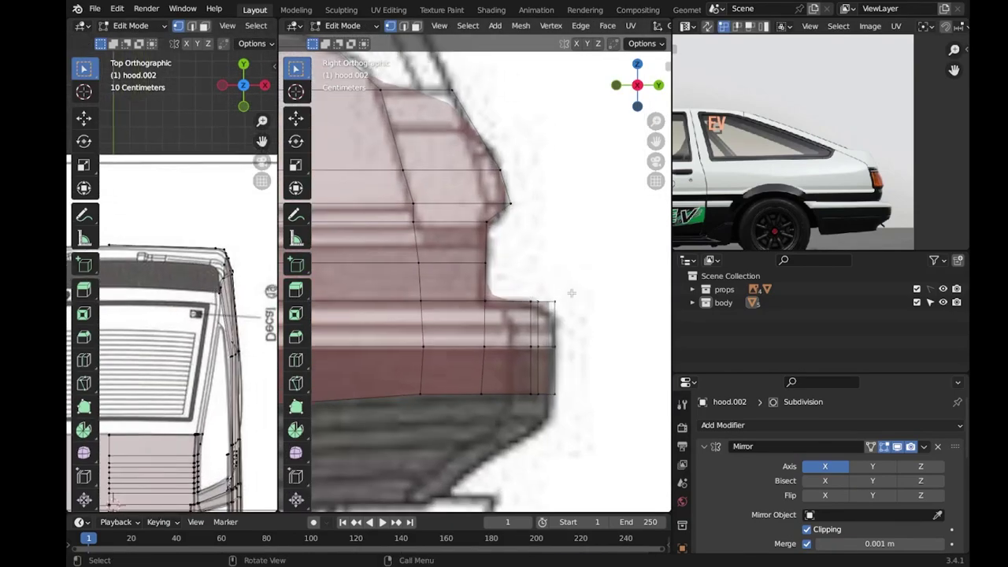
scroll(569, 288, "down", 3)
scroll(245, 265, "up", 2)
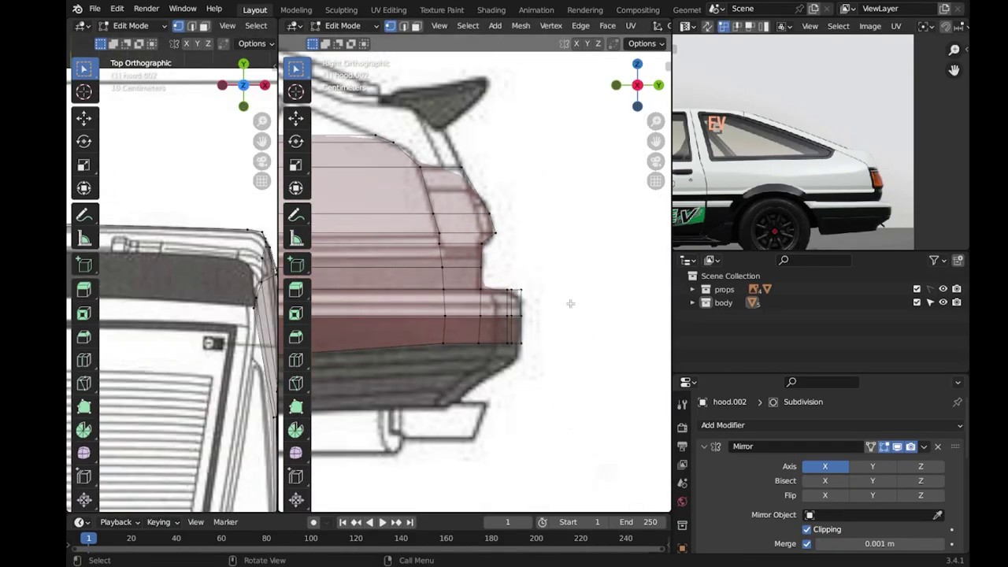
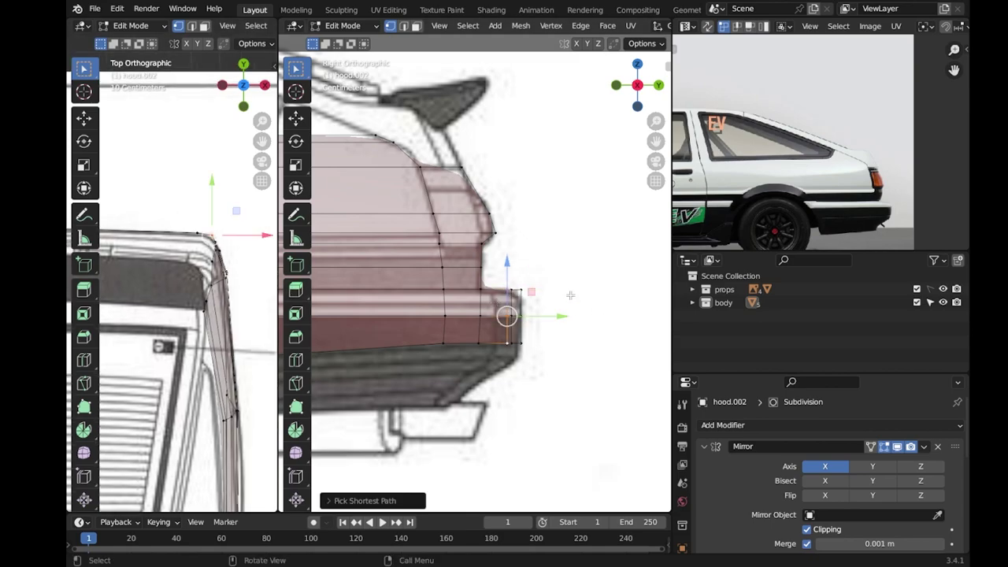
Confirm the new rear-panel edge loop and shift its vertices sideways along X in the rear view.
left_click(497, 296)
key("Tab")
key("Tab")
key("Tab")
key("Tab")
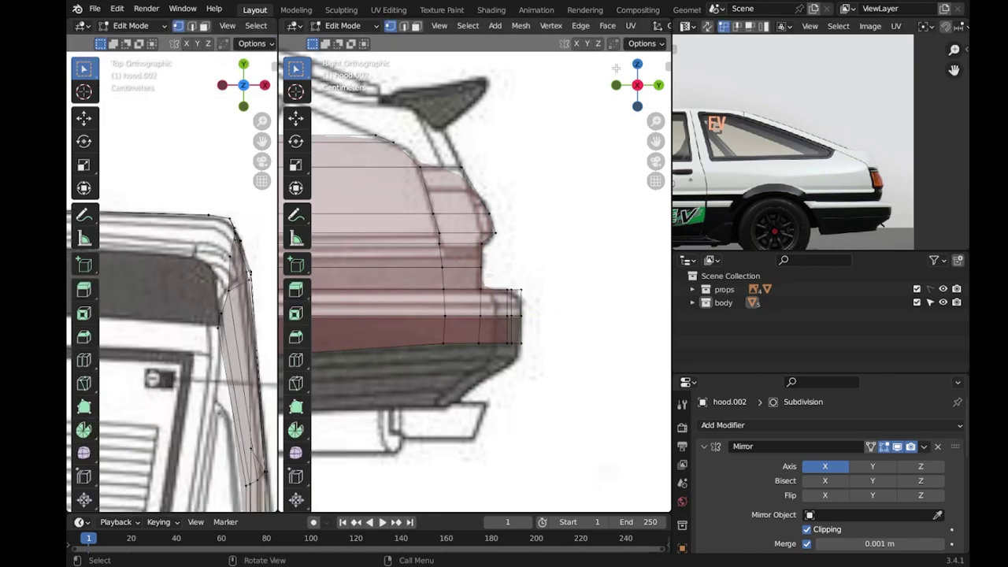
key("ctrl+KP_1")
key("g")
key("x")
left_click(475, 270)
key("Tab")
key("Tab")
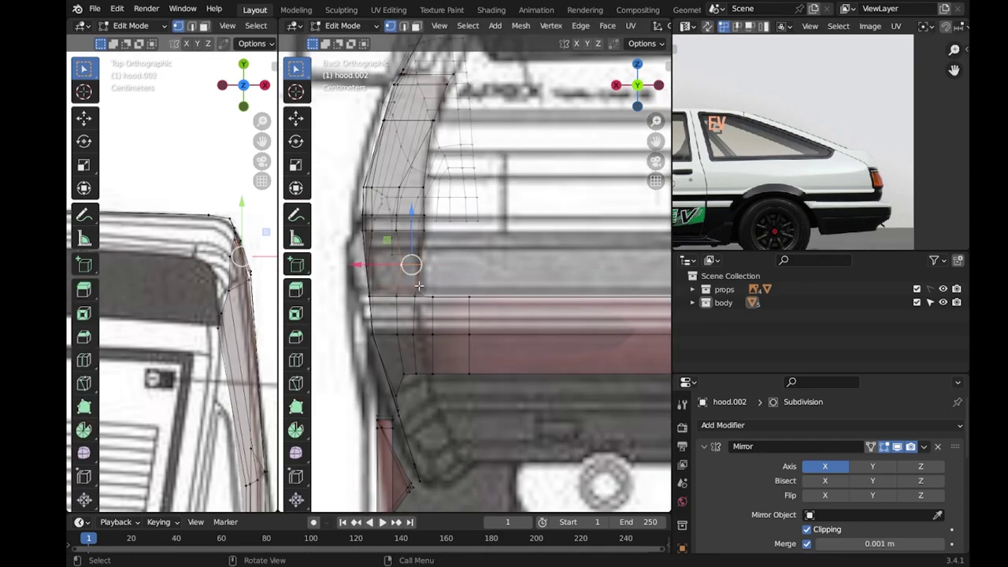
key("KP_Decimal")
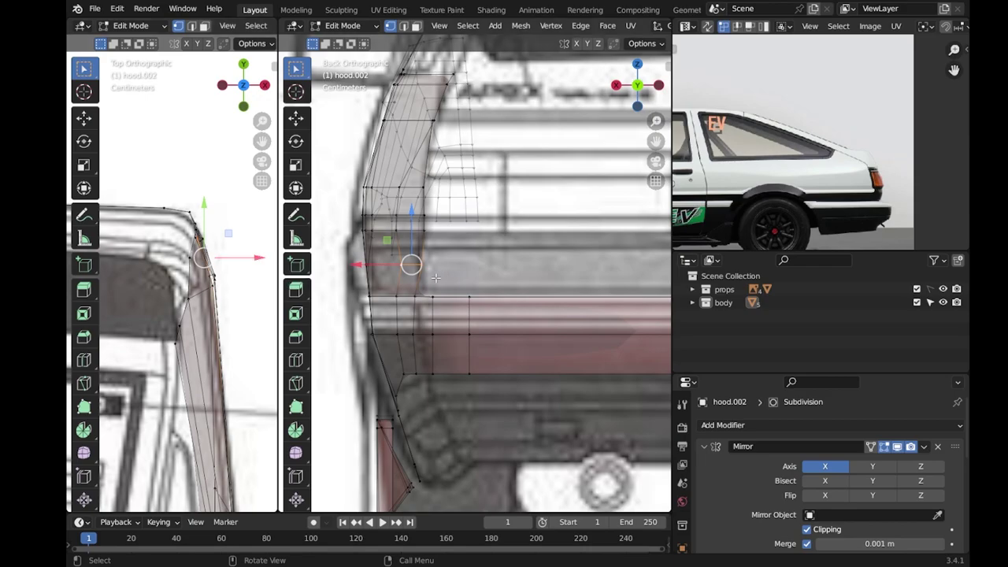
From the right-side view, cut a new edge loop across the rear panel and slide it into place.
middle_click_drag(435, 270, 499, 300)
key("Tab")
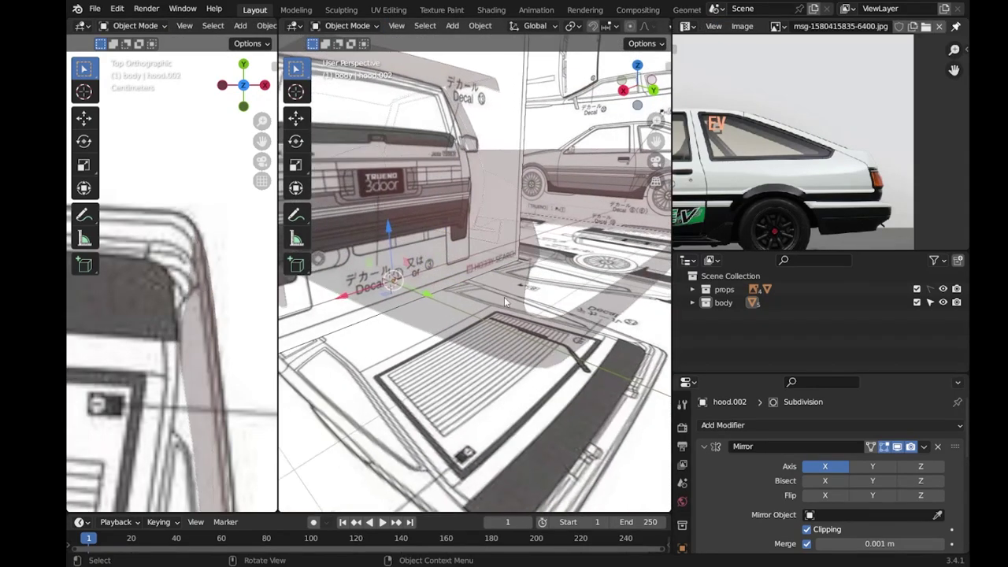
key("Tab")
key("KP_3")
key("ctrl+r")
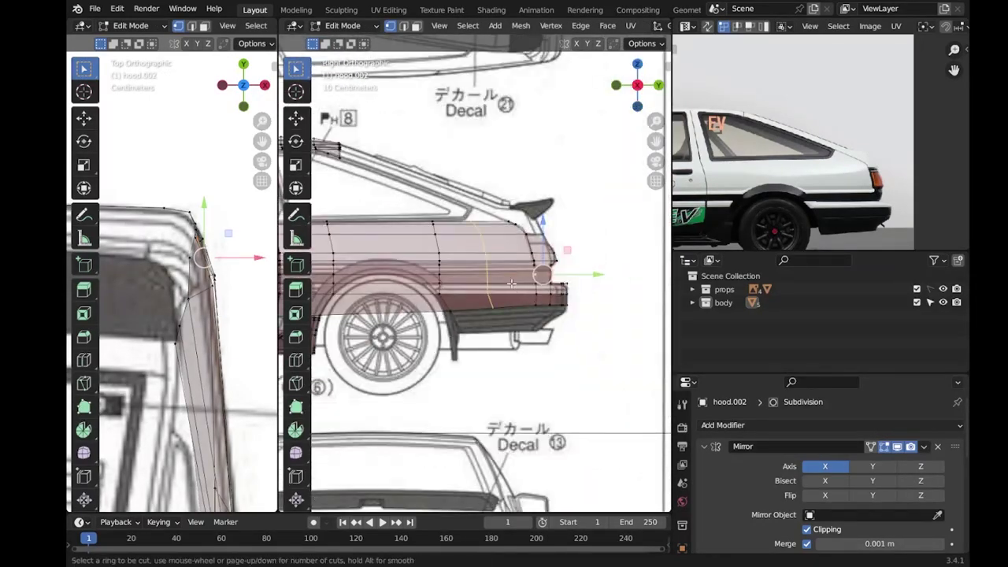
left_click(438, 277)
right_click(439, 277)
scroll(557, 336, "up", 5)
key("g")
key("g")
left_click(556, 335)
Move the rear-edge vertices onto the blueprint outline.
scroll(573, 291, "down", 5)
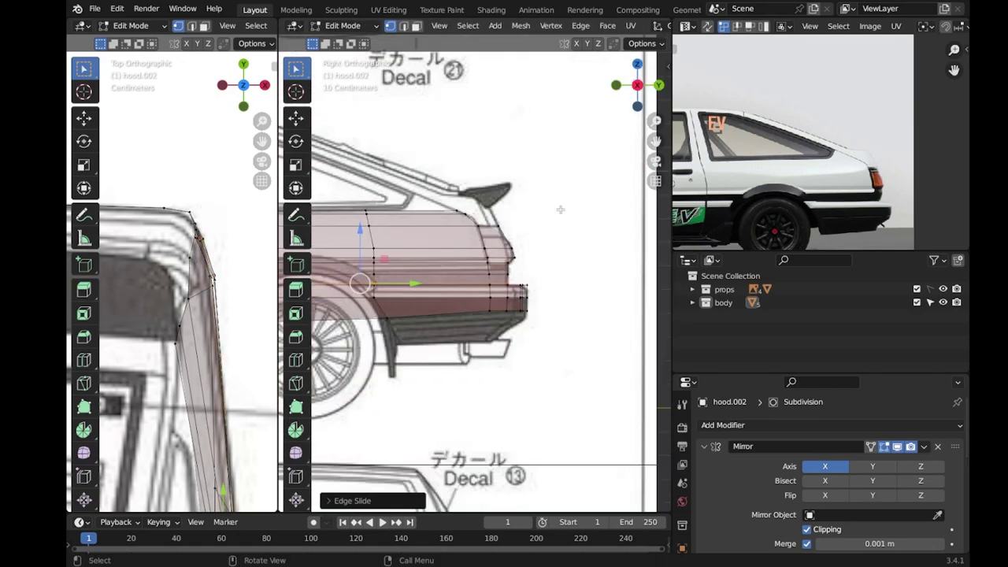
scroll(511, 299, "up", 3)
scroll(586, 324, "up", 4)
left_click(585, 325)
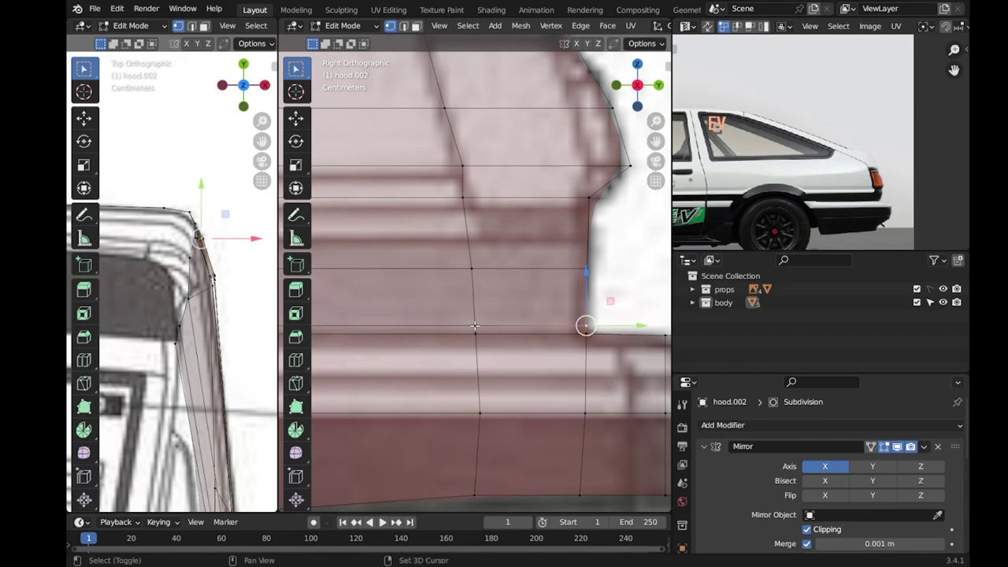
scroll(200, 236, "down", 2)
left_click_drag(198, 233, 191, 257)
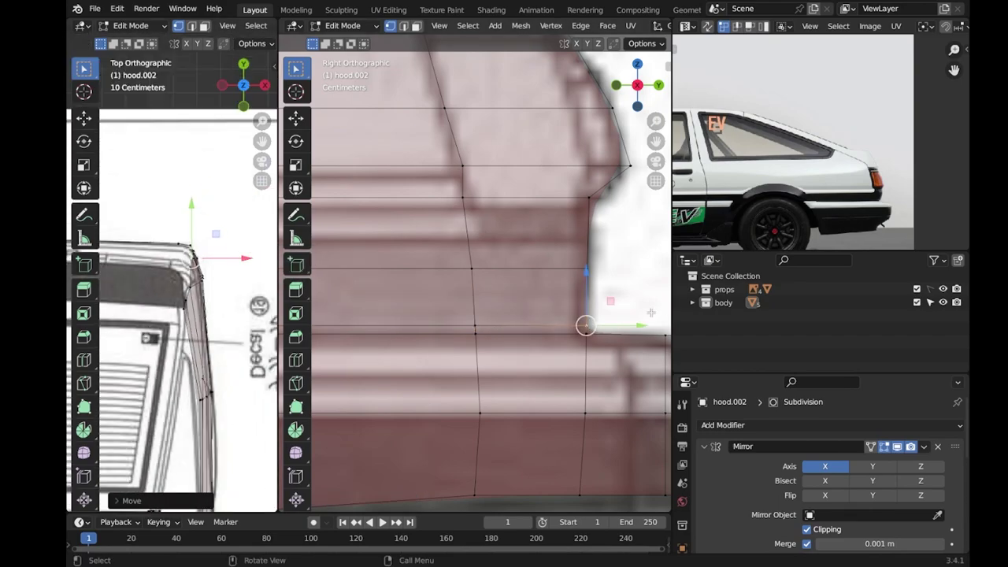
scroll(665, 307, "down", 3)
scroll(247, 252, "up", 2)
key("g")
left_click(256, 271)
key("g")
left_click(248, 265)
scroll(240, 262, "down", 2)
Extrude the rear edge backward into a short lip following the blueprint profile.
key("g")
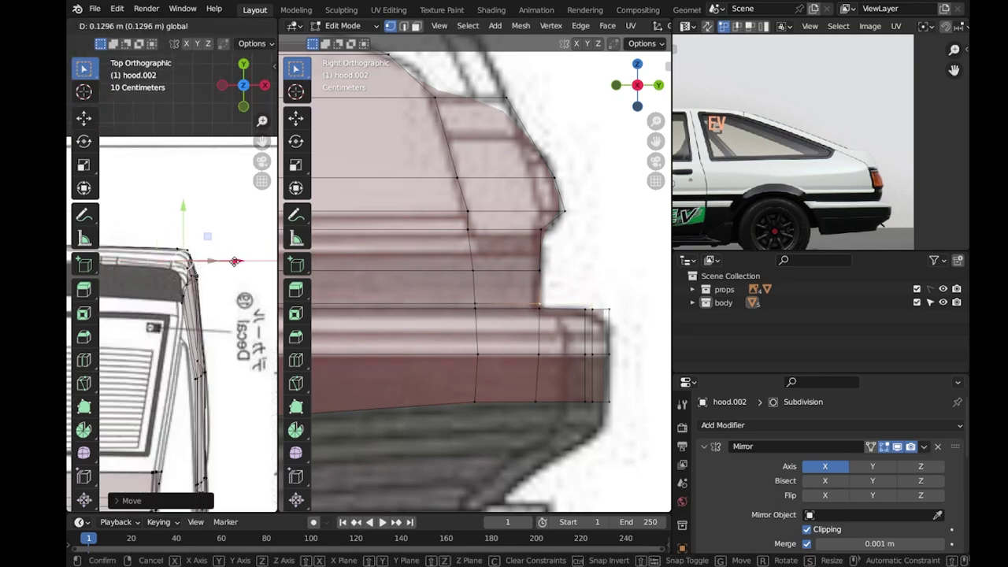
left_click(234, 260)
scroll(228, 260, "up", 2)
left_click(538, 271)
scroll(254, 278, "down", 2)
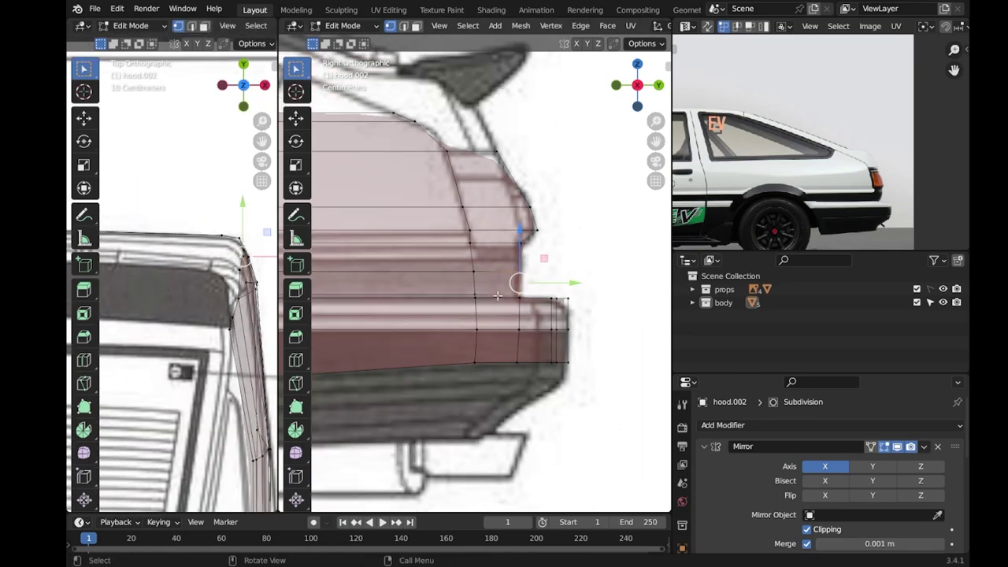
scroll(472, 276, "down", 3)
scroll(203, 276, "down", 2)
left_click(136, 271)
scroll(148, 271, "up", 4)
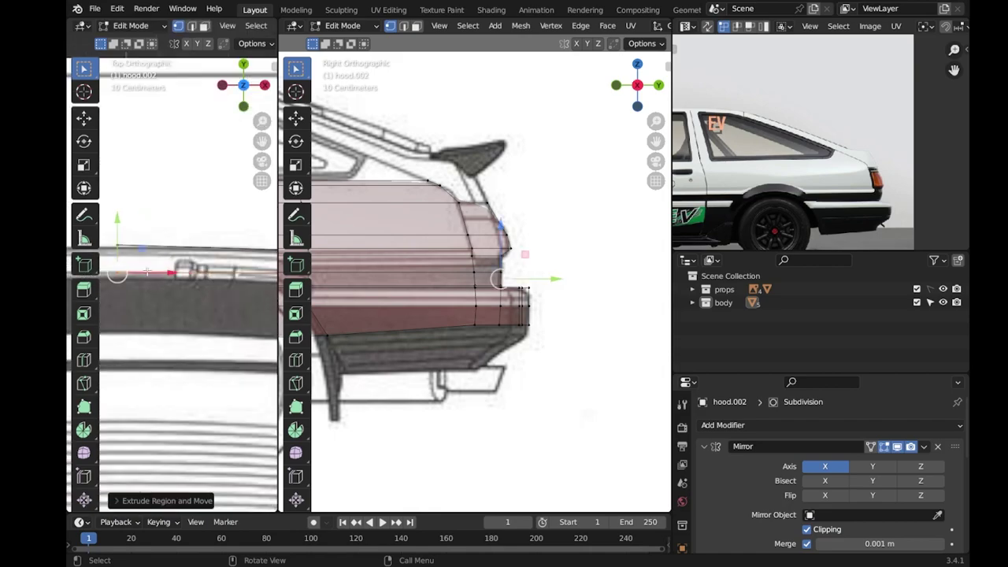
scroll(536, 277, "up", 7)
Slide the lip loop along the body and scale it along X to shape the lip's width.
mouse_move(527, 305)
middle_mouse_down()
mouse_move(540, 274)
mouse_move(551, 287)
middle_mouse_up()
scroll(217, 266, "up", 2)
scroll(216, 266, "down", 3)
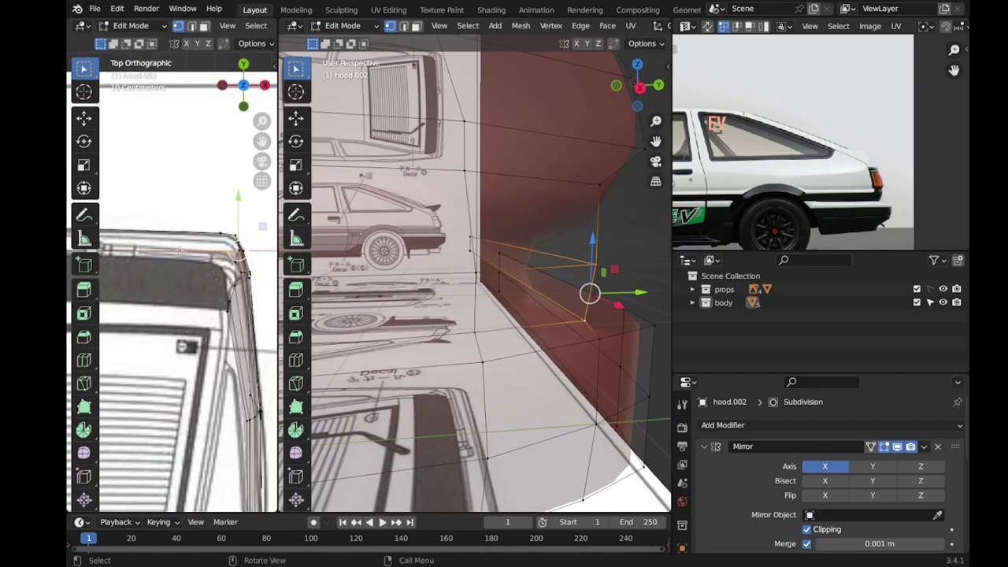
key("g")
key("g")
left_click(217, 274)
key("s")
key("x")
key("Return")
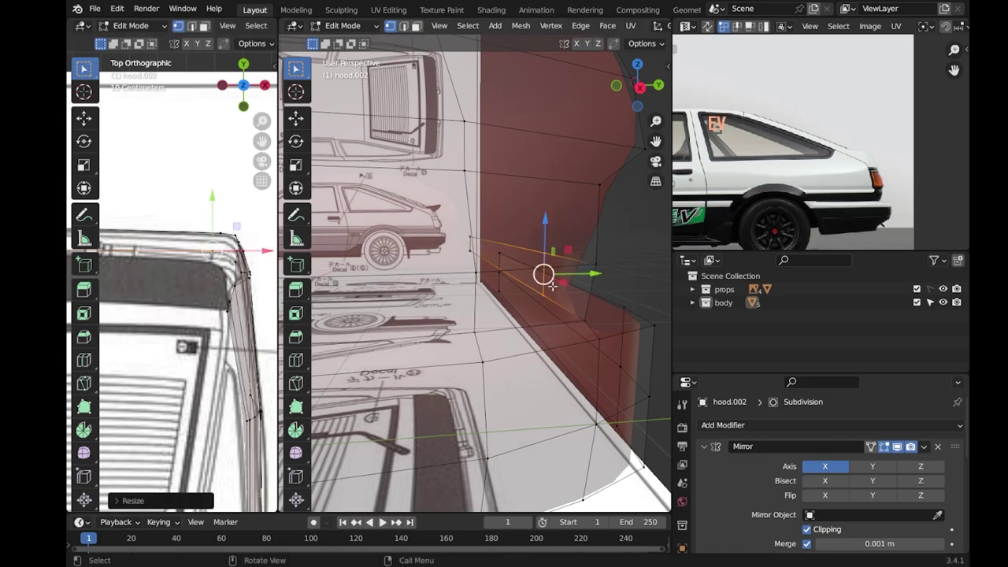
mouse_move(520, 307)
middle_mouse_down()
mouse_move(427, 307)
mouse_move(418, 317)
middle_mouse_up()
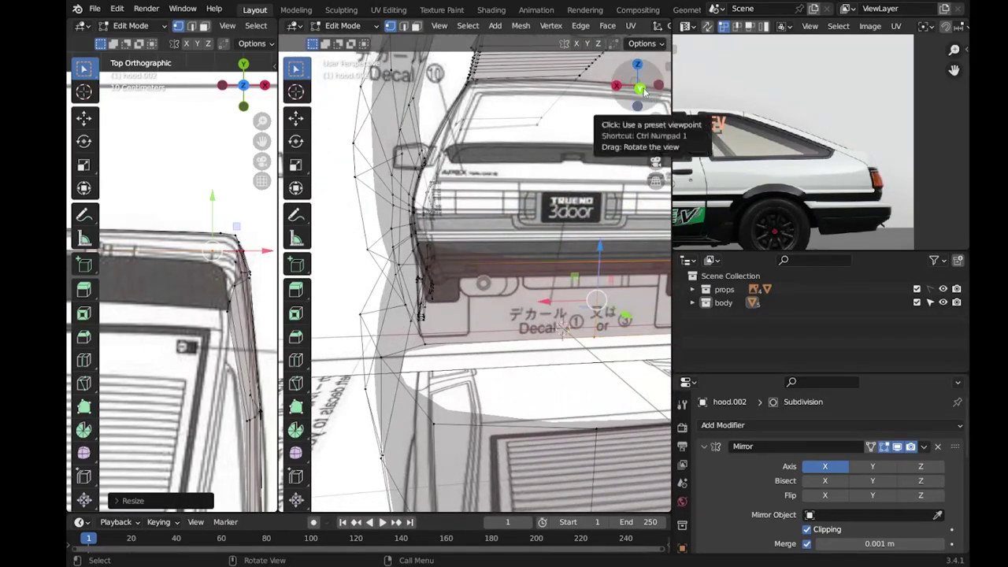
Orbit around the rear of the red body shell to inspect the new lip against the blueprints.
left_click(643, 89)
middle_click_drag(439, 278, 228, 291)
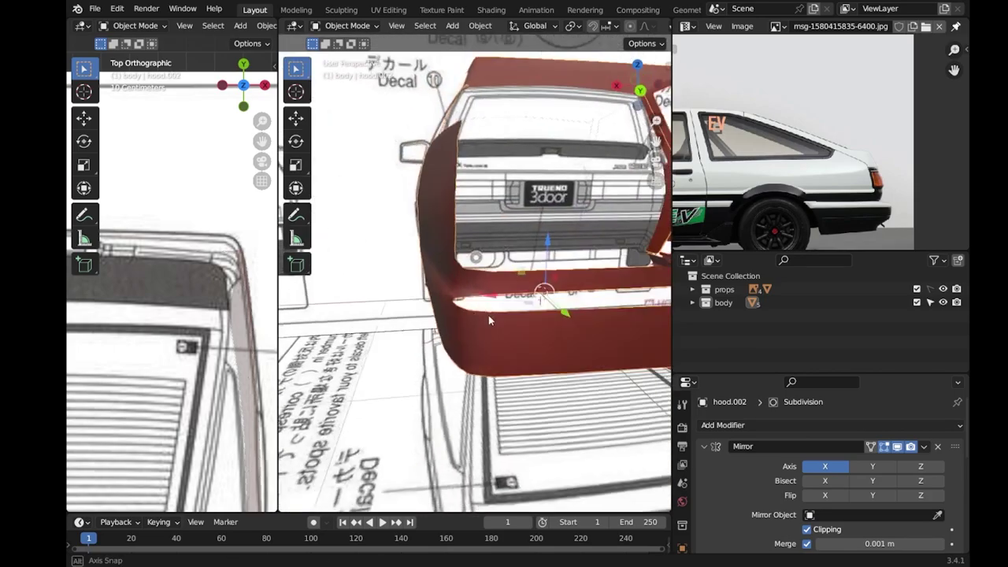
scroll(488, 245, "down", 2)
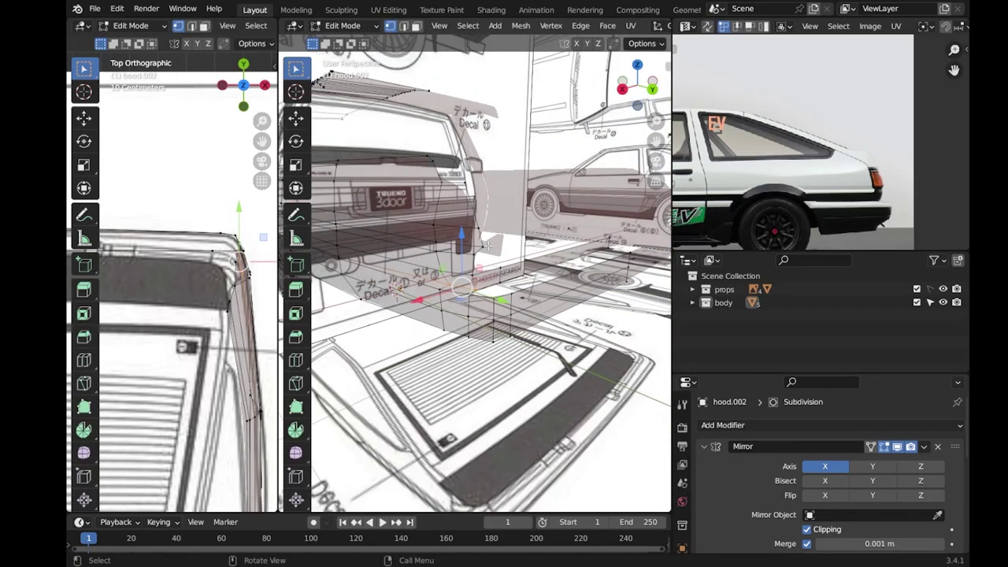
middle_click_drag(488, 245, 504, 271)
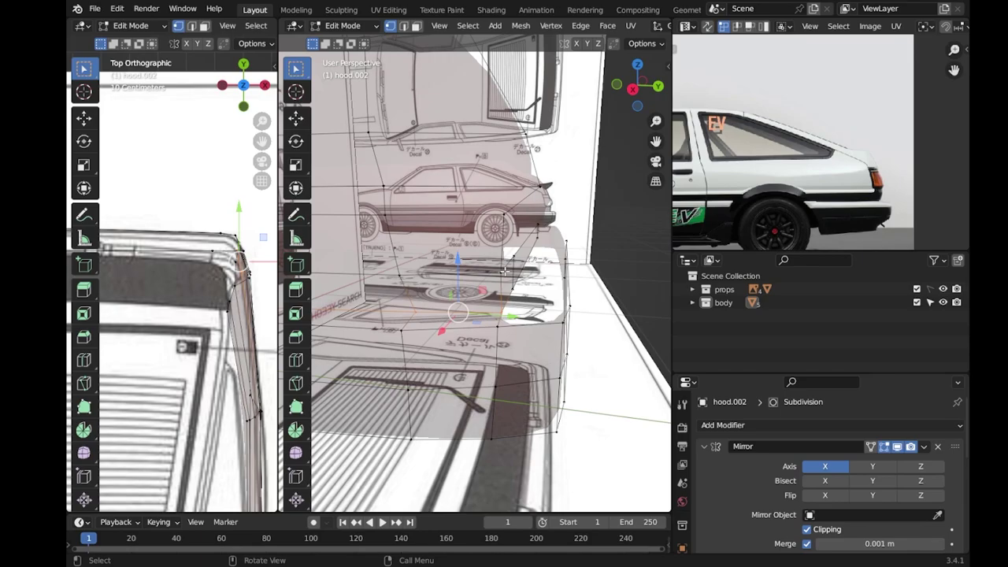
middle_click_drag(458, 192, 289, 358)
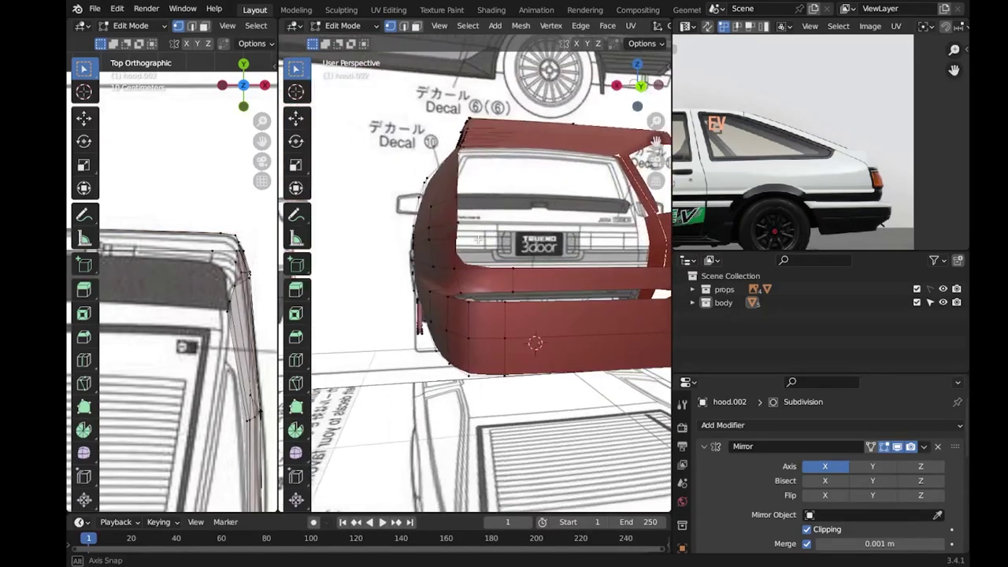
scroll(405, 296, "up", 3)
middle_click_drag(405, 295, 458, 306)
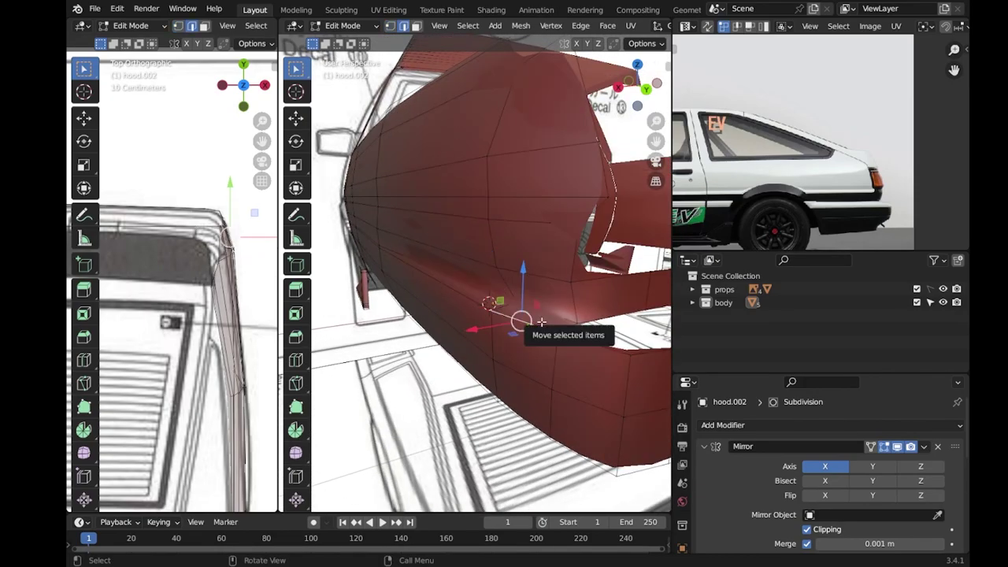
middle_click_drag(450, 277, 517, 363)
Save 'sprinter trueno gt-apex (AE86).blend' and frame the rear bumper and tail light in the reference photo.
key("Tab")
key("ctrl+s")
scroll(518, 362, "down", 5)
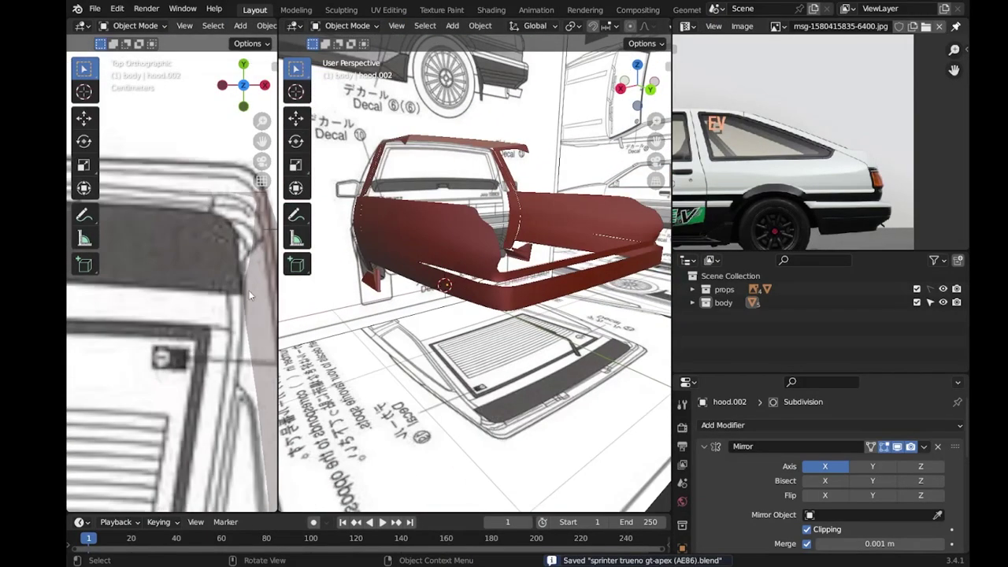
key("ctrl+KP_1")
key("Tab")
scroll(470, 244, "up", 2)
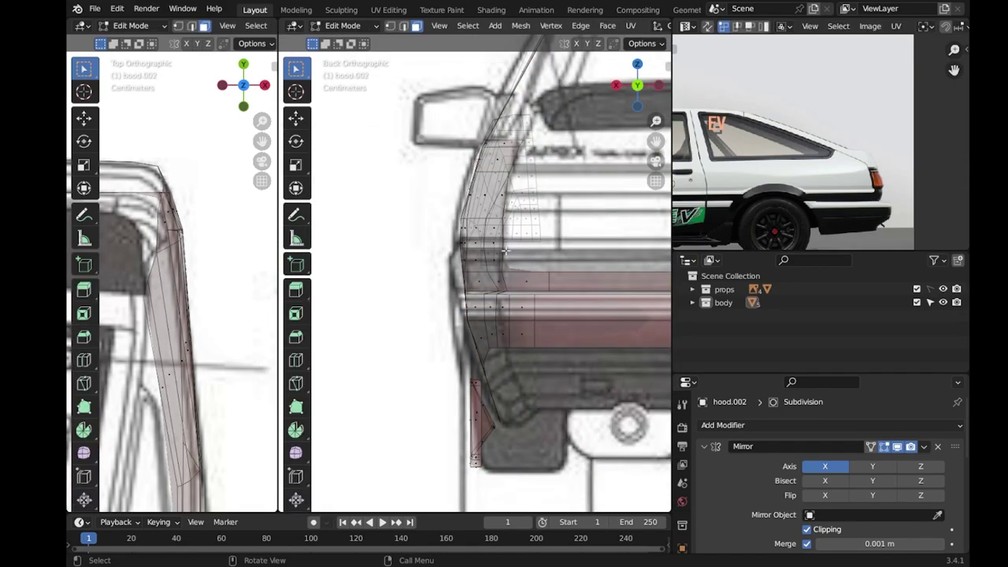
scroll(469, 268, "up", 3)
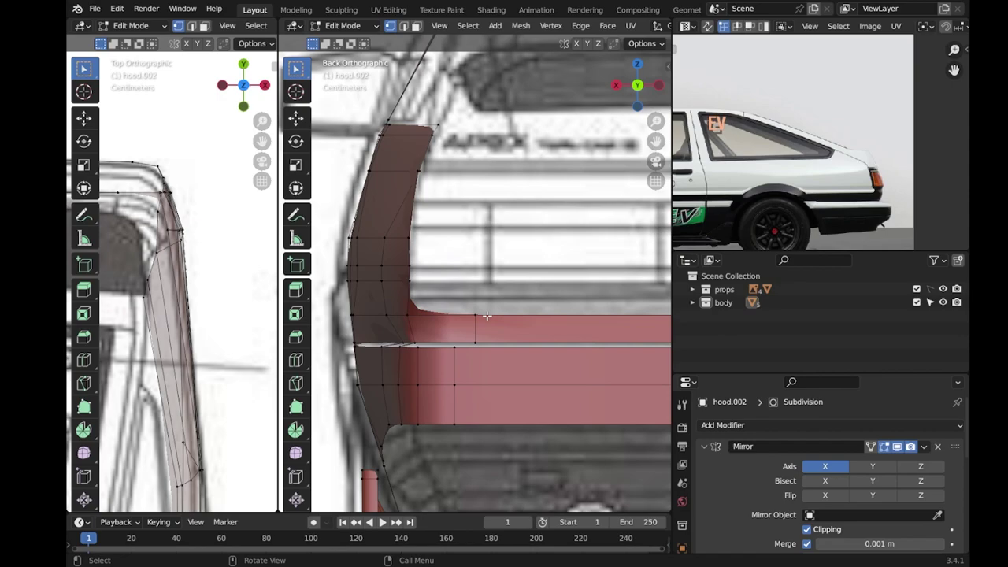
scroll(487, 317, "down", 3)
scroll(893, 212, "up", 3)
scroll(893, 213, "down", 3)
middle_click_drag(893, 213, 895, 175)
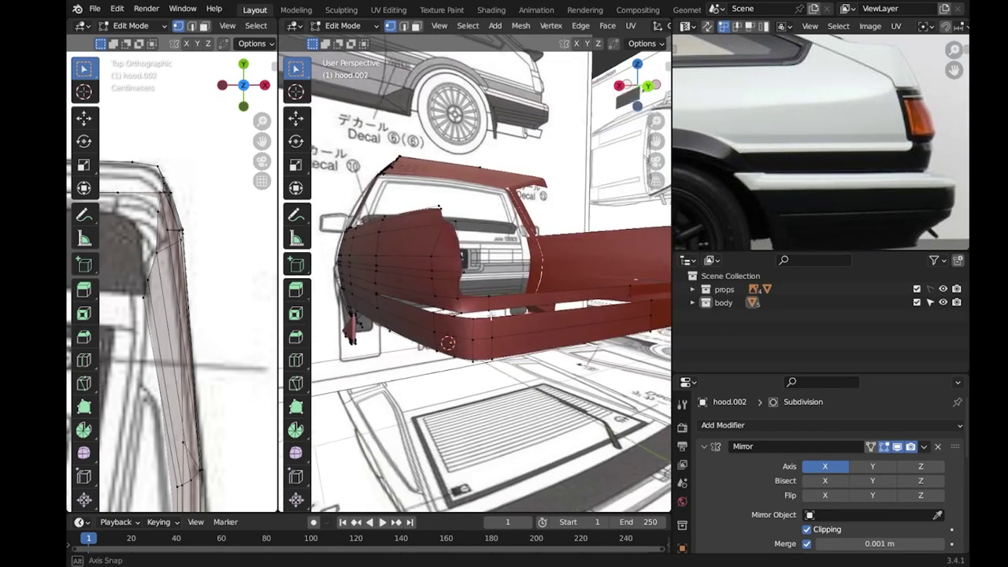
Add a vertical edge loop on the rear fender from the right-side view.
middle_click_drag(504, 315, 401, 320, "alt")
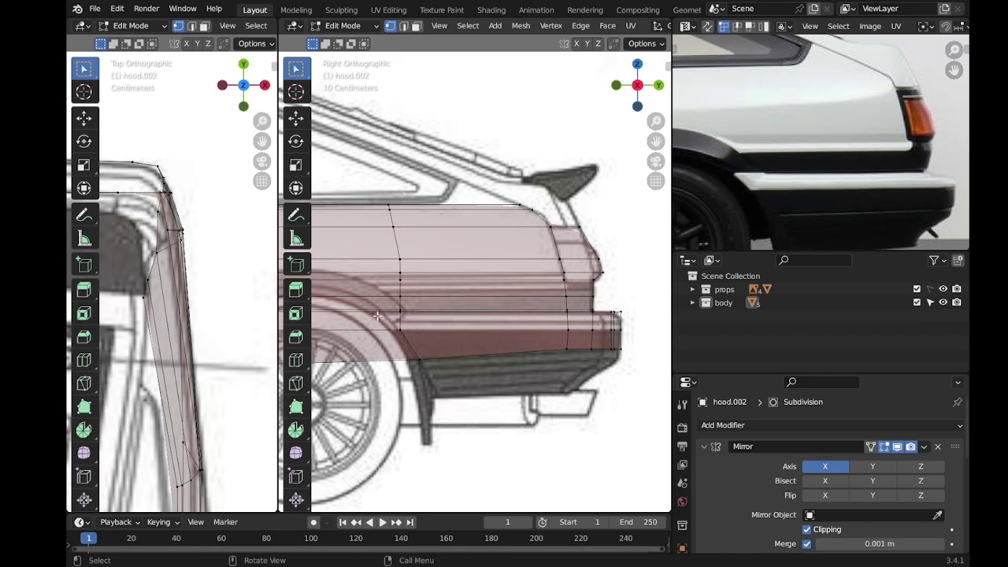
scroll(407, 337, "up", 1)
scroll(371, 336, "up", 3)
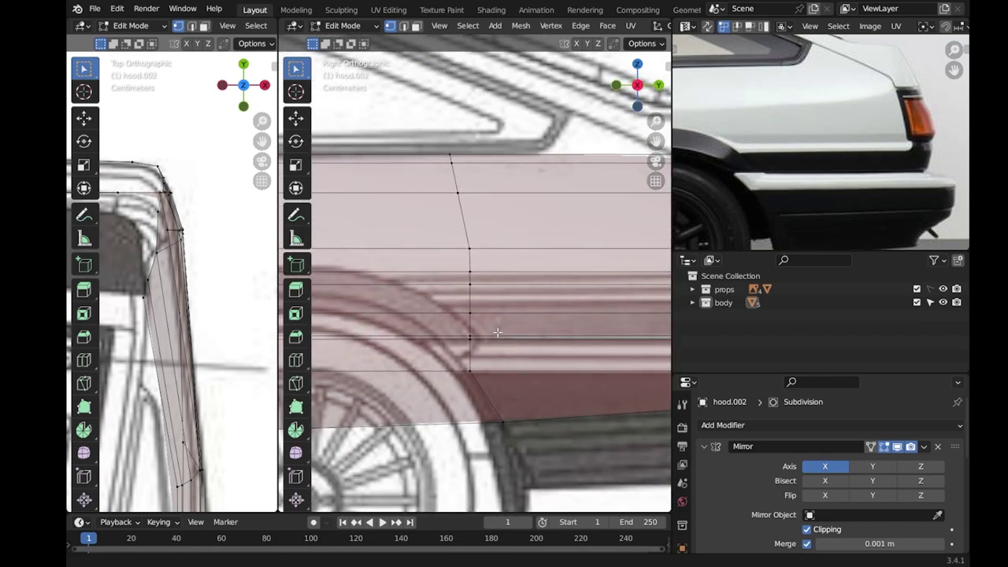
key("ctrl+r")
left_click(521, 220)
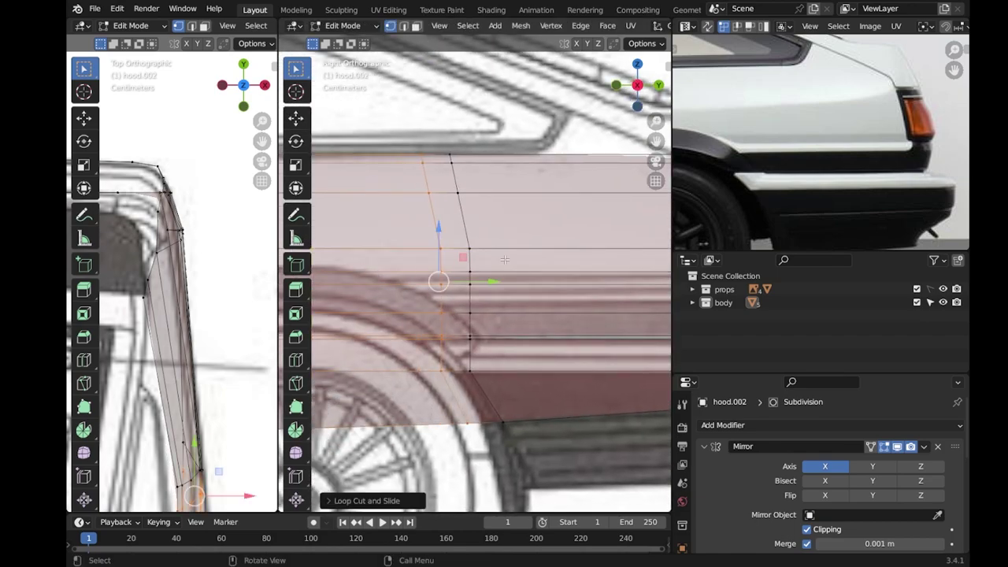
scroll(425, 472, "up", 3)
key("x")
left_click(424, 488)
scroll(425, 394, "down", 5)
Turn on X-ray to reveal the blueprint and select a run of vertices along the rear quarter.
key("Tab")
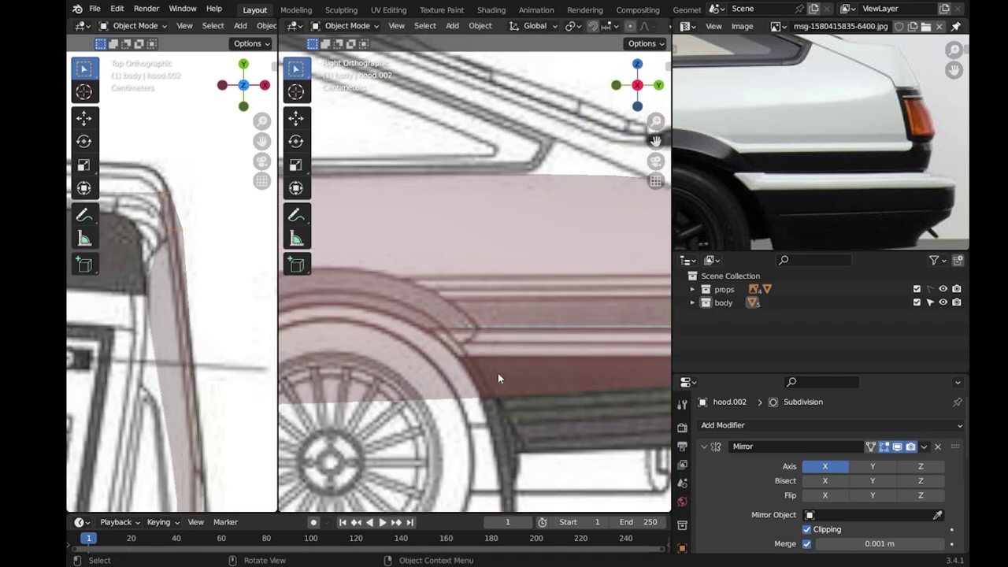
scroll(469, 396, "up", 5)
scroll(528, 358, "down", 4)
key("alt+z")
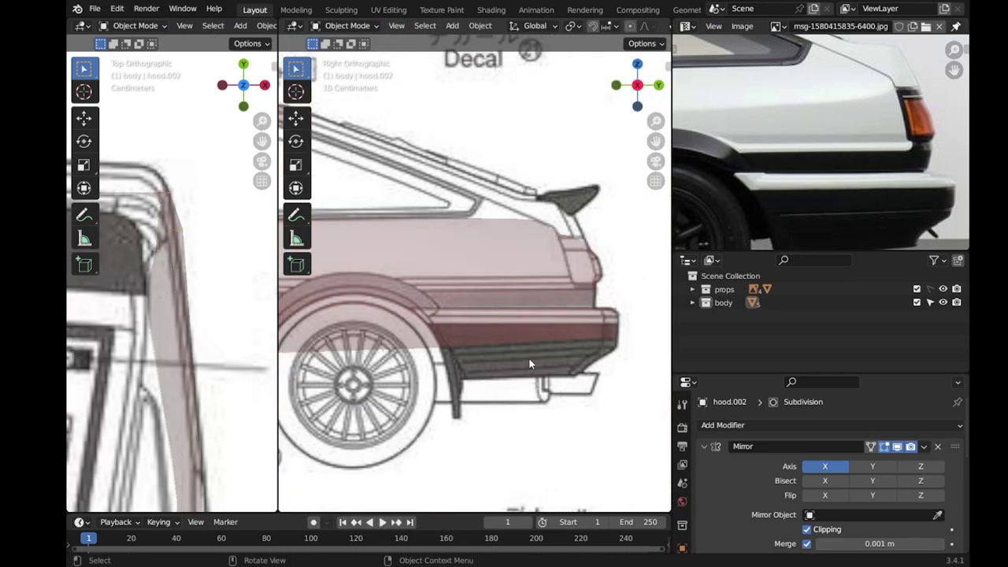
scroll(504, 268, "down", 2)
scroll(510, 274, "up", 3)
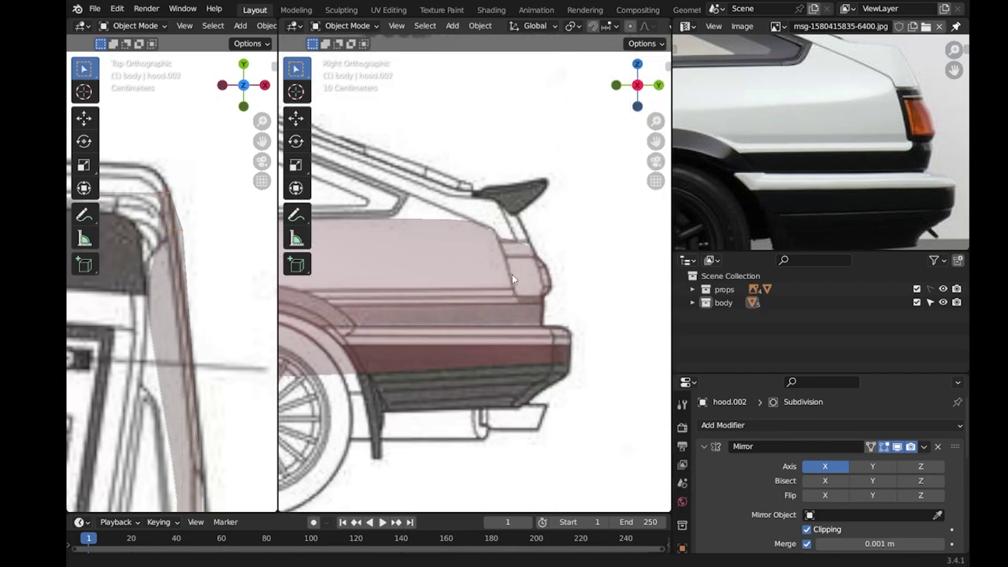
scroll(498, 301, "up", 1)
key("Tab")
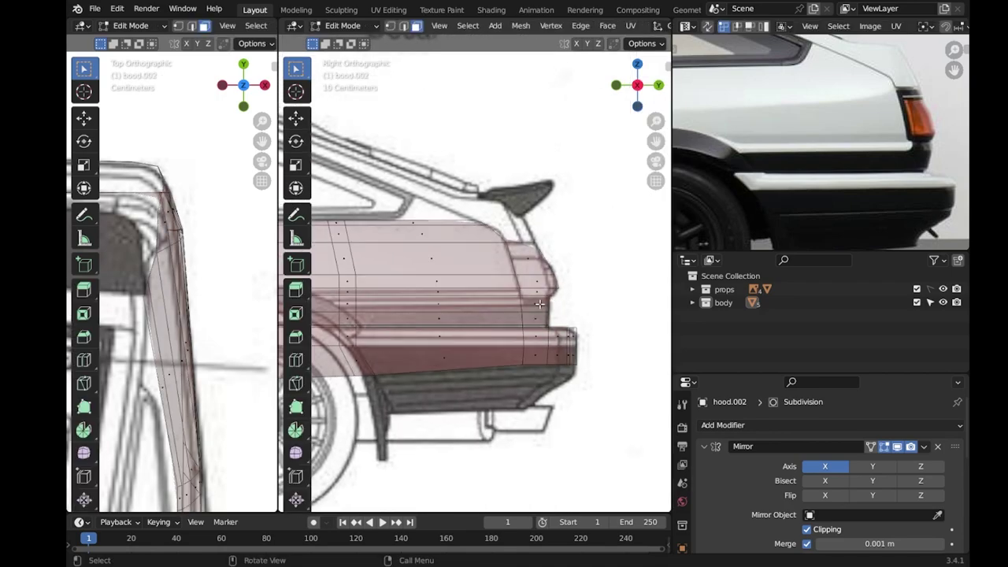
scroll(456, 307, "up", 3)
left_click(414, 312, "ctrl")
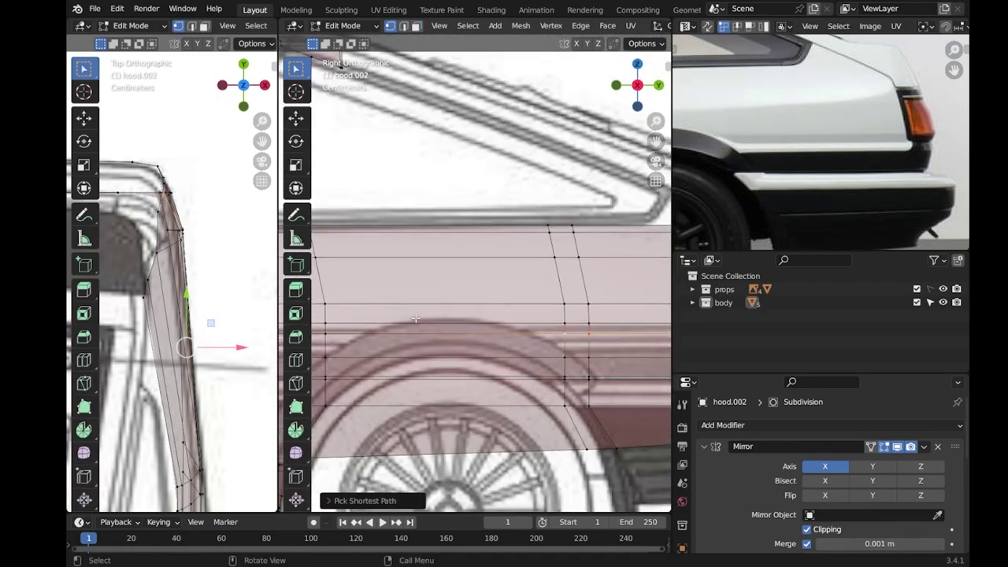
scroll(504, 346, "down", 3)
scroll(581, 378, "up", 5)
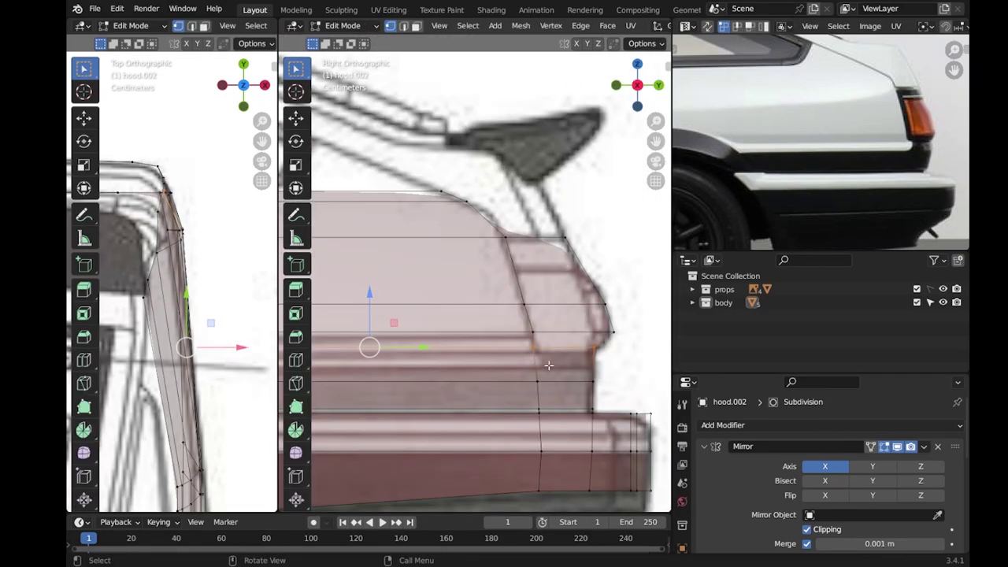
scroll(549, 366, "down", 2)
Slide a rear-quarter vertex along its edge twice, then move it down to the blueprint line.
key("ctrl+r")
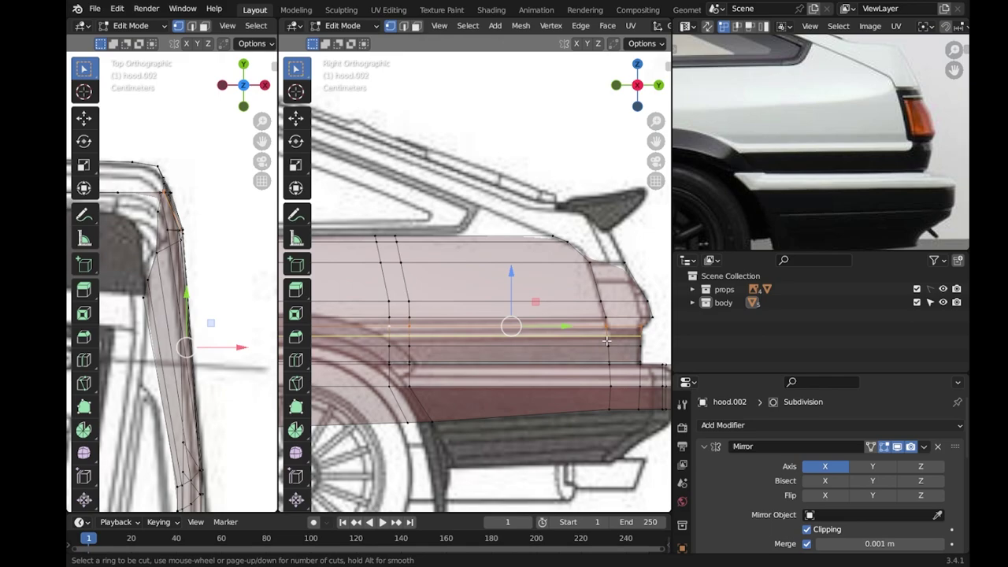
key("Escape")
scroll(606, 340, "down", 2)
scroll(535, 349, "up", 2)
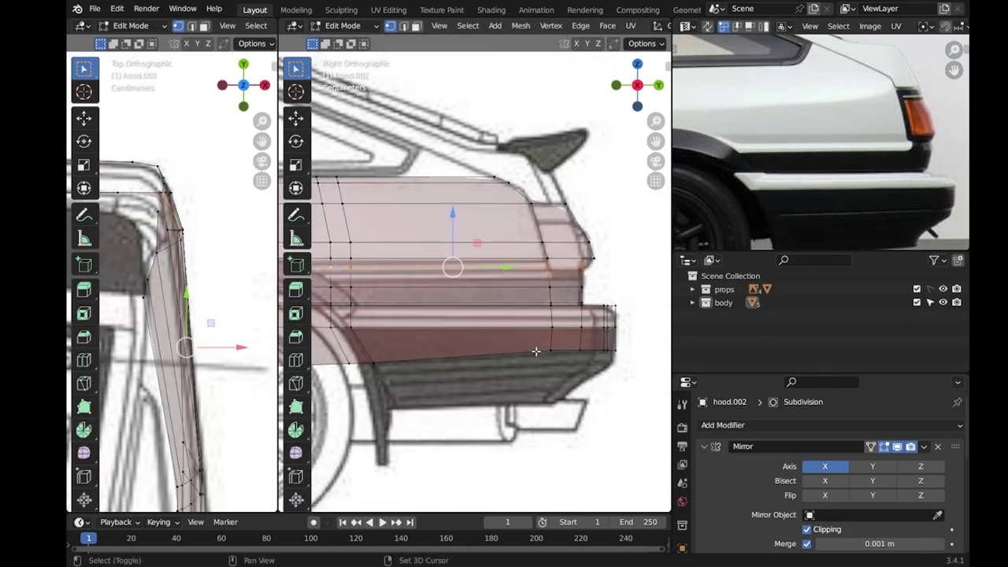
scroll(389, 350, "up", 1)
key("shift+v")
left_click(437, 354)
key("shift+v")
left_click(433, 349)
key("g")
left_click(483, 476)
Add two edge loops, one across the rear quarter panel and one across the fender strip.
key("ctrl+r")
left_click(426, 370)
left_click(420, 358)
scroll(396, 378, "down", 2)
key("ctrl+r")
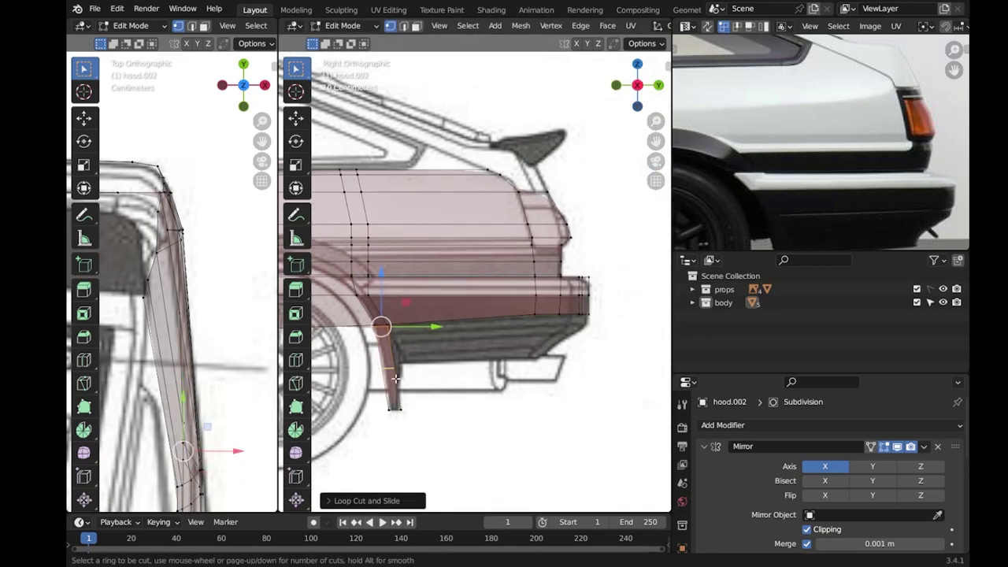
left_click(395, 379)
left_click(394, 370)
key("Tab")
scroll(410, 395, "up", 2)
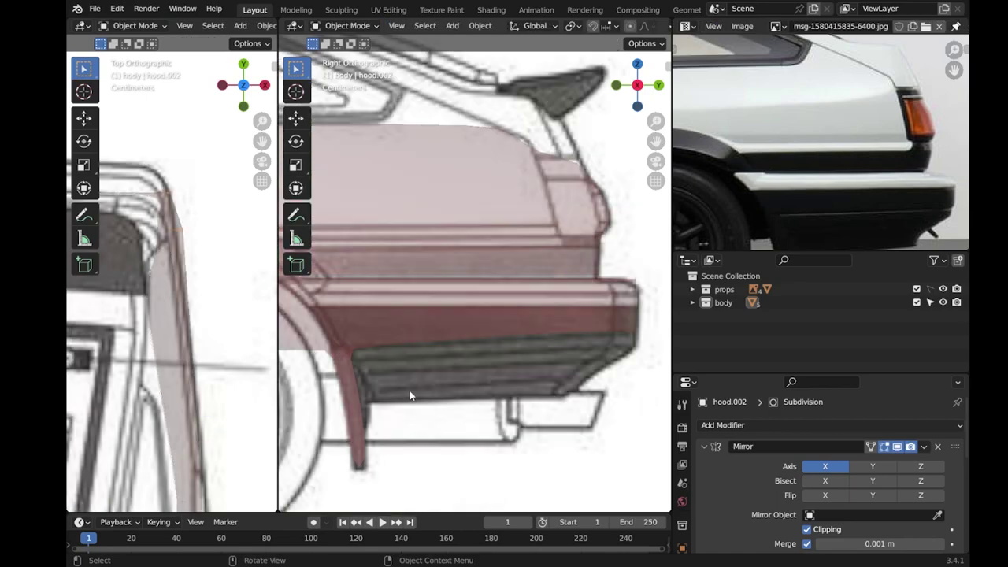
Add an edge loop across the wheel-arch fender strip.
scroll(410, 395, "down", 2)
key("Tab")
key("ctrl+r")
left_click(431, 391)
left_click(431, 391)
scroll(472, 354, "up", 2)
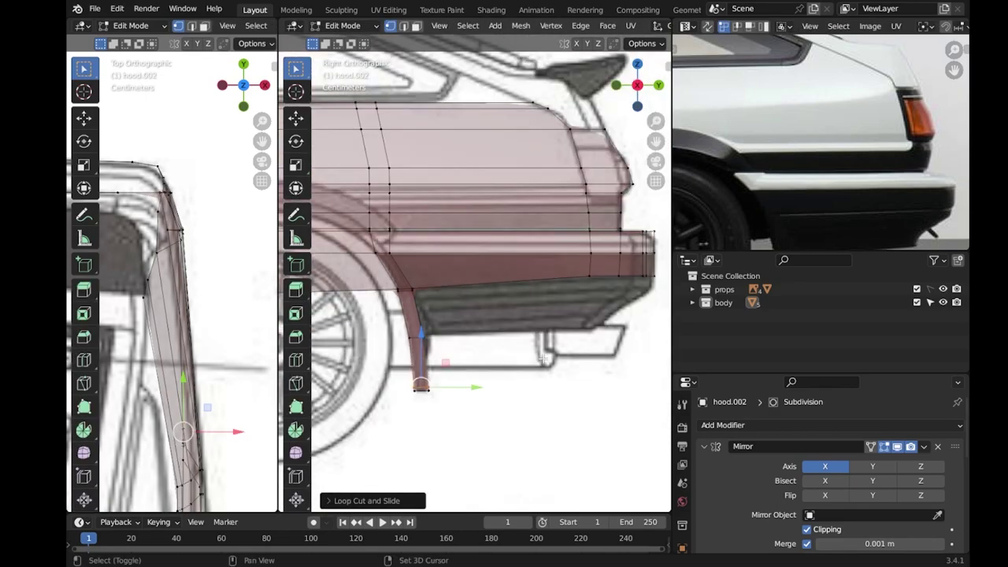
scroll(543, 358, "up", 1)
scroll(551, 347, "up", 2, "ctrl")
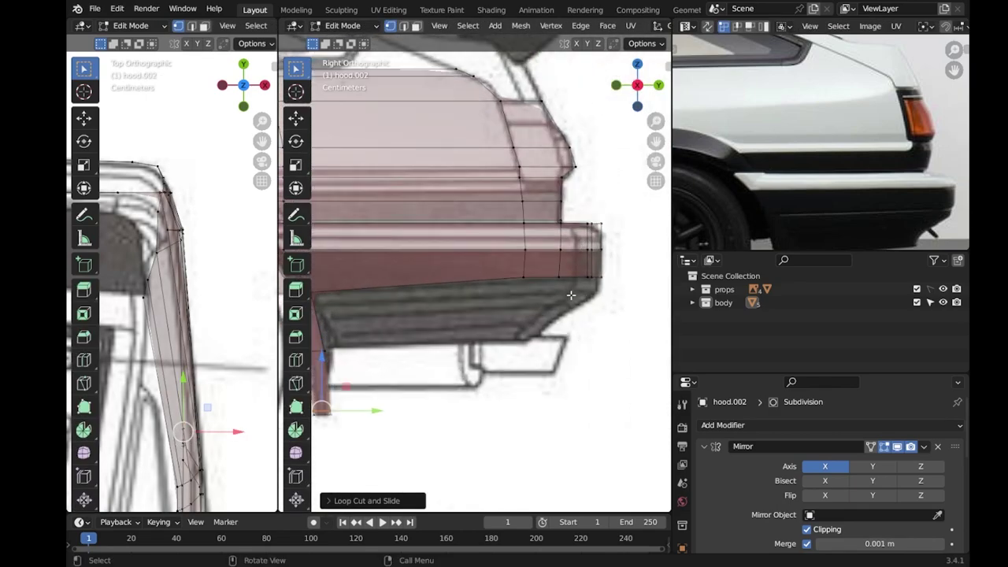
Move the rear bumper corner vertex outward and along Y to match the blueprint.
left_click(589, 226)
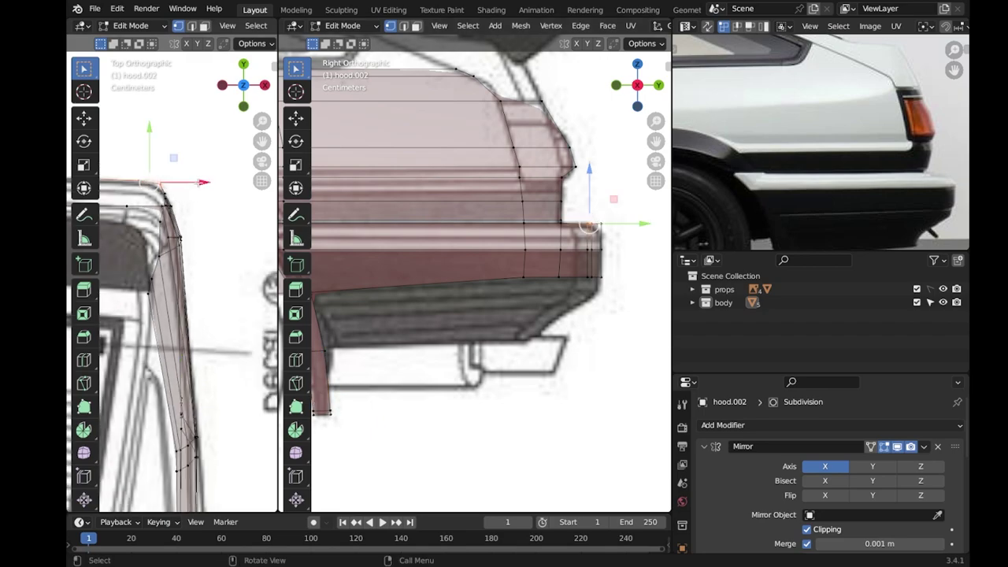
middle_click_drag(179, 205, 227, 227, "shift")
key("g")
key("Escape")
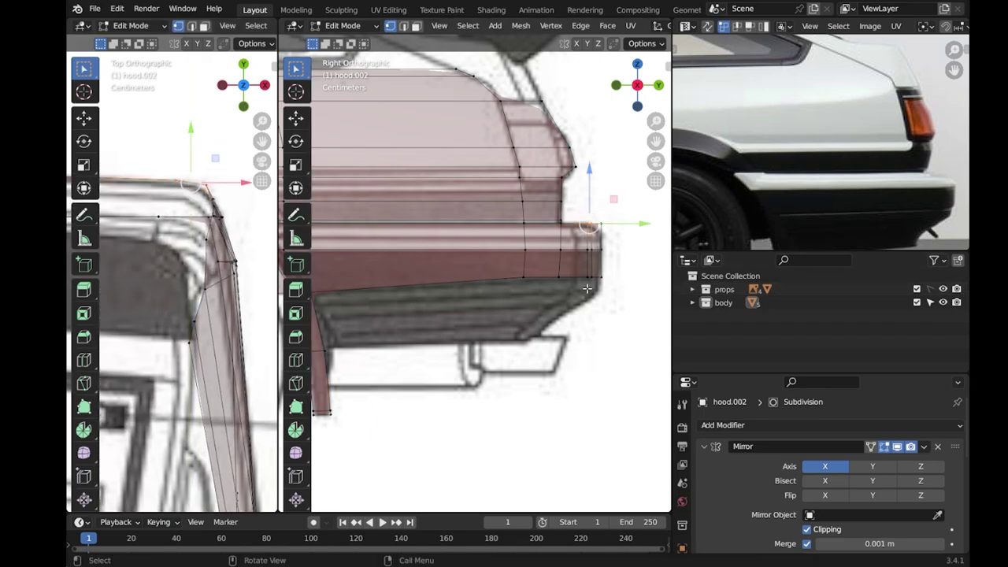
key("g")
left_click(226, 174)
key("g")
left_click(239, 176)
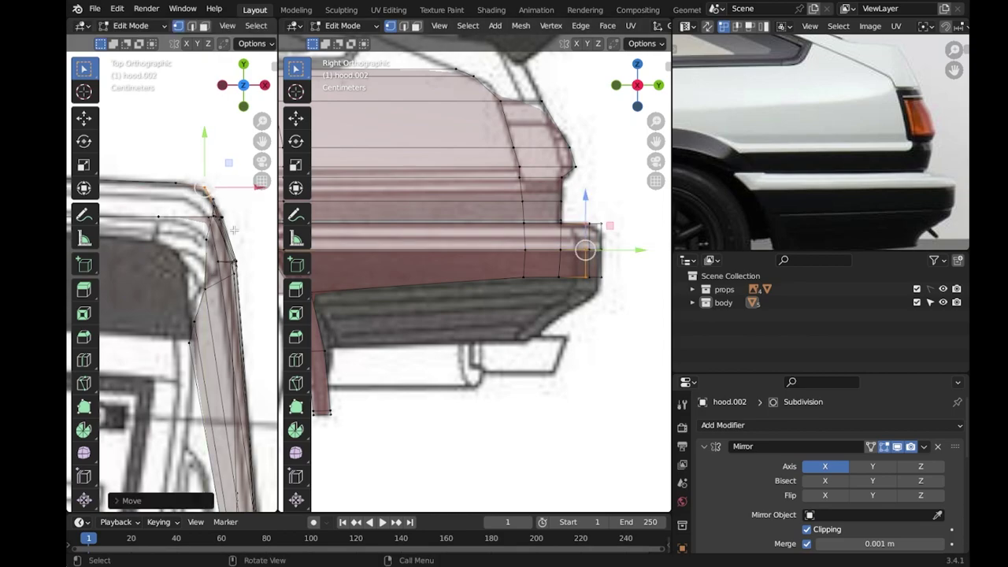
key("g")
key("y")
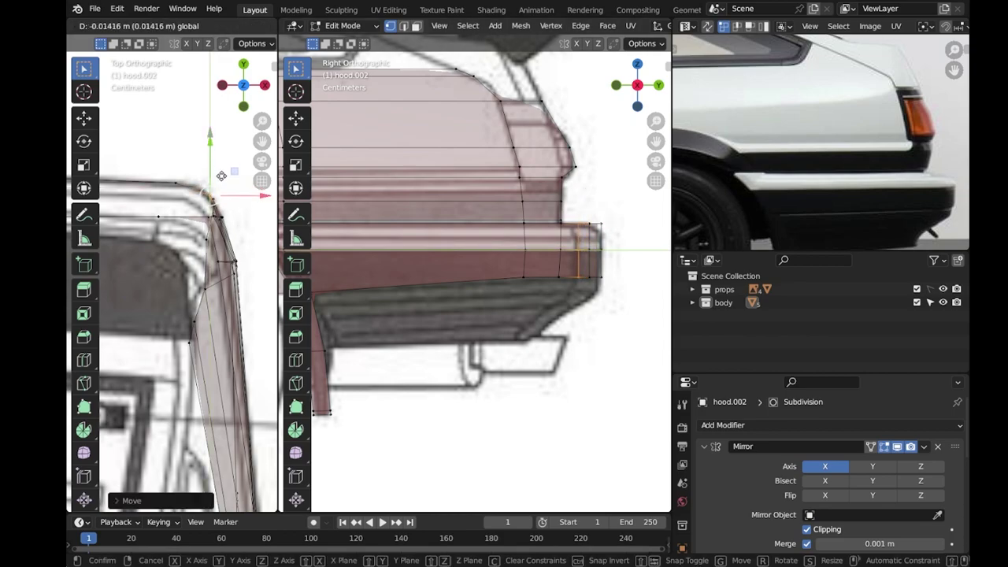
left_click(212, 189)
Add a loop across the bumper end and extrude a new lower edge rearward along the valance.
left_click(187, 187)
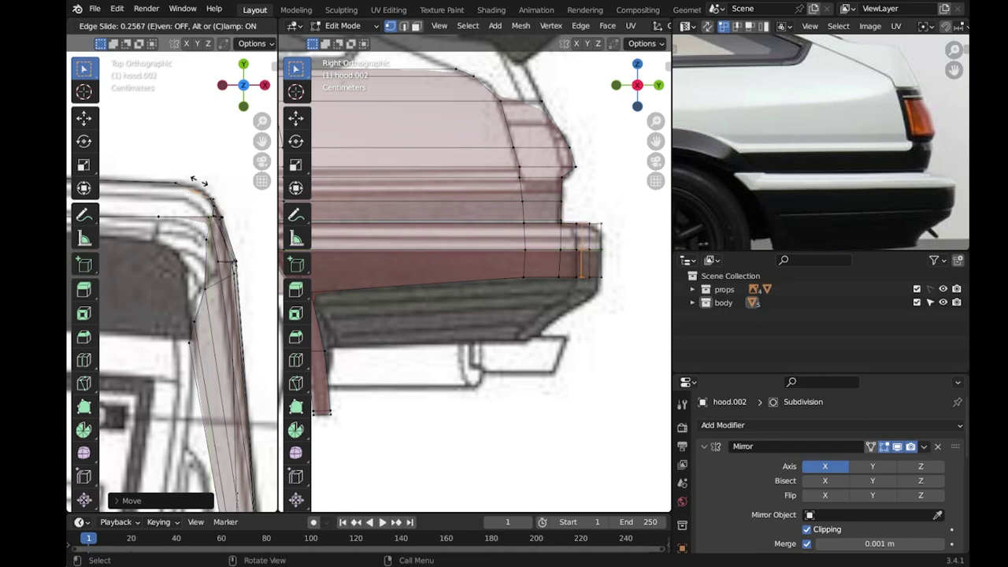
left_click(580, 241)
key("e")
left_click(504, 346)
scroll(441, 358, "up", 2, "ctrl")
key("g")
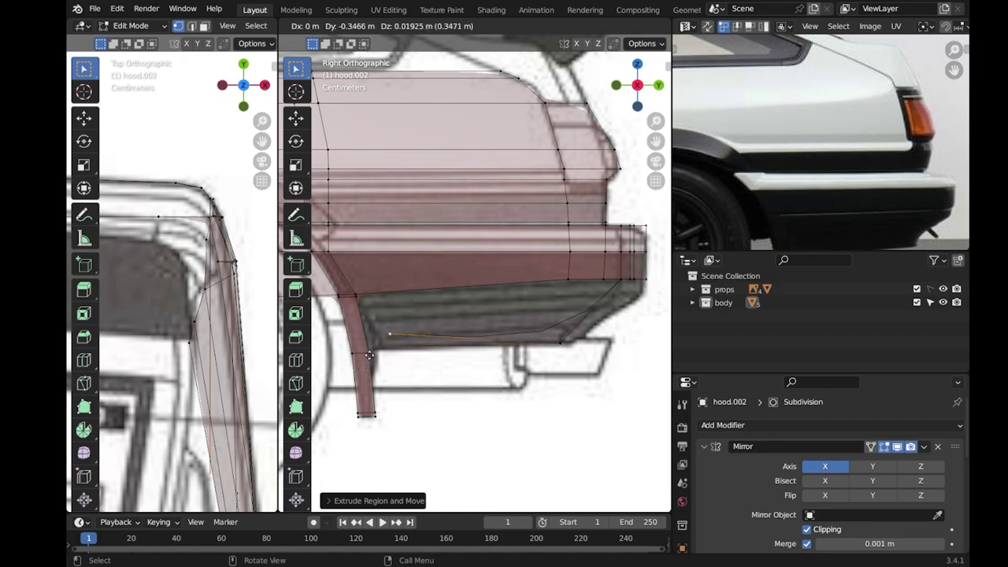
left_click(363, 367)
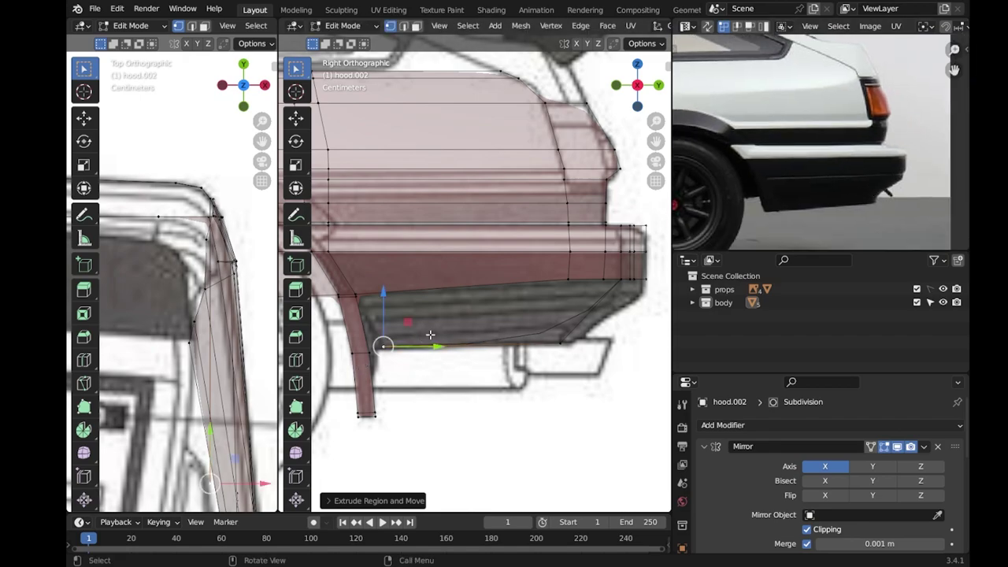
left_click(572, 340)
right_click(572, 340)
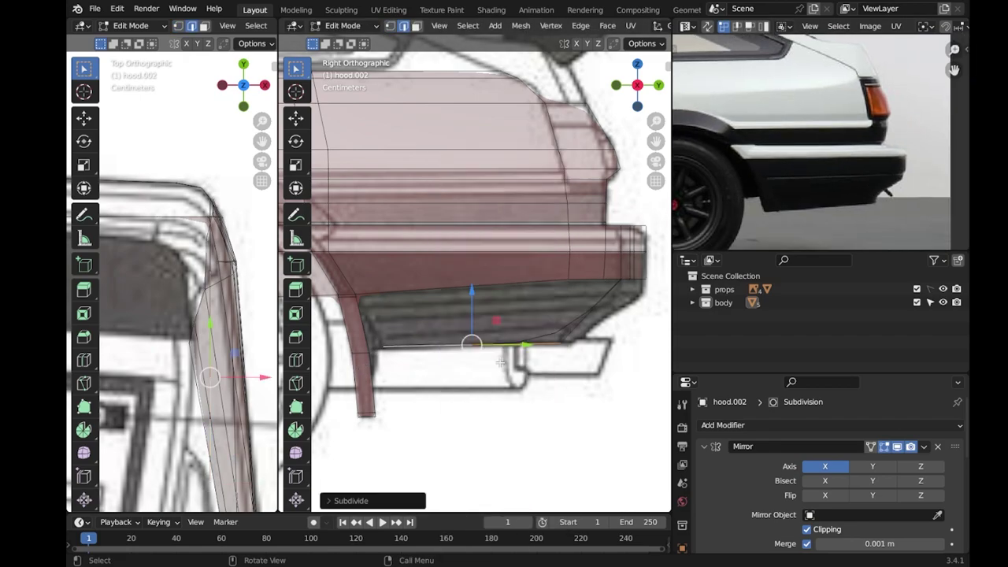
Slide the rear valance's lower-edge vertices along their edges toward the bumper outline.
left_click(512, 382)
left_click(605, 391)
left_click(465, 344)
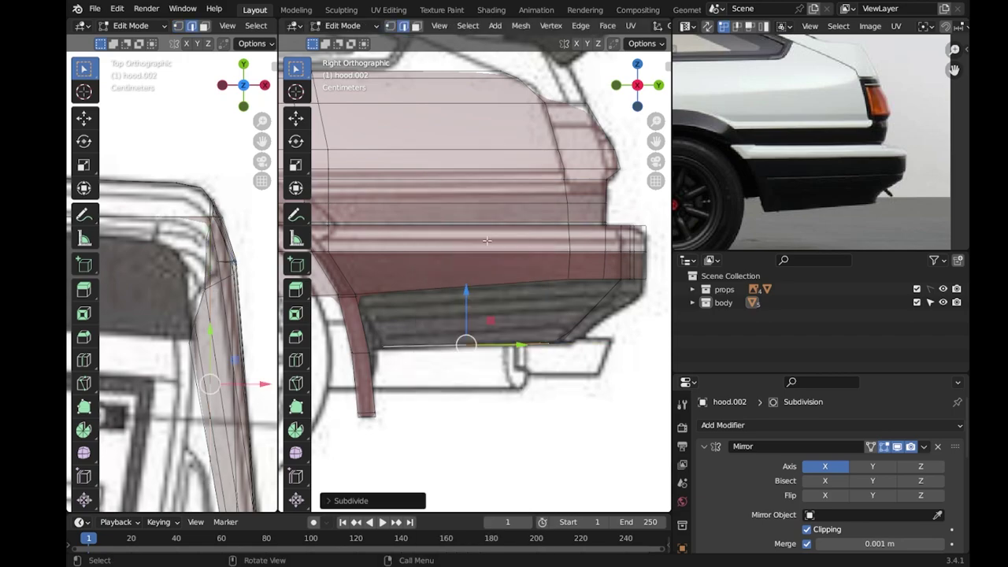
key("g")
key("g")
left_click(573, 398)
scroll(573, 397, "up", 2)
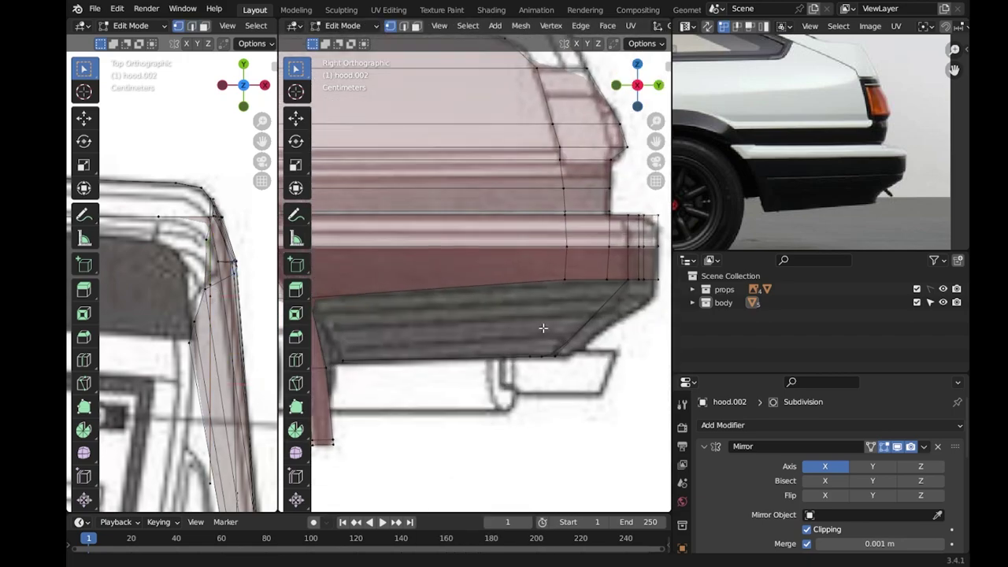
left_click_drag(371, 331, 411, 399)
Close the valance's open gap by merging its vertices At Last.
left_click(411, 399)
right_click(355, 351)
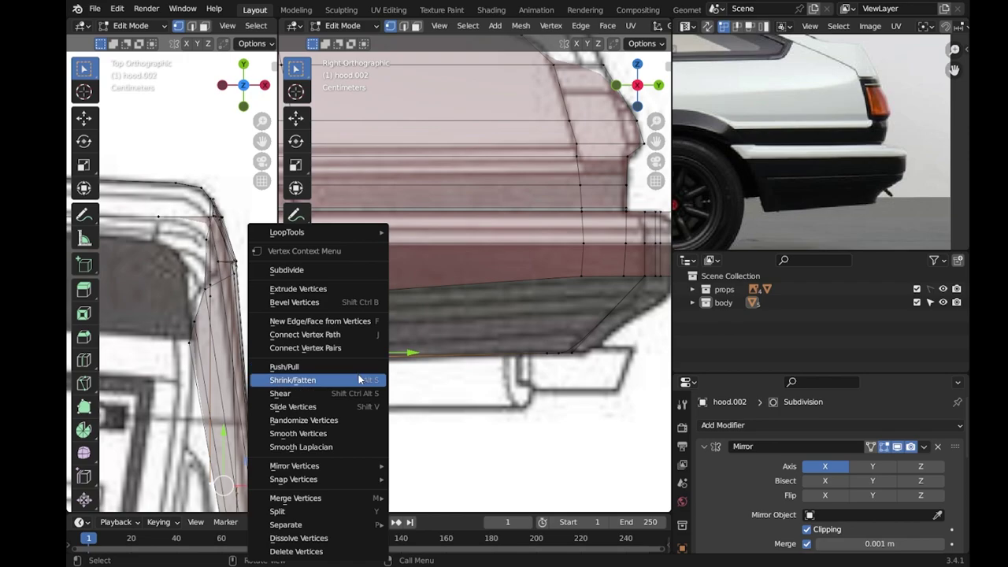
left_click(427, 477)
scroll(335, 328, "down", 1)
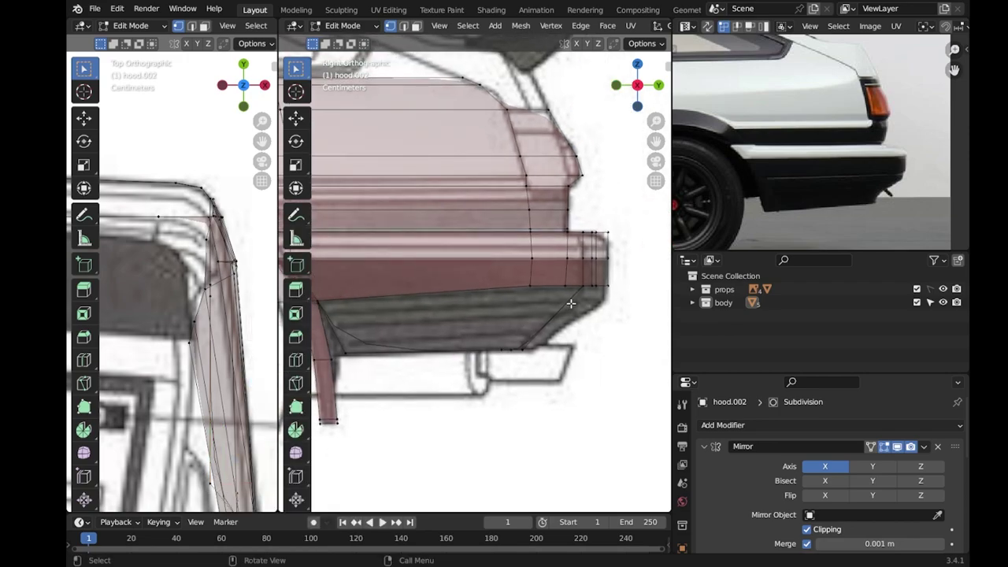
Subdivide the valance's lower edges and its front-side edges to add vertices.
right_click(567, 358)
left_click(511, 162)
left_click(351, 494)
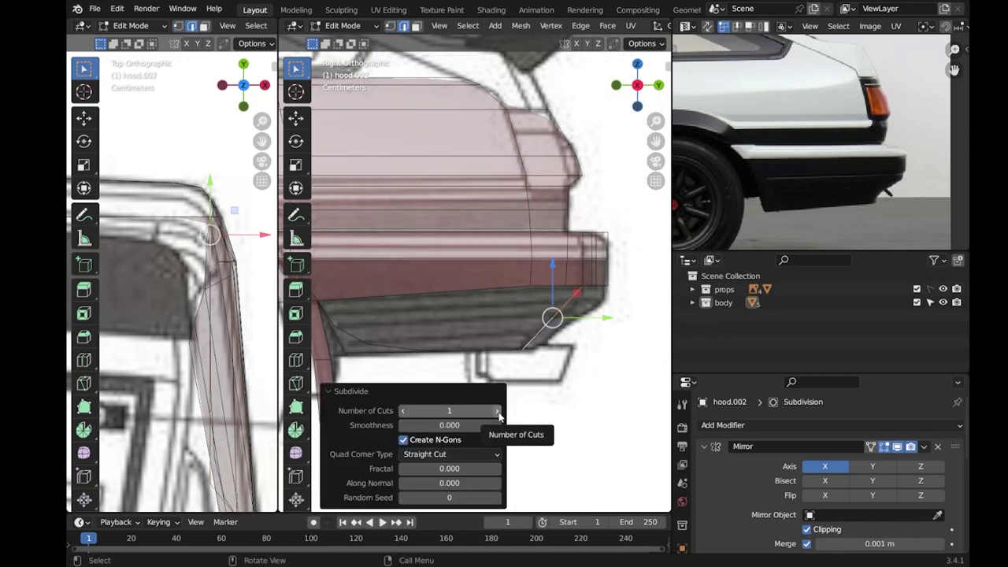
key("1")
left_click(337, 337)
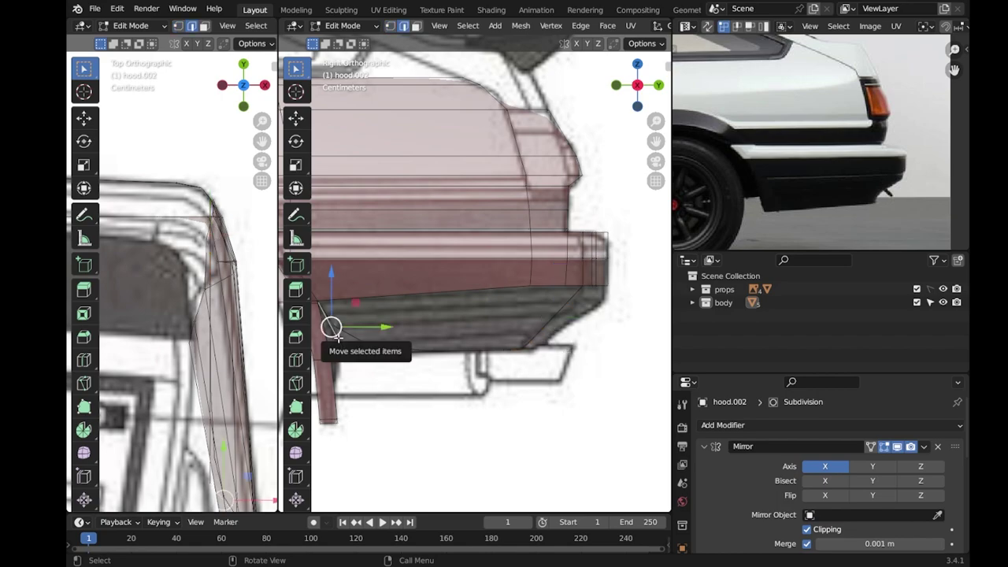
right_click(333, 322)
left_click(333, 323)
left_click(338, 387)
left_click(358, 356)
Select the front vertical edge and the bottom edge loop, then turn the views to back and side.
scroll(362, 358, "up", 1)
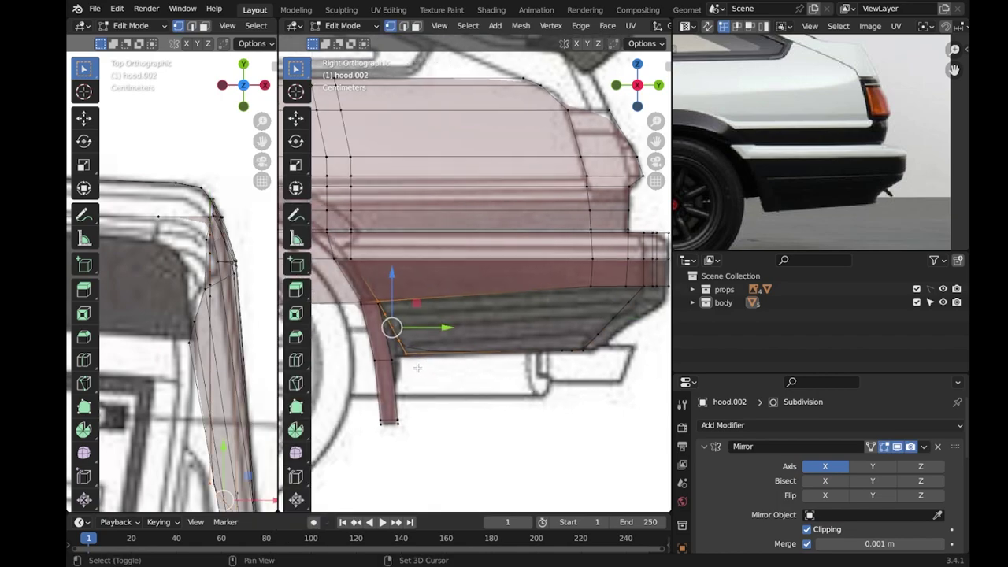
scroll(386, 364, "up", 2)
scroll(405, 368, "up", 1)
key("2")
left_click(393, 402)
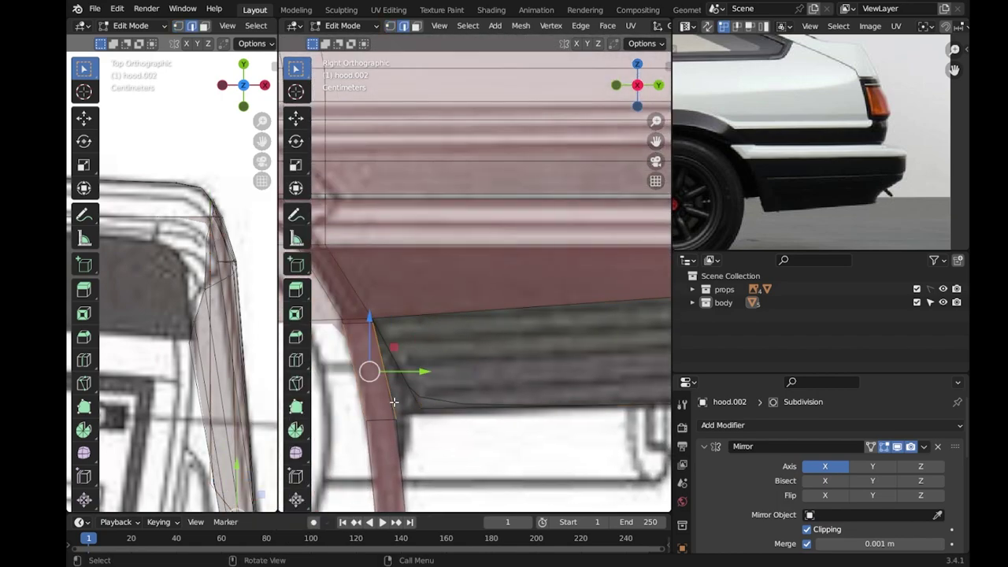
key("1")
scroll(588, 323, "down", 4)
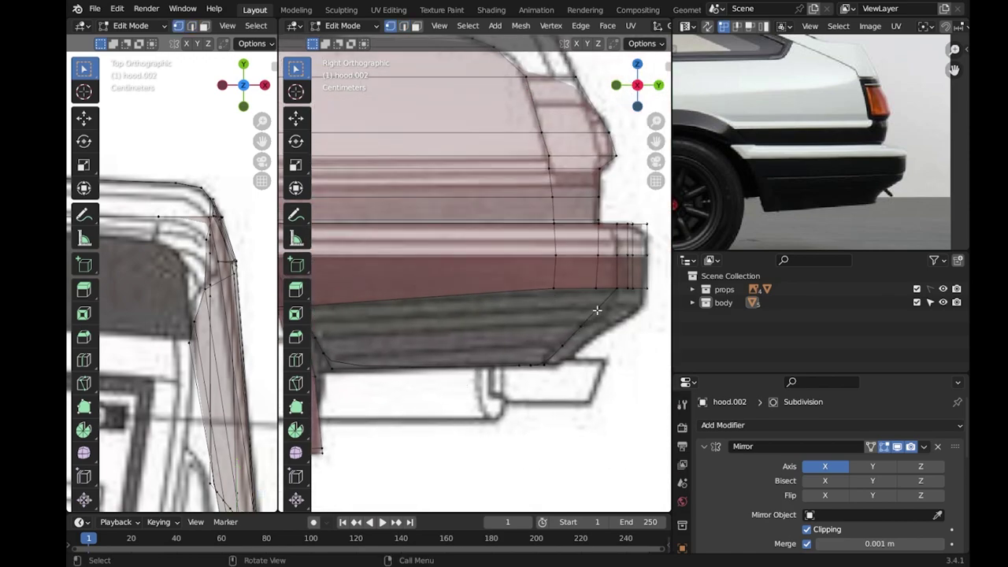
left_click(533, 383, "alt+shift")
middle_click_drag(554, 378, 459, 381, "alt")
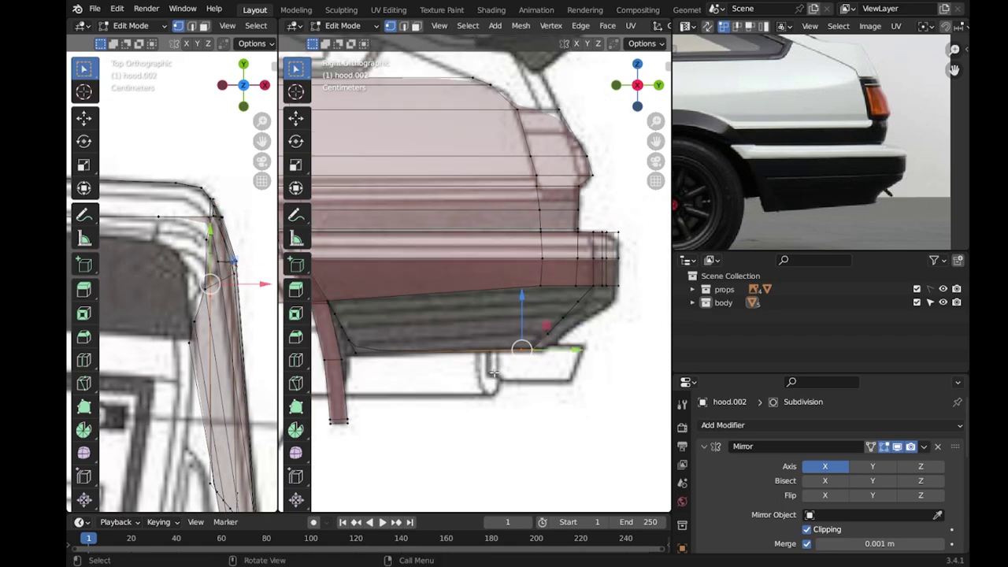
middle_click_drag(280, 269, 212, 359, "alt")
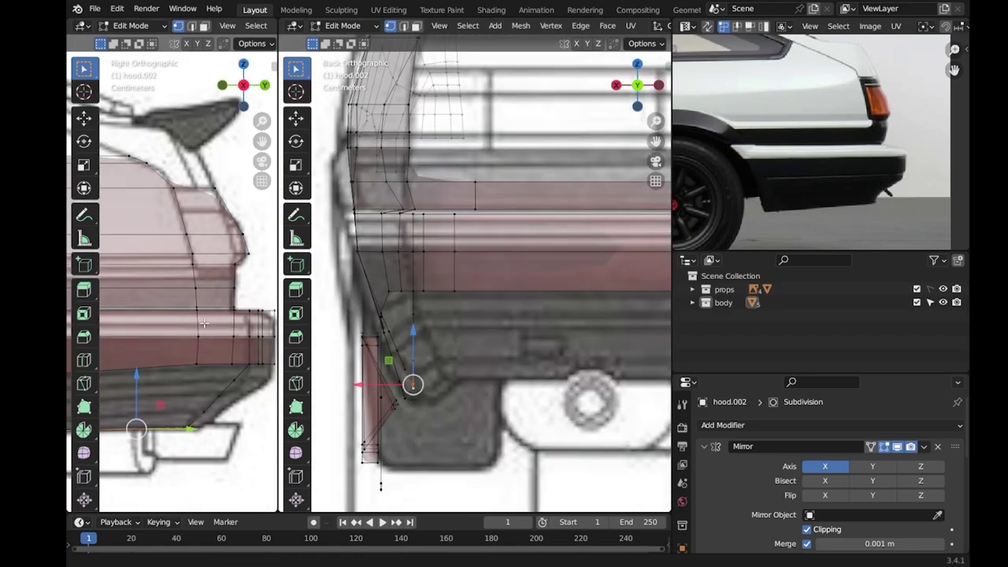
Move the flap vertices along X, then lower them and shift them outward.
key("g")
key("x")
left_click(405, 383)
key("g")
left_click(389, 346)
middle_click_drag(229, 370, 188, 413, "shift")
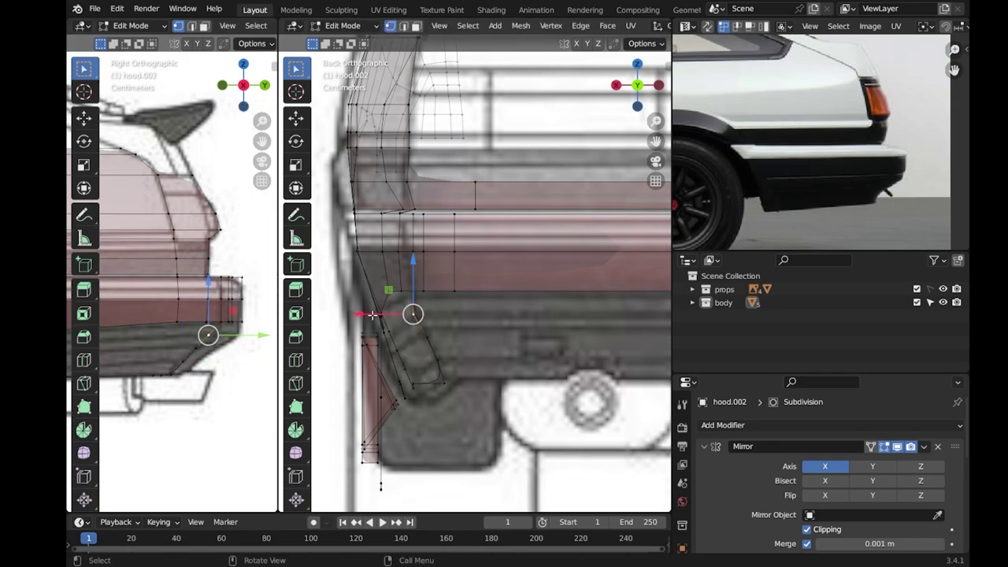
key("g")
left_click(189, 414)
key("g")
left_click(437, 392)
Fine-tune the bumper corner vertices from behind, nudging them lower and then back up.
scroll(186, 380, "up", 3)
scroll(186, 380, "up", 1)
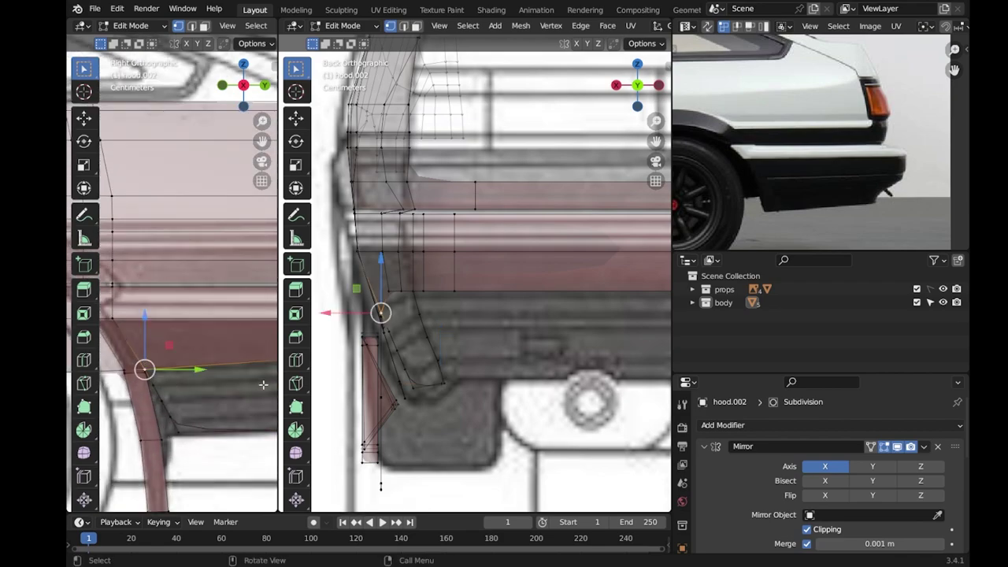
middle_click_drag(390, 390, 396, 389, "shift")
key("g")
left_click(394, 390)
key("g")
left_click(382, 401)
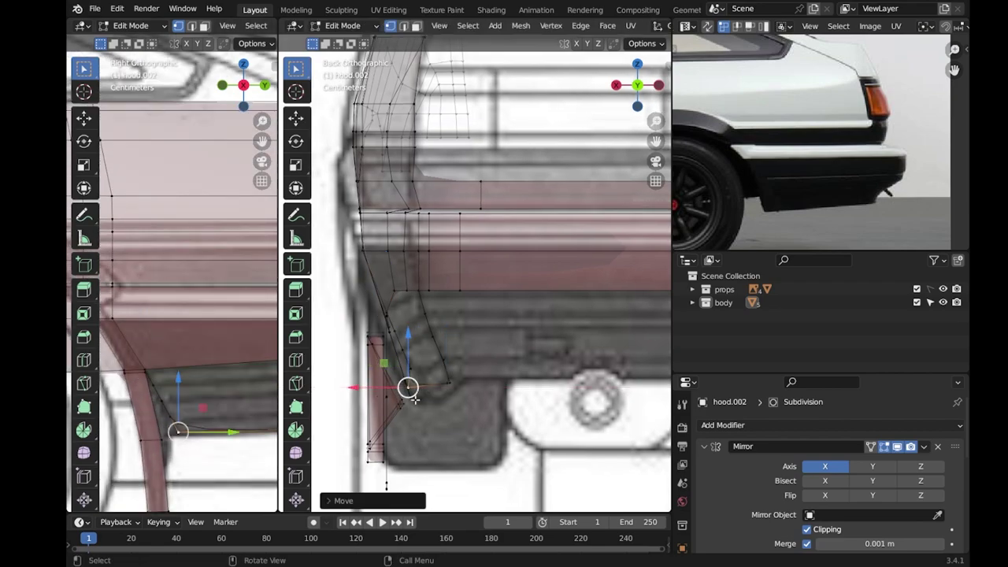
scroll(174, 315, "down", 5)
scroll(173, 315, "up", 4)
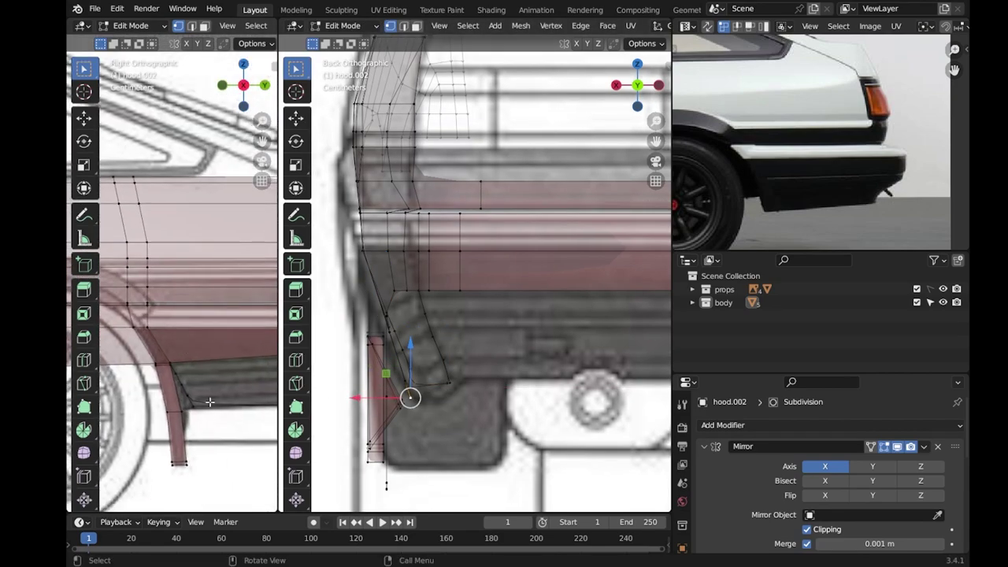
left_click_drag(191, 412, 168, 371)
key("g")
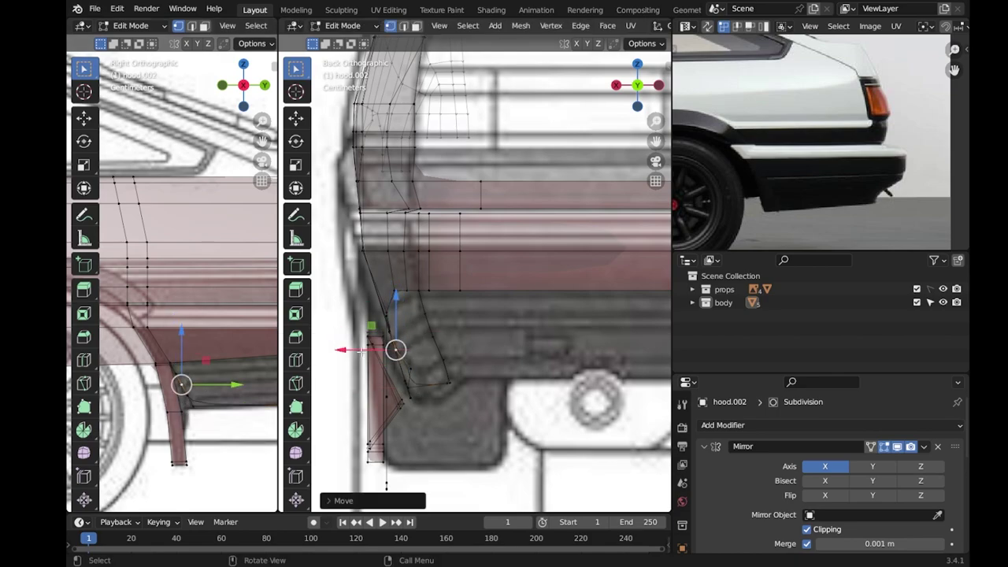
left_click(375, 400)
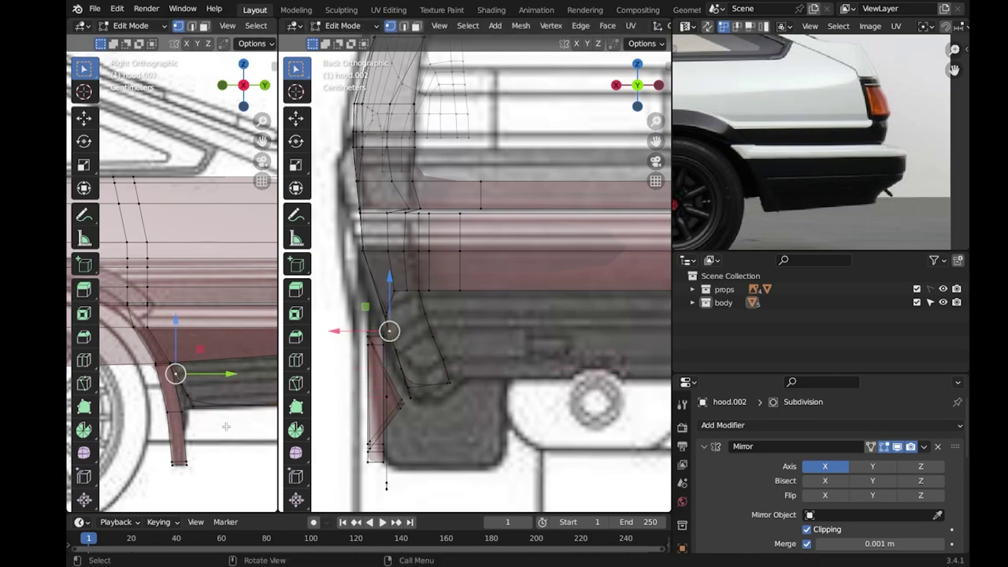
In the side view, subdivide the lower side skirt face.
key("KP_3")
scroll(562, 337, "up", 2)
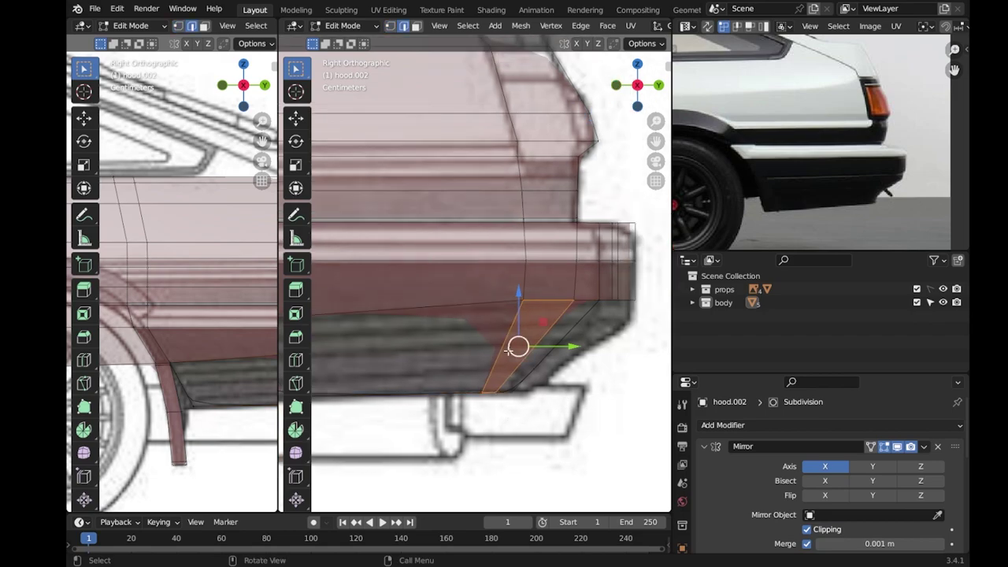
right_click(479, 335)
left_click(504, 347)
left_click(350, 500)
key("1")
left_click(554, 327)
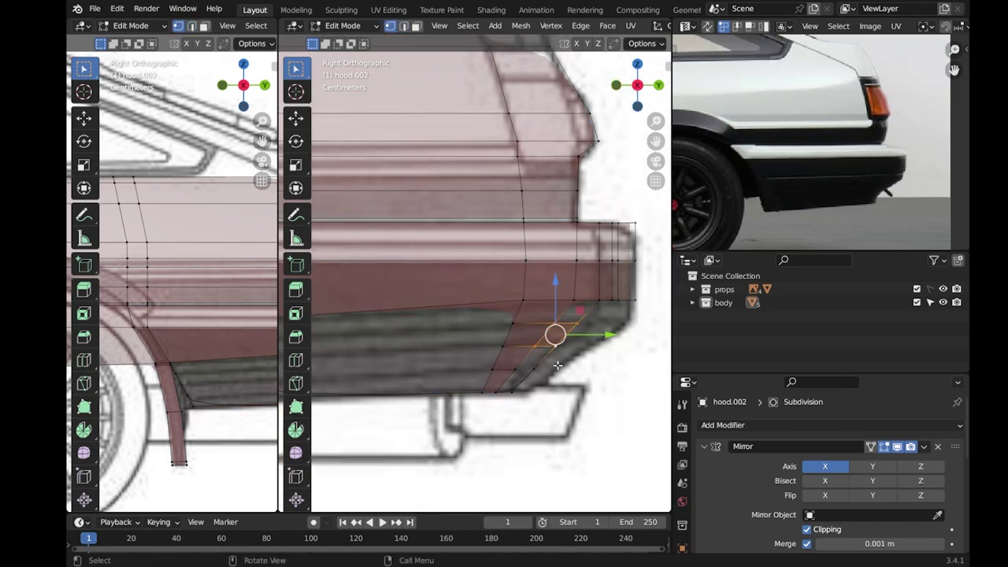
Select the extra horizontal edge loop along the side skirt and dissolve it.
left_click(534, 358)
key("2")
left_click(564, 323)
scroll(581, 363, "up", 5, "ctrl")
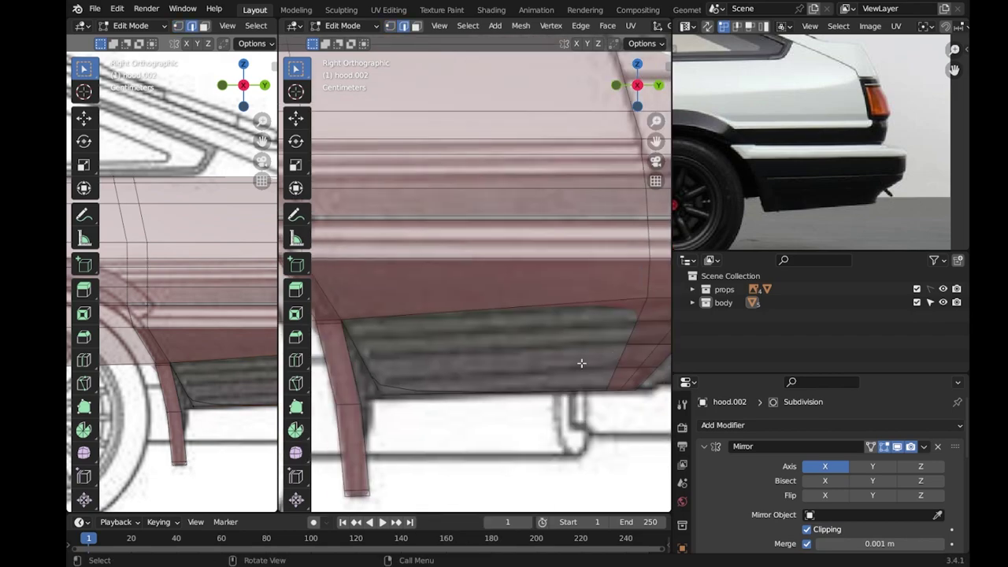
scroll(581, 363, "down", 1)
key("1")
left_click(411, 363, "alt")
left_click(420, 365, "alt")
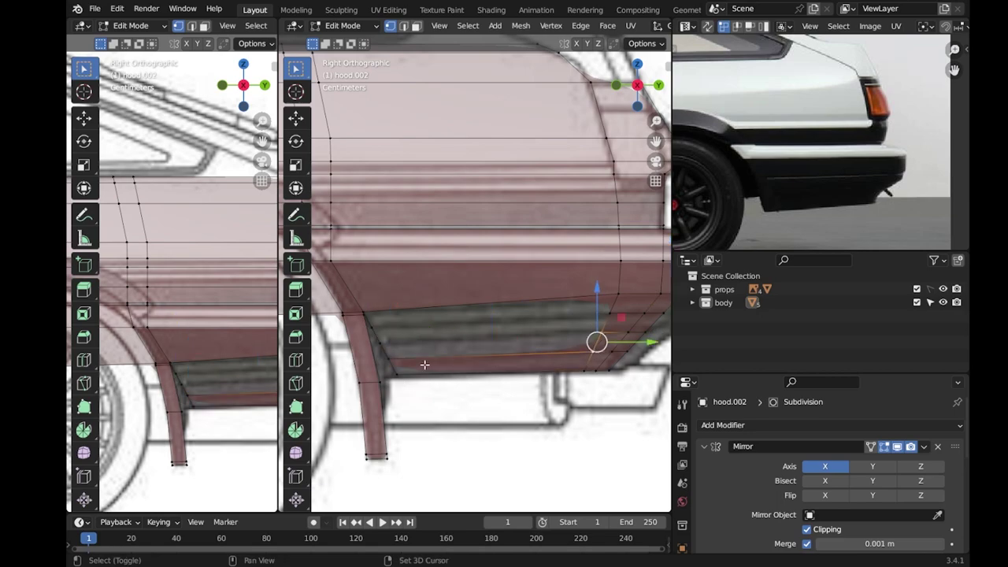
left_click(373, 333, "alt")
left_click(519, 331, "alt")
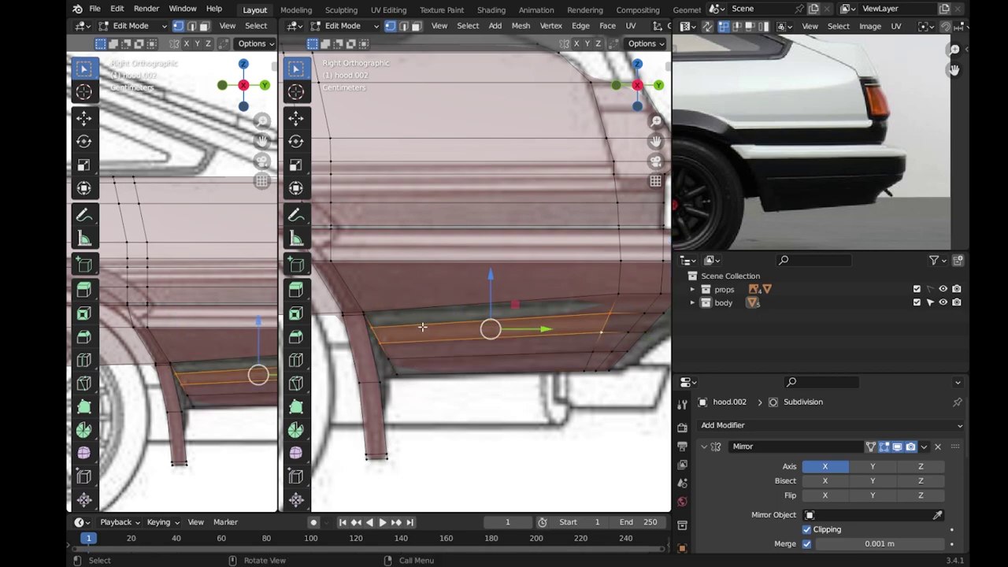
scroll(422, 326, "up", 3)
key("x")
left_click(411, 383)
scroll(478, 360, "down", 3)
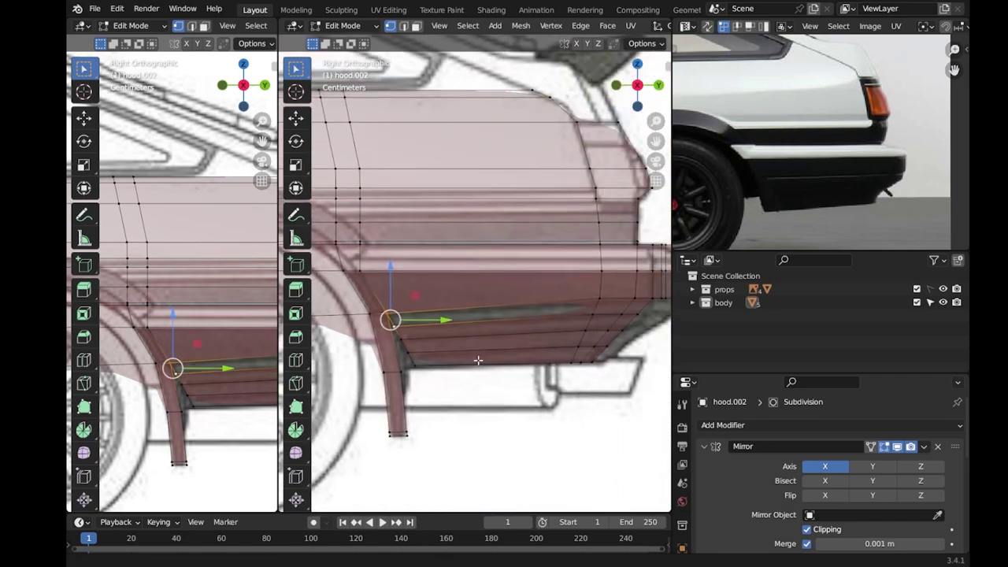
Edge-slide another skirt loop into place and save the AE86 file.
left_click(477, 314, "alt")
scroll(409, 323, "up", 3)
key("g")
key("g")
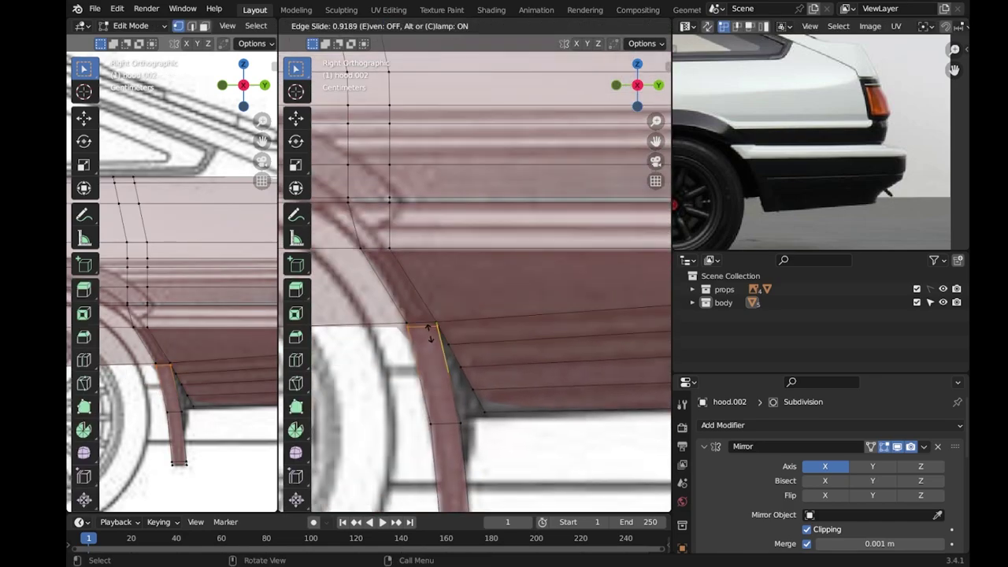
left_click(430, 335)
key("Tab")
key("ctrl+s")
scroll(533, 391, "down", 3)
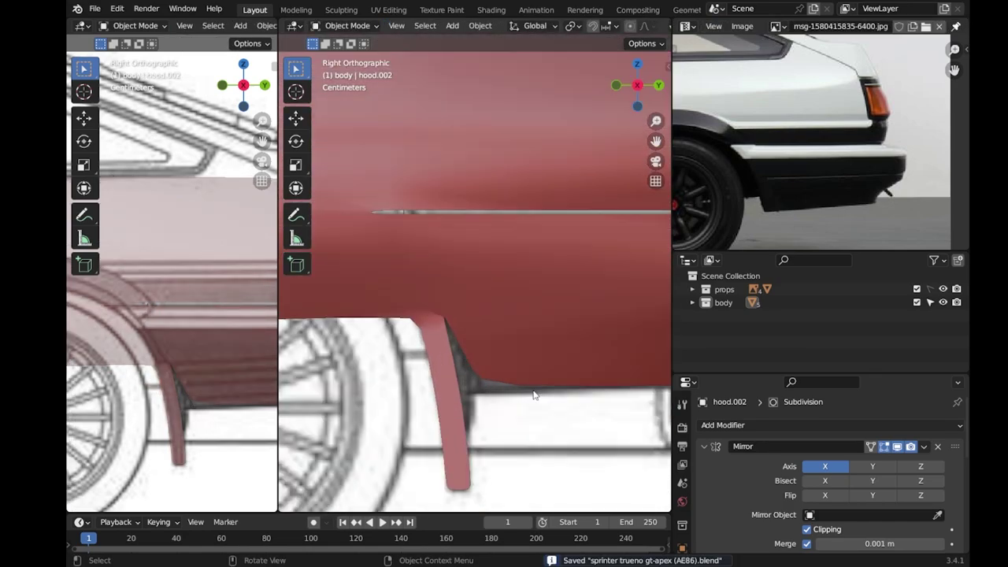
Select the strip's bottom vertex and frame it in the Back Orthographic view.
key("Tab")
left_click(463, 451)
scroll(528, 332, "up", 2)
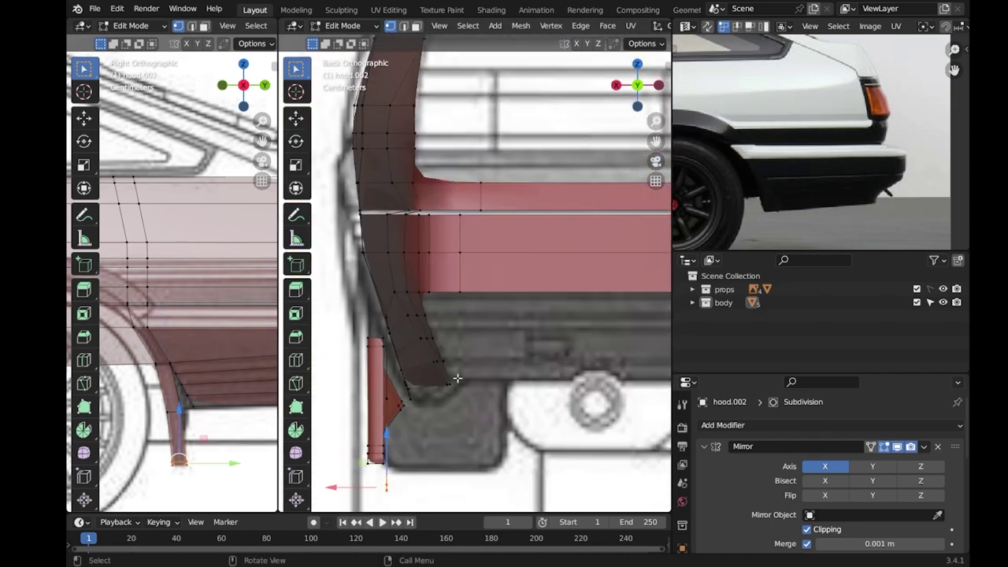
middle_click_drag(527, 331, 511, 369)
scroll(512, 369, "down", 4)
key("ctrl+KP_1")
scroll(470, 402, "up", 2)
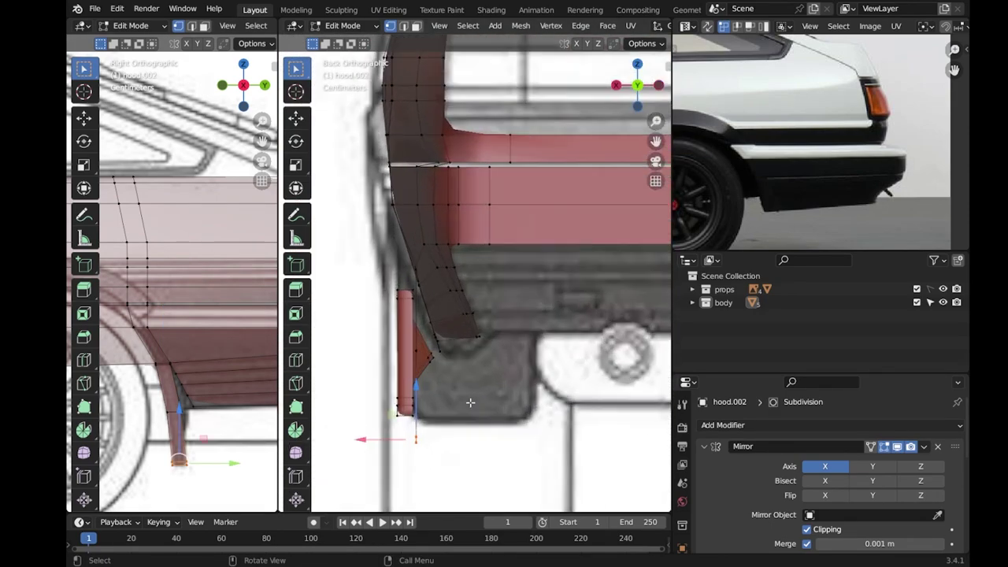
middle_click_drag(169, 368, 193, 312, "shift")
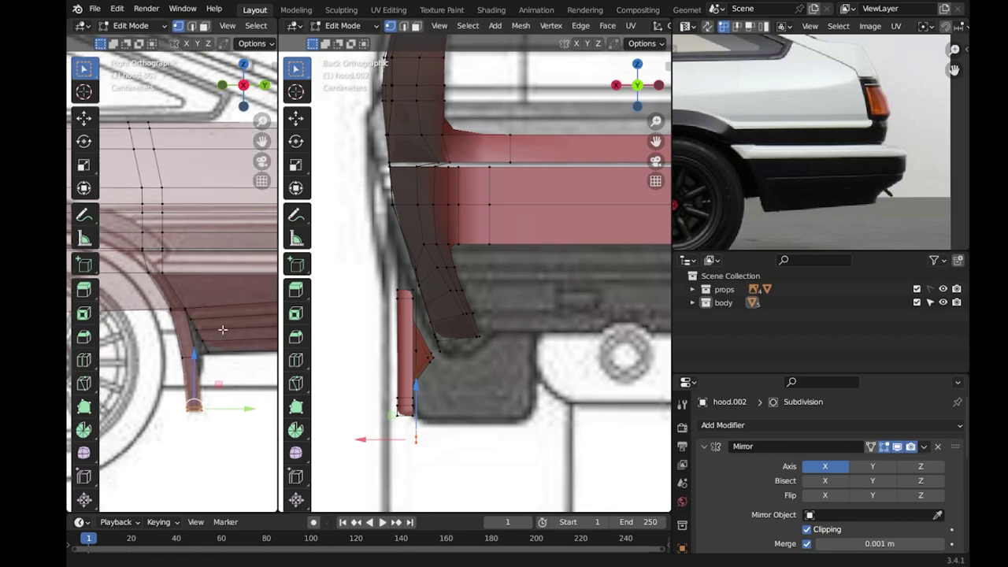
scroll(190, 312, "up", 1)
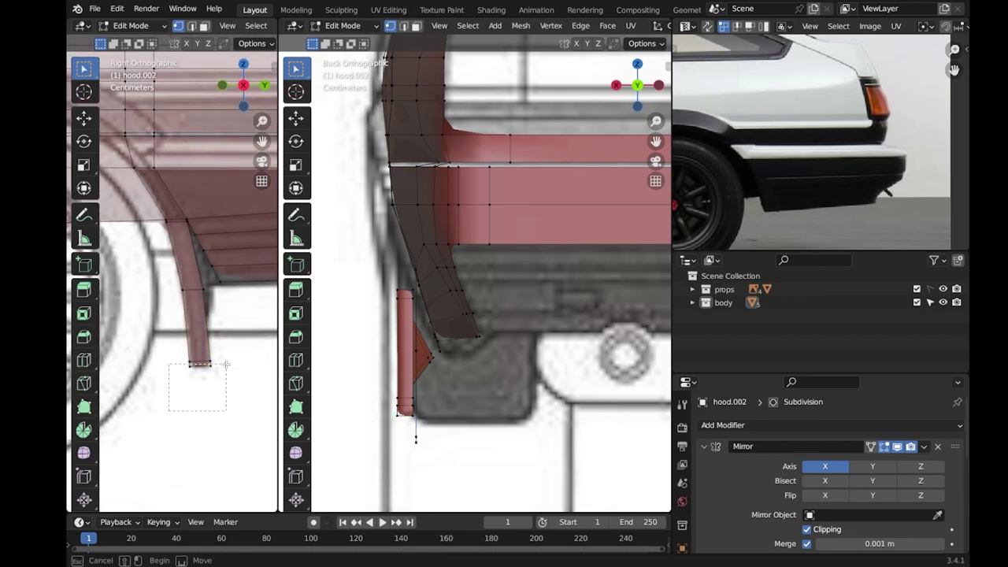
Move the vertex along X, extrude it down along Z, adjust its corner, and return to Object Mode.
key("g")
key("x")
left_click(629, 451)
key("e")
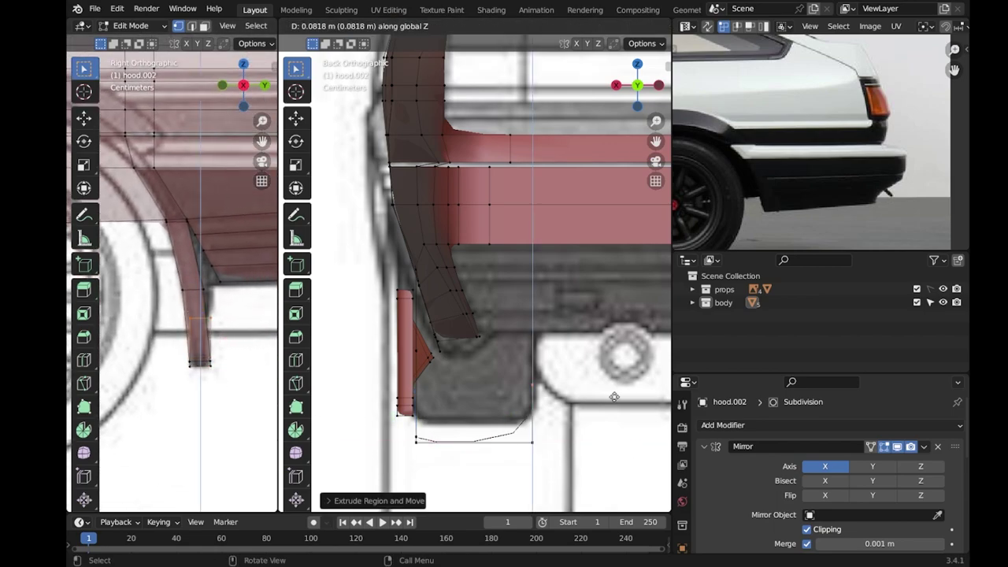
key("z")
left_click(531, 406)
key("g")
left_click(227, 340)
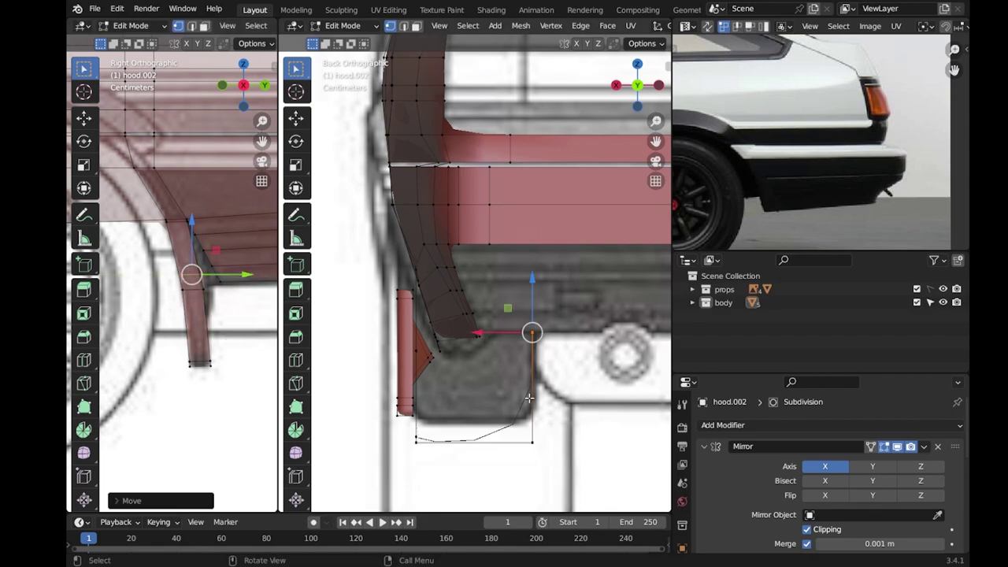
key("g")
key("g")
left_click(549, 430)
key("Tab")
middle_click_drag(496, 457, 491, 335)
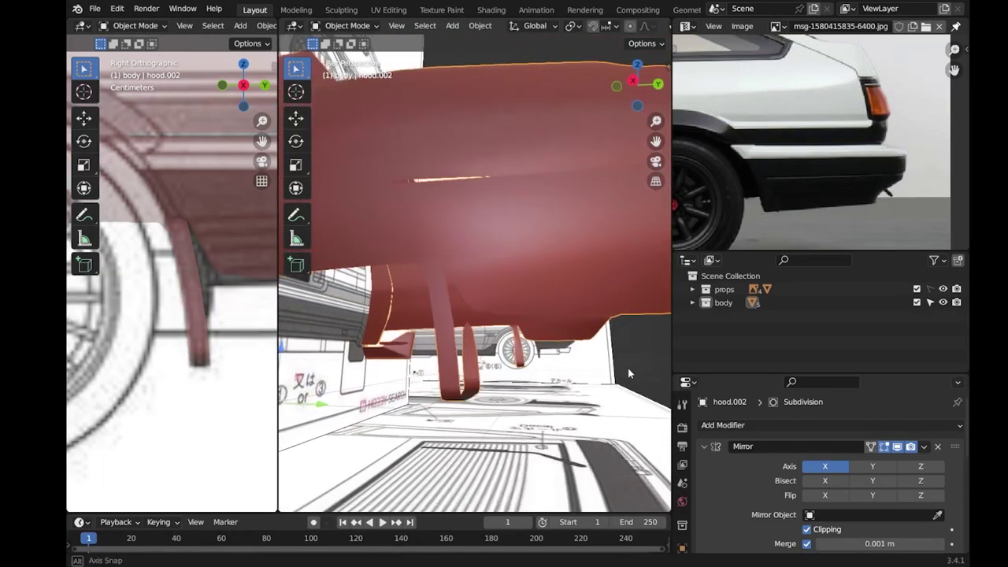
Select the top of the flap strip and loop cut across it in the back view.
scroll(233, 335, "down", 3)
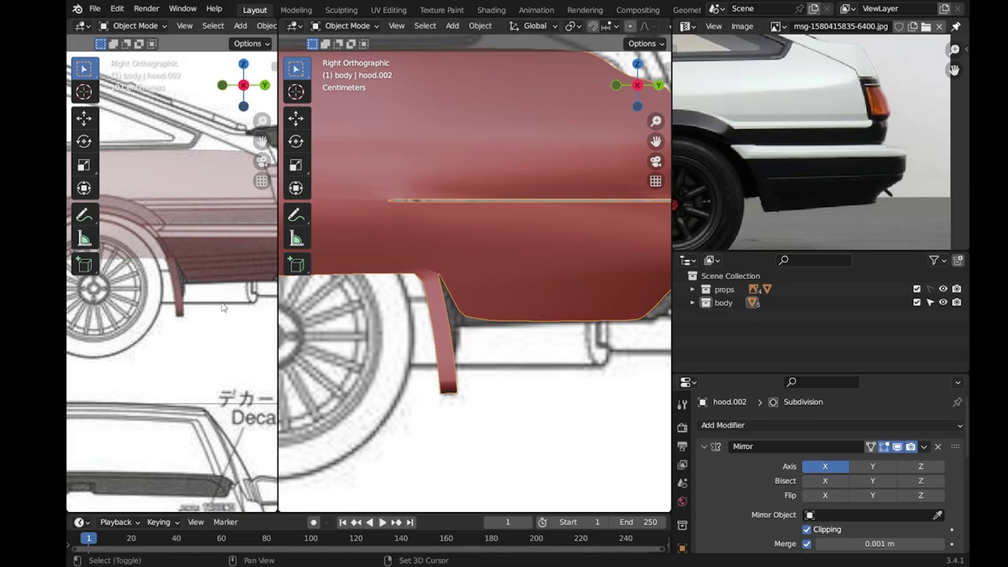
key("Tab")
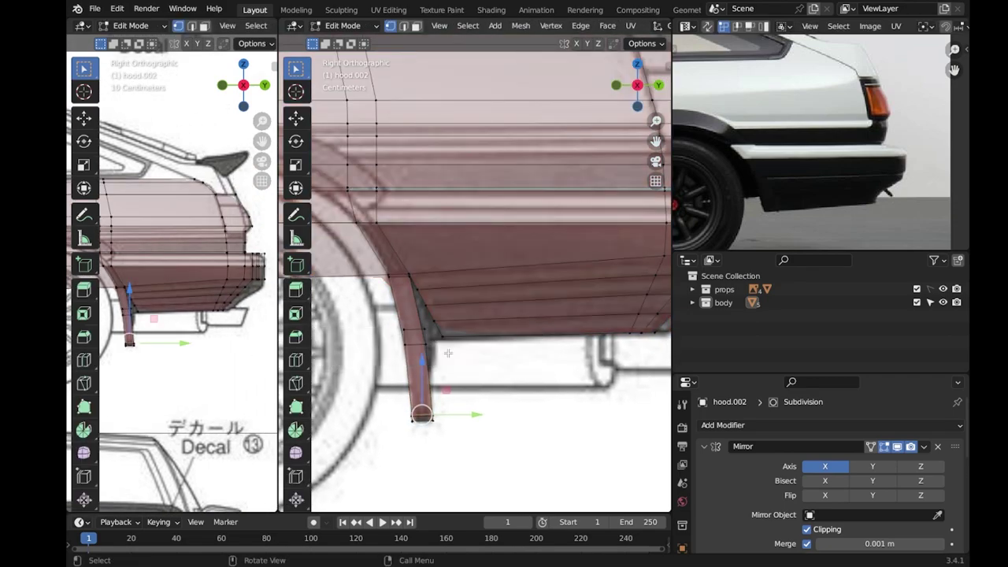
scroll(448, 354, "up", 3)
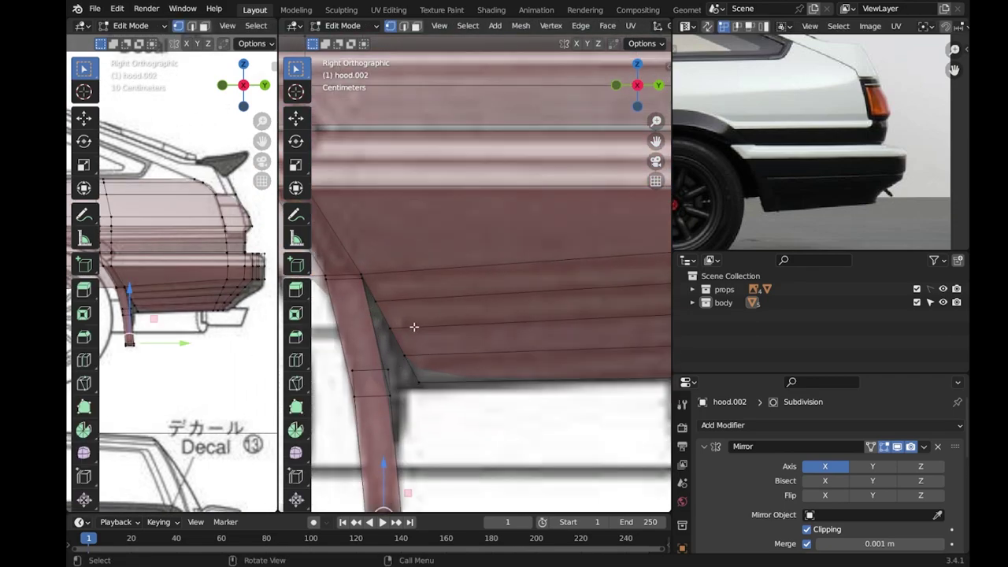
scroll(412, 333, "down", 2)
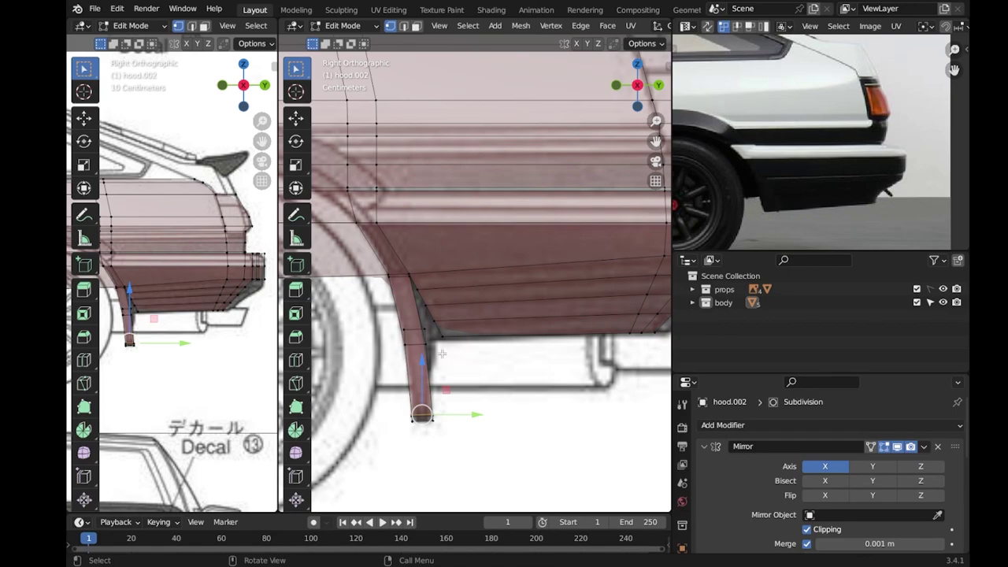
left_click(432, 344)
key("ctrl+KP_1")
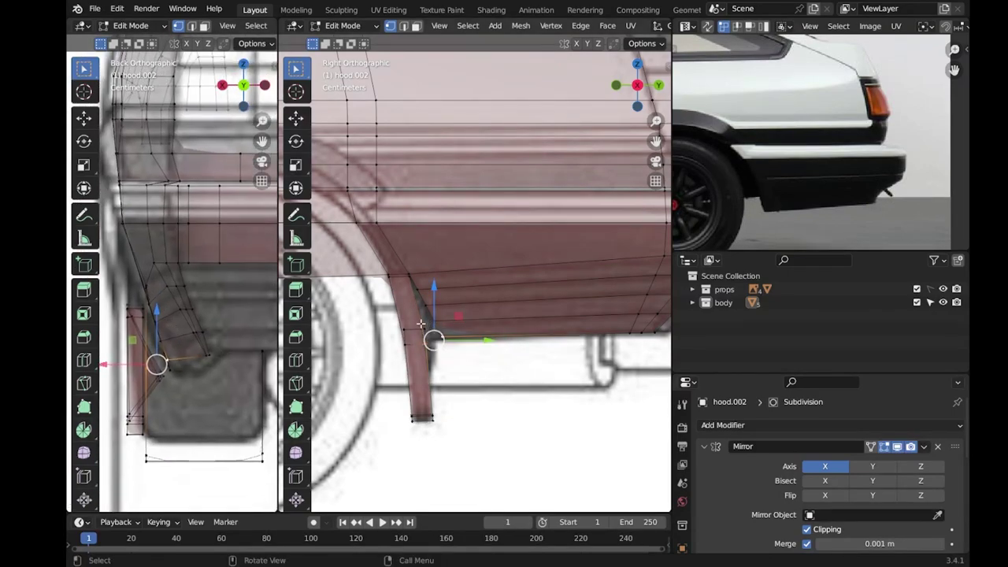
scroll(421, 324, "up", 1)
key("ctrl+r")
left_click(386, 347)
key("ctrl+r")
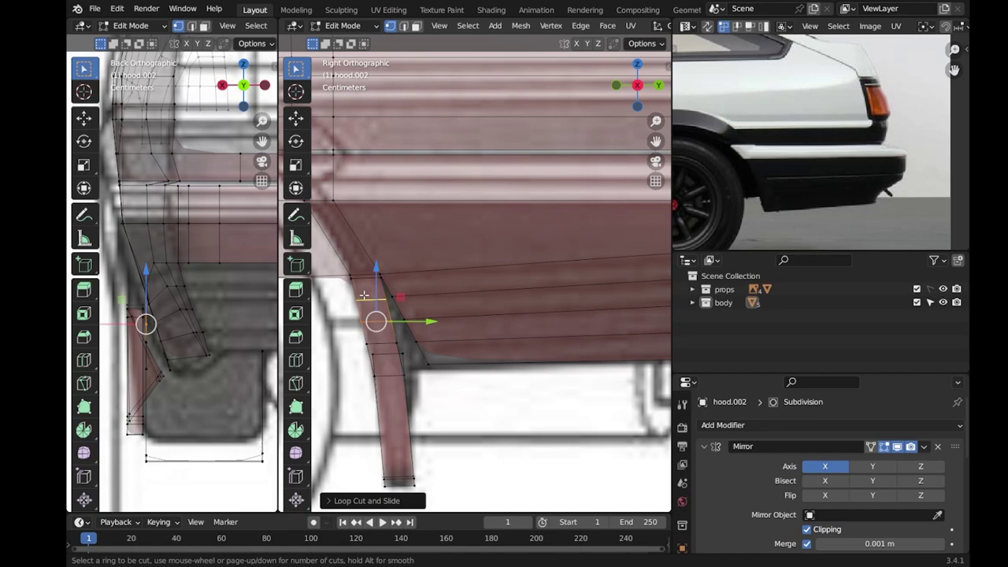
left_click(365, 293)
Add a second loop cut near the fender, select the new loops, and save.
left_click(370, 297)
scroll(374, 299, "up", 2)
key("ctrl+r")
left_click(380, 303)
left_click(417, 266)
left_click(461, 331)
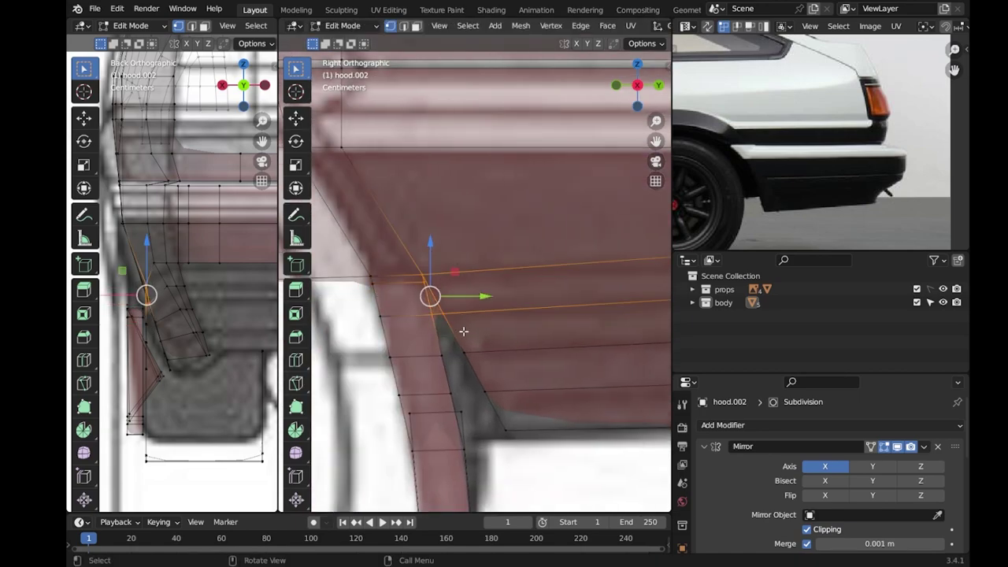
left_click(529, 364, "alt")
scroll(549, 442, "down", 2)
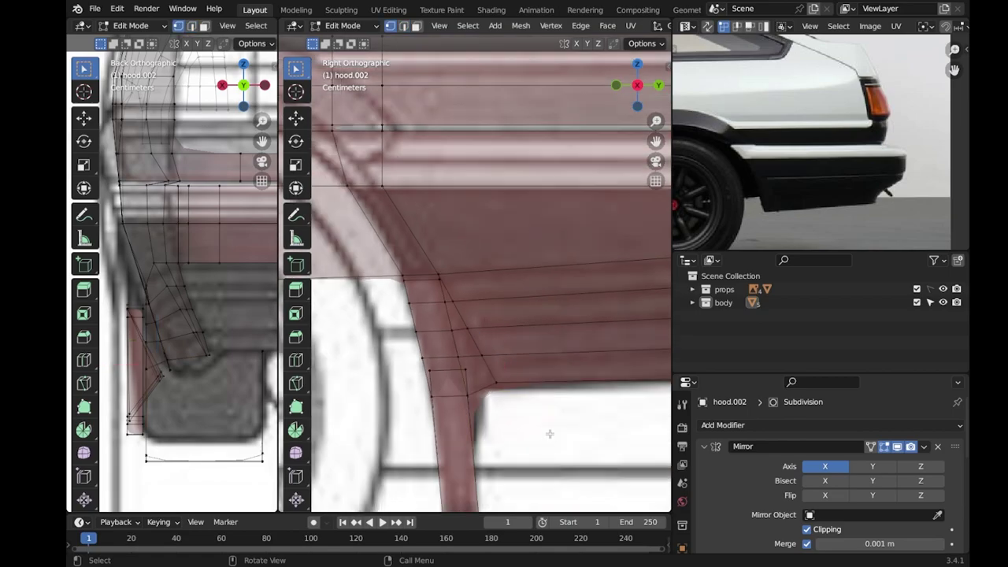
mouse_move(550, 438)
middle_mouse_down()
mouse_move(551, 334)
mouse_move(504, 393)
middle_mouse_up()
key("ctrl+s")
Select the flap face, save again, and orbit to the car's side view.
left_click(476, 368)
scroll(494, 411, "up", 2)
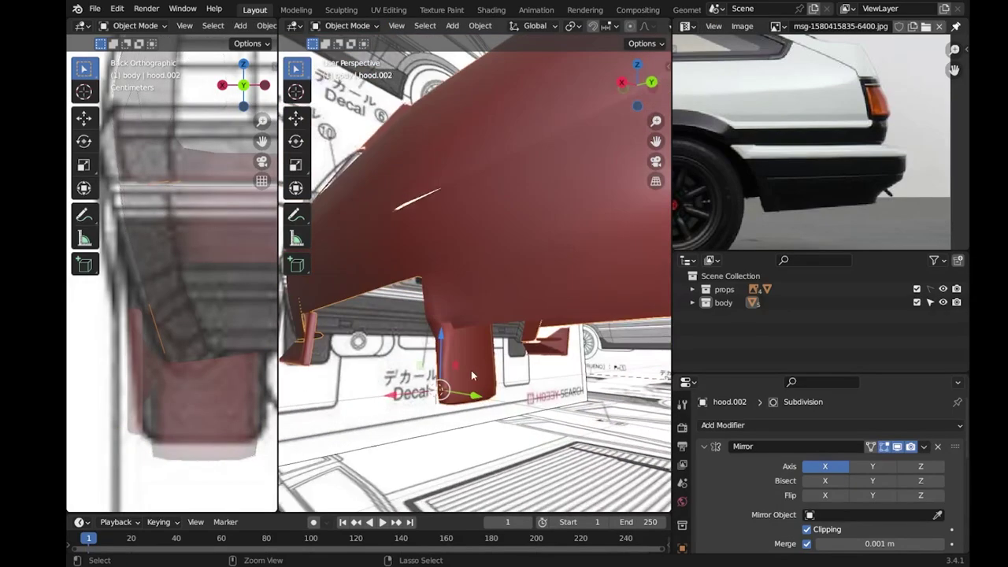
key("ctrl+s")
mouse_move(471, 370)
middle_mouse_down()
mouse_move(224, 343)
mouse_move(229, 260)
middle_mouse_up()
scroll(228, 254, "up", 2)
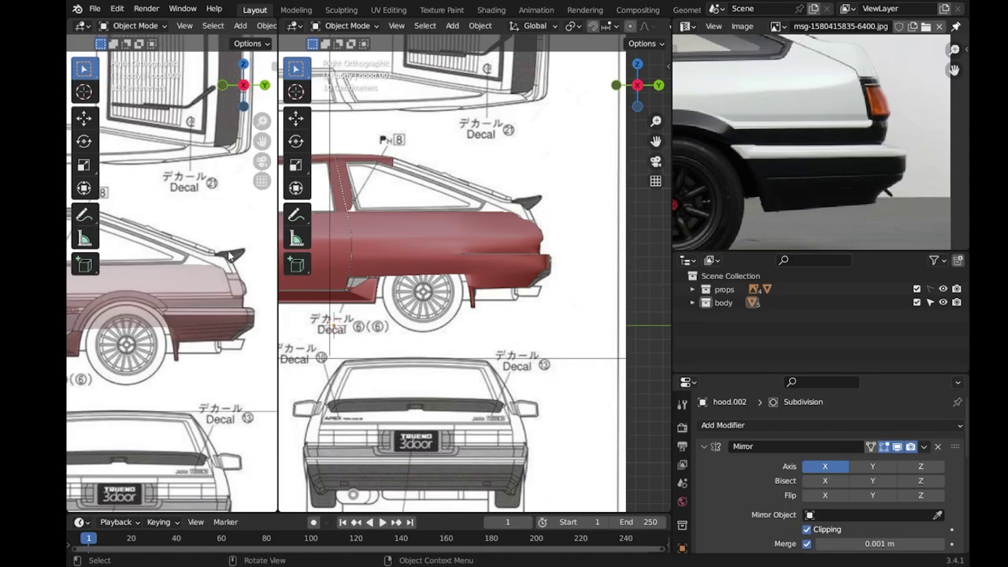
Enter Edit Mode on hood.002 and orbit through top, rear-perspective and right-side views of the rear quarter.
key("Tab")
scroll(453, 259, "up", 3)
key("KP_7")
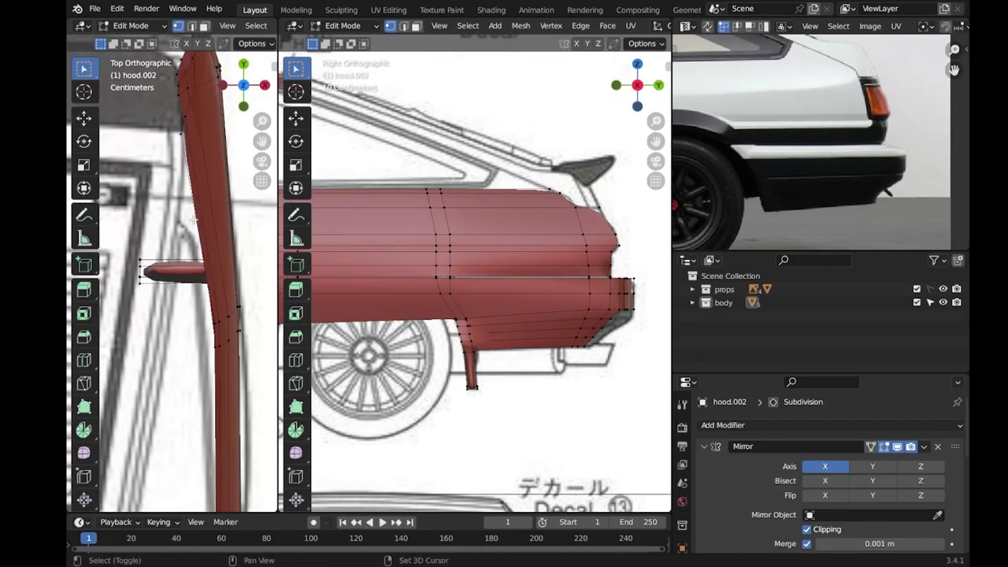
middle_click_drag(472, 260, 405, 311, "shift")
middle_click_drag(200, 229, 134, 256)
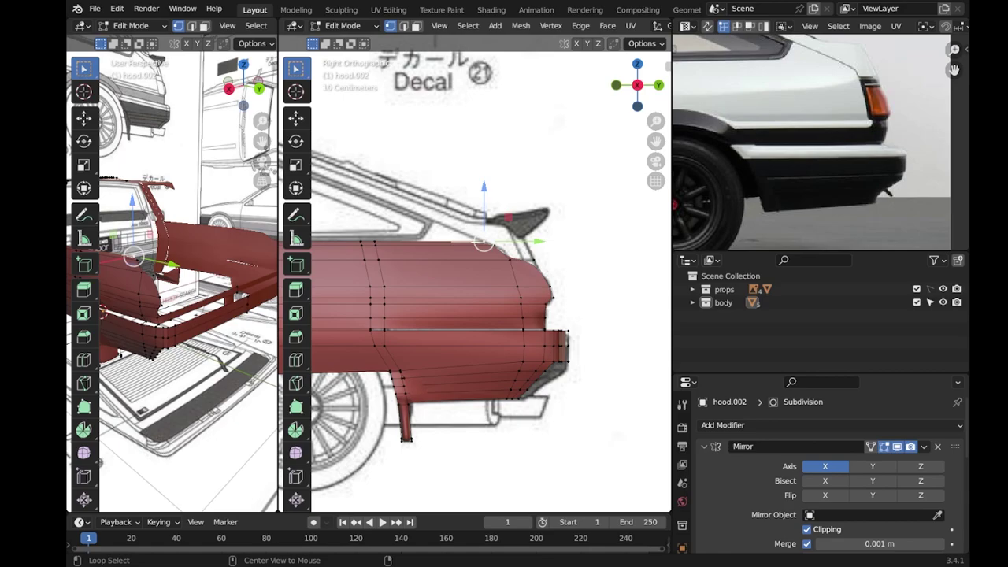
middle_click_drag(472, 299, 536, 283)
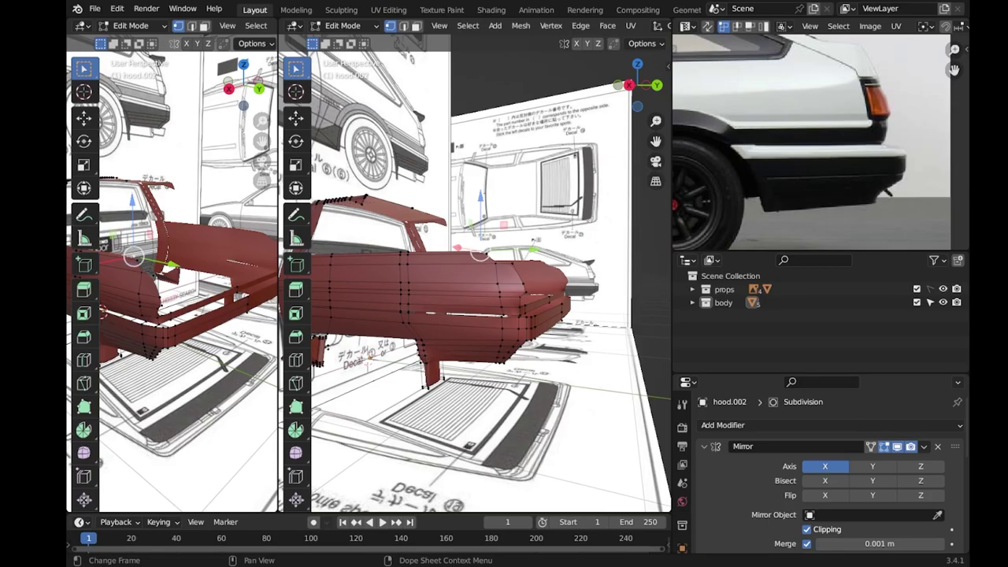
middle_click_drag(174, 275, 189, 267)
mouse_move(472, 315)
middle_mouse_down()
mouse_move(584, 326)
mouse_move(598, 362)
middle_mouse_up()
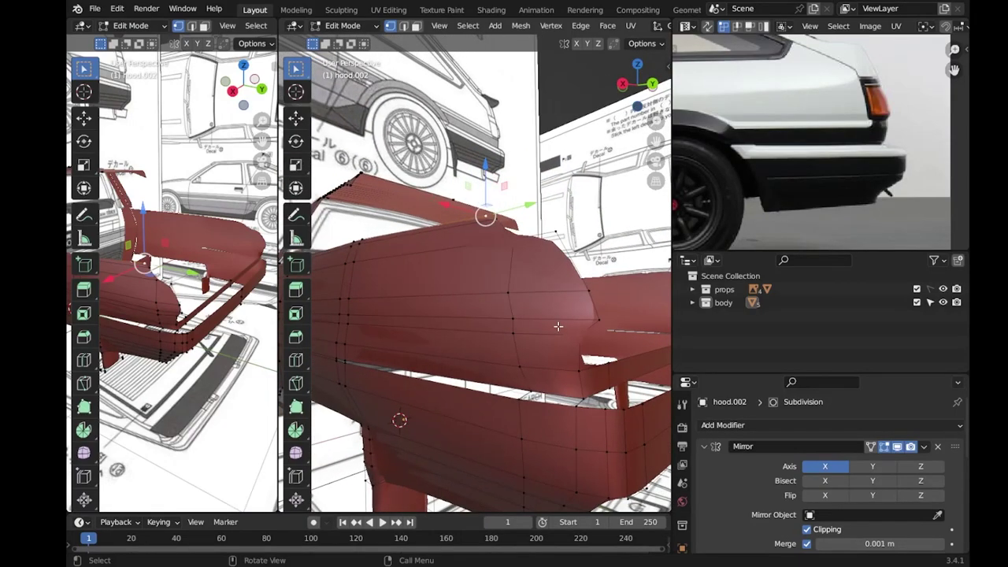
key("KP_3")
scroll(482, 306, "up", 2)
scroll(482, 306, "up", 2)
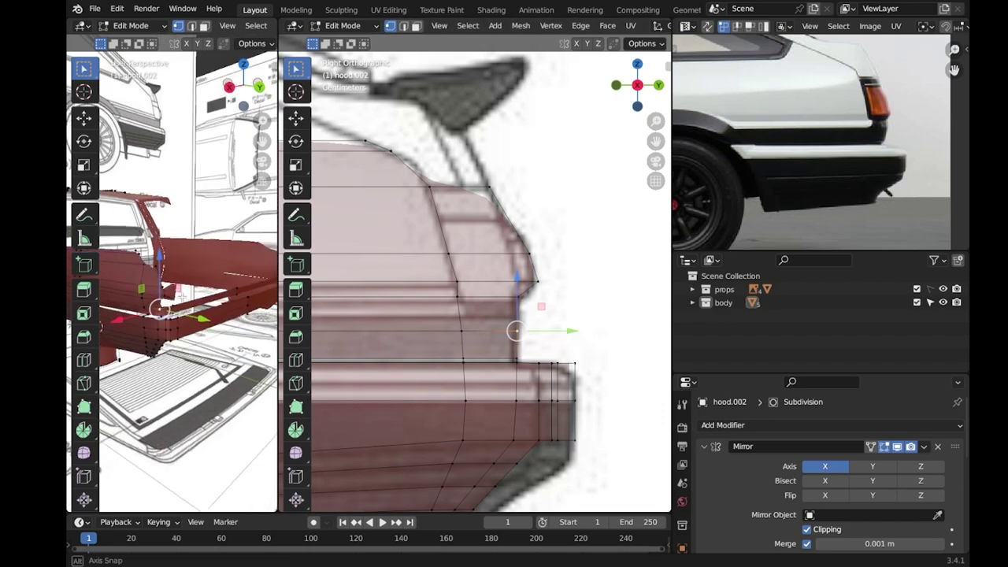
Add a centred edge loop to the rear of hood.002 and move the edge further left.
middle_click_drag(182, 331, 131, 353)
key("ctrl+r")
left_click(162, 363)
right_click(162, 362)
key("g")
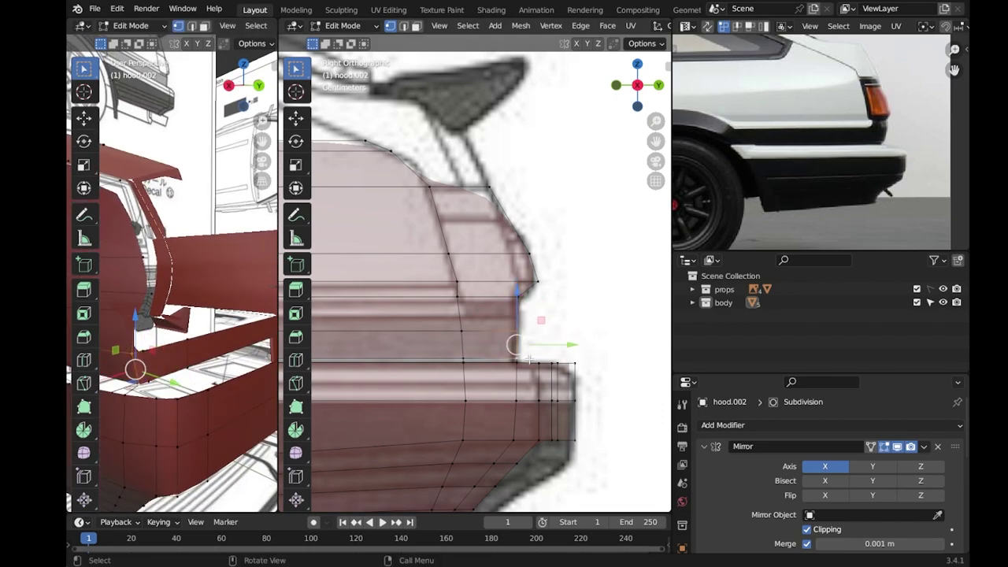
left_click(520, 334)
Flatten the new edge loop along X with scale 0, then widen the selected vertices slightly along X.
left_click(178, 396, "alt")
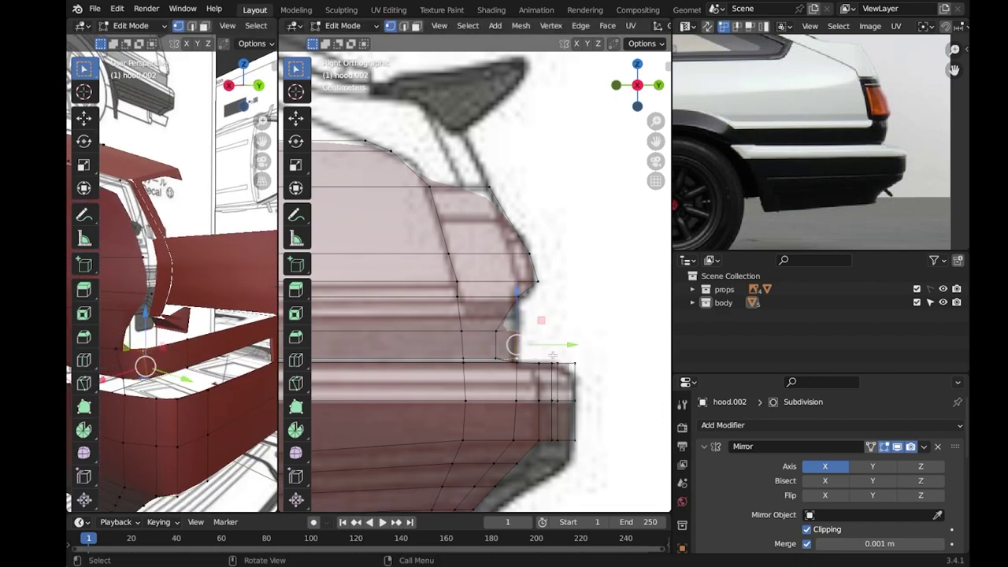
key("s")
key("x")
key("0")
key("Return")
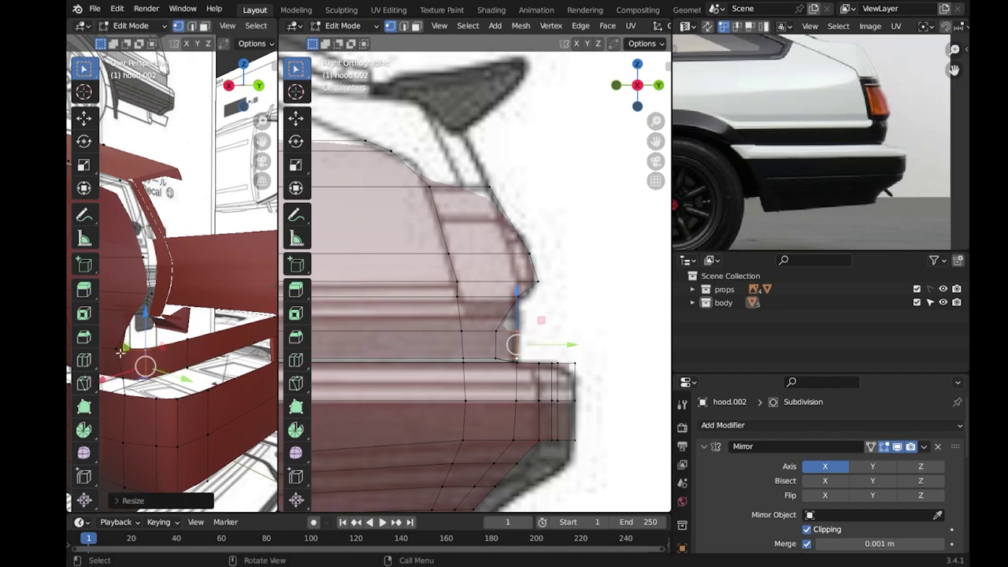
left_click(658, 85)
key("s")
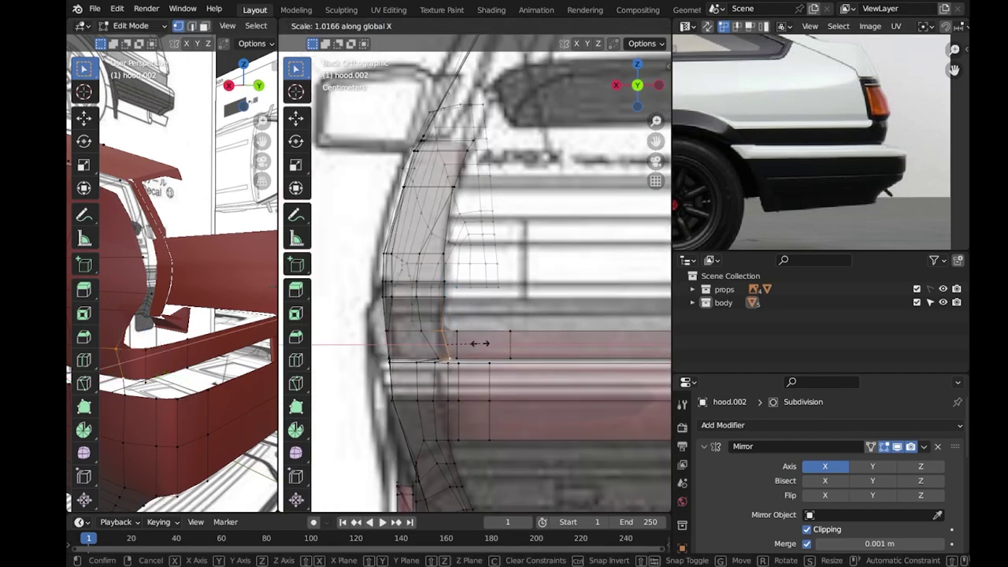
left_click(477, 344)
scroll(445, 345, "up", 3)
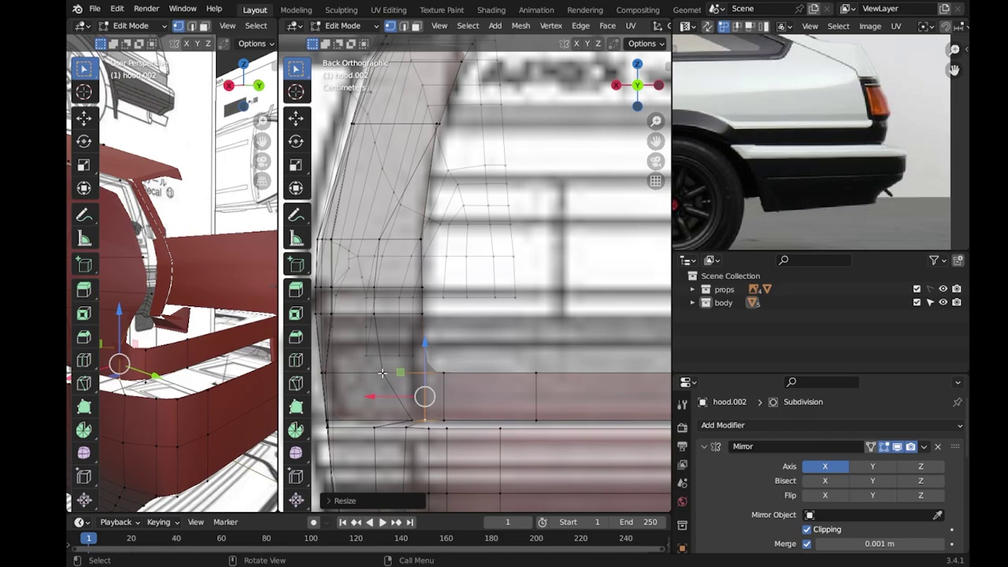
Cut another edge loop into the rear body near the wheel-arch corner.
mouse_move(177, 346)
middle_mouse_down()
mouse_move(191, 361)
mouse_move(219, 351)
middle_mouse_up()
middle_click_drag(441, 339, 465, 316)
key("ctrl+r")
left_click(464, 316)
left_click(466, 319)
Move the rear hatch-edge vertices into line with the blueprint outline in the right and back views.
key("KP_3")
scroll(497, 333, "up", 2)
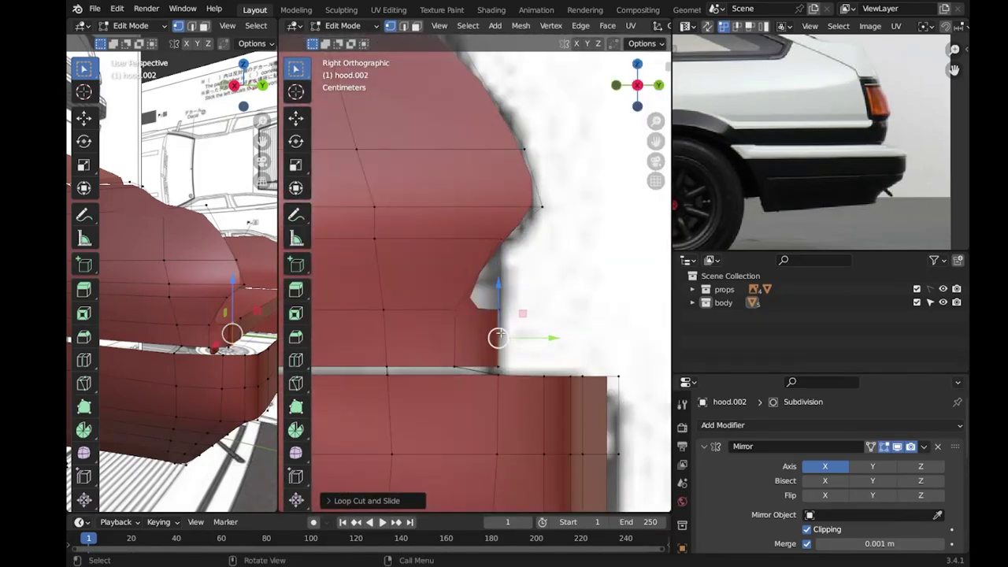
scroll(178, 331, "up", 3)
left_click_drag(568, 331, 554, 331)
left_click_drag(177, 367, 165, 368)
key("ctrl+KP_1")
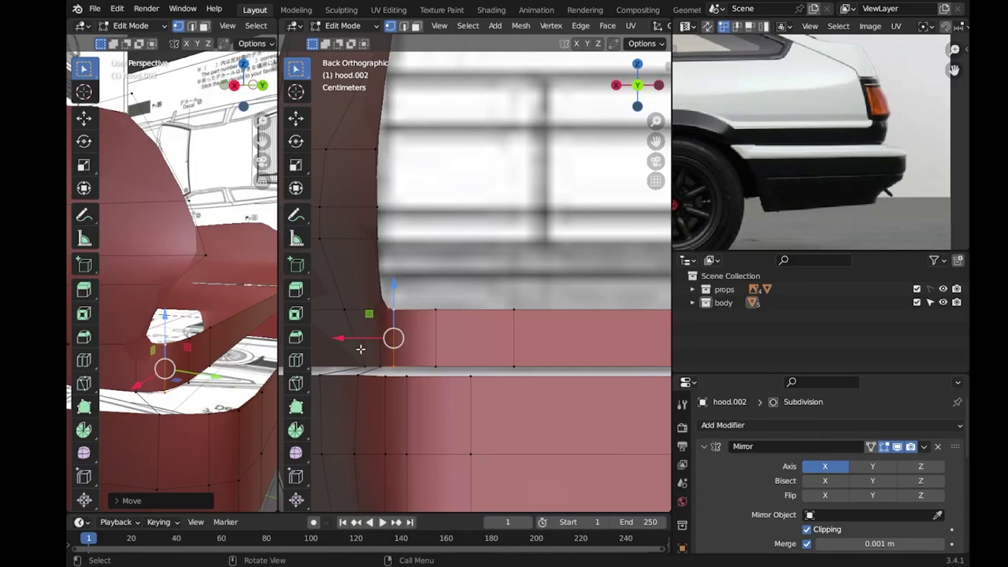
left_click_drag(347, 338, 342, 338)
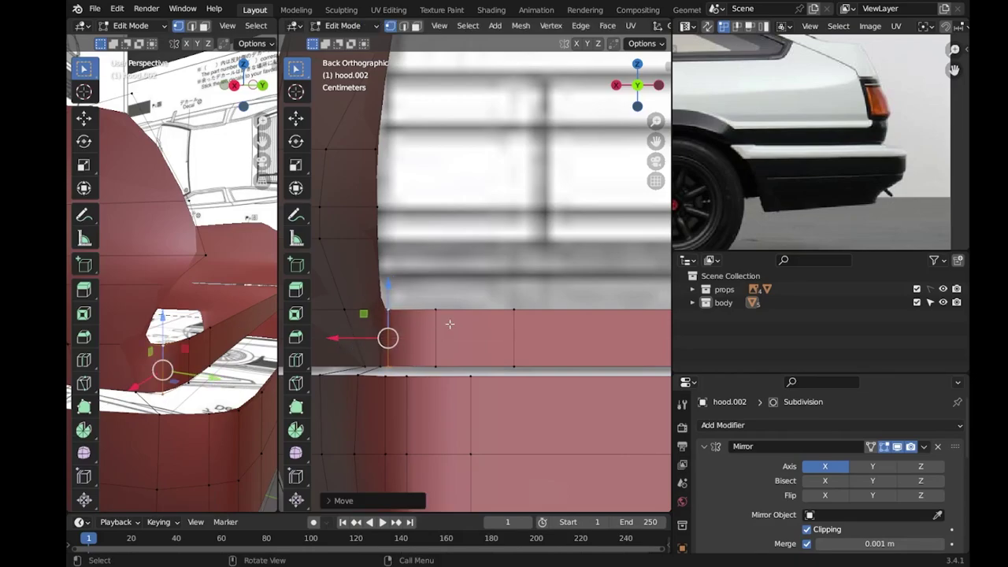
key("KP_3")
mouse_move(572, 283)
middle_mouse_down()
mouse_move(495, 336)
mouse_move(423, 331)
middle_mouse_up()
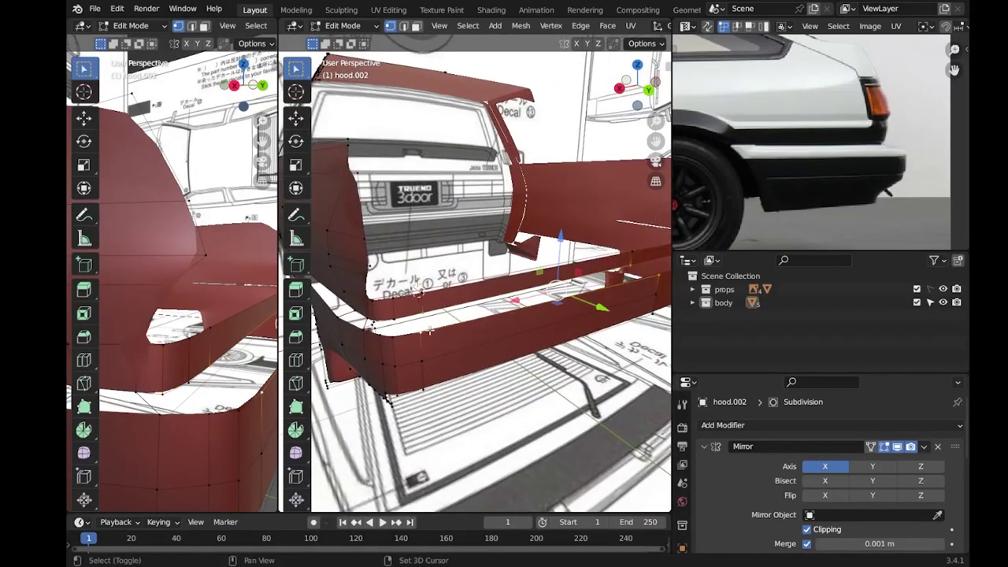
Inspect the rear vertices from the side of the car.
mouse_move(423, 330)
middle_mouse_down()
mouse_move(440, 364)
mouse_move(490, 348)
mouse_move(447, 324)
middle_mouse_up()
left_click(441, 364)
left_click(491, 348)
scroll(448, 324, "up", 3)
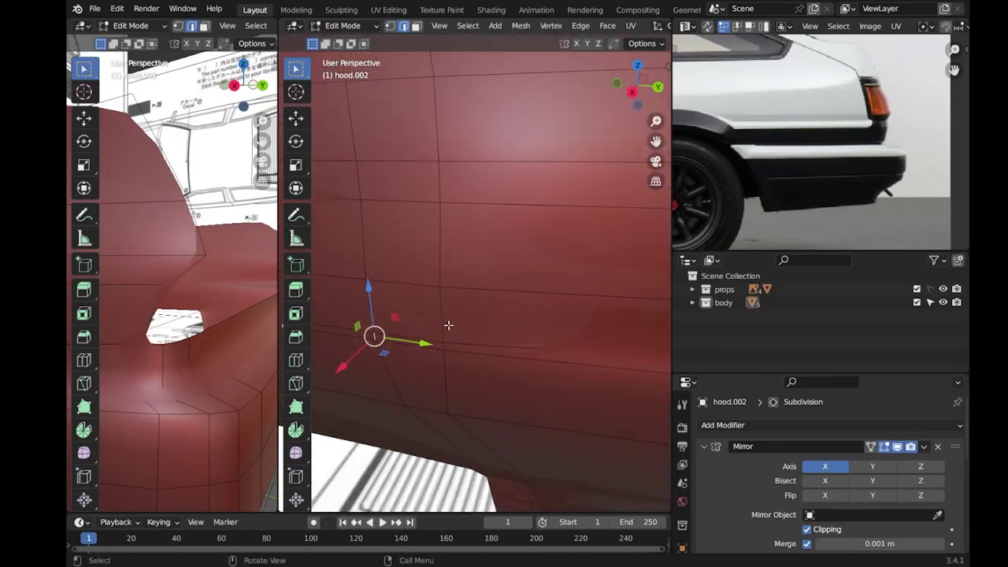
Switch to Object Mode and save the AE86 body shell file.
key("Tab")
scroll(561, 358, "down", 6)
key("ctrl+s")
scroll(561, 358, "up", 5)
mouse_move(564, 300)
middle_mouse_down()
mouse_move(569, 308)
mouse_move(532, 274)
middle_mouse_up()
Re-enter Edit Mode in vertex select, pick rear hatch-edge vertices, then check the shape from the back.
key("KP_3")
key("Tab")
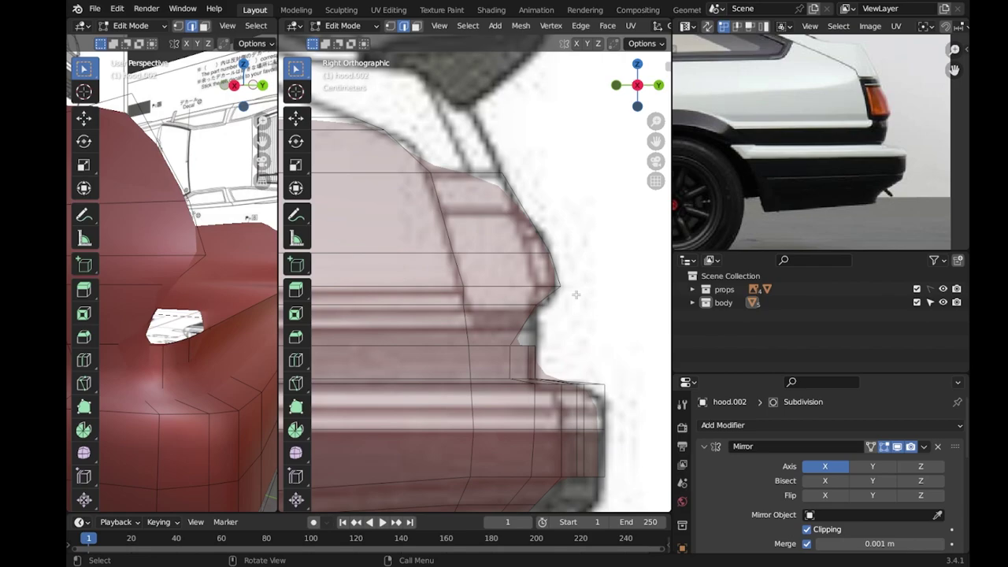
key("1")
left_click(512, 344)
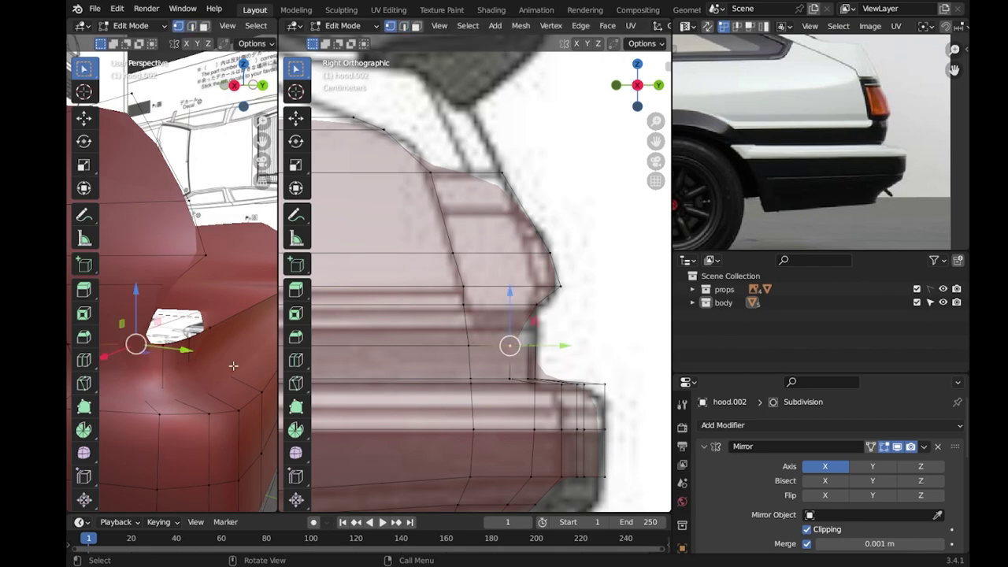
left_click(534, 344)
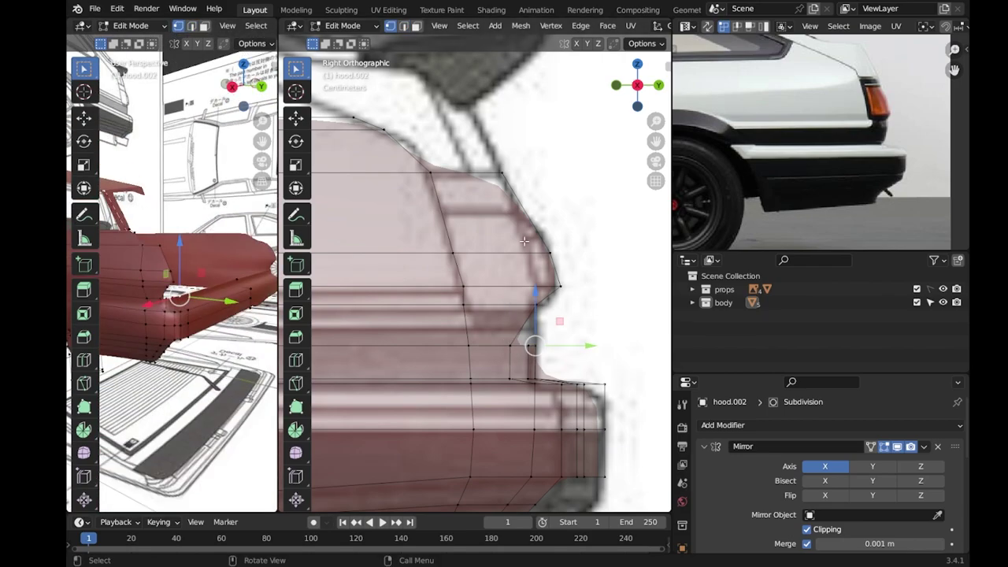
key("Tab")
key("ctrl+KP_1")
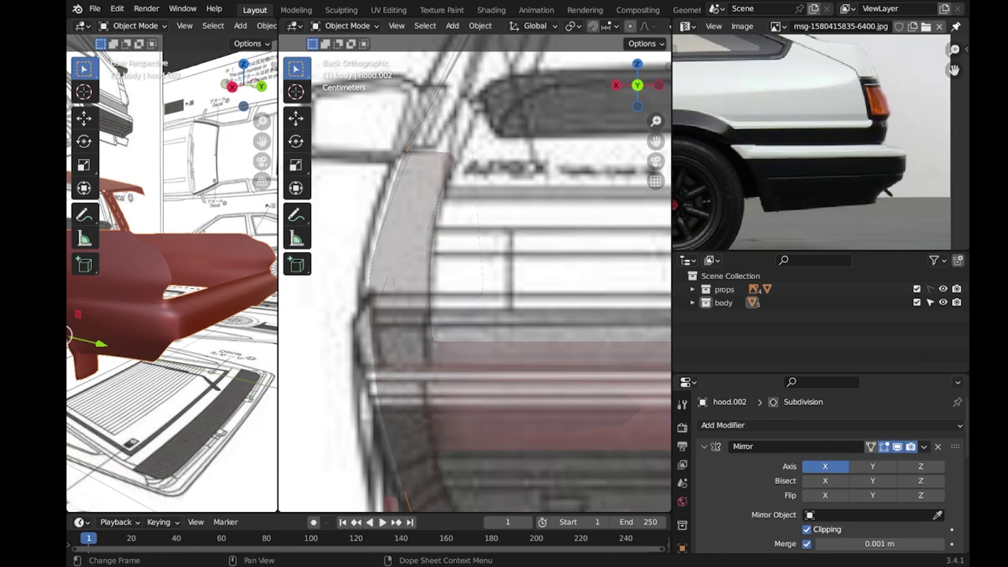
scroll(523, 307, "down", 2)
In right view, extrude hood.002's bottom rear edges and move them to the blueprint's lower rear corner.
scroll(510, 324, "down", 2)
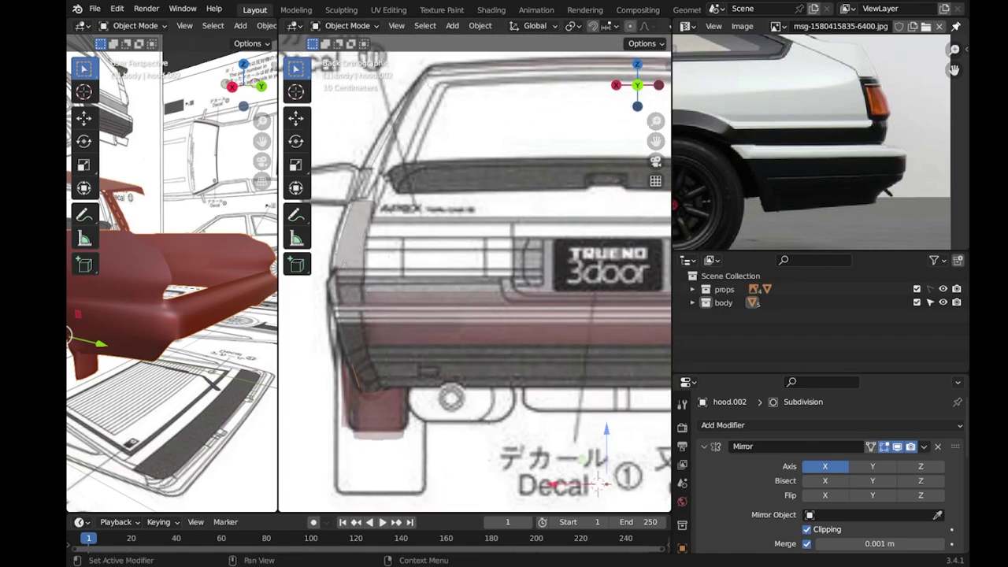
key("Tab")
key("KP_3")
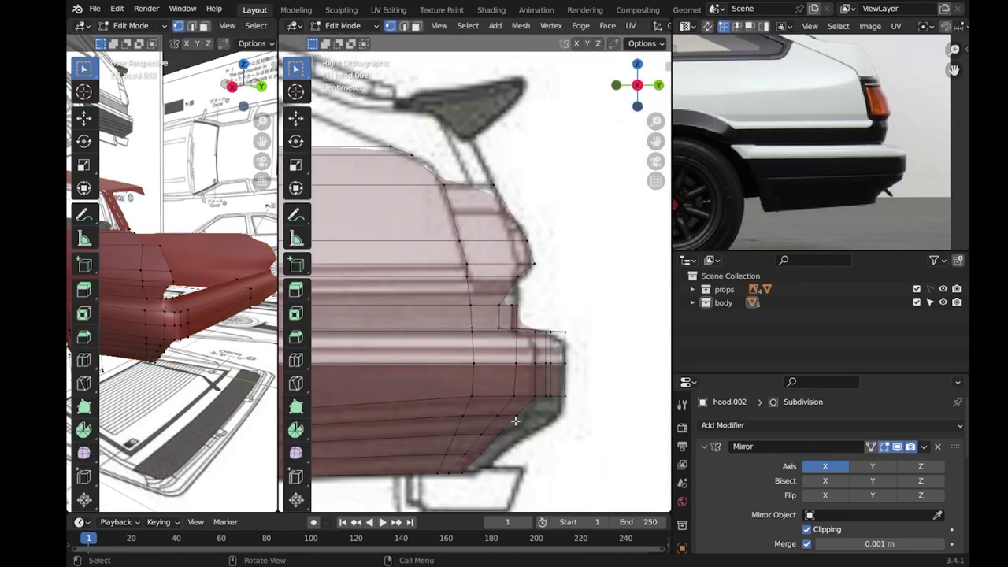
scroll(513, 344, "up", 2)
scroll(503, 378, "up", 2)
scroll(538, 344, "up", 2)
key("e")
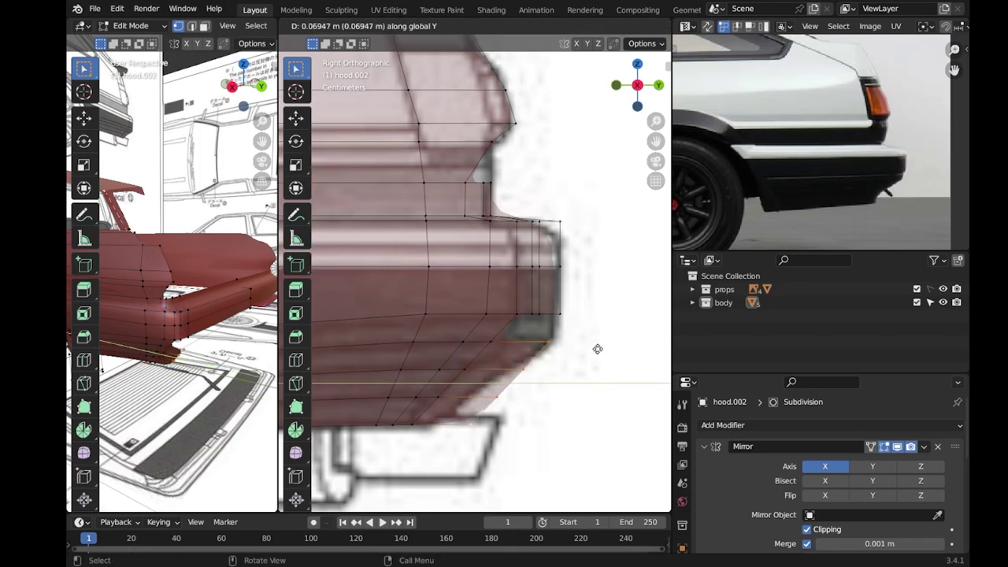
left_click(596, 348)
scroll(596, 349, "up", 2)
key("g")
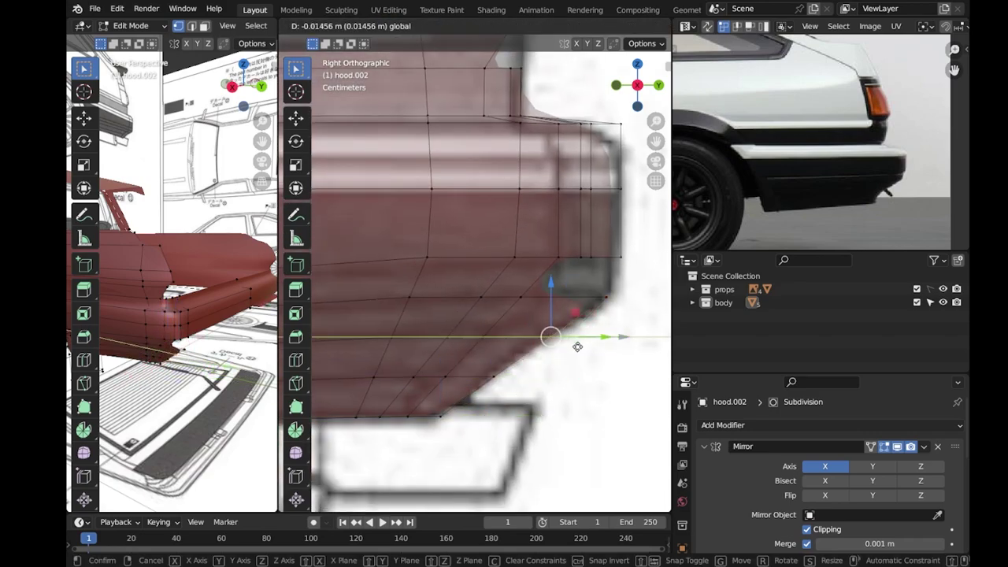
left_click(630, 302)
left_click(441, 416, "shift")
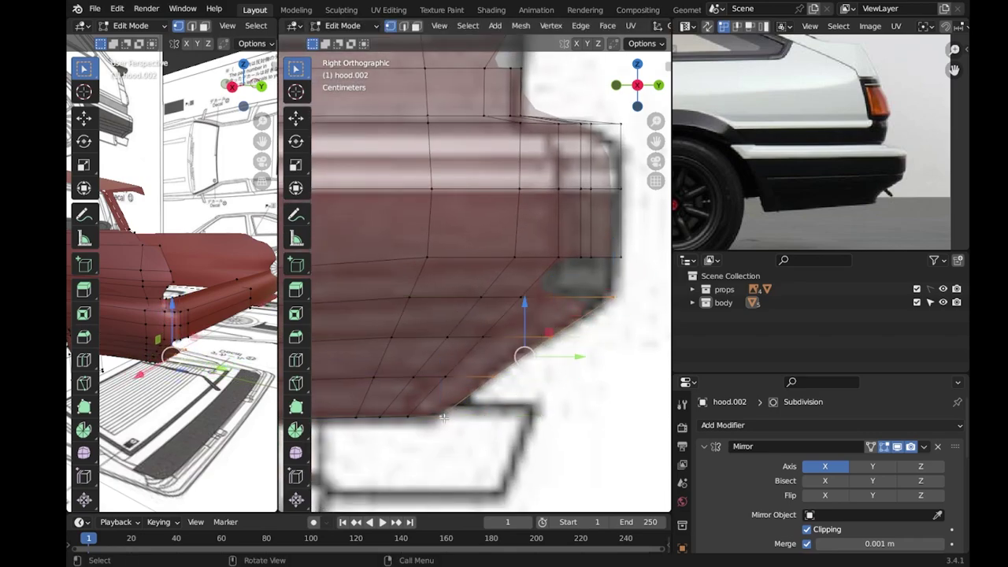
key("KP_7")
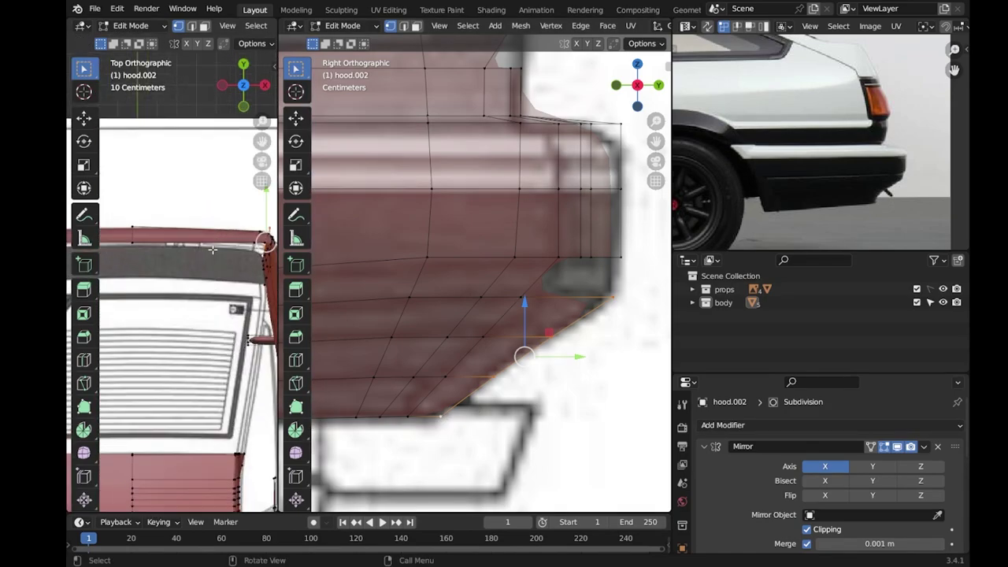
Extrude the rear edge sideways in Top view and check the result in Object Mode.
scroll(210, 255, "up", 3)
key("e")
left_click(101, 256)
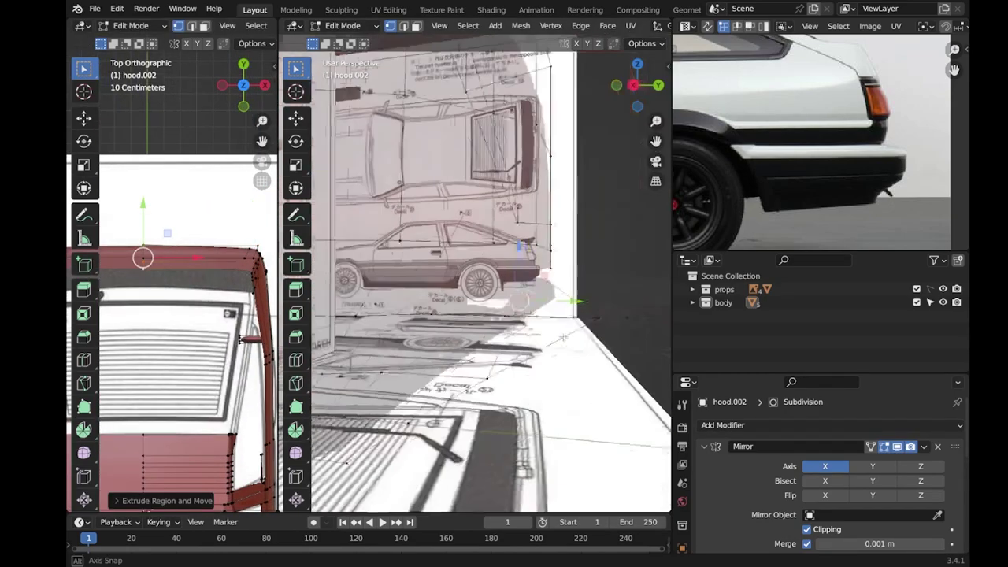
middle_click_drag(473, 315, 528, 343)
key("Tab")
scroll(528, 344, "up", 5)
mouse_move(535, 304)
middle_mouse_down()
mouse_move(498, 300)
mouse_move(482, 315)
mouse_move(478, 273)
middle_mouse_up()
key("Tab")
Add an edge loop to the lower rear panel, slide it into place, and extend the selection upward.
key("ctrl+r")
left_click(478, 273)
right_click(478, 273)
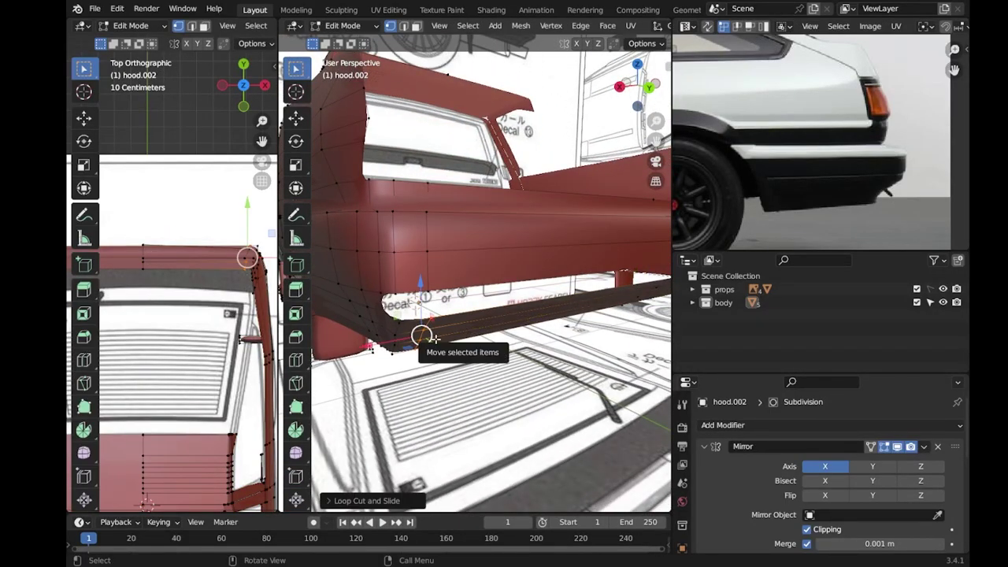
key("g")
key("g")
left_click(370, 315)
mouse_move(370, 315)
middle_mouse_down()
mouse_move(507, 258)
mouse_move(455, 350)
mouse_move(555, 328)
mouse_move(489, 325)
middle_mouse_up()
left_click(508, 258, "ctrl")
Vertex-slide the upper and lower corner vertices to round the rear corner.
key("g")
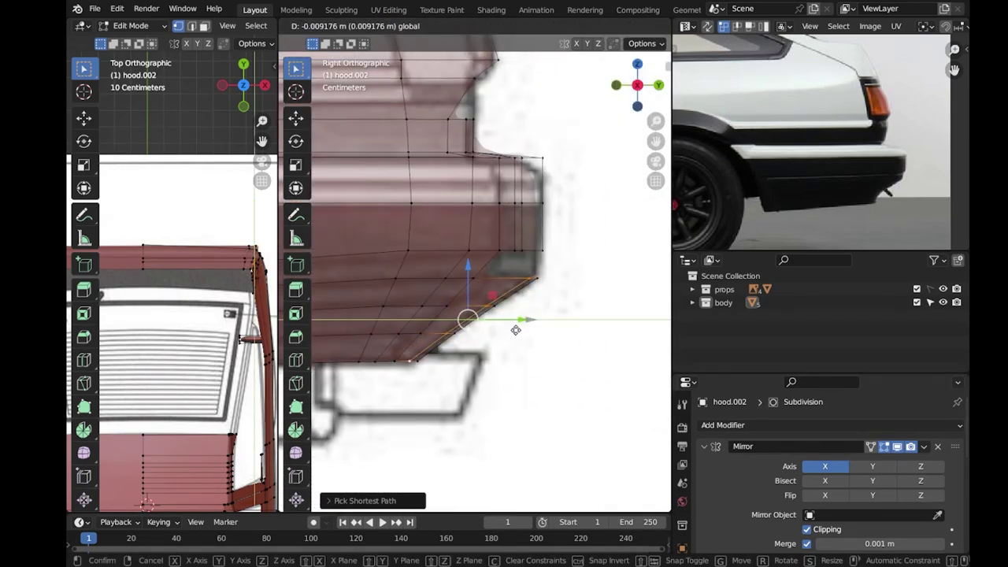
key("g")
scroll(536, 283, "up", 2)
left_click(551, 293)
left_click(469, 320)
key("g")
key("g")
left_click(496, 362)
key("g")
key("g")
key("Escape")
Orbit and zoom to check the rounded rear corner against the side blueprint.
middle_click_drag(532, 303, 445, 330)
key("KP_3")
scroll(523, 287, "up", 1)
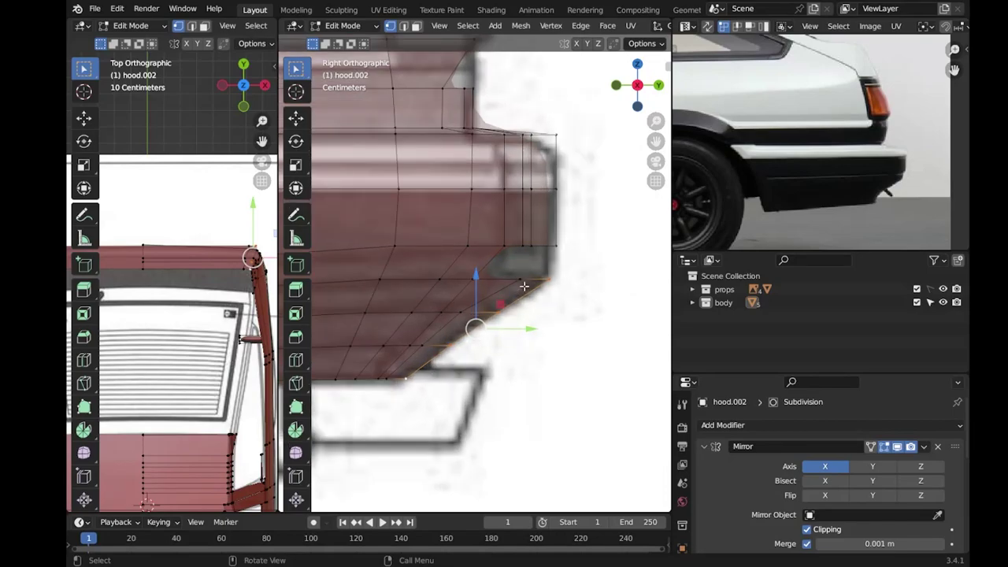
scroll(512, 293, "down", 1)
scroll(510, 288, "down", 1)
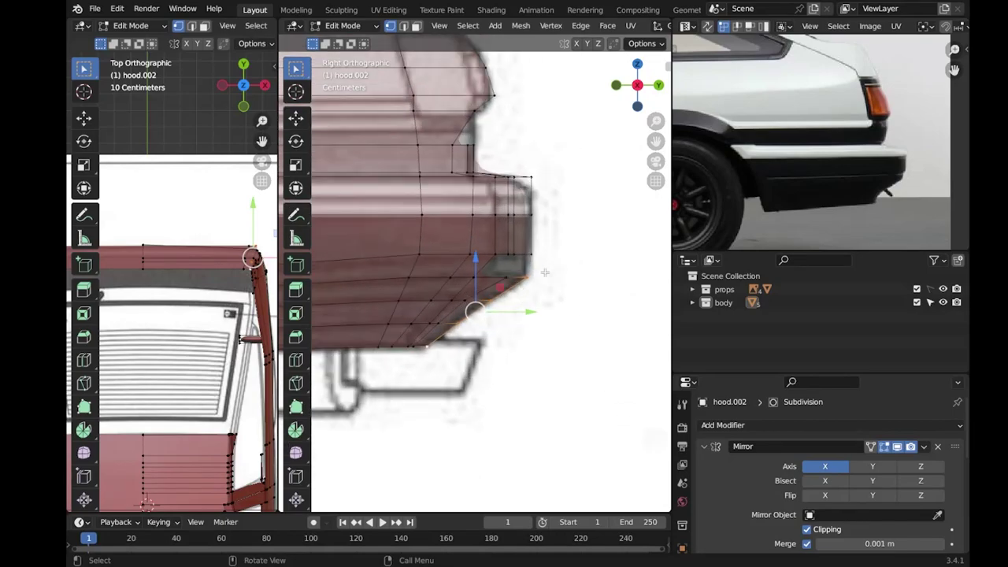
middle_click_drag(509, 279, 488, 268)
scroll(181, 315, "down", 2)
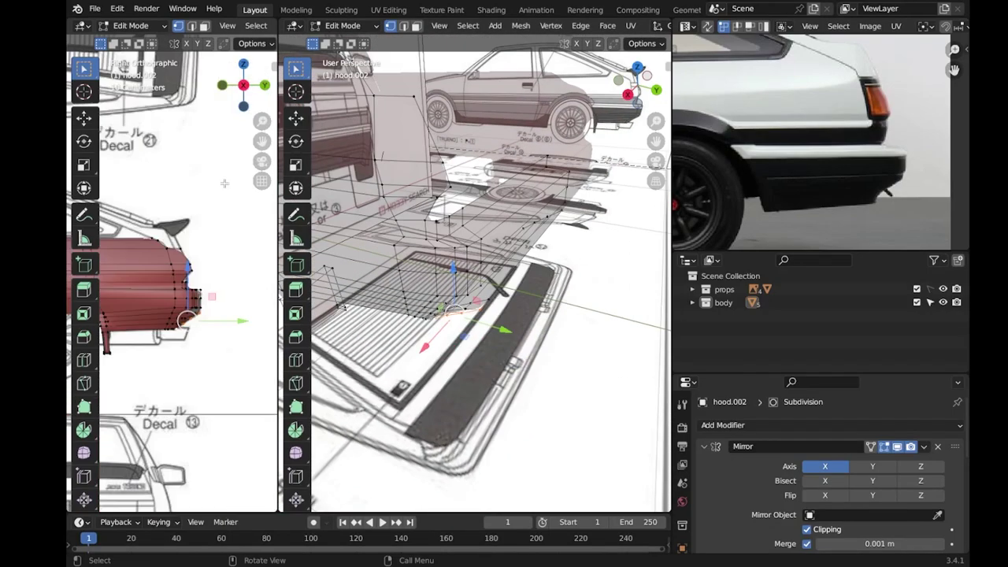
Select the edge path along the lower rear bumper in right view and preview the smoothed shape.
middle_click_drag(181, 315, 203, 275)
key("KP_3")
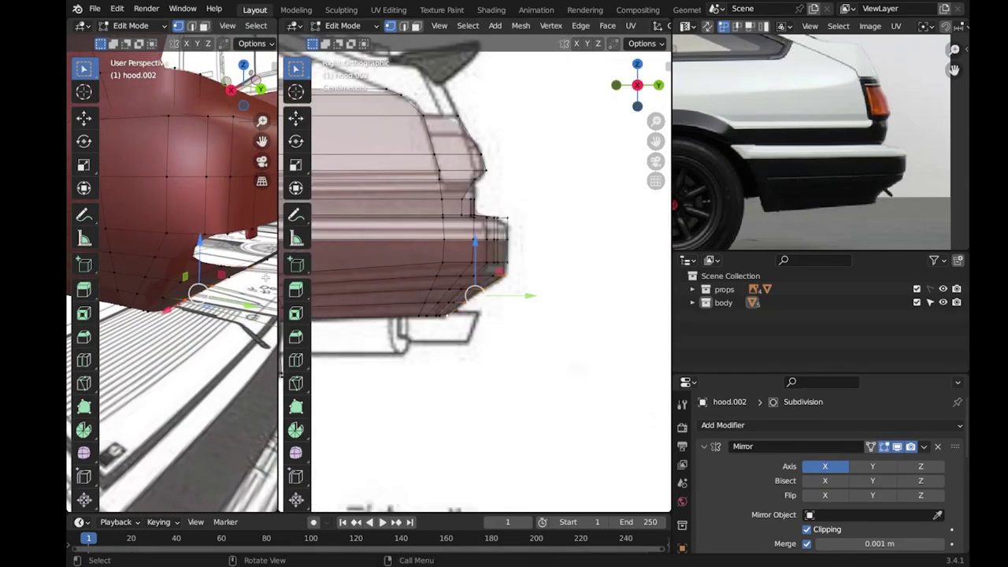
scroll(488, 275, "up", 2)
scroll(488, 276, "up", 2)
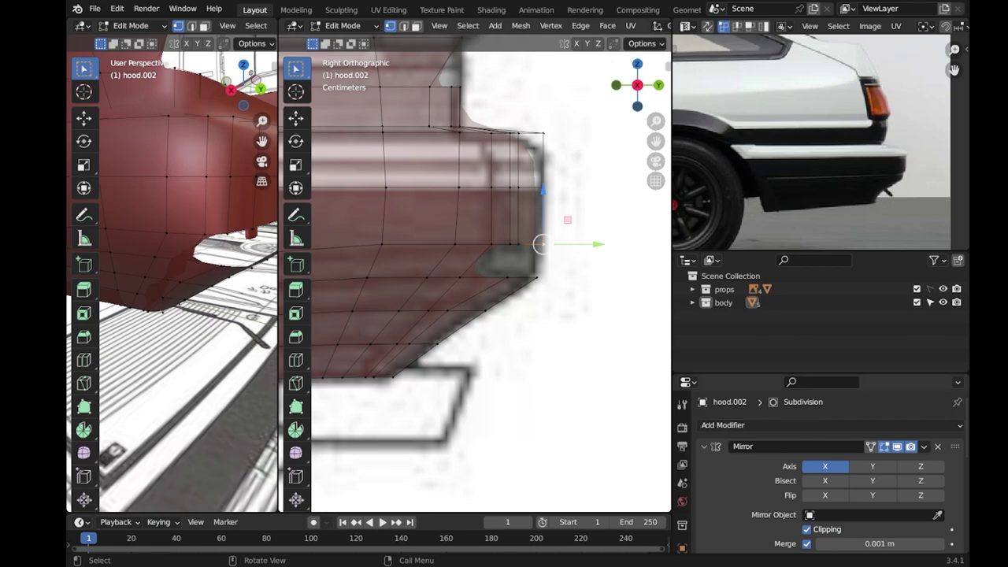
middle_click_drag(181, 236, 189, 259)
left_click(236, 260, "ctrl")
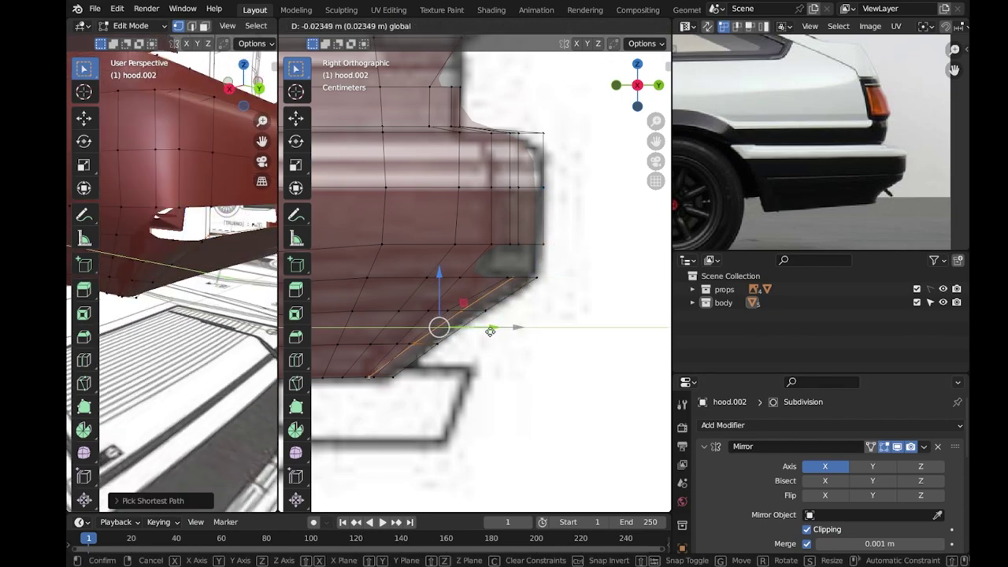
key("Tab")
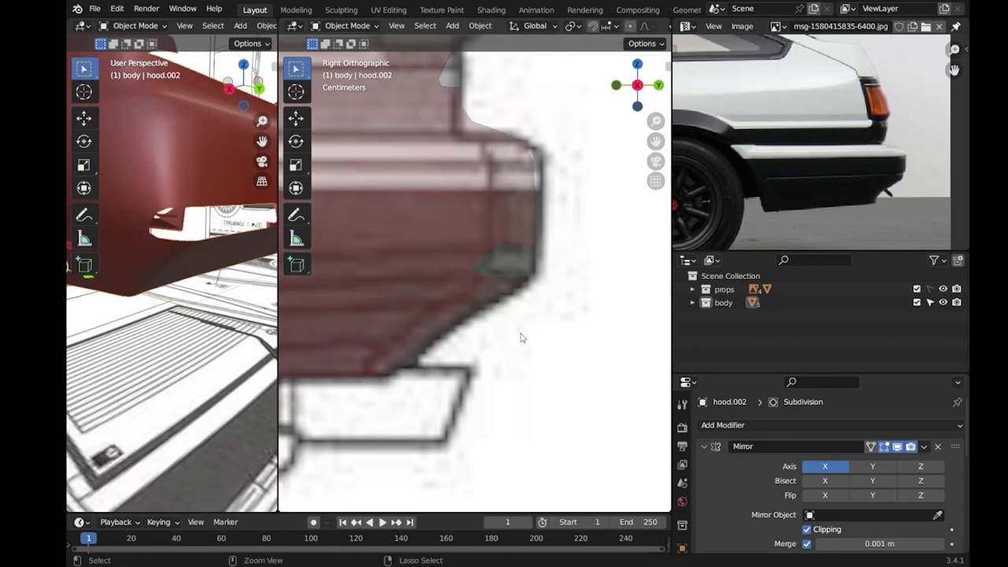
key("Tab")
Move the selected lower bumper vertices back along Y to meet the blueprint outline.
key("g")
key("y")
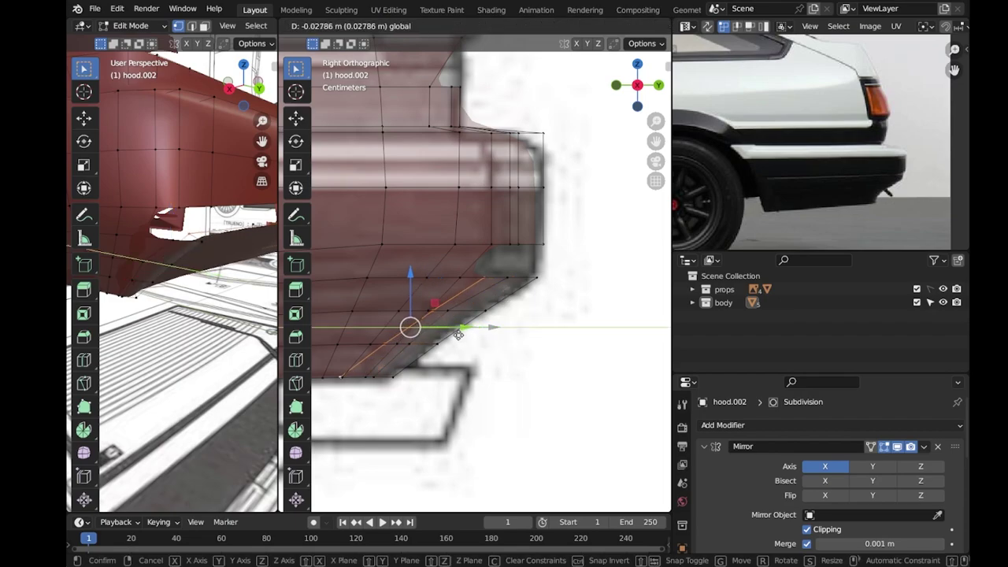
left_click(460, 332)
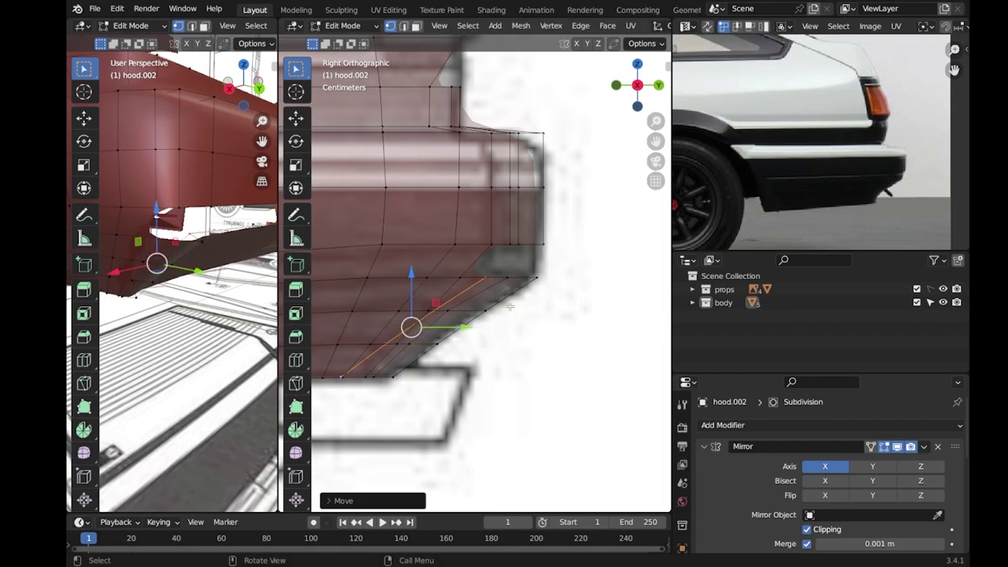
middle_click_drag(181, 330, 193, 299)
key("ctrl+z")
key("ctrl+z")
key("Tab")
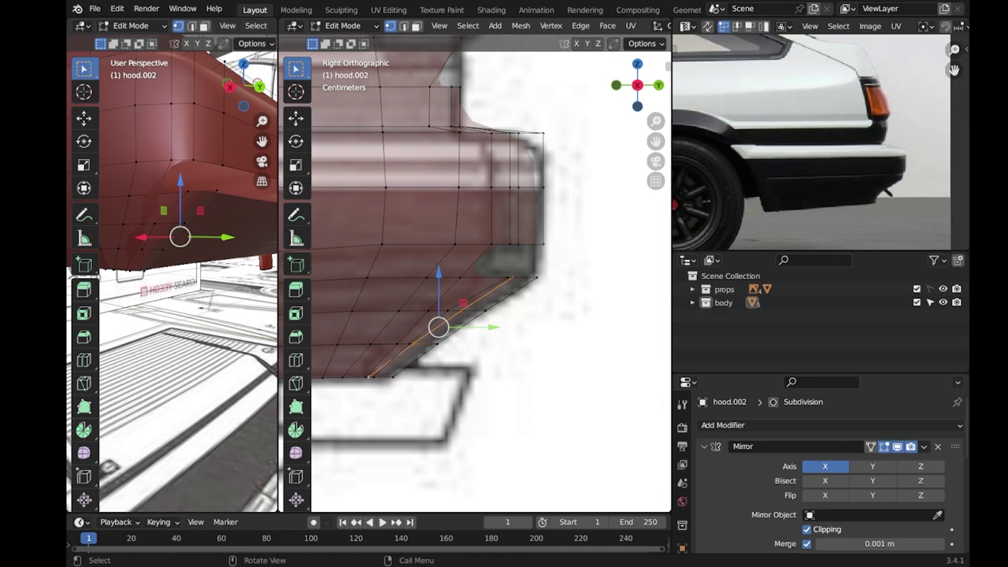
Select the bumper edge path and inspect the rear bumper corner from low side angles.
middle_click_drag(472, 315, 441, 300)
middle_click_drag(212, 300, 230, 286)
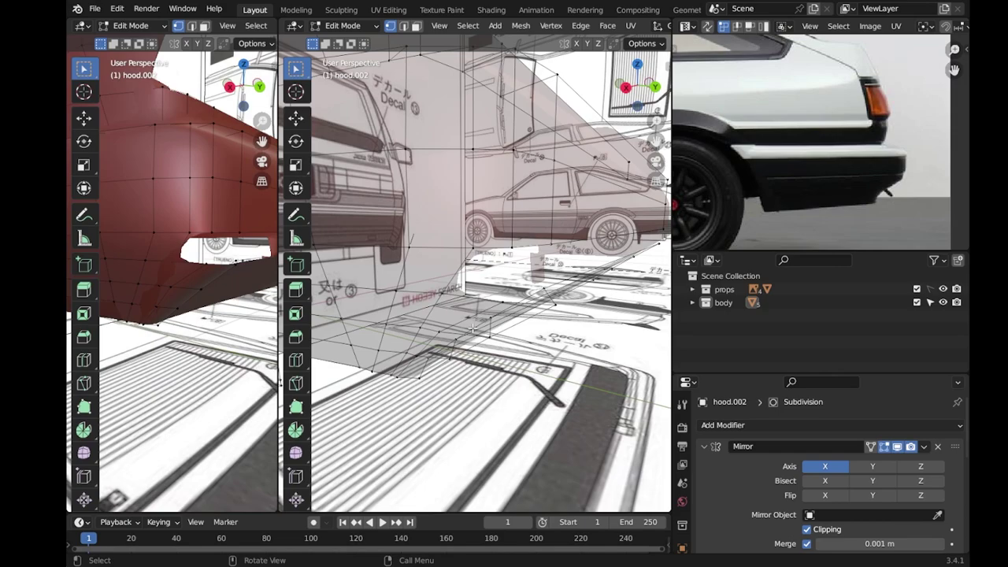
middle_click_drag(506, 329, 495, 291)
left_click(492, 355, "ctrl")
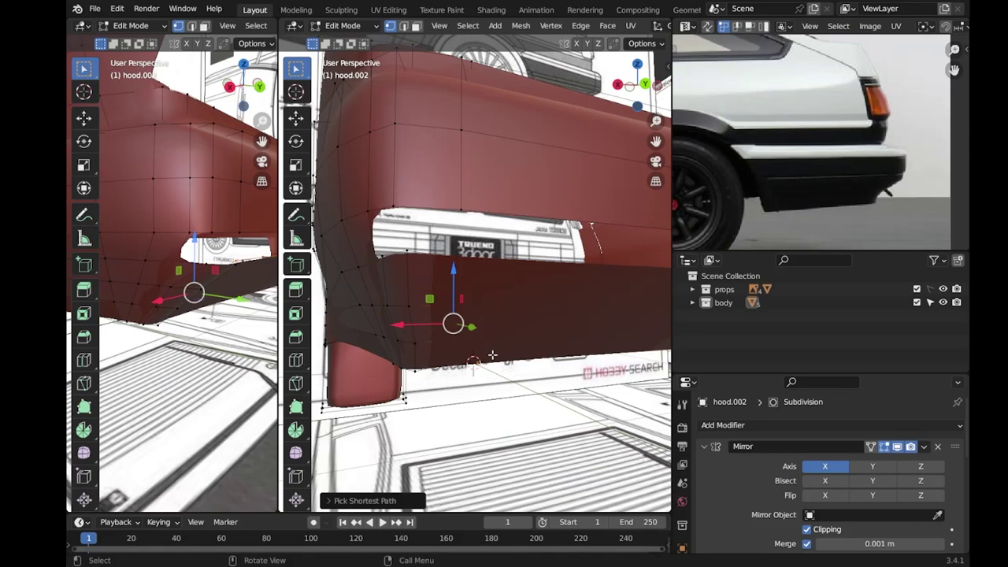
middle_click_drag(492, 355, 515, 322)
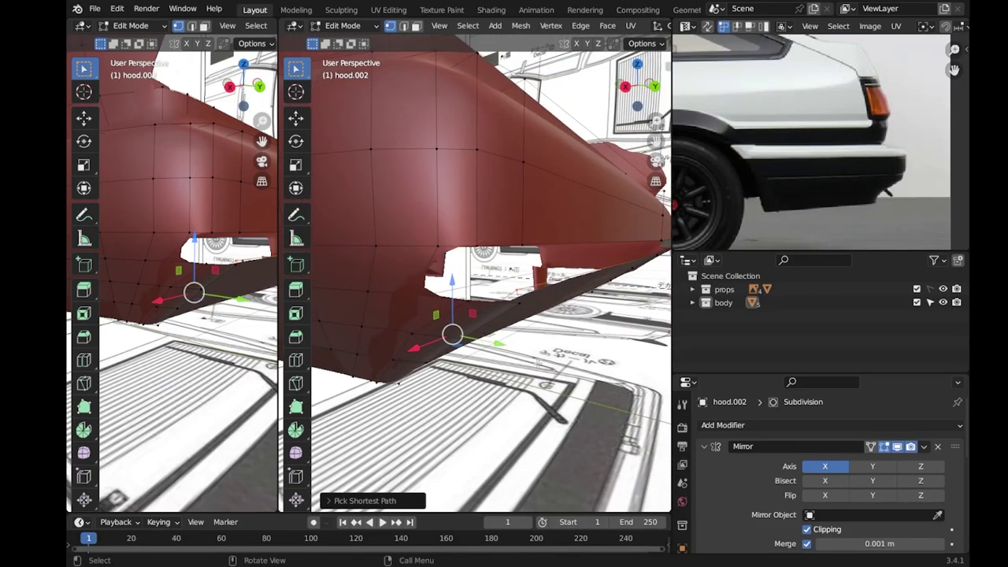
mouse_move(538, 363)
middle_mouse_down()
mouse_move(588, 325)
mouse_move(407, 364)
middle_mouse_up()
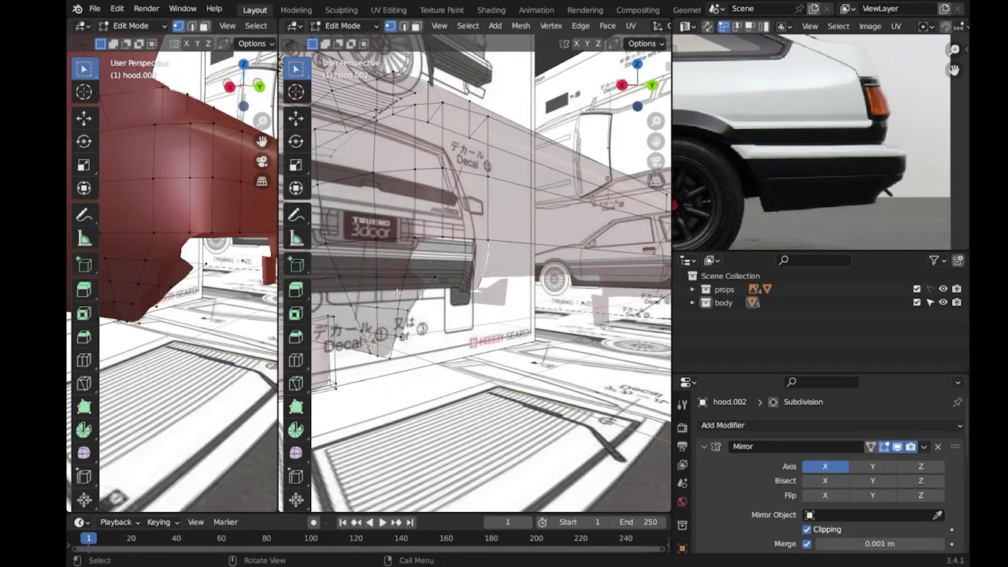
mouse_move(397, 360)
middle_mouse_down()
mouse_move(461, 368)
mouse_move(408, 345)
middle_mouse_up()
middle_click_drag(459, 267, 523, 265, "alt")
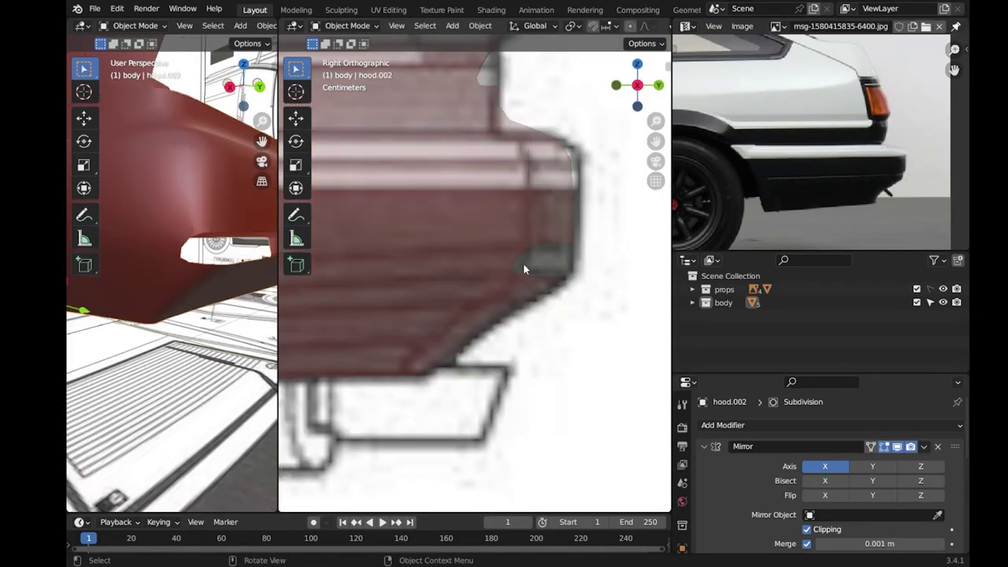
Preview hood.002's bumper smoothed, then edge-slide a loop along the bumper surface.
key("ctrl+z")
key("ctrl+z")
key("ctrl+z")
key("ctrl+z")
key("ctrl+shift+z")
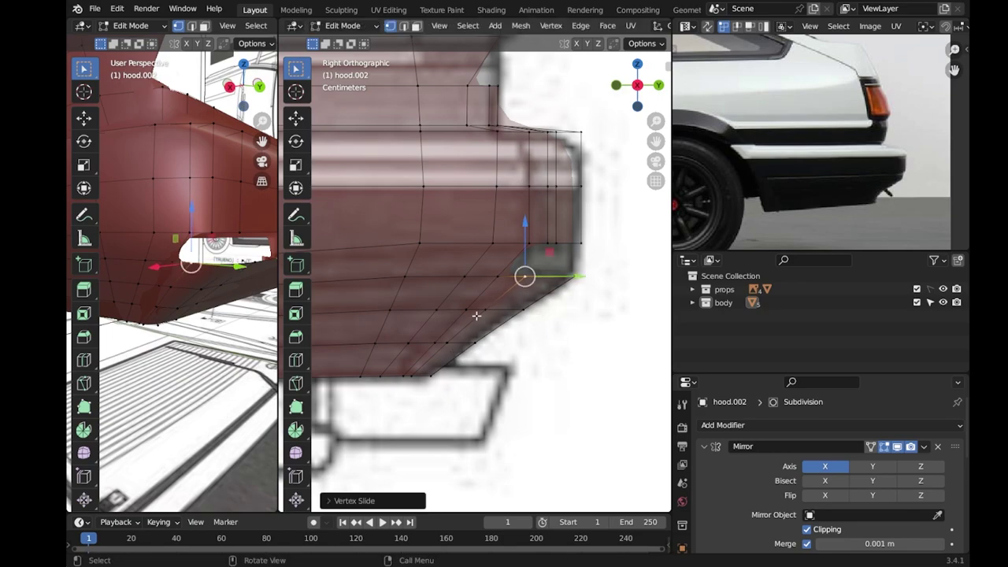
key("Tab")
key("Tab")
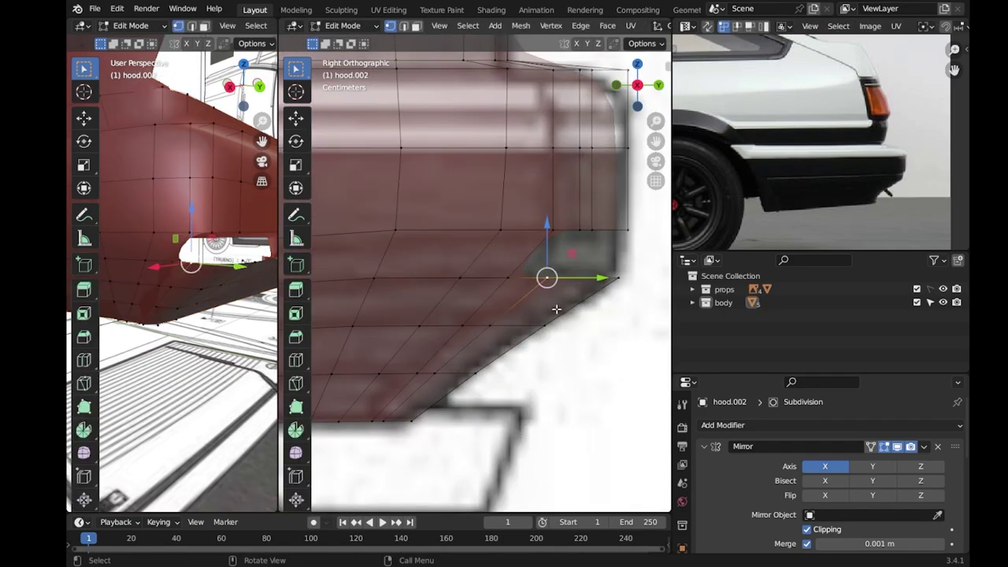
scroll(567, 252, "down", 2)
scroll(534, 272, "up", 1)
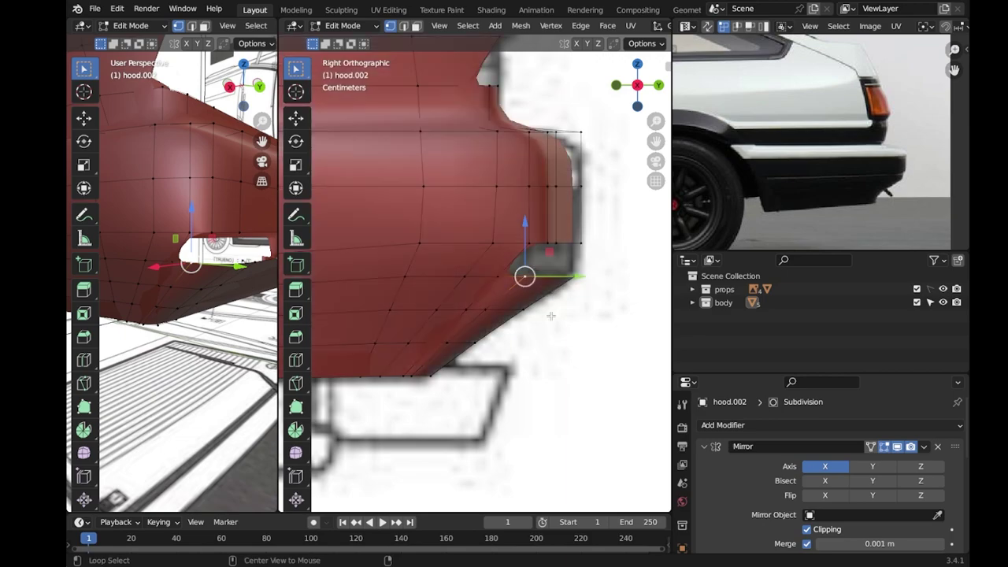
key("Tab")
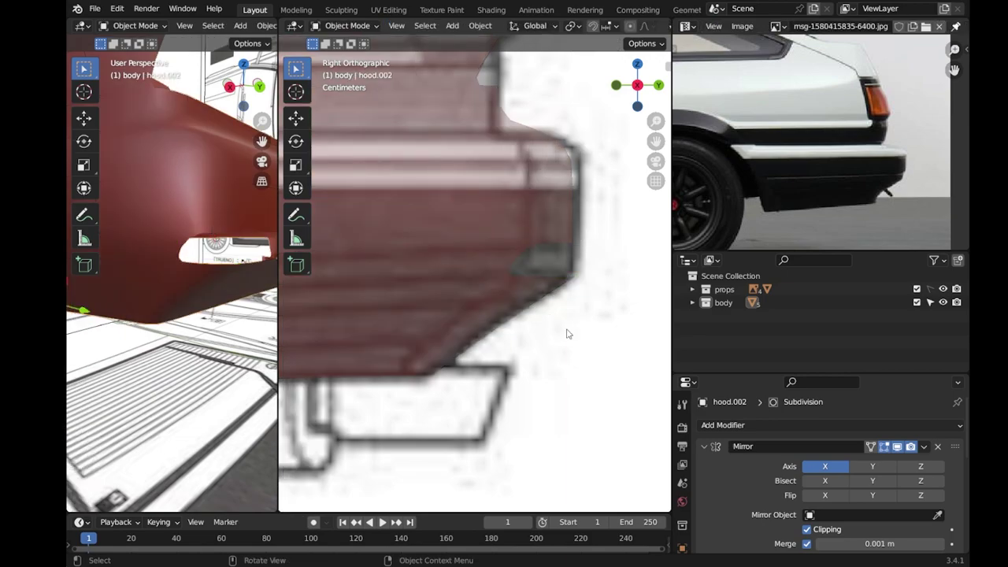
key("Tab")
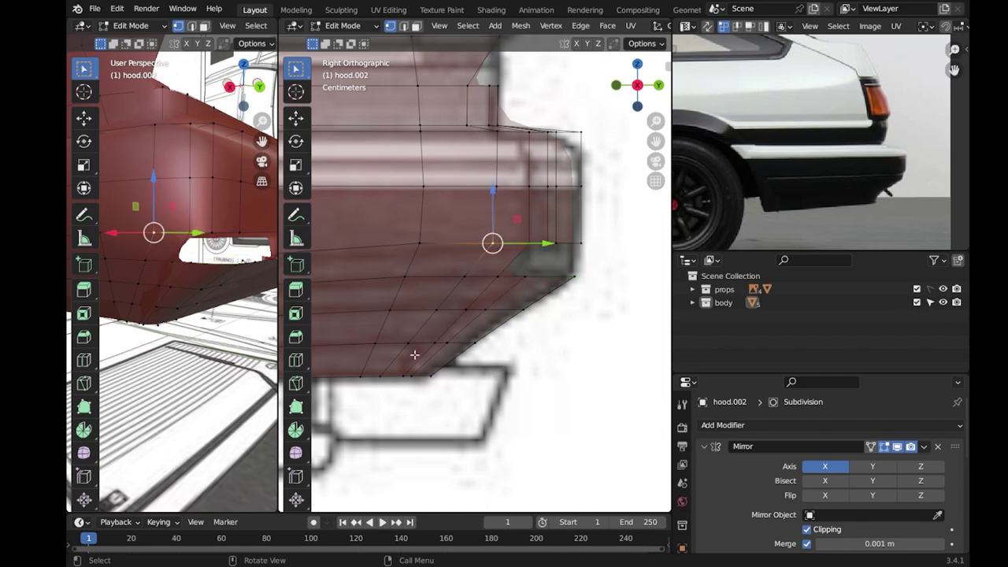
left_click(443, 322, "ctrl")
key("g")
key("g")
left_click(580, 386)
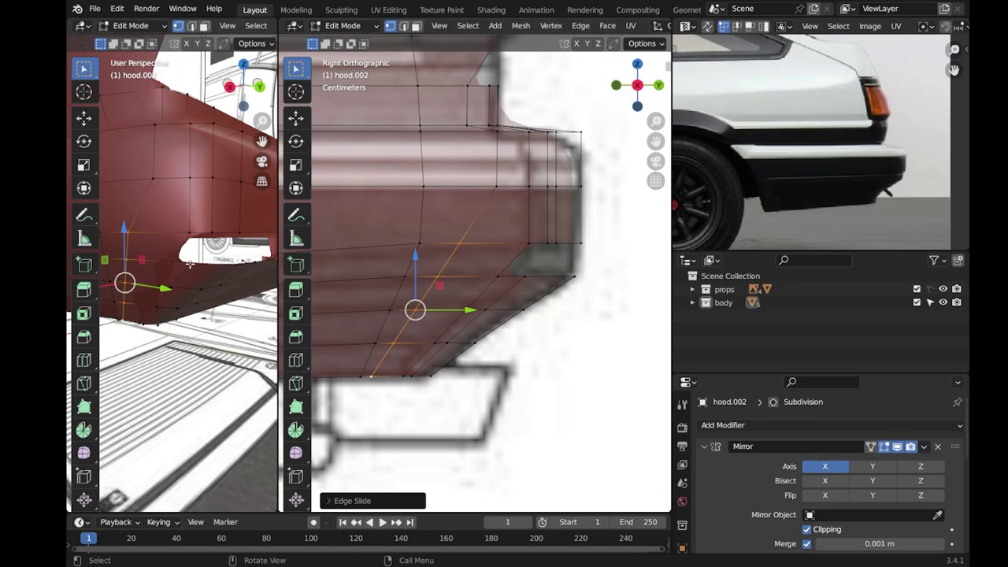
Dissolve the lower diagonal edge loop at the bumper corner and save the file.
middle_click_drag(472, 276, 504, 279)
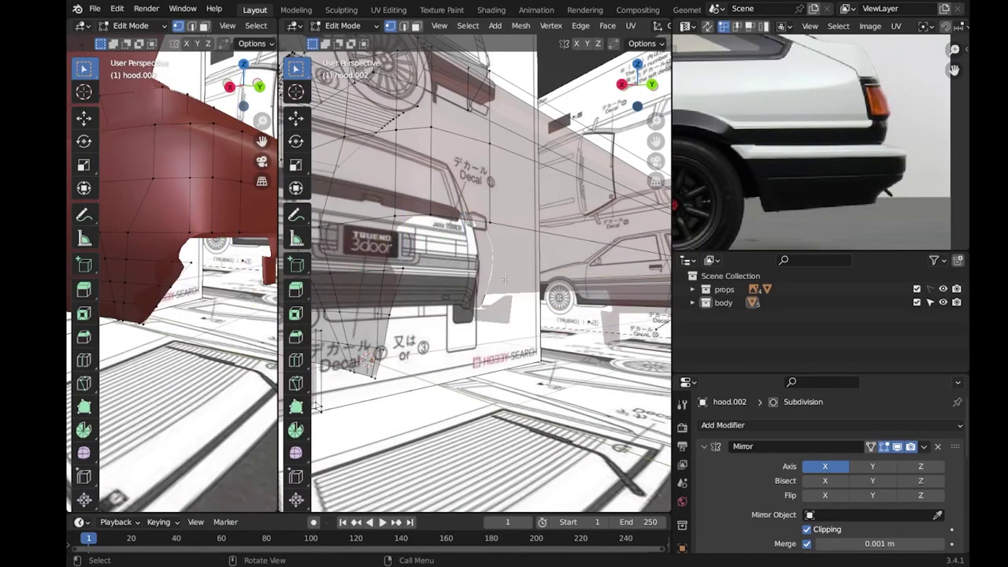
left_click(529, 278, "ctrl")
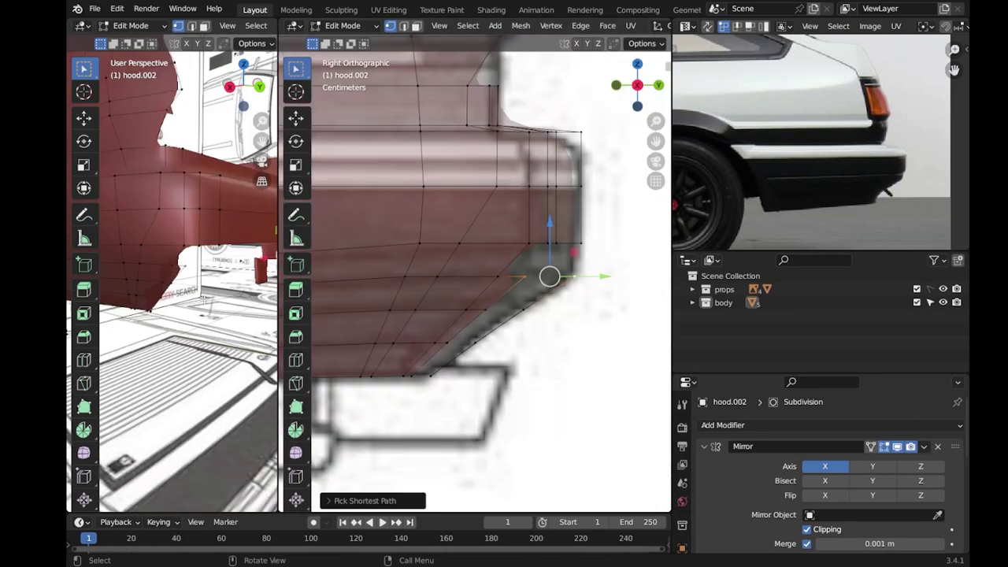
key("KP_Decimal")
key("2")
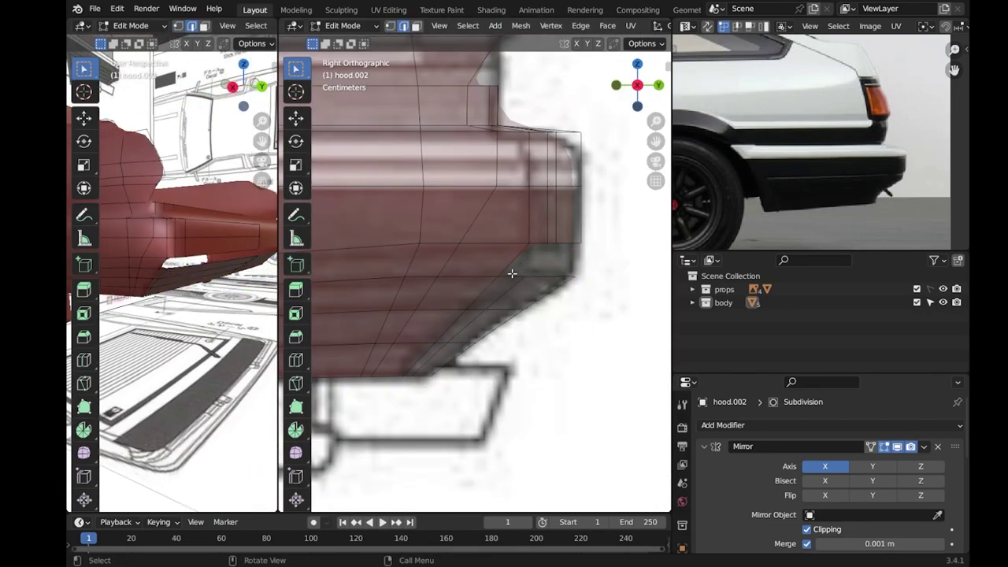
left_click(473, 344, "alt")
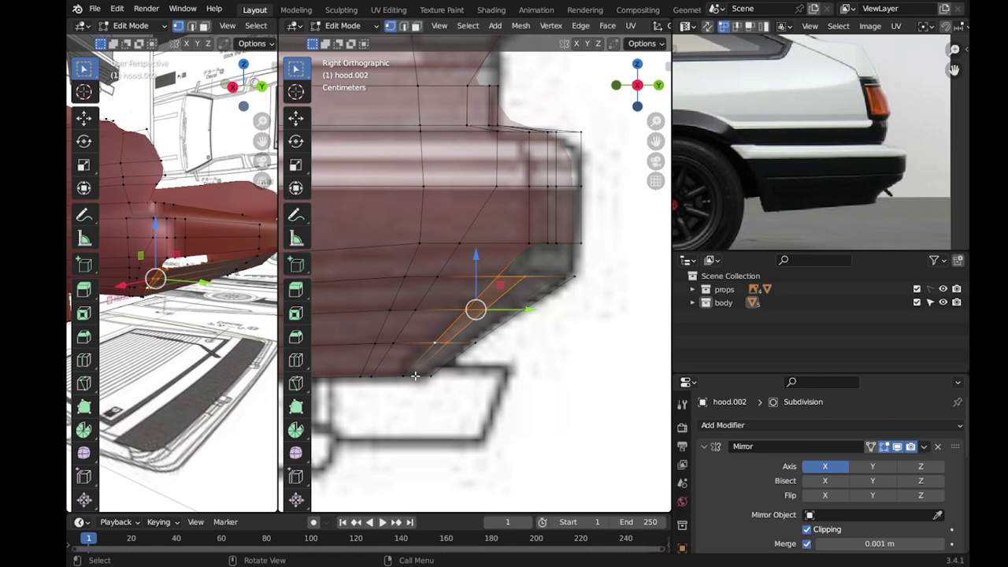
key("x")
left_click(400, 454)
mouse_move(181, 315)
middle_mouse_down()
mouse_move(208, 281)
mouse_move(197, 285)
middle_mouse_up()
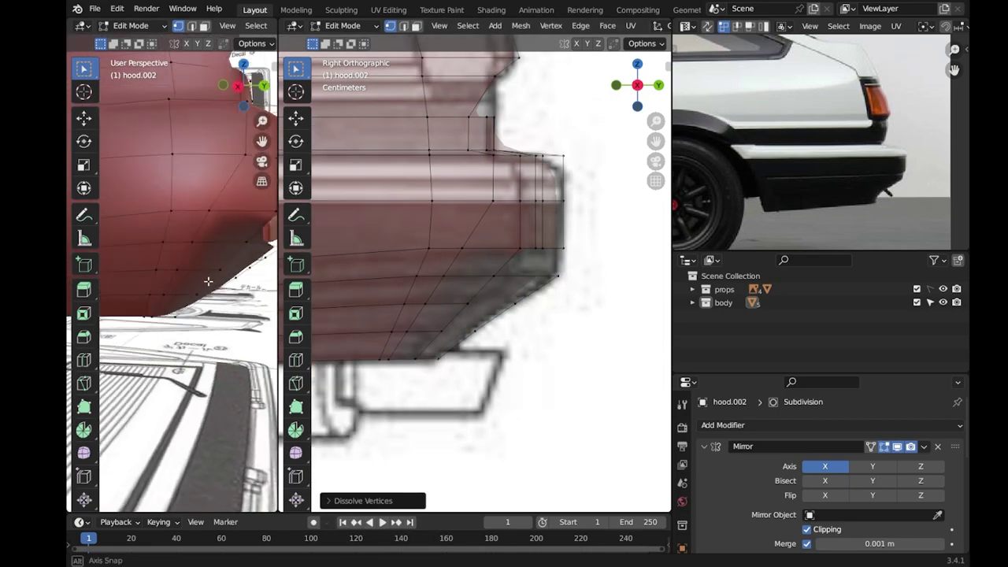
key("ctrl+s")
Move the bumper corner vertices slightly lower along Z in the right side view.
mouse_move(585, 360)
middle_mouse_down()
mouse_move(550, 311)
mouse_move(504, 299)
mouse_move(555, 298)
middle_mouse_up()
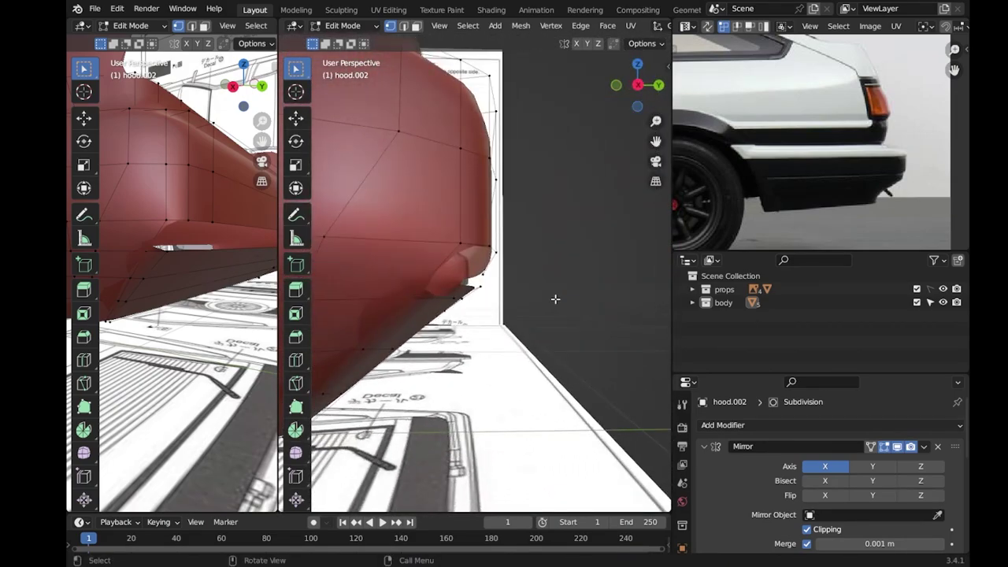
key("KP_3")
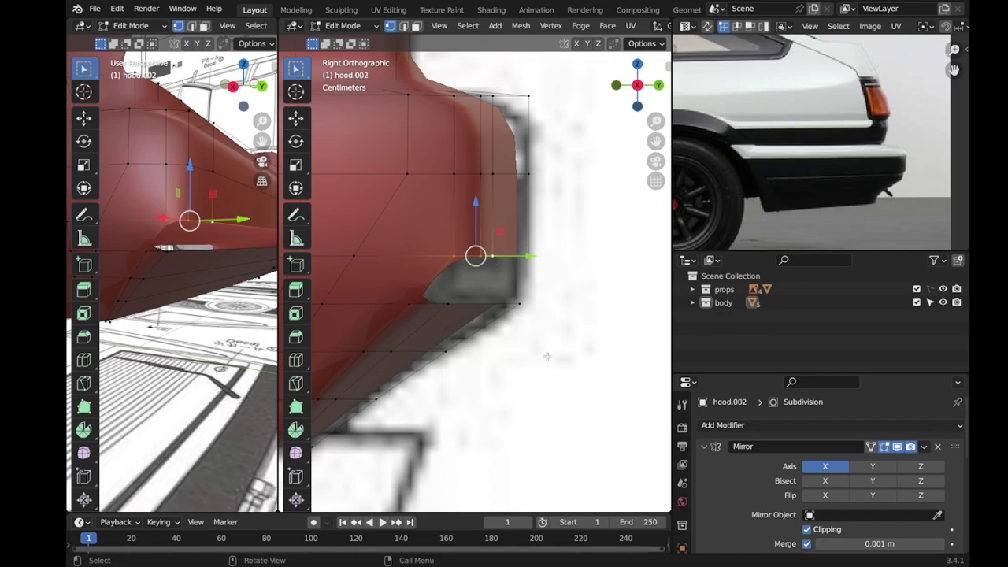
key("g")
key("z")
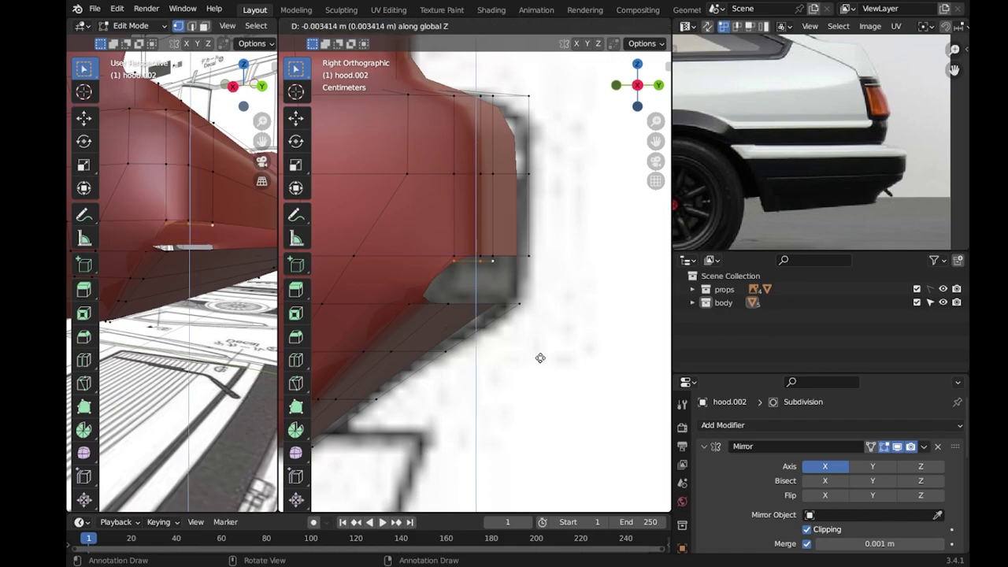
left_click(540, 355)
Nudge the corner vertices sideways in the back view to follow the blueprint.
middle_click_drag(181, 236, 213, 197)
left_click(236, 85)
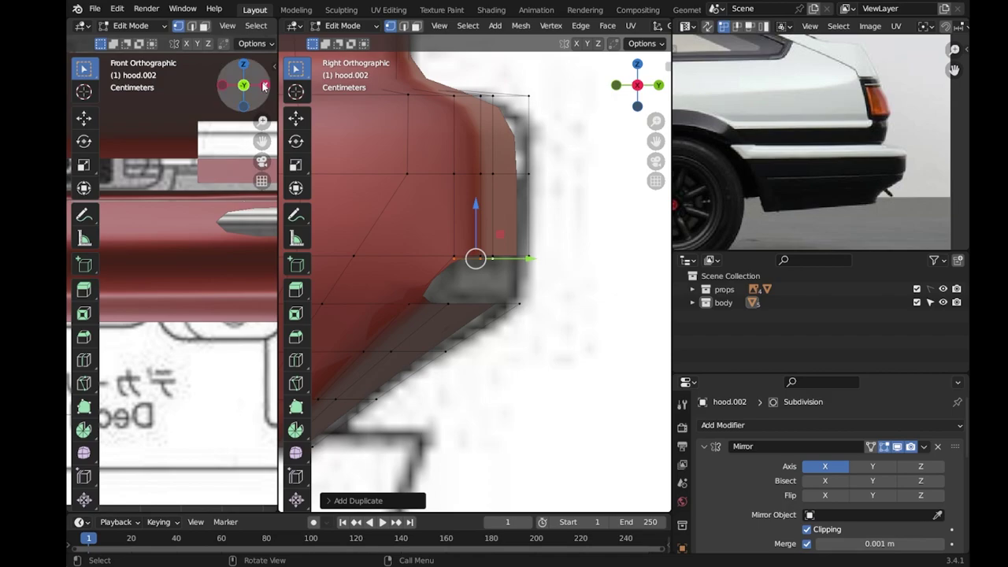
scroll(208, 243, "down", 3)
key("KP_Decimal")
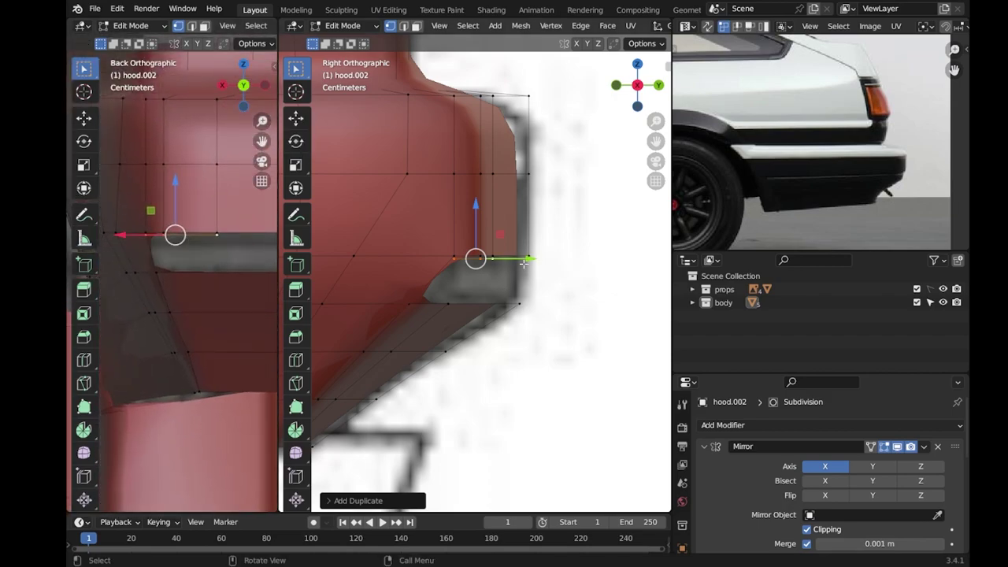
left_click_drag(524, 264, 467, 257)
left_click_drag(175, 235, 182, 233)
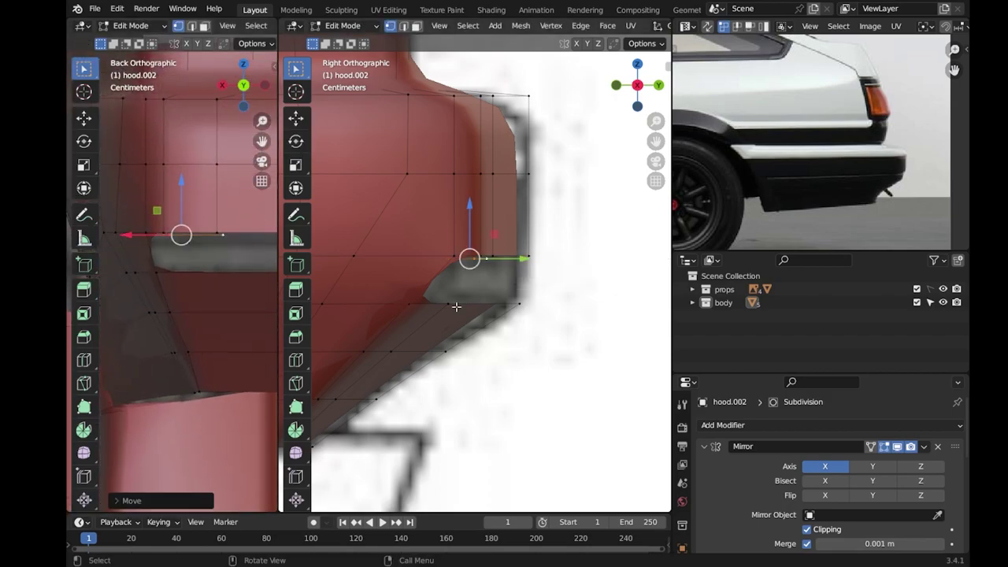
key("alt+z")
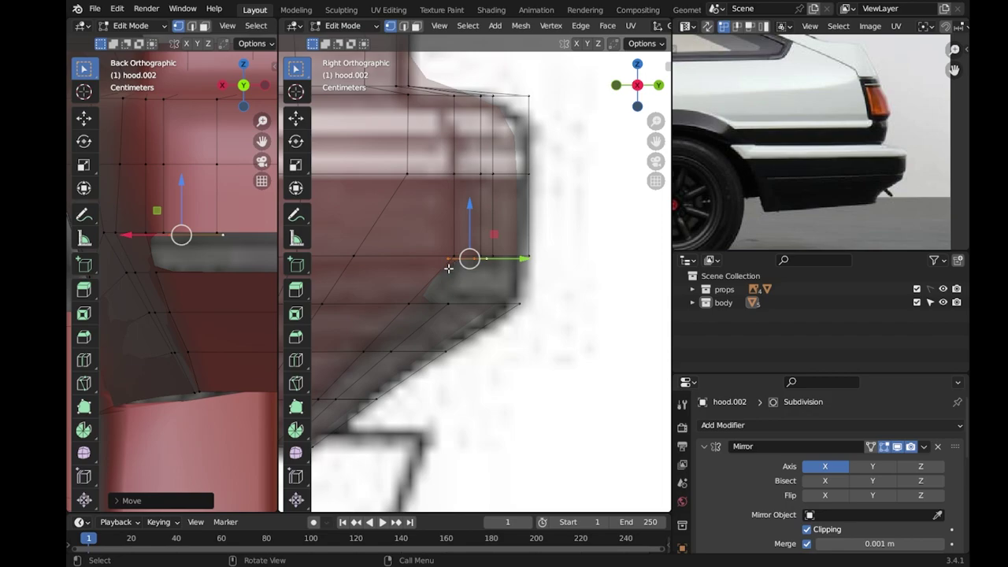
key("ctrl+z")
Cut a new centred edge loop across the bumper.
mouse_move(449, 258)
middle_mouse_down()
mouse_move(497, 284)
mouse_move(465, 250)
mouse_move(567, 268)
mouse_move(552, 321)
middle_mouse_up()
key("ctrl+r")
left_click(576, 271)
right_click(576, 271)
In see-through side view, box-select the rear edge vertices and raise them along Z.
key("ctrl+s")
key("KP_3")
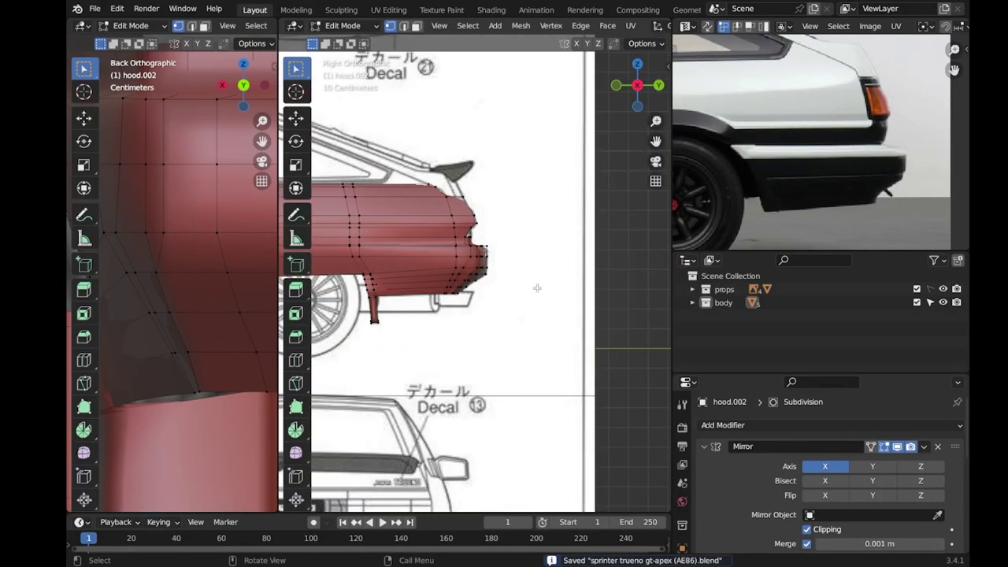
scroll(503, 236, "up", 2)
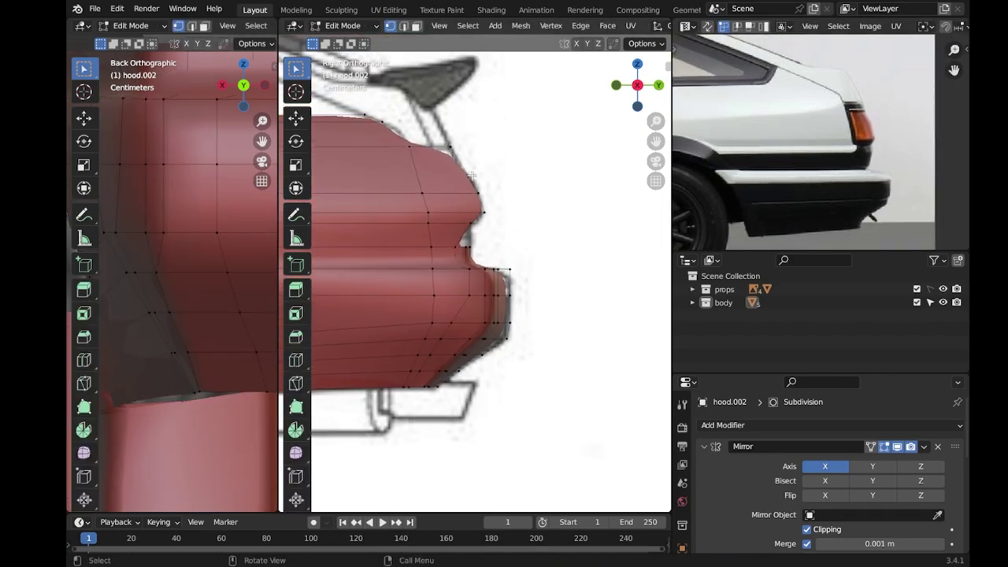
key("alt+z")
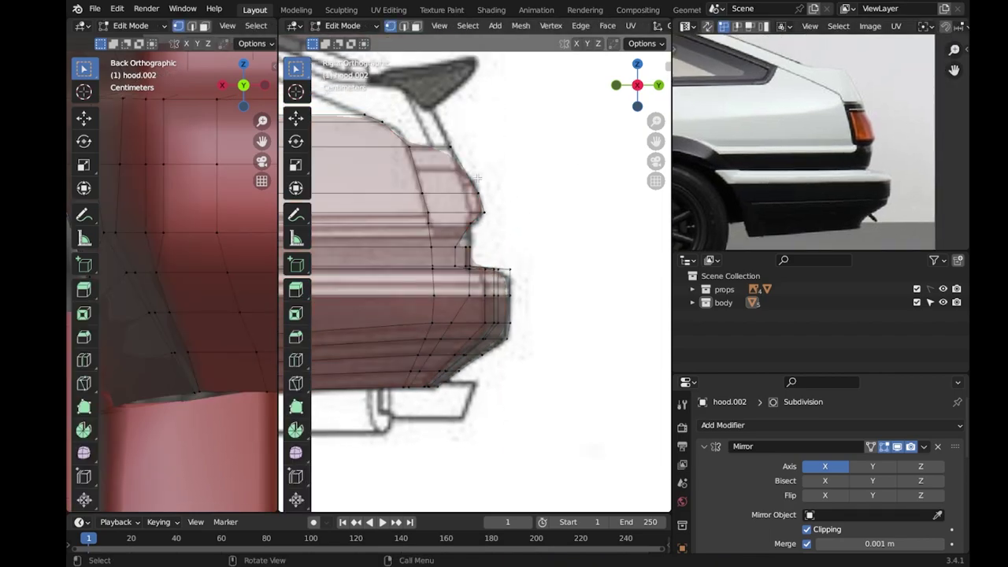
left_click_drag(435, 210, 436, 211)
scroll(491, 214, "up", 2)
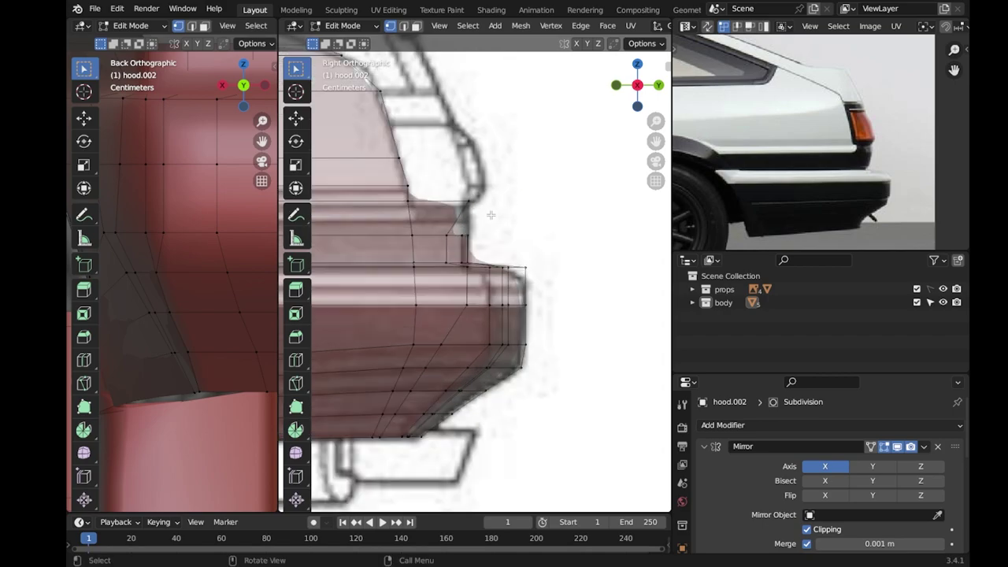
scroll(169, 205, "down", 4)
scroll(189, 228, "up", 3)
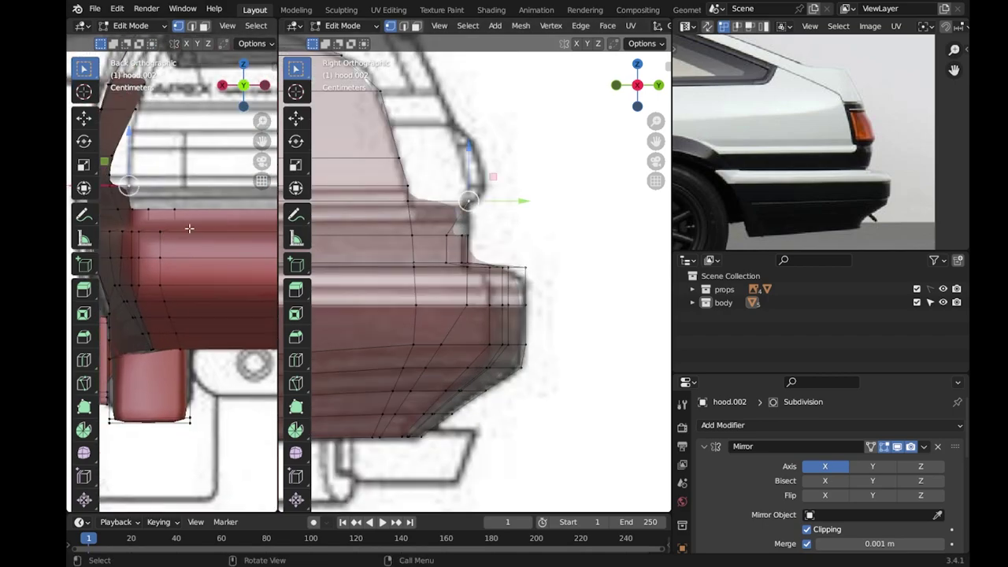
scroll(464, 248, "up", 2)
scroll(203, 268, "up", 3)
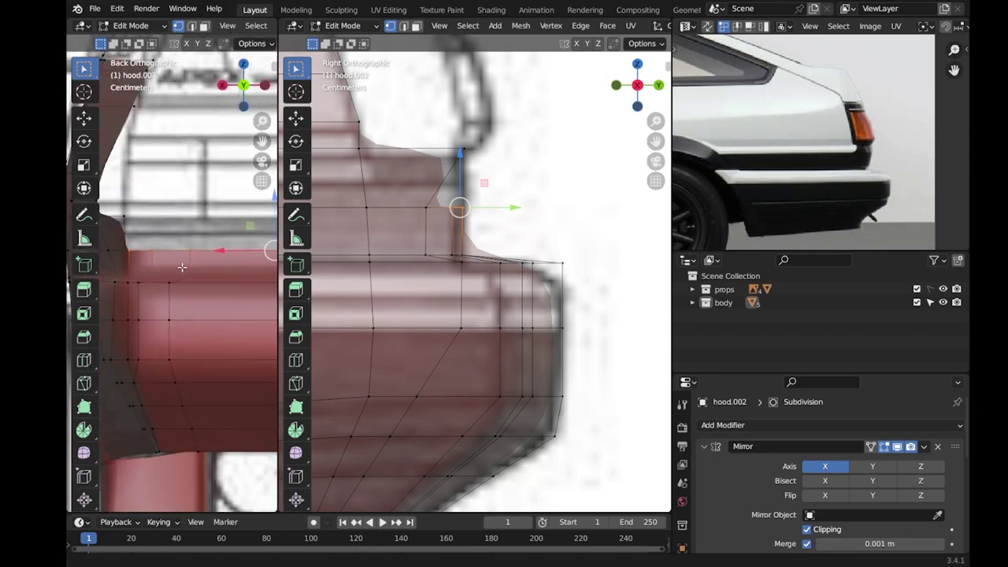
key("g")
key("z")
left_click(199, 238)
Shift the vertices front-to-back and move the notch vertex to fill the notch.
scroll(492, 192, "down", 2)
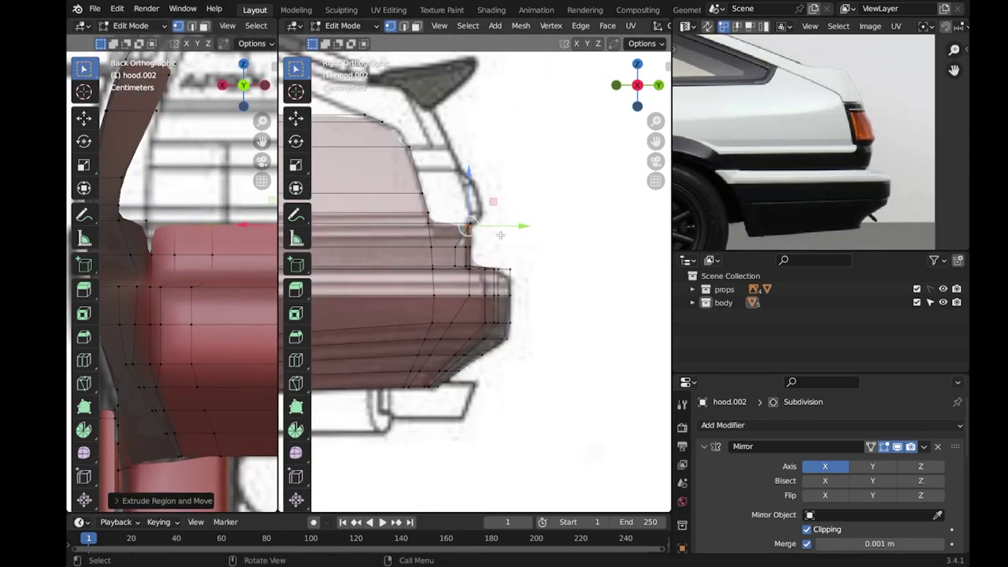
scroll(492, 193, "up", 3)
key("g")
key("y")
left_click(538, 179)
key("g")
left_click(490, 194)
left_click(559, 244, "ctrl")
key("alt+a")
key("g")
In Back Orthographic view, pull the rear pillar vertex inward and save.
key("Tab")
key("ctrl+s")
mouse_move(520, 168)
middle_mouse_down()
mouse_move(502, 253)
mouse_move(438, 262)
middle_mouse_up()
key("ctrl+KP_1")
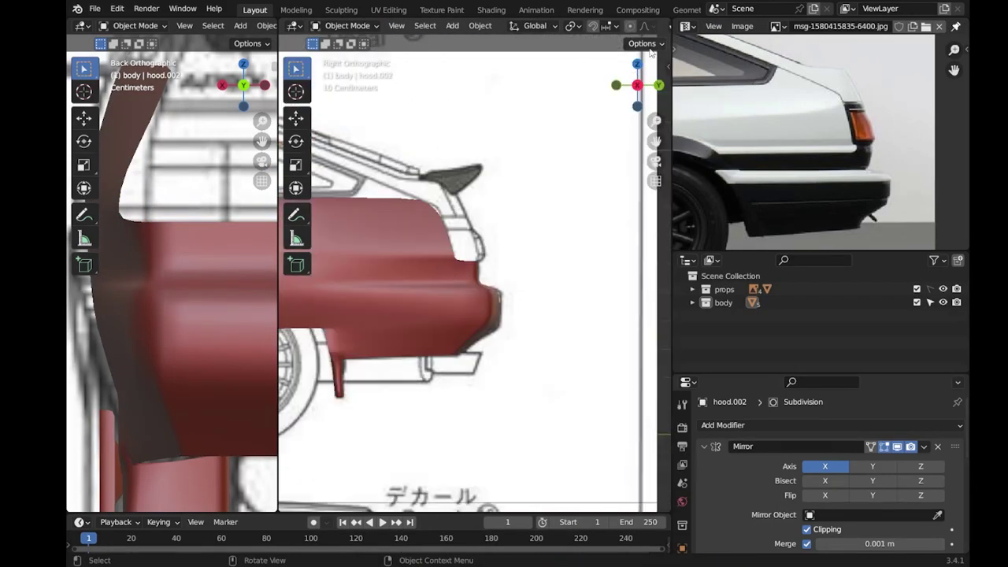
scroll(438, 261, "up", 3)
key("Tab")
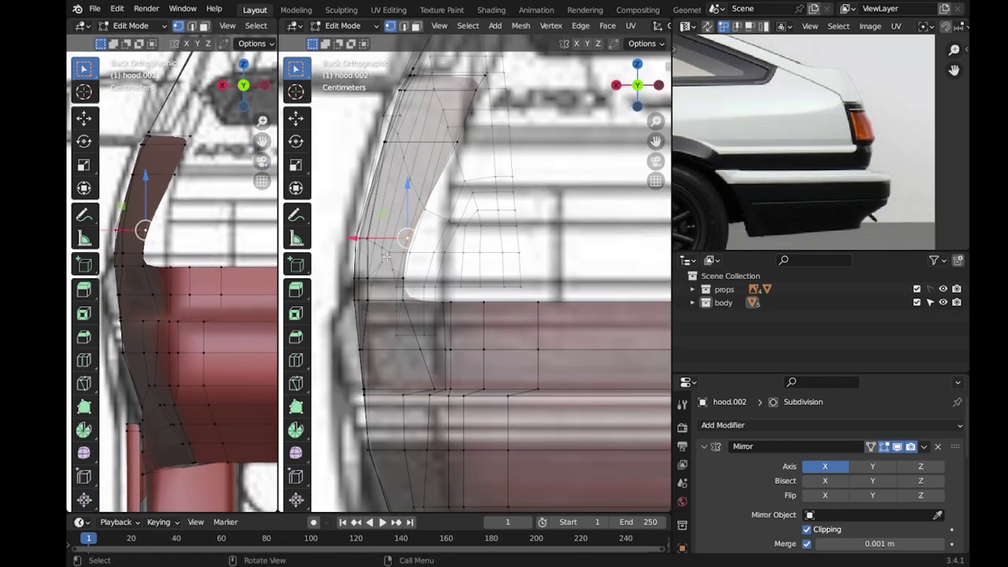
left_click_drag(418, 277, 428, 276)
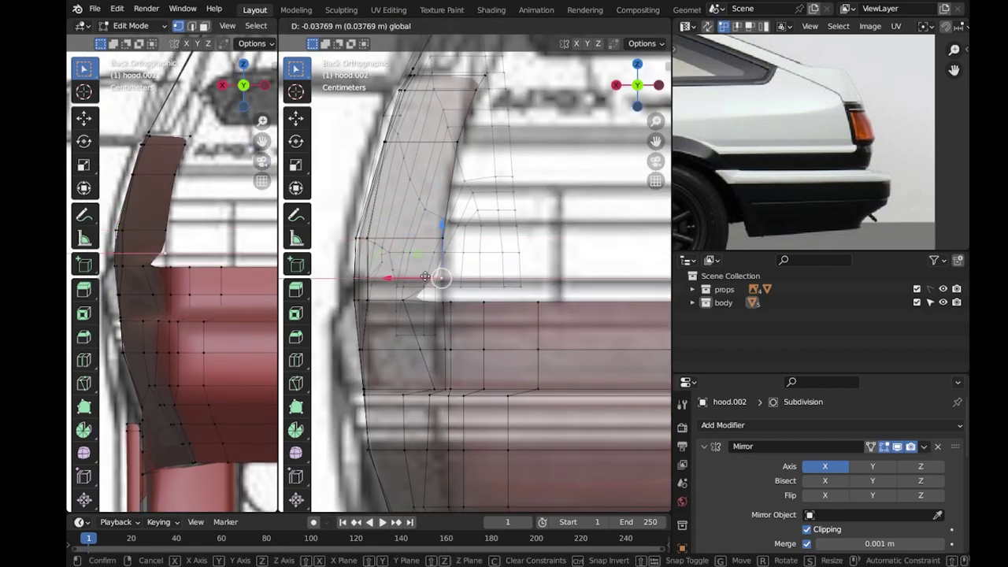
left_click(425, 277)
scroll(425, 277, "down", 3)
key("Tab")
key("ctrl+s")
Check the body shell from the top and side views back in Edit Mode.
scroll(476, 224, "up", 2)
middle_click_drag(172, 217, 180, 208)
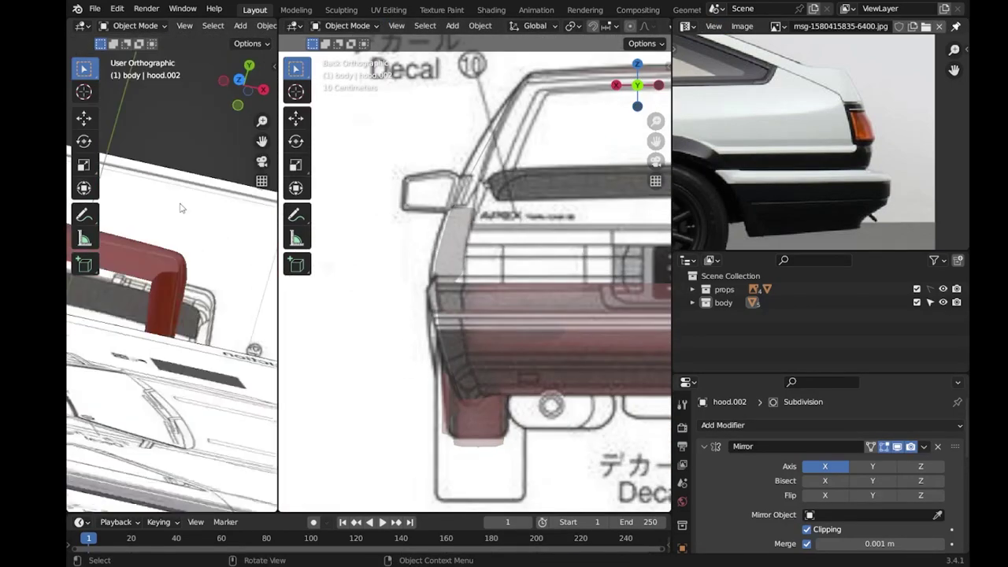
key("Tab")
key("KP_7")
key("KP_3")
scroll(447, 234, "up", 3)
Place the moved geometry, save, and loop-cut a vertical edge loop across the rear fender.
key("g")
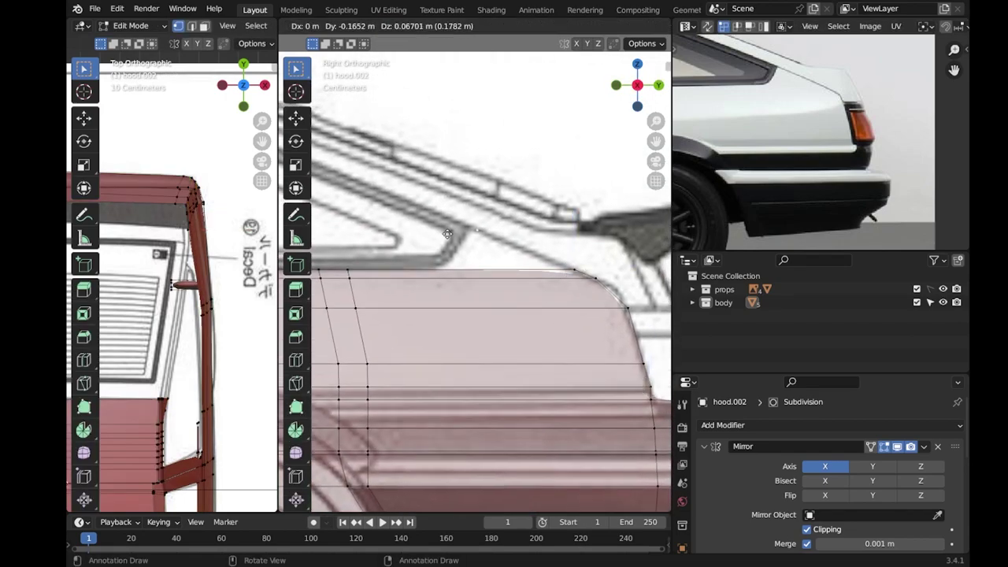
left_click(447, 234)
scroll(543, 254, "down", 2)
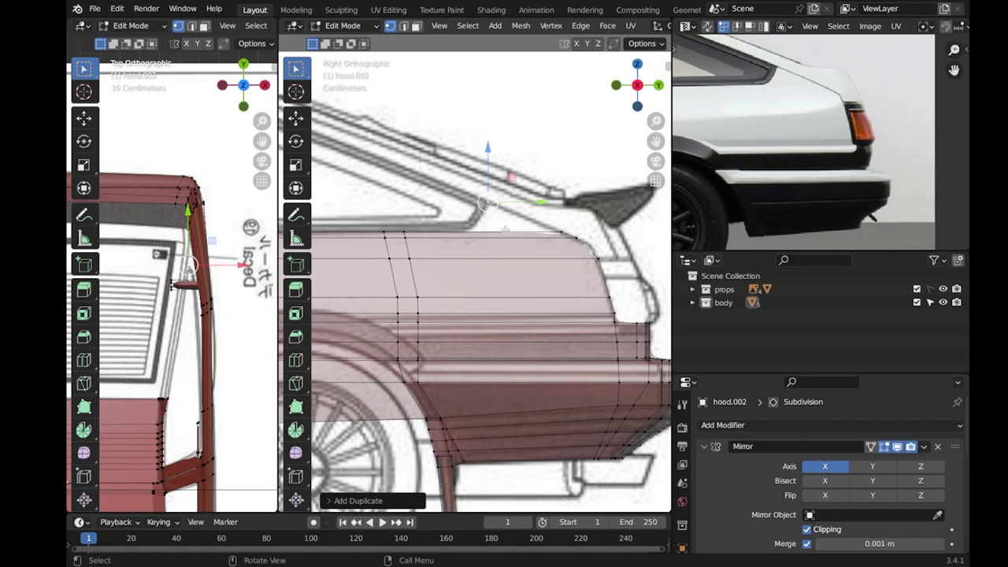
key("ctrl+s")
key("ctrl+r")
left_click(477, 240)
left_click(475, 244)
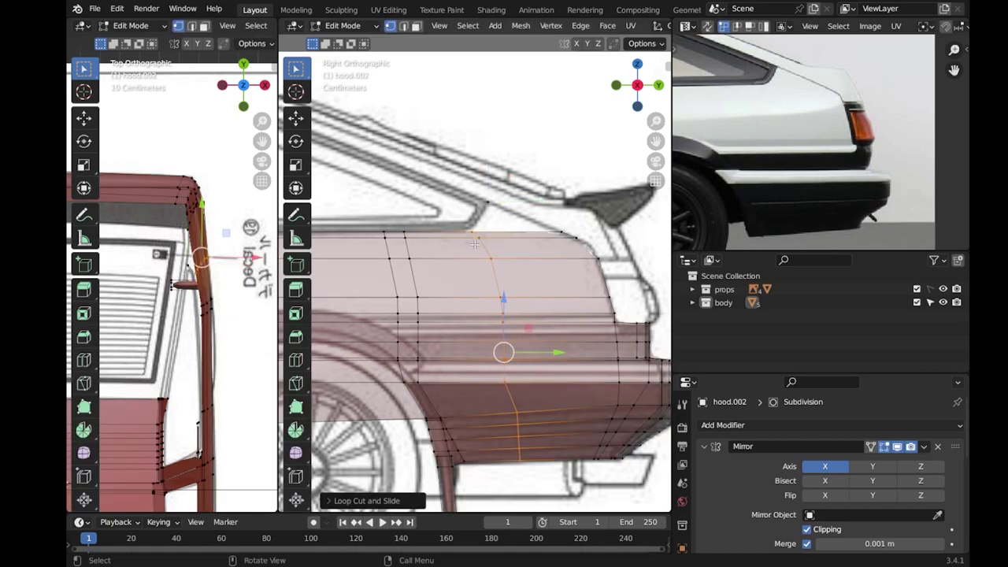
Slide the new loop's top and lower fender vertices into place and save.
left_click(472, 233)
key("g")
key("g")
left_click(535, 290)
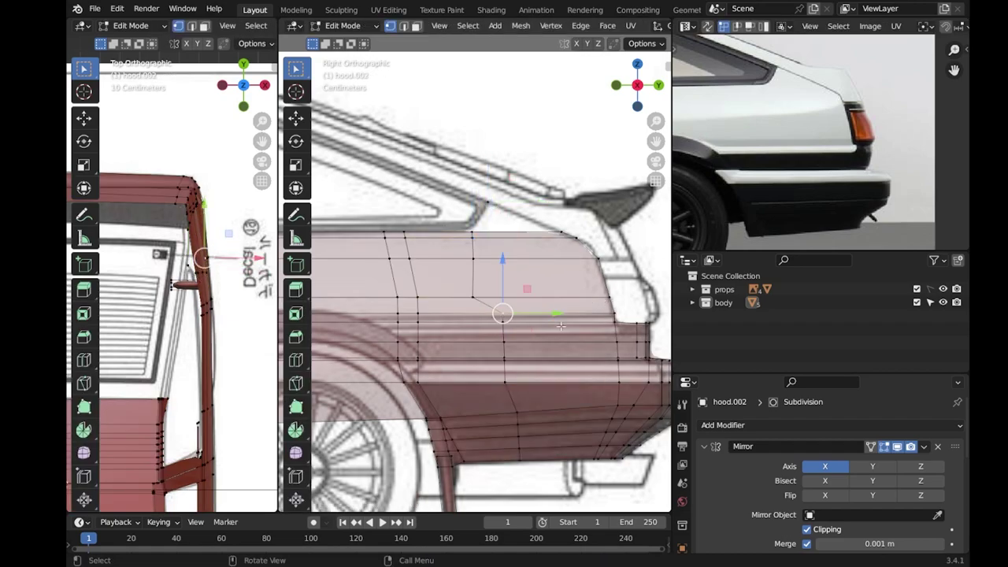
left_click(504, 381)
key("g")
key("g")
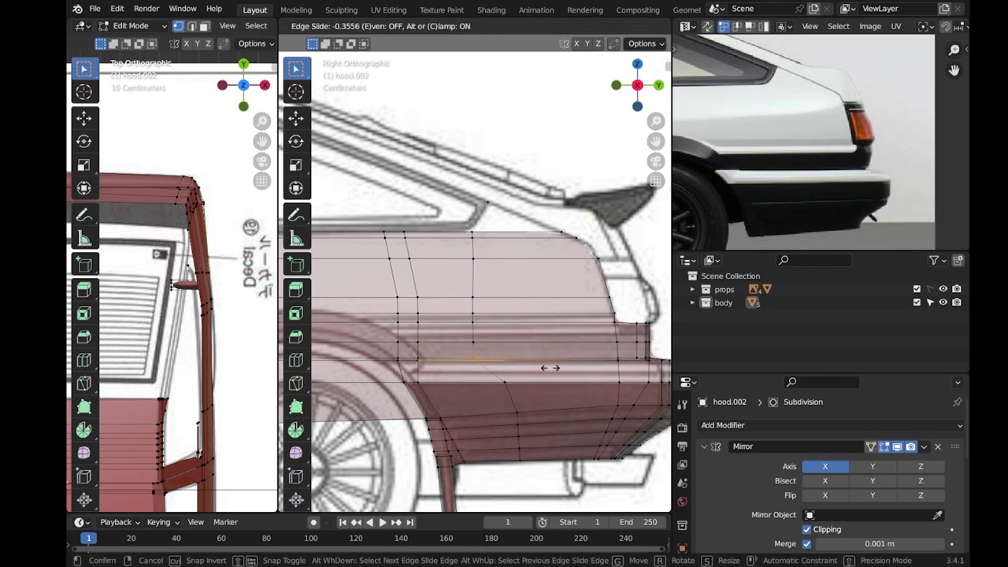
left_click(594, 412)
scroll(551, 236, "up", 3)
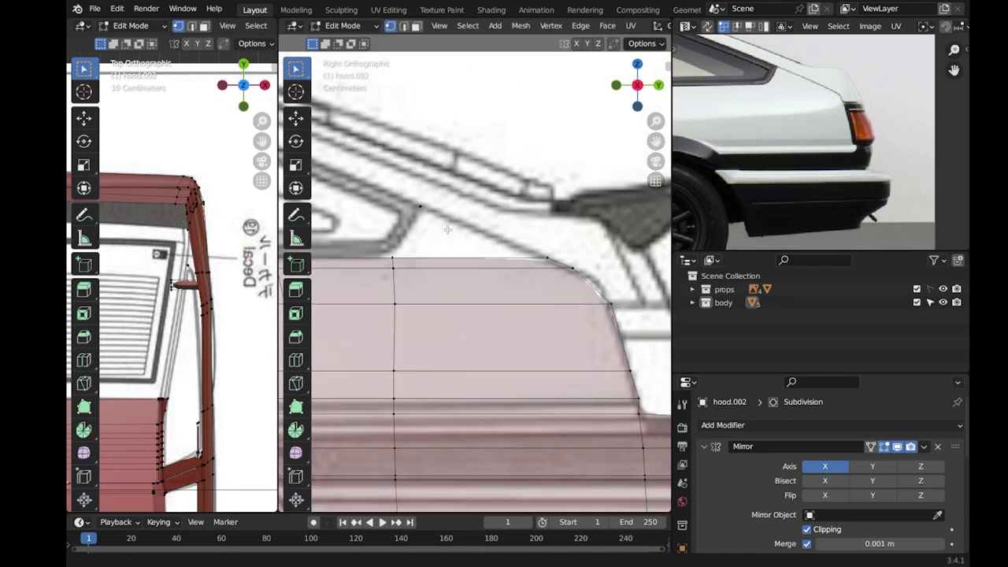
key("g")
left_click(500, 261)
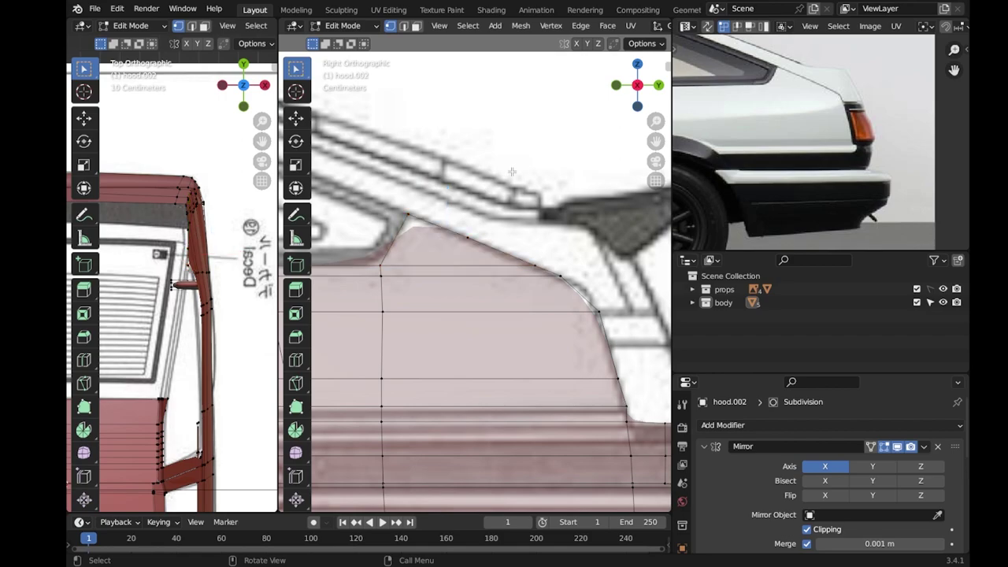
key("ctrl+s")
Dissolve a stray vertex near the rear window.
scroll(488, 236, "down", 2)
scroll(475, 212, "down", 3)
middle_click_drag(475, 211, 517, 166, "shift")
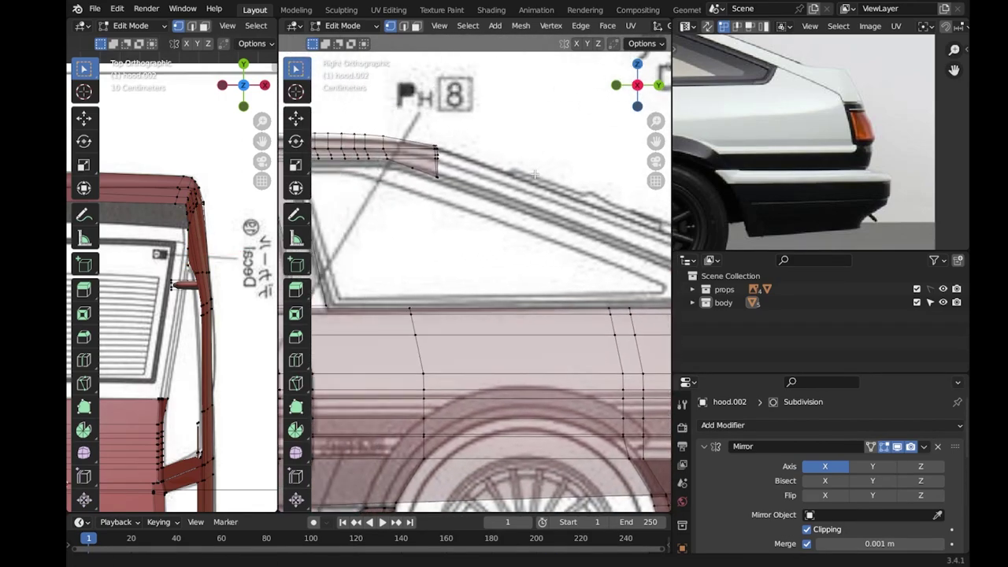
key("Tab")
key("Tab")
scroll(544, 367, "up", 3)
scroll(472, 347, "up", 3)
scroll(407, 325, "up", 2)
scroll(418, 241, "down", 2)
left_click(423, 321)
key("x")
left_click(394, 418)
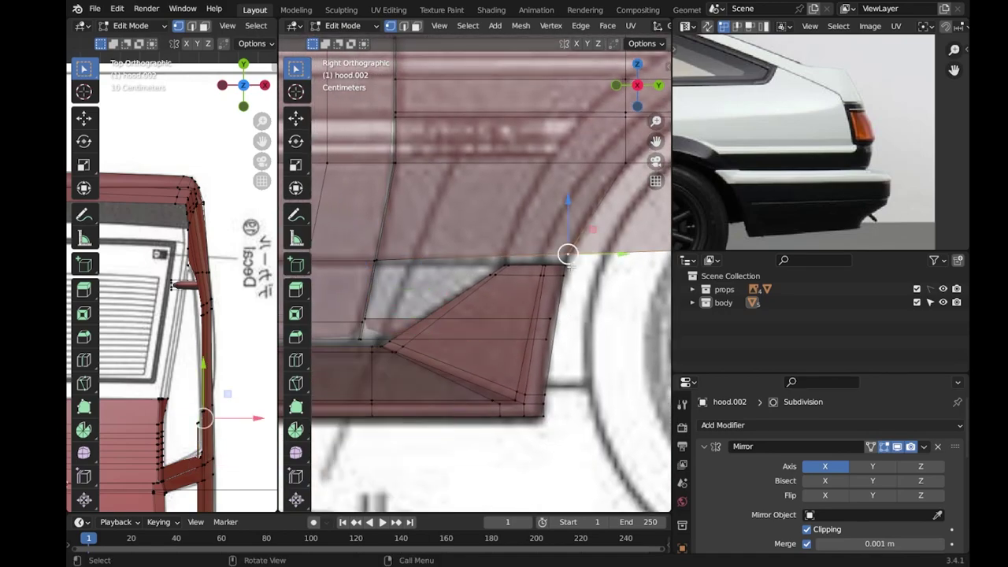
Add a vertical edge loop near the rear of the door and save.
key("Tab")
scroll(433, 275, "down", 6)
key("Tab")
scroll(472, 284, "up", 6)
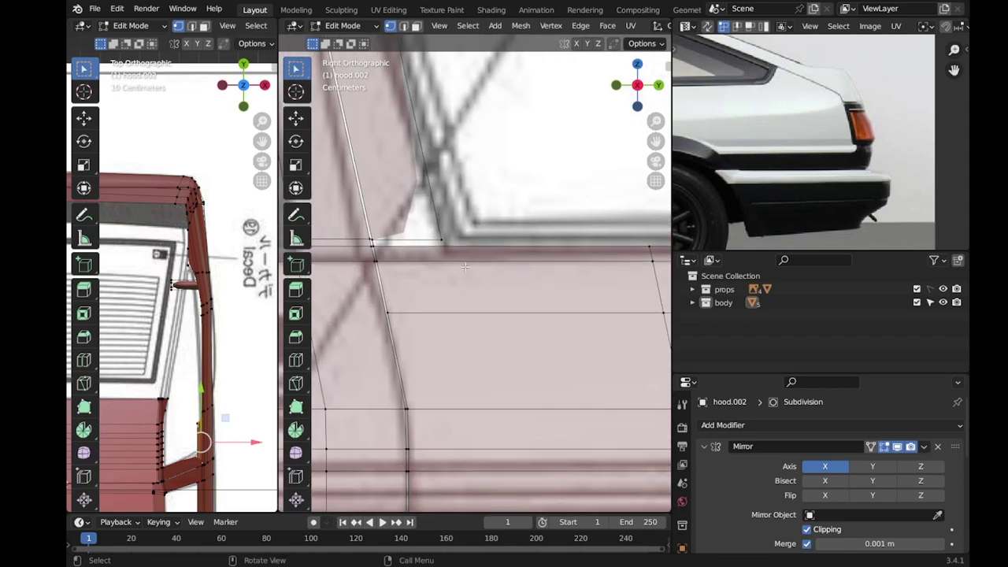
scroll(481, 284, "down", 3)
key("ctrl+r")
left_click(472, 252)
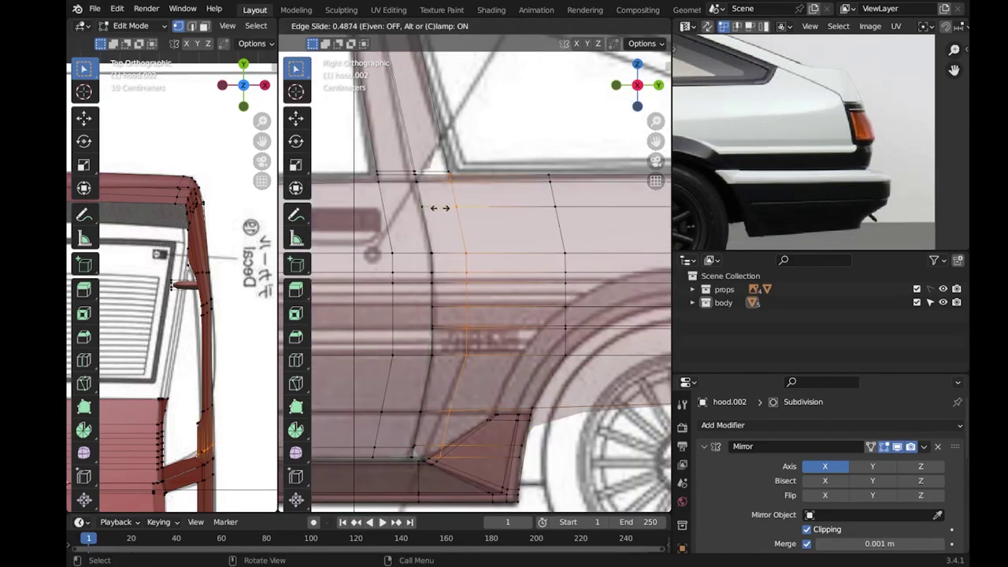
left_click(439, 207)
scroll(393, 285, "up", 3)
scroll(460, 293, "up", 3)
key("ctrl+s")
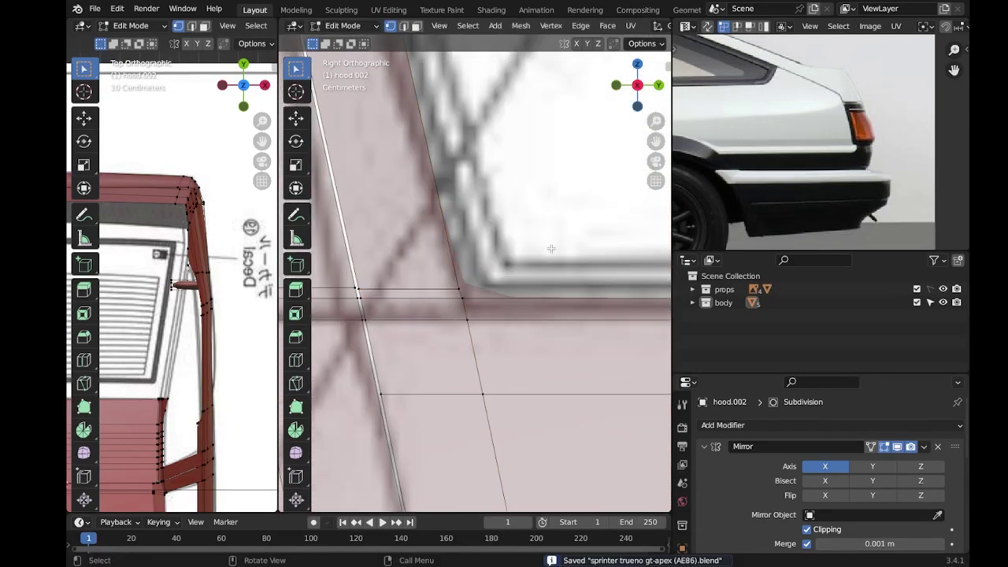
Box-select the vertices along the rear window top and check the roof rail.
scroll(425, 300, "down", 5)
scroll(474, 299, "down", 2)
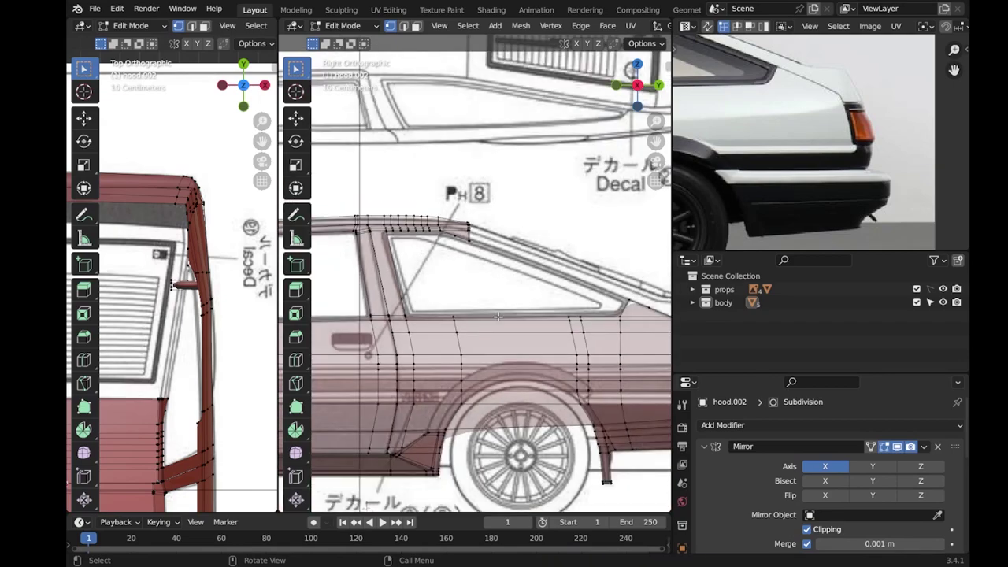
scroll(497, 316, "up", 2)
scroll(520, 266, "up", 3)
left_click_drag(482, 203, 377, 183)
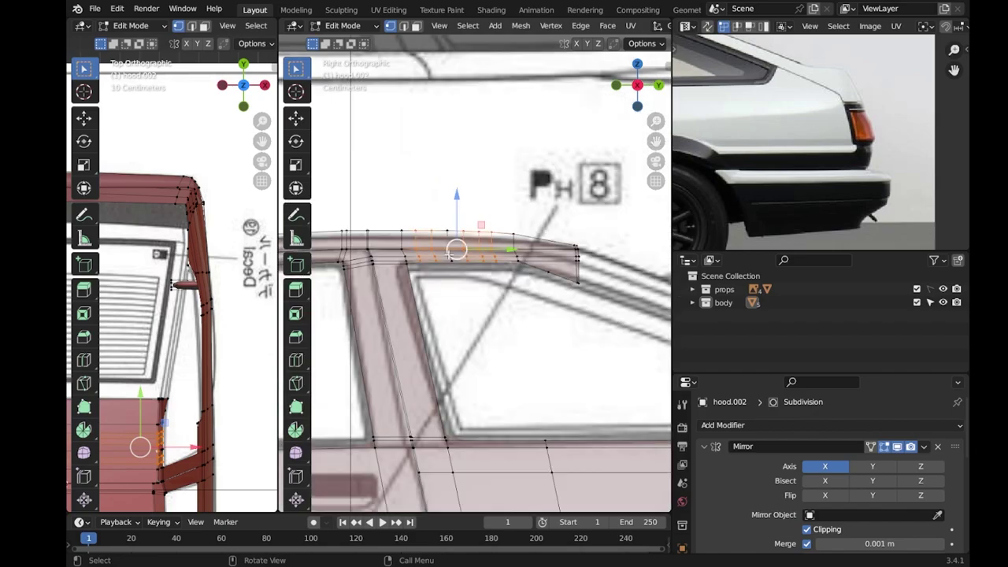
middle_click_drag(431, 242, 496, 226)
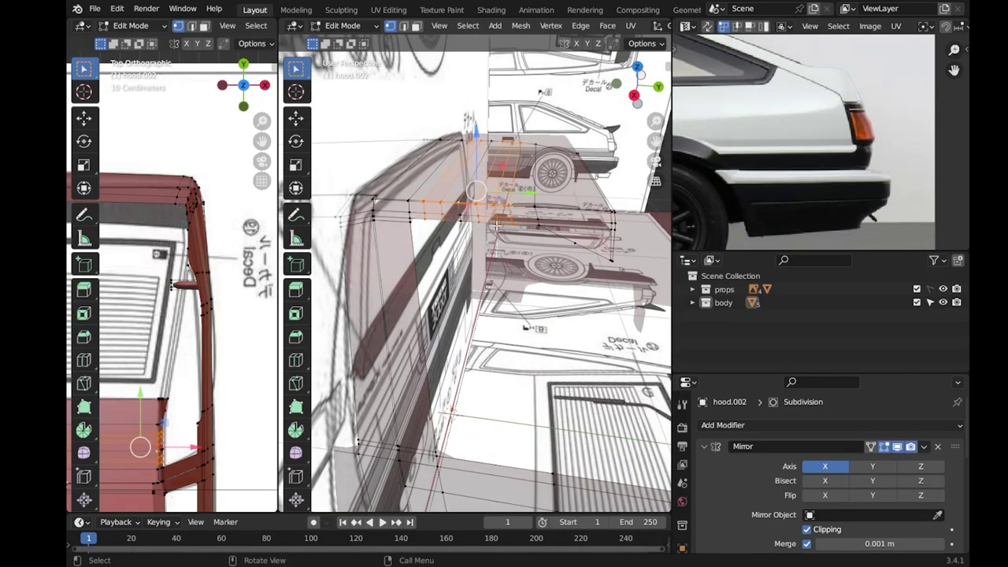
key("Tab")
key("KP_3")
key("ctrl+s")
key("Tab")
scroll(468, 277, "up", 2)
scroll(467, 277, "down", 1)
scroll(467, 277, "up", 3)
Slide the roof-rail edge loop to match the blueprint and save.
key("g")
key("g")
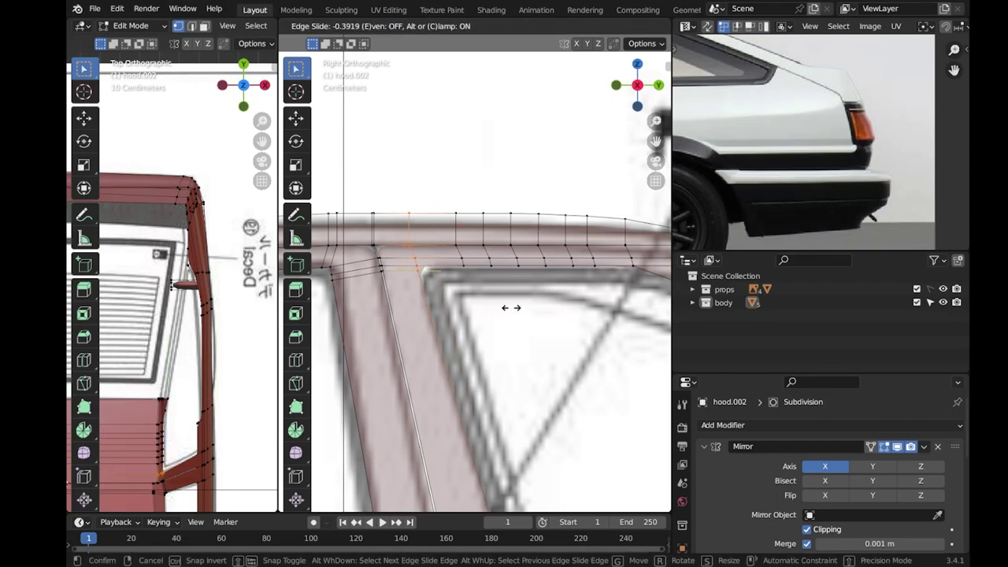
left_click(510, 307)
key("Tab")
key("ctrl+s")
scroll(510, 308, "down", 3)
scroll(416, 310, "down", 2)
scroll(375, 310, "down", 1)
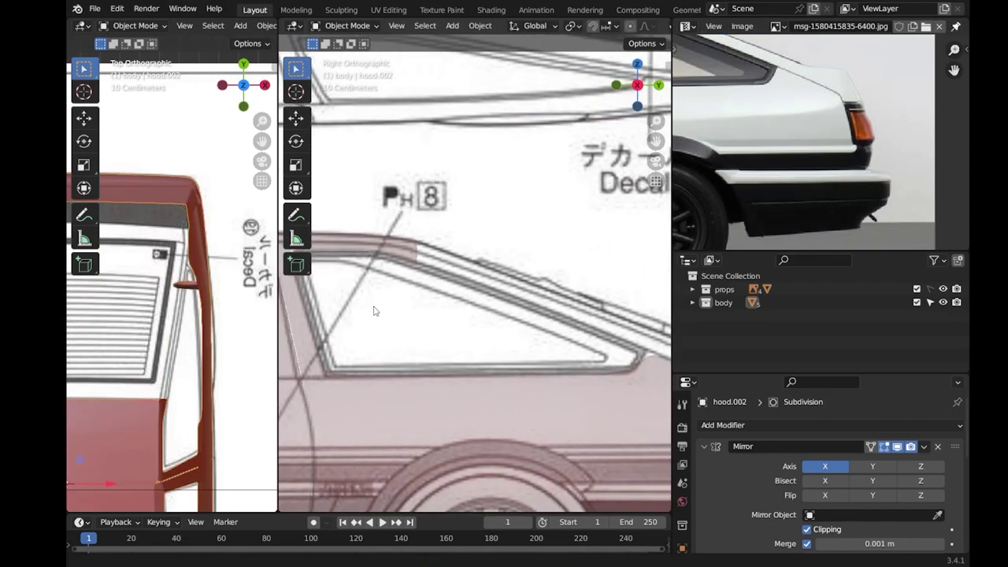
Confirm the current edit and save the AE86 blend file from Object Mode.
key("Tab")
scroll(374, 310, "down", 2)
key("Tab")
key("ctrl+s")
scroll(374, 310, "down", 2)
scroll(215, 294, "up", 2)
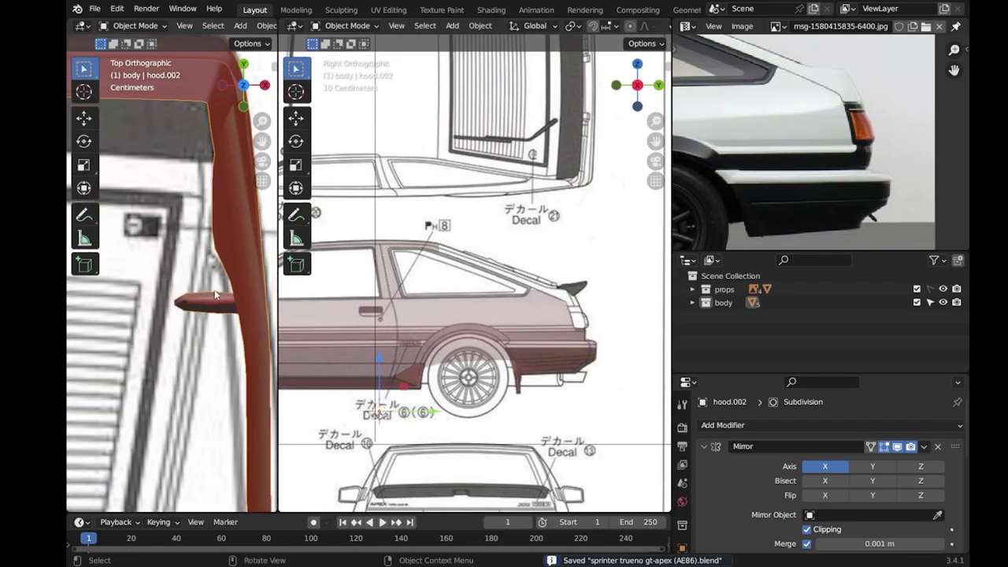
Frame the selected rear roof edge of hood.002 and drag it into place in the top view.
key("Tab")
key("KP_Decimal")
left_click_drag(224, 230, 196, 260)
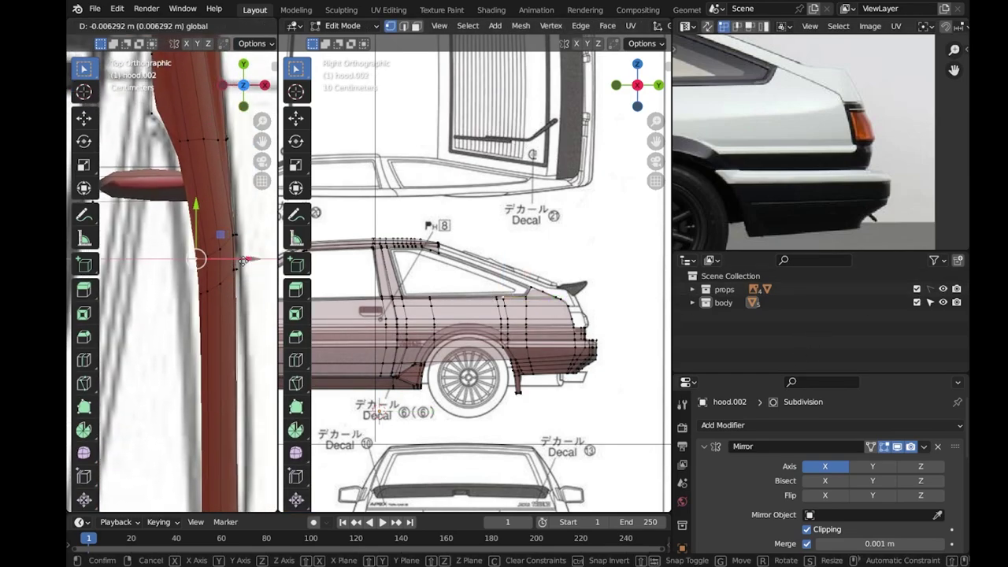
scroll(207, 296, "down", 2)
scroll(207, 296, "up", 3)
key("g")
key("Escape")
scroll(547, 325, "up", 5)
scroll(547, 325, "up", 1, "ctrl")
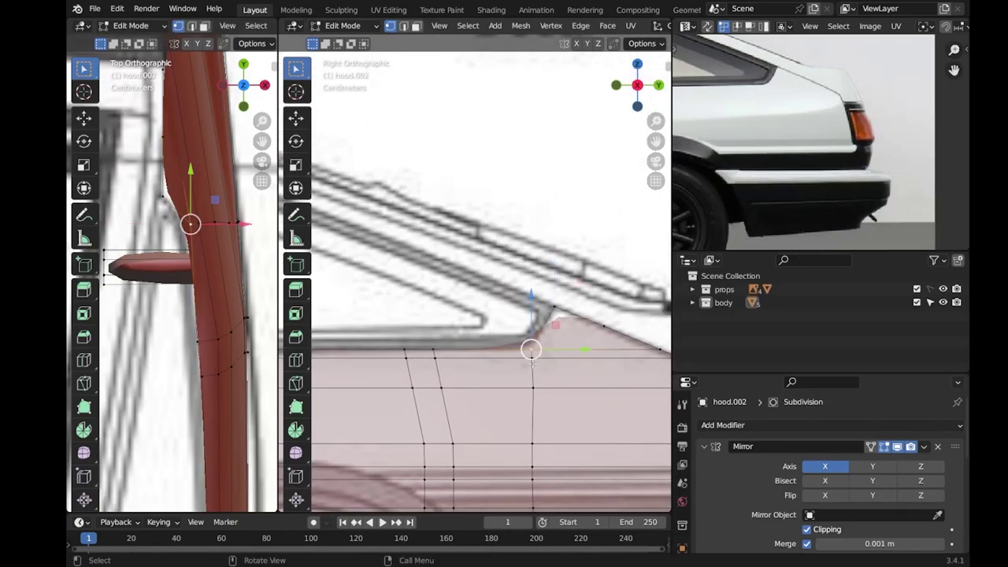
Back in Object Mode, return to the straight side view and re-save the file.
key("Tab")
mouse_move(533, 353)
middle_mouse_down()
mouse_move(572, 360)
mouse_move(532, 329)
mouse_move(563, 356)
middle_mouse_up()
key("KP_3")
key("ctrl+s")
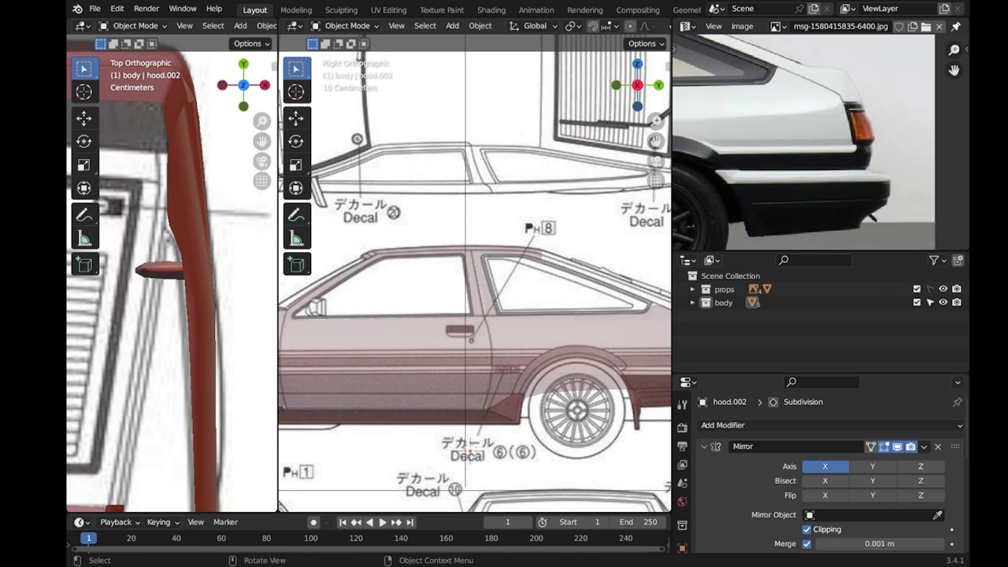
scroll(449, 405, "down", 1)
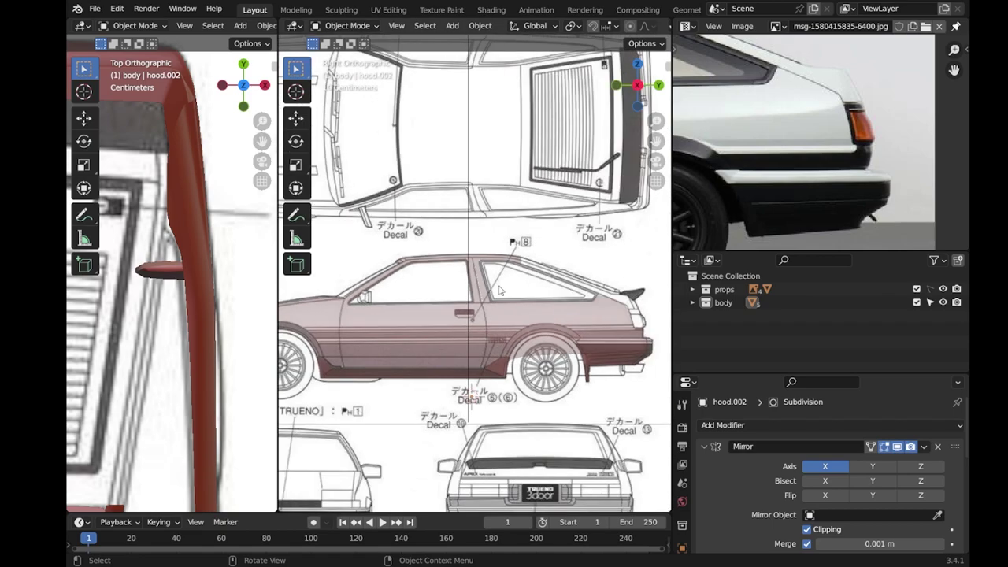
scroll(445, 318, "up", 2)
scroll(540, 289, "down", 1)
middle_click_drag(380, 296, 464, 276, "shift")
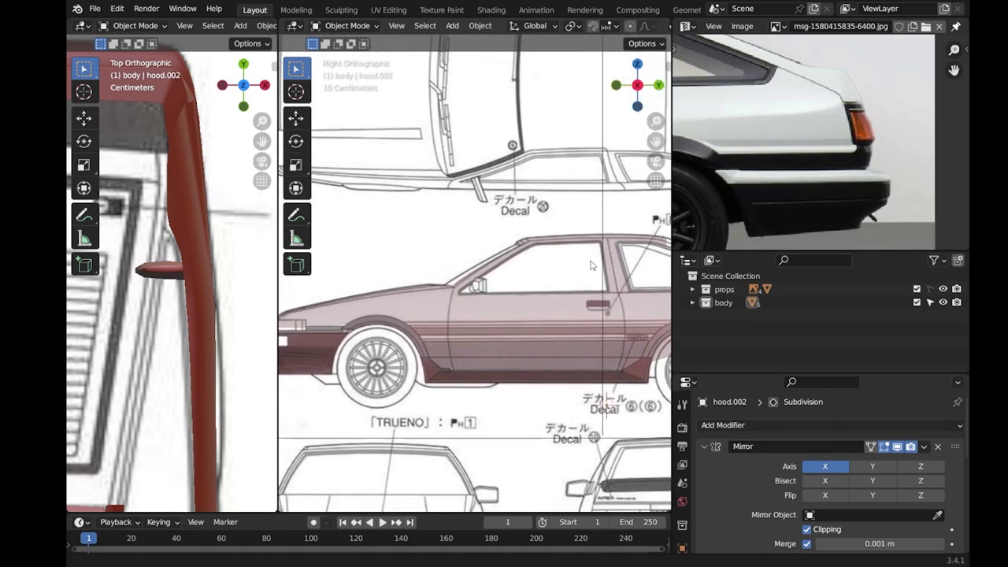
key("KP_7")
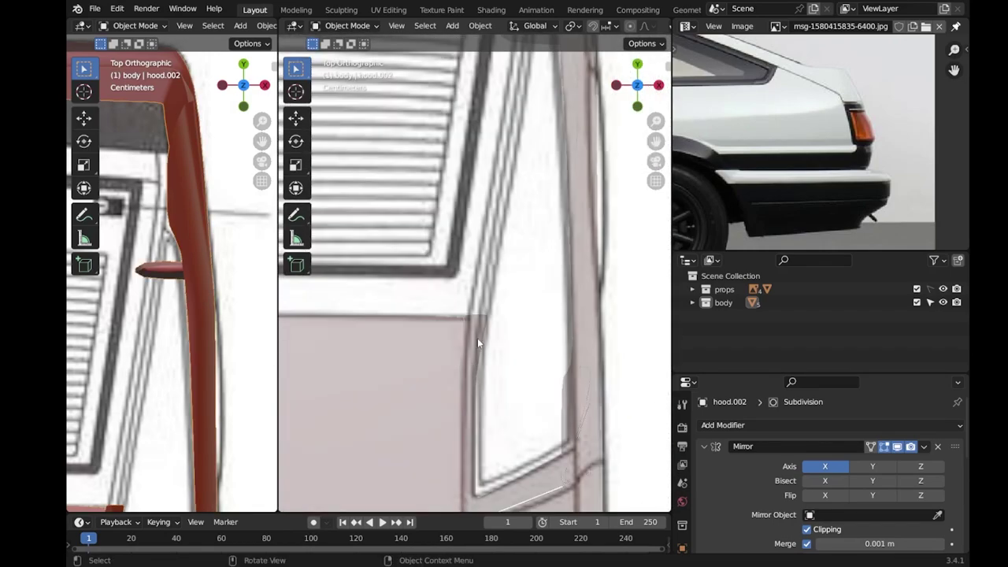
Nudge the rear roof-rail tip vertices about 0.009 m sideways onto the blueprint.
key("Tab")
key("KP_3")
scroll(473, 346, "up", 2)
key("g")
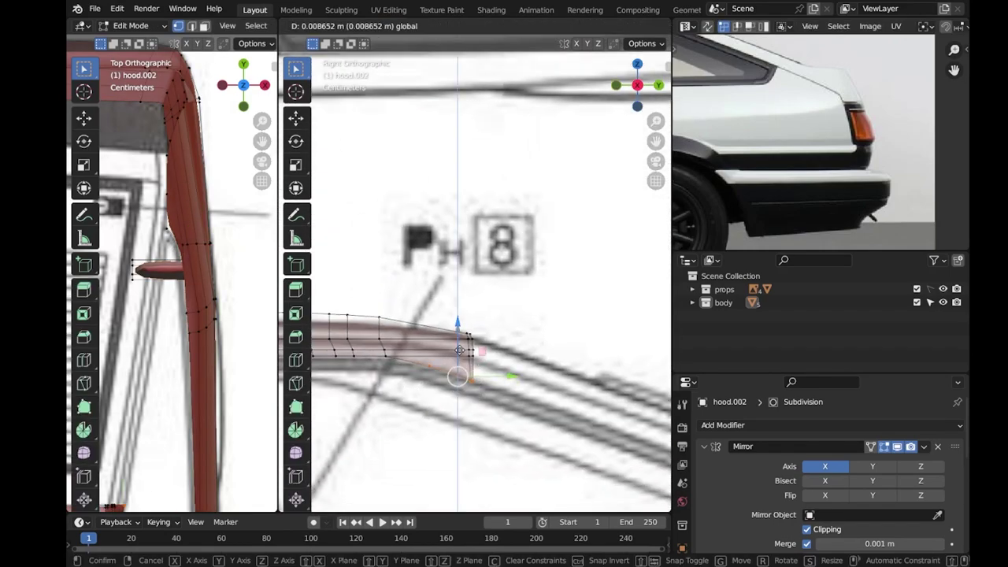
left_click(459, 349)
scroll(173, 315, "up", 2)
scroll(173, 315, "up", 2)
key("g")
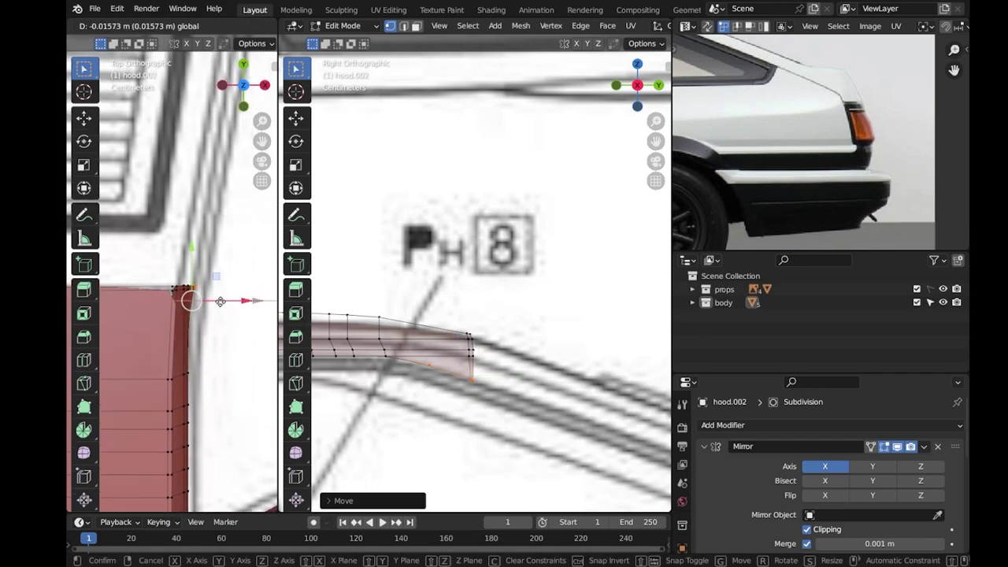
left_click(198, 300)
key("g")
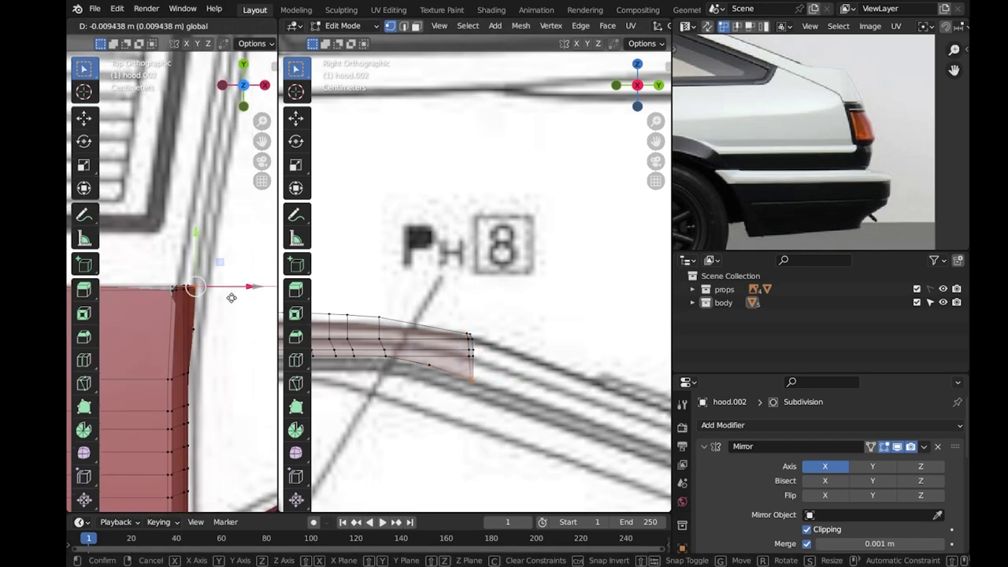
left_click(231, 297)
Save the AE86 file again and re-enter Edit Mode zoomed on hood.002's rear edge.
key("Tab")
scroll(483, 339, "down", 5)
key("ctrl+s")
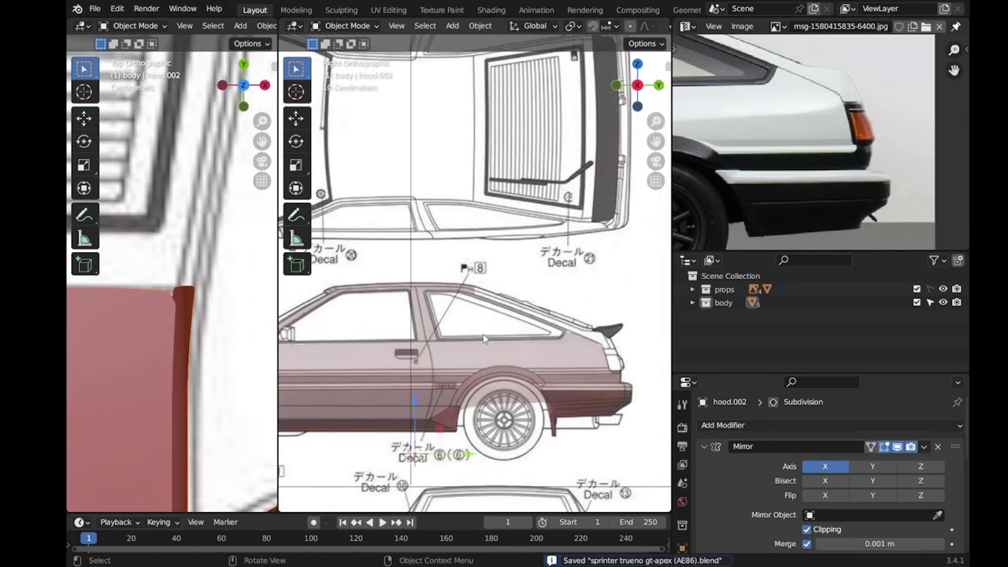
scroll(214, 333, "down", 3)
scroll(215, 333, "down", 3)
scroll(214, 333, "up", 3)
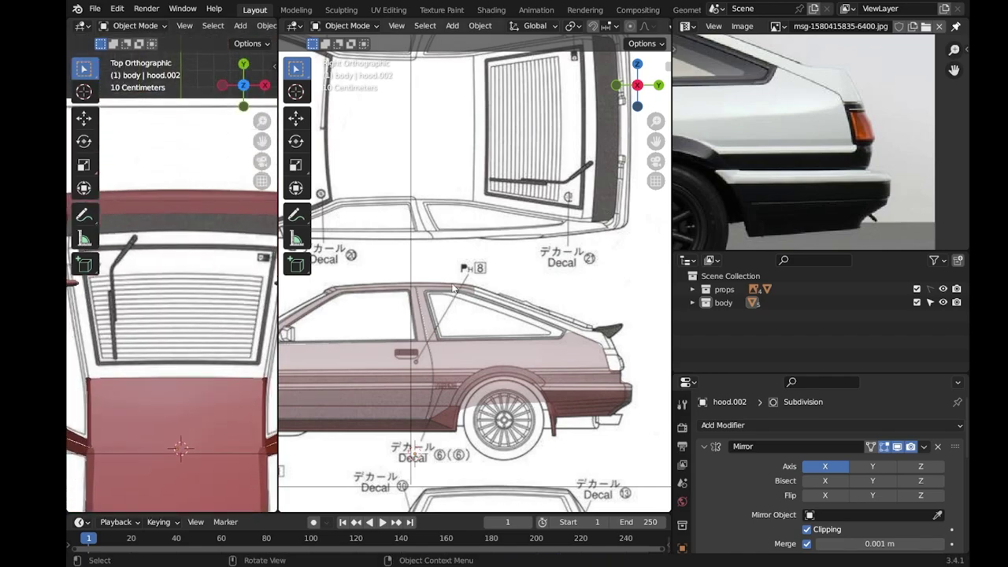
scroll(506, 280, "up", 3)
scroll(458, 308, "up", 3)
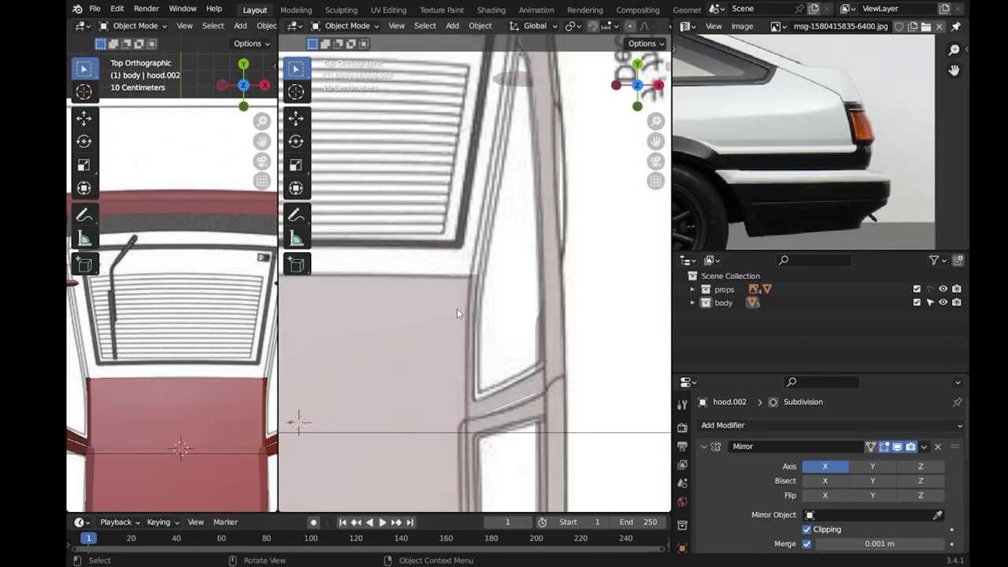
key("Tab")
scroll(458, 308, "up", 3)
scroll(441, 297, "down", 3)
scroll(472, 291, "up", 3)
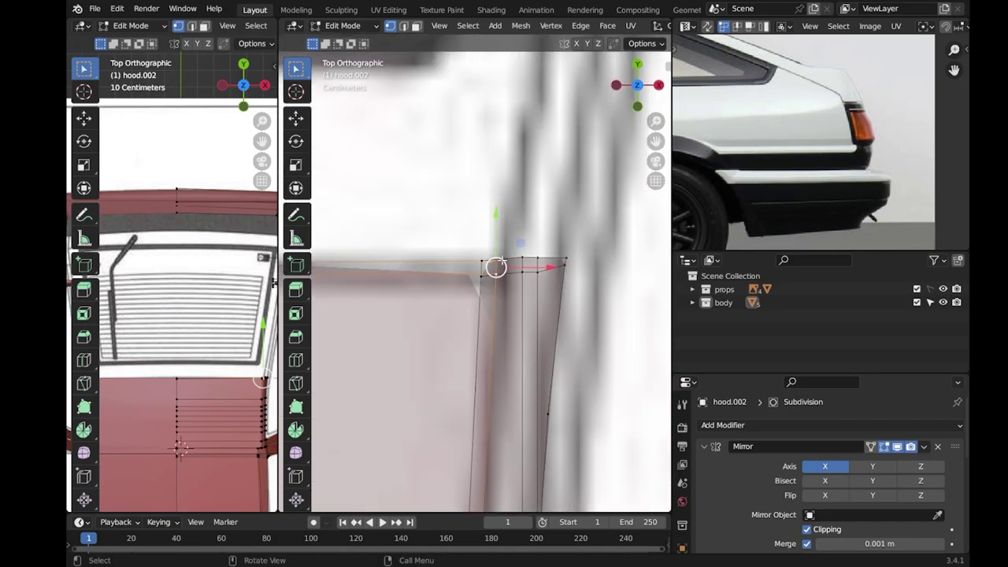
Move the rear edge vertices freely, then along Y and X to follow the blueprint.
scroll(538, 296, "down", 3)
scroll(539, 296, "up", 4)
key("g")
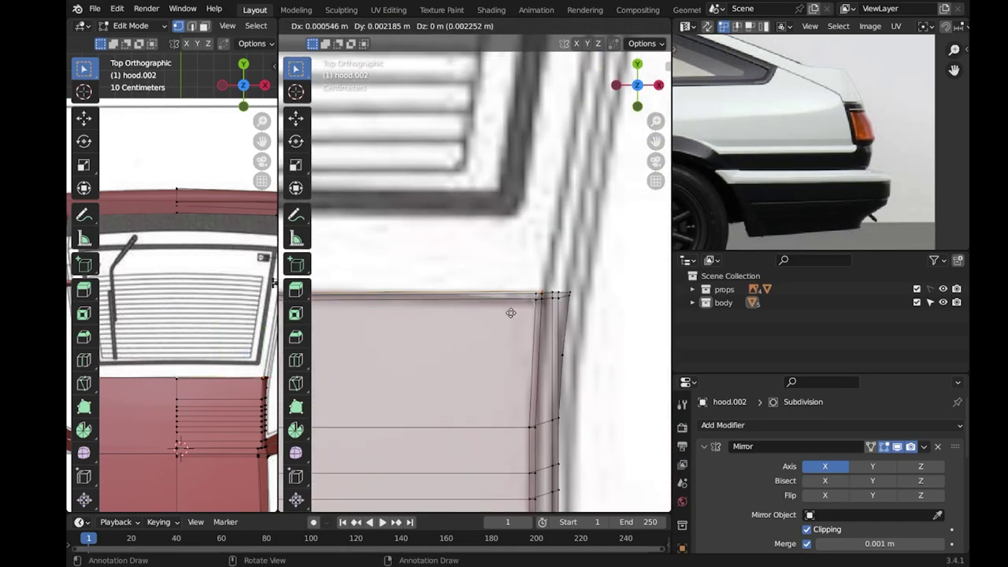
left_click(509, 311)
scroll(509, 311, "down", 3)
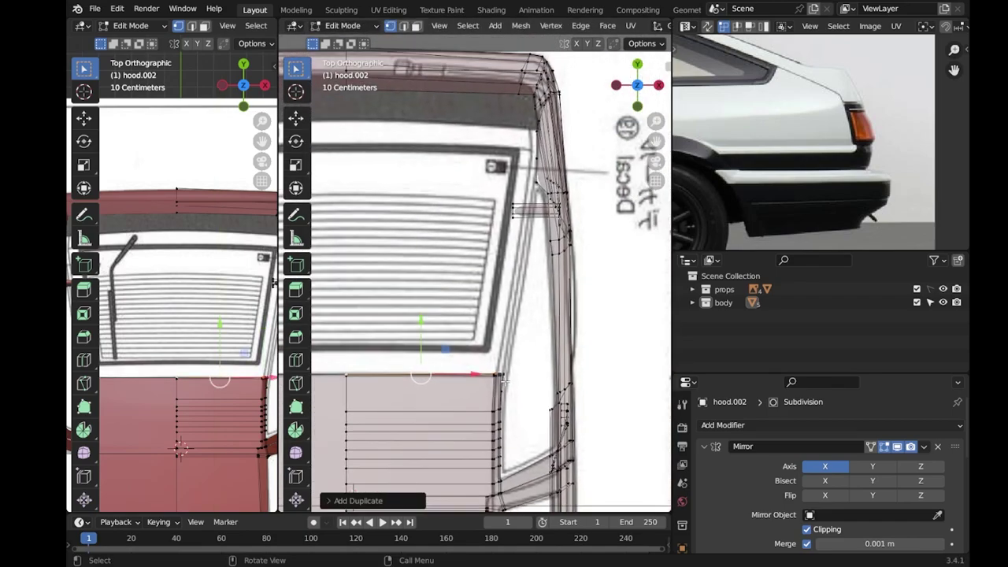
key("g")
key("y")
left_click(507, 117)
scroll(507, 116, "up", 2)
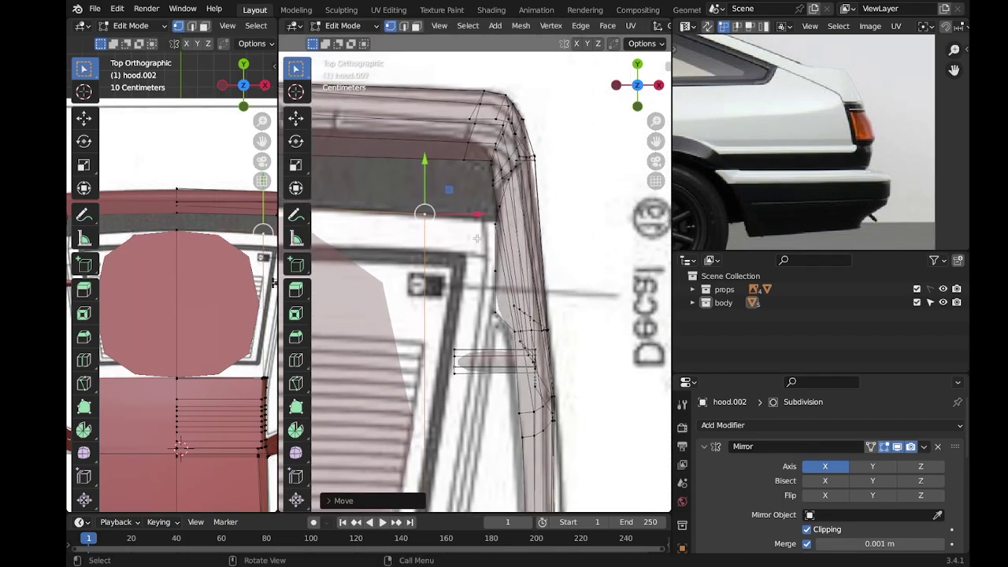
scroll(507, 116, "up", 2)
key("g")
key("x")
left_click(559, 205)
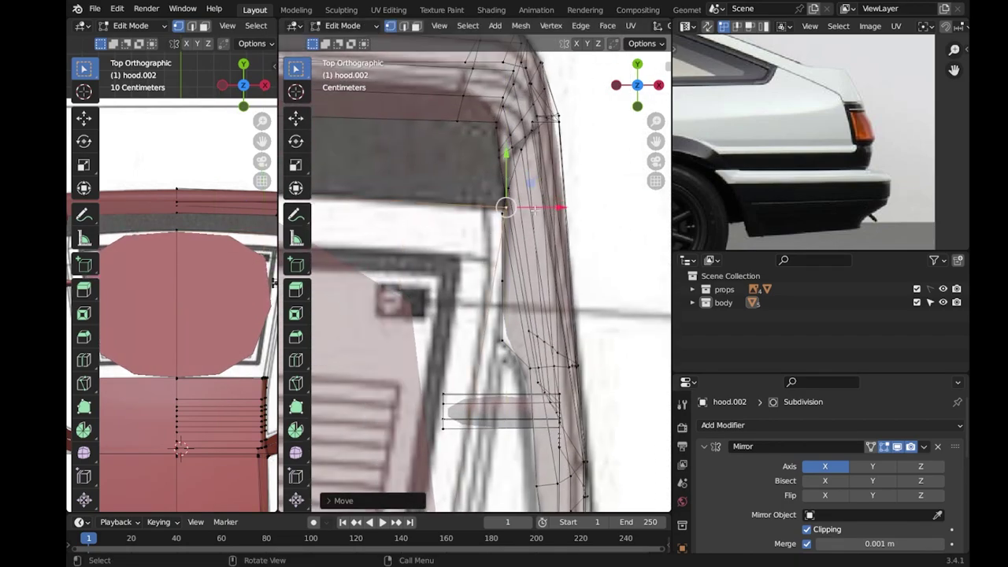
scroll(552, 205, "down", 3)
Add two Ctrl+R loop cuts across the rear hatch area and position them.
key("ctrl+r")
left_click(429, 299)
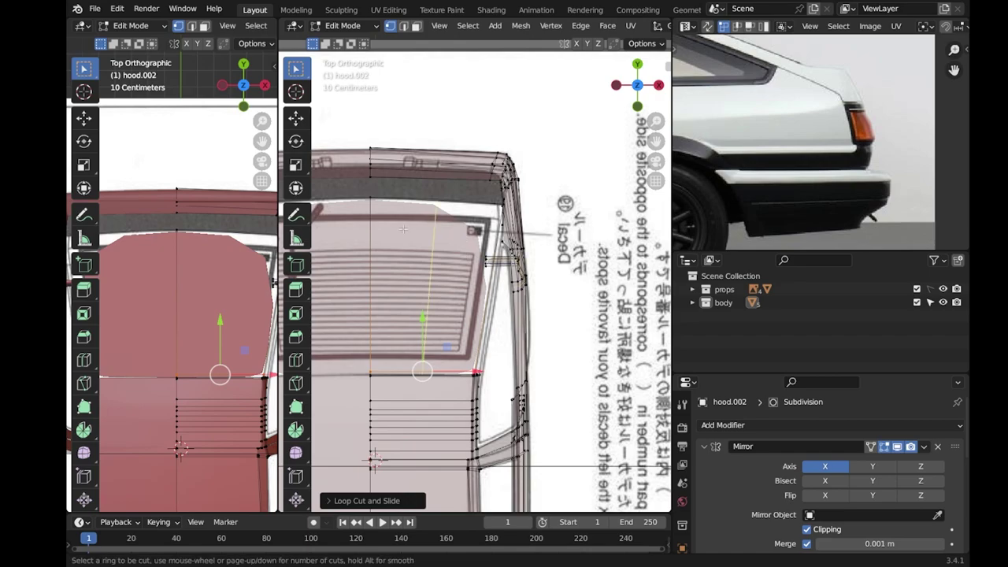
scroll(465, 244, "up", 2)
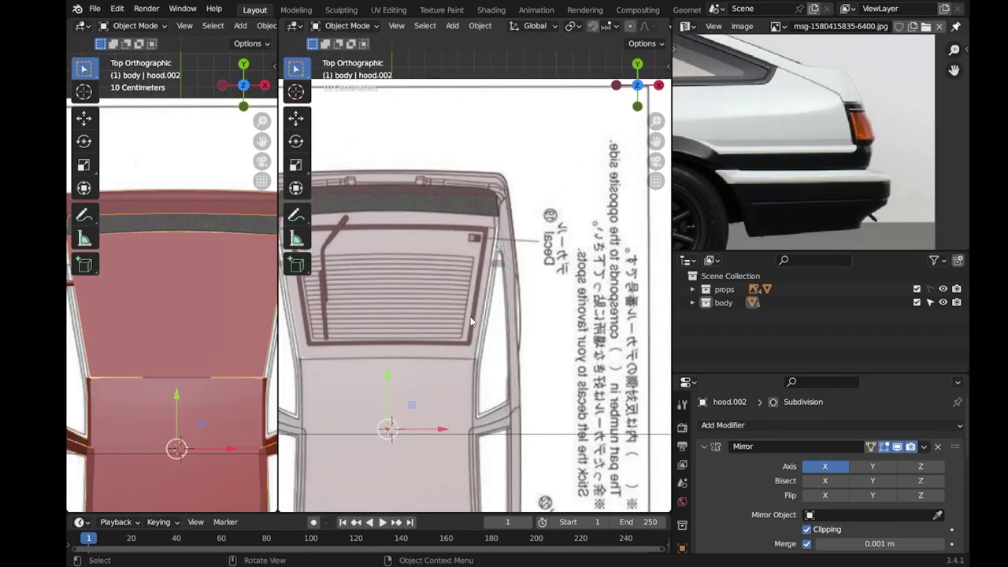
scroll(377, 340, "up", 2)
key("ctrl+r")
left_click(376, 340)
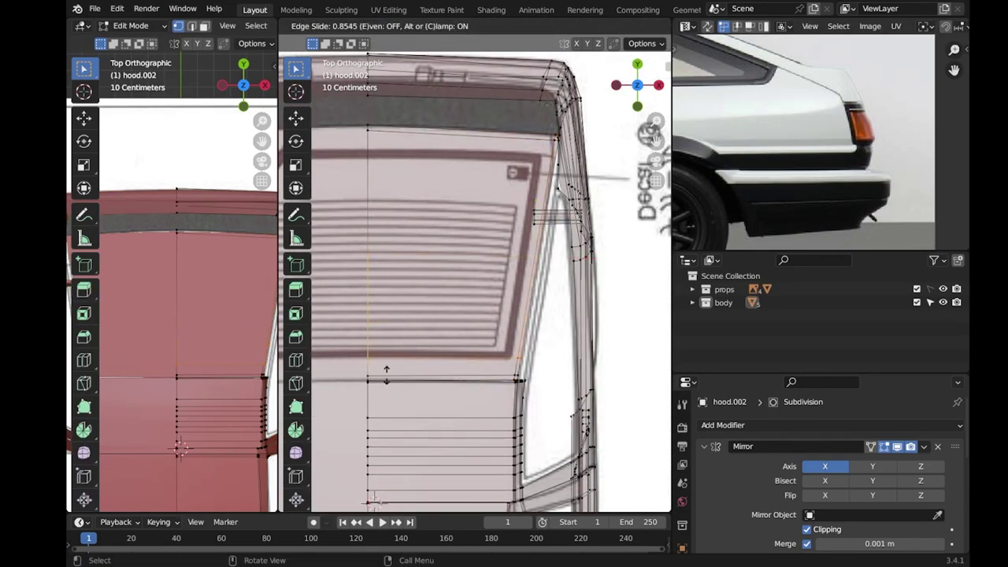
left_click(386, 369)
scroll(514, 274, "up", 3)
Add a lengthwise edge loop near the side and slide a horizontal loop into place.
left_click_drag(514, 274, 480, 227)
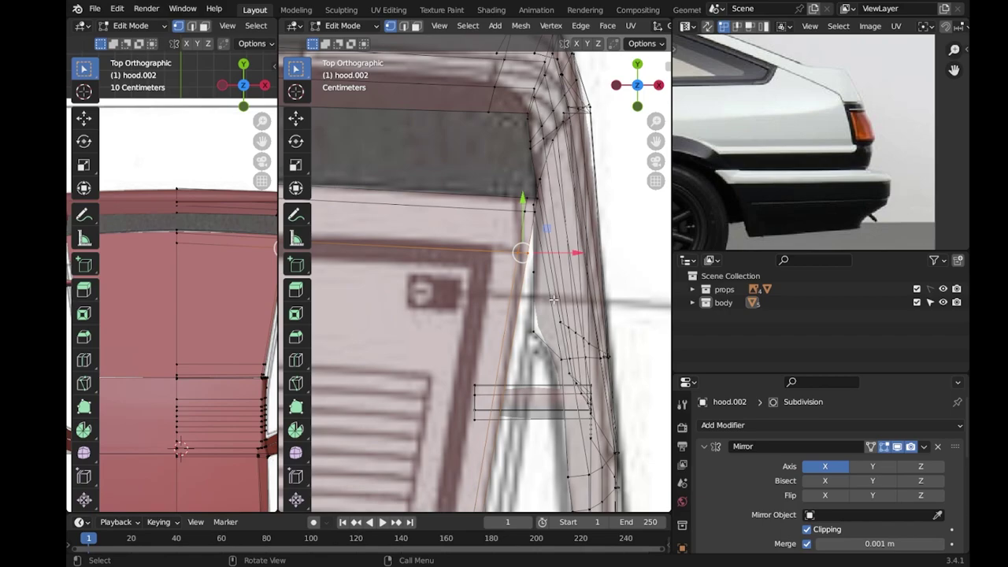
double_click(466, 191)
key("g")
key("g")
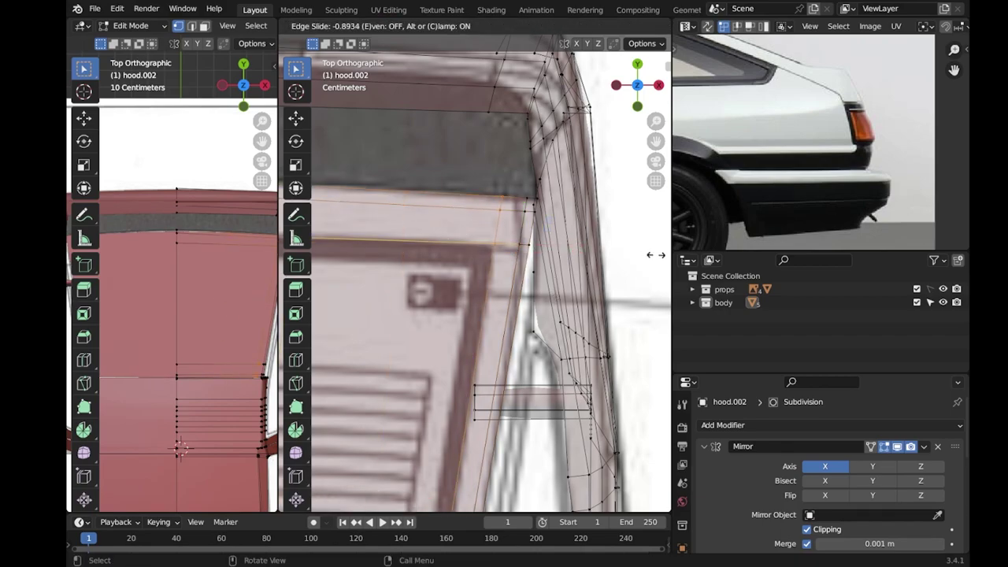
left_click(429, 200)
scroll(429, 200, "down", 3)
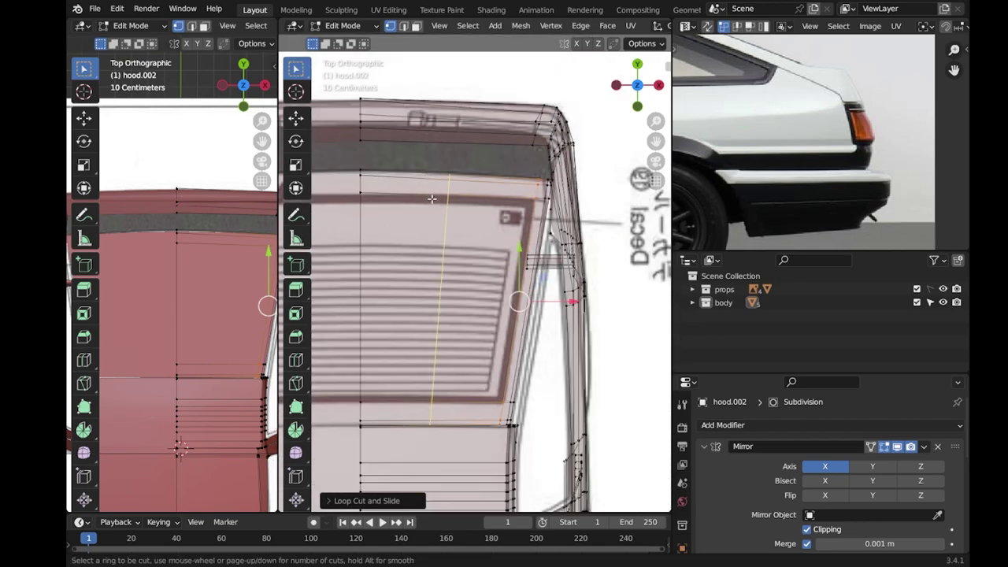
Vertex-slide a hood edge vertex into place, then select the rear roof edges in Right Ortho.
left_click(429, 199)
scroll(429, 200, "up", 5)
key("shift+v")
left_click(509, 231)
left_click(597, 223)
scroll(560, 231, "down", 3)
scroll(473, 232, "up", 2)
scroll(401, 254, "down", 4)
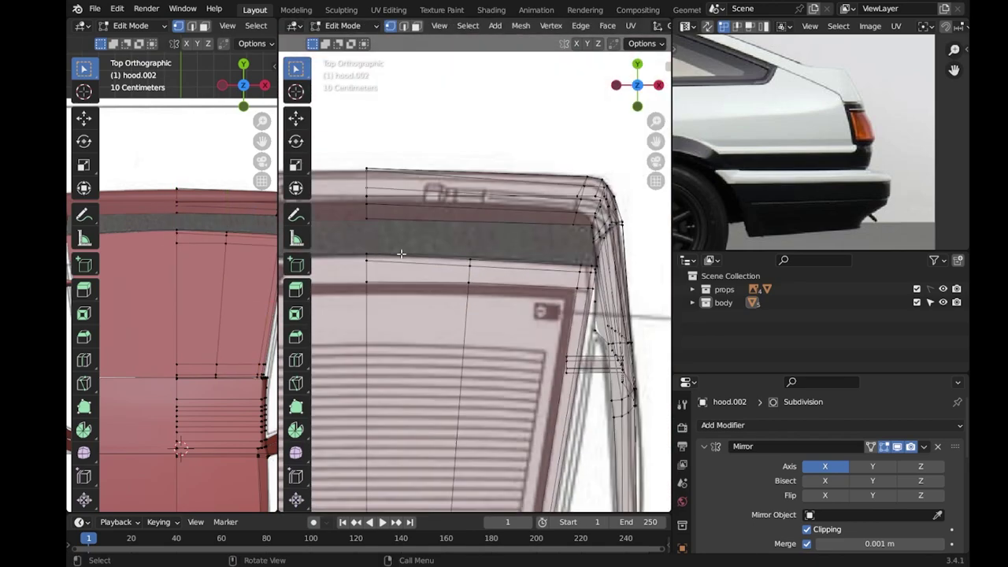
key("KP_3")
left_click(202, 268, "alt")
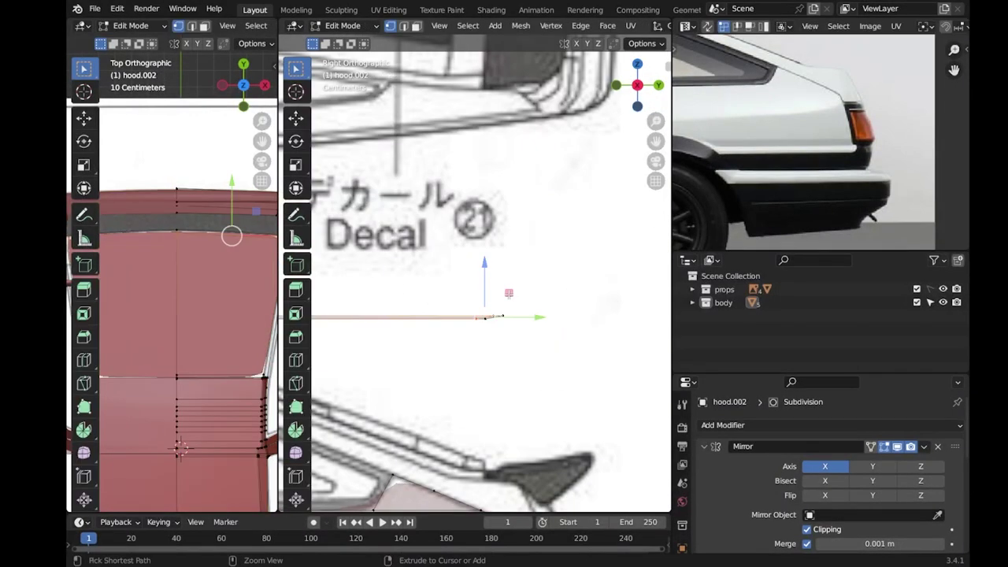
Extrude the roof rear edge down toward the spoiler and shift it vertically.
left_click_drag(502, 262, 494, 393)
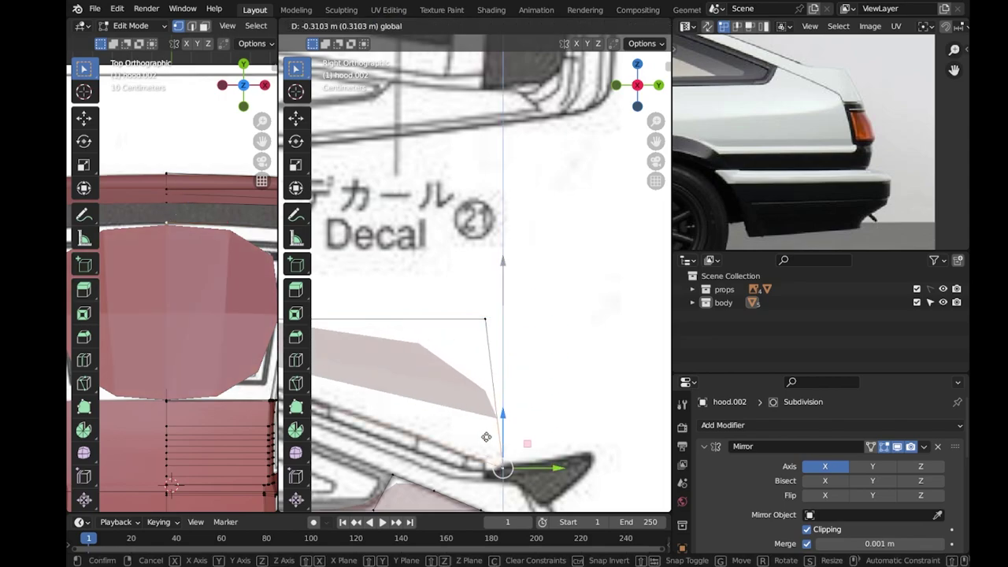
left_click(483, 433)
key("g")
key("z")
left_click(468, 453)
scroll(504, 378, "down", 4)
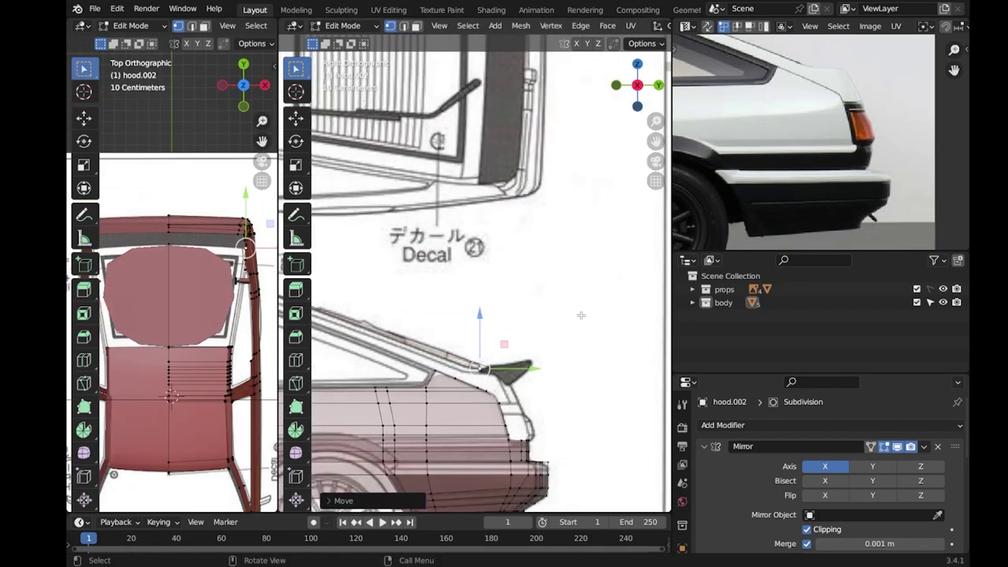
scroll(544, 307, "up", 4)
scroll(544, 307, "down", 3)
scroll(544, 307, "up", 3)
Try moving the spoiler vertex backward, then undo that move.
key("g")
left_click(531, 307)
scroll(229, 258, "up", 3)
key("ctrl+z")
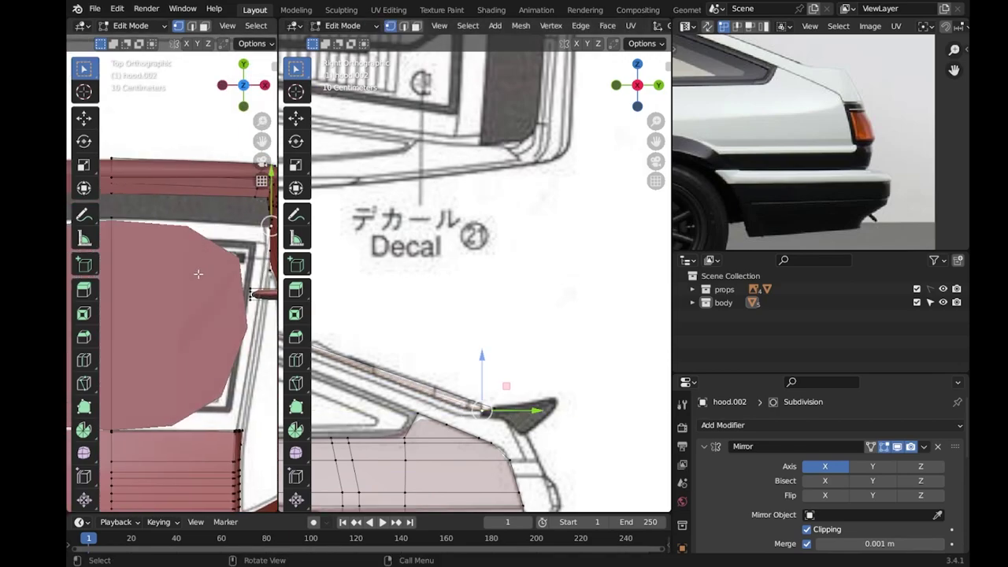
scroll(543, 370, "down", 2)
scroll(551, 362, "up", 3)
scroll(562, 358, "down", 3)
scroll(562, 359, "down", 3)
scroll(604, 356, "up", 3)
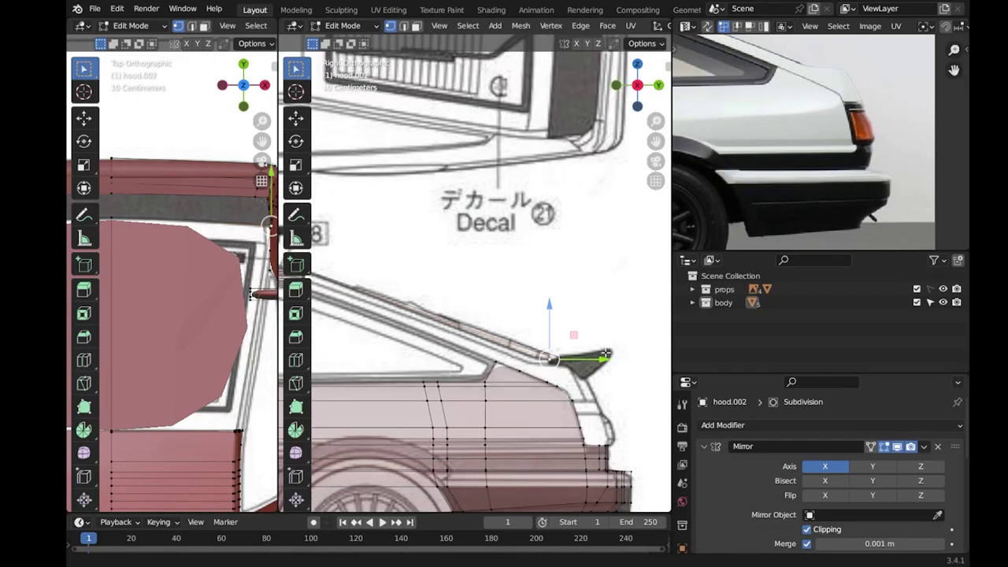
Add a centred loop cut on the roof and slide its vertex and edge in Top view.
left_click(259, 335)
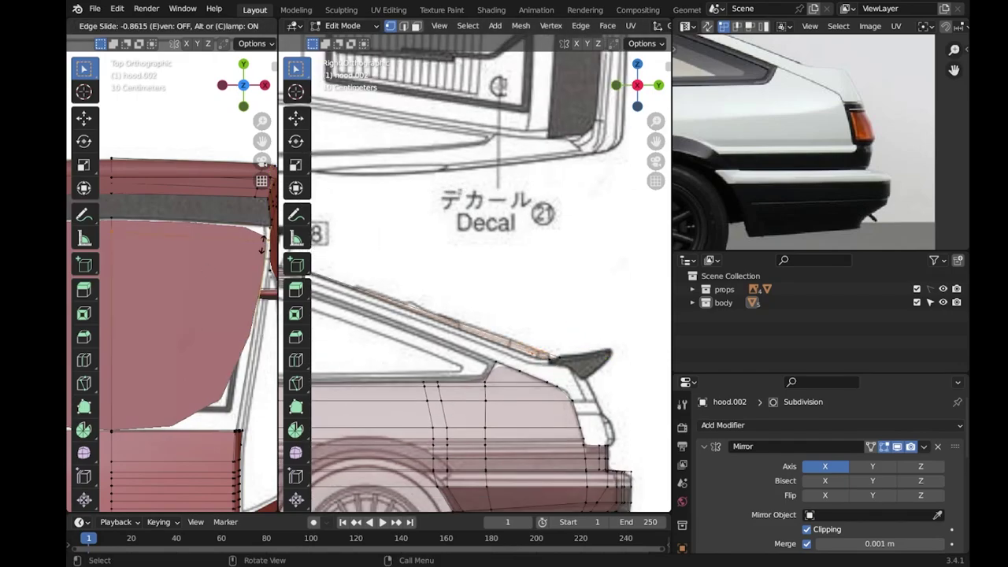
right_click(260, 236)
key("KP_7")
key("shift+v")
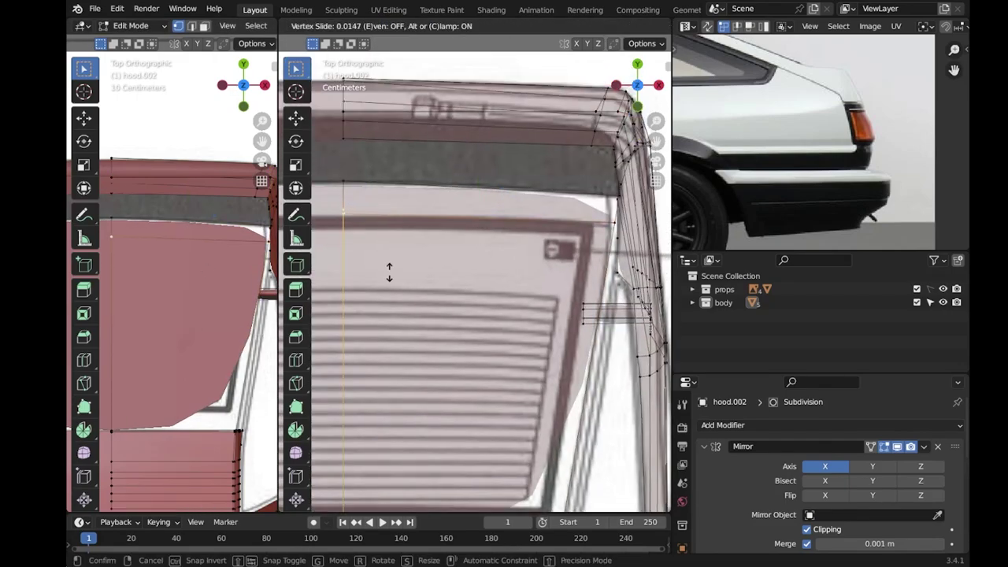
left_click(606, 299)
key("shift+v")
middle_click_drag(398, 294, 401, 224, "shift")
key("g")
key("g")
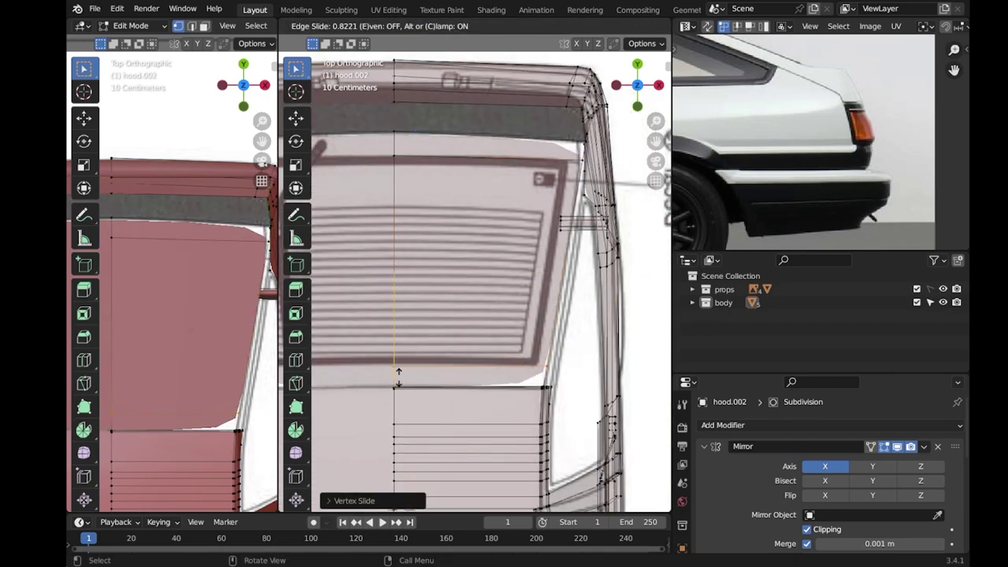
In the side blueprint view, select the hatch corner vertex and the roof side-edge vertex.
left_click(546, 364)
key("KP_3")
middle_click_drag(224, 197, 223, 272, "shift")
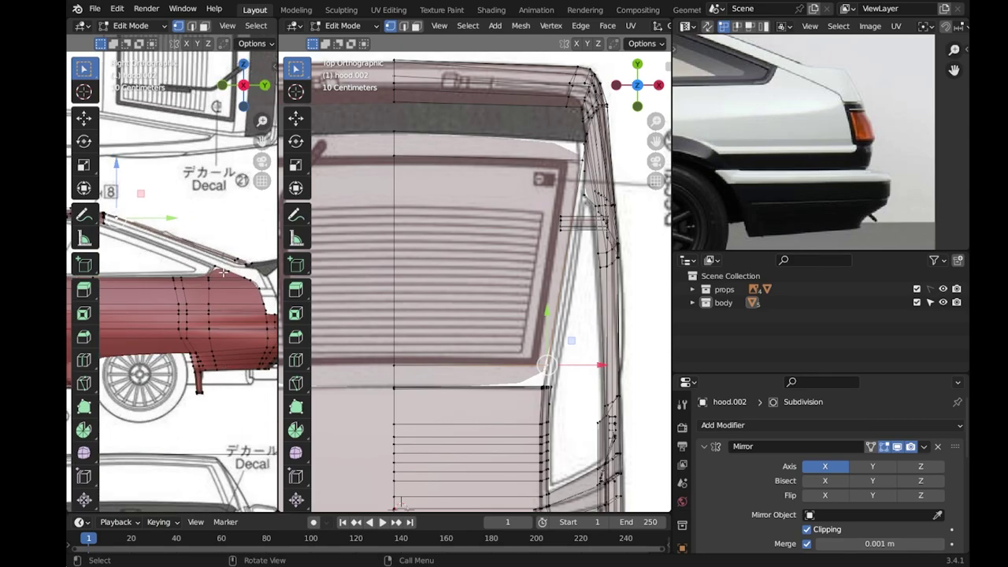
scroll(760, 101, "down", 3)
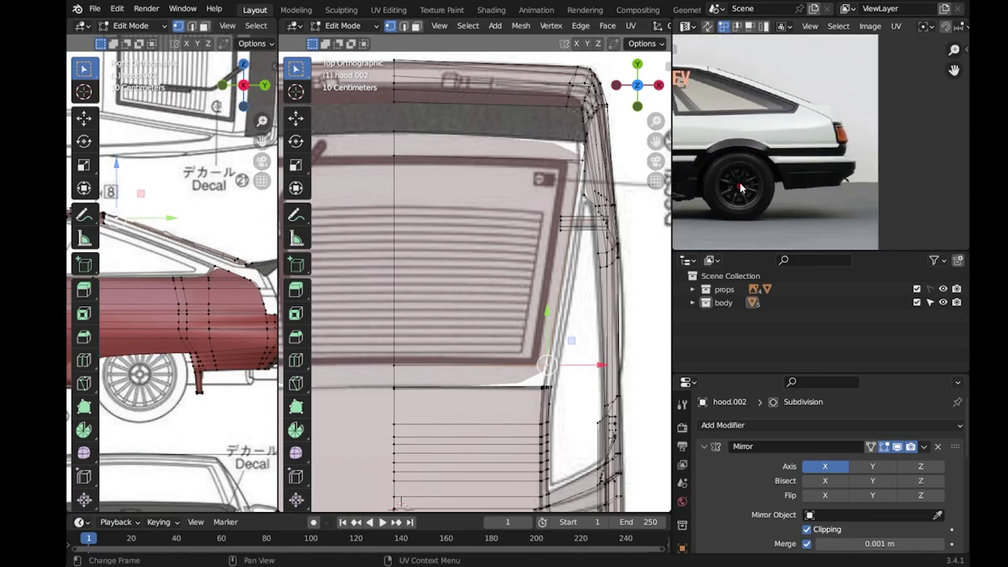
scroll(504, 236, "up", 5)
left_click(492, 203, "shift")
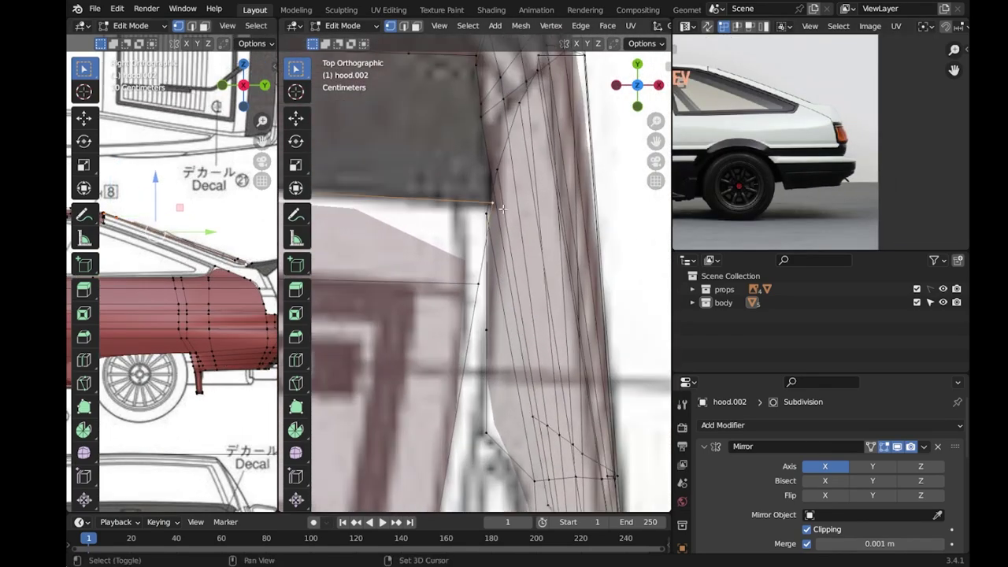
scroll(173, 276, "down", 2)
key("KP_3")
scroll(401, 288, "down", 3)
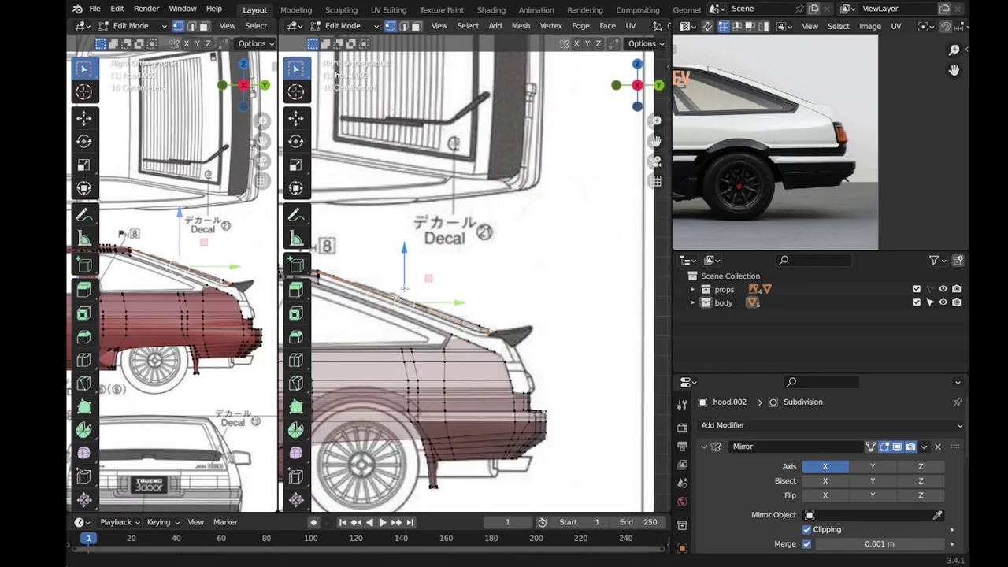
scroll(400, 289, "up", 5)
Lower the roof side-edge vertex slightly and refine its position to the blueprint.
left_click_drag(595, 299, 591, 355)
left_click(589, 355)
scroll(583, 347, "down", 2)
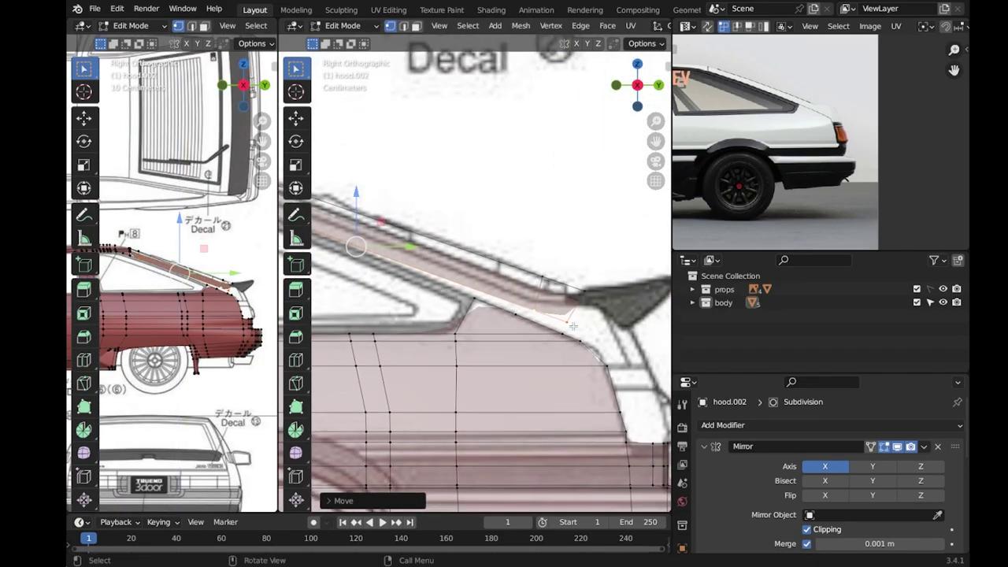
key("g")
left_click(551, 299)
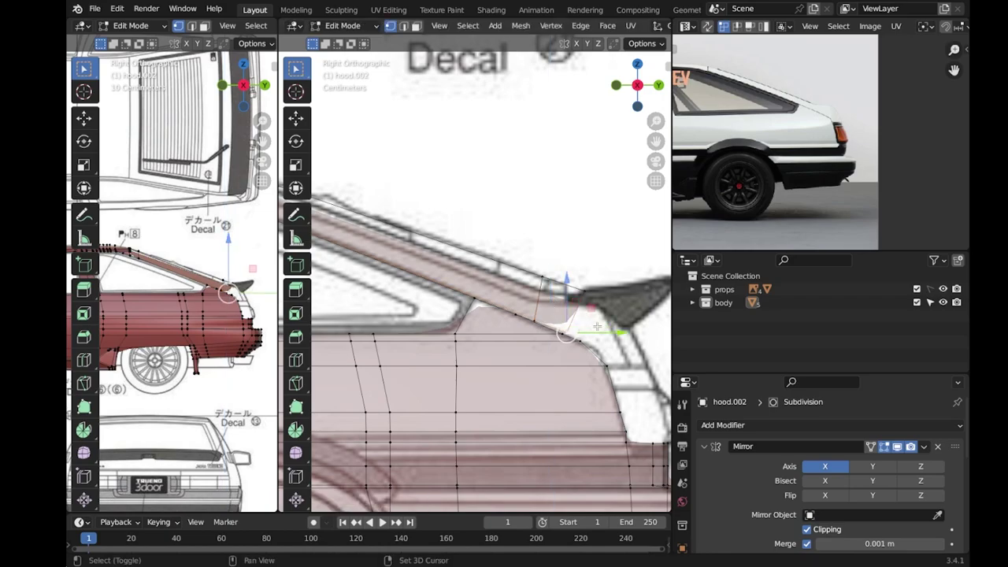
scroll(551, 299, "up", 4)
key("g")
left_click(398, 311)
Slide the vertex near the spoiler along its edge.
left_click(397, 312)
key("g")
key("g")
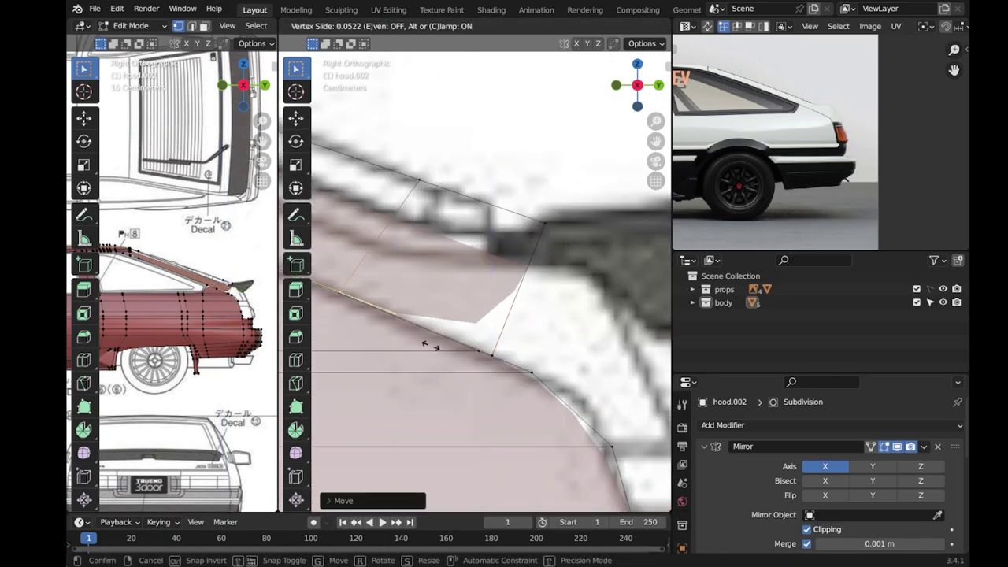
left_click(496, 351)
scroll(531, 301, "down", 3)
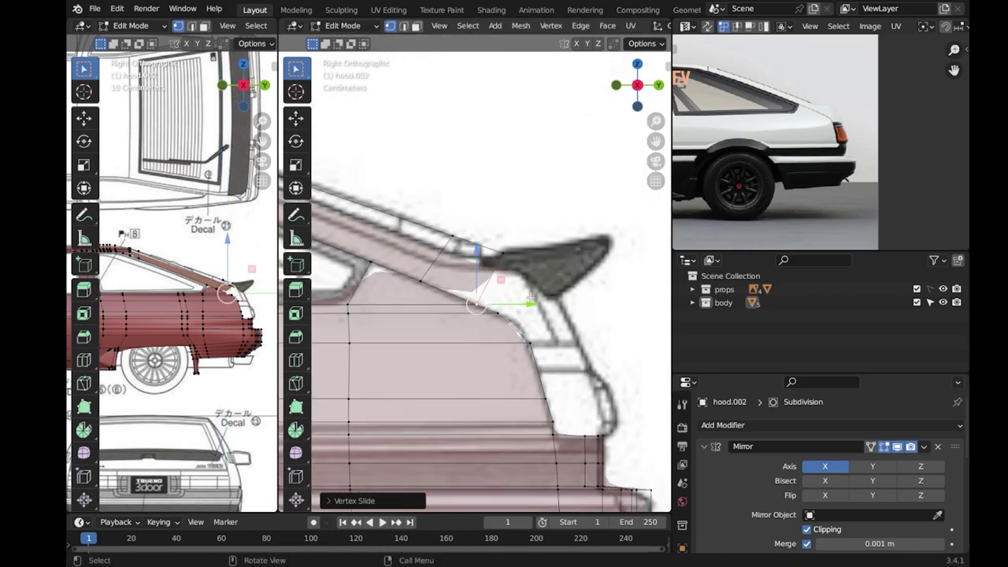
scroll(562, 208, "down", 3)
scroll(504, 236, "up", 2)
scroll(473, 252, "up", 3)
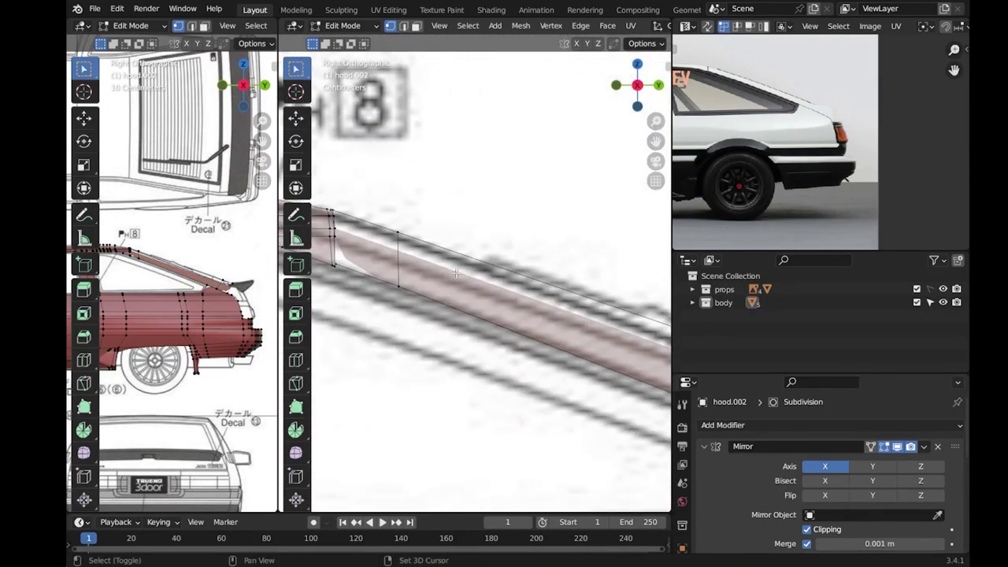
scroll(446, 269, "down", 3)
scroll(509, 305, "up", 2)
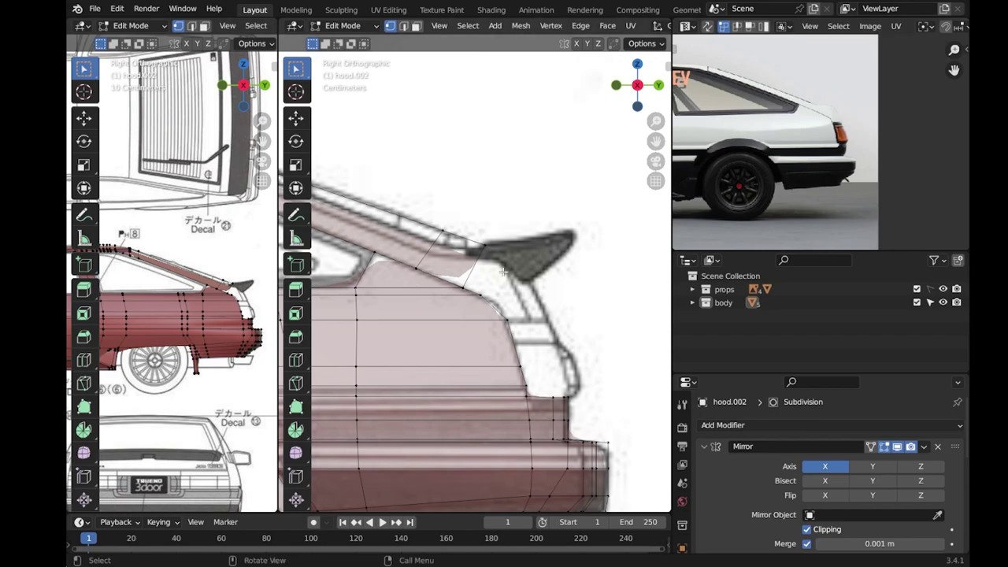
scroll(490, 230, "up", 2)
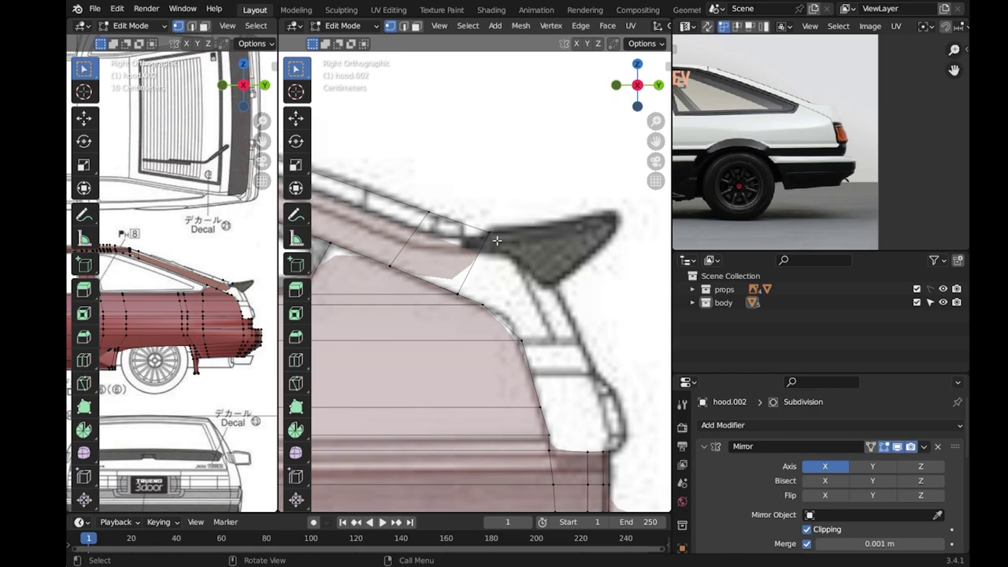
scroll(497, 240, "down", 3)
scroll(496, 240, "up", 3)
Move the roof vertex beside the spoiler along Z to the blueprint height.
left_click(482, 239)
scroll(504, 244, "up", 2)
key("e")
key("z")
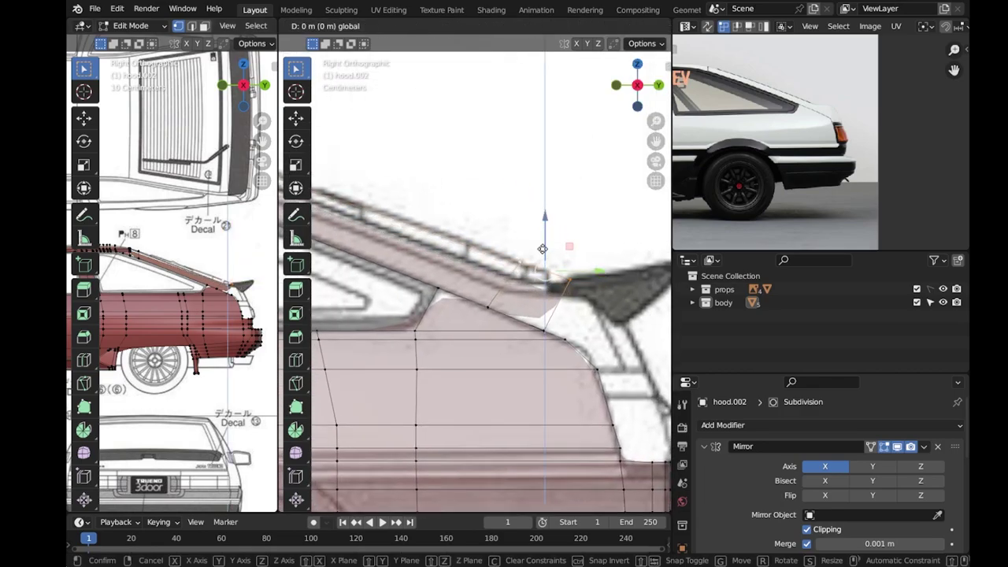
left_click(544, 245)
scroll(543, 246, "down", 3)
scroll(543, 246, "up", 2)
scroll(519, 252, "down", 3)
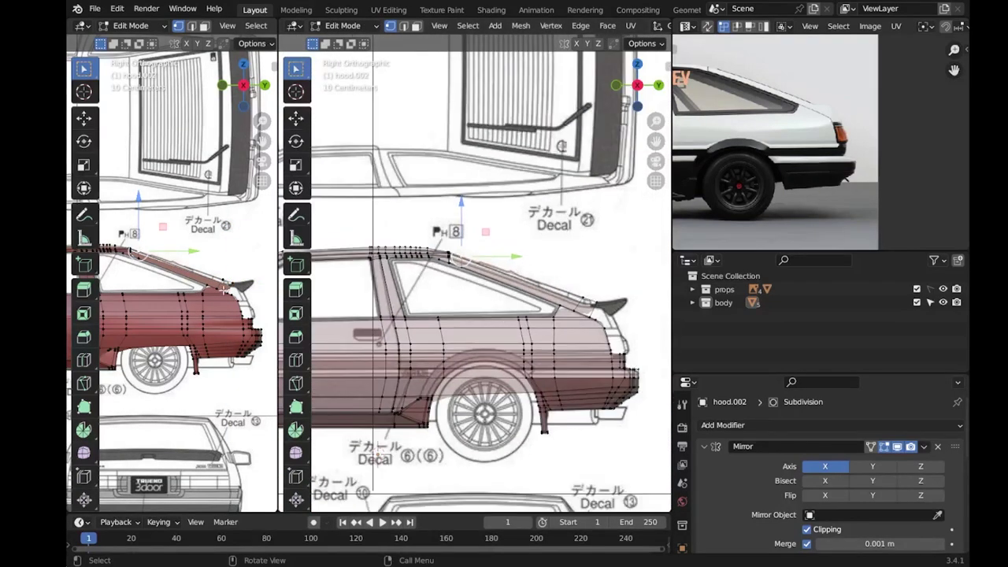
Reposition the selected rear-window corner vertex in Top view.
middle_click_drag(519, 252, 492, 260)
key("KP_3")
scroll(480, 221, "up", 5)
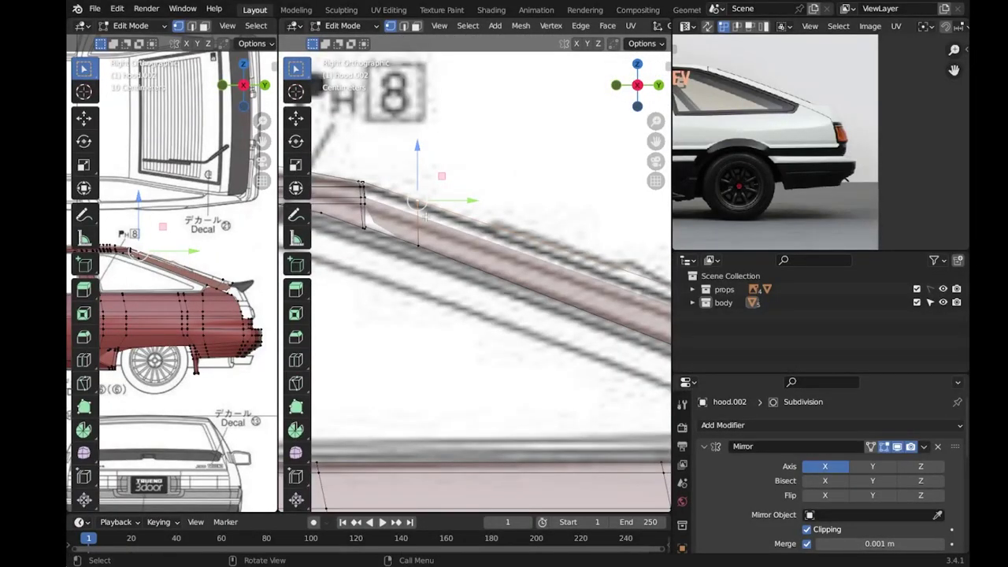
key("ctrl+KP_1")
scroll(535, 237, "up", 2)
scroll(568, 245, "up", 2)
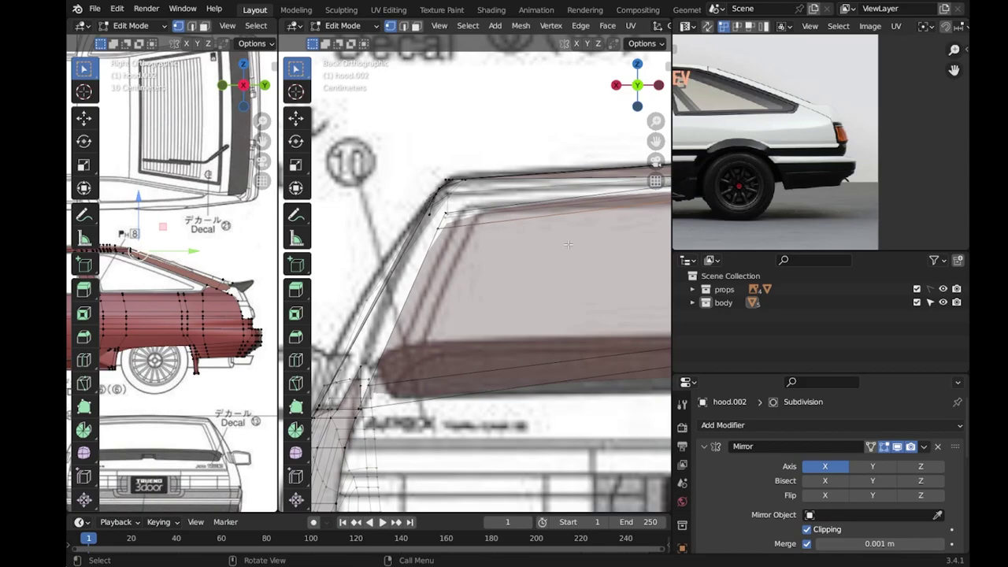
scroll(565, 242, "down", 3)
middle_click_drag(565, 241, 478, 259)
key("KP_7")
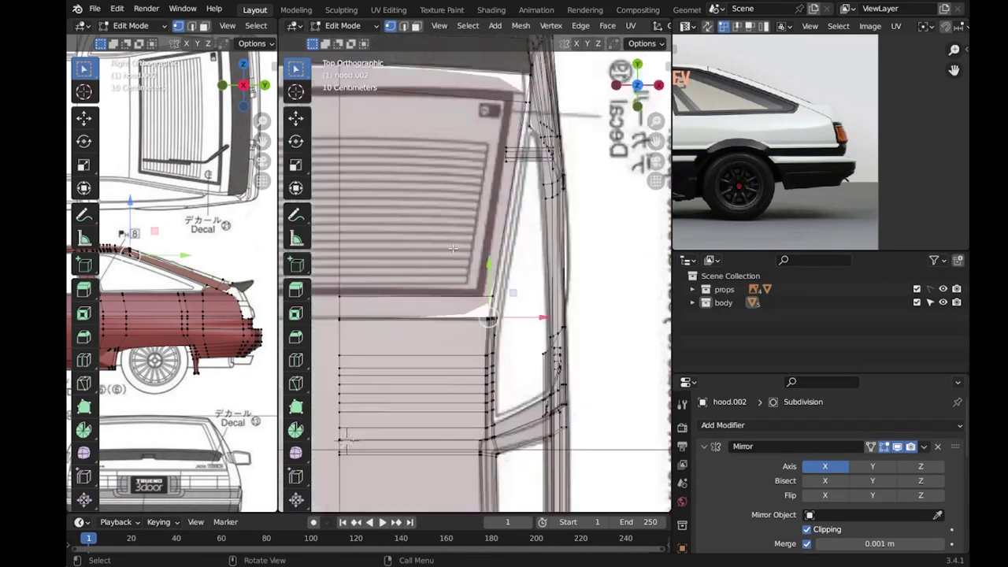
scroll(563, 361, "up", 2)
key("g")
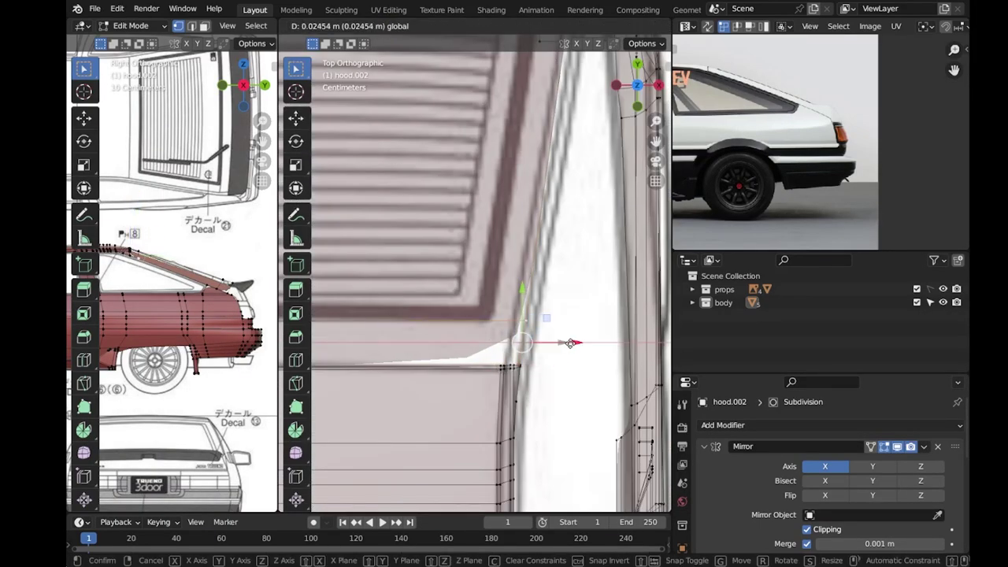
left_click(569, 344)
scroll(570, 343, "down", 3)
scroll(569, 344, "up", 2)
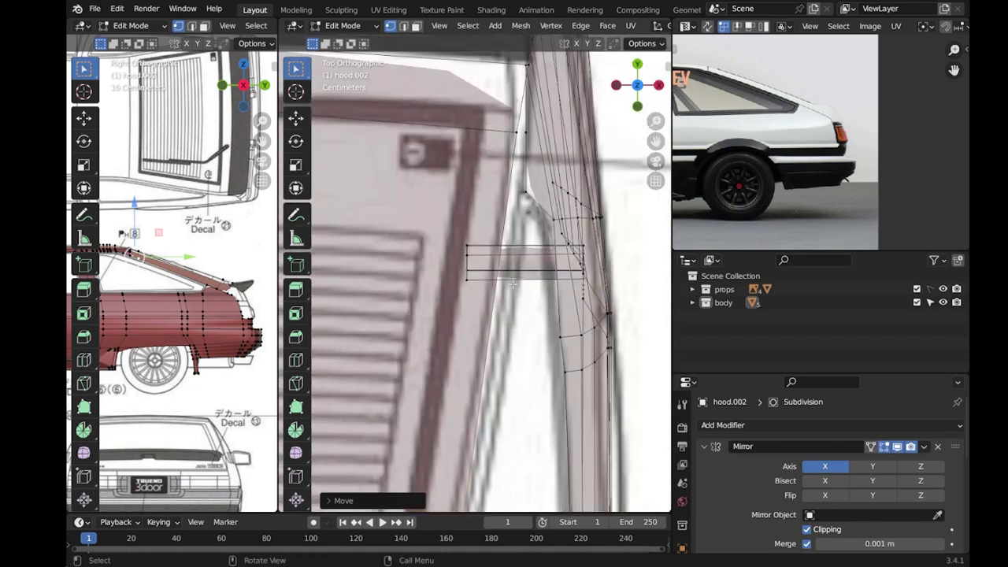
scroll(570, 343, "up", 2)
Nudge the rear-window corner vertices into line with the blueprint.
key("g")
left_click(555, 340)
key("g")
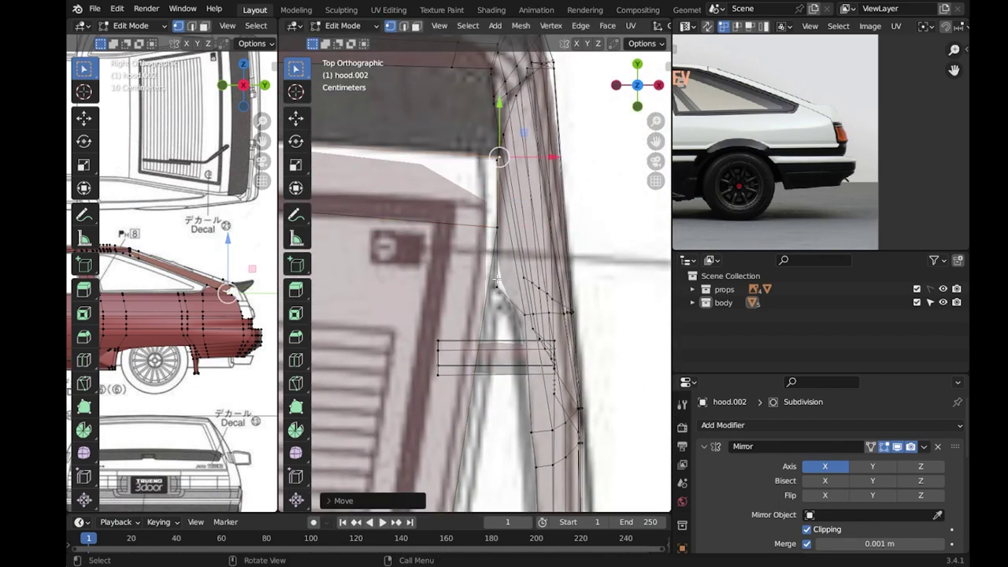
left_click(543, 331)
scroll(543, 331, "up", 2)
middle_click_drag(543, 331, 565, 328, "shift")
key("g")
key("g")
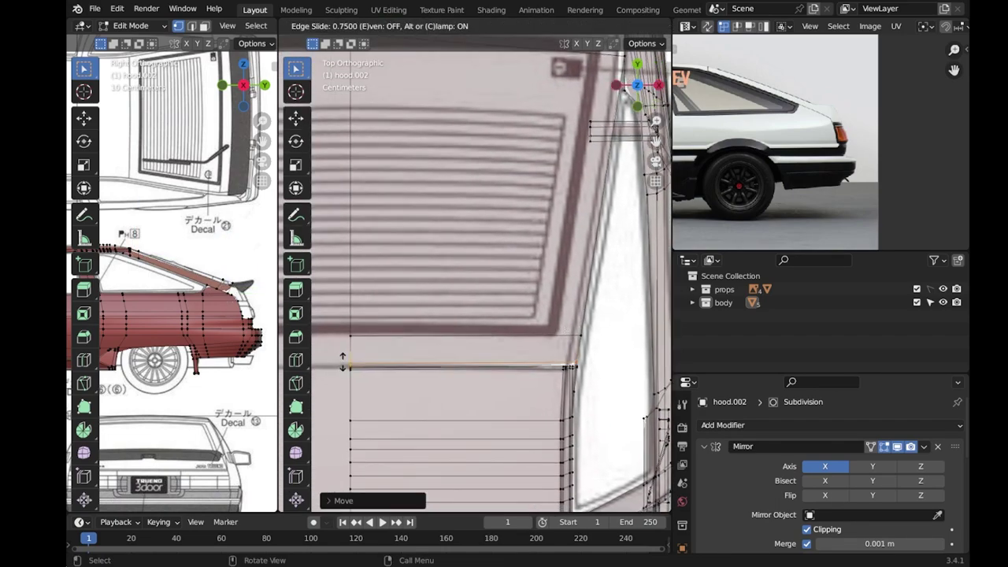
scroll(628, 351, "down", 2)
Add an edge loop across the roof rear and raise it vertically.
middle_click_drag(497, 159, 440, 213)
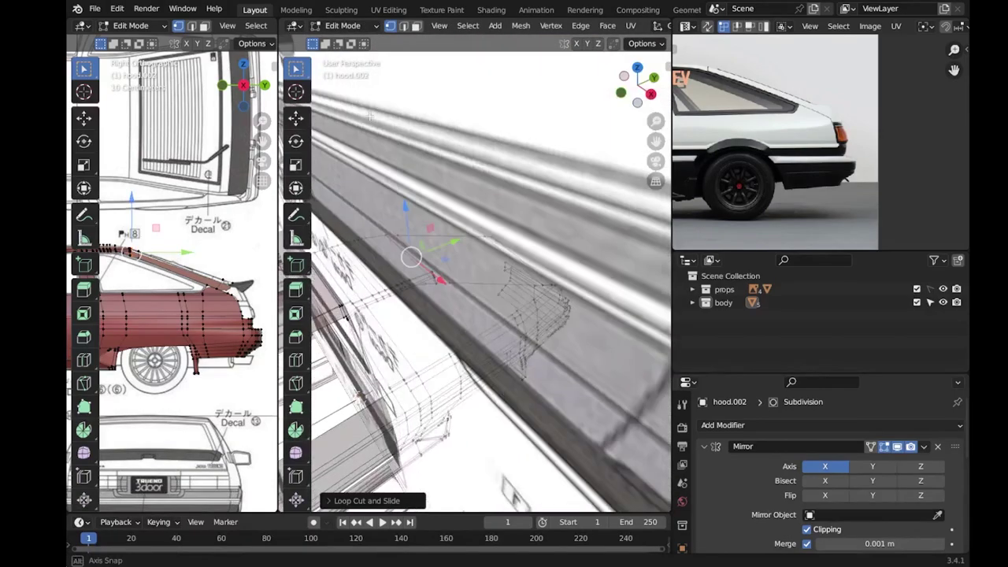
left_click(545, 191)
key("KP_3")
middle_click_drag(173, 315, 205, 299)
left_click_drag(558, 256, 558, 227)
scroll(502, 253, "down", 3)
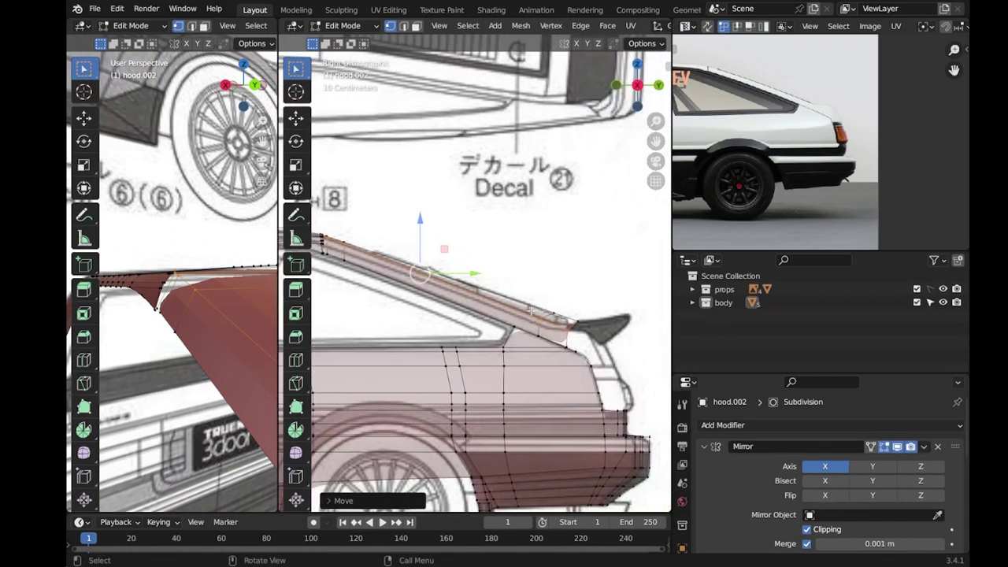
scroll(506, 310, "up", 3)
Add a loop cut near the spoiler and lower the hatch-top vertex about 0.023 m.
left_click(514, 247)
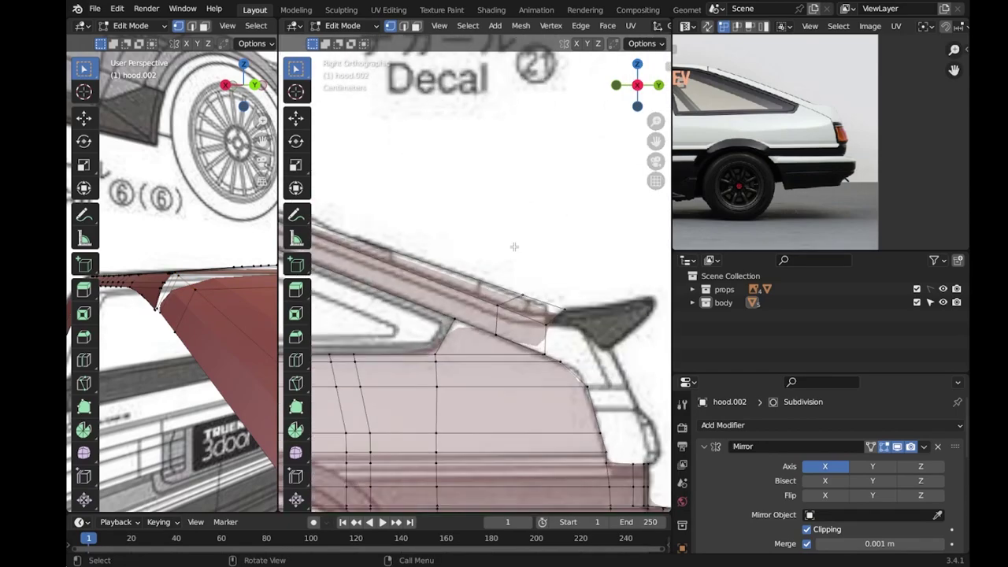
mouse_move(570, 303)
left_mouse_down()
mouse_move(547, 293)
mouse_move(547, 268)
mouse_move(496, 291)
mouse_move(549, 310)
left_mouse_up()
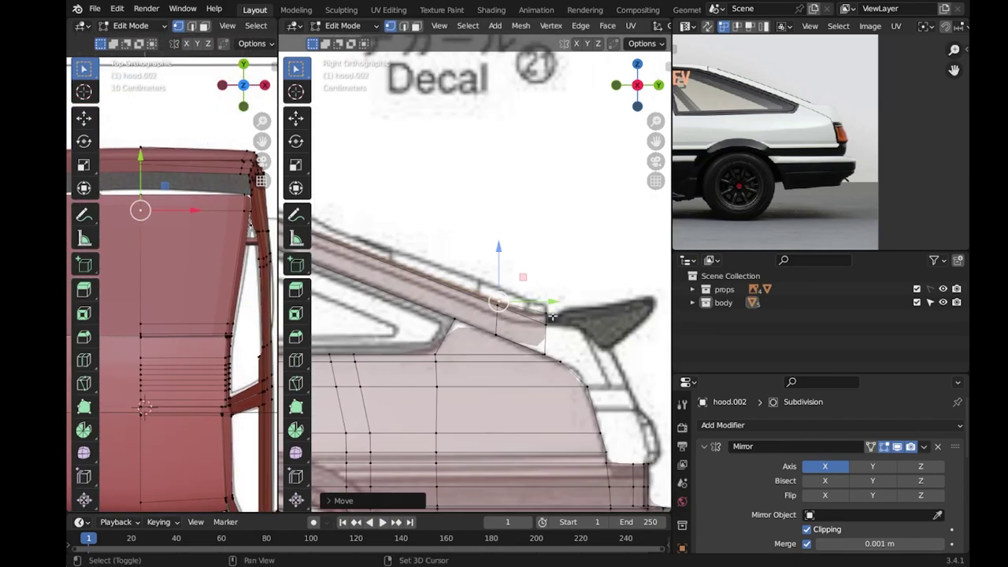
key("ctrl+r")
left_click(465, 316)
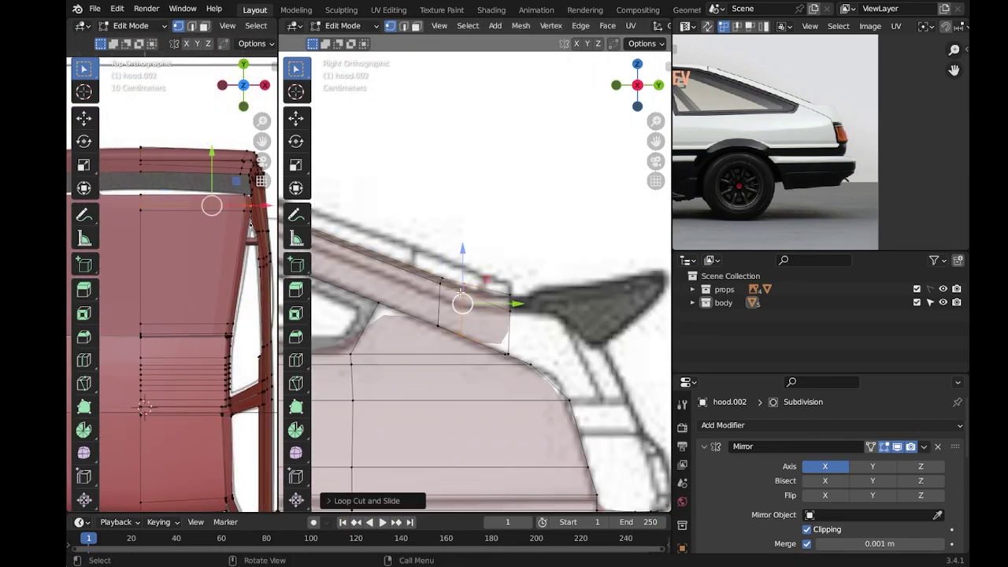
left_click_drag(441, 248, 442, 279)
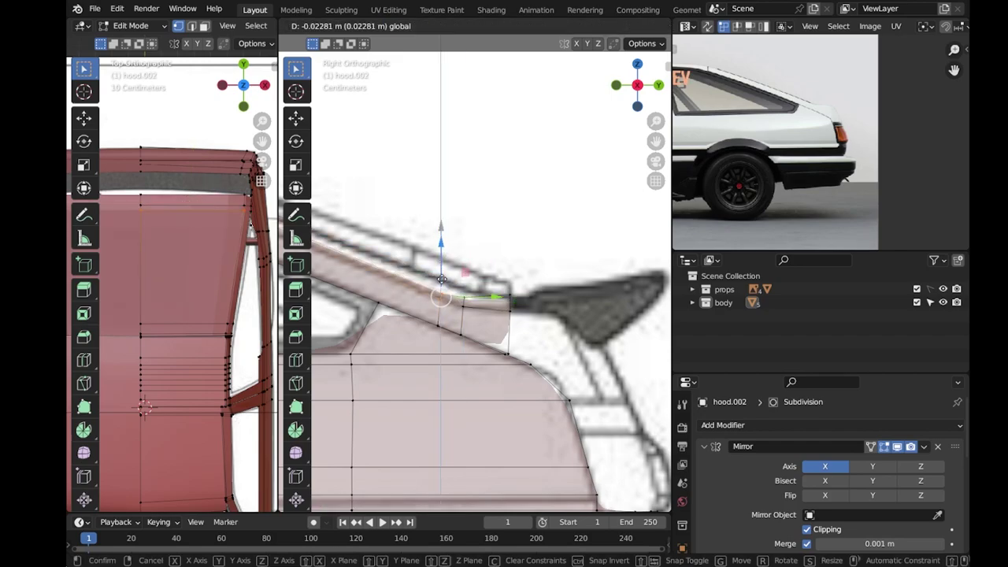
scroll(441, 279, "down", 1)
left_click_drag(446, 236, 449, 270)
scroll(449, 269, "down", 2)
scroll(504, 275, "up", 2)
scroll(531, 281, "up", 3)
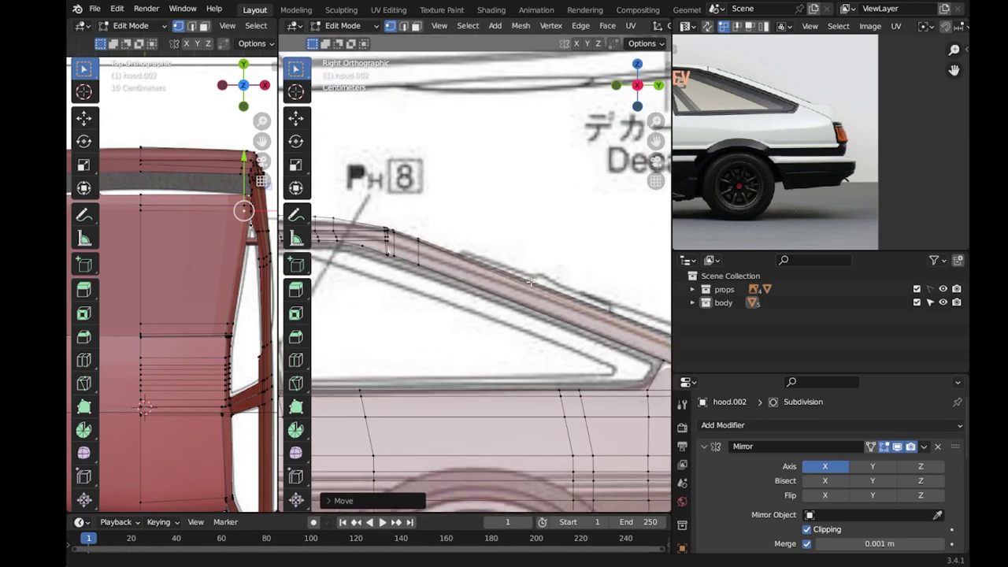
scroll(196, 333, "up", 5)
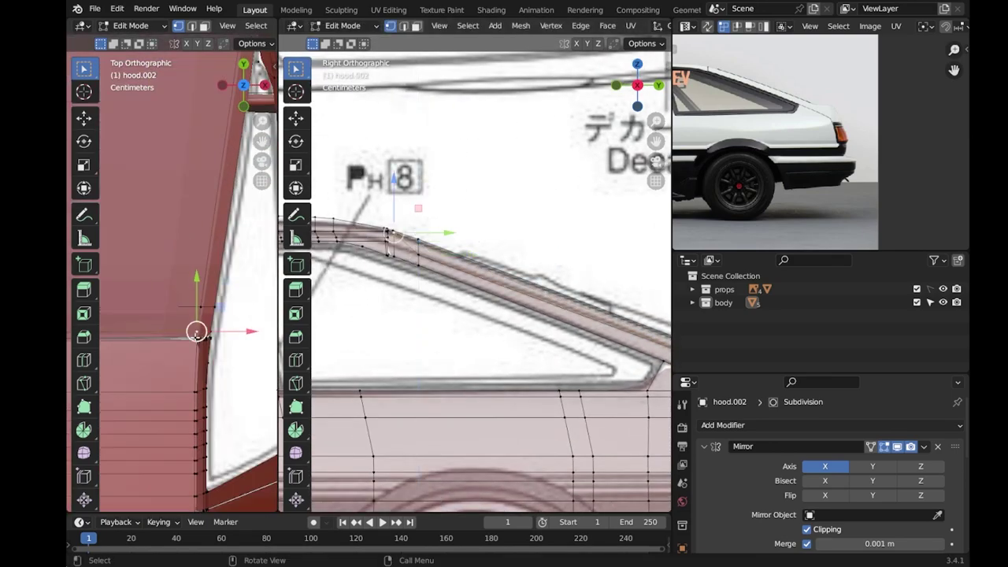
scroll(410, 236, "up", 2)
Slide the new edges into place and return hood.002 to Object Mode.
key("g")
left_click(409, 236)
scroll(378, 244, "up", 2)
key("g")
key("g")
key("Return")
key("Tab")
mouse_move(472, 275)
middle_mouse_down()
mouse_move(573, 357)
mouse_move(492, 328)
middle_mouse_up()
scroll(492, 328, "down", 3)
scroll(443, 290, "up", 5)
scroll(443, 290, "down", 2)
scroll(445, 299, "down", 3)
middle_click_drag(549, 235, 456, 135)
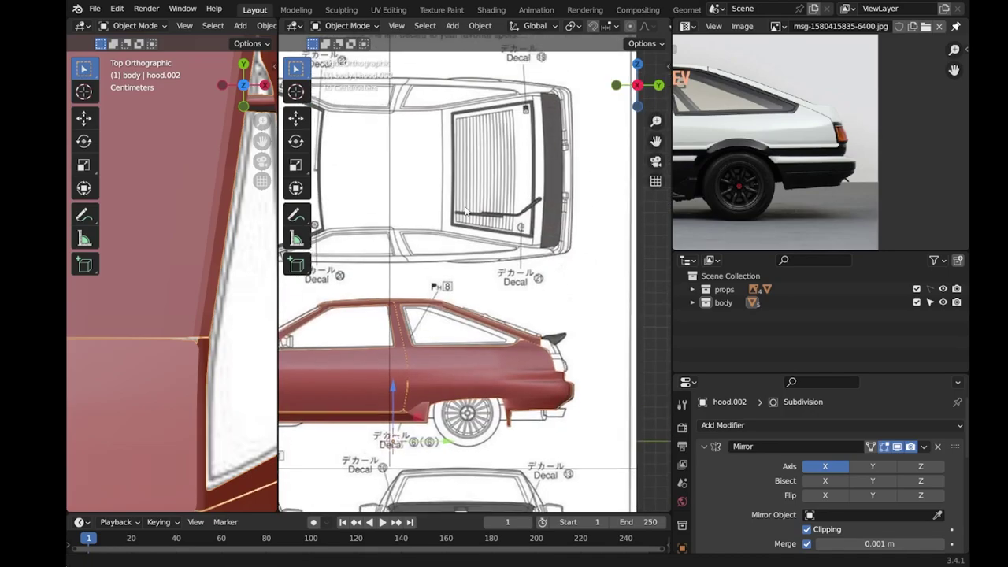
Orbit and zoom in on the hood.002 shell, then enter Edit Mode.
mouse_move(553, 132)
middle_mouse_down()
mouse_move(403, 195)
mouse_move(464, 266)
middle_mouse_up()
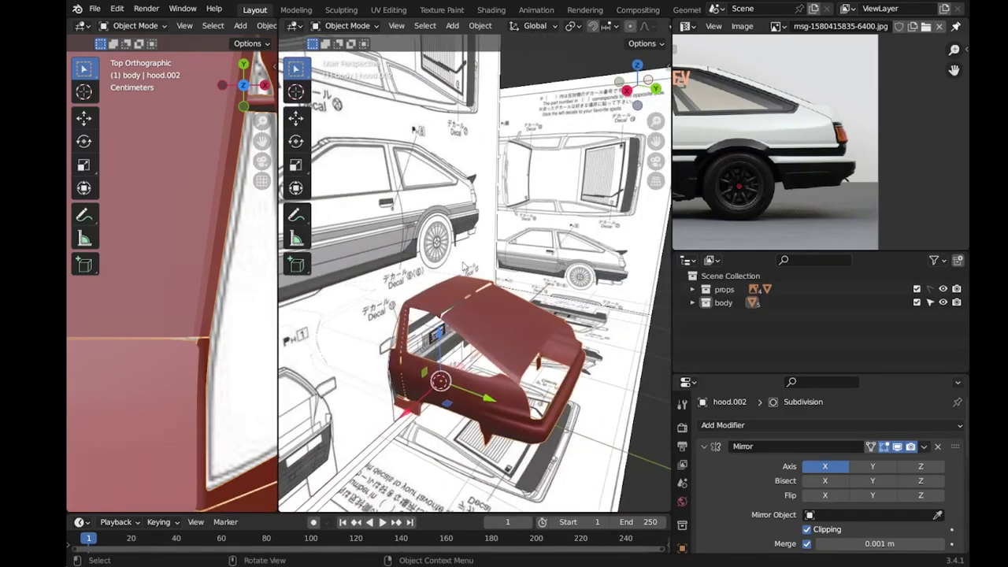
scroll(460, 304, "up", 5)
scroll(409, 368, "up", 2)
scroll(409, 368, "up", 2)
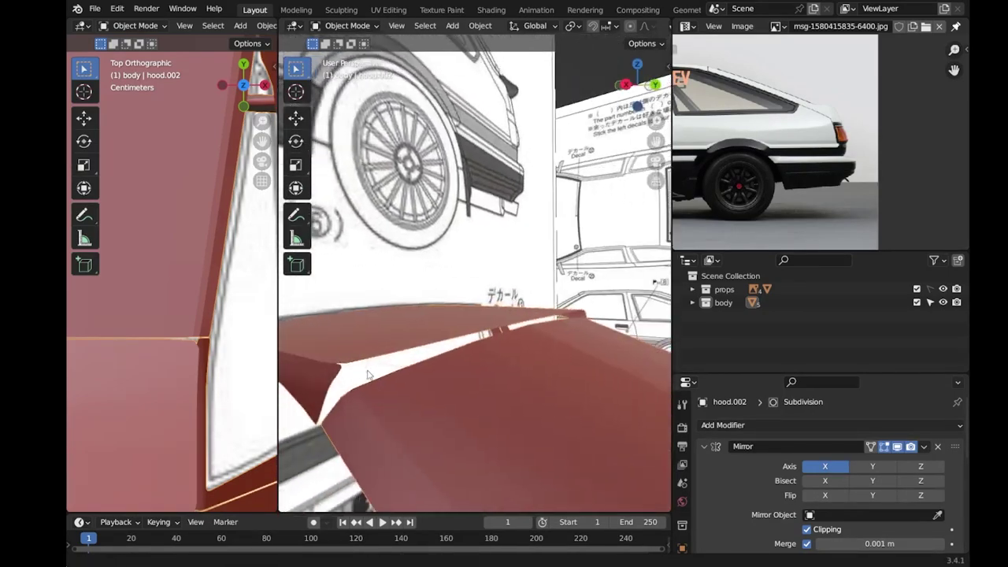
scroll(397, 336, "up", 1)
key("Tab")
From the top view, box-select the hood corner vertices and move them into place.
mouse_move(450, 341)
middle_mouse_down()
mouse_move(539, 308)
mouse_move(608, 473)
middle_mouse_up()
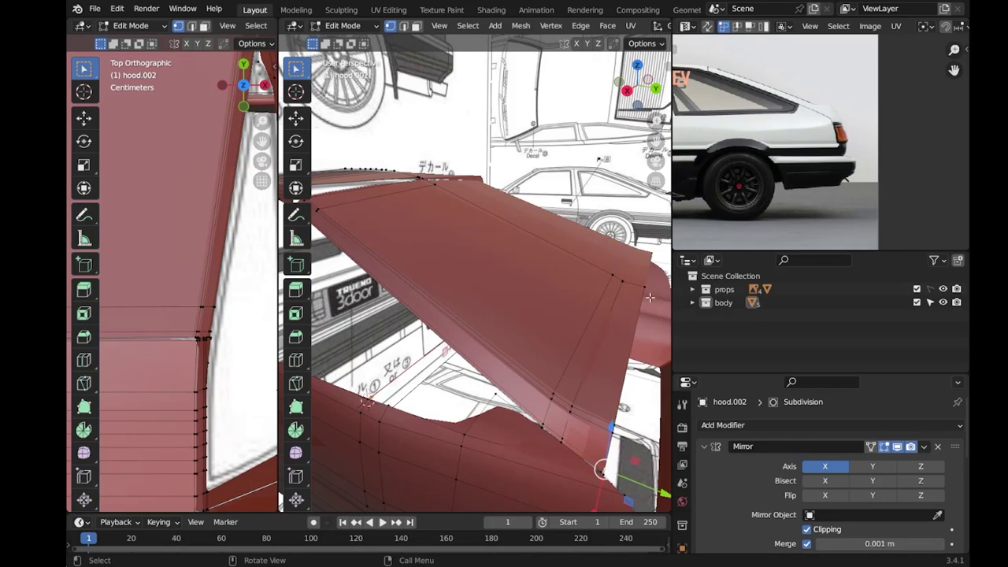
middle_click_drag(583, 352, 430, 247)
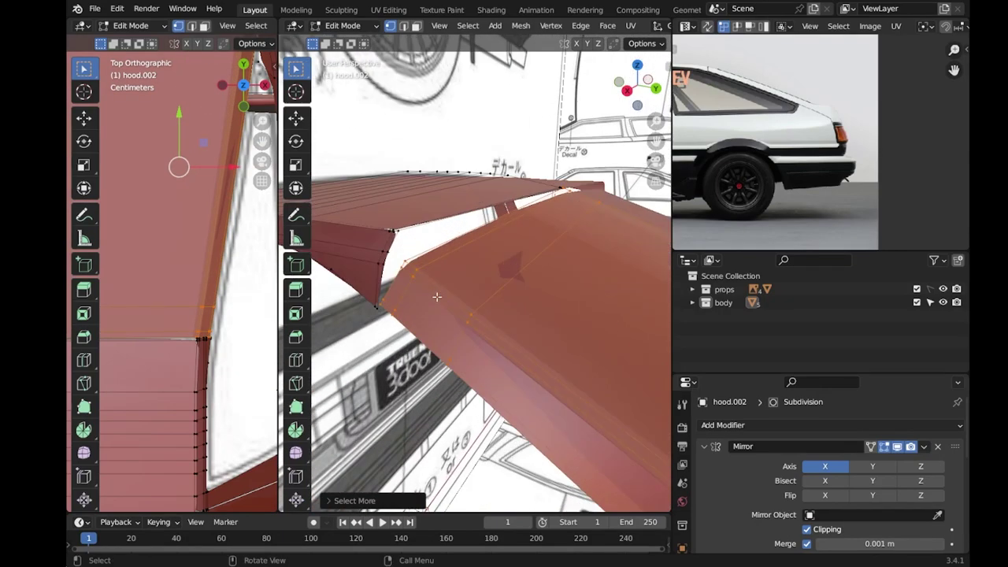
key("KP_7")
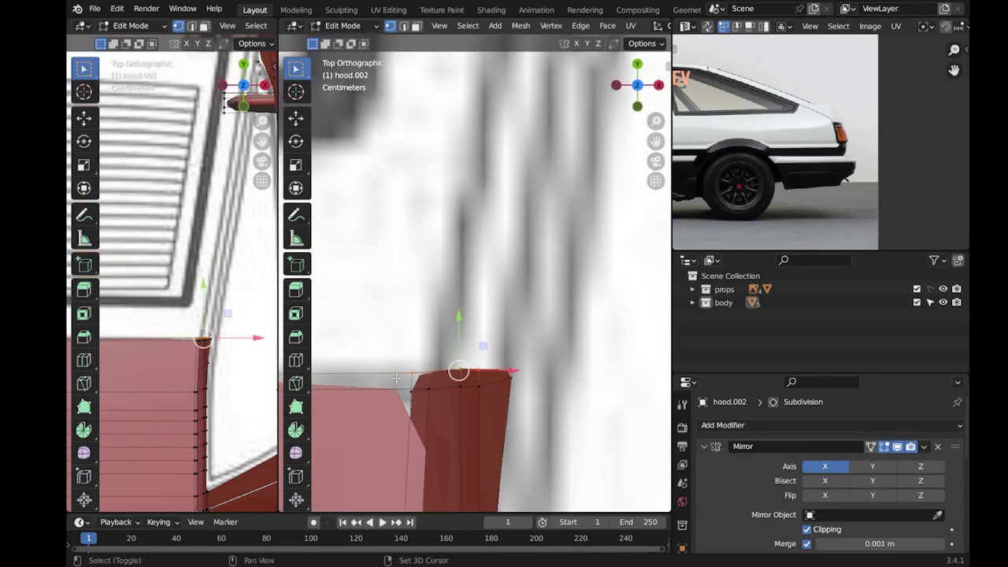
middle_click_drag(395, 377, 492, 362)
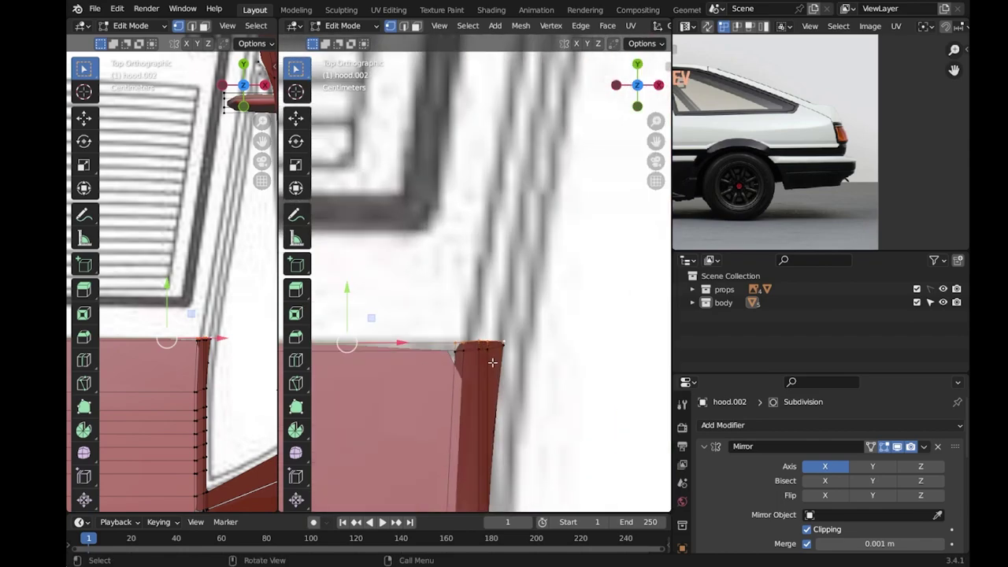
left_click(493, 359)
scroll(504, 354, "up", 2)
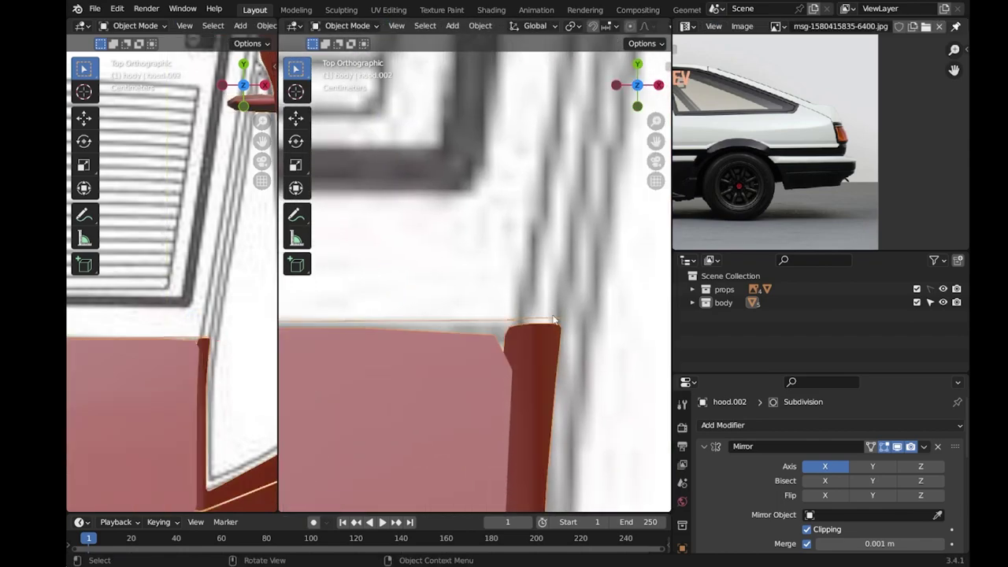
key("b")
key("g")
left_click(522, 322)
With X-ray on, pick the shortest edge path along the roof's rear edge and check it from top and side.
mouse_move(522, 322)
middle_mouse_down()
mouse_move(437, 302)
mouse_move(450, 277)
middle_mouse_up()
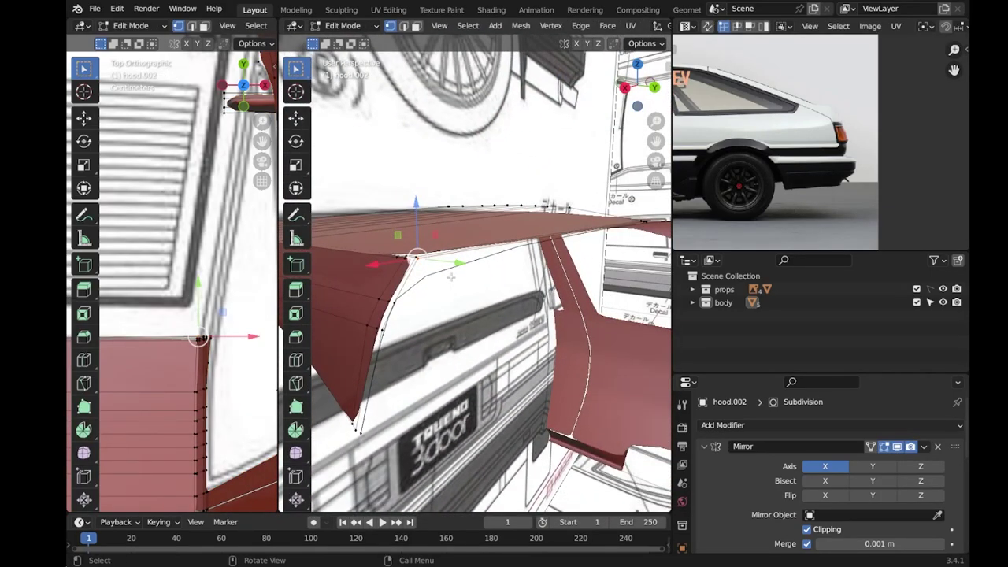
key("alt+z")
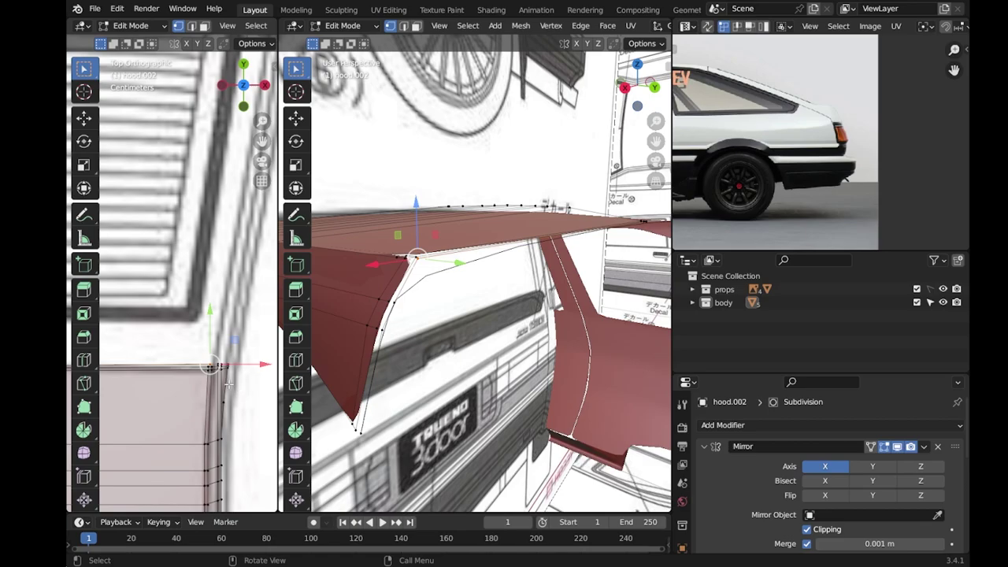
scroll(227, 384, "down", 2)
middle_click_drag(433, 308, 381, 430)
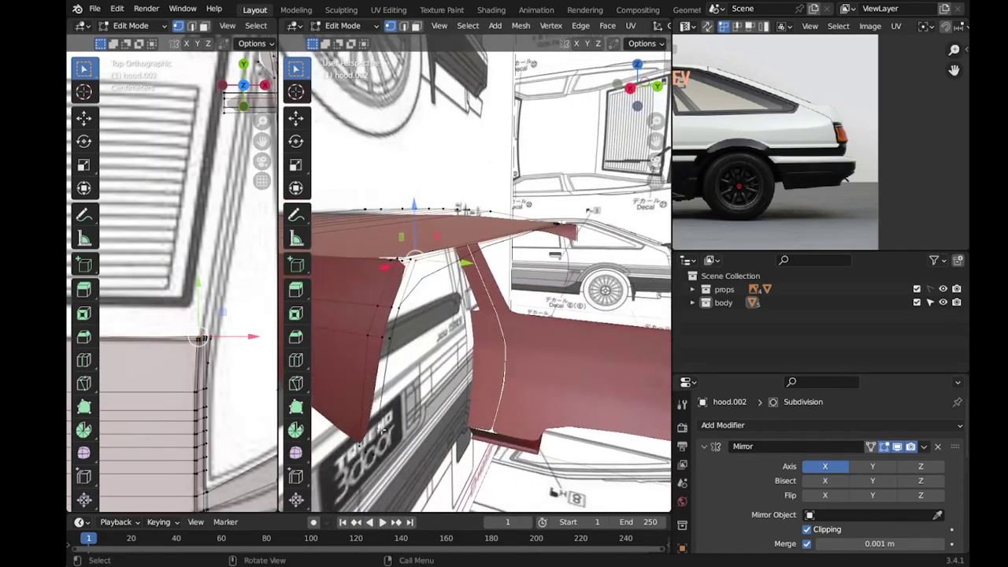
left_click(381, 430, "ctrl")
key("KP_Decimal")
key("KP_7")
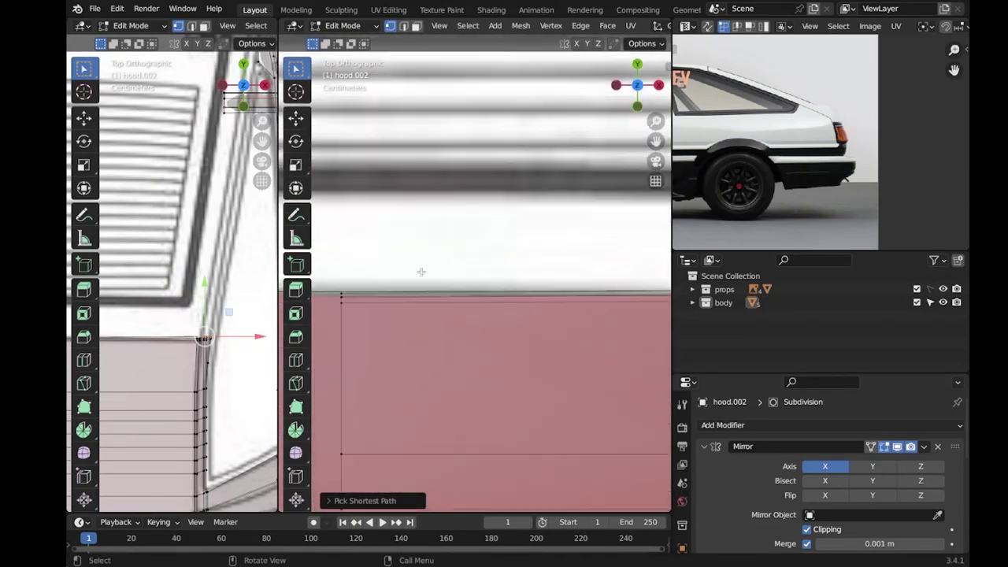
middle_click_drag(421, 271, 535, 293)
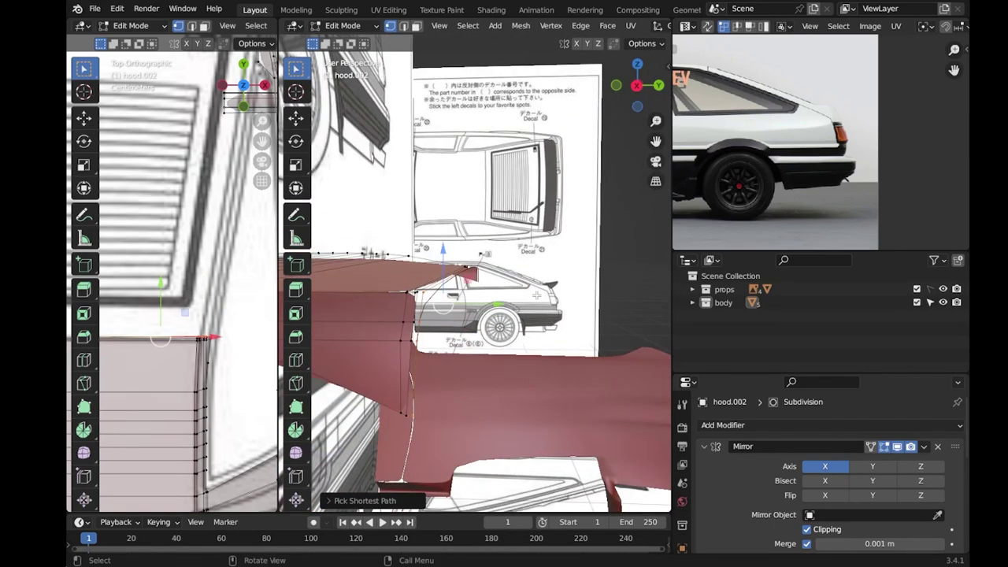
key("KP_3")
scroll(536, 293, "down", 2)
Extrude the roof's rear edge into a new strip and lower it along Z.
key("e")
left_click(527, 234)
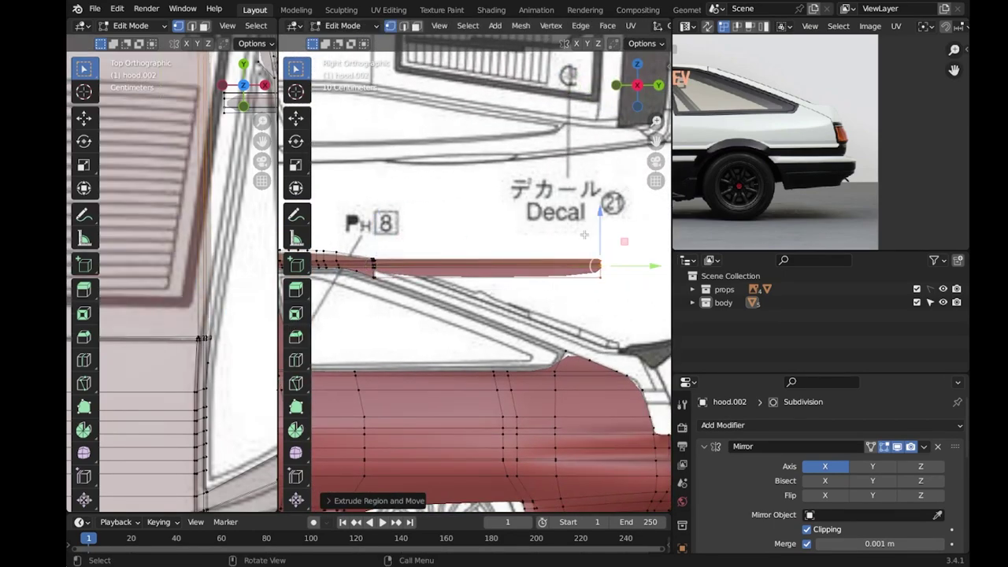
key("g")
key("z")
left_click(595, 320)
scroll(493, 355, "up", 3)
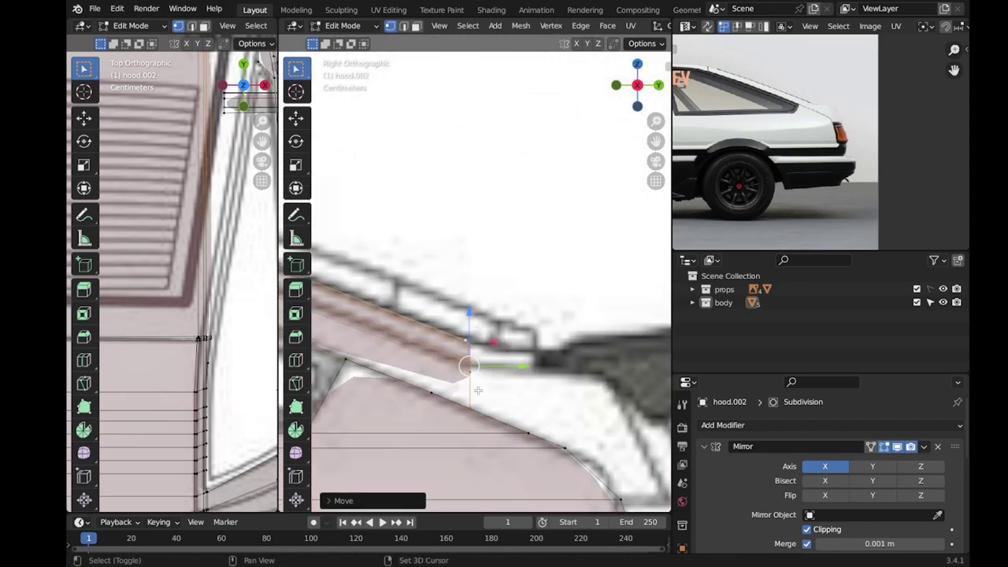
scroll(493, 355, "up", 2)
scroll(234, 260, "up", 2)
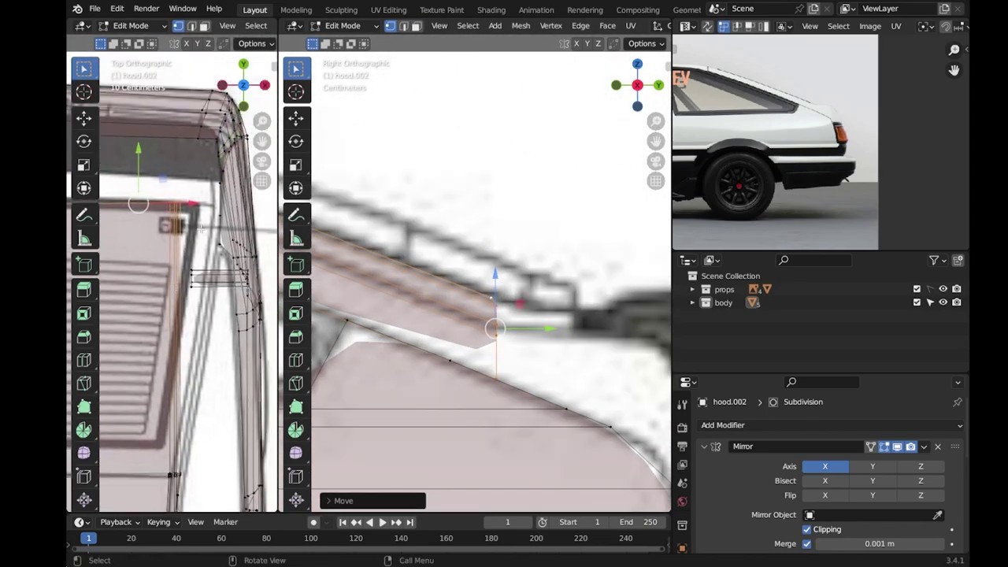
Shift the extruded edge sideways along the X axis.
key("g")
key("x")
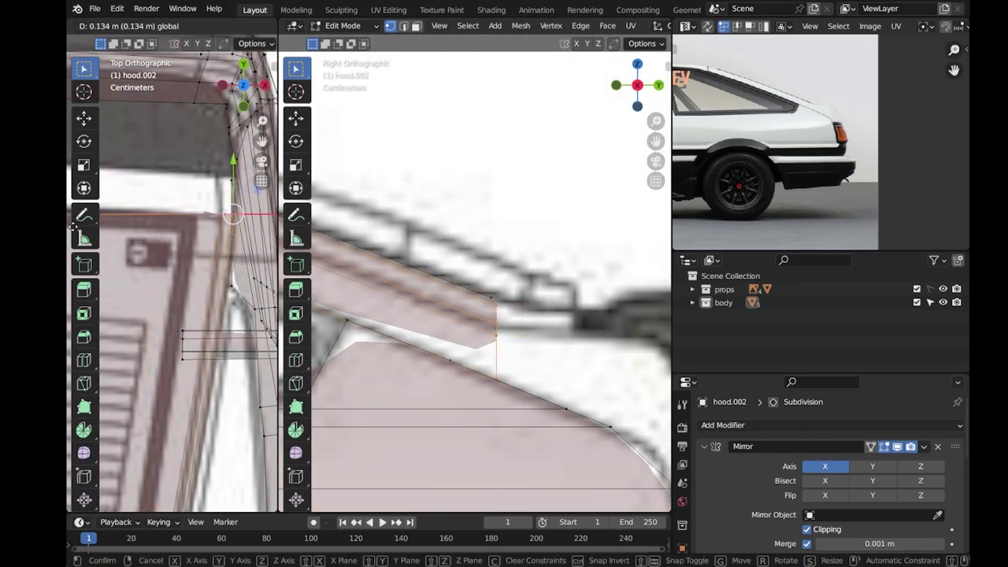
left_click(73, 226)
scroll(197, 236, "up", 1)
scroll(196, 237, "up", 1)
scroll(196, 236, "up", 1)
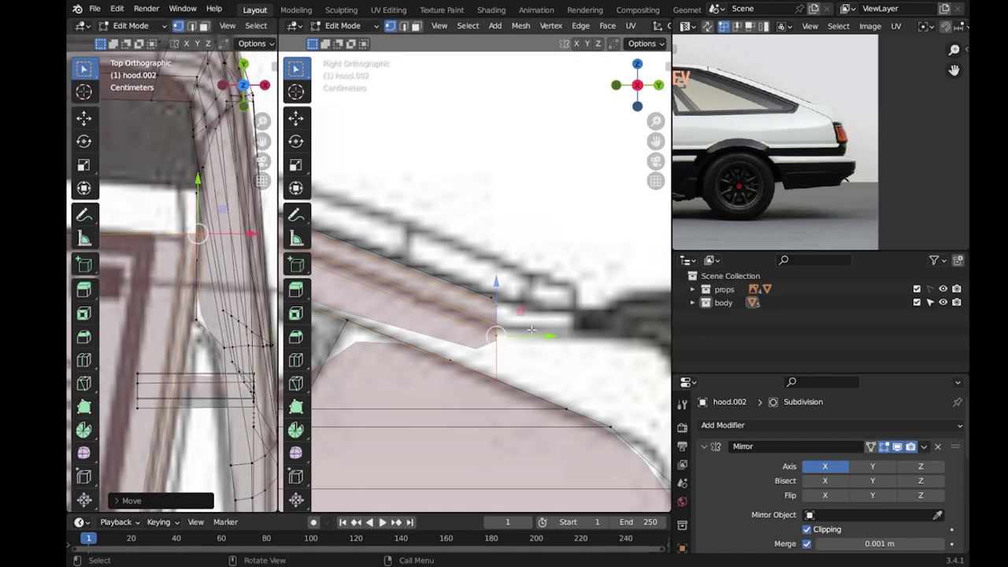
Extrude a second strip rearward toward the spoiler and check it against the blueprints.
key("e")
left_click(607, 315)
scroll(165, 247, "down", 2)
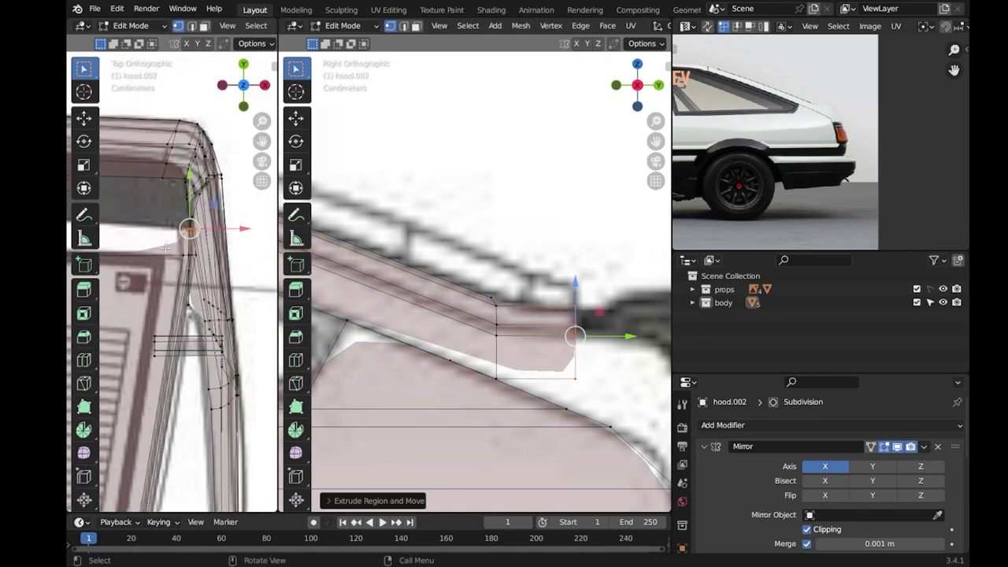
scroll(165, 246, "down", 2)
middle_click_drag(472, 315, 441, 299)
scroll(441, 299, "down", 2)
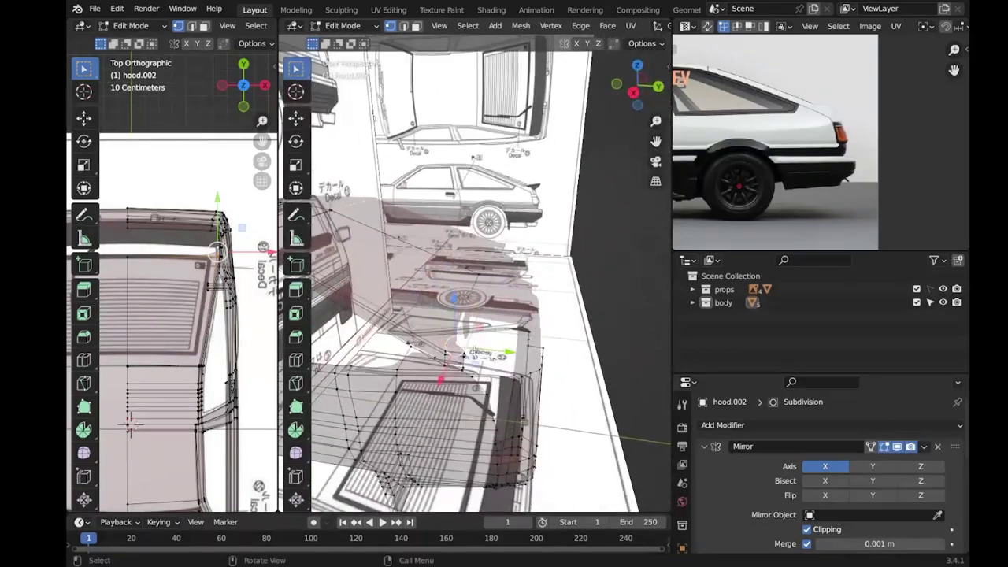
scroll(444, 353, "up", 2)
key("g")
key("y")
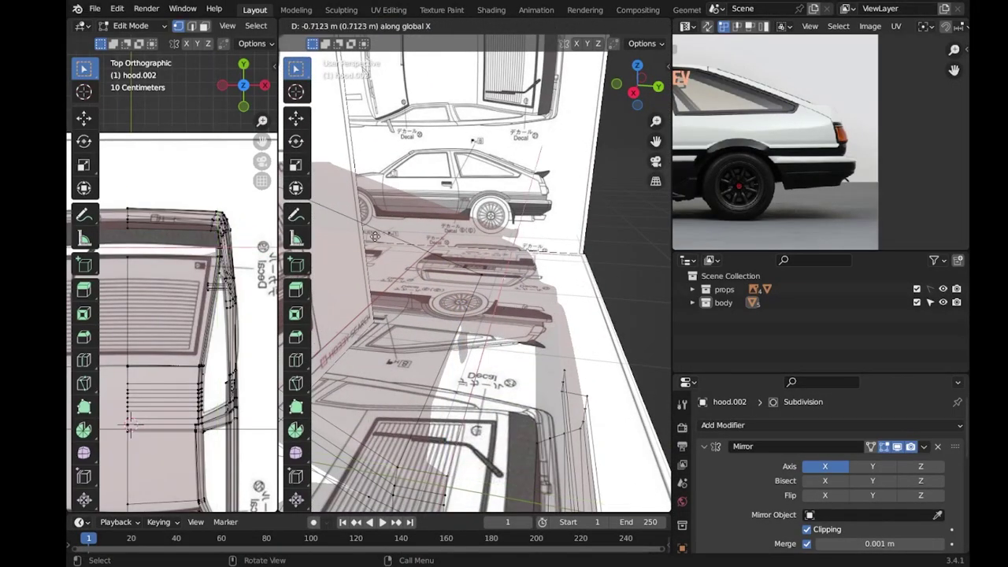
key("Escape")
Preview the shell from the side, then raise the spoiler edge vertically.
key("Tab")
key("KP_3")
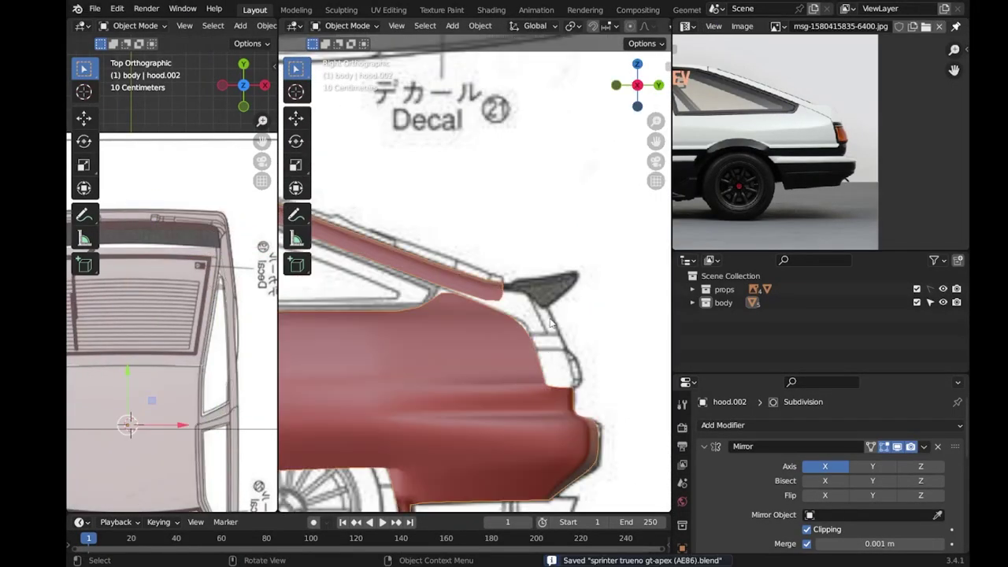
key("Tab")
scroll(499, 288, "up", 3)
key("g")
key("z")
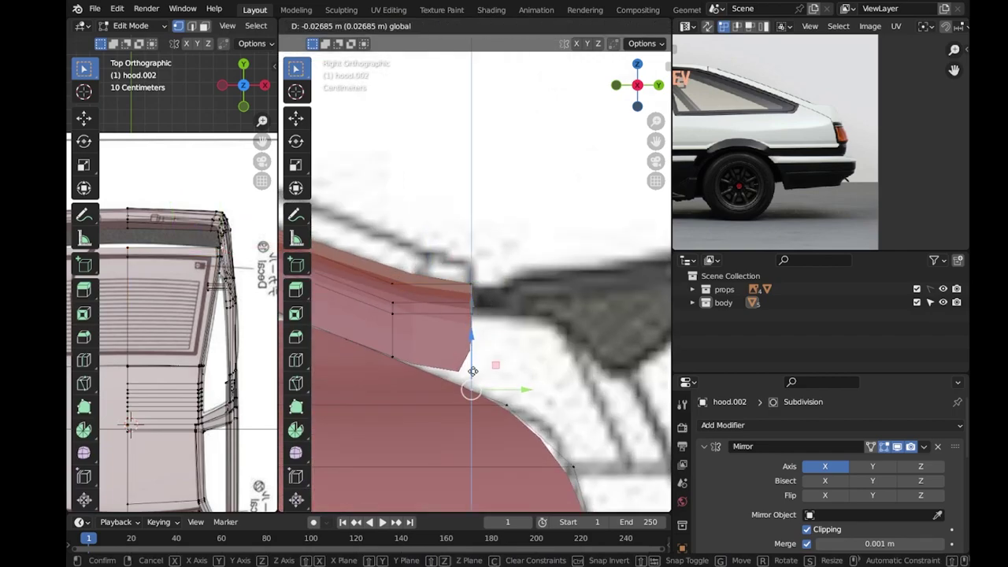
left_click(473, 331)
scroll(554, 323, "down", 3)
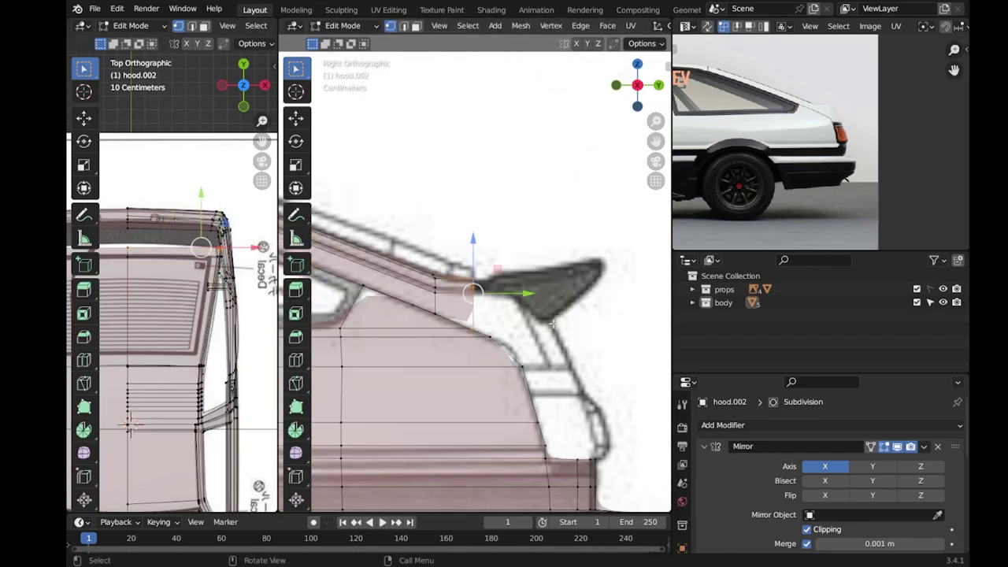
Pull the spoiler edge rearward along Y and rotate it into the lip angle.
key("g")
key("y")
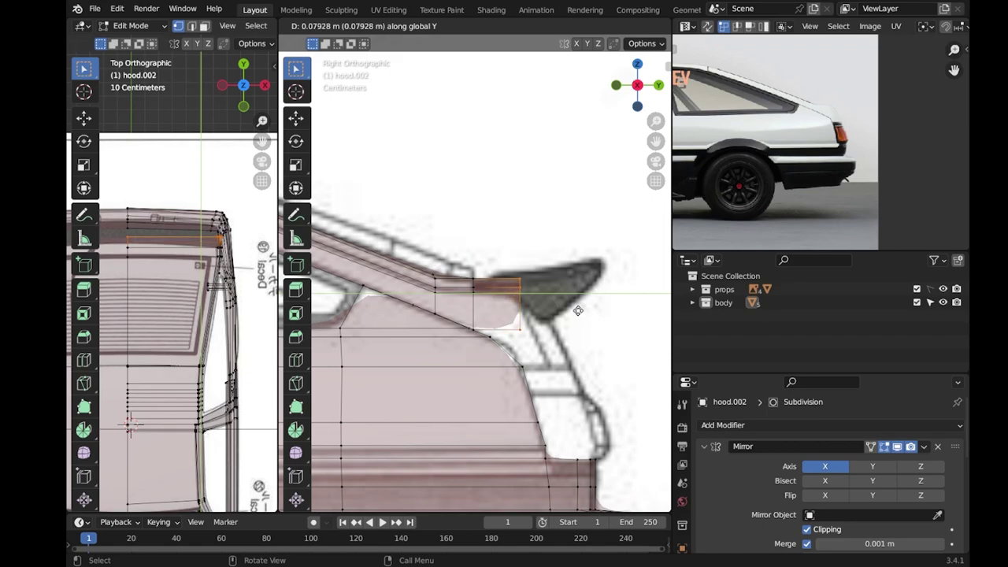
left_click(573, 315)
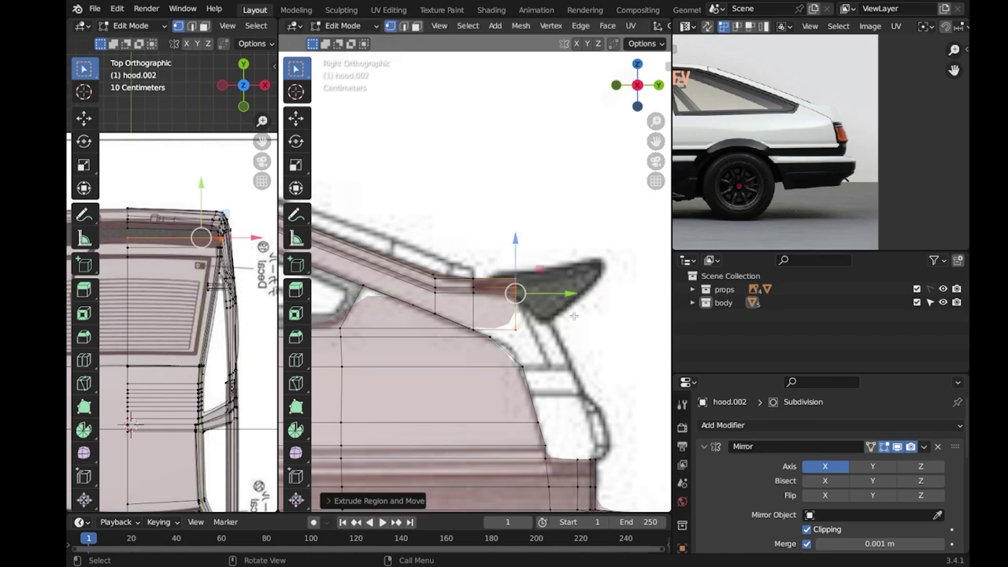
scroll(573, 315, "up", 2)
scroll(551, 315, "up", 2)
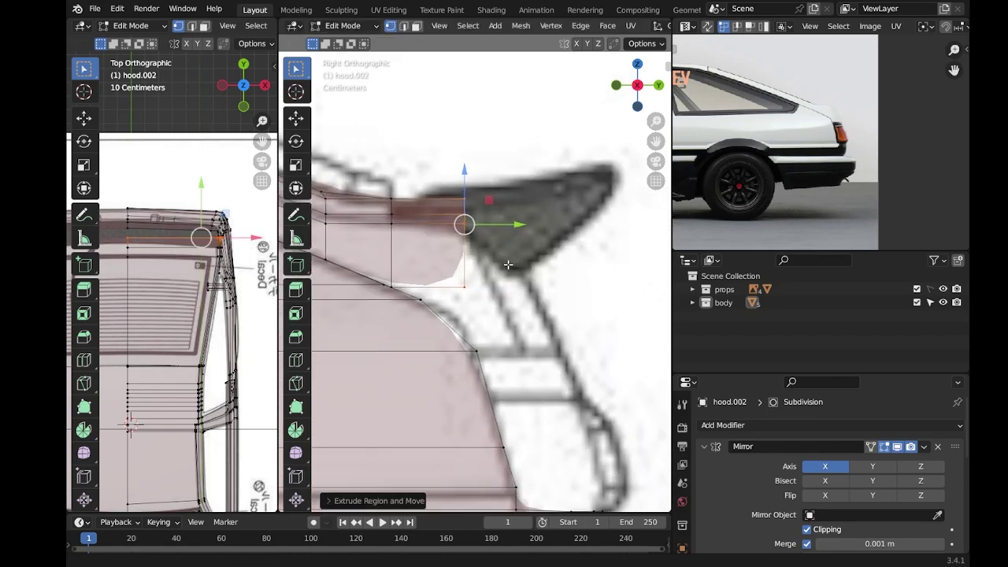
key("r")
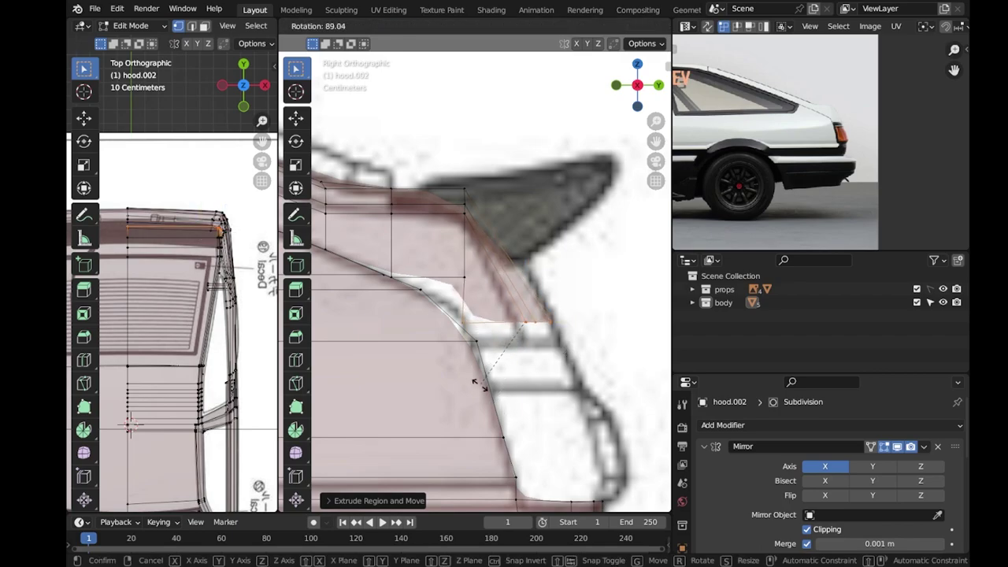
left_click(476, 384)
key("g")
left_click(567, 368)
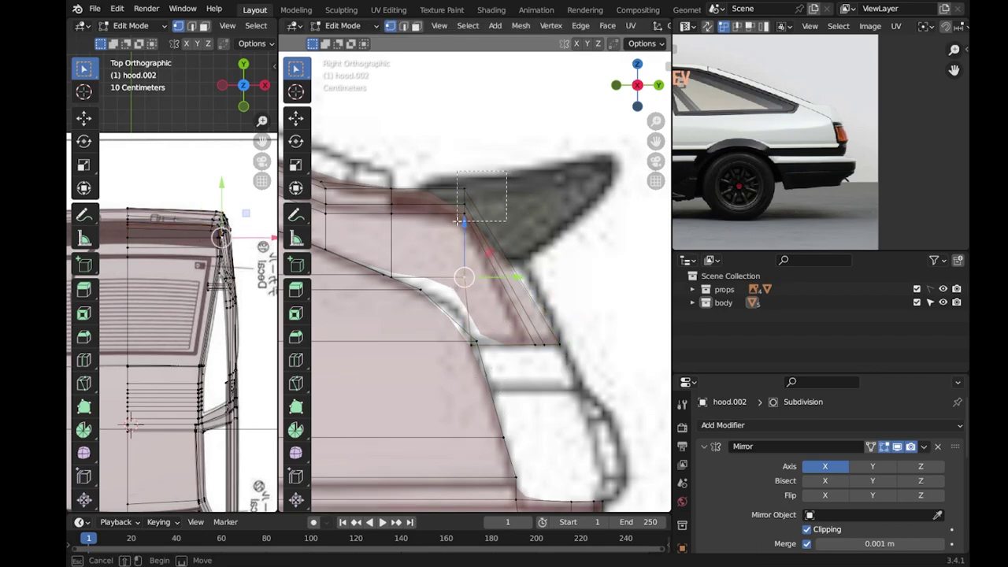
Fine-tune the spoiler lip vertices with a rotation and small moves to match the blueprint.
left_click_drag(465, 213, 464, 211)
key("g")
left_click(531, 218)
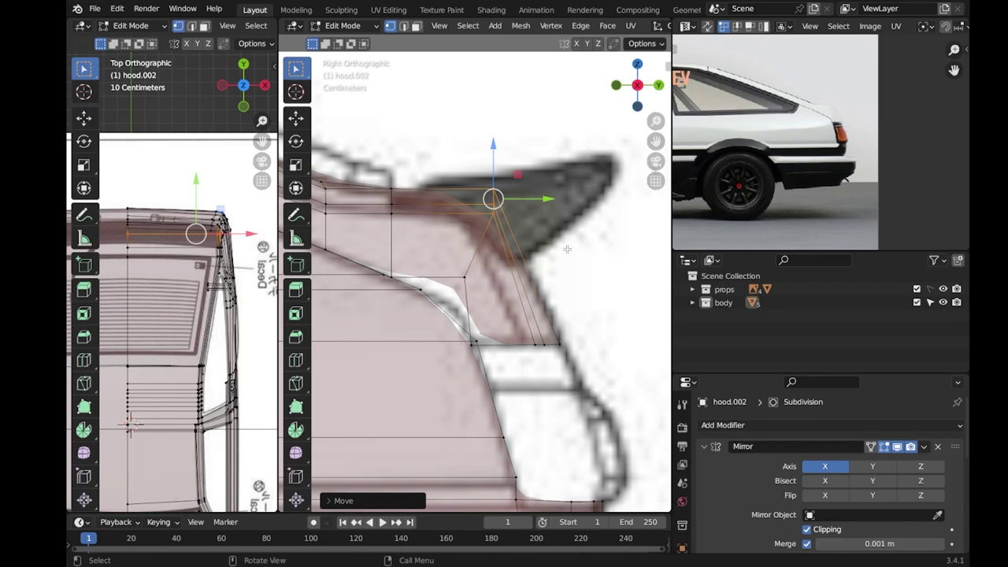
key("ctrl+z")
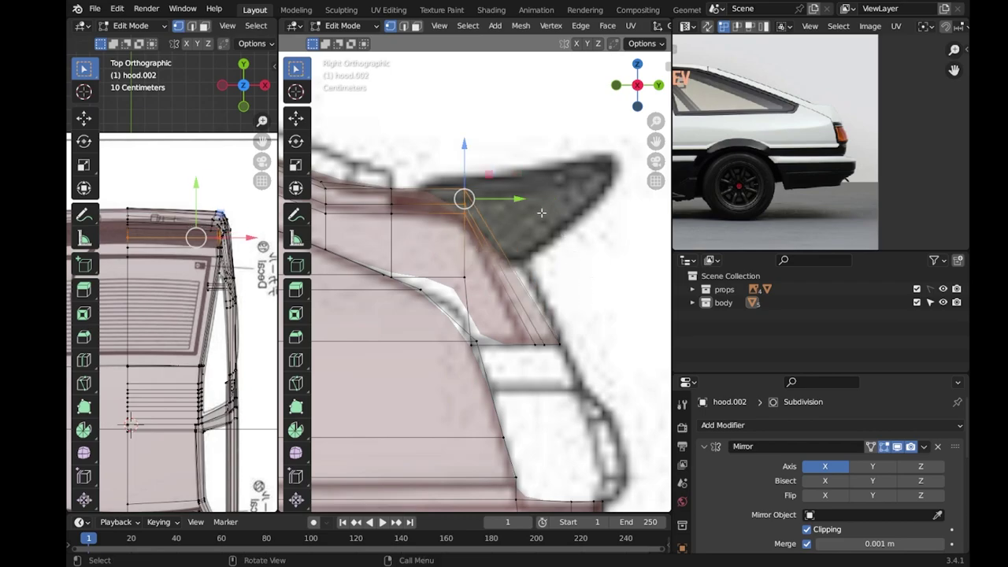
key("r")
left_click(507, 285)
key("g")
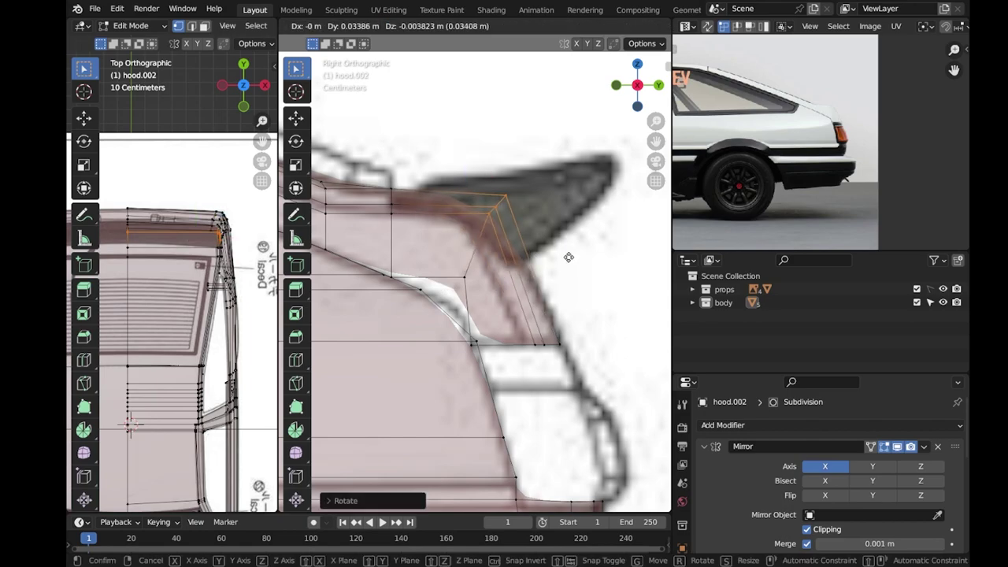
left_click(563, 256)
key("g")
left_click(572, 263)
key("g")
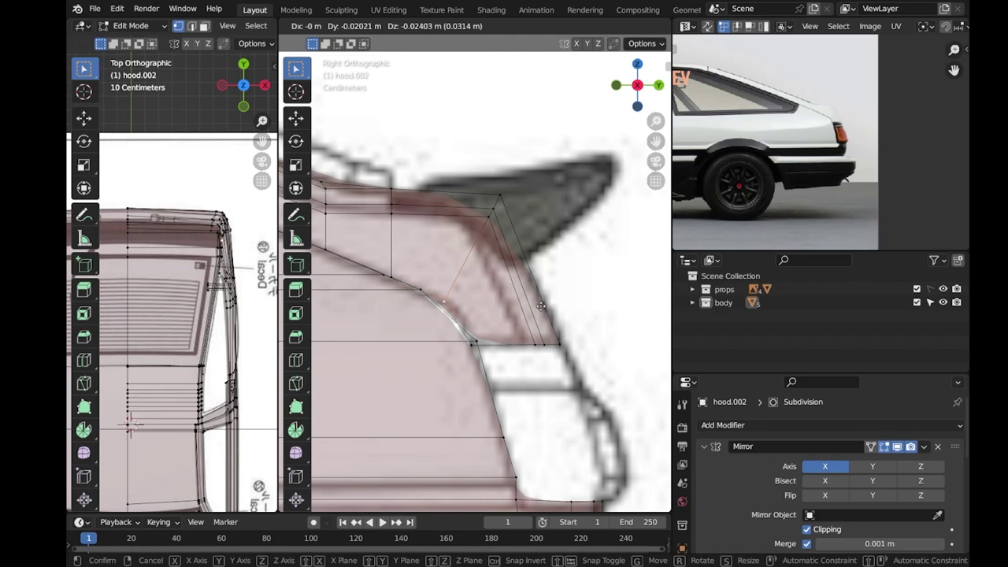
left_click(541, 306)
Add a supporting edge loop across the spoiler strip and slide it into place.
key("g")
key("g")
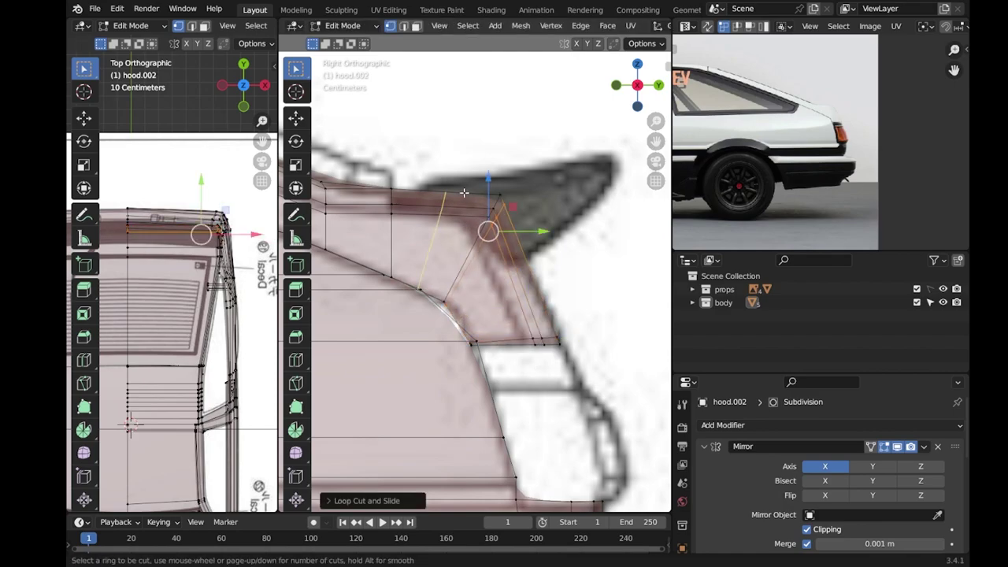
middle_click_drag(396, 199, 442, 211, "shift")
key("g")
key("g")
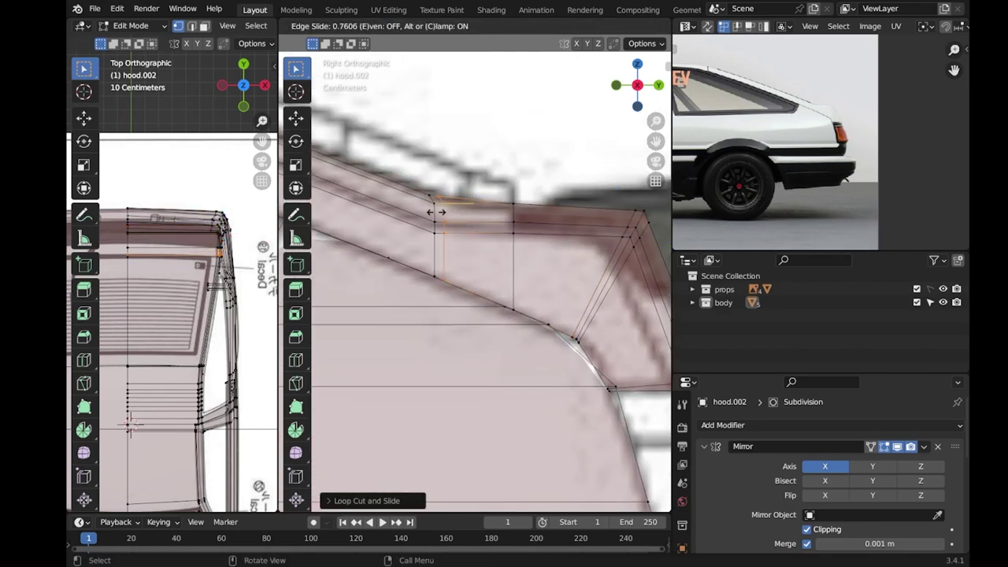
scroll(489, 214, "down", 5)
mouse_move(472, 276)
middle_mouse_down()
mouse_move(551, 315)
mouse_move(516, 340)
mouse_move(481, 299)
mouse_move(532, 297)
mouse_move(437, 319)
middle_mouse_up()
Save the AE86 file in Object Mode and review the whole rear body shell.
key("Tab")
key("ctrl+s")
scroll(532, 297, "down", 3)
scroll(522, 312, "up", 5)
key("Tab")
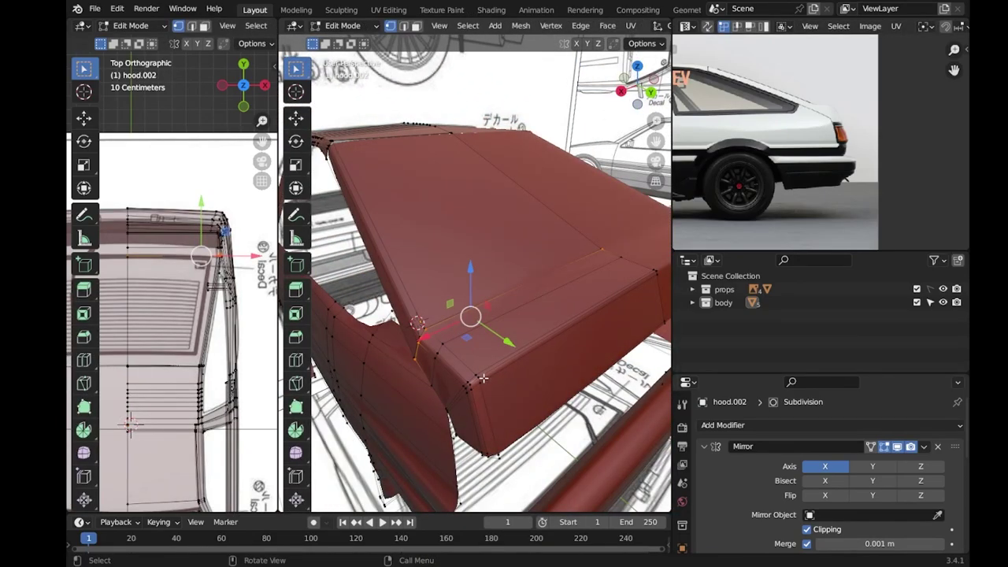
key("Tab")
scroll(482, 379, "down", 3)
mouse_move(501, 374)
middle_mouse_down()
mouse_move(564, 283)
mouse_move(564, 293)
middle_mouse_up()
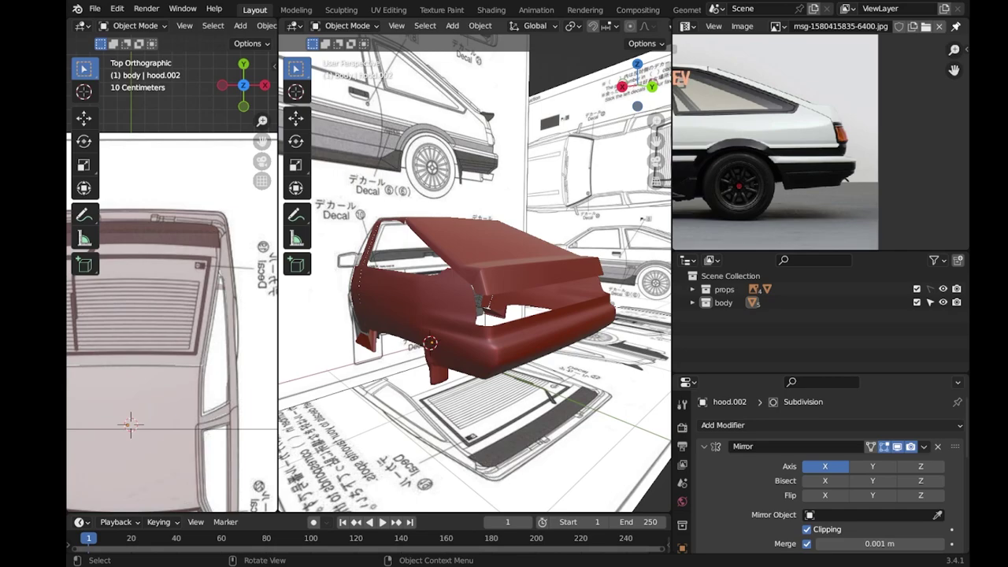
Enter Edit Mode on the body shell and line up the right side view with the blueprint.
key("ctrl+KP_1")
key("KP_3")
key("ctrl+KP_1")
scroll(404, 272, "up", 4)
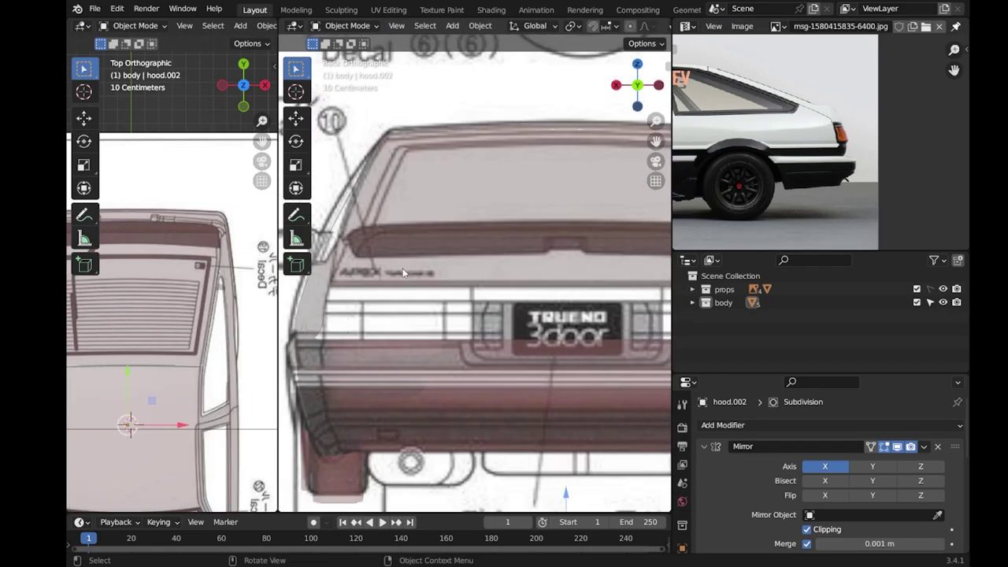
key("Tab")
scroll(378, 254, "up", 3)
scroll(453, 259, "down", 2)
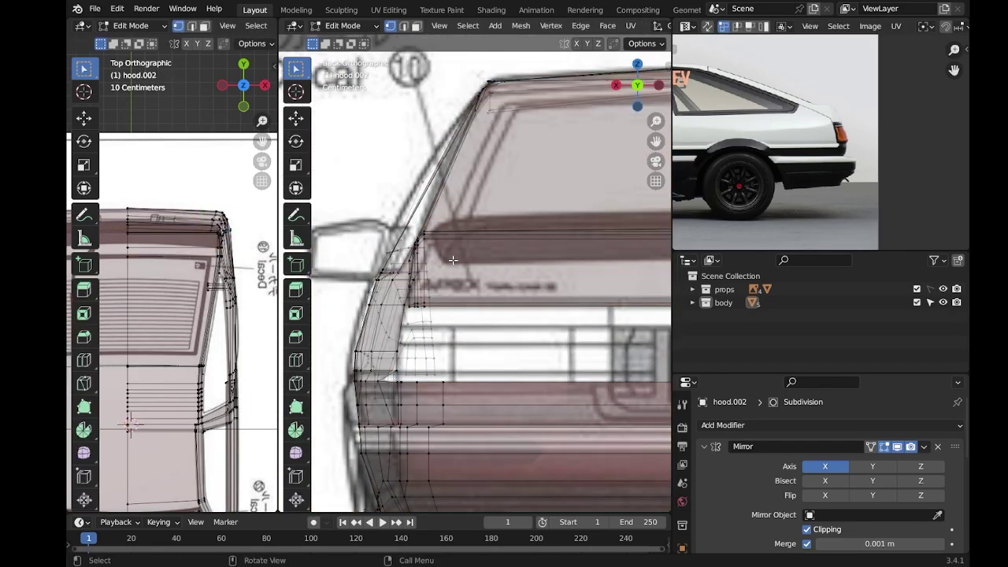
key("alt+z")
middle_click_drag(452, 260, 514, 289)
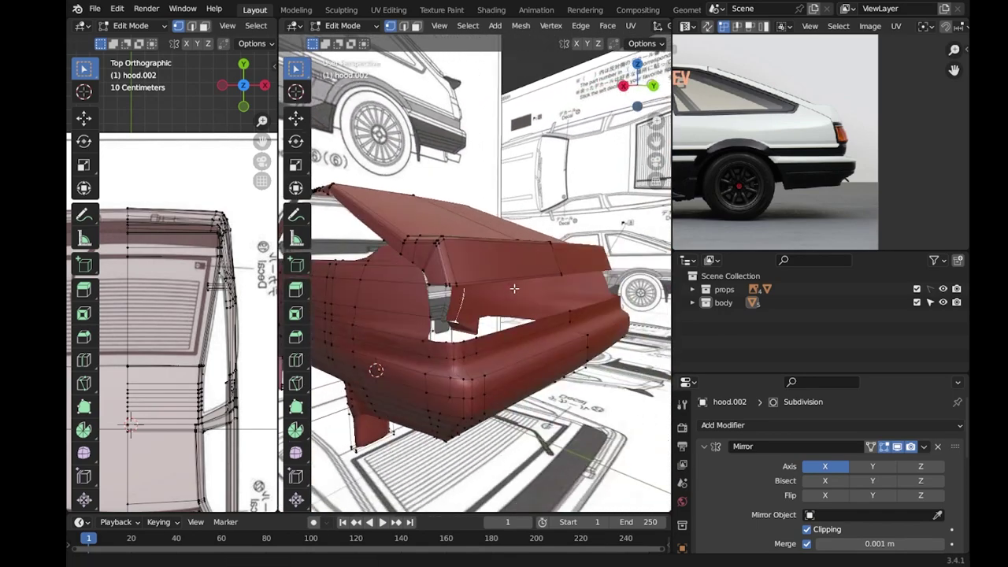
key("KP_3")
scroll(510, 290, "up", 3)
left_click(243, 63)
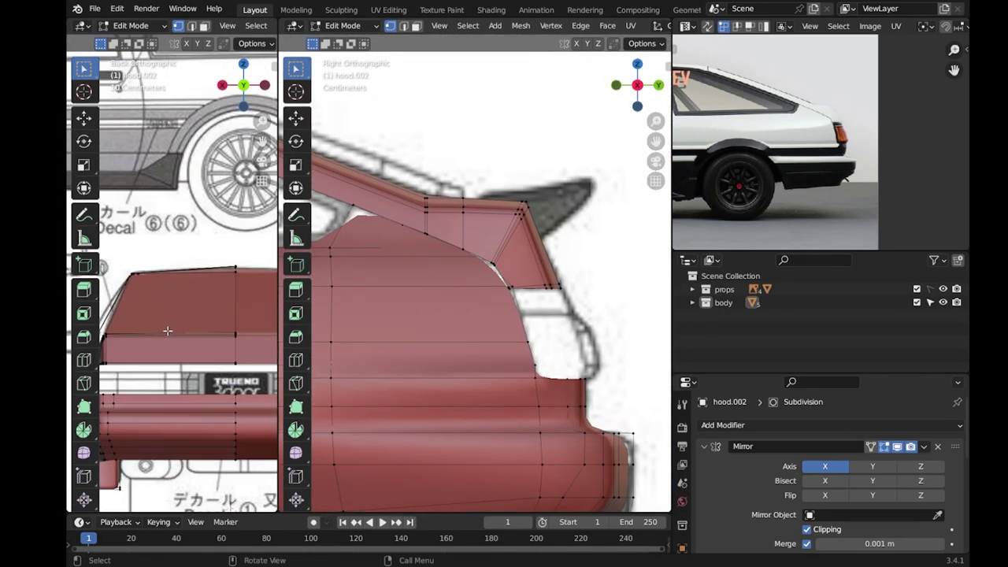
scroll(200, 316, "up", 3)
scroll(472, 284, "up", 2)
Shift the rear spoiler edge vertices outward onto the blueprint line in X-ray.
key("alt+z")
left_click(507, 315)
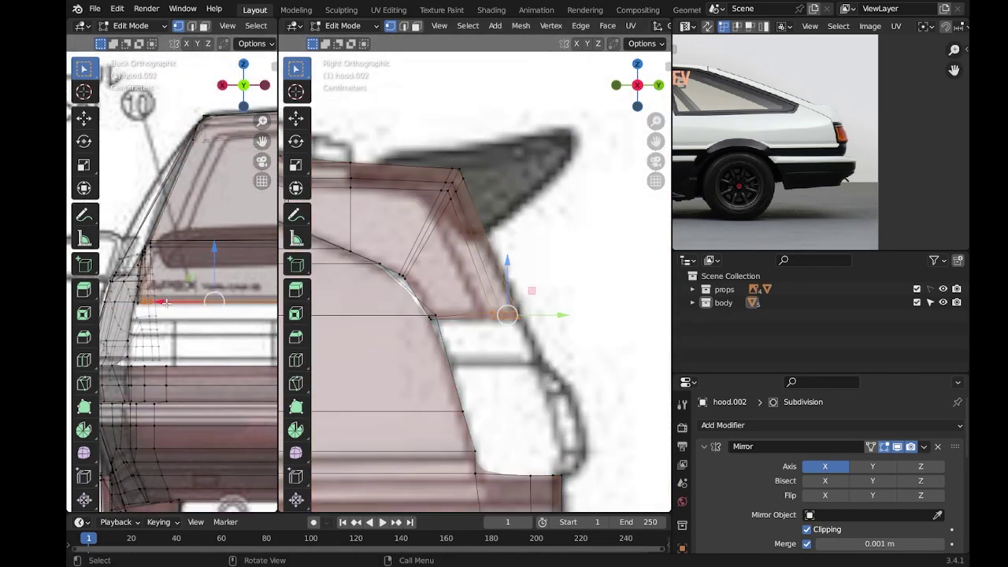
left_click_drag(187, 249, 196, 249)
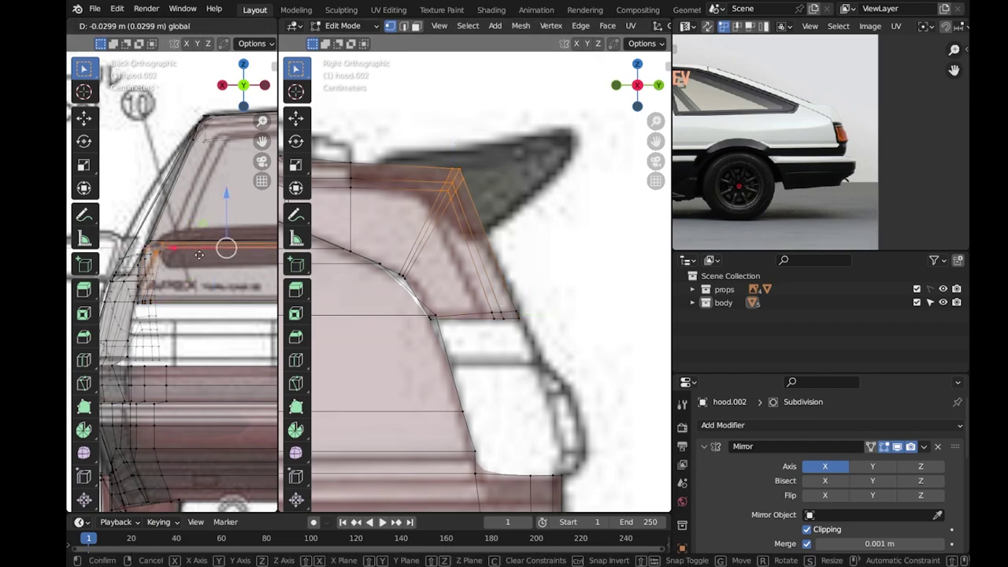
left_click(199, 254)
scroll(533, 178, "down", 2)
key("b")
left_click_drag(183, 249, 197, 249)
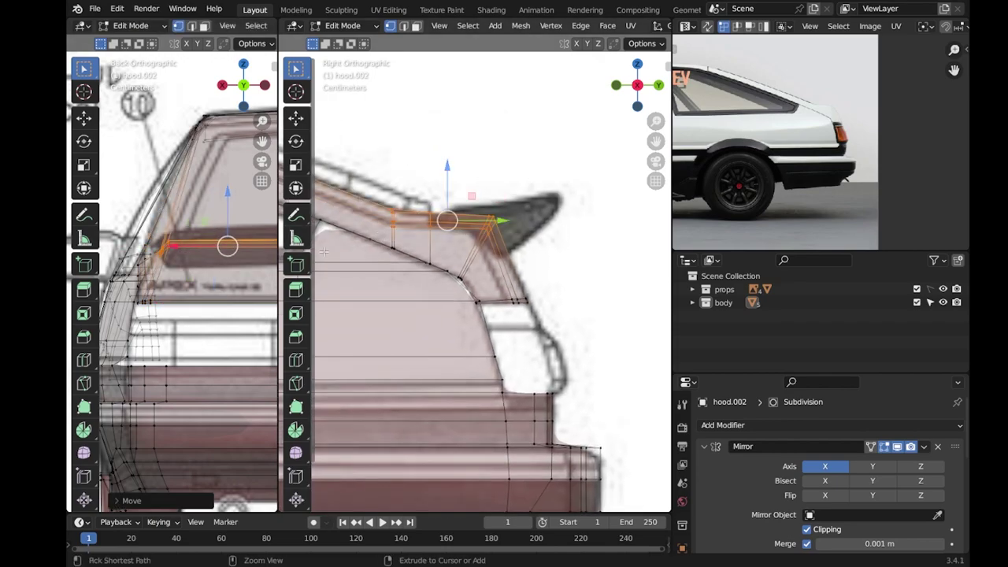
scroll(197, 258, "up", 1)
scroll(189, 248, "up", 1)
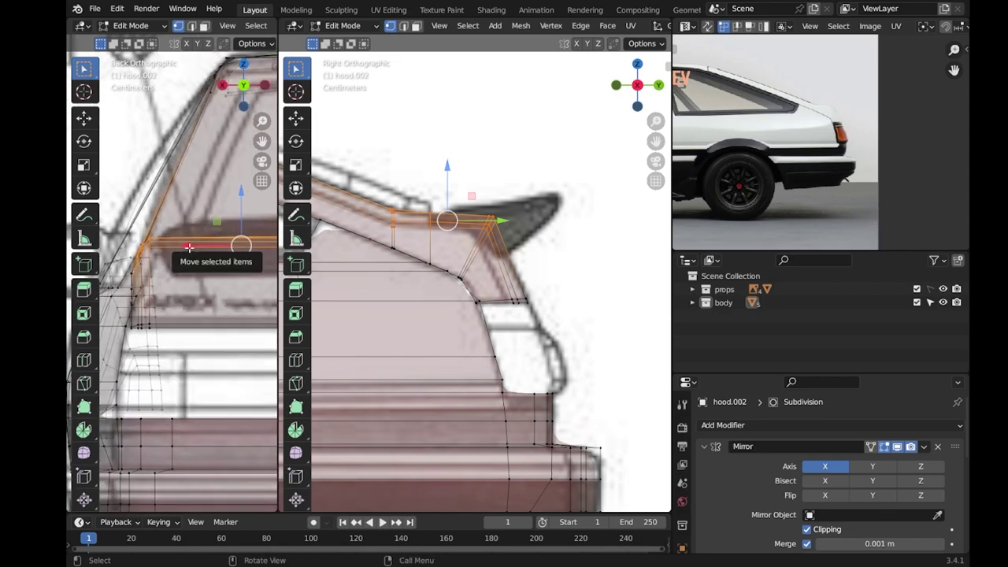
mouse_move(211, 247)
left_mouse_down()
mouse_move(224, 247)
mouse_move(214, 248)
left_mouse_up()
left_click(221, 250)
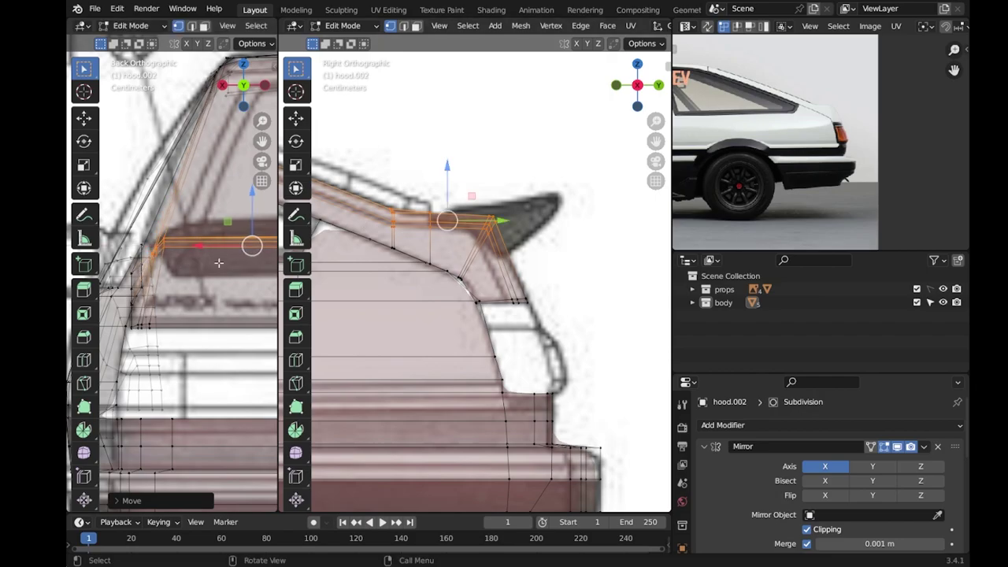
Move a lower edge loop on the rear hatch into place.
left_click(503, 301, "alt")
scroll(504, 301, "up", 4)
key("g")
left_click(176, 327)
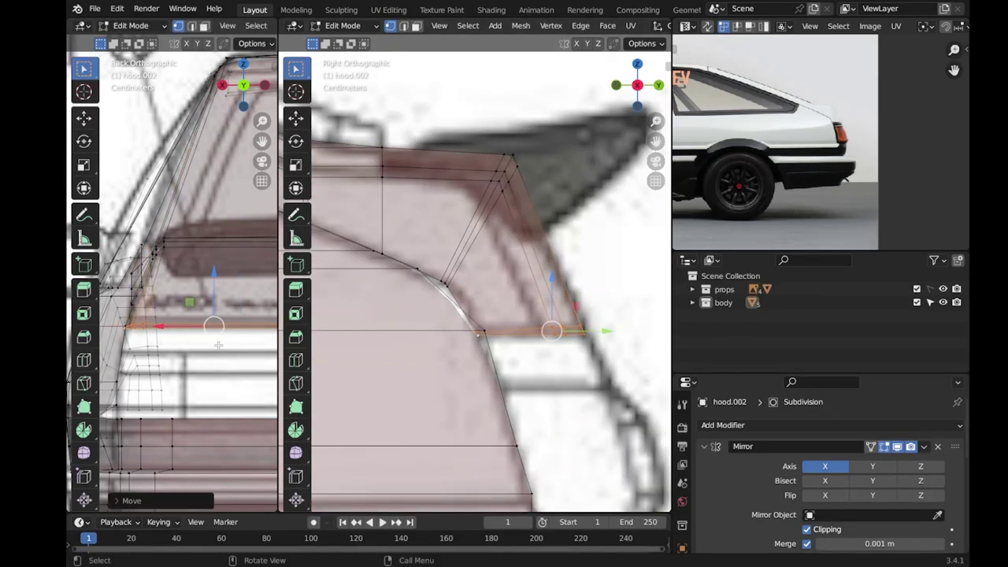
scroll(473, 299, "down", 5)
Edge-slide a path of edges along the rear hatch corner.
middle_click_drag(472, 300, 398, 283)
scroll(398, 284, "up", 3)
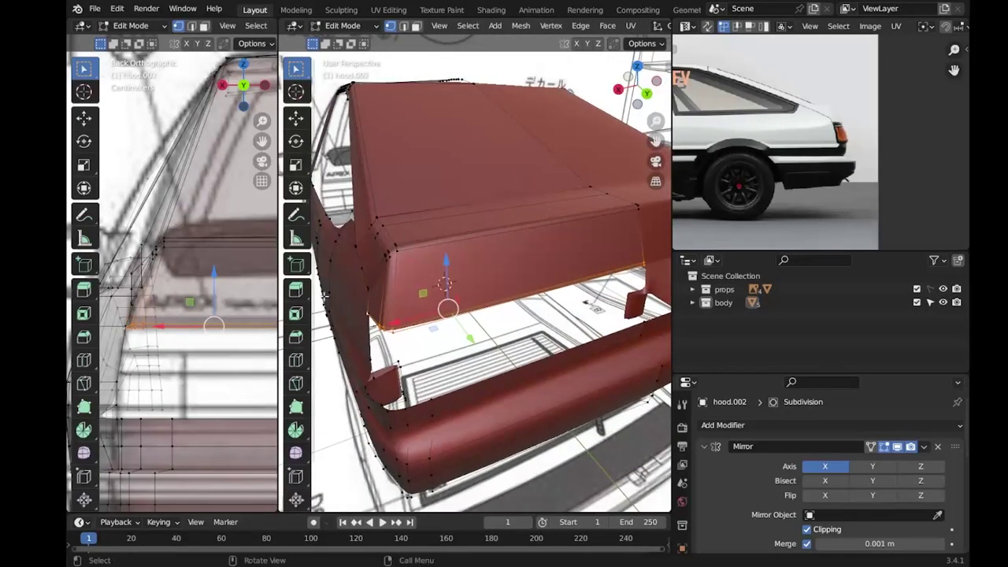
scroll(398, 283, "up", 3)
middle_click_drag(398, 283, 482, 187)
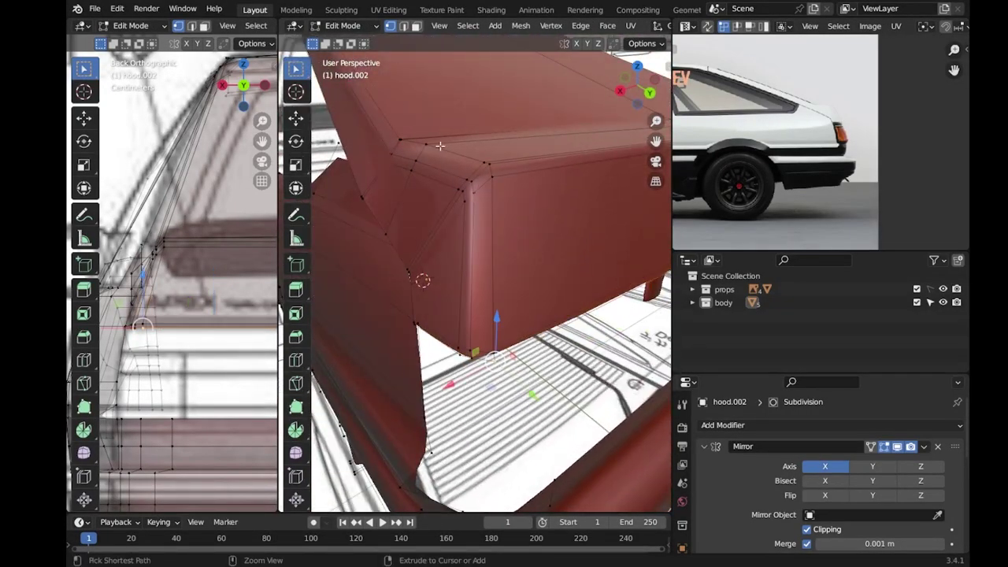
left_click(400, 135, "ctrl")
scroll(400, 135, "down", 4)
scroll(326, 231, "up", 4)
key("g")
key("g")
key("Escape")
key("g")
key("g")
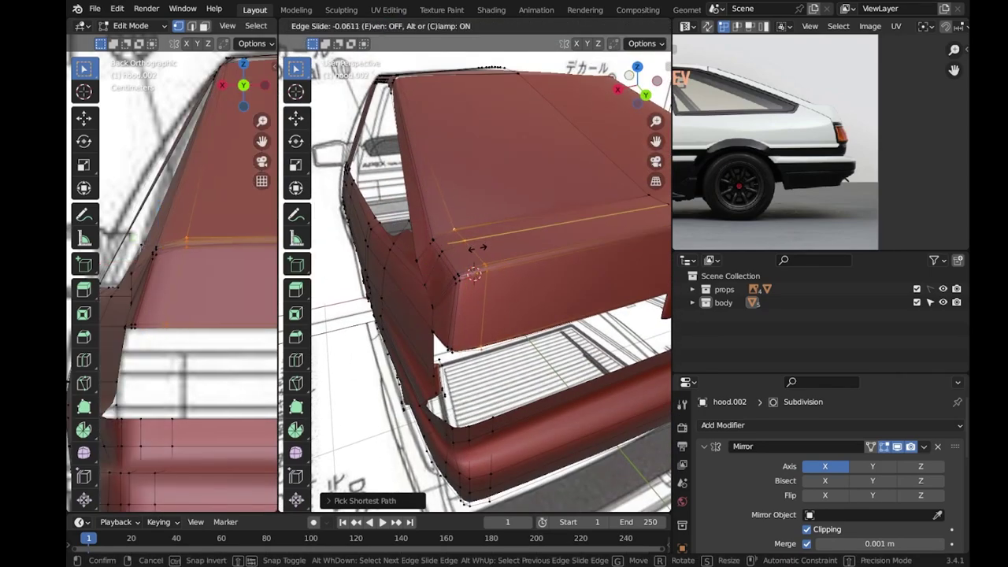
left_click(477, 247)
Slide the hatch edge loops further along the surface in the back view.
key("g")
key("g")
key("Escape")
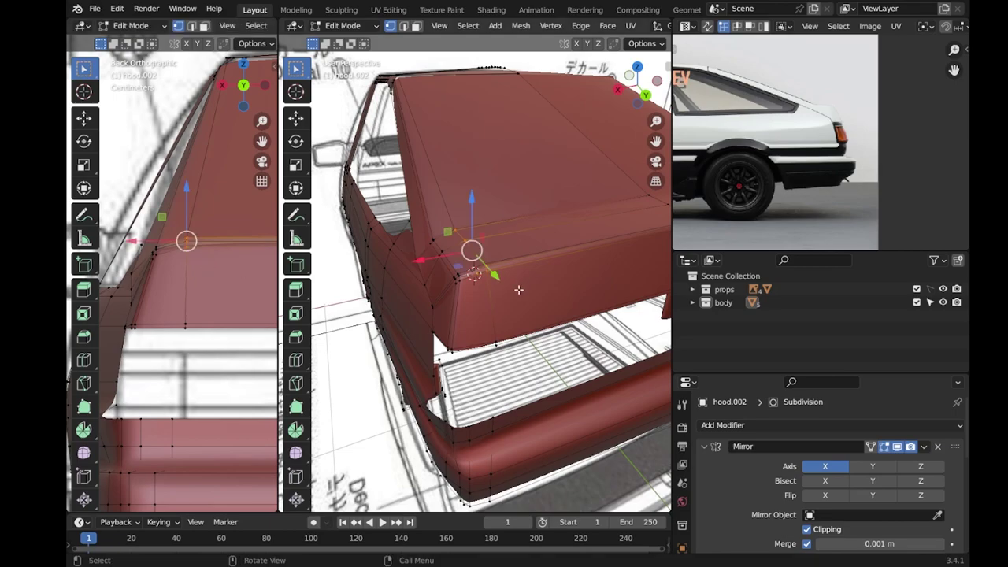
scroll(460, 220, "up", 4)
scroll(492, 288, "down", 3)
key("g")
key("g")
left_click(503, 288)
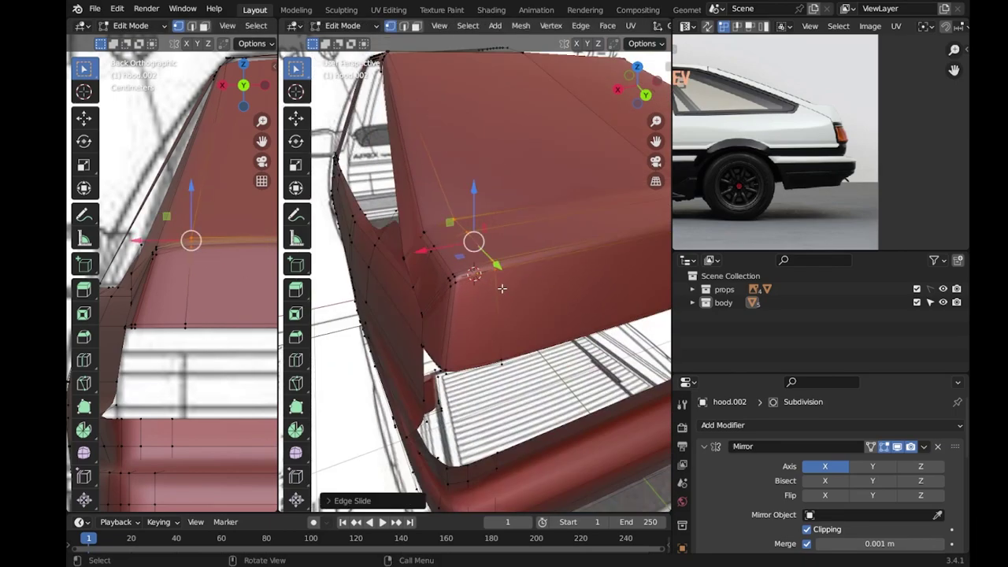
Nudge a rear vertex and slide another edge loop with the mesh see-through.
key("alt+z")
mouse_move(441, 260)
middle_mouse_down()
mouse_move(393, 220)
mouse_move(532, 120)
middle_mouse_up()
key("alt+z")
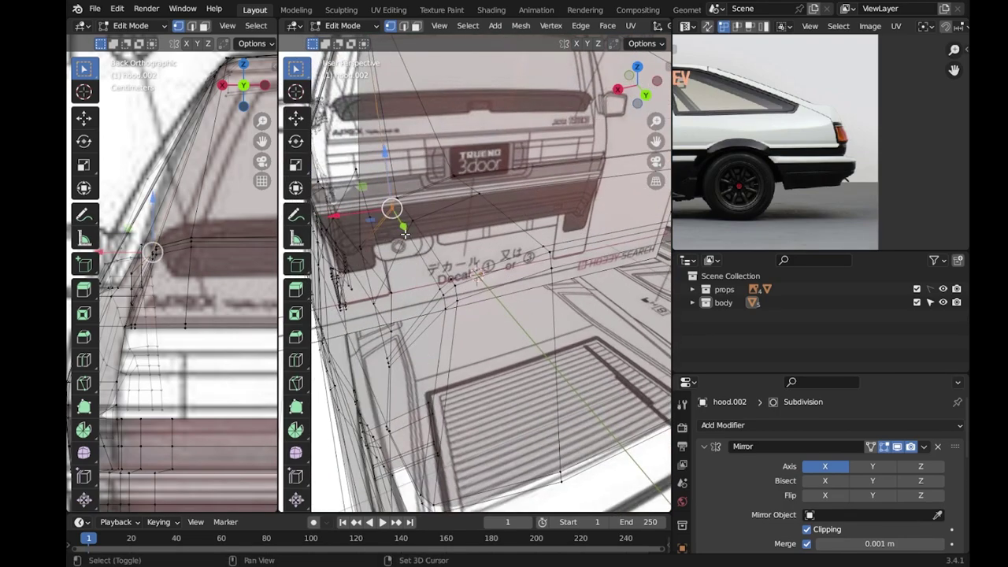
left_click_drag(130, 254, 124, 257)
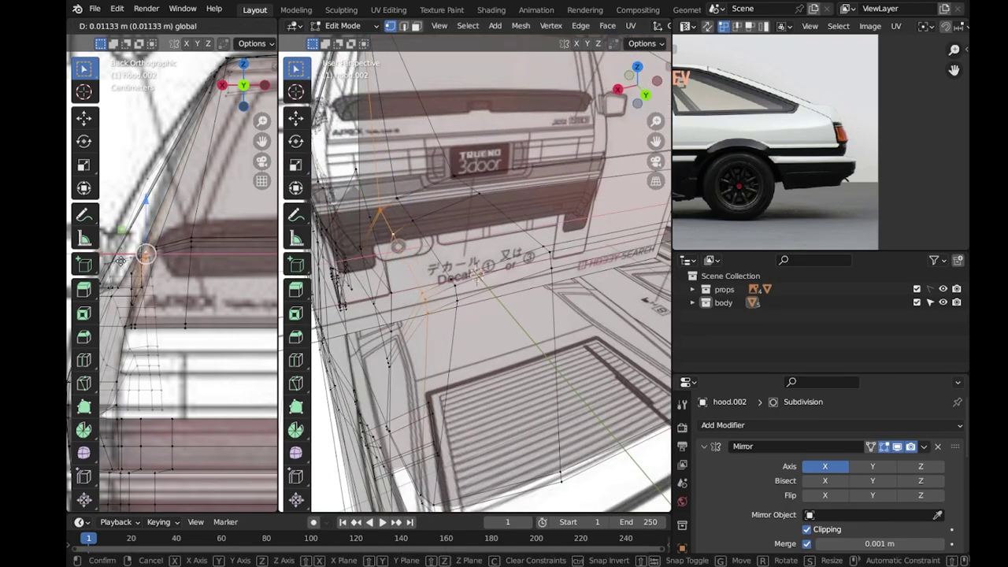
mouse_move(417, 307)
middle_mouse_down()
mouse_move(449, 339)
mouse_move(524, 315)
middle_mouse_up()
key("g")
key("g")
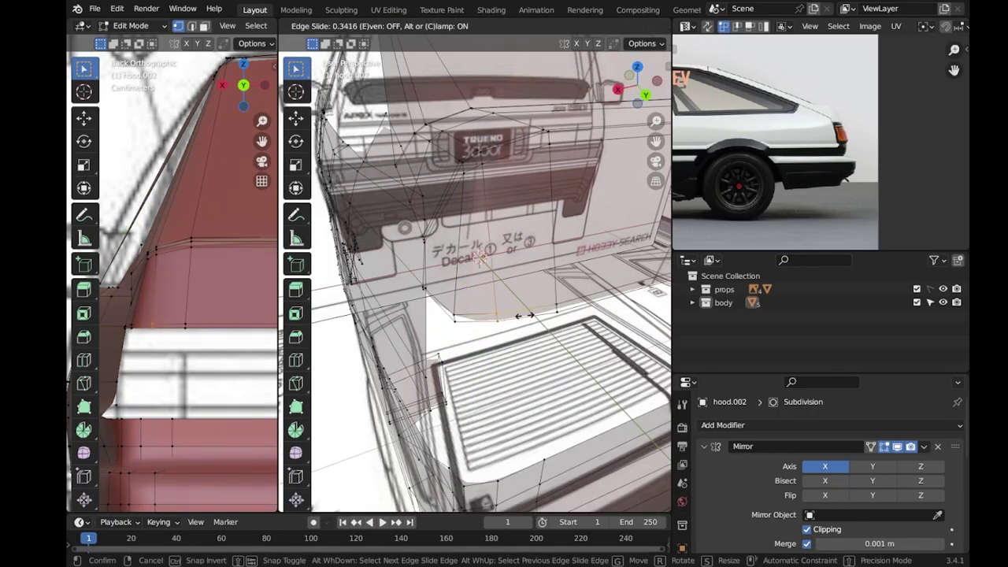
left_click(515, 324)
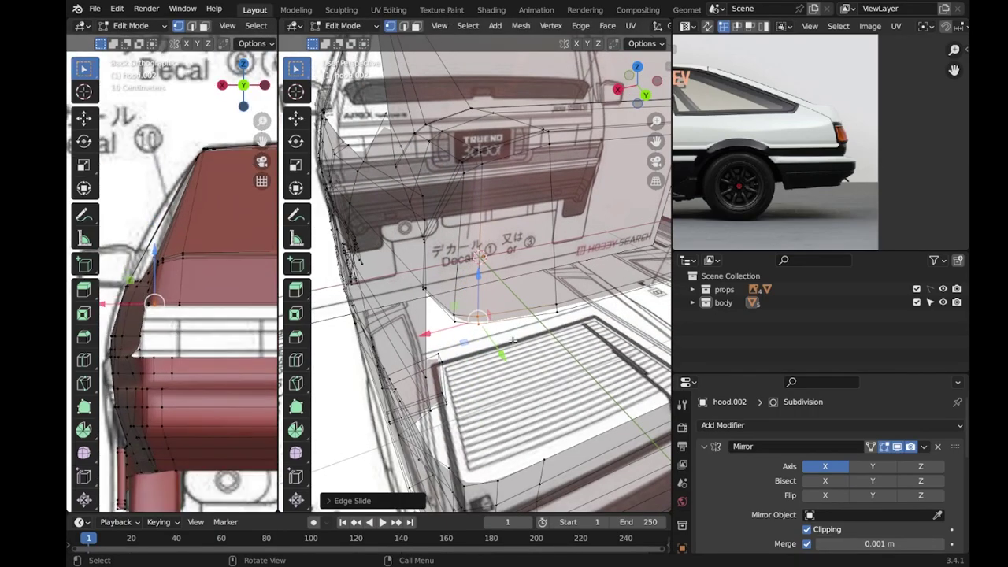
Save the AE86 file and return to Edit Mode on the body.
mouse_move(514, 324)
middle_mouse_down()
mouse_move(454, 388)
mouse_move(483, 306)
mouse_move(482, 237)
middle_mouse_up()
scroll(482, 236, "up", 3)
scroll(482, 209, "up", 4)
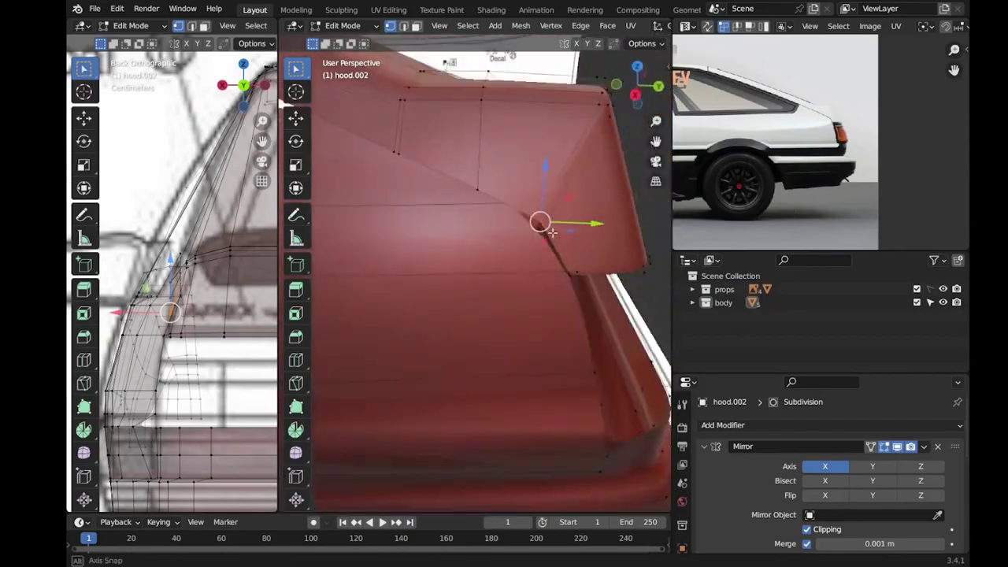
key("ctrl+s")
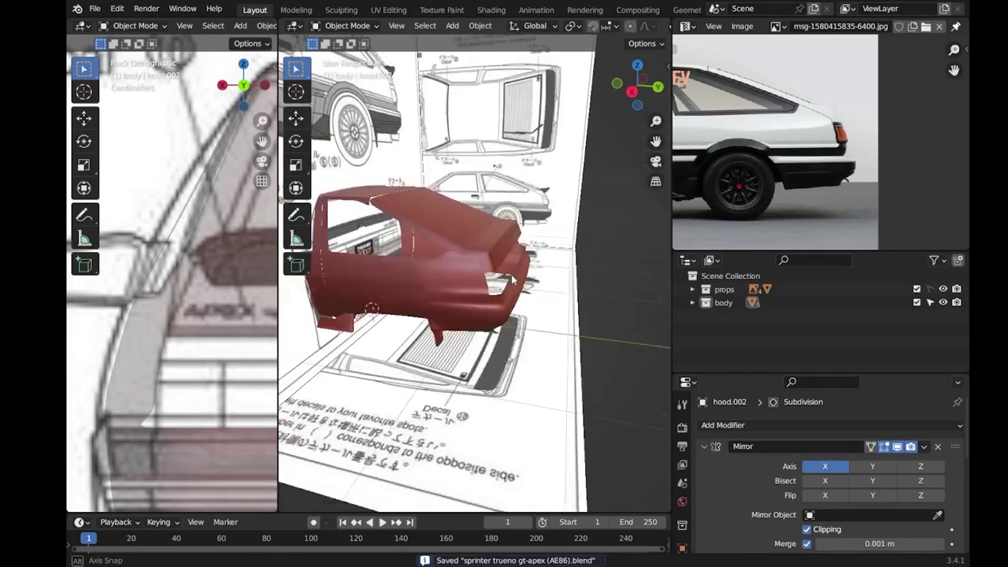
key("Tab")
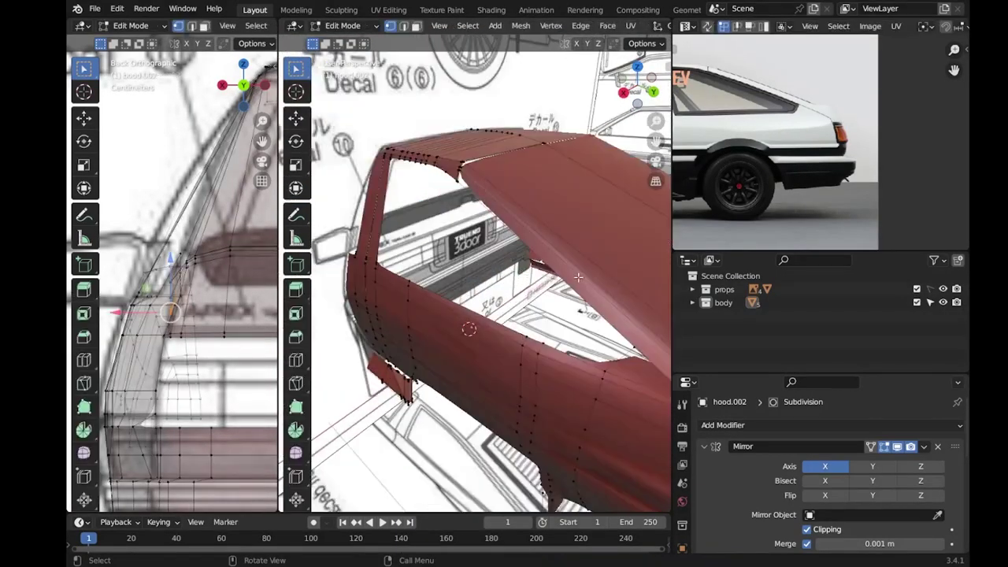
mouse_move(482, 303)
middle_mouse_down()
mouse_move(503, 261)
mouse_move(527, 273)
mouse_move(526, 237)
mouse_move(603, 279)
middle_mouse_up()
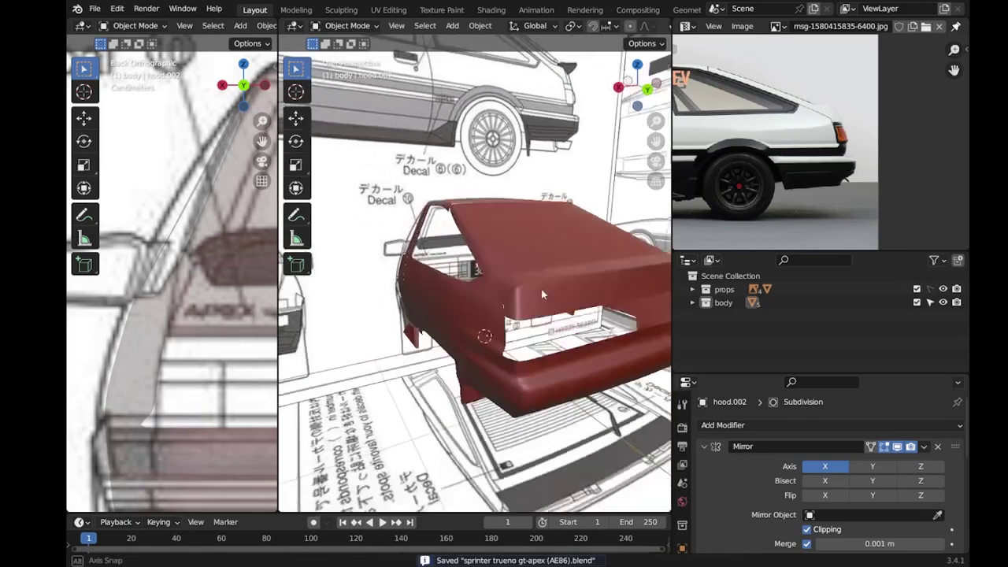
key("ctrl+s")
Loop-cut across the roof near the rear pillar from the top view, then exit and save.
scroll(603, 279, "down", 3)
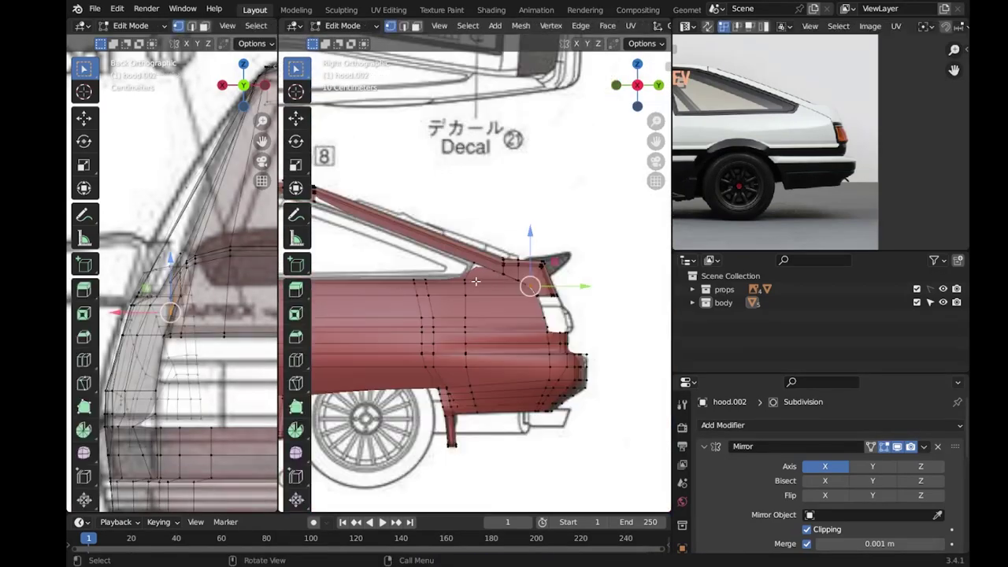
scroll(531, 286, "up", 4)
key("KP_7")
scroll(222, 311, "up", 3)
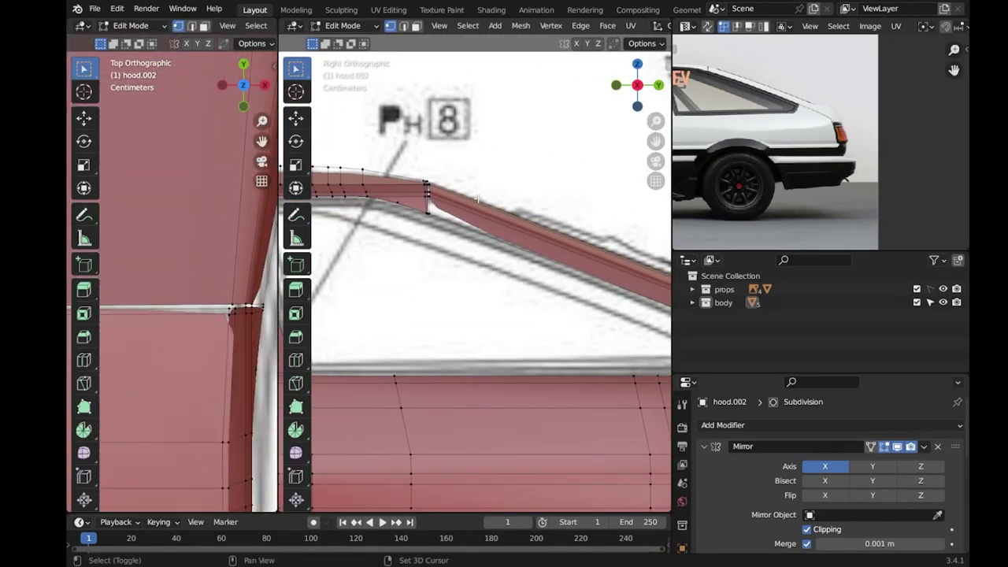
scroll(220, 276, "down", 2)
left_click_drag(278, 315, 363, 315)
key("ctrl+r")
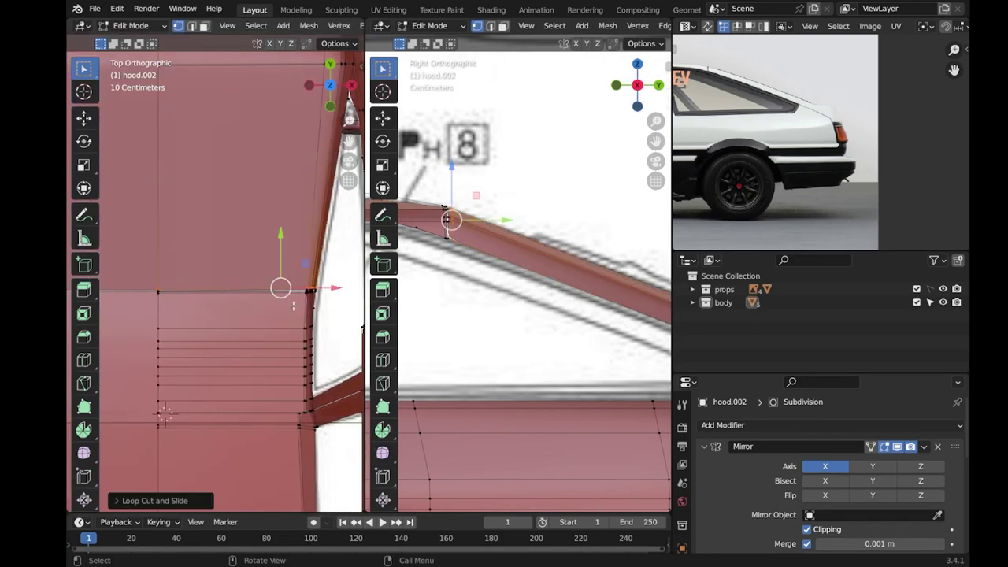
key("Tab")
key("ctrl+s")
scroll(543, 174, "down", 5)
scroll(544, 175, "down", 2)
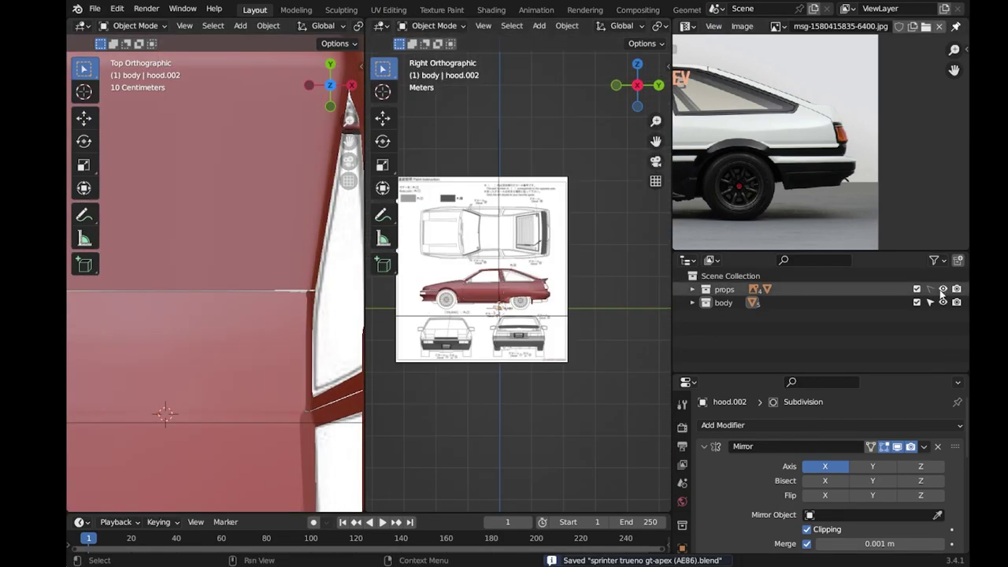
Hide the blueprint reference images and save the file.
left_click(942, 289)
middle_click_drag(504, 315, 526, 330)
left_click_drag(365, 315, 249, 315)
scroll(204, 306, "down", 5)
mouse_move(425, 299)
middle_mouse_down()
mouse_move(450, 292)
mouse_move(462, 307)
mouse_move(443, 310)
mouse_move(458, 336)
mouse_move(376, 290)
mouse_move(400, 303)
middle_mouse_up()
scroll(490, 315, "up", 3)
key("ctrl+s")
scroll(376, 290, "up", 3)
scroll(432, 266, "down", 5)
scroll(447, 260, "up", 8)
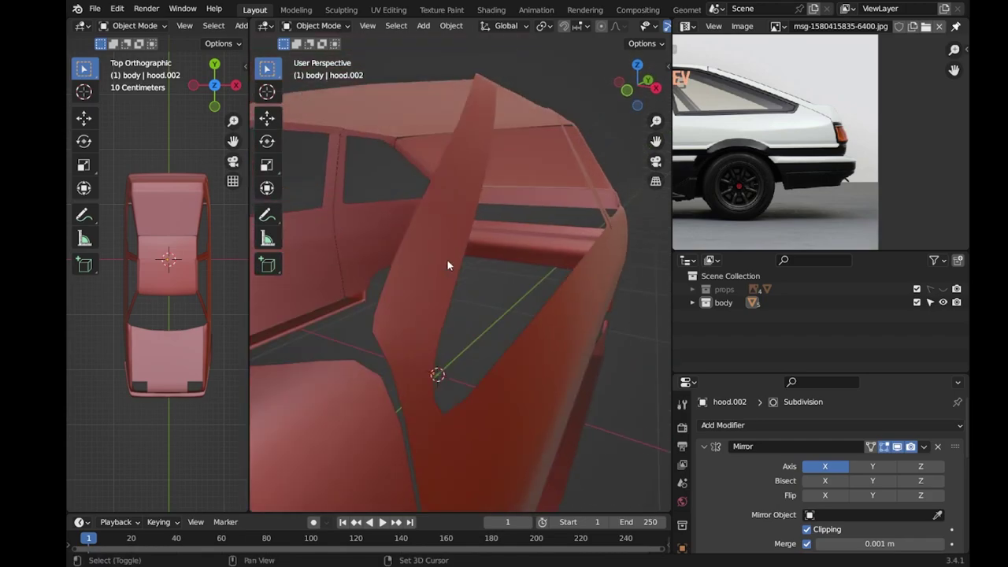
scroll(447, 261, "down", 8)
key("ctrl+s")
Select the front bumper piece and pan the reference photo onto it.
mouse_move(486, 340)
middle_mouse_down()
mouse_move(425, 286)
mouse_move(523, 295)
mouse_move(539, 315)
mouse_move(422, 277)
mouse_move(480, 323)
middle_mouse_up()
scroll(490, 330, "up", 5)
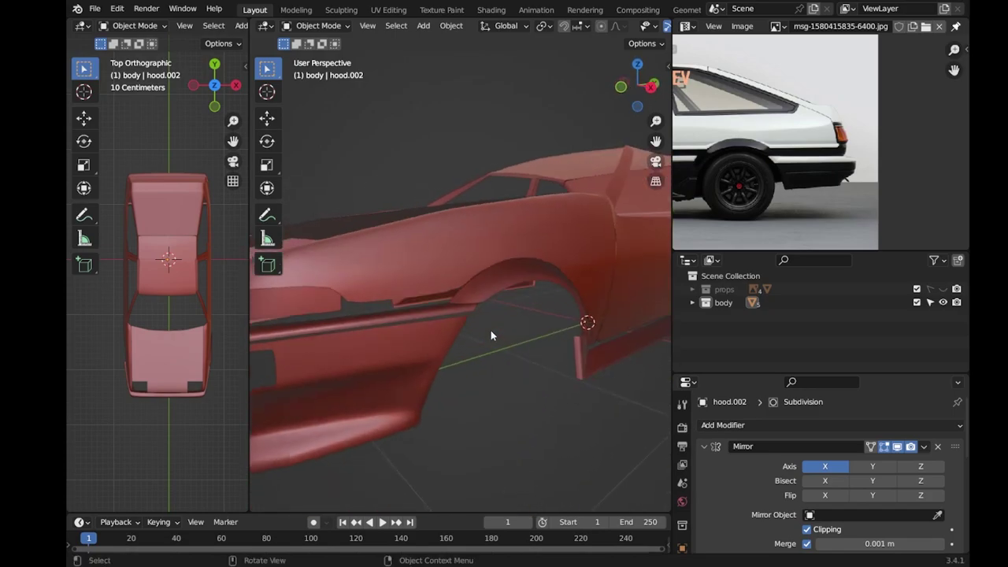
left_click(484, 346)
scroll(779, 158, "down", 3)
scroll(741, 193, "up", 4)
middle_click_drag(740, 193, 941, 214)
mouse_move(621, 284)
middle_mouse_down()
mouse_move(551, 325)
mouse_move(533, 353)
mouse_move(531, 315)
mouse_move(445, 323)
middle_mouse_up()
scroll(445, 323, "up", 6)
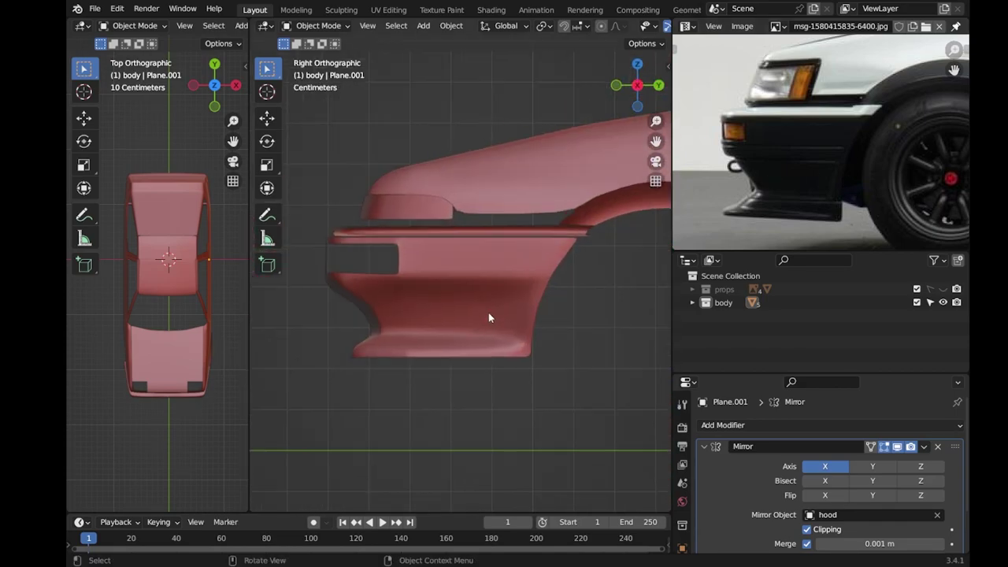
Duplicate the body collection as 'body 01', exclude the original, and save.
right_click(779, 307)
left_click(748, 307)
double_click(756, 315)
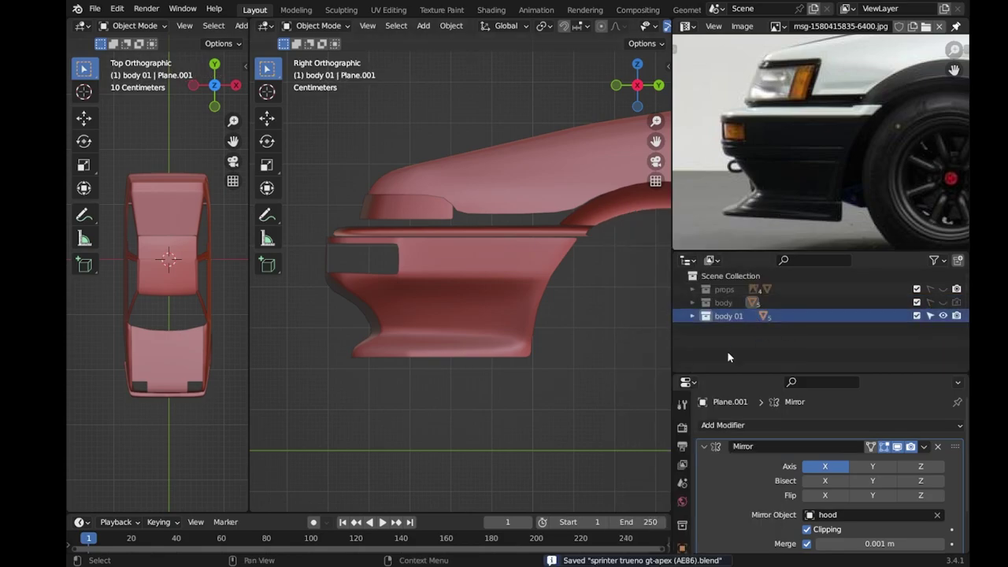
left_click(916, 302)
left_click(692, 316)
left_click(490, 322)
scroll(495, 321, "up", 2)
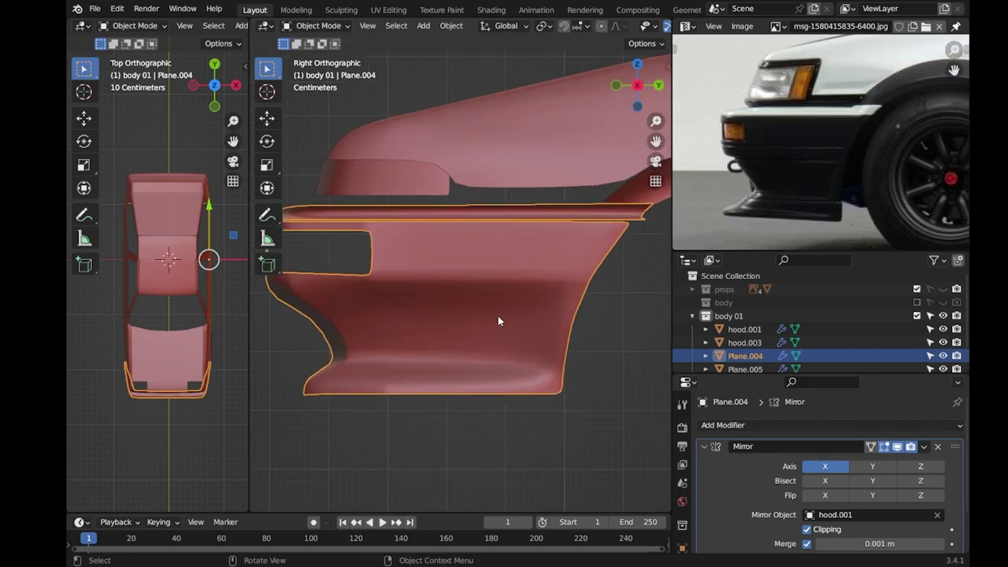
scroll(494, 321, "down", 3)
scroll(590, 304, "down", 3)
key("ctrl+s")
Select the hood.003 panel and enter Edit Mode on it.
scroll(483, 367, "down", 2)
left_click(519, 327)
key("Tab")
Add an edge loop across hood.003's wheel arch area and delete the arch faces.
scroll(513, 321, "up", 1)
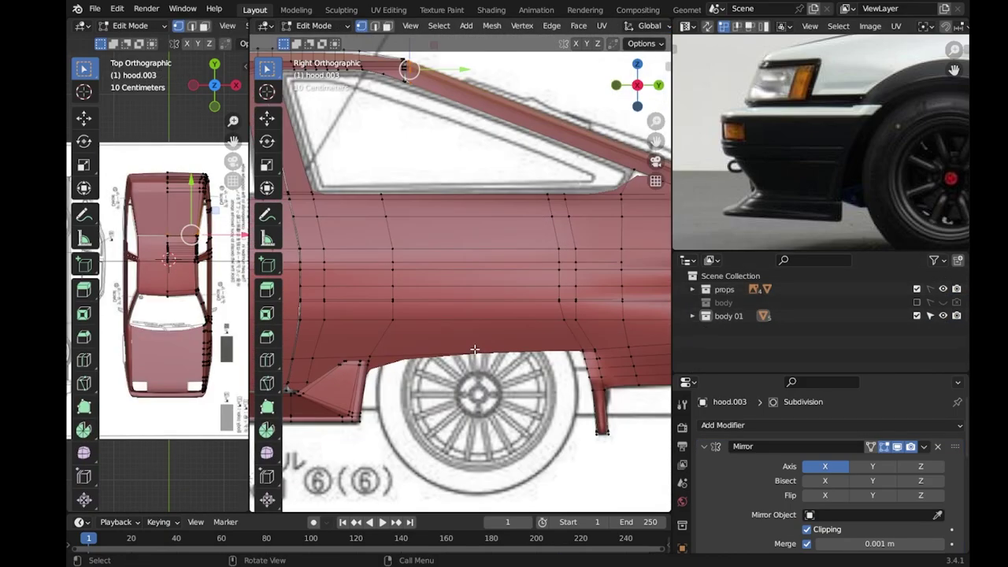
scroll(496, 307, "up", 2)
scroll(493, 301, "up", 1)
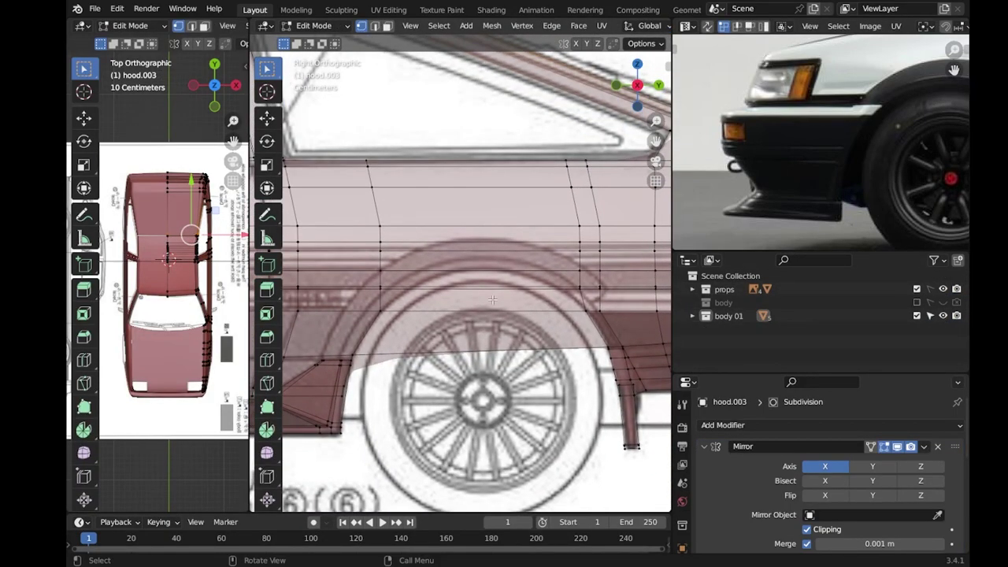
left_click(478, 178)
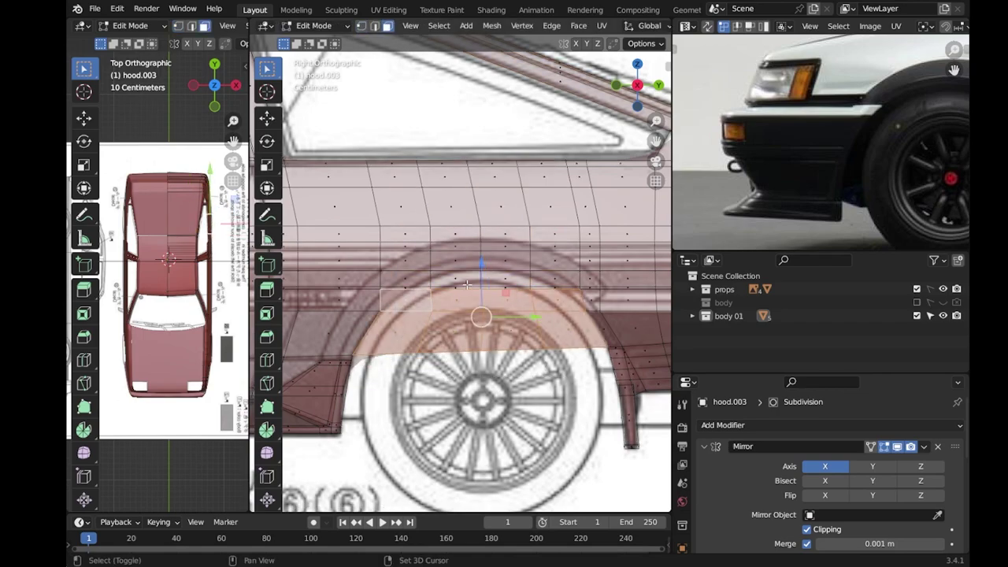
left_click_drag(516, 298, 498, 273)
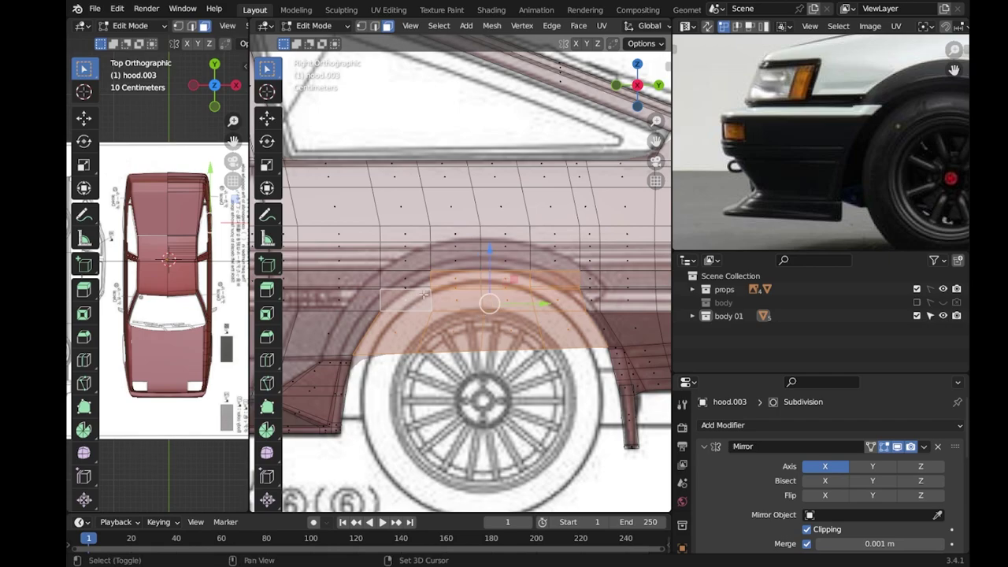
scroll(465, 343, "up", 1)
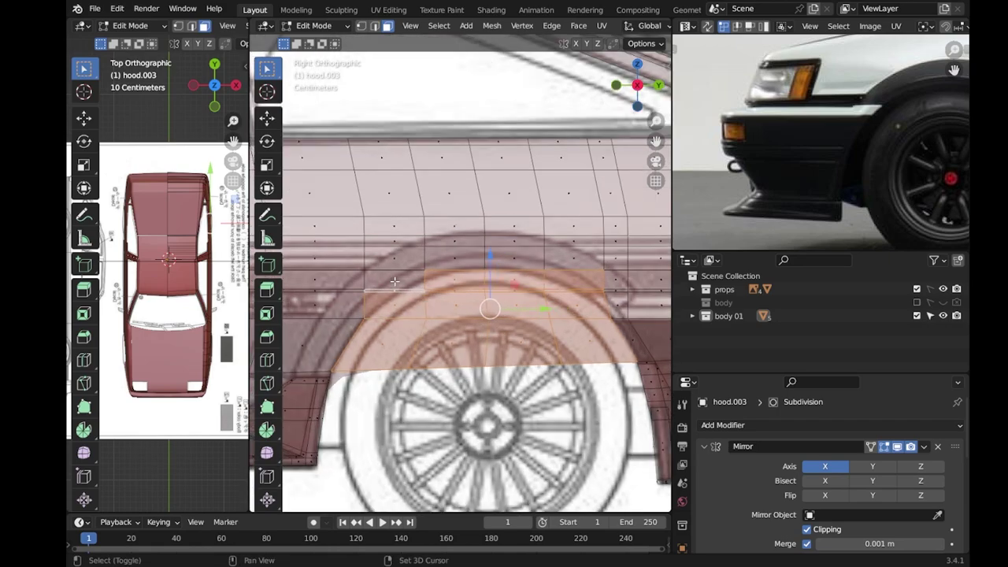
key("x")
key("x")
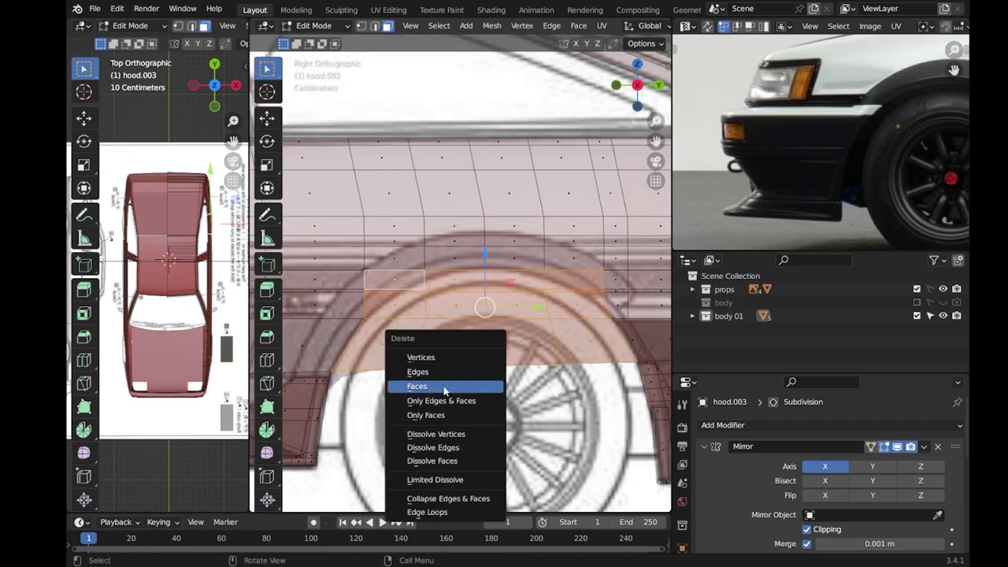
left_click(443, 389)
Switch to vertex selection and move the first arch vertex onto the blueprint's arch curve.
scroll(480, 299, "down", 1)
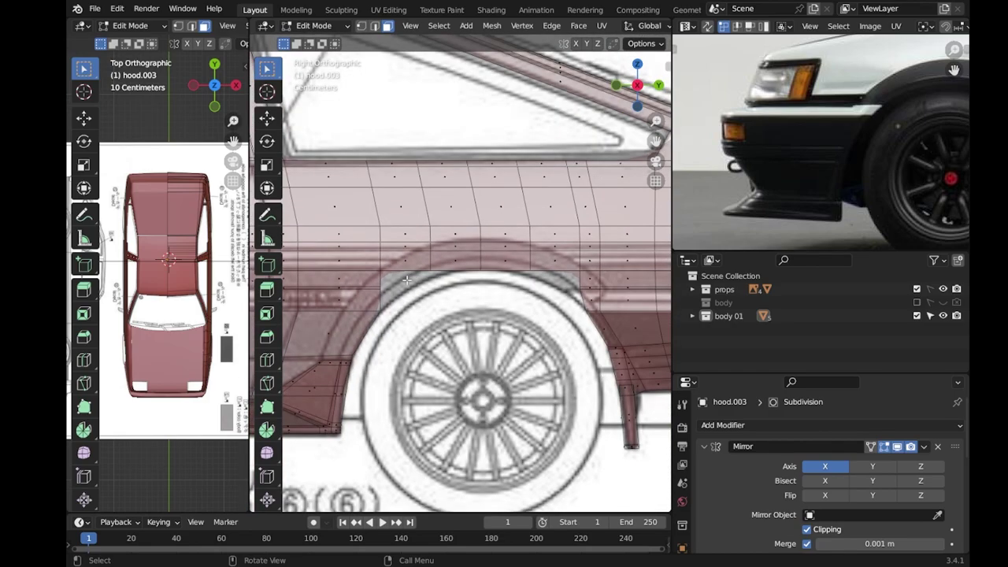
scroll(406, 280, "up", 3)
scroll(408, 299, "down", 2)
key("1")
scroll(410, 320, "up", 3)
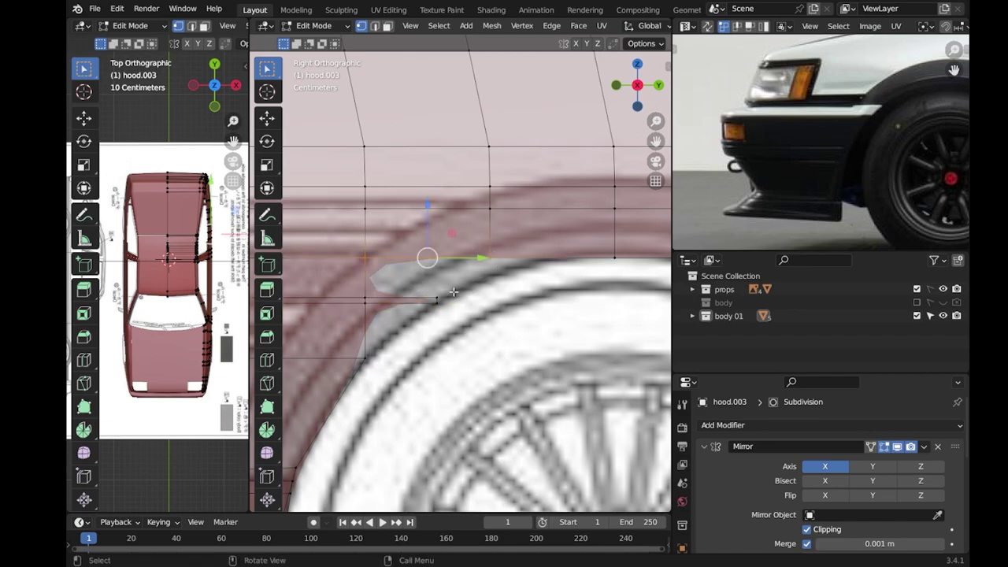
key("g")
left_click(488, 317)
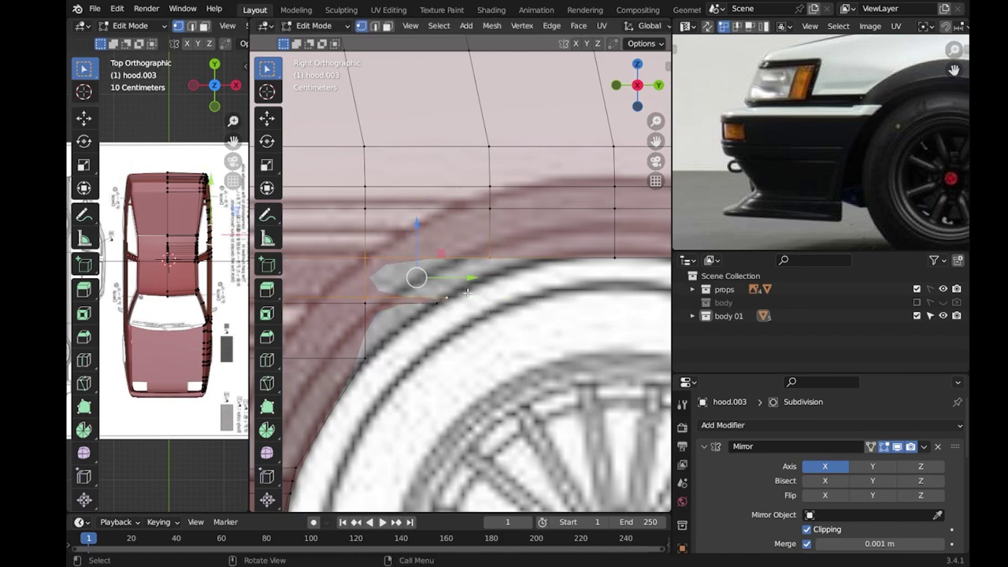
Move further wheel arch edge vertices along the blueprint's arch curve.
scroll(468, 292, "right", 2, "ctrl")
middle_click_drag(576, 270, 438, 298, "shift")
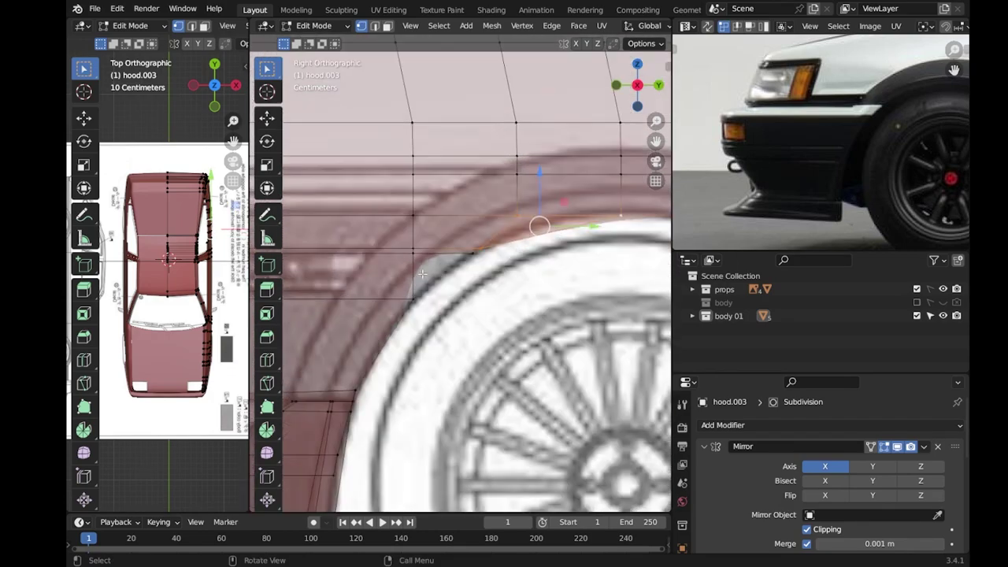
left_click(560, 274)
scroll(560, 273, "up", 2)
key("g")
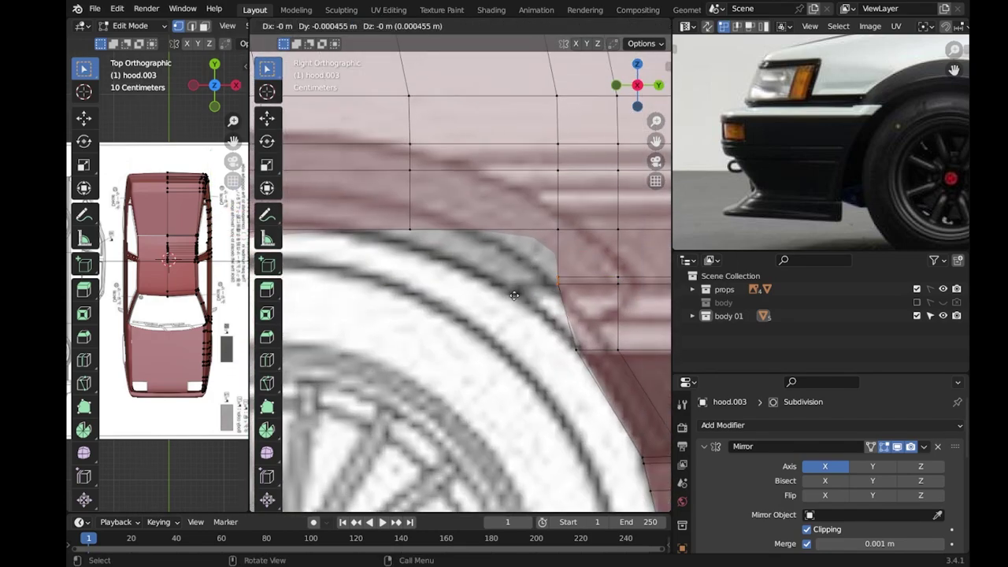
left_click(500, 281)
key("g")
left_click(495, 285)
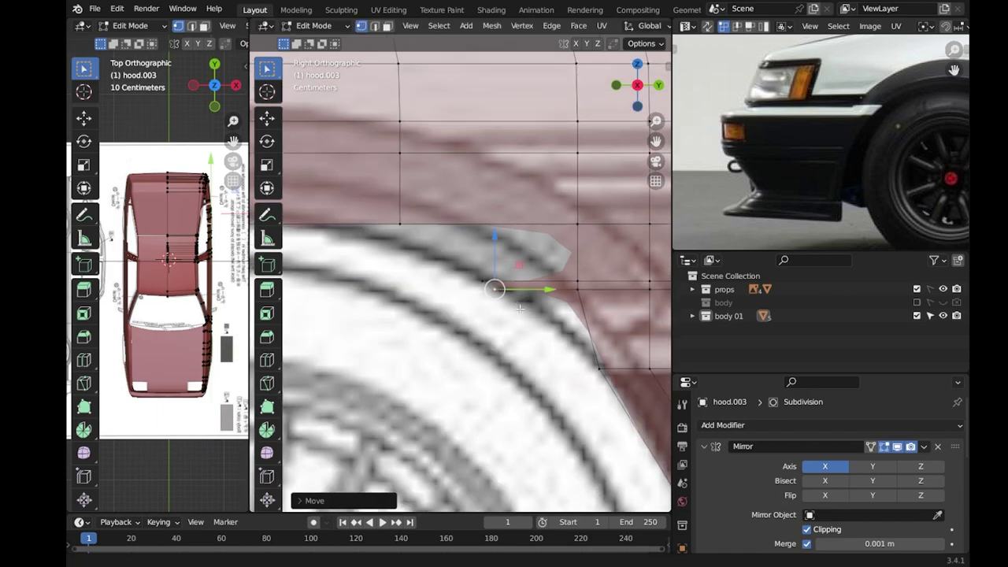
Subdivide an arch edge and position the new vertices along the blueprint's arch.
scroll(589, 244, "up", 1)
scroll(509, 362, "down", 3)
mouse_move(490, 313)
middle_mouse_down("shift")
mouse_move(482, 253)
mouse_move(465, 236)
middle_mouse_up("shift")
right_click(465, 324)
left_click(425, 194)
scroll(465, 232, "up", 3)
scroll(463, 244, "down", 2)
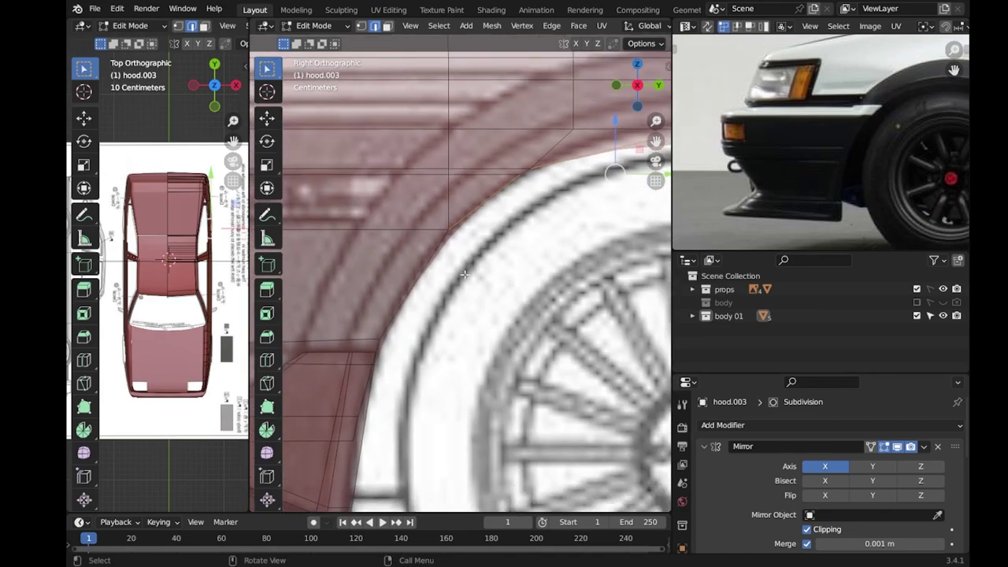
scroll(462, 254, "down", 2)
scroll(504, 260, "up", 2)
key("g")
left_click(483, 218)
scroll(482, 236, "up", 1)
key("g")
left_click(480, 249)
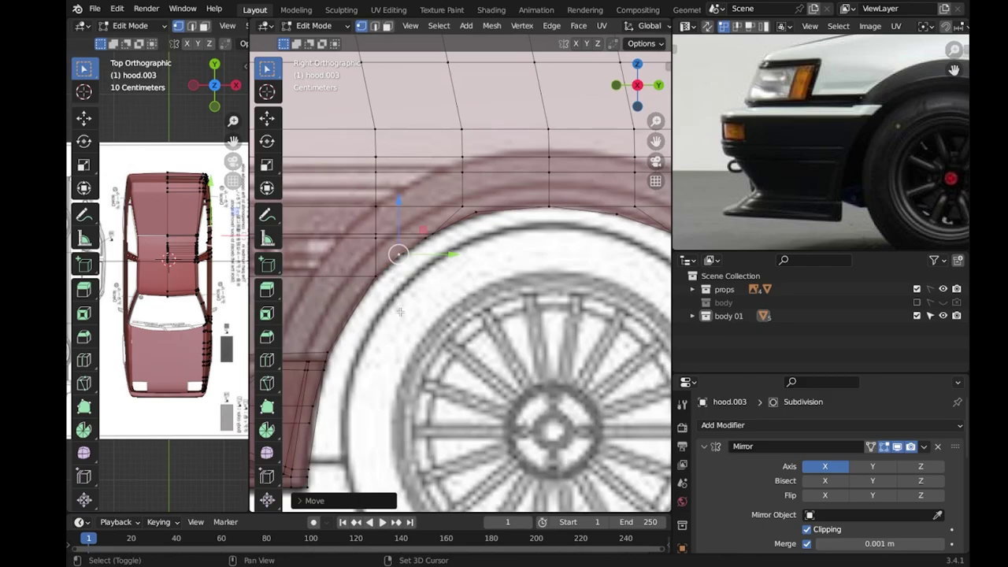
middle_click_drag(480, 249, 465, 264, "shift")
Leave Edit Mode, save the file, and look around the car's side.
key("Tab")
scroll(504, 276, "down", 4)
key("ctrl+s")
middle_click_drag(551, 283, 496, 284, "shift")
scroll(546, 284, "up", 2)
scroll(546, 277, "down", 2)
scroll(512, 300, "down", 2)
scroll(457, 323, "up", 3)
scroll(423, 338, "up", 2)
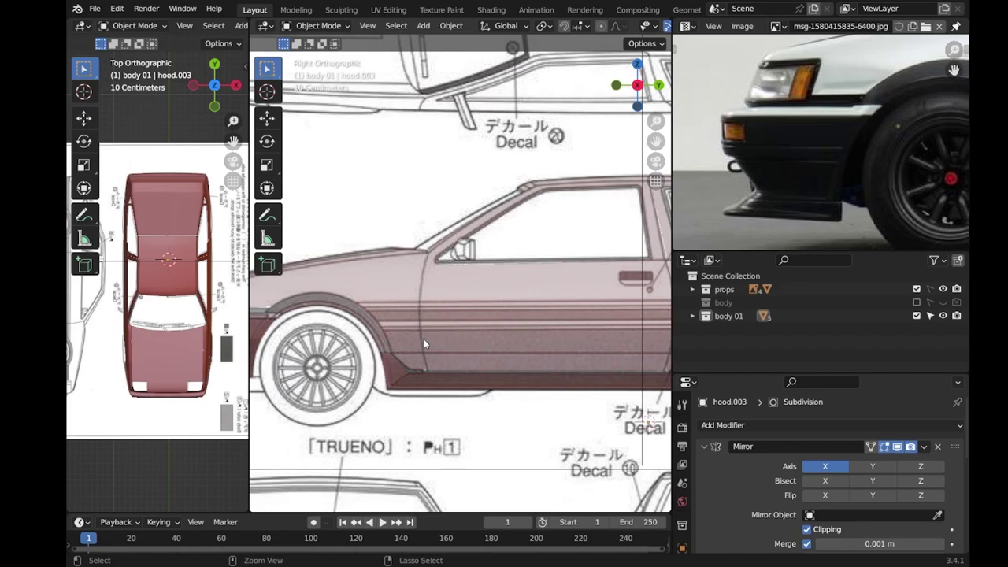
scroll(423, 344, "down", 2)
scroll(510, 325, "up", 2)
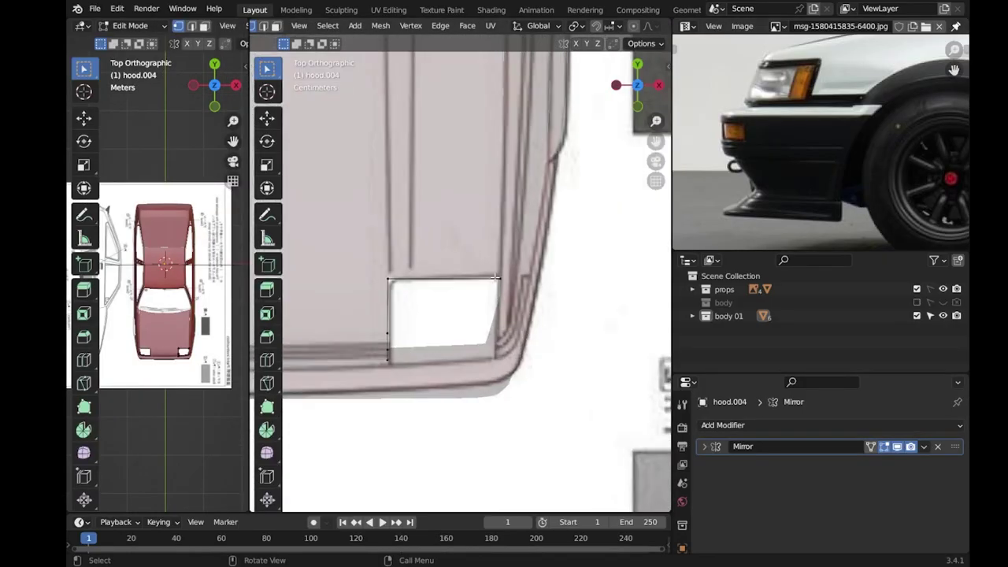
middle_click_drag(510, 324, 498, 261)
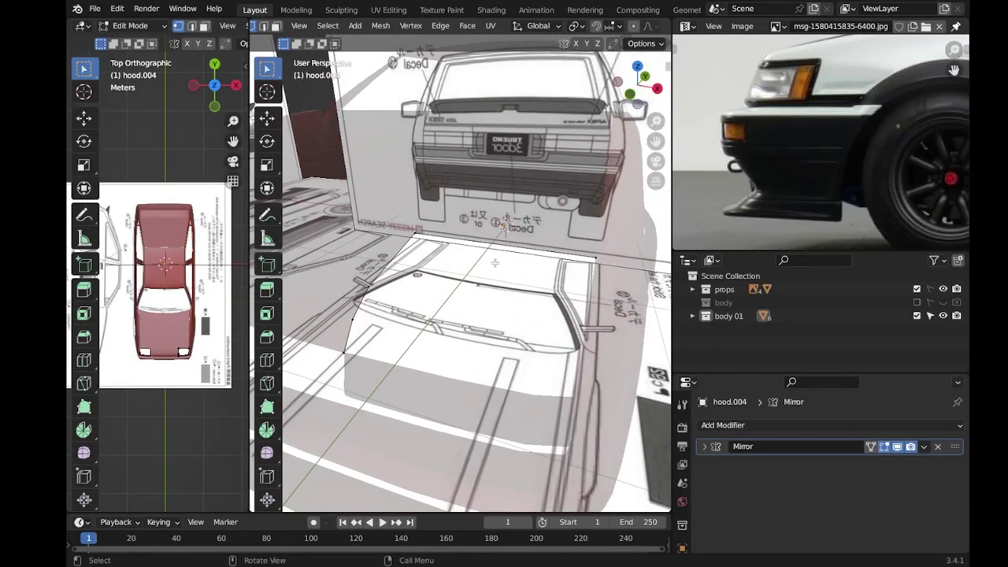
Apply Shade Smooth to hood.004 from the side view.
key("KP_3")
scroll(165, 275, "up", 4)
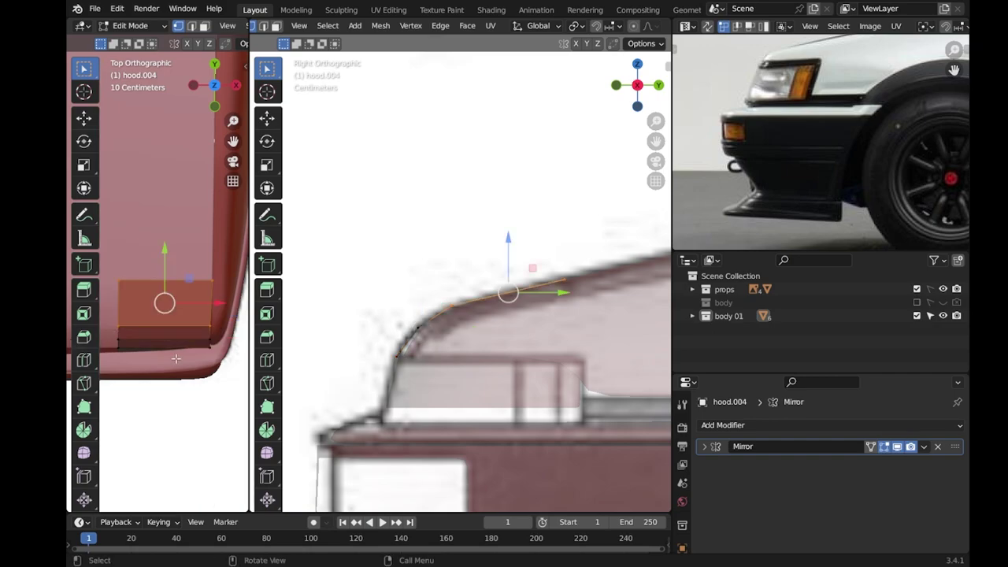
key("Tab")
right_click(189, 326)
left_click(191, 326)
middle_click_drag(473, 330, 518, 307)
Move one hood.004 edge vertex in the front view, then save the file.
key("KP_1")
key("Tab")
scroll(515, 302, "up", 5)
key("g")
left_click(587, 351)
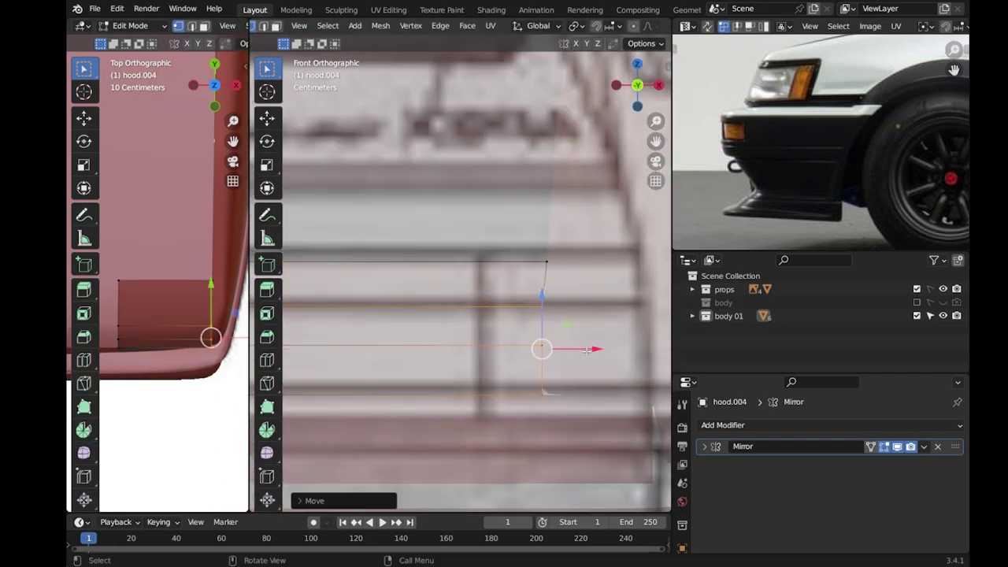
key("Tab")
scroll(587, 351, "down", 4)
key("ctrl+s")
scroll(603, 344, "down", 2)
middle_click_drag(542, 299, 504, 309)
Select the hood.005 panel in top view and delete part of its geometry.
scroll(450, 304, "up", 5)
scroll(586, 251, "down", 3)
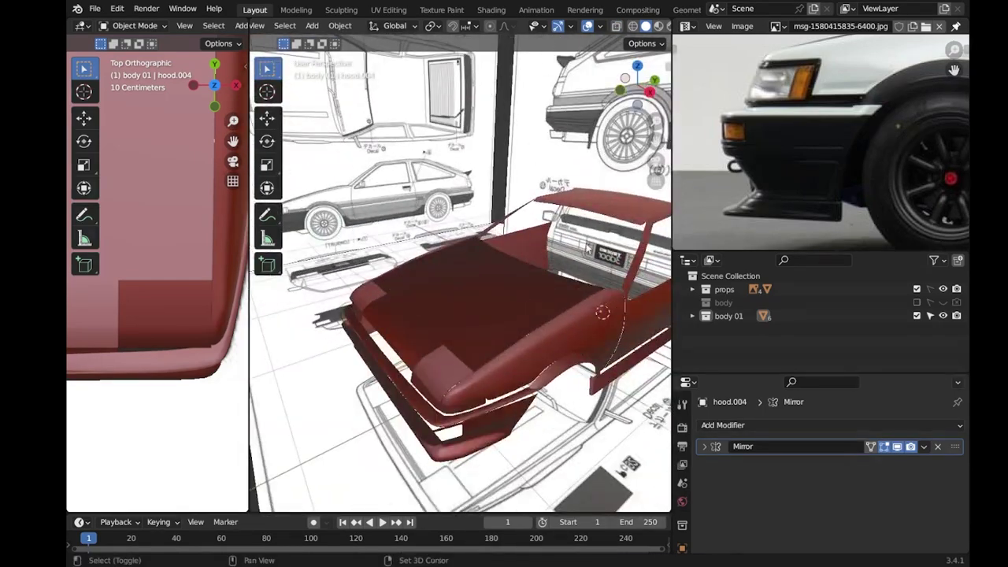
scroll(435, 391, "up", 3)
key("Tab")
key("Tab")
left_click(435, 391)
key("KP_7")
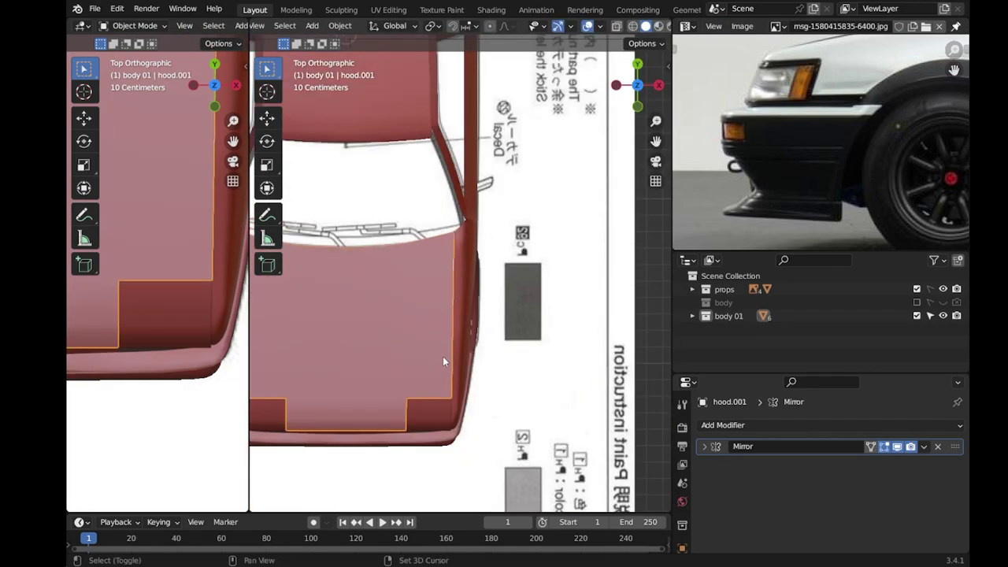
scroll(443, 362, "up", 2)
left_click(443, 362)
key("Tab")
key("x")
left_click(371, 411)
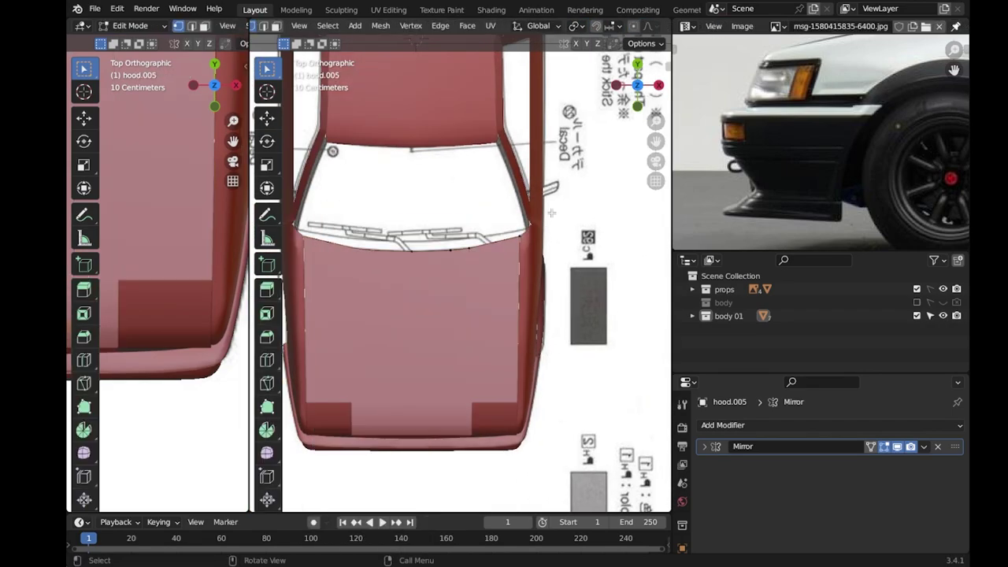
In side and top views, move the hood.005 geometry and edge vertices into position.
key("KP_3")
scroll(157, 275, "down", 2)
left_click_drag(673, 358, 740, 359)
scroll(670, 330, "down", 1)
key("g")
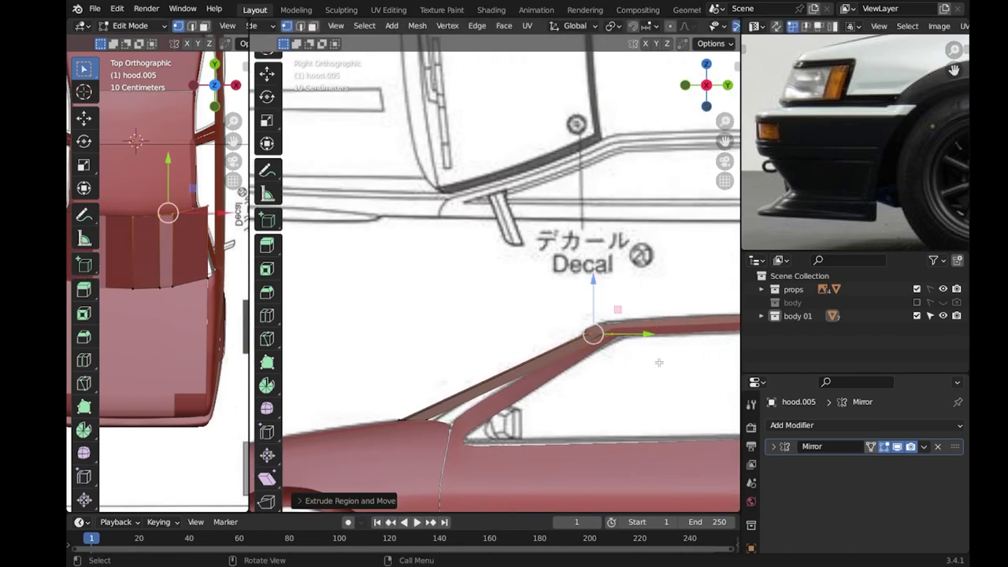
scroll(180, 304, "up", 3)
key("g")
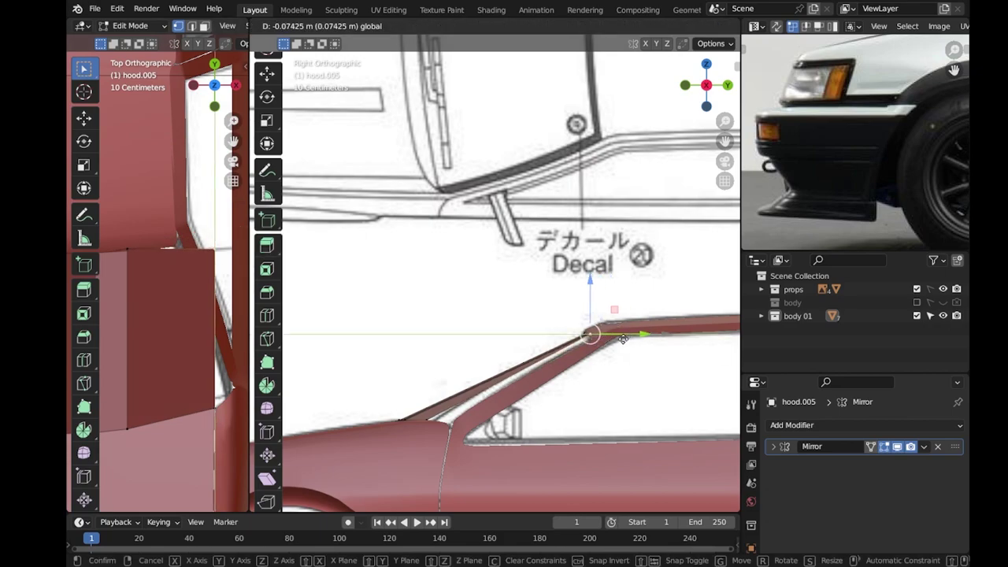
left_click(598, 325)
key("g")
left_click(196, 250)
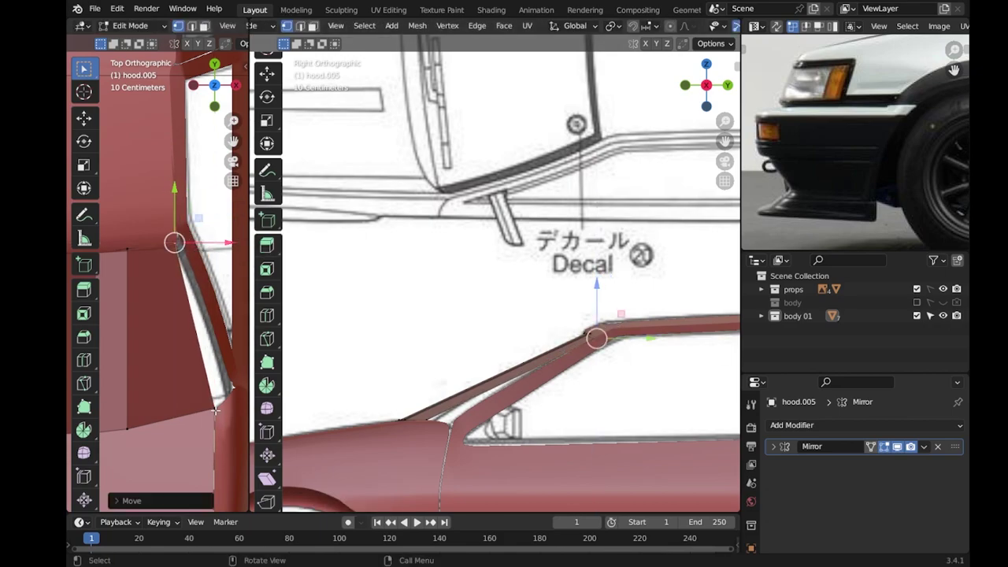
With X-ray on in top view, move the windshield edge vertices onto the blueprint.
key("alt+z")
scroll(201, 381, "down", 5)
scroll(201, 381, "up", 5)
scroll(202, 380, "up", 2)
key("g")
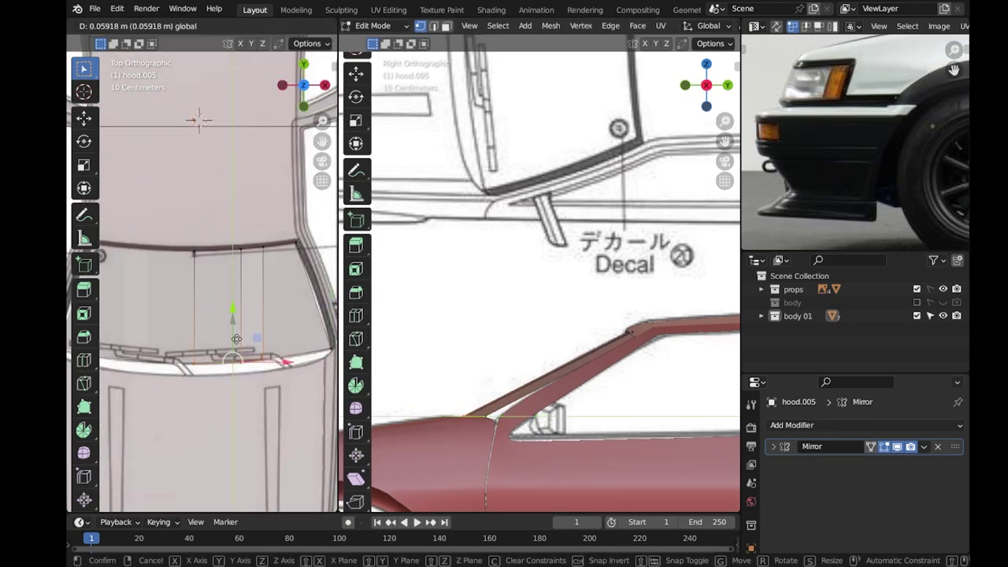
left_click(236, 339)
middle_click_drag(236, 339, 167, 326, "shift")
key("g")
left_click(215, 388)
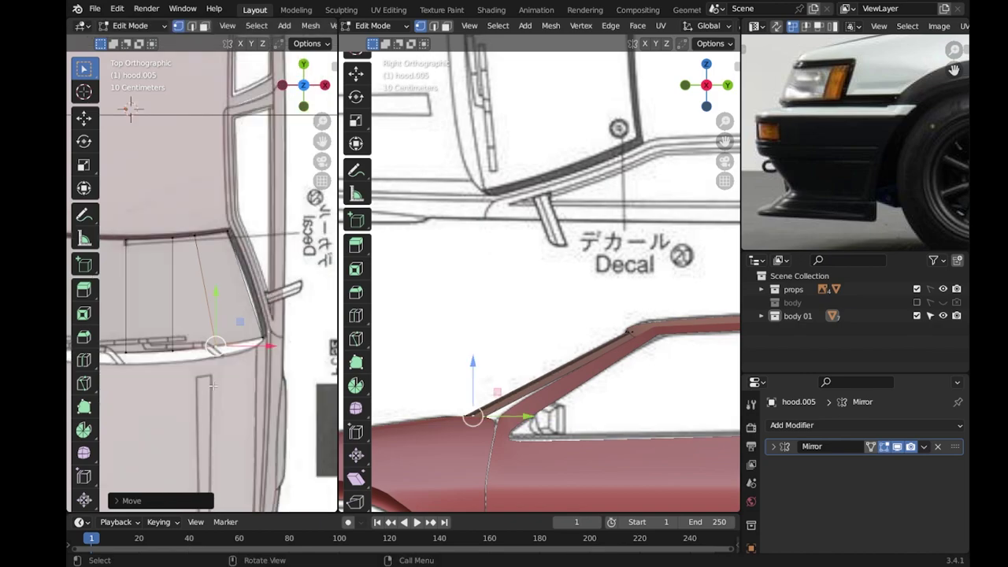
scroll(239, 240, "up", 3)
scroll(226, 338, "down", 3)
key("g")
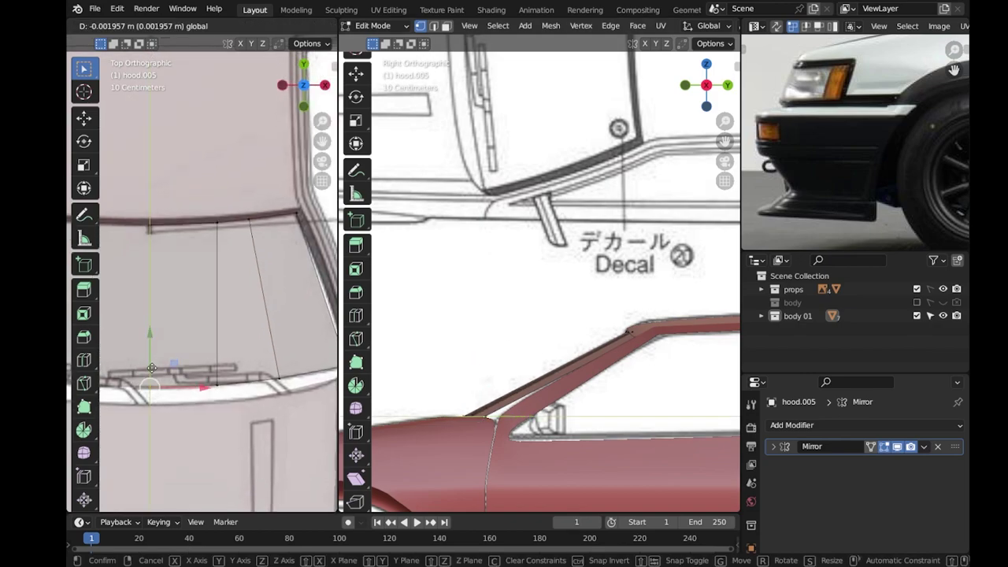
left_click(265, 291)
scroll(264, 291, "up", 1)
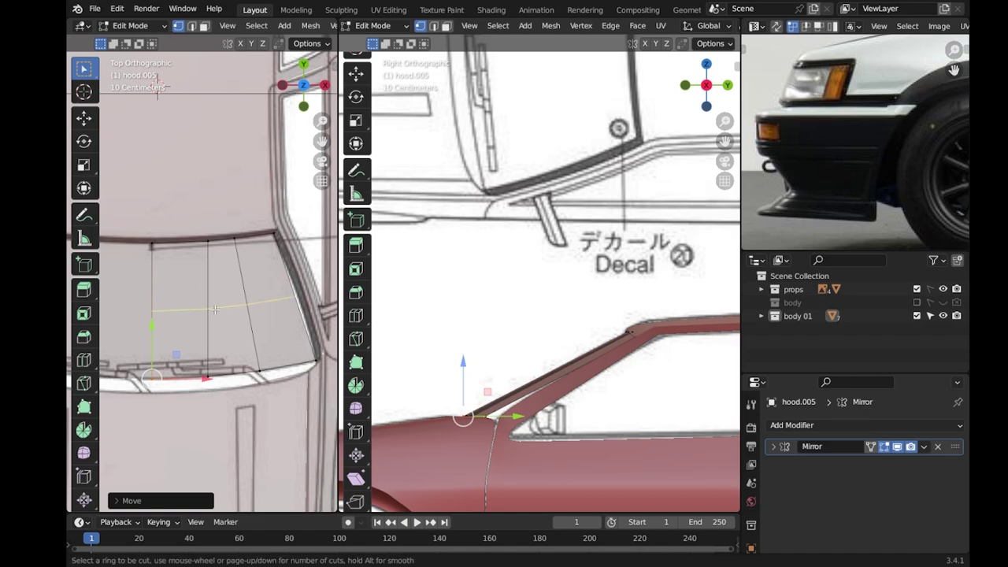
Cut an edge loop across the windshield and place a vertex at the A-pillar.
left_click(215, 310)
key("g")
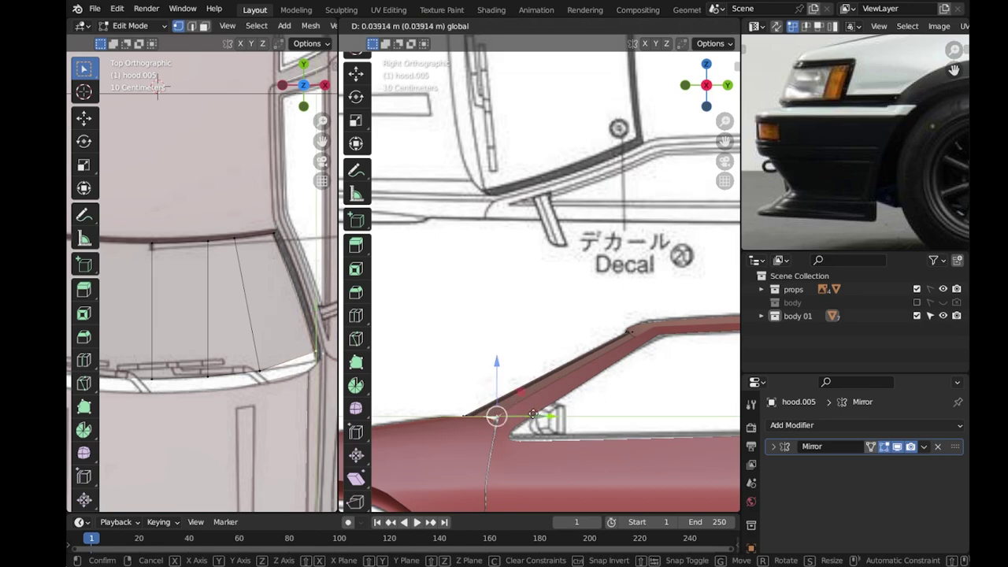
left_click(522, 418)
scroll(522, 418, "down", 5)
middle_click_drag(532, 331, 580, 412)
key("KP_3")
scroll(532, 330, "up", 8)
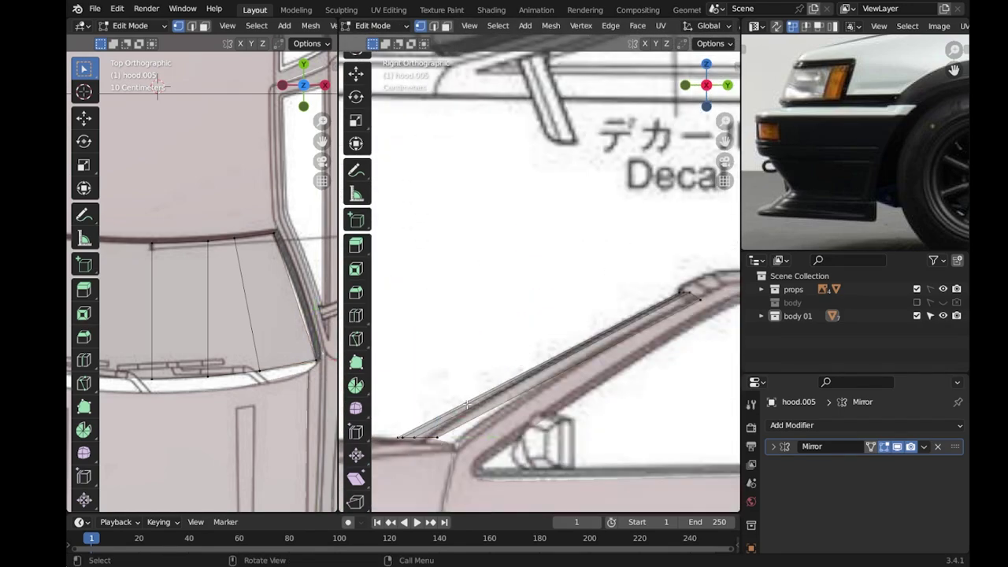
key("alt+z")
scroll(464, 411, "down", 2)
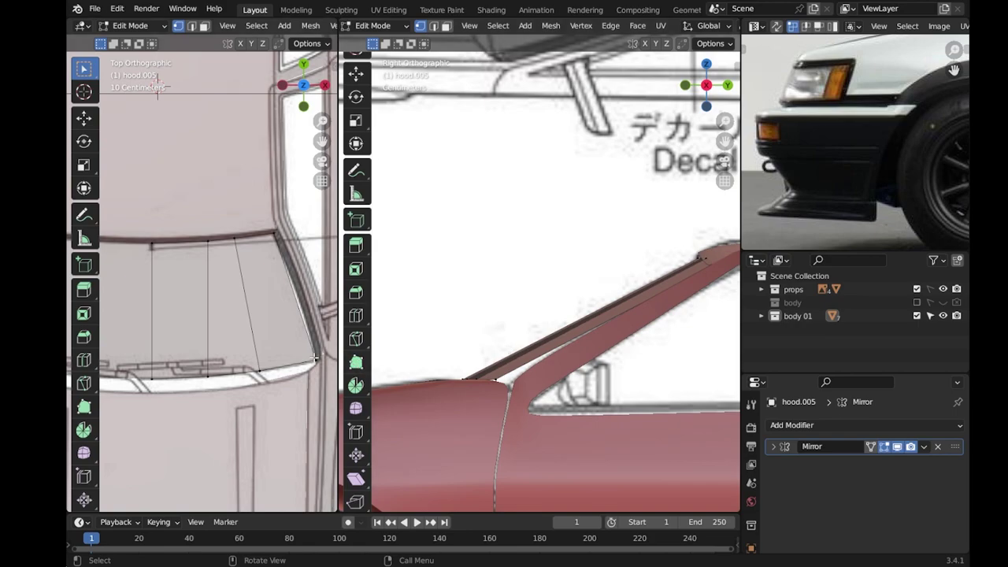
Add a mid-height loop cut across the windshield panel and move one panel vertex.
key("ctrl+r")
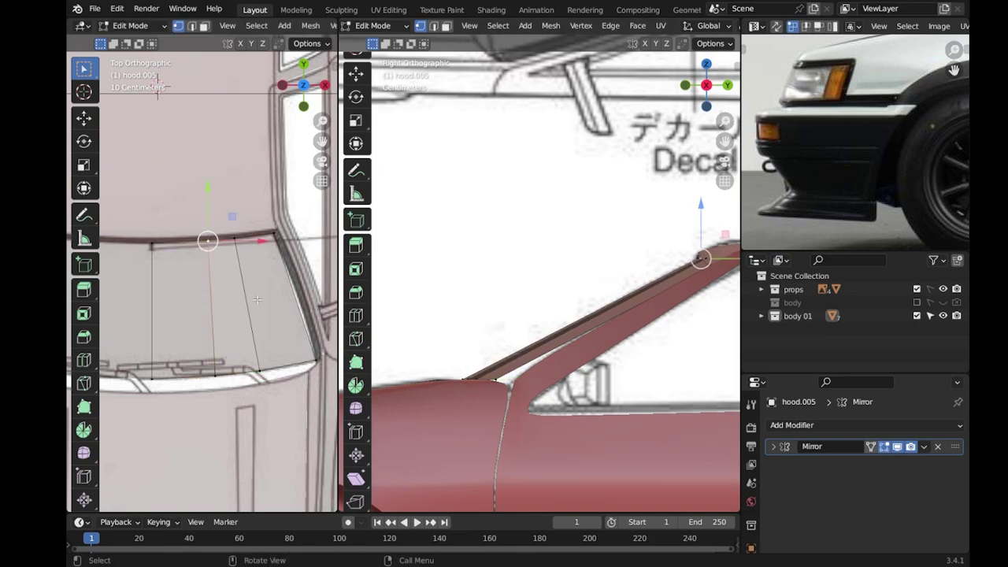
left_click(200, 236)
left_click(291, 311)
left_click(598, 326)
key("g")
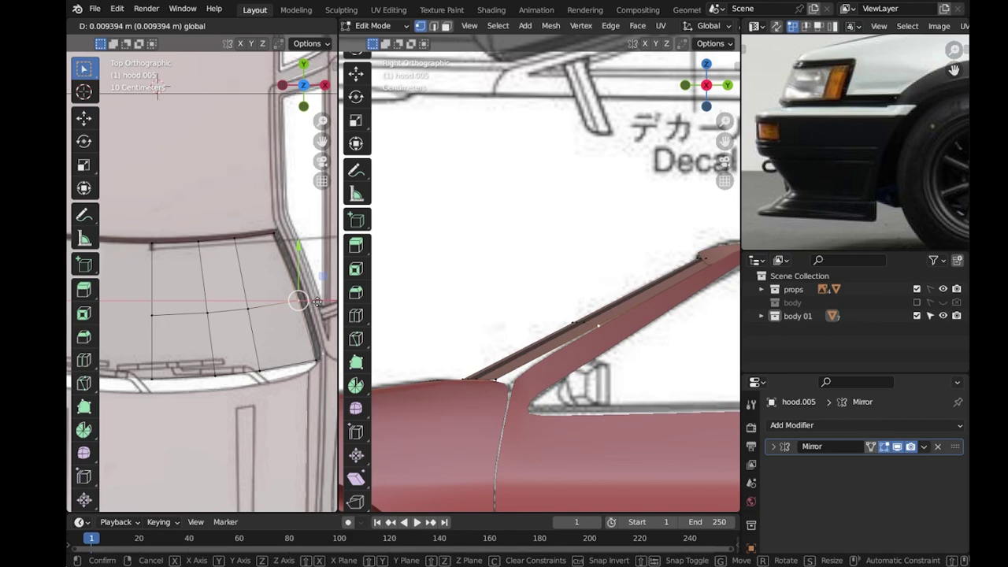
left_click(577, 362)
Adjust the lower panel vertex vertically along Z in the side and front views.
left_click(498, 380)
key("g")
key("z")
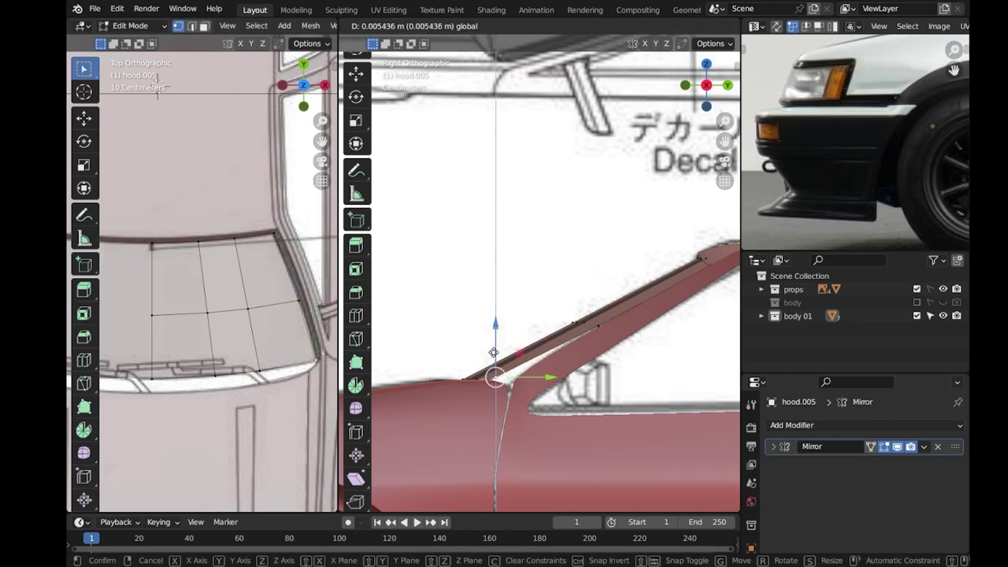
left_click(495, 356)
key("KP_1")
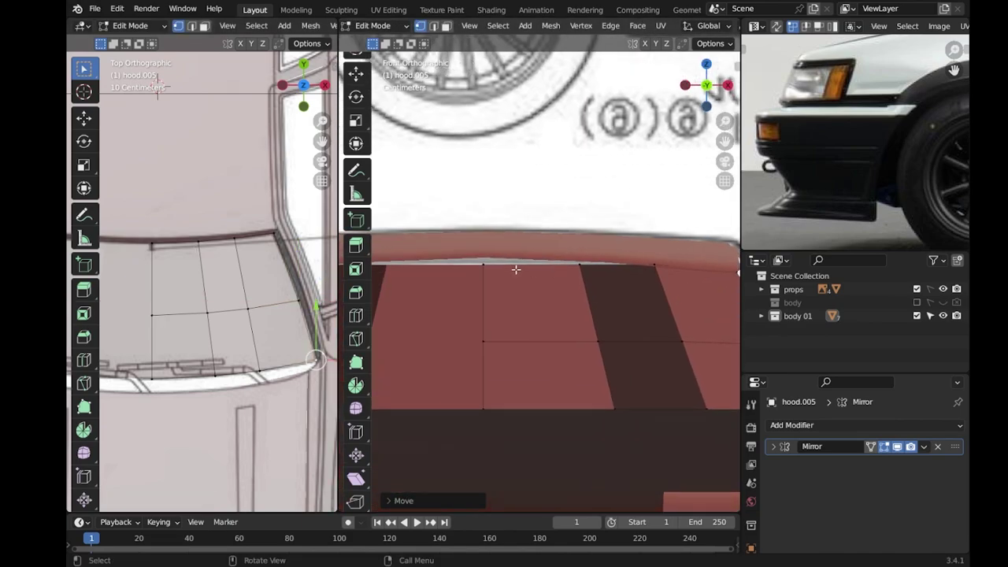
key("g")
key("z")
left_click(486, 235)
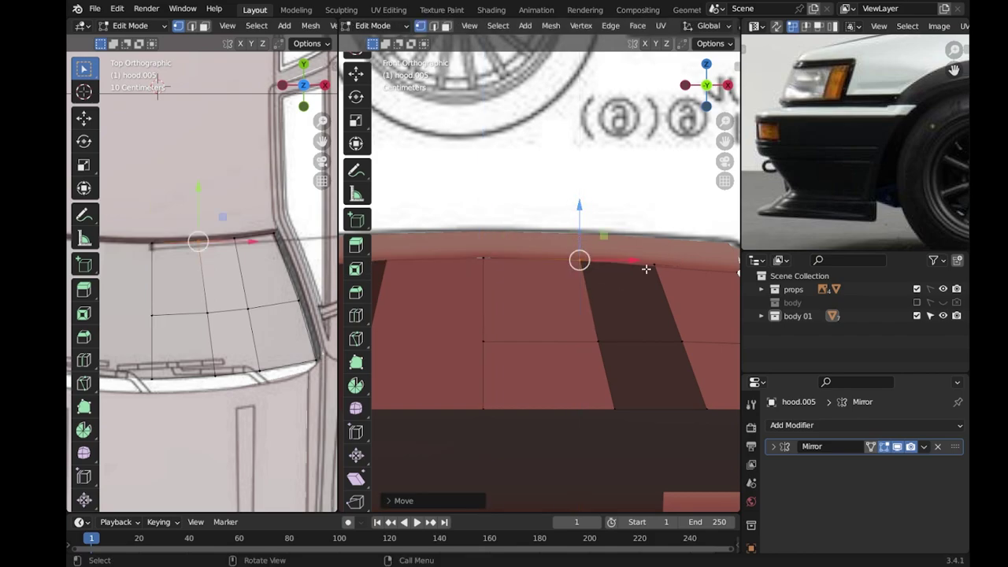
key("KP_3")
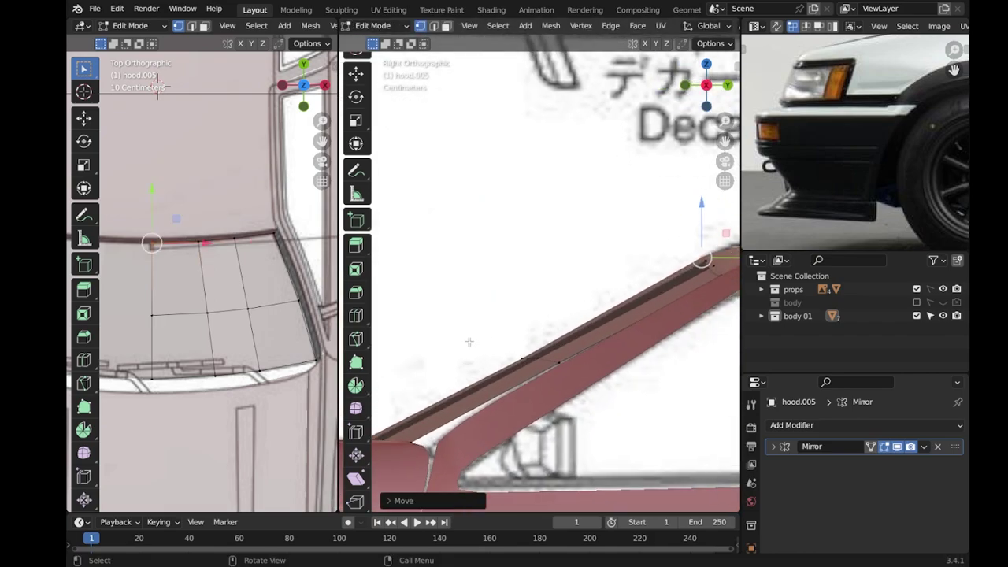
Vertex-slide the left, middle and upper vertices to the glass outline, then exit Edit Mode.
left_click(152, 314)
key("shift+v")
left_click(201, 303)
left_click(207, 309)
key("shift+v")
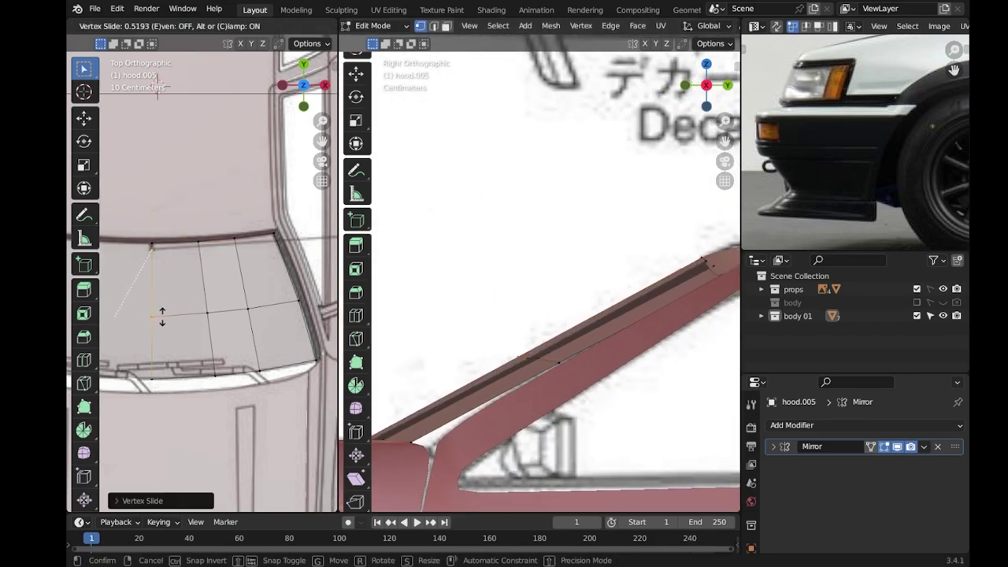
left_click(237, 305)
left_click(234, 242)
key("shift+v")
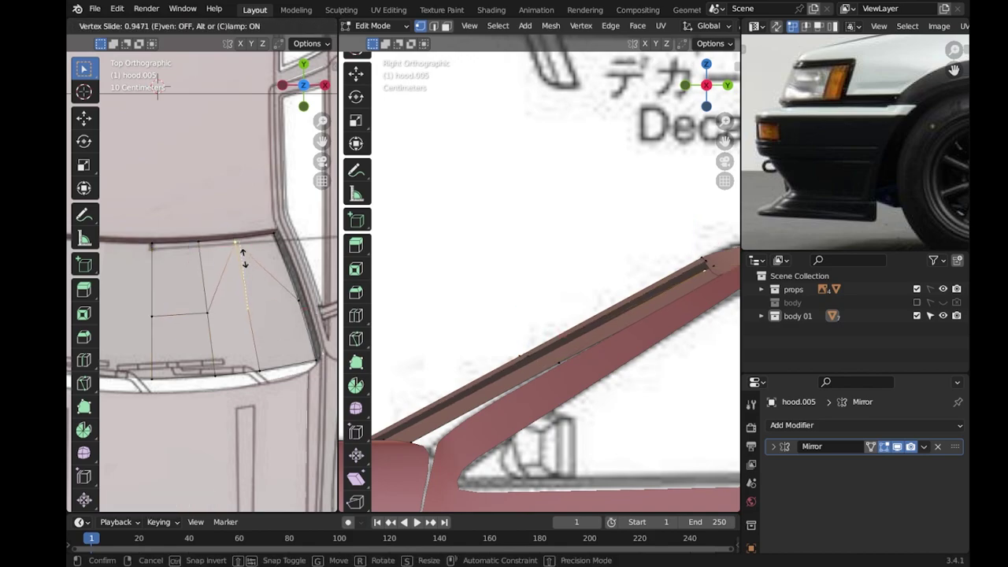
left_click(251, 317)
left_click(298, 300)
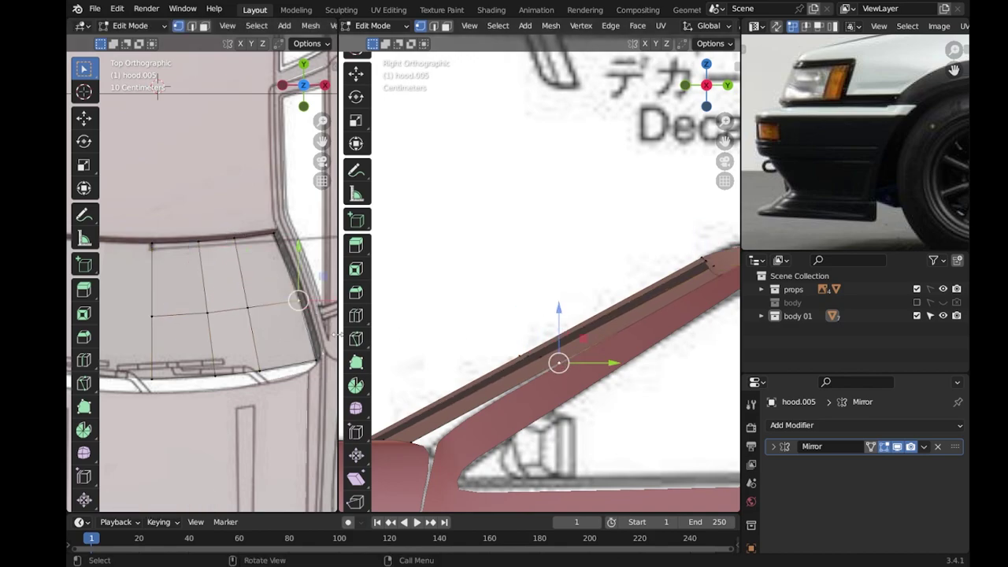
middle_click_drag(551, 331, 613, 382)
key("Tab")
right_click(504, 311)
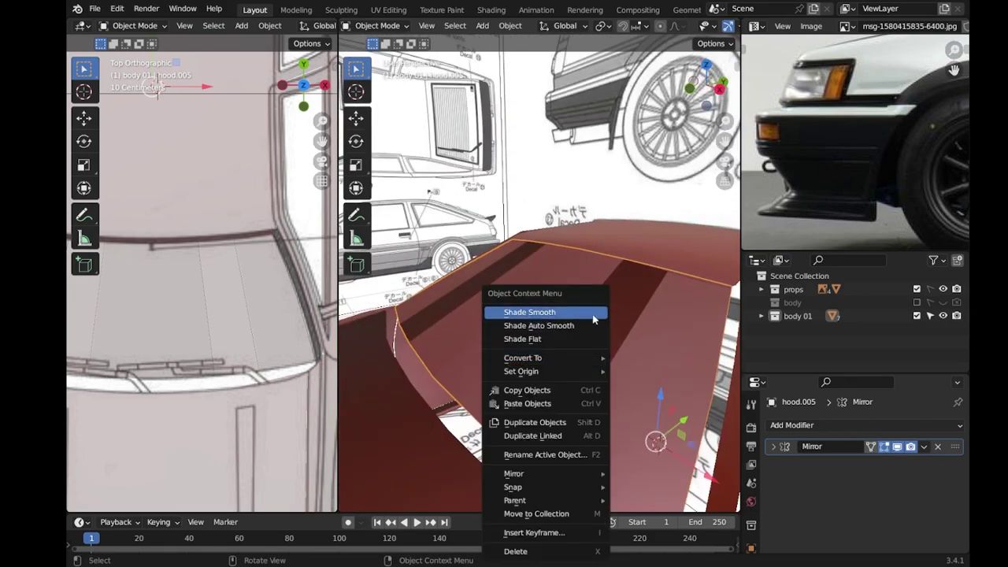
Recalculate the hood.005 windshield panel's normals outward and shade it smooth.
key("Escape")
key("Tab")
mouse_move(511, 315)
middle_mouse_down()
mouse_move(595, 341)
mouse_move(587, 344)
middle_mouse_up()
key("a")
key("shift+n")
key("Tab")
right_click(585, 333)
left_click(598, 340)
left_click(791, 424)
Try a Subdivision modifier on the panel, save the file, then remove the modifier.
left_click(693, 409)
left_click(774, 464)
left_click_drag(955, 463, 954, 445)
key("ctrl+z")
key("ctrl+s")
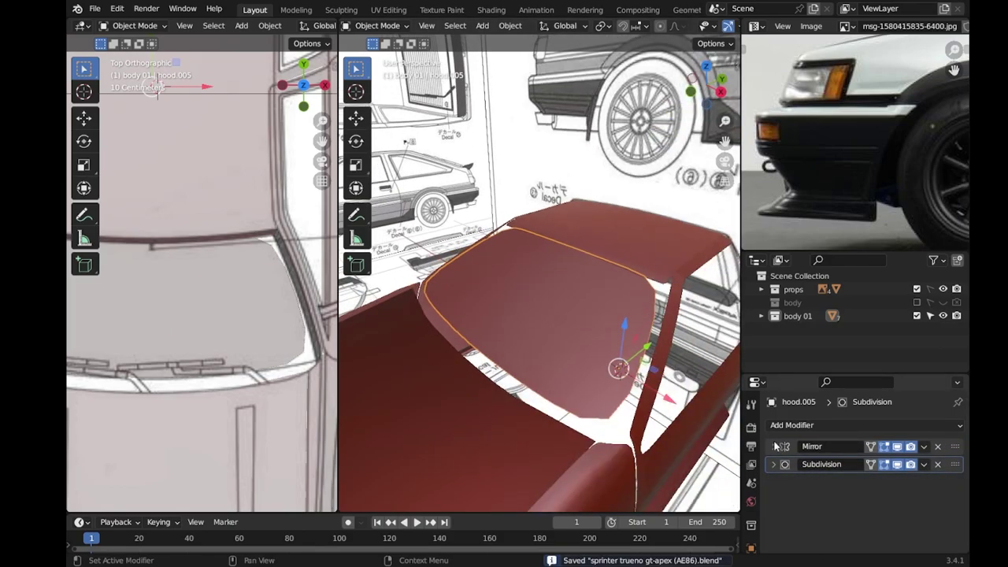
left_click(937, 464)
Check the panel against the blueprints in front and side views and save the project.
middle_click_drag(598, 354, 526, 297)
key("KP_1")
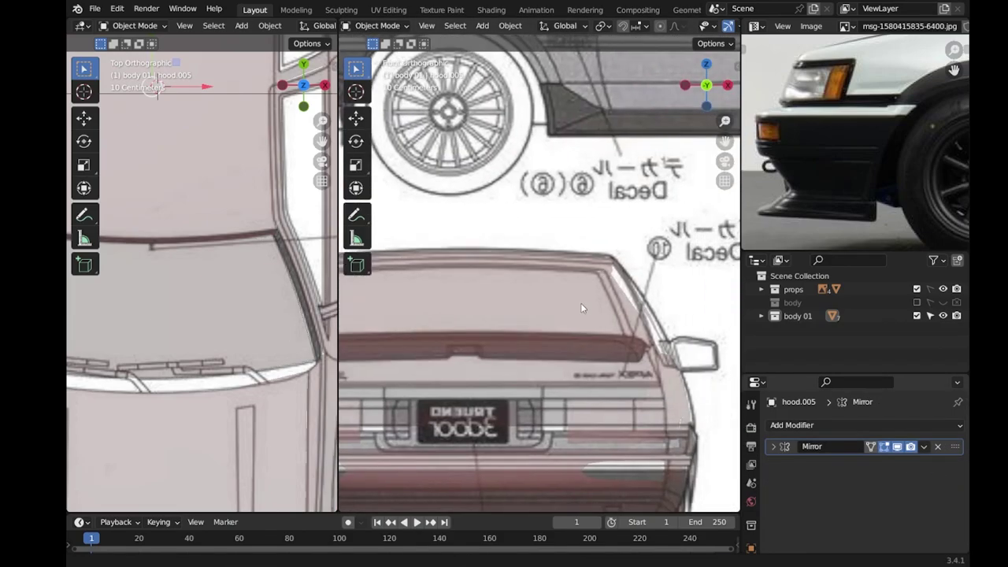
scroll(580, 303, "down", 3)
scroll(551, 306, "down", 2)
scroll(233, 335, "down", 5)
middle_click_drag(611, 363, 551, 346)
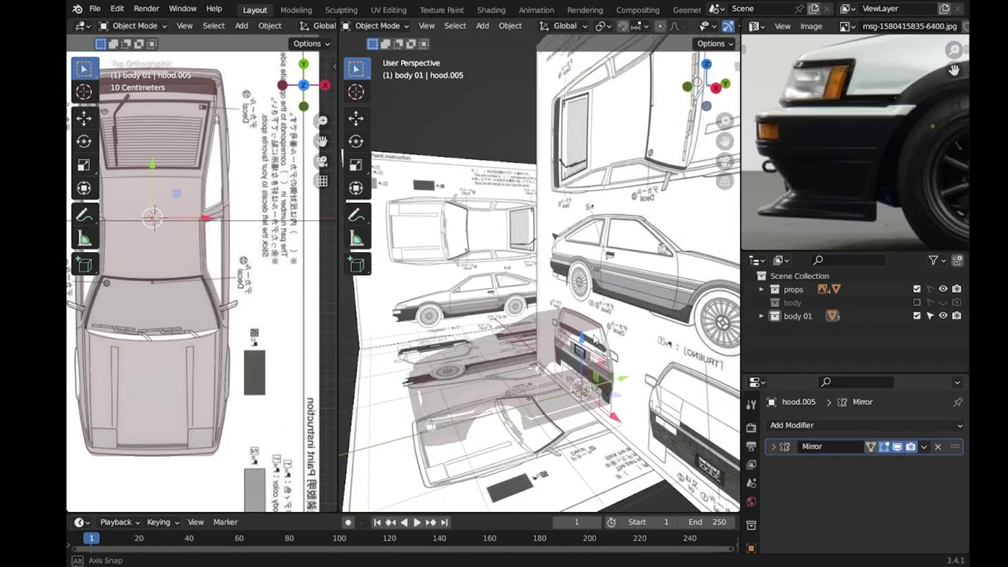
key("ctrl+s")
key("KP_3")
scroll(516, 340, "up", 2)
Select the hood.003 body shell and, in Edit Mode, select the edge path around the side window.
left_click(491, 447)
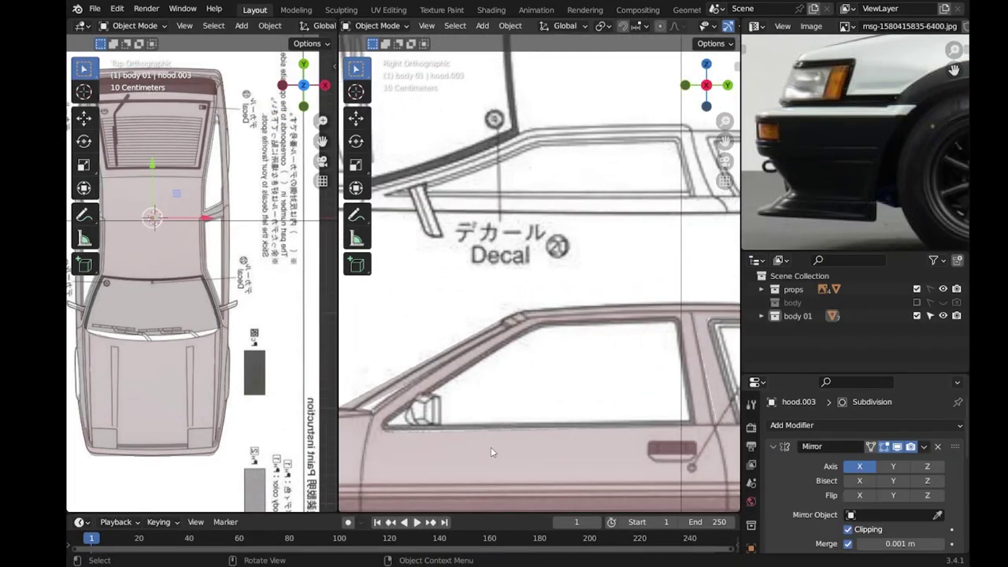
scroll(490, 447, "down", 3)
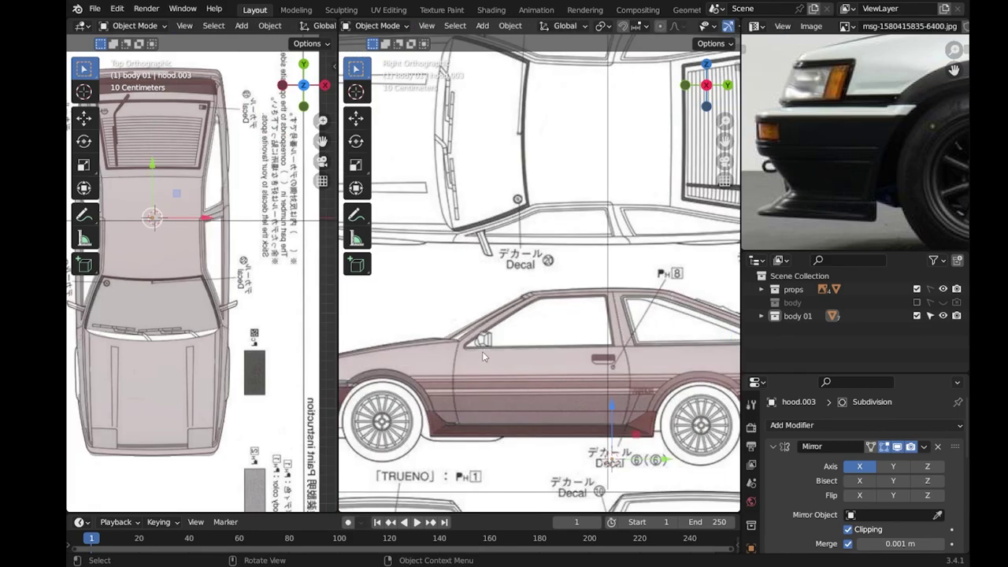
scroll(551, 321, "up", 5)
key("Tab")
left_click(542, 363, "ctrl")
scroll(541, 360, "down", 1)
scroll(542, 358, "down", 1)
scroll(542, 355, "down", 1)
scroll(542, 350, "down", 2)
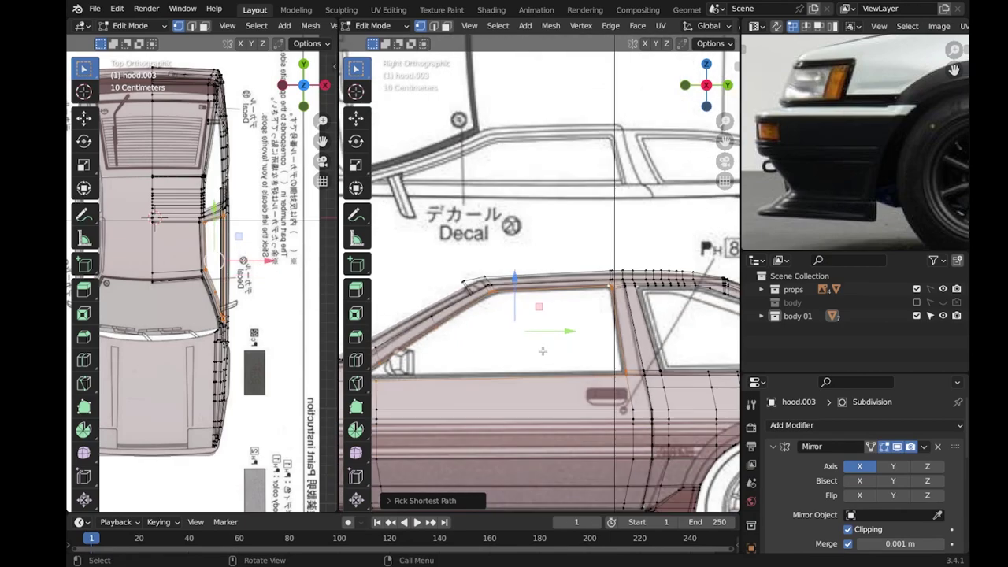
scroll(542, 350, "down", 2)
Separate the selected window-frame edges into a new object, hood.006, with P > Selection.
key("p")
left_click(519, 342)
key("Tab")
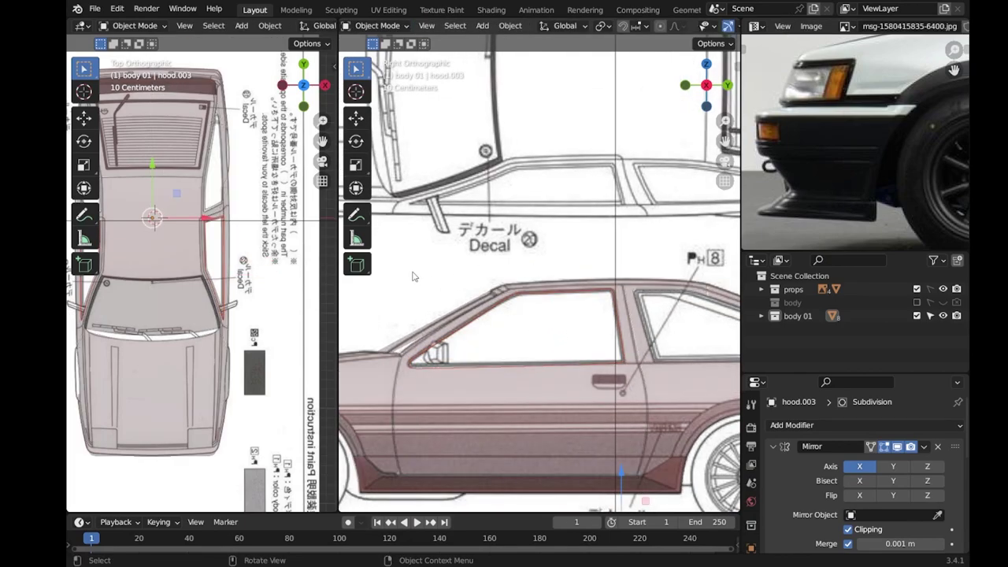
key("Tab")
scroll(251, 235, "down", 10)
key("Tab")
scroll(238, 265, "up", 10)
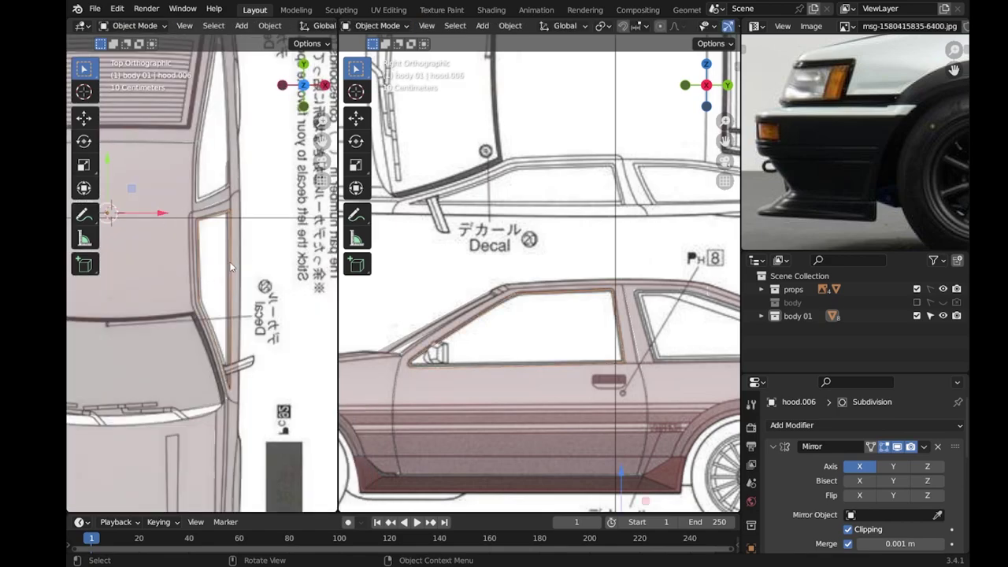
Reset the origin of the new hood.006 window-frame piece, leaving it in place.
right_click(231, 268)
left_click(299, 295)
key("g")
key("Escape")
scroll(126, 213, "up", 1)
scroll(580, 336, "up", 2)
Scale the entire hood.006 frame mesh down to about 0.92.
key("Tab")
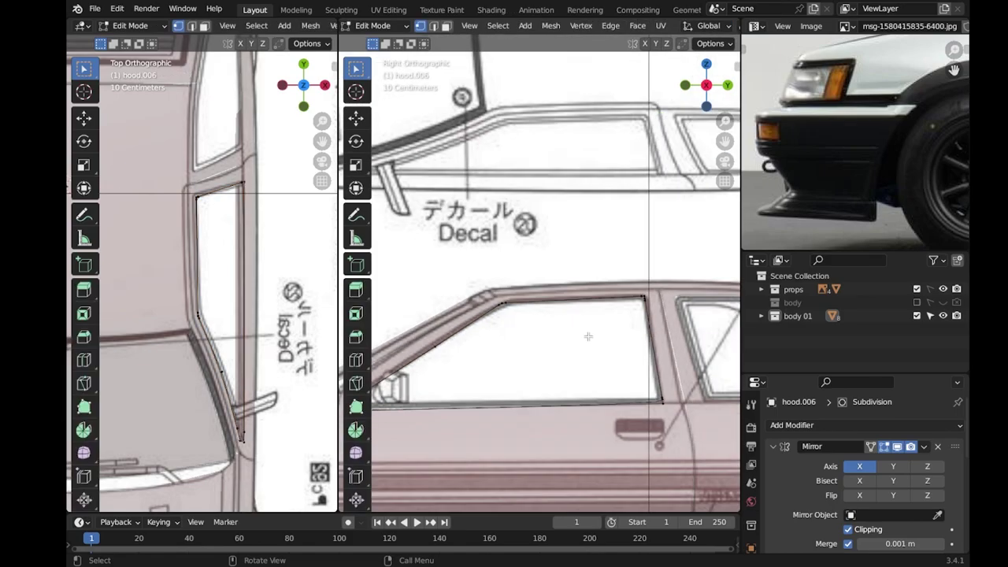
key("a")
key("s")
left_click(585, 343)
key("Tab")
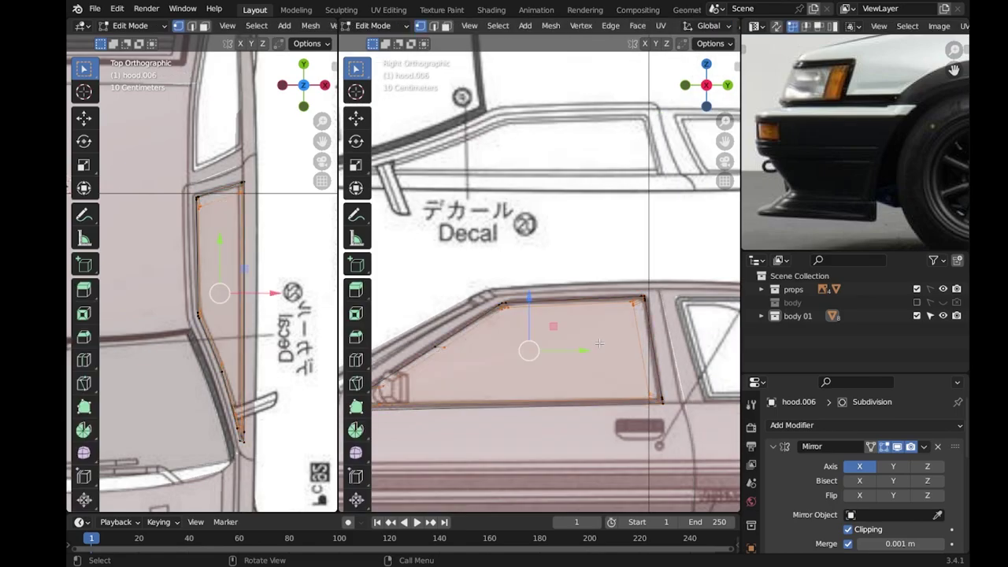
scroll(583, 338, "down", 3)
Collapse the frame's Mirror modifier settings and bring the whole car into view.
middle_click_drag(582, 339, 574, 318)
right_click(574, 318)
scroll(574, 318, "up", 2)
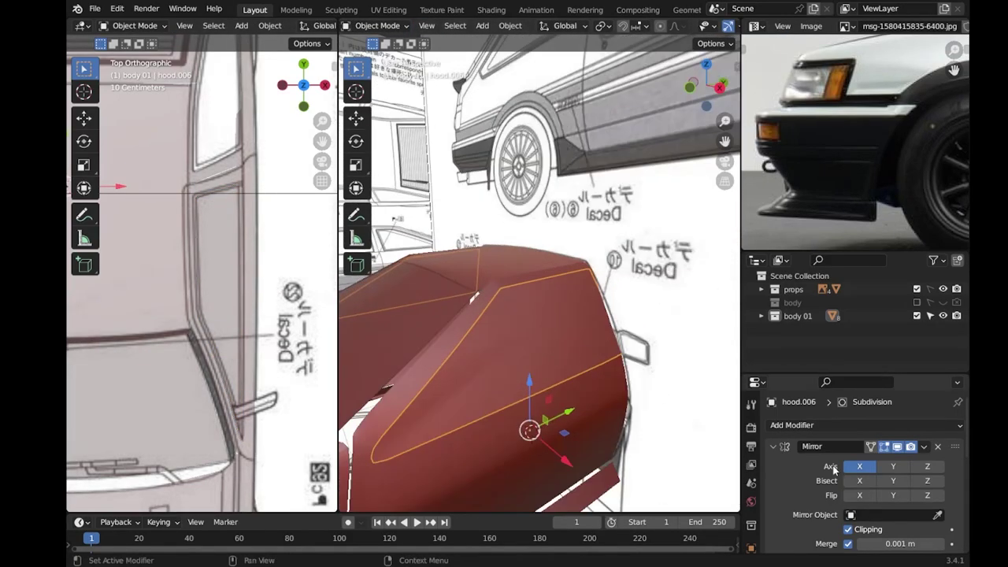
left_click(774, 447)
mouse_move(520, 315)
middle_mouse_down()
mouse_move(503, 300)
mouse_move(551, 355)
mouse_move(573, 426)
middle_mouse_up()
scroll(502, 300, "down", 4)
Box-select part of the frame mesh and check it in front and side views.
key("Tab")
scroll(502, 300, "up", 4)
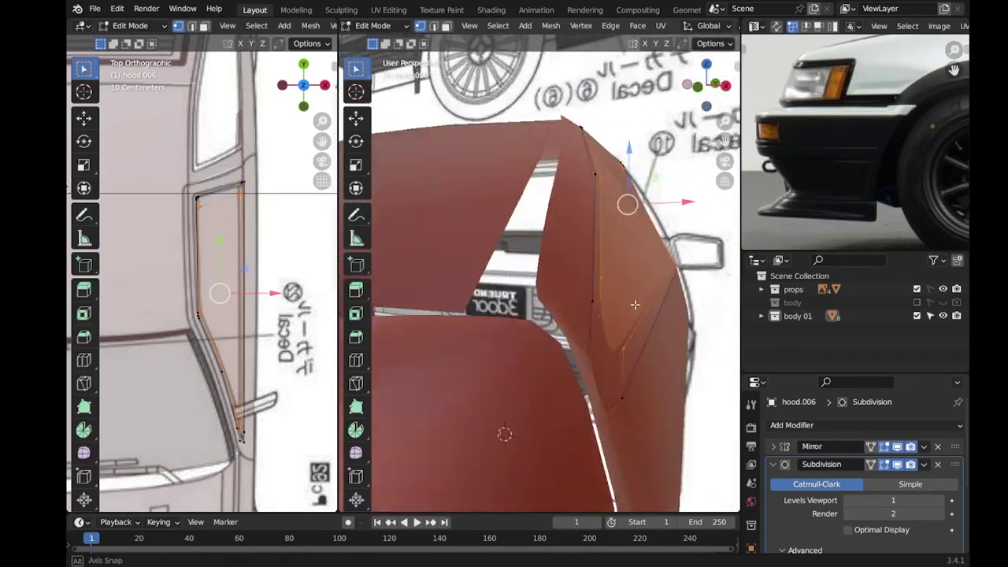
key("b")
left_click_drag(398, 260, 573, 426)
key("KP_1")
scroll(502, 300, "up", 4)
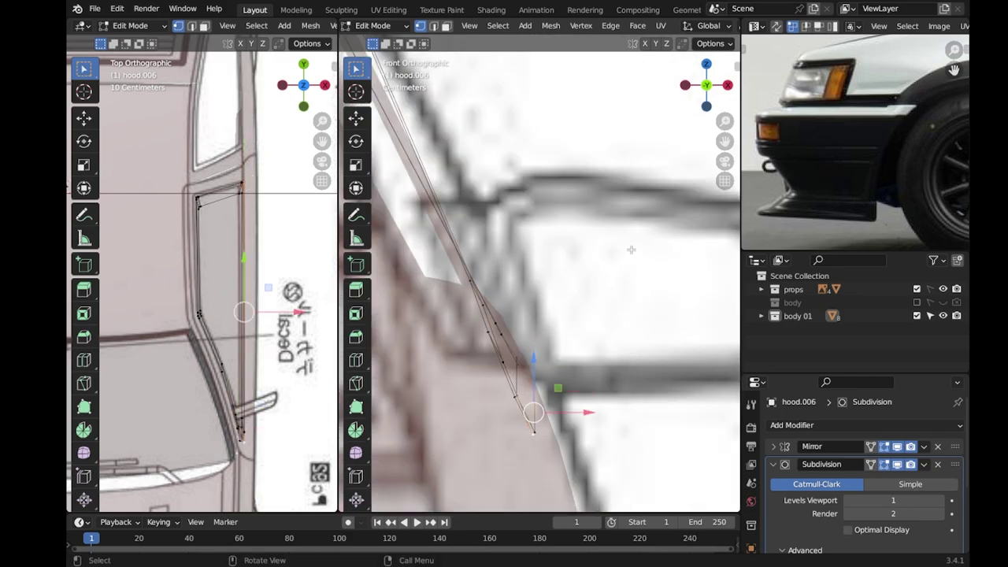
key("KP_3")
scroll(551, 299, "up", 3)
Box-select the window's front-corner vertices, resize them along X and rotate them -24.8°.
key("b")
left_click_drag(437, 240, 595, 339)
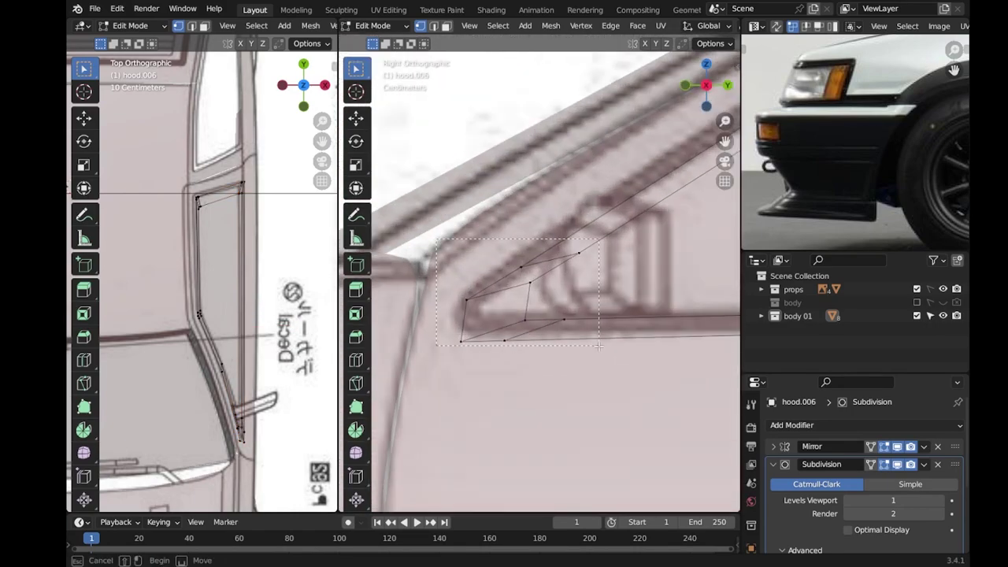
key("KP_1")
key("KP_Decimal")
key("s")
key("x")
left_click(557, 336)
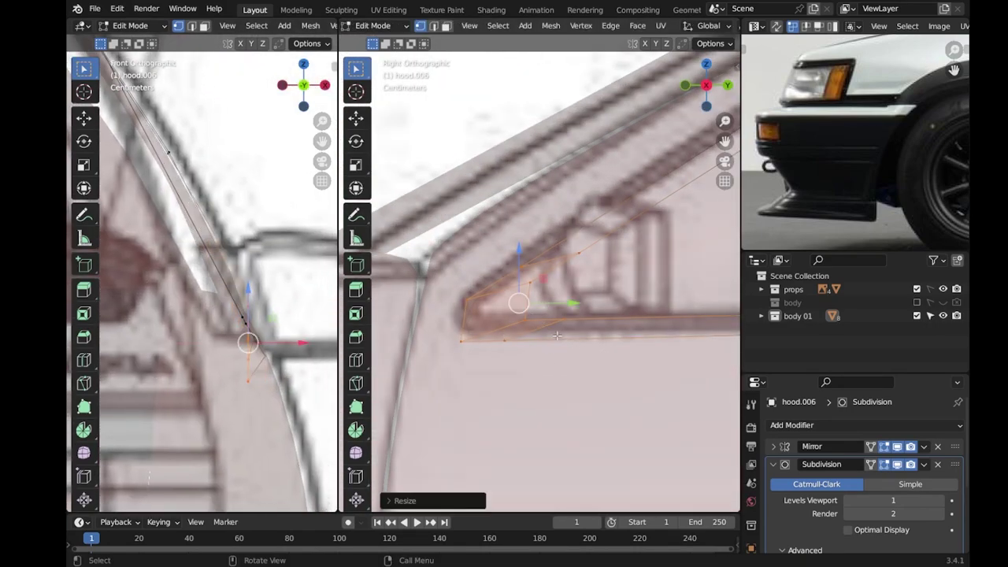
key("r")
left_click(311, 395)
Move the selected corner vertices sideways along X to match the A-pillar line.
key("Tab")
scroll(441, 292, "down", 5)
middle_click_drag(441, 291, 472, 315)
scroll(442, 291, "up", 5)
scroll(442, 291, "down", 5)
key("Tab")
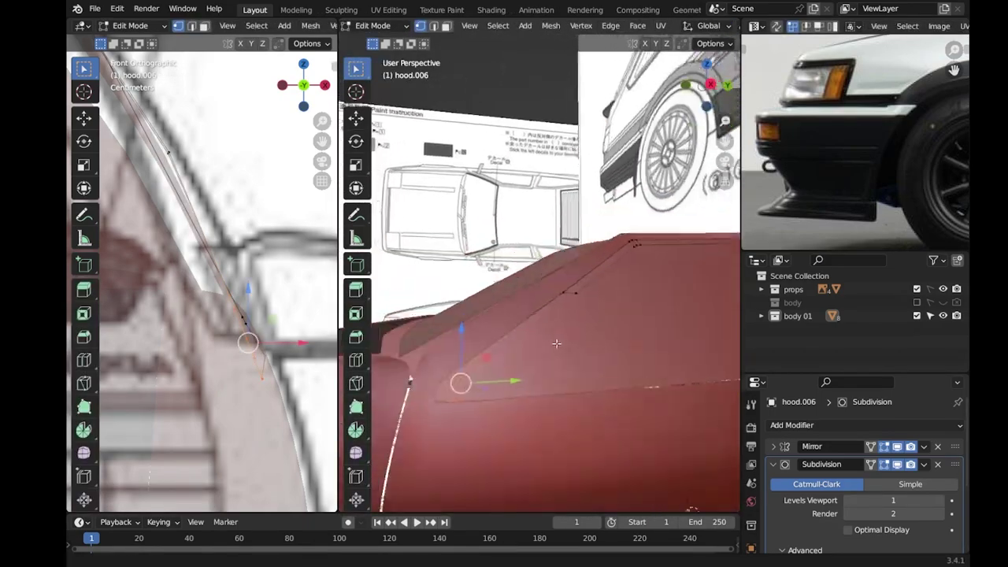
key("g")
key("x")
left_click(214, 221)
Edge-slide the selected loop so the frame follows the blueprint outline.
key("Tab")
scroll(619, 393, "down", 5)
key("Tab")
scroll(619, 392, "up", 5)
mouse_move(599, 378)
middle_mouse_down()
mouse_move(619, 393)
mouse_move(607, 395)
middle_mouse_up()
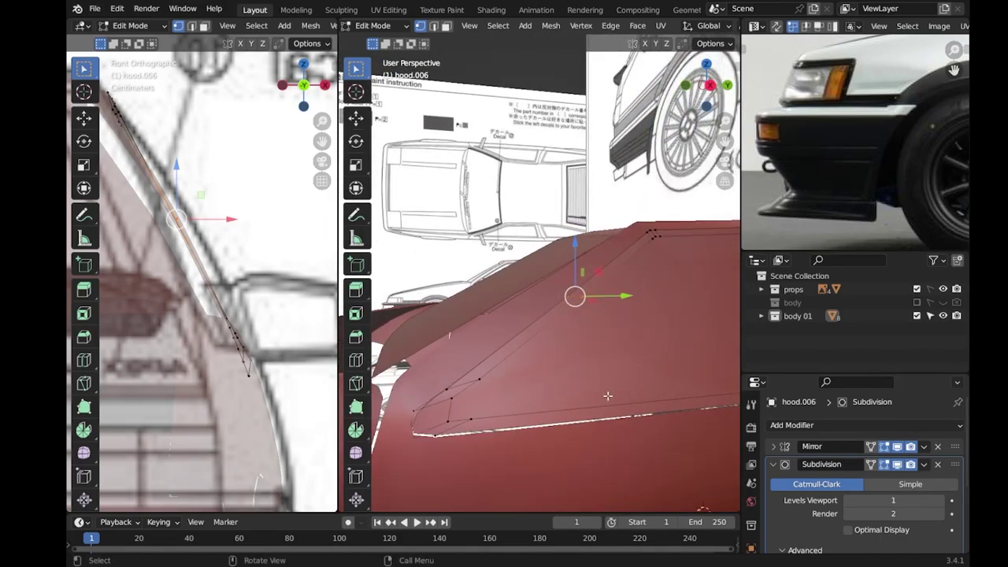
key("g")
key("g")
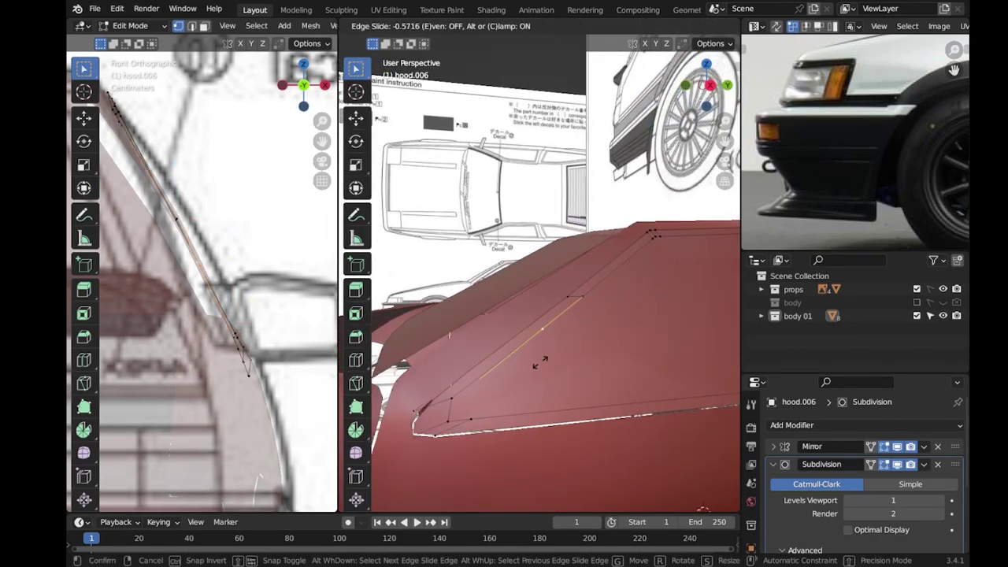
left_click(540, 361)
key("Tab")
scroll(540, 361, "down", 5)
middle_click_drag(540, 361, 484, 354)
key("Tab")
scroll(596, 331, "up", 5)
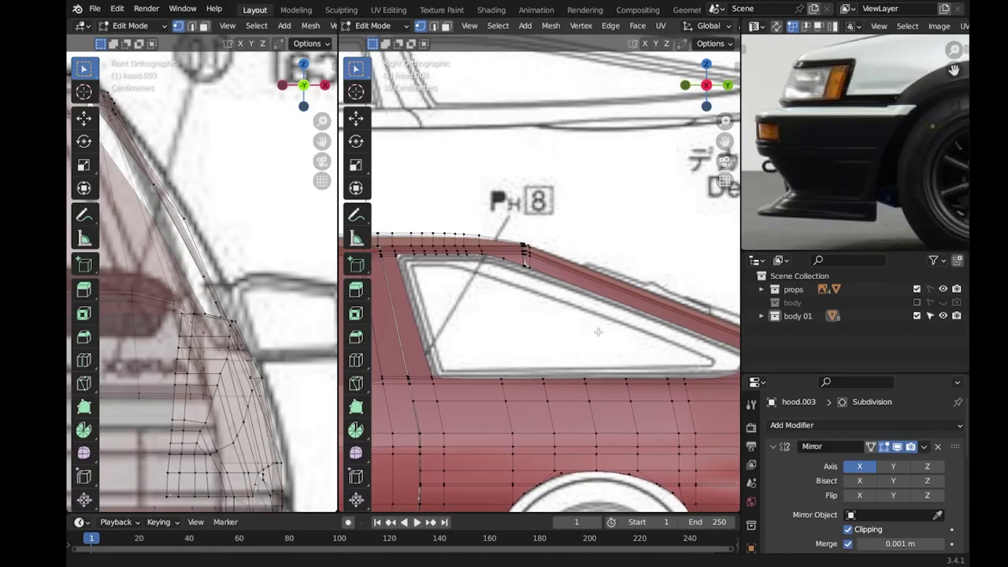
Select the window-corner edges and vertex and duplicate them in place for the rear window panel.
scroll(596, 331, "up", 3)
left_click(562, 219, "ctrl")
scroll(511, 236, "down", 2)
scroll(468, 399, "up", 3)
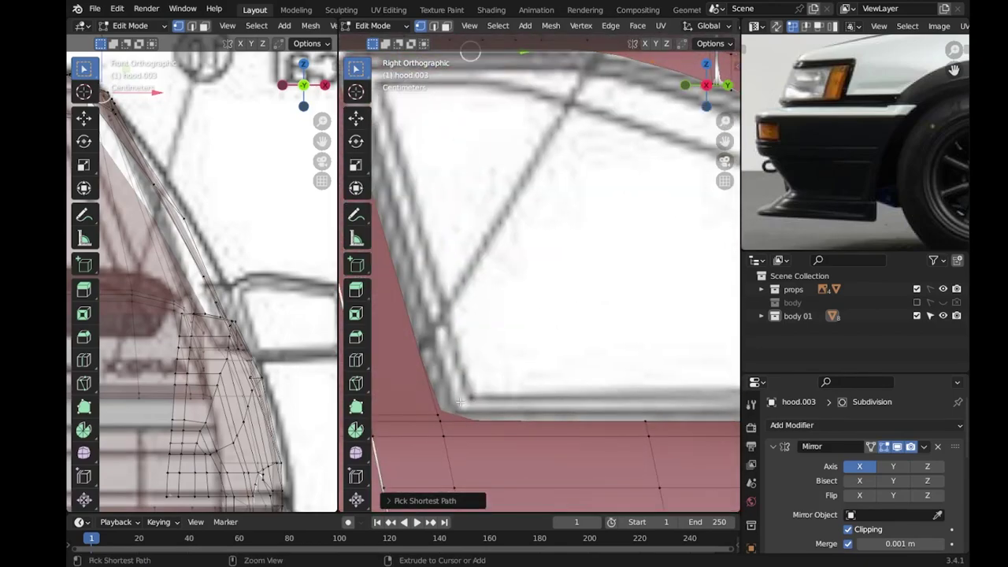
scroll(612, 411, "down", 3)
scroll(583, 409, "up", 1)
left_click(583, 394, "ctrl")
scroll(574, 417, "up", 2)
scroll(570, 422, "up", 2)
middle_click_drag(570, 422, 573, 406, "shift")
left_click(573, 407, "ctrl")
scroll(546, 414, "down", 5)
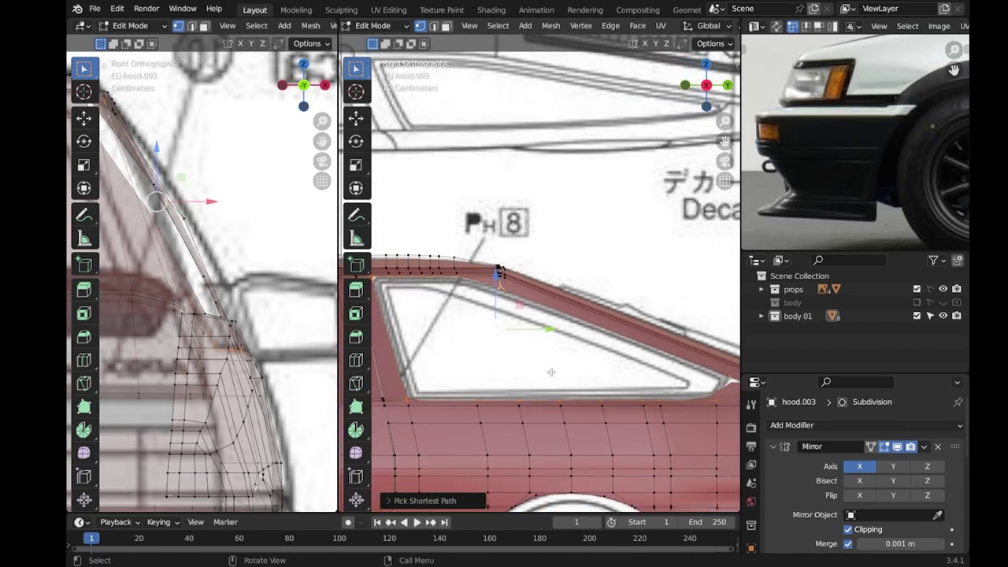
key("shift+d")
right_click(503, 270)
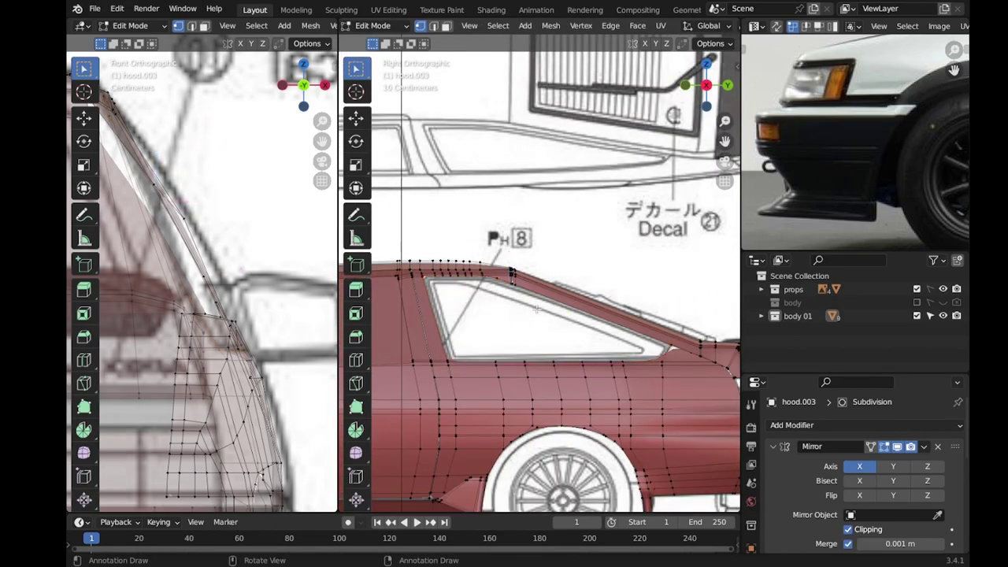
key("Tab")
key("Tab")
scroll(543, 323, "up", 2)
scroll(565, 345, "down", 2)
Extrude the rear window edge into a new strip and delete the stray vertices.
key("e")
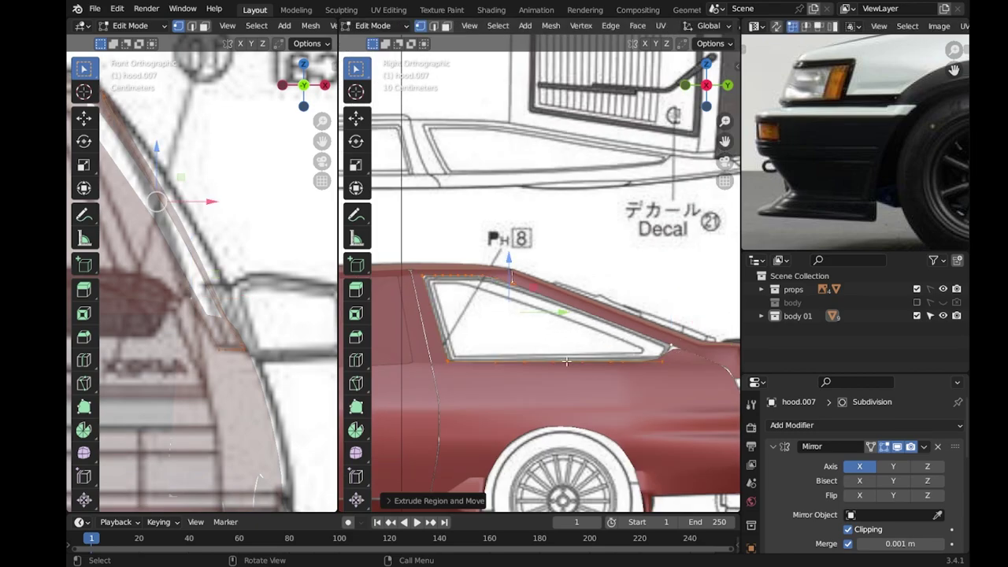
scroll(551, 329, "up", 4)
scroll(553, 328, "up", 3)
key("x")
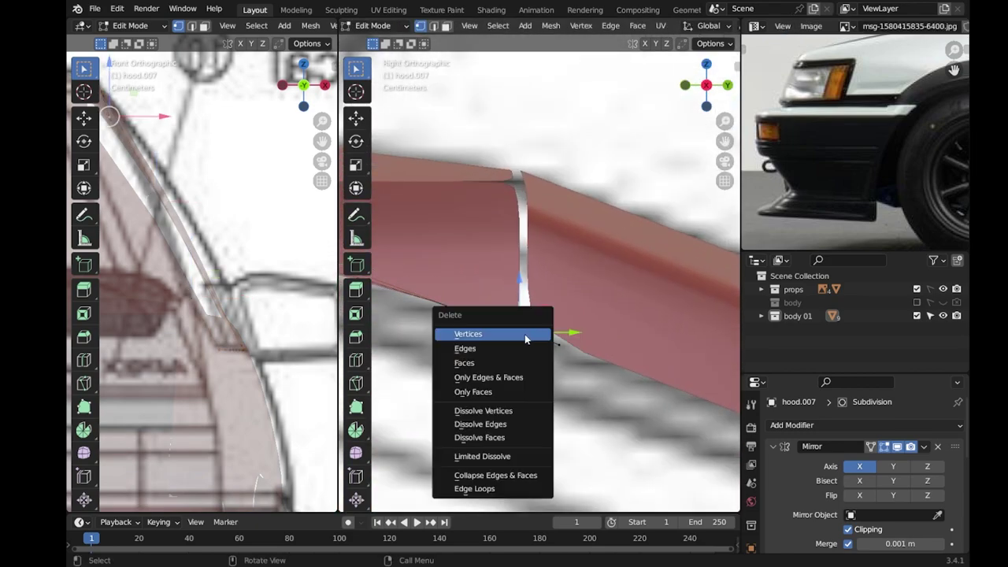
left_click(490, 342)
scroll(582, 362, "down", 3)
scroll(601, 372, "down", 2)
middle_click_drag(600, 372, 604, 382, "shift")
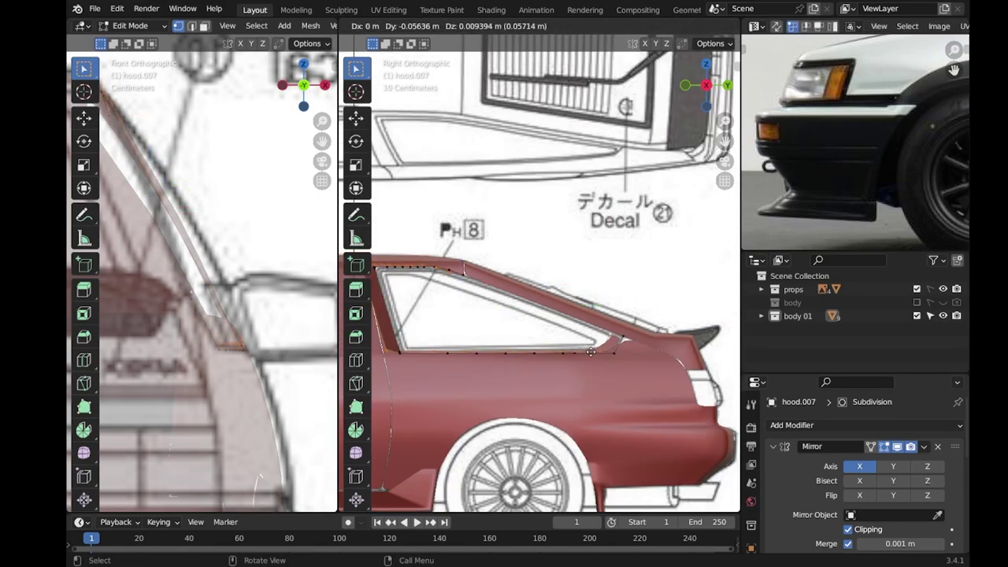
Select the window mesh faces and orbit around the car to inspect the panel.
scroll(543, 274, "up", 1)
left_click(403, 297, "shift")
key("Tab")
scroll(652, 366, "down", 2)
key("Tab")
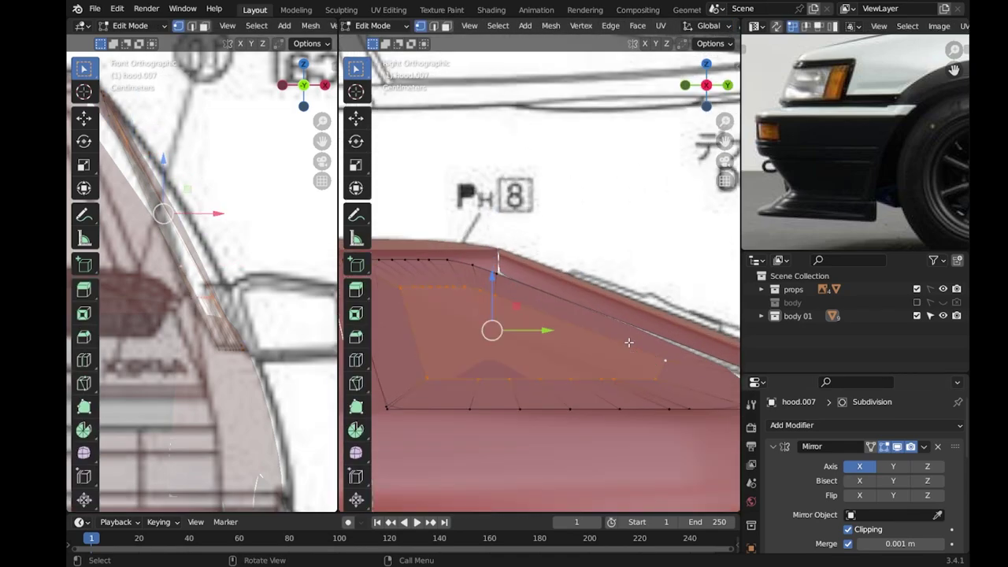
key("Tab")
middle_click_drag(454, 294, 602, 344)
key("Tab")
scroll(601, 344, "up", 5)
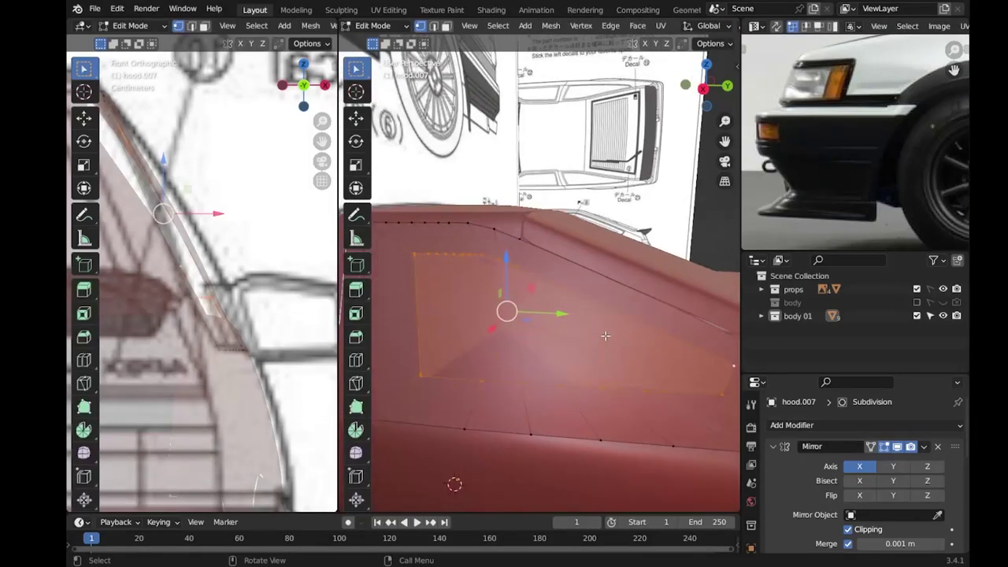
middle_click_drag(605, 335, 644, 366)
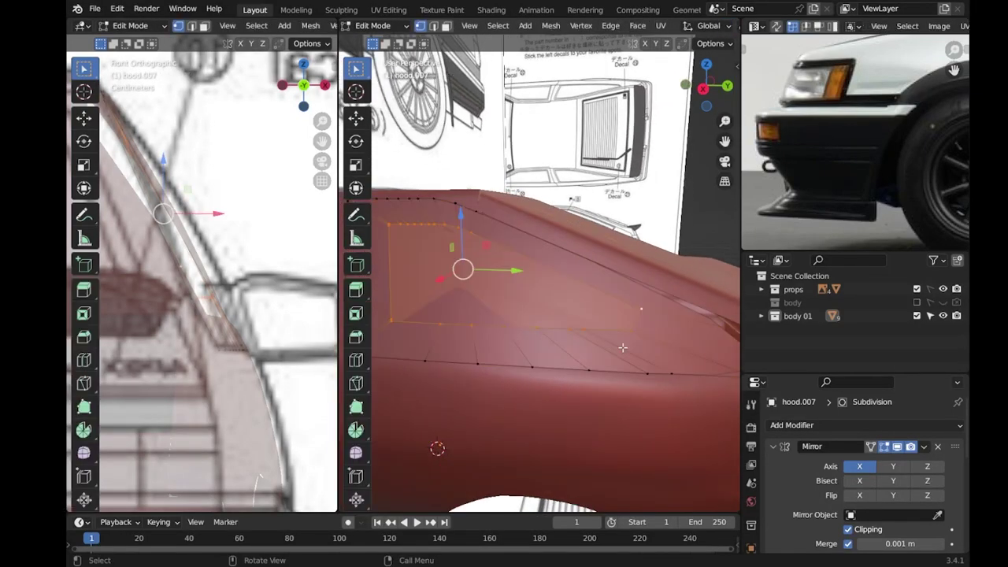
scroll(586, 361, "down", 2)
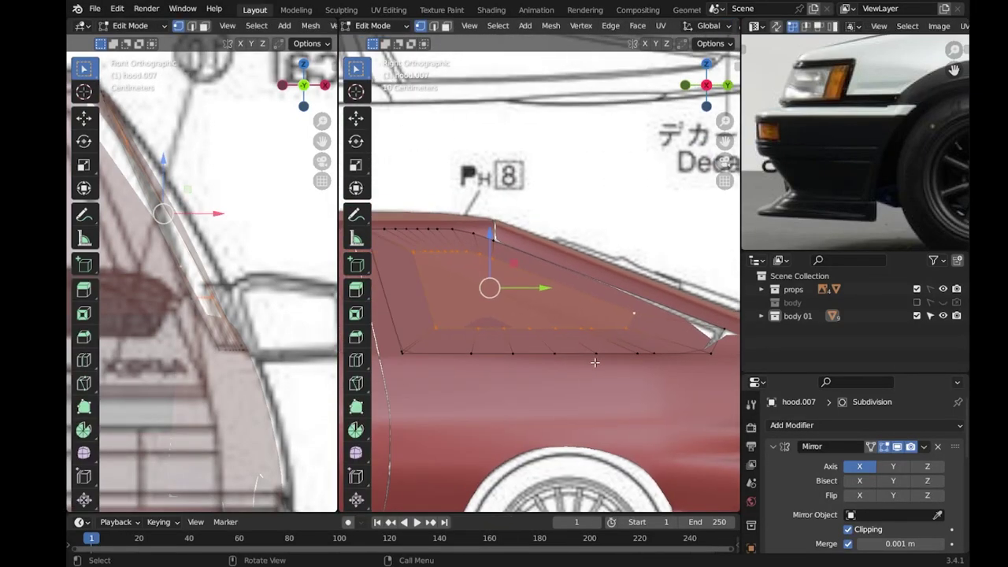
Scale the selected window faces twice to fit the blueprint's window outline.
key("s")
left_click(654, 411)
scroll(564, 313, "down", 3)
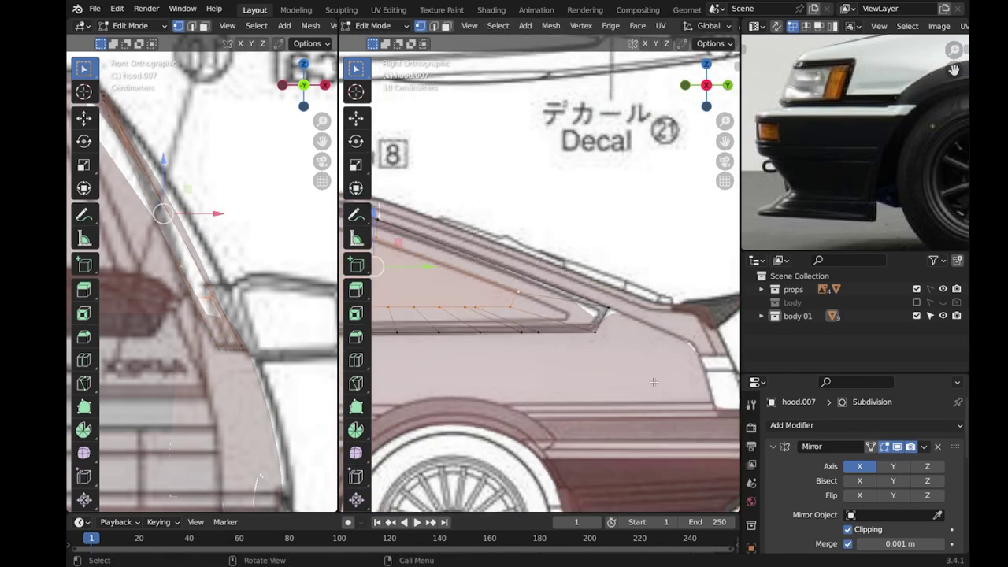
scroll(564, 312, "down", 3)
scroll(564, 313, "up", 2)
scroll(564, 312, "up", 1)
key("s")
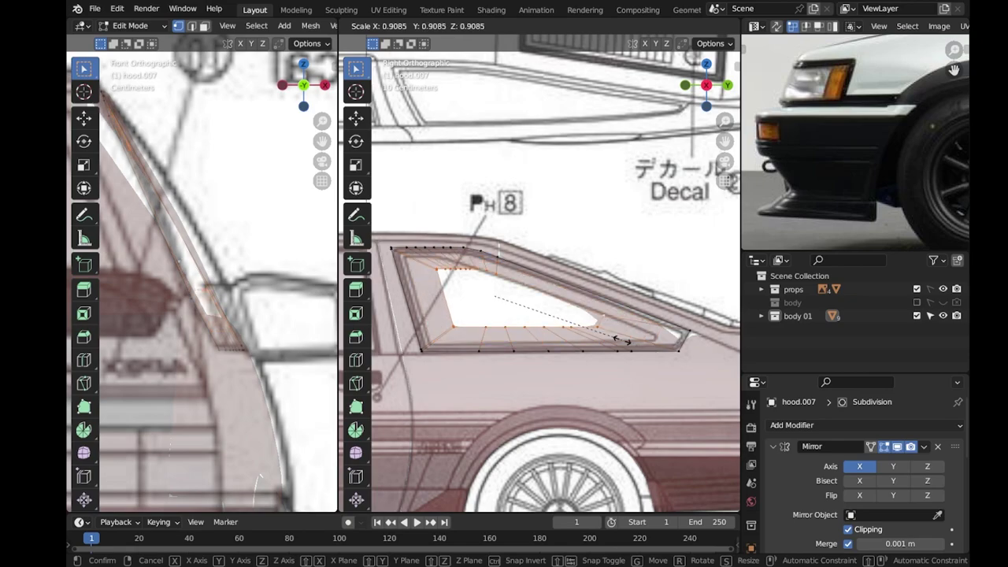
left_click(687, 375)
scroll(472, 276, "up", 2)
scroll(472, 276, "up", 2)
Delete the unwanted vertices along the window edge.
key("b")
left_click_drag(497, 277, 580, 299)
key("alt+a")
scroll(666, 308, "down", 3)
middle_click_drag(666, 309, 564, 316, "shift")
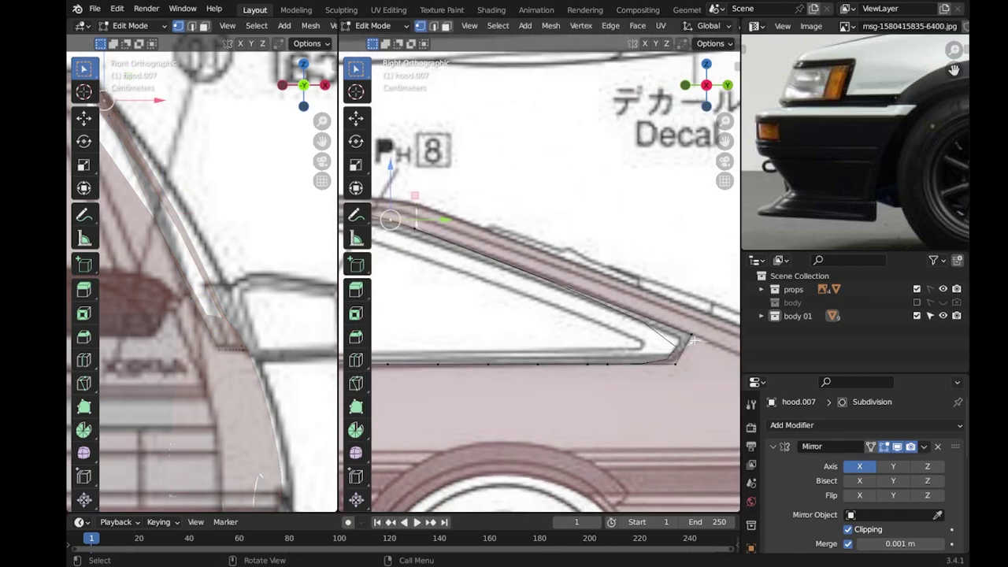
scroll(691, 344, "down", 3)
scroll(669, 354, "up", 3)
scroll(654, 358, "up", 2)
scroll(634, 366, "down", 3)
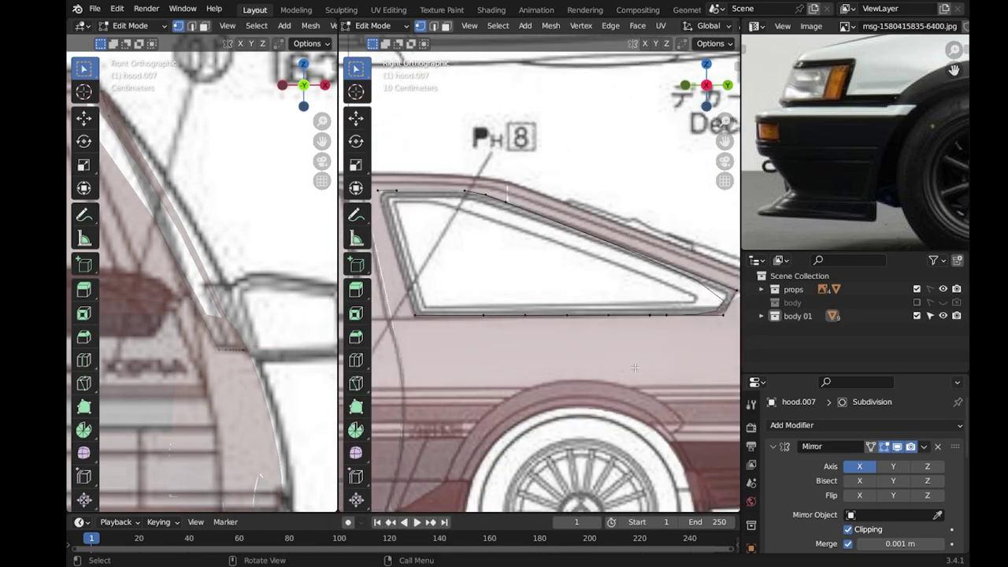
key("x")
left_click(512, 418)
scroll(506, 273, "down", 2)
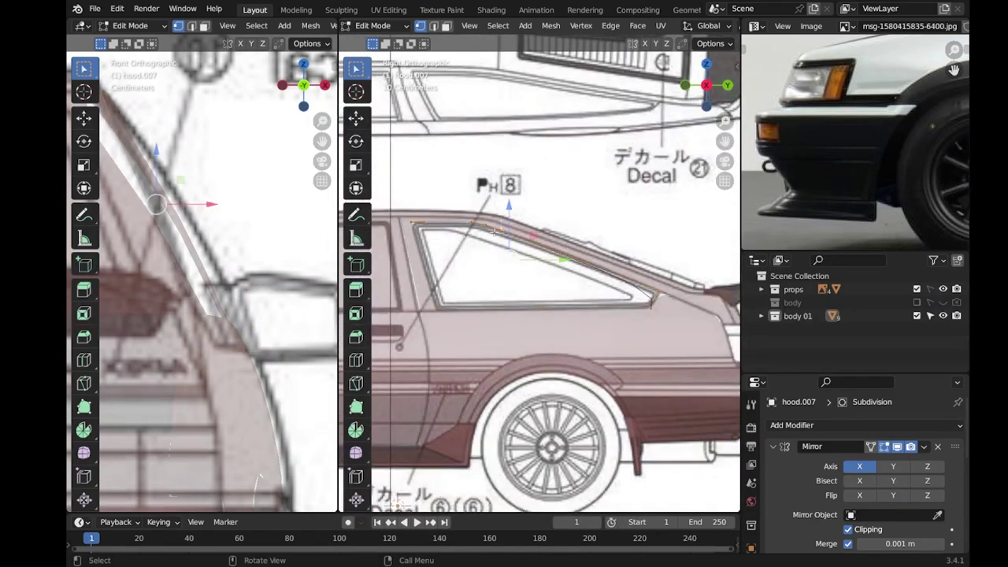
Subdivide the roof-line edge above the window and move the new vertex into place.
right_click(489, 224)
left_click(490, 223)
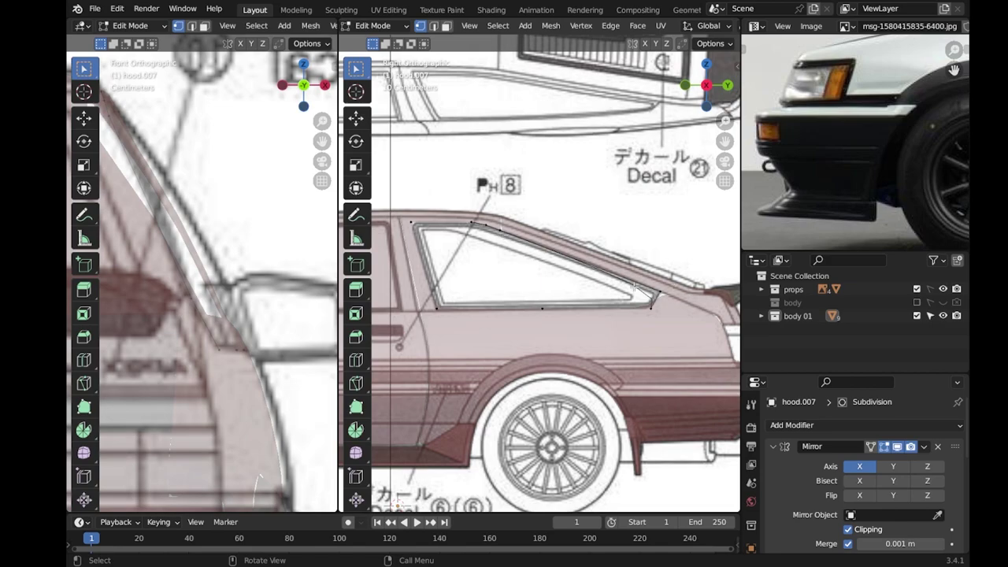
scroll(435, 226, "up", 1)
key("g")
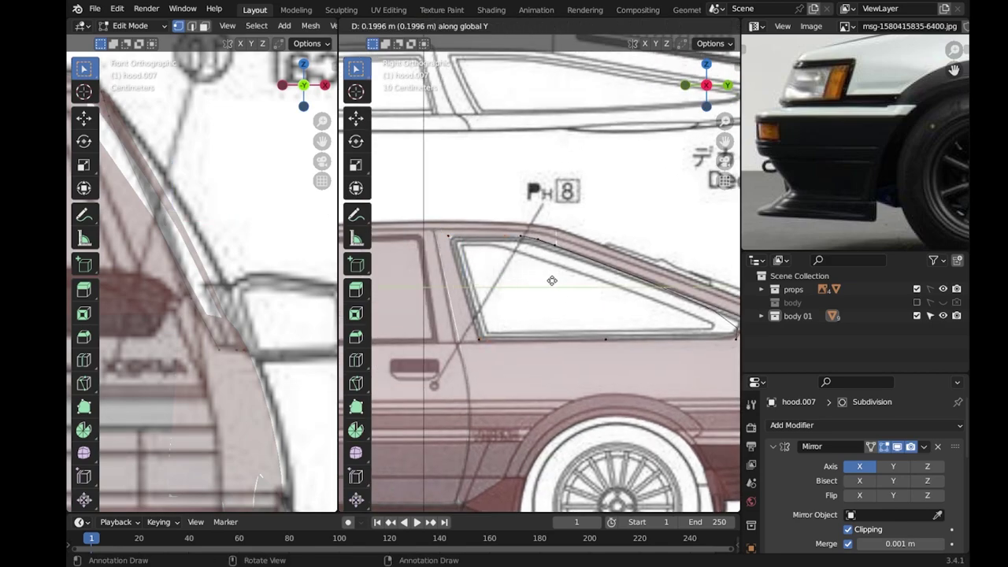
left_click(517, 274)
Reshape the small quarter-window face to follow the blueprint outline.
left_click_drag(438, 231, 530, 346)
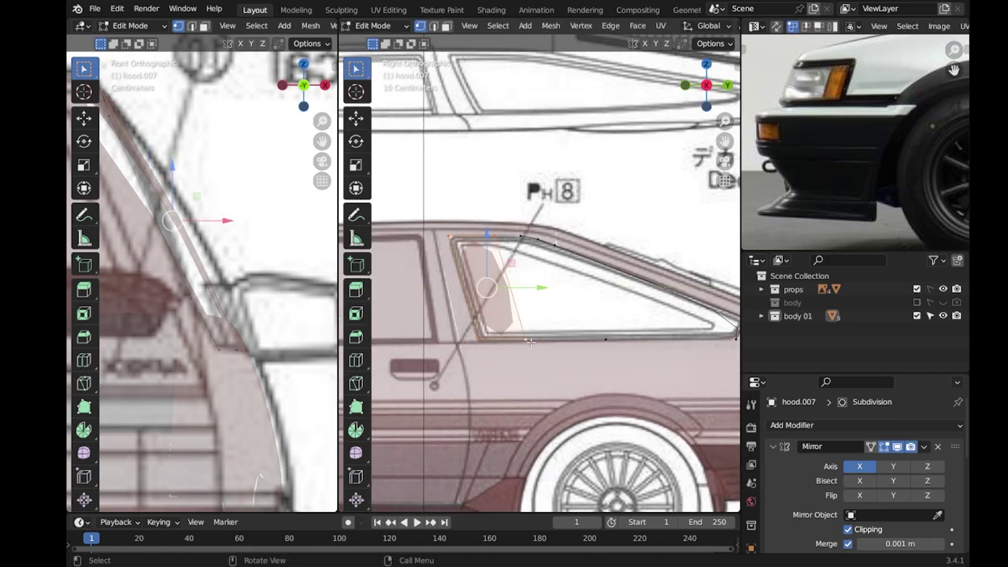
scroll(530, 347, "up", 2)
key("g")
key("y")
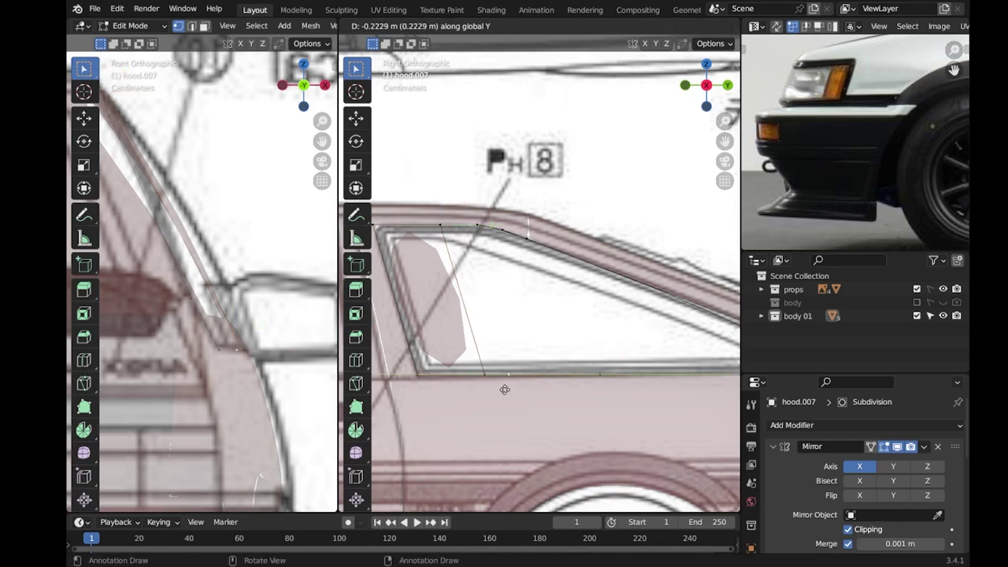
key("x")
key("Escape")
key("ctrl+z")
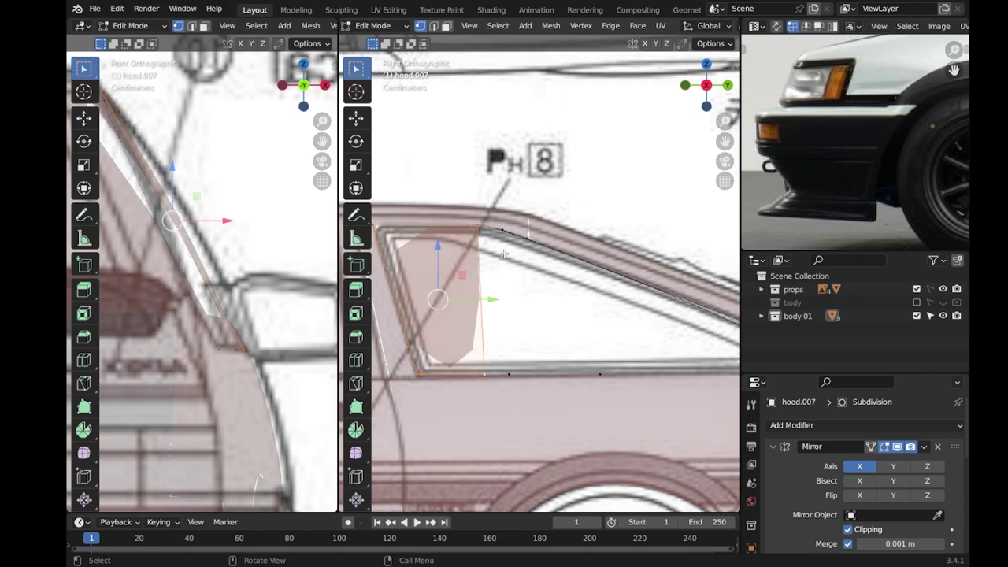
key("g")
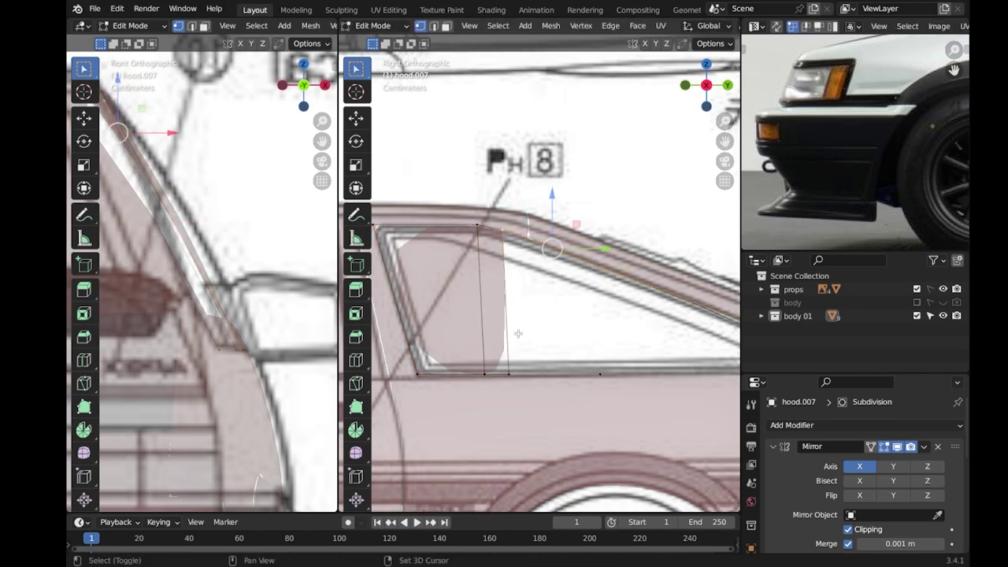
left_click(515, 335)
Extend the window panel to its rear tip and add a vertical edge loop across it.
scroll(516, 345, "down", 1)
right_click(640, 337, "ctrl")
scroll(477, 266, "down", 1)
key("ctrl+r")
Add a loop cut across the front part of the side window face.
left_click(479, 333)
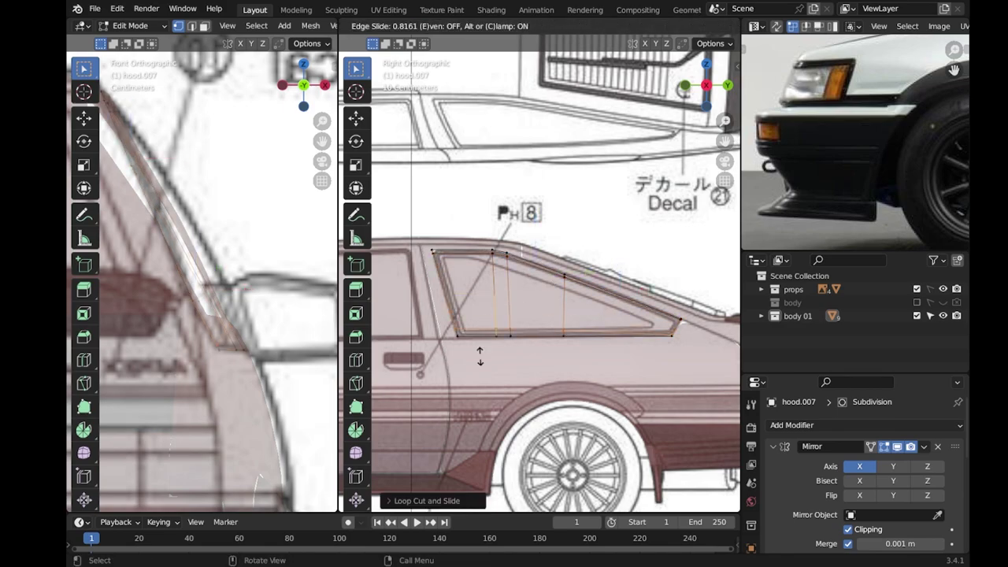
left_click(473, 318)
left_click(634, 317)
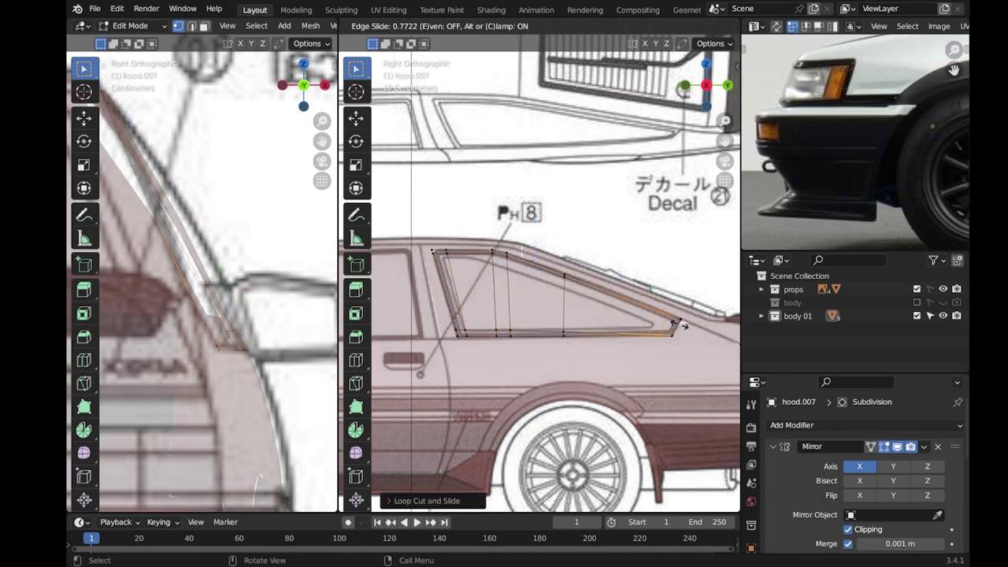
scroll(603, 331, "up", 3)
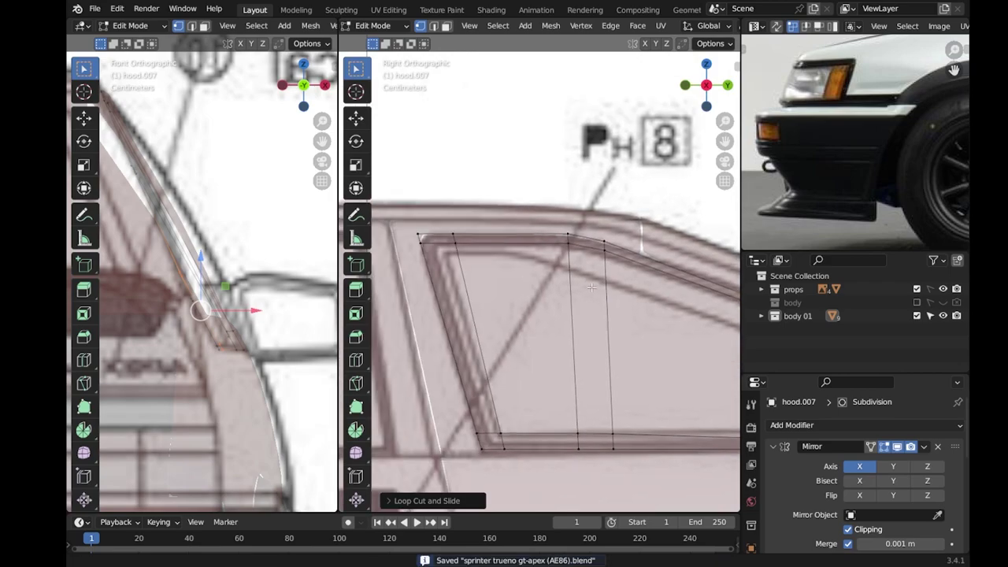
scroll(551, 260, "up", 2)
scroll(478, 199, "down", 2)
Slide the new edge loop along the window to line up with the blueprint.
key("g")
key("g")
left_click(517, 246)
scroll(614, 248, "down", 3)
scroll(666, 313, "up", 1)
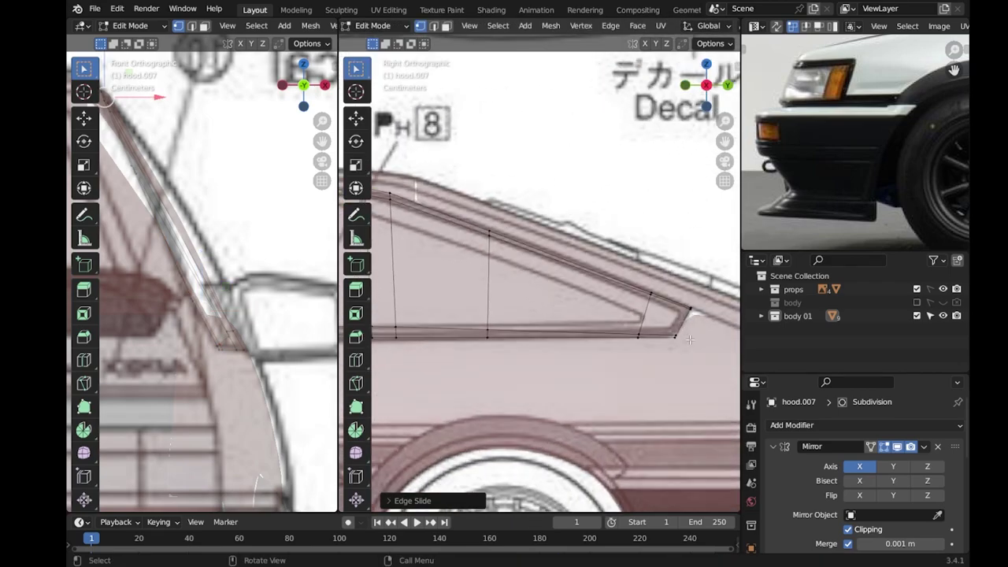
scroll(629, 310, "up", 2)
key("g")
key("g")
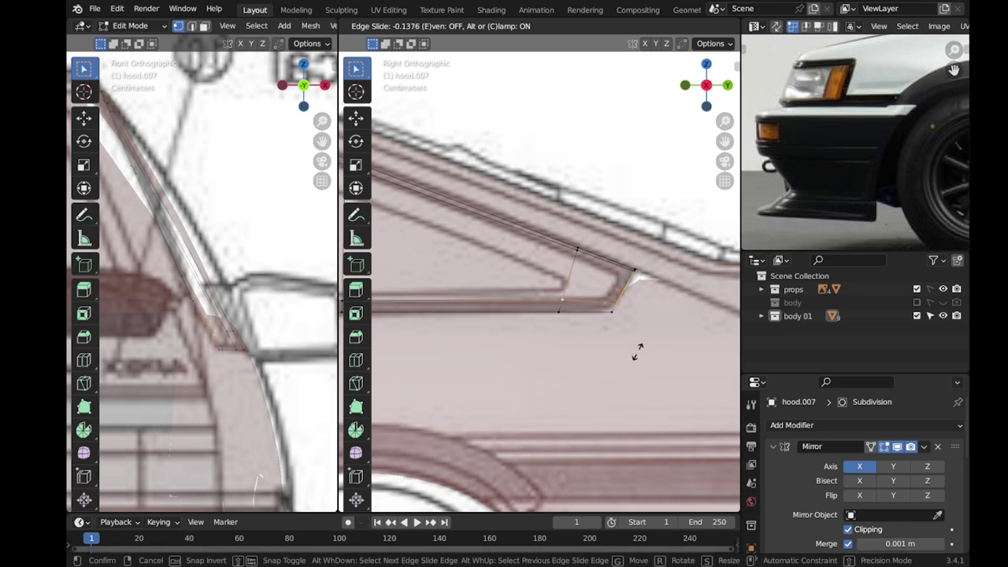
Select edges along the window frame and slide them downward onto the outline.
left_click(653, 330)
scroll(652, 330, "down", 3)
scroll(598, 299, "up", 2)
left_click(614, 287, "ctrl")
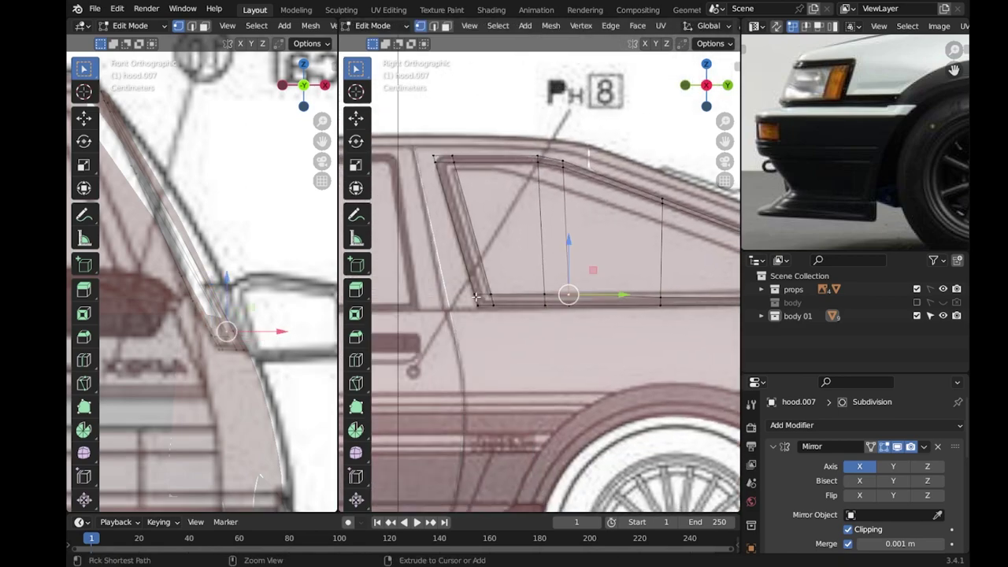
scroll(534, 357, "up", 2)
key("g")
key("g")
left_click(532, 419)
Edge-slide another window frame edge into place.
left_click(536, 412, "ctrl")
scroll(535, 417, "up", 2)
key("g")
key("g")
left_click(535, 420)
scroll(627, 325, "down", 2)
scroll(627, 325, "down", 2)
scroll(582, 314, "up", 2)
scroll(574, 317, "up", 2)
Slide the edges at the window's rear corner along the surface.
left_click(556, 382, "ctrl")
key("g")
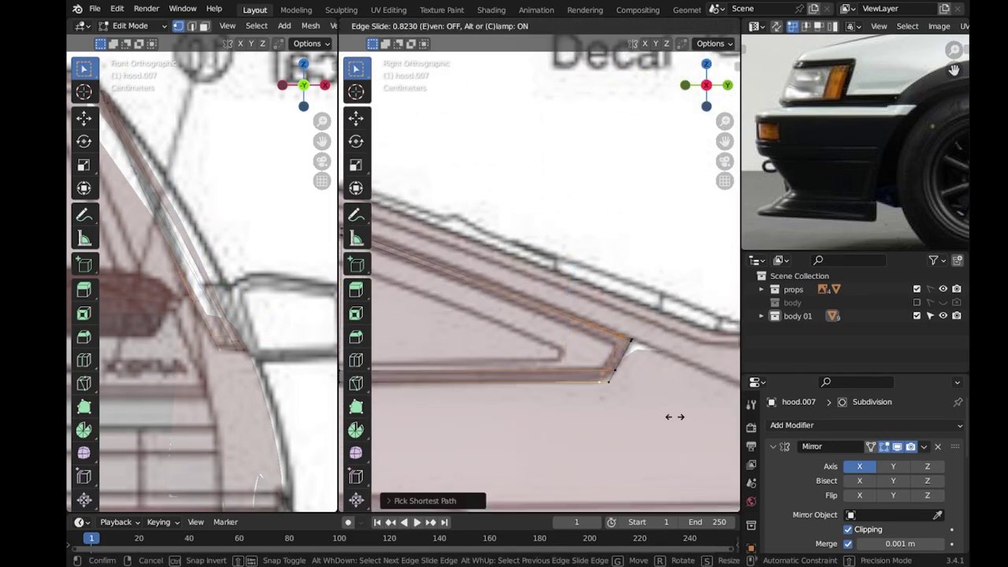
key("g")
left_click(638, 376)
scroll(551, 331, "down", 2)
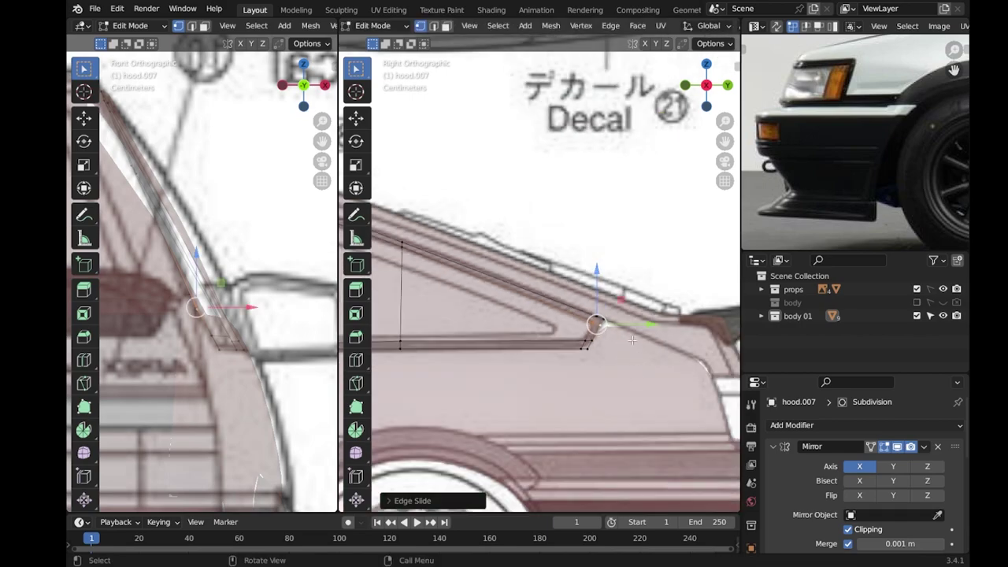
scroll(473, 315, "up", 2)
scroll(441, 330, "up", 1)
Select the window-frame loop and add an edge loop around the frame.
left_click(420, 379, "ctrl")
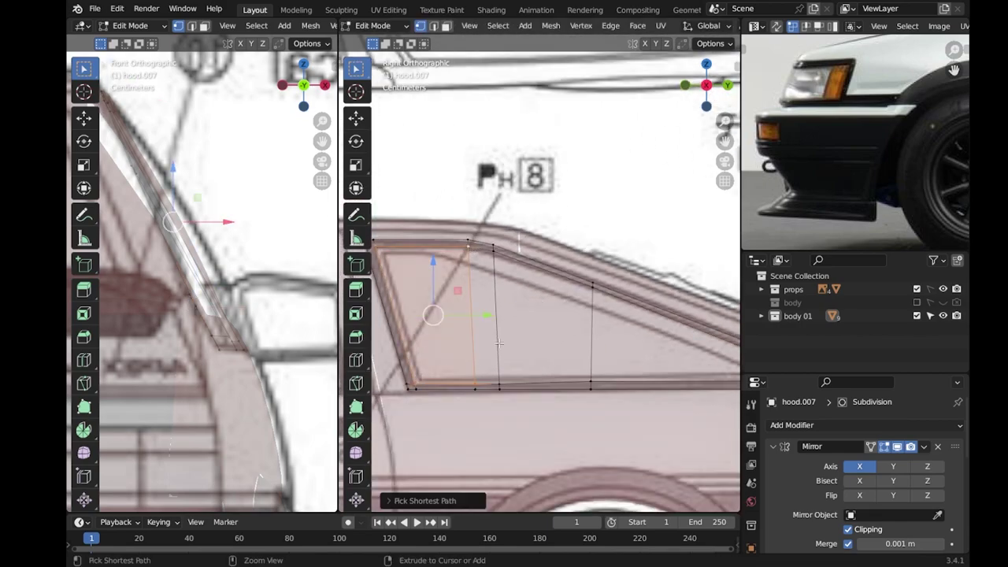
scroll(511, 330, "down", 2)
scroll(557, 300, "up", 1)
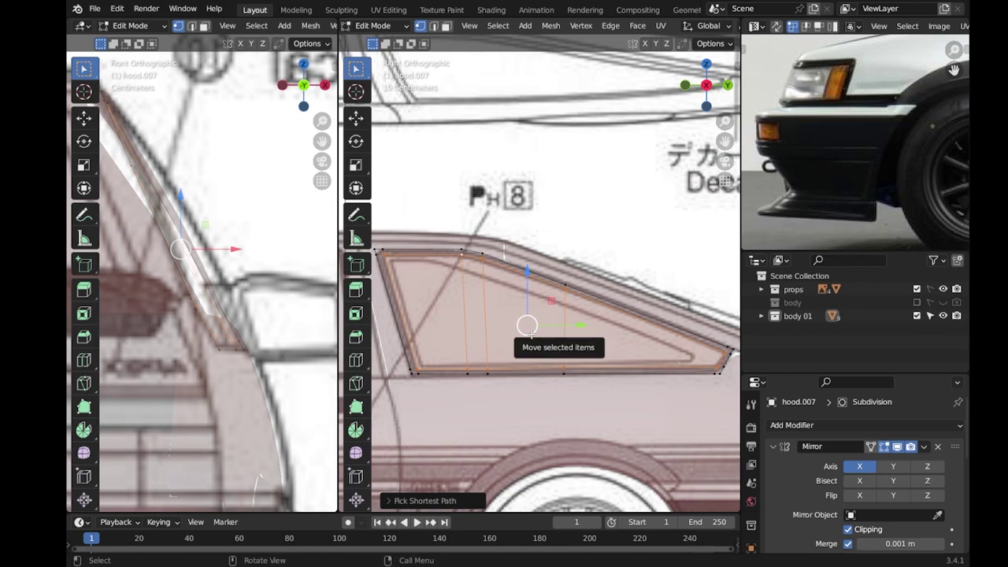
left_click_drag(724, 363, 653, 311)
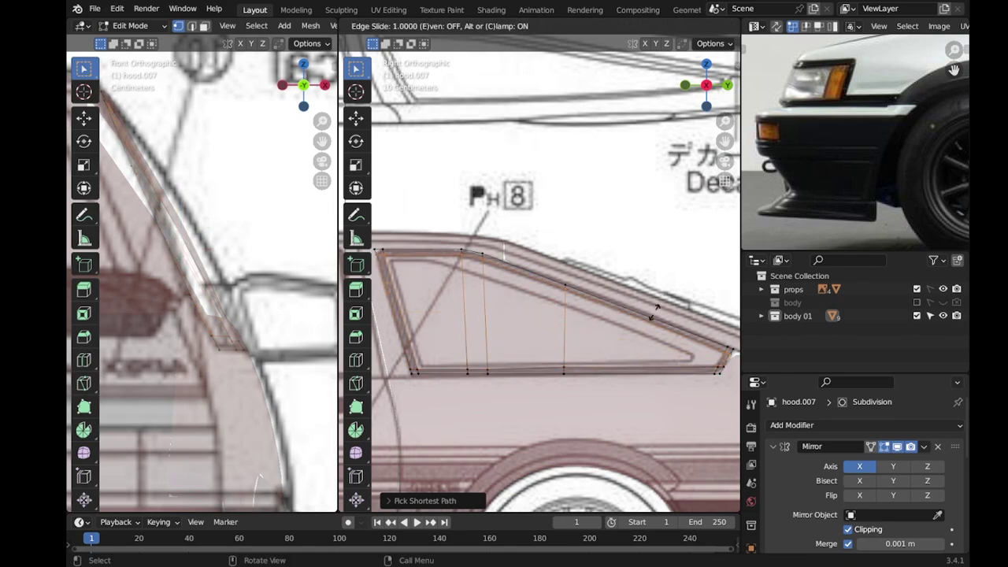
scroll(388, 292, "up", 2)
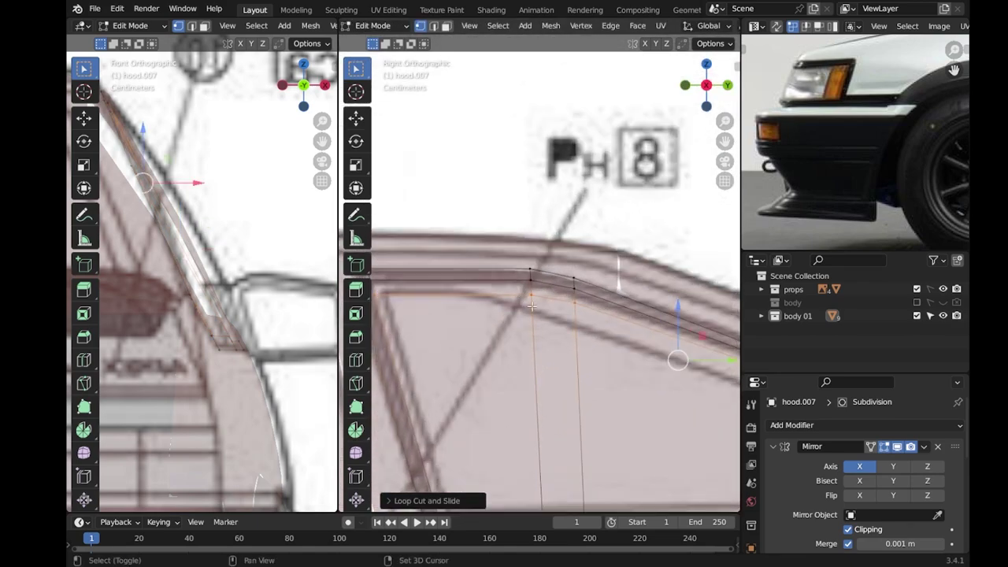
scroll(388, 291, "up", 2)
Vertex-slide the corner vertex and bring the top-edge vertex and next edge into line.
key("shift+v")
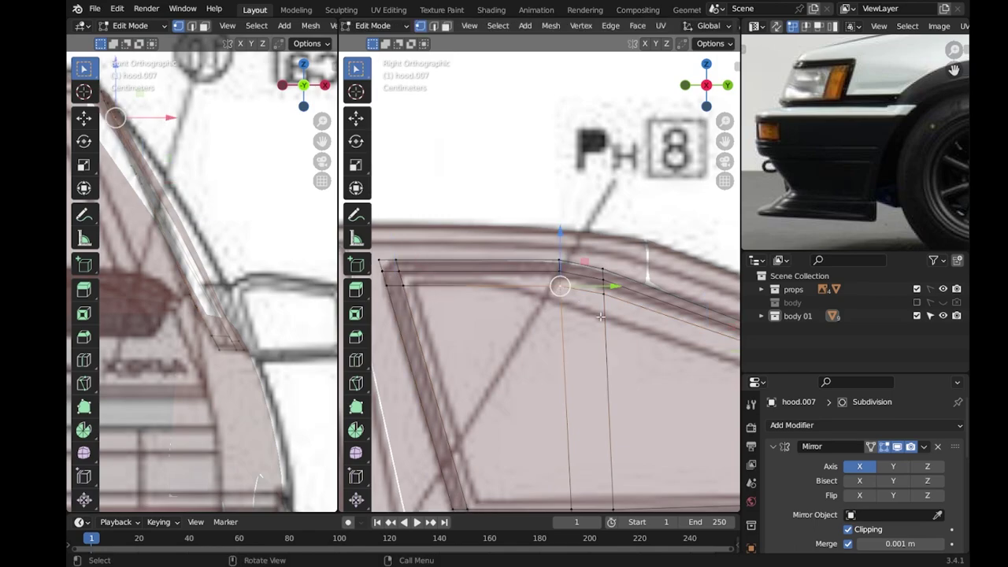
left_click(607, 339)
scroll(529, 298, "down", 3)
key("g")
key("g")
left_click(540, 355)
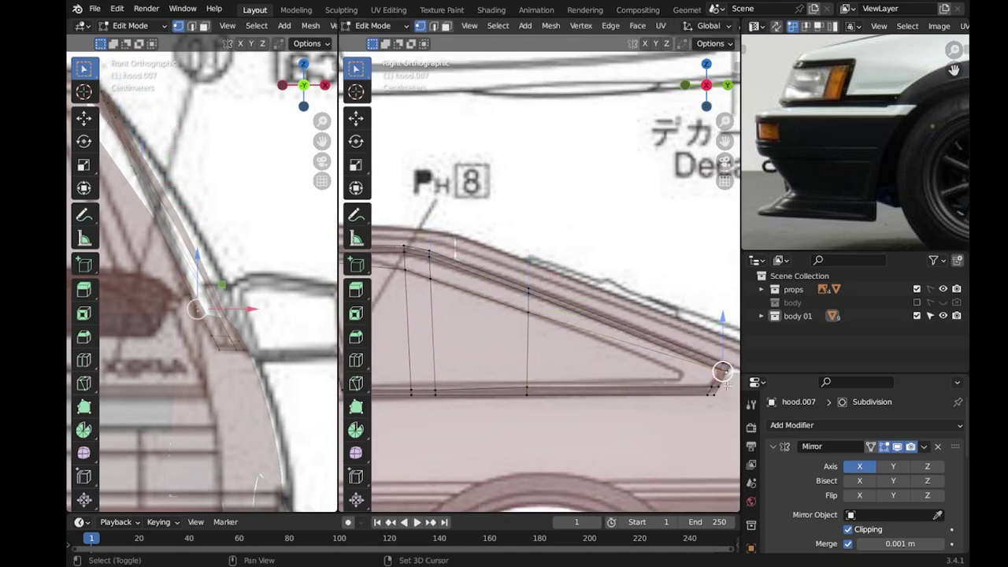
key("g")
key("g")
left_click(718, 391)
Slide a frame vertex, the frame edge loop and the upper window corner into place.
middle_click_drag(431, 299, 554, 299, "shift")
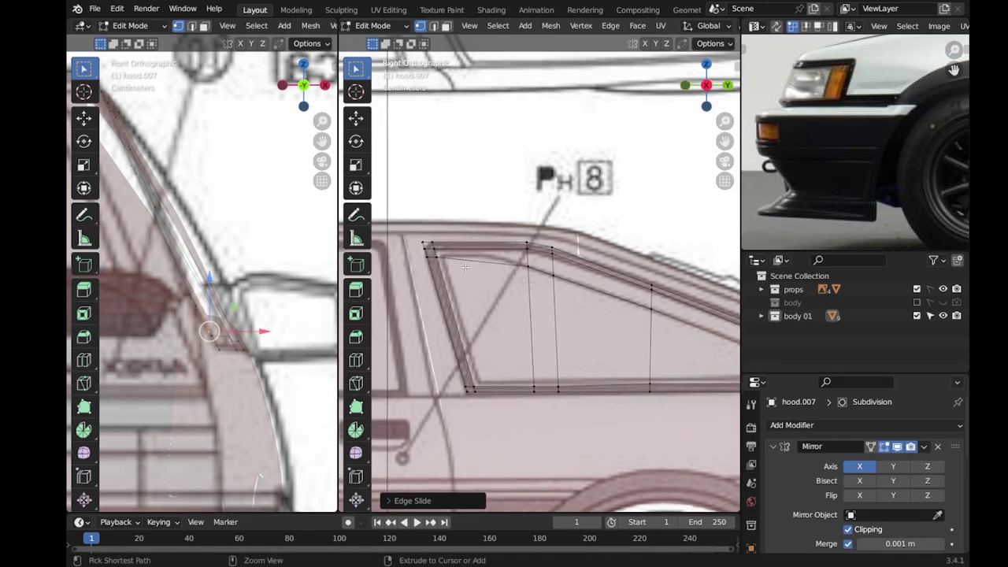
key("shift+v")
left_click(555, 299)
key("g")
key("g")
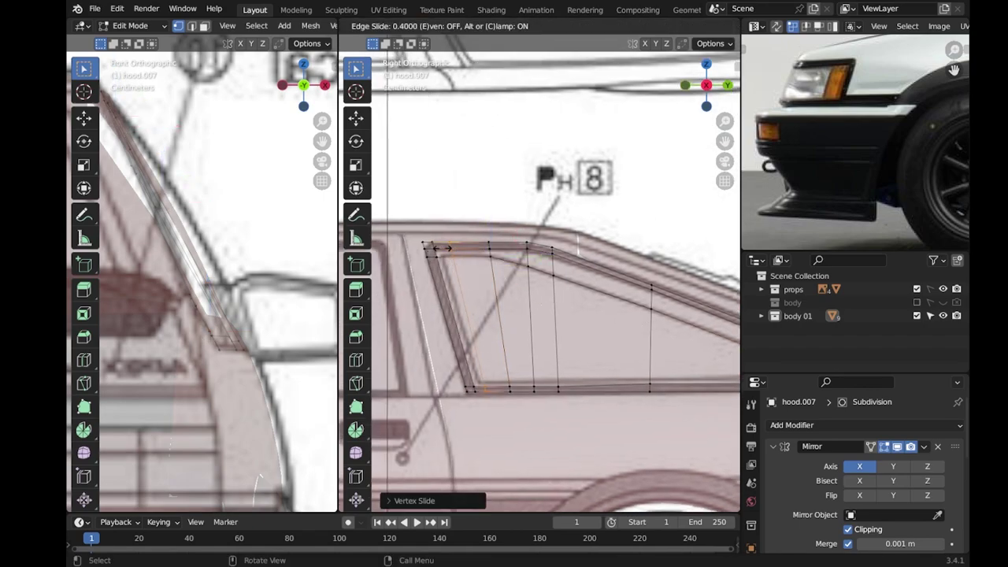
left_click(438, 253)
middle_click_drag(437, 254, 438, 178, "shift")
key("g")
key("g")
left_click(457, 281)
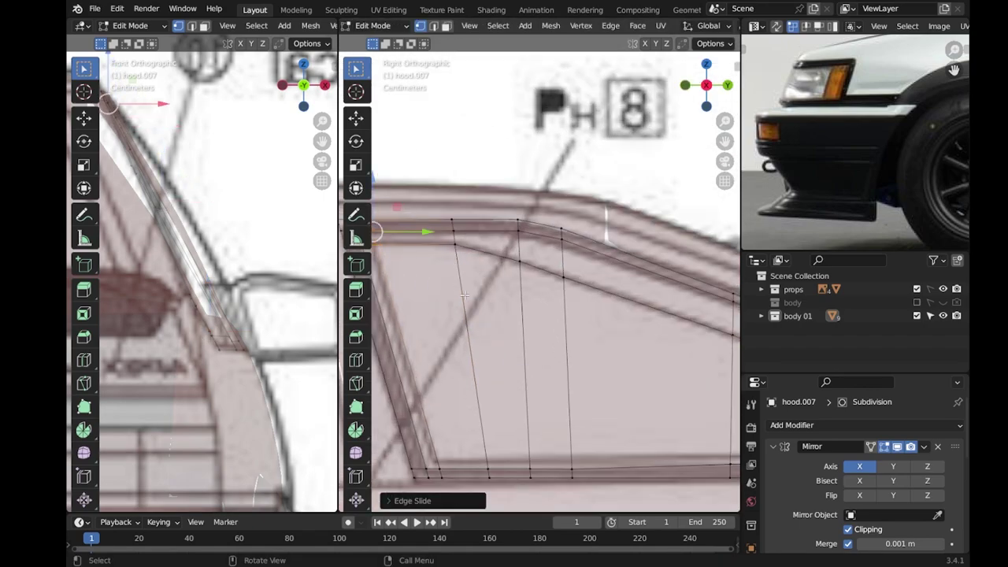
Slide the bottom window vertex and bottom edge onto the blueprint outline.
scroll(518, 366, "up", 1)
left_click(648, 341, "alt")
key("shift+v")
left_click(652, 381)
key("g")
key("g")
left_click(421, 362)
Vertex-slide another vertex on the window bottom twice to match the outline.
left_click(536, 341)
key("shift+v")
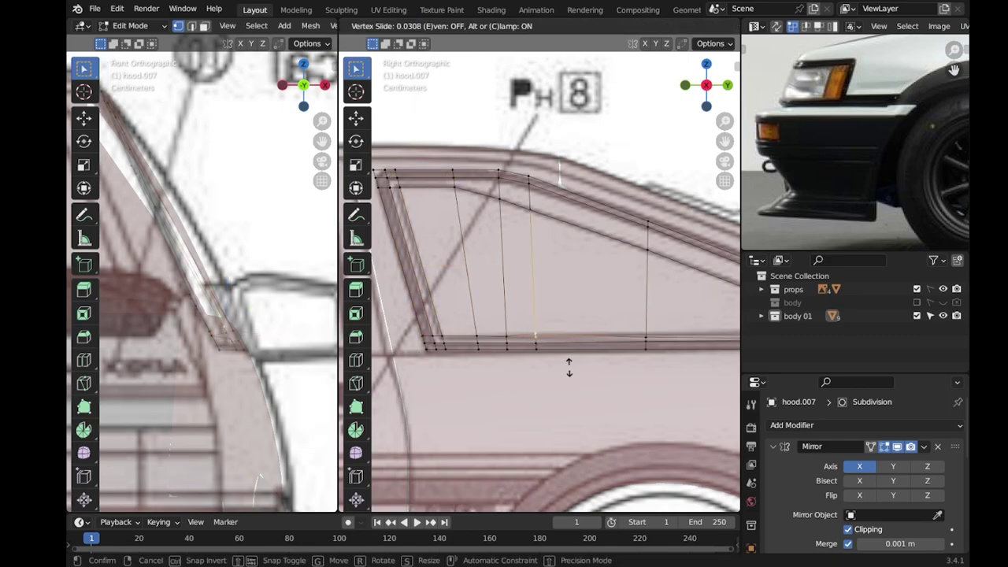
left_click(638, 368)
key("g")
key("g")
left_click(548, 374)
scroll(549, 374, "down", 2)
Slide the rear-corner edges and neighbouring vertex into place, then save the file.
middle_click_drag(708, 315, 597, 327, "shift")
scroll(597, 326, "up", 1)
left_click(635, 343)
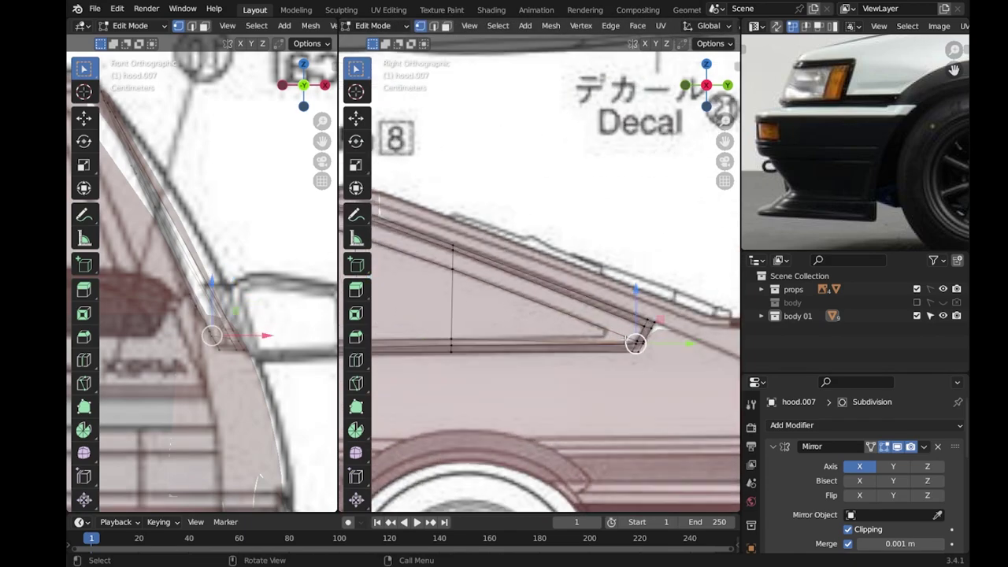
key("g")
key("g")
left_click(634, 333)
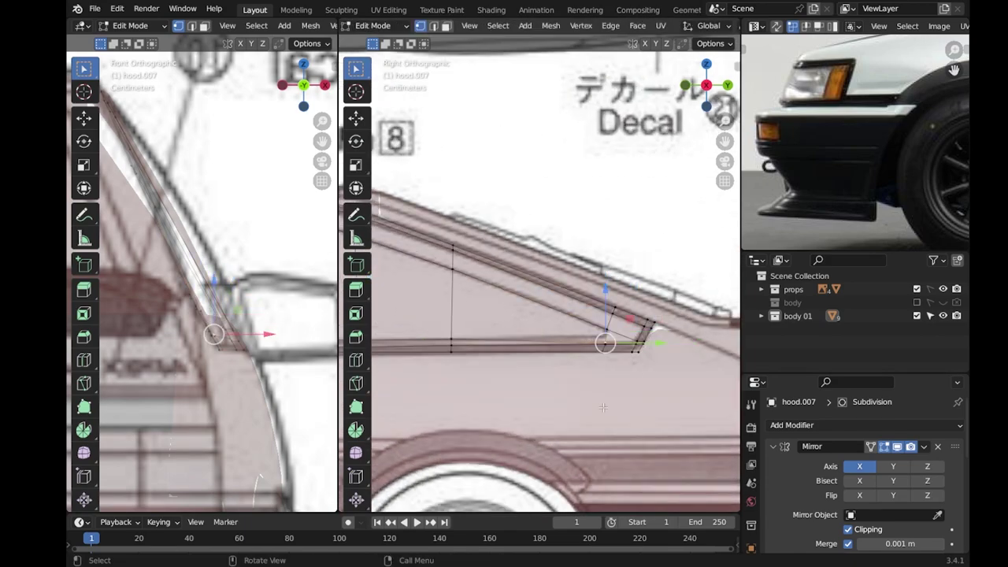
key("g")
key("g")
left_click(606, 392)
key("ctrl+s")
scroll(449, 298, "down", 2)
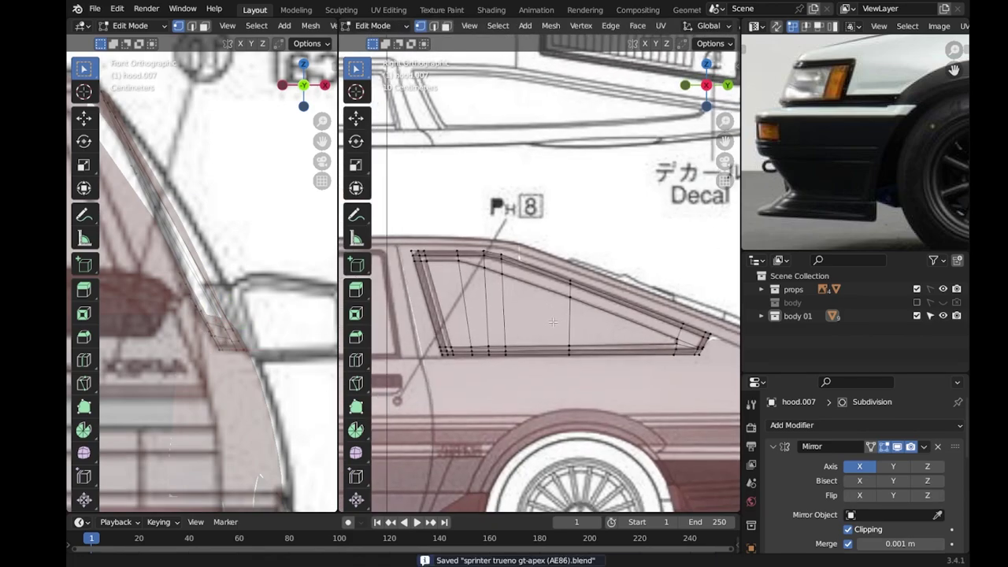
Switch to face select and select the side window faces.
key("3")
left_click(455, 294)
left_click(521, 299, "ctrl")
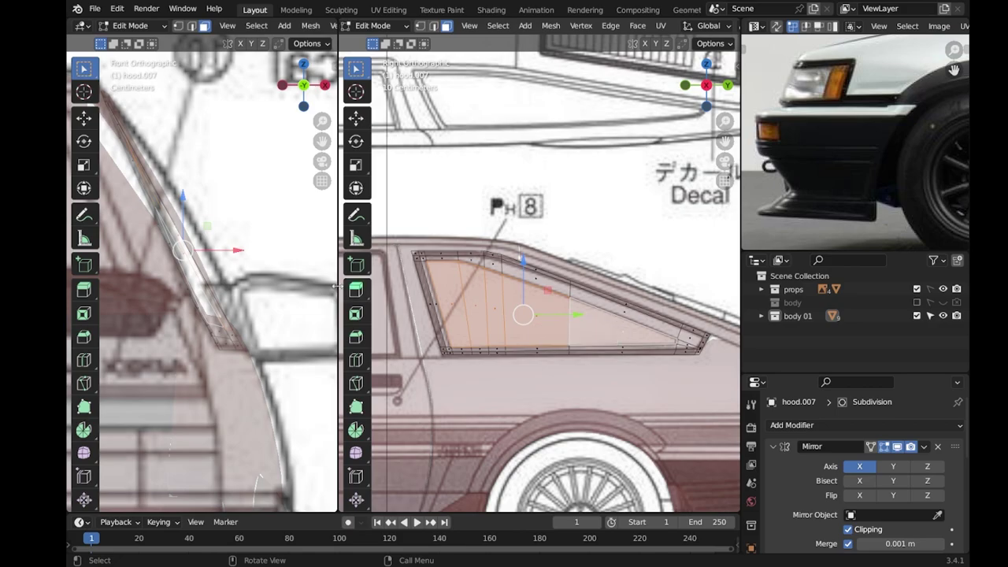
Extrude the side window faces in place and inspect the result from the side view.
key("e")
left_click(256, 257)
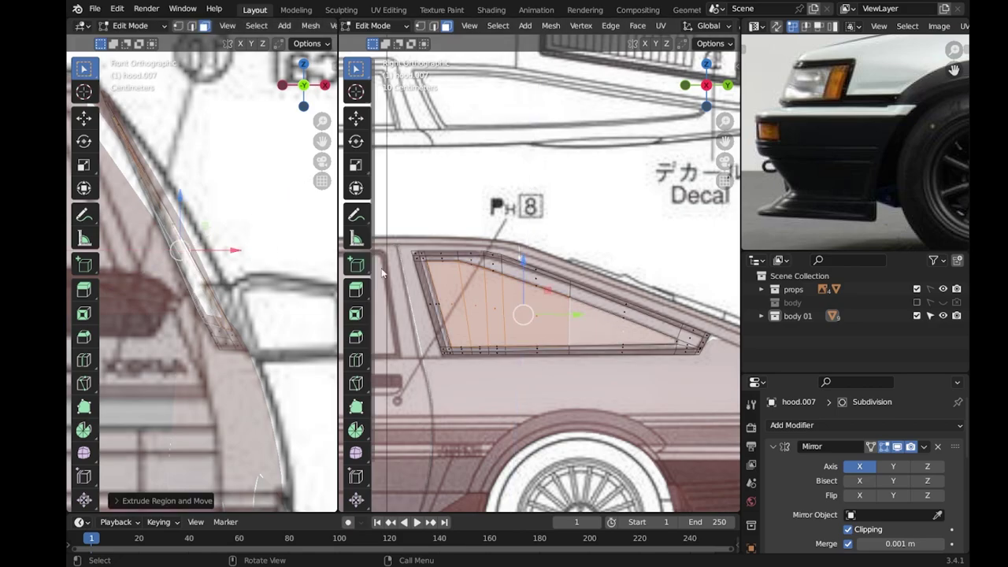
key("Tab")
middle_click_drag(504, 299, 547, 319)
key("KP_3")
key("Tab")
scroll(488, 300, "up", 4)
scroll(472, 295, "up", 3)
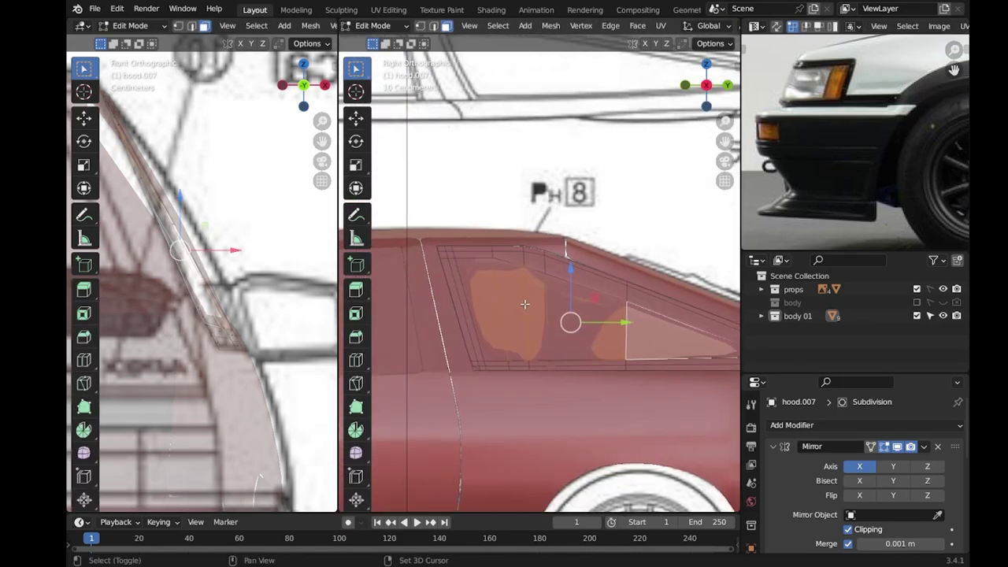
scroll(454, 291, "up", 1)
With X-ray on, add a loop near the window panel's front edge.
key("alt+z")
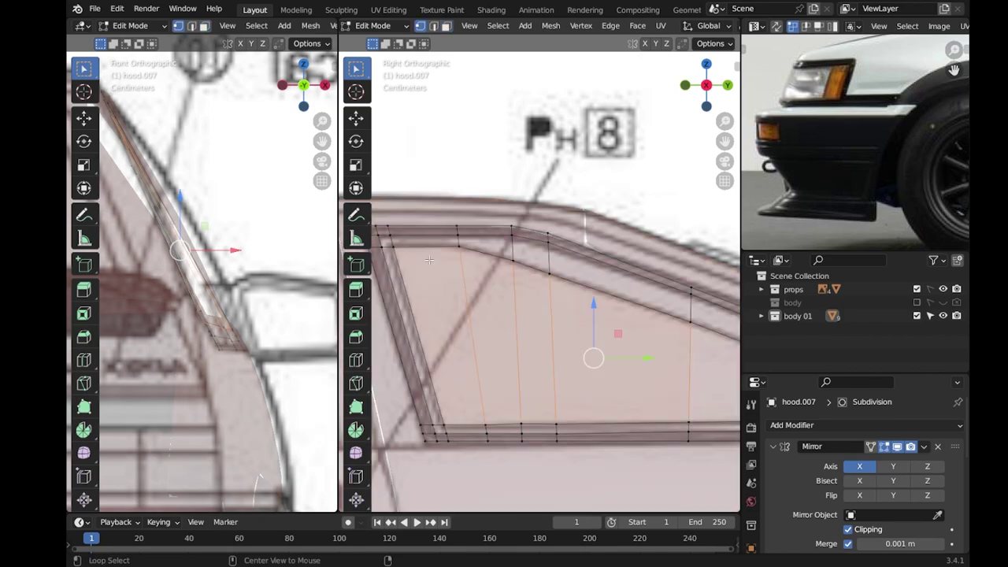
left_click(426, 231)
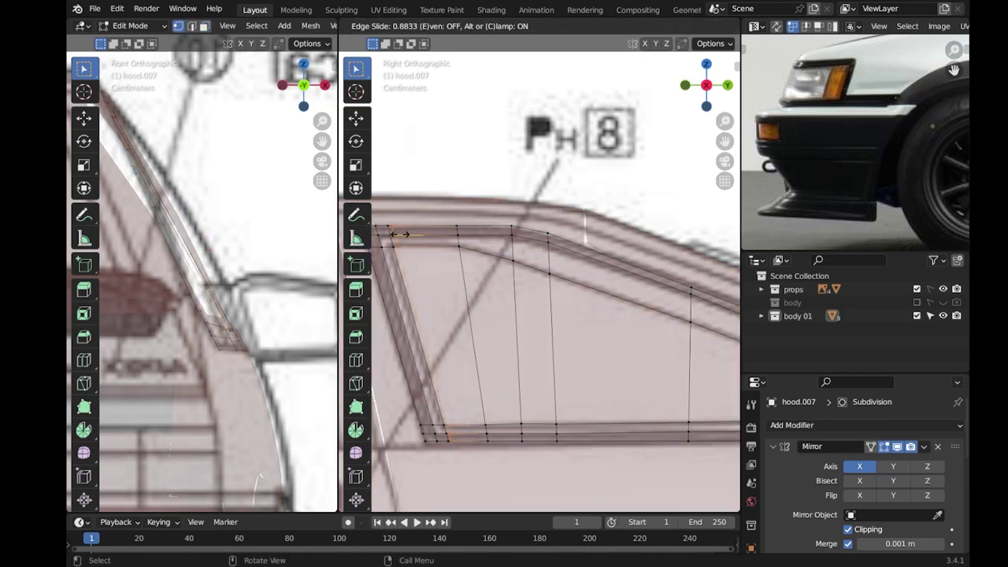
left_click(400, 234)
key("alt+z")
key("alt+z")
Loop-cut another loop across the window panel and slide it into place.
key("ctrl+r")
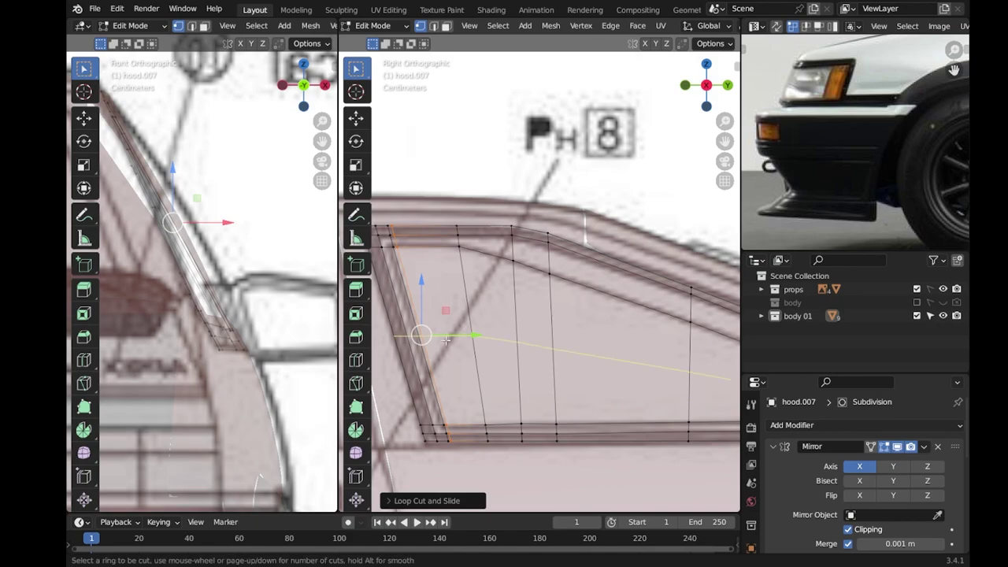
left_click(447, 327)
left_click(453, 449)
scroll(453, 450, "down", 4)
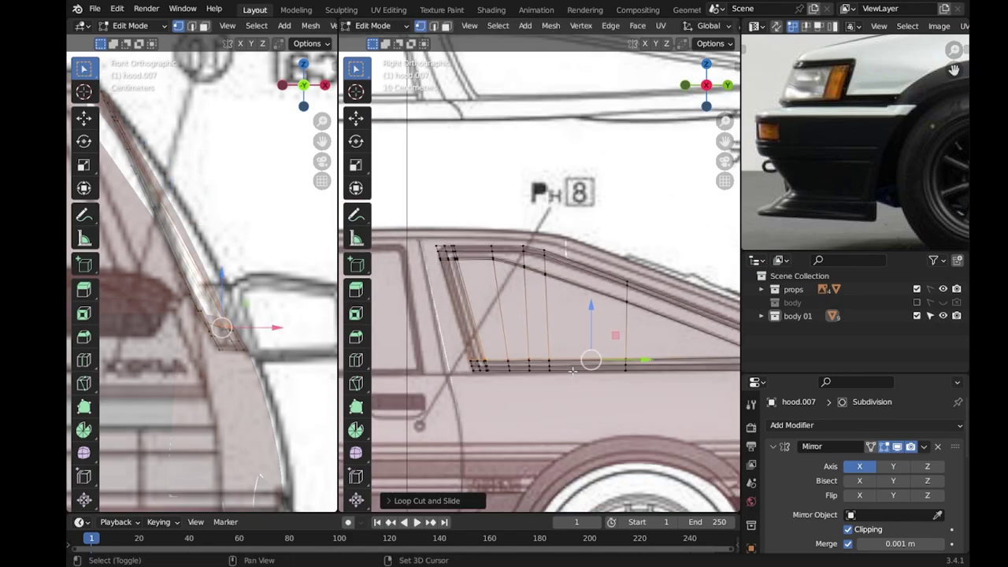
key("g")
key("g")
left_click(580, 362)
Return to Object Mode with X-ray off and save the file.
key("Tab")
key("alt+z")
scroll(581, 358, "down", 4)
key("ctrl+s")
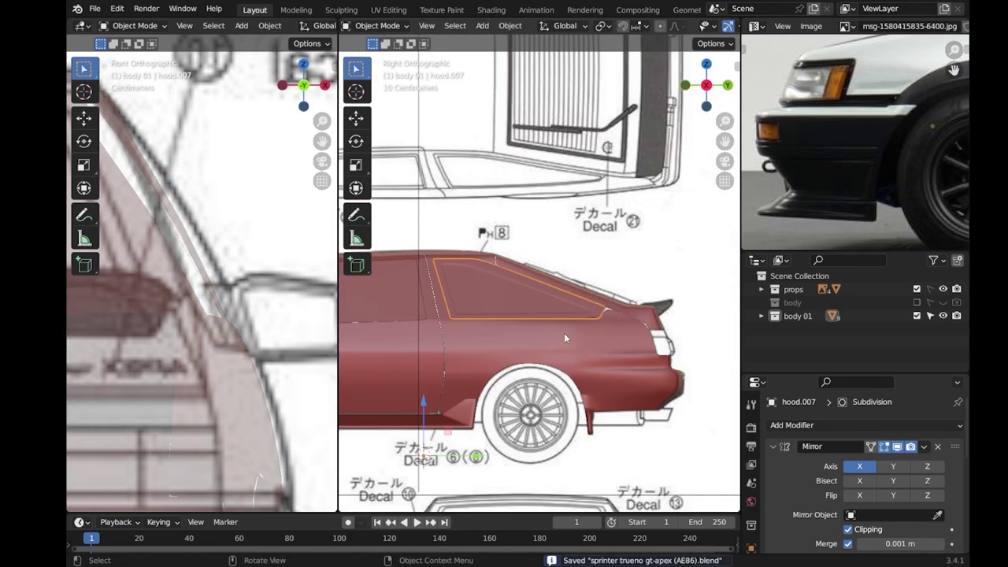
scroll(479, 281, "down", 3)
scroll(654, 382, "up", 5)
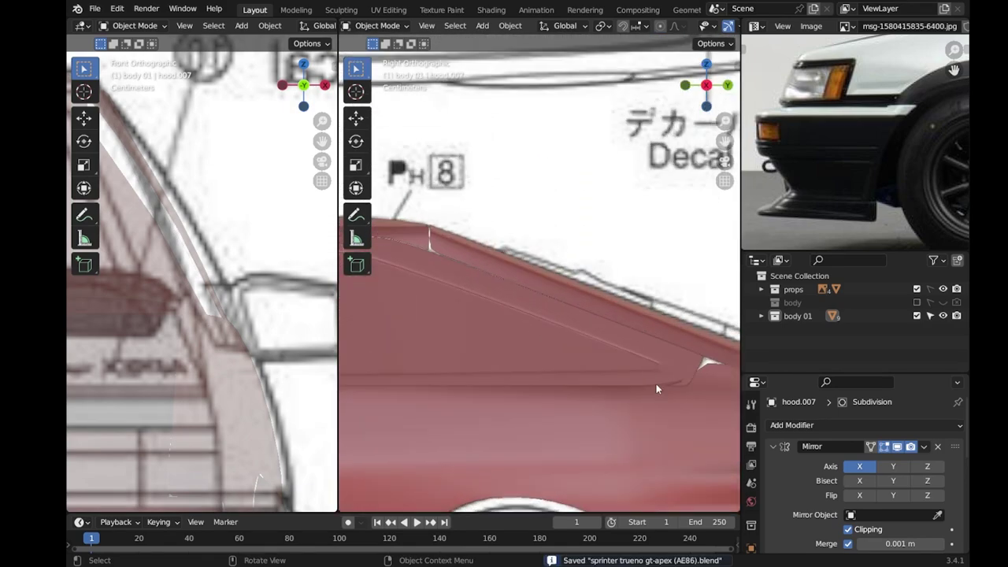
Select hood.003 and enter Edit Mode on its mesh.
left_click(685, 409)
key("Tab")
scroll(671, 433, "up", 3)
scroll(671, 433, "down", 4)
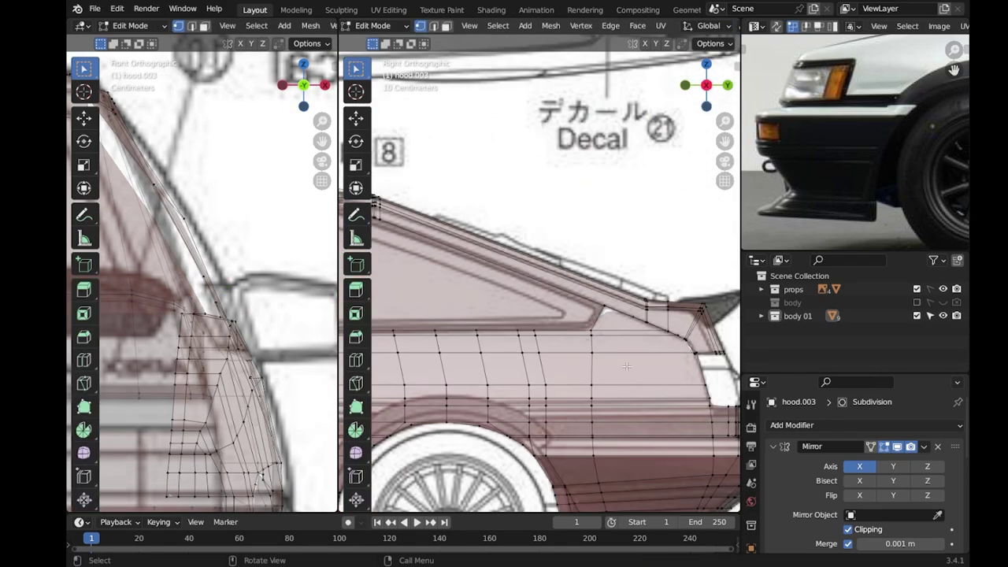
Edit hood.007 and slide the edge loop at the rear window corner.
key("Tab")
left_click(607, 334)
key("Tab")
scroll(610, 346, "up", 4)
left_click(619, 351, "alt")
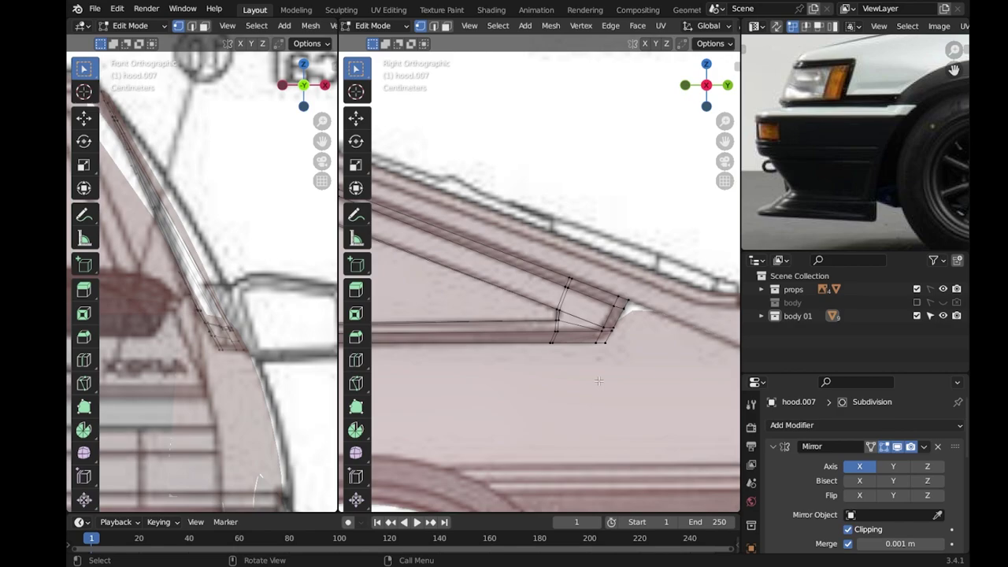
scroll(630, 362, "up", 1)
key("g")
key("g")
left_click(622, 354)
Slide the rear window corner vertex along its edge in three passes.
left_click(644, 349)
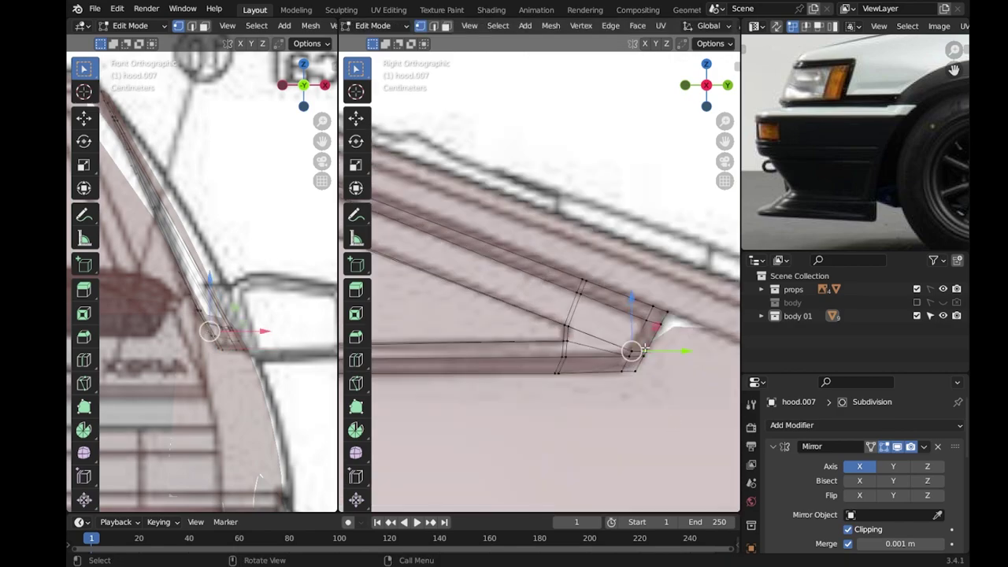
key("g")
key("g")
left_click(671, 350)
key("g")
key("g")
left_click(653, 355)
key("g")
key("g")
left_click(692, 352)
scroll(632, 405, "up", 3)
Slide the corner edges and the window tip's horizontal loop, then save in Object Mode.
key("g")
key("g")
left_click(607, 410)
key("g")
key("g")
left_click(589, 395)
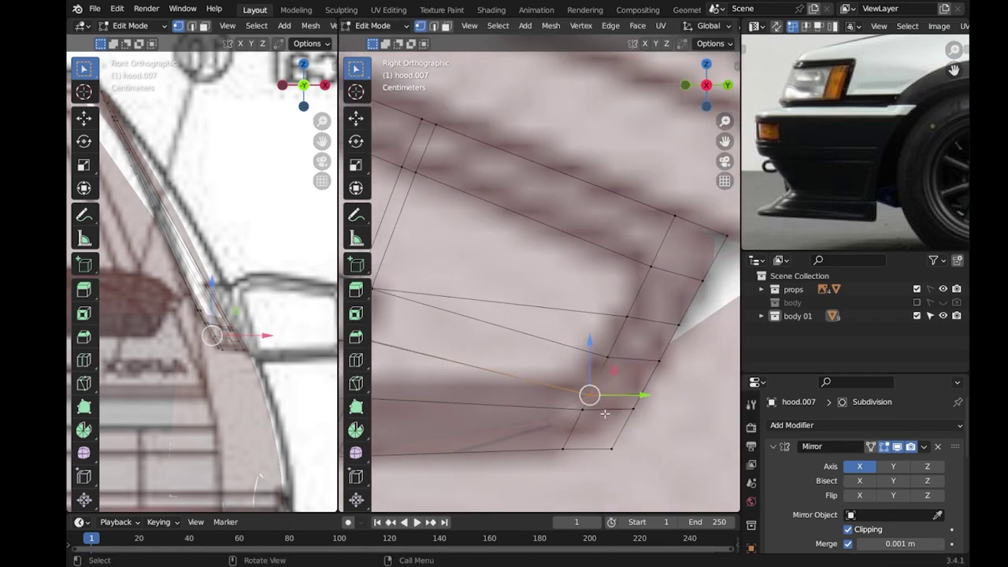
left_click(677, 318, "alt")
key("g")
key("g")
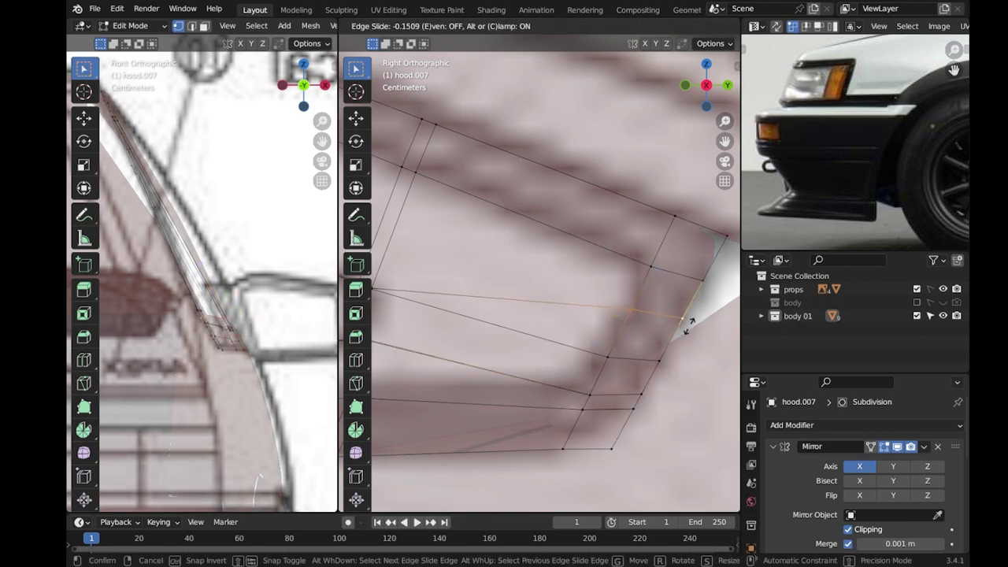
left_click(622, 376)
key("Tab")
key("ctrl+s")
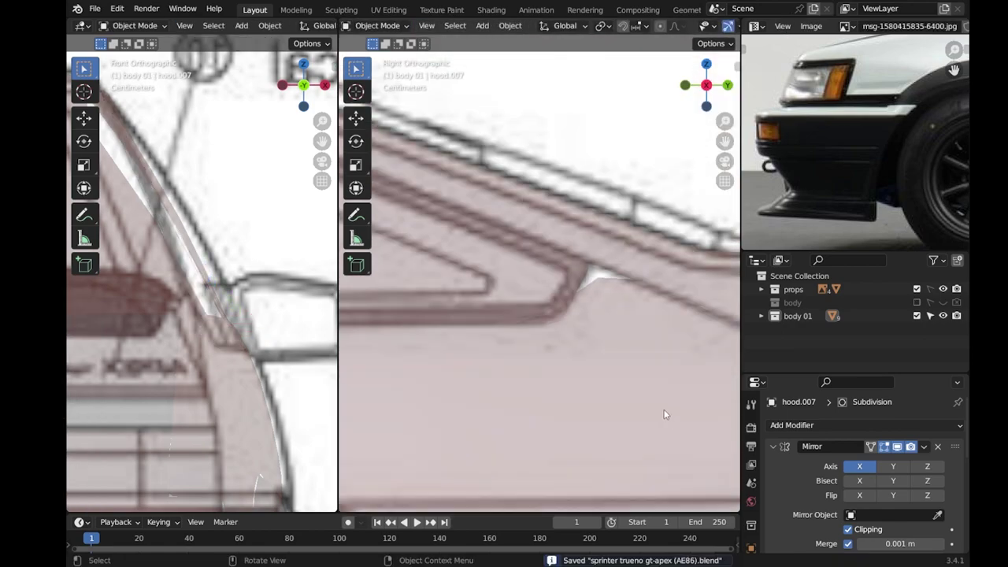
Smooth-shade the window panel.
scroll(556, 337, "down", 5)
scroll(578, 353, "up", 3)
scroll(685, 386, "down", 3)
right_click(685, 386)
left_click(647, 369)
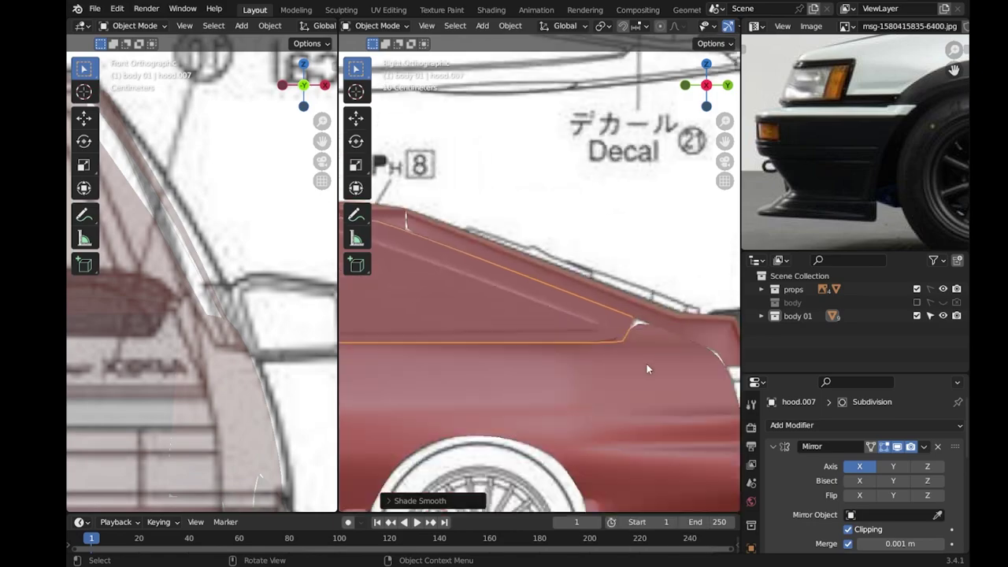
scroll(647, 369, "down", 4)
scroll(646, 368, "down", 3)
scroll(647, 368, "down", 1)
middle_click_drag(646, 368, 599, 347)
Expand the props collection and turn on see-through display in the middle view.
left_click(823, 289)
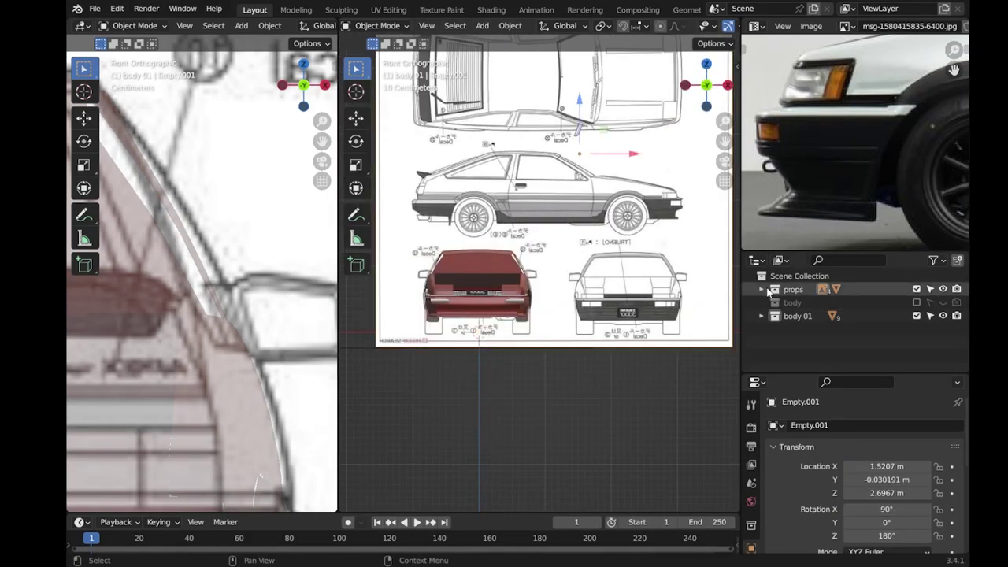
left_click(761, 289)
scroll(551, 260, "up", 8)
scroll(236, 279, "down", 5)
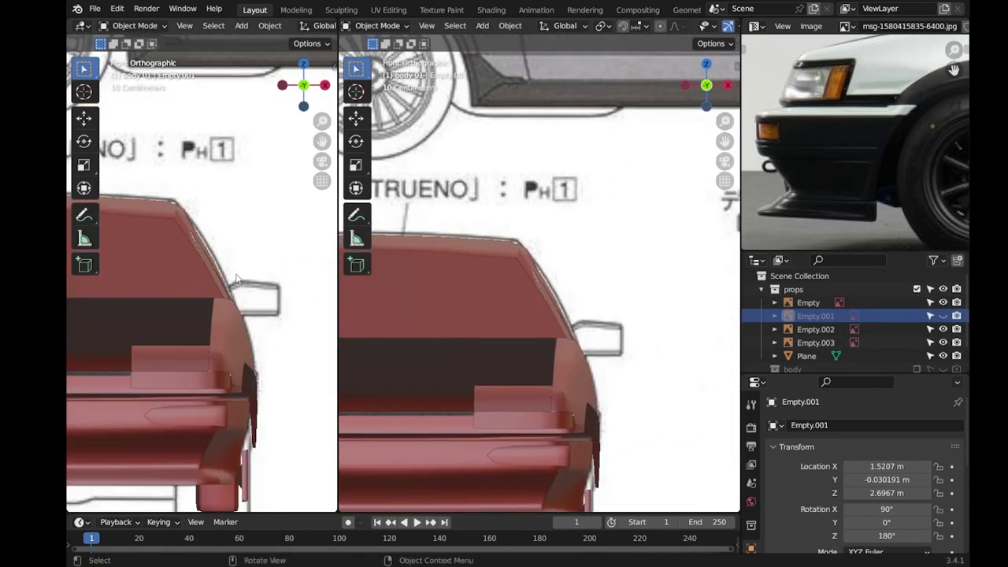
middle_click_drag(236, 279, 255, 241)
scroll(381, 301, "up", 3)
key("alt+z")
left_click(232, 126)
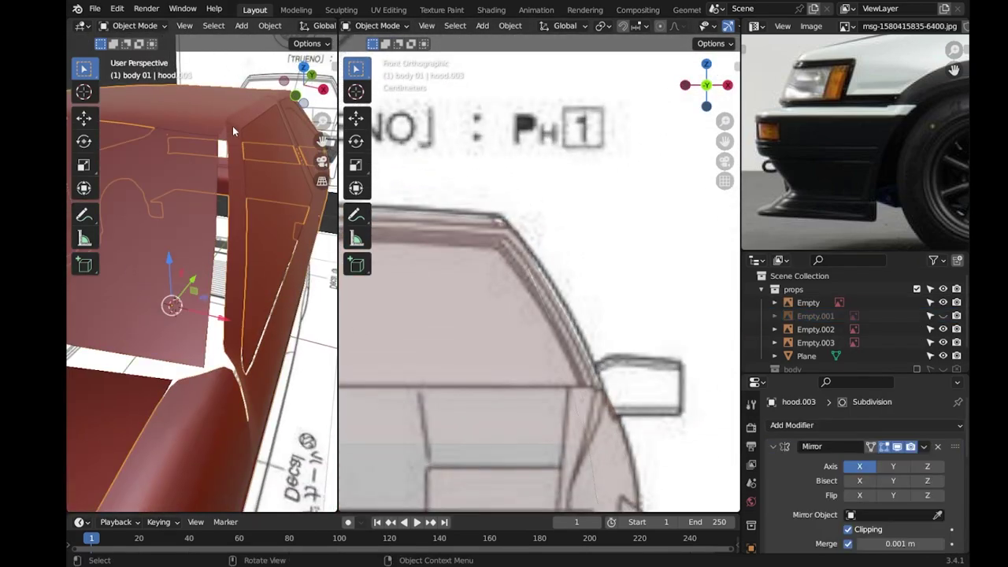
Move the blueprint Empty along Y to -0.26675 m in side orthographic view.
scroll(657, 383, "up", 2)
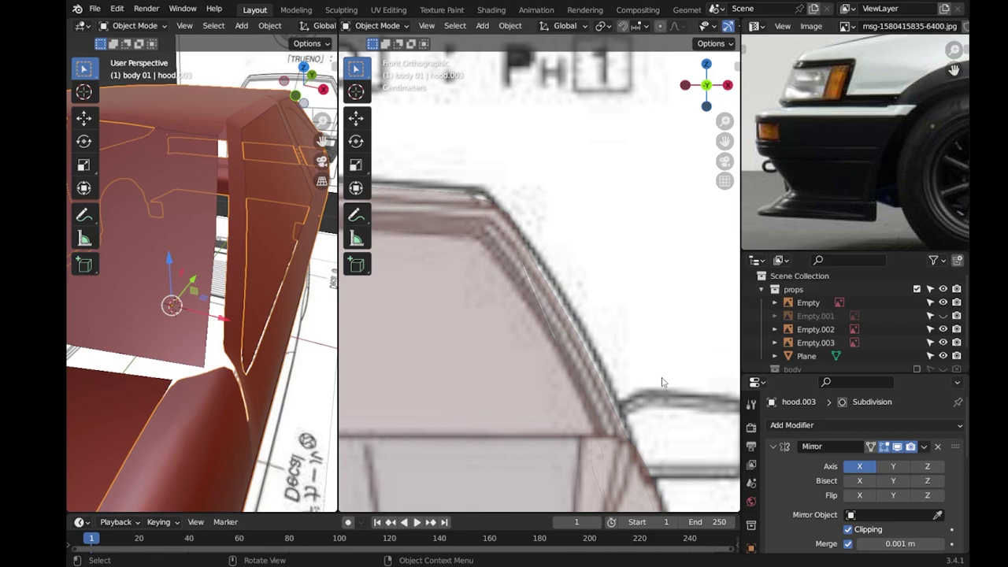
scroll(661, 382, "down", 3)
scroll(653, 314, "down", 6)
left_click(643, 244)
key("KP_3")
key("g")
key("y")
left_click(574, 278)
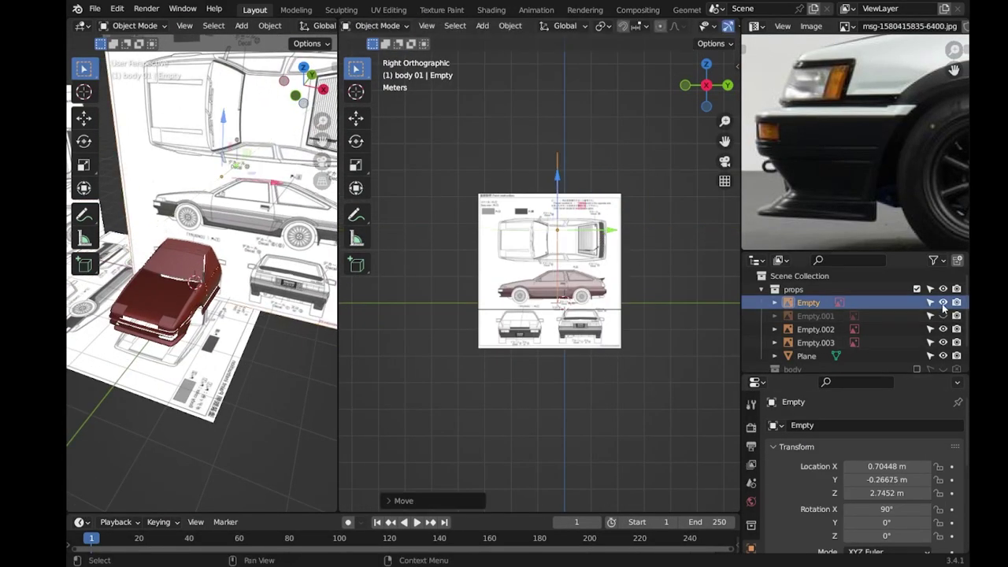
Frame hood.003 in front view and enter Edit Mode on it.
key("KP_1")
scroll(574, 382, "up", 5)
left_click(192, 270)
key("KP_Decimal")
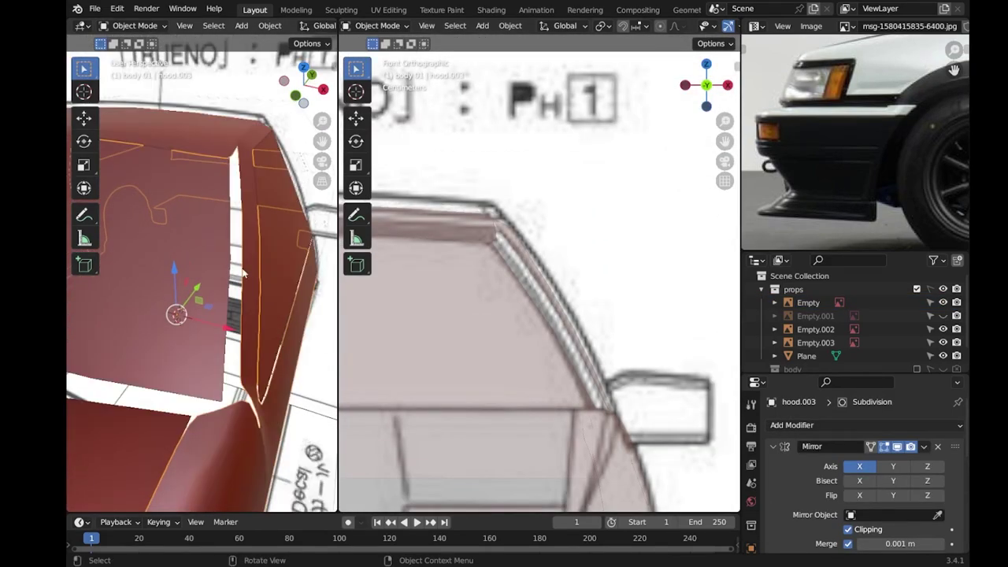
key("Tab")
In see-through view, slide the first A-pillar vertices along X onto the blueprint line.
scroll(568, 315, "down", 3)
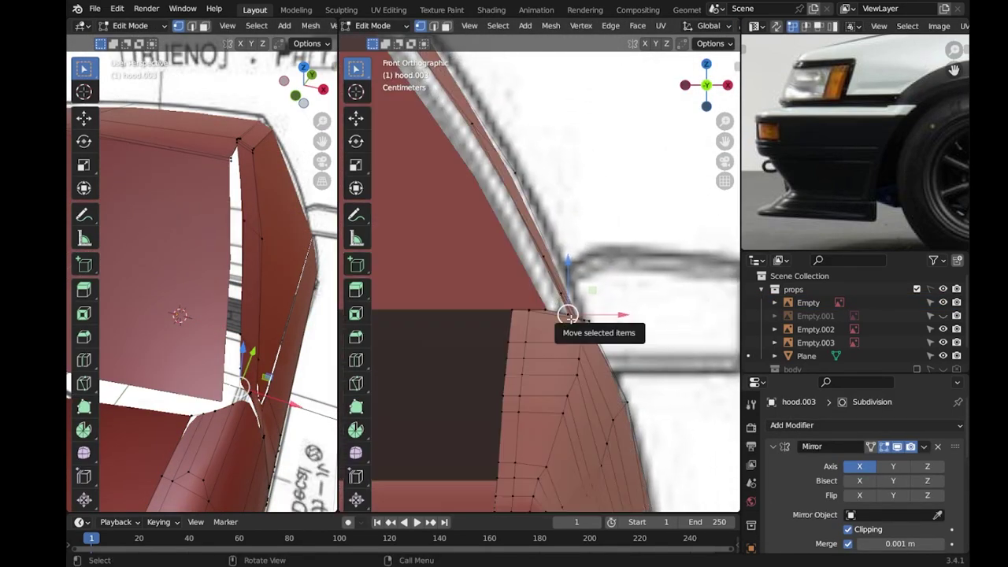
key("alt+z")
scroll(255, 270, "up", 2)
scroll(255, 270, "up", 2)
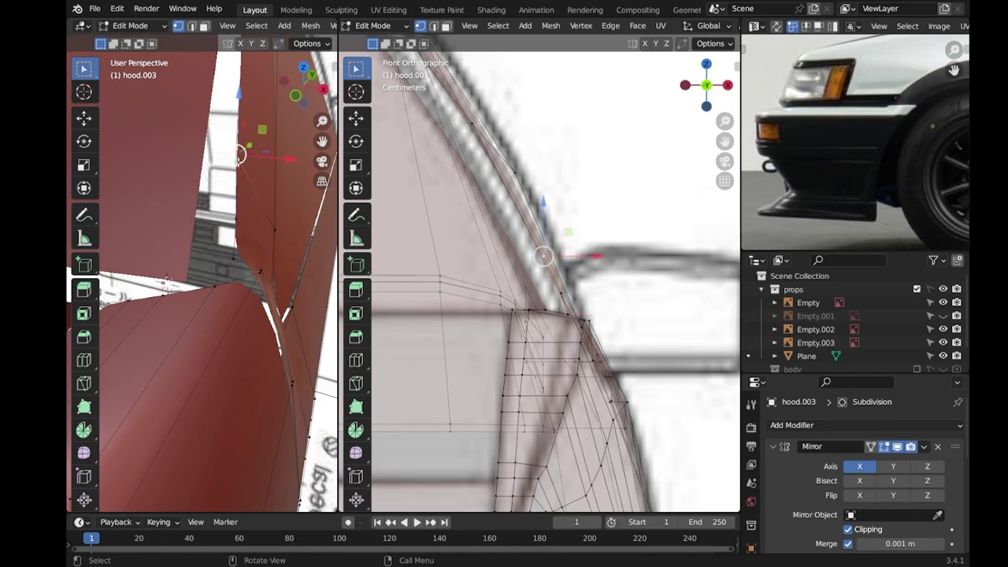
left_click(236, 215)
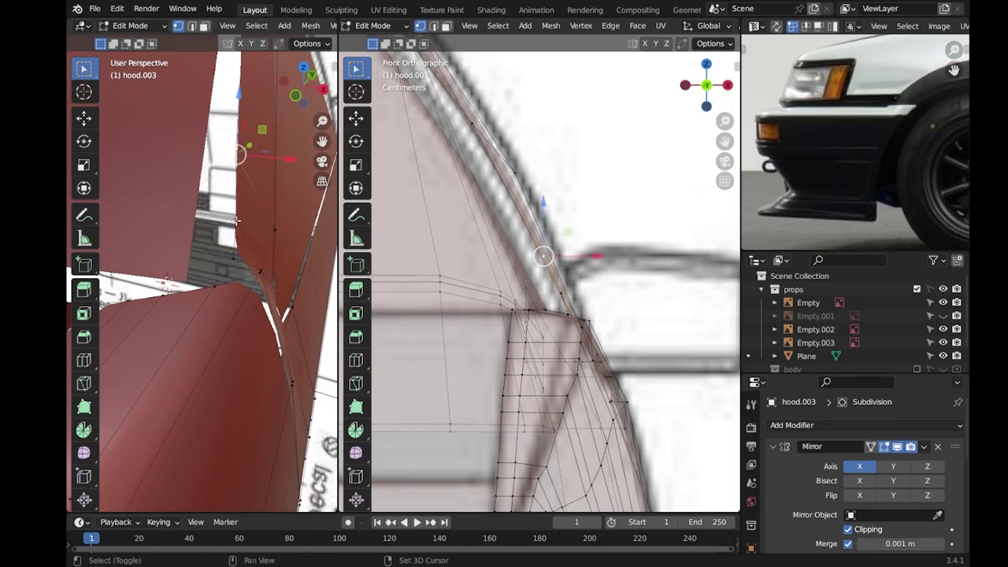
key("g")
key("x")
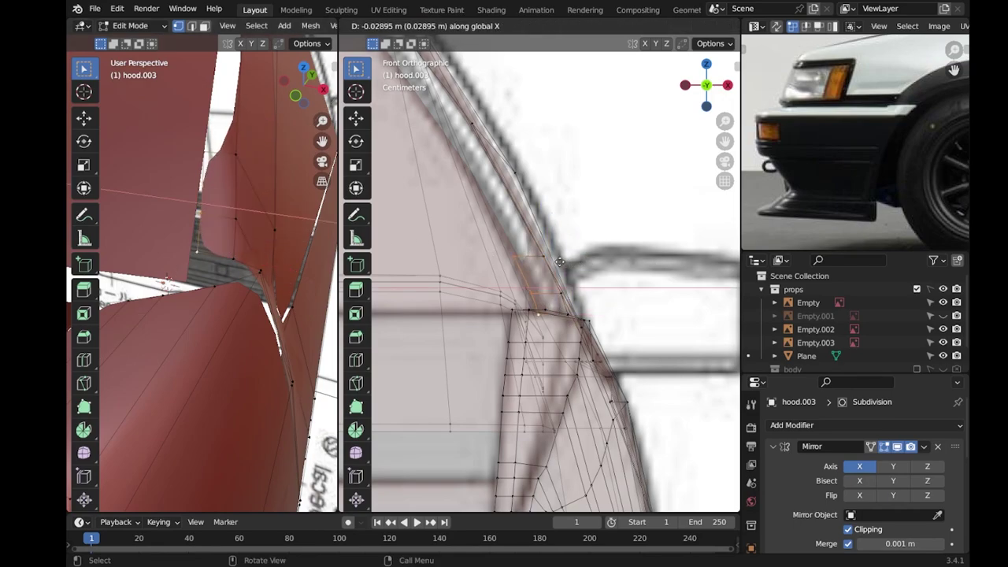
left_click(568, 261)
scroll(567, 262, "up", 3)
scroll(568, 262, "up", 3)
mouse_move(213, 253)
left_mouse_down()
mouse_move(262, 263)
mouse_move(248, 263)
mouse_move(209, 210)
left_mouse_up()
left_click_drag(523, 196, 523, 196)
Check the whole body, then move more pillar-edge vertices sideways onto the outline.
key("Tab")
scroll(562, 325, "down", 4)
scroll(562, 325, "up", 3)
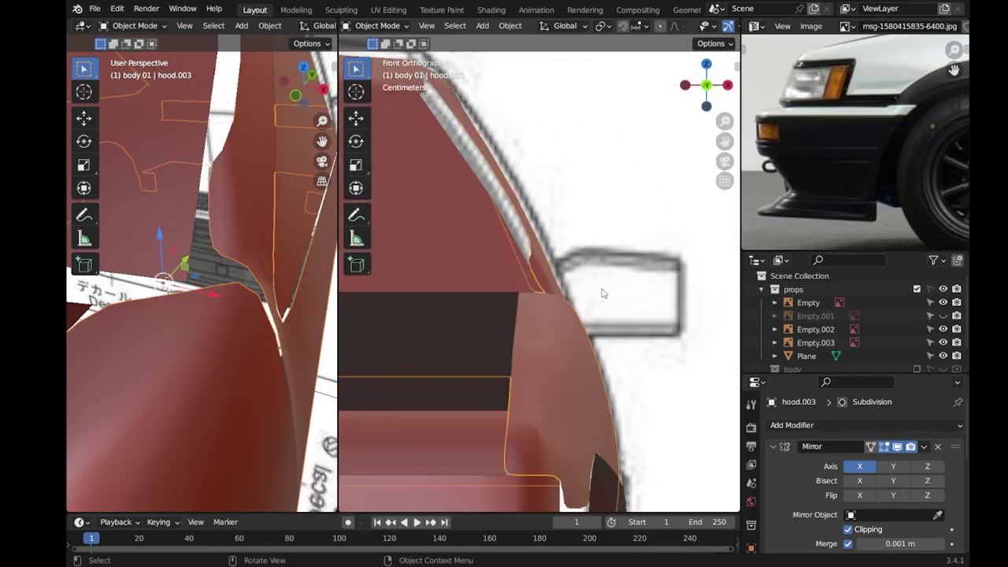
scroll(562, 325, "up", 2)
key("Tab")
middle_click_drag(256, 215, 278, 393)
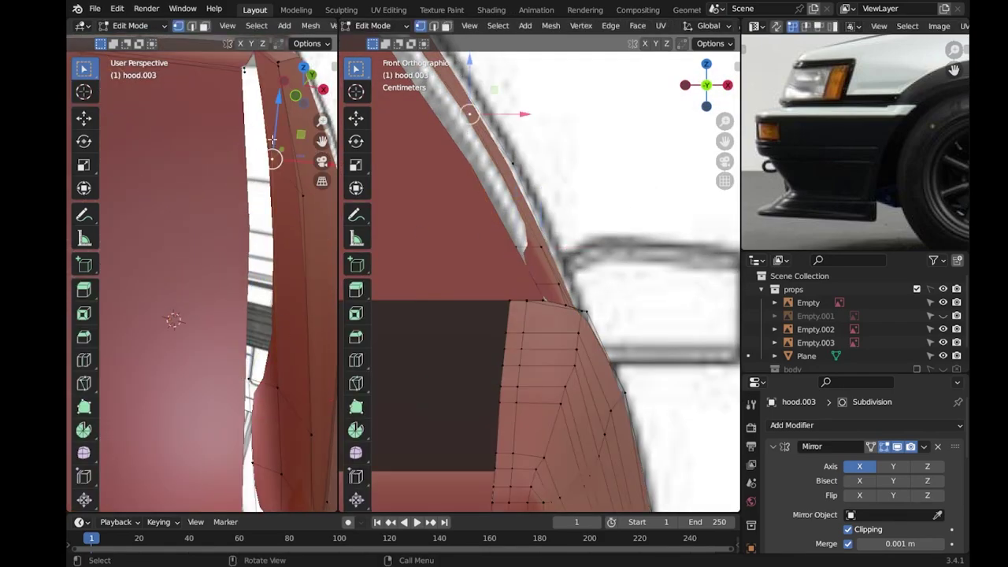
middle_click_drag(272, 146, 264, 377)
middle_click_drag(435, 65, 519, 215, "shift")
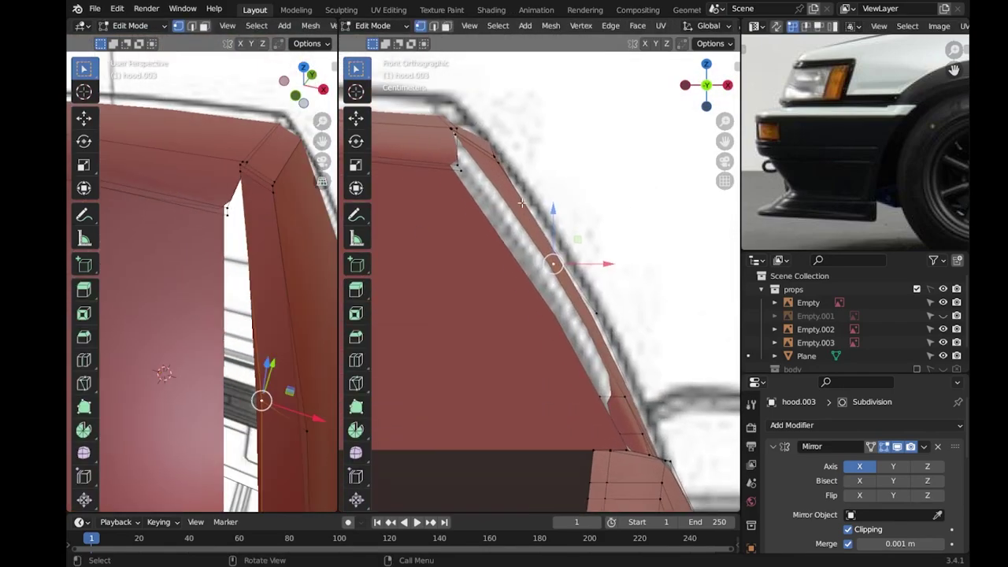
left_click(464, 164)
left_click_drag(498, 167, 514, 167)
left_click(518, 167)
left_click(589, 371)
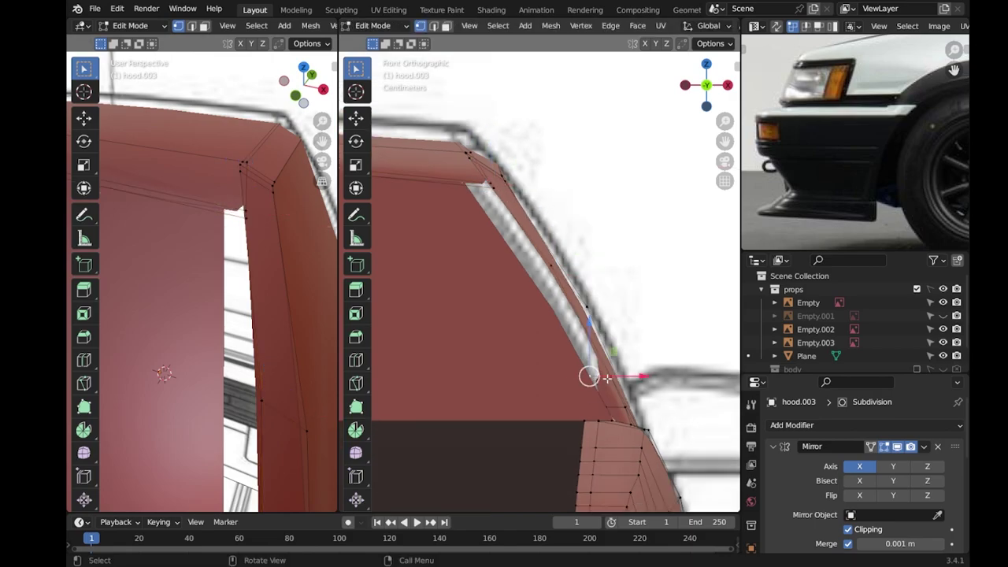
scroll(575, 254, "up", 2)
key("g")
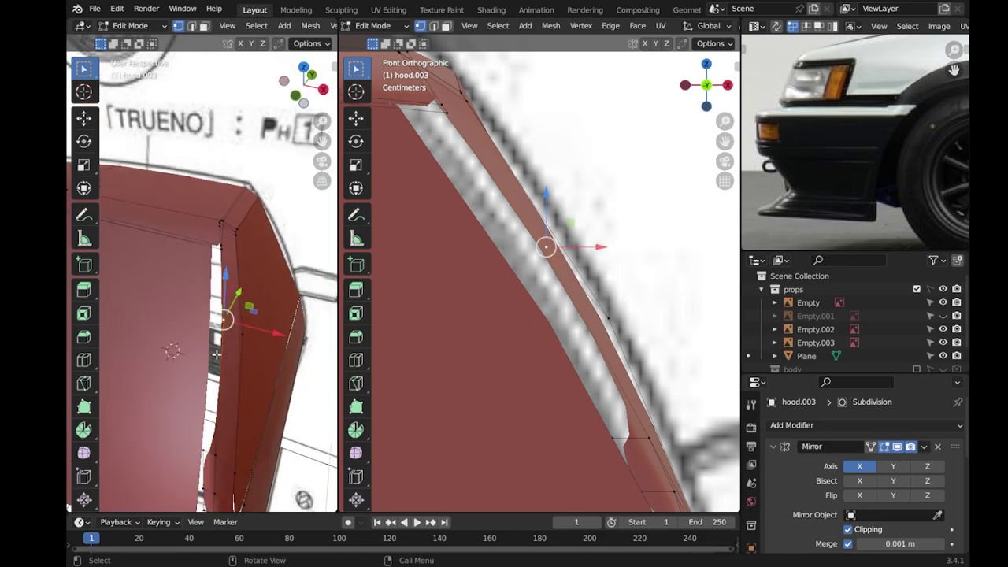
left_click(536, 281)
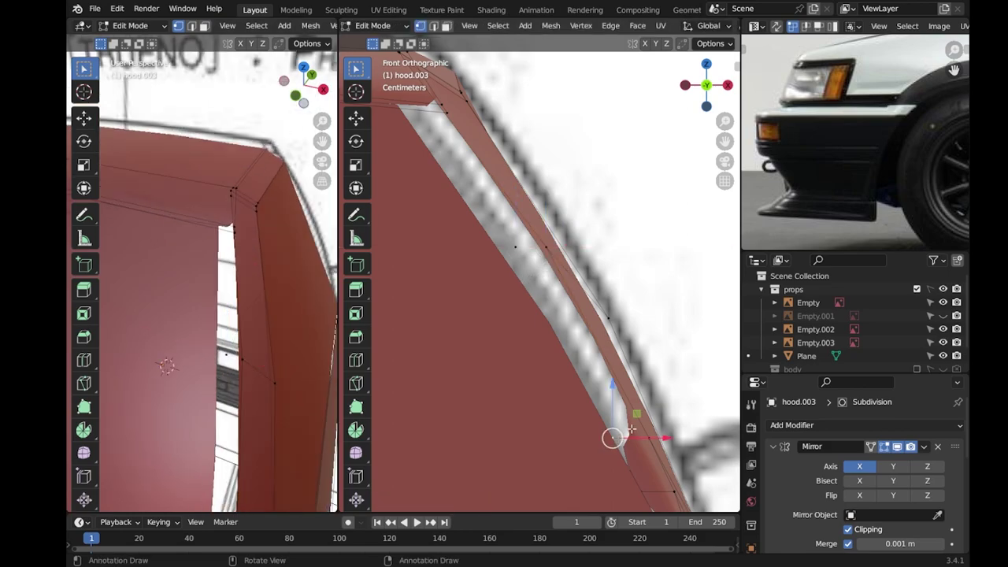
Nudge the lower pillar vertices along X, then select the pillar edge loop in top view.
key("alt+z")
scroll(528, 236, "down", 2)
left_click(528, 240)
middle_click_drag(236, 331, 264, 335)
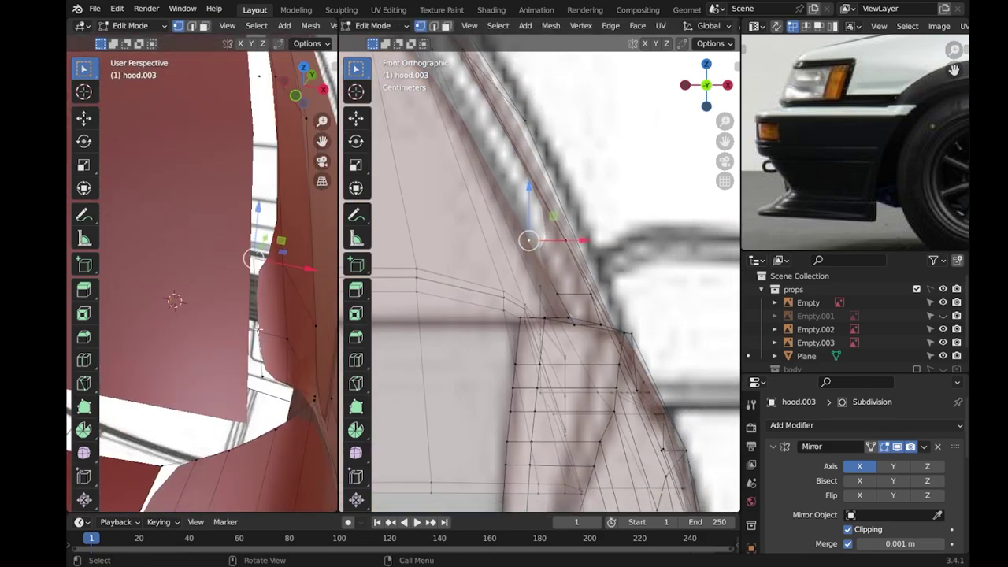
left_click_drag(603, 295, 607, 287)
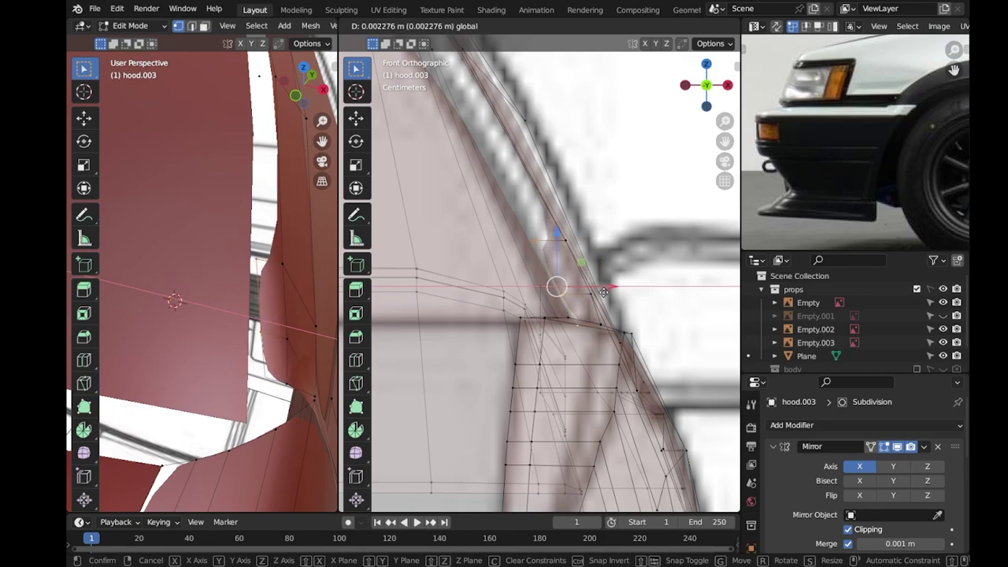
left_click_drag(602, 294, 578, 292)
scroll(551, 291, "up", 2)
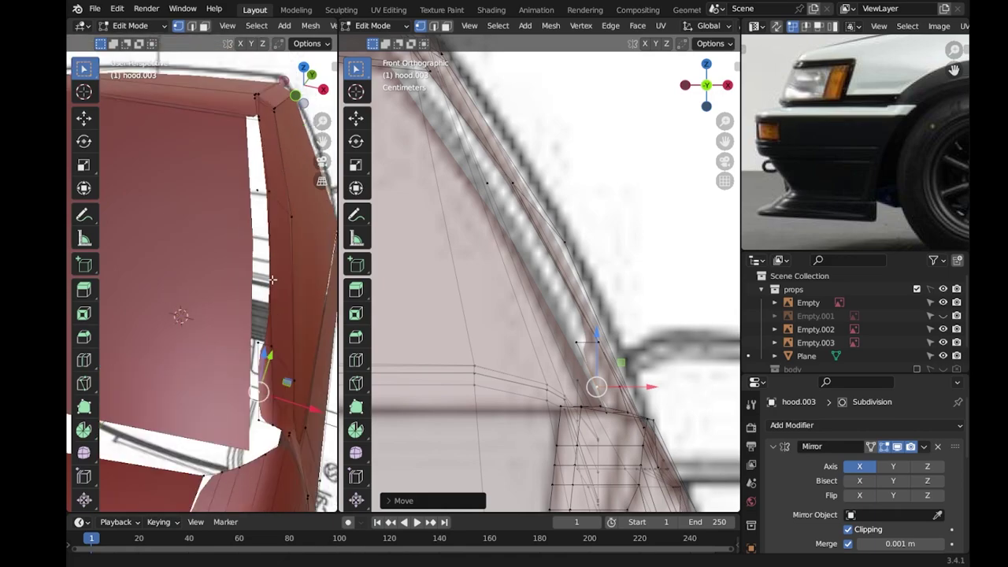
middle_click_drag(196, 315, 228, 314)
left_click(600, 288, "alt")
key("KP_7")
scroll(269, 230, "up", 3)
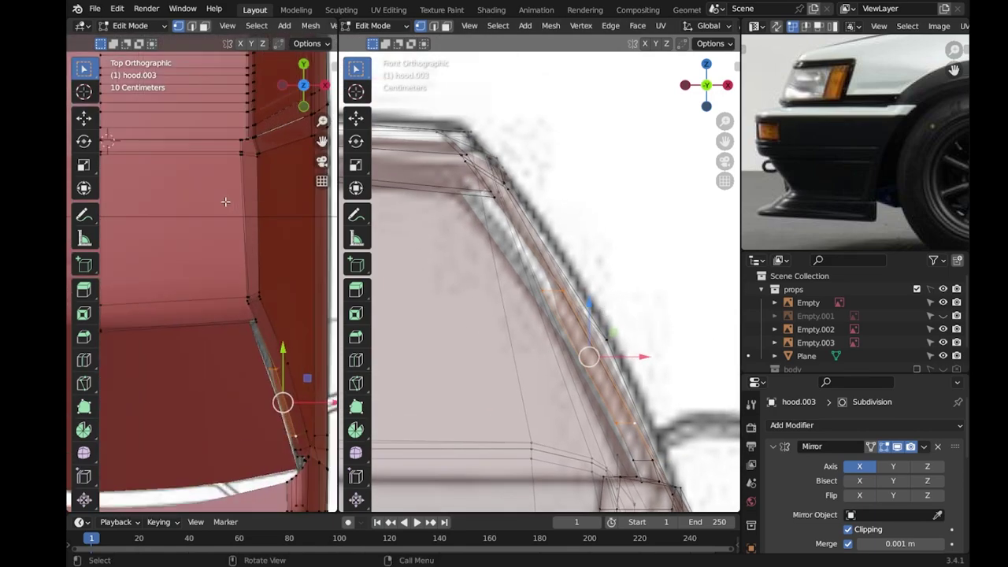
Add a loop cut across the hood and confirm it.
scroll(236, 248, "down", 2)
left_click(143, 394)
left_click(143, 394)
left_click(231, 398)
scroll(217, 334, "down", 2)
mouse_move(216, 335)
middle_mouse_down()
mouse_move(228, 174)
mouse_move(205, 259)
middle_mouse_up()
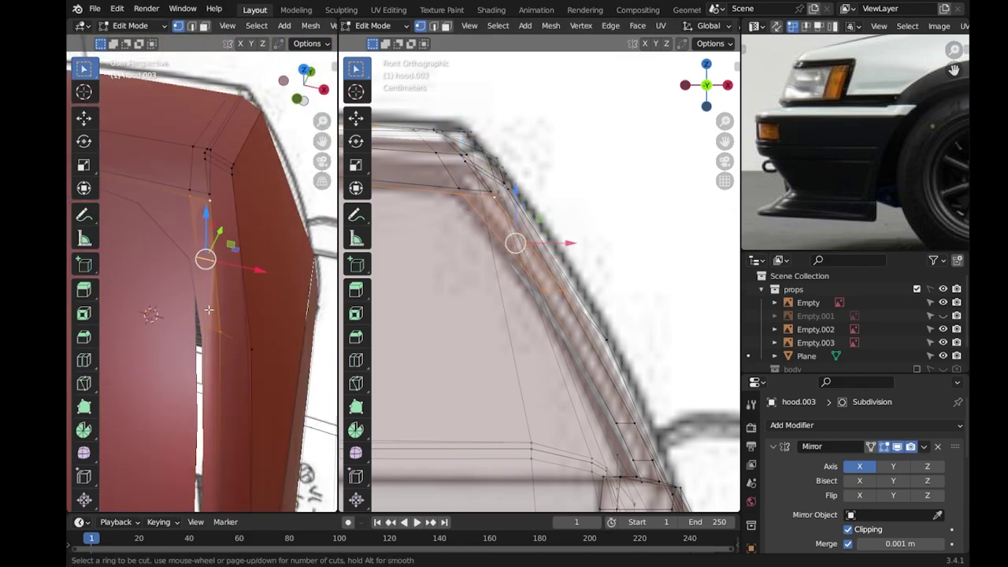
left_click(229, 359)
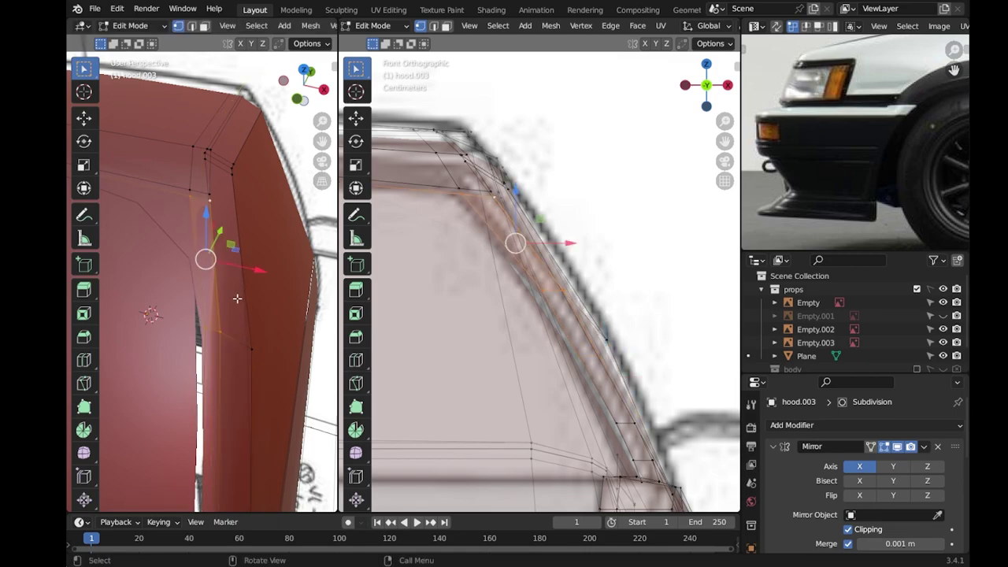
Cut a new edge loop through the hood corner near the A-pillar.
middle_click_drag(236, 294, 241, 354)
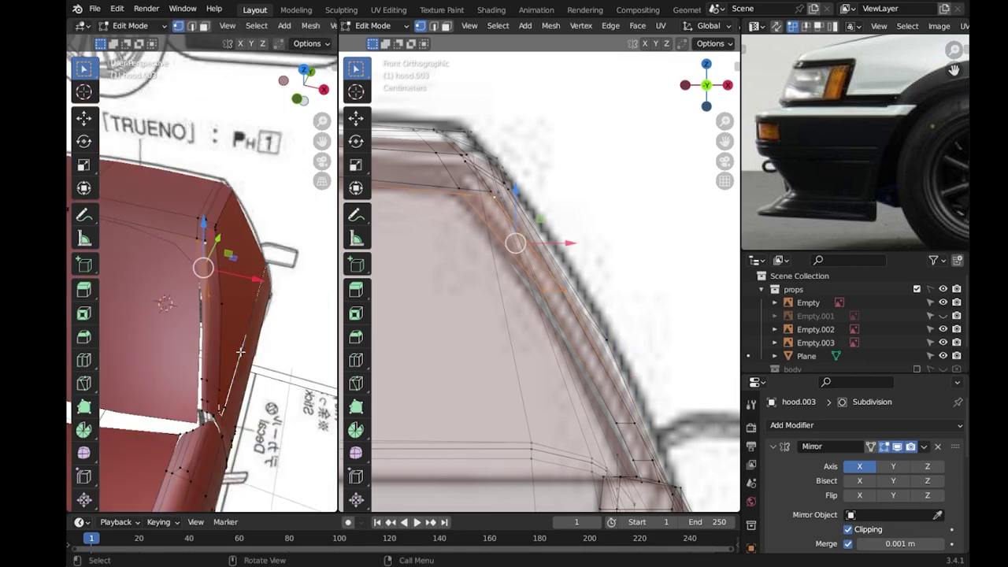
middle_click_drag(489, 315, 502, 370)
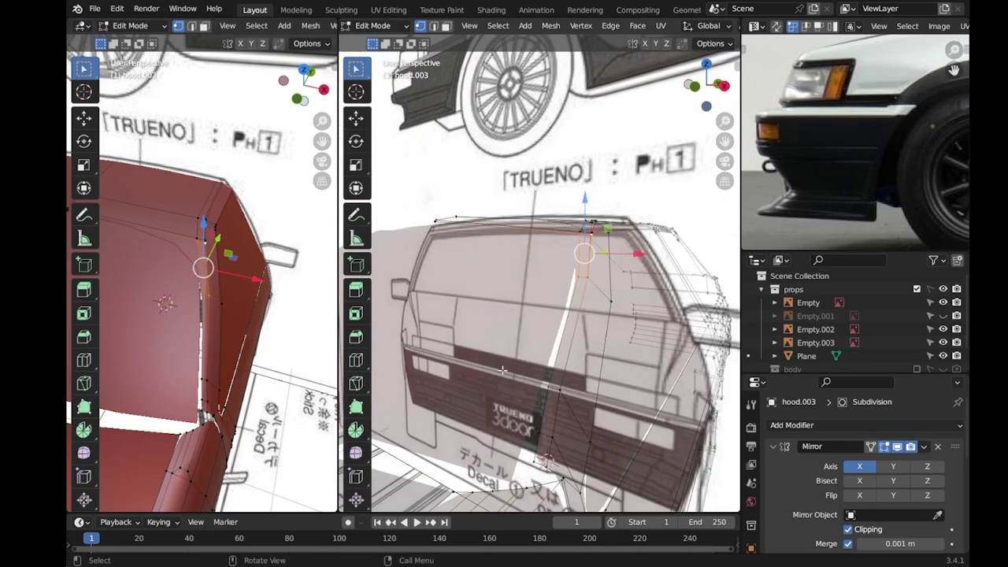
middle_click_drag(189, 300, 211, 302)
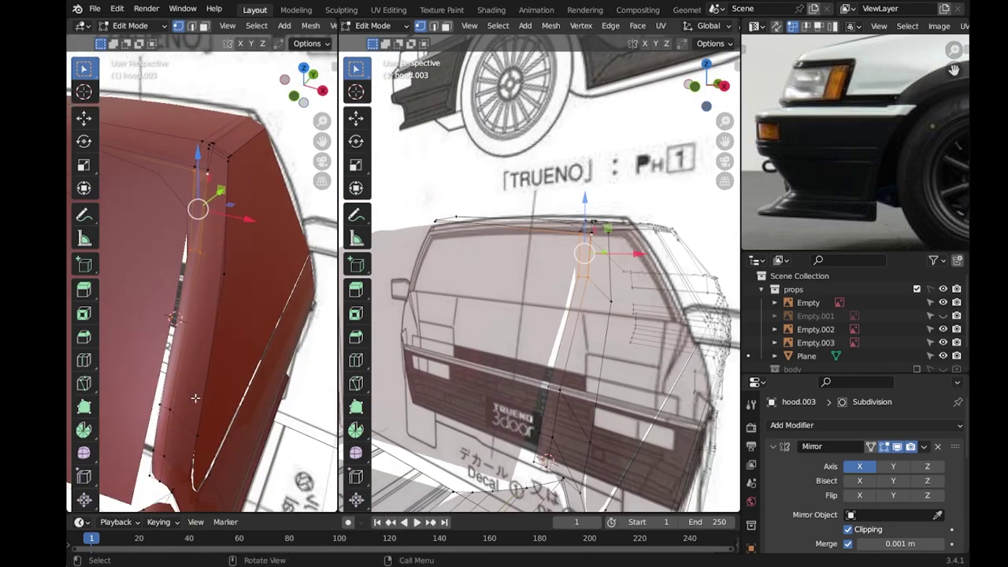
key("alt+z")
middle_click_drag(655, 436, 551, 412)
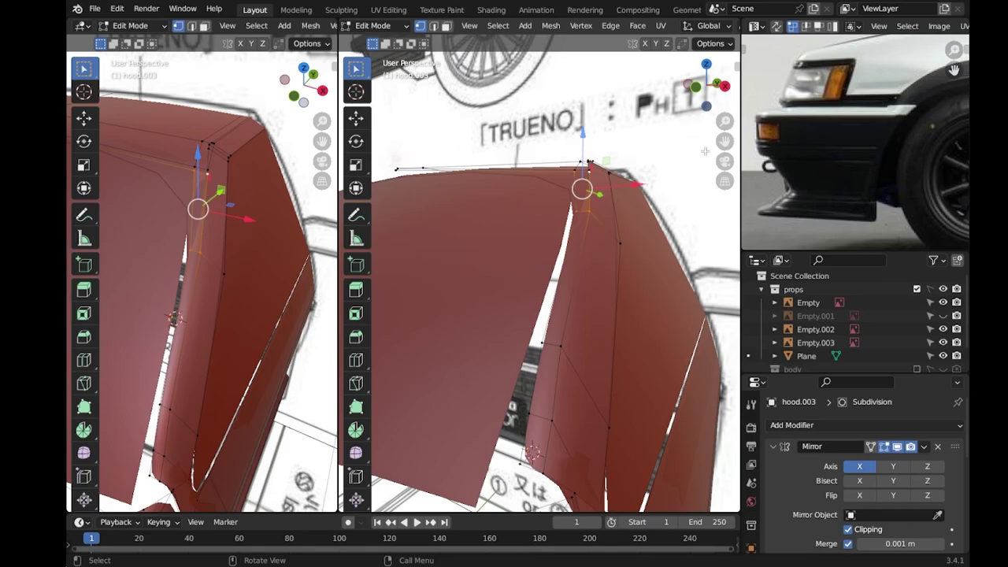
middle_click_drag(704, 151, 693, 157)
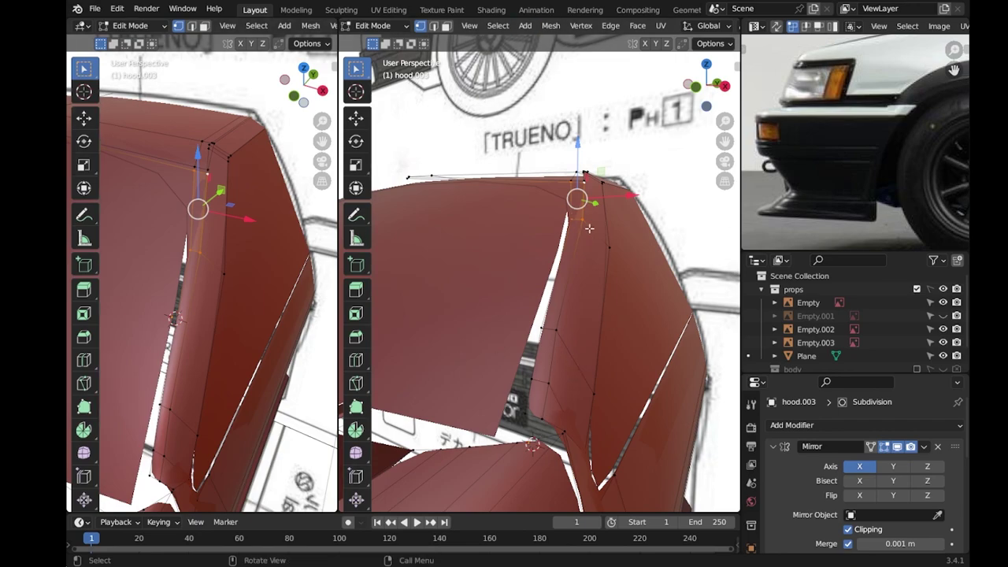
middle_click_drag(593, 190, 545, 239, "ctrl")
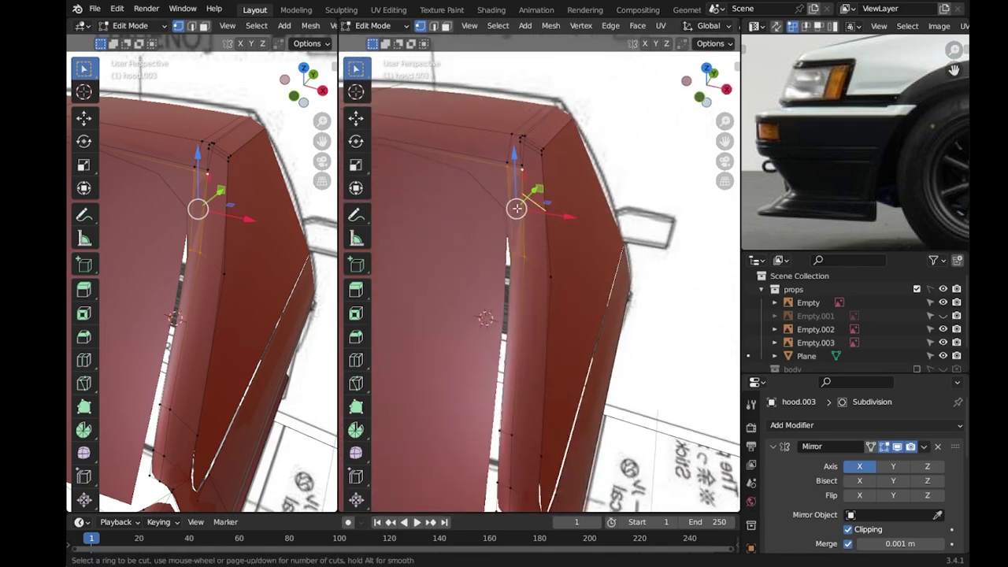
left_click(513, 195)
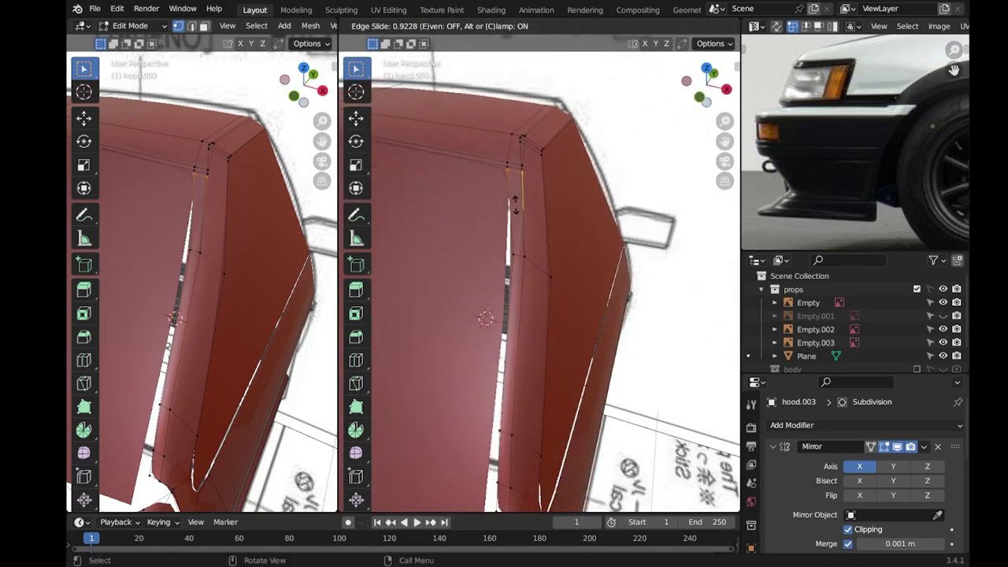
left_click(514, 203)
Save the file, check a hood-corner vertex in see-through view, and return to Object Mode.
middle_click_drag(536, 235, 499, 265, "ctrl")
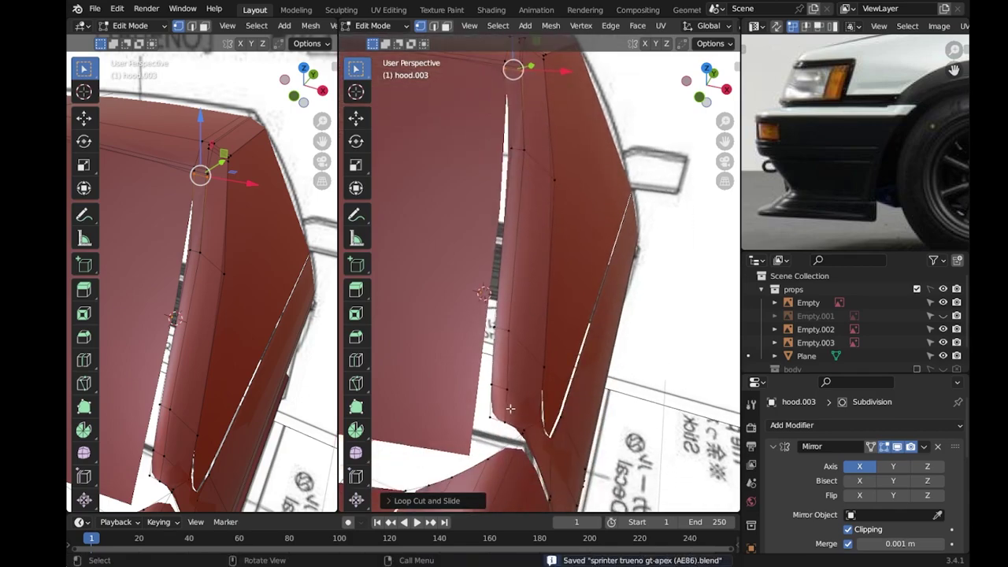
middle_click_drag(491, 227, 531, 215)
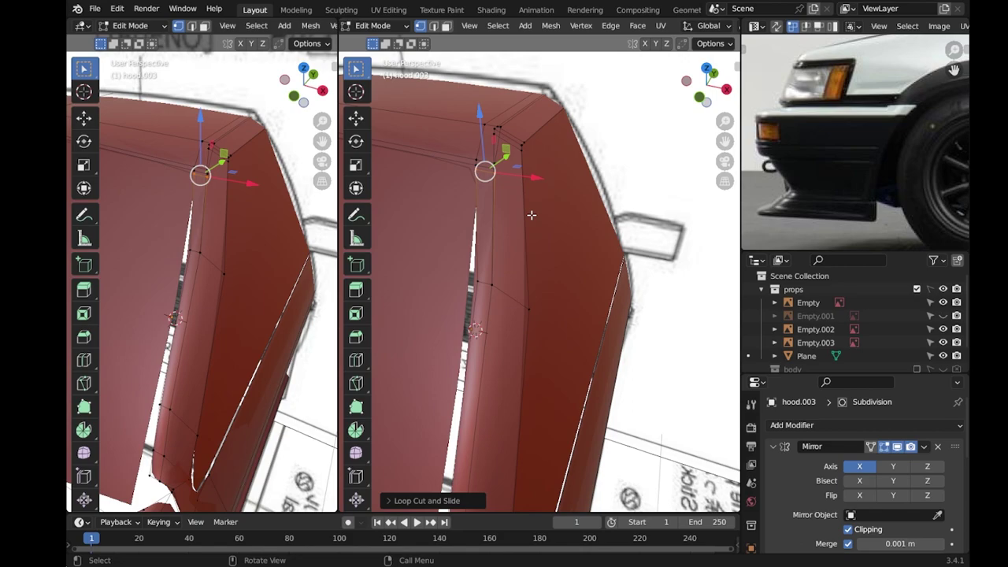
mouse_move(507, 167)
middle_mouse_down()
mouse_move(531, 279)
mouse_move(504, 212)
mouse_move(527, 189)
mouse_move(553, 226)
mouse_move(544, 244)
middle_mouse_up()
key("ctrl+s")
key("alt+z")
left_click(526, 188)
left_click(526, 188)
key("alt+z")
key("Tab")
scroll(553, 226, "down", 5)
Save, then delete the face strip along hood.003's inner edge in Edit Mode.
scroll(543, 244, "up", 6)
key("ctrl+s")
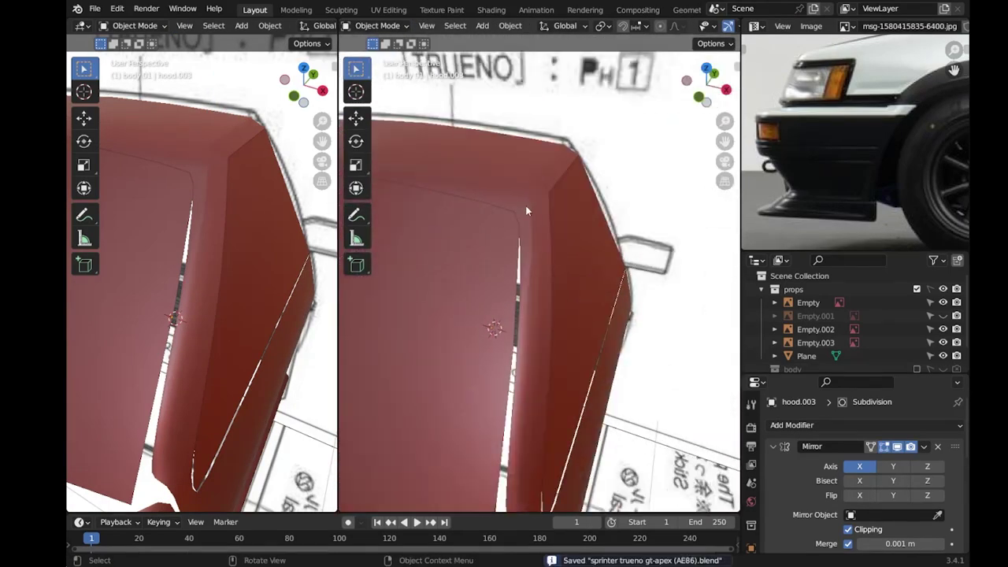
key("Tab")
key("Tab")
scroll(557, 270, "down", 4)
middle_click_drag(557, 270, 544, 299)
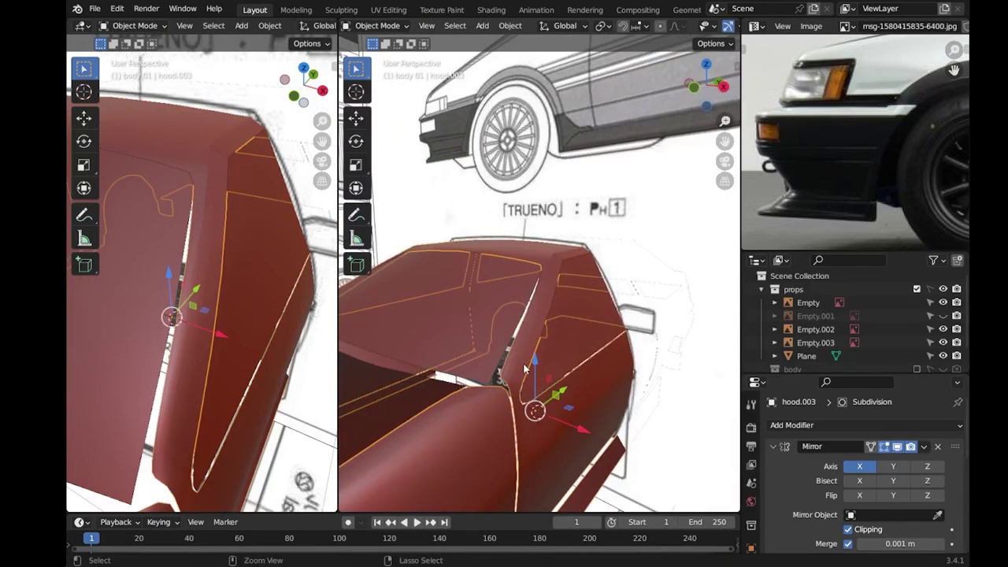
scroll(544, 299, "up", 4)
key("Tab")
scroll(537, 314, "up", 4)
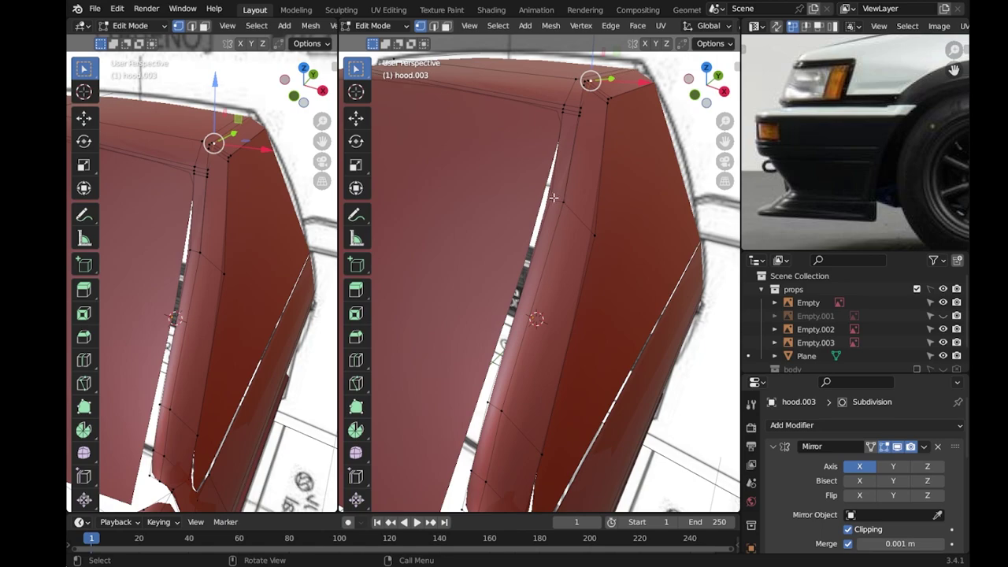
left_click(560, 166, "alt")
left_click(551, 208, "alt+shift")
key("x")
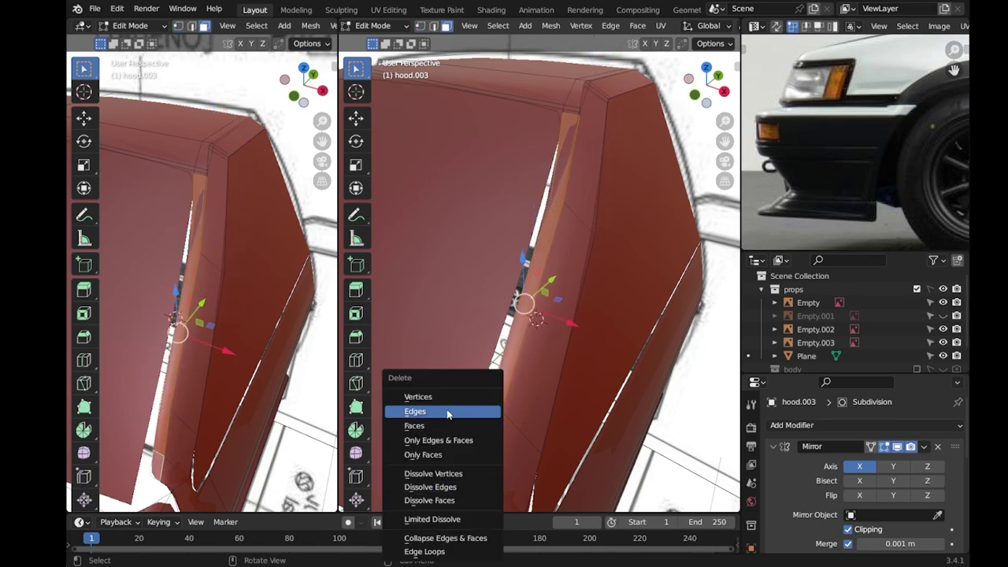
left_click(449, 412)
In vertex mode, duplicate selected pillar geometry twice and reposition the copies.
key("1")
mouse_move(555, 199)
middle_mouse_down()
mouse_move(551, 349)
mouse_move(569, 181)
middle_mouse_up()
mouse_move(473, 480)
middle_mouse_down()
mouse_move(549, 401)
mouse_move(596, 257)
mouse_move(512, 409)
middle_mouse_up()
key("shift+d")
left_click(536, 378)
key("g")
left_click(597, 258)
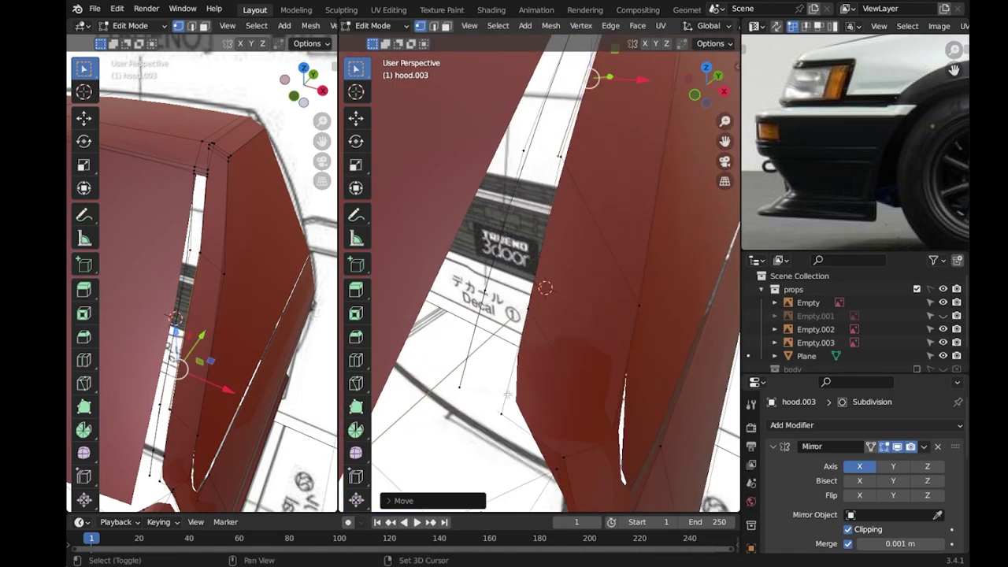
left_click(502, 412)
key("shift+d")
left_click(517, 203)
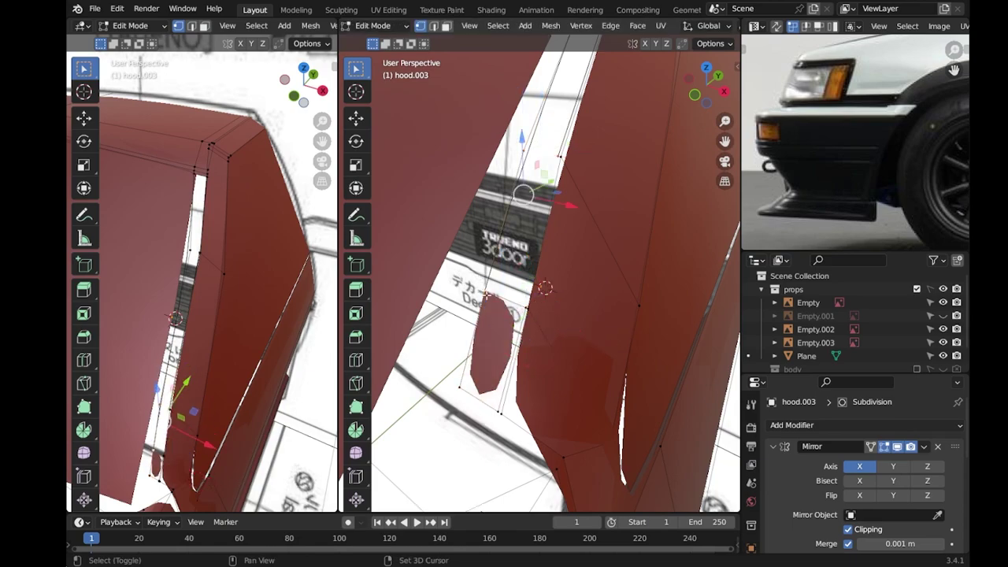
Dissolve the pillar face strip's edges and the stray vertices at the corner.
middle_click_drag(518, 203, 567, 139)
left_click(585, 75)
middle_click_drag(438, 411, 542, 174)
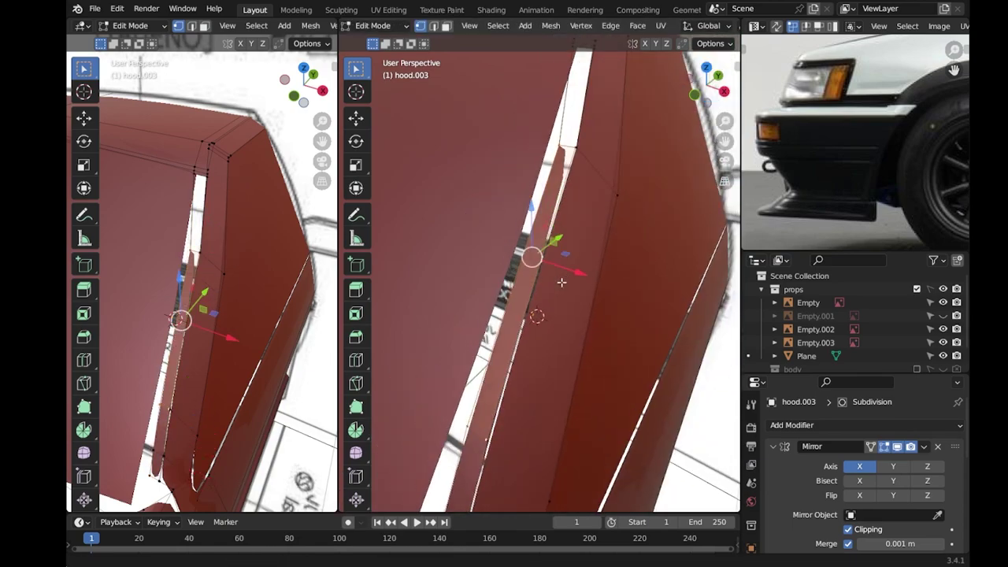
left_click(543, 174, "shift")
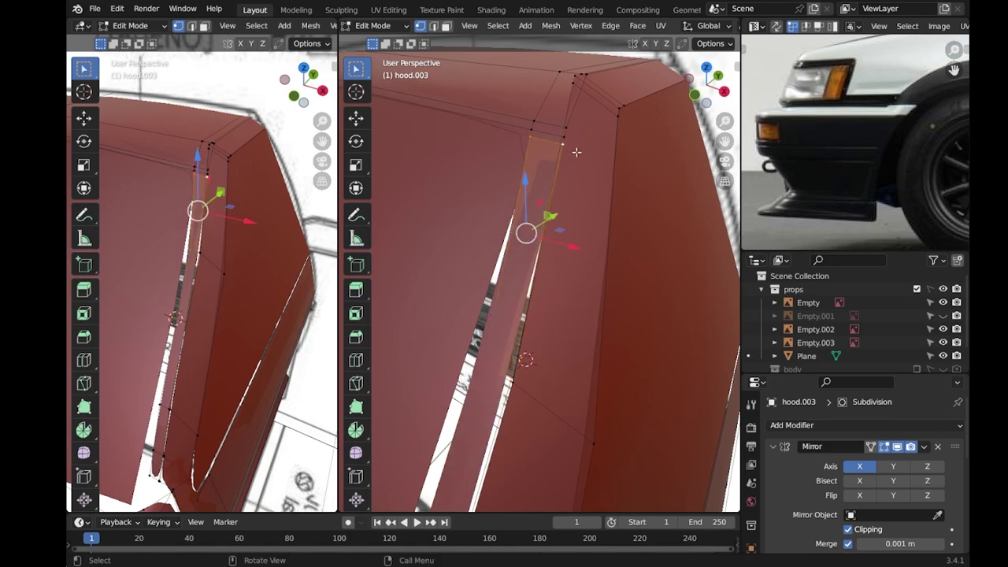
key("x")
left_click(512, 253)
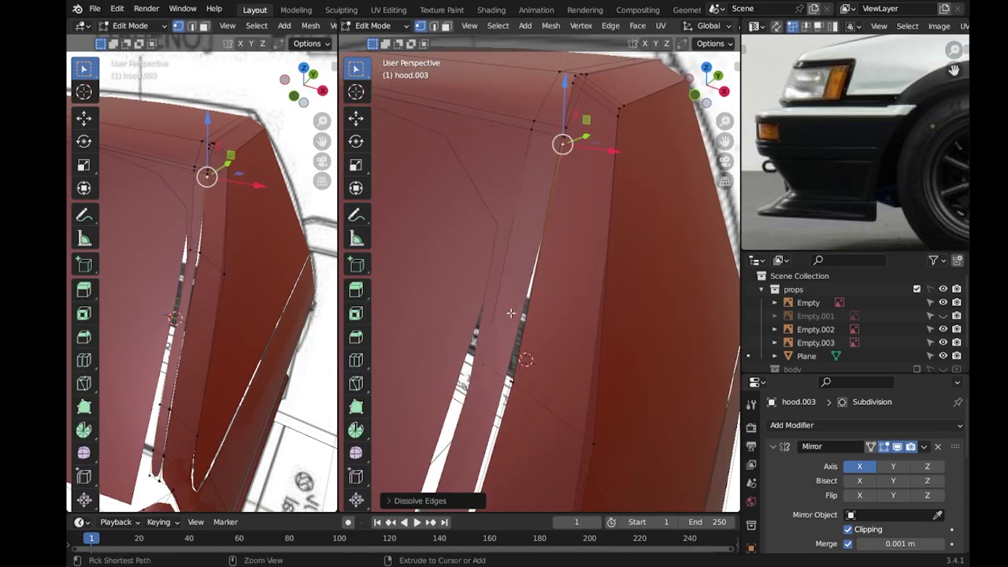
key("alt+z")
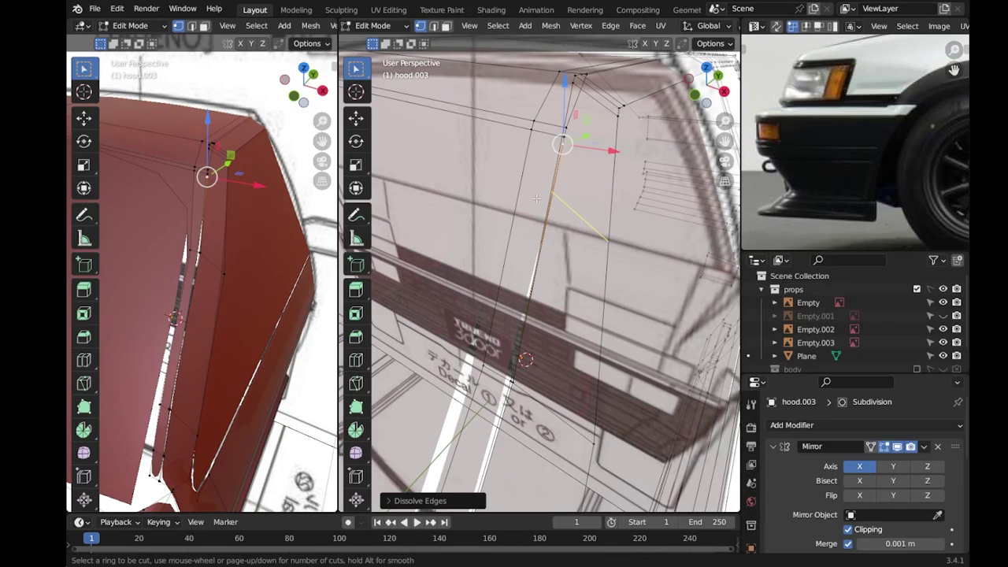
key("Escape")
key("x")
left_click(570, 110)
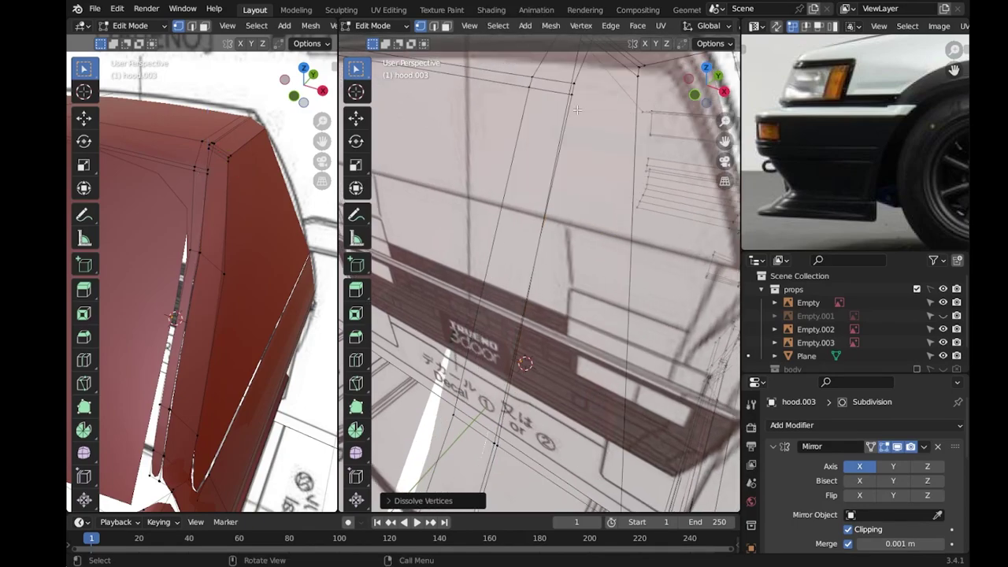
key("alt+z")
Edge-slide the hood's side edge, add a loop cut, and save in Object Mode.
middle_click_drag(533, 196, 522, 315)
key("g")
key("g")
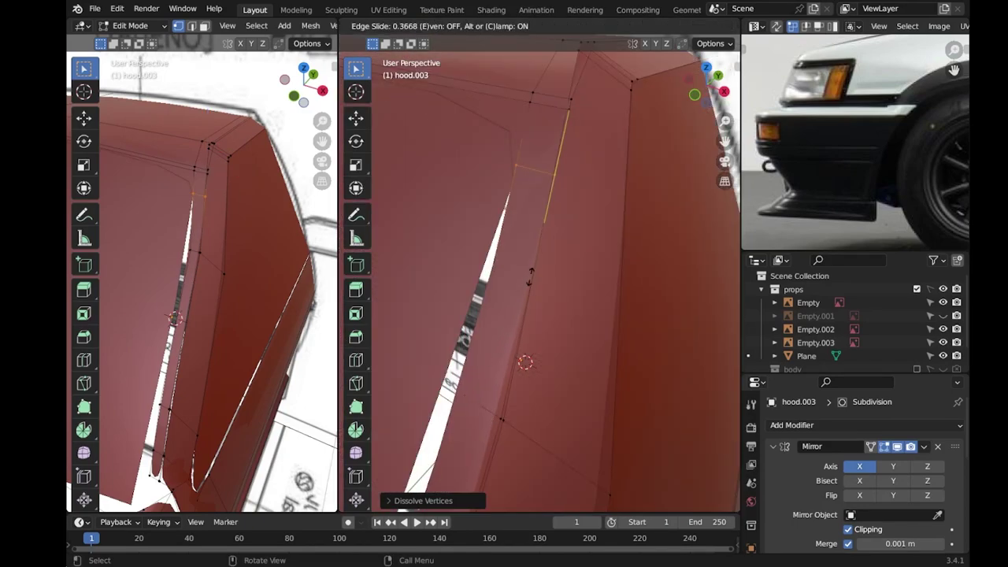
left_click(538, 185)
key("KP_1")
scroll(446, 279, "up", 3)
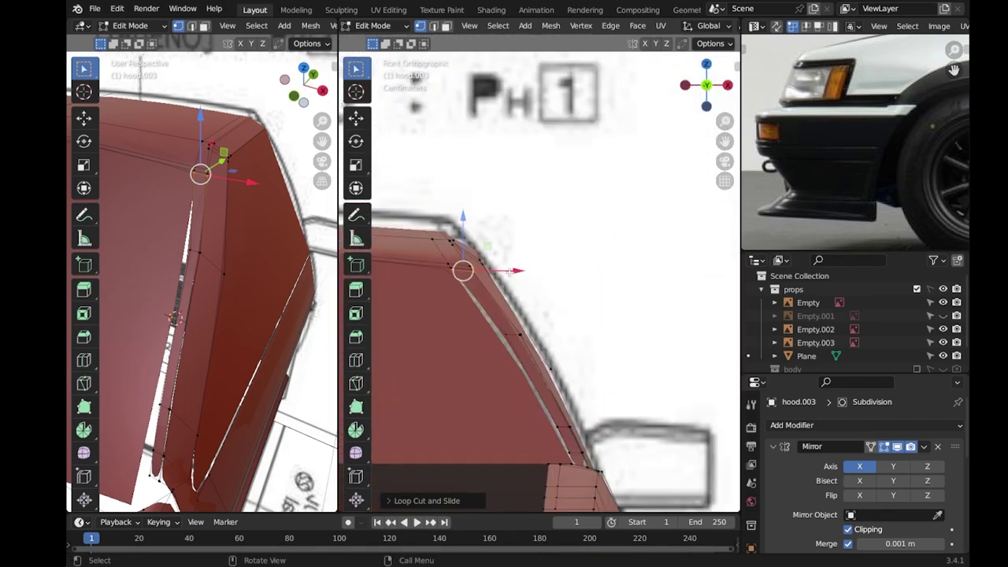
key("ctrl+s")
middle_click_drag(446, 280, 470, 317, "shift")
key("ctrl+r")
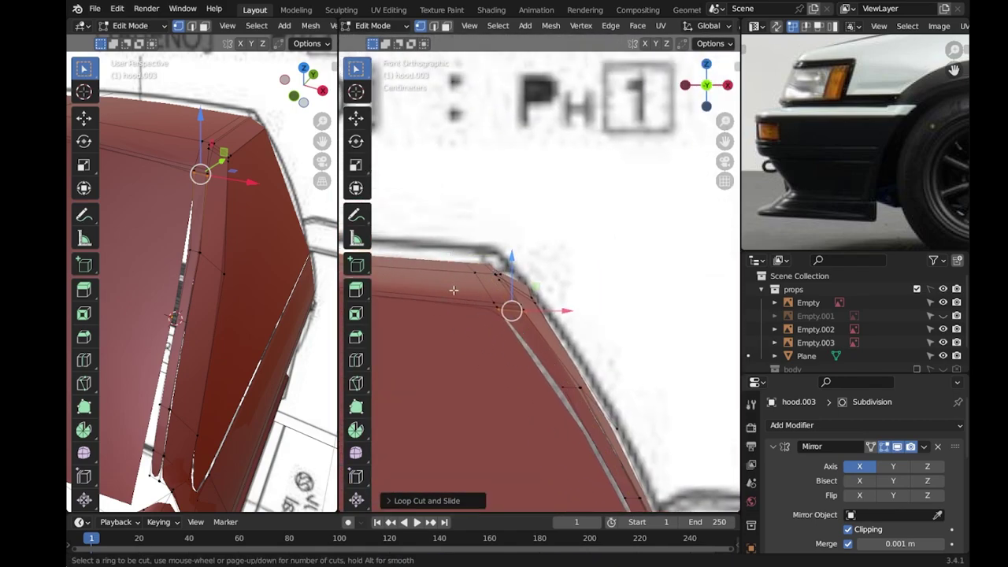
key("Tab")
scroll(499, 252, "down", 4)
key("ctrl+s")
middle_click_drag(499, 252, 530, 356)
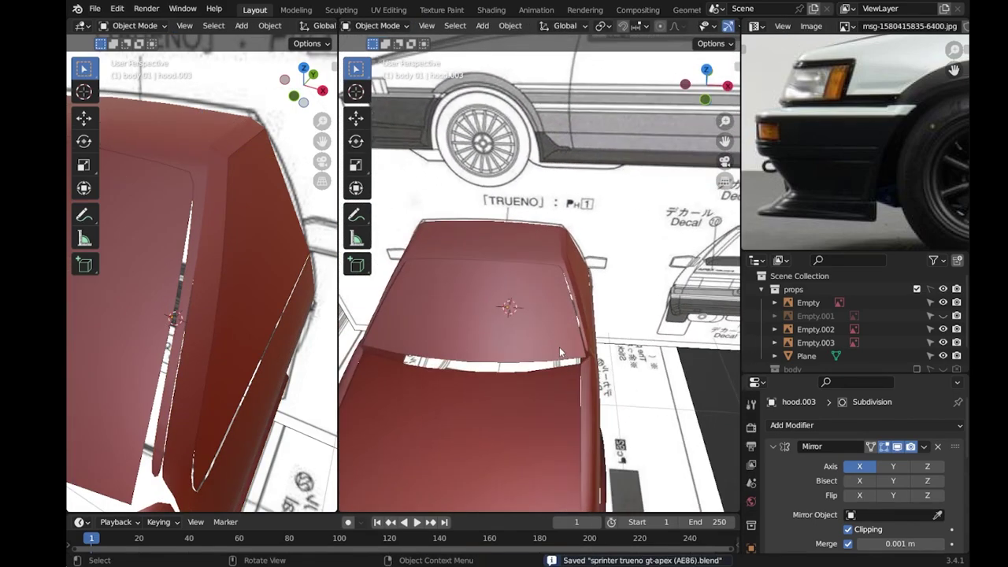
Duplicate the windshield outline faces in place and separate them into a new object, hood.008.
key("KP_7")
key("Tab")
scroll(581, 342, "up", 4)
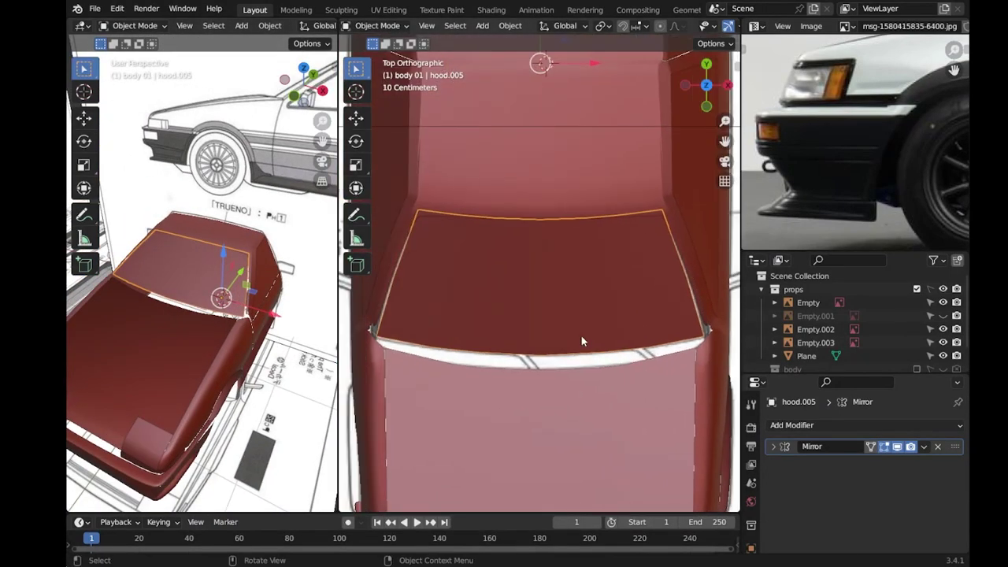
key("shift+d")
right_click(568, 376)
key("p")
left_click(567, 376)
Extrude hood.008's front edge into a strip along the windshield base.
key("Tab")
left_click(596, 340)
key("Tab")
middle_click_drag(596, 340, 594, 385)
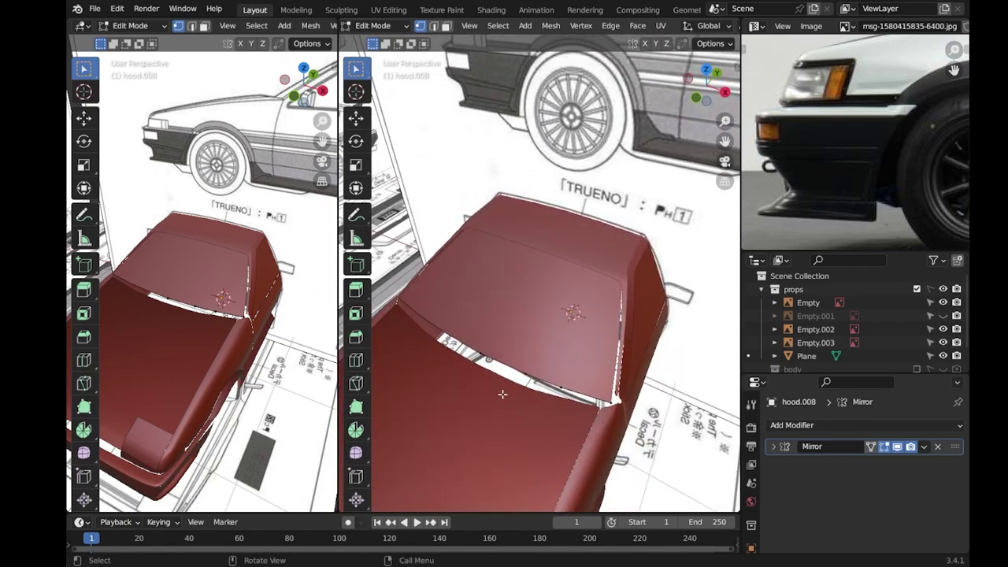
key("KP_7")
key("e")
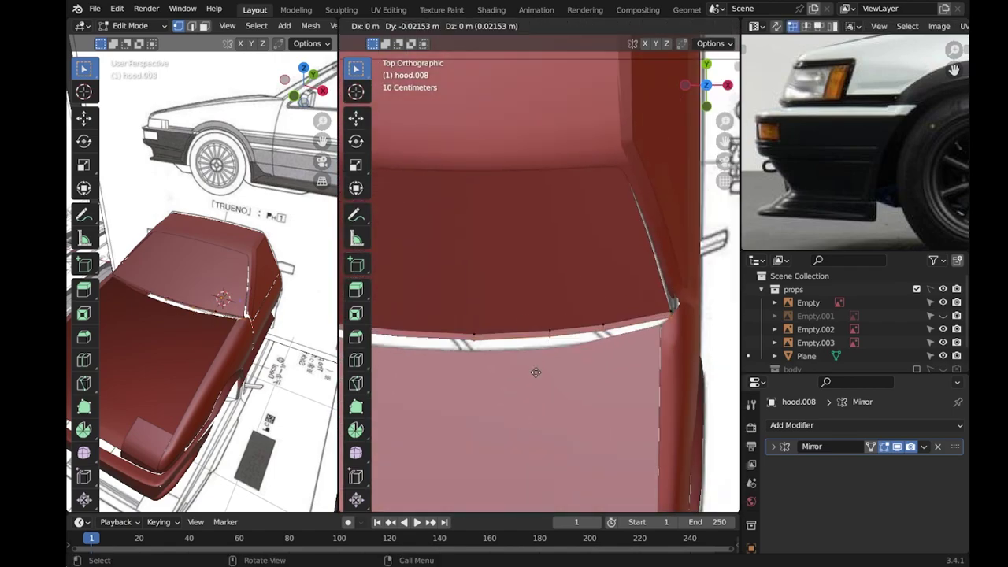
left_click(533, 385)
Nudge the strip up in side view and reset hood.008's origin.
key("Tab")
key("Tab")
key("g")
key("Escape")
key("Tab")
key("KP_3")
scroll(626, 358, "up", 3)
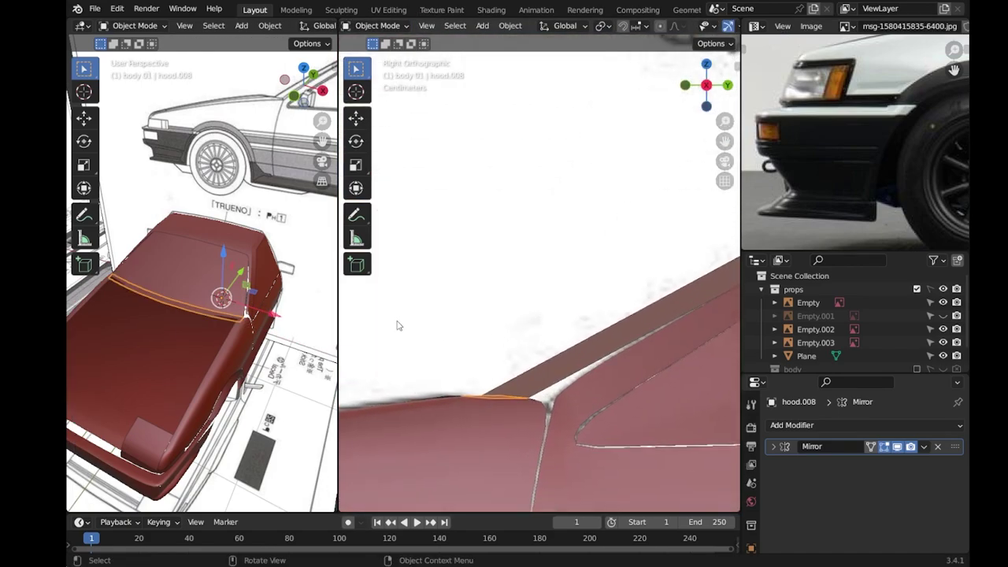
scroll(541, 337, "down", 3)
scroll(541, 337, "up", 2)
left_click_drag(222, 256, 222, 257)
middle_click_drag(543, 347, 561, 351)
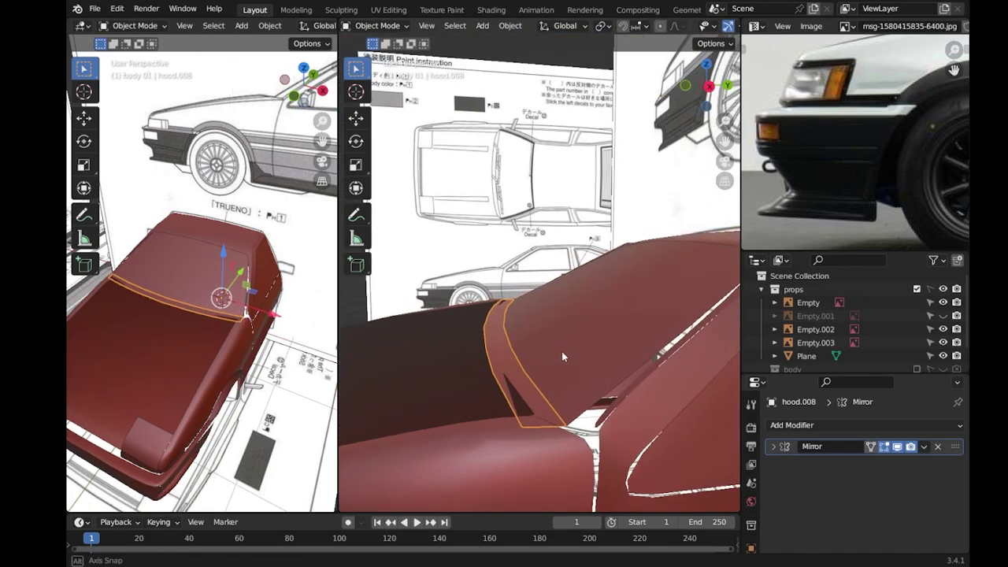
right_click(503, 355)
left_click(567, 386)
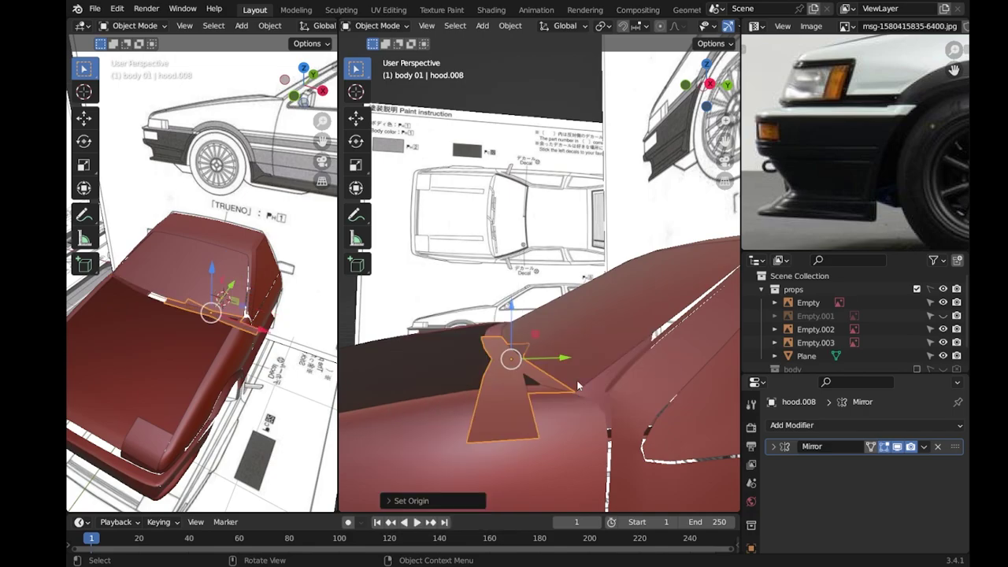
Lift the strip slightly above the hood and save the file.
middle_click_drag(493, 339, 558, 335)
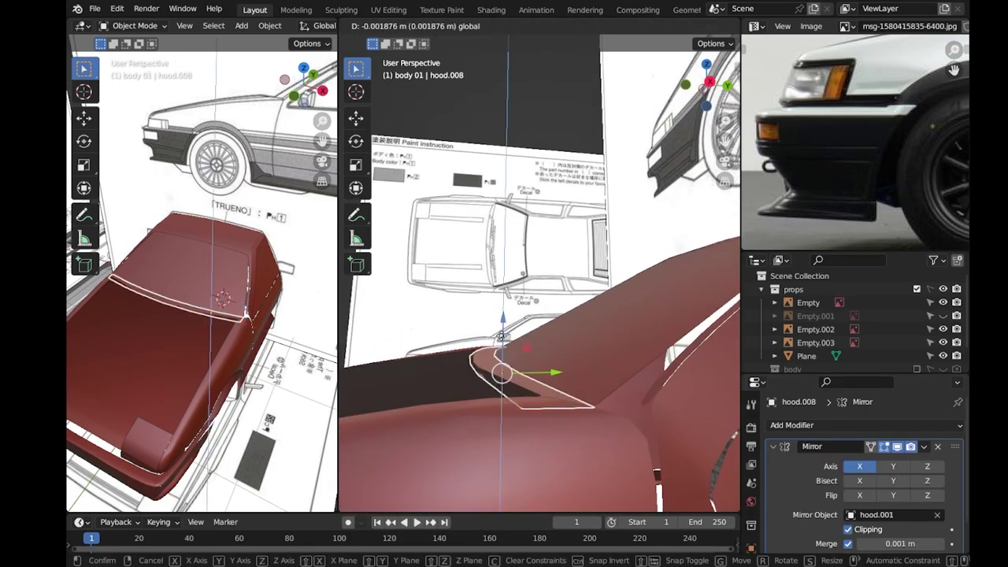
left_click_drag(502, 337, 504, 346)
middle_click_drag(506, 339, 584, 356)
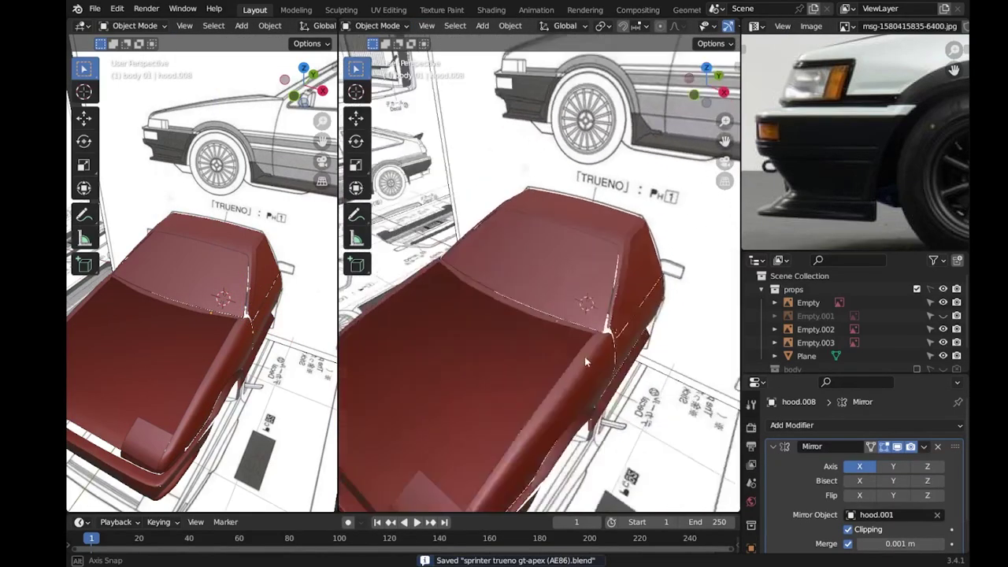
scroll(584, 356, "up", 2)
scroll(550, 323, "up", 2)
key("g")
left_click(558, 350)
scroll(558, 351, "down", 4)
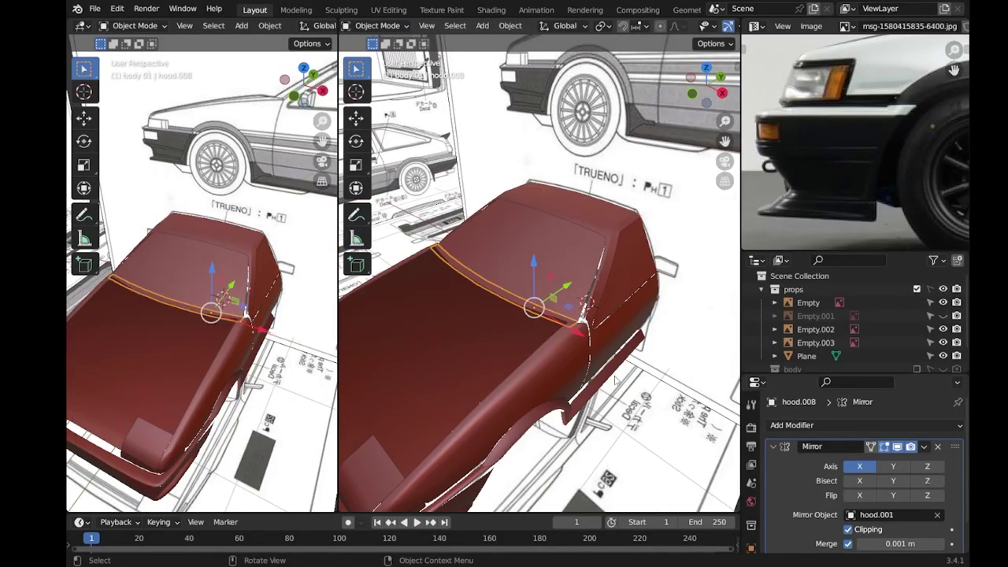
key("ctrl+s")
Select the hood.003 panel and enter Edit Mode on it.
scroll(536, 315, "down", 2)
middle_click_drag(536, 315, 519, 331)
scroll(579, 333, "up", 3)
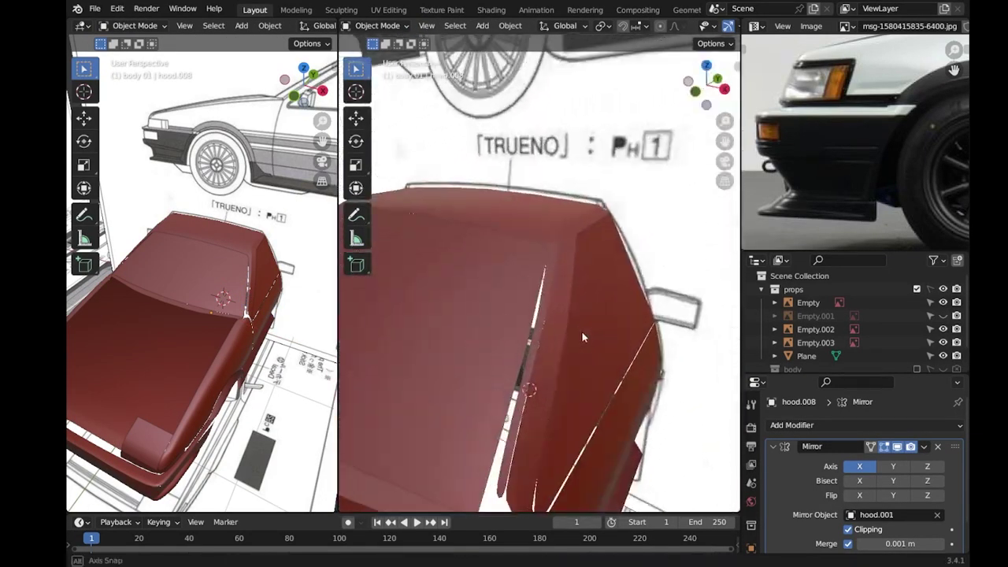
scroll(552, 335, "up", 2)
left_click(517, 337)
key("Tab")
scroll(551, 314, "up", 2)
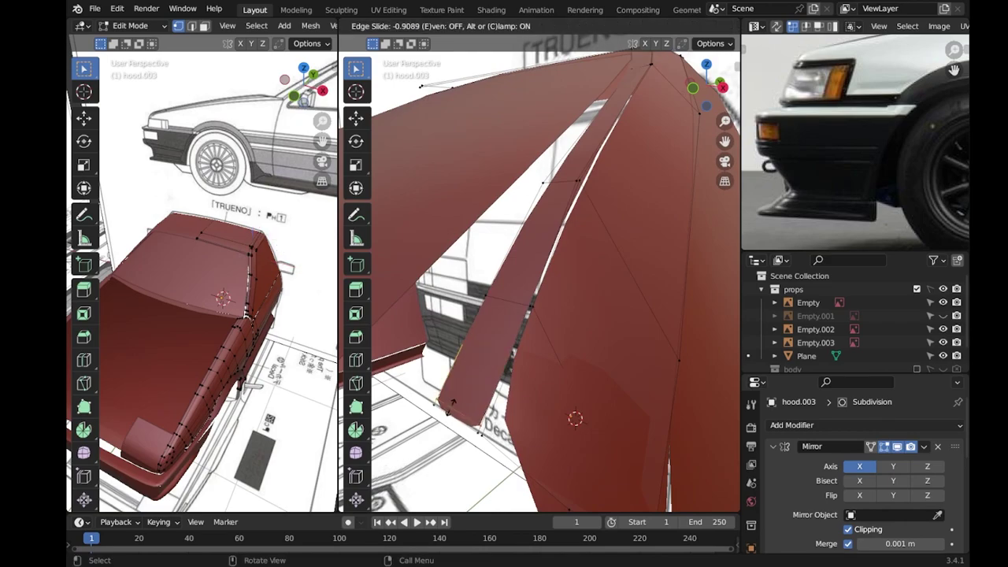
In front view, slide an edge loop along hood.003's side edge toward the blueprint outline.
right_click(452, 403)
middle_click_drag(452, 403, 572, 388)
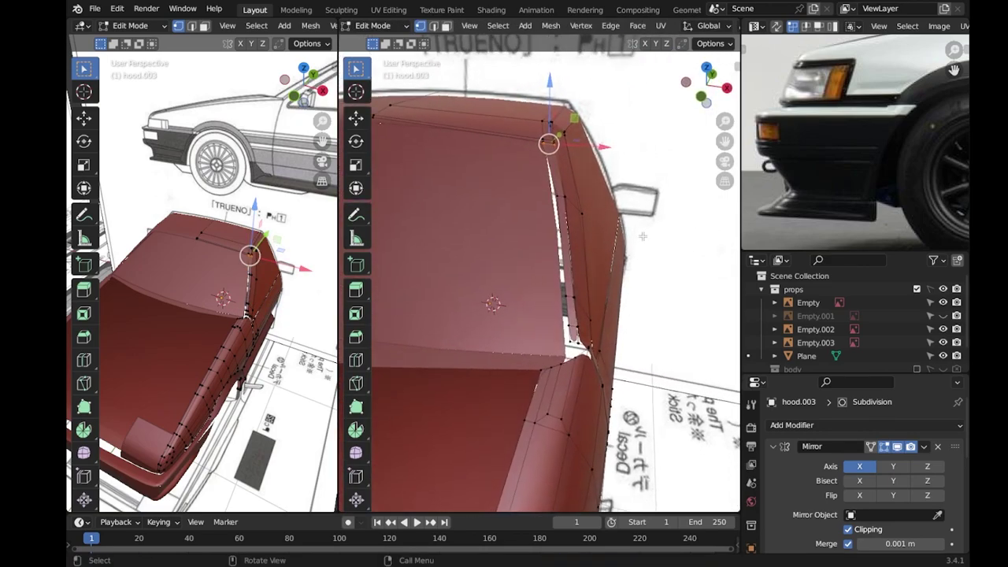
mouse_move(545, 155)
middle_mouse_down()
mouse_move(512, 150)
mouse_move(491, 99)
middle_mouse_up()
scroll(478, 139, "up", 2)
key("KP_1")
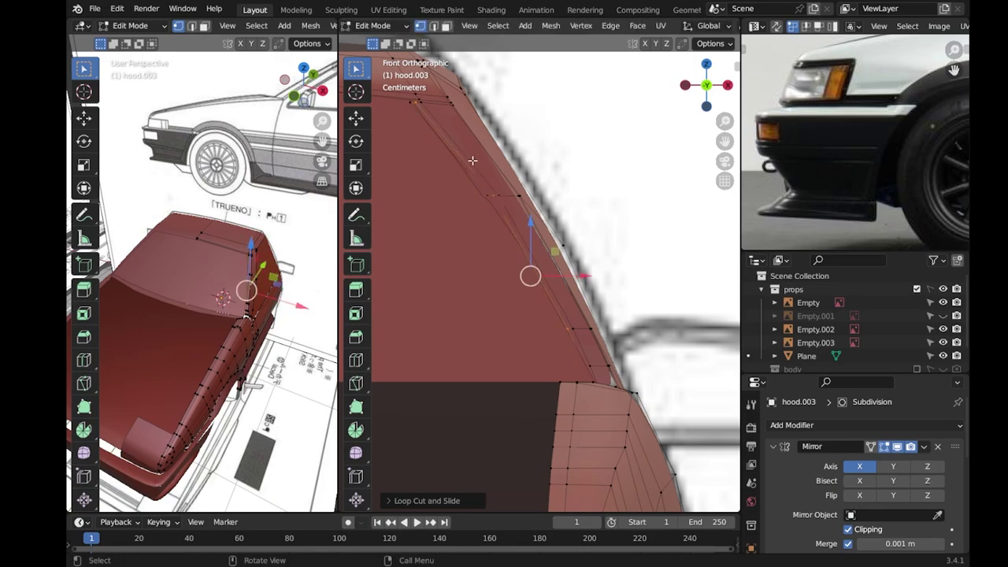
scroll(472, 160, "up", 3)
key("g")
key("g")
left_click(472, 214)
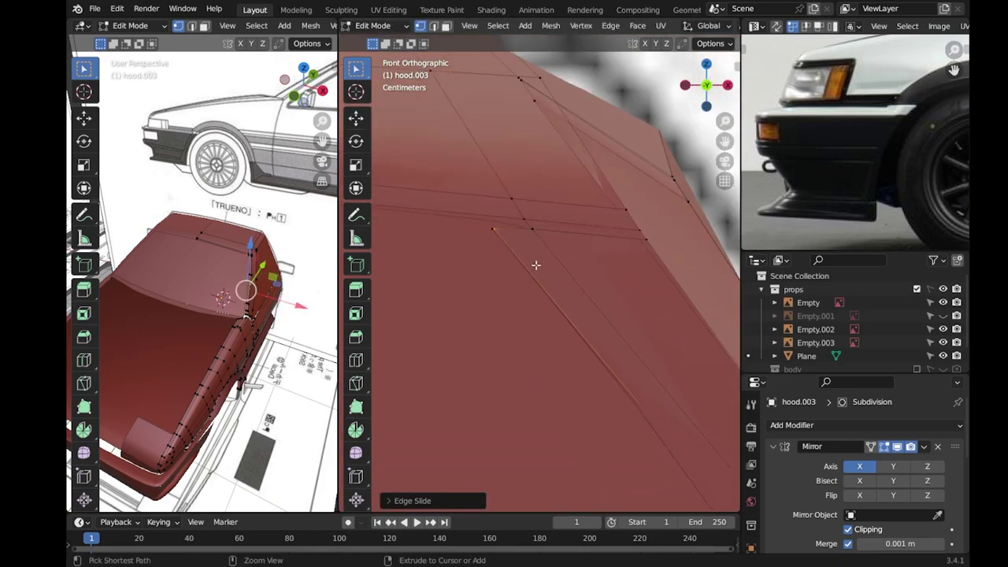
Reposition the side edge to a new spot on the outline and save the file.
right_click(459, 113)
scroll(459, 113, "up", 1)
key("g")
key("g")
left_click(521, 254)
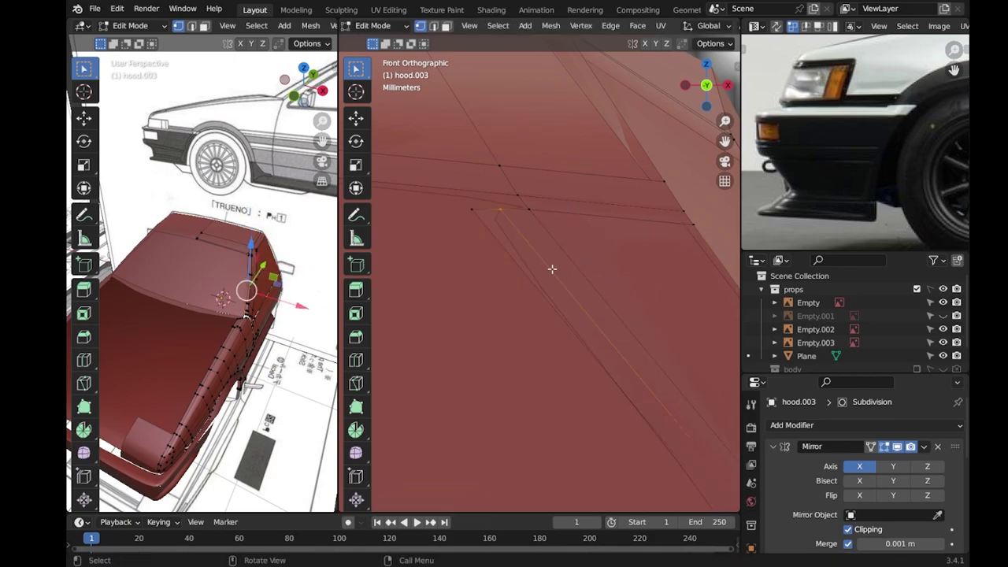
right_click(476, 75)
scroll(477, 75, "down", 3)
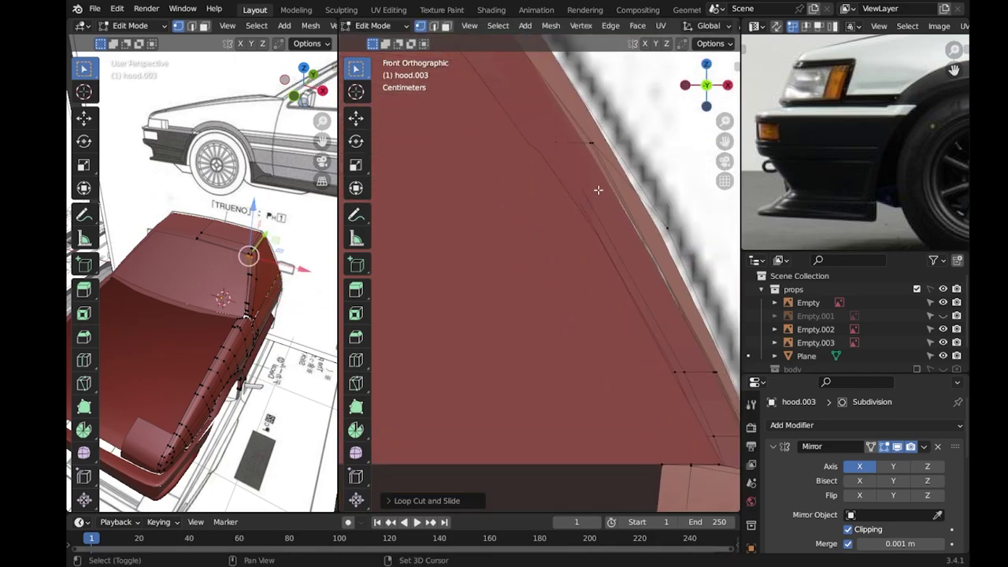
key("ctrl+s")
Add a loop cut near hood.003's pillar corner, move the edge into place, and leave Edit Mode.
middle_click_drag(468, 183, 453, 223, "shift")
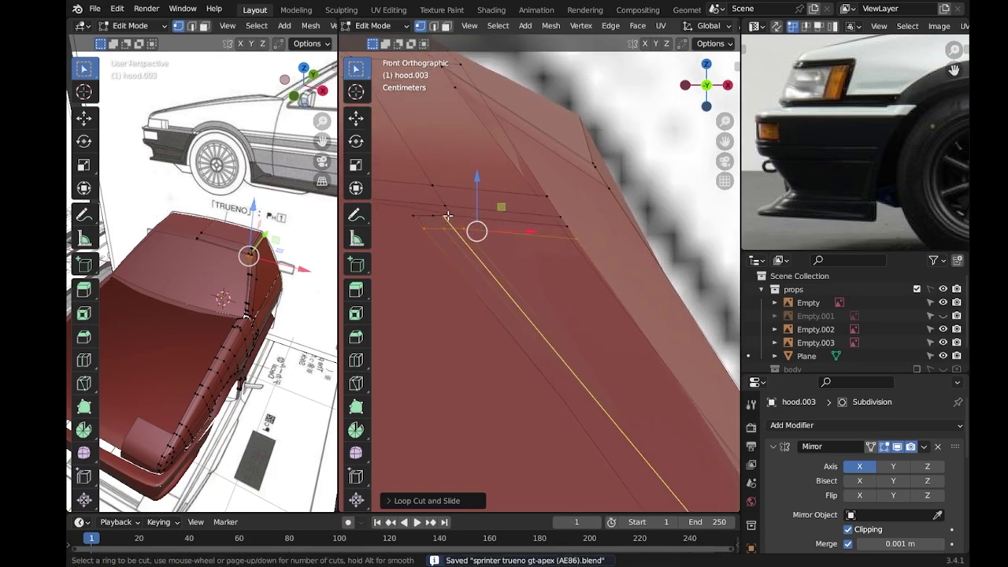
key("g")
key("g")
right_click(453, 227)
scroll(546, 265, "up", 2)
scroll(547, 266, "up", 2)
key("ctrl+r")
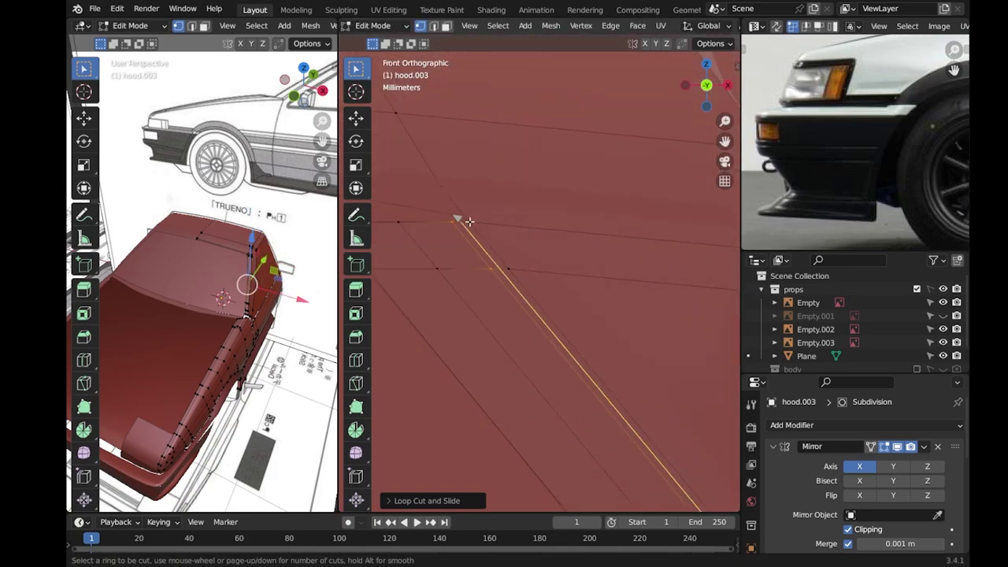
key("KP_Decimal")
key("g")
left_click(220, 207)
key("Tab")
scroll(557, 387, "down", 3)
scroll(557, 387, "down", 2)
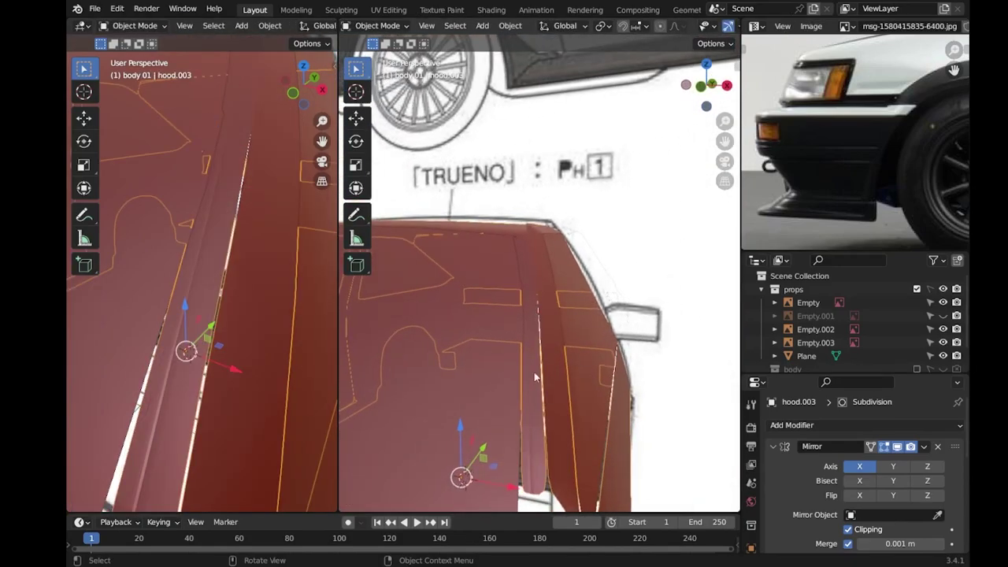
In hood.003's edit mode, select the edge path up the pillar and rotate it about Z in side view.
scroll(557, 387, "up", 3)
middle_click_drag(557, 388, 512, 393)
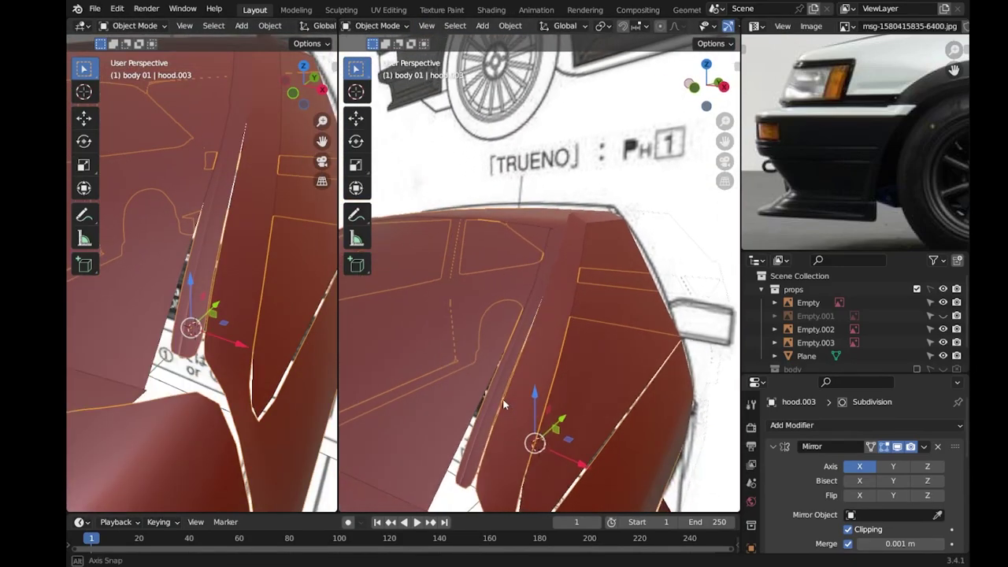
middle_click_drag(237, 331, 227, 332)
key("Tab")
mouse_move(512, 348)
middle_mouse_down()
mouse_move(498, 298)
mouse_move(520, 367)
middle_mouse_up()
left_click(512, 329, "ctrl")
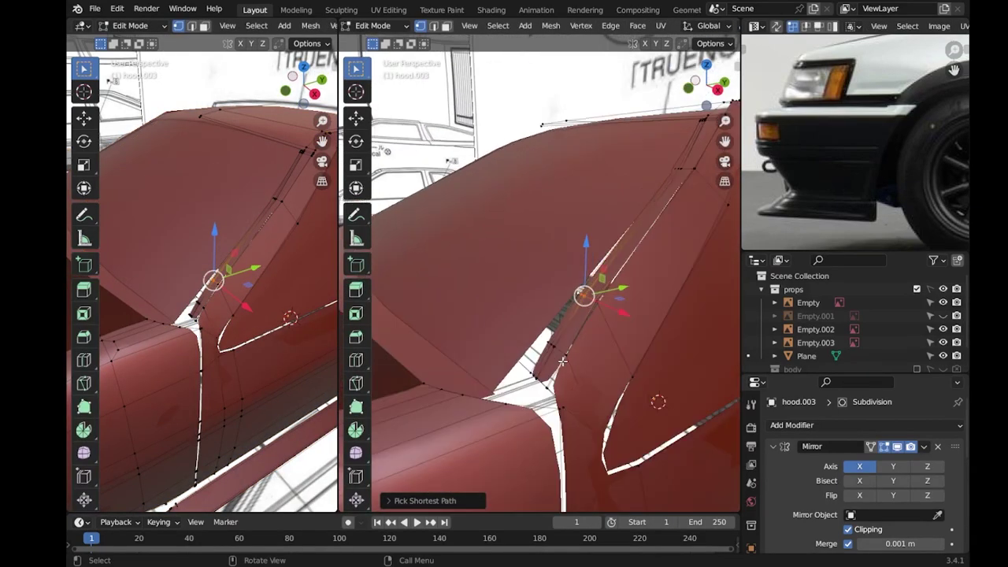
middle_click_drag(547, 319, 630, 453)
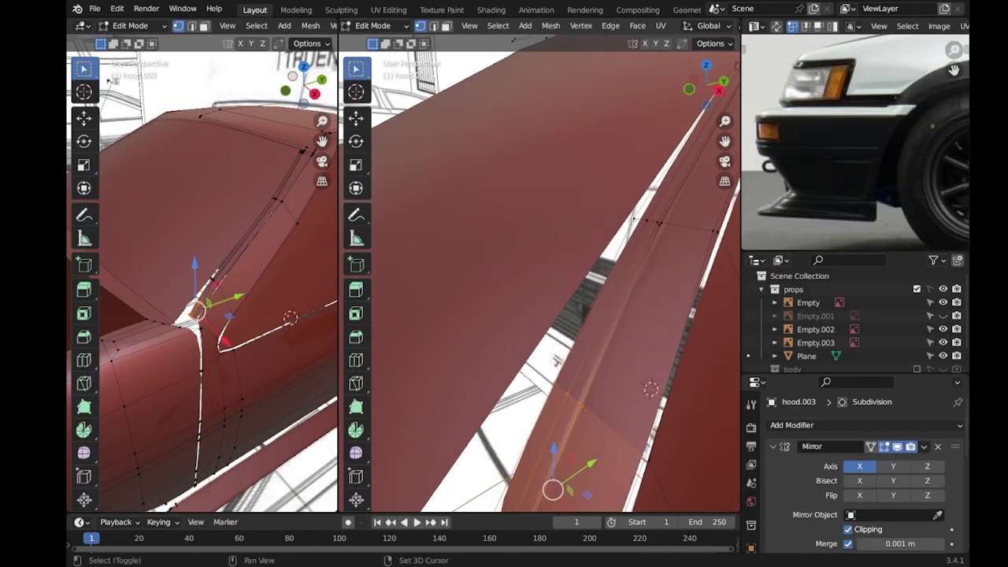
scroll(705, 230, "down", 4)
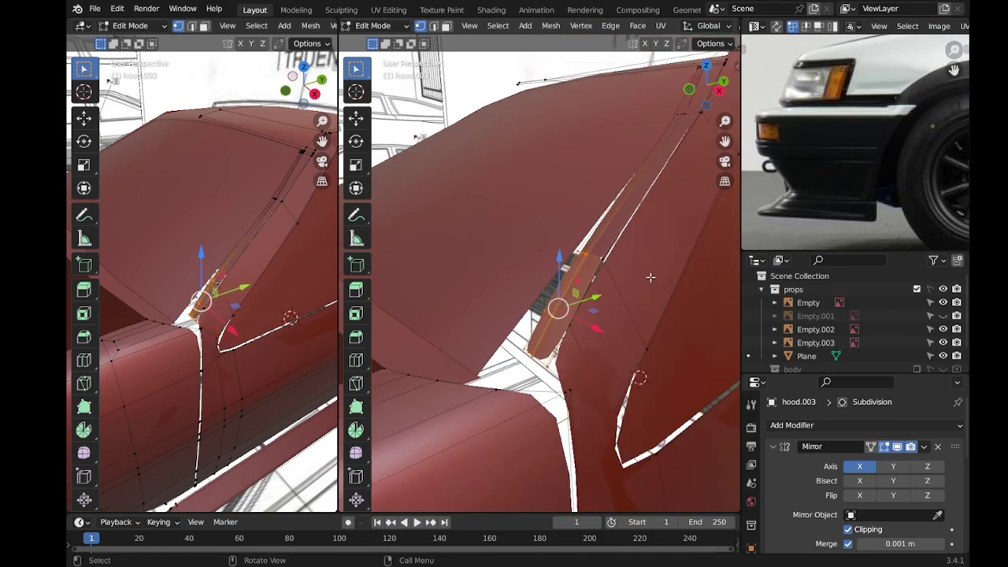
key("KP_3")
middle_click_drag(220, 299, 247, 315)
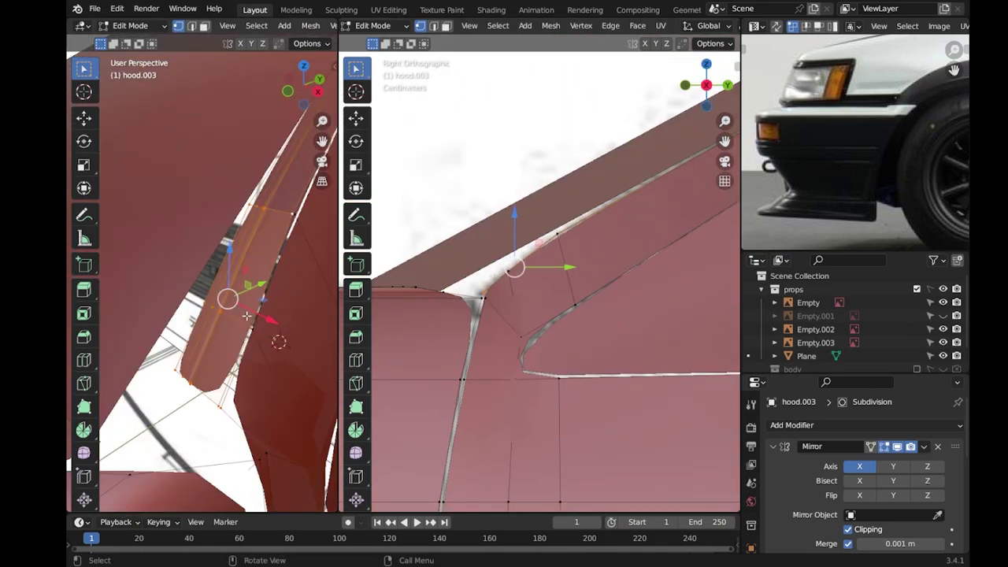
key("r")
key("z")
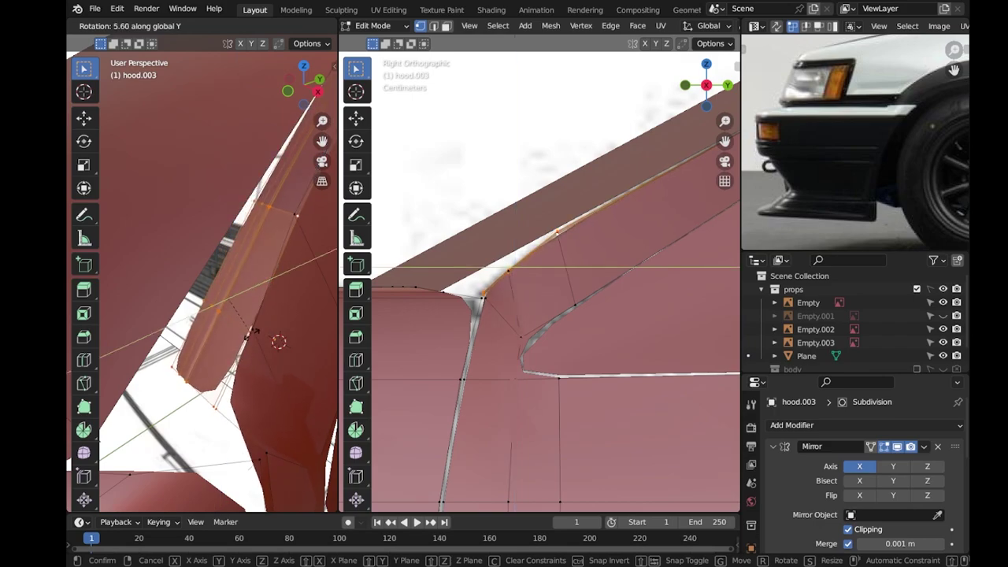
left_click(260, 336)
In top view, rotate the pillar strip, then rotate and reposition another edge path on it.
middle_click_drag(551, 299, 587, 313)
middle_click_drag(236, 314, 260, 330)
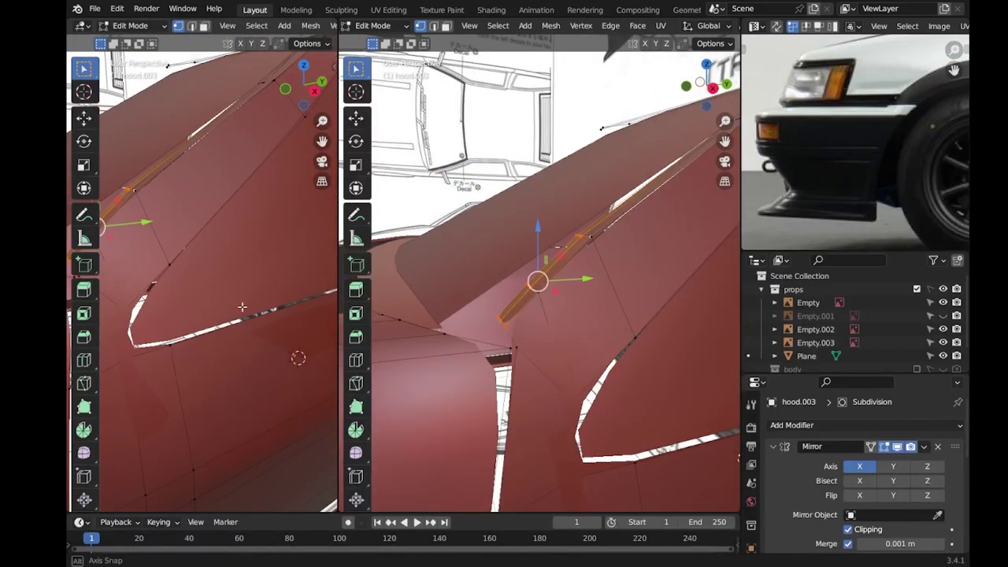
key("KP_7")
key("r")
left_click(569, 360)
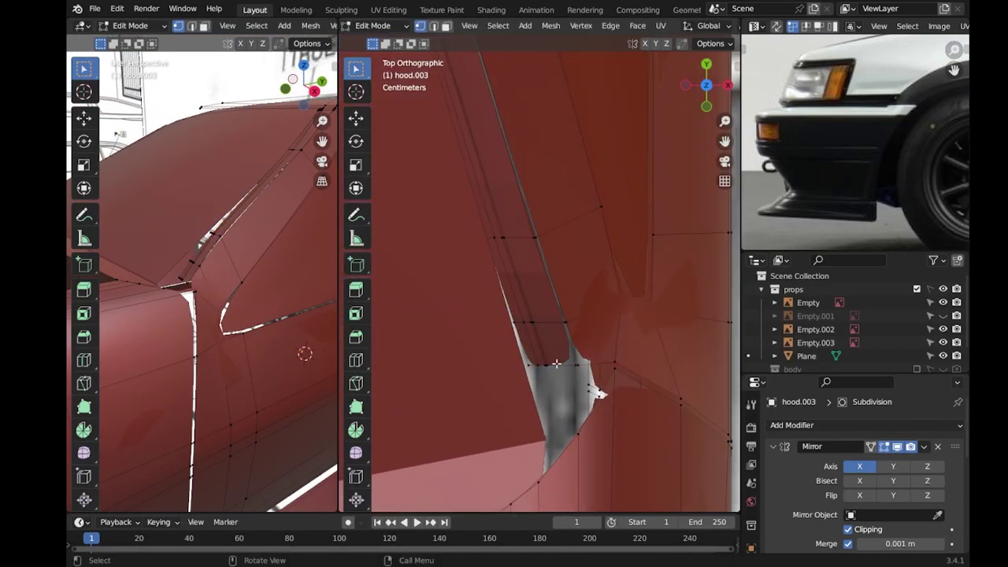
left_click(535, 370, "ctrl")
key("r")
left_click(622, 372)
key("g")
left_click(581, 451)
Select the windshield side edge path, then rotate and move it over the blueprint in X-ray.
middle_click_drag(562, 441, 551, 370, "shift")
scroll(515, 273, "down", 2)
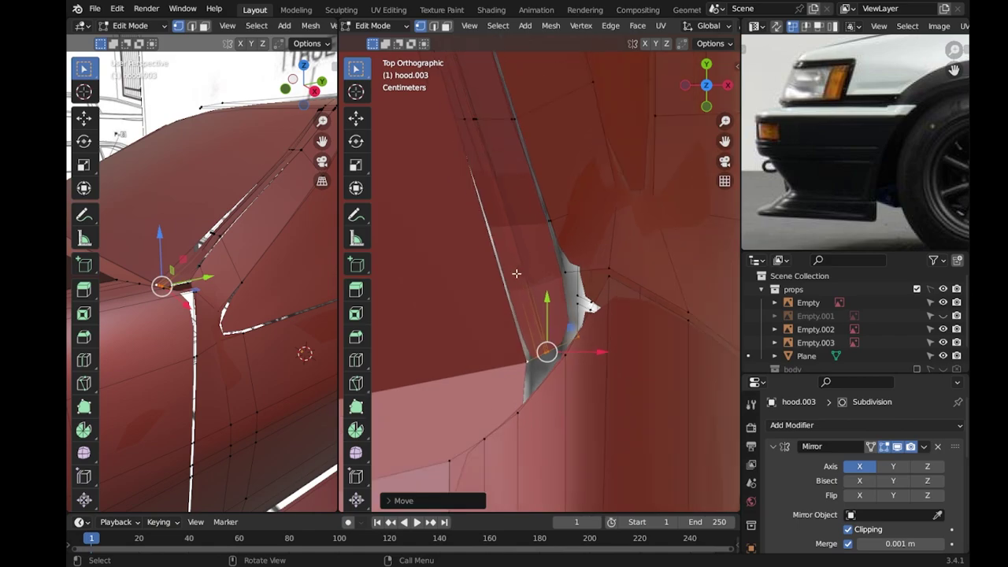
scroll(548, 351, "up", 4)
left_click(603, 360, "ctrl")
scroll(588, 372, "down", 2)
scroll(589, 372, "down", 2)
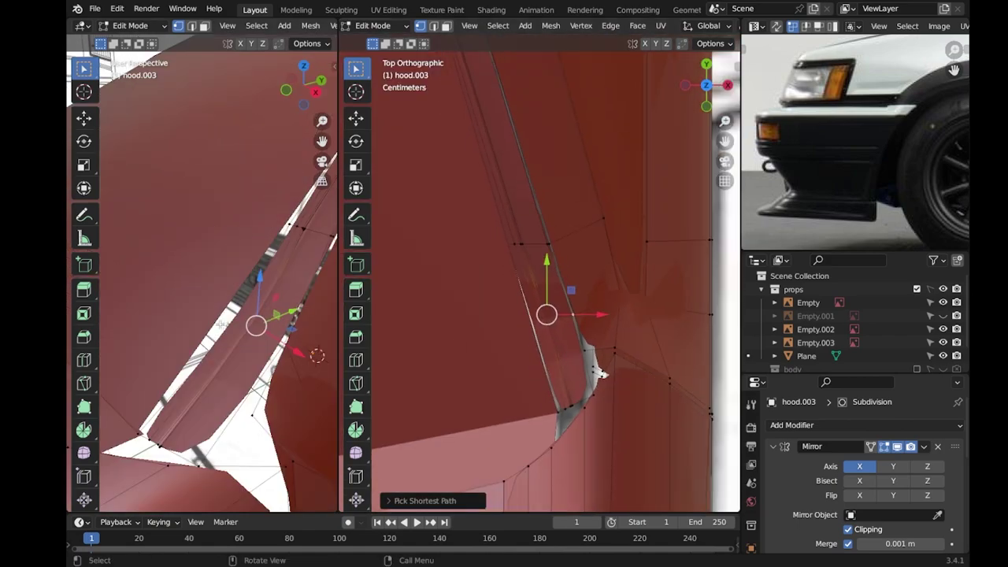
key("r")
left_click(636, 309)
key("g")
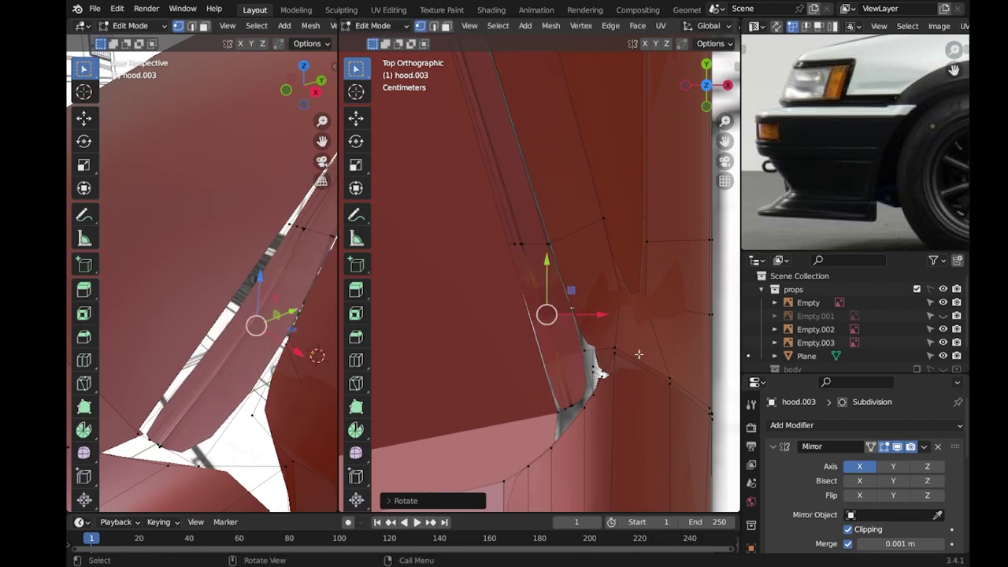
key("alt+z")
left_click(613, 347)
Refine the windshield side edges: move them in side view, tilt them in front view, shift them in top view.
key("KP_3")
key("g")
left_click(527, 263)
key("KP_1")
key("r")
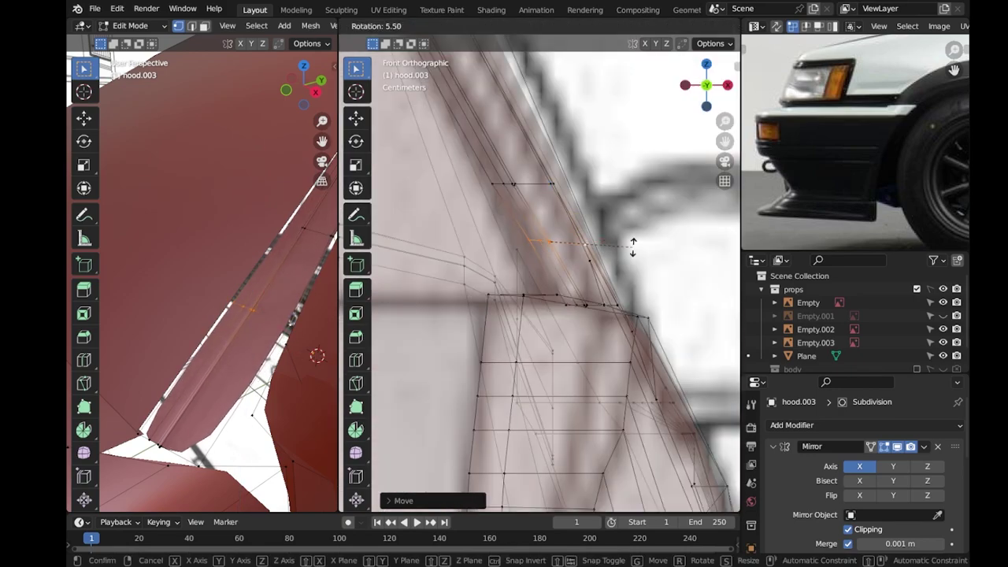
left_click(646, 268)
key("KP_7")
key("g")
left_click(602, 322)
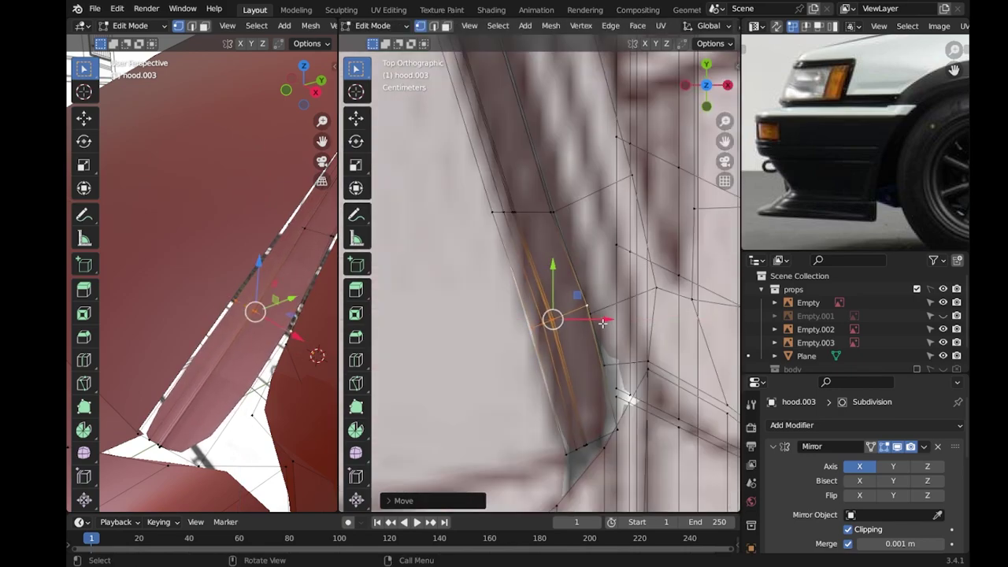
key("g")
left_click(610, 465)
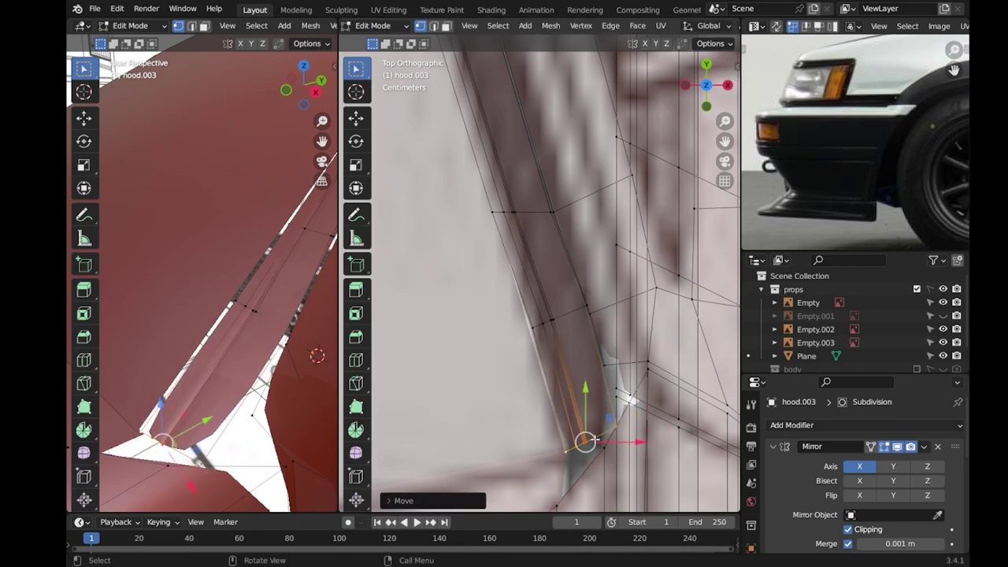
Select the windshield border edge path, slide it along X, and extrude it to the corner.
left_click(517, 221)
middle_click_drag(237, 276, 204, 237)
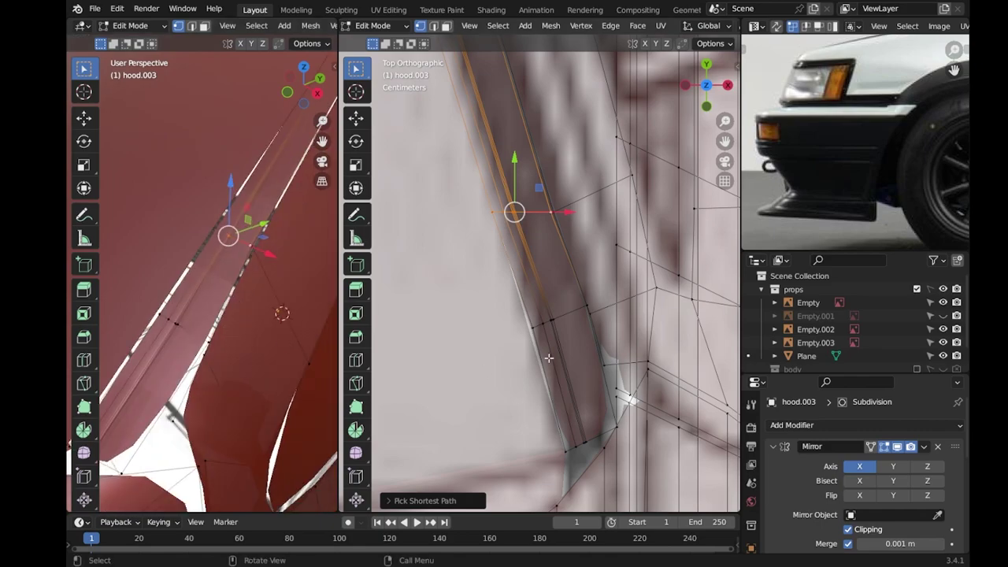
left_click(536, 331, "ctrl")
left_click(536, 331, "ctrl")
key("g")
right_click(577, 348)
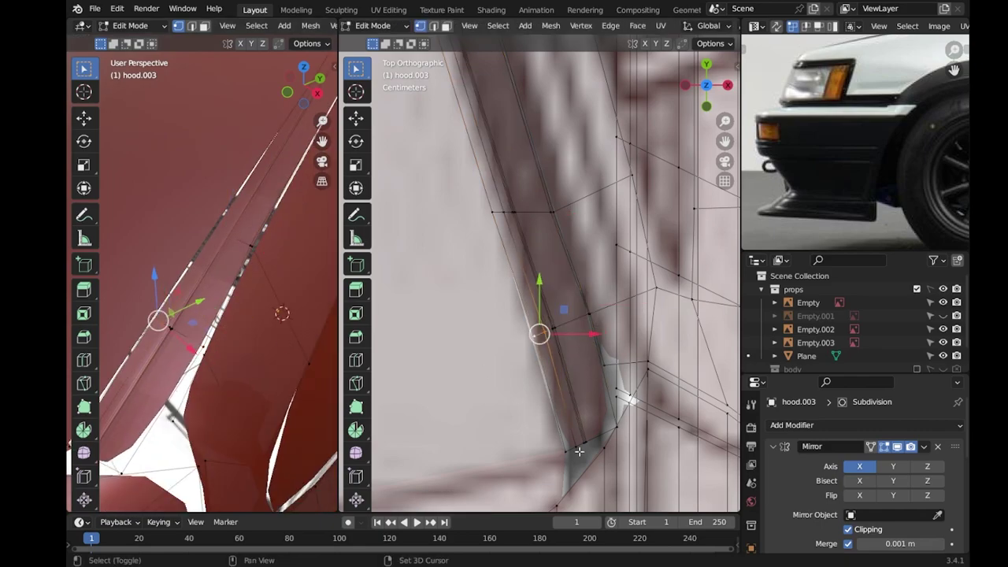
left_click_drag(589, 392, 629, 399)
scroll(575, 309, "up", 1)
scroll(575, 309, "up", 1)
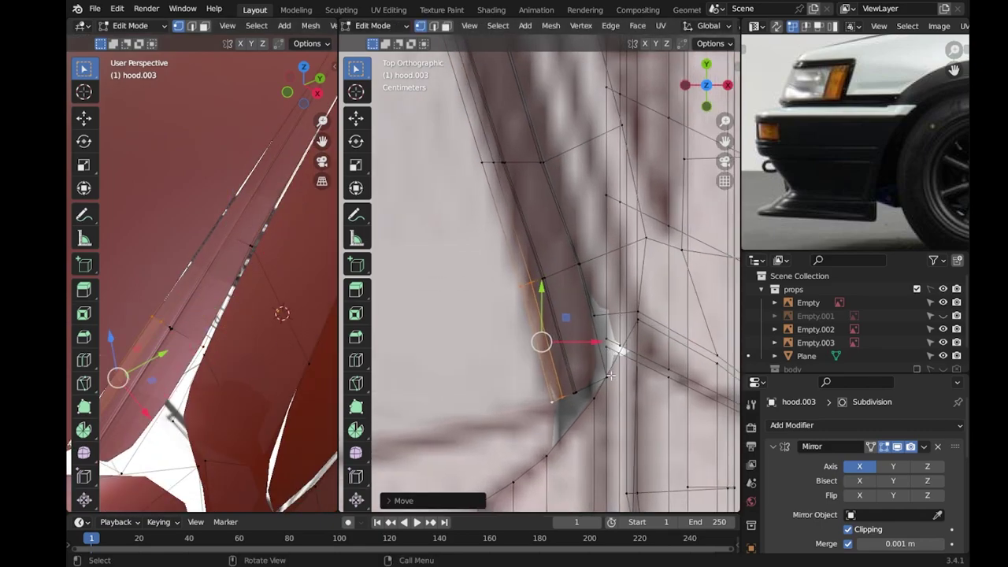
scroll(575, 309, "up", 1)
scroll(581, 314, "down", 2)
right_click(587, 318, "ctrl")
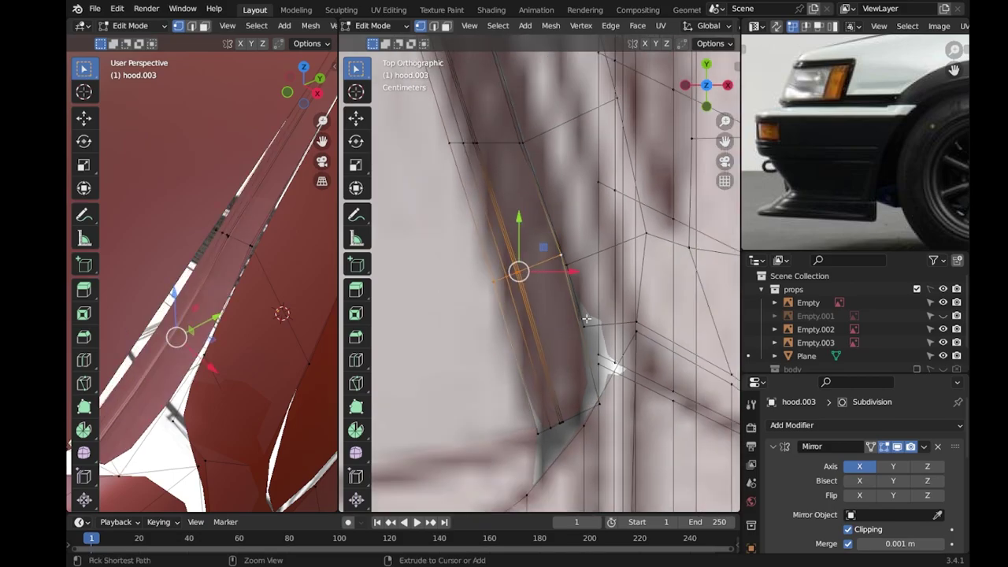
Apply Shade Smooth to the hood panel and save the blend file.
middle_click_drag(551, 306, 479, 276)
key("Tab")
right_click(539, 214)
left_click(539, 213)
key("ctrl+s")
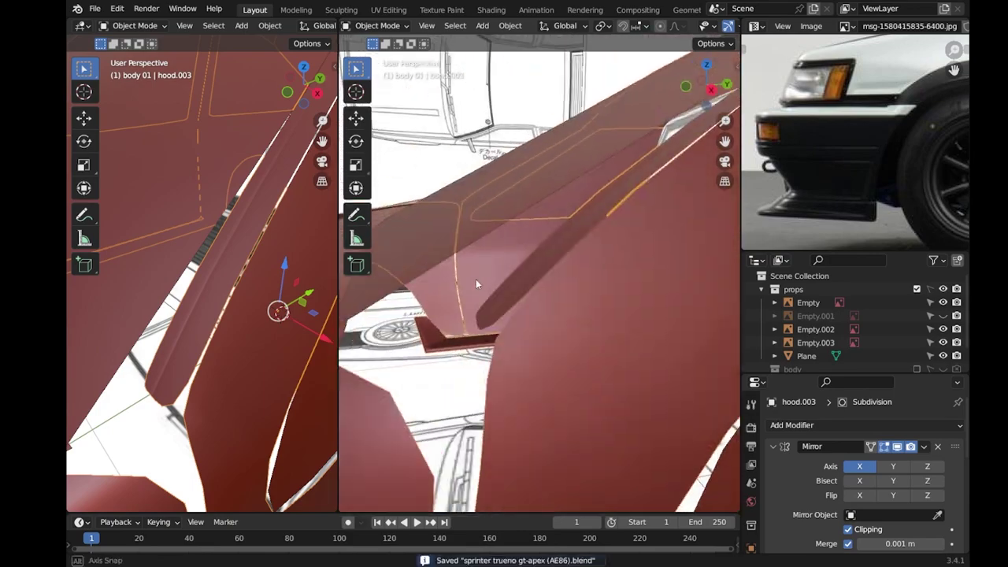
Back in edit mode, select a pillar junction vertex and inspect the hood edge from above.
key("Tab")
mouse_move(236, 315)
middle_mouse_down()
mouse_move(267, 333)
mouse_move(299, 236)
middle_mouse_up()
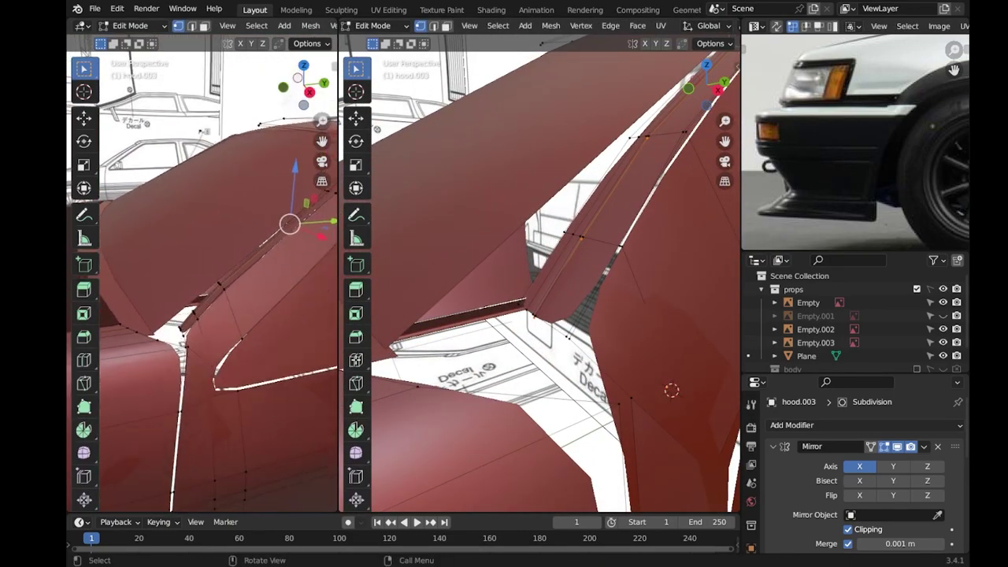
left_click(540, 321)
middle_click_drag(541, 320, 625, 244)
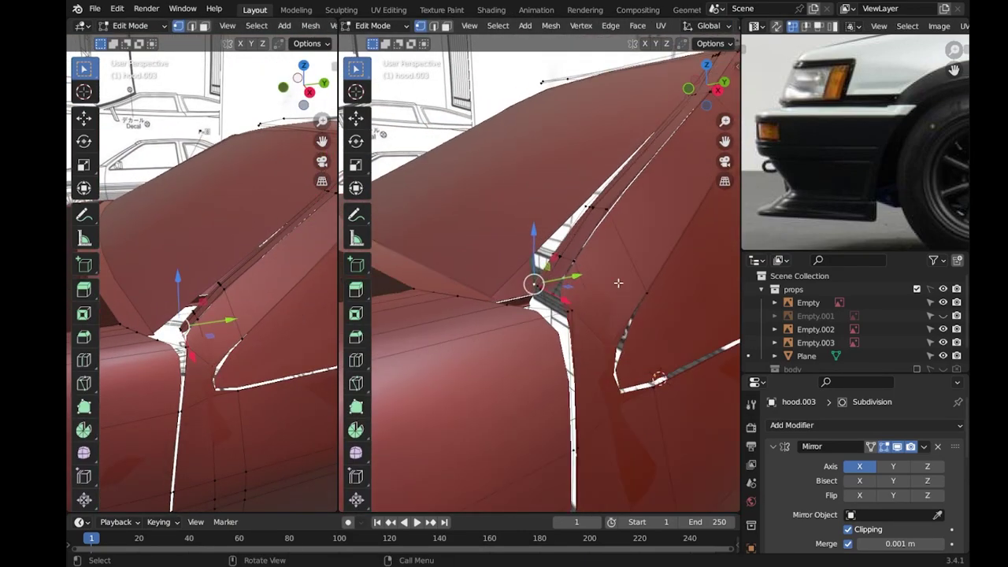
key("KP_7")
key("Tab")
key("Tab")
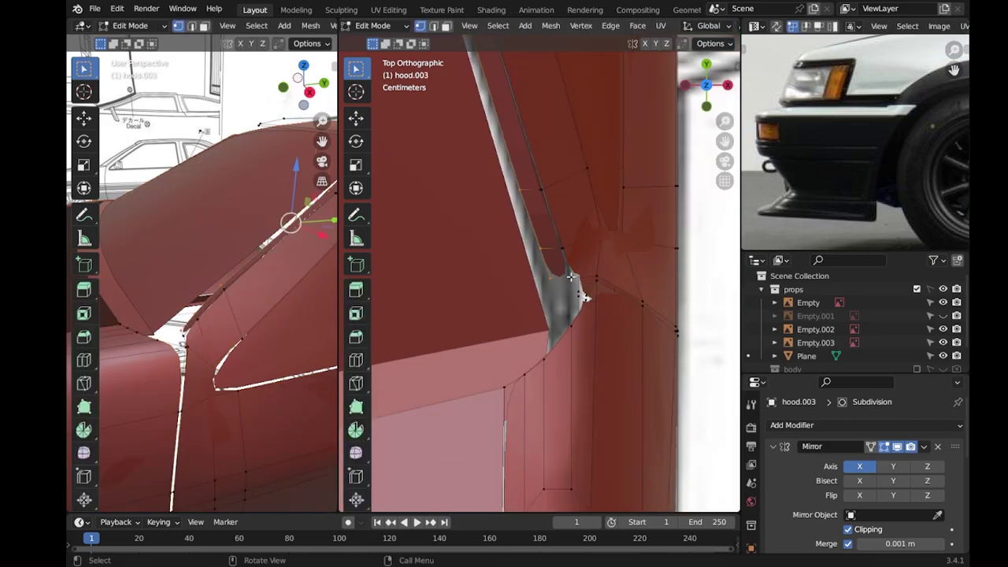
middle_click_drag(580, 292, 588, 349, "shift")
scroll(550, 299, "down", 2)
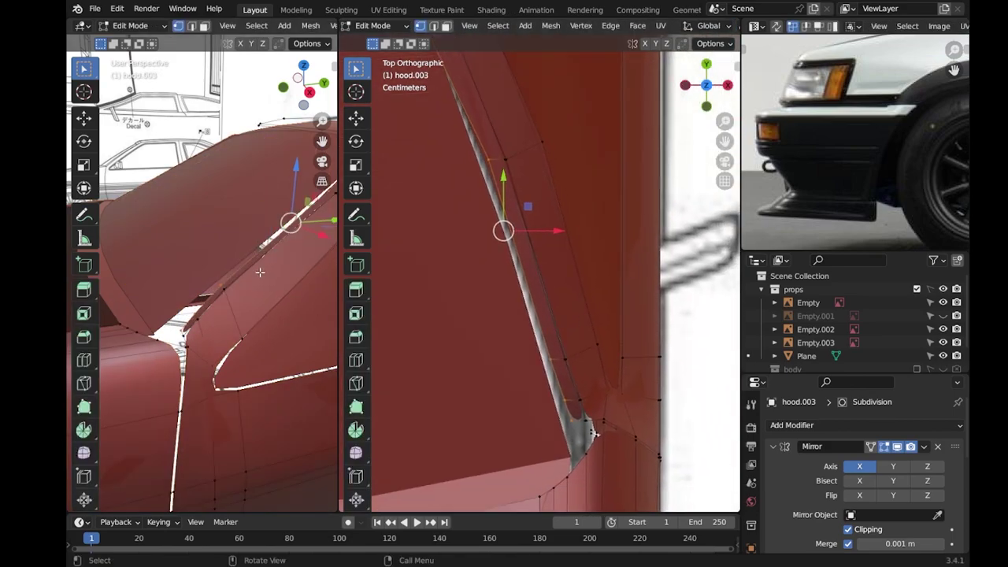
middle_click_drag(236, 315, 254, 289)
Select the windshield border edge path and nudge it slightly along X.
mouse_move(535, 315)
middle_mouse_down("shift")
mouse_move(472, 221)
mouse_move(502, 241)
mouse_move(531, 325)
middle_mouse_up("shift")
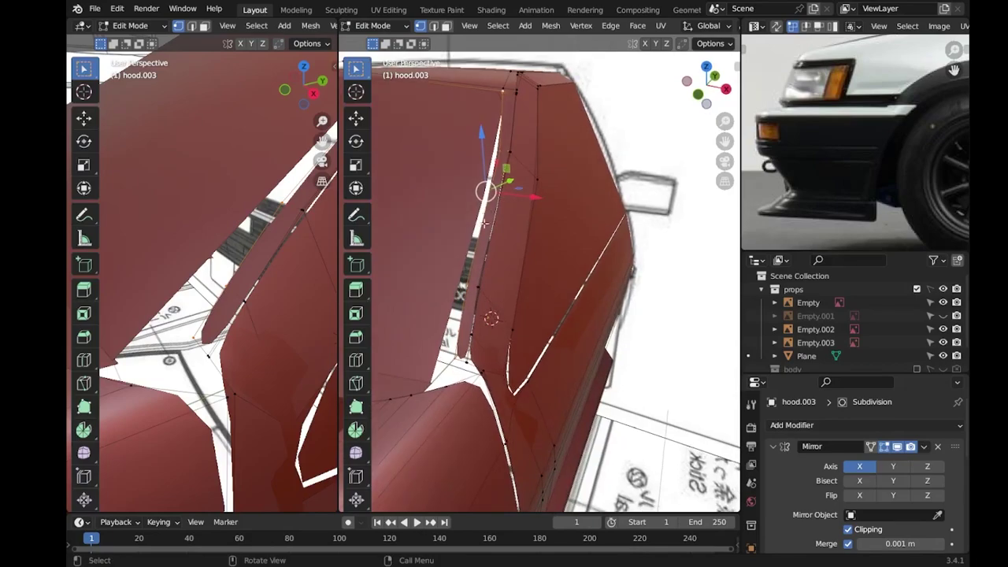
left_click(532, 325, "ctrl")
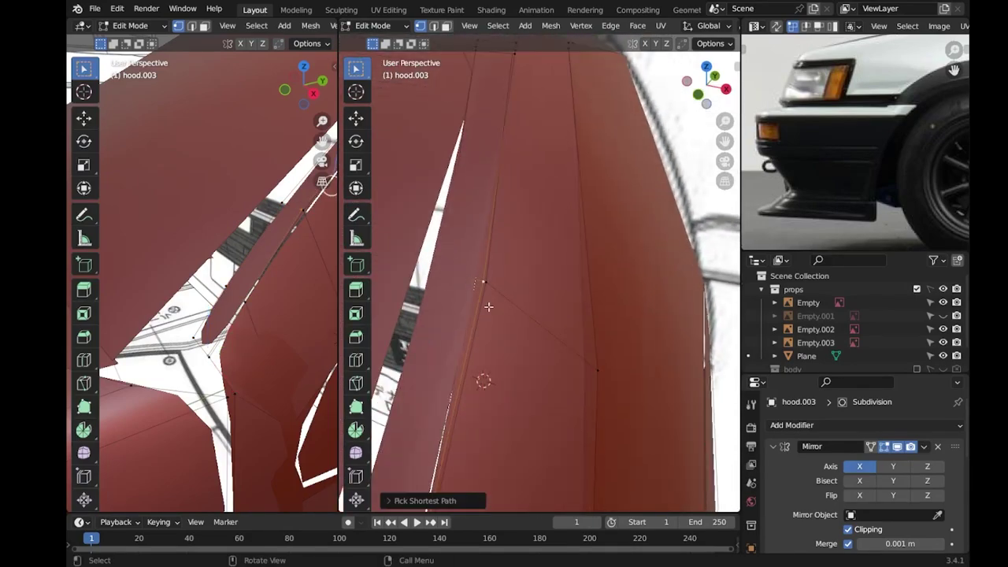
middle_click_drag(532, 325, 543, 260)
middle_click_drag(236, 330, 251, 316)
middle_click_drag(551, 260, 574, 205)
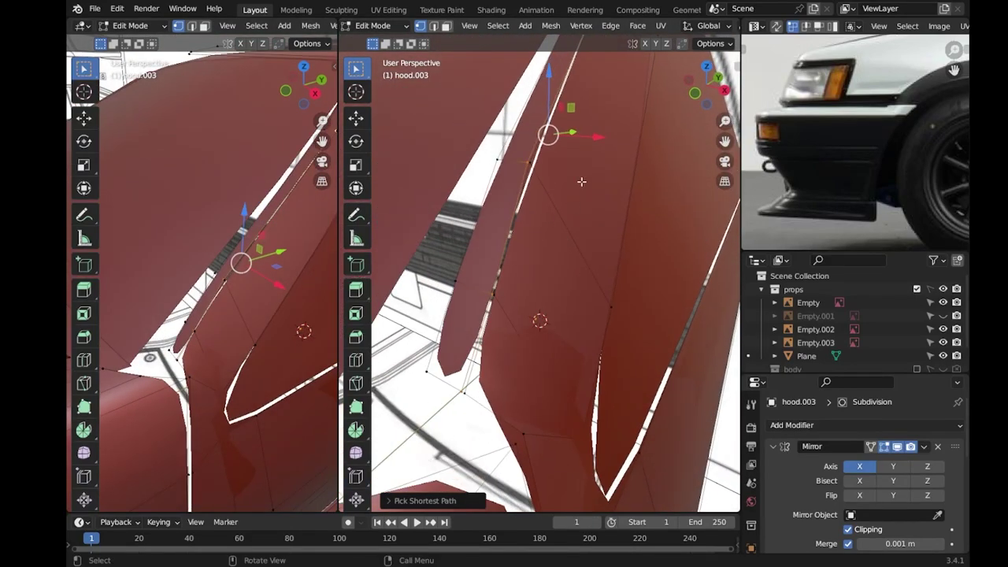
left_click_drag(598, 140, 599, 143)
Select the A-pillar junction corner vertex, frame it in side view, and move it vertically.
middle_click_drag(524, 307, 504, 331, "shift")
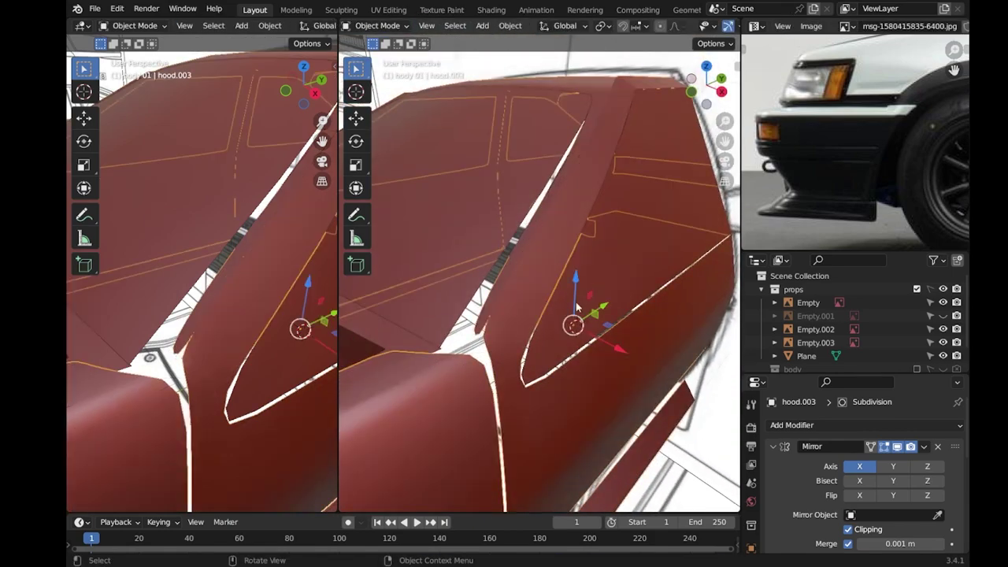
left_click(492, 340)
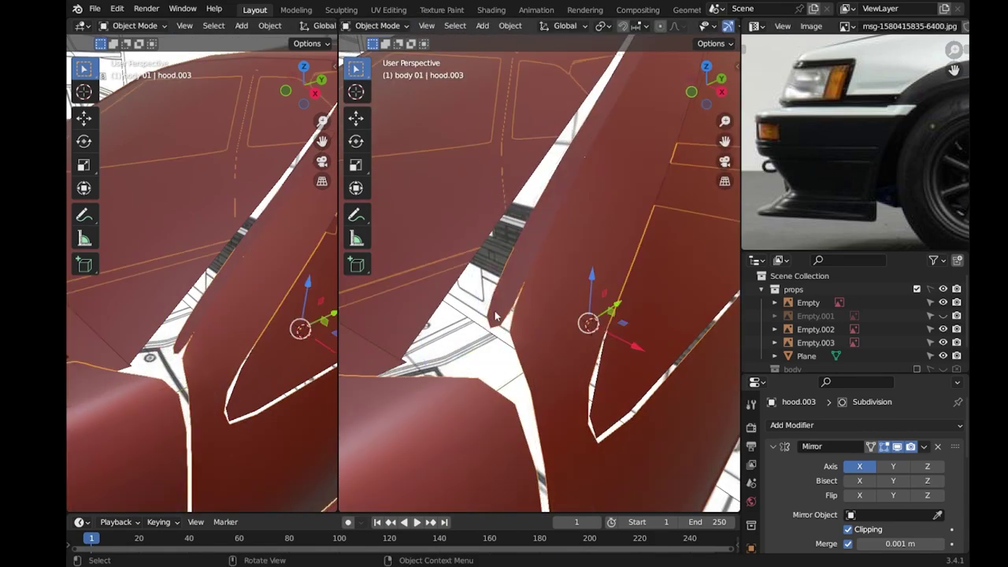
middle_click_drag(479, 335, 522, 267)
left_click(522, 267)
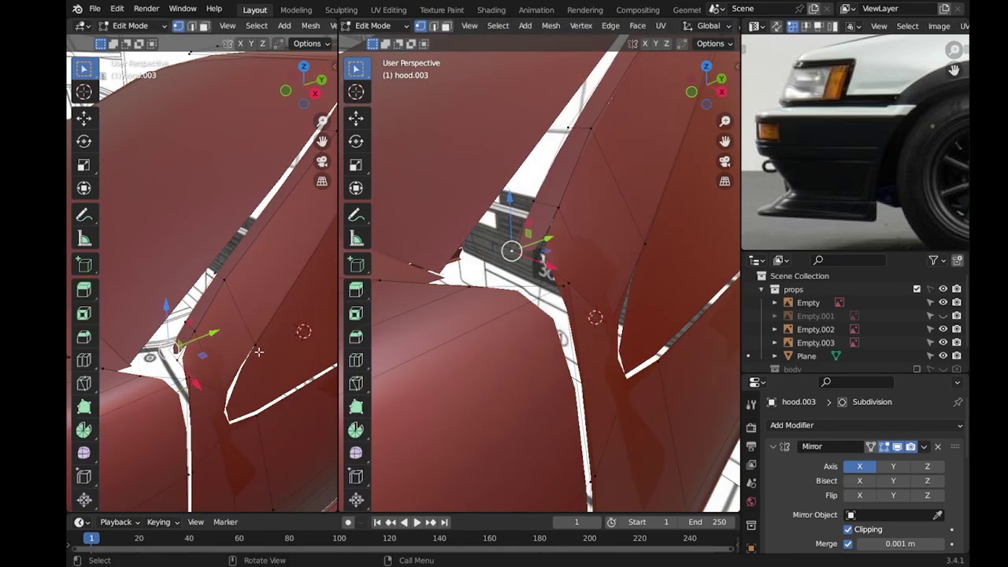
key("KP_3")
key("KP_Decimal")
key("KP_Decimal")
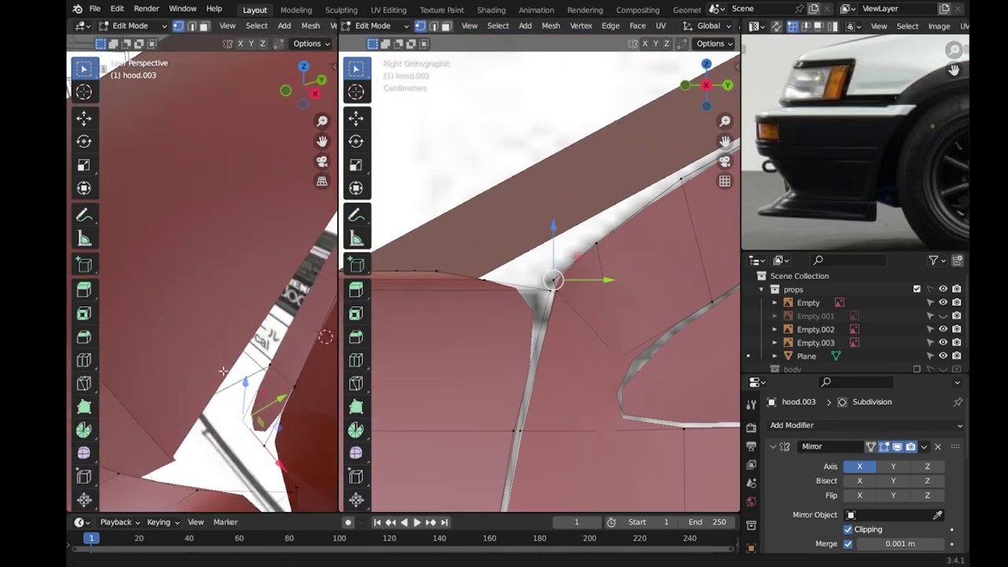
key("KP_3")
key("KP_Decimal")
key("g")
key("y")
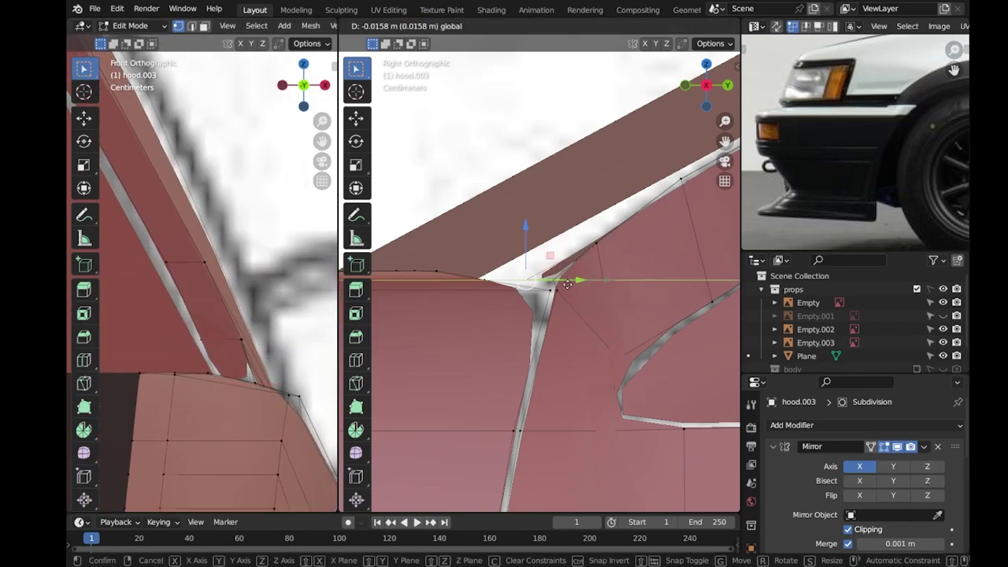
key("z")
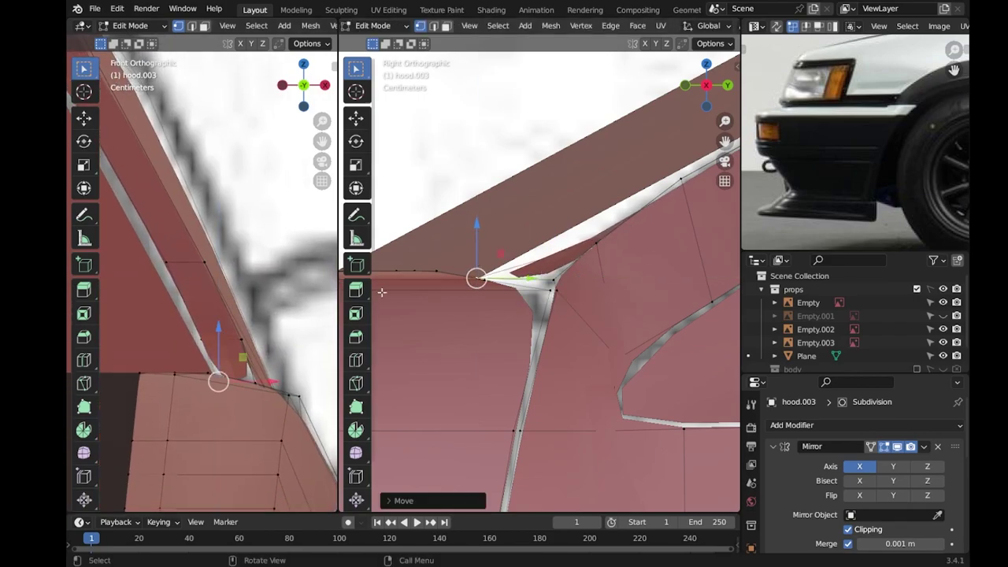
left_click(596, 210)
Nudge the junction vertex again along Z and Y, checking it against the blueprint in X-ray.
key("g")
key("z")
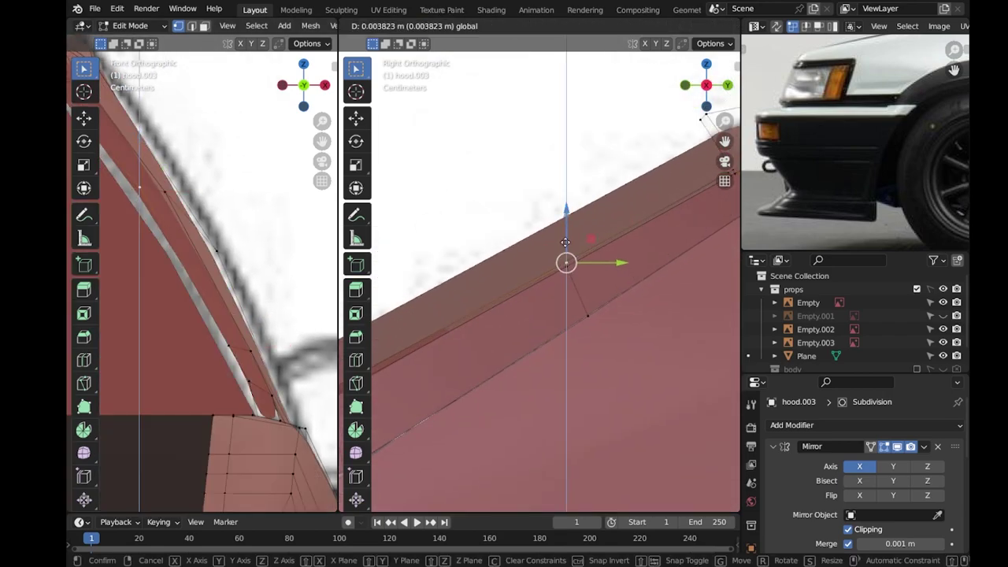
left_click(564, 239)
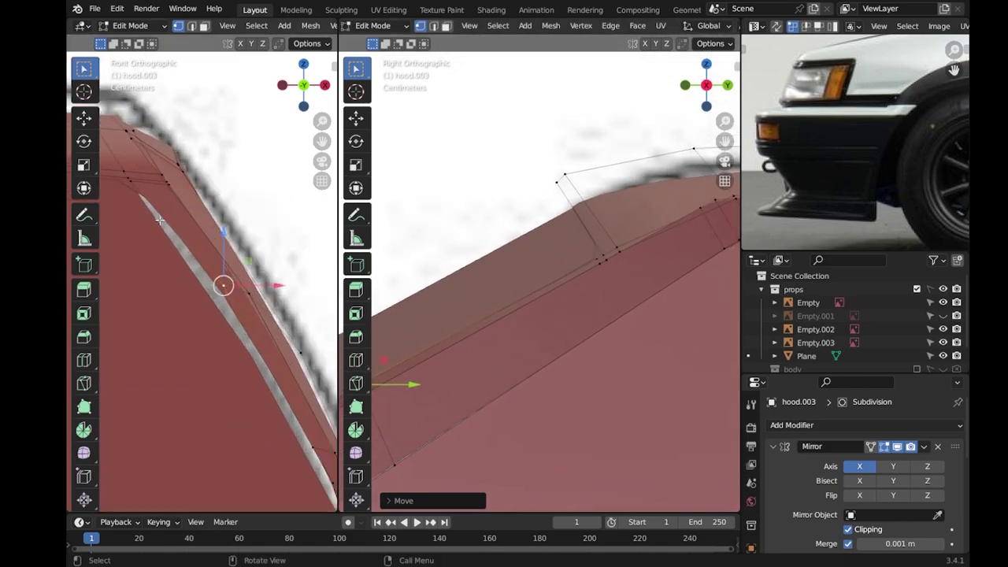
key("alt+z")
key("alt+z")
key("alt+z")
key("alt+z")
key("g")
key("y")
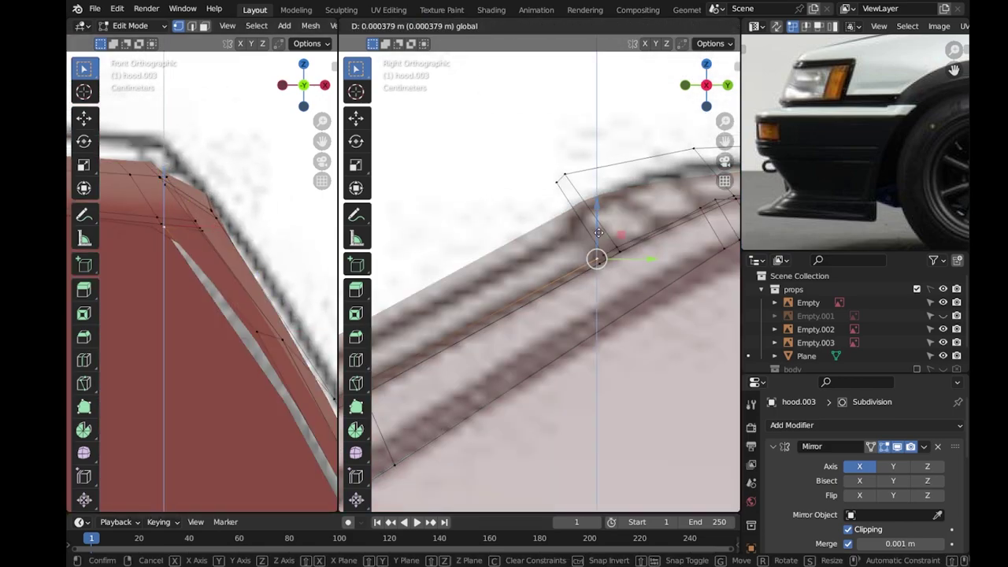
left_click(614, 260)
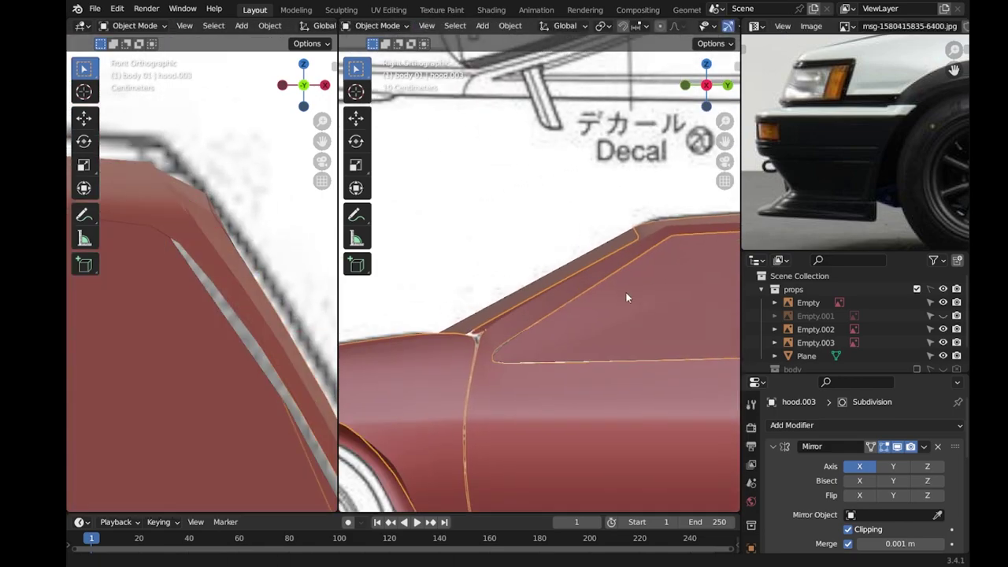
key("Tab")
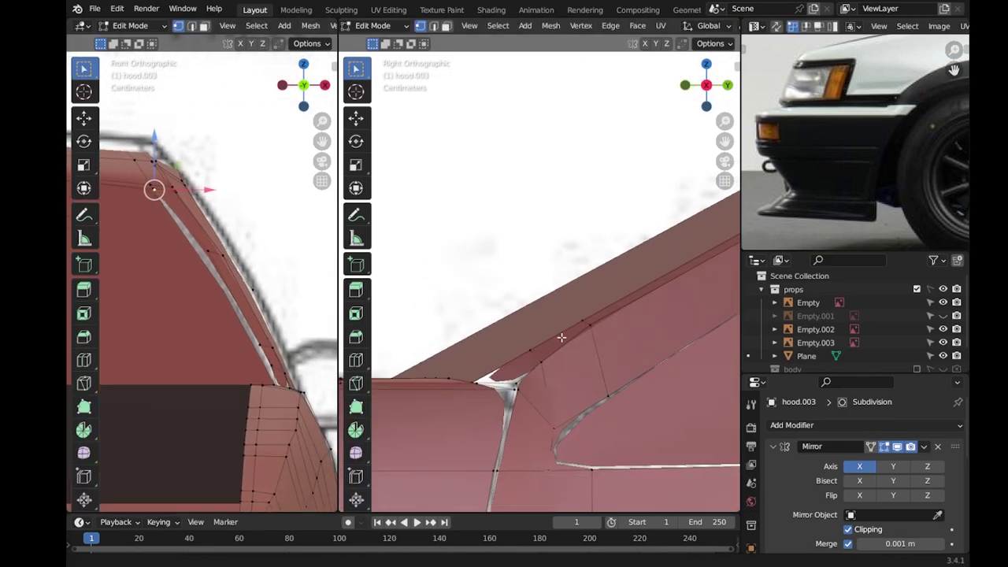
scroll(565, 426, "up", 2)
key("KP_7")
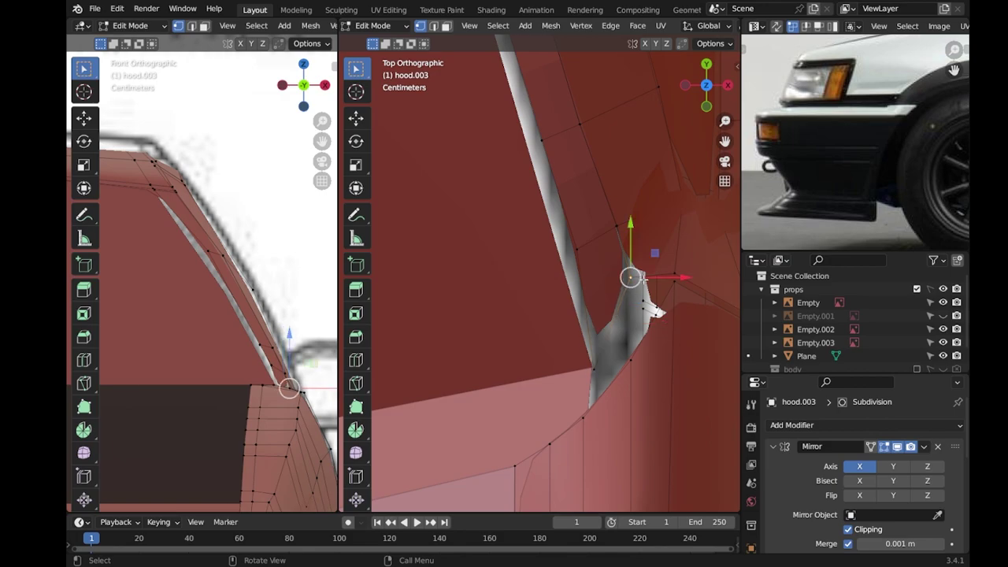
Reposition the A-pillar corner vertices of hood.003, pulling one back along Y and nudging it sideways.
left_click_drag(631, 251, 630, 335)
left_click_drag(684, 365, 707, 365)
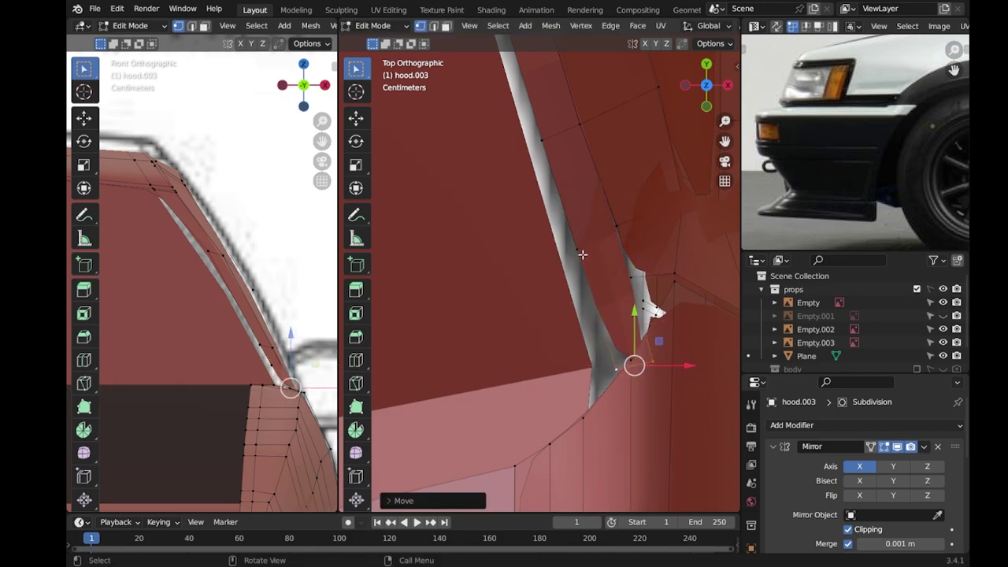
key("alt+z")
left_click(616, 236)
key("alt+z")
key("g")
left_click(630, 304)
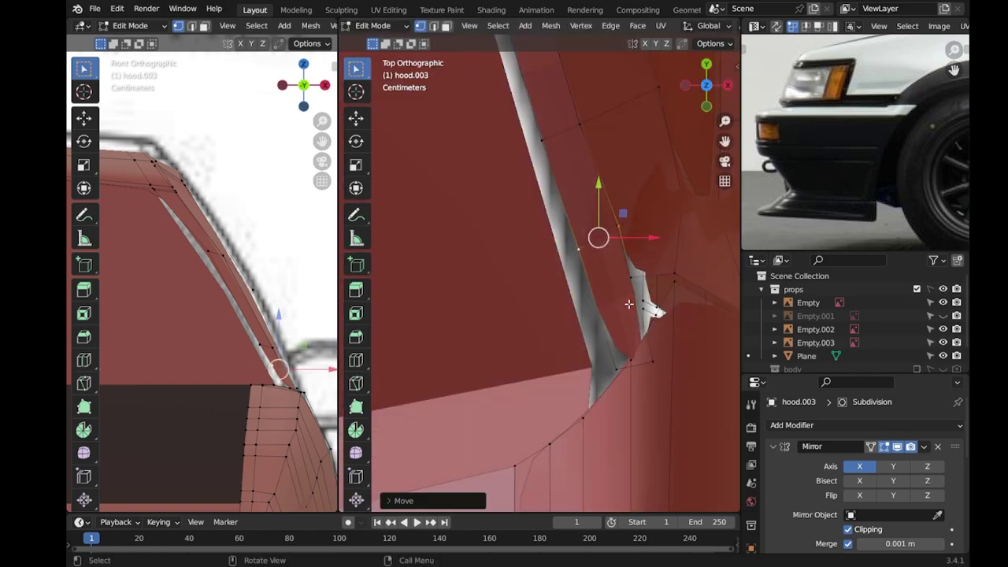
scroll(580, 285, "up", 2)
middle_click_drag(580, 285, 539, 191, "shift")
Switch from hood.005 to hood.003 and edit its vertices in see-through mode.
left_click(536, 214)
key("alt+z")
key("alt+z")
key("Tab")
key("alt+z")
left_click(523, 142)
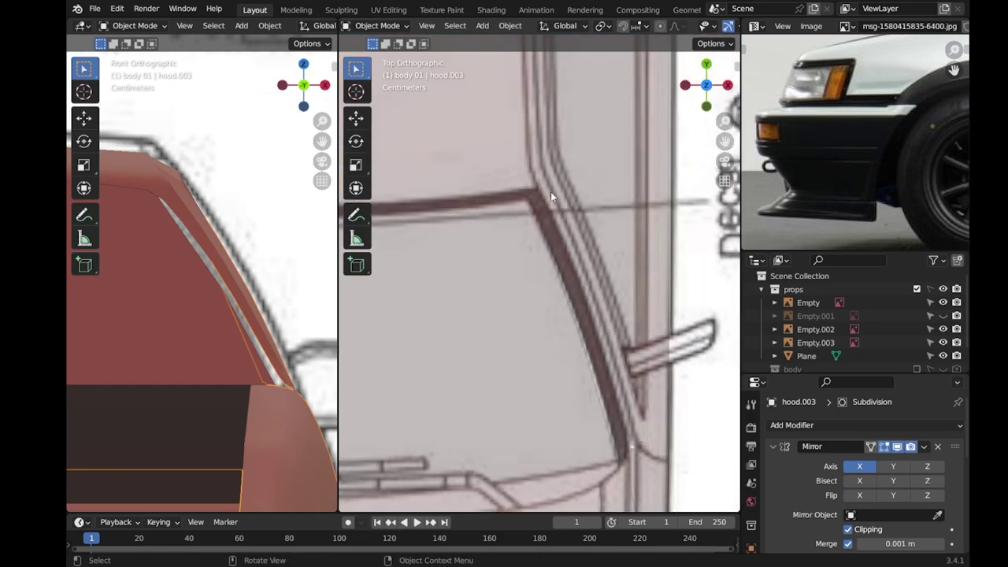
key("alt+z")
key("alt+z")
key("alt+z")
key("alt+z")
key("alt+z")
key("Tab")
Move a pillar vertex down along the edge, then up-left along the A-pillar.
scroll(583, 322, "up", 3)
key("g")
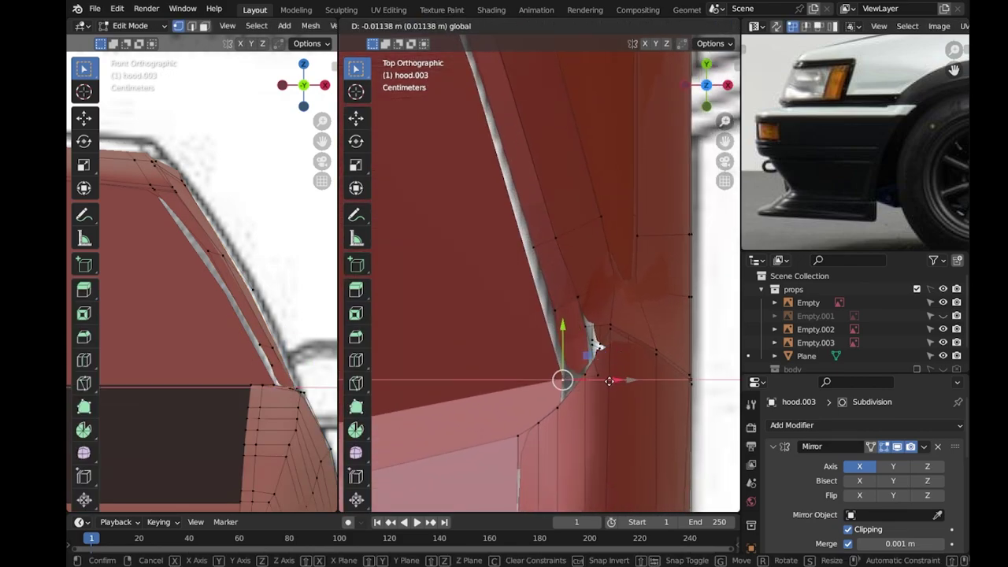
left_click(582, 373)
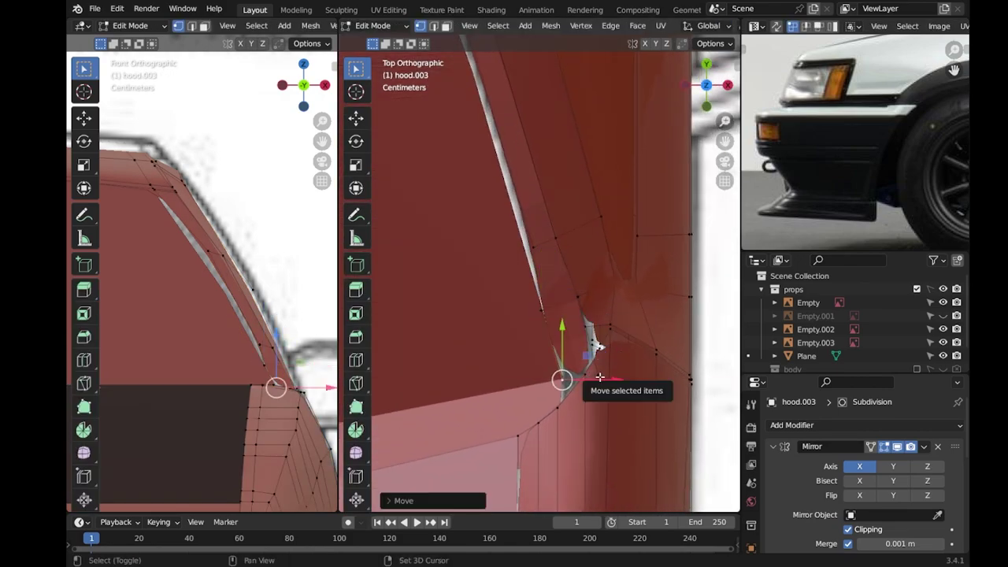
left_click_drag(583, 374, 650, 463)
key("g")
left_click(531, 222)
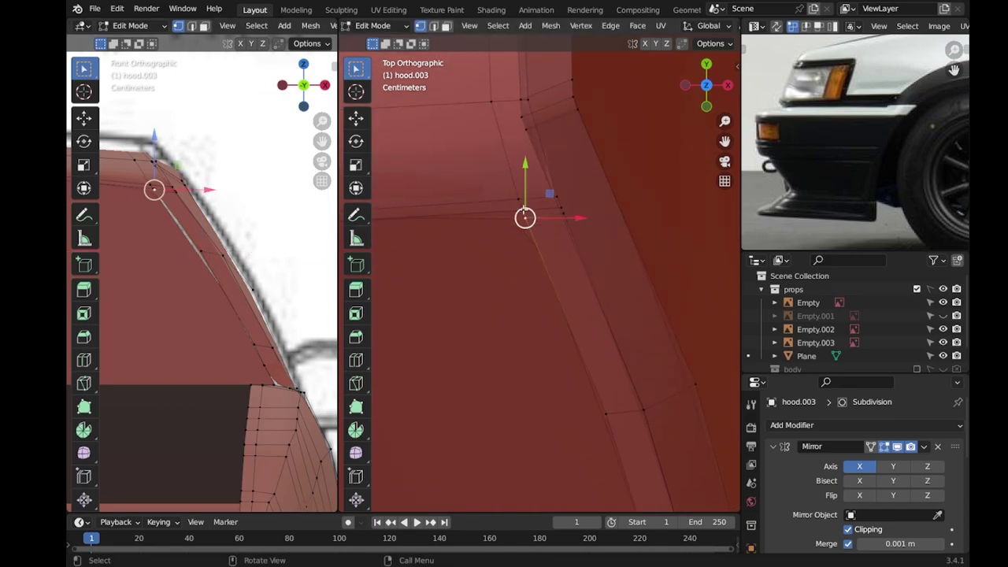
left_click_drag(524, 214, 517, 180)
scroll(527, 208, "down", 3)
scroll(592, 318, "up", 3)
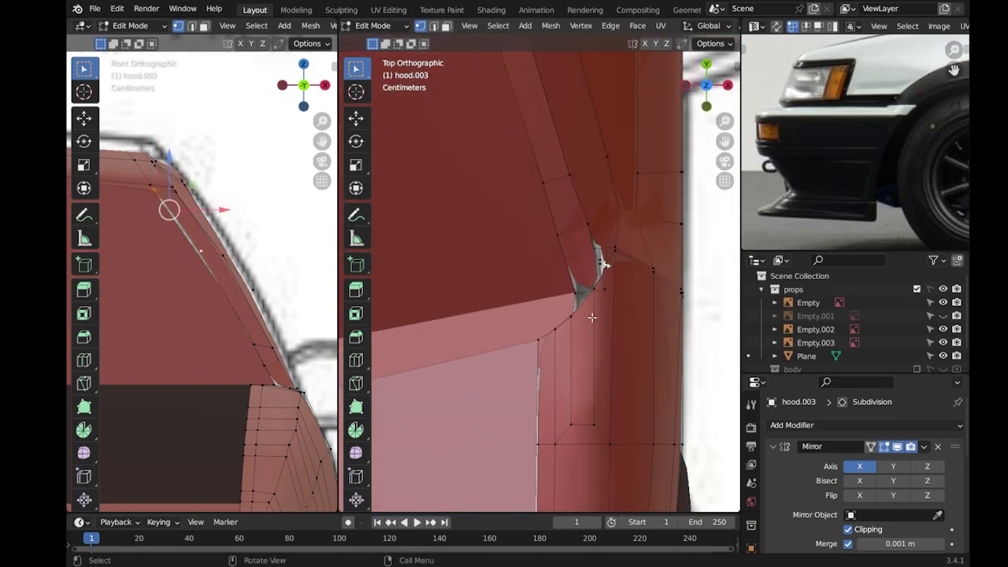
Add an edge loop across the A-pillar from the top view and save the file.
key("KP_3")
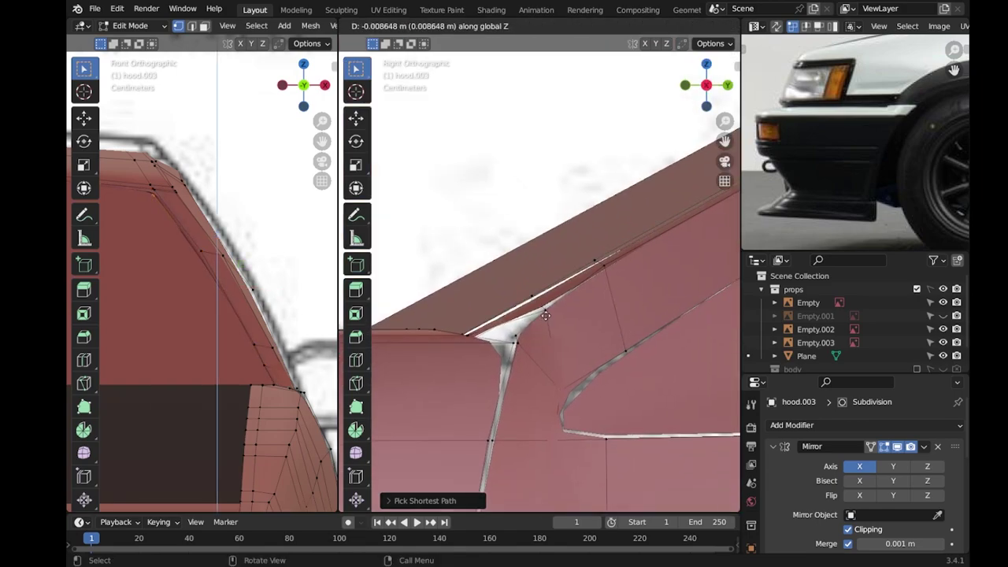
key("KP_7")
scroll(551, 322, "up", 3)
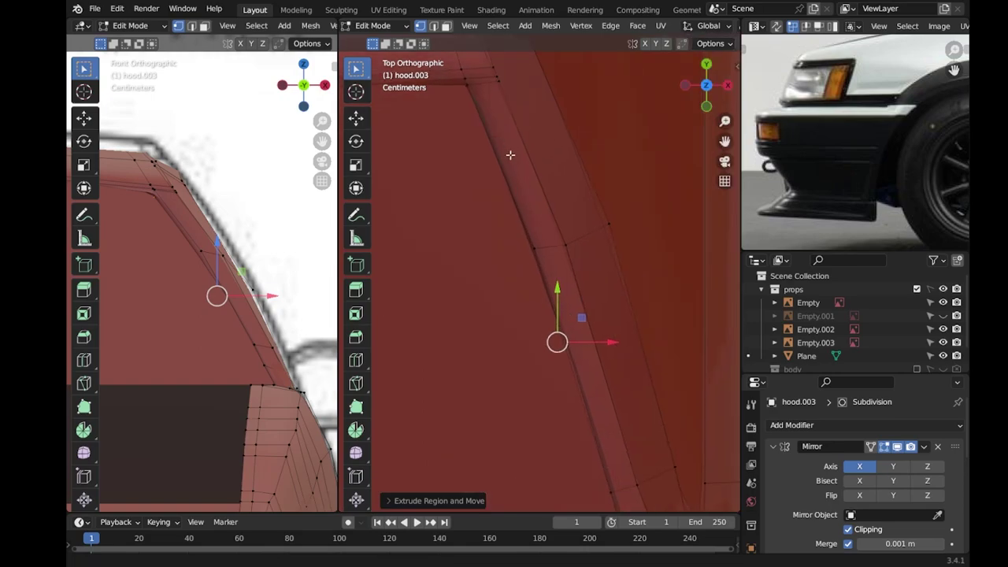
key("ctrl+r")
left_click(576, 405)
left_click(495, 173)
key("Tab")
middle_click_drag(656, 401, 640, 405)
key("ctrl+s")
Place the extruded edge at the pillar base and lower a nearby vertex along Z only.
key("KP_7")
key("Tab")
key("KP_Decimal")
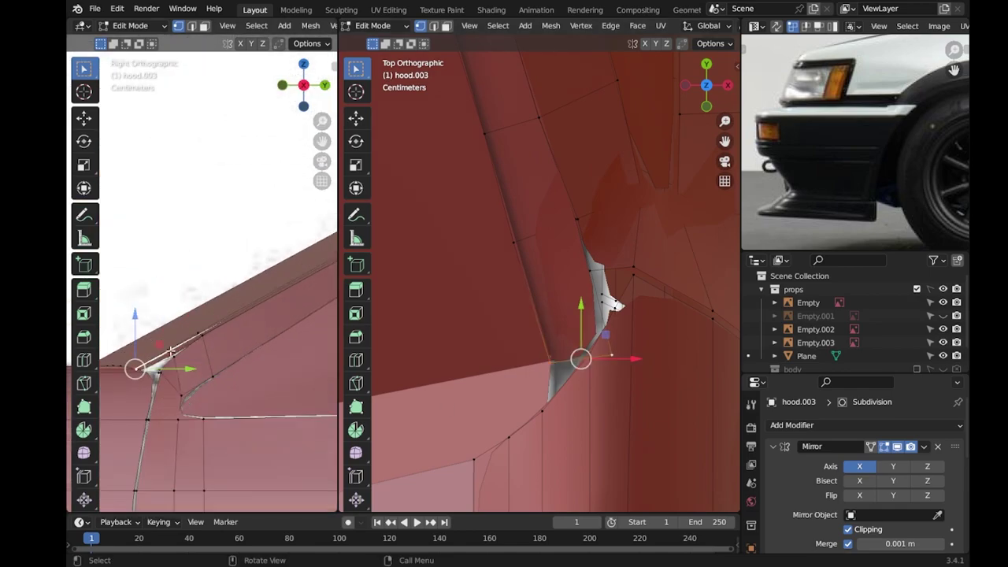
key("KP_3")
left_click(573, 443)
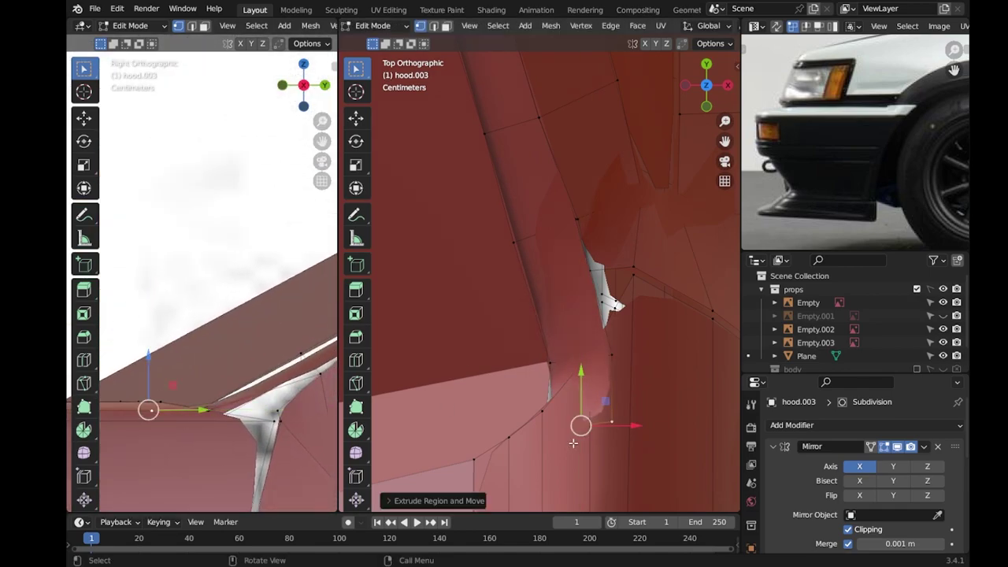
left_click(606, 414)
key("g")
key("z")
left_click(157, 397)
Adjust the next vertex's height along Z, slide the edges along the pillar, and save.
left_click(207, 411)
key("g")
key("z")
left_click(211, 404)
key("g")
key("g")
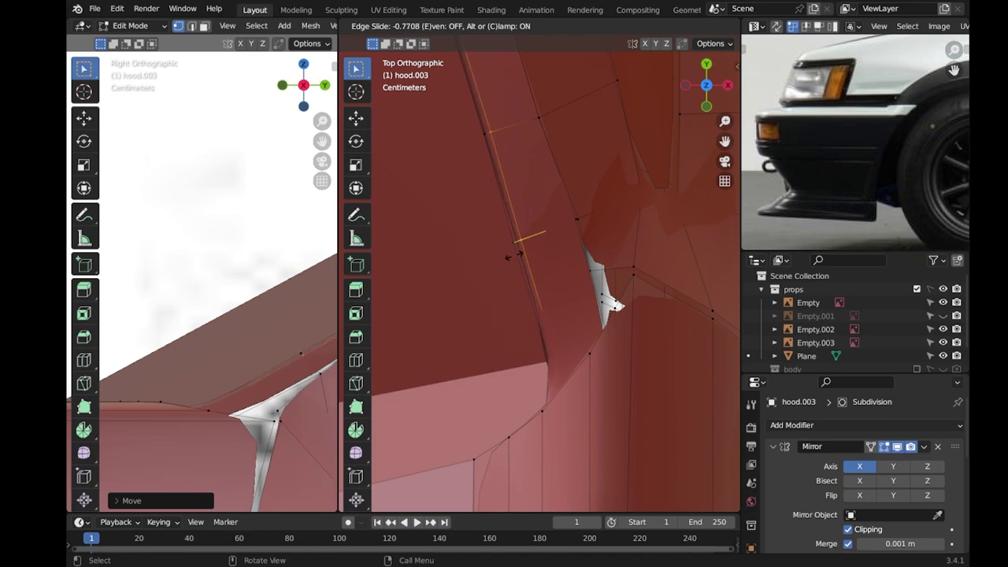
key("ctrl+s")
Re-inspect hood.003's pillar junction in Edit Mode, save, and return to object mode.
middle_click_drag(503, 315, 609, 351)
scroll(609, 350, "up", 5)
left_click(551, 314)
key("Tab")
mouse_move(551, 315)
middle_mouse_down()
mouse_move(540, 282)
mouse_move(596, 365)
middle_mouse_up()
scroll(540, 282, "down", 5)
key("ctrl+s")
key("Tab")
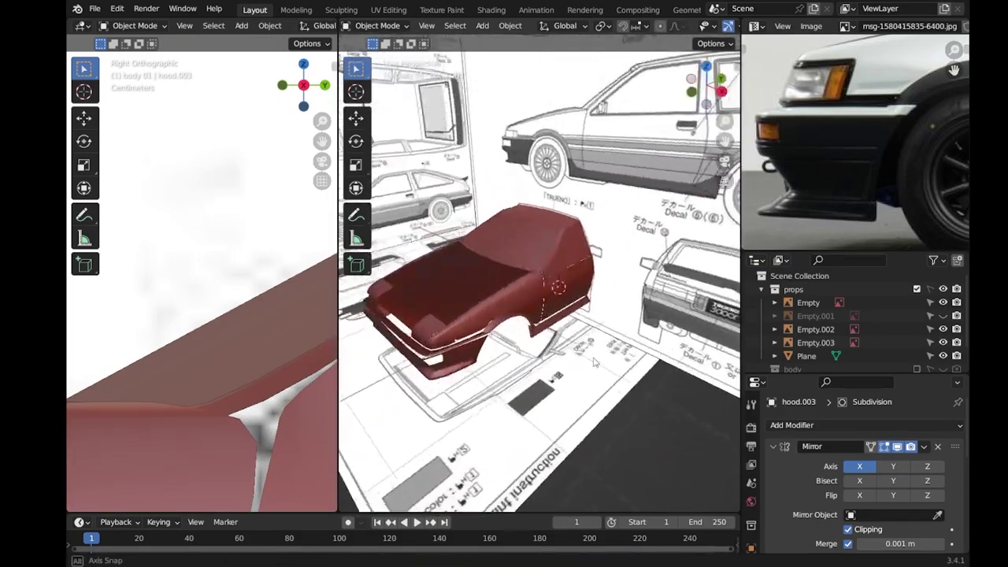
scroll(595, 365, "up", 5)
middle_click_drag(545, 258, 485, 367)
Select the front edge of the windshield panel hood.005 in Edit Mode.
left_click(486, 368)
key("Tab")
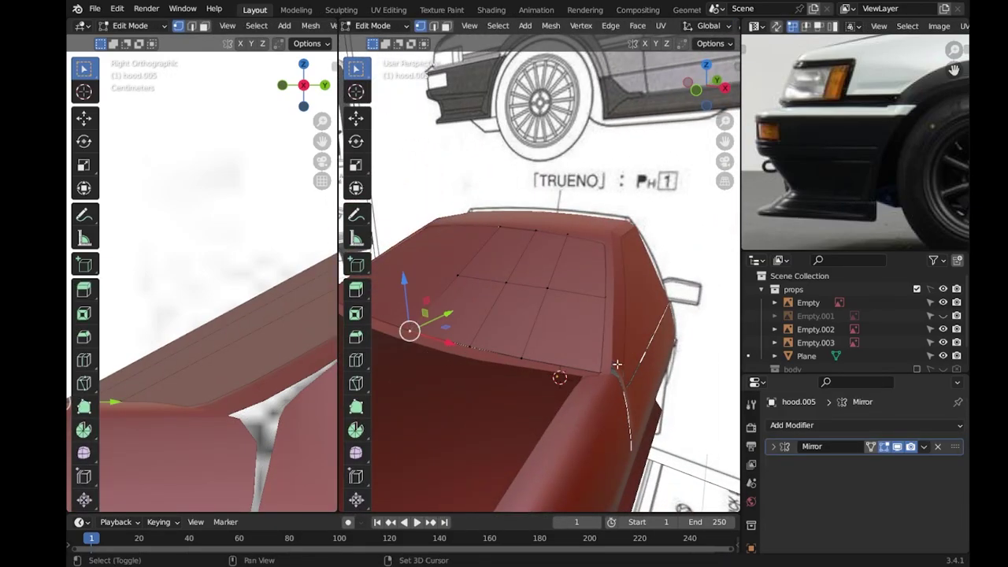
key("alt+z")
left_click(526, 379, "shift")
key("alt+z")
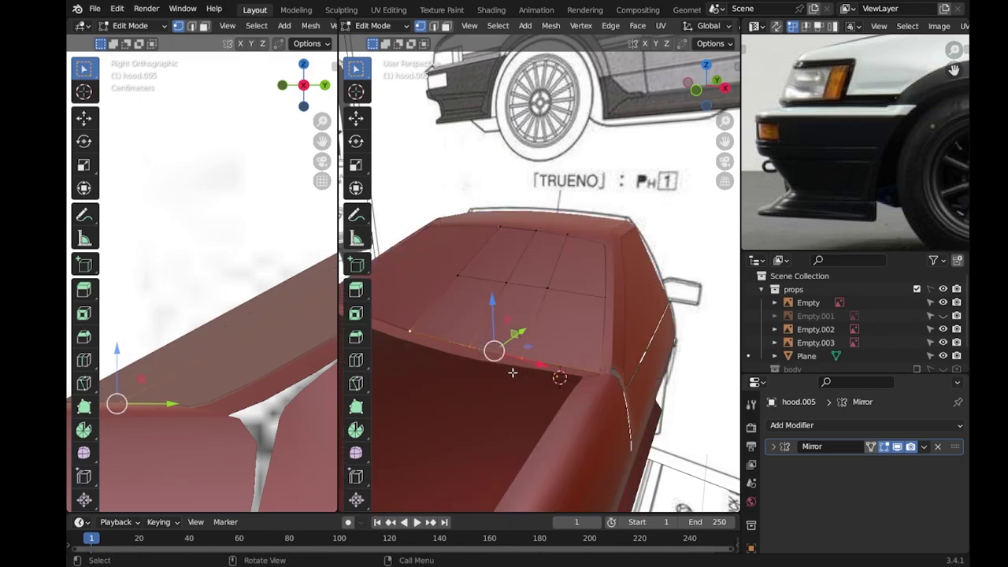
scroll(240, 402, "down", 2)
scroll(268, 407, "down", 2)
mouse_move(503, 370)
middle_mouse_down()
mouse_move(542, 366)
mouse_move(471, 354)
mouse_move(495, 393)
middle_mouse_up()
Nudge the windshield's lower edge slightly down against the body shell and save.
key("Tab")
left_click(471, 354)
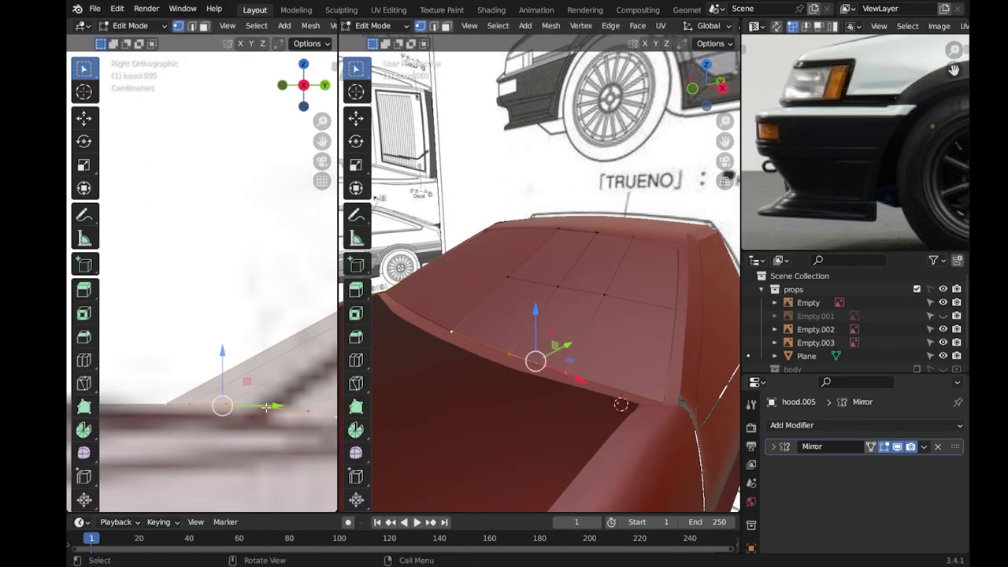
left_click_drag(260, 410, 263, 409)
key("Tab")
mouse_move(586, 424)
middle_mouse_down()
mouse_move(517, 263)
mouse_move(610, 382)
middle_mouse_up()
key("ctrl+s")
Check the Add Modifier list without adding one, then edit hood.003 from the right side.
left_click(791, 425)
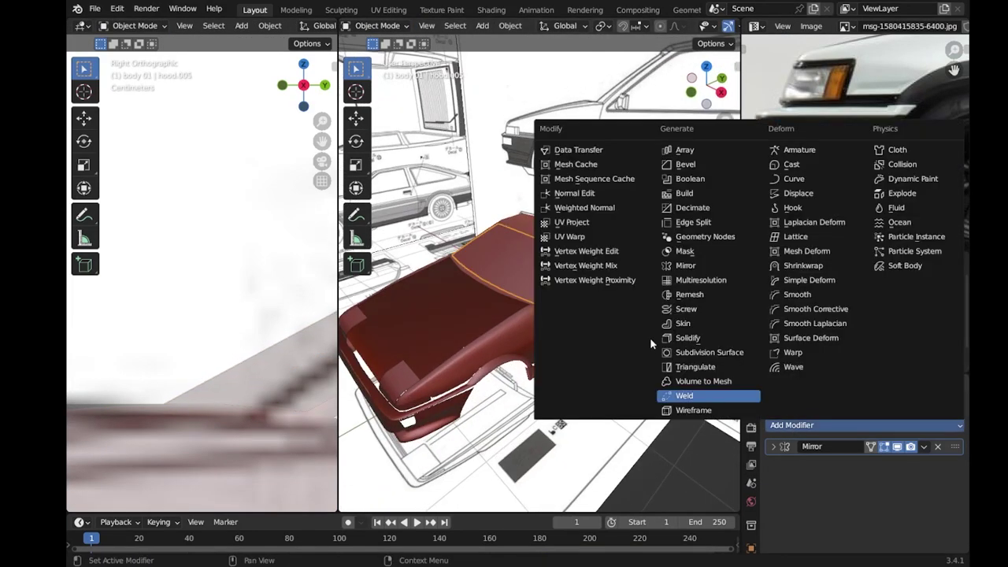
left_click(653, 342)
scroll(568, 341, "up", 5)
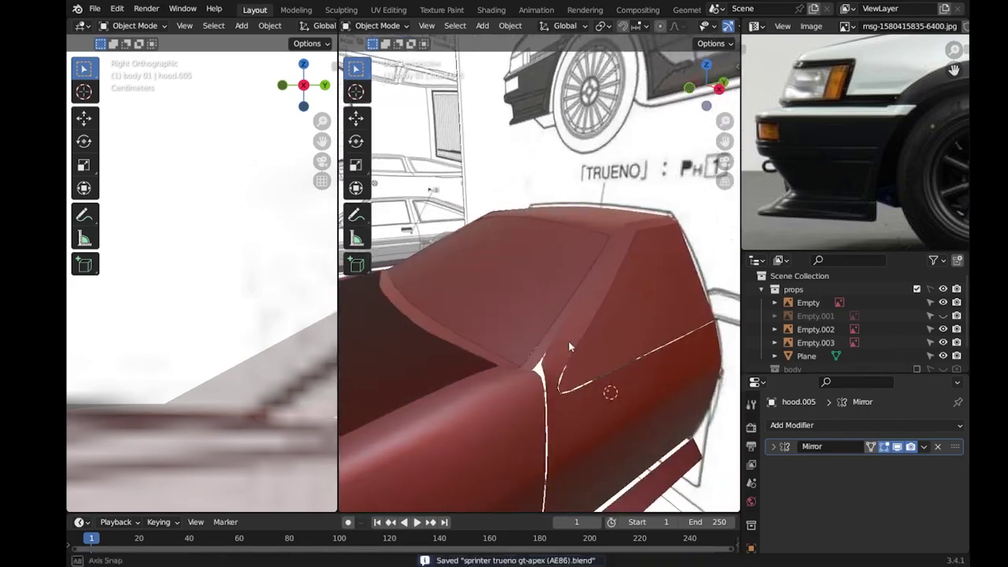
left_click(568, 340)
middle_click_drag(298, 376, 240, 362)
key("KP_3")
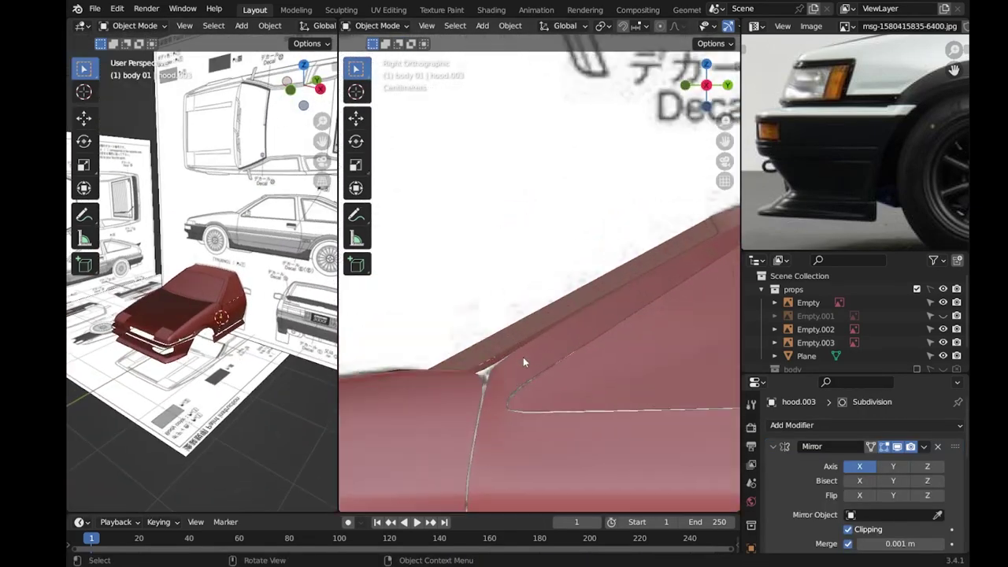
key("Tab")
Confirm the new edge loop on hood.003's door area.
scroll(499, 351, "up", 2)
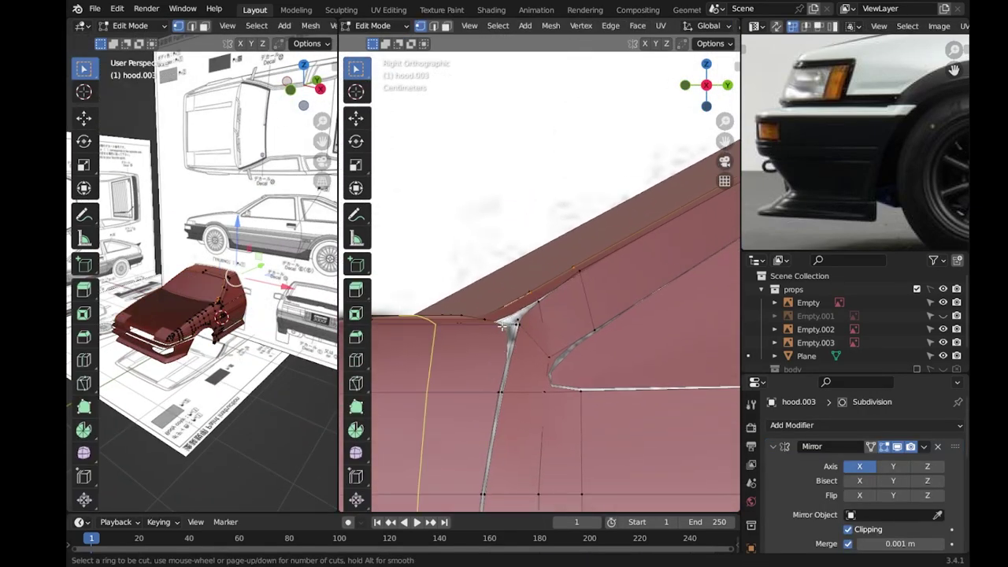
scroll(228, 315, "up", 3)
scroll(228, 315, "up", 3)
scroll(228, 315, "up", 2)
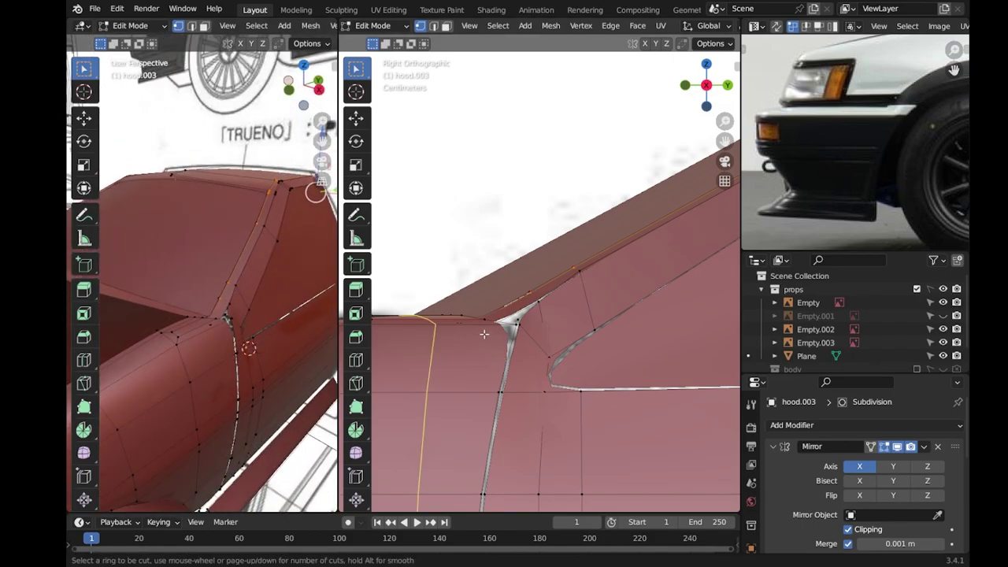
left_click(505, 345)
scroll(505, 345, "down", 4)
scroll(504, 345, "down", 3)
middle_click_drag(505, 345, 549, 300)
scroll(549, 300, "up", 4)
Add two loop cuts down the door cut line of hood.003.
key("ctrl+r")
left_click(478, 384)
middle_click_drag(497, 411, 394, 343)
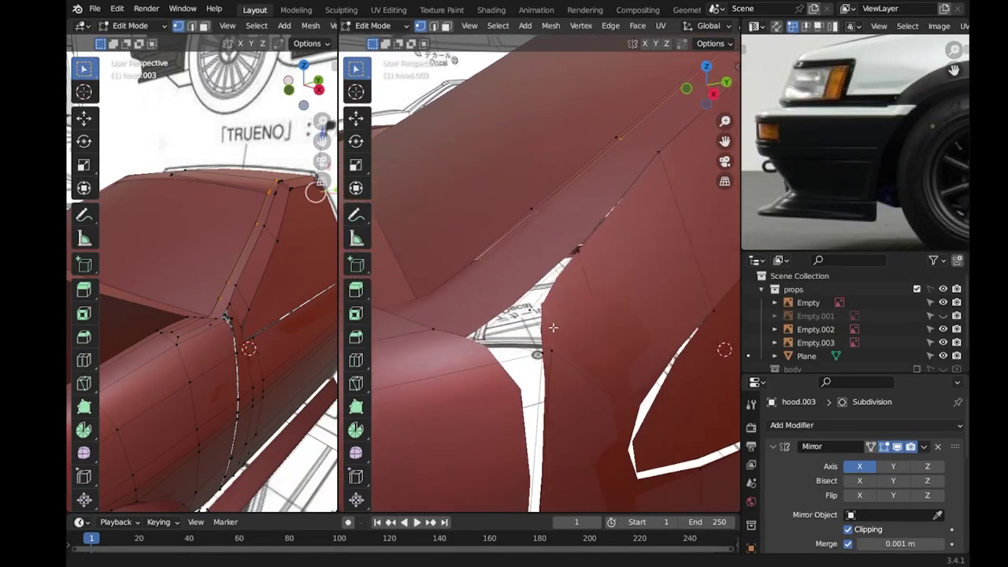
scroll(395, 344, "down", 5)
key("ctrl+r")
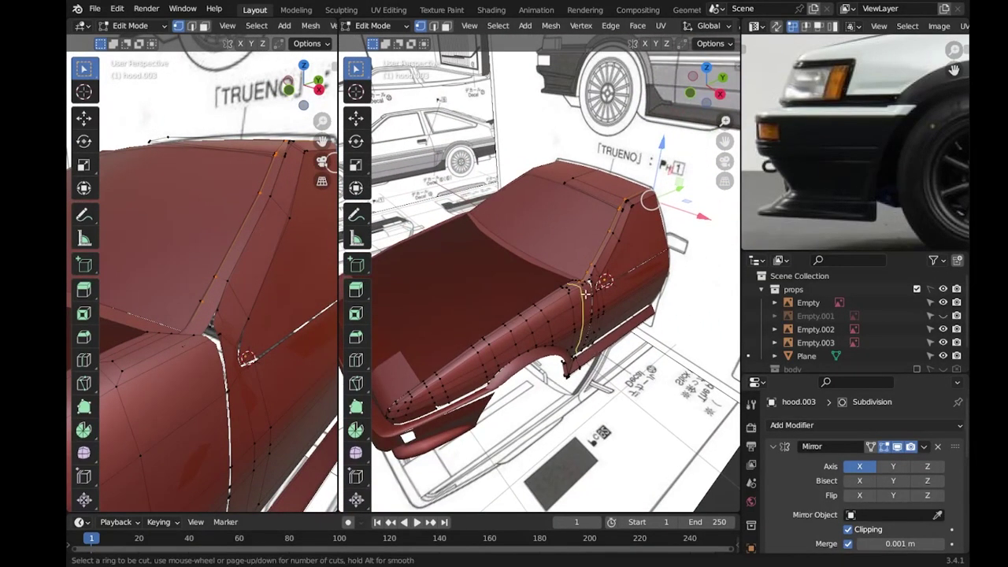
left_click(589, 285)
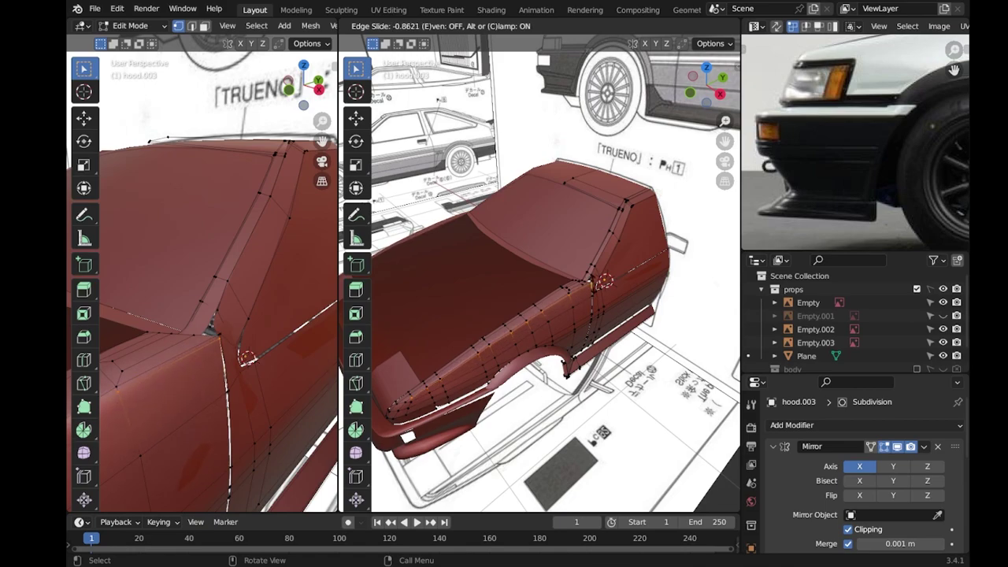
left_click(629, 324)
scroll(628, 323, "down", 3)
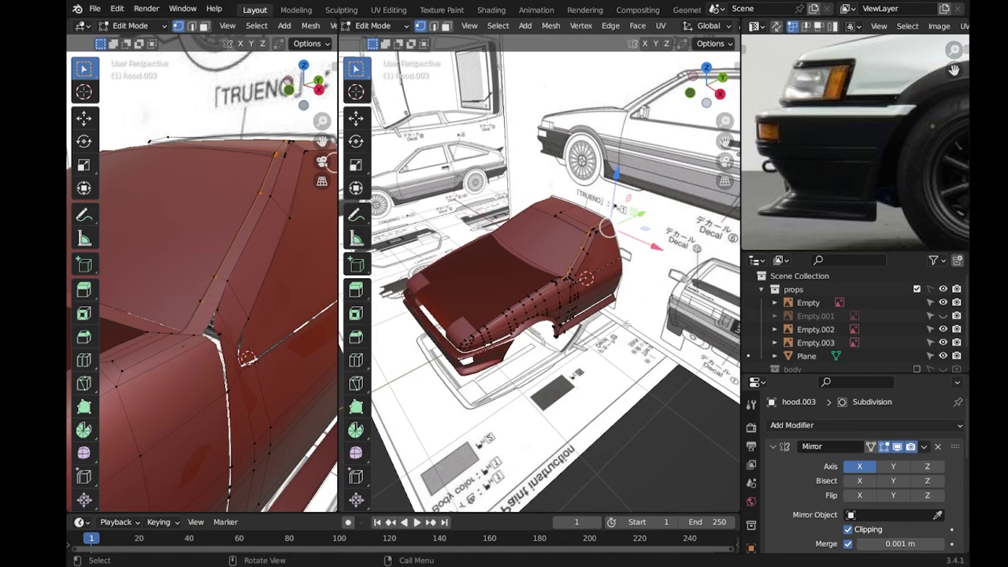
Check the door loops from the right side, leave Edit Mode, and save.
key("KP_3")
scroll(548, 344, "down", 2)
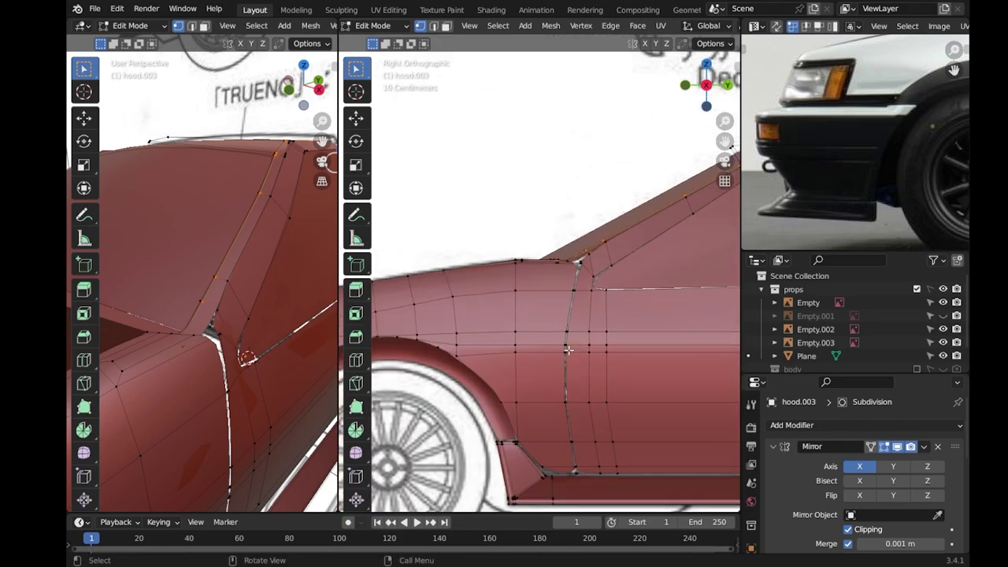
key("Tab")
scroll(549, 344, "down", 3)
key("ctrl+s")
scroll(516, 331, "up", 4)
Reset hood.006's origin, trial its scaling, and choose hood.001 as its mirror object.
left_click(534, 331)
key("s")
right_click(538, 346)
scroll(552, 289, "down", 3)
right_click(488, 344)
left_click(606, 362)
scroll(559, 322, "up", 3)
key("s")
right_click(561, 322)
scroll(560, 322, "down", 3)
scroll(204, 315, "down", 2)
mouse_move(205, 315)
middle_mouse_down()
mouse_move(236, 299)
mouse_move(275, 339)
middle_mouse_up()
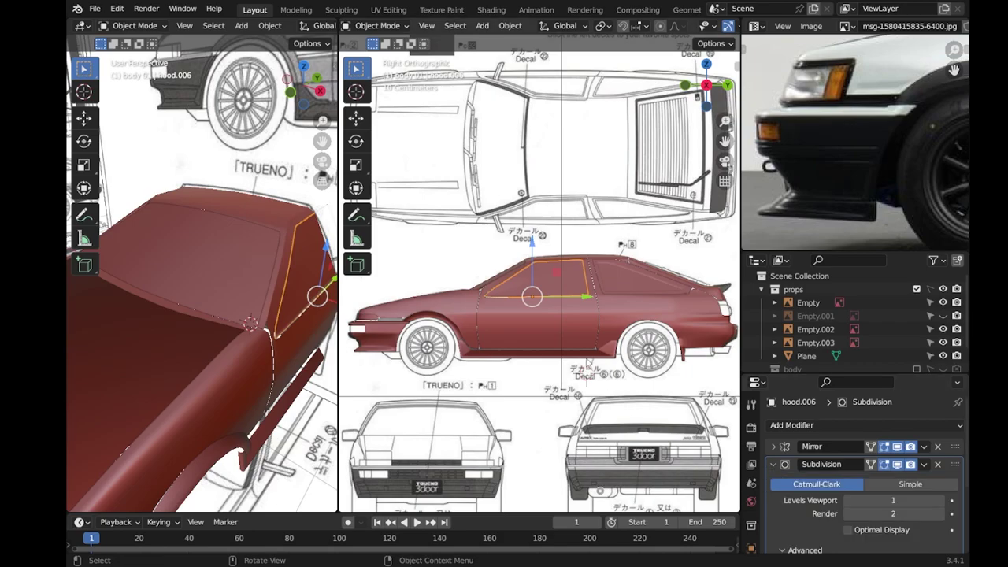
left_click(773, 447)
left_click(936, 514)
Save, select the hood.003 body shell, and hide the blueprint references.
key("ctrl+s")
scroll(516, 403, "up", 3)
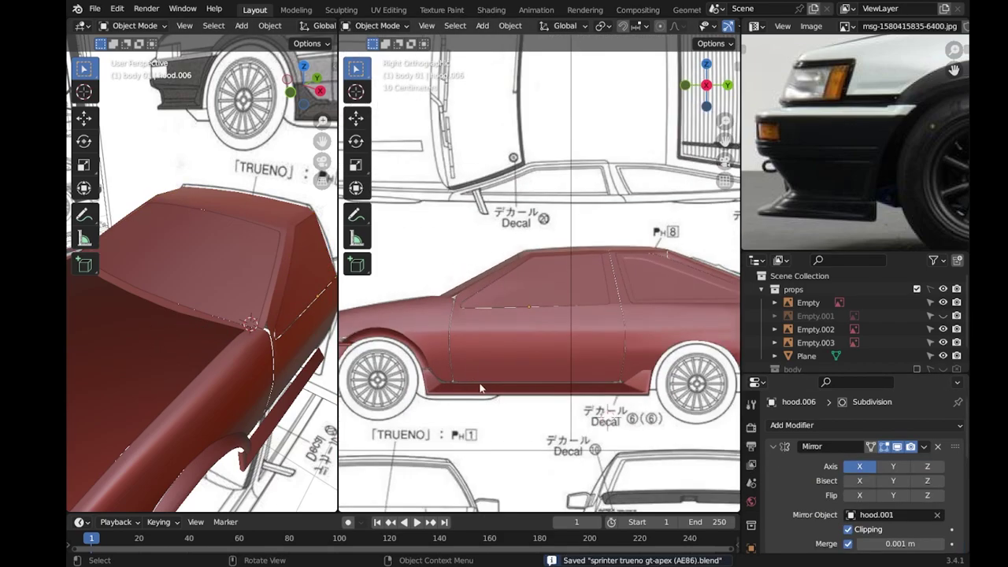
left_click(456, 377)
scroll(472, 366, "down", 3)
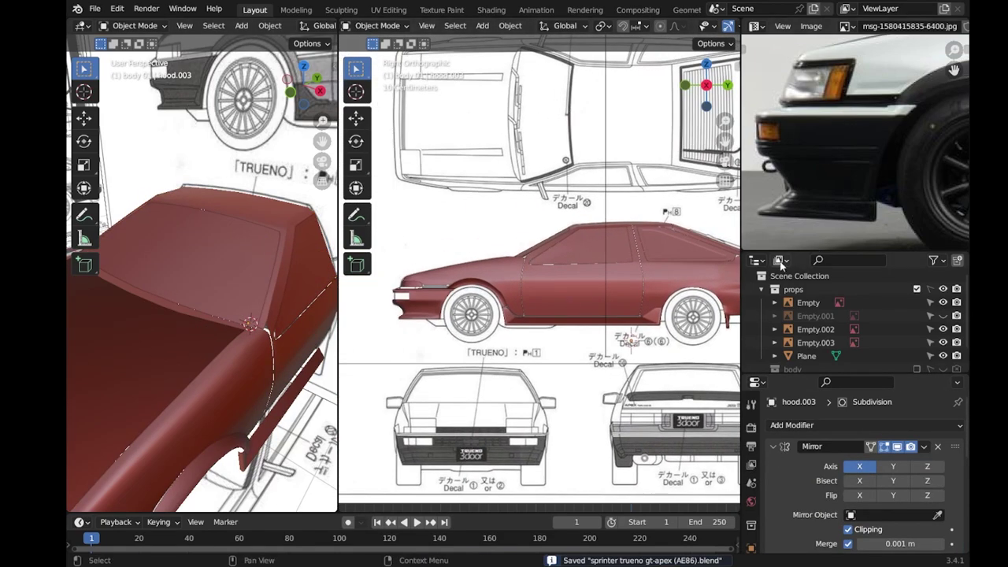
scroll(550, 253, "up", 2)
middle_click_drag(537, 281, 514, 291)
key("2")
scroll(639, 312, "up", 4)
scroll(641, 330, "up", 3)
Restore the blueprints and select a door edge loop on hood.003 from the right side.
key("Tab")
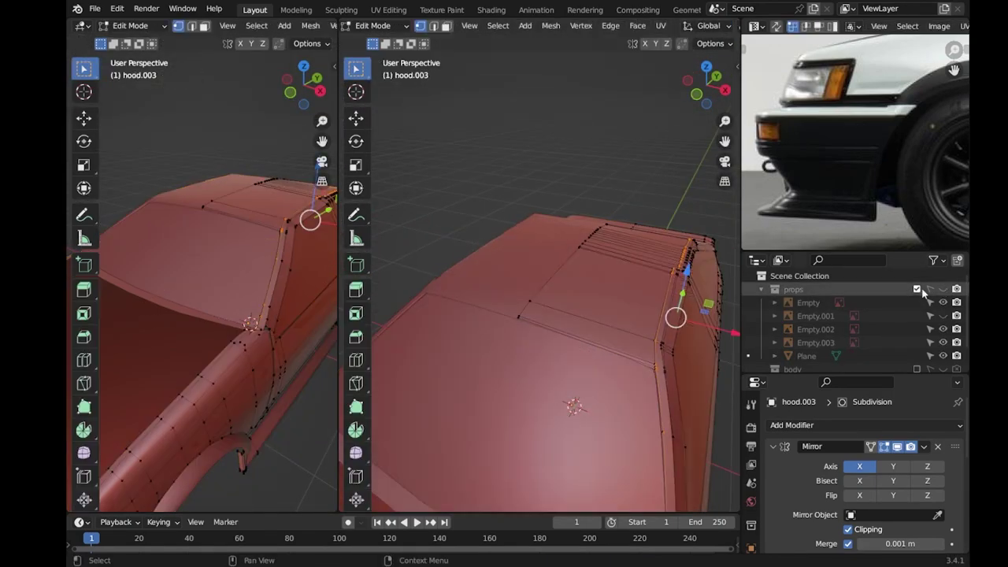
left_click(916, 289)
key("KP_3")
scroll(551, 314, "up", 3)
scroll(220, 315, "up", 2)
left_click(260, 362, "alt")
middle_click_drag(260, 362, 236, 331)
Orbit around the body shell in object mode to check the door lines.
key("Tab")
scroll(473, 365, "down", 4)
mouse_move(473, 360)
middle_mouse_down()
mouse_move(498, 347)
mouse_move(555, 392)
middle_mouse_up()
scroll(843, 201, "down", 3)
scroll(844, 201, "up", 4)
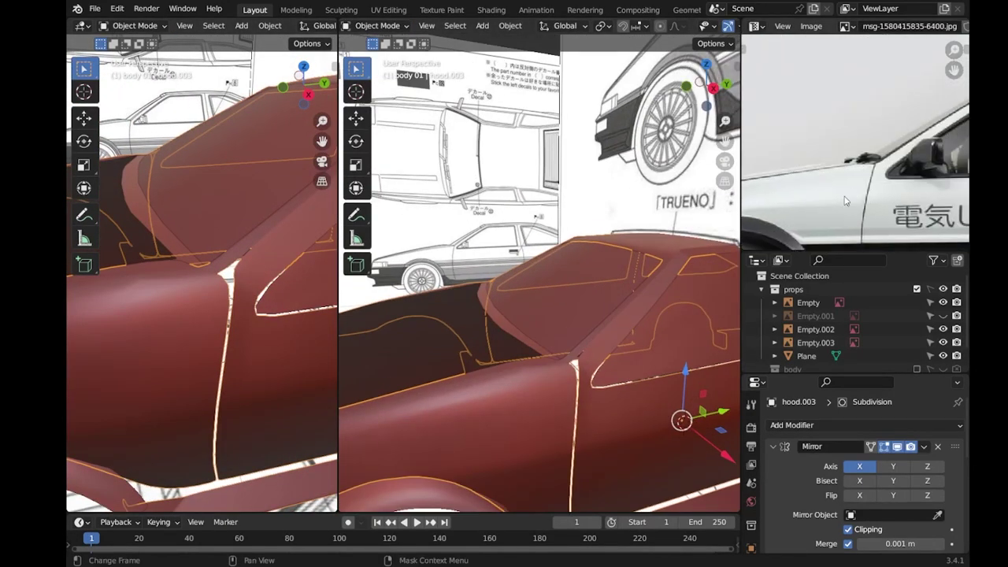
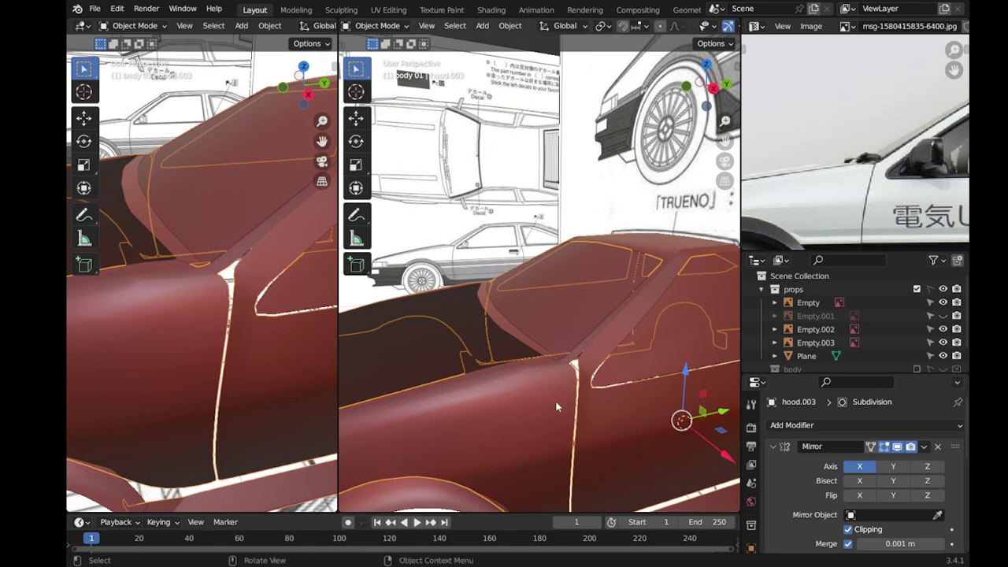
Slide a door edge loop on hood.003 and compare the smoothed body against the blueprint.
key("Tab")
middle_click_drag(556, 406, 616, 359)
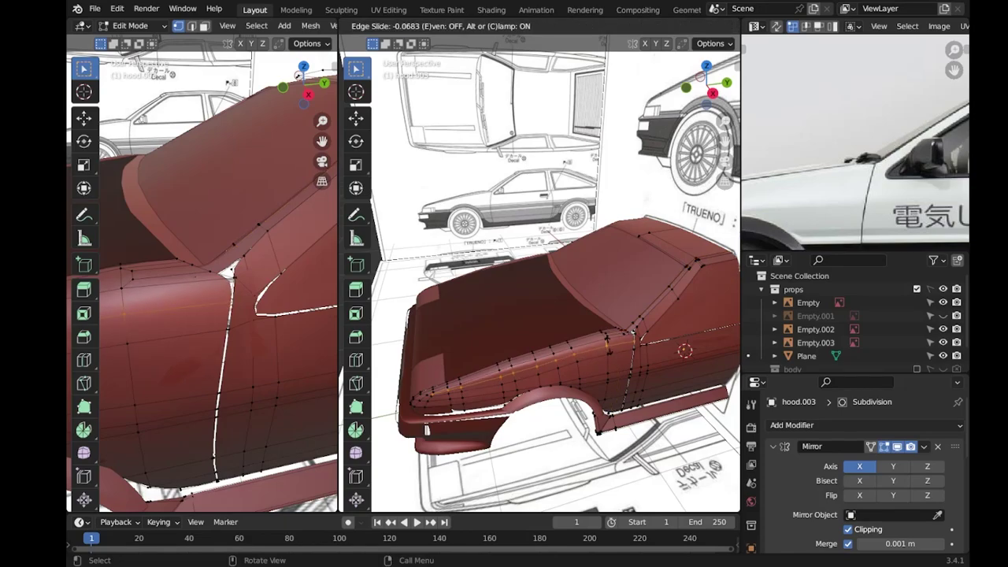
left_click(609, 344)
key("Tab")
key("Tab")
scroll(579, 331, "up", 3)
scroll(579, 332, "up", 2)
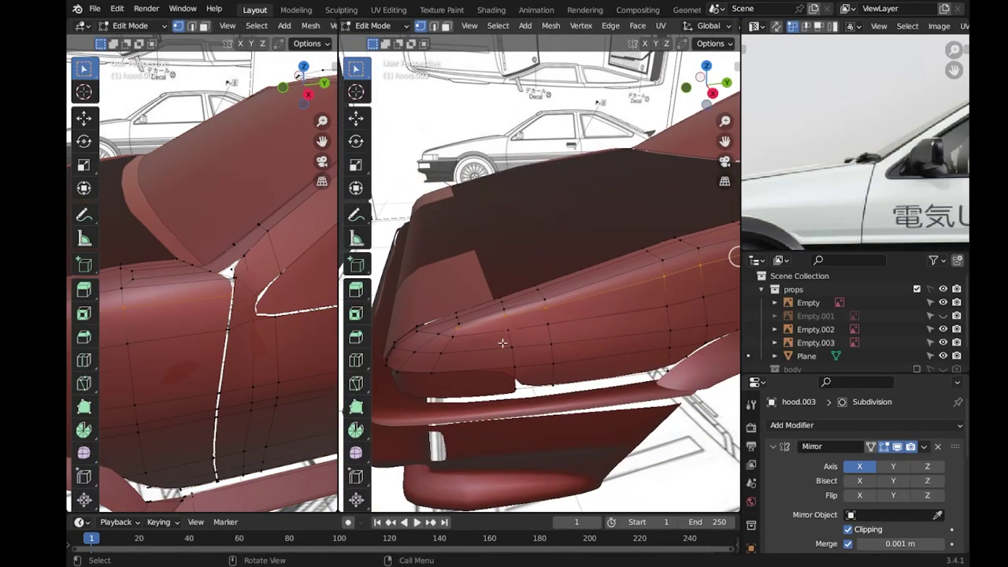
key("alt+z")
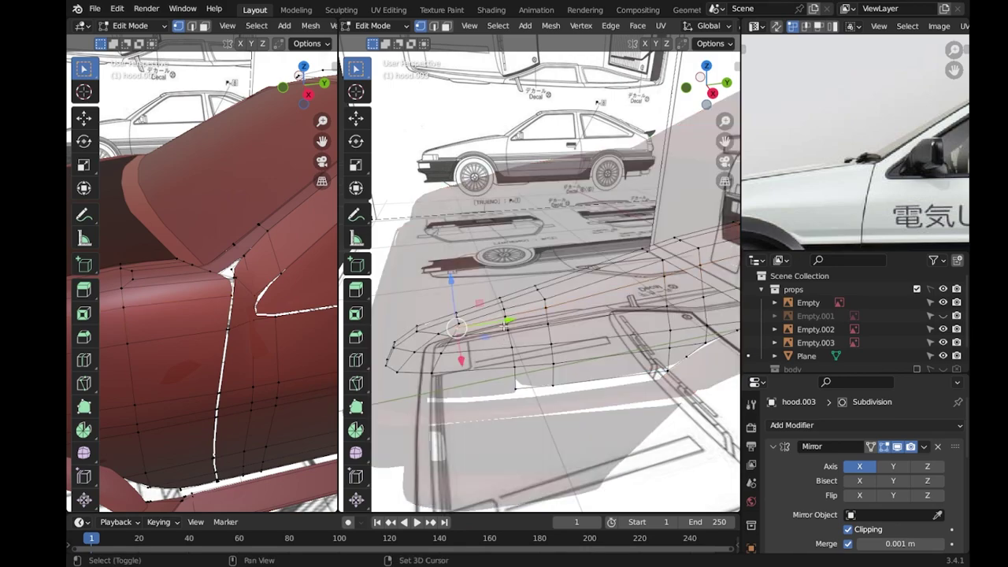
key("alt+z")
scroll(218, 341, "down", 3)
key("Tab")
key("Tab")
Slide another edge loop along the front fender and review the smoothed body shape.
left_click(534, 348)
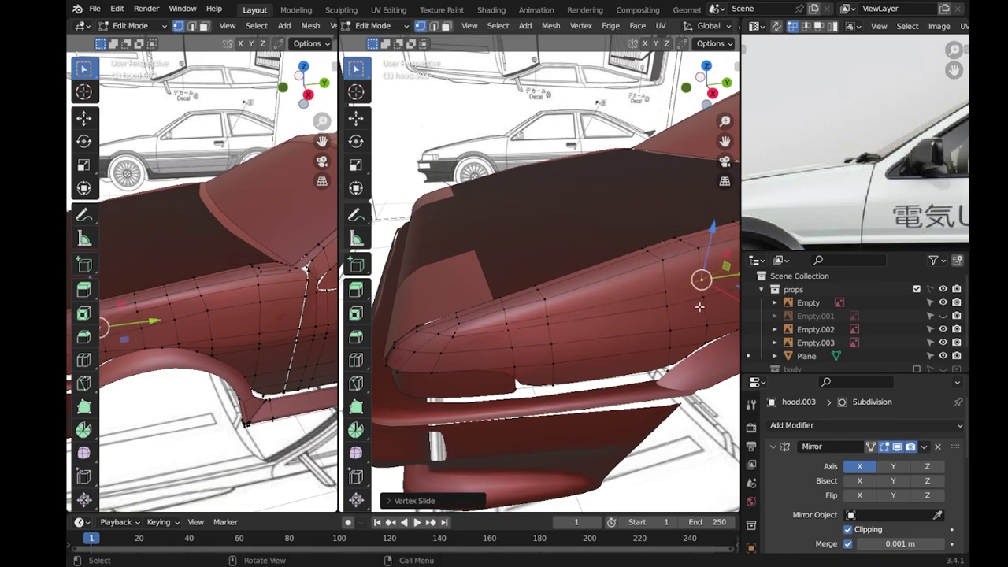
middle_click_drag(699, 306, 504, 277)
key("g")
key("g")
left_click(621, 258)
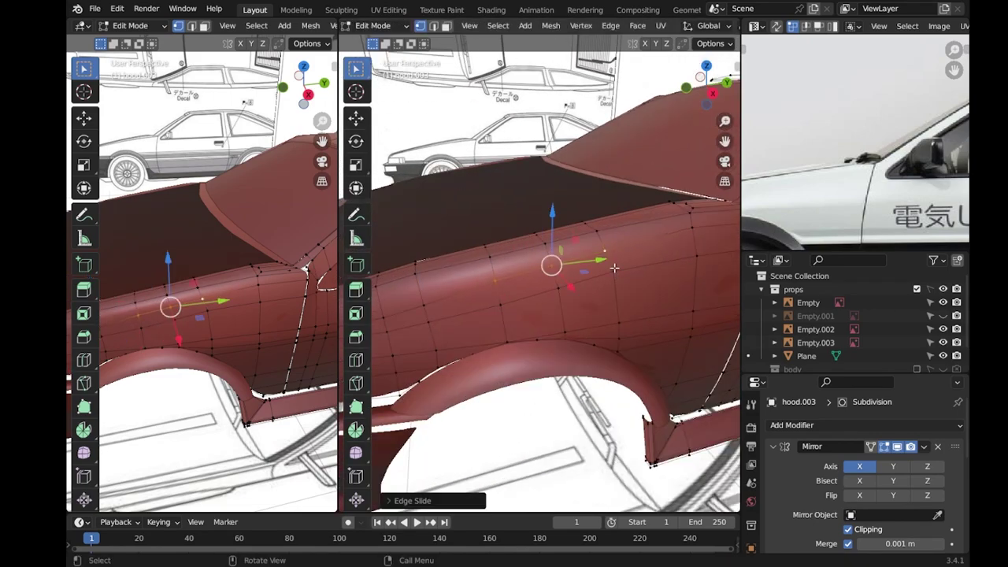
key("Tab")
middle_click_drag(621, 259, 589, 306)
scroll(589, 306, "up", 2)
scroll(551, 315, "up", 2)
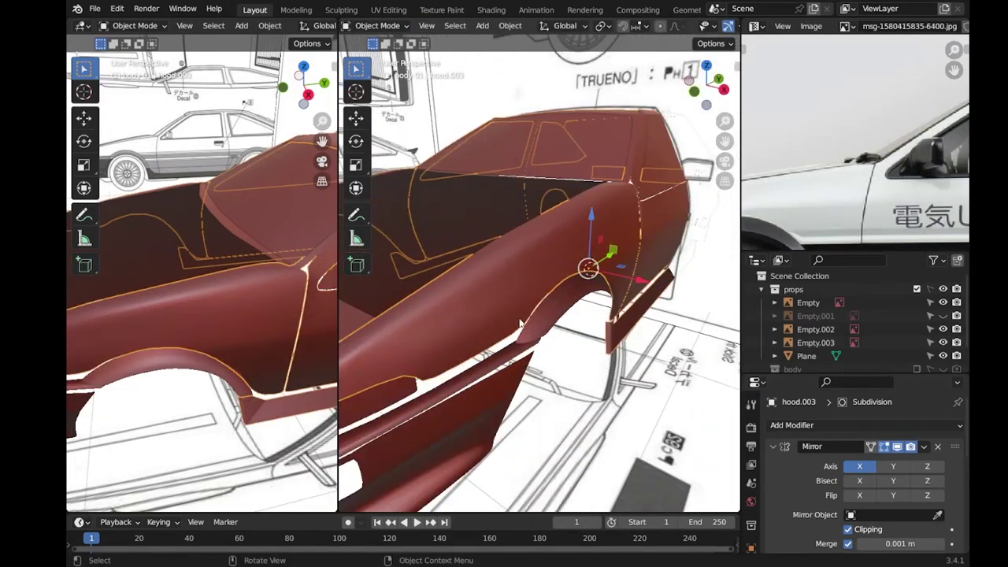
Frame the hood's front corner and move the selected hood vertices into place.
key("Tab")
middle_click_drag(499, 328, 540, 337)
middle_click_drag(236, 299, 252, 288)
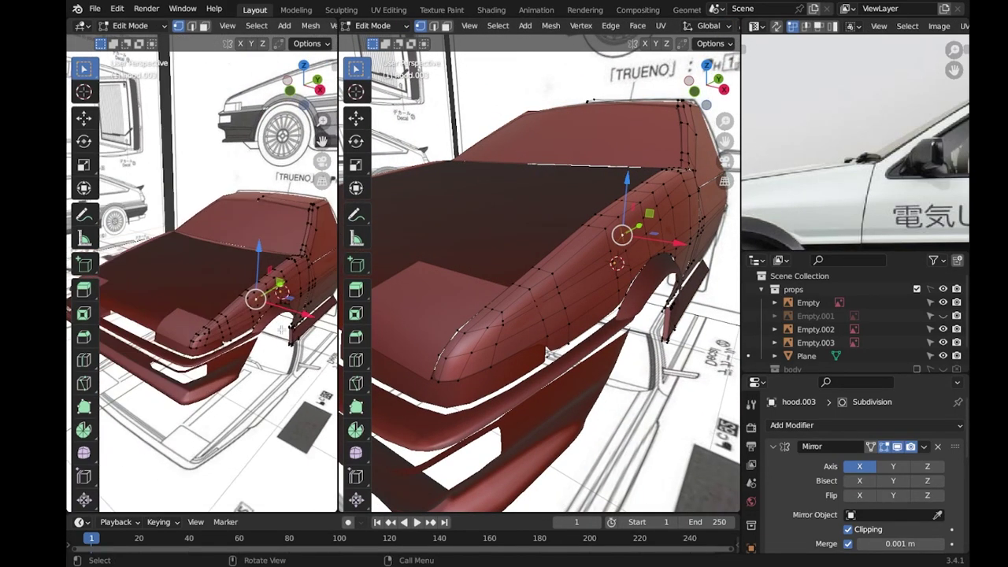
key("Tab")
scroll(577, 292, "up", 3)
key("Tab")
middle_click_drag(577, 291, 551, 307)
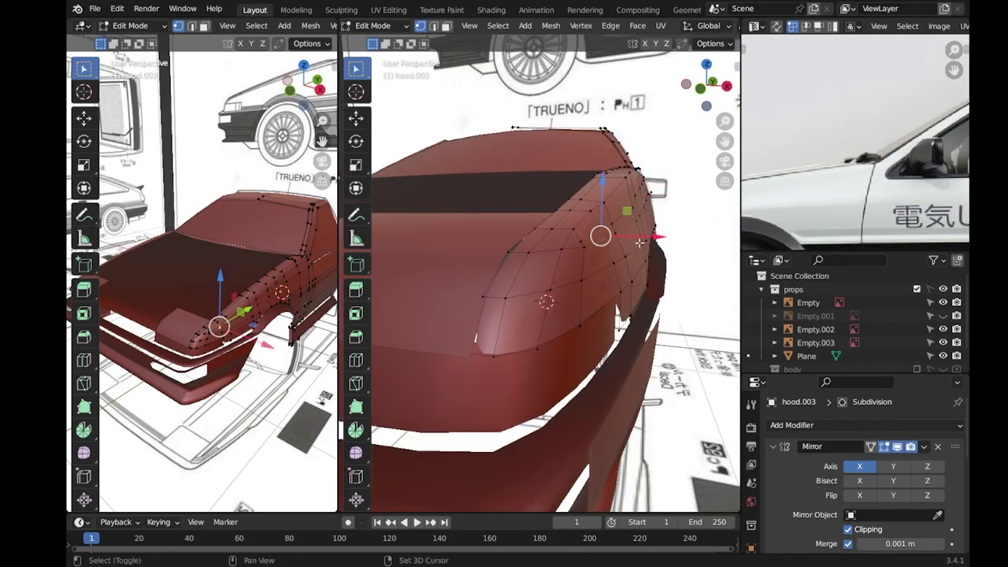
mouse_move(236, 300)
middle_mouse_down()
mouse_move(245, 315)
mouse_move(236, 300)
middle_mouse_up()
key("Tab")
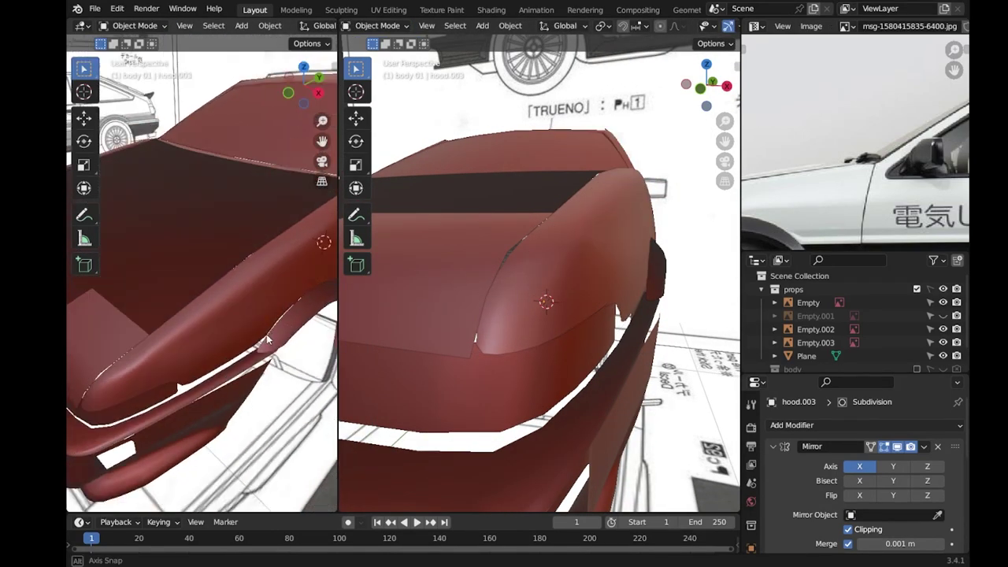
key("Tab")
key("g")
left_click(640, 236)
key("Tab")
Shift the nose's front-corner vertices sideways along X and check the smoothed nose.
key("Tab")
left_click_drag(603, 229, 584, 238)
key("Tab")
key("Tab")
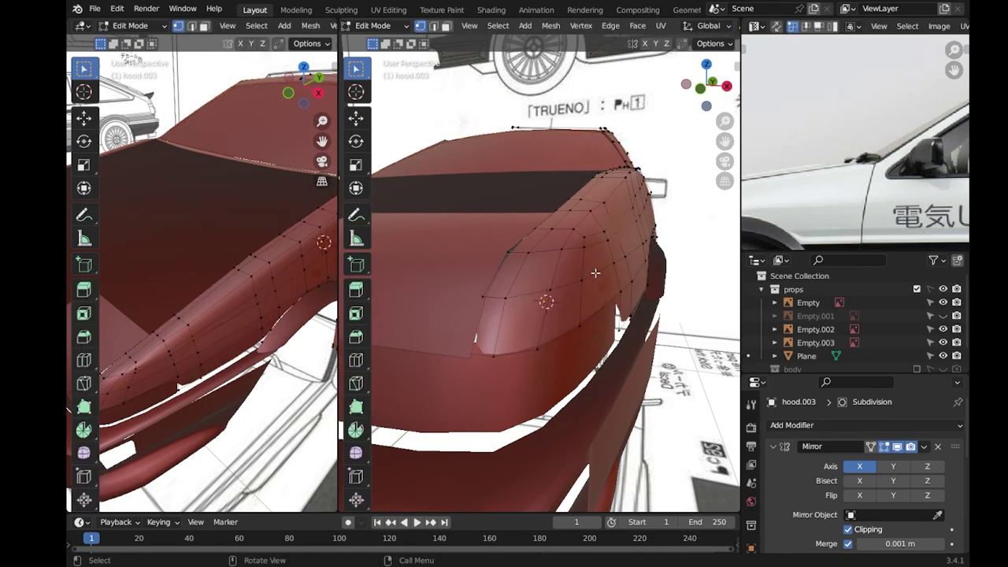
left_click_drag(642, 228, 611, 240)
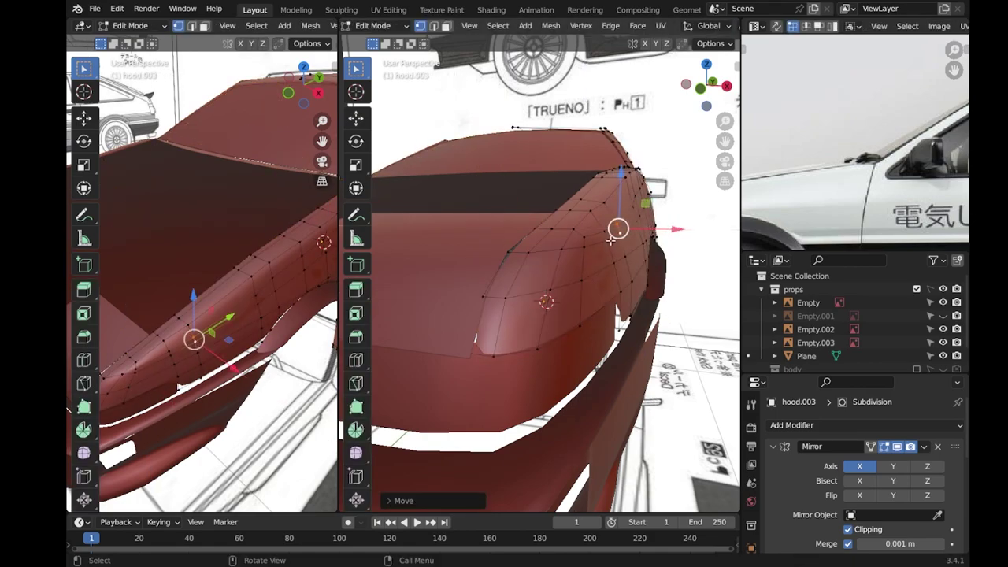
key("g")
key("x")
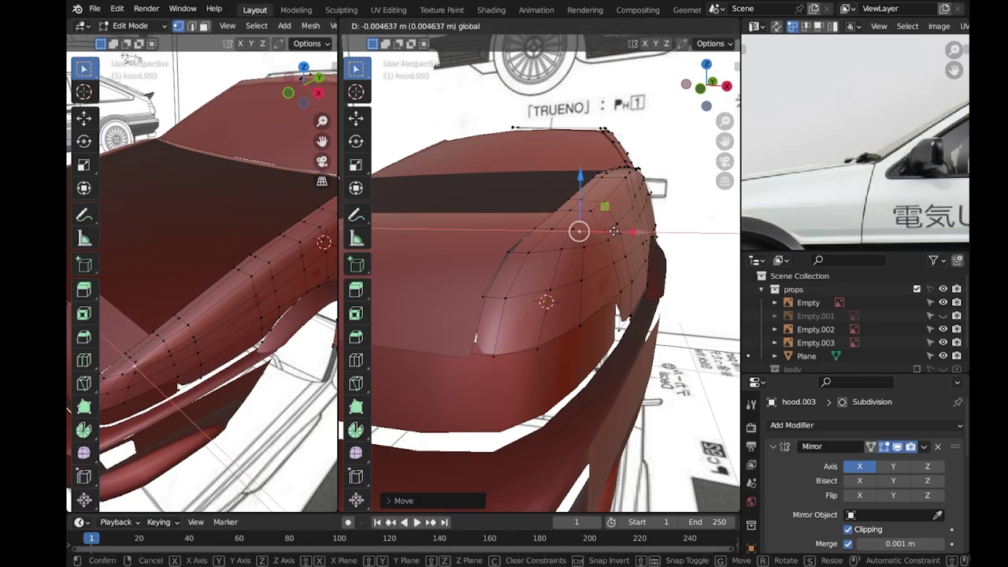
mouse_move(183, 349)
middle_mouse_down()
mouse_move(227, 357)
mouse_move(283, 263)
middle_mouse_up()
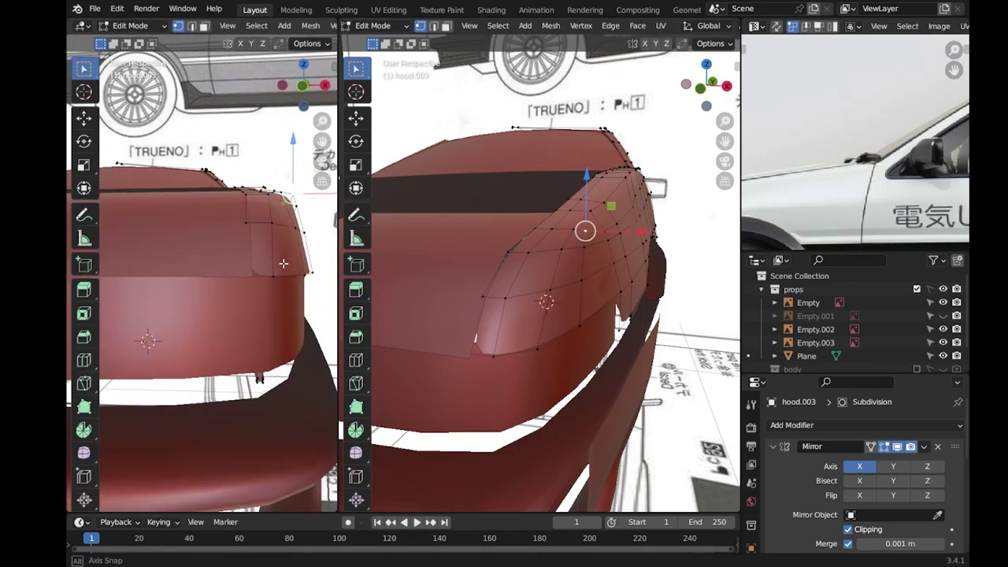
key("g")
key("x")
left_click(582, 214)
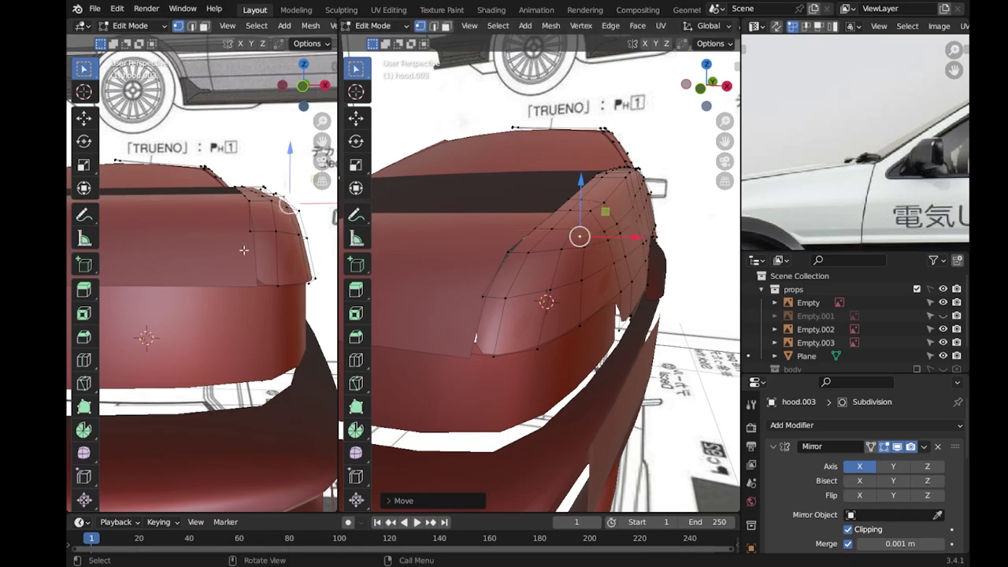
middle_click_drag(244, 250, 245, 246)
mouse_move(598, 331)
middle_mouse_down()
mouse_move(660, 372)
mouse_move(599, 315)
middle_mouse_up()
key("Tab")
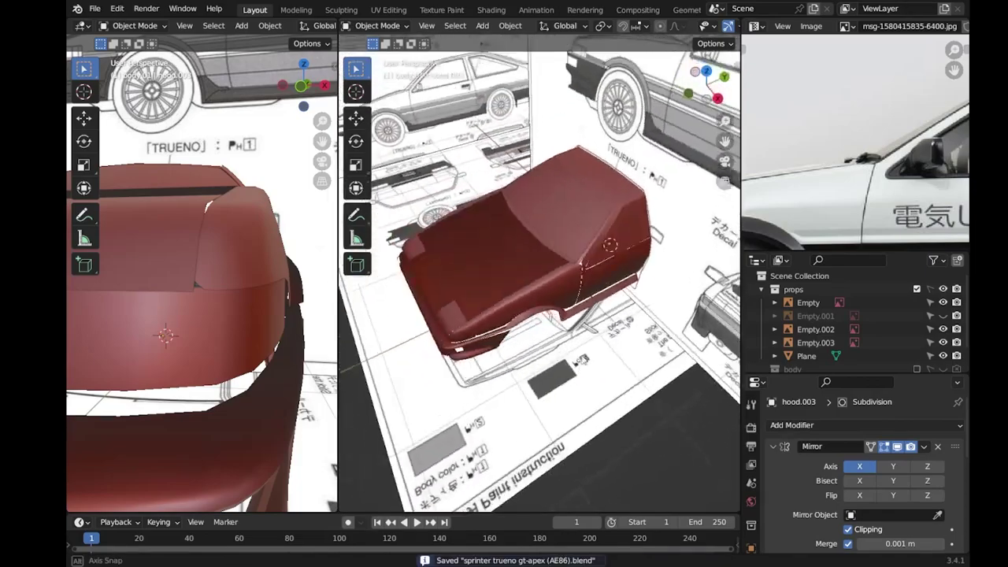
Edge-slide the door-line edge by the door pillar and save the AE86 file.
key("Tab")
scroll(598, 315, "up", 5)
middle_click_drag(220, 259, 240, 260)
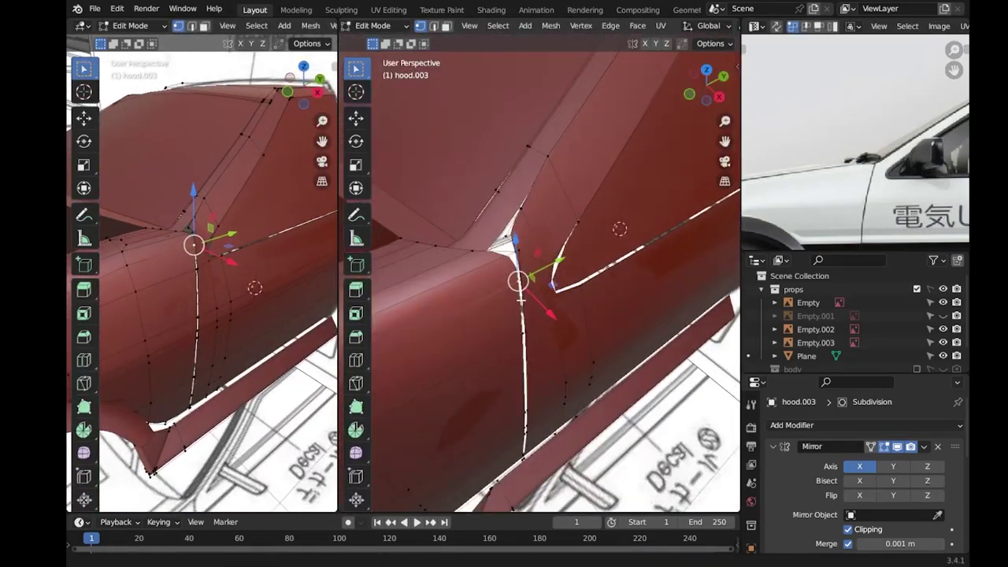
middle_click_drag(551, 315, 607, 356)
key("g")
key("g")
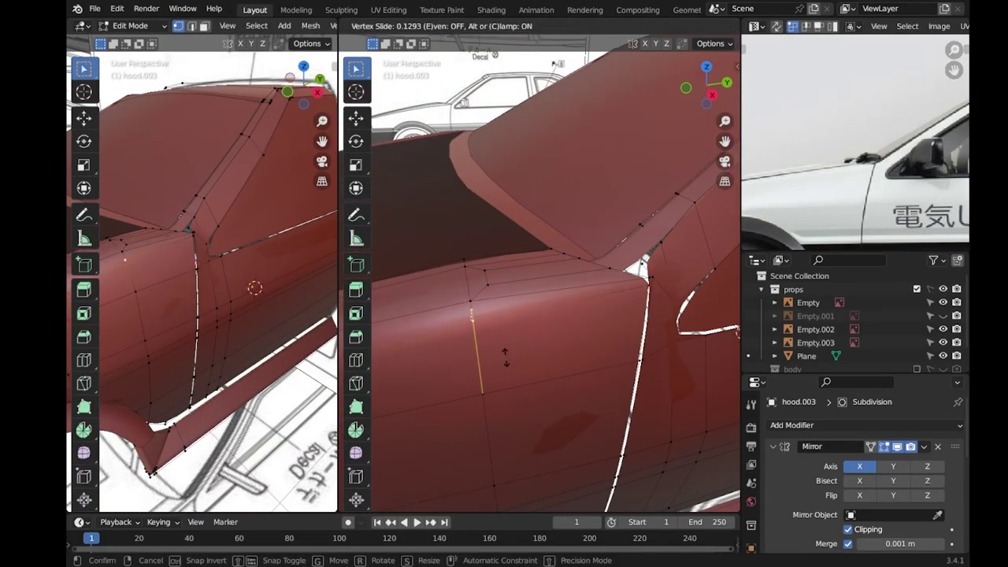
key("Tab")
scroll(573, 304, "down", 5)
key("ctrl+s")
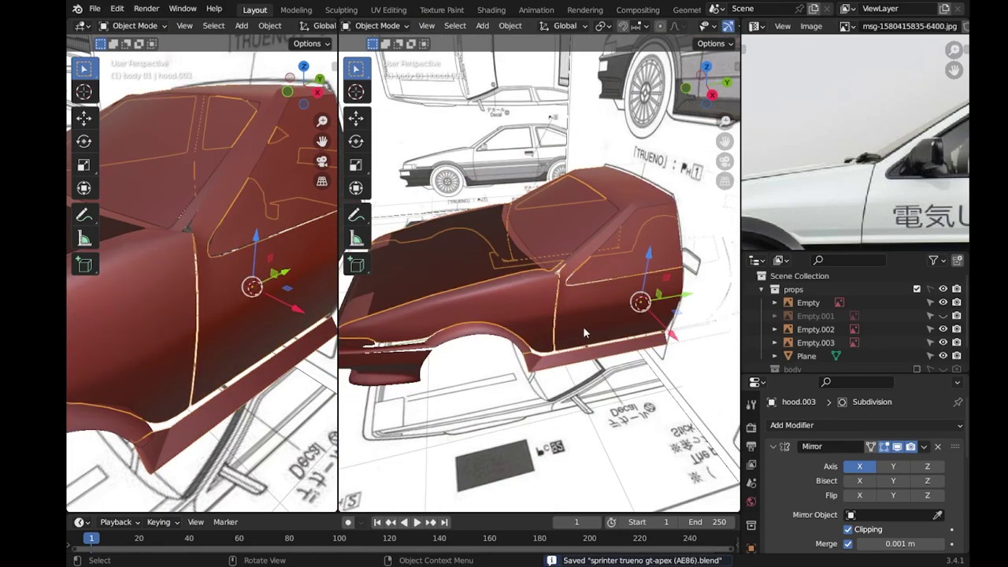
In Right Orthographic view, move the door-line edge path into line and preview the side panel.
key("Tab")
key("KP_3")
key("KP_Decimal")
scroll(494, 210, "down", 2)
scroll(511, 236, "down", 2)
left_click(524, 346, "ctrl")
key("g")
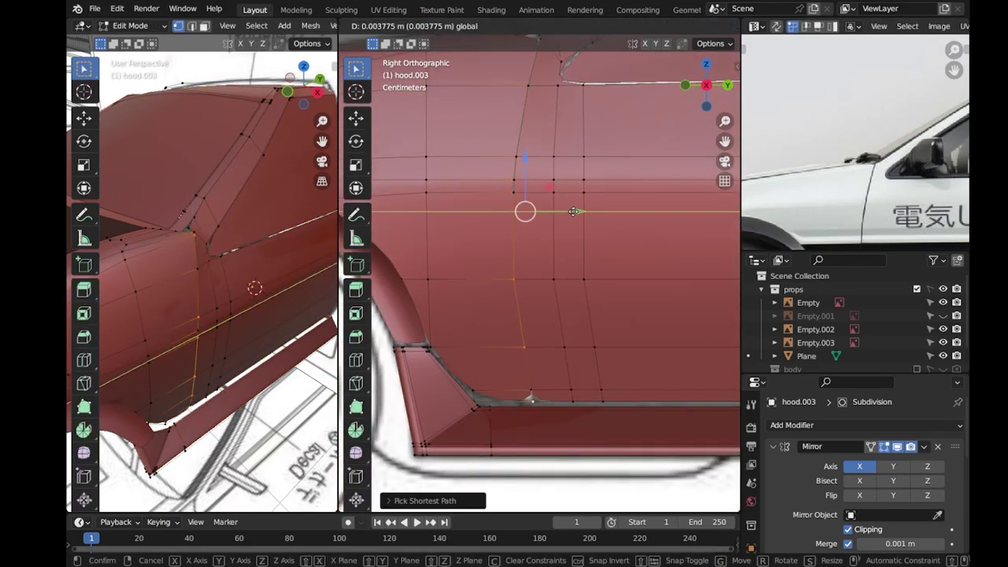
left_click(572, 210)
key("Tab")
scroll(572, 237, "down", 3)
scroll(573, 236, "up", 3)
Leave Edit Mode and select the wheel-arch trim piece Plane.006.
key("Tab")
key("Tab")
scroll(574, 255, "down", 3)
left_click(448, 288)
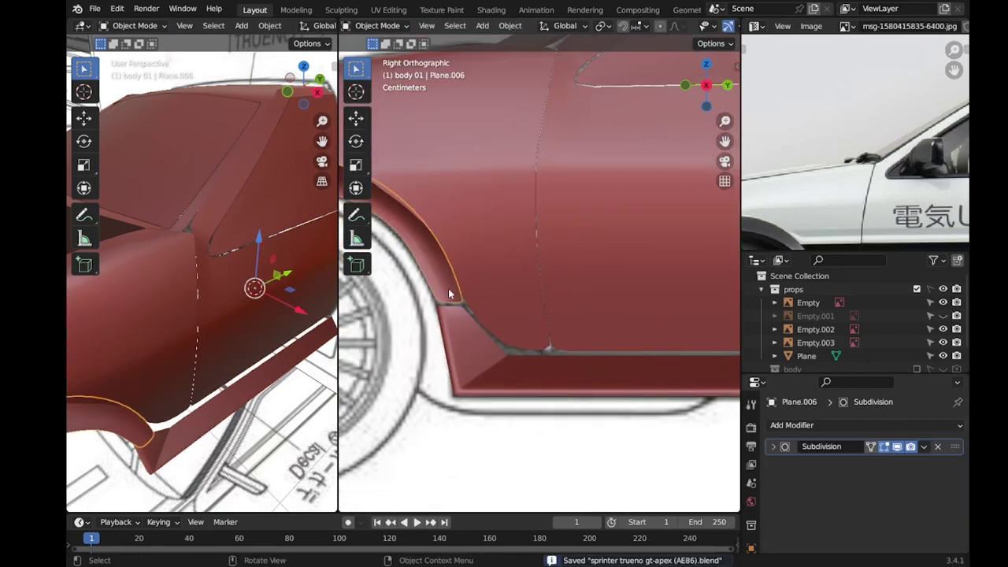
Enter Edit Mode on Plane.006 and pull its lower arch vertex in toward the body.
key("Tab")
scroll(448, 288, "up", 3)
key("KP_Decimal")
scroll(213, 320, "up", 2)
scroll(488, 351, "down", 2)
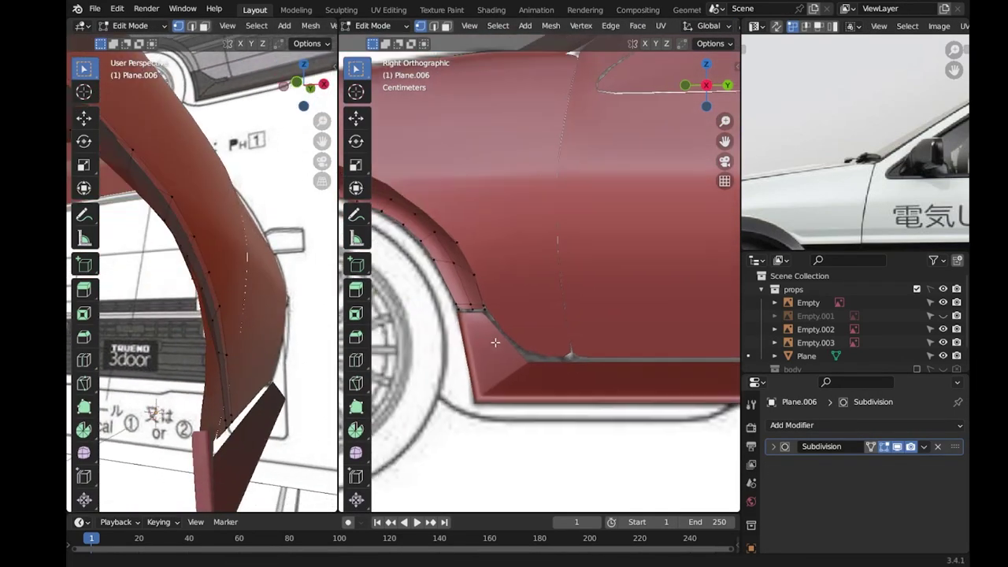
scroll(441, 370, "up", 3)
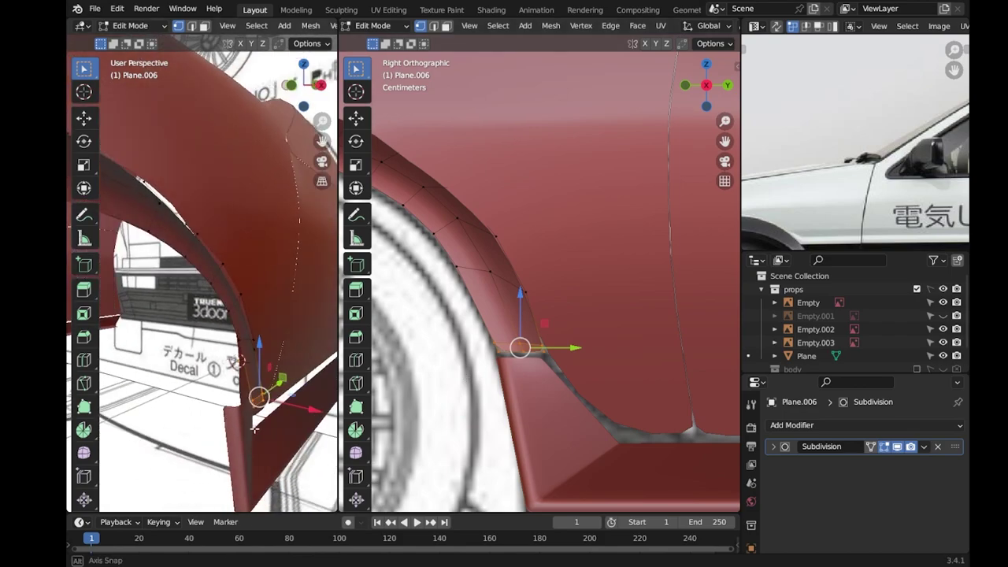
middle_click_drag(281, 422, 260, 330)
mouse_move(630, 332)
middle_mouse_down()
mouse_move(613, 354)
mouse_move(568, 340)
middle_mouse_up()
scroll(613, 354, "up", 3)
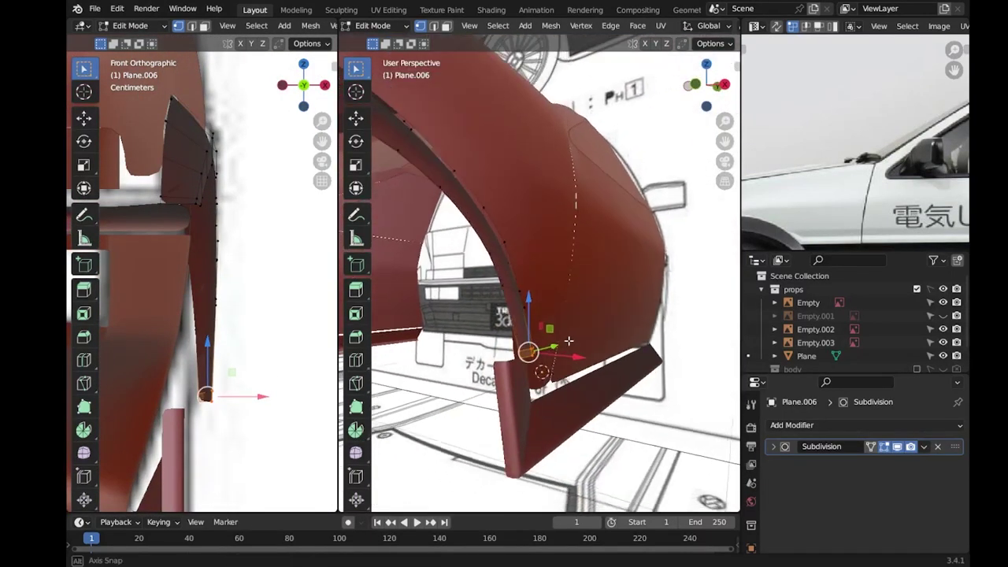
key("g")
left_click(556, 347)
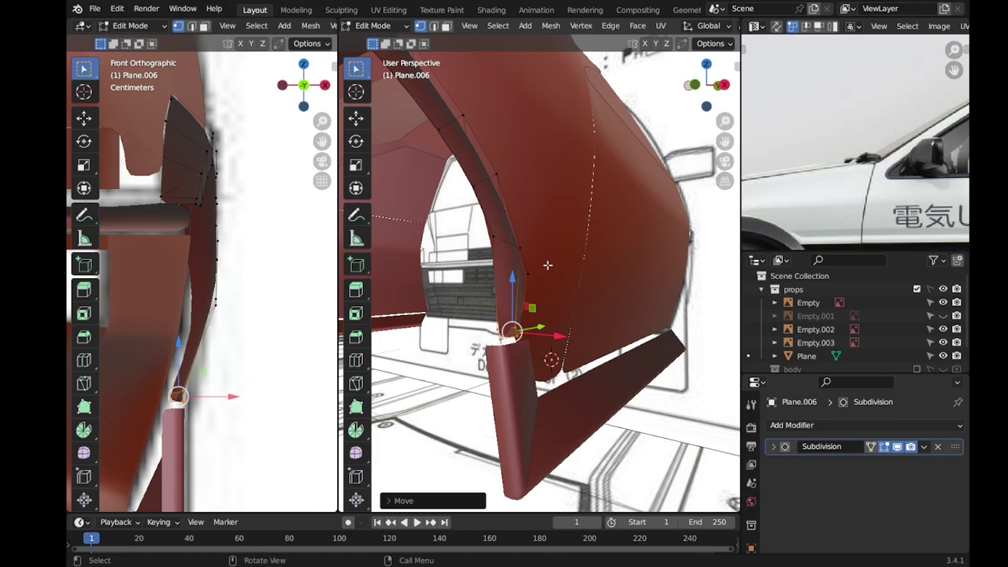
key("KP_3")
left_click_drag(254, 311, 240, 317)
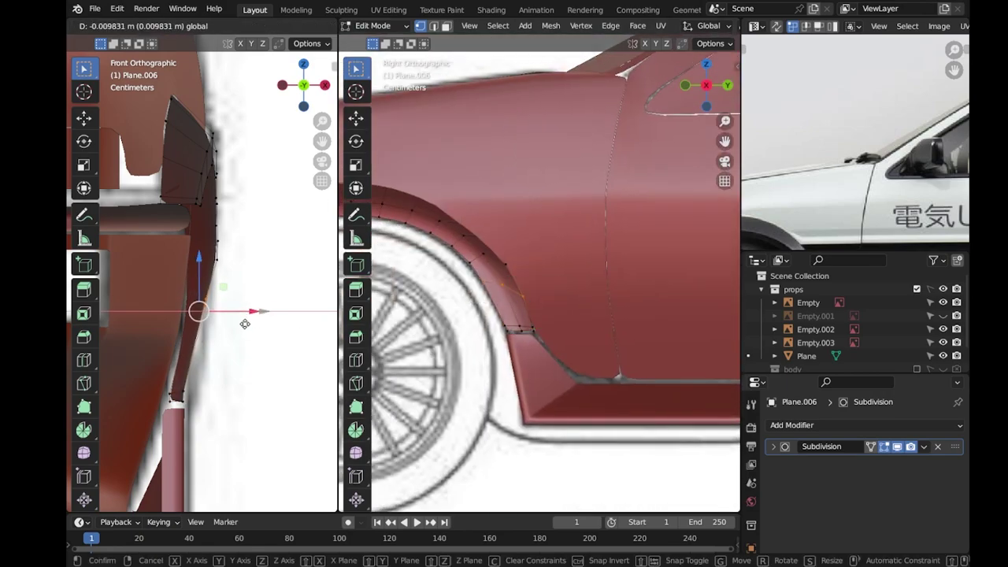
left_click(246, 326)
Move further trim vertices inward along X and lower an arch vertex along the fender edge.
left_click(519, 330)
key("g")
left_click(510, 265)
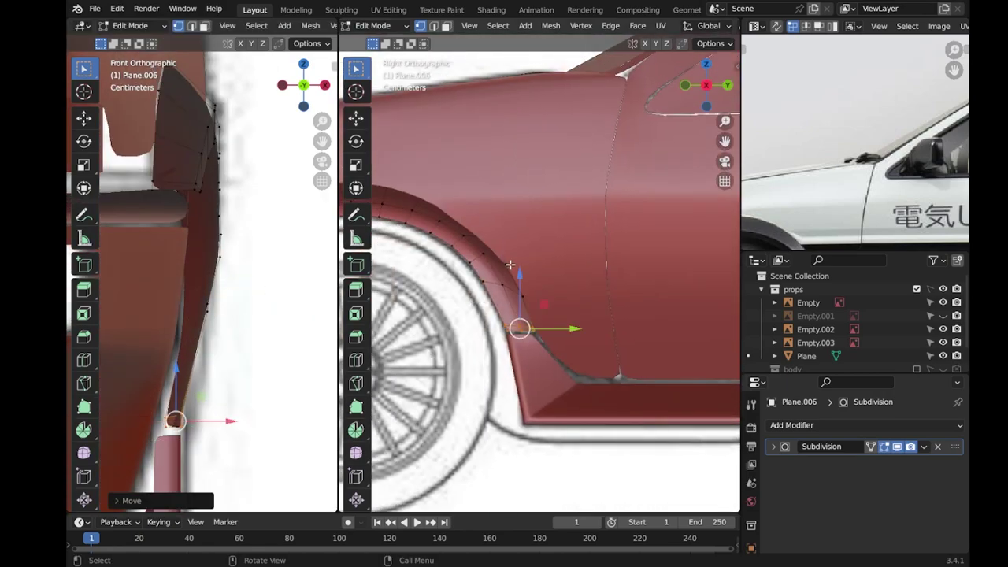
left_click_drag(268, 252, 260, 252)
scroll(260, 253, "down", 2)
scroll(537, 345, "up", 2)
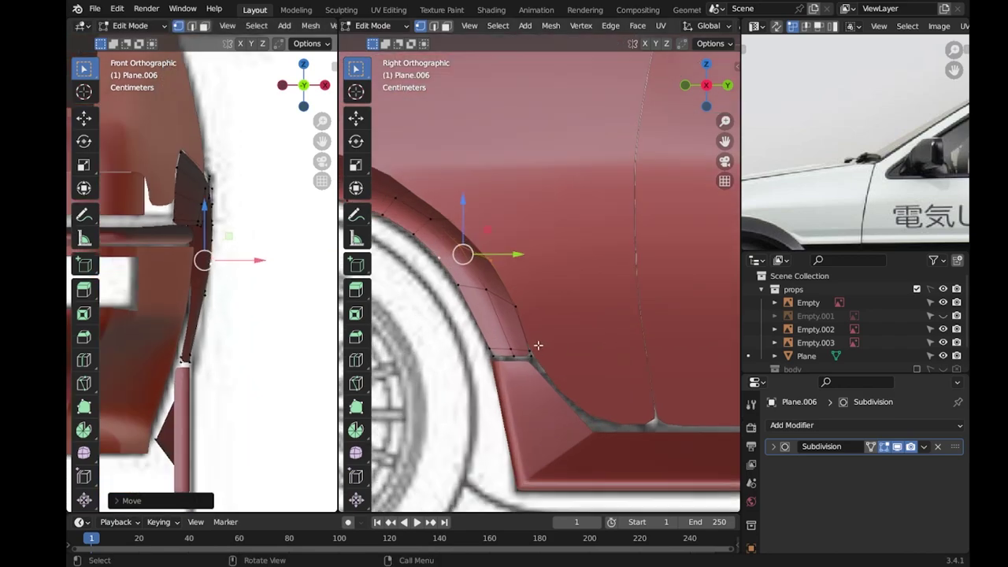
key("g")
left_click(511, 303)
left_click_drag(246, 313, 240, 294)
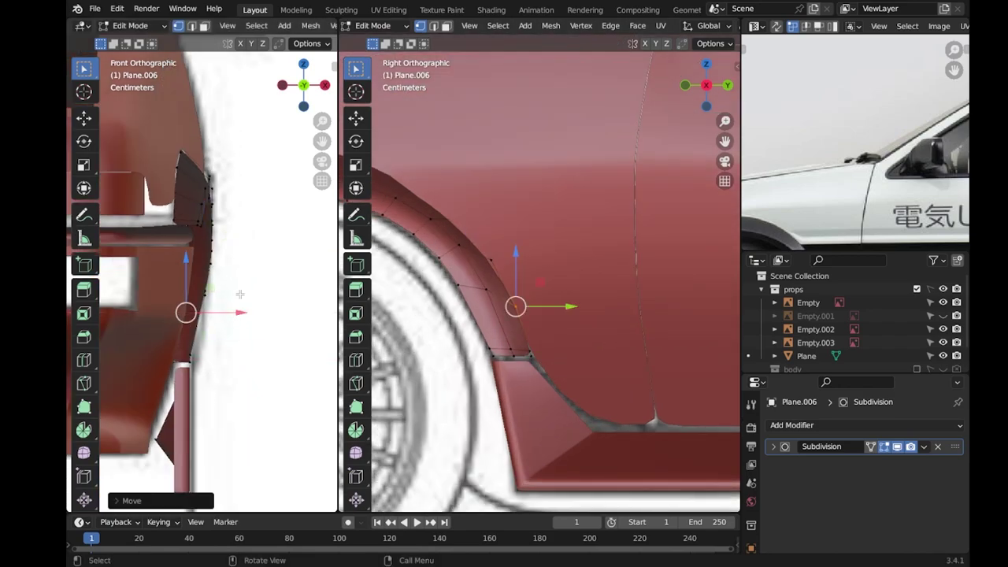
left_click(245, 264)
left_click(511, 353)
left_click_drag(511, 337, 558, 366)
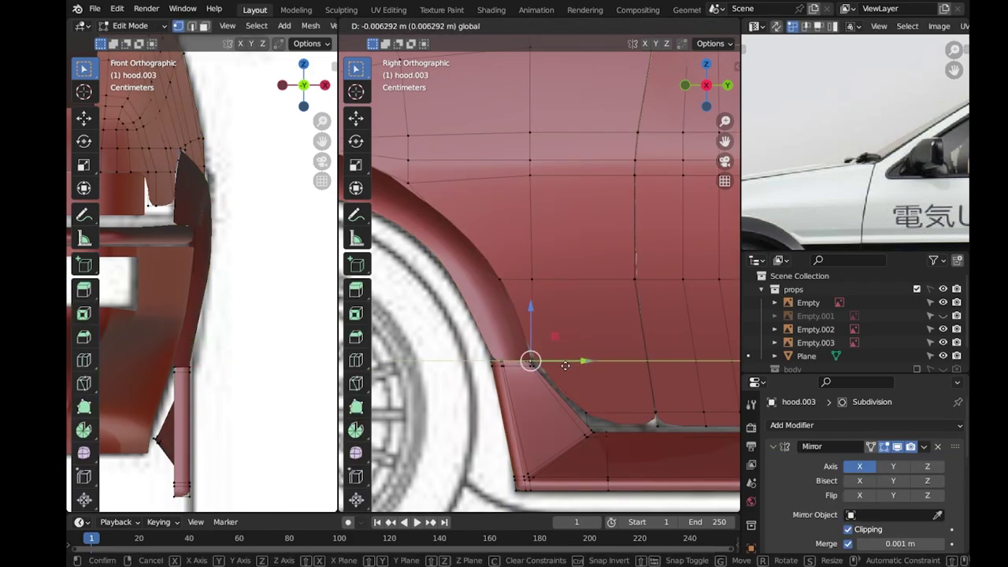
Slide the lowered fender vertex along the car's length in X-ray view and save.
left_click(572, 364)
key("alt+z")
left_click_drag(564, 322, 608, 417)
key("alt+z")
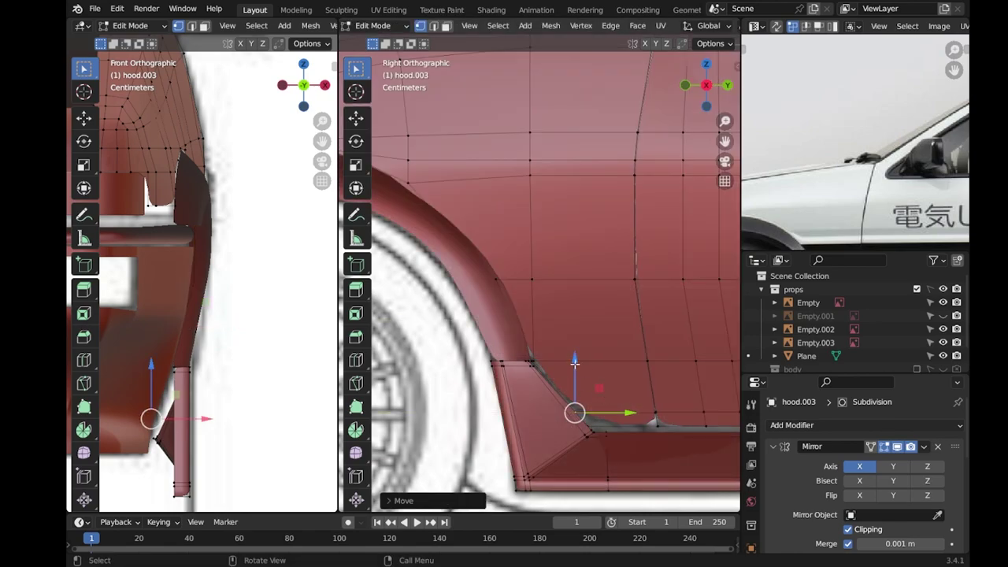
key("ctrl+s")
Slide the wheel-arch corner vertex lengthwise and raise it to match the blueprint.
scroll(193, 251, "up", 4)
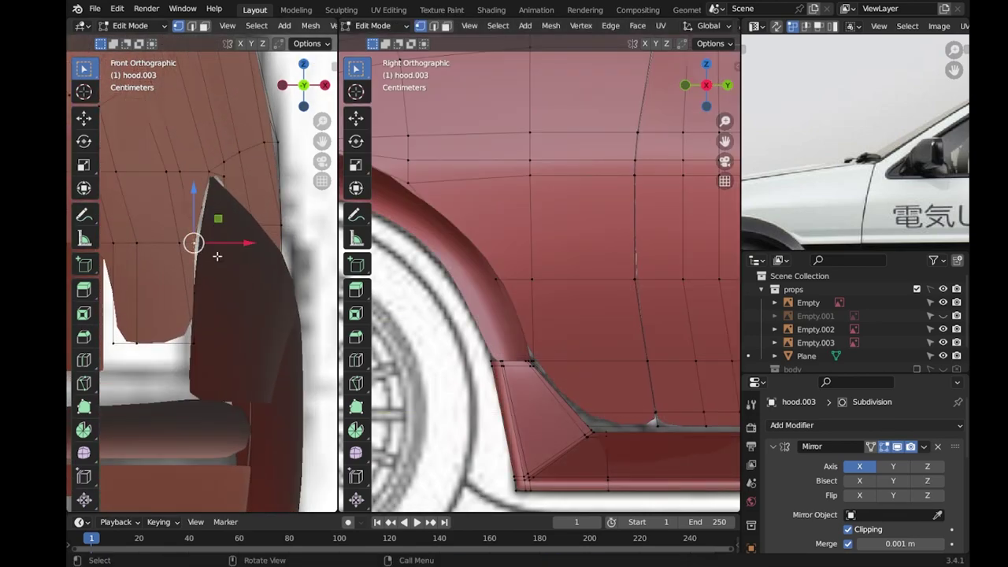
key("alt+z")
scroll(582, 377, "up", 1)
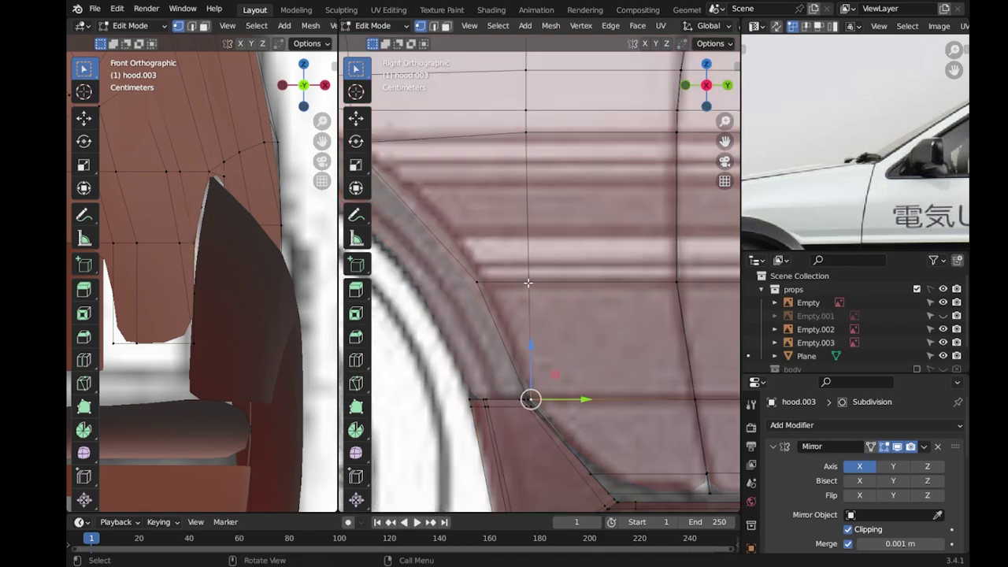
scroll(579, 374, "up", 1)
scroll(563, 368, "up", 2)
left_click_drag(604, 391, 555, 396)
scroll(559, 401, "down", 3)
scroll(662, 367, "down", 2)
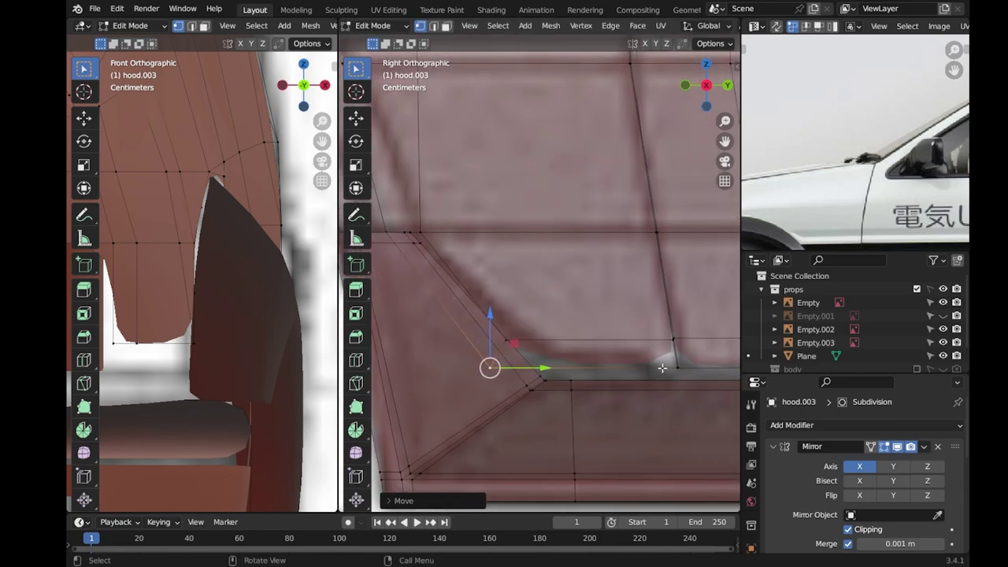
mouse_move(583, 347)
left_mouse_down()
mouse_move(584, 379)
mouse_move(590, 322)
left_mouse_up()
left_click(616, 408)
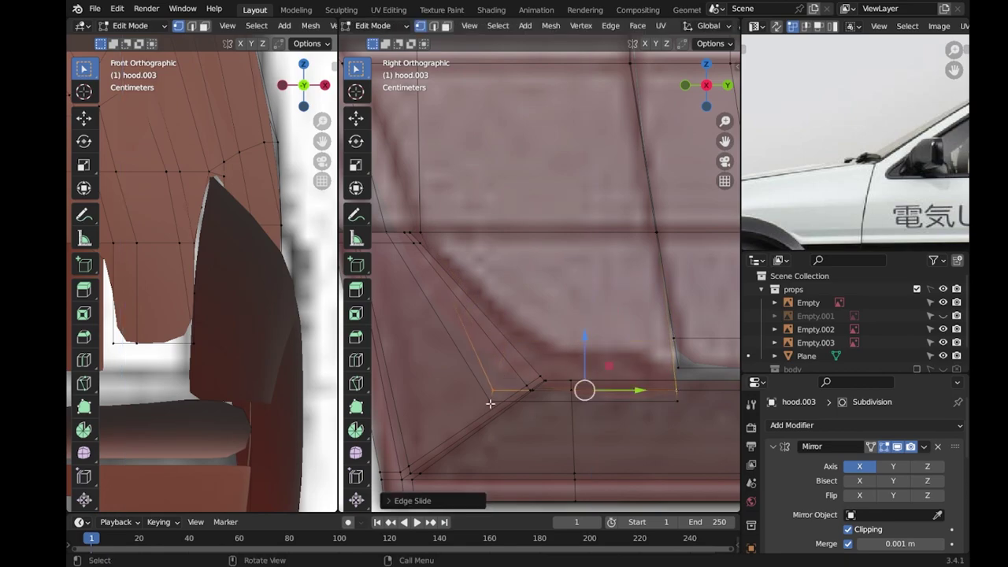
Check the reshaped corner outside Edit Mode, save the file, and resume editing.
left_click_drag(585, 389, 479, 401)
key("Tab")
scroll(589, 321, "down", 5)
key("ctrl+s")
key("Tab")
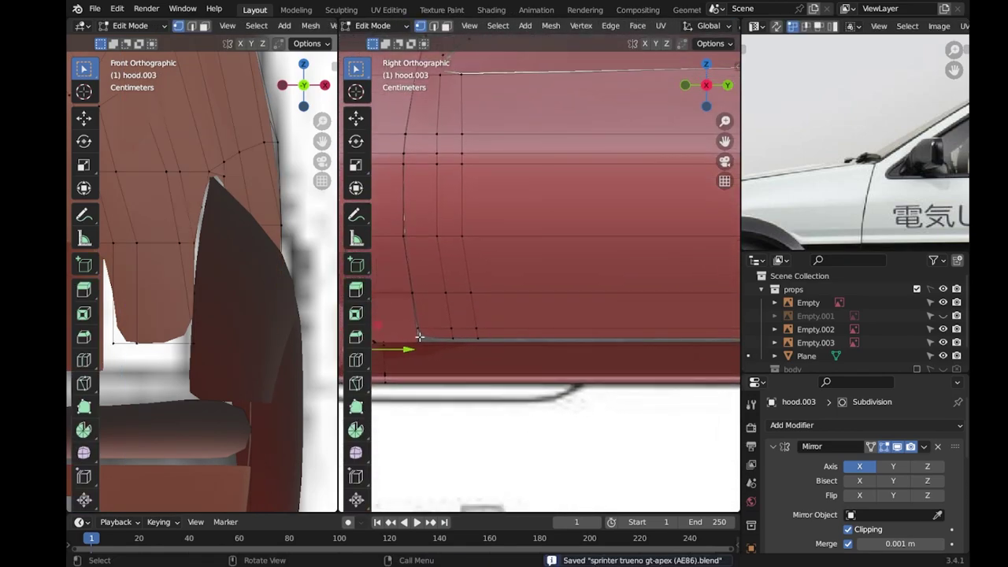
scroll(401, 320, "down", 4)
scroll(574, 417, "up", 6)
scroll(516, 423, "up", 3)
Move and edge-slide the lower skirt edge vertices to follow the blueprint in the front view.
left_click(516, 423, "ctrl")
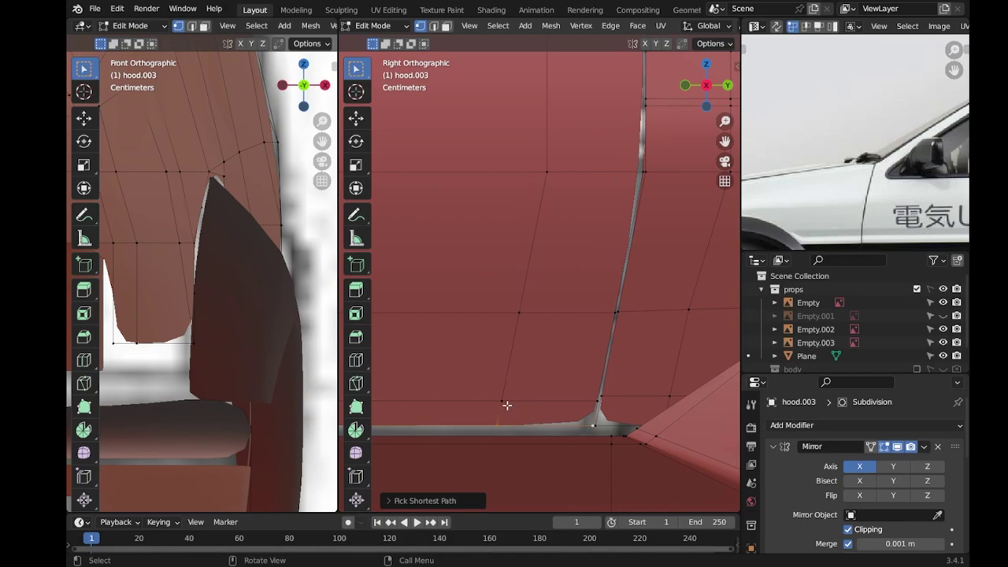
left_click(506, 431)
scroll(236, 370, "up", 3)
scroll(197, 294, "up", 3)
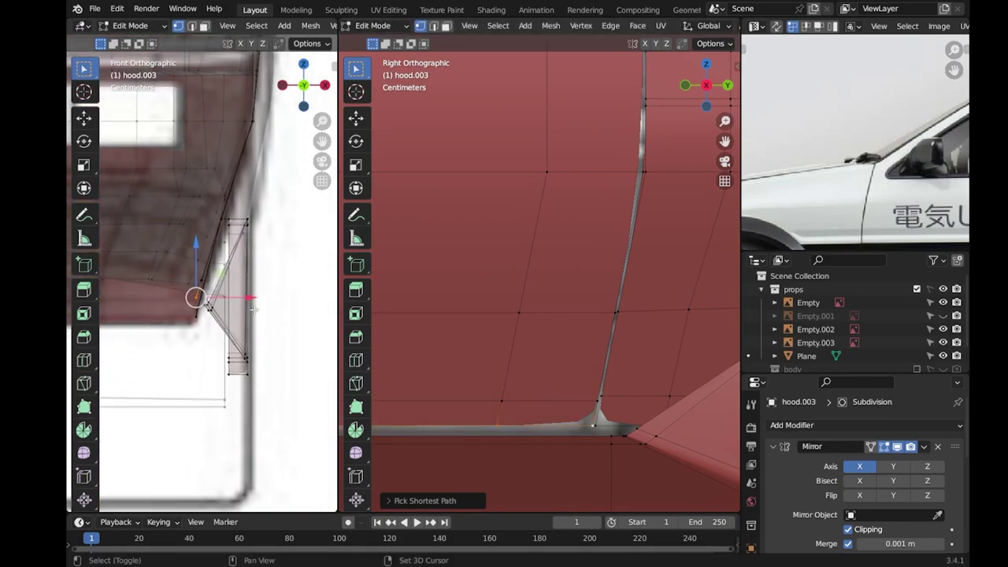
scroll(202, 308, "up", 2)
key("g")
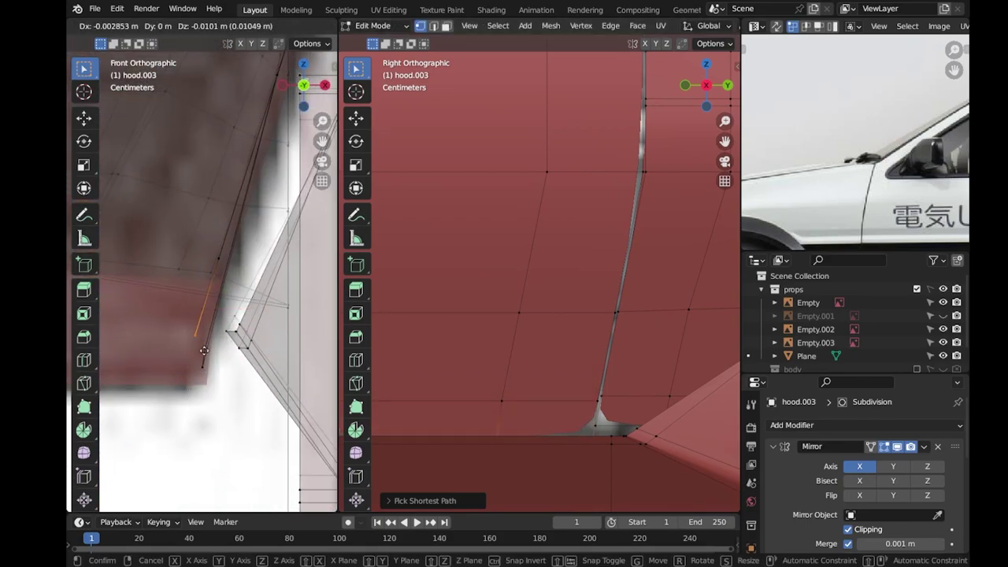
left_click(191, 379)
scroll(493, 353, "down", 3)
scroll(402, 389, "up", 2)
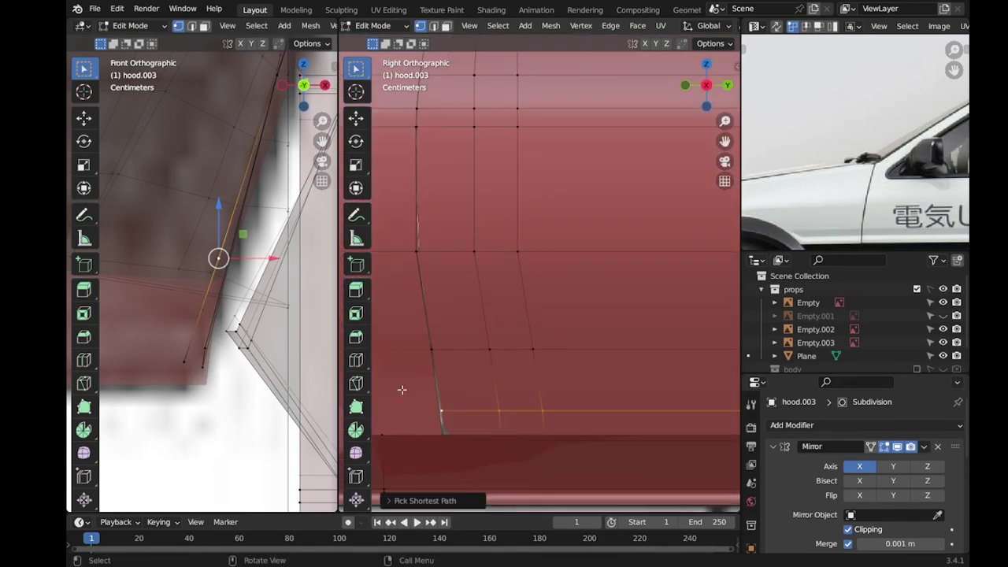
left_click(211, 389)
scroll(551, 355, "down", 2)
Save the file and orbit both viewports to inspect the reshaped fender.
key("Tab")
scroll(599, 339, "down", 4)
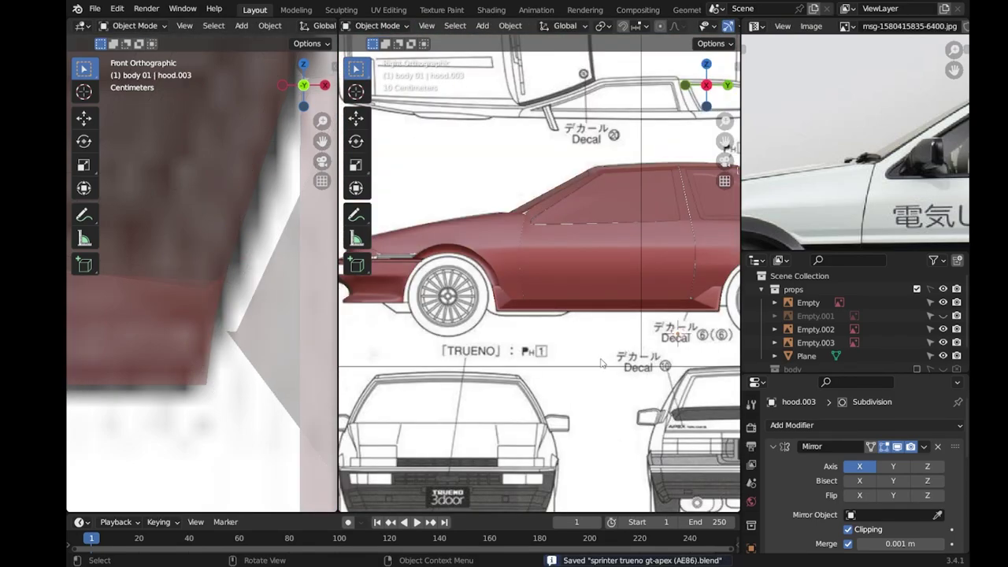
key("ctrl+s")
key("Tab")
scroll(600, 318, "up", 3)
scroll(591, 330, "up", 2)
key("Tab")
key("Tab")
scroll(543, 322, "down", 5)
middle_click_drag(515, 307, 591, 264)
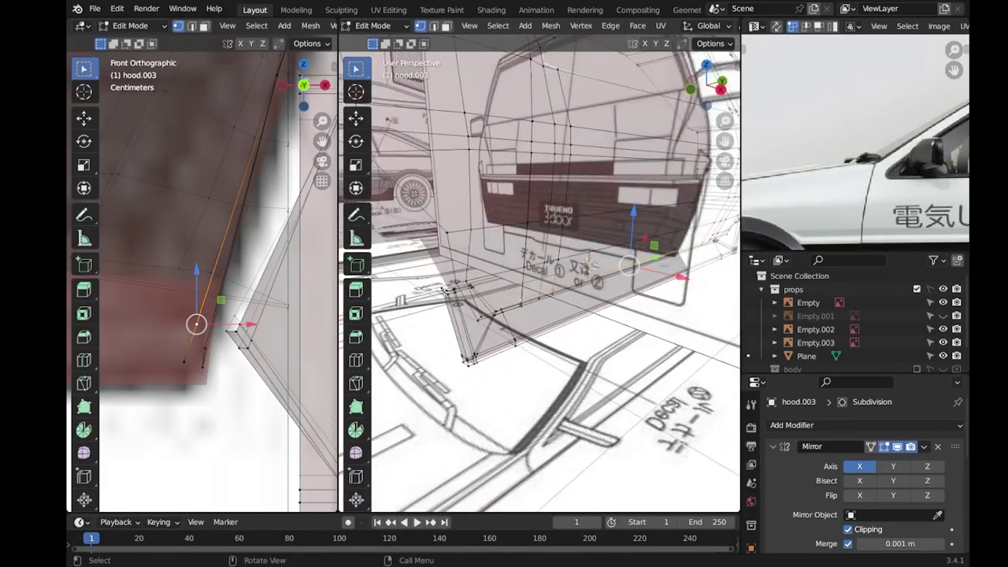
scroll(223, 329, "down", 5)
middle_click_drag(223, 329, 244, 300)
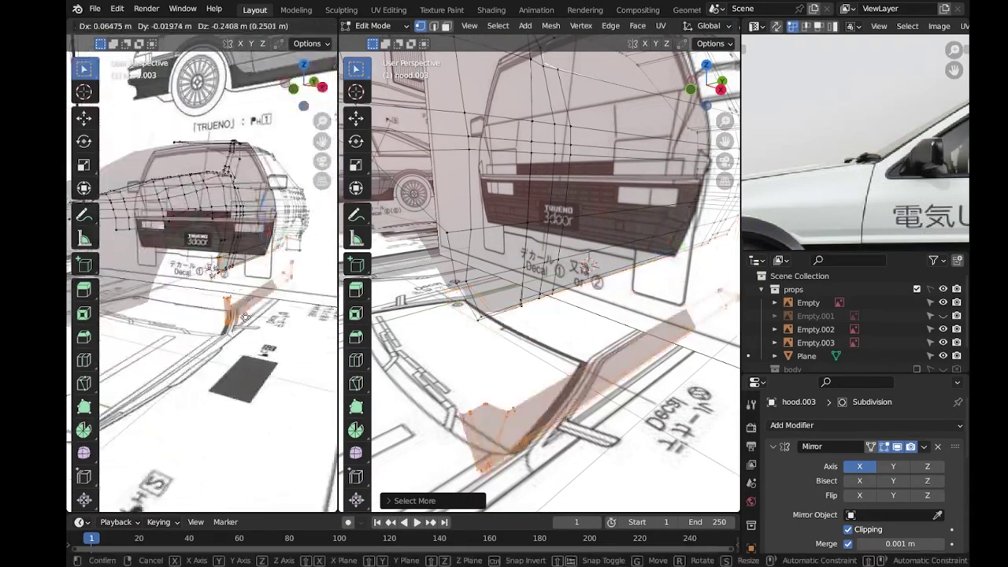
middle_click_drag(551, 299, 583, 284)
Return to the solid red body, save, and reselect hood.003 in the right side view.
key("Tab")
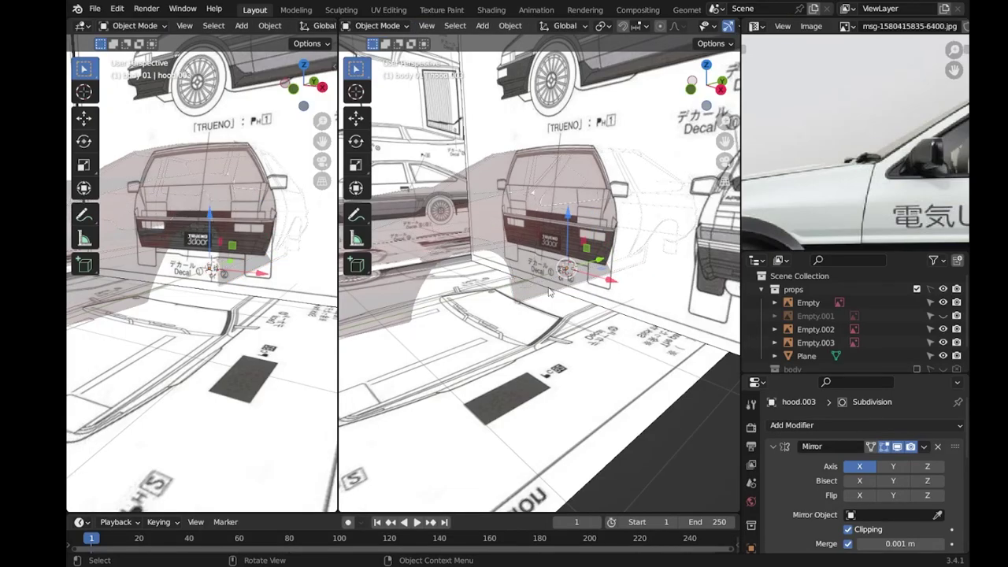
key("alt+z")
scroll(540, 336, "up", 4)
key("ctrl+s")
scroll(511, 342, "down", 4)
mouse_move(510, 343)
middle_mouse_down()
mouse_move(545, 298)
mouse_move(536, 294)
middle_mouse_up()
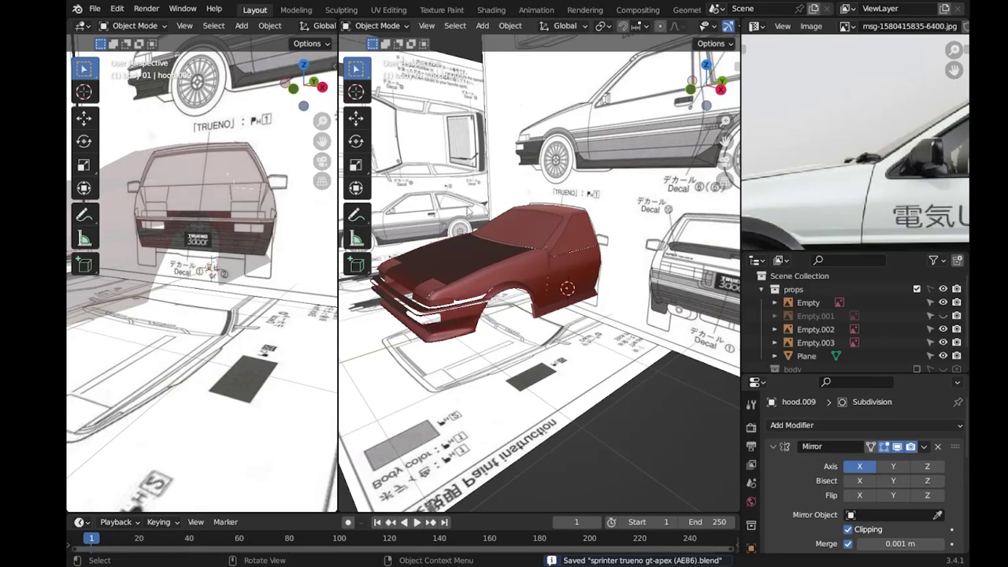
middle_click_drag(475, 226, 524, 294)
left_click(551, 291)
key("KP_3")
scroll(481, 267, "up", 5)
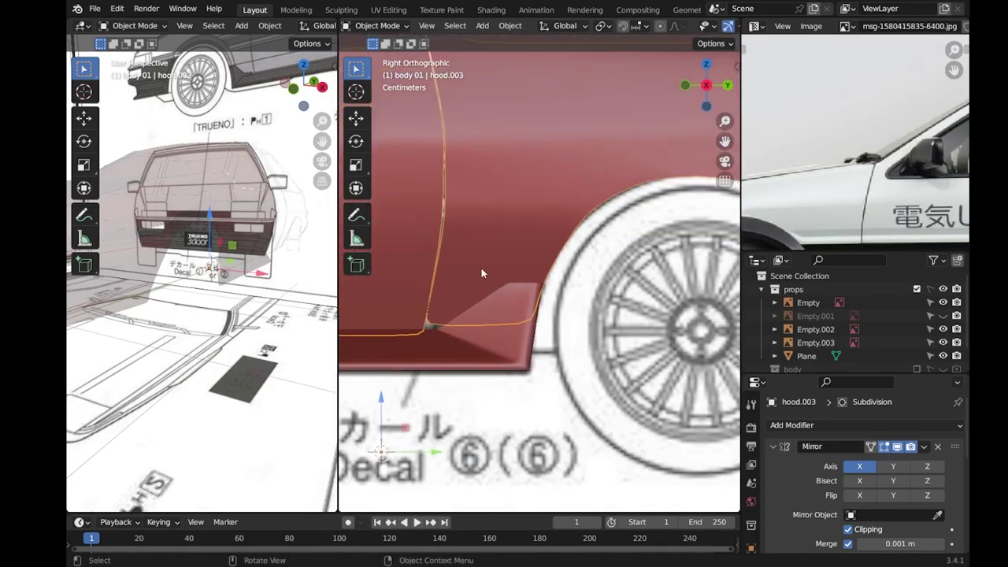
Move the wheel-arch corner vertex of hood.003 down and save the file.
key("Tab")
scroll(492, 306, "up", 2)
left_click(459, 308)
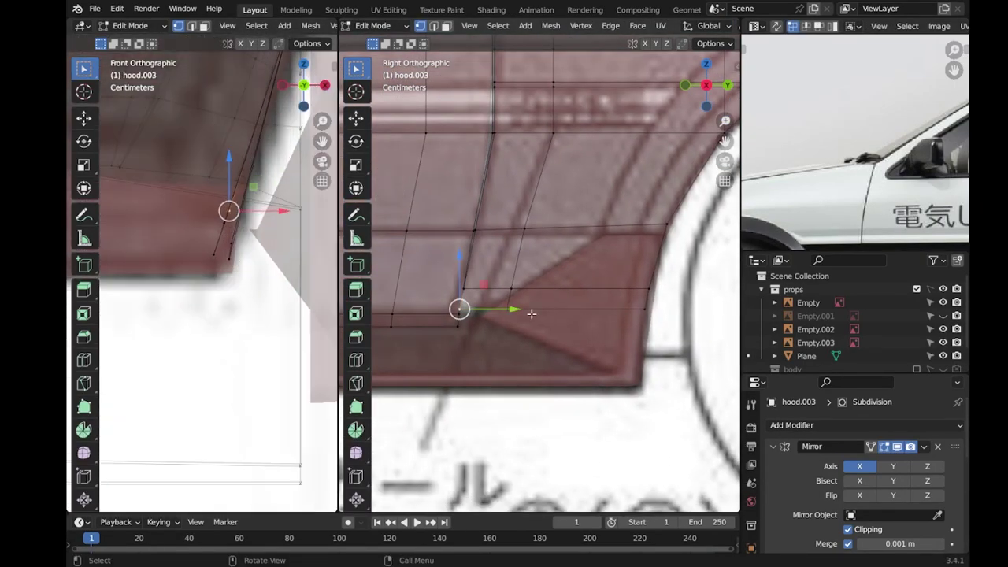
key("g")
key("g")
key("Tab")
scroll(549, 196, "down", 3)
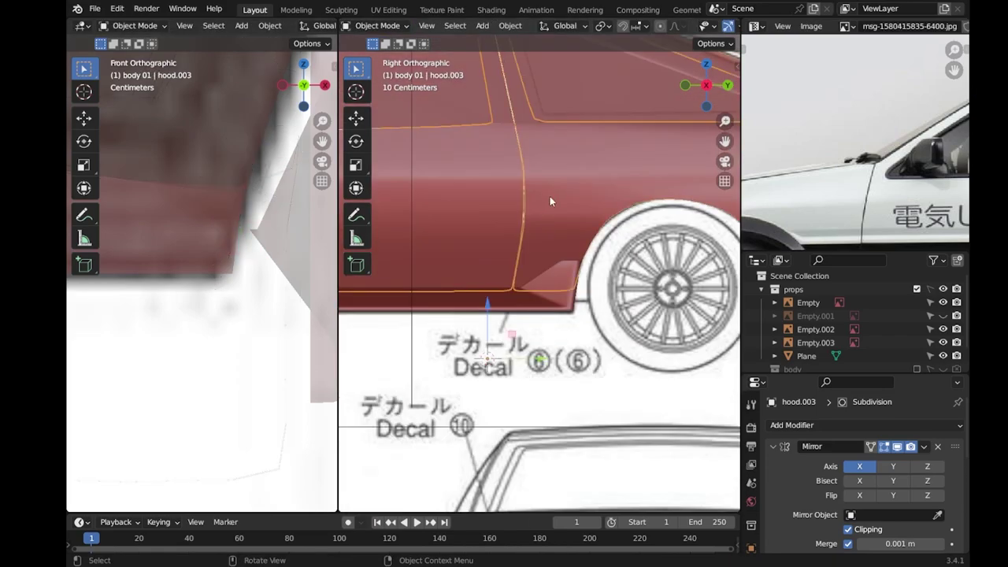
scroll(549, 196, "down", 3)
key("ctrl+s")
scroll(510, 300, "up", 1)
scroll(510, 301, "up", 5)
Orbit around the fender to review the panel, save, and switch to the right side view.
key("Tab")
scroll(561, 200, "up", 3)
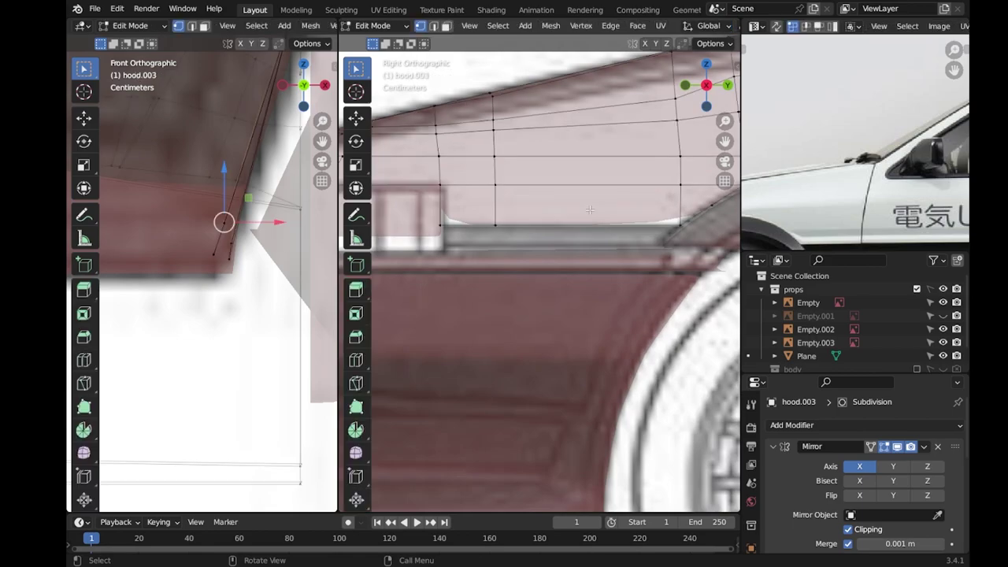
mouse_move(225, 221)
middle_mouse_down()
mouse_move(214, 277)
mouse_move(455, 269)
middle_mouse_up()
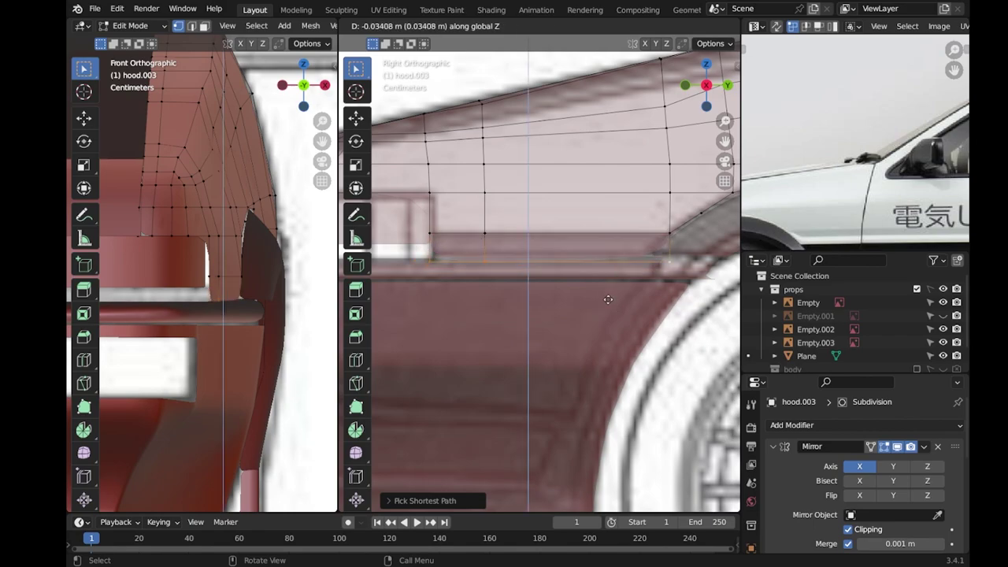
key("Tab")
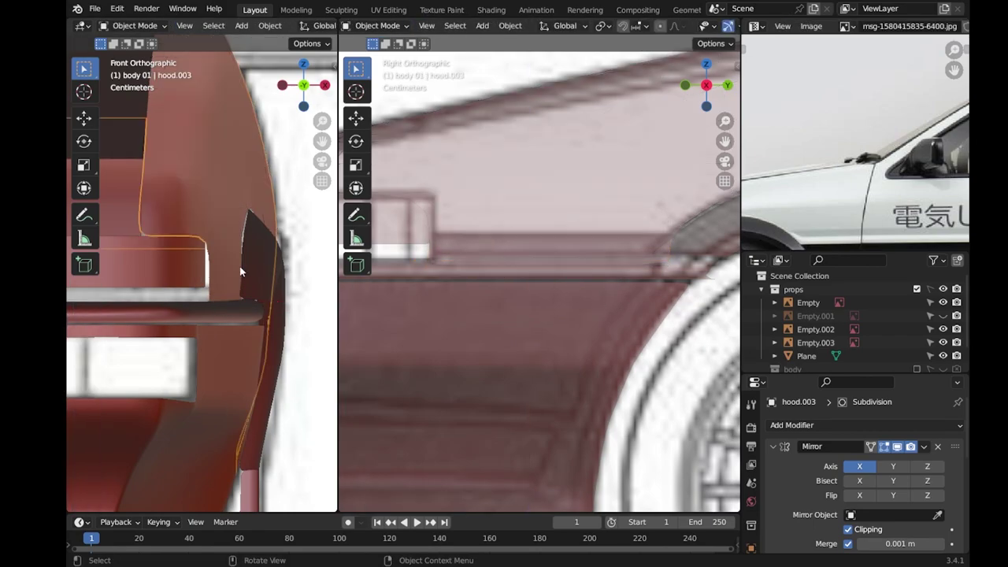
key("Tab")
mouse_move(213, 283)
middle_mouse_down()
mouse_move(518, 305)
mouse_move(541, 275)
mouse_move(540, 283)
middle_mouse_up()
key("Tab")
key("Tab")
key("Tab")
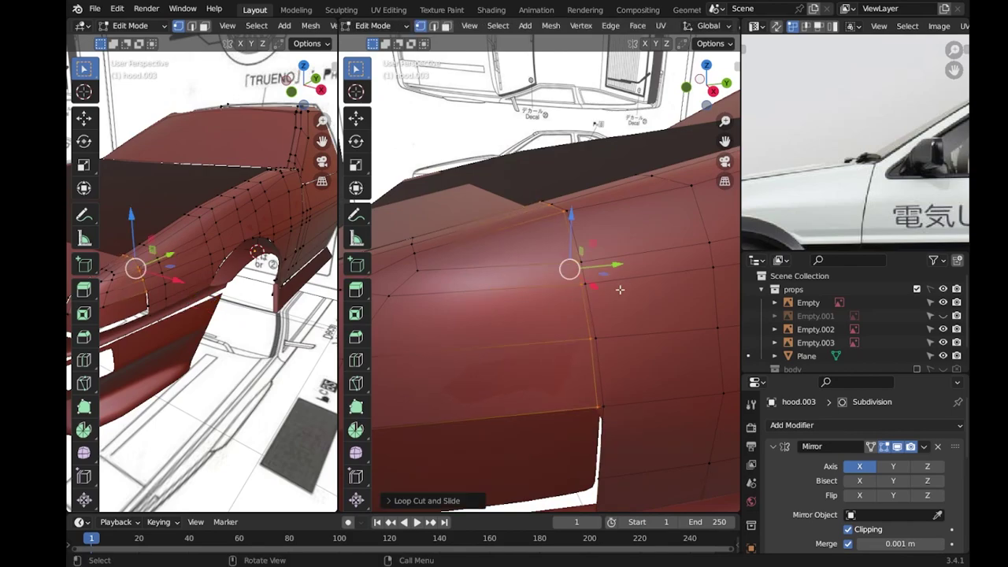
key("Tab")
key("ctrl+s")
key("KP_3")
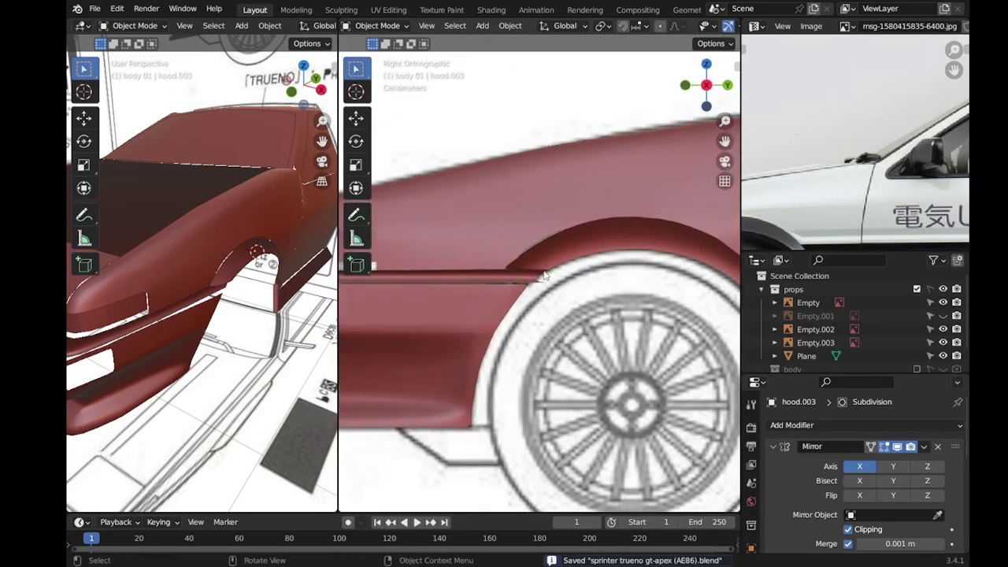
Nudge a fender vertex slightly down, then select the Plane.004 side strip.
key("Tab")
scroll(541, 300, "up", 5)
left_click(465, 276)
mouse_move(522, 240)
left_mouse_down()
mouse_move(532, 235)
mouse_move(493, 299)
left_mouse_up()
scroll(525, 299, "down", 3)
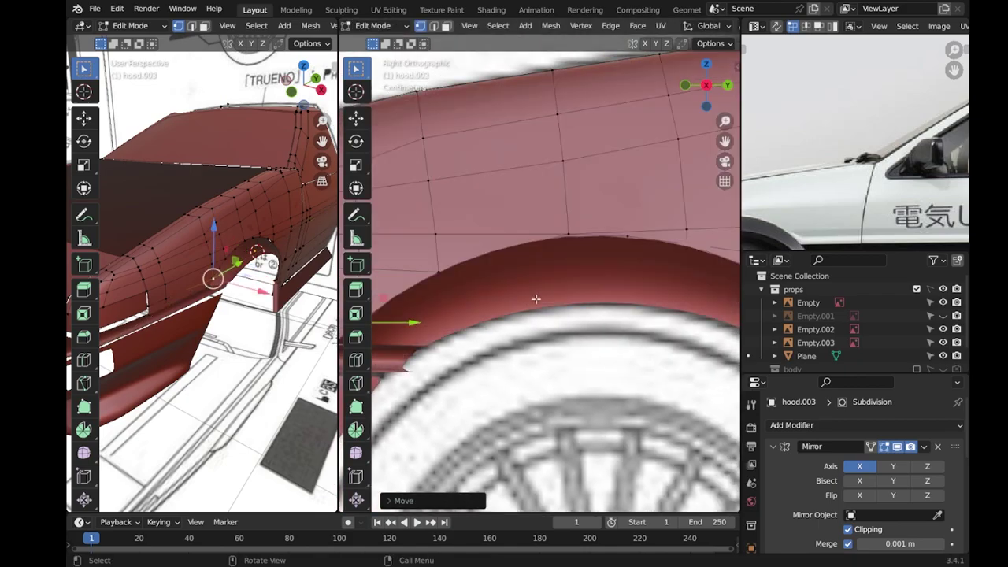
key("Tab")
scroll(524, 299, "down", 3)
left_click(529, 315)
scroll(529, 324, "up", 3)
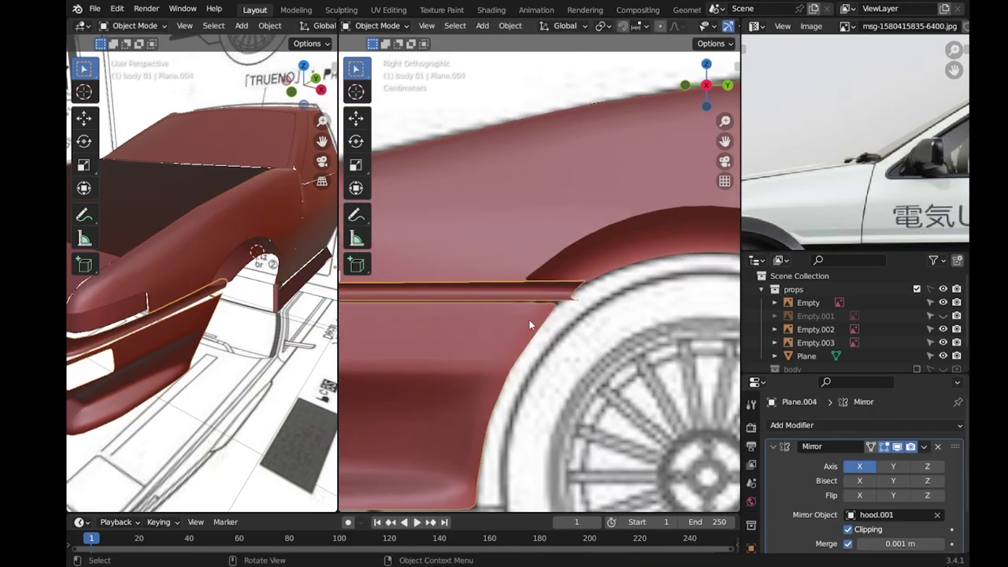
Orbit around the car's front end to a front-left view and save the file.
scroll(529, 322, "down", 5)
key("ctrl+s")
middle_click_drag(529, 323, 522, 300)
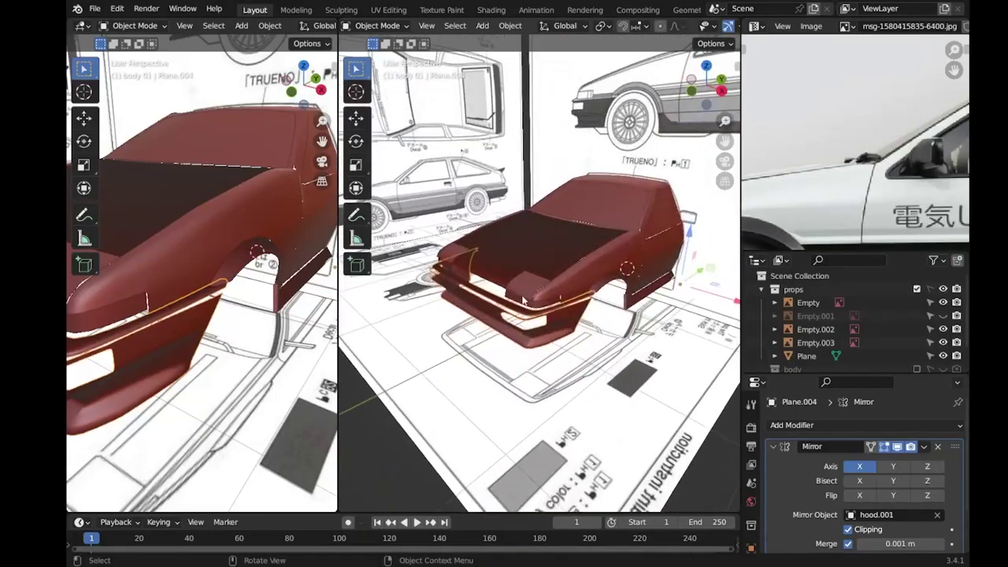
scroll(521, 300, "up", 5)
middle_click_drag(605, 145, 602, 234)
scroll(189, 324, "down", 3)
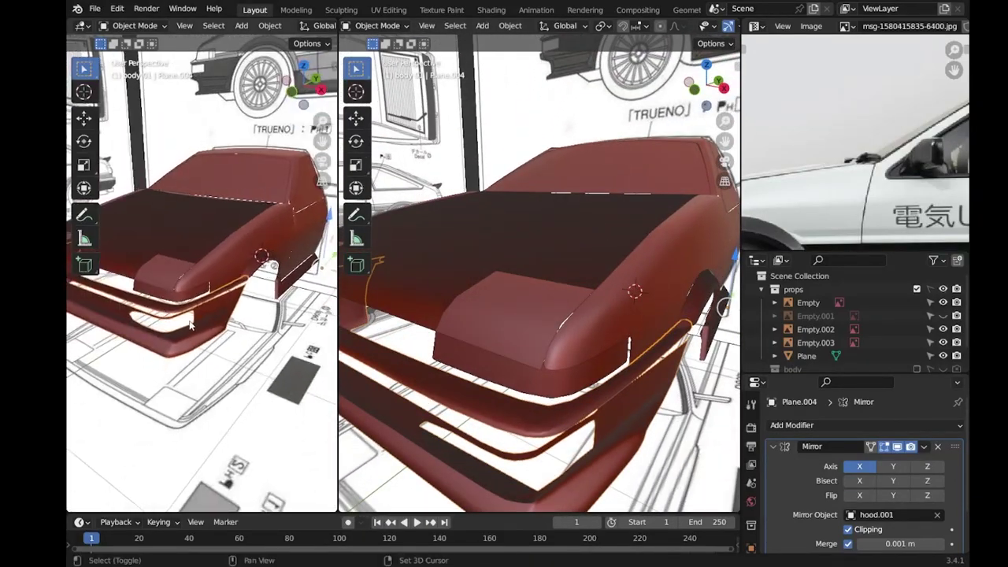
middle_click_drag(512, 315, 551, 284)
key("ctrl+s")
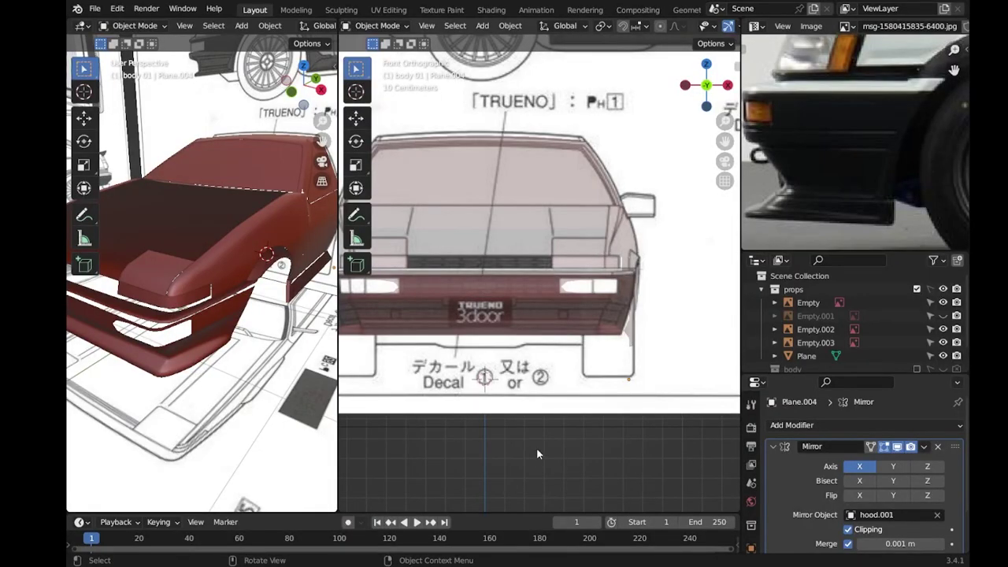
Duplicate the body 01 collection in the Outliner, rename the copy body 02, and save.
left_click_drag(803, 251, 803, 203)
right_click(797, 336)
left_click(788, 336)
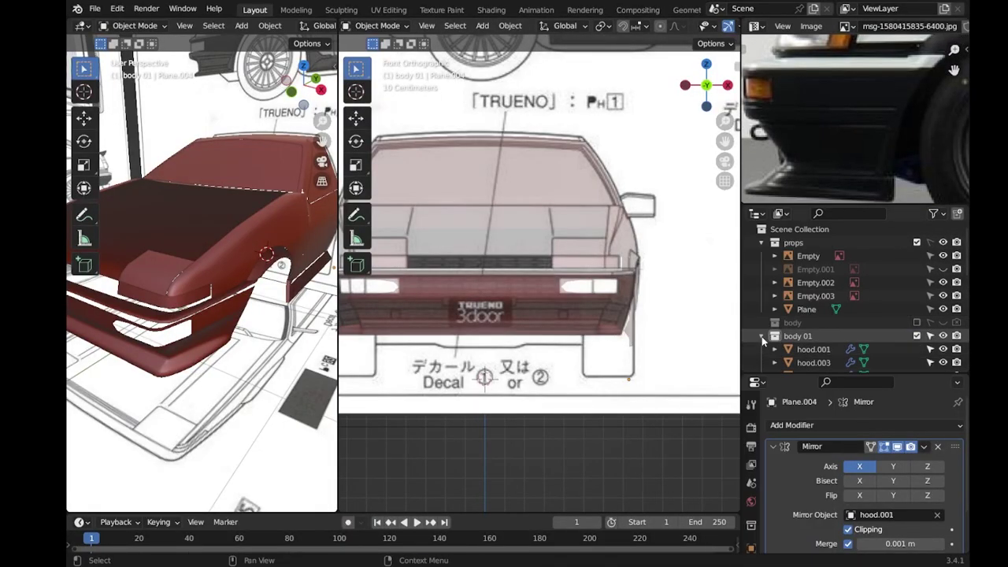
double_click(805, 349)
key("Return")
scroll(495, 423, "up", 3)
key("ctrl+s")
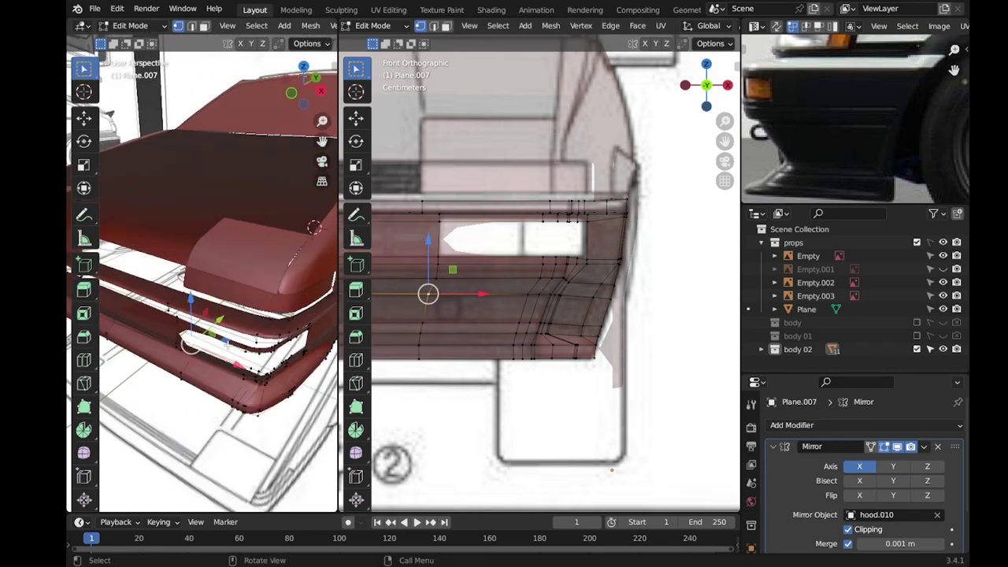
Slide a bumper vertex, then add a new edge loop across the bumper and slide it into place.
key("shift+v")
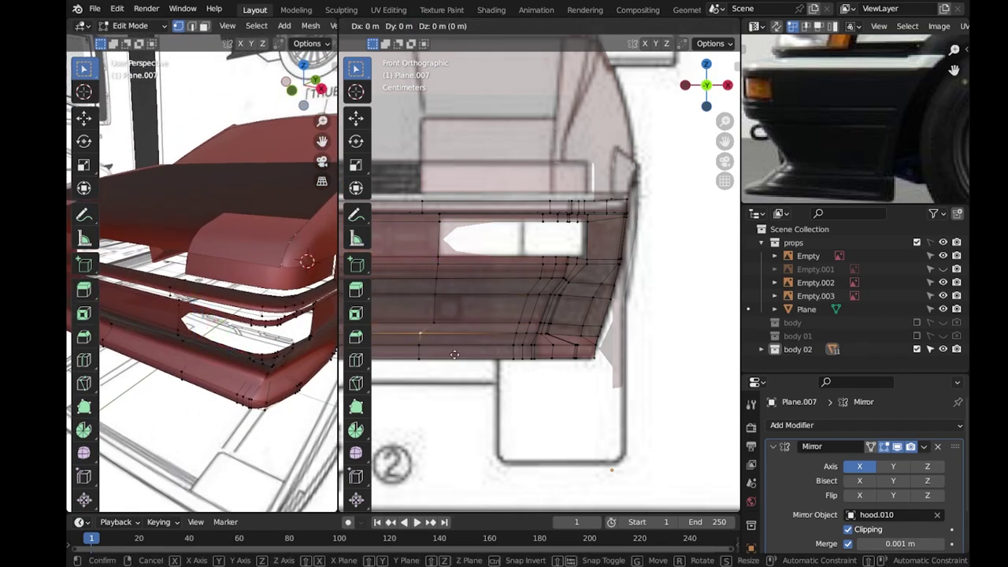
left_click(511, 337)
key("g")
key("g")
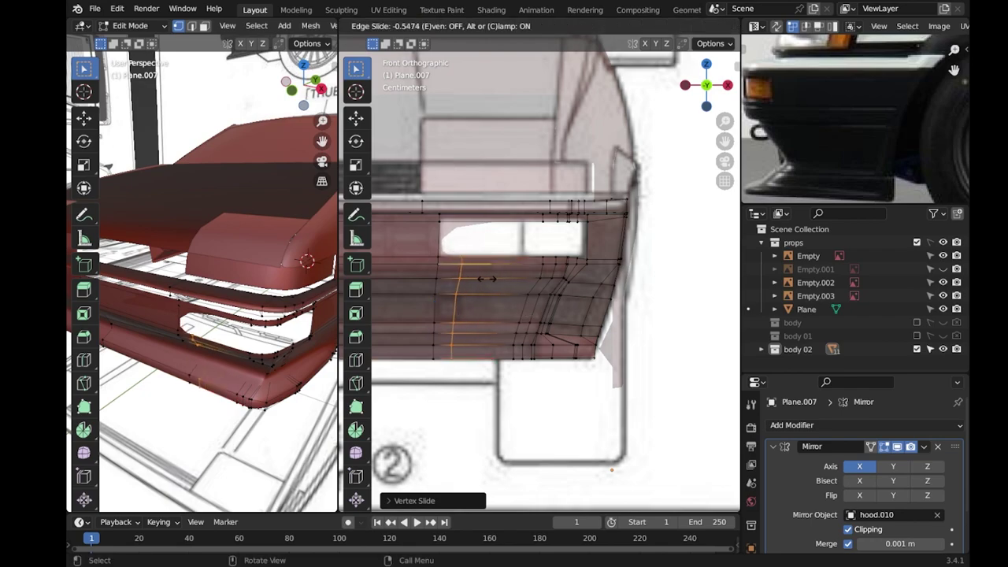
left_click(497, 219)
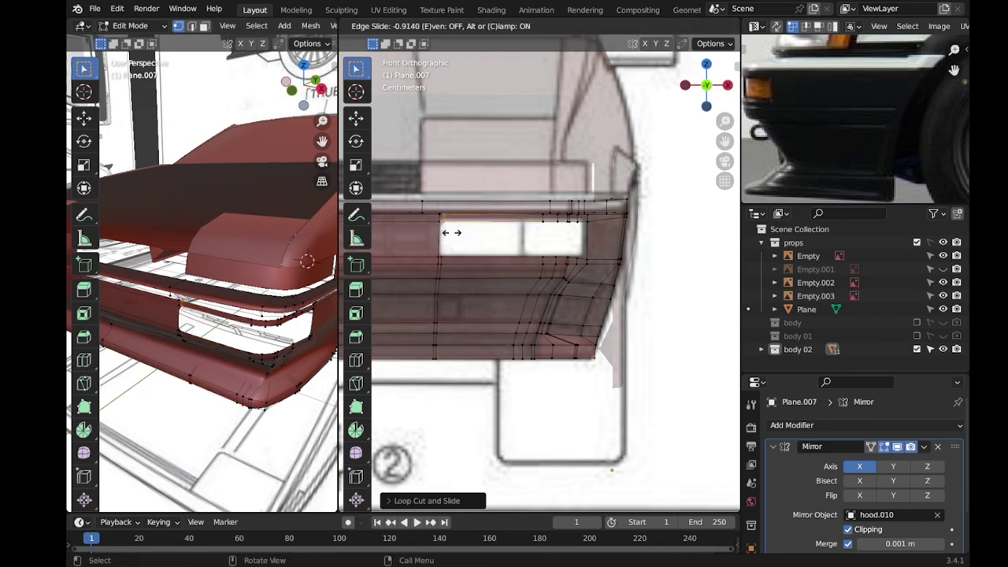
left_click_drag(492, 275, 471, 279)
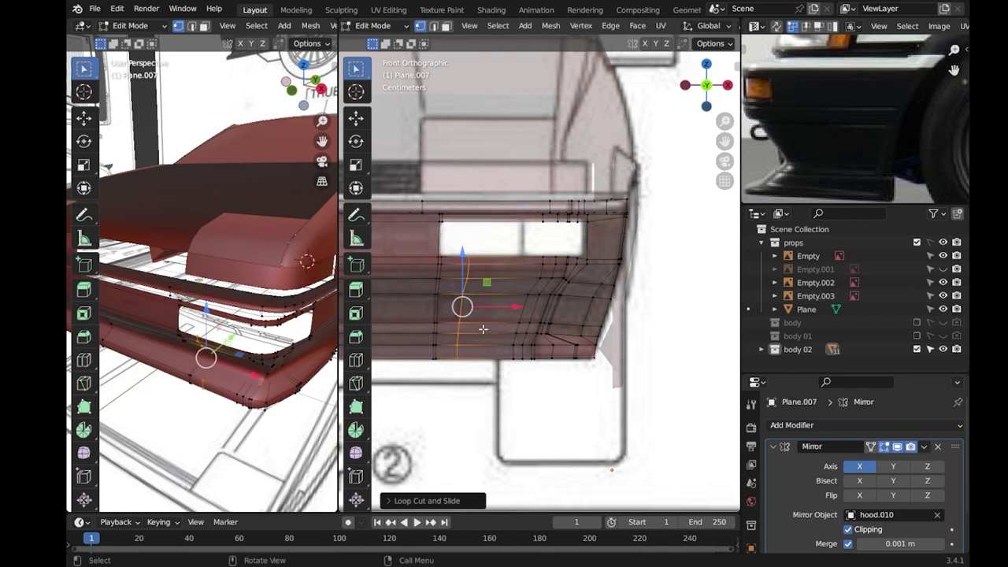
Undo the trial scale and flatten the selected column to zero along X.
key("s")
key("x")
key("Escape")
key("ctrl+z")
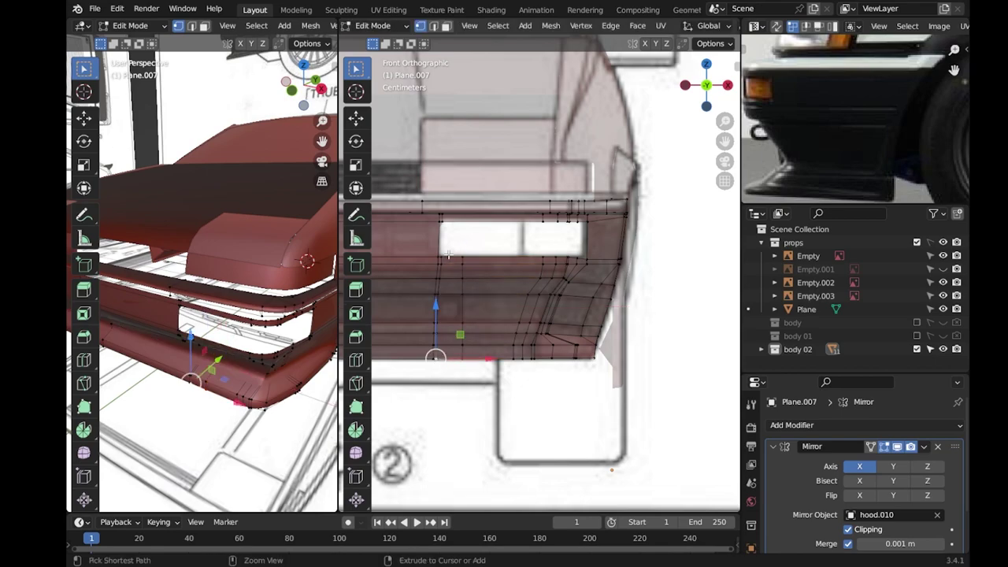
key("s")
key("x")
key("0")
key("Return")
Flatten the horizontal edges beside the window openings with S X 0 and edge-slide them.
left_click(439, 260, "alt")
key("s")
key("x")
key("0")
key("Return")
key("g")
key("g")
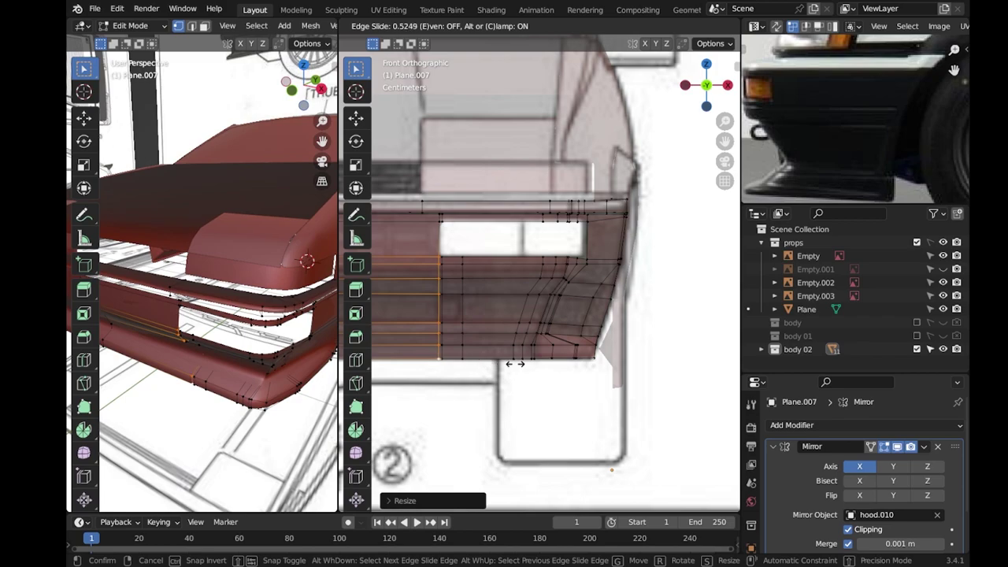
key("Return")
Select a bumper corner vertex, then leave Edit Mode and save the file.
left_click(551, 278)
scroll(551, 279, "up", 2)
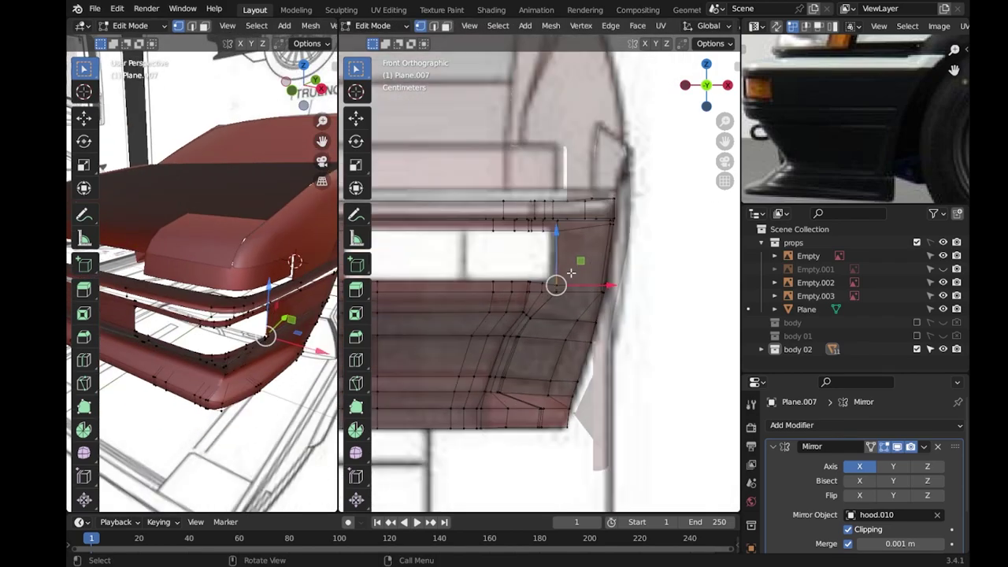
key("Tab")
scroll(454, 301, "down", 4)
key("ctrl+s")
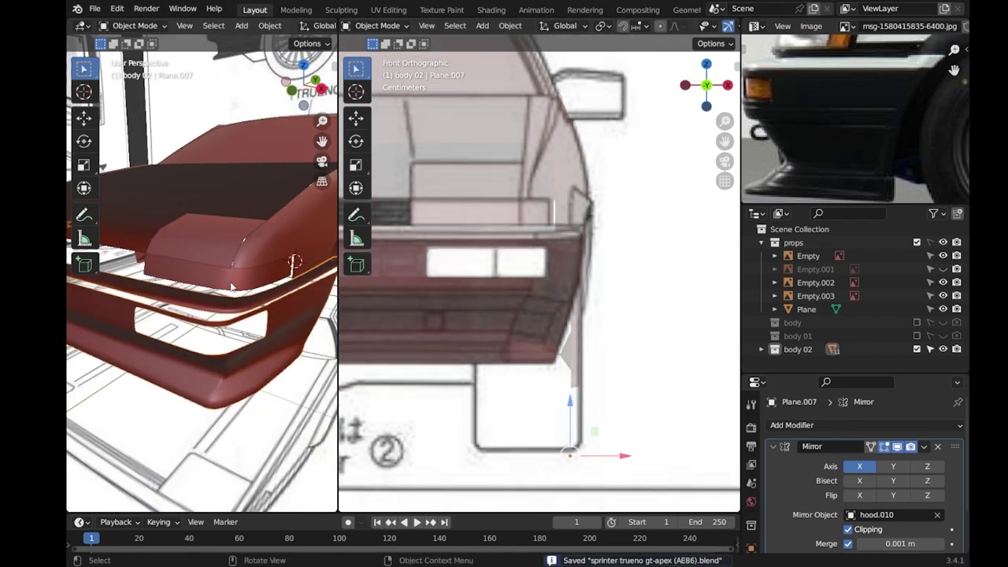
scroll(454, 301, "up", 1)
Re-enter Edit Mode and orbit to view the bumper straight from the front.
key("Tab")
scroll(517, 315, "up", 2)
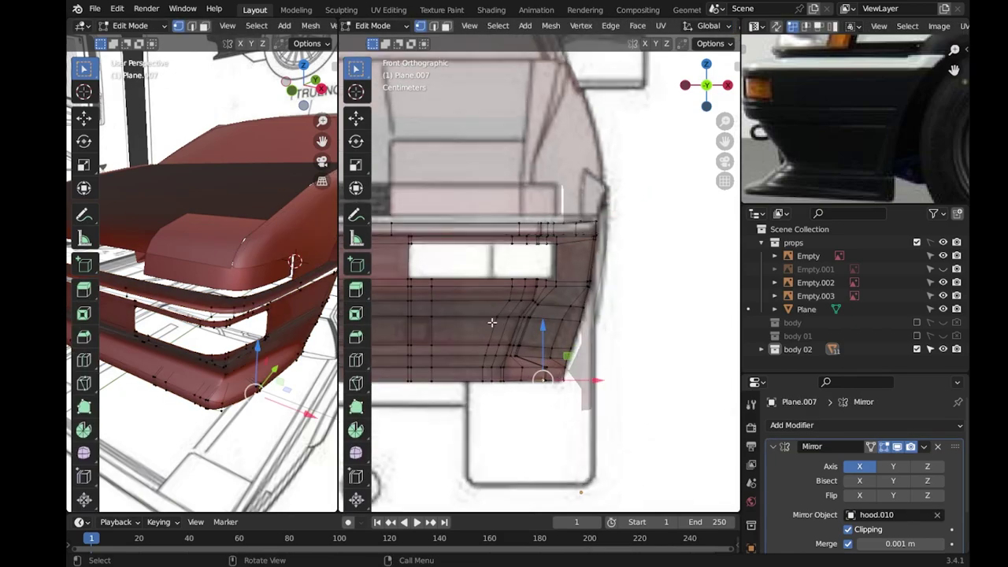
scroll(517, 315, "down", 4)
mouse_move(517, 315)
middle_mouse_down()
mouse_move(551, 339)
mouse_move(598, 315)
middle_mouse_up()
scroll(551, 338, "up", 3)
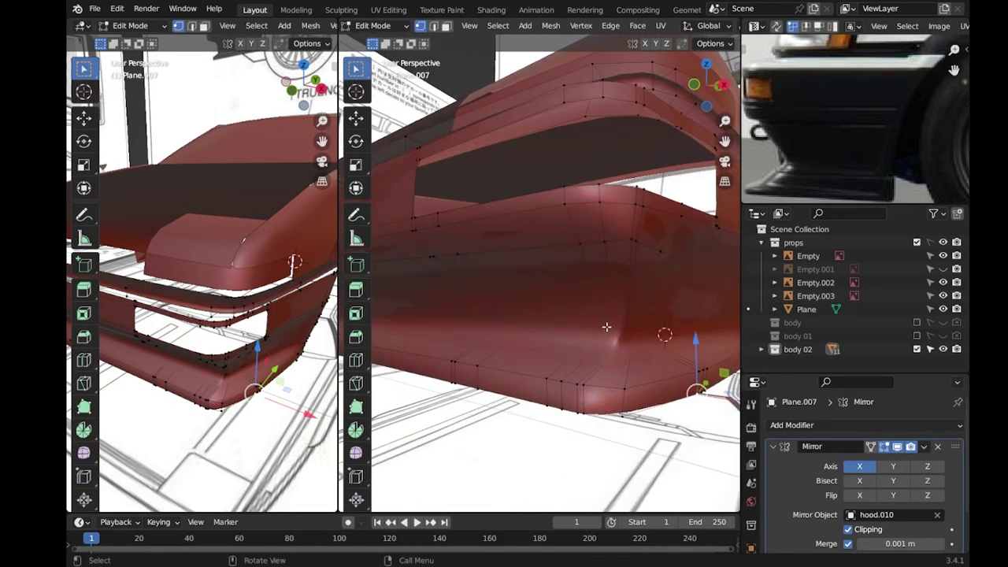
scroll(181, 355, "up", 1)
scroll(182, 355, "down", 2)
middle_click_drag(488, 314, 551, 337, "alt")
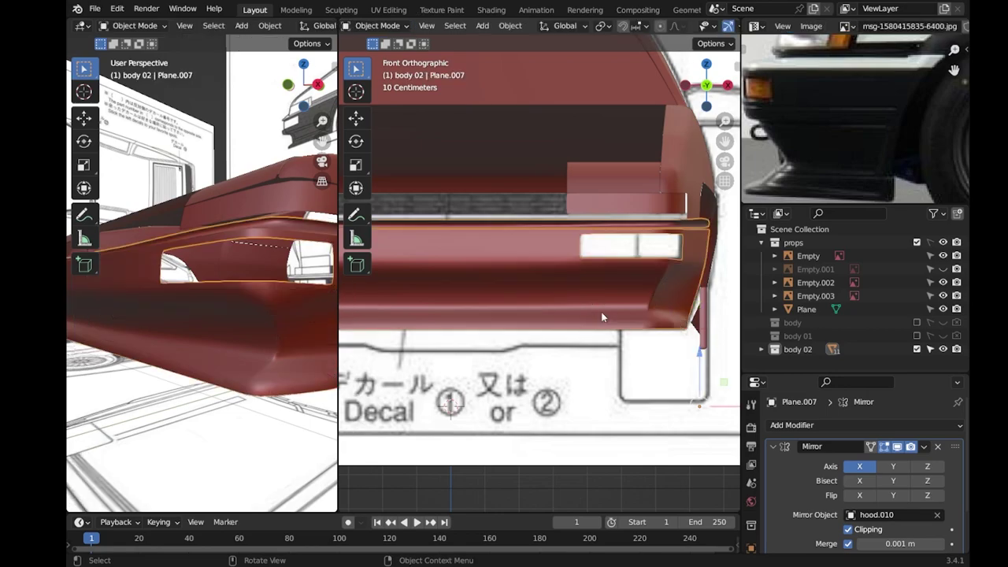
Add a horizontal edge loop across the bumper and slide it downward.
scroll(551, 337, "up", 2)
scroll(551, 337, "up", 1)
key("Tab")
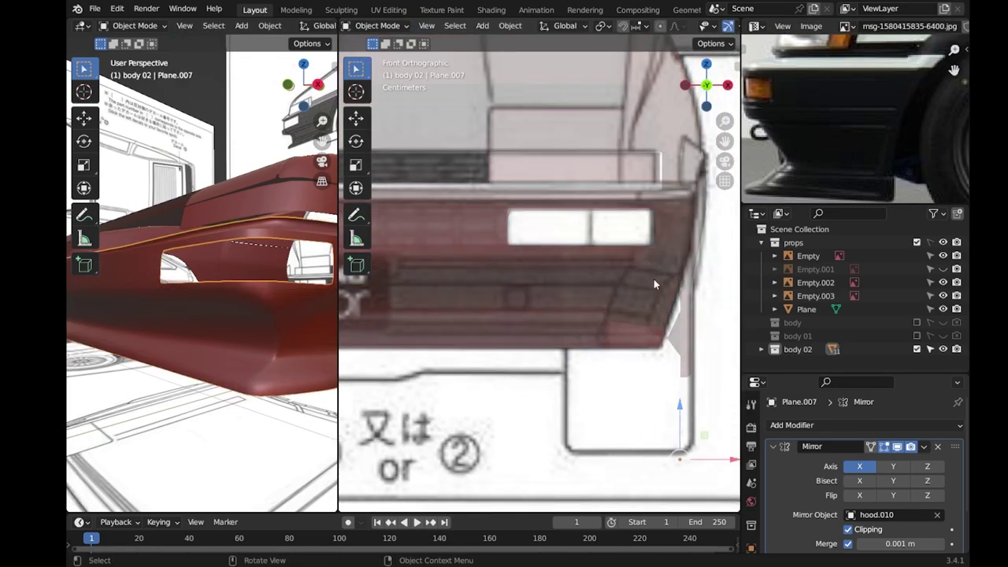
key("Tab")
key("Tab")
key("Tab")
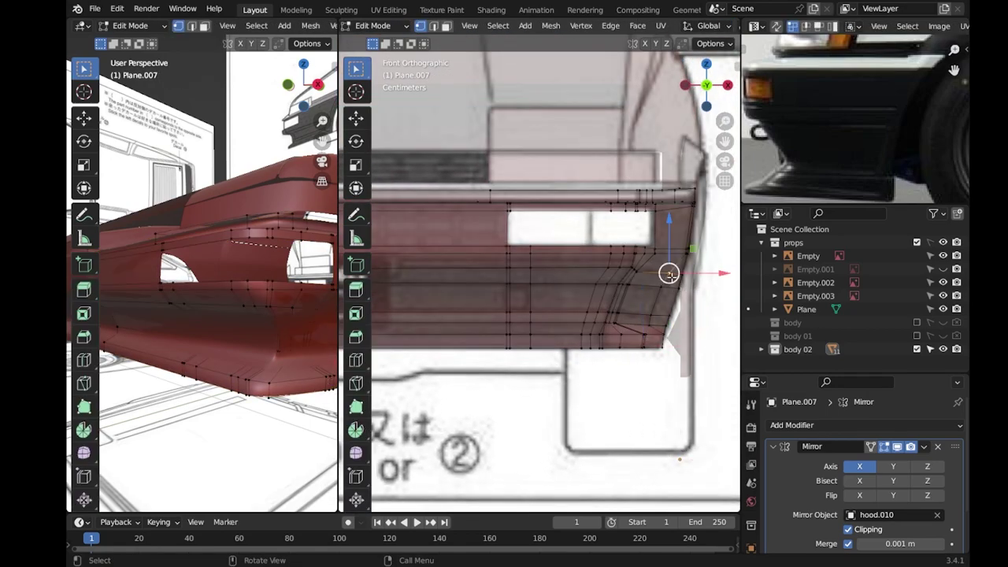
middle_click_drag(197, 315, 236, 307)
left_click(504, 274)
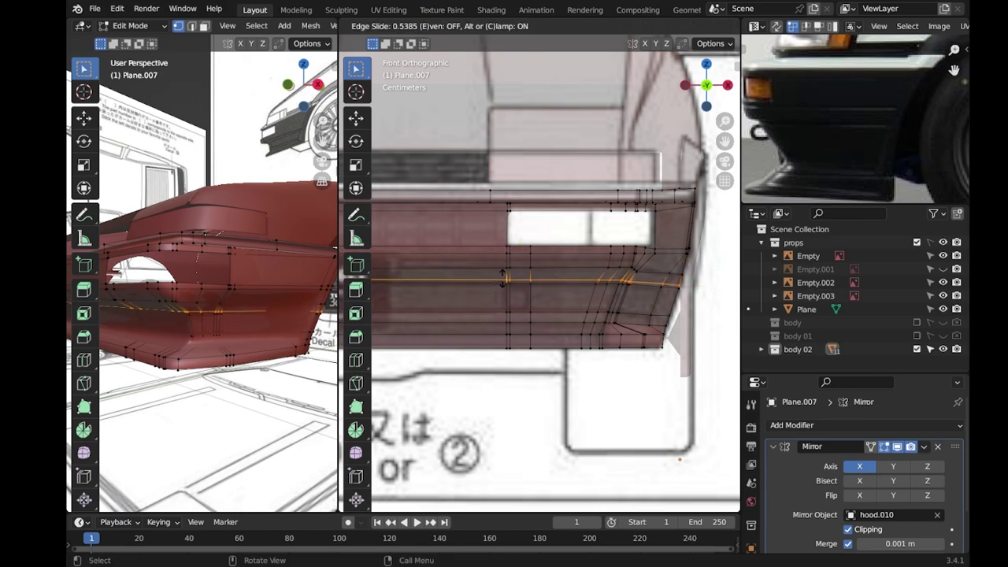
key("g")
key("g")
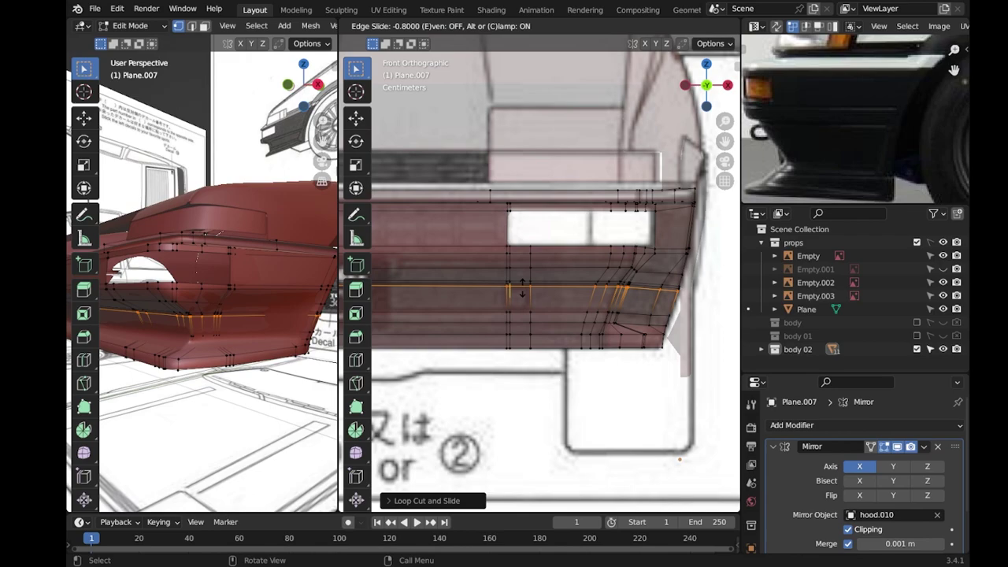
Add two more edge loops lower on the bumper, near its bottom.
key("ctrl+r")
left_click(507, 315)
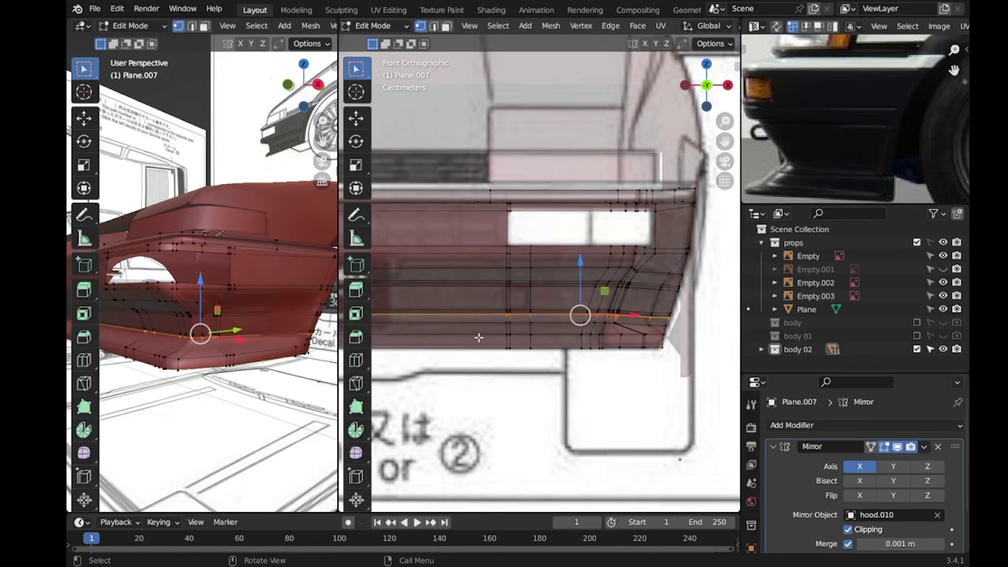
left_click(513, 330)
left_click(517, 321)
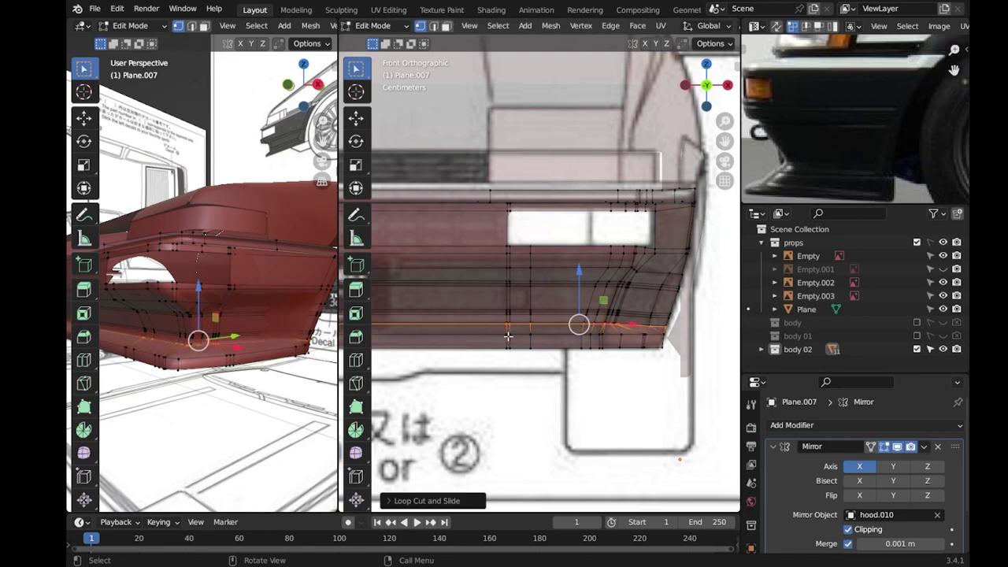
Cut two more horizontal edge loops across the bumper, one placed higher up.
key("Tab")
key("Tab")
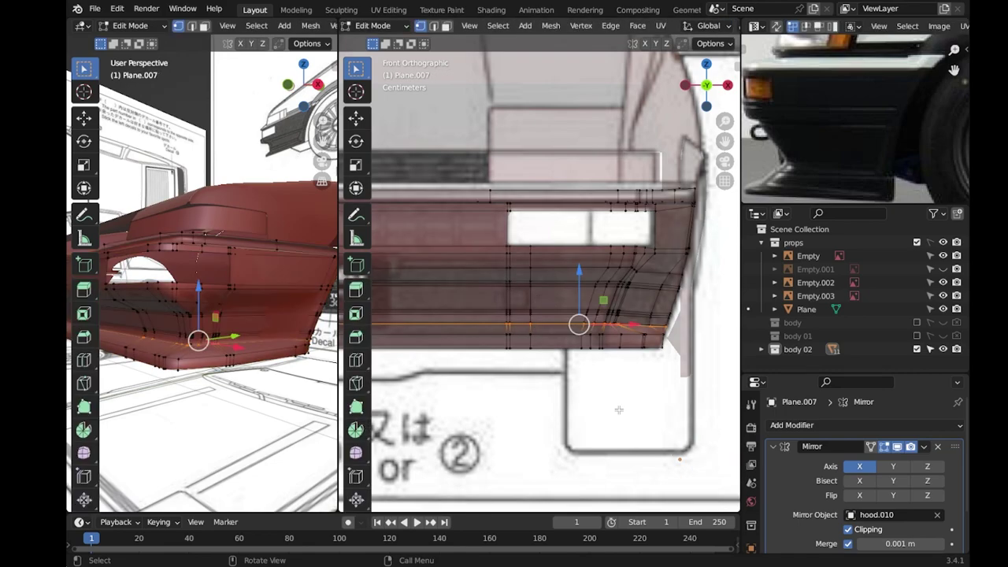
key("Tab")
scroll(619, 409, "down", 2)
scroll(574, 298, "up", 2)
key("Tab")
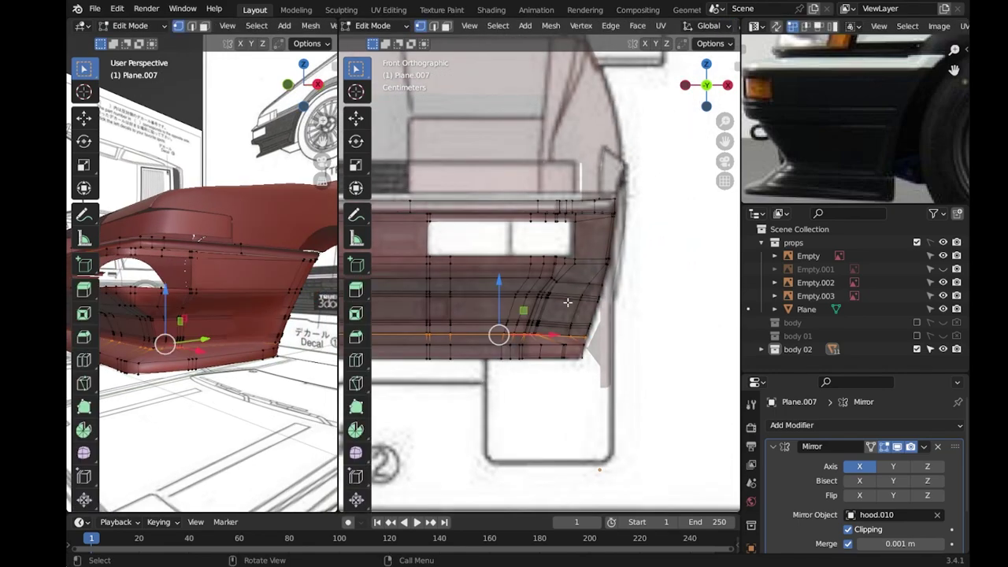
left_click(574, 289)
left_click(598, 287)
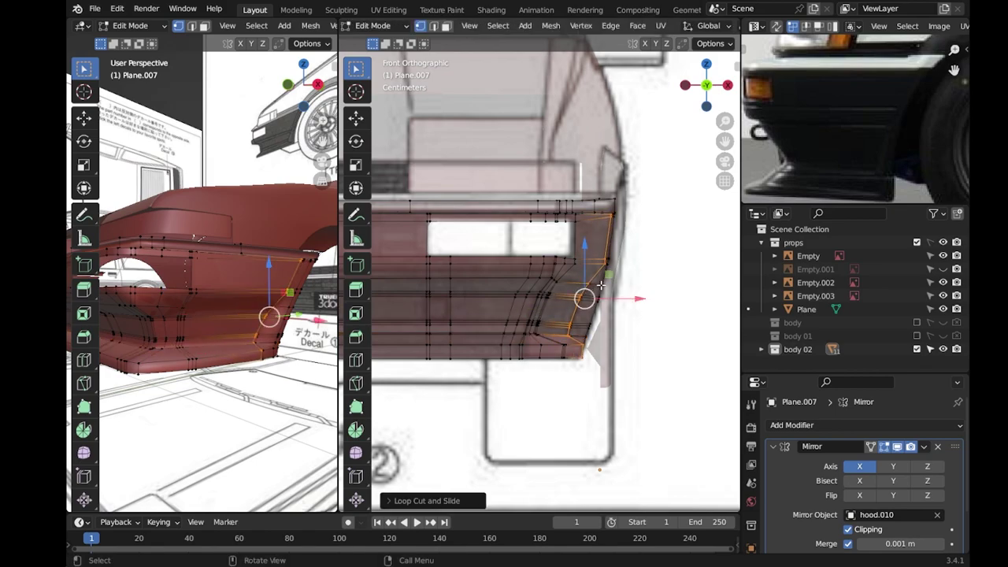
left_click(583, 272)
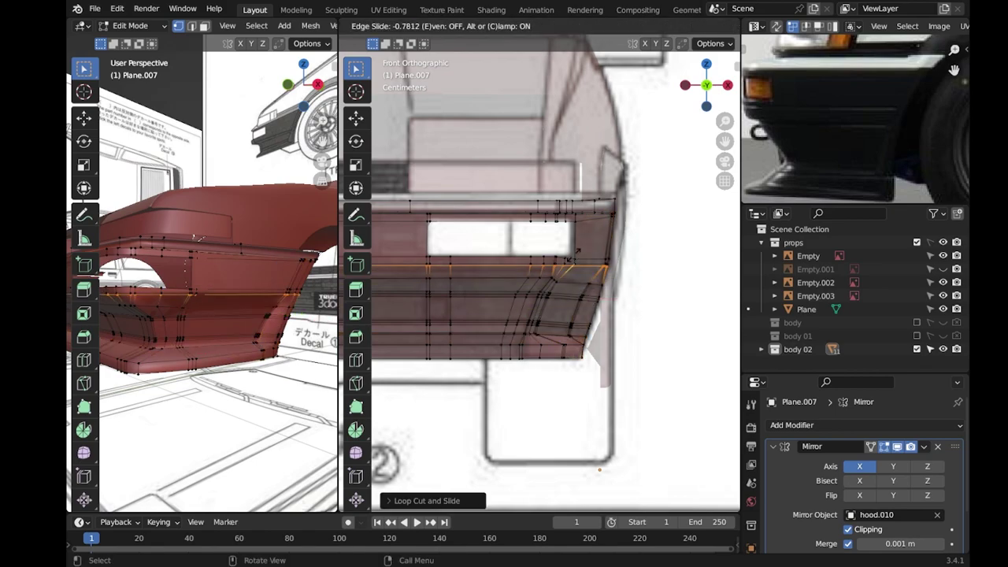
left_click(573, 249)
Inspect the shaded bumper outside Edit Mode and save the file.
key("Tab")
scroll(652, 333, "down", 1)
middle_click_drag(236, 354, 180, 357)
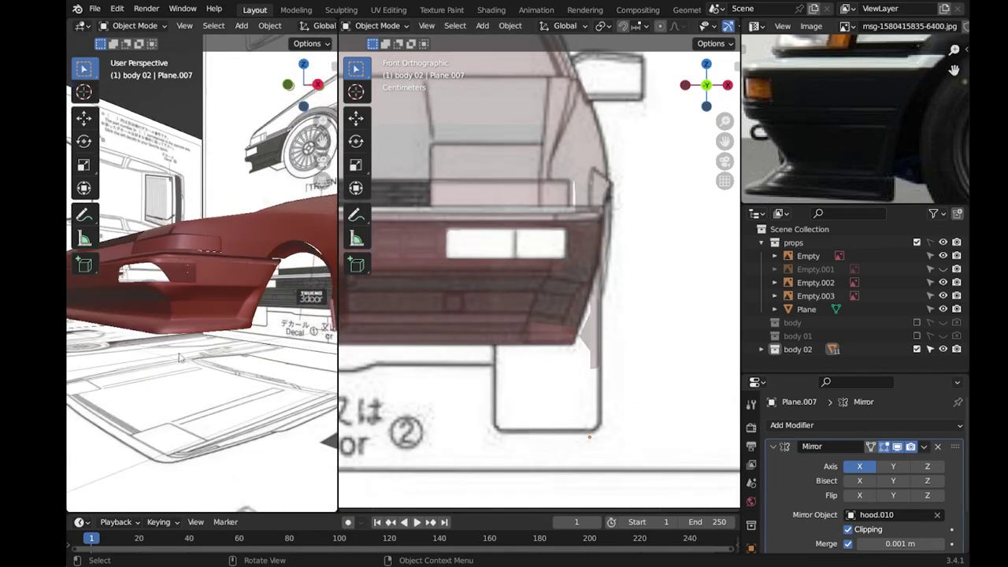
key("ctrl+s")
scroll(584, 311, "down", 2)
Select the edge loop running across the bumper.
key("Tab")
scroll(585, 310, "up", 2)
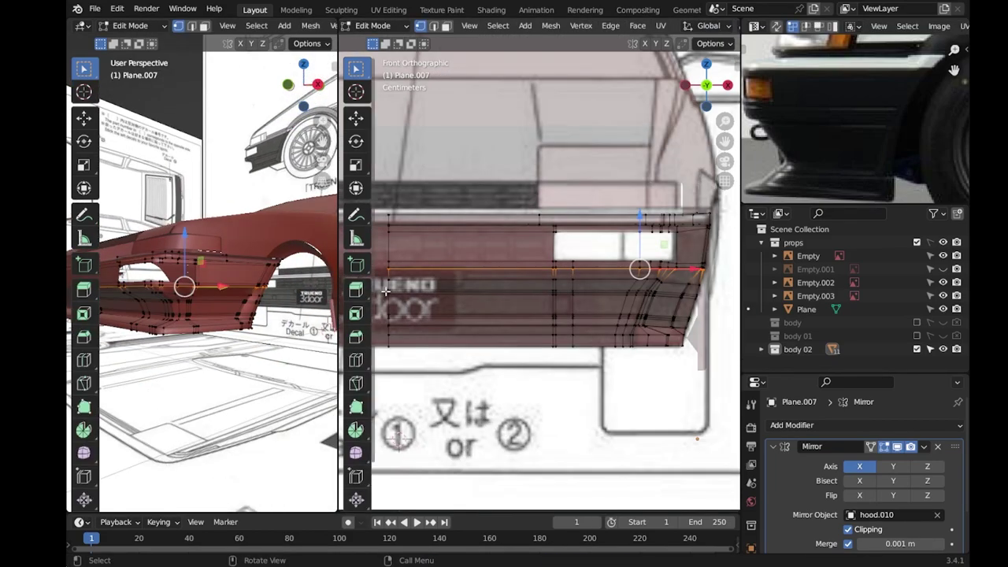
left_click(385, 291, "ctrl")
scroll(386, 292, "up", 3)
scroll(386, 291, "down", 2)
scroll(262, 369, "up", 3)
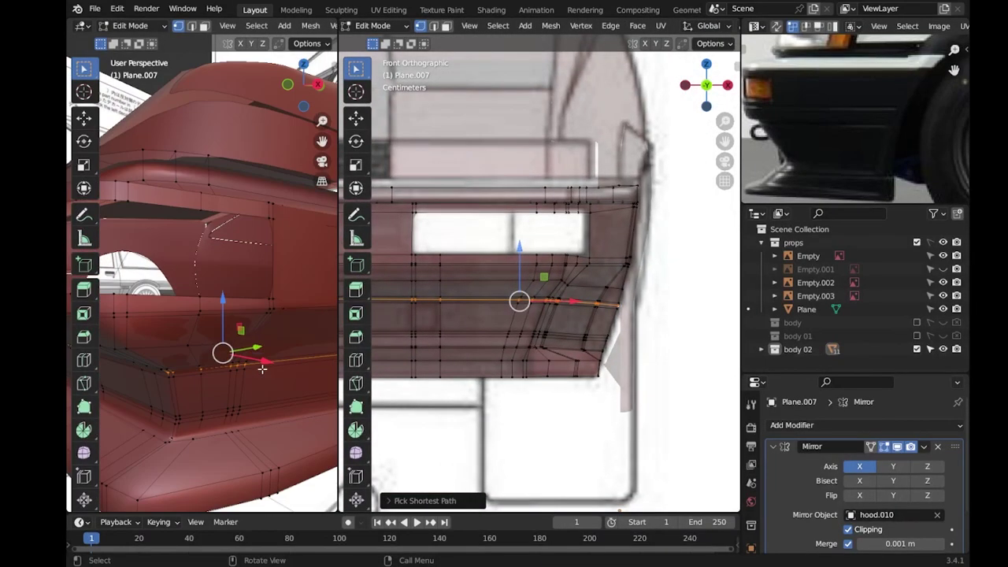
middle_click_drag(262, 368, 228, 370)
In Top view, move the selected bumper edges sideways along X.
key("KP_7")
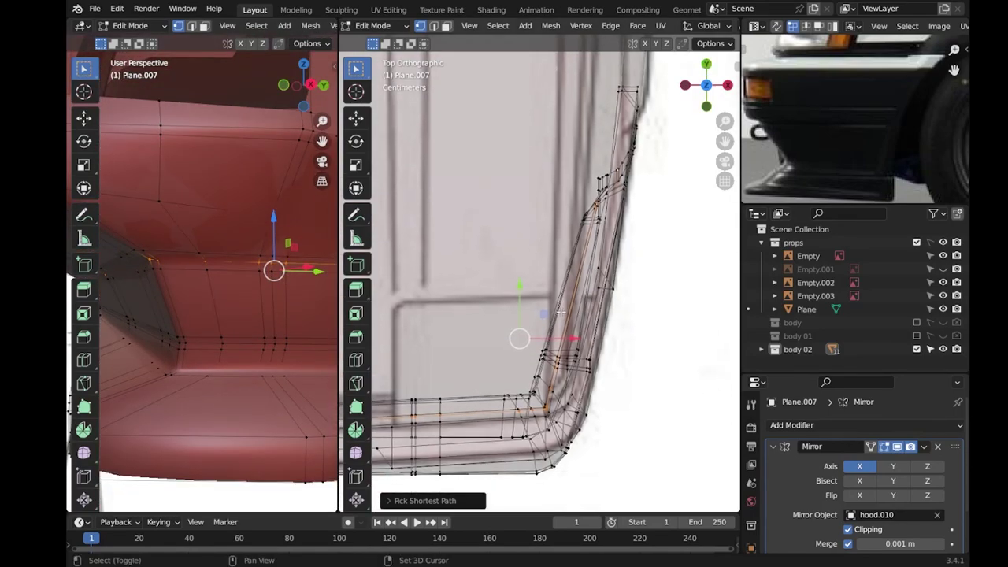
scroll(560, 313, "up", 1)
key("g")
key("x")
left_click(550, 321)
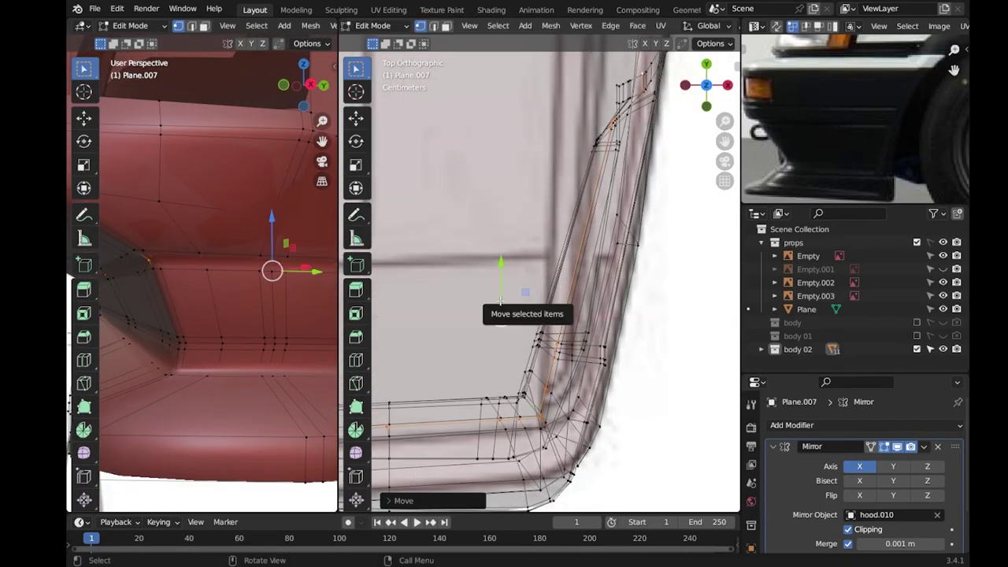
left_click(501, 312)
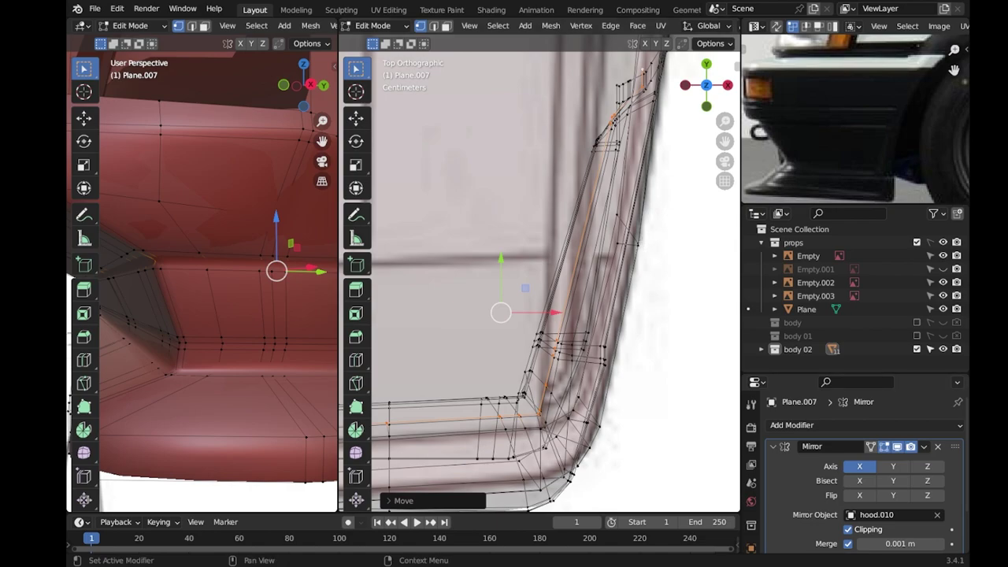
Move a bumper corner vertex in Top view to match the blueprint outline.
middle_click_drag(551, 314, 598, 260)
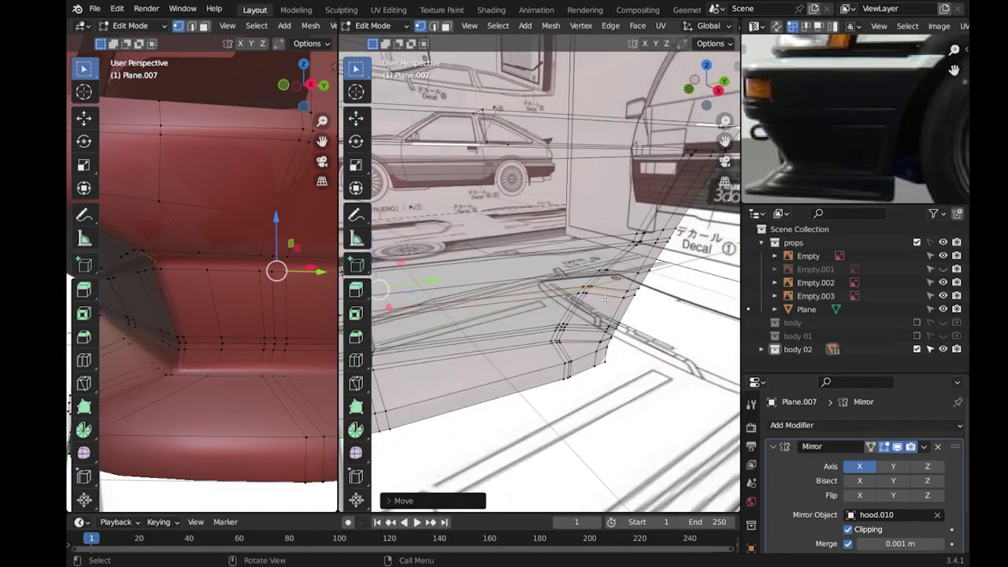
middle_click_drag(259, 307, 290, 291)
scroll(289, 290, "up", 5)
scroll(225, 292, "up", 3)
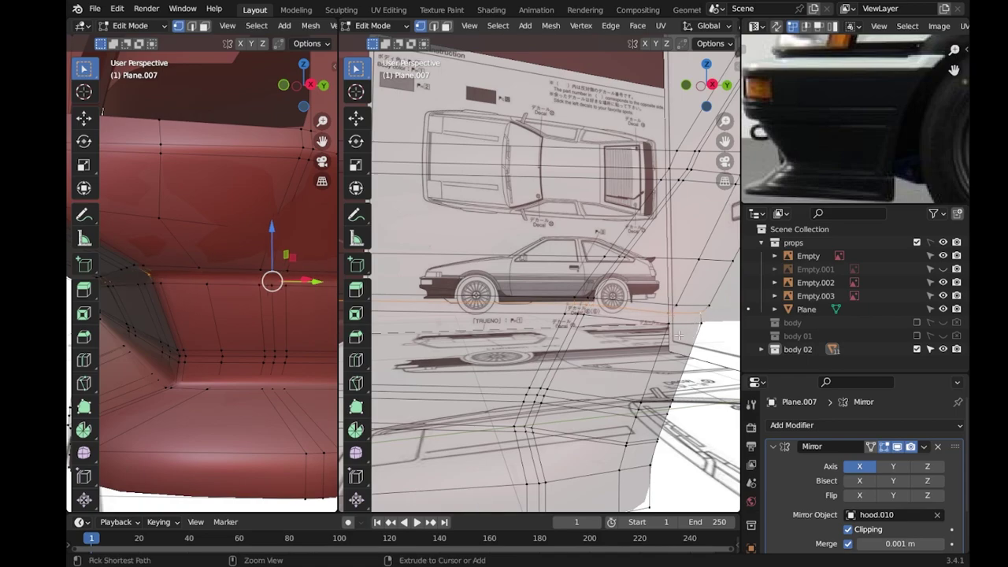
left_click(95, 7)
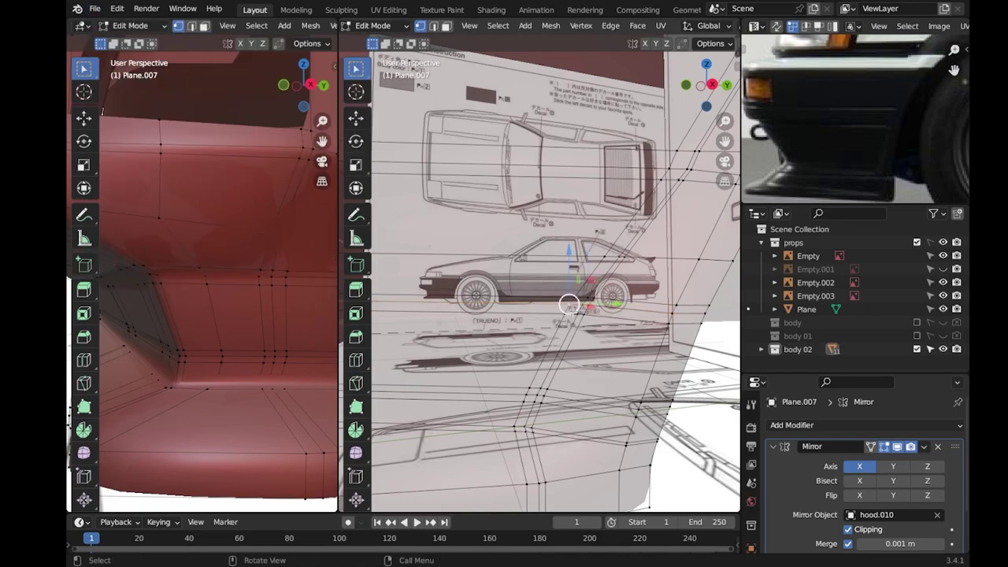
mouse_move(571, 307)
middle_mouse_down()
mouse_move(501, 293)
mouse_move(462, 383)
middle_mouse_up()
left_click(462, 384)
key("KP_7")
scroll(619, 355, "up", 3)
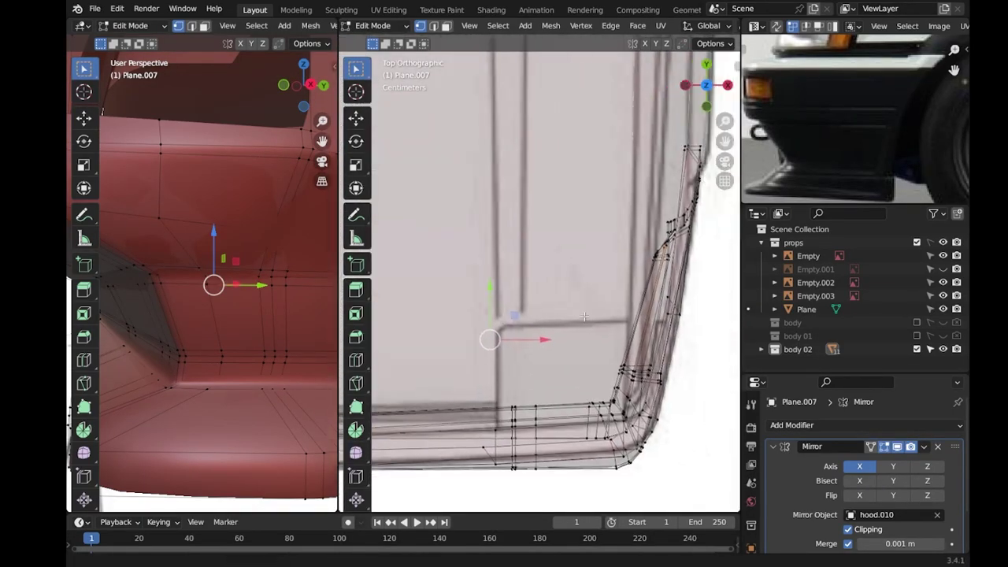
key("g")
left_click(554, 341)
Shift the fender and bumper corner vertices in Top view to follow the outline.
middle_click_drag(554, 341, 514, 277)
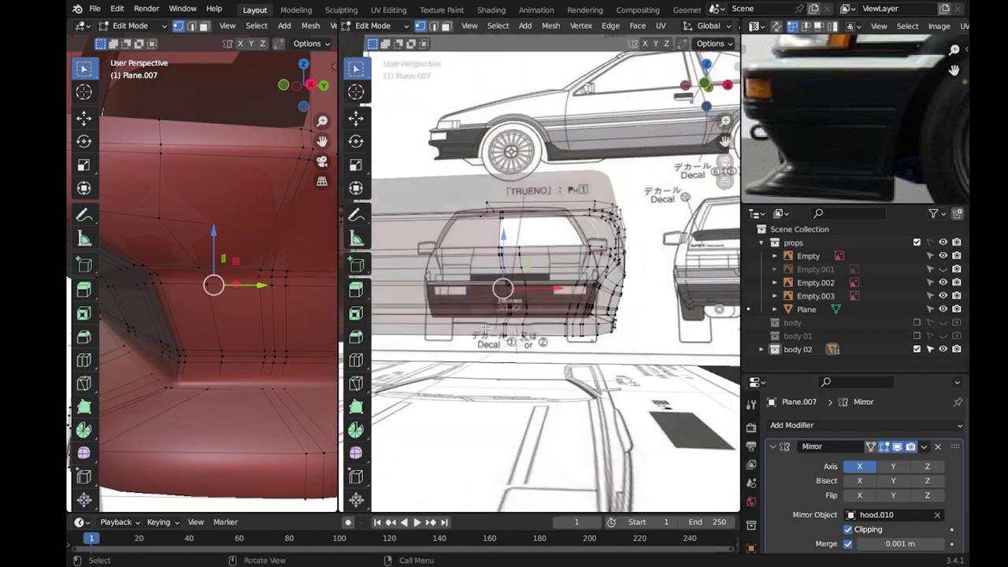
left_click(514, 277)
scroll(514, 276, "down", 5)
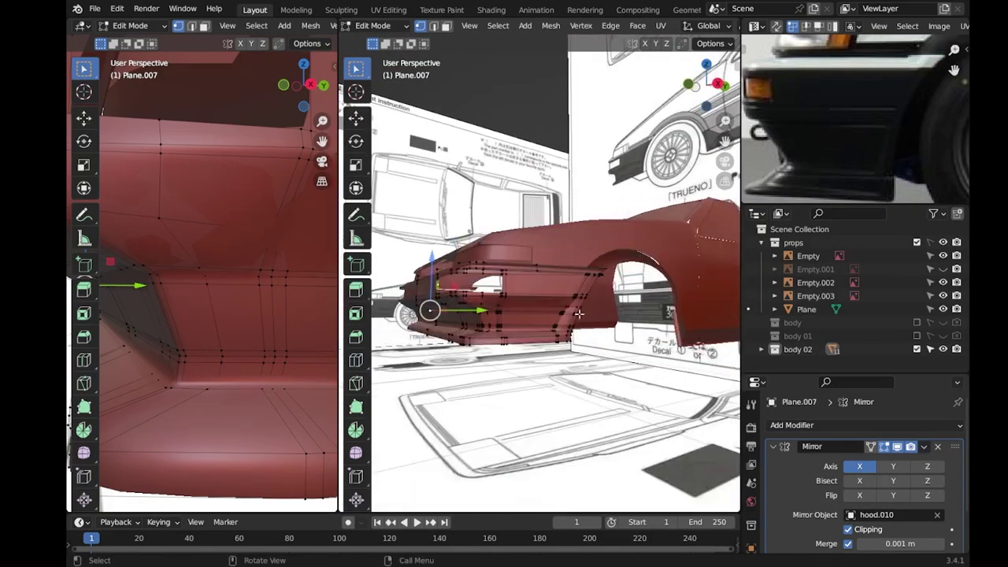
middle_click_drag(514, 276, 536, 299)
scroll(545, 305, "up", 5)
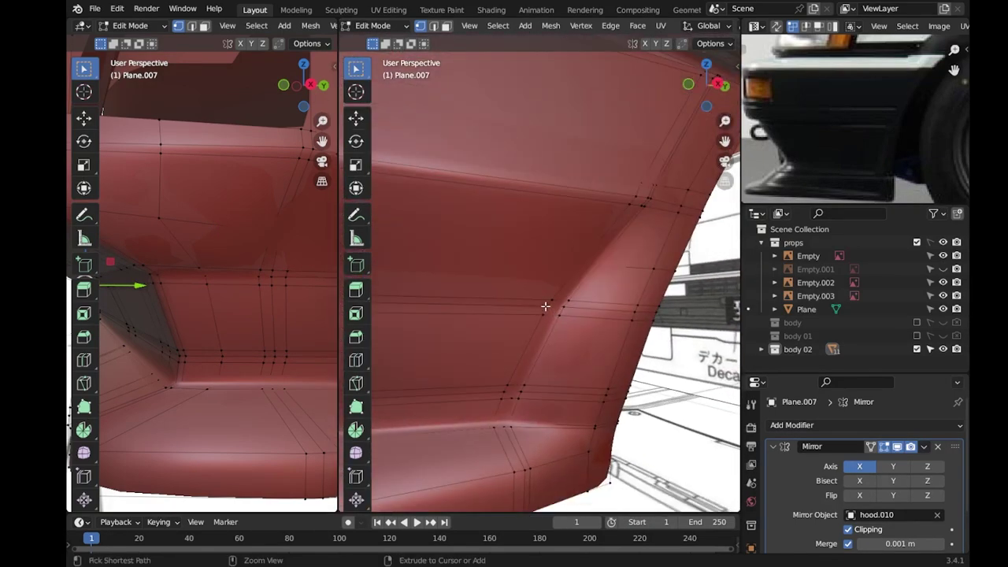
key("KP_7")
left_click_drag(507, 367, 508, 351)
scroll(508, 351, "up", 2)
left_click_drag(453, 302, 451, 297)
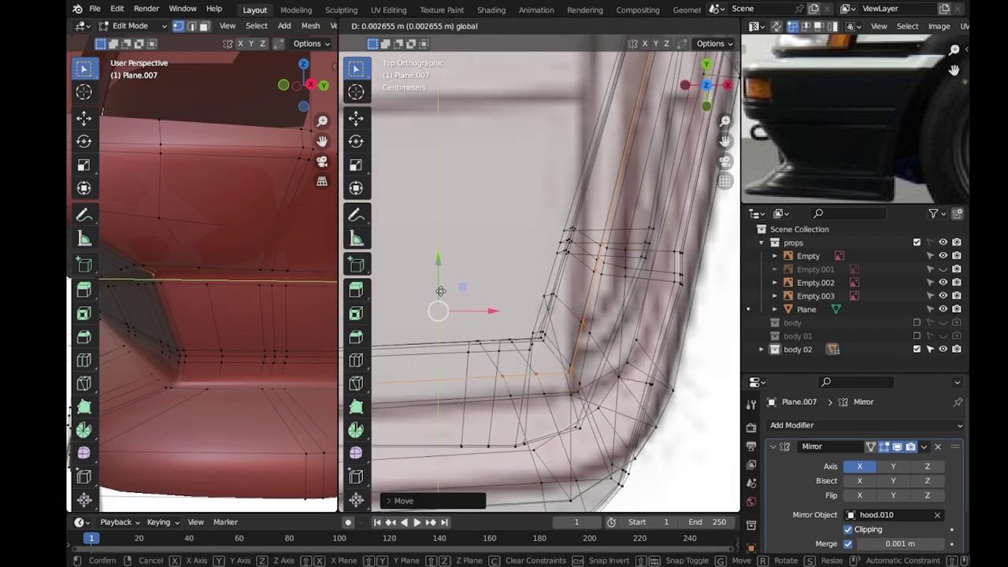
Add an edge loop across the bumper corner and save the blend file.
left_click_drag(151, 271, 162, 283)
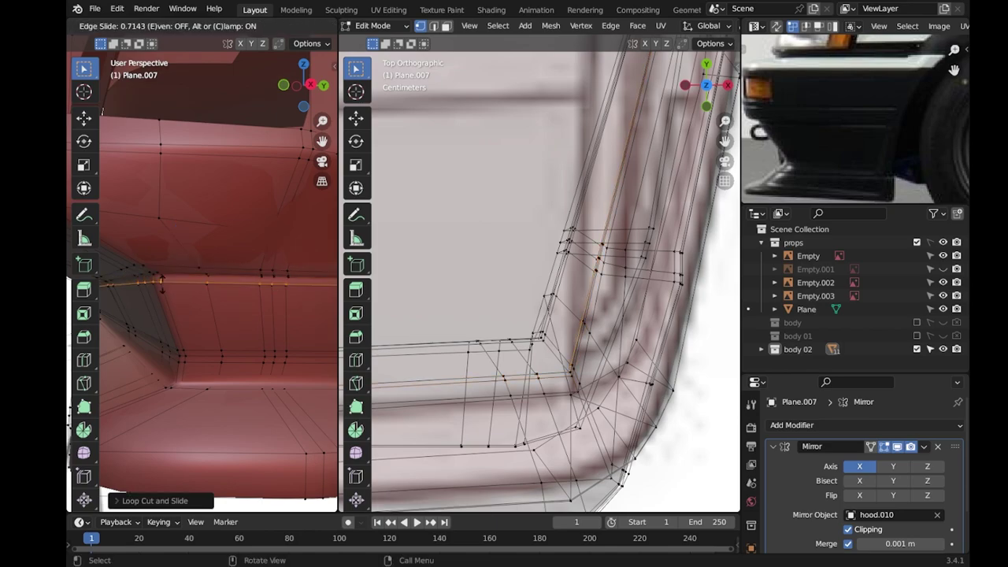
key("Return")
key("Tab")
left_click(221, 291)
key("ctrl+s")
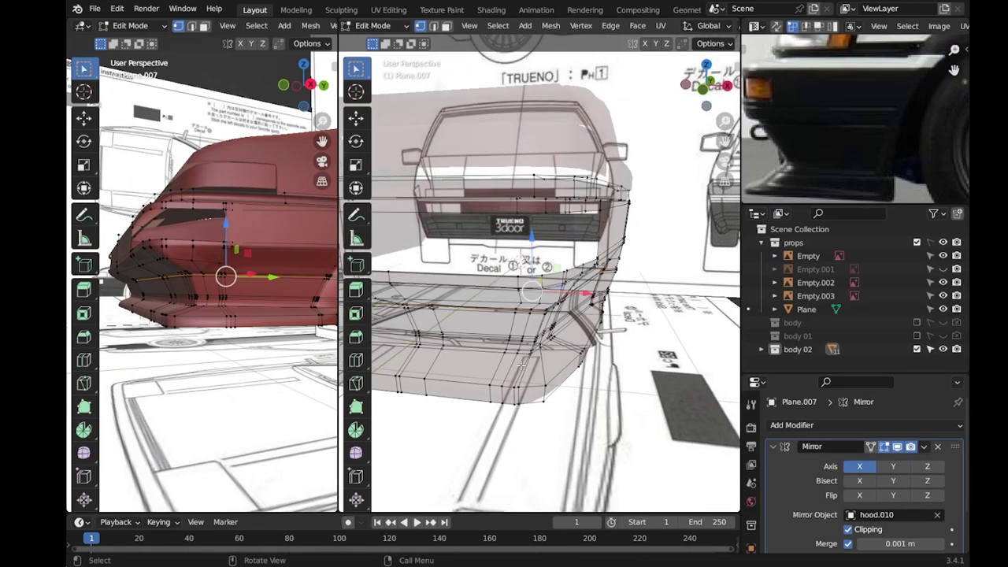
Move the edge path along the bumper sideways on X in Top view.
mouse_move(521, 364)
middle_mouse_down()
mouse_move(502, 347)
mouse_move(540, 365)
middle_mouse_up()
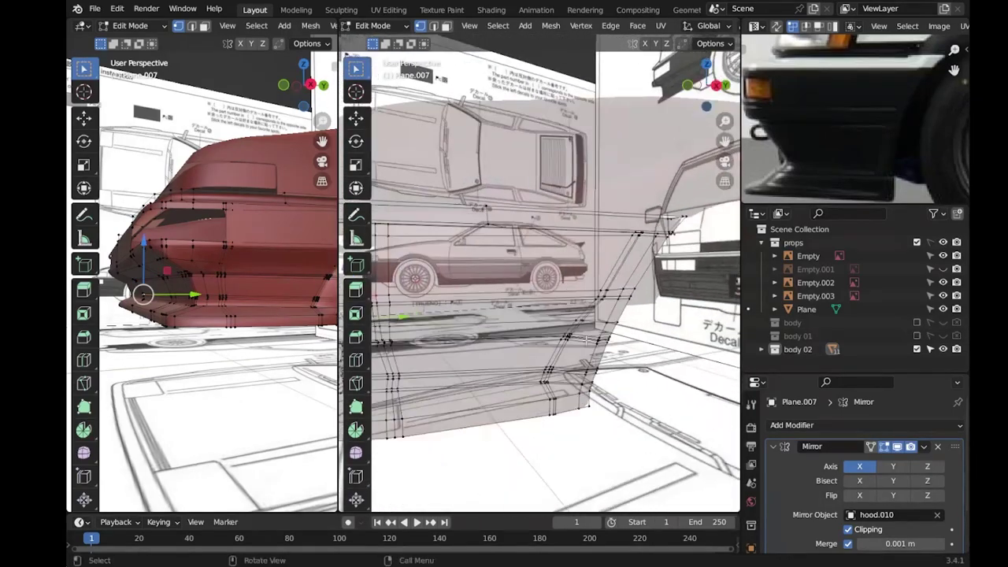
left_click(540, 365, "ctrl")
key("KP_7")
scroll(517, 356, "down", 2)
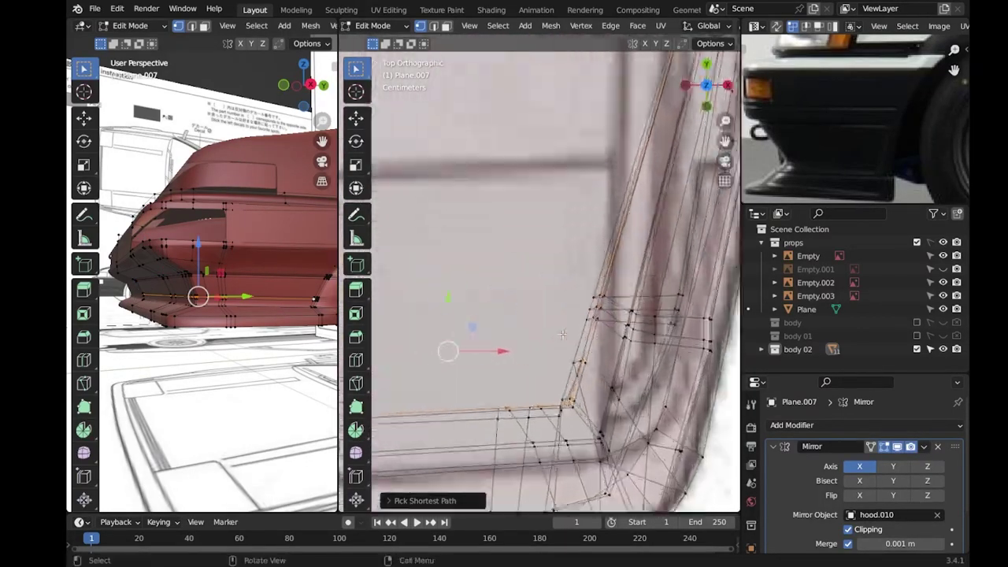
key("g")
key("x")
left_click(487, 360)
scroll(175, 304, "up", 3)
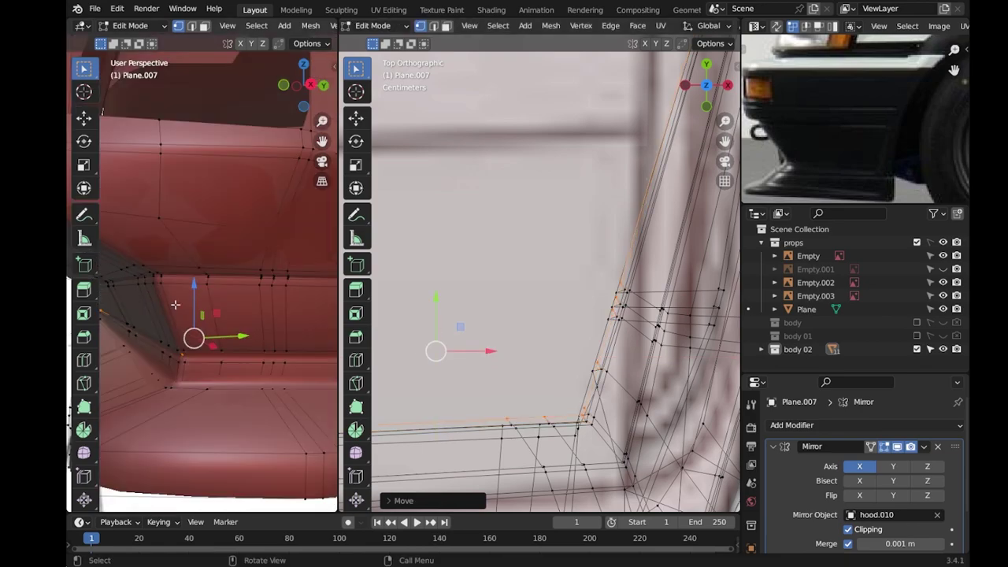
scroll(194, 349, "down", 1)
Add and slide an edge loop on the lower panel, then leave Edit Mode.
left_click_drag(195, 320, 279, 319)
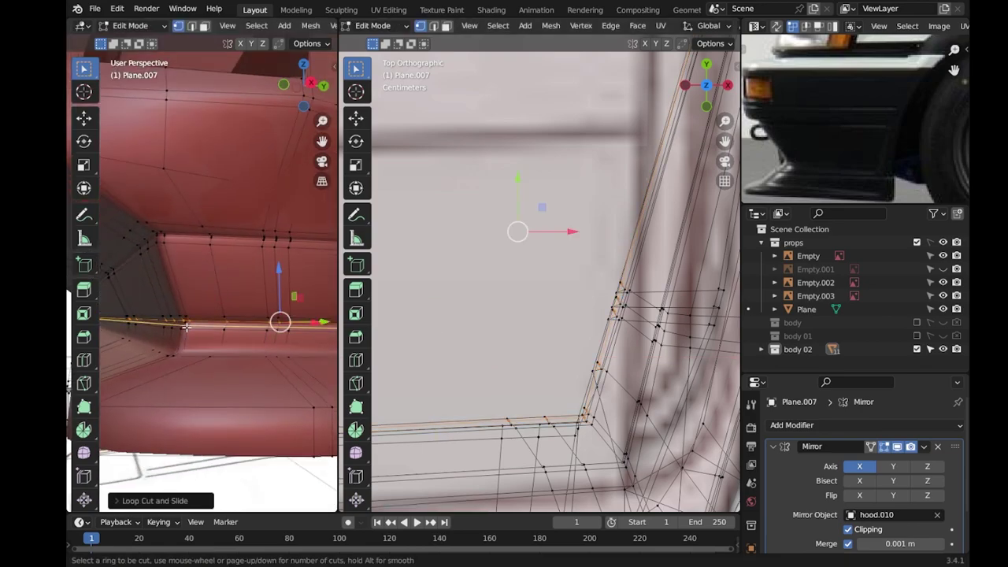
key("Tab")
scroll(240, 327, "down", 5)
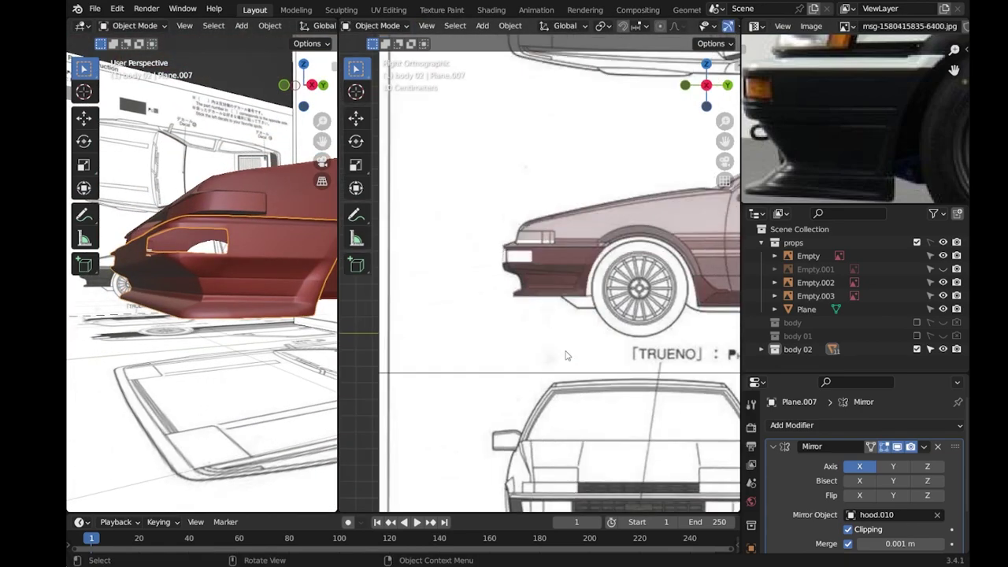
Turn on X-ray so the body shell shows the blueprint through it.
key("alt+z")
scroll(562, 272, "up", 6)
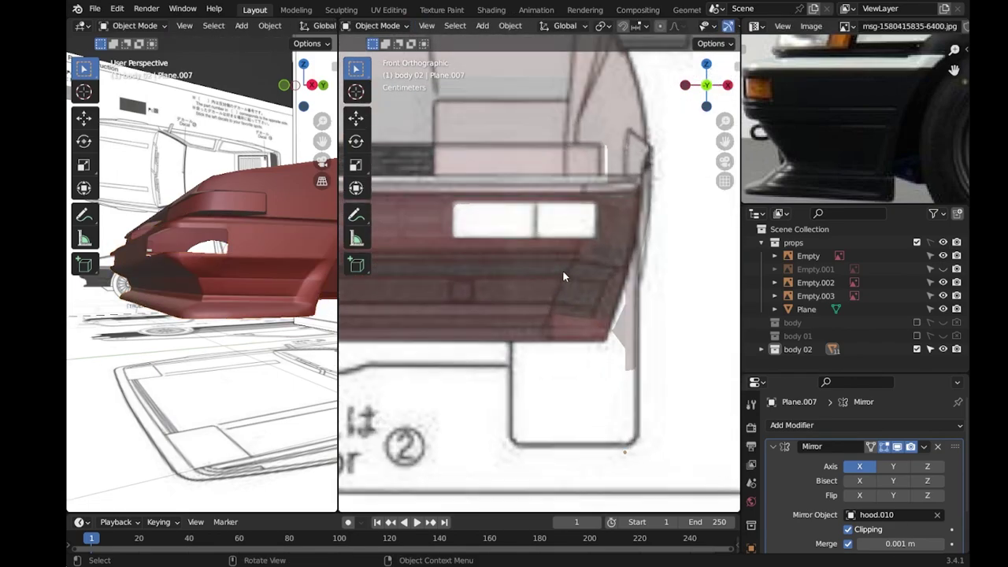
key("alt+z")
key("Tab")
scroll(595, 262, "up", 3)
key("Tab")
scroll(628, 256, "up", 2)
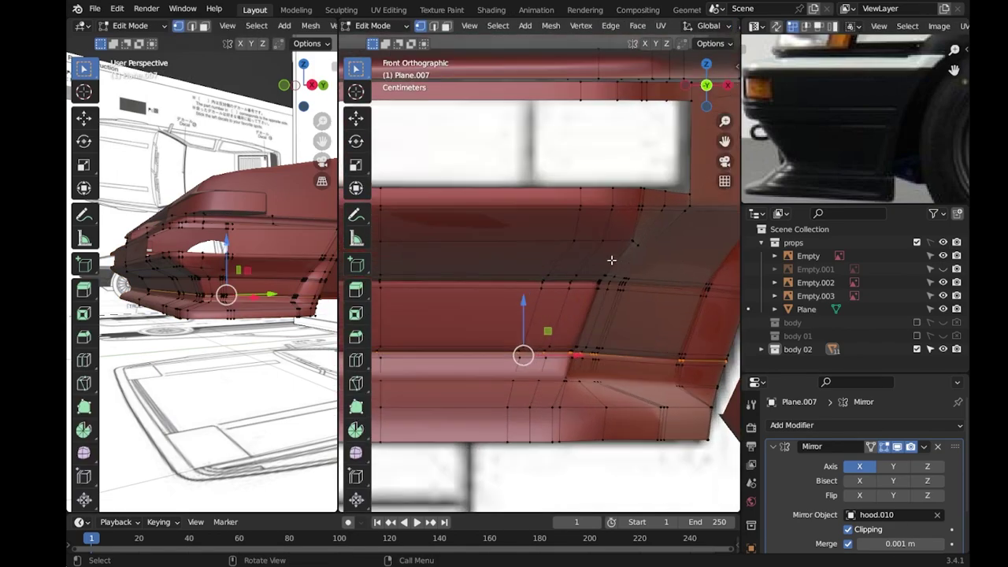
key("alt+z")
scroll(628, 255, "down", 3)
scroll(618, 282, "down", 3)
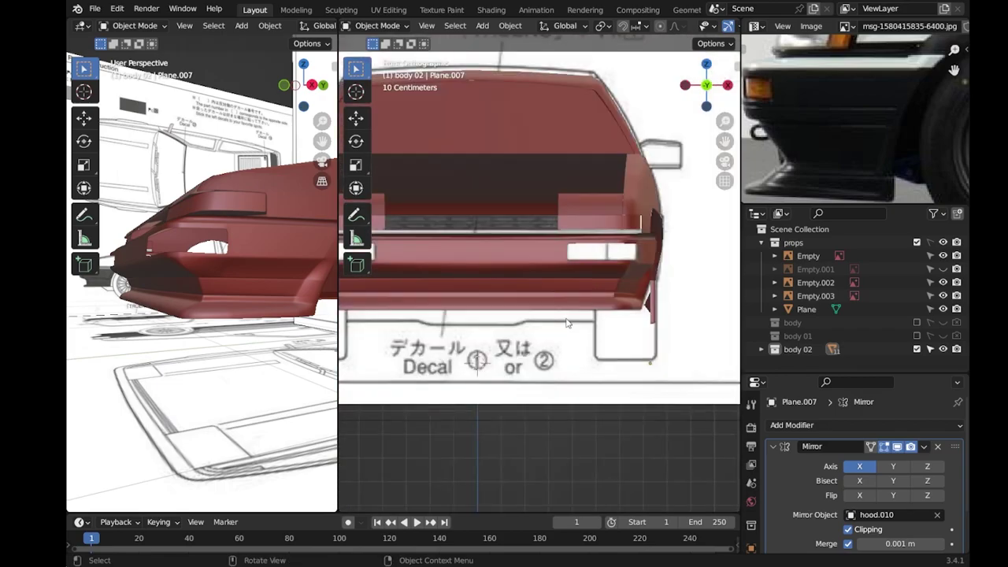
middle_click_drag(618, 282, 544, 270)
In Front view, edge-slide the selected bumper edge to line up with the blueprint.
key("Tab")
key("KP_1")
scroll(543, 264, "up", 4)
scroll(535, 236, "up", 3)
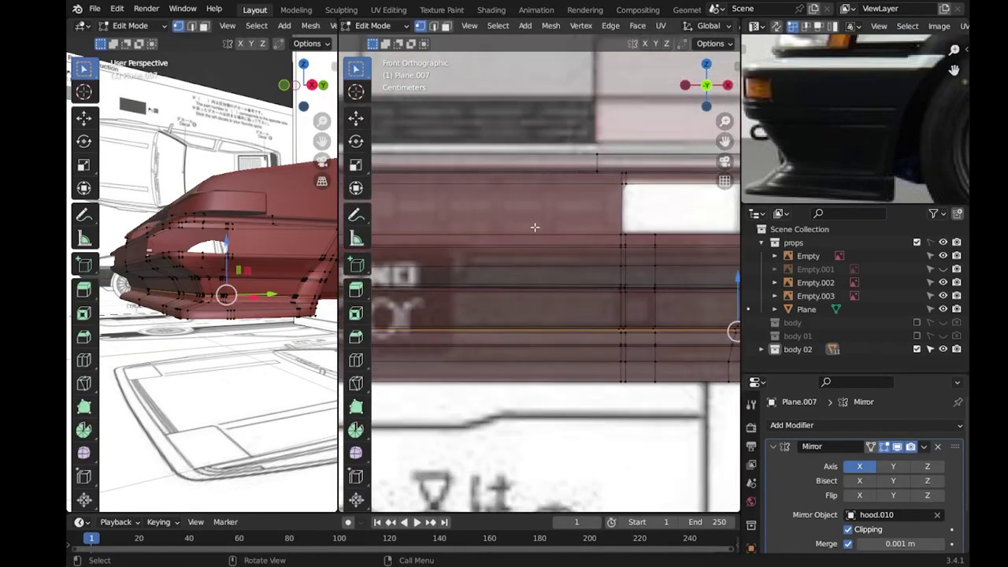
scroll(538, 228, "up", 2)
key("g")
key("g")
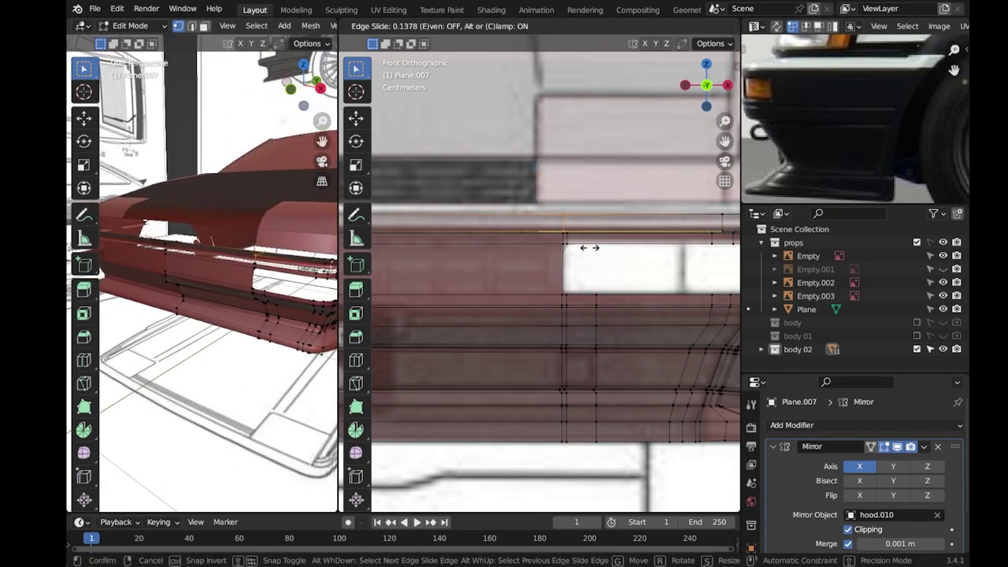
left_click(590, 248)
Check the slid bumper edge from several angles, ending in a top-down view.
mouse_move(590, 247)
middle_mouse_down()
mouse_move(546, 234)
mouse_move(519, 273)
middle_mouse_up()
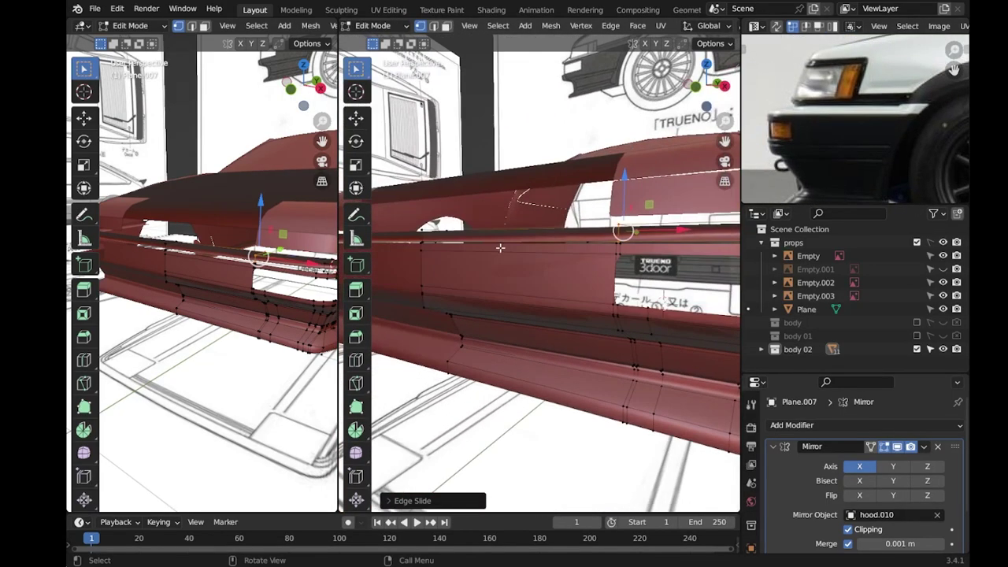
mouse_move(519, 273)
middle_mouse_down()
mouse_move(481, 236)
mouse_move(532, 269)
middle_mouse_up()
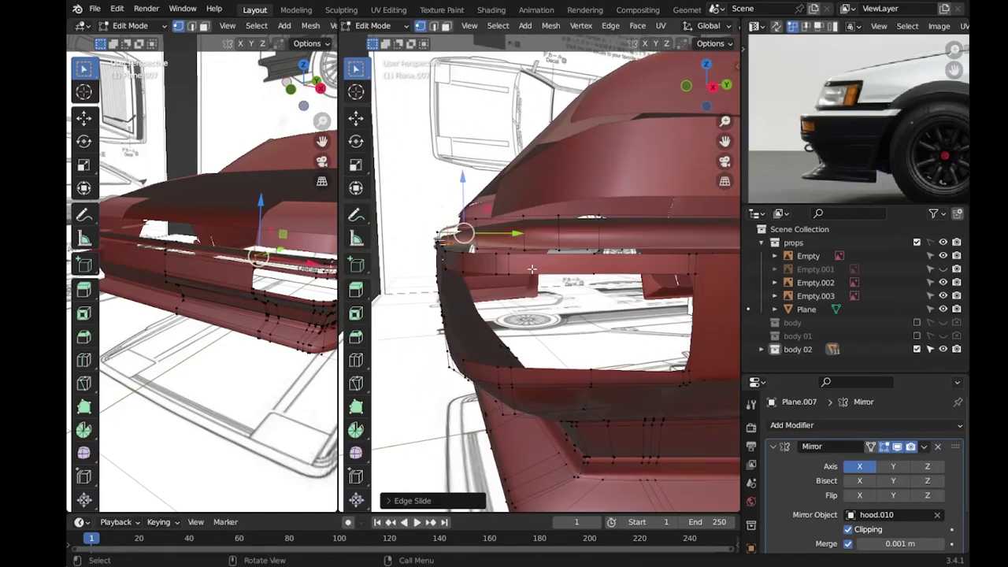
mouse_move(532, 269)
middle_mouse_down("alt")
mouse_move(456, 262)
mouse_move(496, 278)
middle_mouse_up("alt")
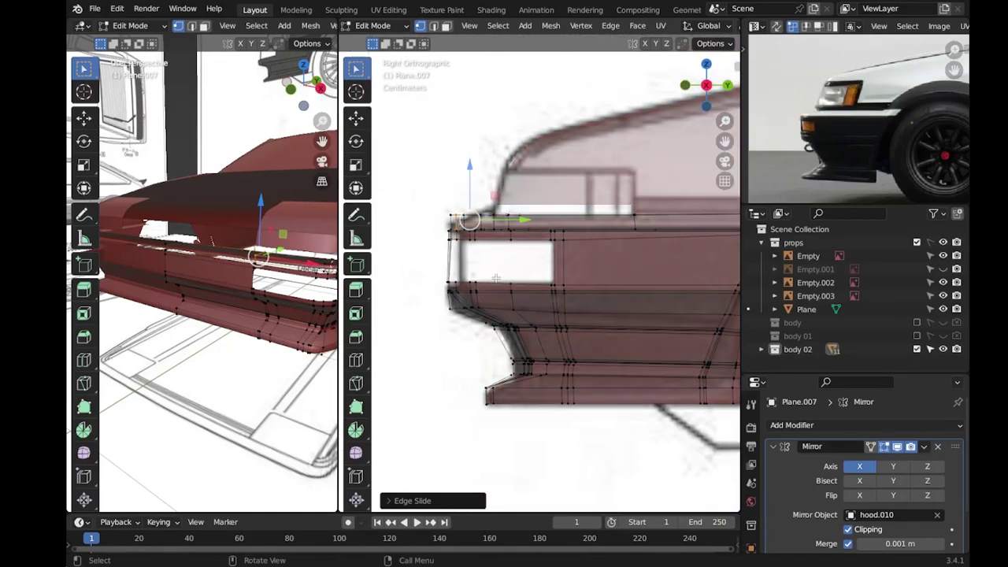
mouse_move(172, 296)
middle_mouse_down()
mouse_move(253, 280)
mouse_move(237, 277)
middle_mouse_up()
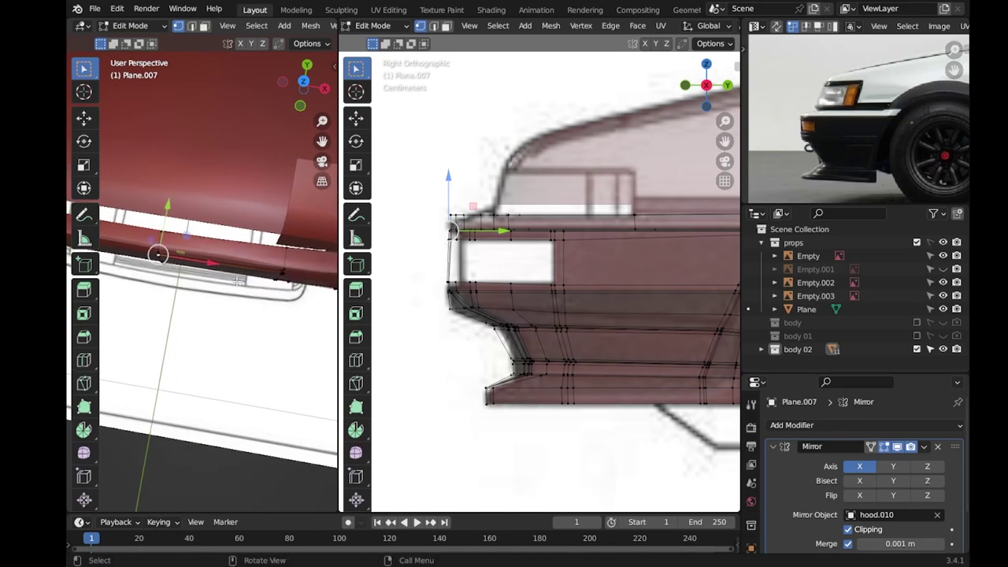
key("Tab")
mouse_move(541, 354)
middle_mouse_down()
mouse_move(601, 268)
mouse_move(542, 280)
middle_mouse_up()
key("Tab")
mouse_move(264, 265)
middle_mouse_down()
mouse_move(263, 253)
mouse_move(189, 297)
middle_mouse_up()
scroll(191, 299, "up", 3)
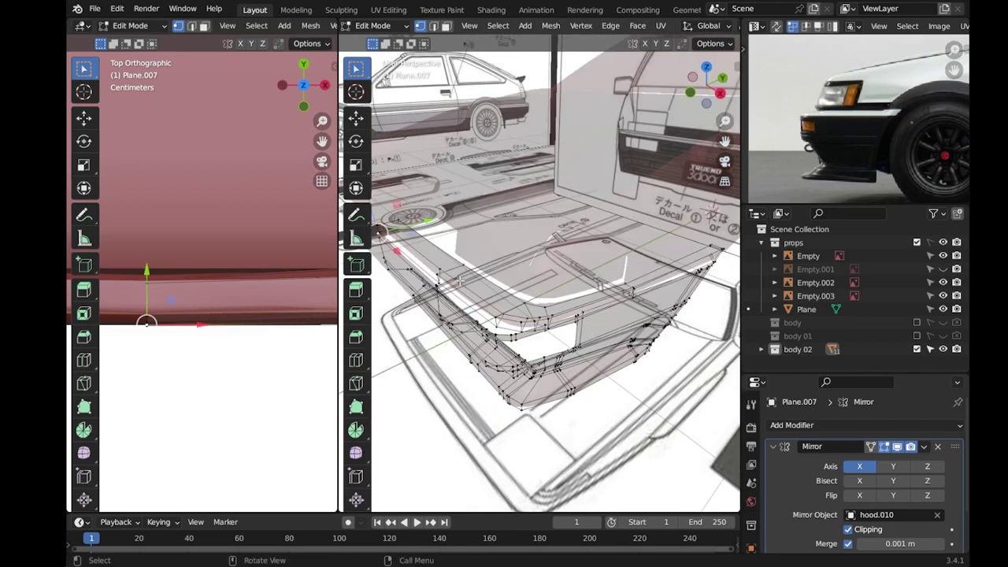
Orbit and zoom to inspect the car's underside and lower bumper.
middle_click_drag(543, 331, 551, 283)
key("Escape")
scroll(552, 331, "up", 3)
scroll(582, 346, "up", 2)
scroll(616, 369, "up", 2)
middle_click_drag(616, 369, 485, 336)
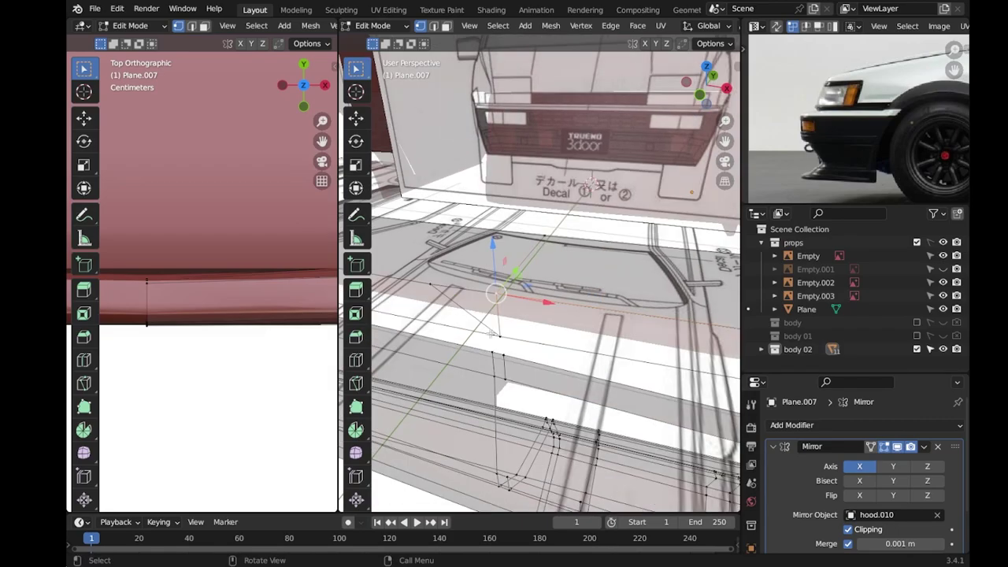
middle_click_drag(488, 290, 575, 330)
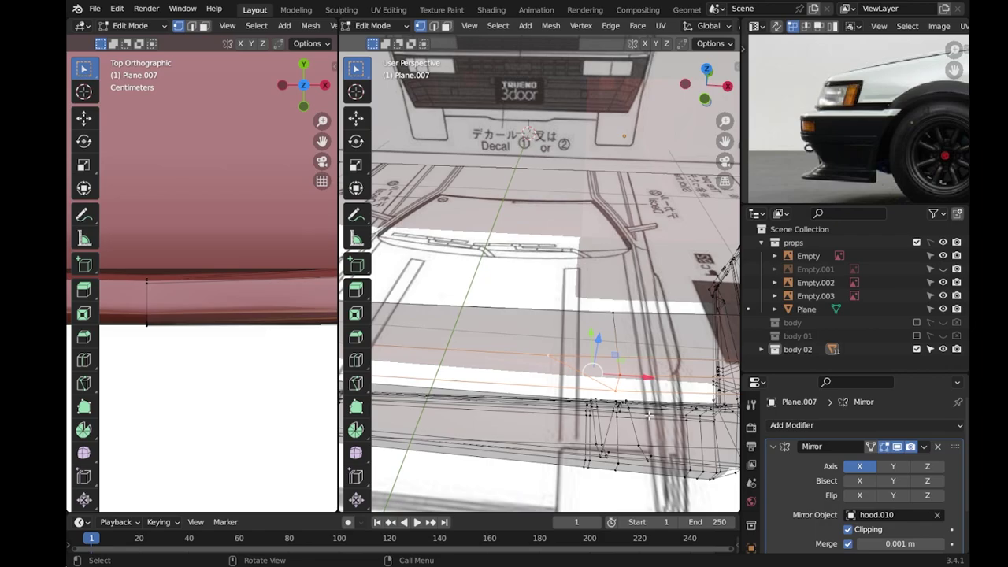
middle_click_drag(566, 366, 391, 266)
Try an edge loop on the underside, abandon it, and enable X-ray over the blueprint.
key("g")
key("g")
key("ctrl+r")
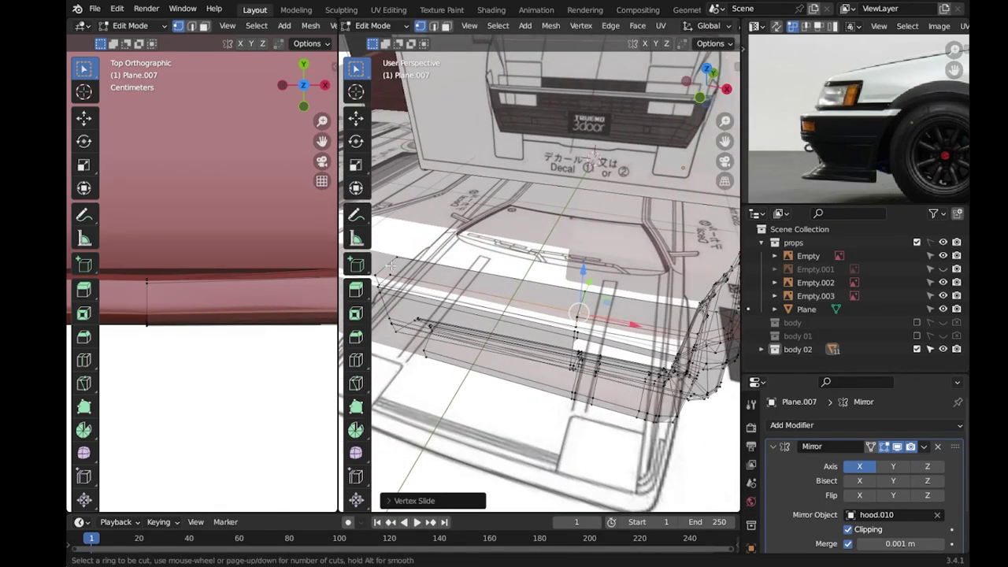
key("Escape")
mouse_move(578, 308)
middle_mouse_down()
mouse_move(525, 361)
mouse_move(694, 315)
middle_mouse_up()
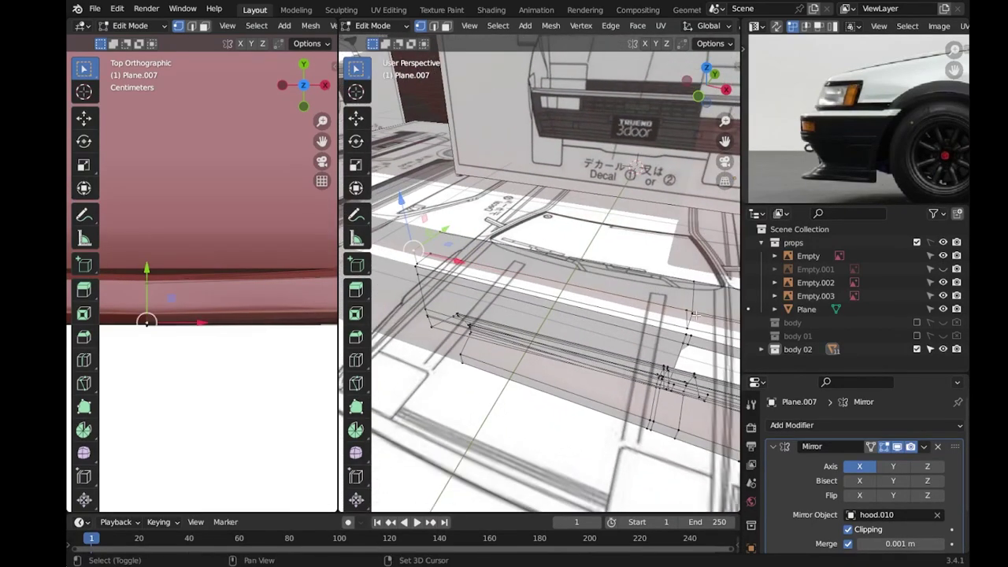
mouse_move(668, 321)
middle_mouse_down()
mouse_move(574, 259)
mouse_move(585, 333)
mouse_move(579, 312)
middle_mouse_up()
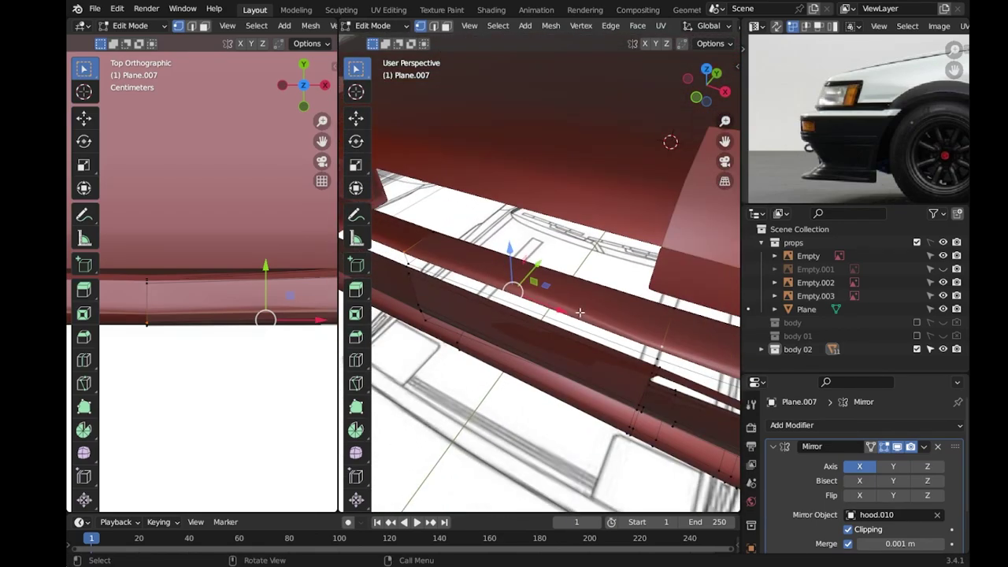
key("alt+z")
middle_click_drag(679, 307, 614, 307)
Clear the selection and select the long edges along the lower side panel in vertex mode.
key("3")
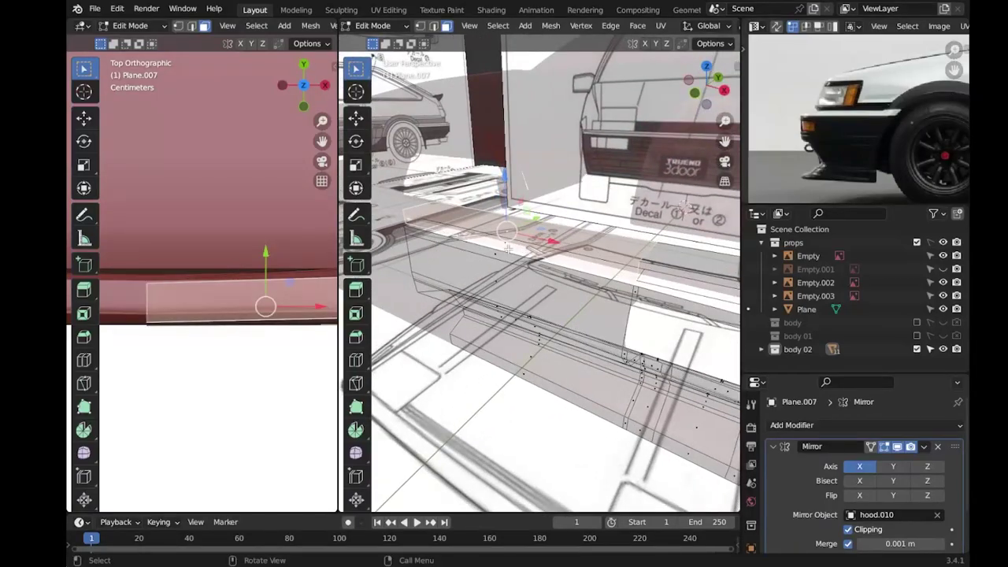
key("alt+a")
key("1")
mouse_move(472, 236)
middle_mouse_down()
mouse_move(437, 209)
mouse_move(472, 237)
middle_mouse_up()
left_click(441, 211)
left_click(265, 303)
left_click(239, 308, "alt")
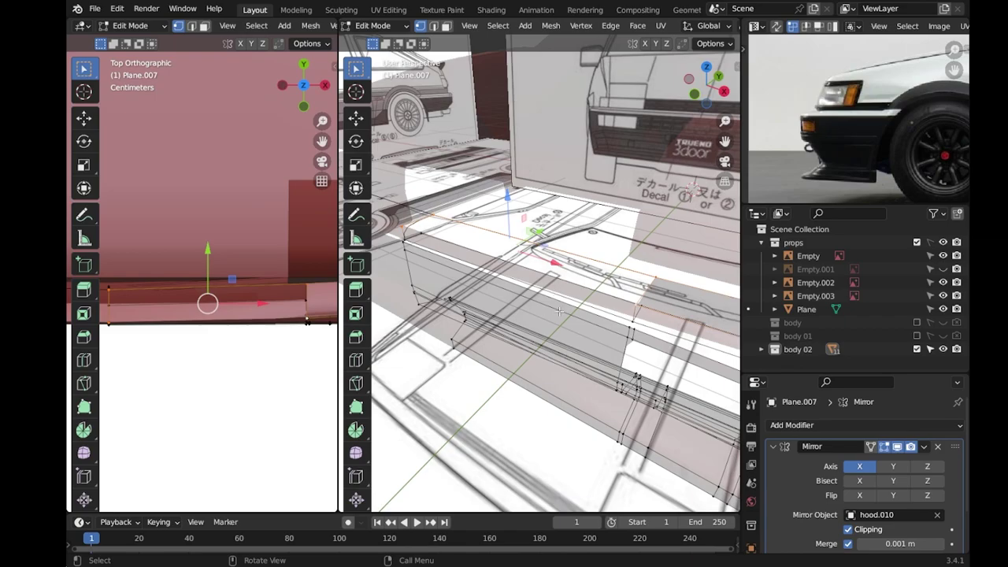
Select the vertical edge at the side panel's end, toggling X-ray over the reference.
middle_click_drag(557, 296, 472, 237)
middle_click_drag(197, 252, 236, 205)
middle_click_drag(473, 236, 390, 76)
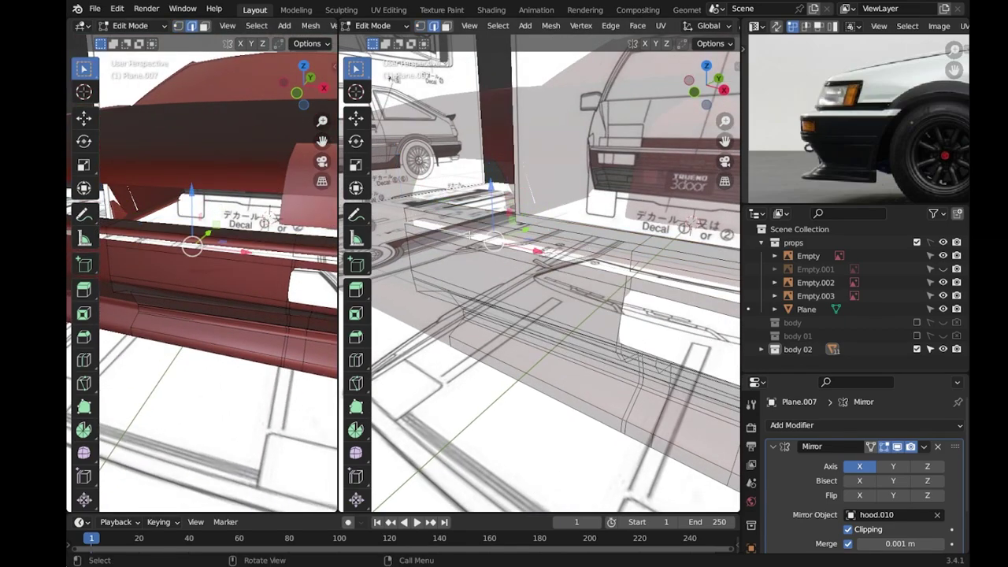
middle_click_drag(204, 275, 166, 236)
mouse_move(480, 325)
middle_mouse_down()
mouse_move(472, 299)
mouse_move(441, 285)
middle_mouse_up()
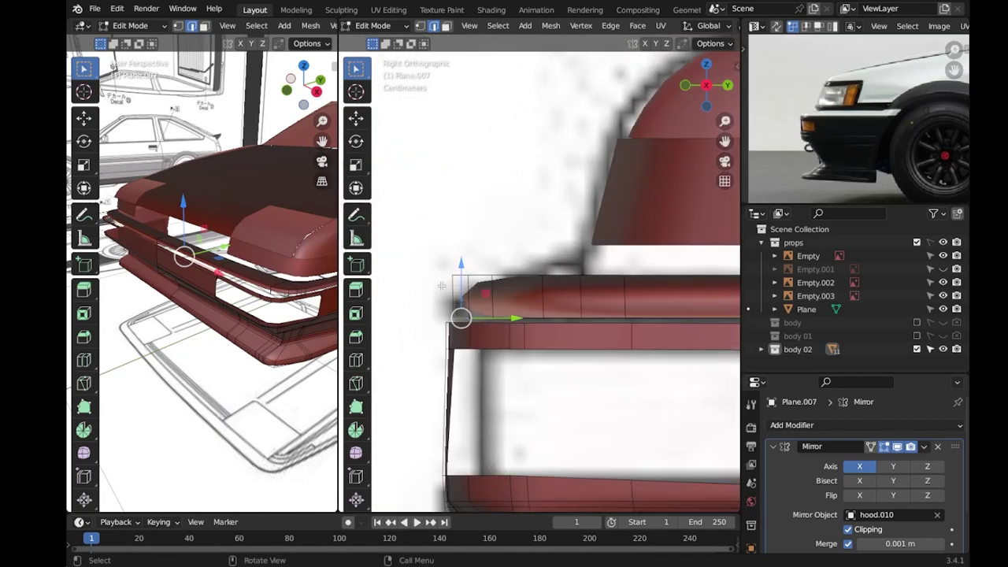
left_click_drag(437, 269, 453, 320)
key("alt+z")
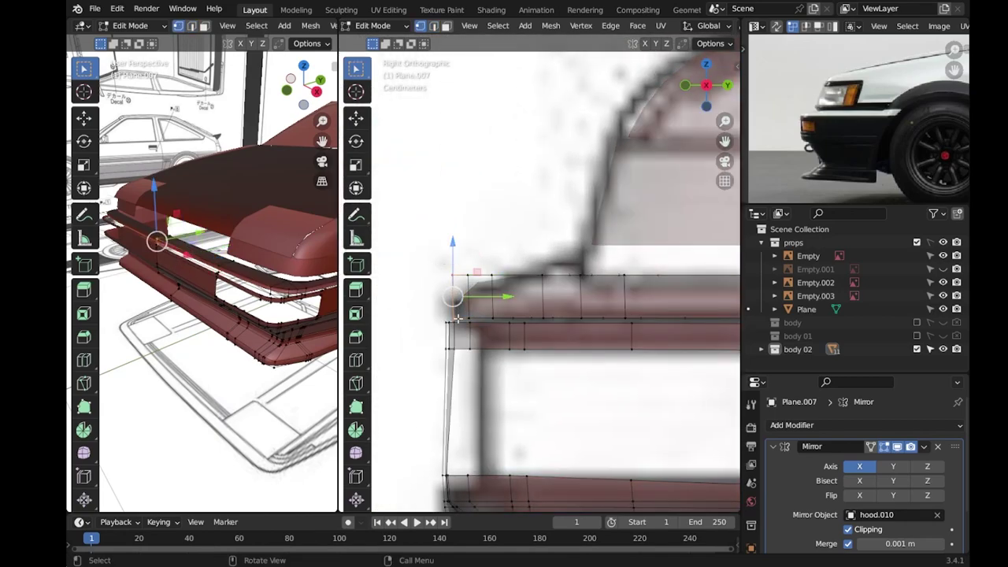
Reposition the side panel's left-end vertices and slide an edge along the panel to match the reference.
left_click_drag(465, 244, 476, 319, "shift")
key("g")
left_click(471, 243)
key("ctrl+z")
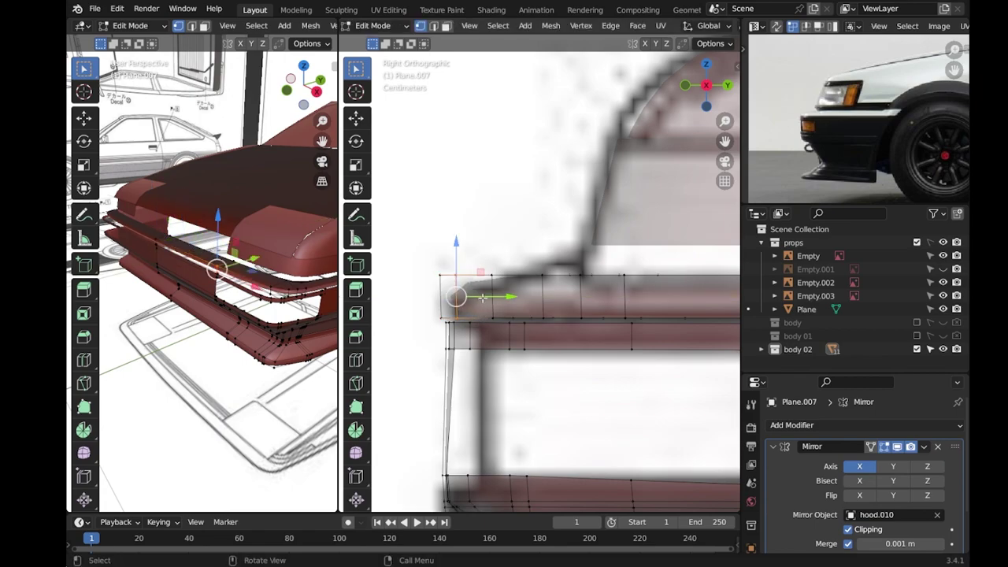
middle_click_drag(205, 276, 236, 260)
key("g")
left_click(501, 297)
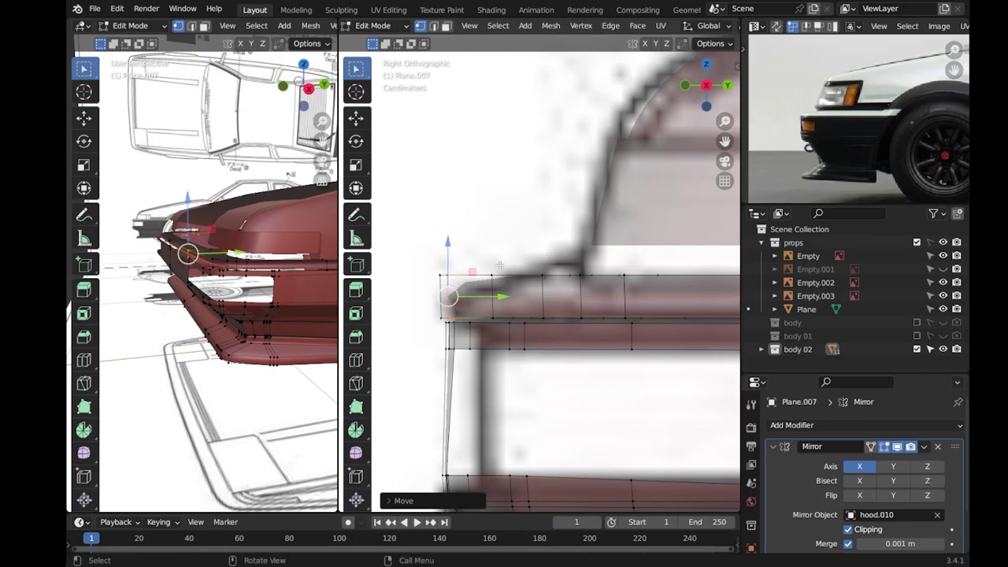
key("g")
left_click(500, 297)
scroll(228, 291, "up", 3)
key("g")
key("g")
left_click(234, 307)
Loop-cut across the bumper's upper trim strip, slide it lower, and return to Object Mode.
middle_click_drag(234, 307, 187, 380)
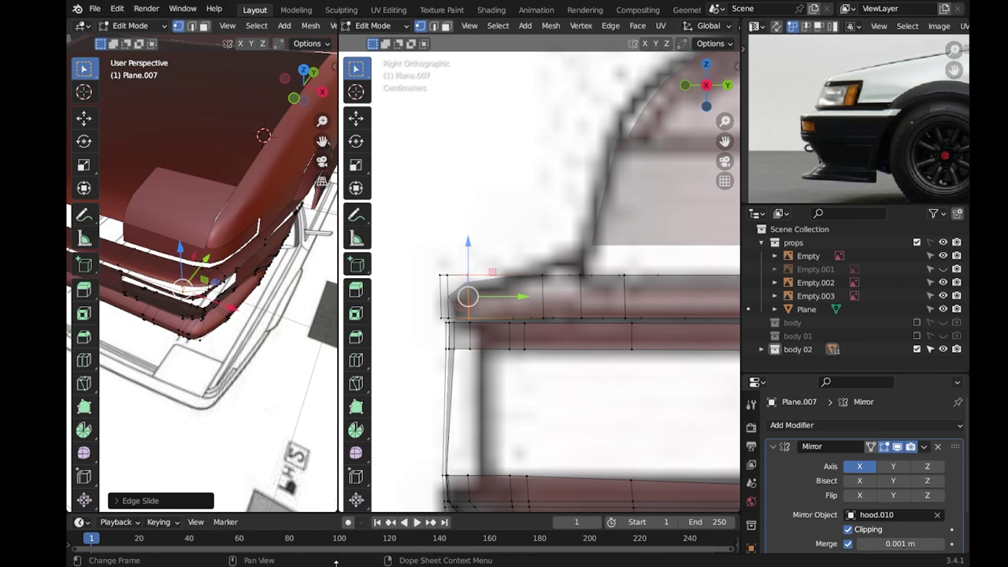
middle_click_drag(197, 331, 224, 288)
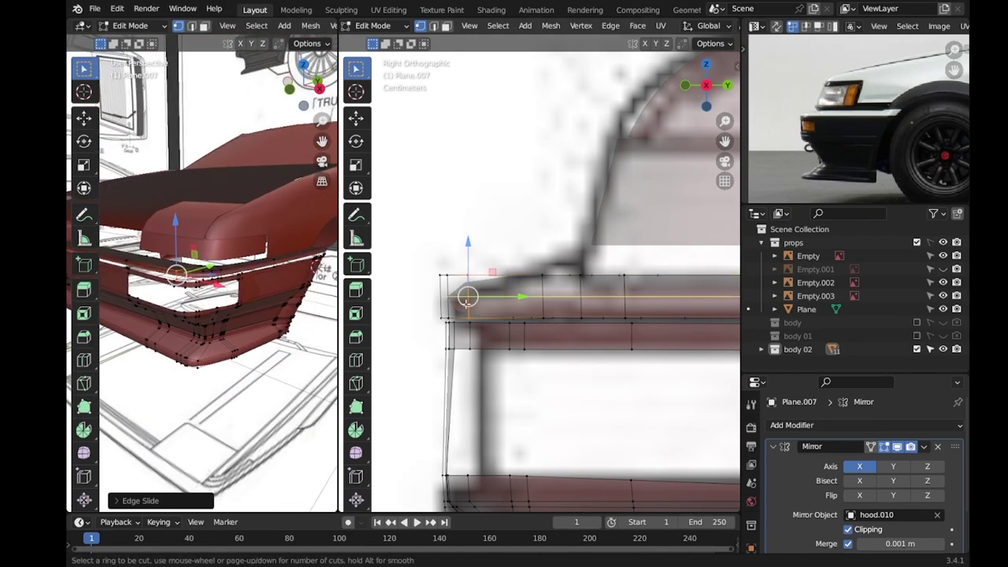
left_click(467, 297)
left_click(464, 321)
key("Tab")
mouse_move(475, 339)
middle_mouse_down()
mouse_move(515, 319)
mouse_move(606, 407)
middle_mouse_up()
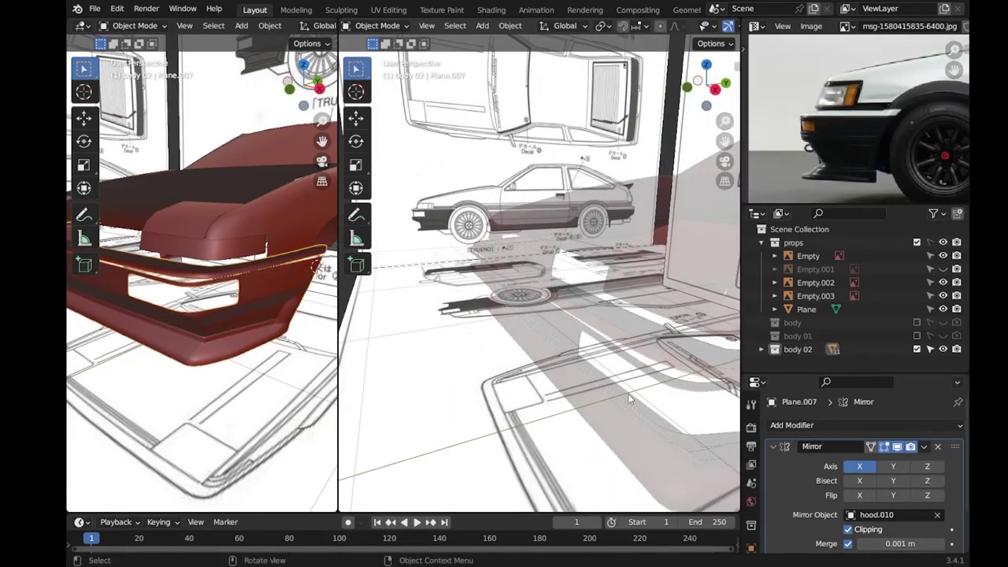
Frame the bumper in Top Orthographic view with X-ray and re-enter Edit Mode.
key("KP_Decimal")
key("KP_7")
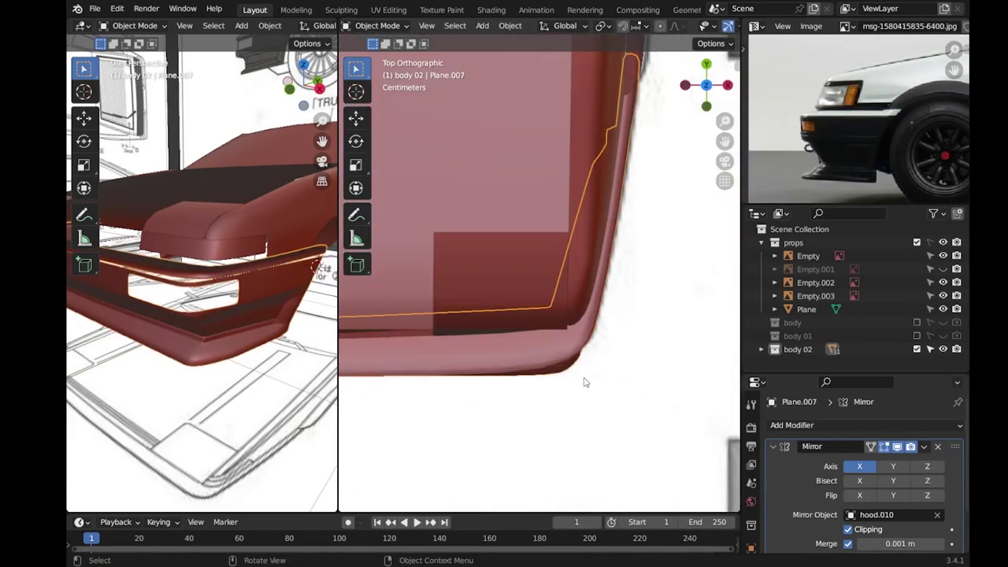
key("Tab")
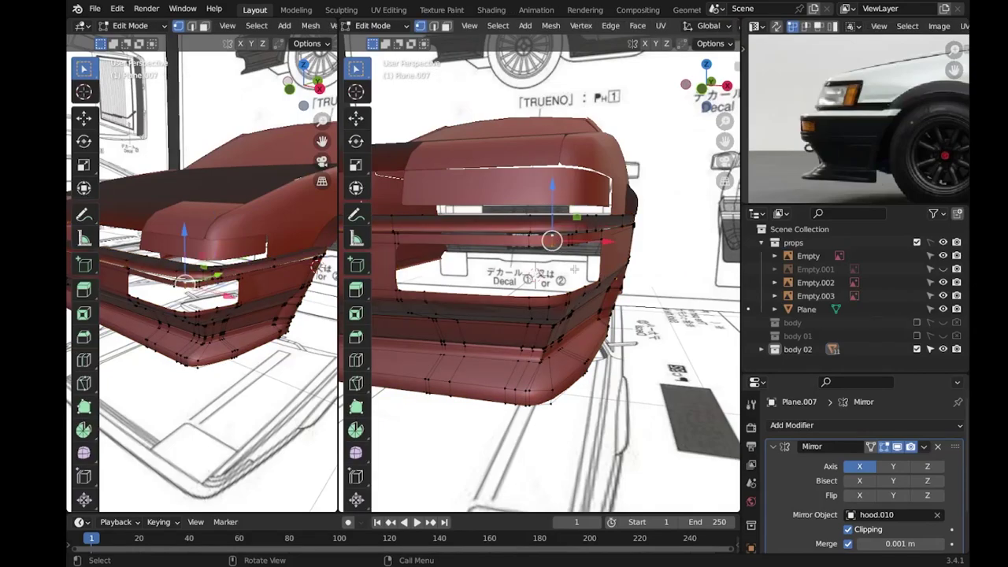
key("alt+z")
key("alt+z")
key("alt+z")
key("Tab")
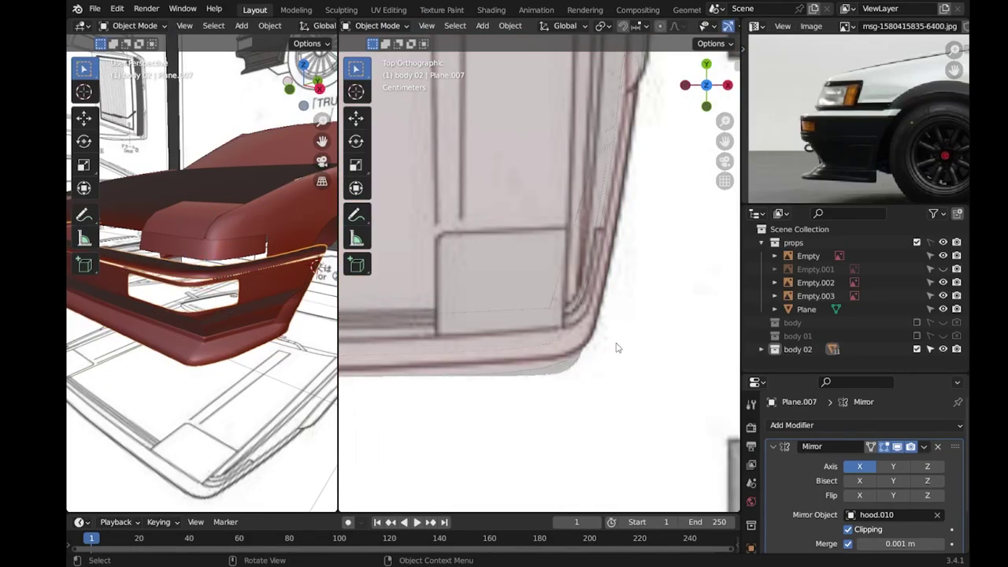
key("Tab")
key("KP_Decimal")
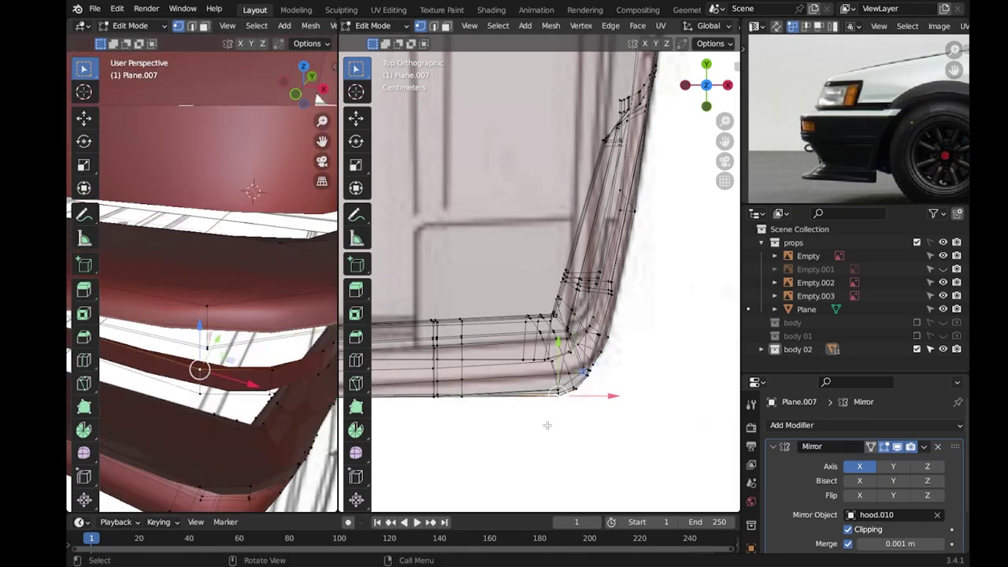
key("Tab")
key("Tab")
Move the bumper's bottom edge down to line up with the reference.
middle_click_drag(240, 384, 196, 346)
left_click(148, 374, "ctrl")
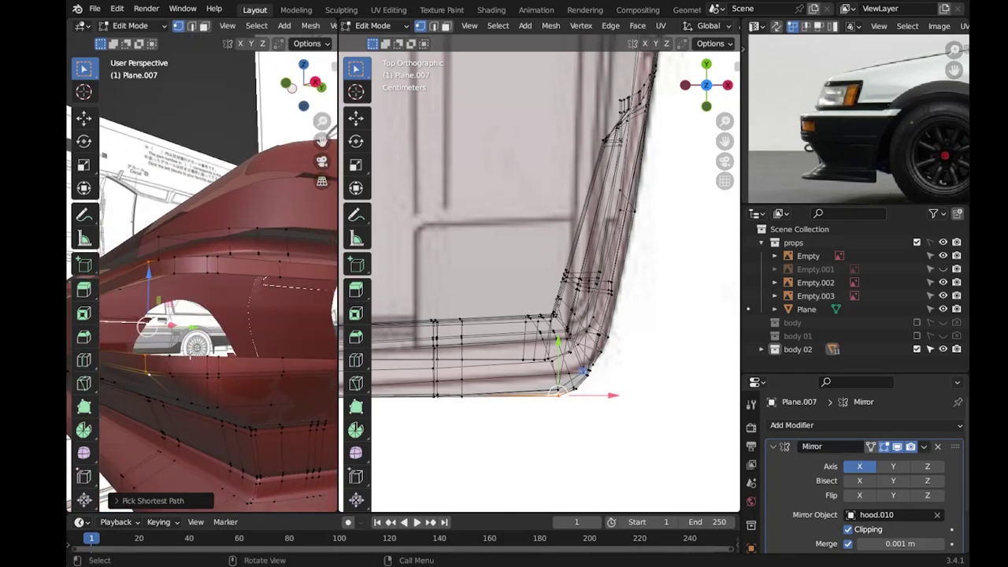
left_click(461, 395, "ctrl")
key("ctrl+z")
mouse_move(236, 363)
middle_mouse_down()
mouse_move(202, 312)
mouse_move(221, 329)
middle_mouse_up()
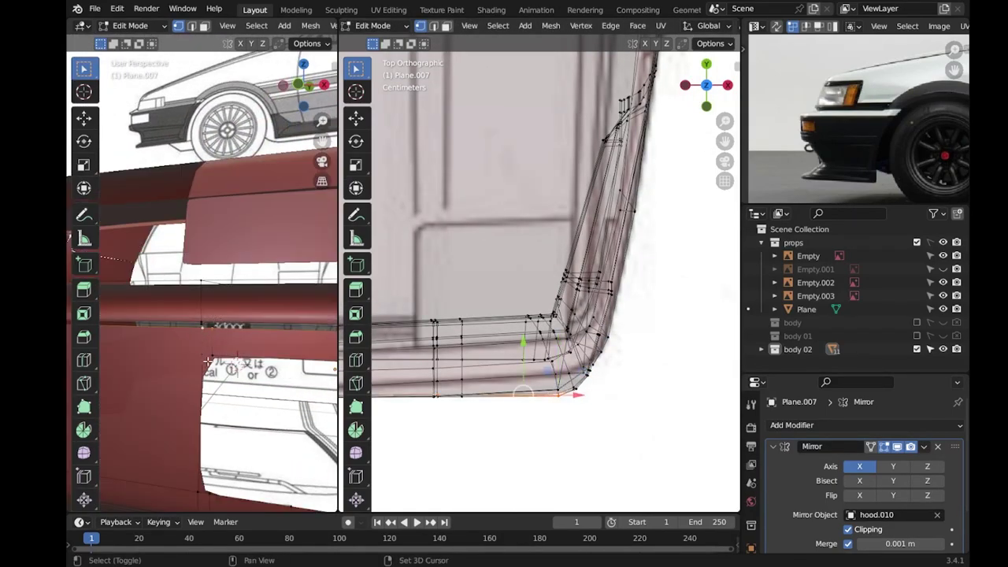
mouse_move(247, 395)
middle_mouse_down()
mouse_move(198, 450)
mouse_move(221, 434)
middle_mouse_up()
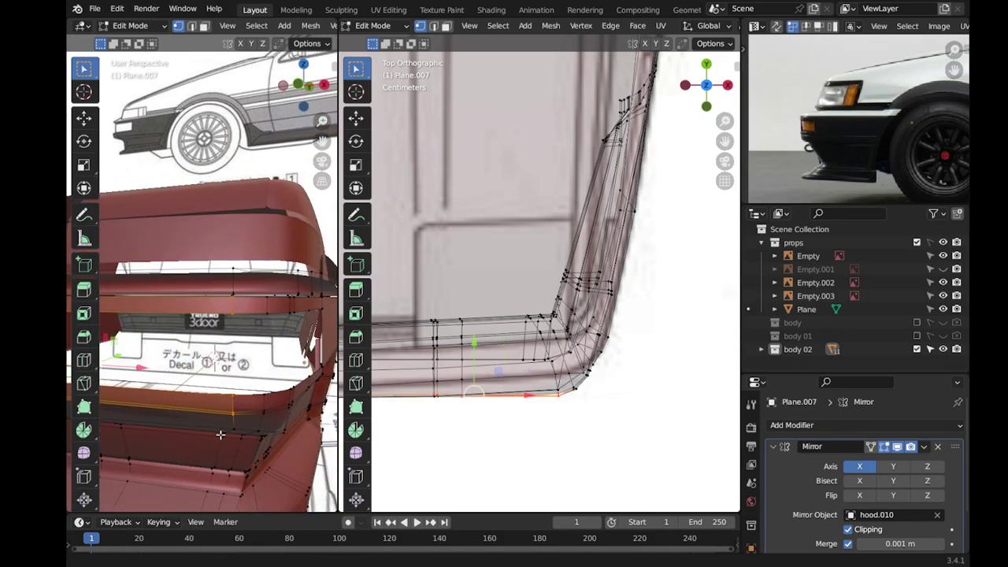
middle_click_drag(261, 326, 236, 339)
middle_click_drag(488, 354, 508, 397, "shift")
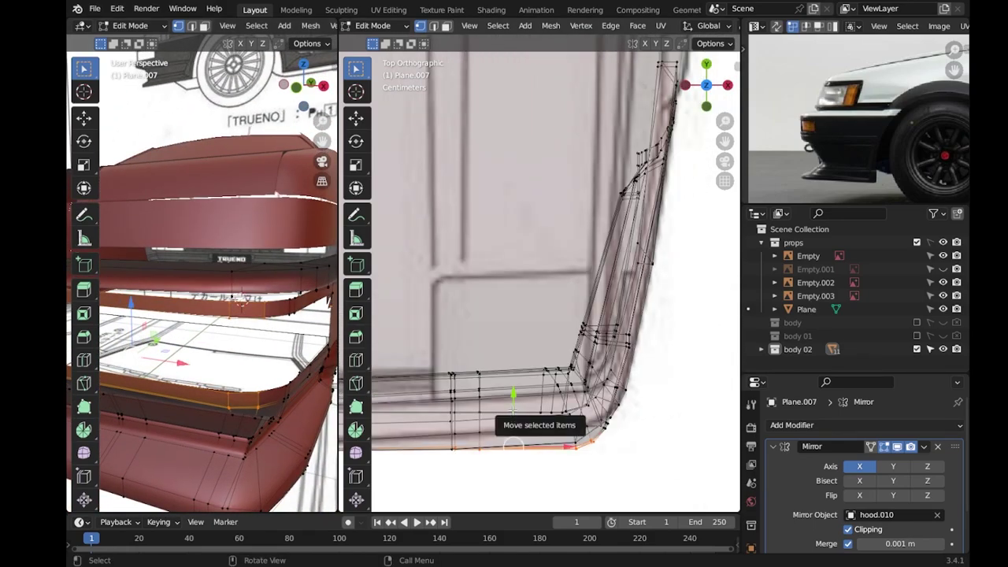
left_click_drag(513, 386, 513, 397)
left_click(514, 398)
Rotate and move the bumper's corner vertices to follow the rounded curve.
mouse_move(237, 330)
middle_mouse_down()
mouse_move(180, 355)
mouse_move(193, 361)
middle_mouse_up()
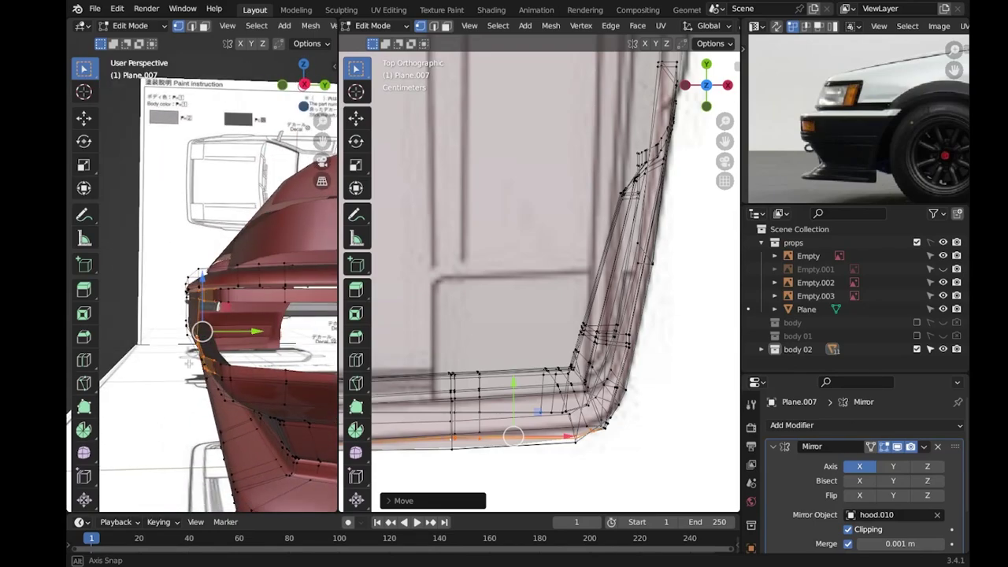
middle_click_drag(512, 425, 457, 354, "shift")
mouse_move(204, 354)
middle_mouse_down()
mouse_move(237, 338)
mouse_move(227, 315)
middle_mouse_up()
left_click(224, 408)
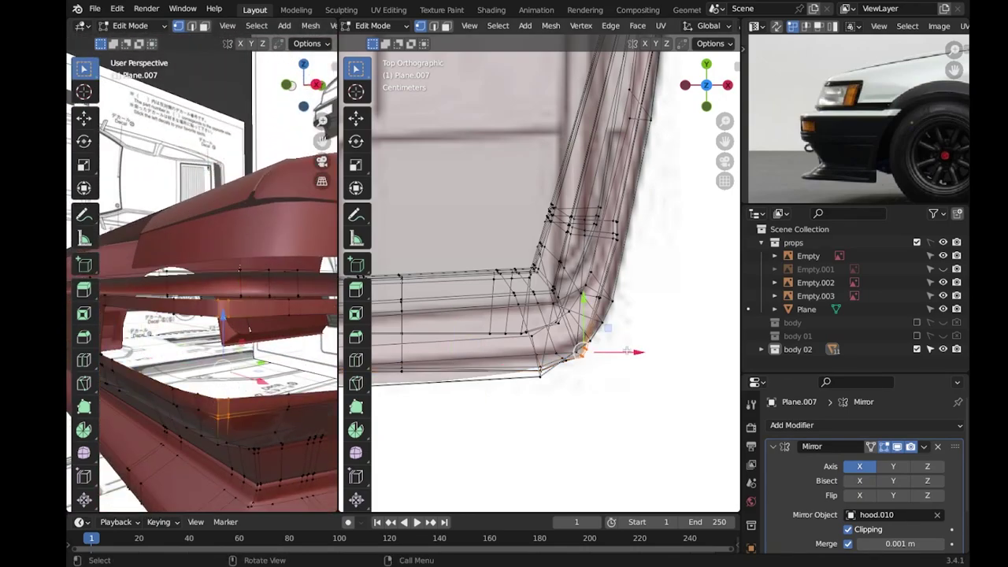
key("r")
left_click(626, 376)
key("g")
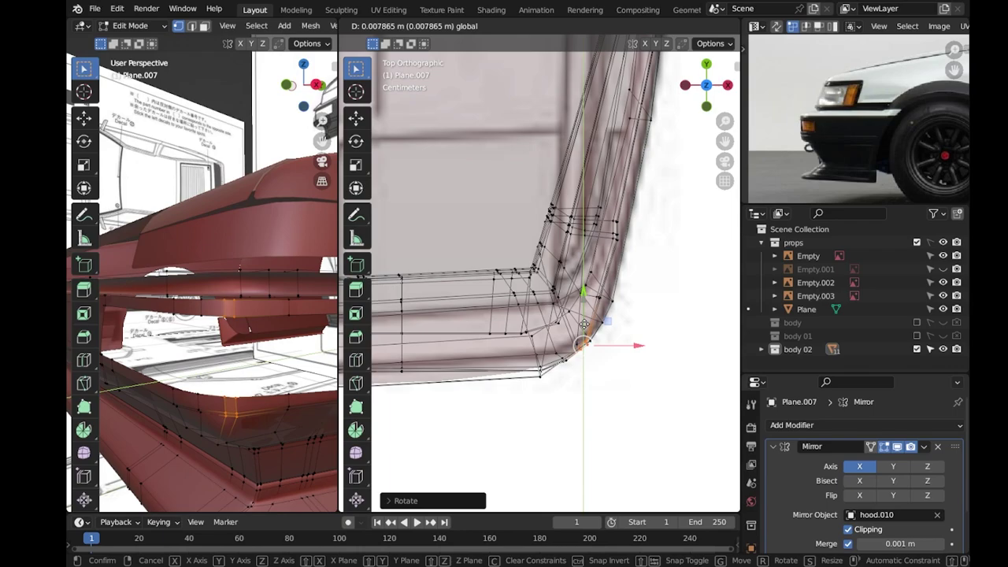
left_click(585, 324)
Move a vertex on the bumper's bottom edge along Y to meet the outline.
scroll(584, 324, "up", 3)
scroll(584, 325, "down", 3)
middle_click_drag(584, 325, 622, 315, "shift")
left_click(475, 337)
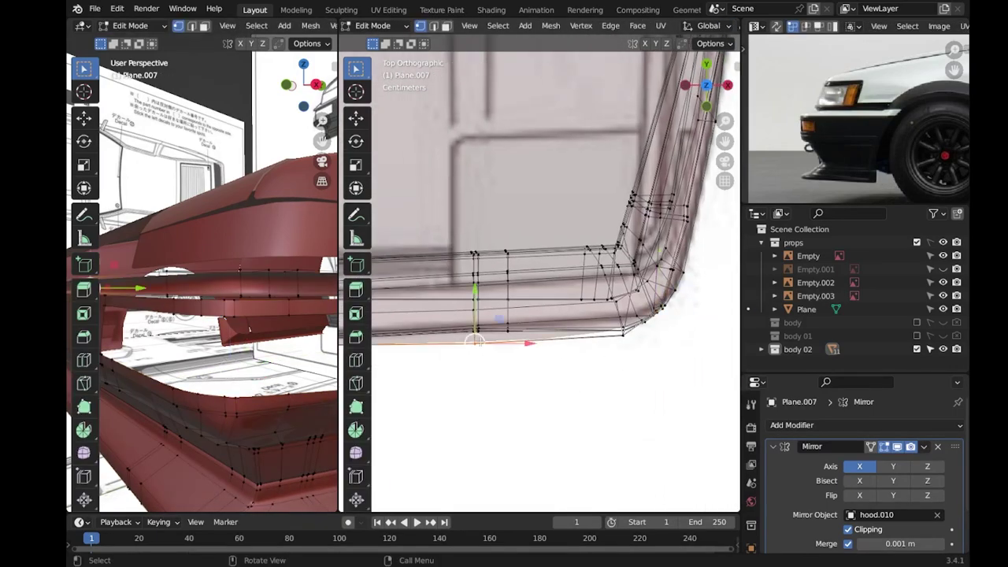
key("g")
key("y")
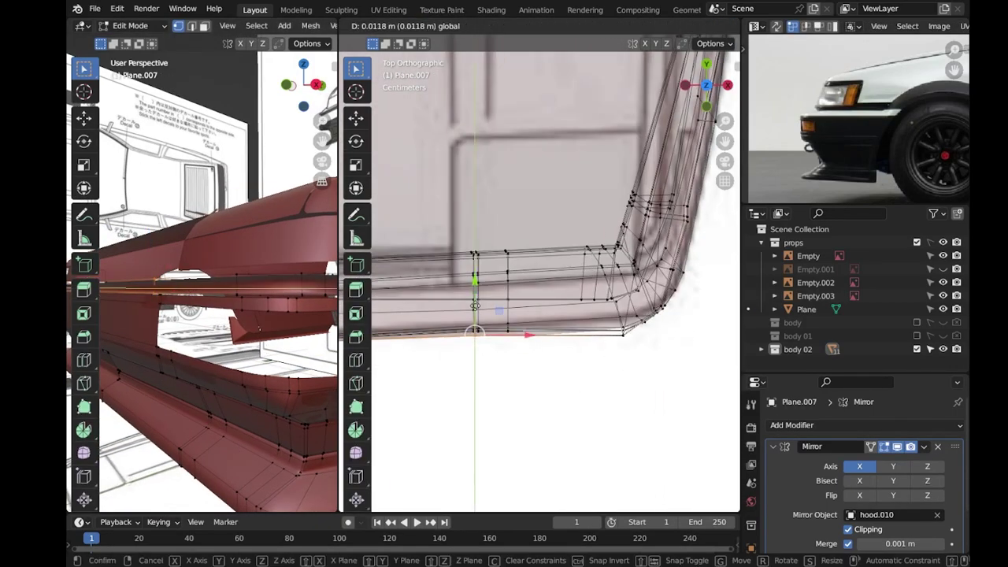
left_click(499, 312)
Check the bumper from the side, then nudge several vertices to fit the top-view outline.
key("KP_3")
scroll(521, 244, "up", 2)
scroll(521, 244, "up", 2)
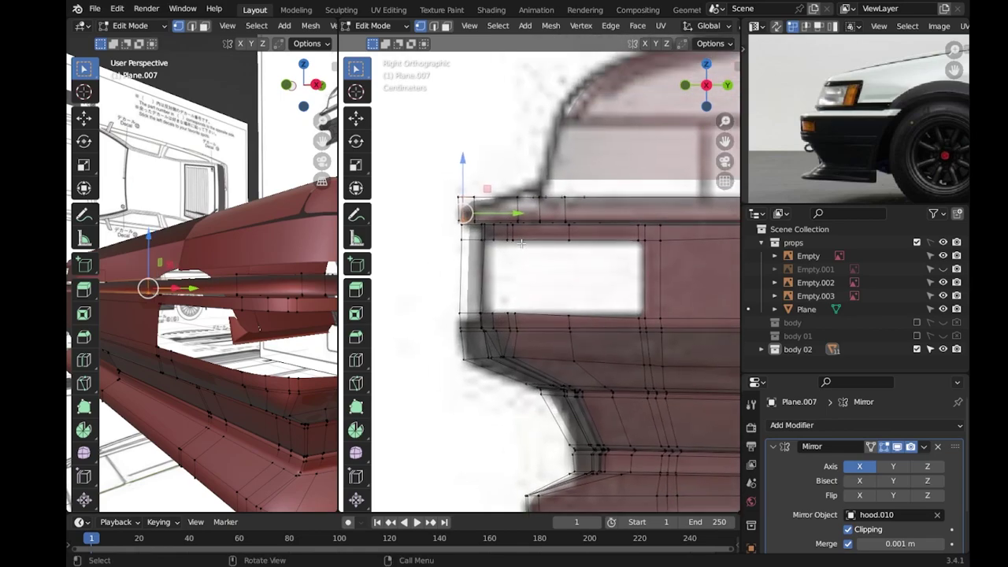
key("KP_7")
key("g")
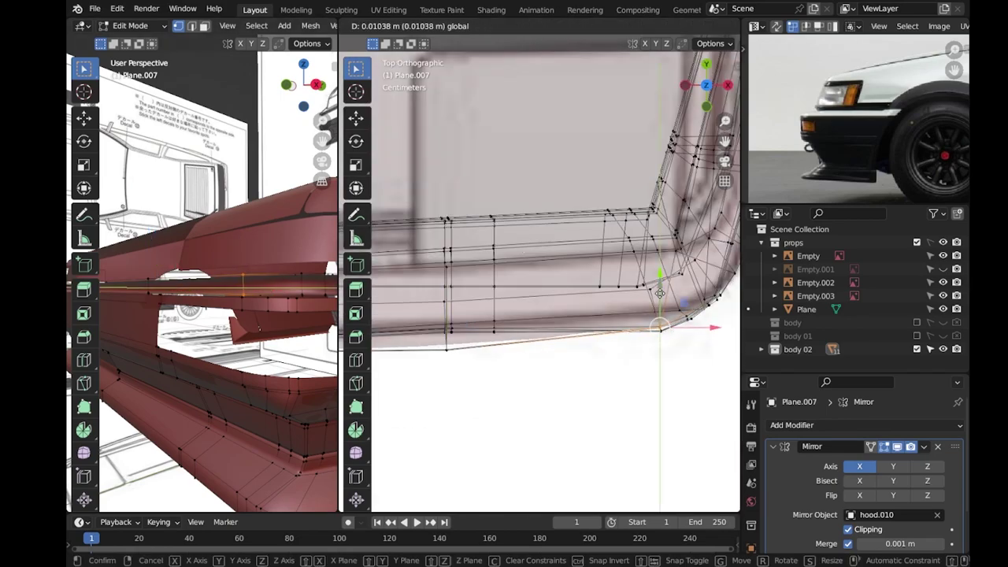
left_click(656, 290)
scroll(657, 290, "down", 1)
key("g")
left_click(639, 308)
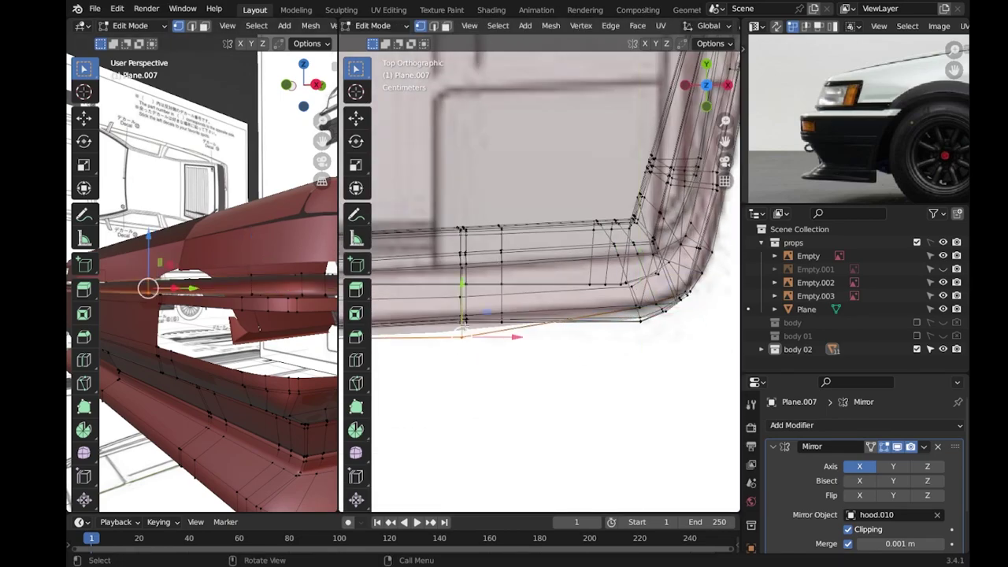
key("g")
left_click(611, 352)
Shift the selected vertices along Y and adjust a vertex on the lower left edge.
key("Tab")
key("Tab")
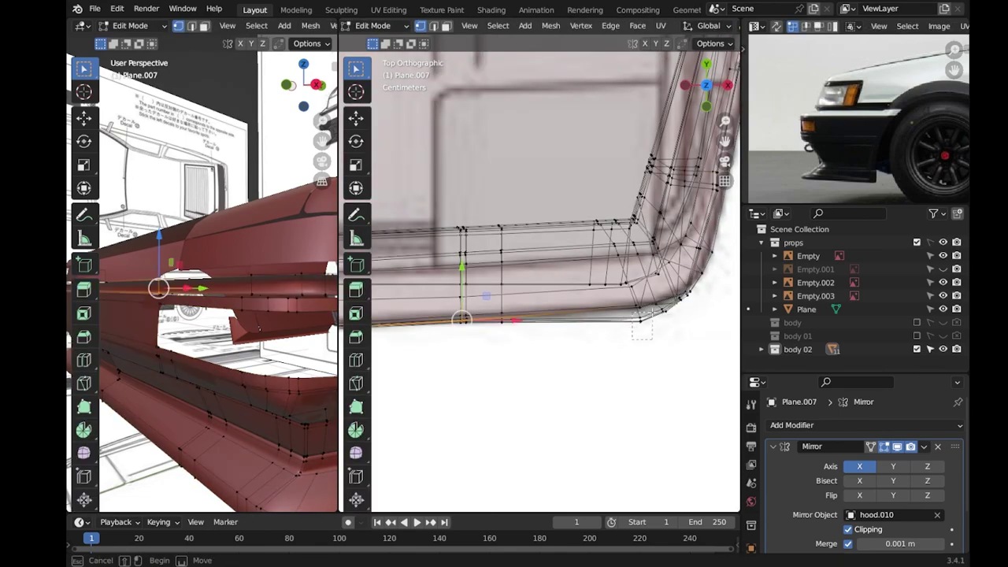
mouse_move(251, 347)
middle_mouse_down()
mouse_move(219, 363)
mouse_move(252, 388)
middle_mouse_up()
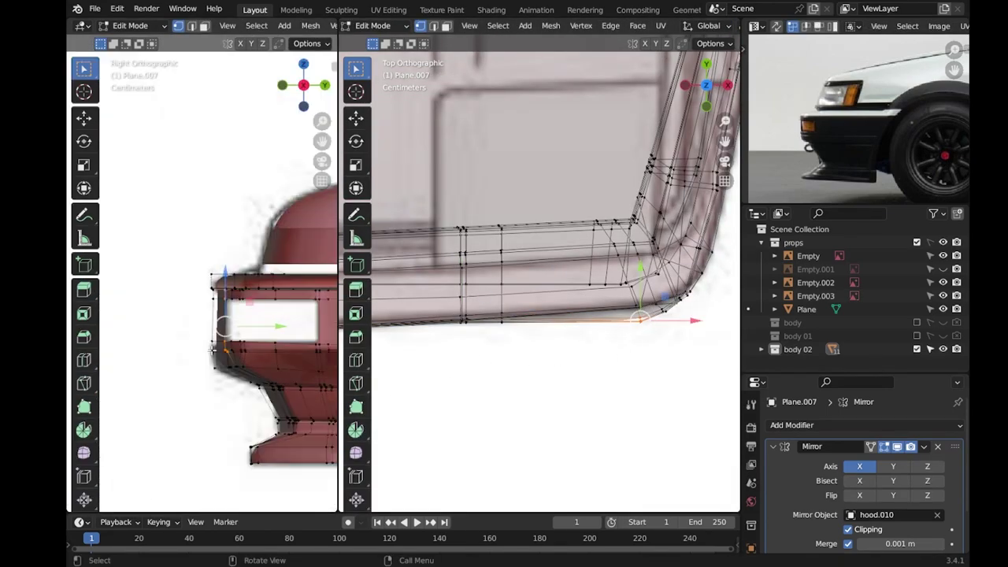
key("Tab")
key("Tab")
middle_click_drag(220, 330, 244, 291)
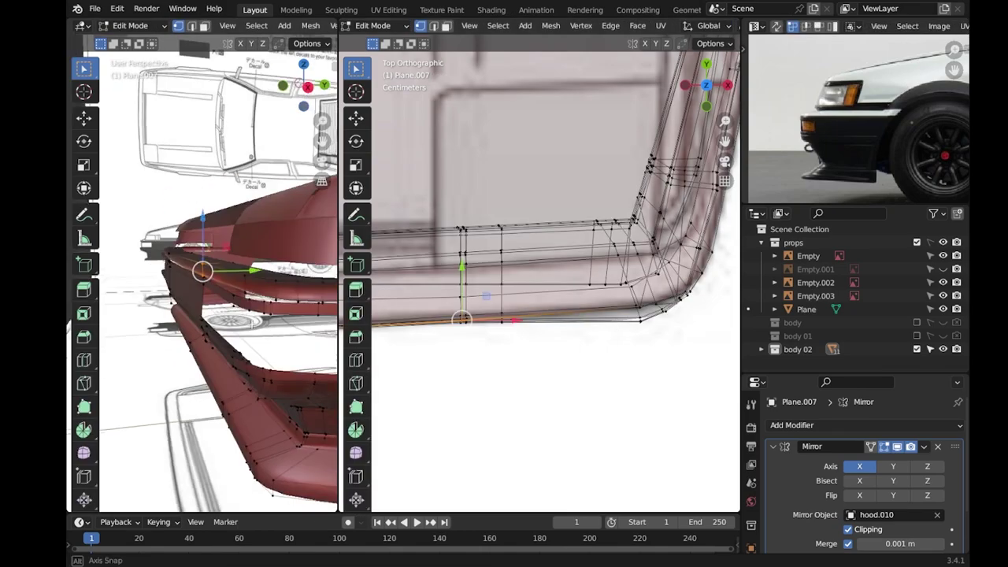
key("g")
key("y")
left_click(640, 299)
left_click(462, 319)
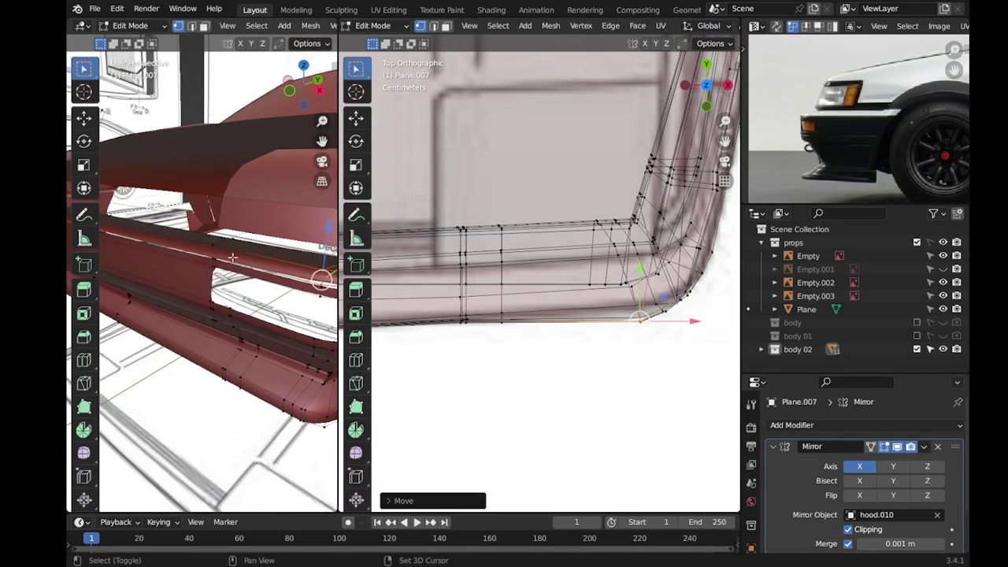
key("g")
key("y")
key("Return")
Re-enter bumper editing, try another vertex move, and undo it.
key("Tab")
mouse_move(278, 324)
middle_mouse_down("alt")
mouse_move(263, 367)
mouse_move(282, 320)
mouse_move(219, 273)
middle_mouse_up("alt")
key("Tab")
scroll(582, 316, "up", 3)
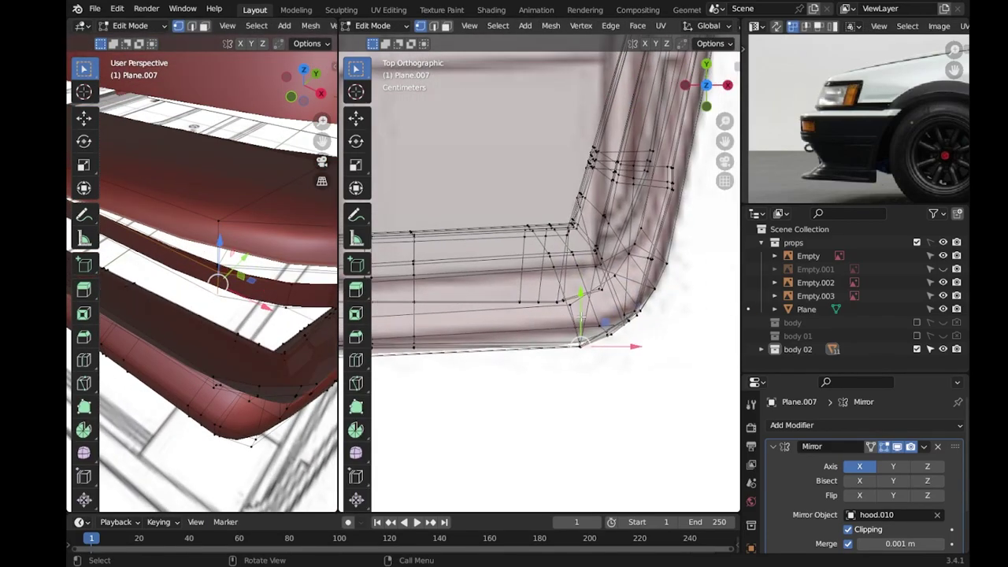
mouse_move(237, 299)
middle_mouse_down()
mouse_move(273, 366)
mouse_move(203, 335)
middle_mouse_up()
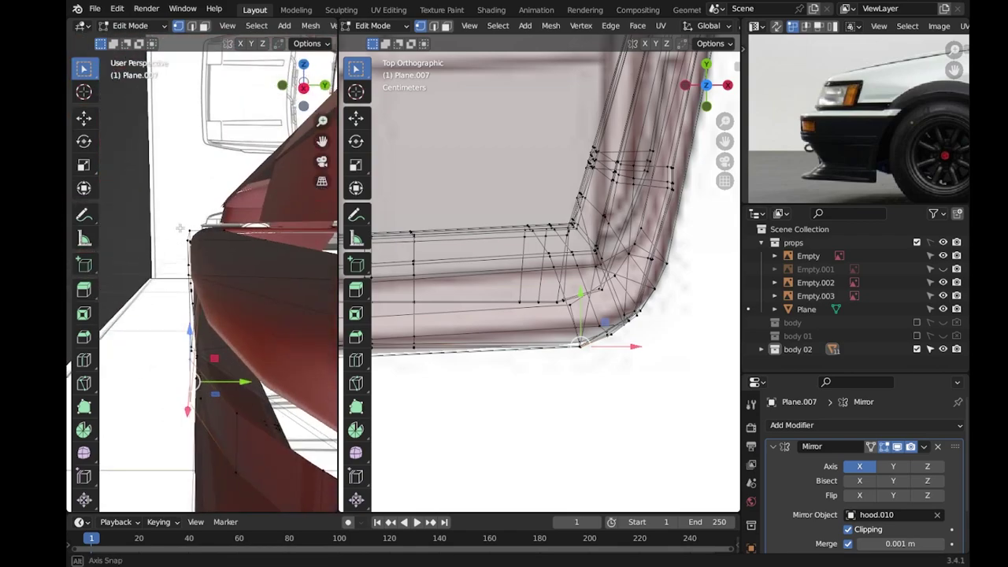
left_click_drag(581, 324, 587, 325)
key("ctrl+z")
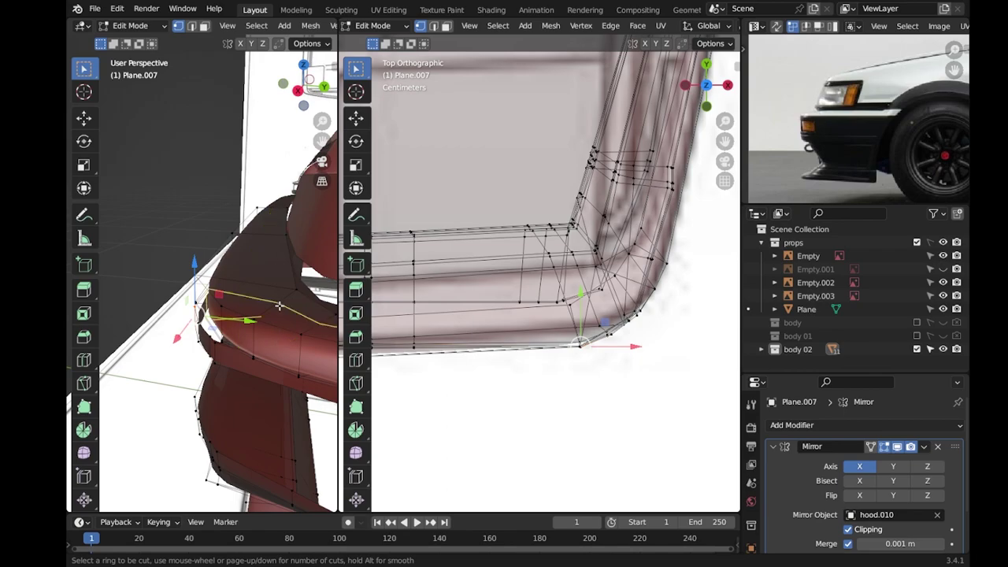
Add an edge loop at the bumper corner and move its vertices along Y.
left_click(297, 320)
left_click(268, 303)
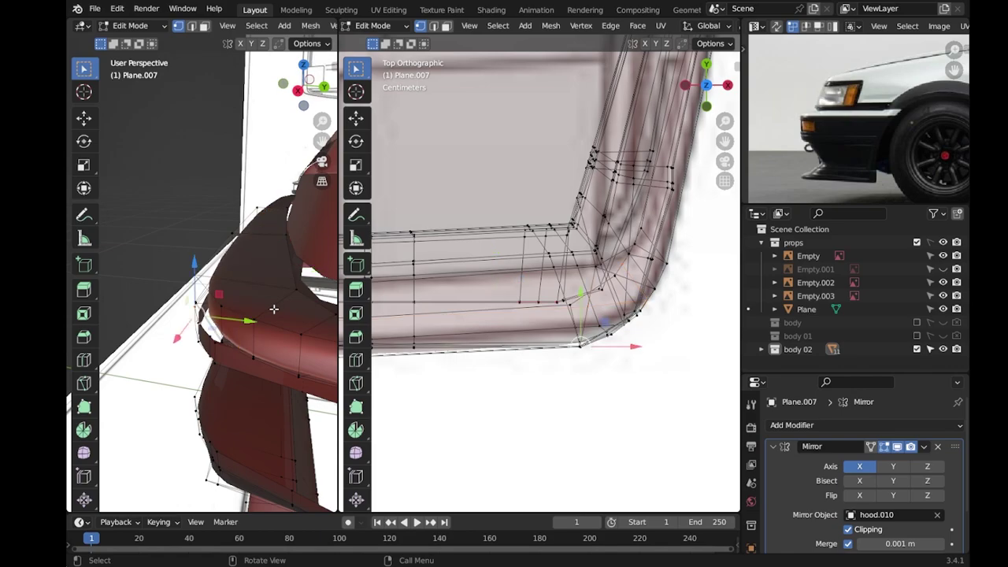
middle_click_drag(273, 309, 197, 315)
key("ctrl+space")
mouse_move(446, 333)
middle_mouse_down()
mouse_move(455, 321)
mouse_move(441, 331)
middle_mouse_up()
key("g")
key("y")
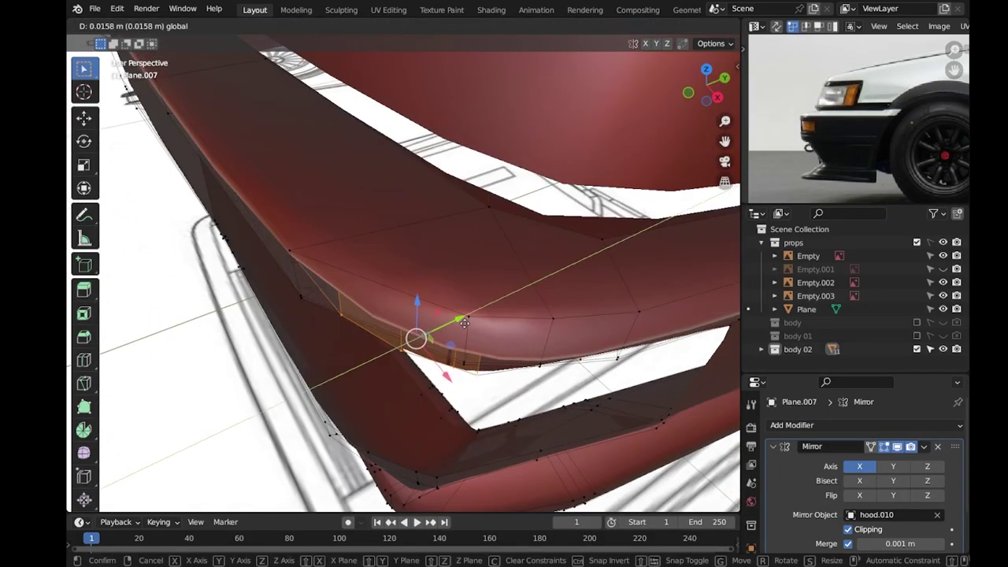
left_click(518, 322)
key("KP_7")
key("g")
left_click(518, 322)
Select a vertex path along the bumper's lower edge and shift it to follow the blueprint.
middle_click_drag(518, 322, 425, 299)
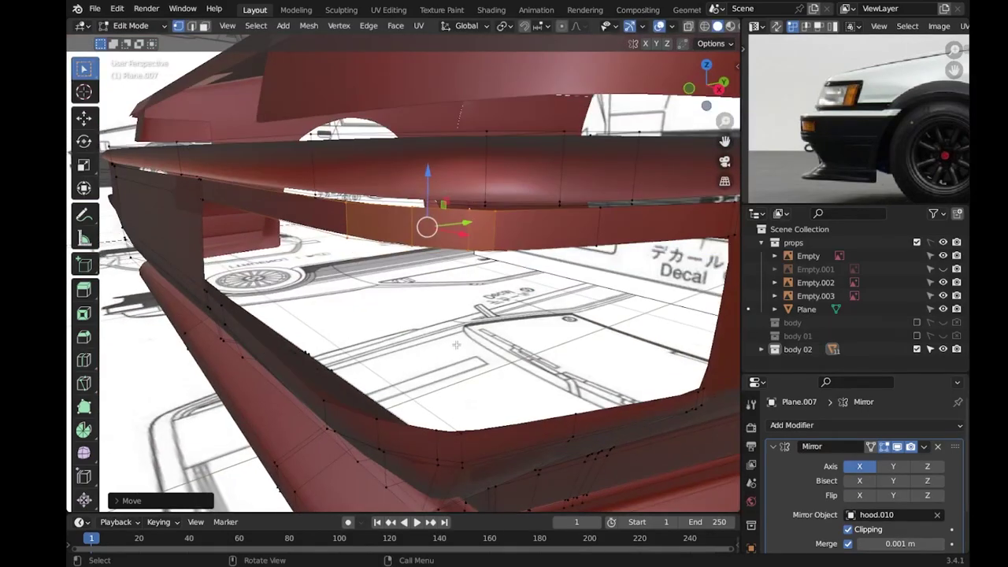
key("KP_3")
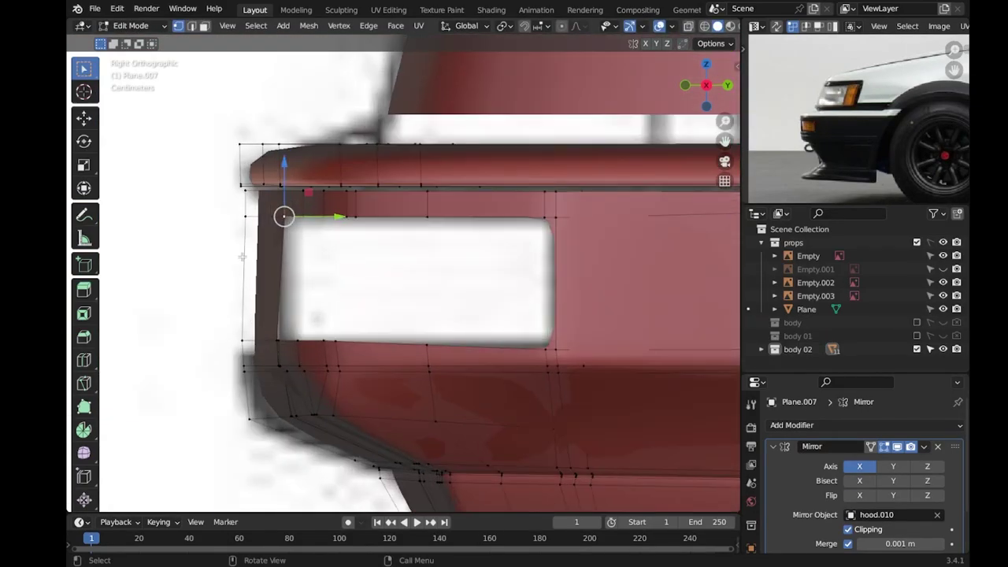
mouse_move(223, 358)
middle_mouse_down()
mouse_move(288, 331)
mouse_move(292, 299)
middle_mouse_up()
key("KP_1")
scroll(504, 396, "down", 2)
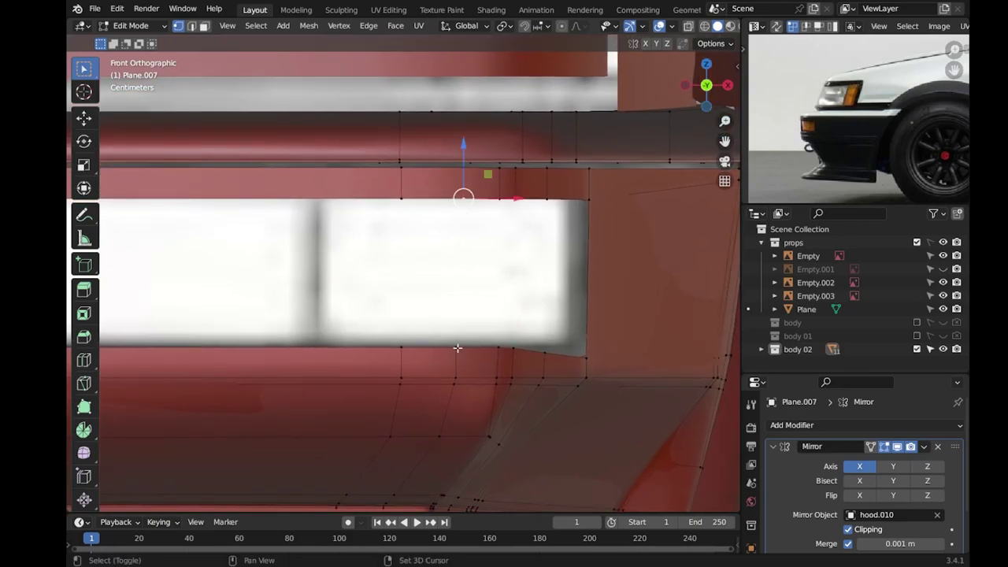
left_click_drag(464, 395, 464, 395)
left_click_drag(367, 387, 378, 386)
scroll(520, 363, "up", 1)
left_click(519, 363, "ctrl")
key("KP_3")
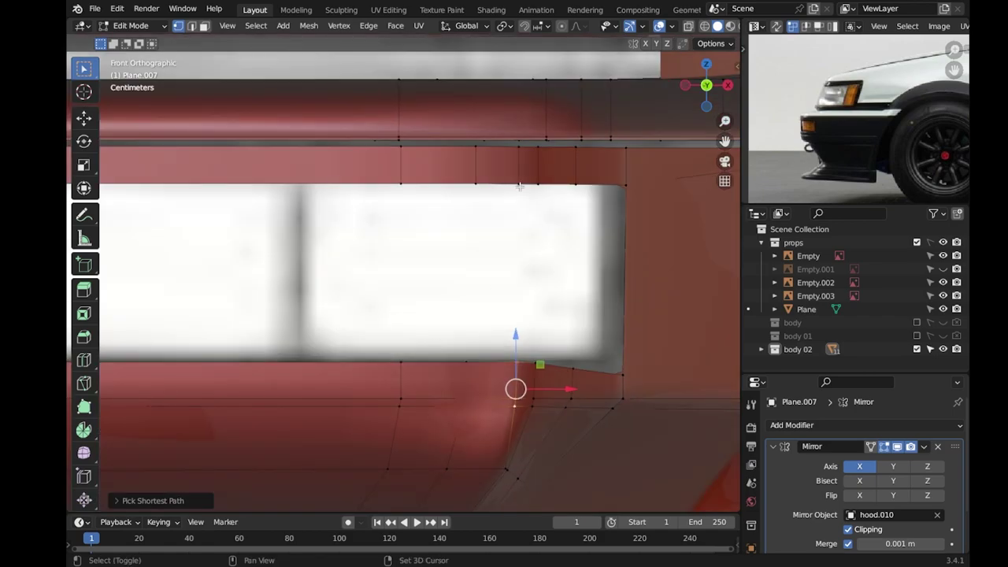
left_click(402, 363, "ctrl")
left_click_drag(442, 389, 420, 389)
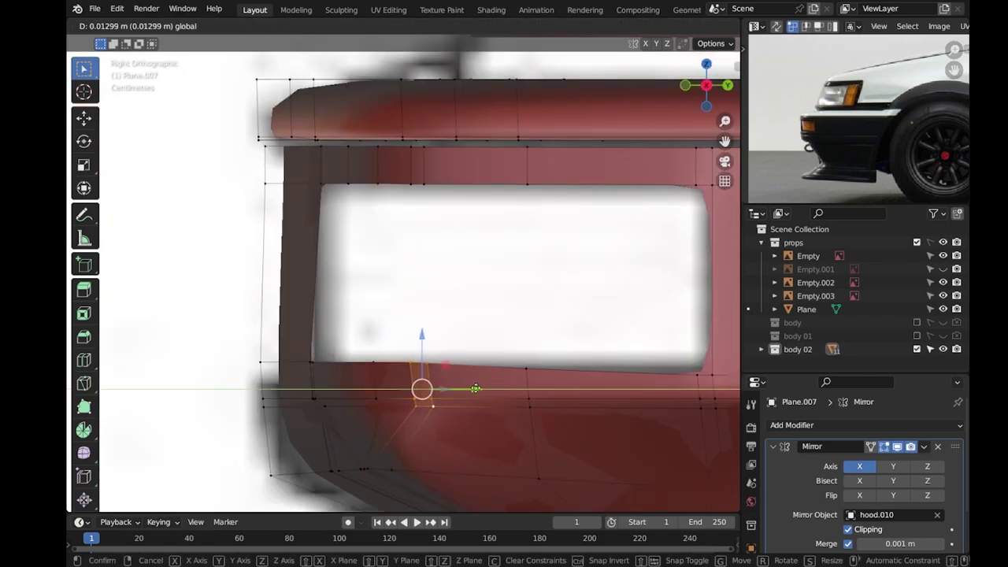
Move a single bumper vertex along Y onto the blueprint edge in the right view.
scroll(420, 367, "down", 2)
key("KP_1")
left_click_drag(463, 356, 382, 382)
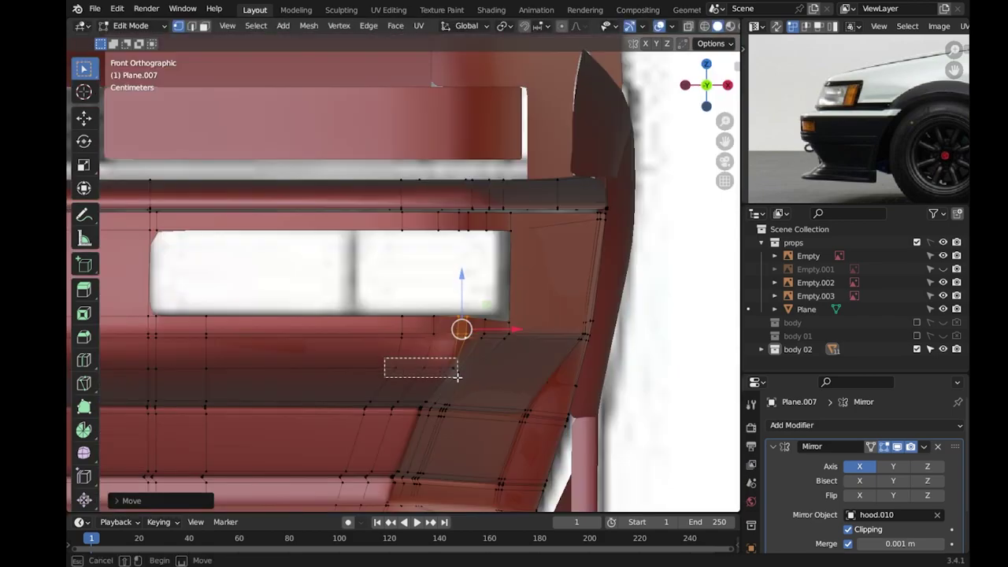
key("KP_3")
left_click_drag(422, 469, 454, 470)
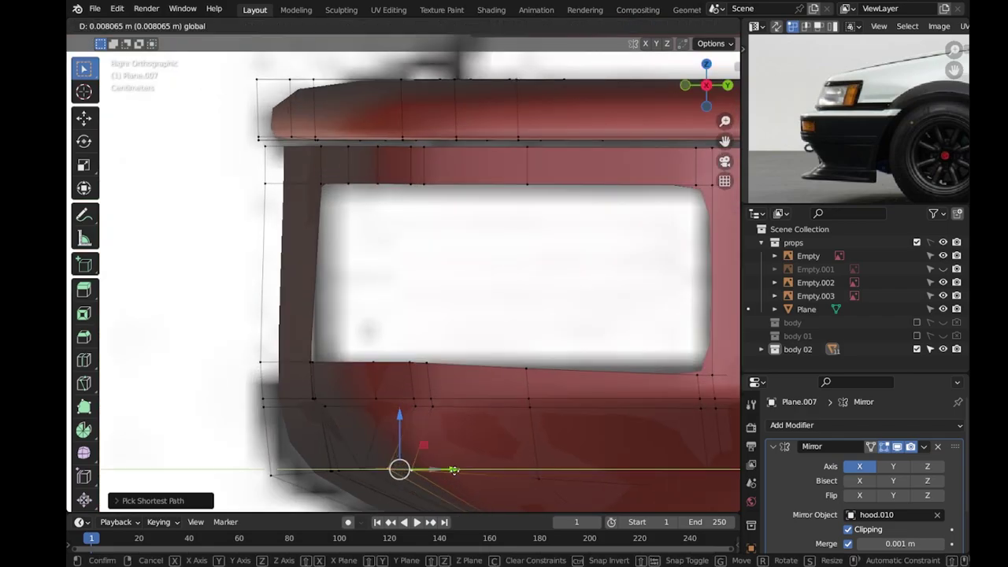
left_click_drag(519, 470, 537, 475)
scroll(538, 477, "up", 2)
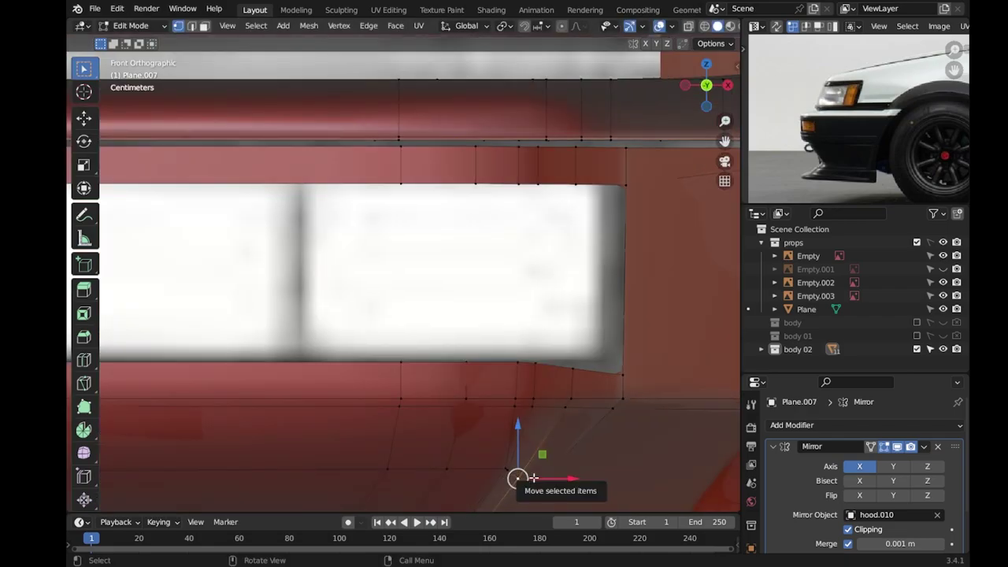
Exit Edit Mode, check the reshaped bumper from the front, and save the file.
key("Tab")
key("KP_1")
mouse_move(519, 416)
middle_mouse_down()
mouse_move(488, 355)
mouse_move(505, 299)
mouse_move(443, 309)
middle_mouse_up()
key("Tab")
scroll(488, 354, "up", 3)
scroll(505, 299, "down", 3)
key("ctrl+s")
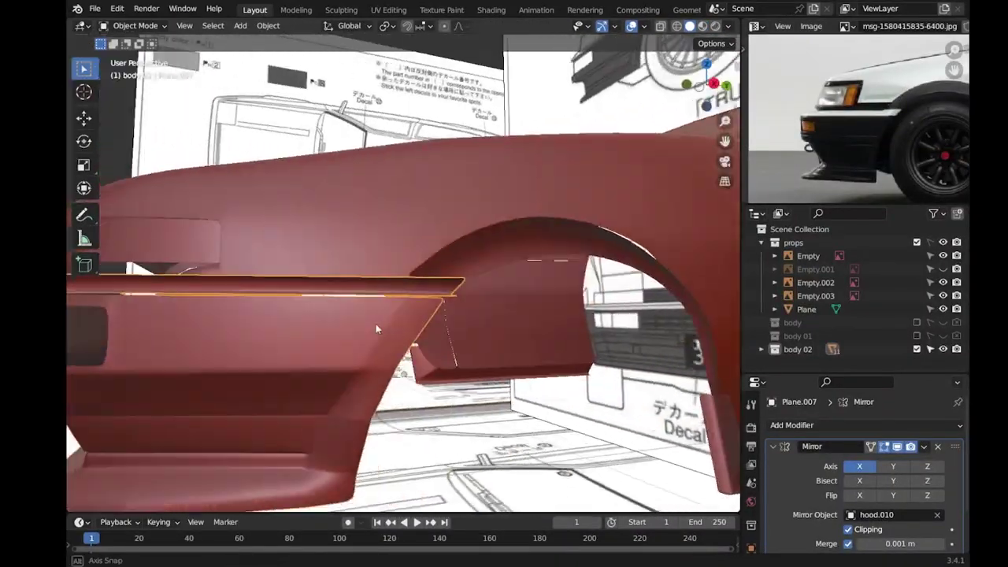
scroll(443, 309, "up", 3)
scroll(443, 310, "down", 3)
middle_click_drag(444, 309, 268, 350)
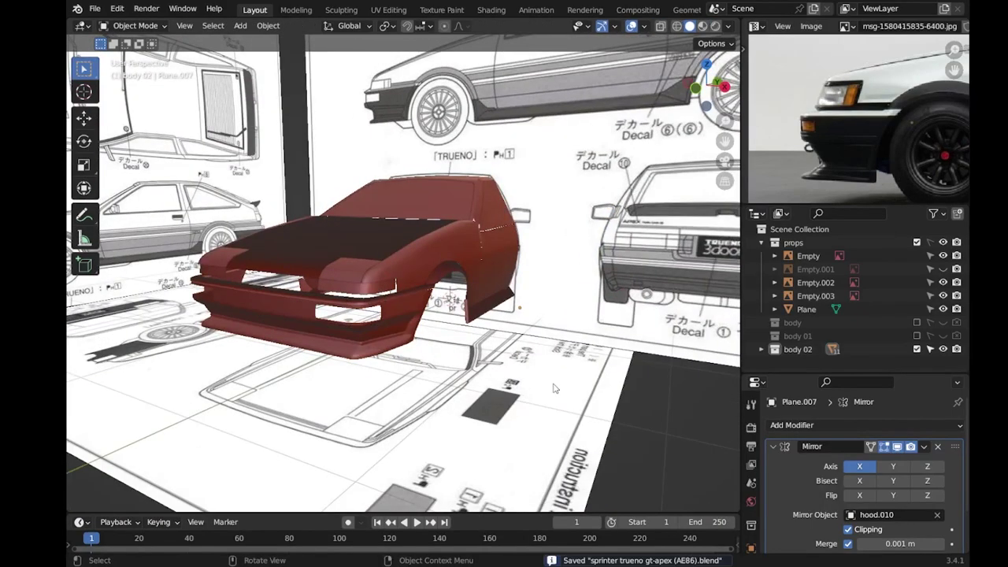
scroll(553, 388, "up", 5)
scroll(396, 330, "down", 3)
scroll(431, 277, "up", 2)
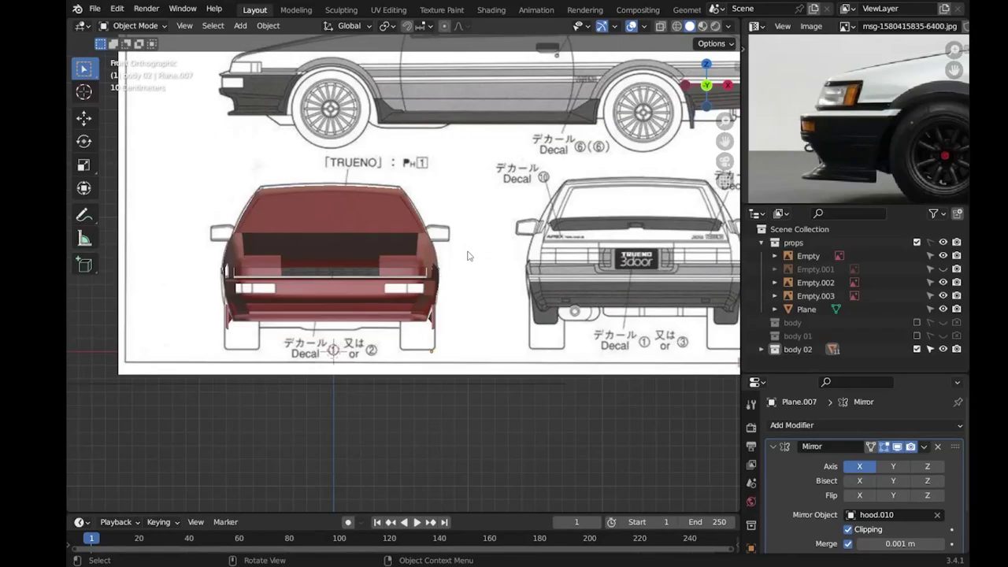
scroll(506, 302, "up", 4)
middle_click_drag(505, 302, 458, 300)
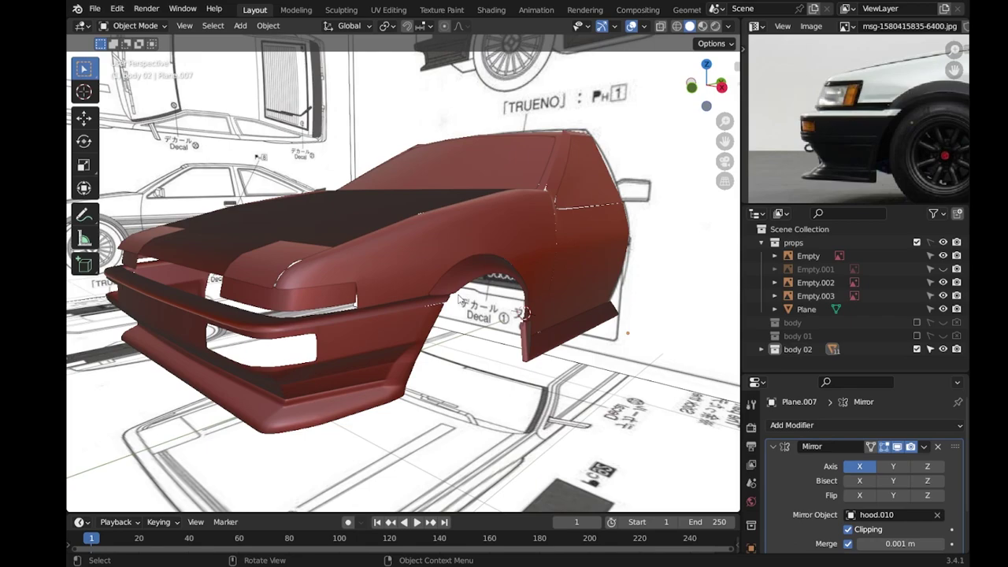
middle_click_drag(503, 290, 288, 318)
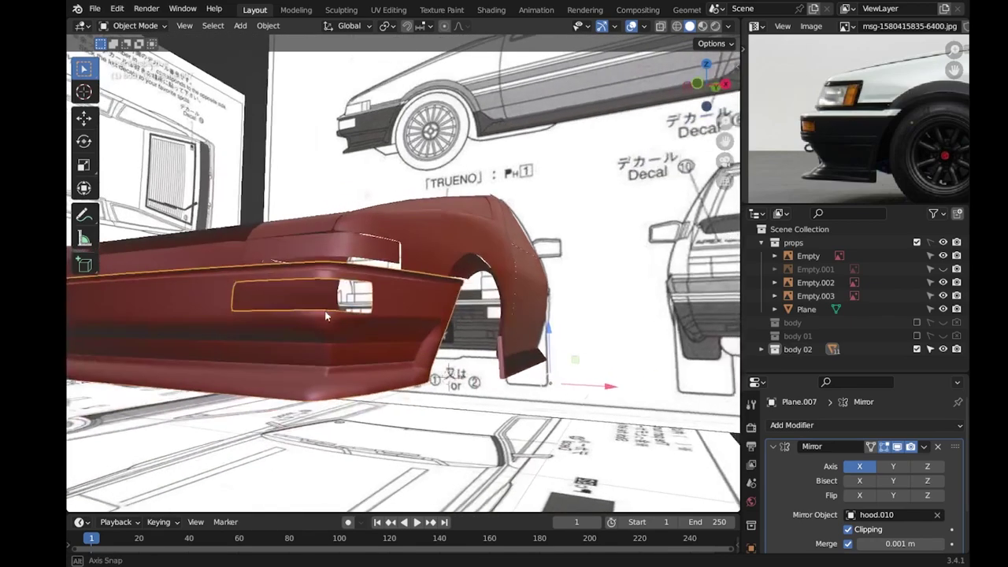
Grow the bumper's top edge selection into a strip and separate it as a new object.
key("Tab")
middle_click_drag(404, 332, 299, 313)
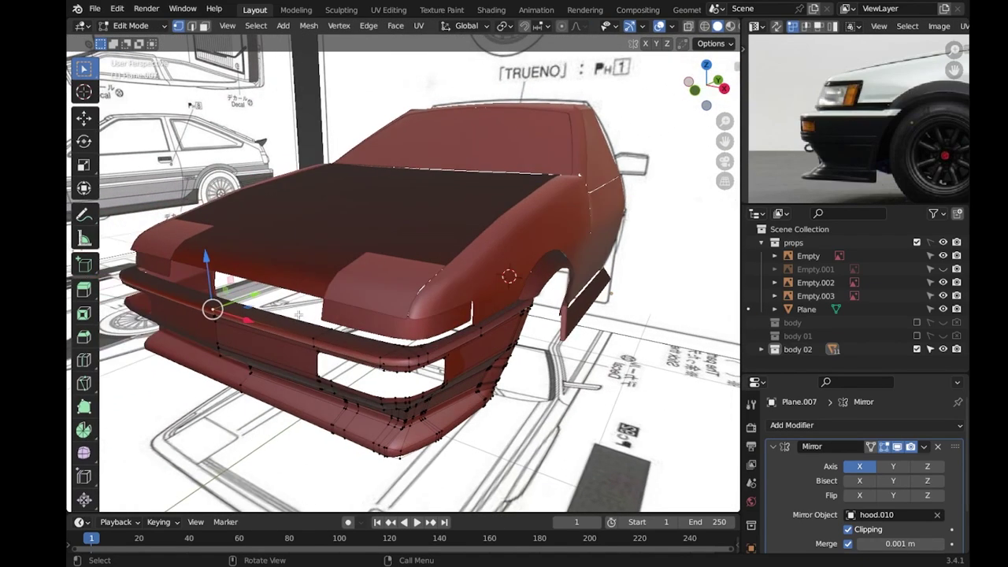
key("ctrl+KP_Add")
key("ctrl+KP_Add")
key("Tab")
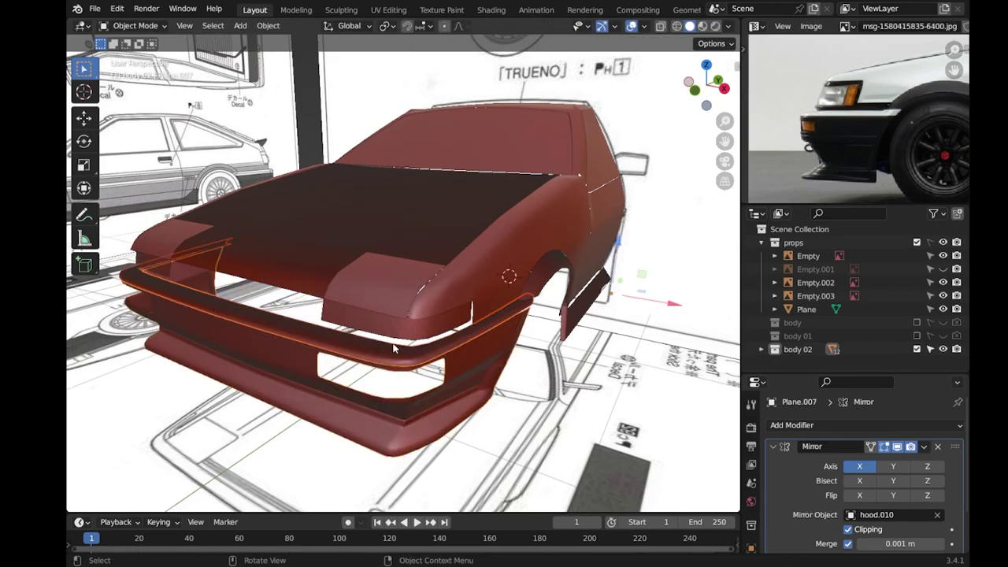
key("KP_7")
key("KP_Decimal")
Move the new trim piece Plane.010 along Y, then slightly along Z.
key("g")
key("y")
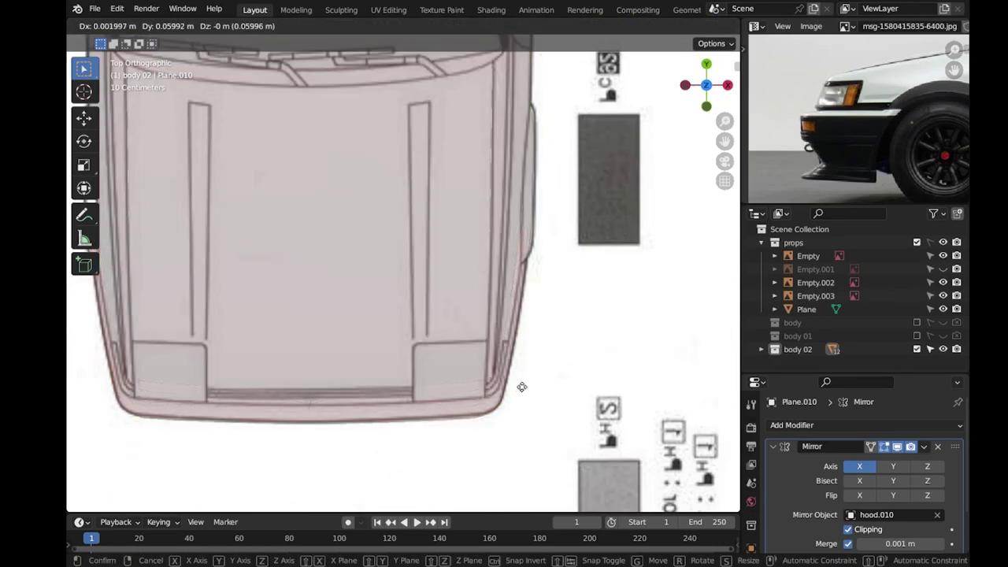
left_click(521, 386)
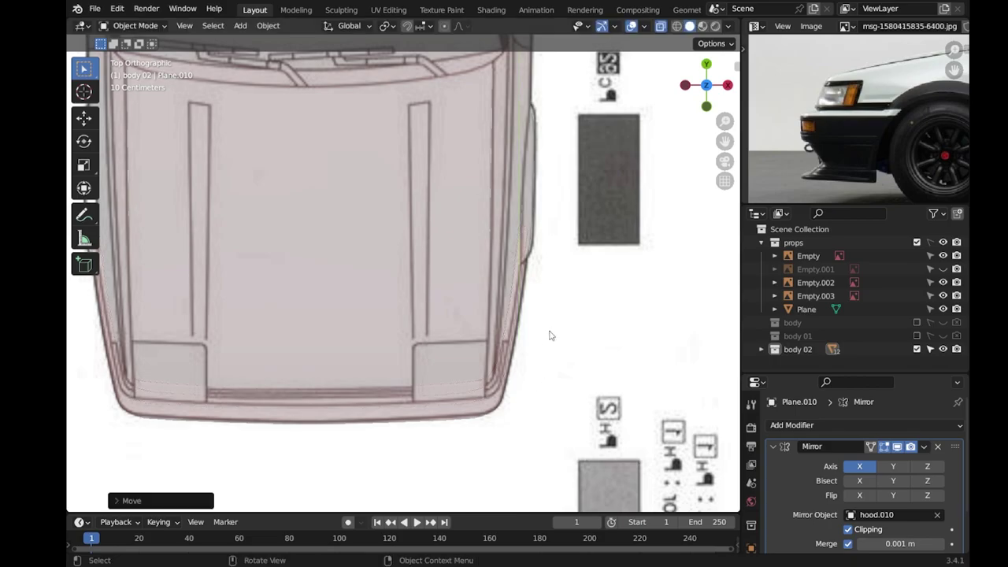
middle_click_drag(548, 333, 486, 299)
key("KP_Decimal")
key("KP_1")
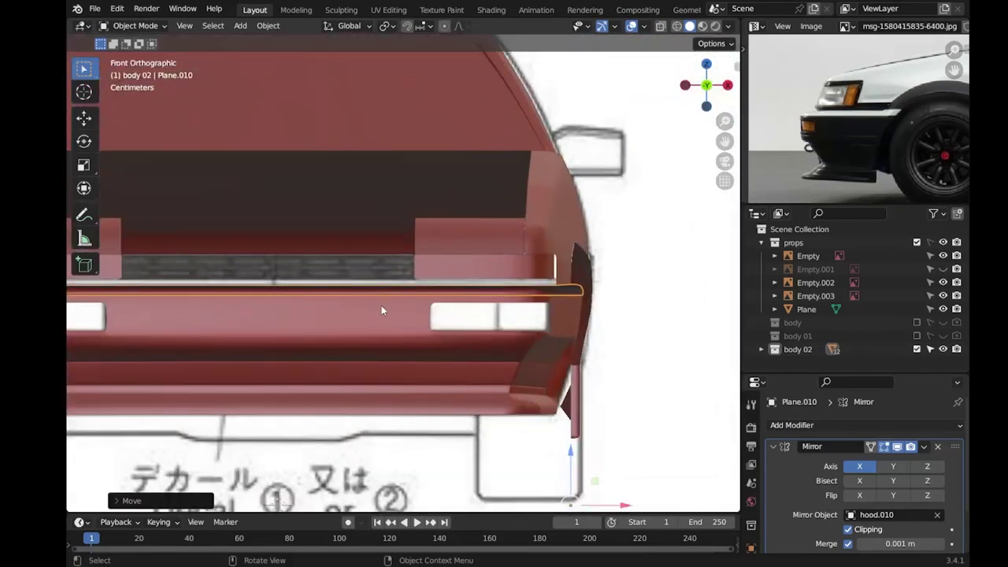
key("g")
key("z")
left_click(674, 295)
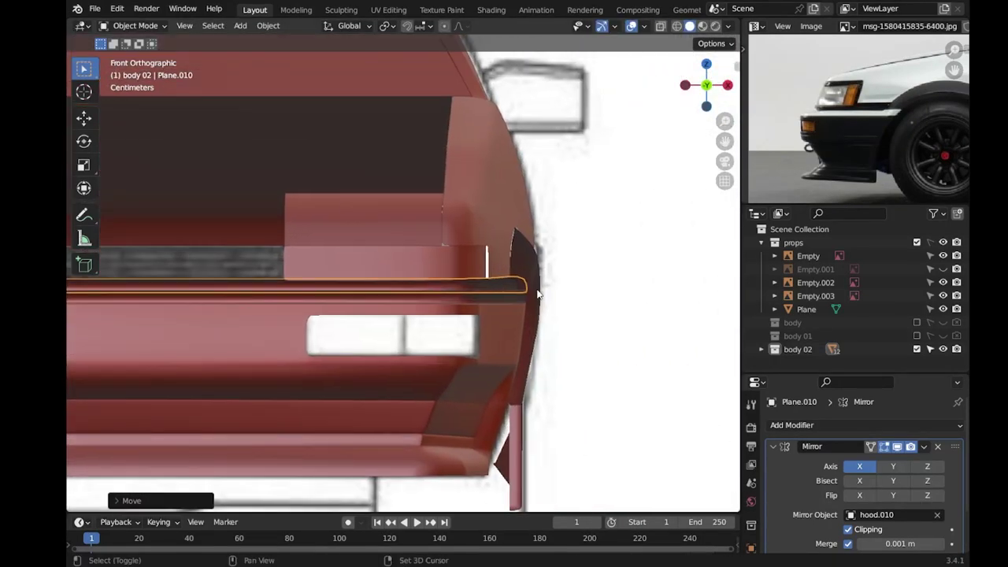
Turn on X-ray to check the trim against the blueprint, enter its Edit Mode, and split the 3D view.
key("alt+z")
scroll(675, 296, "up", 2)
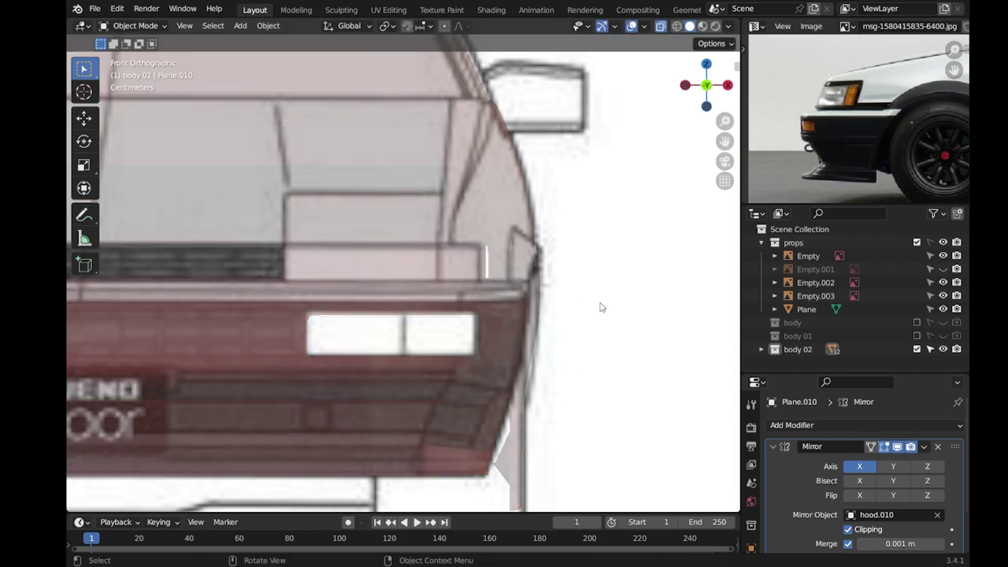
key("s")
key("z")
key("Escape")
scroll(554, 351, "down", 3)
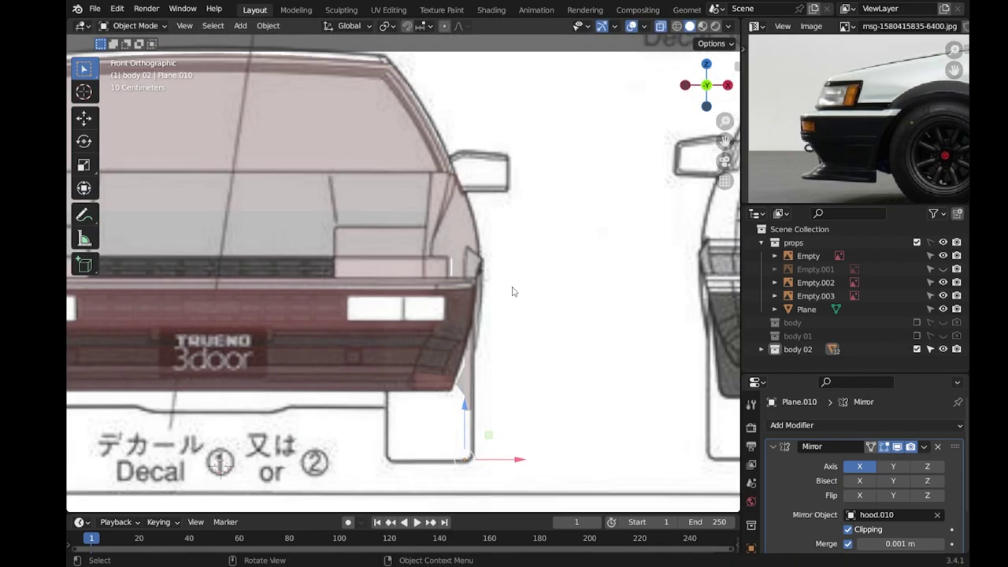
key("Tab")
left_click_drag(71, 29, 304, 236)
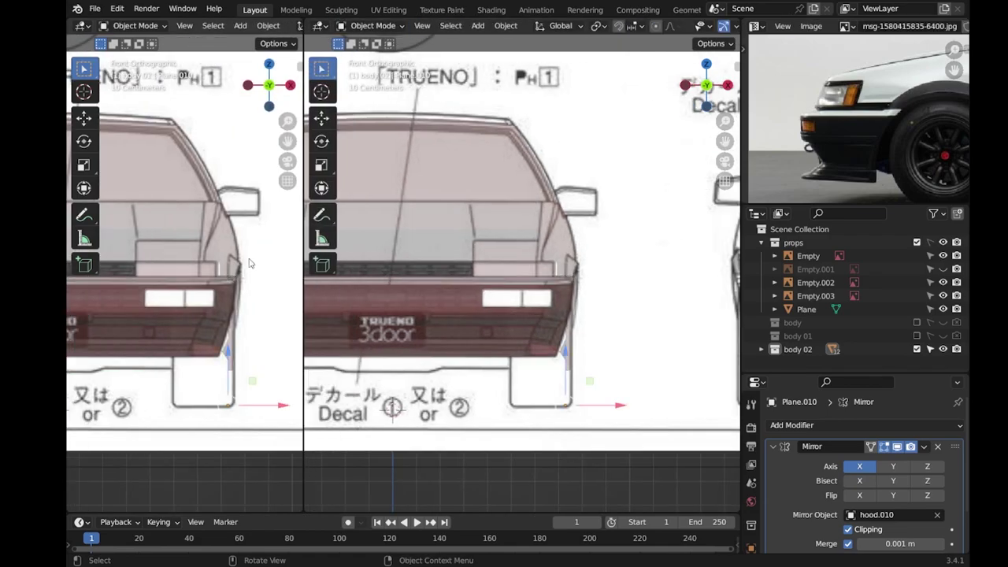
Set the left view to perspective, slide the trim's end vertices inward along X, and save.
key("KP_7")
mouse_move(197, 276)
middle_mouse_down()
mouse_move(240, 298)
mouse_move(213, 247)
mouse_move(333, 335)
middle_mouse_up()
left_click_drag(626, 278, 607, 279)
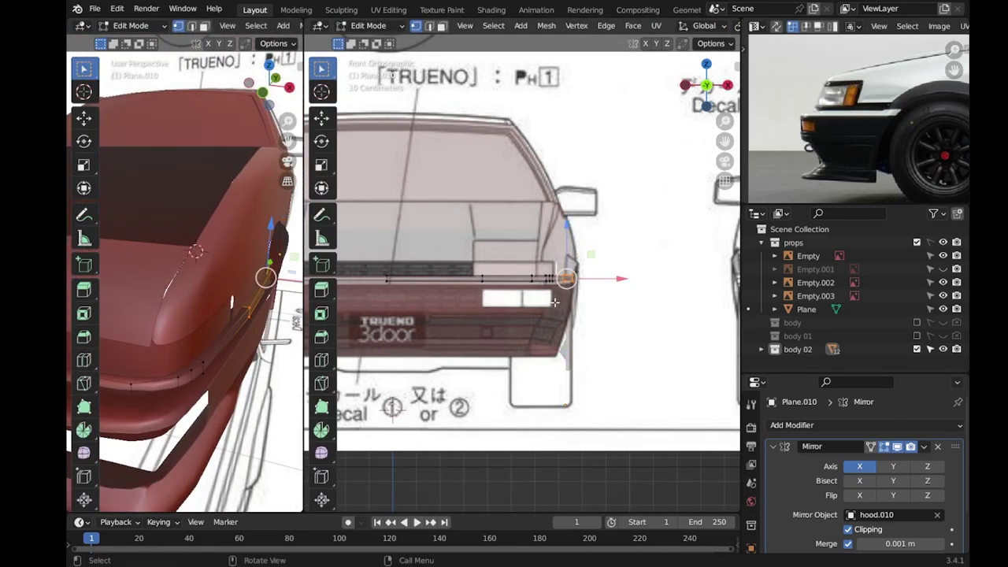
left_click_drag(607, 280, 605, 280)
key("Tab")
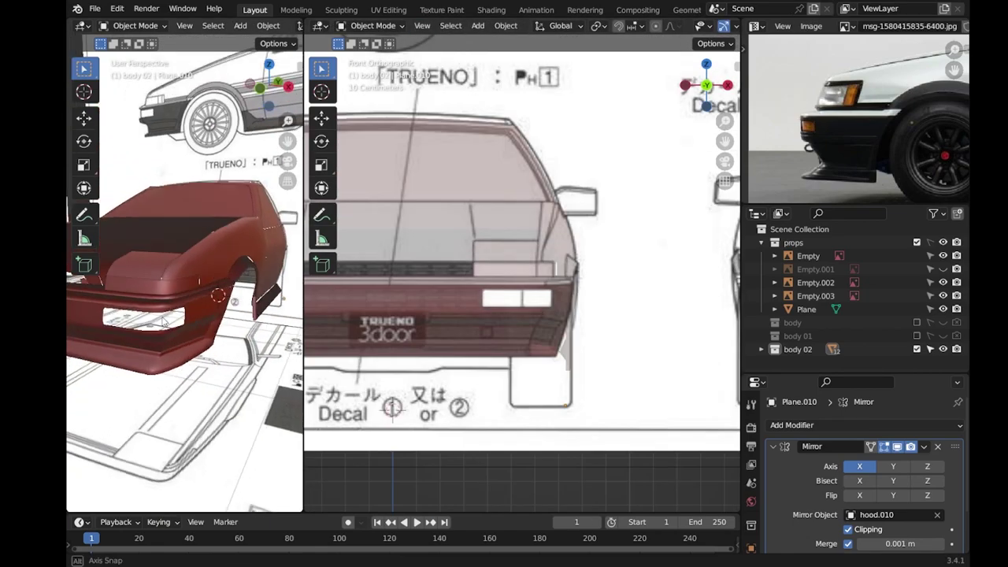
key("ctrl+s")
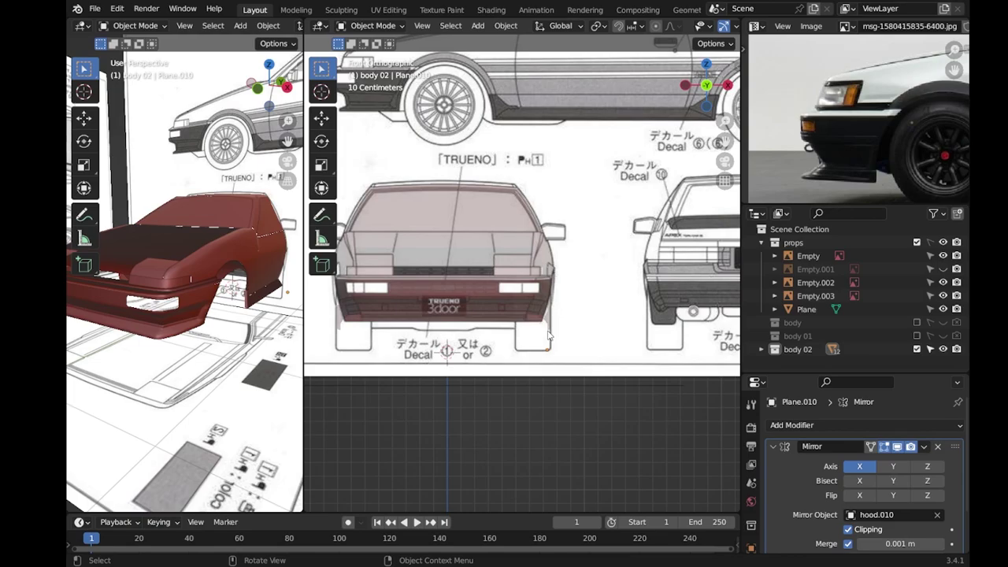
Edit the lower bumper Plane.007 and move its selected vertices along Y twice.
left_click(549, 334)
key("Tab")
key("KP_Decimal")
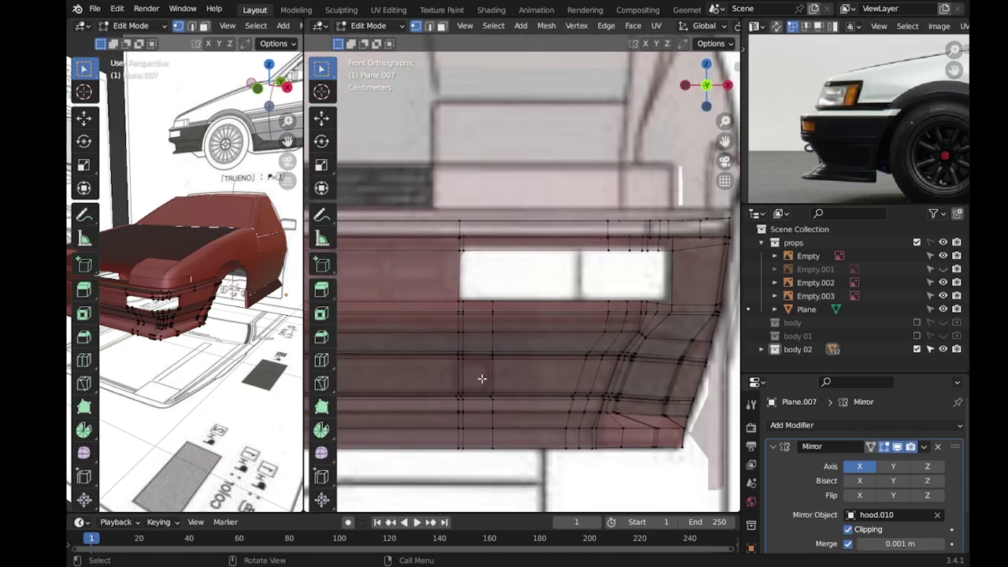
middle_click_drag(520, 356, 522, 382)
key("KP_Decimal")
key("g")
key("y")
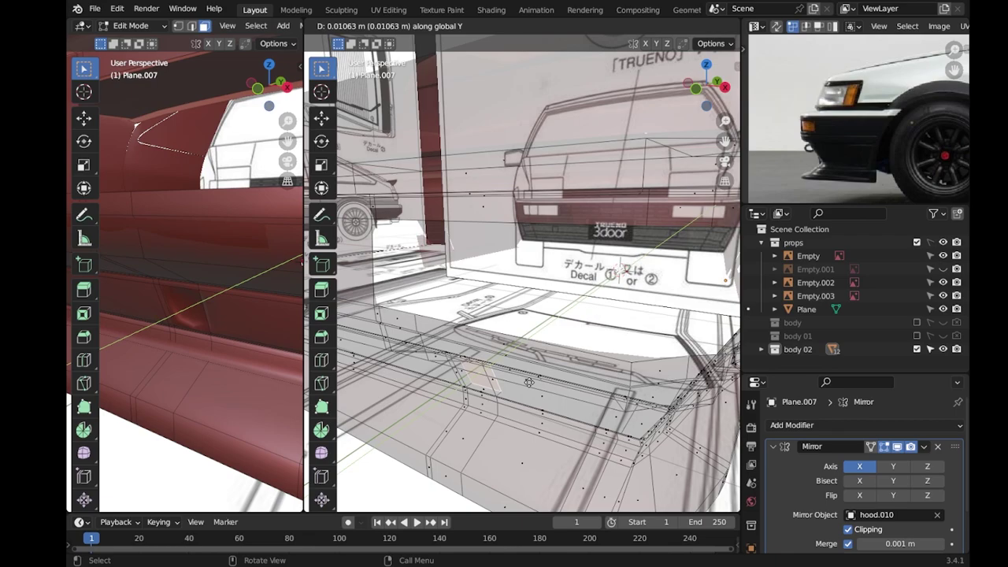
left_click(529, 382)
key("g")
key("y")
left_click(565, 393)
Add a loop cut to the bumper from the front view, then select the hood panel.
key("Tab")
key("KP_1")
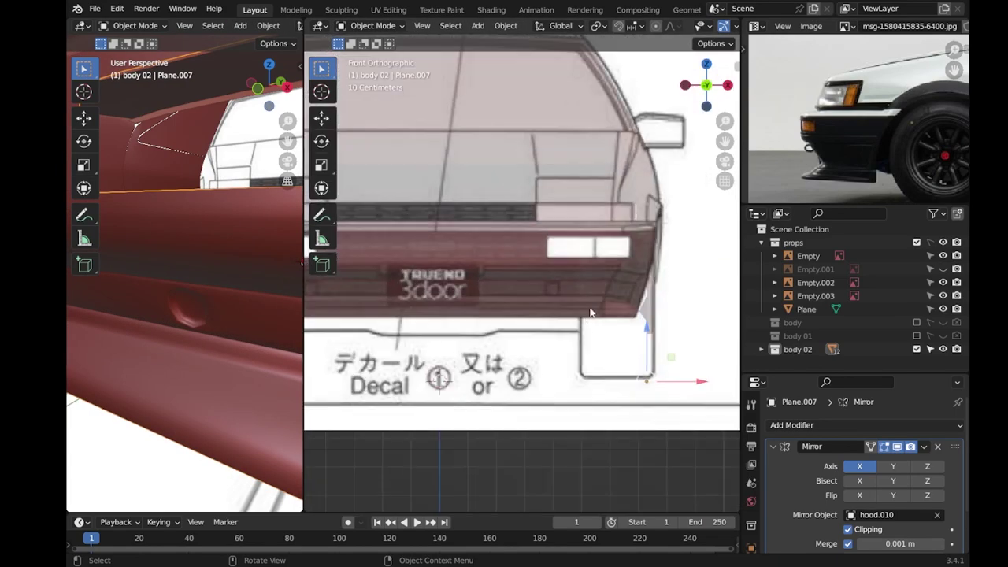
key("Tab")
key("ctrl+r")
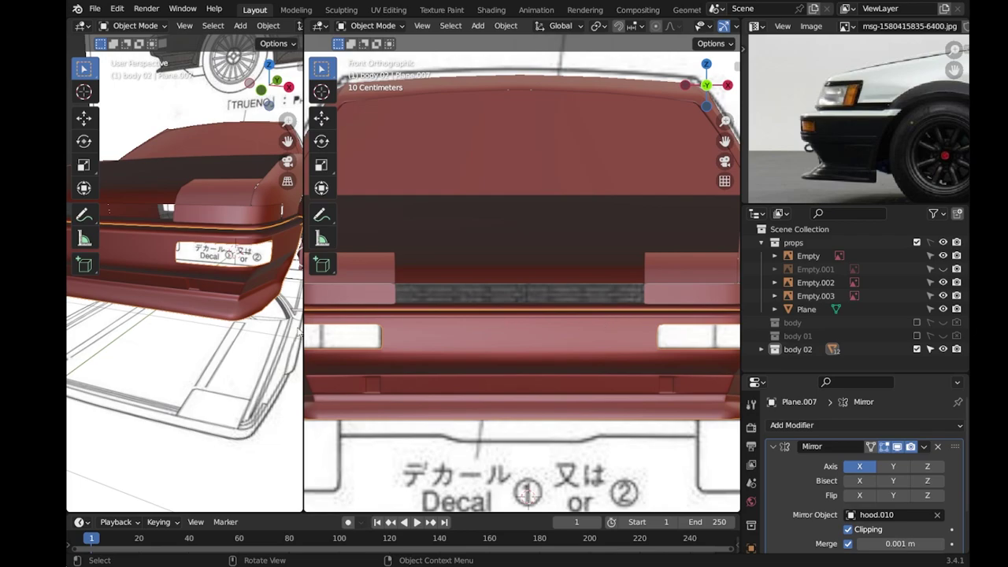
left_click(522, 218)
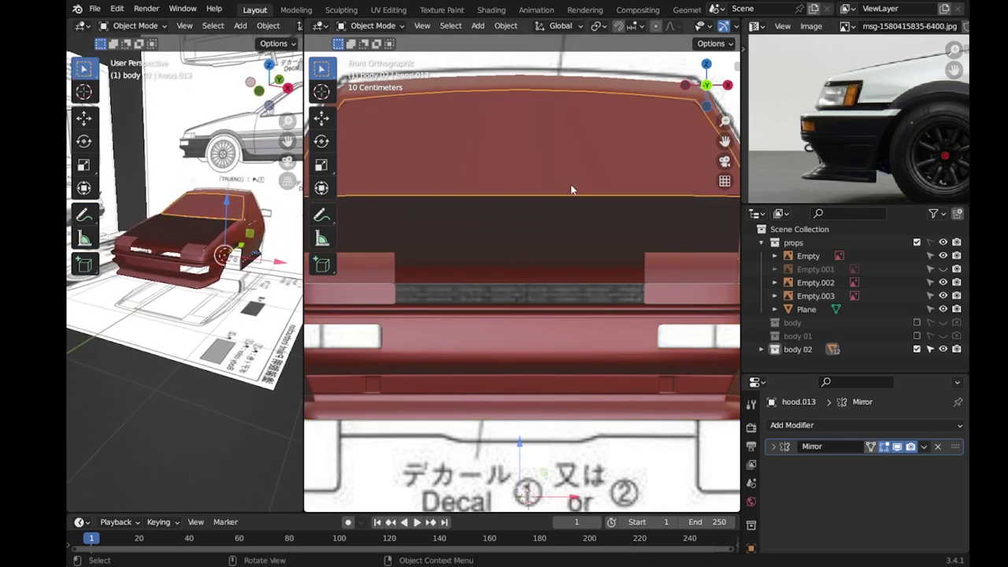
Nudge the hood vertices vertically and save the file.
key("Tab")
left_click_drag(503, 258, 502, 258)
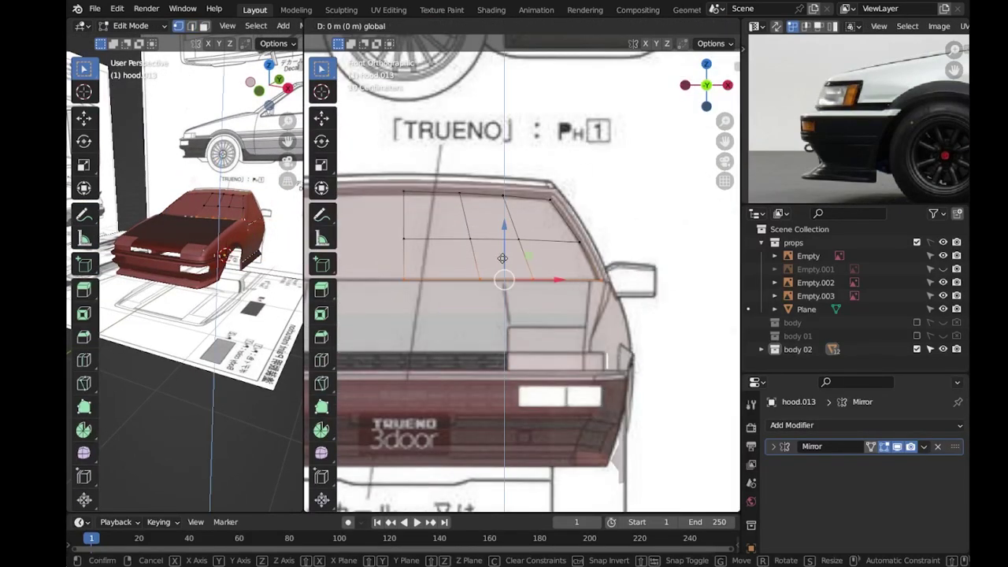
key("Tab")
key("ctrl+s")
Reorient both views, clear the selection, and expand the Subdivision modifier settings.
mouse_move(586, 296)
middle_mouse_down()
mouse_move(599, 371)
mouse_move(628, 364)
mouse_move(569, 398)
mouse_move(534, 357)
middle_mouse_up()
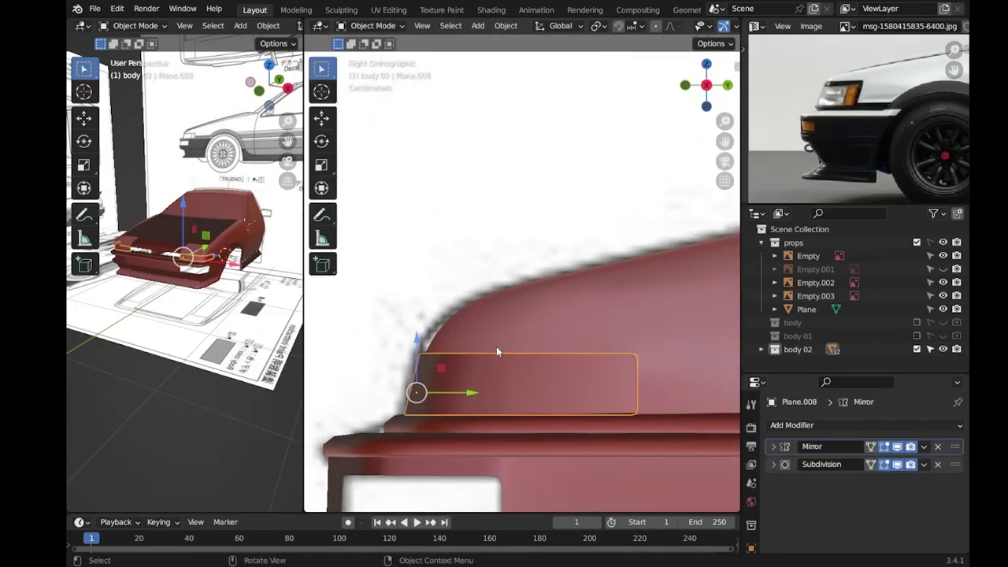
middle_click_drag(204, 279, 260, 259)
scroll(505, 310, "down", 1)
scroll(473, 346, "down", 1)
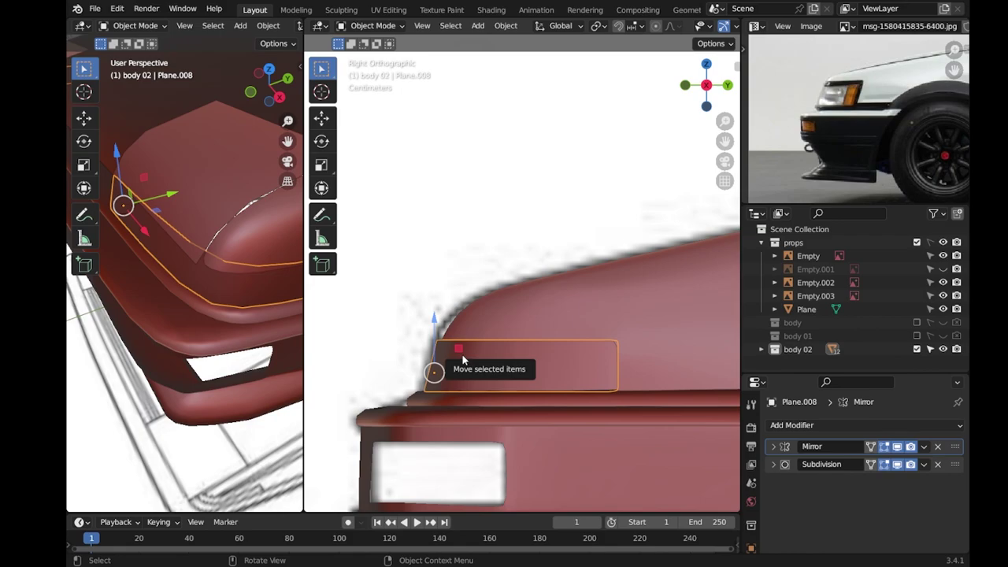
key("alt+a")
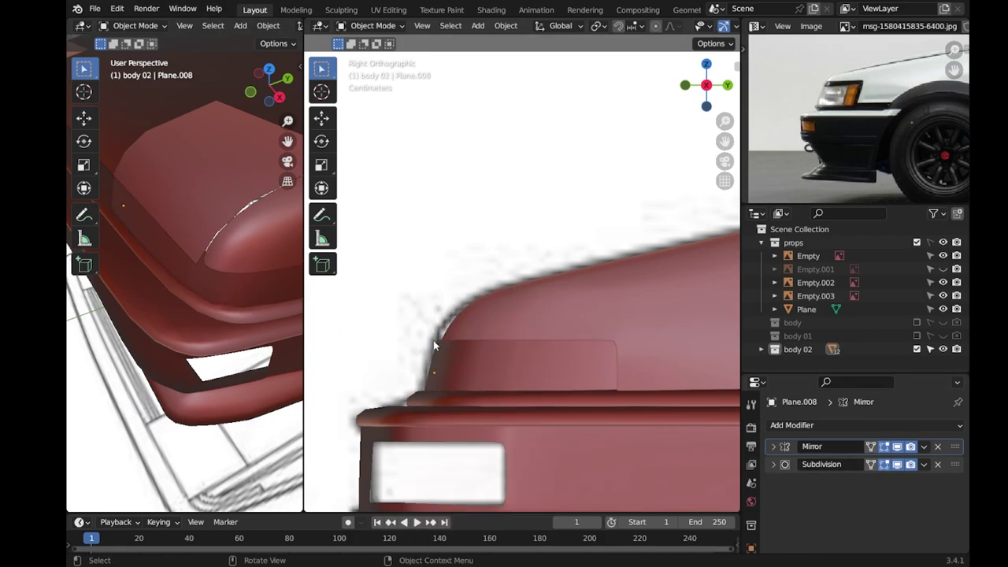
left_click(774, 464)
Pull the hood's front corner vertex onto the blueprint outline and slide it along Y.
left_click(486, 327)
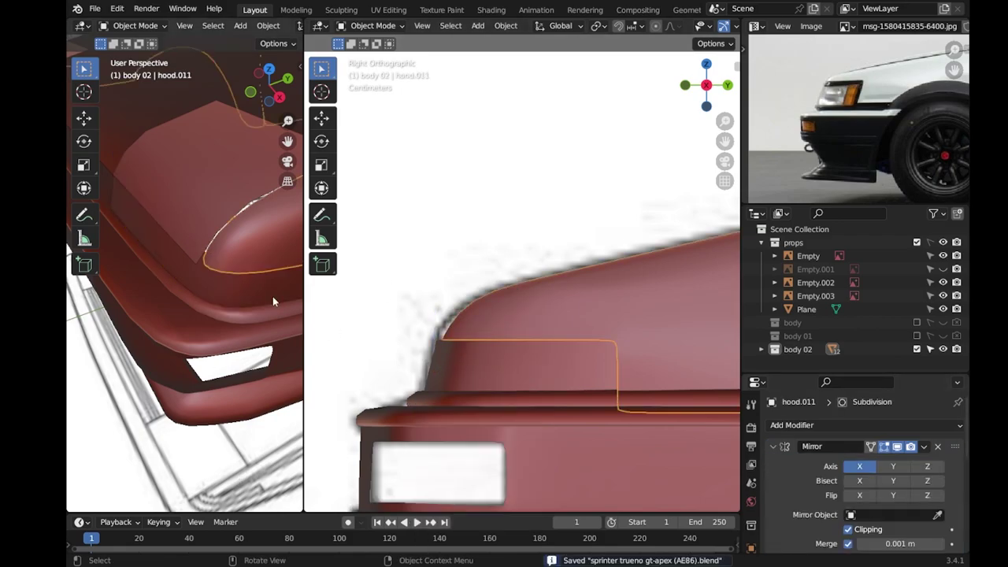
key("Tab")
left_click(436, 341)
left_click_drag(238, 251, 230, 256)
left_click(230, 259)
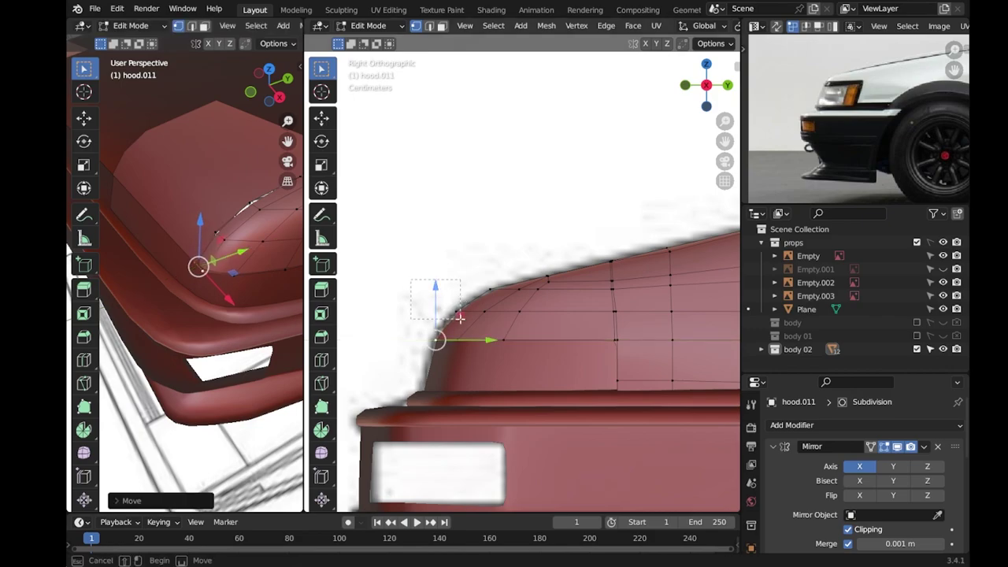
left_click_drag(511, 311, 504, 311)
left_click(501, 313)
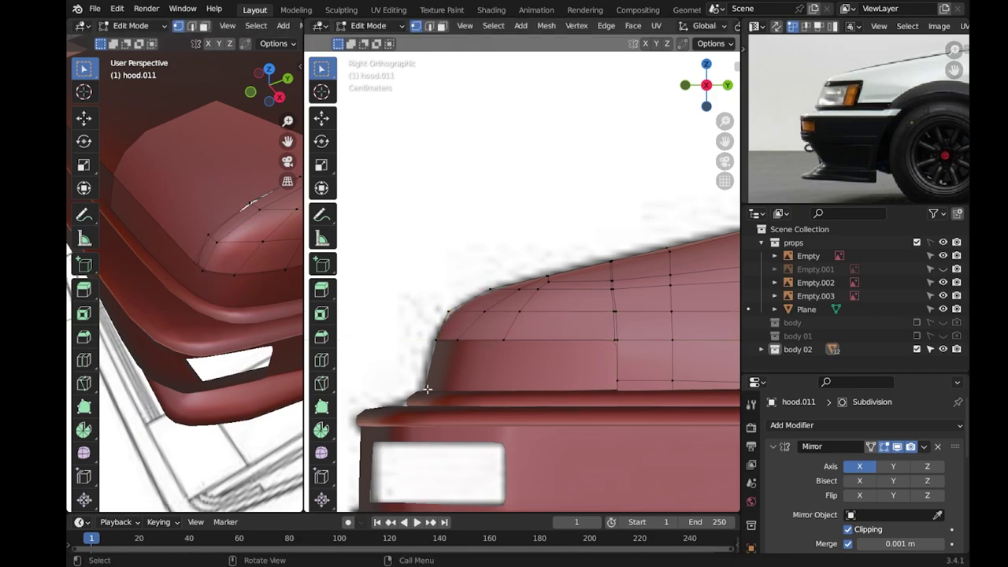
key("Tab")
middle_click_drag(213, 283, 176, 215)
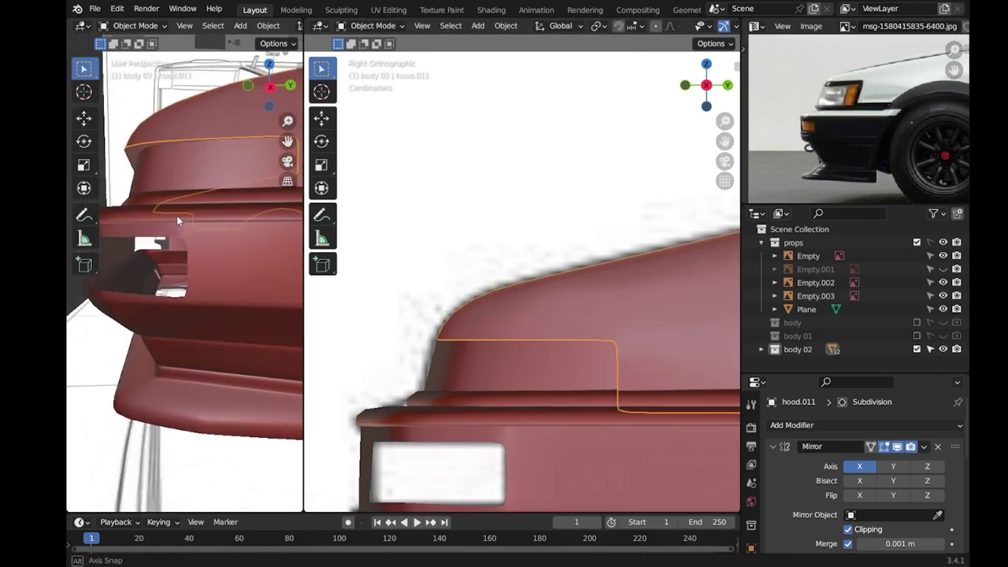
Edit trim strip Plane.008 and move its vertices down to meet the hood edge.
left_click(504, 371)
key("Tab")
middle_click_drag(461, 387, 504, 370)
left_click(513, 403, "ctrl")
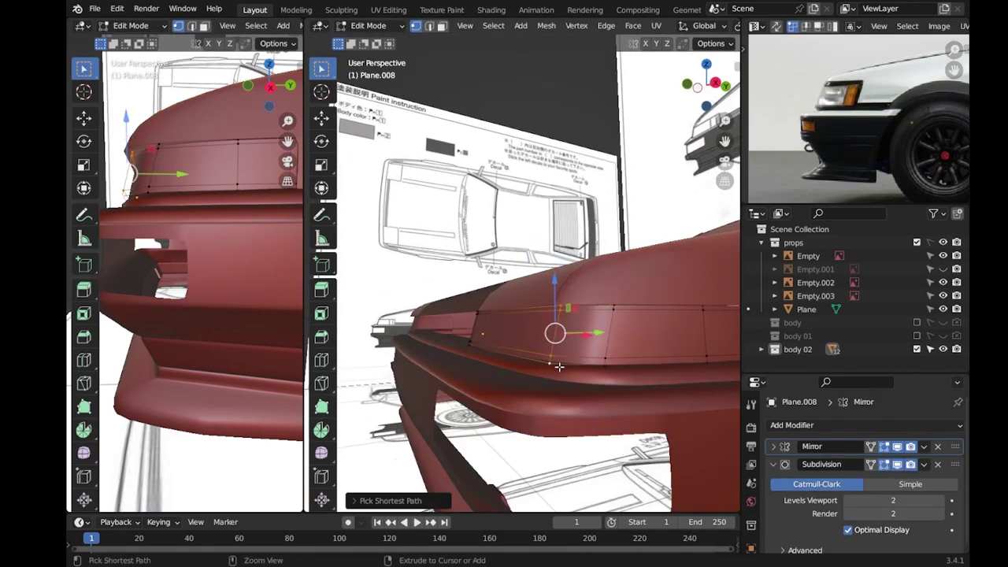
left_click_drag(551, 370, 575, 381)
middle_click_drag(575, 381, 596, 414)
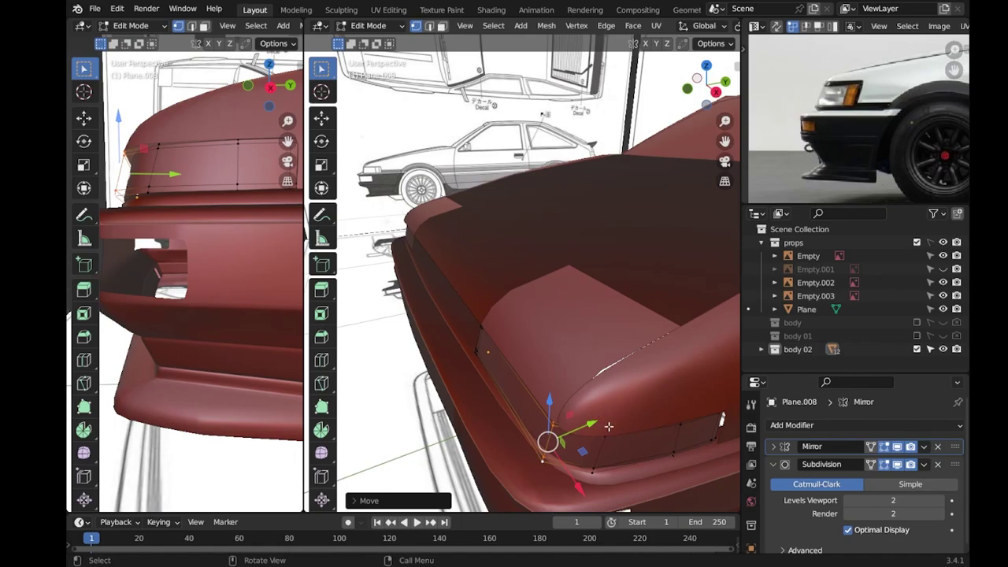
middle_click_drag(594, 475, 503, 354)
left_click_drag(197, 176, 185, 170)
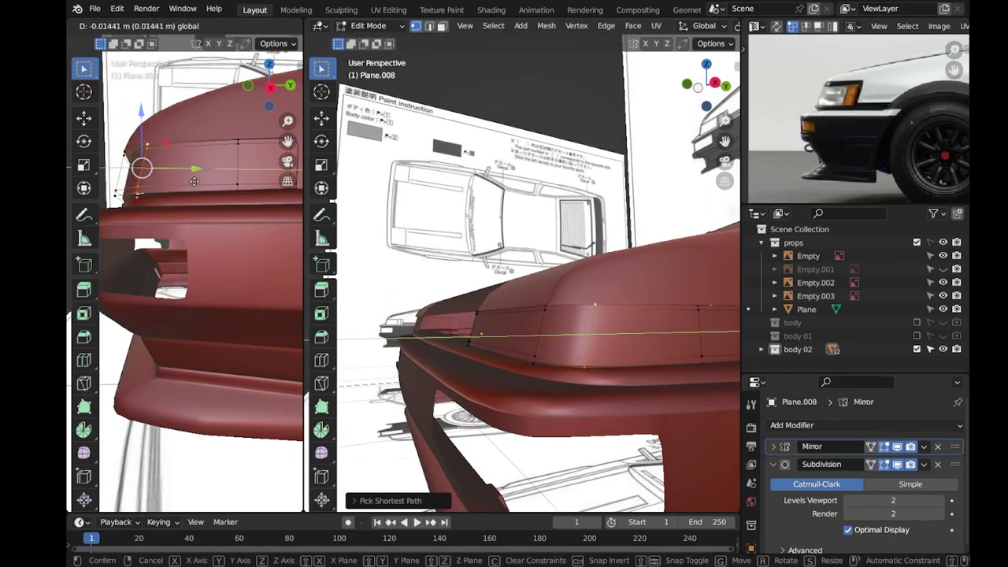
left_click(184, 184)
Move the trim's corner vertex down and left into line with the bumper.
middle_click_drag(503, 331, 512, 378)
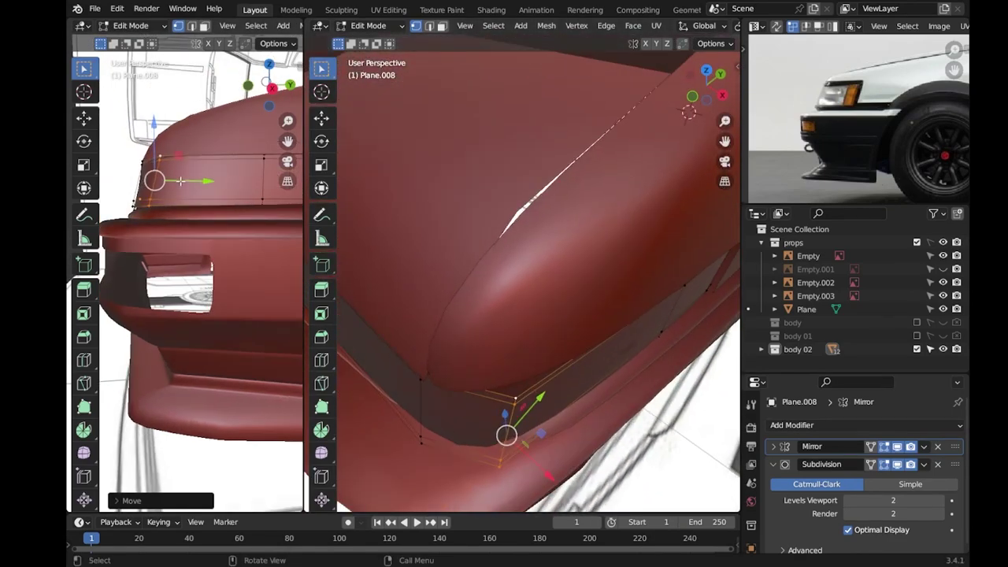
middle_click_drag(189, 189, 182, 216)
left_click_drag(537, 398, 529, 407)
left_click(524, 416)
Lower the trim edge and pull Plane.010's corner vertices about 0.03 m onto the bumper line.
key("g")
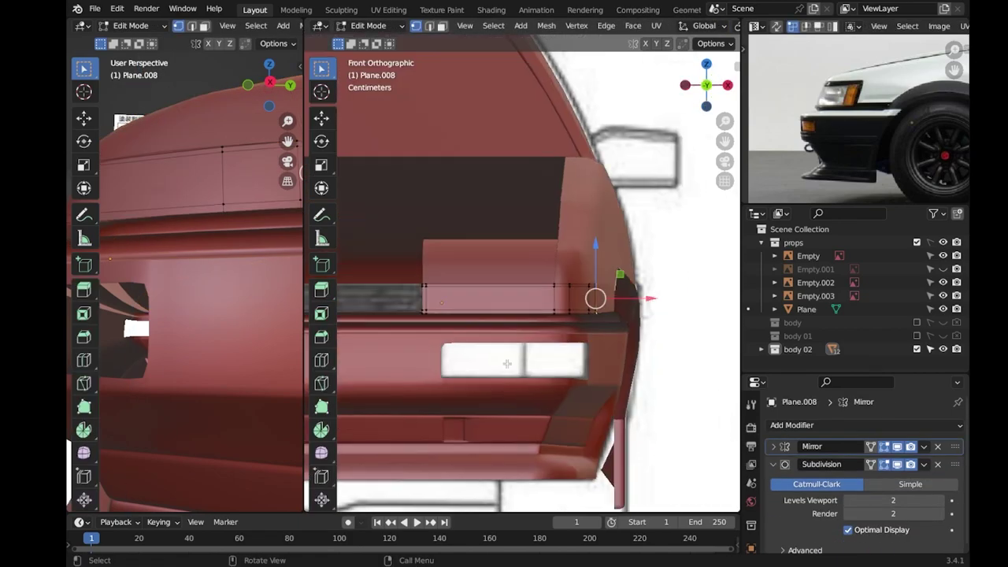
left_click_drag(535, 266, 536, 266)
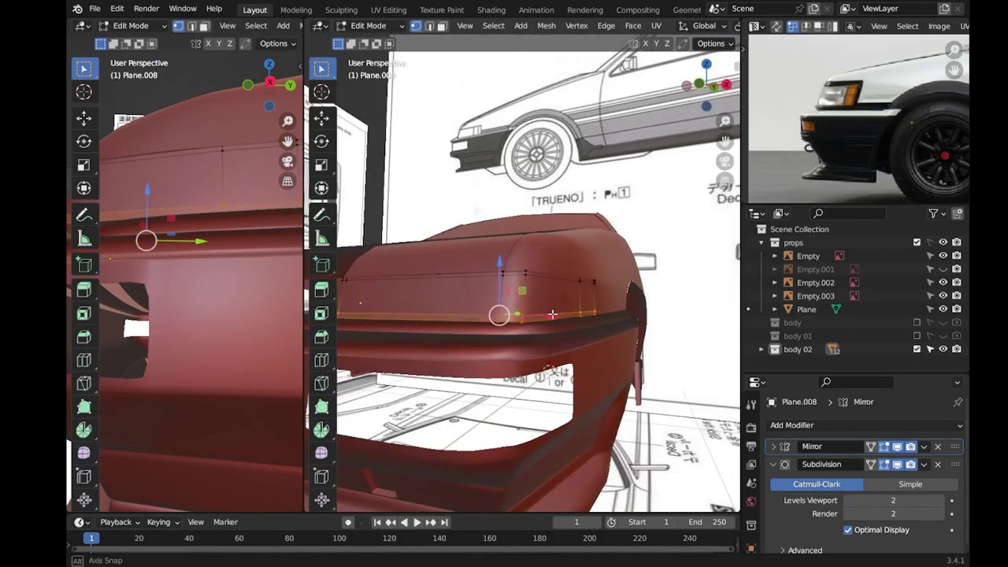
middle_click_drag(552, 314, 535, 307)
middle_click_drag(205, 314, 249, 329)
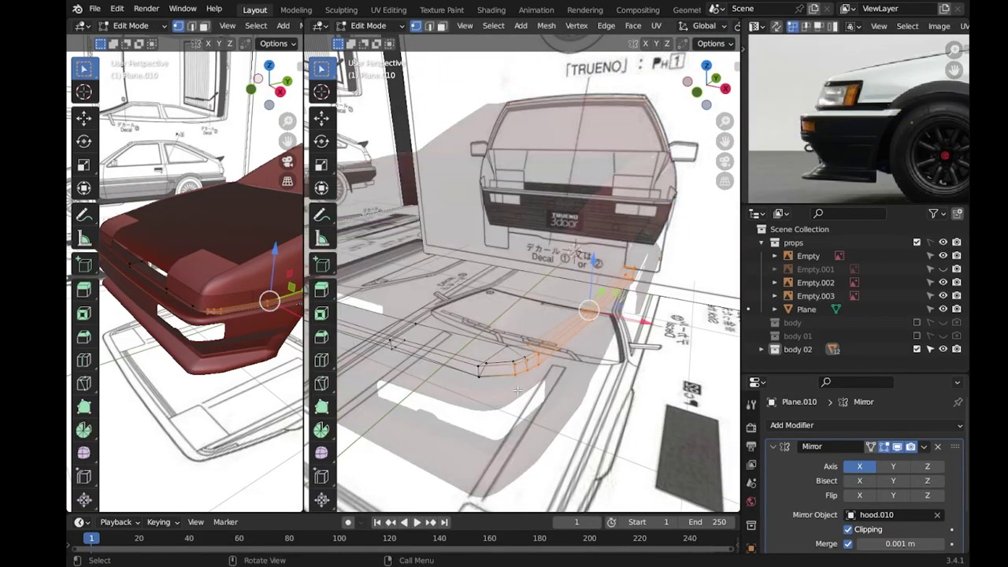
key("g")
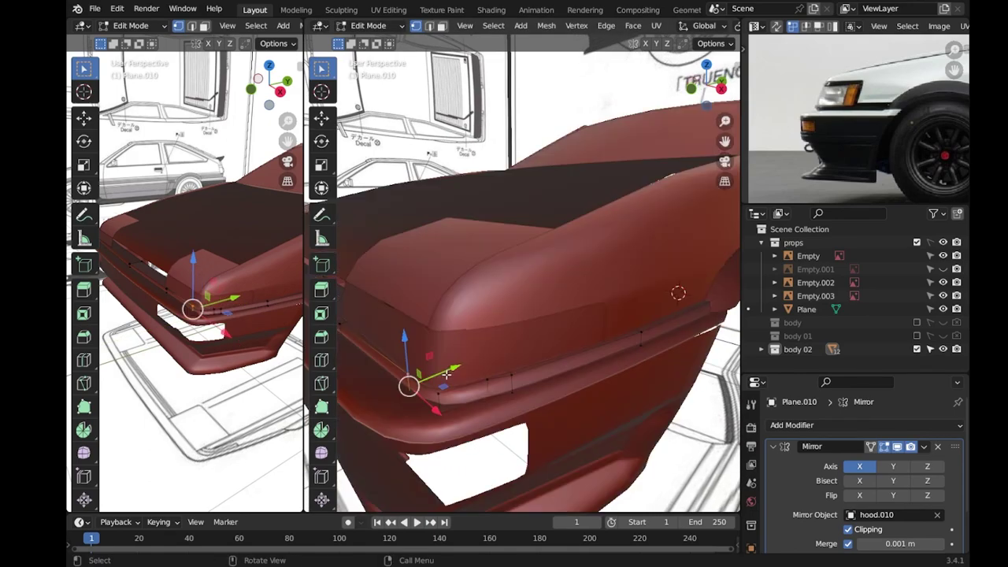
key("g")
left_click(453, 382)
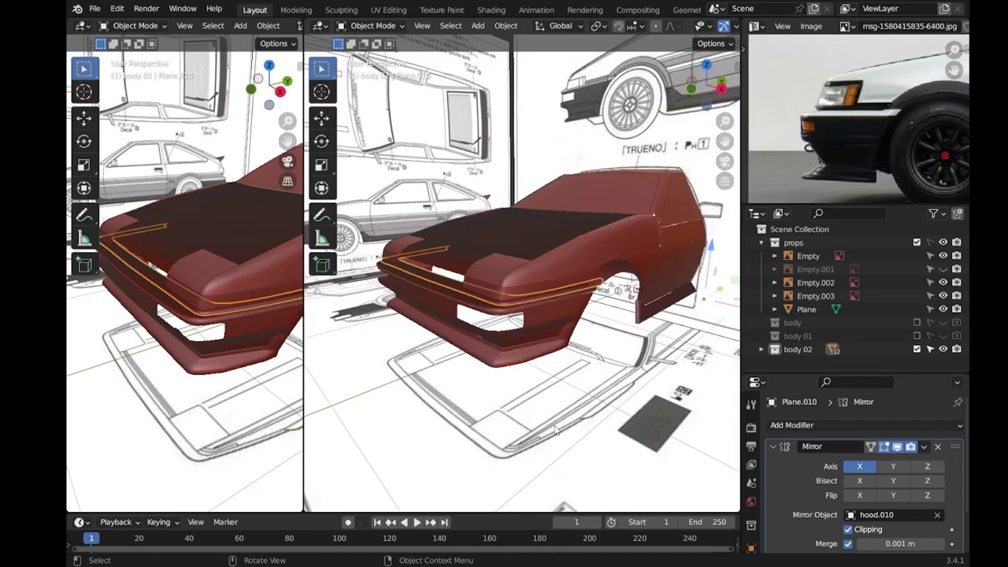
left_click(761, 242)
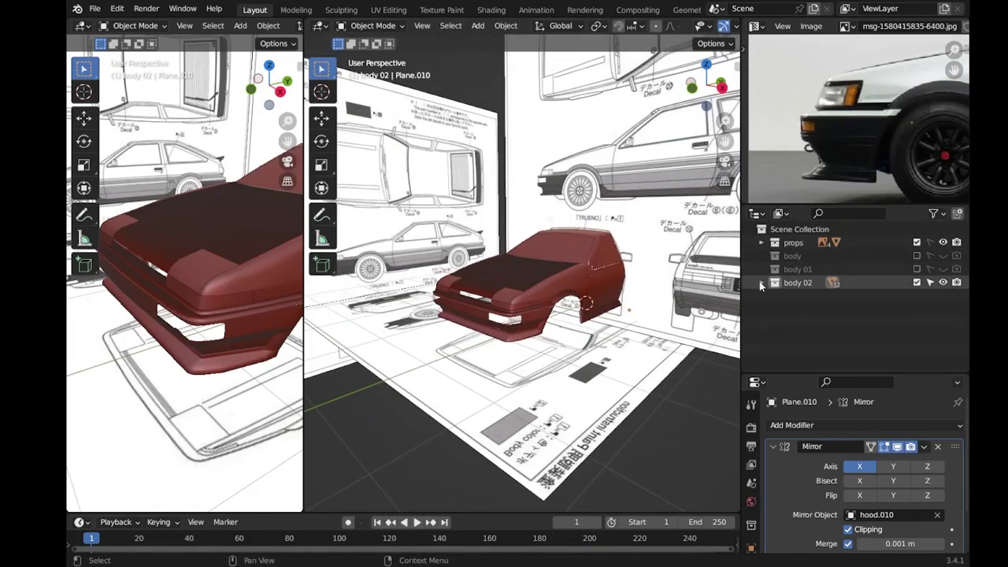
Collapse the new body 03 collection, exclude body 02, and inspect the red car body.
left_click(761, 295)
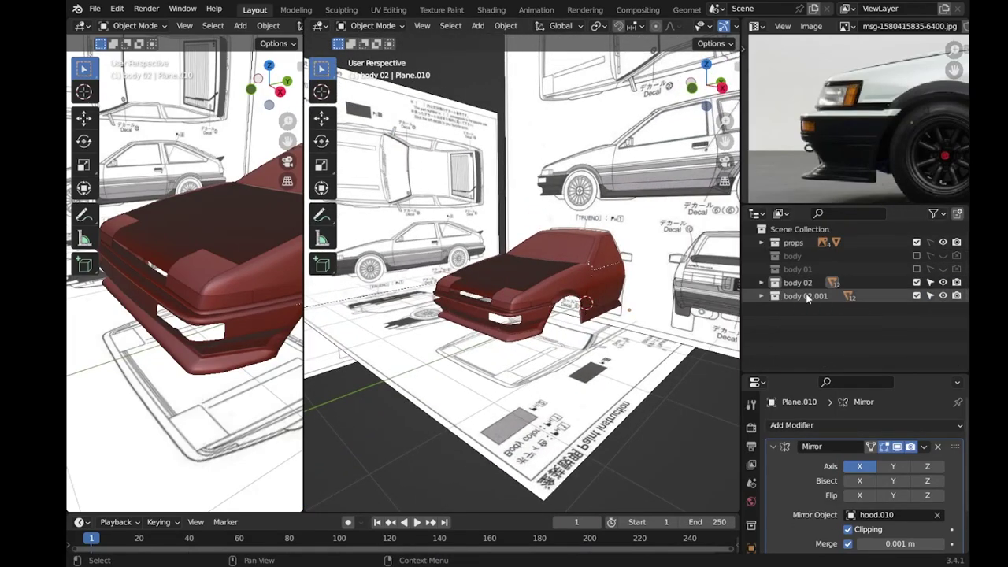
left_click(916, 283)
scroll(639, 389, "up", 3)
mouse_move(638, 390)
middle_mouse_down()
mouse_move(586, 344)
mouse_move(667, 351)
mouse_move(505, 341)
mouse_move(599, 305)
mouse_move(578, 337)
mouse_move(607, 397)
mouse_move(653, 353)
mouse_move(432, 372)
mouse_move(504, 370)
middle_mouse_up()
scroll(586, 344, "up", 2)
scroll(653, 353, "down", 5)
scroll(512, 372, "up", 5)
scroll(432, 372, "down", 4)
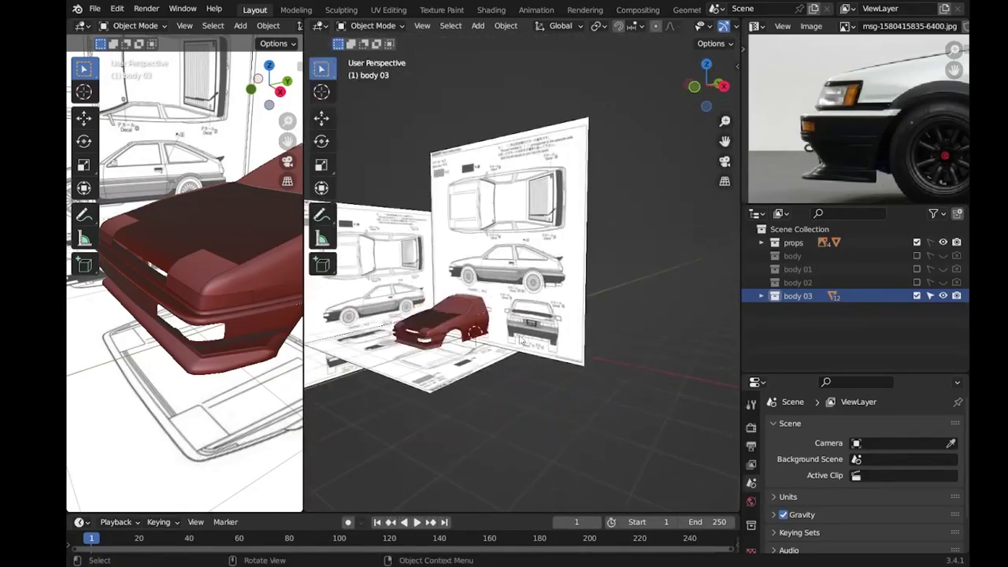
scroll(504, 370, "up", 4)
scroll(562, 367, "up", 3)
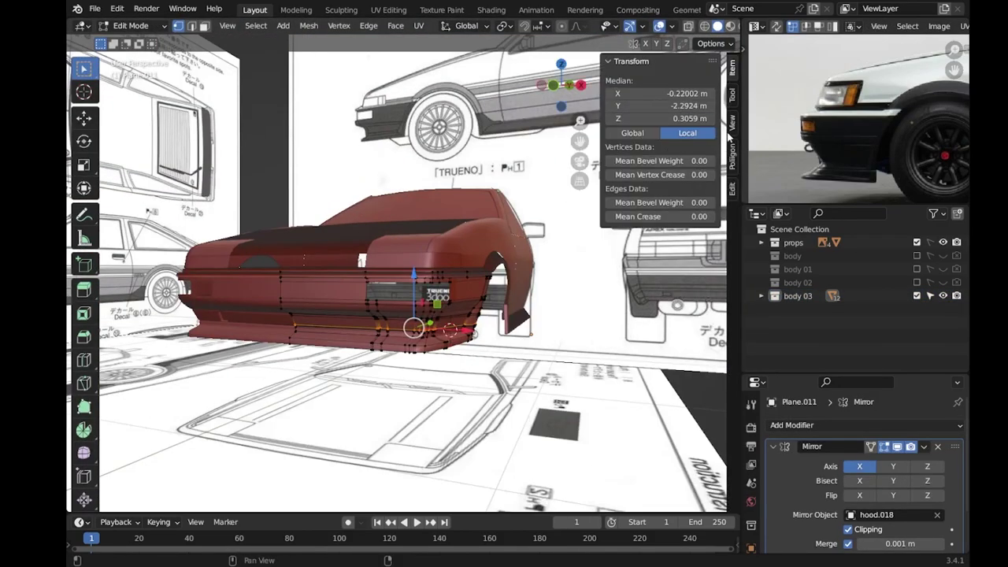
Scale the Plane.015 opening panel to fit the bumper's light opening in the reference.
left_click(731, 122)
scroll(417, 339, "up", 2)
key("n")
scroll(234, 325, "up", 3)
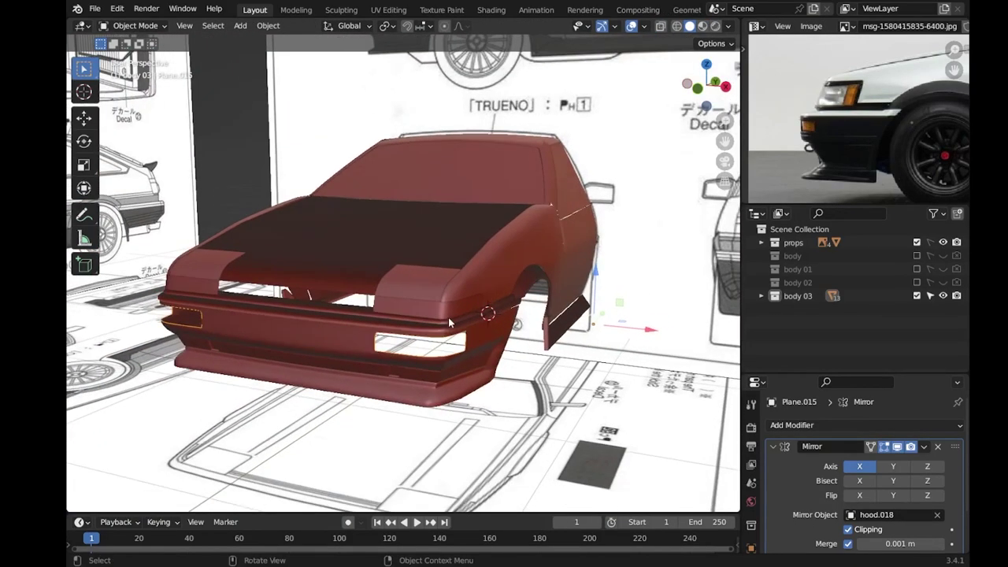
key("s")
key("Return")
key("Tab")
key("Tab")
key("Tab")
key("Tab")
key("Tab")
left_click(508, 323)
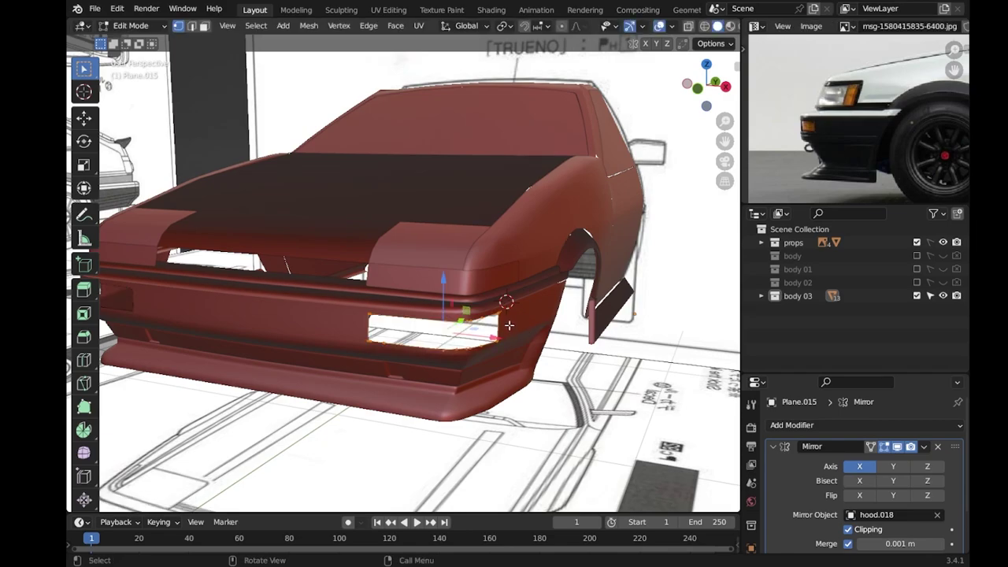
Dissolve the opening panel's extra vertices, working from the front view.
key("KP_1")
scroll(444, 230, "up", 4)
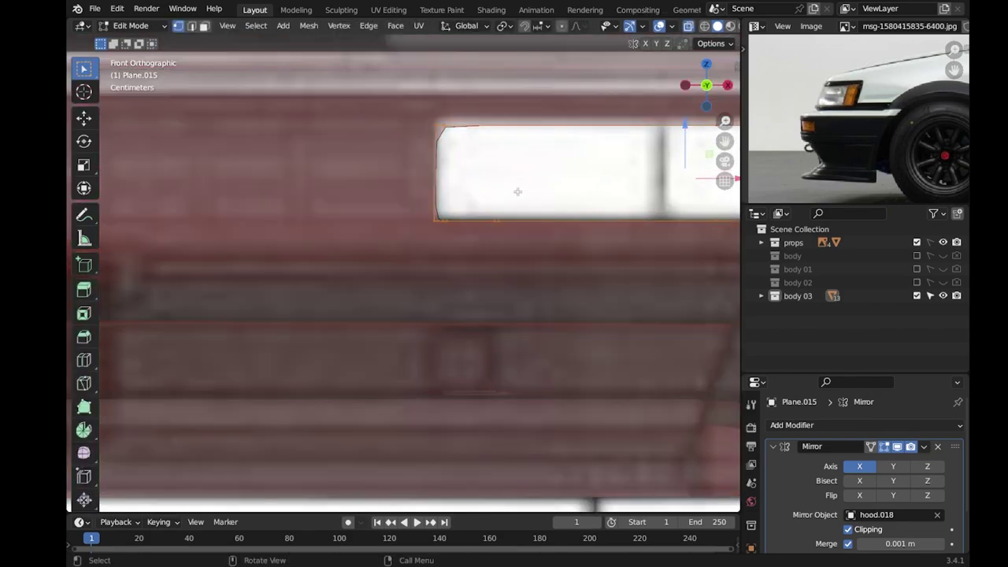
scroll(390, 216, "up", 1)
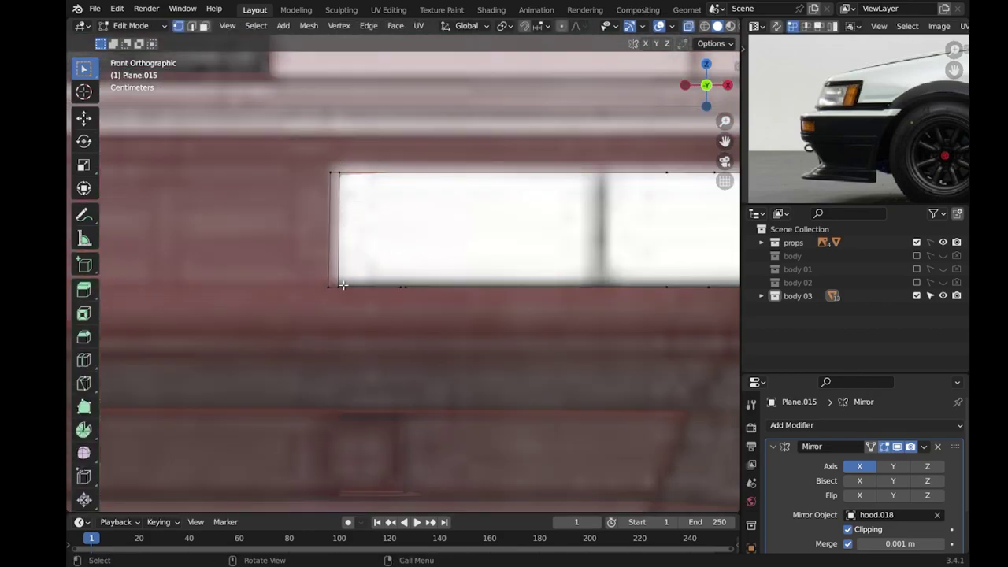
key("x")
left_click(383, 317)
scroll(557, 193, "down", 1)
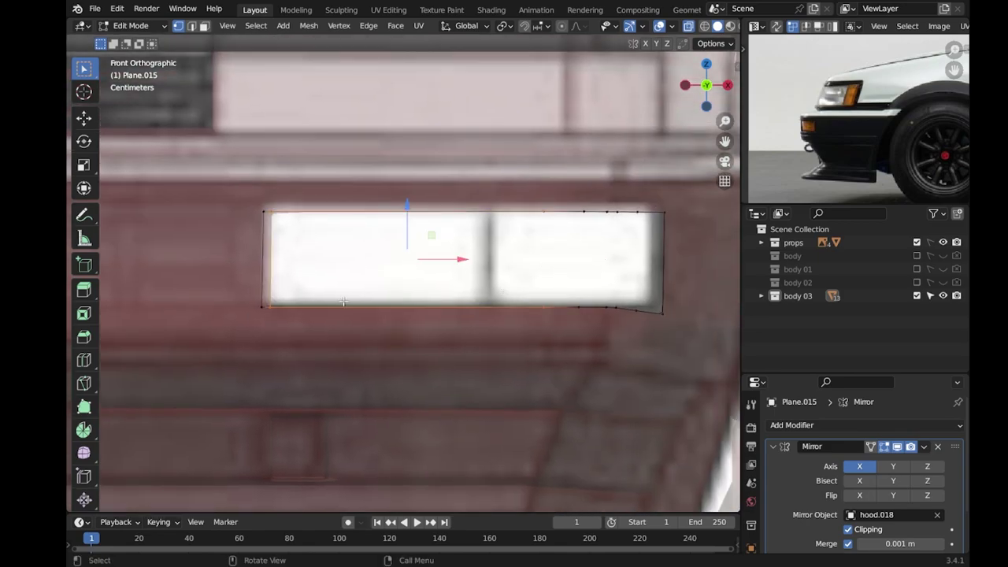
middle_click_drag(338, 303, 197, 321, "shift")
scroll(519, 288, "up", 1)
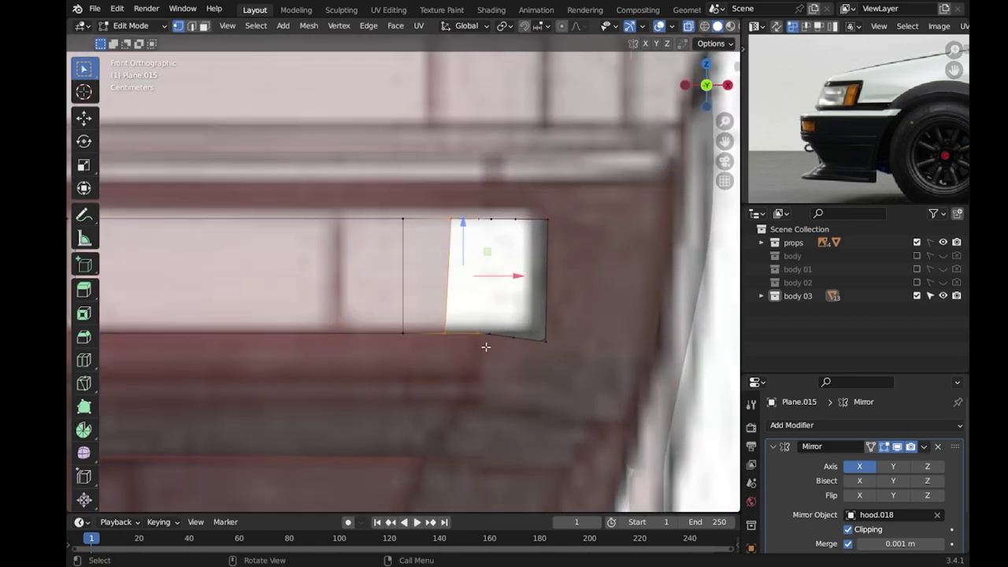
key("Tab")
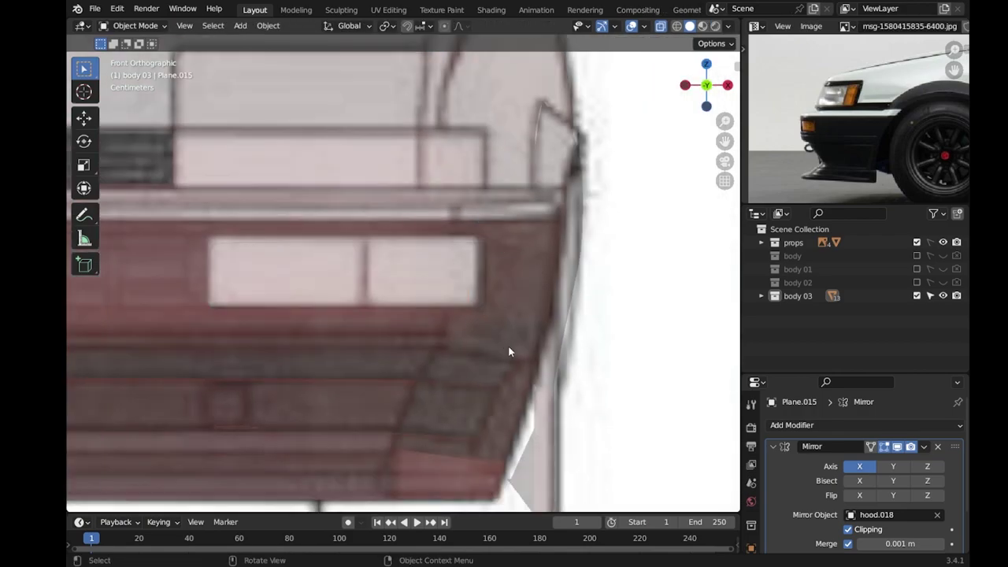
Shade the panel smooth, add a Subdivision modifier, and insert a horizontal loop cut.
right_click(293, 279)
left_click(293, 279)
key("ctrl+1")
key("Tab")
scroll(233, 292, "up", 1)
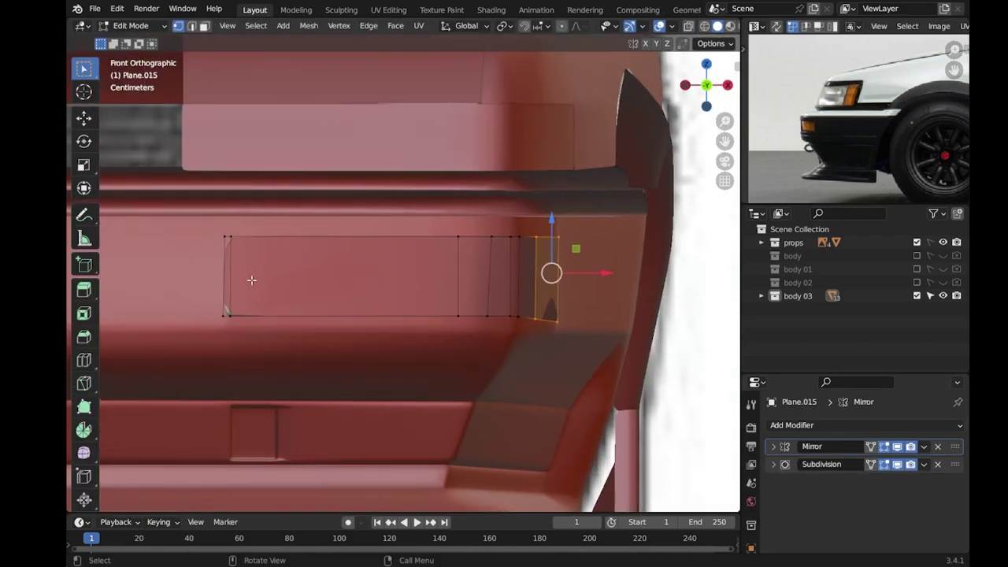
left_click_drag(260, 293, 218, 309)
left_click(235, 250)
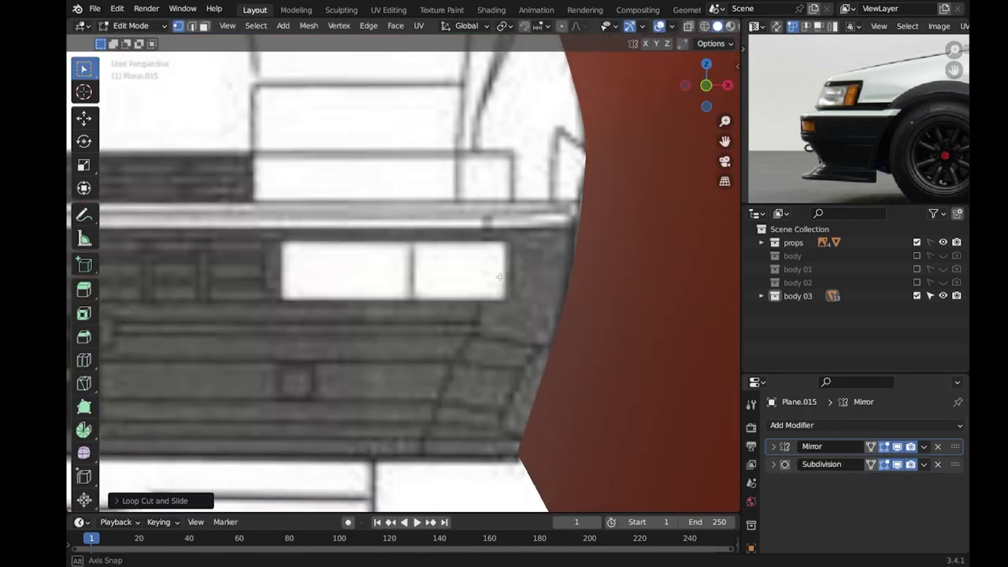
middle_click_drag(234, 251, 356, 250)
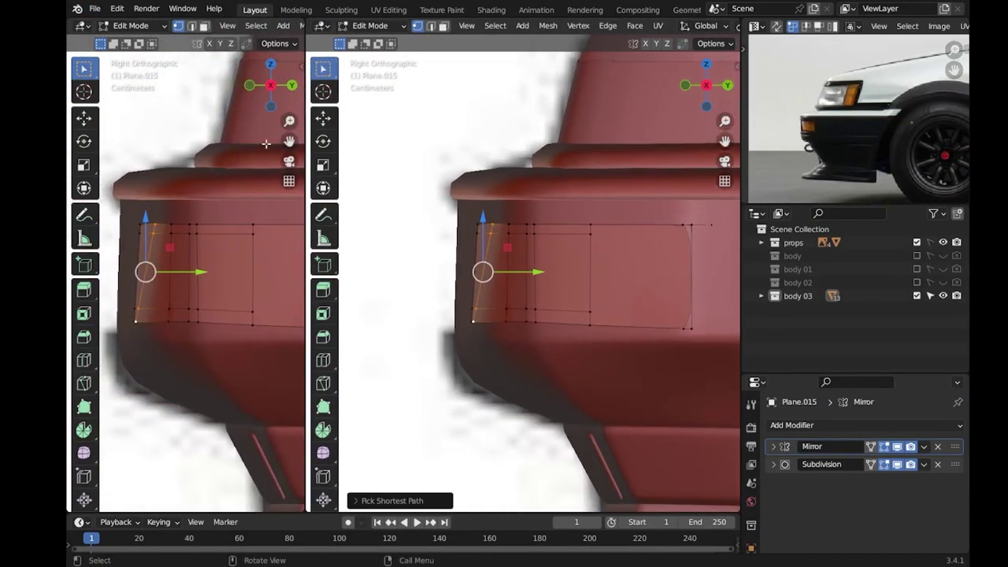
middle_click_drag(266, 143, 181, 291)
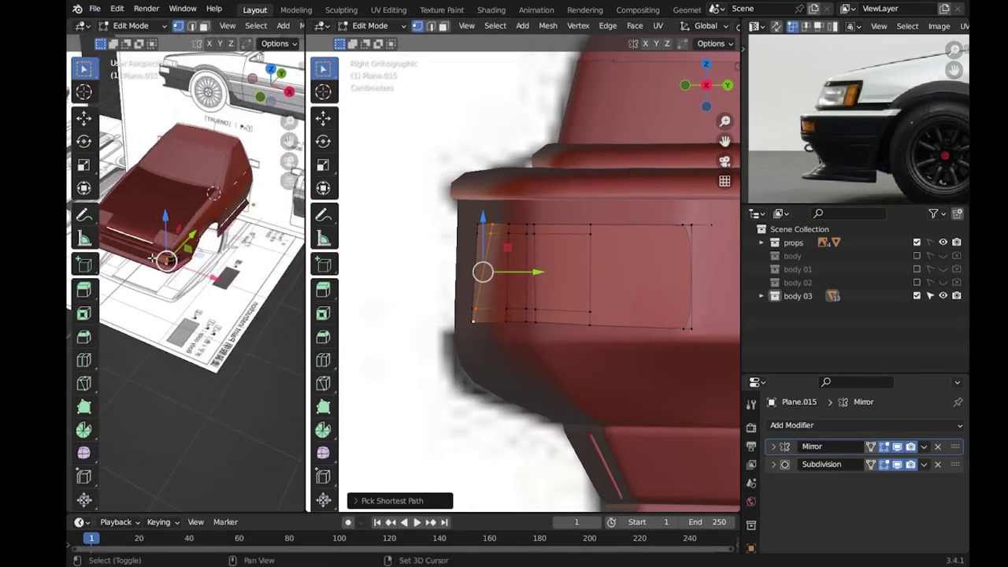
Straighten the panel's slanted left edge by scaling it to 0 along Y.
scroll(181, 291, "up", 5)
key("s")
key("y")
key("0")
key("Return")
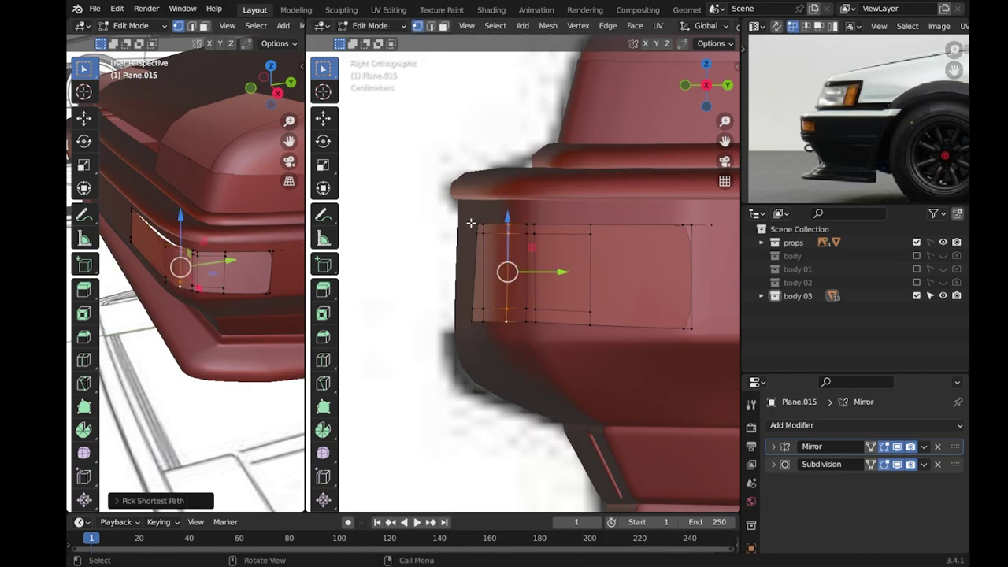
With X-ray on, dissolve the panel's extra top-right vertex.
key("alt+z")
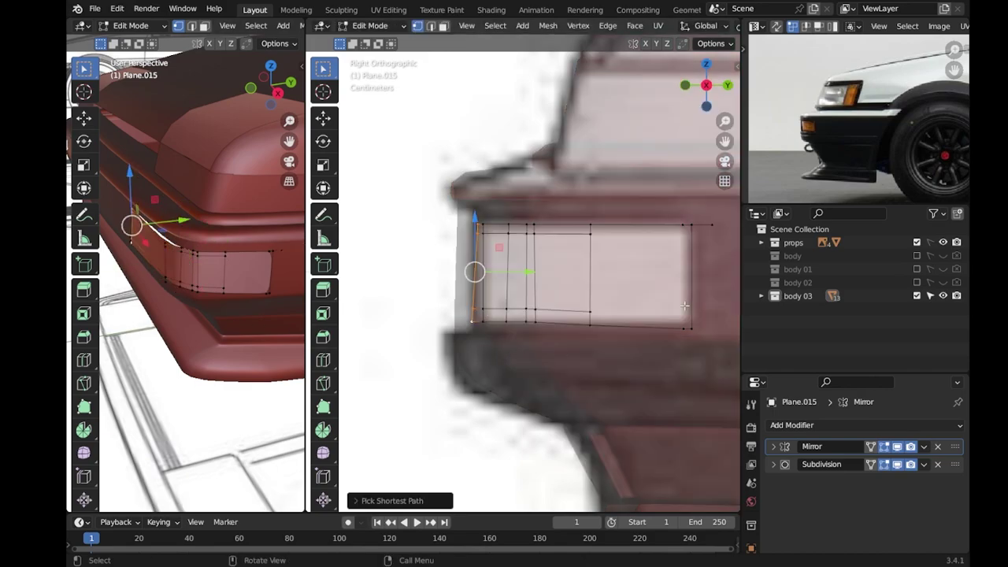
middle_click_drag(682, 298, 626, 308, "shift")
left_click(659, 231)
key("x")
left_click(582, 425)
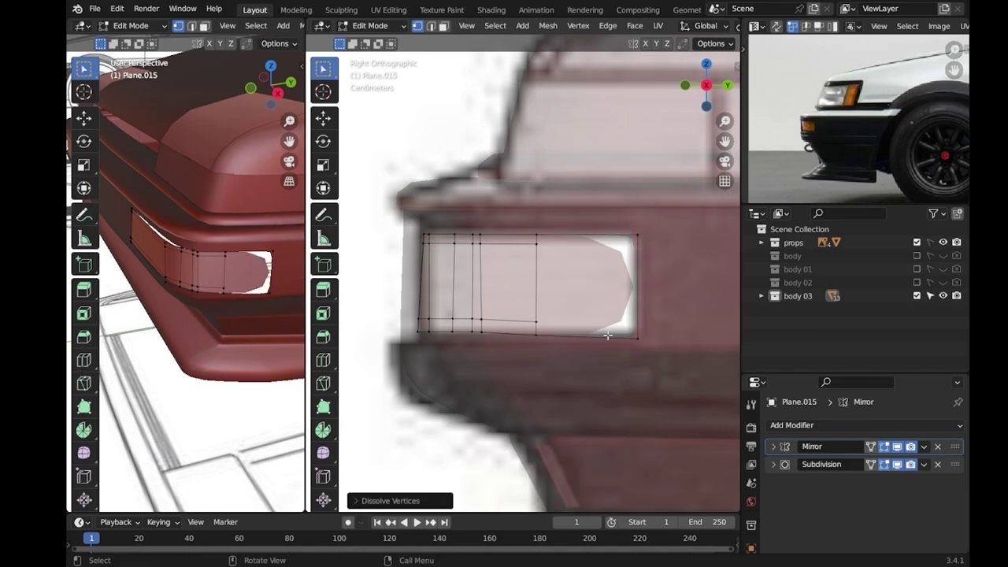
right_click(636, 247)
left_click(648, 314)
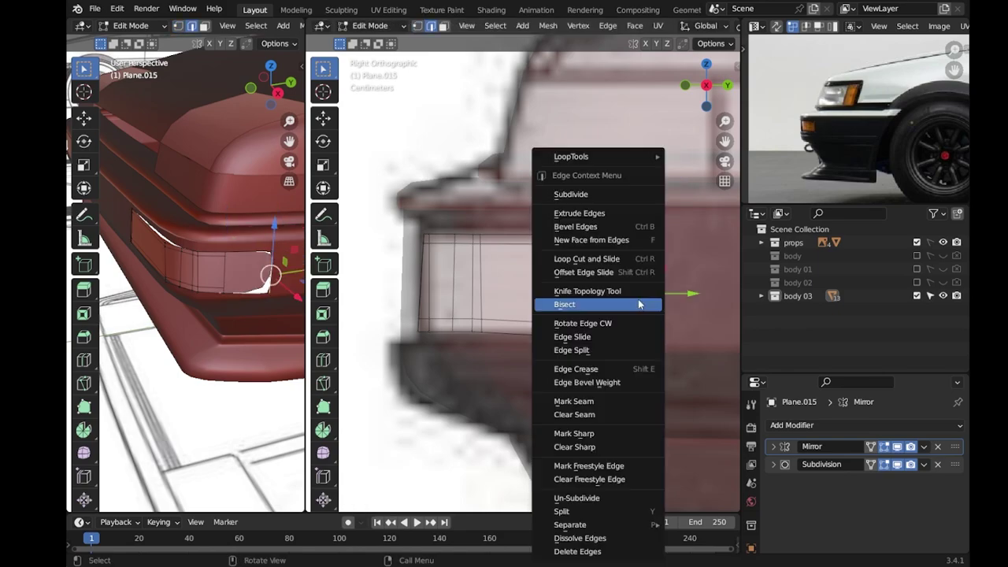
key("alt+a")
Select the edges along the panel's top and rotate them to reshape the trim.
scroll(614, 273, "down", 1)
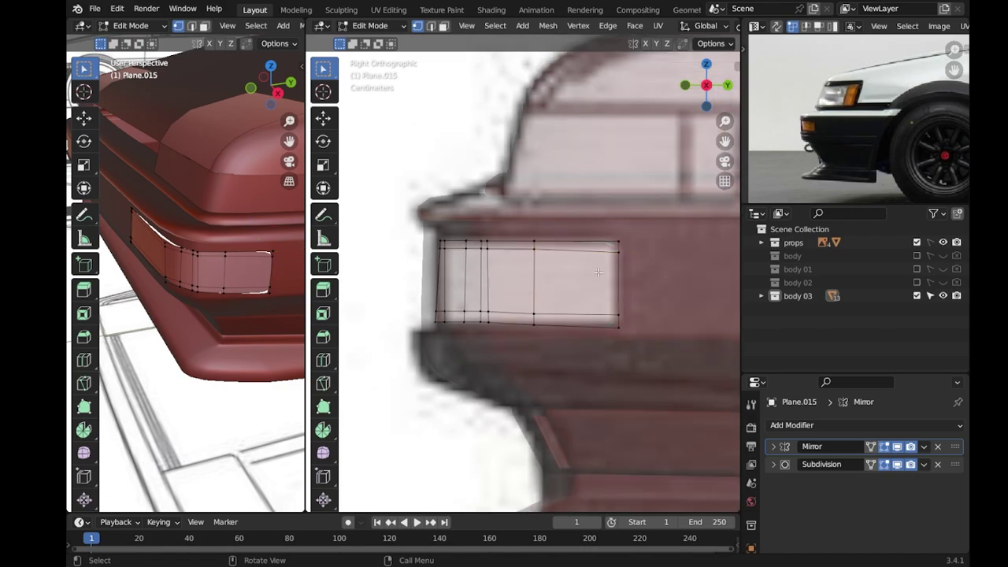
middle_click_drag(138, 213, 182, 236)
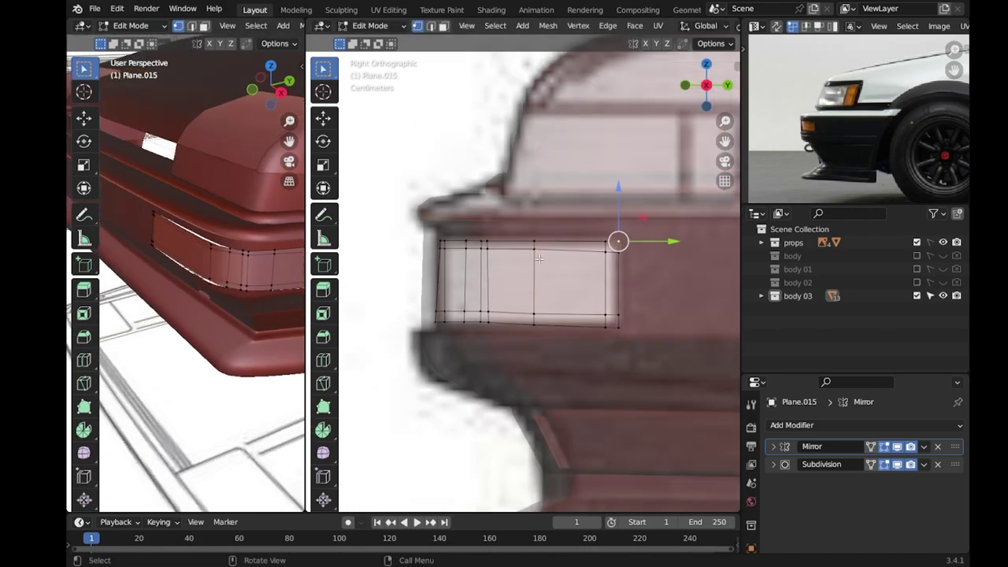
middle_click_drag(551, 275, 599, 236)
left_click(636, 304, "ctrl")
key("KP_3")
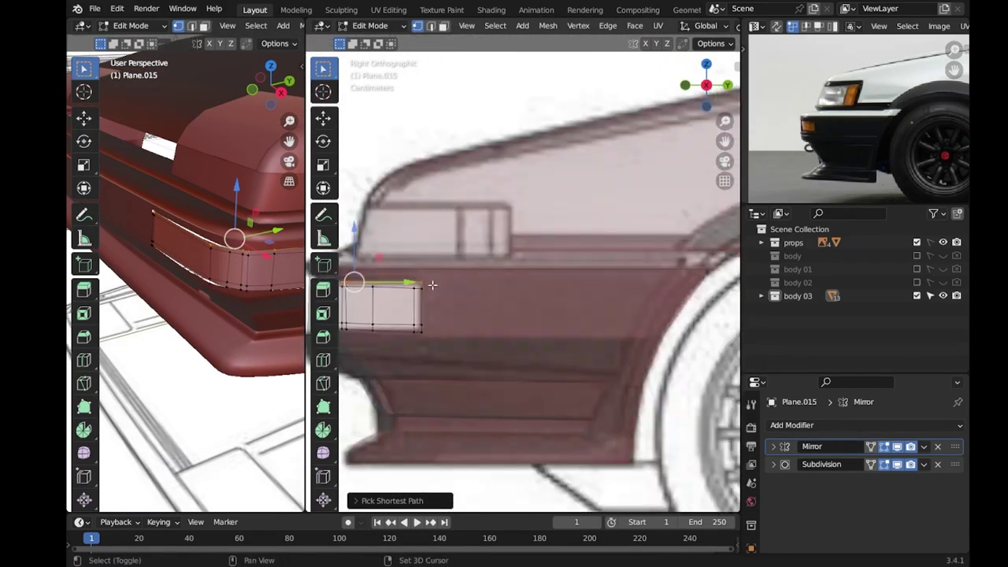
key("KP_Decimal")
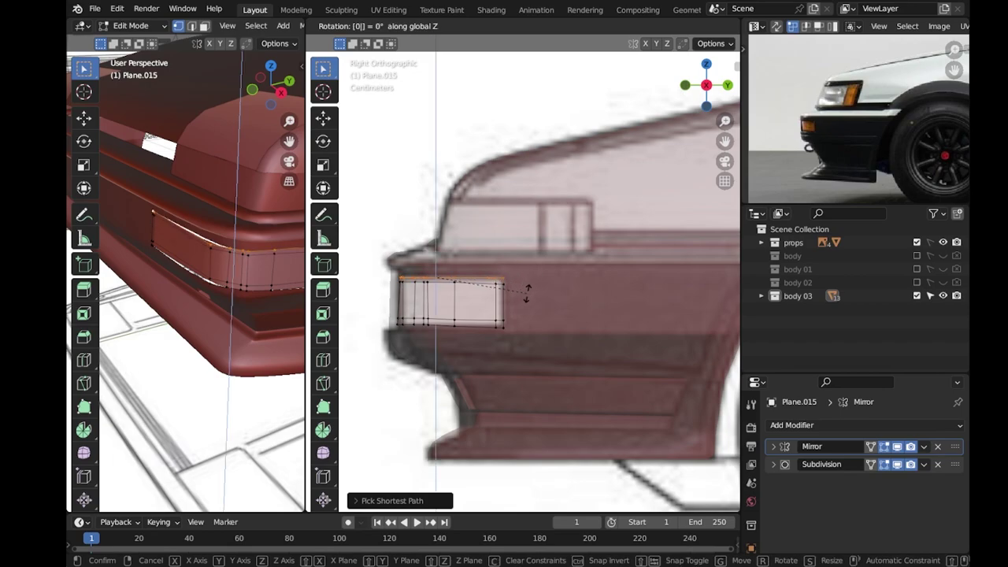
right_click(527, 292)
middle_click_drag(473, 300, 509, 329)
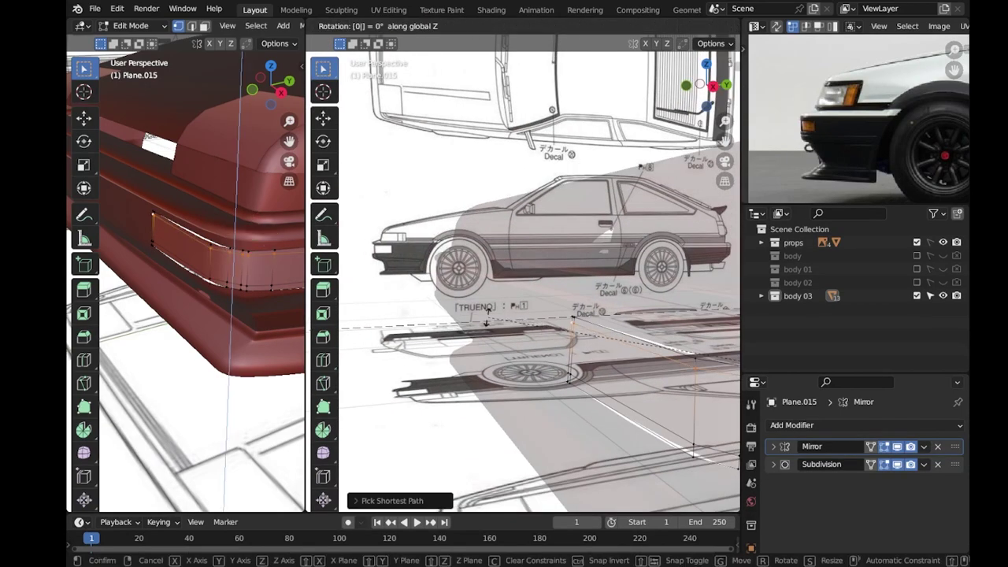
key("Escape")
key("r")
key("Escape")
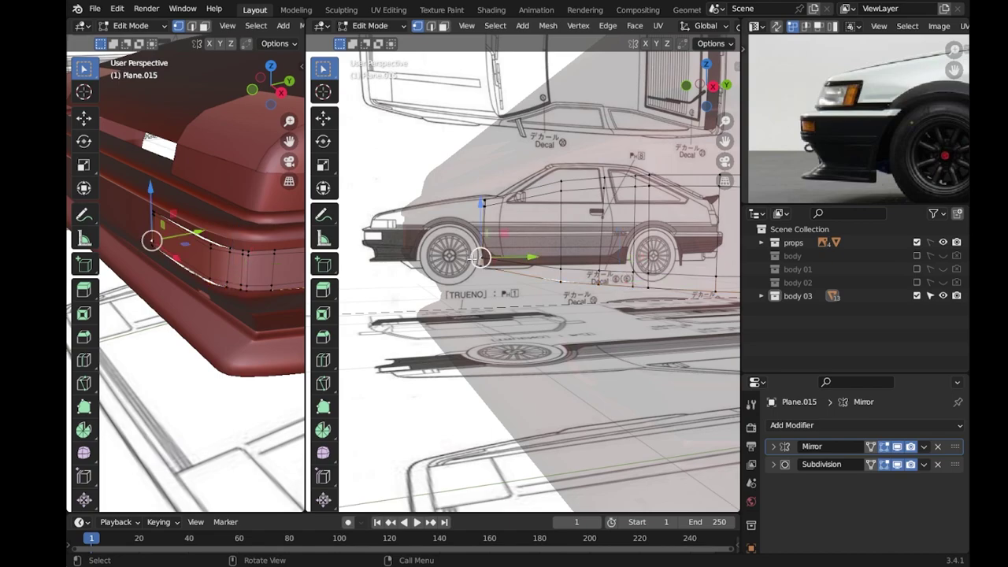
key("r")
left_click(475, 257)
mouse_move(475, 257)
middle_mouse_down()
mouse_move(570, 340)
mouse_move(544, 279)
middle_mouse_up()
Add a Solidify modifier to Plane.015 and move it above Subdivision.
key("Tab")
left_click(791, 424)
left_click(683, 400)
left_click_drag(955, 482, 955, 463)
middle_click_drag(551, 314, 585, 340)
key("KP_1")
scroll(573, 314, "up", 4)
key("KP_3")
Flip Plane.015's Solidify thickness to -0.02 m.
left_click(851, 502)
left_click(850, 502)
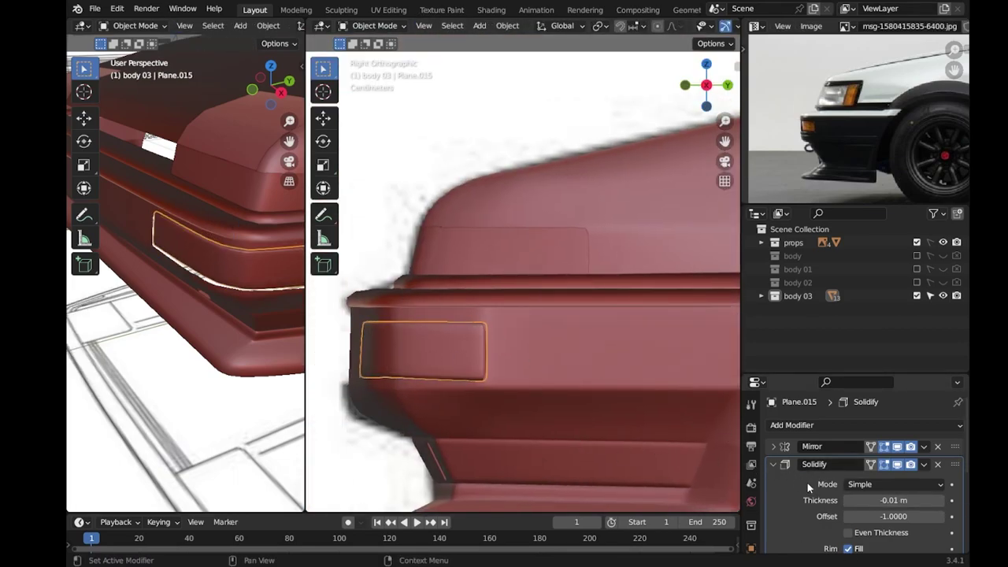
key("minus")
key("g")
key("y")
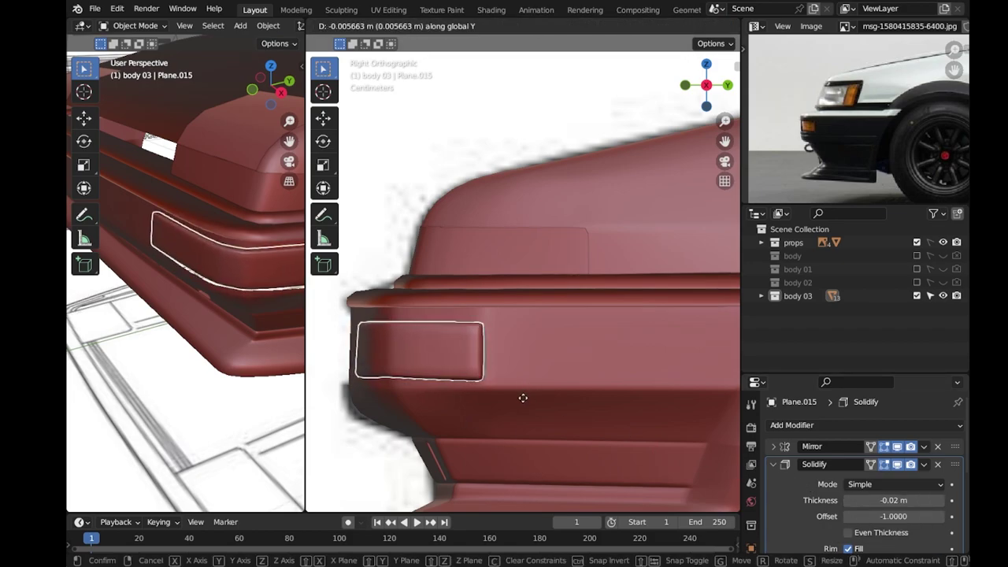
key("Escape")
left_click(376, 465)
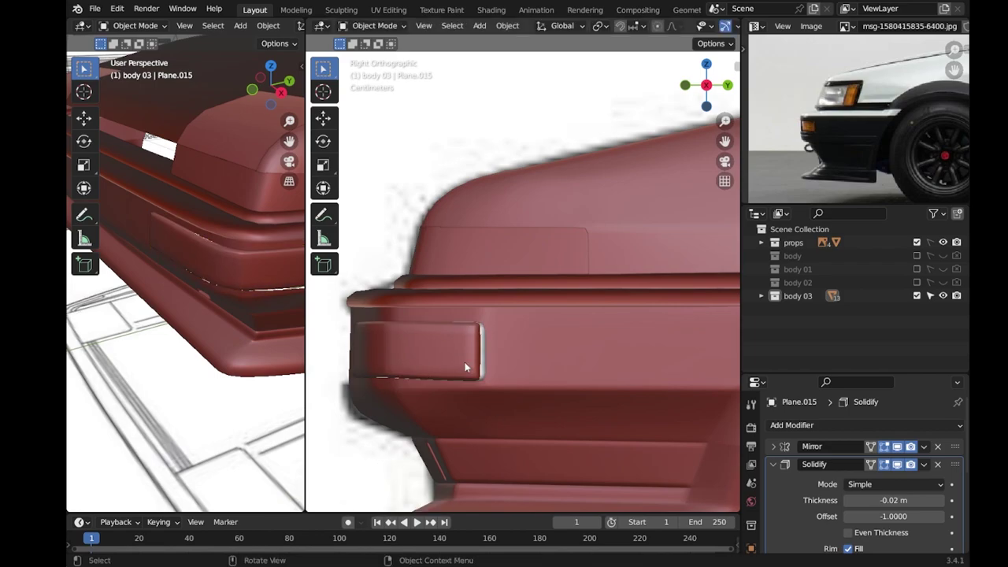
Select and inspect the panel's right and top edges in Edit Mode, then save the file.
key("Tab")
left_click(460, 365, "alt")
key("g")
key("y")
key("Escape")
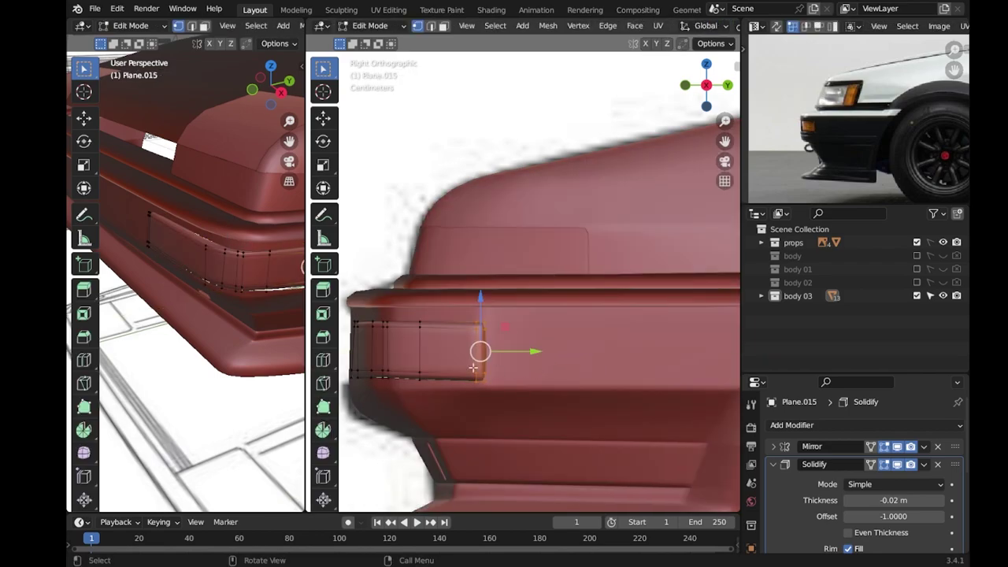
key("KP_1")
key("KP_Decimal")
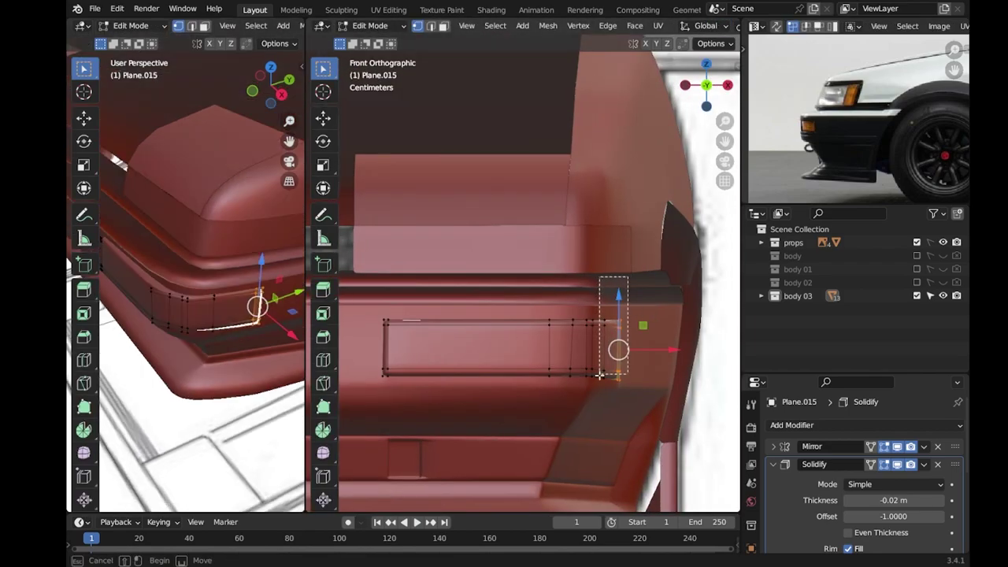
key("Tab")
key("Tab")
left_click(544, 293, "alt")
key("Tab")
key("ctrl+s")
Give the front corner panel Plane.012 a 0.01 m Solidify shell and apply its transforms.
mouse_move(680, 367)
middle_mouse_down()
mouse_move(528, 319)
mouse_move(633, 390)
middle_mouse_up()
left_click(512, 287)
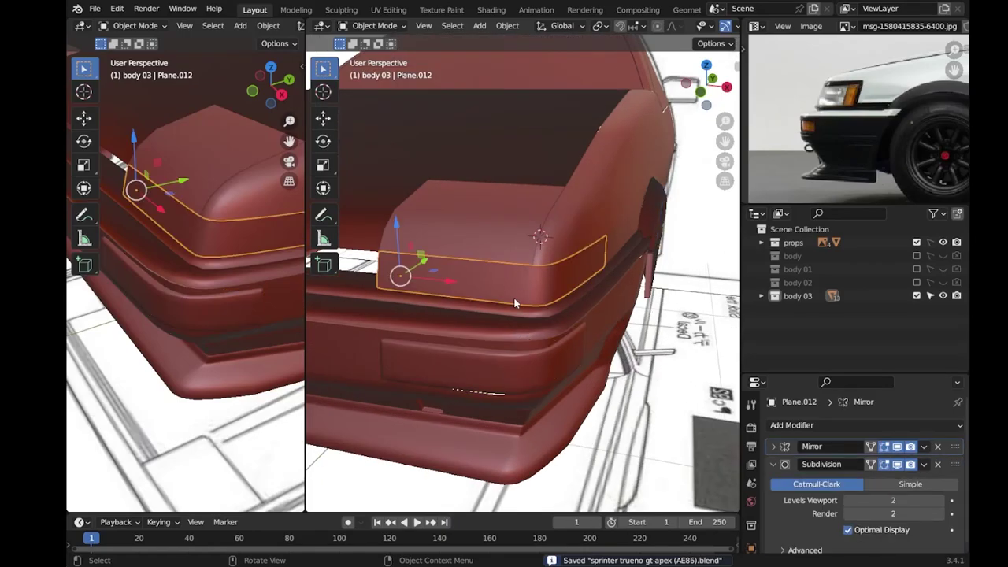
left_click(791, 424)
left_click(681, 324)
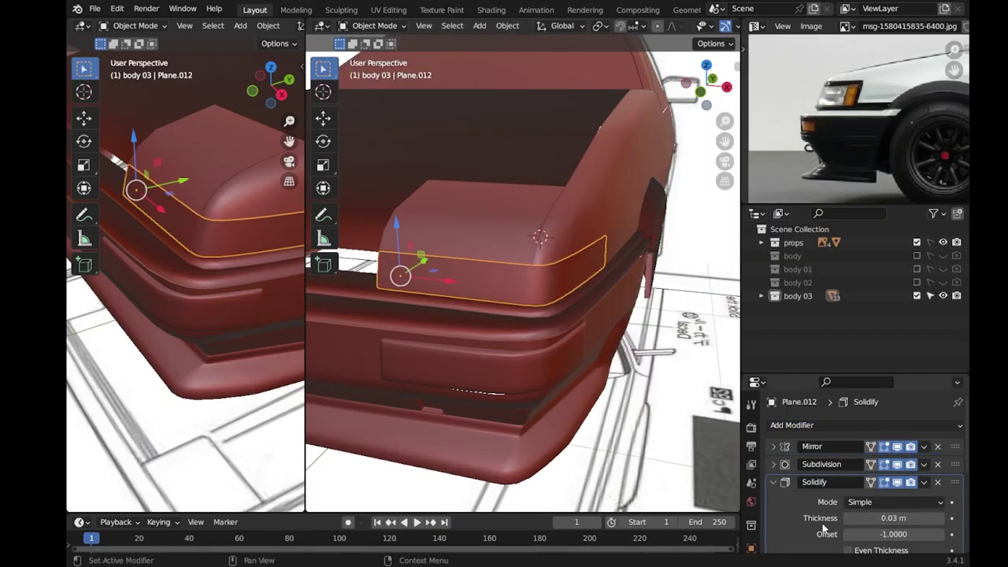
left_click_drag(893, 501, 854, 504)
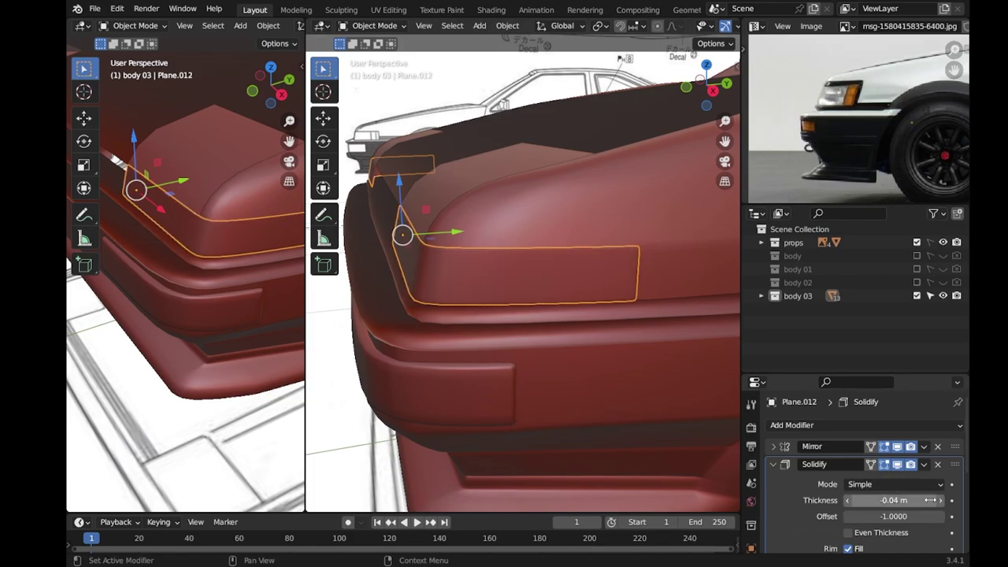
key("ctrl+a")
left_click(429, 269)
left_click(942, 500)
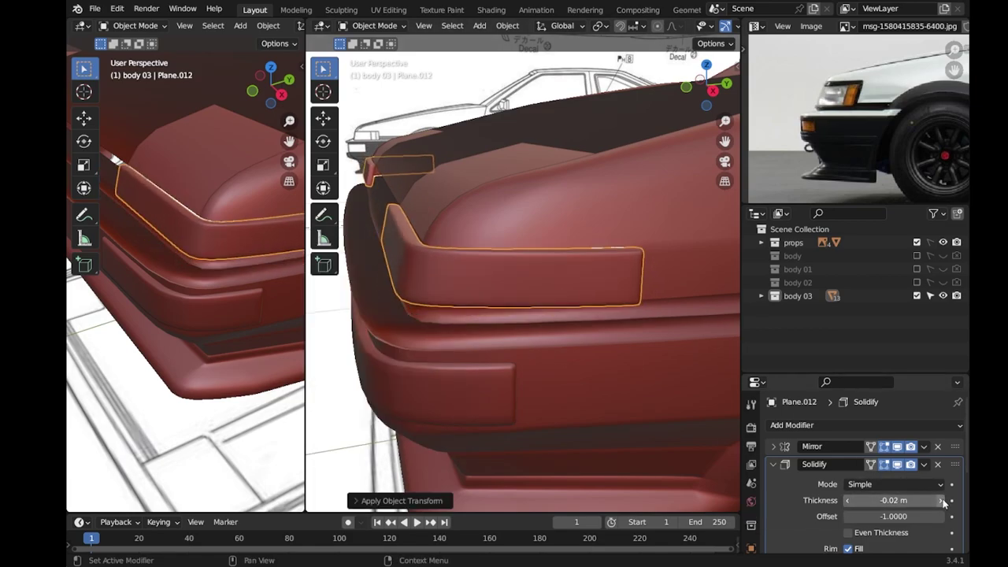
left_click(939, 501)
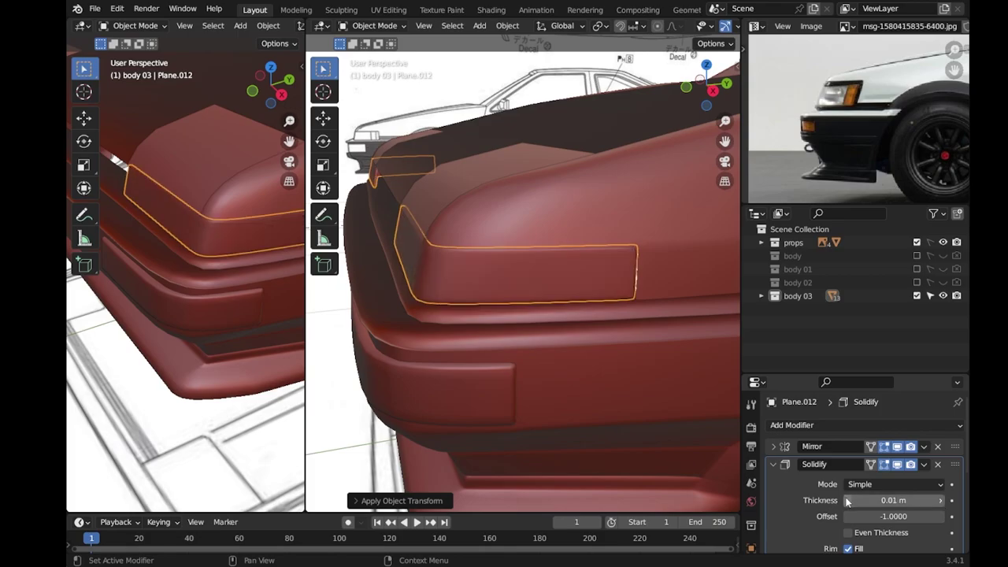
Add a Subdivision modifier to the front corner panel after Solidify.
scroll(407, 355, "down", 3)
key("ctrl+1")
scroll(472, 362, "down", 3)
mouse_move(472, 362)
middle_mouse_down()
mouse_move(579, 370)
mouse_move(517, 288)
mouse_move(504, 303)
middle_mouse_up()
scroll(504, 303, "down", 3)
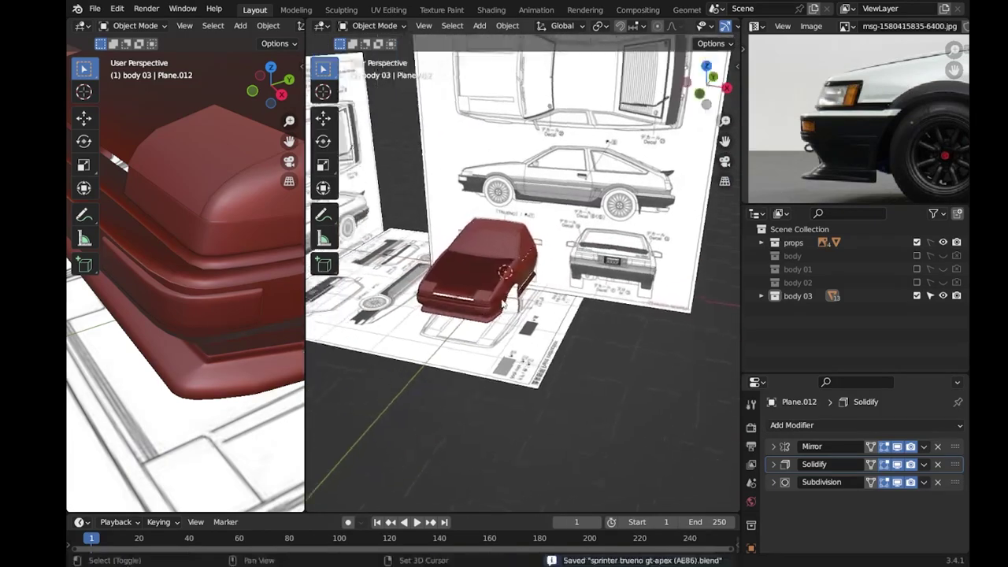
Add a Mirror modifier to side body Plane.013 mirrored across hood.018, and save.
key("KP_1")
left_click(787, 424)
left_click(684, 283)
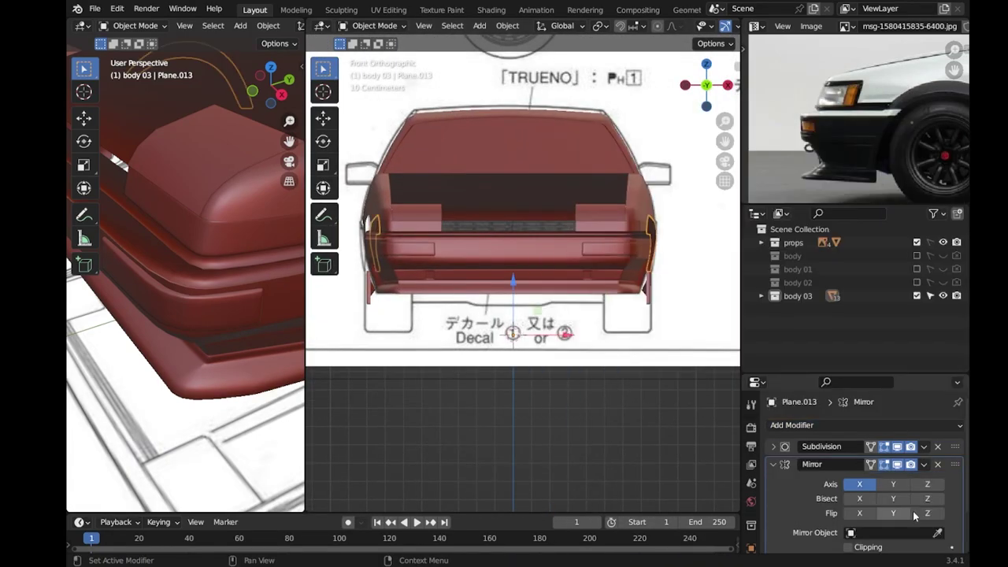
middle_click_drag(586, 350, 559, 327)
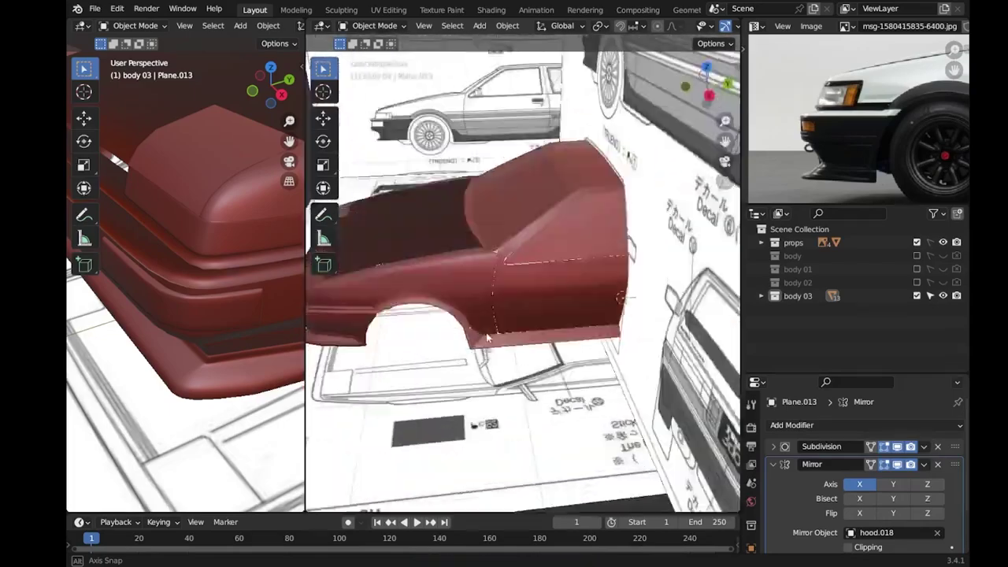
middle_click_drag(557, 327, 563, 385)
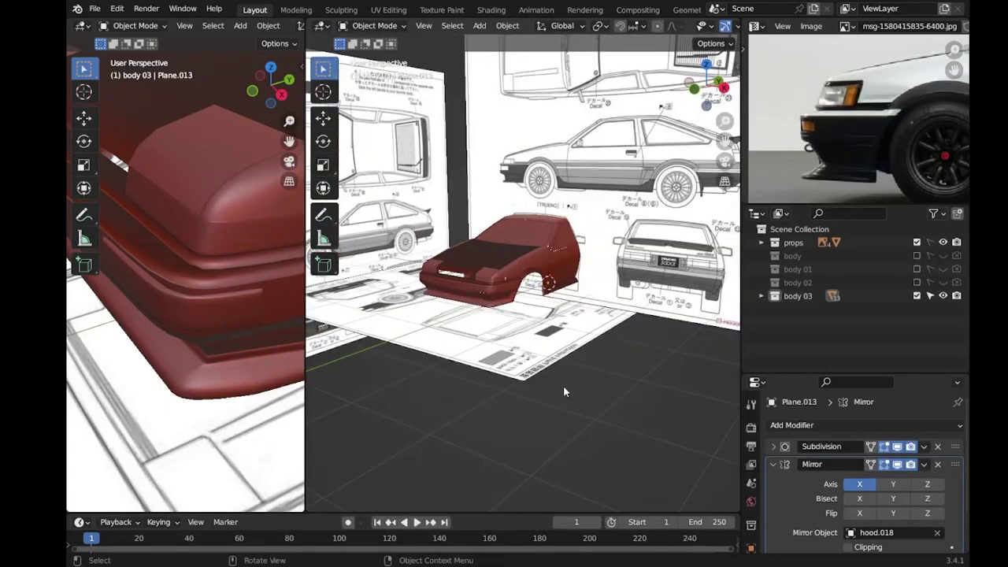
scroll(525, 296, "up", 3)
key("ctrl+s")
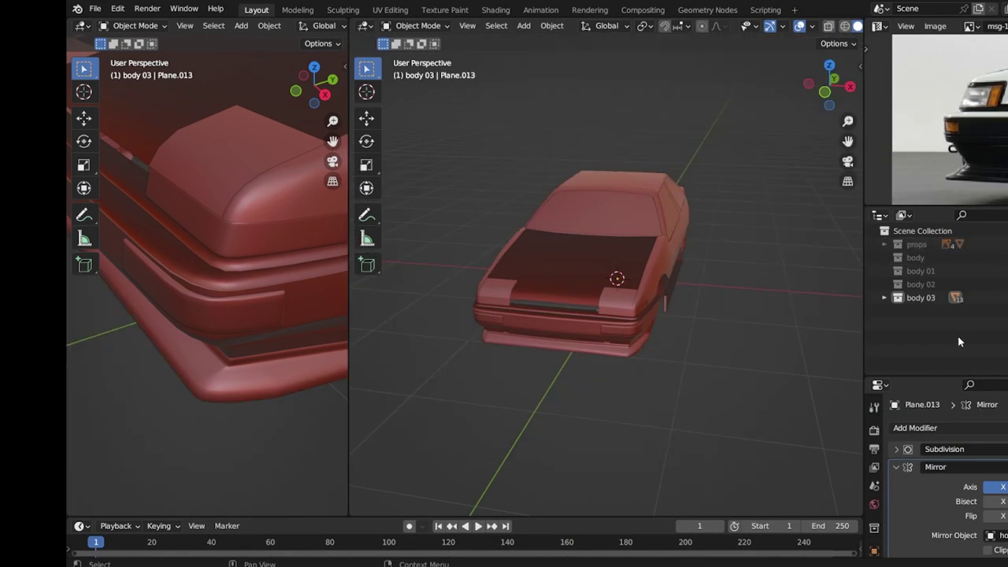
Create Collection 6 and merge the left viewport into the main one.
key("c")
left_click(926, 311)
scroll(658, 264, "down", 3)
right_click(352, 33)
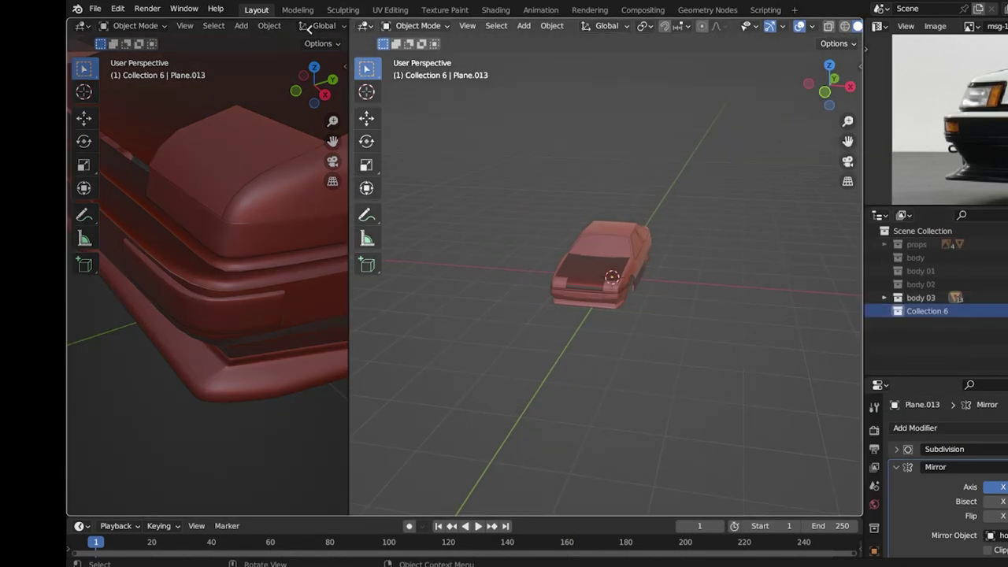
left_click(135, 153)
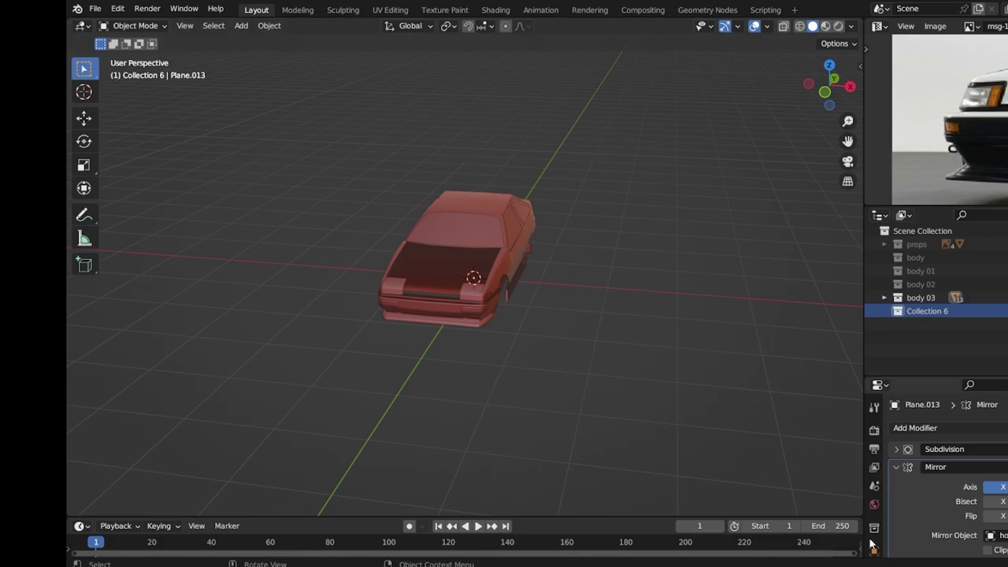
Paste the wheel objects, shrink them and lift them up into the wheel arches.
key("ctrl+v")
middle_click_drag(632, 321, 560, 315)
key("KP_7")
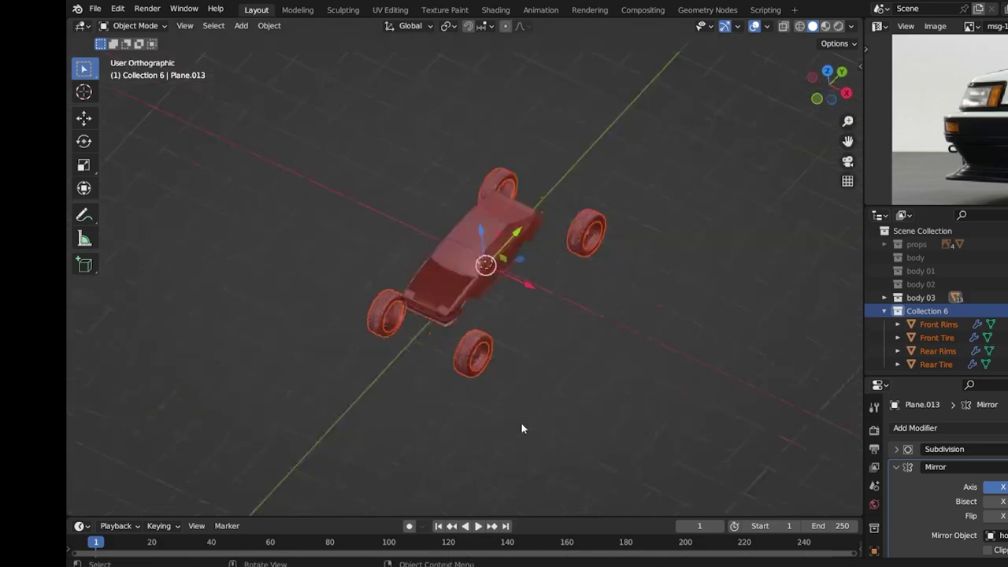
key("s")
key("KP_3")
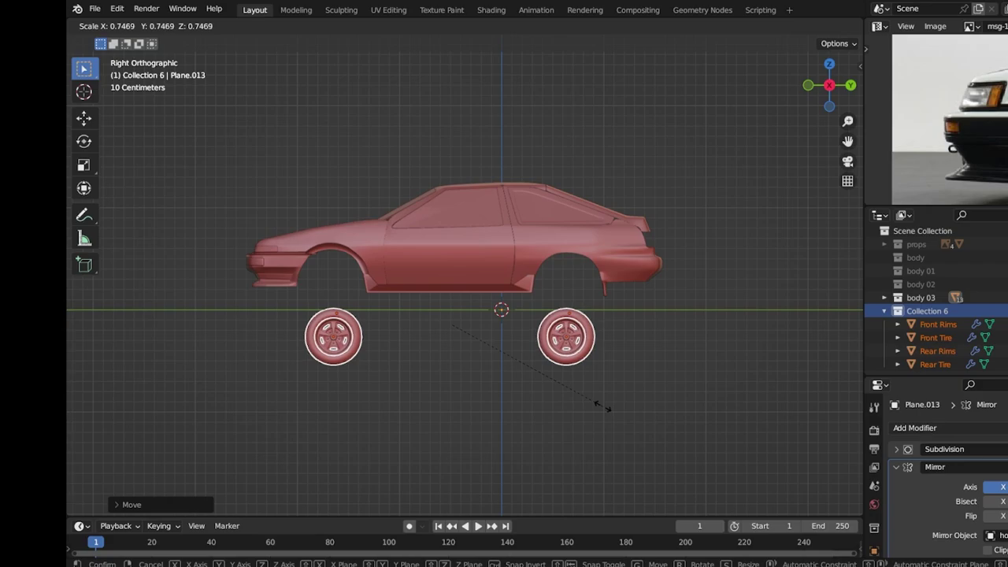
left_click(596, 403)
key("g")
left_click(604, 315)
With X-ray on, resize and reposition the wheels to match the blueprint's wheels.
key("s")
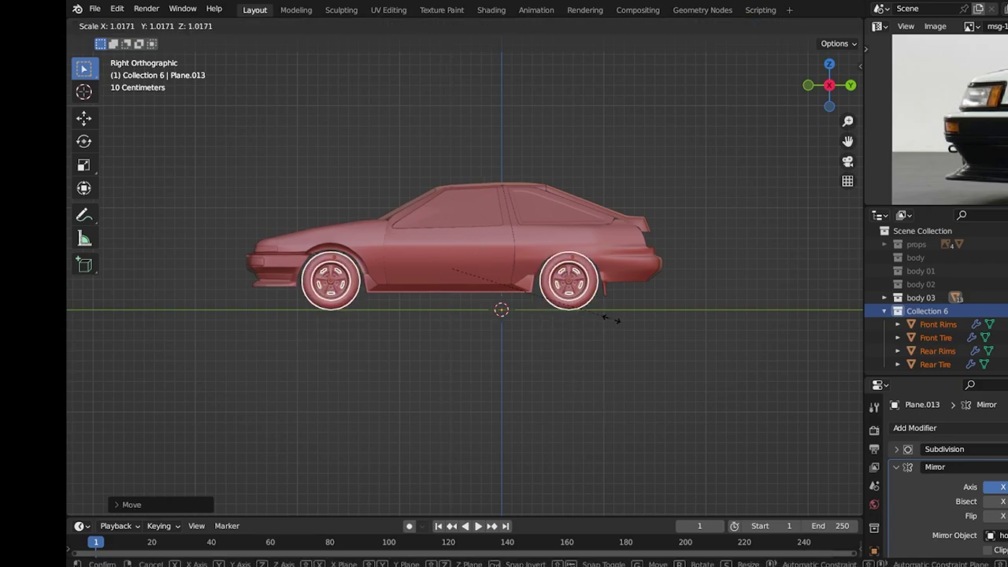
left_click(604, 309)
key("alt+z")
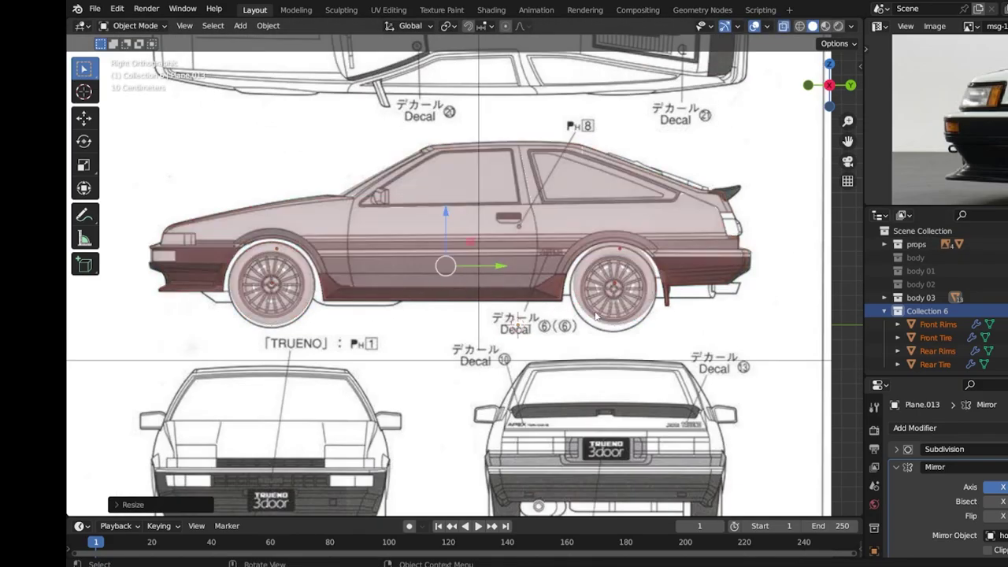
key("g")
left_click(445, 236)
key("s")
left_click(610, 329)
Adjust the rear wheel's height along Z.
left_click(614, 267)
key("g")
key("z")
right_click(615, 251)
key("g")
key("z")
left_click(615, 242)
Slide the rear rim and tyre along Y to seat them in the rear arch.
key("s")
right_click(658, 332)
left_click(630, 275)
key("g")
key("y")
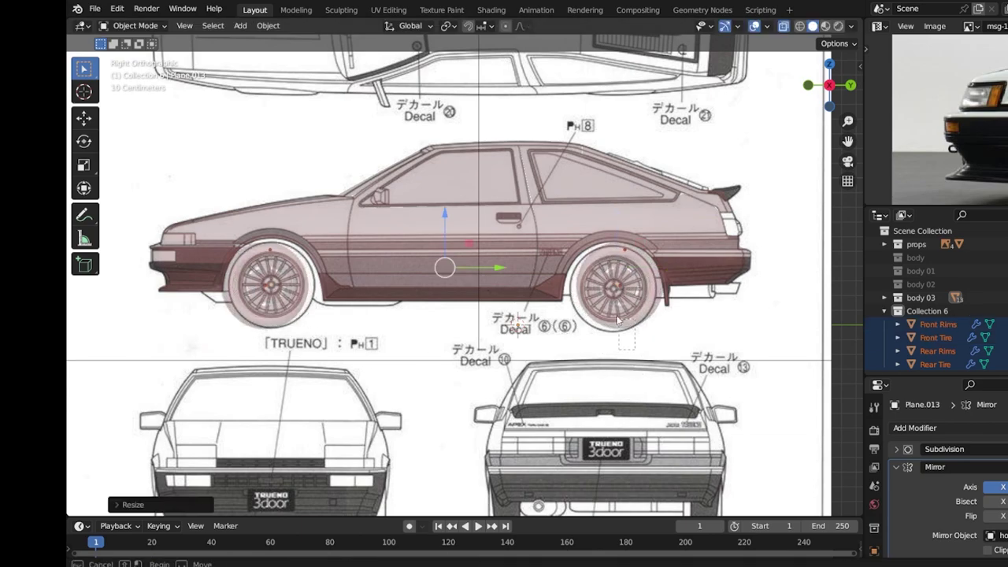
left_click(637, 274)
Slide the front rim and tyre along Y into place, then select all four wheel objects.
left_click(309, 270)
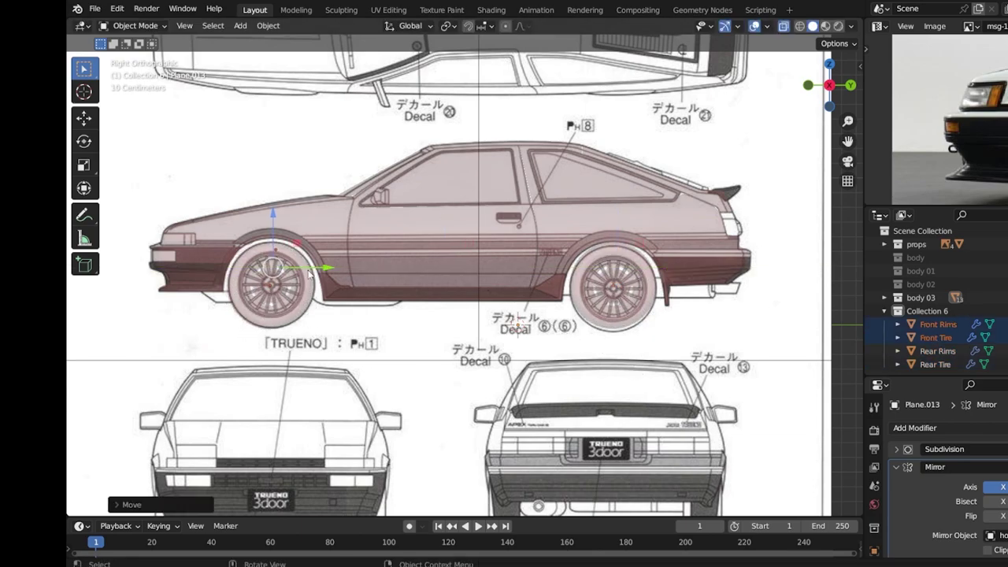
key("g")
key("y")
left_click(448, 258)
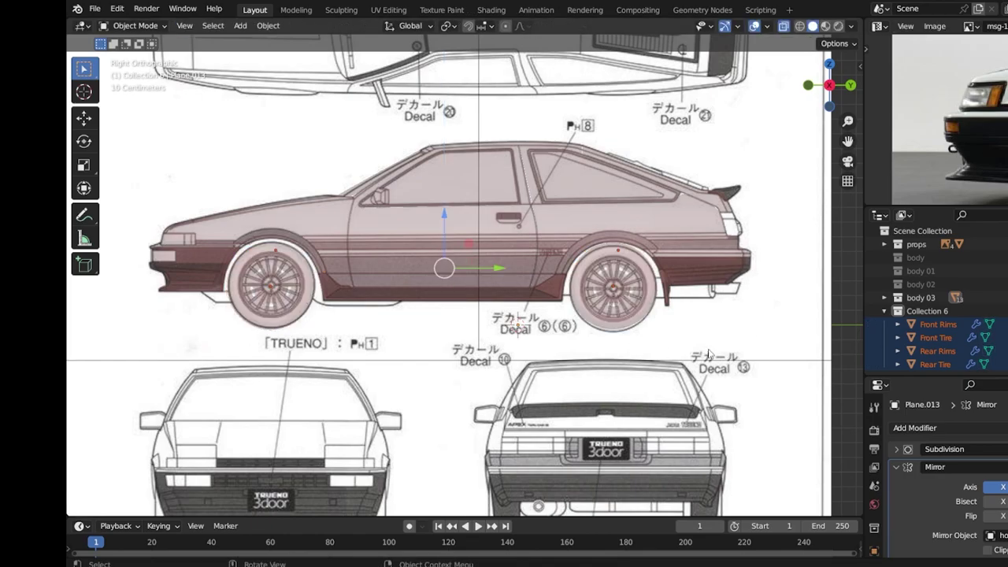
left_click_drag(996, 312, 963, 318)
mouse_move(761, 342)
middle_mouse_down()
mouse_move(482, 301)
mouse_move(618, 296)
middle_mouse_up()
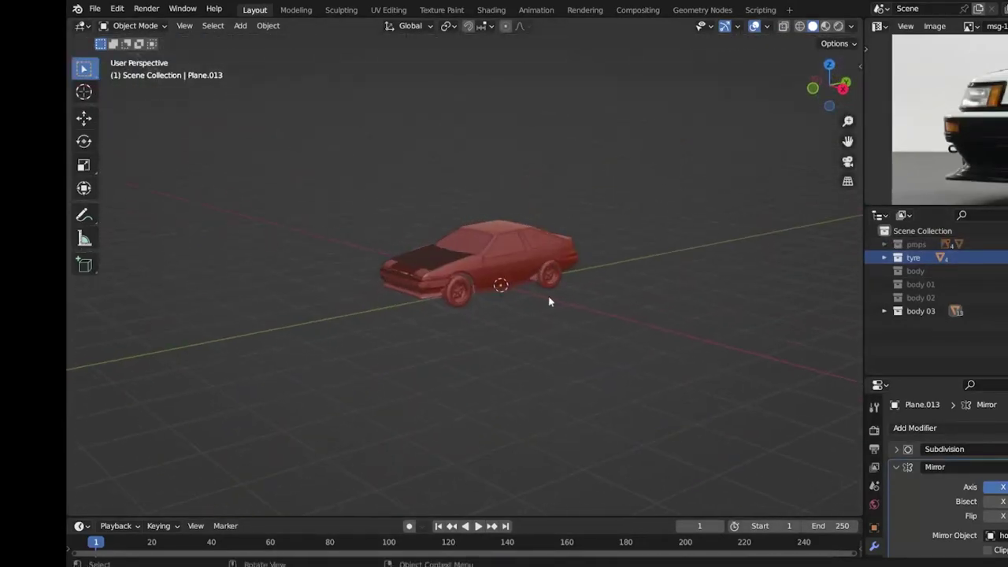
From a front view, select the grouped tyres and nudge them slightly inward along X.
scroll(572, 232, "up", 5)
mouse_move(546, 243)
middle_mouse_down()
mouse_move(426, 323)
mouse_move(417, 261)
mouse_move(586, 200)
middle_mouse_up()
scroll(414, 314, "up", 4)
mouse_move(413, 320)
middle_mouse_down()
mouse_move(543, 331)
mouse_move(636, 319)
middle_mouse_up()
scroll(540, 321, "up", 3)
middle_click_drag(540, 321, 595, 301)
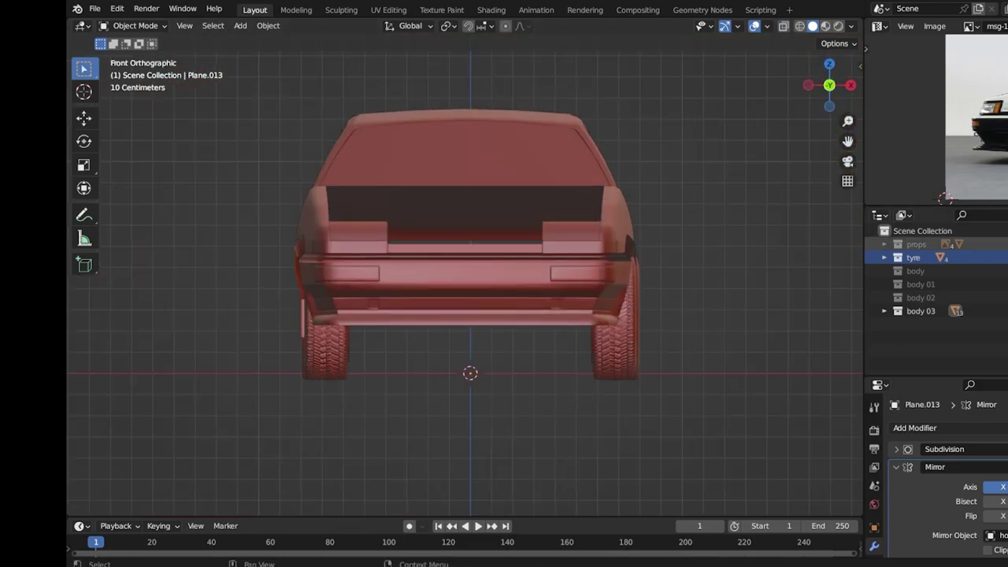
key("shift+g")
left_click(677, 371)
key("g")
key("x")
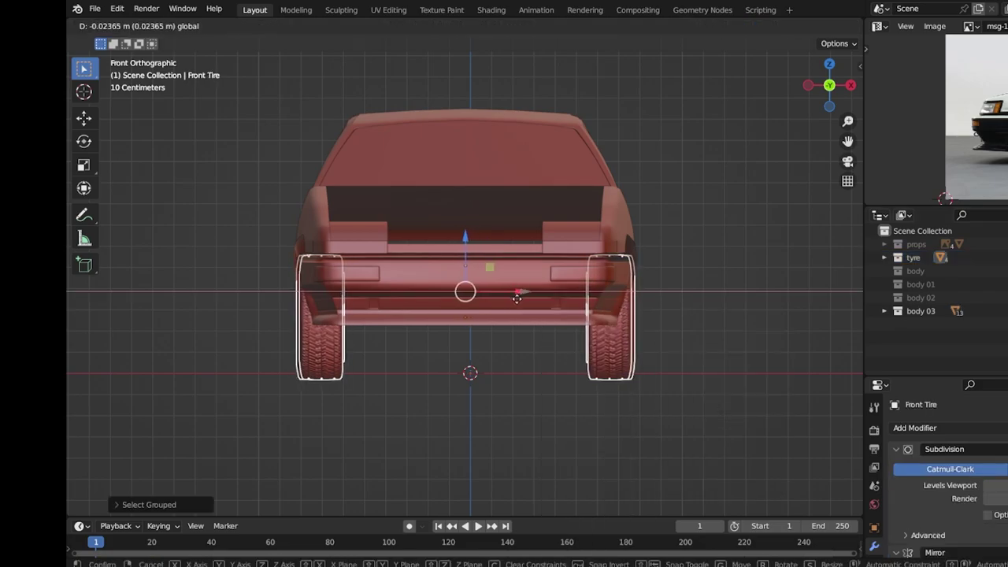
left_click(517, 297)
Drop the attempted X-scale of the tyres, save the blend file, and return to front view.
key("s")
key("x")
key("Escape")
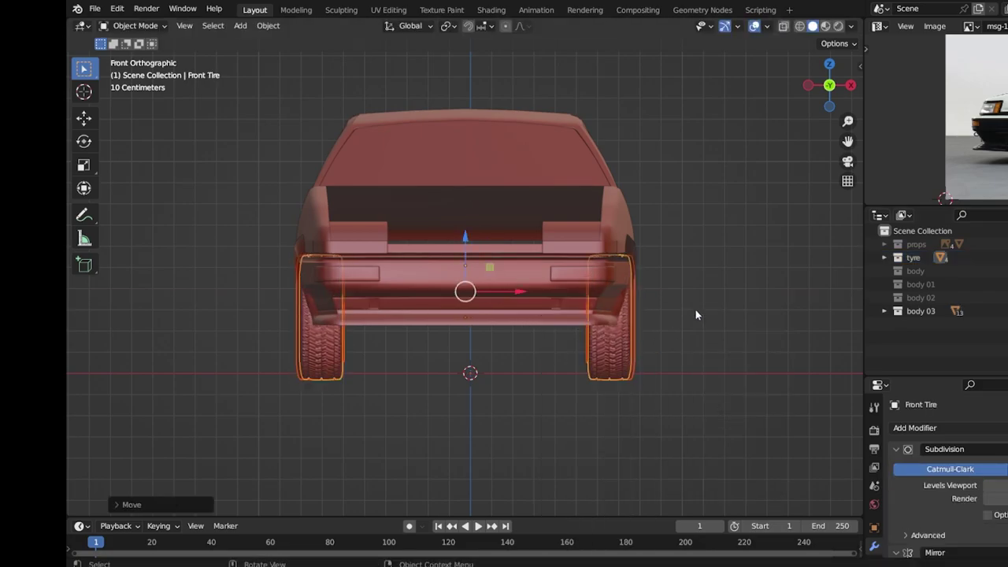
scroll(492, 277, "up", 3)
key("ctrl+s")
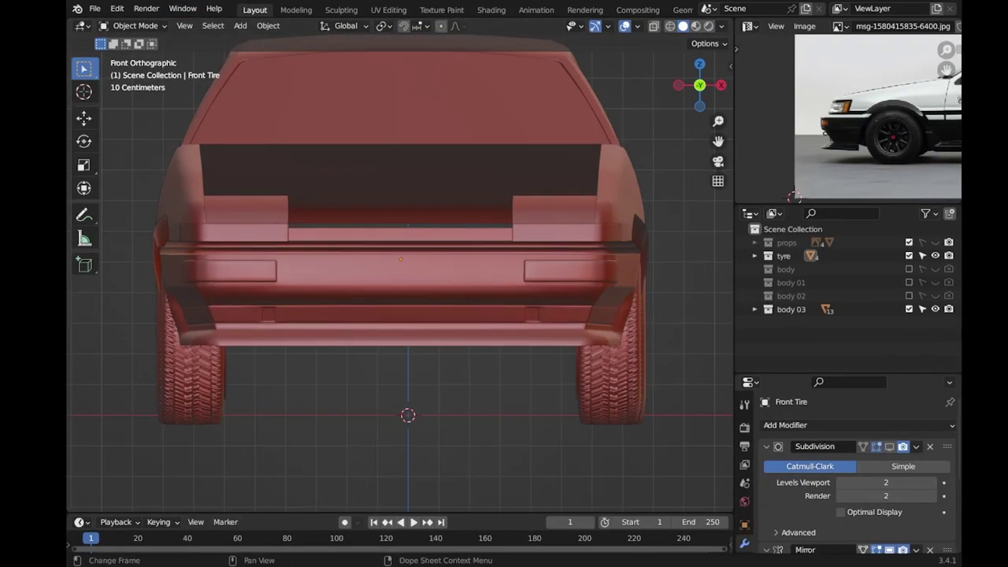
scroll(526, 261, "down", 3)
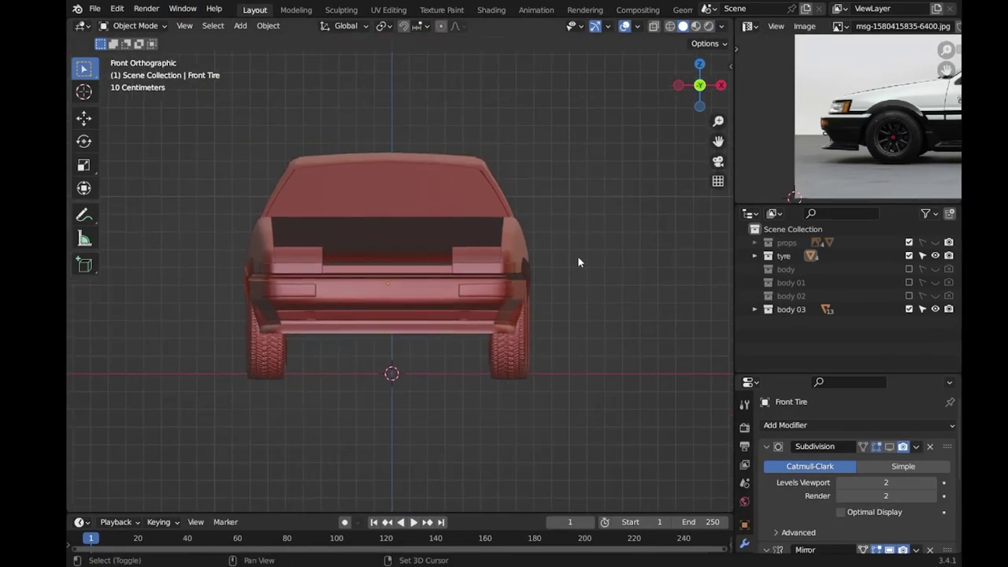
middle_click_drag(638, 299, 541, 283)
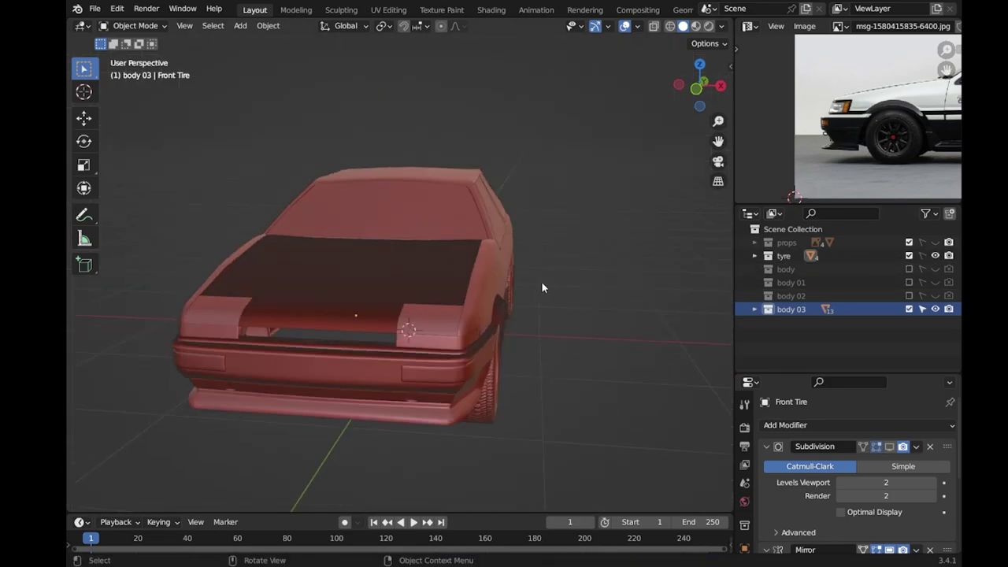
key("KP_1")
key("shift+a")
Add a cube, flatten it along Z and raise it to grille height.
left_click(425, 312)
key("s")
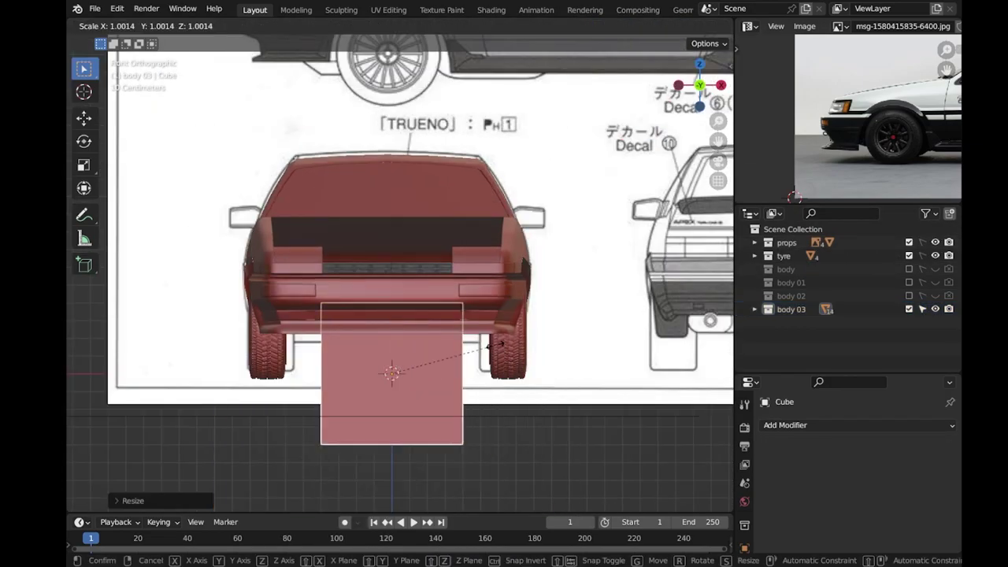
key("z")
left_click(391, 370)
key("KP_3")
key("g")
key("z")
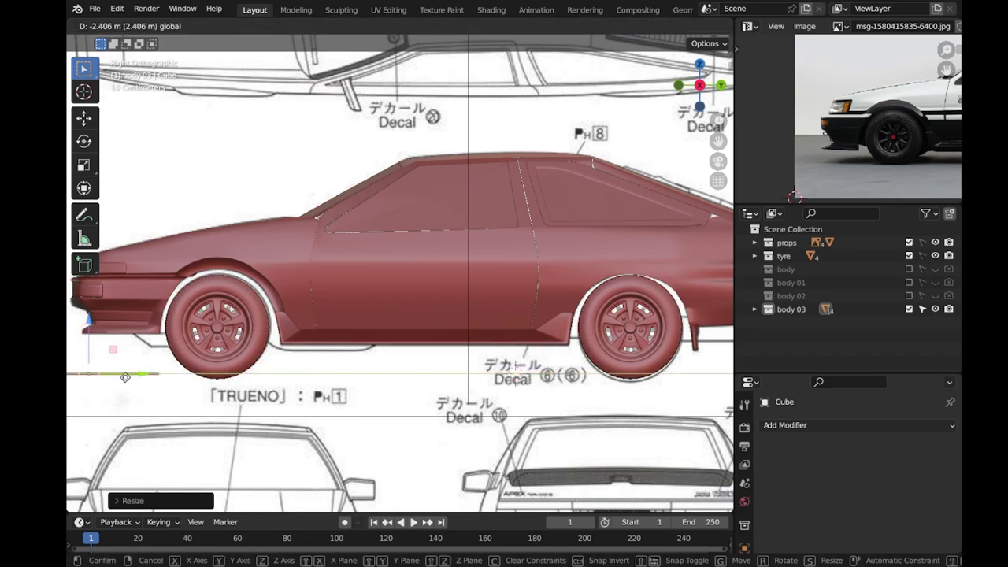
scroll(260, 255, "up", 3)
left_click(352, 185)
key("KP_1")
Place the bar on the grille line and thin it vertically.
scroll(351, 185, "up", 5)
middle_click_drag(420, 207, 452, 292, "shift")
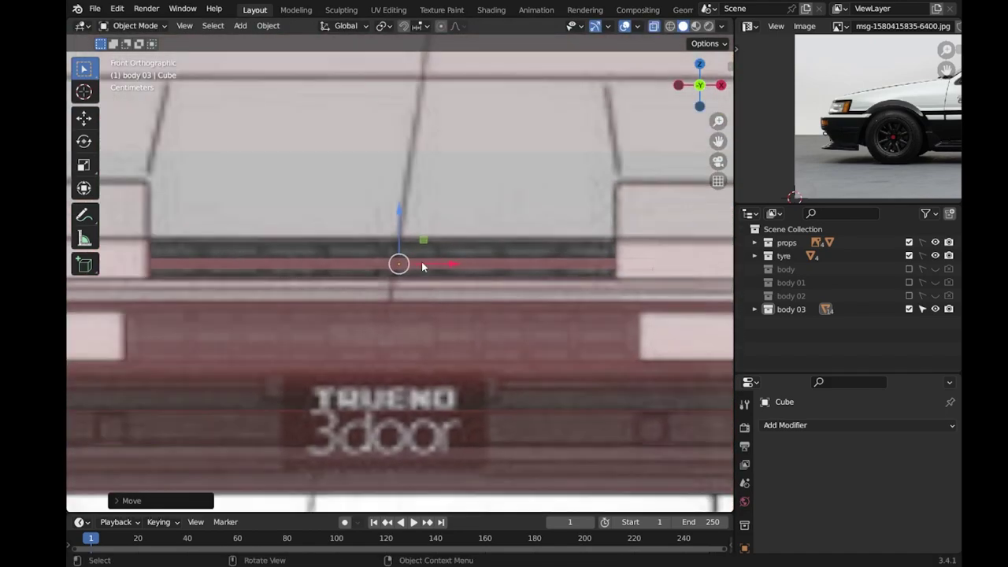
key("g")
key("z")
left_click(384, 238)
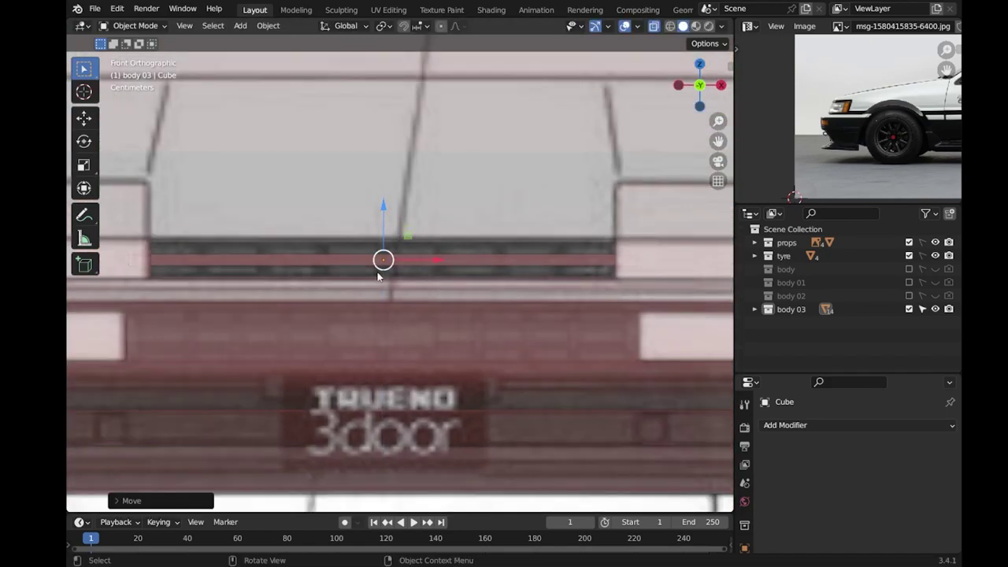
key("s")
key("z")
left_click(420, 347)
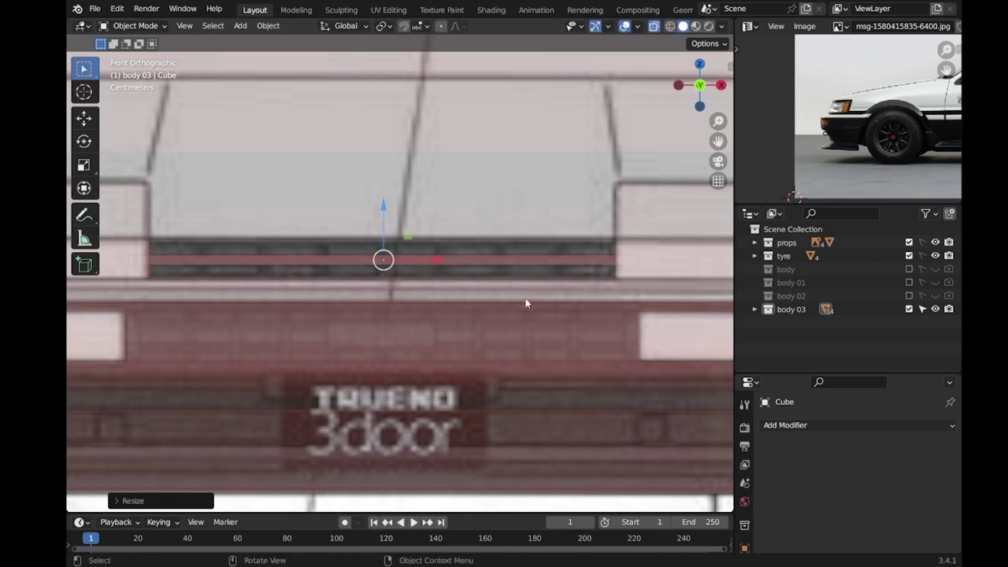
Adjust the grille bar's overall size and its height.
key("s")
left_click(483, 284)
left_click(483, 323)
key("s")
key("z")
left_click(392, 264)
Shift the slat along X, duplicate it, and add a Mirror modifier across the hood object.
key("g")
key("x")
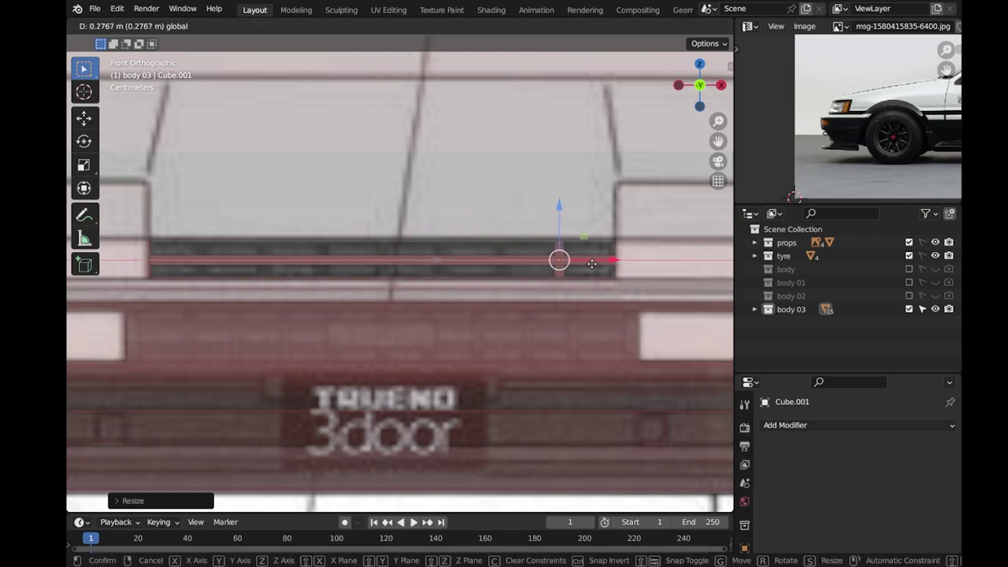
left_click(591, 264)
left_click(779, 425)
key("shift+d")
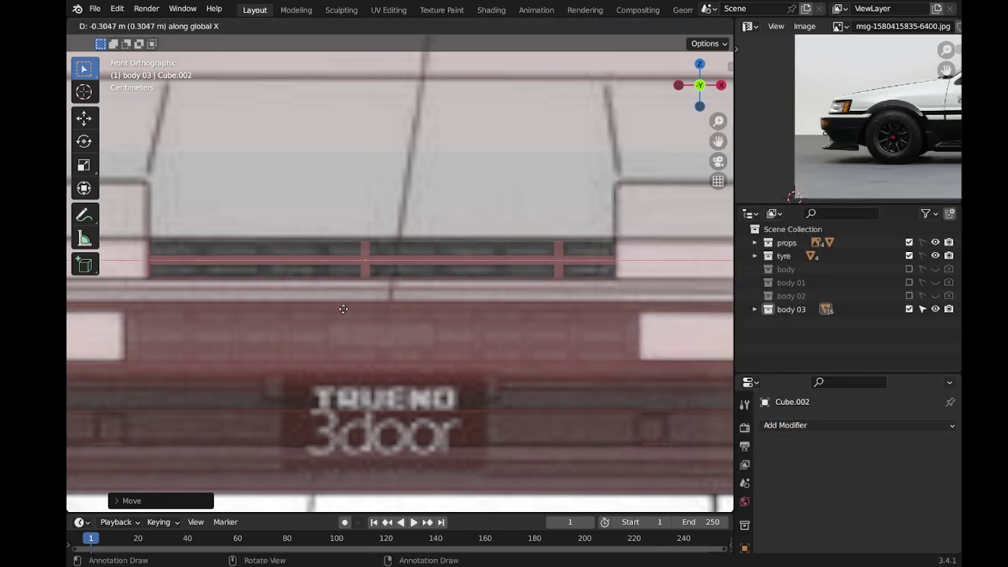
left_click(785, 425)
left_click(674, 264)
left_click(929, 514)
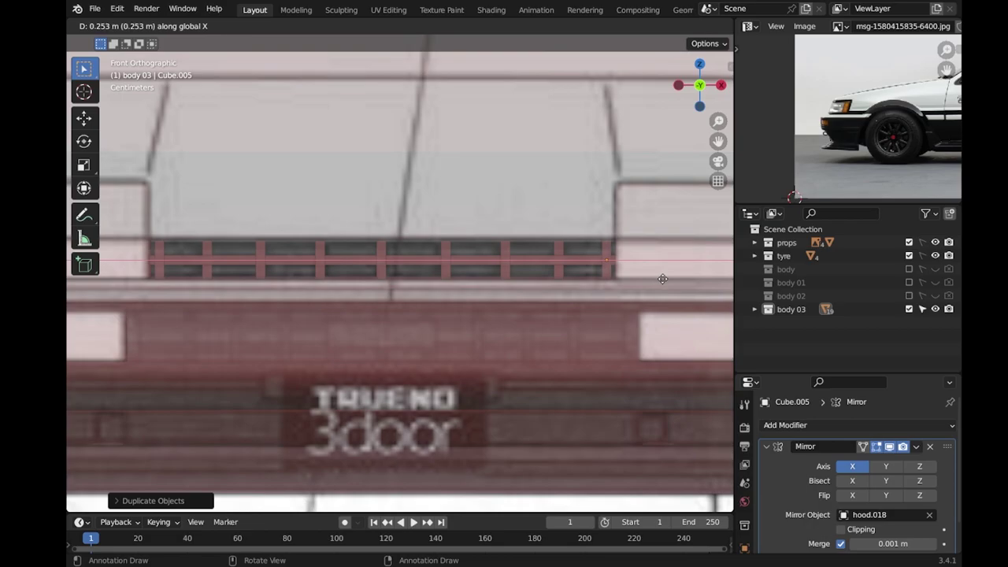
Position the duplicated slat and thin it front-to-back along Y.
key("g")
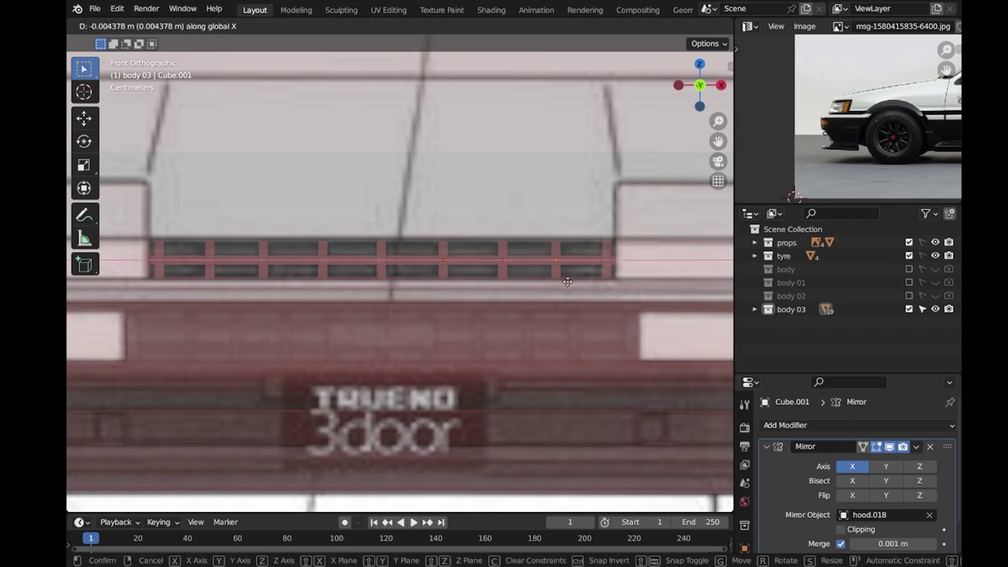
left_click(568, 293)
mouse_move(569, 293)
middle_mouse_down()
mouse_move(383, 219)
mouse_move(509, 266)
middle_mouse_up()
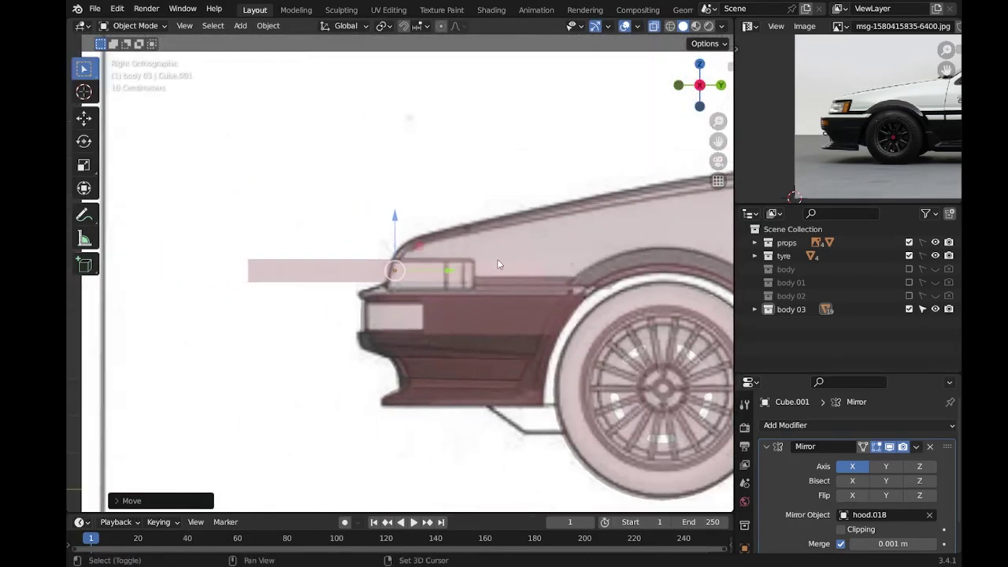
key("s")
key("y")
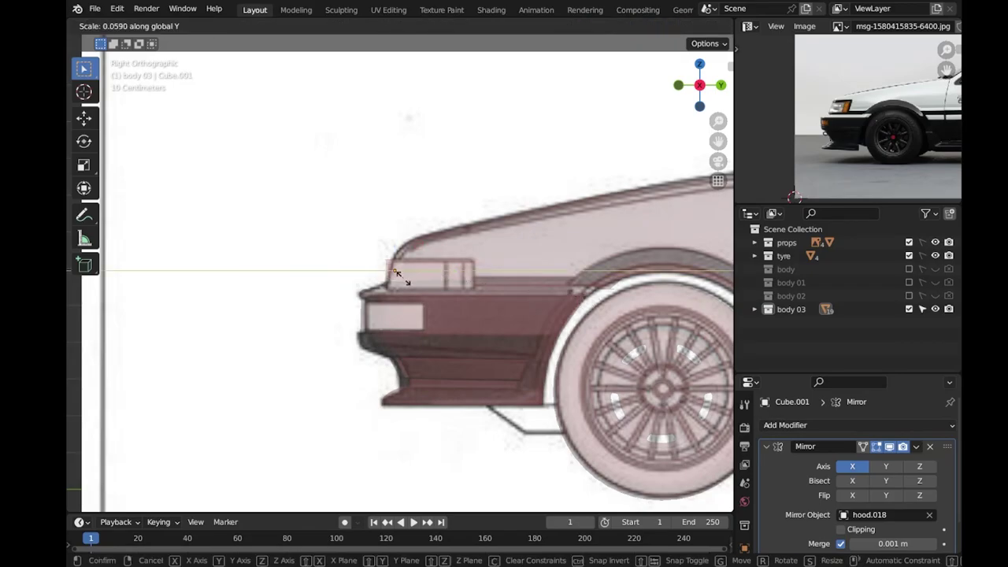
left_click(398, 273)
mouse_move(398, 272)
middle_mouse_down()
mouse_move(533, 293)
mouse_move(504, 279)
middle_mouse_up()
In Edit Mode with X-ray in side view, slant the slat's front edge.
key("Tab")
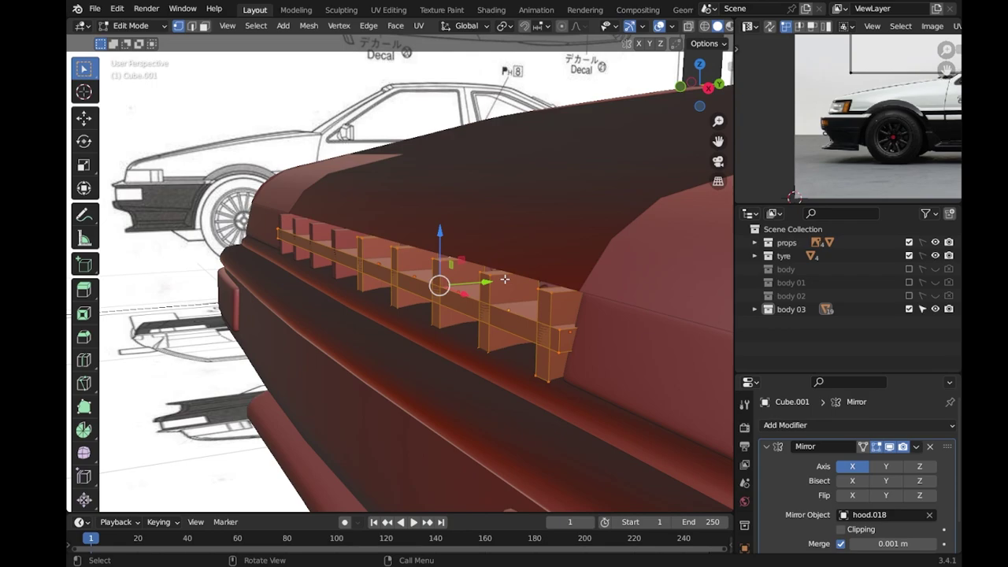
key("KP_3")
key("g")
key("Escape")
scroll(473, 241, "up", 2)
key("alt+z")
scroll(362, 227, "up", 3)
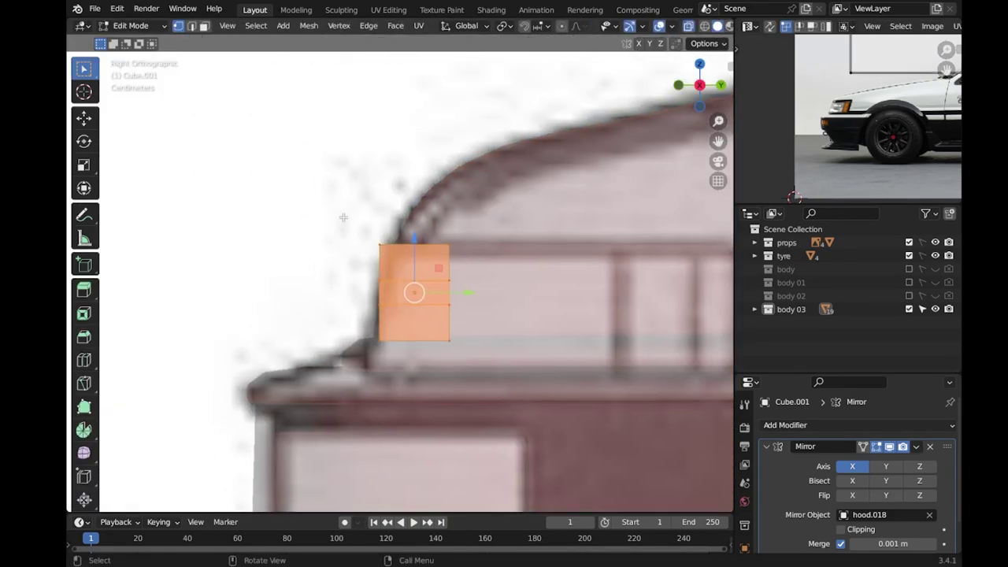
key("g")
left_click(398, 241)
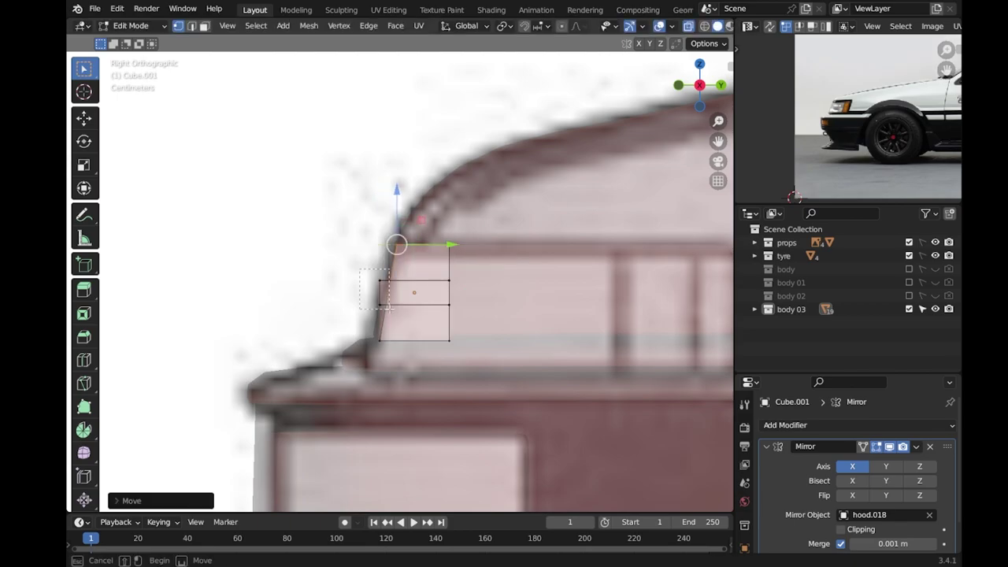
Select the slat's top vertices and move the faces into shape, then leave Edit Mode.
scroll(388, 298, "up", 2)
left_click_drag(390, 298, 390, 300)
scroll(390, 299, "down", 3)
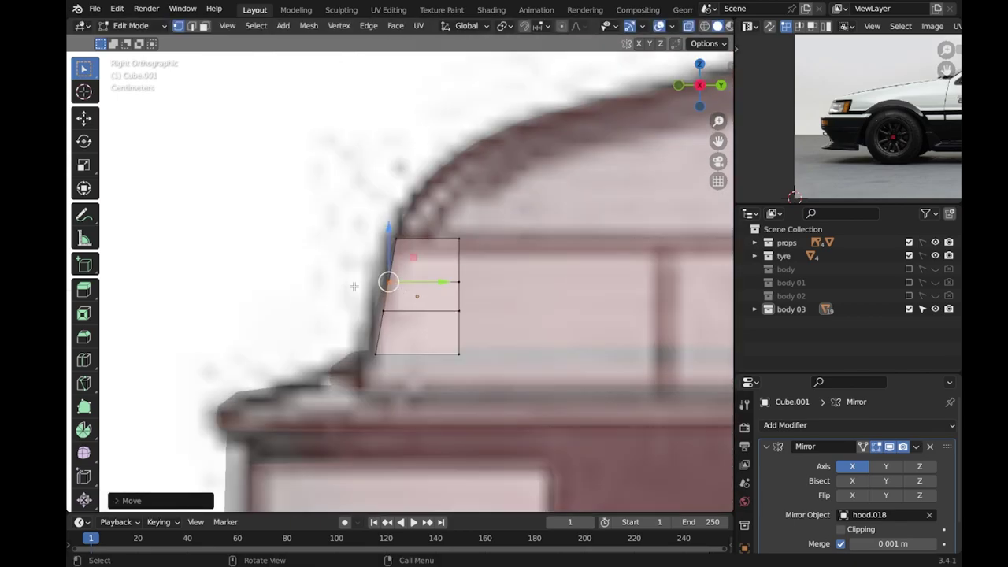
scroll(390, 299, "up", 3)
key("g")
key("Escape")
key("g")
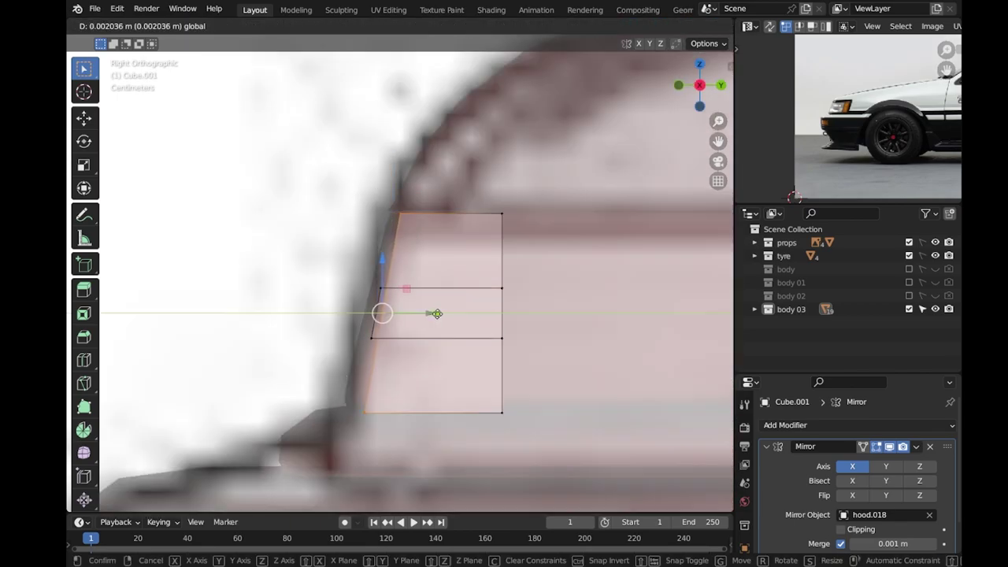
left_click(422, 313)
scroll(422, 313, "down", 4)
key("Tab")
Duplicate the grille bar and place the copy across the nose in side orthographic view.
mouse_move(422, 314)
middle_mouse_down()
mouse_move(370, 292)
mouse_move(589, 333)
mouse_move(473, 285)
middle_mouse_up()
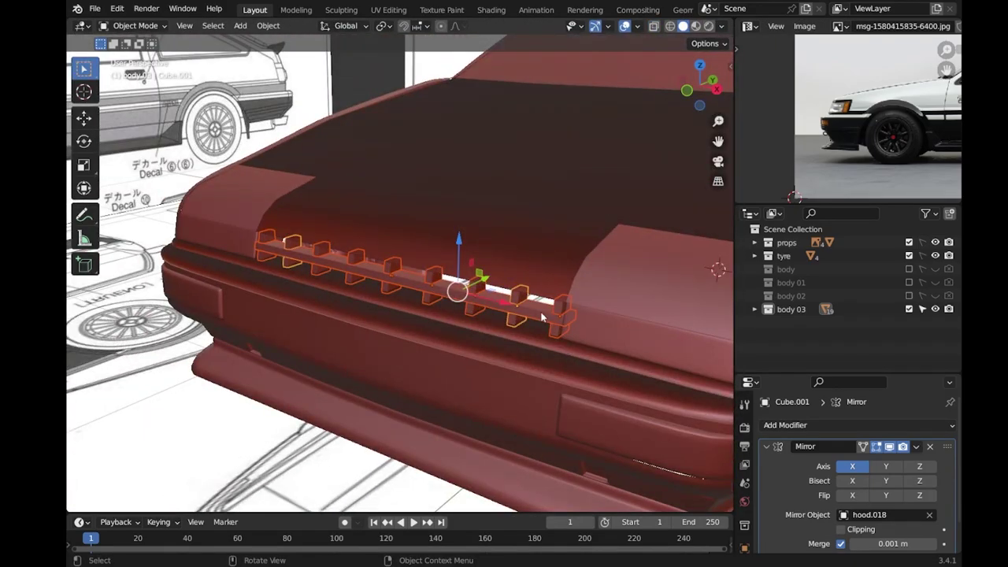
left_click(473, 285)
scroll(554, 321, "down", 5)
scroll(412, 289, "up", 6)
key("shift+d")
key("KP_3")
left_click(445, 262)
scroll(454, 293, "up", 3)
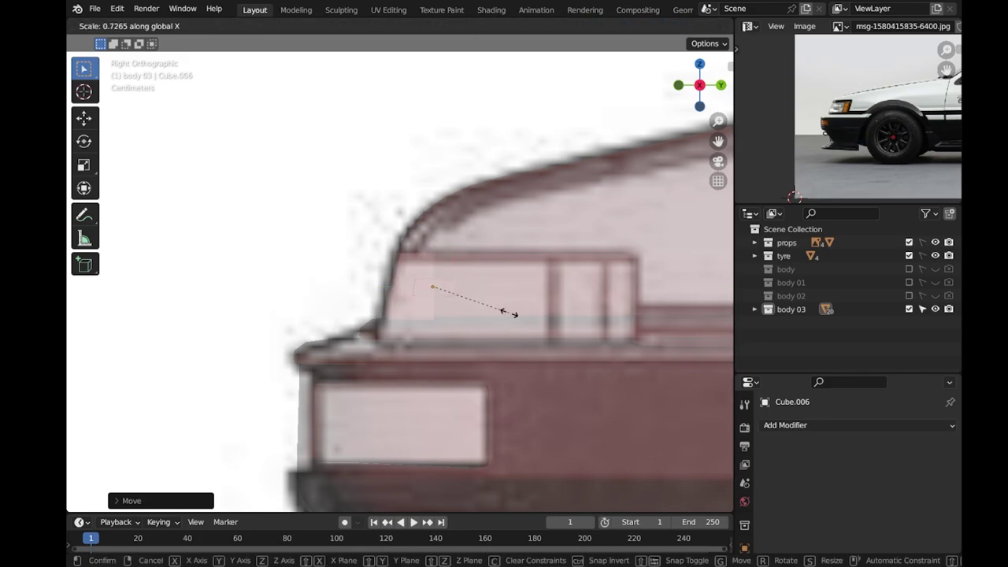
left_click(479, 366)
Save the file and orbit to a front-left view of the car.
key("KP_1")
middle_click_drag(479, 366, 631, 291)
scroll(630, 290, "down", 2)
key("ctrl+s")
scroll(543, 267, "up", 5)
scroll(477, 269, "down", 5)
mouse_move(477, 269)
middle_mouse_down()
mouse_move(547, 245)
mouse_move(515, 290)
middle_mouse_up()
Shade the headlight covers smooth and add a Subdivision Surface modifier.
scroll(515, 290, "up", 3)
left_click(531, 255)
right_click(532, 254)
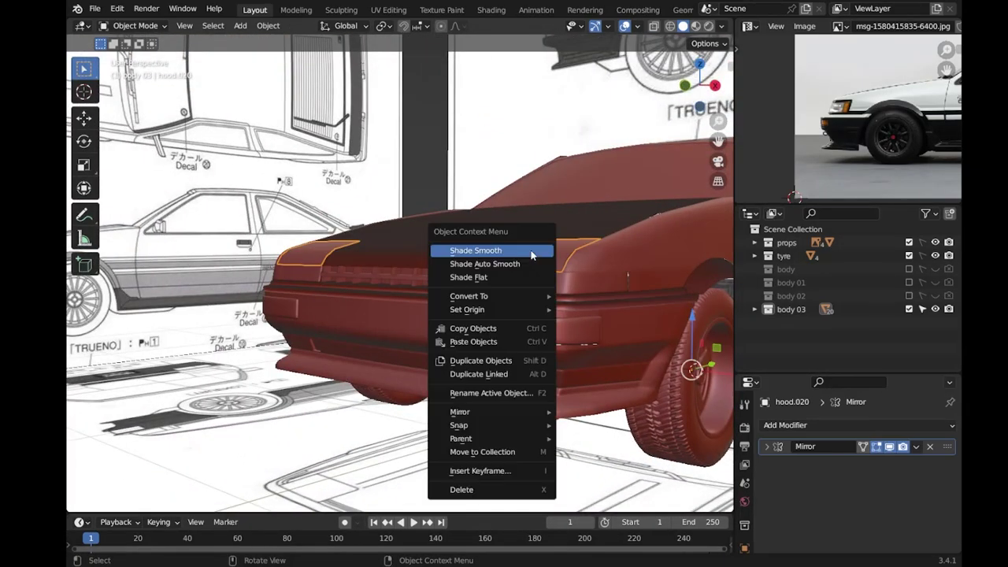
left_click(531, 254)
left_click(858, 424)
left_click(706, 368)
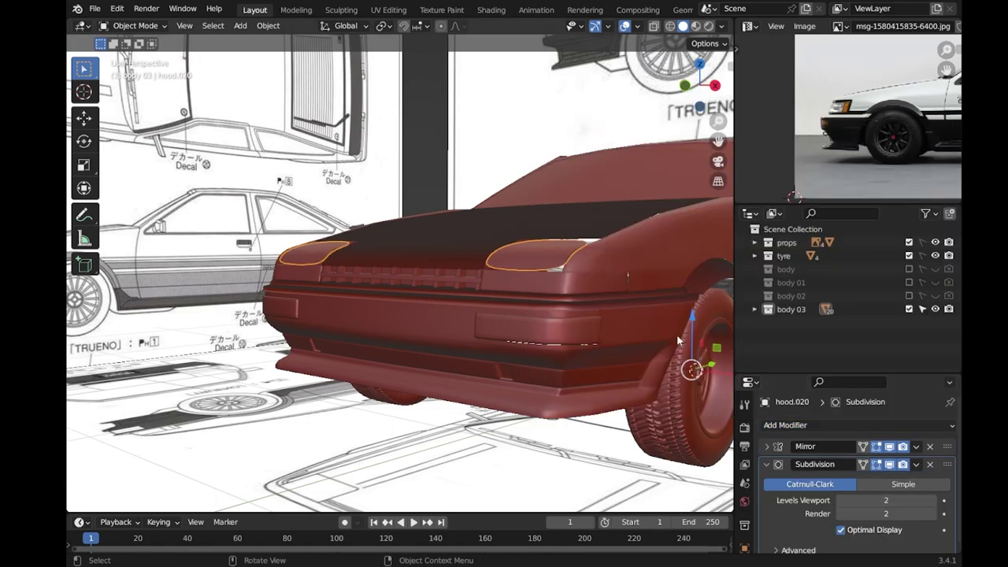
key("KP_7")
scroll(513, 247, "up", 5)
Add horizontal and vertical edge loops near the headlight cover's edges, then save.
key("Tab")
key("ctrl+r")
left_click(499, 260)
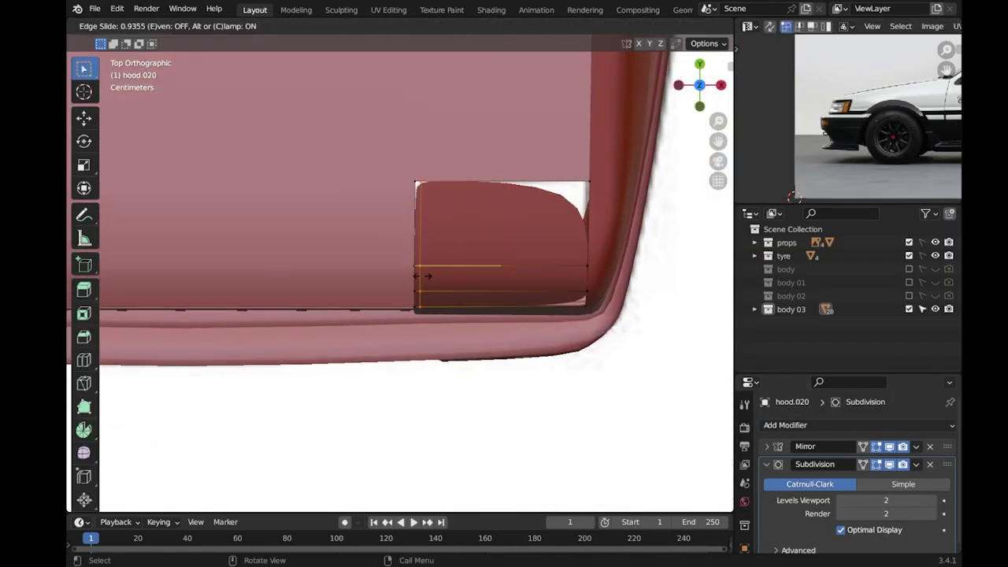
left_click(425, 276)
key("ctrl+r")
left_click(551, 184)
mouse_move(594, 224)
middle_mouse_down()
mouse_move(544, 117)
mouse_move(531, 149)
mouse_move(508, 133)
mouse_move(542, 275)
middle_mouse_up()
key("Tab")
scroll(541, 276, "down", 5)
middle_click_drag(540, 365, 508, 302)
key("ctrl+s")
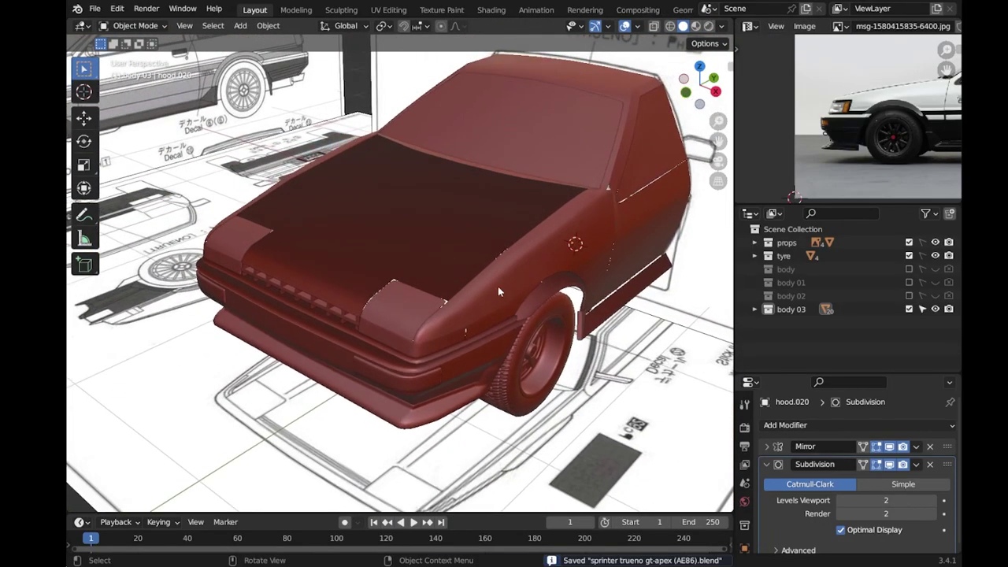
Give the hood a Solidify modifier with adjusted thickness, plus a Subdivision Surface modifier.
left_click(441, 236)
left_click(795, 428)
left_click(679, 399)
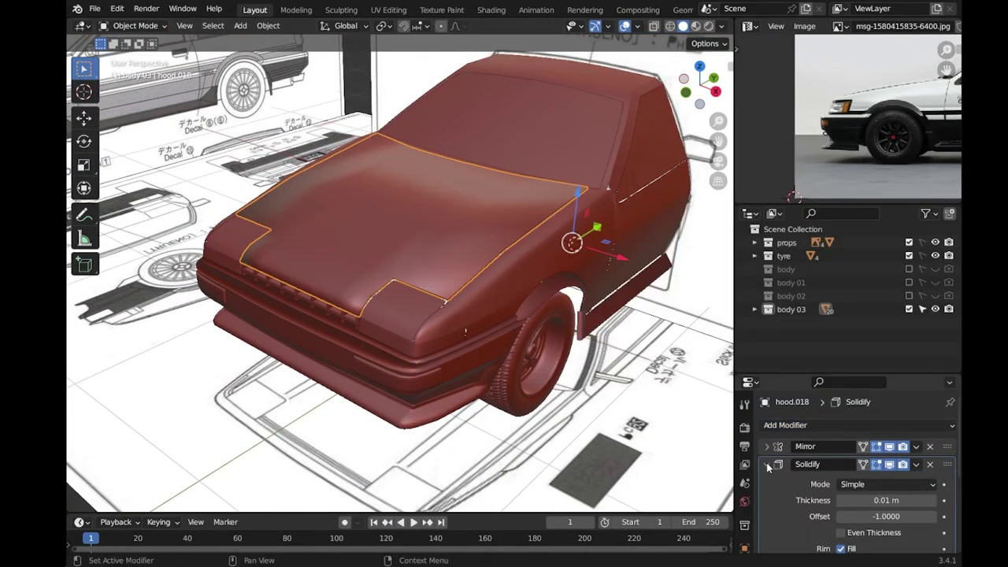
left_click_drag(840, 501, 866, 501)
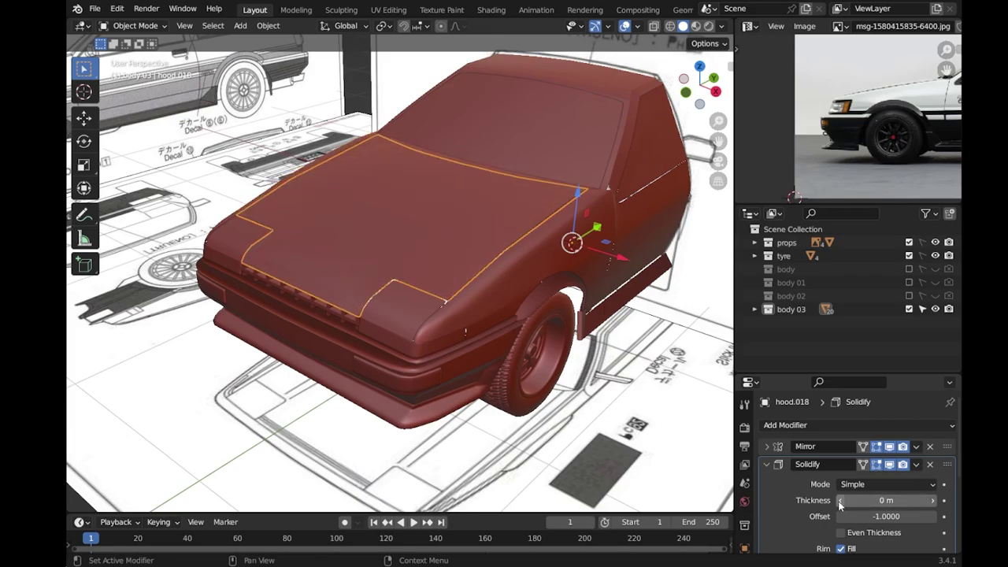
left_click(766, 463)
scroll(385, 332, "up", 5)
left_click(785, 424)
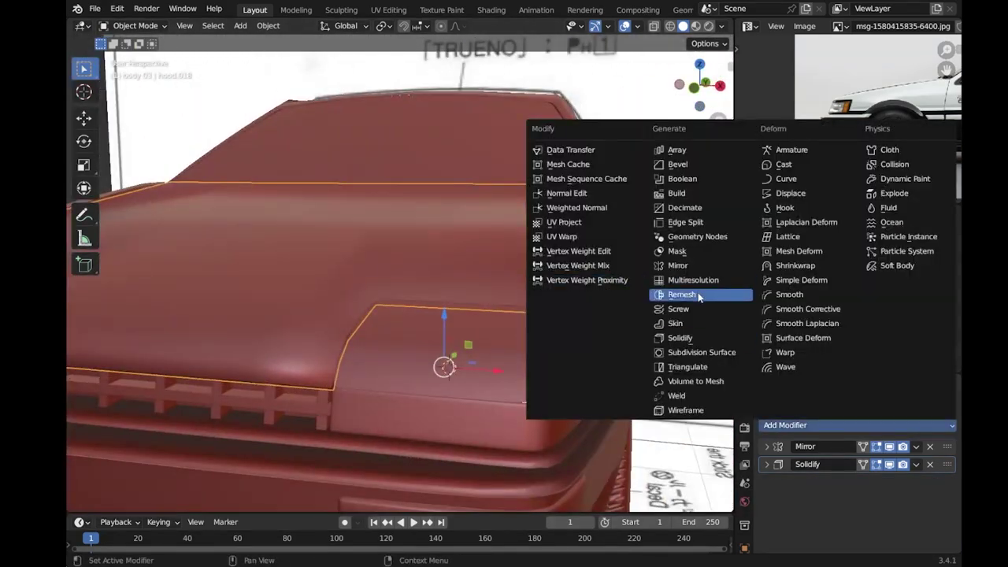
left_click(698, 292)
Cut edge loops through the hood near its rear and side edges.
key("Tab")
middle_click_drag(478, 276, 437, 300)
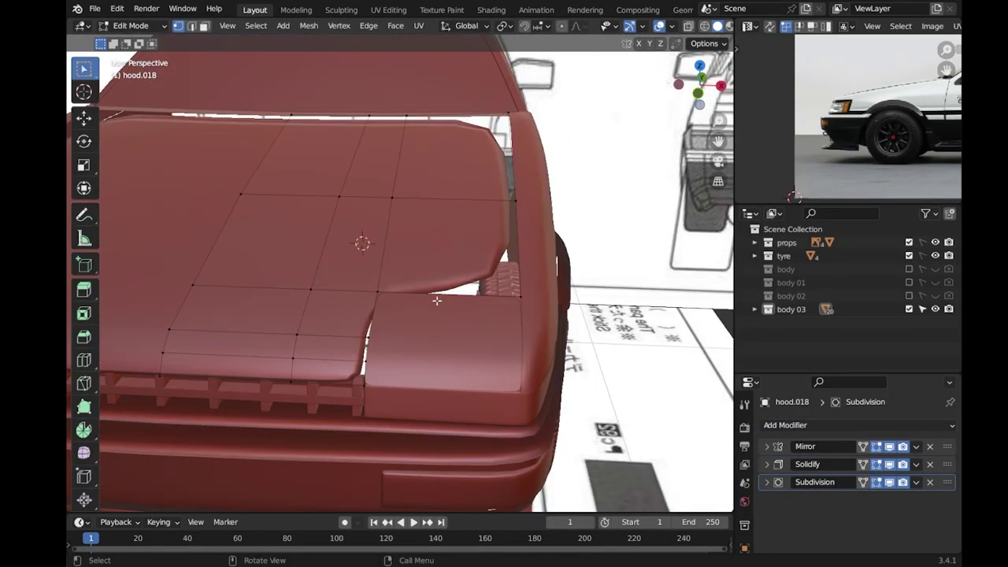
left_click(397, 193)
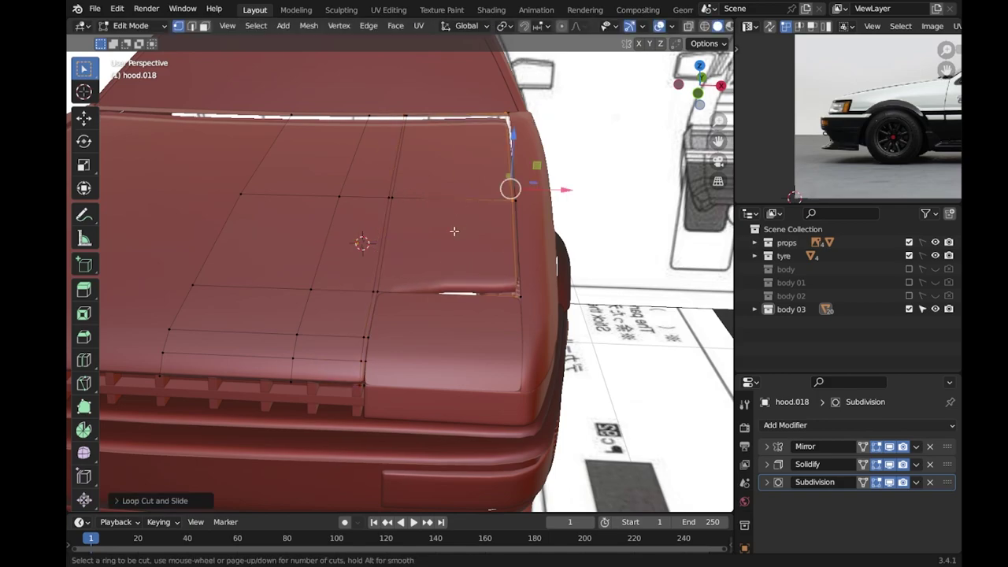
middle_click_drag(459, 225, 302, 215)
left_click(306, 213)
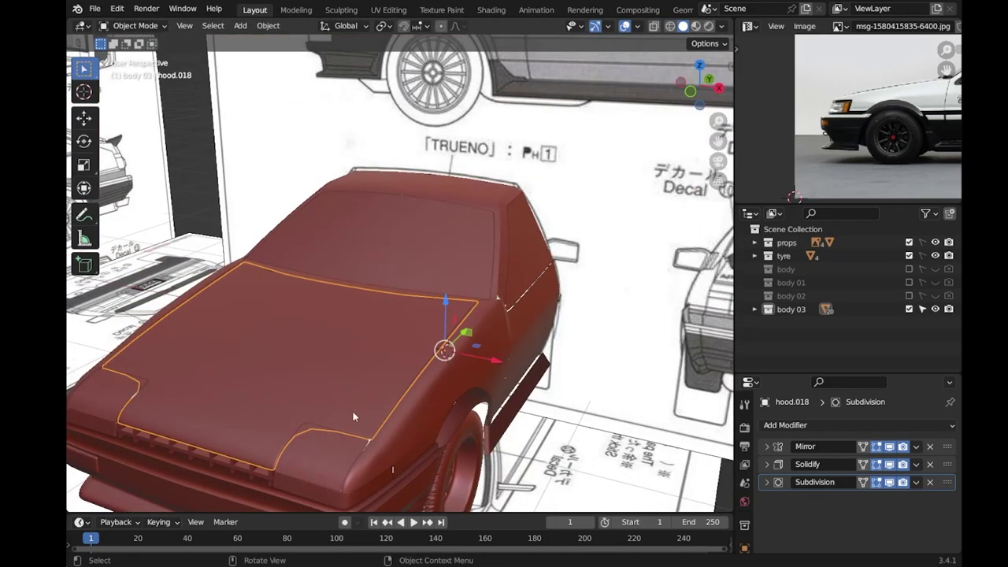
key("Tab")
key("ctrl+r")
left_click(370, 346)
left_click(370, 350)
key("Tab")
Give the headlight covers Solidify and level-1 Subdivision, ordering Solidify after Subdivision, and save.
left_click(856, 424)
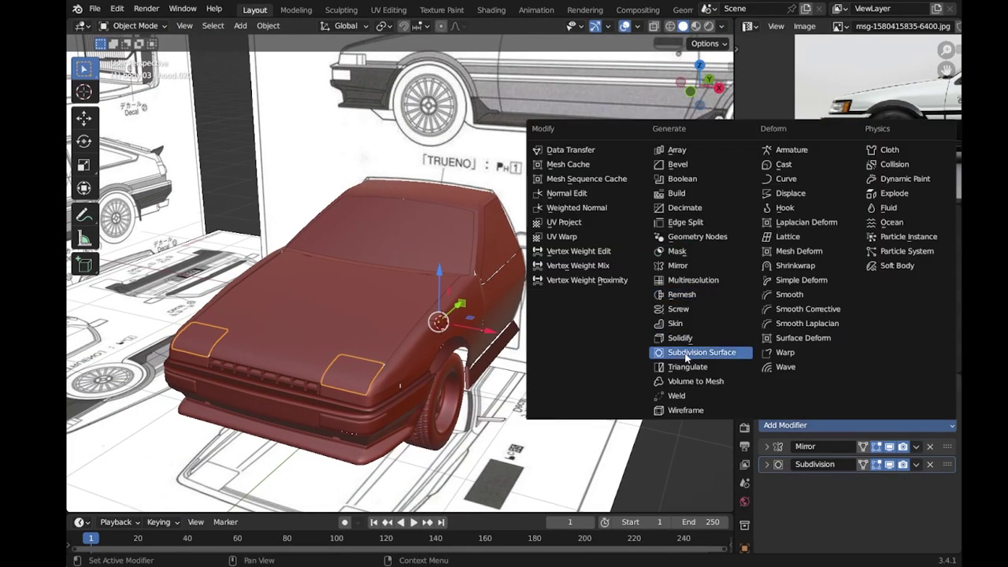
left_click(679, 338)
scroll(374, 421, "up", 4)
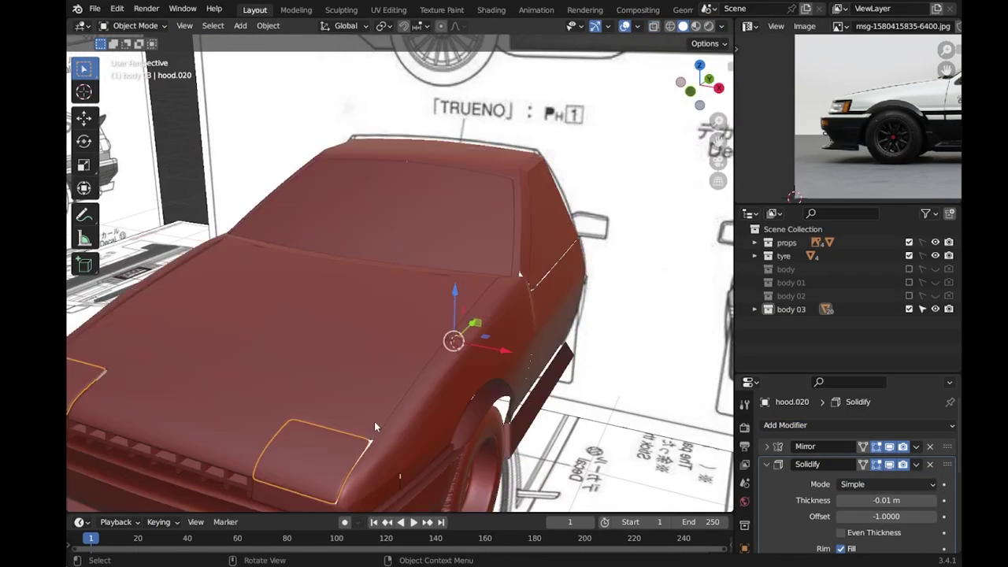
scroll(356, 359, "up", 3)
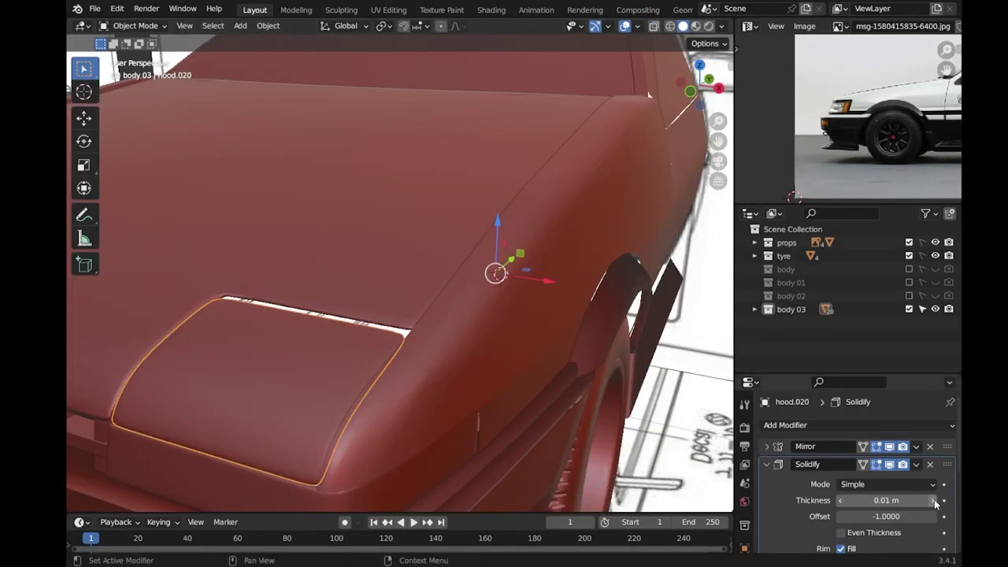
key("ctrl+1")
left_click_drag(946, 465, 946, 483)
mouse_move(504, 315)
middle_mouse_down()
mouse_move(445, 346)
mouse_move(478, 317)
middle_mouse_up()
scroll(445, 337, "down", 5)
key("ctrl+s")
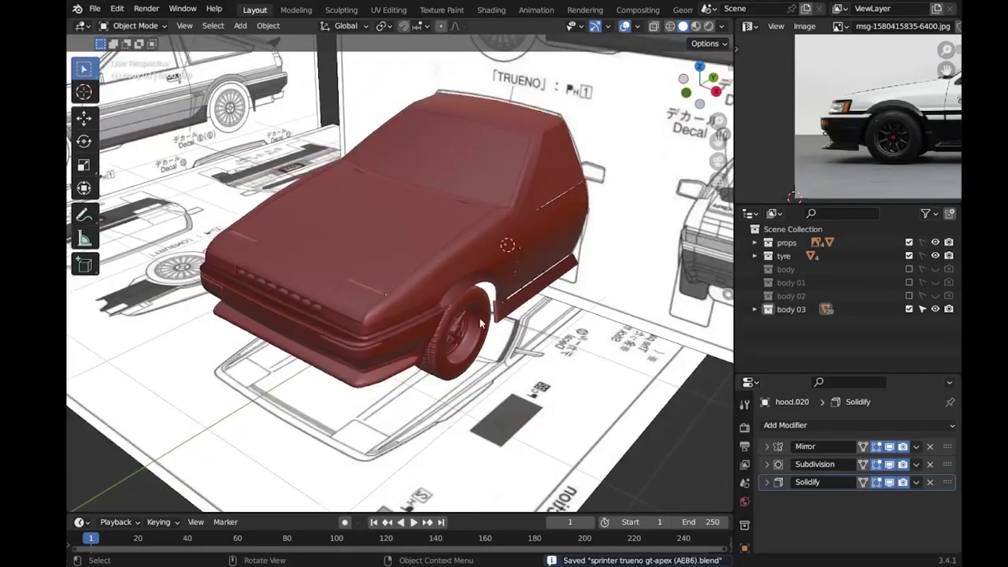
Add a Solidify modifier to the fender trim piece.
scroll(488, 260, "up", 5)
left_click(431, 264)
scroll(431, 264, "up", 3)
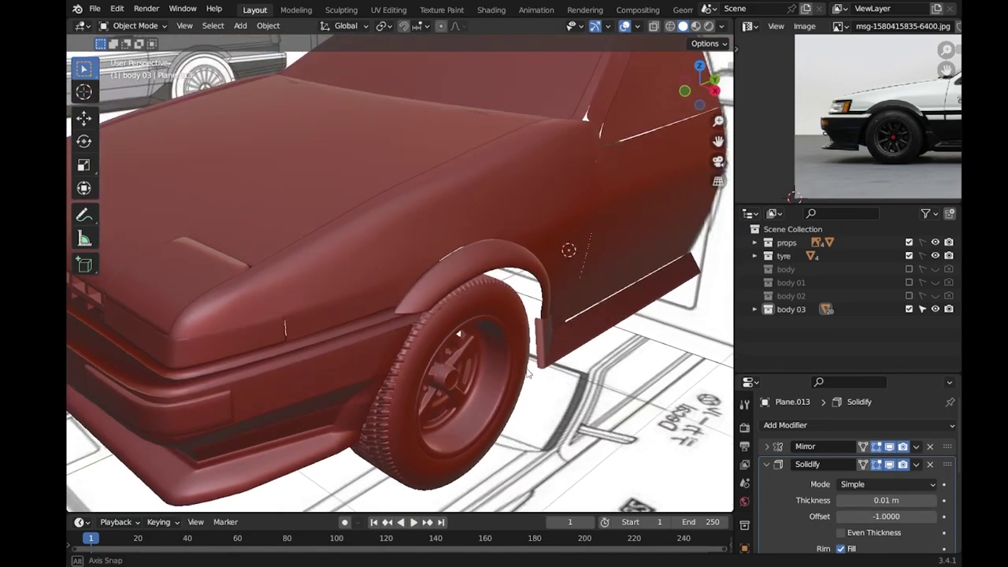
left_click(785, 426)
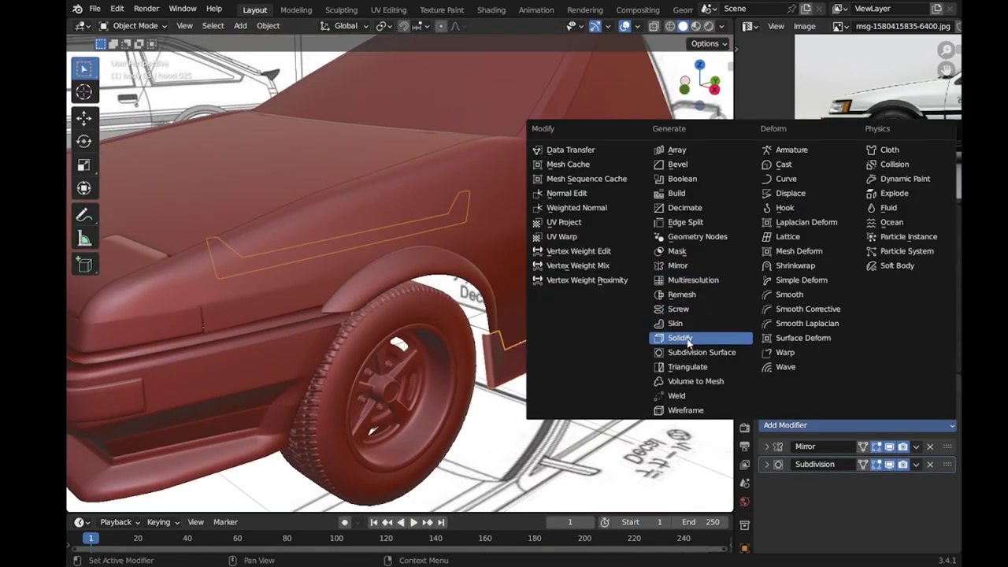
left_click(679, 337)
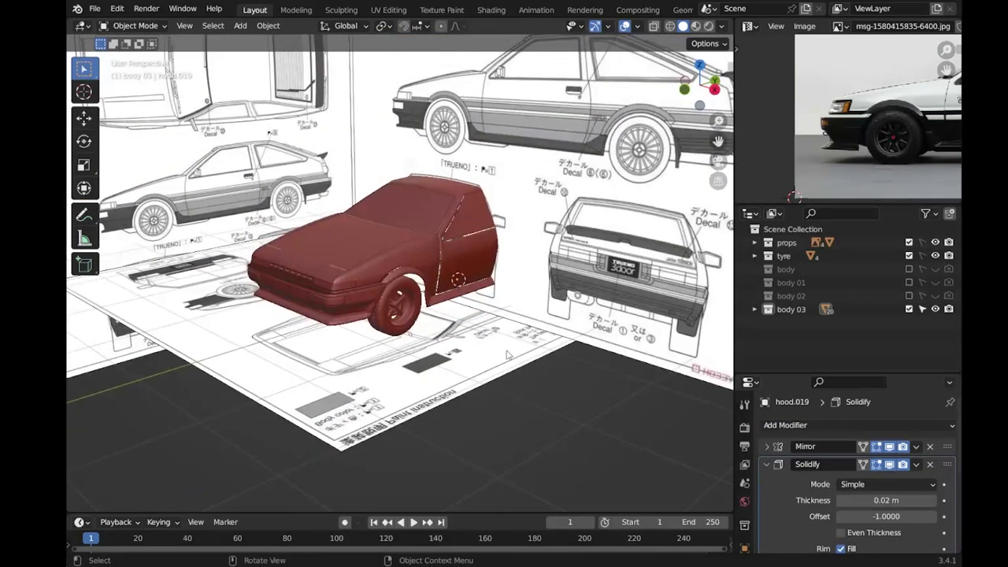
Add Subdivision to the windshield panel and cut loops near its top, bottom and right edges.
left_click(785, 424)
left_click(700, 351)
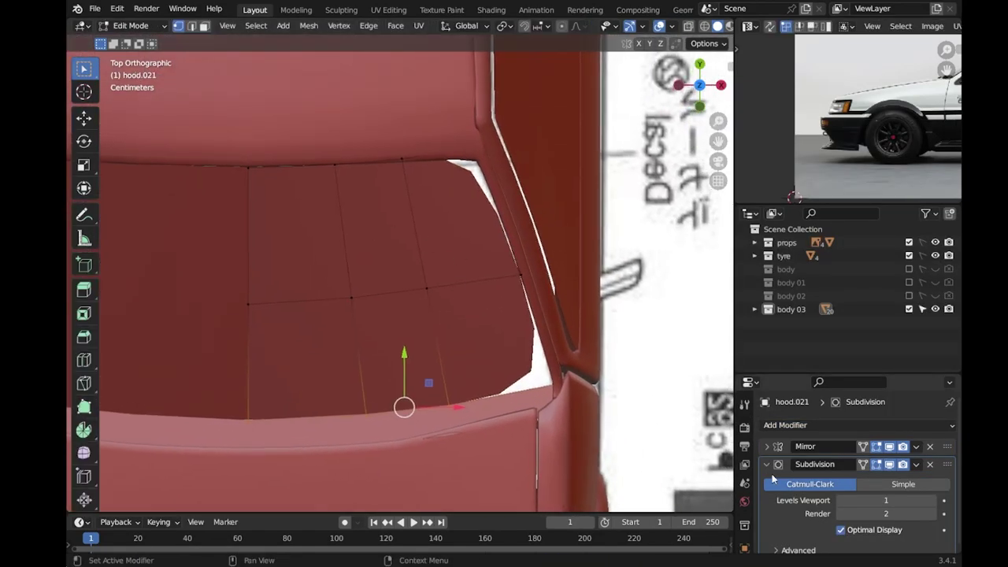
left_click(768, 465)
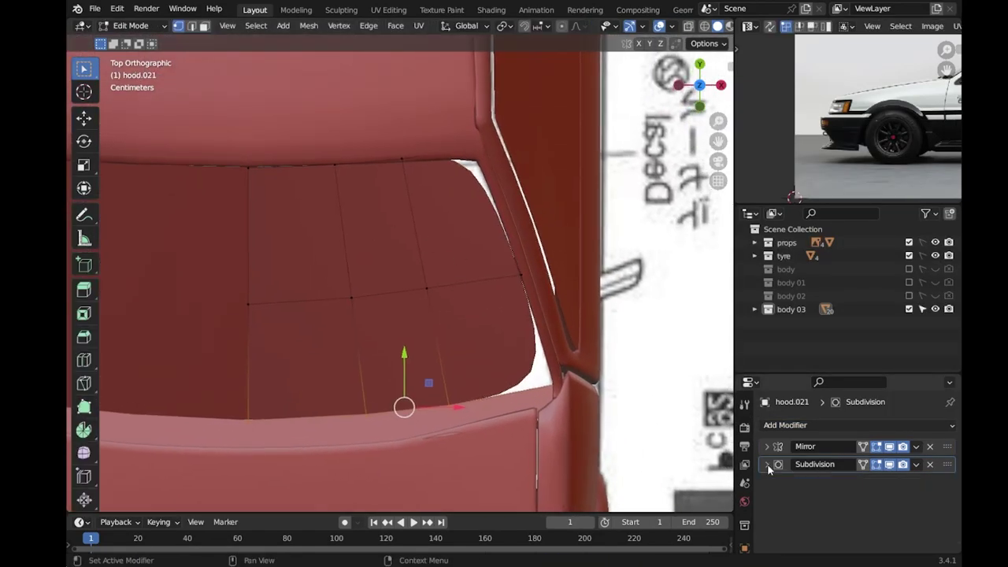
key("ctrl+r")
left_click(359, 218)
left_click(362, 174)
key("ctrl+r")
left_click(473, 366)
left_click(445, 405)
key("ctrl+r")
left_click(485, 282)
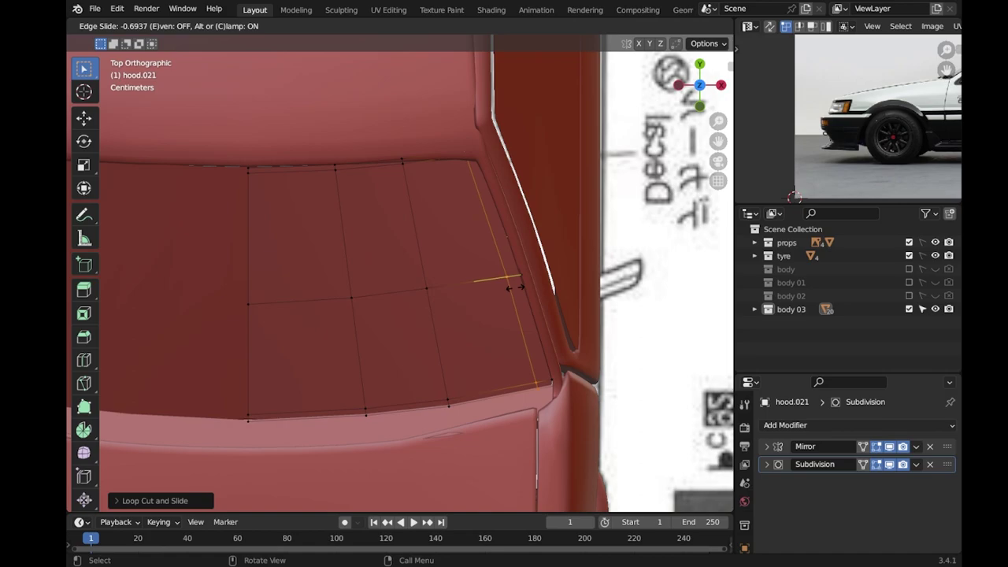
key("Tab")
Add a Solidify modifier to the windshield panel.
left_click(792, 423)
left_click(677, 363)
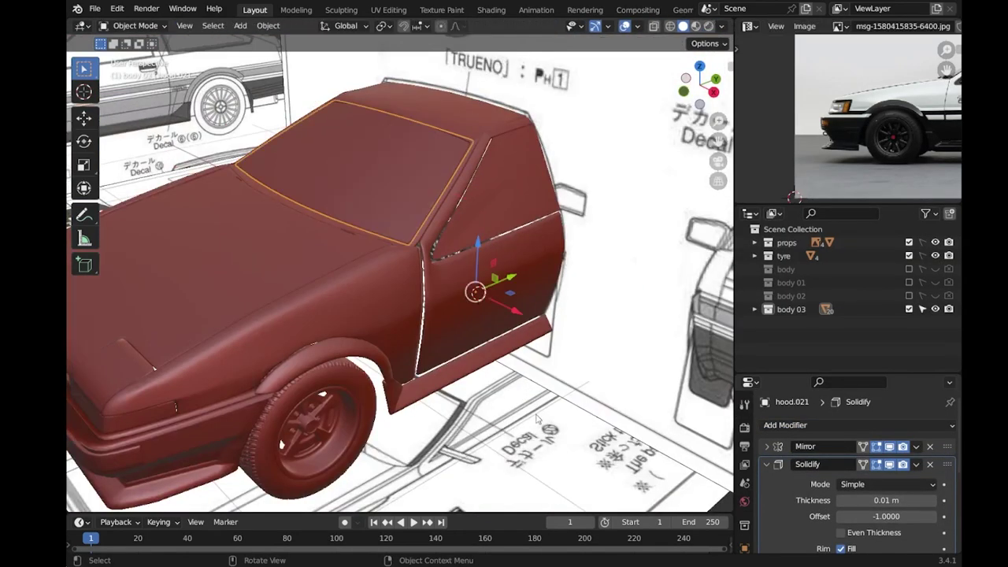
scroll(538, 418, "up", 5)
scroll(445, 288, "up", 3)
Add Solidify to the door panel, move it before Subdivision in the stack, and save.
left_click(445, 288)
left_click(767, 464)
left_click(791, 425)
left_click(791, 428)
left_click_drag(823, 483, 773, 464)
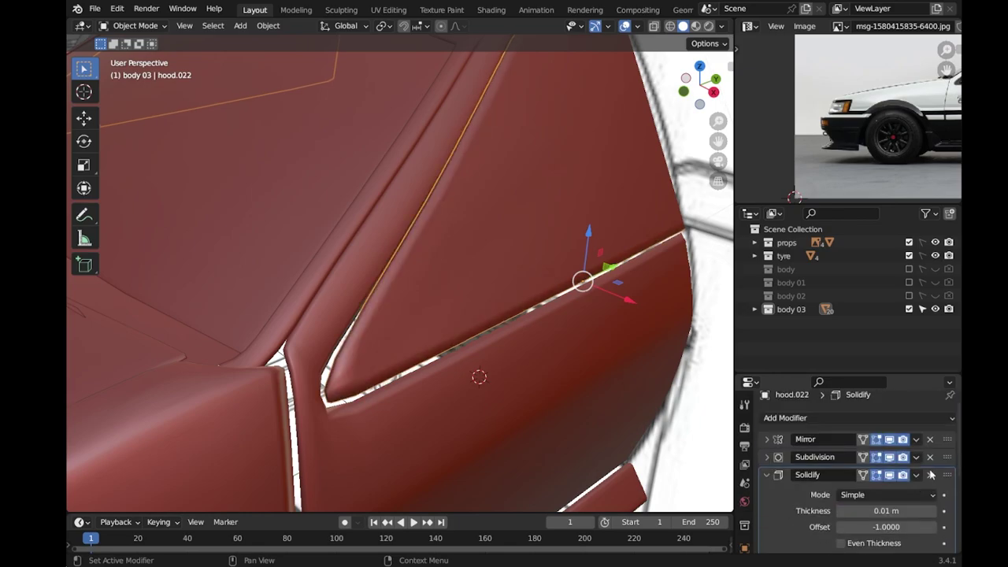
scroll(472, 315, "down", 2)
scroll(472, 315, "down", 4)
left_click(767, 457)
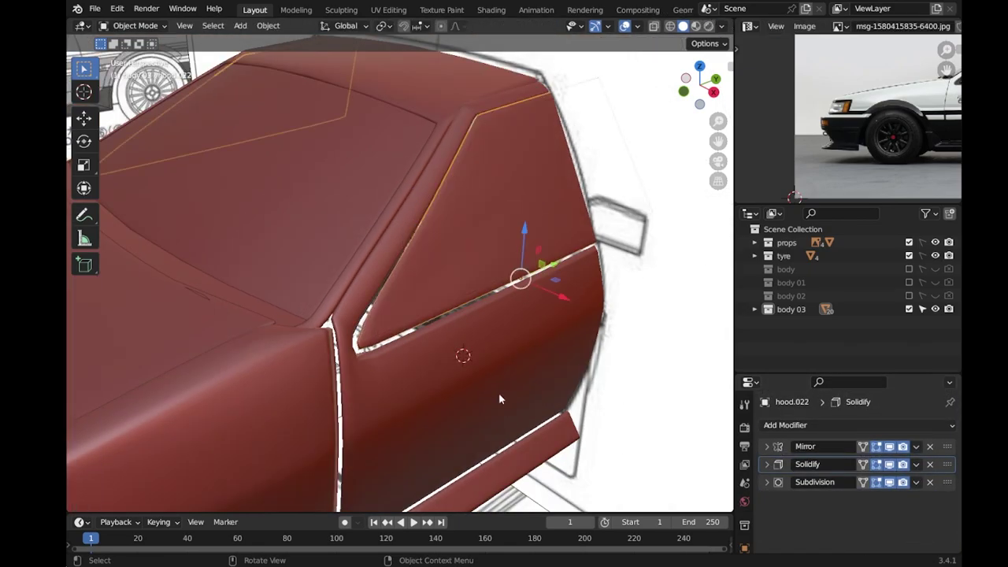
scroll(499, 400, "down", 3)
key("ctrl+s")
Select the roof trim panel and save the file again.
scroll(363, 393, "up", 5)
left_click(340, 364)
scroll(340, 364, "up", 3)
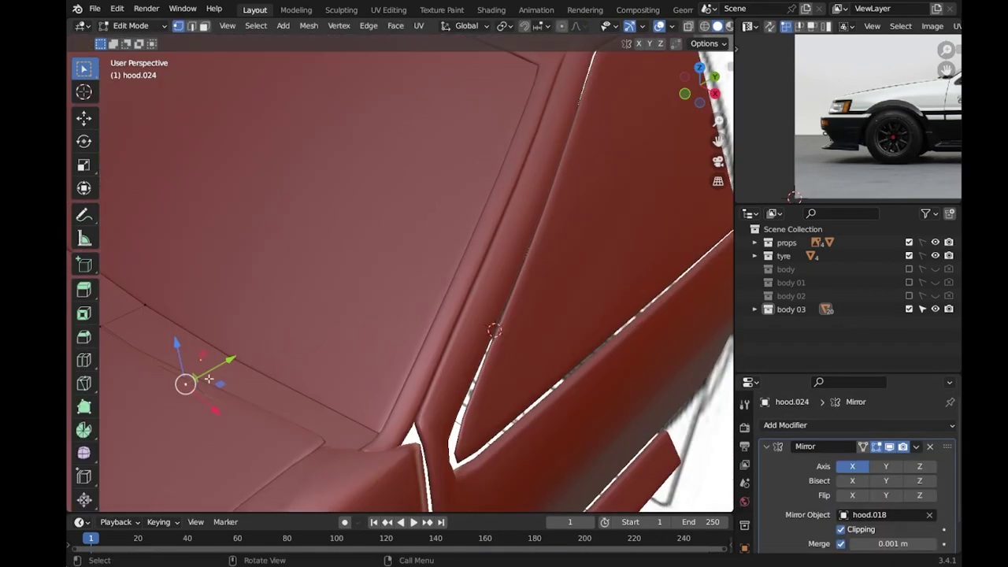
scroll(255, 386, "down", 5)
key("ctrl+s")
scroll(338, 362, "up", 5)
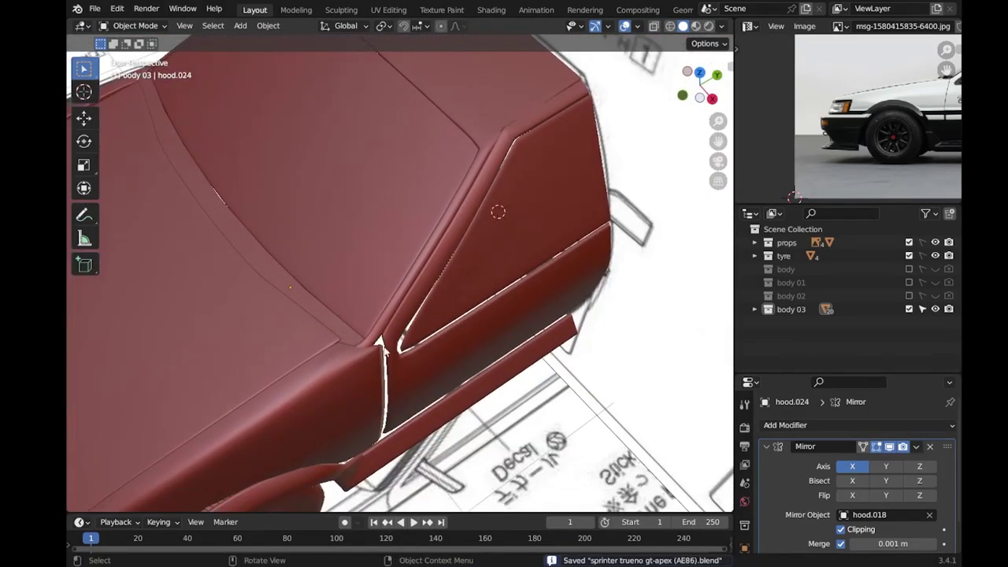
Orbit to the car's side and enter Edit Mode on the door panel.
middle_click_drag(338, 362, 362, 363)
scroll(362, 363, "down", 5)
middle_click_drag(407, 296, 383, 322)
scroll(384, 322, "up", 3)
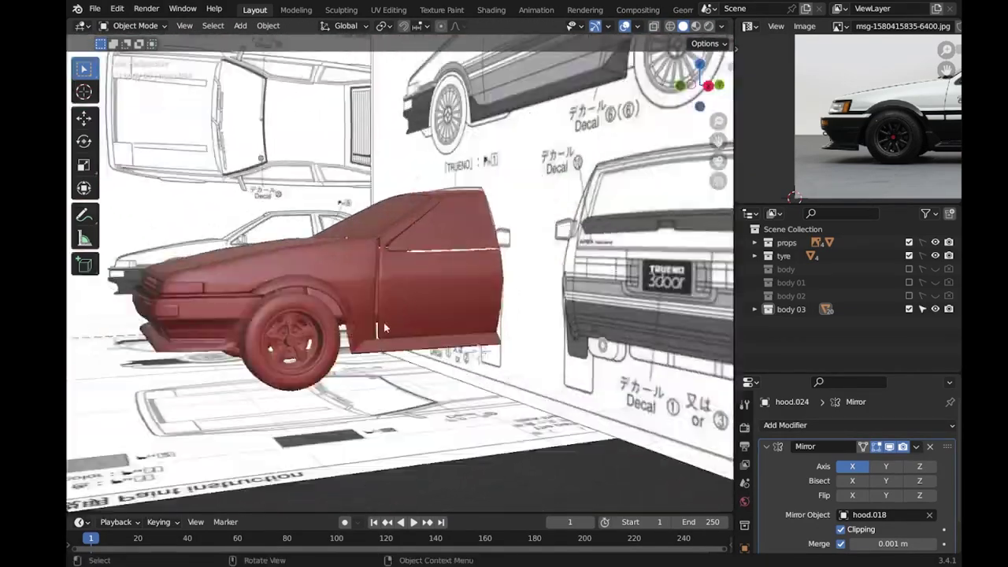
scroll(327, 307, "up", 3)
left_click(327, 306)
key("Tab")
Place an edge loop along the door and A-pillar, then view the door side-on.
key("g")
key("g")
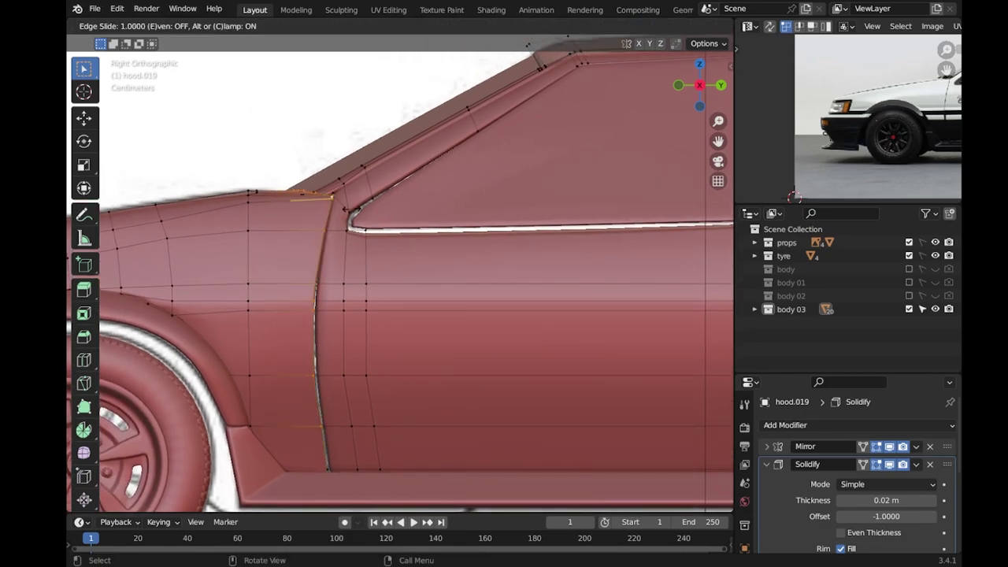
left_click(344, 203)
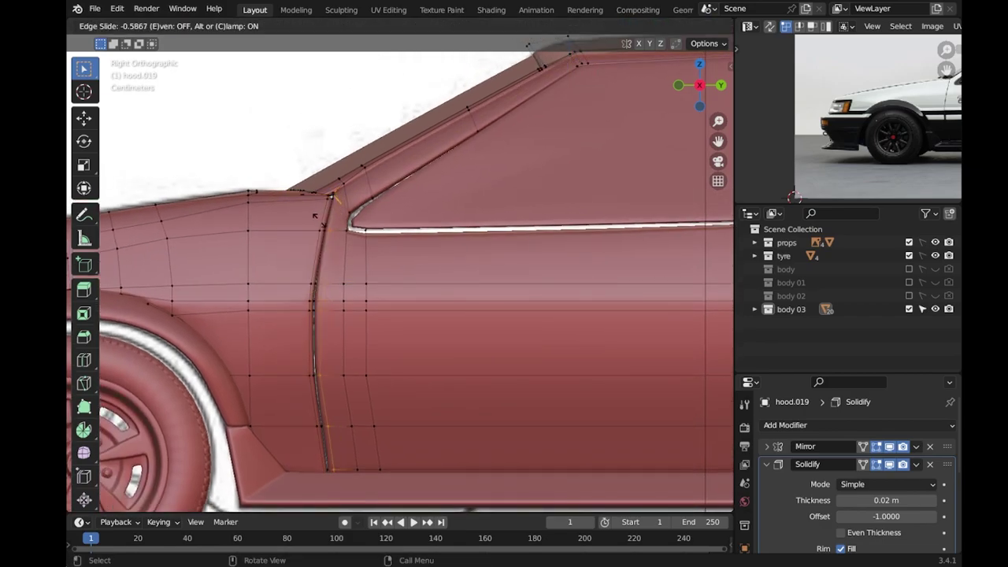
key("Tab")
scroll(376, 274, "down", 5)
middle_click_drag(376, 274, 377, 278)
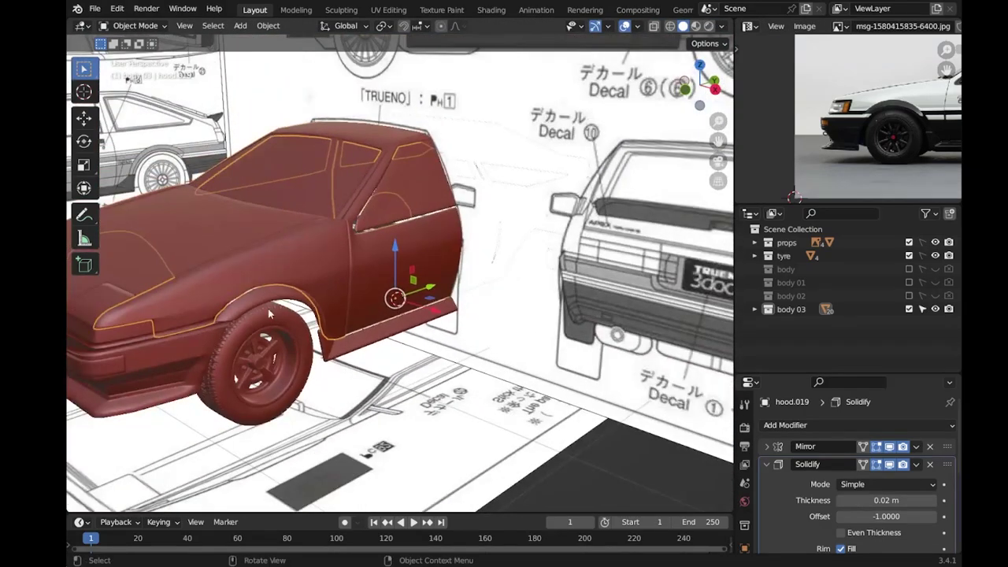
scroll(376, 279, "up", 3)
key("KP_3")
key("Tab")
scroll(507, 263, "up", 4)
Cut a second edge loop across the door and slide it toward the rear.
key("ctrl+r")
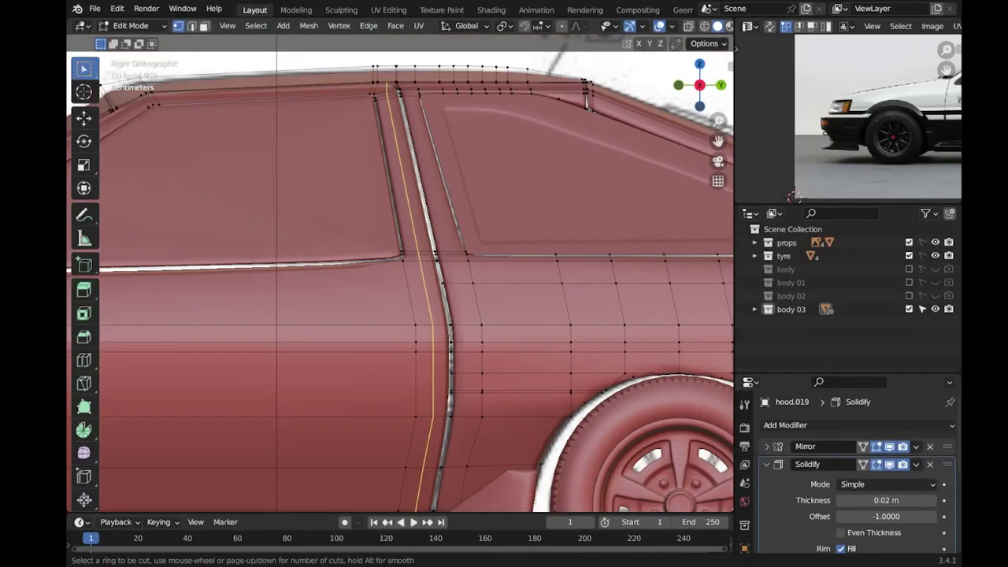
left_click(401, 91)
scroll(416, 291, "down", 3)
scroll(475, 273, "up", 3)
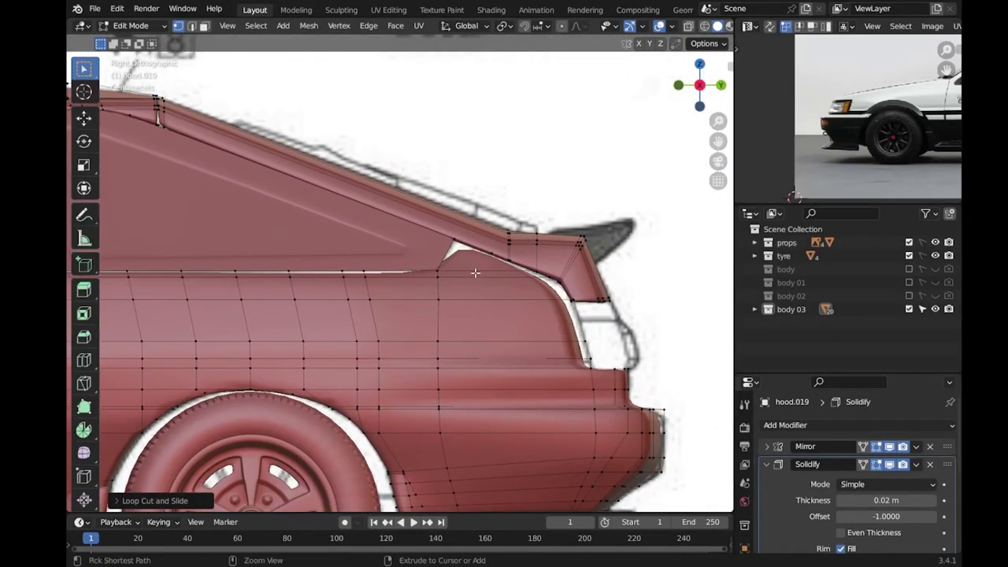
left_click(543, 290)
scroll(544, 289, "down", 3)
Add another edge loop on the door along the window line.
key("Tab")
mouse_move(577, 299)
middle_mouse_down()
mouse_move(507, 351)
mouse_move(483, 334)
mouse_move(472, 277)
middle_mouse_up()
key("KP_3")
key("Tab")
scroll(300, 384, "up", 3)
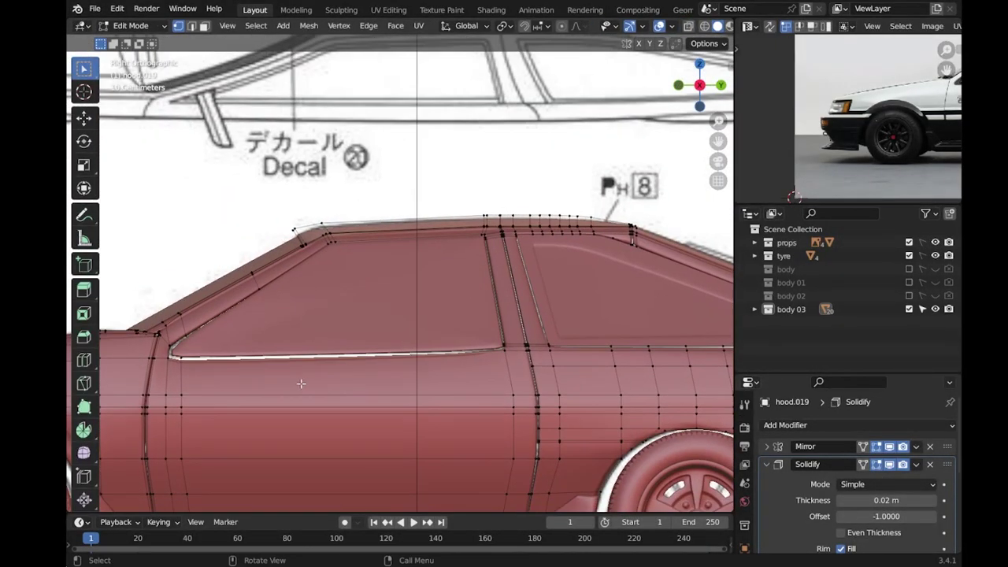
left_click(511, 370)
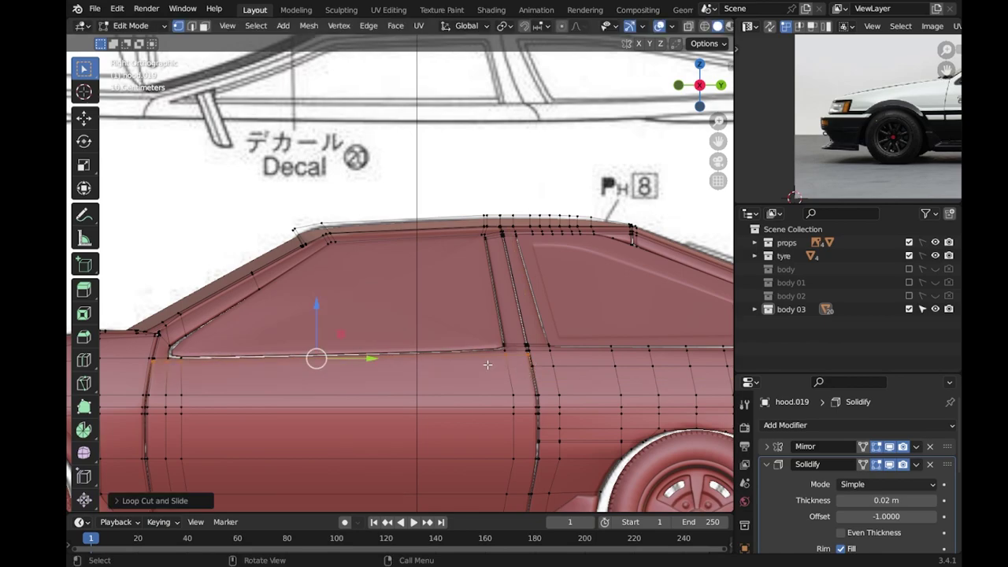
scroll(191, 360, "up", 5)
On window panel hood.022, move the front window corner vertex and select the rear lower corner.
middle_click_drag(177, 359, 275, 359, "shift")
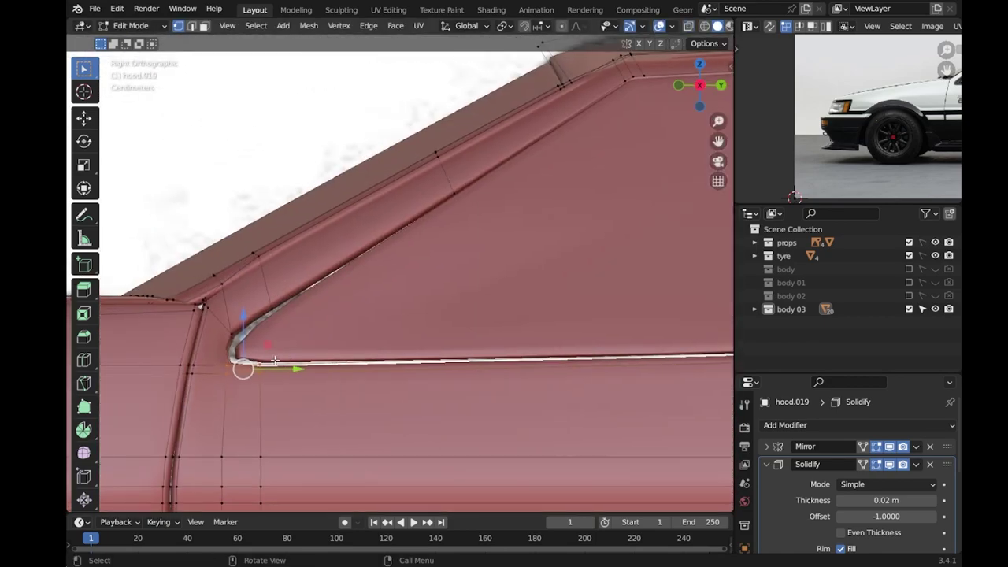
key("Tab")
left_click(371, 333)
key("Tab")
left_click(263, 348)
key("g")
left_click(268, 352)
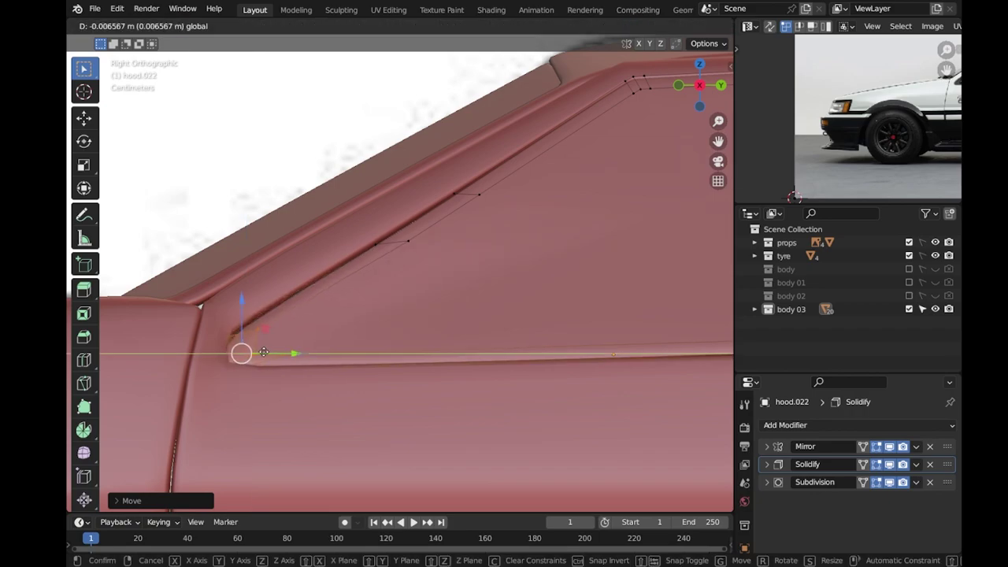
scroll(262, 268, "down", 4)
scroll(532, 352, "up", 4)
left_click(532, 351)
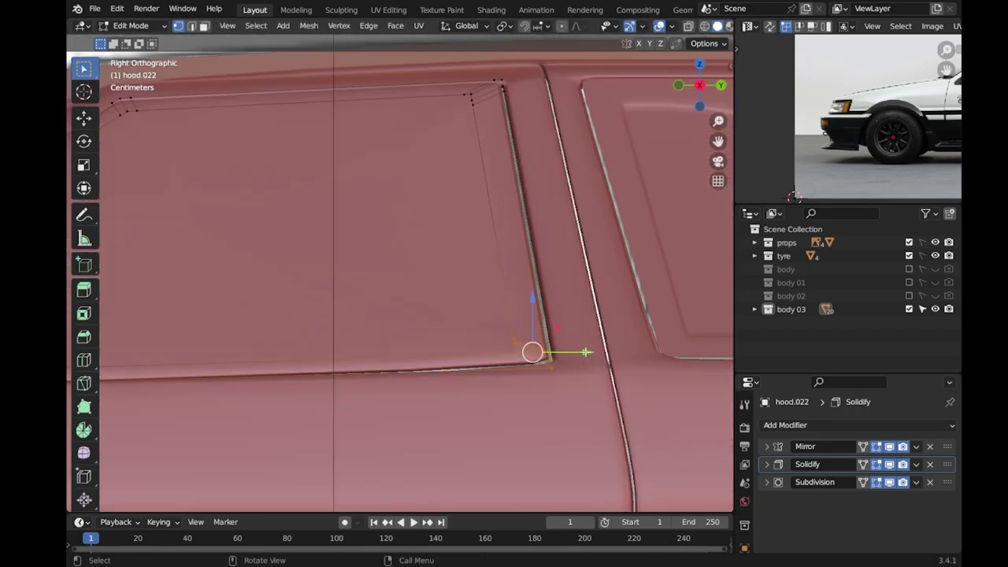
scroll(326, 173, "down", 3)
key("Tab")
On door panel hood.019, move the window-corner vertex using see-through view.
scroll(326, 173, "down", 4)
scroll(273, 315, "up", 6)
scroll(279, 323, "down", 2)
middle_click_drag(280, 323, 496, 337)
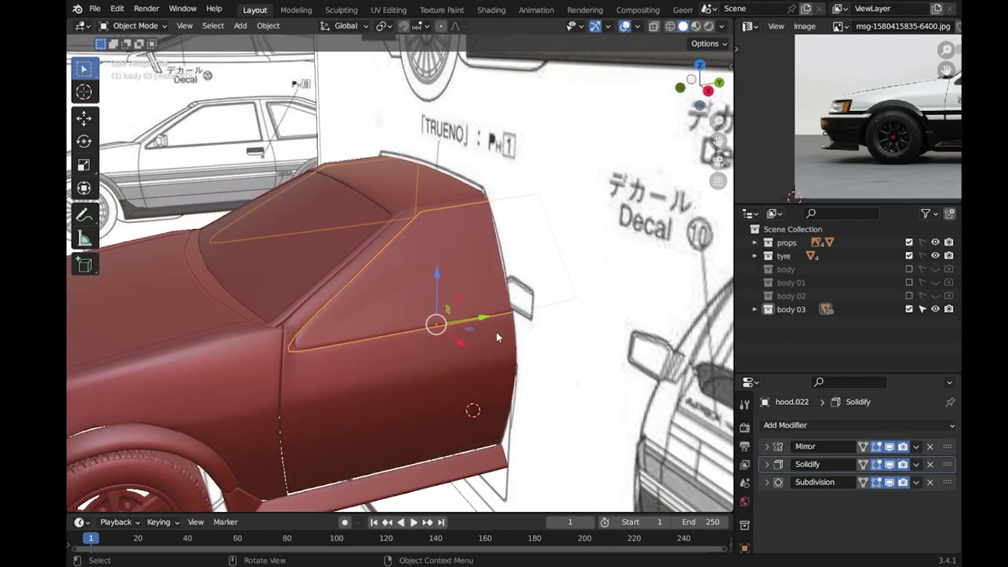
left_click(310, 363)
key("Tab")
scroll(407, 364, "up", 5)
middle_click_drag(407, 365, 460, 256)
key("alt+z")
key("alt+z")
key("g")
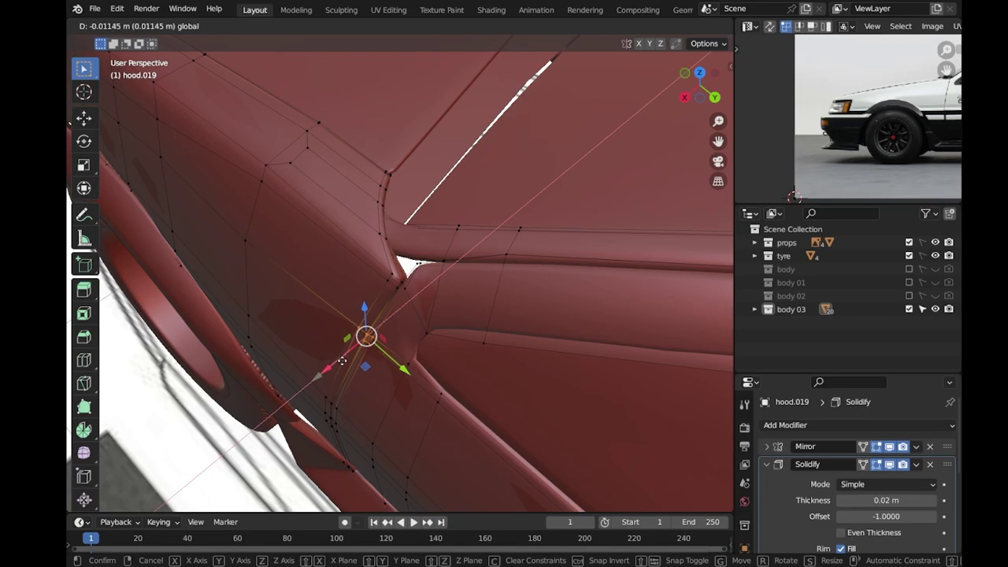
left_click(342, 360)
Nudge the adjacent hood.019 corner vertex slightly and turn see-through view off.
left_click(407, 364)
key("g")
left_click(434, 318)
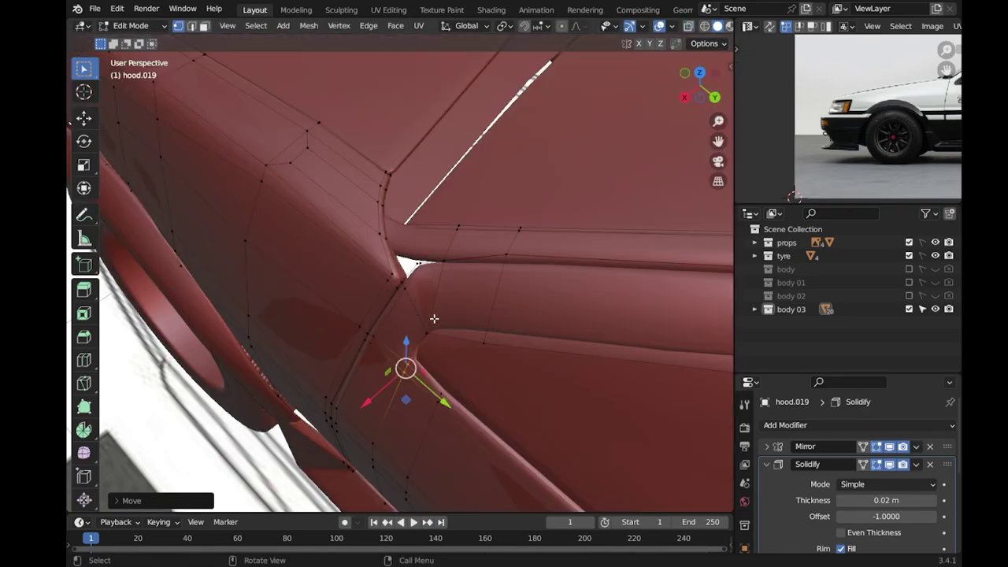
key("alt+z")
key("alt+z")
scroll(398, 271, "up", 3)
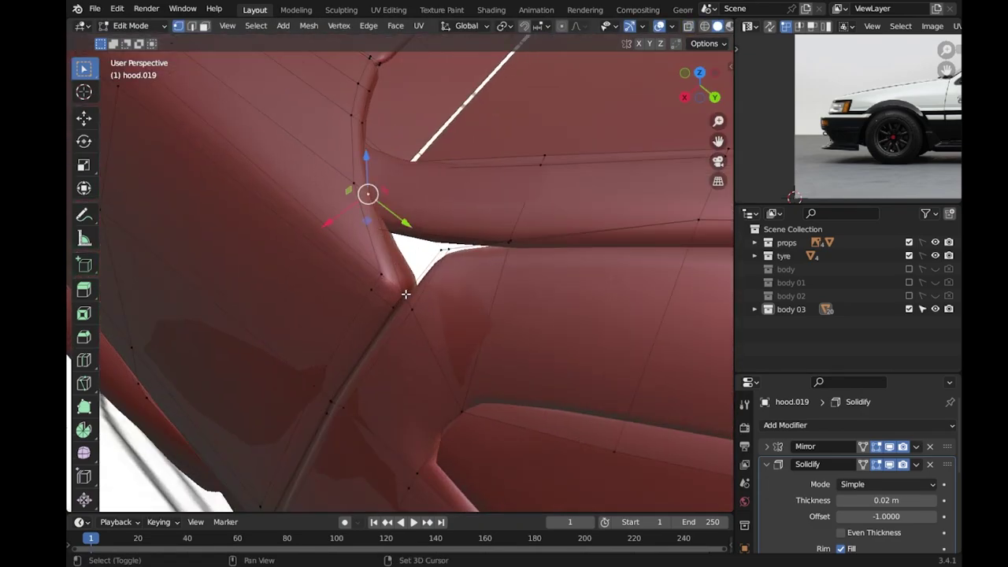
scroll(443, 264, "down", 5)
Exit Edit Mode and save the Trueno file with Ctrl+S.
key("Tab")
scroll(465, 350, "down", 3)
middle_click_drag(465, 352, 449, 333)
key("ctrl+s")
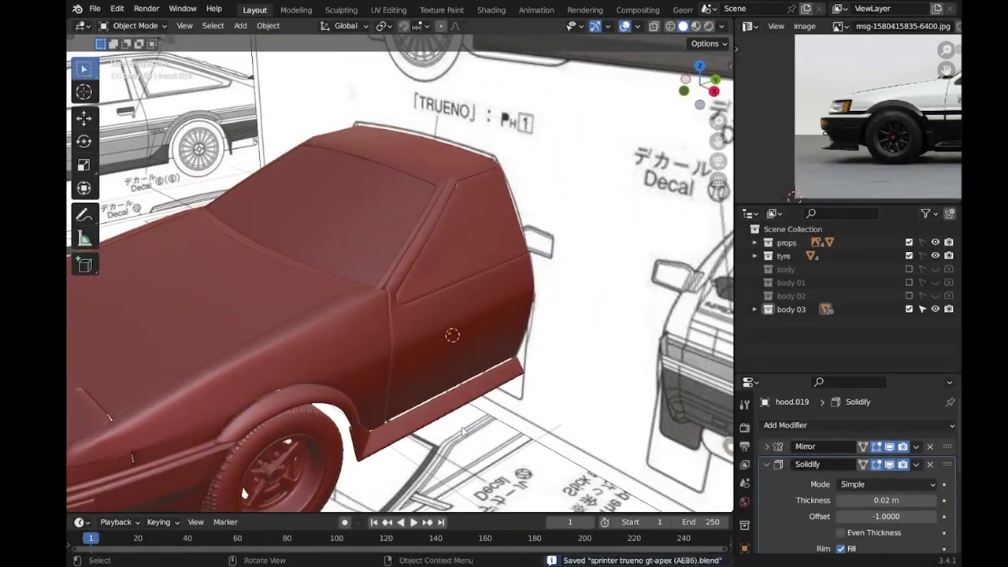
scroll(389, 351, "up", 4)
middle_click_drag(389, 351, 328, 367)
Extrude the edge of sill panel hood.025 toward the rear wheel arch.
left_click(329, 367)
key("Tab")
scroll(326, 241, "up", 4)
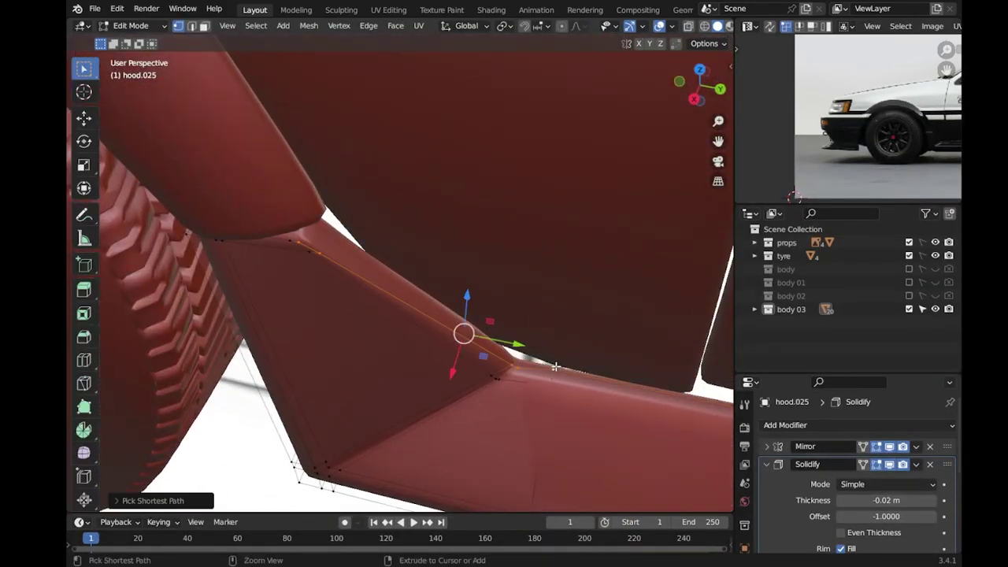
scroll(555, 367, "down", 4)
middle_click_drag(349, 236, 373, 323)
scroll(373, 323, "up", 5)
mouse_move(619, 404)
middle_mouse_down()
mouse_move(645, 389)
mouse_move(580, 333)
mouse_move(549, 382)
middle_mouse_up()
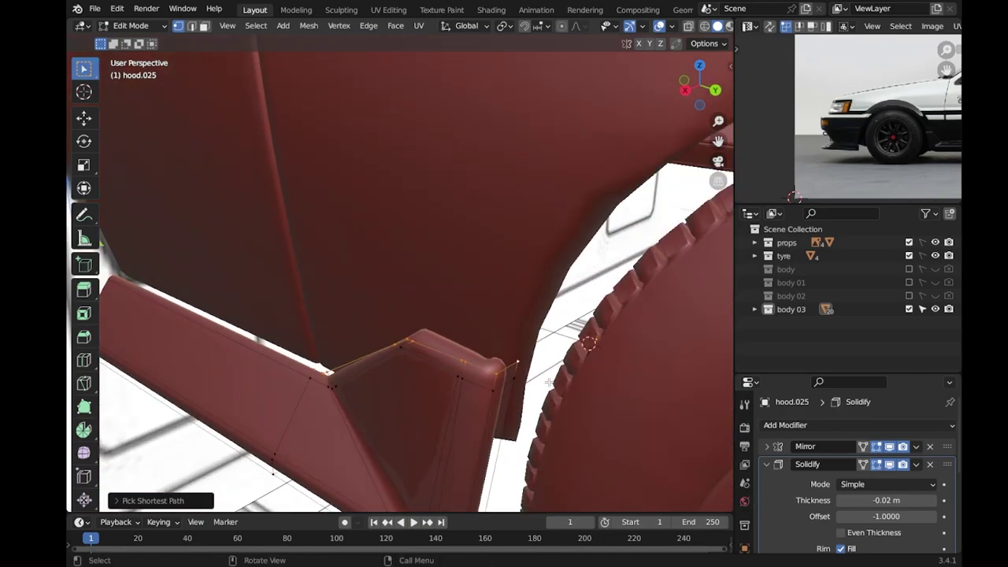
left_click(589, 343)
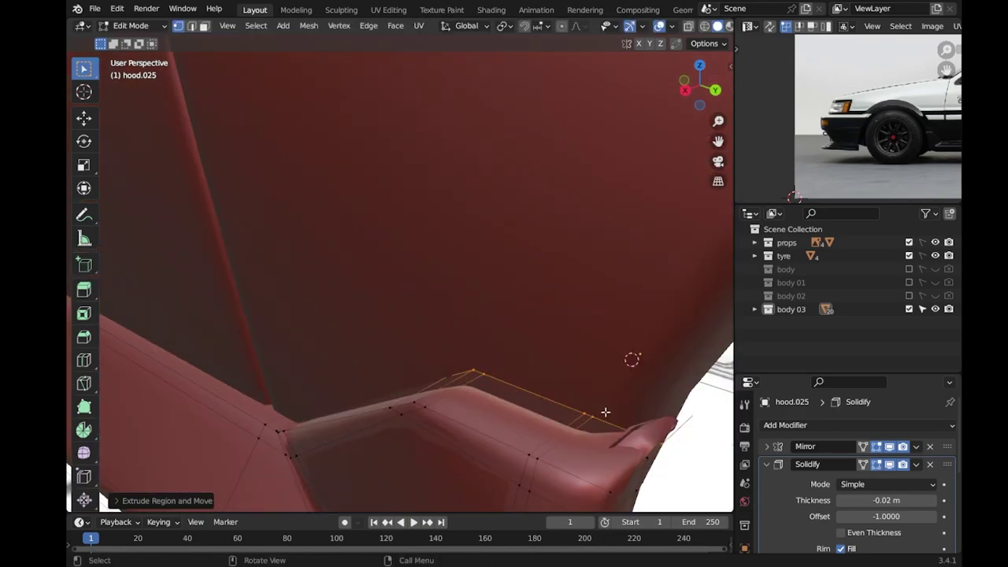
middle_click_drag(589, 343, 598, 346)
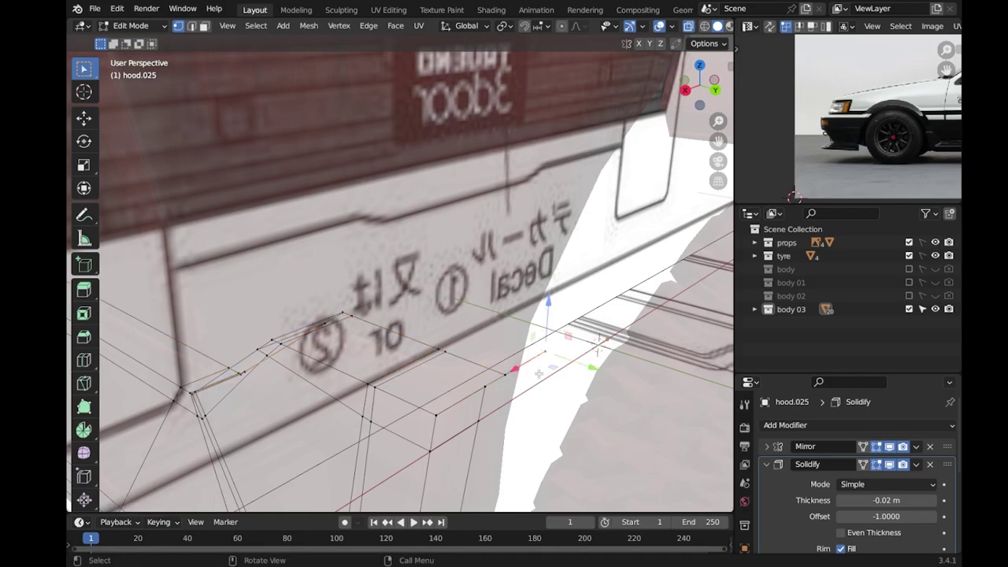
Recalculate the sill mesh's face normals outward and check the shading.
key("Tab")
mouse_move(538, 373)
middle_mouse_down()
mouse_move(472, 386)
mouse_move(291, 330)
middle_mouse_up()
key("Tab")
key("shift+n")
key("Tab")
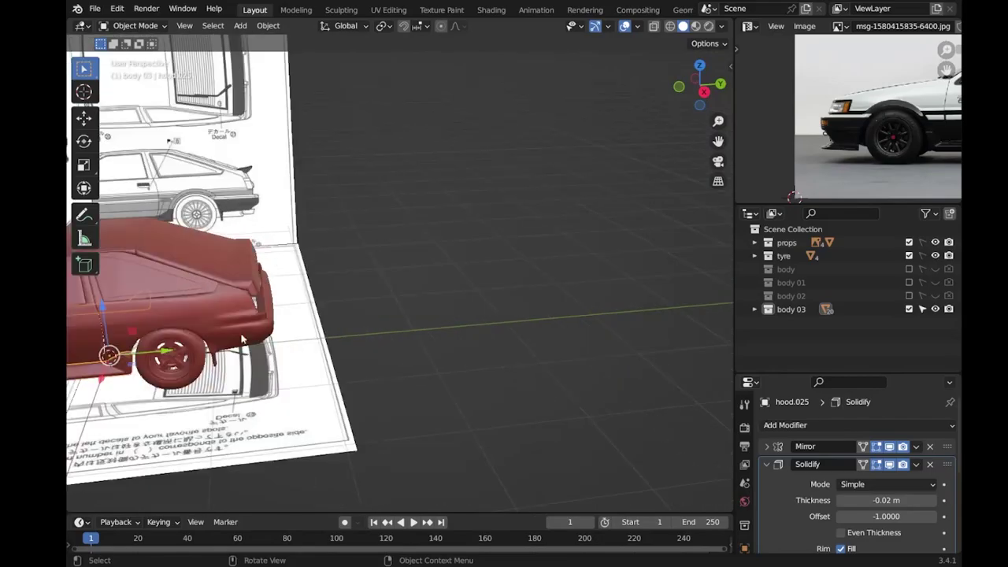
scroll(291, 330, "up", 10)
key("Tab")
mouse_move(394, 347)
middle_mouse_down()
mouse_move(485, 407)
mouse_move(457, 363)
mouse_move(499, 259)
mouse_move(657, 234)
mouse_move(437, 326)
mouse_move(364, 291)
middle_mouse_up()
scroll(487, 408, "down", 8)
key("Tab")
key("Tab")
scroll(499, 259, "up", 3)
Select a vertex path along the sill, review the rocker panel, and save the file.
left_click(437, 327, "ctrl")
scroll(400, 328, "up", 3)
middle_click_drag(400, 328, 432, 383)
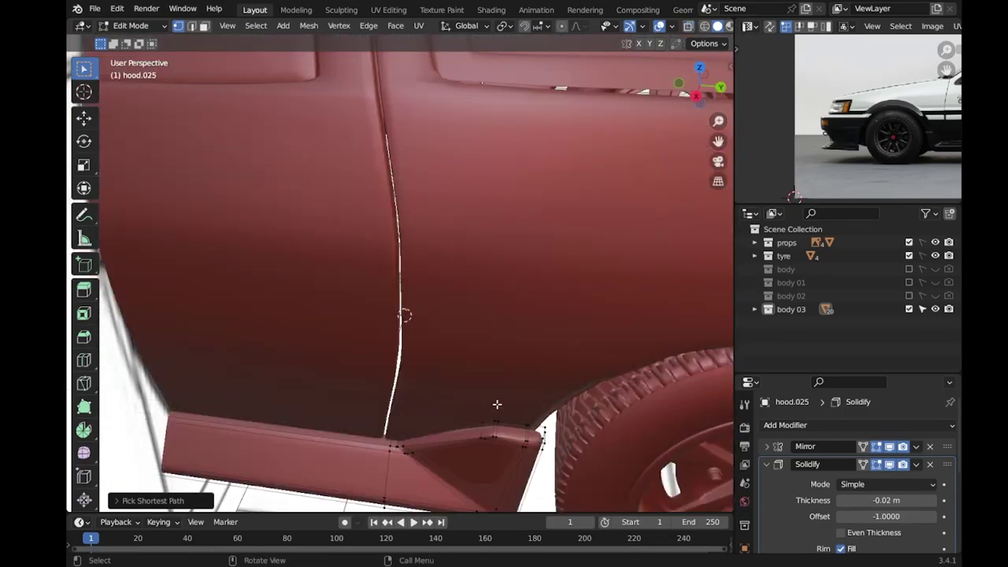
key("Tab")
scroll(497, 404, "down", 3)
middle_click_drag(497, 404, 315, 354)
scroll(253, 388, "up", 4)
mouse_move(254, 388)
middle_mouse_down()
mouse_move(256, 306)
mouse_move(483, 276)
middle_mouse_up()
scroll(256, 305, "down", 5)
key("ctrl+s")
scroll(483, 275, "up", 3)
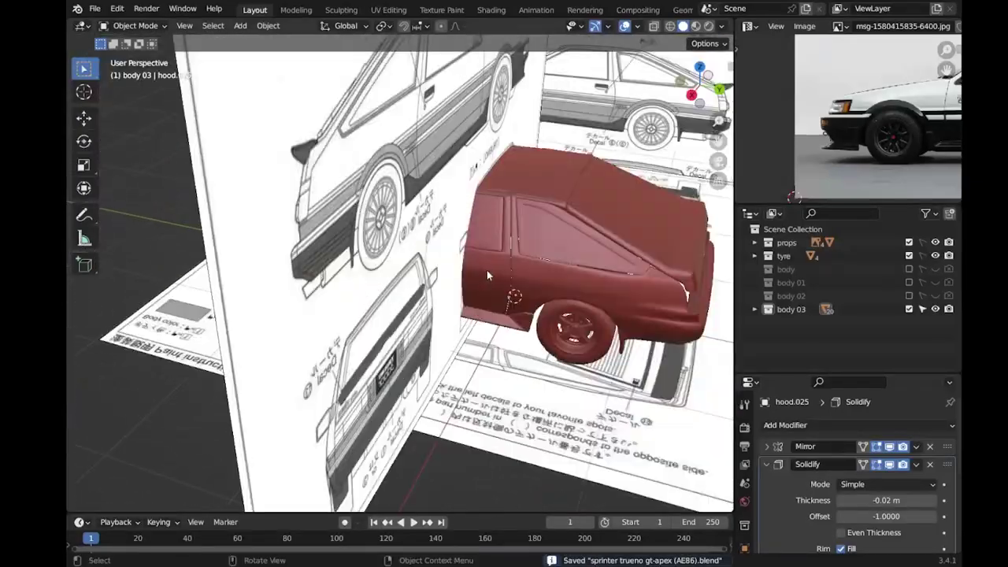
scroll(483, 275, "up", 4)
Put window panel hood.022 into Edit Mode, then pick another body panel to edit.
left_click(406, 263)
key("Tab")
key("Tab")
scroll(447, 373, "down", 5)
mouse_move(405, 263)
middle_mouse_down()
mouse_move(447, 373)
mouse_move(358, 324)
middle_mouse_up()
scroll(393, 346, "up", 3)
key("Tab")
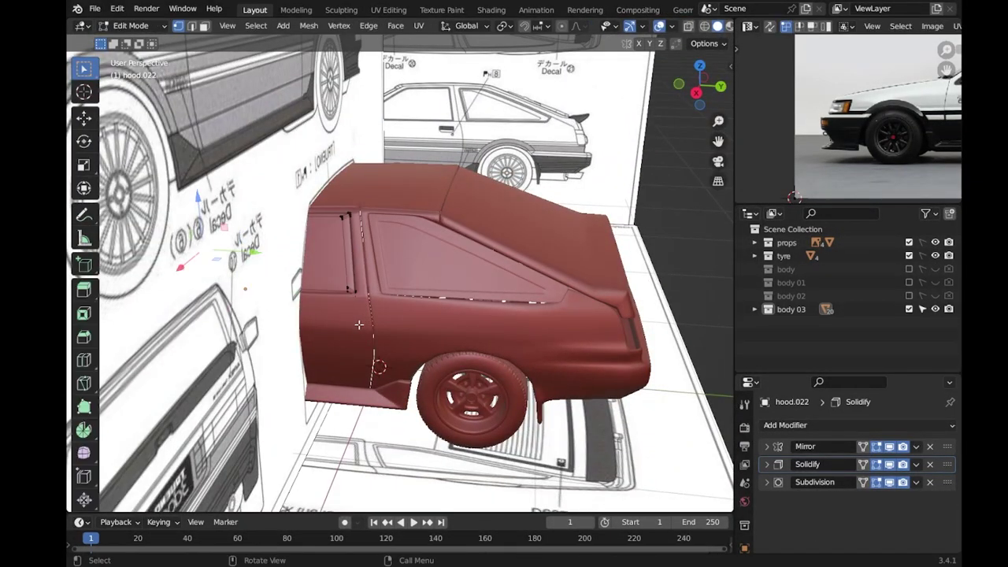
key("Tab")
left_click(378, 363)
In Right Ortho, frame the rear window corner and raise its bottom edge vertically.
key("KP_3")
key("KP_Decimal")
key("Tab")
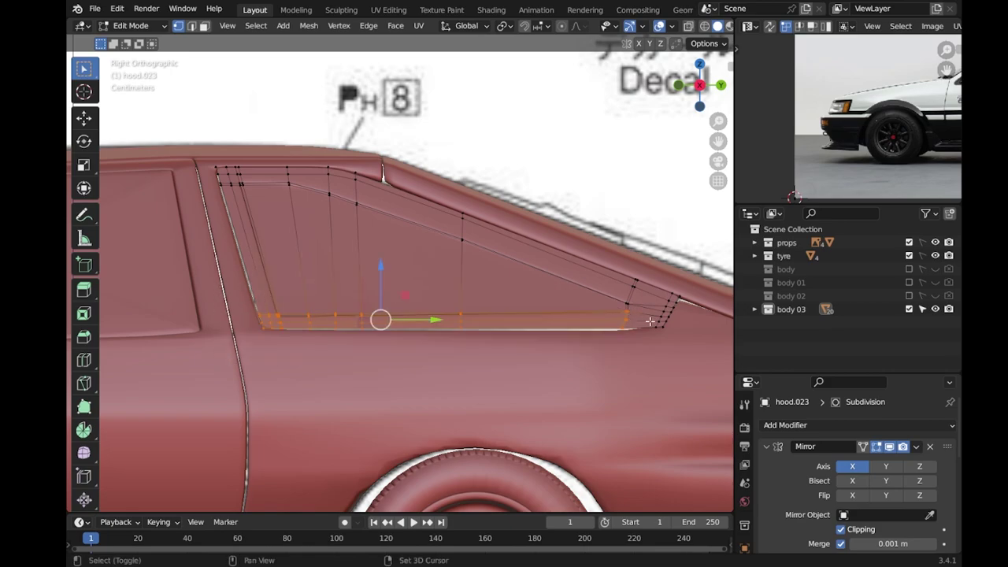
middle_click_drag(651, 321, 462, 410, "ctrl")
scroll(403, 443, "down", 5)
scroll(344, 321, "up", 2)
key("g")
key("z")
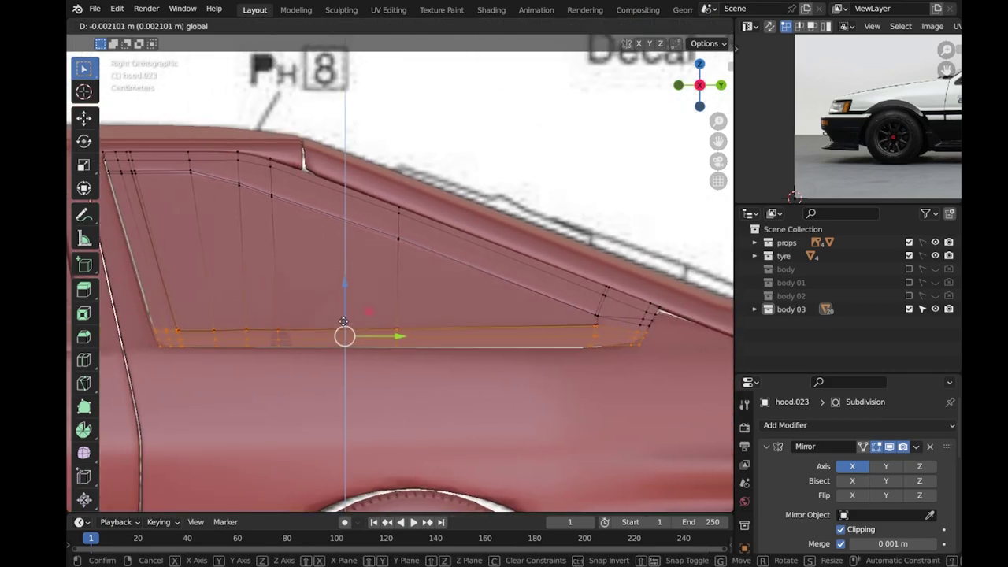
left_click(342, 337)
Check the window edge against the blueprint in X-ray and select the front window-pillar loop.
key("alt+z")
scroll(331, 333, "up", 3)
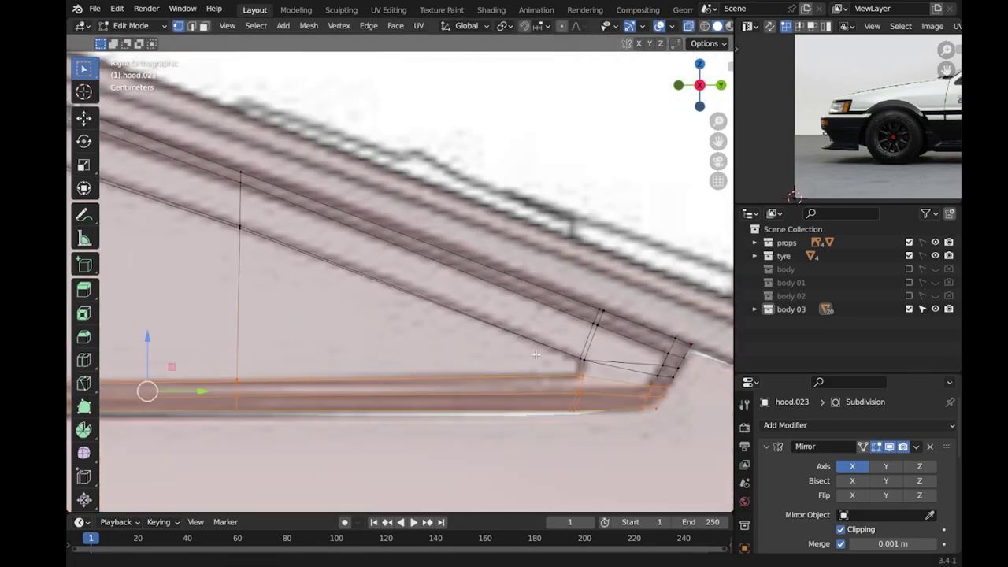
scroll(525, 403, "up", 2)
key("alt+z")
scroll(261, 332, "down", 3)
left_click(260, 337)
scroll(261, 336, "down", 3)
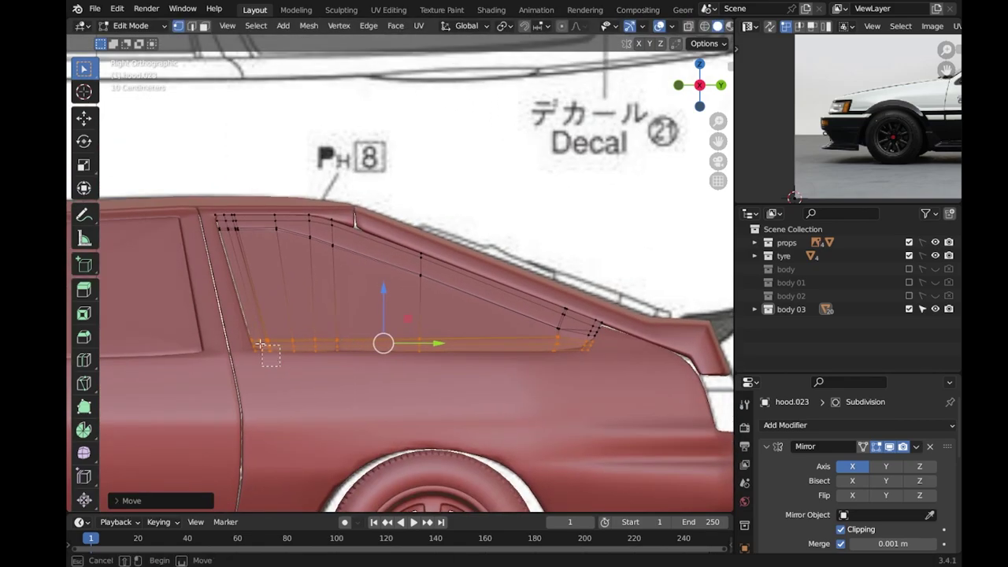
left_click(260, 337, "alt")
key("alt+z")
key("alt+z")
key("alt+z")
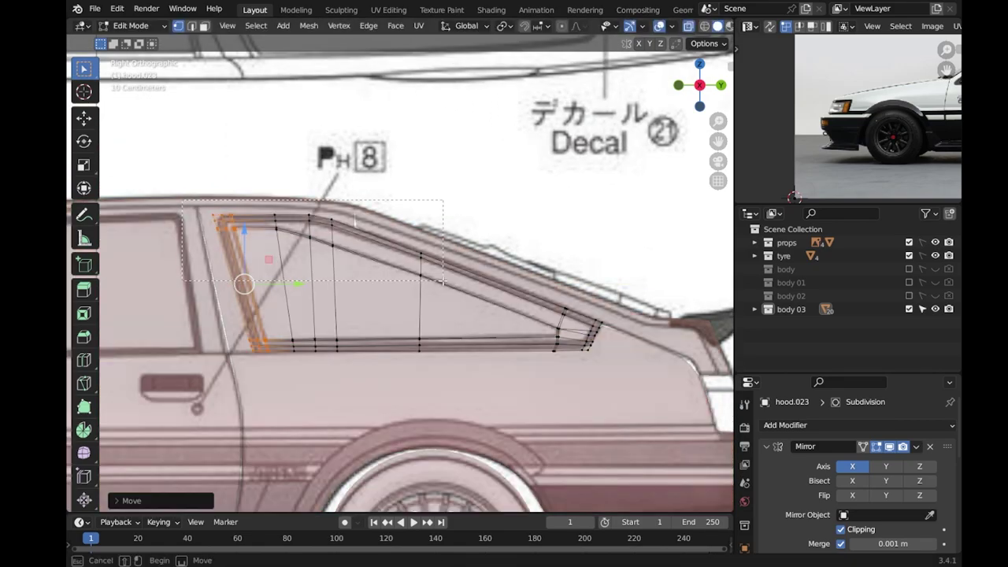
Move the rear window-corner vertices to match the roof line, exit Edit Mode, and save.
left_click(427, 333)
scroll(427, 333, "up", 3)
scroll(442, 227, "down", 3)
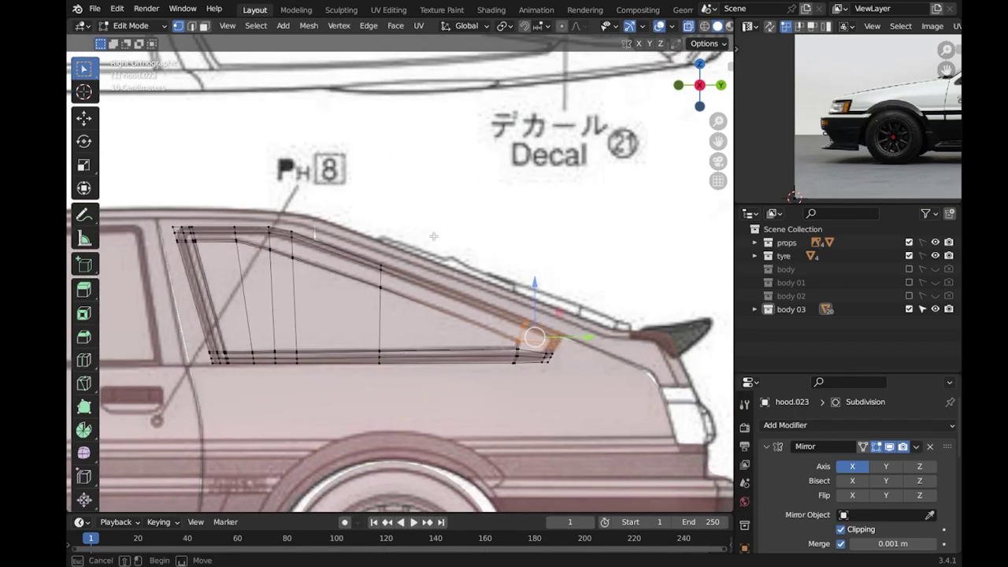
key("alt+z")
mouse_move(335, 249)
middle_mouse_down()
mouse_move(274, 293)
mouse_move(282, 280)
mouse_move(266, 302)
mouse_move(288, 315)
middle_mouse_up()
key("g")
left_click(289, 317)
key("Tab")
scroll(409, 314, "down", 5)
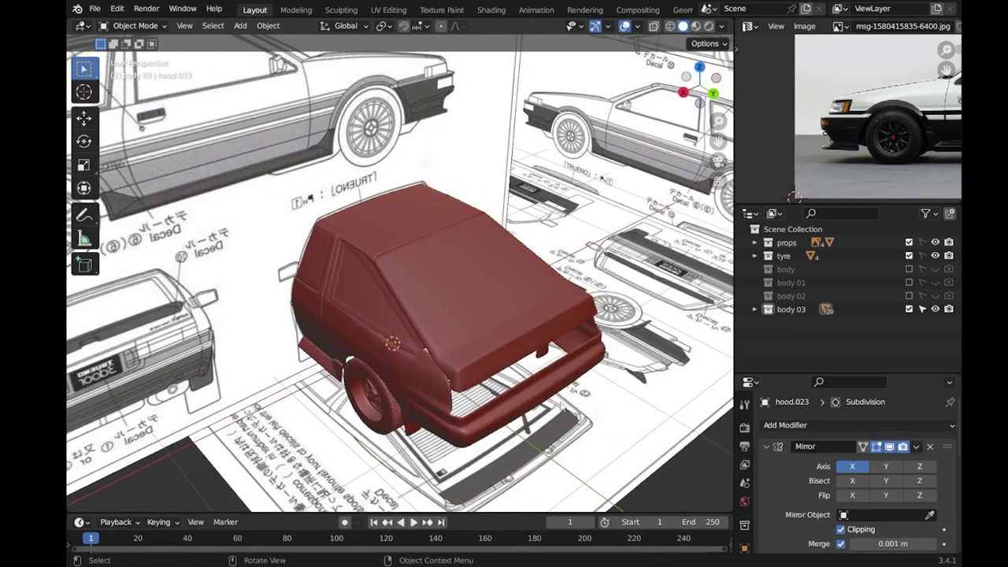
key("ctrl+s")
In Edit Mode on hood.019, move a rear quarter edge vertex into line.
middle_click_drag(409, 315, 490, 305)
scroll(406, 317, "up", 5)
left_click(408, 322)
key("Tab")
scroll(394, 346, "up", 3)
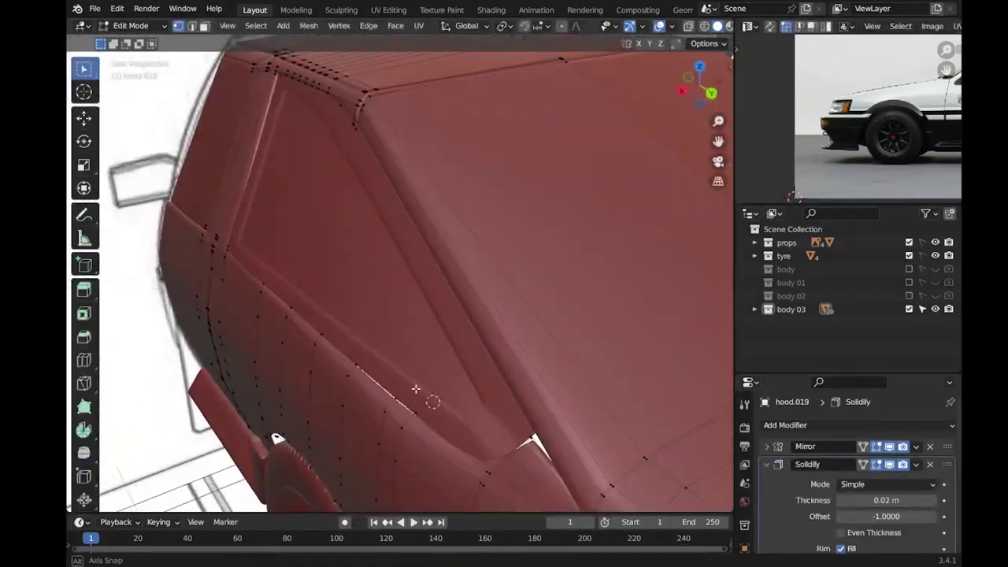
scroll(355, 367, "up", 2)
left_click(366, 399)
middle_click_drag(366, 399, 463, 340)
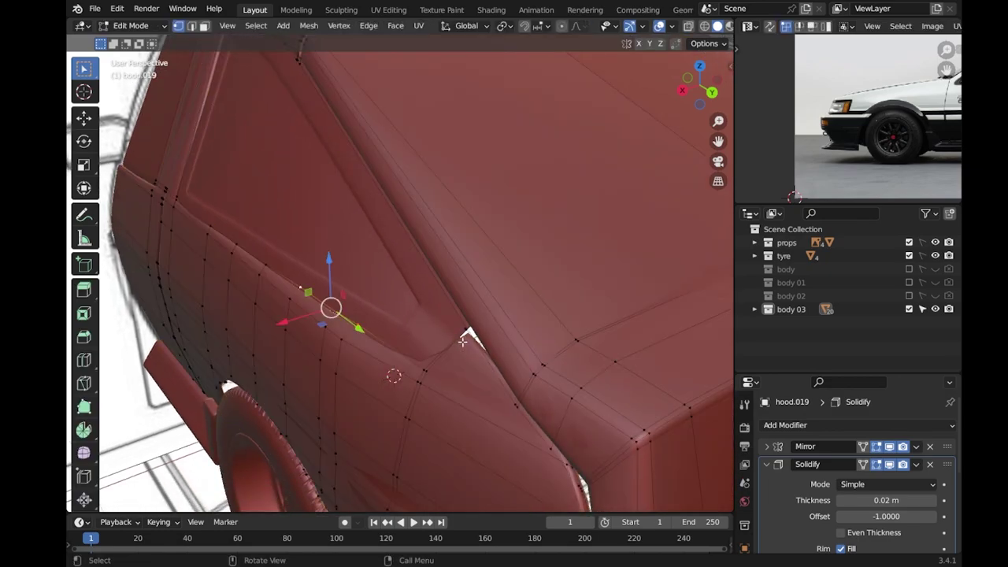
left_click(468, 335)
key("g")
left_click(471, 342)
Return the body shell to Object Mode and save the file again.
key("Tab")
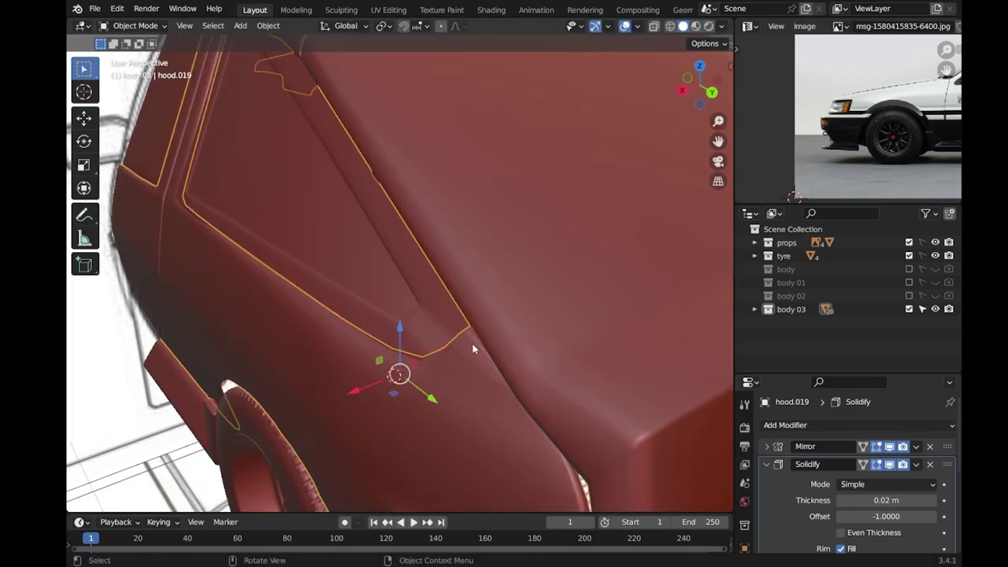
scroll(471, 342, "down", 5)
key("Tab")
scroll(360, 299, "up", 5)
scroll(327, 300, "down", 2)
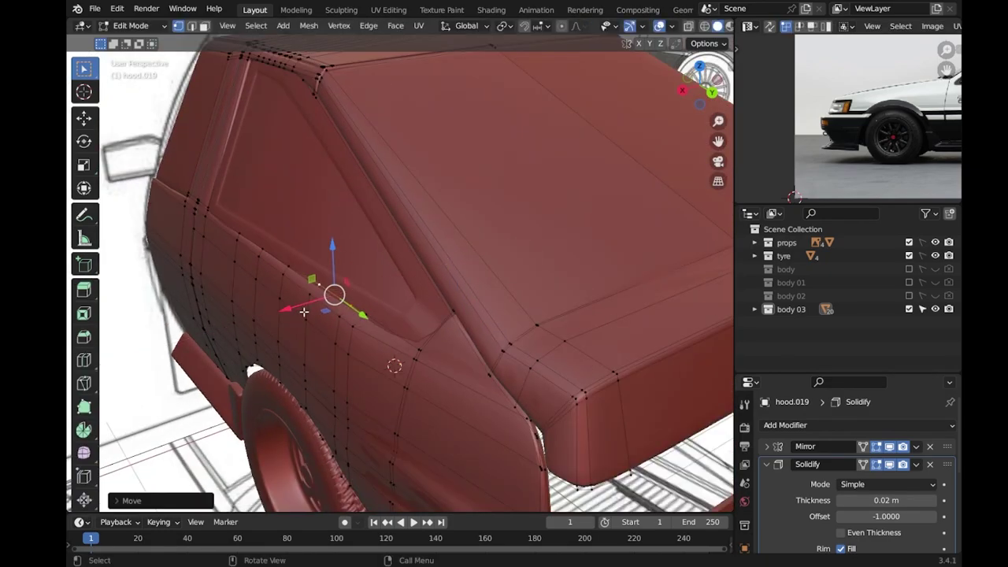
key("Tab")
scroll(304, 308, "down", 5)
key("ctrl+s")
View the body shell in Edit Mode from Right Ortho to inspect the rear quarter.
middle_click_drag(304, 308, 505, 363)
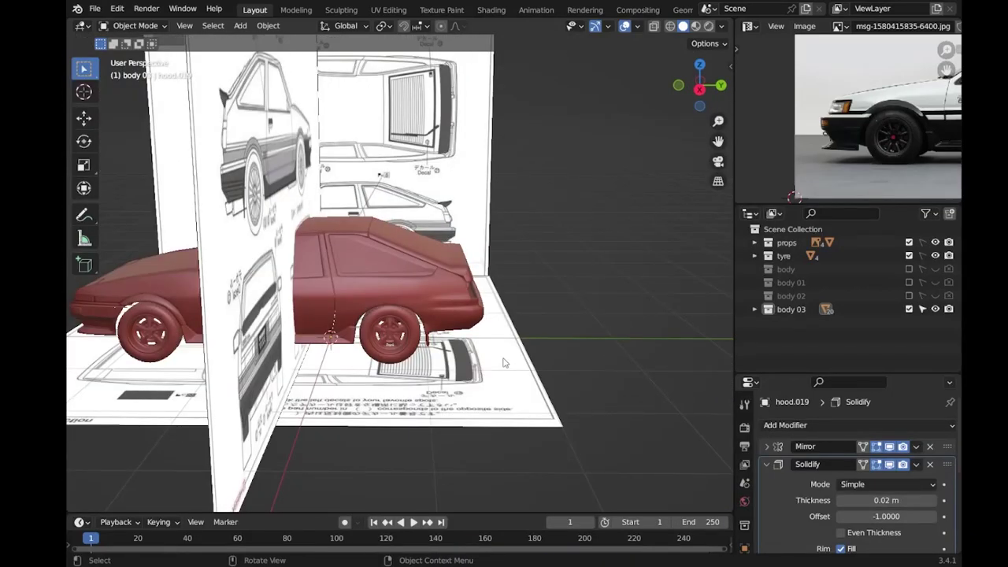
key("KP_3")
scroll(471, 365, "up", 5)
key("Tab")
scroll(512, 347, "up", 3)
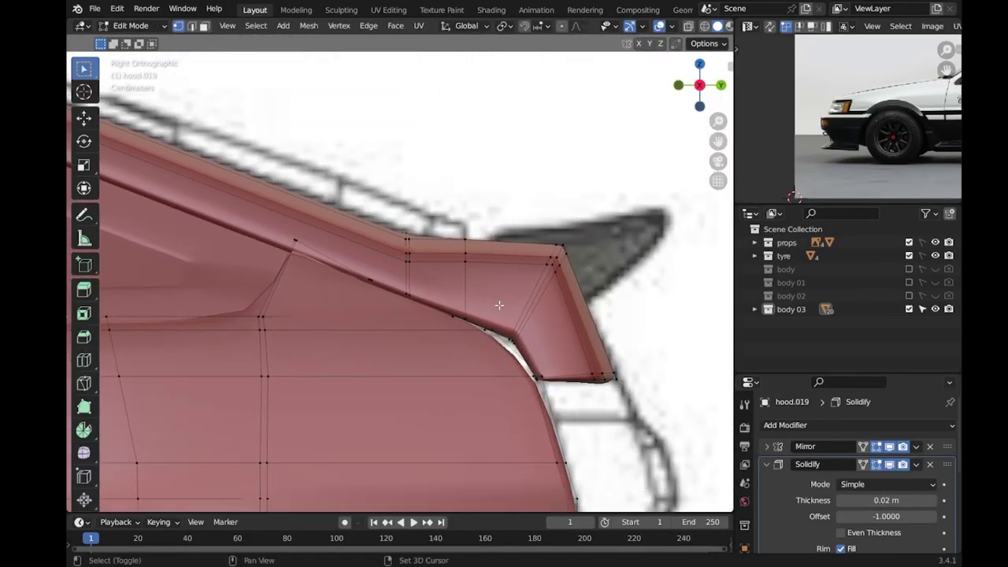
scroll(551, 331, "down", 3)
scroll(596, 320, "up", 2)
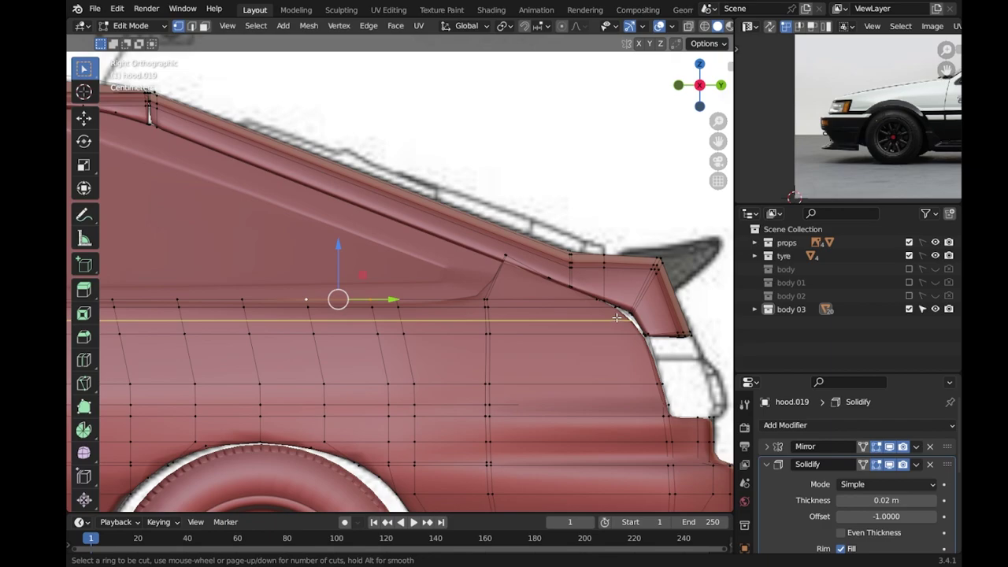
scroll(621, 344, "up", 3)
Overlay the body on the side blueprint with X-ray to confirm the edges line up.
key("alt+z")
key("Tab")
key("alt+z")
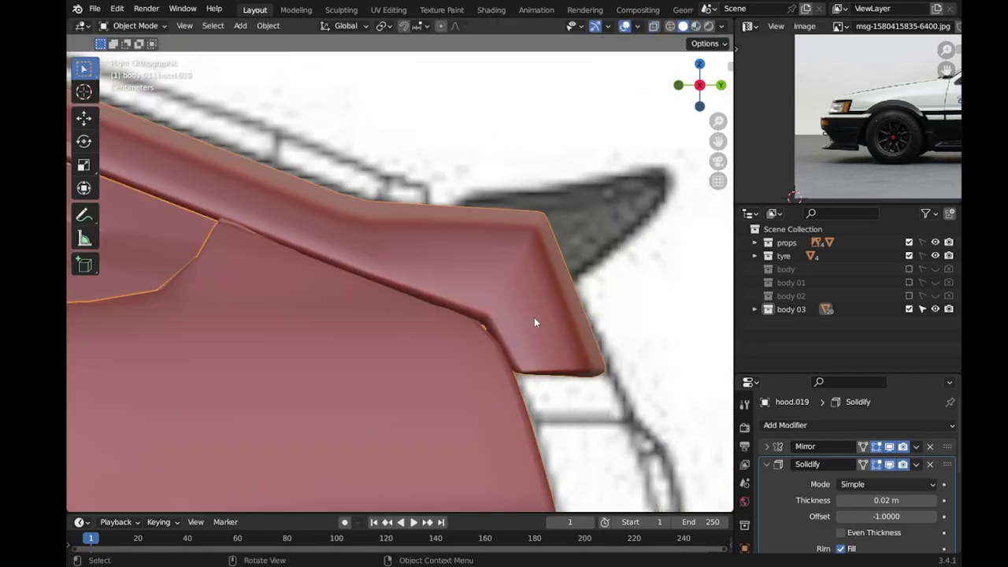
scroll(370, 276, "down", 4)
key("alt+z")
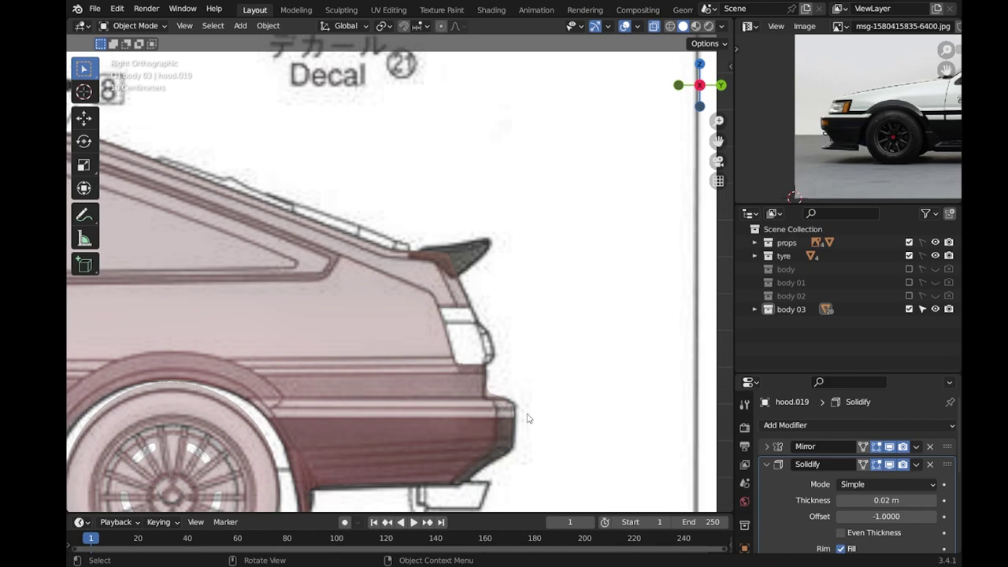
scroll(527, 418, "down", 4)
scroll(508, 381, "down", 2)
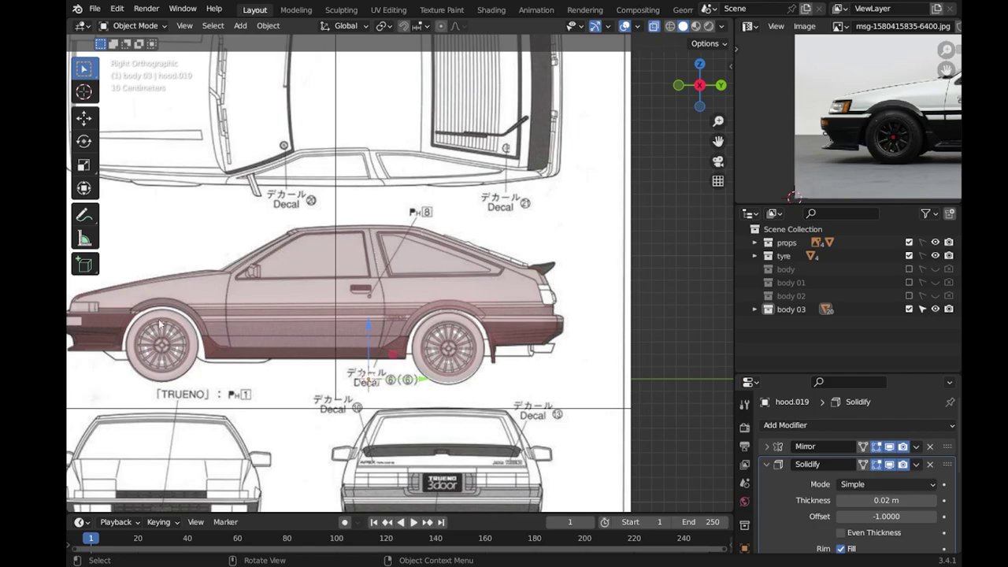
key("alt+z")
Add a Mirror modifier on the Y axis to the wheel-arch trim and apply it.
middle_click_drag(198, 329, 441, 338)
left_click(767, 463)
left_click(785, 425)
left_click(698, 245)
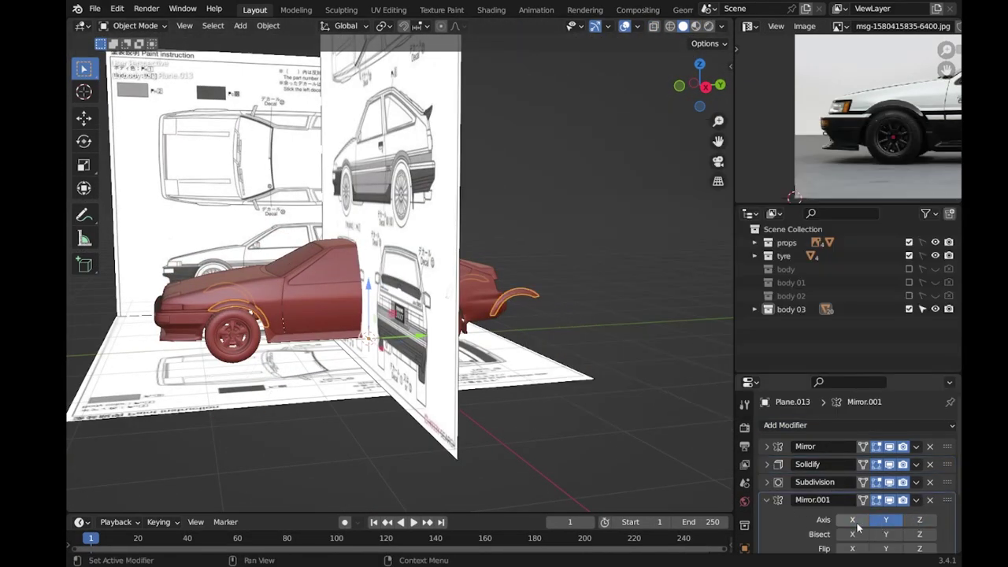
left_click(915, 499)
left_click(866, 429)
scroll(580, 301, "up", 3)
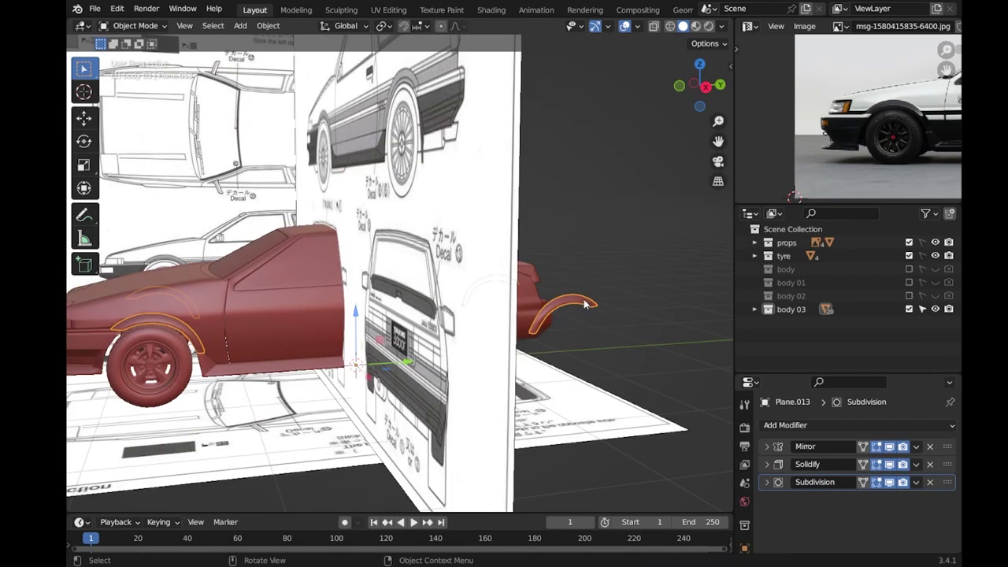
right_click(585, 304)
left_click(585, 304)
Separate the rear flare into its own object and move it over the rear wheel.
key("Tab")
key("KP_3")
key("alt+z")
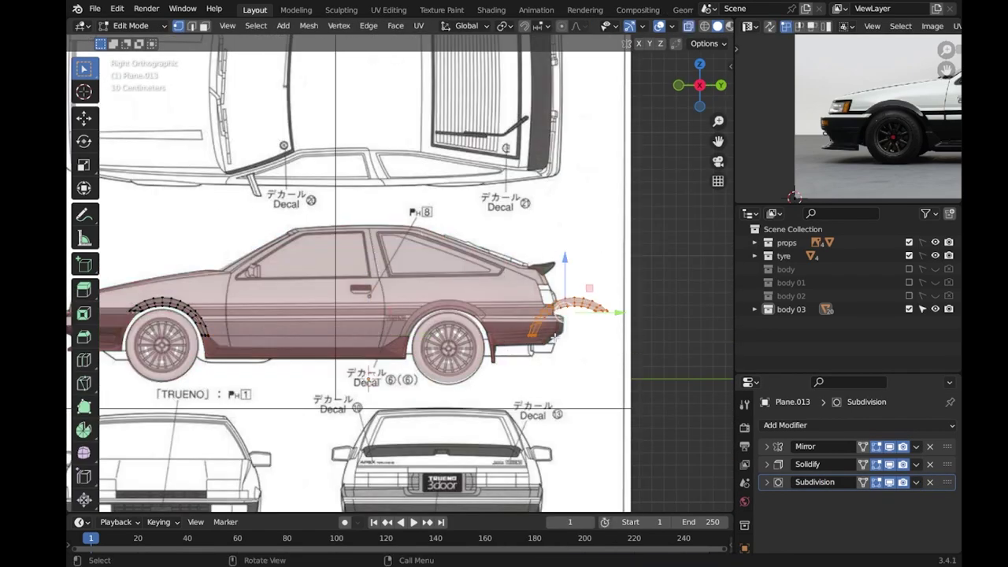
key("Tab")
key("alt+z")
left_click(578, 316)
key("Tab")
key("Tab")
key("g")
left_click(453, 321)
Compare the rear flare's placement against the side blueprint using X-ray.
key("alt+z")
key("alt+z")
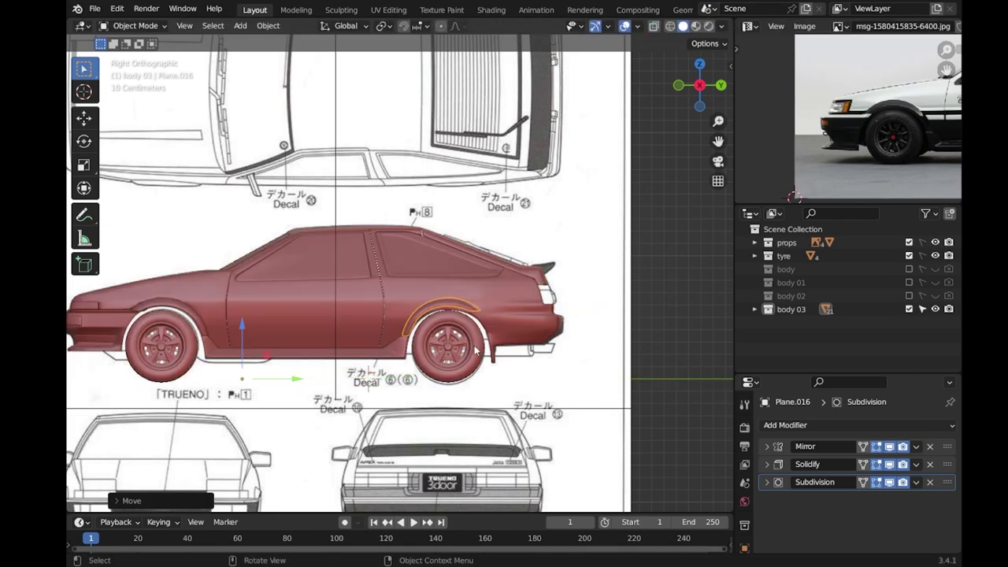
key("alt+z")
scroll(500, 333, "up", 1)
key("alt+z")
scroll(501, 333, "up", 2)
scroll(528, 357, "up", 2)
scroll(450, 337, "down", 4)
key("alt+z")
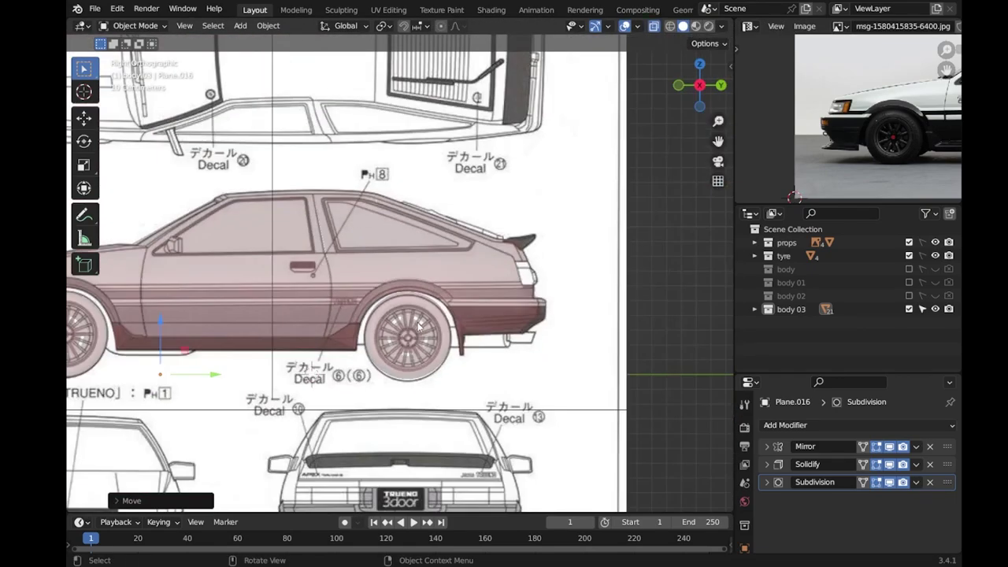
key("alt+z")
Reset the flare's origin and reposition it onto the rear wheel arch.
right_click(408, 299)
left_click(488, 369)
scroll(384, 350, "up", 5)
key("g")
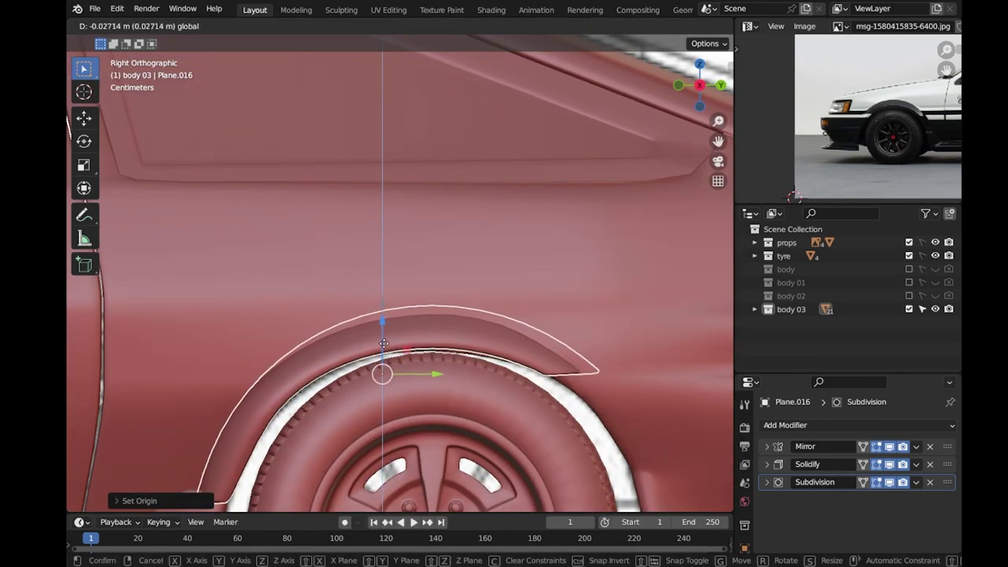
left_click(383, 347)
scroll(384, 347, "down", 3)
middle_click_drag(384, 347, 245, 412)
key("g")
left_click(245, 412)
In Right Ortho with X-ray, adjust the flare's front-end vertices and scale it up to fit the arch.
key("KP_3")
key("alt+z")
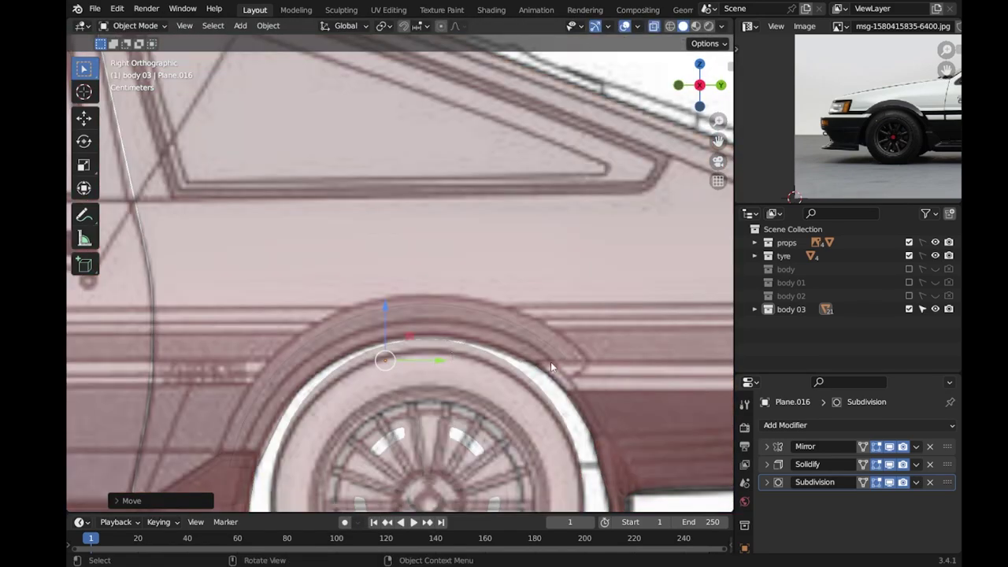
key("Tab")
left_click_drag(202, 454, 254, 465)
key("g")
left_click(243, 450)
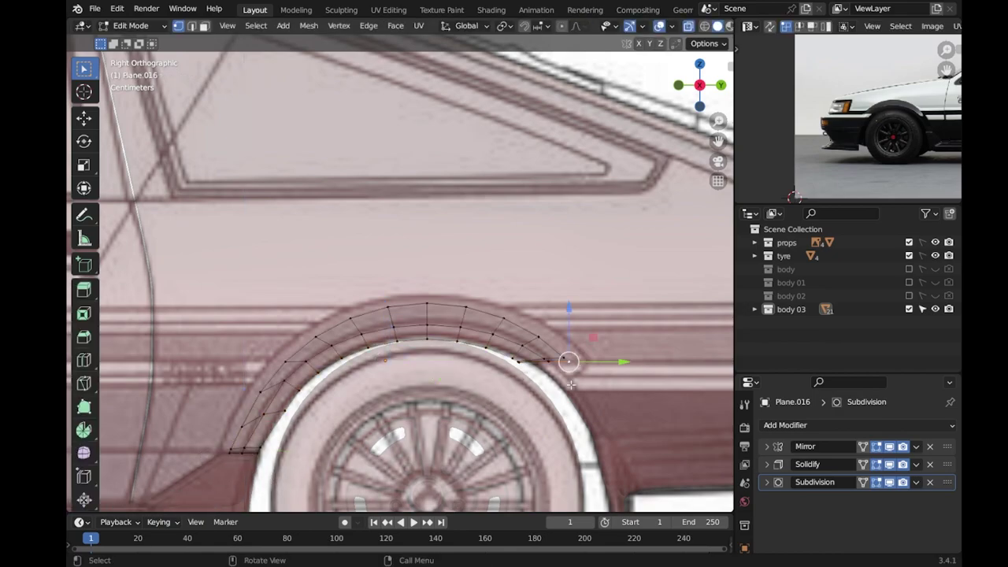
key("g")
left_click(472, 351)
key("s")
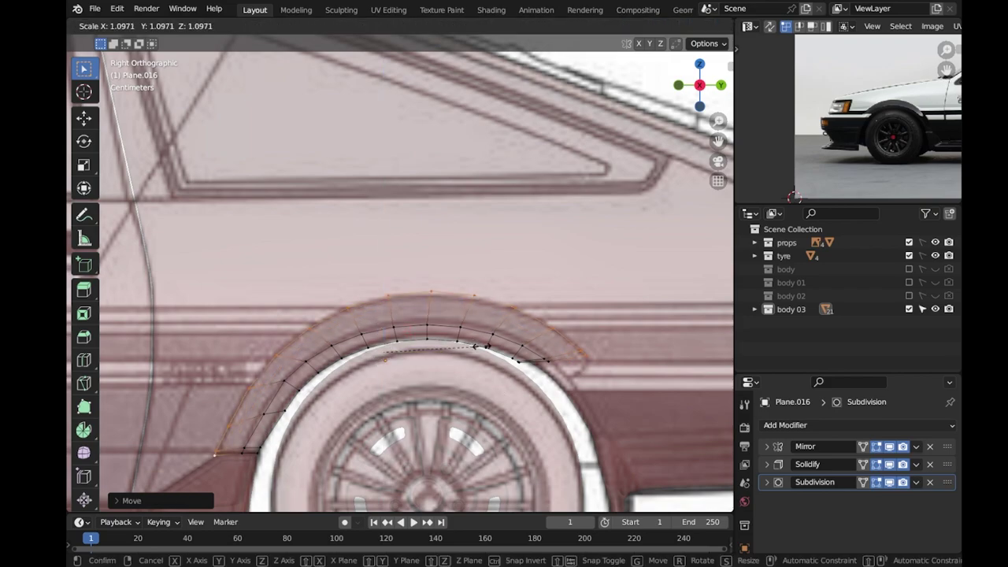
Move the flare's upper-edge vertices and lower its rear end vertex vertically.
left_click(490, 334)
key("g")
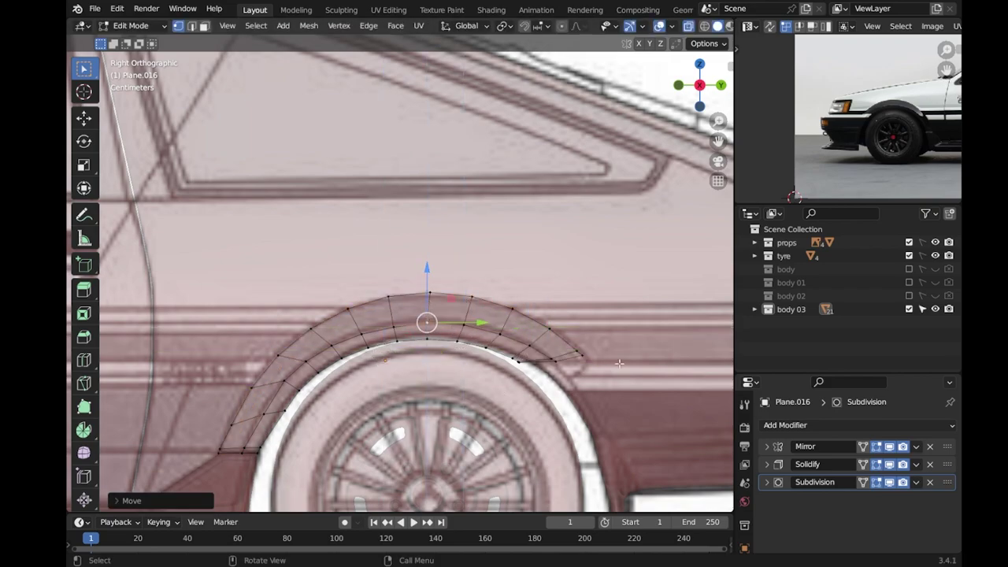
scroll(426, 322, "up", 3)
left_click(586, 355)
key("g")
key("z")
left_click(587, 348)
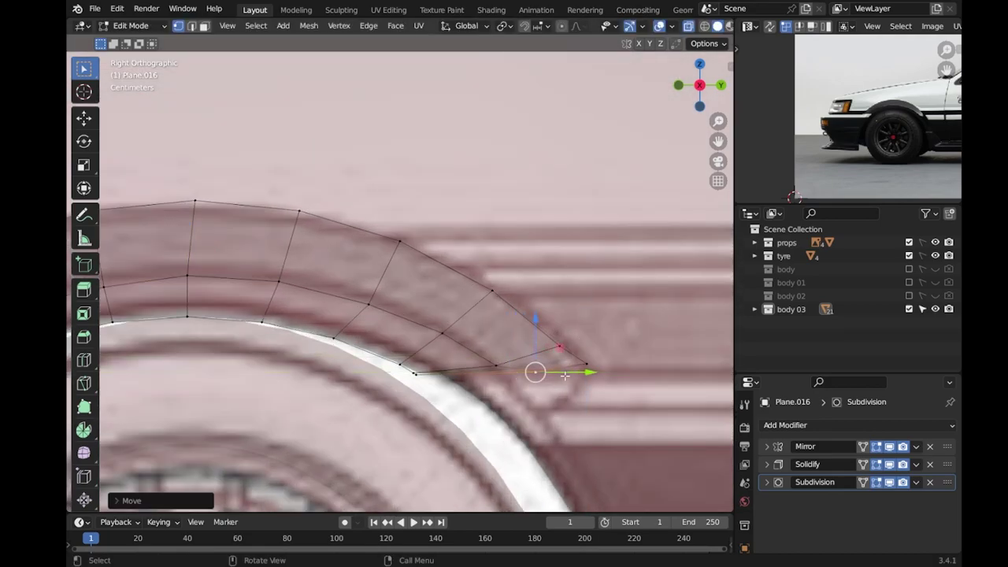
Lower another vertex near the flare's rear end along Z.
key("g")
key("Escape")
left_click(513, 371)
key("g")
key("z")
left_click(518, 415)
left_click(416, 376)
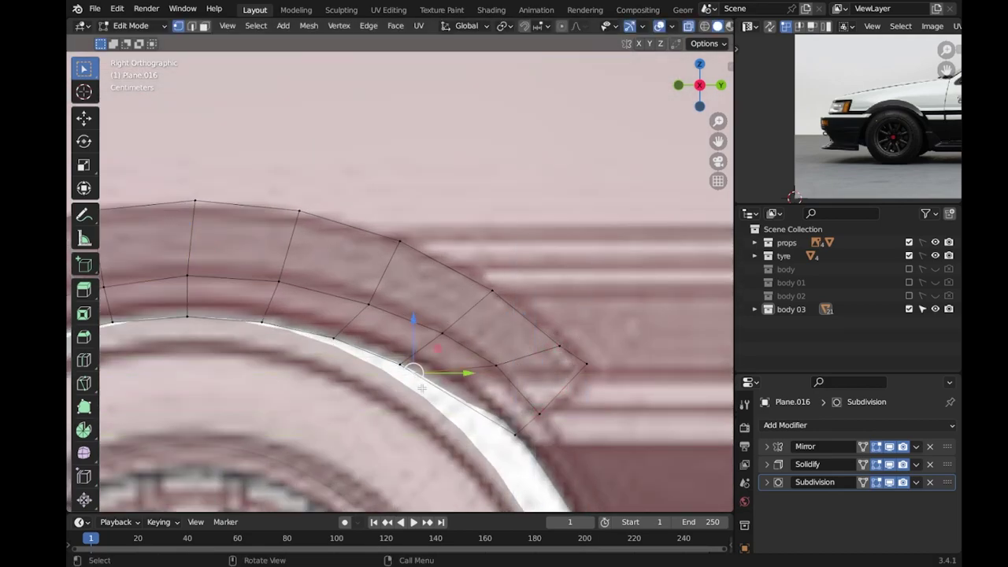
key("g")
key("Escape")
Lower the flare tip vertex to follow the arch outline, then exit Edit Mode and X-ray.
left_click(558, 344)
key("g")
key("z")
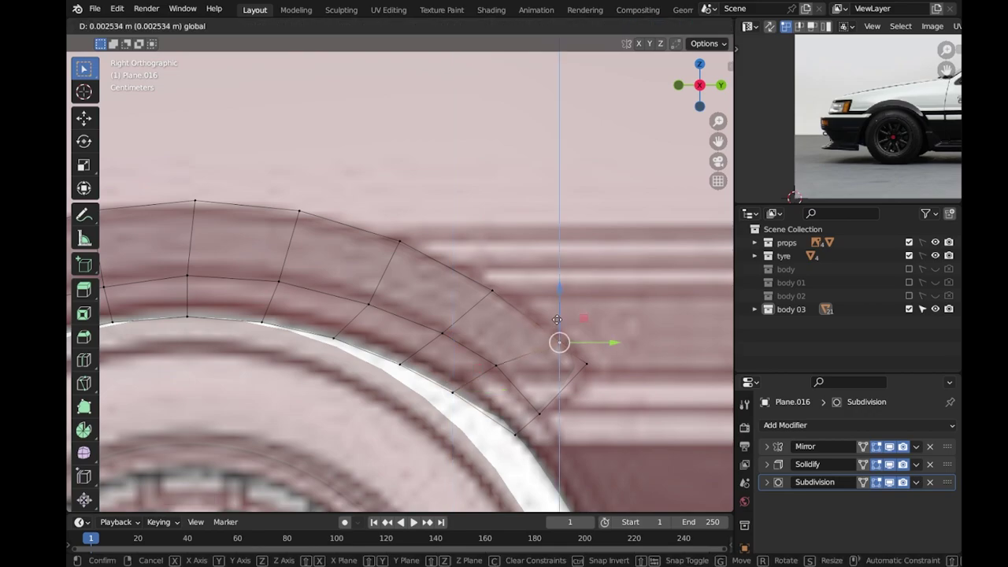
left_click(528, 393)
scroll(528, 393, "down", 5)
key("Tab")
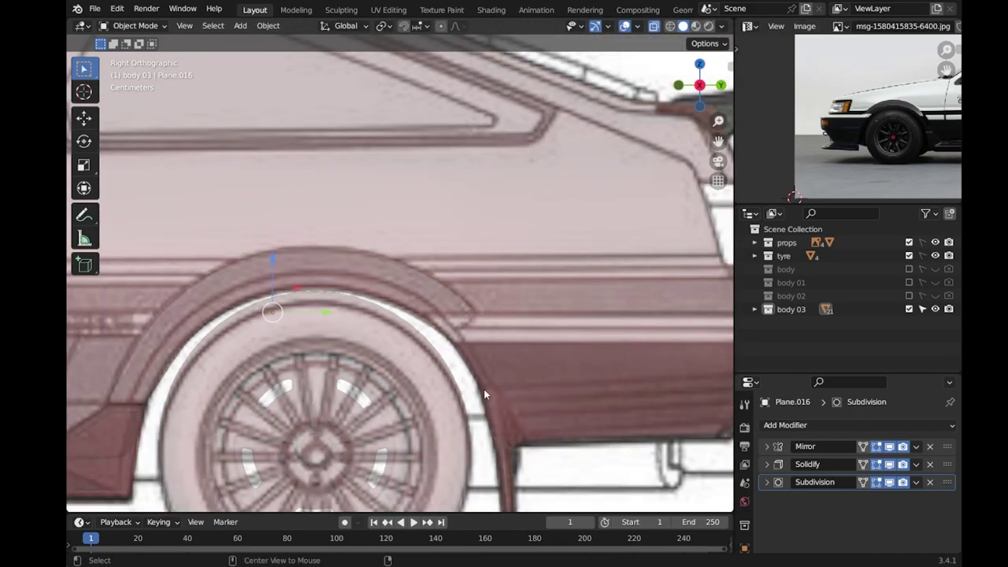
key("alt+z")
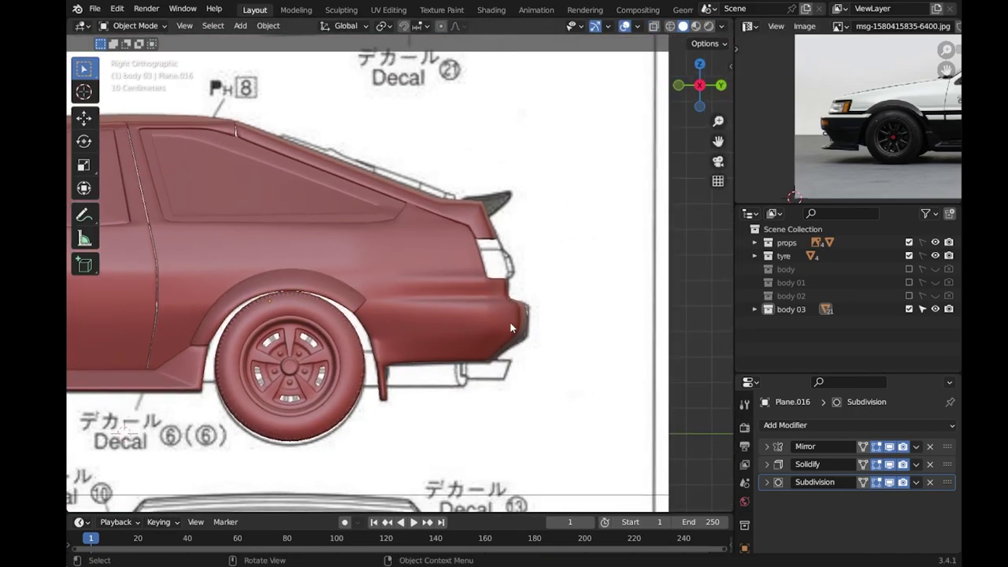
Check the car body shell against the rear bumper blueprint in X-ray, then save the file.
left_click(467, 218)
key("alt+z")
scroll(532, 335, "up", 3)
scroll(920, 166, "up", 4)
middle_click_drag(922, 170, 897, 141)
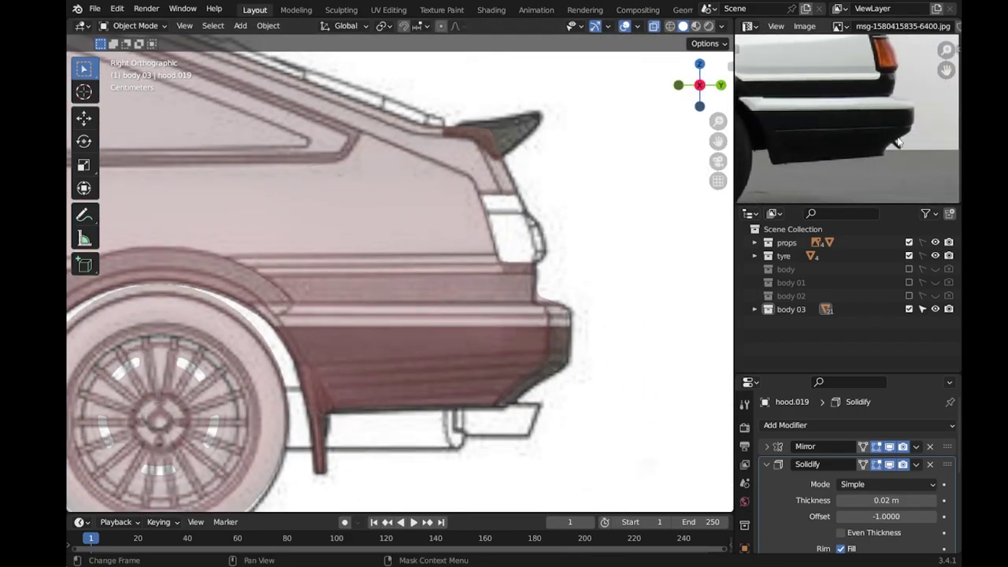
scroll(514, 295, "down", 4)
middle_click_drag(514, 296, 401, 328)
key("alt+z")
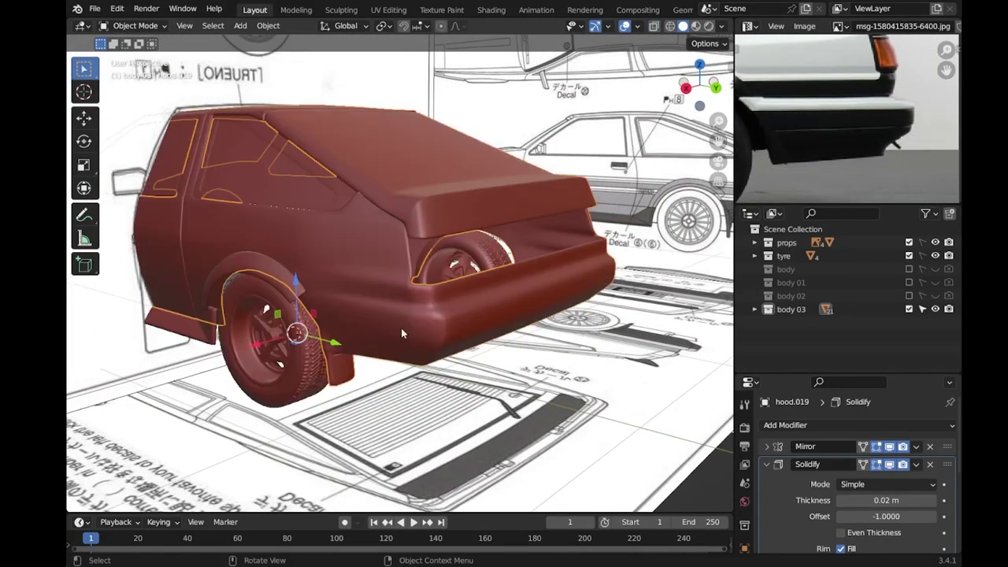
key("ctrl+s")
scroll(394, 338, "up", 5)
mouse_move(362, 370)
middle_mouse_down()
mouse_move(323, 371)
mouse_move(362, 370)
middle_mouse_up()
Duplicate the body 03 collection and exclude the original from the view layer.
right_click(794, 308)
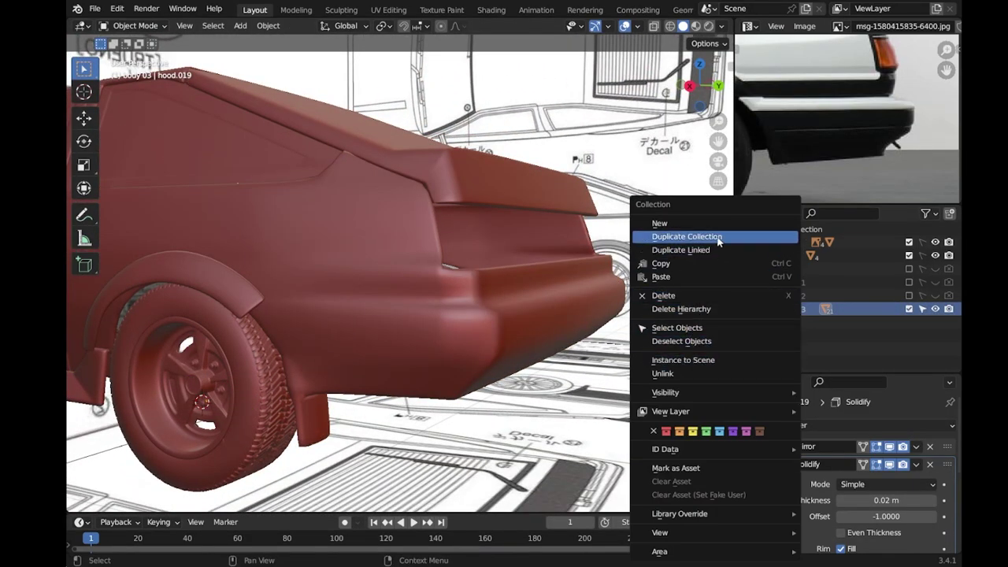
left_click(718, 237)
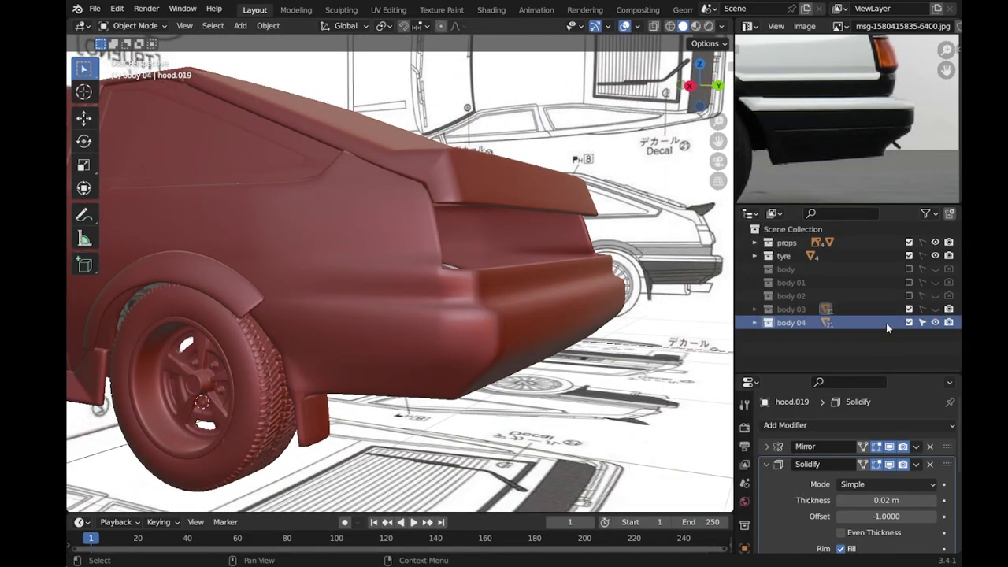
left_click(909, 308)
middle_click_drag(349, 377, 416, 367)
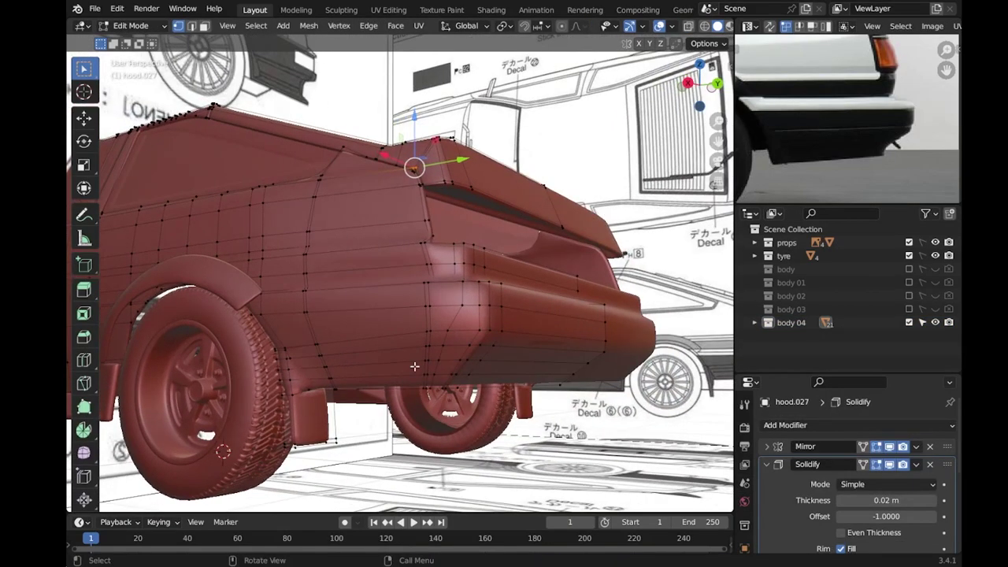
In side view, add a horizontal edge loop along the lower body and position it.
key("KP_3")
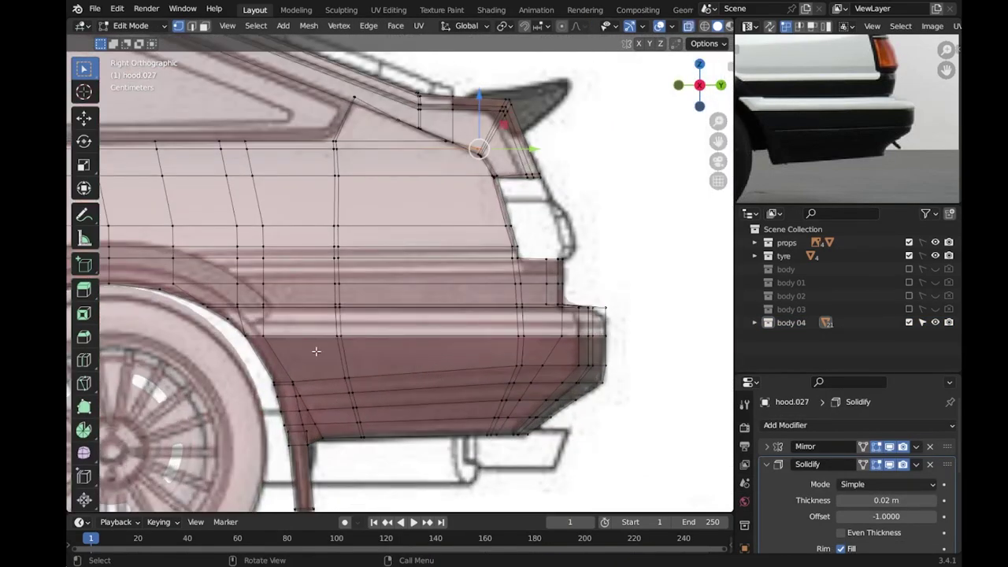
left_click(280, 296)
middle_click_drag(405, 382, 244, 416)
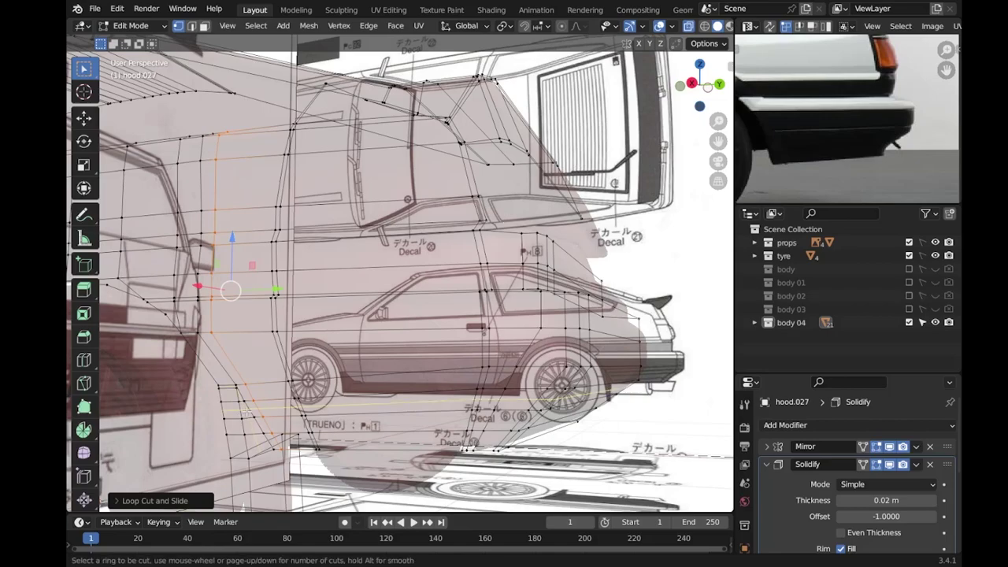
left_click(252, 422)
key("alt+z")
key("alt+z")
key("alt+z")
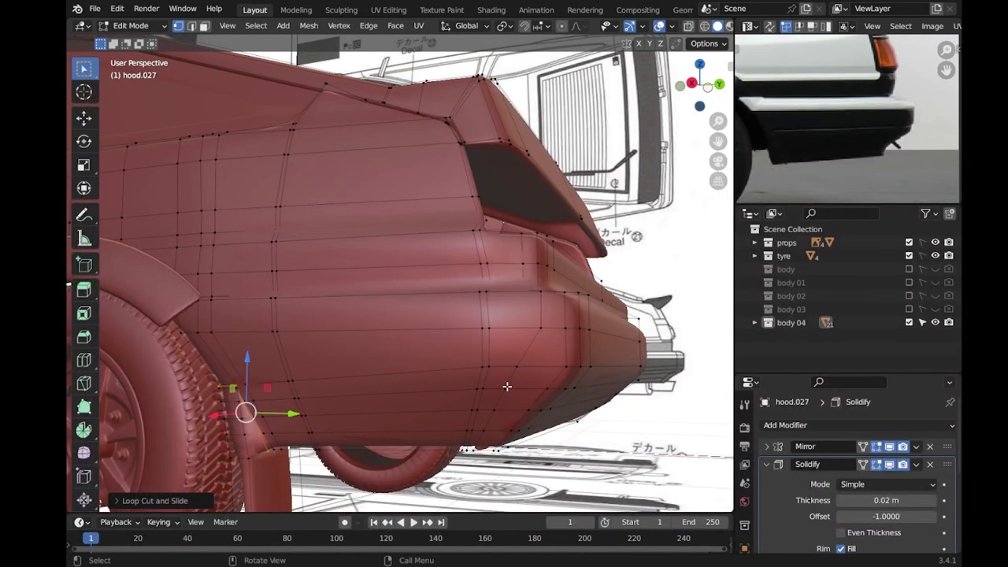
key("alt+z")
key("KP_3")
Cut a second edge loop into the rear panel, slide it into place, and check the smooth shape.
left_click(720, 87)
left_click(720, 87)
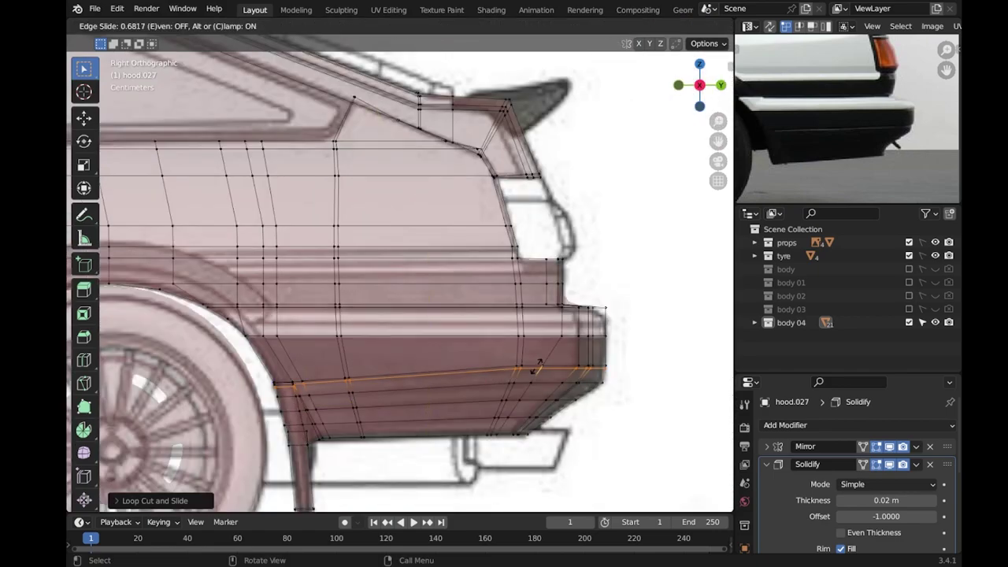
scroll(533, 347, "down", 3)
scroll(463, 345, "up", 3)
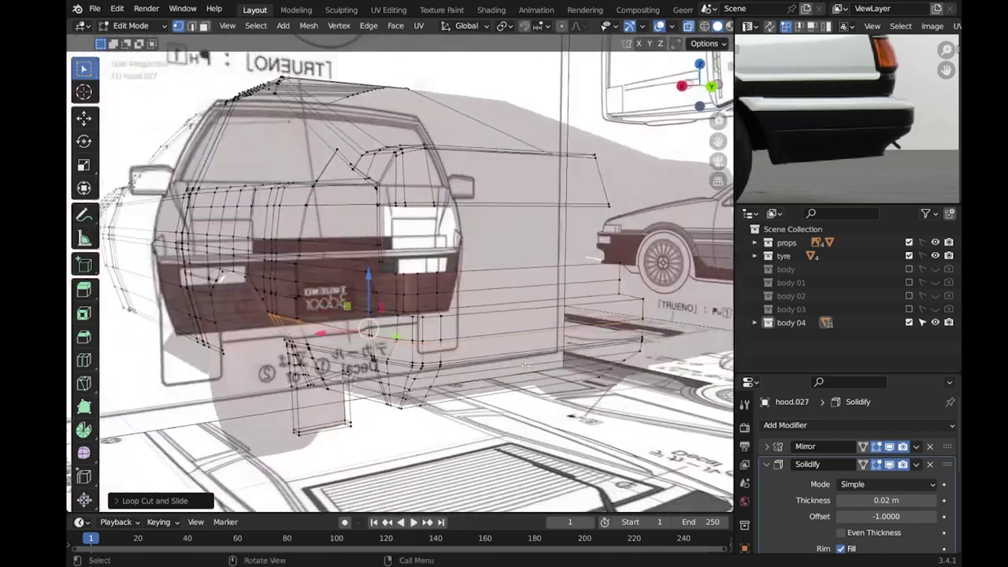
mouse_move(600, 383)
middle_mouse_down()
mouse_move(470, 375)
mouse_move(532, 369)
middle_mouse_up()
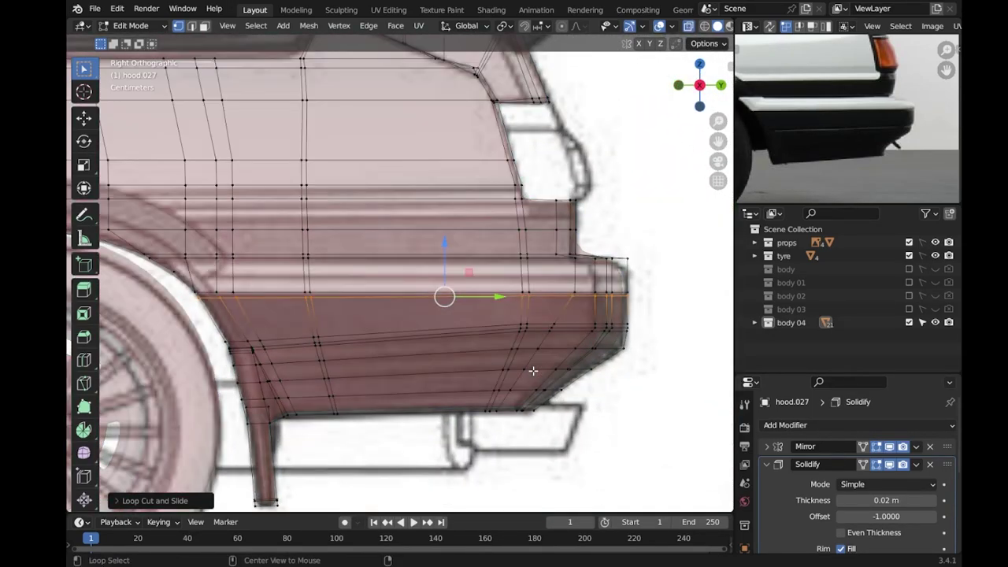
key("Tab")
scroll(512, 390, "down", 1)
scroll(533, 389, "up", 2)
key("Tab")
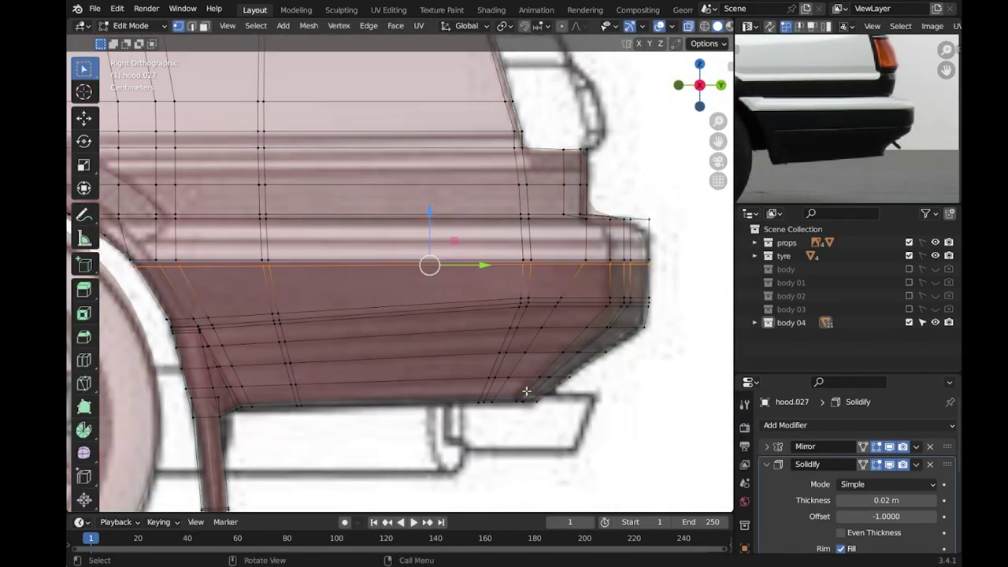
Slide the lower edge loop near the panel's bottom edge and split the 3D view into two side-by-side areas.
left_click(515, 370, "alt")
key("g")
key("g")
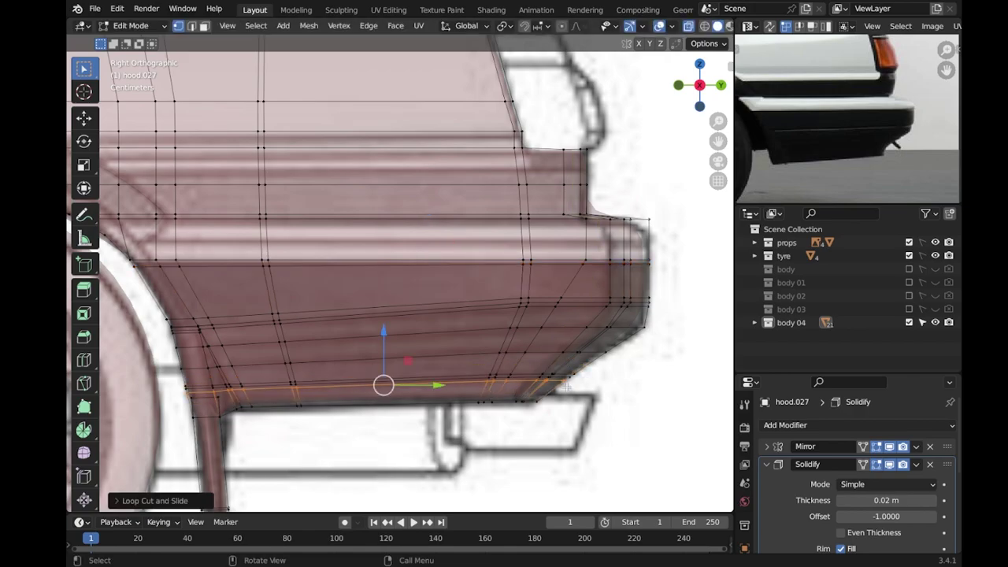
mouse_move(228, 399)
middle_mouse_down()
mouse_move(489, 394)
mouse_move(446, 344)
middle_mouse_up()
key("alt+z")
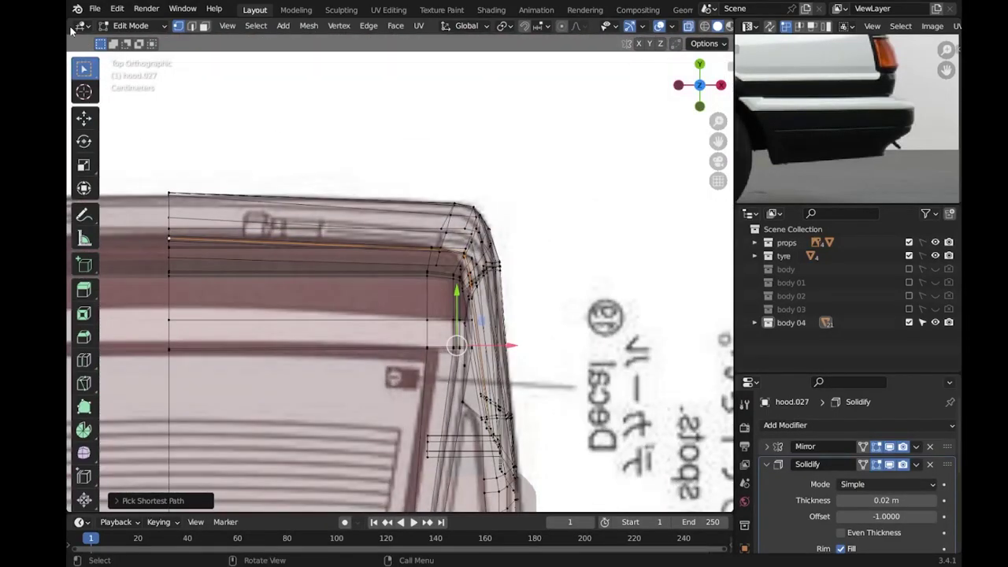
left_click_drag(71, 30, 265, 236)
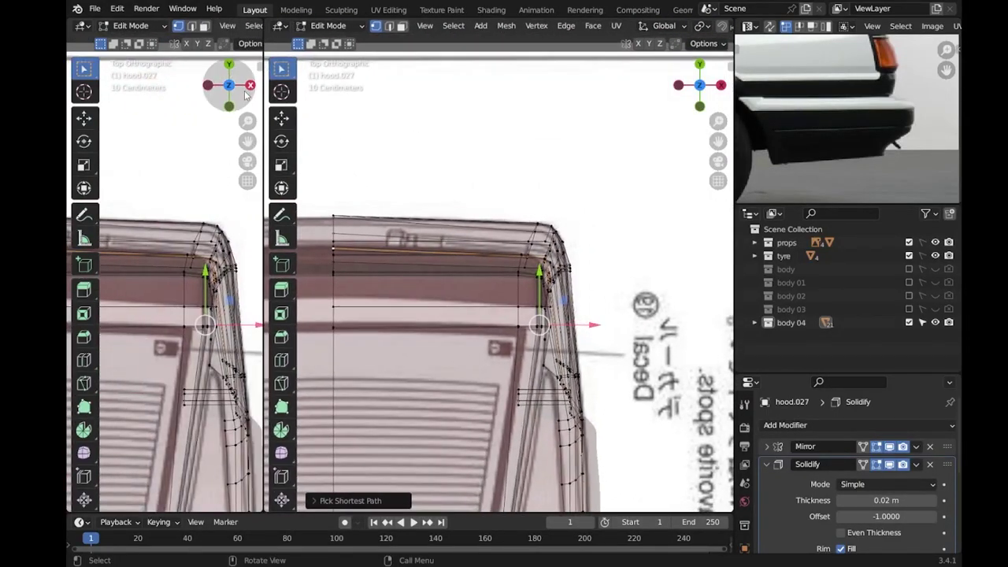
Move the selected edges along Y and set the right-hand view to a side view.
middle_click_drag(173, 252, 203, 292)
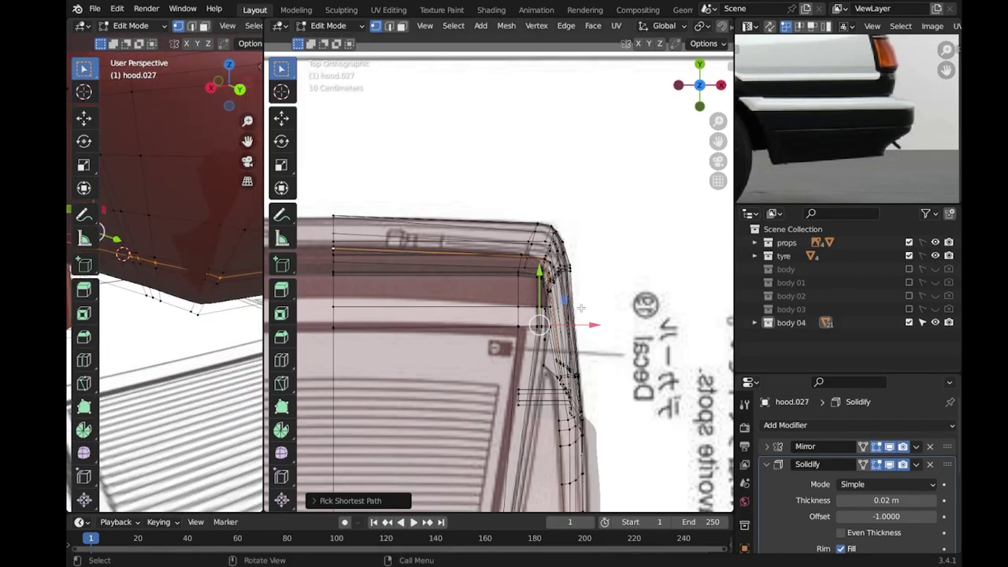
key("g")
key("y")
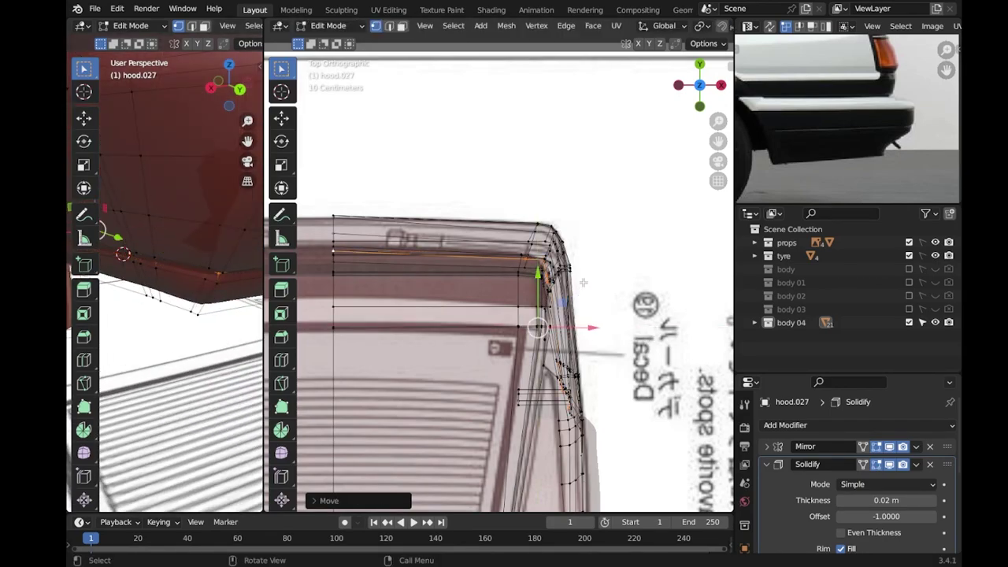
key("KP_3")
middle_click_drag(546, 353, 546, 322)
key("KP_3")
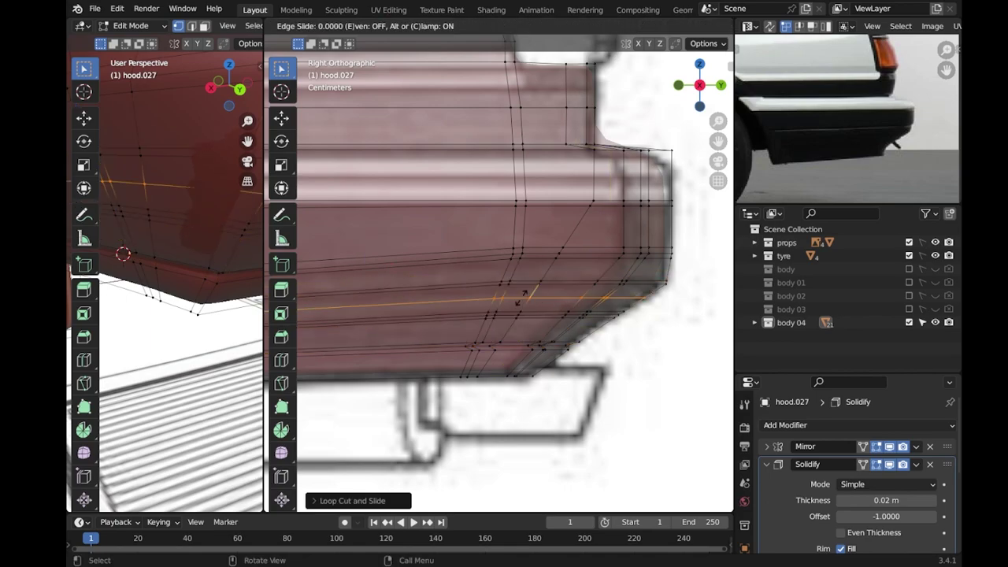
mouse_move(551, 313)
middle_mouse_down()
mouse_move(417, 316)
mouse_move(498, 292)
middle_mouse_up()
middle_click_drag(493, 294, 587, 311)
Move the edge row around the rear corner, check the result, and undo the move.
left_click(560, 308, "ctrl")
key("alt+z")
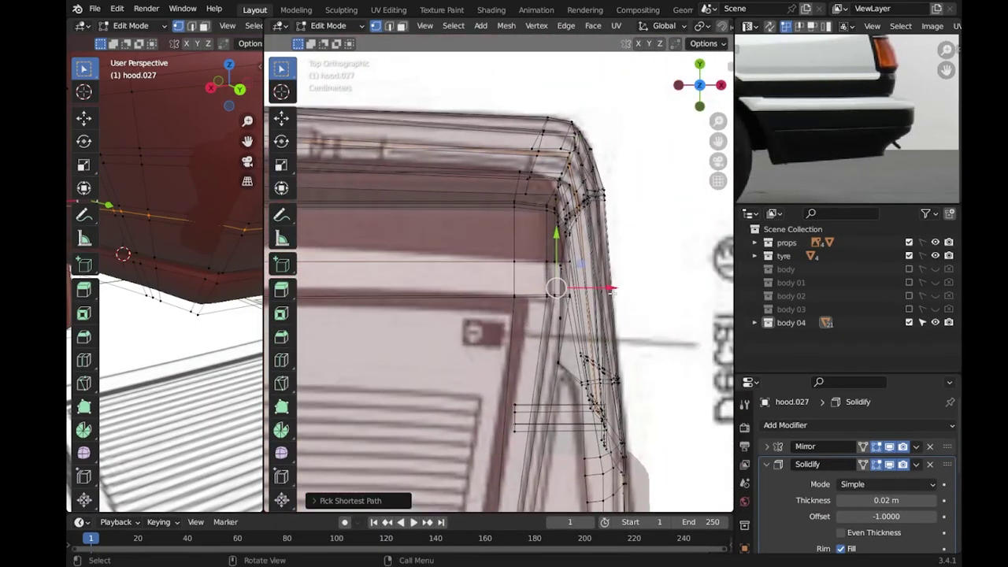
key("g")
key("alt+z")
middle_click_drag(614, 294, 581, 318)
key("Tab")
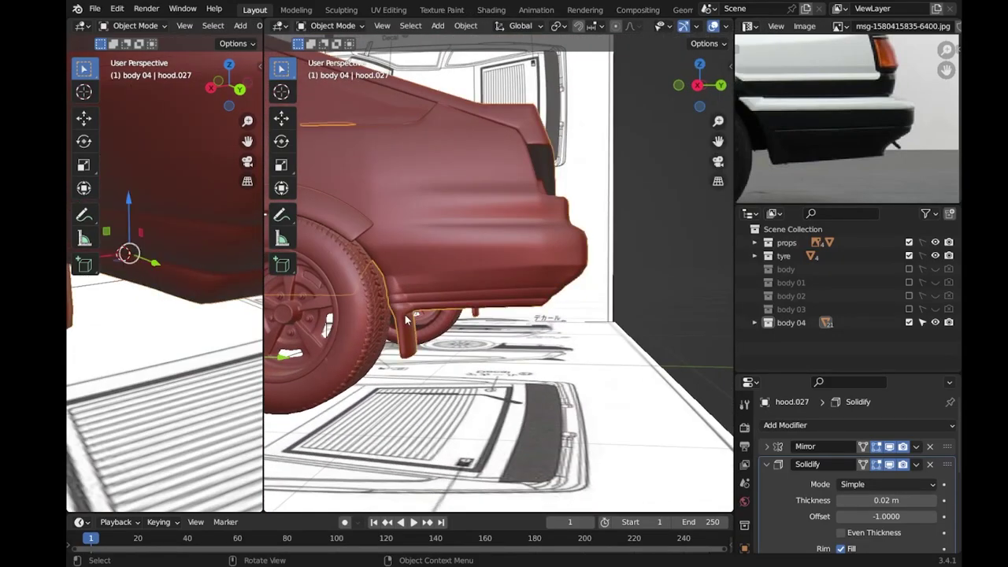
key("Tab")
scroll(527, 317, "up", 5)
key("alt+z")
middle_click_drag(478, 344, 491, 337)
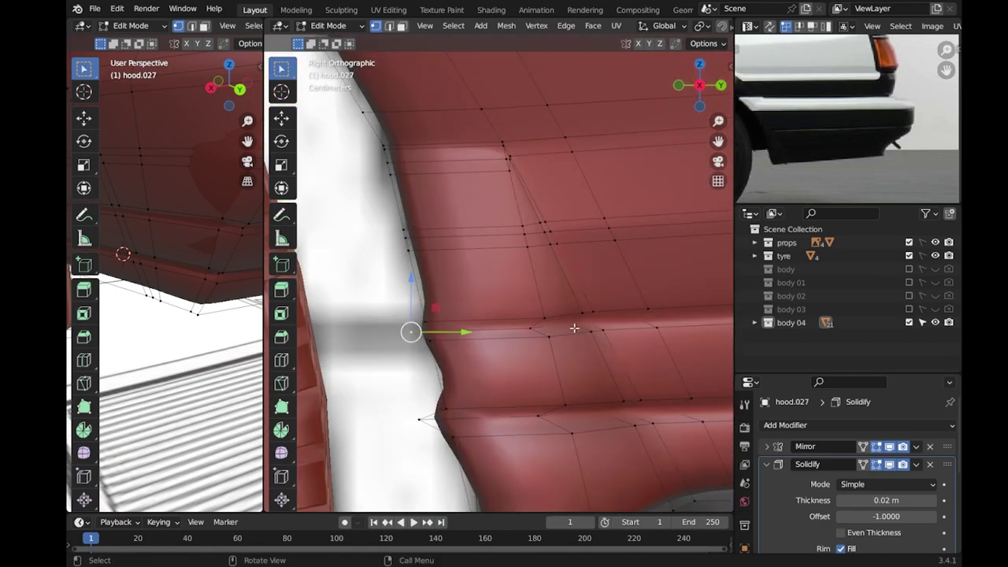
left_click(636, 329, "ctrl")
key("ctrl+z")
From the rear view, extend the edge row selection, move it into place, and save.
key("g")
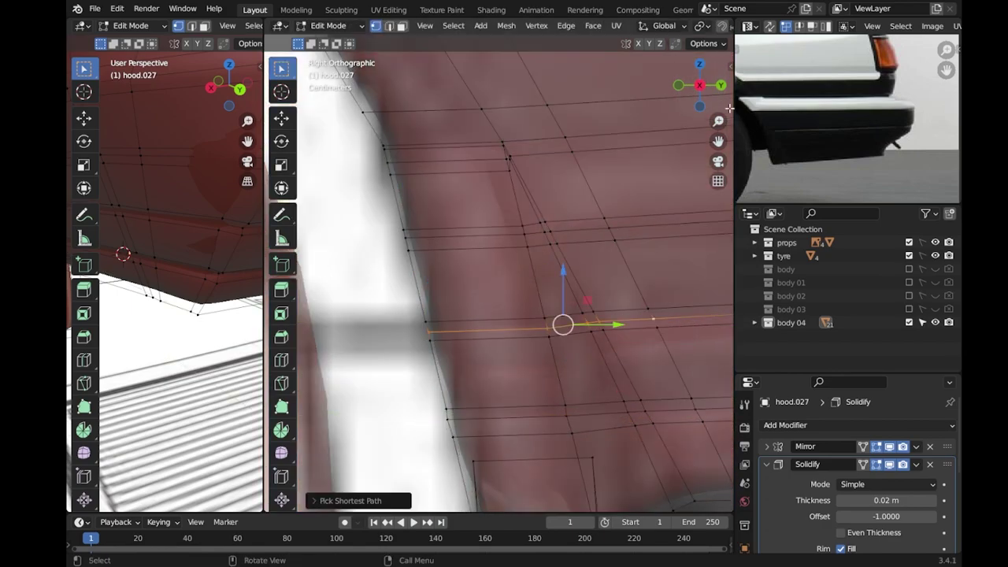
key("ctrl+KP_1")
middle_click_drag(443, 364, 679, 393, "ctrl")
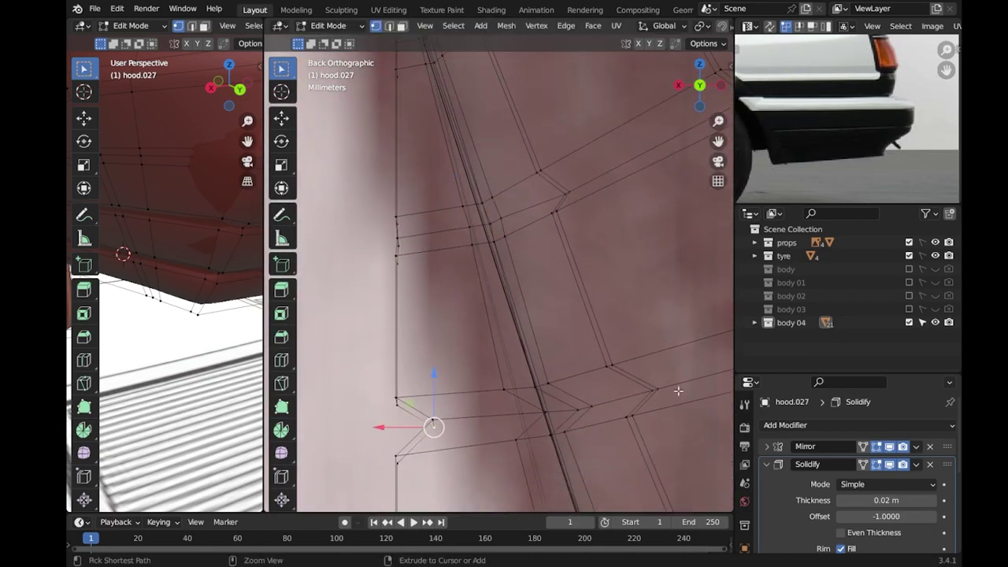
left_click(576, 404, "ctrl")
key("g")
left_click(446, 425)
key("Tab")
mouse_move(446, 425)
middle_mouse_down()
mouse_move(531, 391)
mouse_move(587, 291)
mouse_move(551, 323)
middle_mouse_up()
key("ctrl+s")
Edge-slide the edge row upward to form the trim crease above the skirt.
scroll(611, 298, "up", 3)
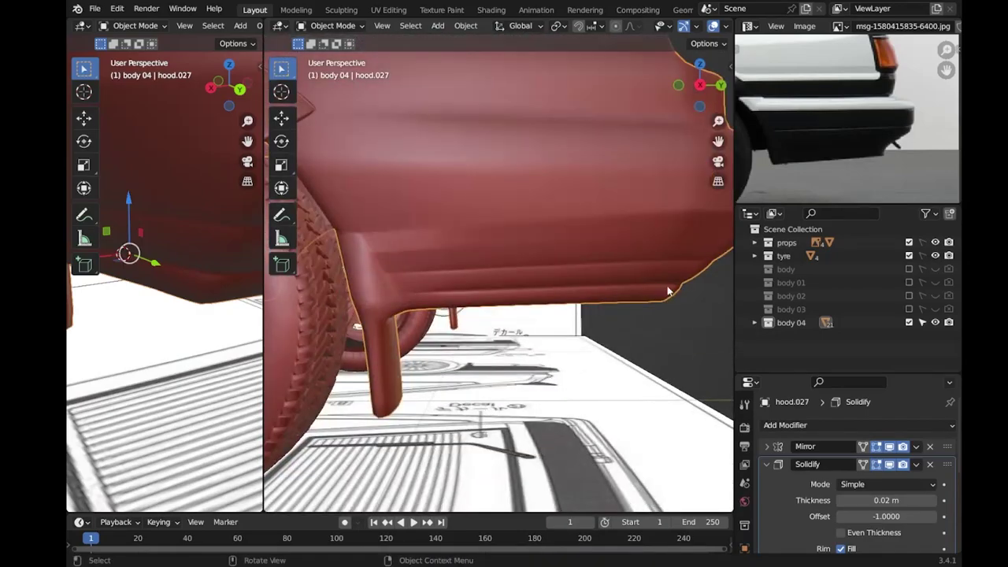
key("Tab")
key("KP_3")
scroll(546, 331, "up", 3)
key("g")
key("g")
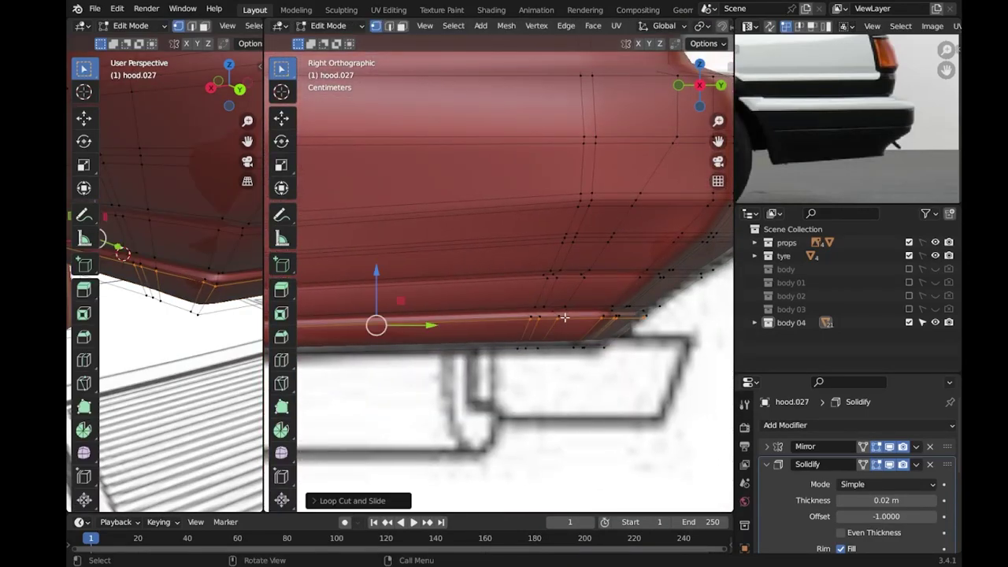
key("g")
key("g")
left_click(580, 291)
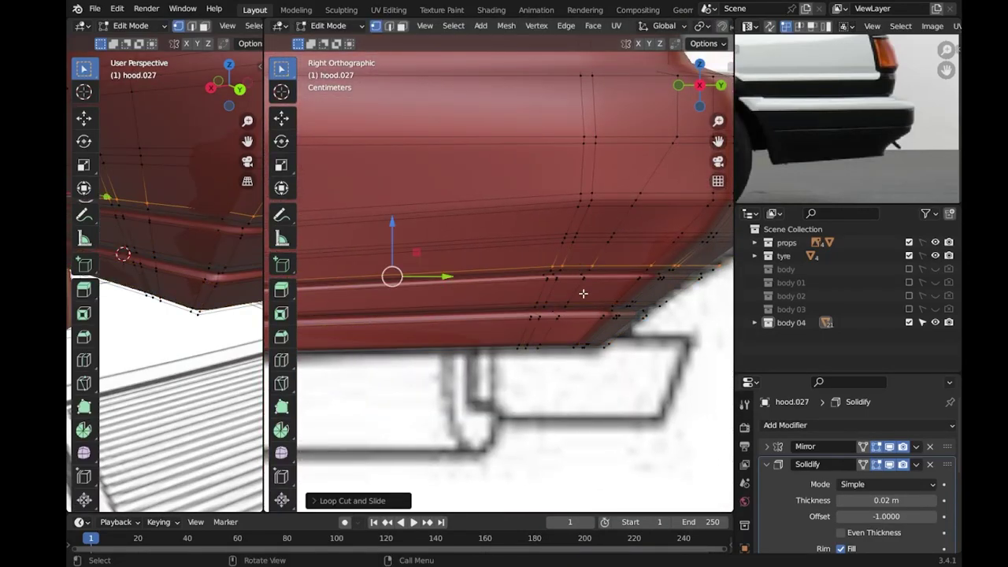
key("Tab")
scroll(580, 315, "down", 3)
key("Tab")
key("Tab")
Select the edge path along the door panel and move it along Y in top view.
middle_click_drag(587, 266, 629, 250)
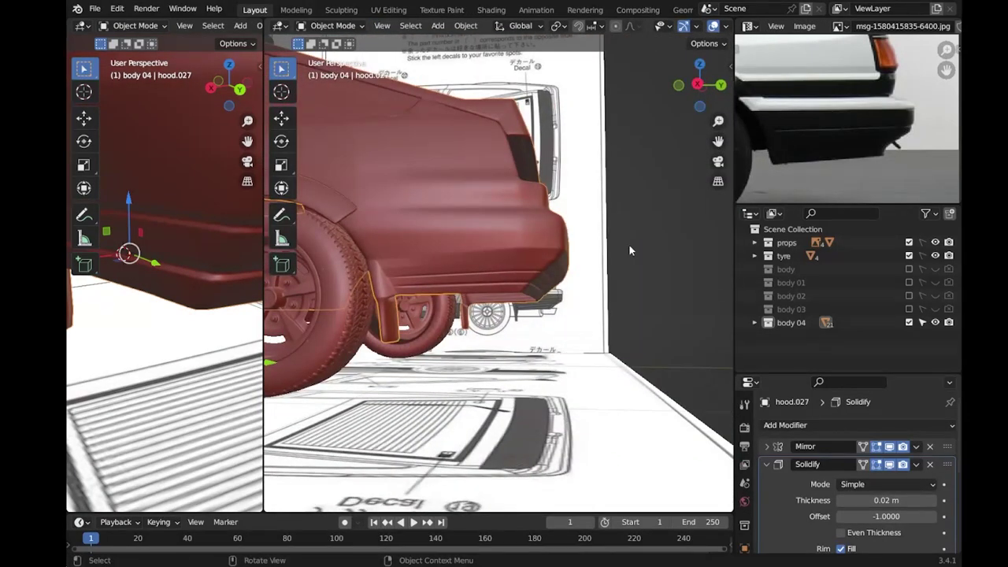
scroll(588, 273, "up", 3)
key("Tab")
scroll(583, 259, "up", 2)
mouse_move(568, 217)
middle_mouse_down()
mouse_move(650, 229)
mouse_move(543, 267)
middle_mouse_up()
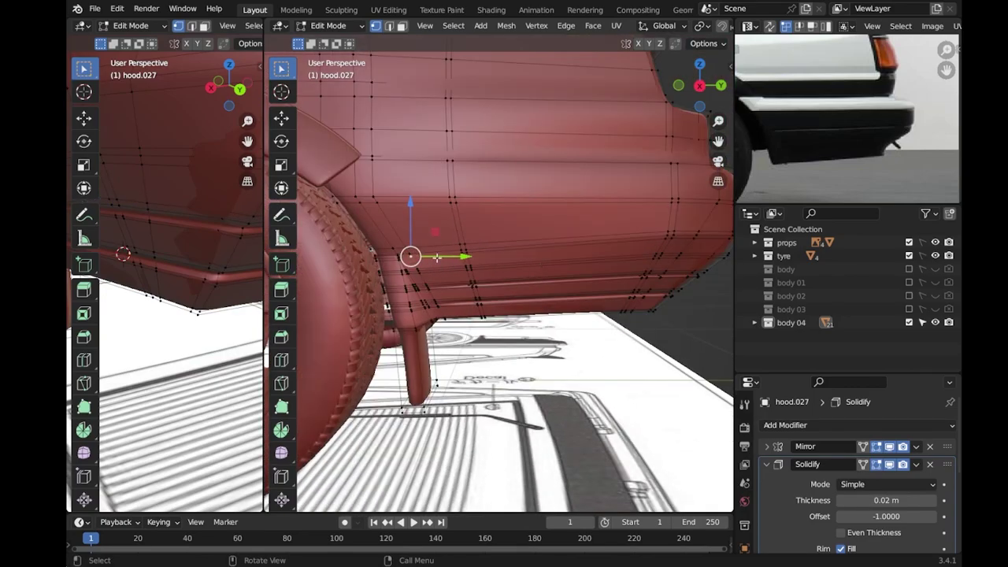
middle_click_drag(424, 256, 438, 263)
scroll(438, 263, "up", 4)
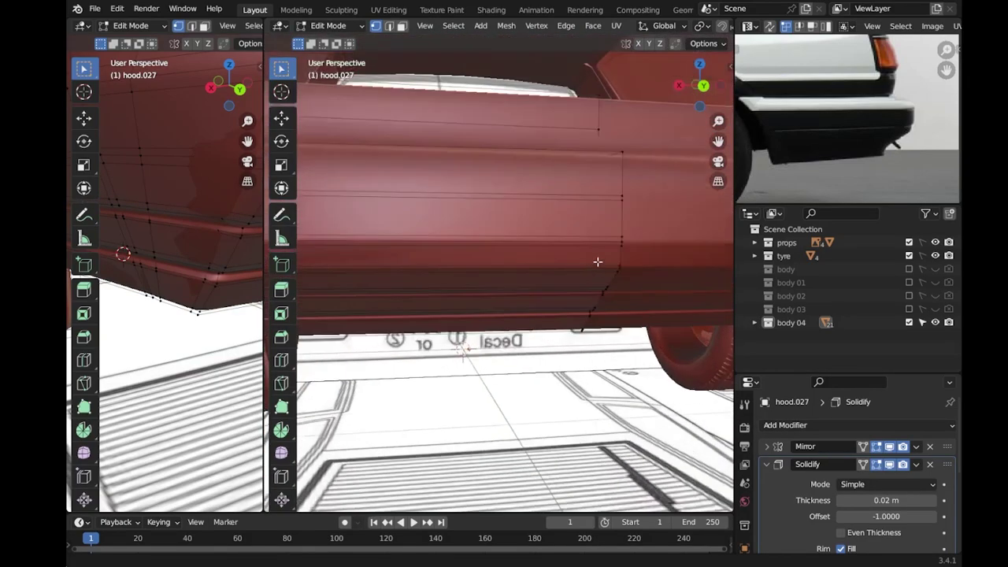
middle_click_drag(596, 263, 629, 252)
left_click(667, 233, "ctrl")
key("KP_7")
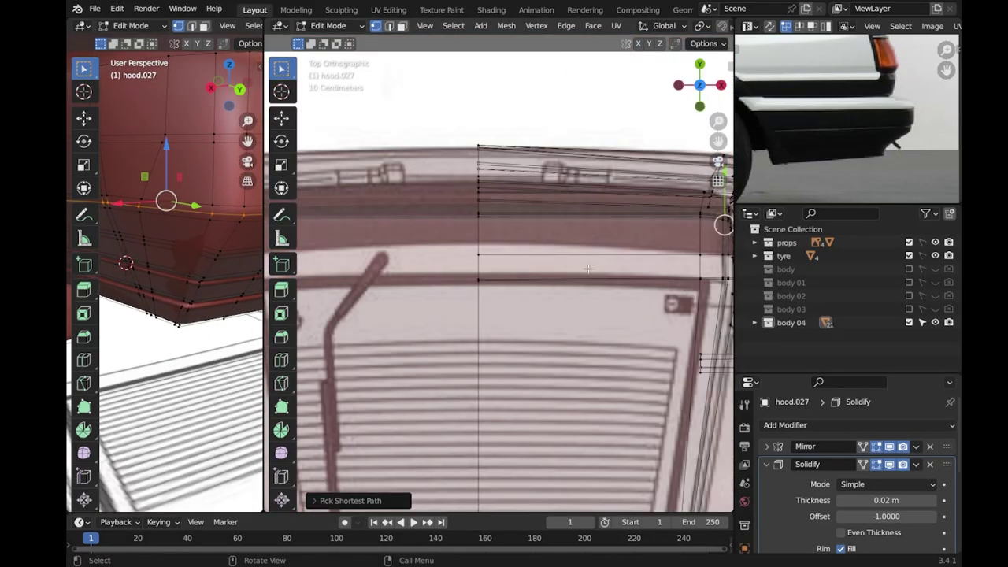
key("KP_Decimal")
key("g")
key("y")
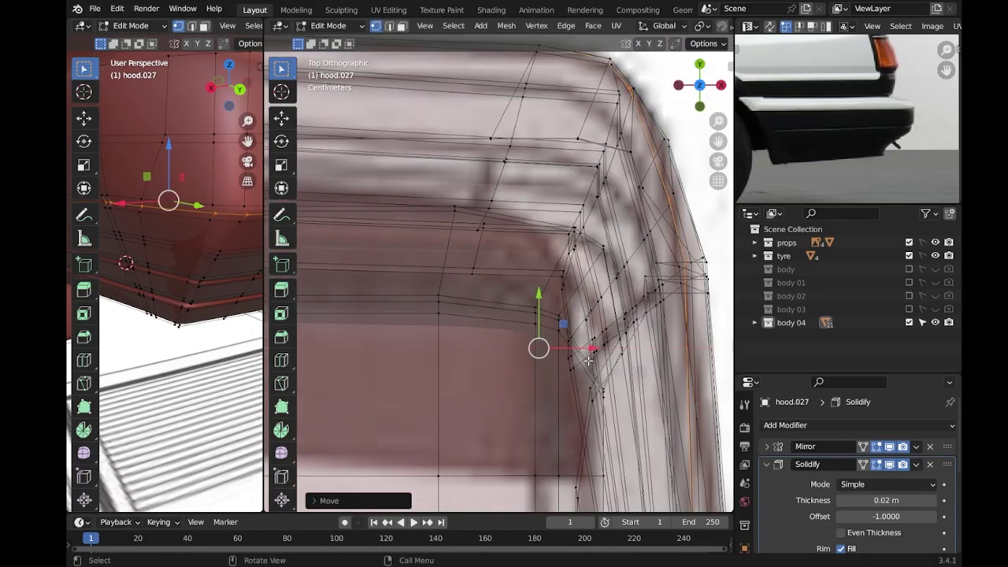
left_click(541, 342)
Move the rear-corner edge path along X to follow the rounded rear outline, then check it.
middle_click_drag(542, 342, 509, 297)
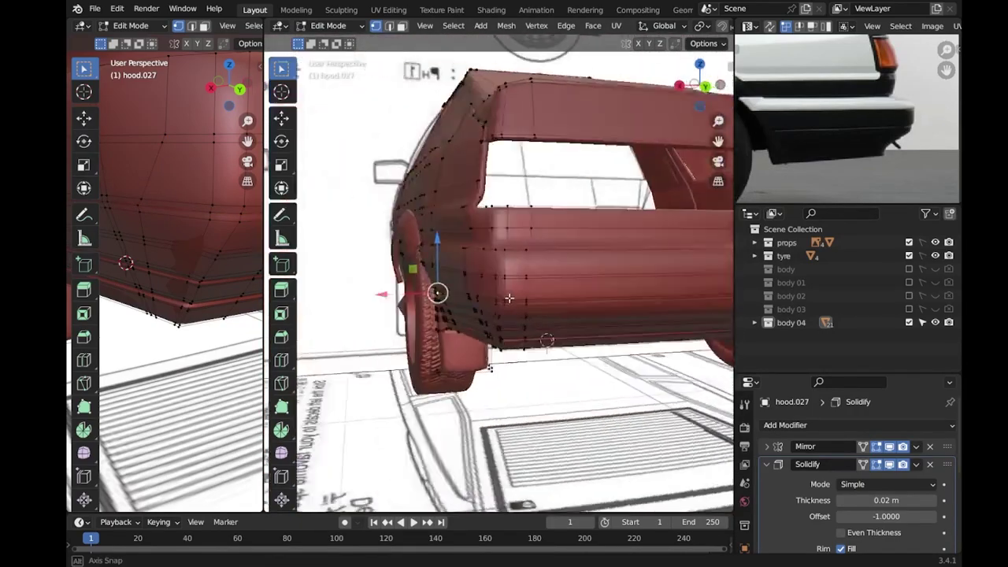
key("KP_Decimal")
left_click(458, 331, "ctrl")
key("KP_7")
key("g")
key("x")
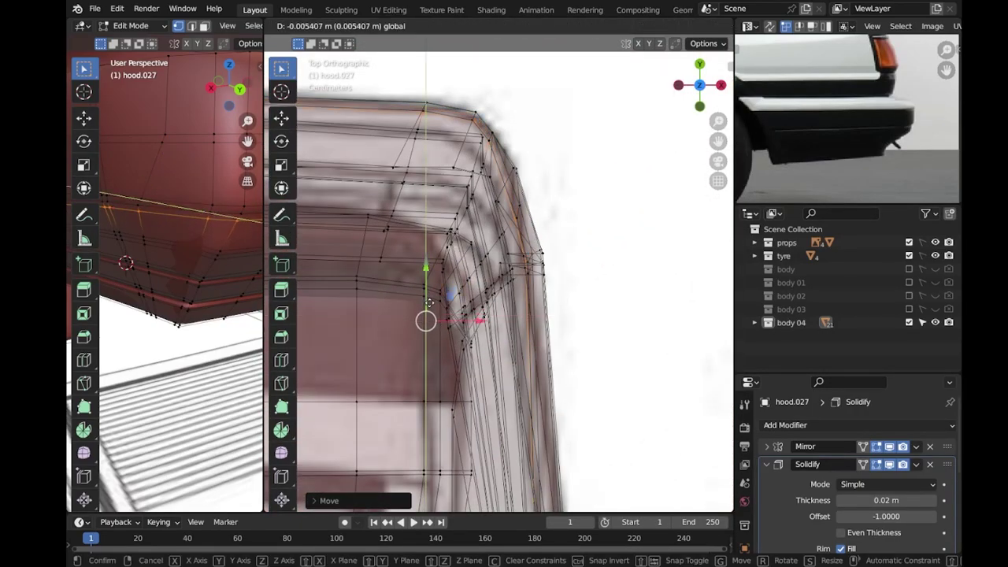
left_click(429, 303)
key("Tab")
key("KP_3")
scroll(611, 317, "down", 2)
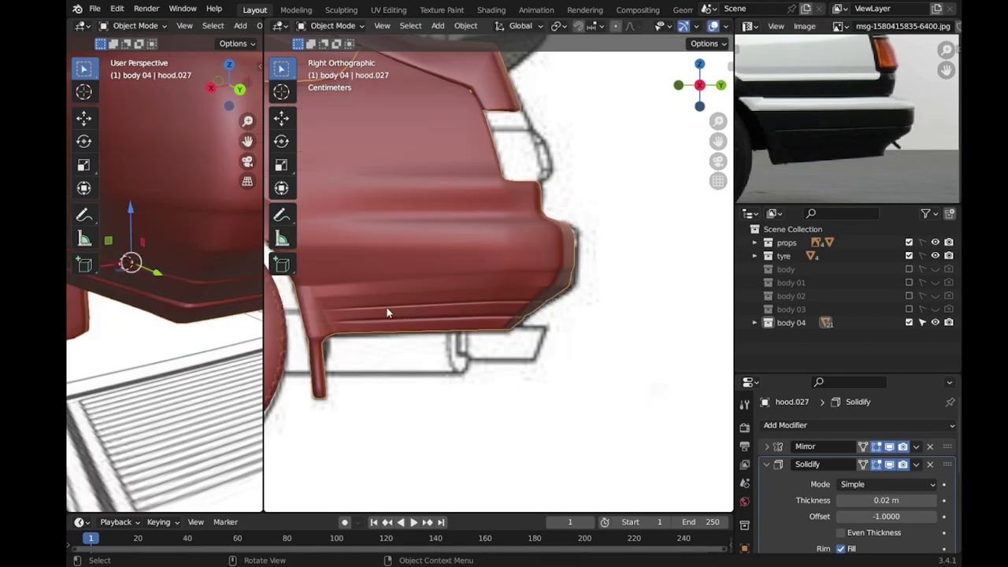
Add an edge loop across the rear bumper and slide it down the bumper.
scroll(386, 312, "down", 3)
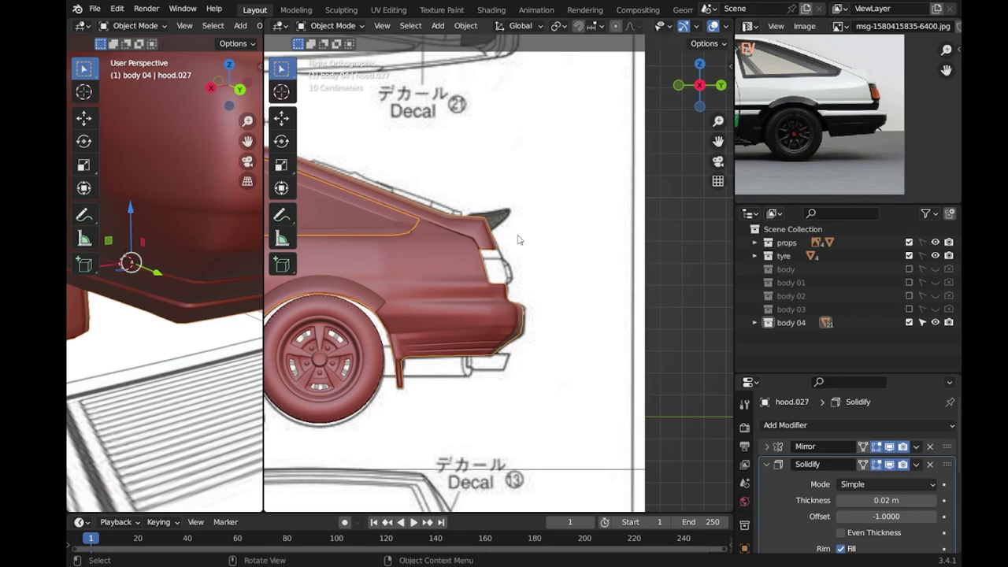
scroll(444, 291, "up", 3)
middle_click_drag(471, 311, 494, 292)
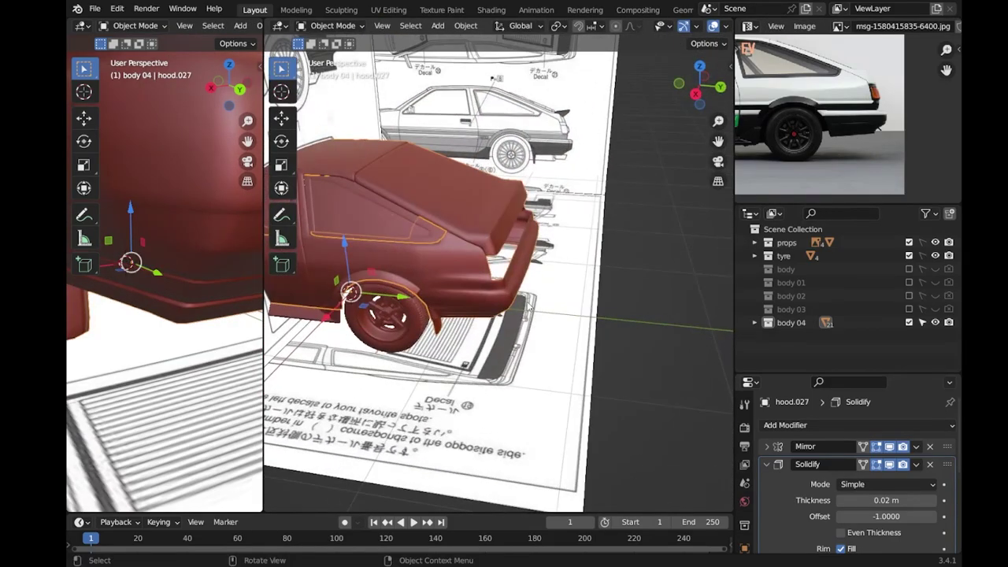
key("KP_3")
key("Tab")
mouse_move(482, 331)
middle_mouse_down()
mouse_move(504, 315)
mouse_move(488, 307)
middle_mouse_up()
middle_click_drag(165, 315, 181, 299)
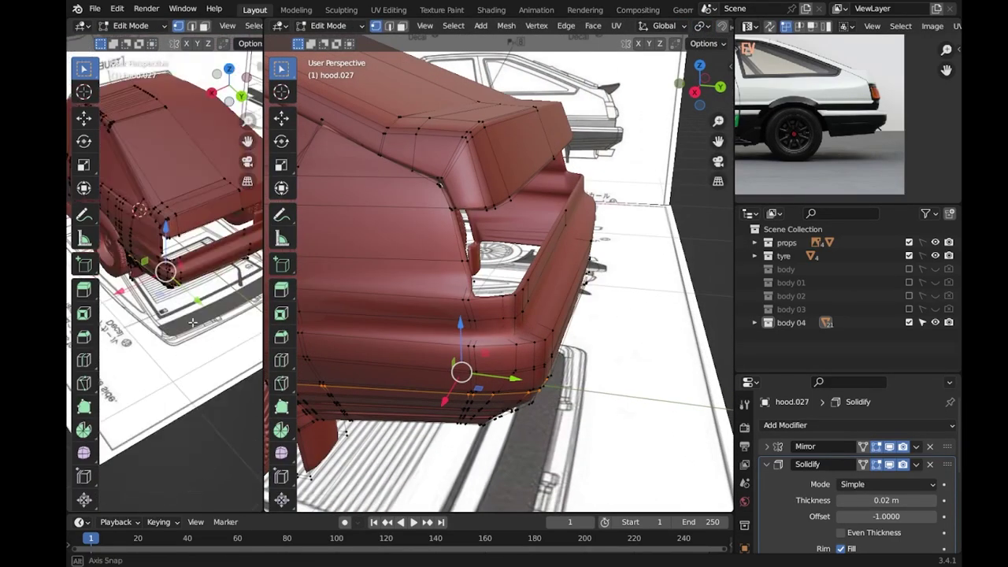
left_click_drag(566, 271, 569, 222)
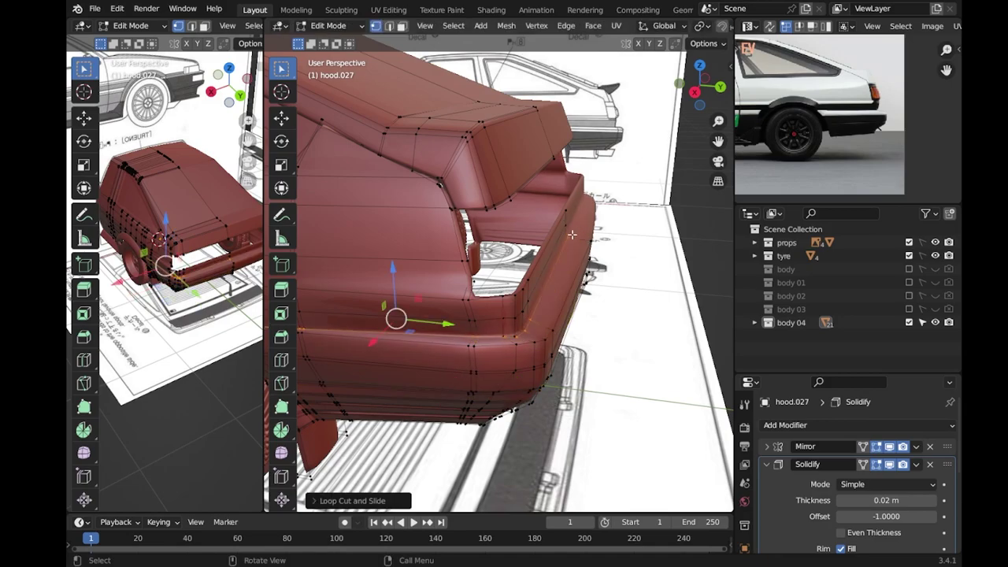
key("Tab")
key("Tab")
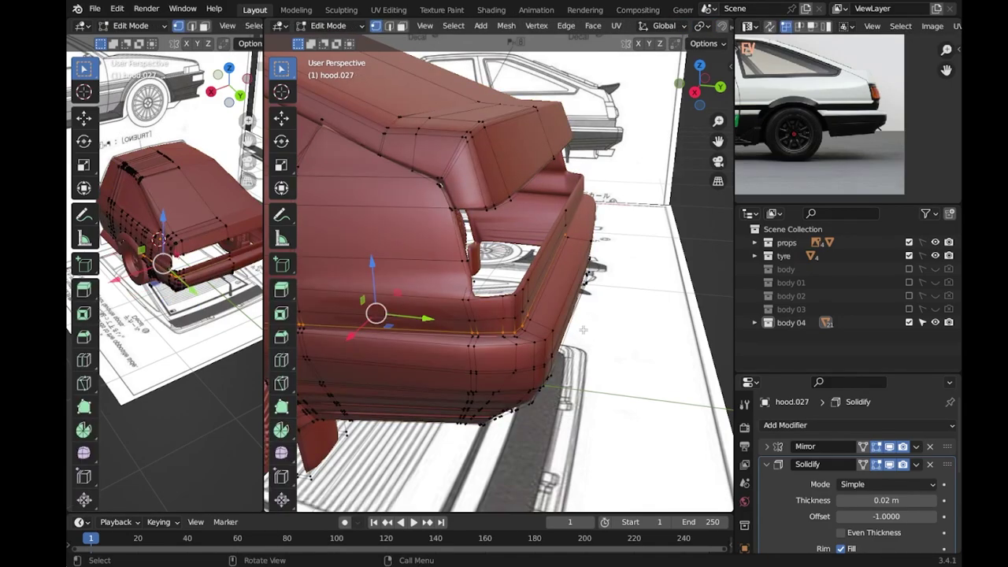
key("g")
key("g")
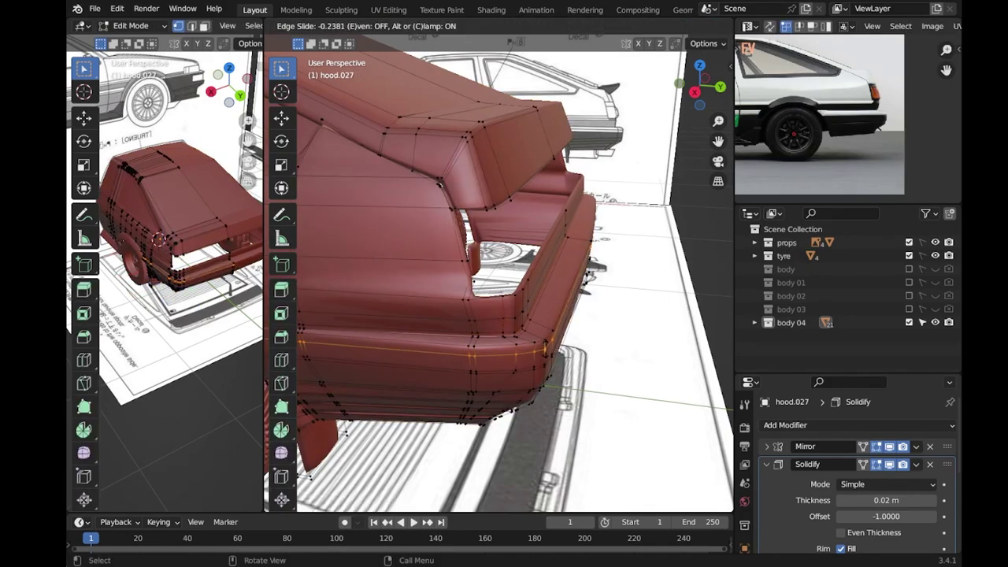
key("Return")
key("Tab")
Inspect the whole car around the rear and save the AE86 blend file.
mouse_move(504, 315)
middle_mouse_down()
mouse_move(551, 307)
mouse_move(570, 322)
mouse_move(535, 300)
middle_mouse_up()
key("ctrl+s")
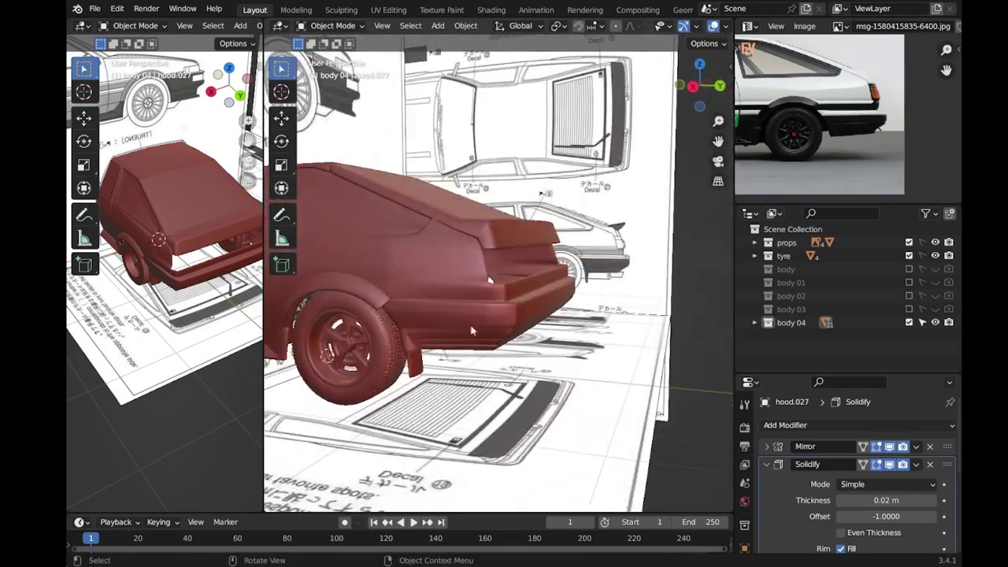
middle_click_drag(510, 263, 471, 274)
key("ctrl+s")
key("KP_3")
scroll(504, 403, "up", 2)
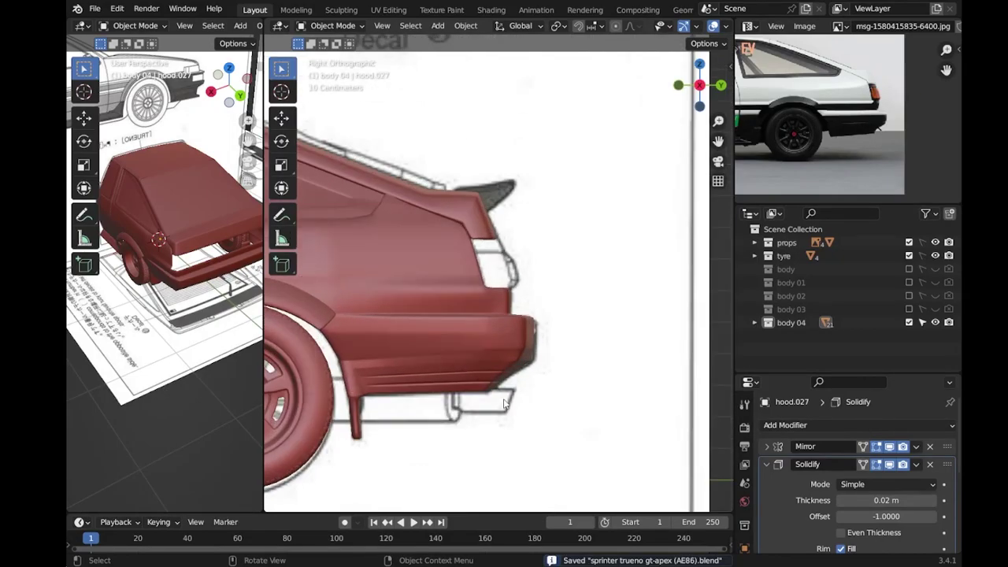
scroll(506, 402, "down", 2)
In X-ray side view, slide a rear quarter panel edge loop toward the window line.
mouse_move(574, 265)
middle_mouse_down()
mouse_move(552, 236)
mouse_move(536, 249)
middle_mouse_up()
key("Tab")
key("KP_3")
scroll(552, 210, "up", 3)
key("alt+z")
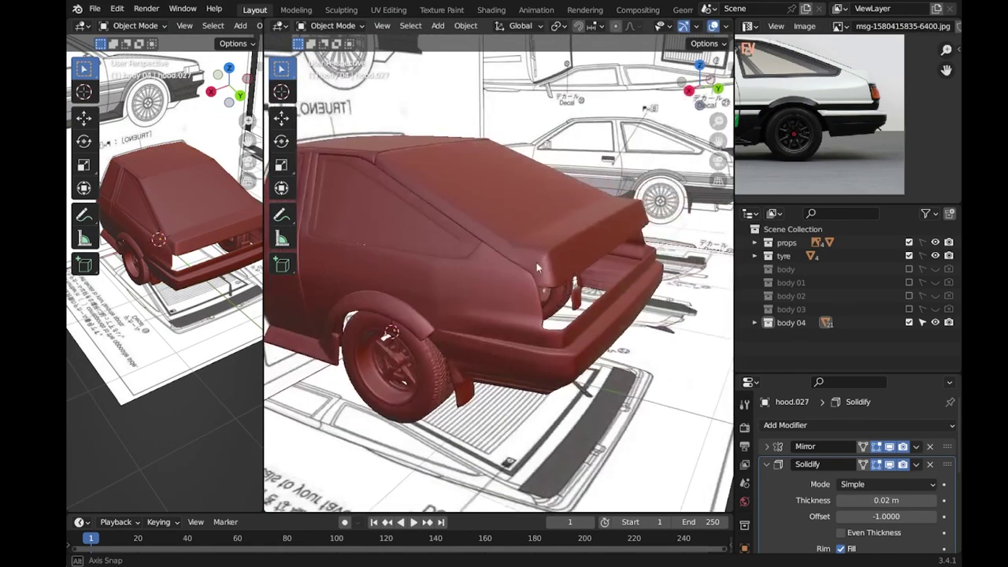
scroll(370, 224, "up", 2)
key("alt+z")
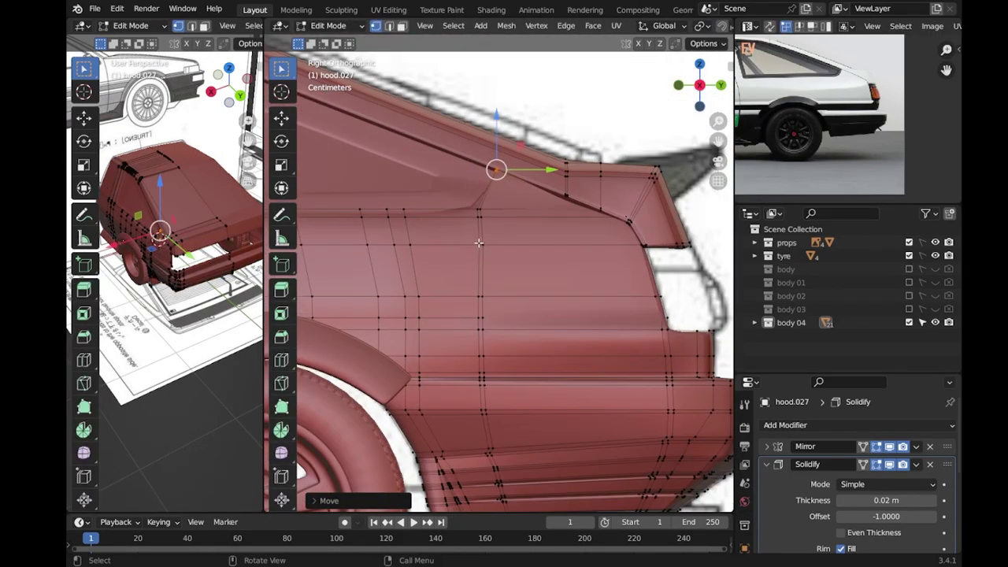
key("g")
key("g")
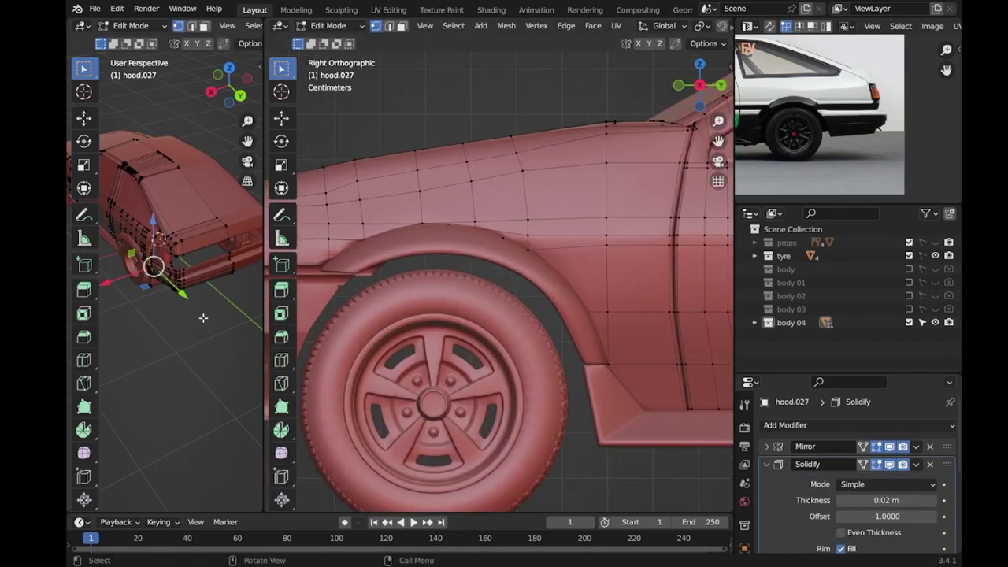
middle_click_drag(207, 274, 162, 281)
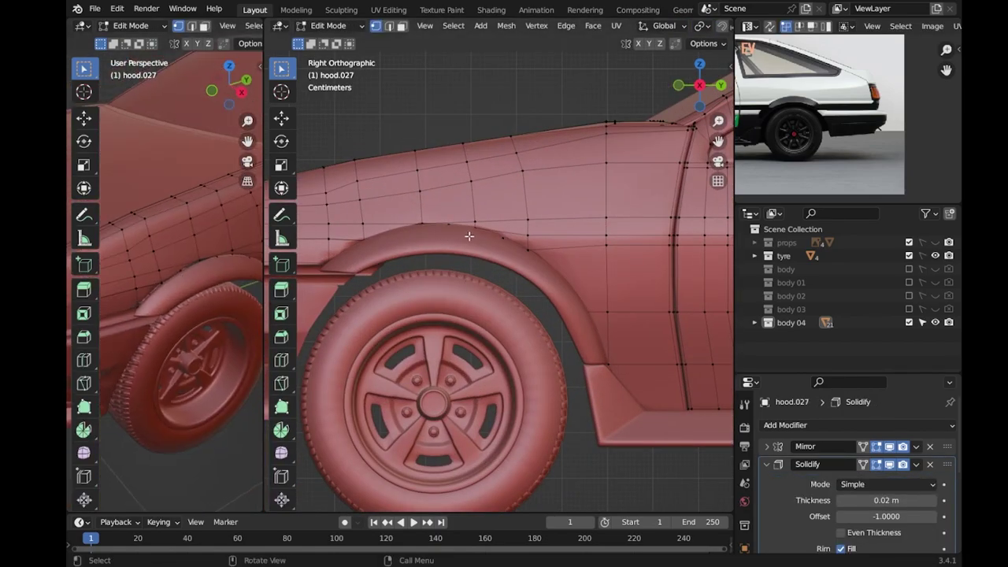
Cancel the loop cut, confirm the front arch crease and inspect the arch trim.
key("Escape")
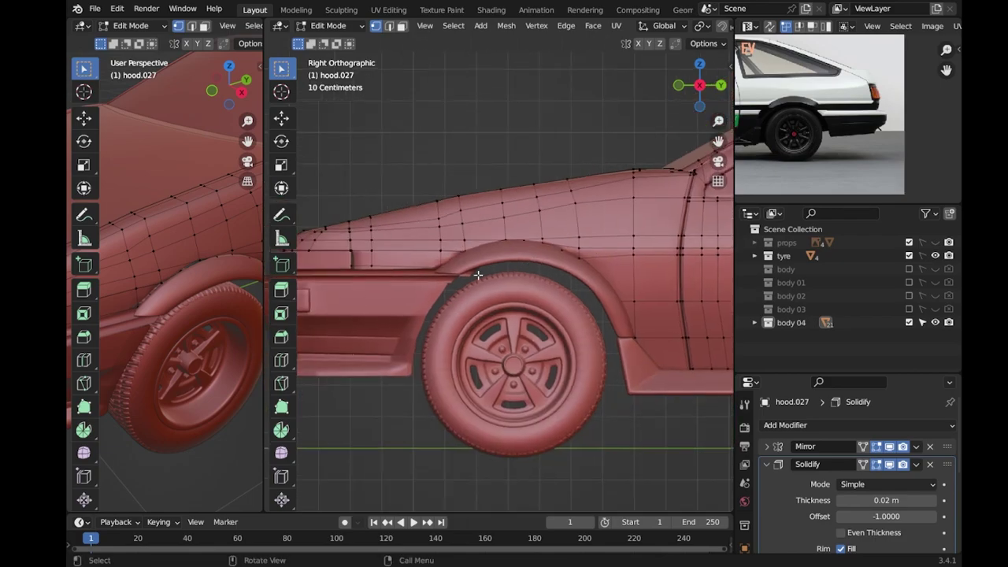
scroll(472, 259, "up", 3)
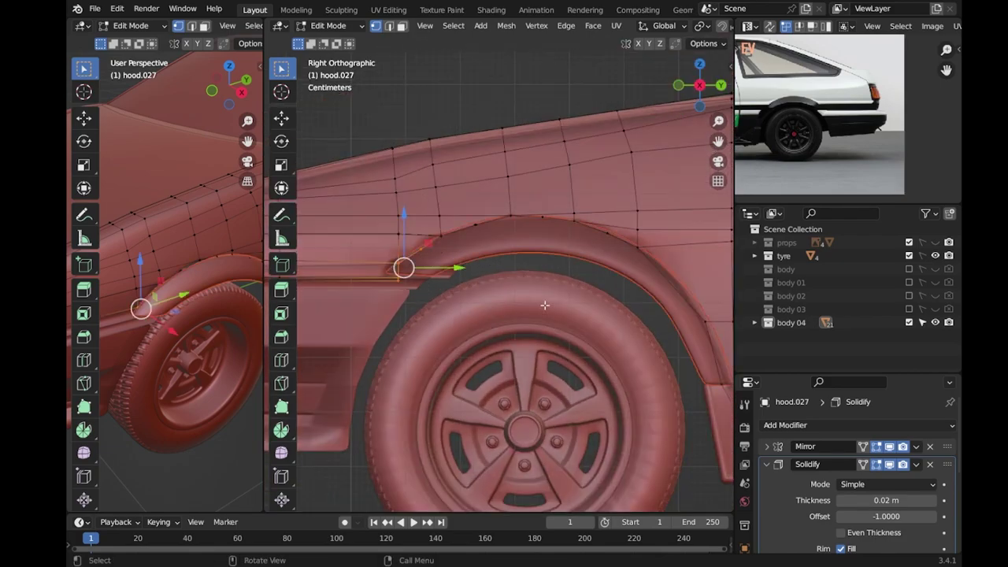
key("Tab")
key("Tab")
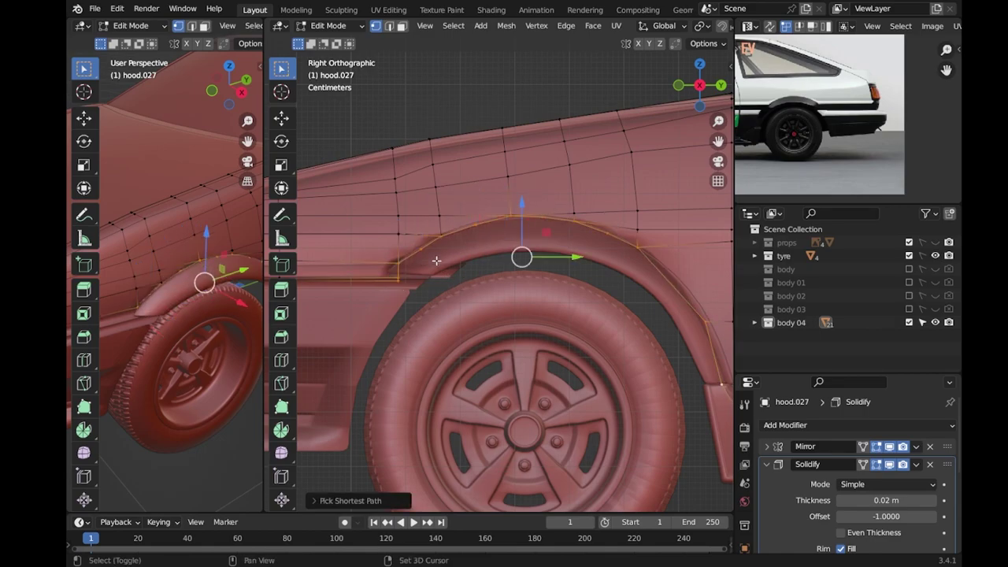
left_click(388, 332)
key("Tab")
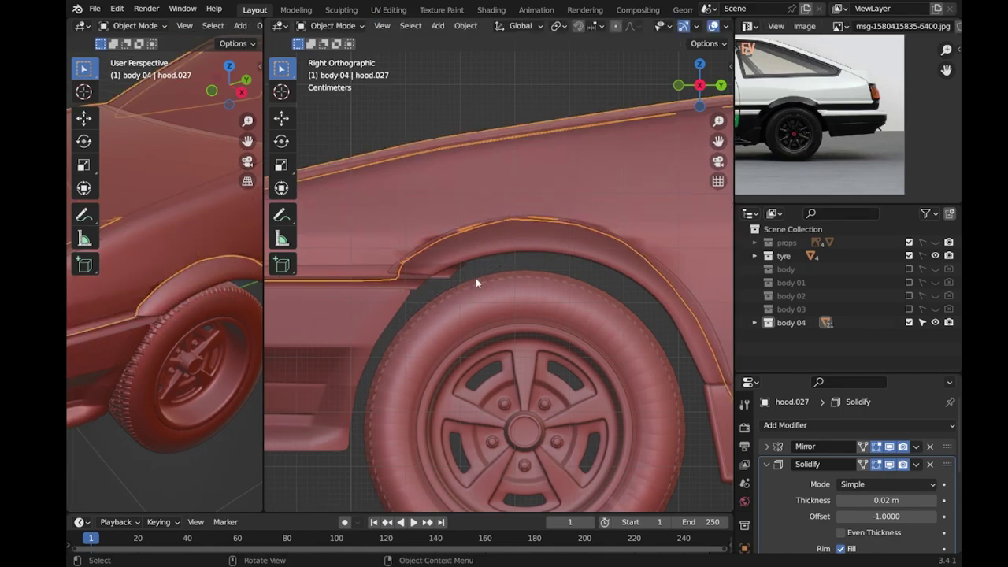
scroll(557, 275, "down", 3)
key("Tab")
scroll(555, 282, "up", 2)
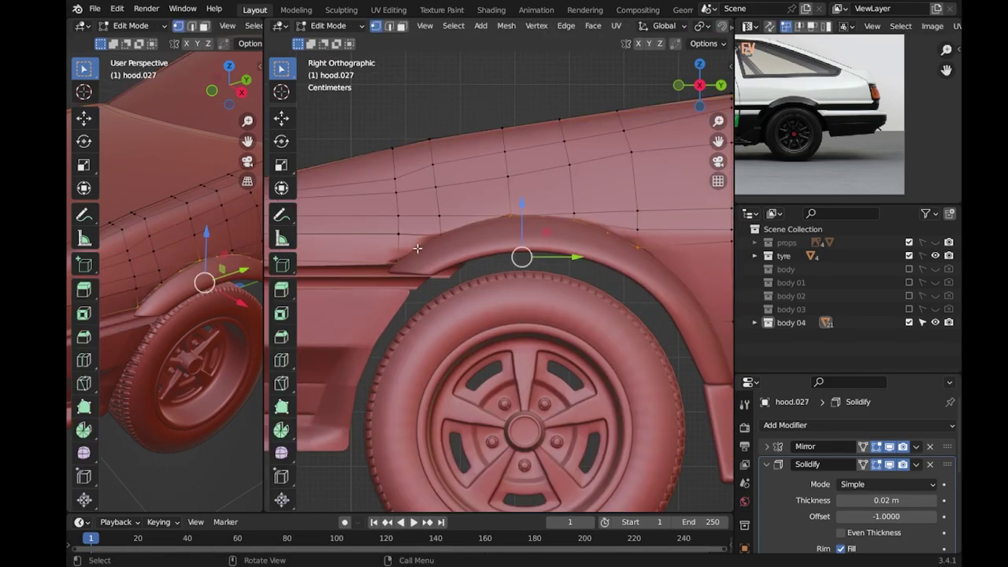
middle_click_drag(418, 249, 513, 239, "shift")
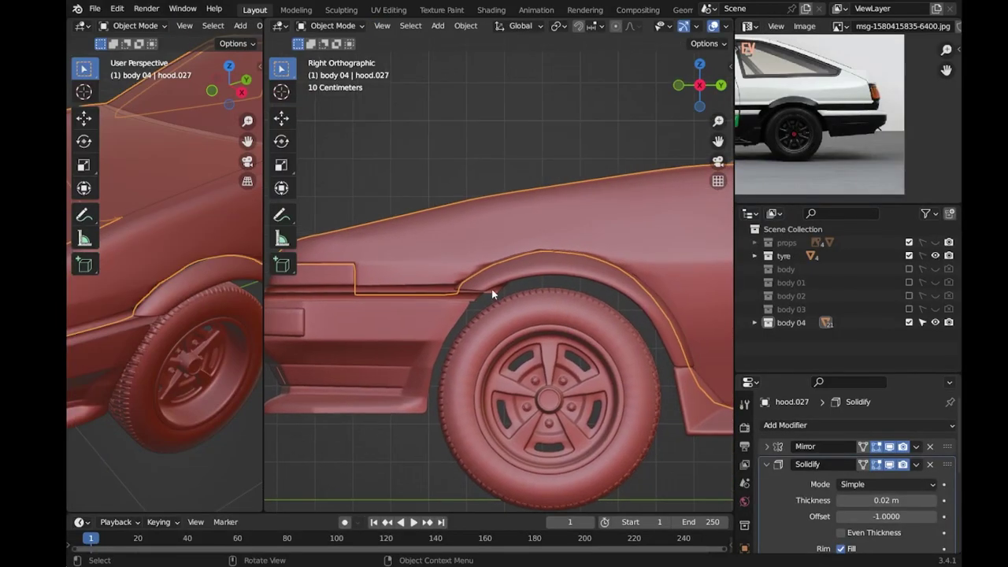
Add a vertical edge loop across the front fender and slide it toward the door.
key("Tab")
scroll(456, 267, "up", 3)
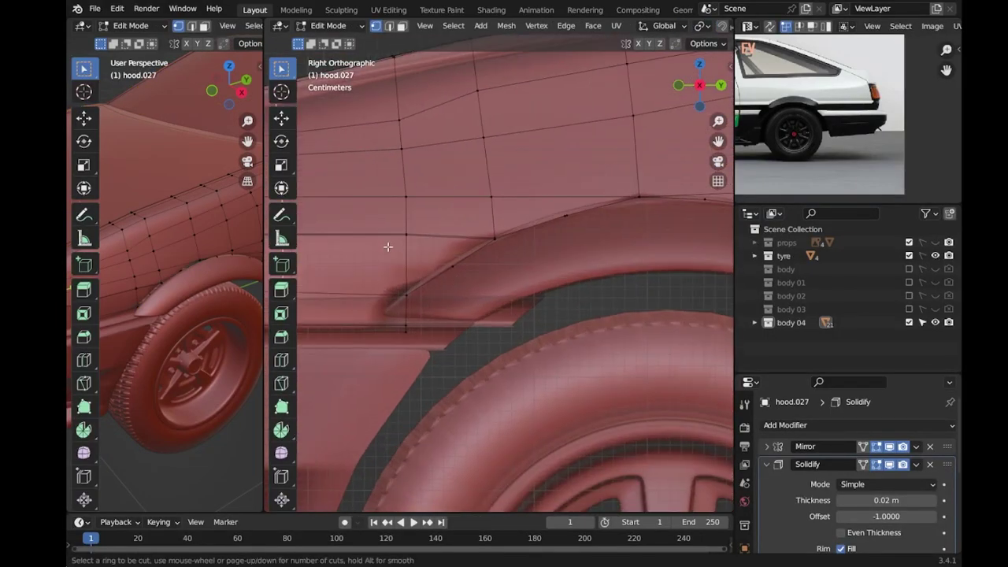
scroll(406, 291, "down", 3)
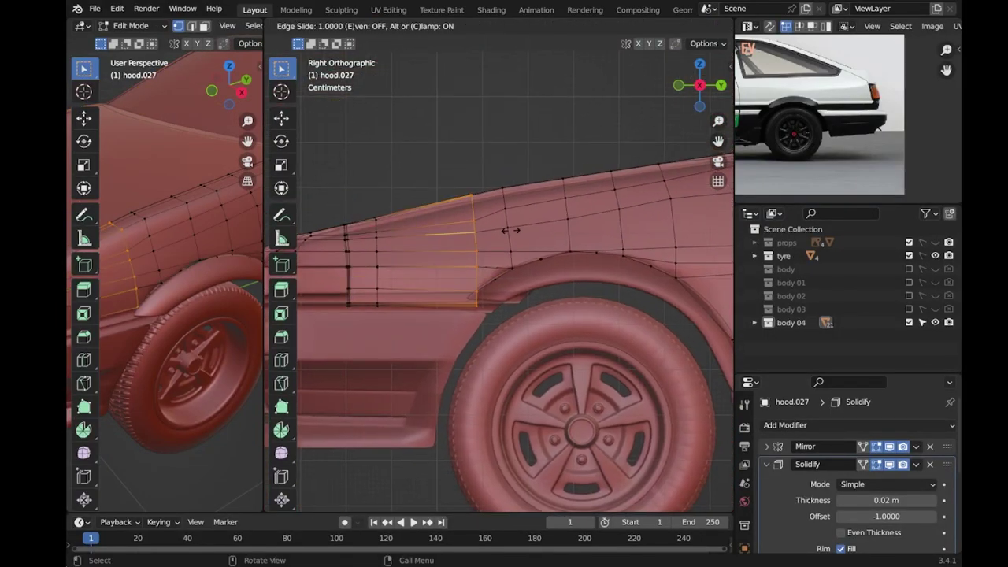
left_click_drag(506, 232, 508, 224)
left_click_drag(578, 205, 620, 208)
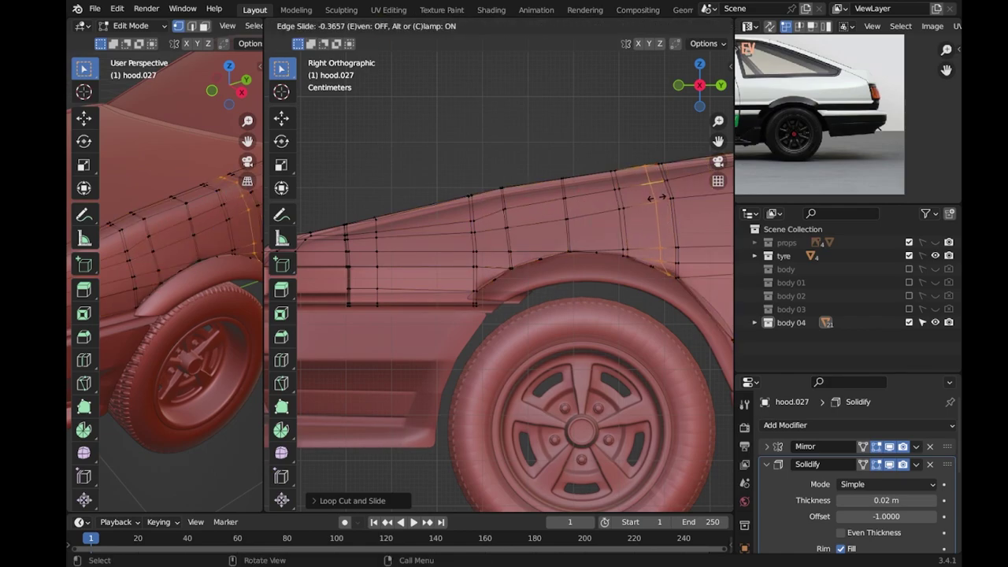
key("Tab")
middle_click_drag(400, 303, 532, 331)
key("Tab")
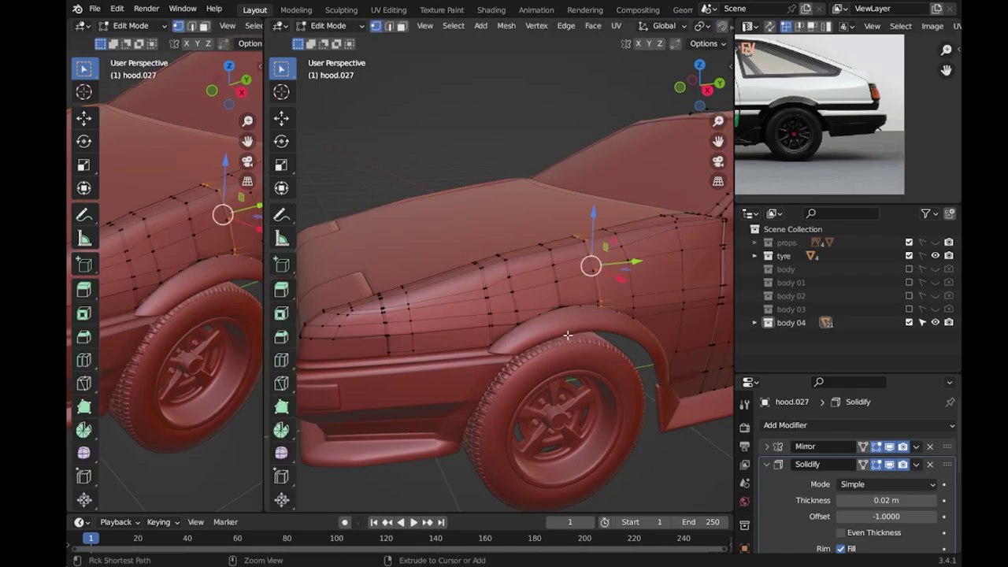
key("KP_3")
scroll(472, 315, "up", 4)
Scale the front wheel-arch edges inward to raise the trim lip slightly.
left_click(391, 288)
key("Tab")
key("Tab")
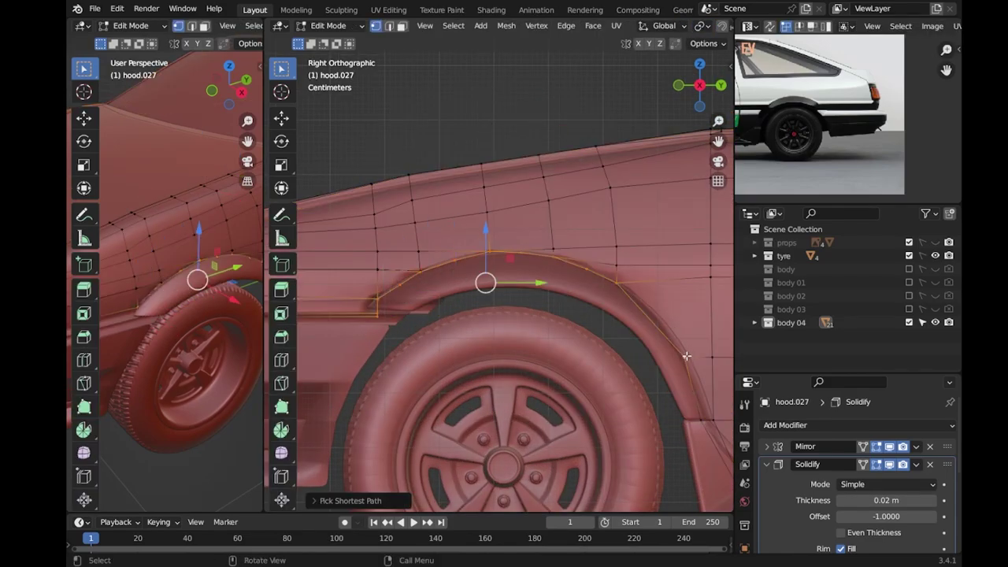
key("s")
left_click(543, 285)
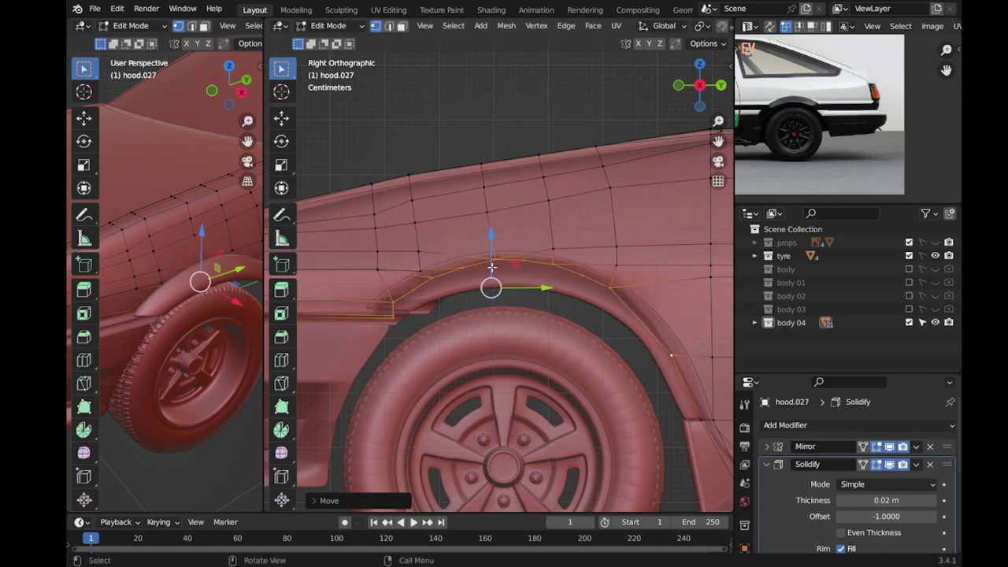
key("Tab")
scroll(501, 138, "down", 4)
middle_click_drag(501, 138, 535, 208)
Save the blend file and view the car from a front three-quarter angle.
key("ctrl+s")
scroll(544, 255, "up", 2)
middle_click_drag(544, 255, 506, 278)
scroll(506, 278, "down", 3)
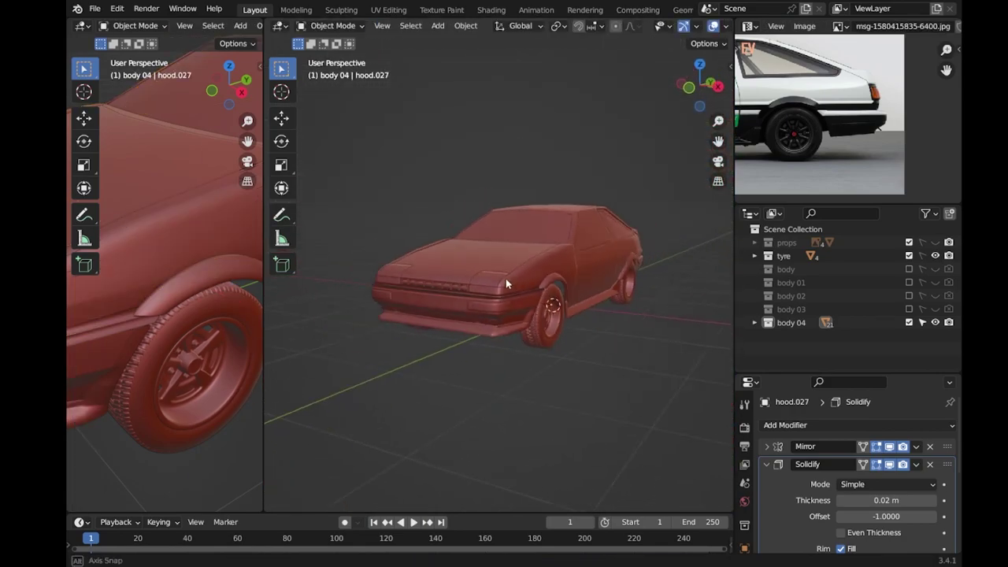
Select the body's wheel-arch edge path and shift it along the X axis.
scroll(592, 300, "up", 3)
scroll(467, 292, "up", 2)
mouse_move(412, 329)
middle_mouse_down()
mouse_move(525, 225)
mouse_move(455, 358)
mouse_move(473, 347)
mouse_move(500, 402)
middle_mouse_up()
left_click(455, 358)
key("Tab")
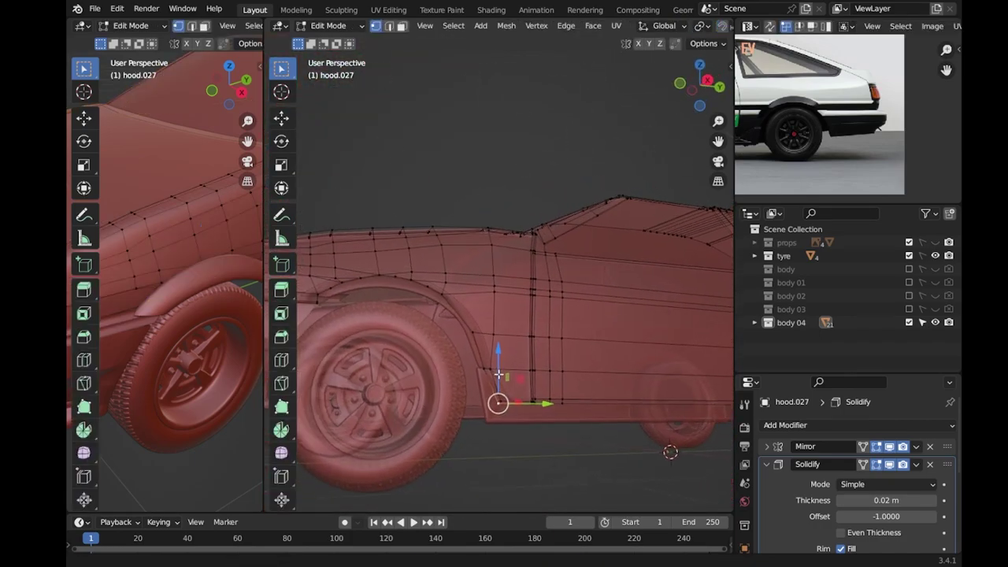
left_click(472, 333, "ctrl")
mouse_move(397, 292)
middle_mouse_down()
mouse_move(395, 376)
mouse_move(428, 330)
middle_mouse_up()
key("g")
key("x")
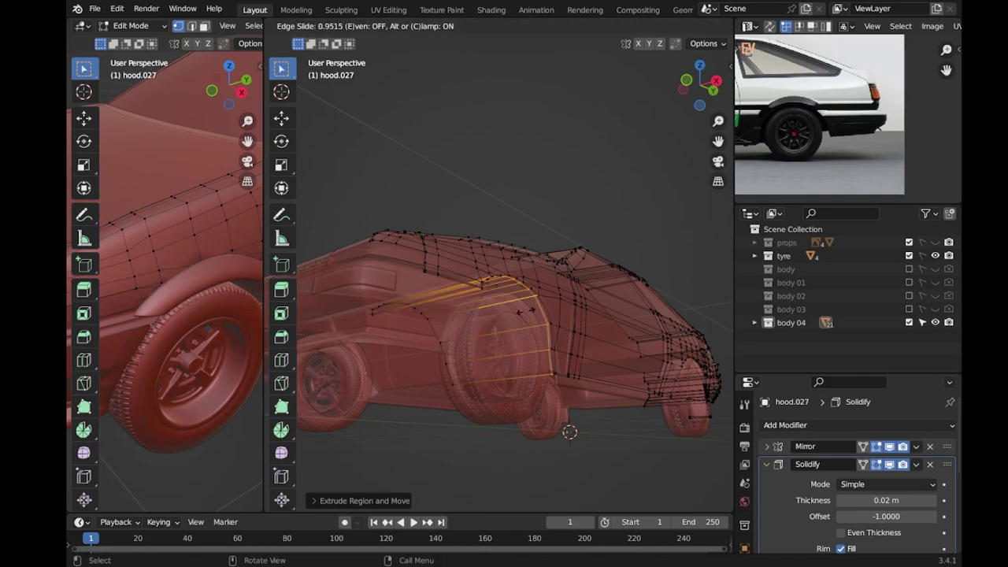
left_click(525, 310)
key("Tab")
Select the edge path along the other wheel arch in side view.
key("Tab")
key("KP_3")
key("Tab")
key("alt+a")
mouse_move(540, 392)
middle_mouse_down()
mouse_move(493, 359)
mouse_move(418, 348)
mouse_move(470, 321)
mouse_move(411, 259)
middle_mouse_up()
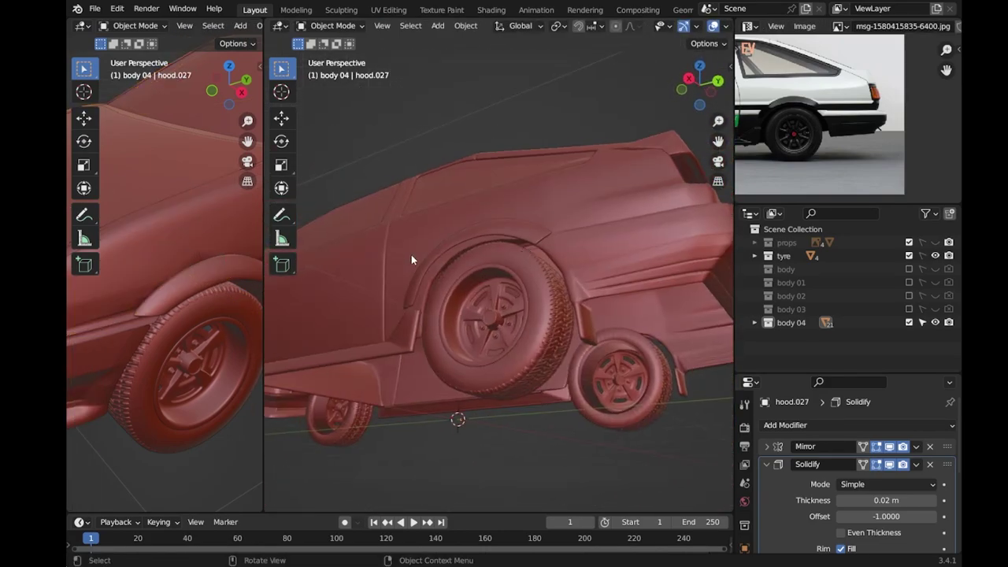
key("Tab")
key("KP_3")
scroll(675, 371, "up", 3)
left_click(580, 276, "ctrl")
scroll(552, 261, "up", 2)
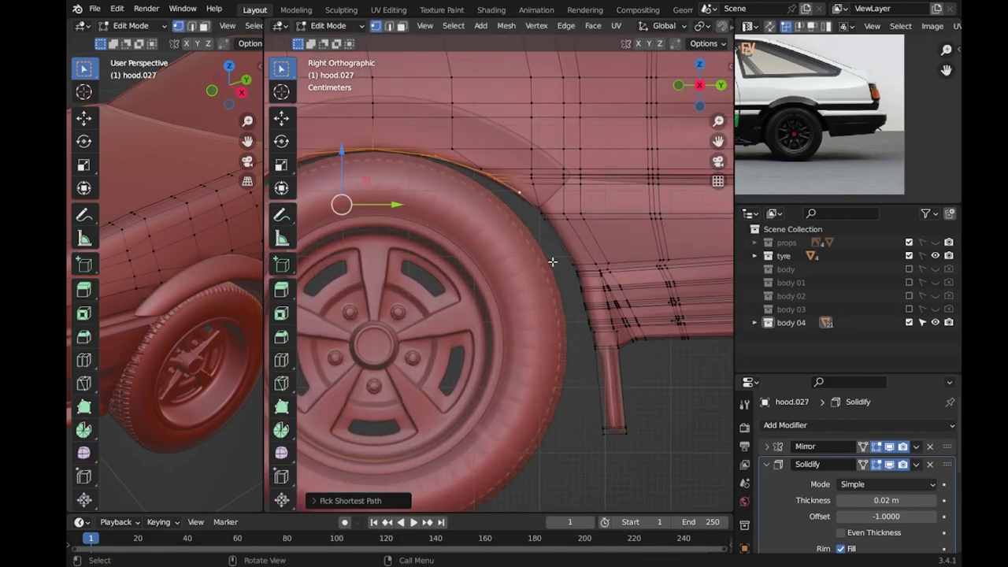
Extrude the selected arch edges outward to form the trim, then save the file.
middle_click_drag(552, 262, 589, 307)
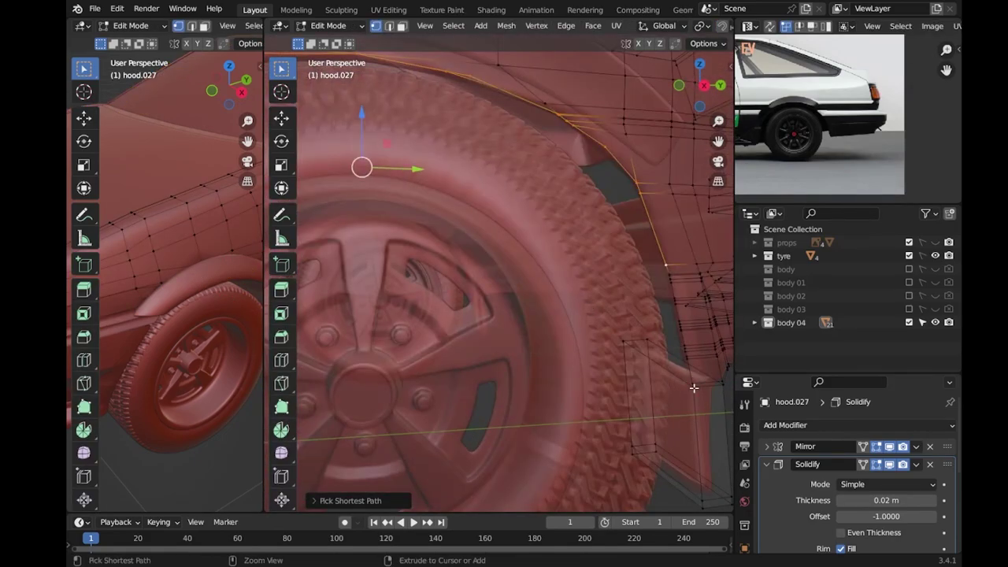
scroll(689, 364, "down", 5)
middle_click_drag(689, 364, 439, 275)
key("e")
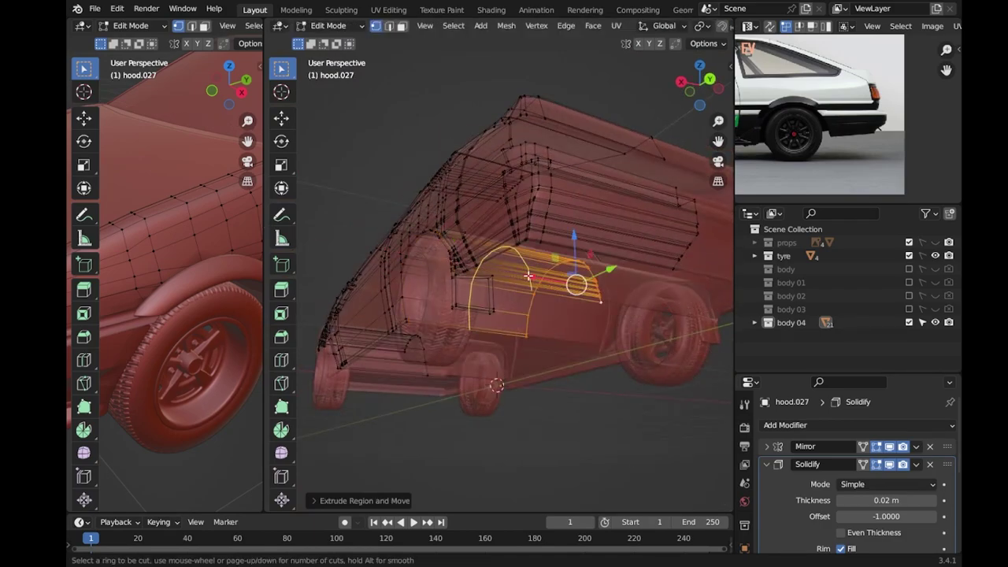
key("Tab")
mouse_move(588, 421)
middle_mouse_down()
mouse_move(553, 343)
mouse_move(592, 326)
middle_mouse_up()
key("ctrl+s")
scroll(567, 340, "up", 3)
scroll(592, 326, "up", 3)
Select vertices along the hood edge and nudge them upward and along Y.
mouse_move(562, 202)
middle_mouse_down()
mouse_move(494, 287)
mouse_move(416, 275)
middle_mouse_up()
key("Tab")
left_click(466, 260, "ctrl")
key("g")
left_click(455, 224)
mouse_move(558, 275)
middle_mouse_down()
mouse_move(569, 259)
mouse_move(566, 315)
mouse_move(512, 236)
mouse_move(593, 247)
mouse_move(520, 252)
mouse_move(504, 241)
middle_mouse_up()
key("g")
left_click(546, 263)
key("g")
key("y")
left_click(504, 230)
Even out the hood-corner vertex heights with vertical Z-locked moves.
key("g")
key("z")
left_click(503, 242)
left_click(484, 276)
key("g")
key("z")
left_click(488, 264)
key("g")
key("z")
left_click(490, 258)
mouse_move(490, 258)
middle_mouse_down()
mouse_move(515, 282)
mouse_move(574, 281)
middle_mouse_up()
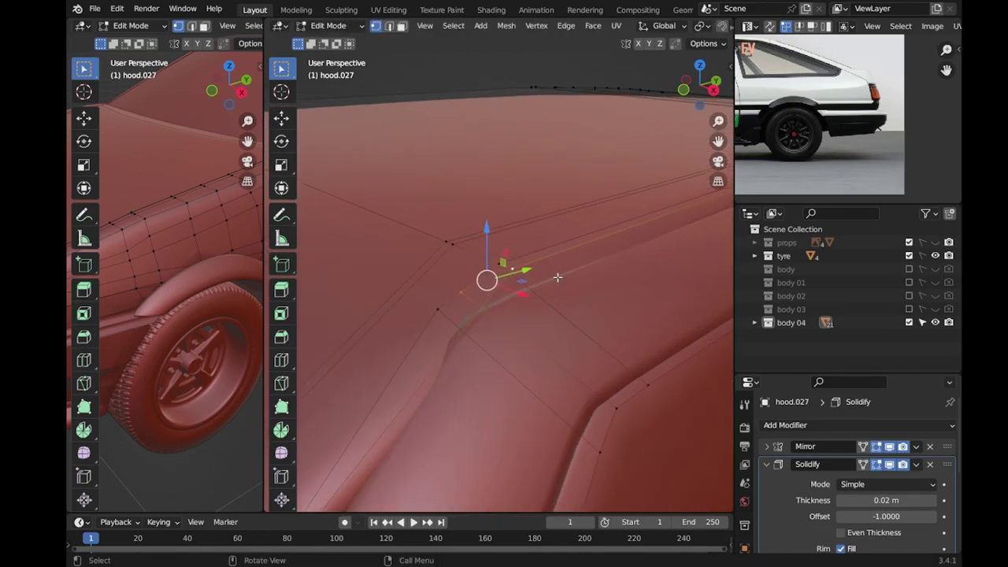
Nudge the hood corner vertex vertically and along X, then save the file.
key("g")
key("z")
left_click(499, 366)
mouse_move(499, 366)
middle_mouse_down()
mouse_move(602, 268)
mouse_move(479, 304)
mouse_move(459, 273)
middle_mouse_up()
key("Tab")
key("Tab")
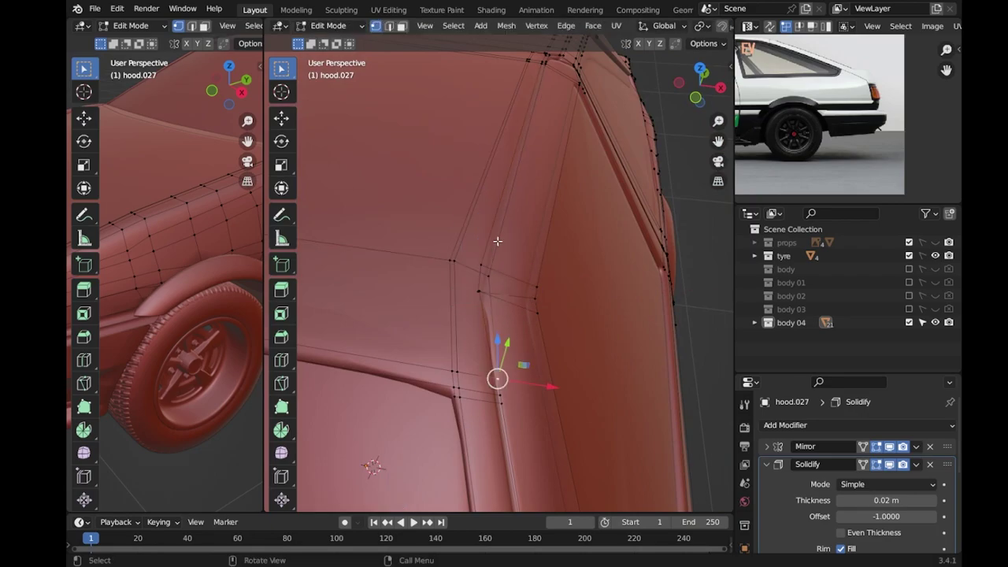
key("g")
key("x")
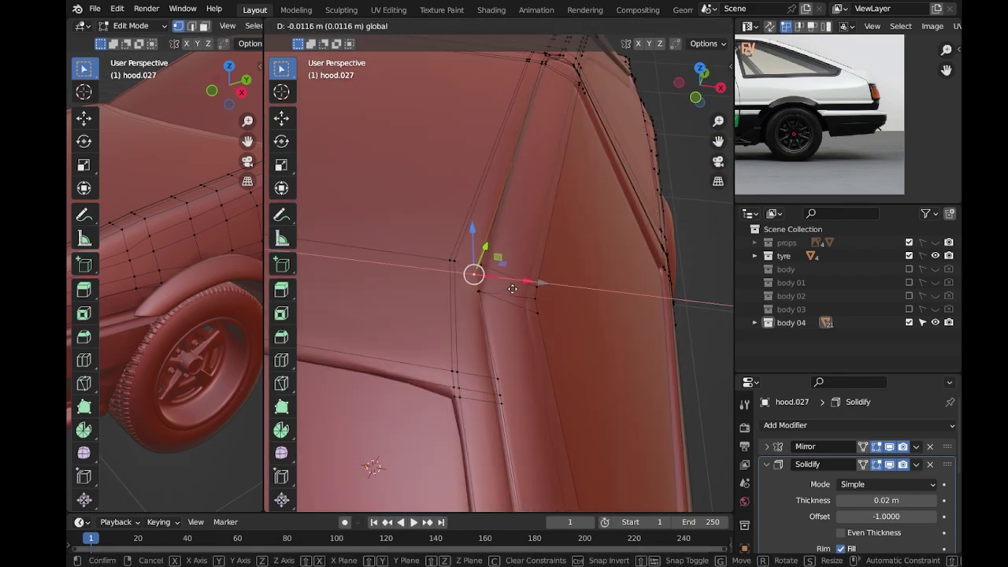
left_click(512, 289)
key("Tab")
scroll(682, 308, "down", 5)
key("ctrl+s")
scroll(500, 321, "up", 5)
From the top view, try Y-axis moves and slides of the corner vertex in see-through display.
key("Tab")
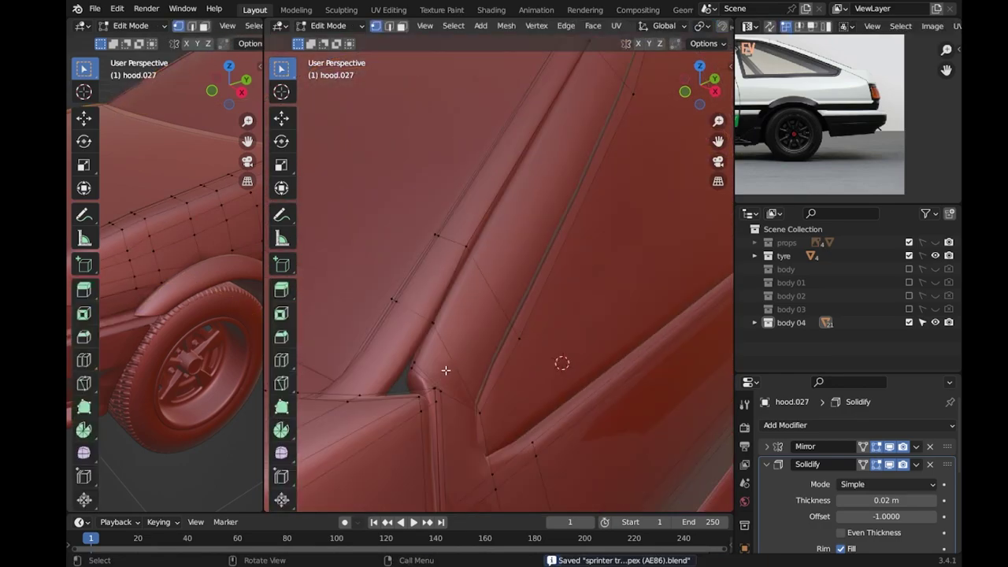
key("KP_7")
scroll(449, 288, "up", 3)
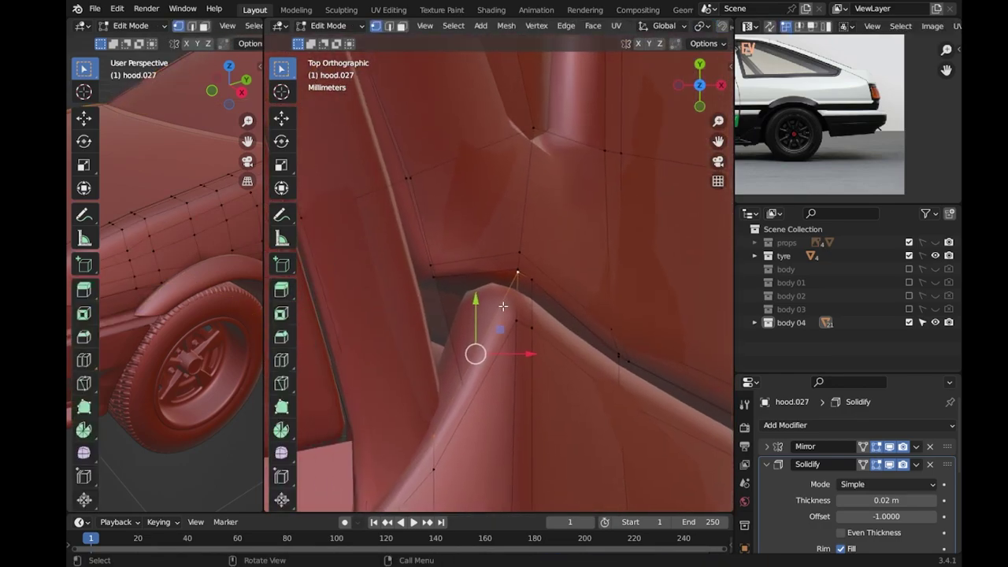
key("g")
key("y")
key("g")
key("g")
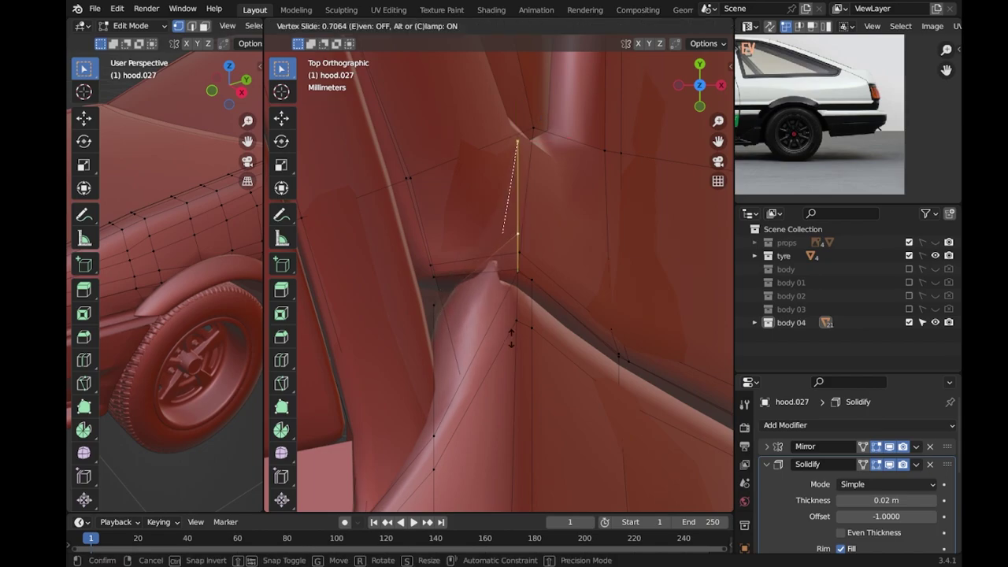
key("ctrl+z")
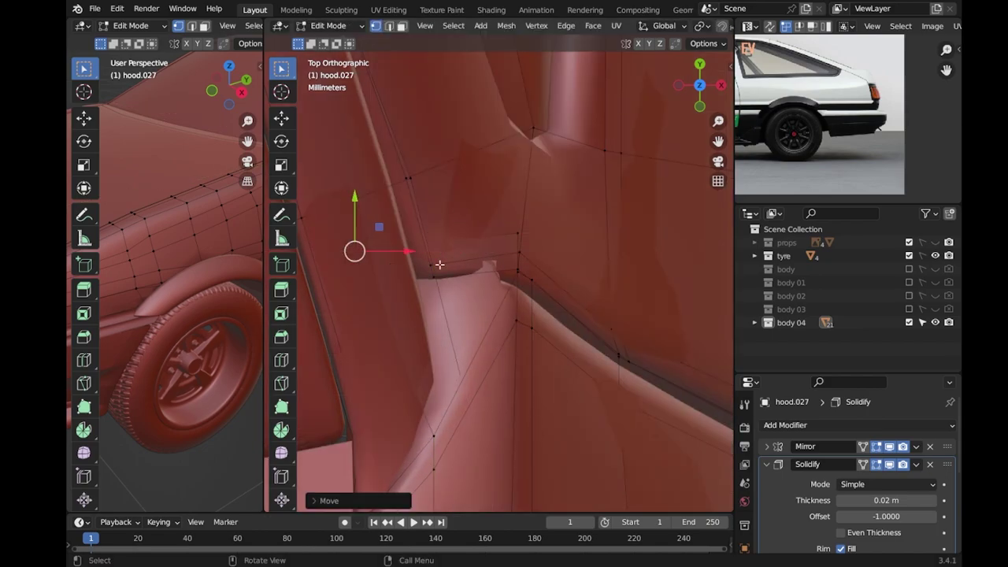
key("alt+z")
key("g")
key("y")
left_click(516, 254)
key("alt+z")
key("Escape")
key("alt+z")
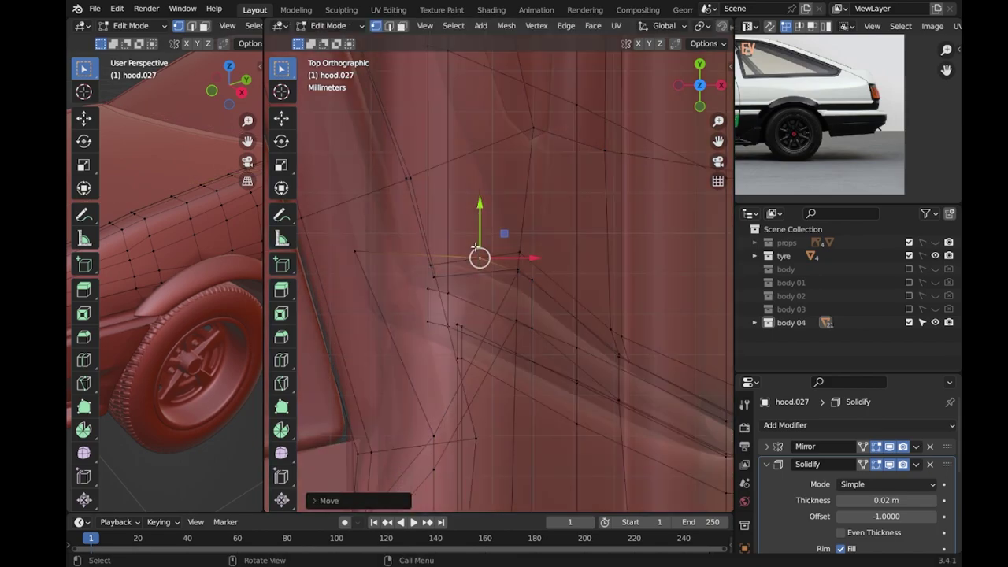
key("alt+z")
In perspective view, set the corner vertex to a new height along Z.
mouse_move(359, 252)
middle_mouse_down()
mouse_move(470, 242)
mouse_move(499, 276)
middle_mouse_up()
key("g")
key("z")
key("Escape")
key("alt+z")
key("g")
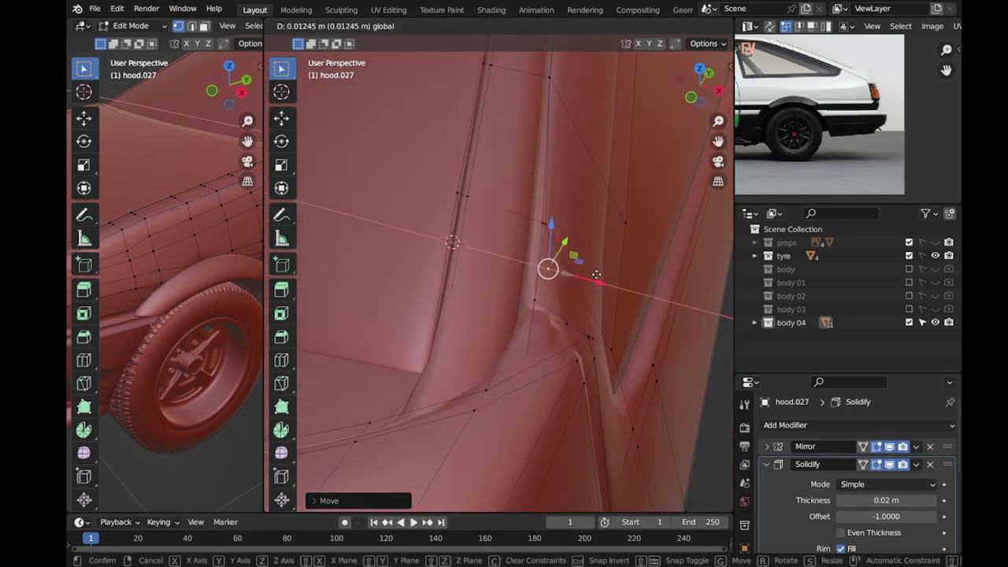
key("Escape")
key("alt+z")
key("g")
key("z")
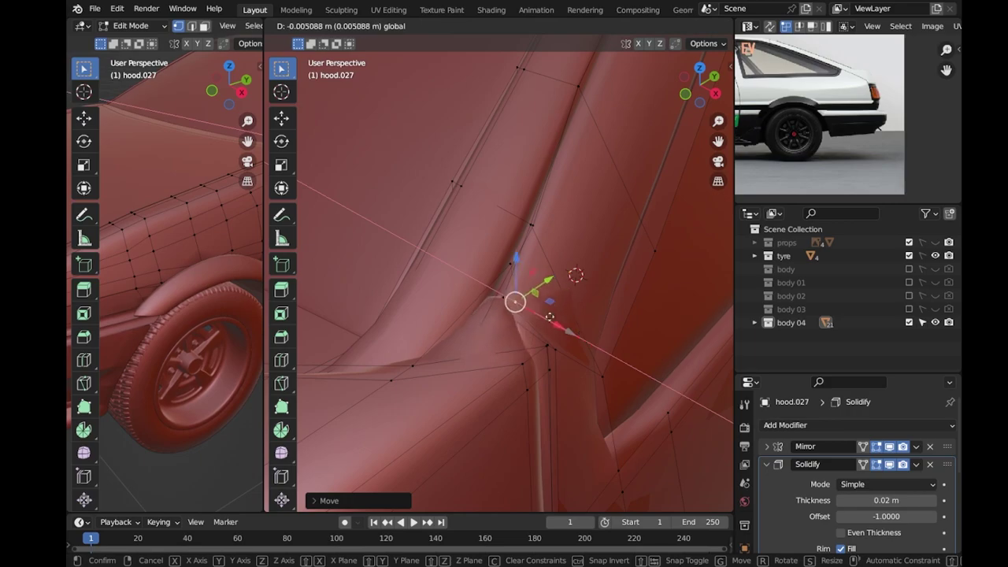
left_click(553, 311)
Fine-tune the corner vertex with several free and Z-constrained moves, checking the hood shape.
key("g")
left_click(554, 297)
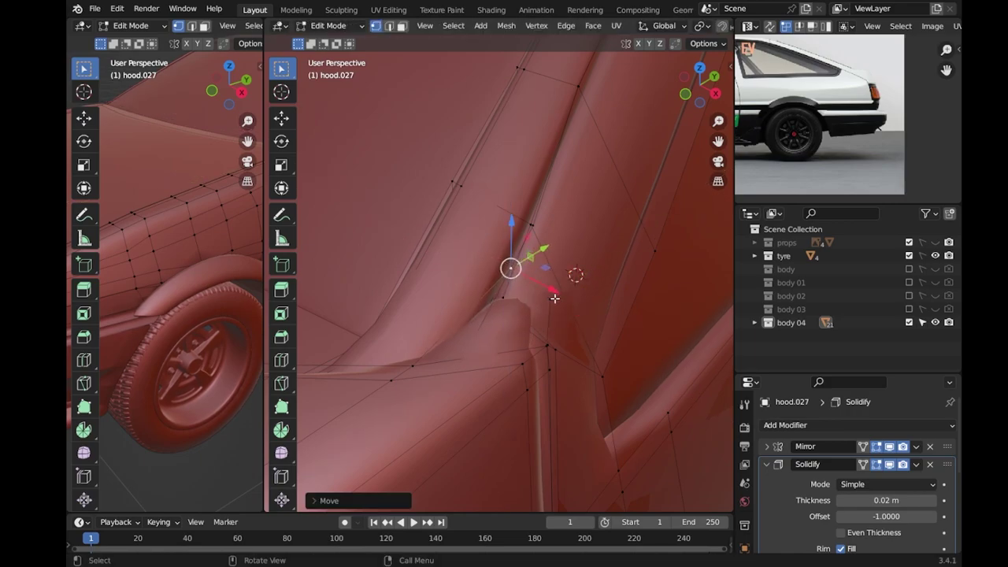
key("g")
left_click(551, 292)
key("g")
key("z")
left_click(565, 348)
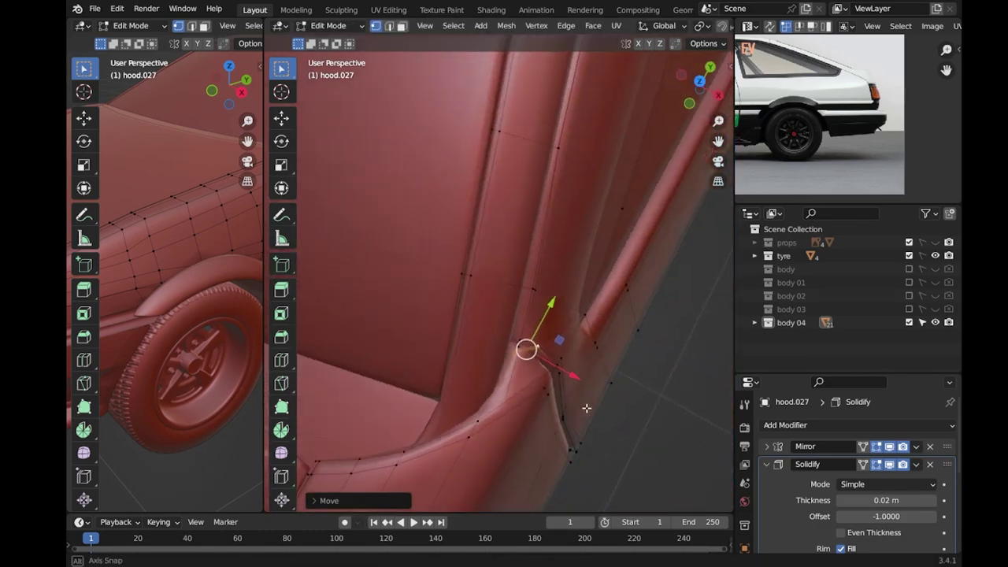
middle_click_drag(564, 349, 526, 401)
key("g")
left_click(525, 401)
key("Tab")
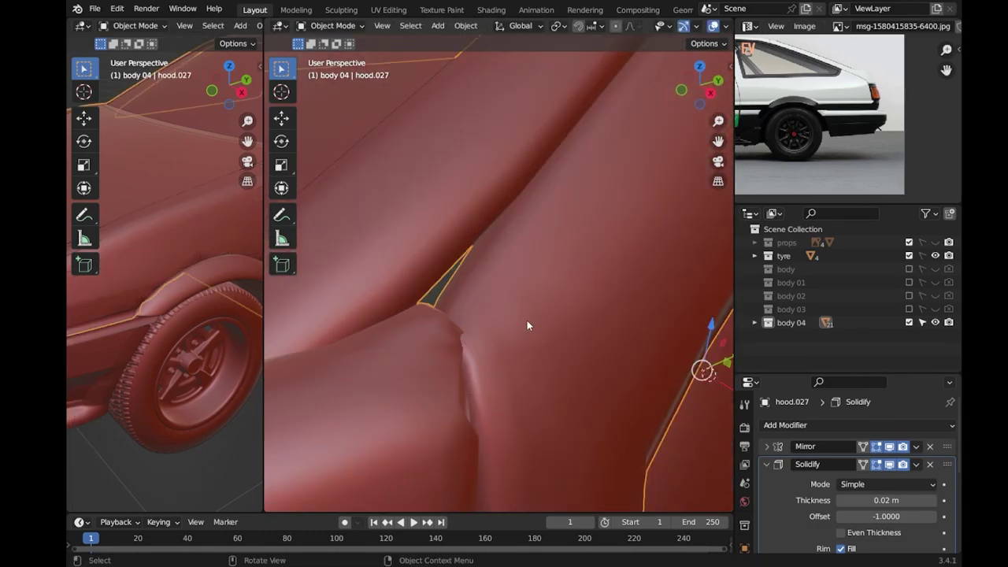
scroll(521, 317, "down", 4)
scroll(518, 311, "up", 3)
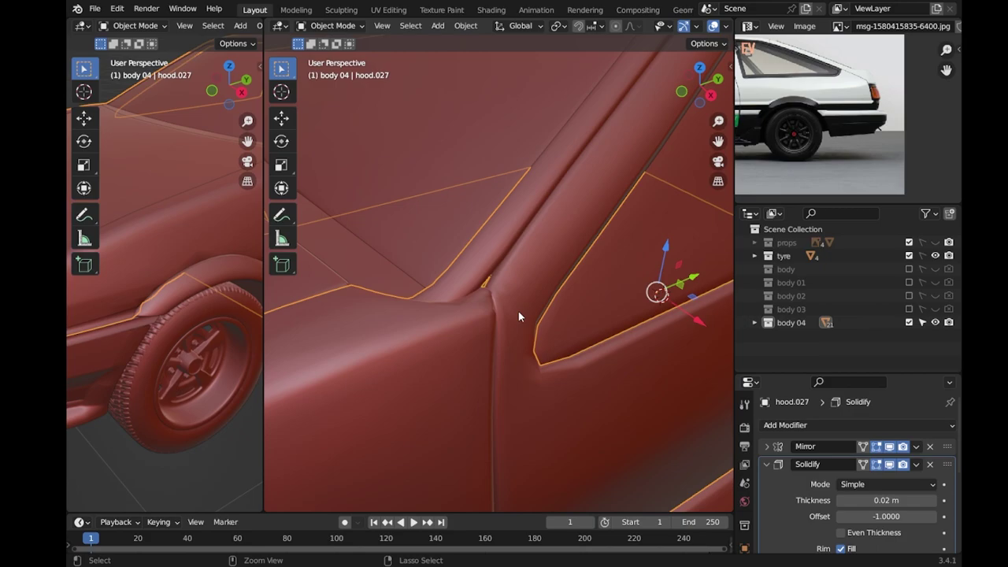
key("Tab")
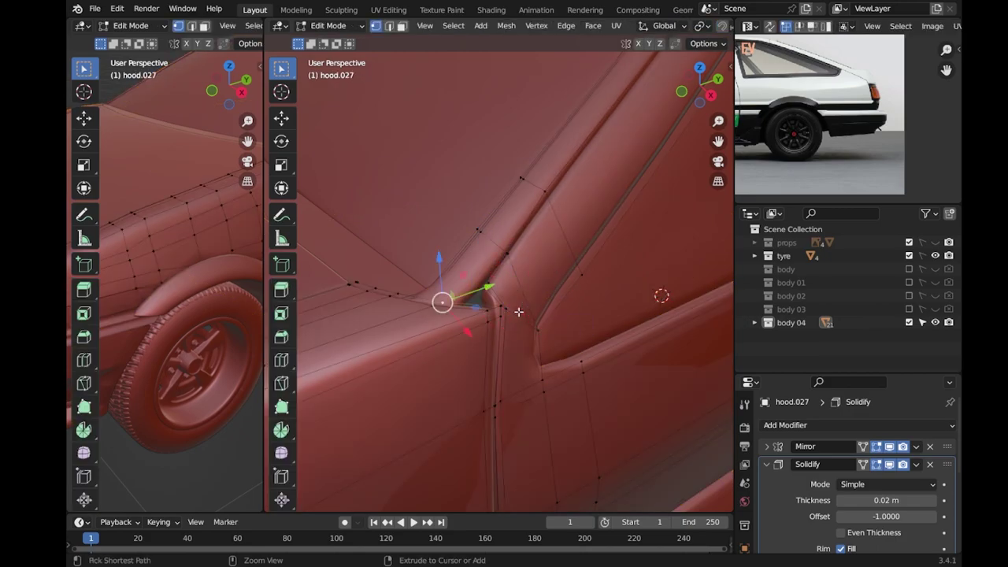
Shift the corner vertex along Y and Z where the hood meets the pillar, then save.
middle_click_drag(519, 312, 477, 308)
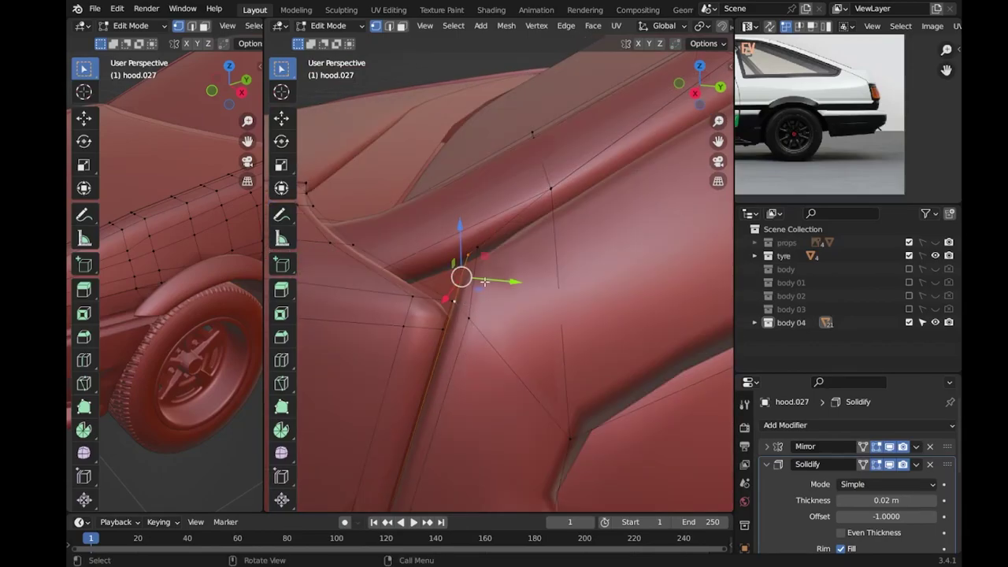
left_click_drag(479, 284, 483, 285)
middle_click_drag(399, 303, 425, 277)
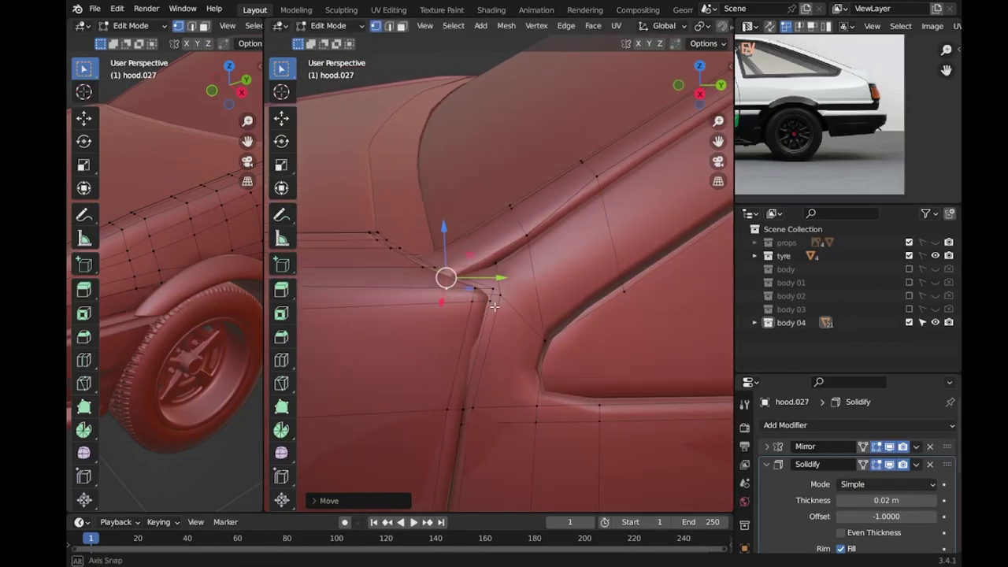
left_click(422, 291)
key("g")
key("z")
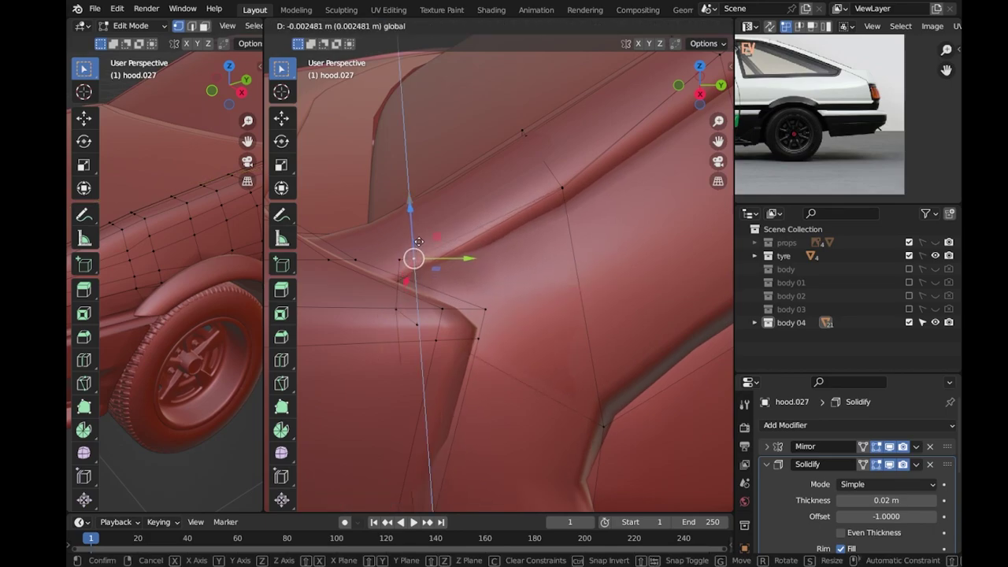
left_click(418, 241)
key("g")
left_click(524, 360)
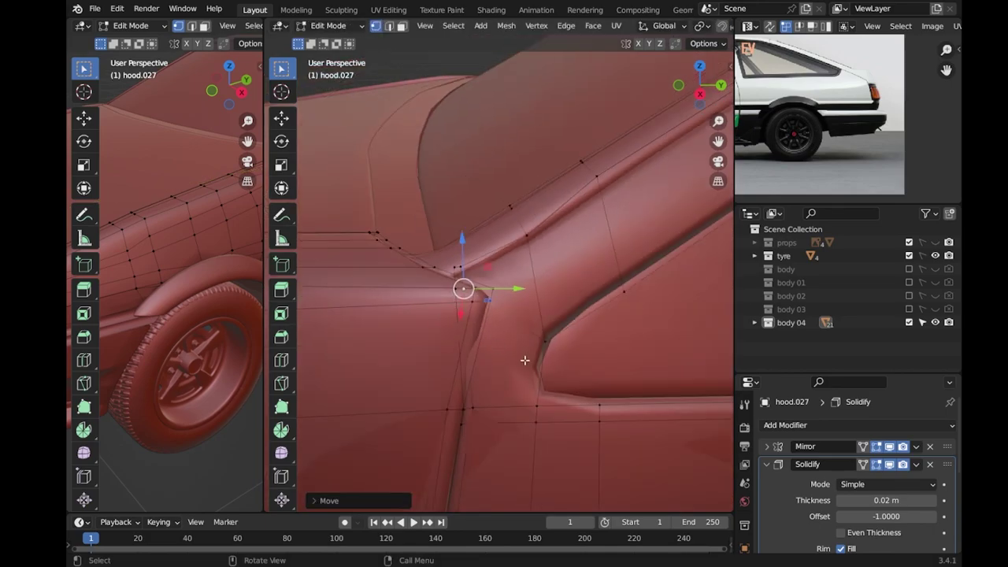
middle_click_drag(524, 360, 517, 322)
key("g")
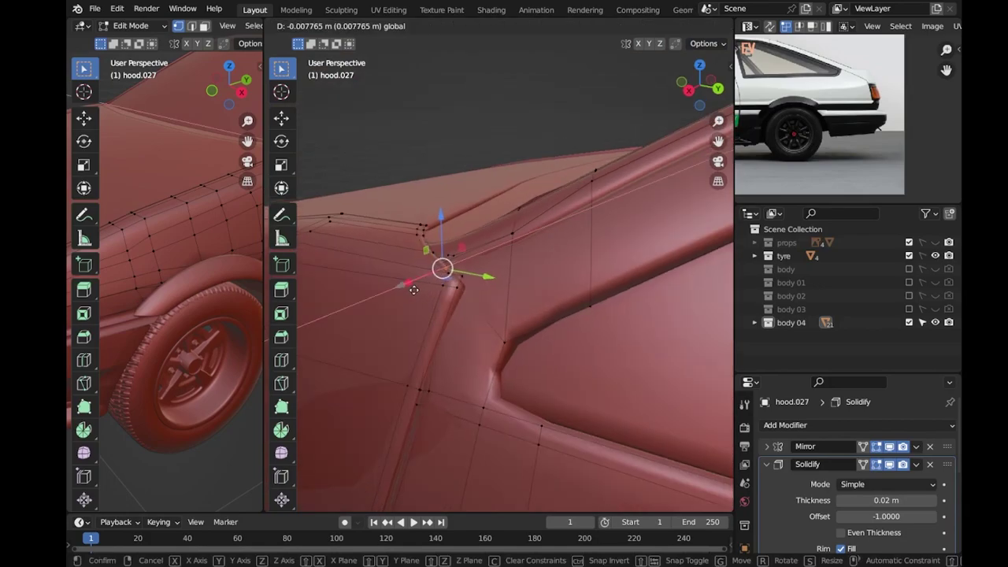
left_click(414, 289)
mouse_move(440, 388)
middle_mouse_down()
mouse_move(491, 349)
mouse_move(427, 412)
mouse_move(550, 399)
mouse_move(580, 381)
middle_mouse_up()
key("Tab")
scroll(566, 335, "down", 5)
key("ctrl+s")
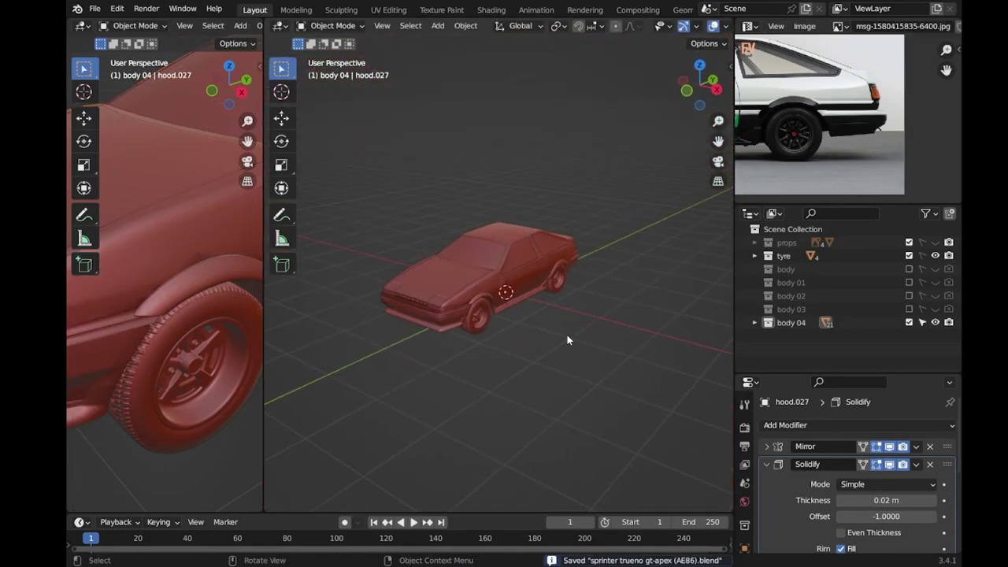
scroll(569, 339, "up", 3)
Add a loop cut across the front fender, slid down near the wheel arch, and save.
key("Tab")
scroll(420, 310, "up", 2)
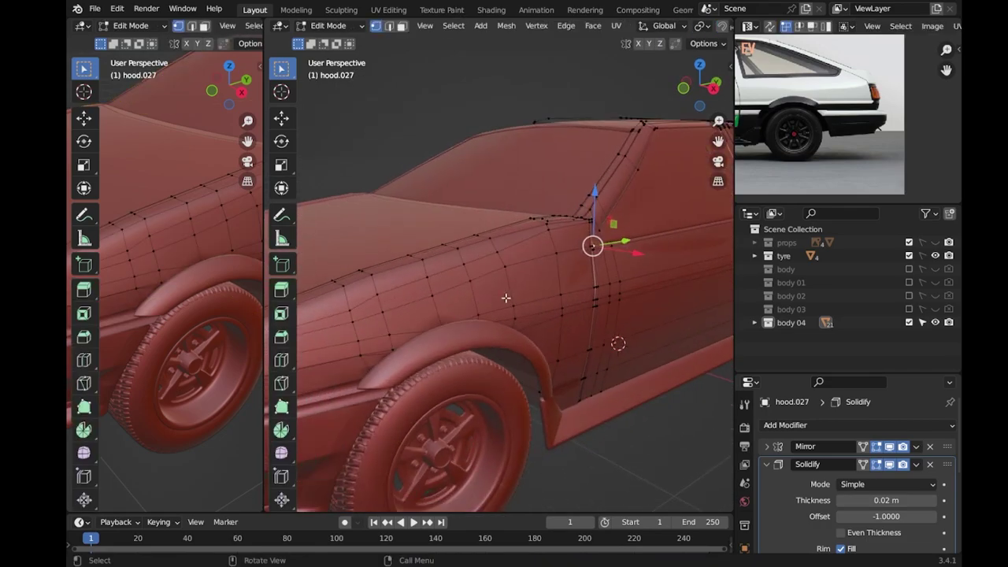
left_click(446, 308)
left_click(470, 313)
key("Tab")
key("Tab")
middle_click_drag(448, 322, 545, 396)
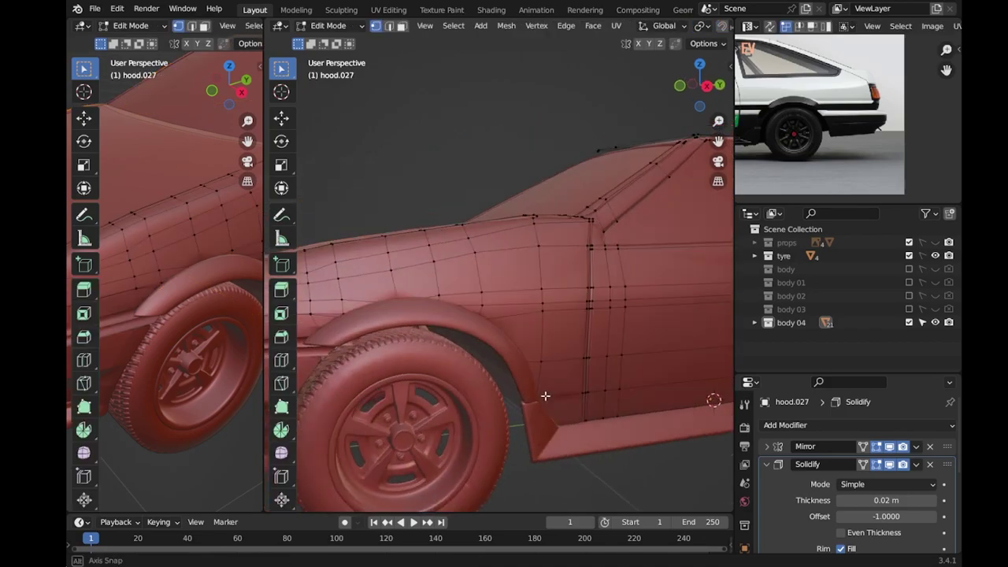
scroll(545, 396, "down", 5)
middle_click_drag(553, 353, 559, 364)
key("Tab")
key("KP_3")
key("ctrl+s")
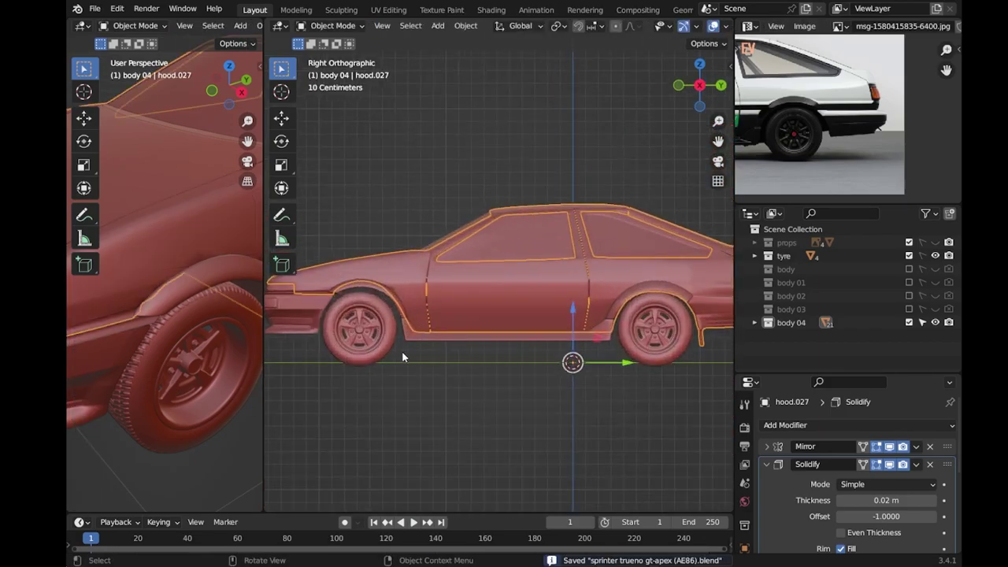
Add a mesh circle rotated 90° on Y, placed and scaled over the front wheel.
middle_click_drag(403, 357, 449, 412, "shift")
key("shift+a")
left_click(536, 324)
type("ry90")
key("Return")
key("g")
left_click(555, 417)
key("s")
left_click(488, 375)
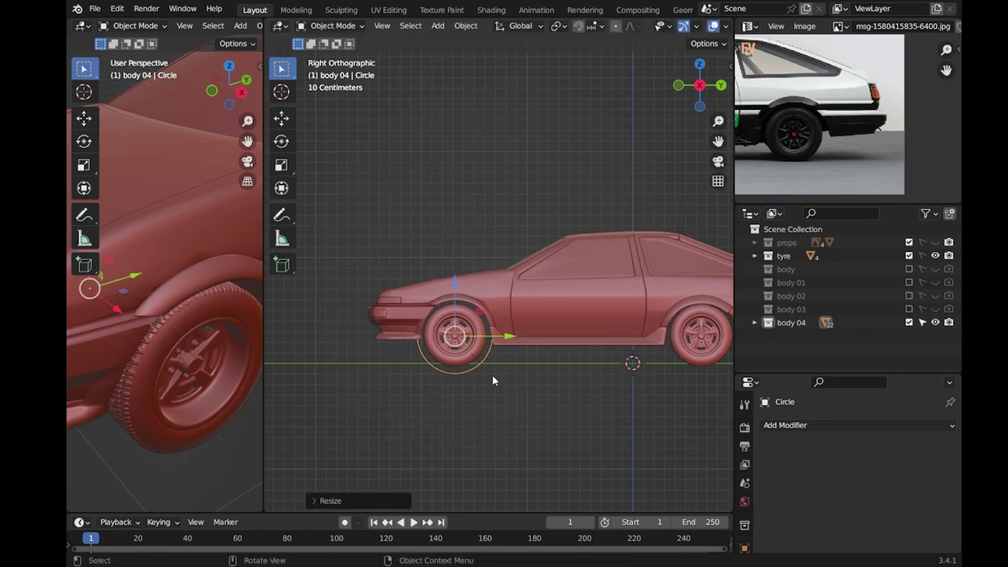
scroll(492, 375, "up", 4)
Adjust the circle's size and position until it's centred on the front wheel.
key("Tab")
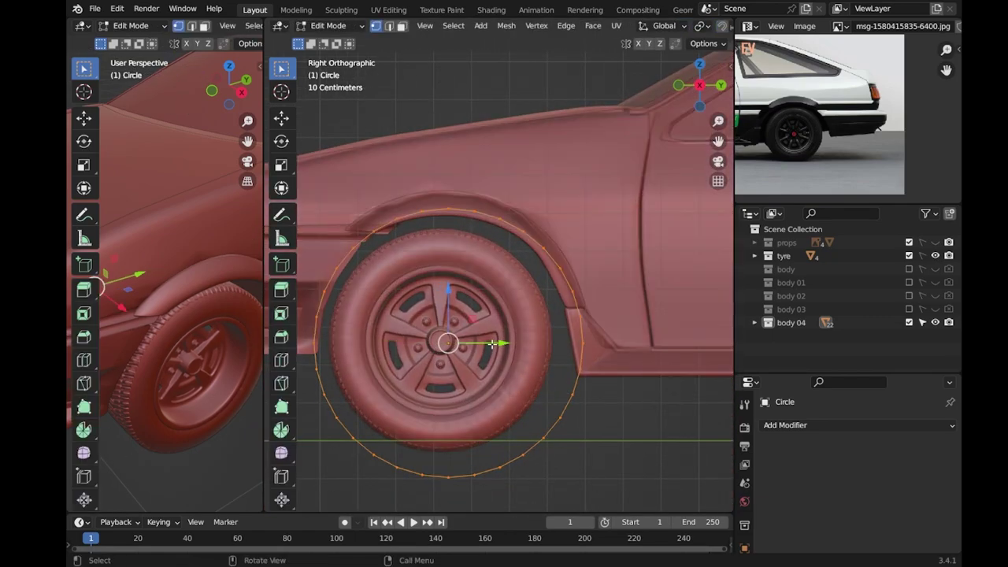
key("Tab")
key("g")
left_click(504, 358)
key("g")
left_click(499, 343)
key("s")
left_click(477, 334)
key("g")
left_click(465, 331)
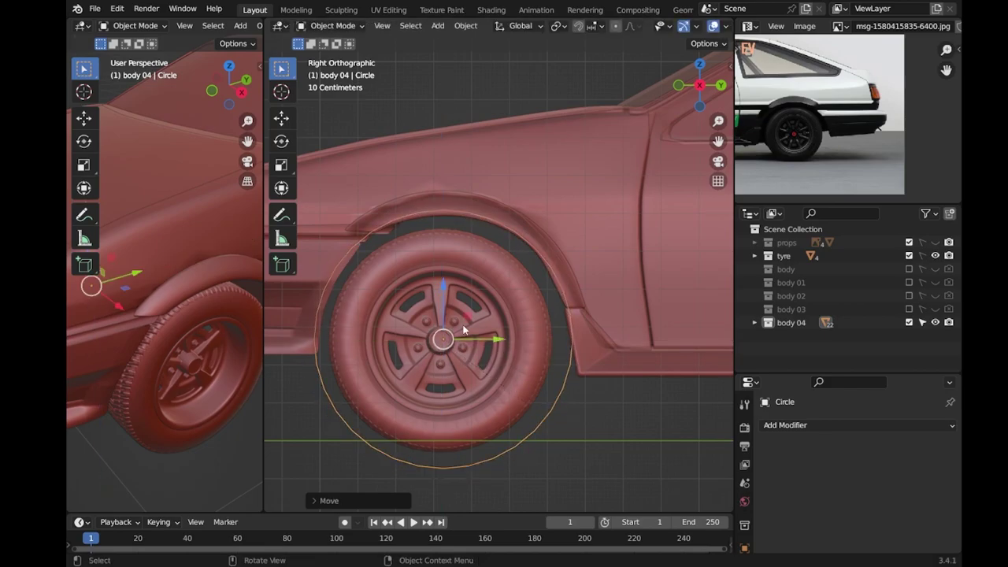
Delete the circle's lower vertices to leave a half-circle arch and fill it with a face.
key("Tab")
left_click_drag(307, 370, 578, 477)
key("x")
left_click(503, 396)
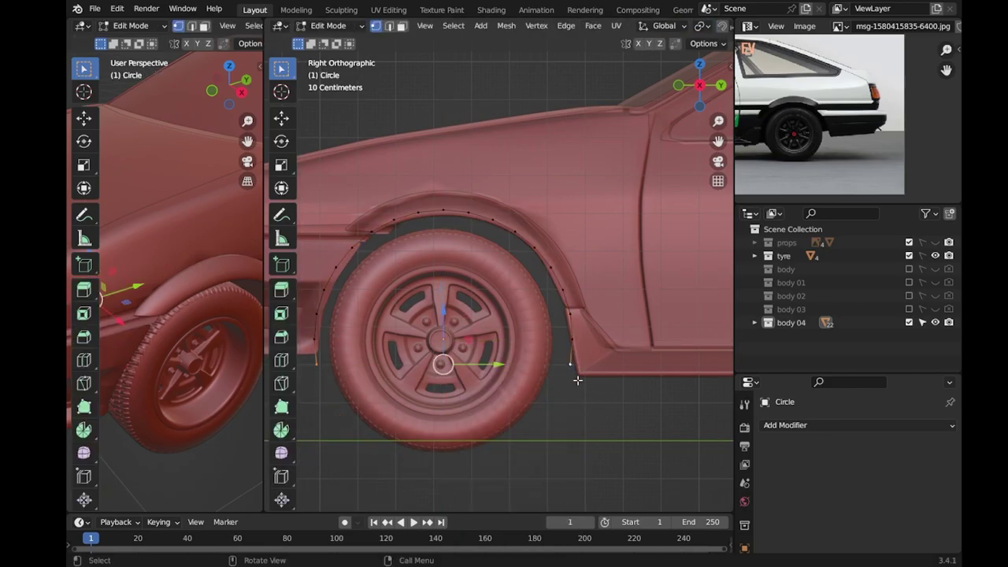
key("m")
left_click(371, 383)
key("ctrl+z")
key("f")
key("Tab")
mouse_move(518, 328)
middle_mouse_down()
mouse_move(503, 330)
mouse_move(525, 310)
mouse_move(542, 328)
middle_mouse_up()
Position the arch piece and add a Mirror modifier using hood.026 as mirror object.
key("g")
left_click(562, 310)
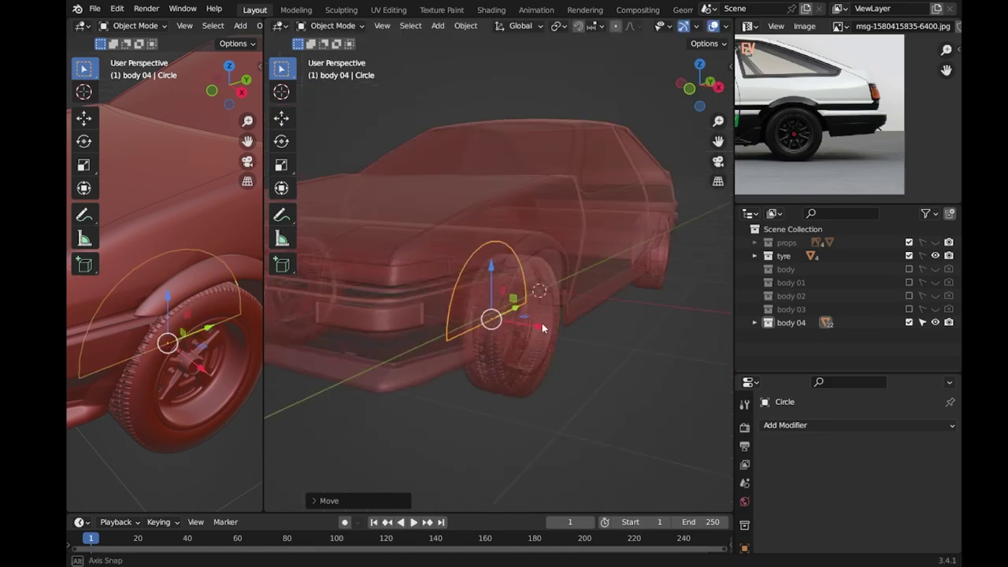
scroll(541, 328, "up", 3)
mouse_move(461, 243)
middle_mouse_down()
mouse_move(473, 215)
mouse_move(539, 293)
middle_mouse_up()
key("Tab")
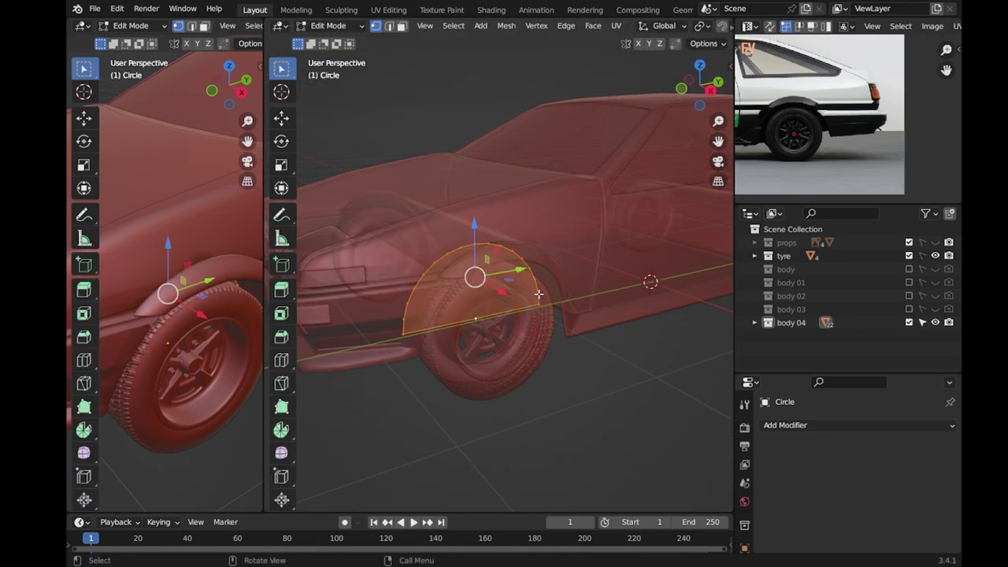
scroll(538, 294, "down", 5)
left_click(858, 425)
left_click(673, 264)
left_click(928, 520)
left_click(543, 310)
key("Tab")
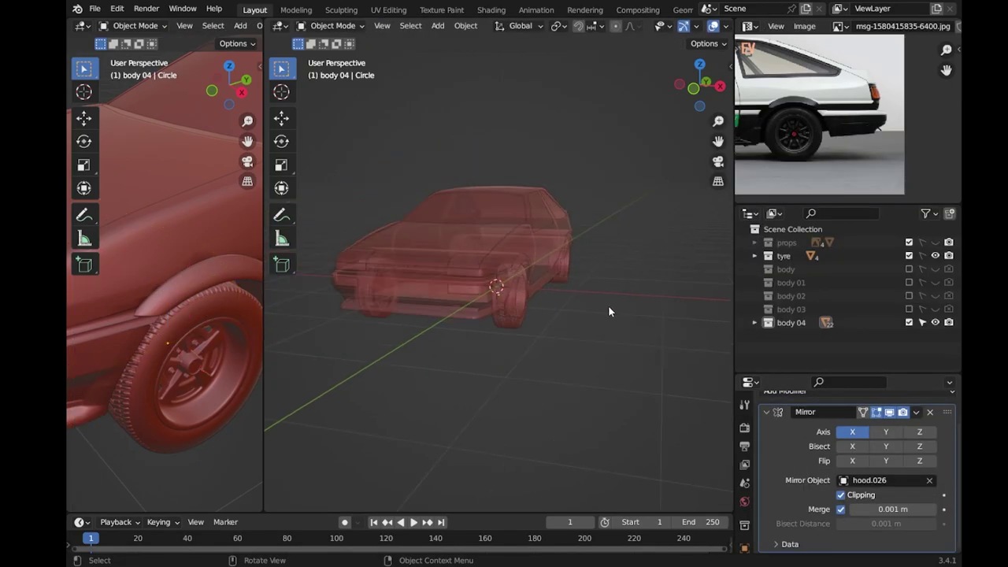
key("alt+z")
key("KP_3")
scroll(534, 288, "up", 3)
Duplicate the arch piece along Y toward the rear wheel and save the file.
left_click(535, 287)
scroll(601, 288, "down", 2)
middle_click_drag(601, 288, 509, 288, "shift")
key("shift+d")
key("y")
left_click(728, 312)
key("ctrl+s")
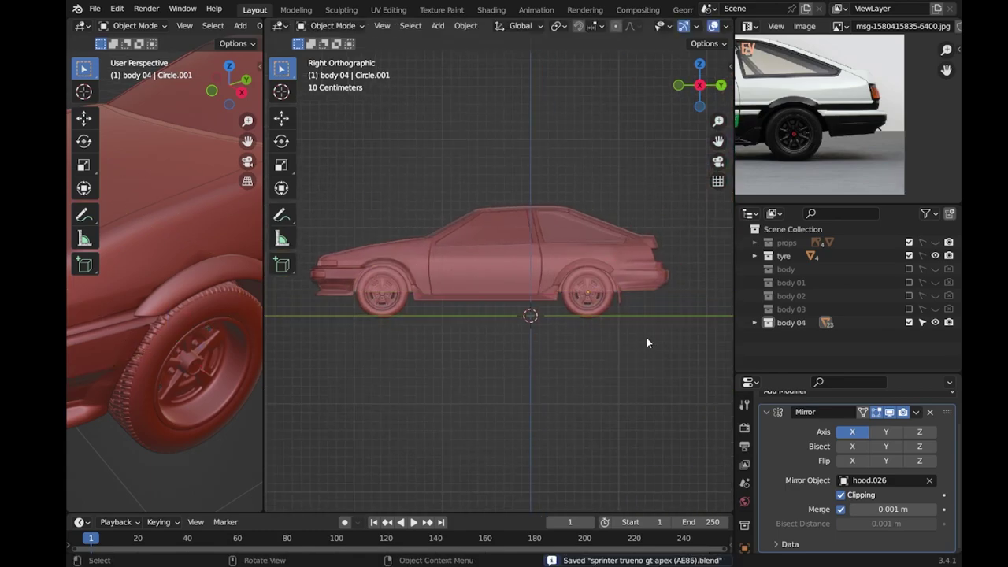
Merge away the extra left viewport and the reference image area, leaving one 3D view.
key("KP_6")
key("KP_6")
key("KP_8")
key("KP_8")
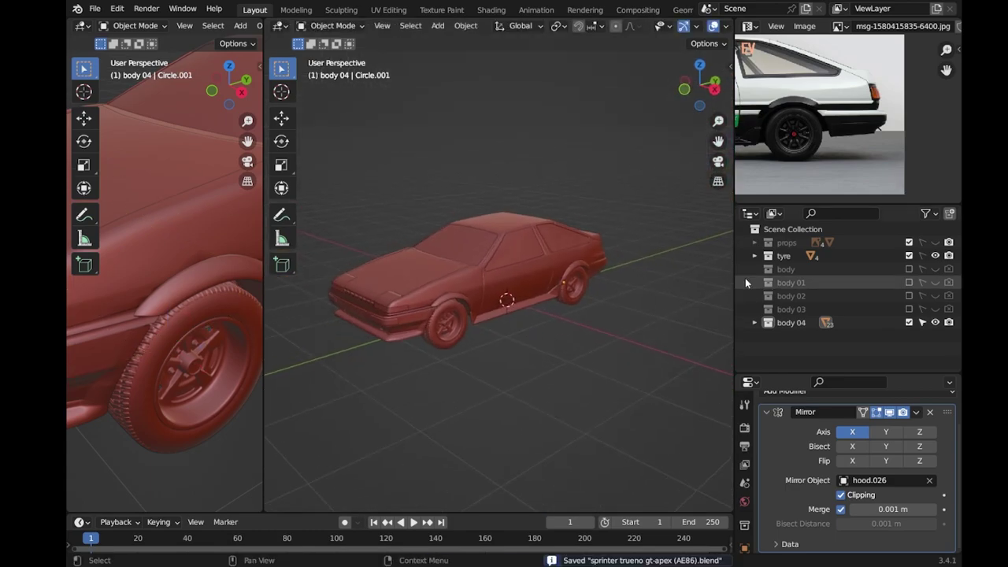
left_click_drag(267, 30, 157, 31)
mouse_move(449, 247)
middle_mouse_down()
mouse_move(511, 300)
mouse_move(600, 308)
mouse_move(680, 89)
mouse_move(540, 299)
mouse_move(485, 344)
middle_mouse_up()
key("ctrl+s")
left_click_drag(740, 210, 756, 119)
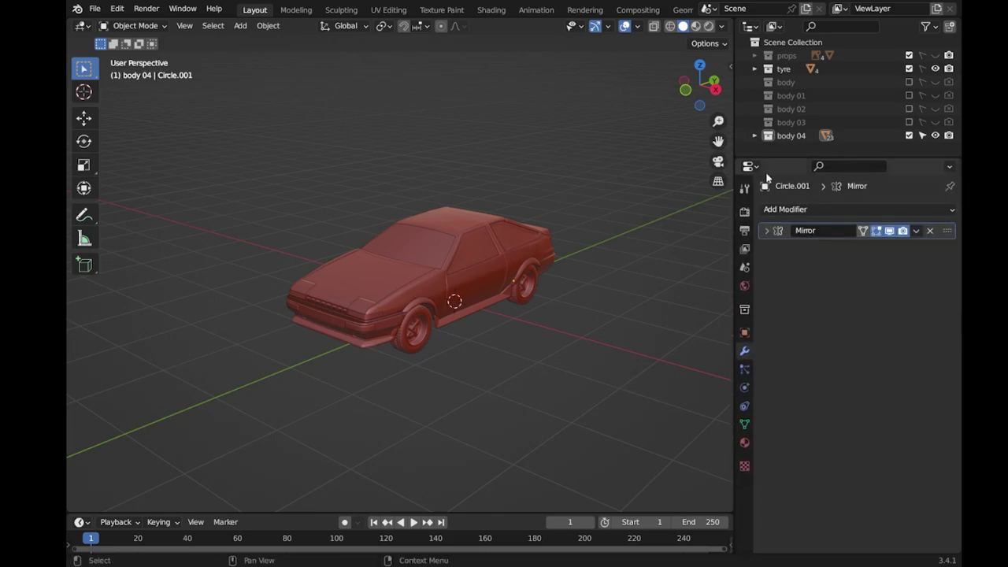
Assign the shared white Material to the hood panel hood.026.
left_click(744, 443)
left_click(770, 265)
left_click(695, 25)
scroll(544, 286, "up", 5)
left_click(445, 252)
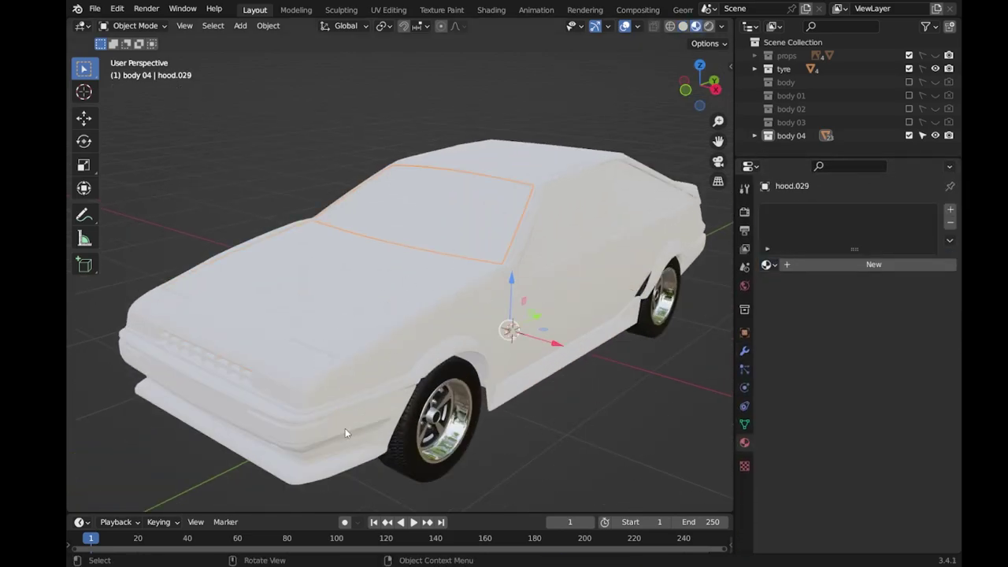
left_click(357, 301)
left_click(766, 264)
left_click(798, 284)
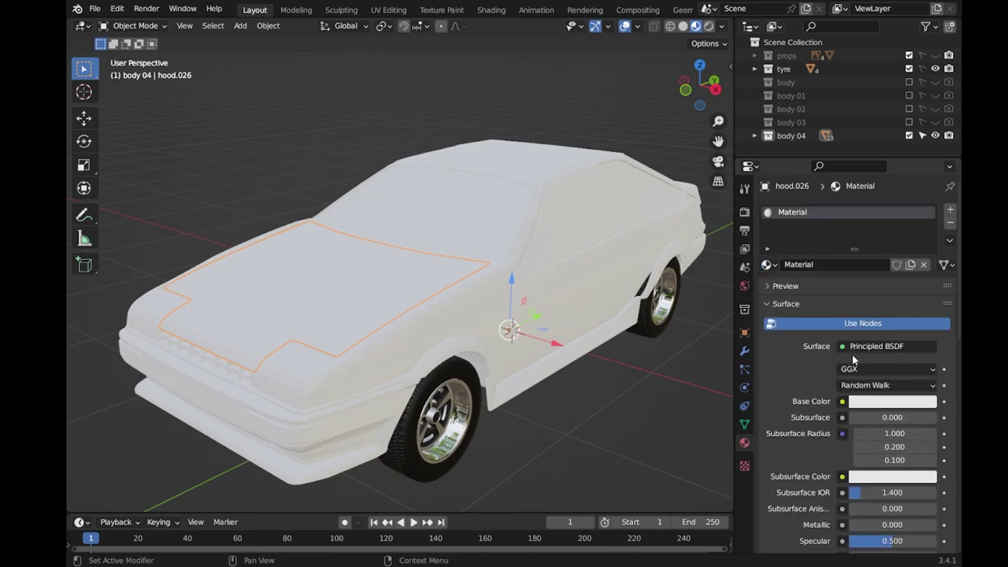
Set the hood material's Metallic value to about 0.811.
left_click(854, 407)
scroll(827, 496, "down", 2)
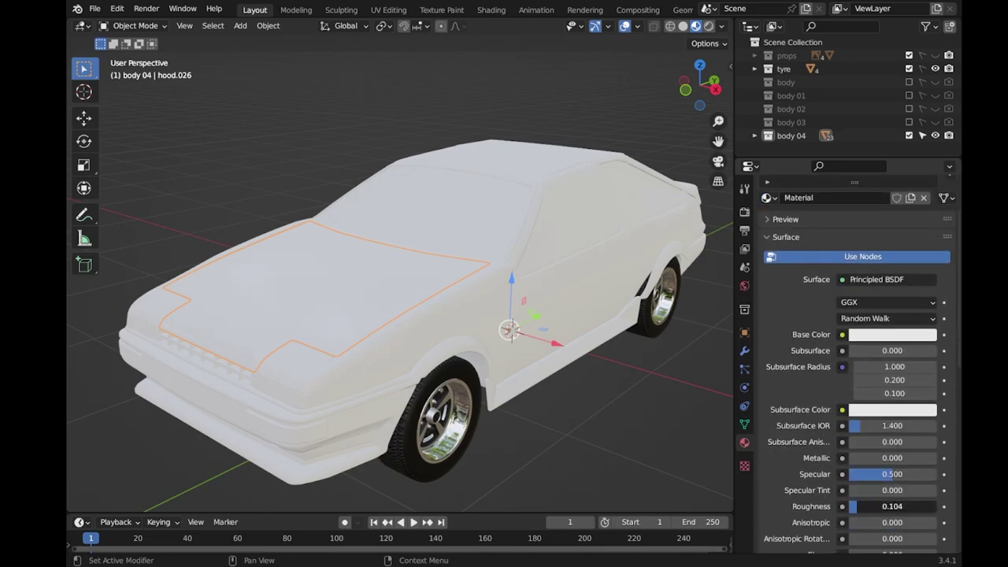
mouse_move(883, 457)
left_mouse_down()
mouse_move(937, 457)
mouse_move(920, 457)
left_mouse_up()
left_click(891, 334)
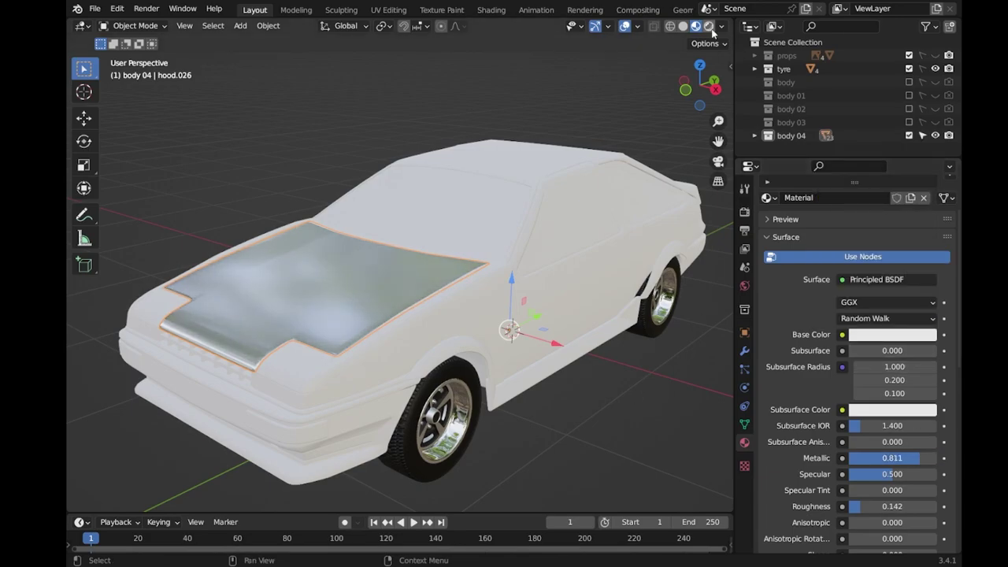
Switch to Rendered shading and add an Area light to the scene.
left_click(707, 26)
key("shift+a")
left_click(519, 437)
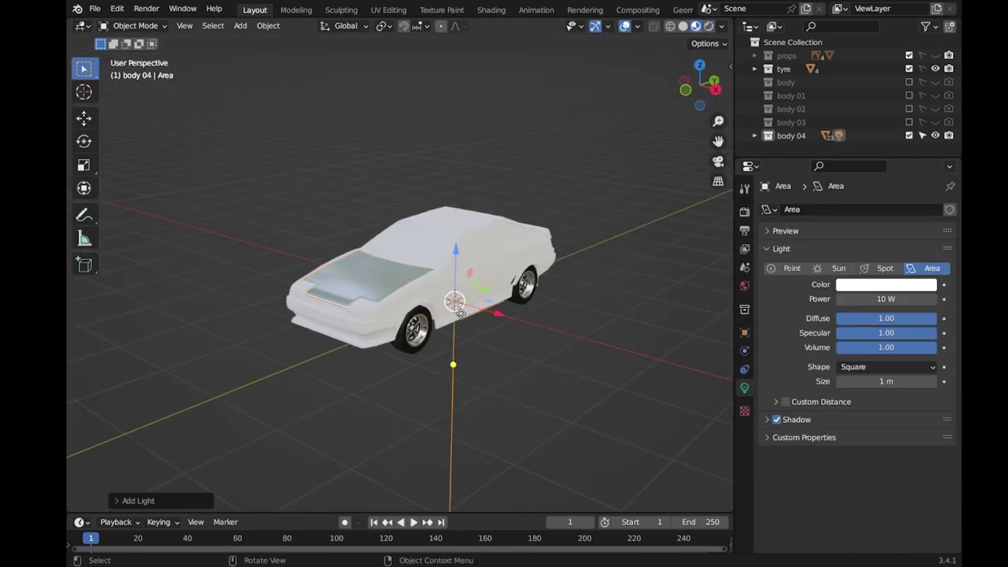
Scale up the area light above the car and set its power to 500 W.
key("s")
left_click(745, 396)
left_click(882, 299)
type("5")
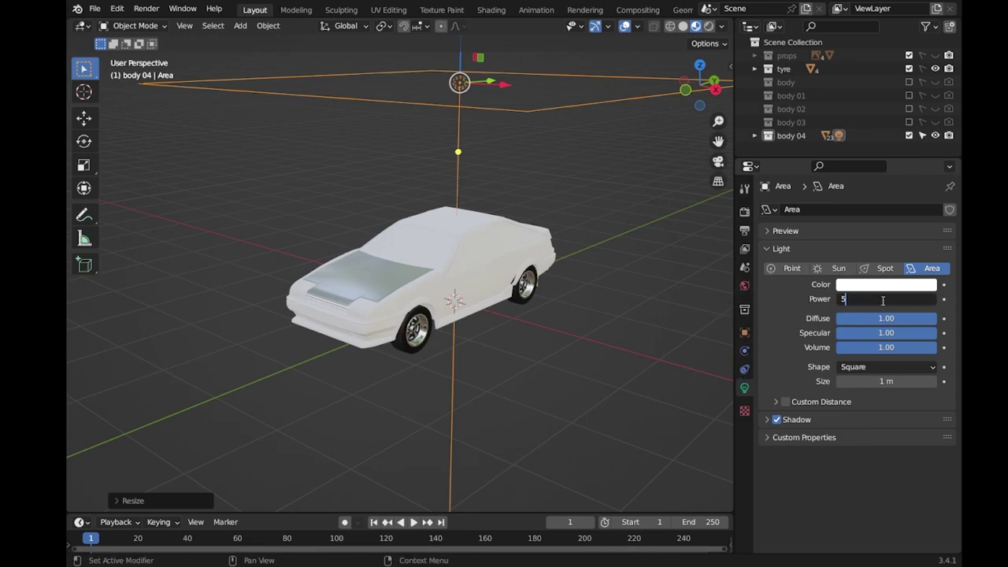
left_click(707, 26)
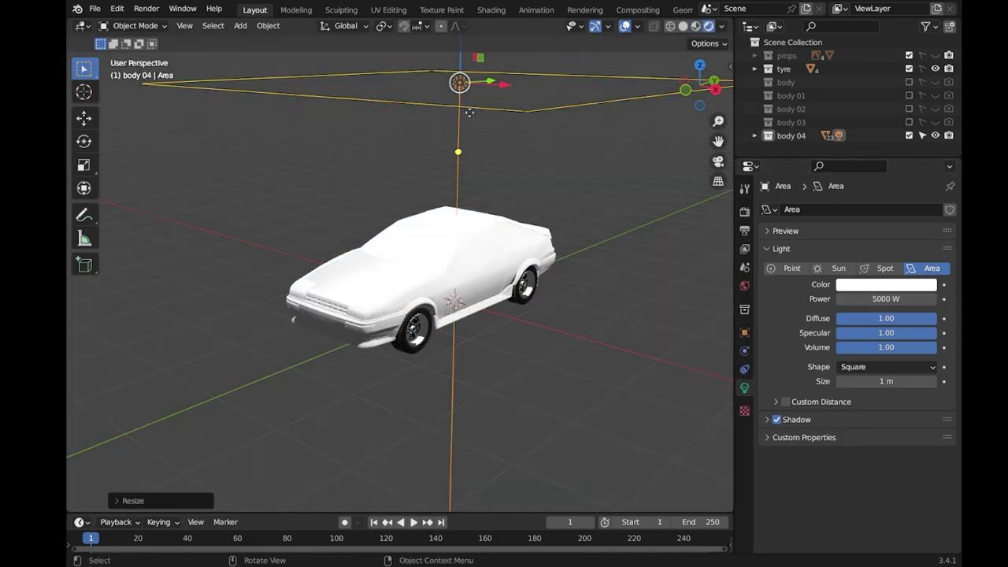
key("Return")
double_click(874, 298)
type("500")
key("Return")
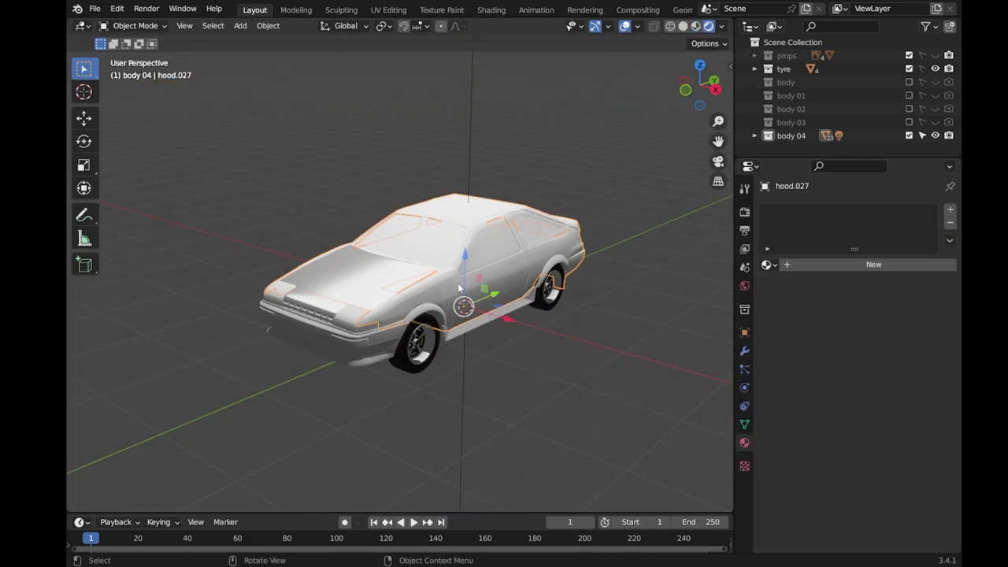
Assign the shared white Material to the remaining body panels, front trim and rear wheel-arch piece.
left_click(488, 315)
left_click(766, 264)
left_click(798, 285)
left_click(529, 281)
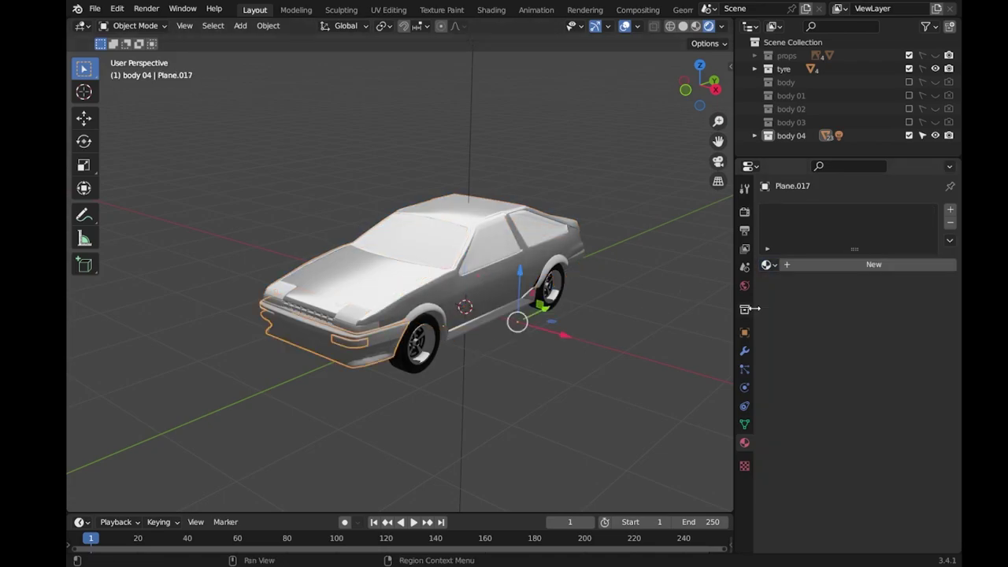
left_click(766, 265)
left_click(797, 285)
left_click(766, 265)
left_click(797, 285)
left_click(551, 272)
left_click(766, 265)
left_click(797, 285)
left_click(766, 265)
left_click(797, 285)
middle_click_drag(510, 314, 513, 280)
Add a plane and scale it large under the car as a floor.
key("shift+a")
left_click(555, 165)
scroll(556, 164, "down", 3)
key("s")
left_click(636, 348)
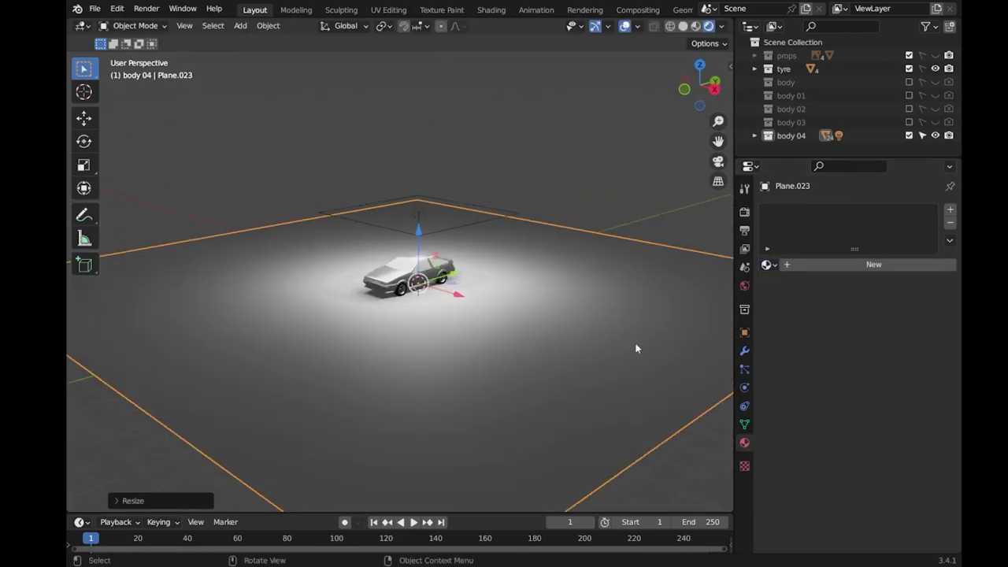
Set the render engine to Cycles with 50 viewport and render samples and viewport denoising on.
left_click(744, 285)
scroll(475, 308, "up", 4)
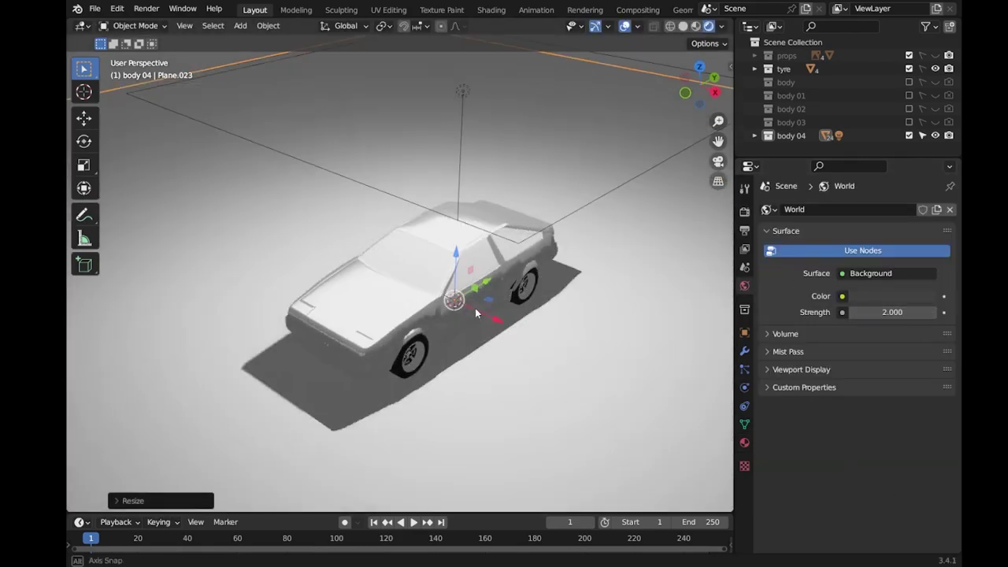
scroll(474, 308, "up", 2)
left_click(461, 82)
left_click(744, 211)
left_click(898, 209)
left_click(897, 240)
double_click(895, 330)
type("50")
double_click(895, 416)
type("50")
left_click(785, 363)
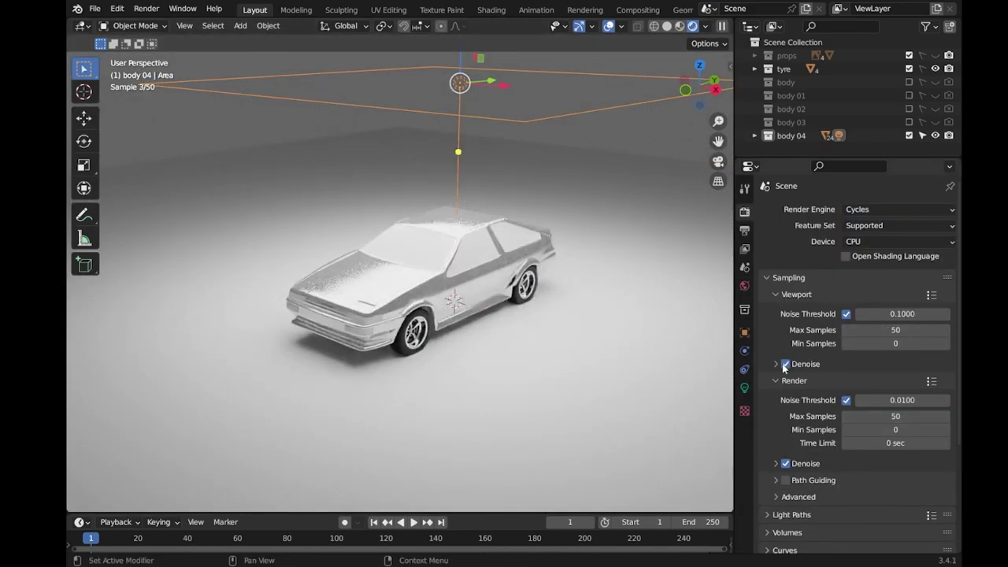
Turn off viewport denoising and bring up the hood's base colour picker.
left_click(785, 364)
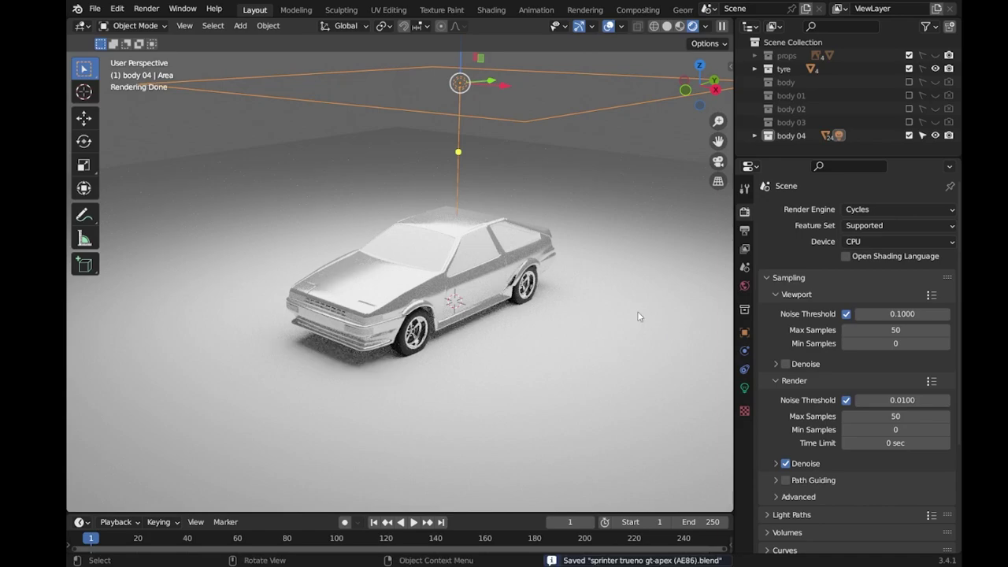
left_click(392, 282)
left_click(744, 443)
scroll(869, 466, "down", 3)
left_click(892, 289)
Give the floor plane a new material with black Base Color and Roughness 1.
left_click(677, 404)
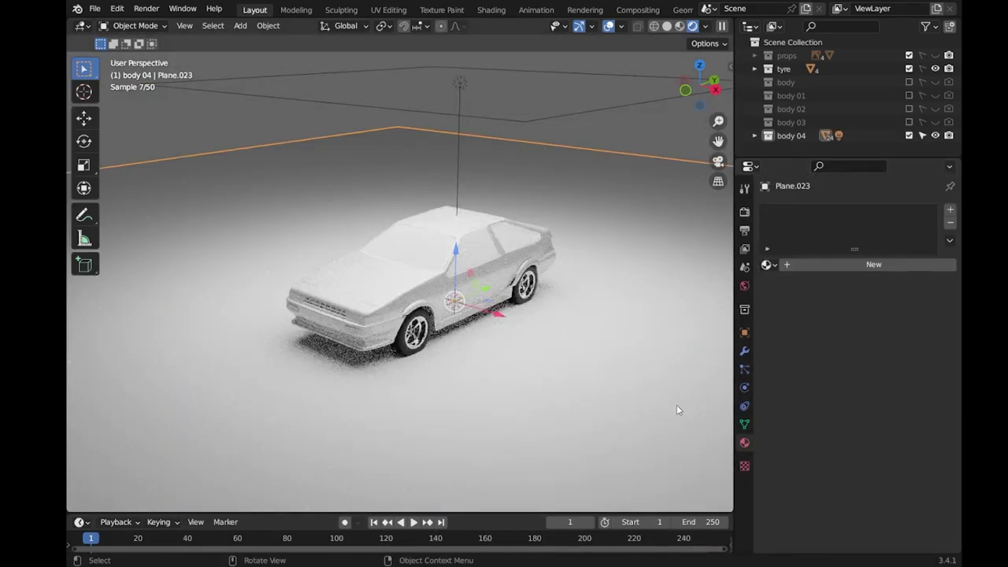
left_click(850, 263)
key("ctrl+v")
scroll(866, 394, "down", 2)
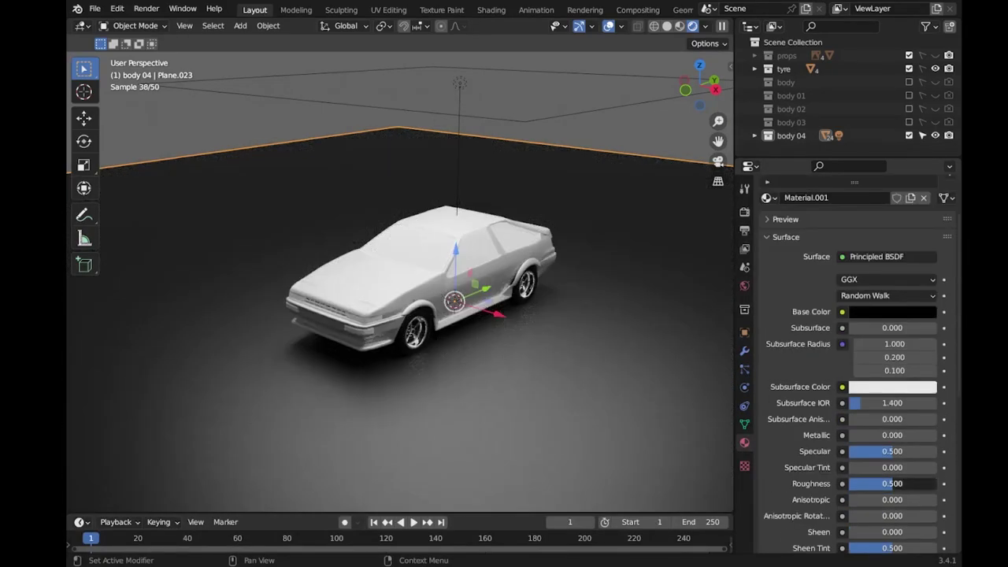
type("1")
key("Return")
scroll(477, 303, "up", 2)
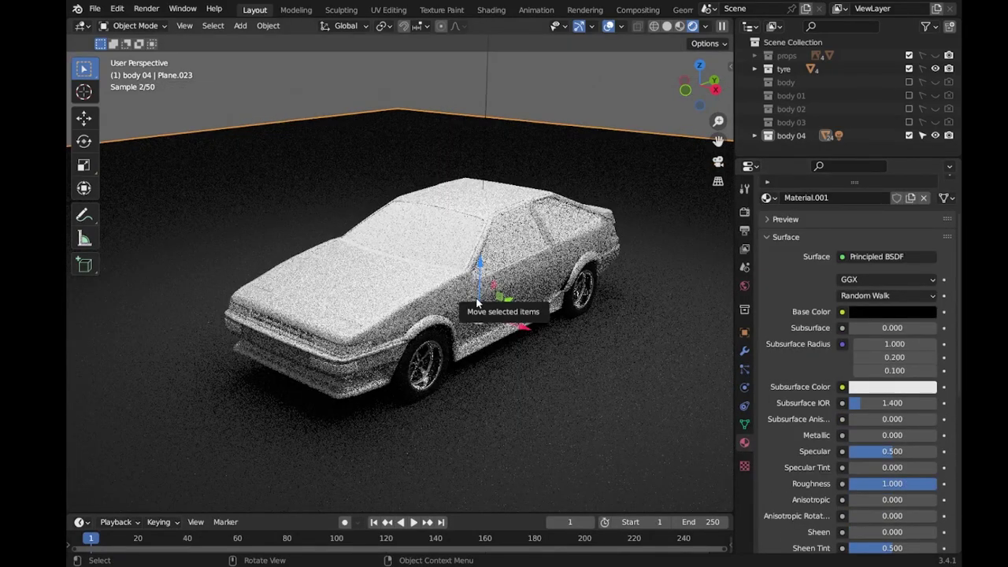
Lower the area light's power to 300 W.
left_click(487, 60)
type("00")
key("Return")
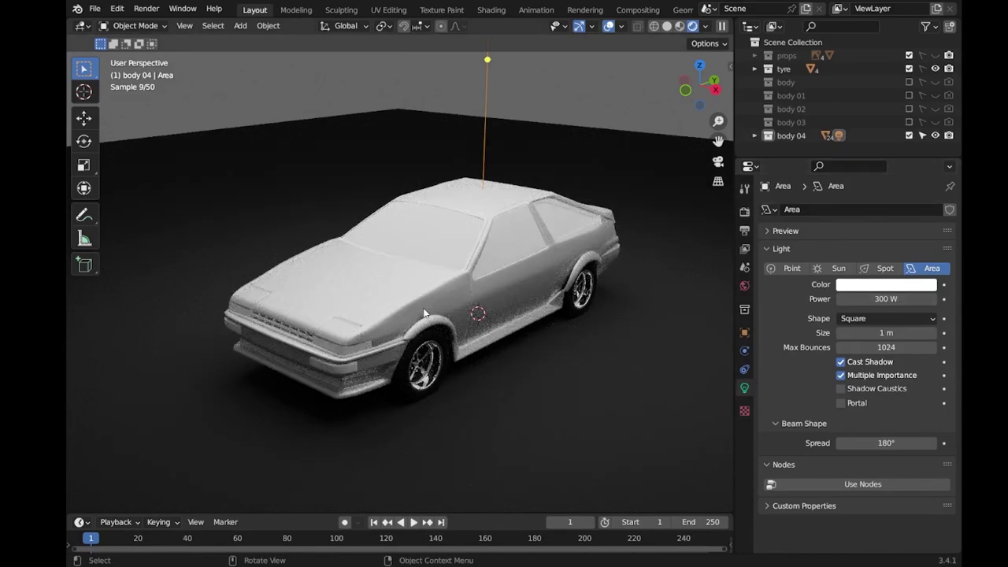
Give the front wheel-arch trim a new black material, then select the rear arch trim.
left_click(424, 314)
left_click(429, 334)
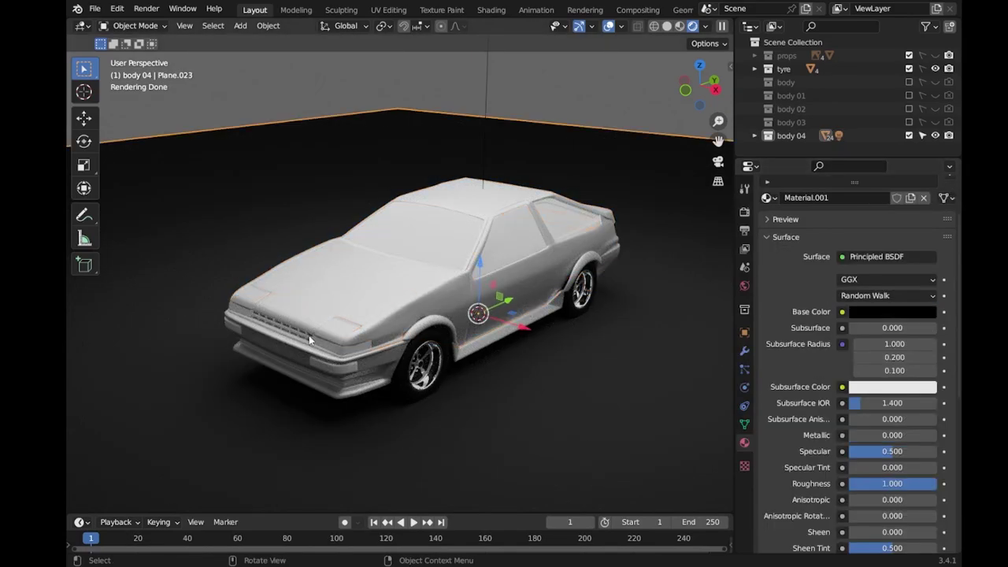
left_click(837, 263)
left_click(892, 378)
left_click_drag(920, 261, 921, 285)
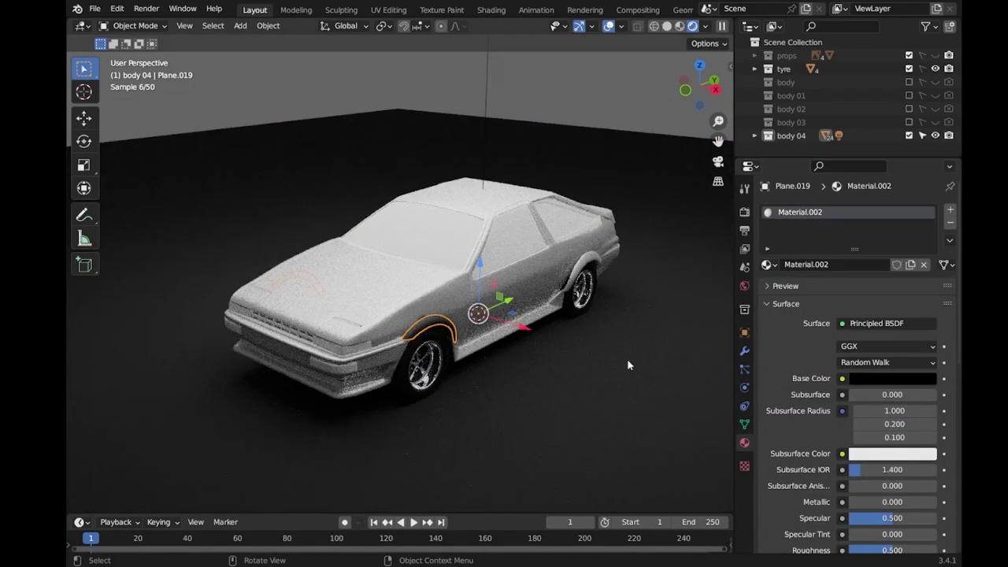
scroll(866, 412, "down", 3)
left_click_drag(866, 413, 901, 413)
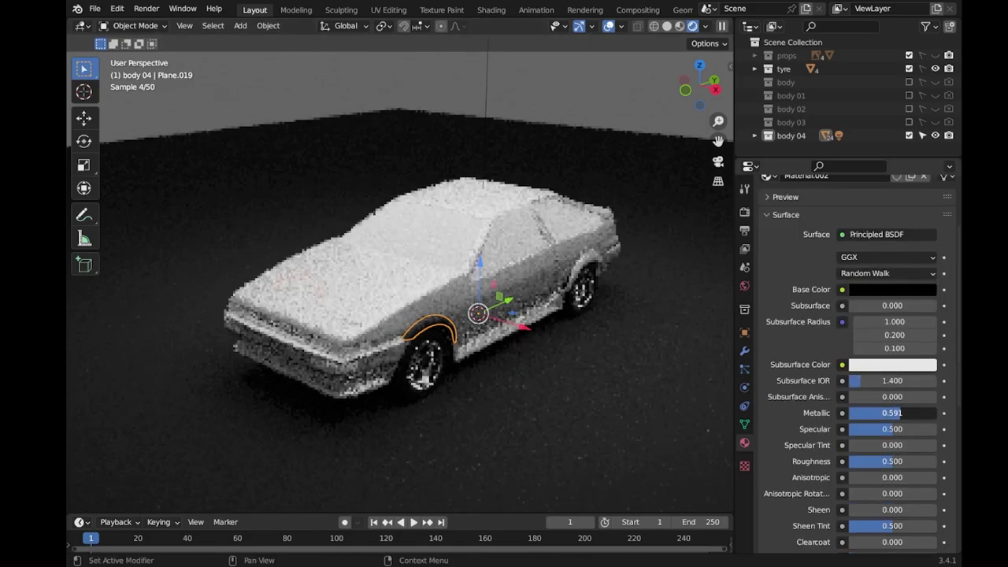
left_click(582, 272)
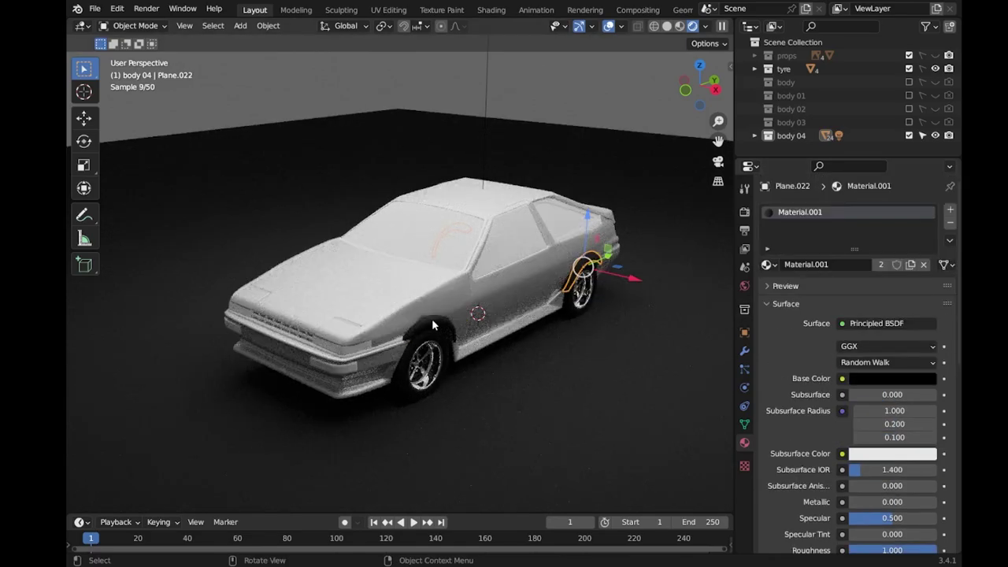
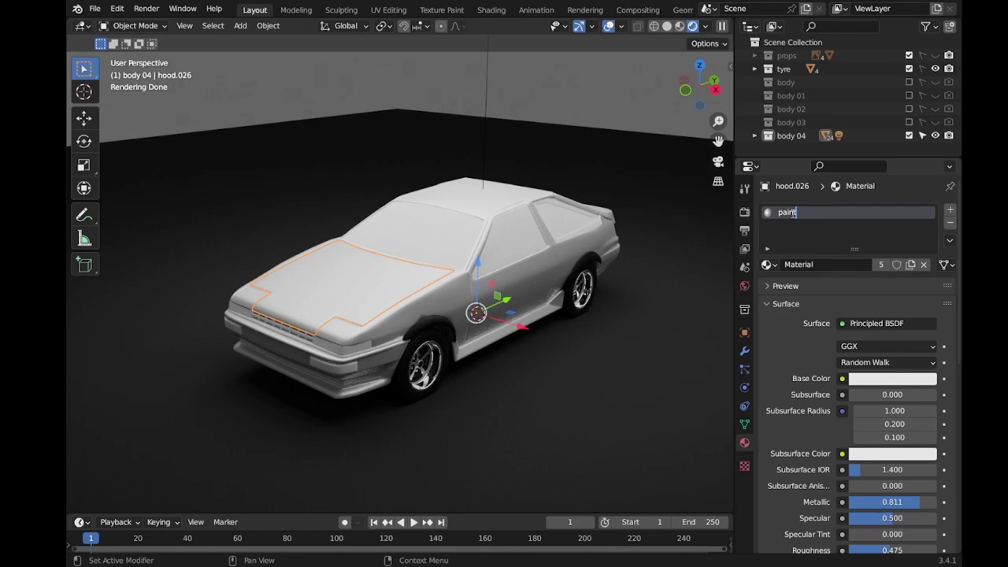
Replace the front lower bumper's (Plane.017) material with the existing black 'paint' material.
left_click(365, 393)
left_click(924, 265)
left_click(768, 264)
left_click(799, 335)
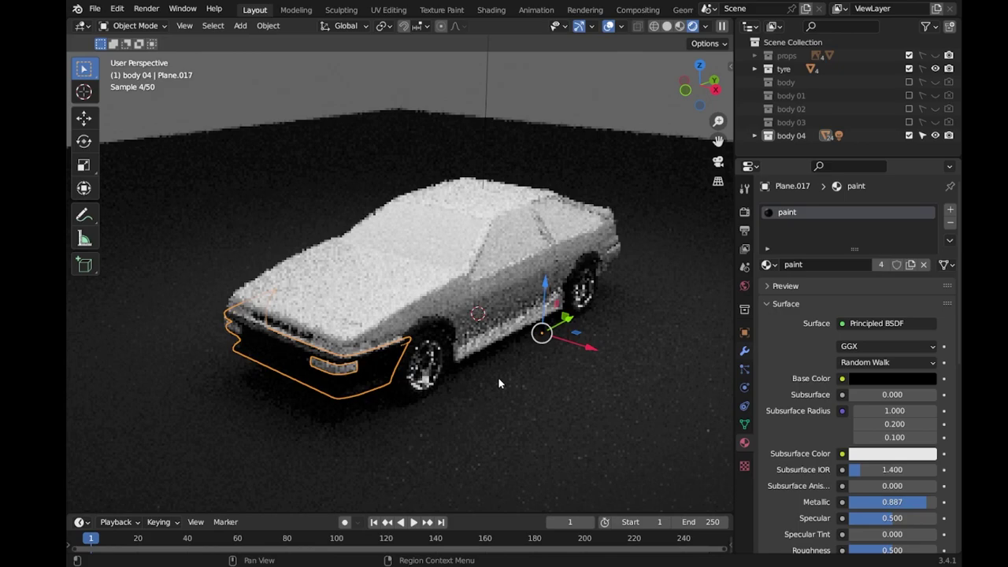
Switch to front view, select the grille bar strip, then return to a perspective view.
key("KP_1")
scroll(614, 421, "up", 5)
scroll(598, 260, "up", 5)
left_click(592, 258)
scroll(592, 258, "down", 5)
middle_click_drag(573, 208, 562, 335)
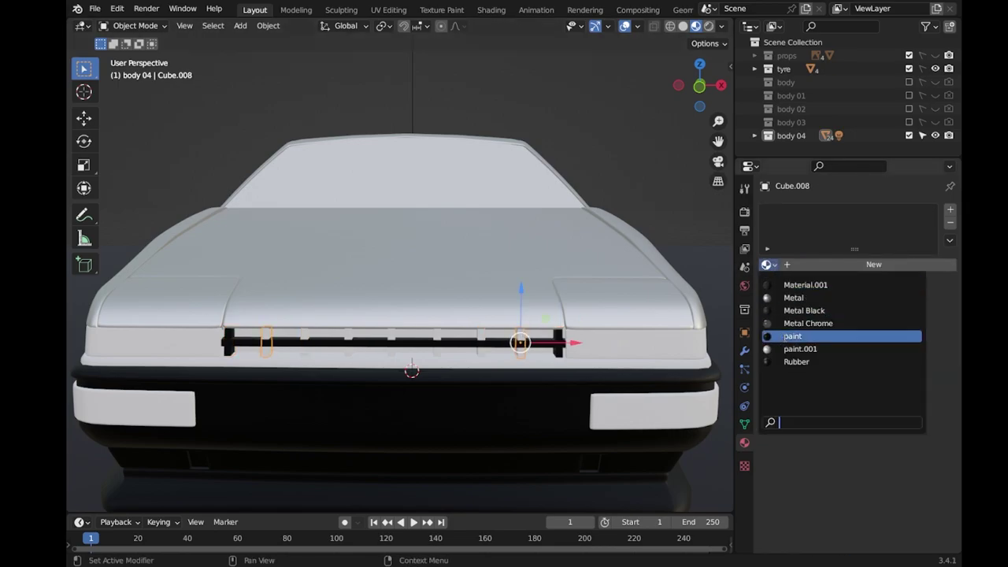
Apply the existing 'paint' material to the grille bars.
left_click(768, 266)
left_click(796, 315)
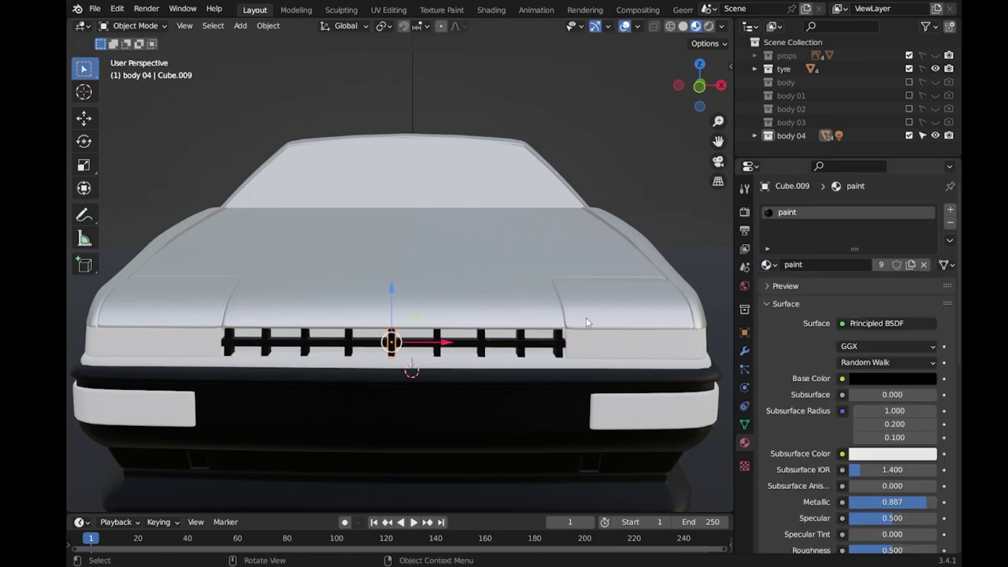
scroll(650, 332, "down", 2)
Give the headlight strips a new orange material with metallic lowered to about 0.48.
left_click(574, 327)
left_click(768, 264)
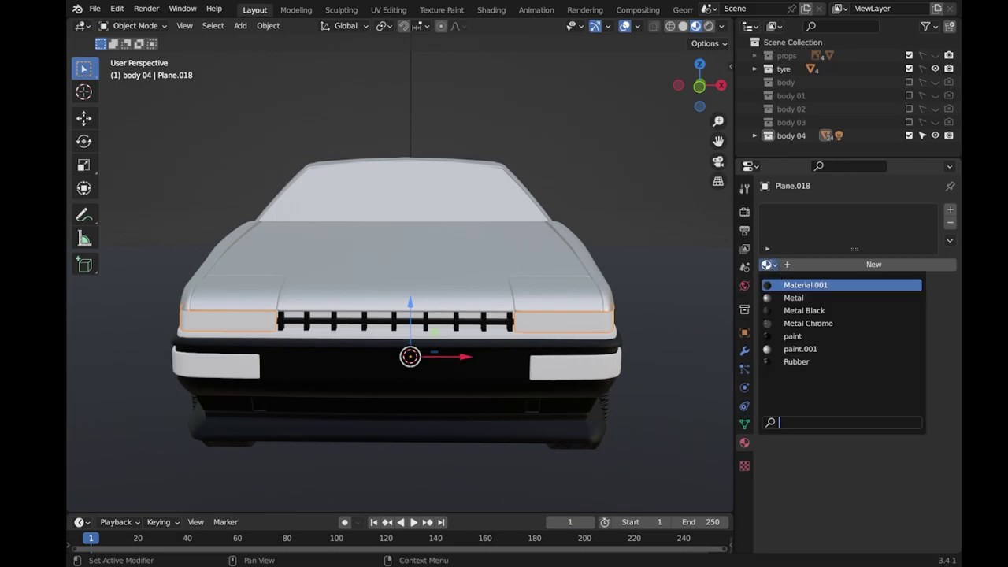
left_click(810, 283)
left_click(892, 356)
scroll(793, 421, "down", 4)
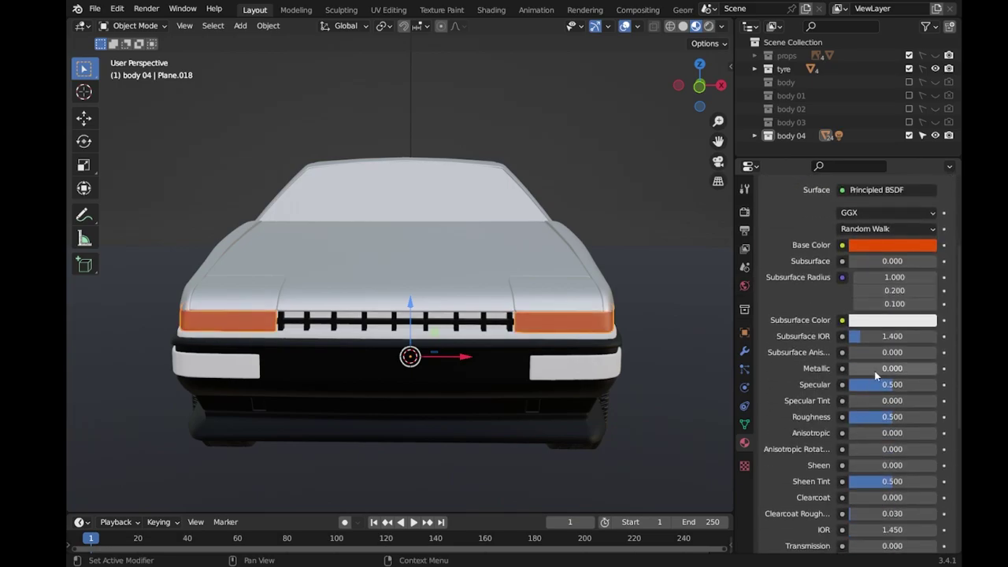
left_click_drag(892, 416, 850, 417)
mouse_move(892, 368)
left_mouse_down()
mouse_move(929, 368)
mouse_move(892, 368)
left_mouse_up()
left_click(892, 245)
left_click_drag(925, 66, 925, 98)
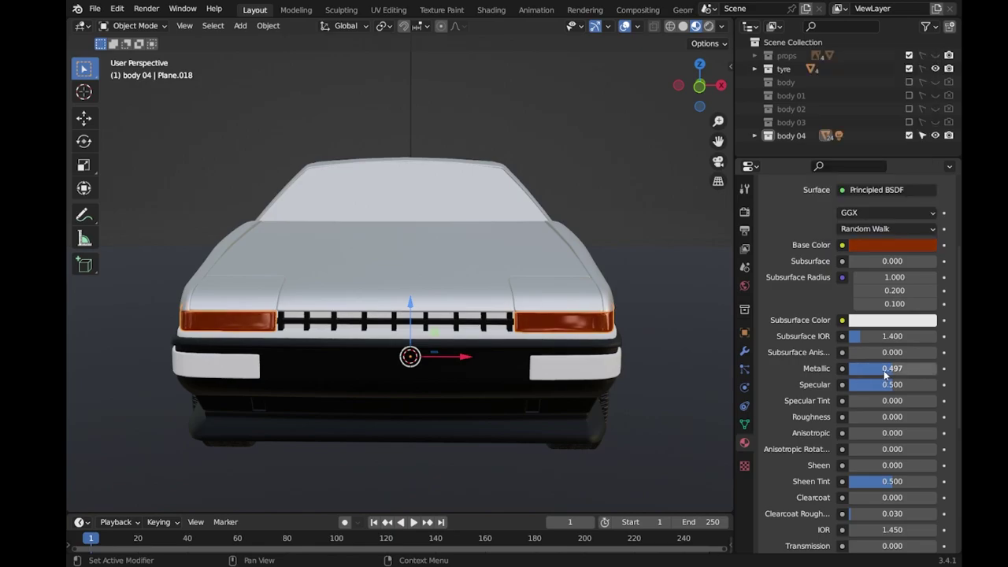
Darken the headlight colour to a muted reddish orange, save, and select the lower bumper lights.
middle_click_drag(498, 318, 441, 346)
left_click(892, 245)
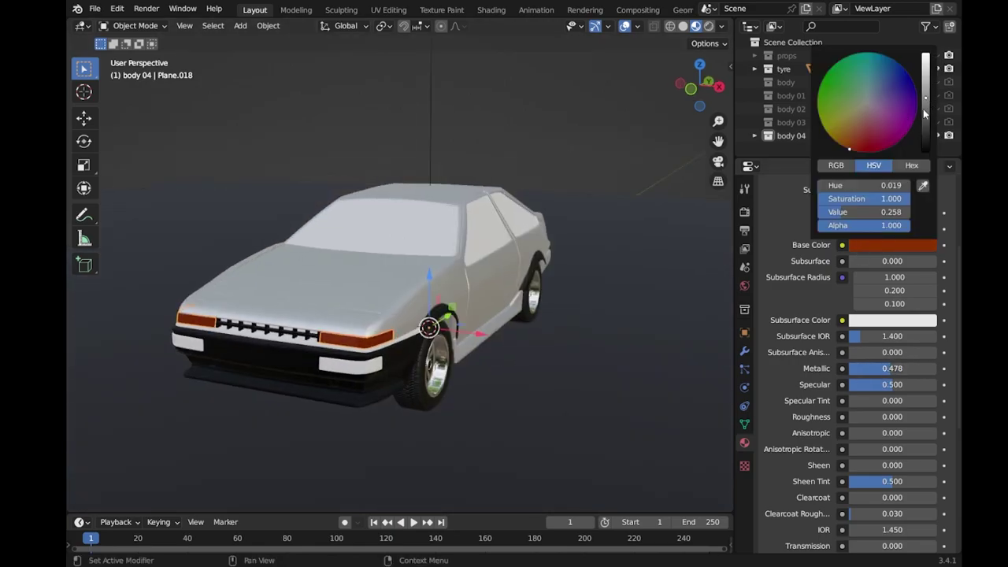
left_click_drag(929, 102, 928, 114)
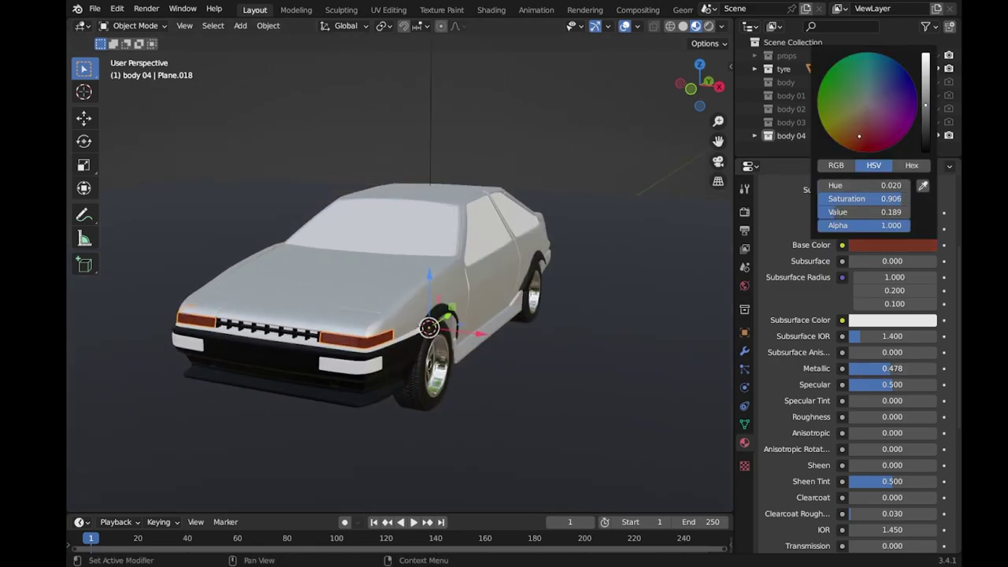
left_click(510, 380)
key("ctrl+s")
left_click(510, 377)
middle_click_drag(510, 377, 612, 396)
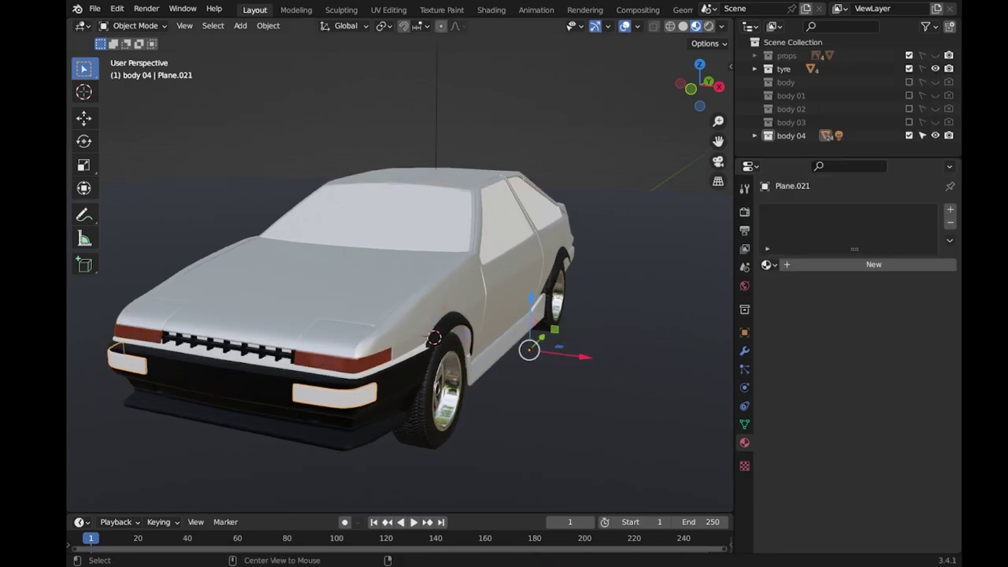
Give the lower bumper lights the same reddish light material, undoing an accidental rename.
left_click(765, 265)
left_click(795, 216)
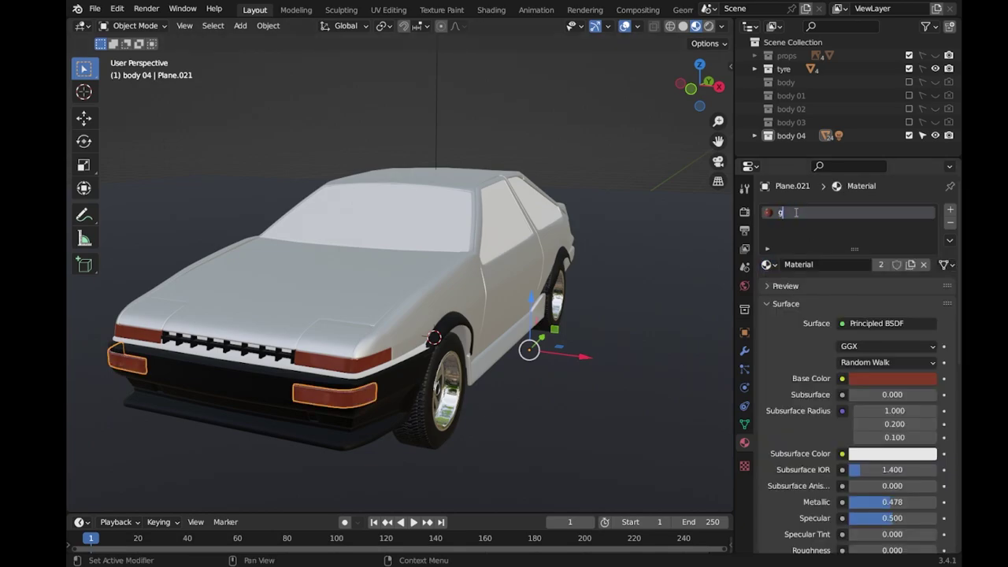
key("ctrl+z")
key("ctrl+z")
key("ctrl+z")
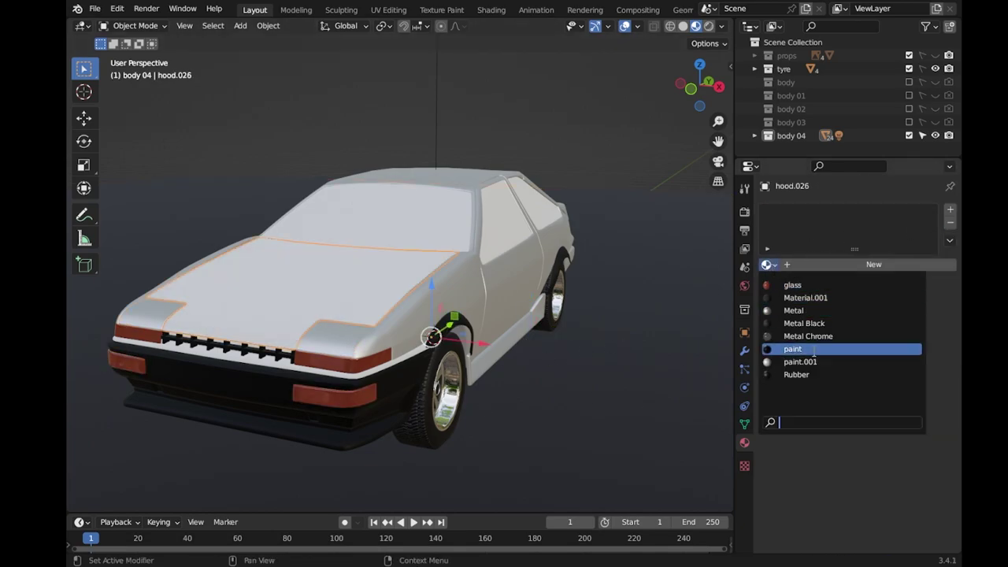
Apply the black paint material to the hood, then orbit to a straight side view.
left_click(765, 265)
key("ctrl+z")
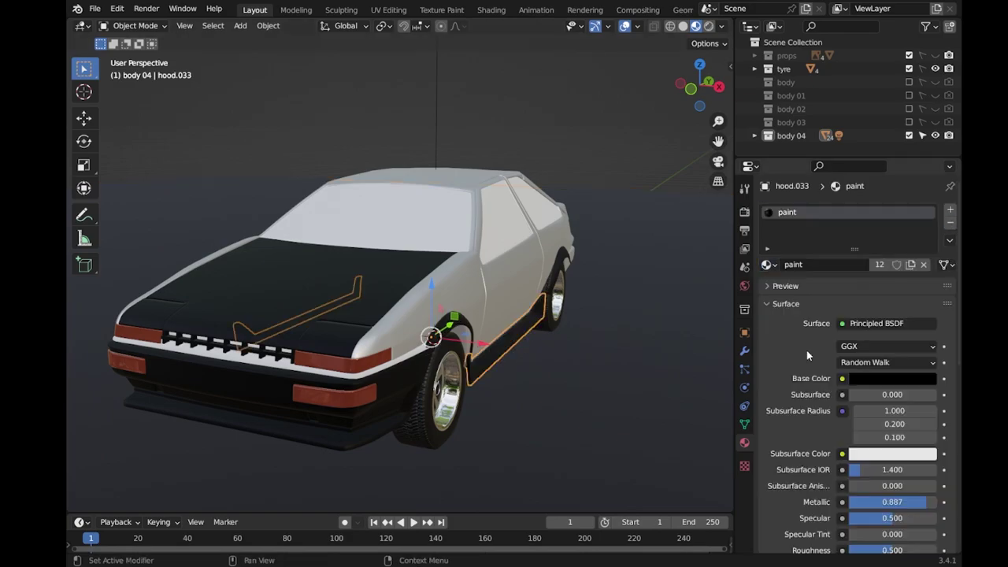
middle_click_drag(492, 228, 525, 292)
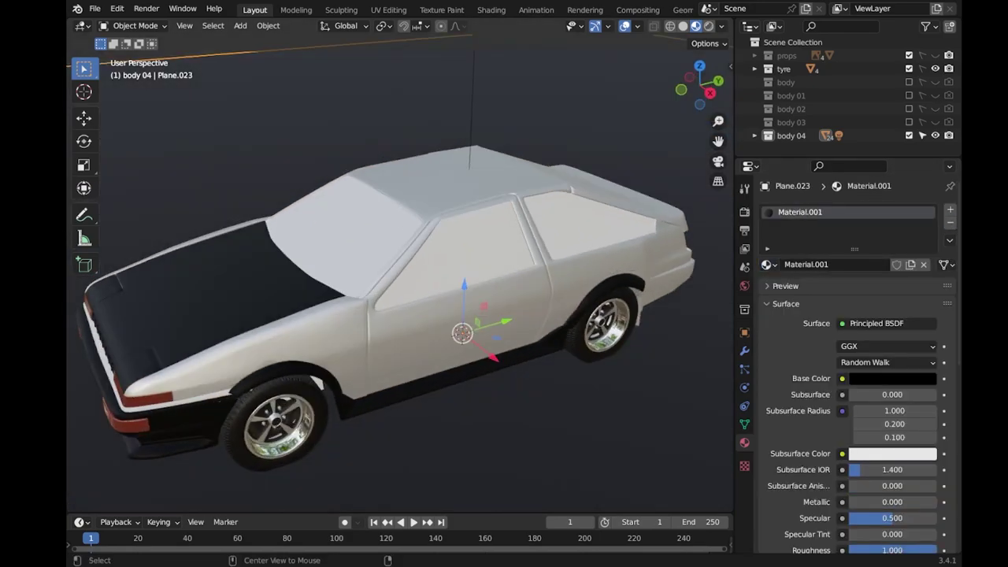
scroll(345, 313, "up", 3)
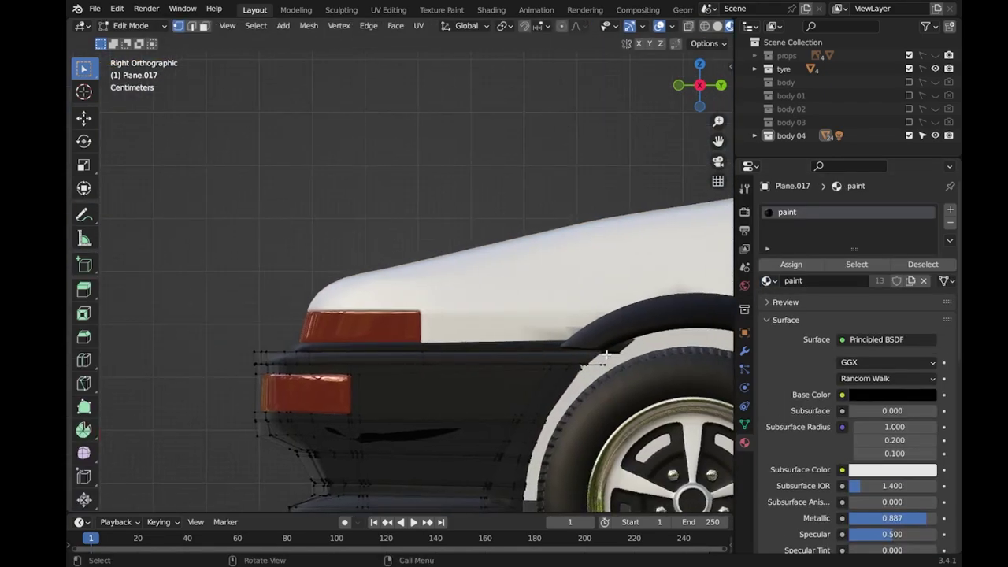
Select the bumper's top strip in Edit Mode and assign the white paint.001 material.
left_click(536, 358, "alt")
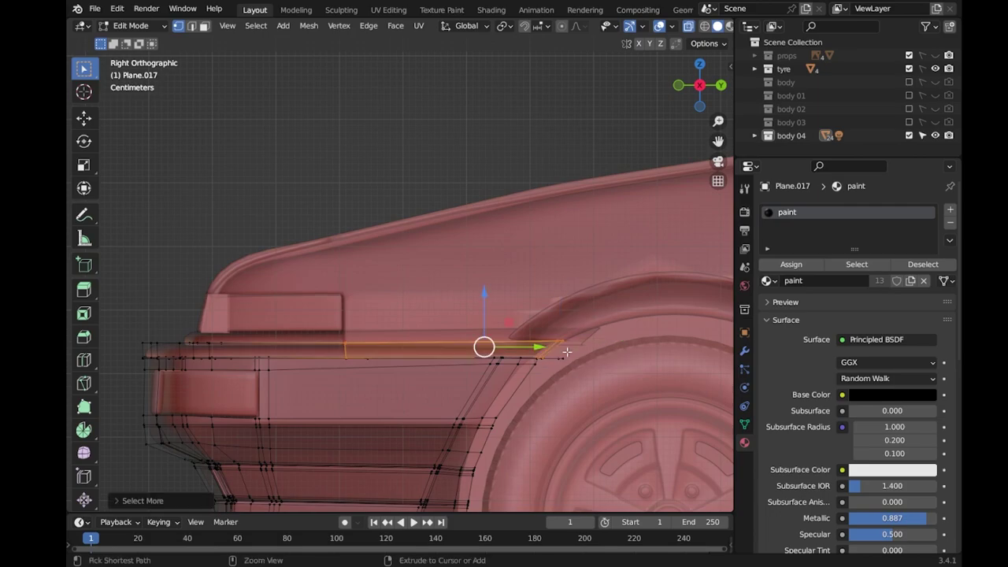
key("ctrl+KP_Add")
left_click(950, 224)
left_click(766, 280)
left_click(797, 375)
left_click(729, 26)
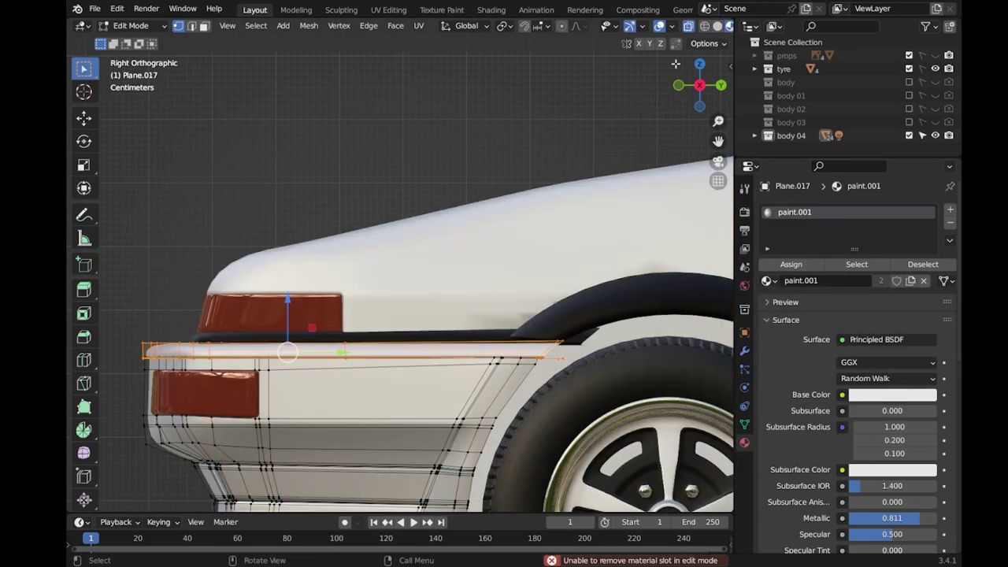
key("Tab")
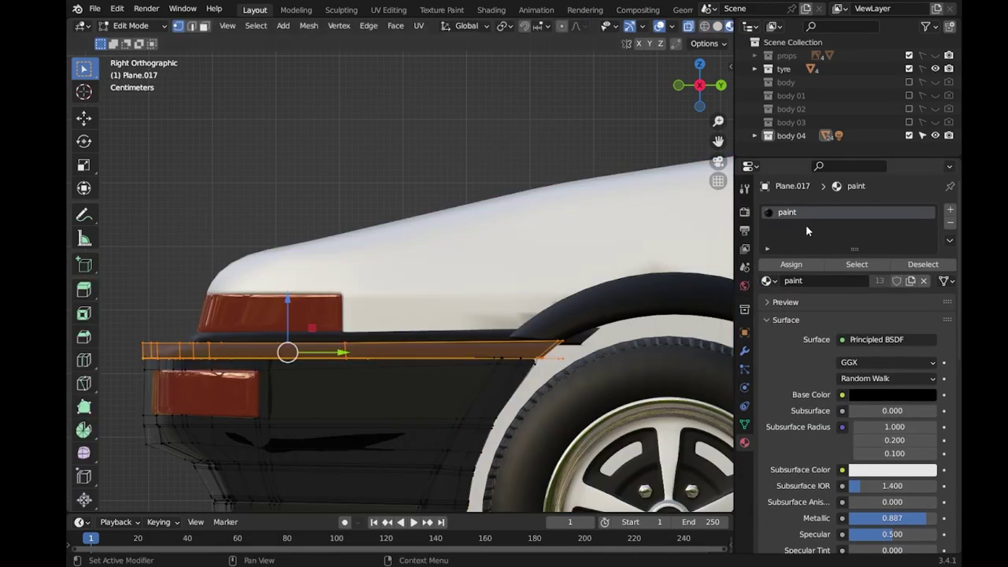
Apply Metal Black to the rear and front wheel-arch trims and save the file.
scroll(807, 225, "up", 1)
scroll(357, 153, "down", 5)
left_click(268, 258)
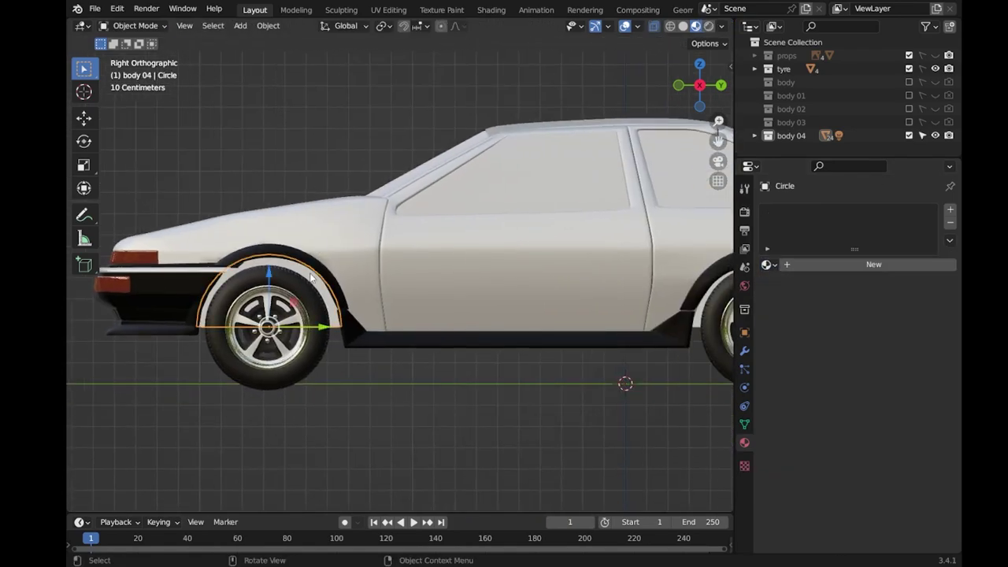
left_click(766, 264)
left_click(803, 294)
left_click(766, 264)
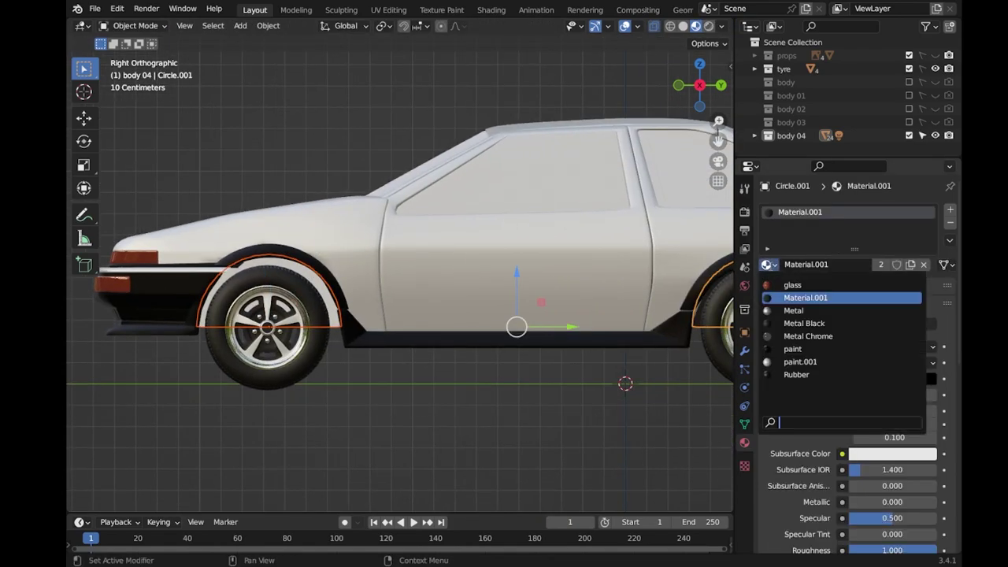
left_click(803, 323)
scroll(393, 236, "down", 3)
left_click(347, 272)
left_click(766, 265)
left_click(803, 323)
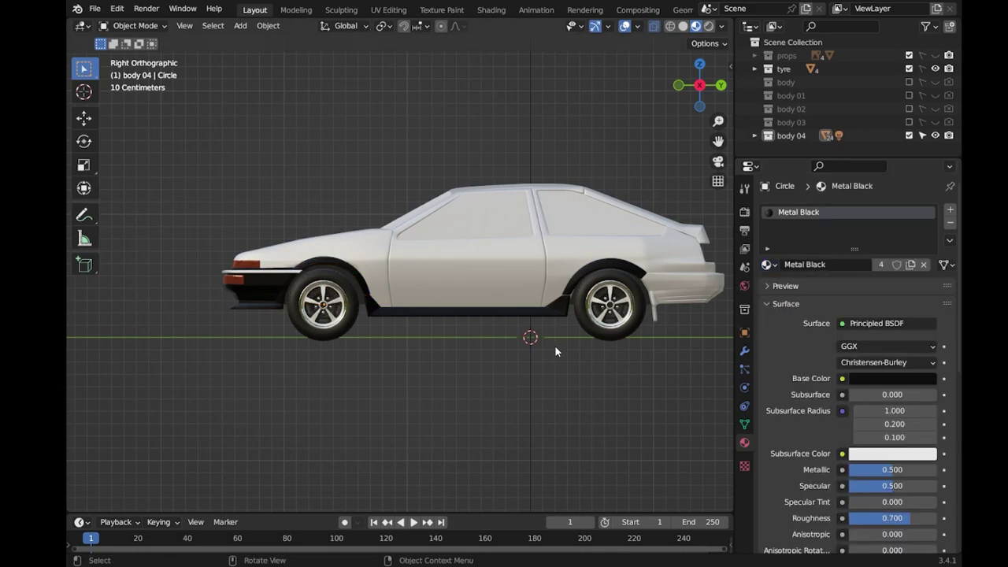
key("ctrl+s")
Select the side body panel and enter Edit Mode on it.
middle_click_drag(554, 345, 436, 345, "shift")
left_click(543, 260)
key("Tab")
scroll(563, 323, "up", 4)
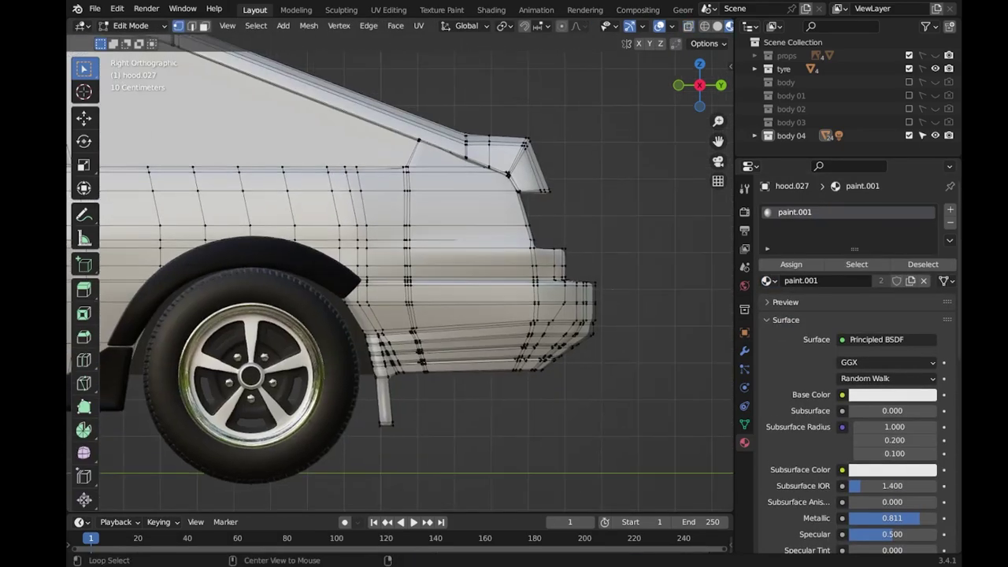
Show the blueprints, enable X-ray, and put black paint on the lower side faces' new slot.
scroll(579, 218, "down", 5)
left_click(935, 55)
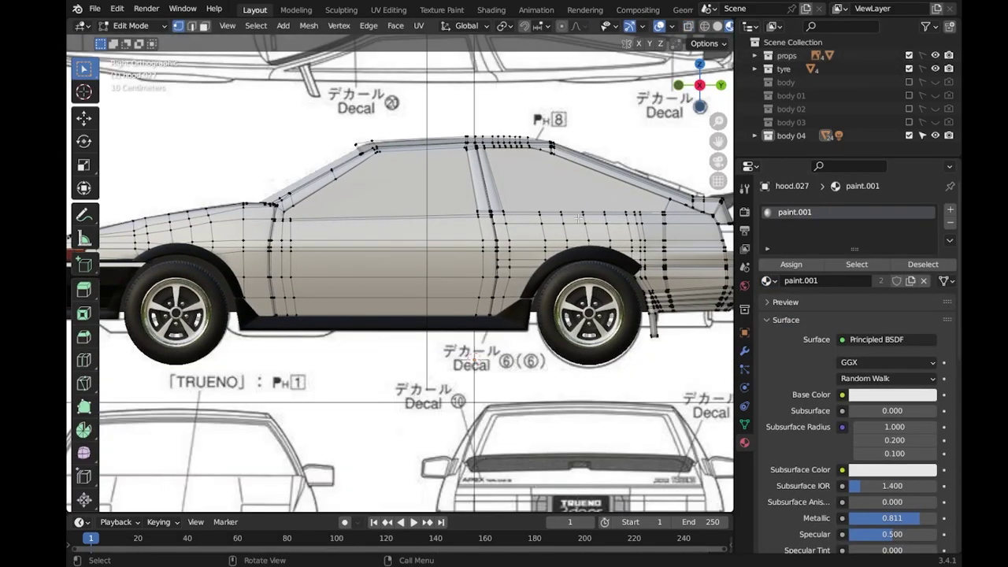
key("alt+z")
scroll(512, 268, "up", 2)
scroll(450, 325, "up", 1)
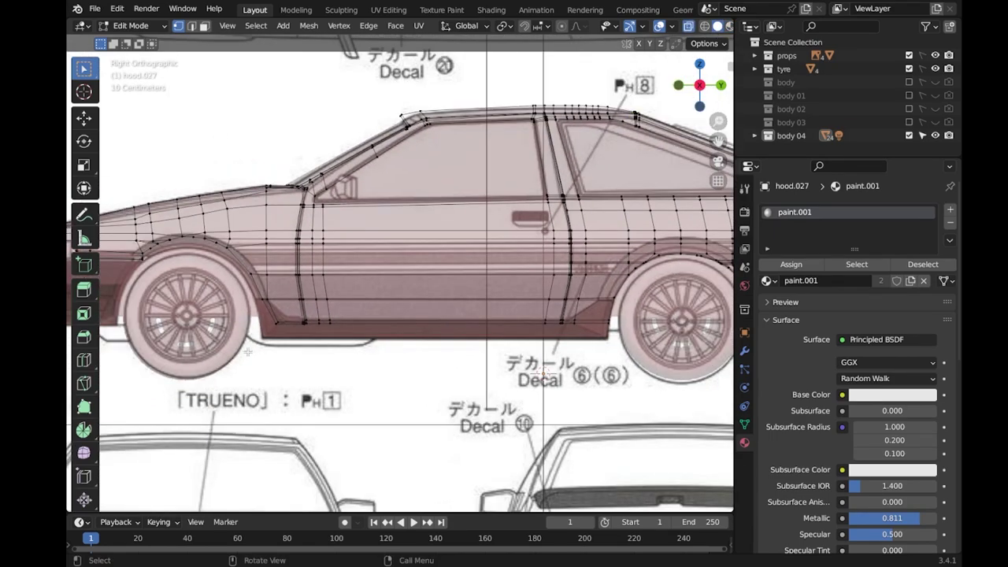
left_click_drag(640, 270, 641, 271)
left_click(949, 209)
left_click(768, 302)
left_click(799, 385)
Select the lower rear bumper faces and assign them the black paint.
scroll(207, 278, "up", 1)
middle_click_drag(472, 315, 236, 315, "shift")
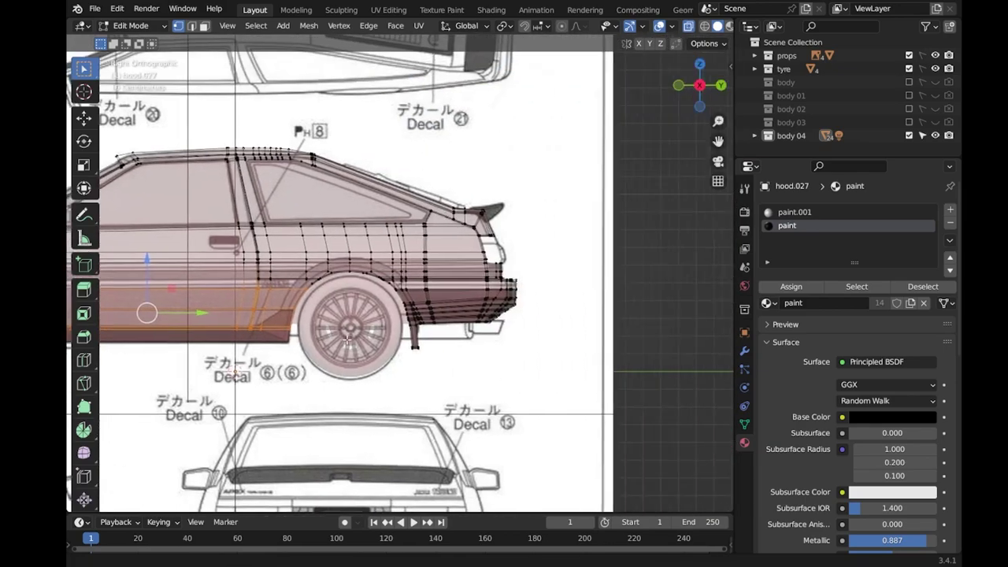
scroll(433, 315, "up", 2)
left_click_drag(362, 283, 583, 410)
key("Tab")
key("z")
left_click(589, 291)
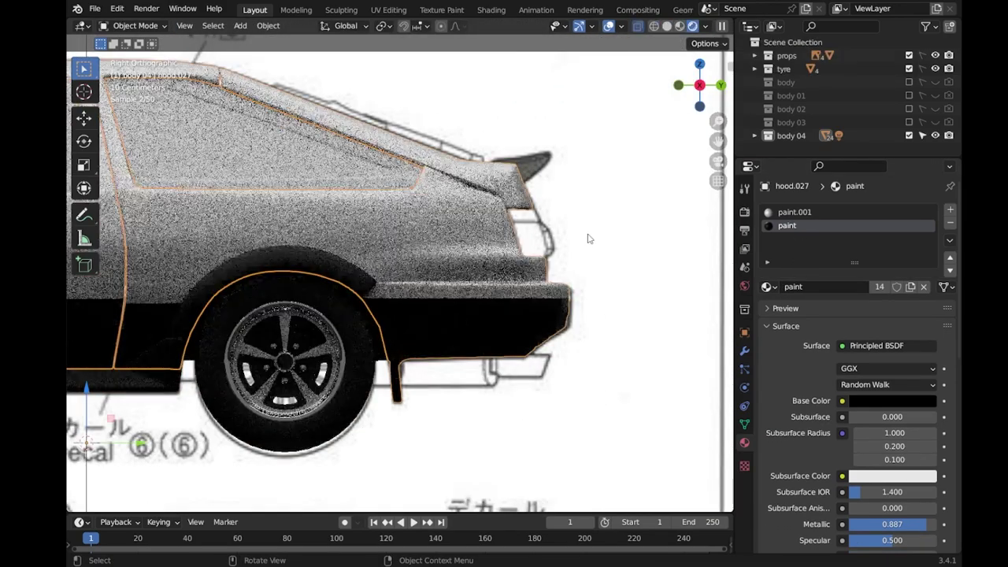
Select the side window trim and select all of its mesh in Edit Mode.
left_click(404, 175)
key("z")
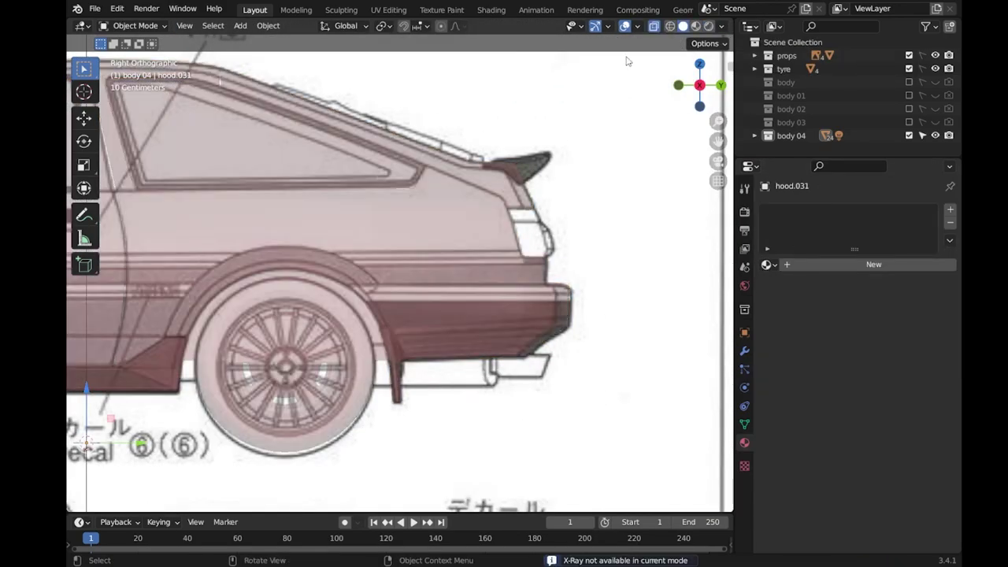
key("Tab")
key("KP_Decimal")
scroll(599, 302, "up", 1)
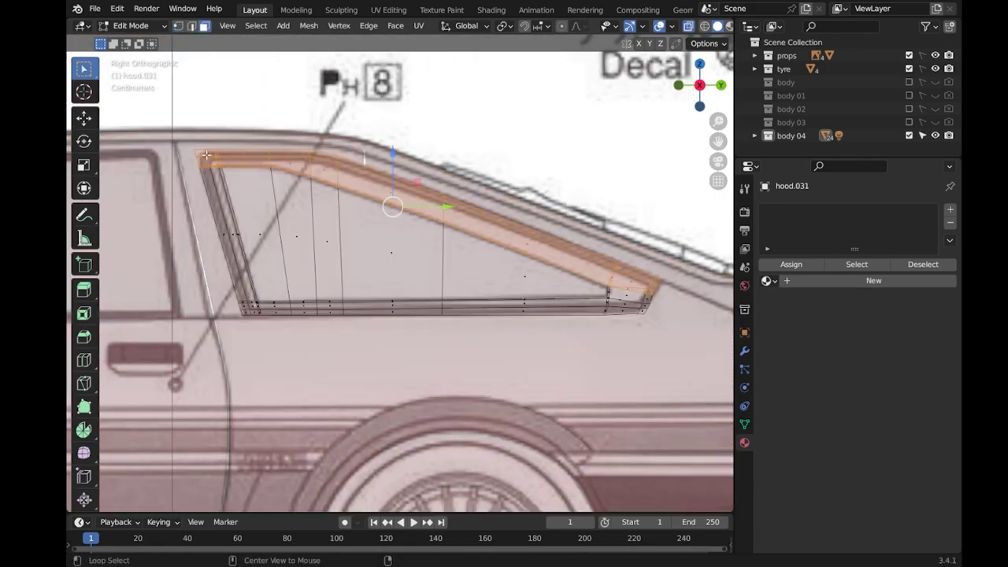
Select the faces around the window opening and add material slots using the 'paint' material.
left_click(201, 146)
left_click(310, 156, "ctrl")
left_click(656, 281, "ctrl")
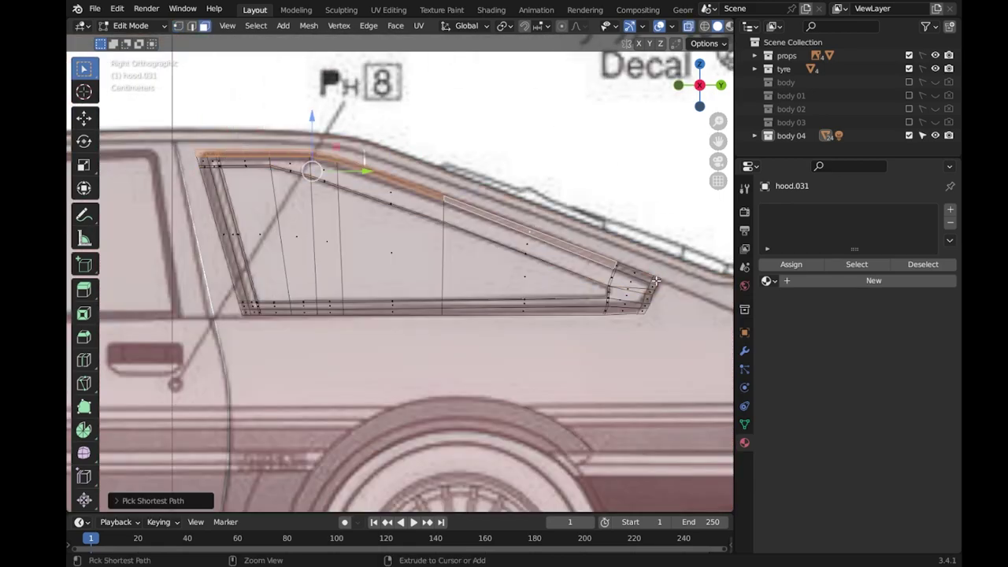
left_click(429, 309, "ctrl")
left_click(204, 165, "ctrl")
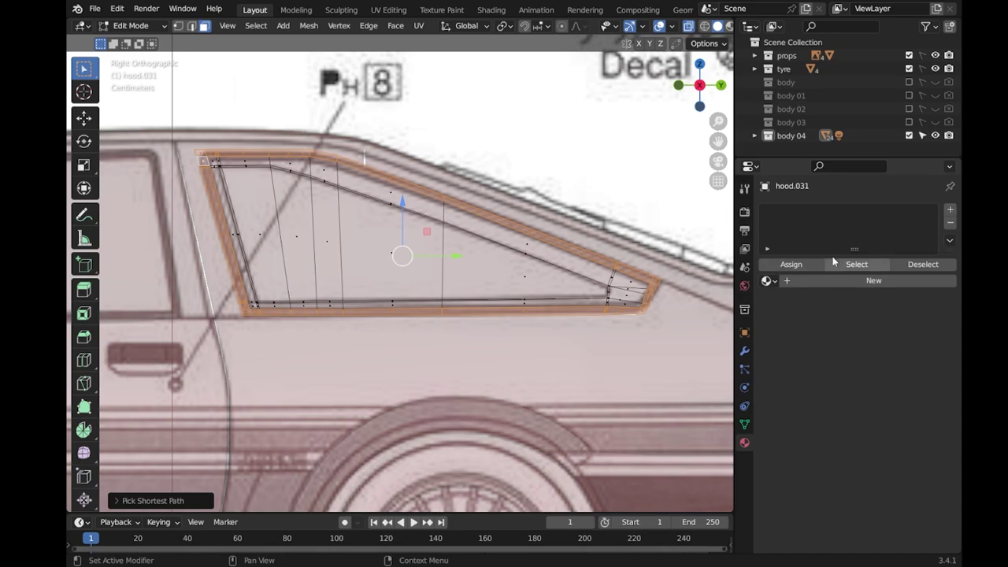
left_click(949, 209)
left_click(949, 222)
left_click(793, 364)
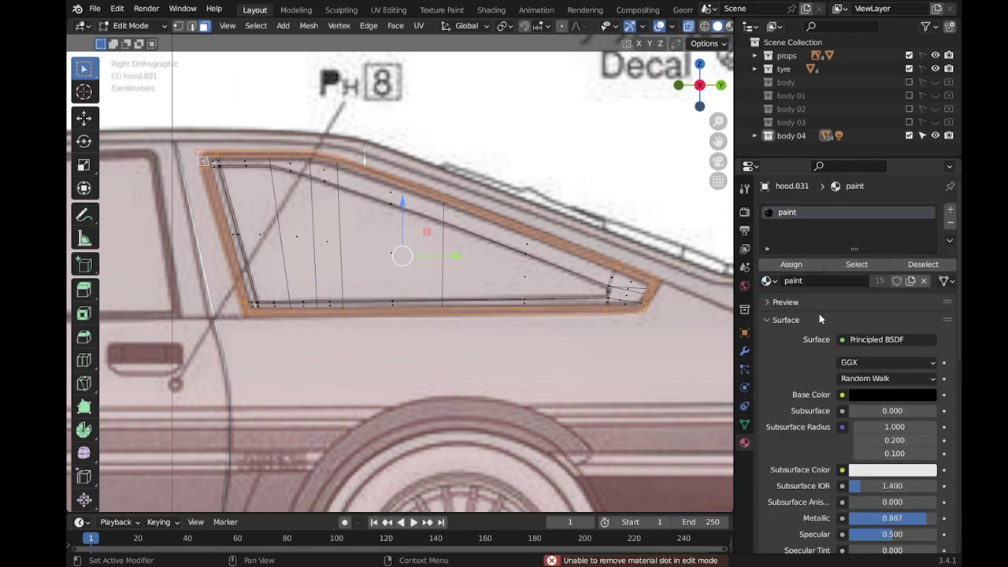
left_click(949, 209)
left_click(769, 302)
left_click(950, 222)
left_click(787, 212)
left_click(850, 226)
left_click(769, 302)
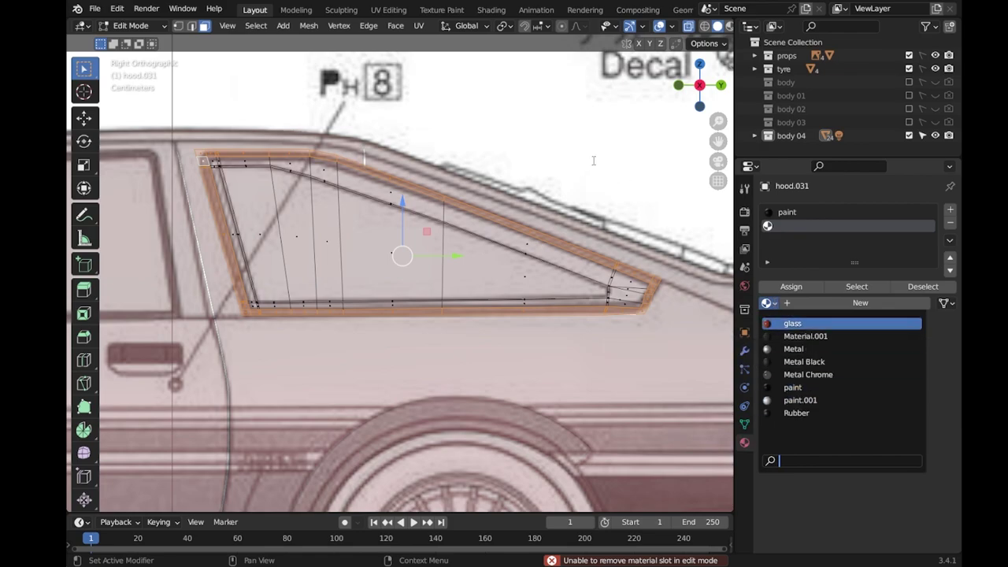
Set the first slot to white paint.001 and assign dark 'paint' to the frame faces.
key("Tab")
left_click(766, 263)
left_click(787, 373)
key("Tab")
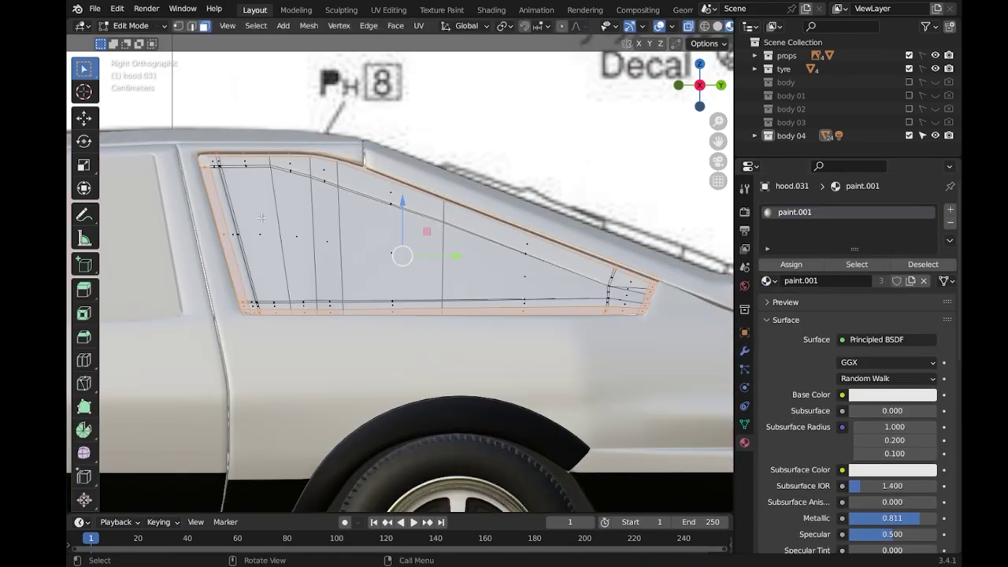
left_click(950, 209)
left_click(769, 302)
left_click(792, 385)
left_click(791, 286)
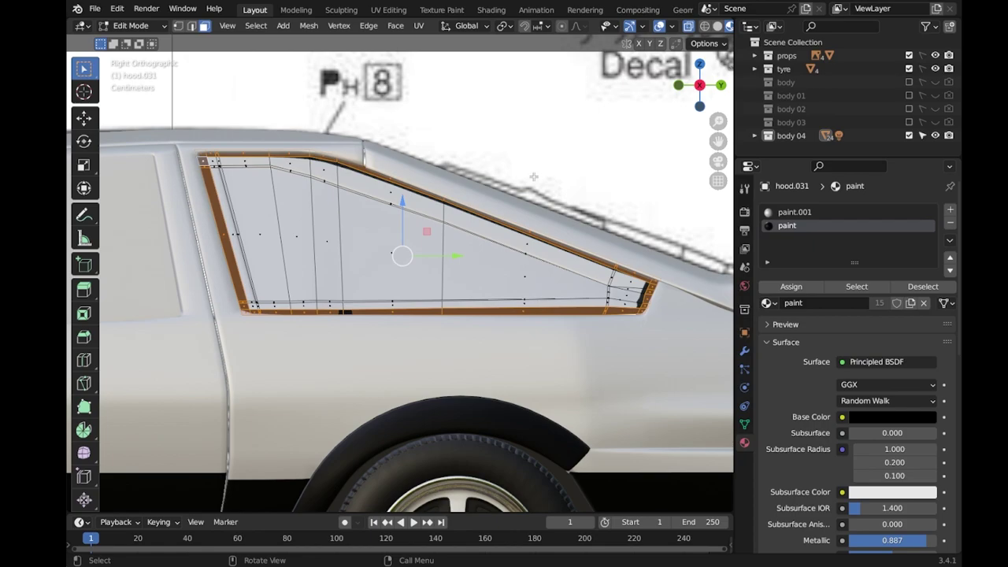
With X-ray on, select the lower window edge faces and activate the paint slot.
left_click(719, 26)
left_click(614, 309)
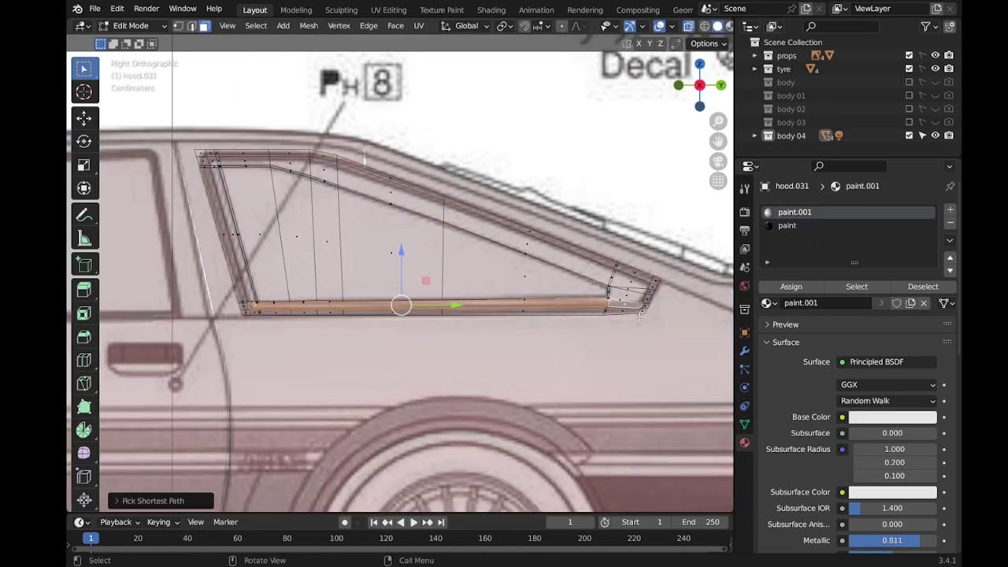
left_click(786, 225)
scroll(622, 315, "down", 2)
scroll(614, 313, "down", 2)
scroll(609, 313, "up", 2)
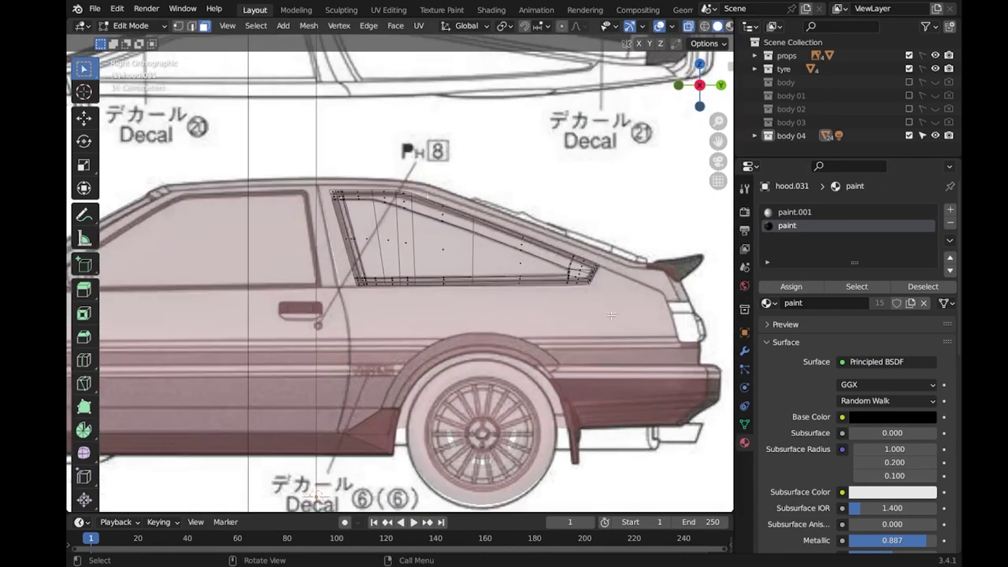
scroll(609, 313, "up", 2)
Select the strip of faces above the rear bumper, then check the result in Material Preview.
key("Tab")
left_click(574, 335)
key("Tab")
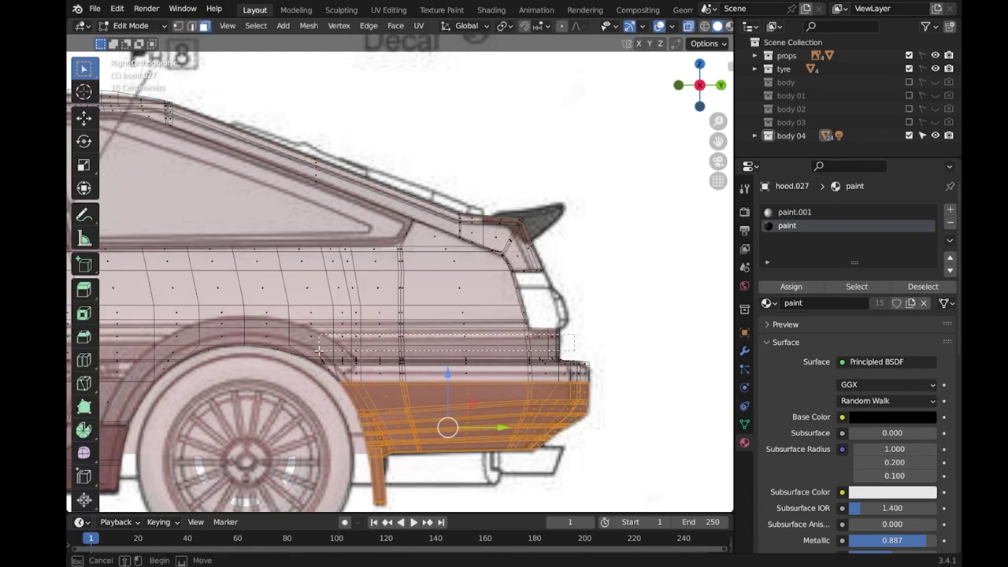
left_click_drag(307, 352, 308, 356)
scroll(400, 323, "up", 1)
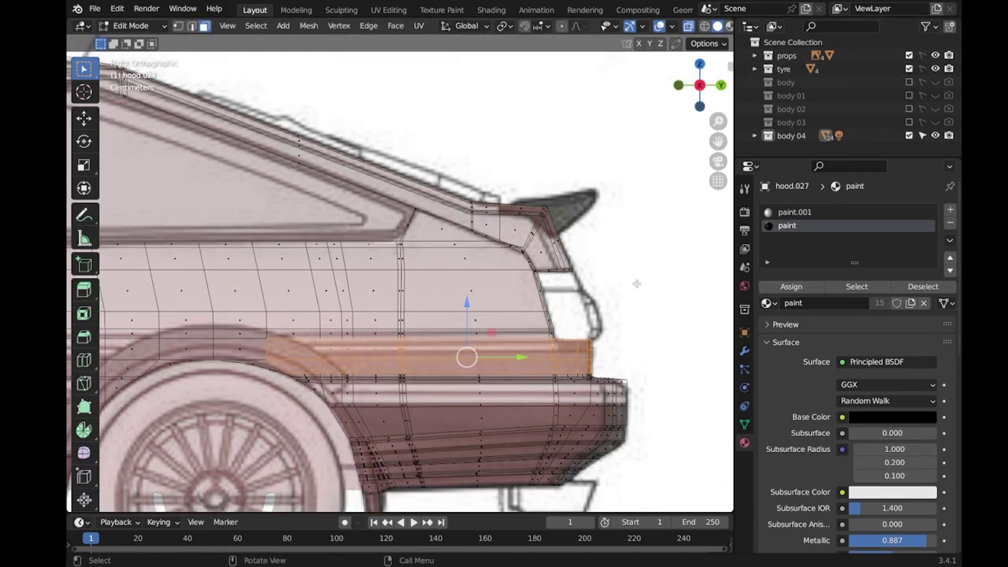
key("alt+z")
key("alt+z")
left_click(730, 25)
middle_click_drag(85, 377, 440, 334, "shift")
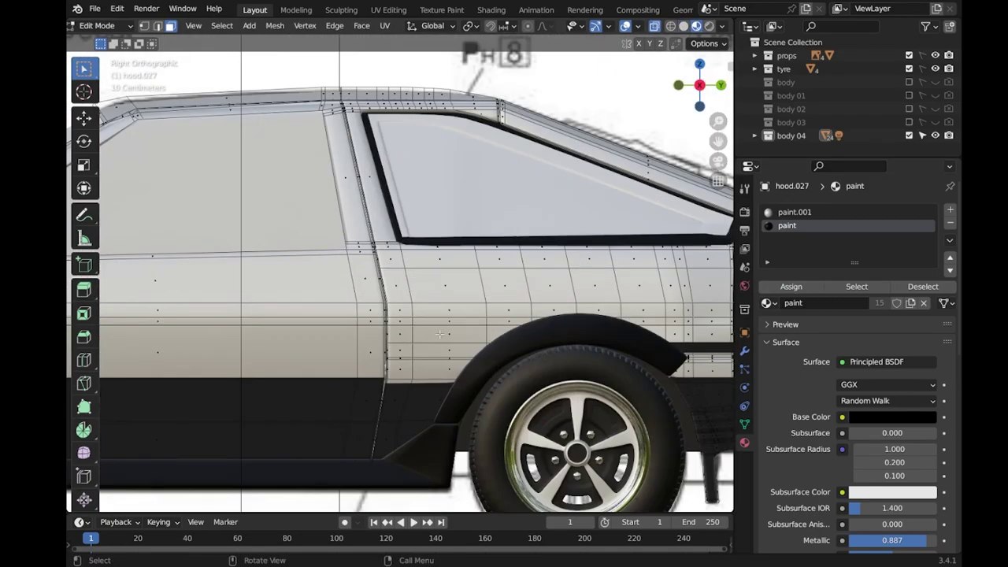
key("Tab")
scroll(563, 370, "down", 3)
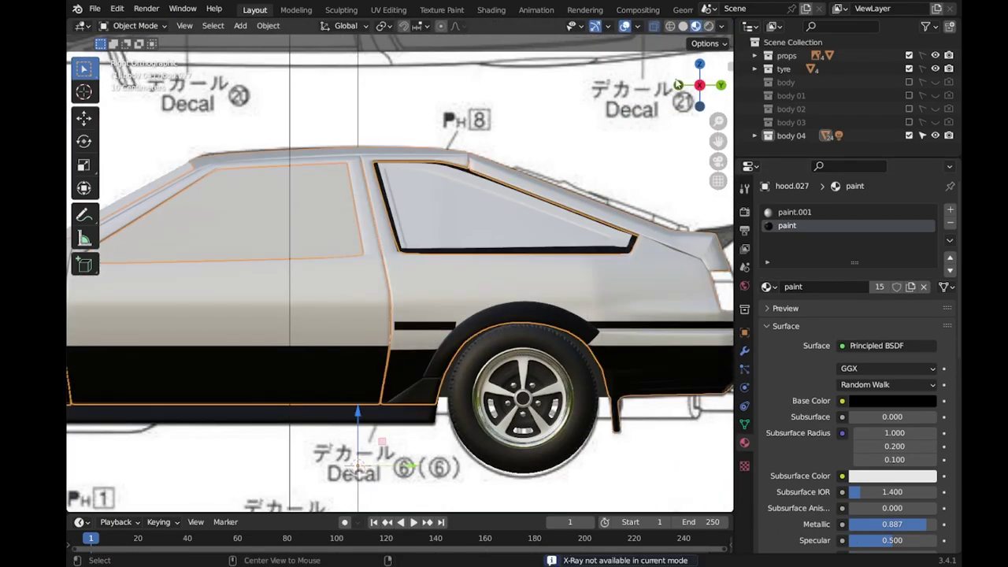
Paint the body face beside the rear door seam black and preview the materials.
scroll(400, 362, "up", 3)
key("Tab")
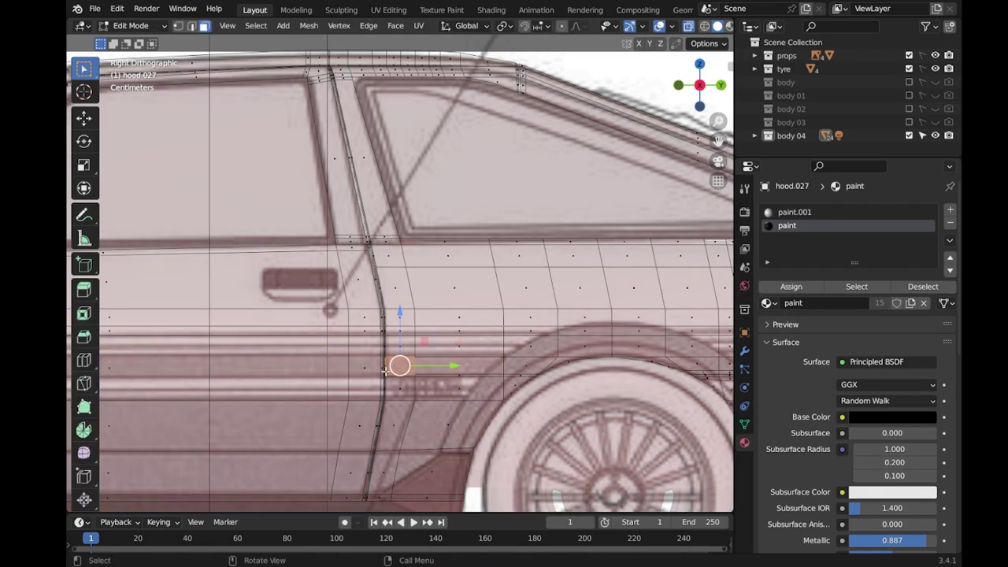
scroll(384, 371, "up", 4)
left_click(791, 287)
scroll(473, 338, "down", 2)
key("alt+z")
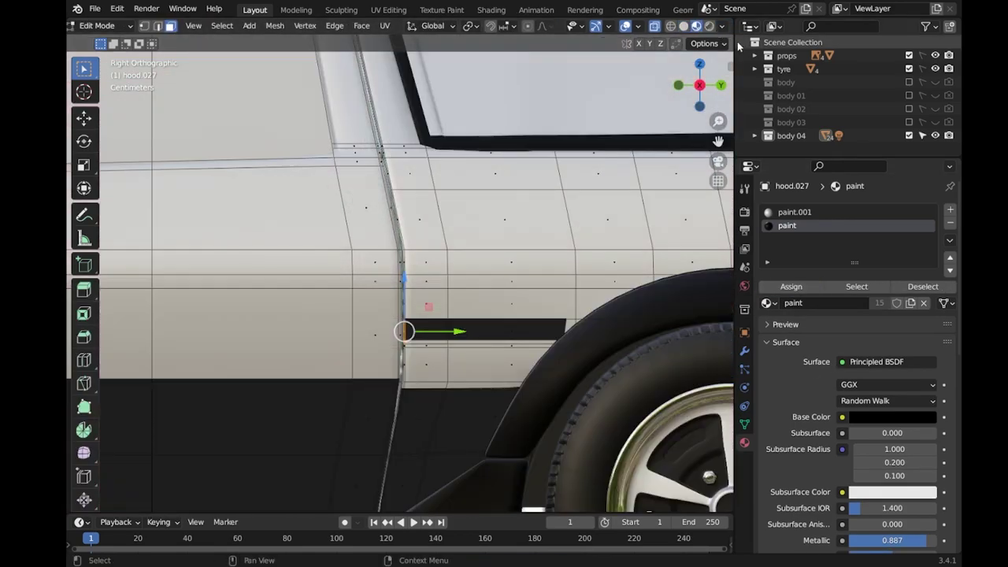
scroll(413, 304, "down", 5)
key("Tab")
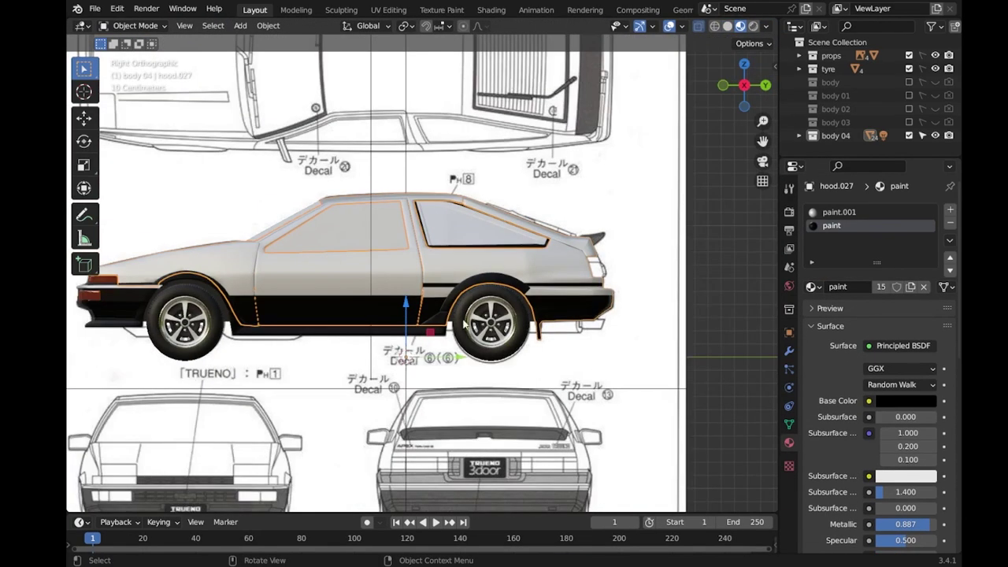
scroll(412, 304, "up", 2)
key("Tab")
scroll(413, 304, "up", 2)
In see-through view, loop cut across the front door and slide the new edge loop.
left_click(727, 25)
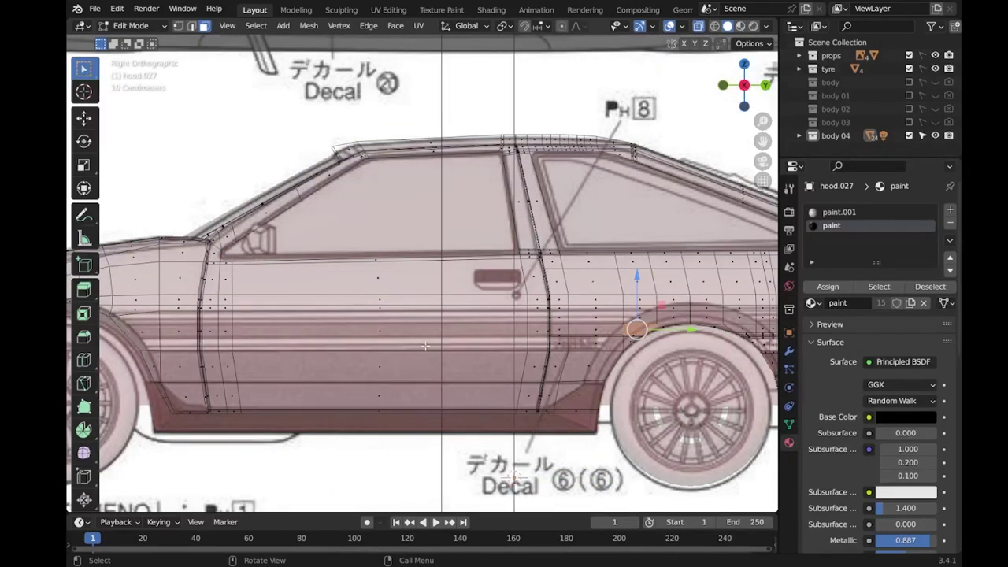
middle_click_drag(388, 335, 432, 332, "shift")
key("ctrl+r")
left_click(302, 335)
left_click(259, 340)
key("g")
key("g")
key("Escape")
key("ctrl+r")
key("Escape")
key("g")
key("g")
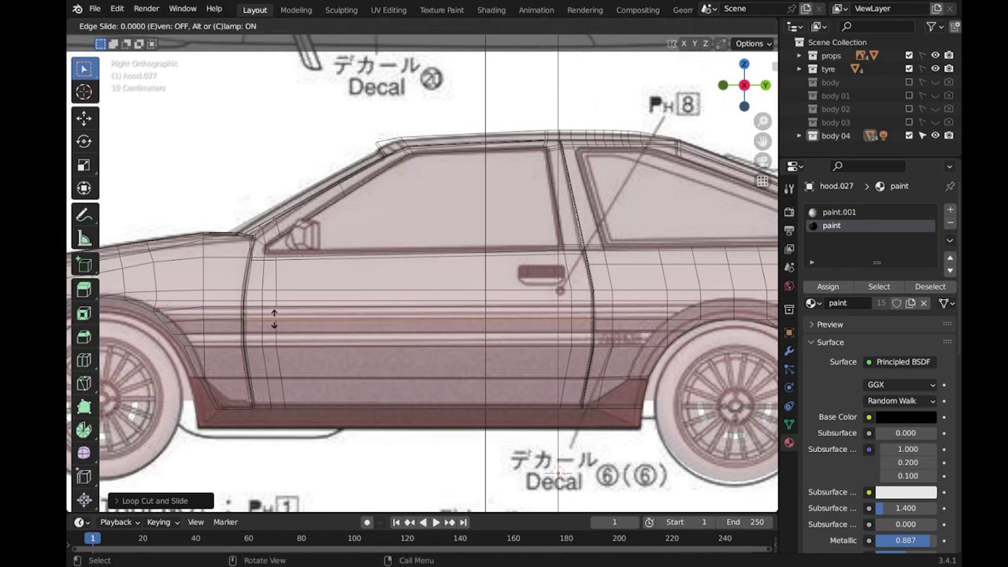
key("3")
left_click(217, 326)
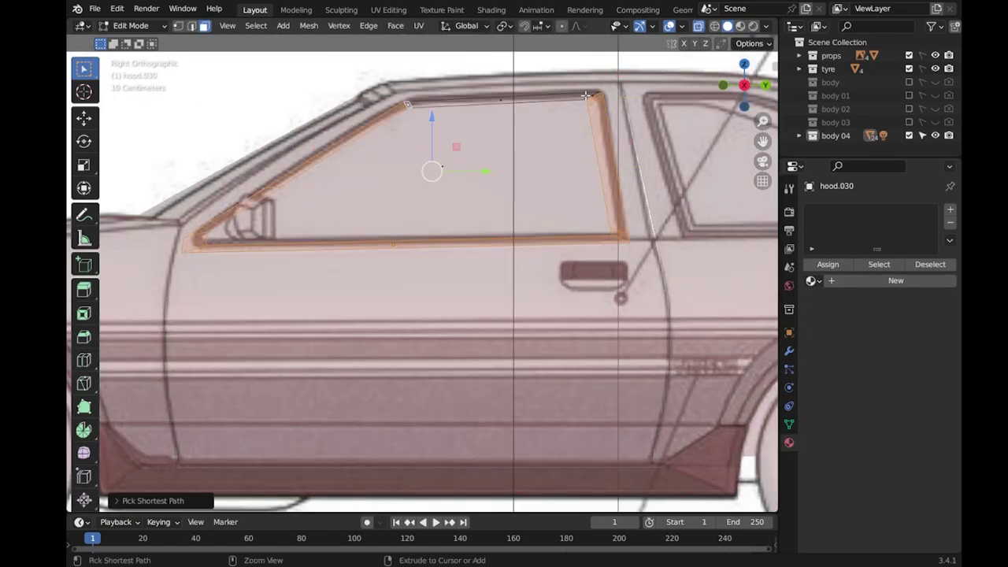
Add a dark paint material slot to hood.030 and assign it to the window frame faces.
key("Tab")
left_click(740, 25)
left_click(950, 209)
left_click(811, 262)
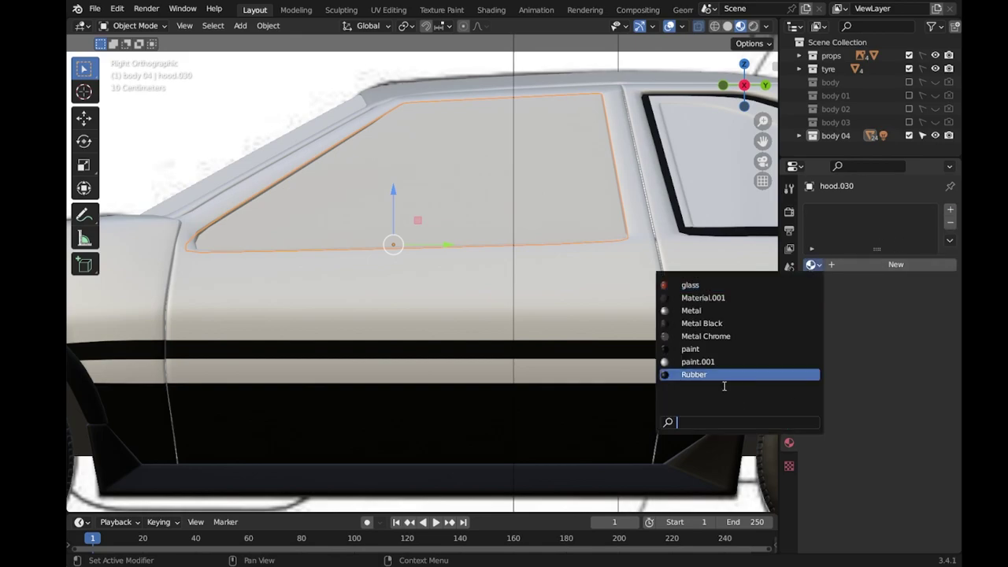
left_click(811, 287)
left_click(740, 307)
key("Tab")
left_click(828, 287)
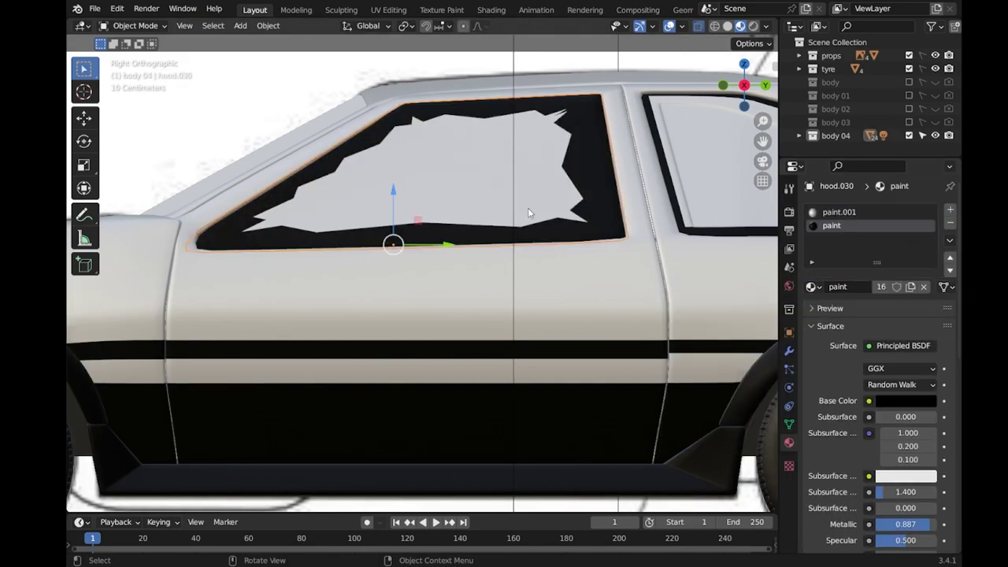
Extrude and scale the window's inner face inward, then preview it in perspective.
left_click(728, 26)
left_click(585, 101)
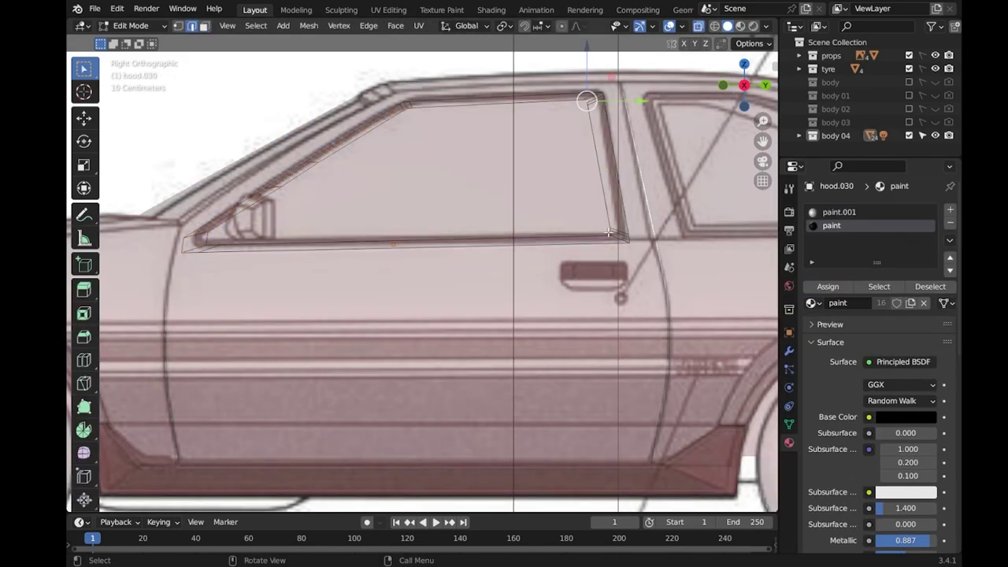
left_click(575, 135)
left_click(740, 25)
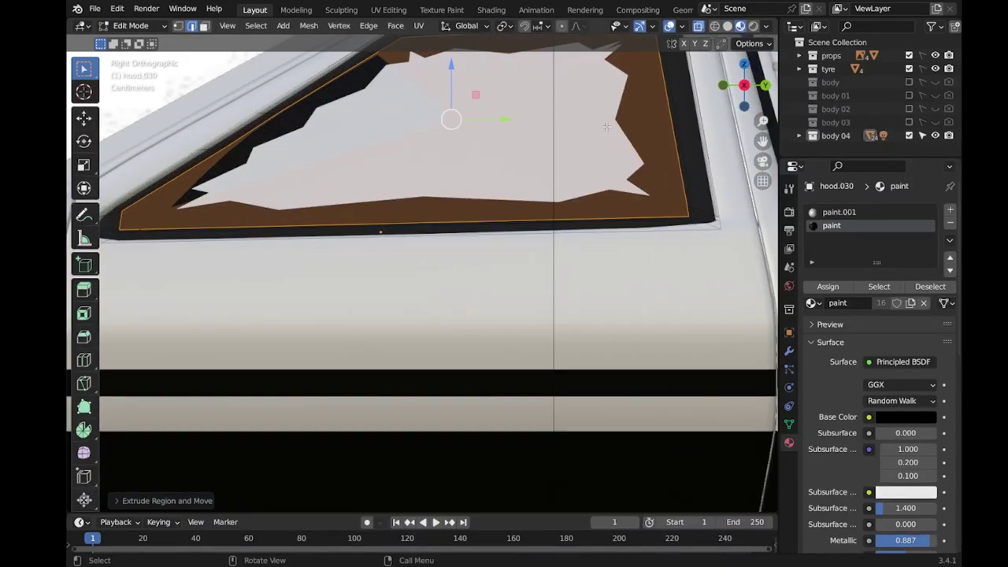
middle_click_drag(376, 309, 472, 236)
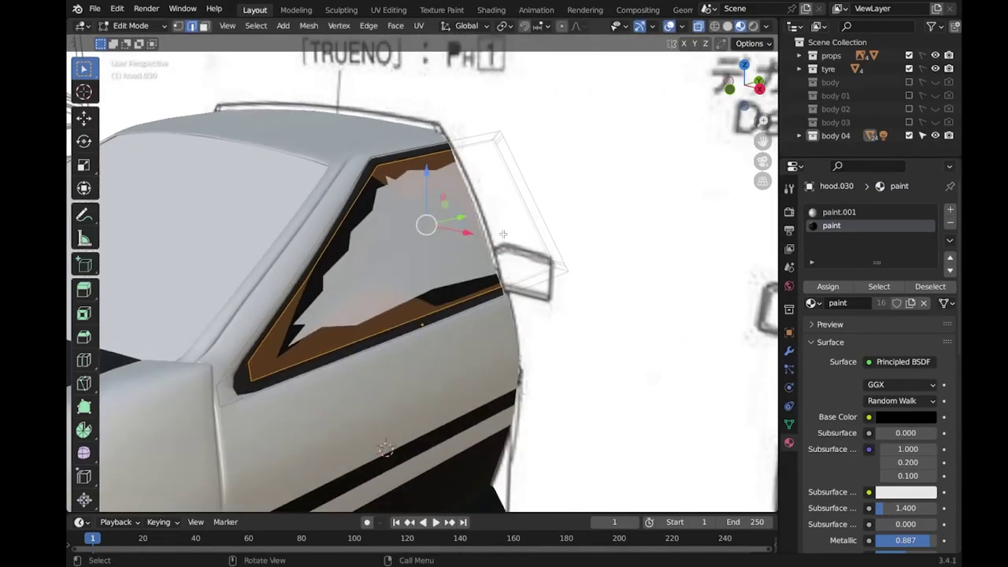
scroll(473, 236, "up", 2)
Assign white paint.001 to the inner faces and move them into place.
left_click(838, 212)
left_click(827, 286)
key("g")
left_click(499, 224)
key("KP_3")
Assign the dark paint slot to the window face.
scroll(479, 128, "up", 3)
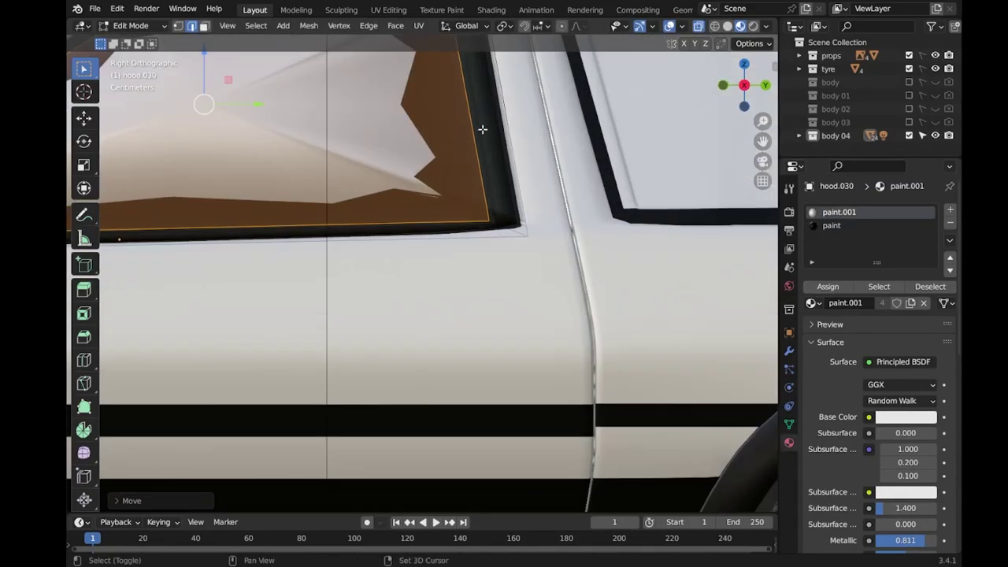
scroll(412, 200, "up", 2)
scroll(539, 268, "down", 1)
left_click(539, 268)
scroll(407, 245, "up", 3)
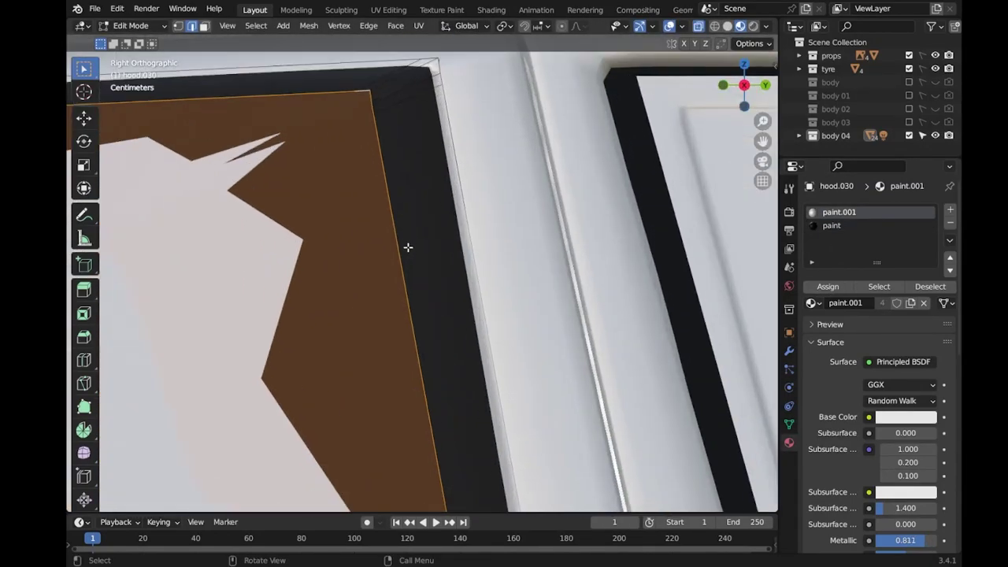
left_click(411, 229)
Delete the inner faces of the front door window, leaving the opening empty.
key("Tab")
scroll(621, 256, "down", 2)
key("Tab")
key("Tab")
left_click(388, 227)
key("Tab")
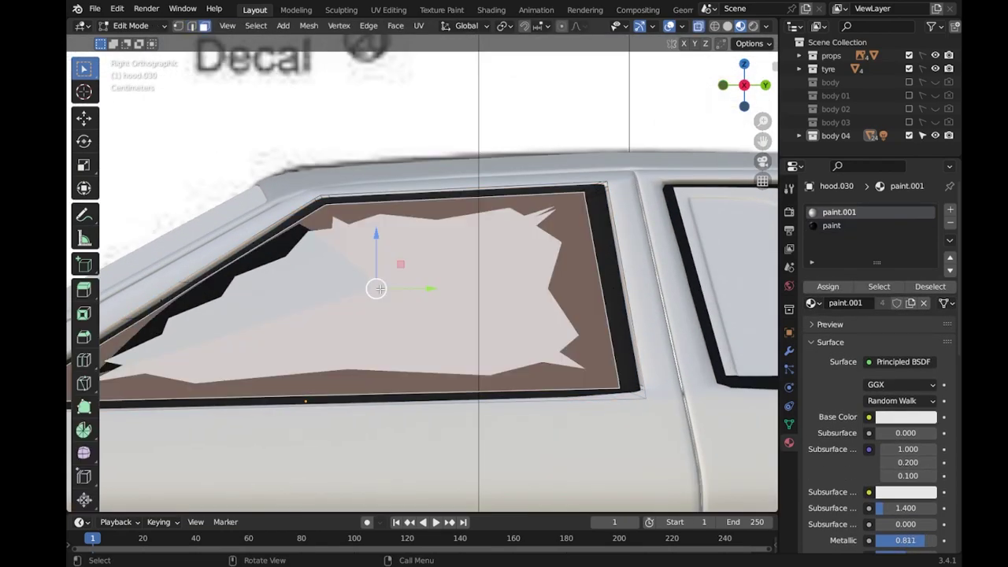
key("x")
left_click(371, 331)
key("alt+z")
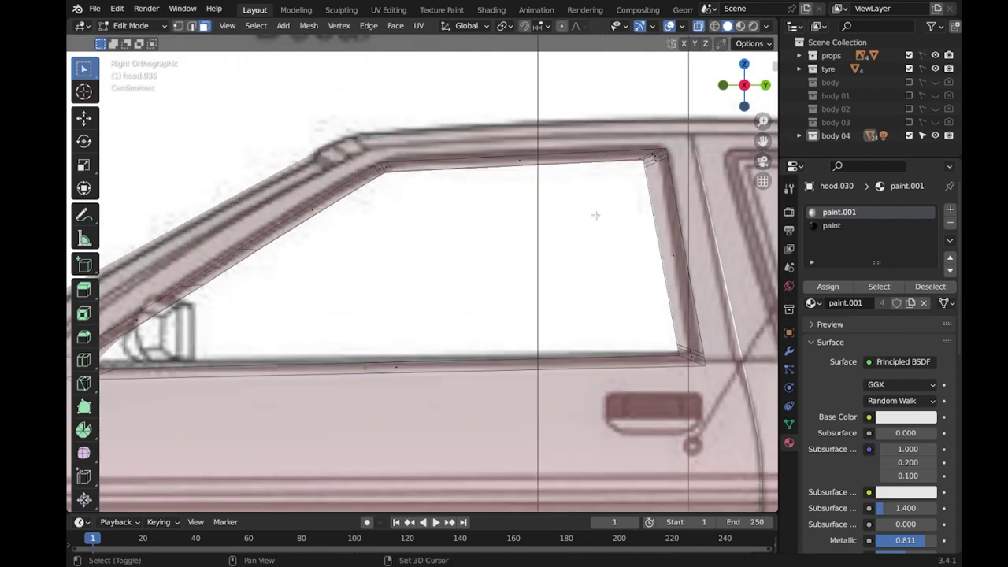
key("1")
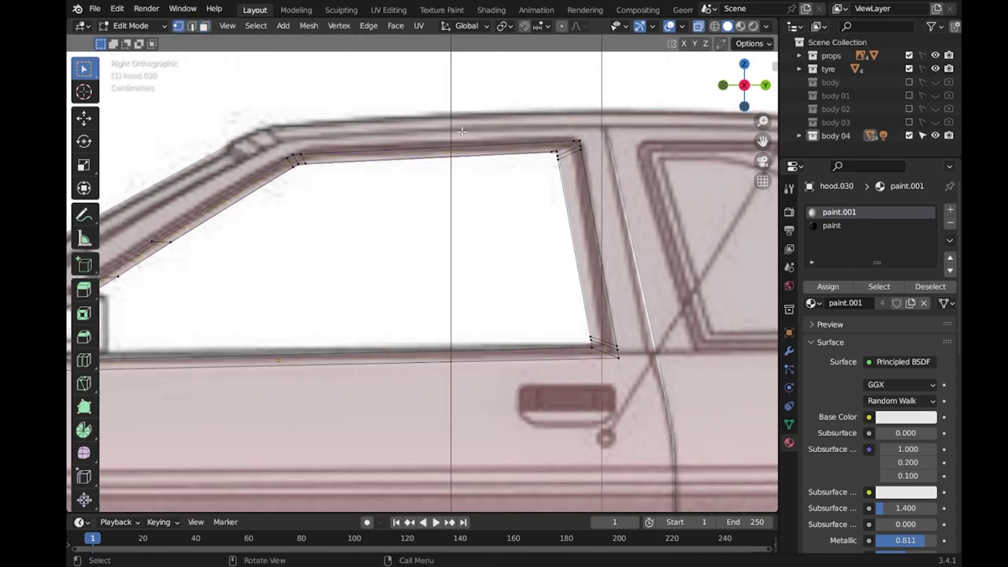
Leave Edit Mode, turn off see-through display, and save the file.
key("Tab")
key("alt+z")
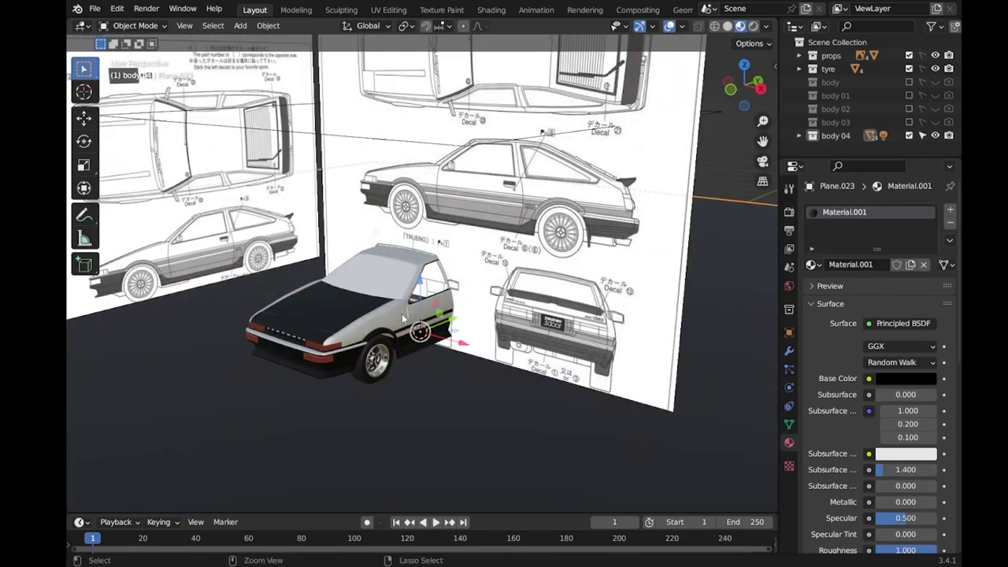
left_click(378, 279)
key("ctrl+s")
Orbit around the car from the right side view and select the main body panel.
left_click(379, 279)
middle_click_drag(368, 326, 425, 333)
key("KP_3")
scroll(504, 323, "up", 5)
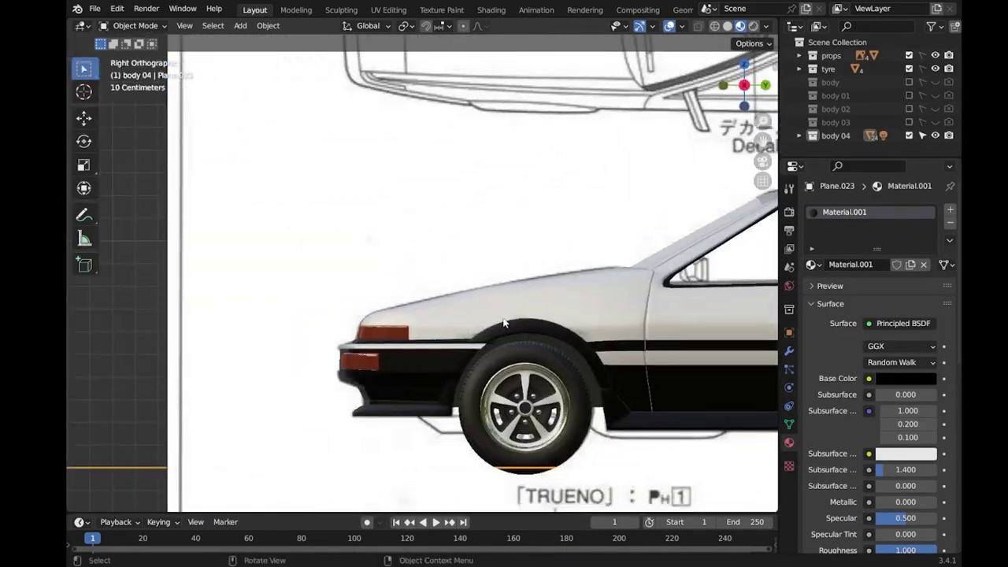
scroll(504, 323, "down", 4)
middle_click_drag(502, 312, 472, 300)
left_click(488, 295)
key("Tab")
scroll(507, 336, "up", 3)
middle_click_drag(507, 336, 472, 315)
key("Tab")
scroll(472, 315, "down", 4)
Give the windshield a dark material from the material list.
left_click(811, 303)
left_click(645, 323)
scroll(512, 266, "up", 2)
key("shift+q")
left_click(696, 332)
scroll(592, 347, "up", 4)
Select the hood trim strip and give it the Metal Chrome material.
left_click(500, 298)
middle_click_drag(500, 297, 536, 315)
left_click(811, 265)
left_click(689, 351)
scroll(568, 341, "down", 3)
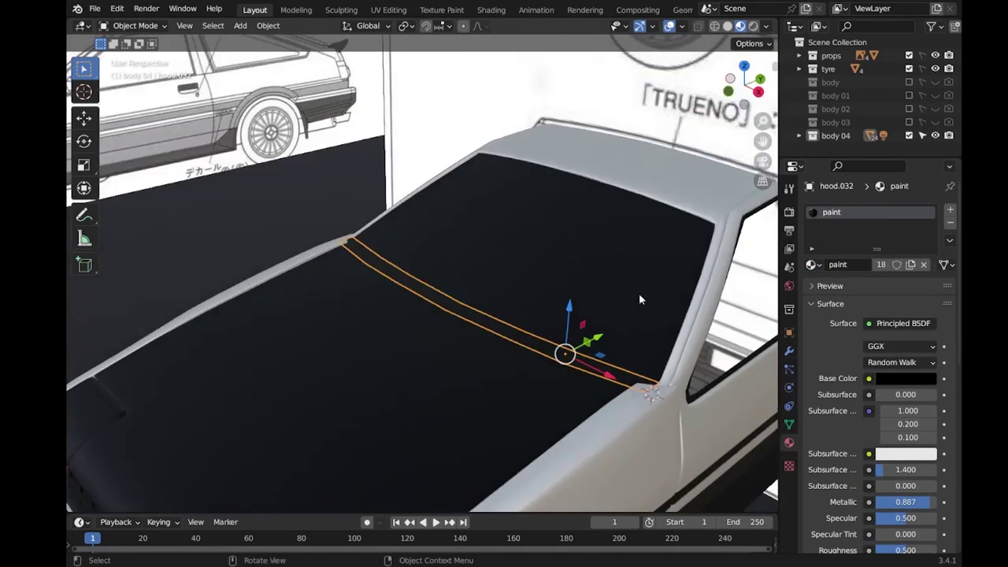
left_click(811, 264)
left_click(705, 335)
left_click(811, 265)
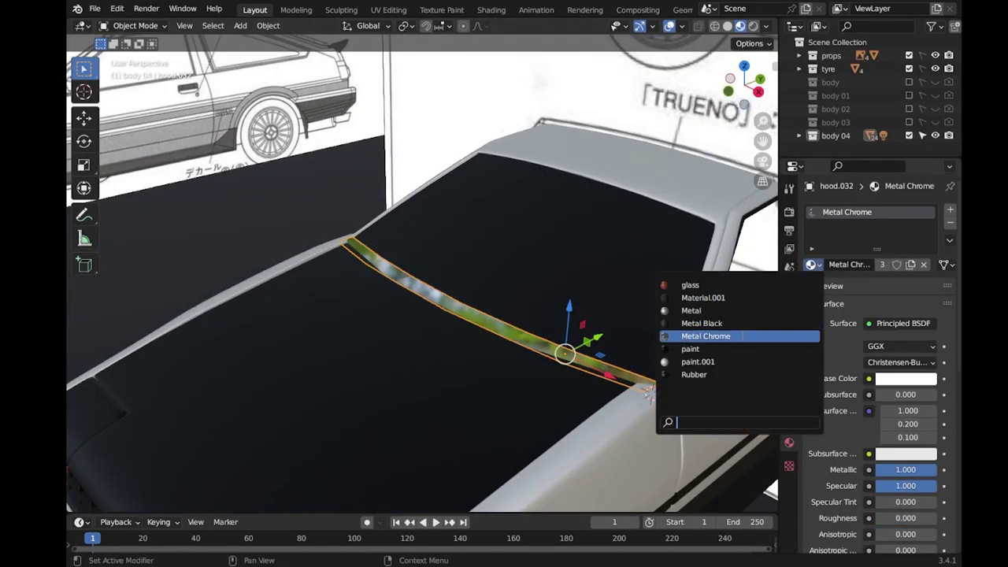
scroll(240, 204, "down", 3)
Apply a dark material to the front grille.
middle_click_drag(240, 204, 331, 236)
scroll(425, 347, "up", 4)
left_click(426, 352)
left_click(811, 264)
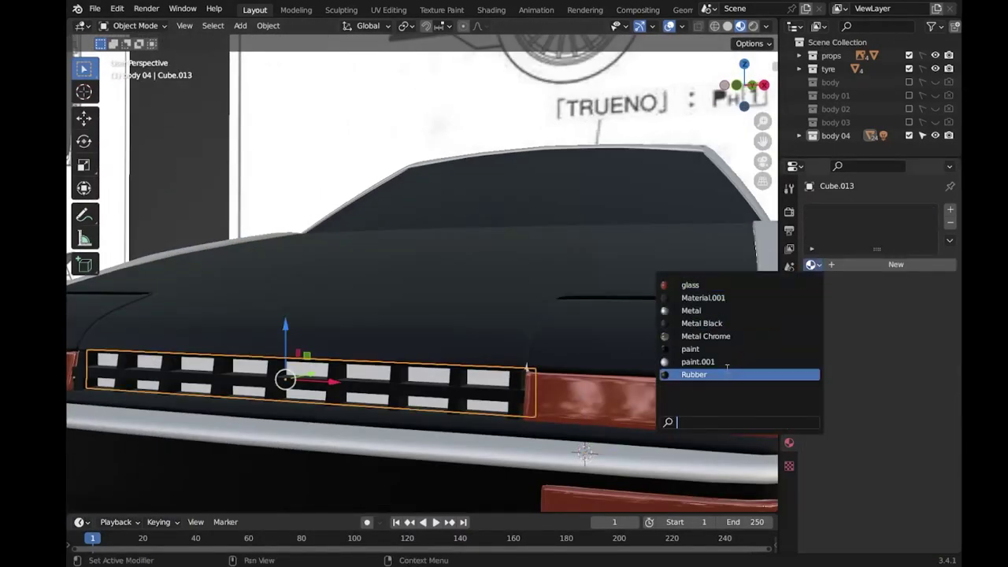
left_click(690, 348)
left_click(502, 392)
left_click(517, 391)
scroll(517, 391, "down", 5)
Save the file and select the main car body.
middle_click_drag(583, 365, 444, 265)
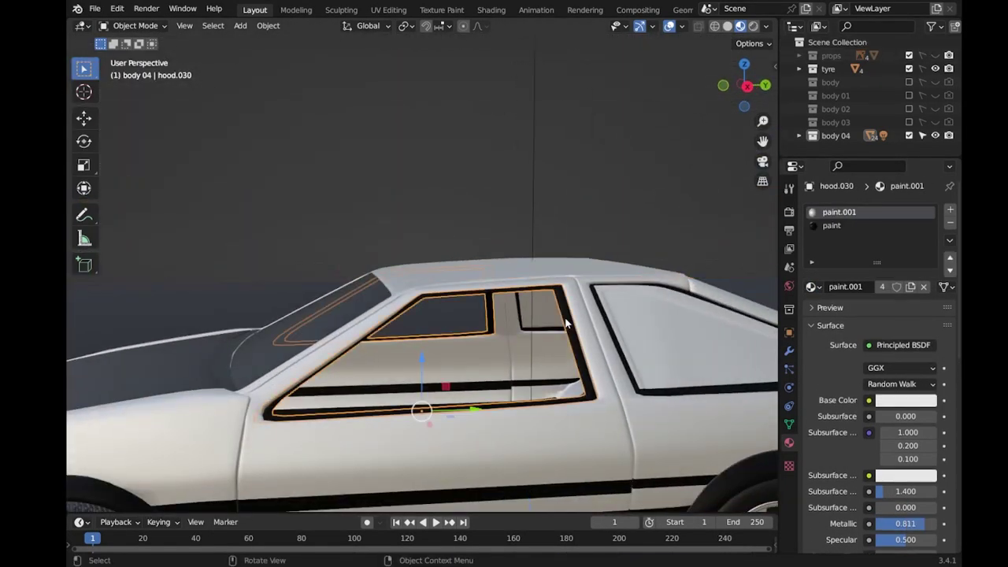
key("ctrl+s")
mouse_move(638, 287)
middle_mouse_down()
mouse_move(395, 300)
mouse_move(532, 285)
mouse_move(599, 348)
middle_mouse_up()
left_click(394, 303)
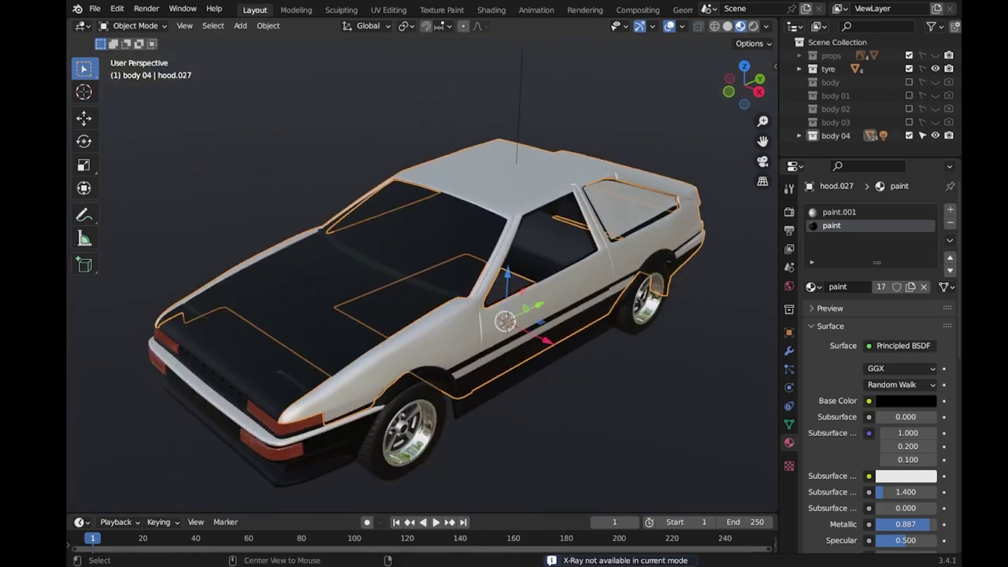
On hood.027, select the A-pillar face strip and pick the black paint slot.
key("Tab")
scroll(525, 275, "up", 5)
scroll(517, 374, "up", 2)
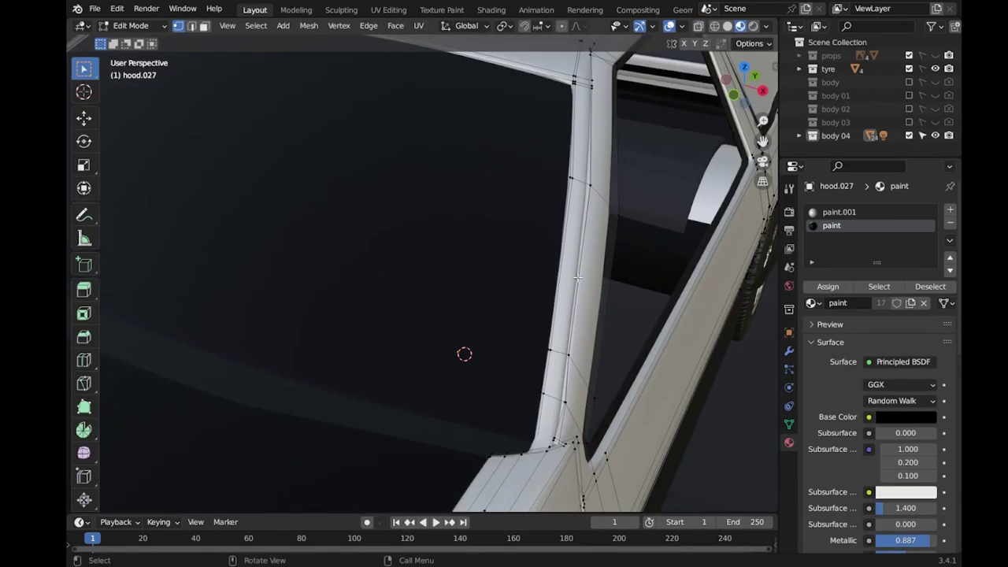
scroll(516, 374, "down", 2)
scroll(517, 374, "up", 2)
left_click(537, 134, "ctrl")
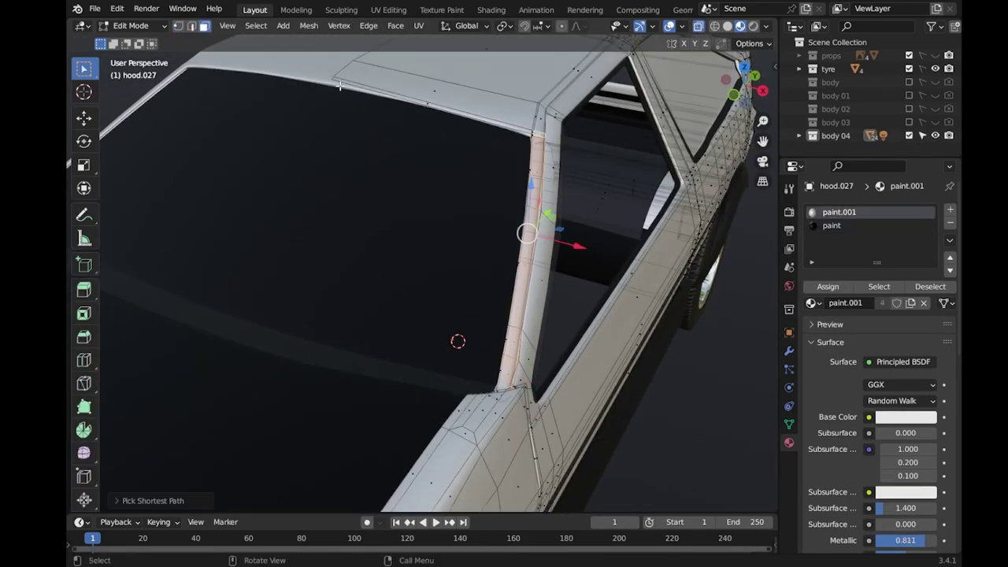
key("alt+z")
middle_click_drag(533, 288, 541, 154)
scroll(541, 154, "down", 6)
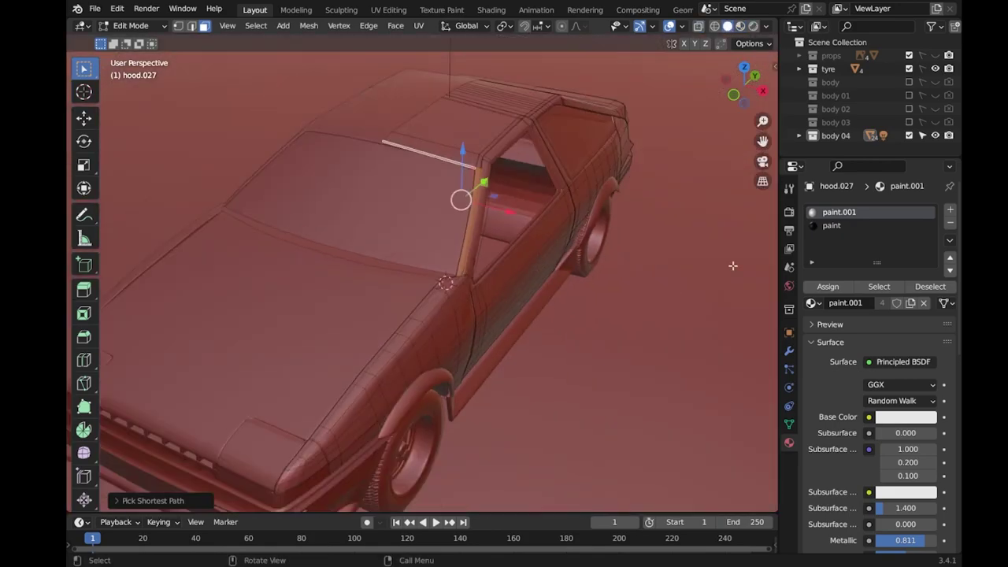
left_click(832, 225)
Inspect the painted A-pillar strip in material preview and see-through views.
left_click(740, 30)
scroll(531, 268, "up", 5)
scroll(472, 276, "up", 2)
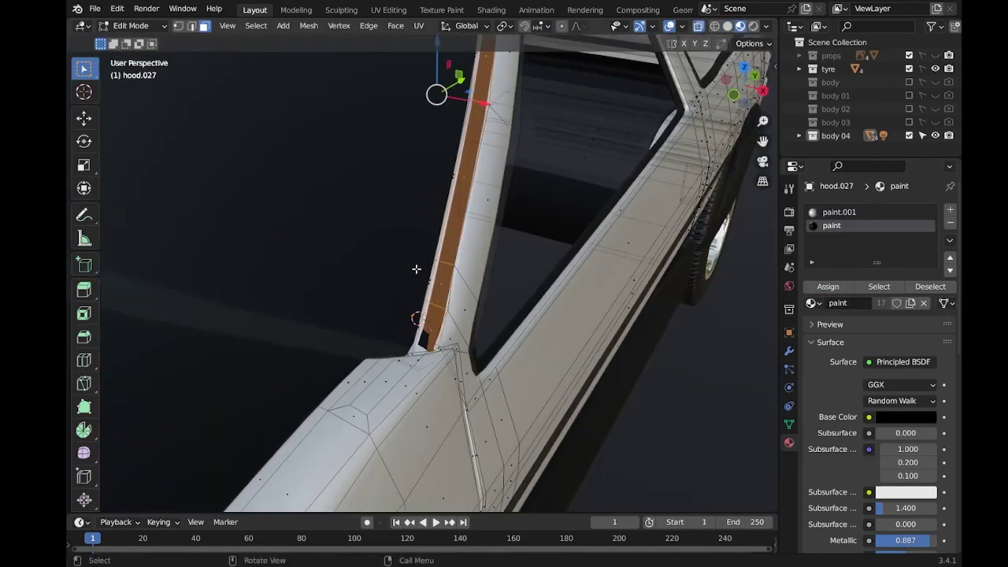
left_click(728, 28)
mouse_move(416, 315)
middle_mouse_down()
mouse_move(441, 164)
mouse_move(441, 391)
middle_mouse_up()
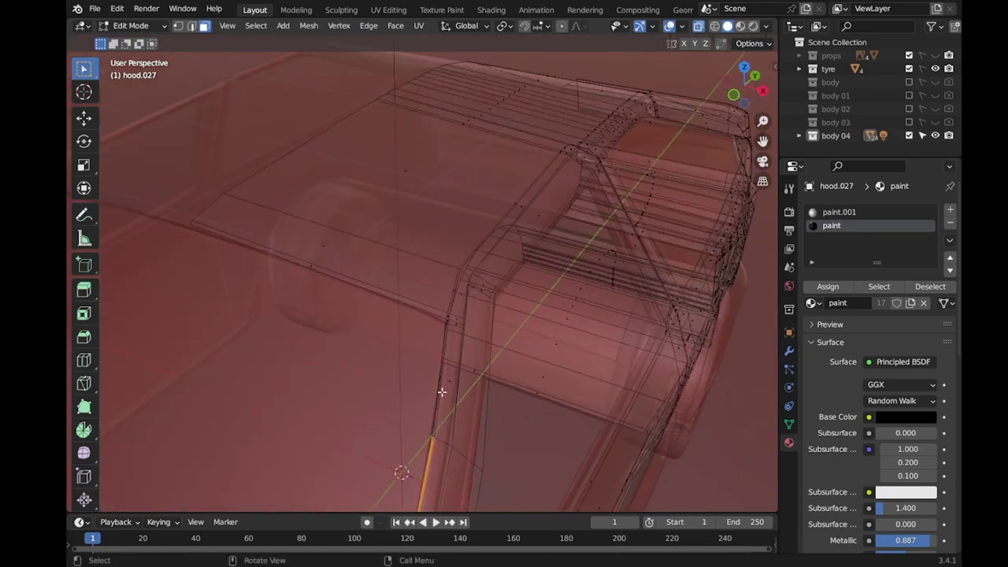
middle_click_drag(444, 319, 664, 349)
left_click(740, 25)
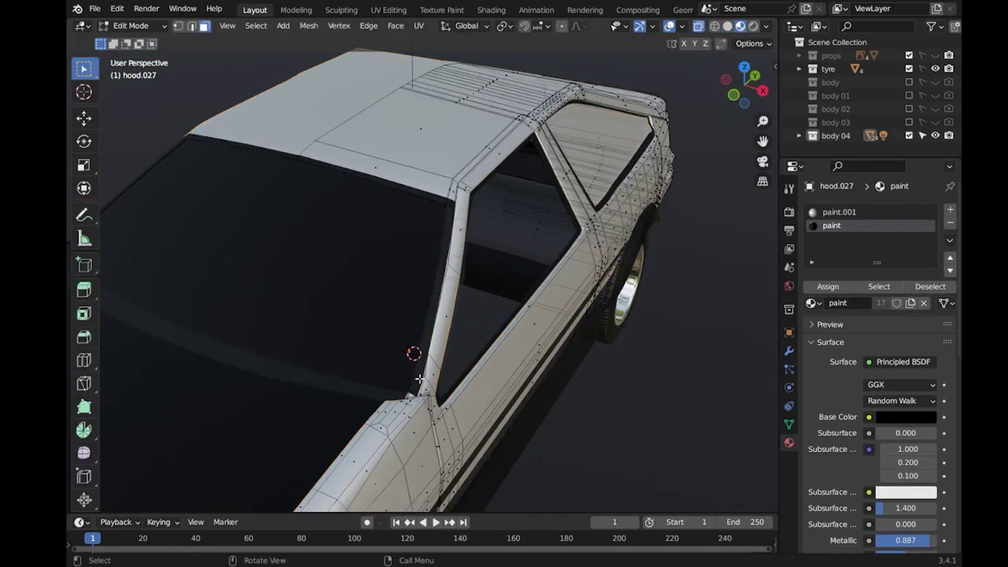
scroll(508, 274, "up", 5)
scroll(509, 274, "down", 10)
Select and fix the paint on a face along the hood edge.
middle_click_drag(569, 326, 622, 286)
scroll(623, 286, "up", 6)
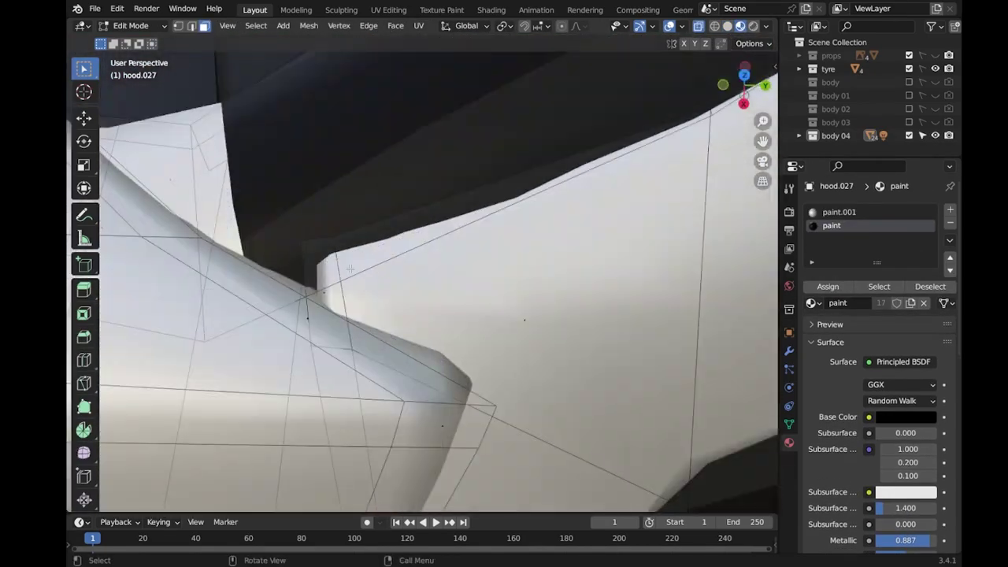
left_click(498, 244)
middle_click_drag(498, 245, 405, 239)
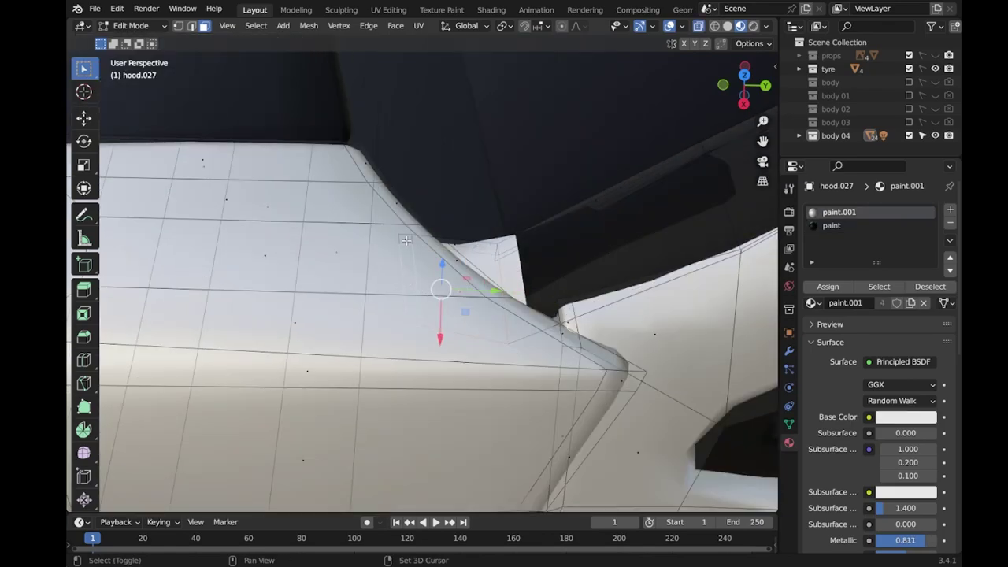
scroll(545, 291, "down", 5)
middle_click_drag(546, 291, 543, 330)
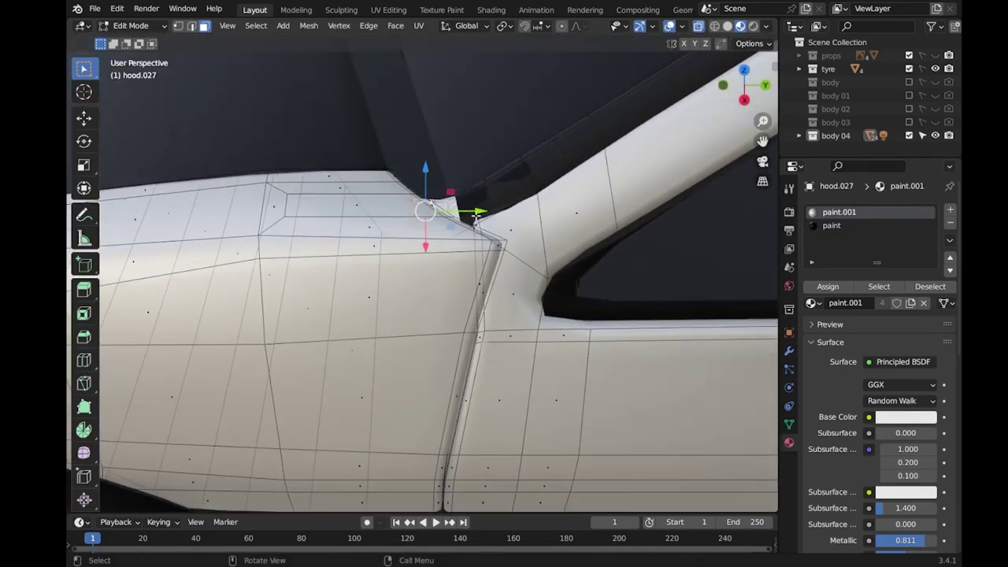
Leave Edit Mode and save the AE86 file.
key("Tab")
left_click(543, 384)
scroll(543, 384, "down", 2)
scroll(543, 385, "down", 3)
middle_click_drag(543, 385, 564, 346)
key("ctrl+s")
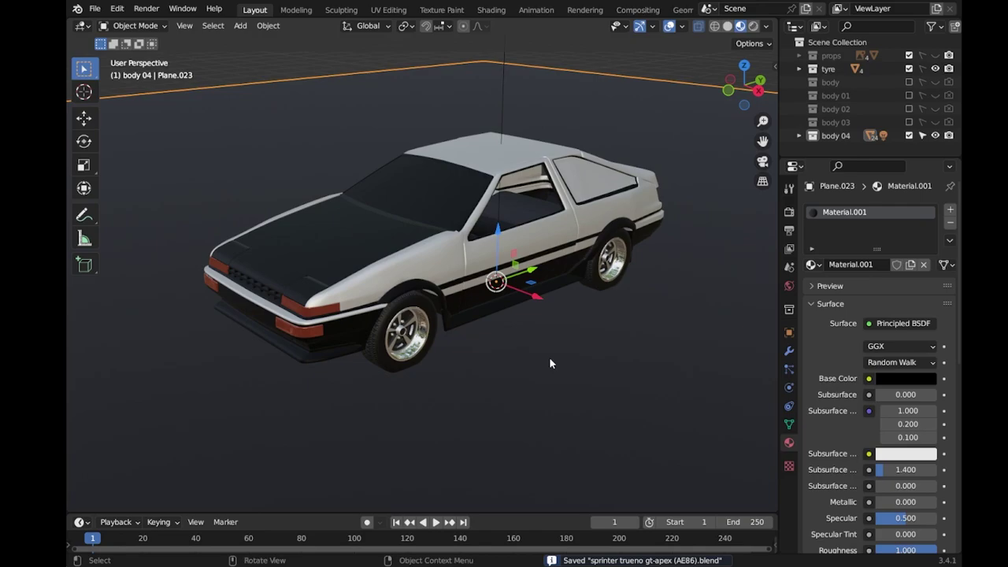
left_click(544, 214)
Enter Edit Mode on hood.030 in right side view, select all and save.
key("KP_3")
scroll(402, 313, "up", 5)
key("Tab")
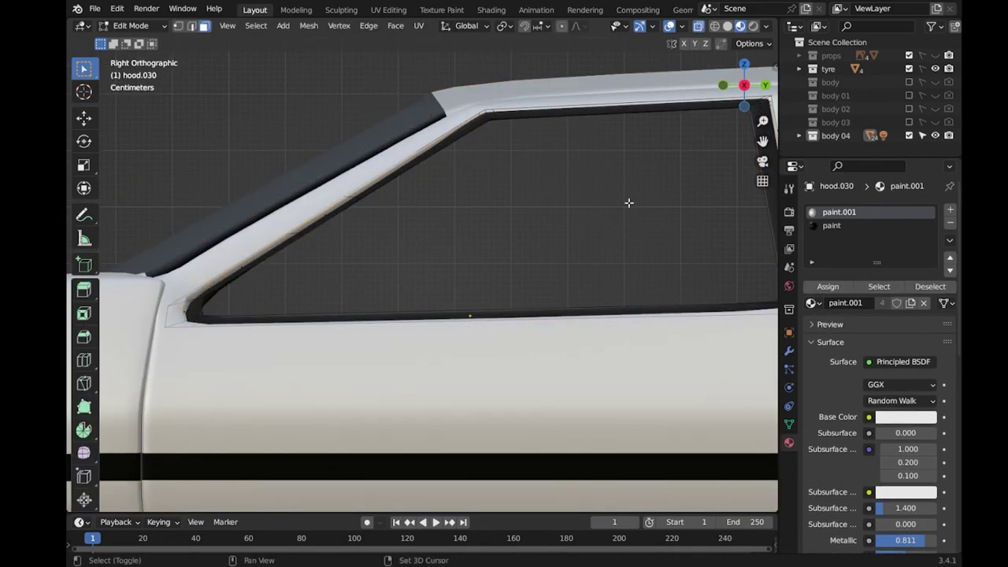
key("a")
scroll(601, 164, "down", 2)
key("ctrl+s")
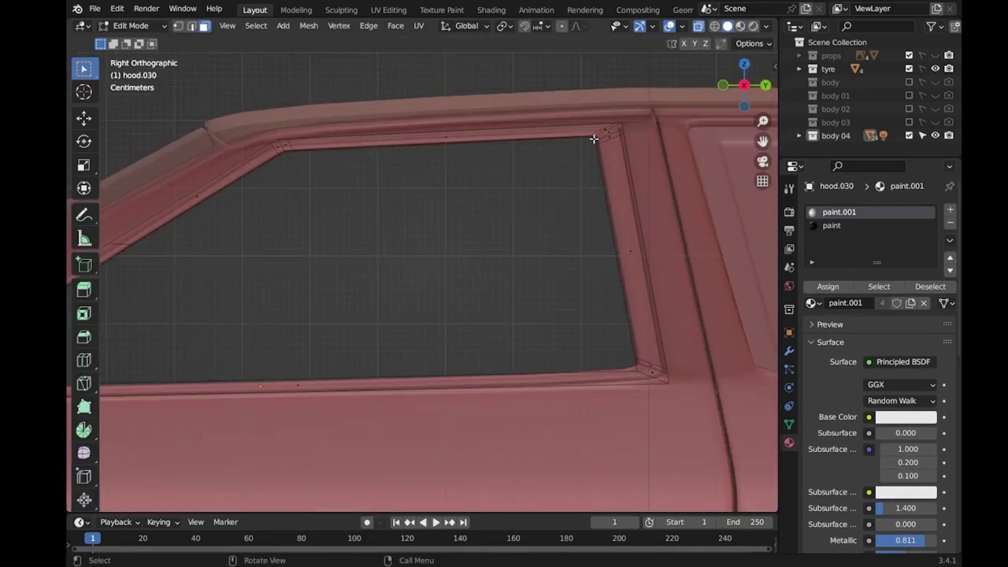
Try filling the side window edge loop with a single face, then undo it.
left_click(273, 154, "ctrl")
middle_click_drag(273, 154, 355, 157, "shift")
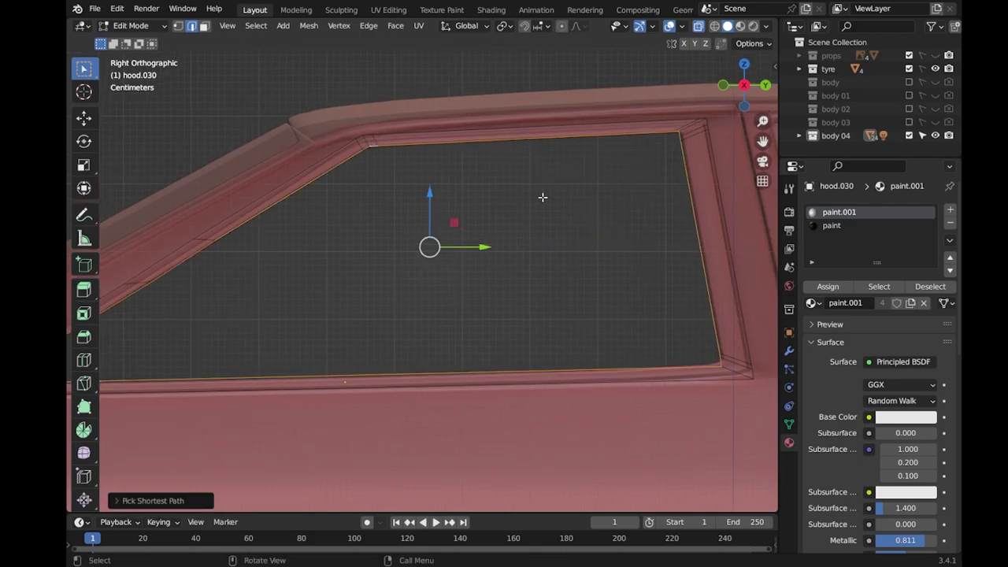
key("f")
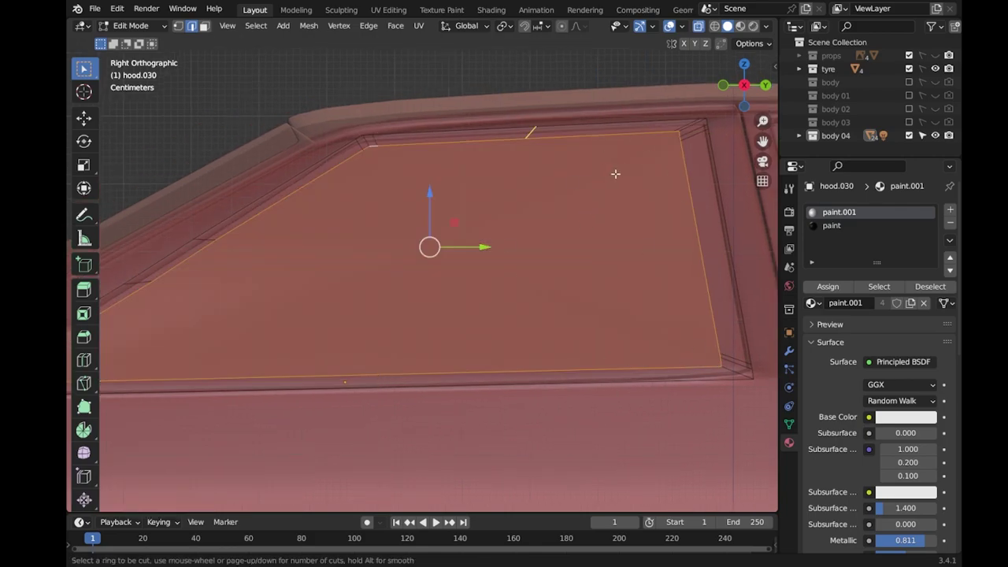
key("Escape")
key("ctrl+z")
Inspect the window's corners and select the stray corner vertices around the opening.
middle_click_drag(695, 142, 602, 165, "shift")
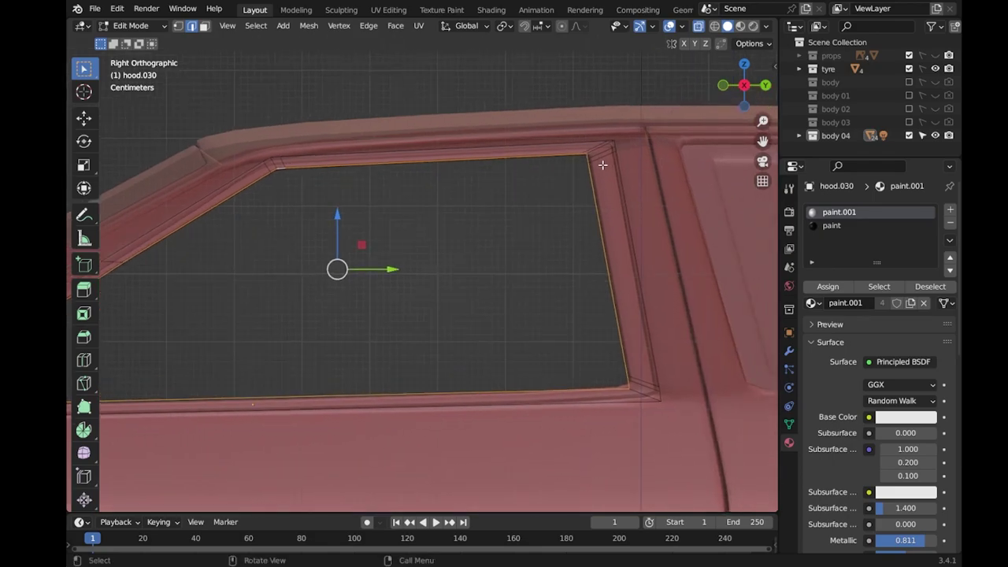
scroll(621, 146, "up", 3)
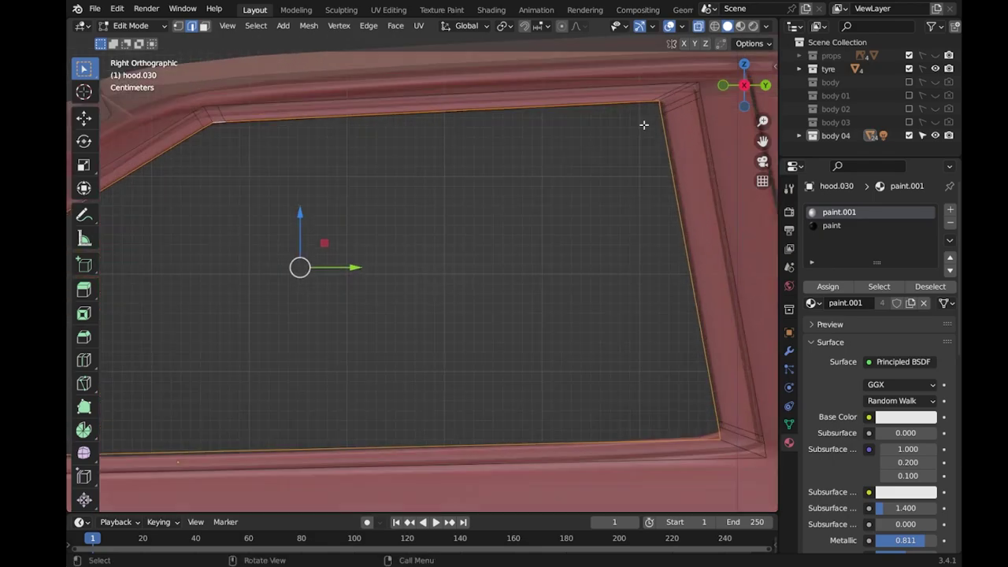
middle_click_drag(645, 123, 508, 206, "shift")
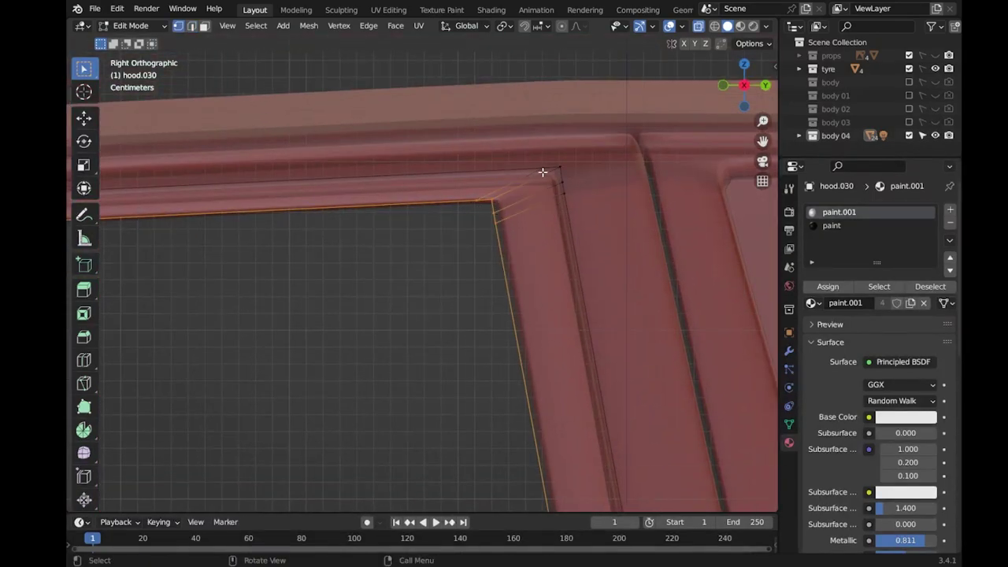
key("x")
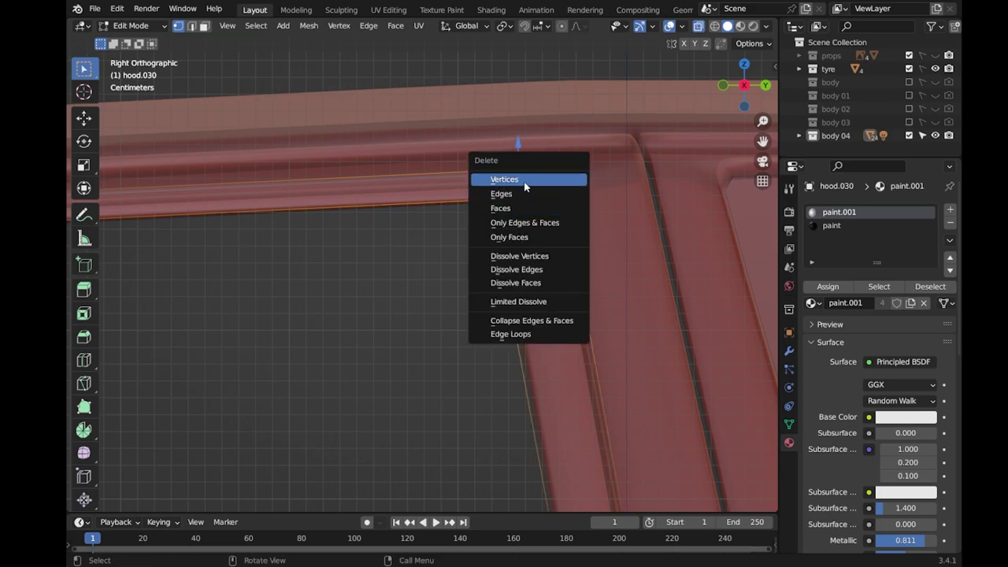
left_click(517, 178)
middle_click_drag(517, 178, 551, 292, "shift")
left_click(504, 315)
scroll(538, 308, "up", 3)
scroll(538, 308, "down", 5)
middle_click_drag(441, 307, 708, 307, "shift")
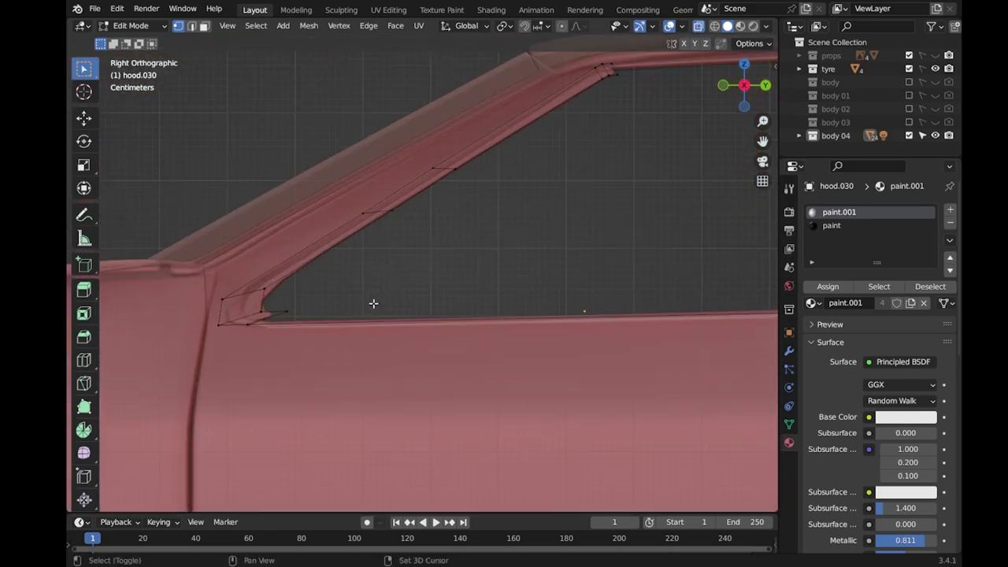
left_click_drag(308, 244, 456, 322)
left_click(499, 242)
Duplicate the window's rear edge and move the copy forward along Y.
middle_click_drag(499, 241, 329, 344, "shift")
left_click(491, 233)
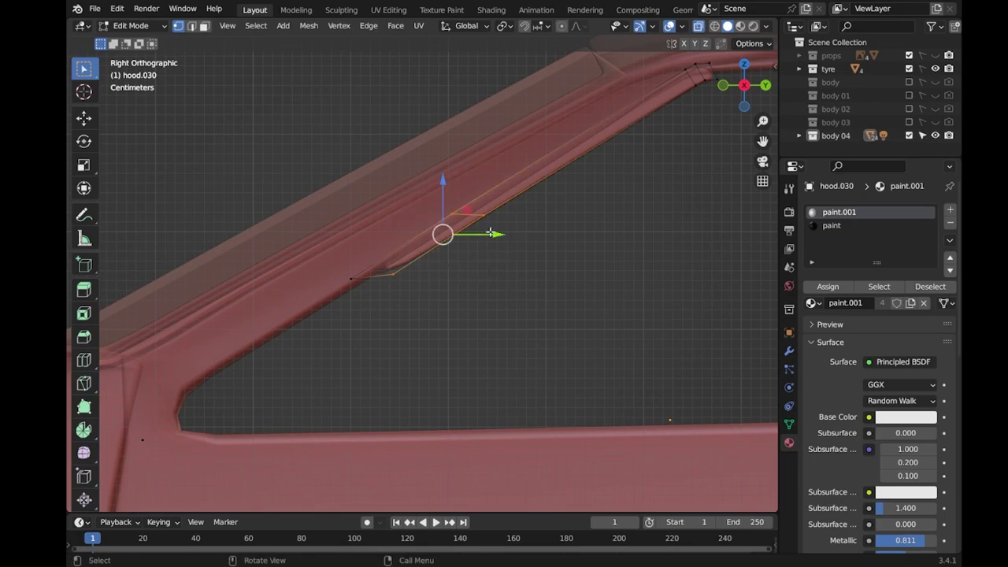
scroll(484, 218, "down", 2)
middle_click_drag(443, 226, 407, 200, "shift")
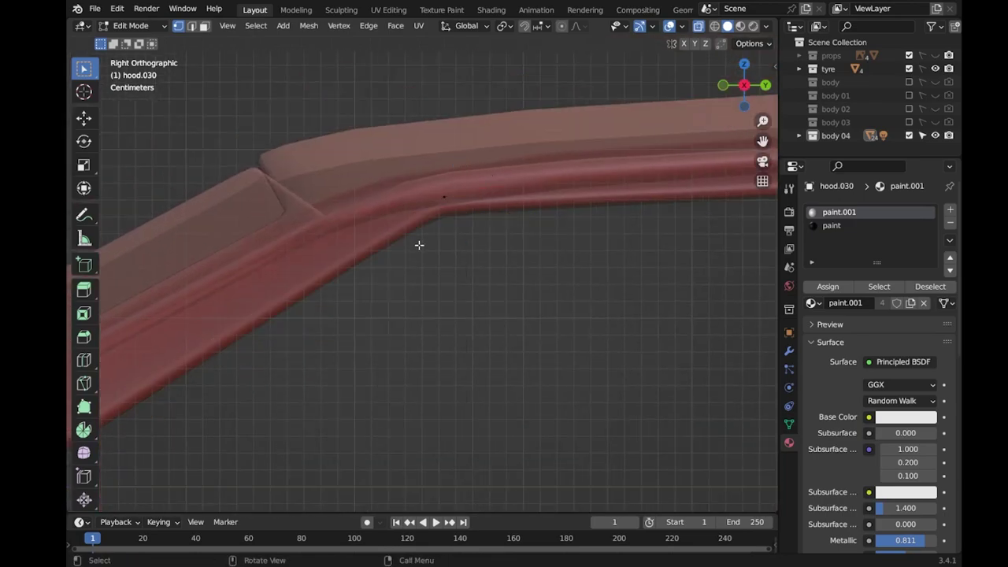
middle_click_drag(418, 243, 206, 386, "shift")
scroll(205, 387, "up", 2)
left_click(205, 386)
scroll(373, 308, "down", 4)
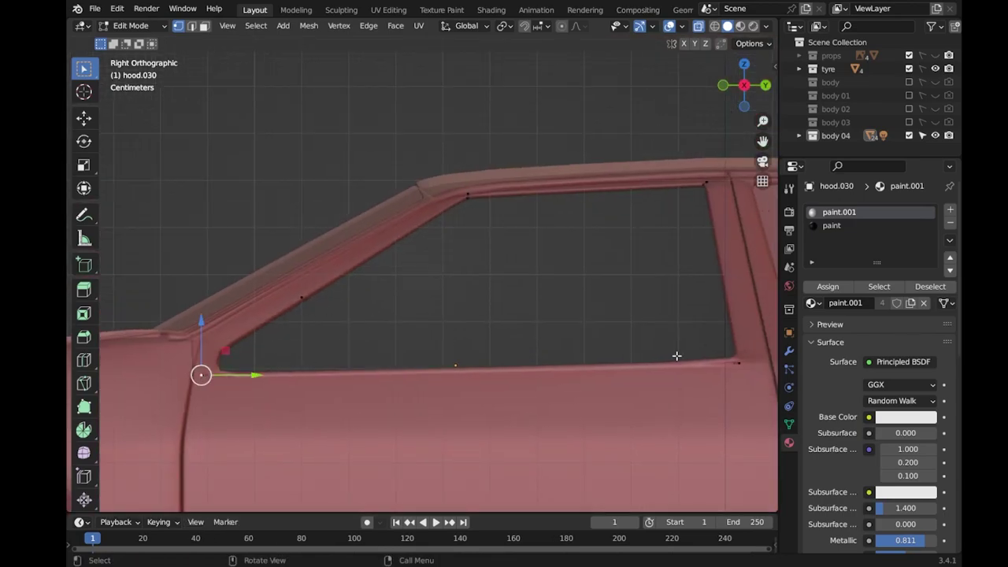
mouse_move(703, 337)
middle_mouse_down("shift")
mouse_move(535, 315)
mouse_move(563, 438)
middle_mouse_up("shift")
key("shift+d")
key("y")
left_click(470, 304)
Fill the rear corner with faces, adding a duplicated vertex along Y to form a quad.
left_click(540, 434, "shift")
key("f")
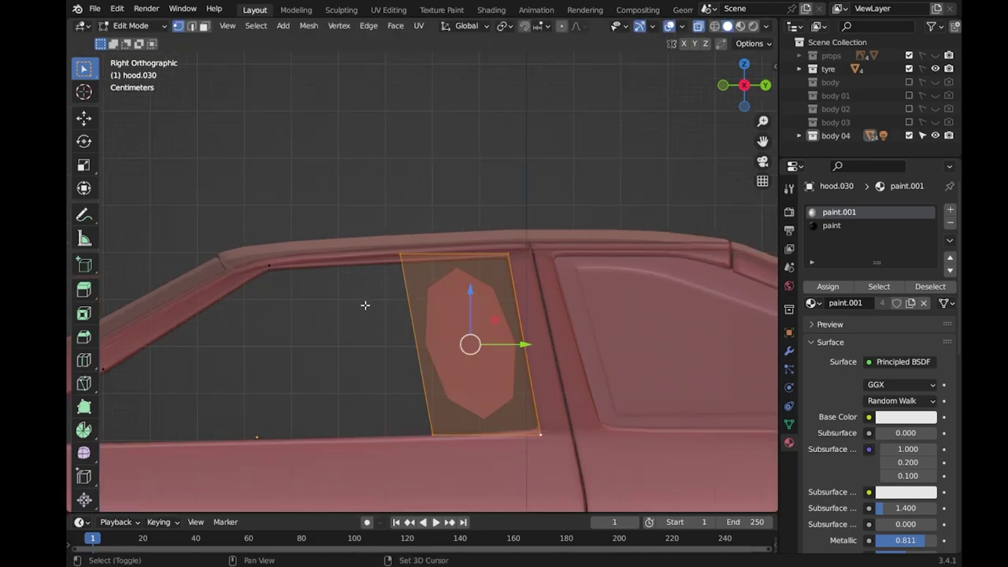
left_click(539, 418)
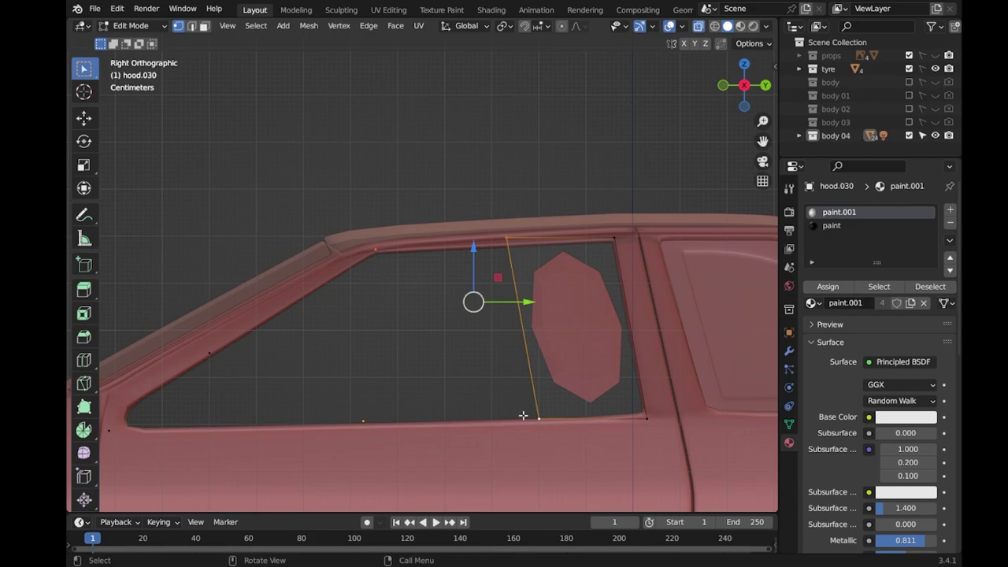
key("shift+d")
key("y")
left_click(372, 459)
key("f")
Slide the window-bottom corner vertex along Y to meet the quarter-window corner.
middle_click_drag(539, 429, 677, 413, "shift")
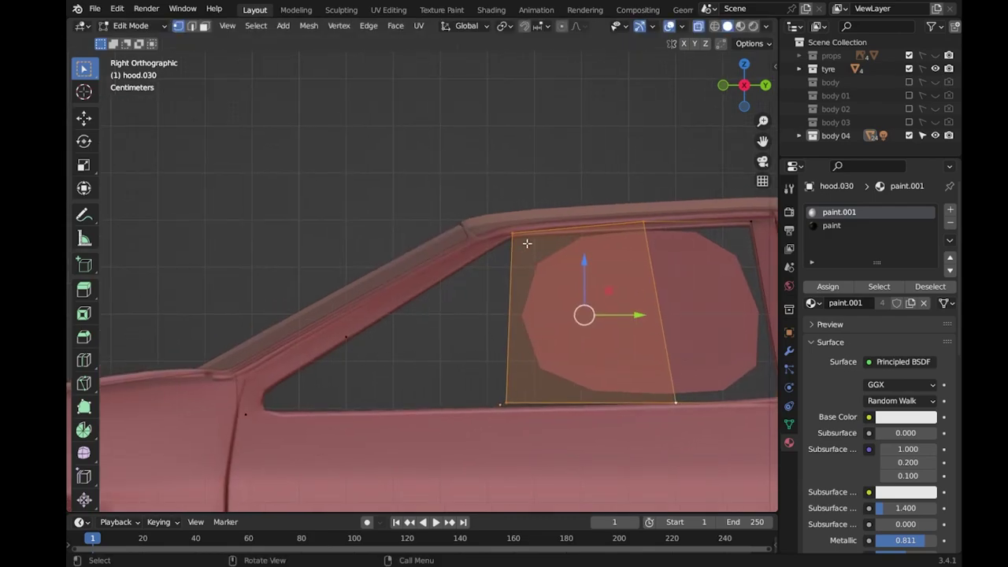
left_click(245, 414)
key("g")
key("y")
left_click(250, 413)
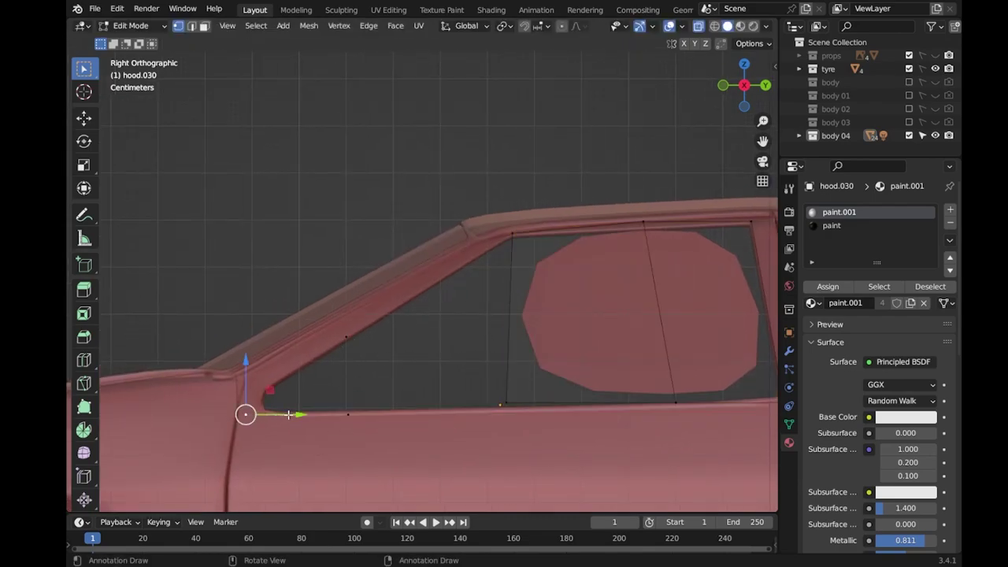
key("g")
key("y")
left_click(281, 410)
left_click_drag(263, 281, 371, 428)
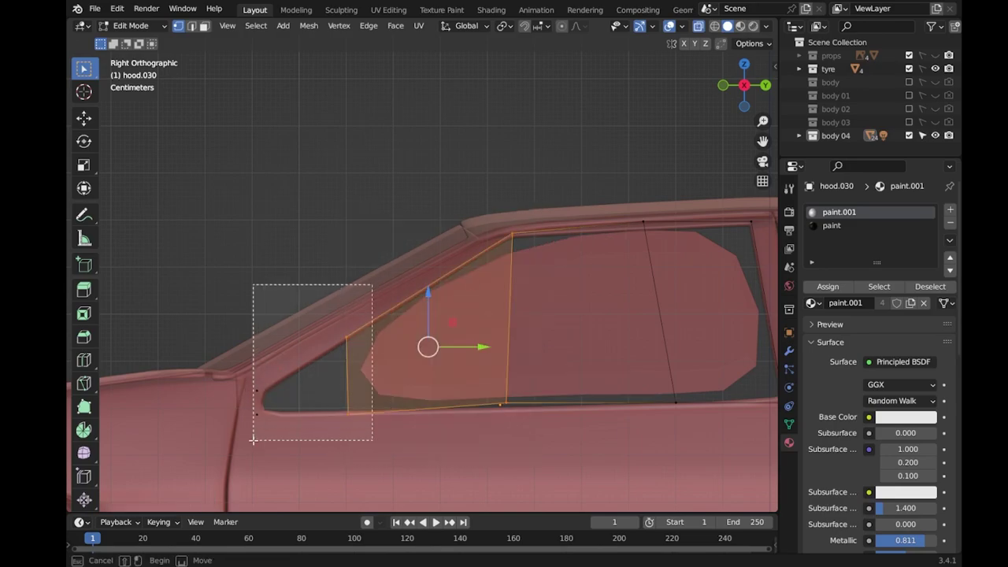
Slide the frame loop to the window bottom and add loop cuts near the rear edge and front corner.
scroll(540, 376, "down", 2)
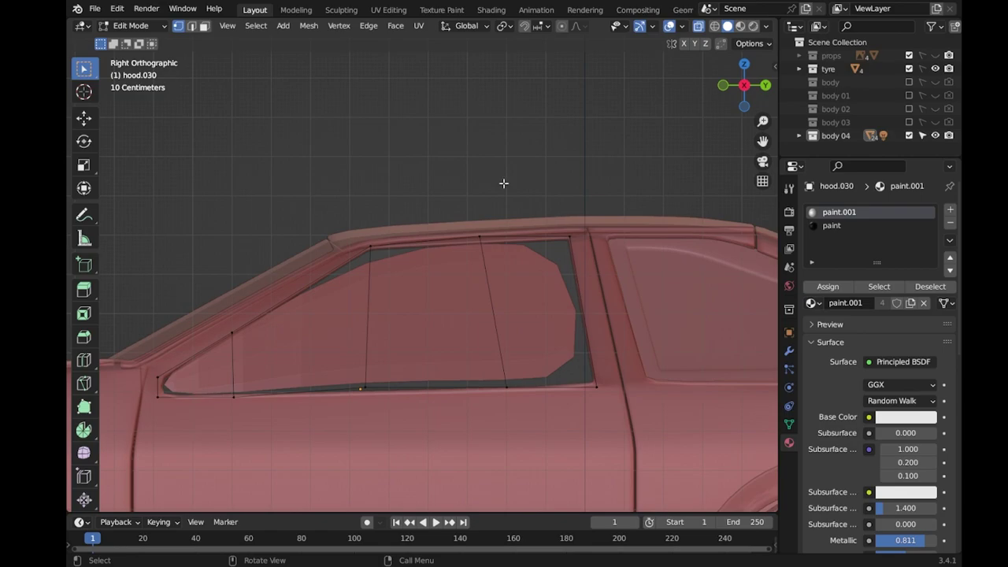
left_click(472, 237, "alt")
key("g")
key("g")
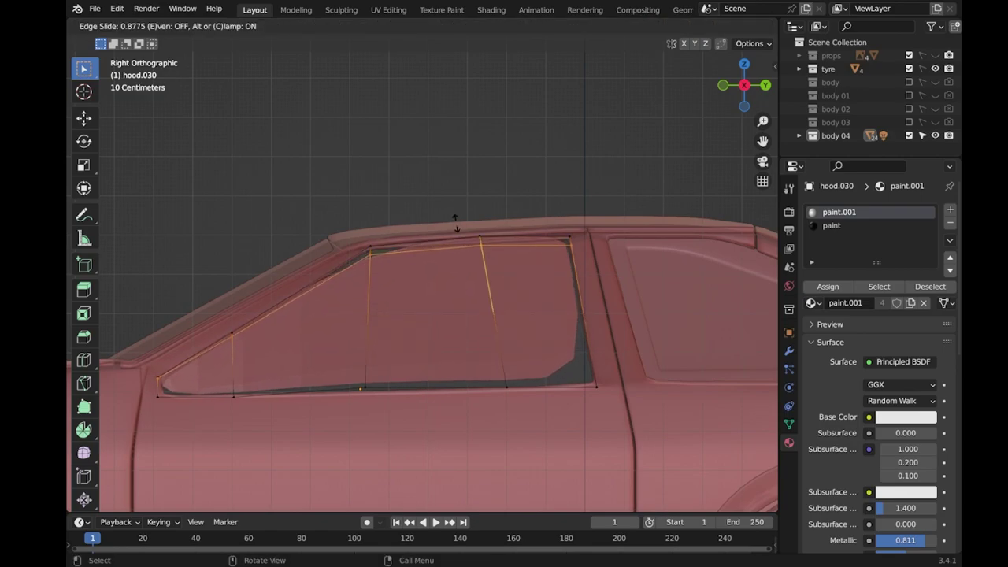
left_click(351, 422)
key("ctrl+r")
left_click(571, 267)
key("ctrl+r")
left_click(187, 384)
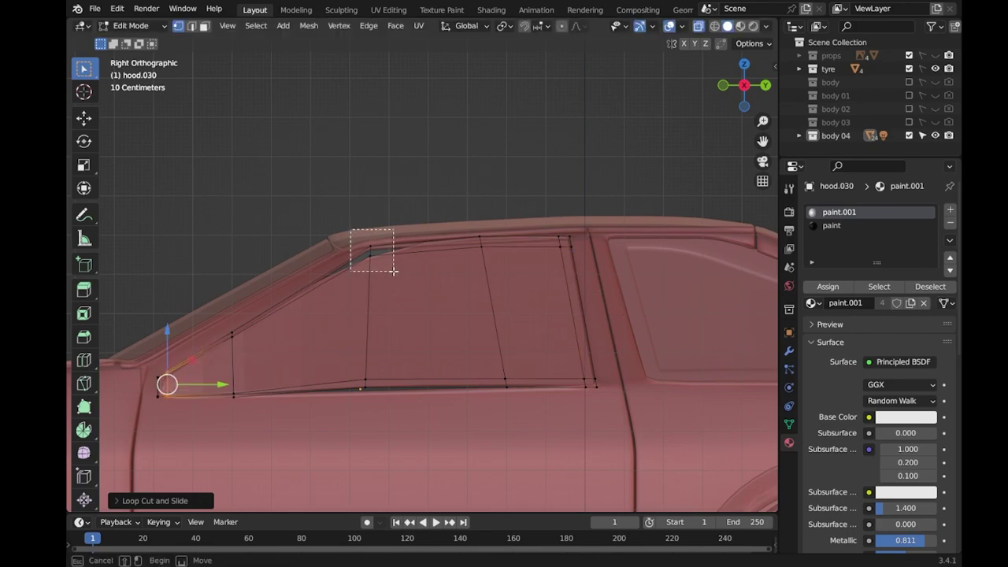
Lower the upper front corner vertices vertically along Z to follow the frame.
left_click_drag(351, 229, 393, 268)
key("g")
key("z")
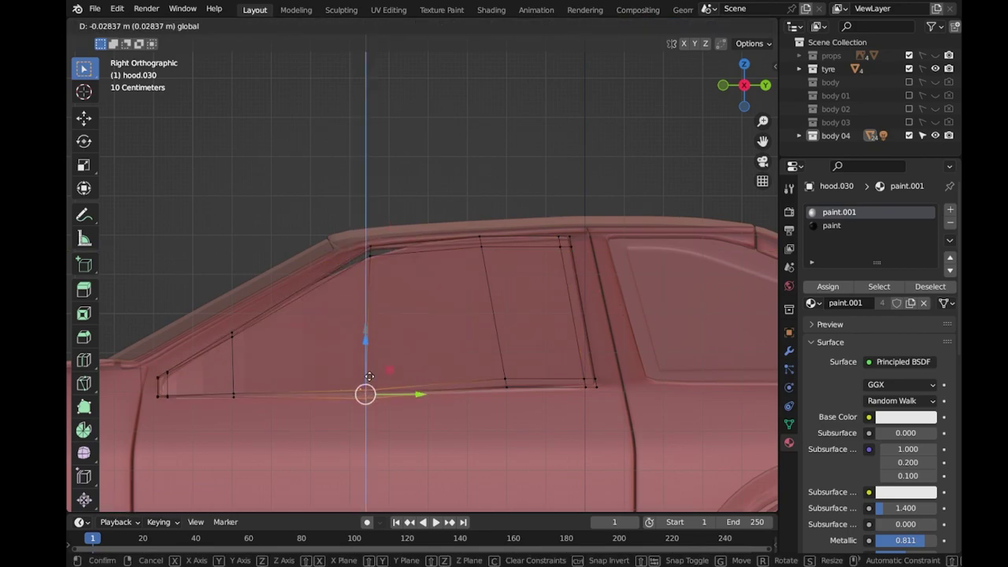
left_click(368, 370)
key("g")
key("z")
left_click(589, 371)
Add one more edge loop near the window corner, return to Object Mode and save.
scroll(333, 378, "up", 2)
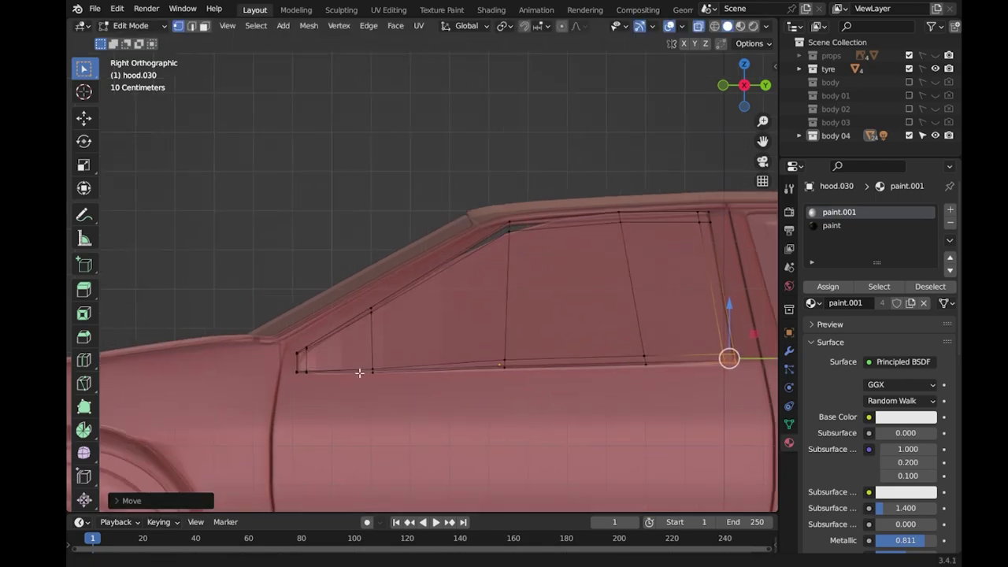
scroll(310, 382, "up", 4)
key("ctrl+r")
left_click(315, 392)
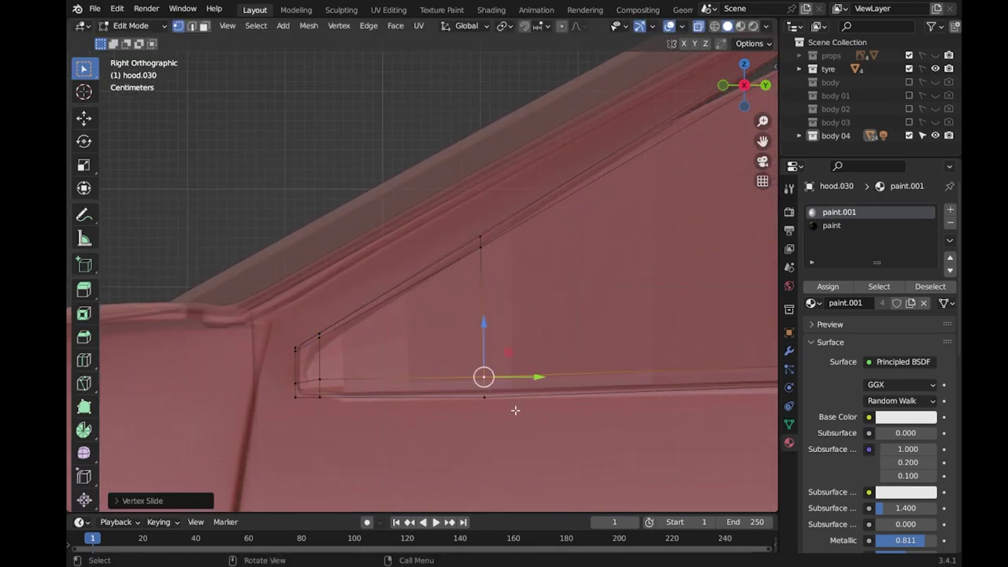
left_click(515, 412)
middle_click_drag(515, 412, 480, 331)
scroll(480, 330, "down", 4)
key("Tab")
right_click(506, 225)
left_click(555, 439)
key("ctrl+s")
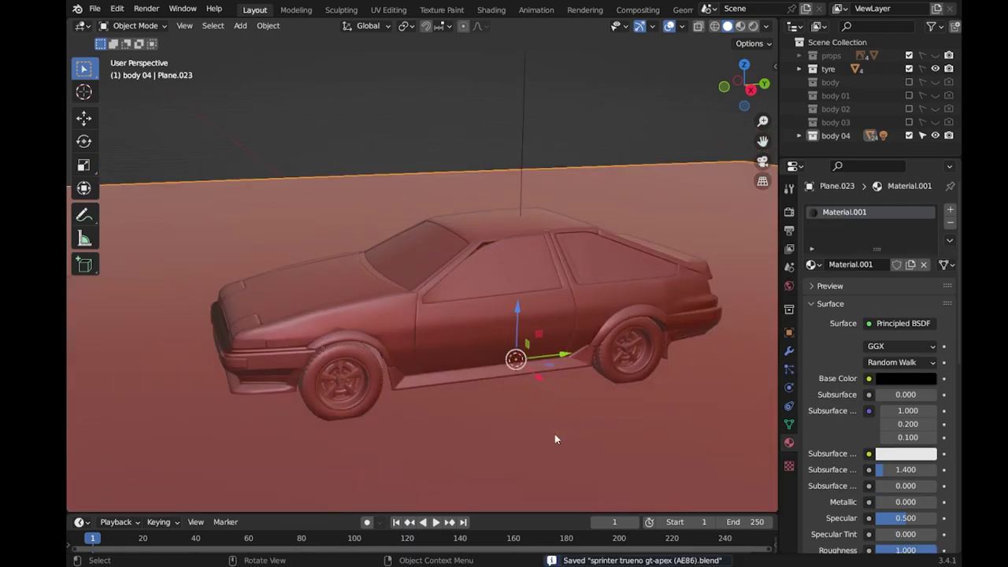
Toggle the blueprint references, switch to right side view and edit hood.027.
left_click(936, 55)
left_click(935, 55)
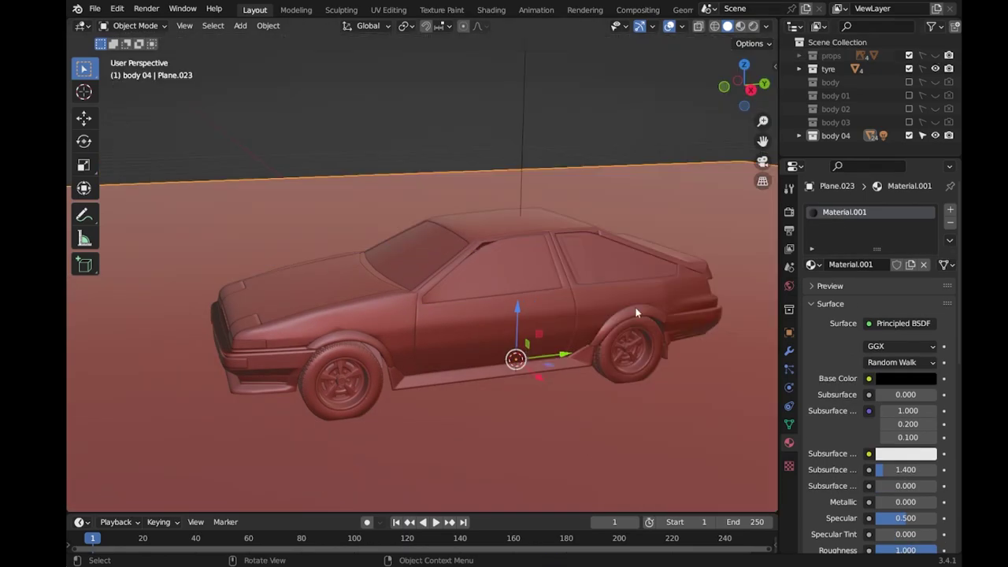
key("KP_3")
scroll(518, 344, "up", 4)
key("Tab")
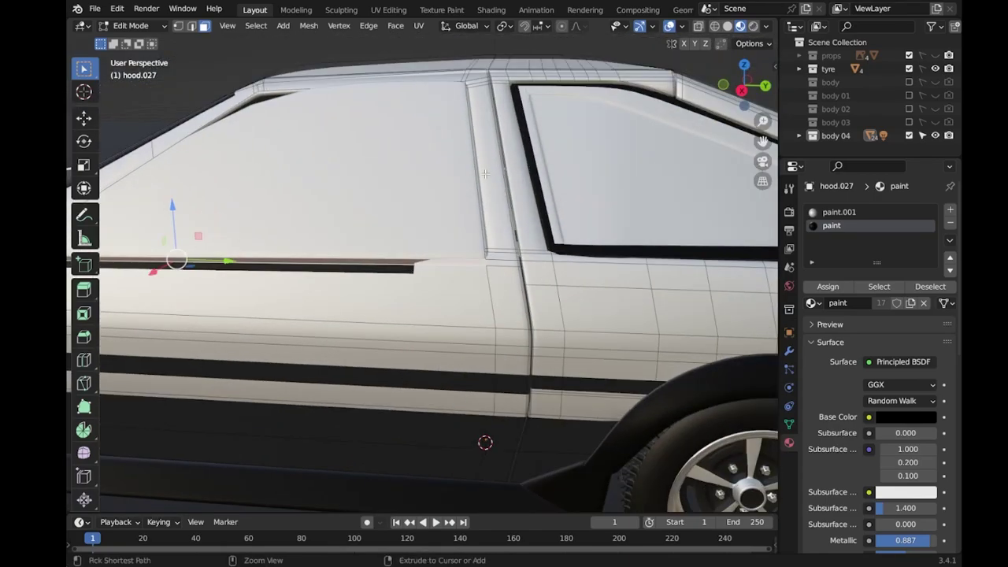
Cut a loop along the door pillar and assign the black paint to the pillar strip.
key("ctrl+r")
left_click(485, 173)
left_click(489, 254)
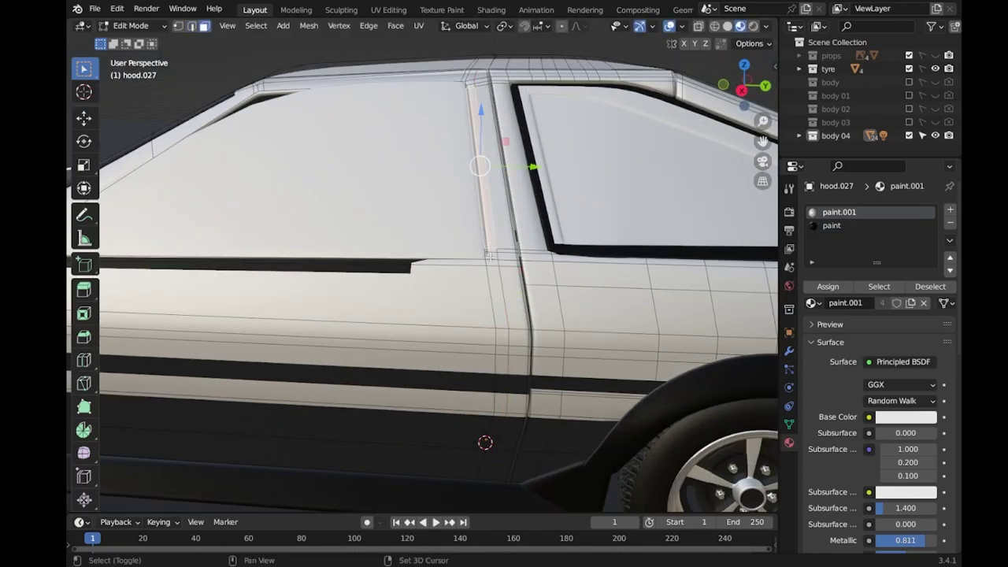
left_click(827, 286)
Add an edge loop along the roof edge and paint the strip above the window black.
middle_click_drag(441, 158, 256, 237)
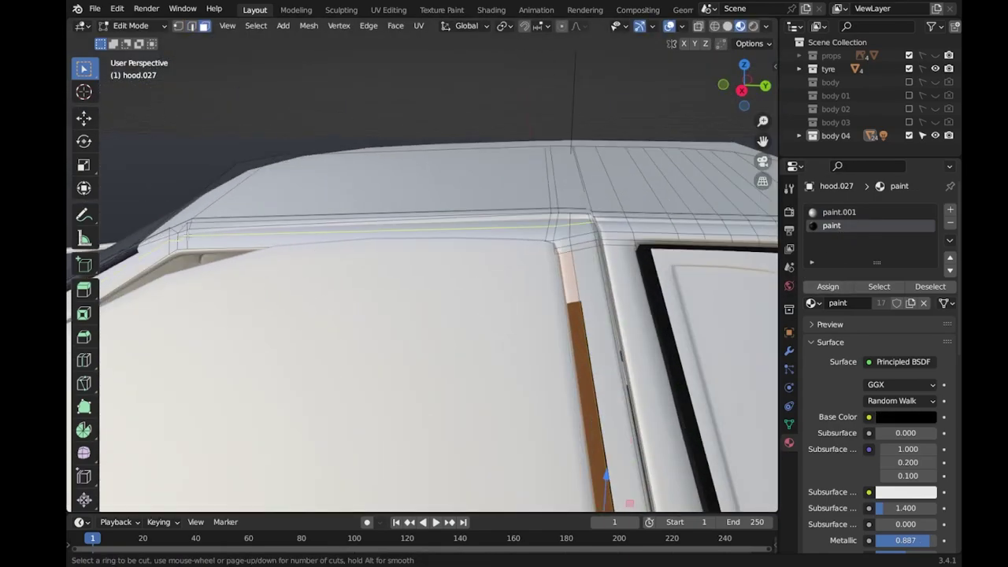
left_click(186, 234)
left_click(186, 235)
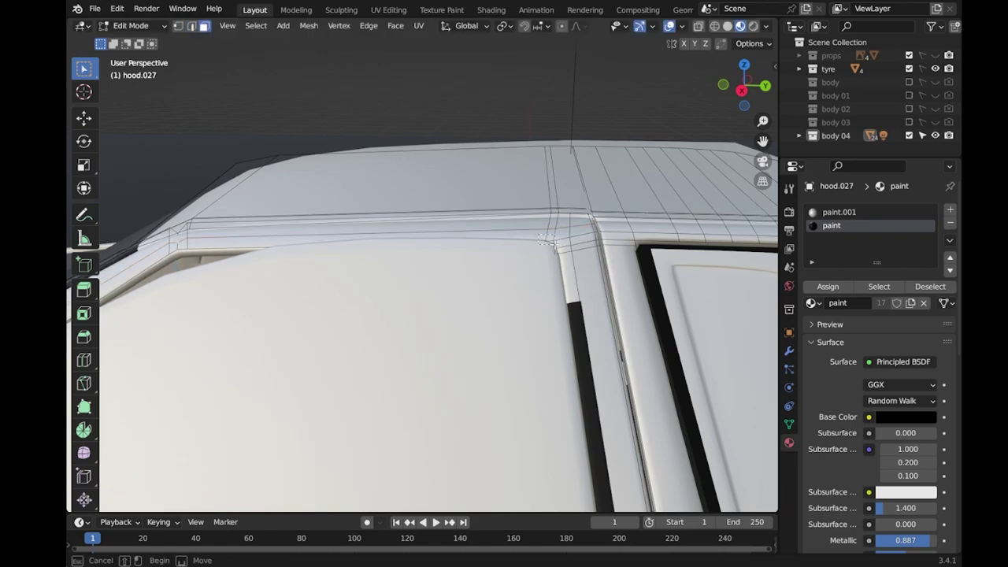
middle_click_drag(158, 333, 392, 286)
left_click(831, 225)
left_click(828, 286)
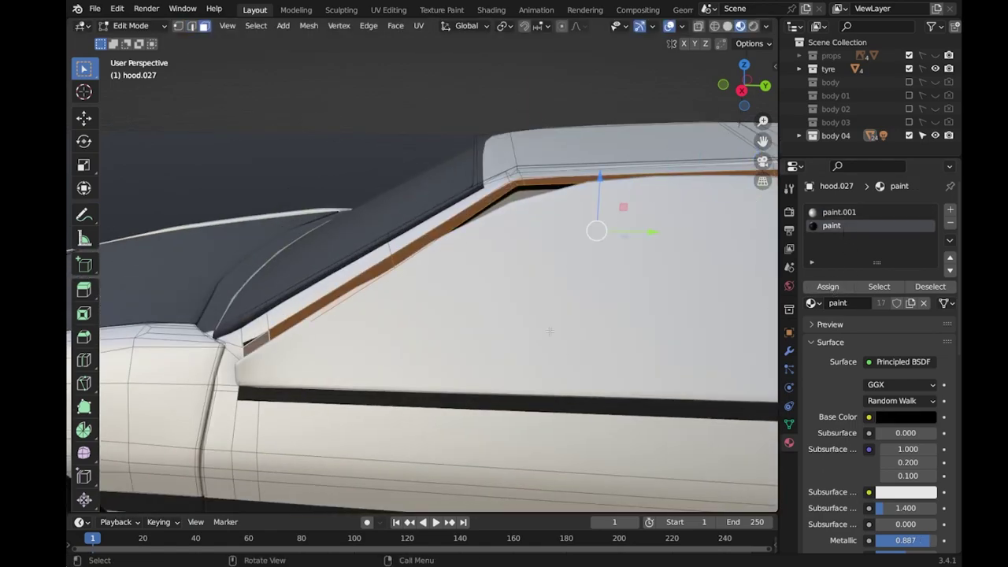
Switch to editing the side window filler panel, zoomed in on the pillar corner.
middle_click_drag(260, 346, 417, 296)
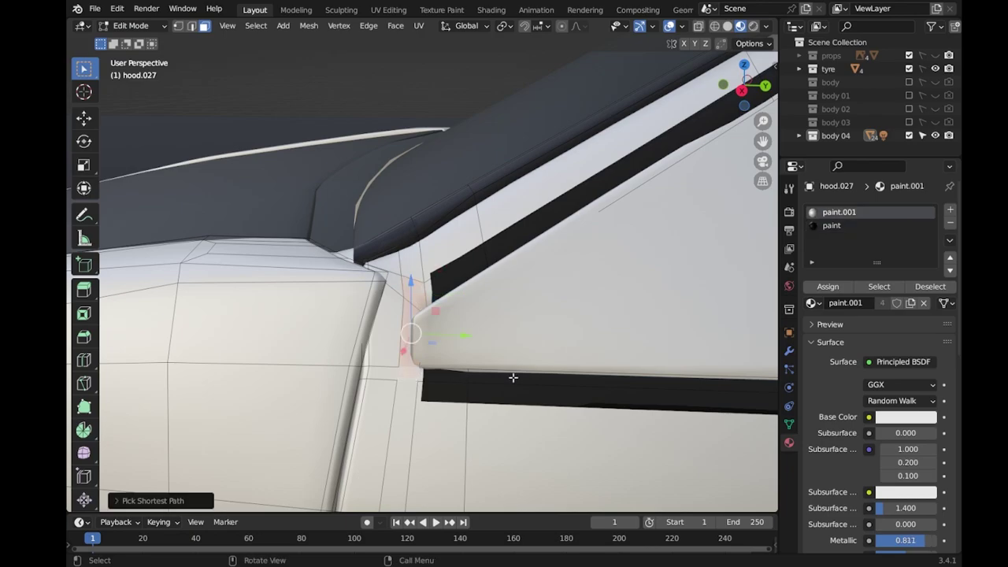
scroll(472, 315, "down", 5)
key("Tab")
left_click(580, 247)
key("Tab")
scroll(581, 247, "up", 5)
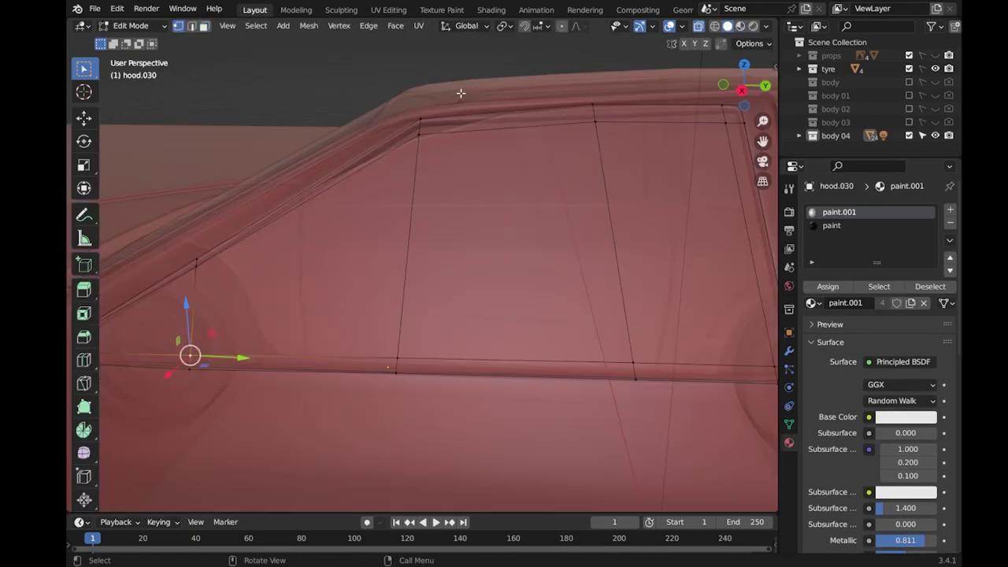
middle_click_drag(461, 92, 418, 152)
scroll(441, 162, "up", 4)
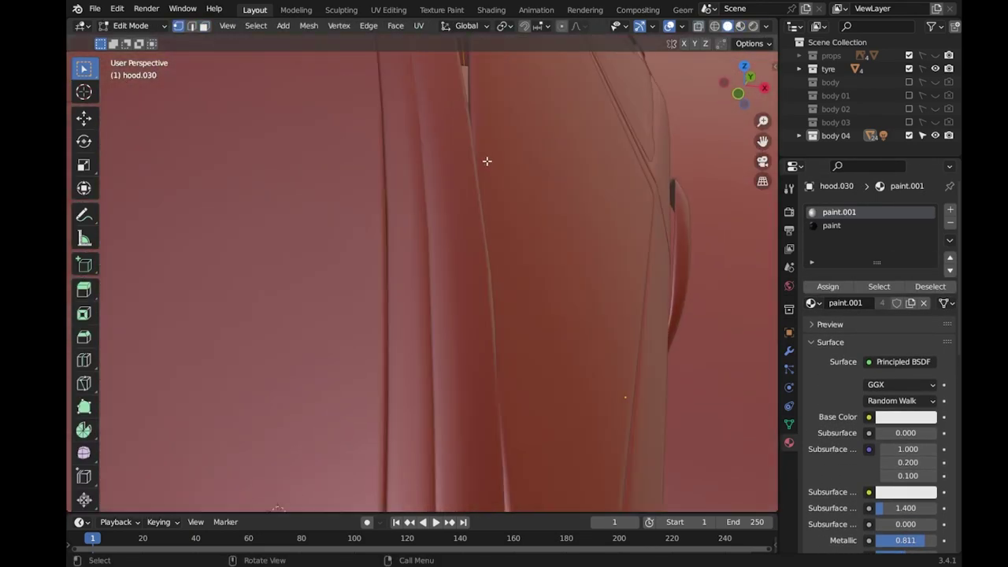
Nudge the panel's corner vertex, then switch to a see-through right side view.
key("g")
left_click(440, 162)
scroll(441, 161, "down", 3)
key("Tab")
middle_click_drag(441, 189, 453, 255)
key("Tab")
key("KP_3")
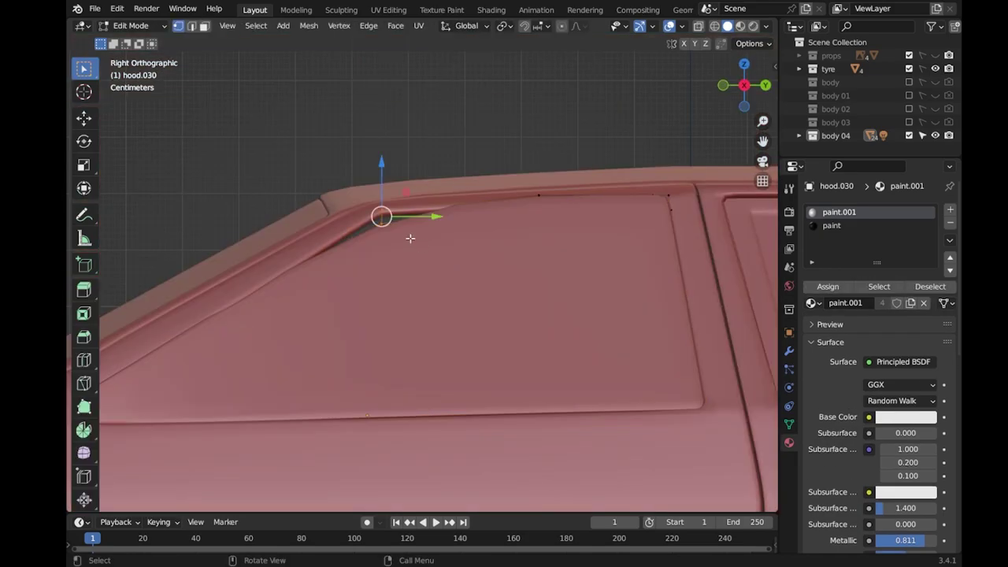
key("alt+z")
scroll(550, 154, "down", 2)
Add loop cuts across the panel, sliding one onto the pillar edge.
key("ctrl+r")
left_click(535, 214)
left_click(535, 213)
key("ctrl+r")
left_click_drag(535, 214, 472, 217)
key("Tab")
key("Tab")
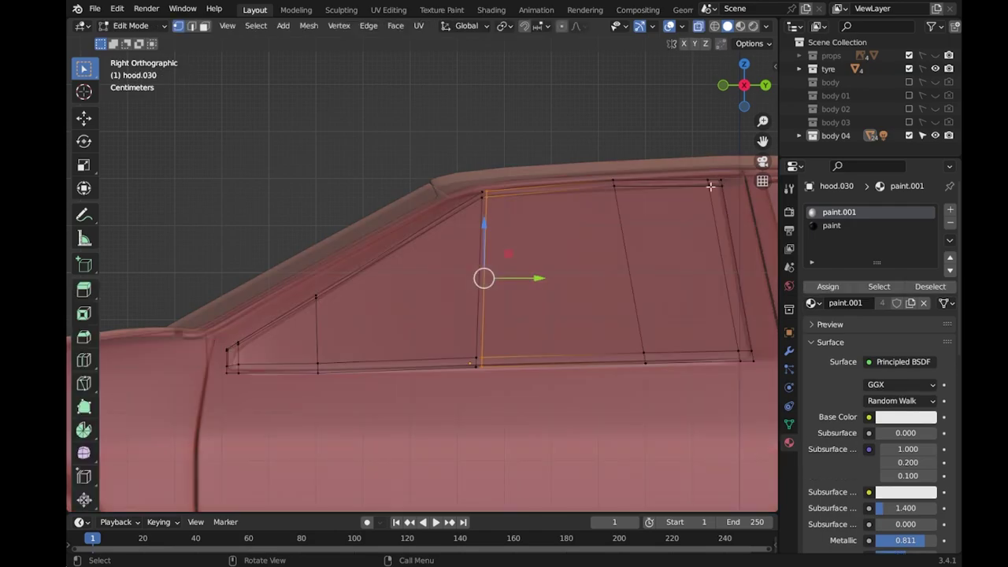
key("alt+z")
mouse_move(461, 214)
middle_mouse_down()
mouse_move(472, 171)
mouse_move(530, 301)
middle_mouse_up()
Move the panel vertices to fit the window opening, checking edges in X-ray.
key("g")
left_click(554, 320)
scroll(430, 399, "down", 3)
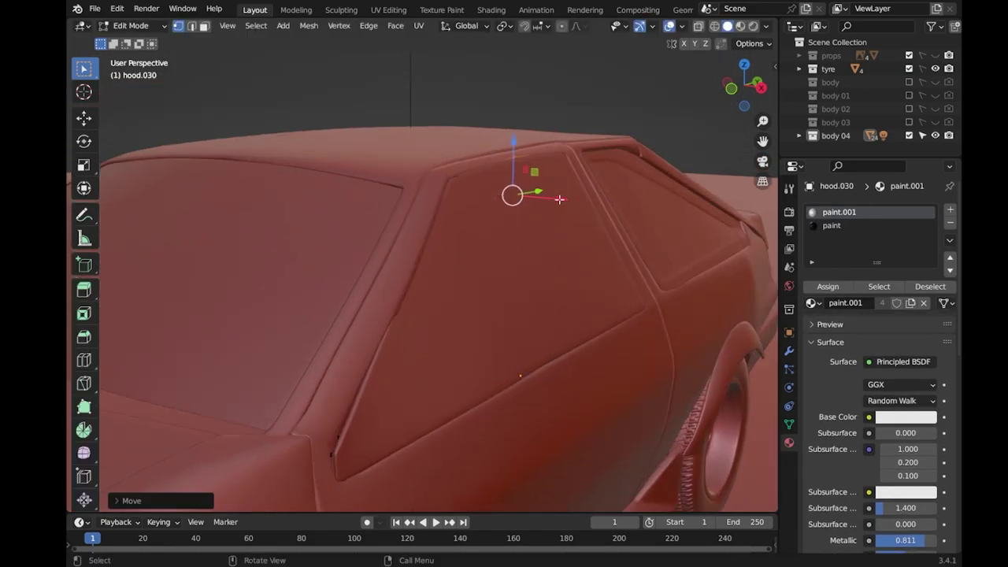
key("Tab")
key("Tab")
key("alt+z")
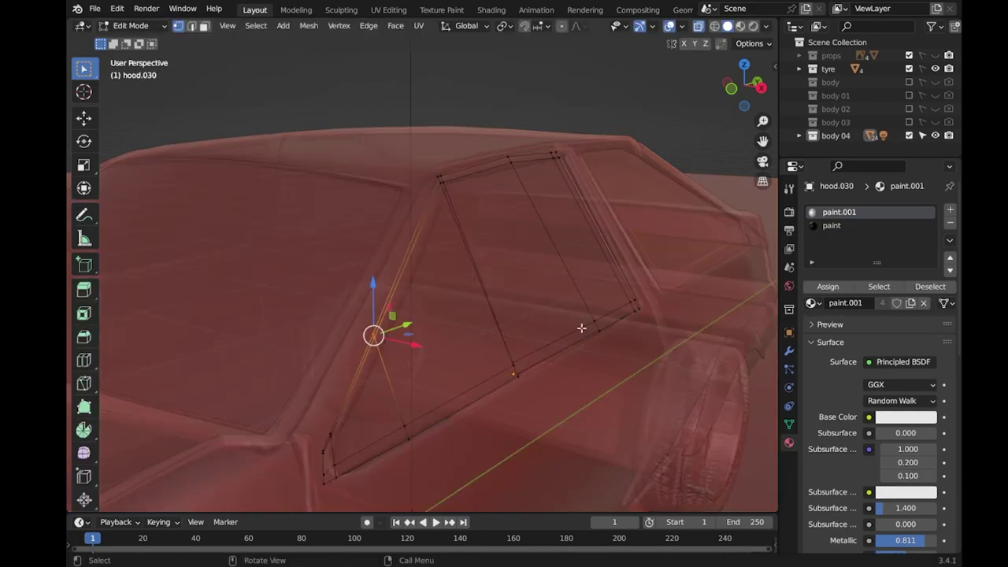
key("alt+z")
key("g")
left_click(350, 420)
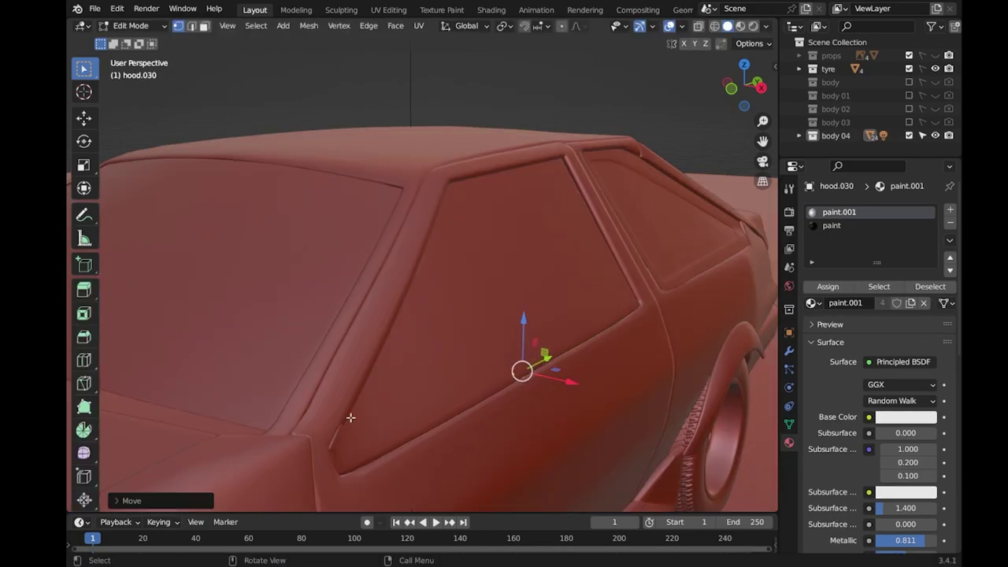
key("alt+z")
Make final vertex tweaks on the panel, return to Object Mode and save the file.
key("alt+z")
key("Tab")
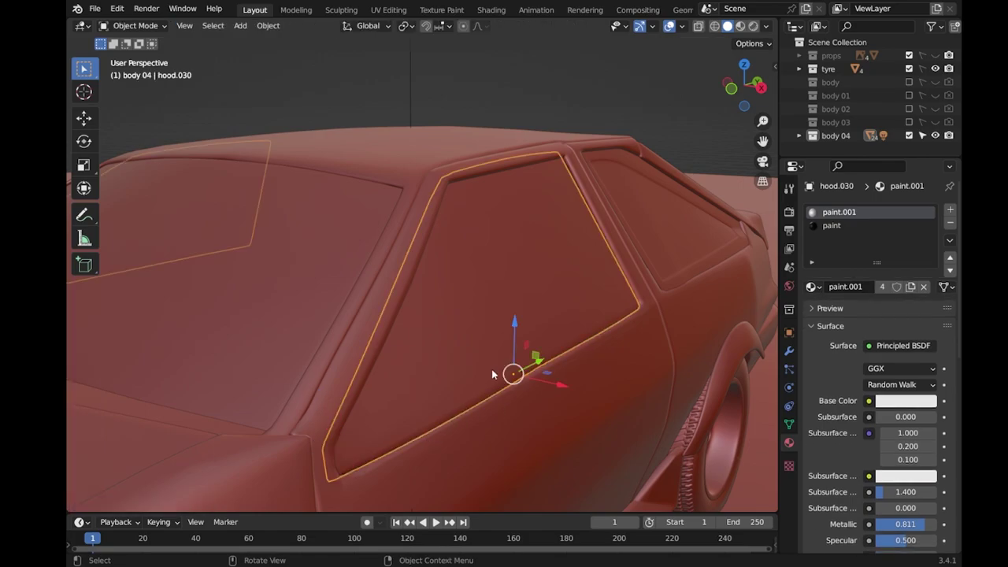
middle_click_drag(491, 368, 488, 299)
left_click(488, 299)
key("ctrl+s")
key("ctrl+z")
key("ctrl+z")
key("ctrl+z")
key("alt+z")
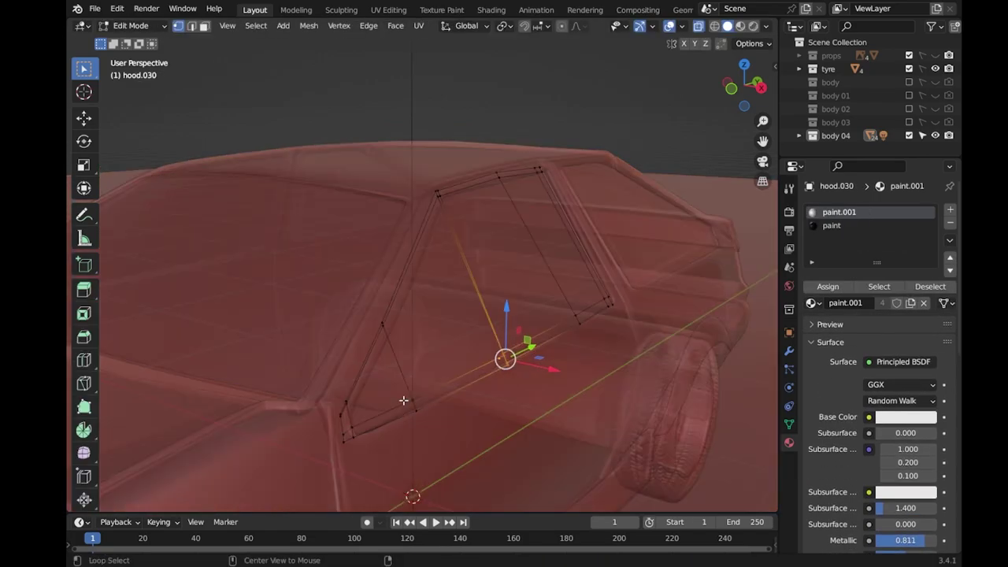
key("alt+z")
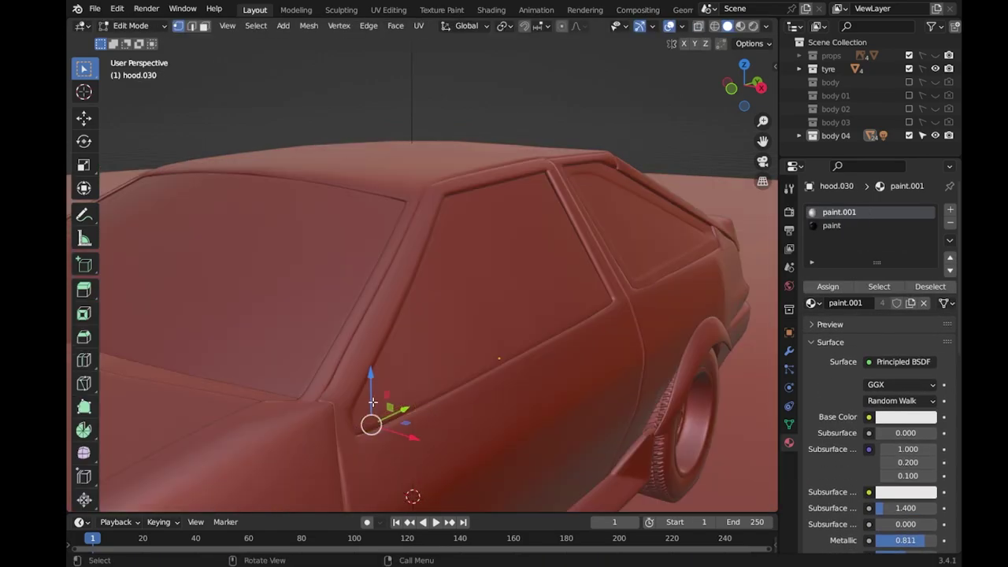
key("Escape")
key("Tab")
scroll(474, 354, "down", 5)
left_click(608, 353)
key("ctrl+s")
middle_click_drag(608, 353, 548, 311)
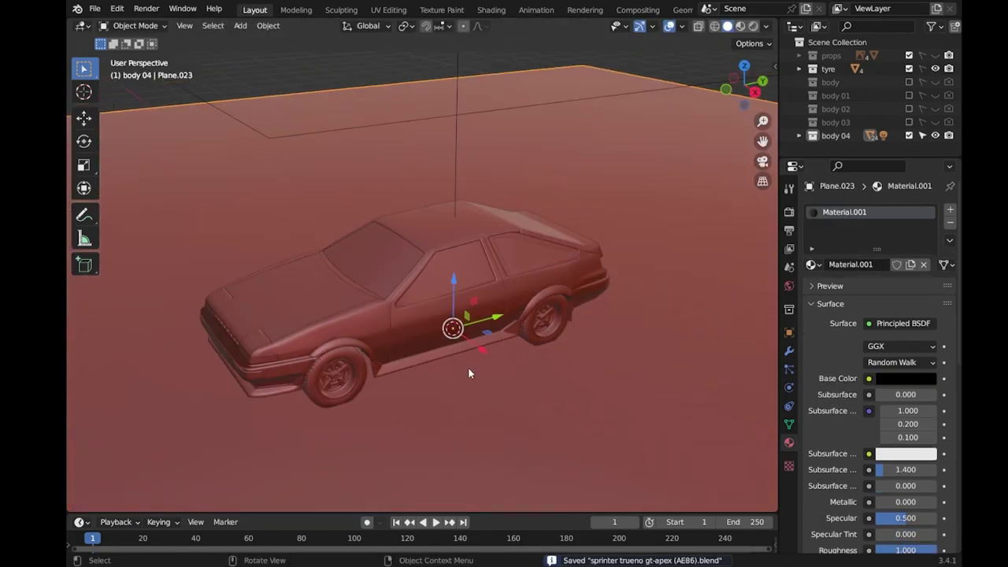
scroll(507, 405, "down", 3)
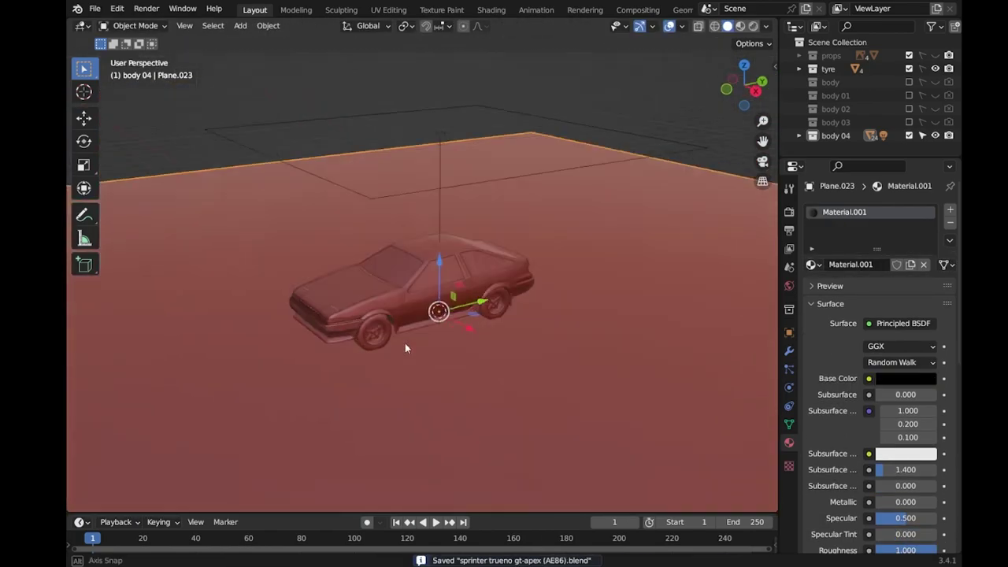